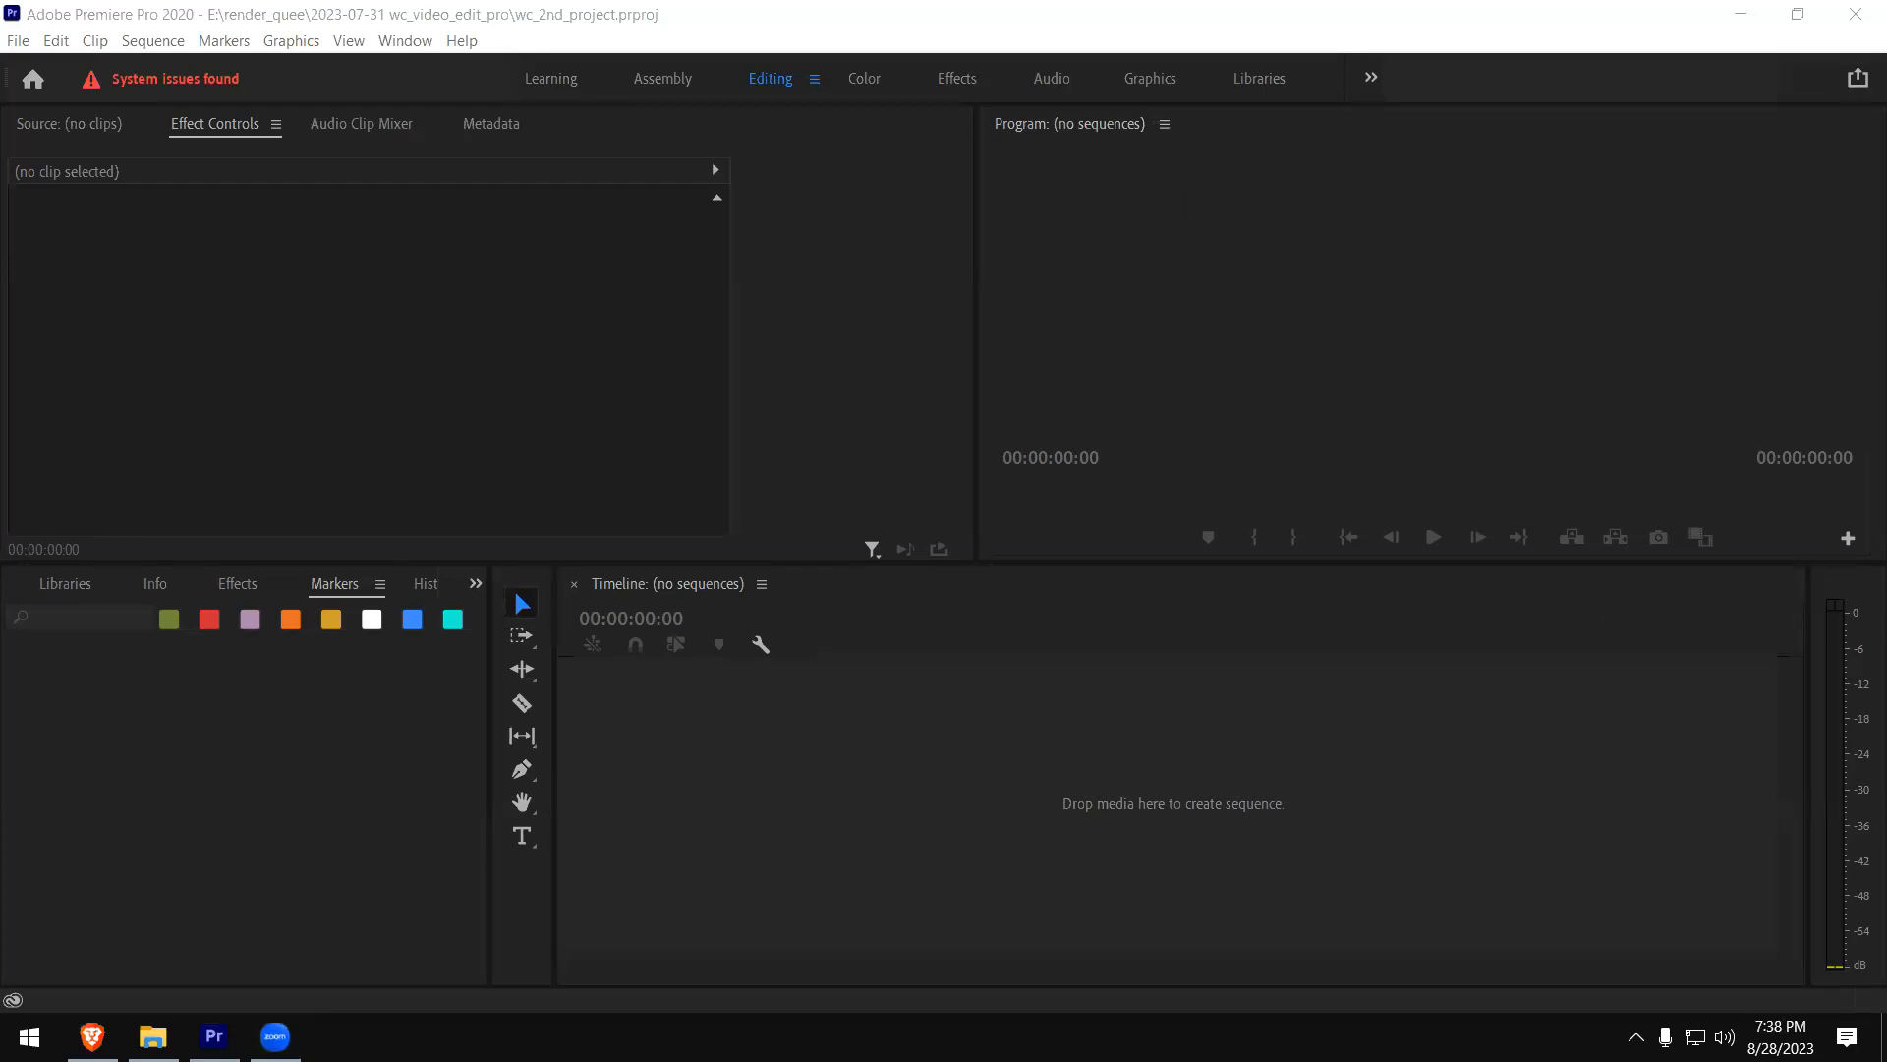
- Show the wc_2nd_project project contents in place of the markers list
click(1148, 344)
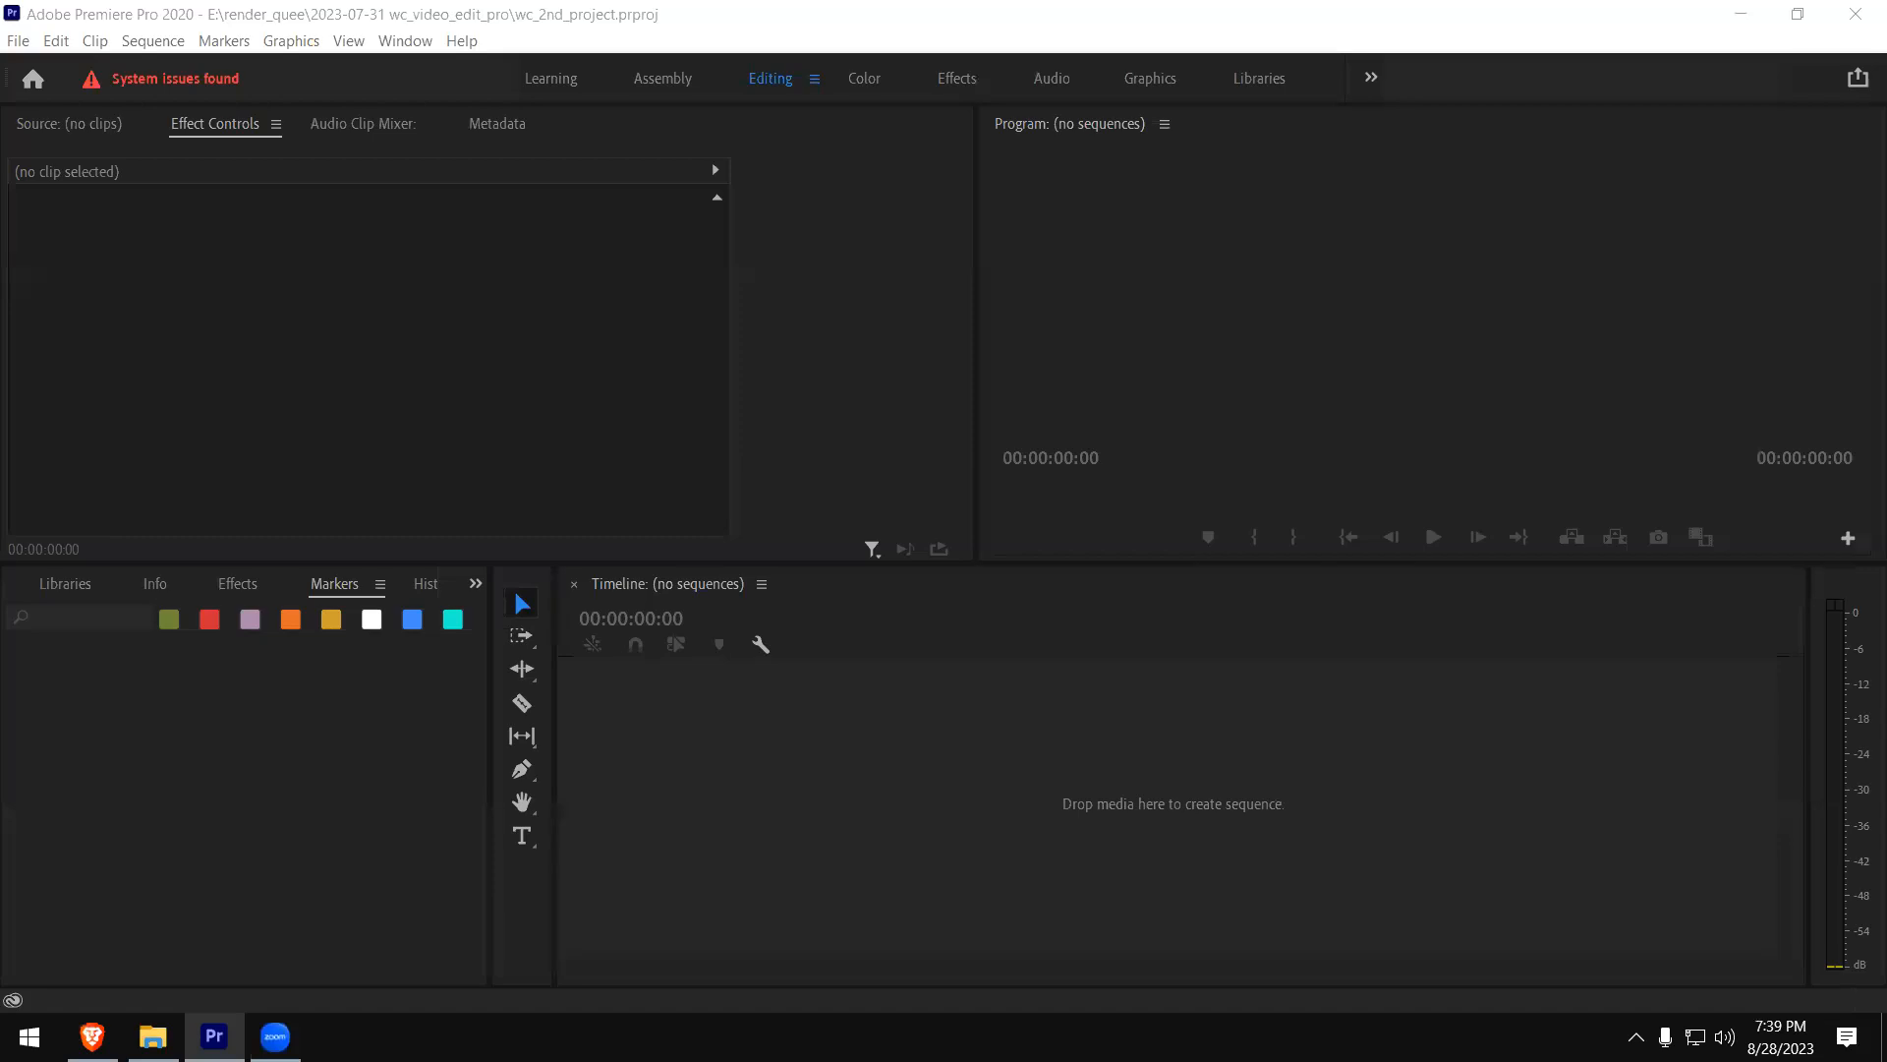
click(535, 427)
click(158, 763)
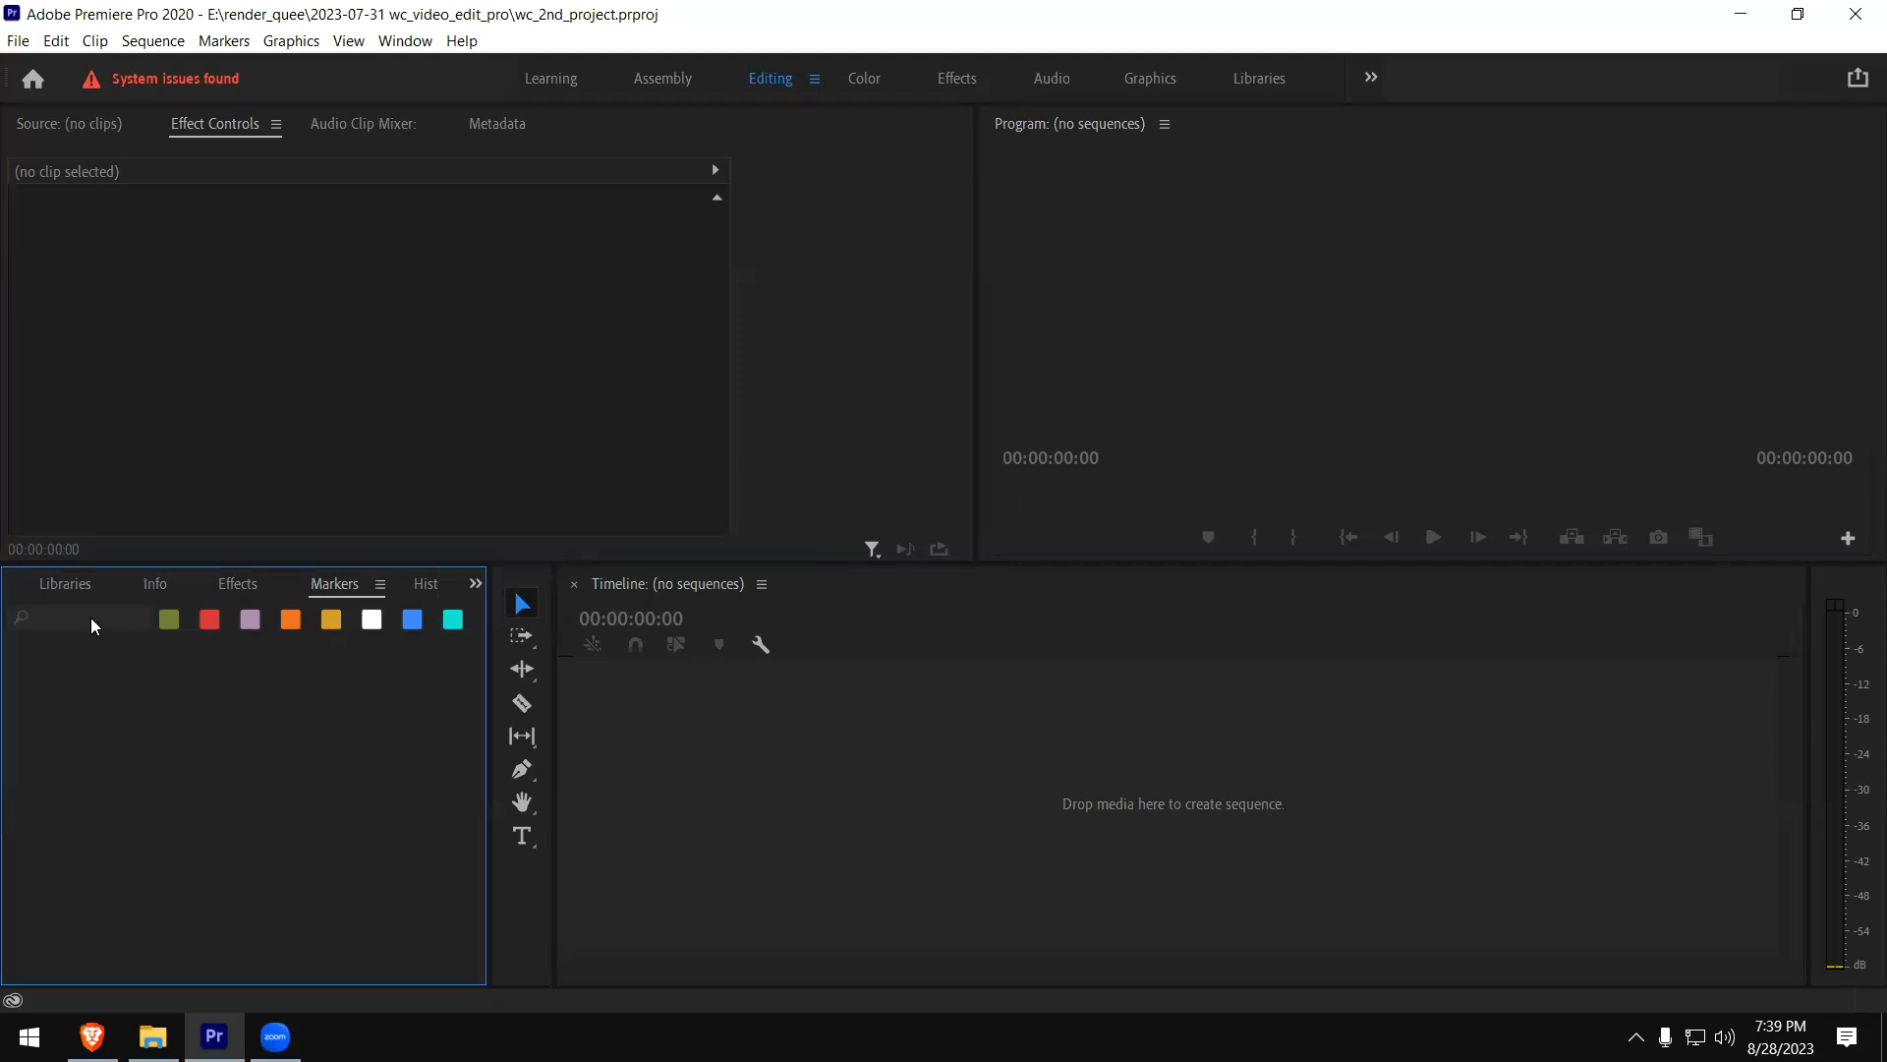
click(476, 583)
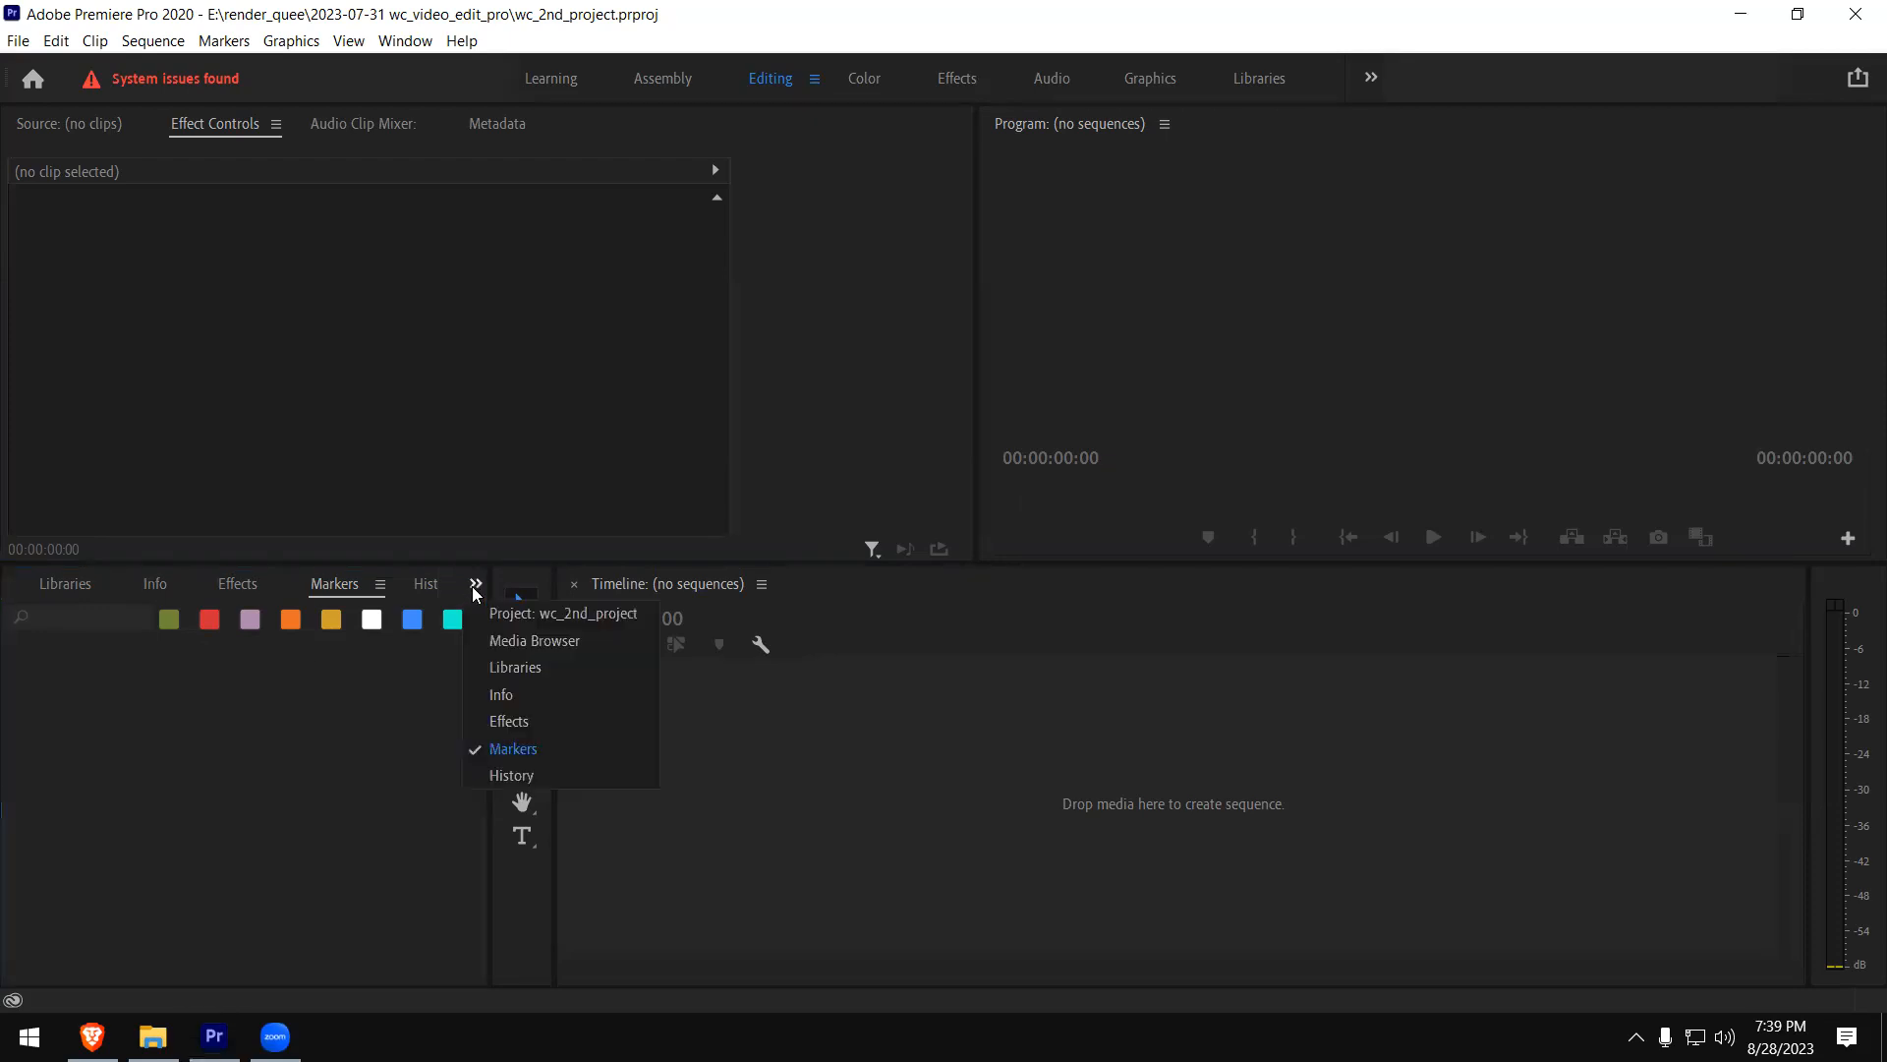
click(501, 622)
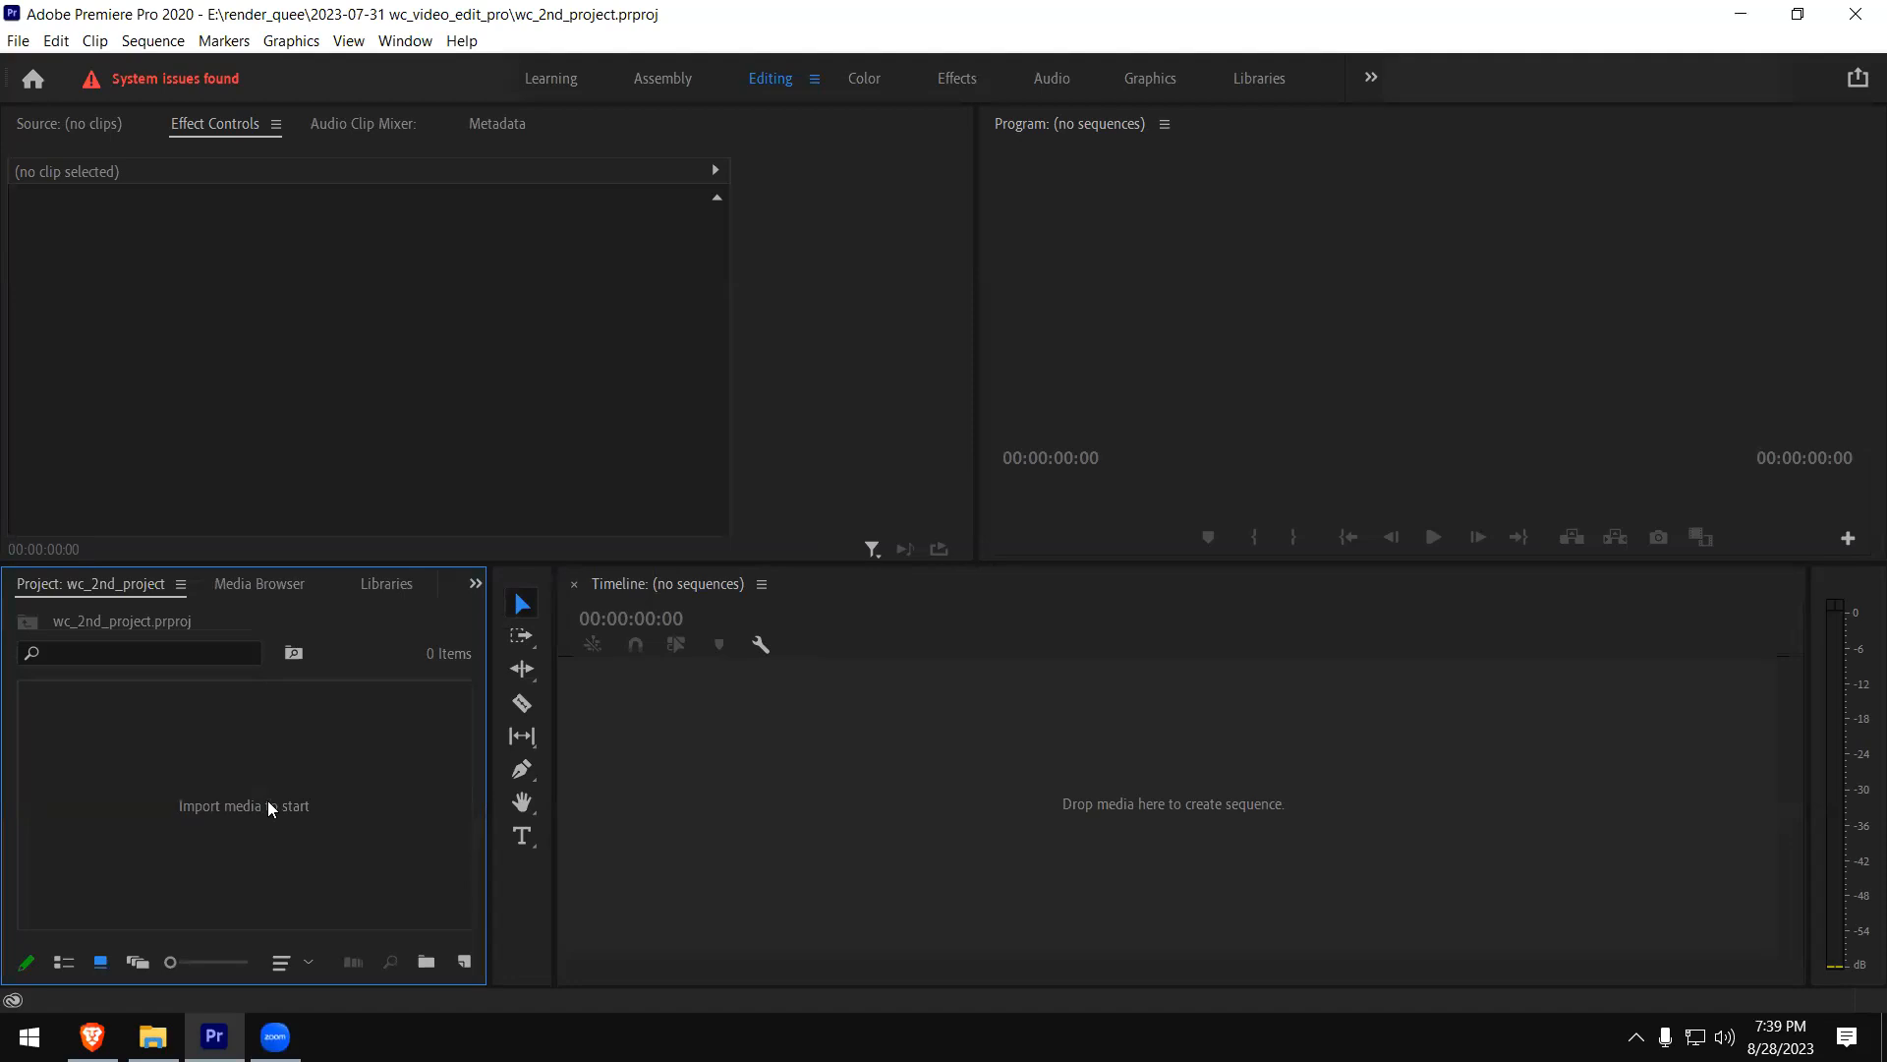
- Import the banknote-counting clip whose file name ends in 6700253.mp4 from the footages-vdo-editing folder
double_click(240, 761)
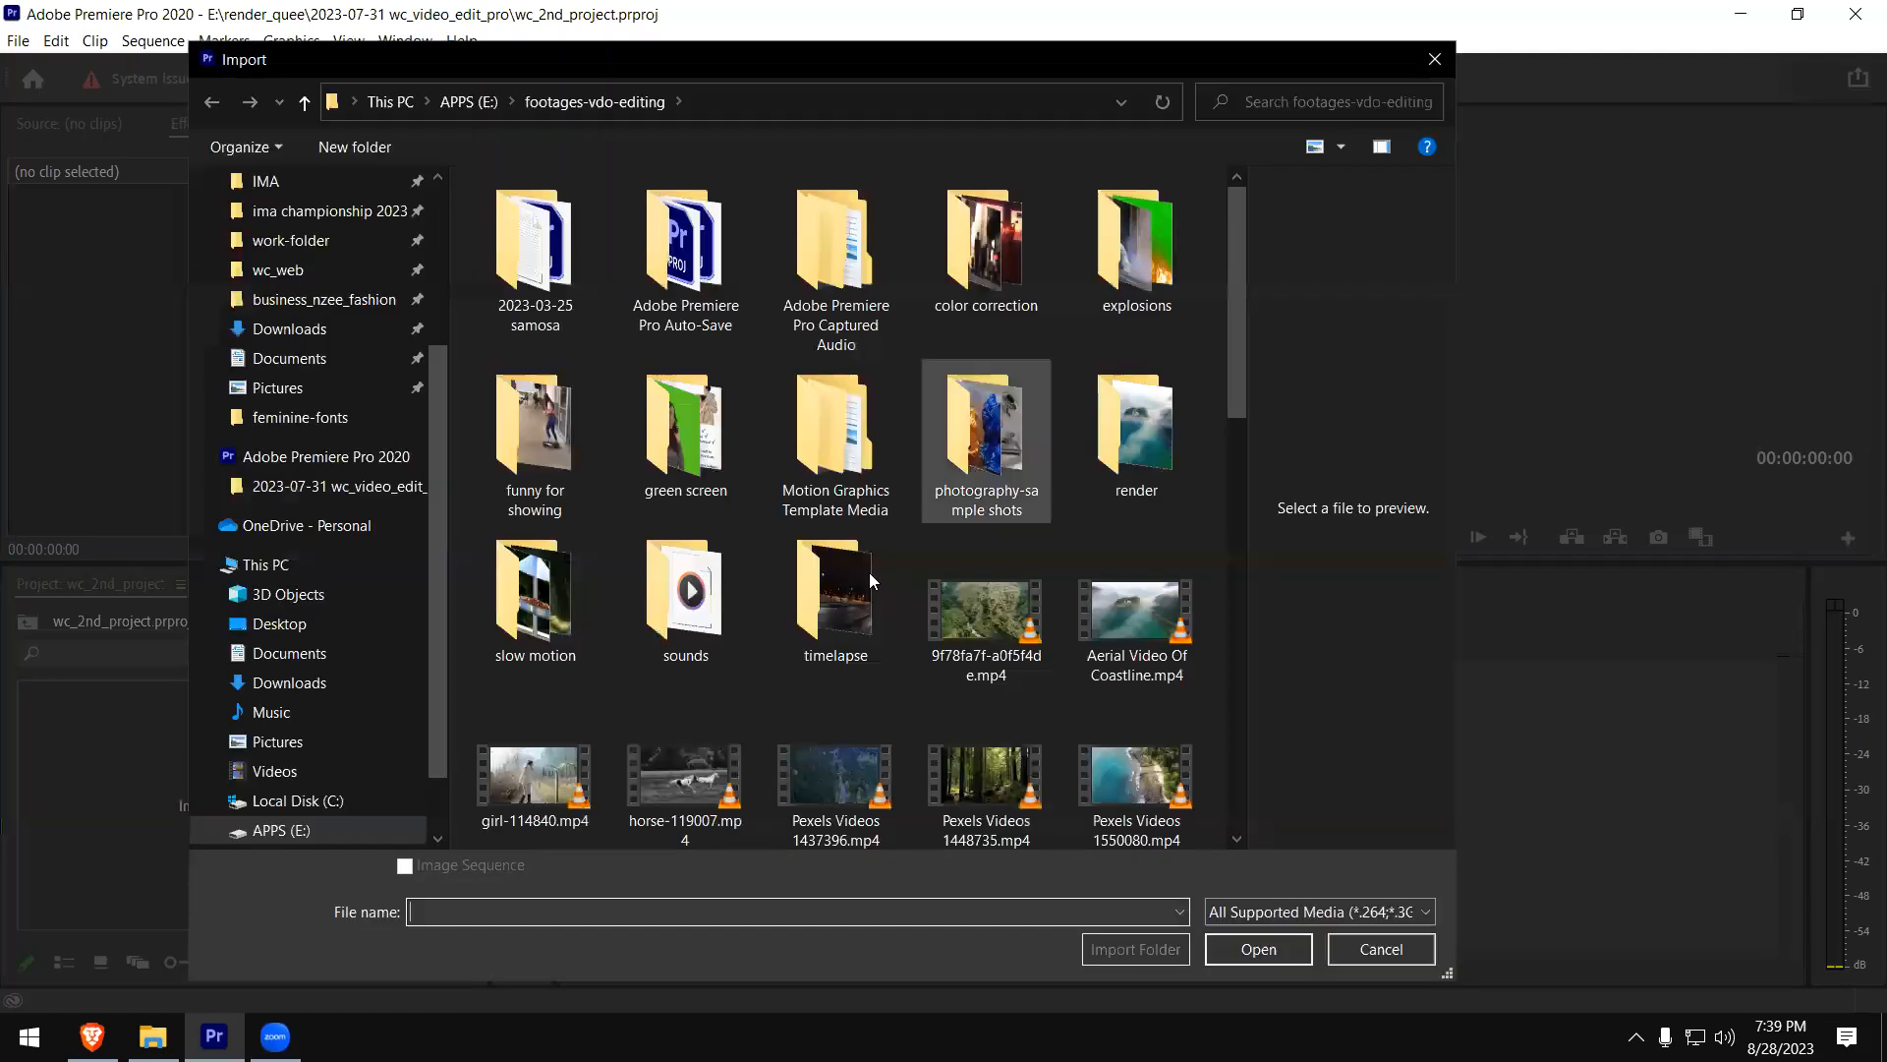
drag(1233, 367, 1231, 405)
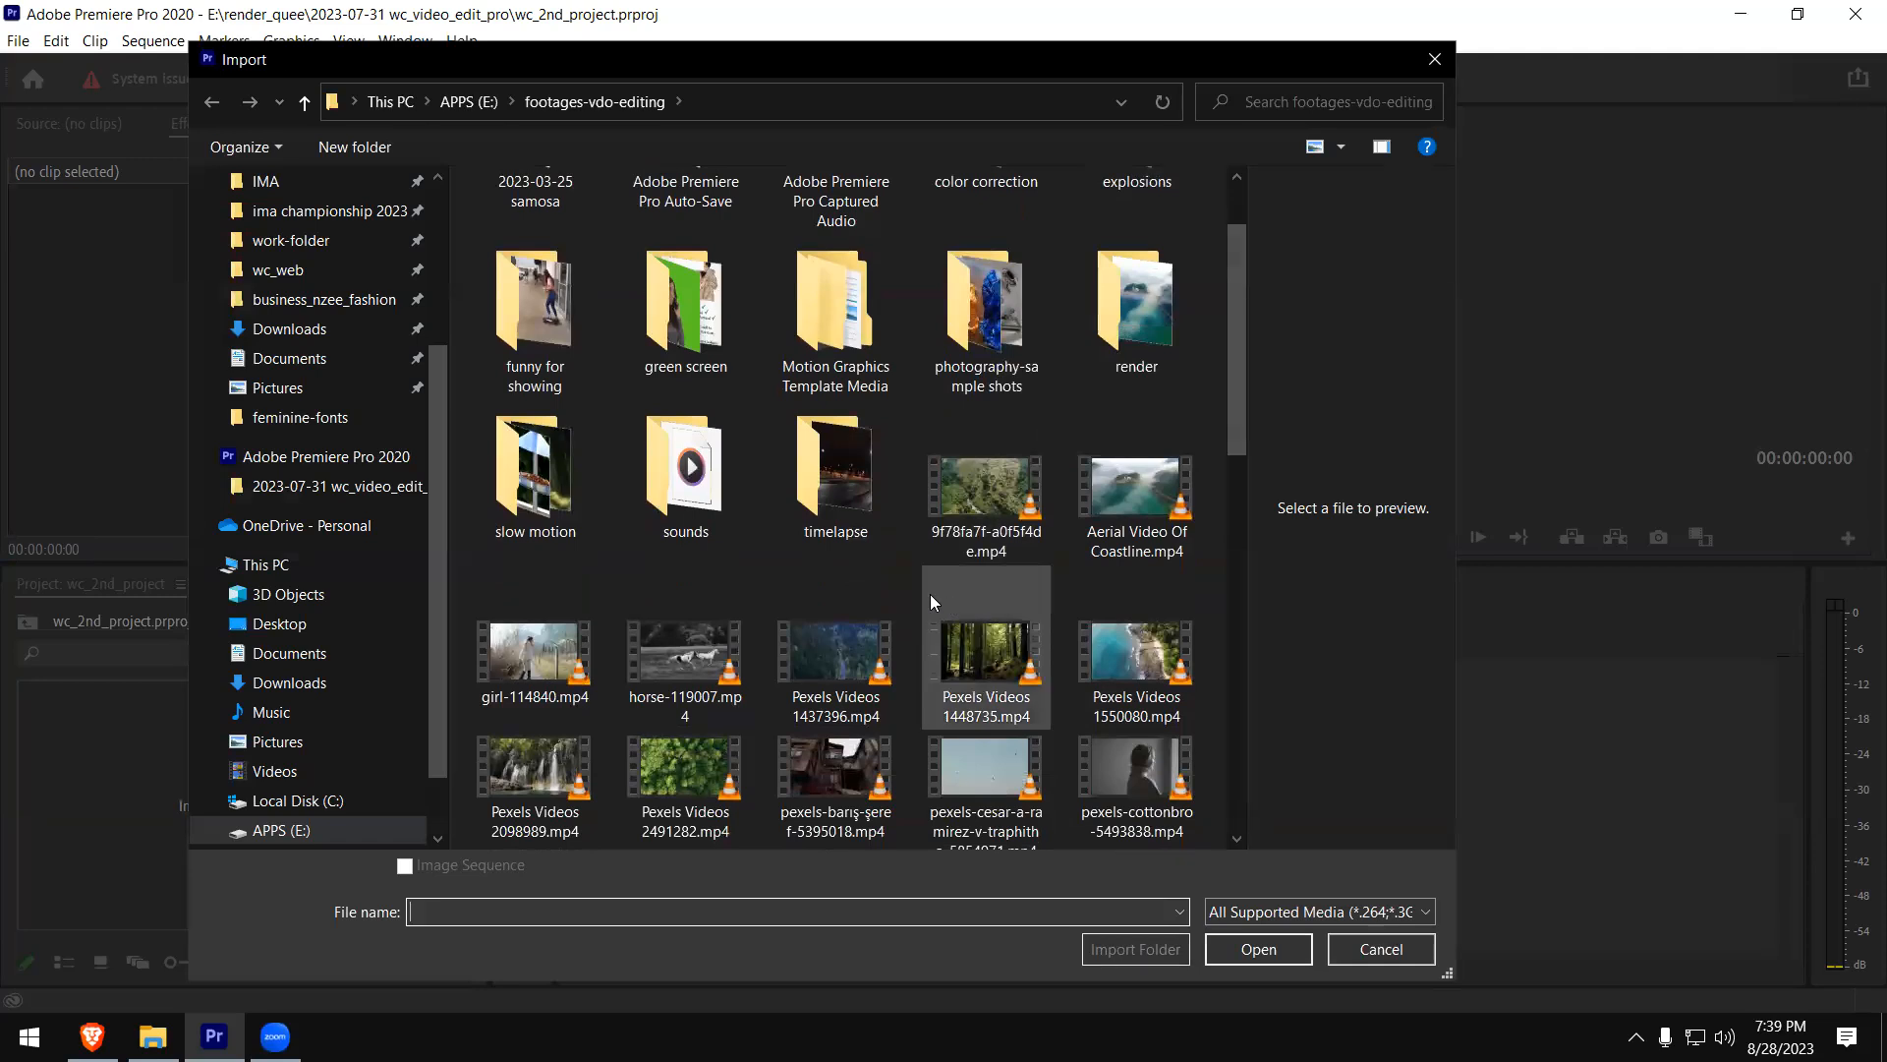
drag(1238, 449, 1228, 486)
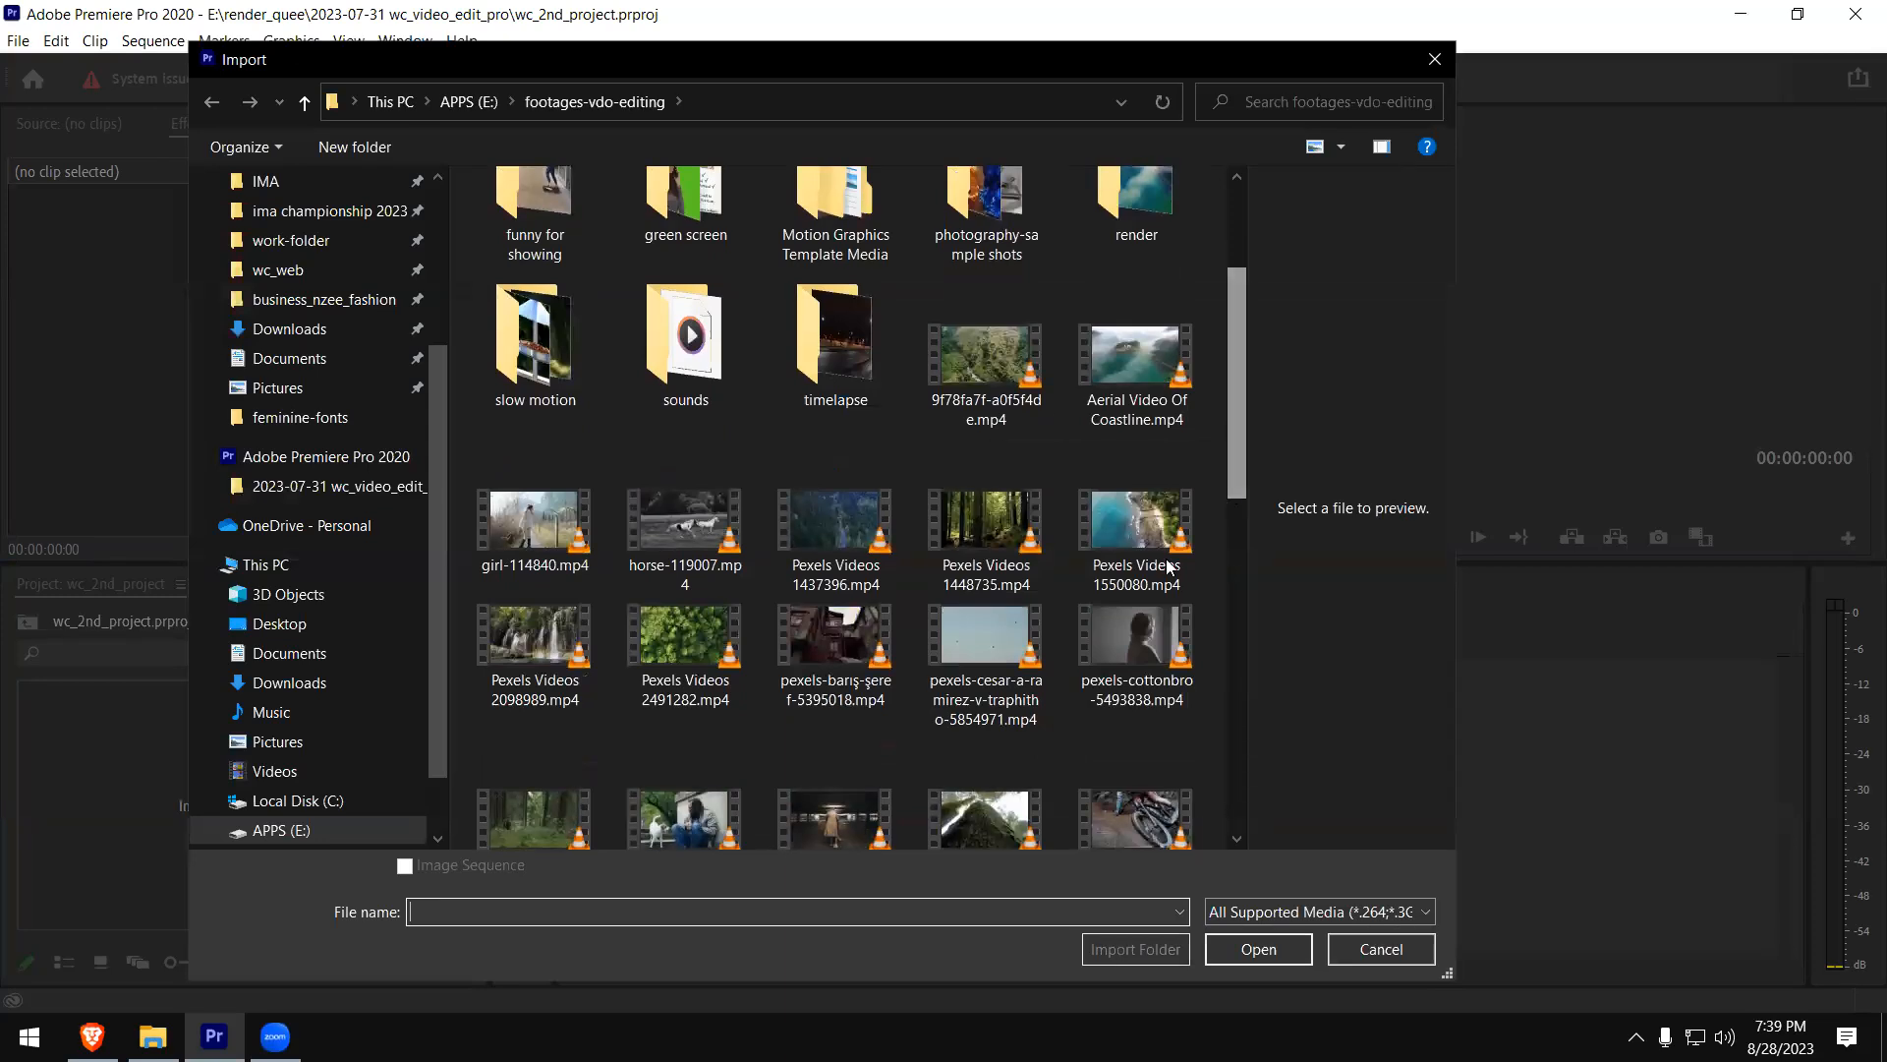
drag(1229, 460, 1222, 597)
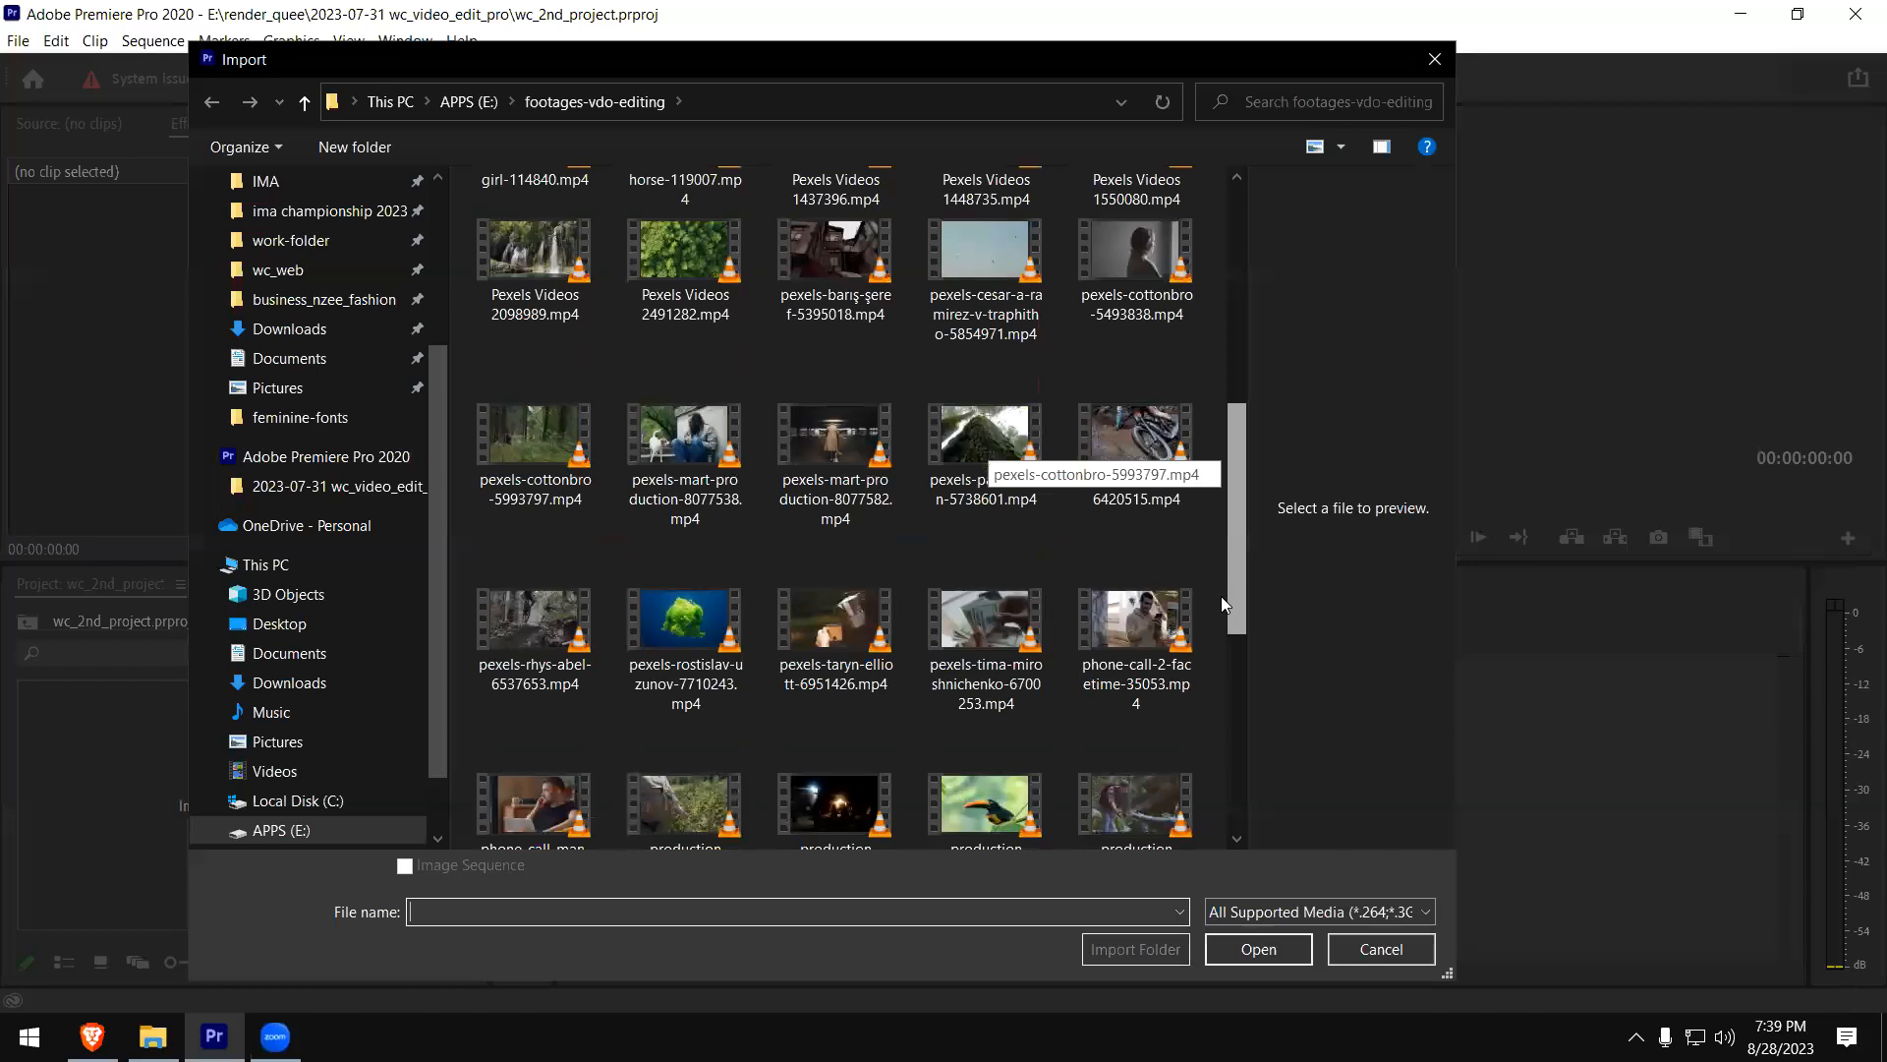
click(975, 639)
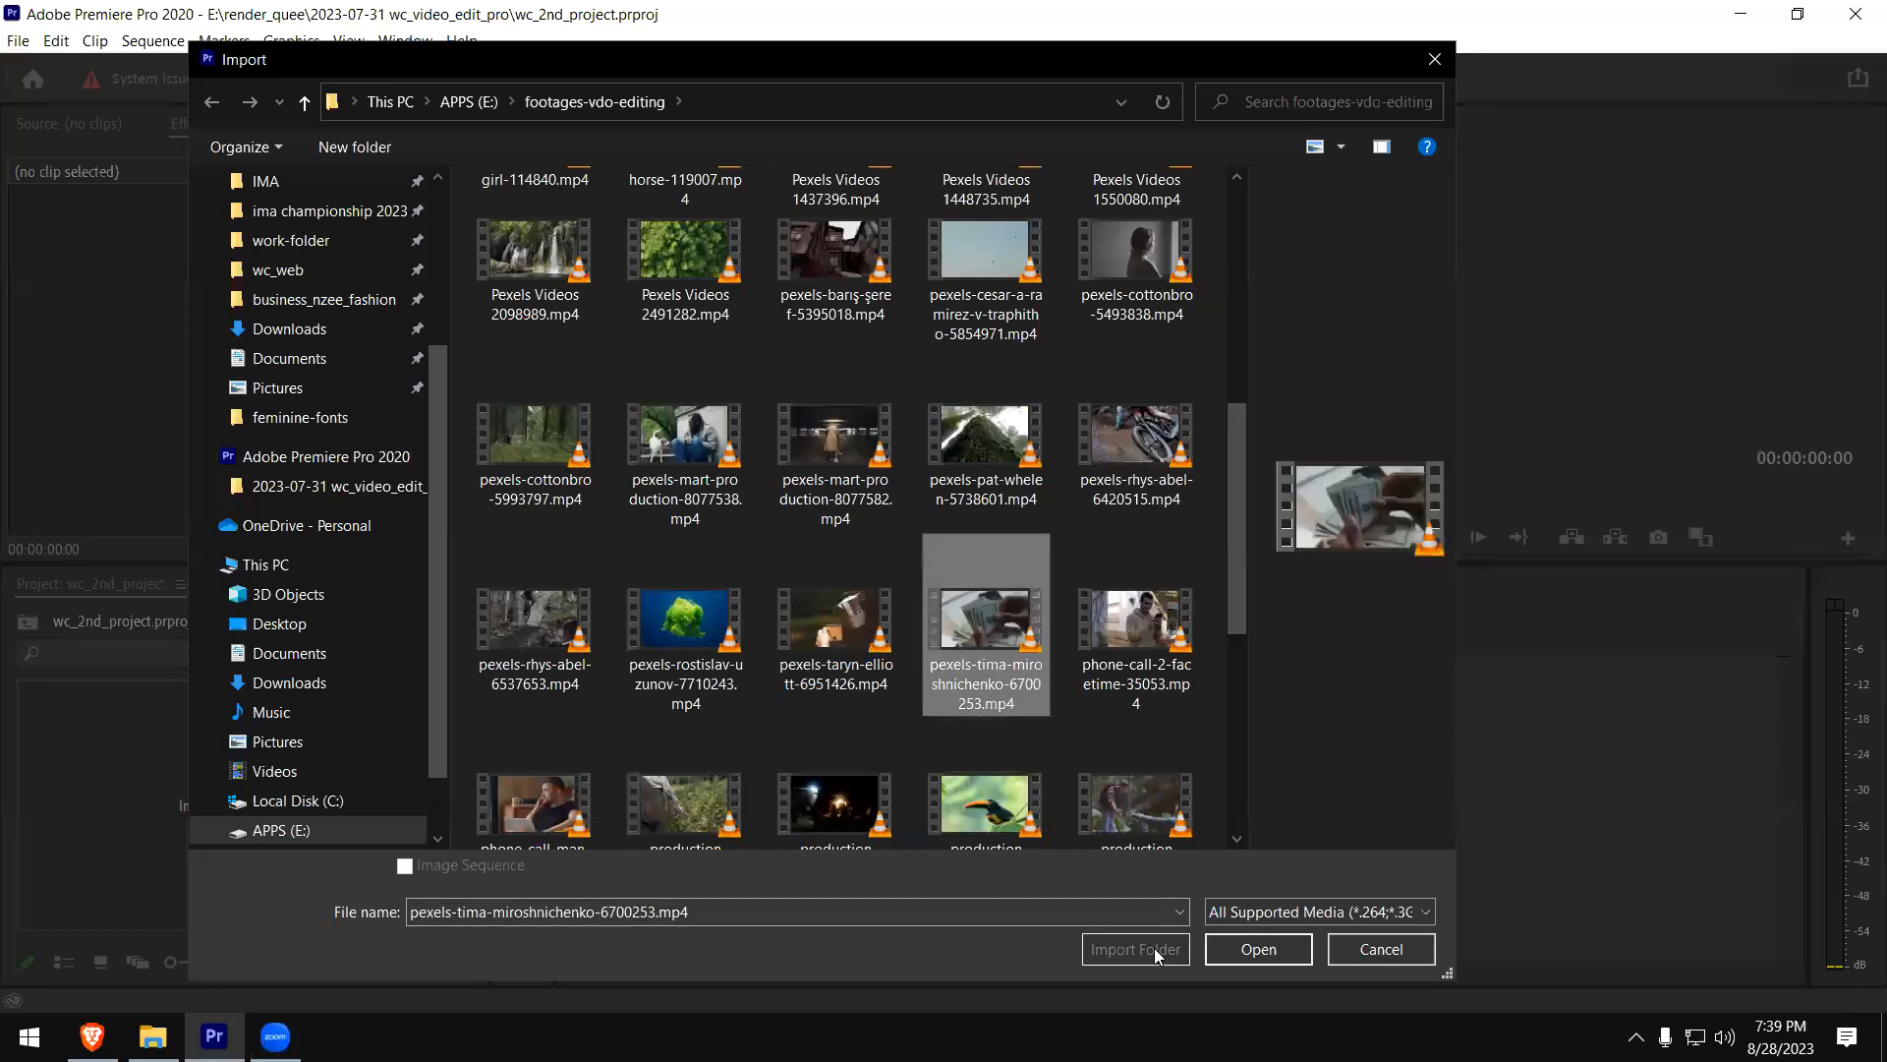
click(1258, 948)
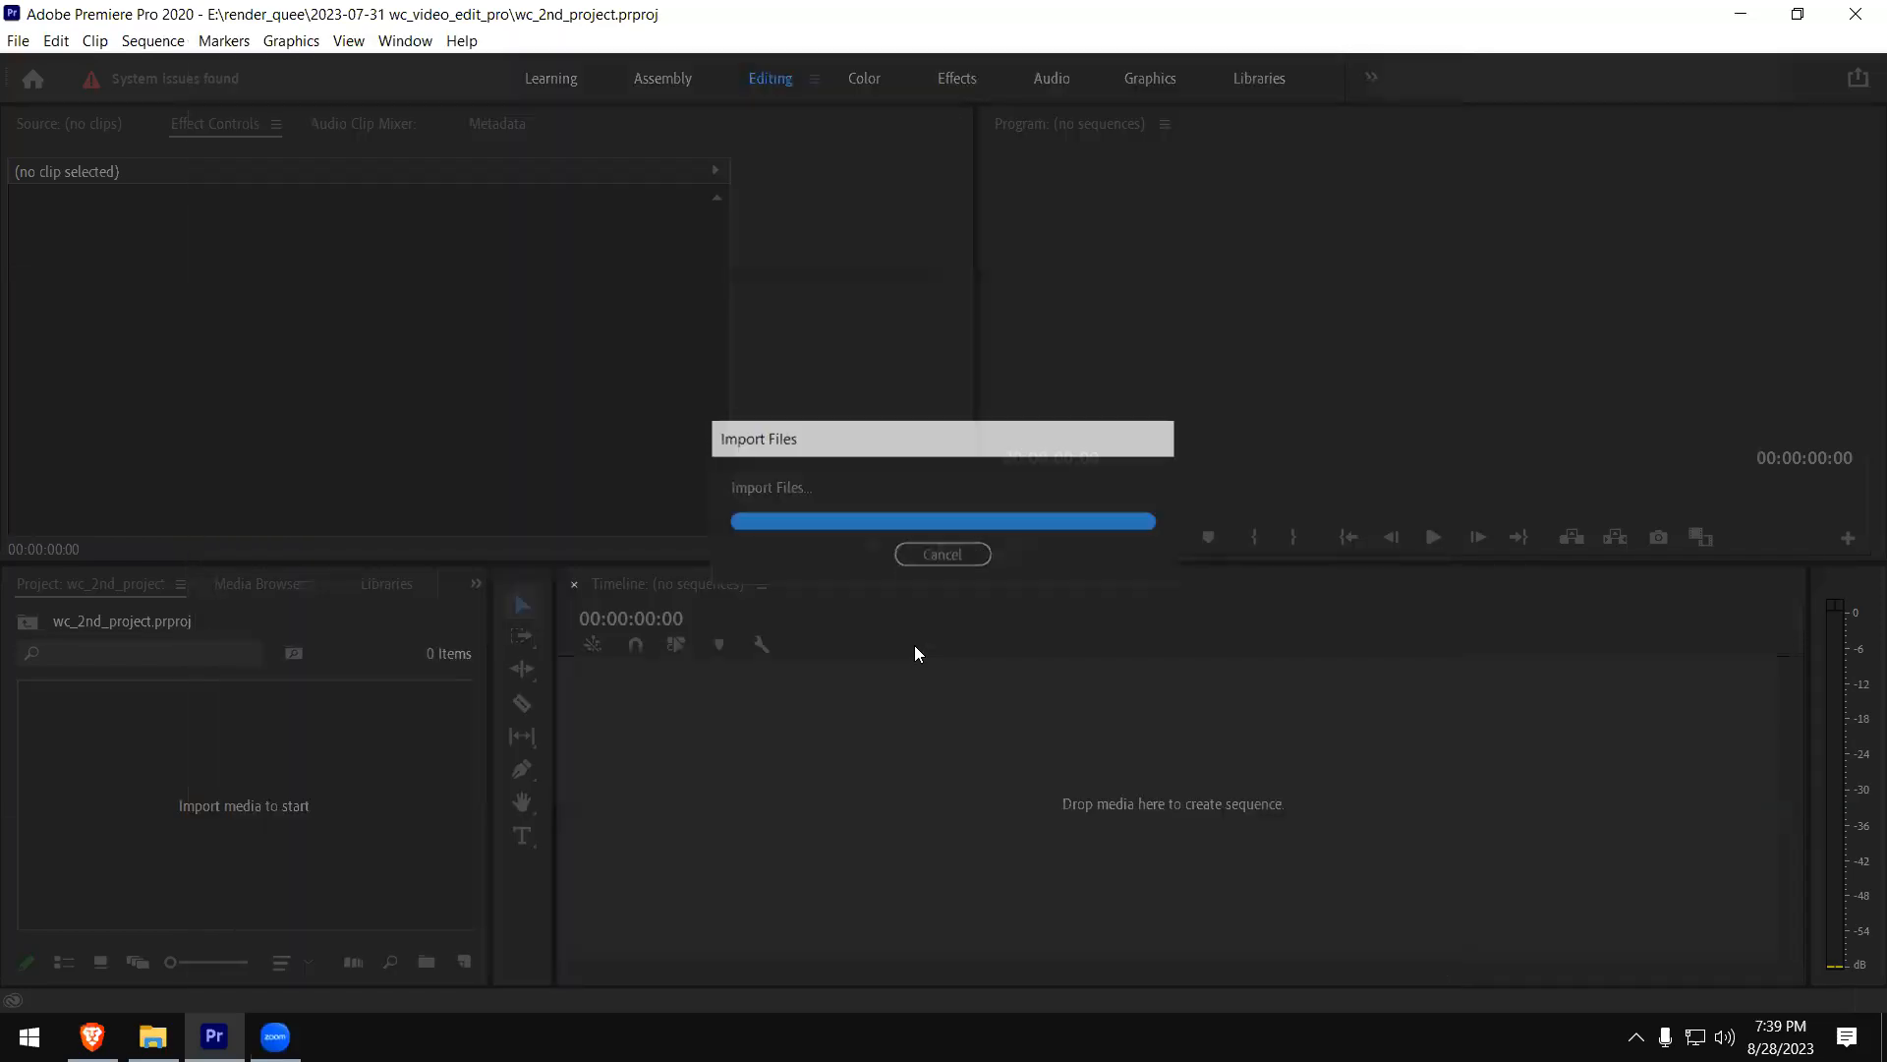
- Import pexels-cottonbro-5493838.mp4 from the footages-vdo-editing folder into the project
double_click(332, 757)
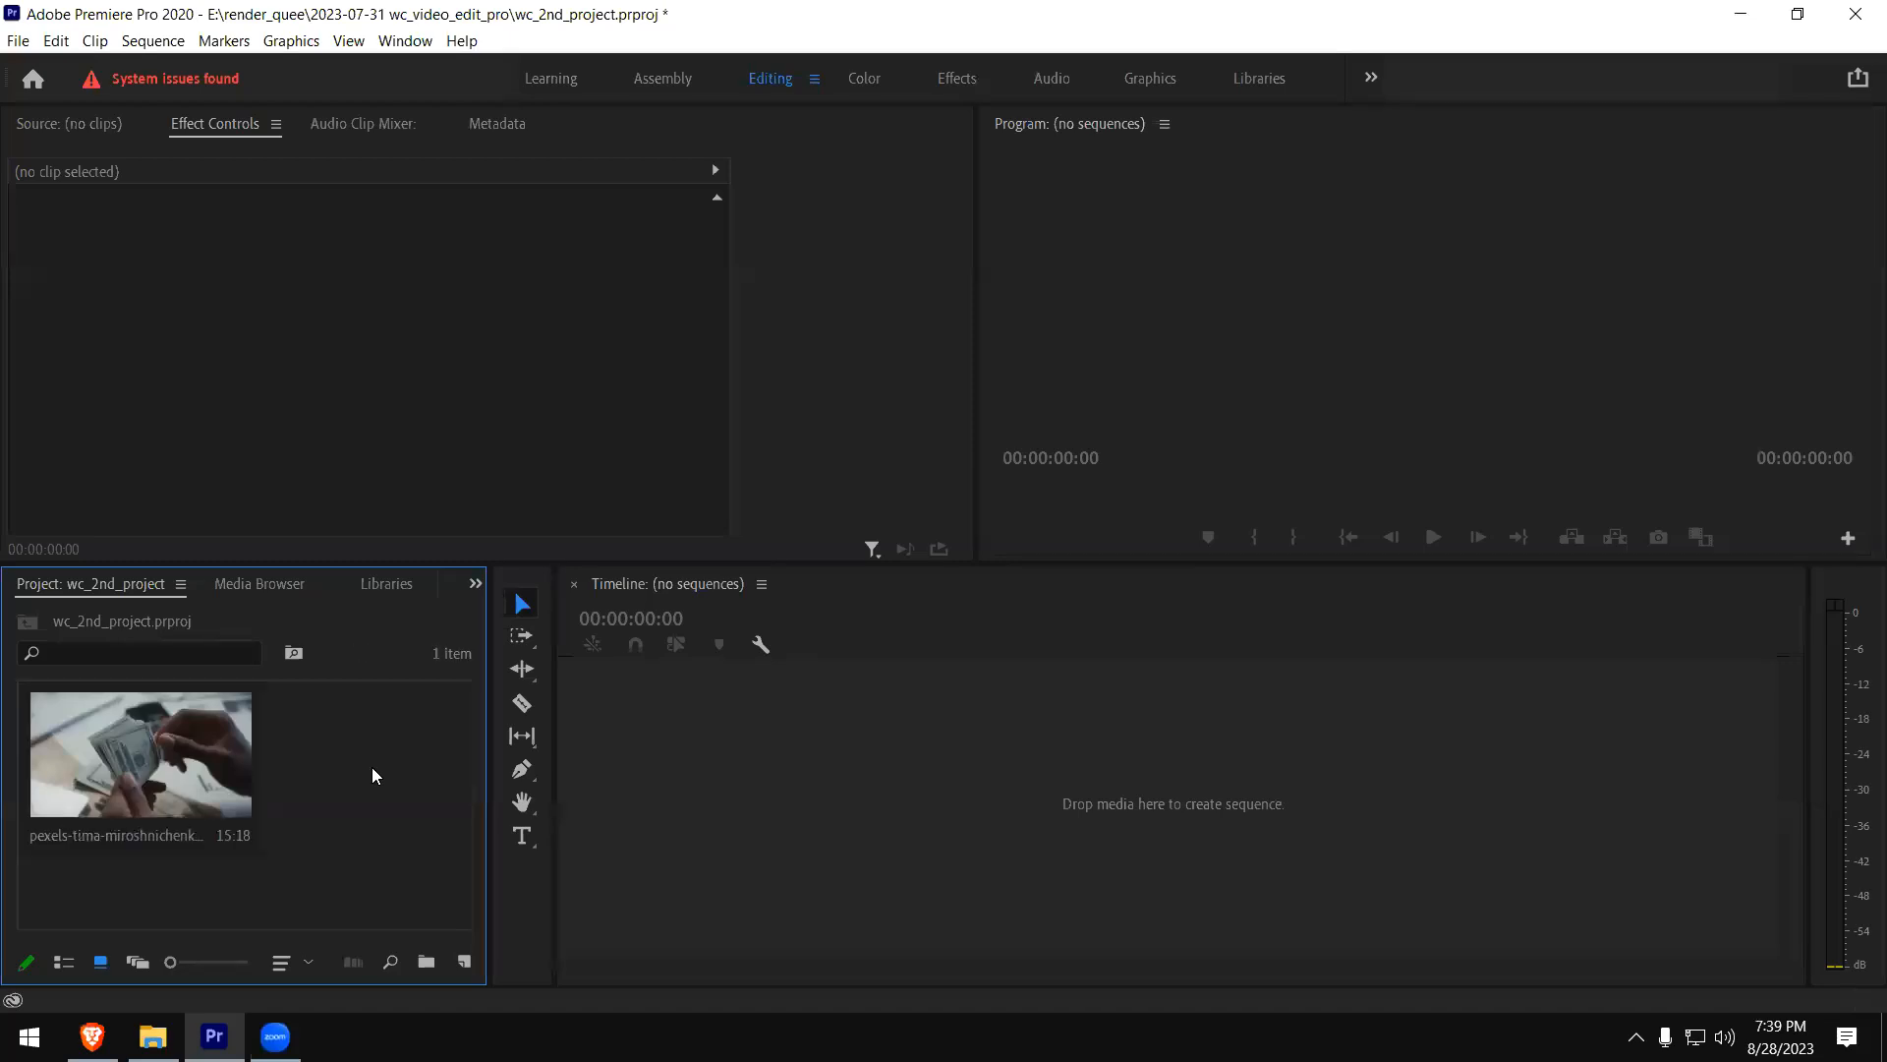
scroll(1236, 456, down, 5)
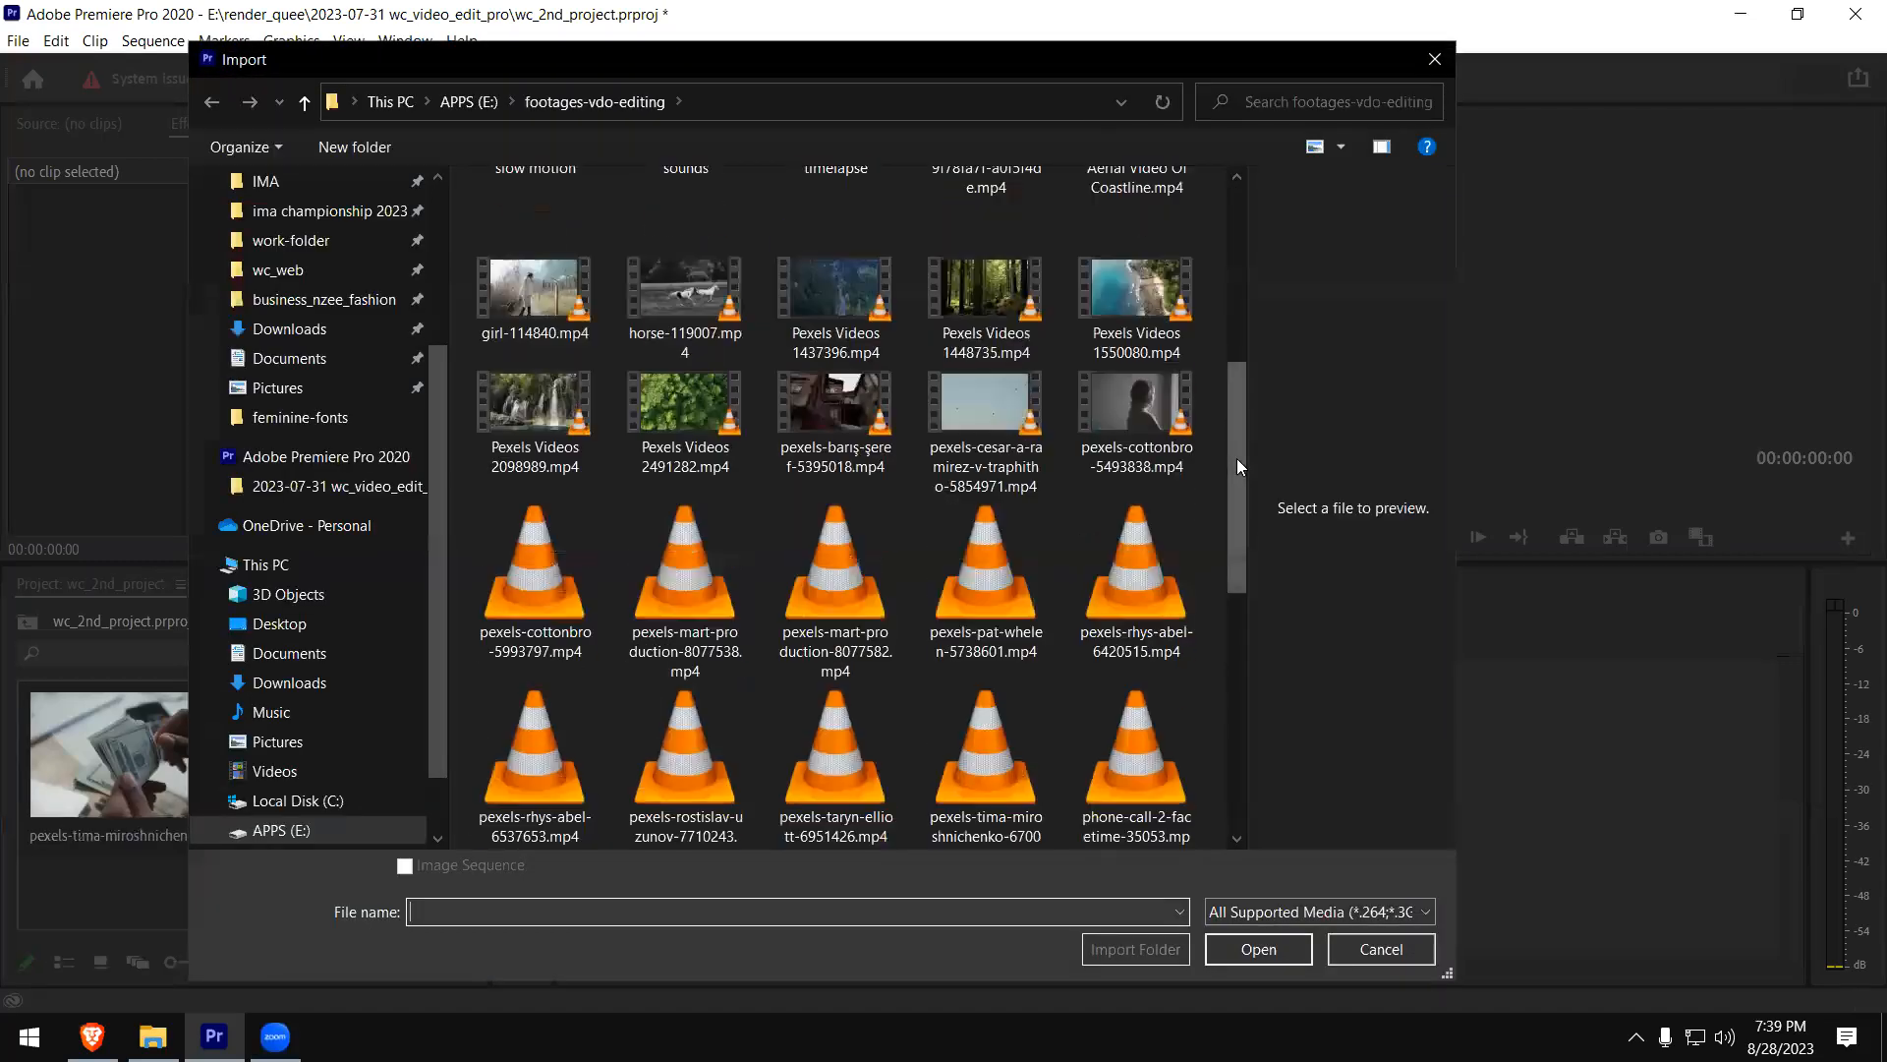
click(1152, 348)
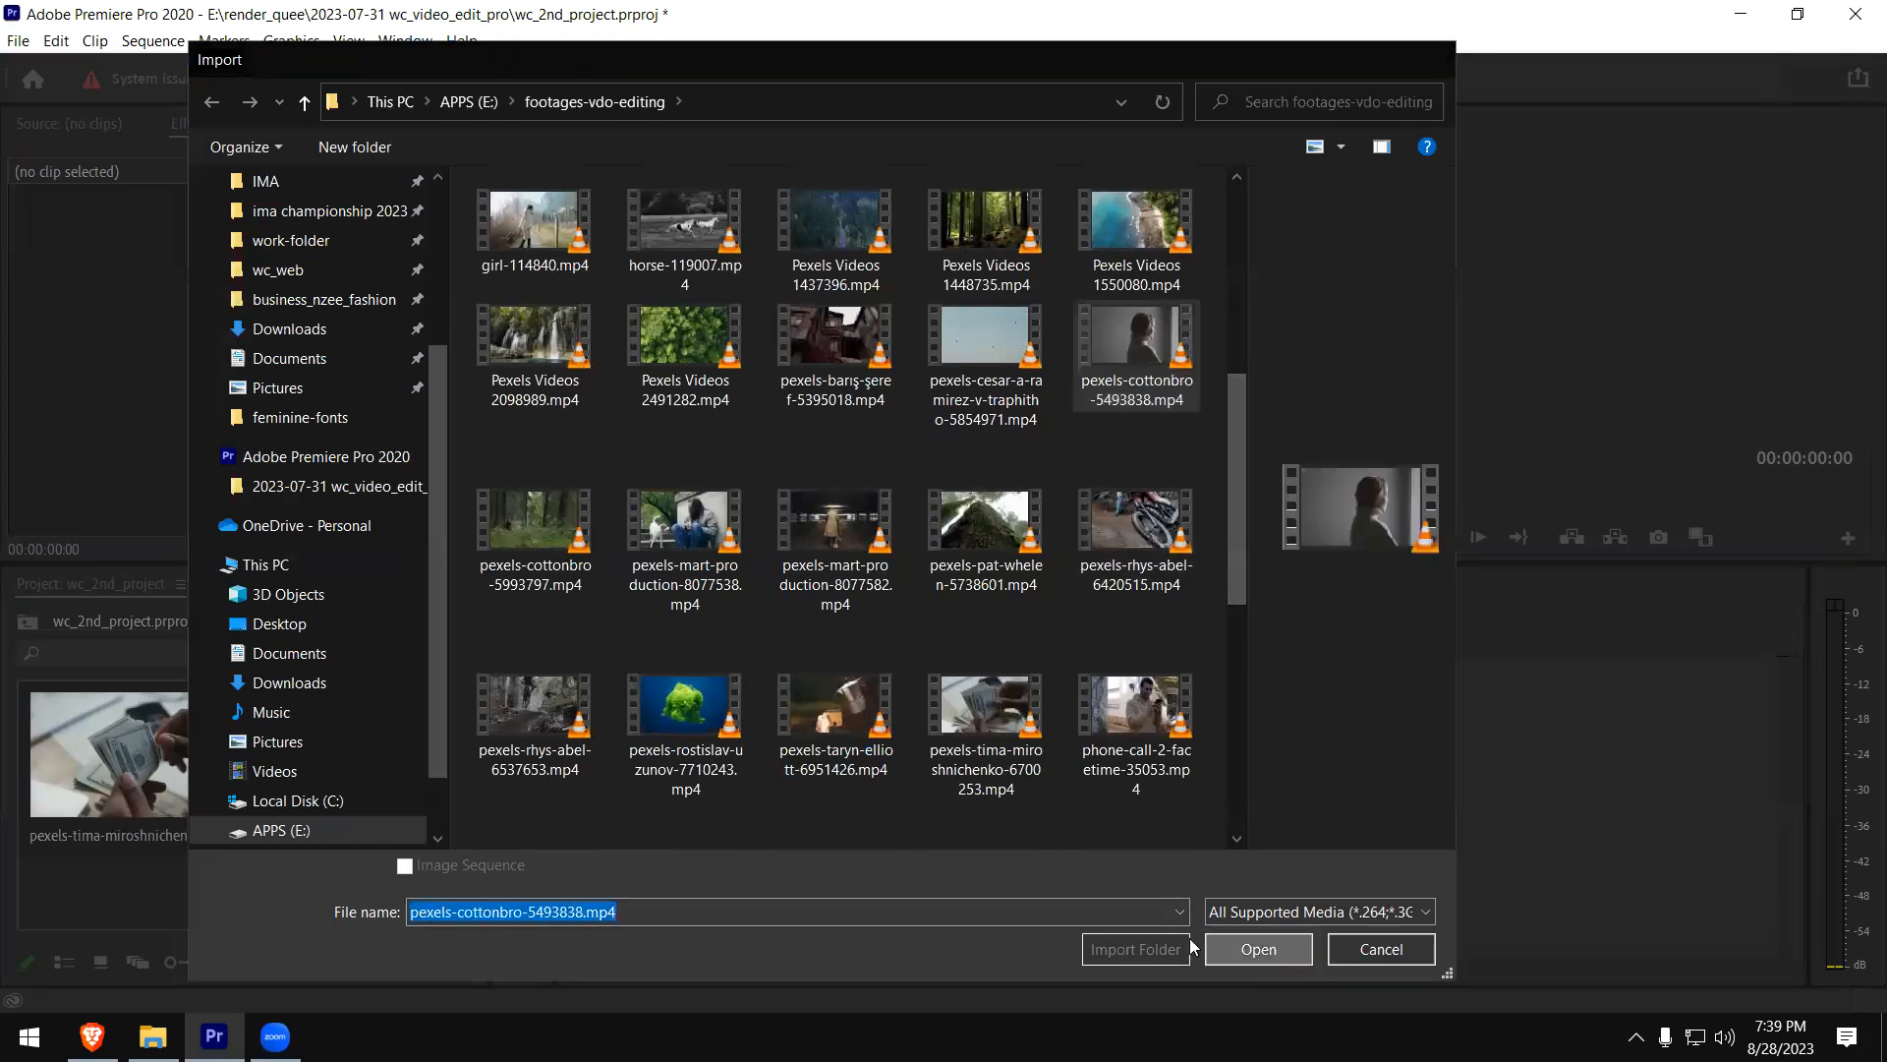
click(1257, 955)
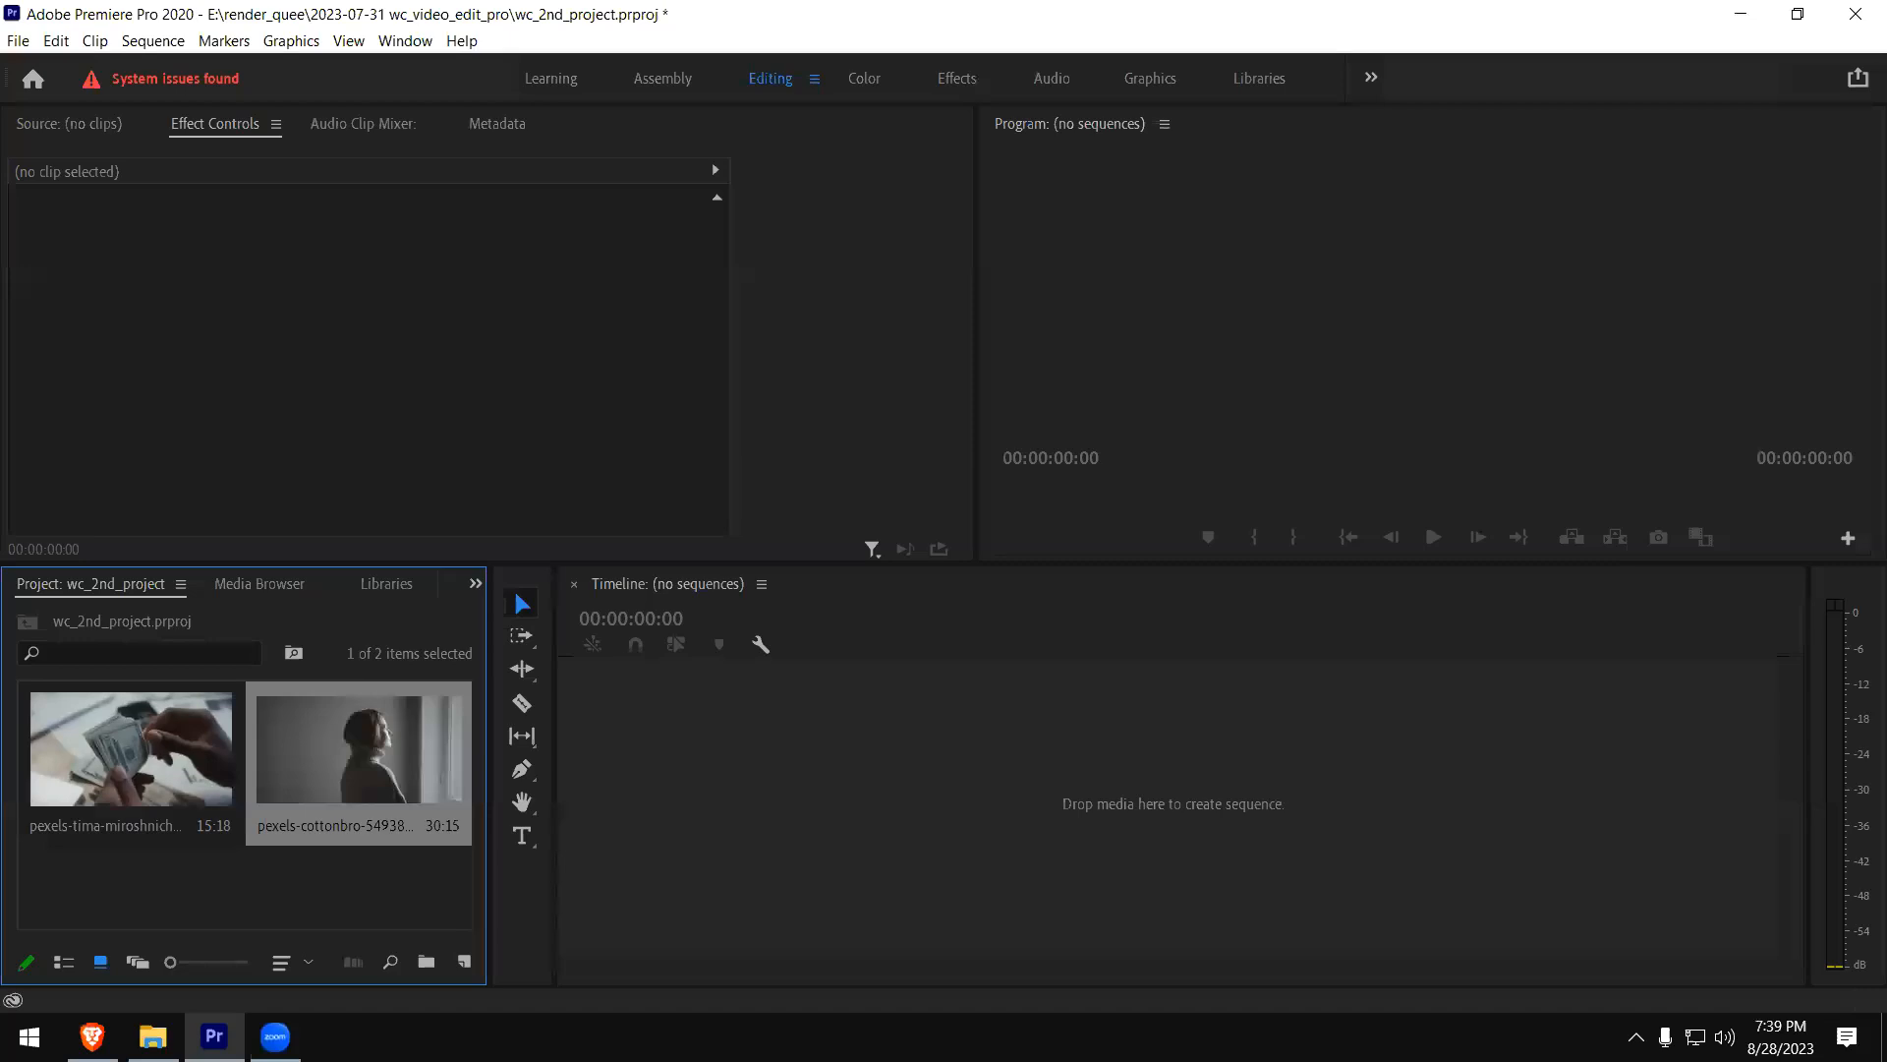
- Look through the footage folder and import pexels-mart-production-8077538.mp4 as the third project clip
double_click(171, 871)
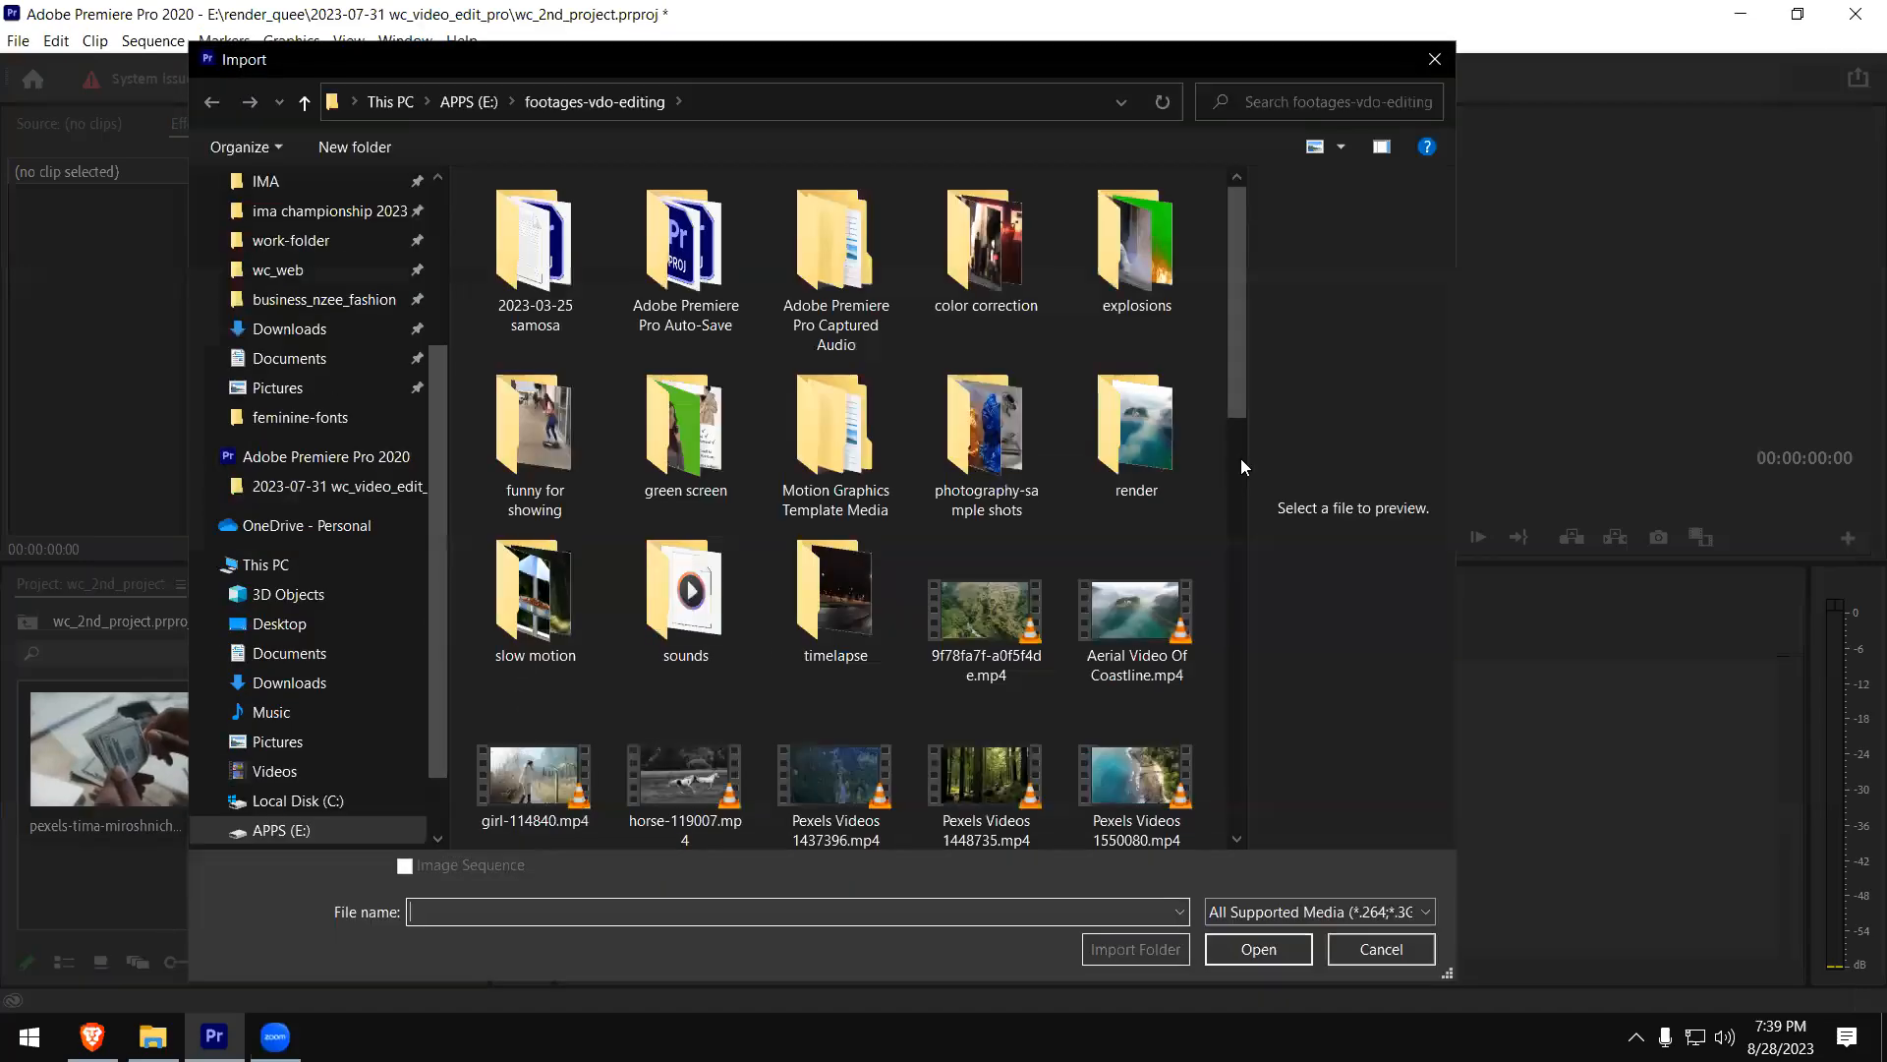
scroll(1225, 442, down, 4)
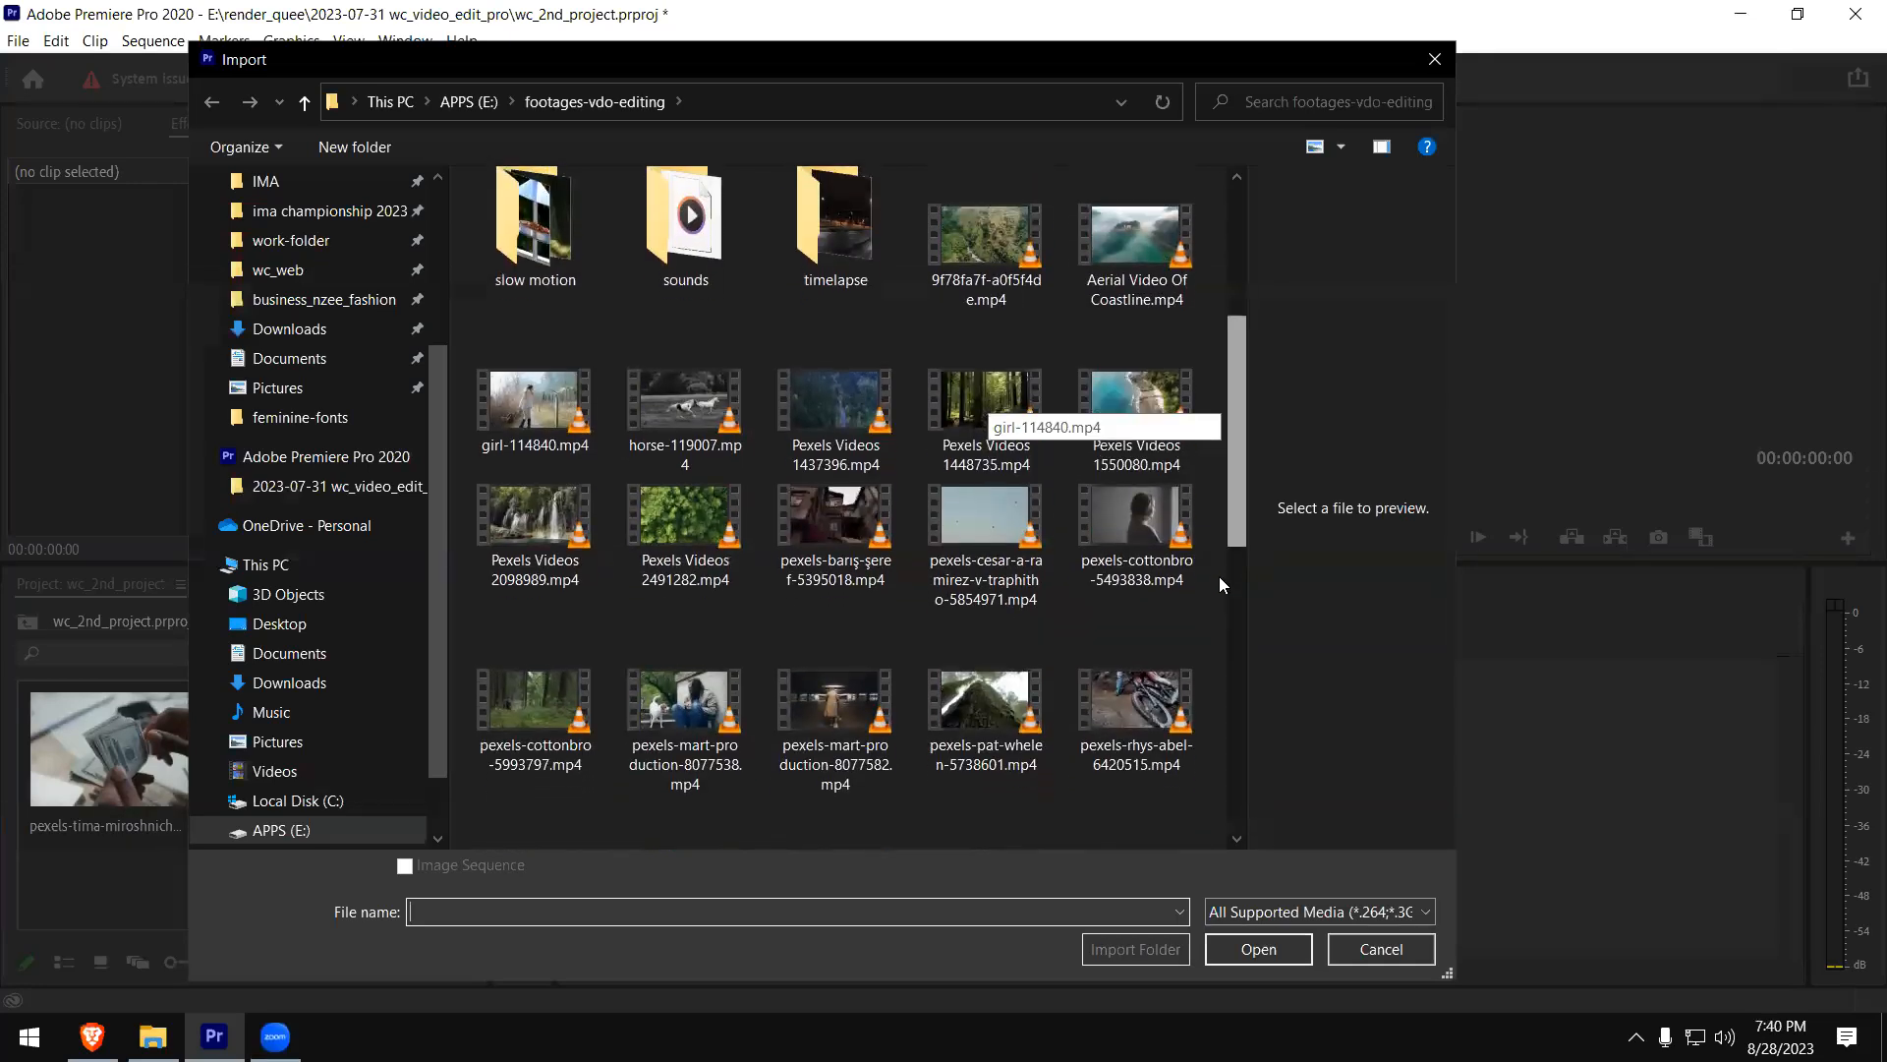
scroll(1202, 566, down, 3)
drag(1211, 678, 1211, 678)
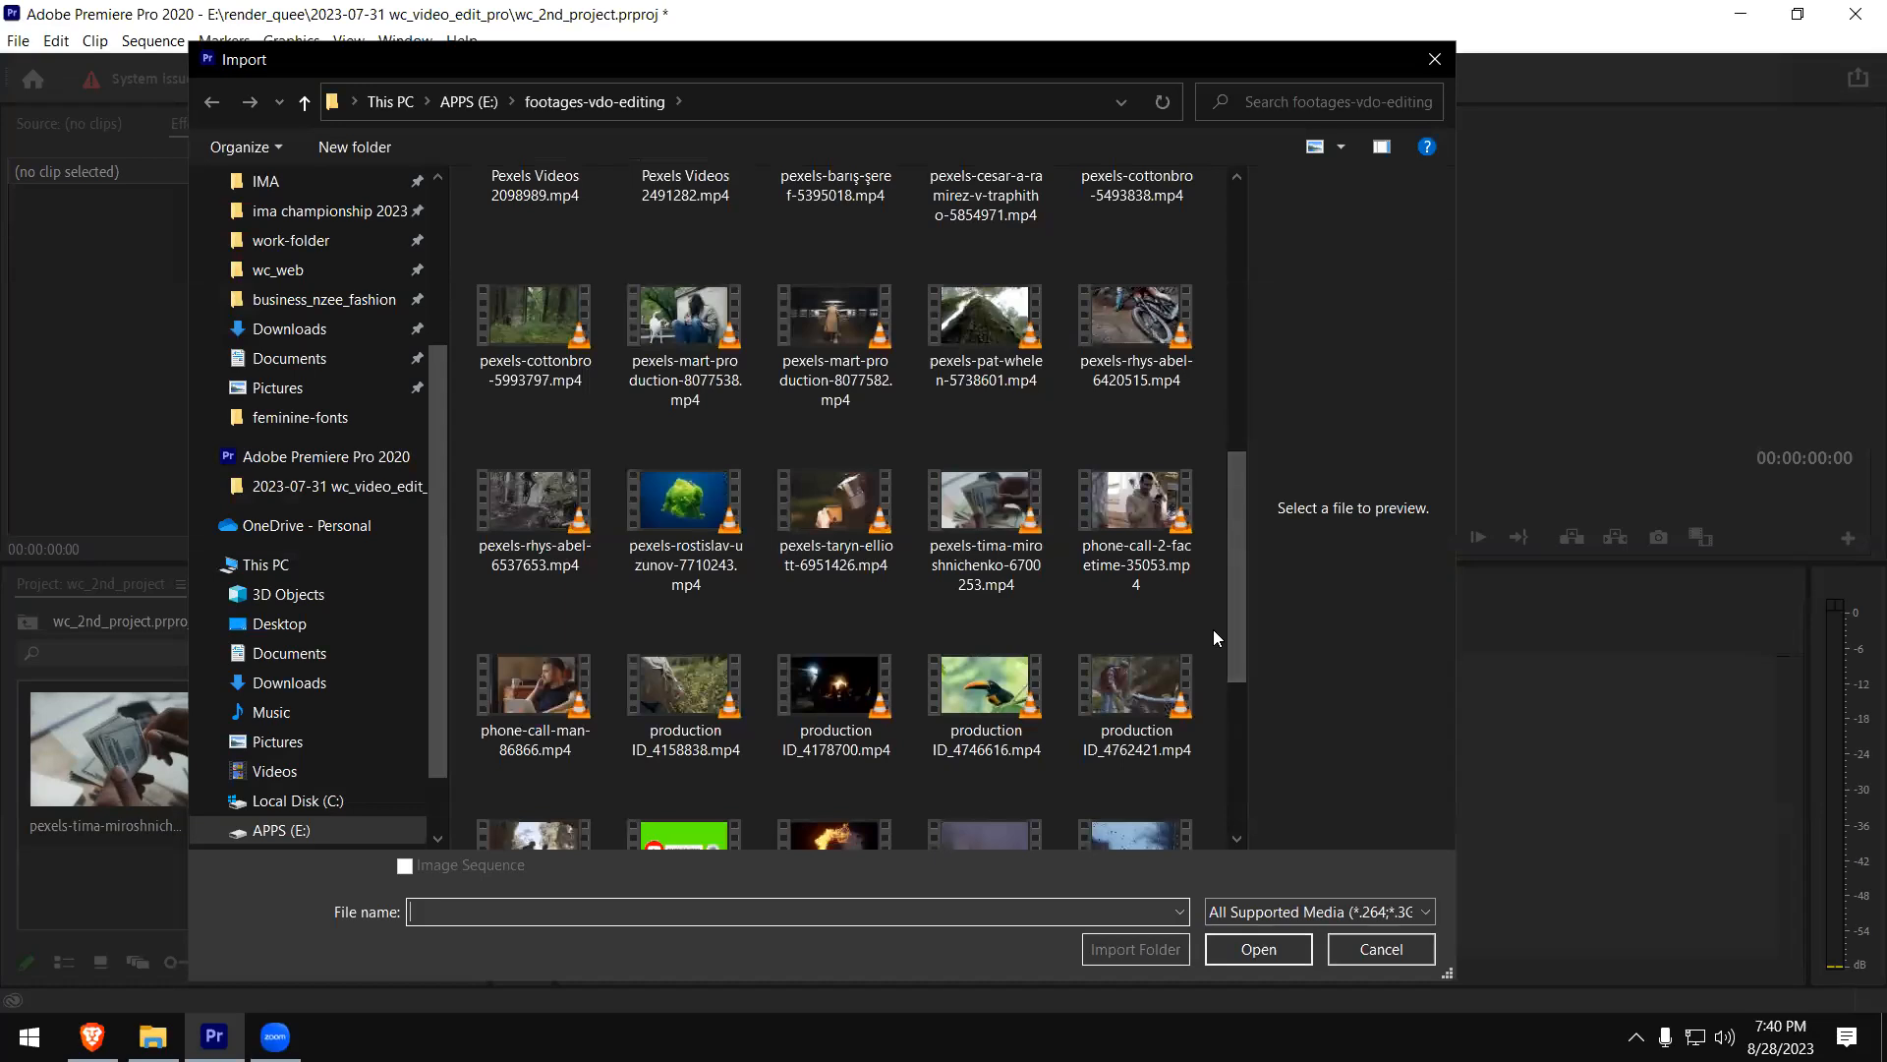
drag(1237, 606, 1235, 718)
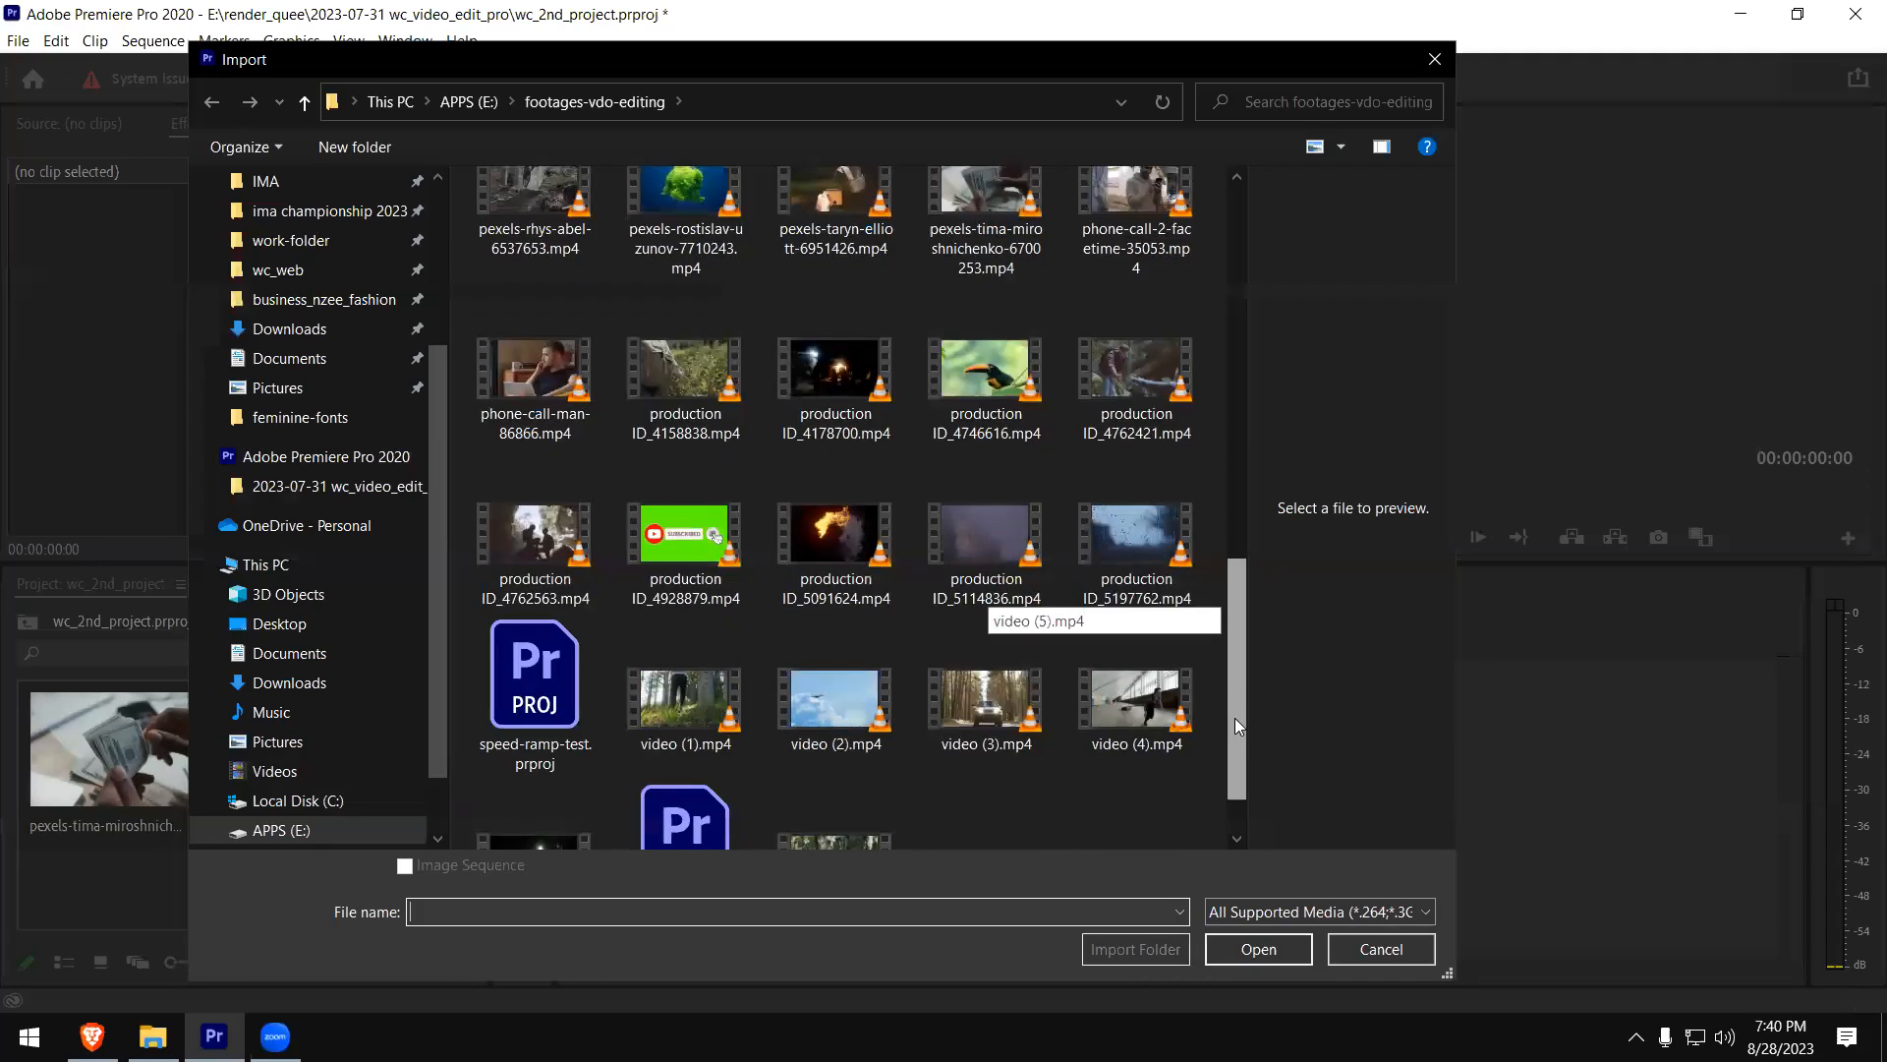
click(1189, 714)
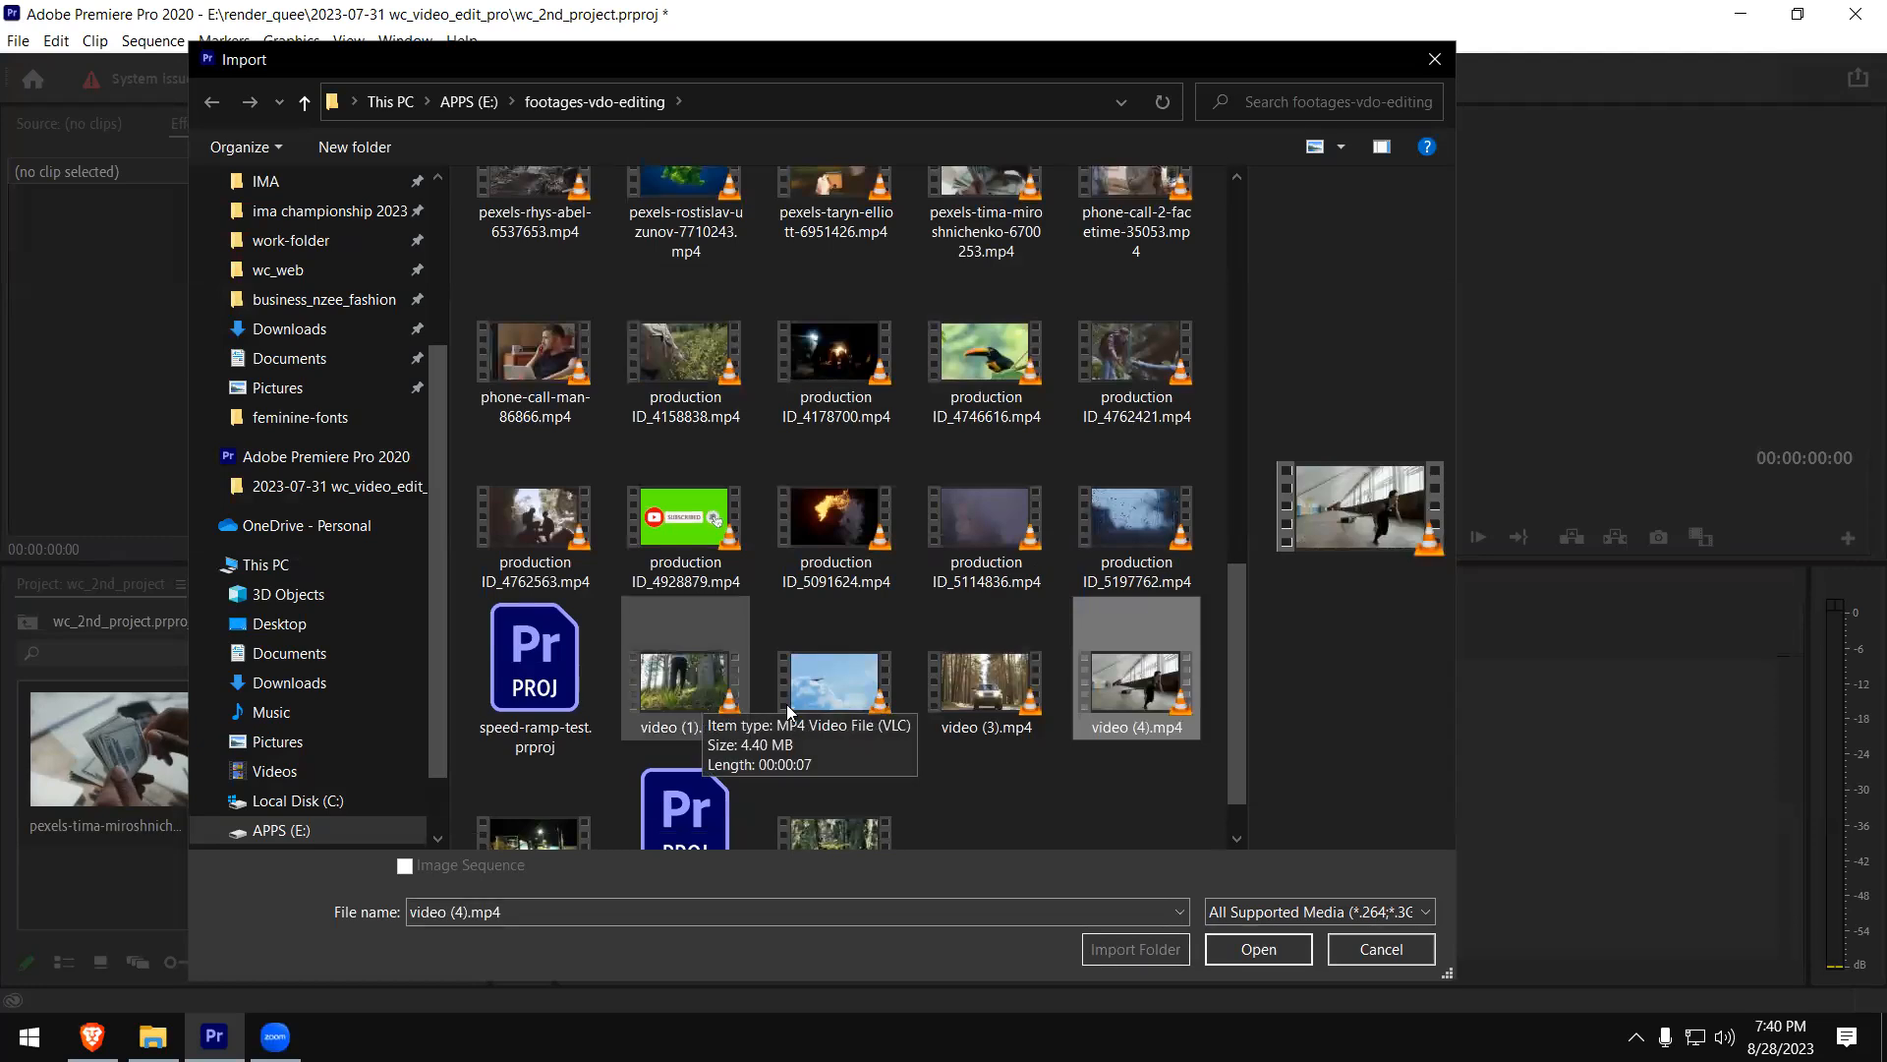
scroll(929, 727, down, 1)
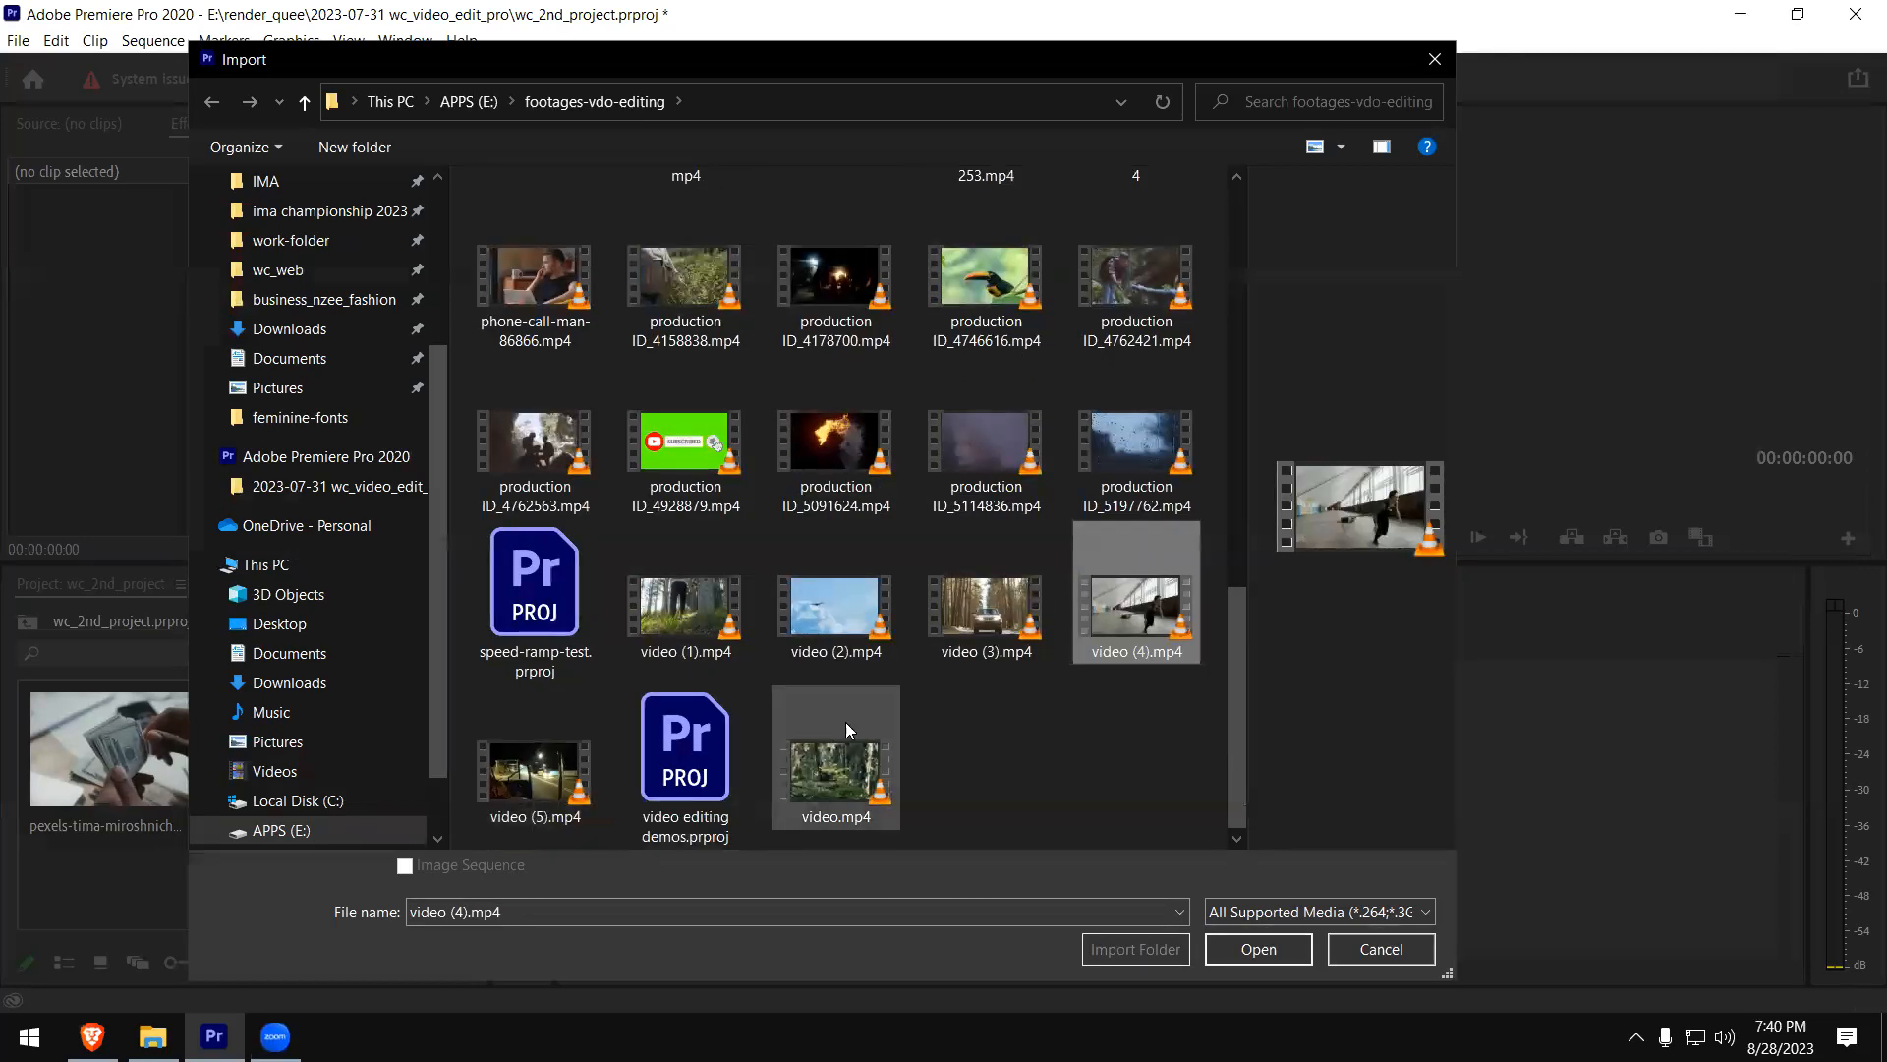
scroll(843, 715, up, 5)
click(672, 731)
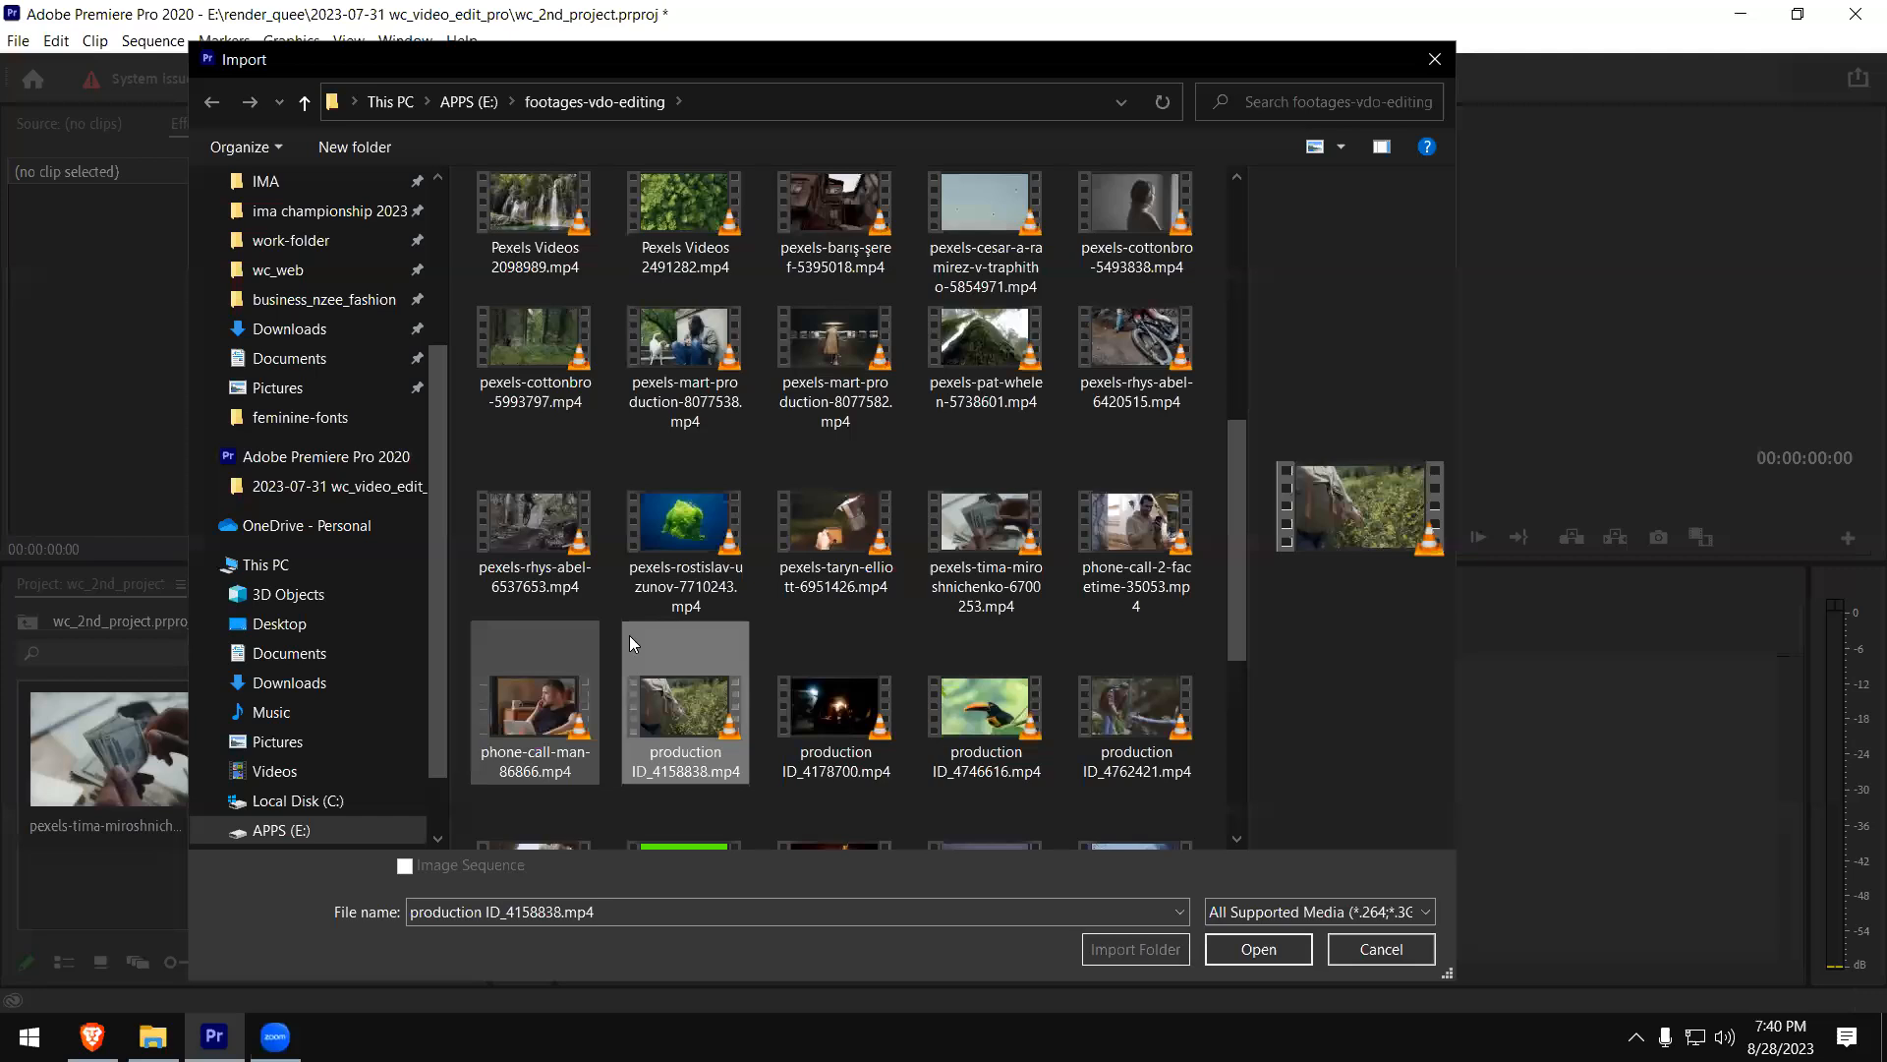
click(550, 712)
click(678, 543)
scroll(763, 566, up, 5)
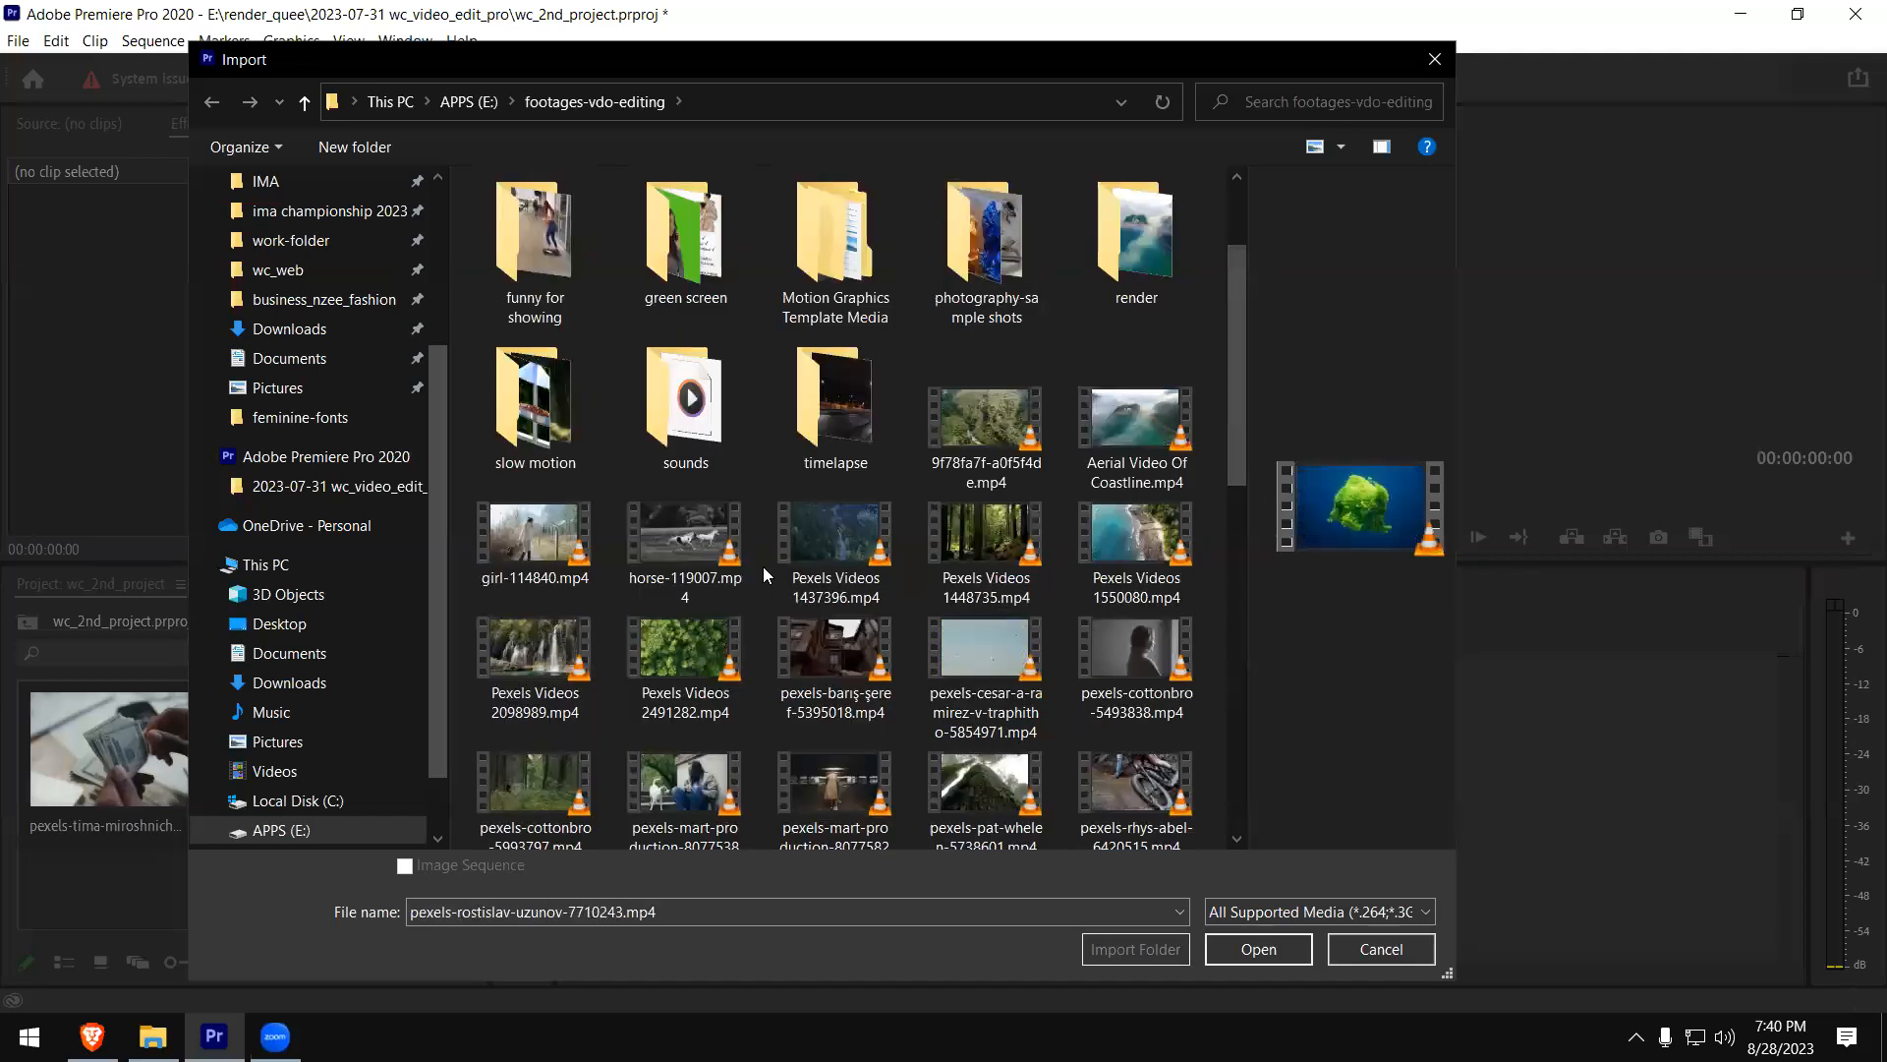
click(692, 795)
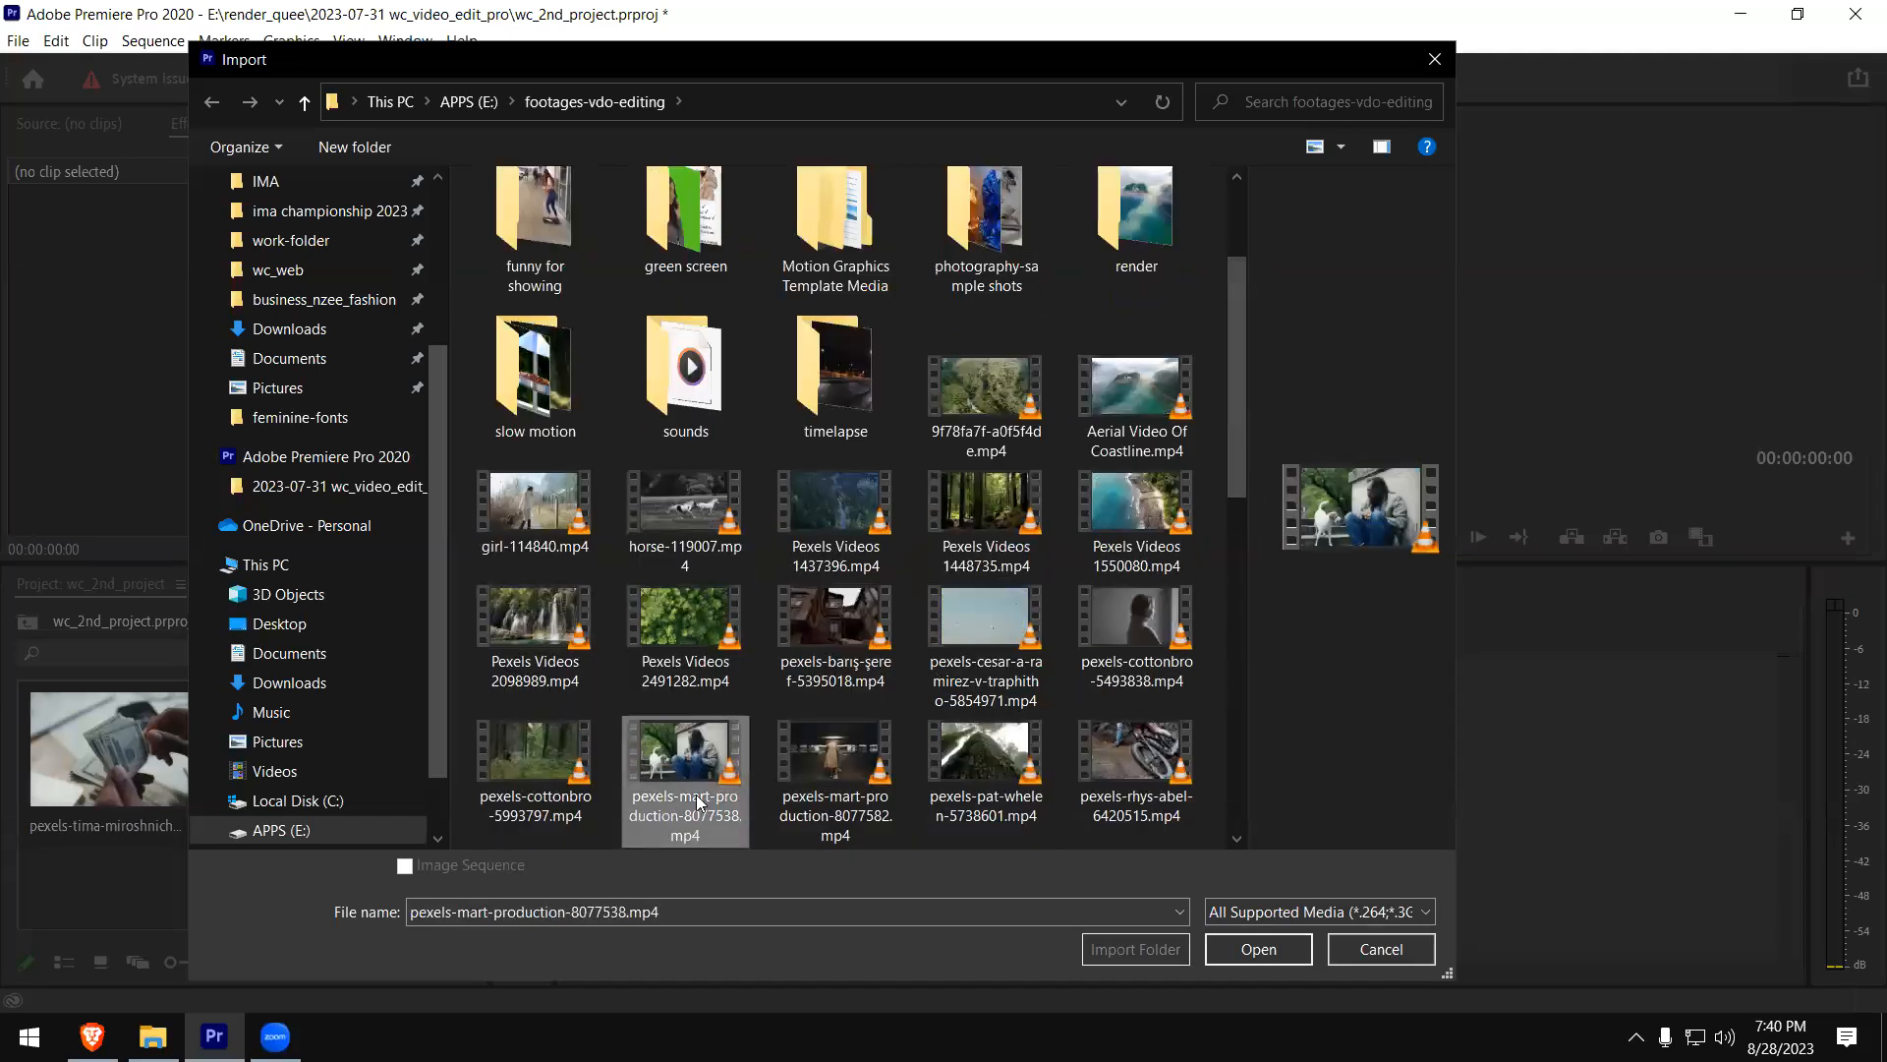
click(1259, 948)
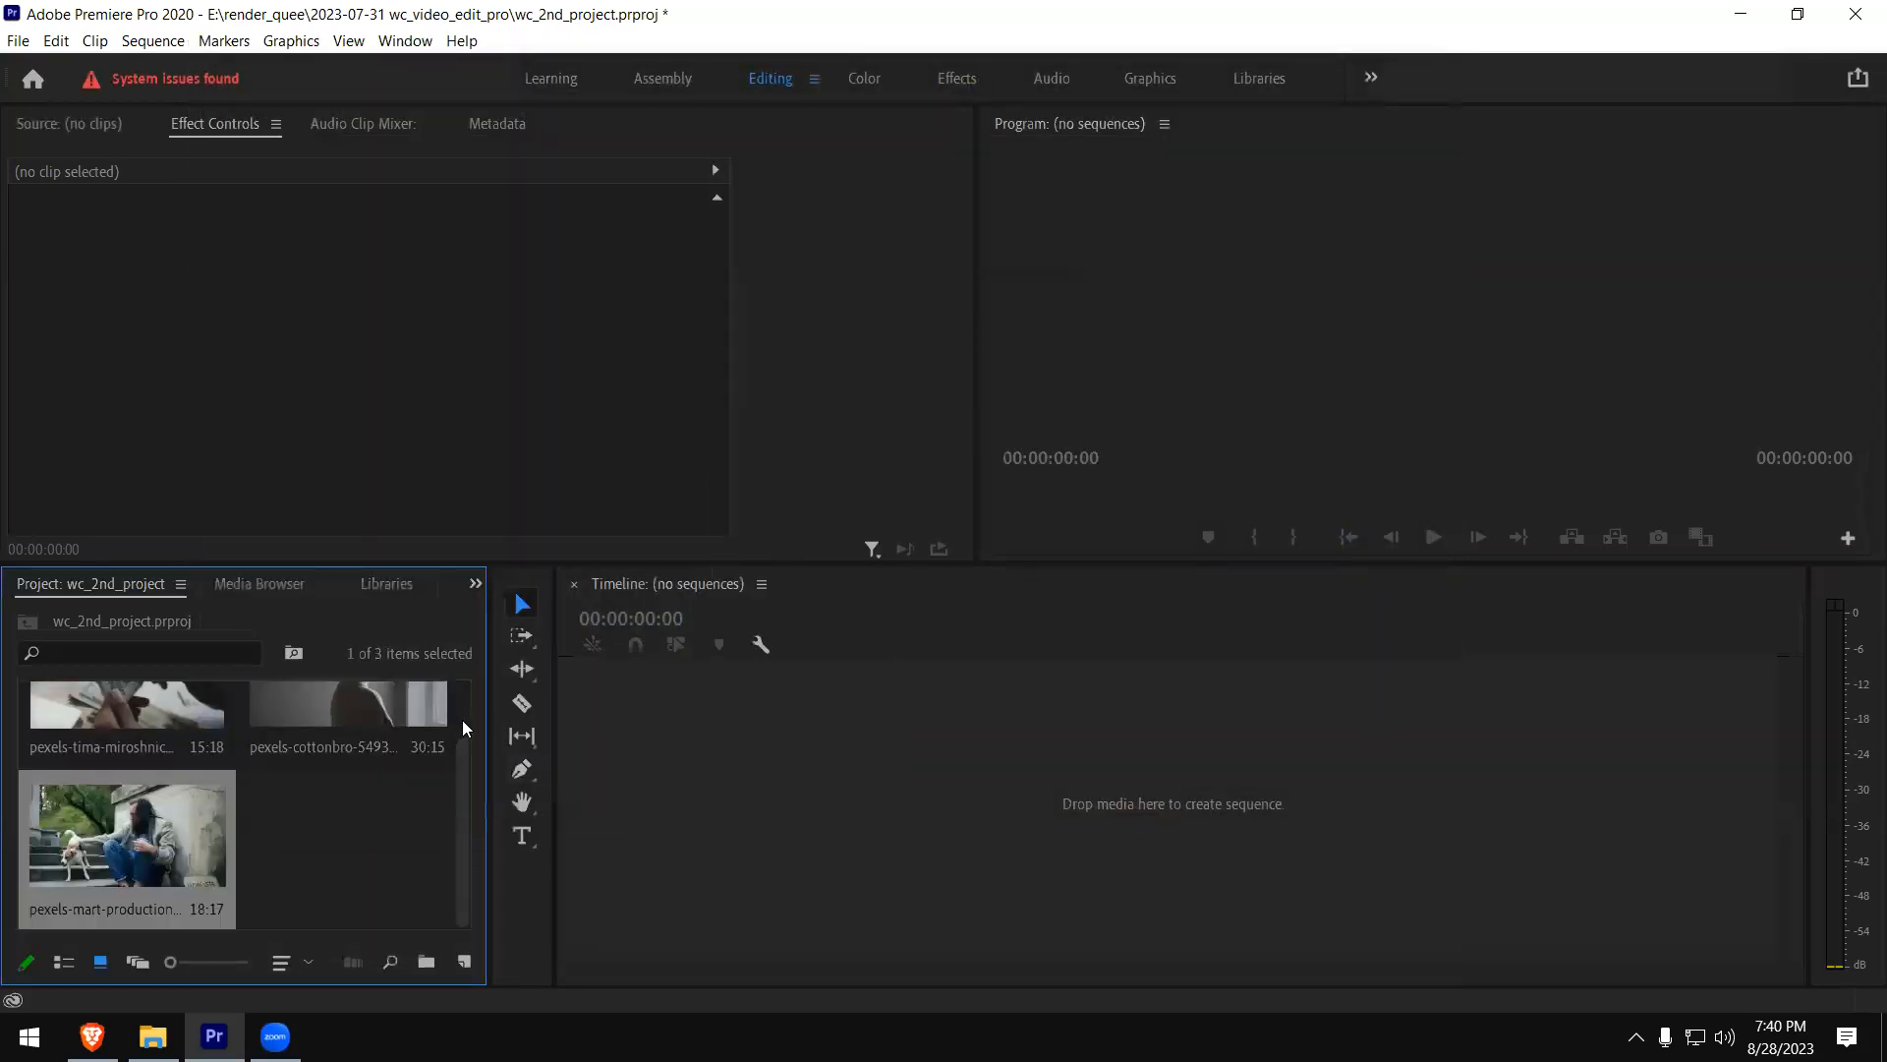
- Open the pexels-cottonbro-5493838.mp4 clip in the Source monitor
scroll(470, 788, up, 2)
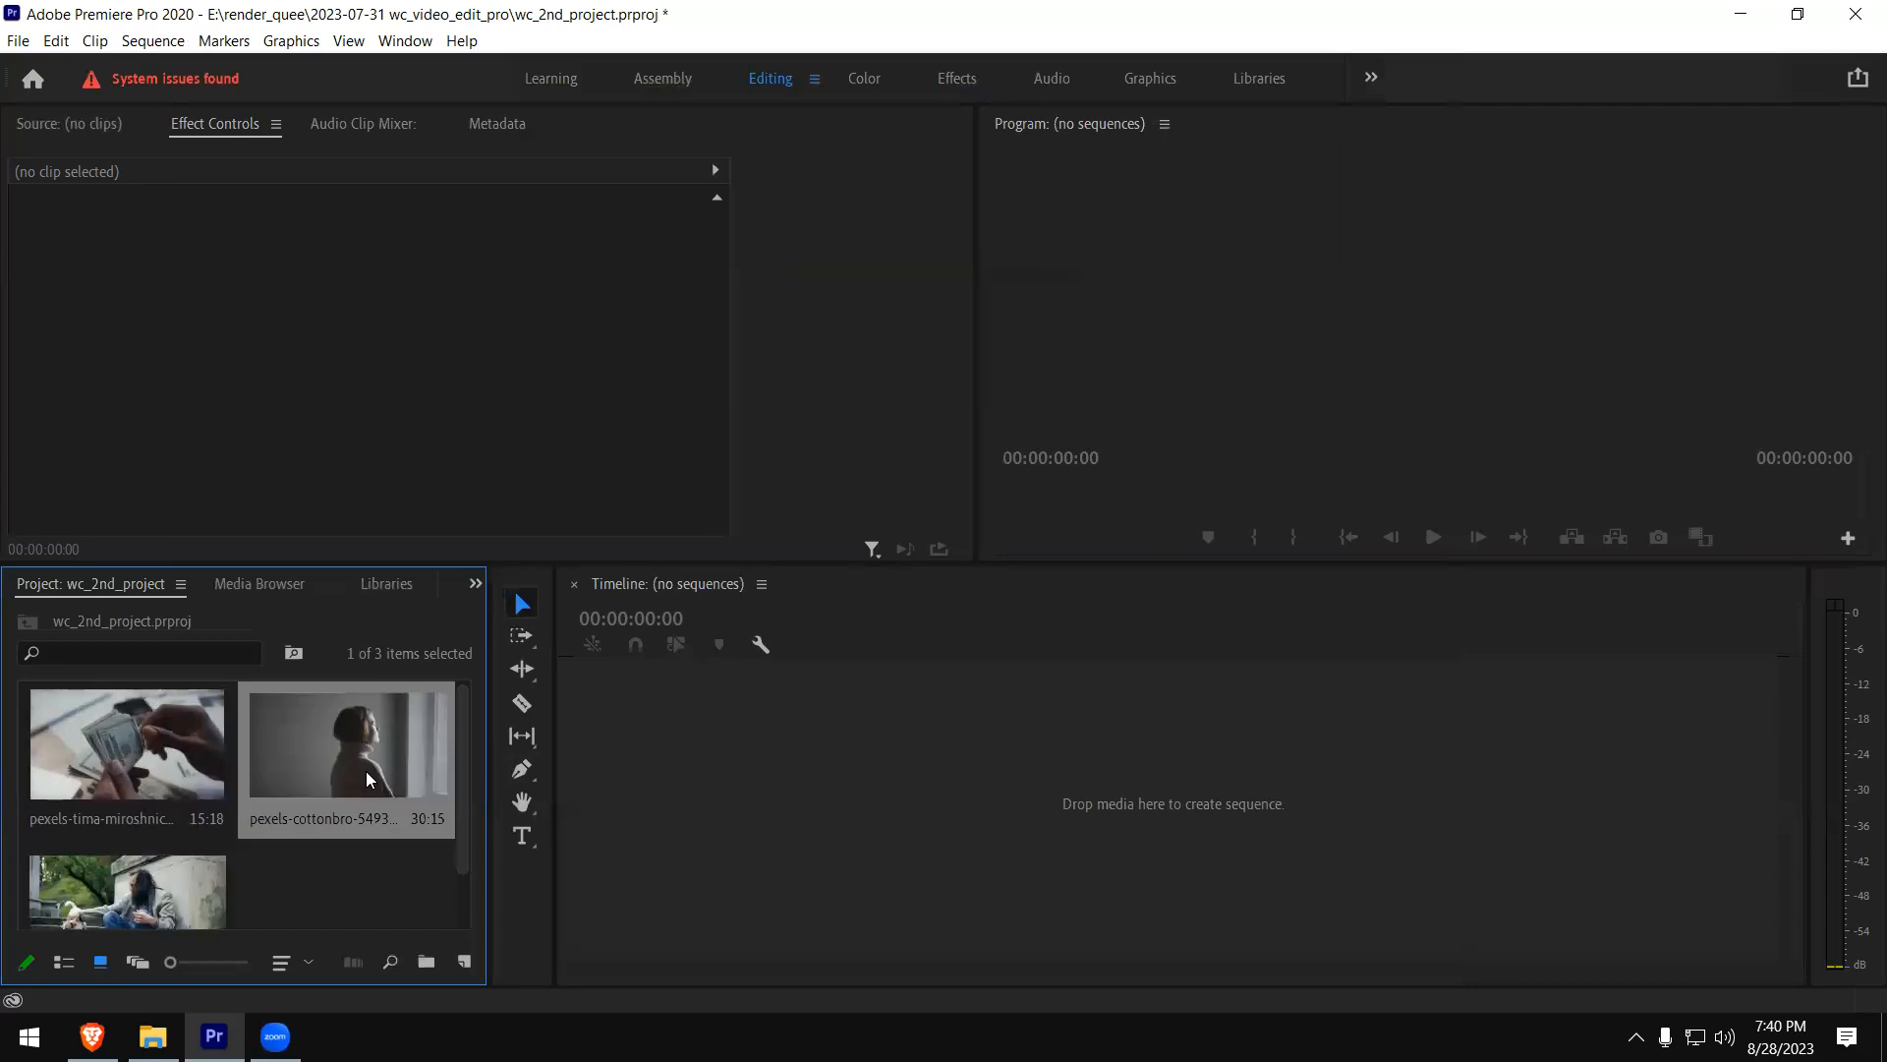
click(124, 731)
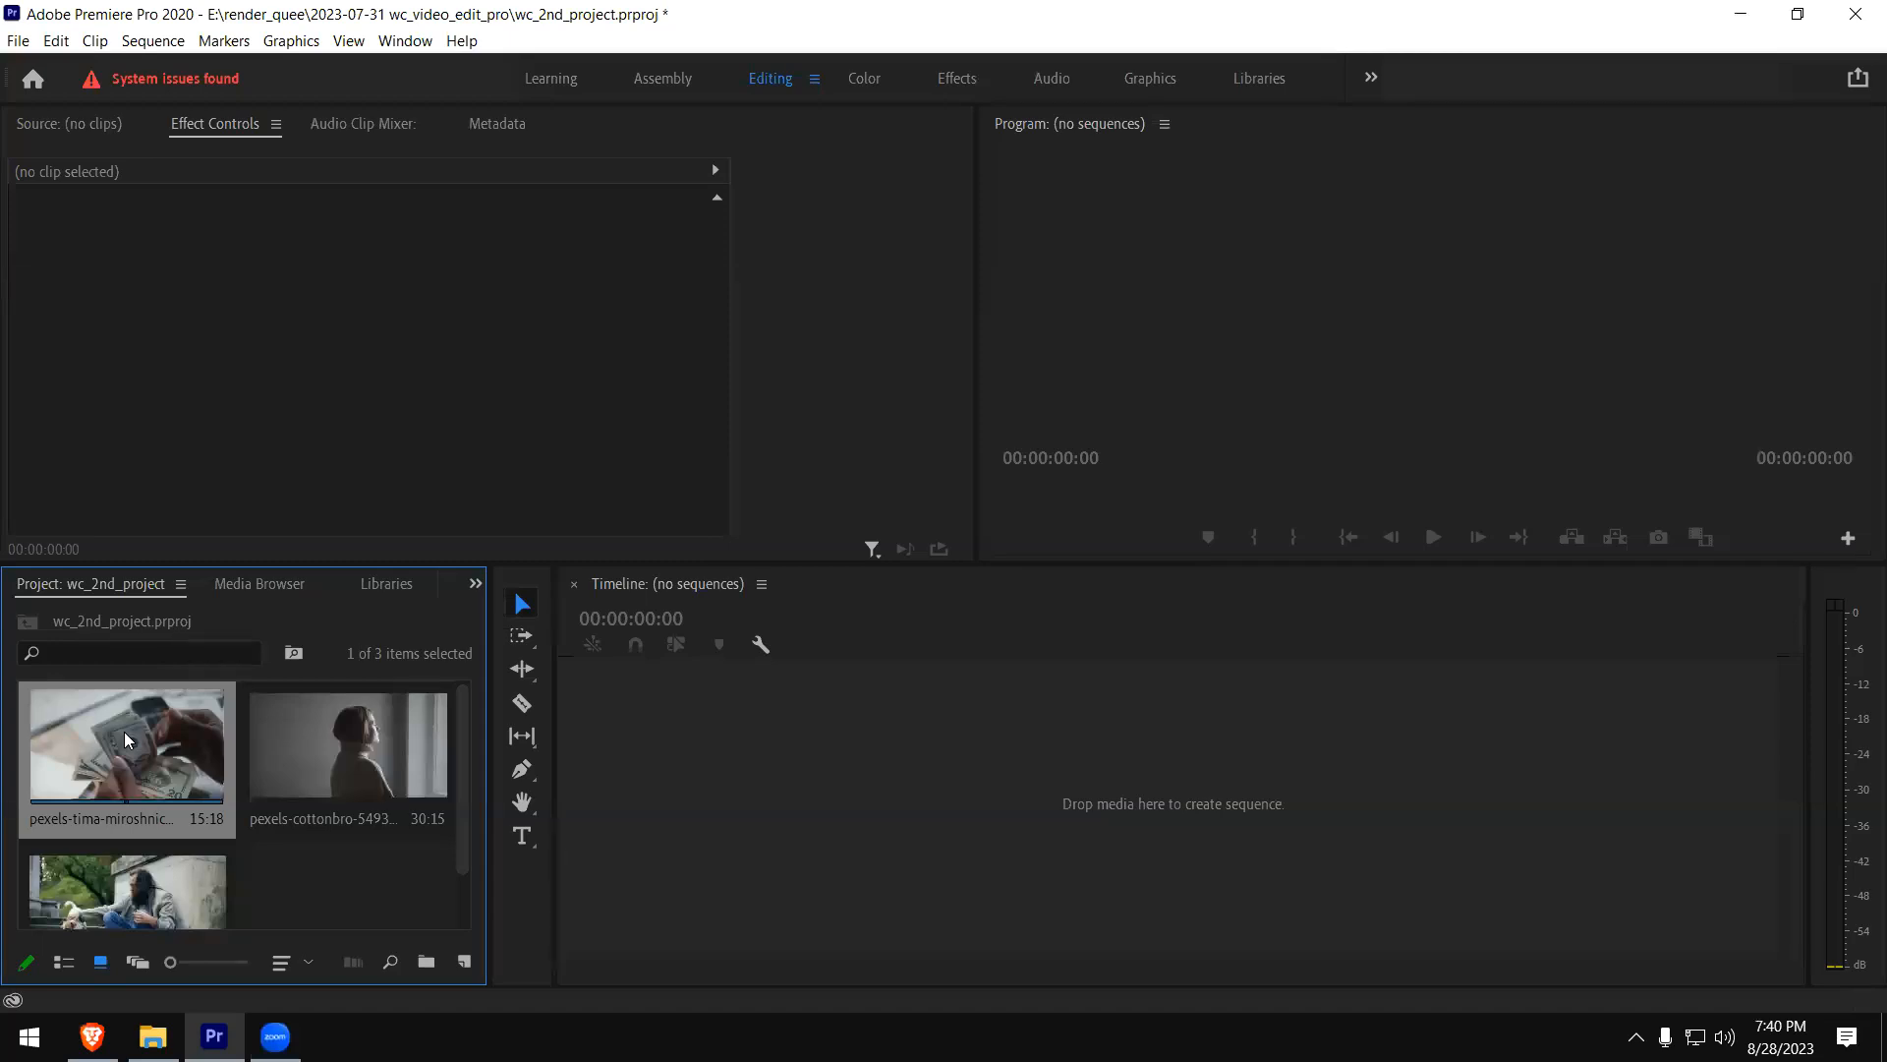
click(444, 737)
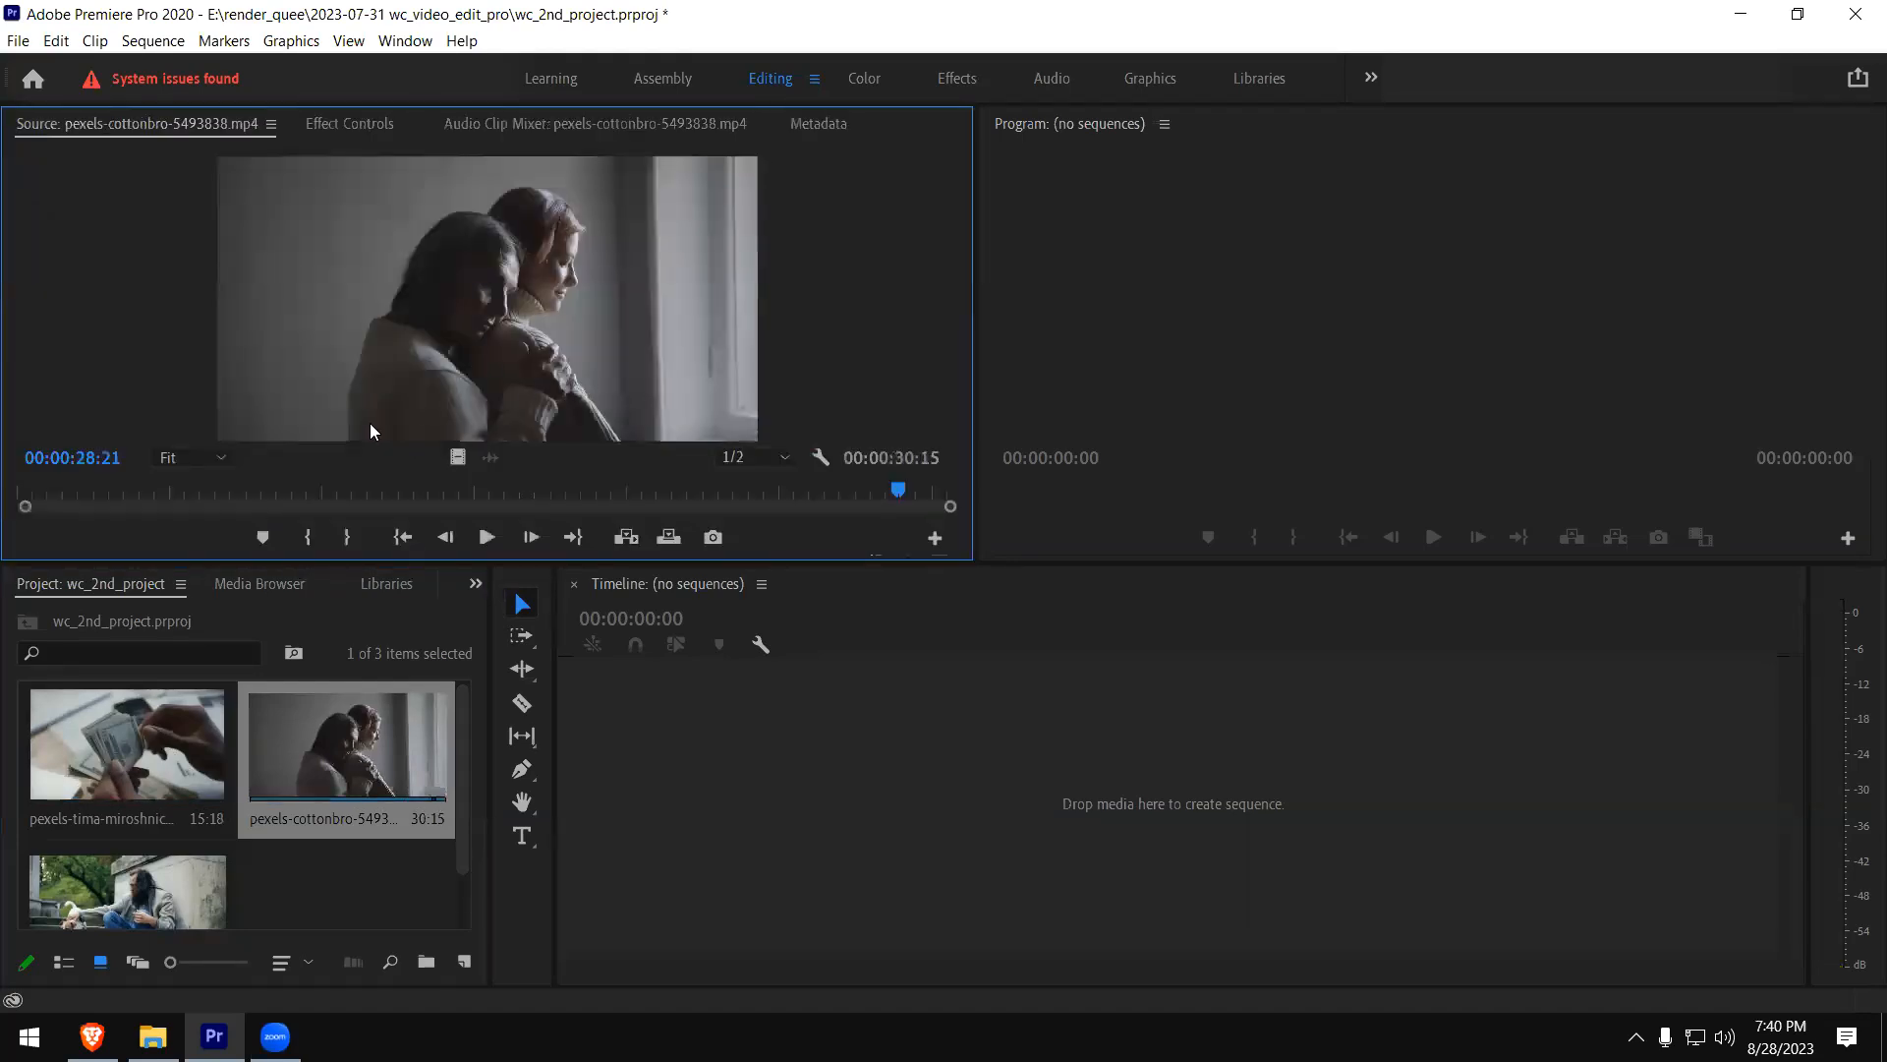
- Scrub to an early part of the pexels-cottonbro clip and preview its playback in the Source monitor
drag(115, 496, 109, 494)
click(213, 489)
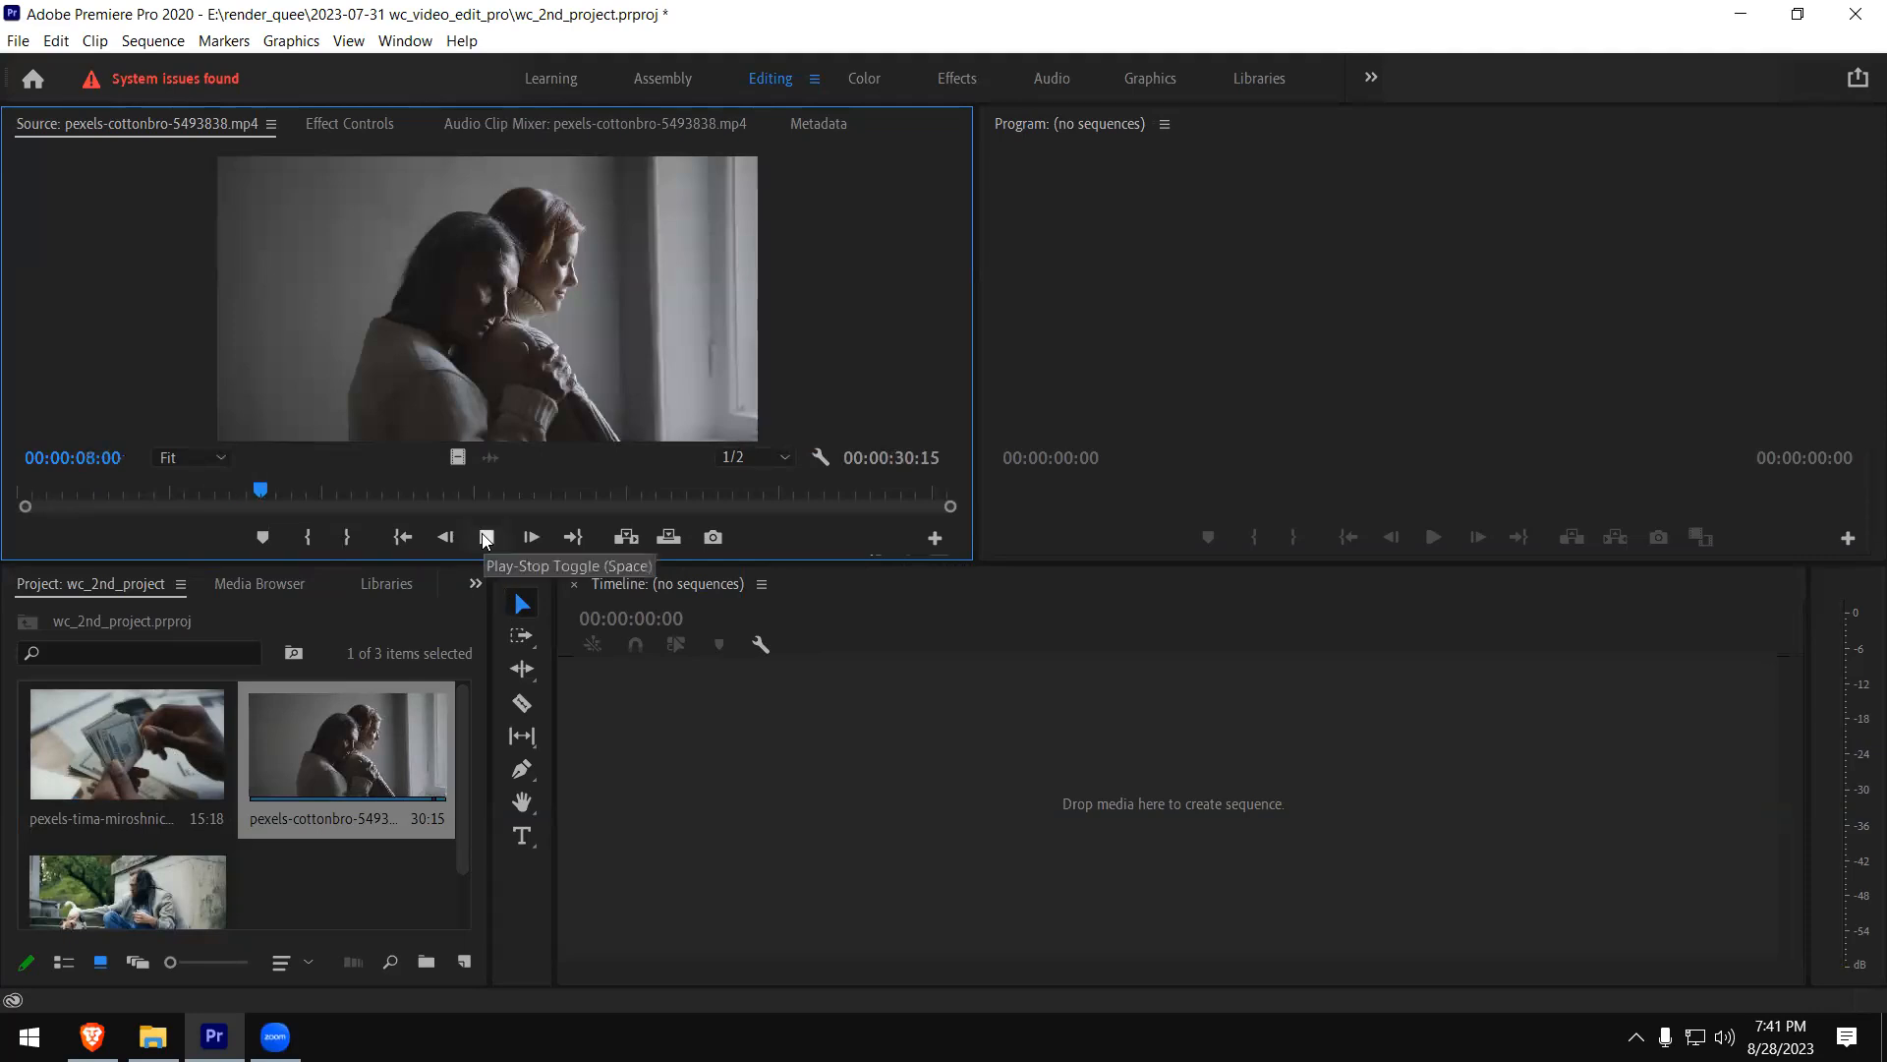
click(485, 537)
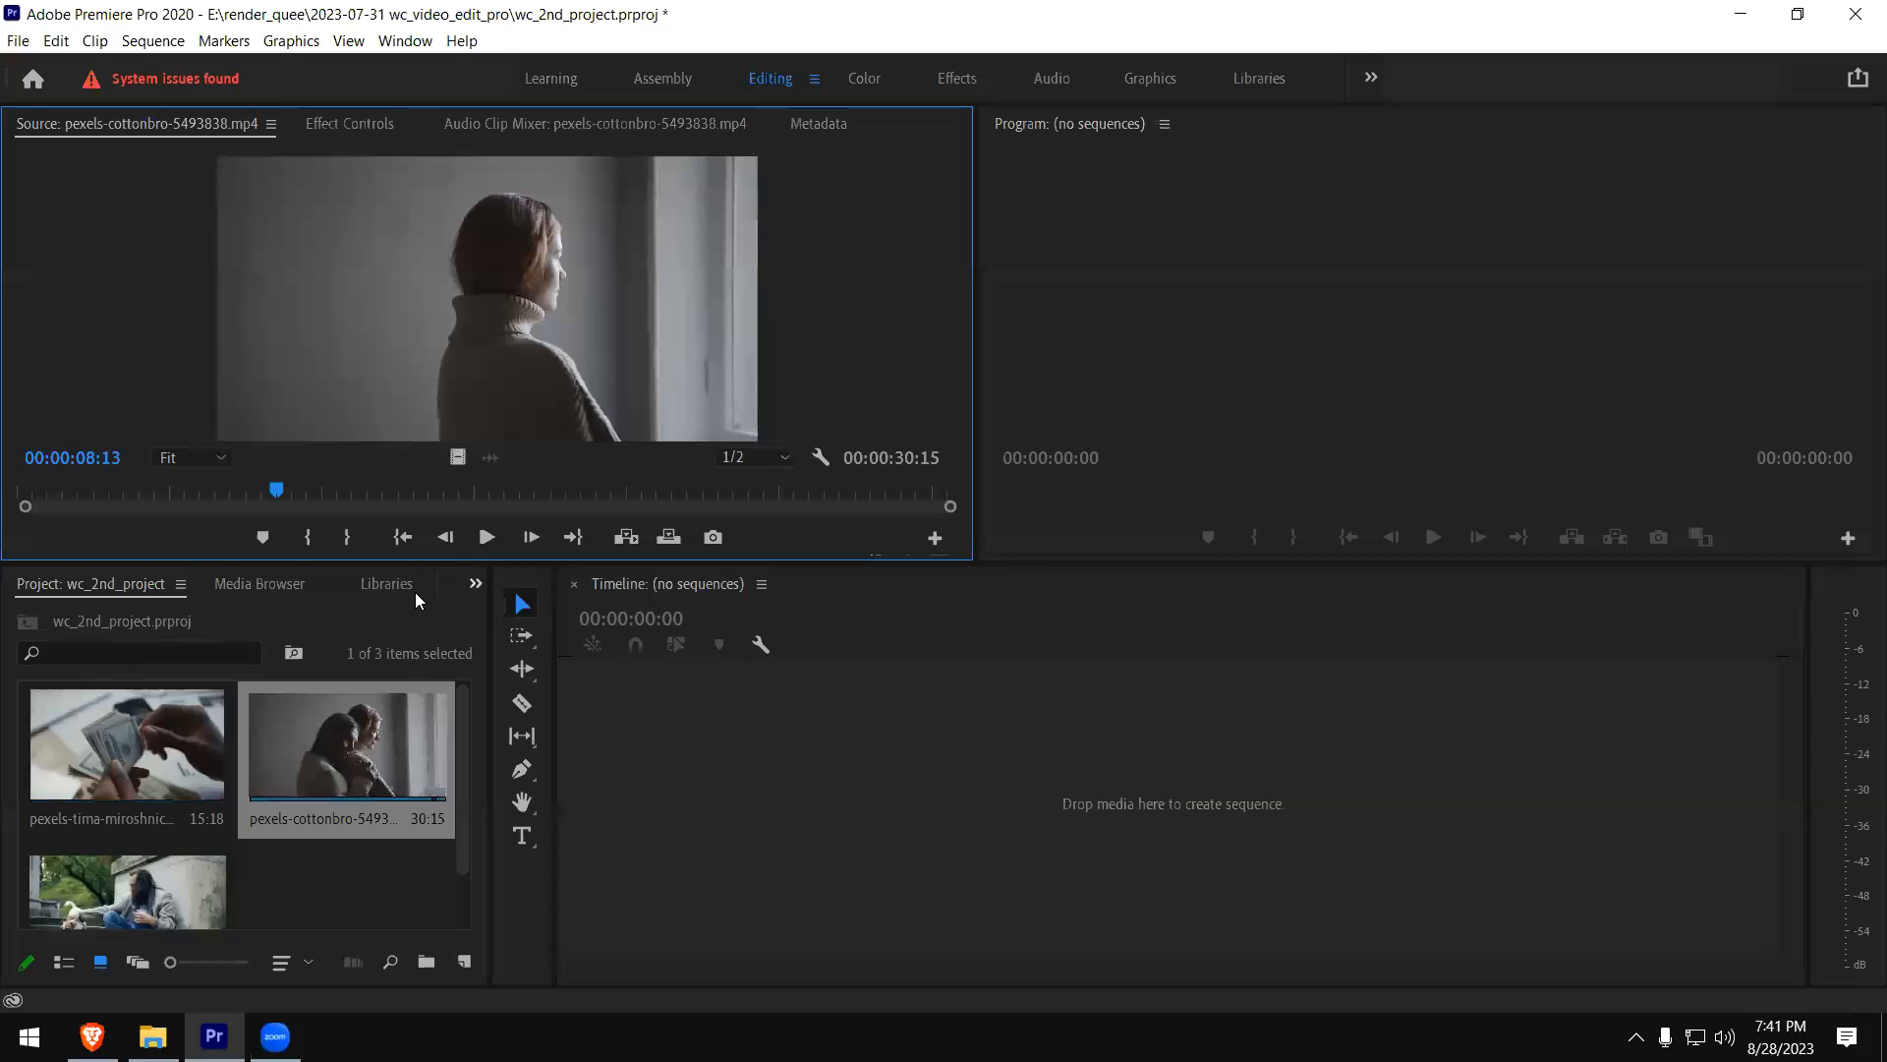
click(487, 536)
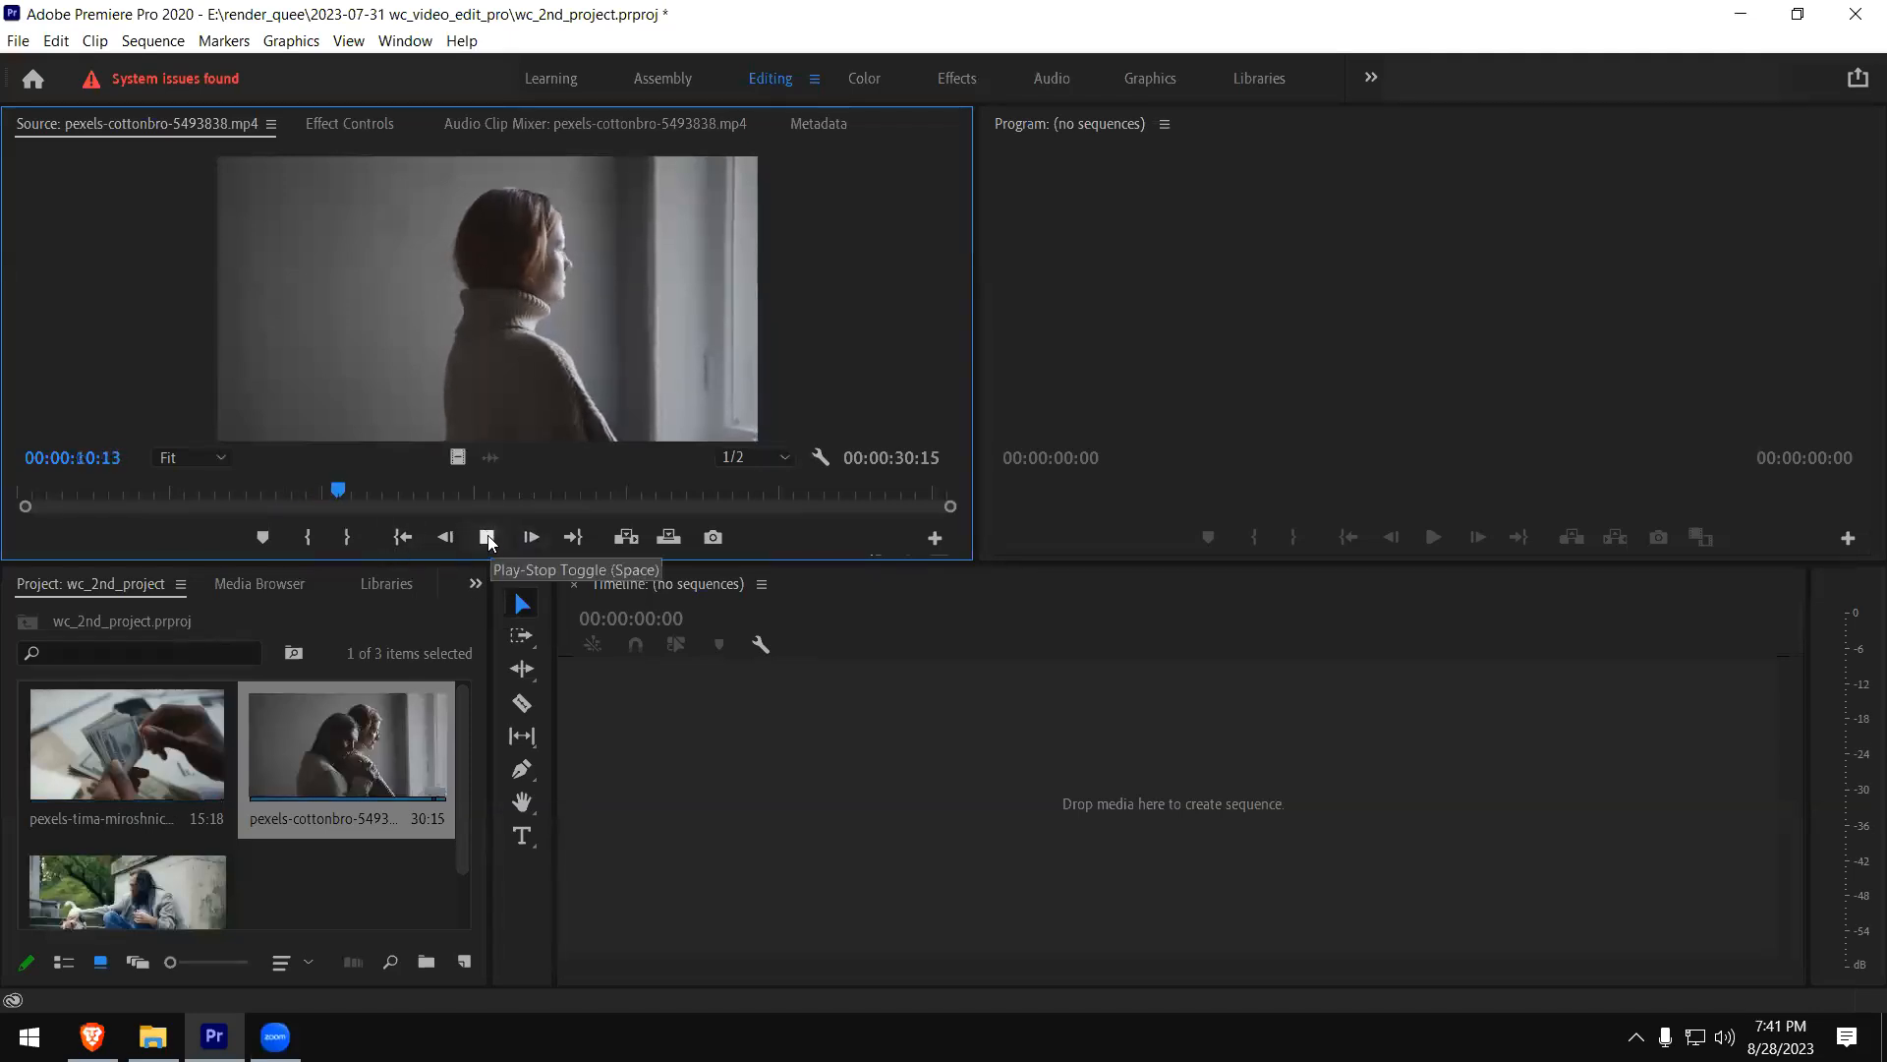
click(487, 537)
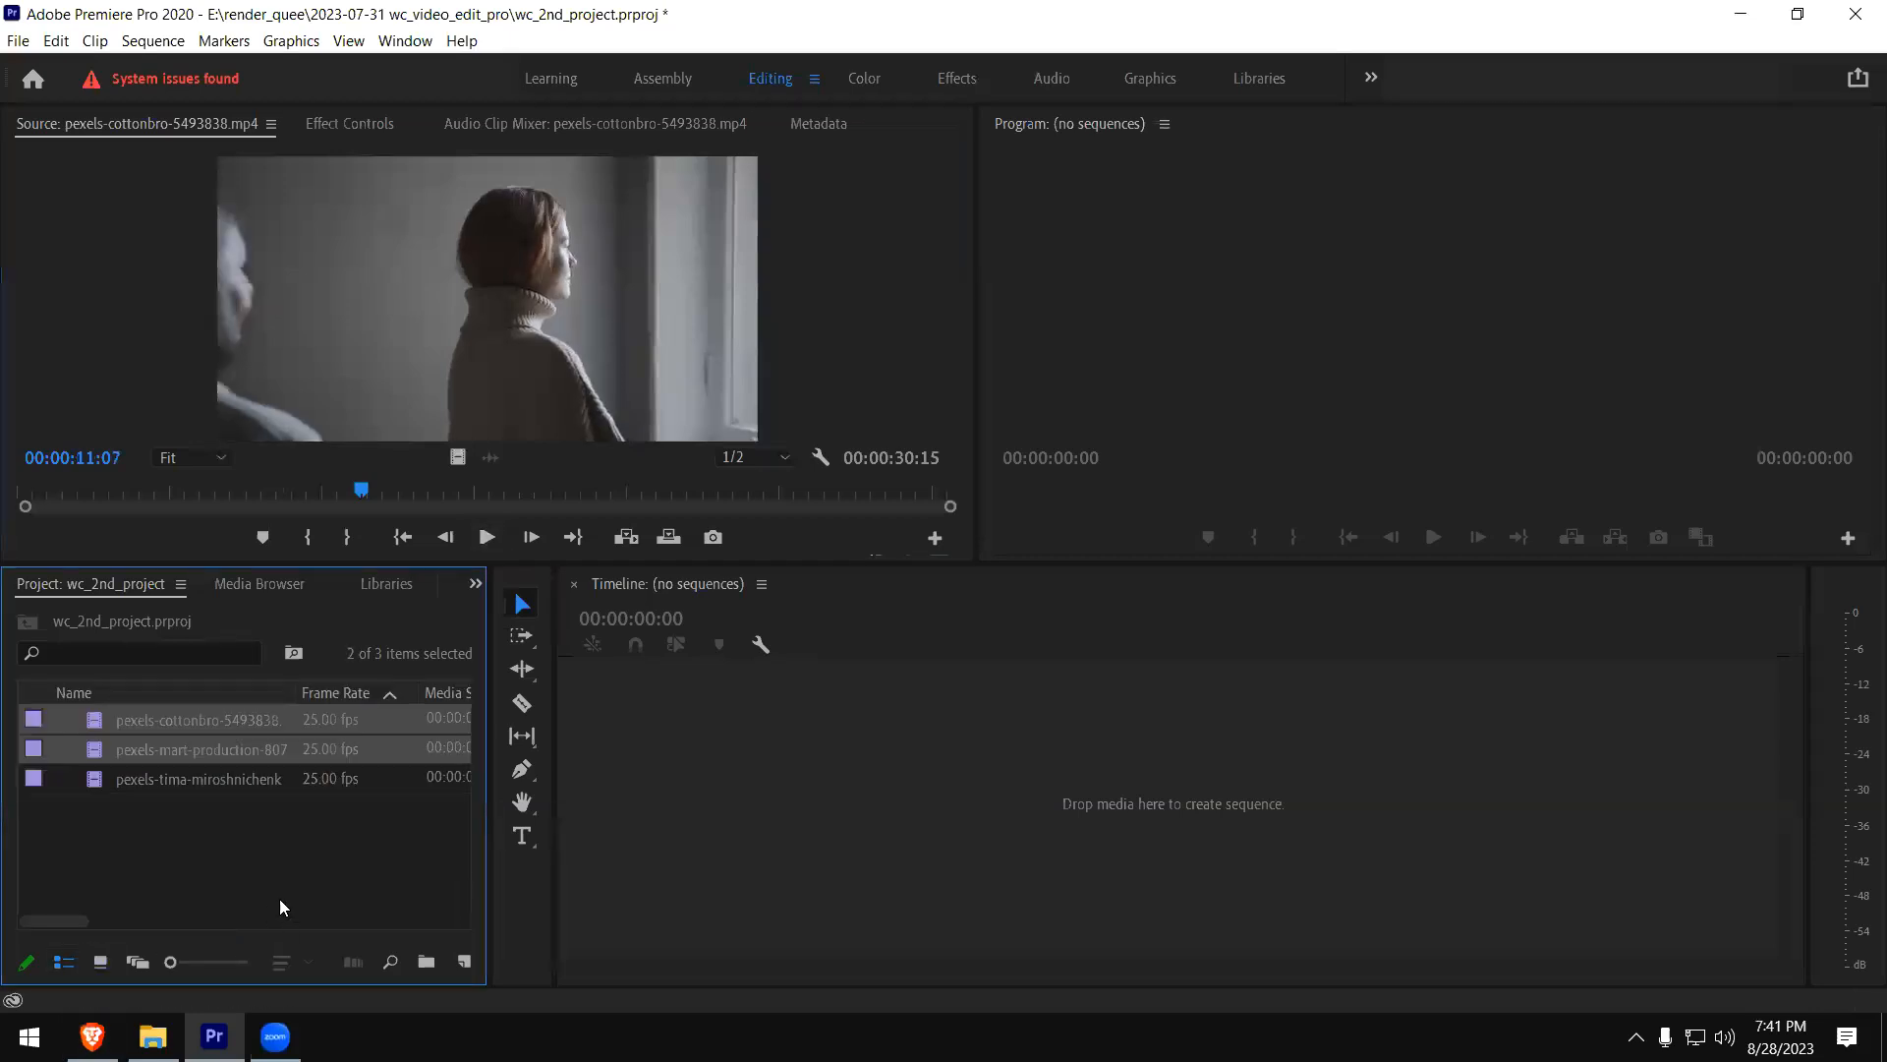
- Widen the Tools panel beside the project list and select the pexels-mart-production clip in the list
drag(489, 838, 478, 799)
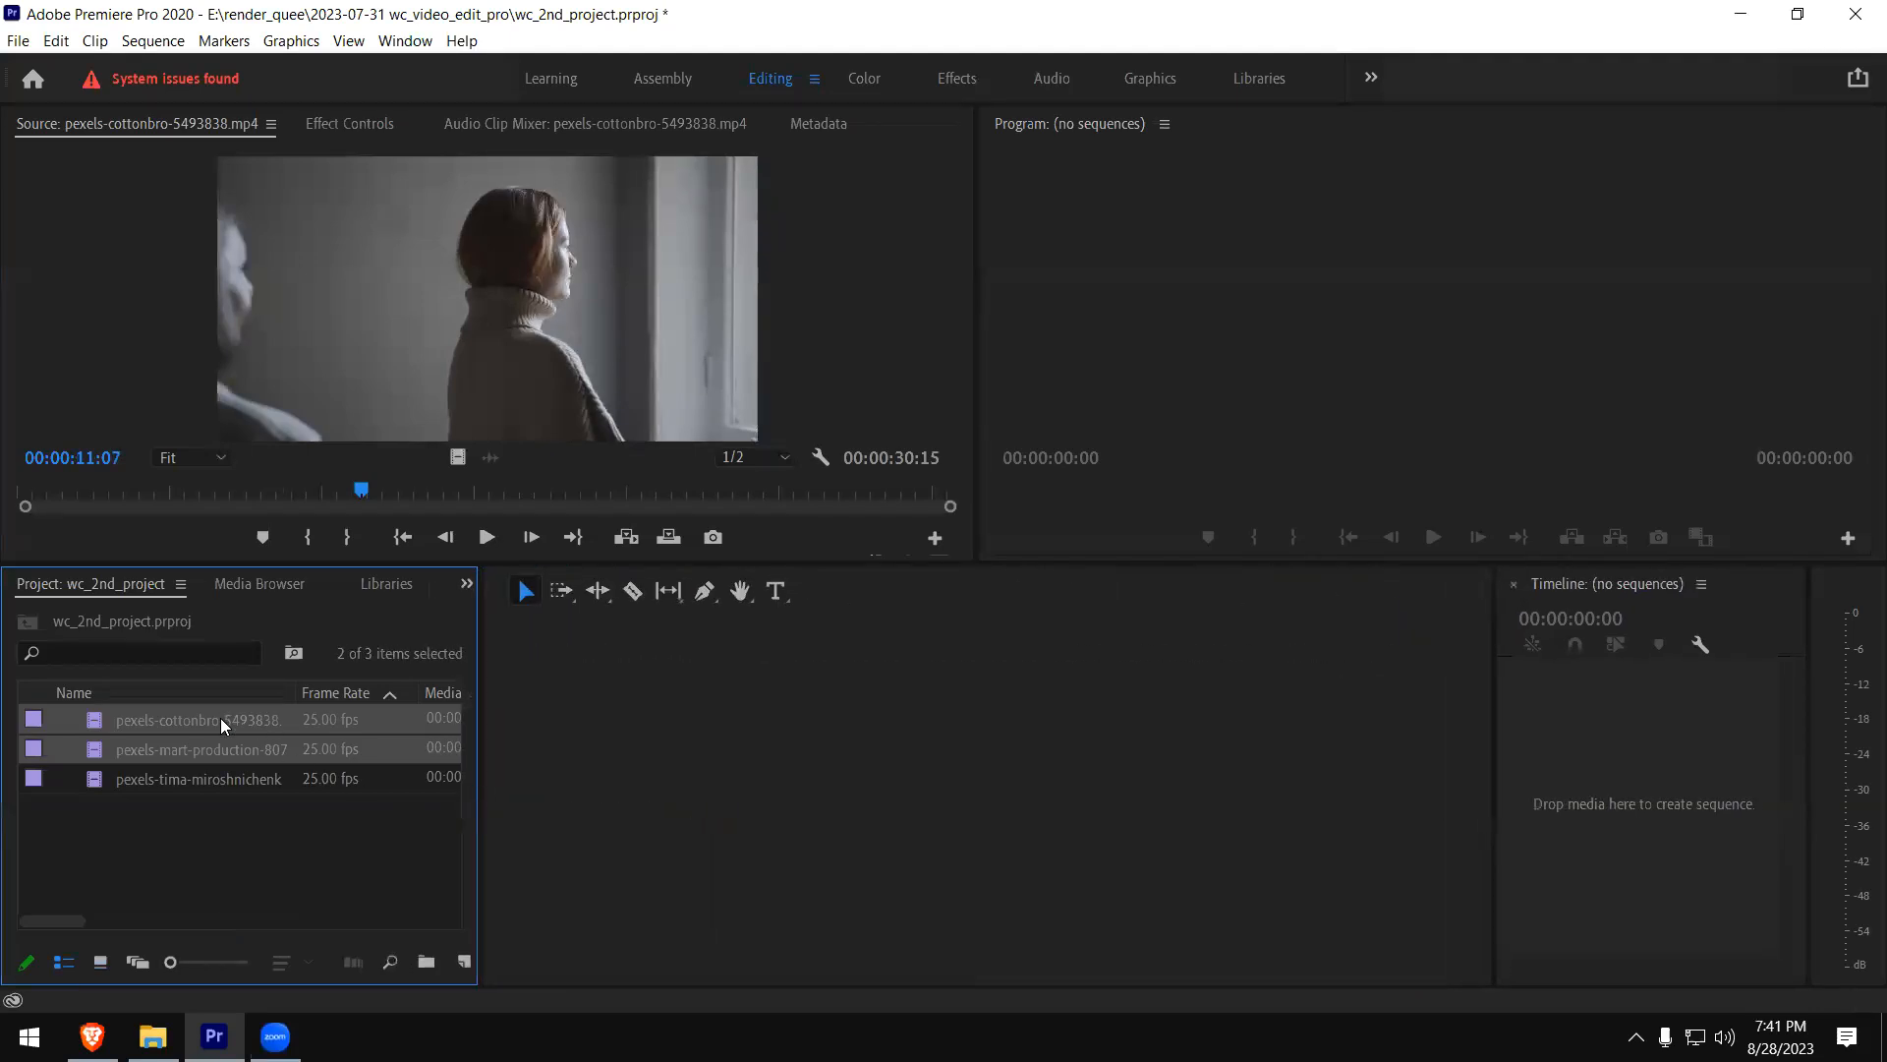
click(220, 718)
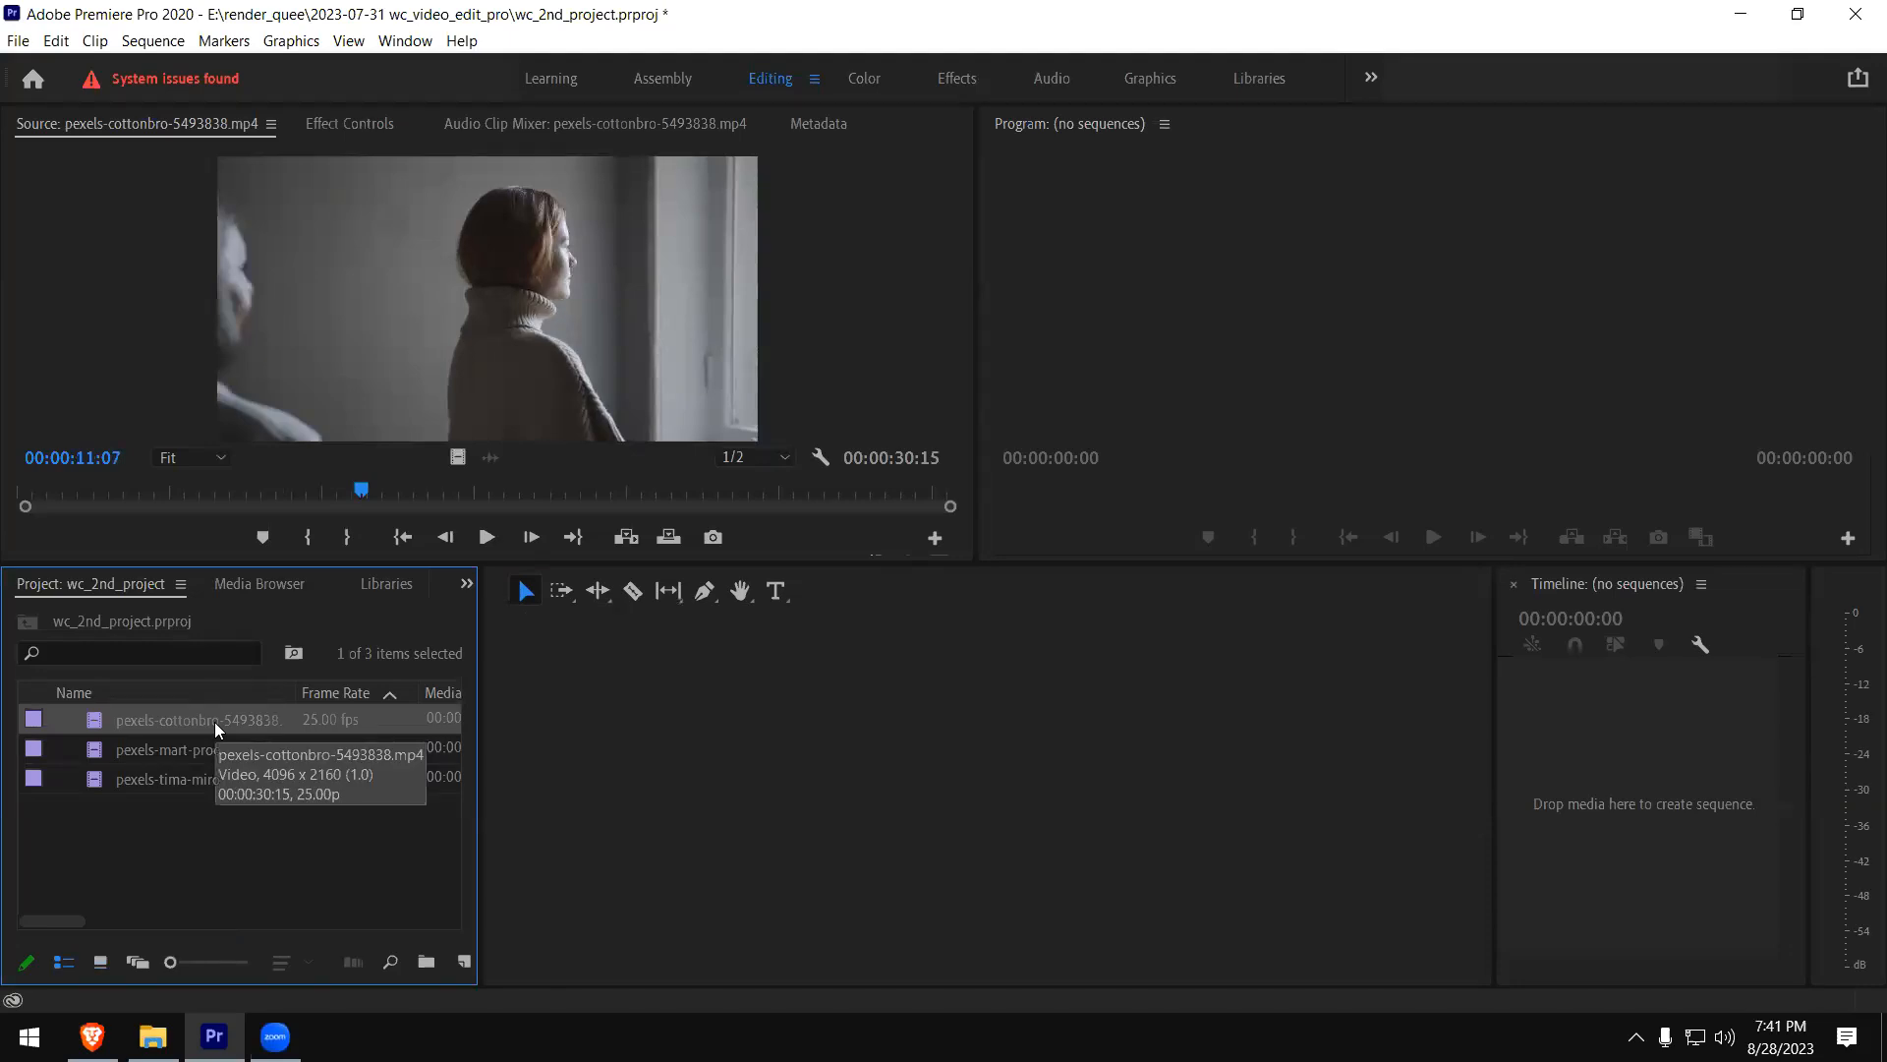
click(338, 889)
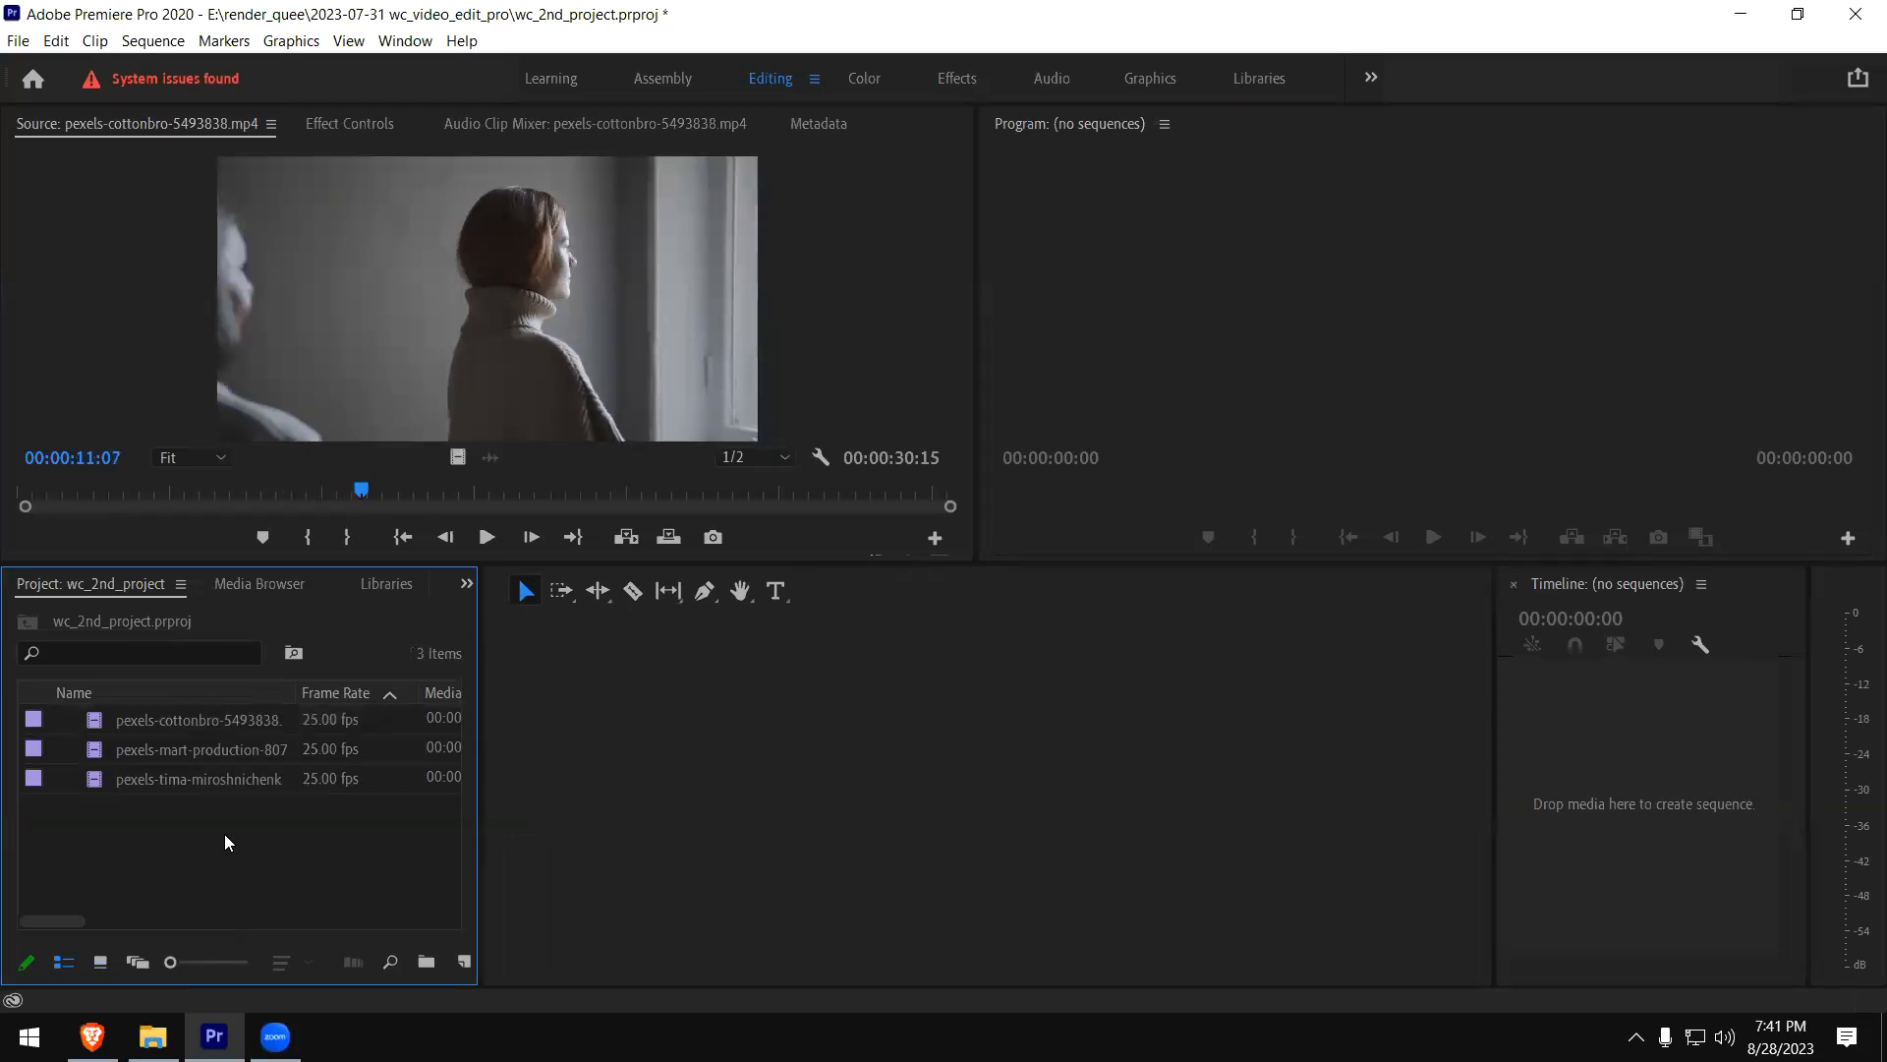
click(132, 754)
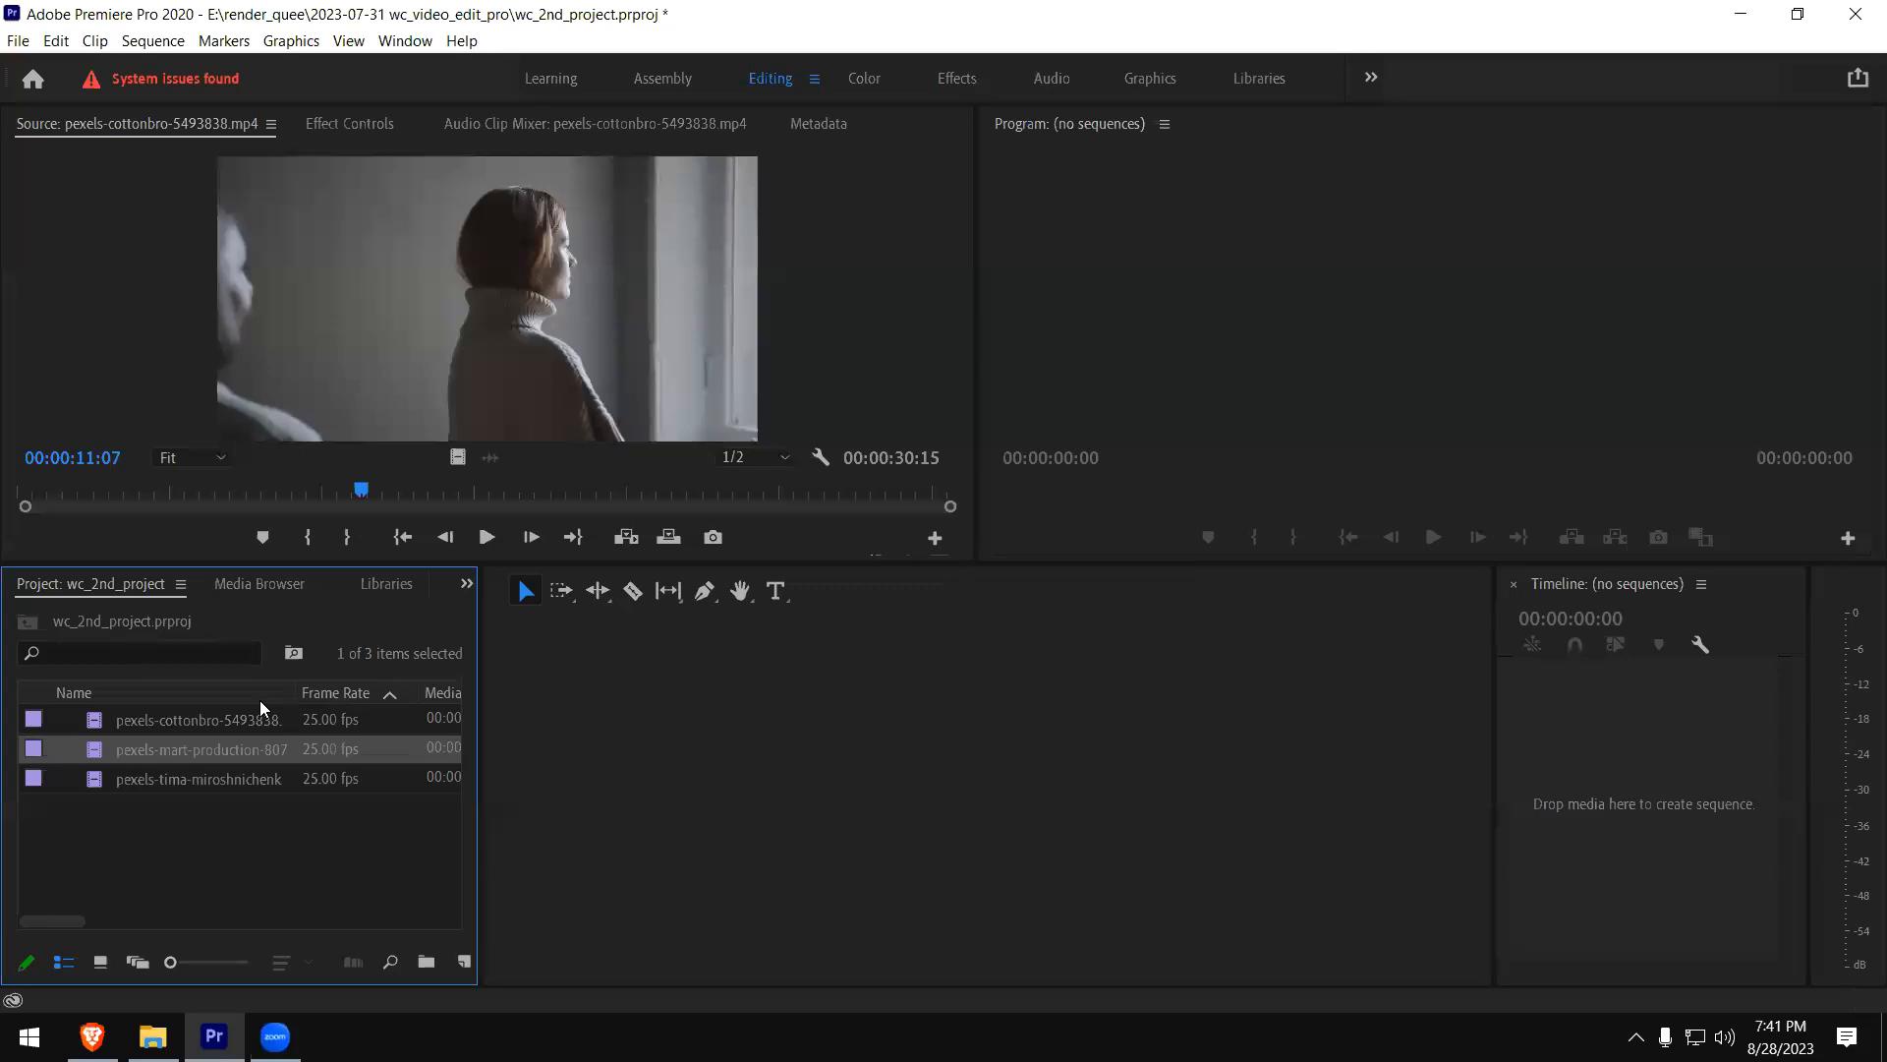
- Open the pexels-mart-production clip in the Source monitor and remove all three clips from the project
double_click(98, 755)
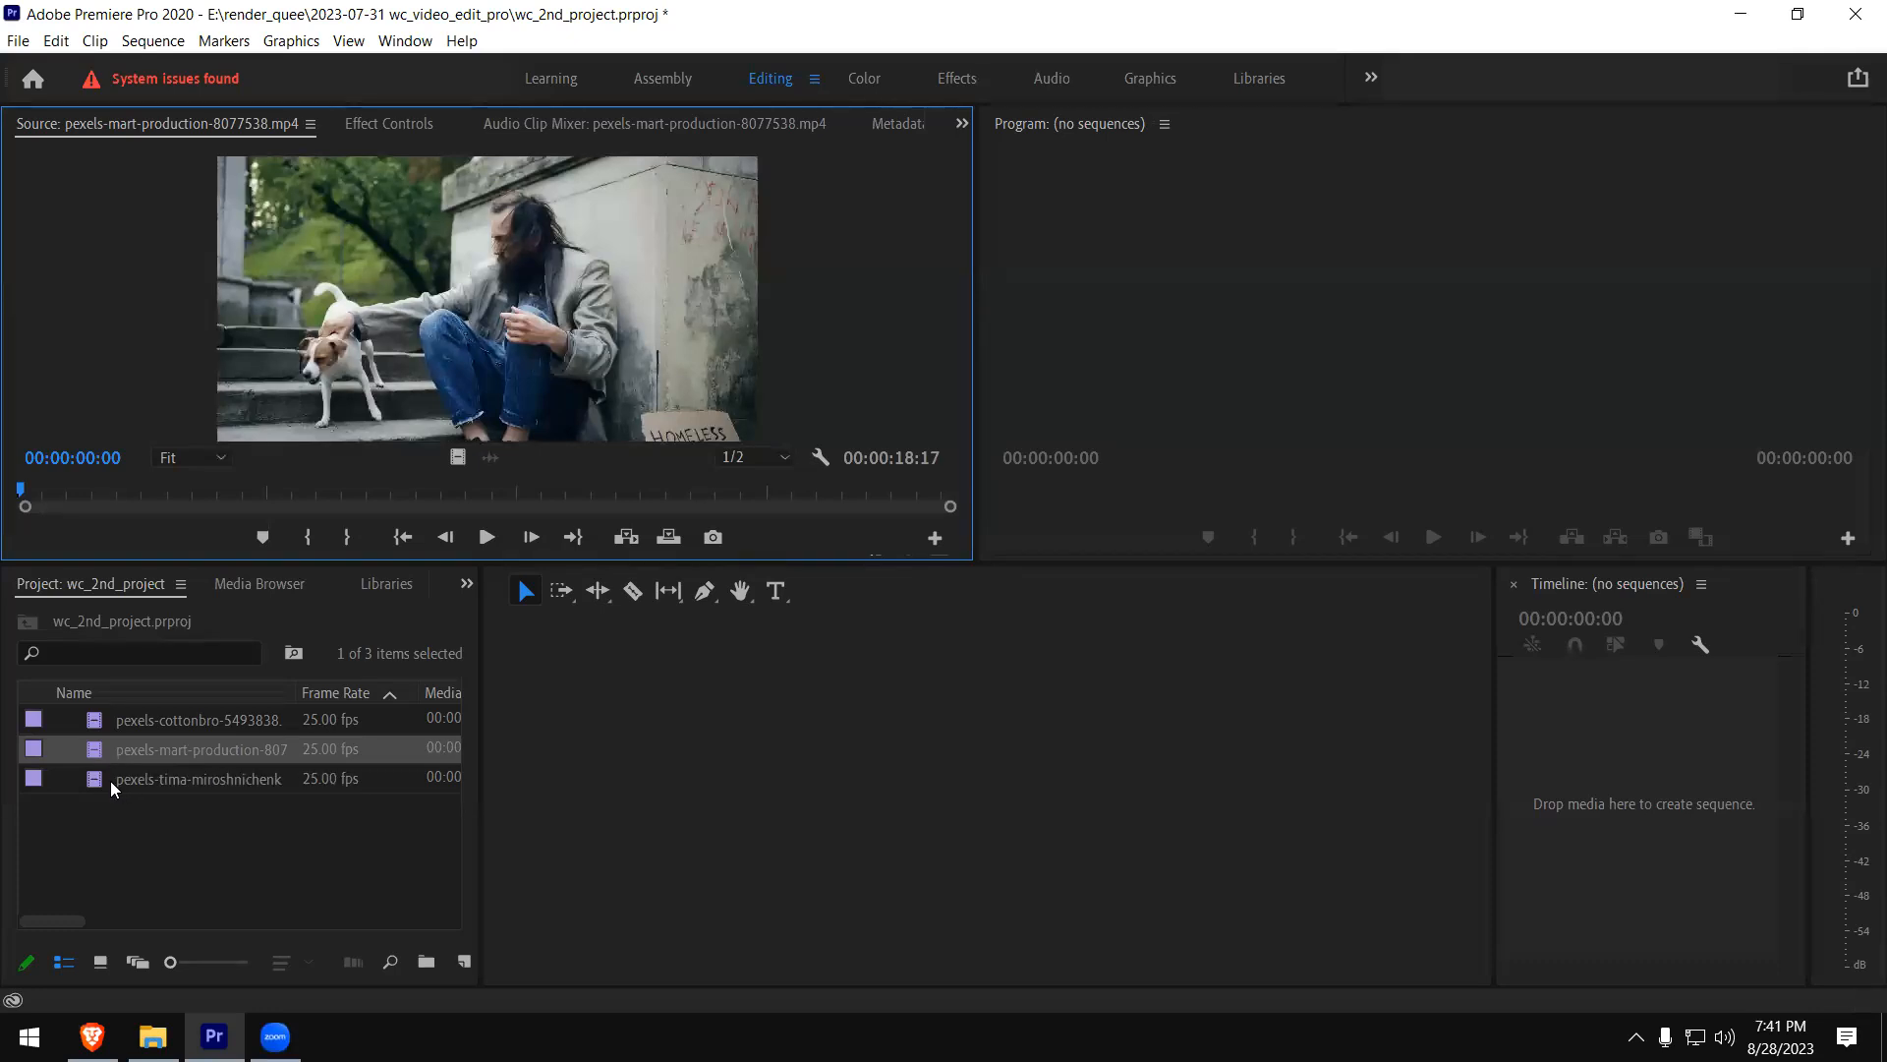
drag(155, 814, 118, 721)
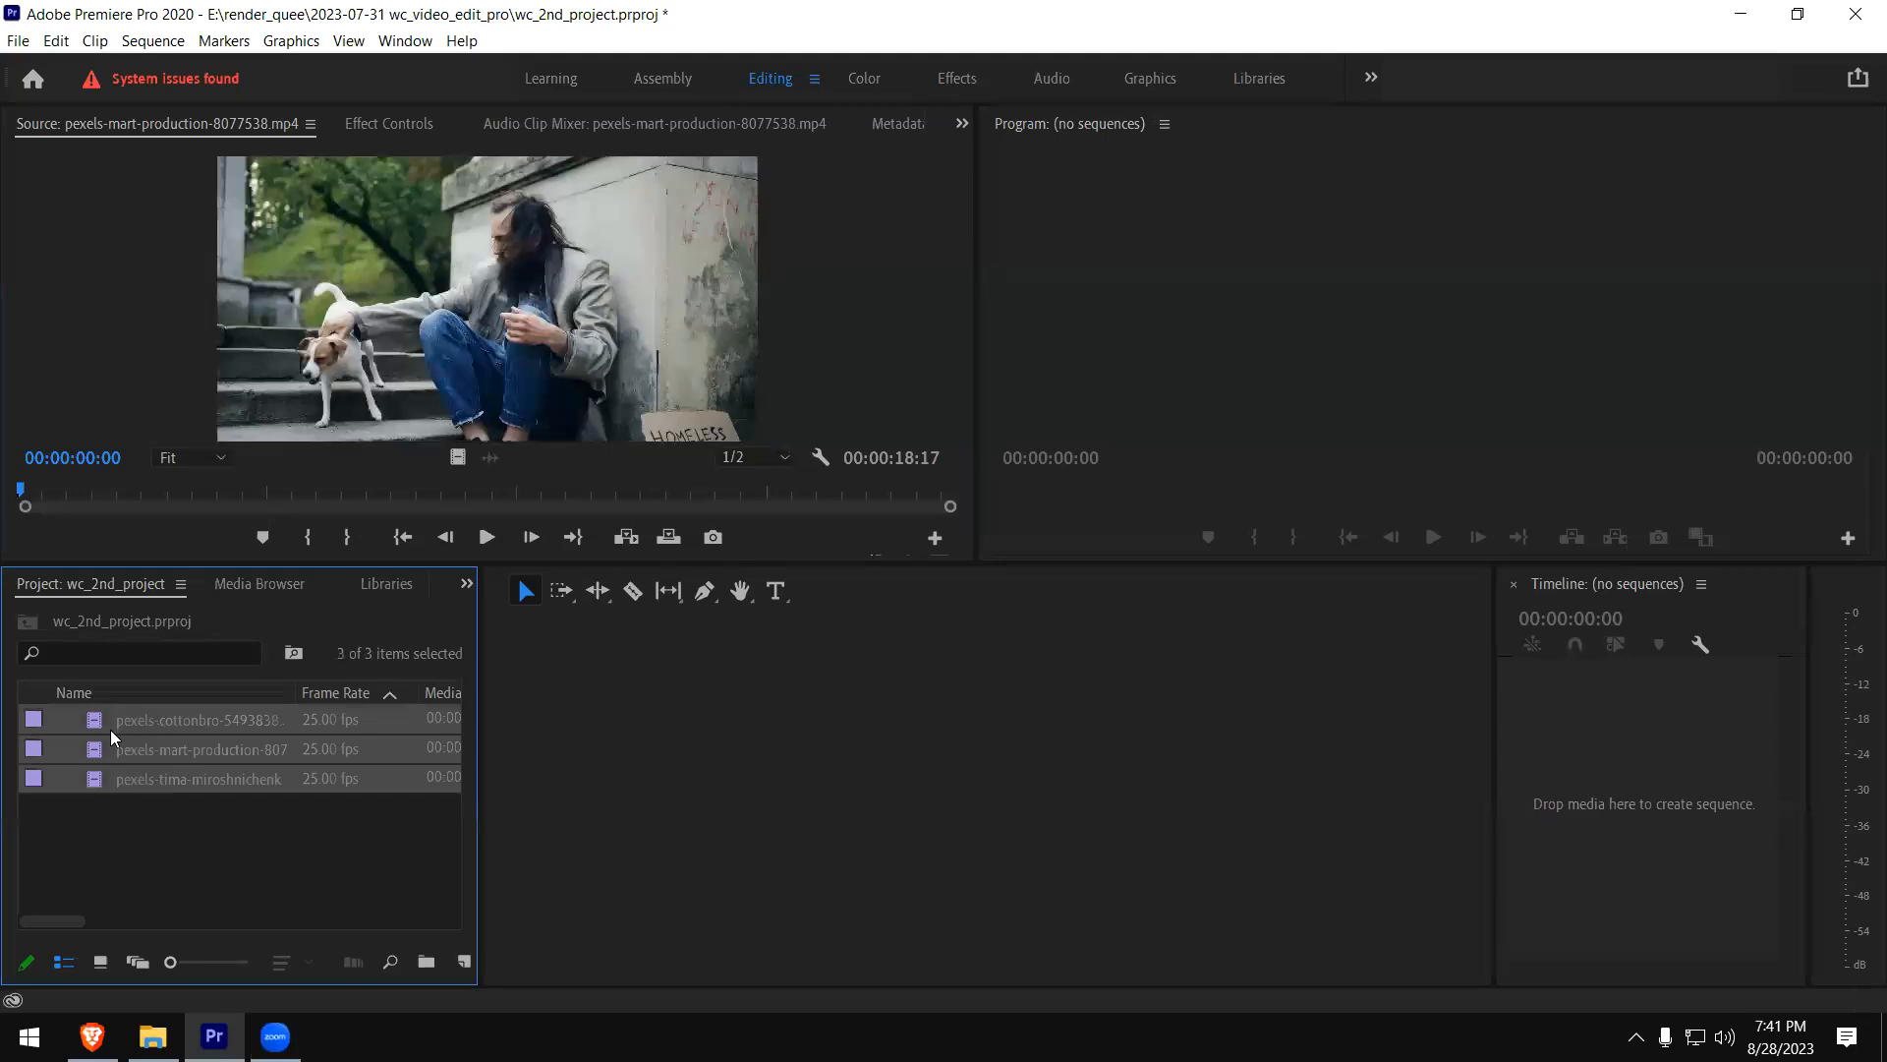
key(Delete)
- Import pexels-rhys-abel-6420515.mp4, pexels-taryn-elliott-6951426.mp4 and Pexels Videos 1550080.mp4 from the footages-vdo-editing folder into the project
double_click(160, 717)
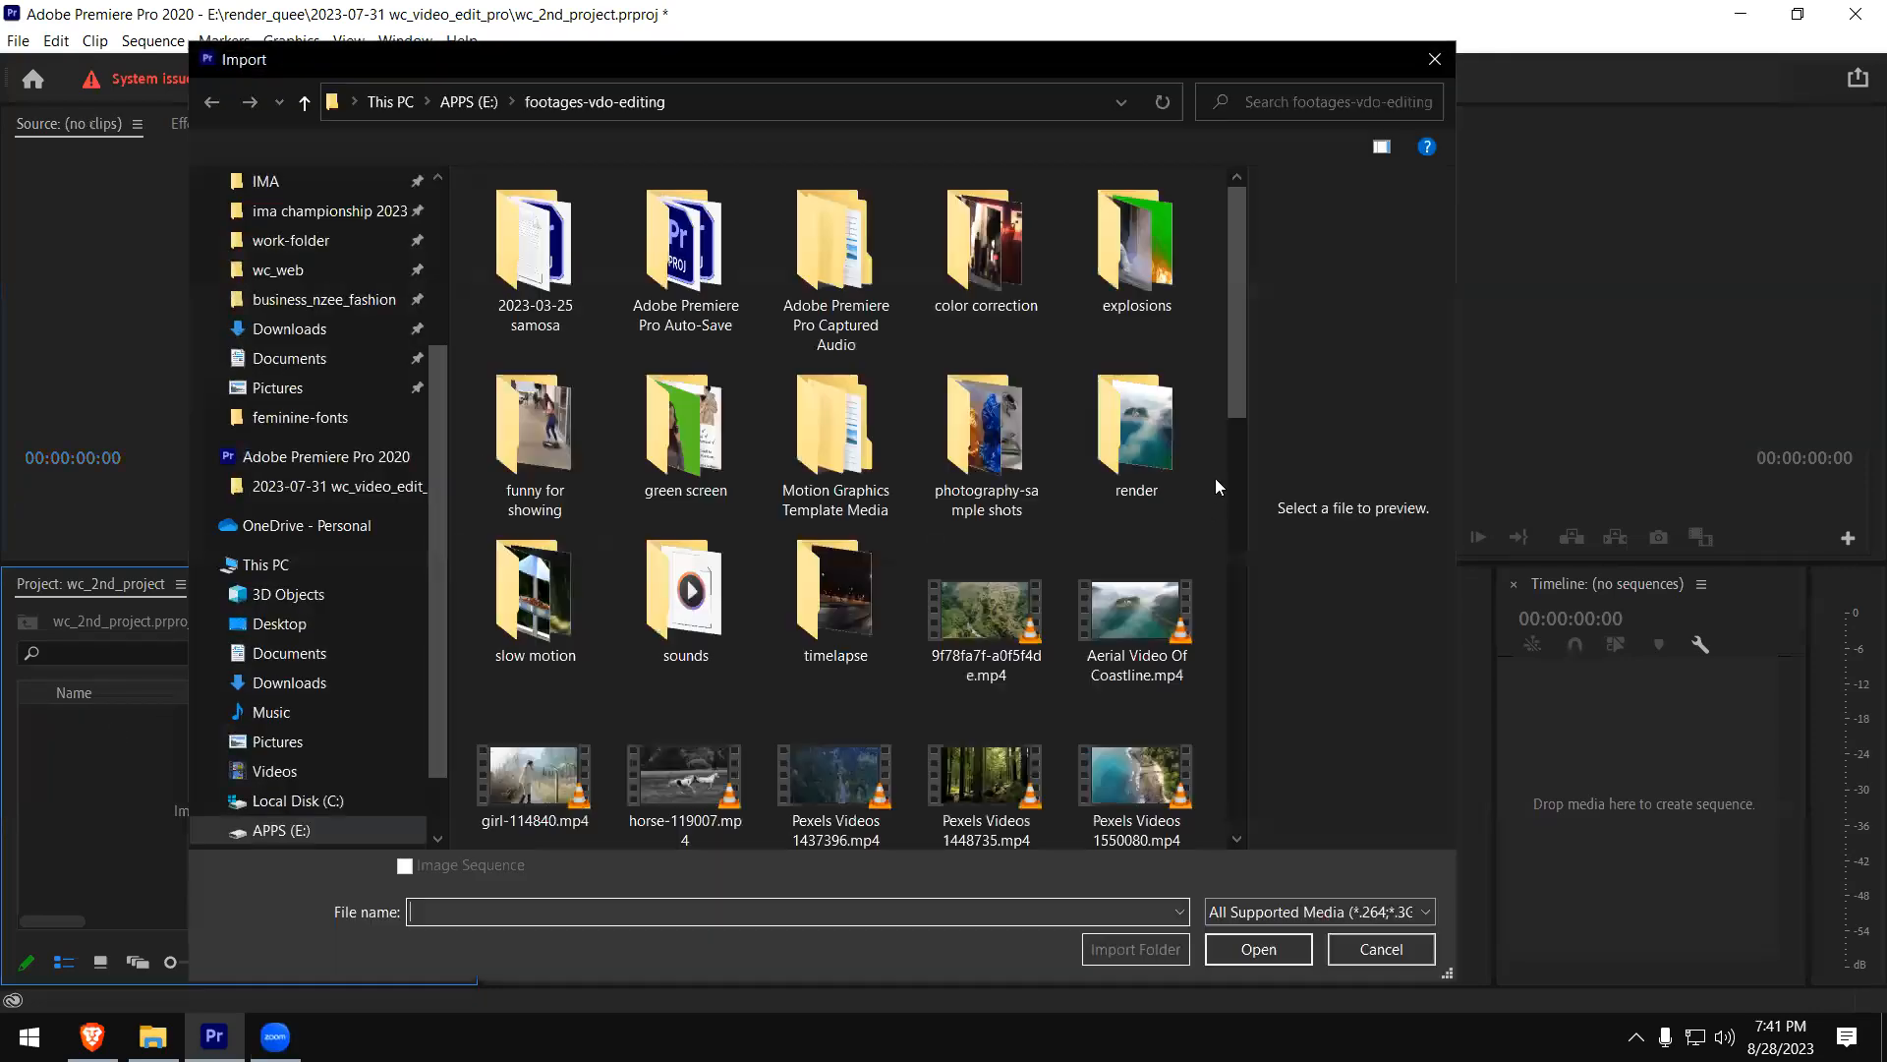
scroll(1218, 491, down, 3)
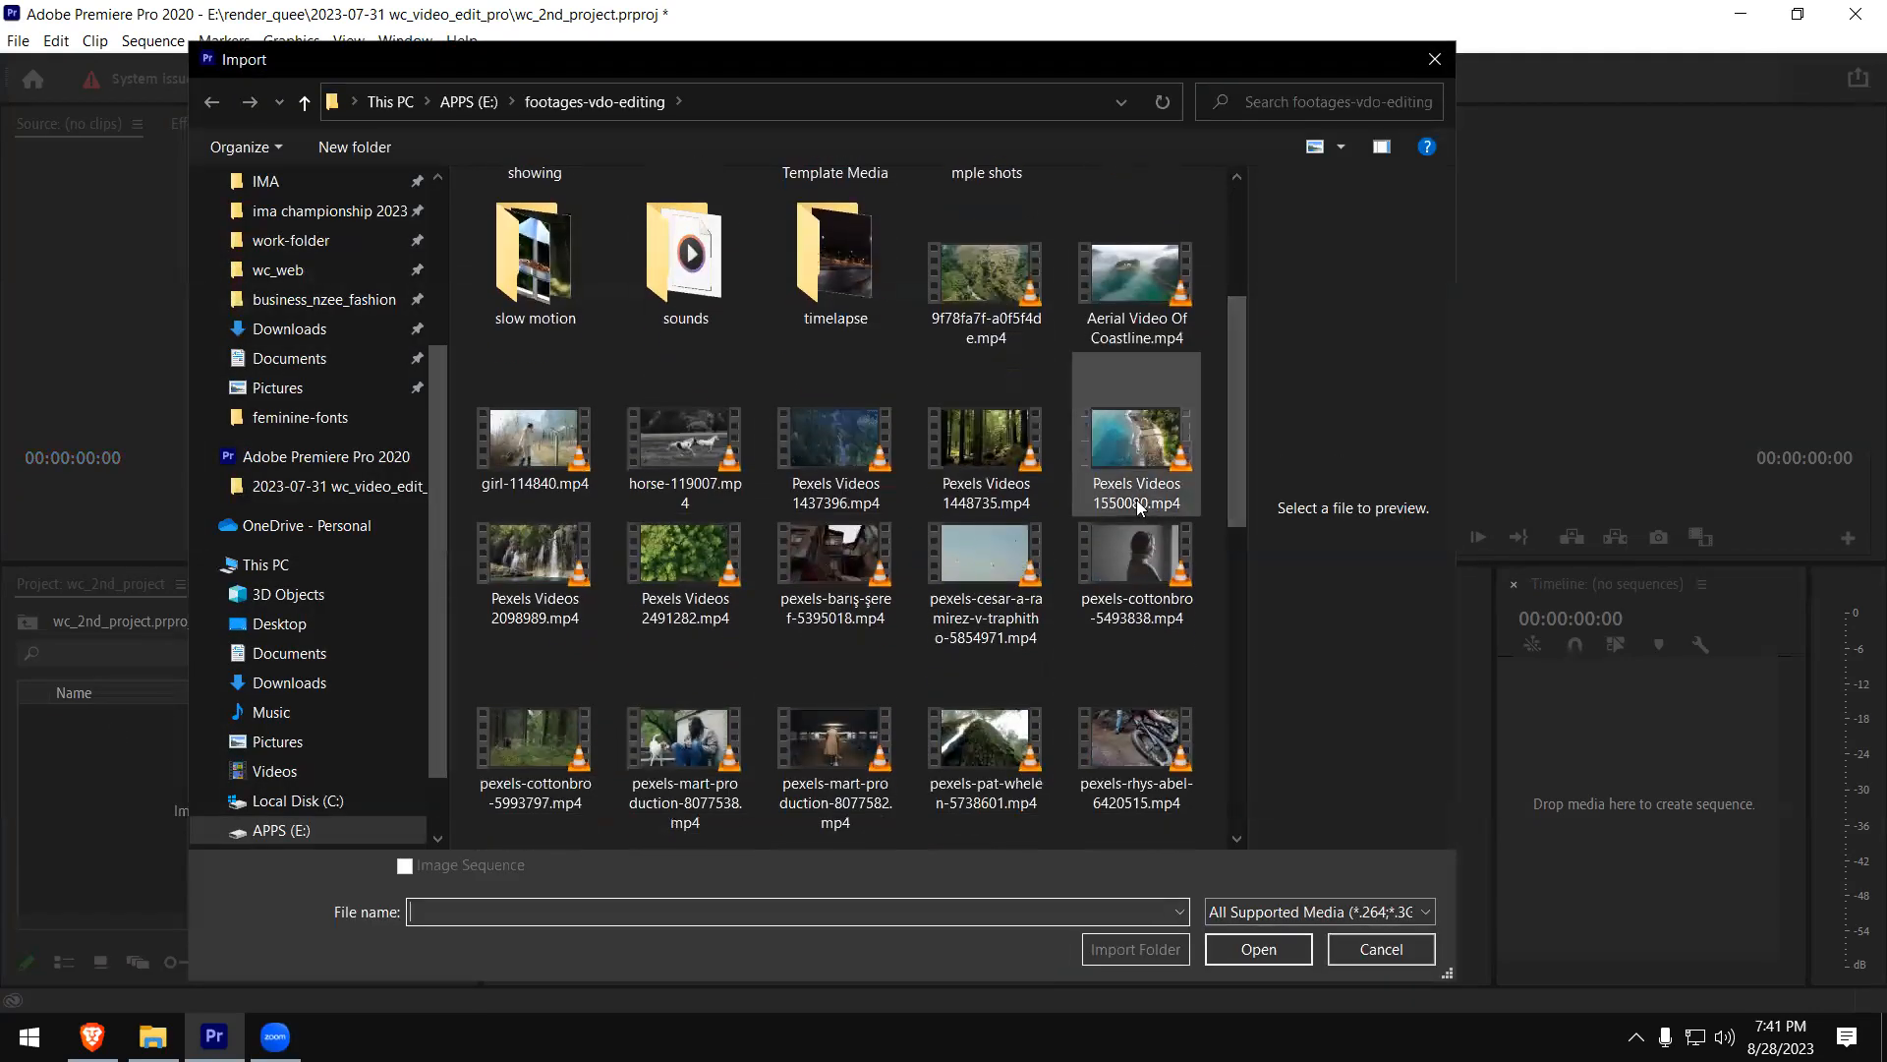
click(1148, 460)
ctrl+click(1119, 757)
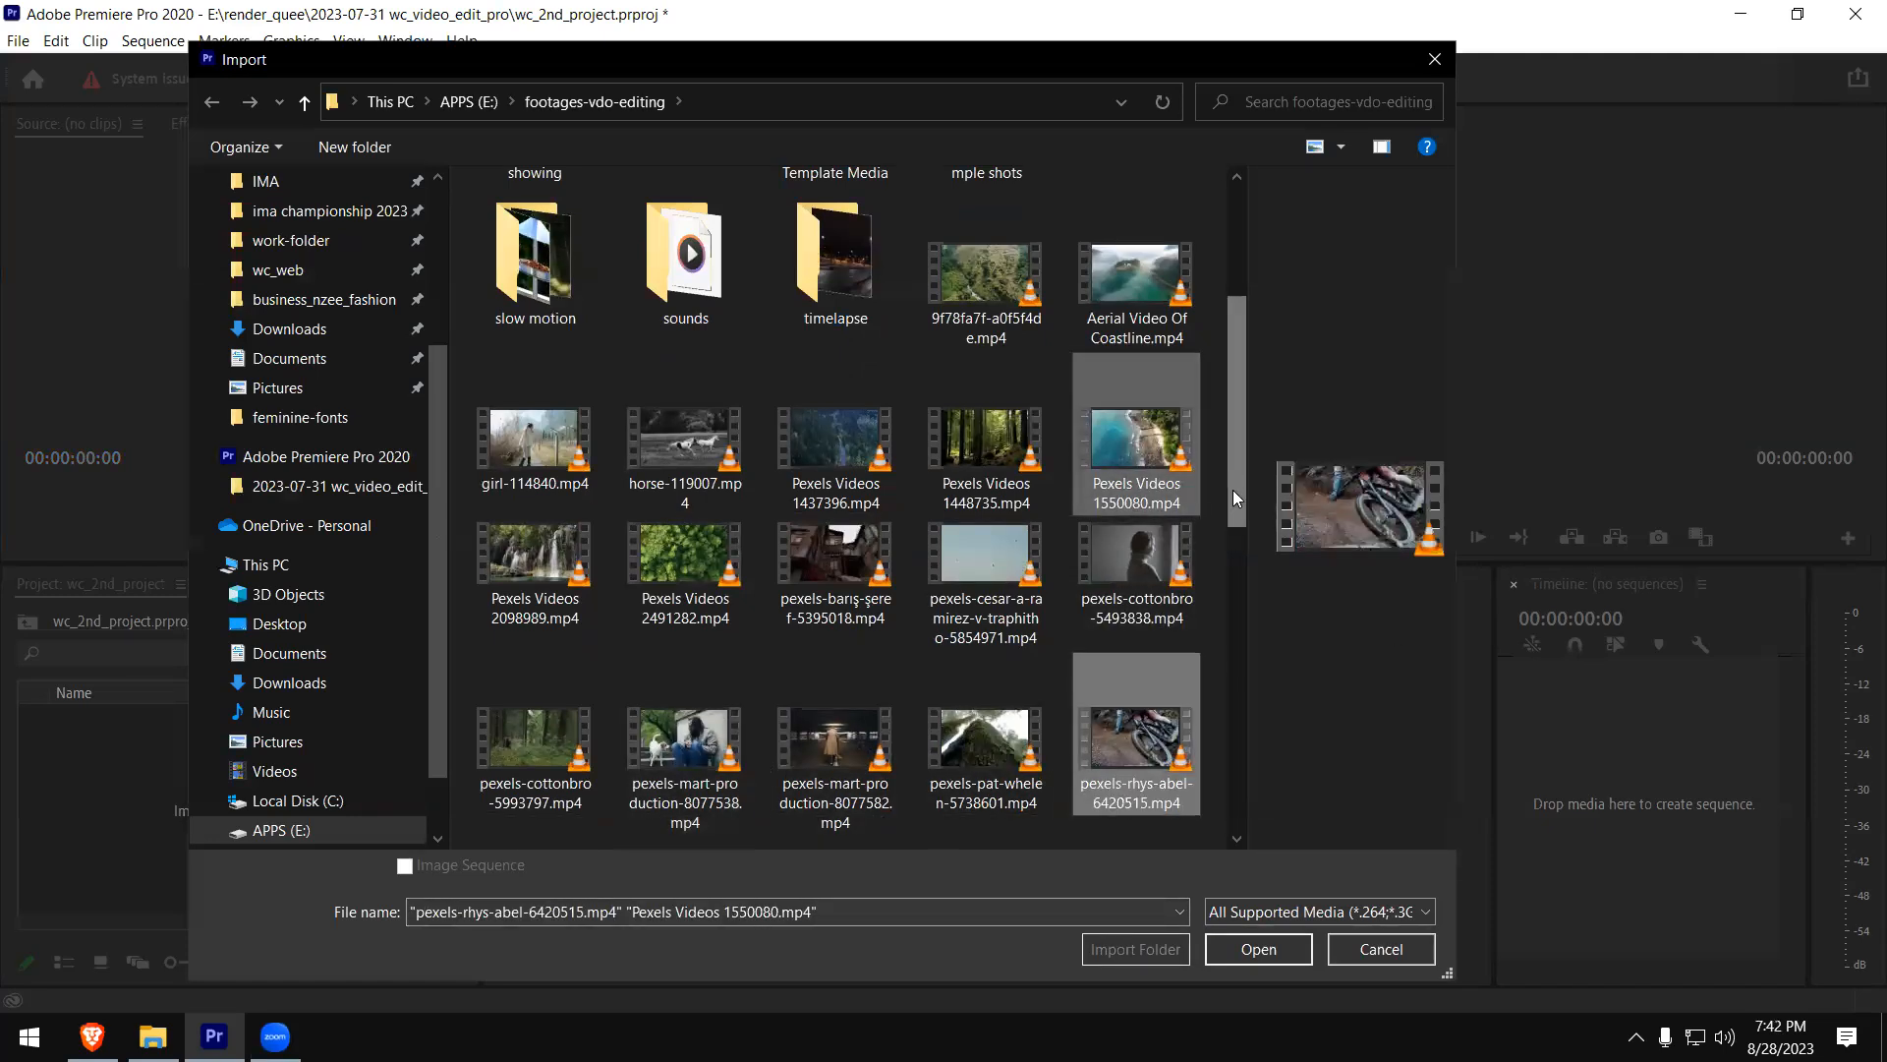
drag(1233, 489, 1215, 584)
ctrl+click(841, 647)
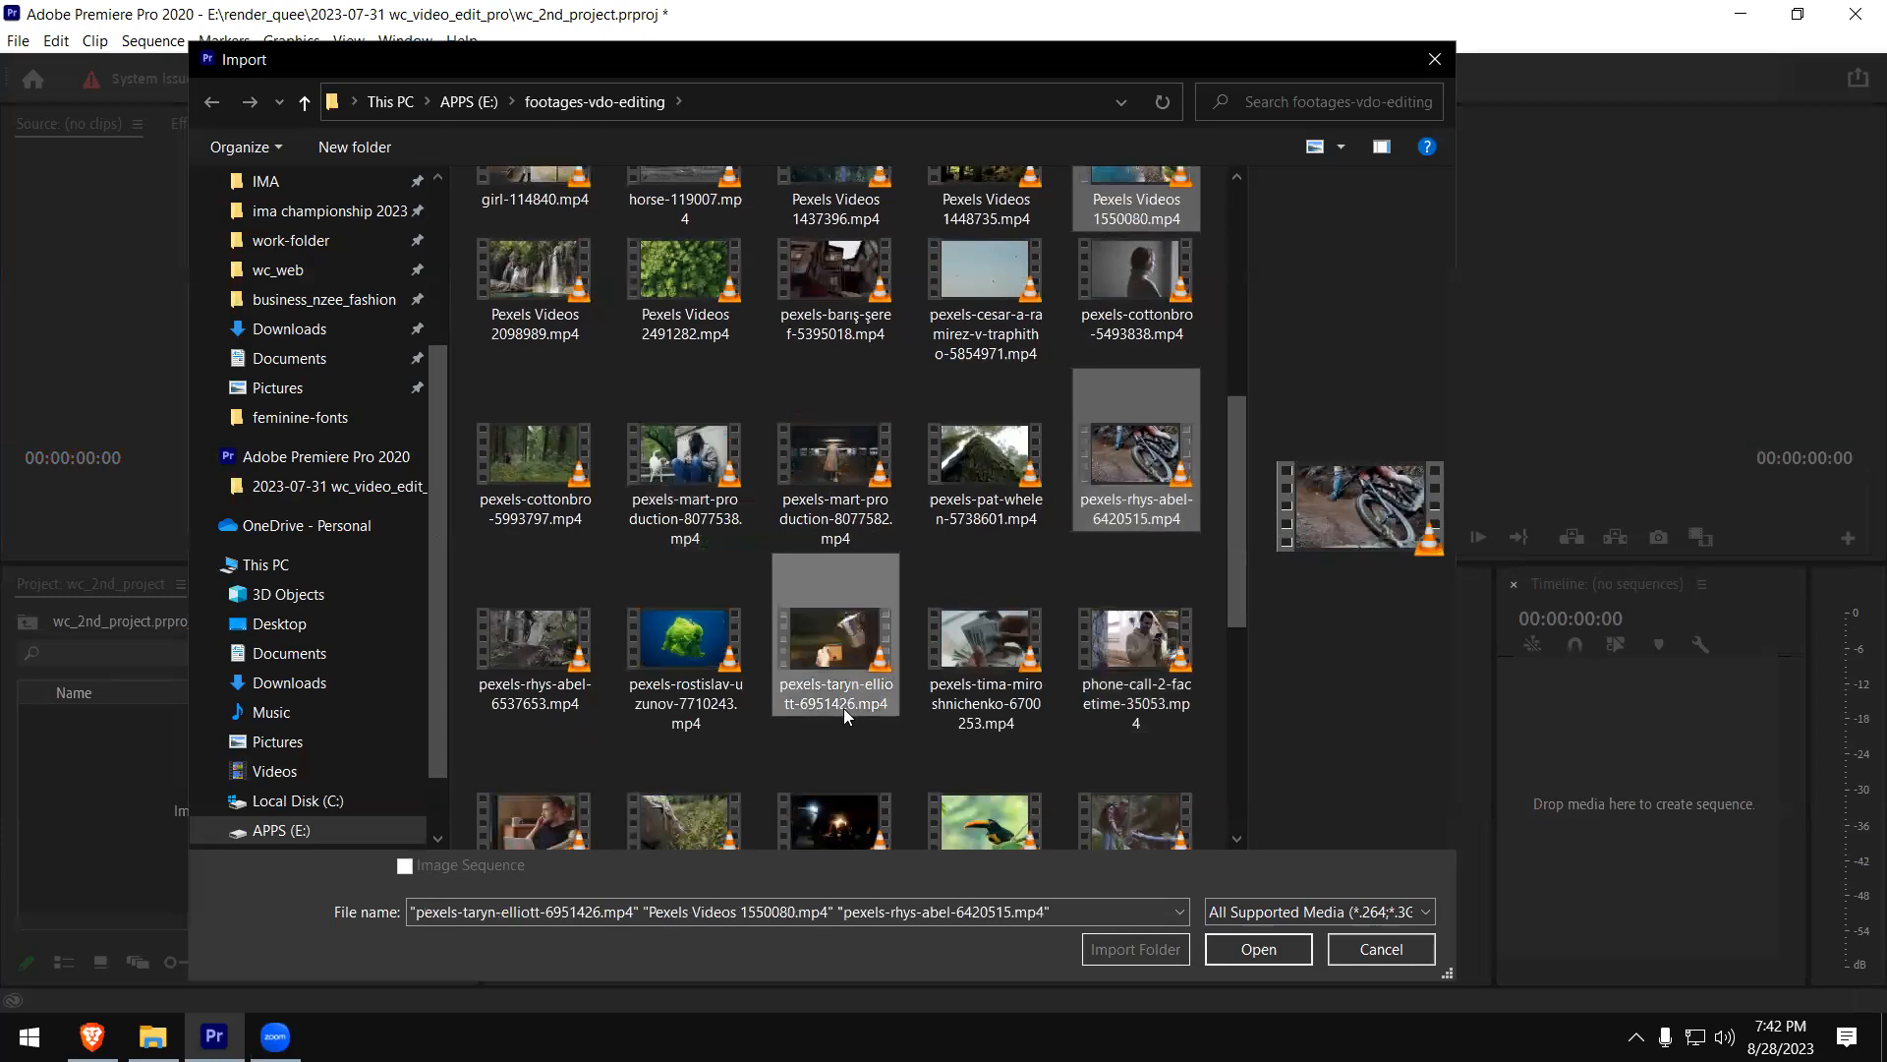
click(1259, 950)
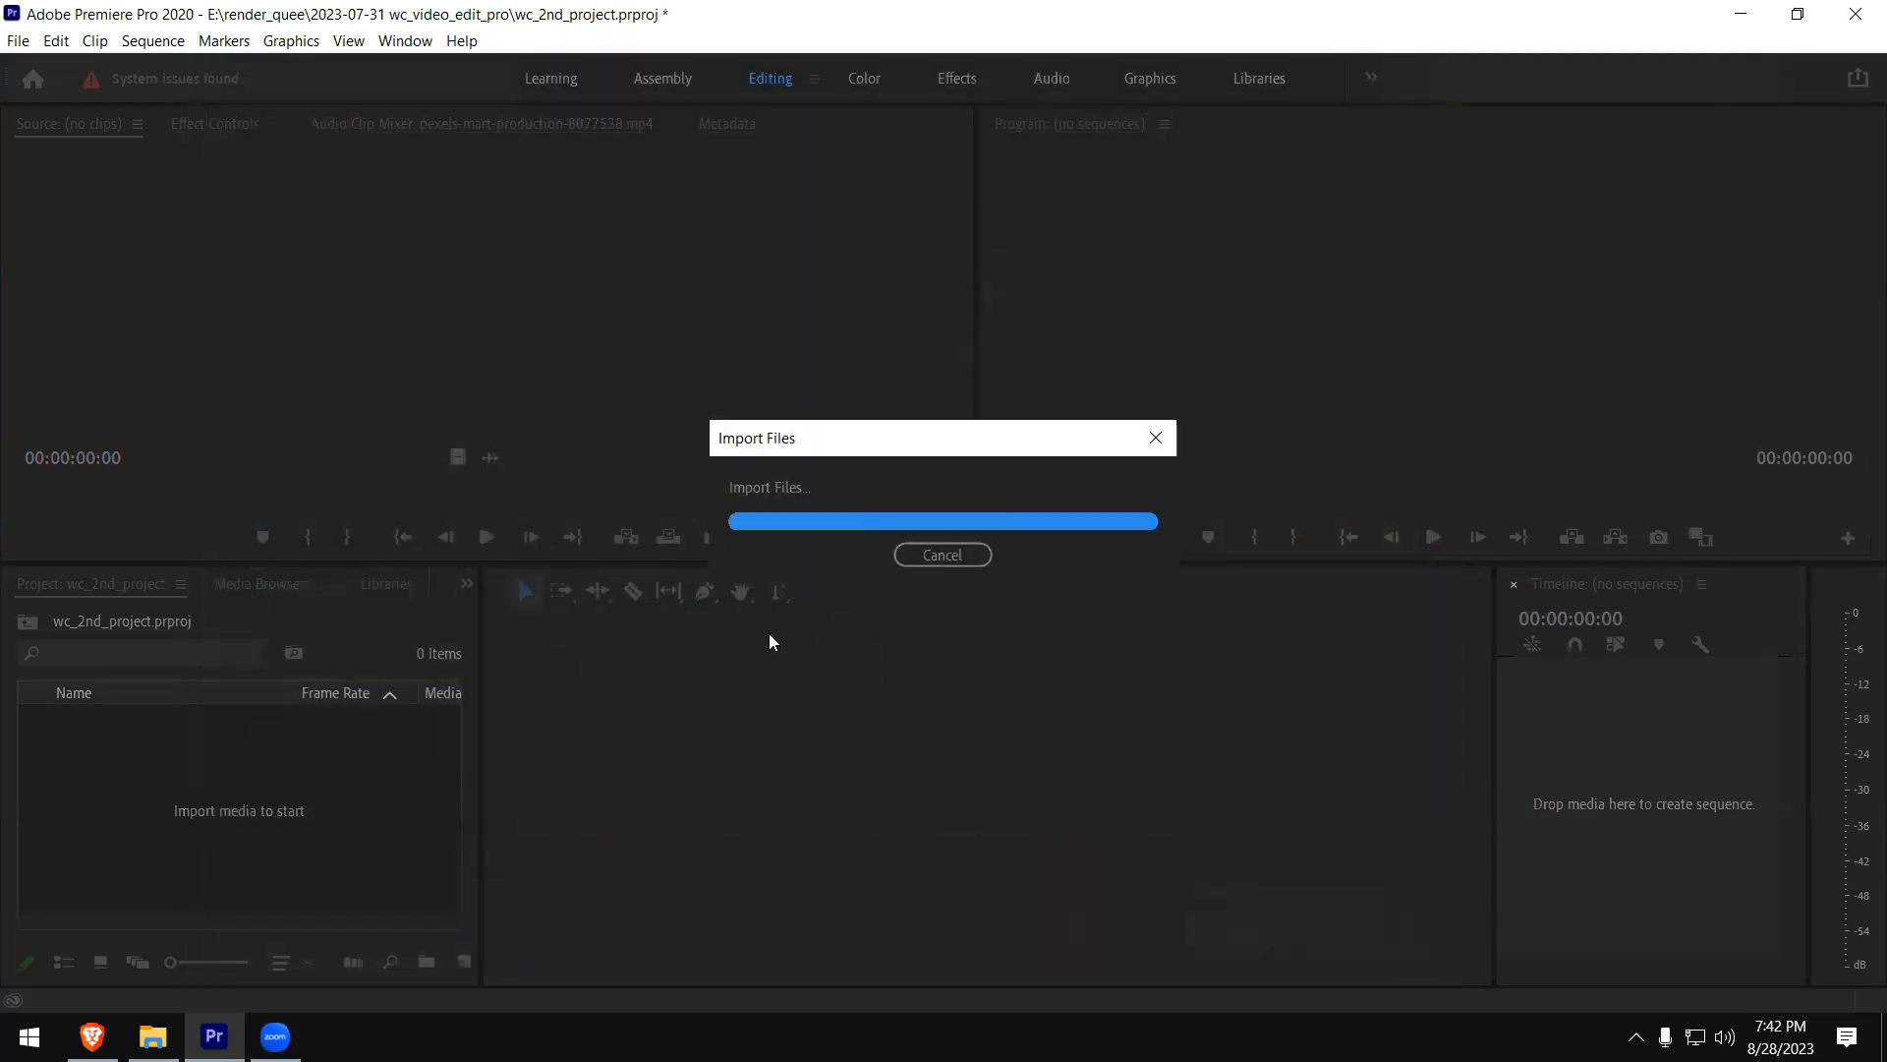
click(162, 852)
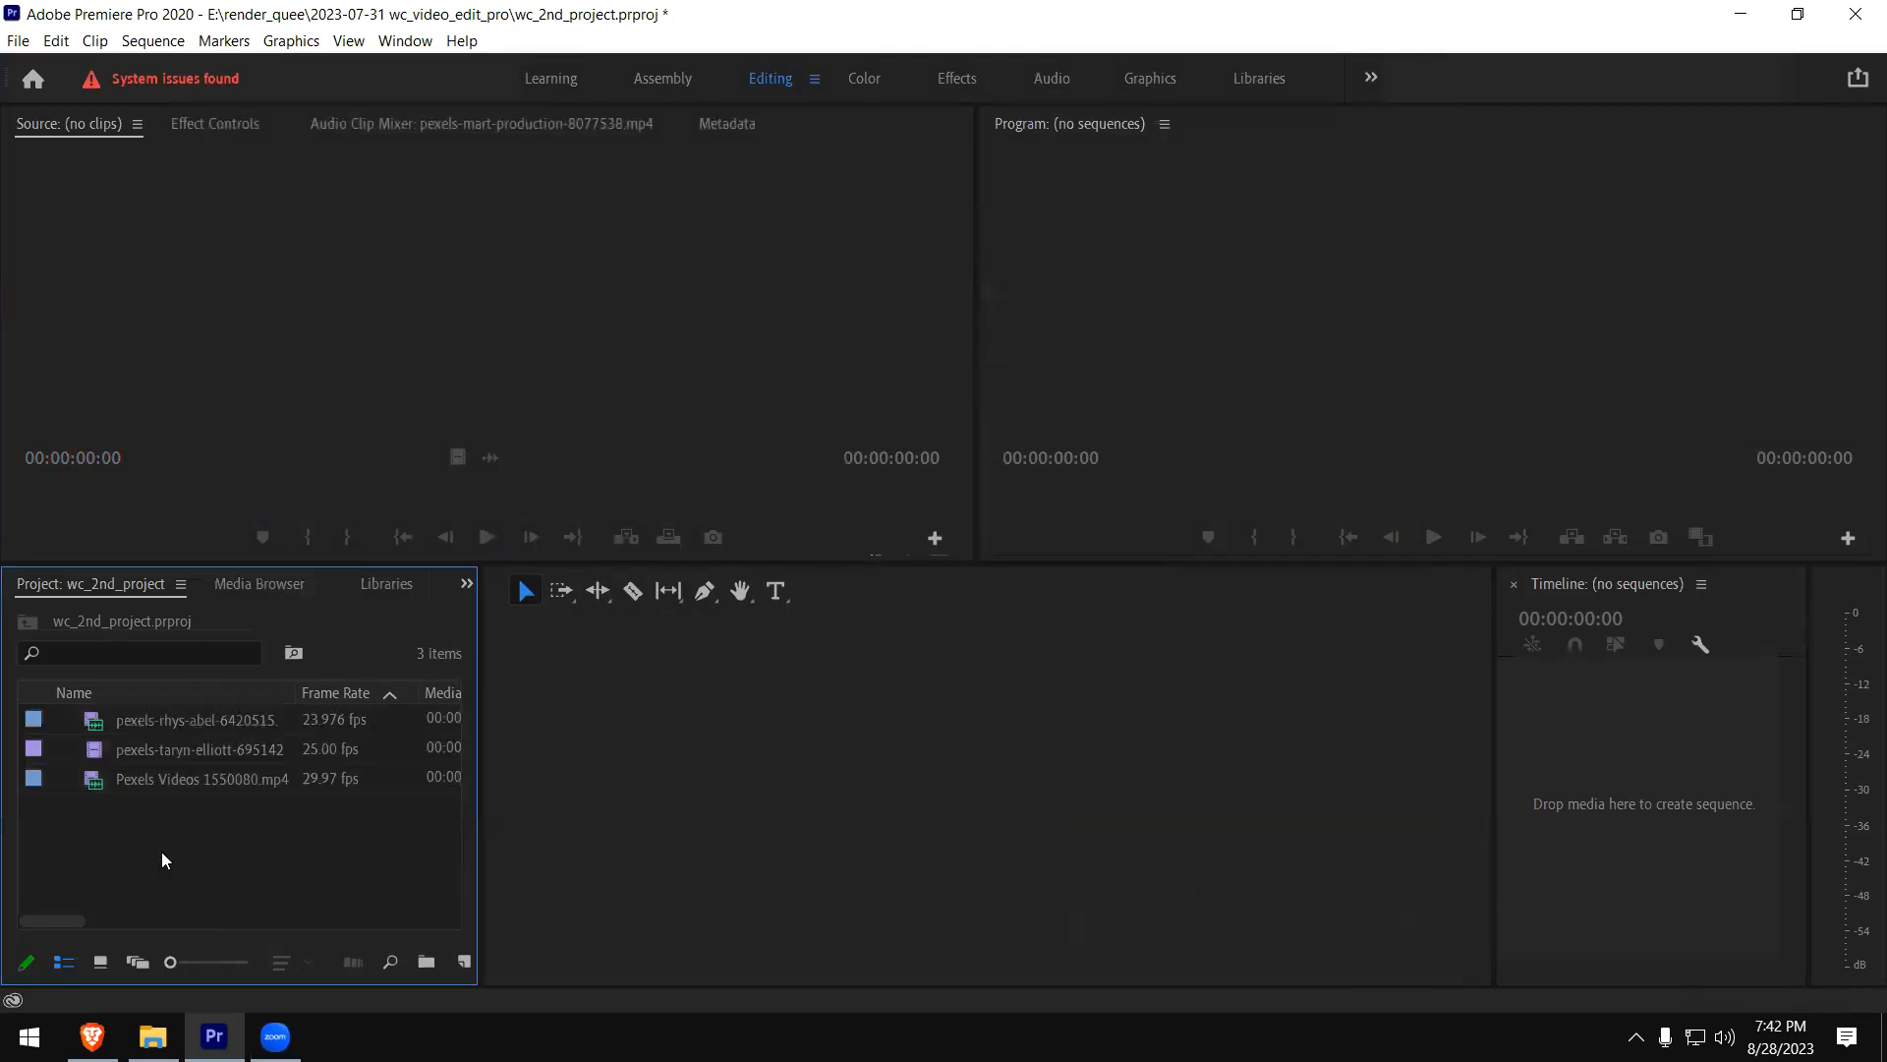
- Preview the pexels-rhys-abel clip and an early part of the pexels-taryn-elliott clip in the Source monitor
double_click(106, 728)
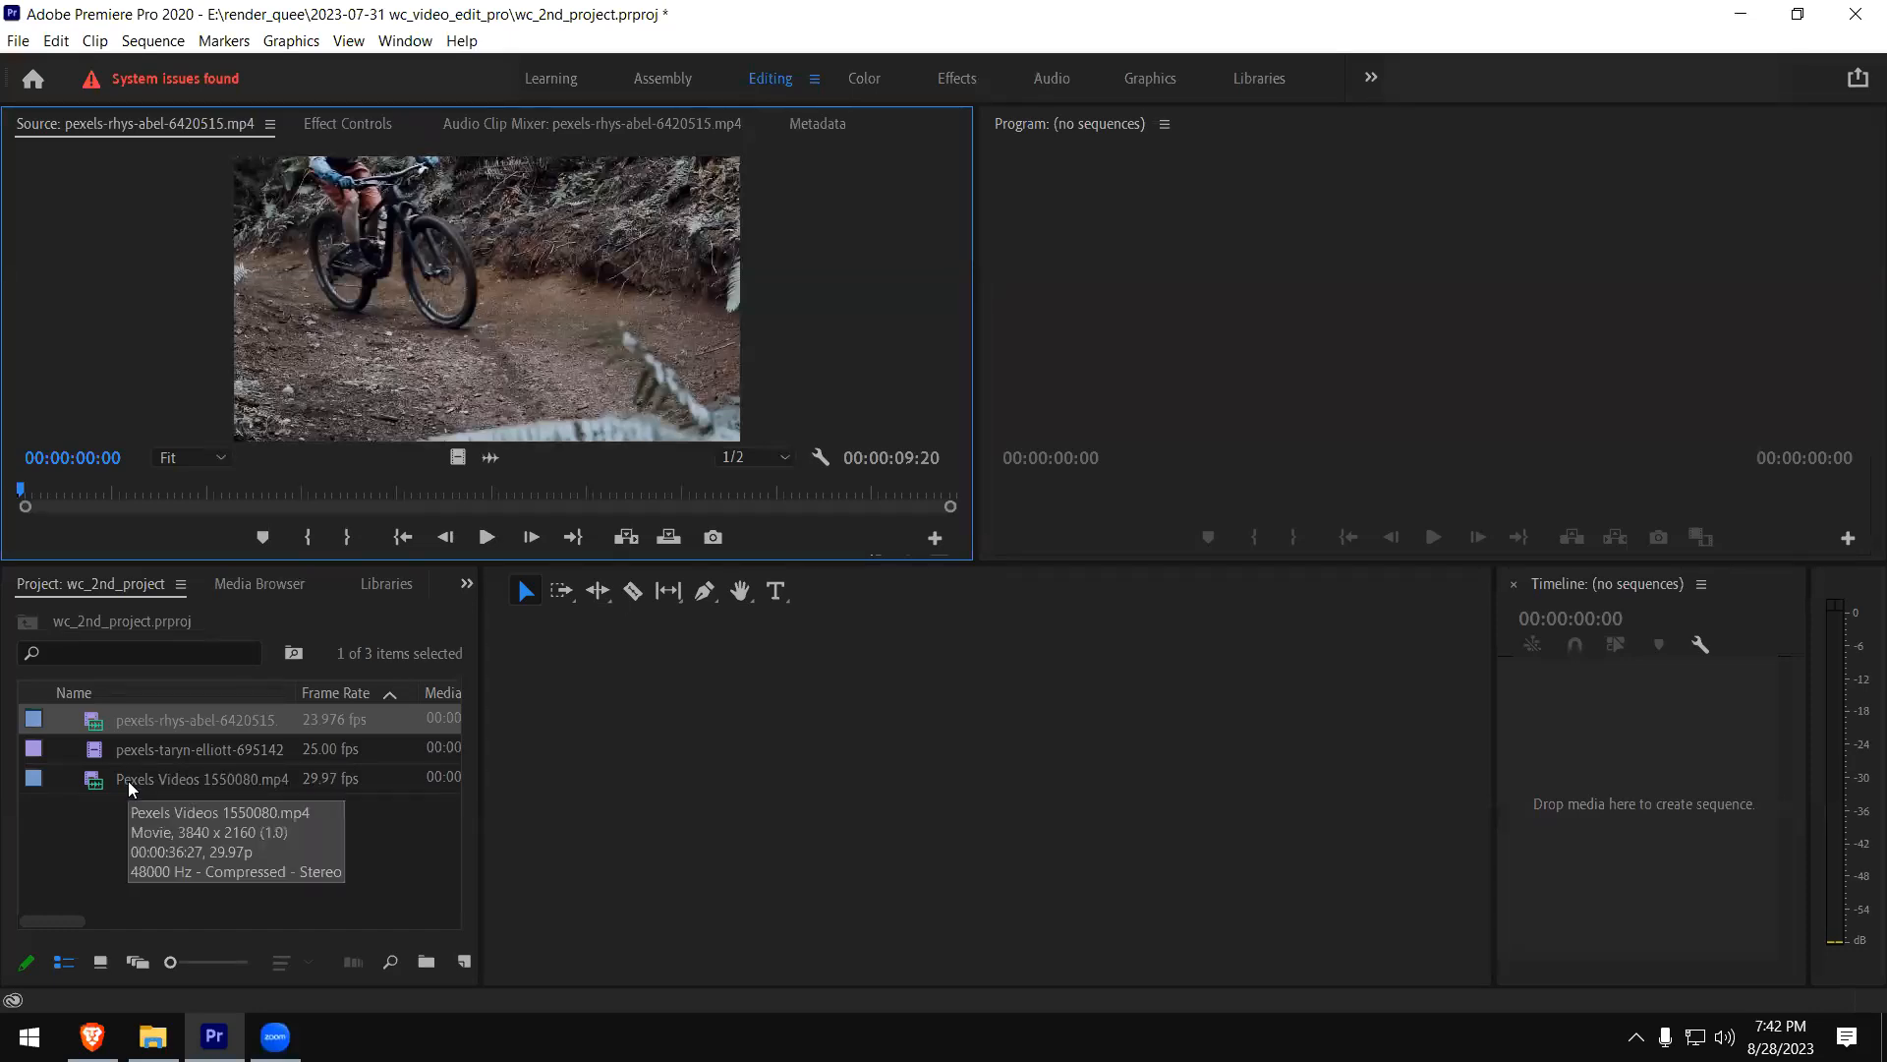
double_click(107, 751)
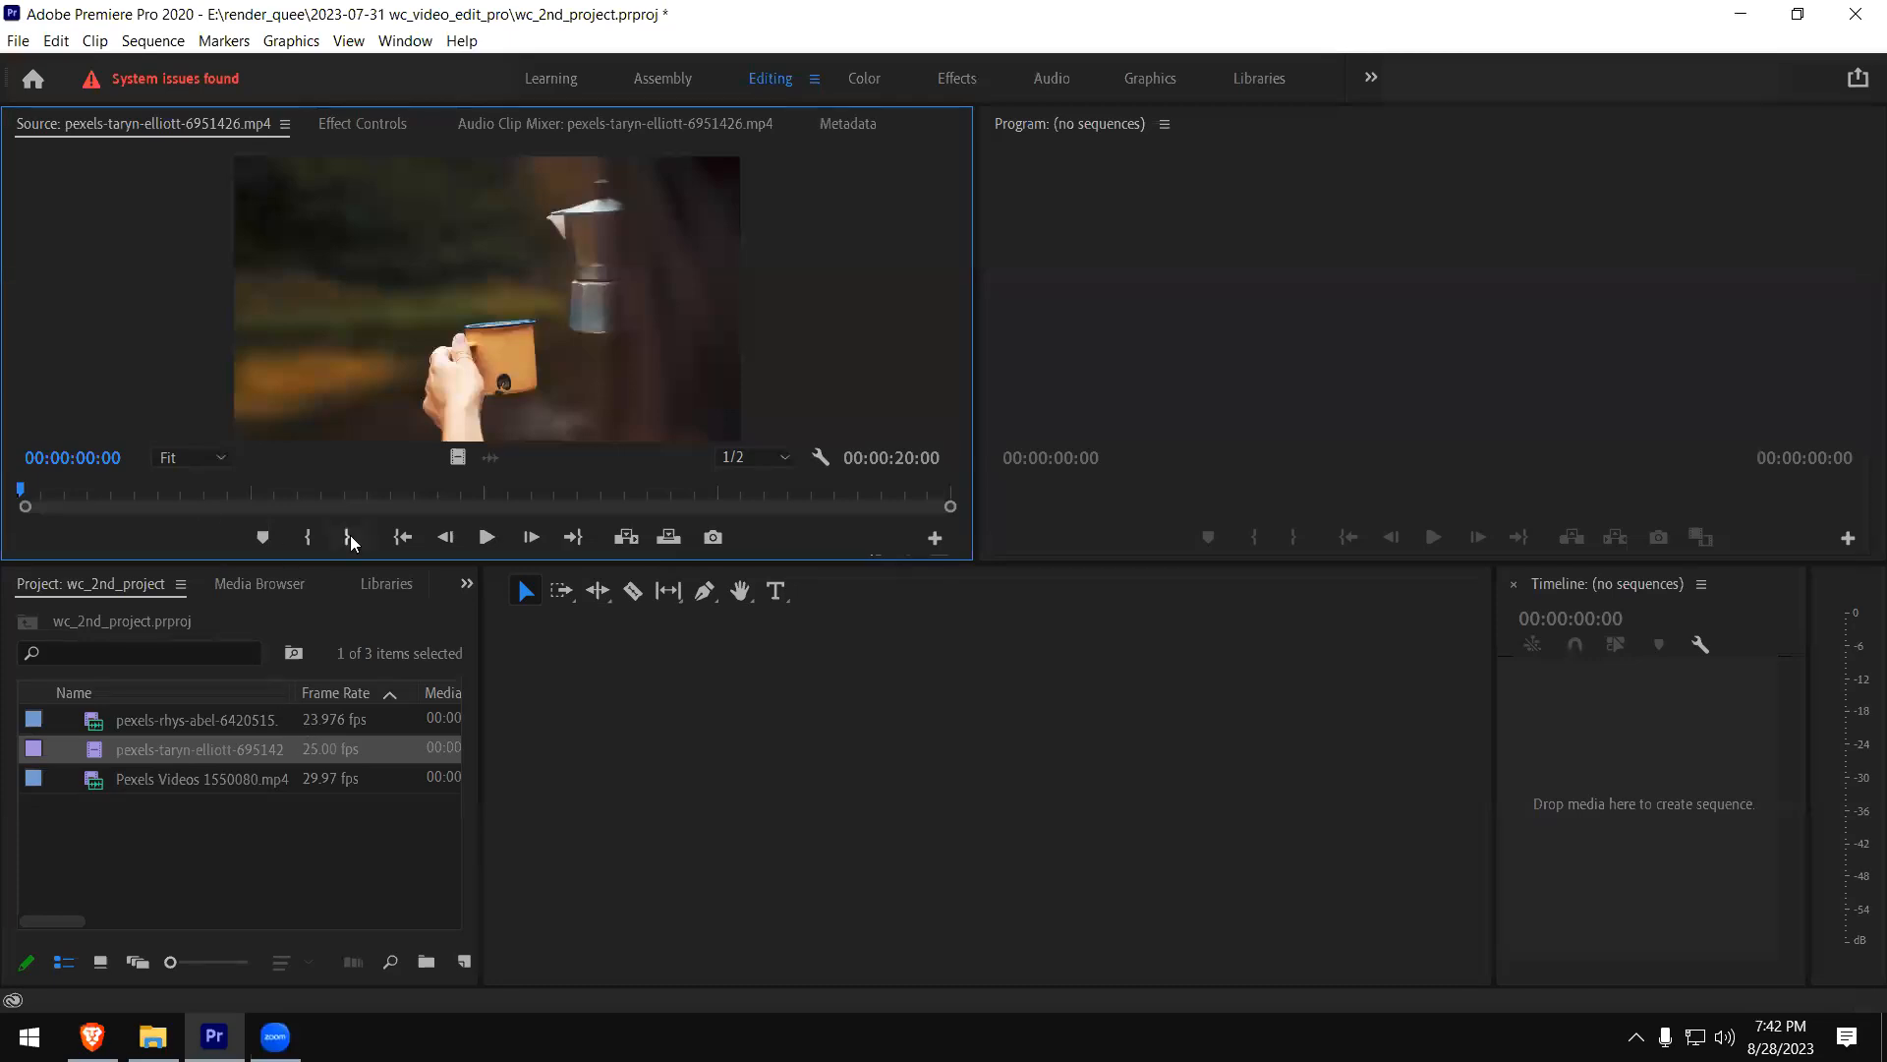
click(116, 493)
click(196, 835)
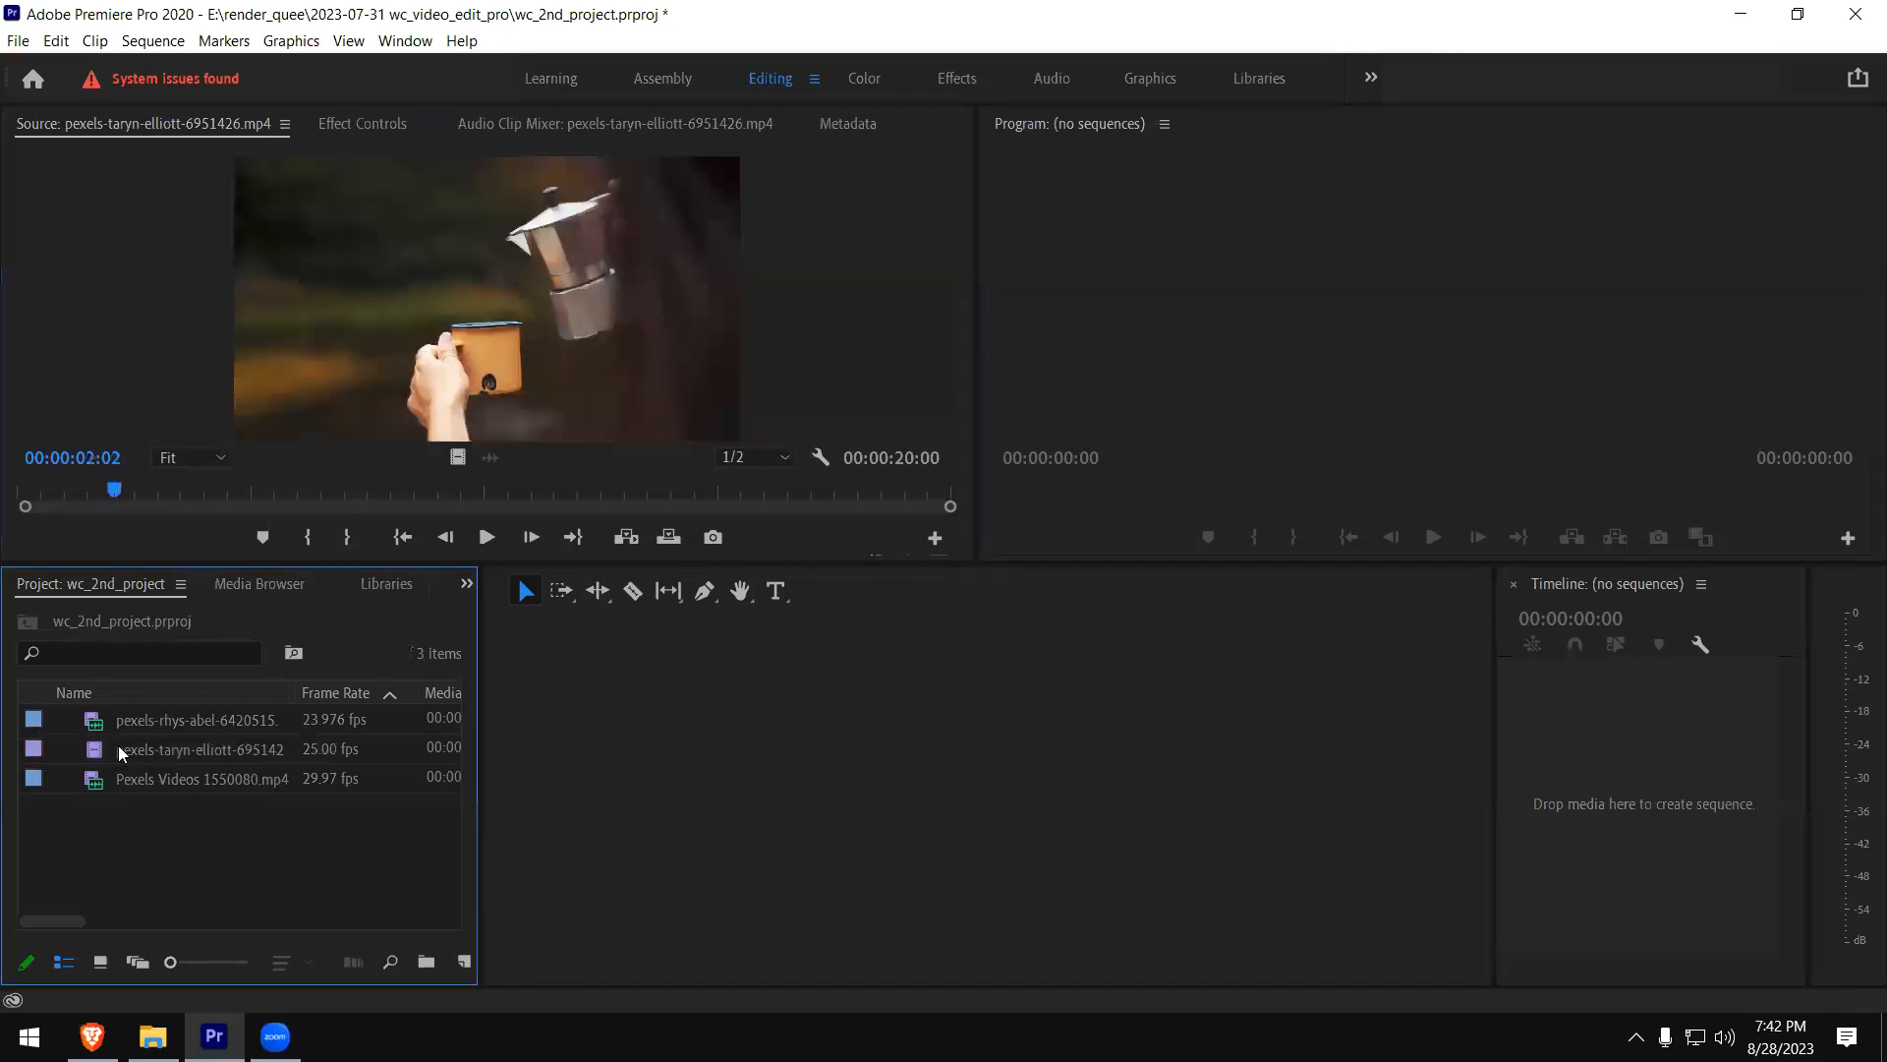
- Delete the pexels-taryn-elliott and Pexels Videos 1550080.mp4 clips from the project
click(118, 749)
shift+click(110, 779)
key(Delete)
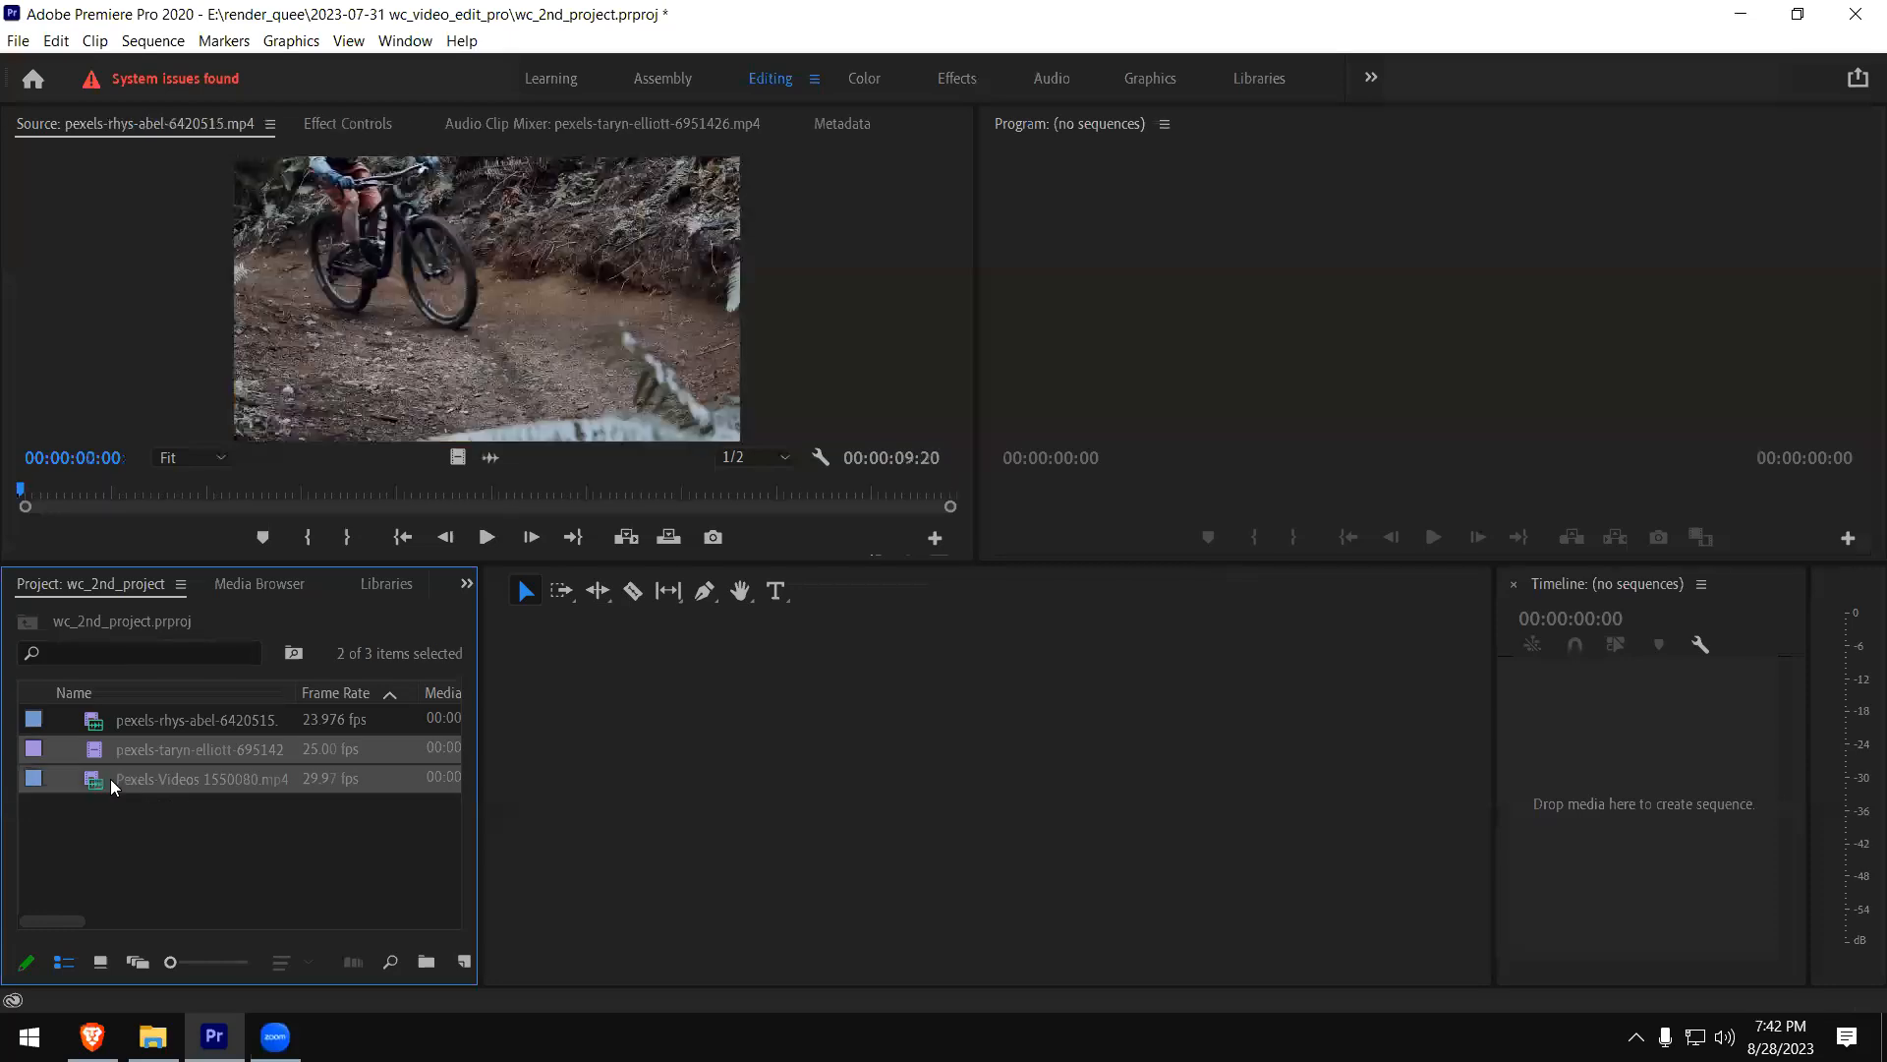
- Start another media import from the footages-vdo-editing folder and show its files in Details view
double_click(192, 773)
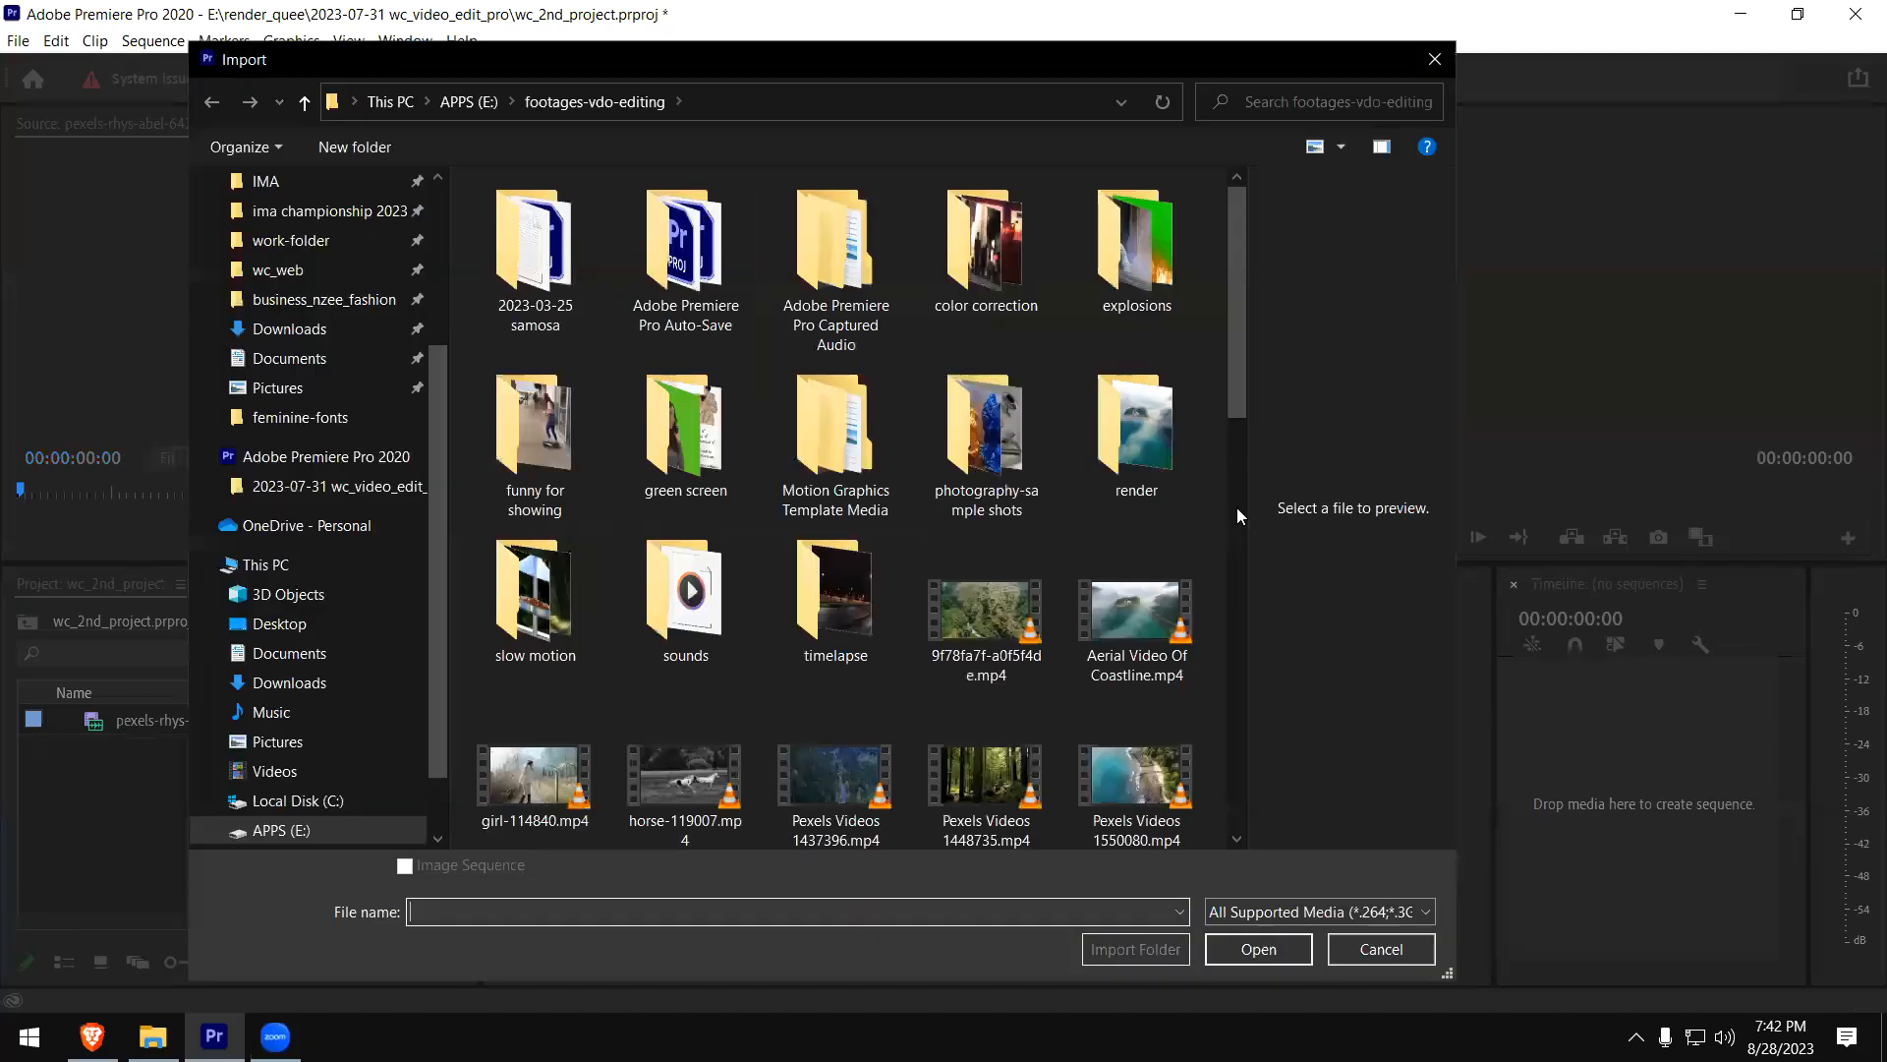
scroll(1237, 519, down, 3)
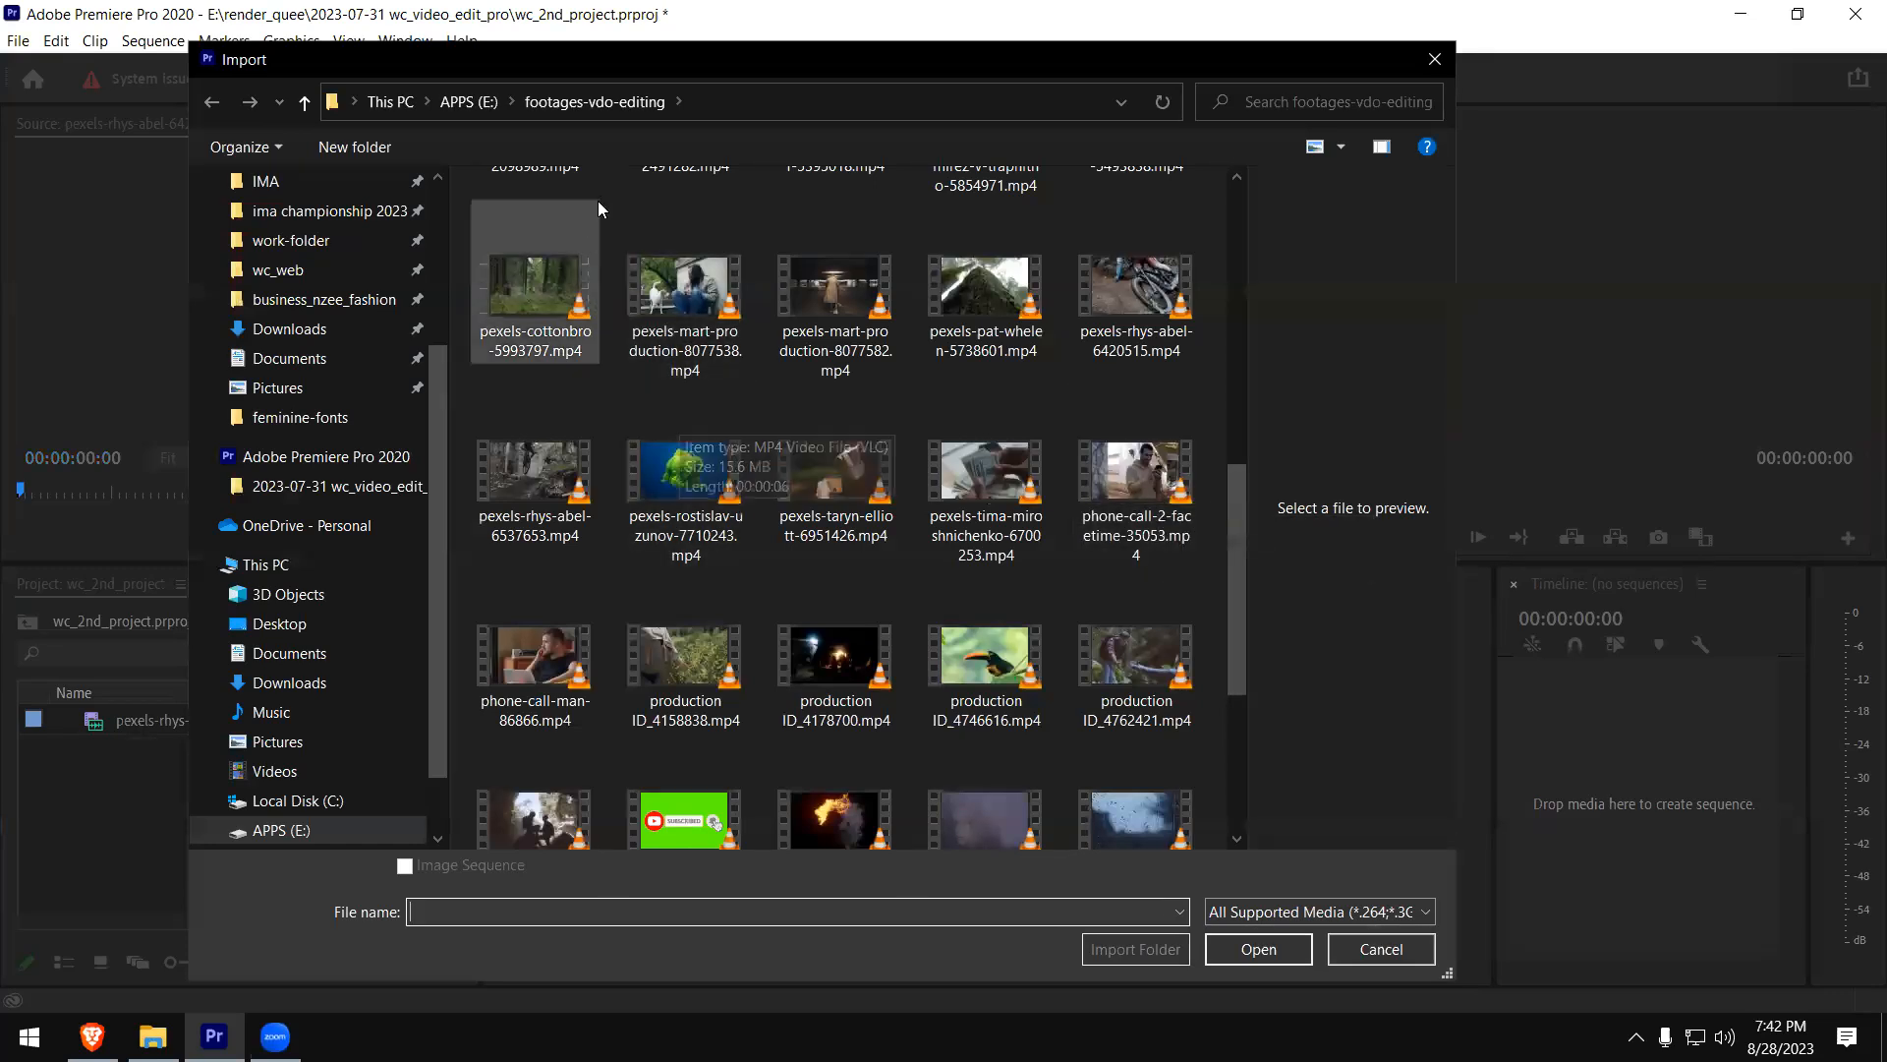
scroll(1236, 327, up, 6)
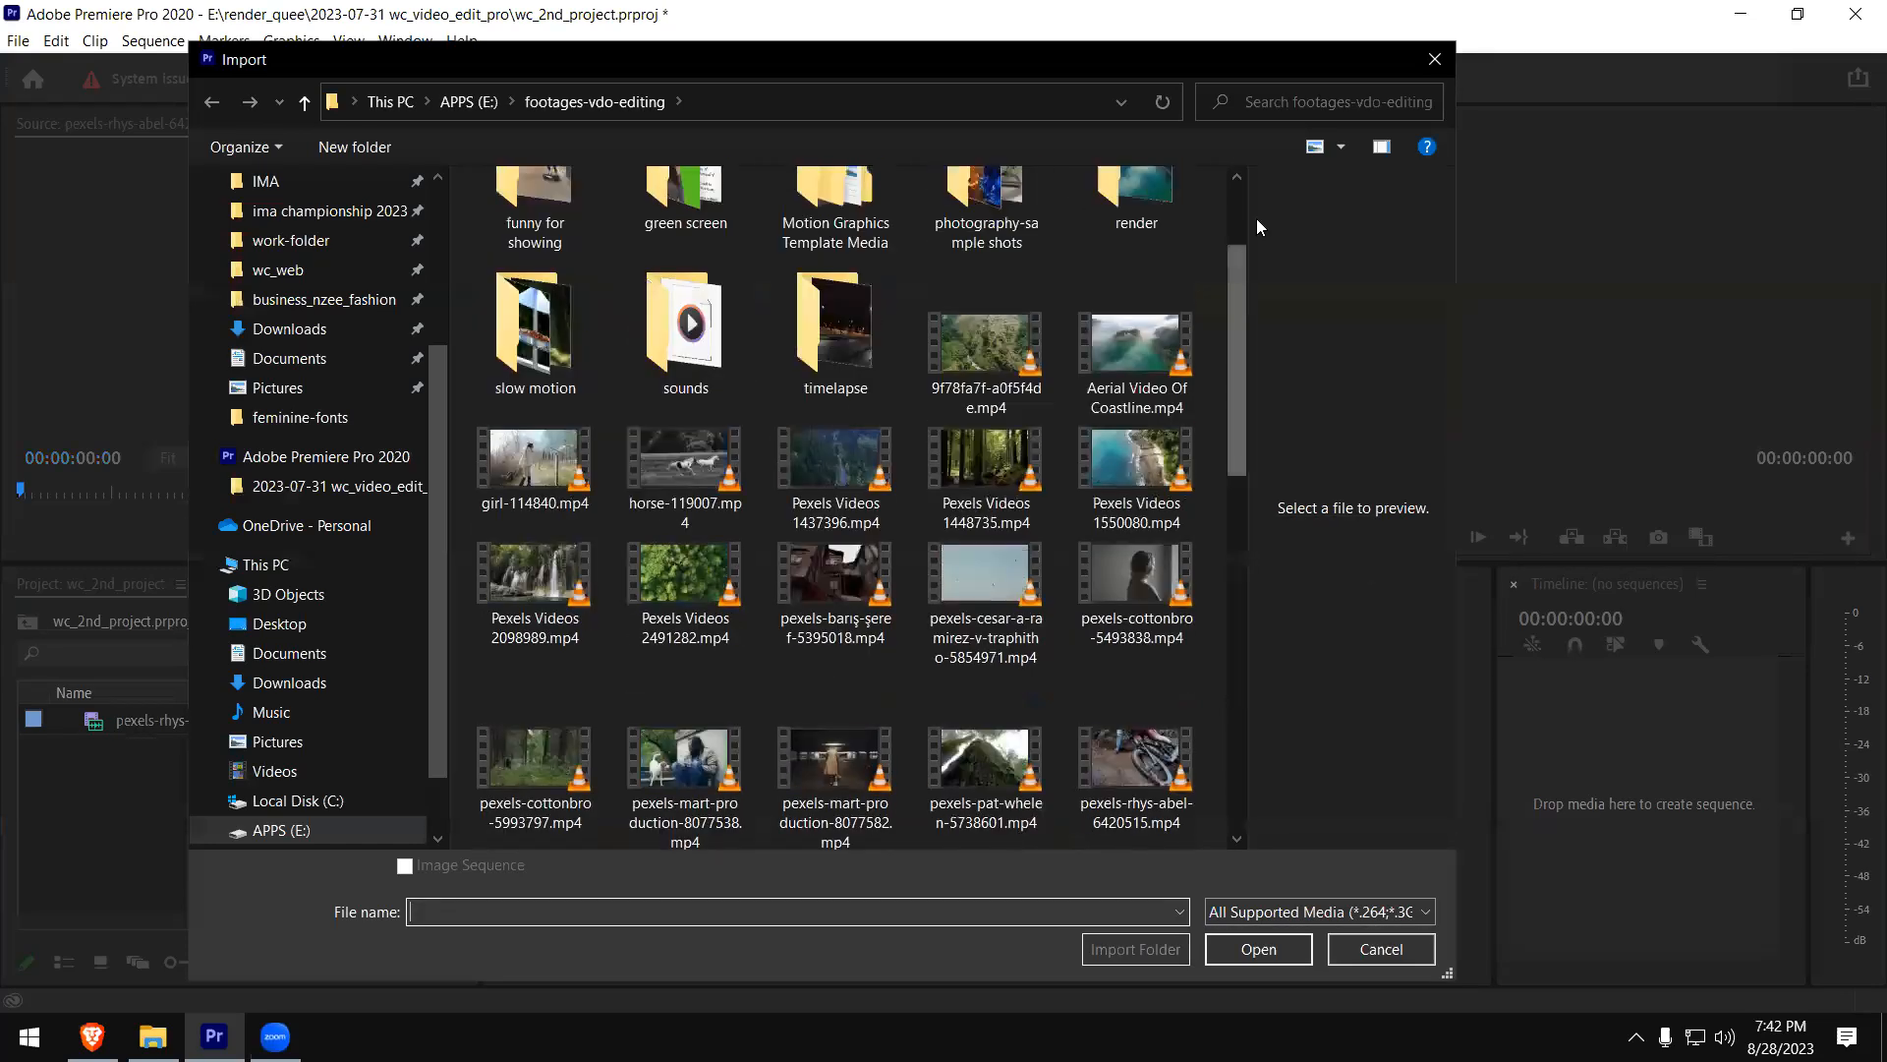
right_click(600, 220)
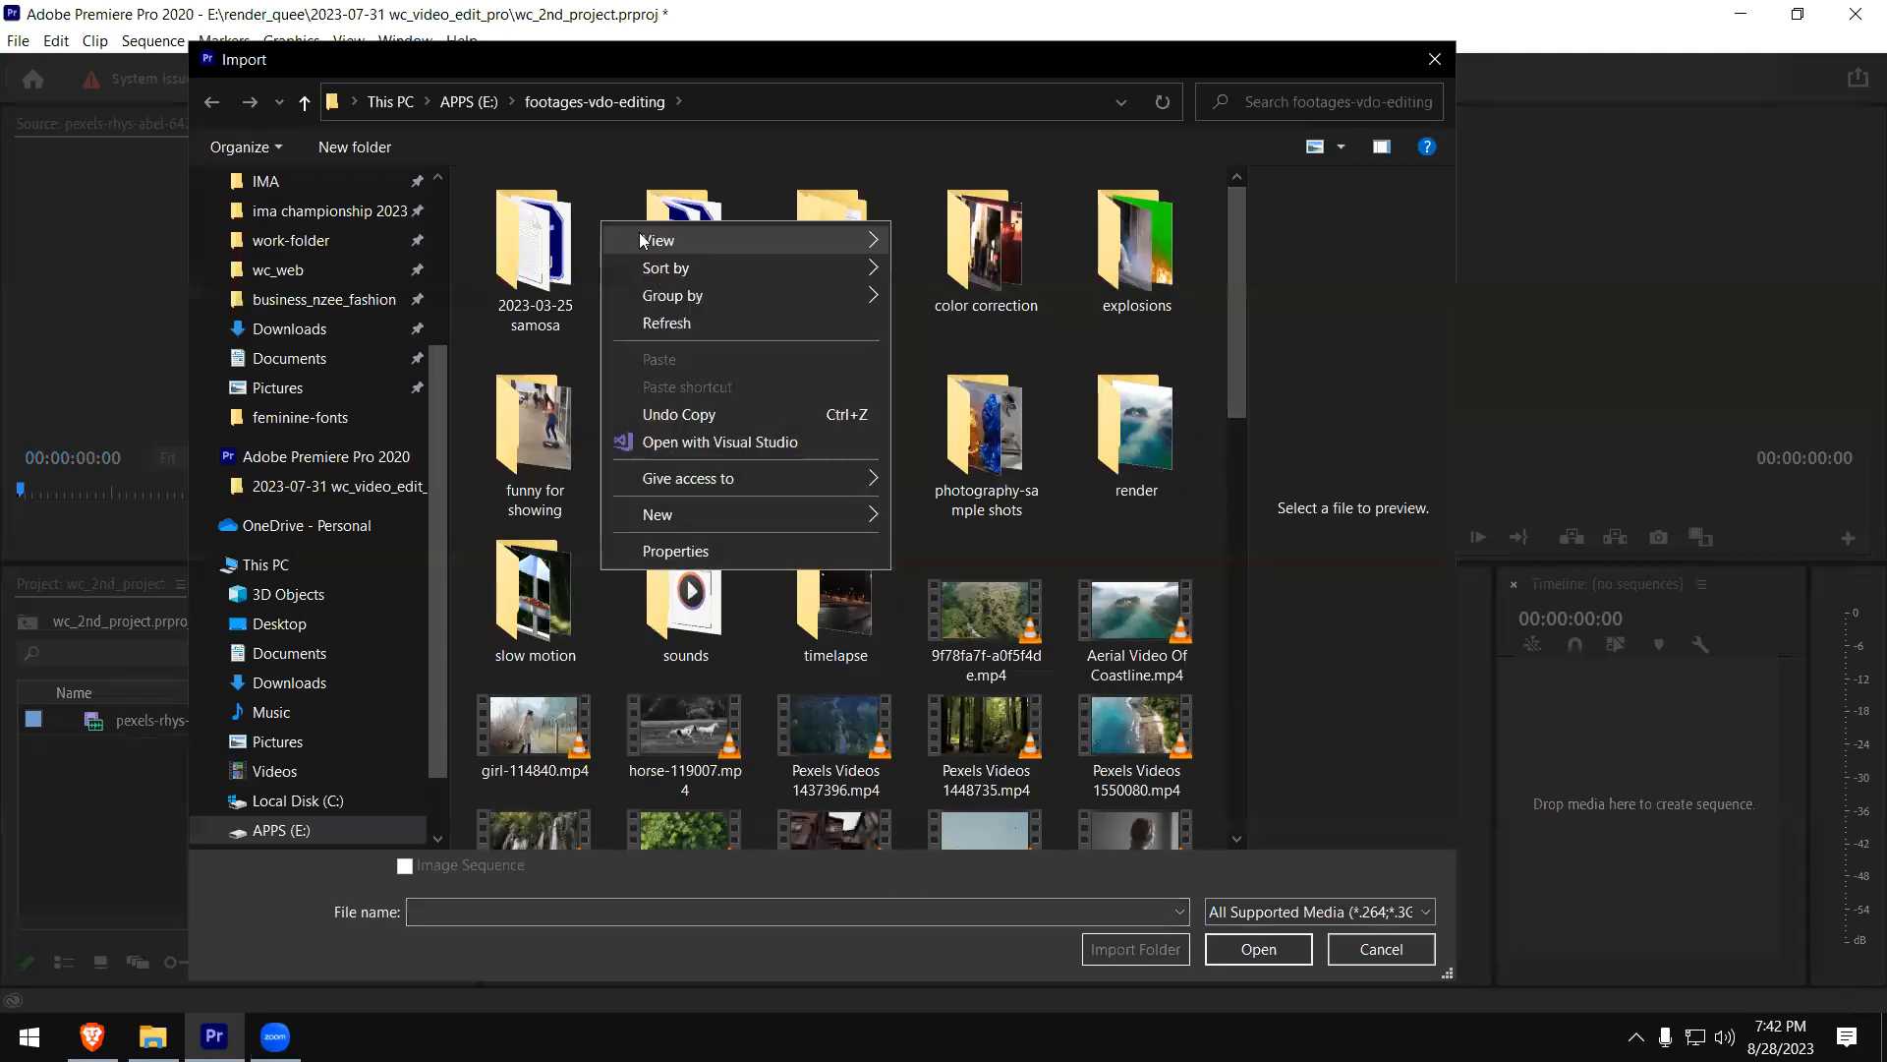
mouse_move(654, 240)
click(1014, 379)
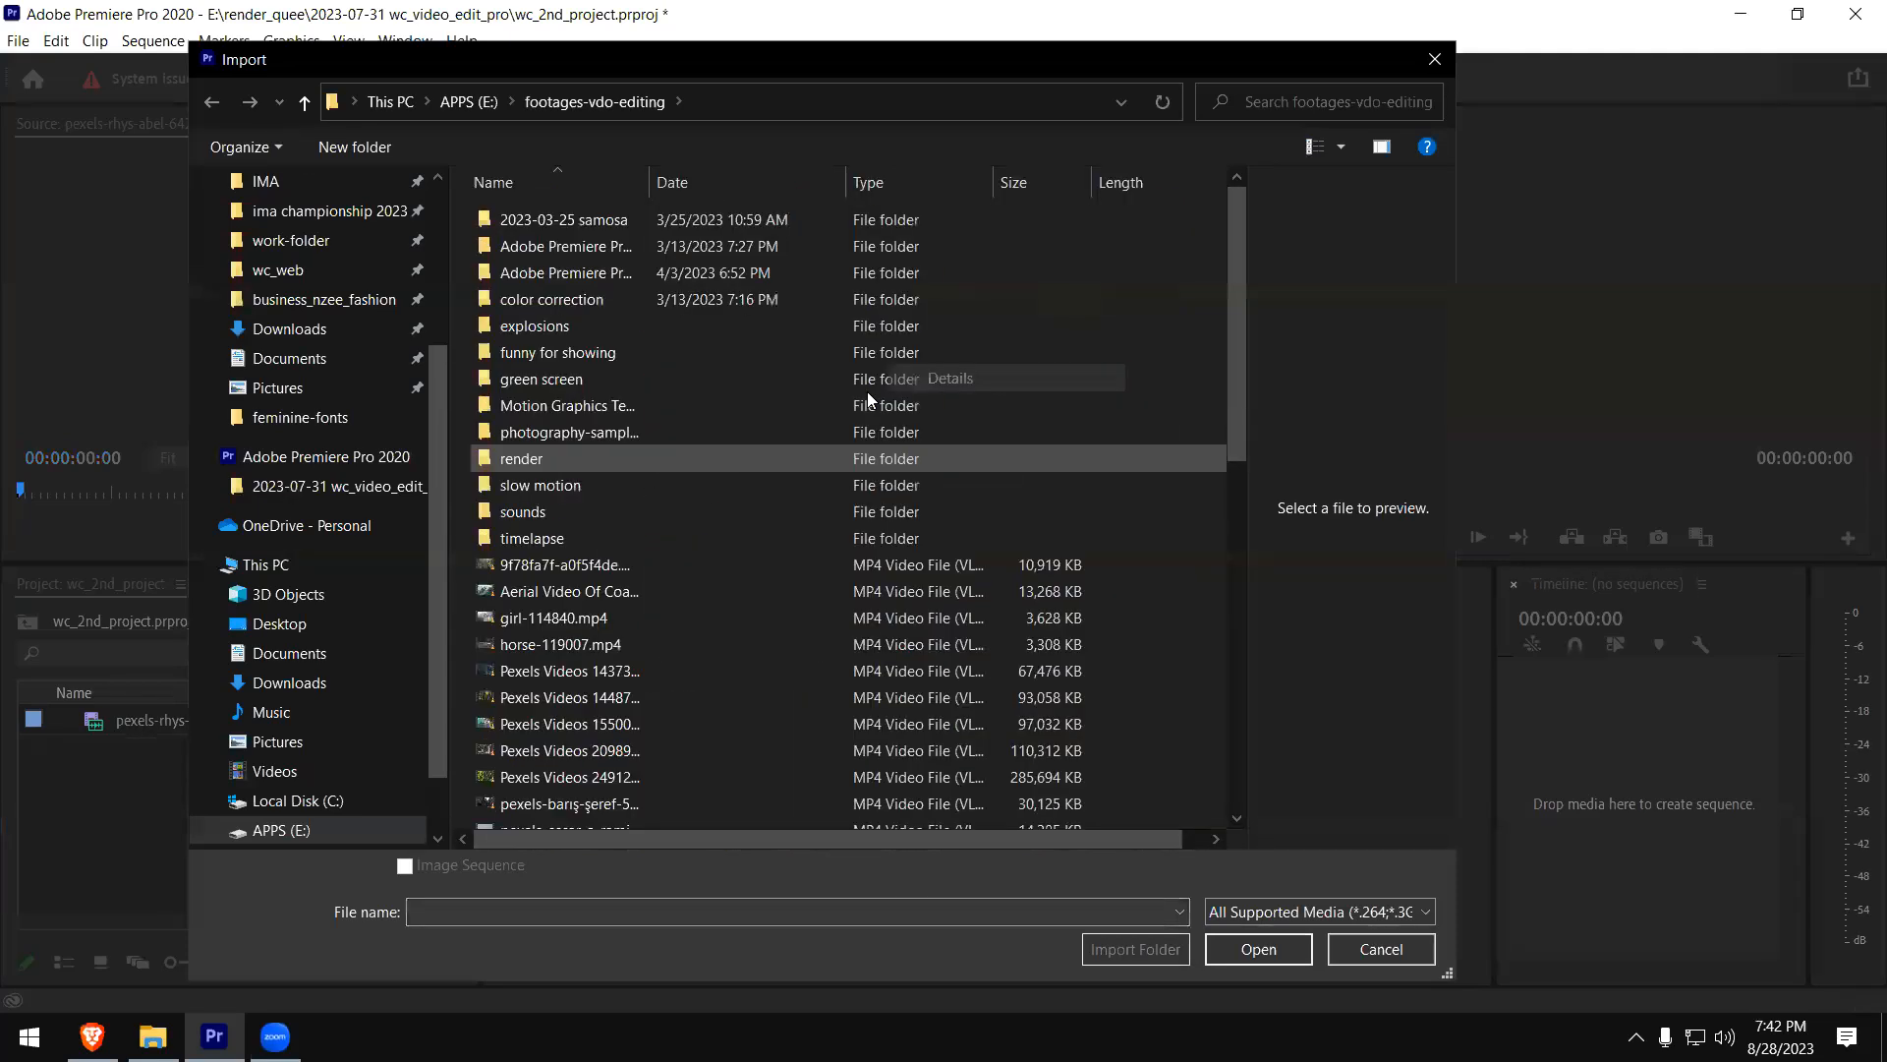
- Add the Dimensions column to the import file list and check it for the footage clips
right_click(1025, 184)
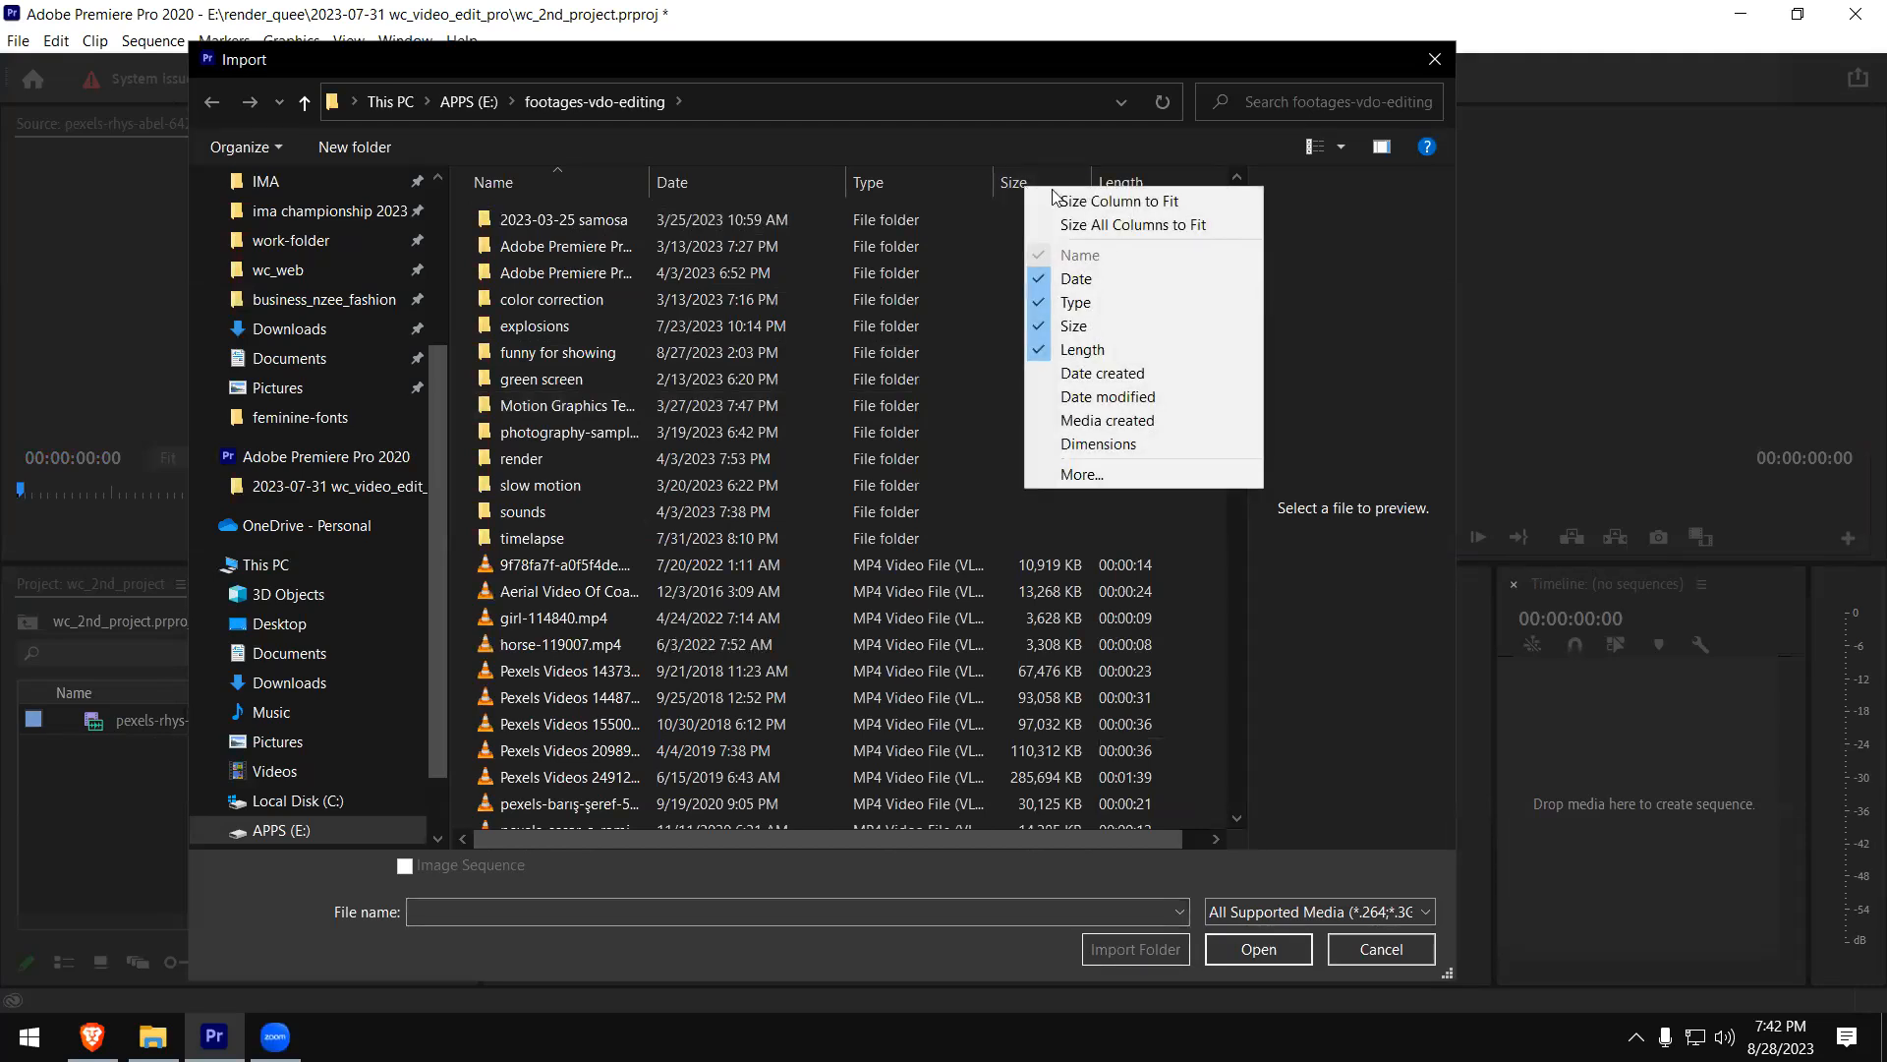
click(1167, 442)
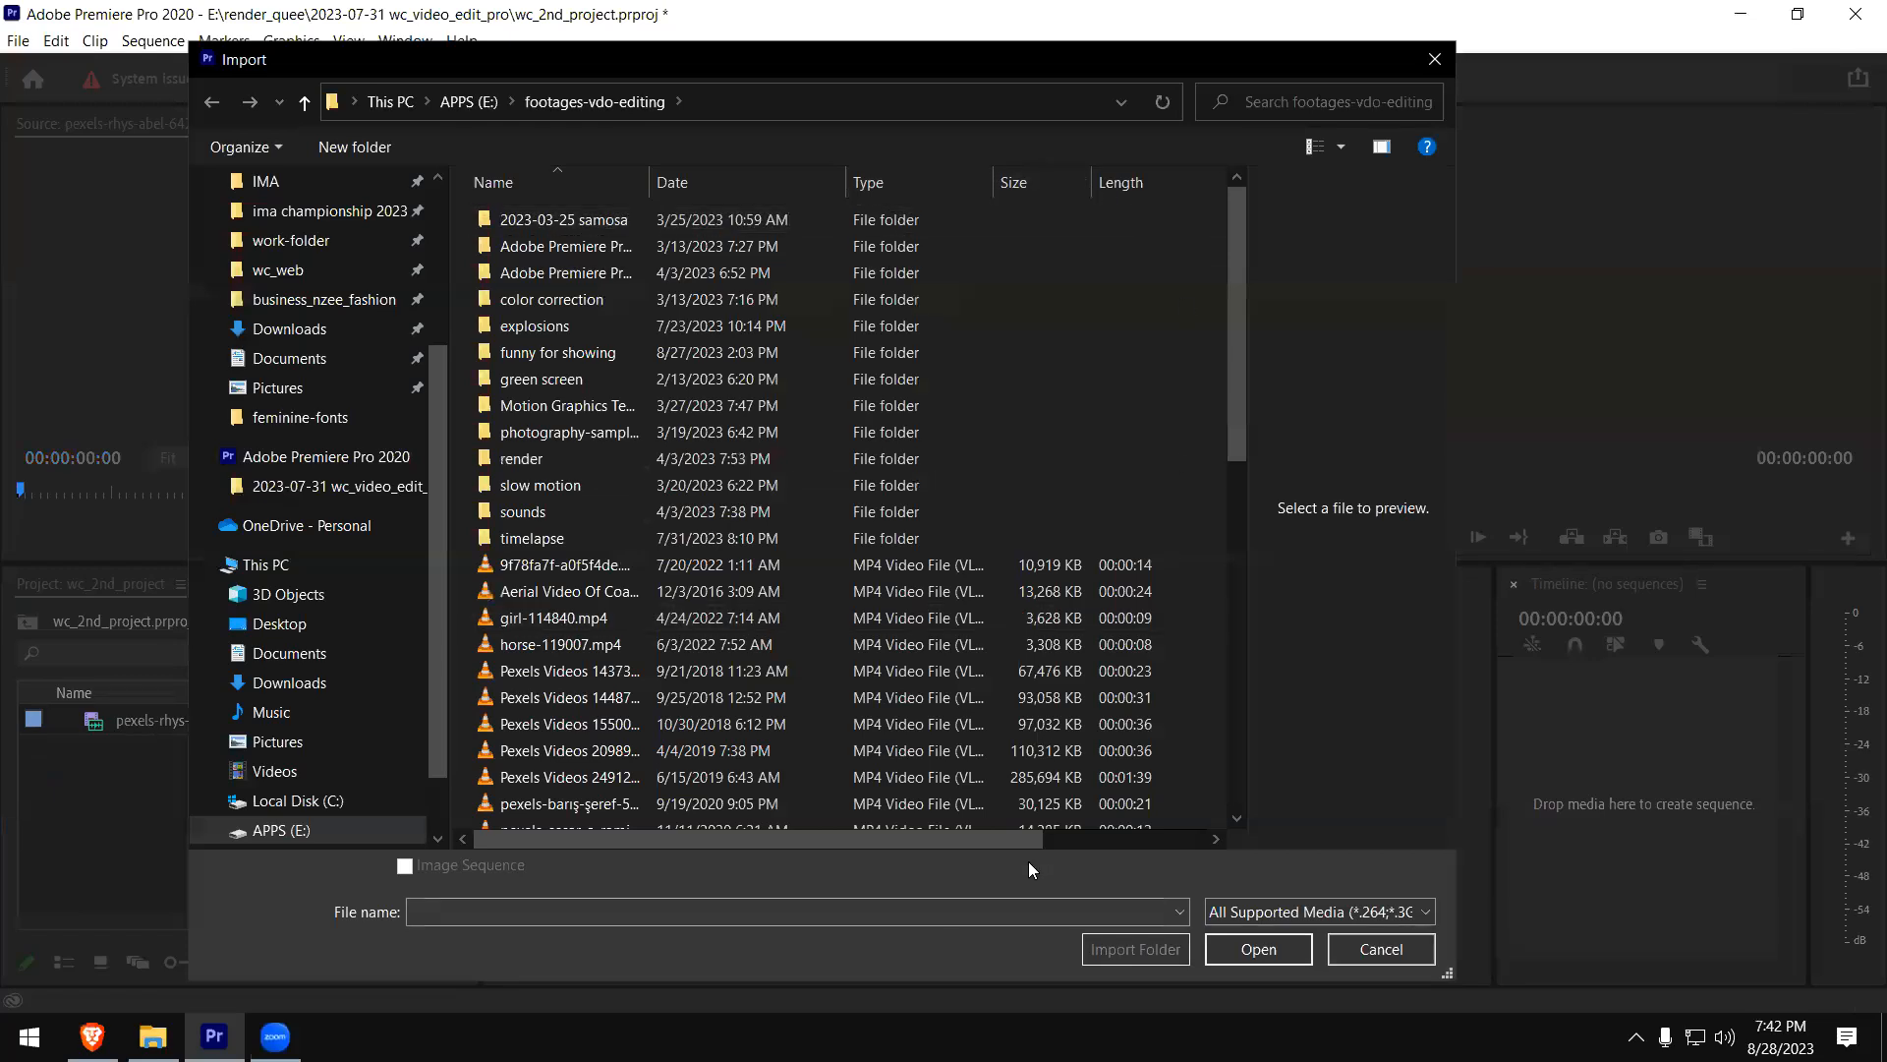
drag(1028, 837, 1202, 839)
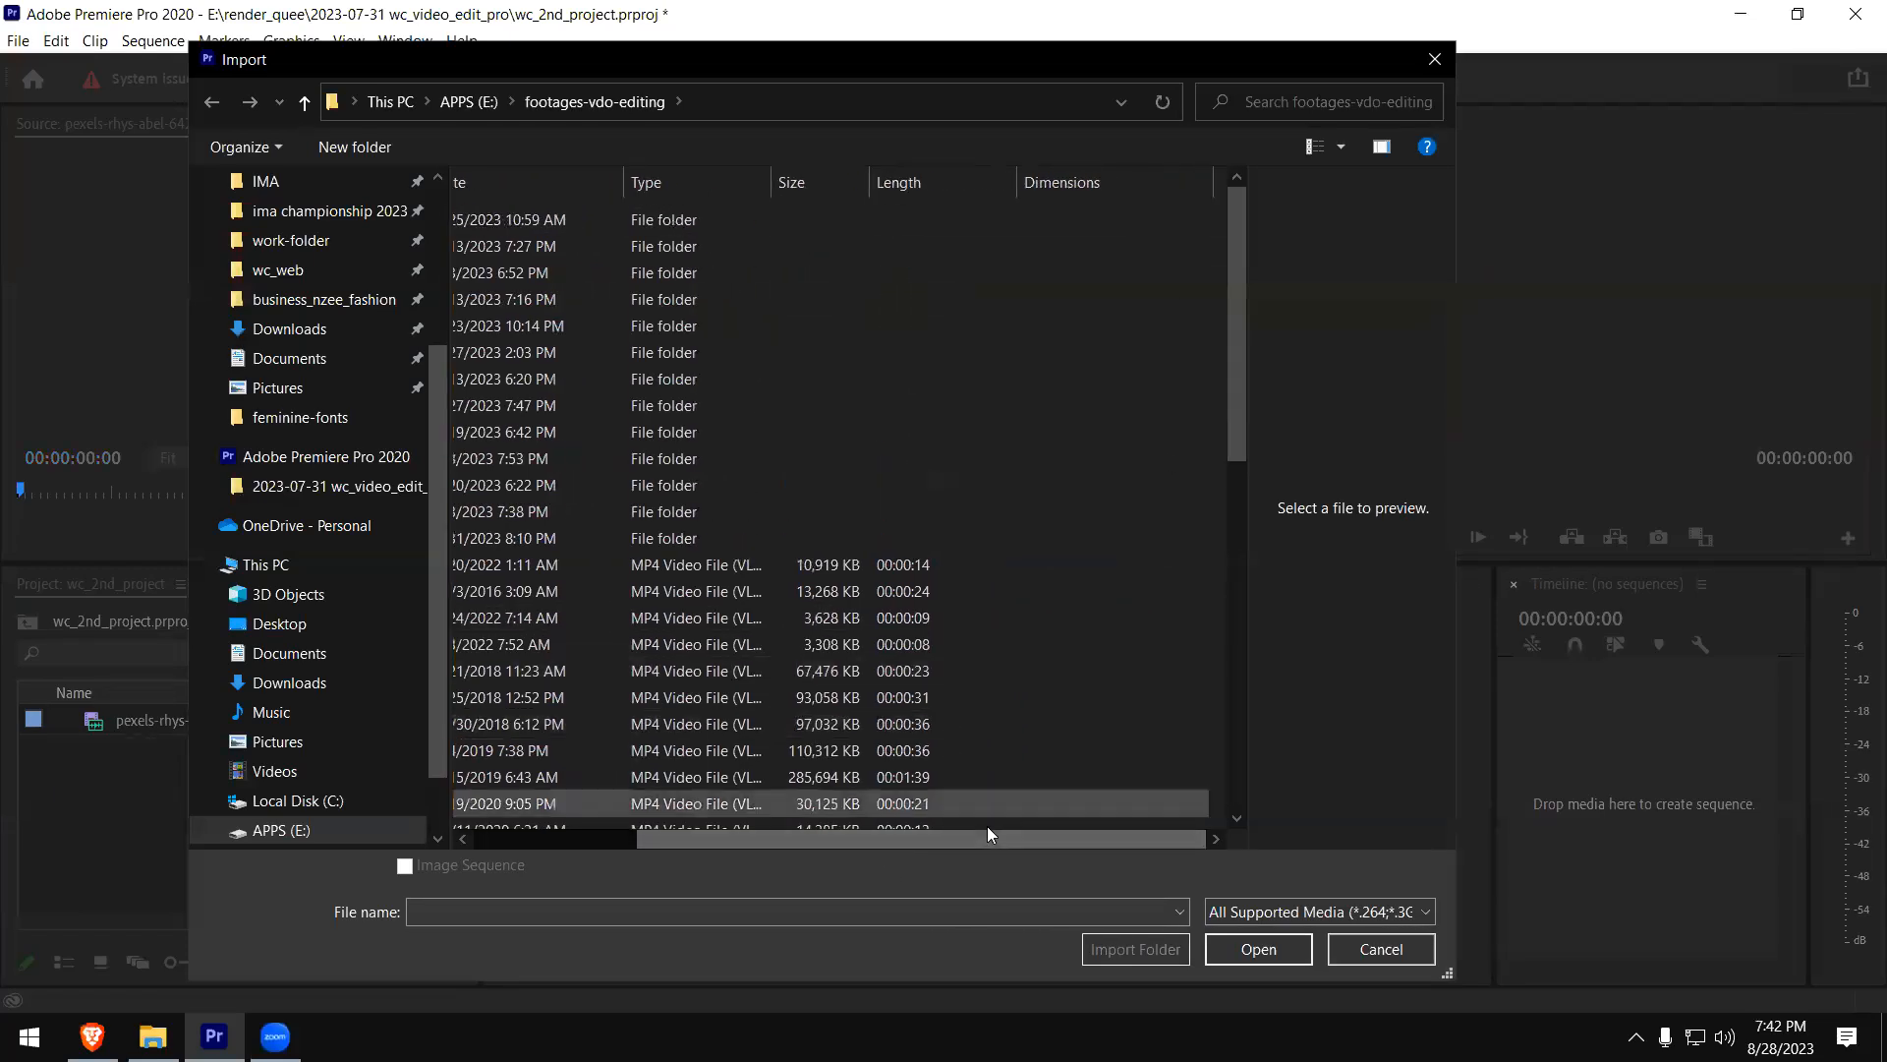
click(596, 838)
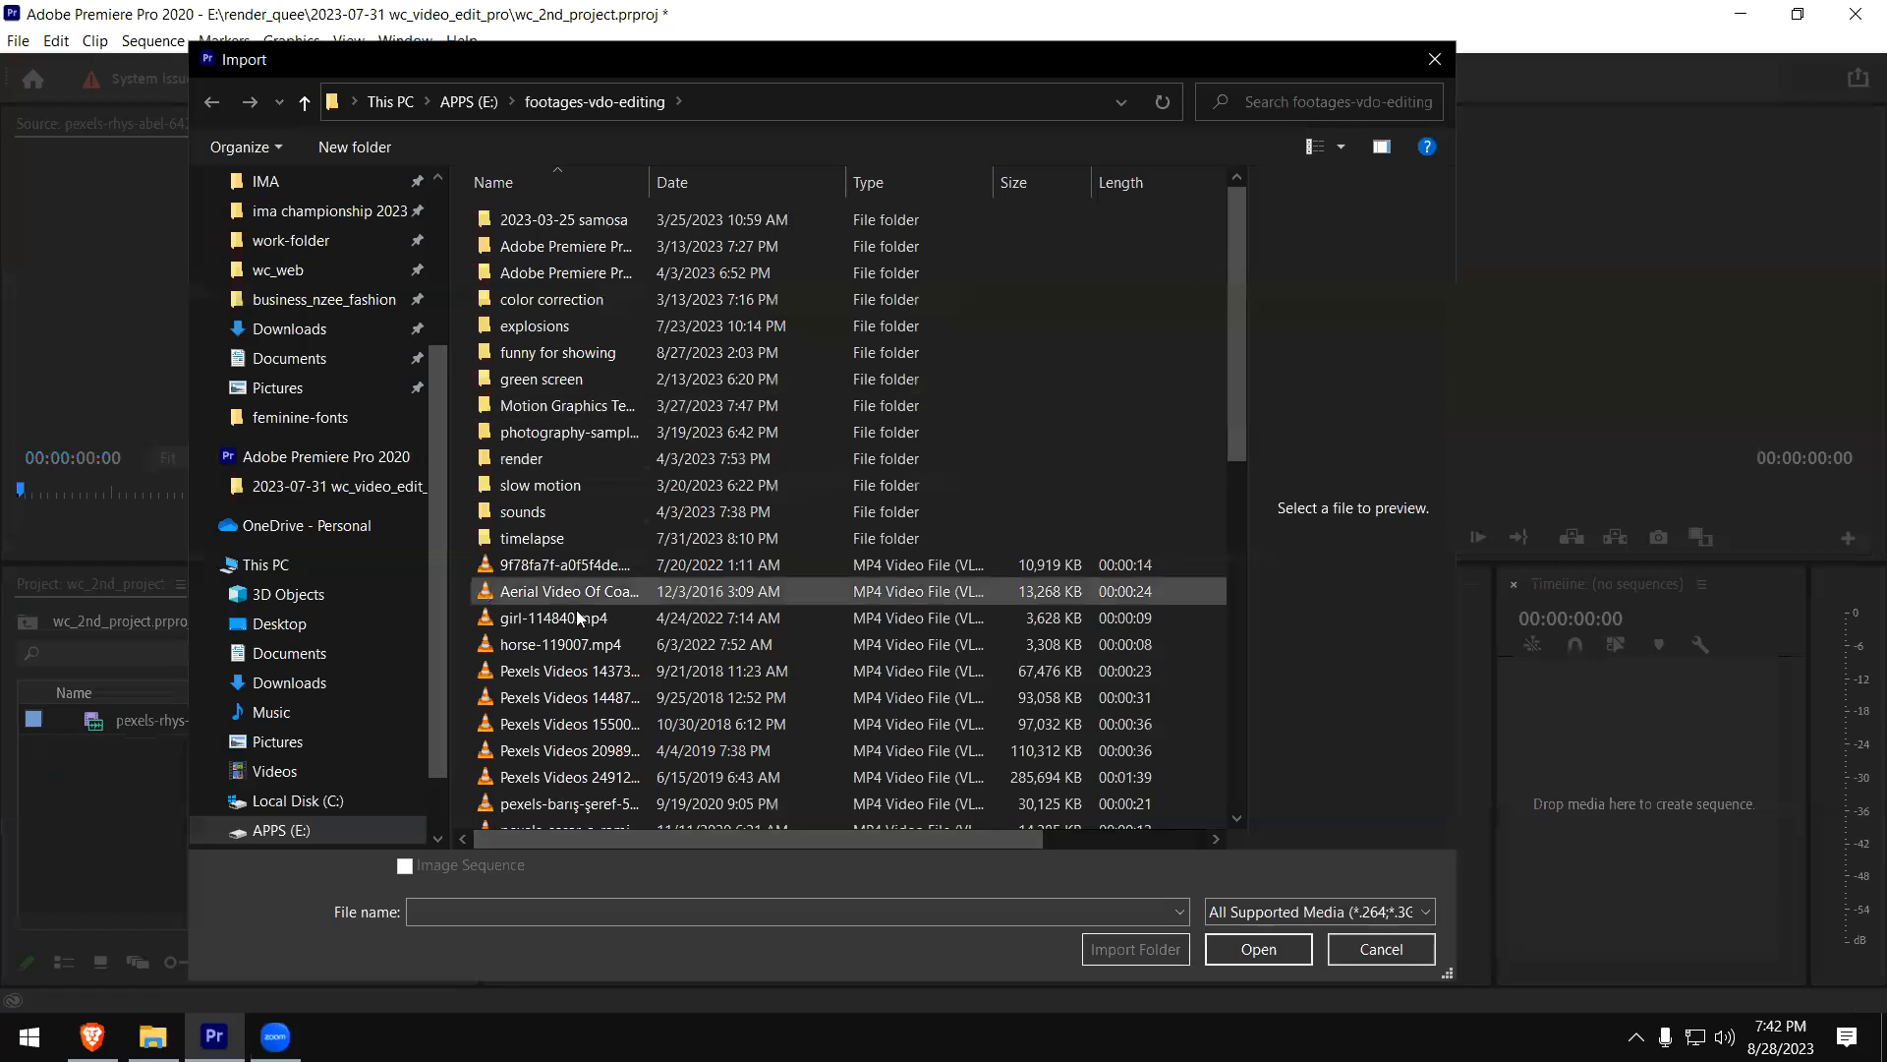
- Look through the footage files and switch the import file list from Details back to thumbnails
scroll(578, 643, down, 2)
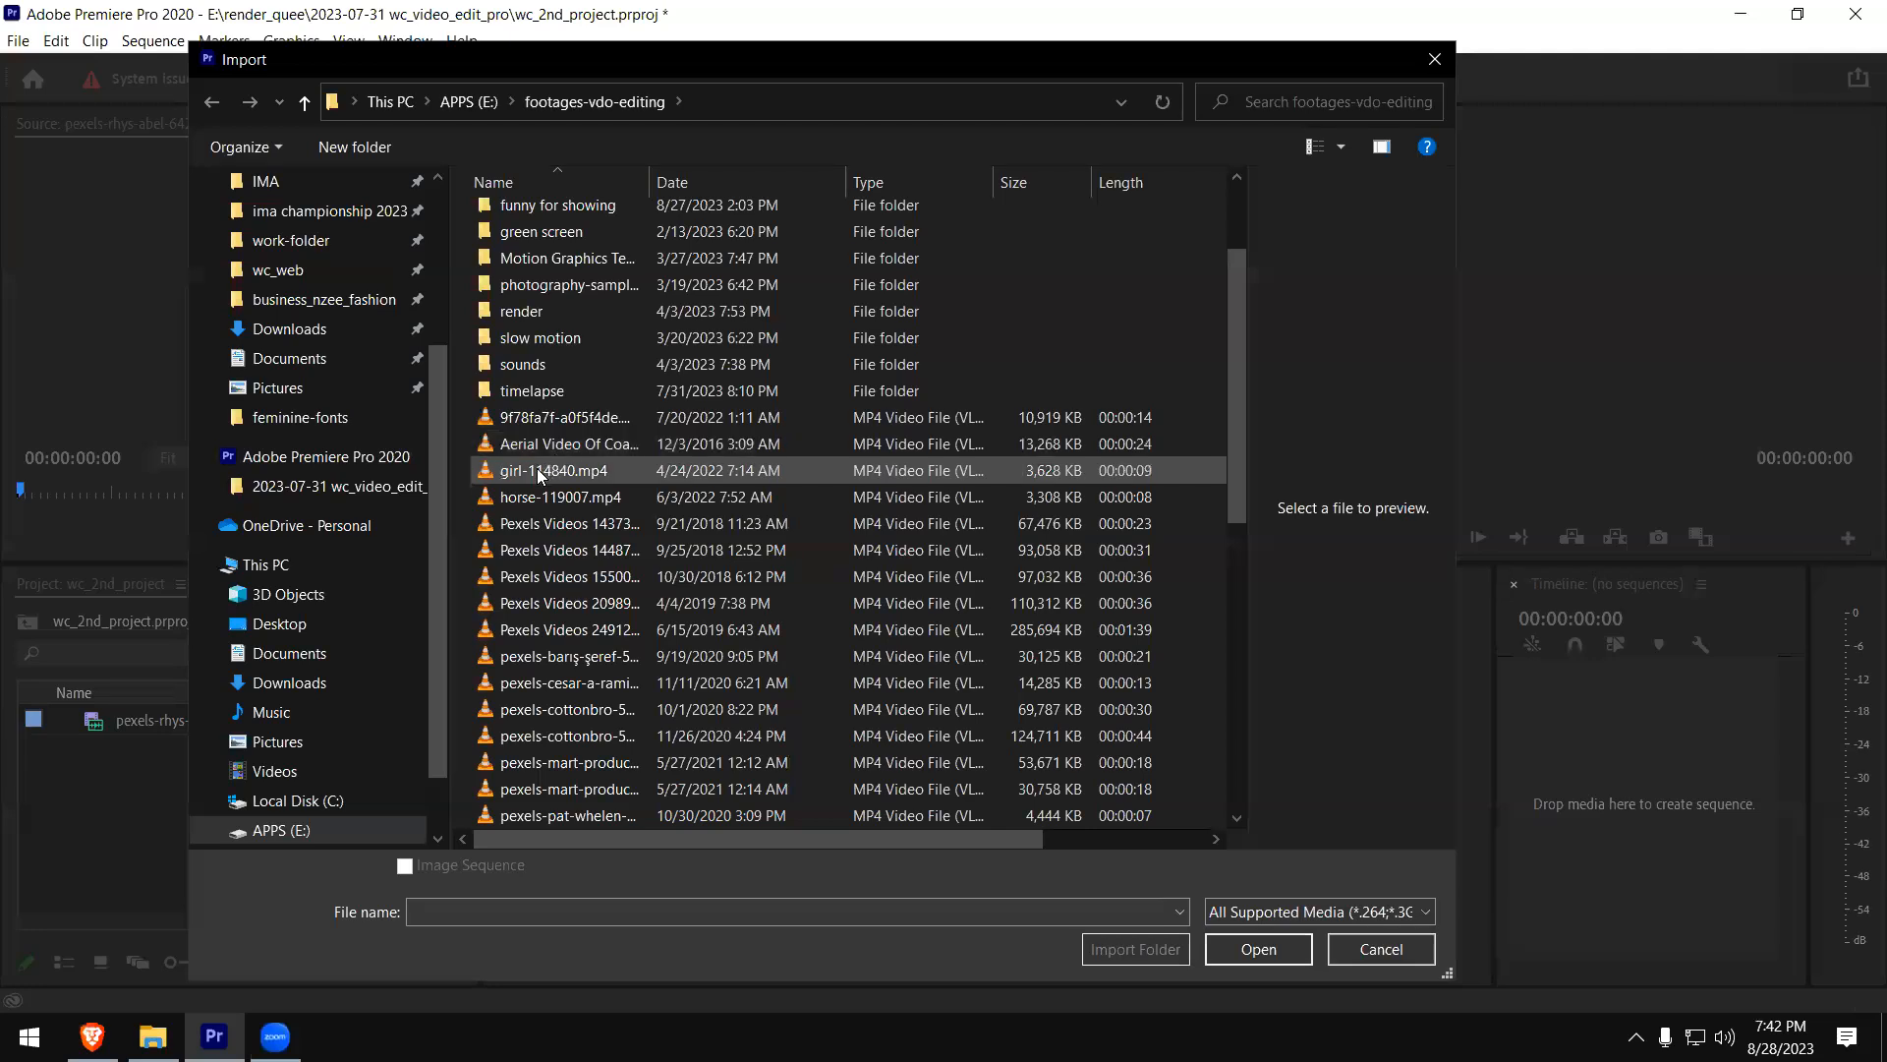
click(537, 468)
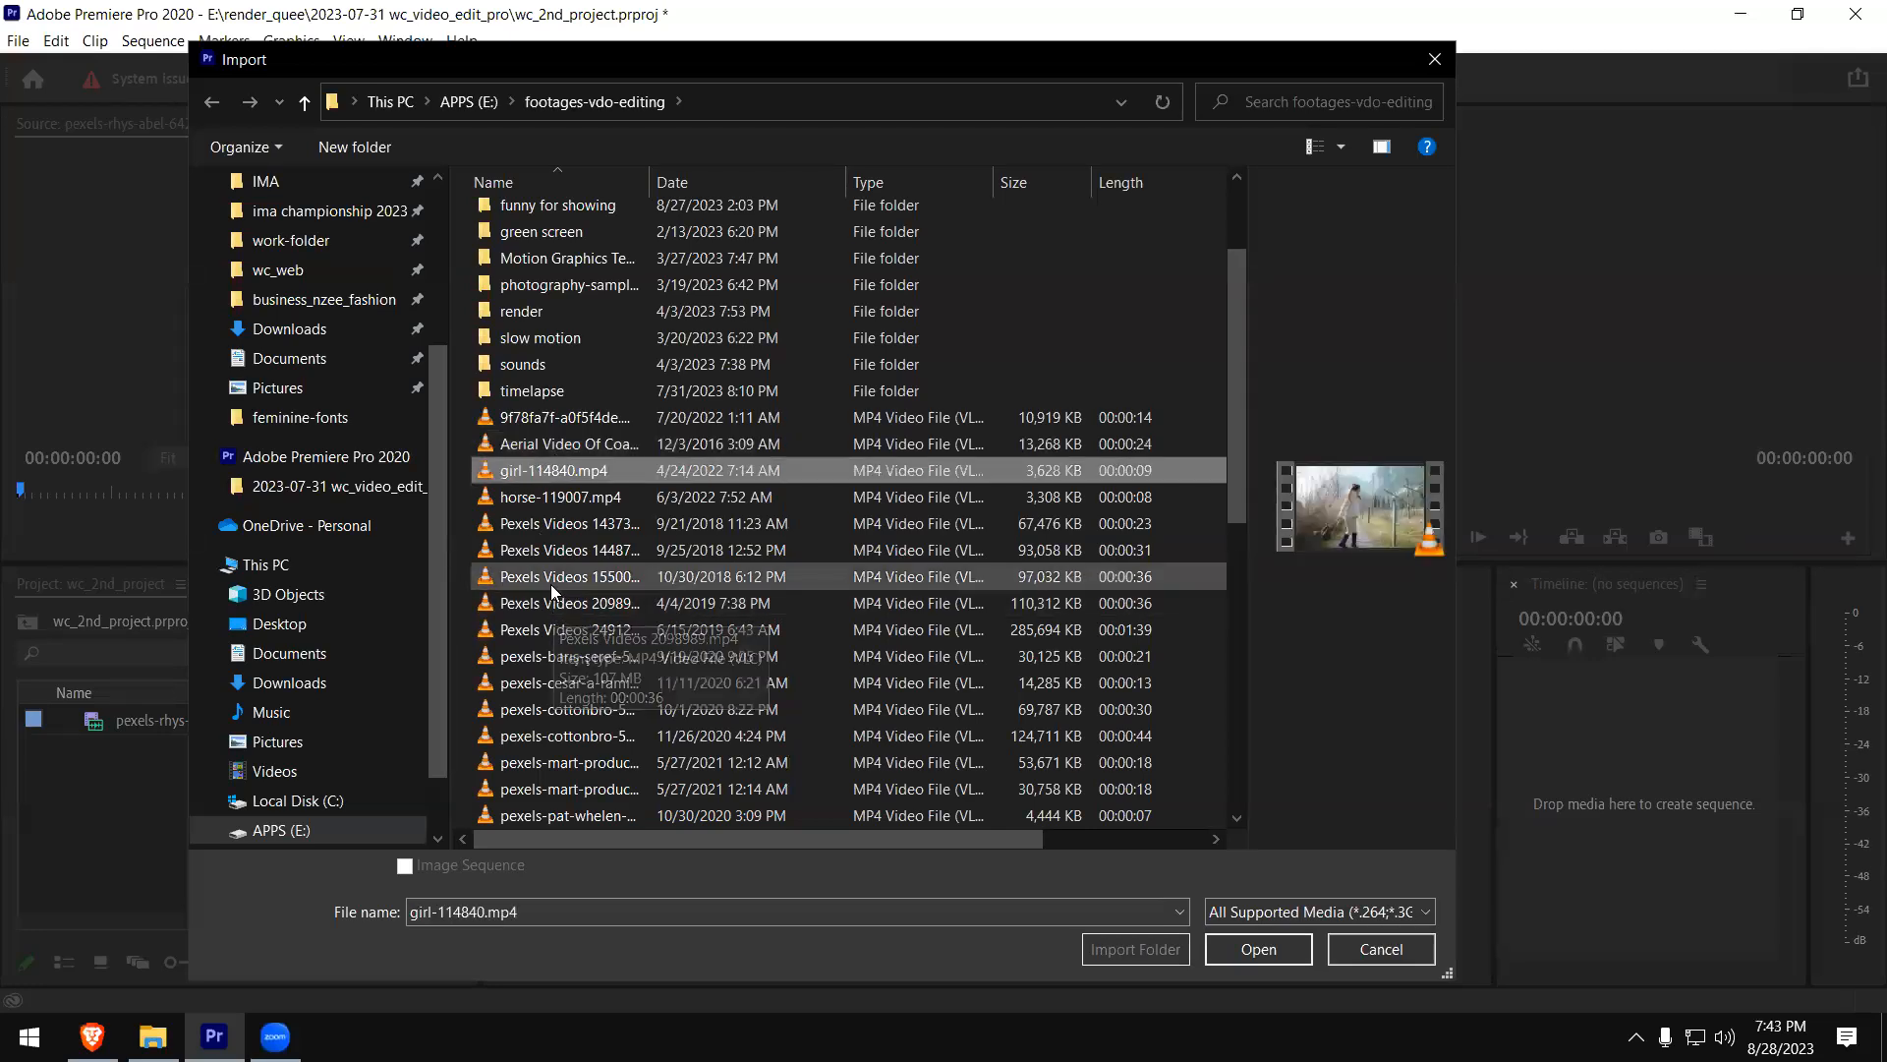
ctrl+scroll(539, 489, up, 2)
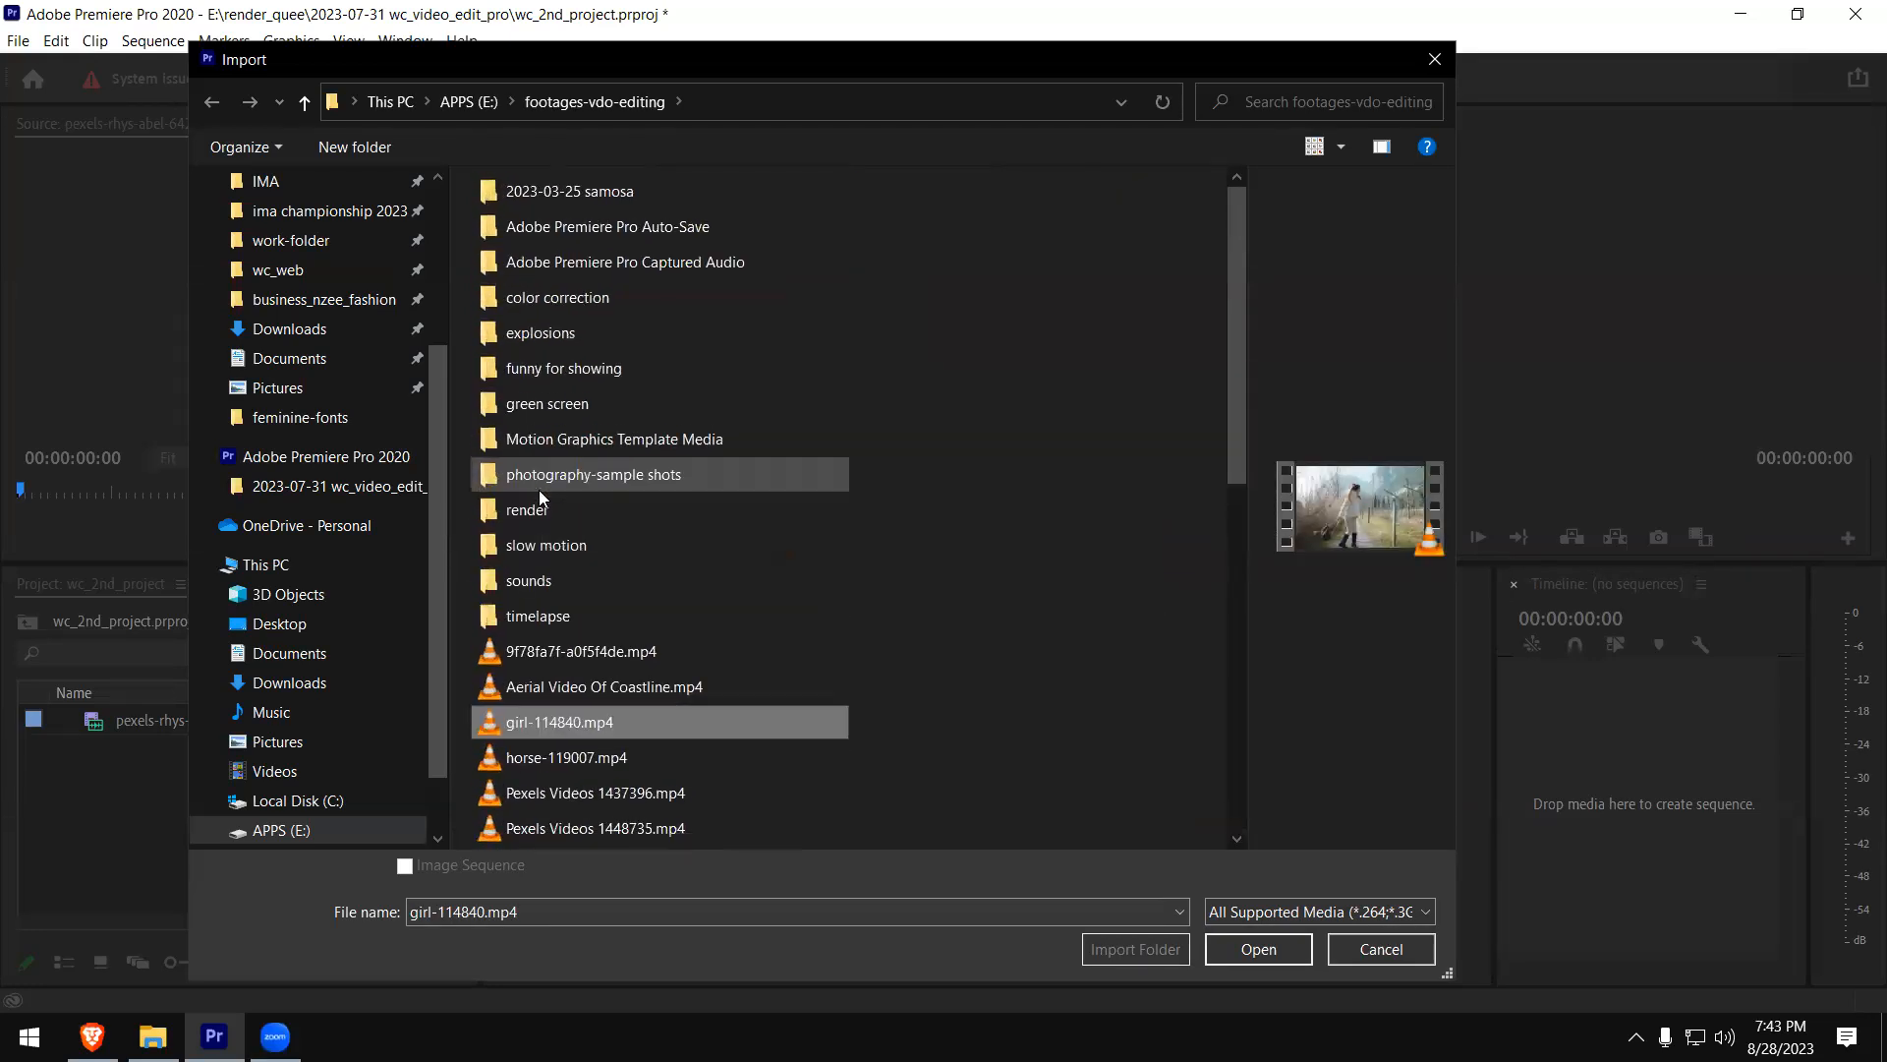
ctrl+scroll(617, 517, up, 1)
scroll(837, 540, down, 2)
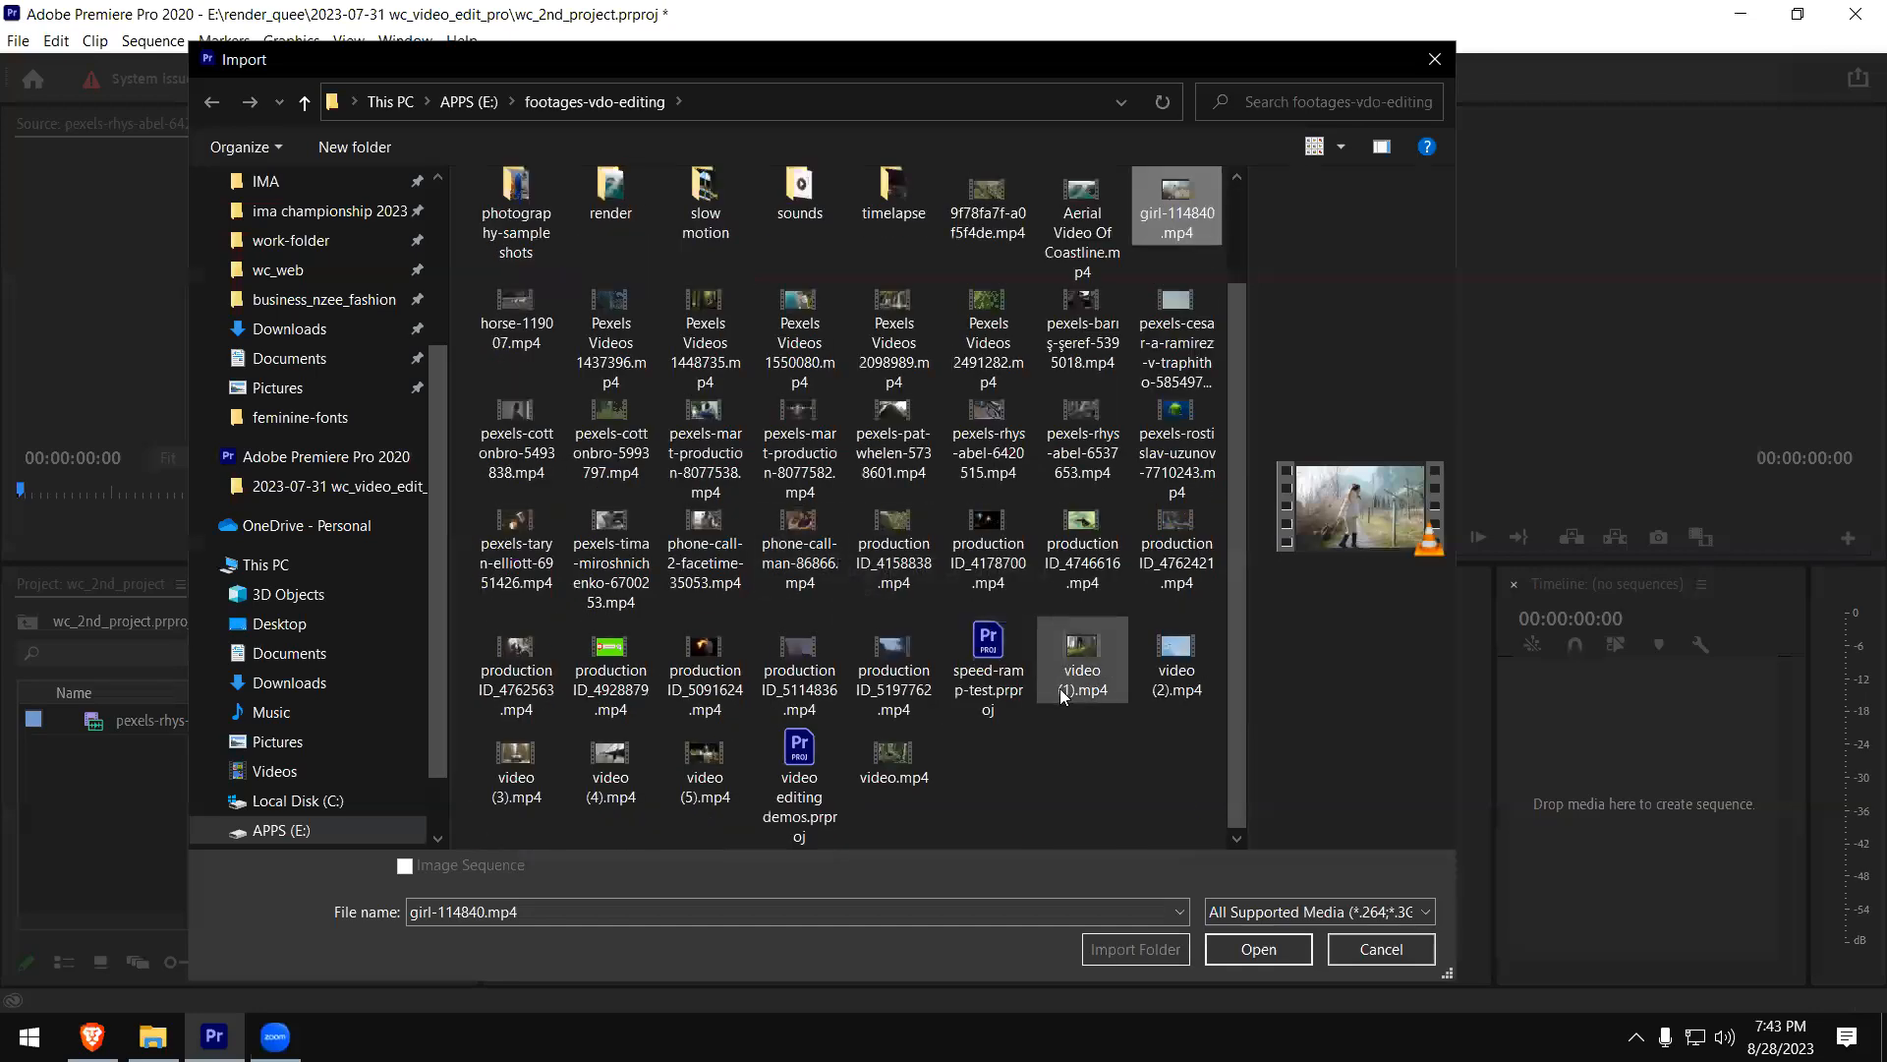
ctrl+scroll(1033, 637, up, 1)
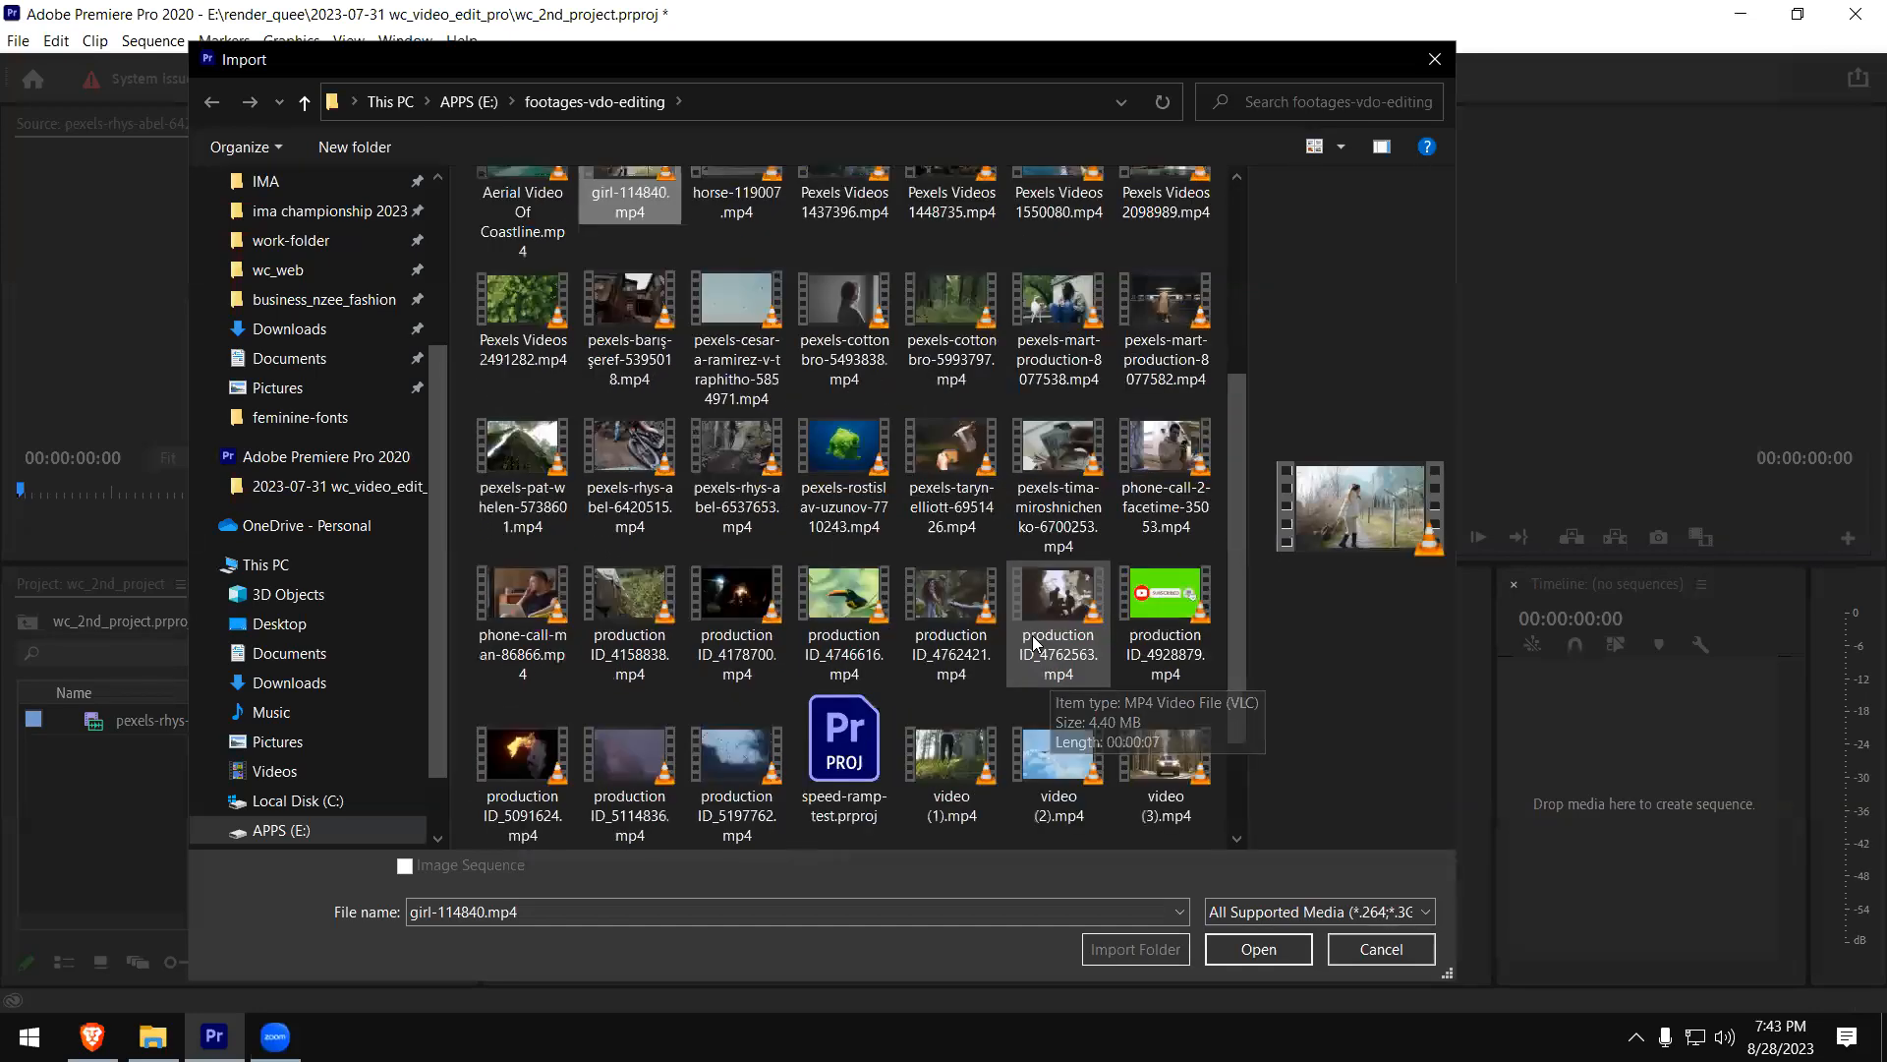
ctrl+scroll(1032, 643, up, 1)
- Import pexels-rhys-abel-6420515.mp4, girl-114840.mp4, Aerial Video Of Coastline.mp4, 9f78fa7f-a0f5f4de.mp4 and Pexels Videos 1550080.mp4 together into the project
click(1158, 503)
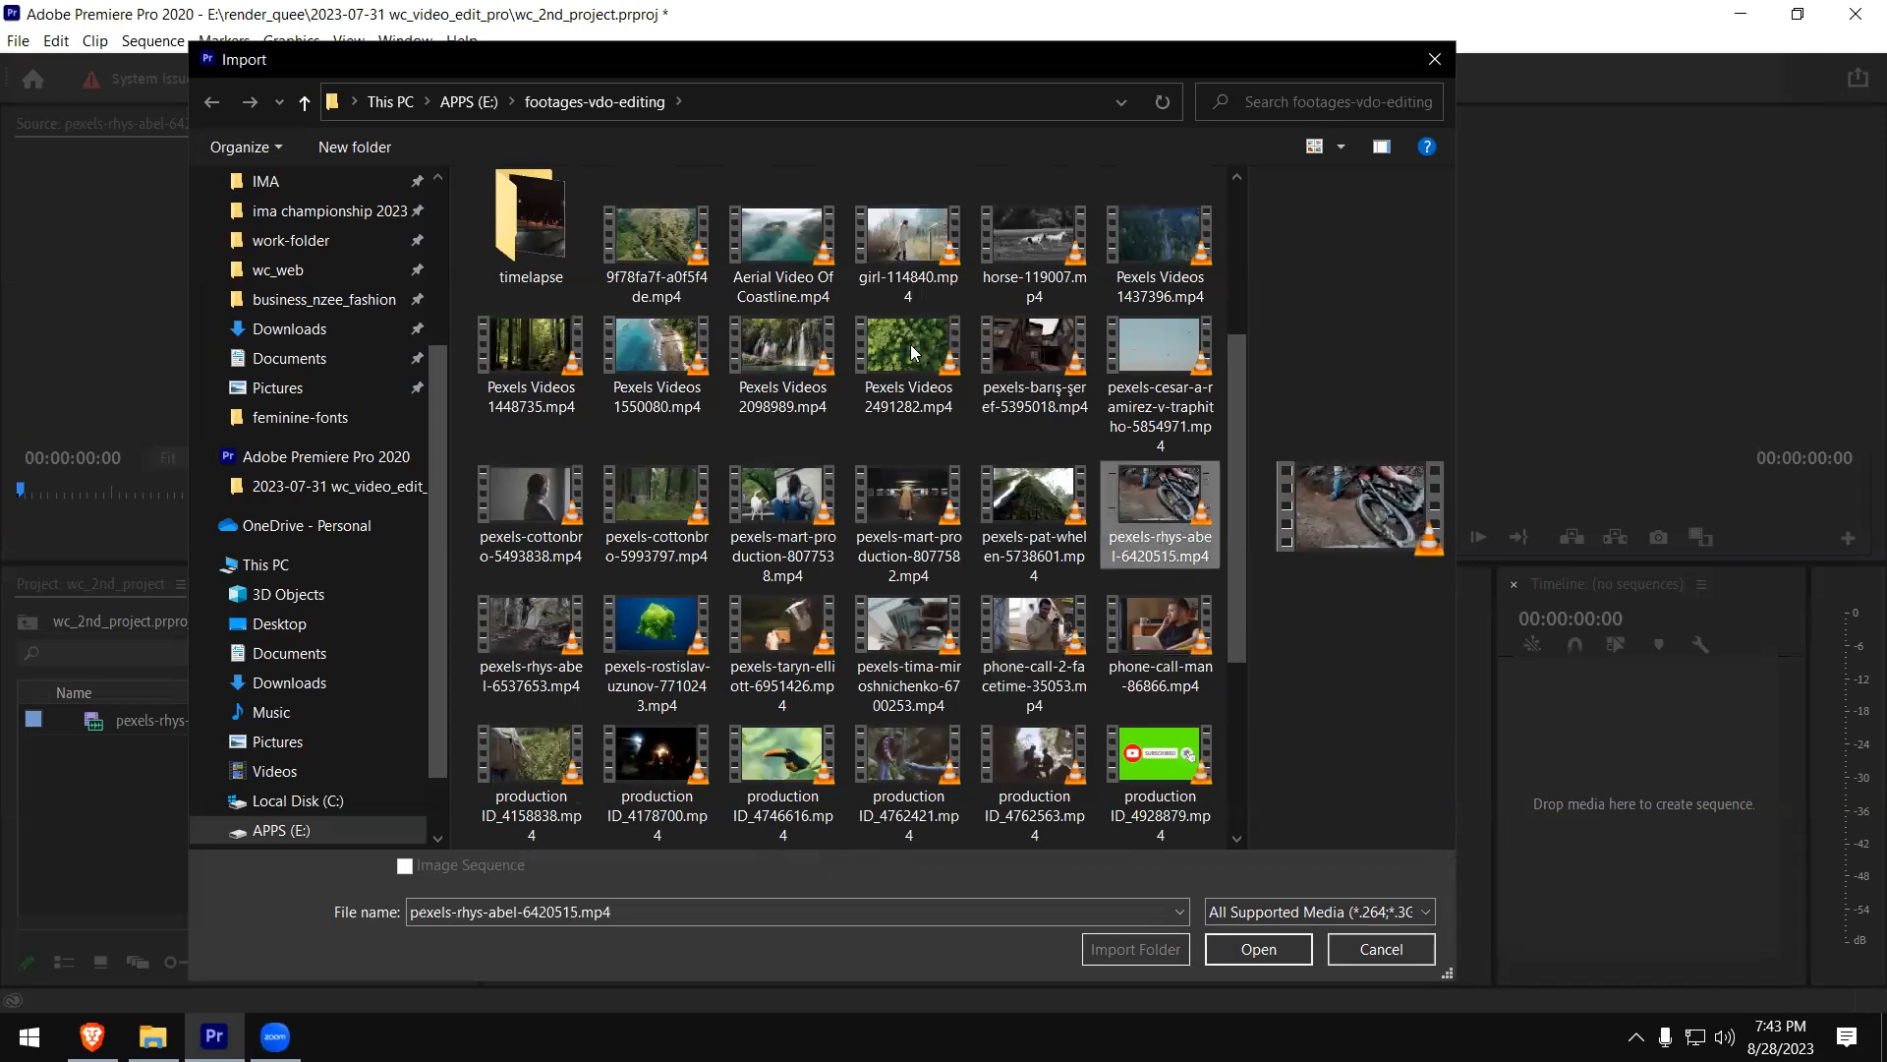
ctrl+click(909, 307)
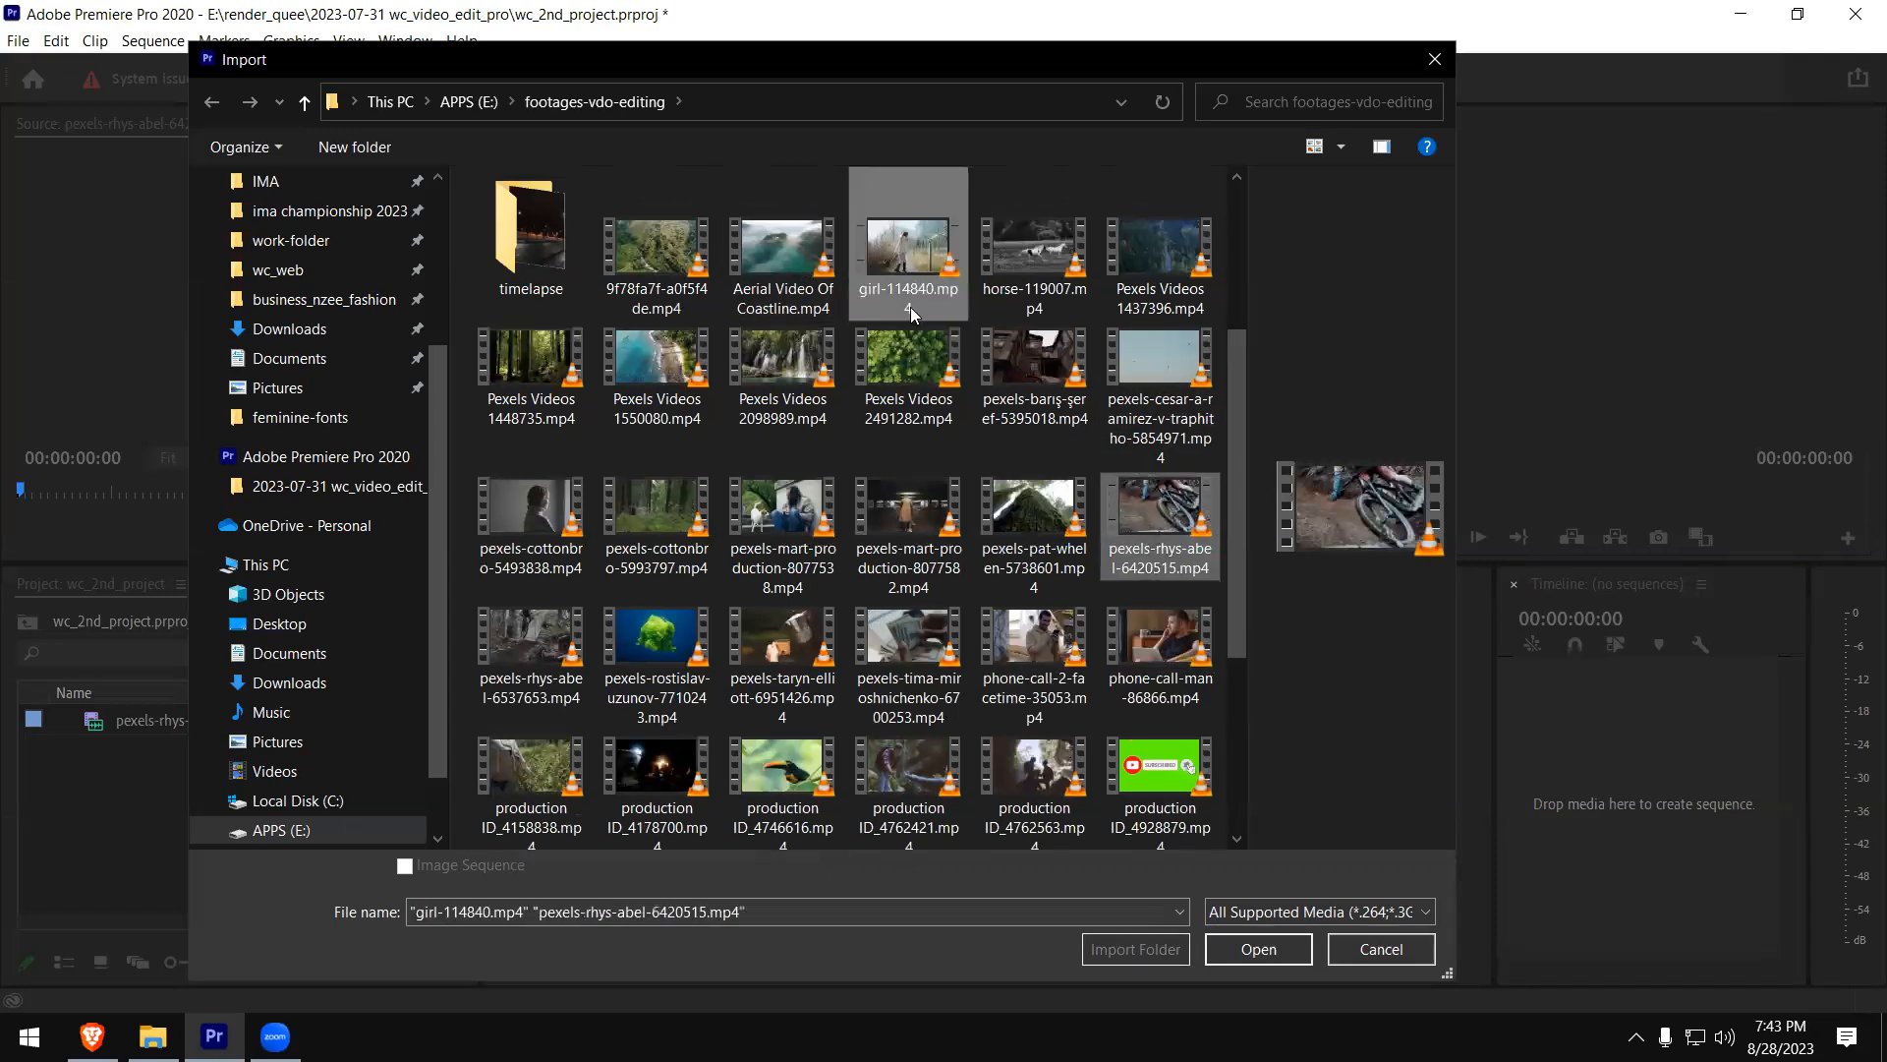
ctrl+click(779, 263)
ctrl+click(657, 263)
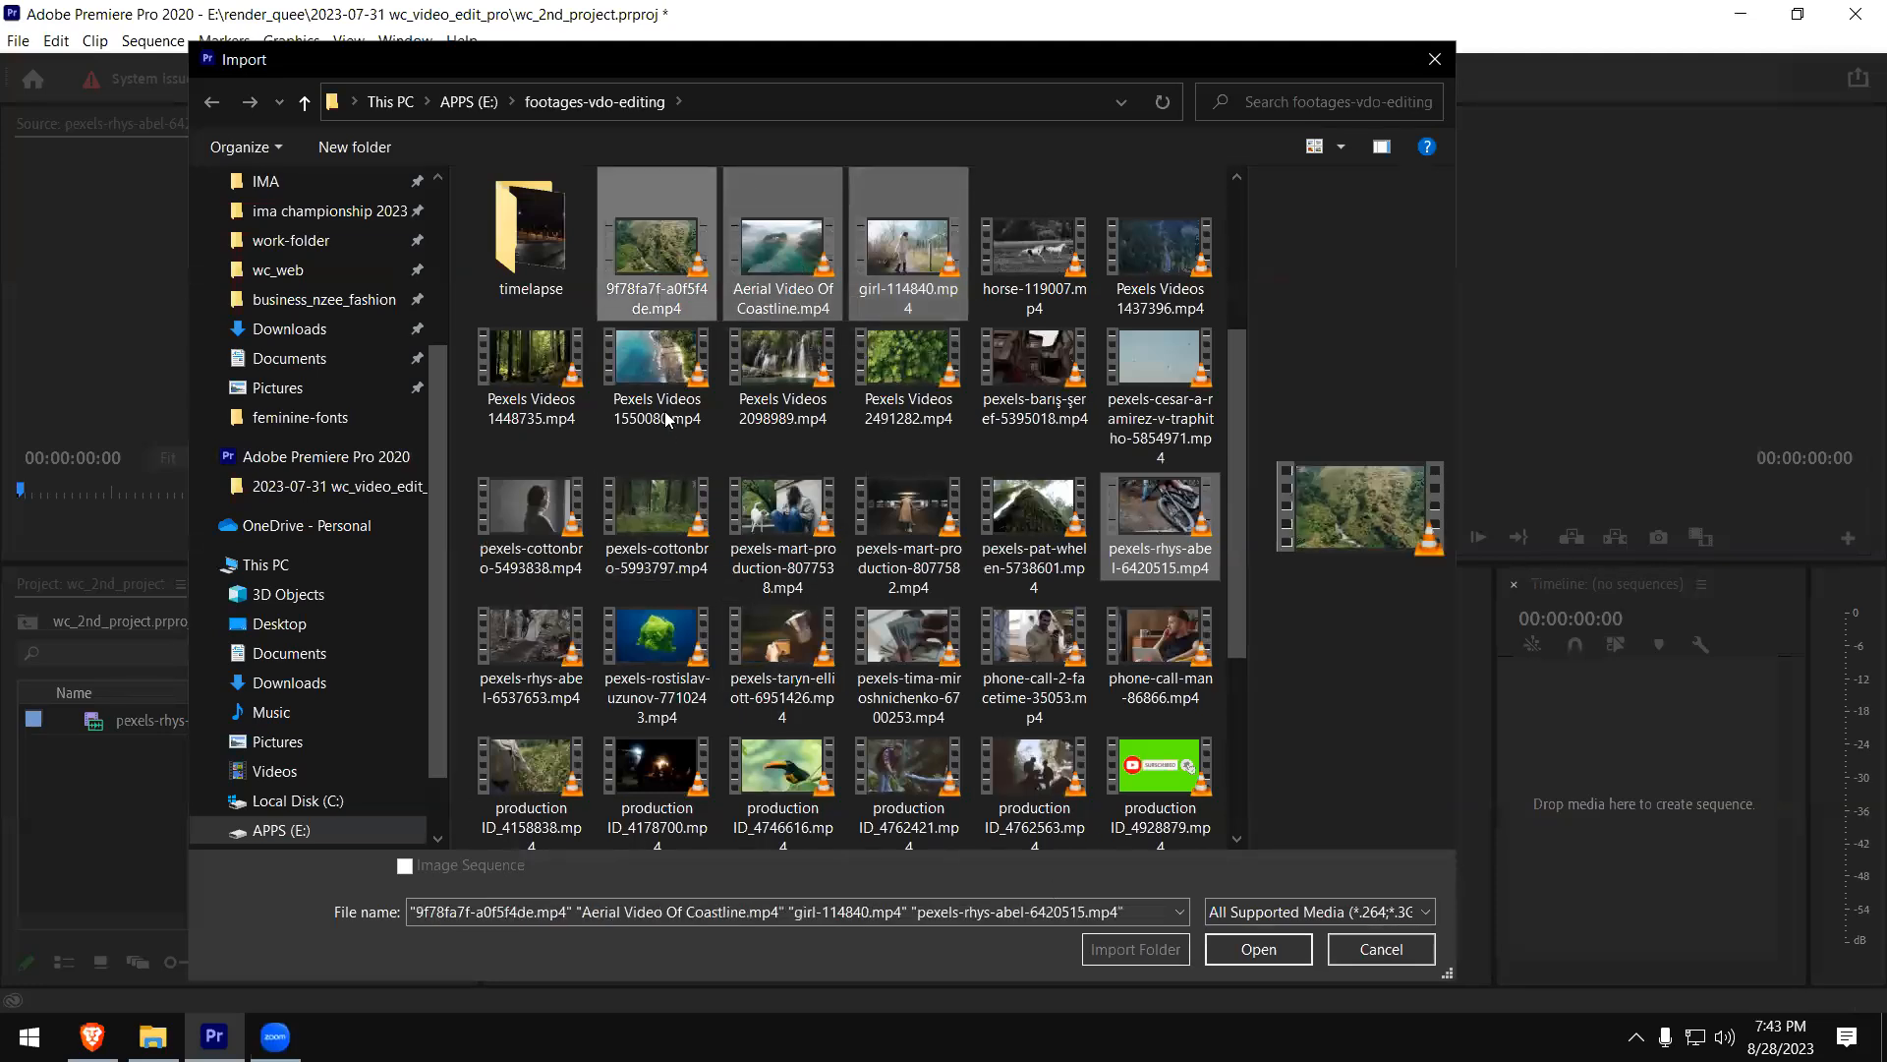
ctrl+click(656, 368)
click(1260, 951)
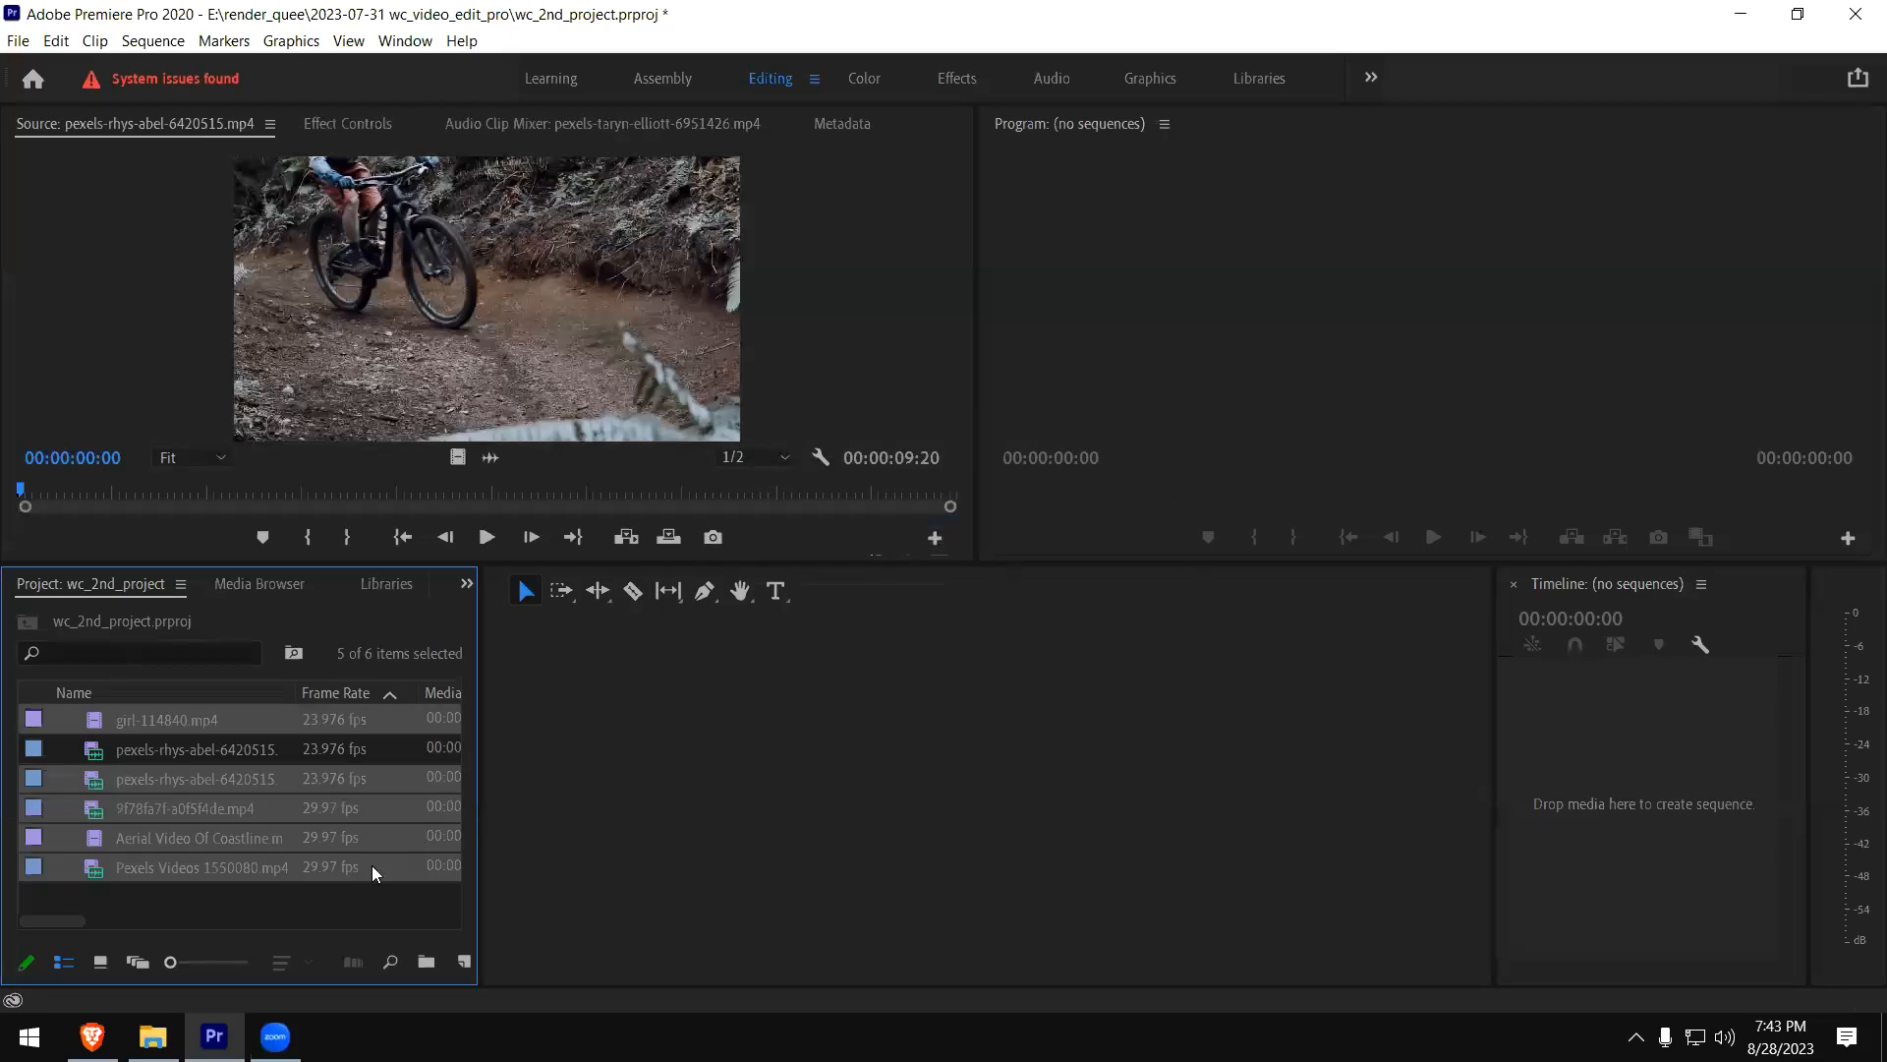
click(228, 902)
- Play part of girl-114840.mp4 in the Source monitor, stop it and return the playhead to the clip's start
double_click(104, 724)
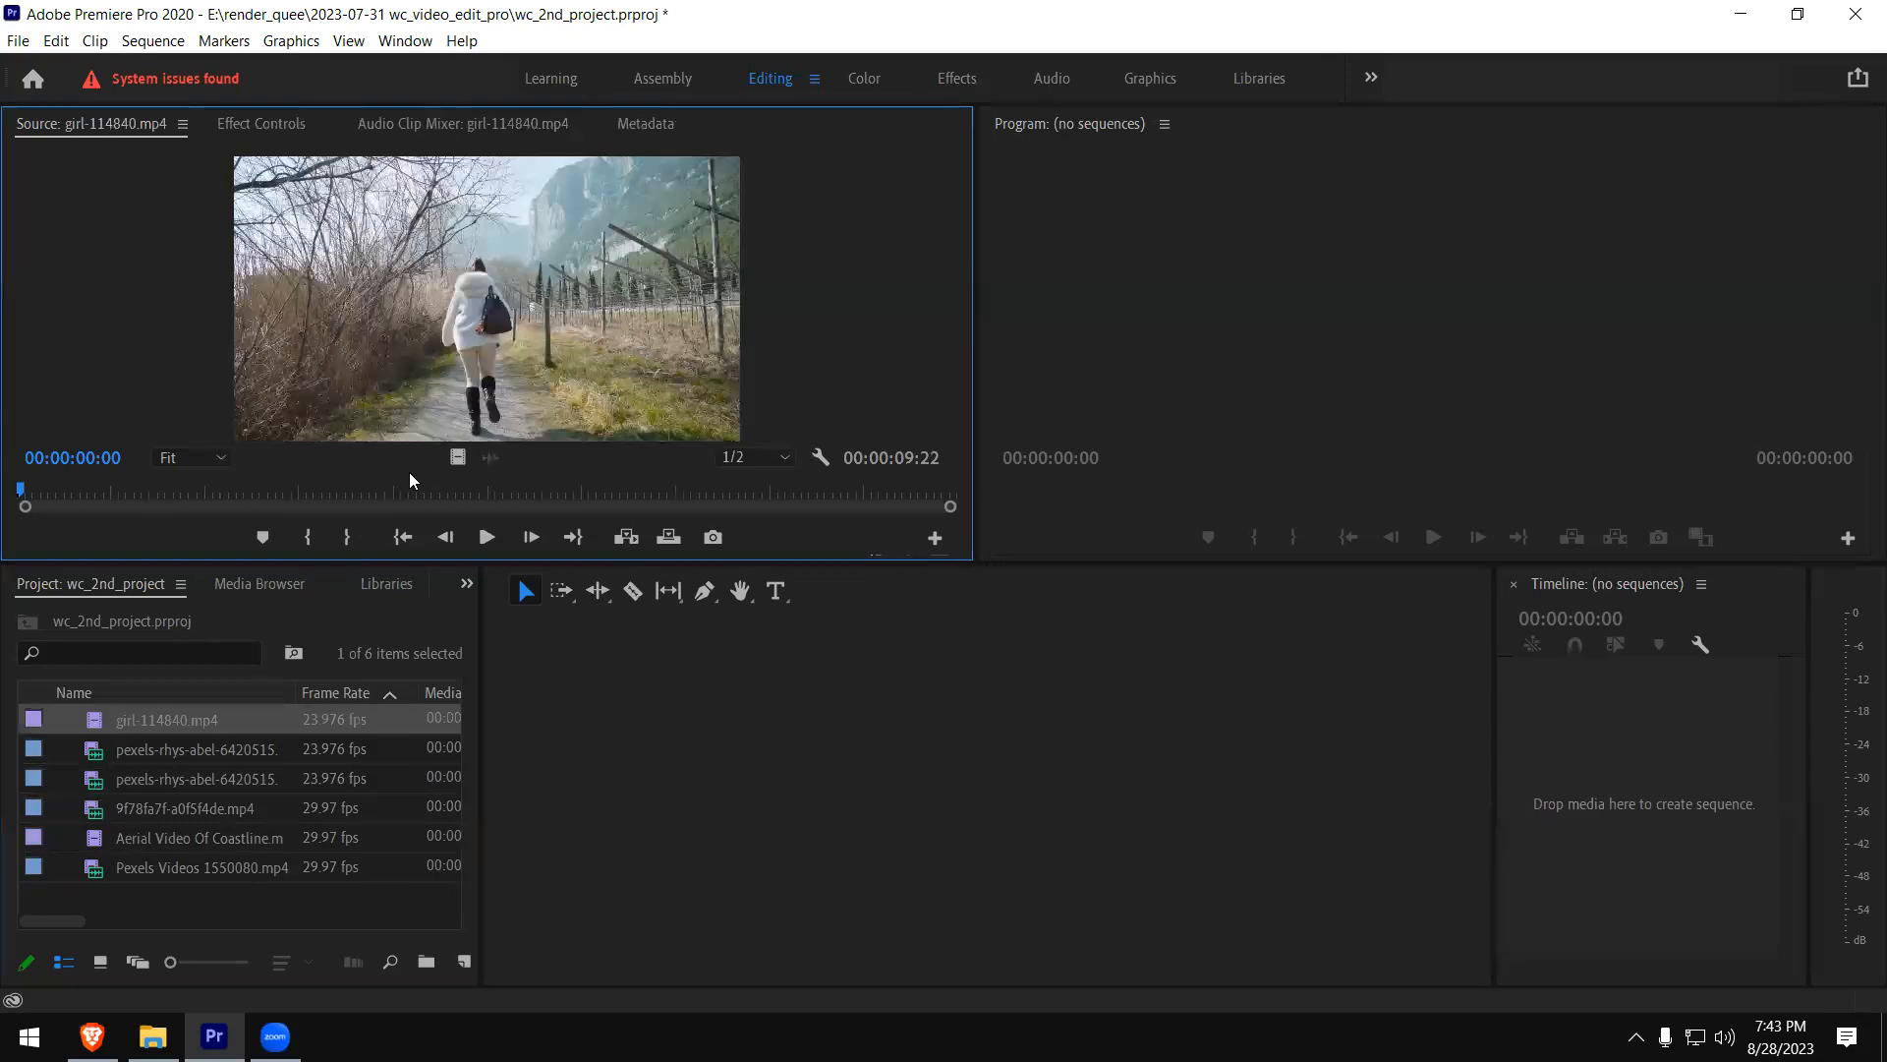
click(488, 538)
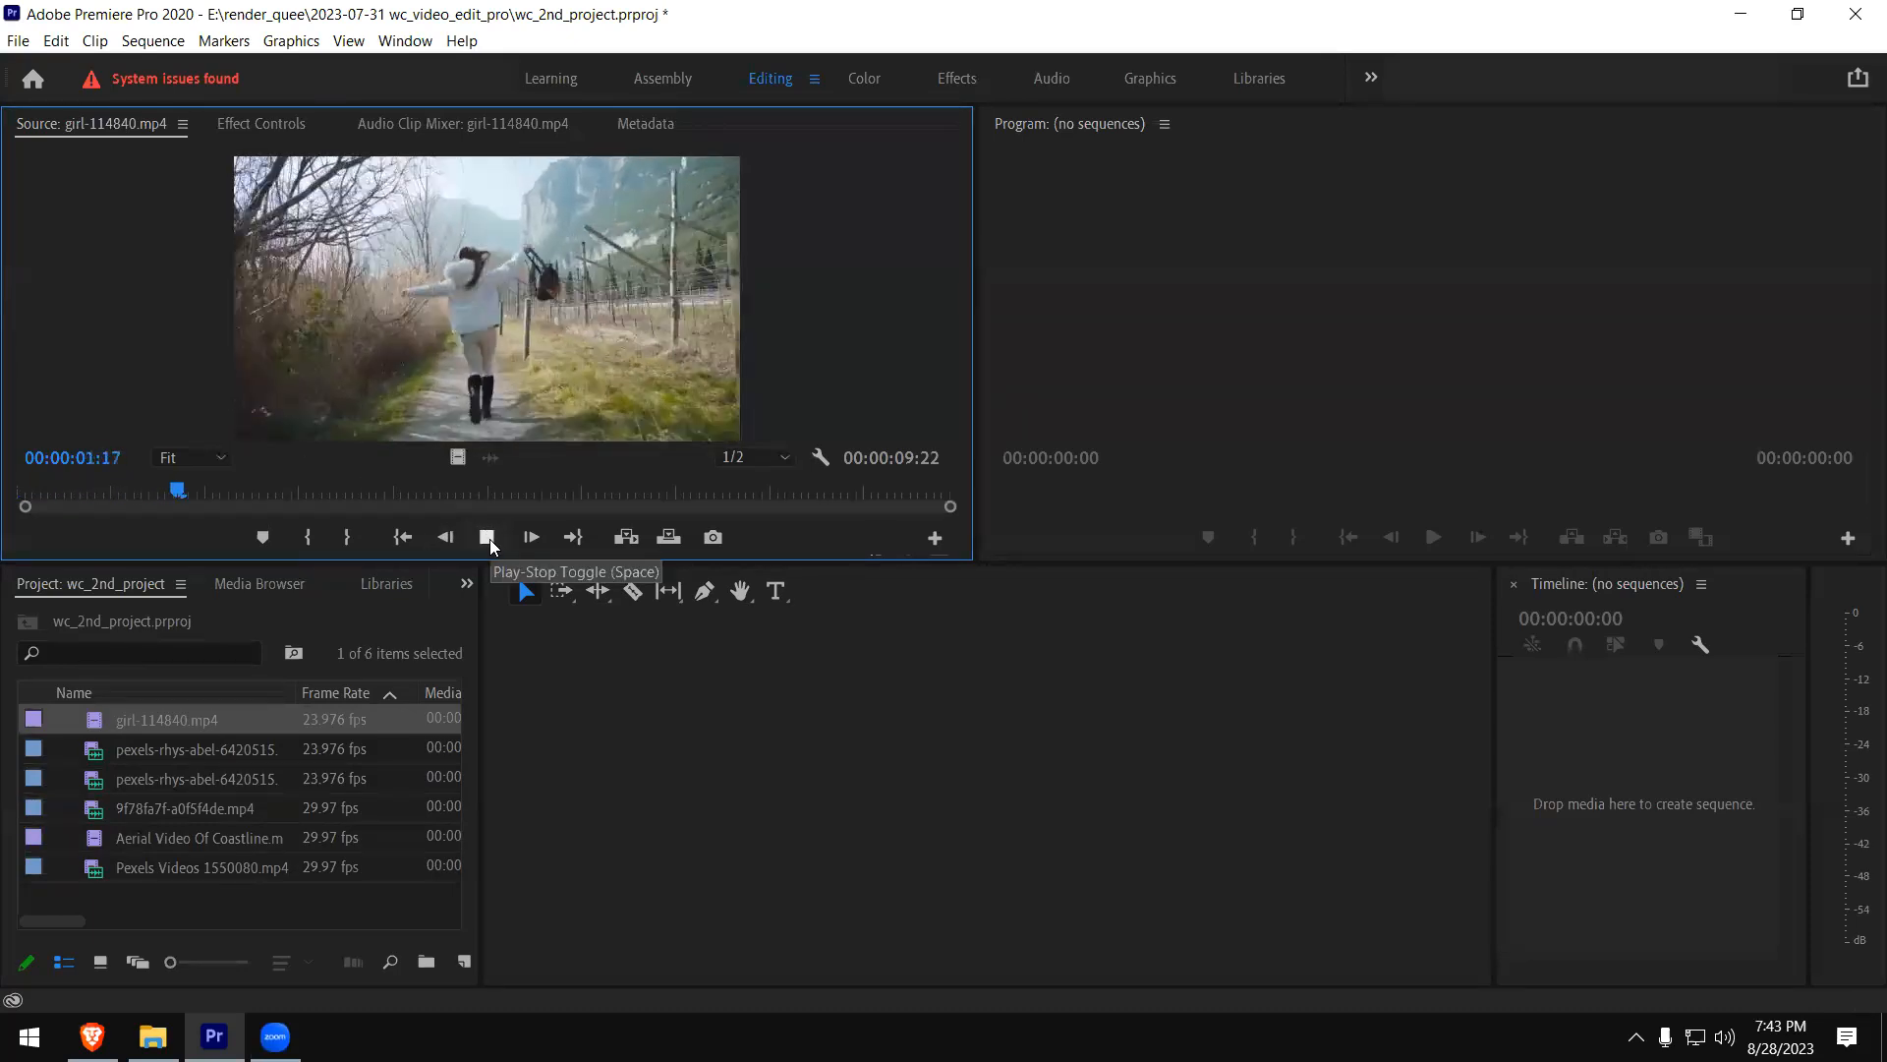
key(space)
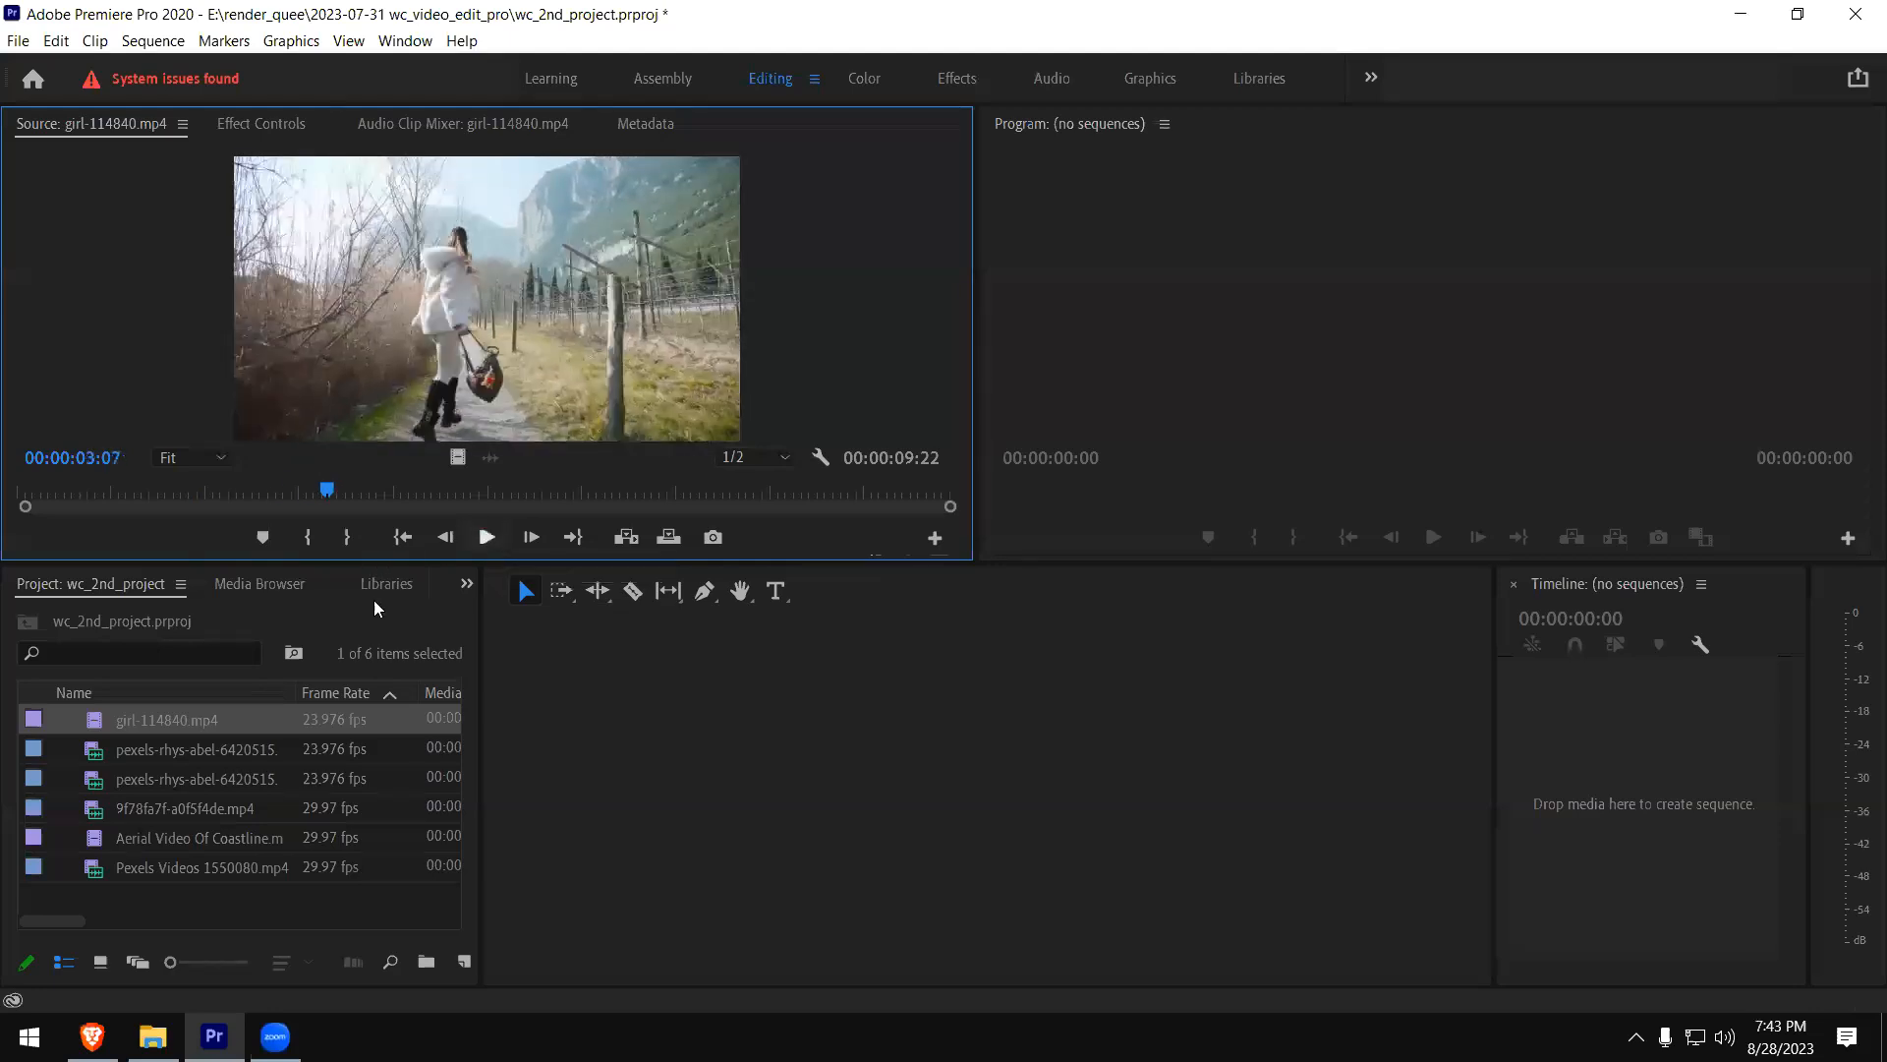
drag(97, 492, 20, 491)
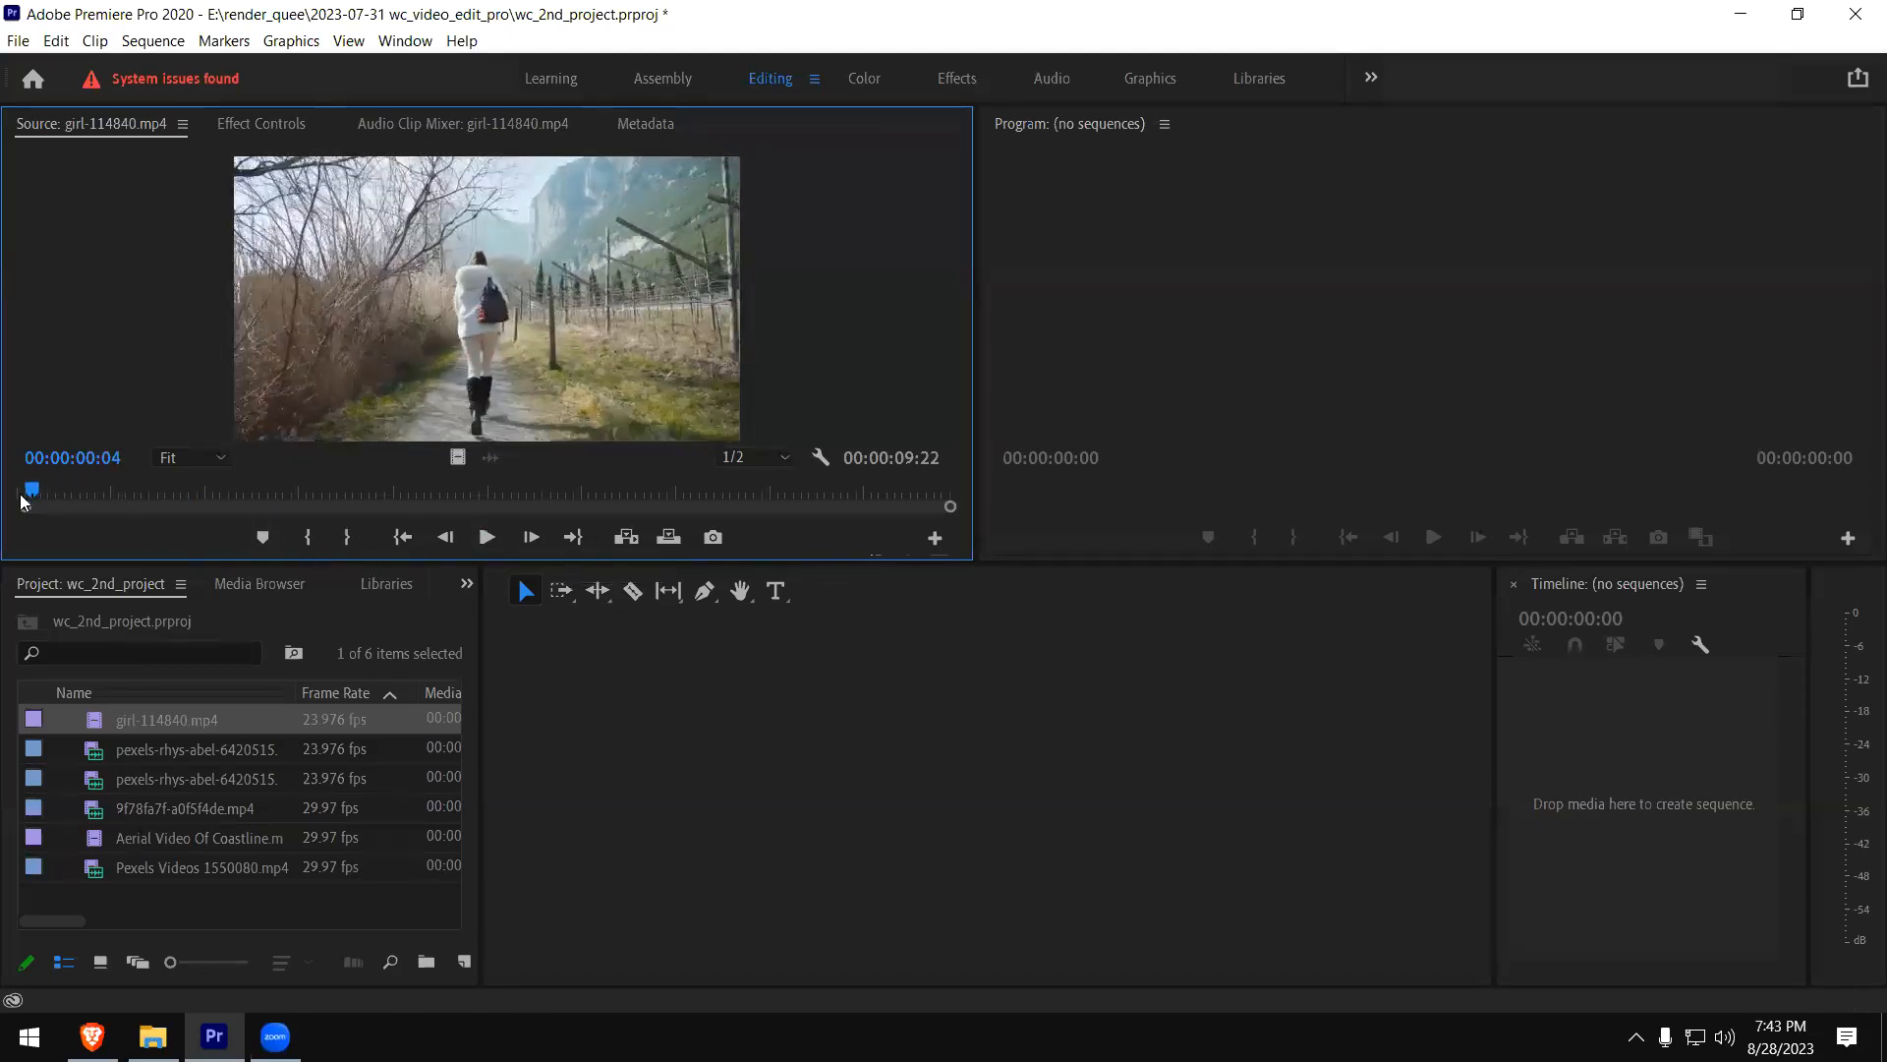
- Create a new sequence from girl-114840.mp4 and widen the Timeline panel toward the Project panel
right_click(101, 724)
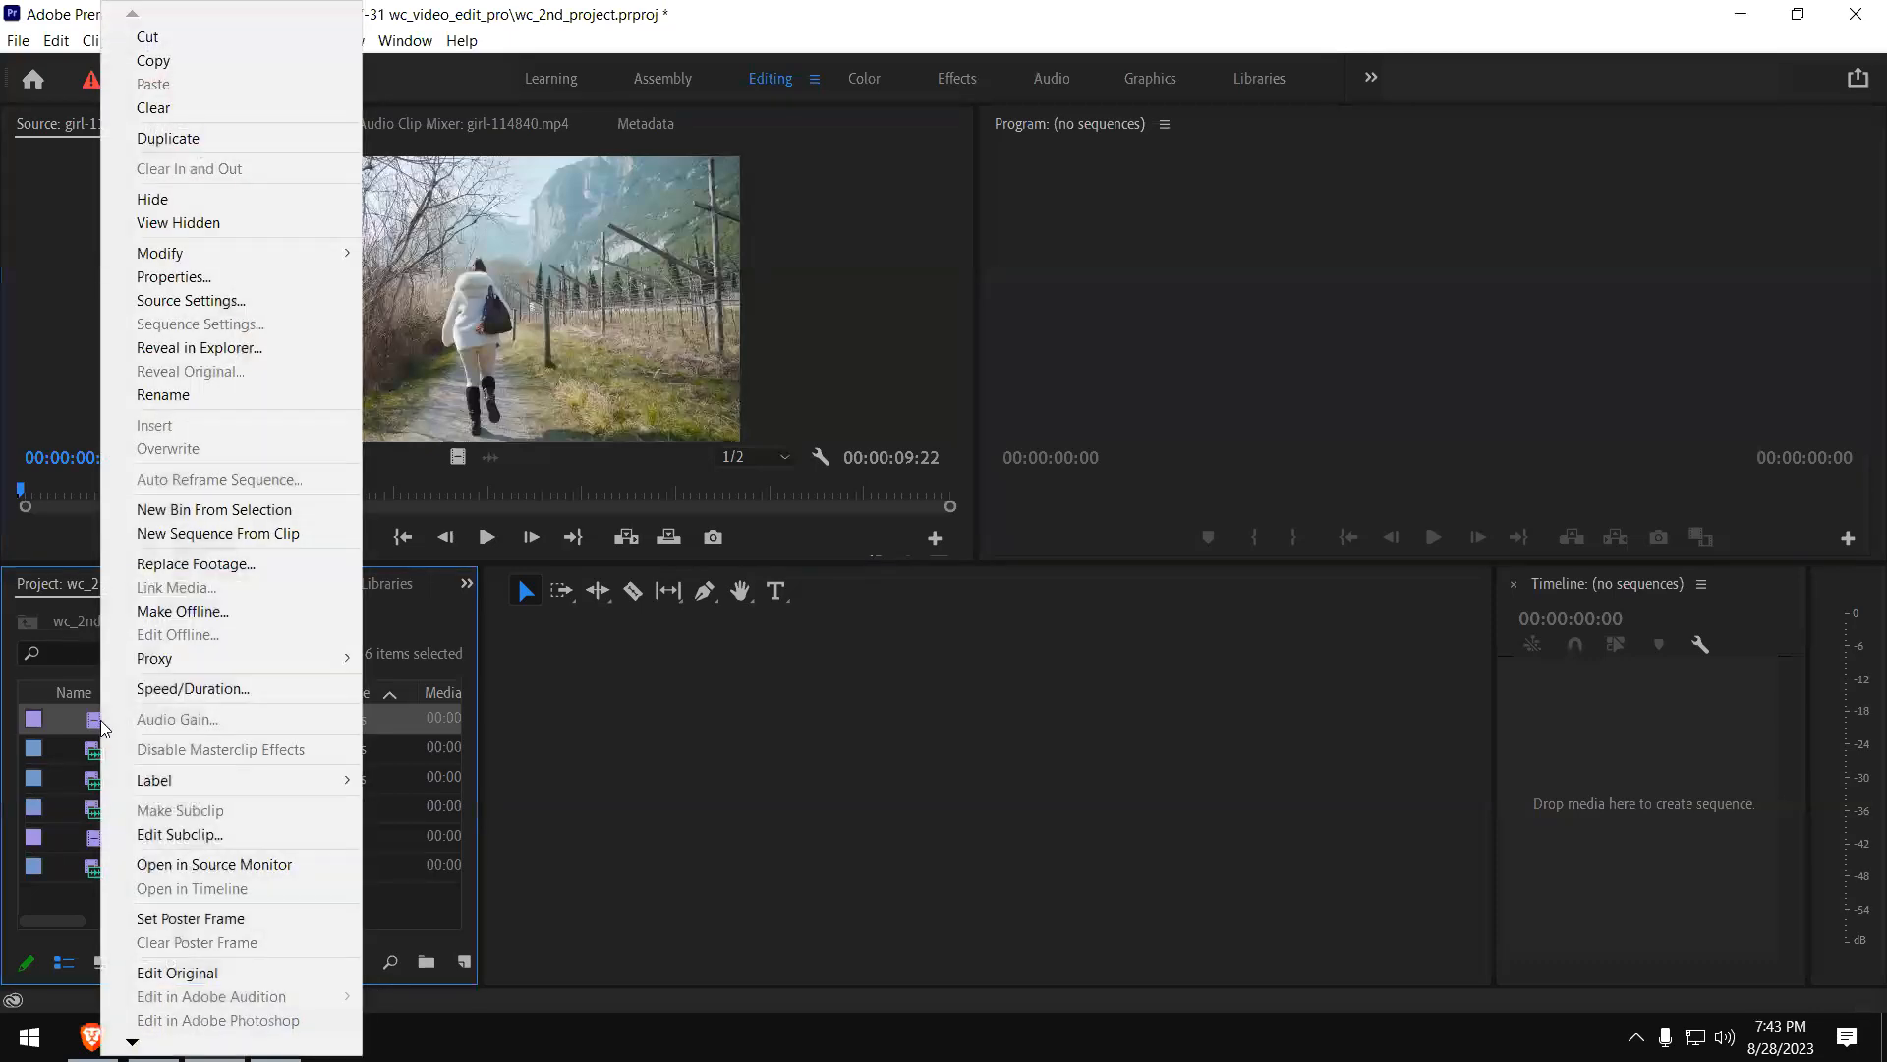
click(267, 539)
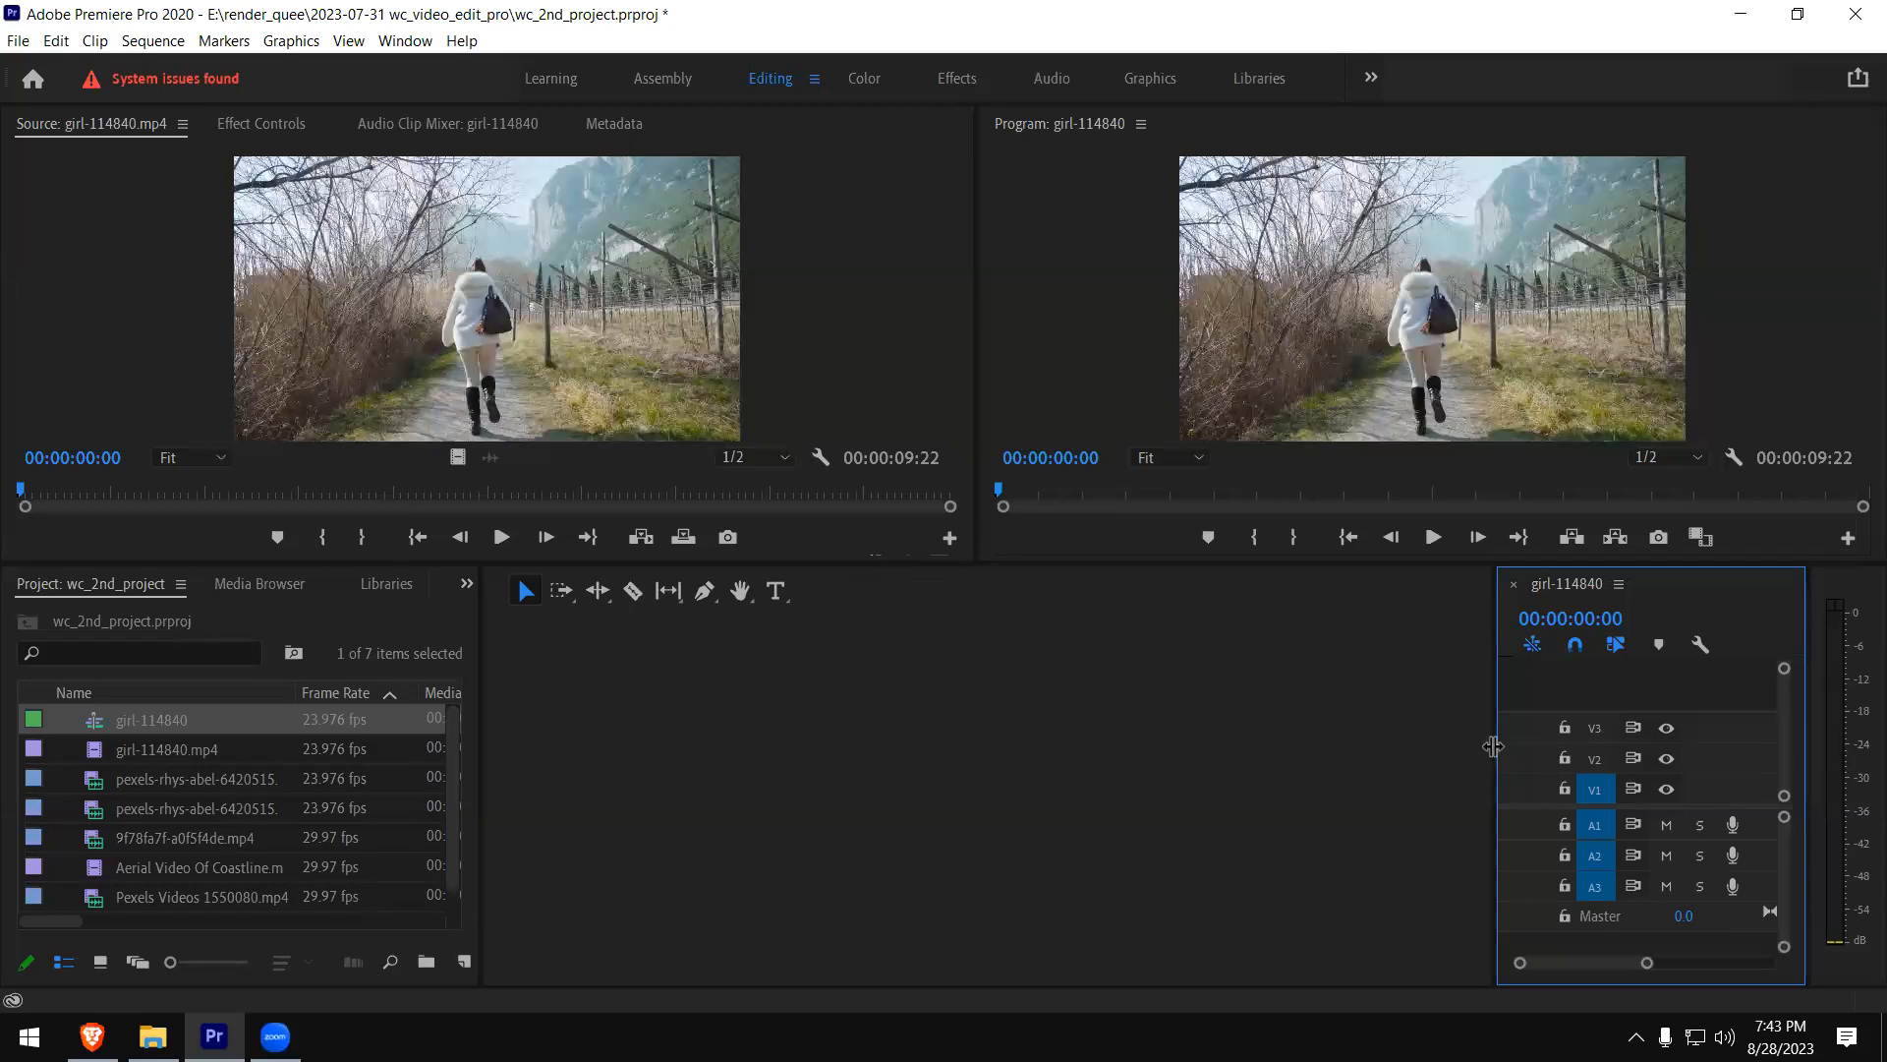
drag(1493, 750, 532, 738)
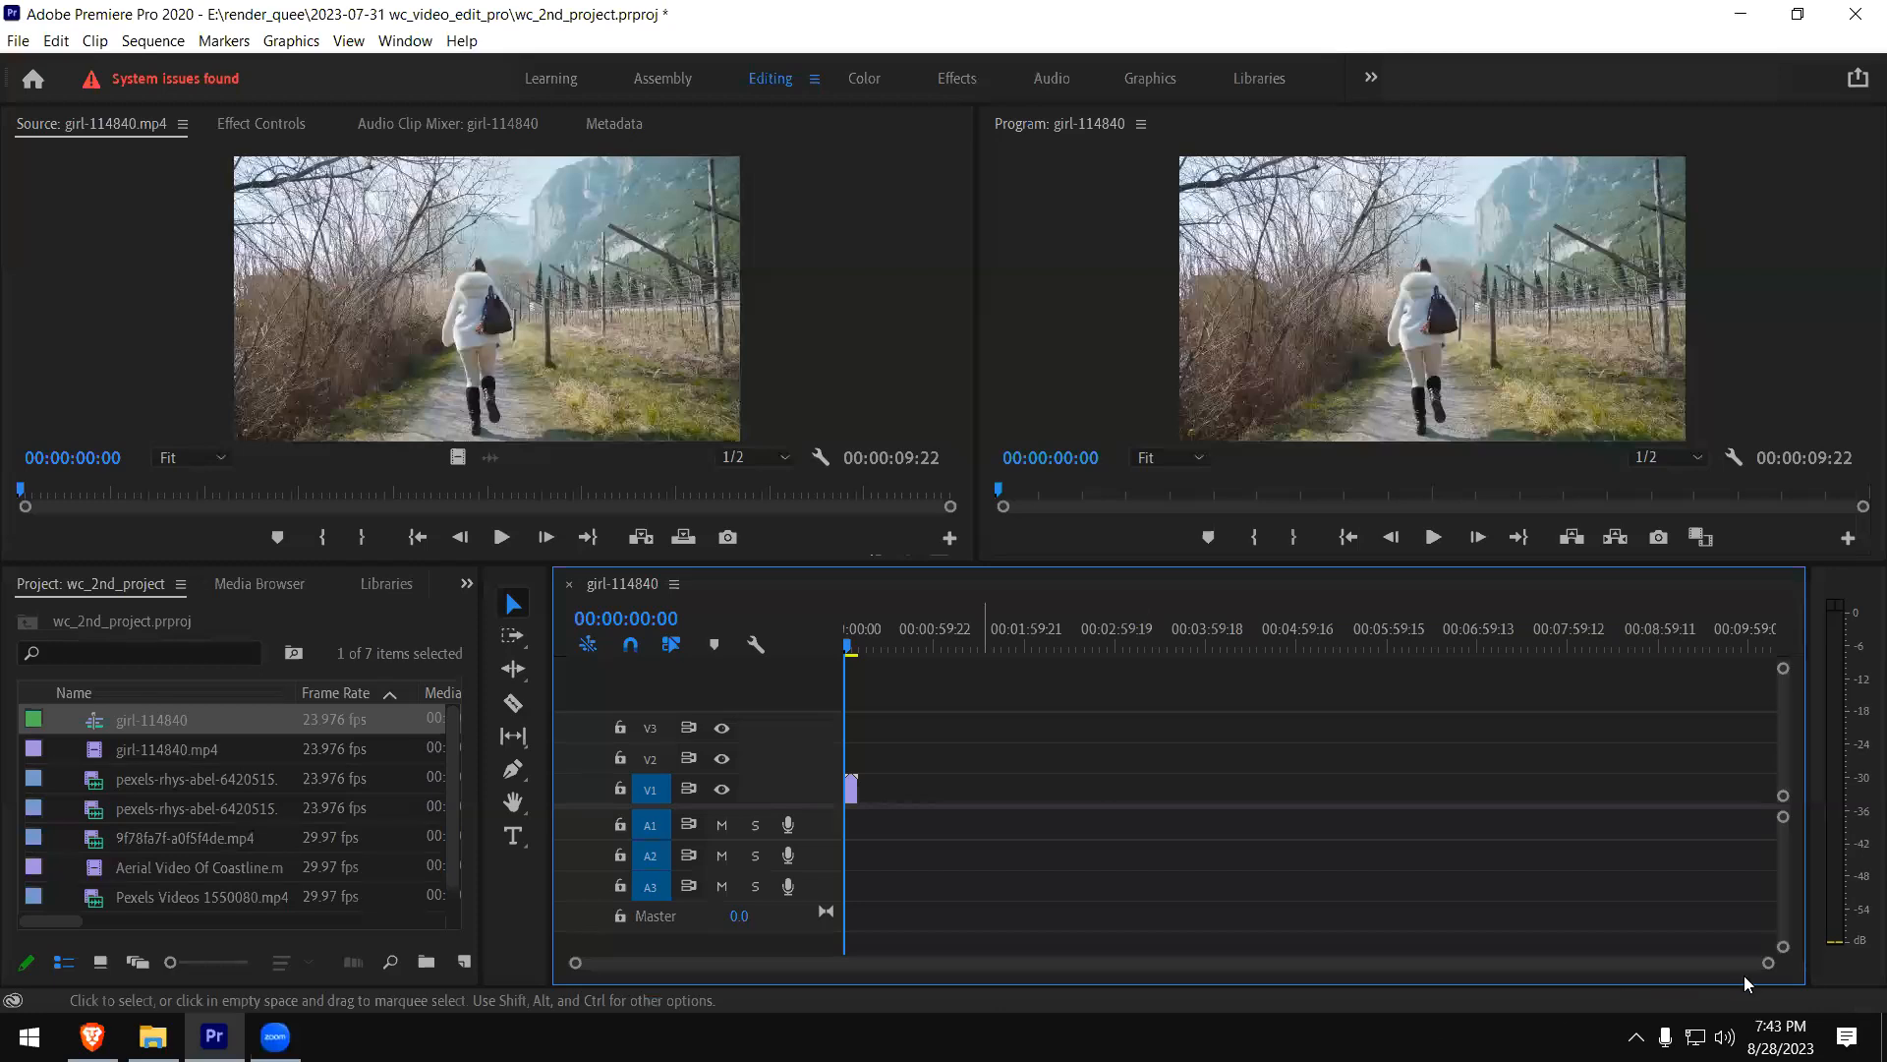
drag(1769, 962, 1304, 971)
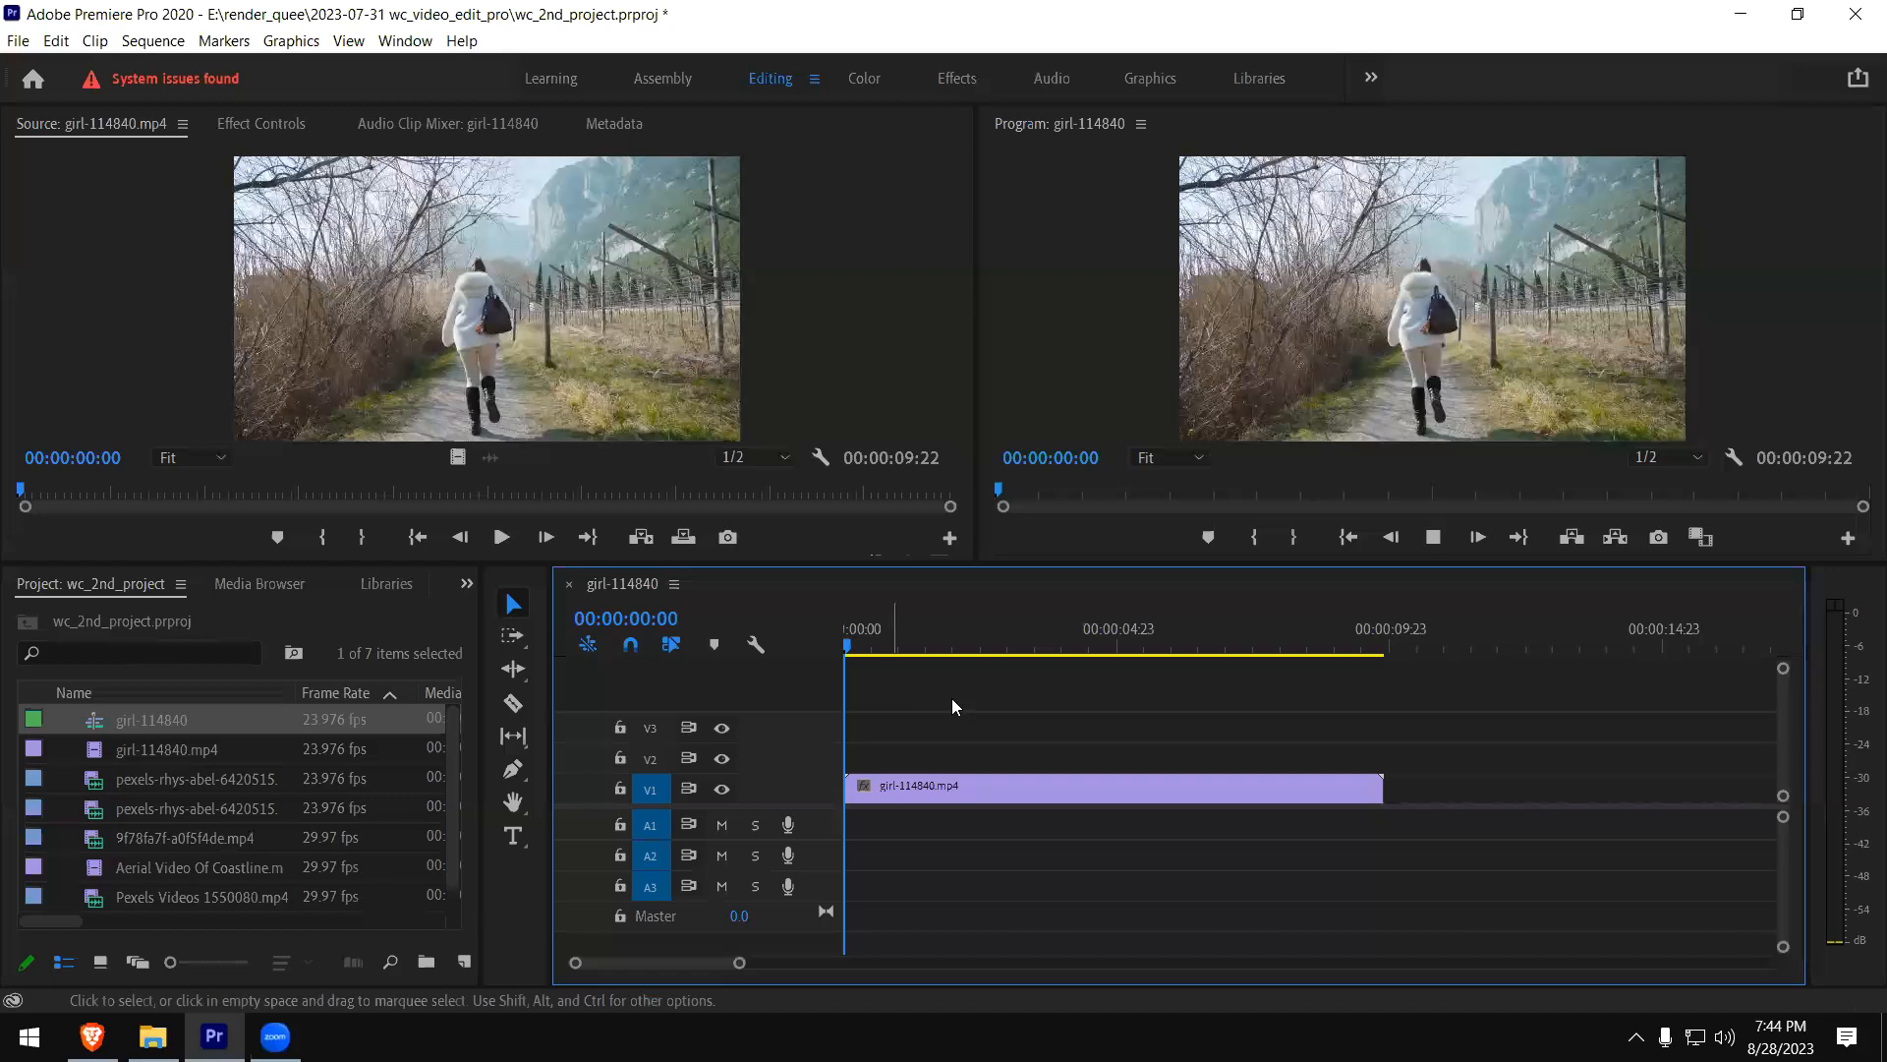
- Play the girl-114840 sequence and park the playhead at 00:00:09:19 near the clip's end
key(space)
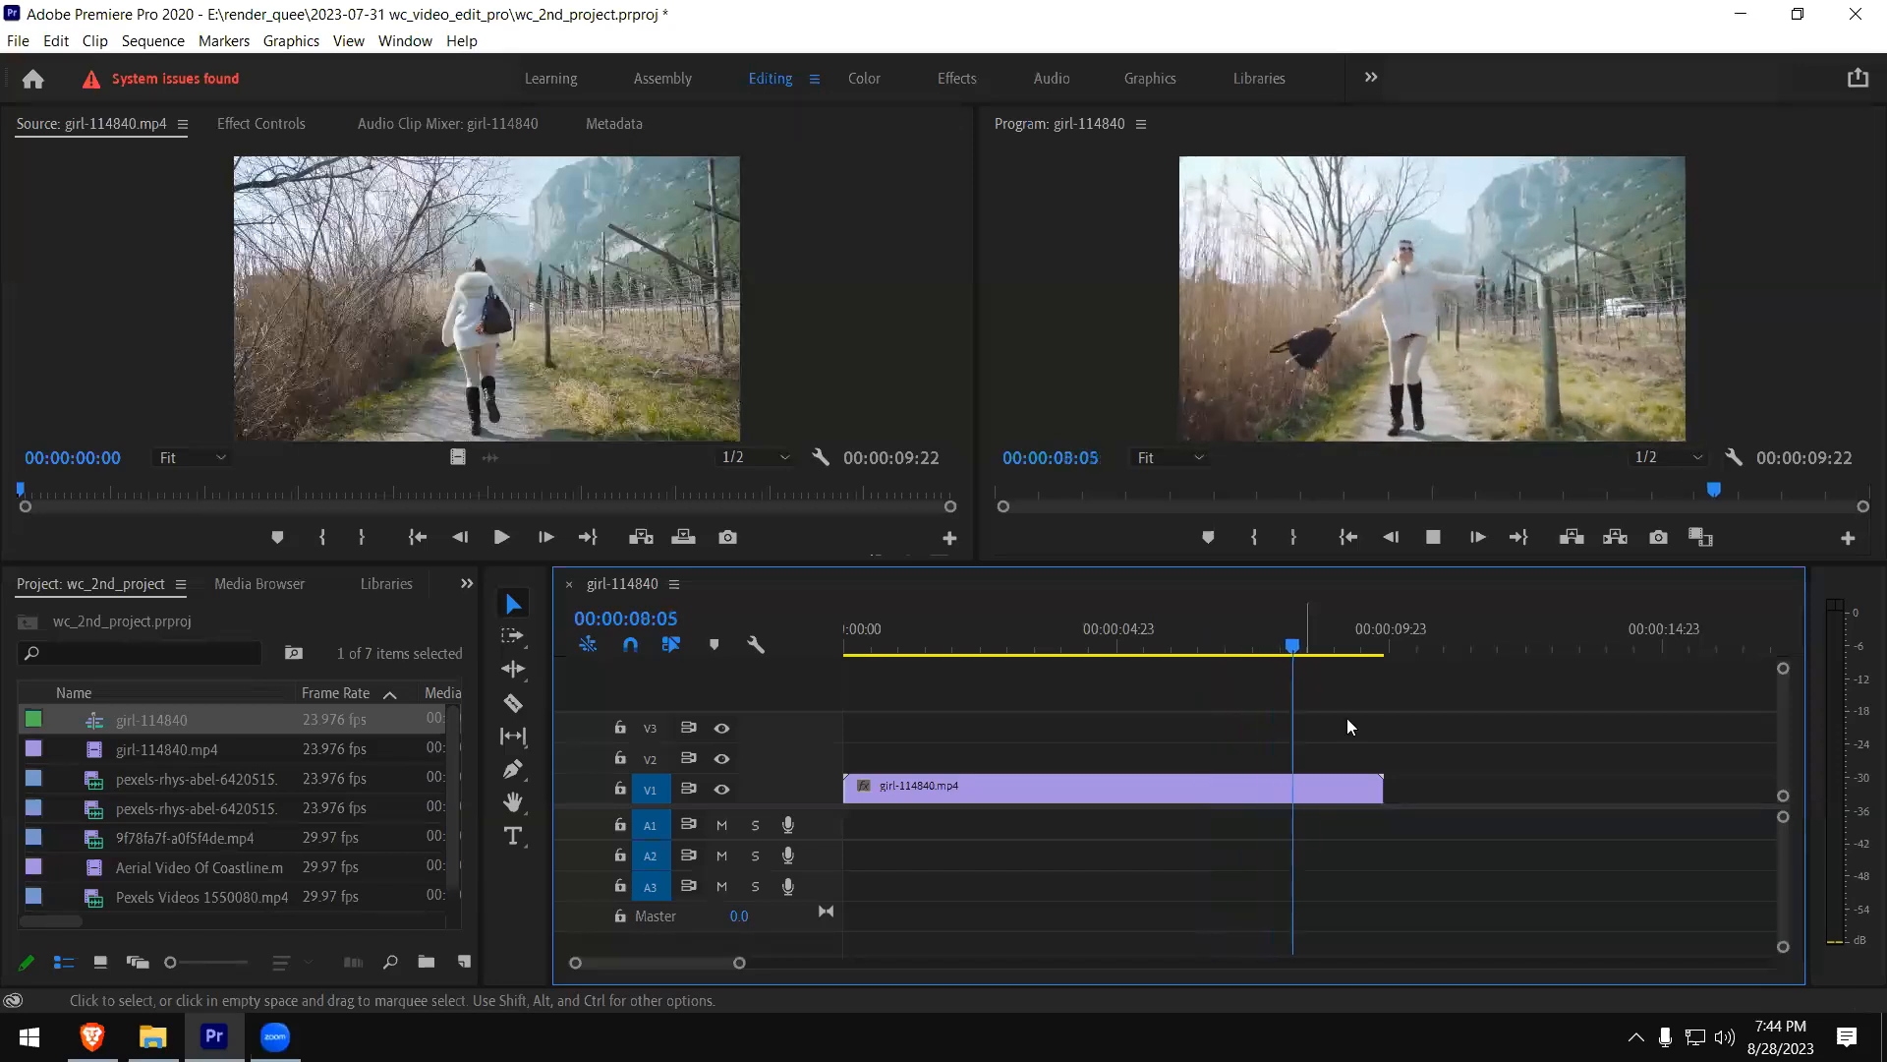
click(1373, 652)
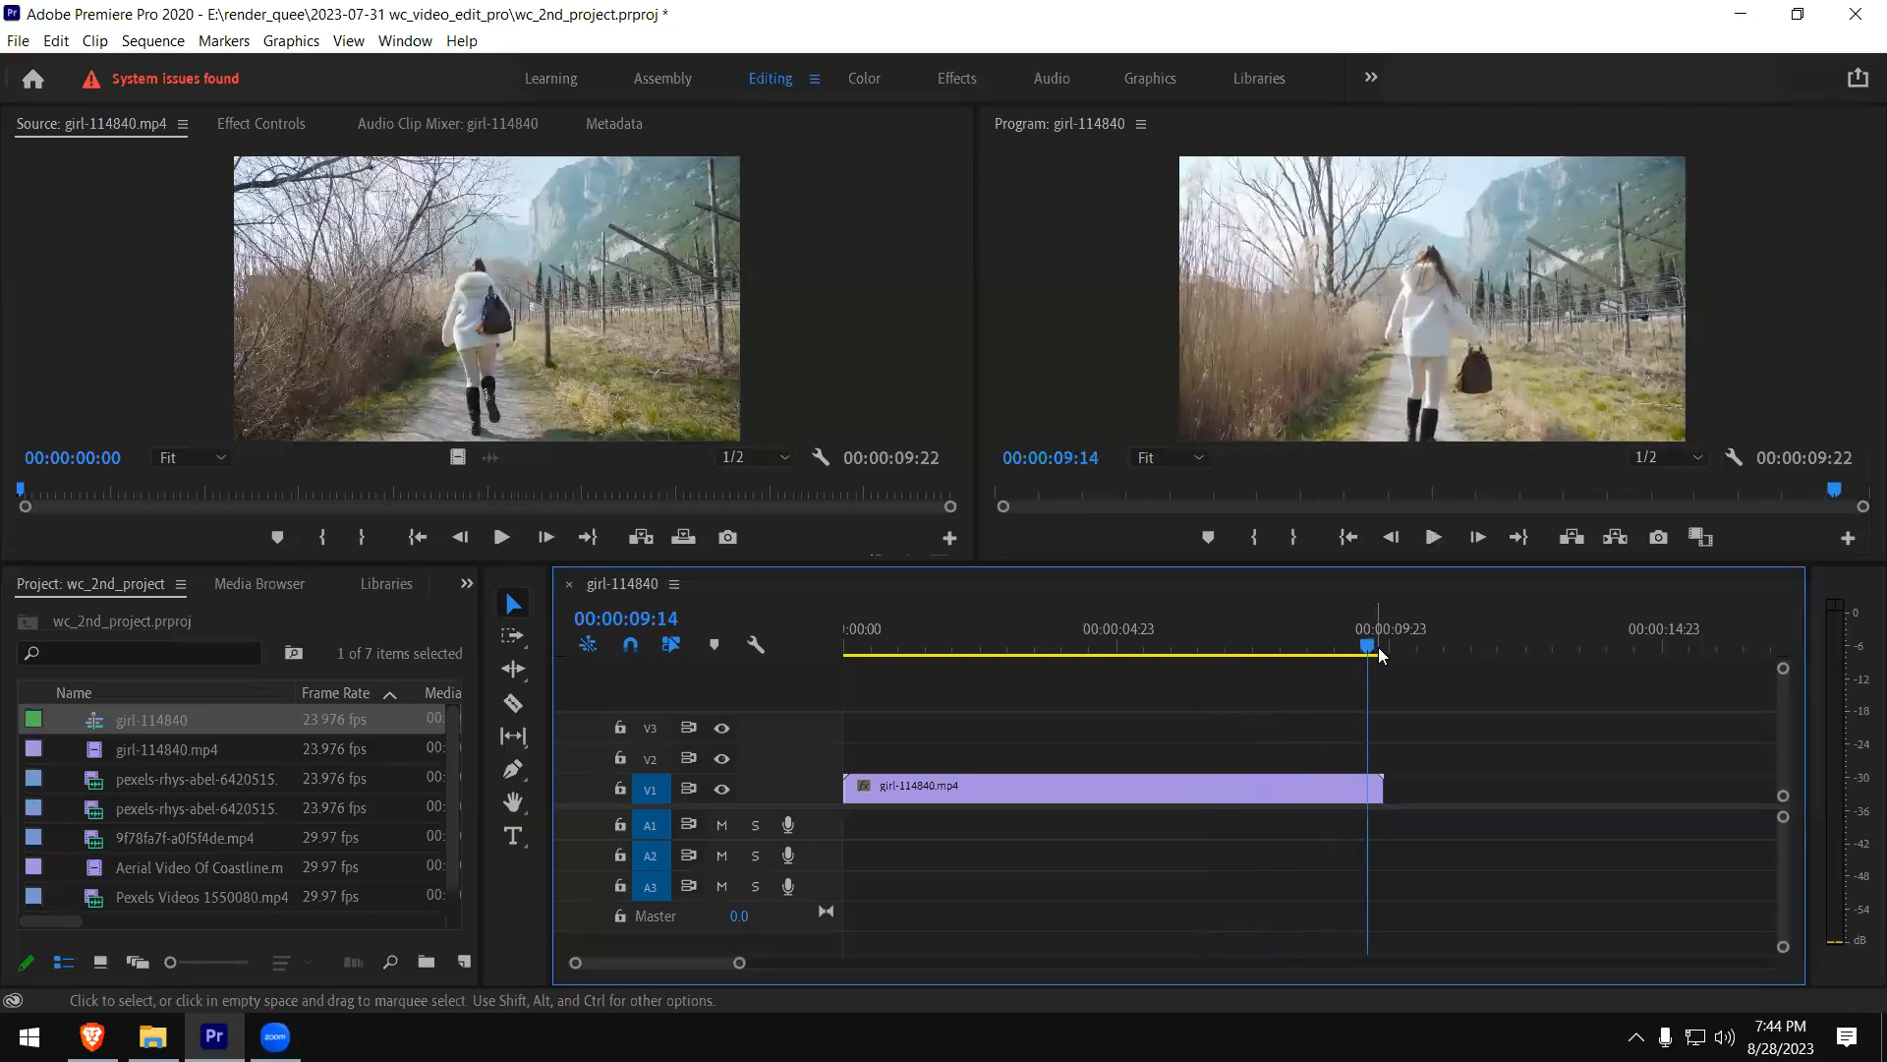
click(1380, 650)
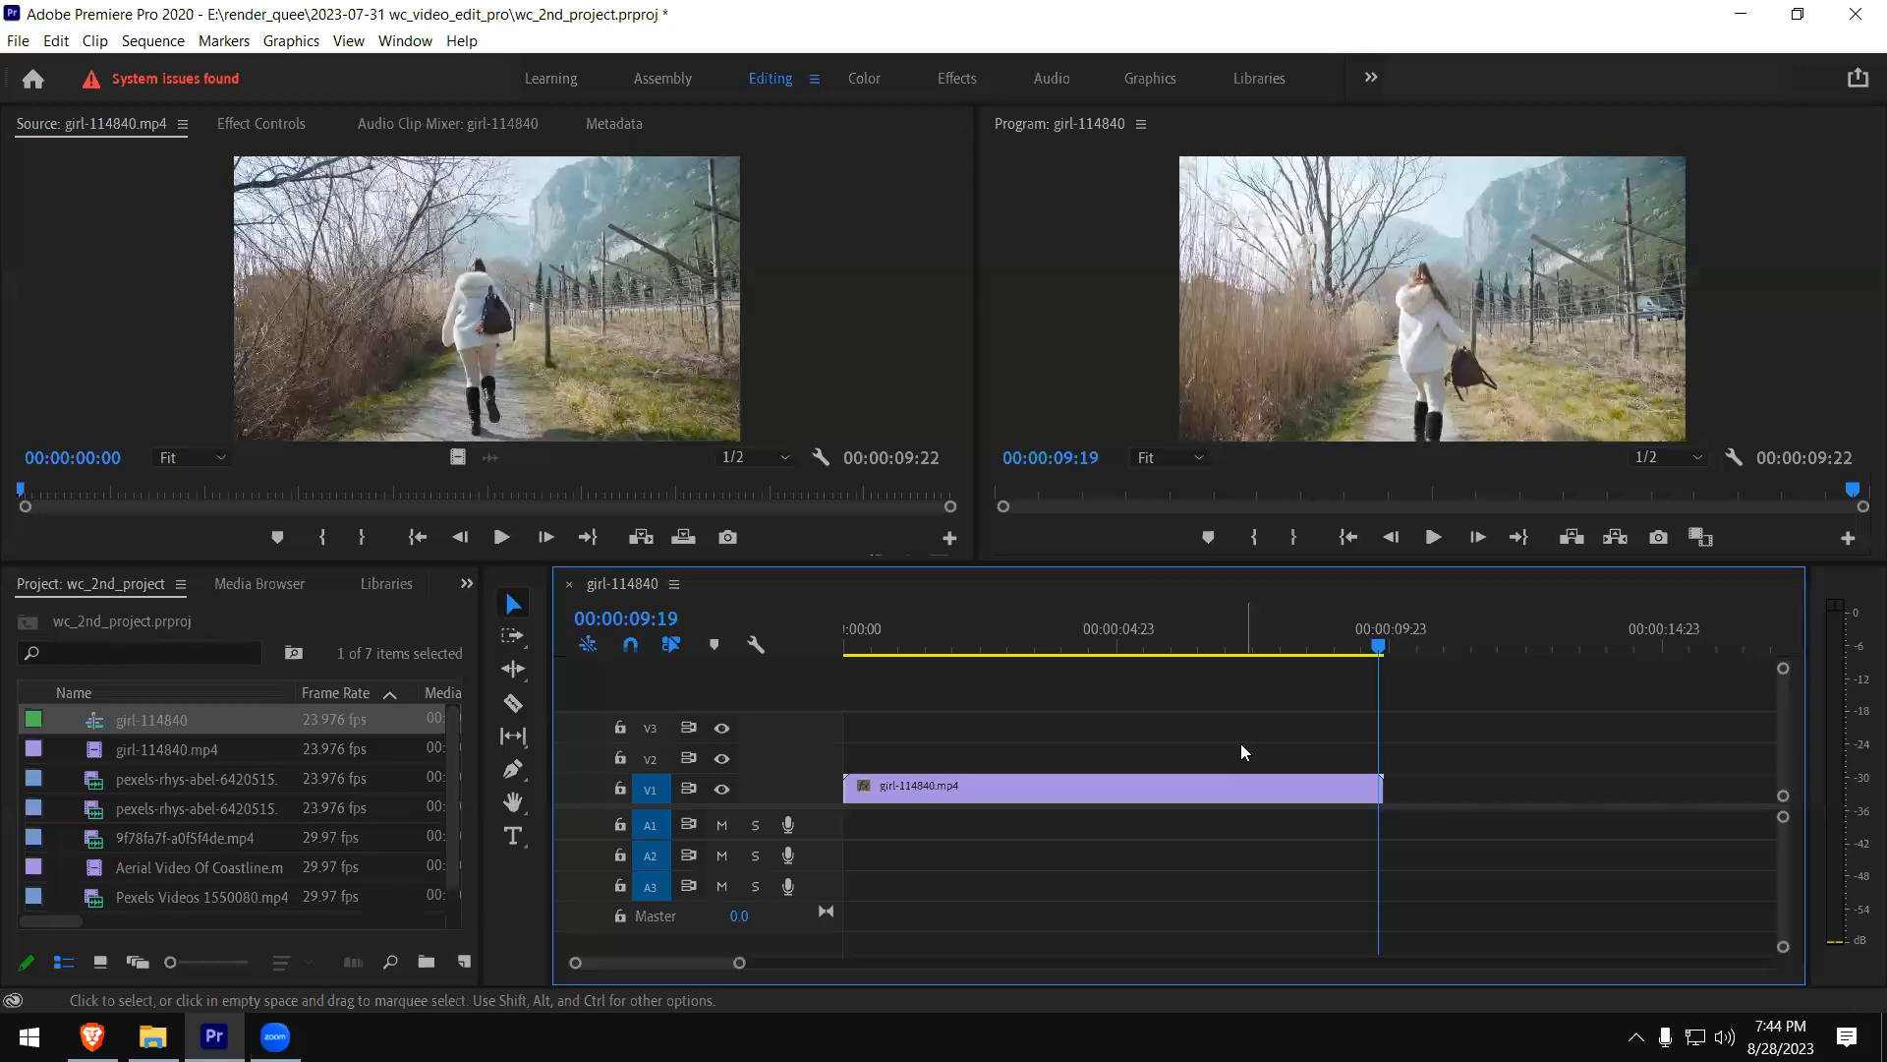
- Preview pexels-rhys-abel-6420515.mp4, 9f78fa7f-a0f5f4de.mp4 and Aerial Video Of Coastline.mp4 one after another in the Source monitor
click(108, 753)
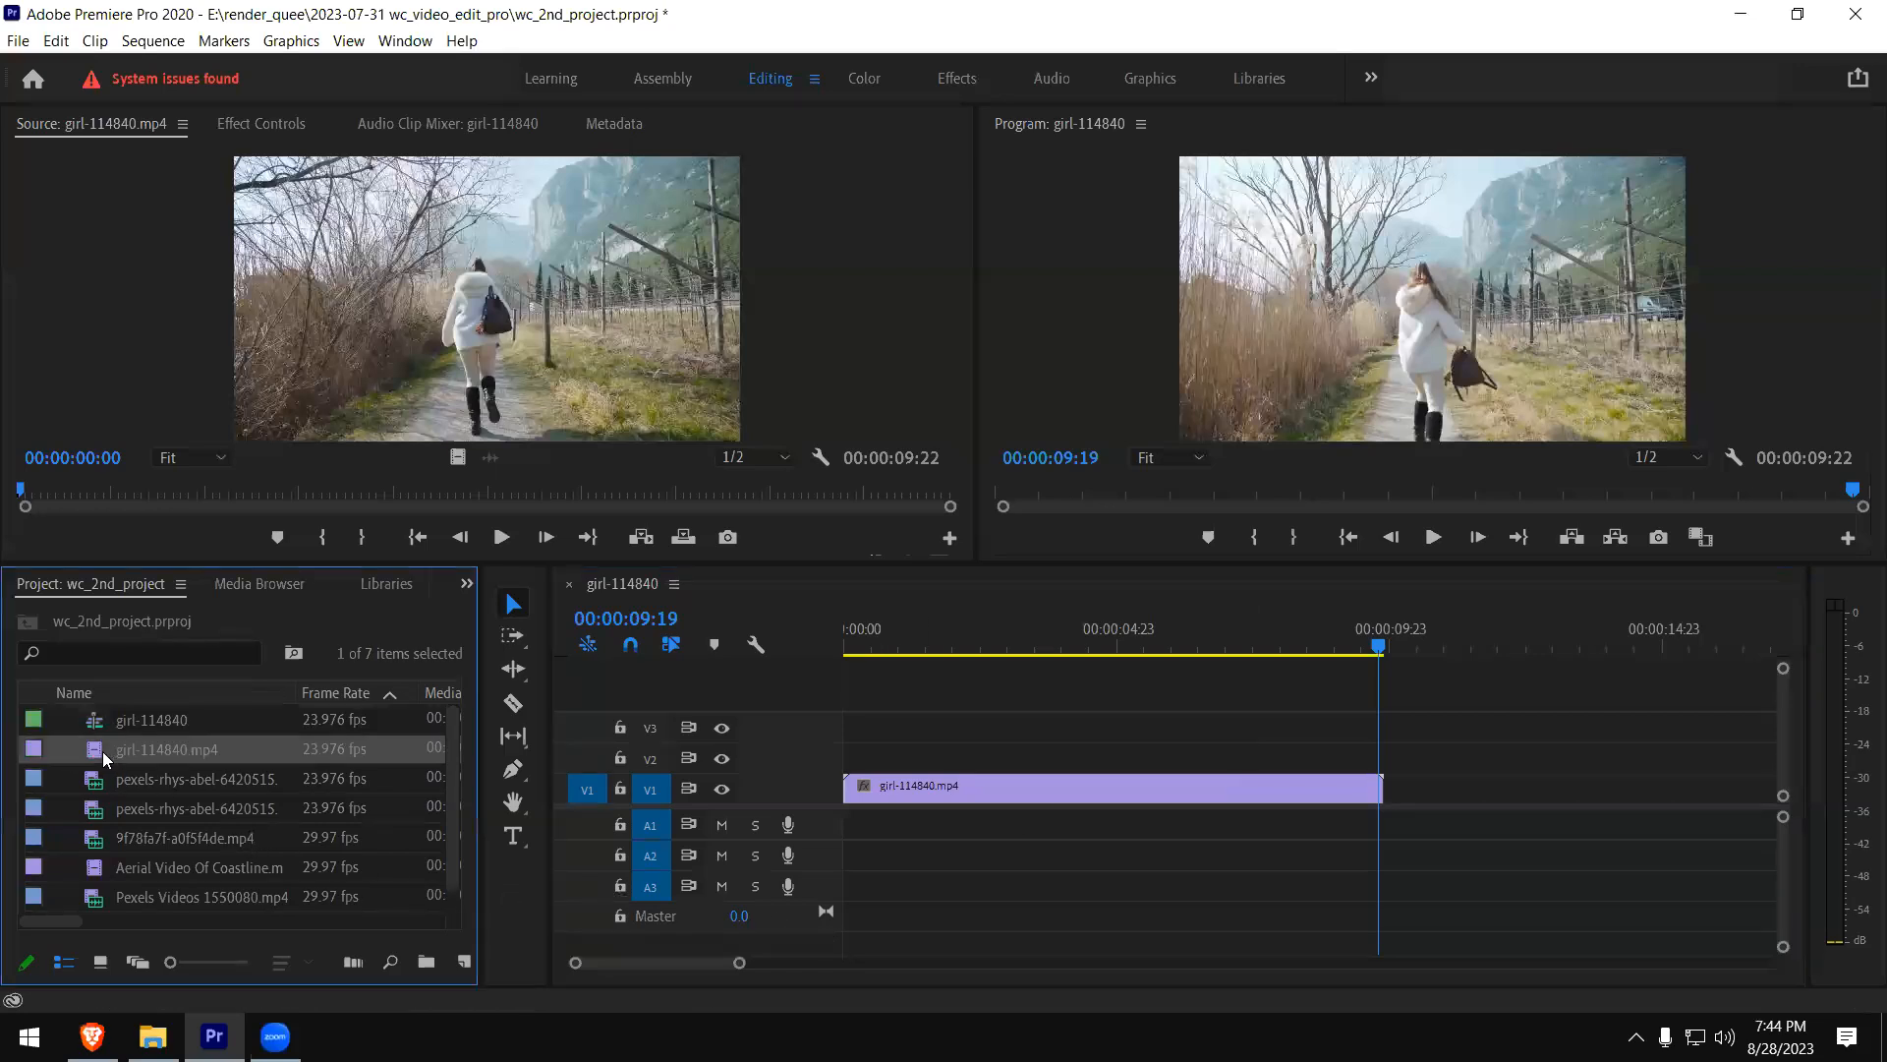
double_click(103, 783)
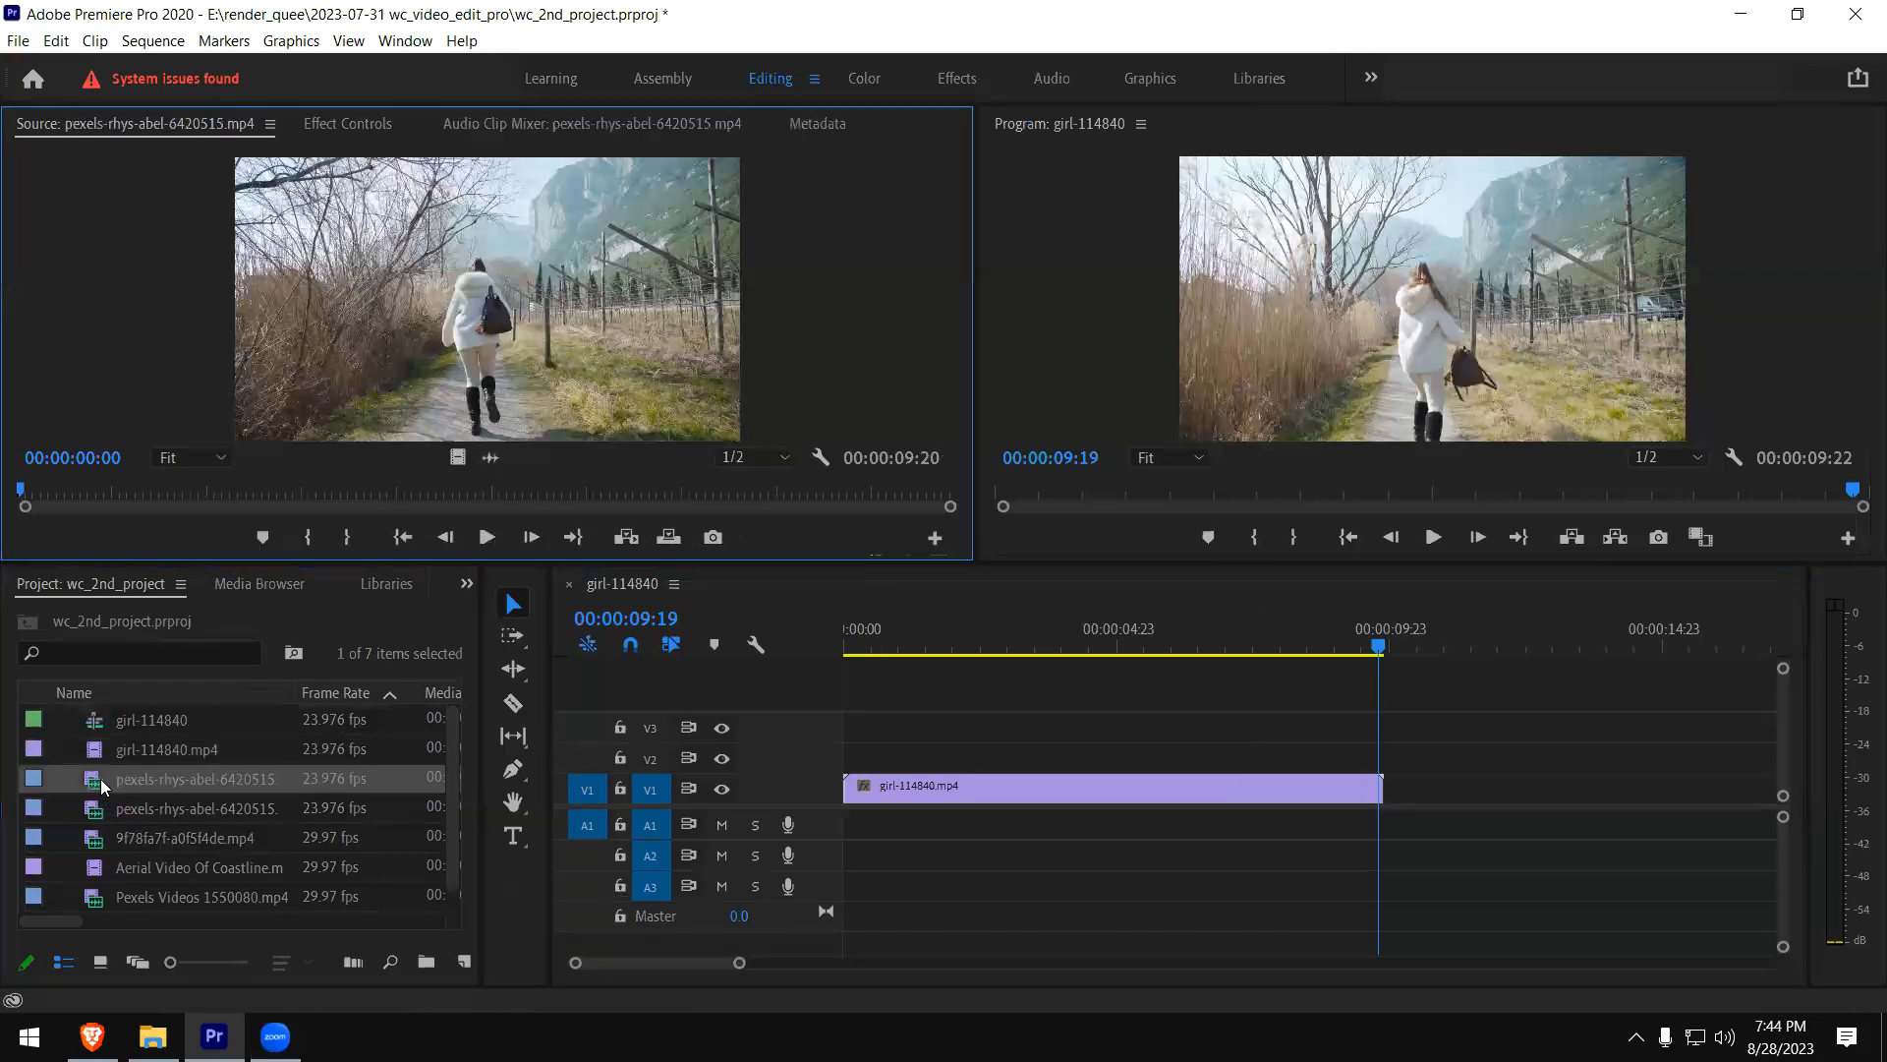
click(88, 809)
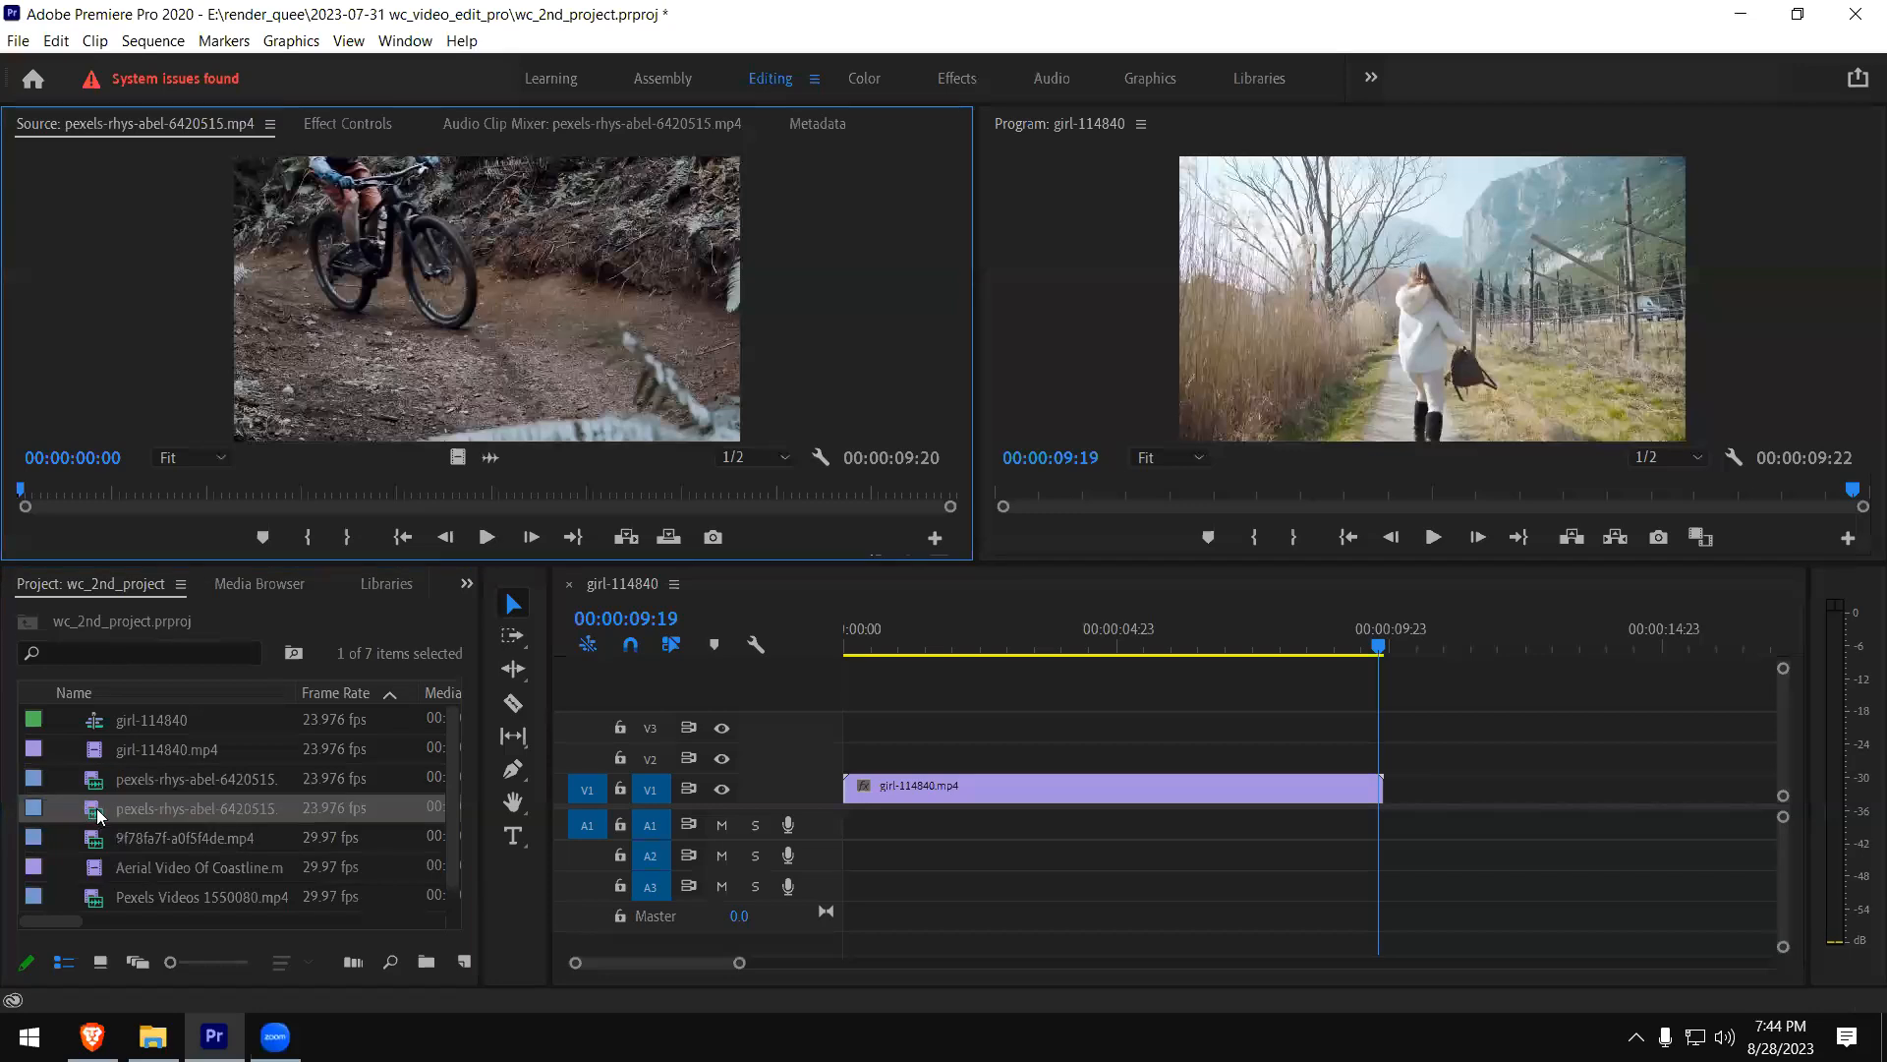
double_click(108, 836)
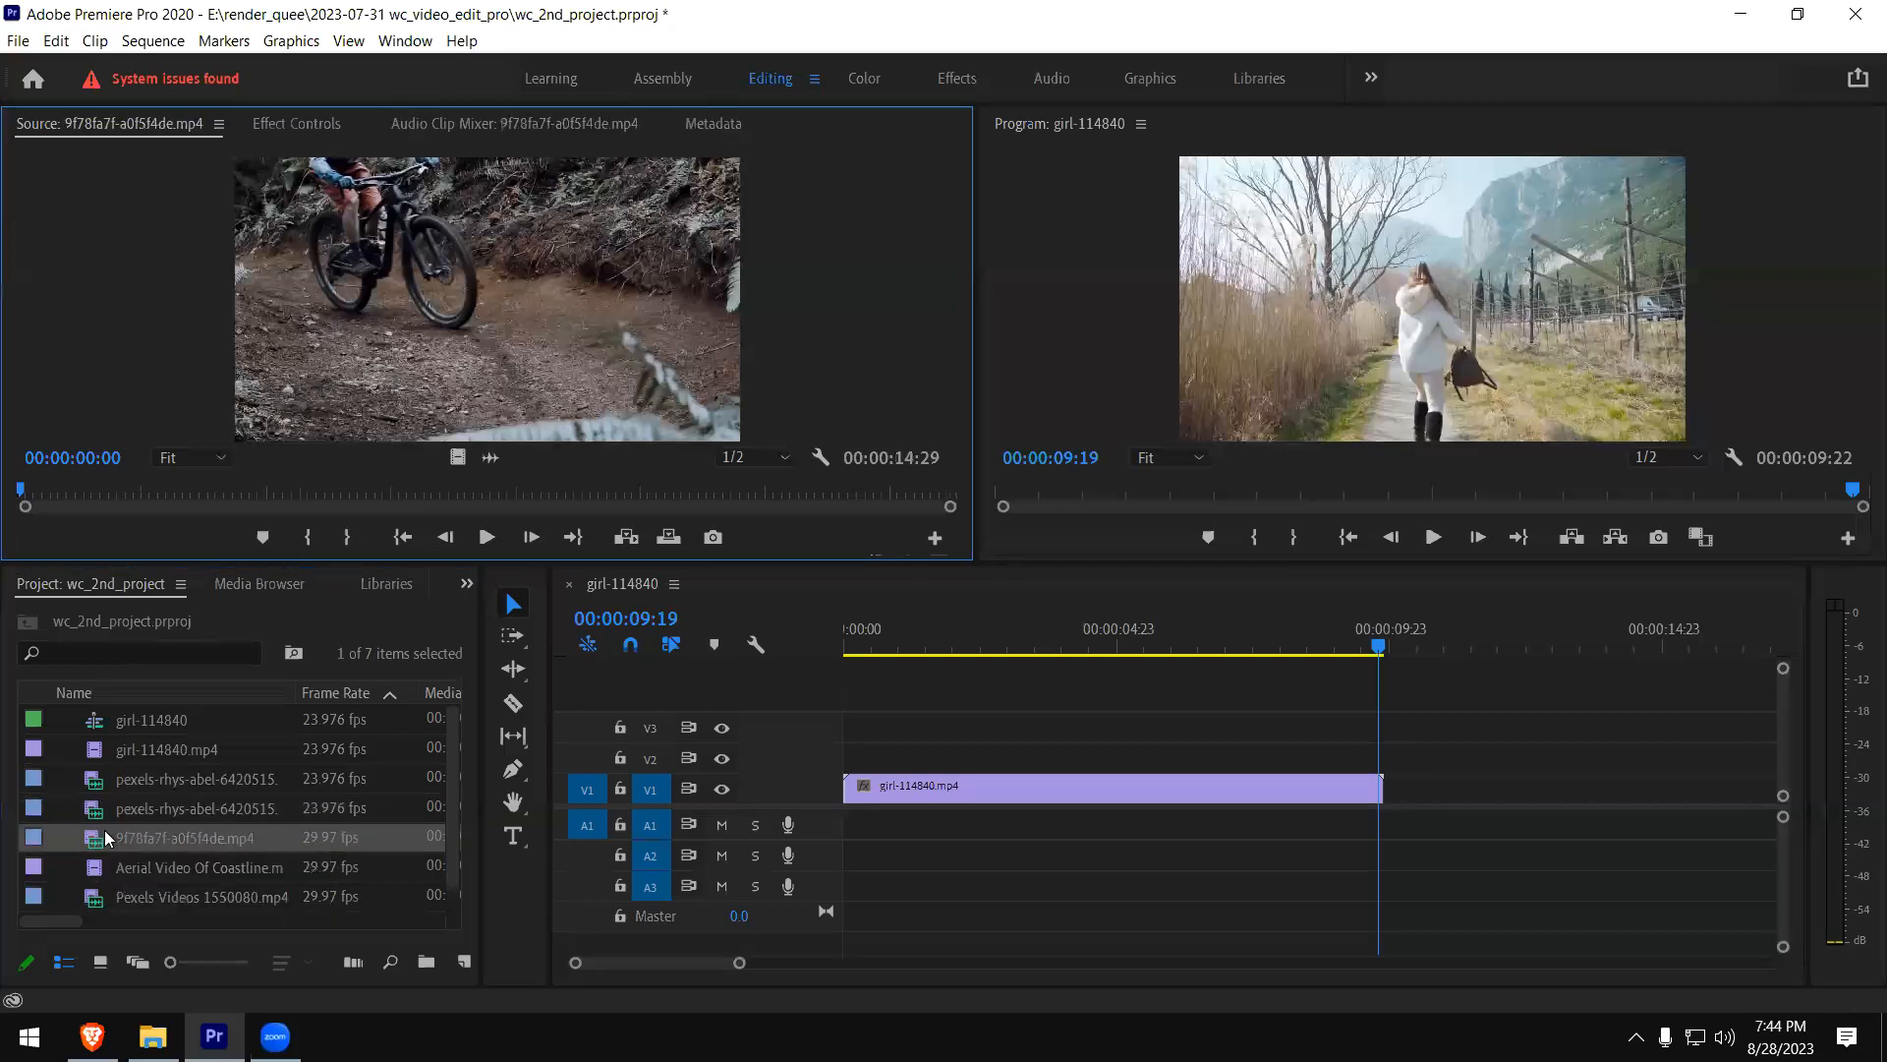
double_click(108, 869)
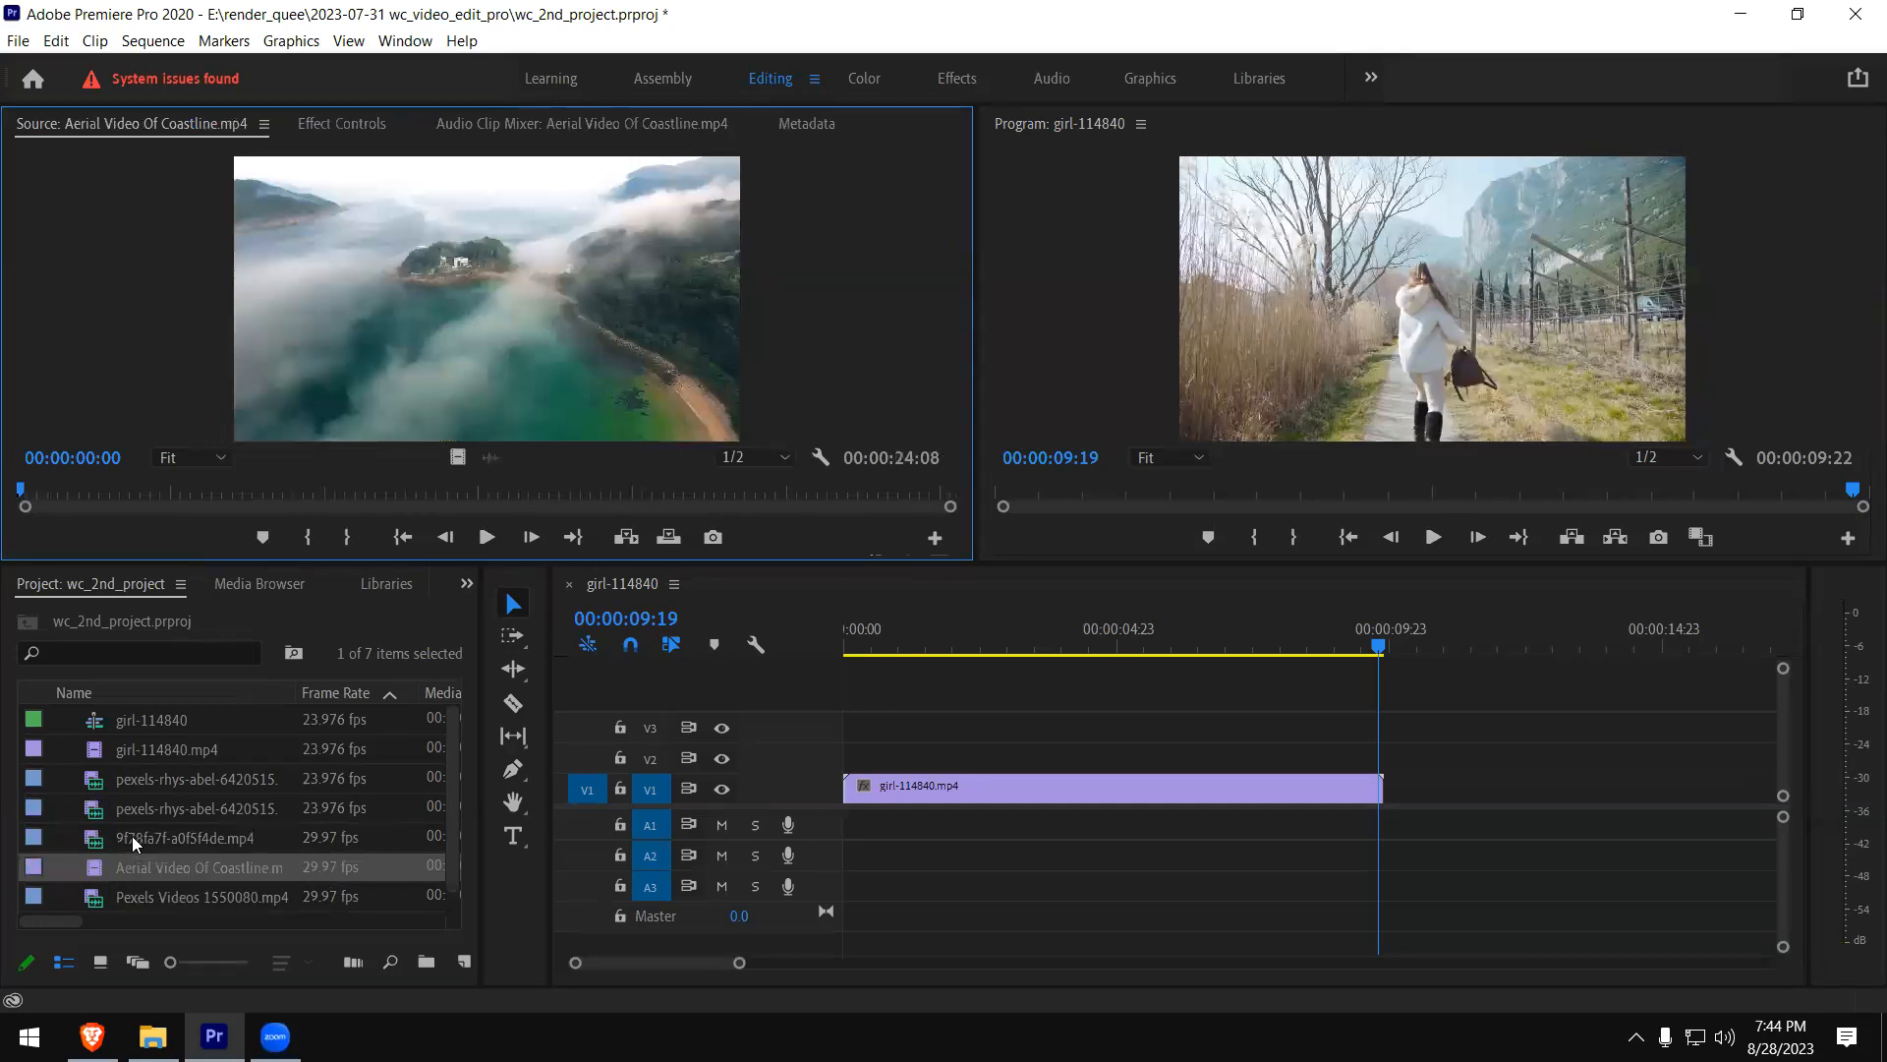
- Load 9f78fa7f-a0f5f4de.mp4 in the Source monitor and mark In at 00:00:02:01 and Out at 00:00:06:28
double_click(135, 837)
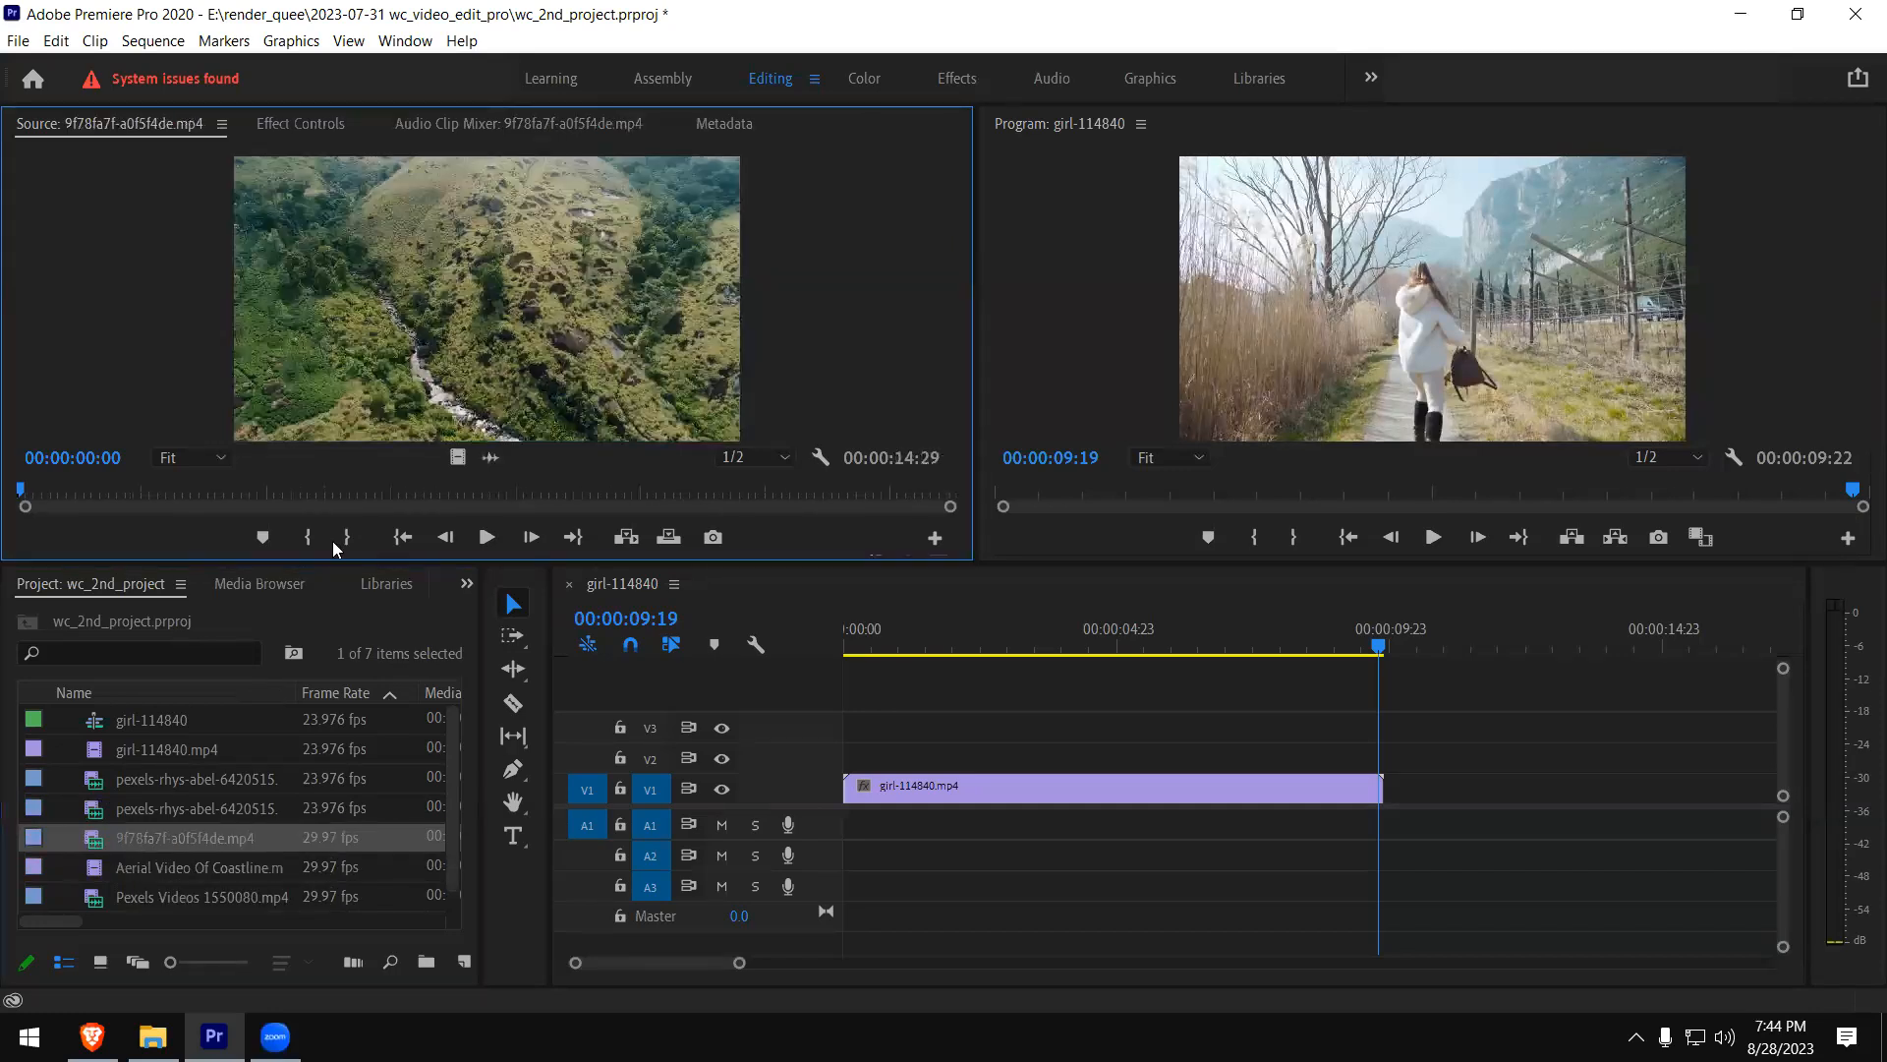
mouse_move(163, 496)
mouse_down()
mouse_move(272, 494)
mouse_move(143, 496)
mouse_up()
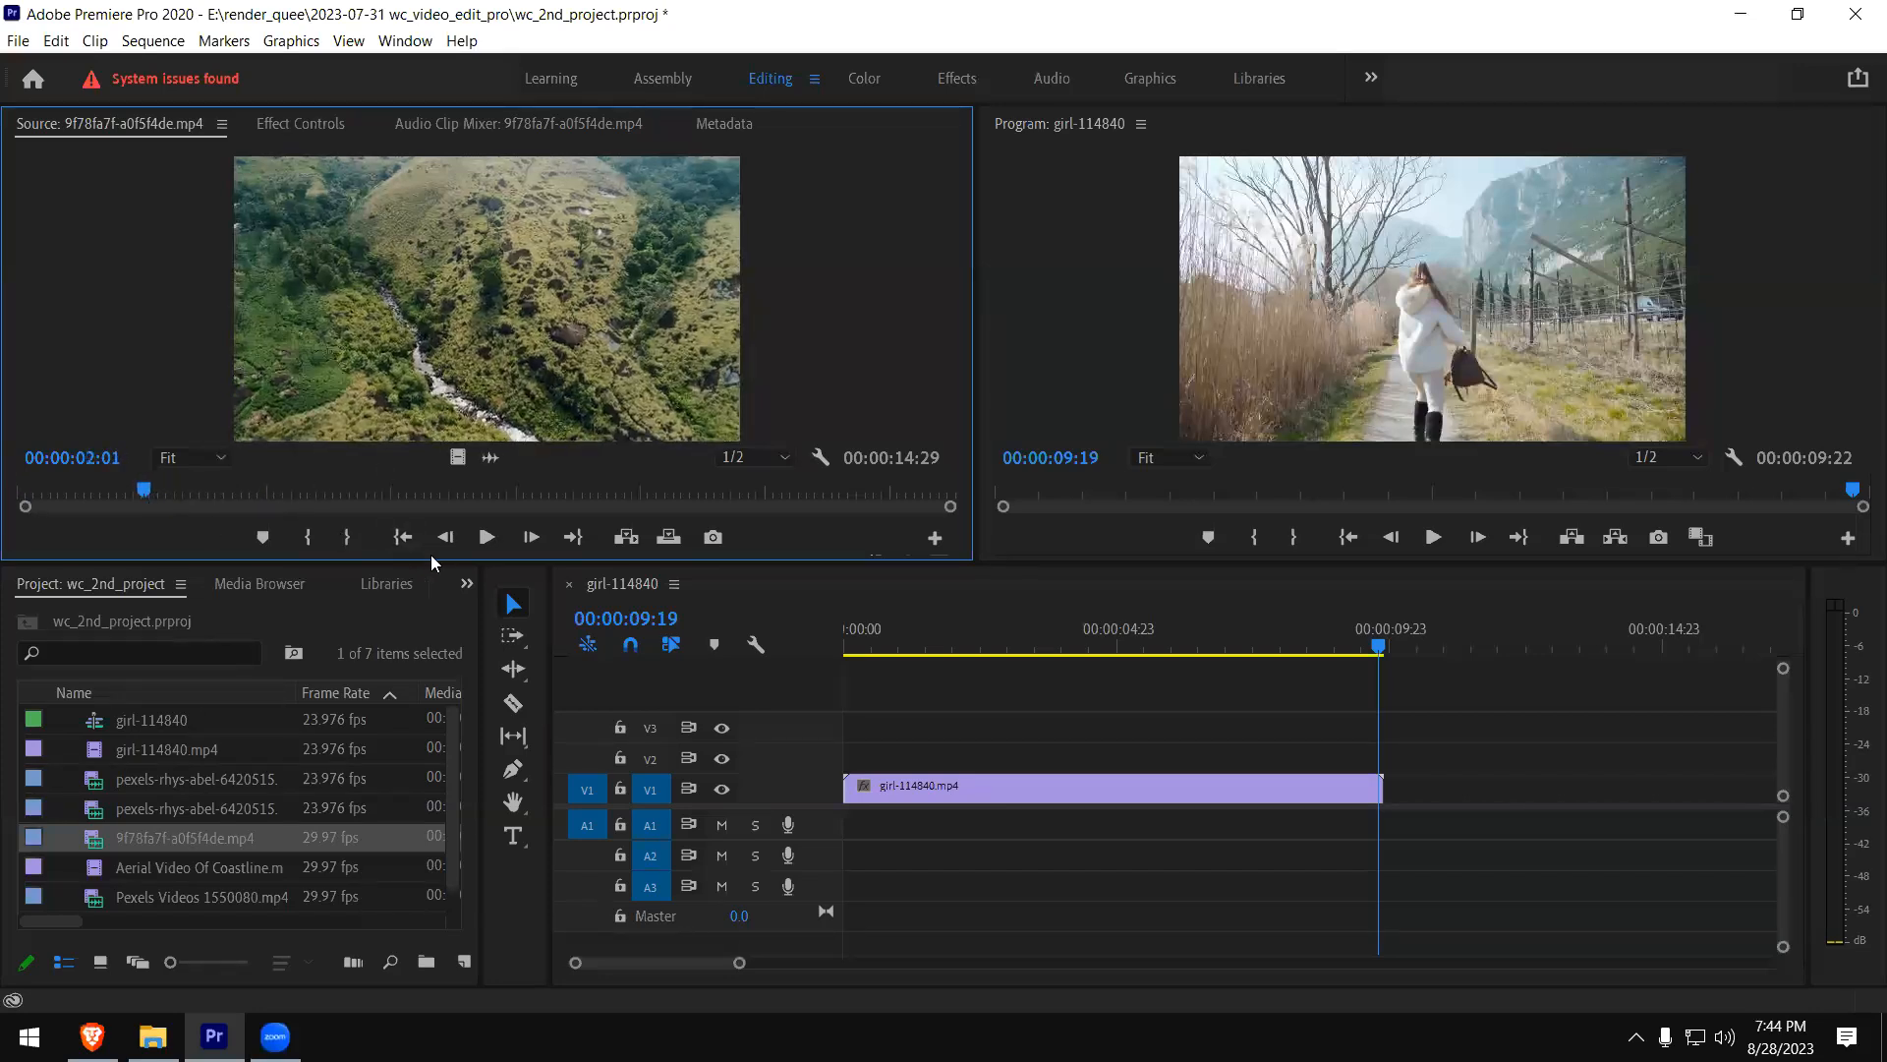
click(308, 537)
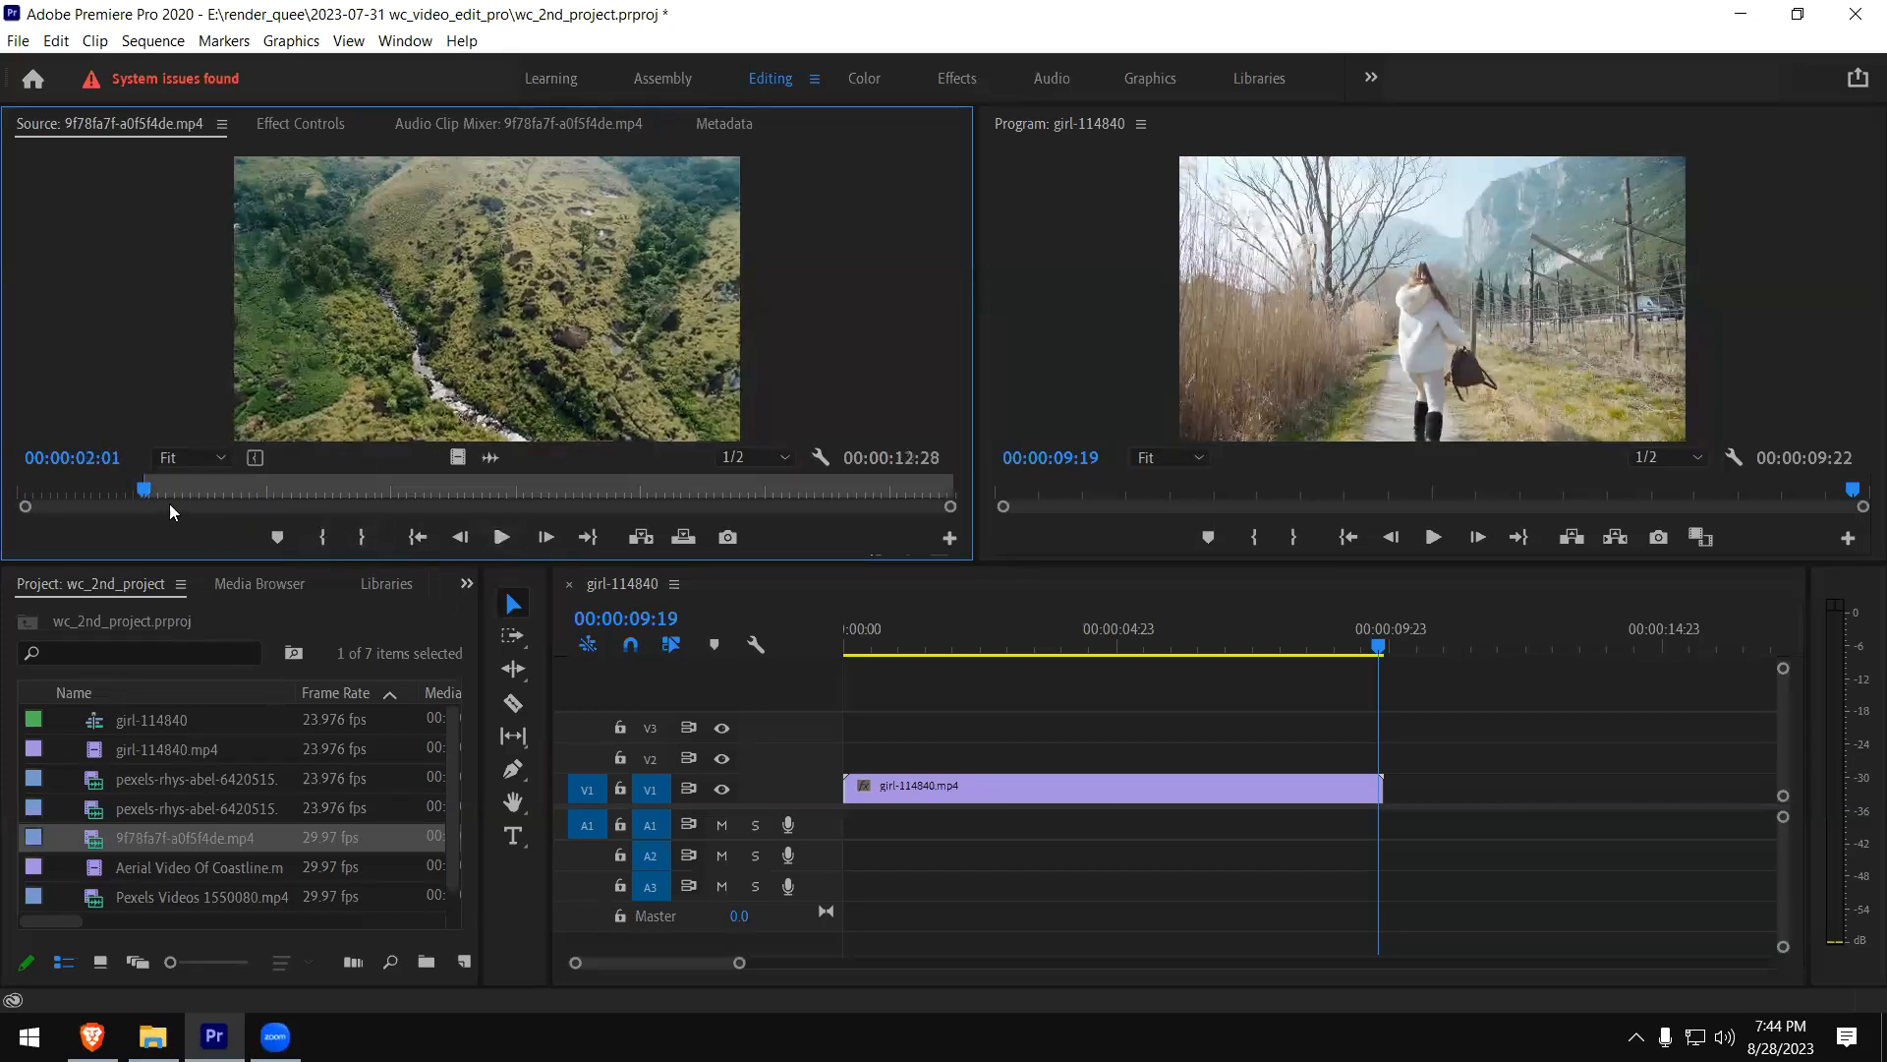
drag(167, 496, 449, 496)
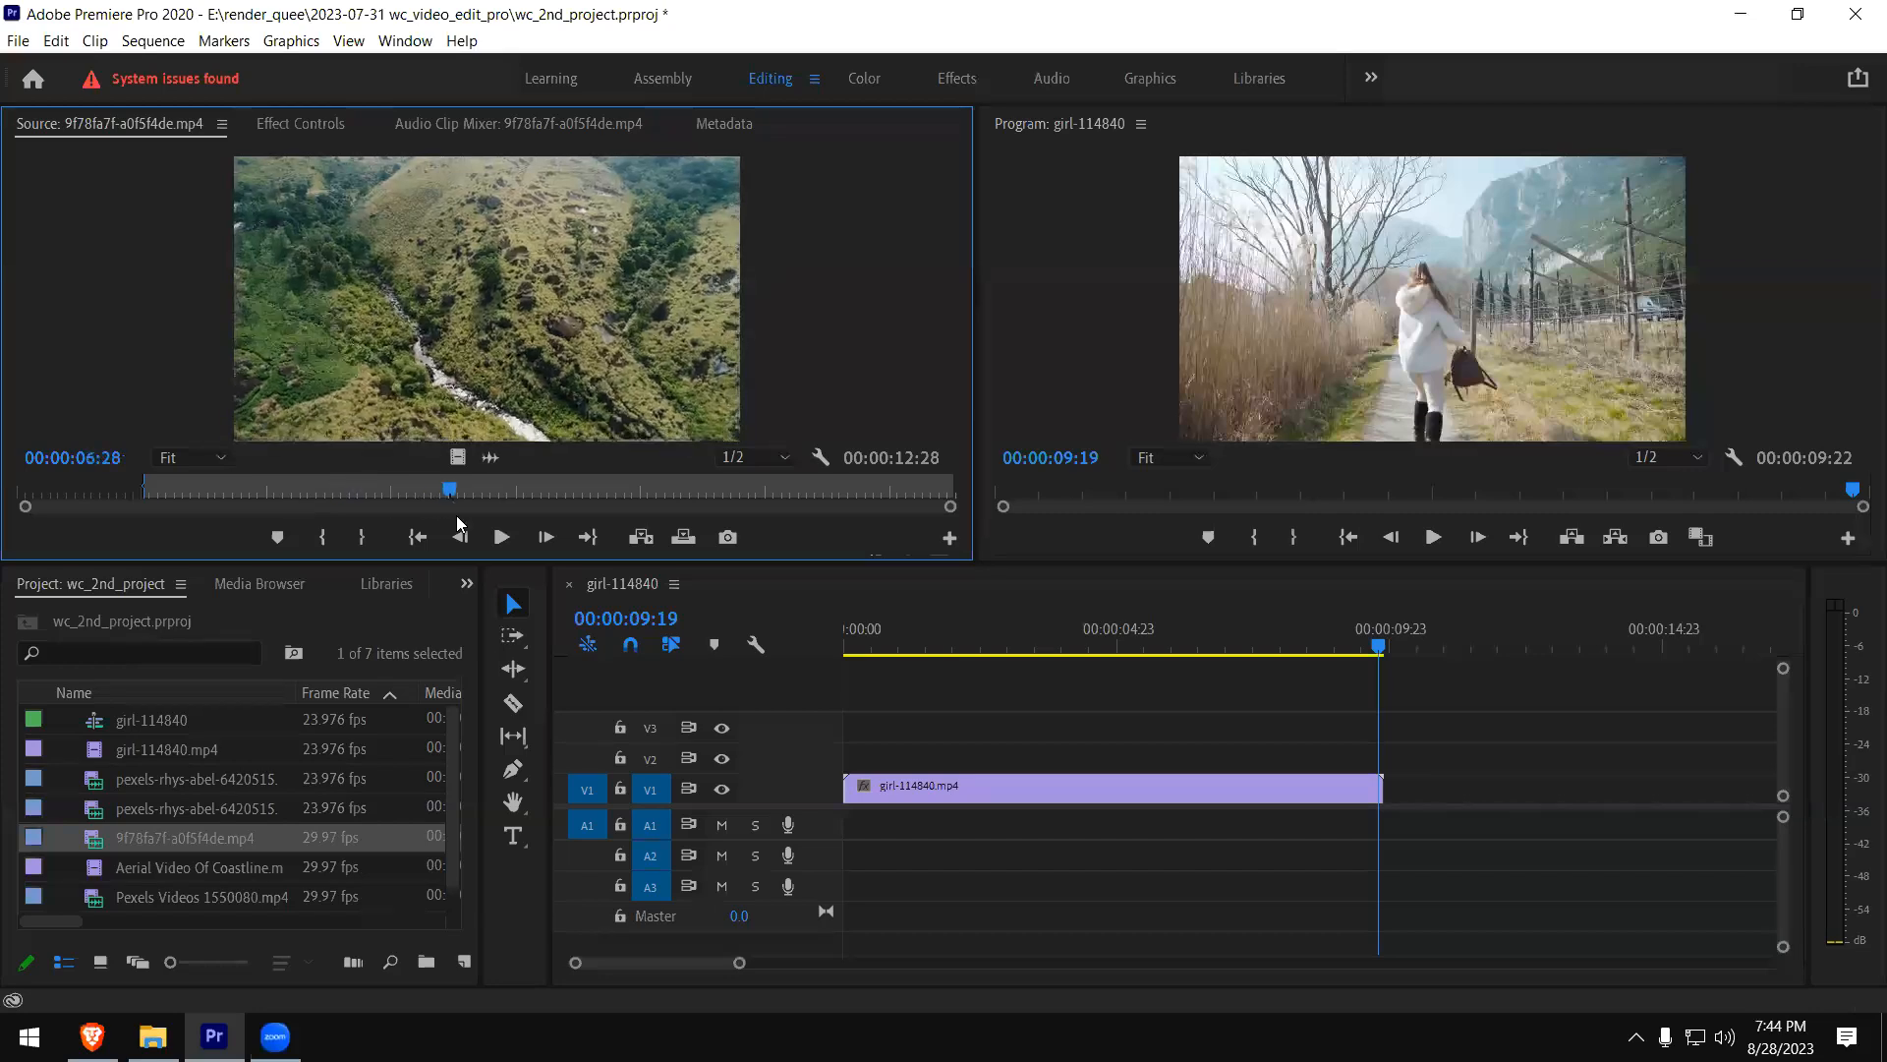
click(362, 536)
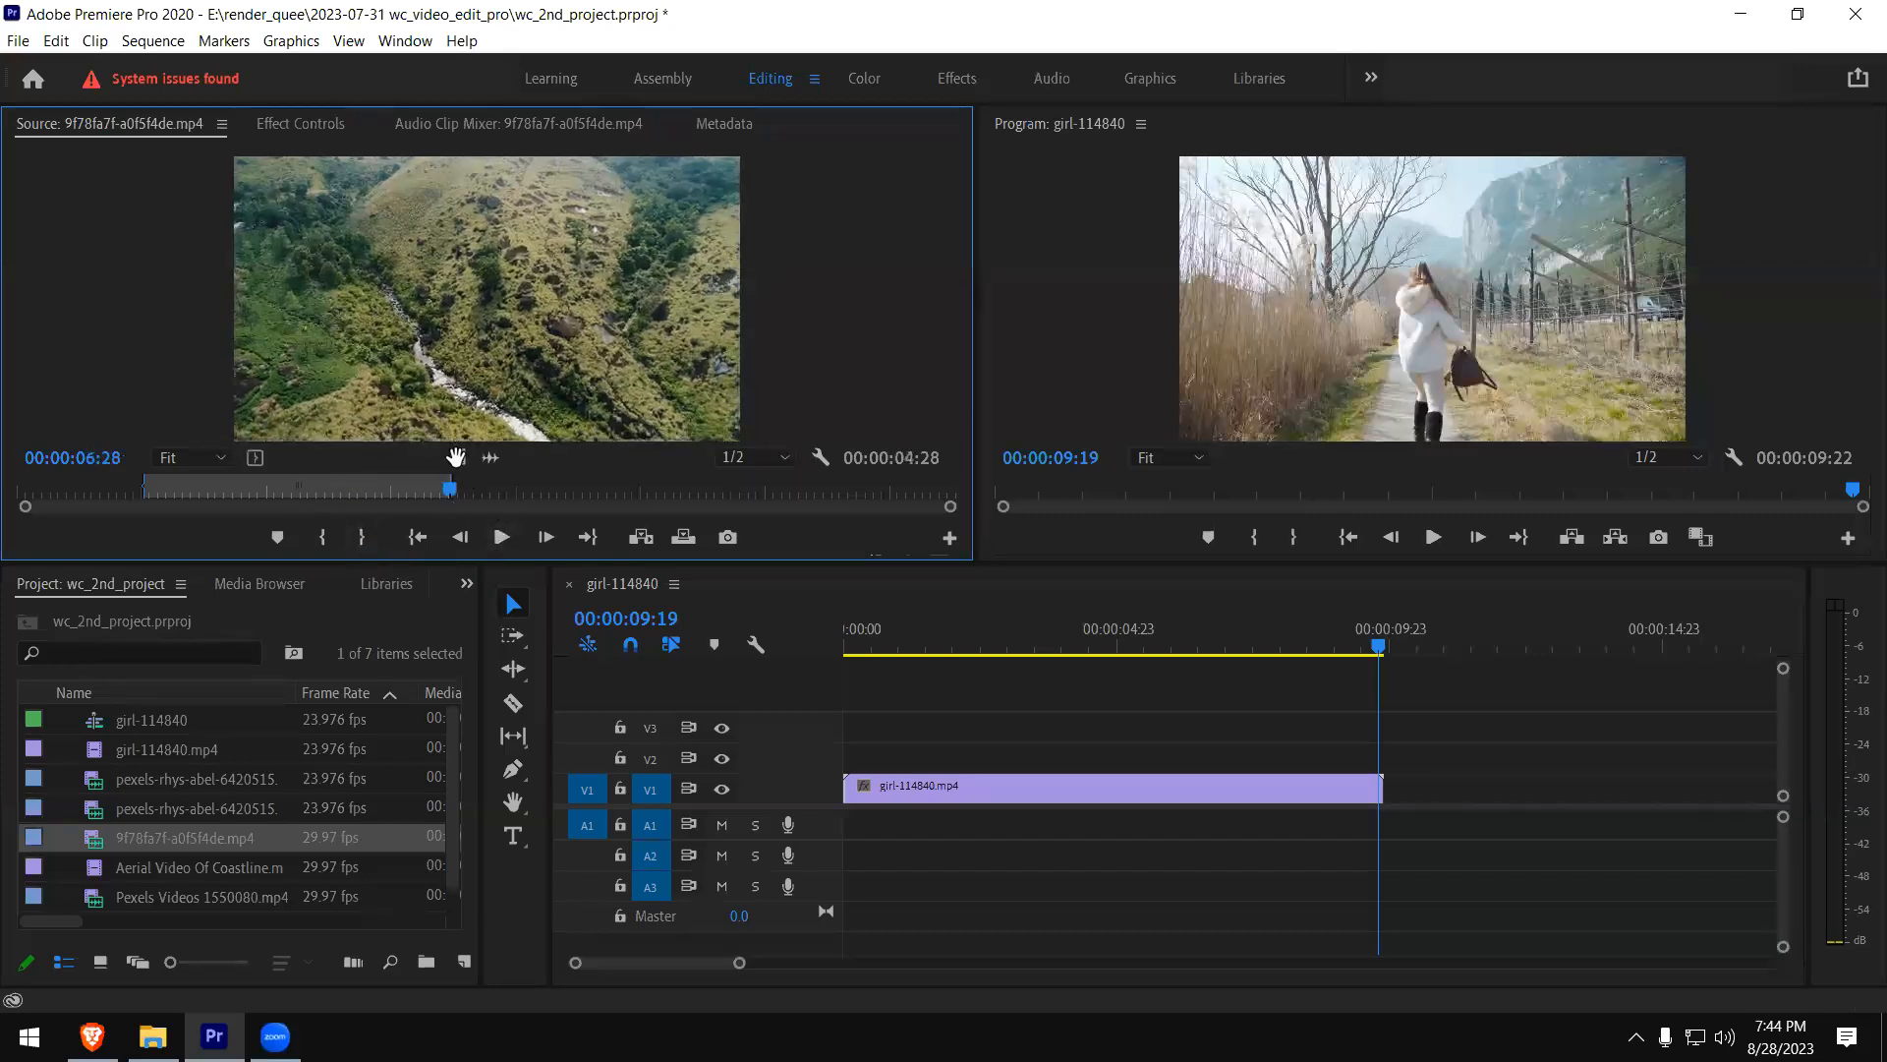
- Place only the video of the marked 9f78fa7f-a0f5f4de.mp4 section on track V2, starting where girl-114840.mp4 ends
drag(948, 570, 1443, 705)
drag(1391, 752, 1394, 753)
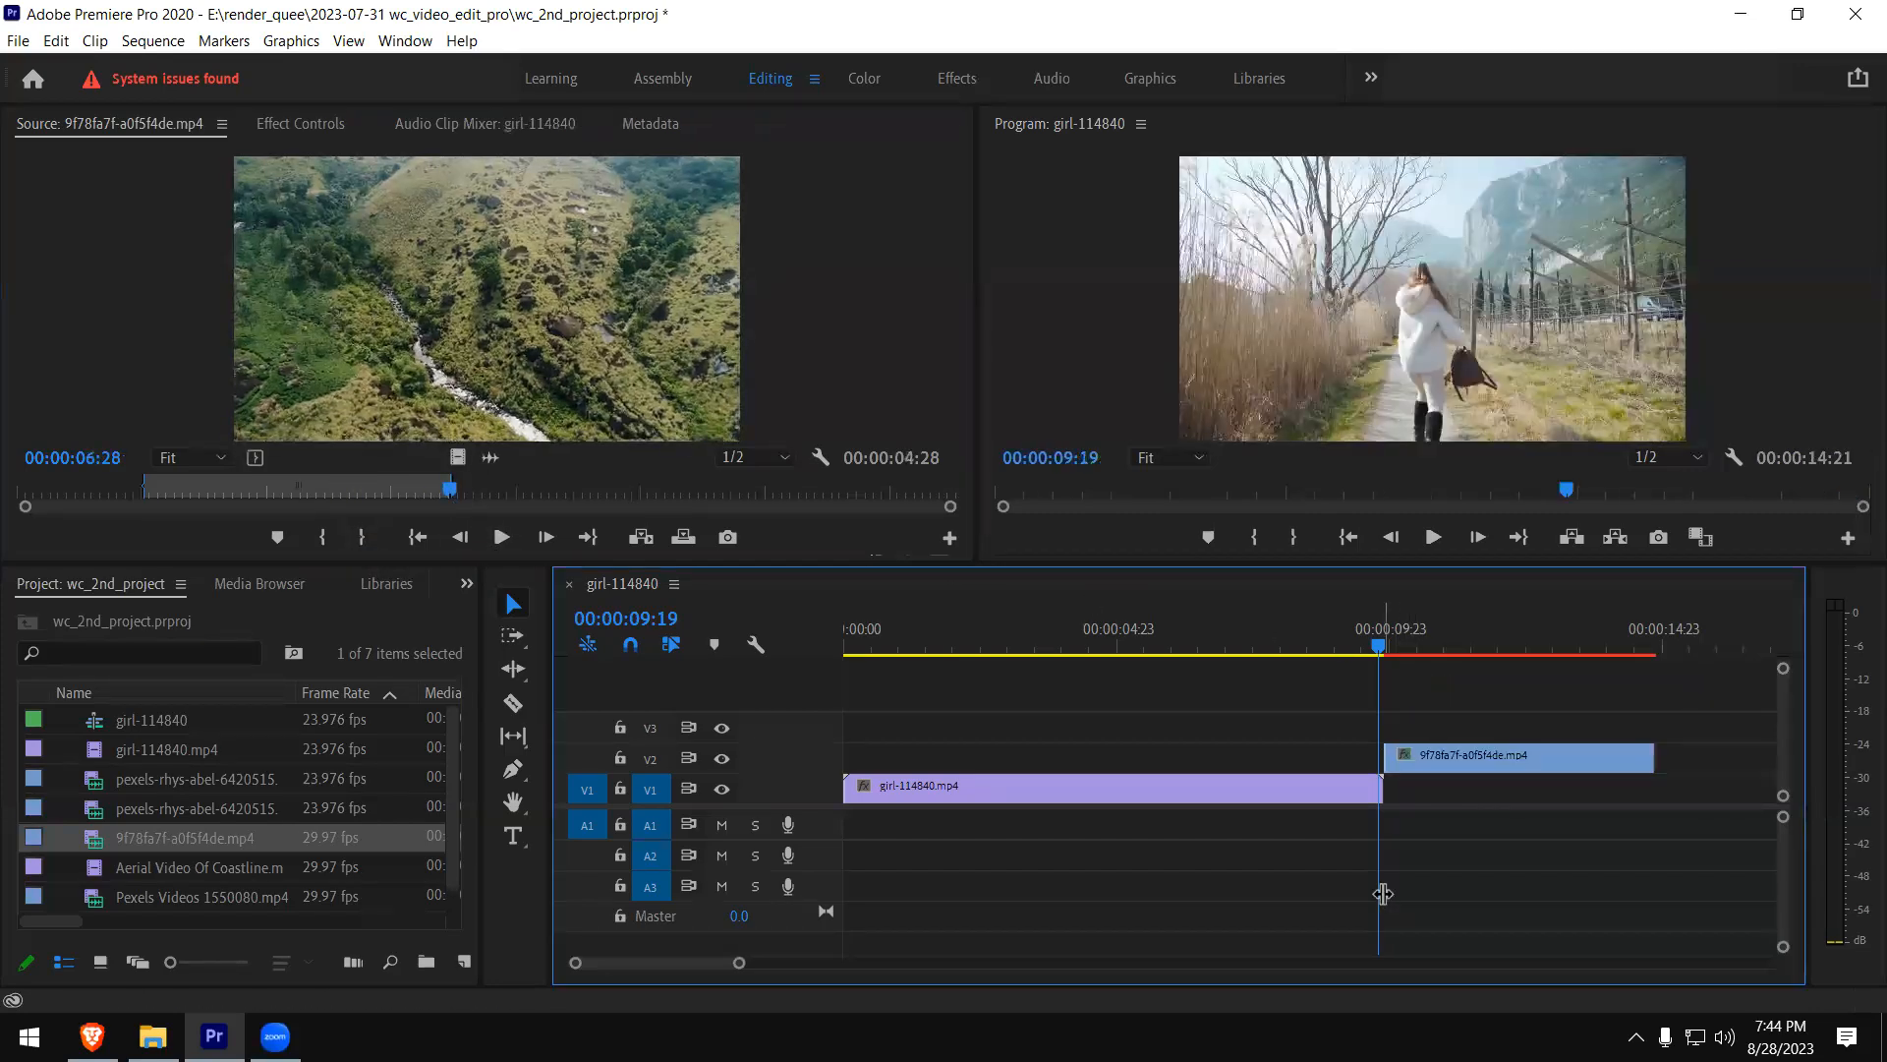
click(1345, 648)
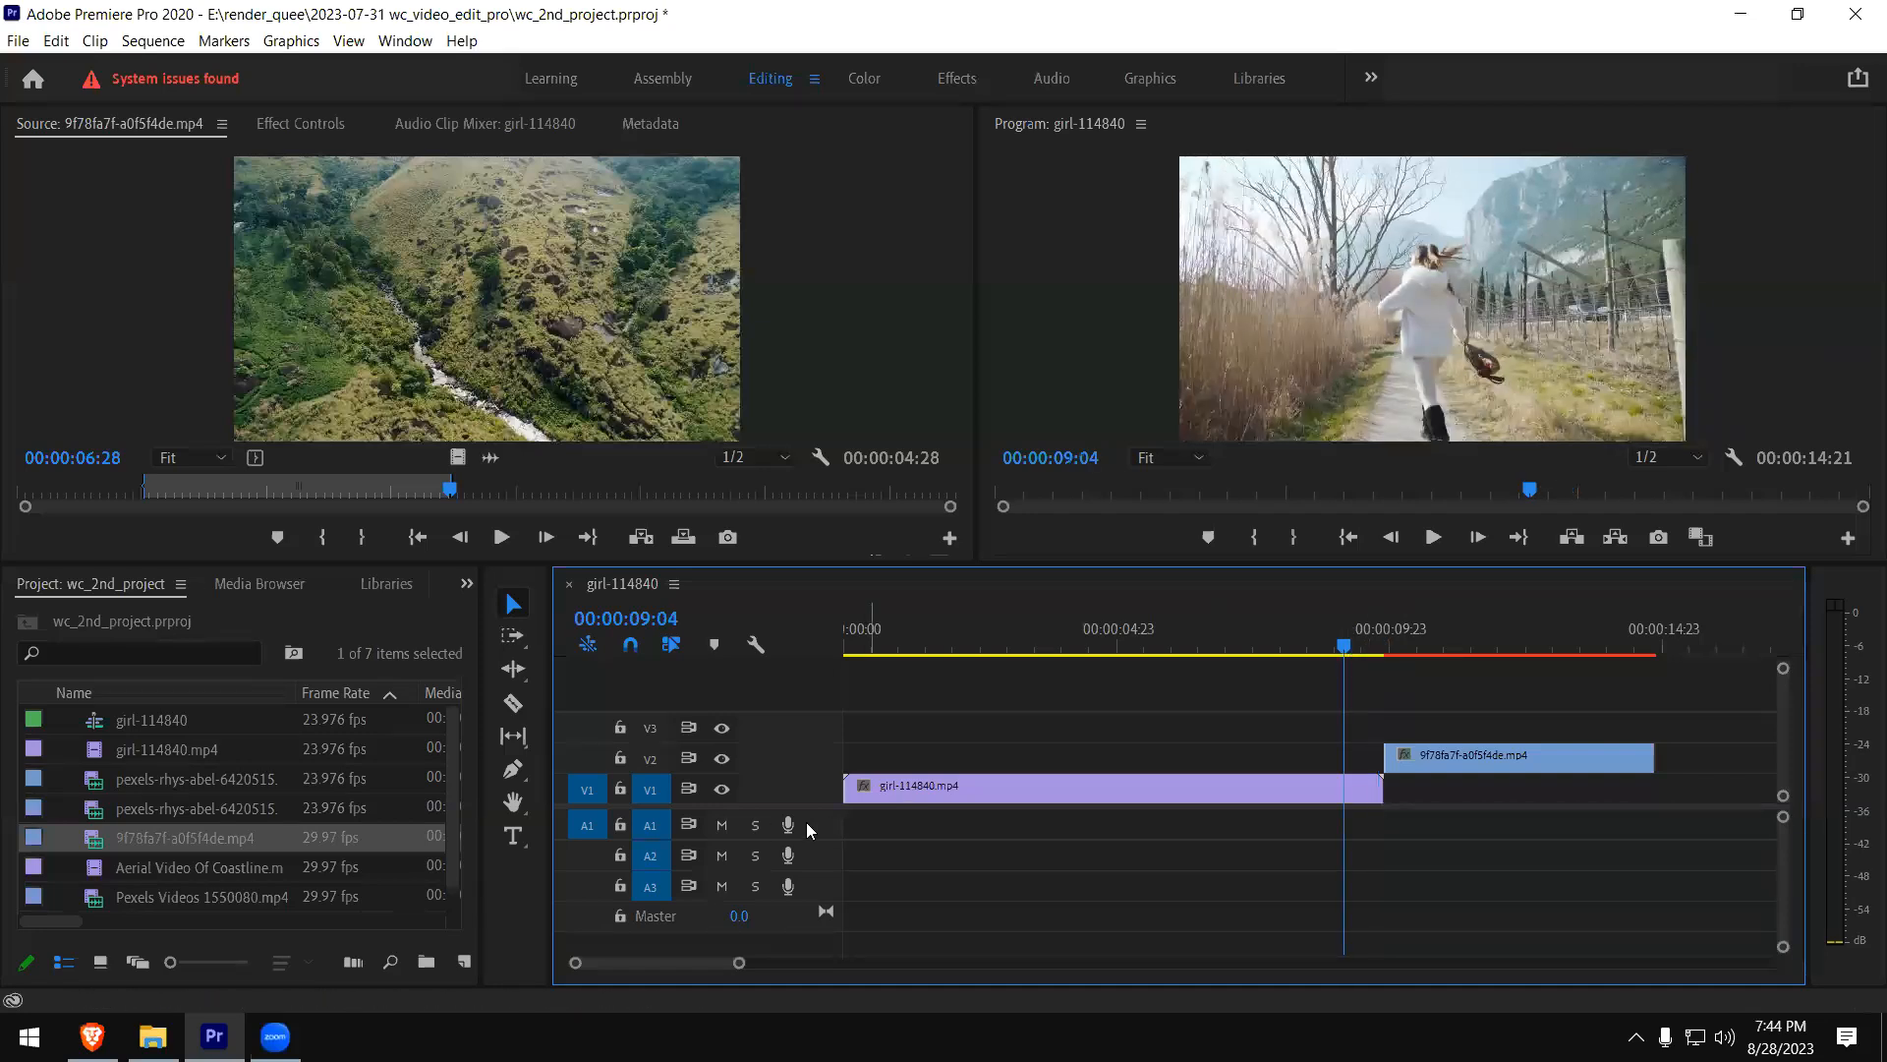
- Load Aerial Video Of Coastline.mp4 in the Source monitor
drag(456, 799, 453, 828)
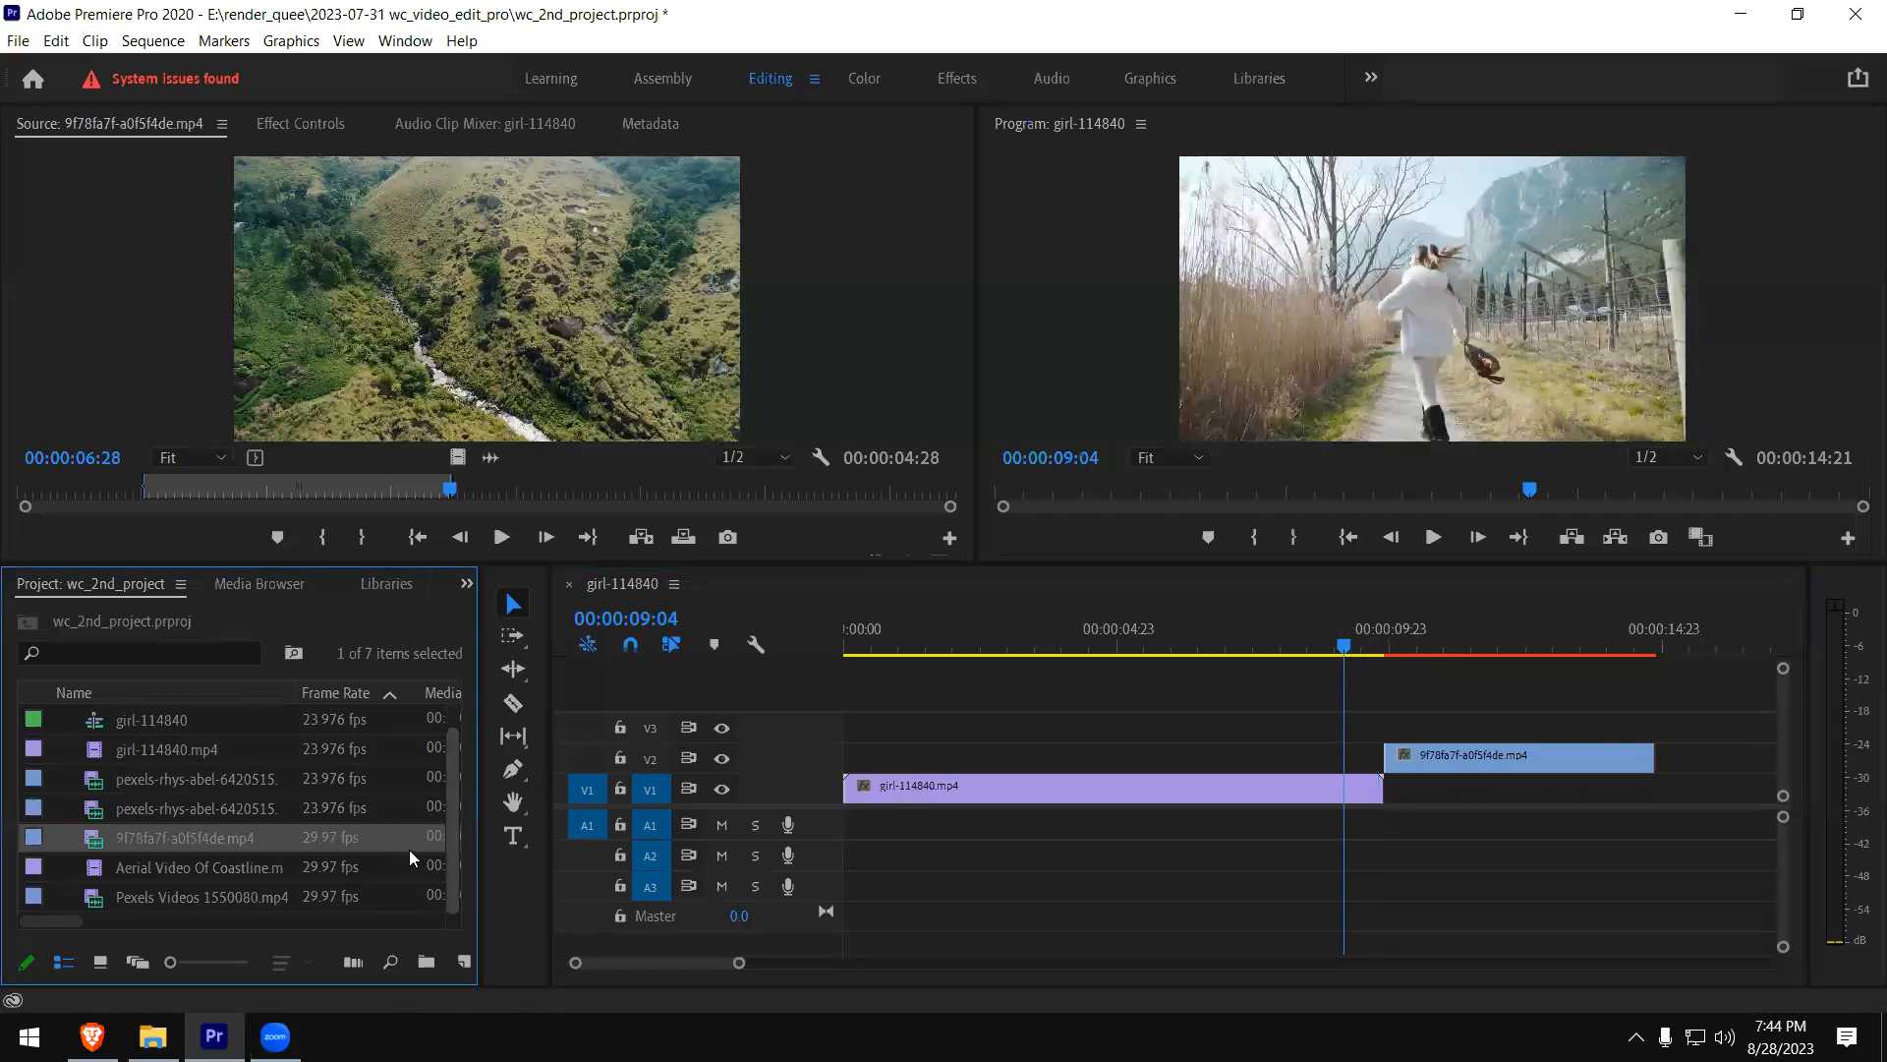
double_click(155, 867)
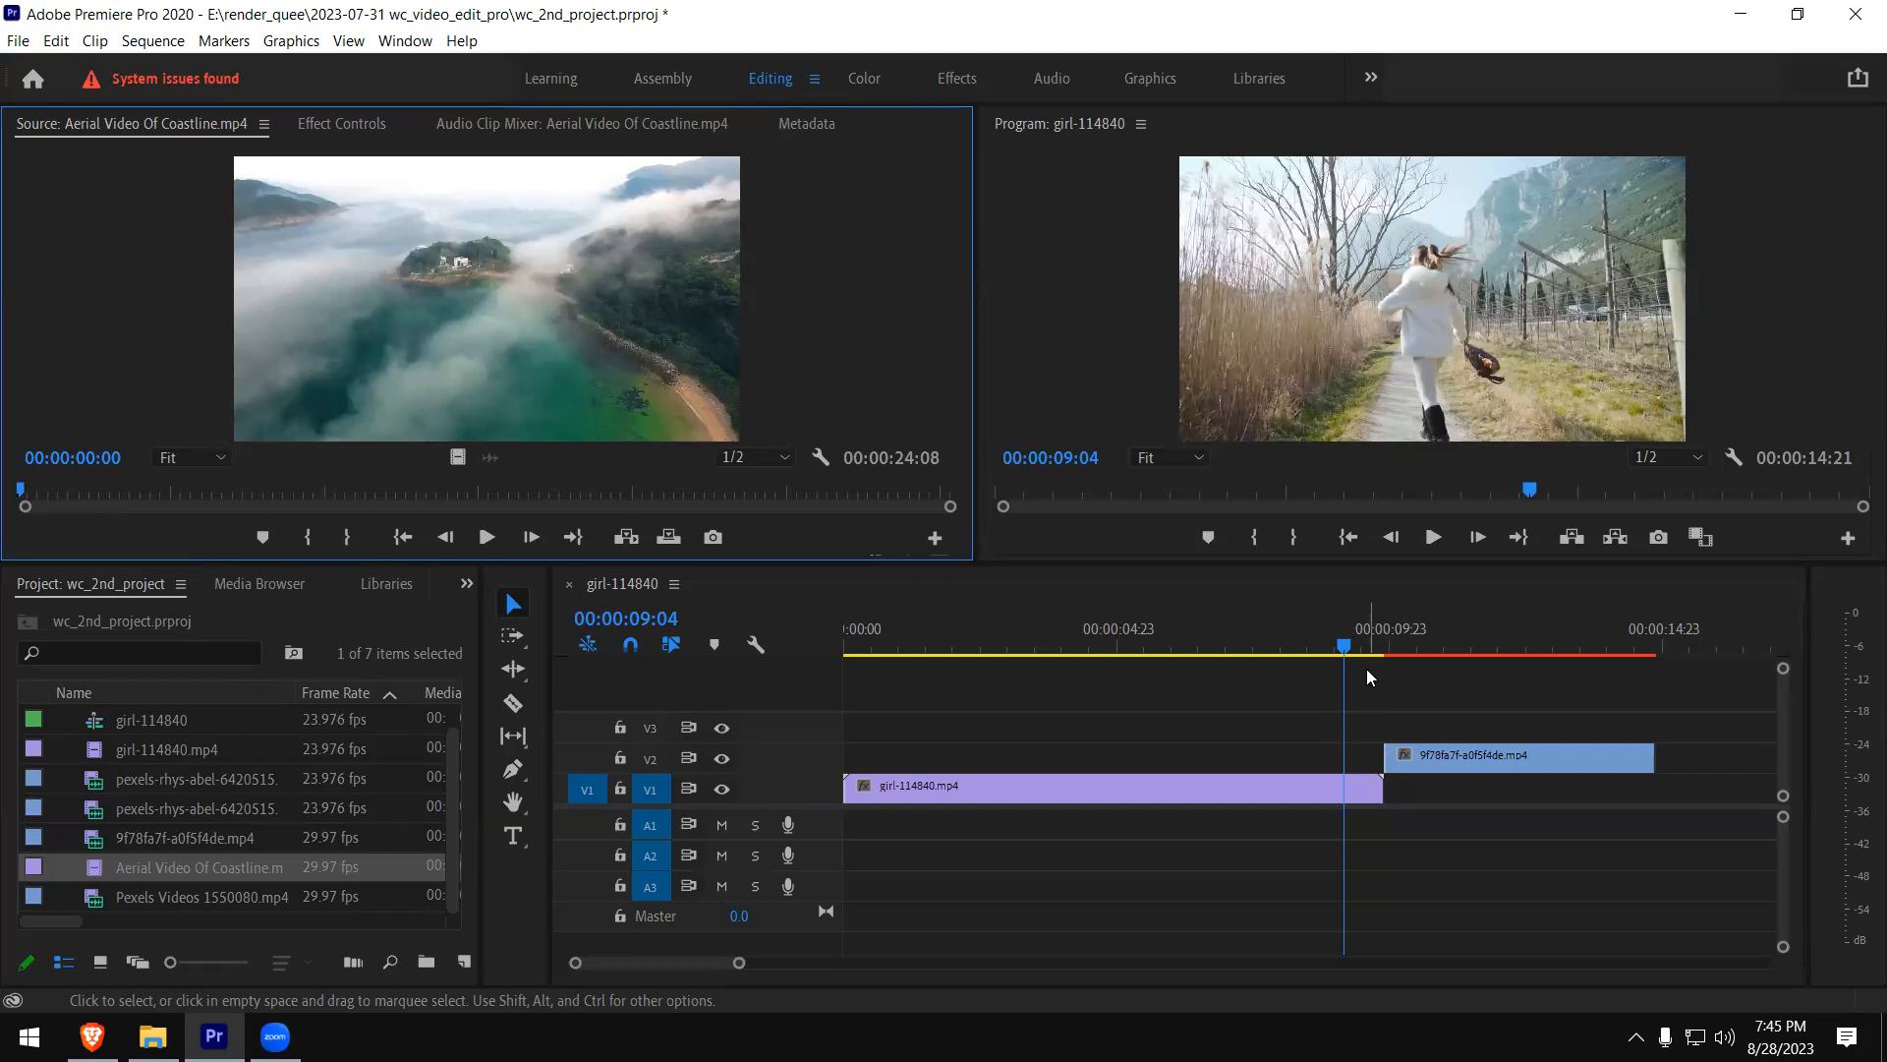
- Check the sequence around the cut and move the 9f78fa7f-a0f5f4de.mp4 clip from V2 to V1, directly after girl-114840.mp4
click(1245, 643)
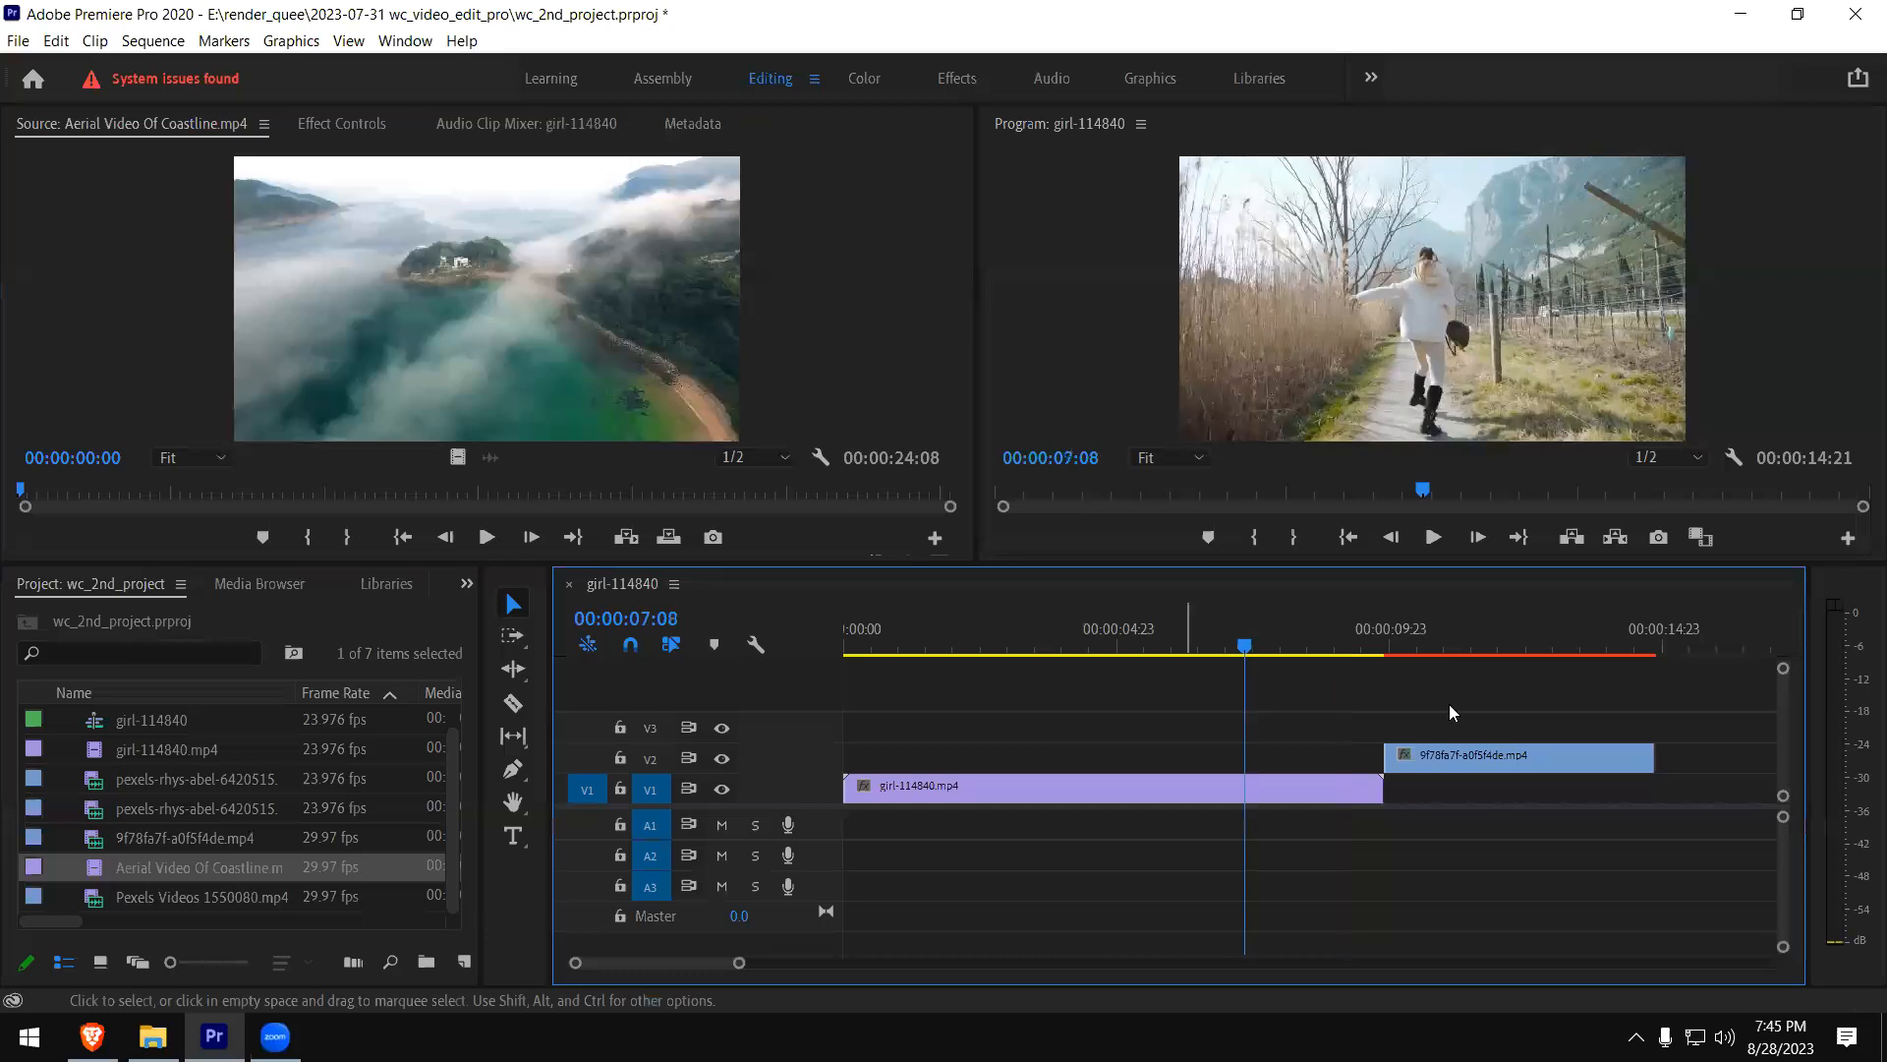
drag(1376, 642, 1427, 643)
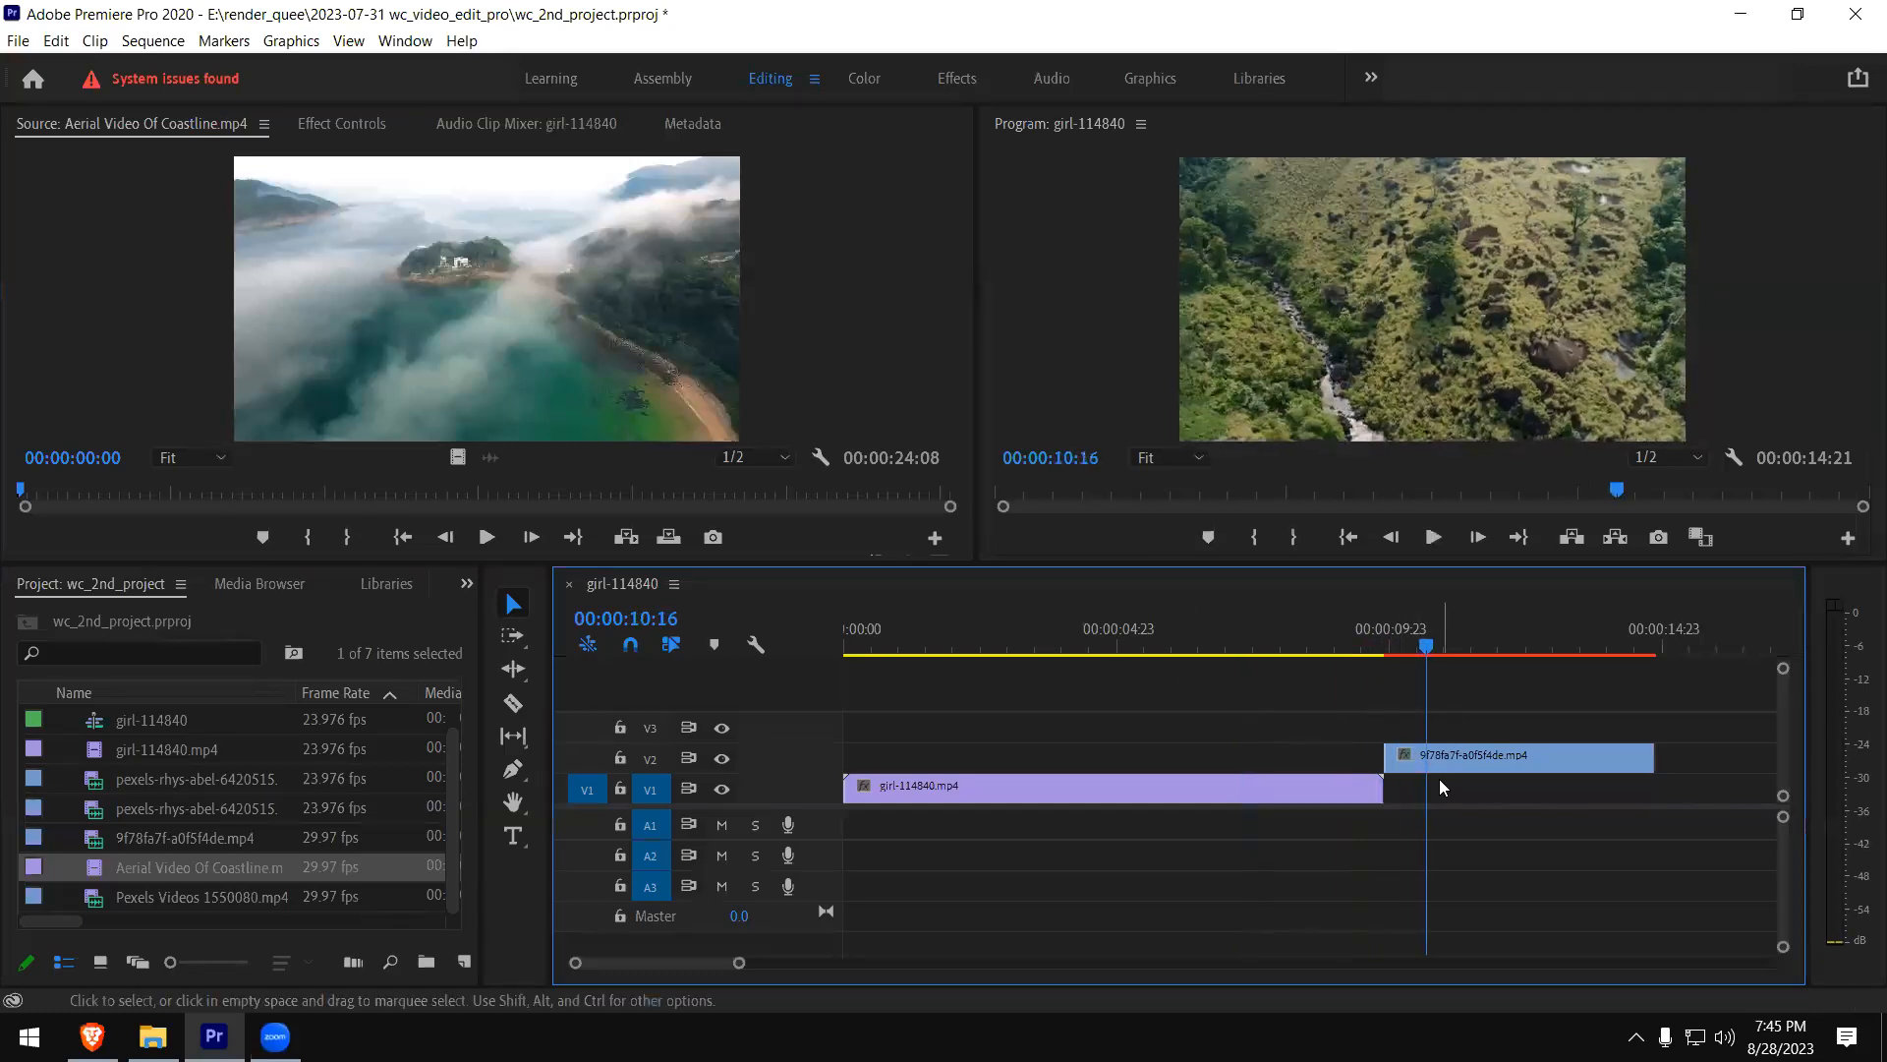
mouse_move(1451, 759)
mouse_down()
mouse_move(1494, 767)
mouse_move(1494, 784)
mouse_move(1452, 787)
mouse_up()
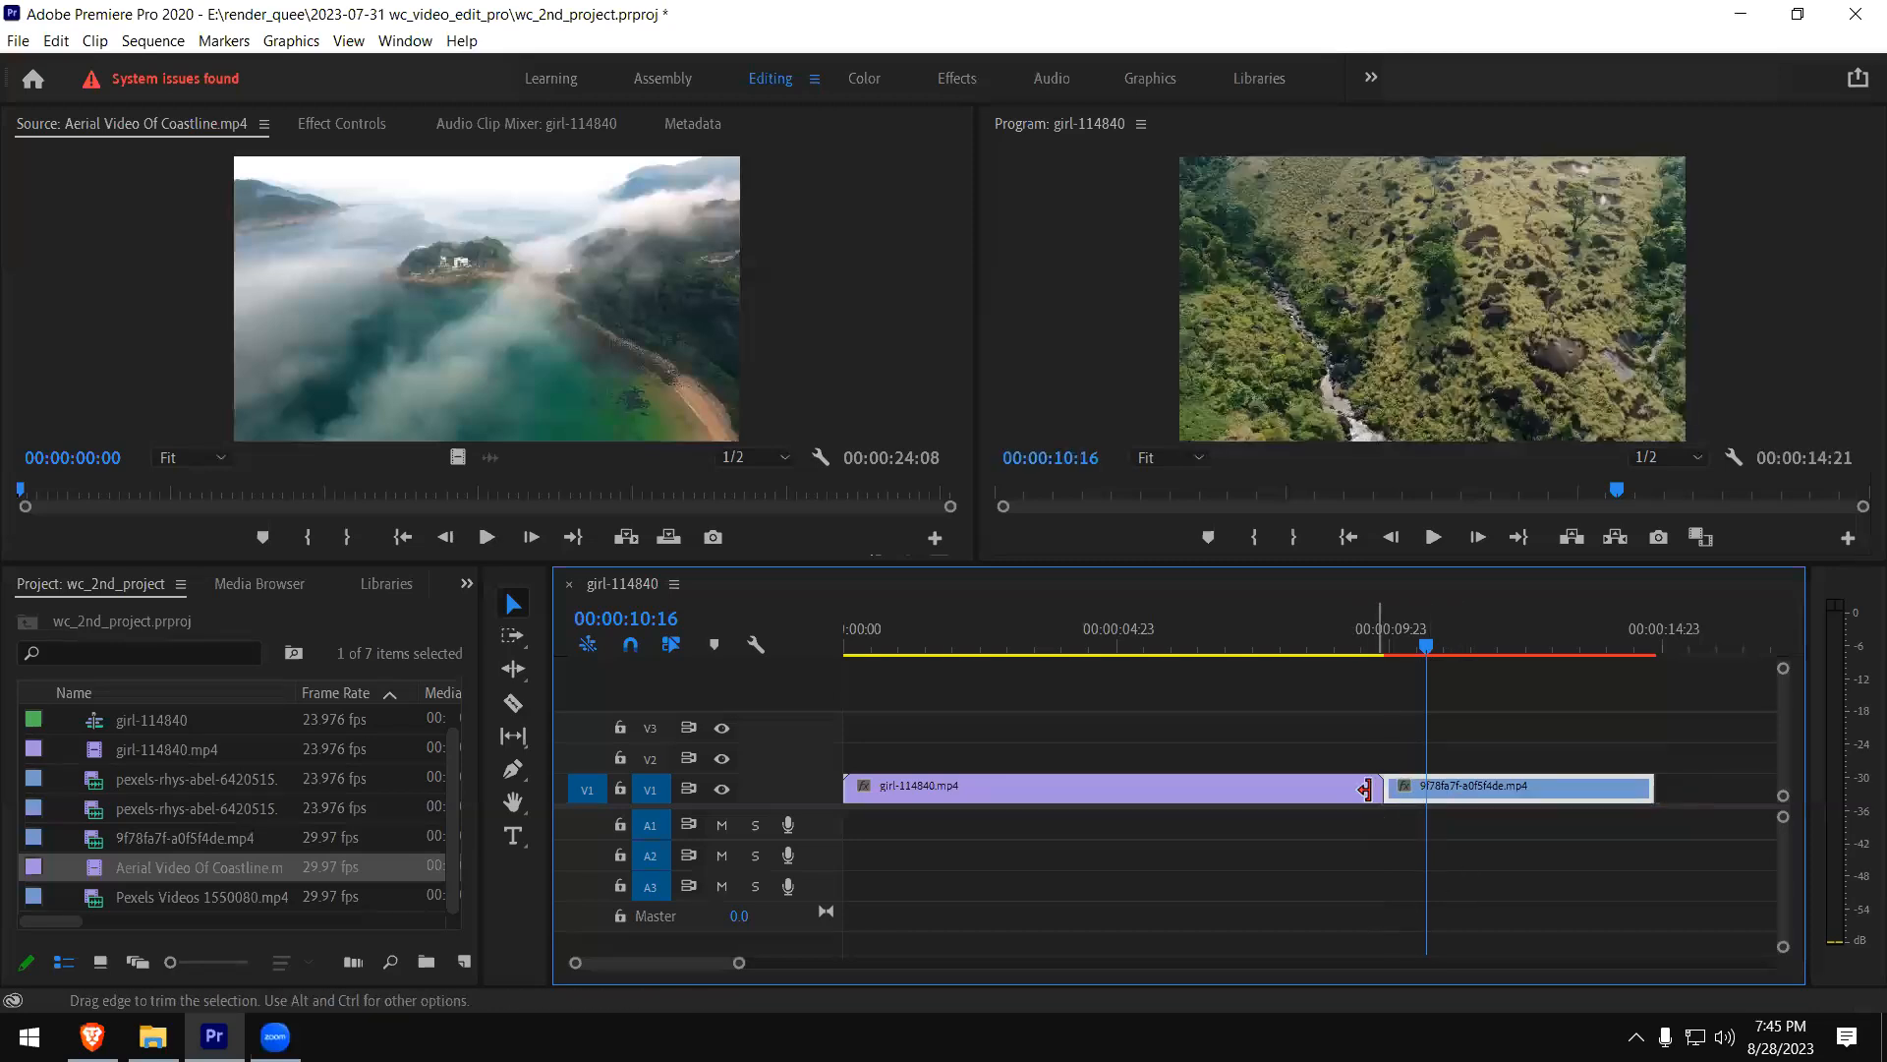
- Play the cut between girl-114840.mp4 and 9f78fa7f-a0f5f4de.mp4 several times from just before the end of the first clip
drag(1380, 648, 1371, 693)
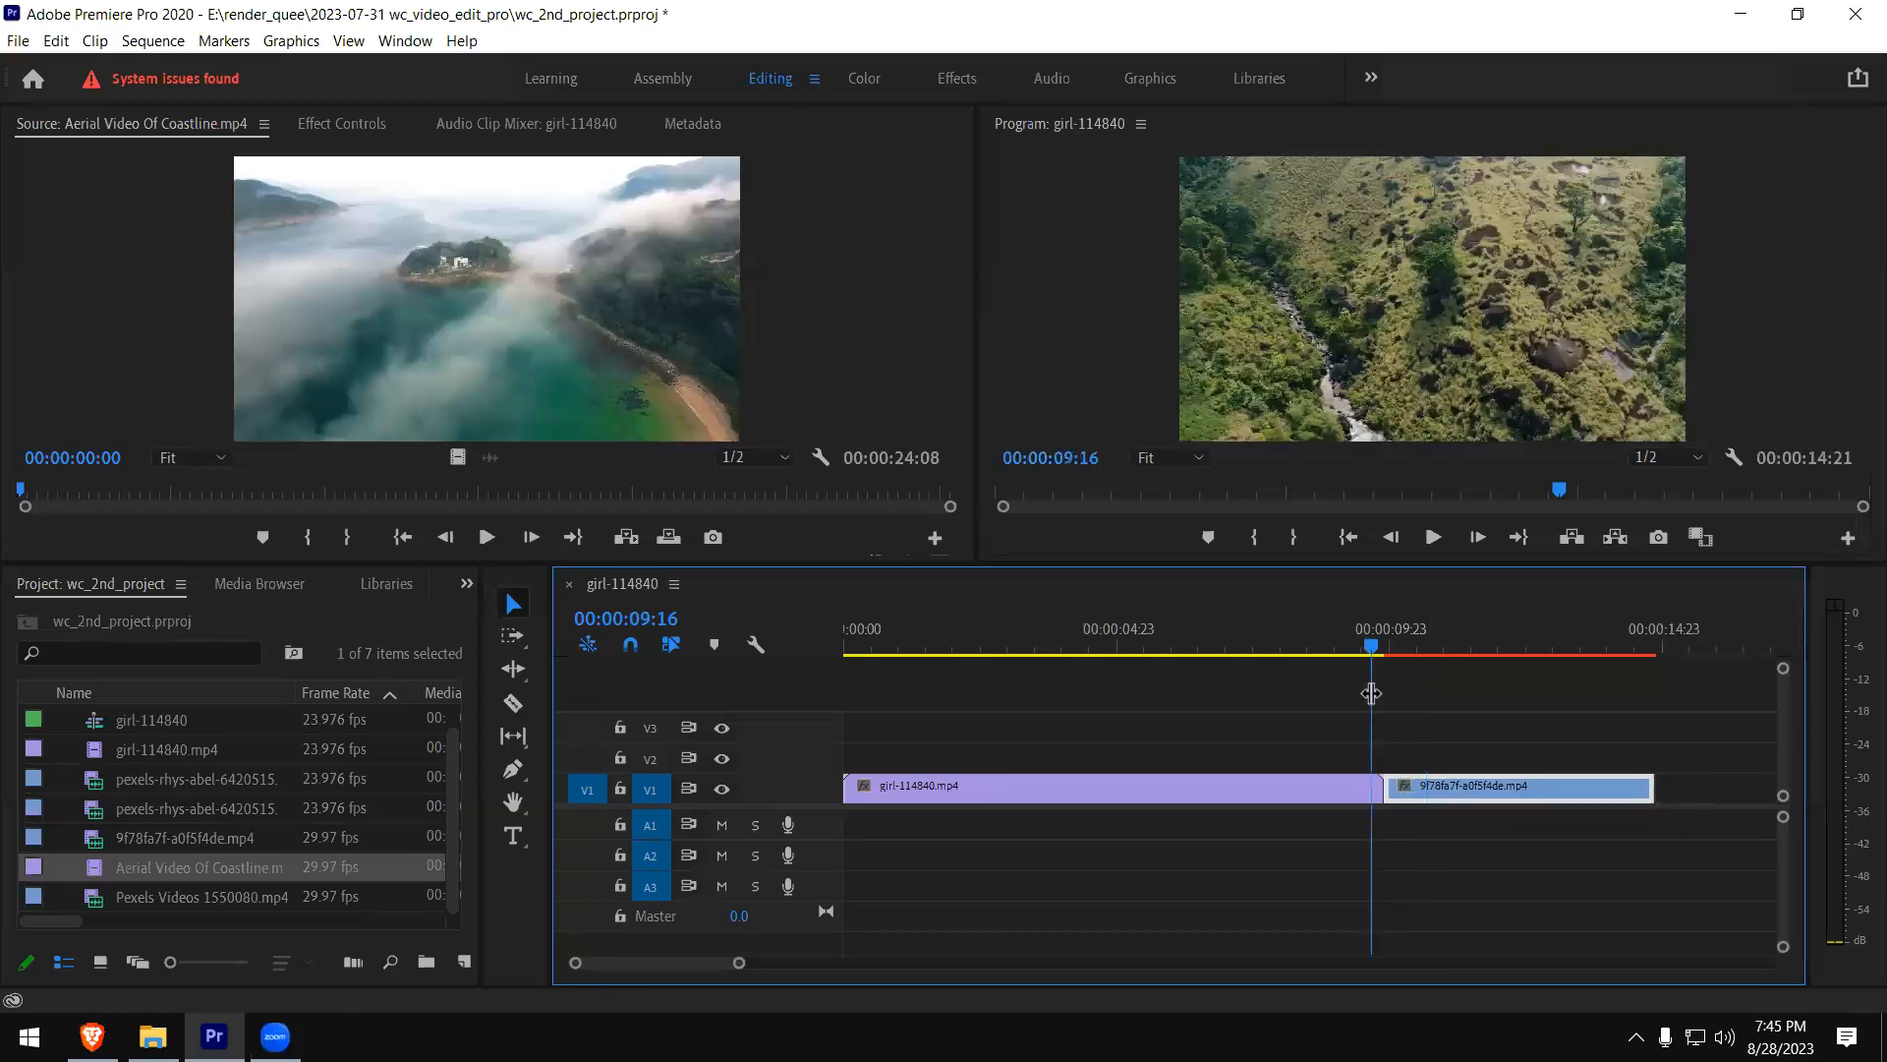
key(space)
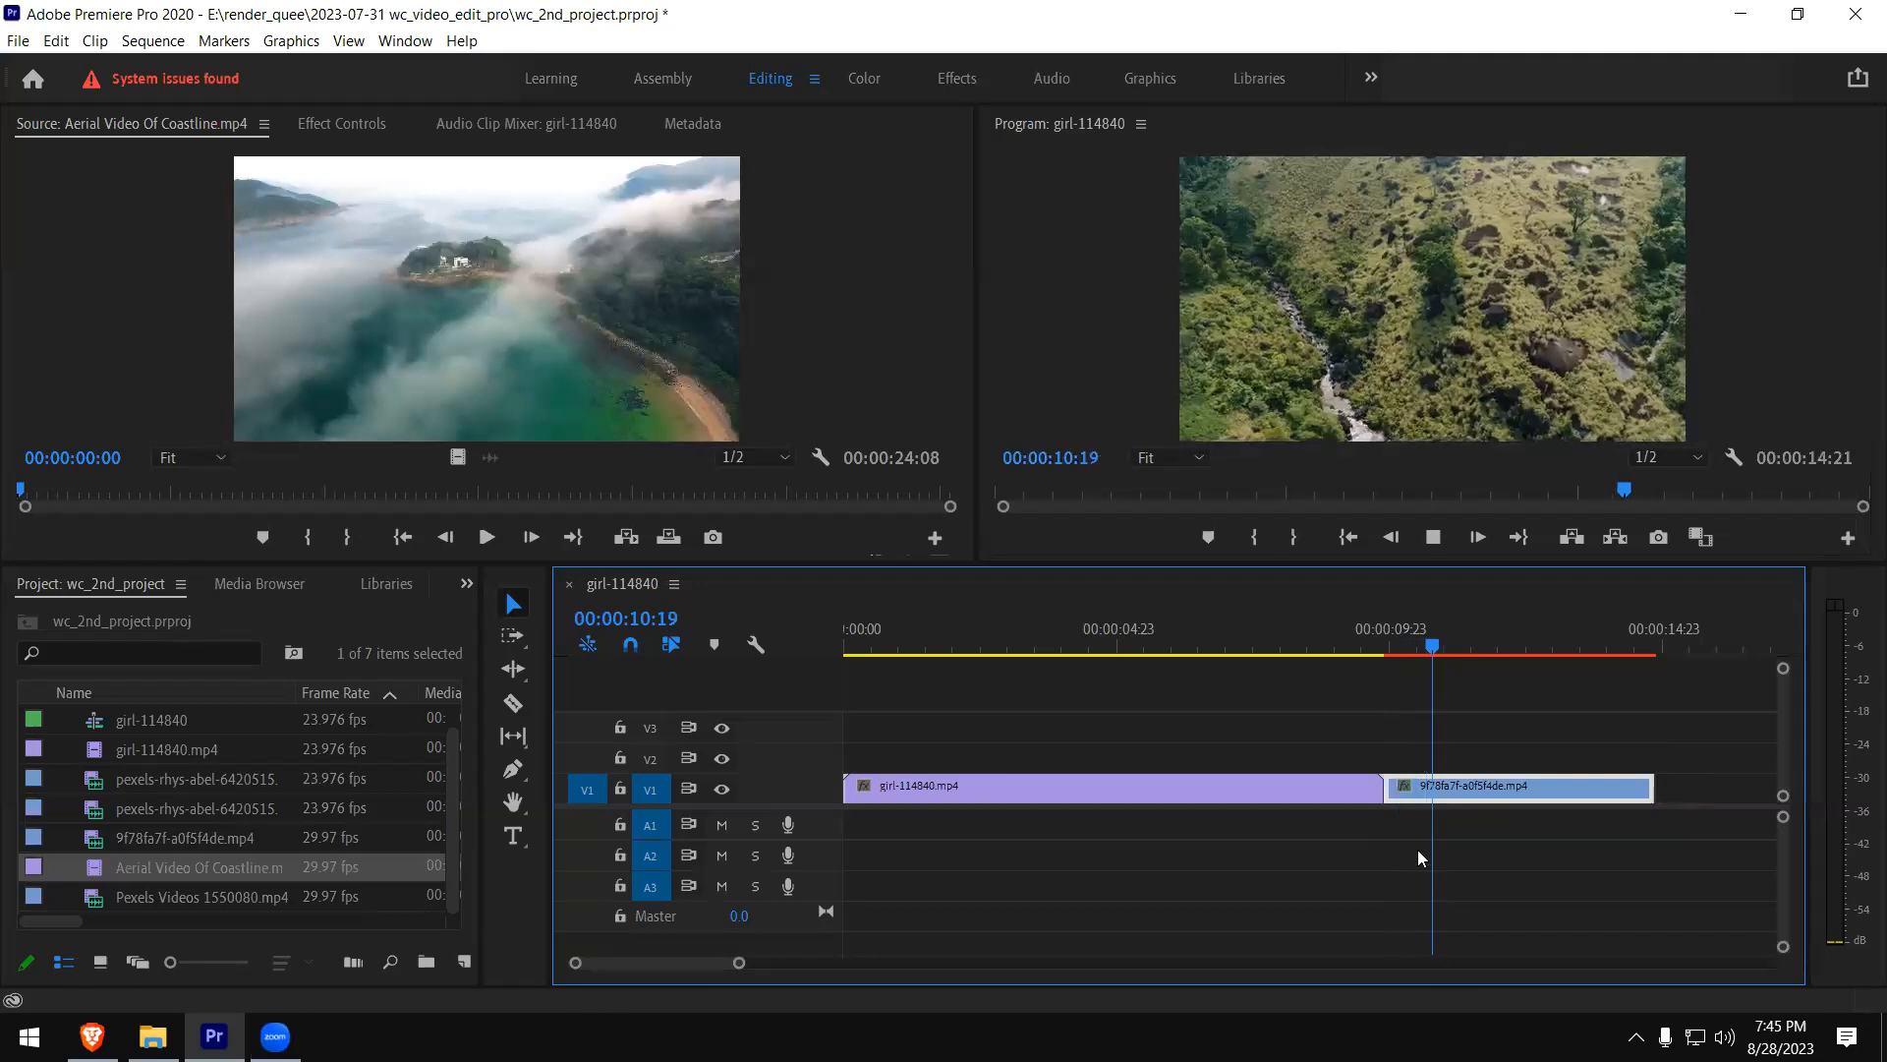
click(1357, 648)
key(space)
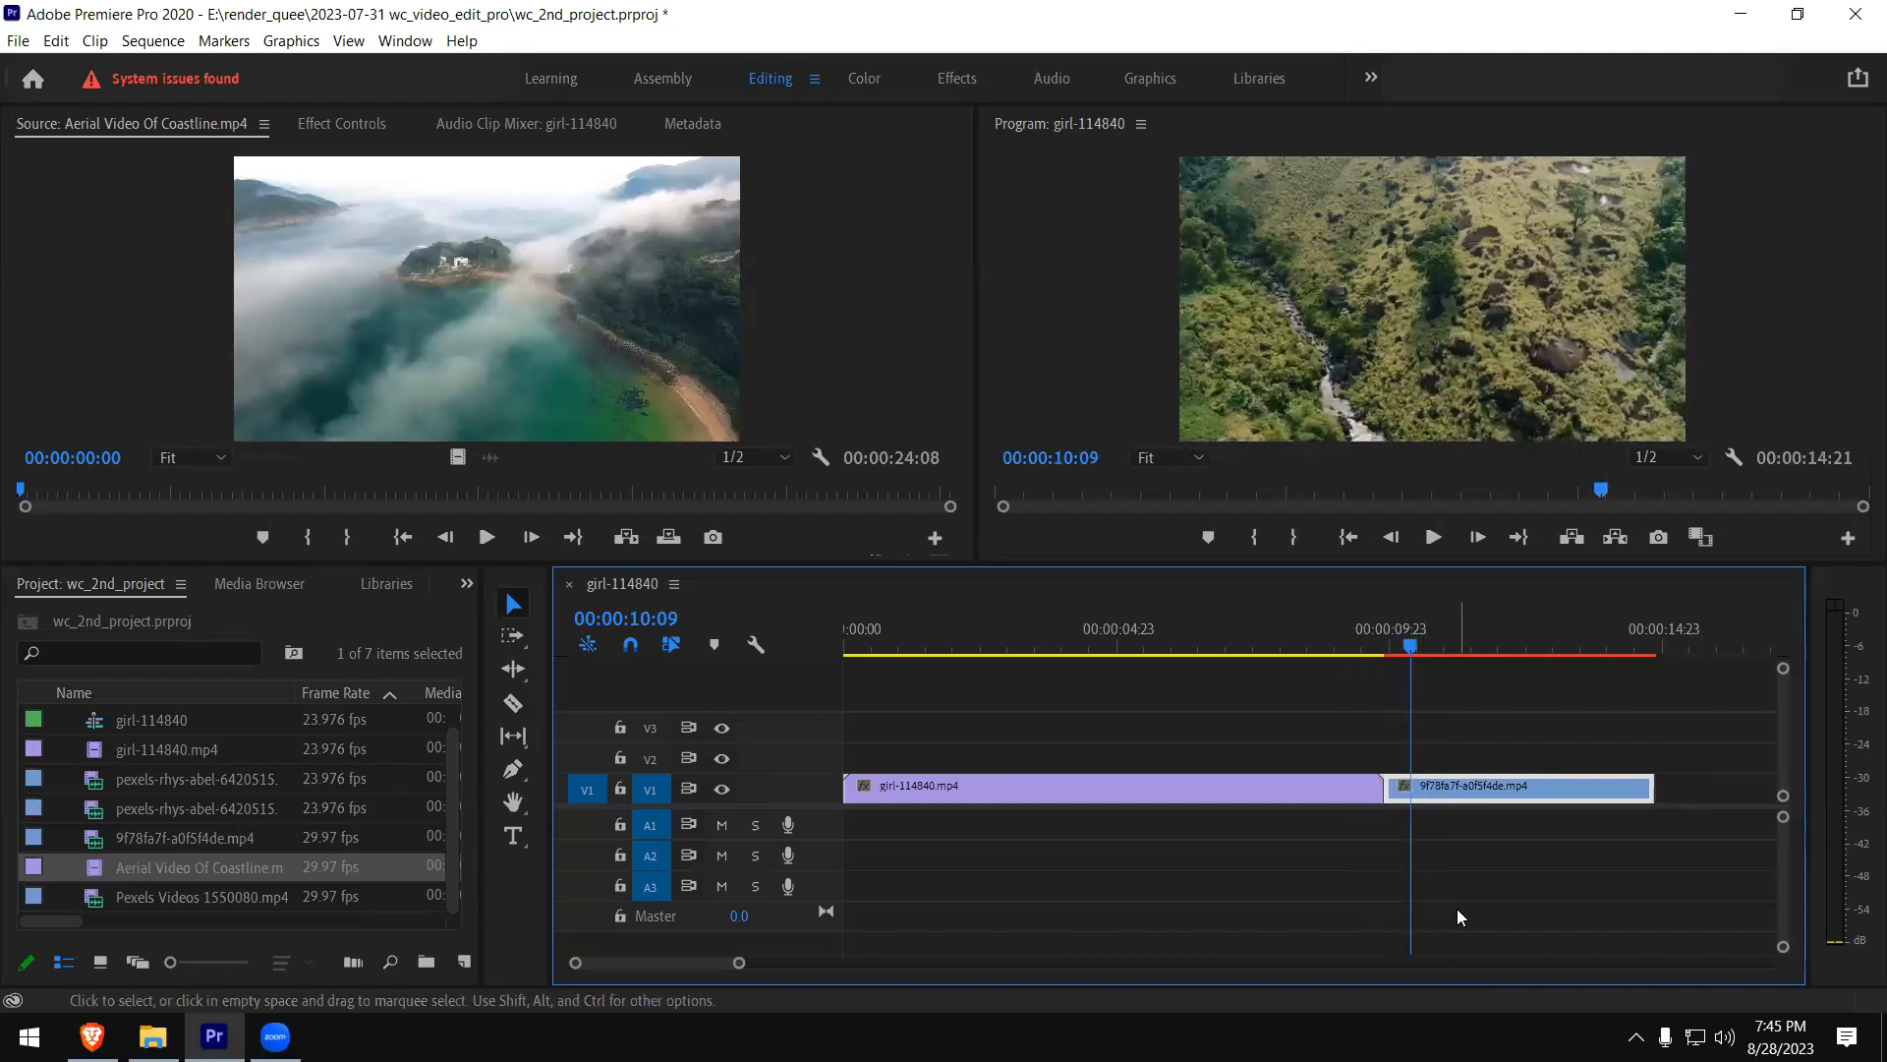
click(1352, 649)
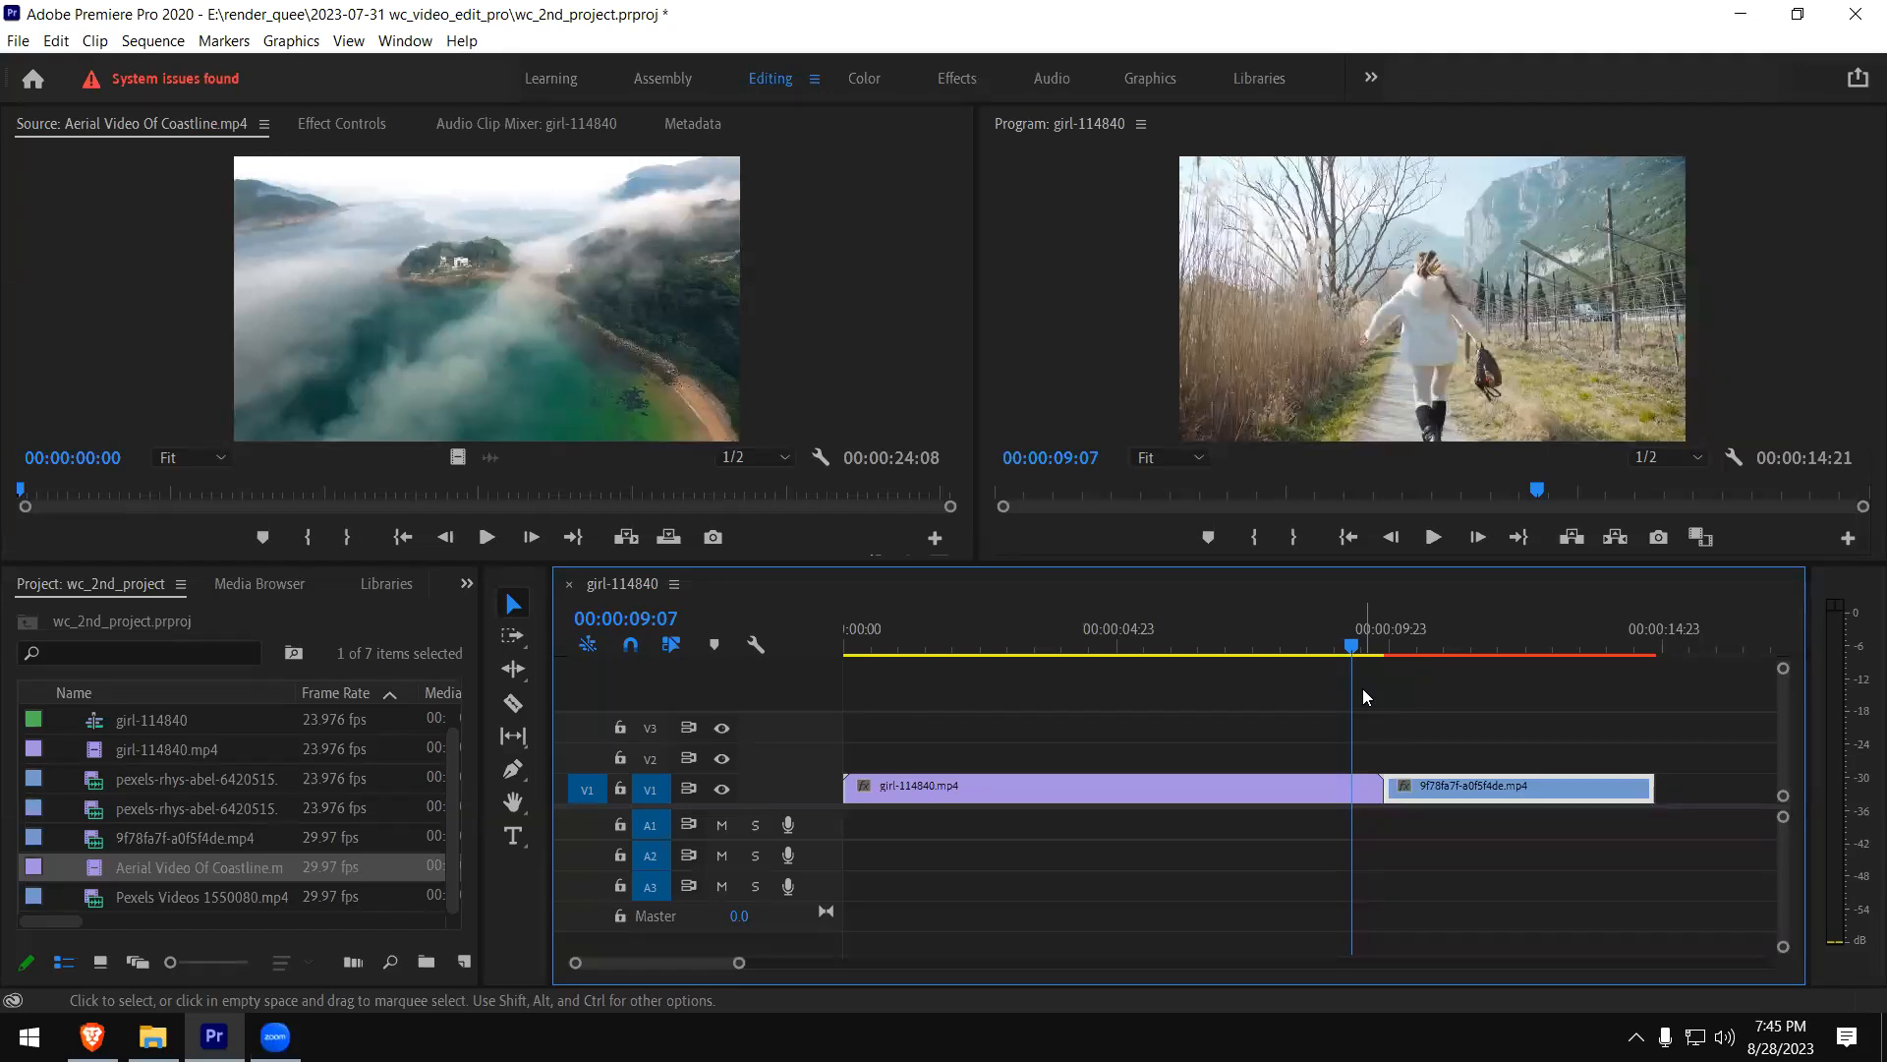
key(space)
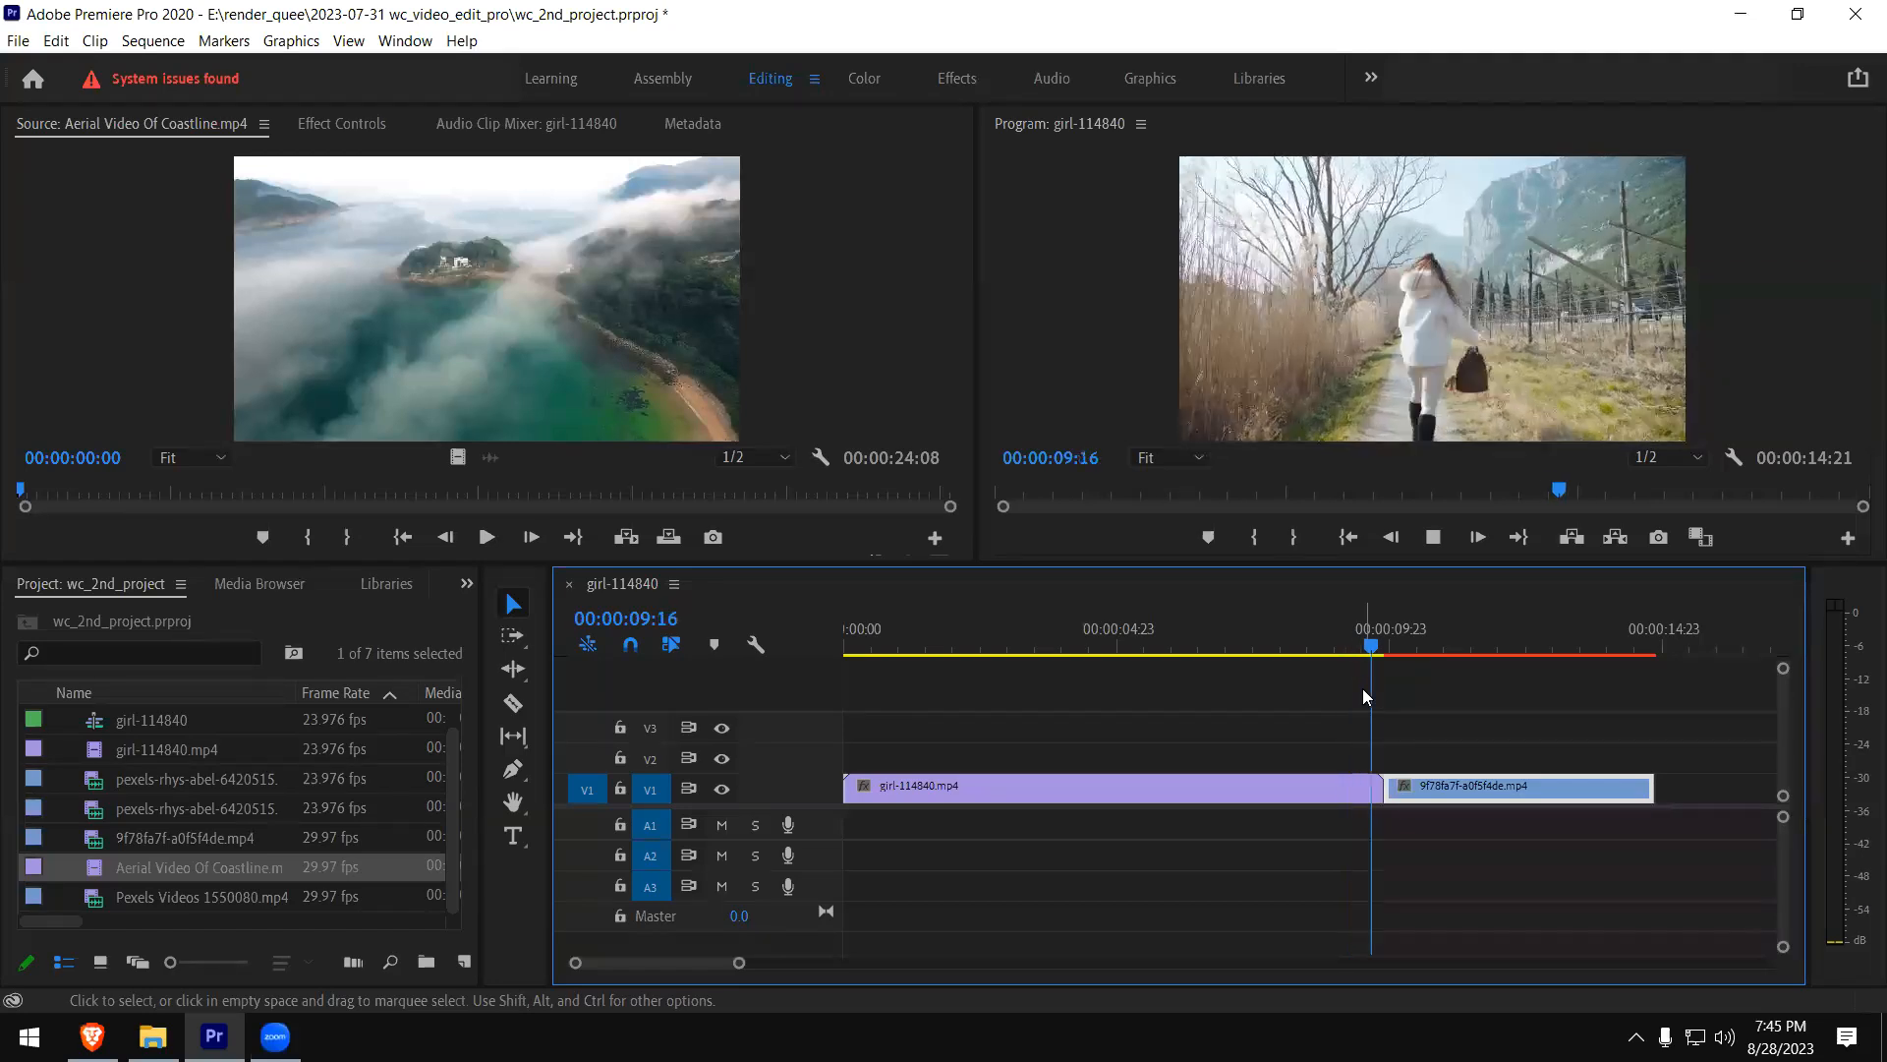
key(space)
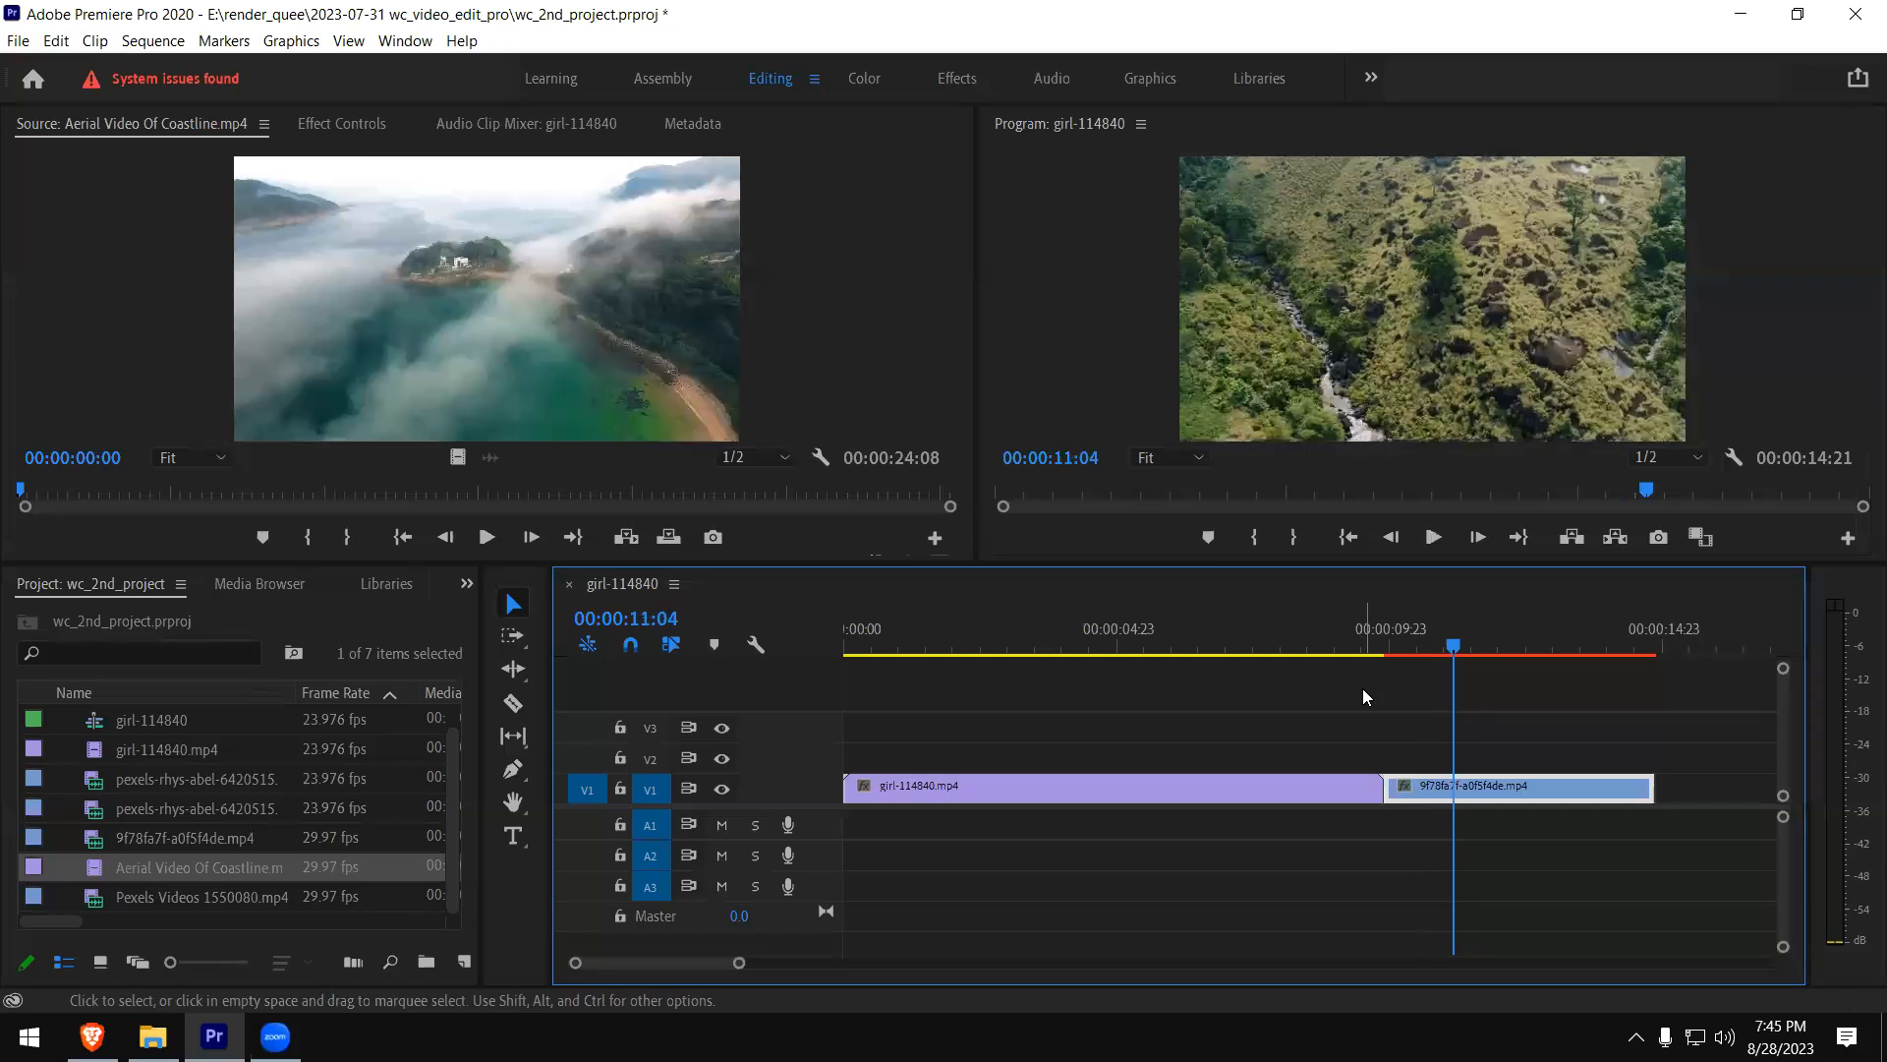
click(1357, 649)
key(space)
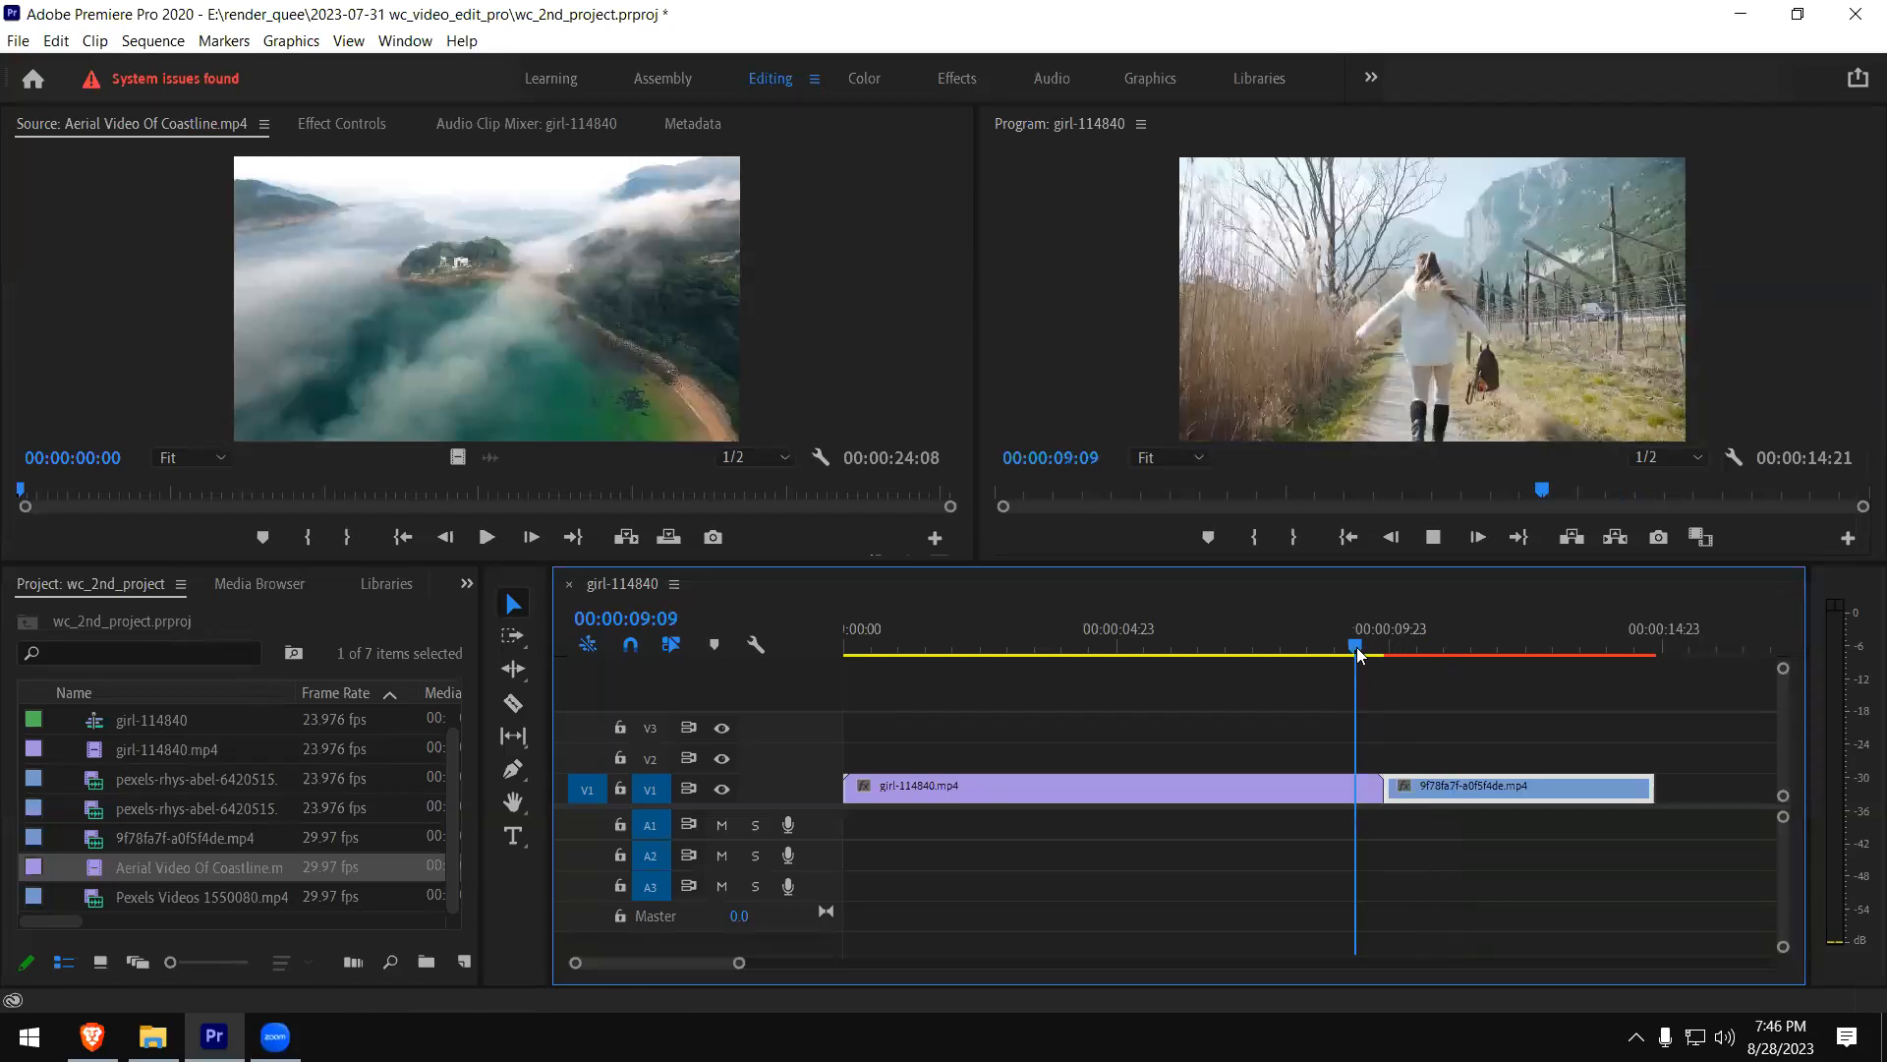
key(space)
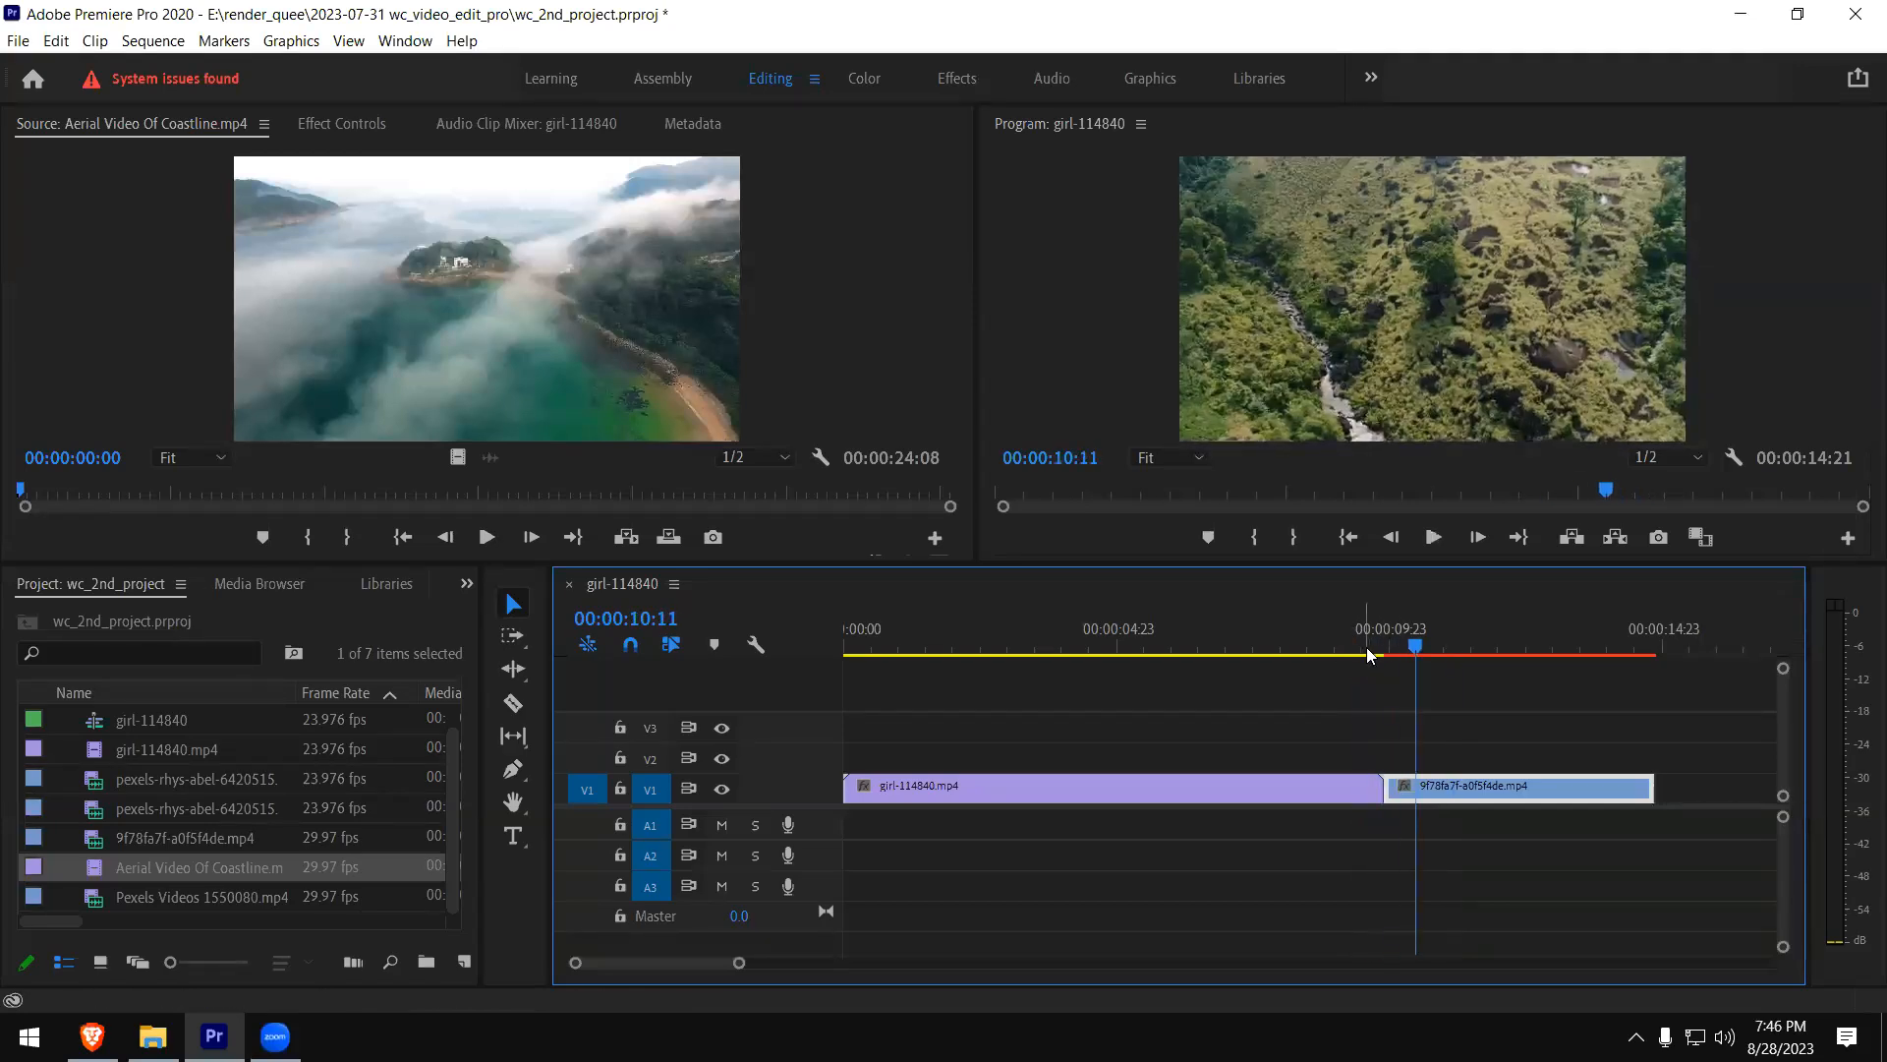
- Move the playhead to 00:00:09:12 and examine the cut between girl-114840.mp4 and 9f78fa7f-a0f5f4de.mp4 on V1
click(1364, 647)
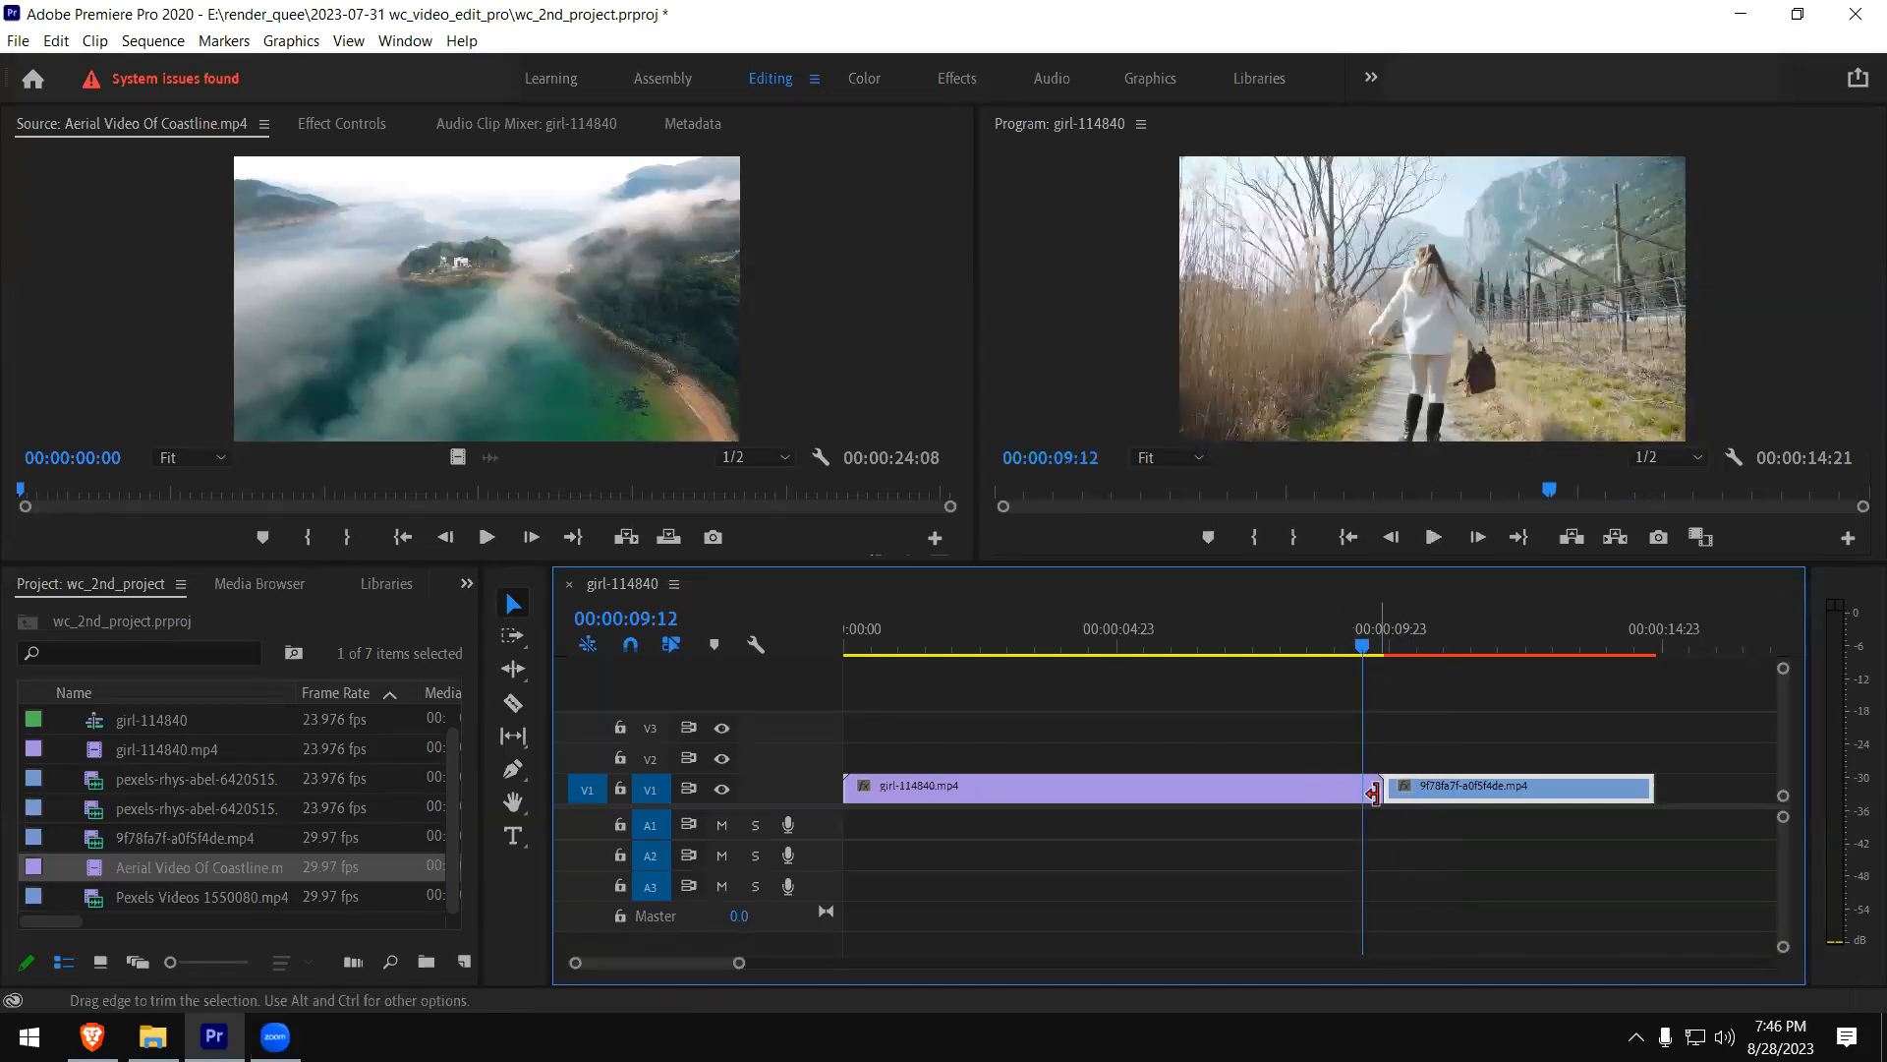
click(1379, 648)
click(1364, 648)
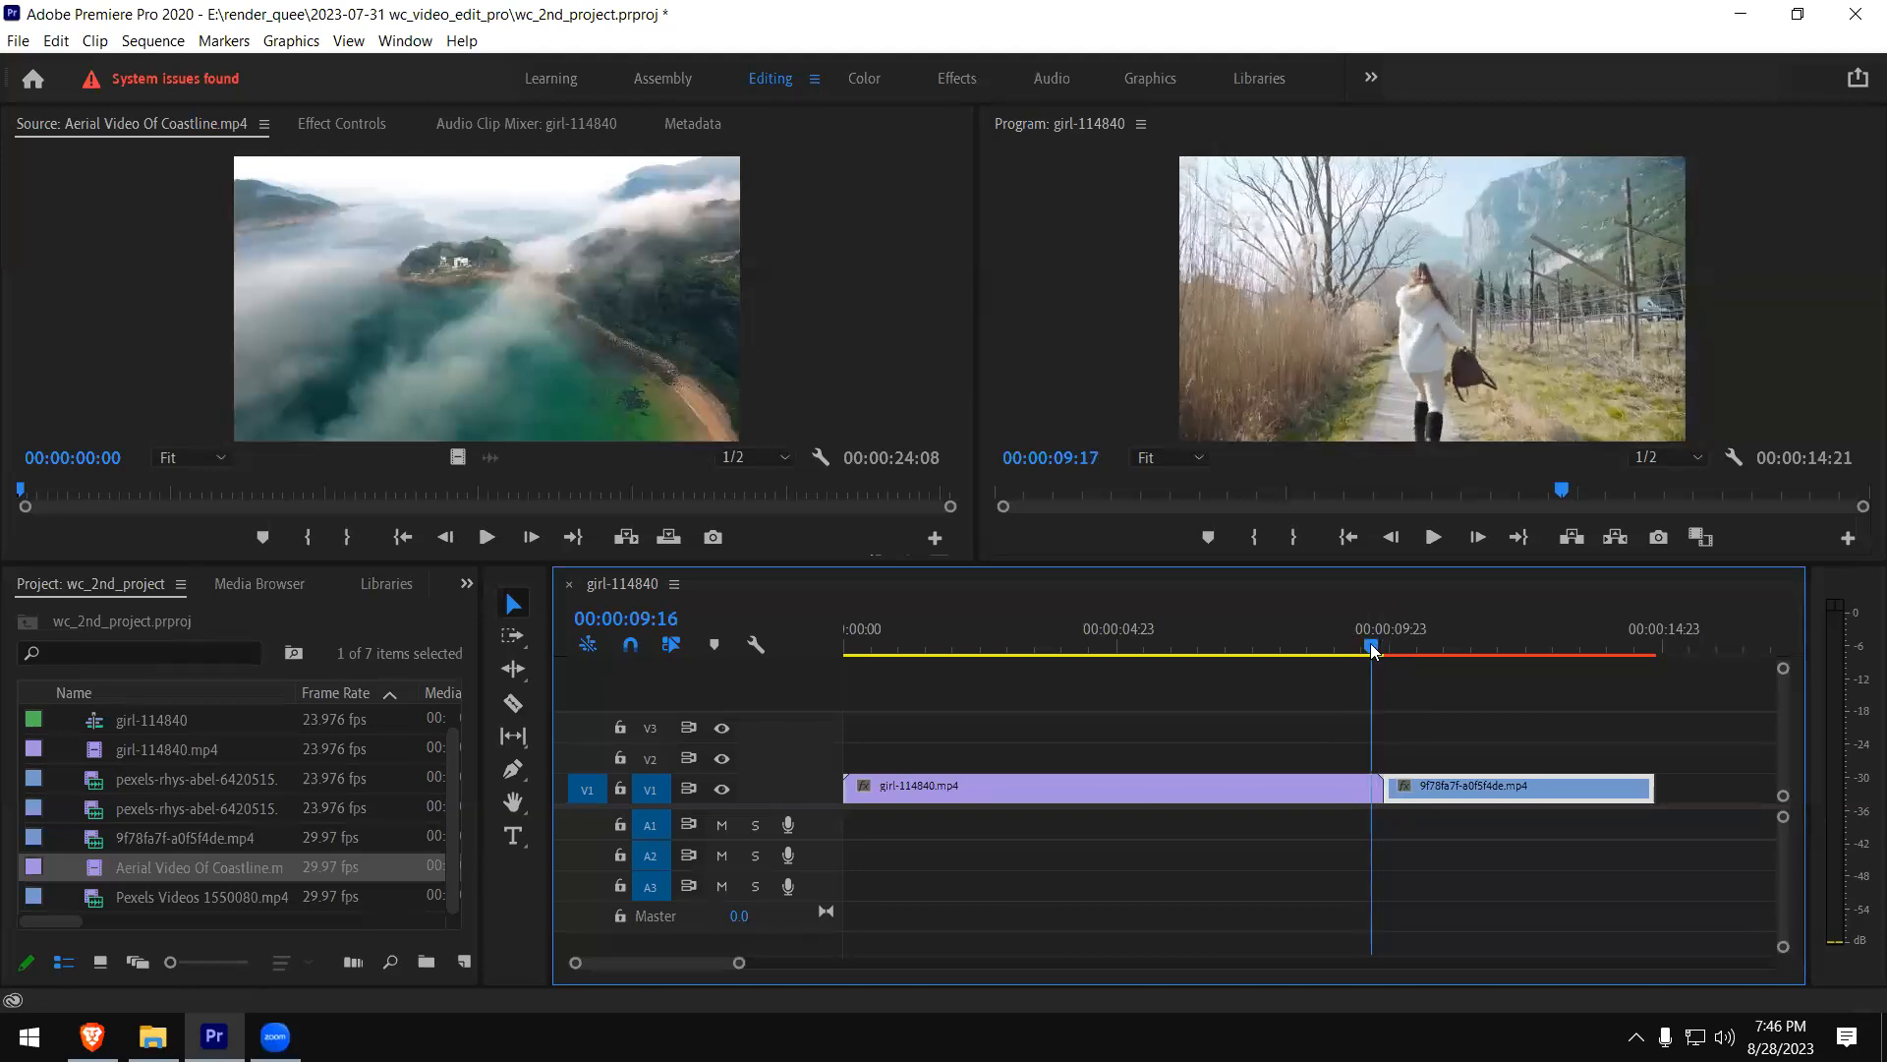
click(1370, 790)
click(1382, 792)
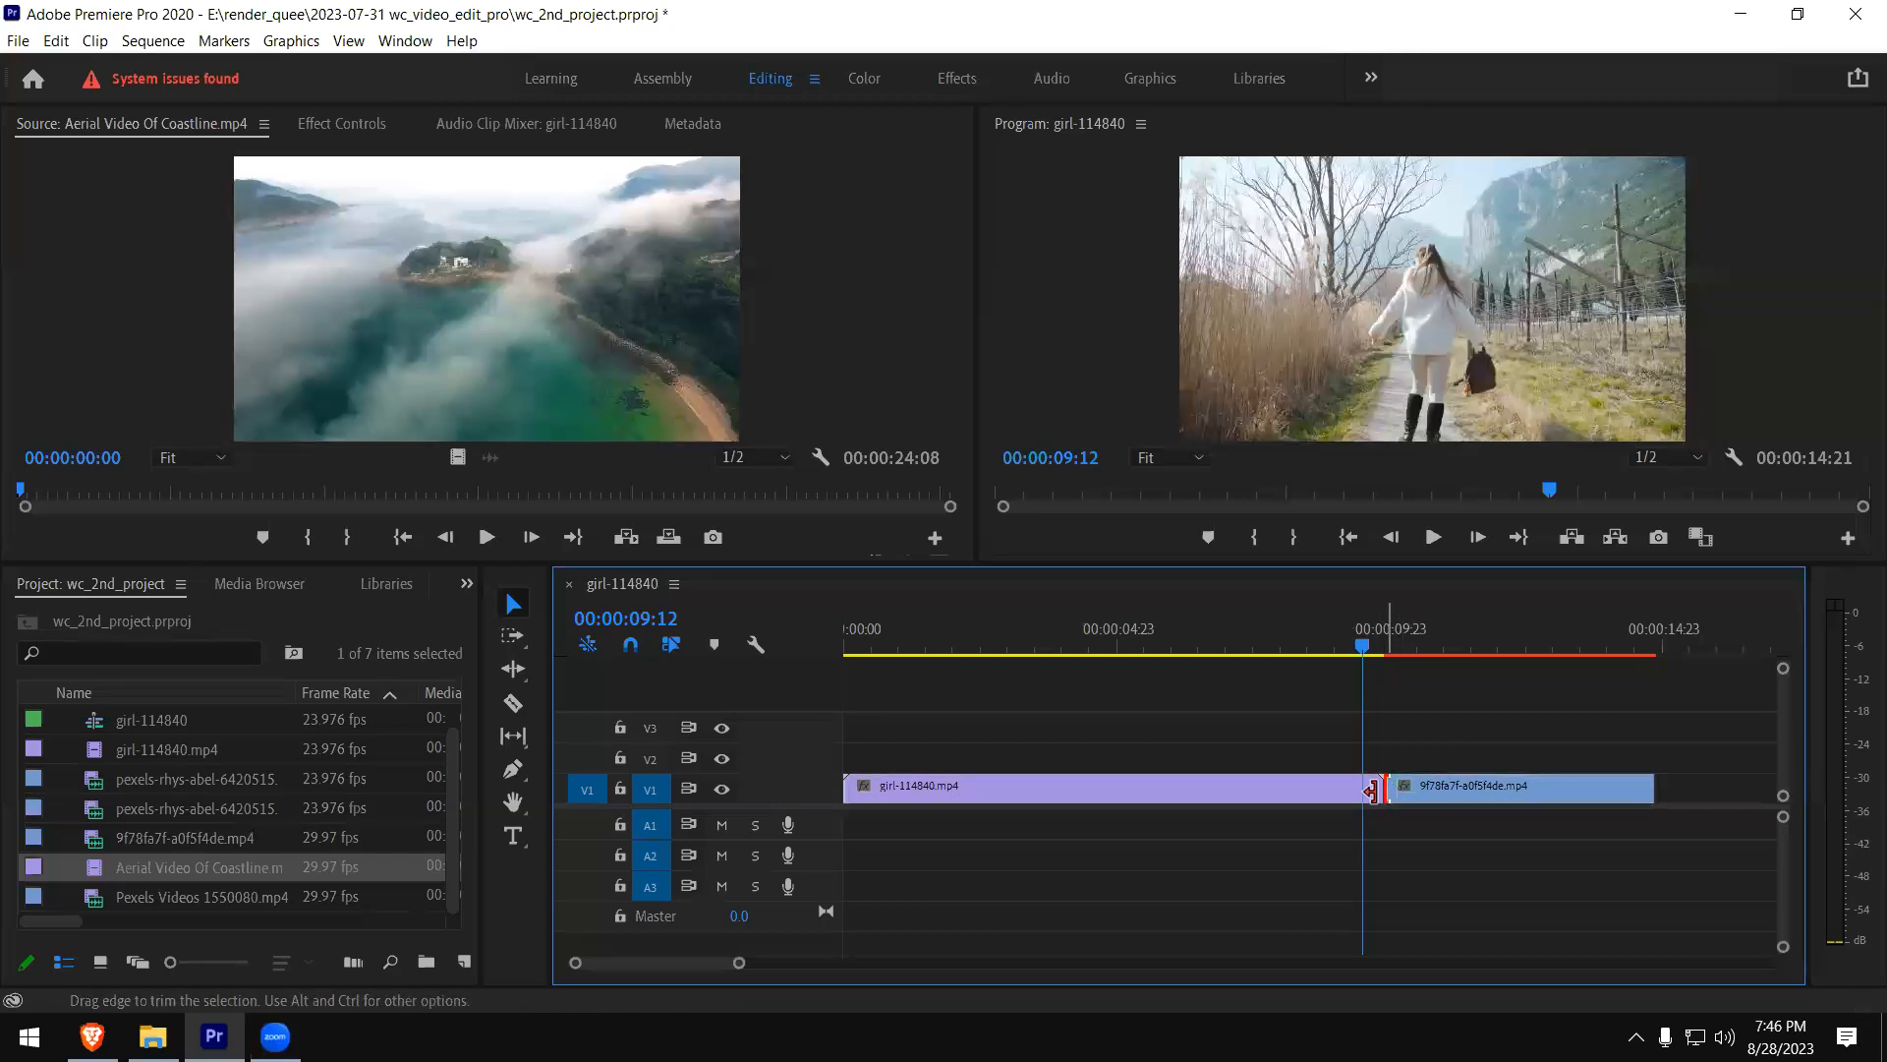
click(1359, 793)
click(1443, 800)
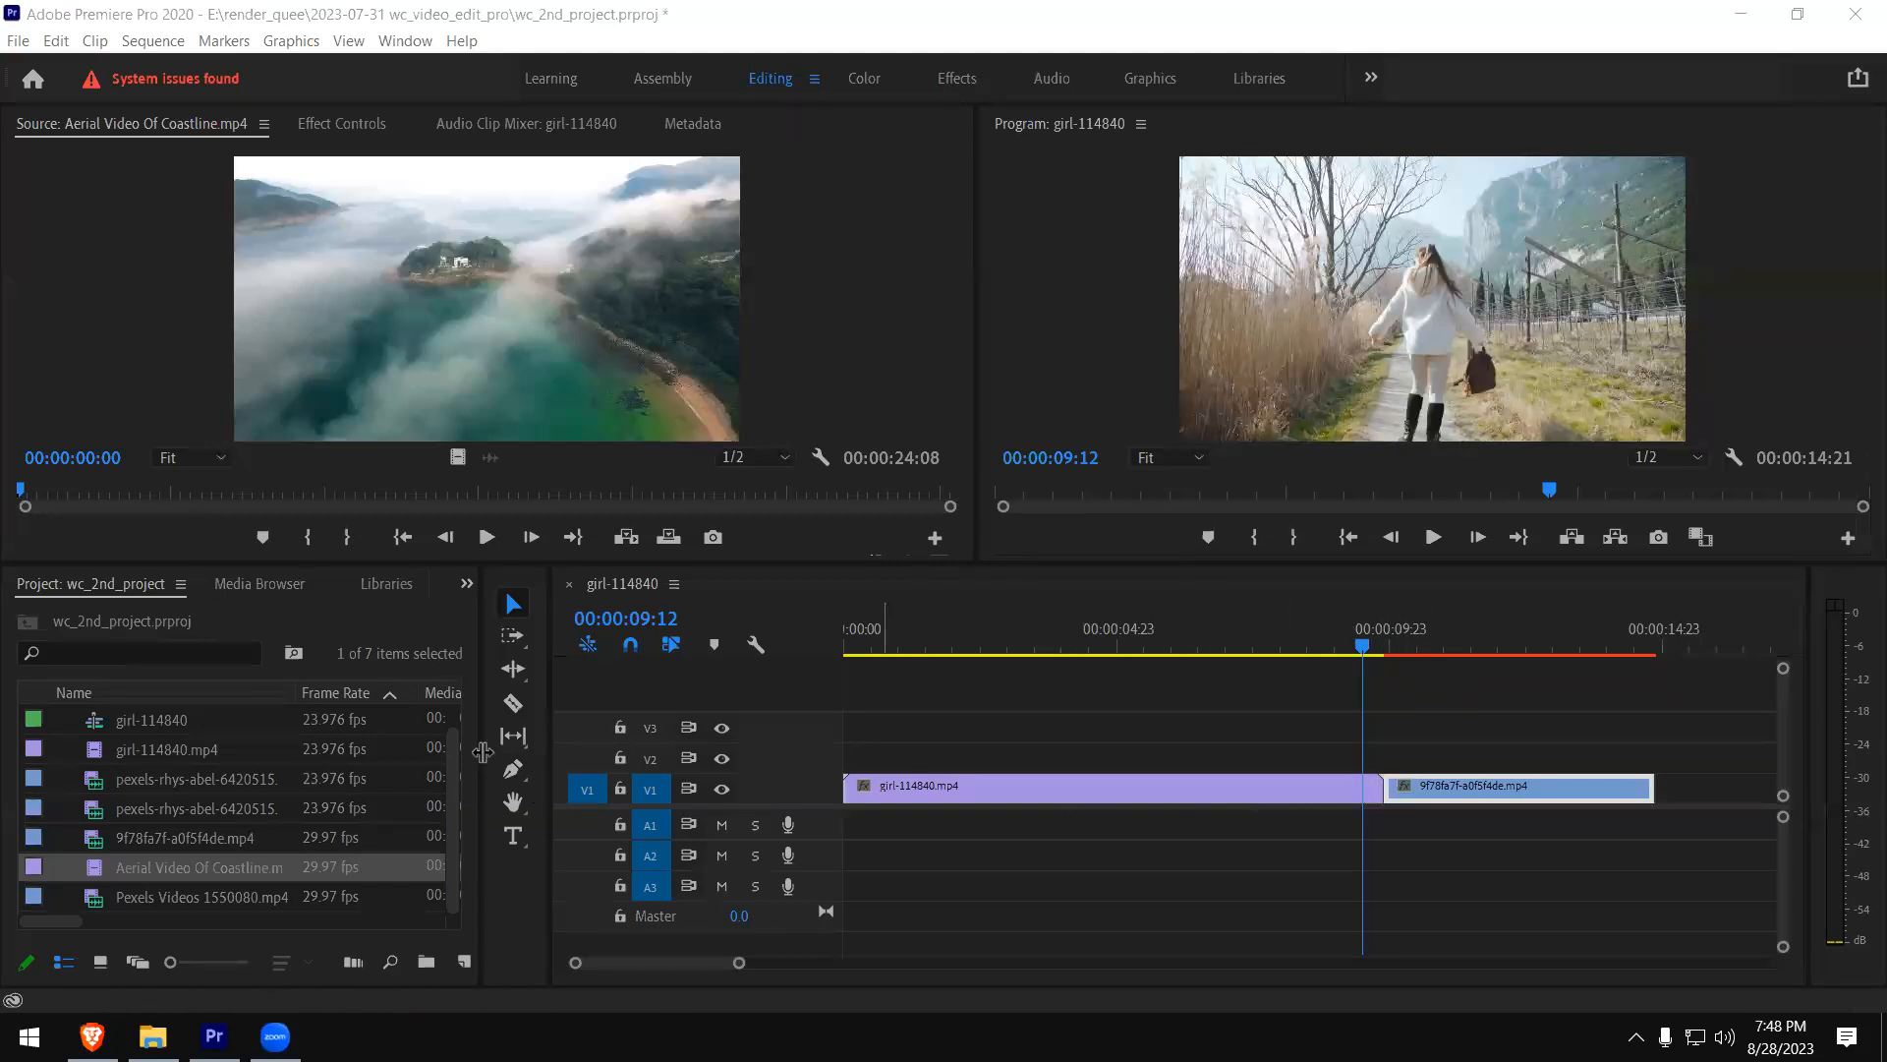
- Display the Effects browser and widen its area beside the timeline
click(465, 584)
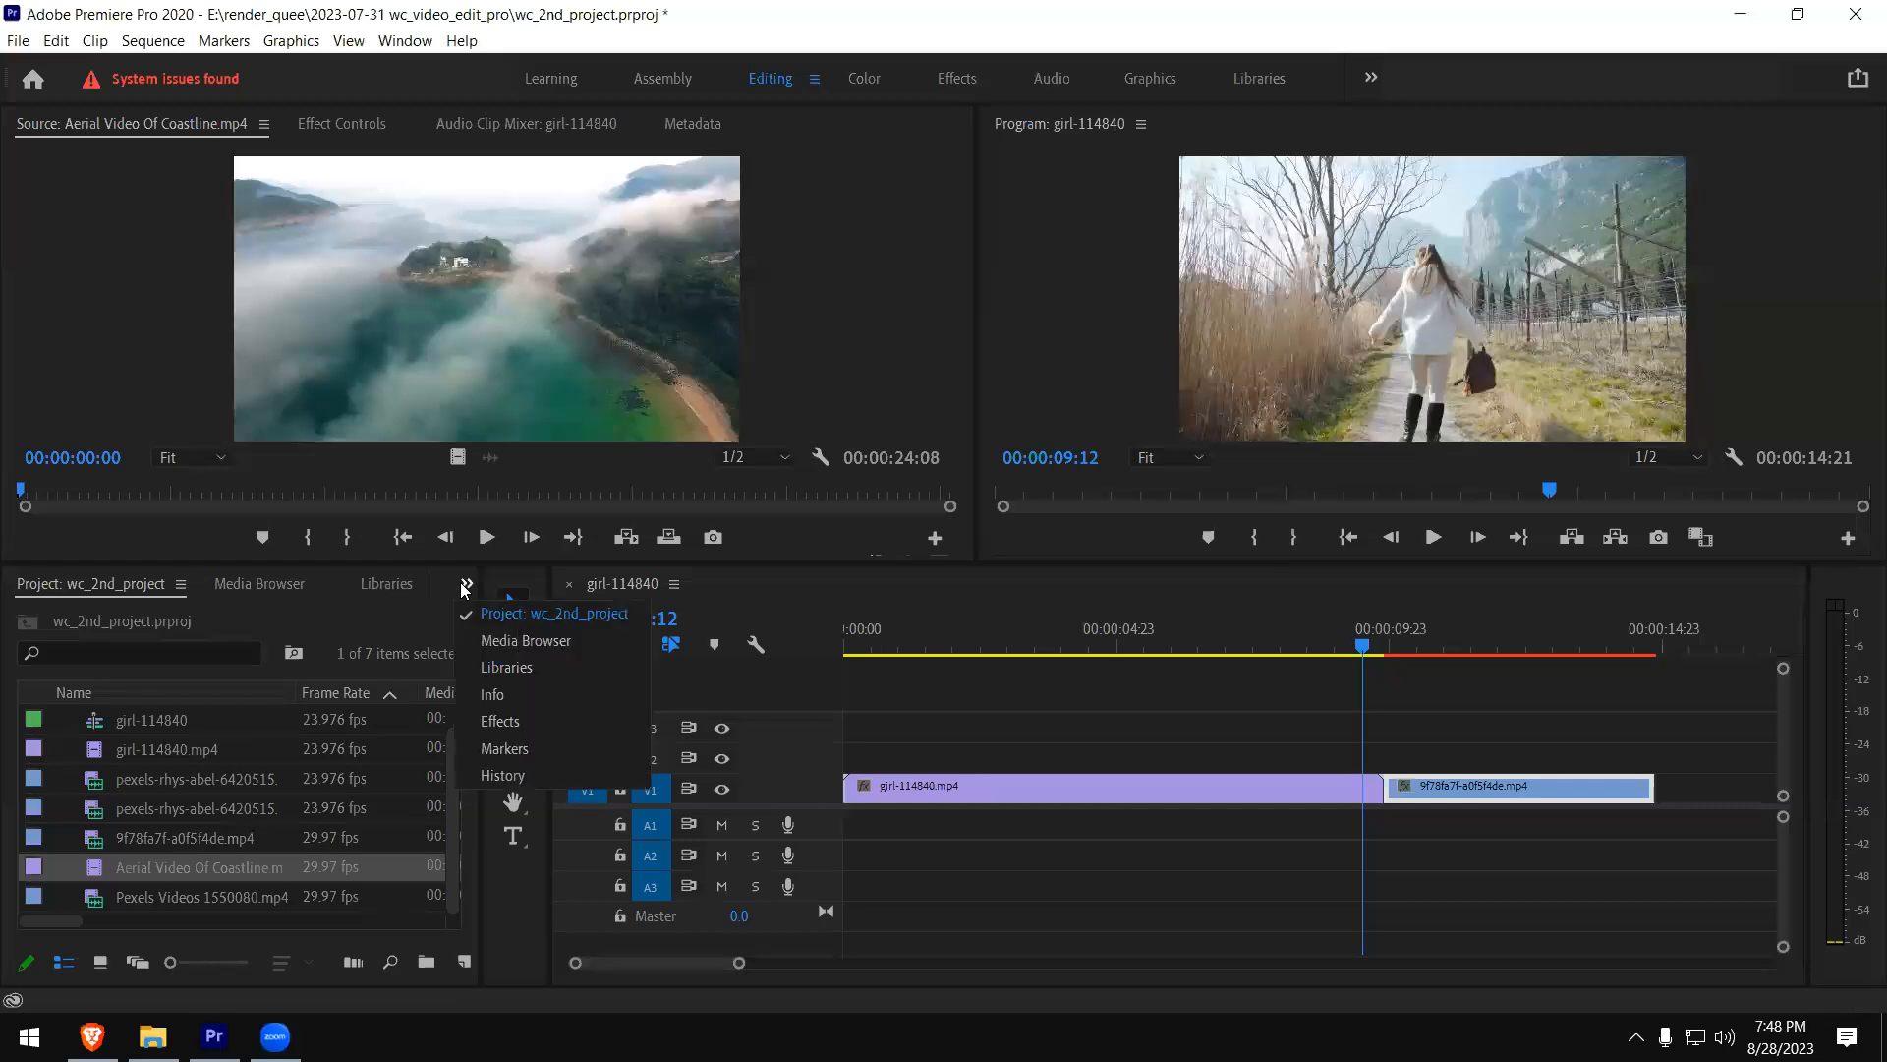
click(507, 730)
drag(480, 721, 523, 722)
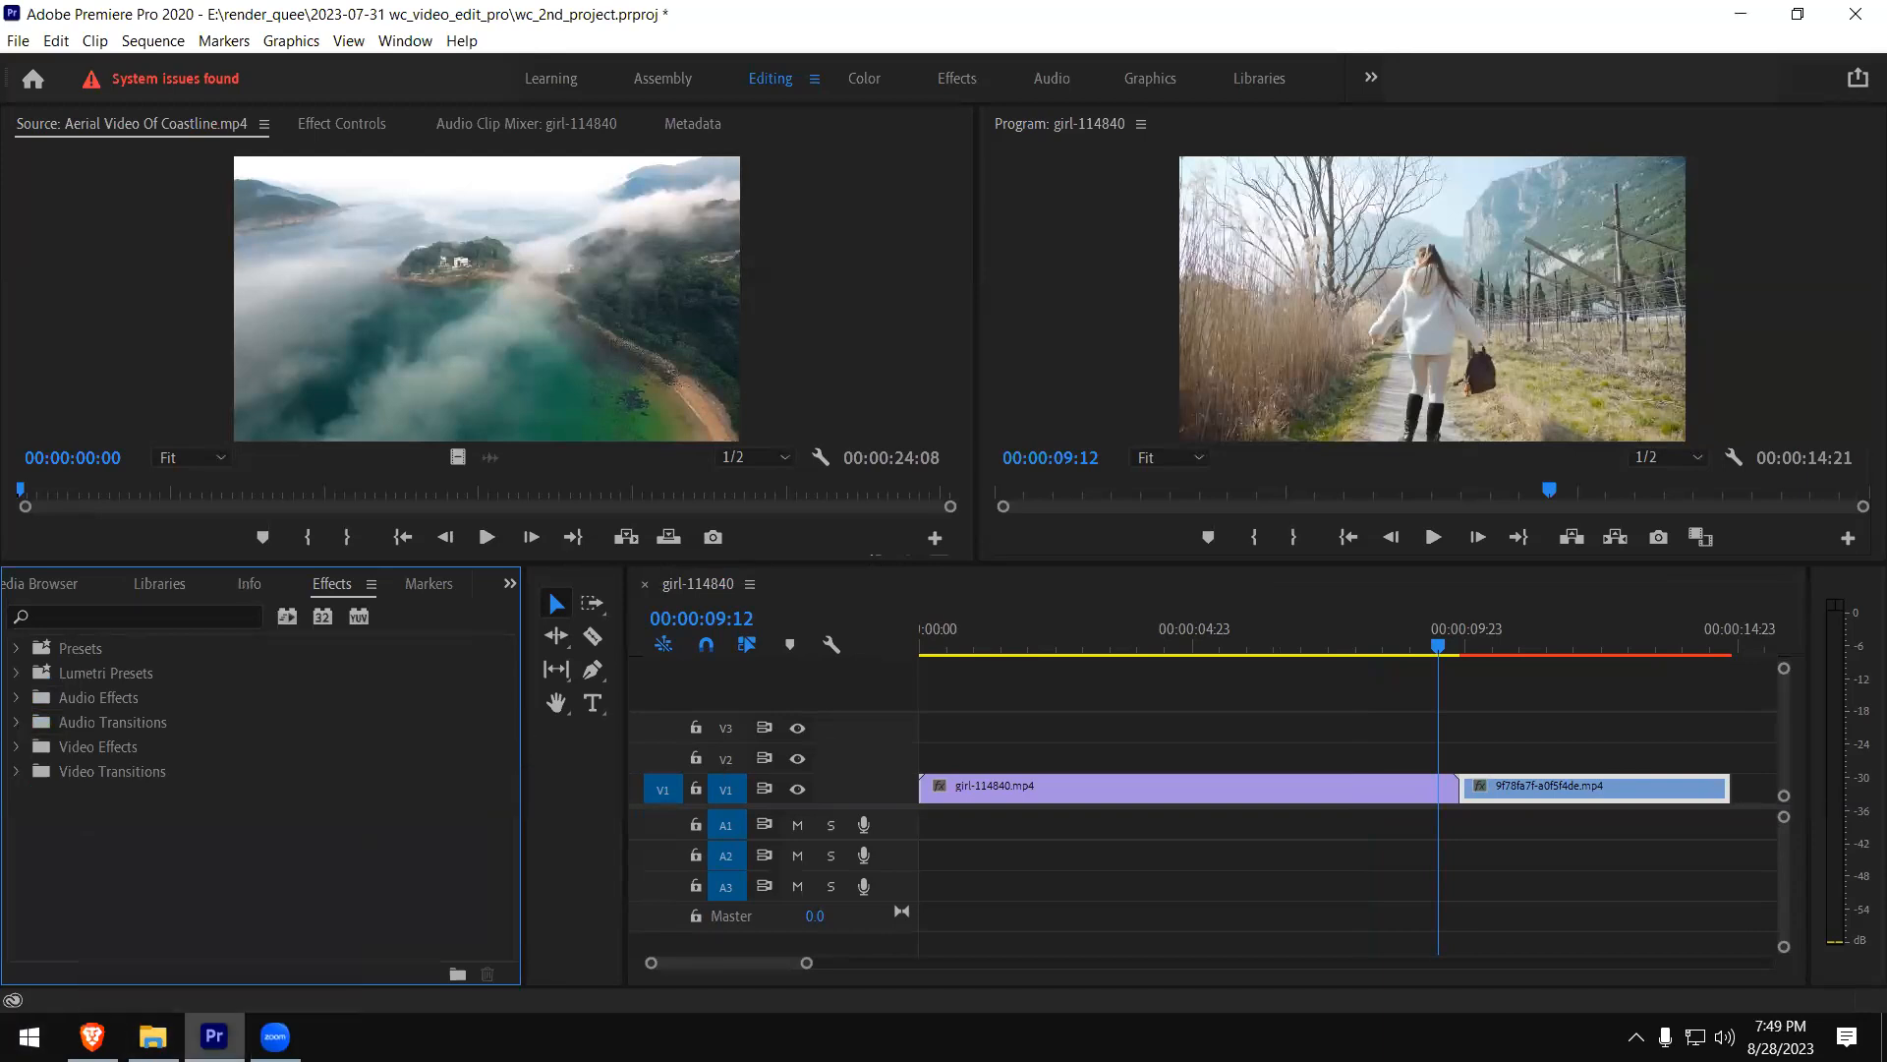
- Switch to Paint and draw three black lines of the thickest size side by side, two vertical and the third slanted
key(super+r)
text(mspaint)
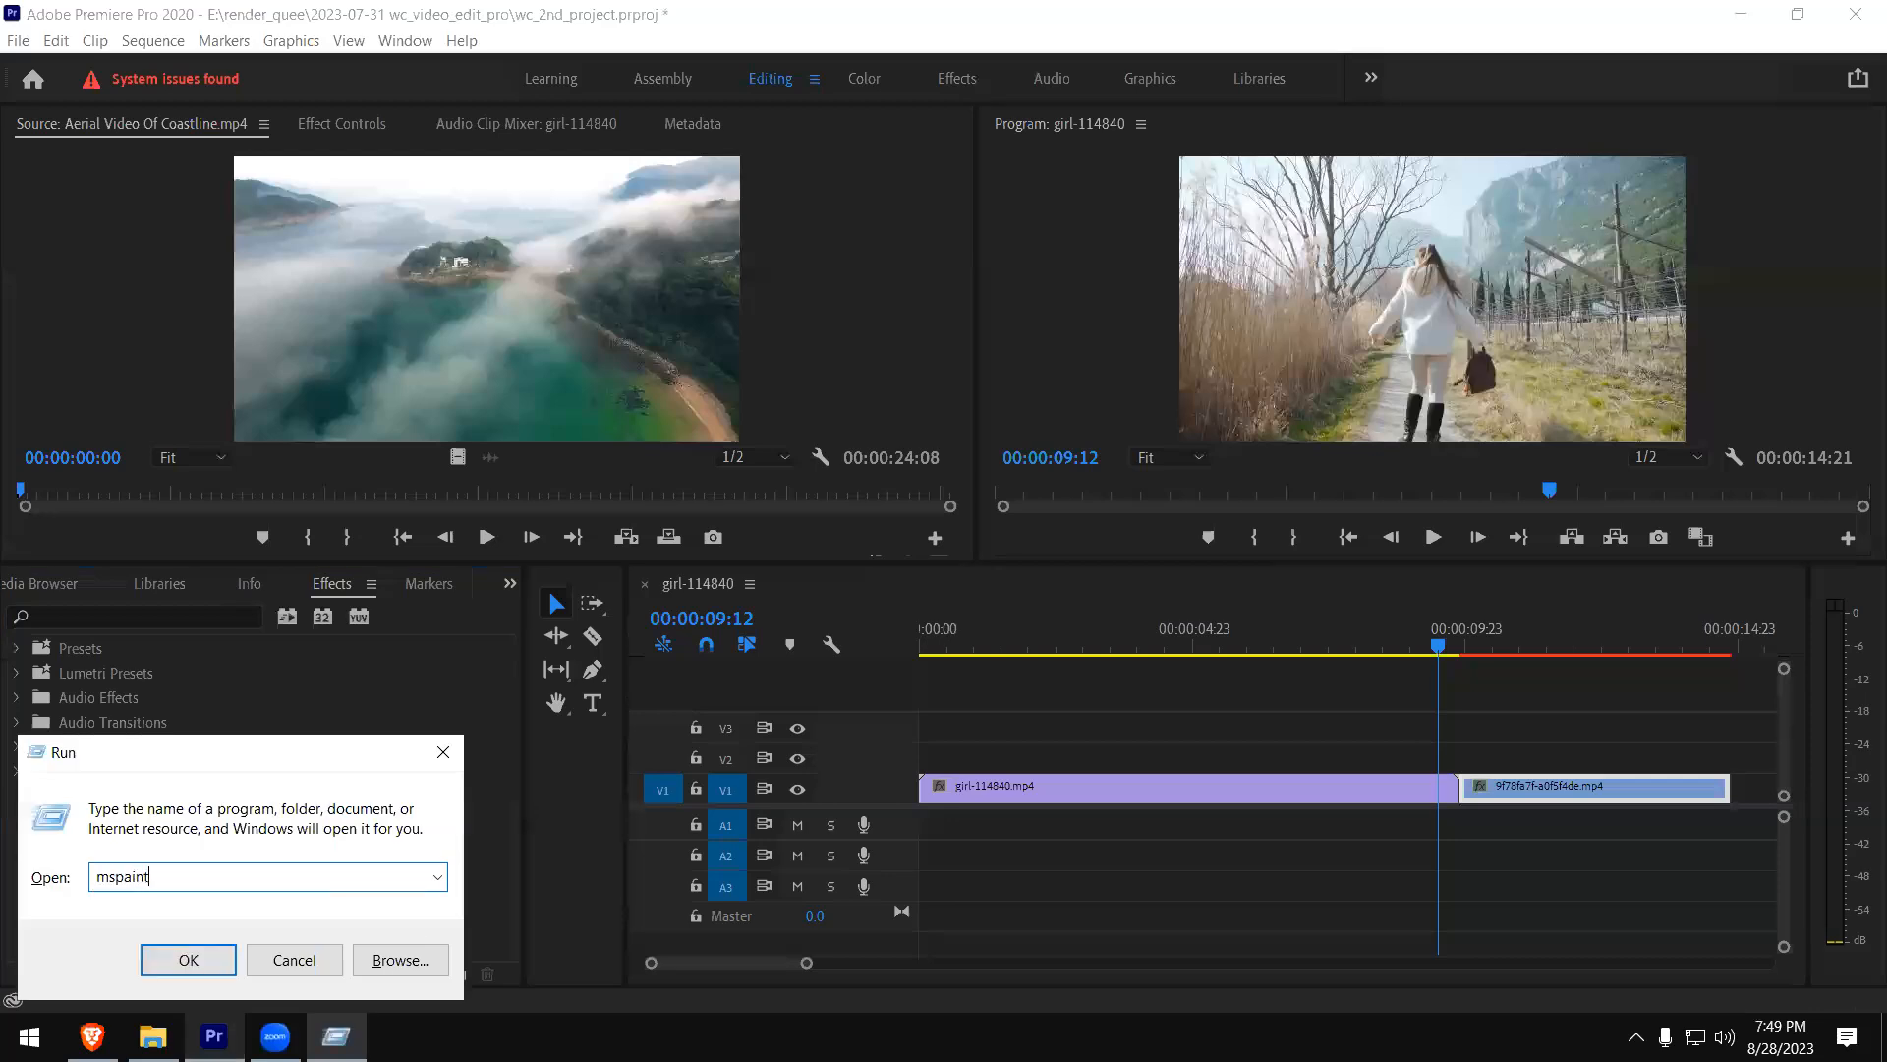
key(Return)
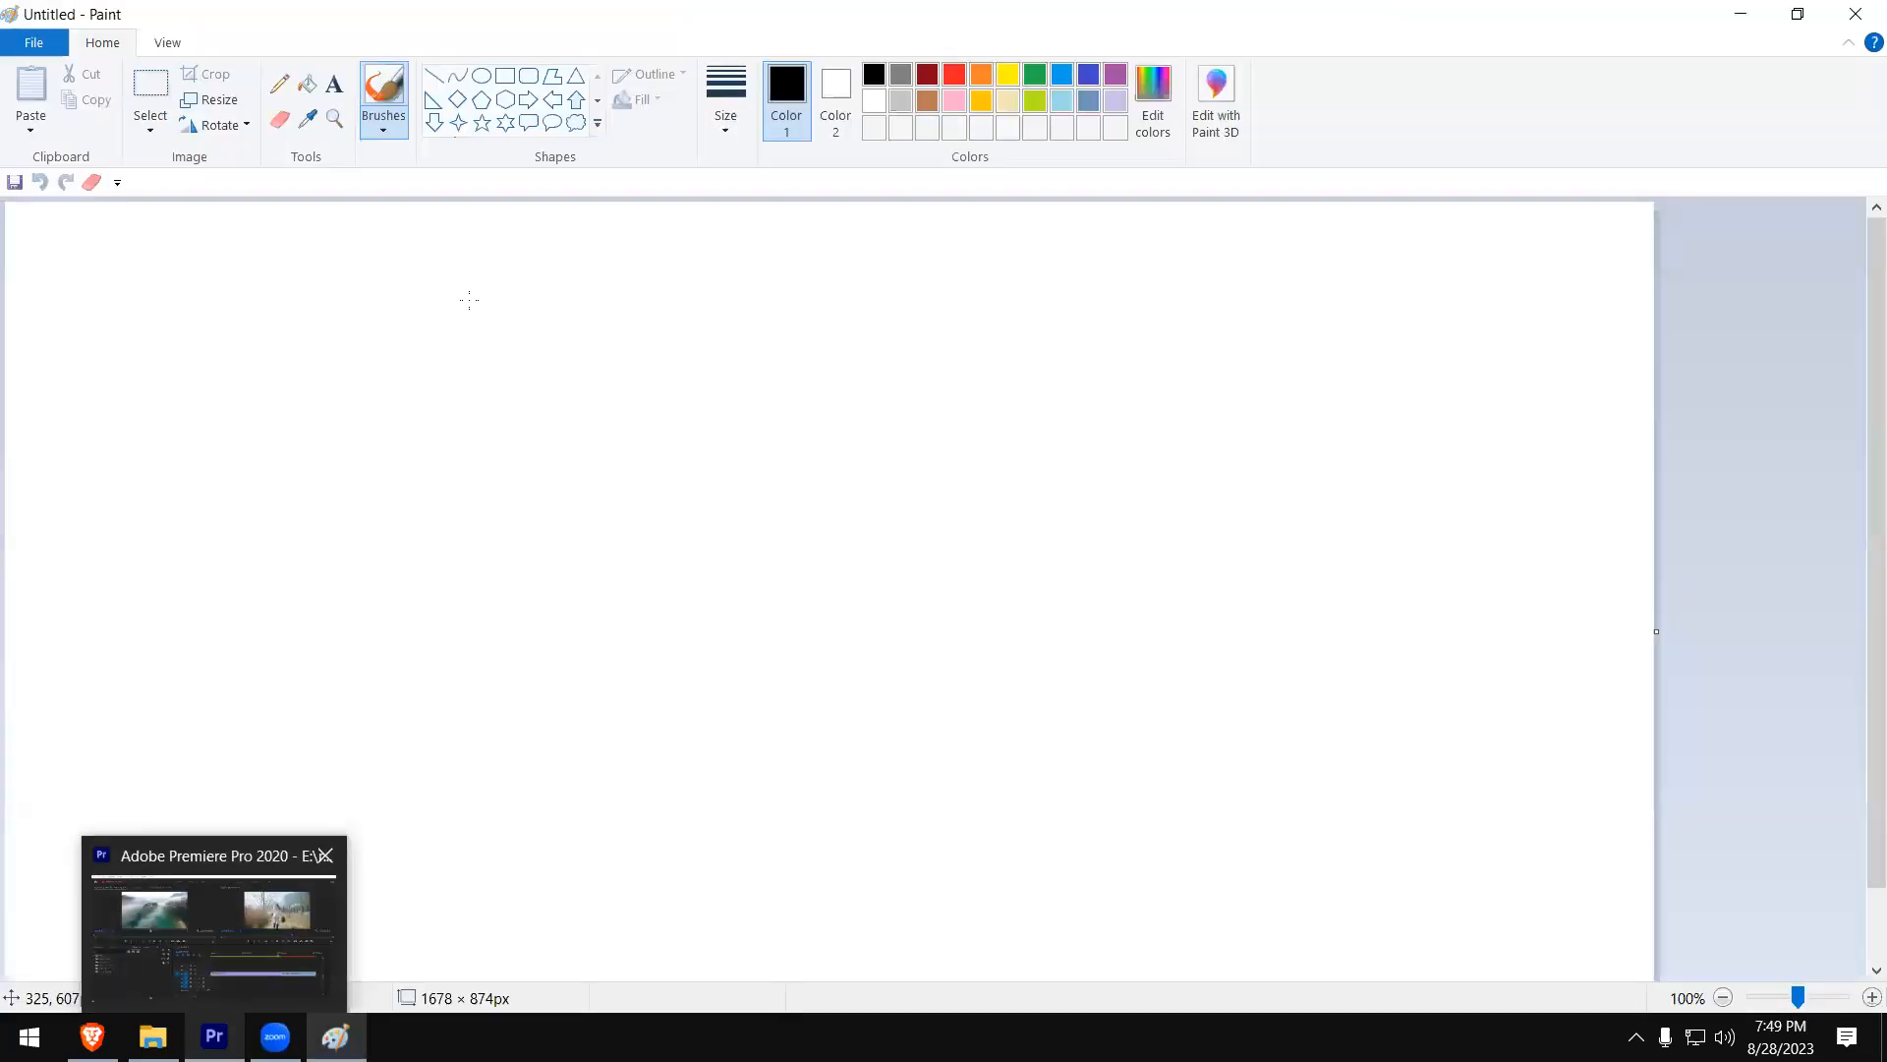
click(279, 84)
click(433, 75)
click(725, 98)
click(783, 314)
drag(634, 405, 634, 658)
mouse_move(681, 427)
mouse_down()
mouse_move(680, 634)
mouse_move(749, 445)
mouse_up()
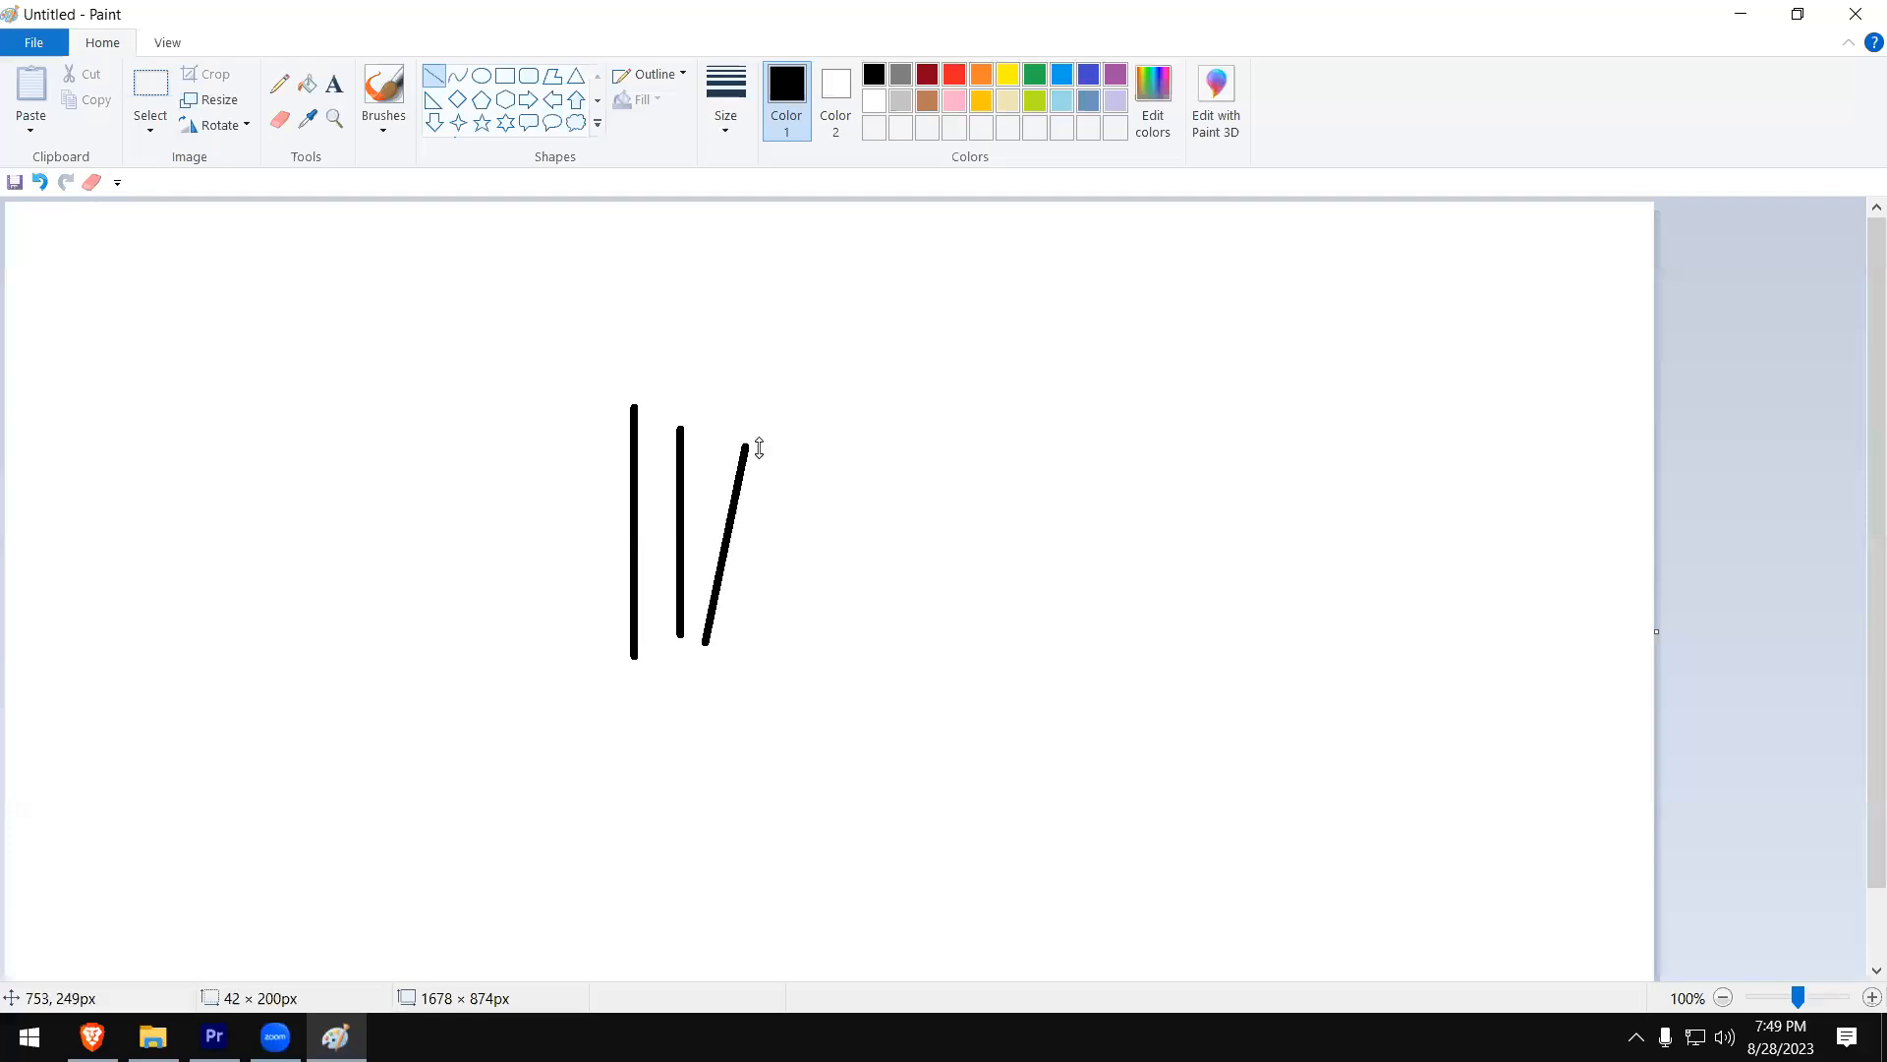
- Add red tips to the upper ends of the three black lines with the Pencil at its thickest size
click(279, 84)
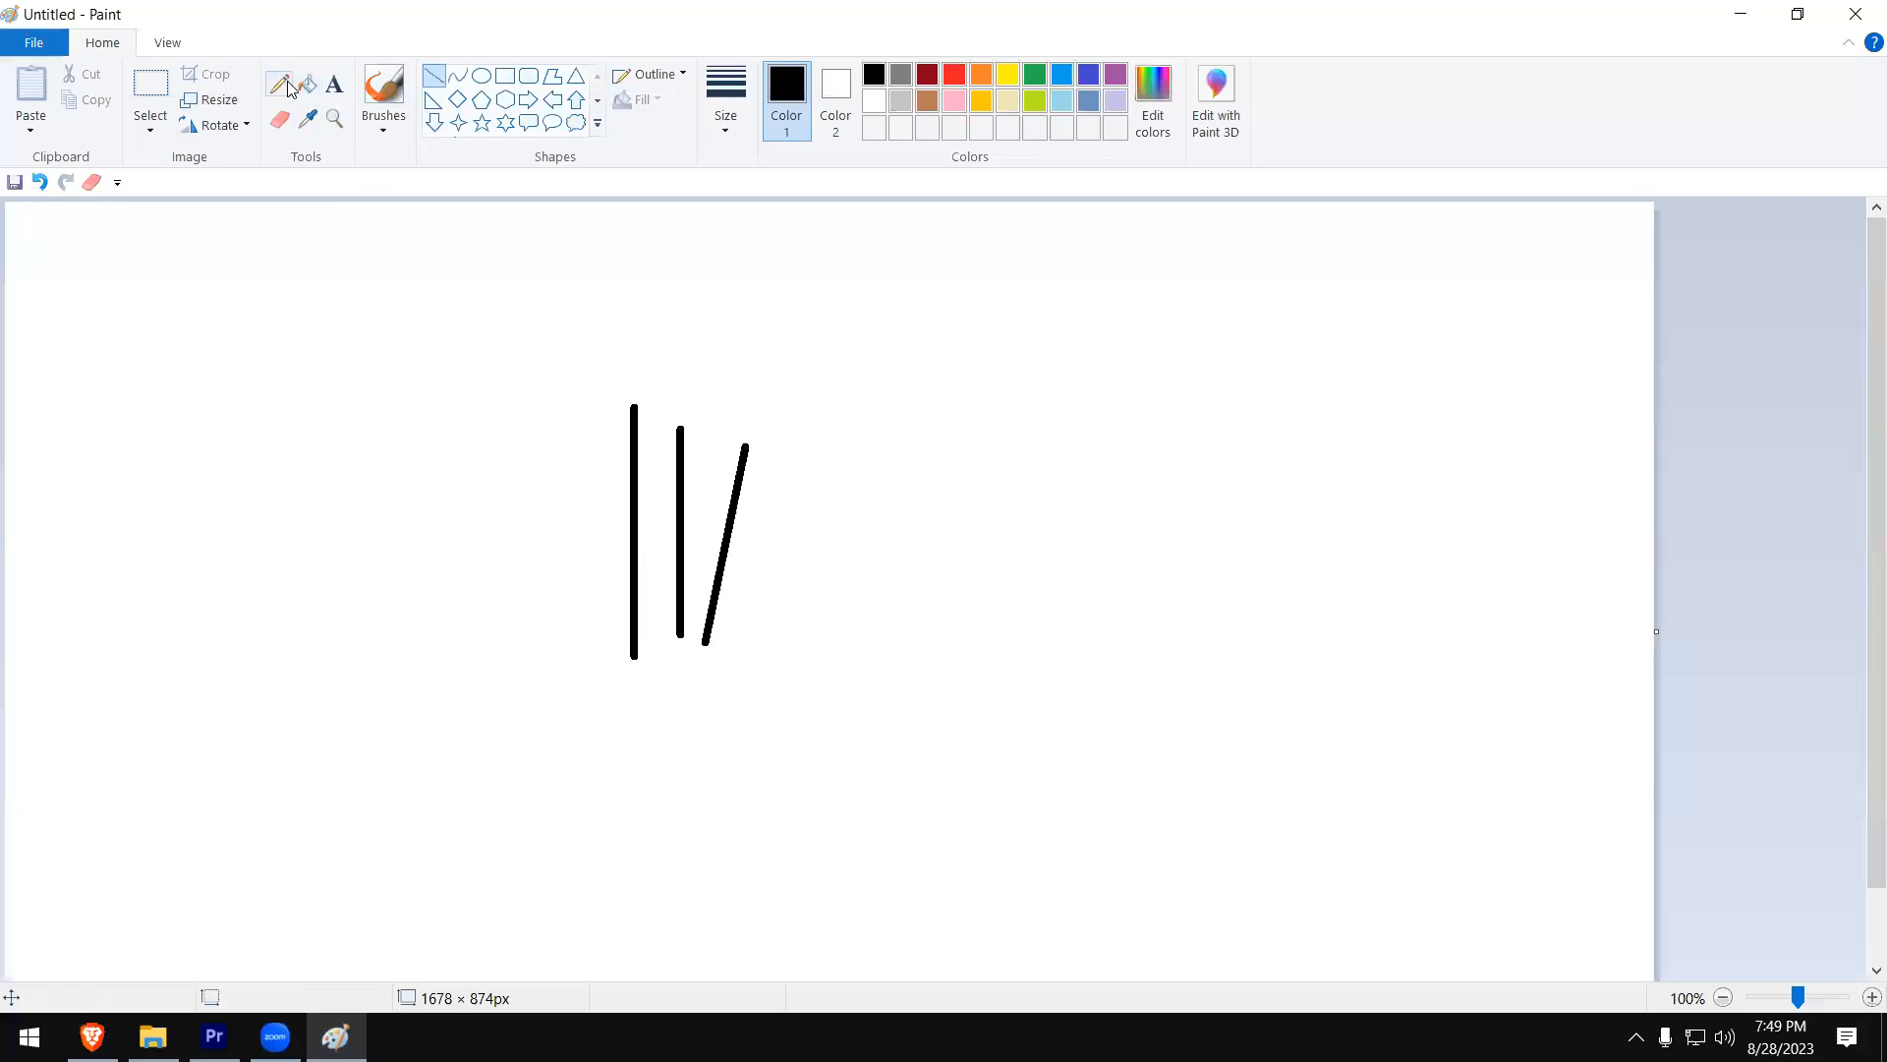
click(946, 73)
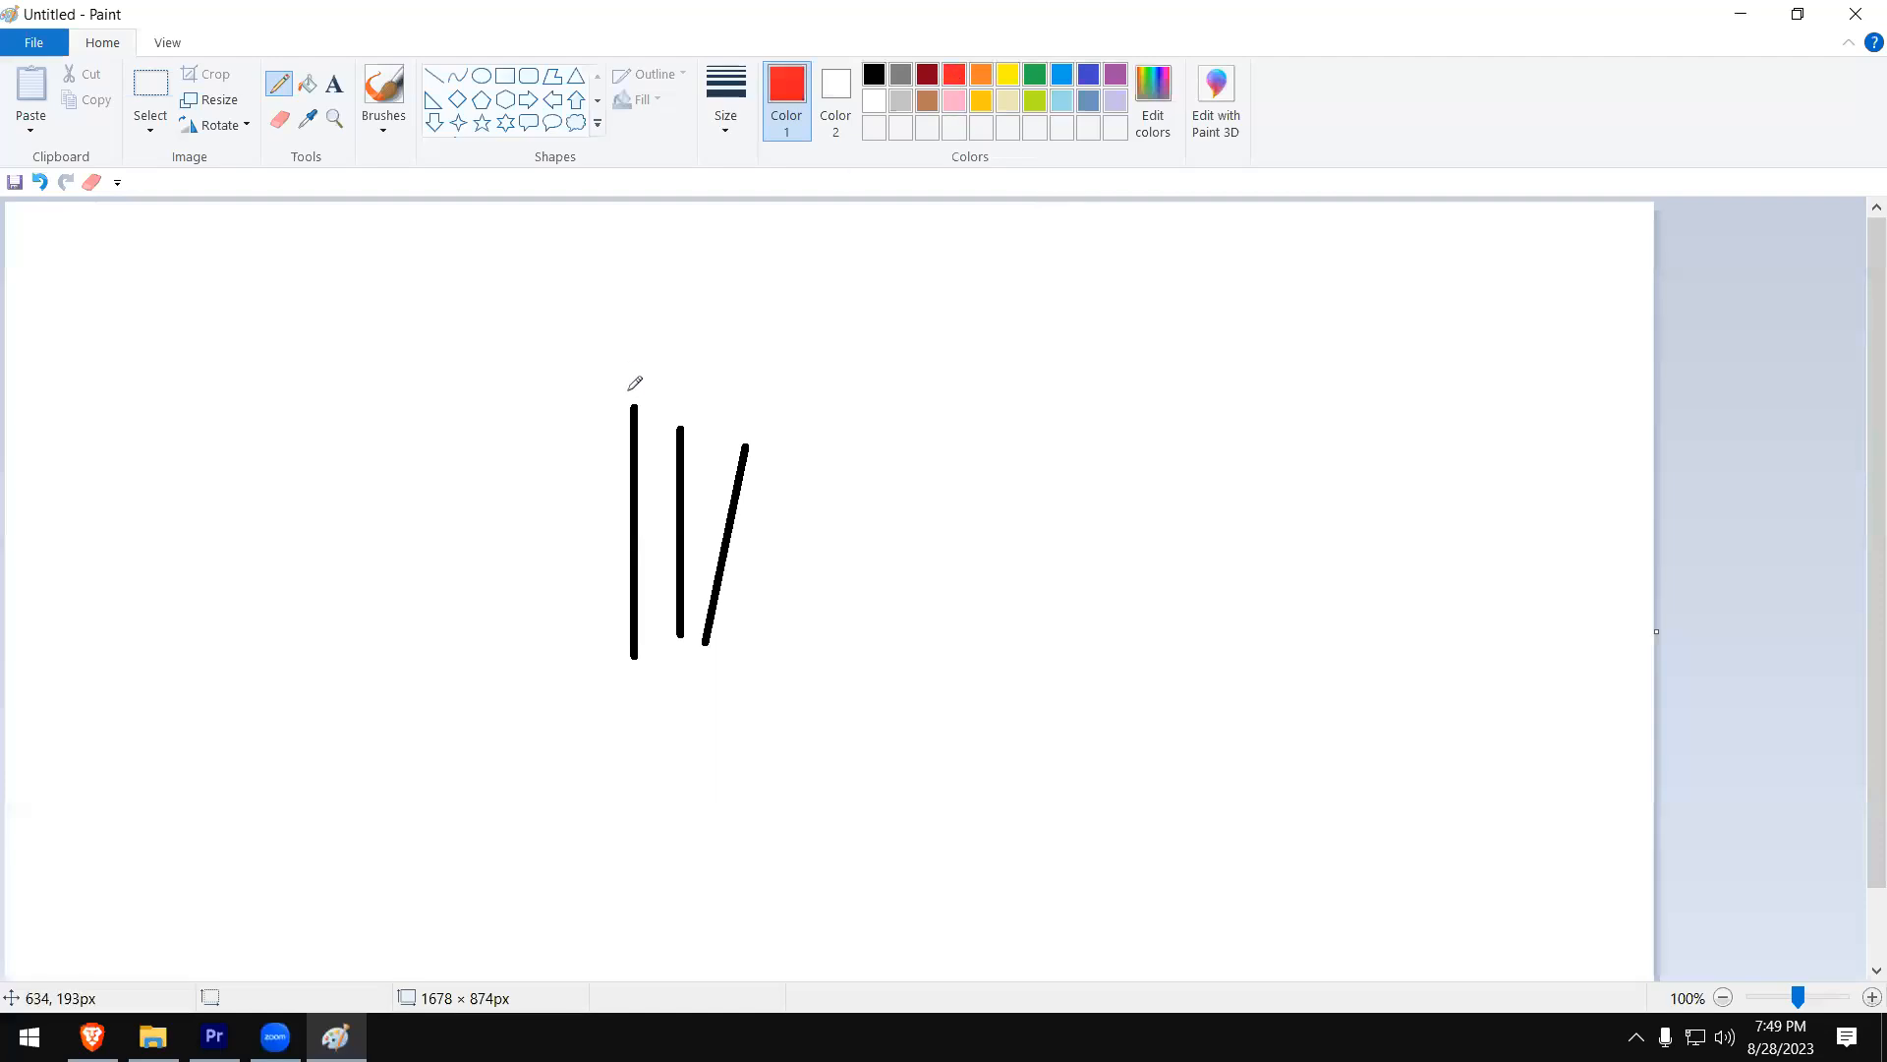
click(726, 126)
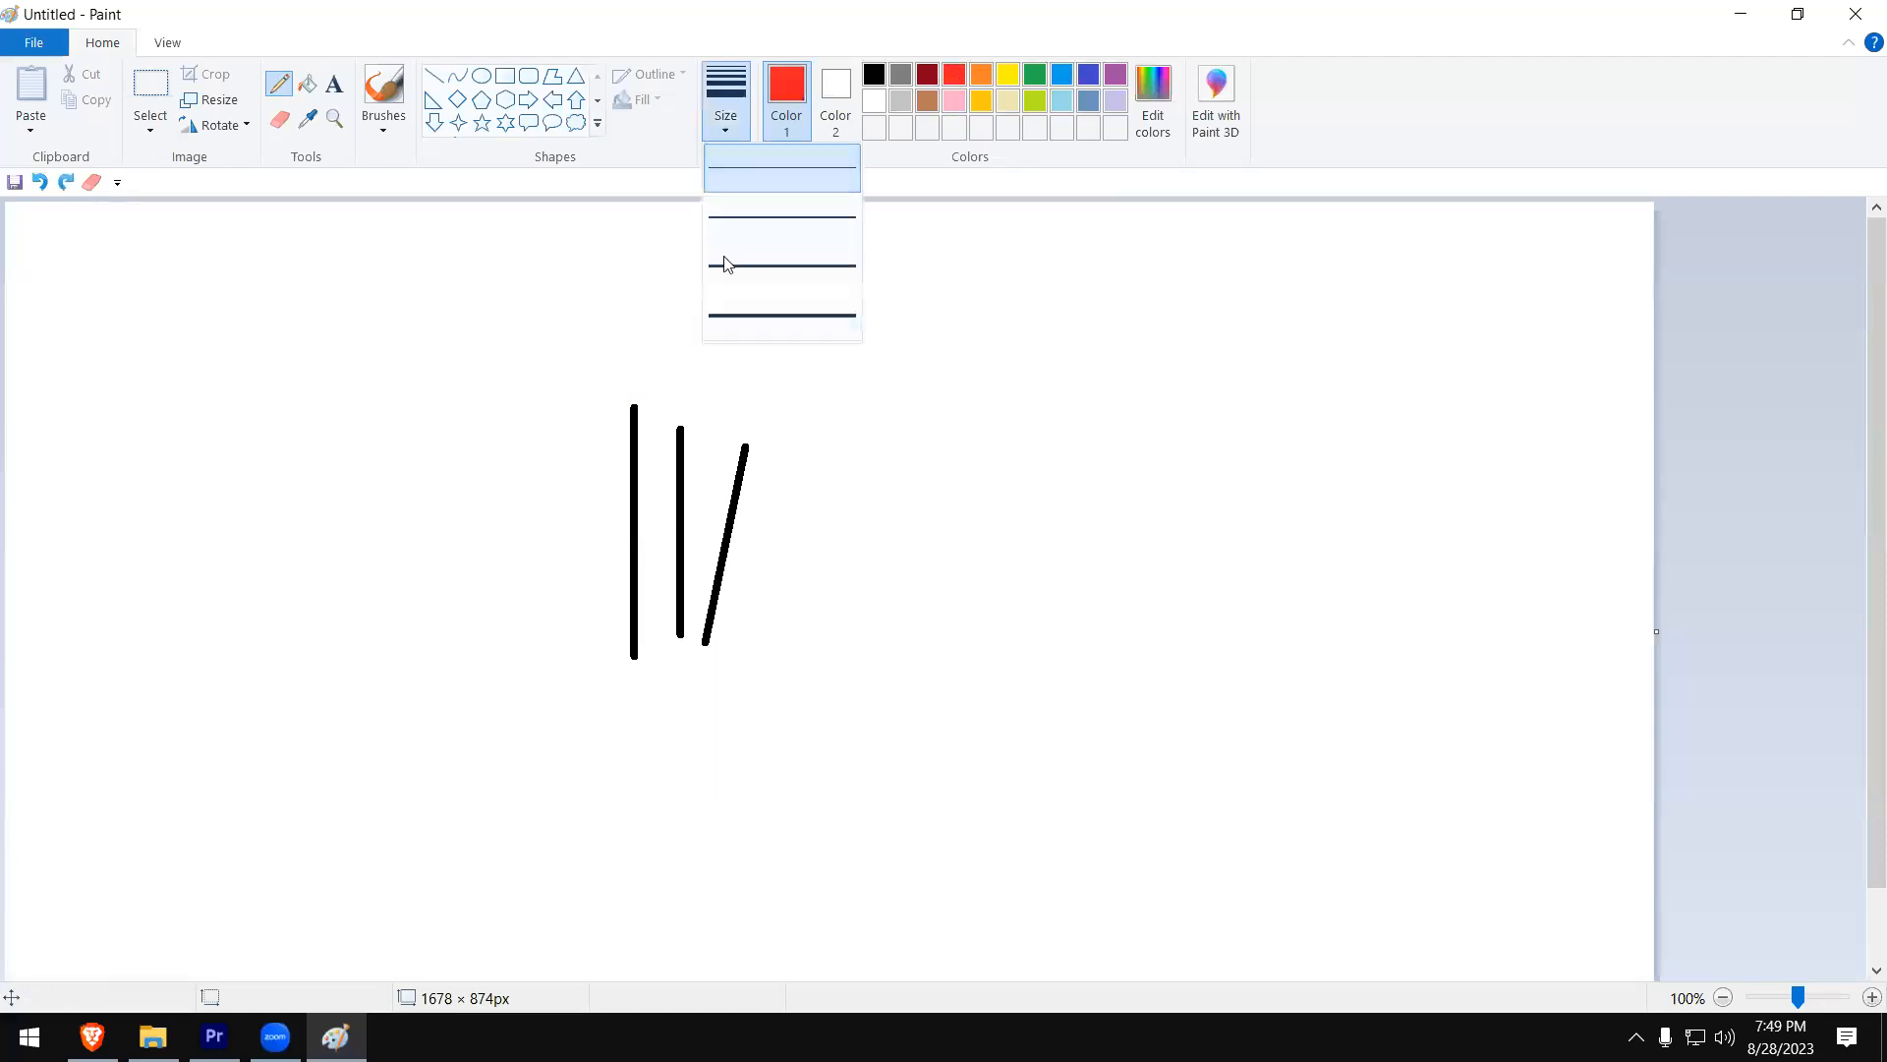
click(733, 313)
click(632, 404)
click(680, 429)
click(746, 447)
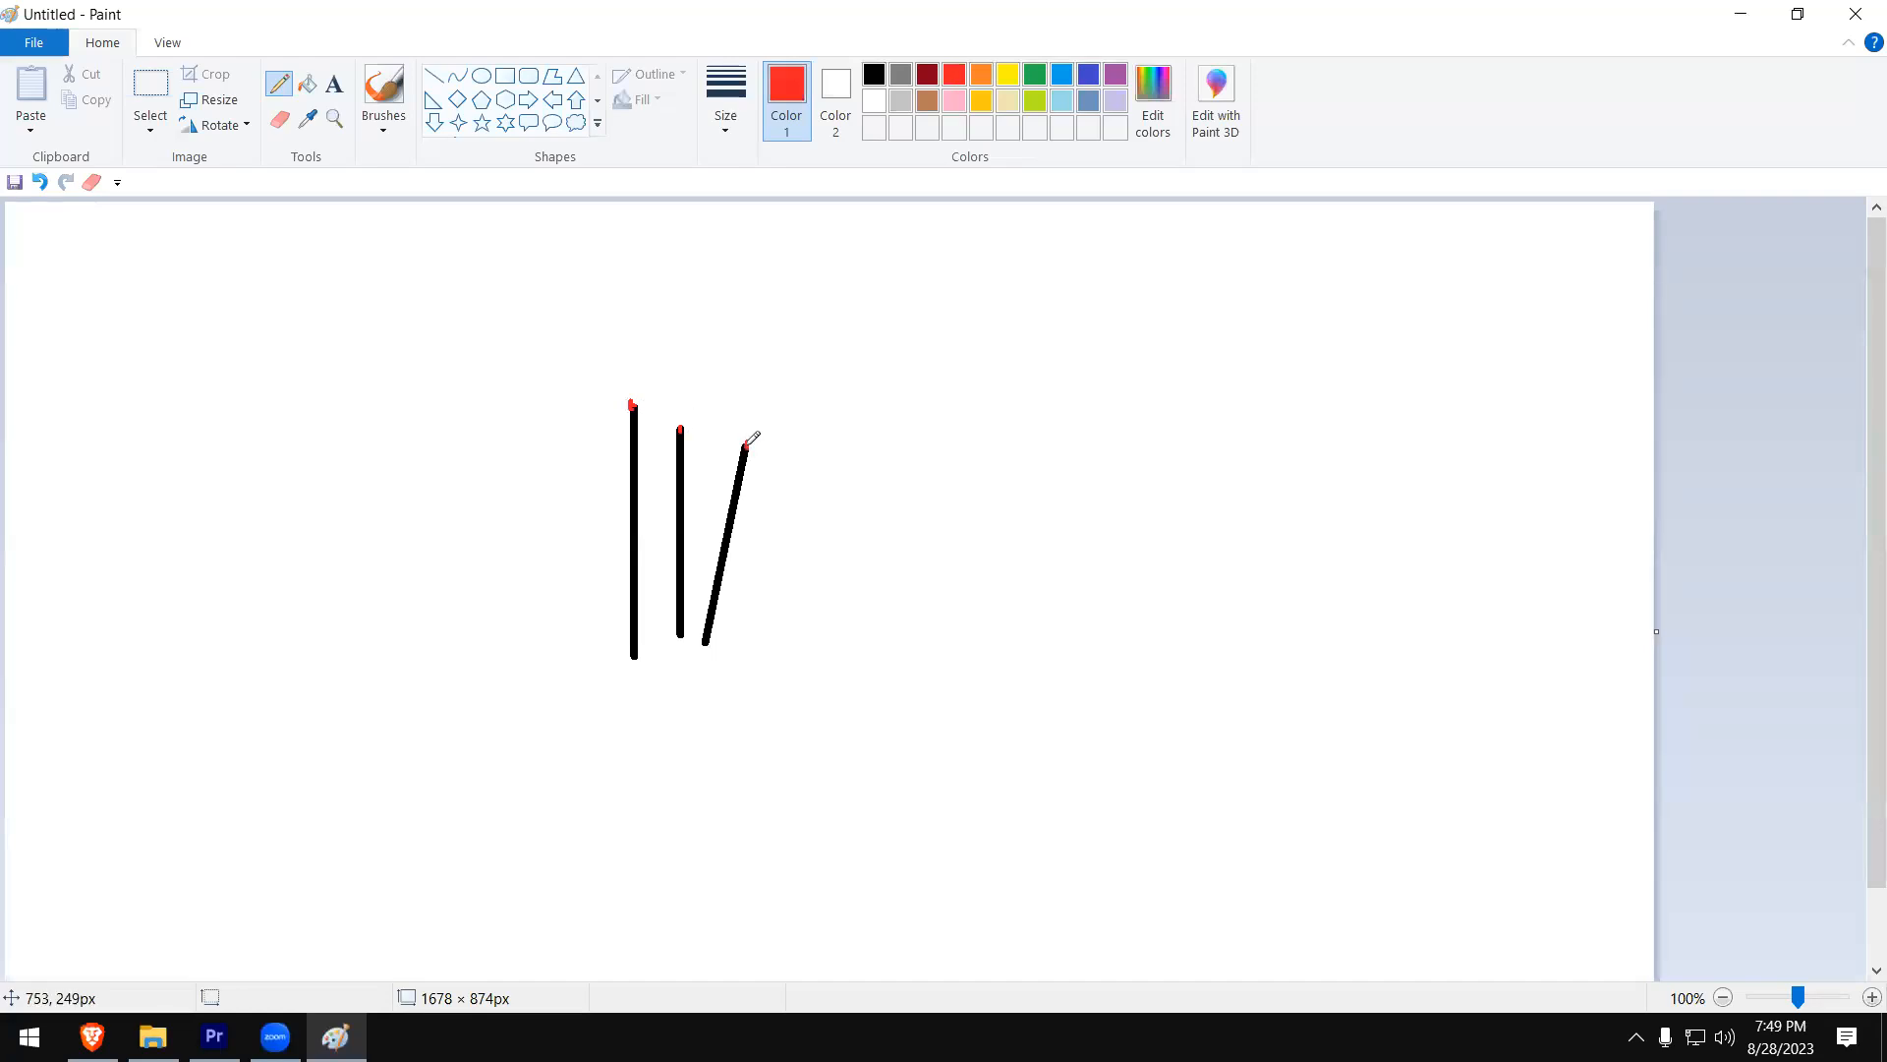
- Spray light gray smoke rising from the three red tips with the Airbrush at its largest size
click(313, 93)
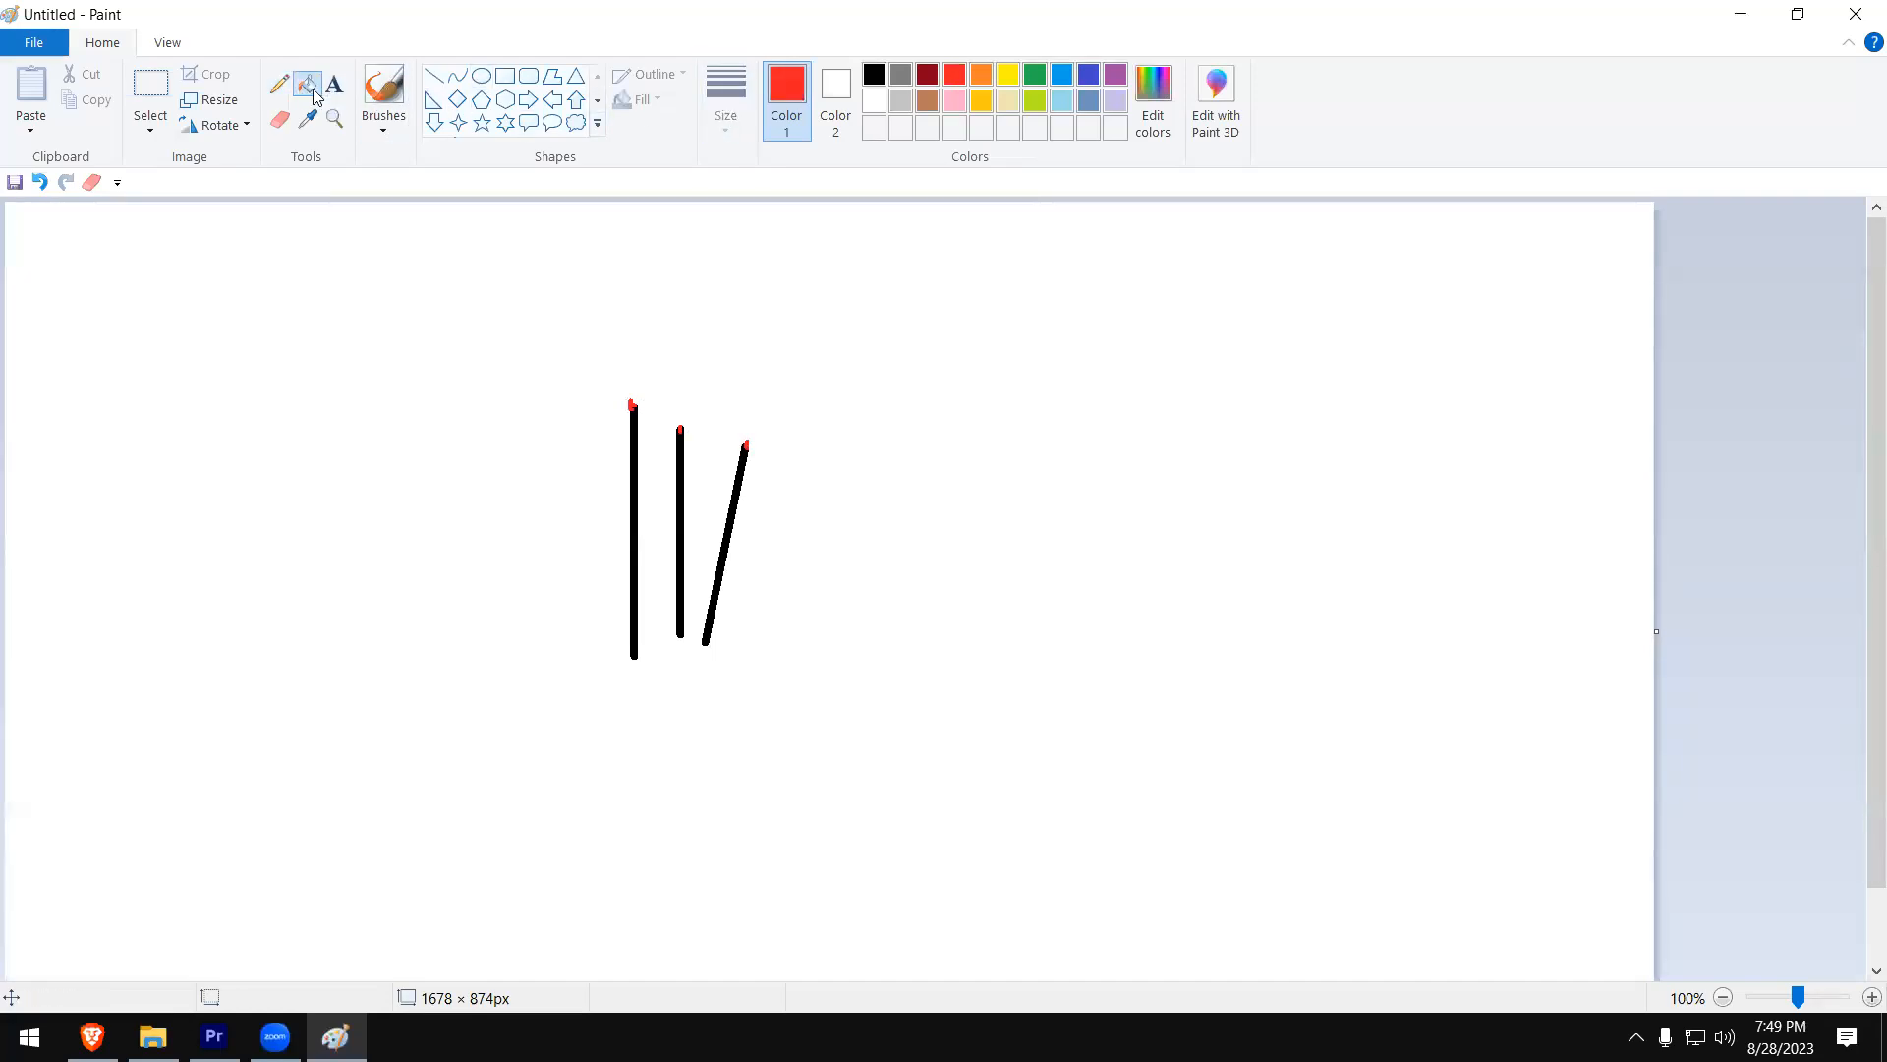
click(383, 87)
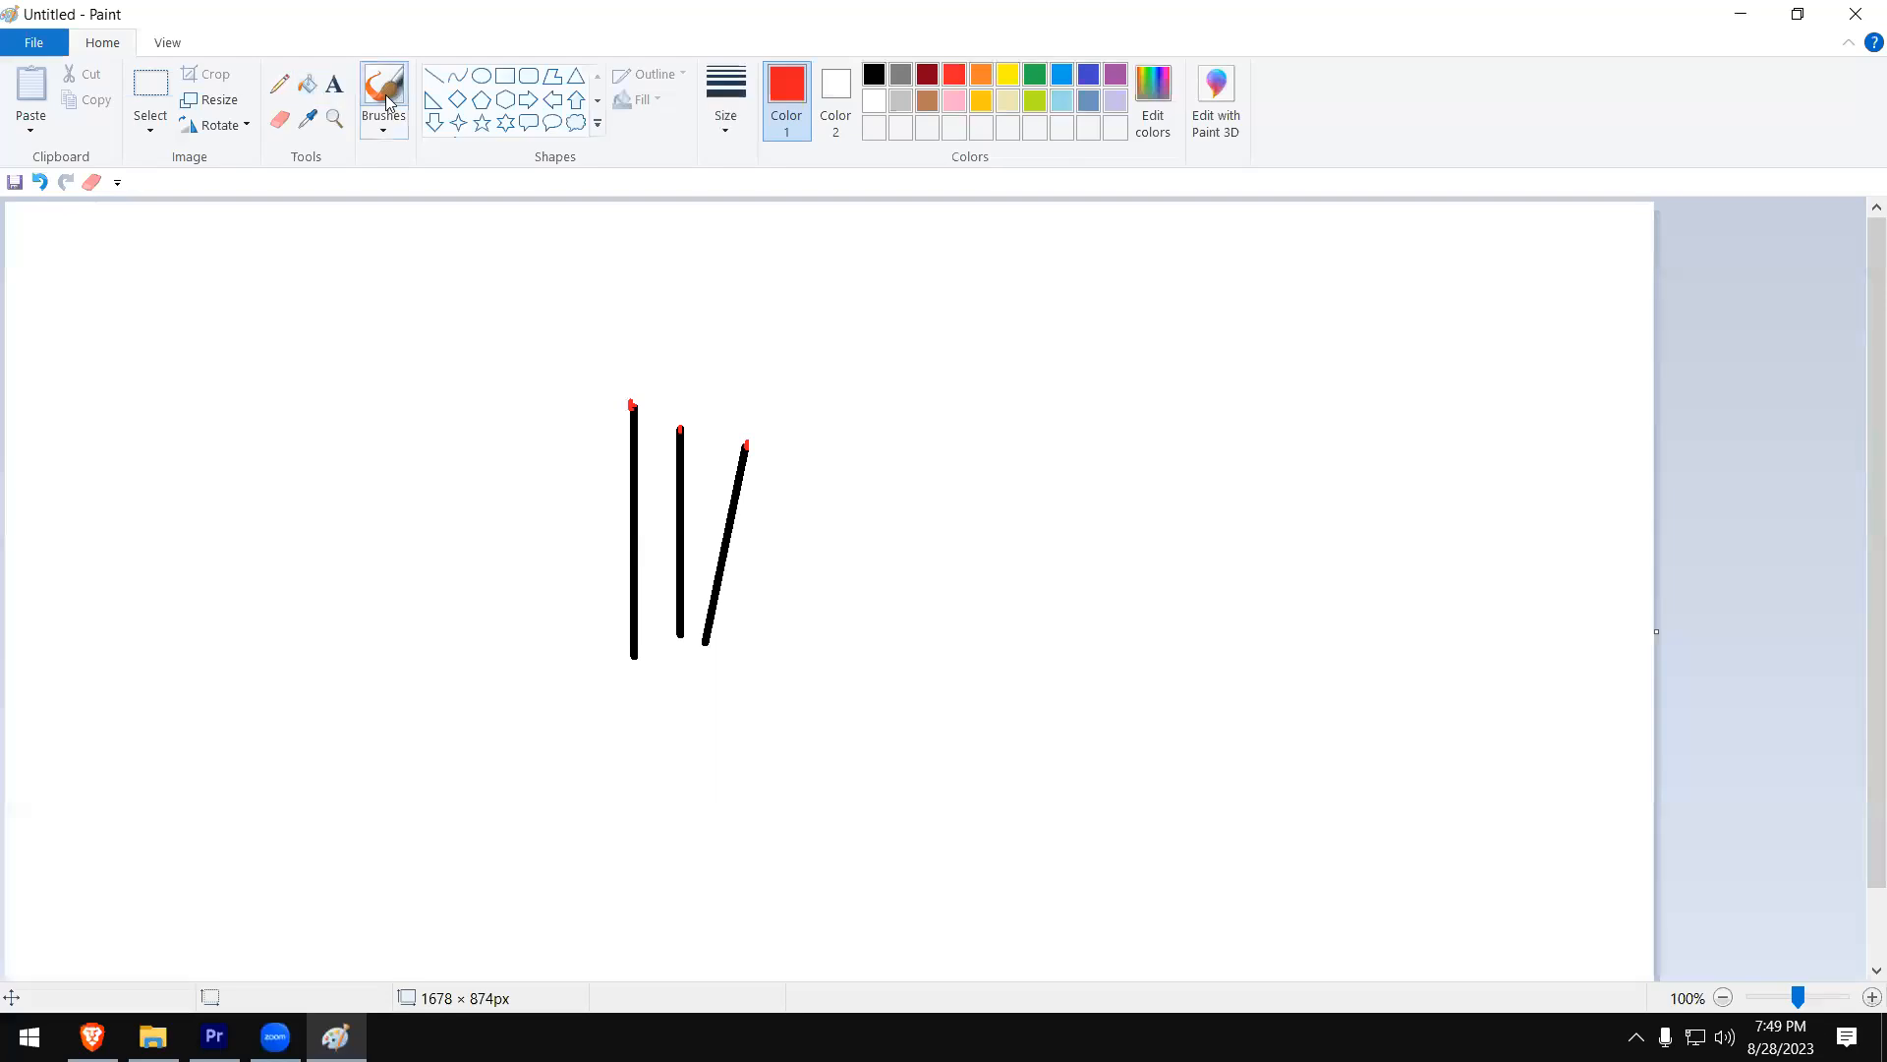
click(383, 127)
click(535, 169)
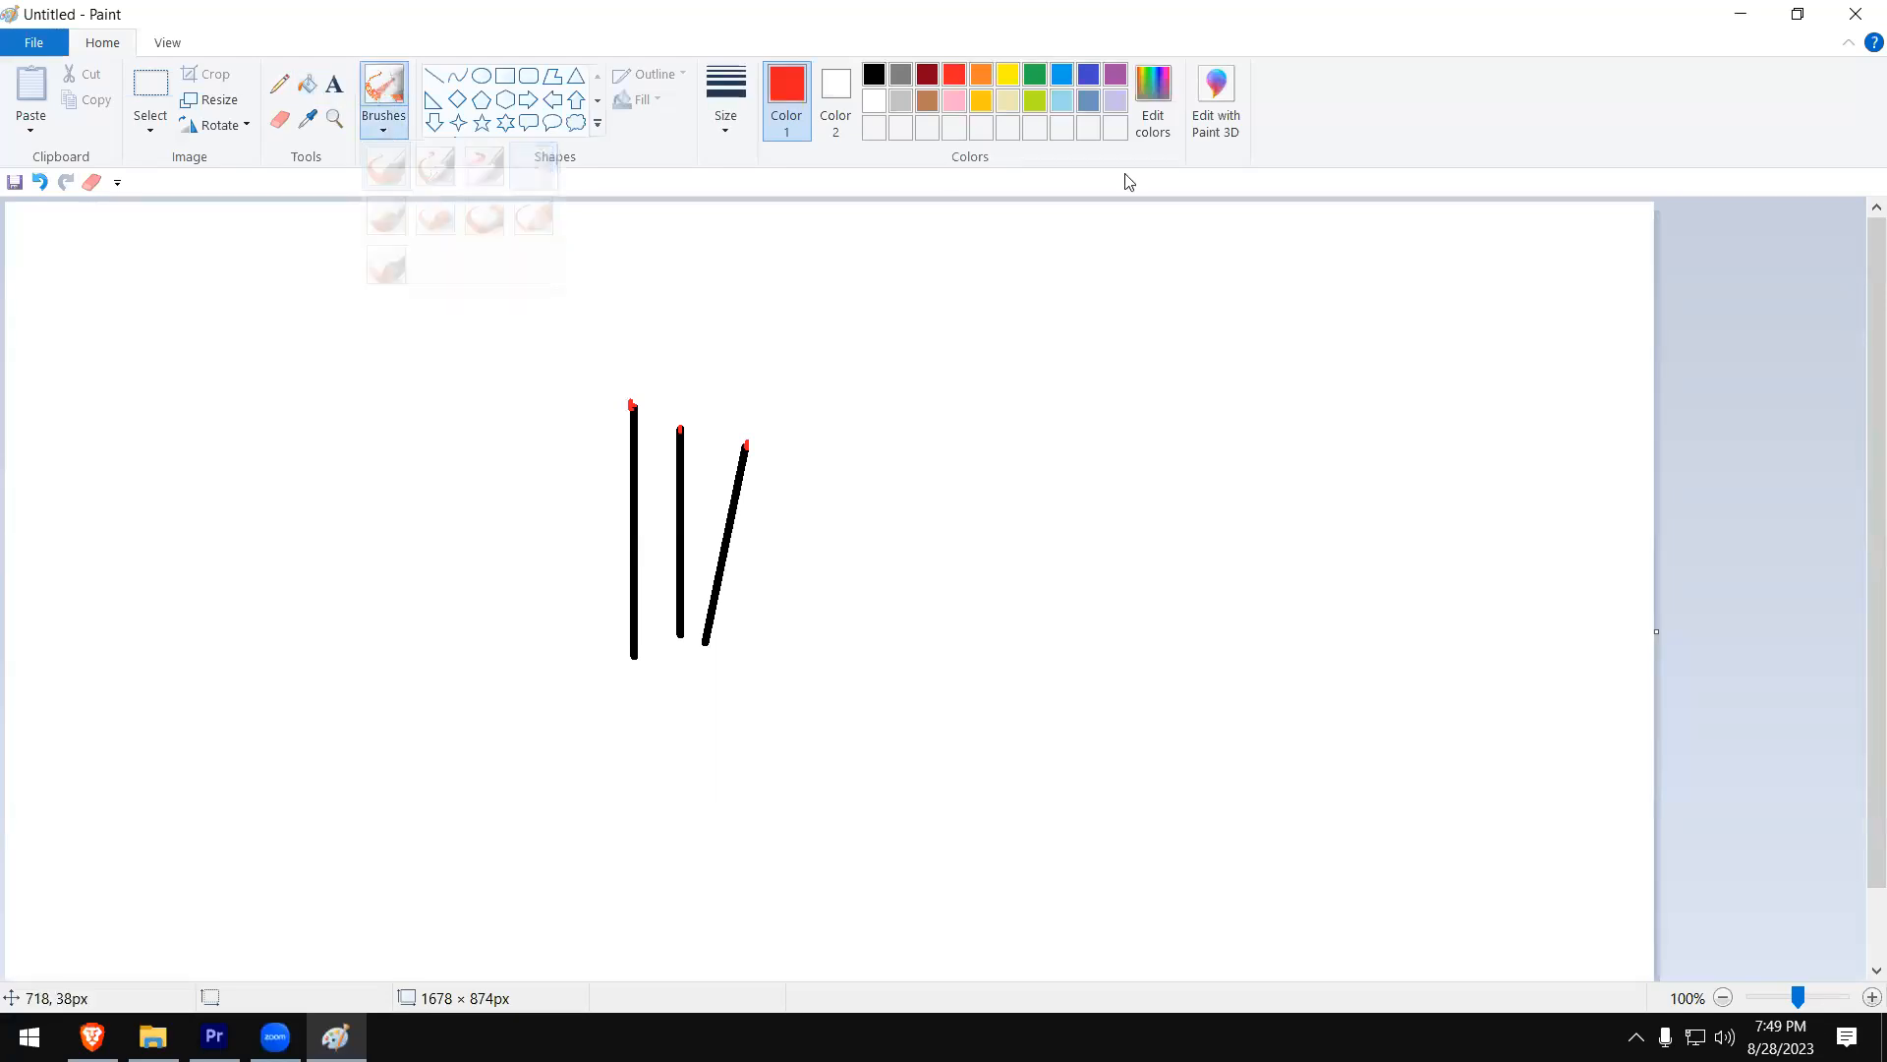
click(900, 101)
click(622, 398)
drag(646, 383, 635, 389)
key(ctrl+z)
click(726, 113)
click(762, 316)
mouse_move(630, 399)
mouse_down()
mouse_move(653, 396)
mouse_move(632, 371)
mouse_move(656, 339)
mouse_move(629, 310)
mouse_move(628, 378)
mouse_move(632, 263)
mouse_move(614, 241)
mouse_up()
mouse_move(709, 457)
mouse_down()
mouse_move(699, 391)
mouse_move(735, 366)
mouse_move(757, 241)
mouse_move(727, 389)
mouse_move(704, 342)
mouse_move(729, 249)
mouse_move(738, 285)
mouse_move(696, 320)
mouse_move(716, 292)
mouse_move(761, 428)
mouse_move(852, 284)
mouse_move(762, 422)
mouse_move(829, 294)
mouse_move(775, 385)
mouse_move(790, 301)
mouse_move(786, 380)
mouse_move(810, 330)
mouse_move(771, 451)
mouse_move(874, 322)
mouse_move(787, 447)
mouse_move(834, 363)
mouse_move(817, 431)
mouse_move(815, 393)
mouse_move(765, 426)
mouse_move(847, 328)
mouse_move(784, 441)
mouse_move(845, 342)
mouse_move(691, 433)
mouse_move(751, 350)
mouse_move(712, 410)
mouse_move(710, 374)
mouse_move(637, 411)
mouse_move(656, 372)
mouse_move(597, 359)
mouse_move(574, 293)
mouse_move(593, 369)
mouse_move(571, 303)
mouse_move(568, 277)
mouse_move(612, 377)
mouse_move(568, 275)
mouse_move(588, 313)
mouse_move(564, 249)
mouse_move(601, 307)
mouse_move(572, 222)
mouse_move(600, 267)
mouse_move(596, 202)
mouse_up()
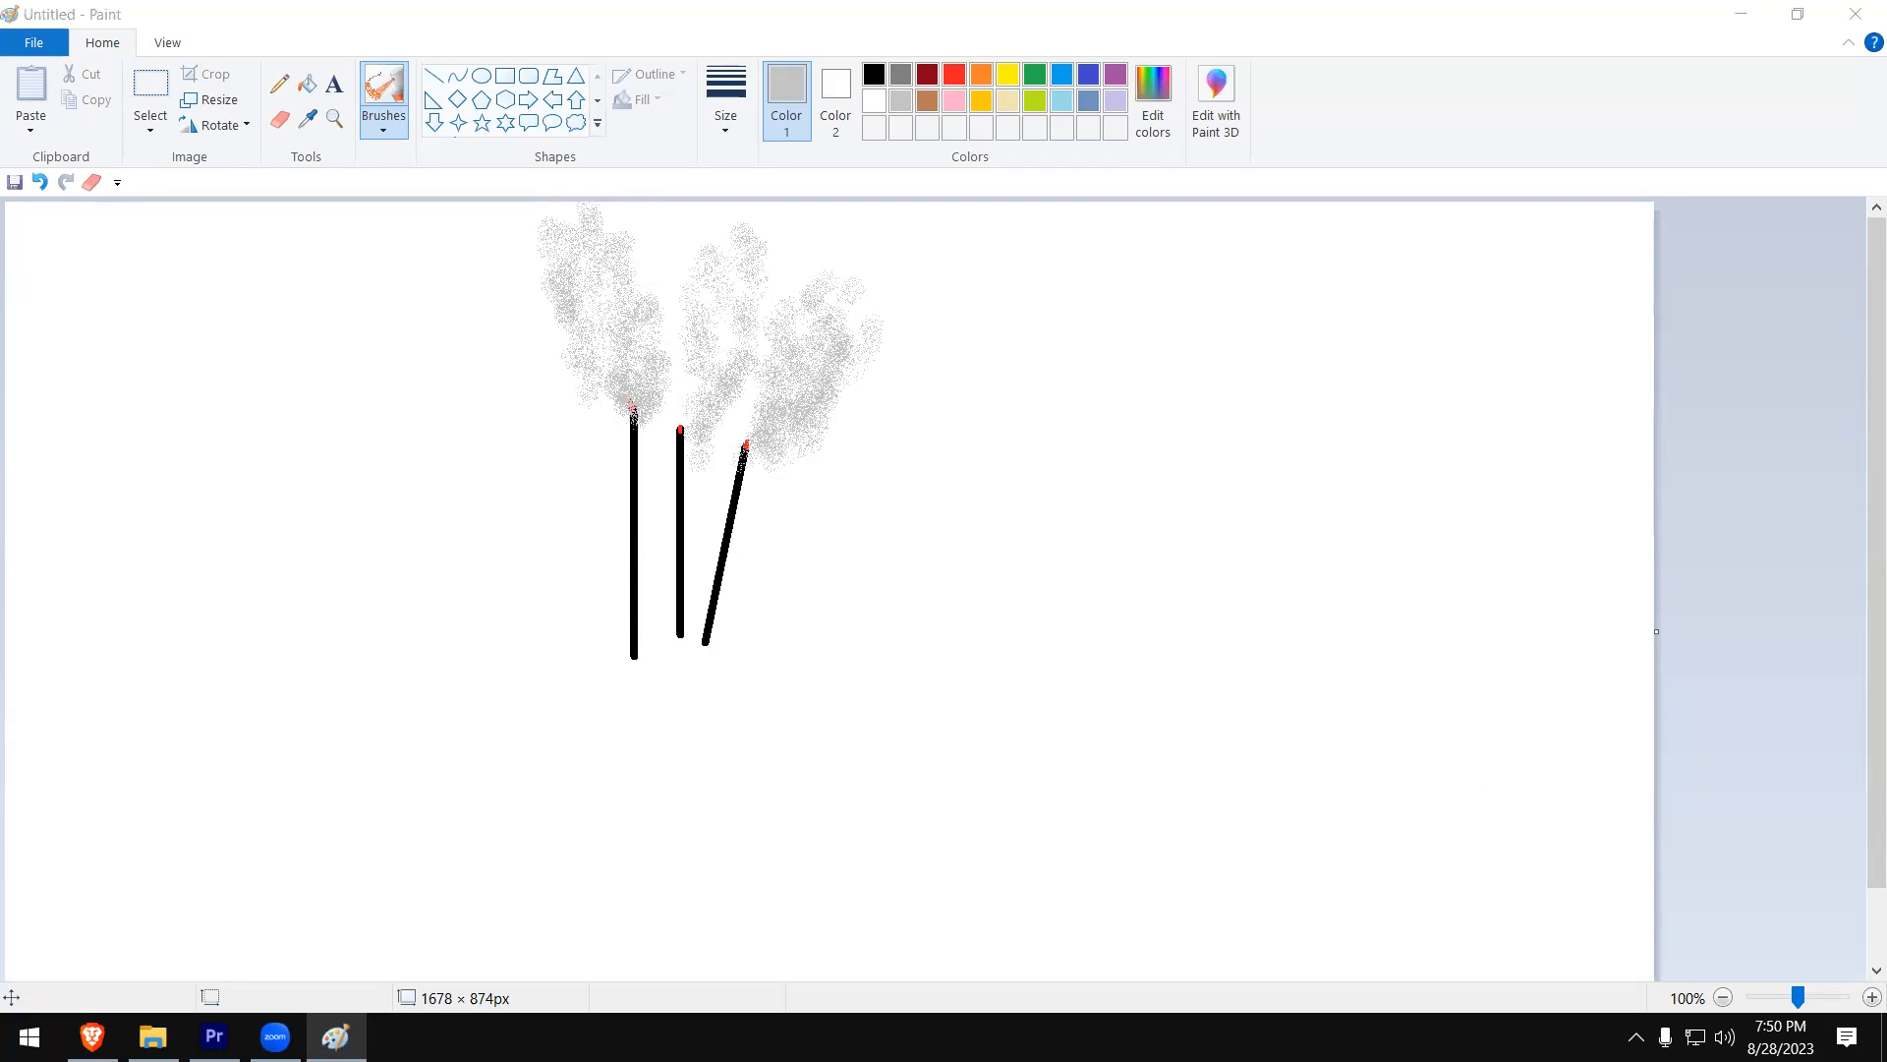
- Draw a green rectangle around the three smoking sticks as a frame
click(516, 81)
click(505, 76)
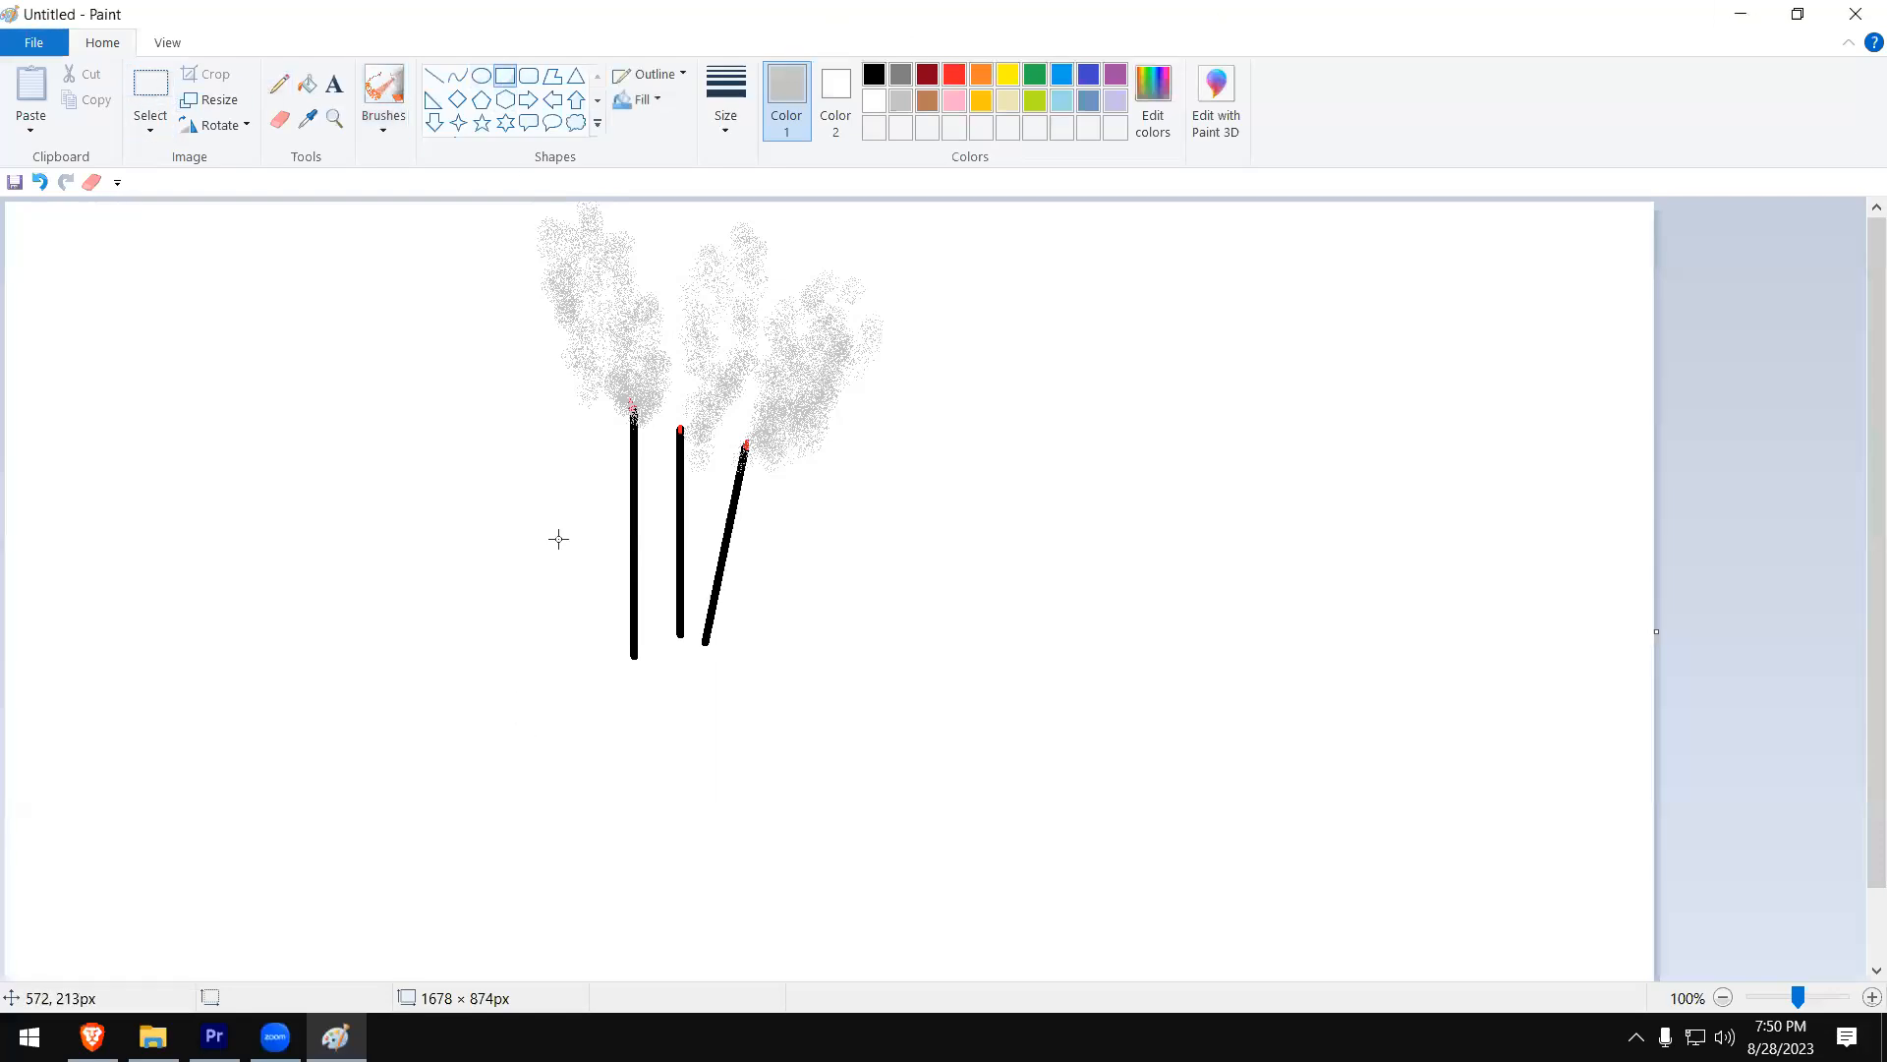
click(1035, 79)
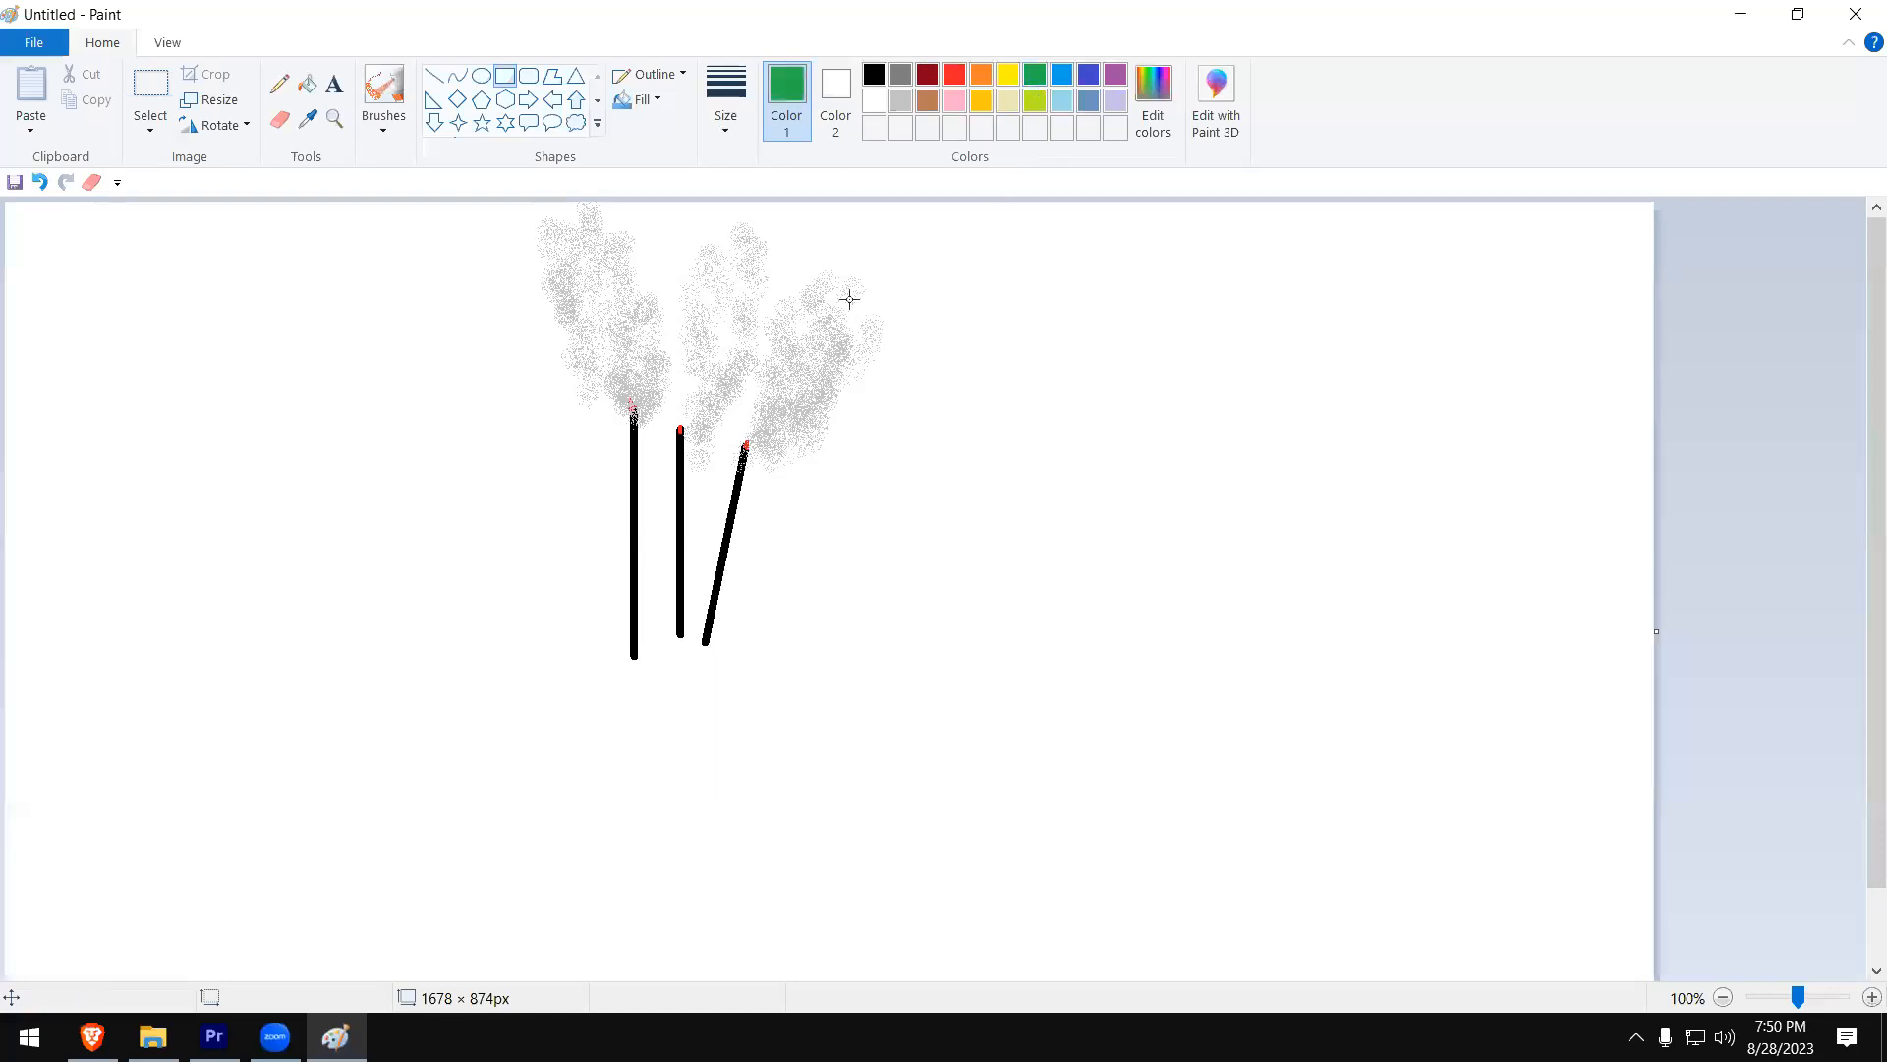
mouse_move(458, 203)
mouse_down()
mouse_move(834, 632)
mouse_move(982, 703)
mouse_move(966, 684)
mouse_up()
click(1027, 671)
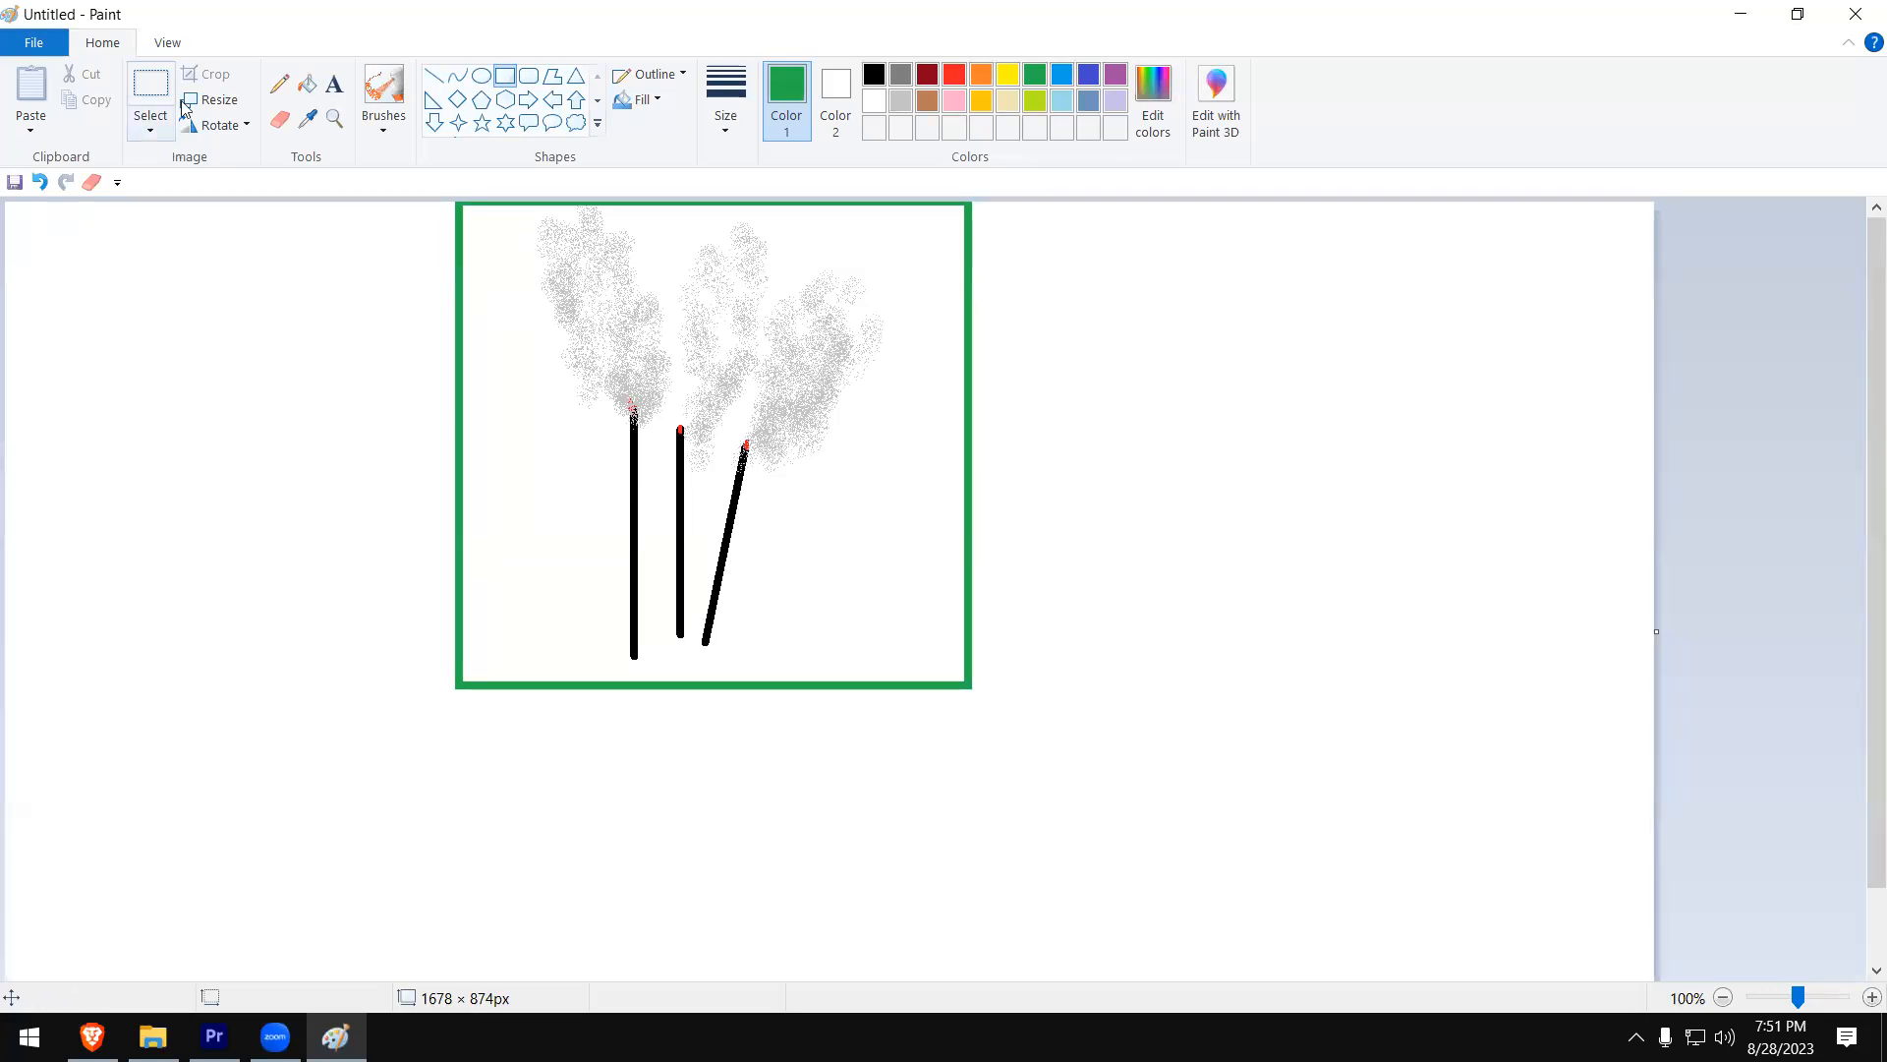
- Spray darker gray airbrush strokes over the smoke above all three sticks
click(307, 85)
click(904, 76)
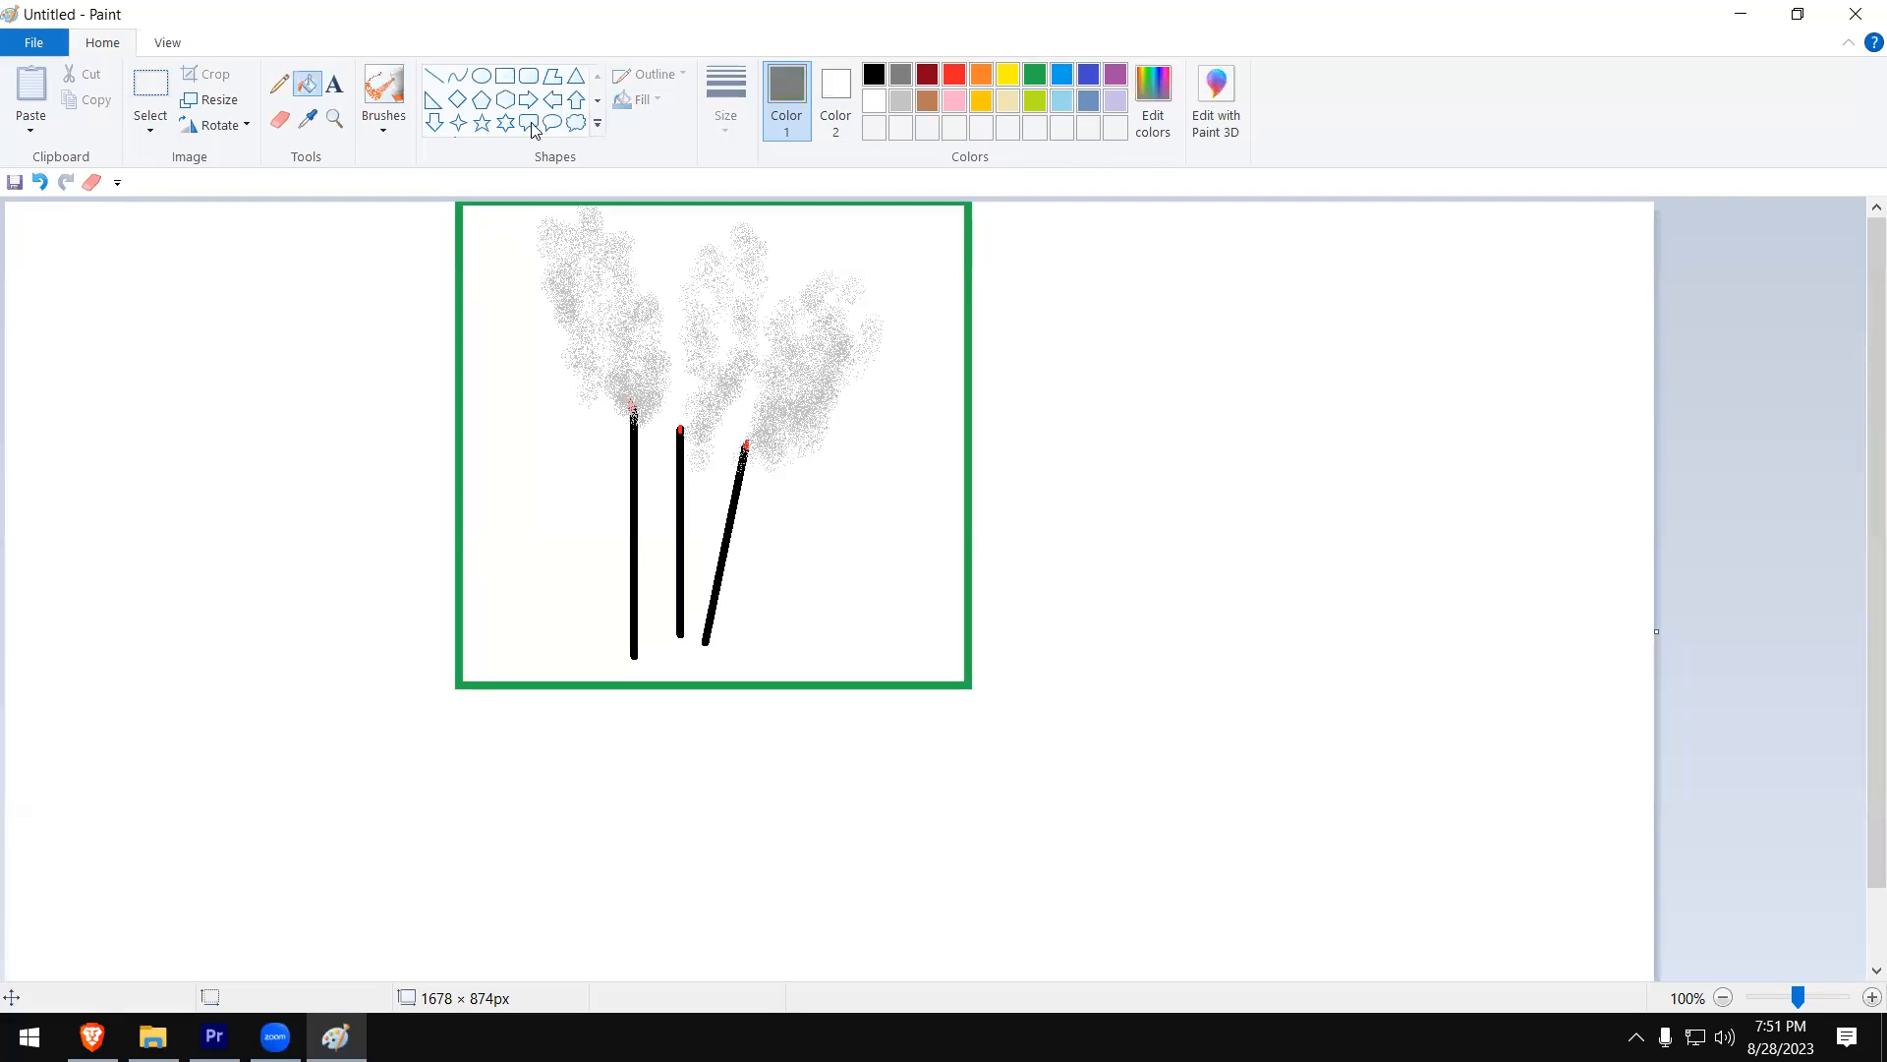
click(383, 87)
mouse_move(747, 437)
mouse_down()
mouse_move(768, 438)
mouse_move(873, 342)
mouse_up()
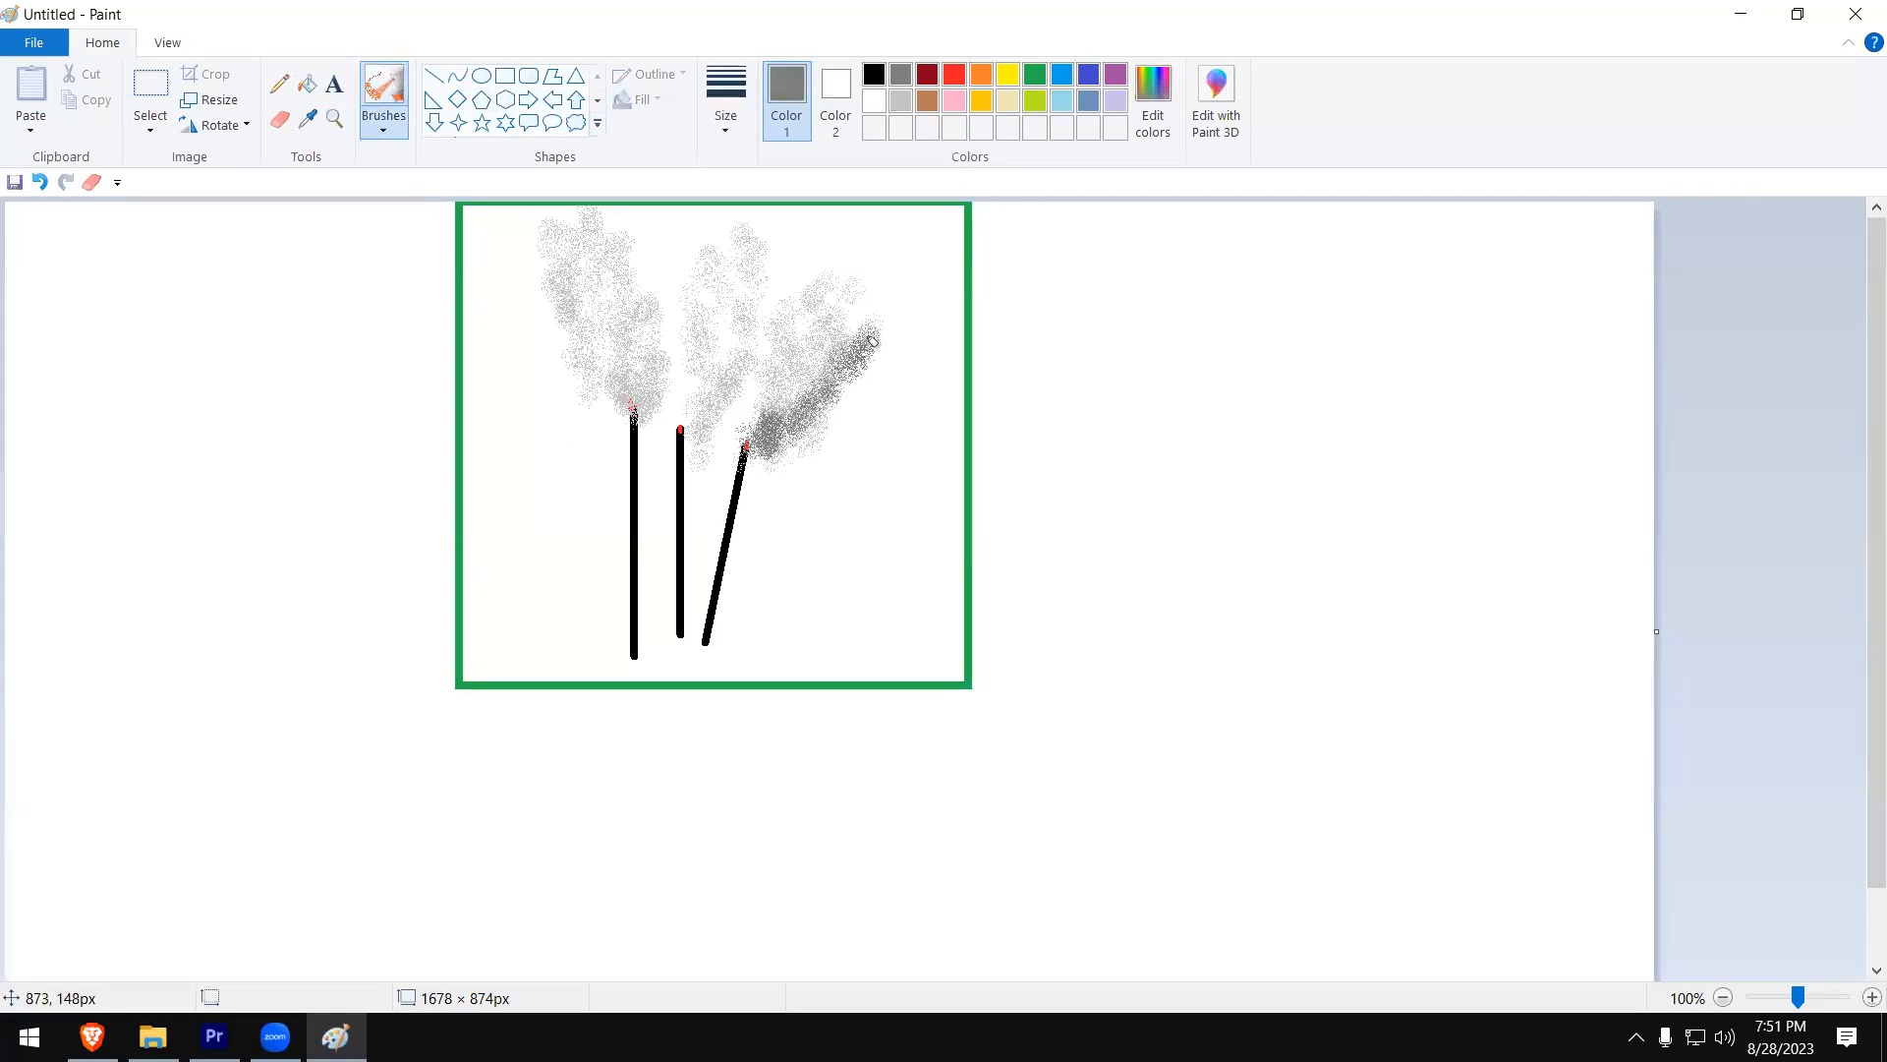
mouse_move(708, 405)
mouse_down()
mouse_move(698, 421)
mouse_move(735, 372)
mouse_move(756, 260)
mouse_move(771, 270)
mouse_move(798, 240)
mouse_up()
mouse_move(627, 398)
mouse_down()
mouse_move(662, 305)
mouse_move(634, 301)
mouse_move(618, 221)
mouse_move(587, 218)
mouse_move(604, 263)
mouse_move(642, 278)
mouse_move(638, 398)
mouse_move(674, 277)
mouse_up()
drag(717, 366, 653, 410)
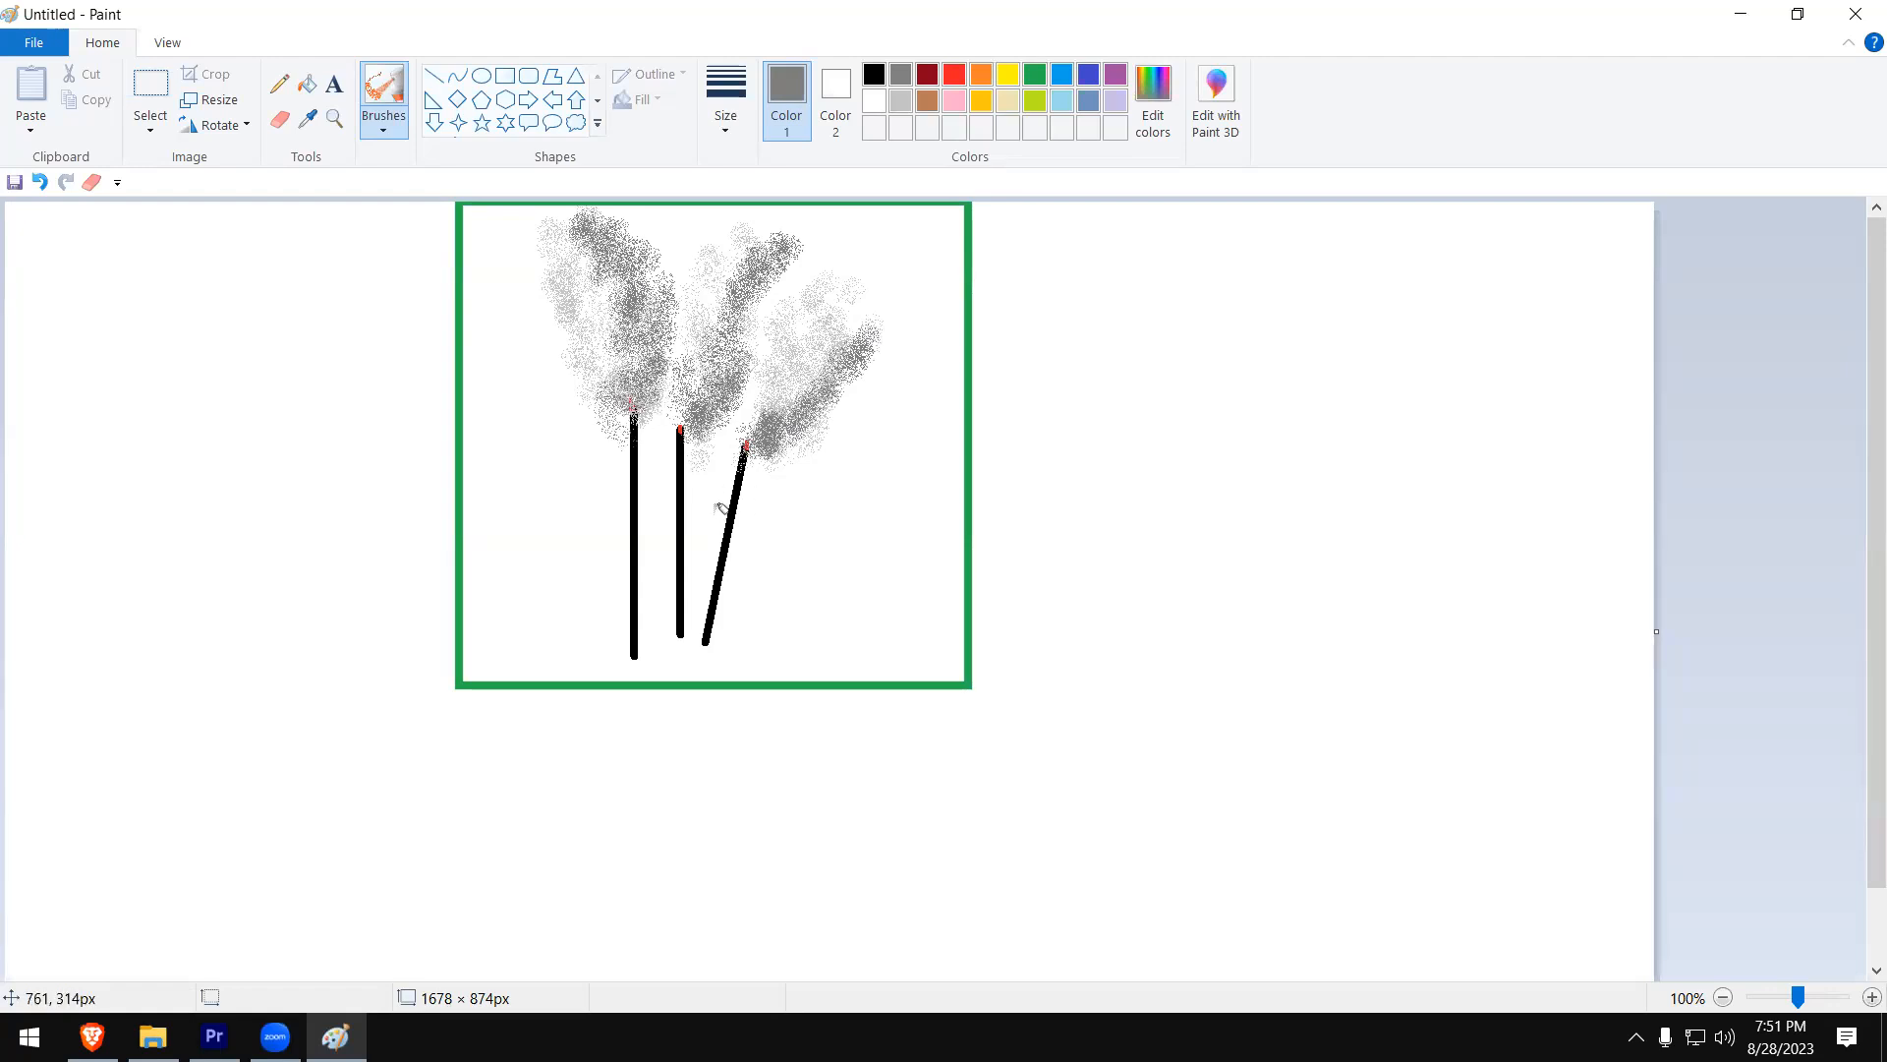
- Spray a dark gray mound around the base of the sticks and close Paint without saving the drawing
mouse_move(681, 649)
mouse_down()
mouse_move(614, 651)
mouse_move(715, 658)
mouse_move(692, 632)
mouse_move(669, 667)
mouse_move(688, 648)
mouse_up()
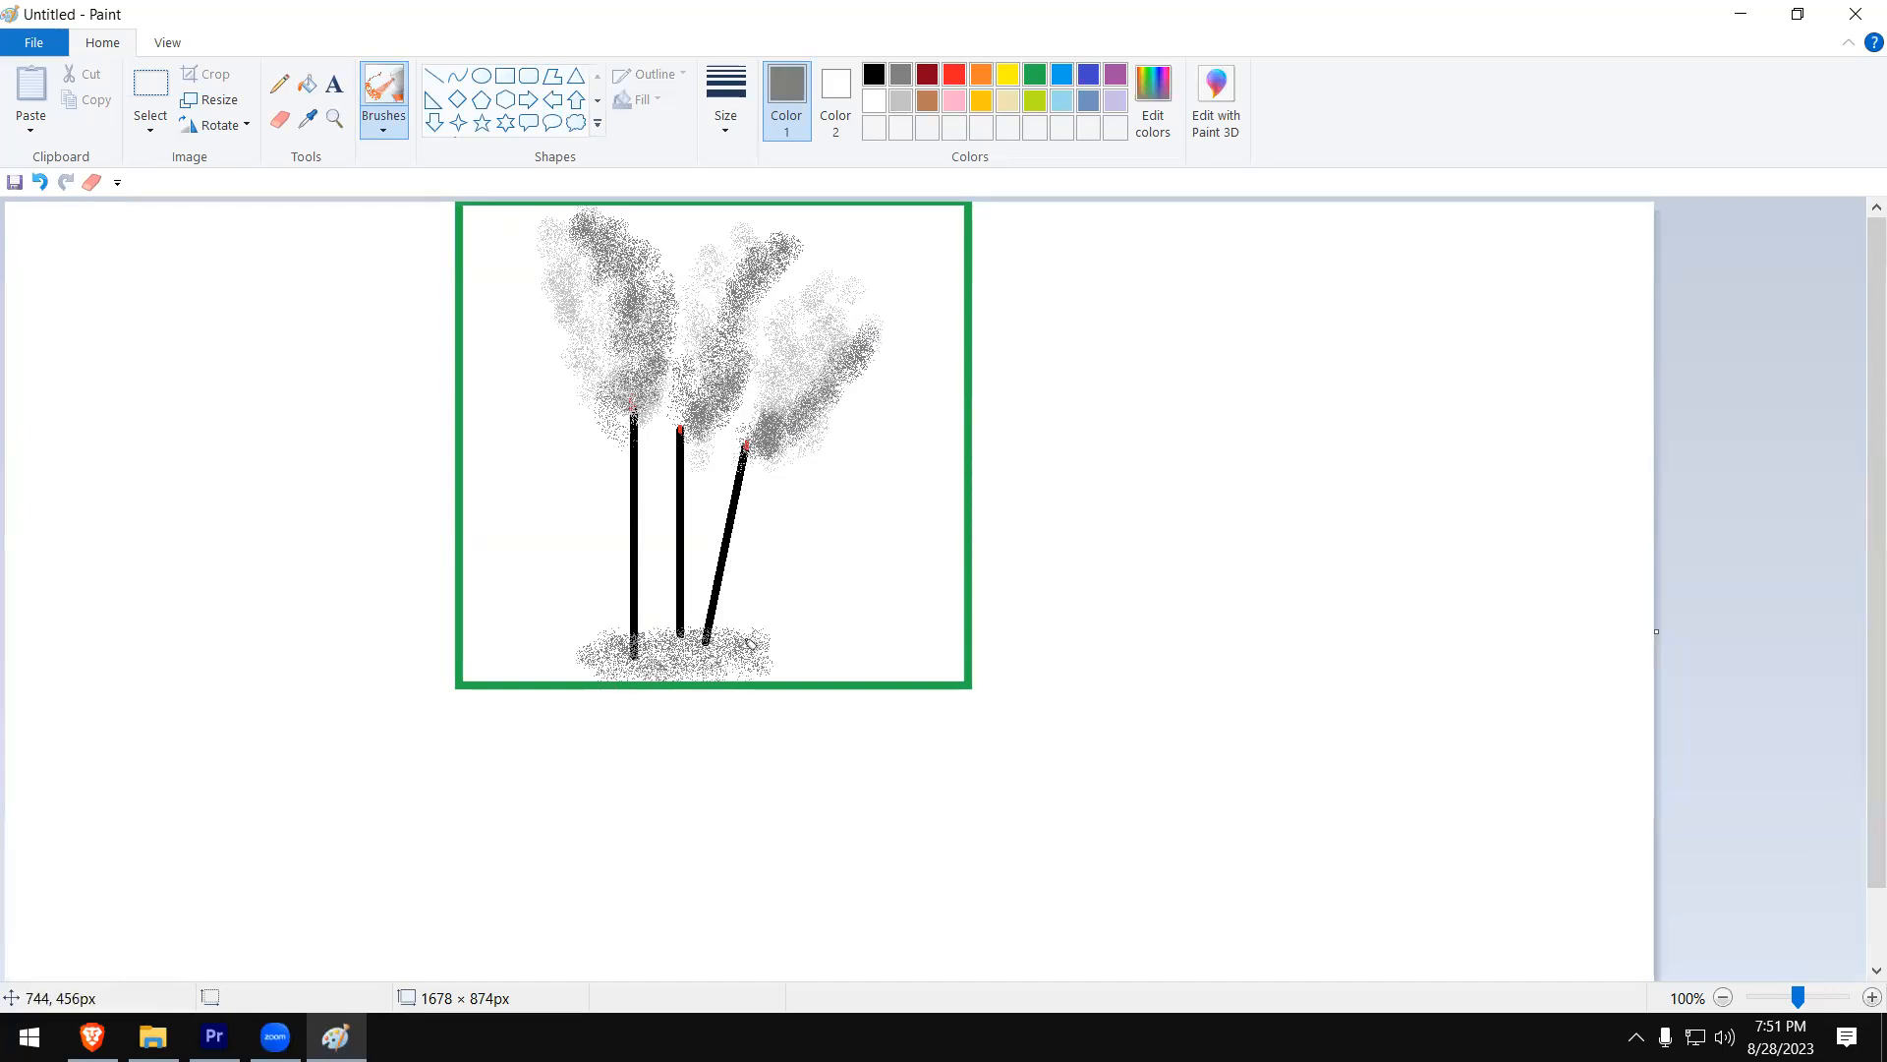
click(1848, 16)
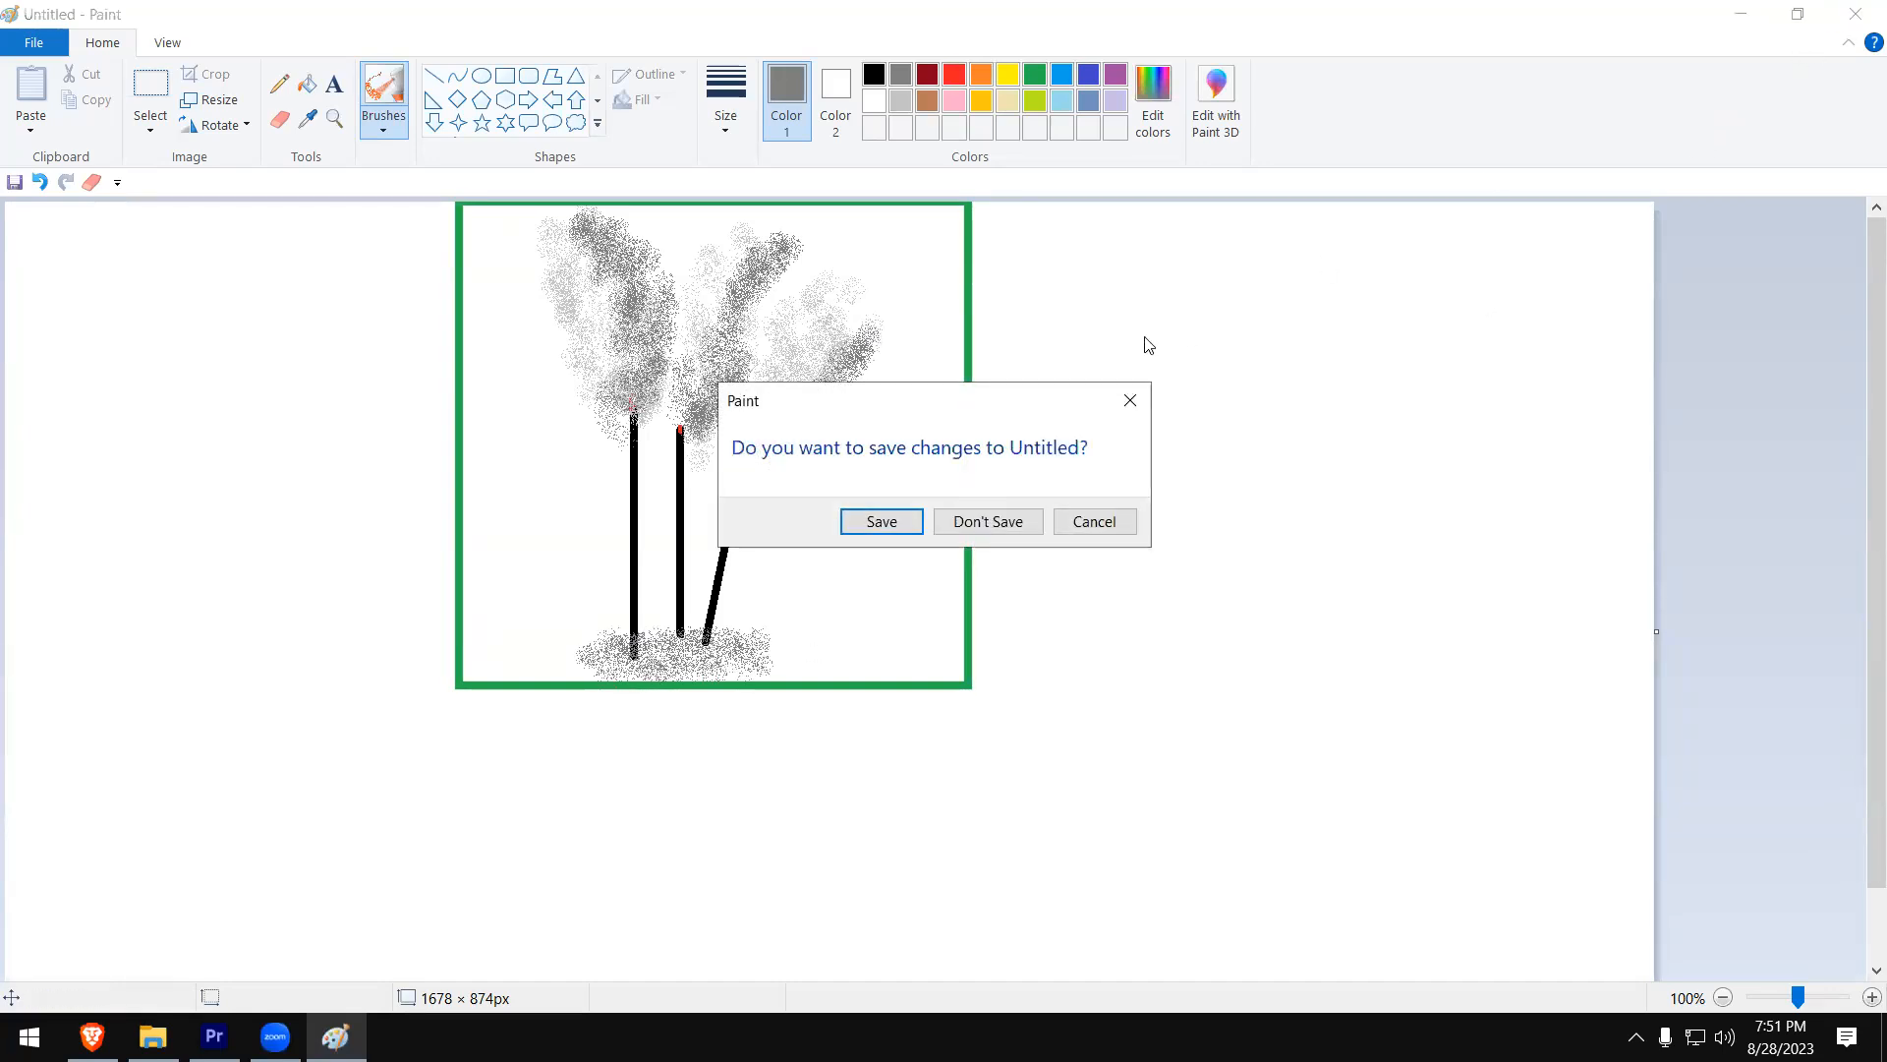
click(976, 523)
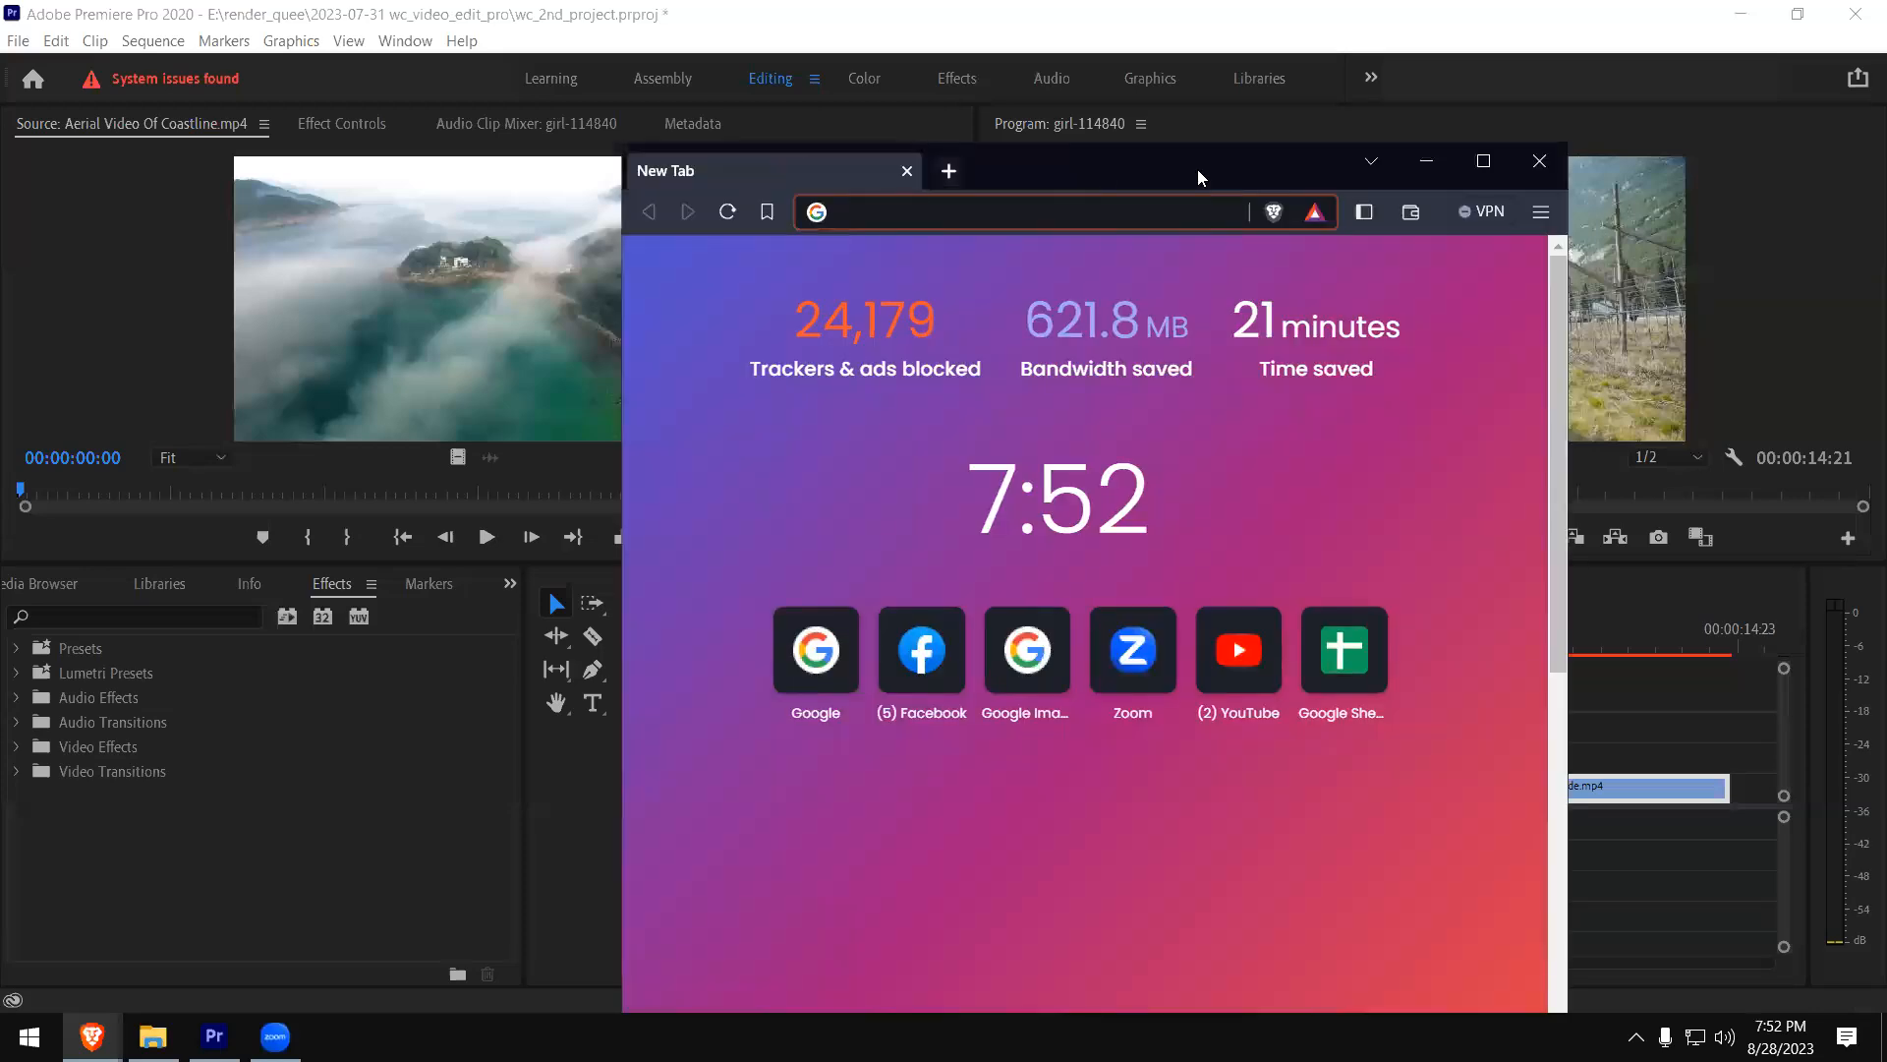
- Switch to the Brave browser, maximize it and search Google for "free green screen videos"
double_click(1198, 169)
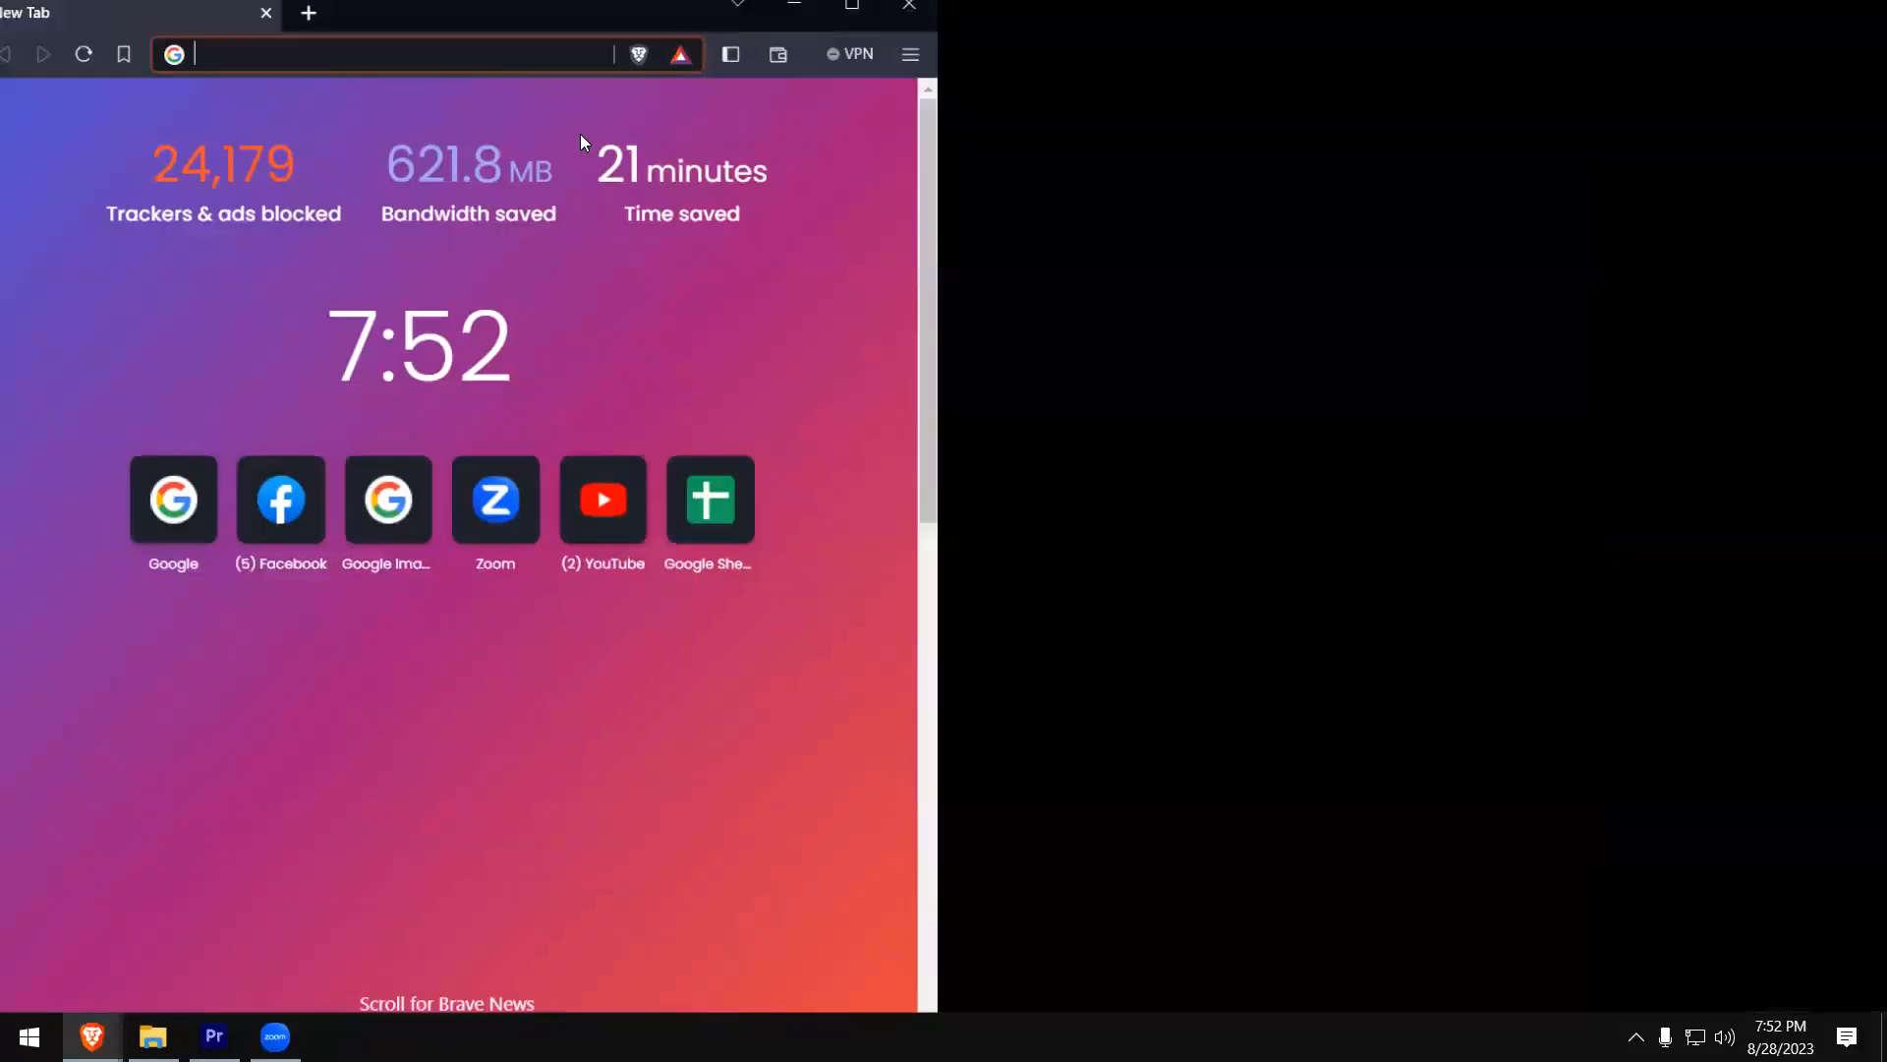
text(g)
key(BackSpace)
key(BackSpace)
text(free )
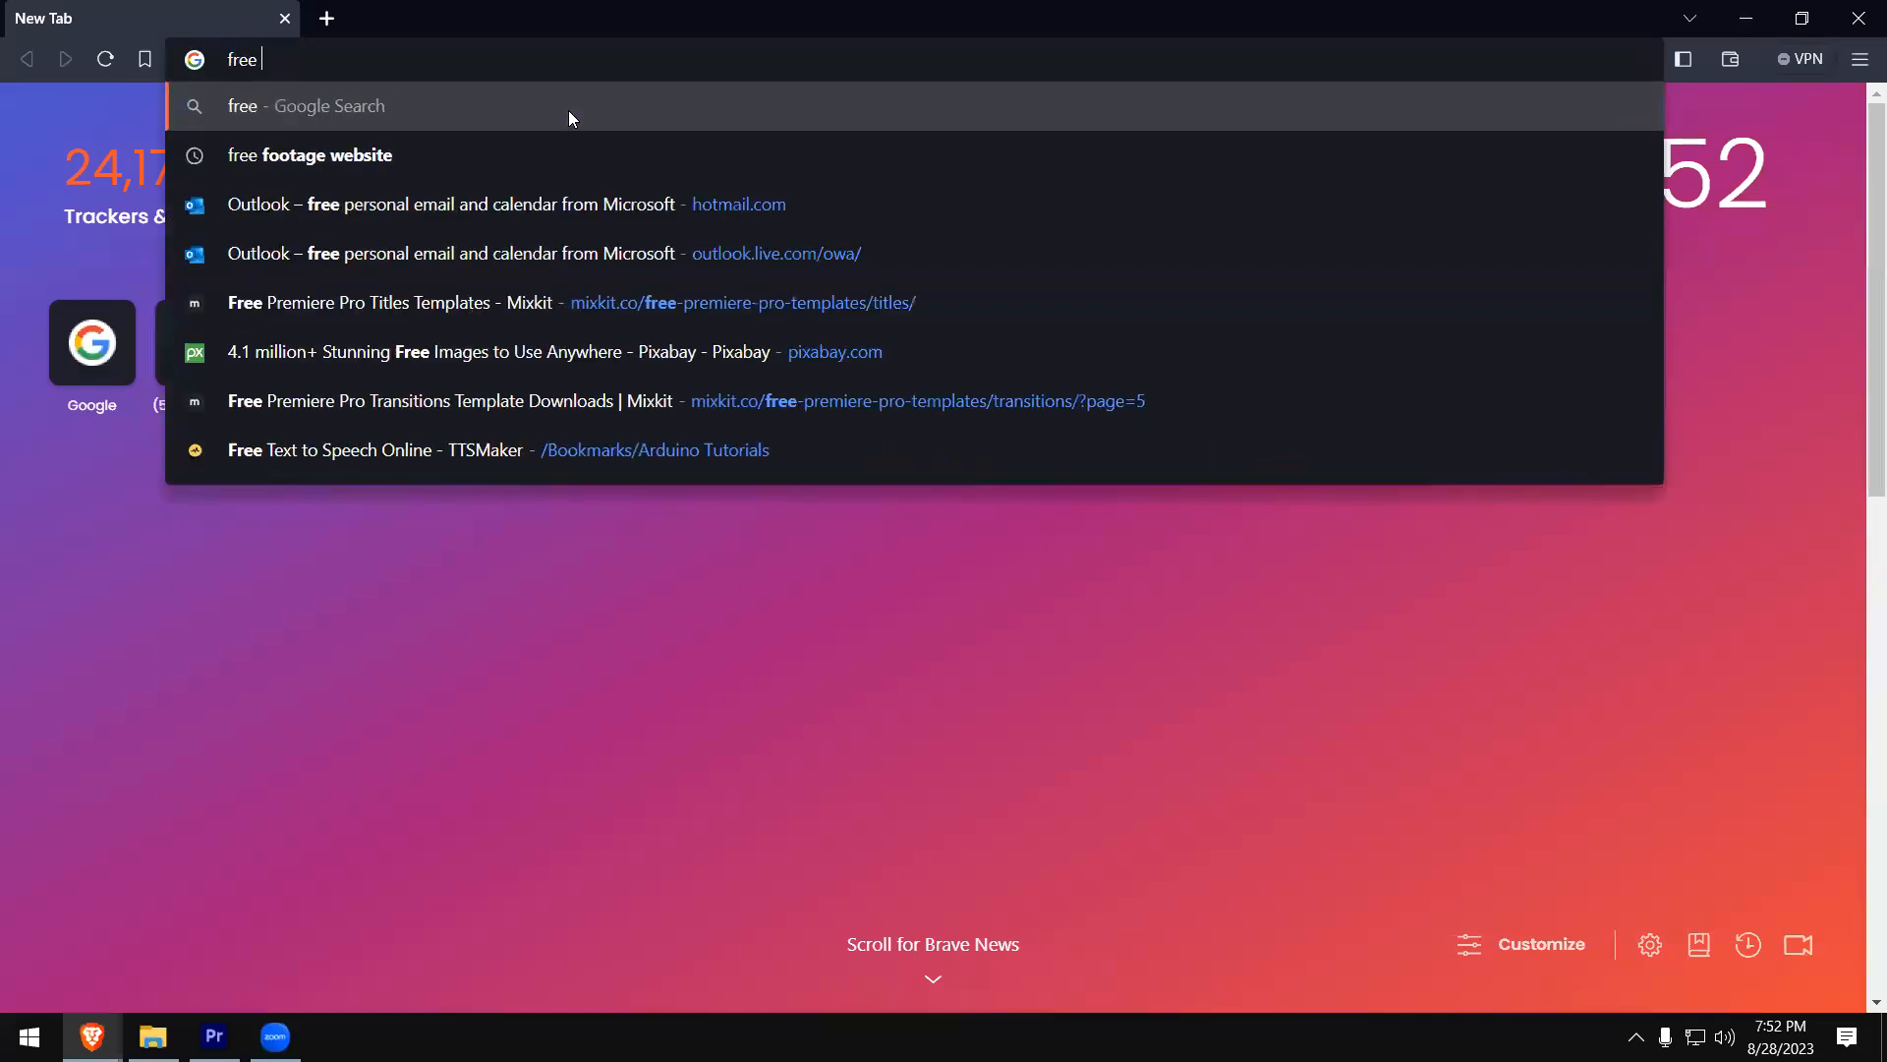
text(gees)
key(BackSpace)
key(BackSpace)
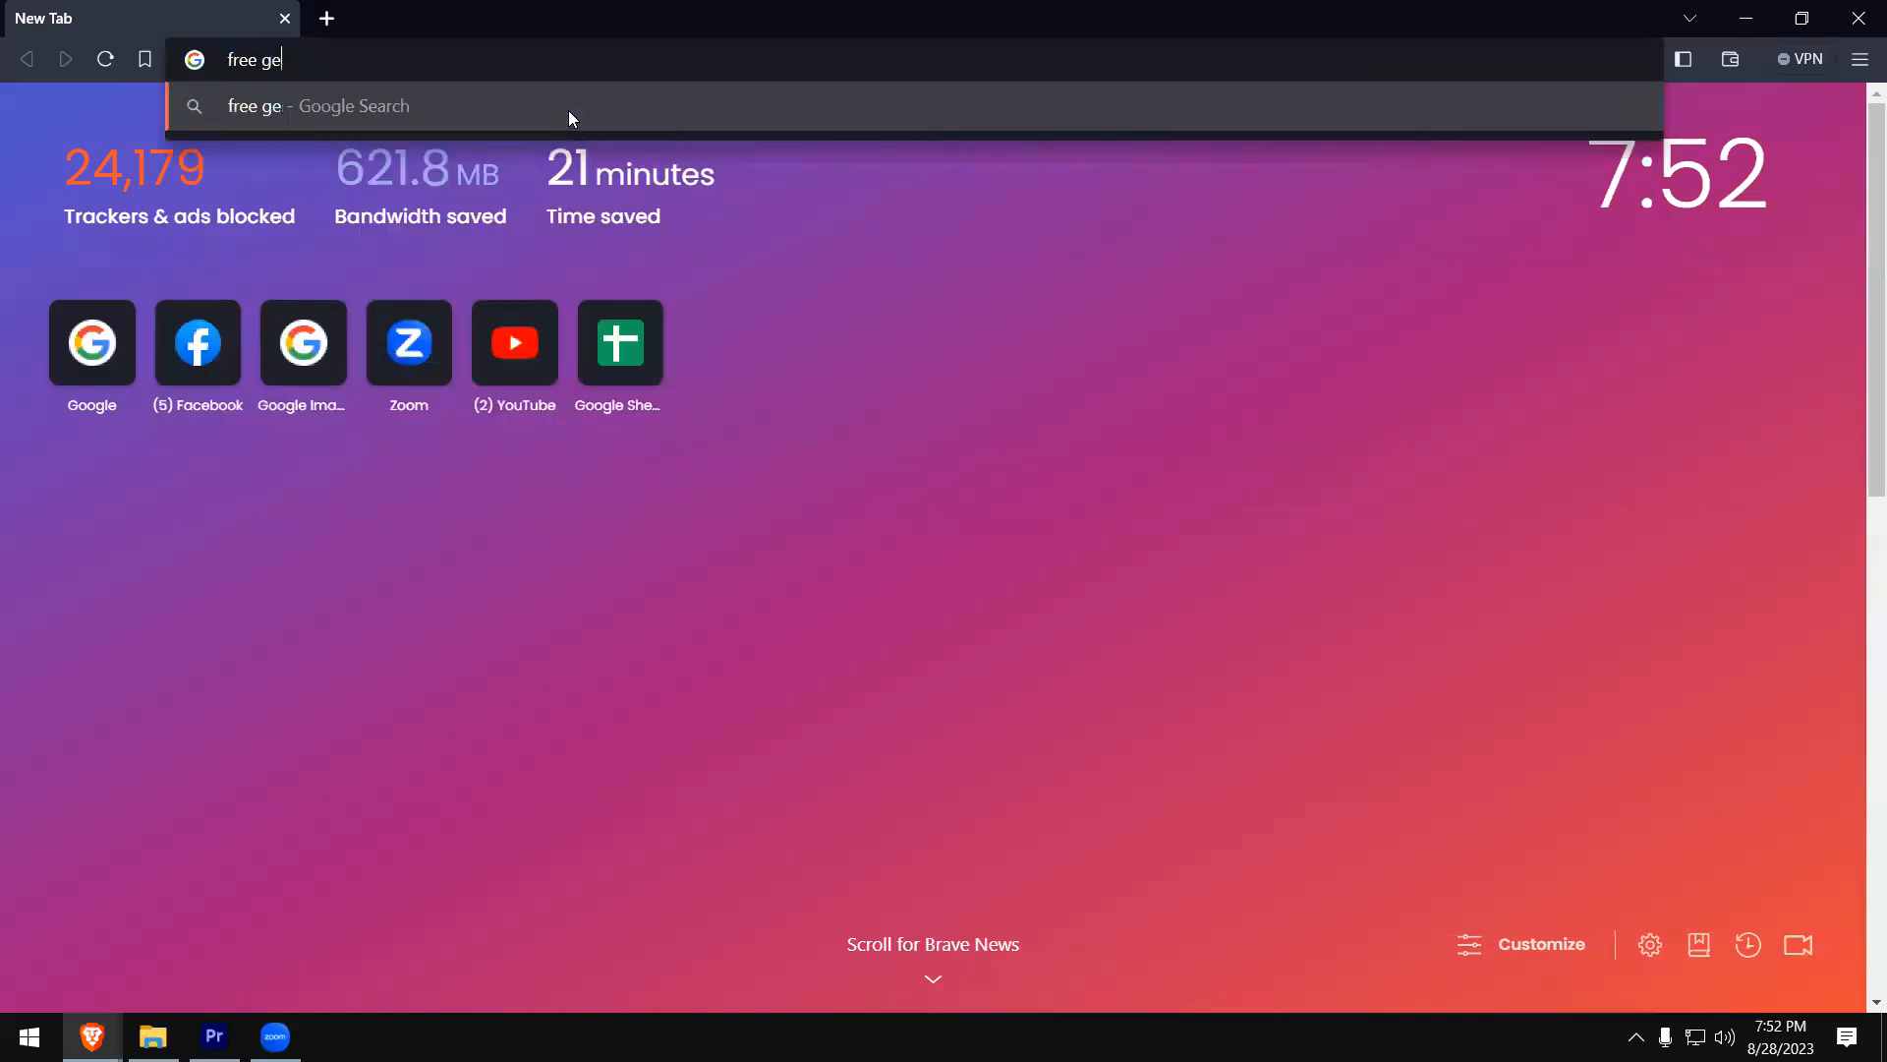
text(en screen video)
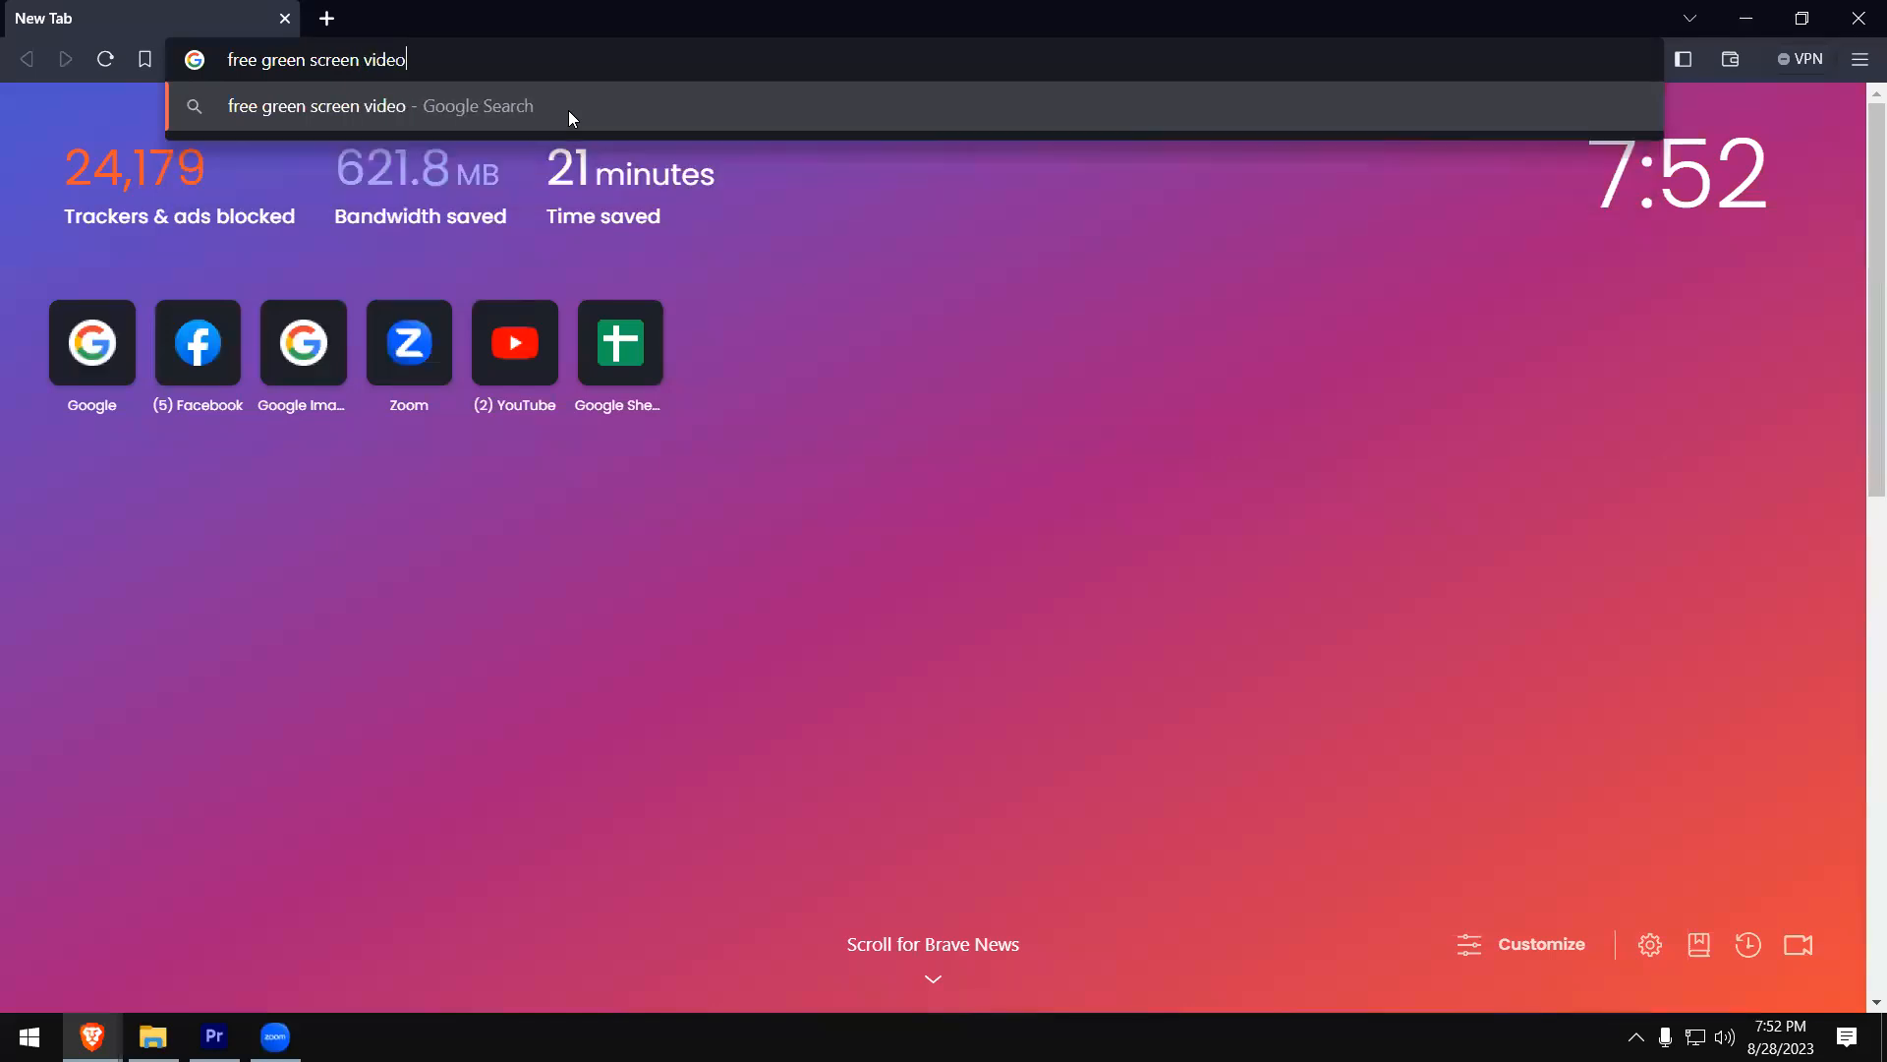
text(s)
key(Return)
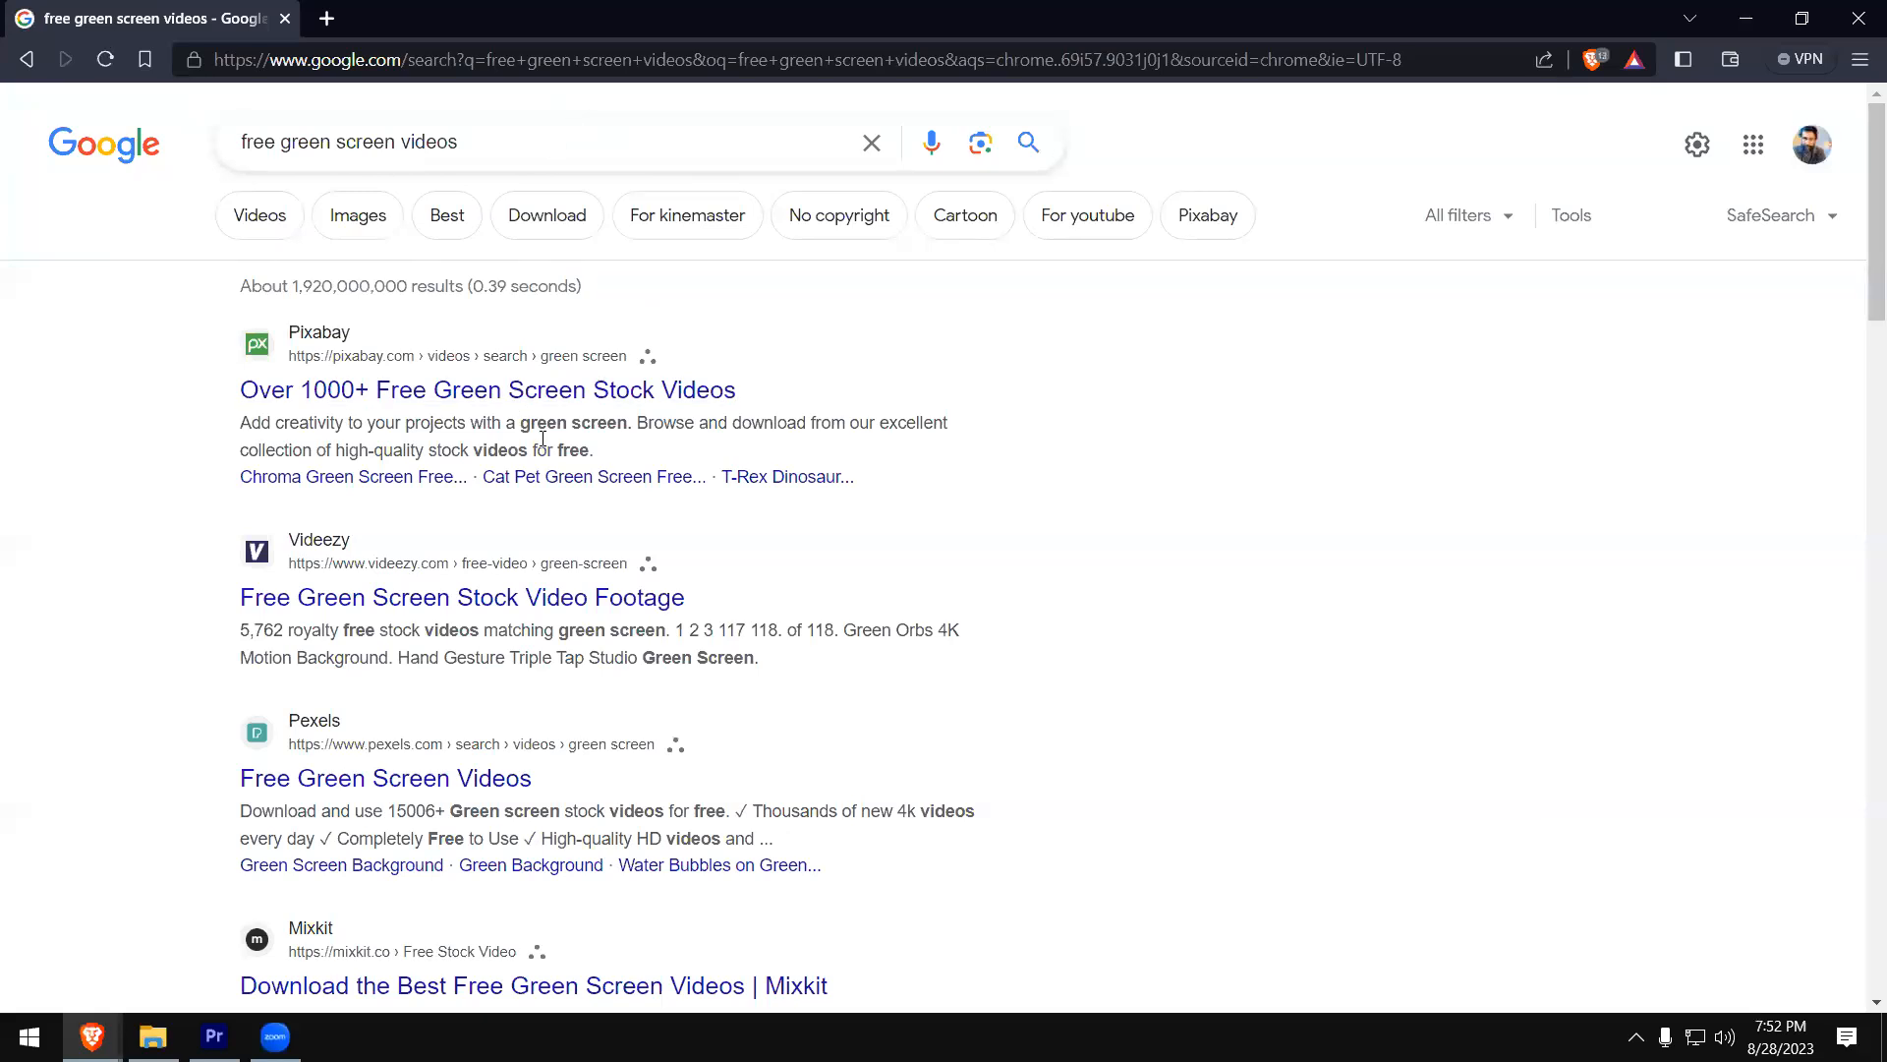
- Limit the Google search to video results and look through the free green screen footage sites
click(256, 217)
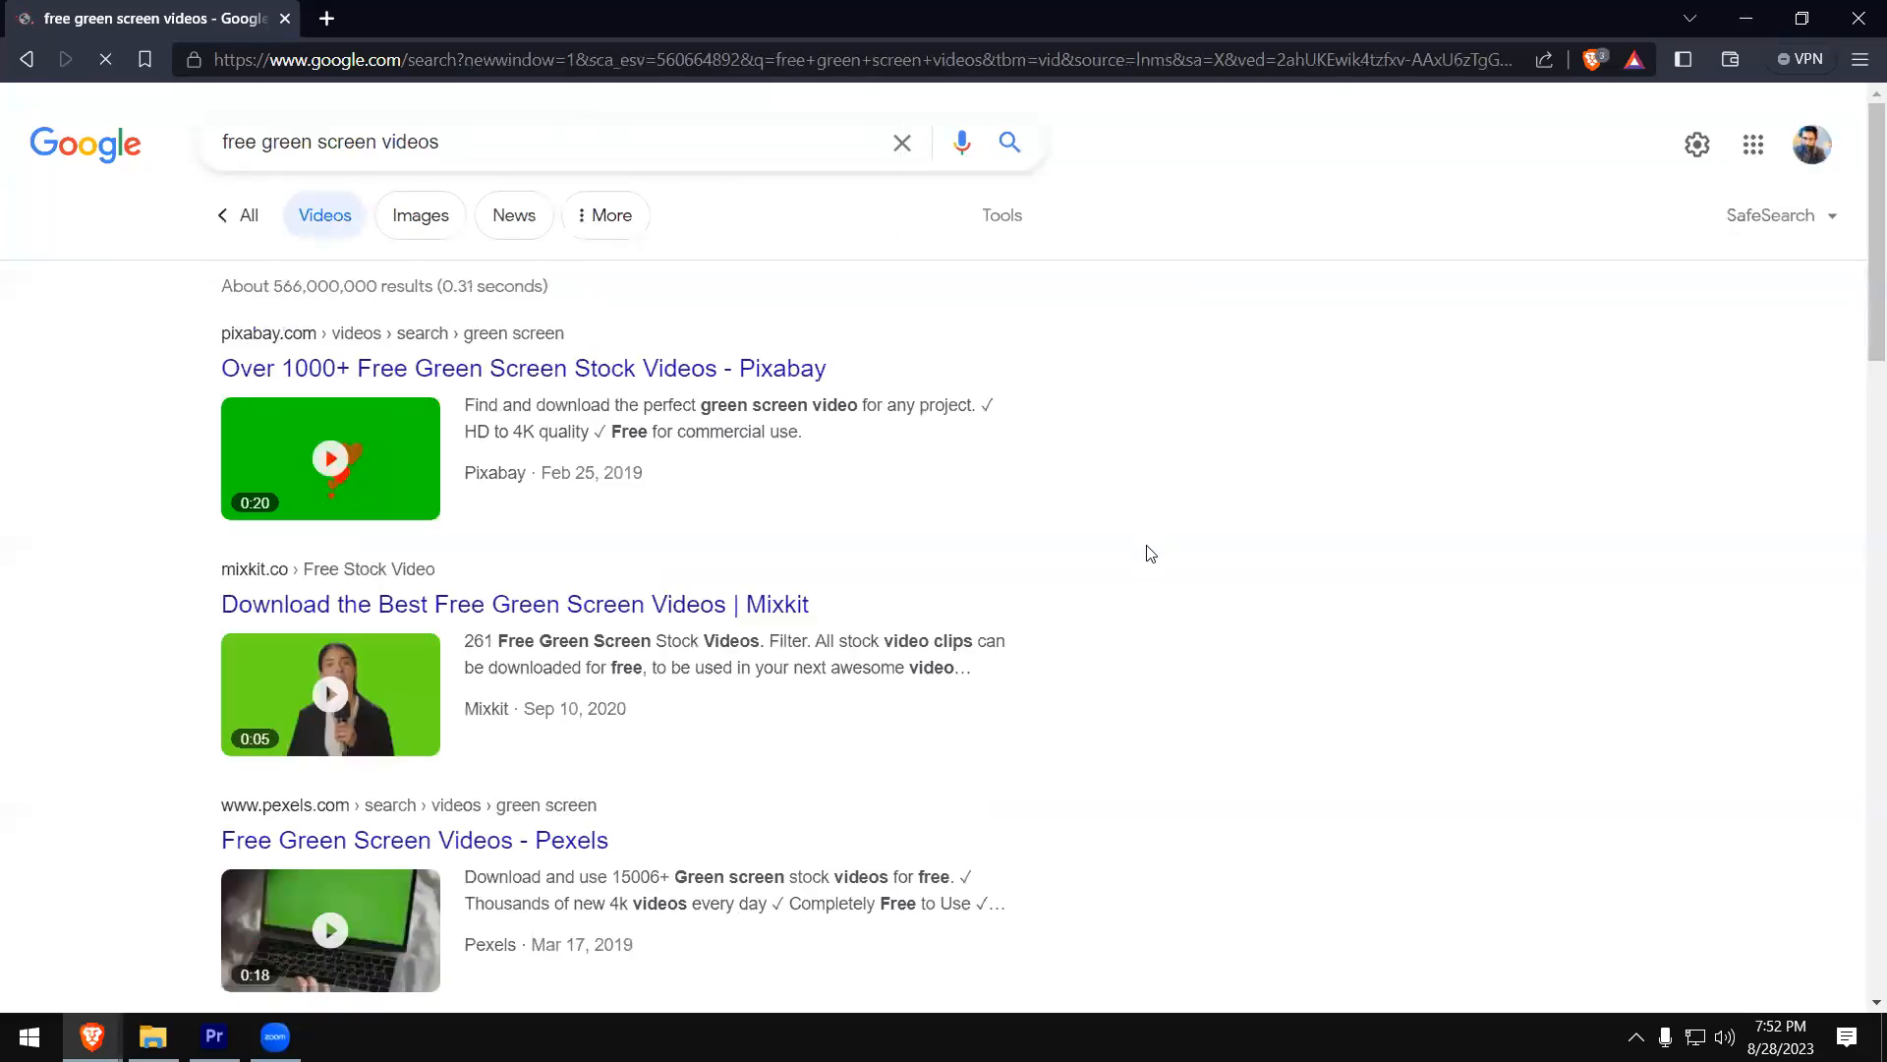
scroll(1145, 558, down, 5)
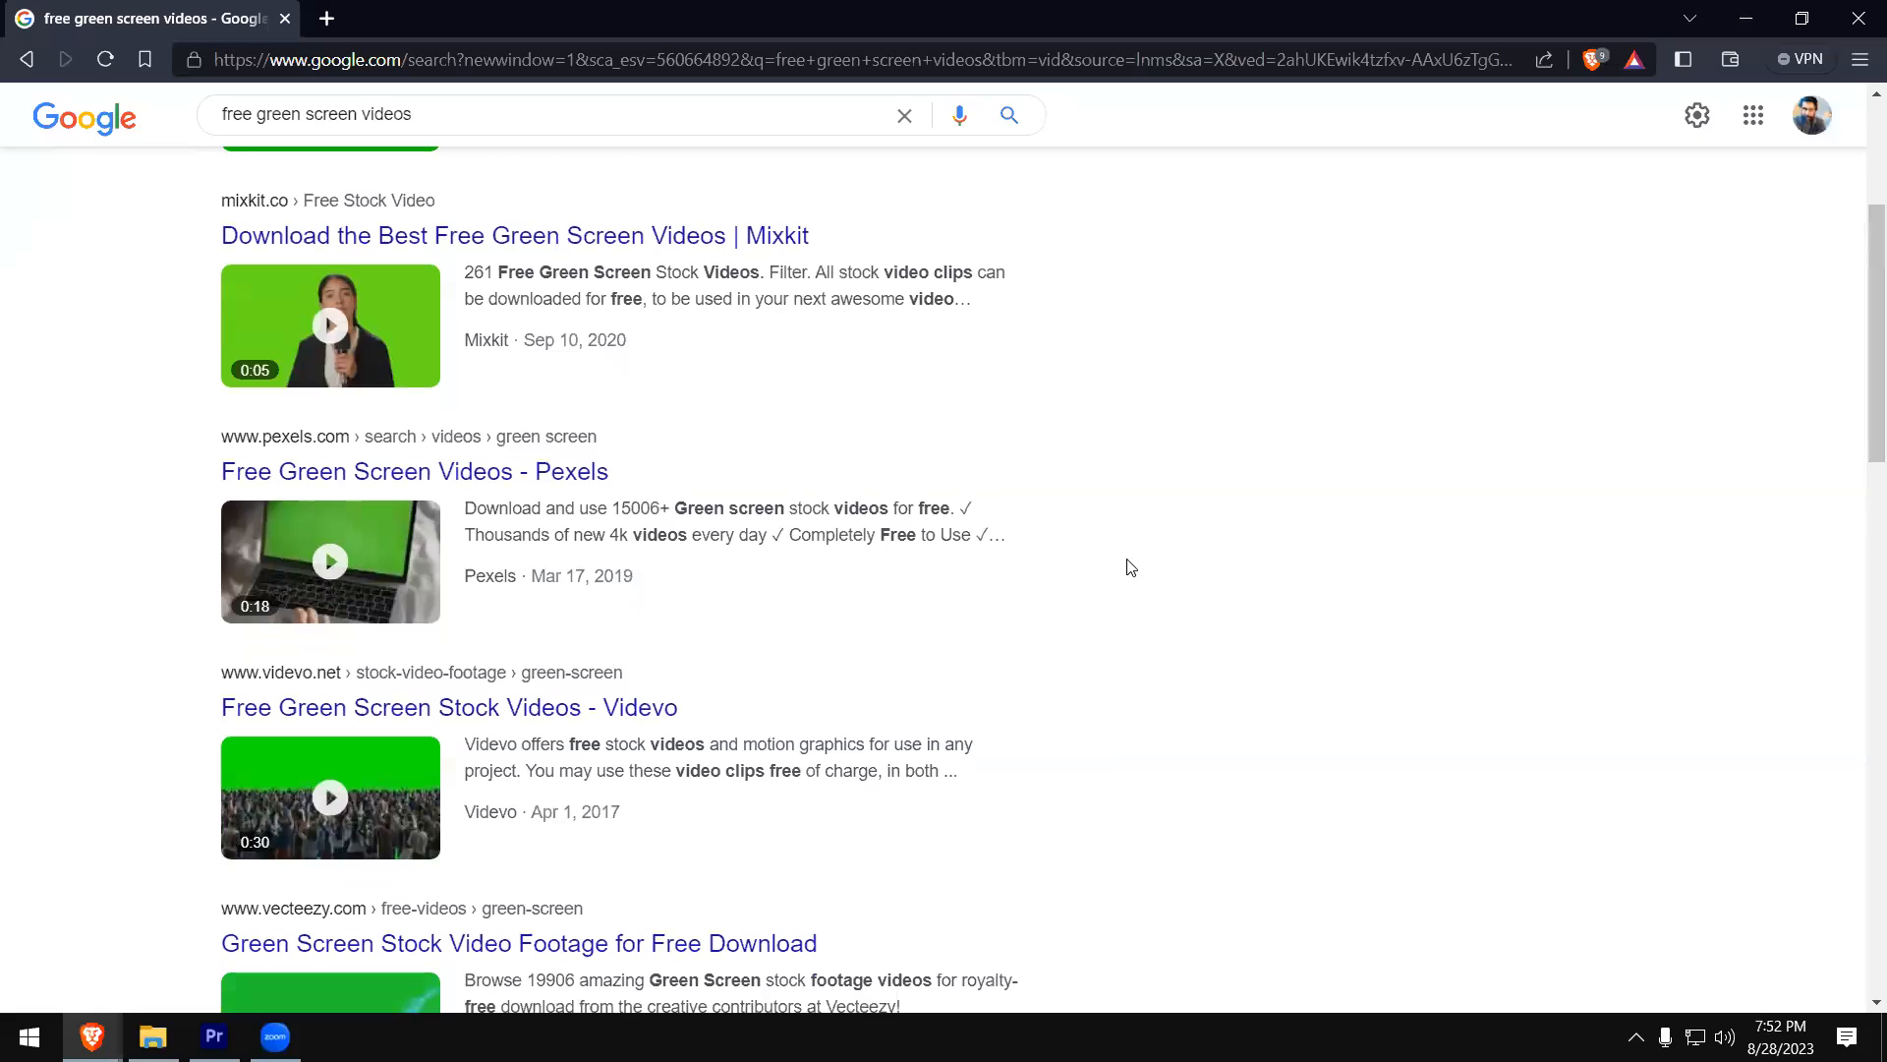
scroll(1126, 567, down, 2)
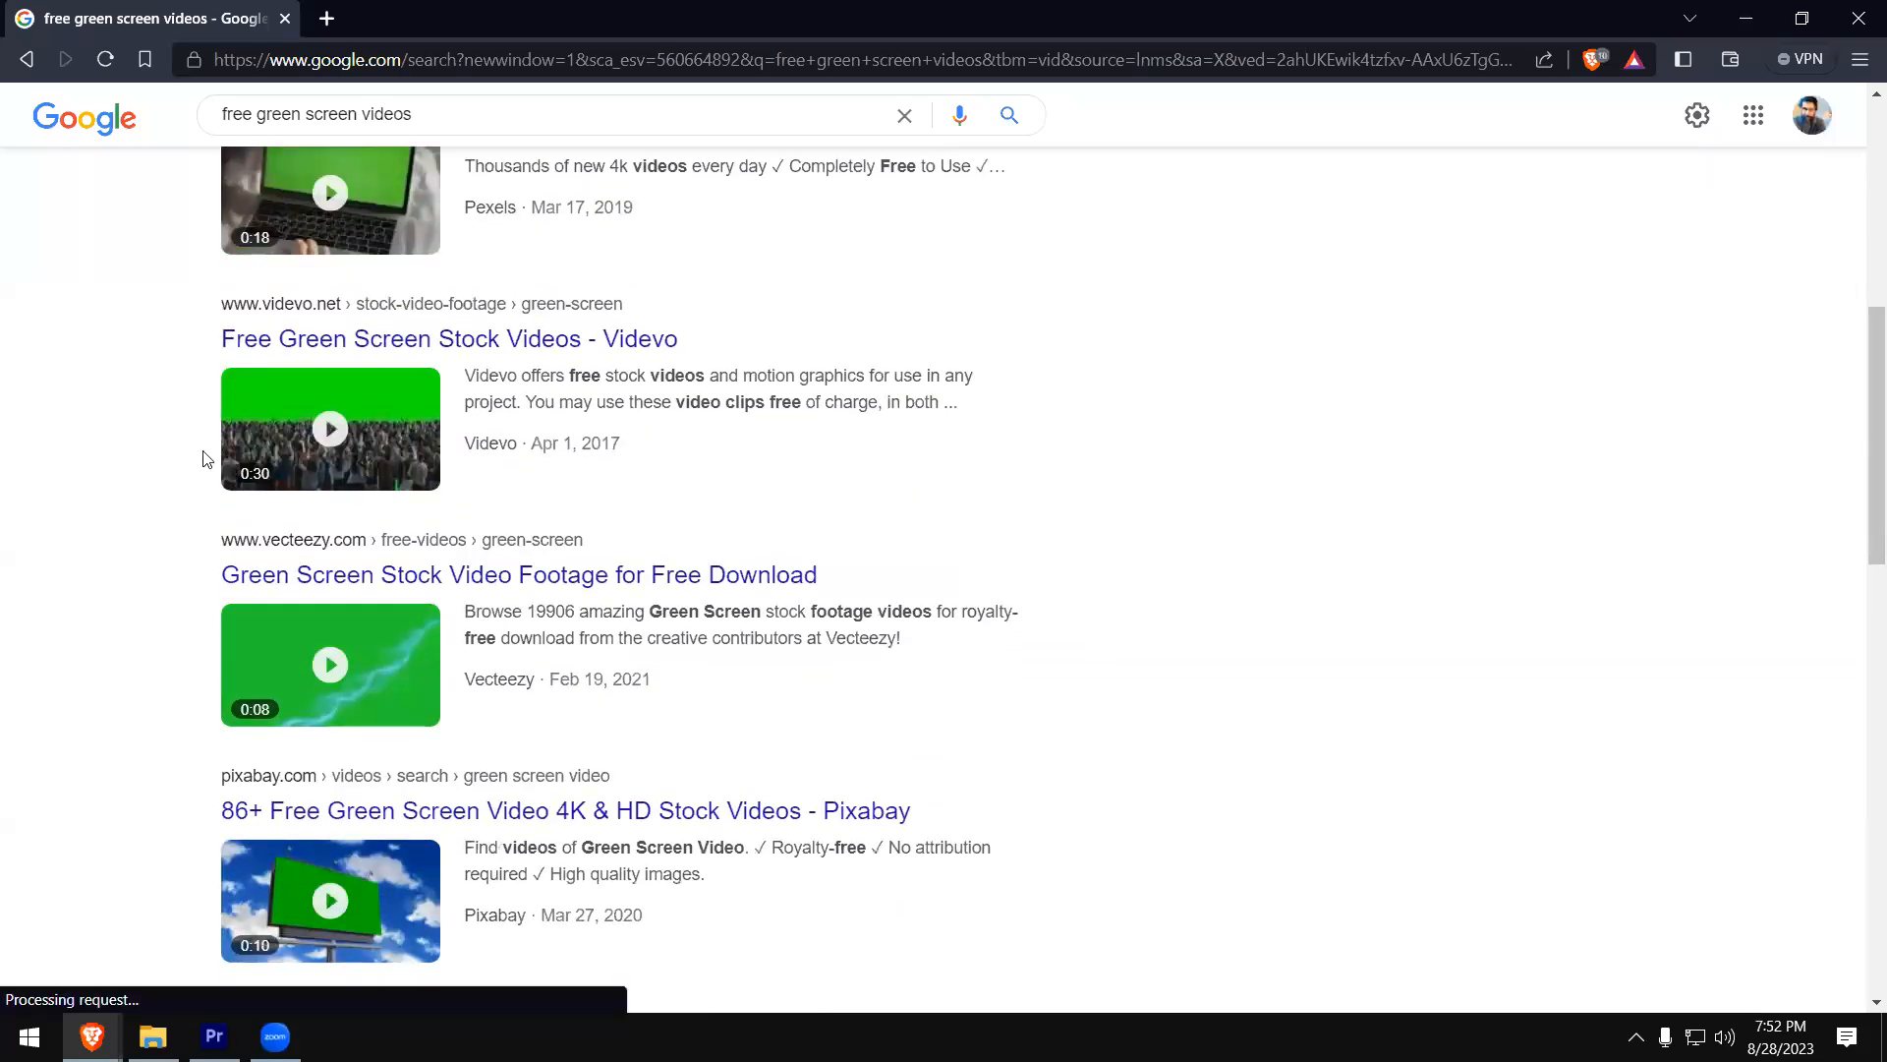
scroll(1126, 532, down, 1)
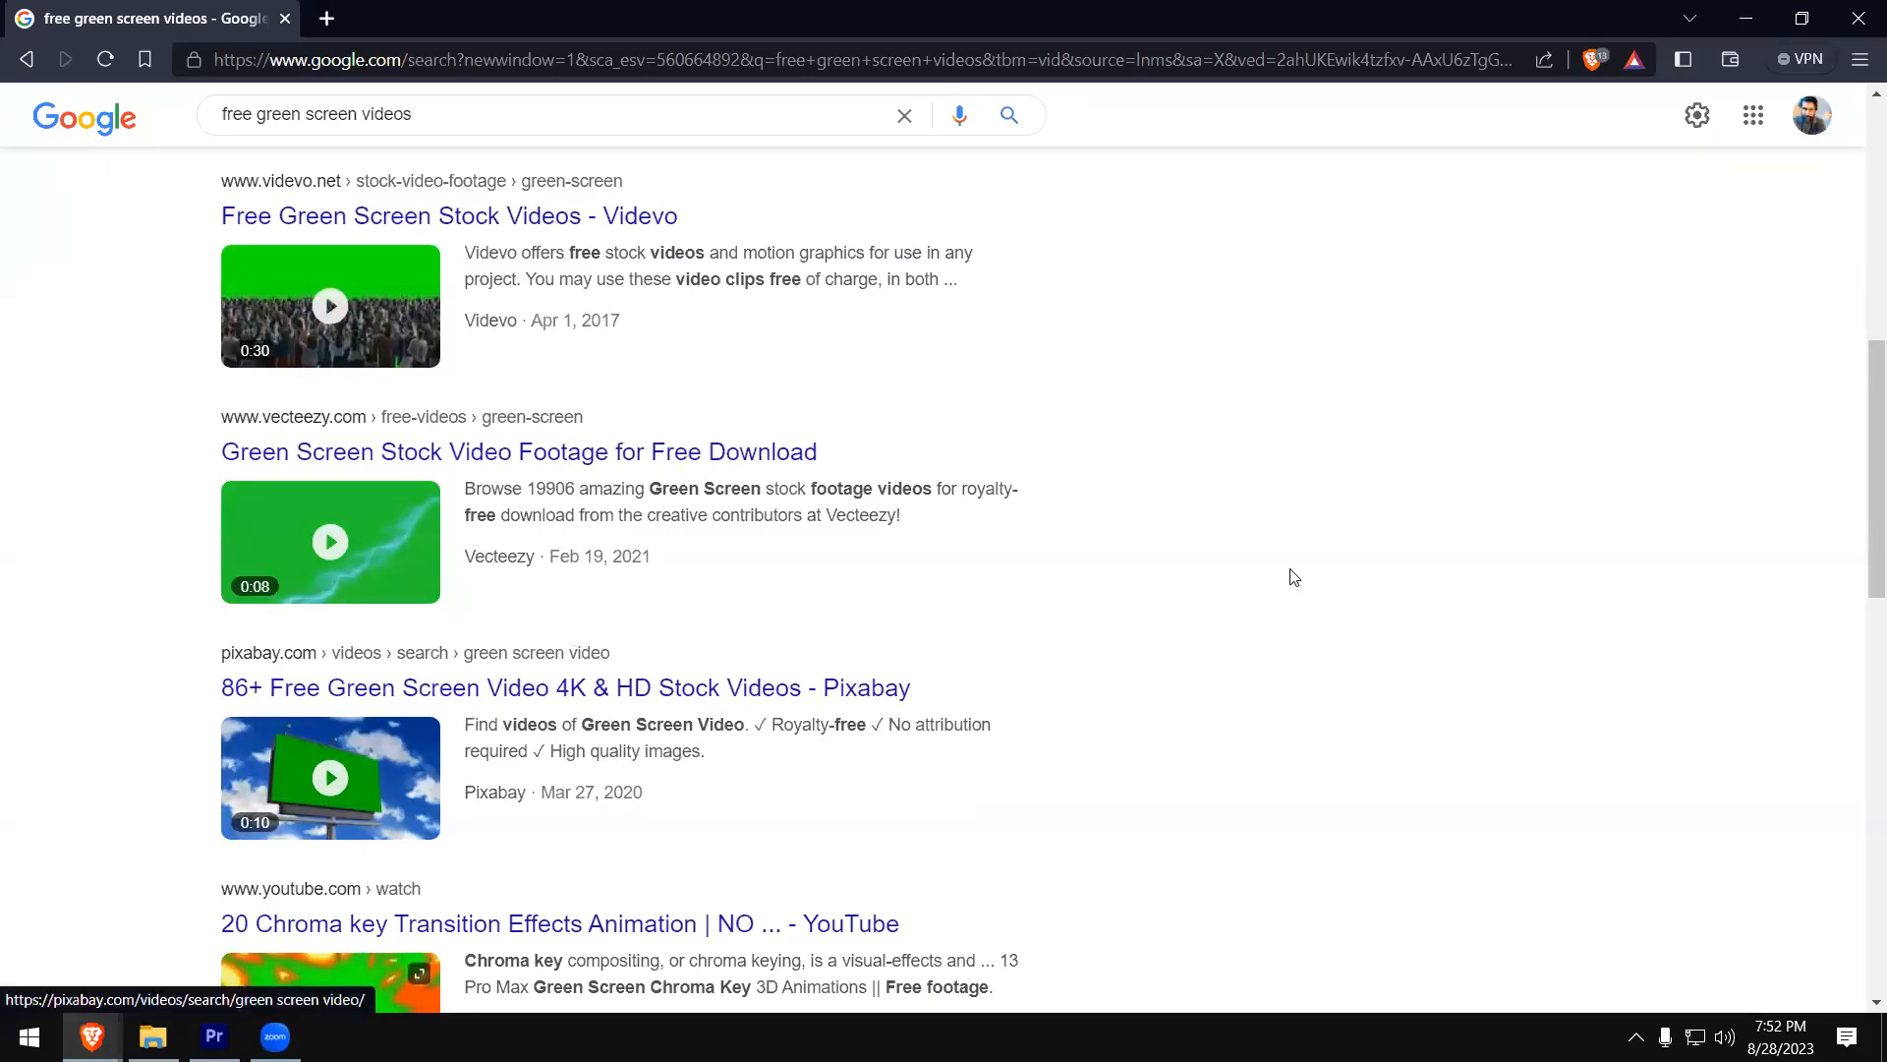
- Open Pixabay's green screen video results from the Google list and look through the royalty-free clips
scroll(553, 596, down, 2)
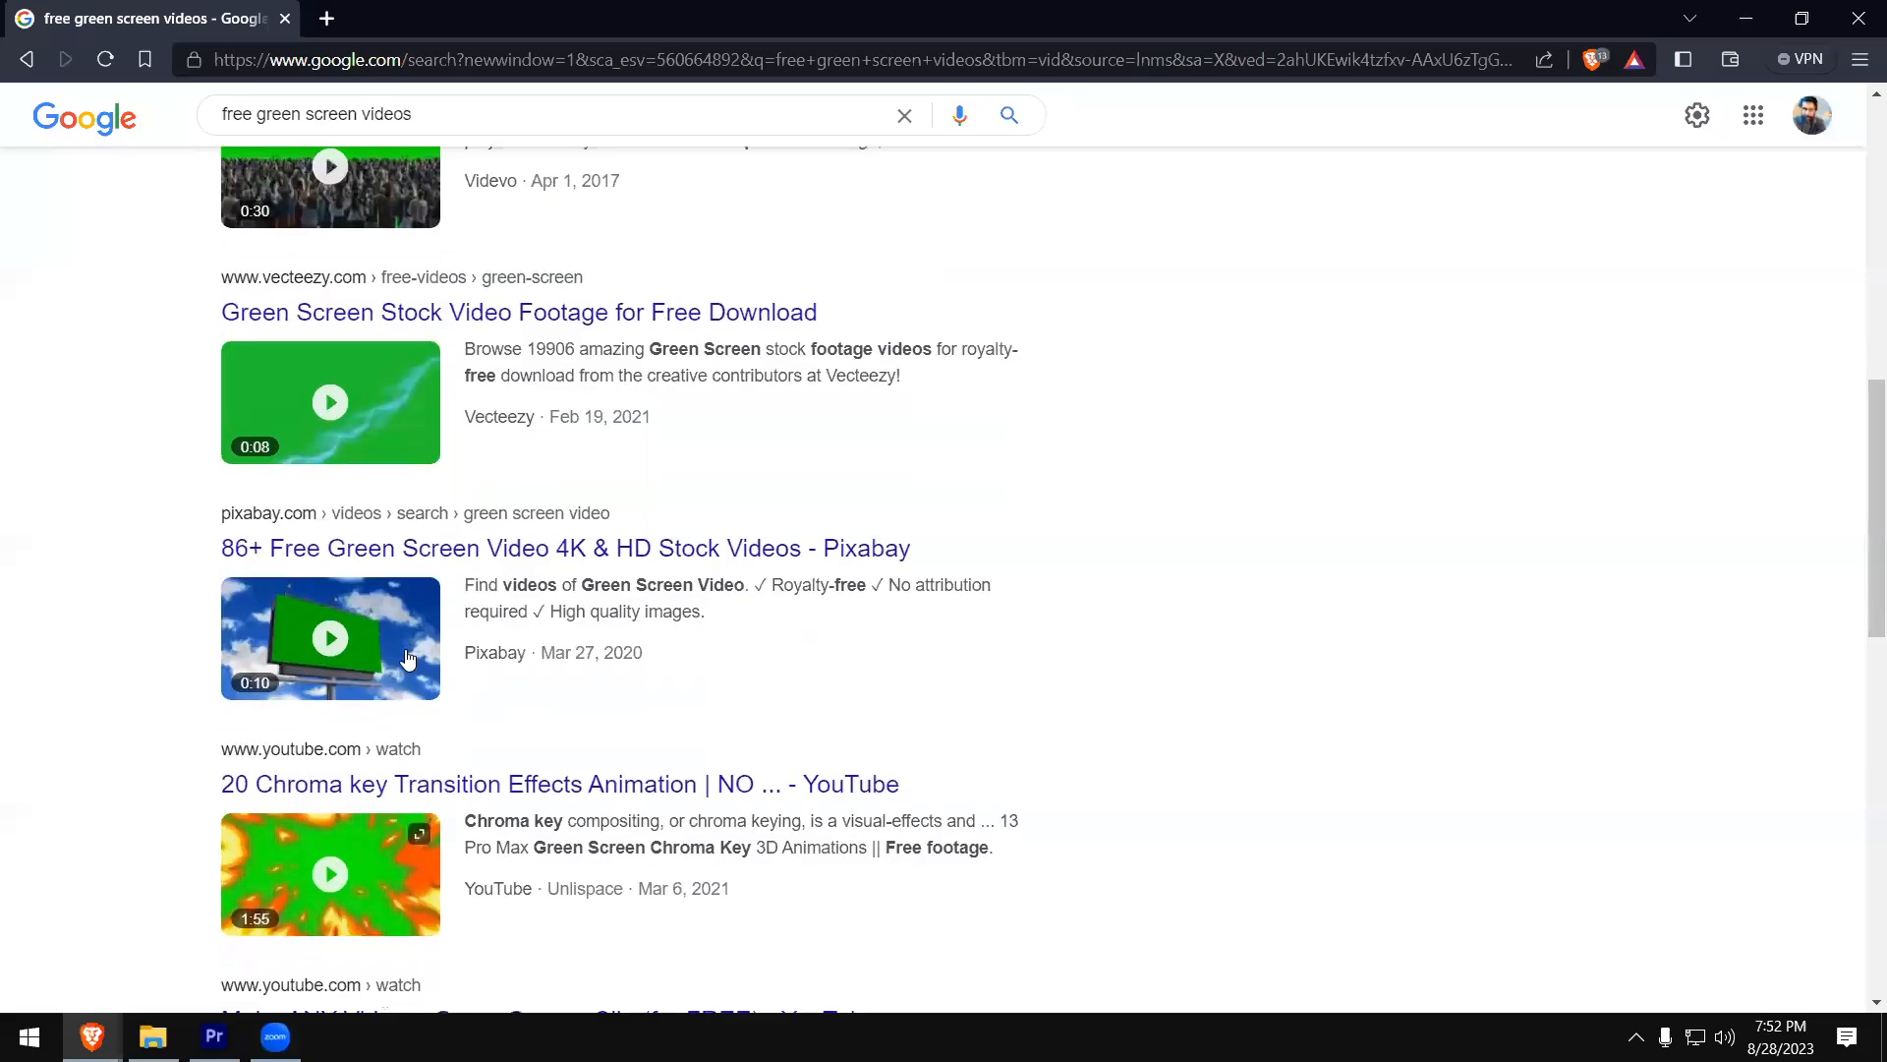
click(338, 543)
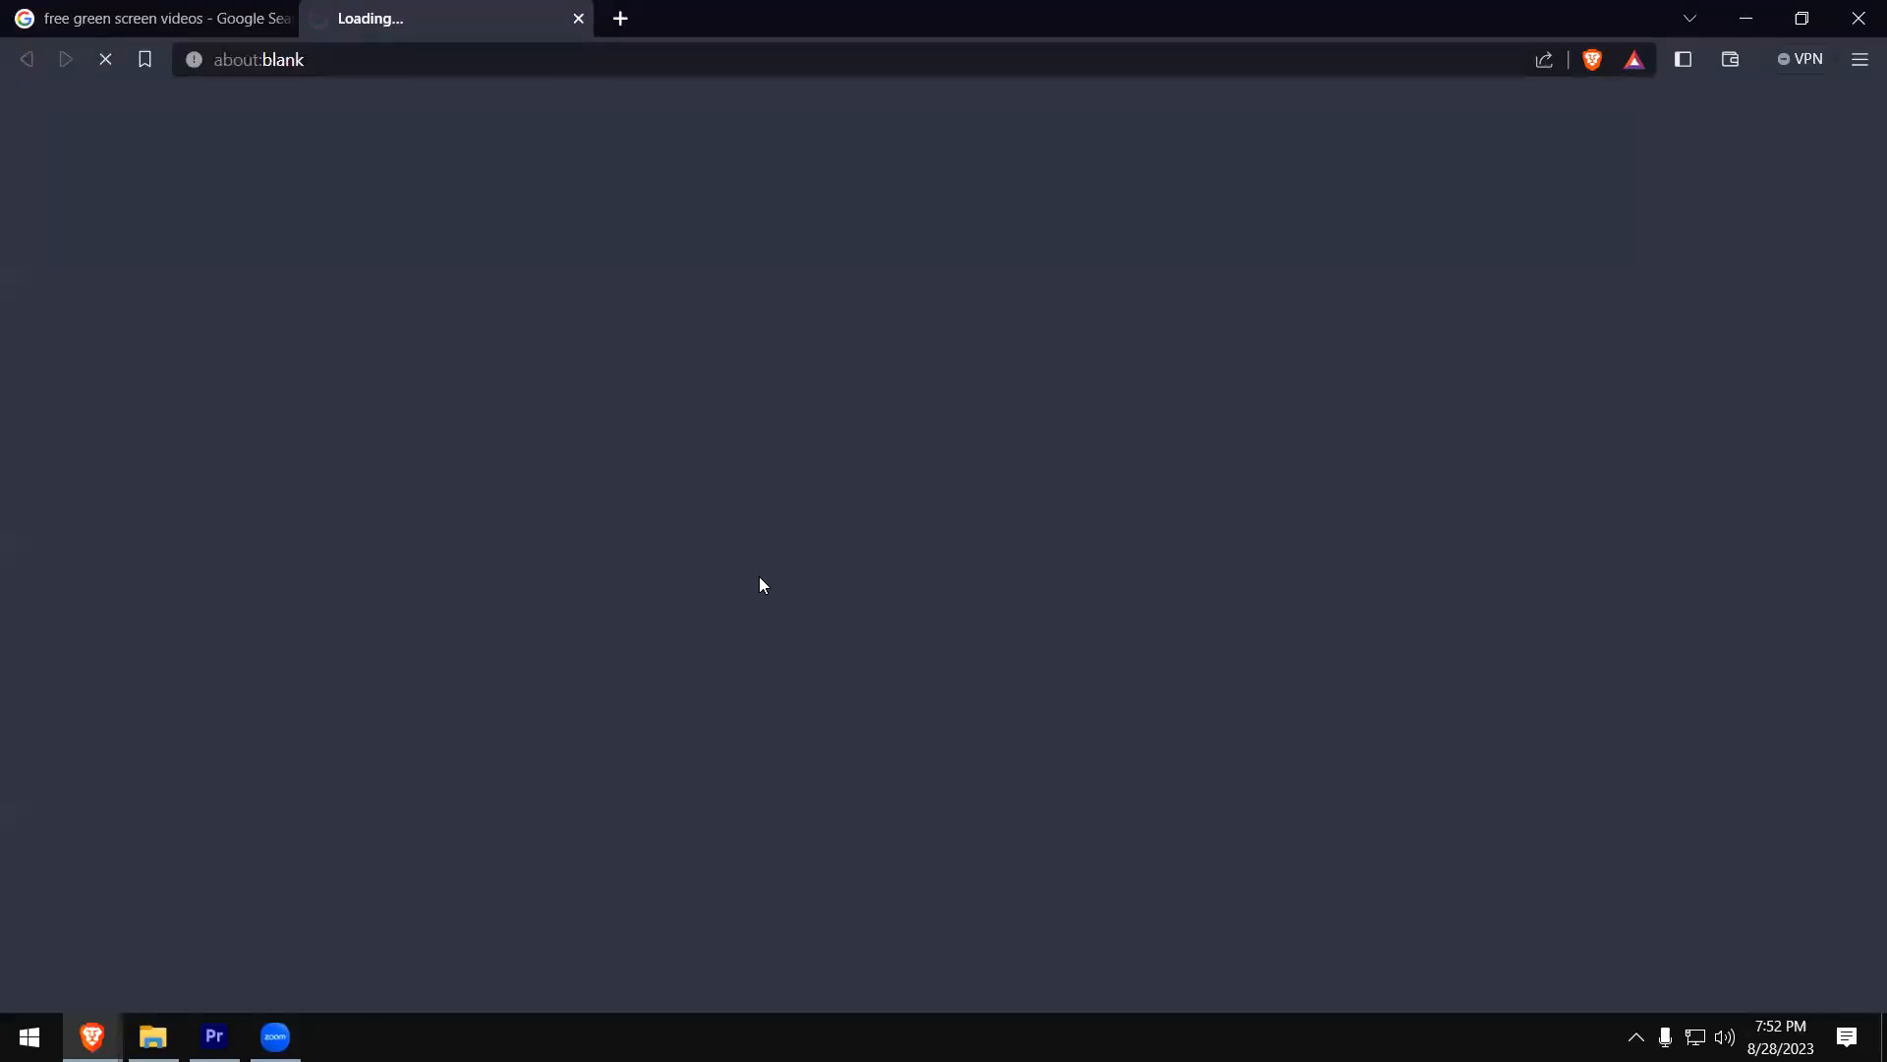
scroll(1045, 708, down, 2)
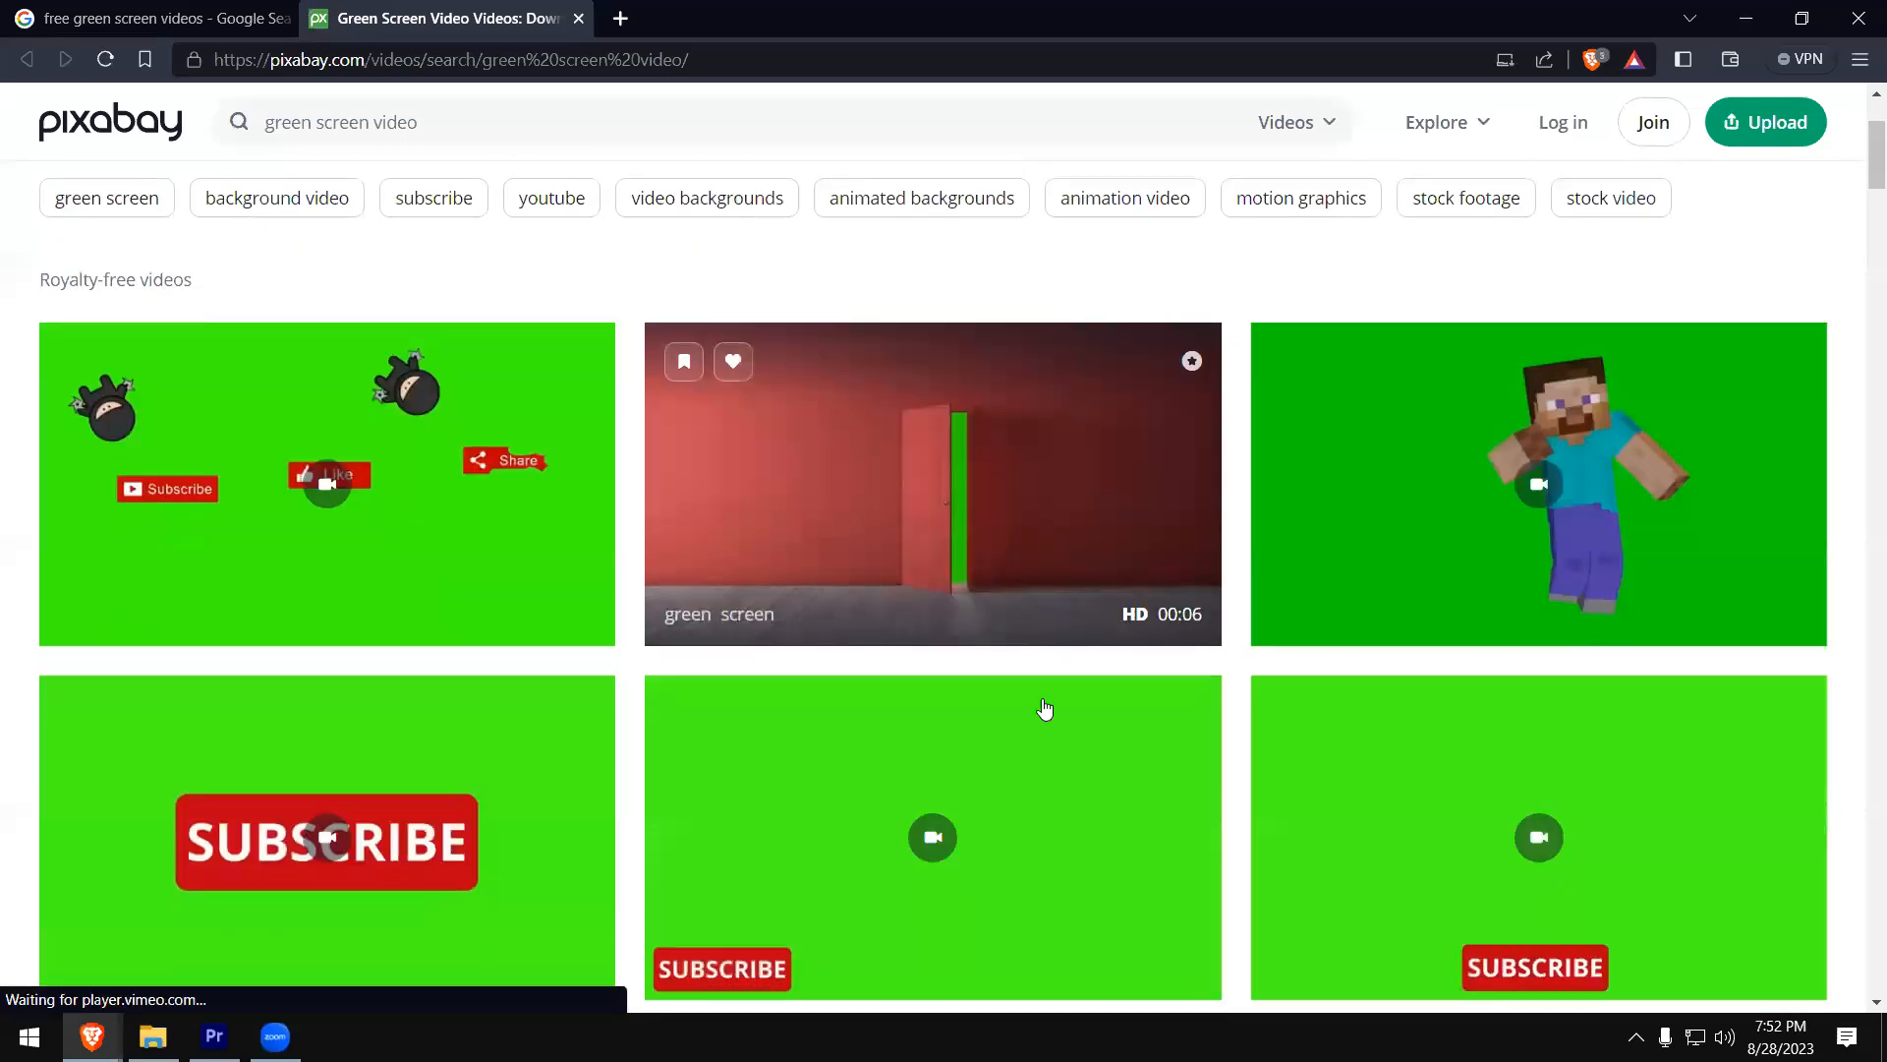
scroll(1027, 732, up, 2)
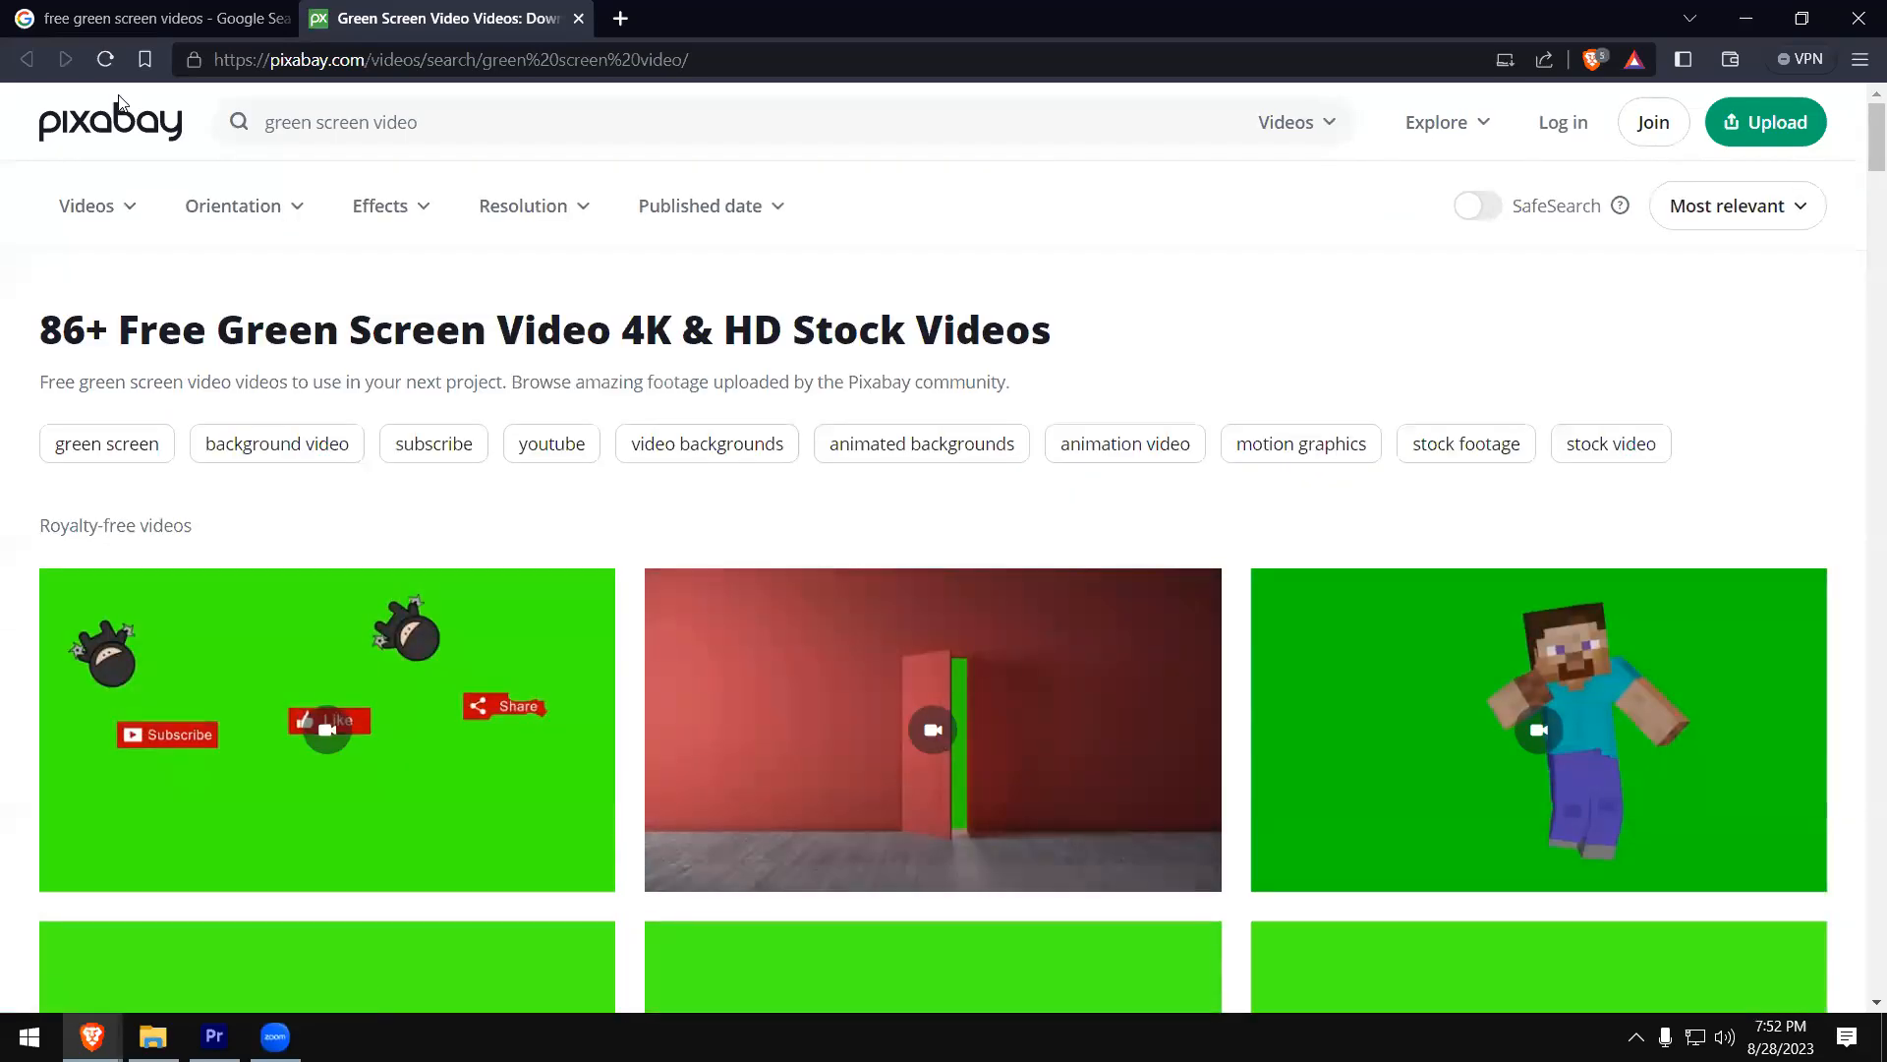
scroll(1047, 634, down, 1)
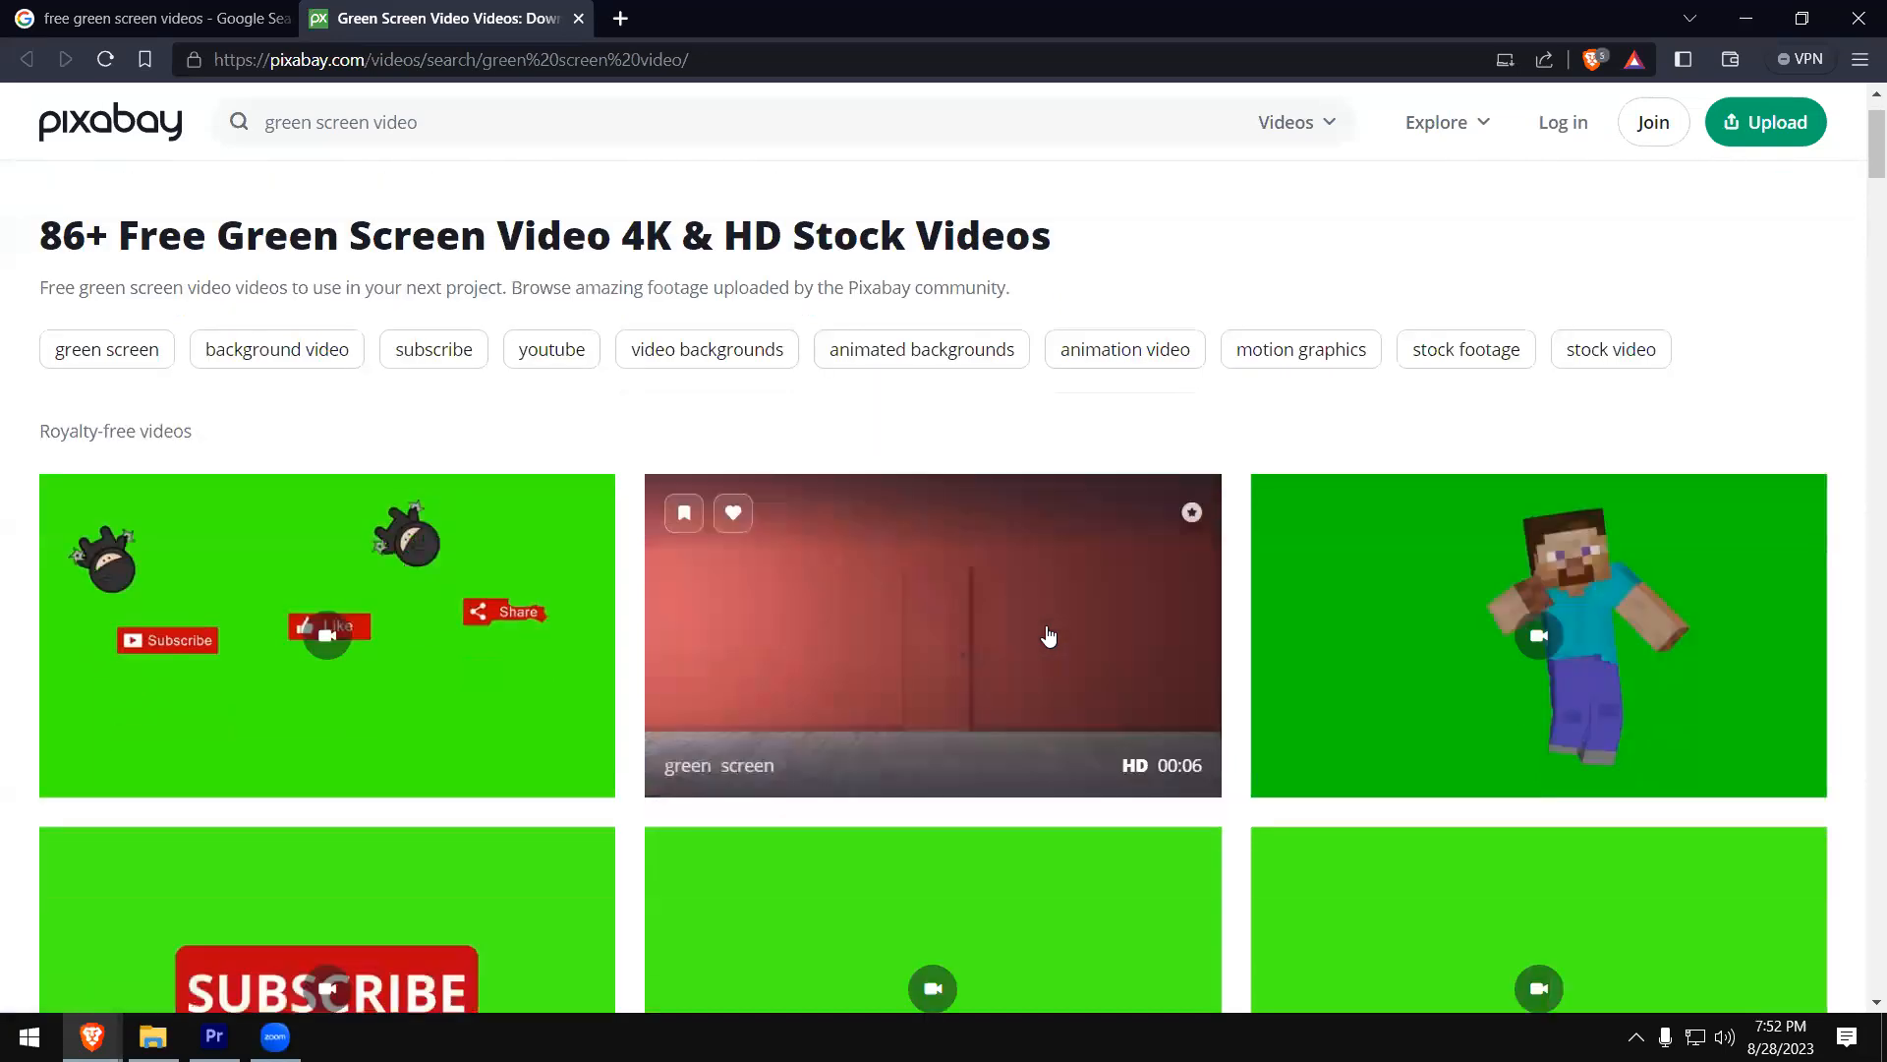
scroll(1048, 637, down, 10)
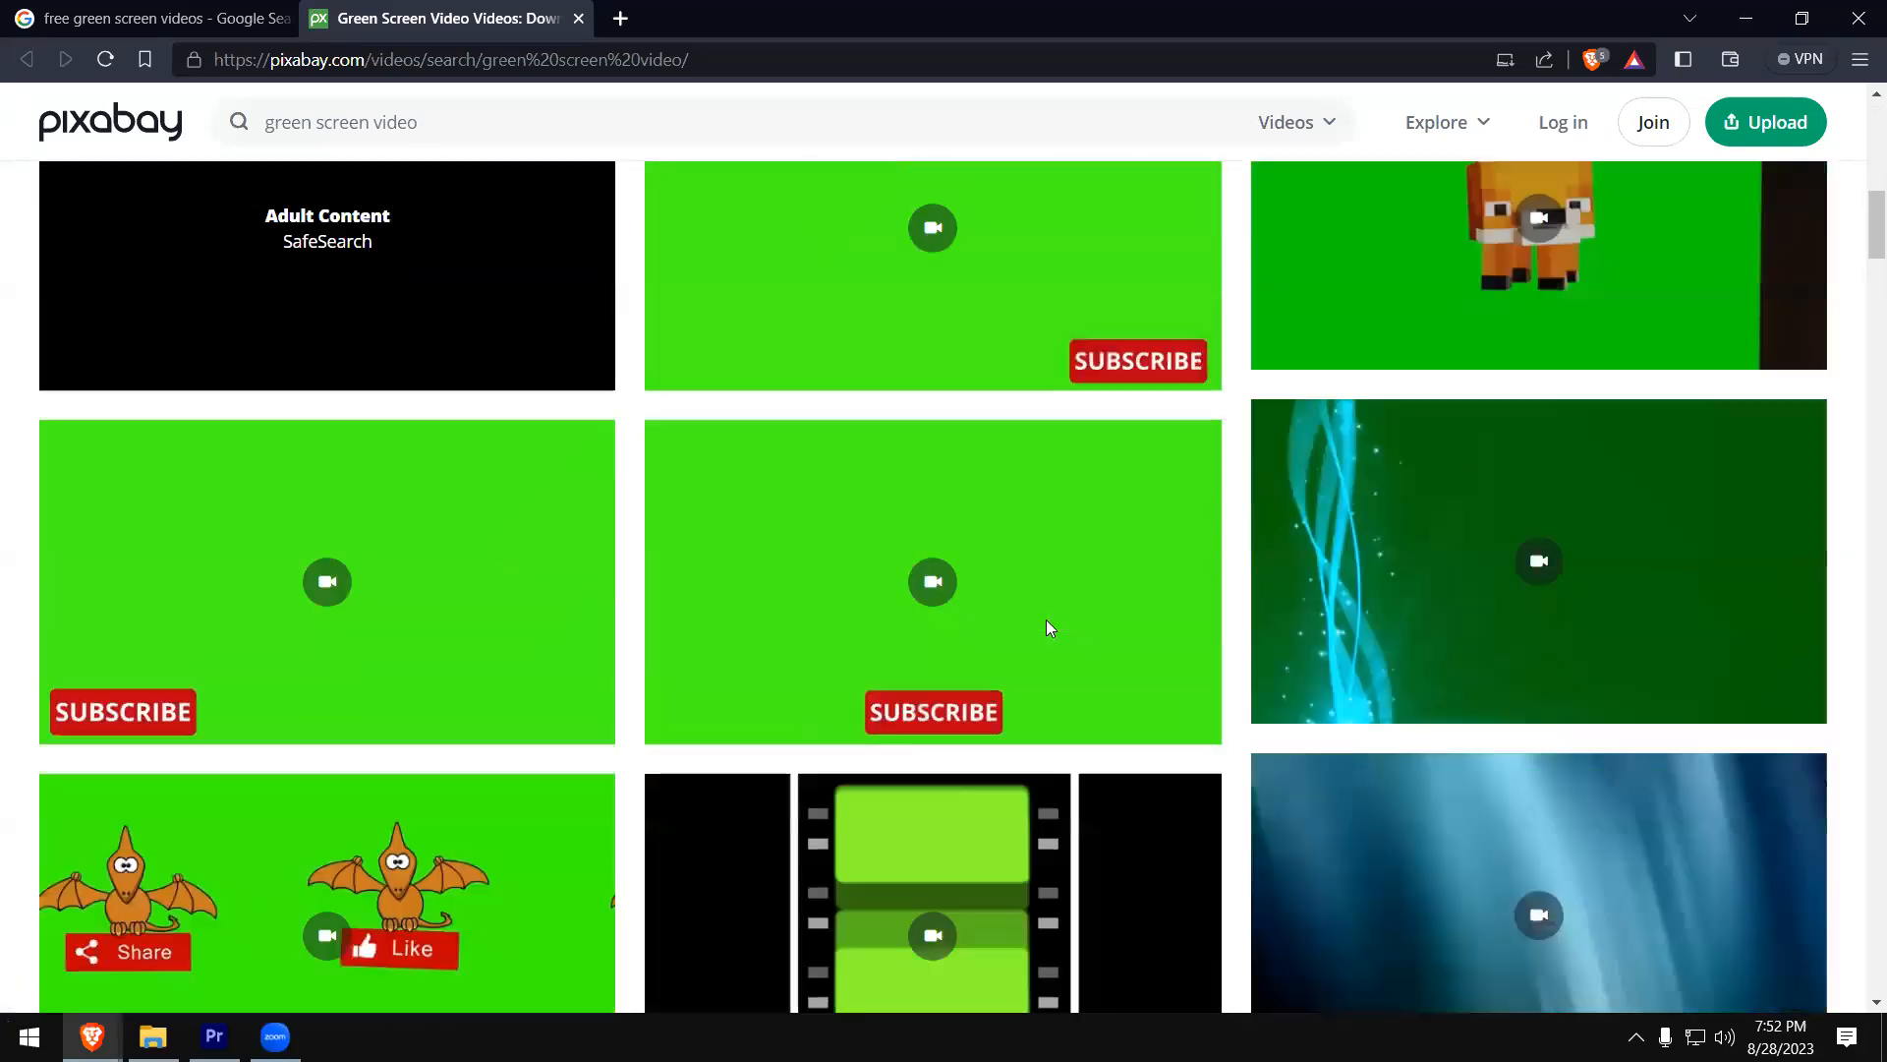
scroll(1047, 627, down, 4)
scroll(1048, 628, up, 13)
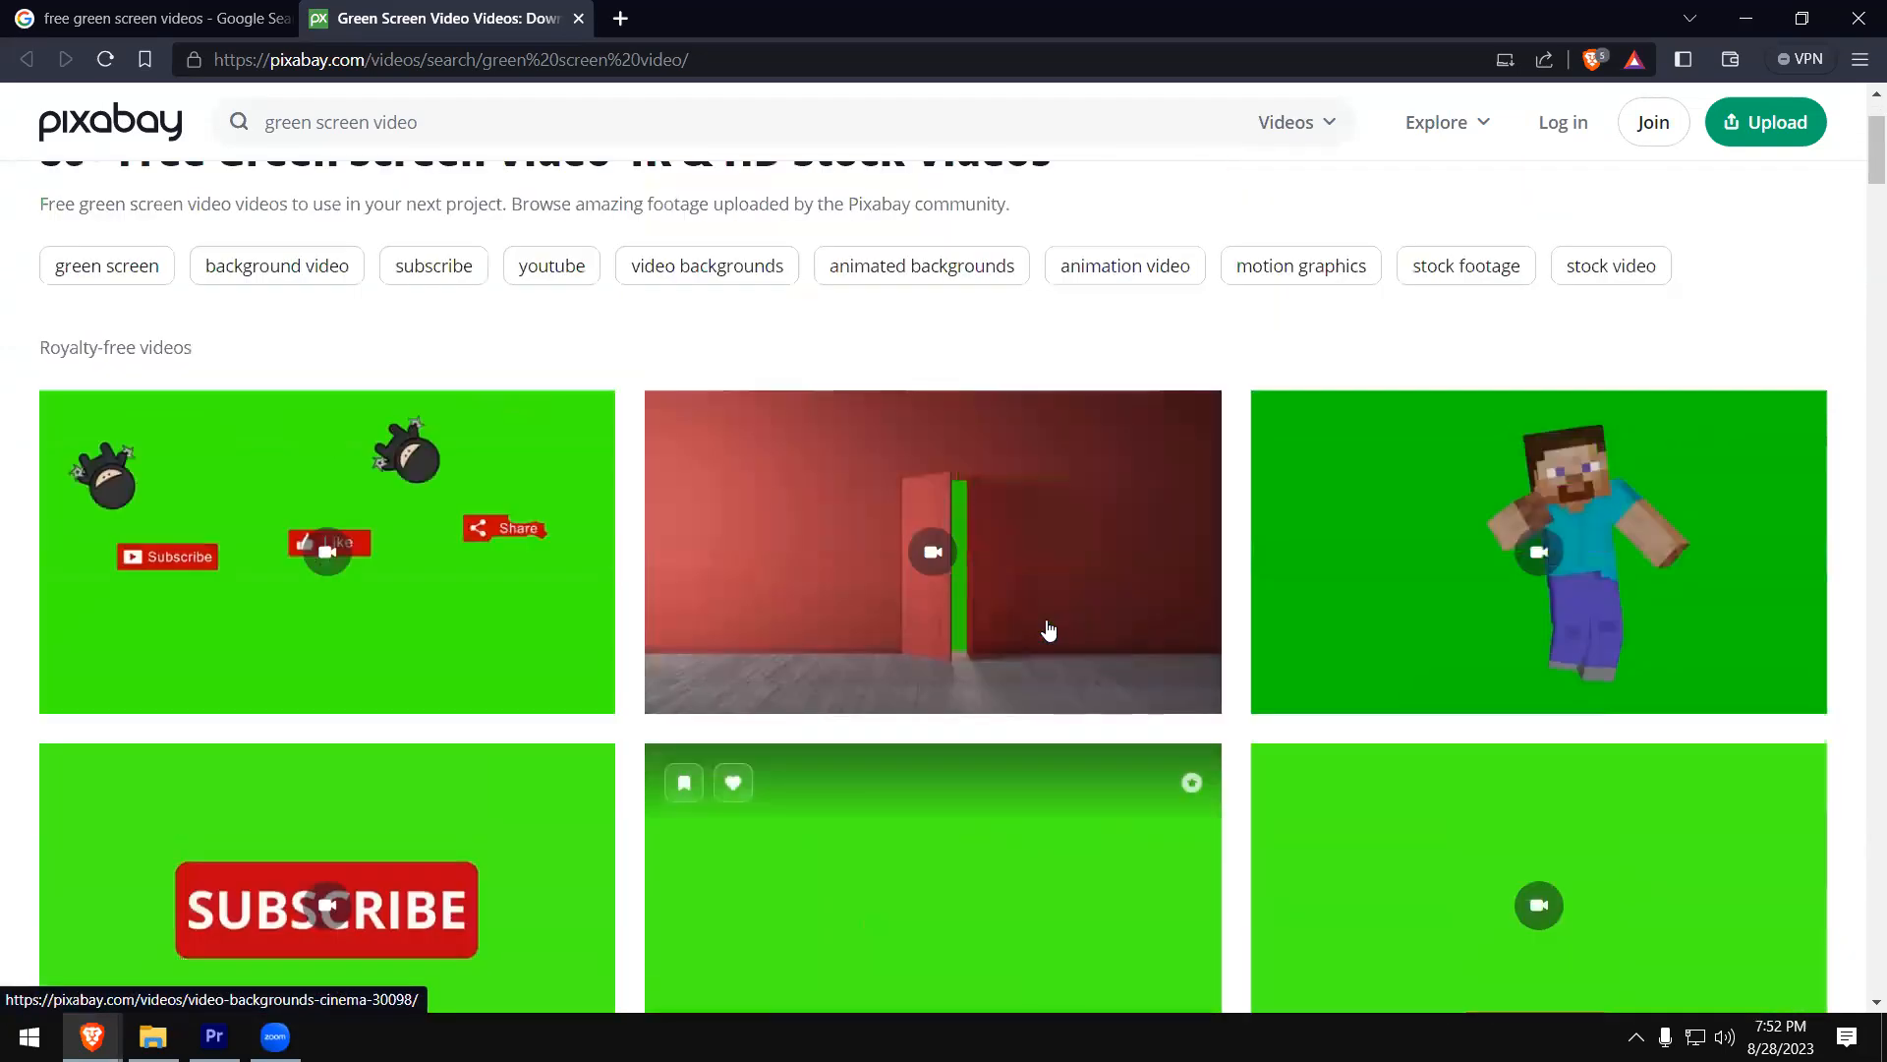
scroll(1047, 629, up, 2)
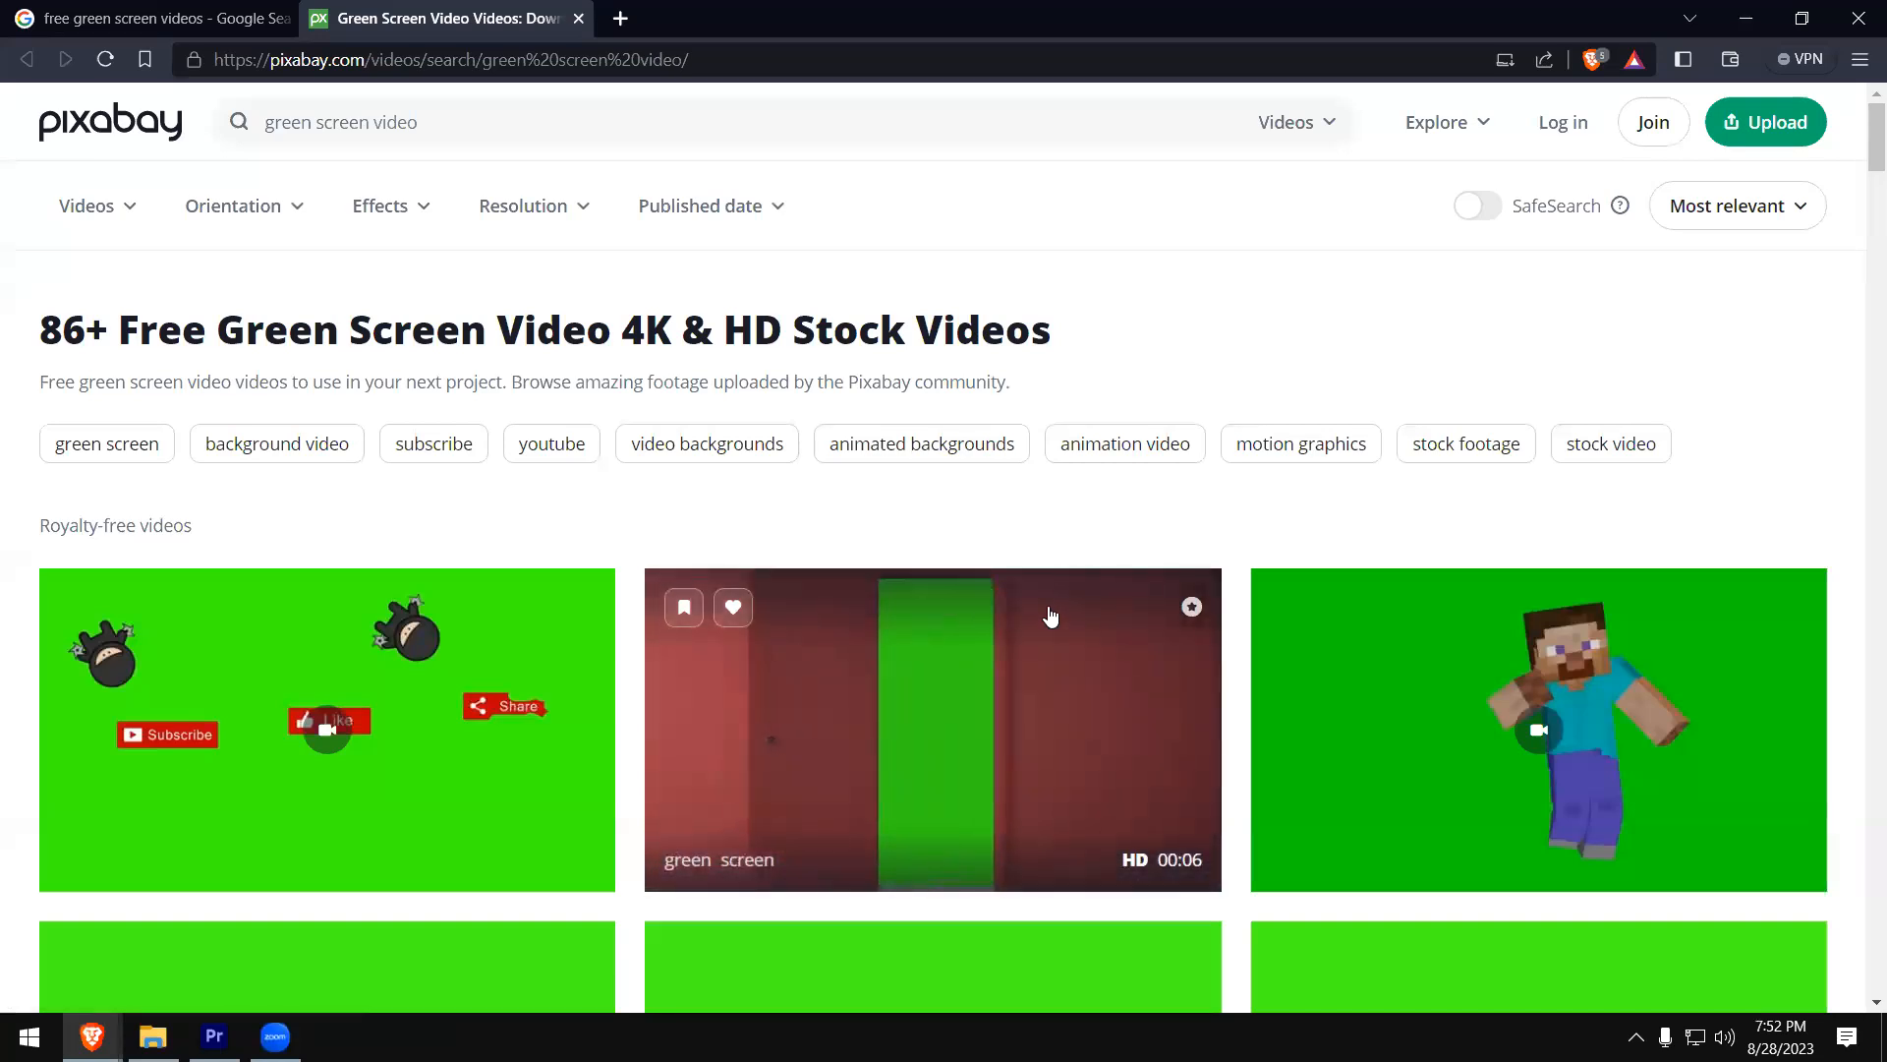
- Close the Pixabay page and load youtube.com in a new tab
click(621, 20)
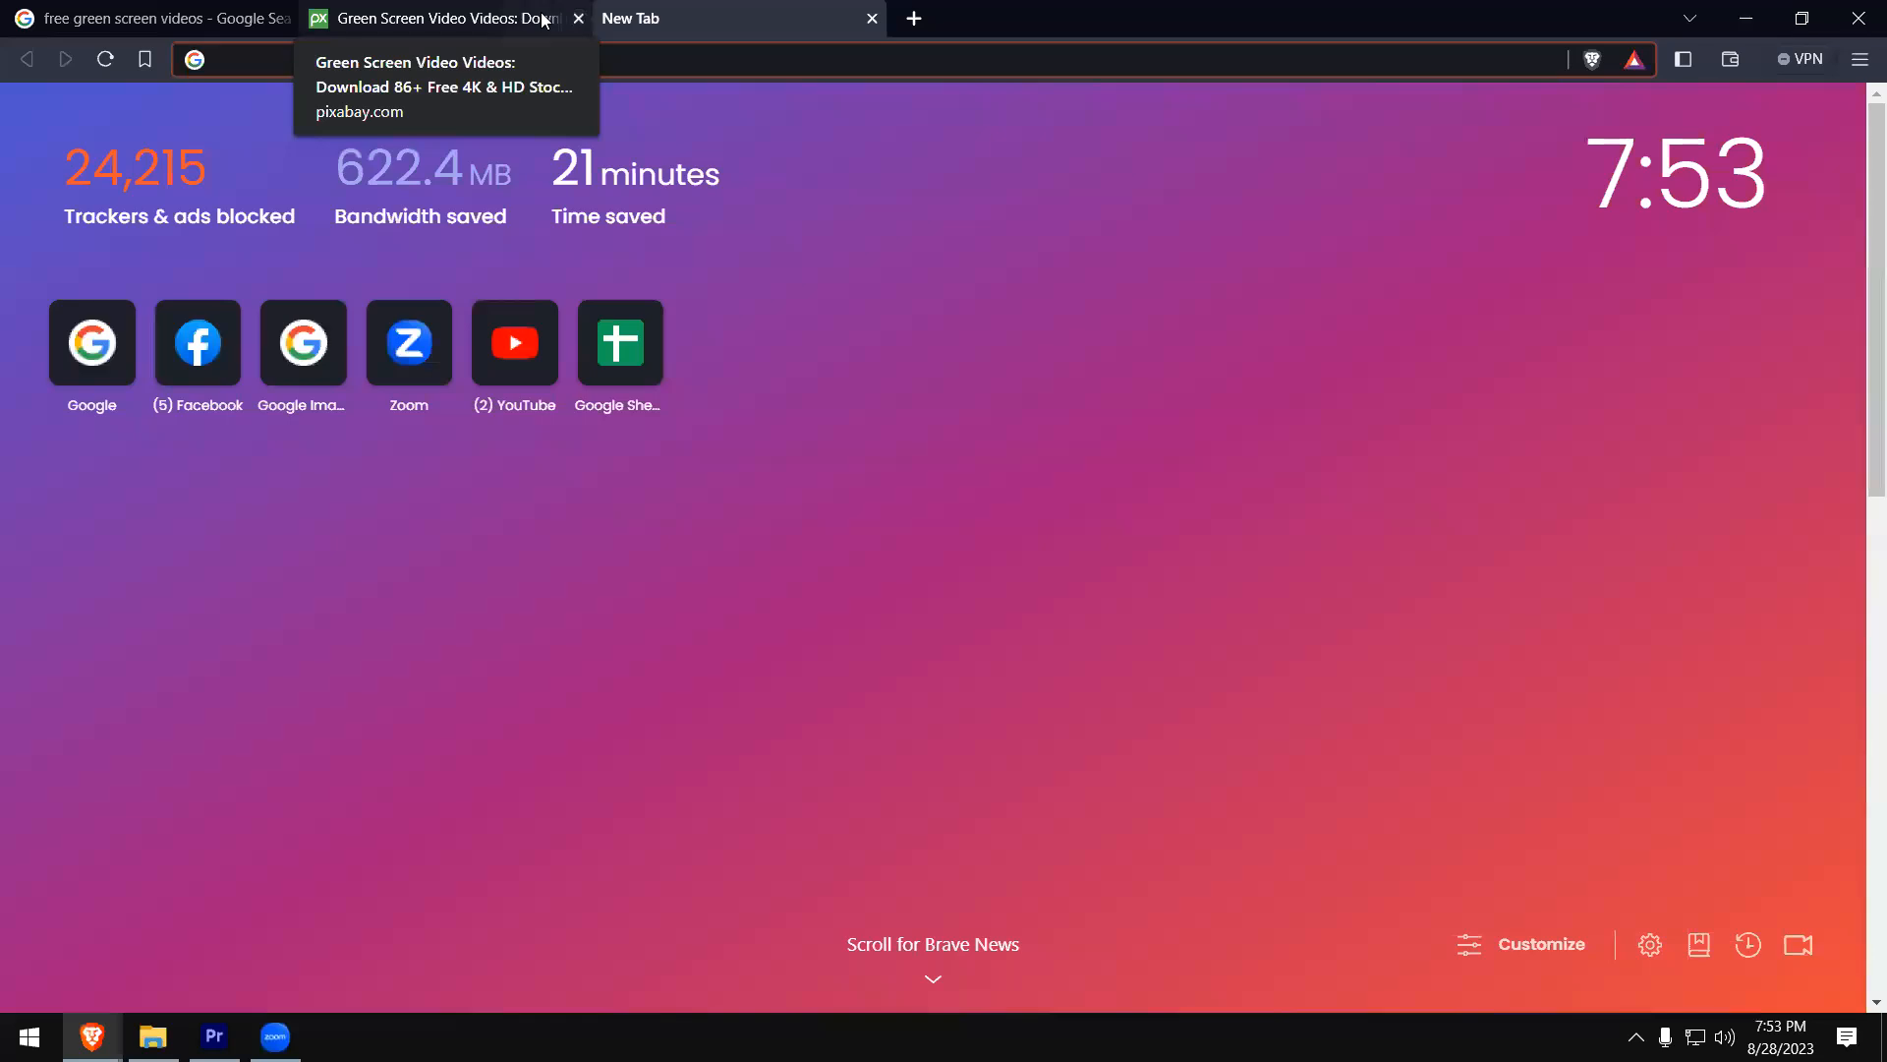
click(565, 24)
click(617, 20)
click(577, 20)
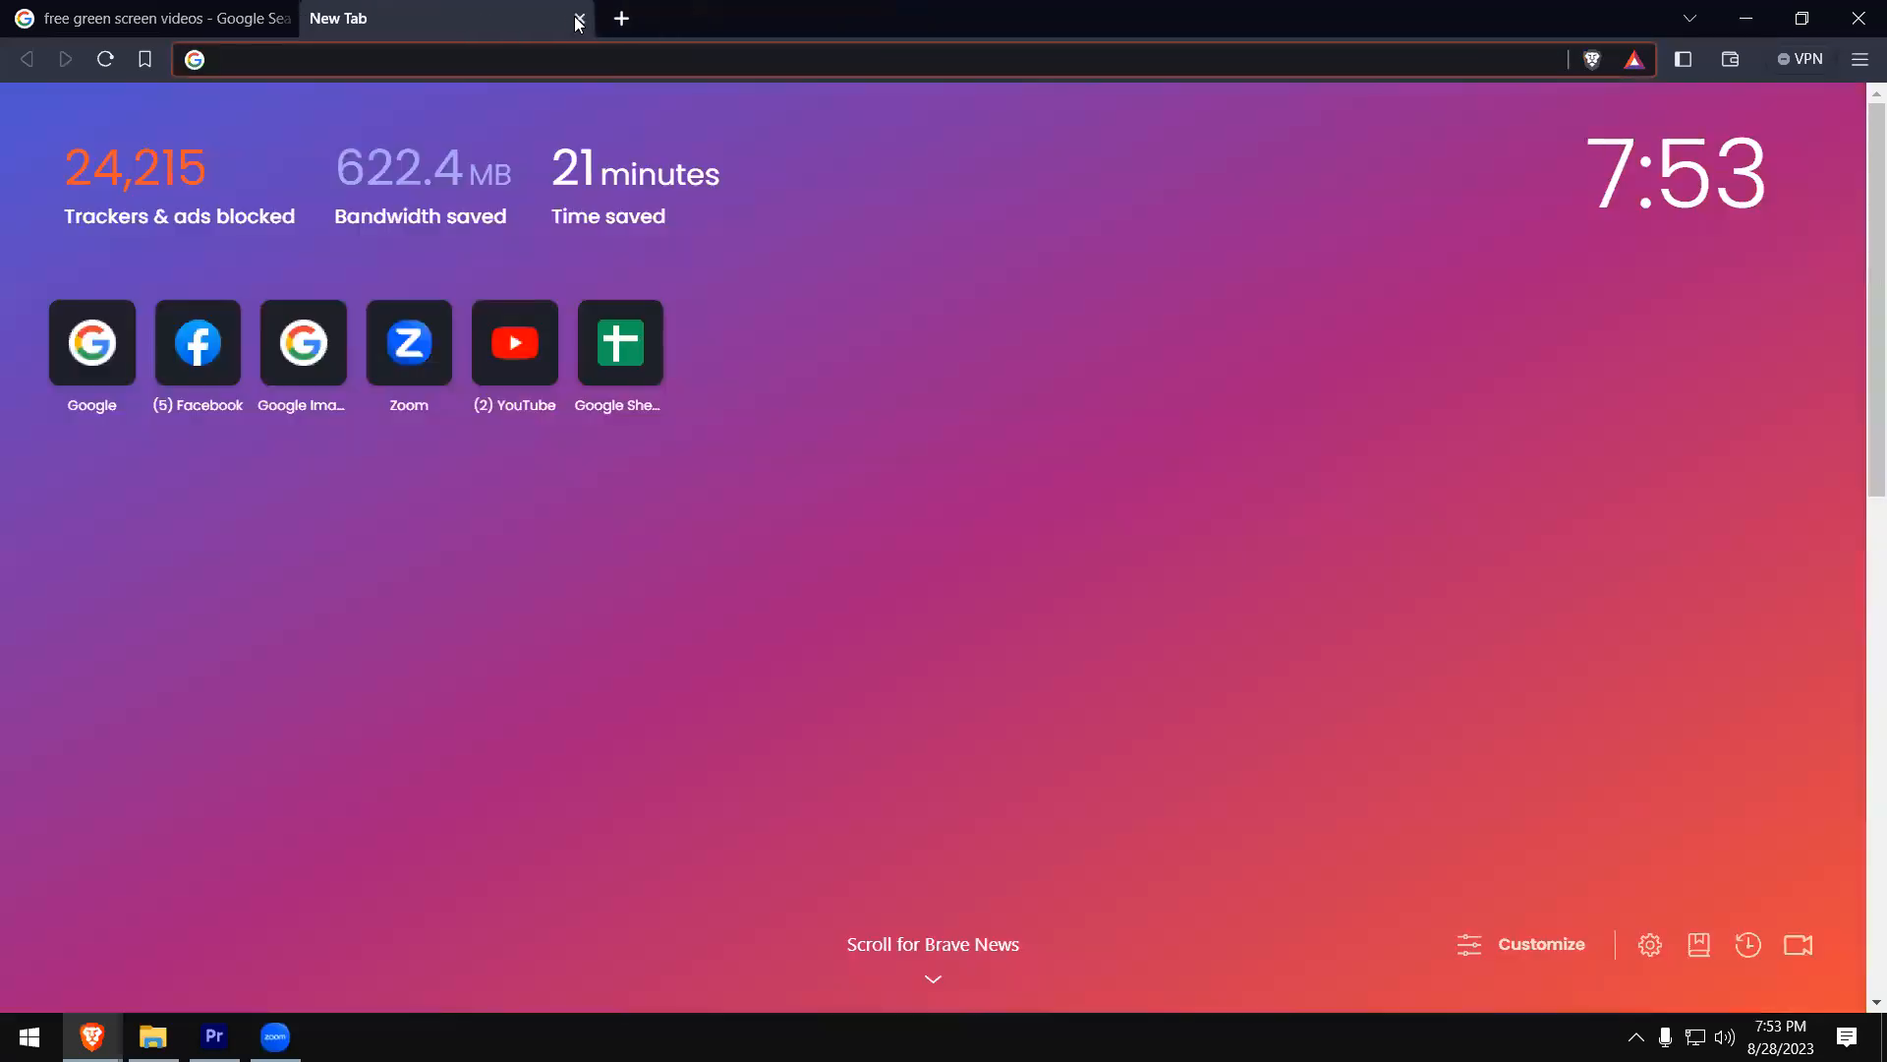
click(480, 63)
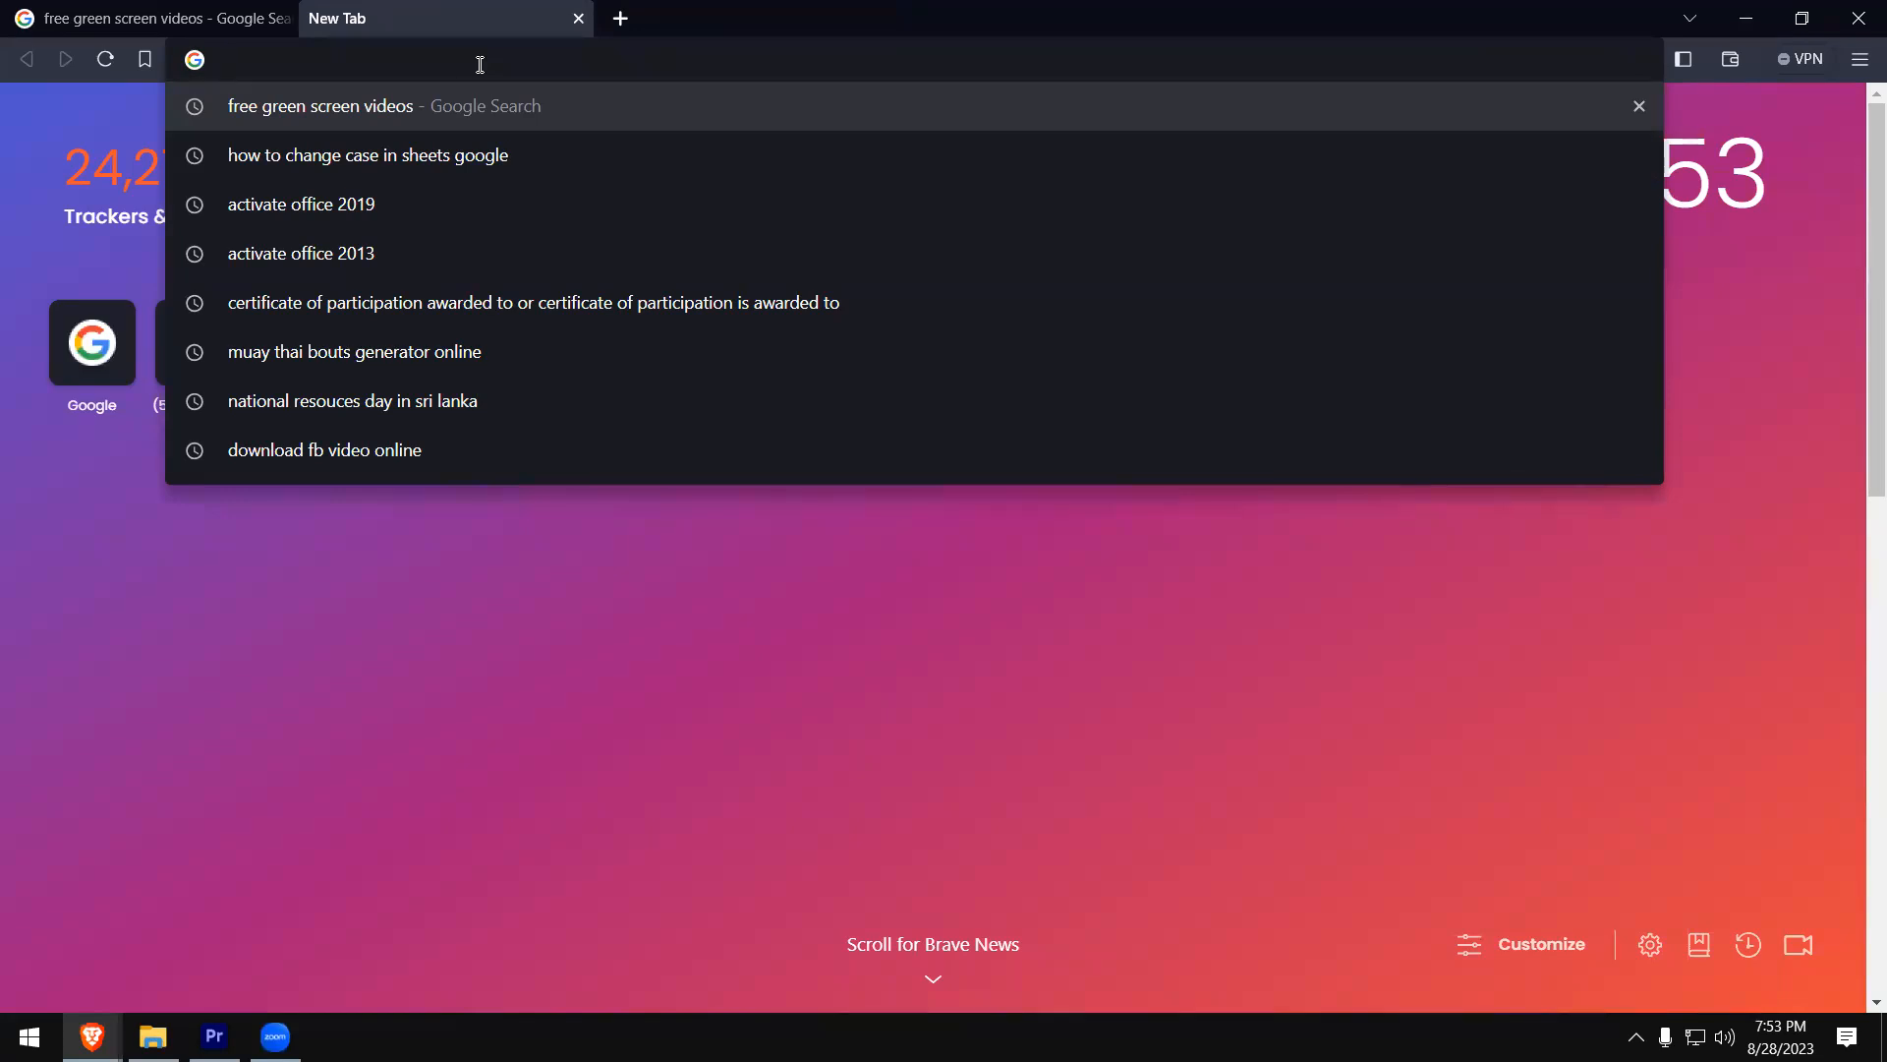
text(youtube.com)
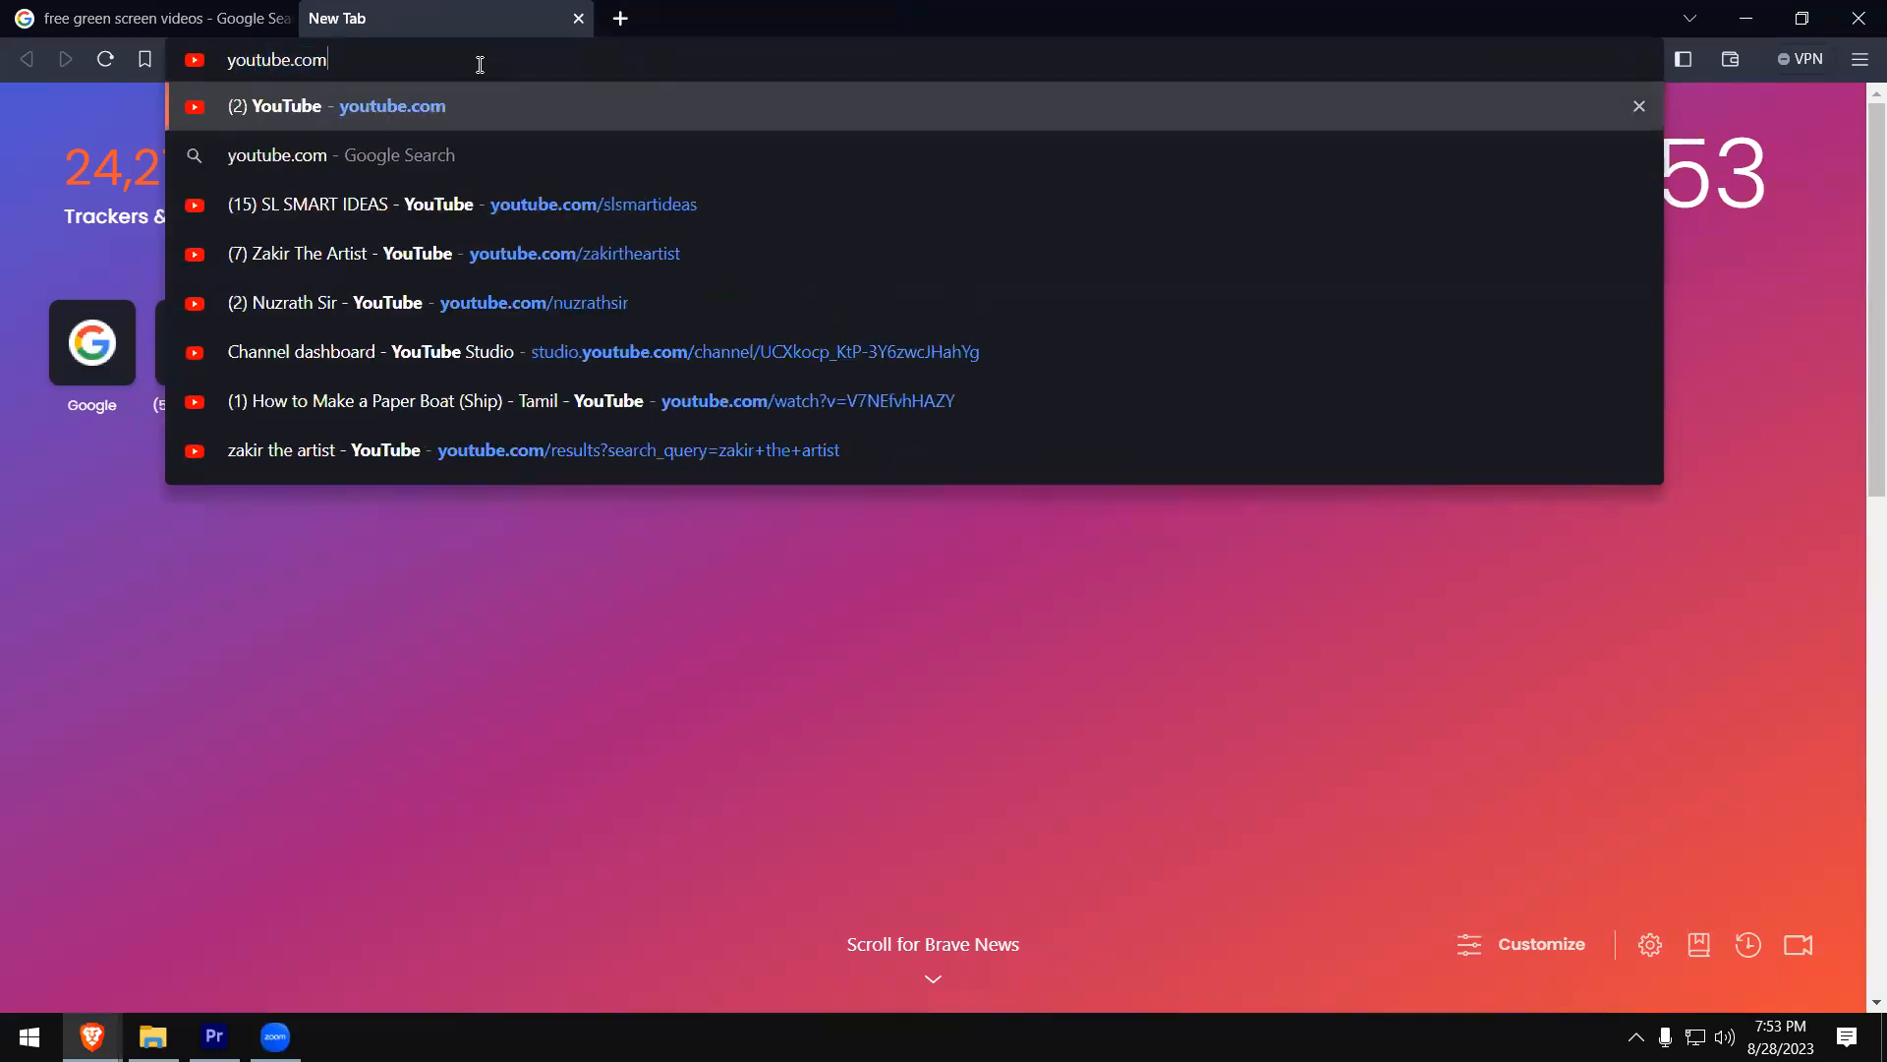
key(Return)
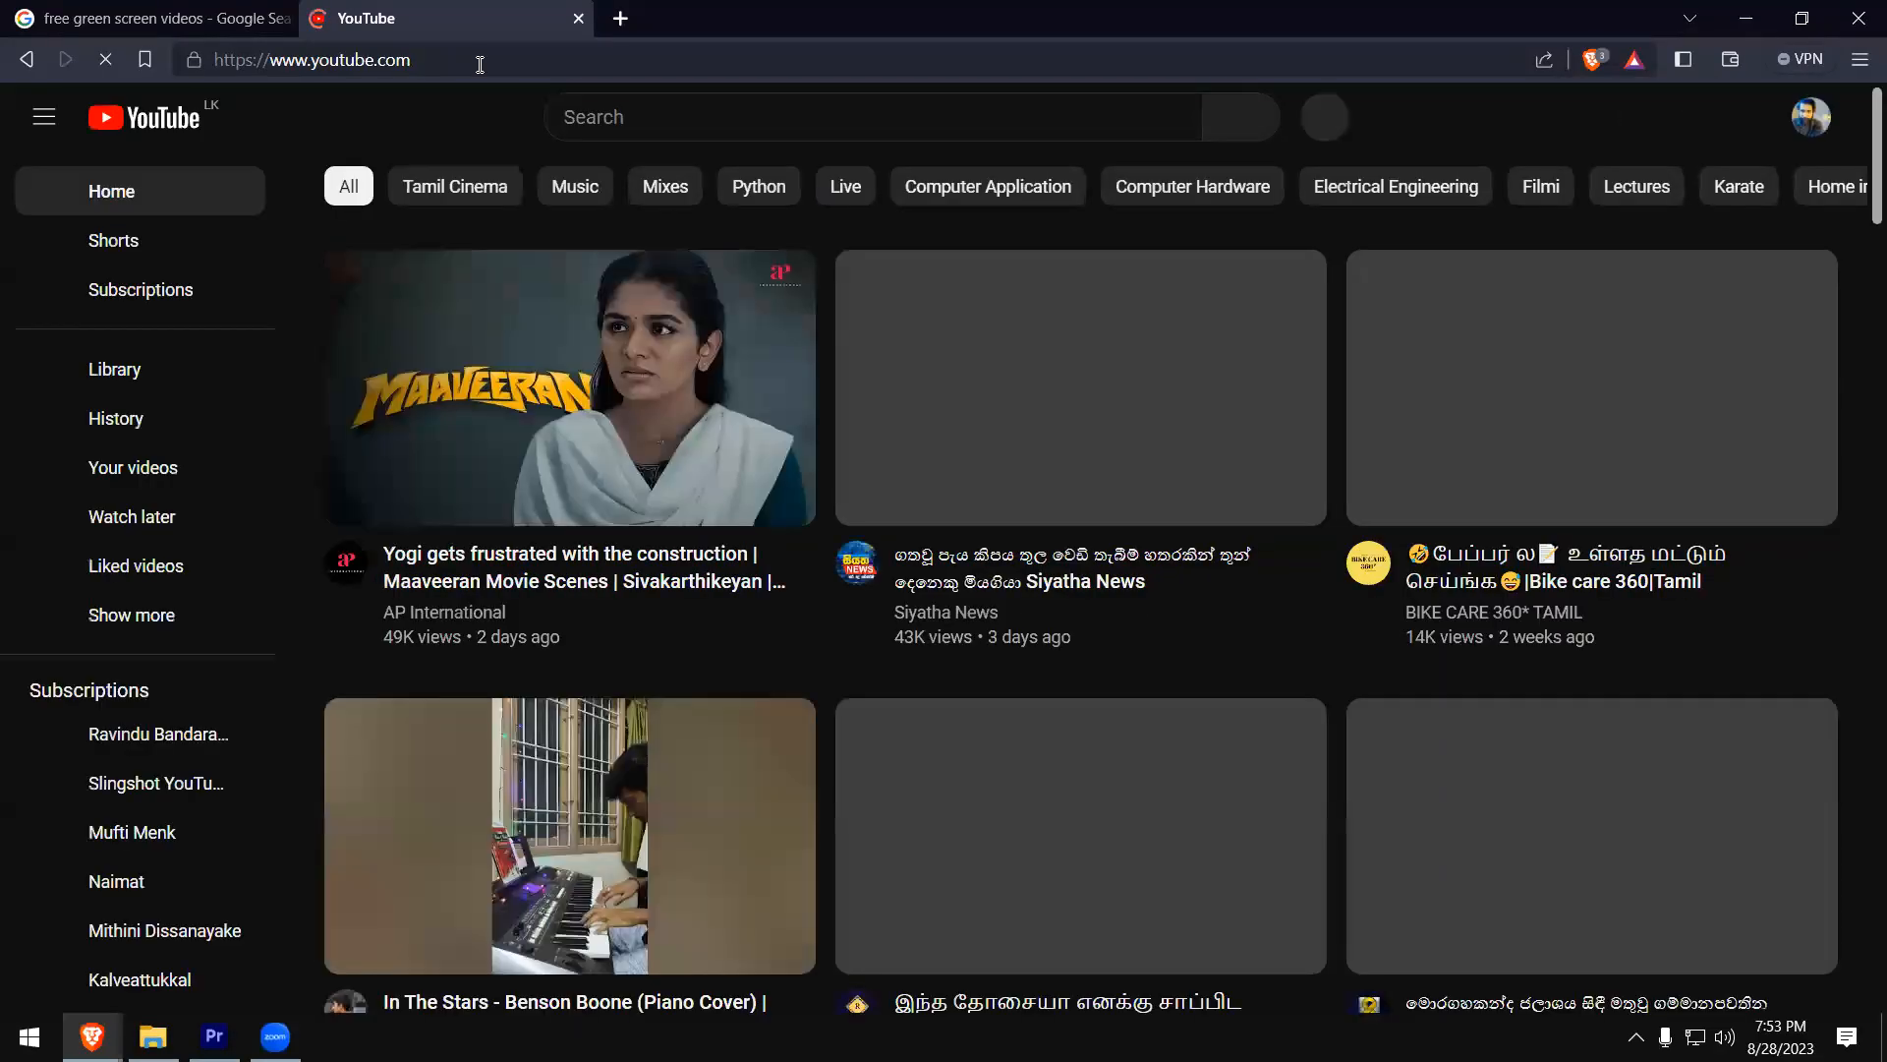
- Search YouTube for "green screen walking from room into train"
click(607, 121)
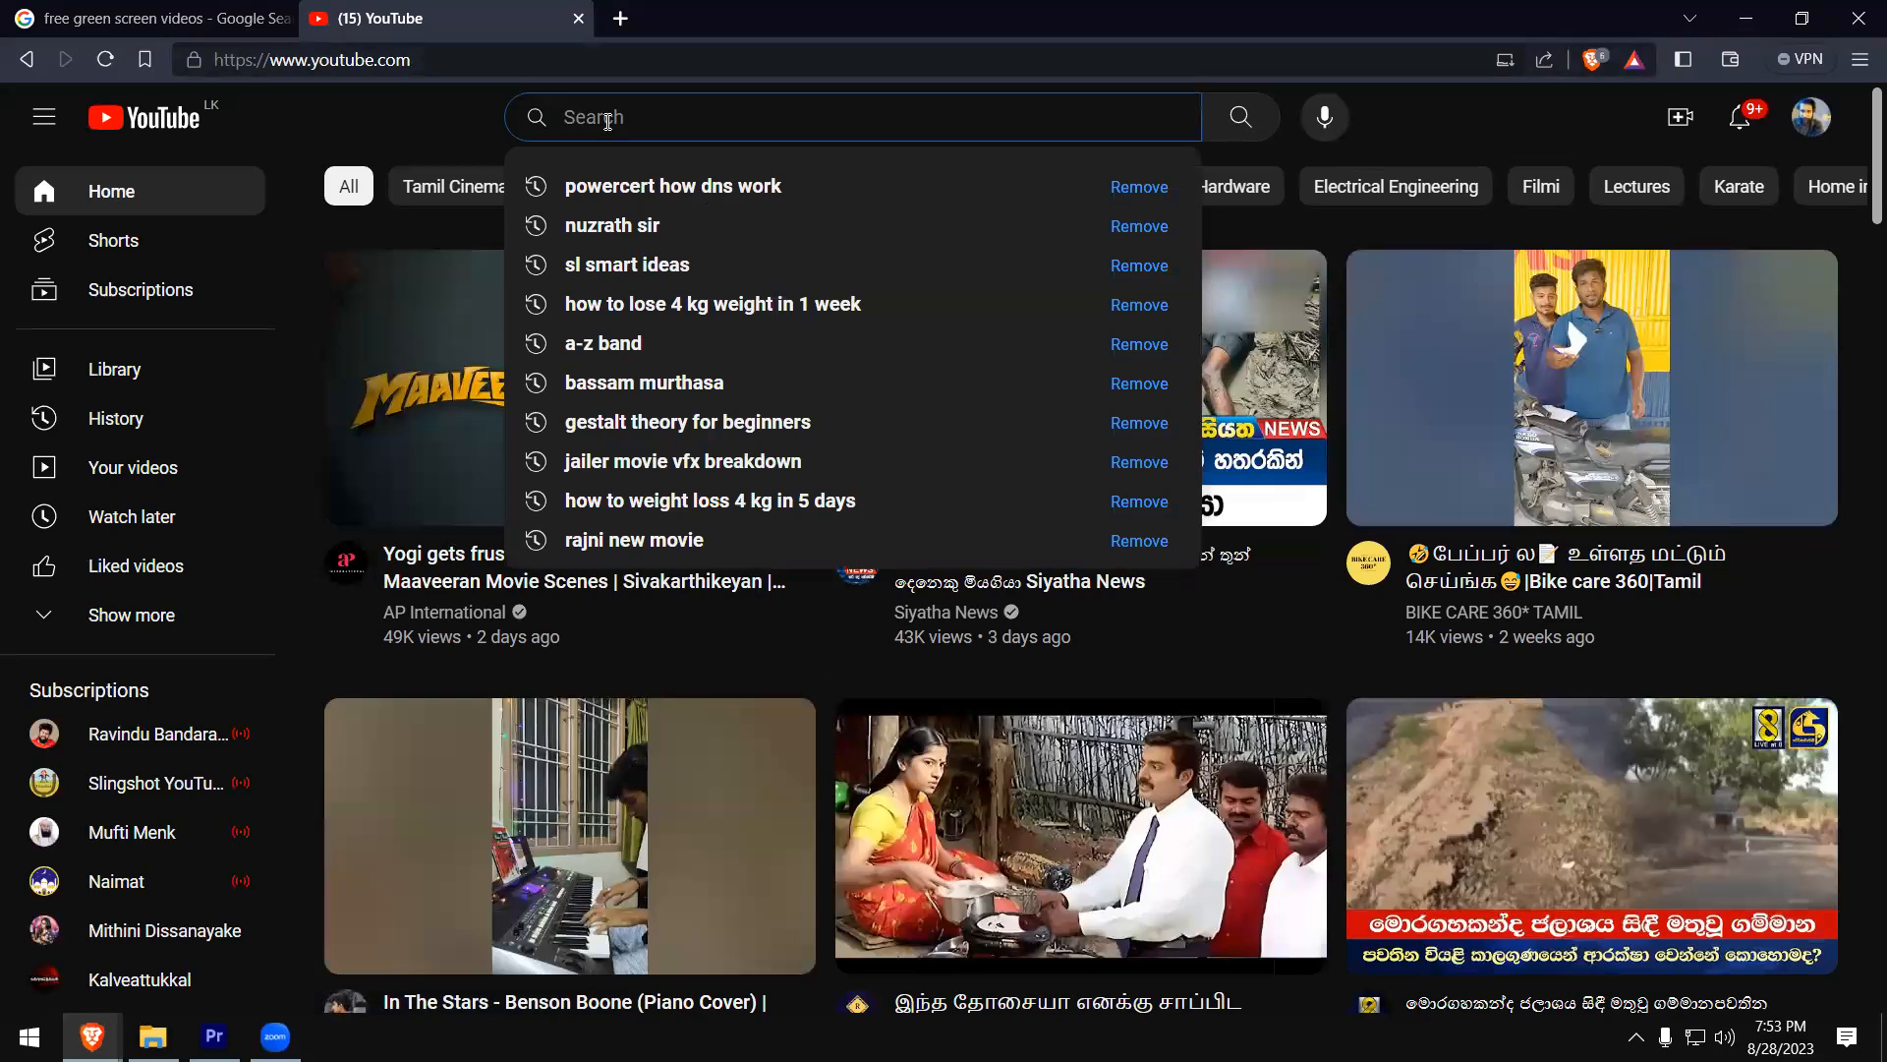
text(green sc)
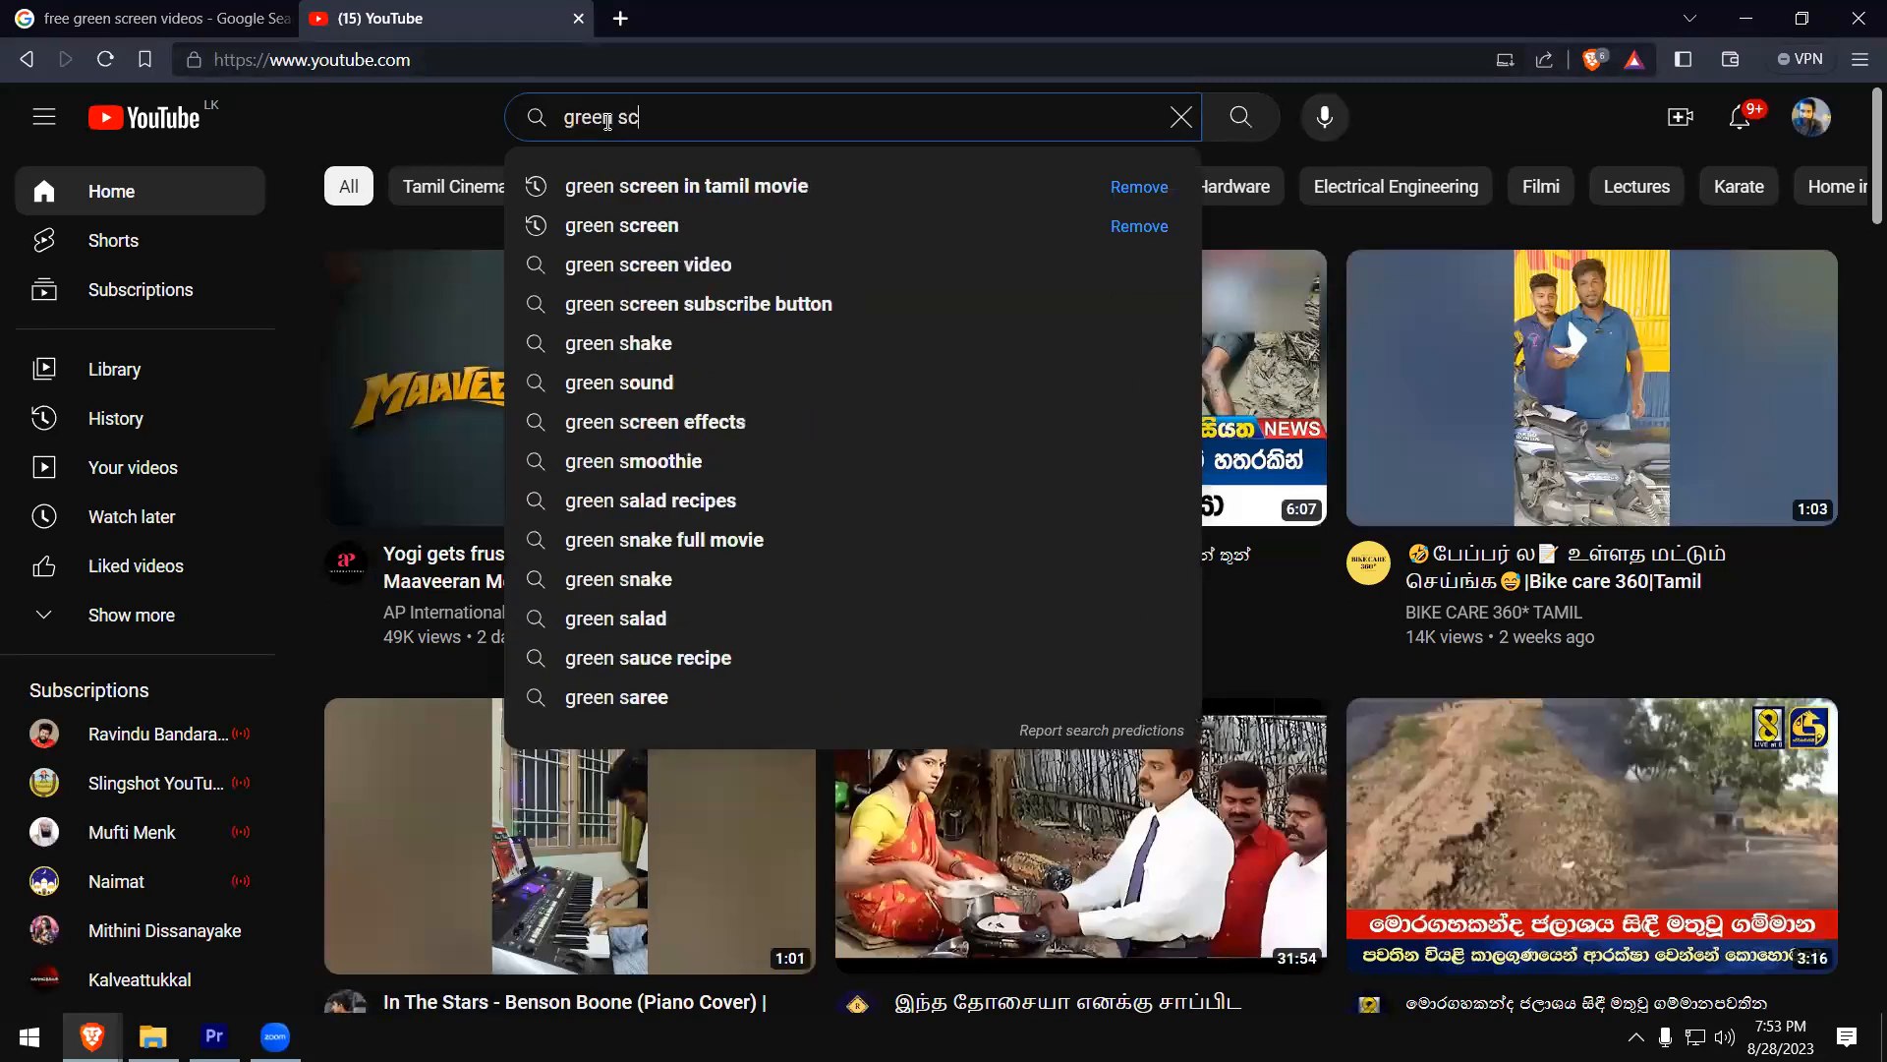
text(reen)
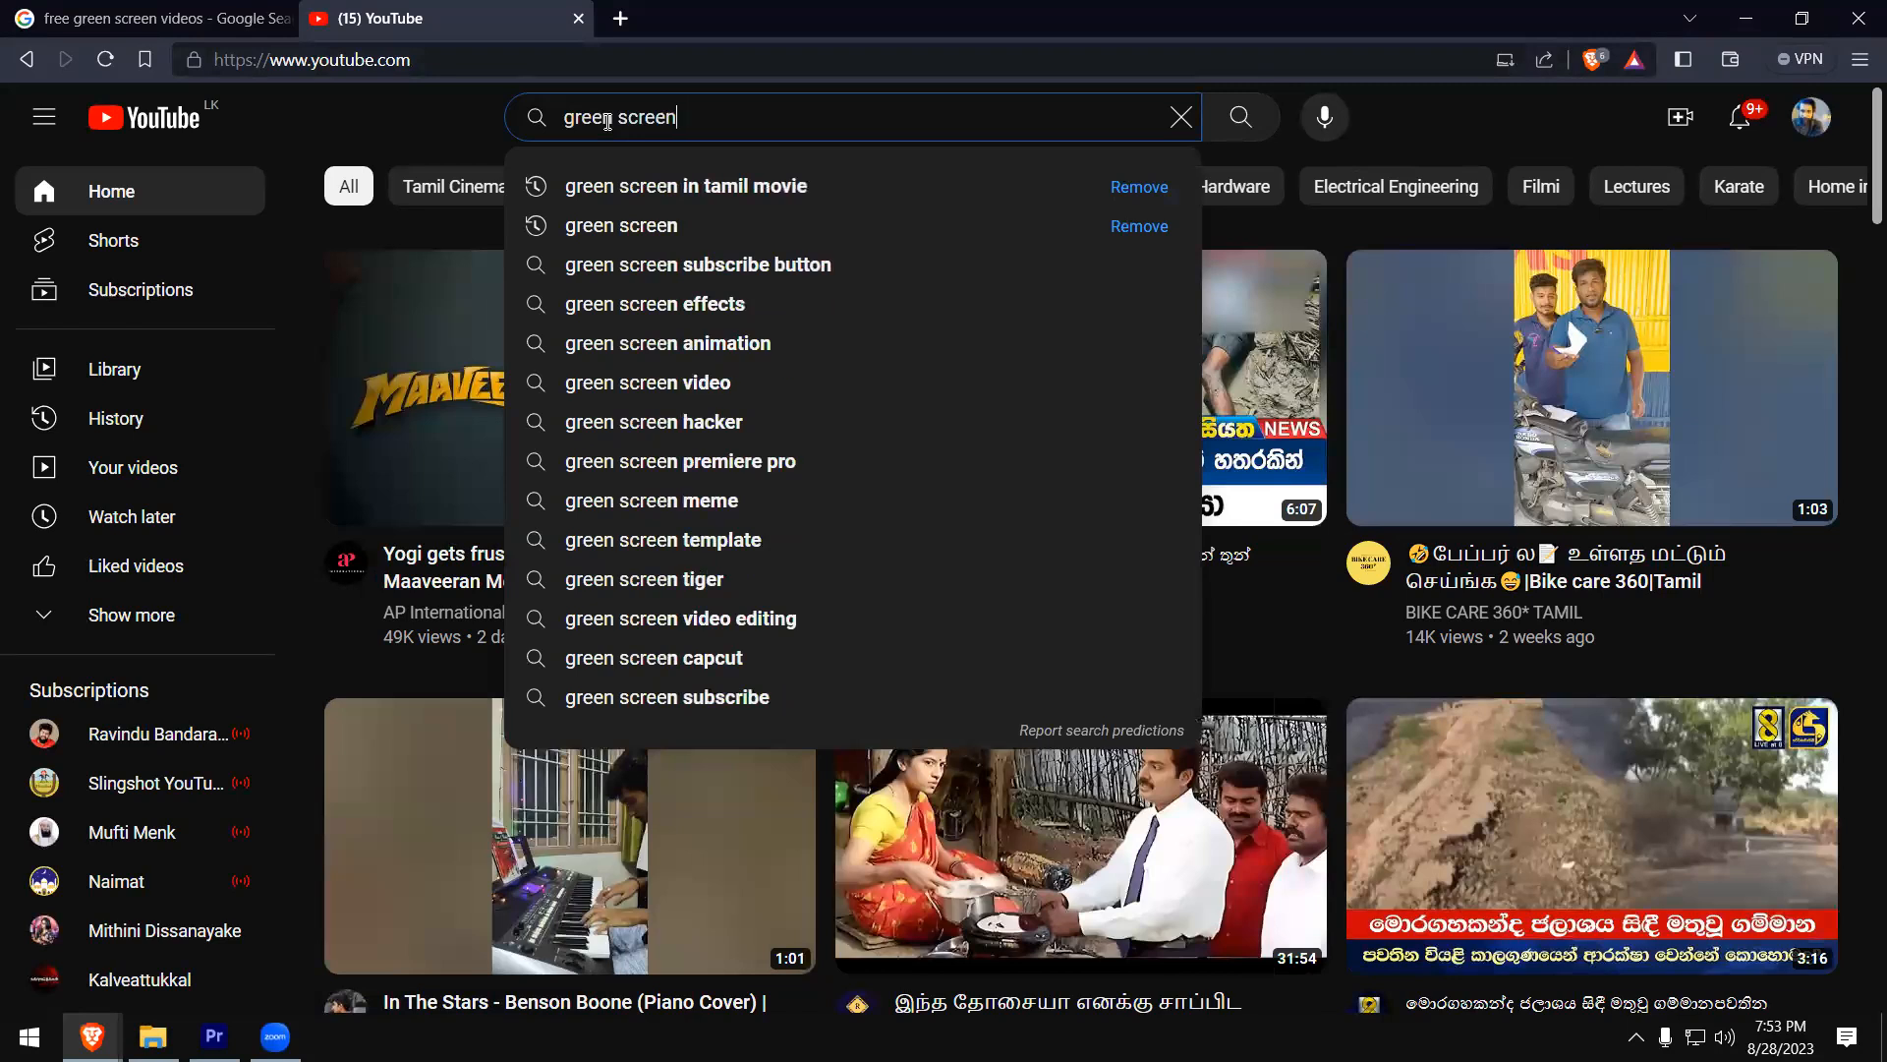
text( wat)
key(BackSpace)
text(lk)
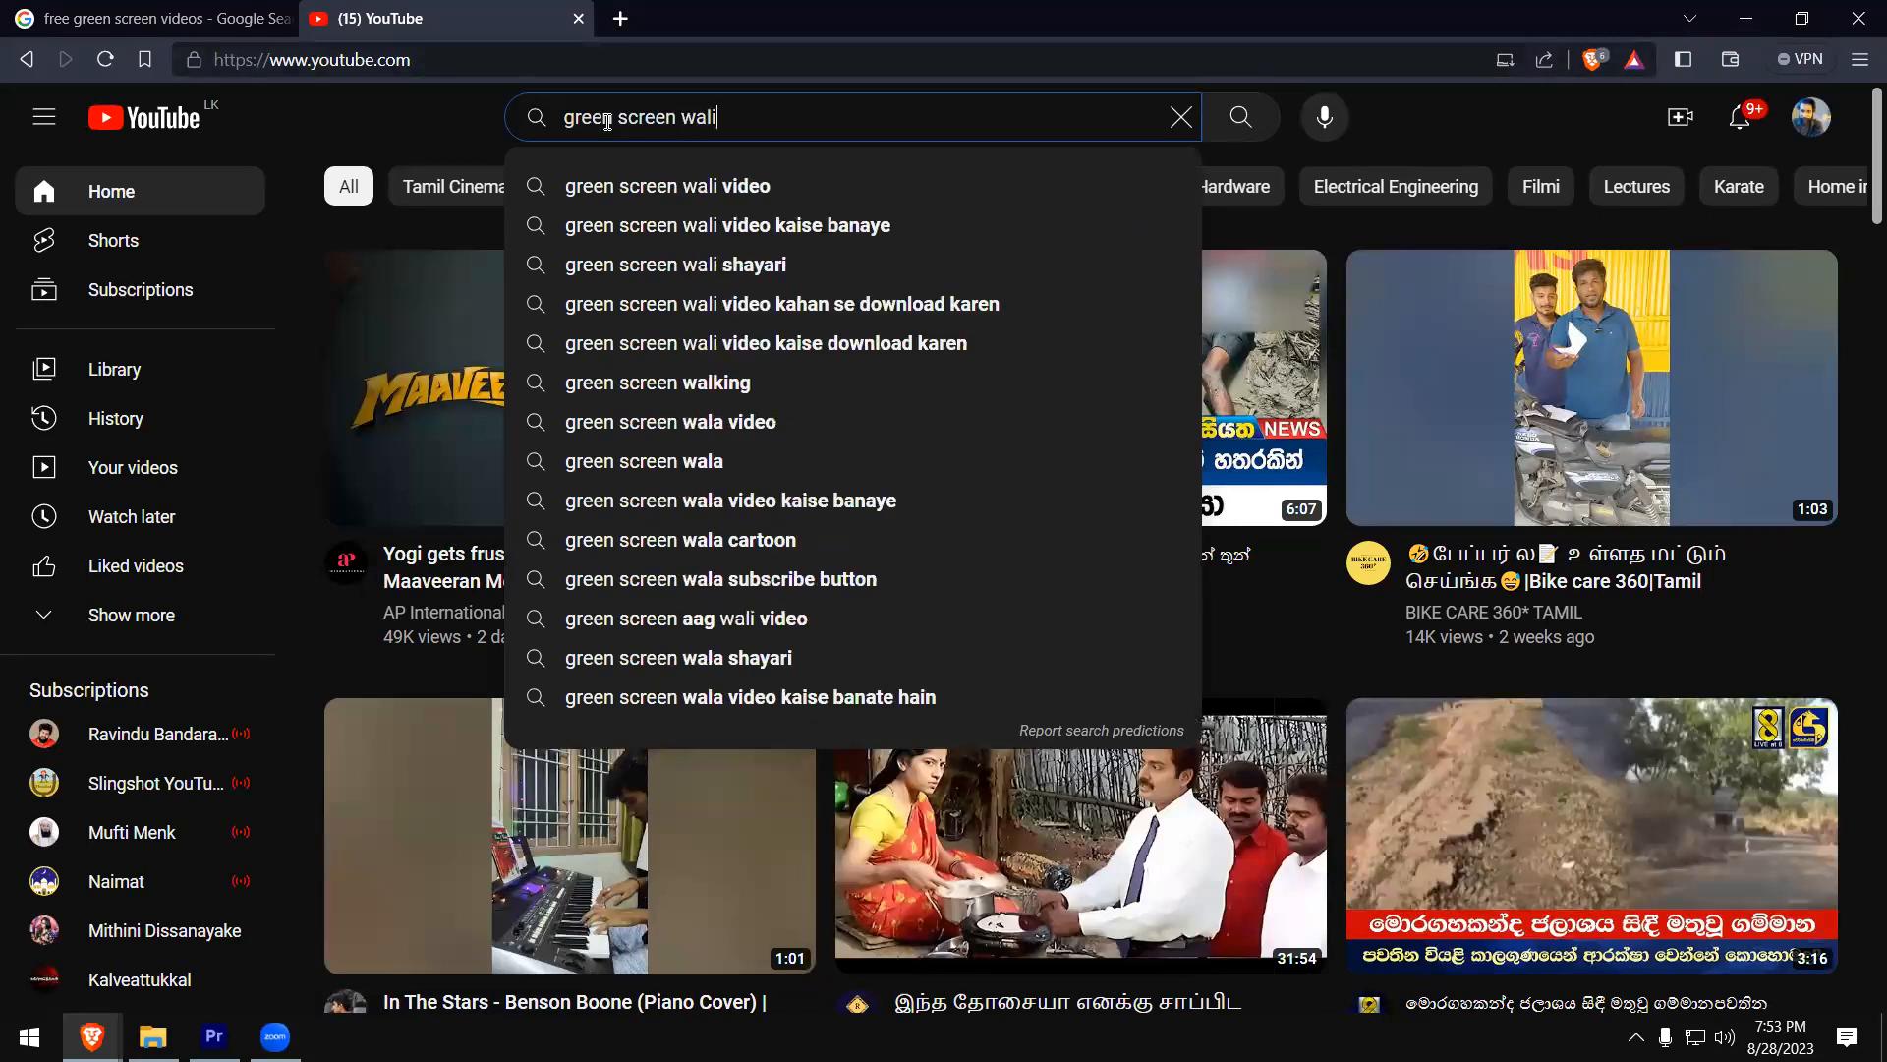
text(u)
key(BackSpace)
text(ijg)
key(BackSpace)
key(BackSpace)
text(ng f)
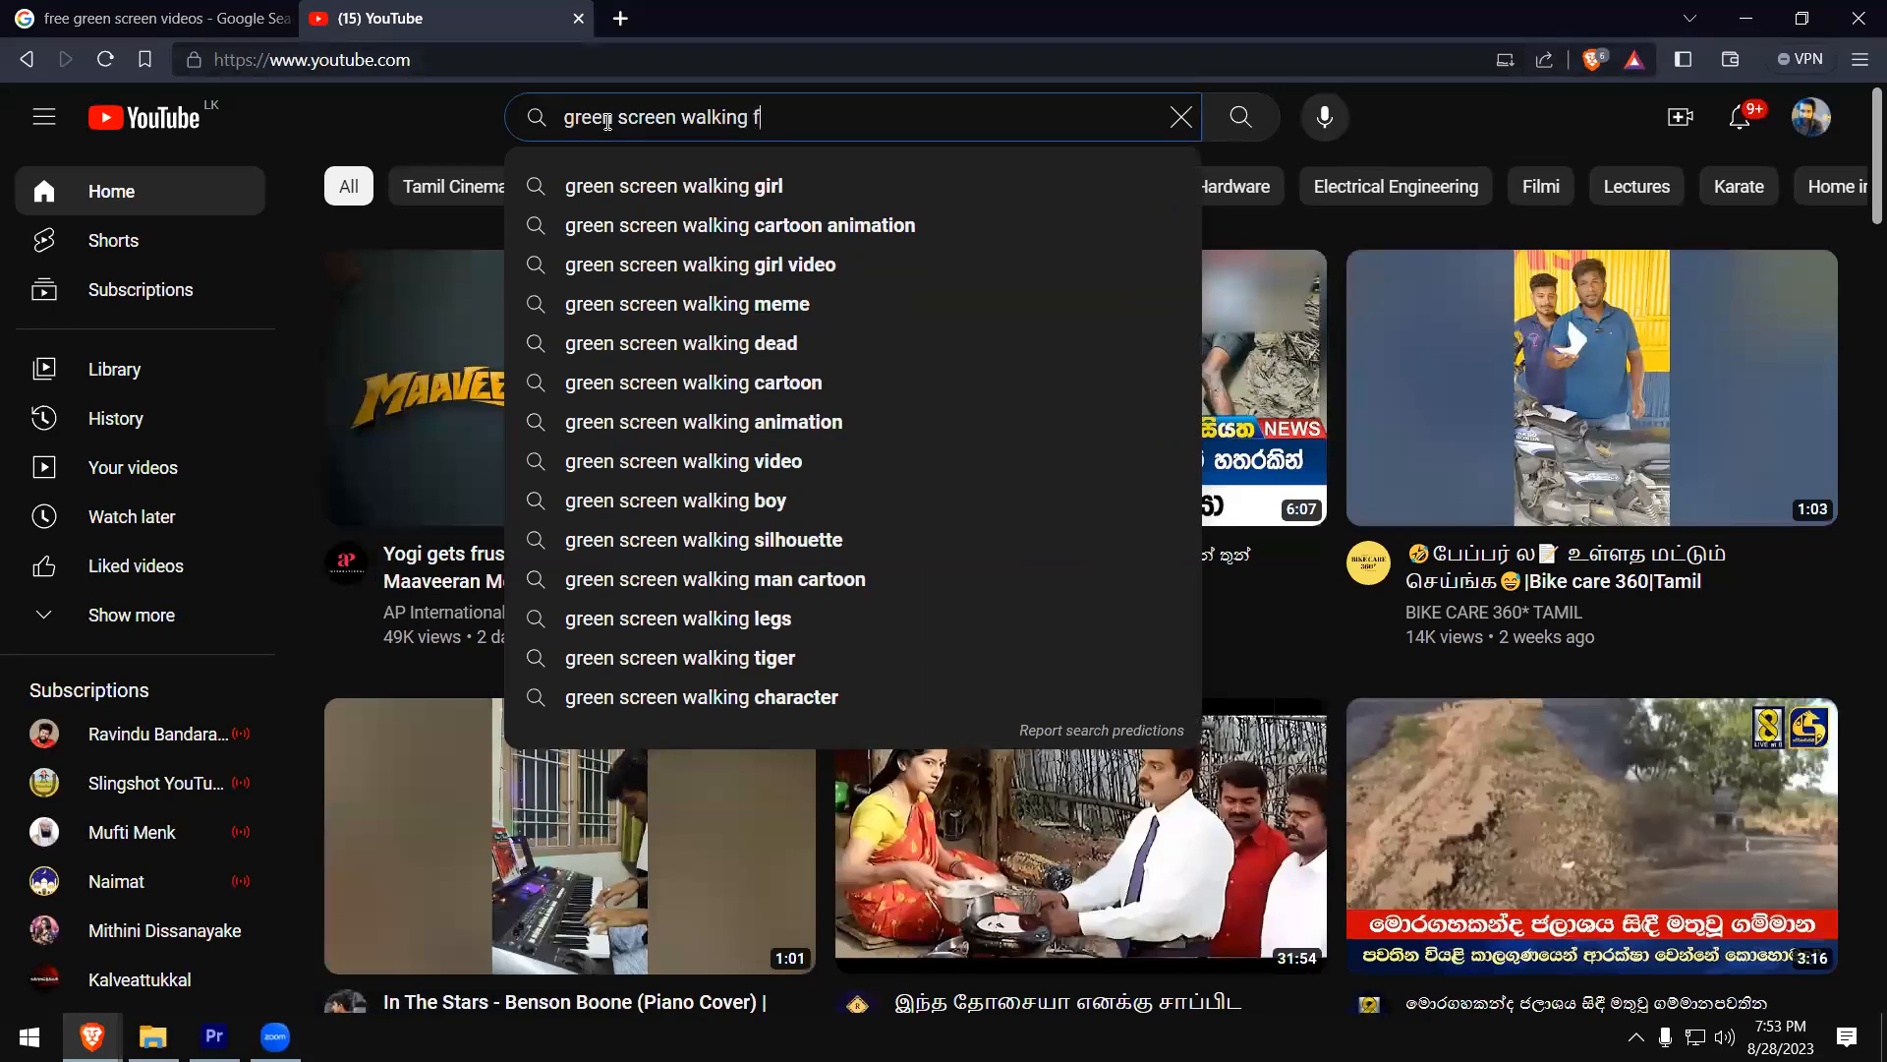
text(rom h)
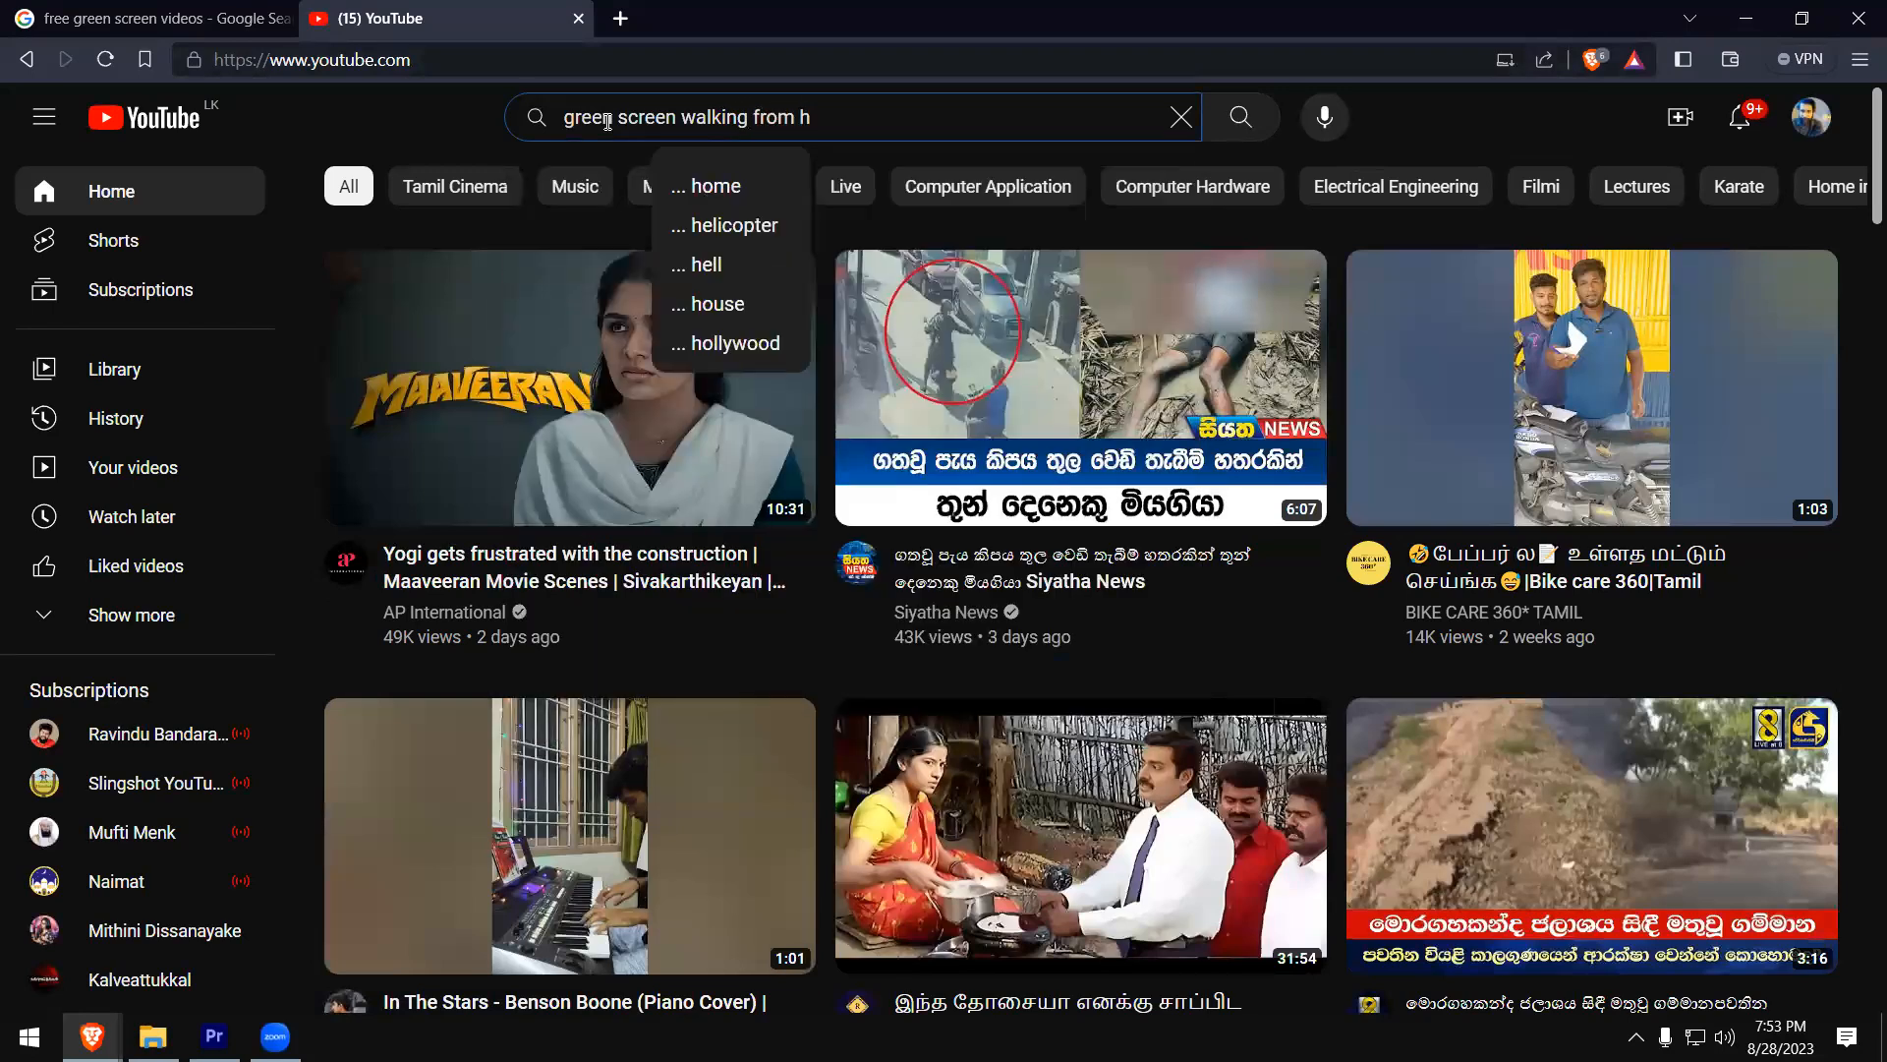
key(BackSpace)
text(room into)
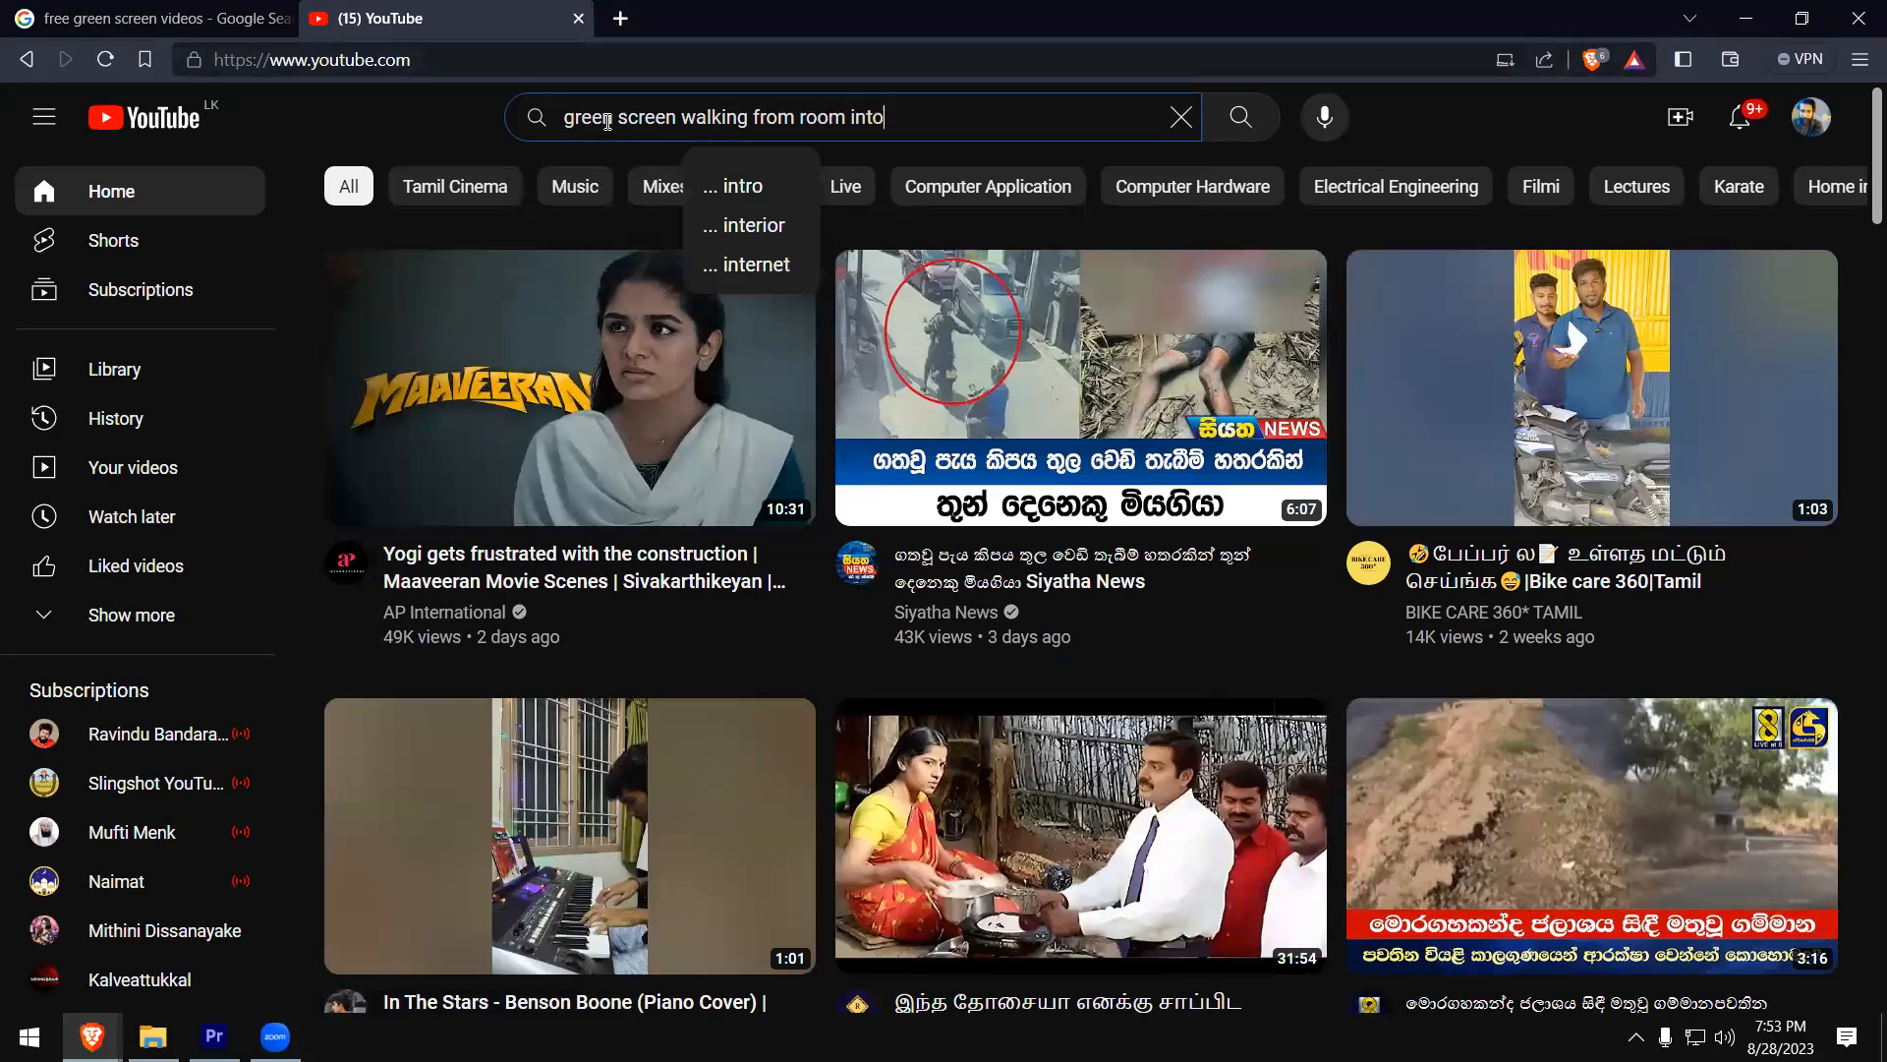
text( train)
key(Return)
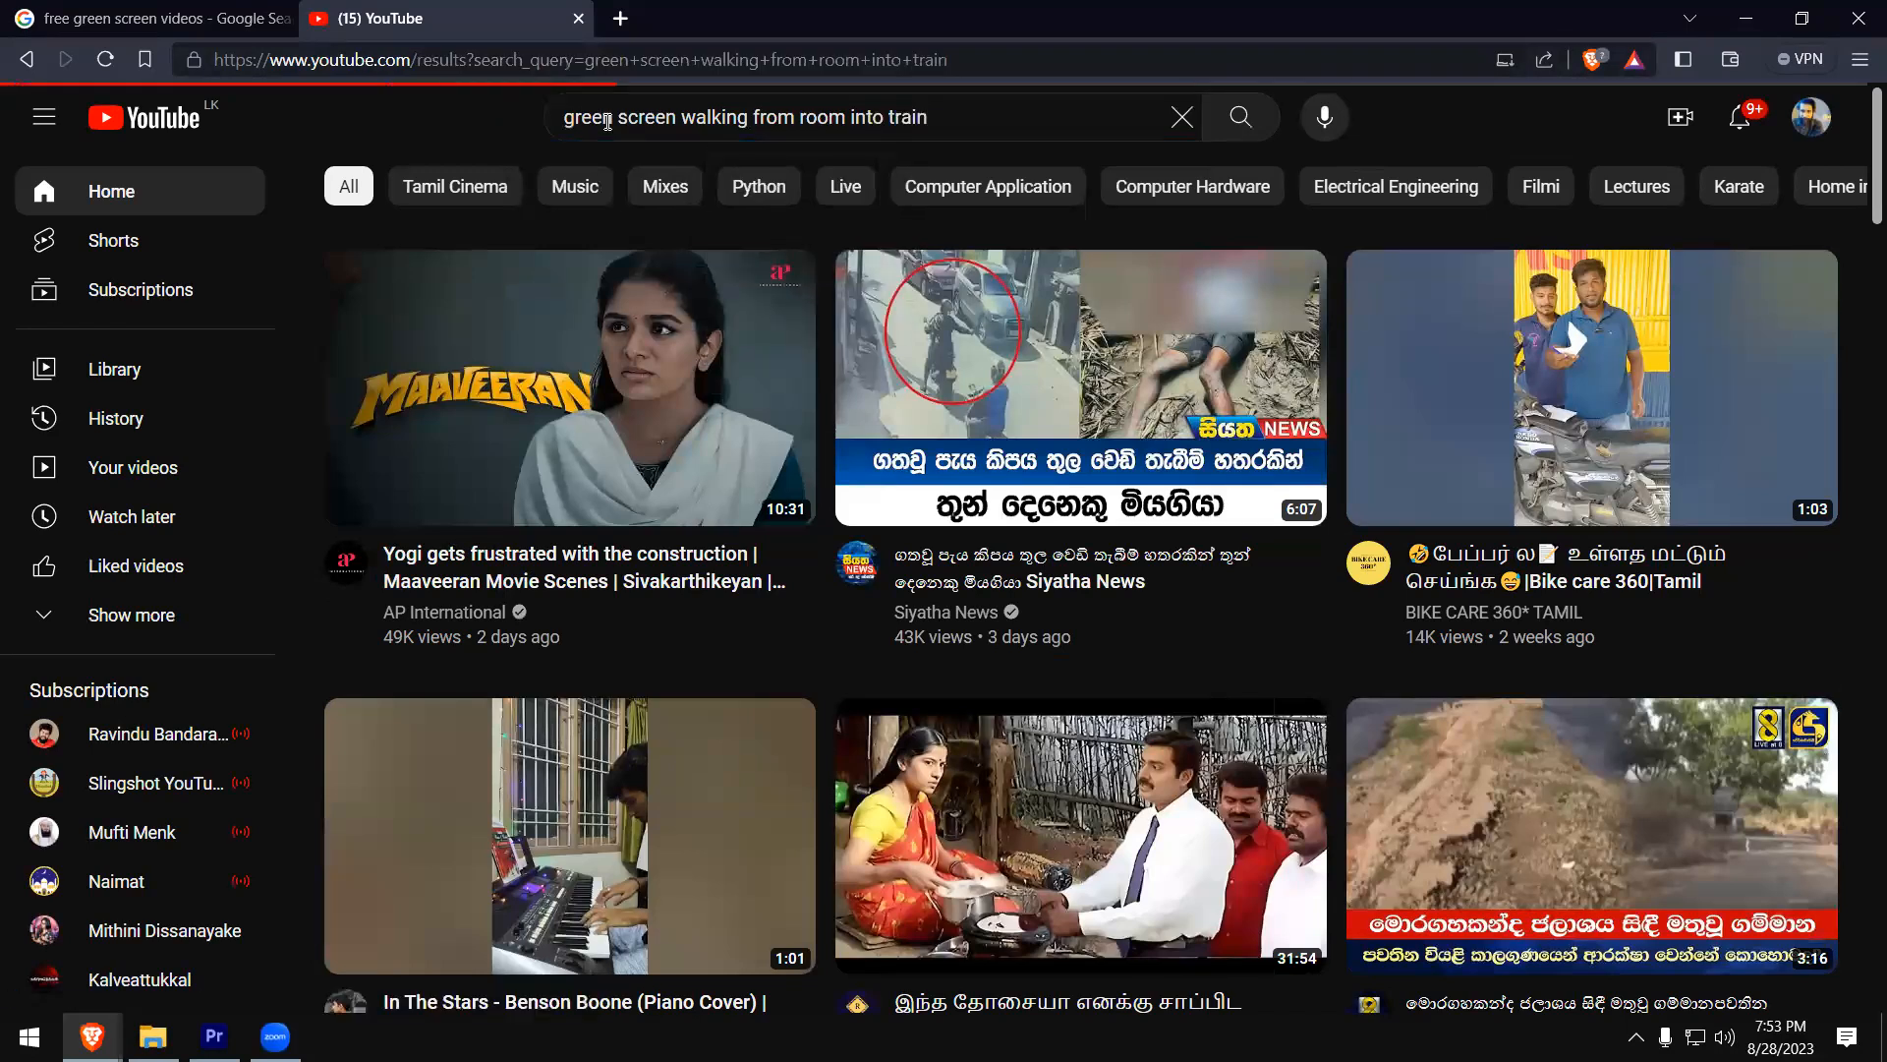
- Look through the YouTube results for green screen clips of walking, opening doors and trains
scroll(809, 394, down, 4)
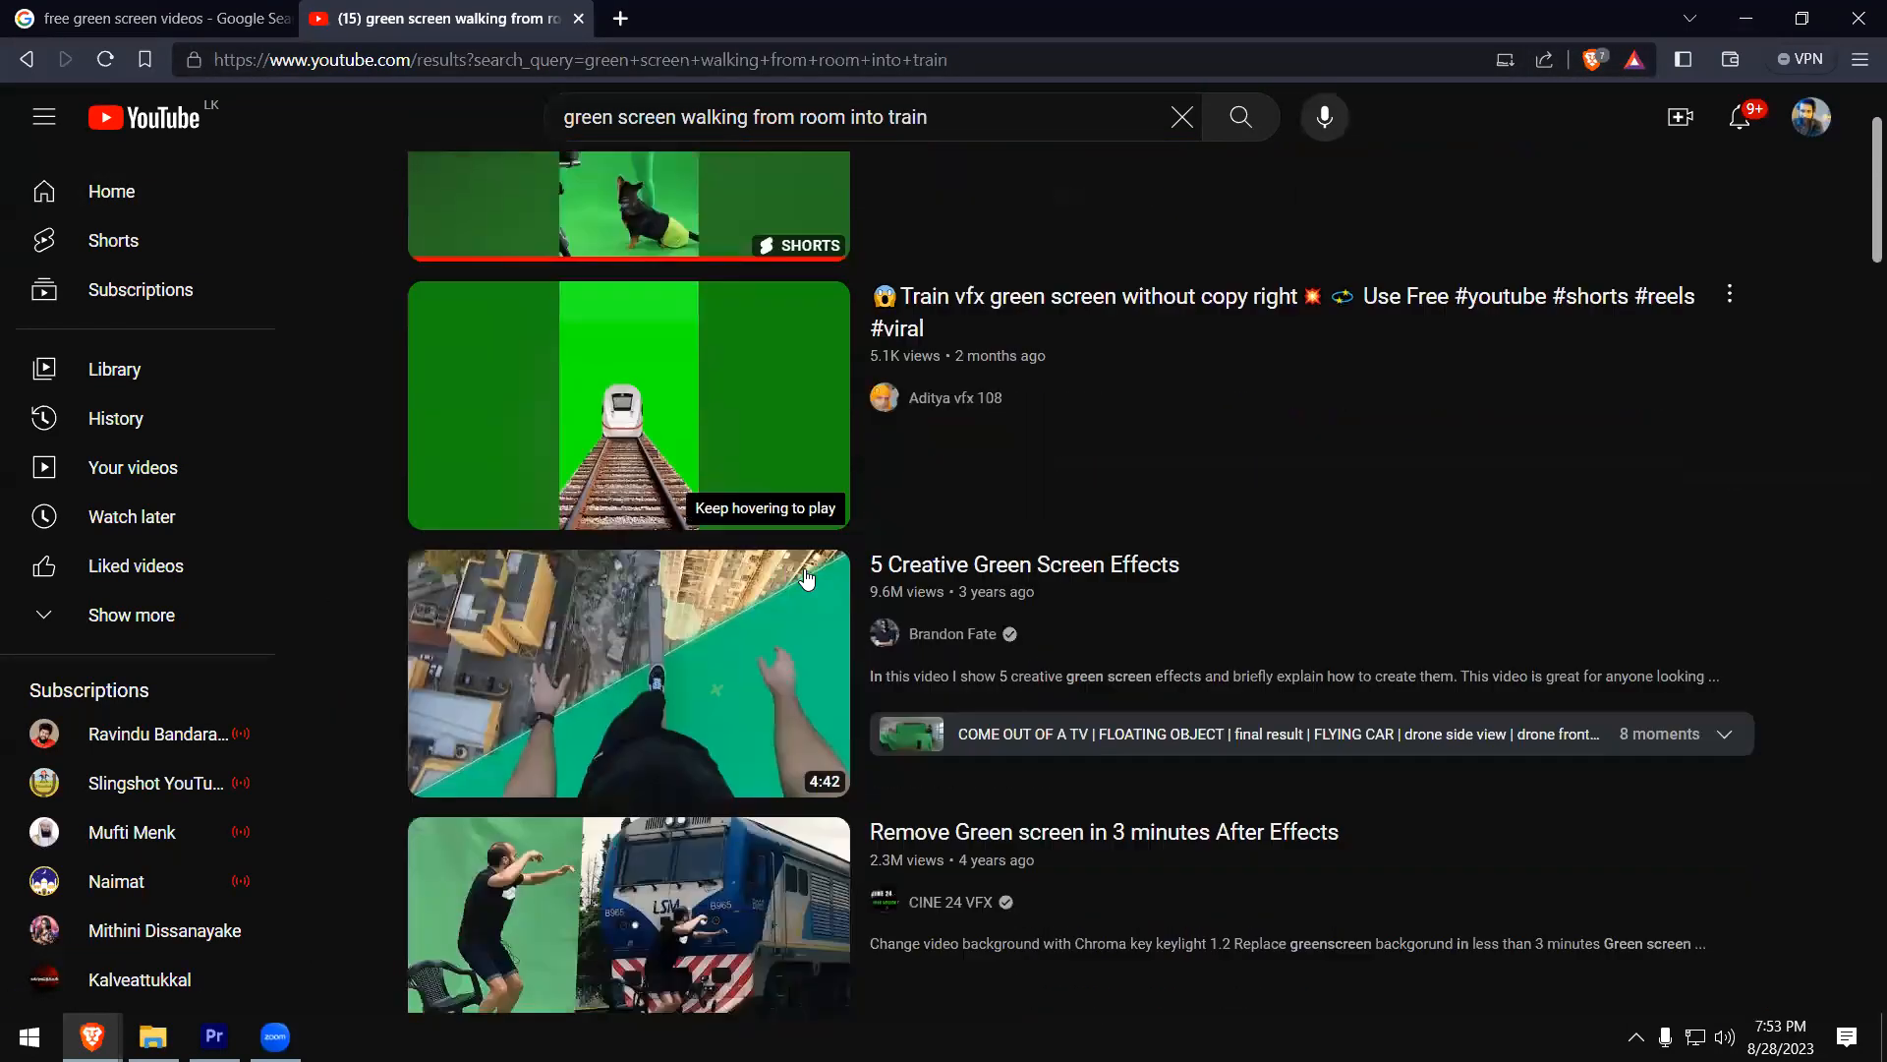
scroll(851, 602, down, 9)
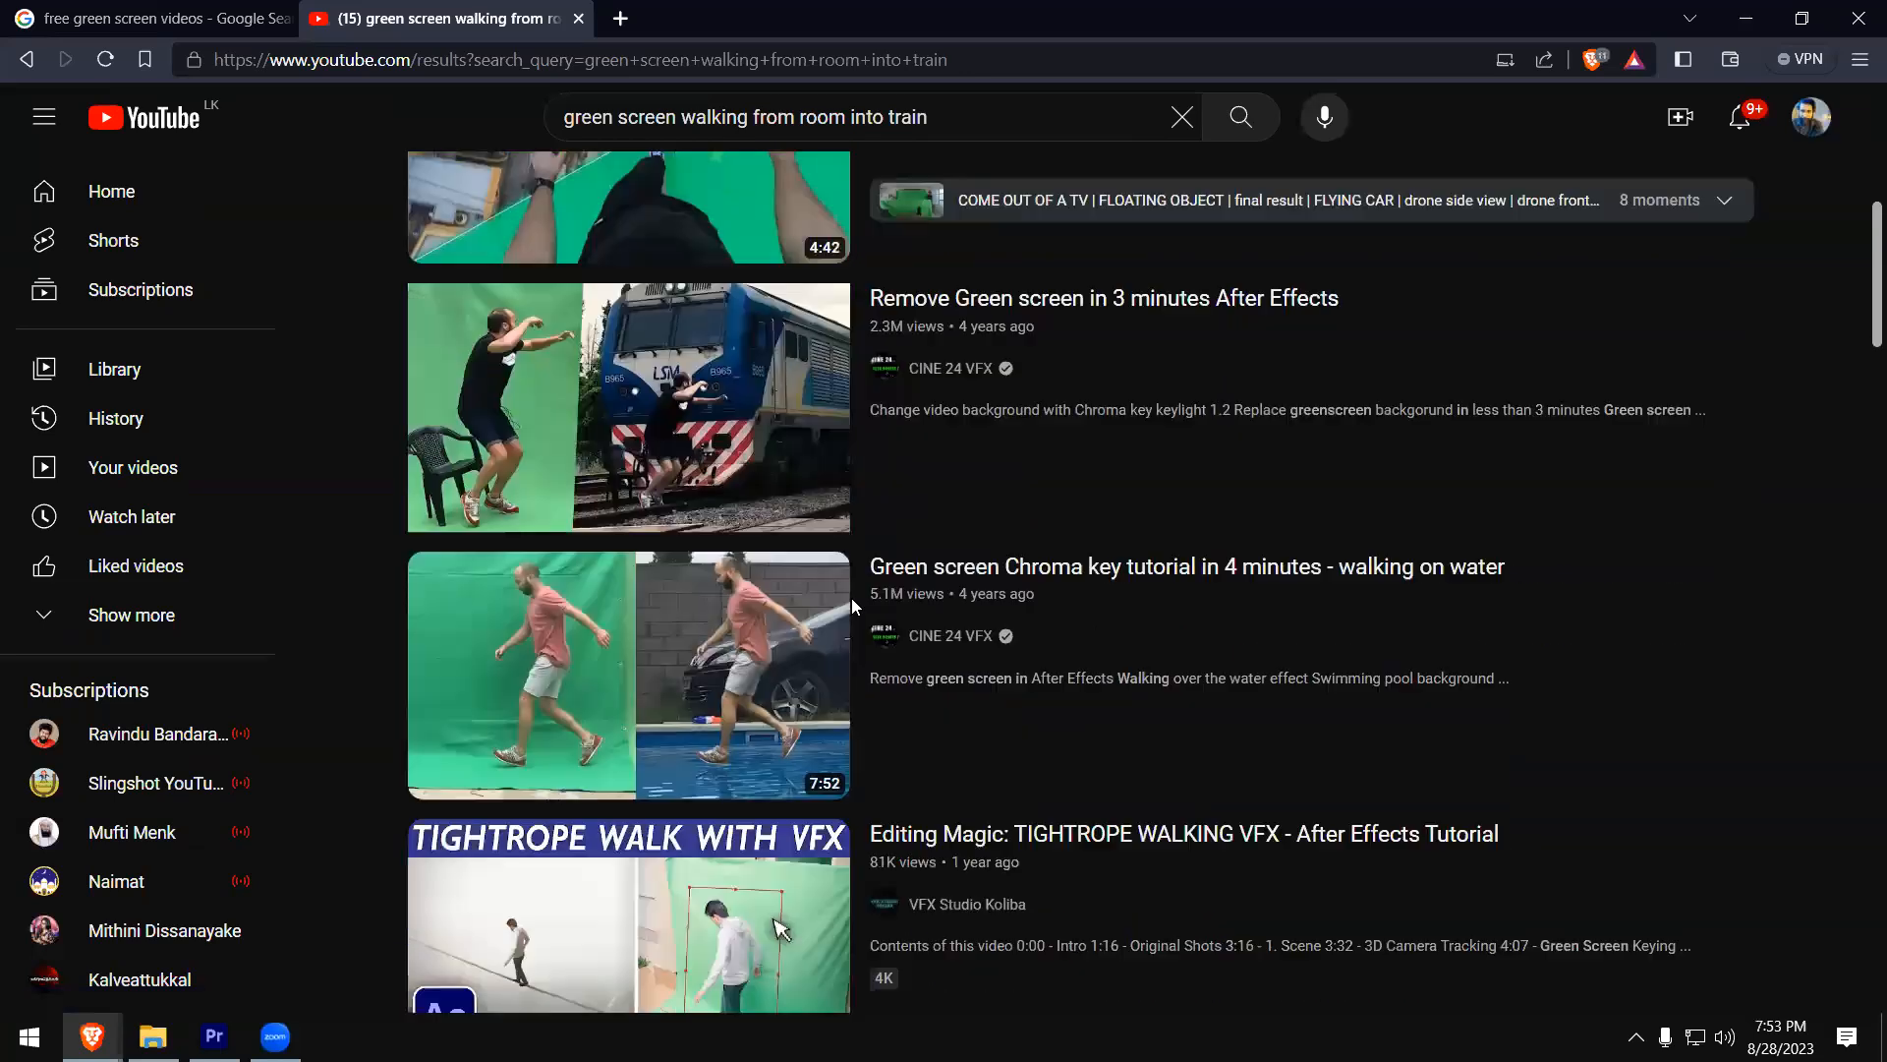
scroll(851, 598, down, 6)
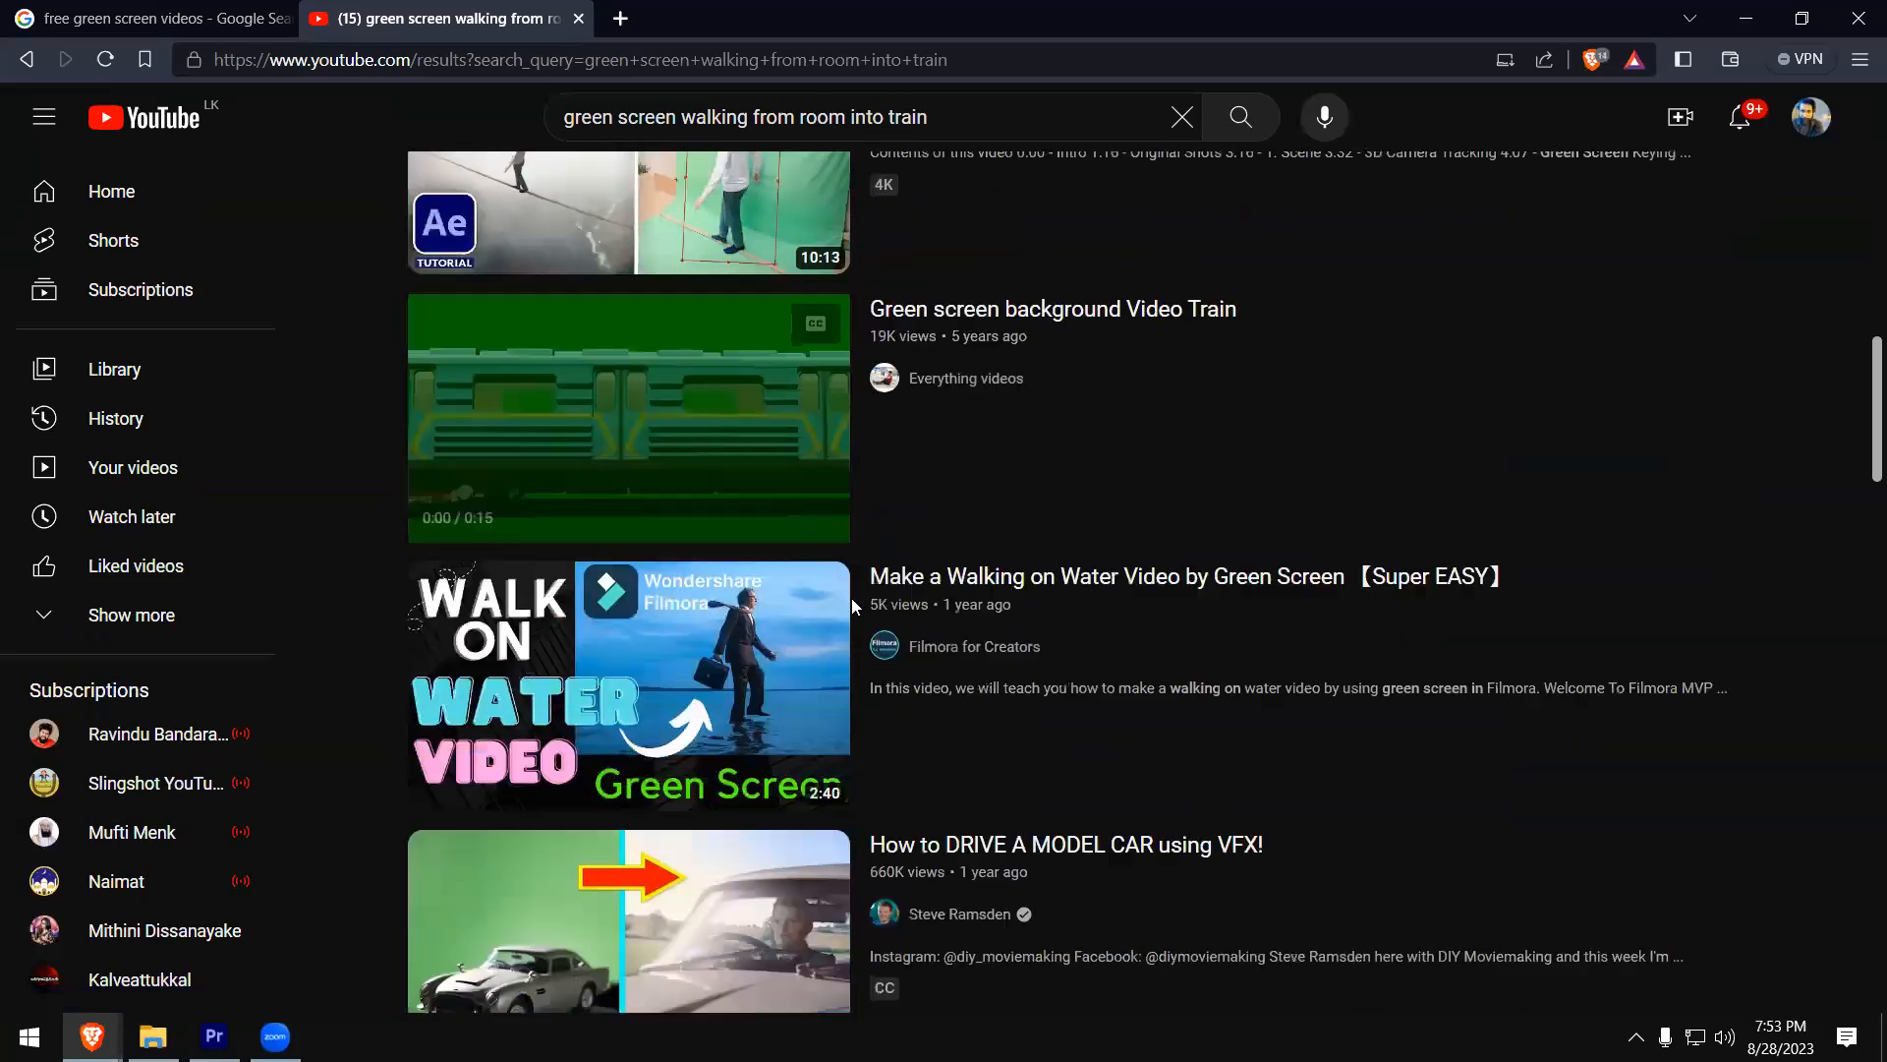
scroll(852, 599, up, 3)
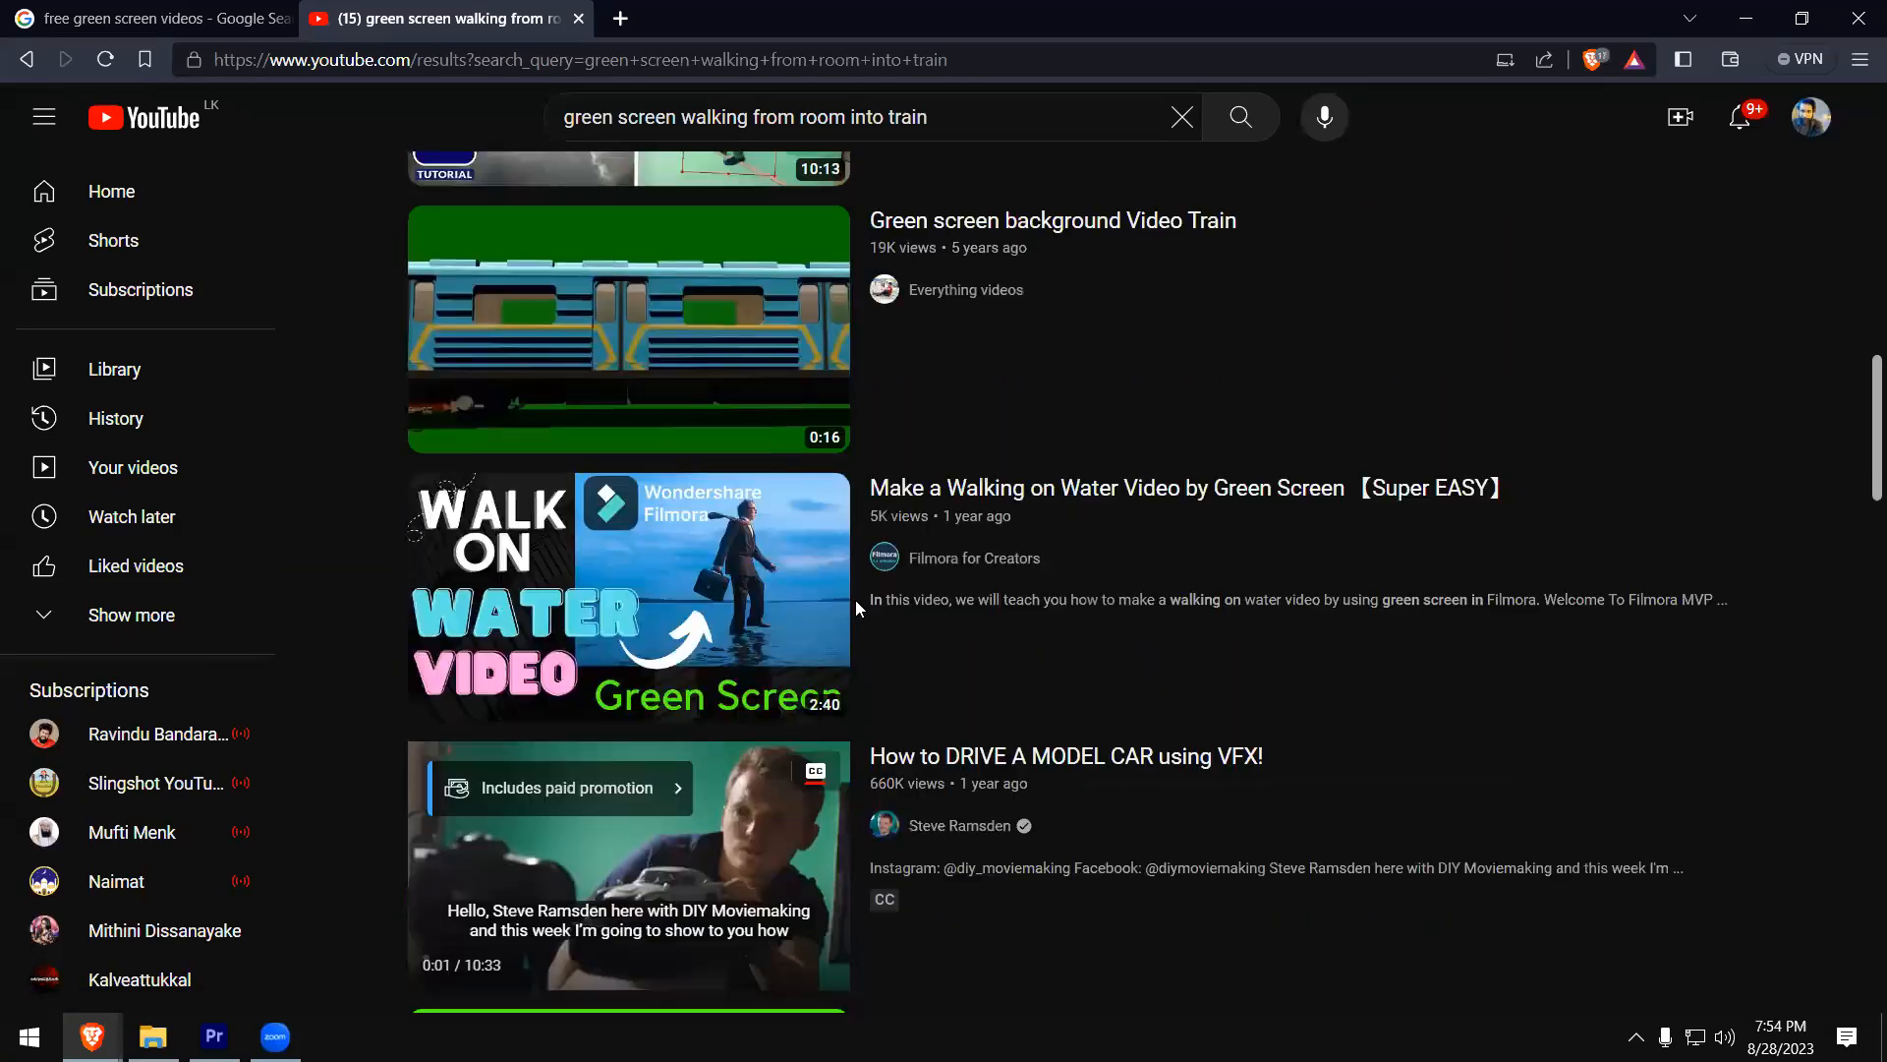
scroll(858, 596, up, 3)
scroll(858, 598, up, 4)
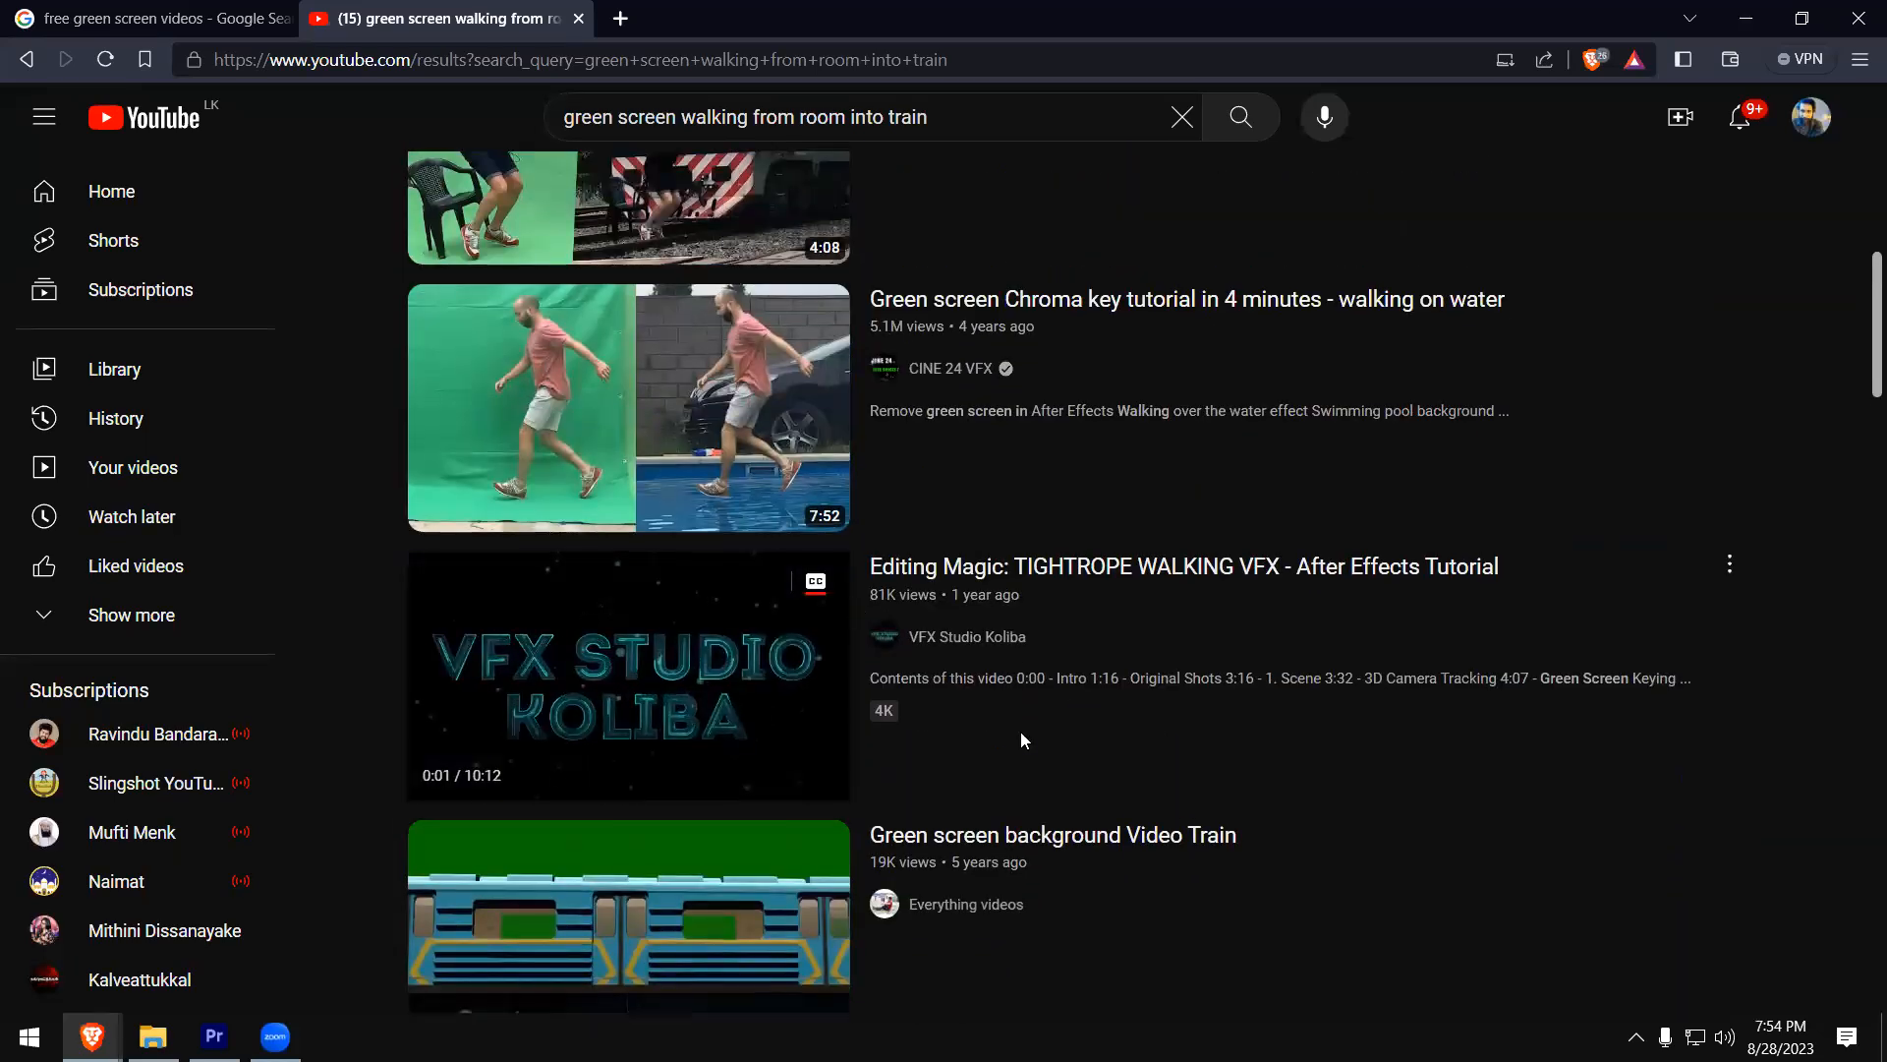
scroll(1023, 740, up, 1)
scroll(1022, 740, up, 4)
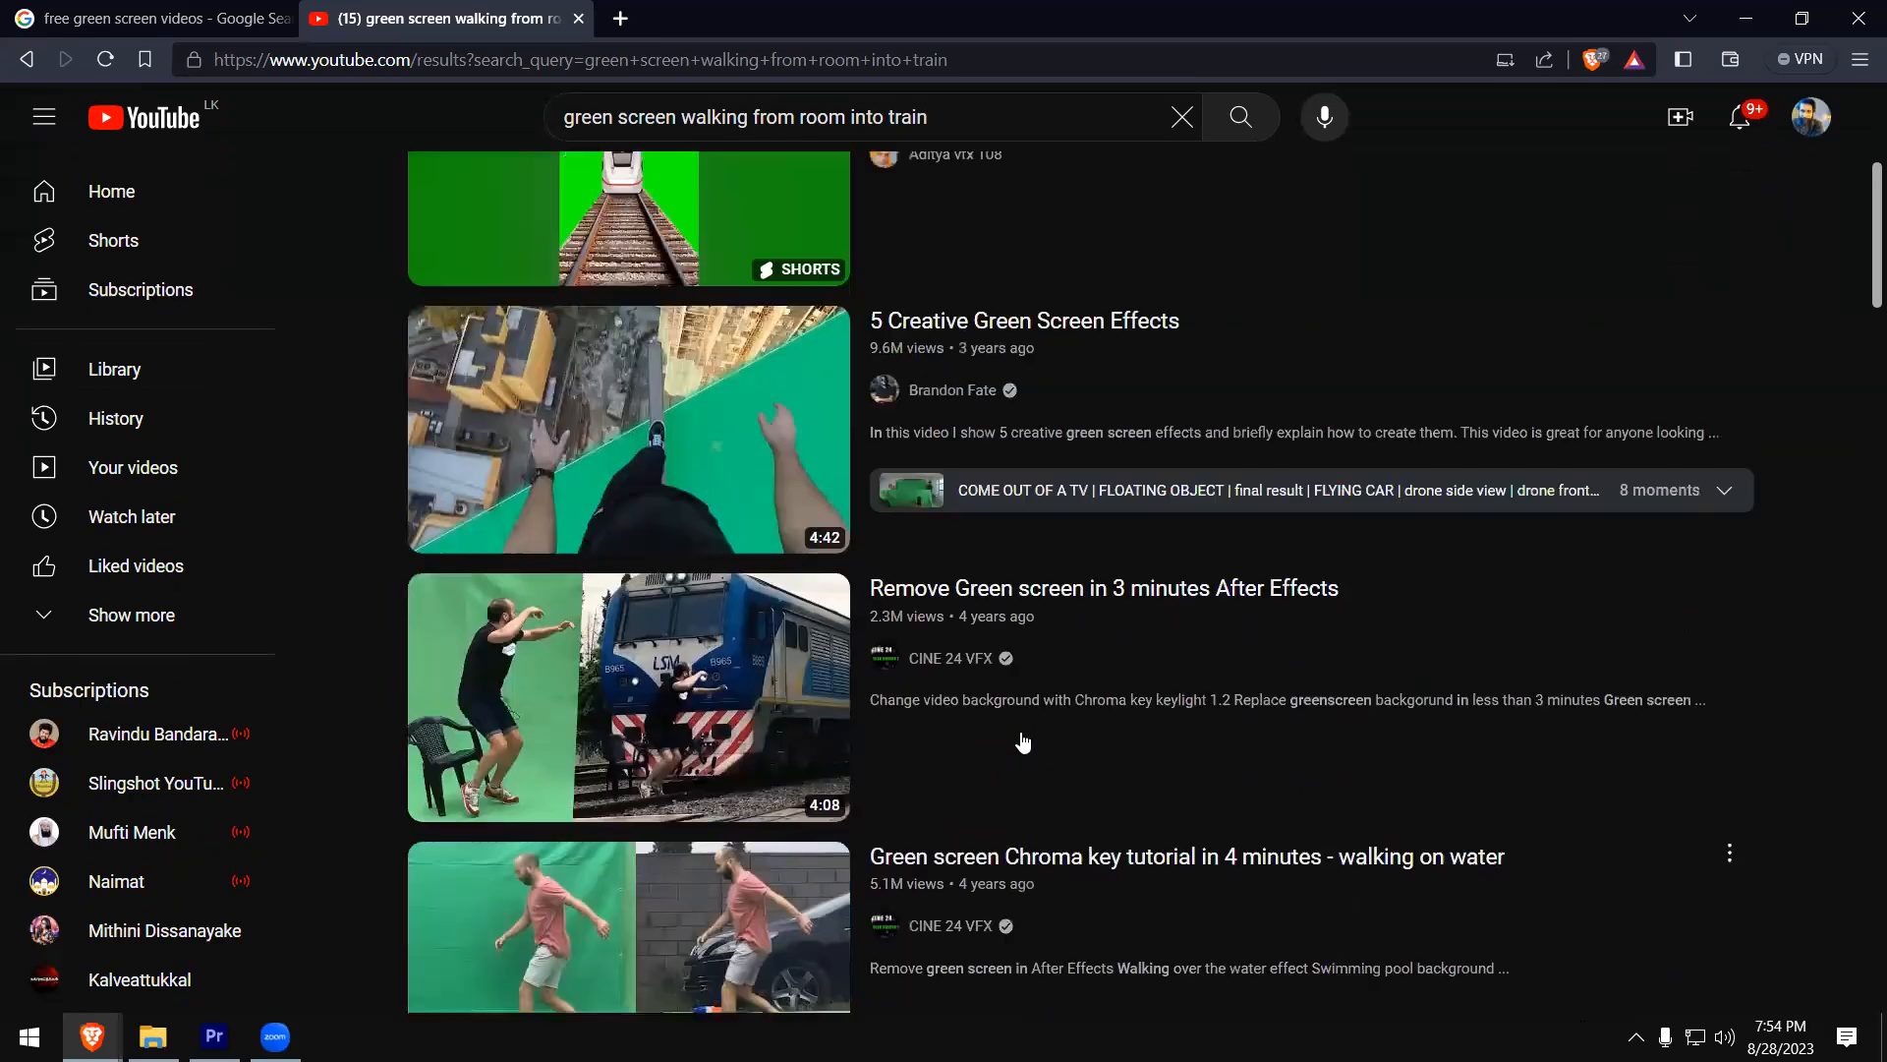
scroll(1022, 740, up, 3)
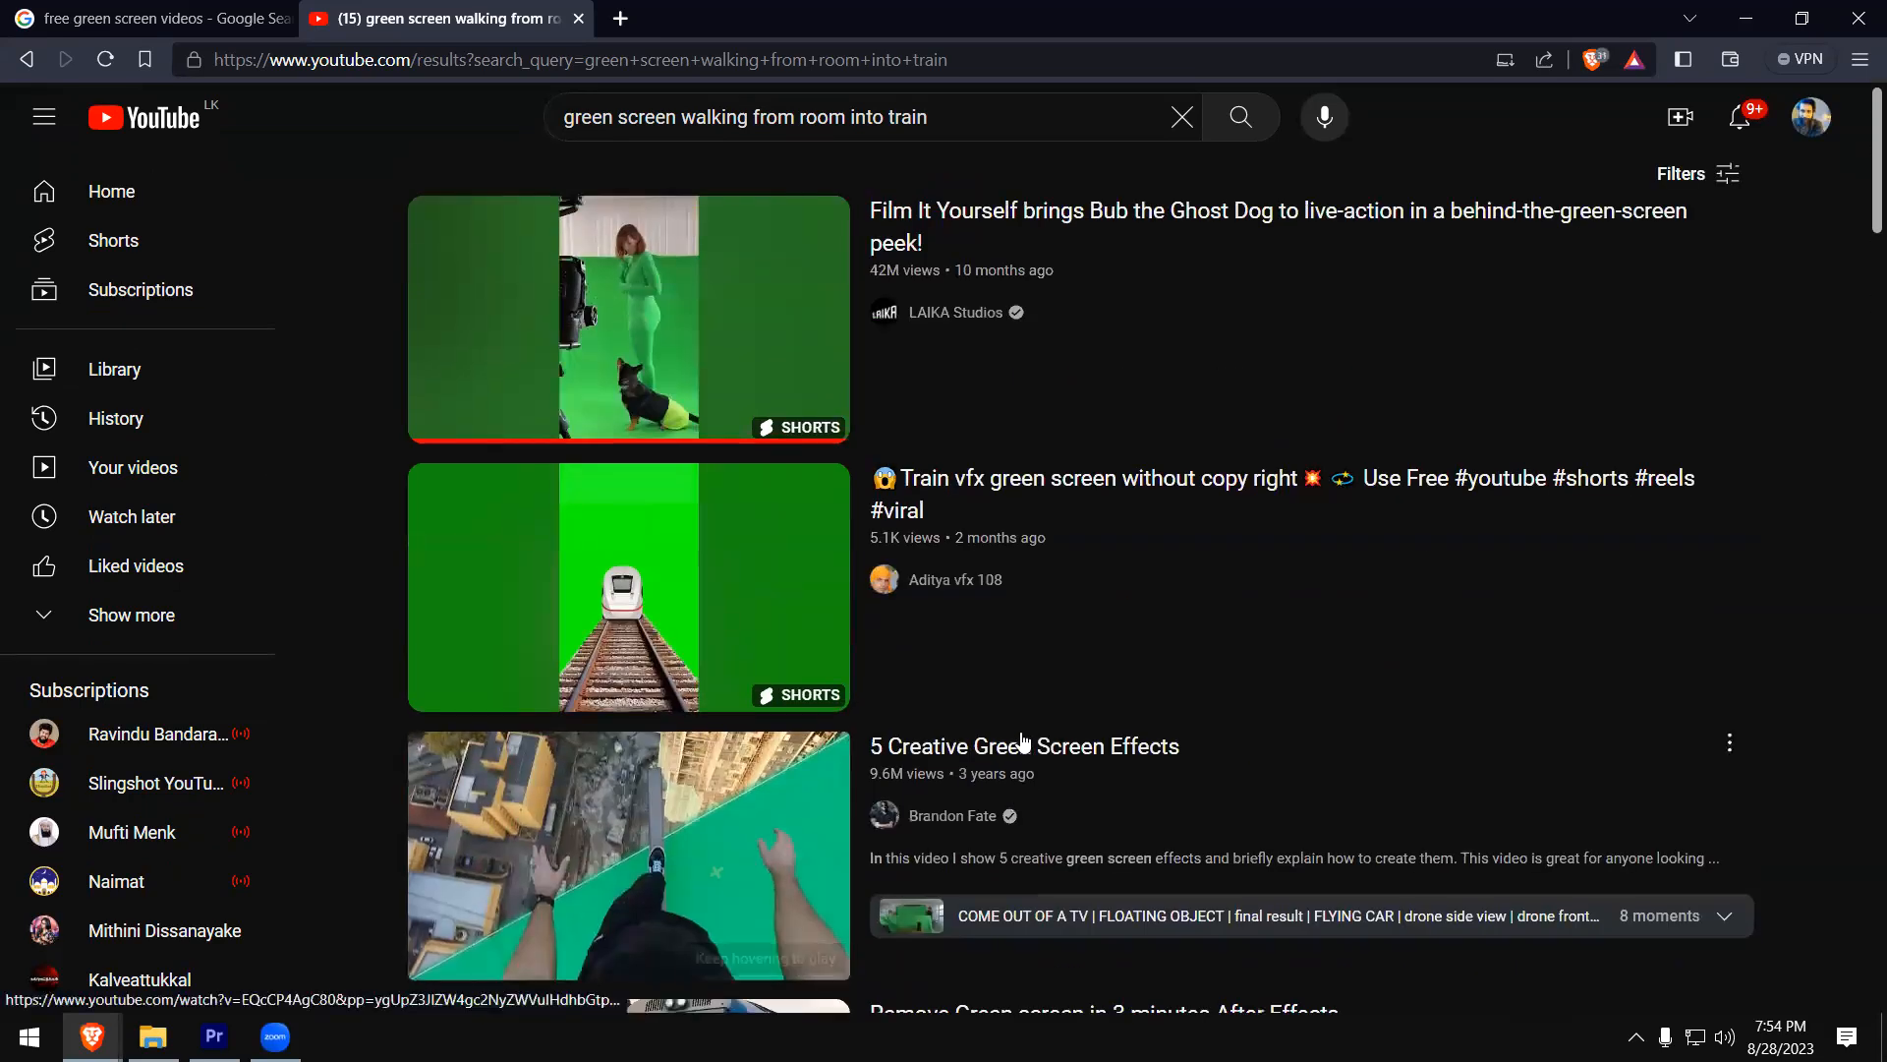
scroll(1038, 708, down, 1)
scroll(1038, 708, down, 18)
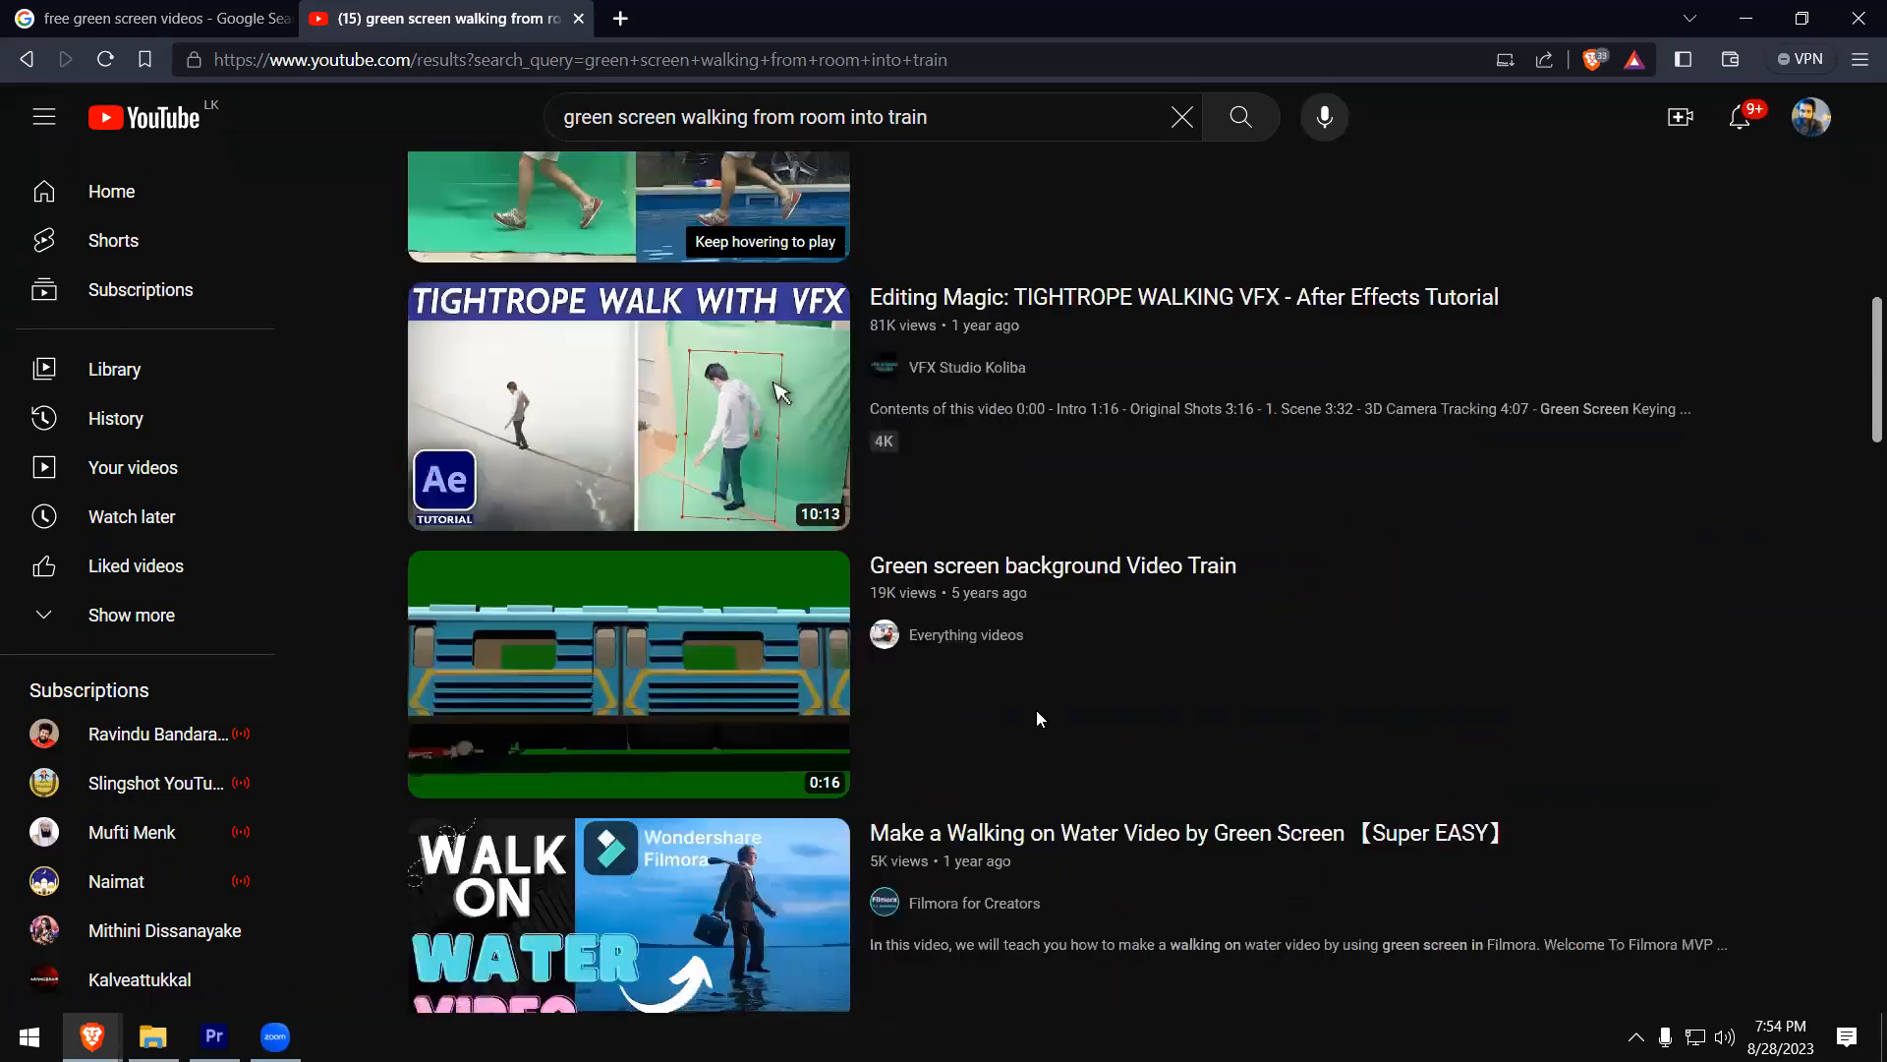
scroll(1036, 718, down, 12)
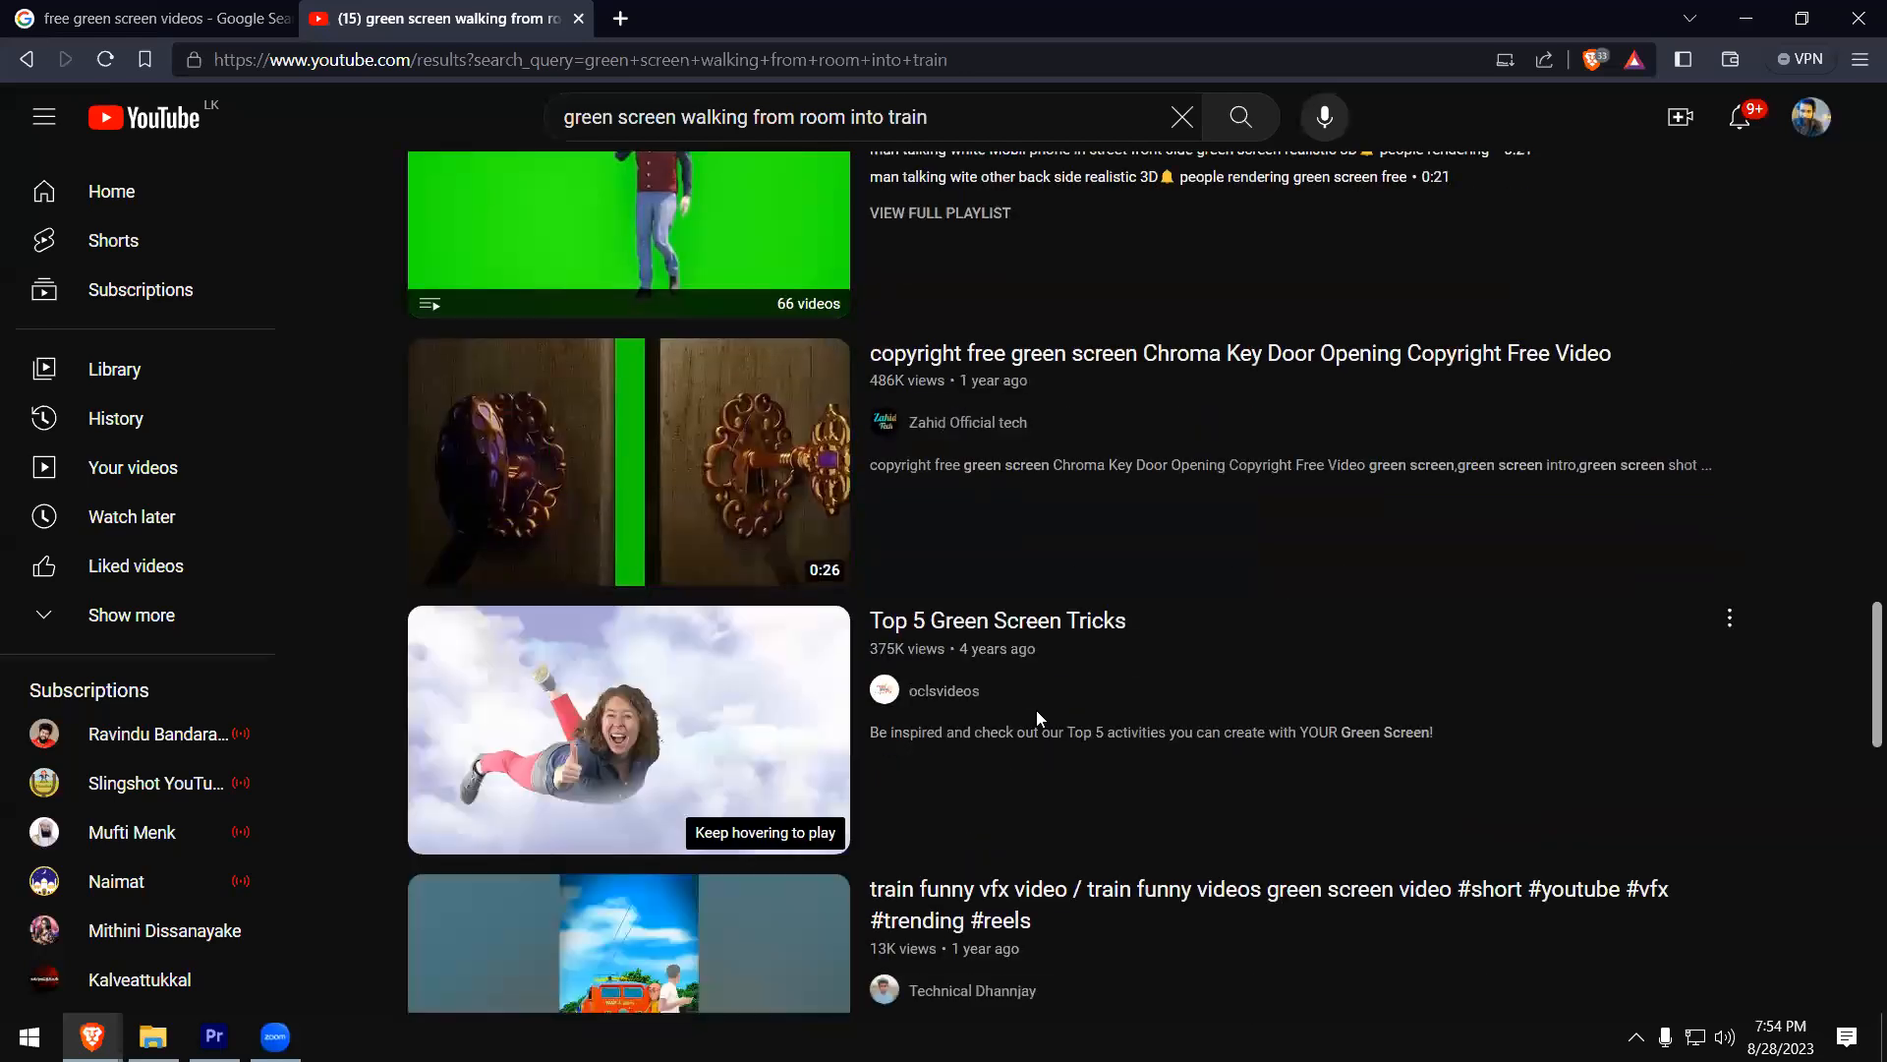
scroll(723, 315, down, 4)
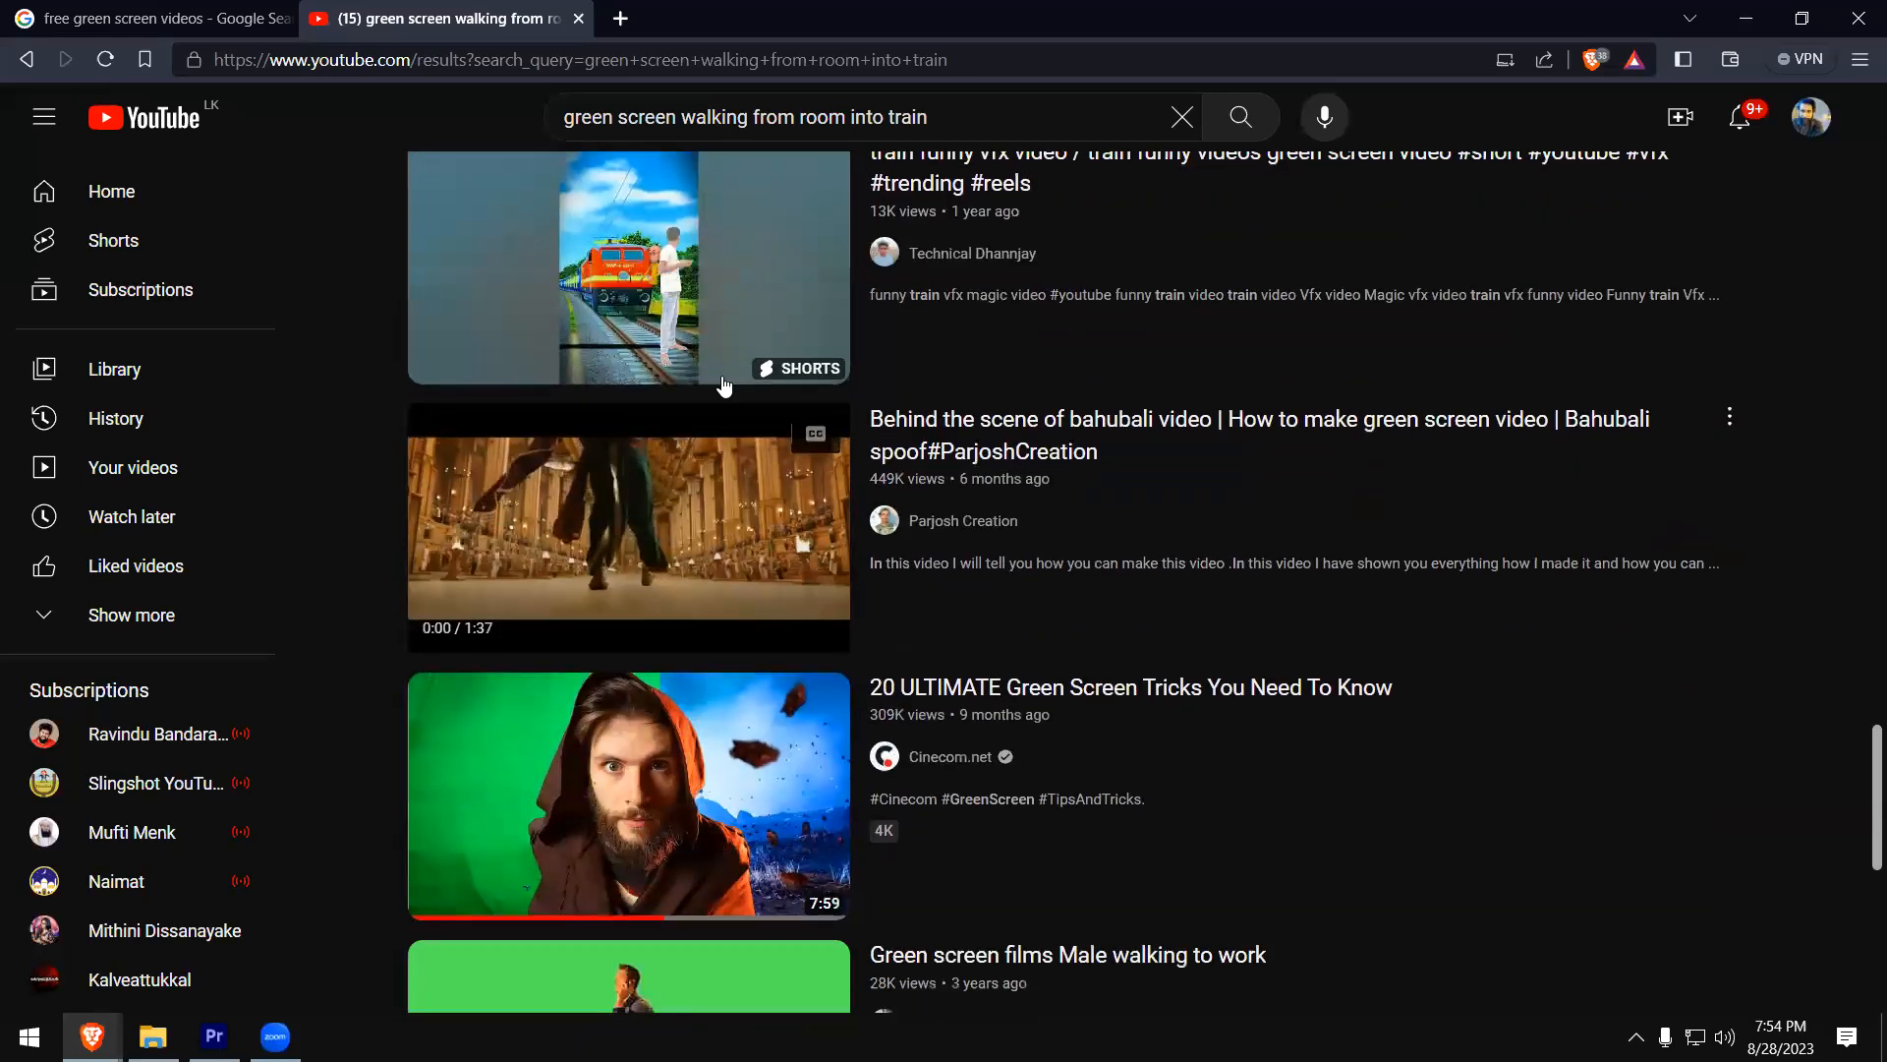
- Search YouTube for "open door and enter into train transition"
key(slash)
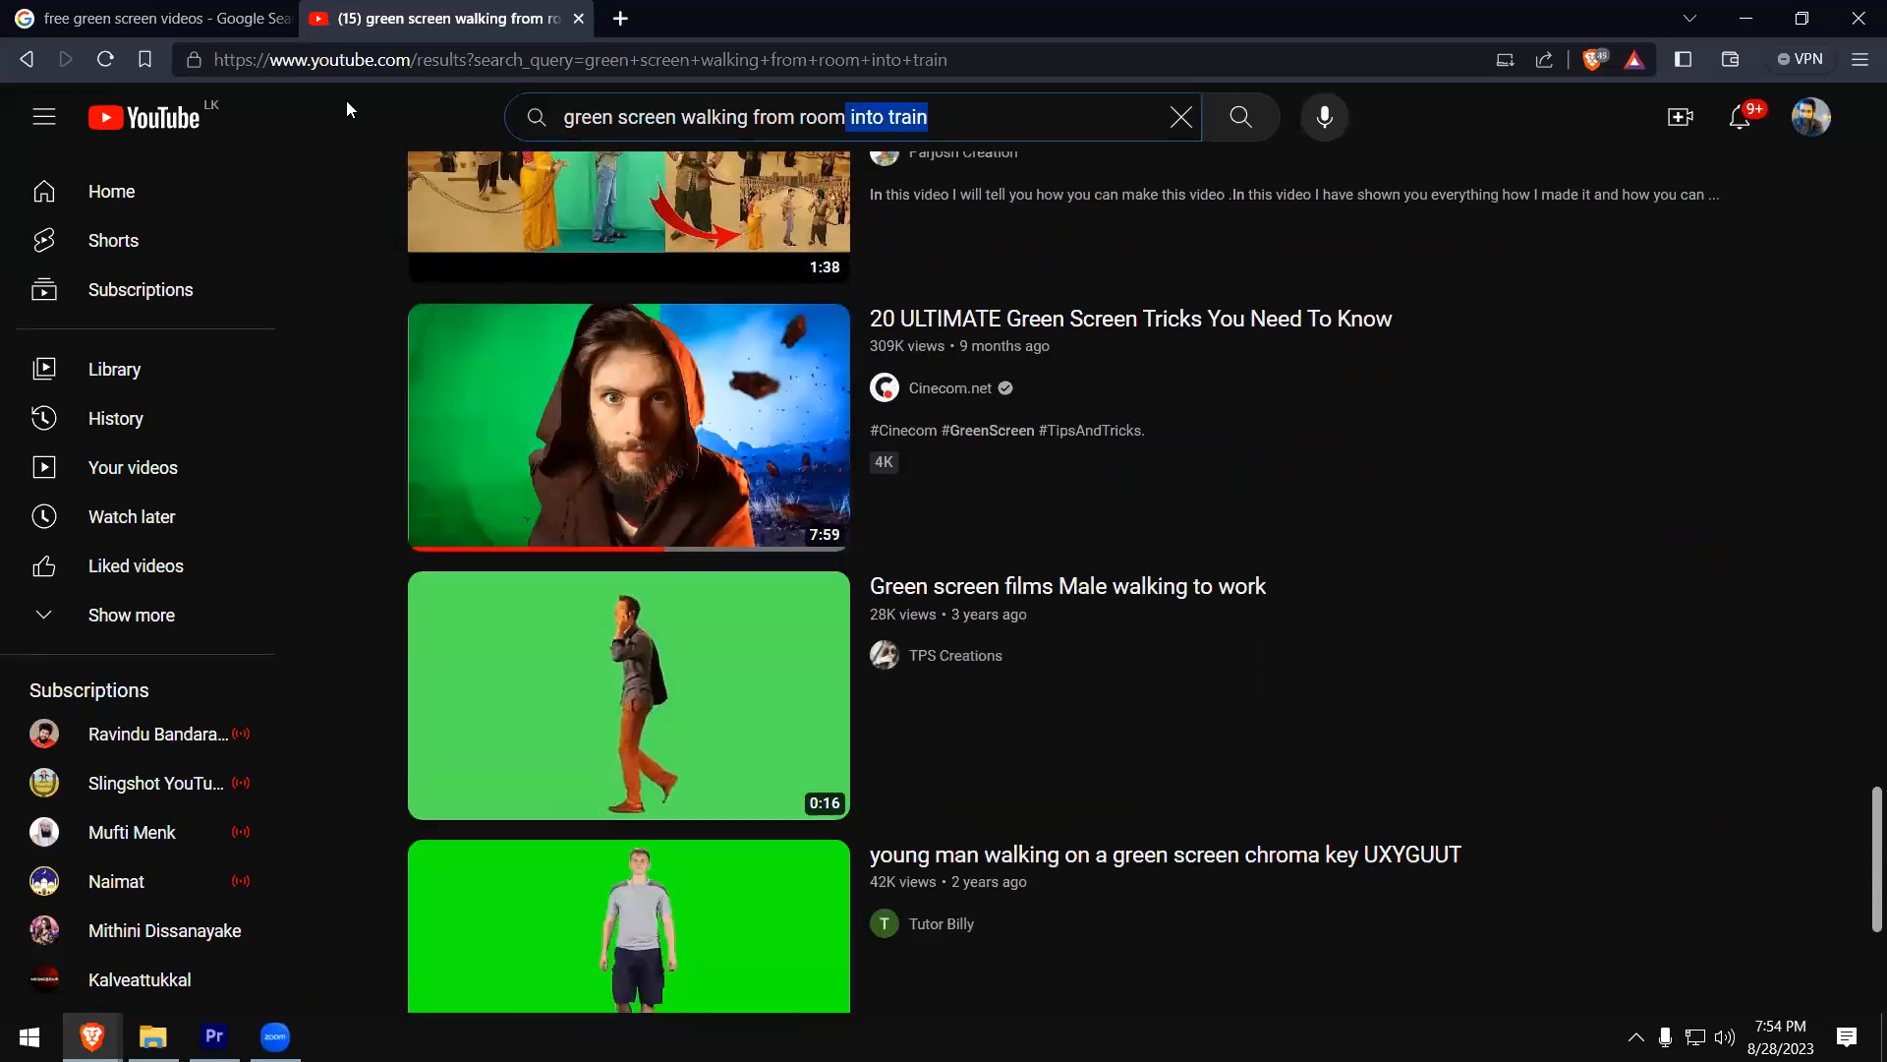
text(open)
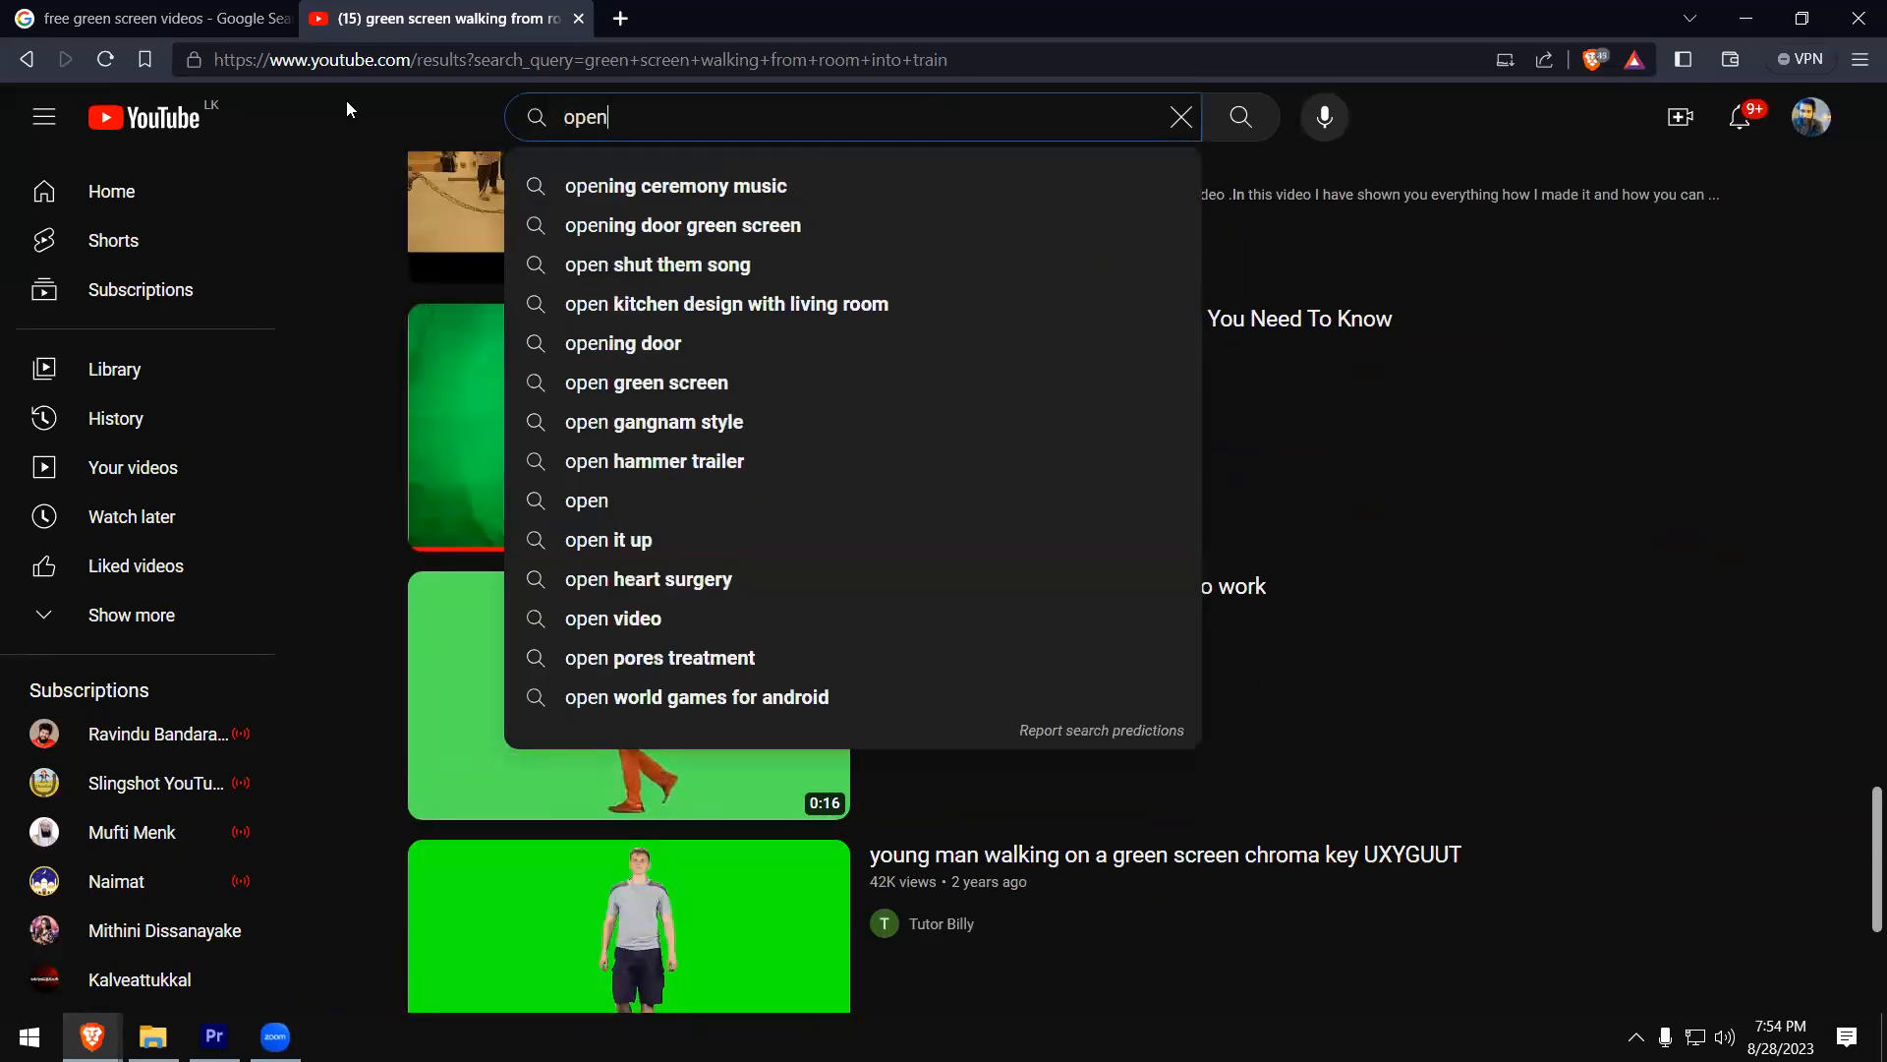
text( door and )
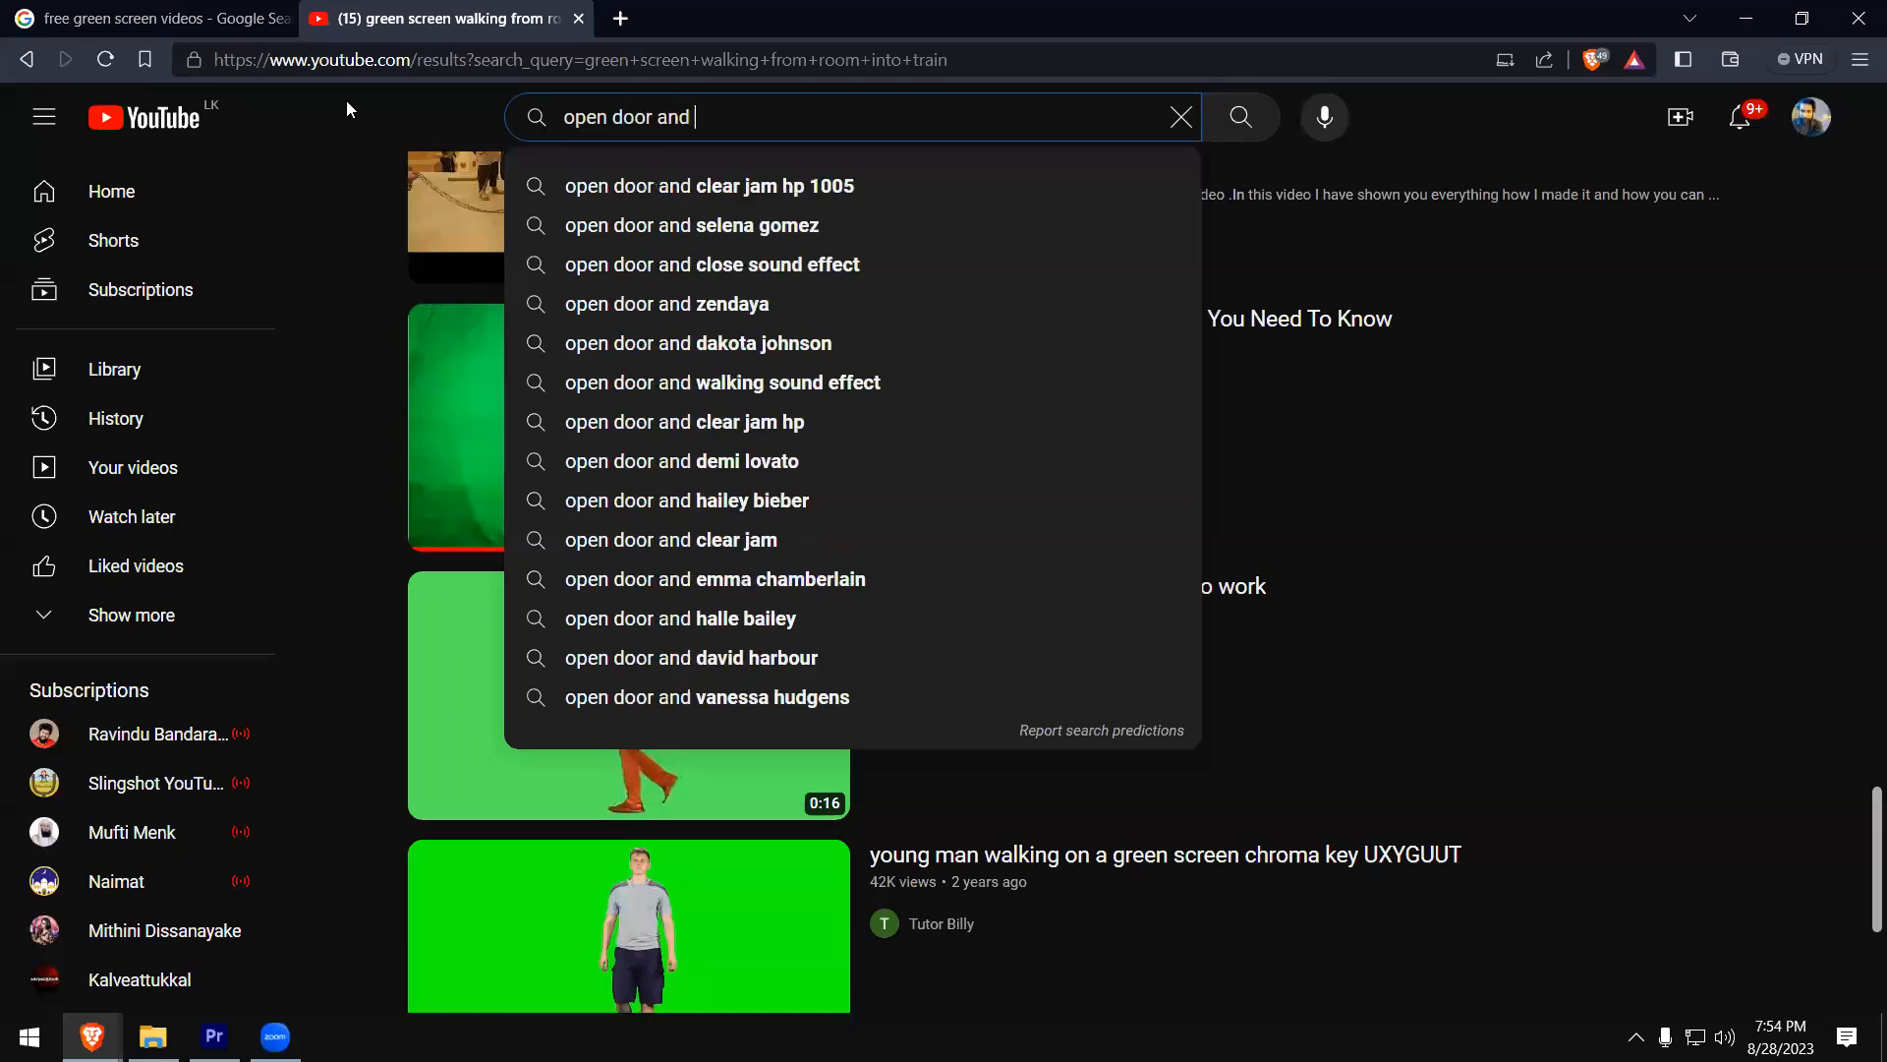
text(enter into train )
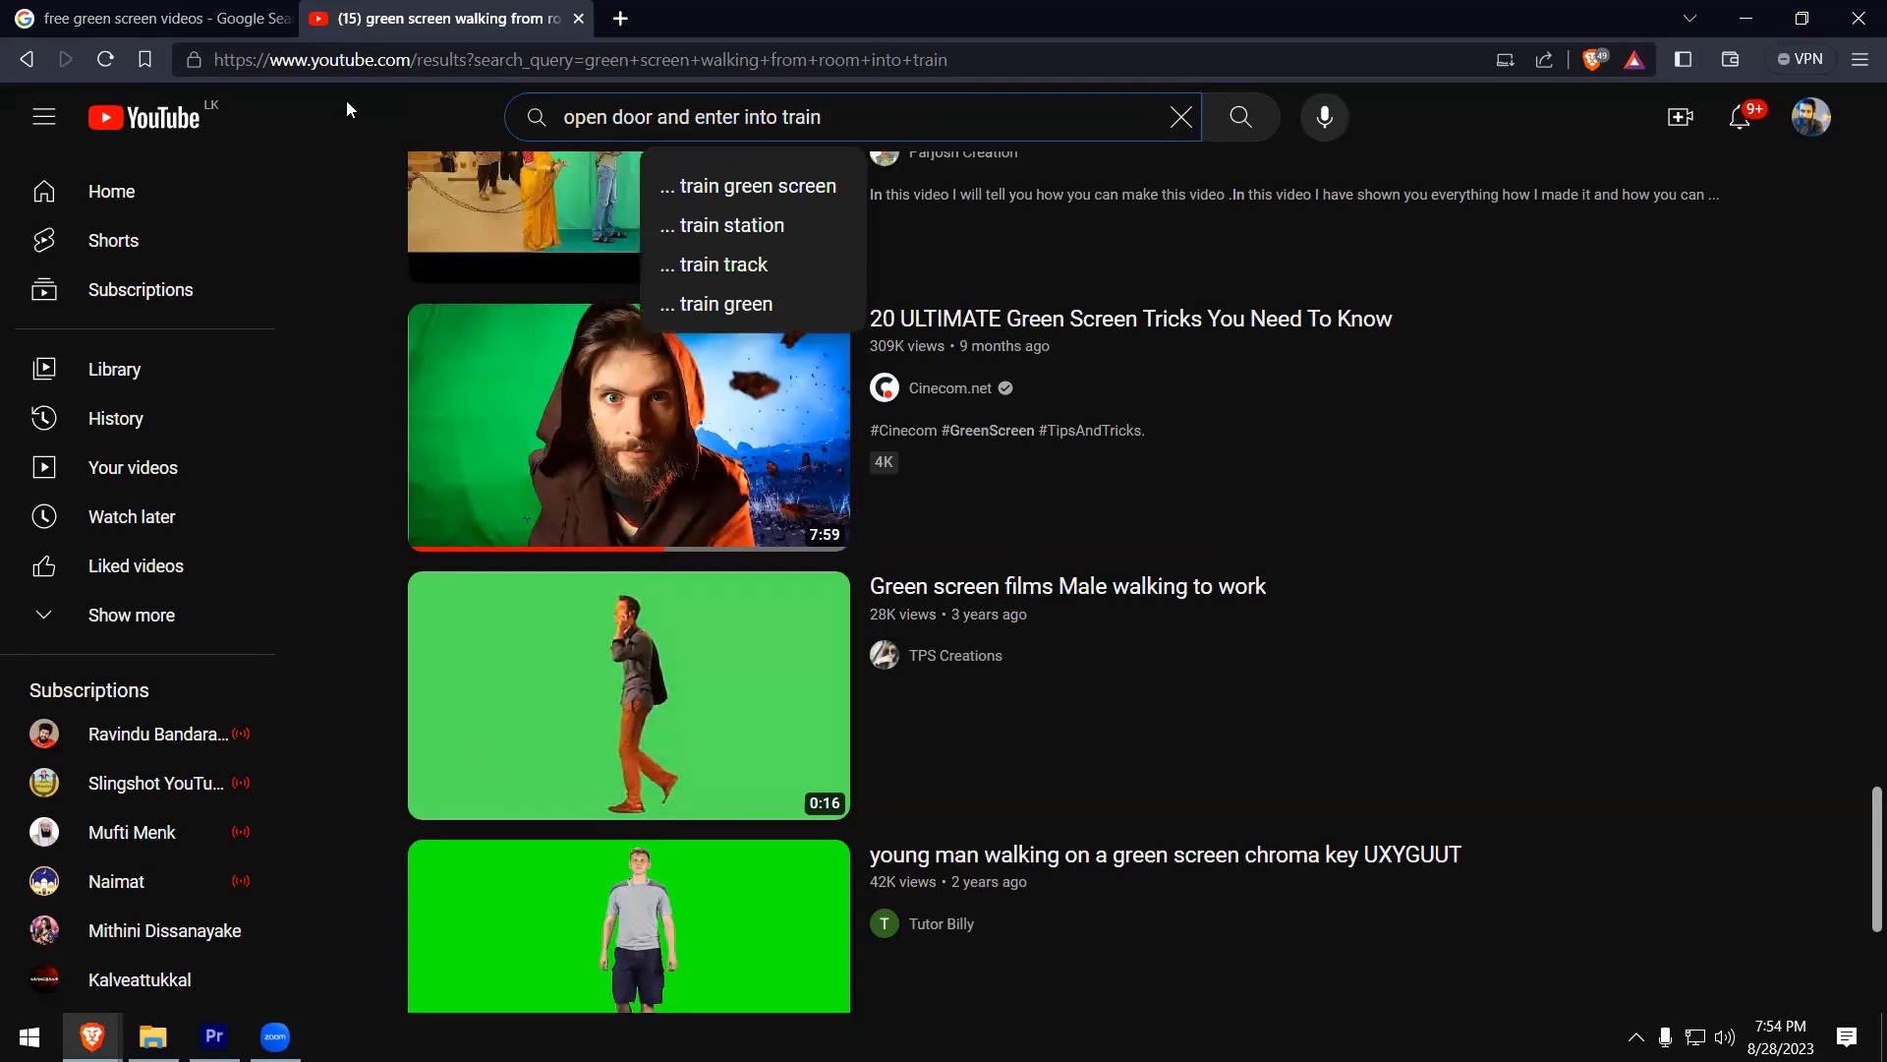
text(transitio)
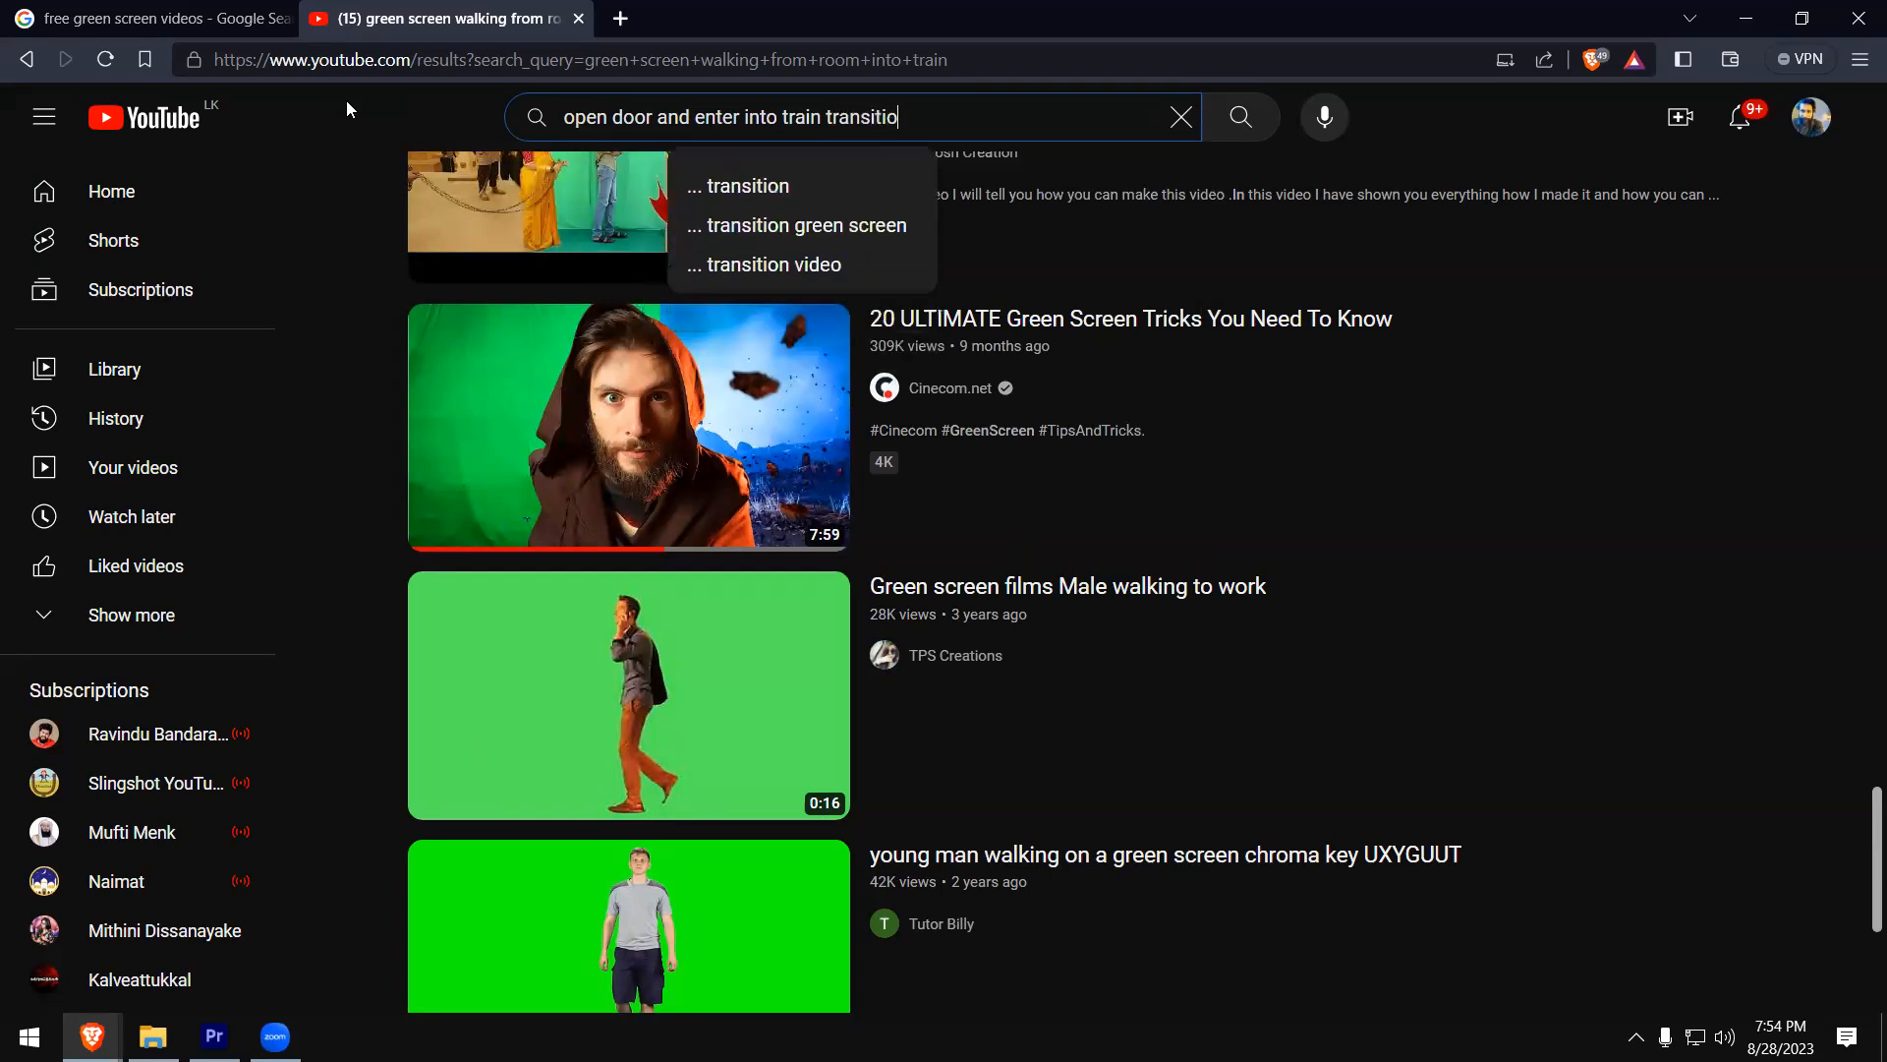
text(n)
key(Return)
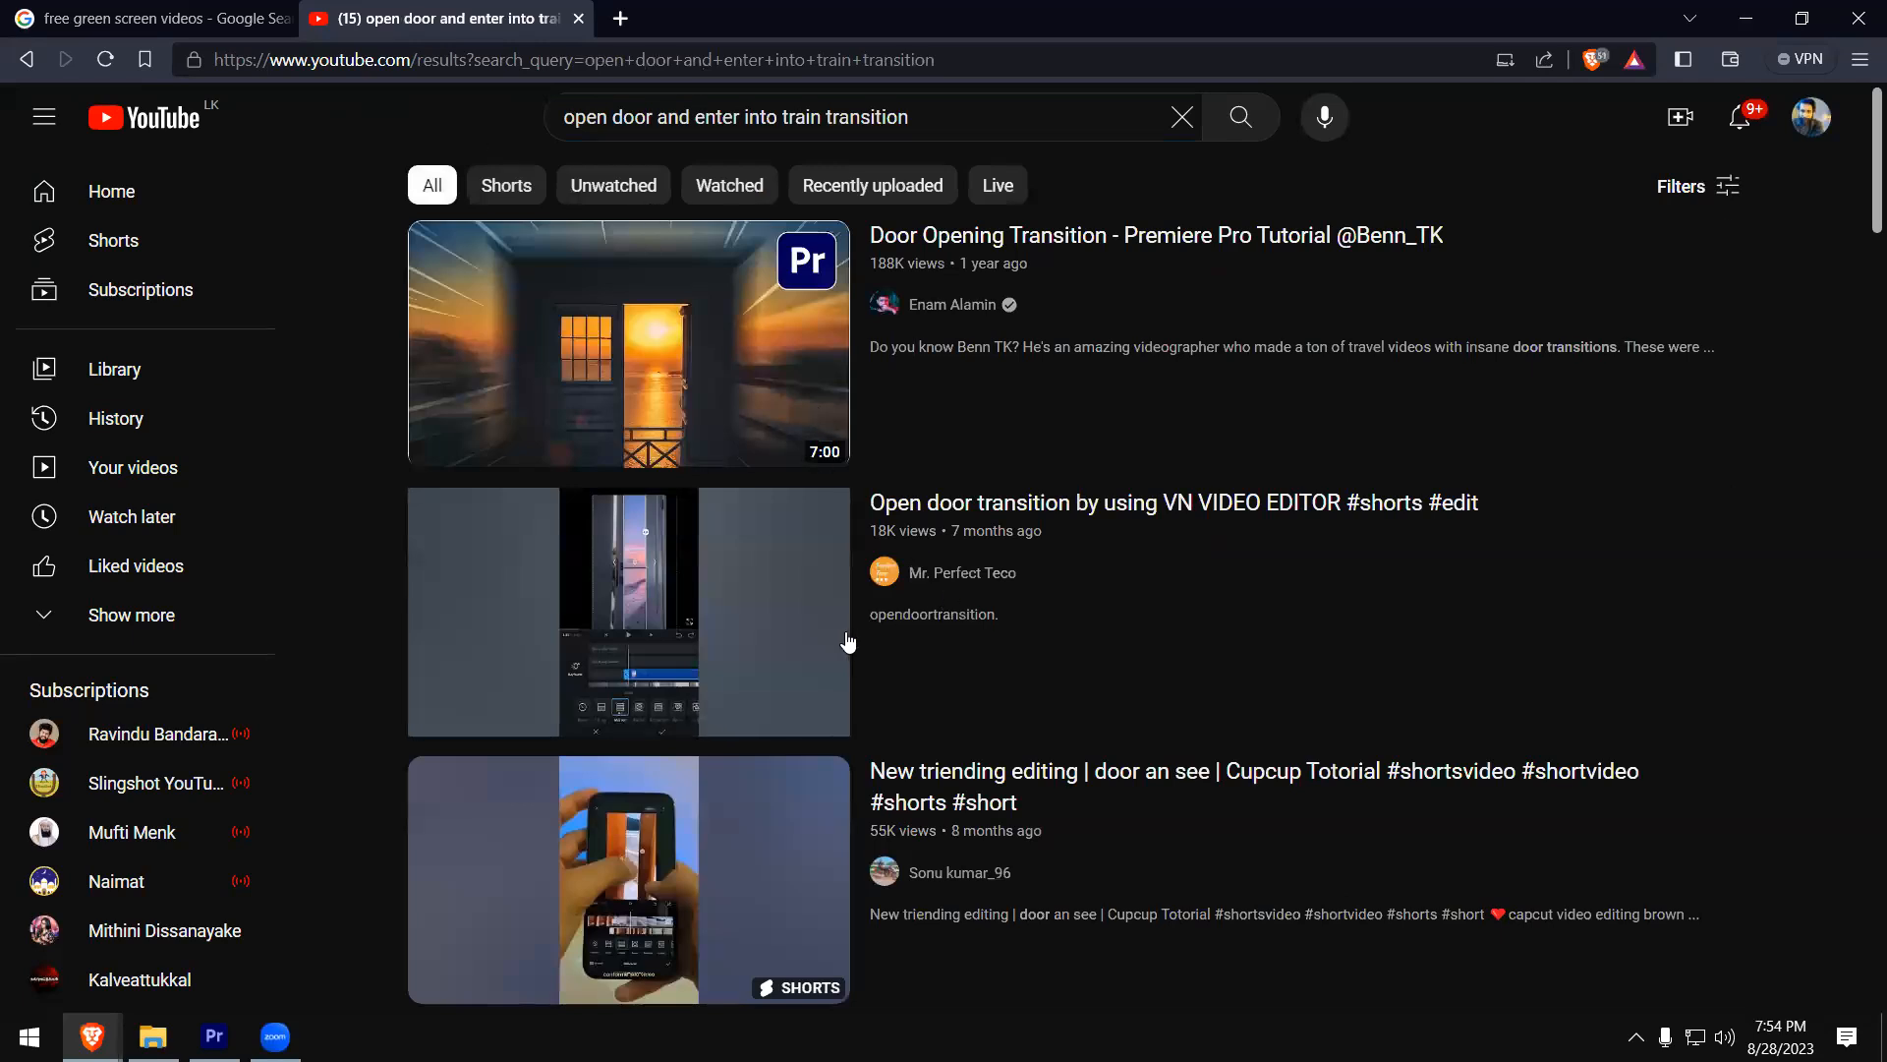
- Look through the door transition results, watch part of the "DOOR Opening Transition Effect - VN Tutorial" short, and return to the results
mouse_move(734, 620)
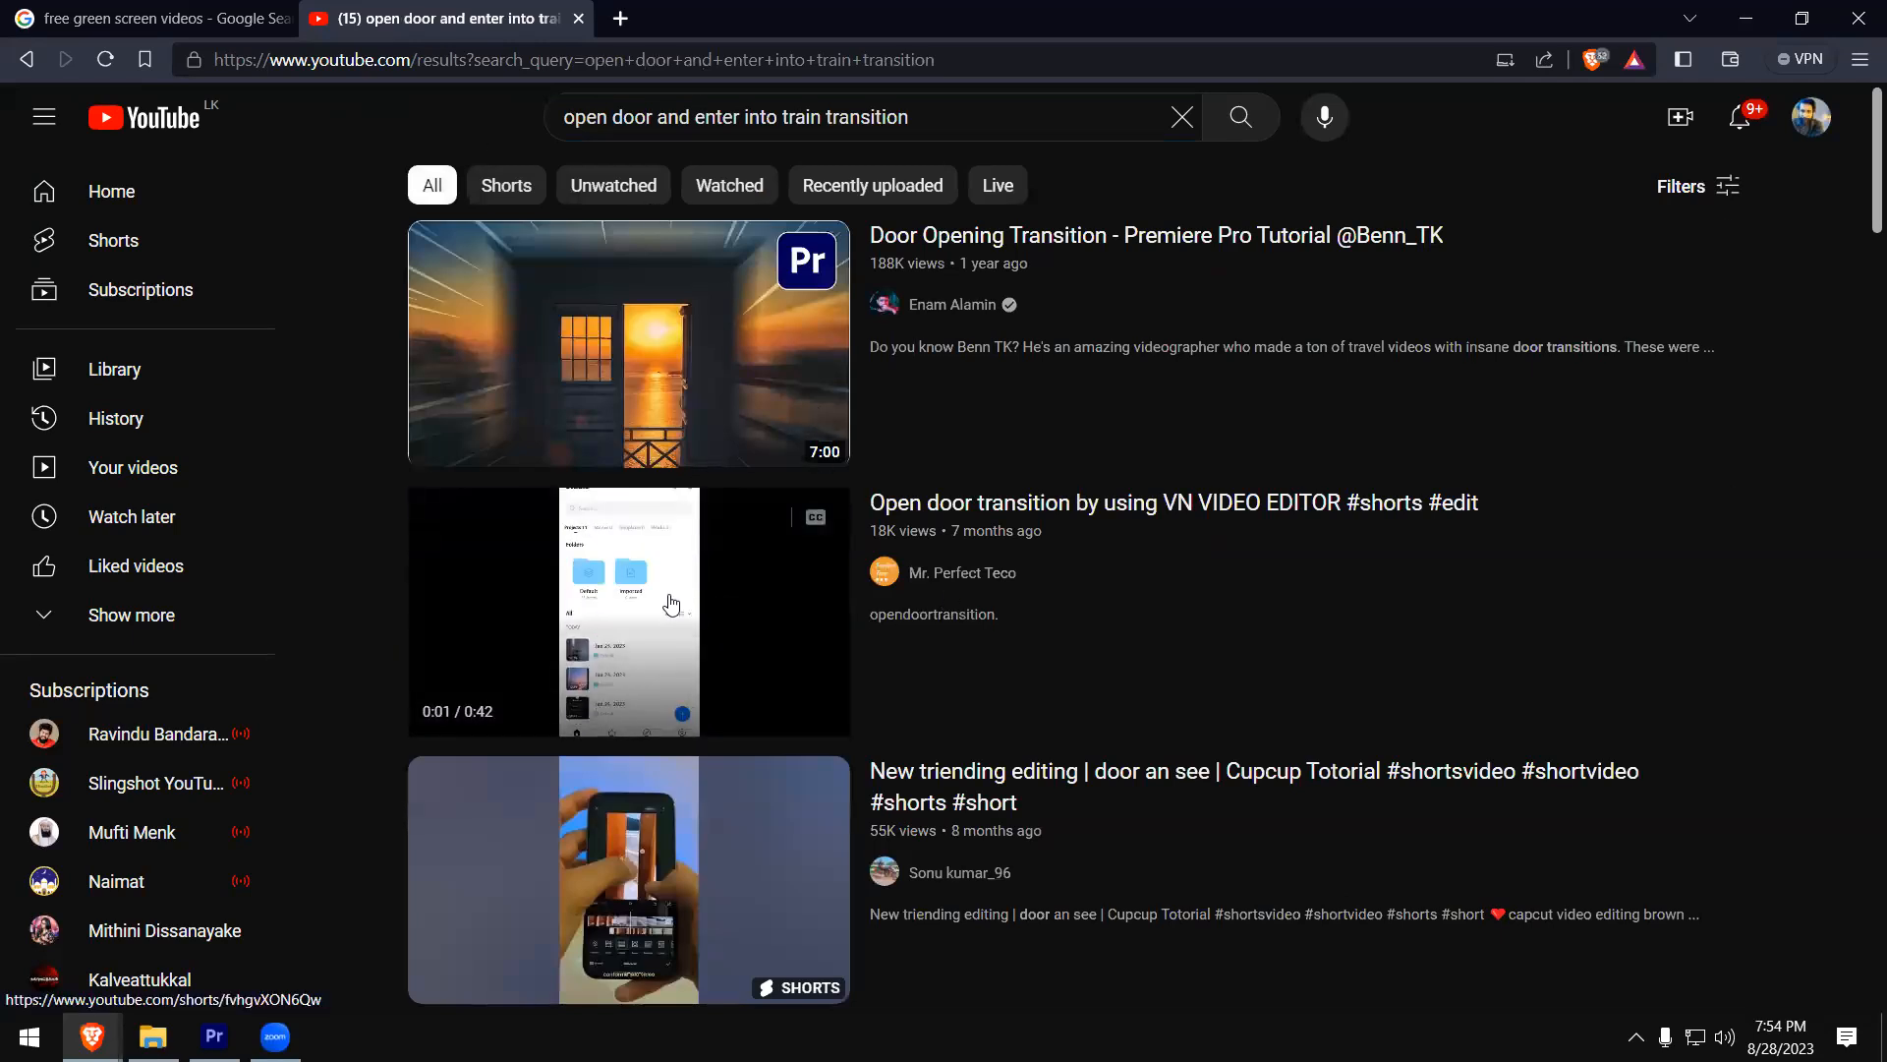
scroll(717, 652, down, 5)
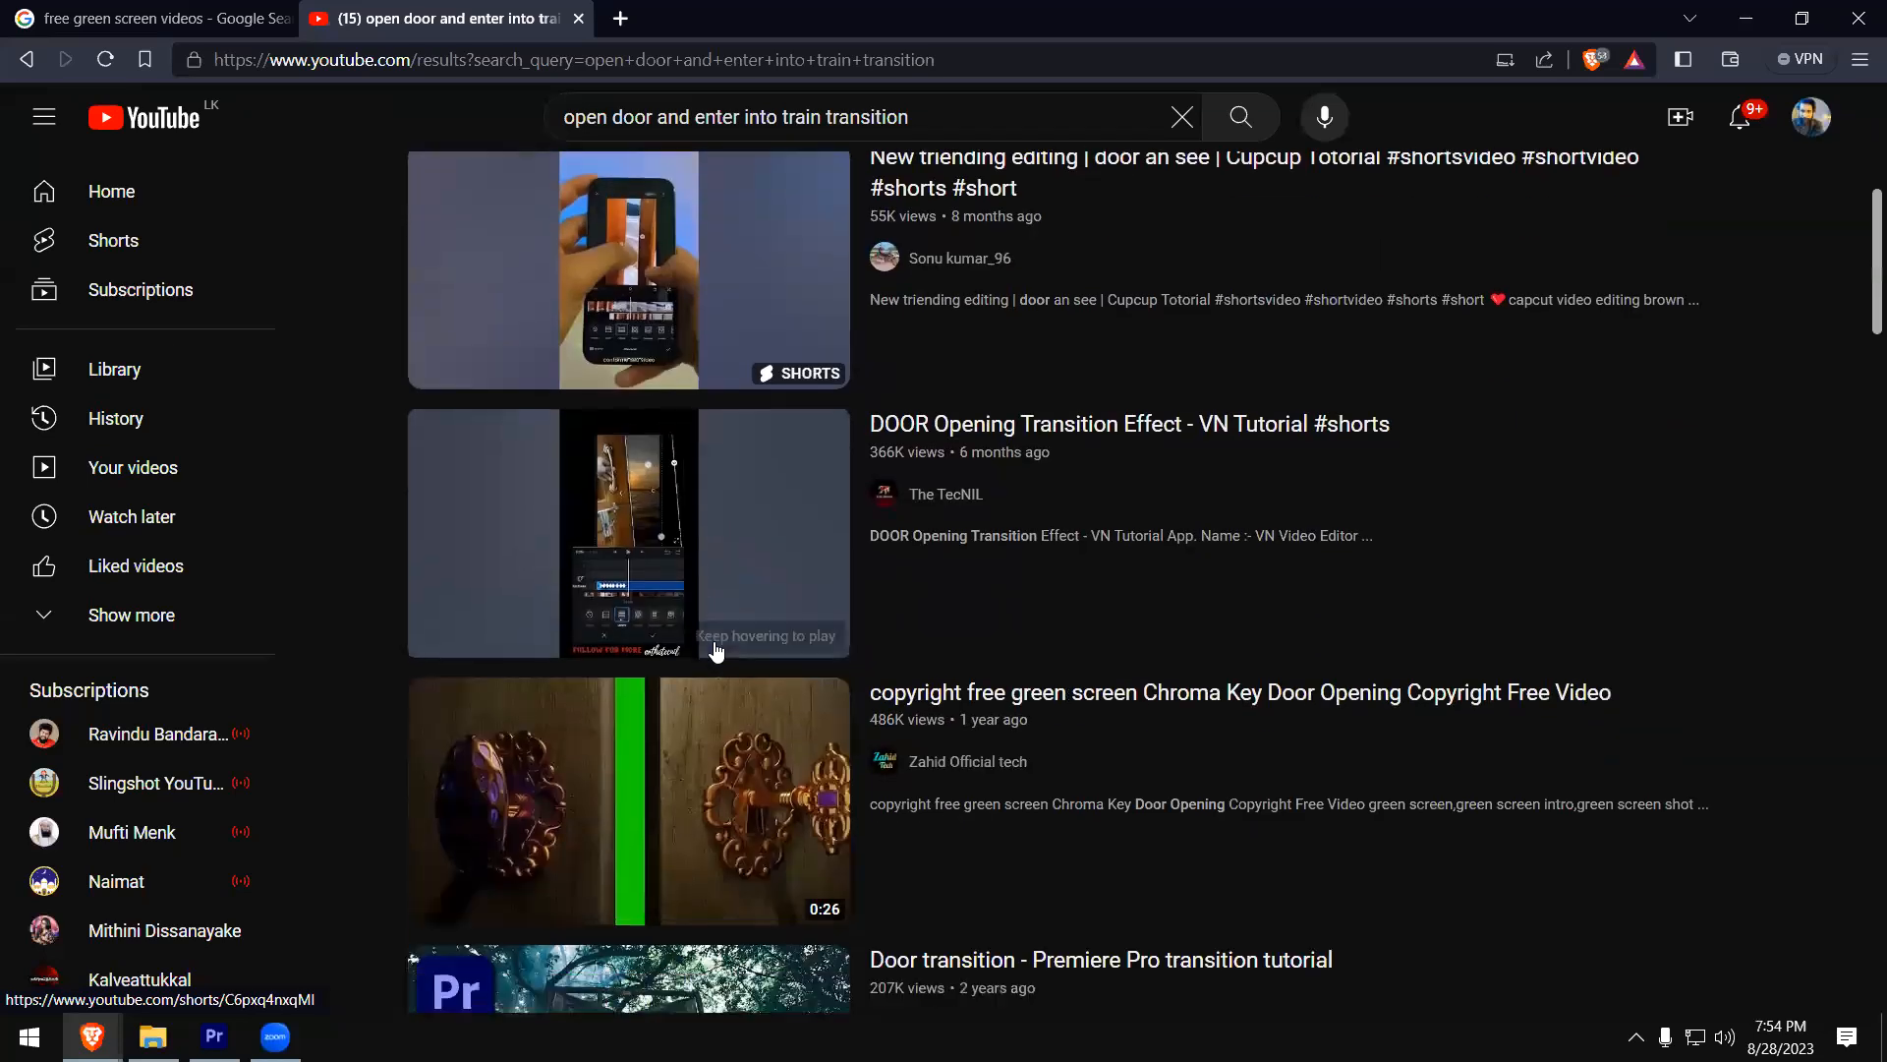
scroll(717, 651, down, 2)
scroll(713, 639, up, 2)
mouse_move(669, 570)
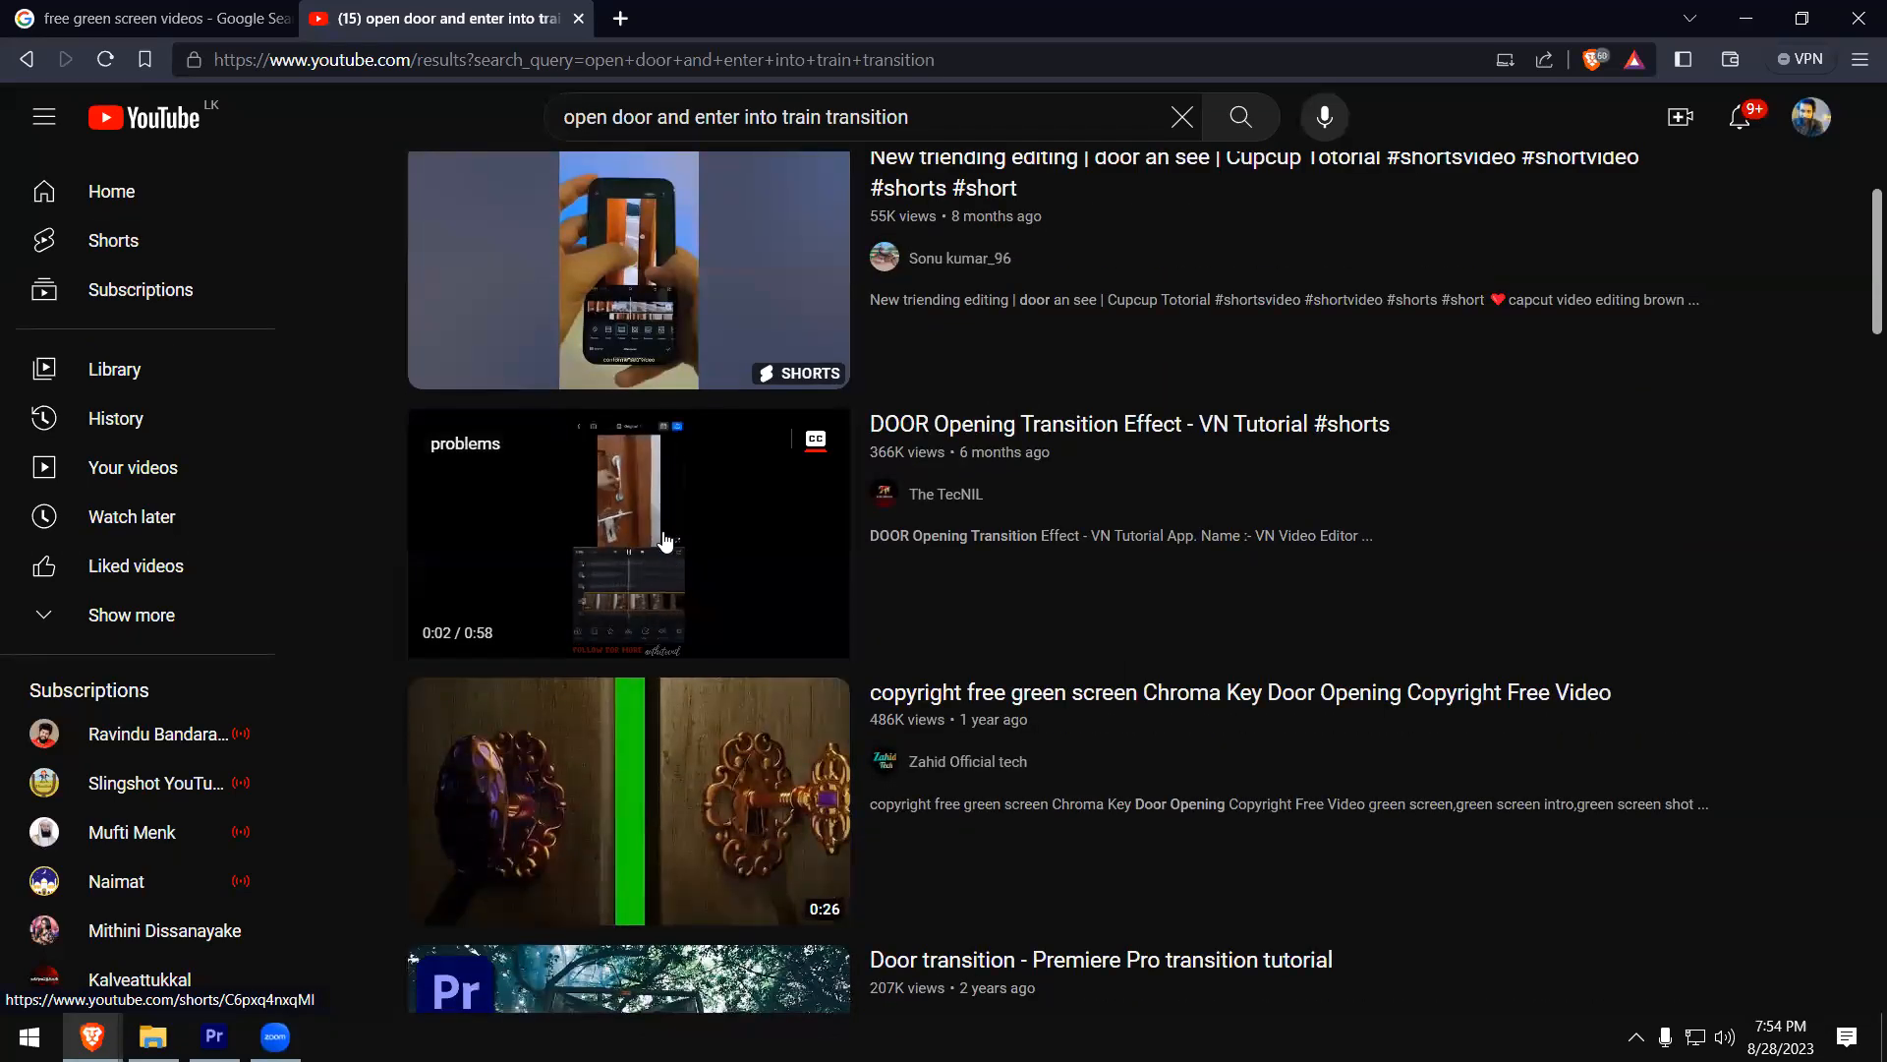
click(663, 541)
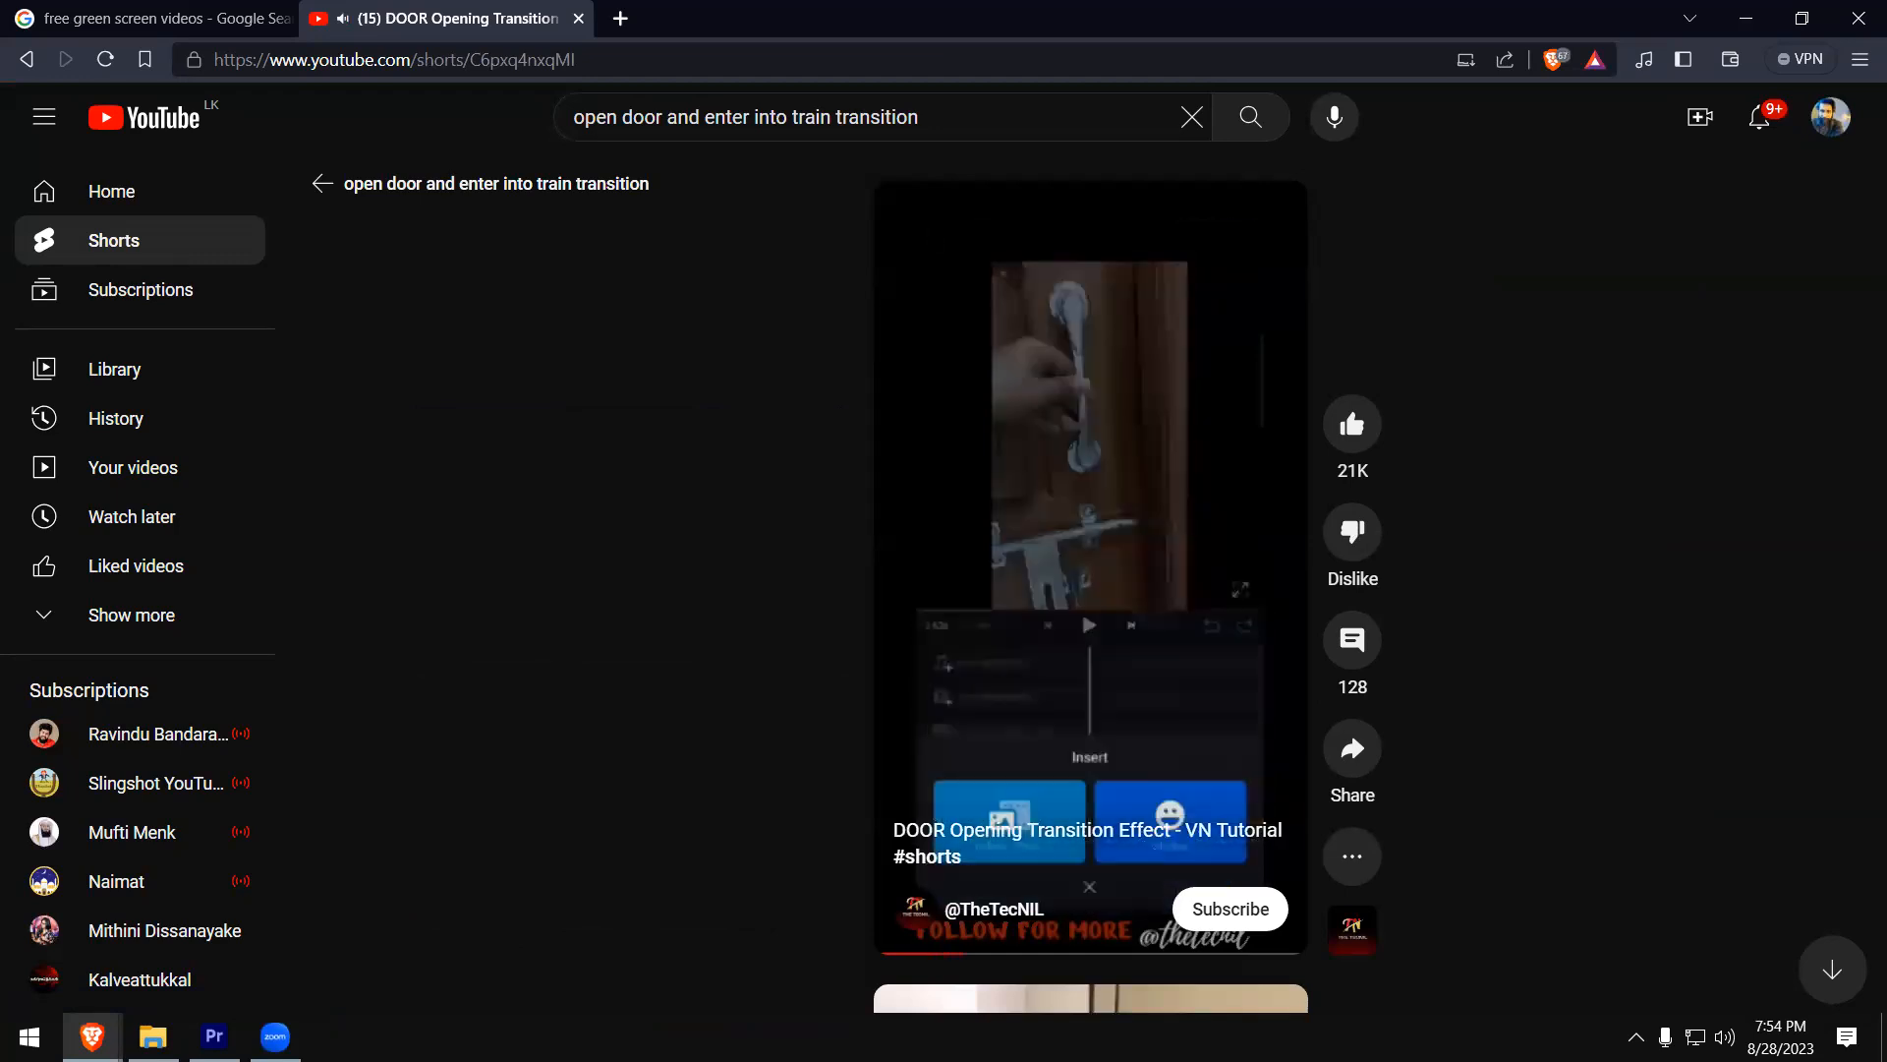
click(922, 706)
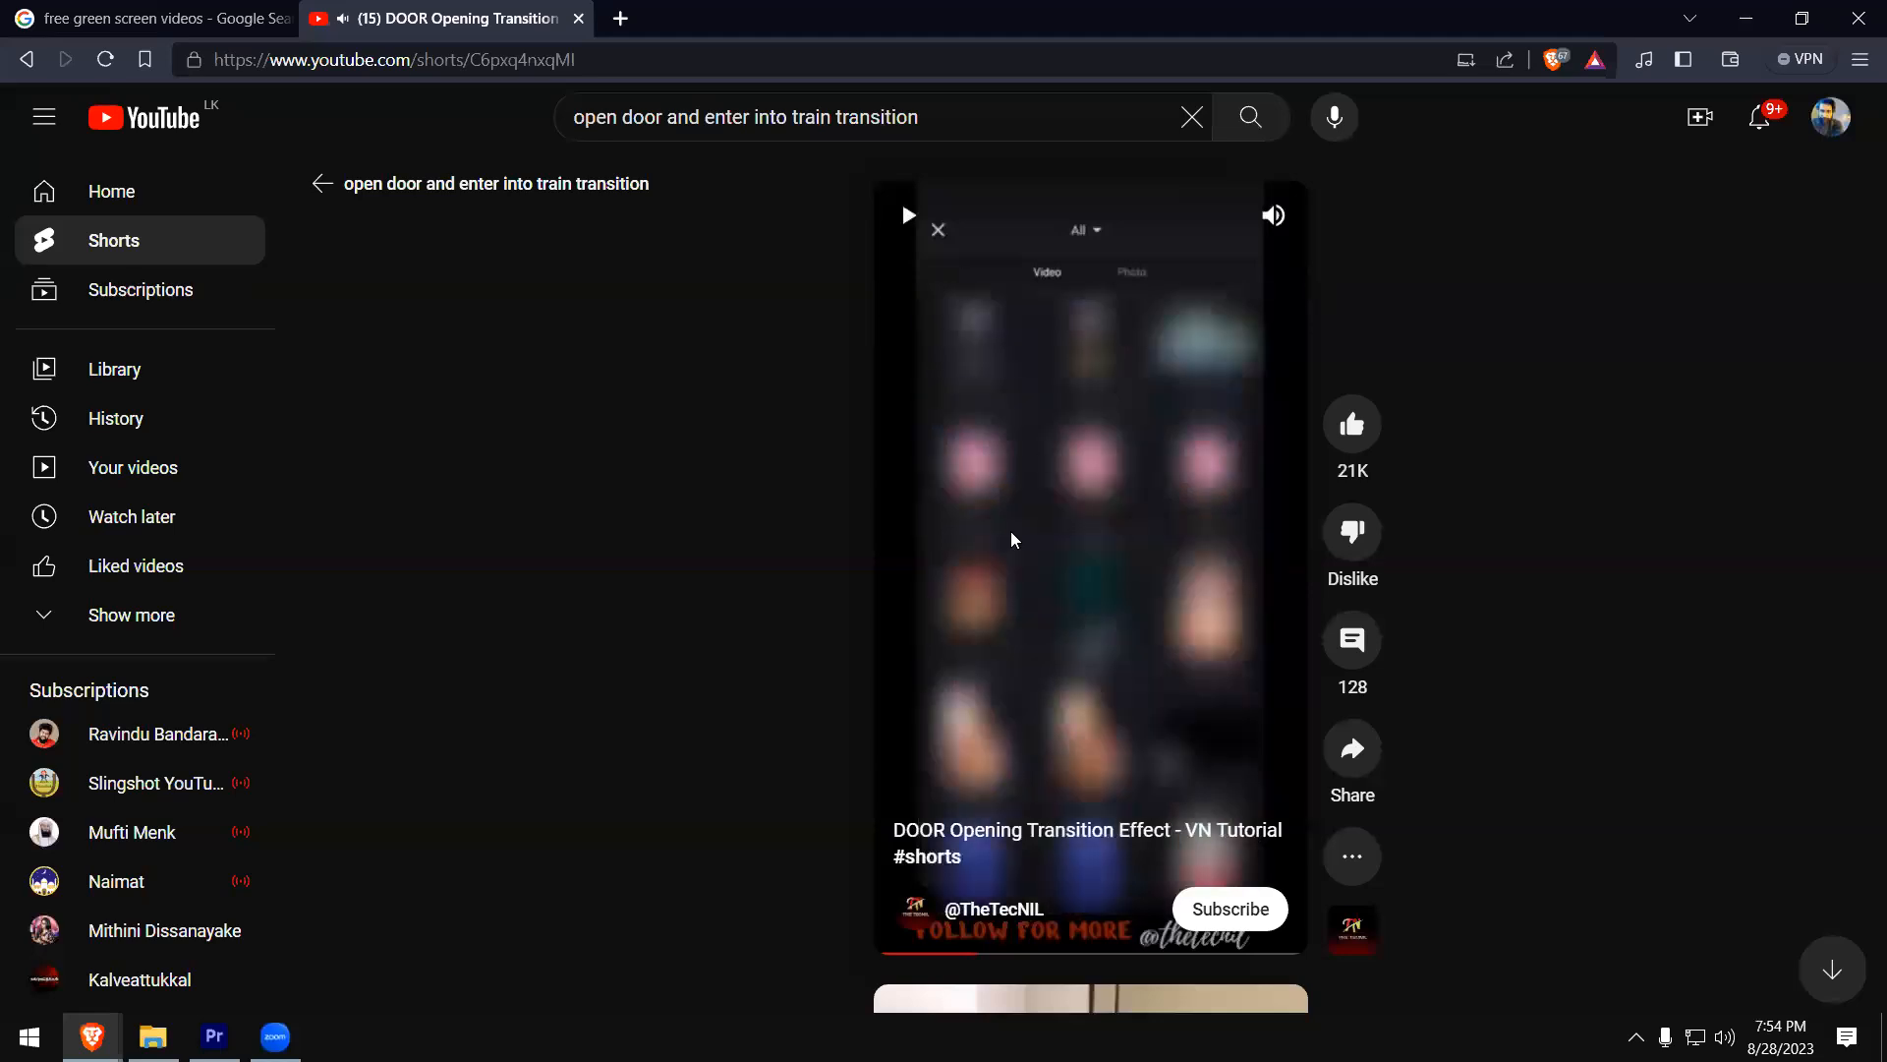
click(26, 59)
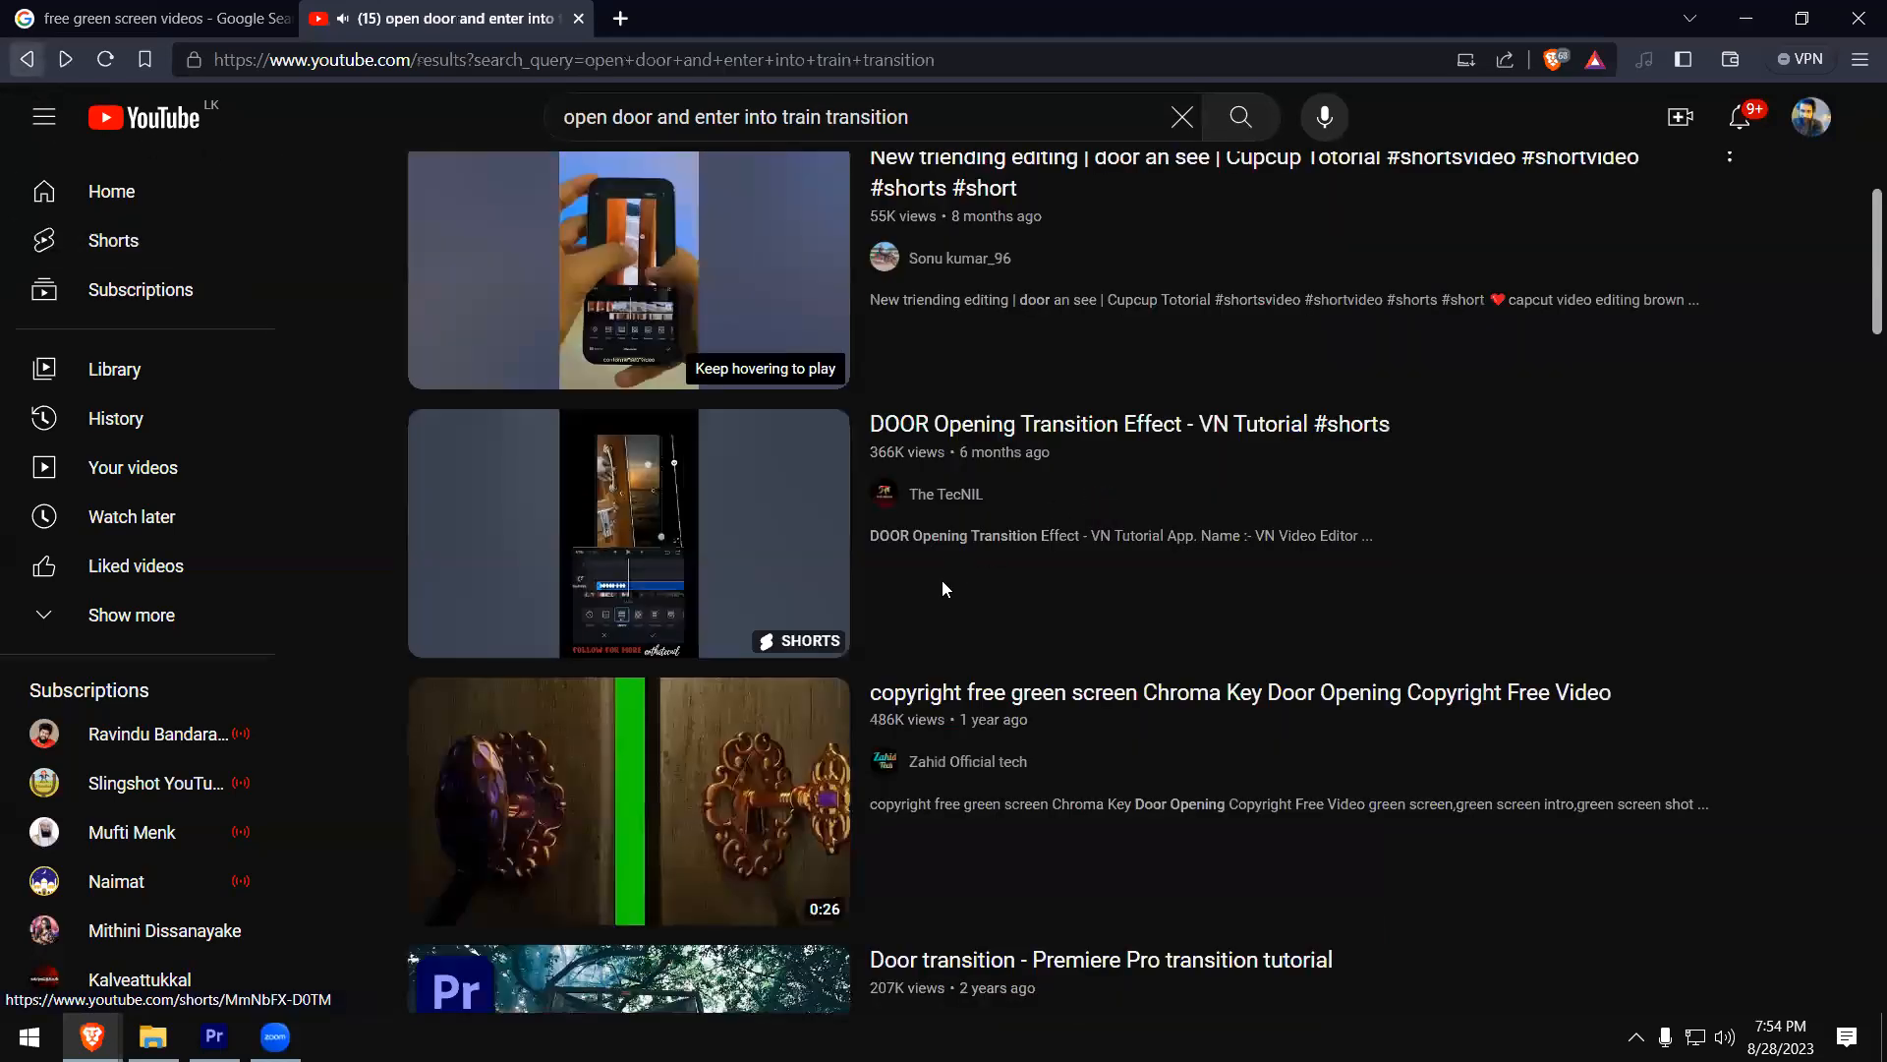
- Find and open the copyright-free green screen Chroma Key Door Opening video, skip ahead in it, and pause playback
scroll(939, 590, down, 2)
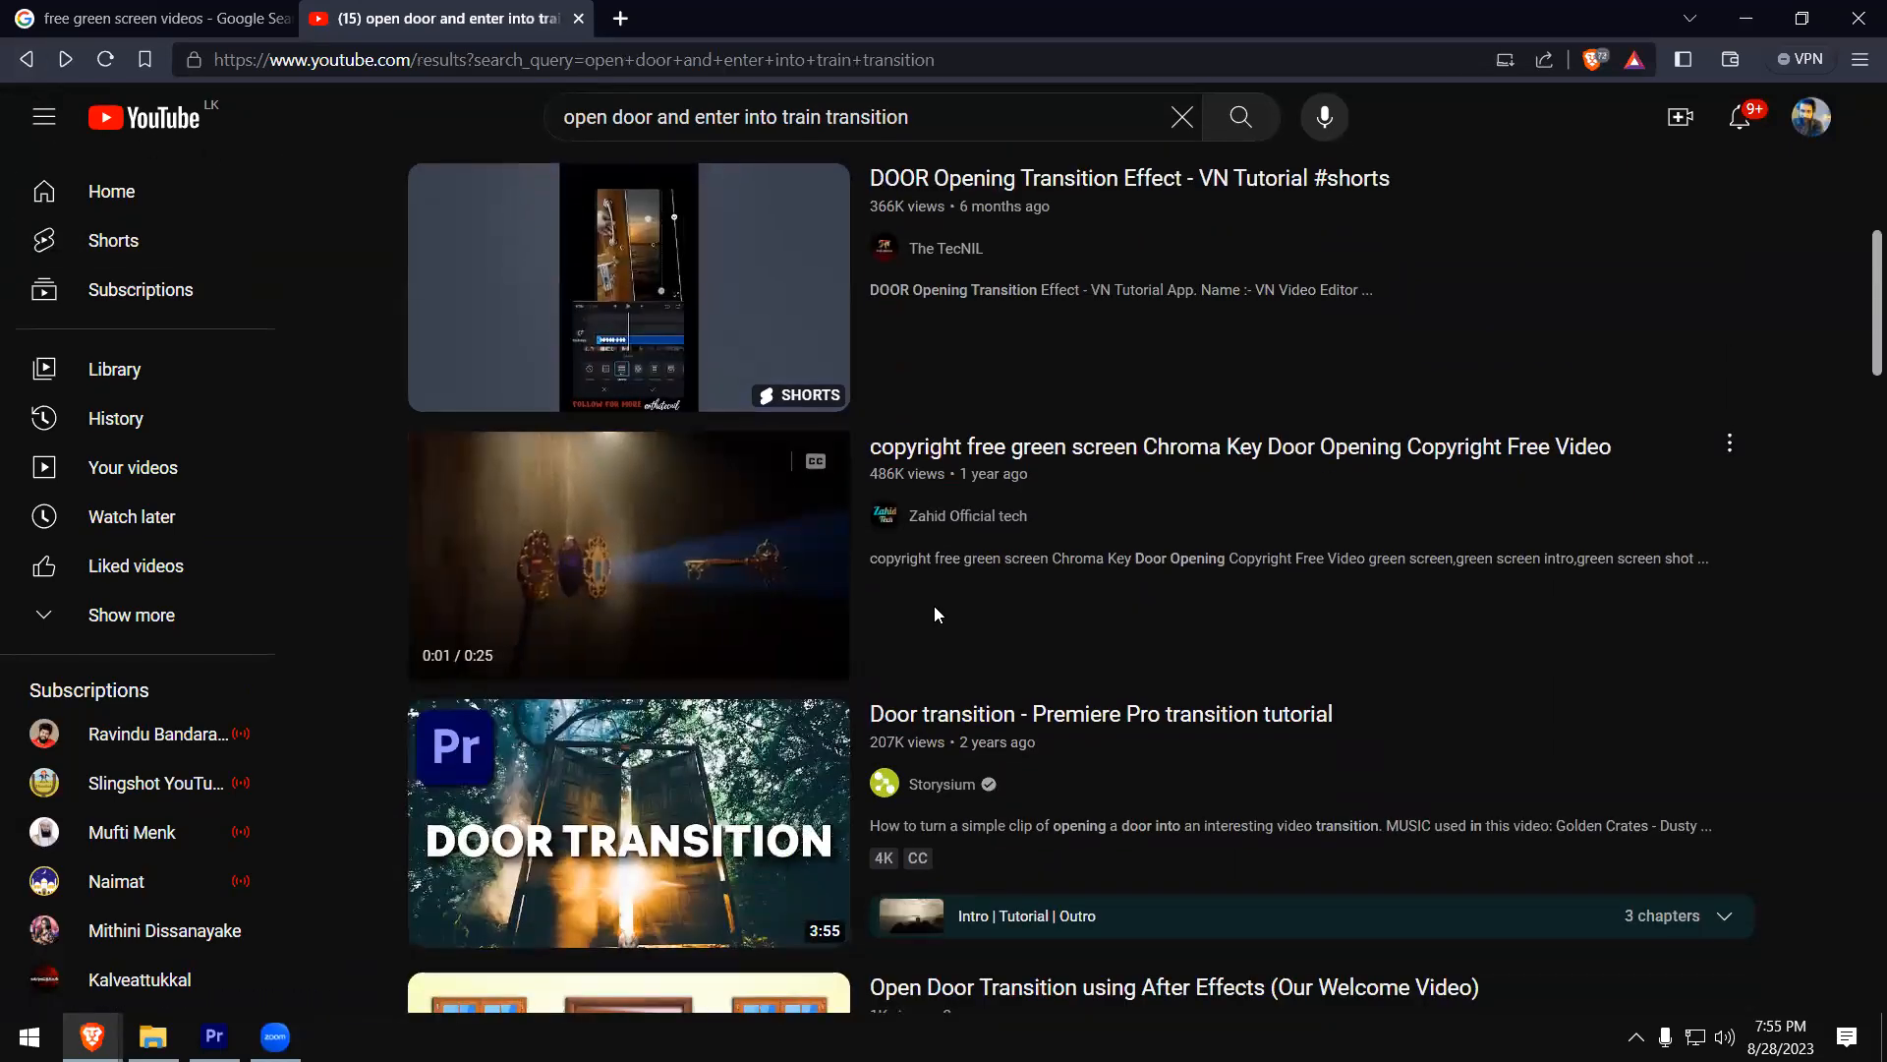
scroll(934, 606, down, 2)
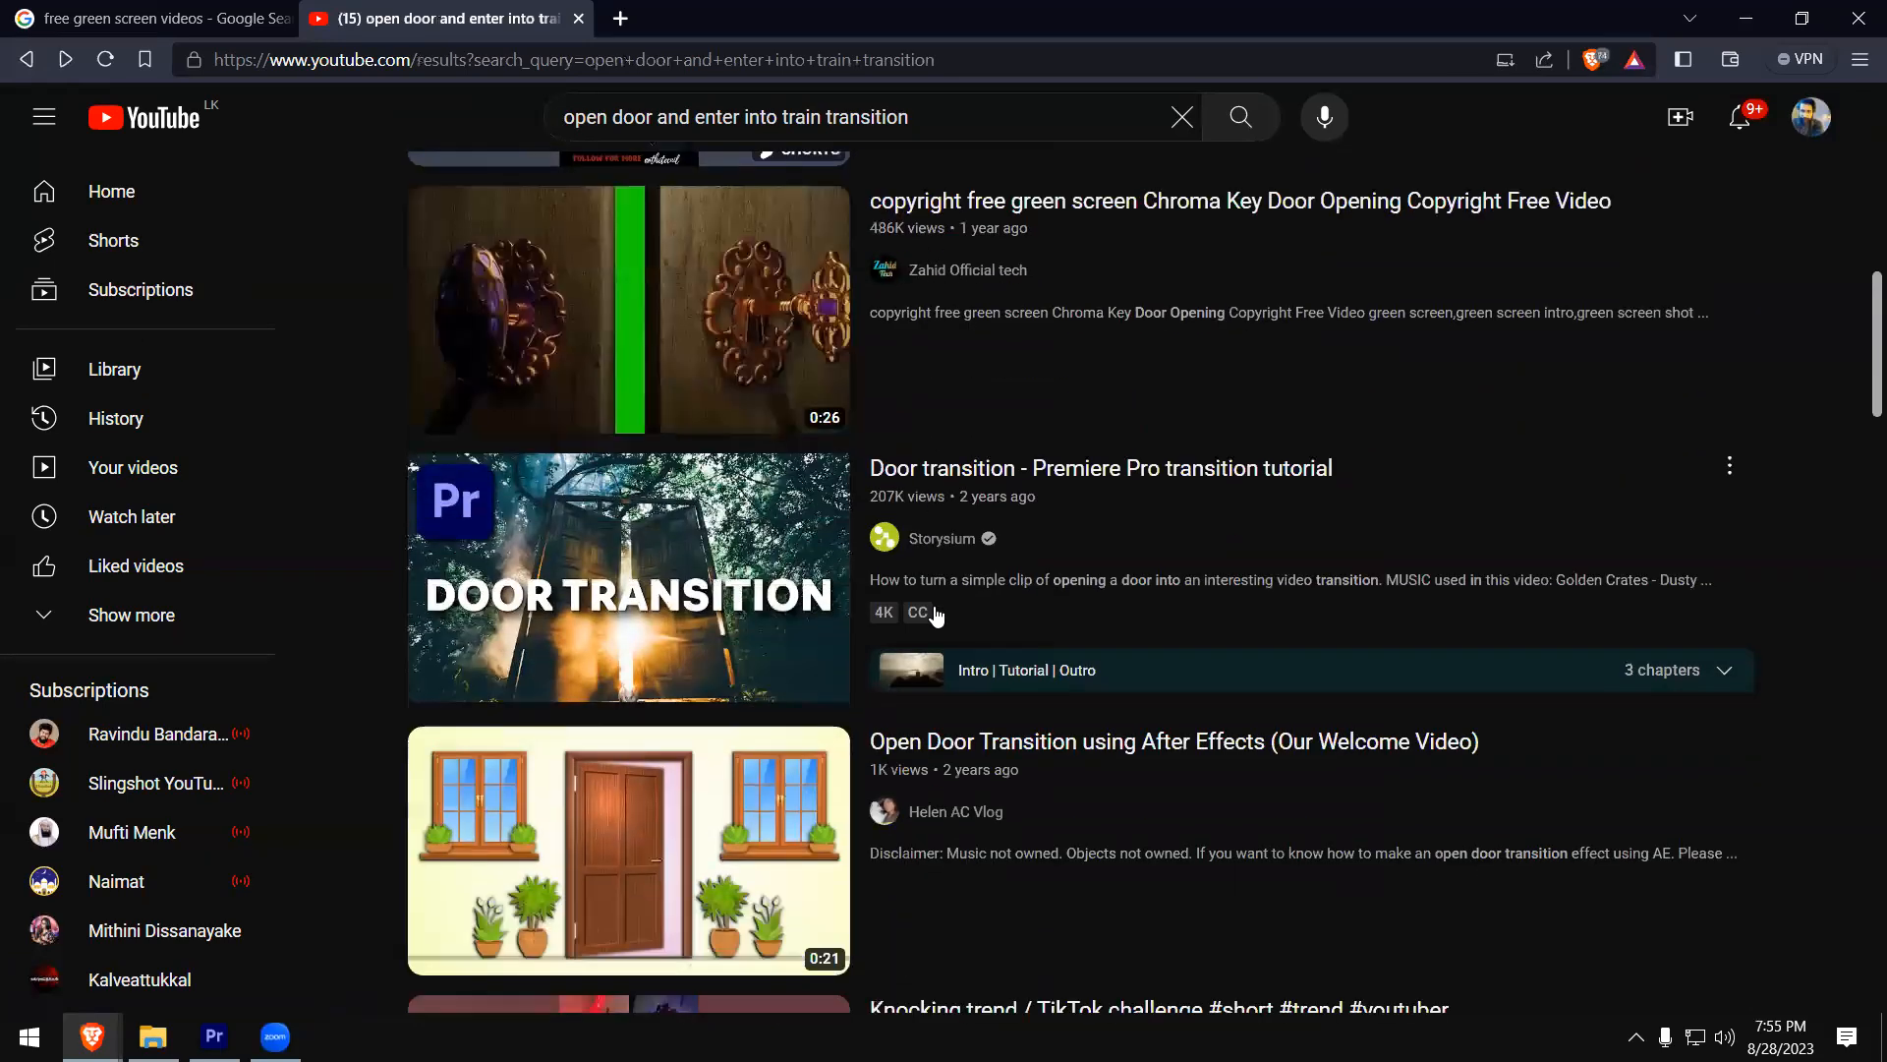
scroll(936, 615, down, 5)
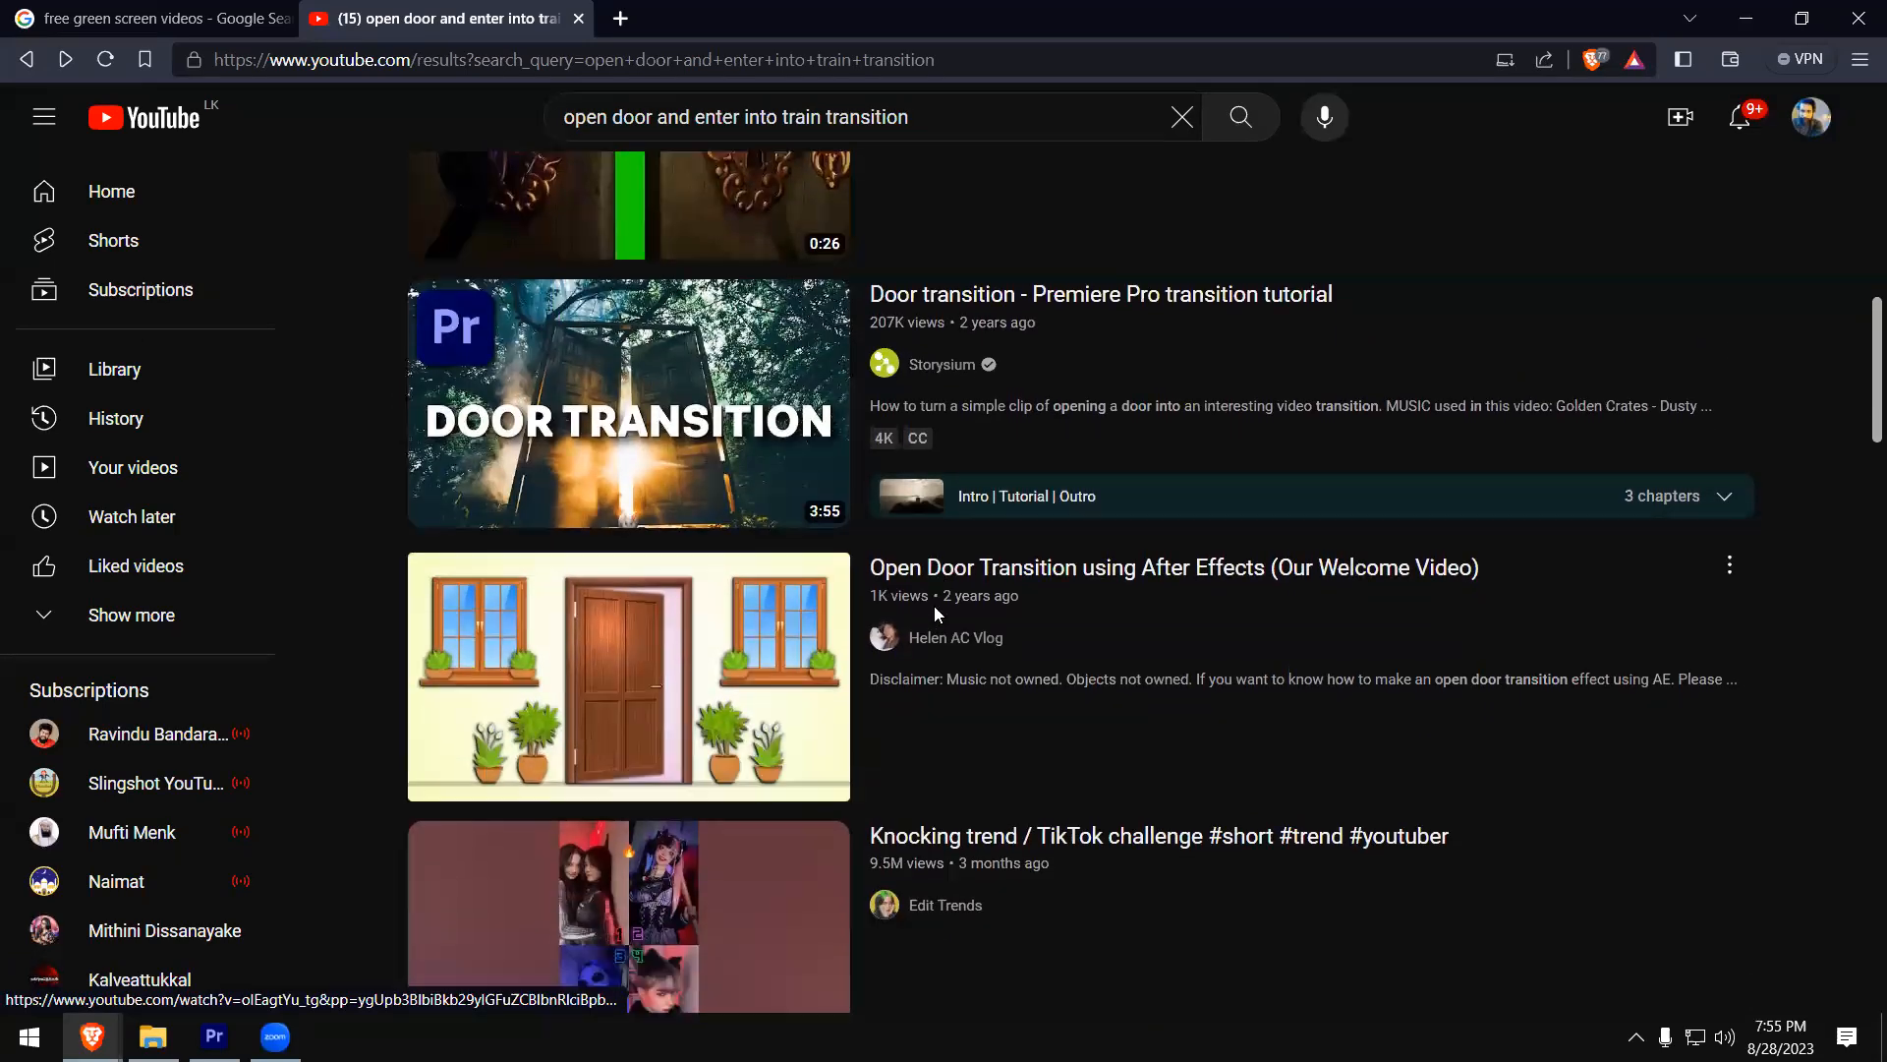
scroll(936, 615, up, 7)
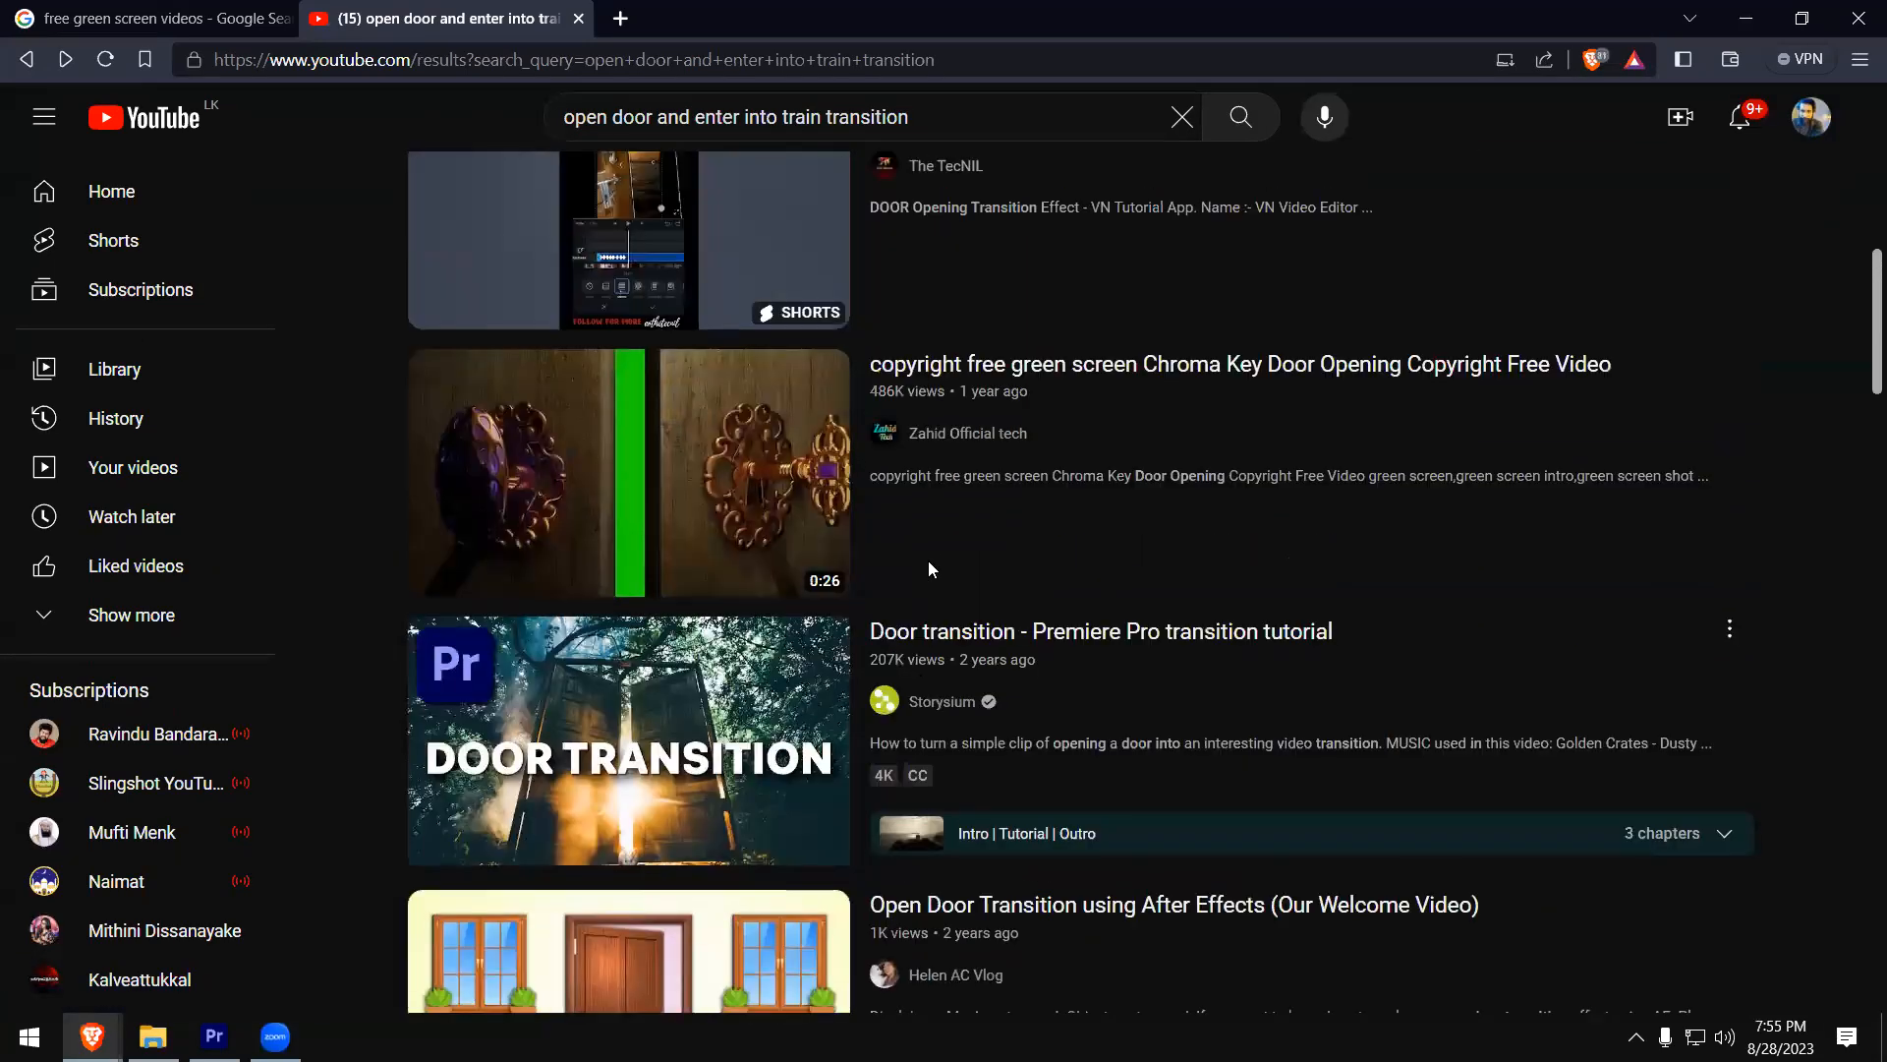
click(928, 560)
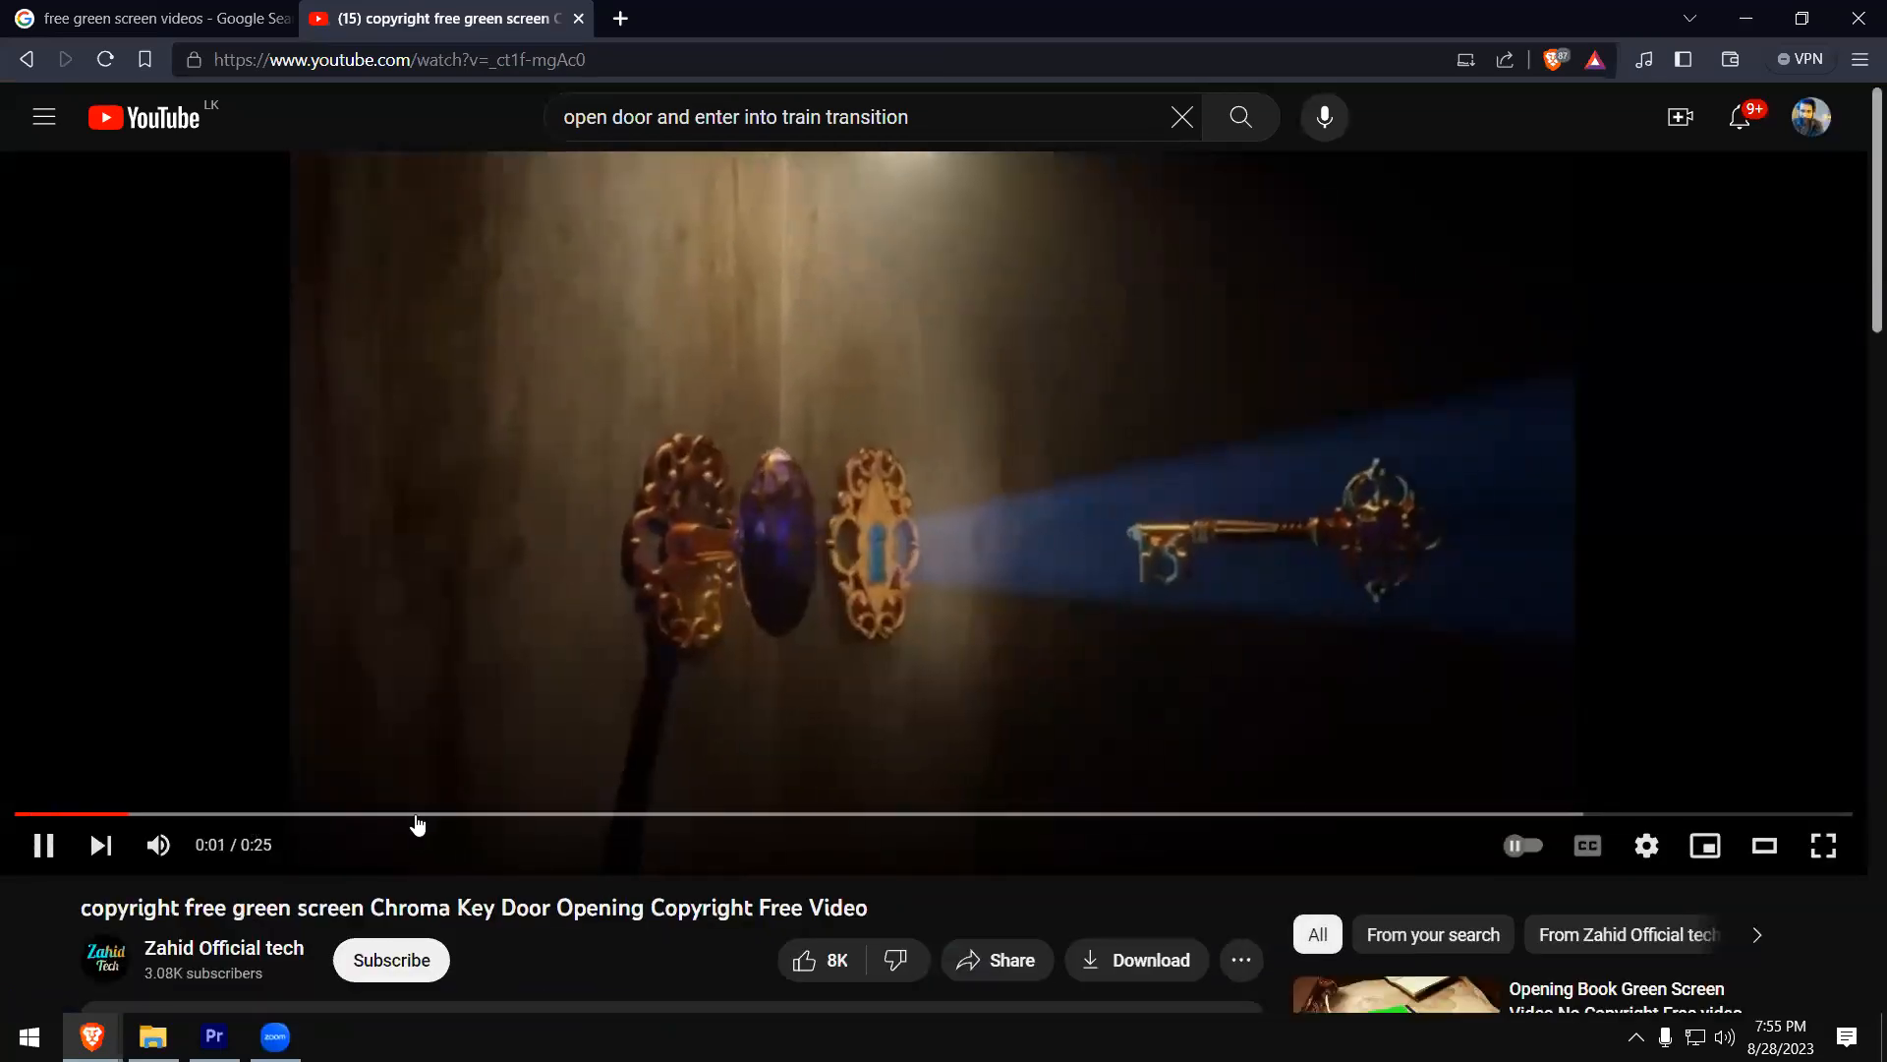
drag(506, 814, 731, 815)
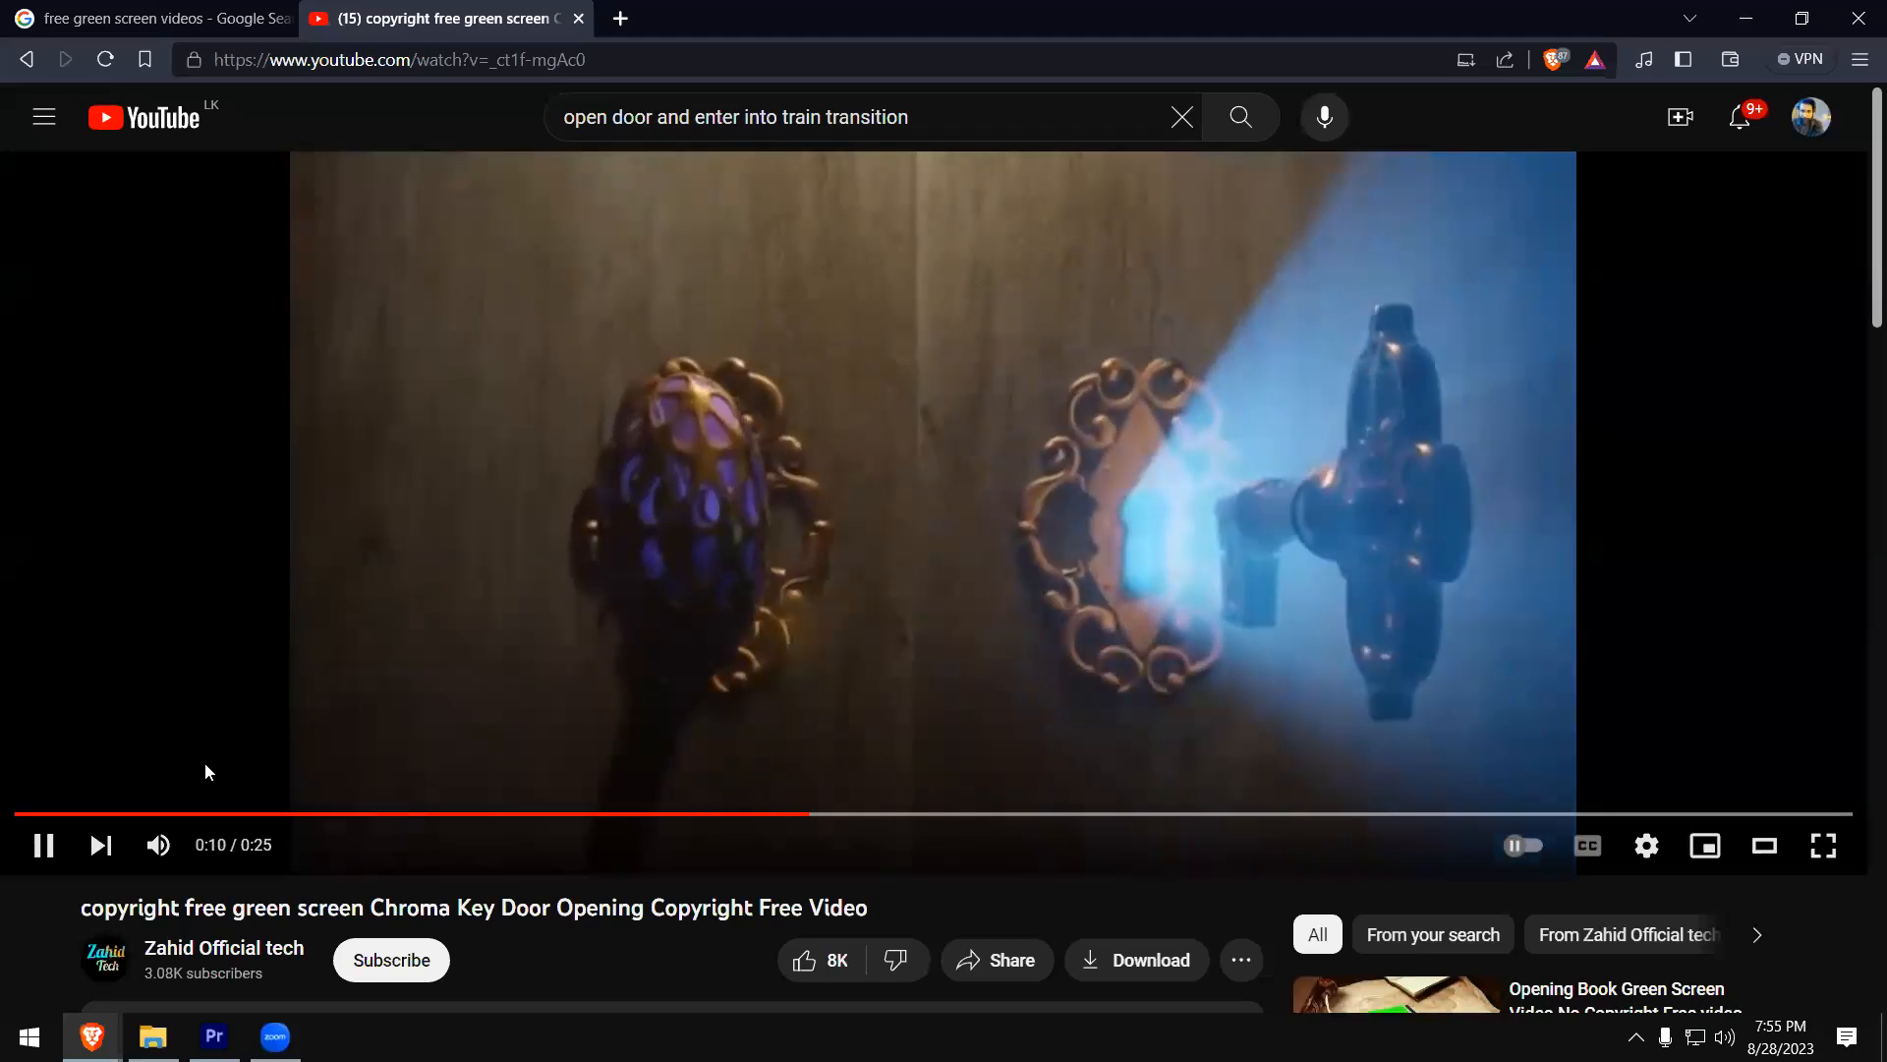
click(44, 845)
- Search YouTube for "ape kathawa youtube channel"
click(679, 118)
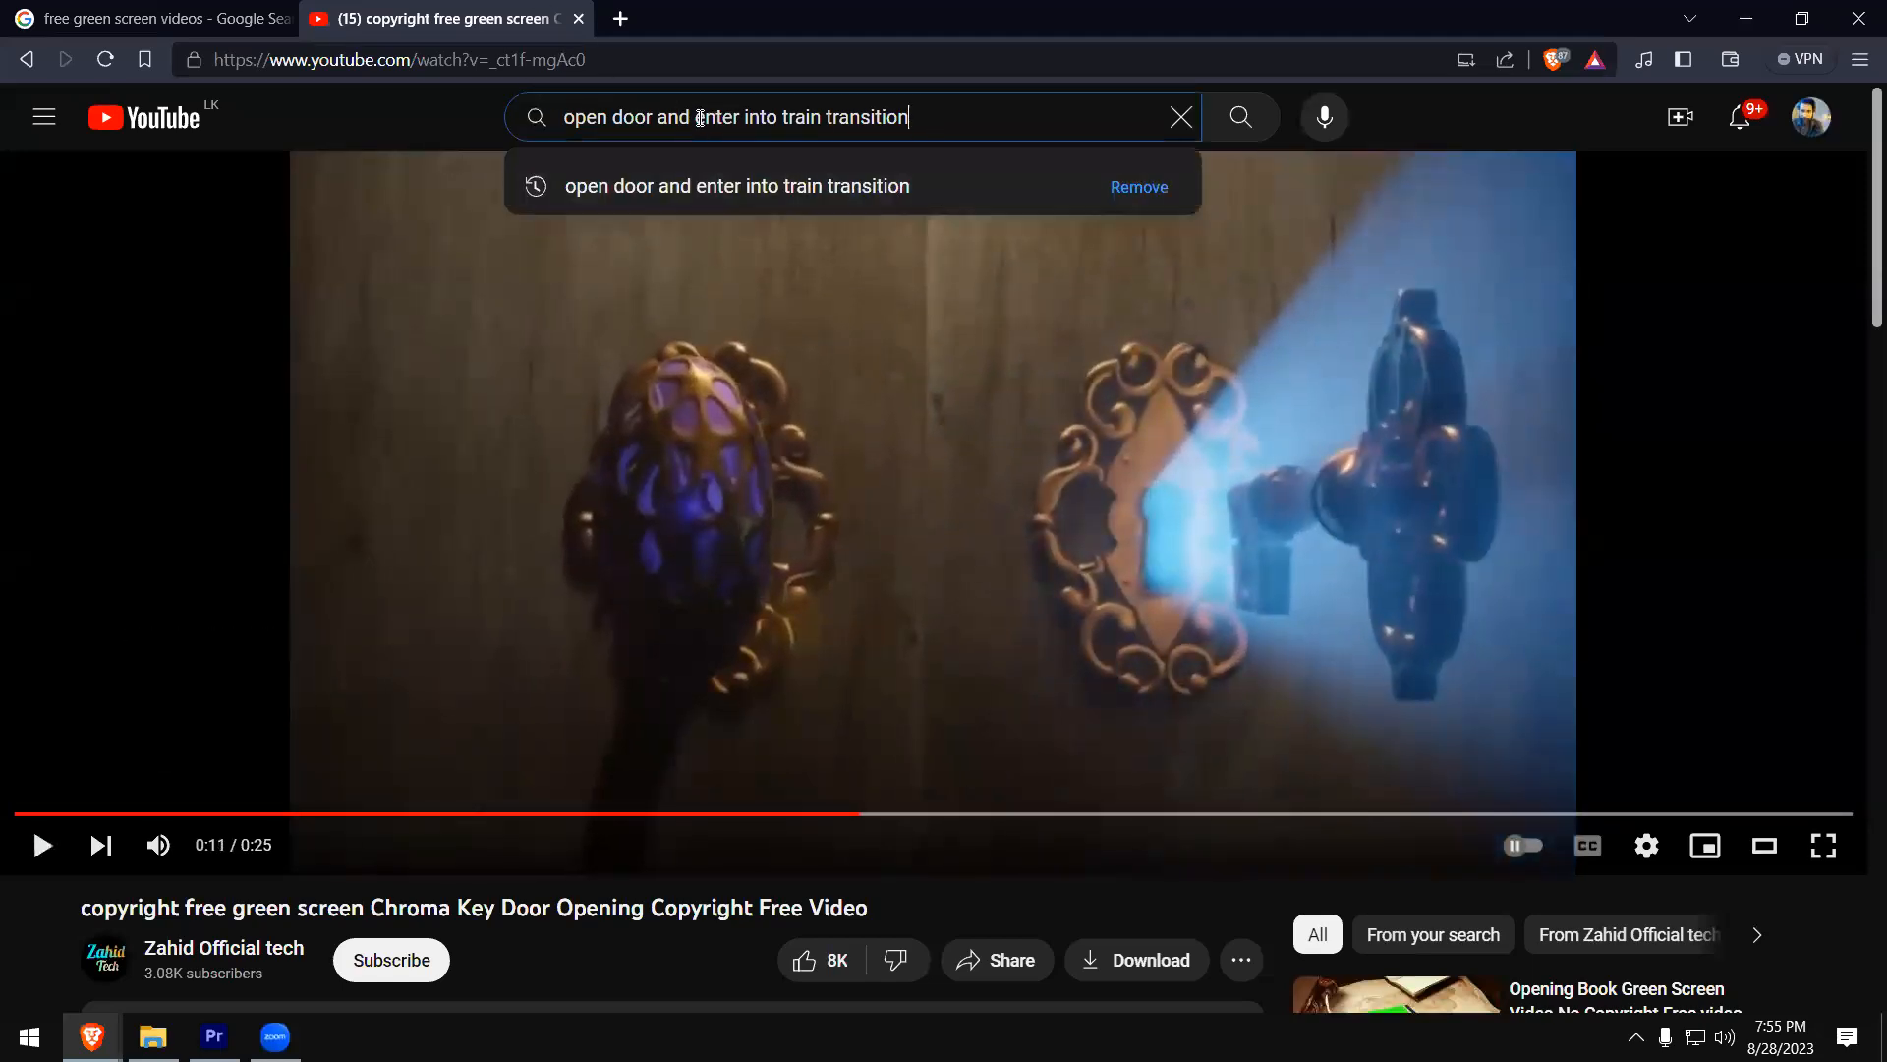
drag(961, 122, 300, 122)
text(ap)
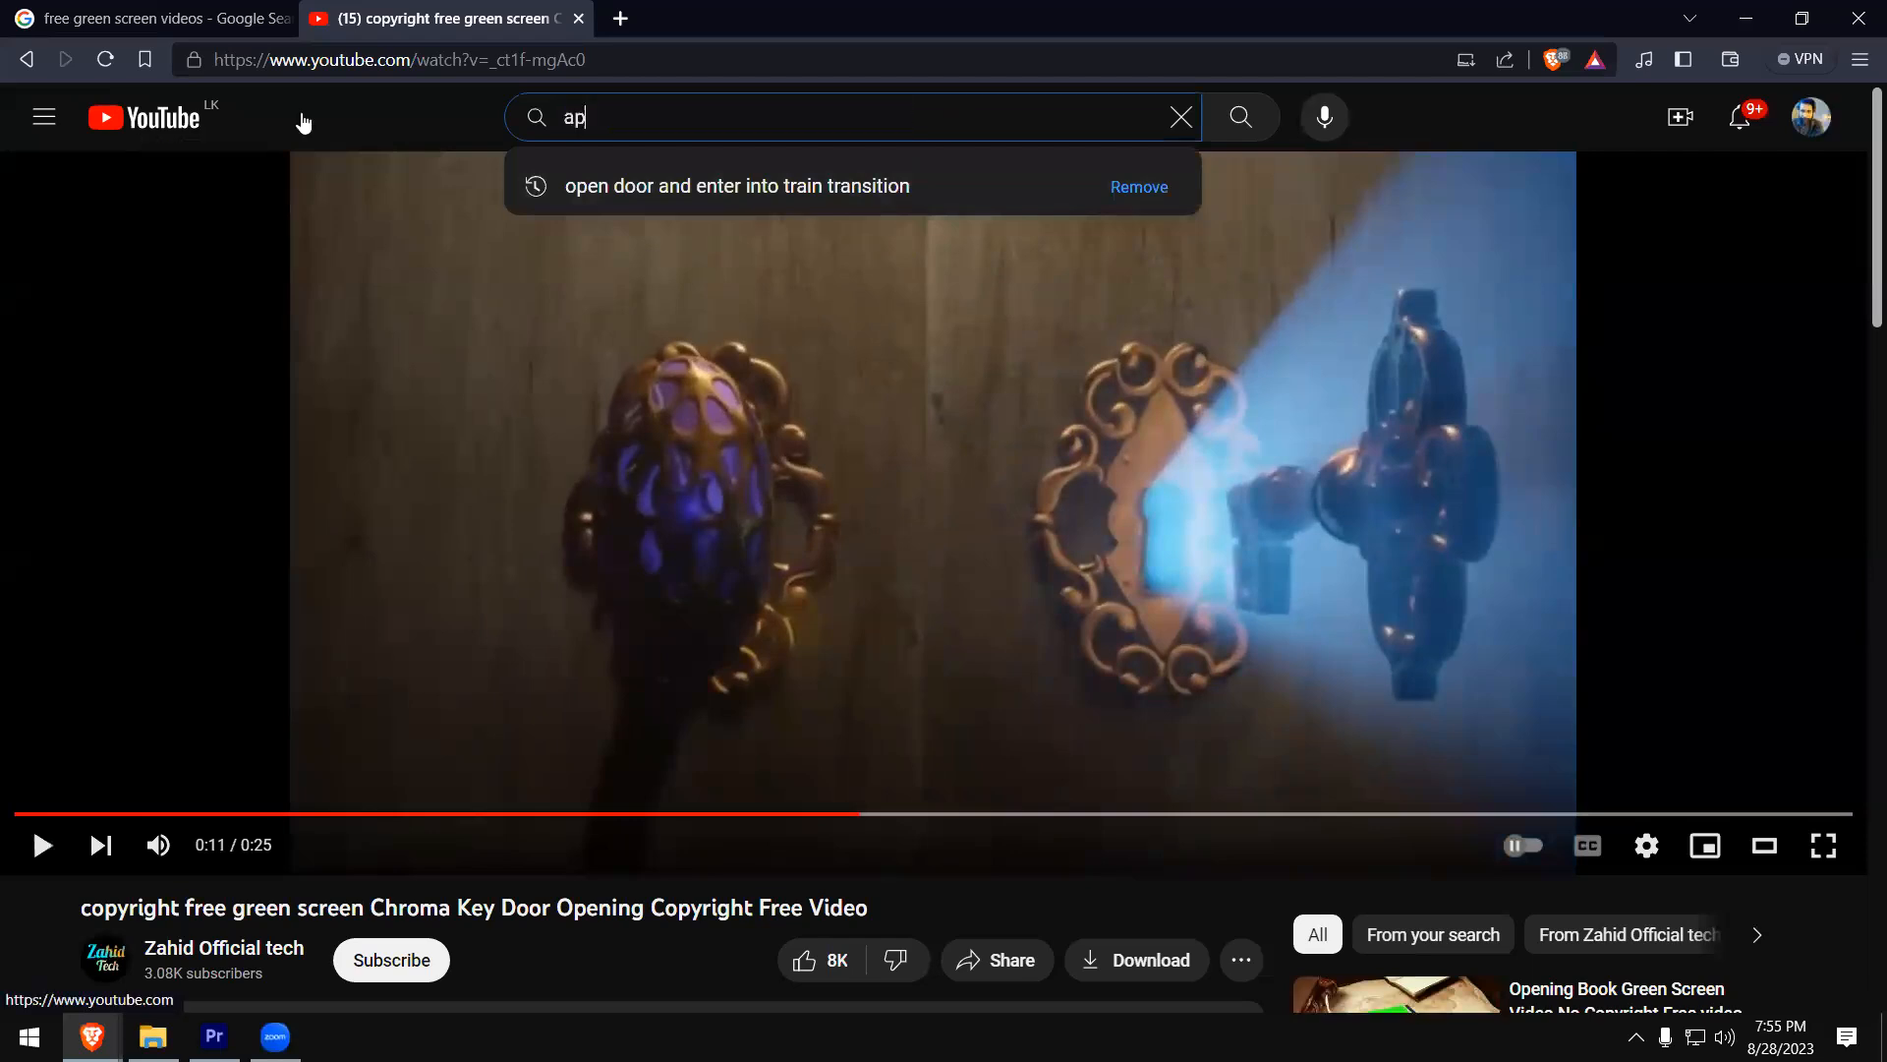
text(e kathawa)
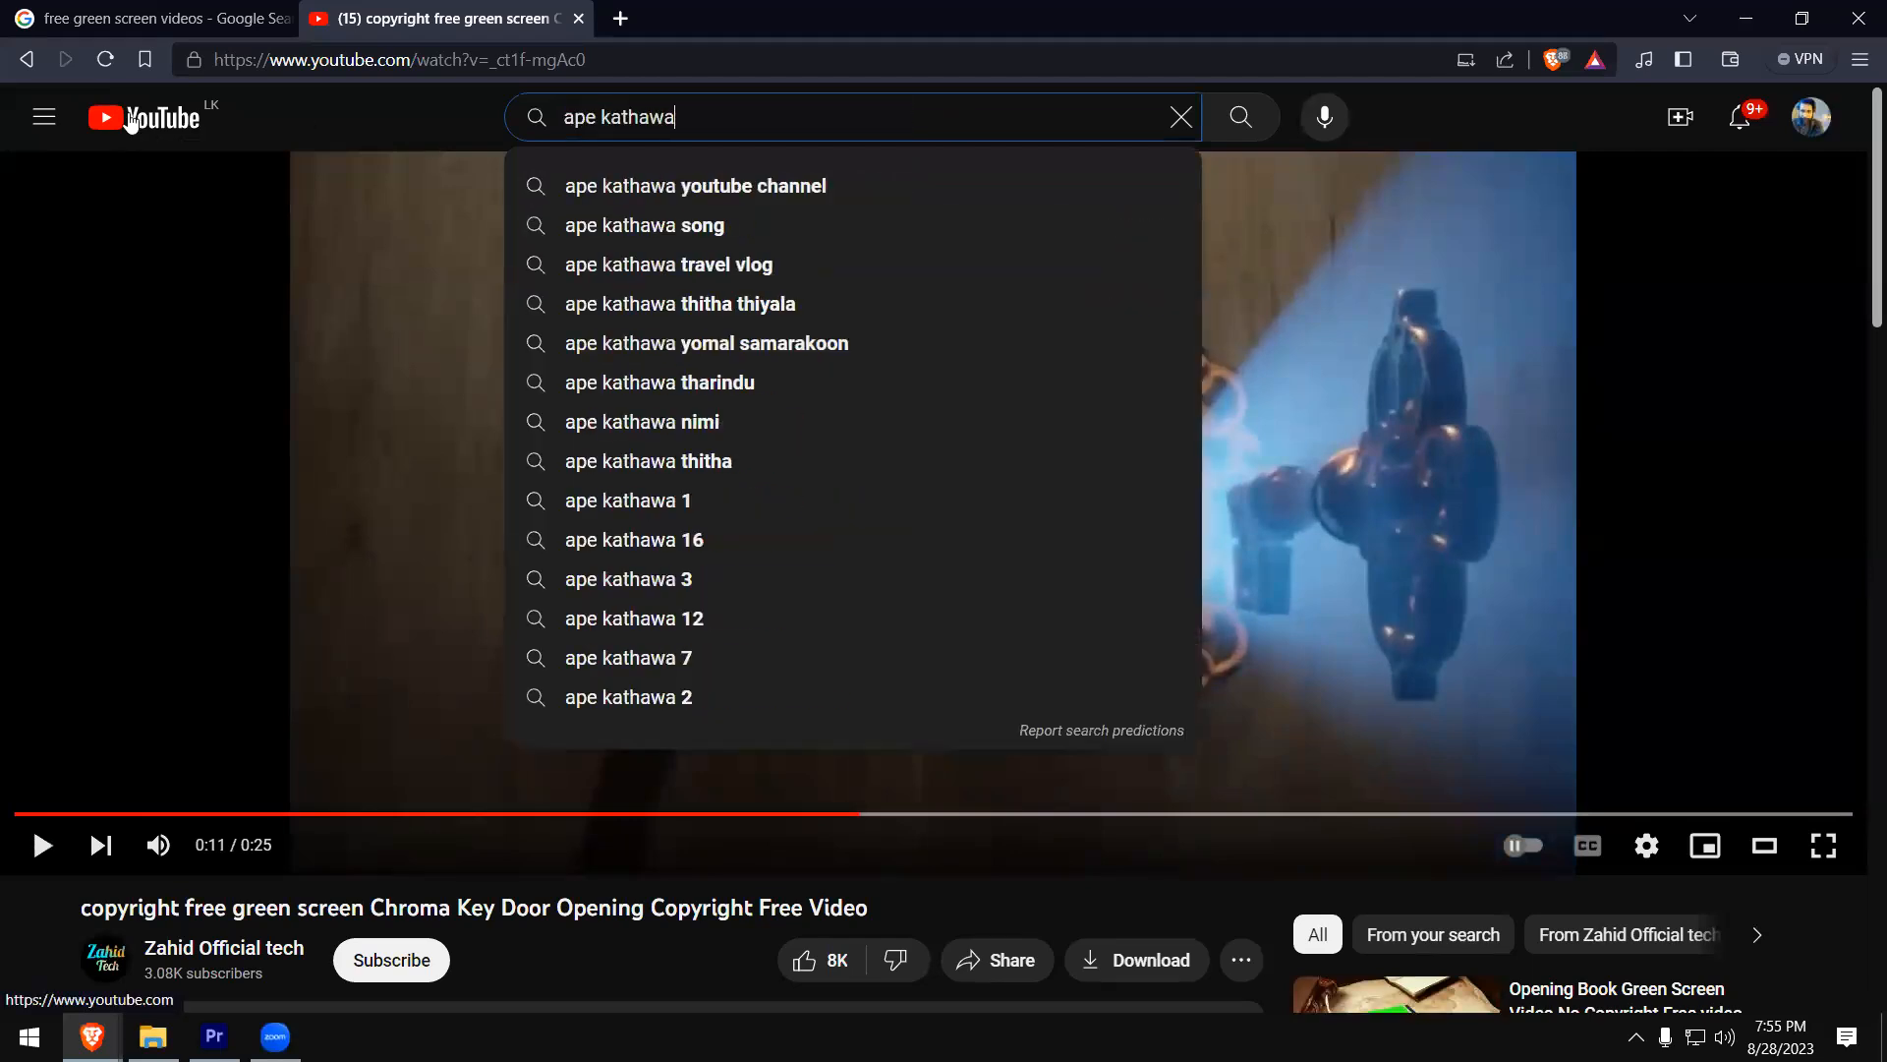
text( youtube channel)
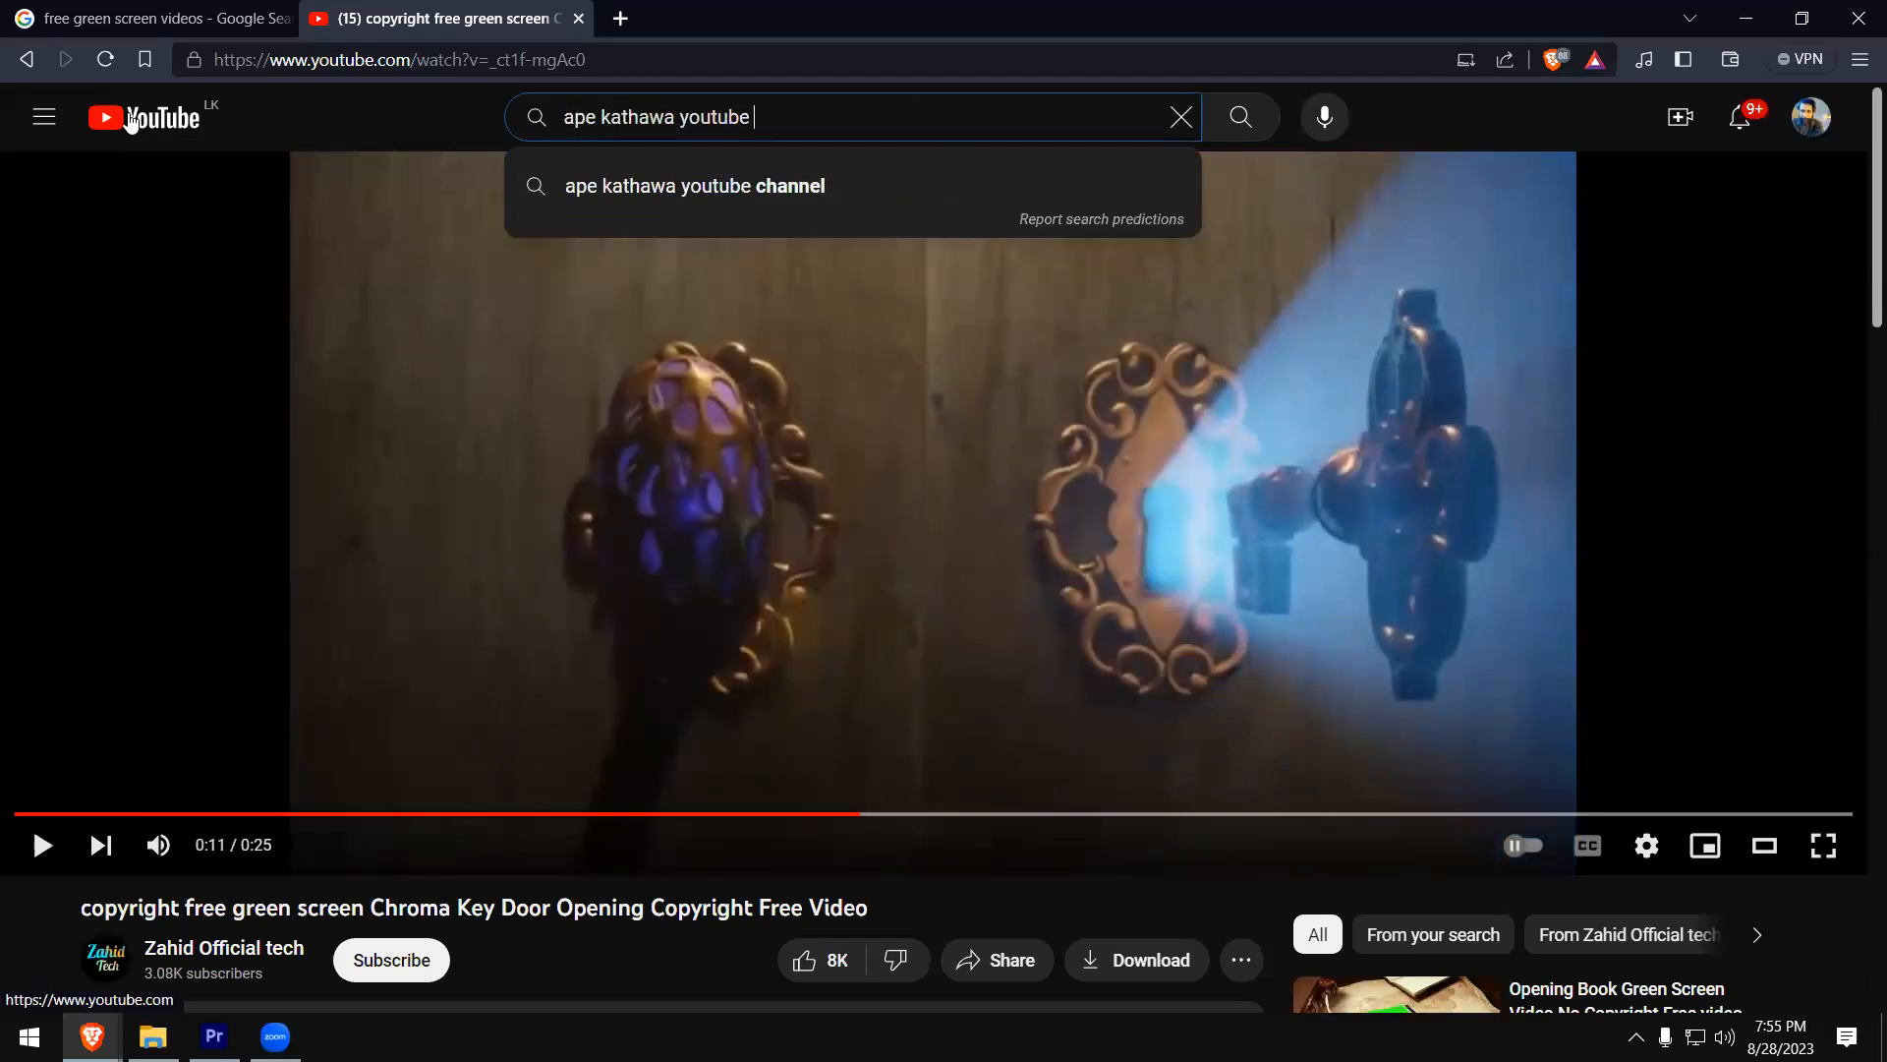
key(Return)
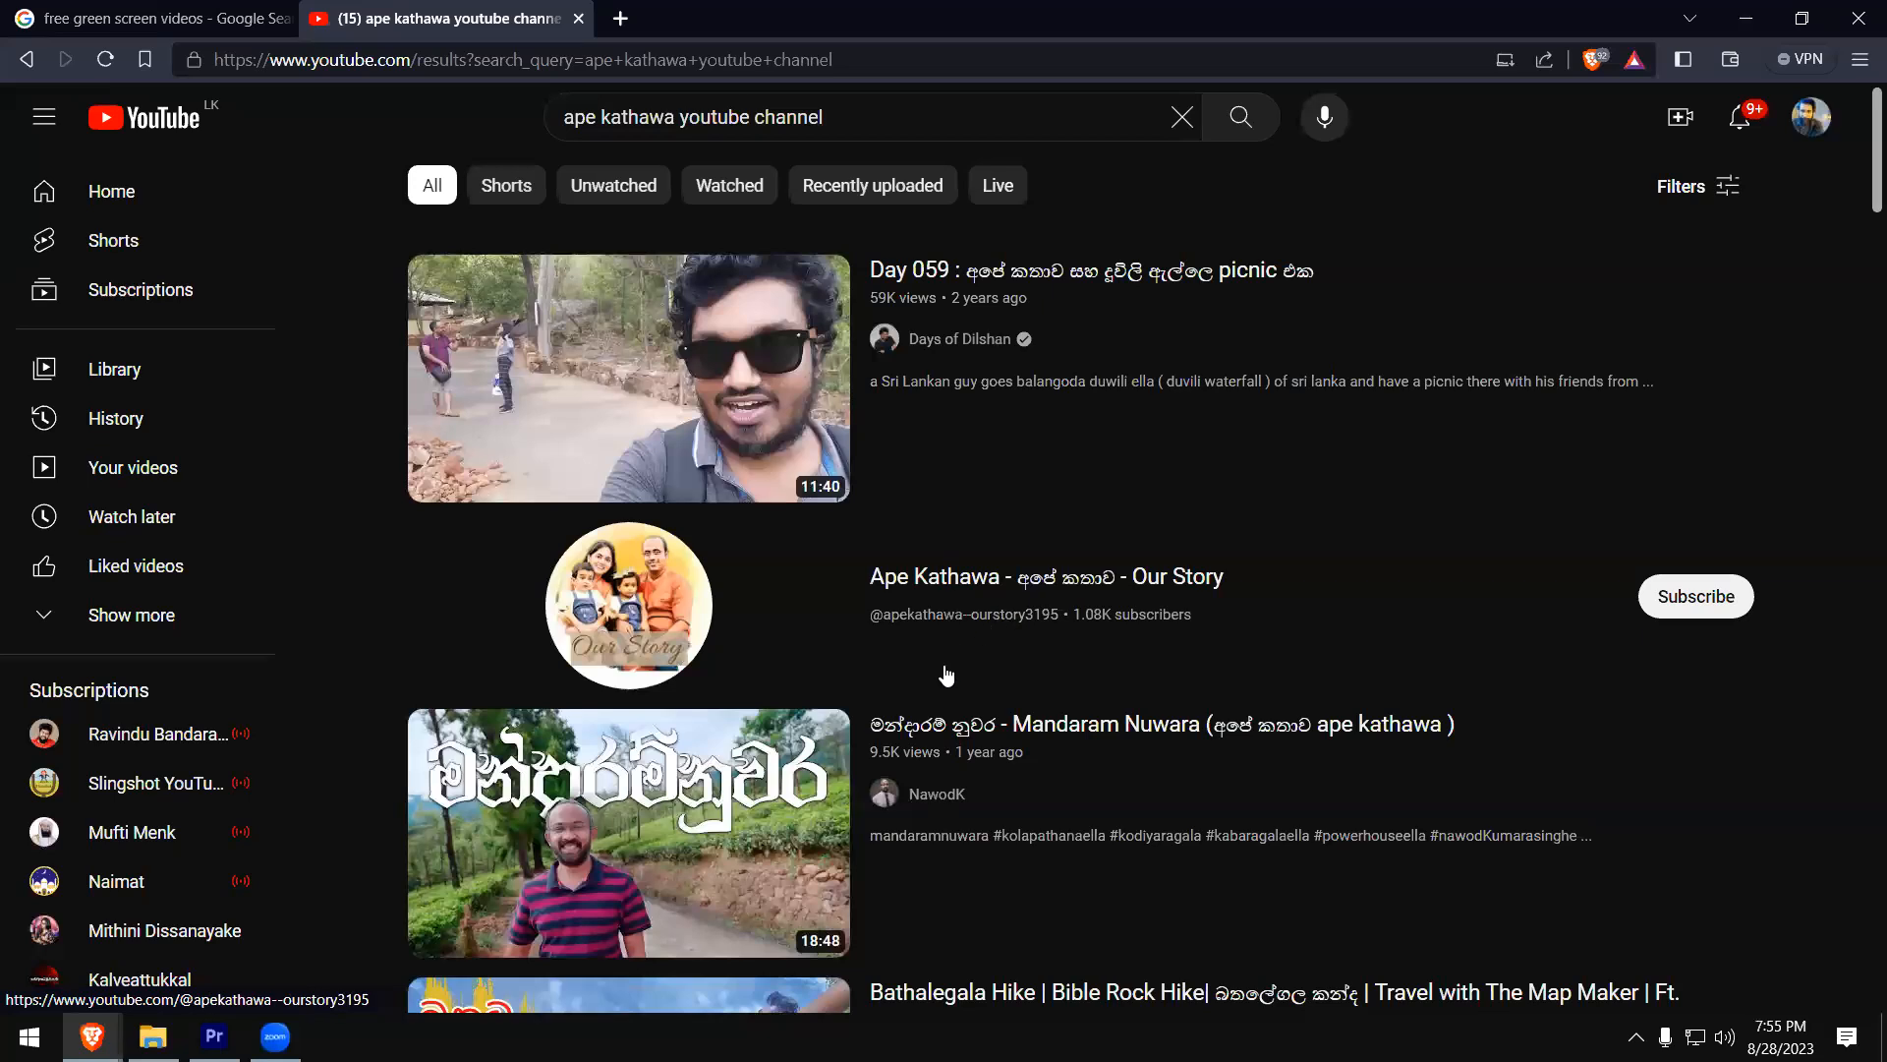
- Open the "Ape Kathawa - Our Story" channel's video list and look through its uploads
click(949, 588)
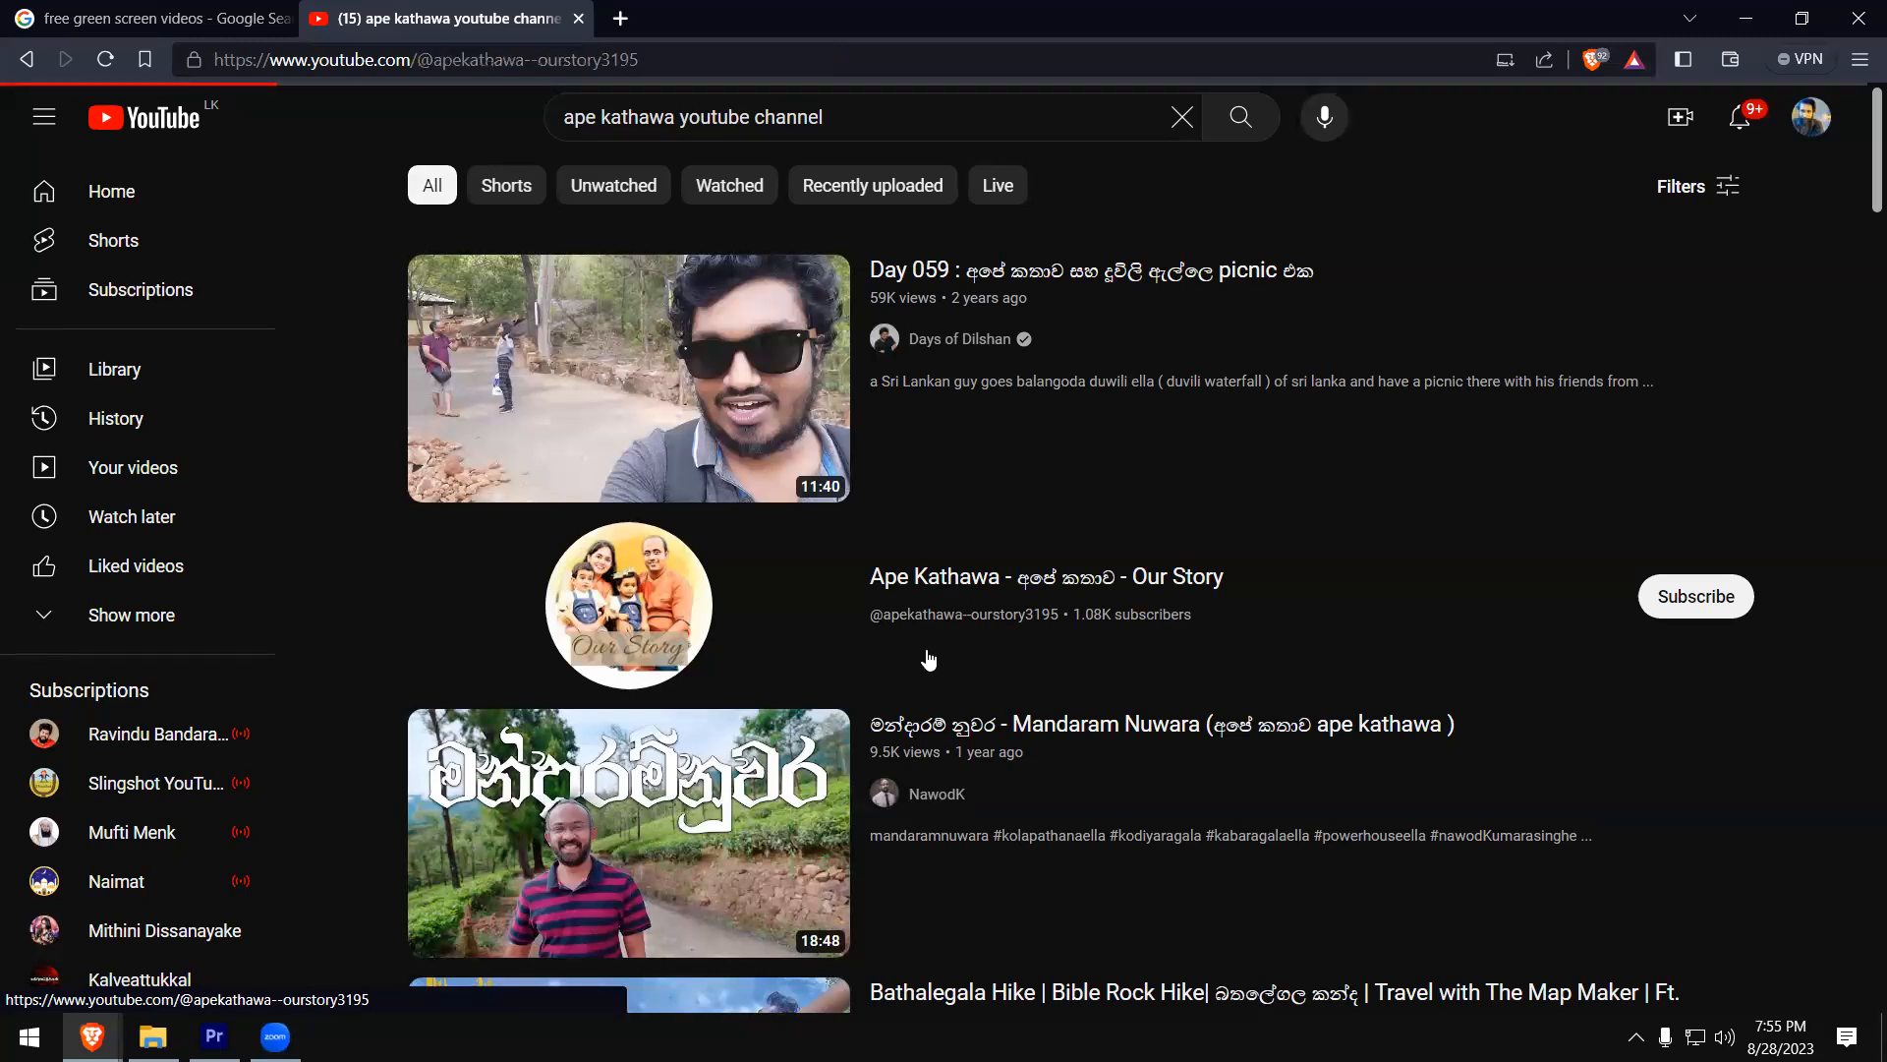
click(668, 642)
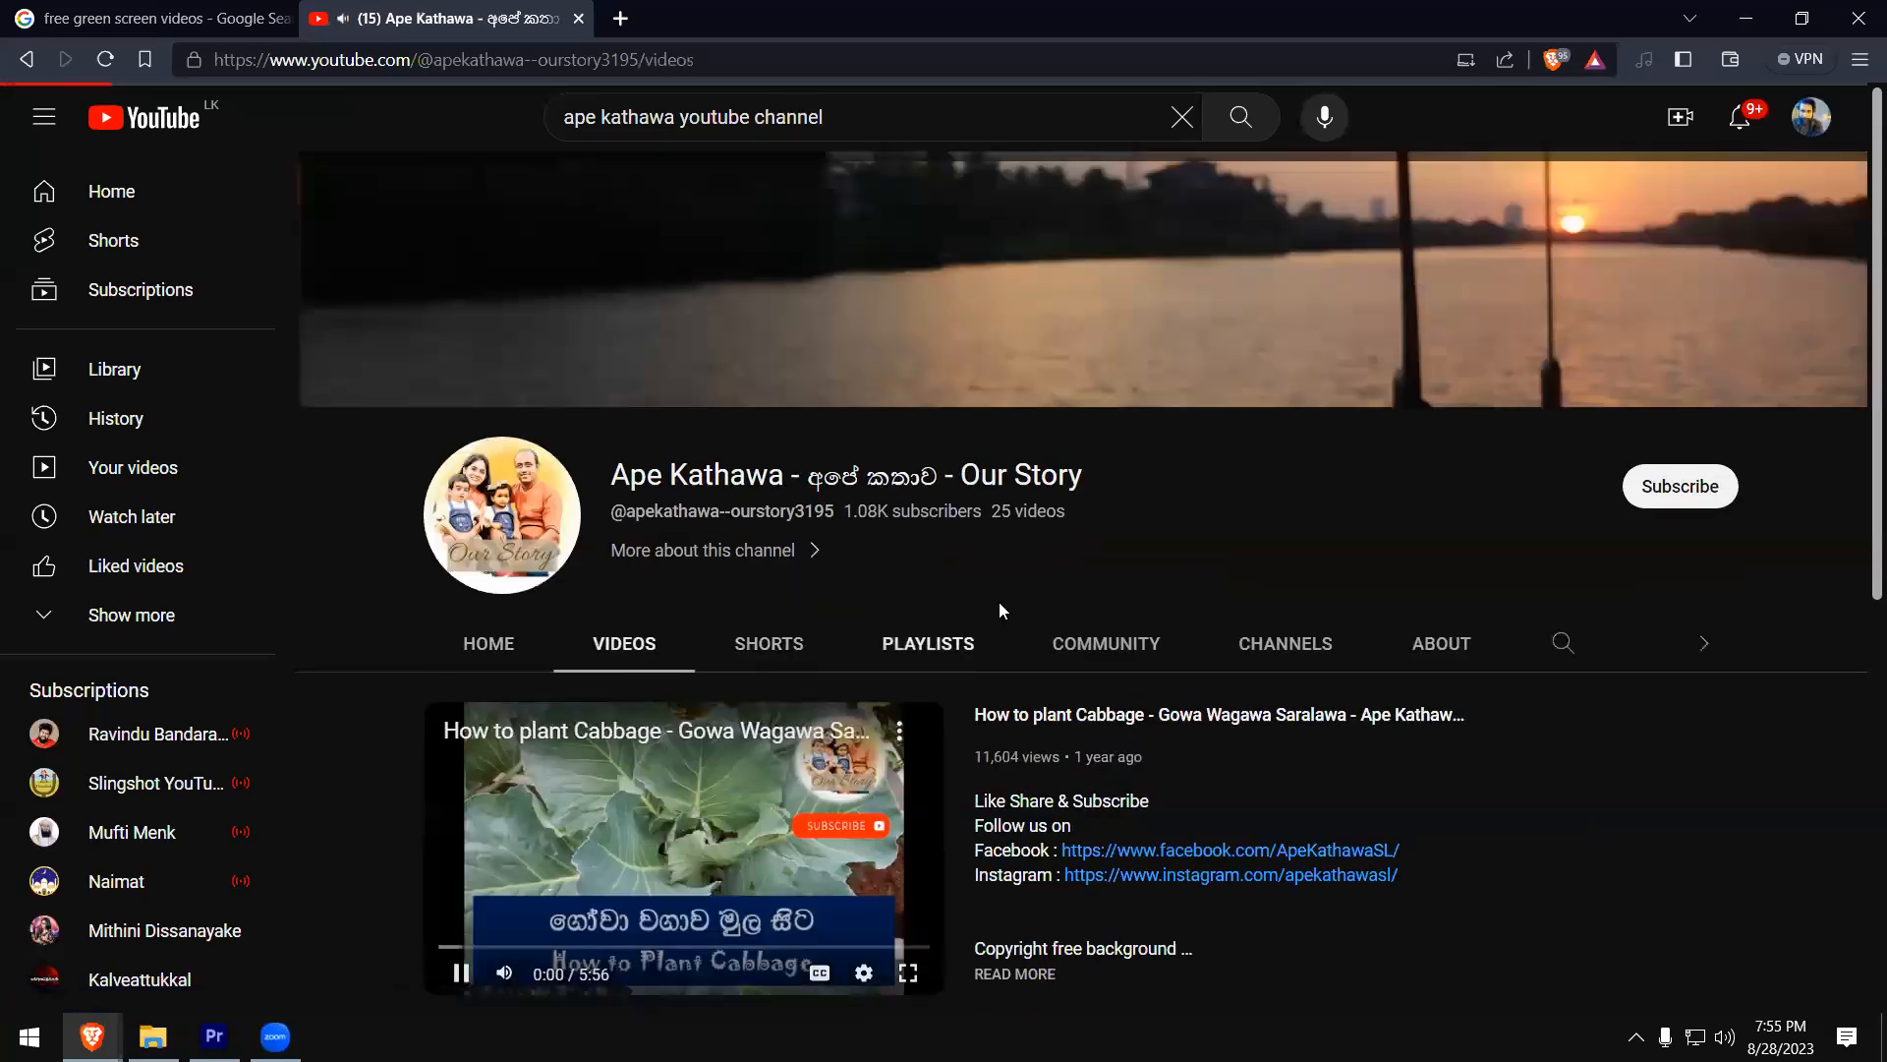
scroll(745, 749, down, 3)
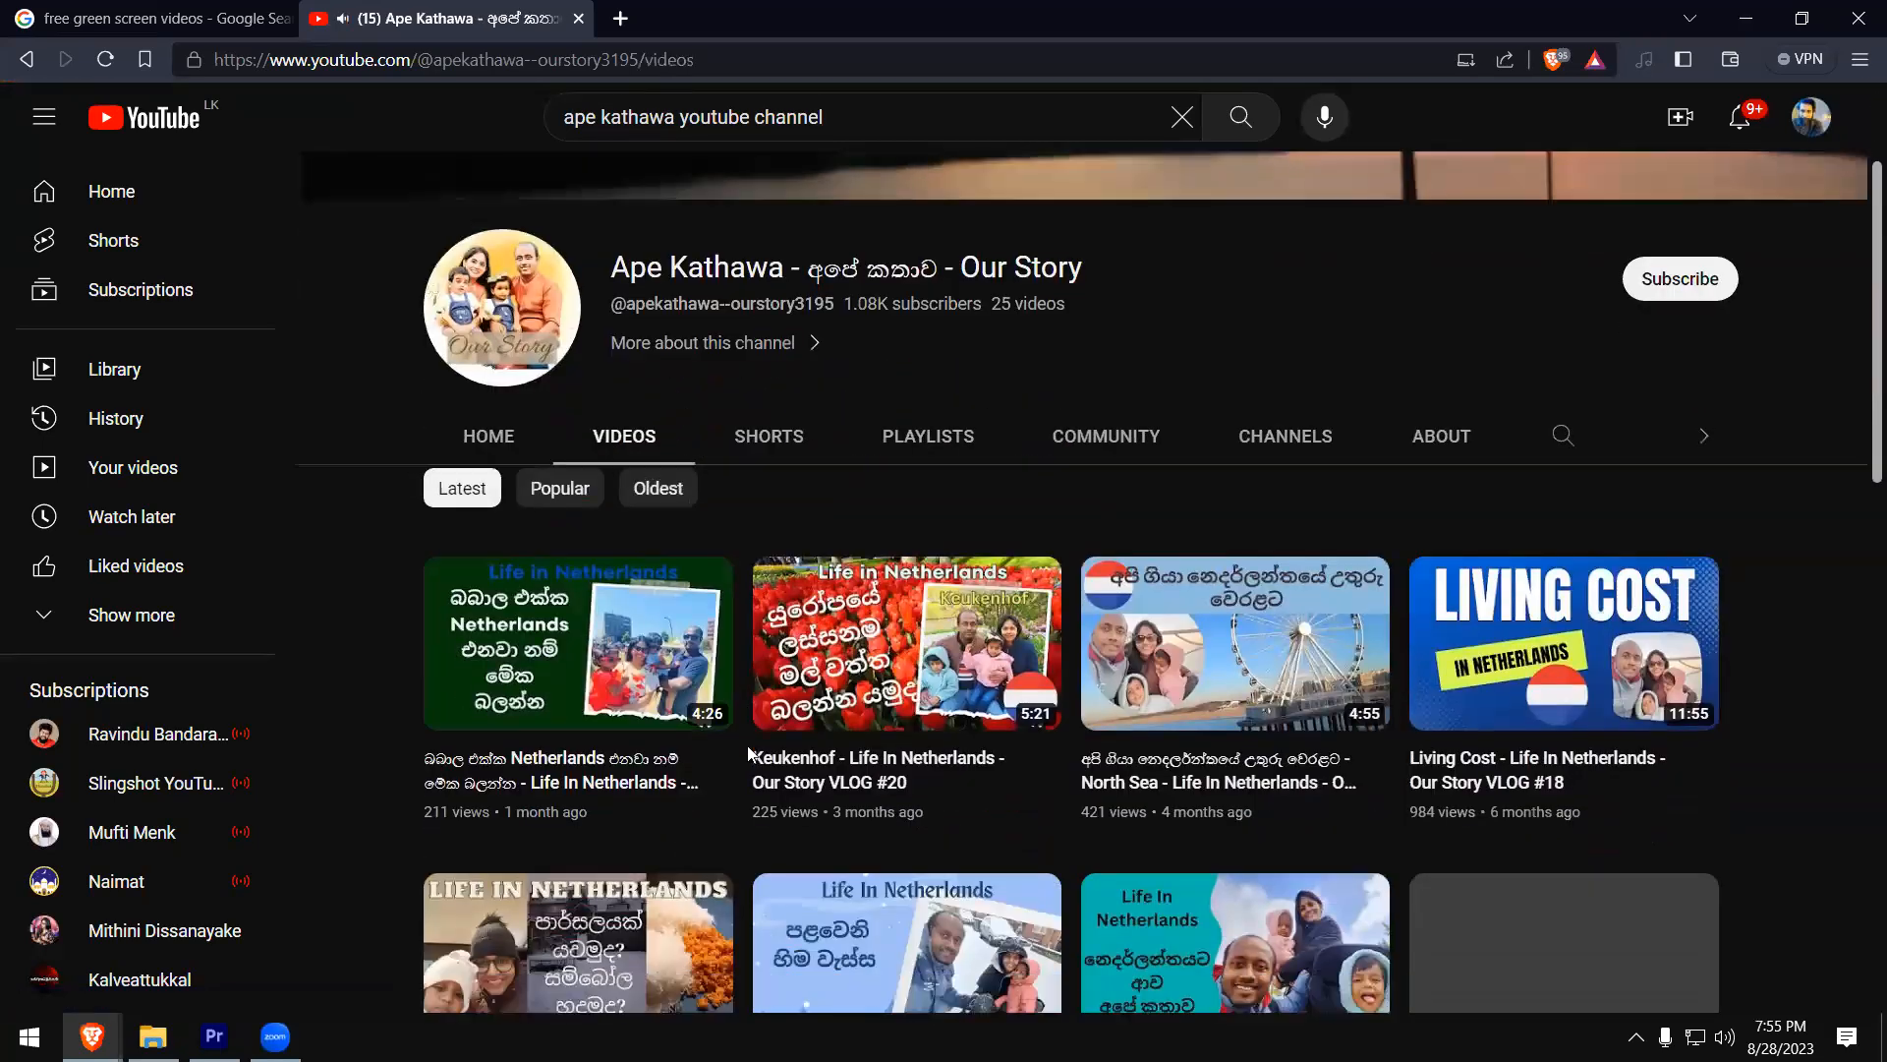
scroll(747, 743, down, 5)
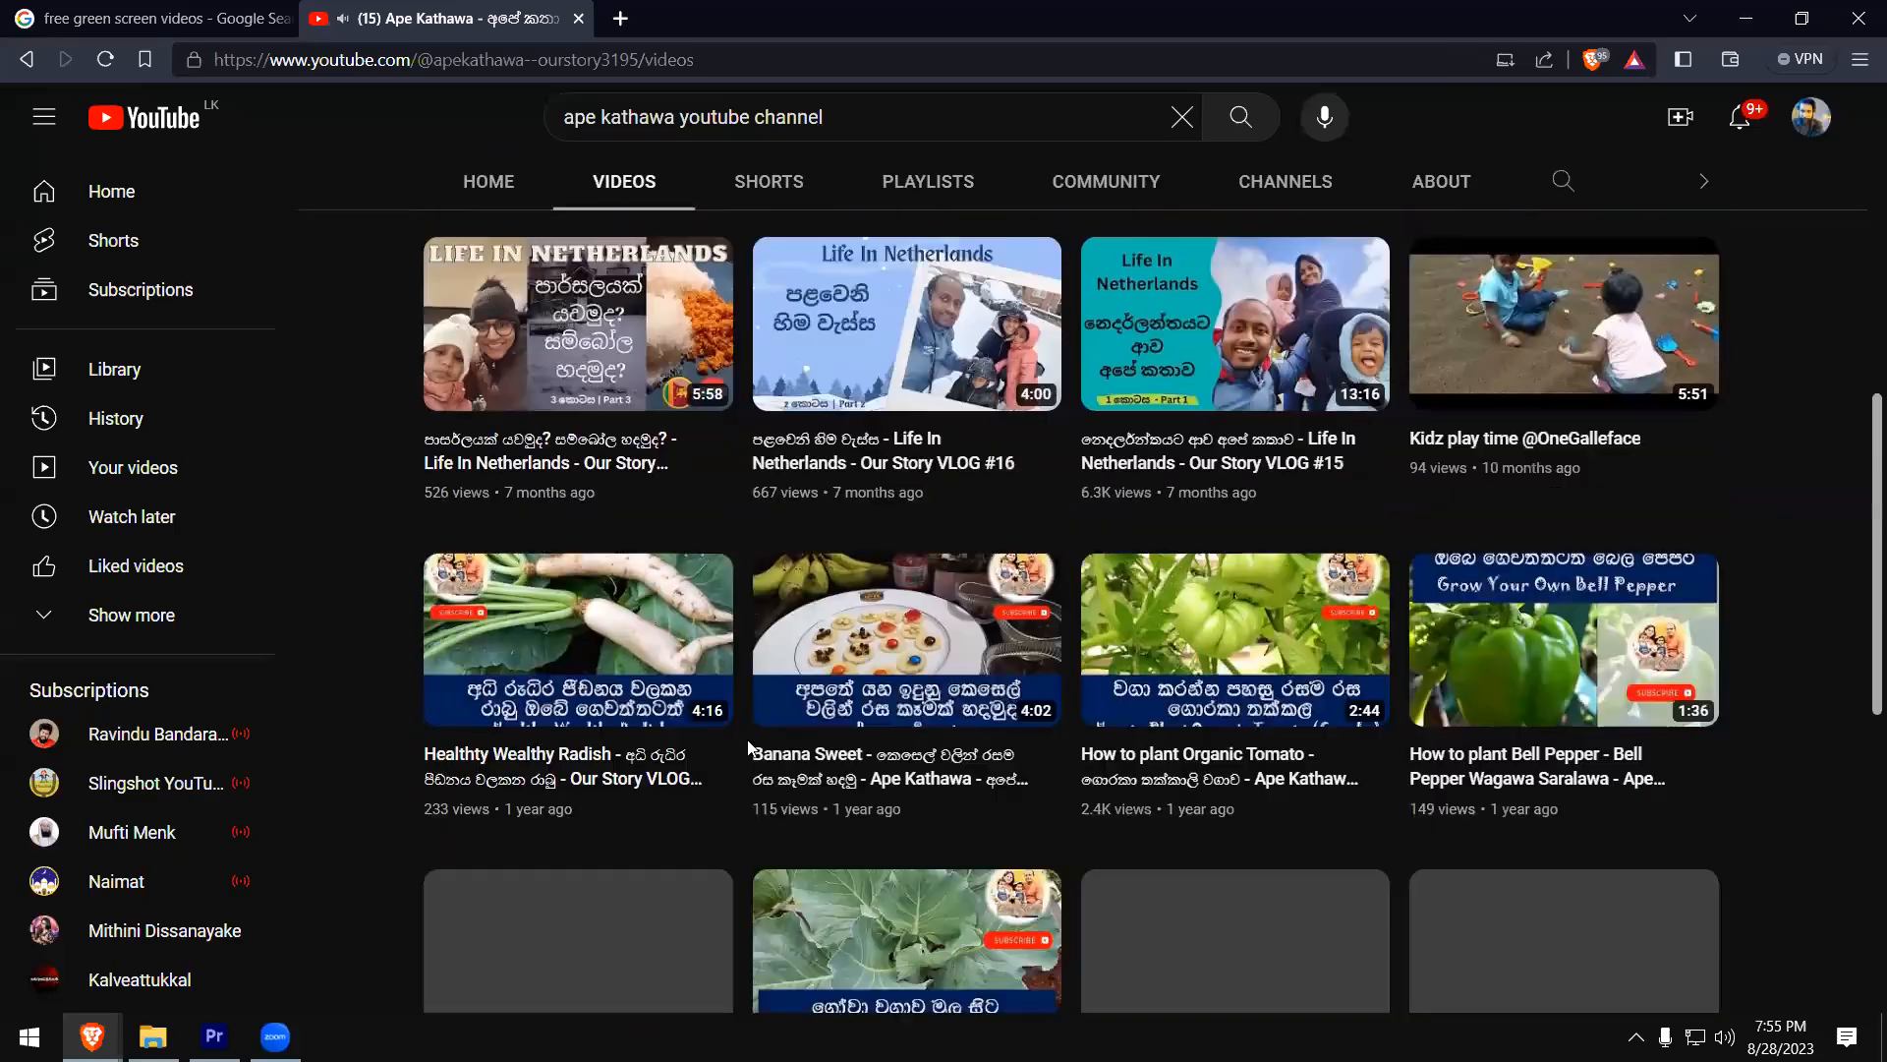
scroll(748, 747, down, 4)
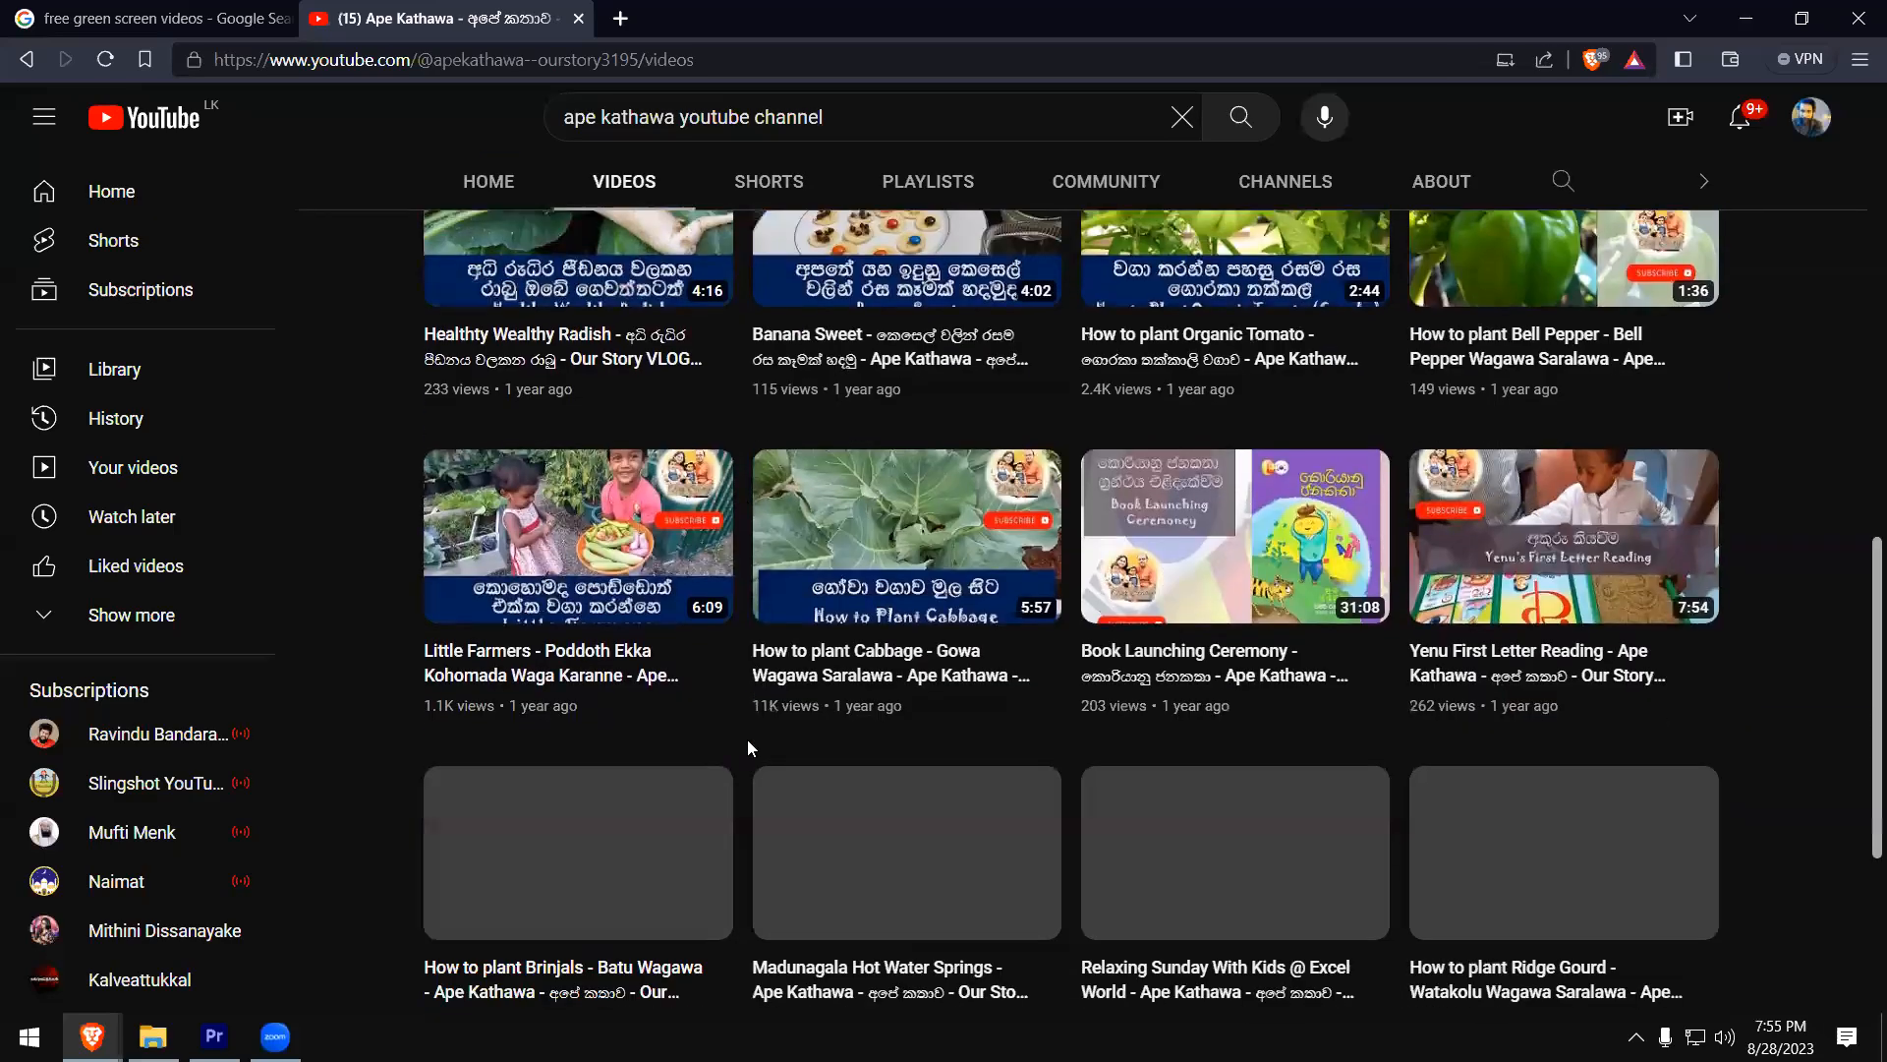
scroll(748, 747, down, 2)
scroll(747, 739, down, 2)
scroll(747, 739, up, 3)
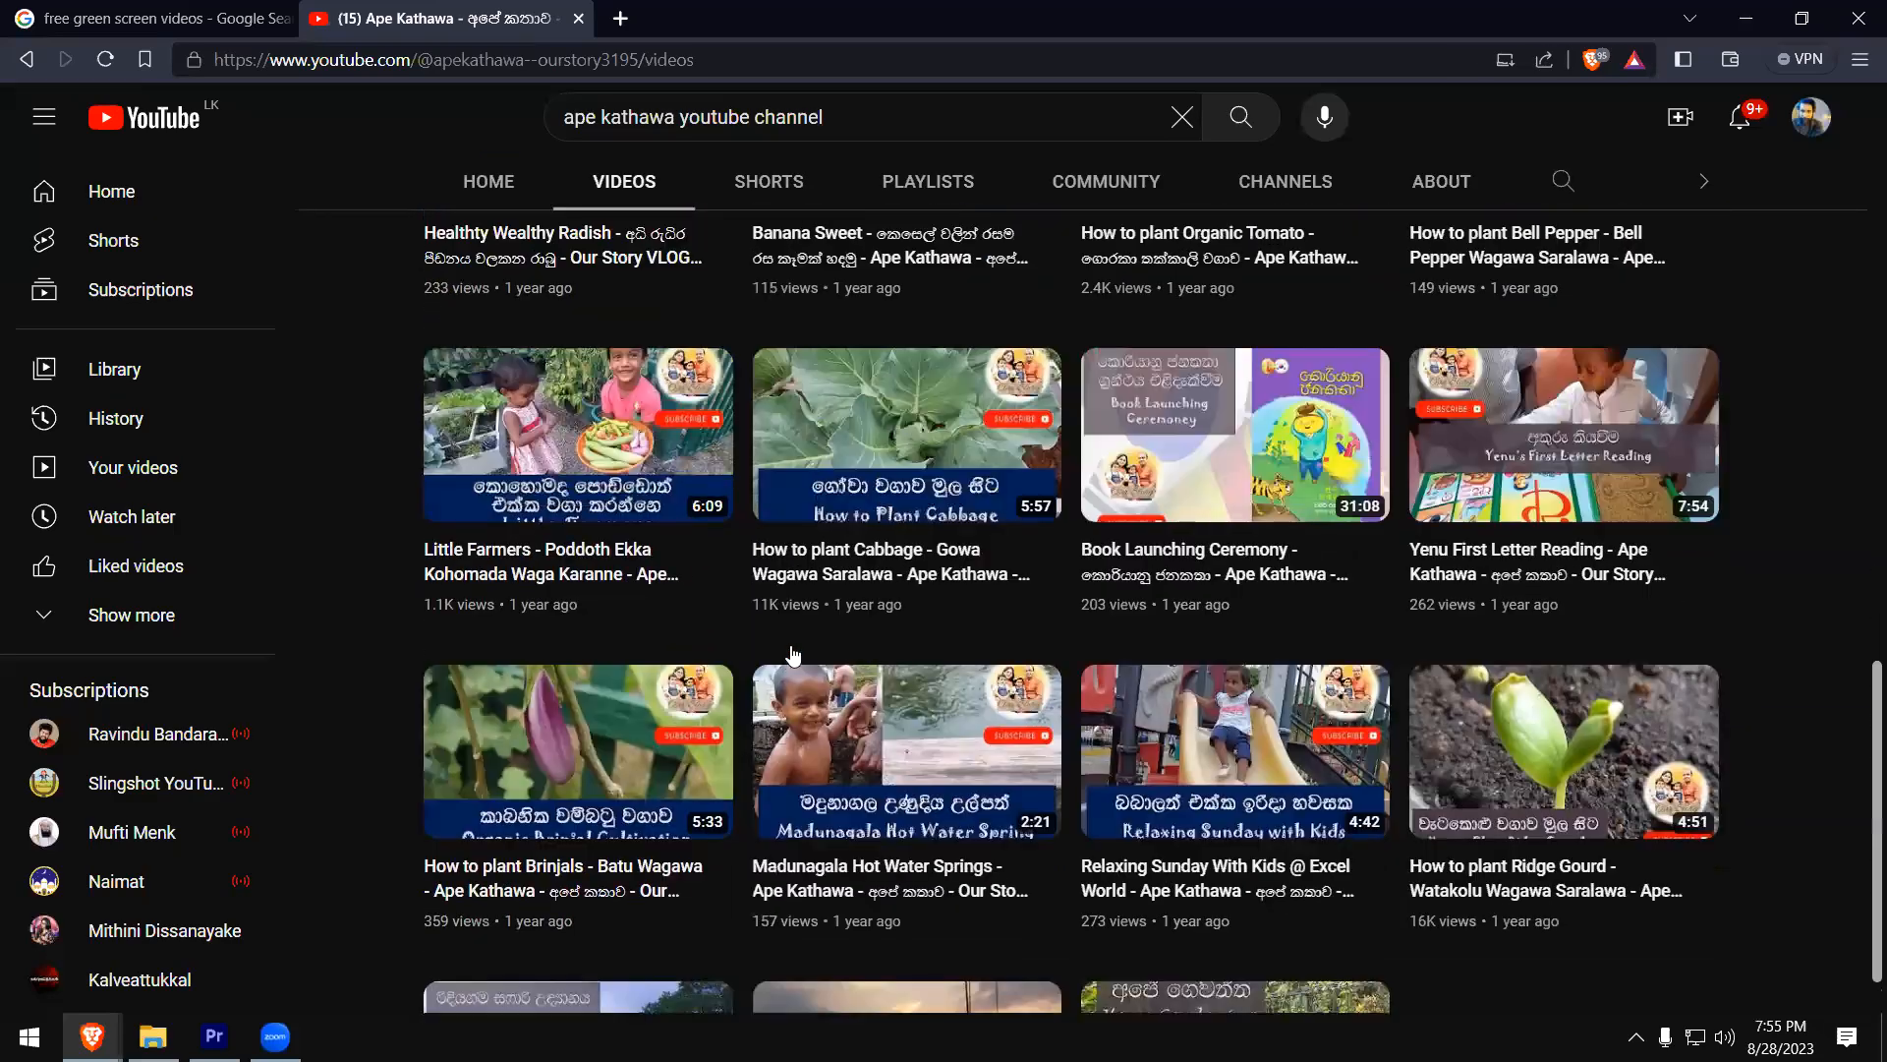
scroll(748, 688, up, 4)
scroll(688, 158, up, 8)
scroll(741, 328, down, 5)
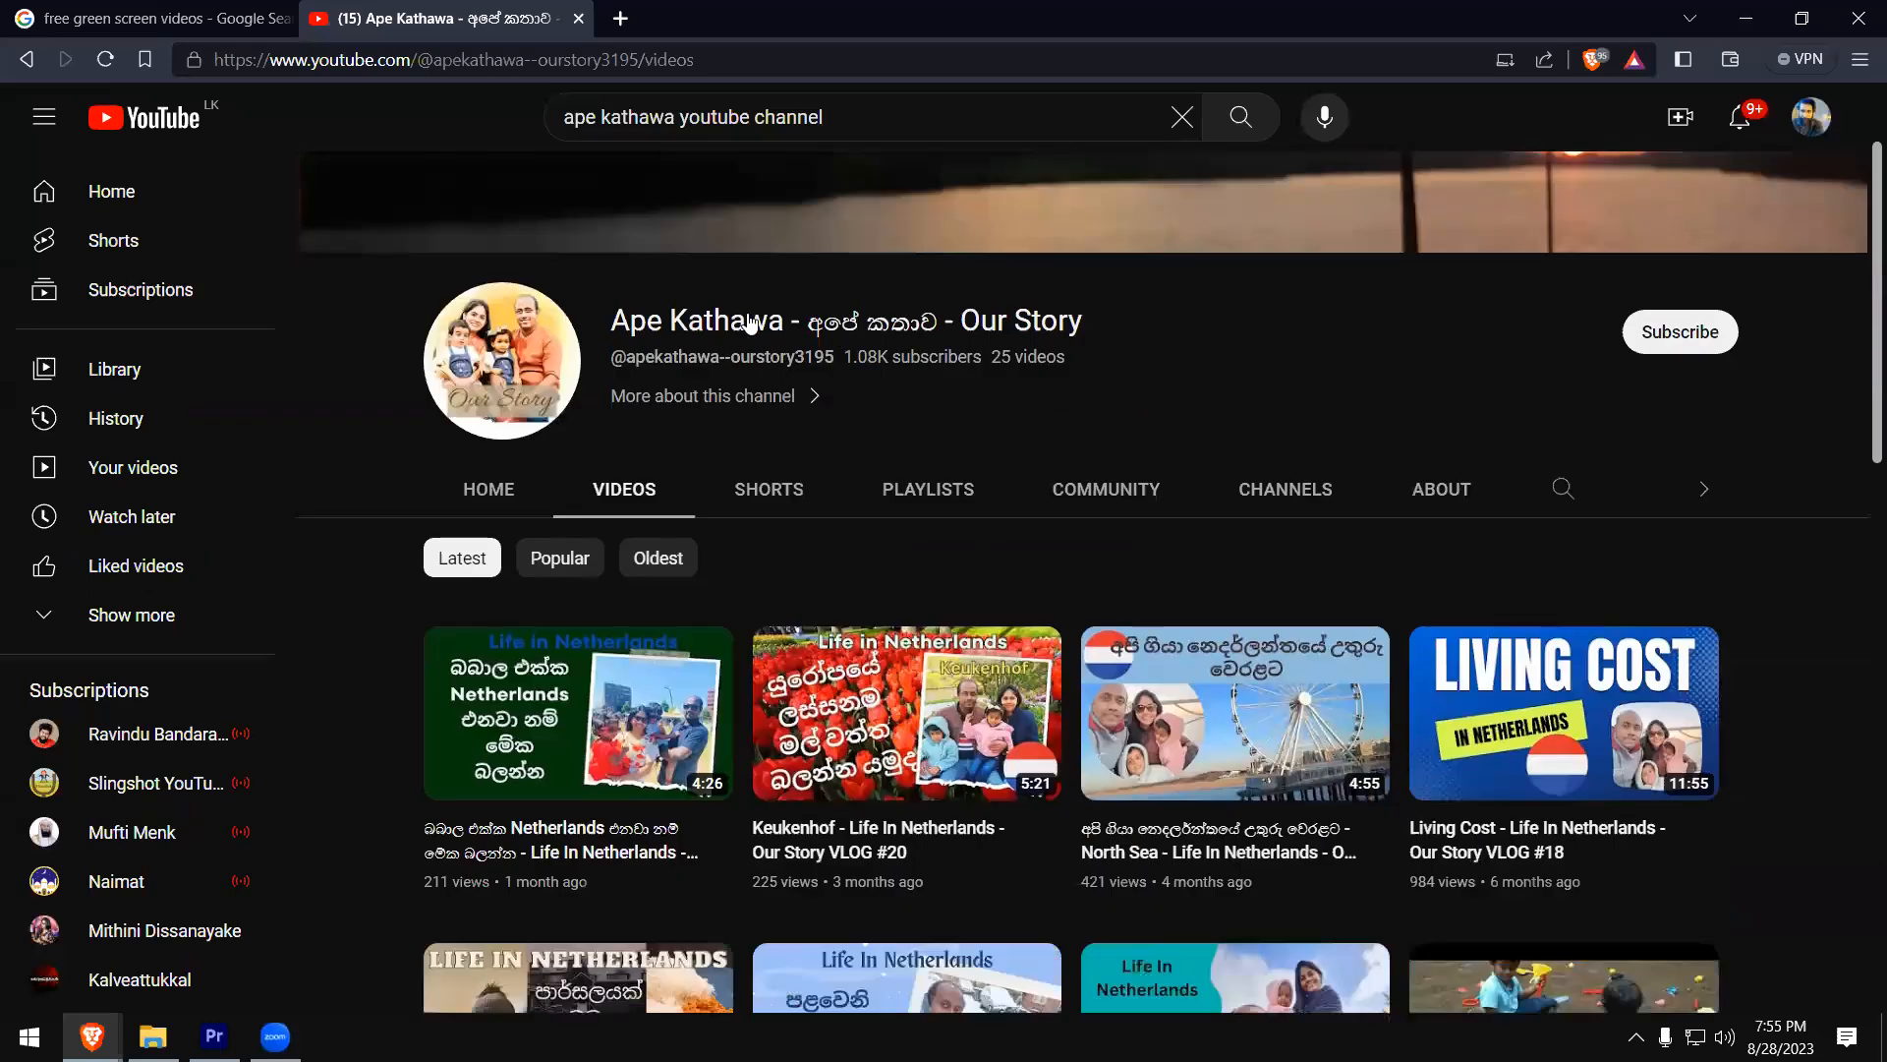
- Open a blank browser tab and launch Paint by running mspaint
key(ctrl+t)
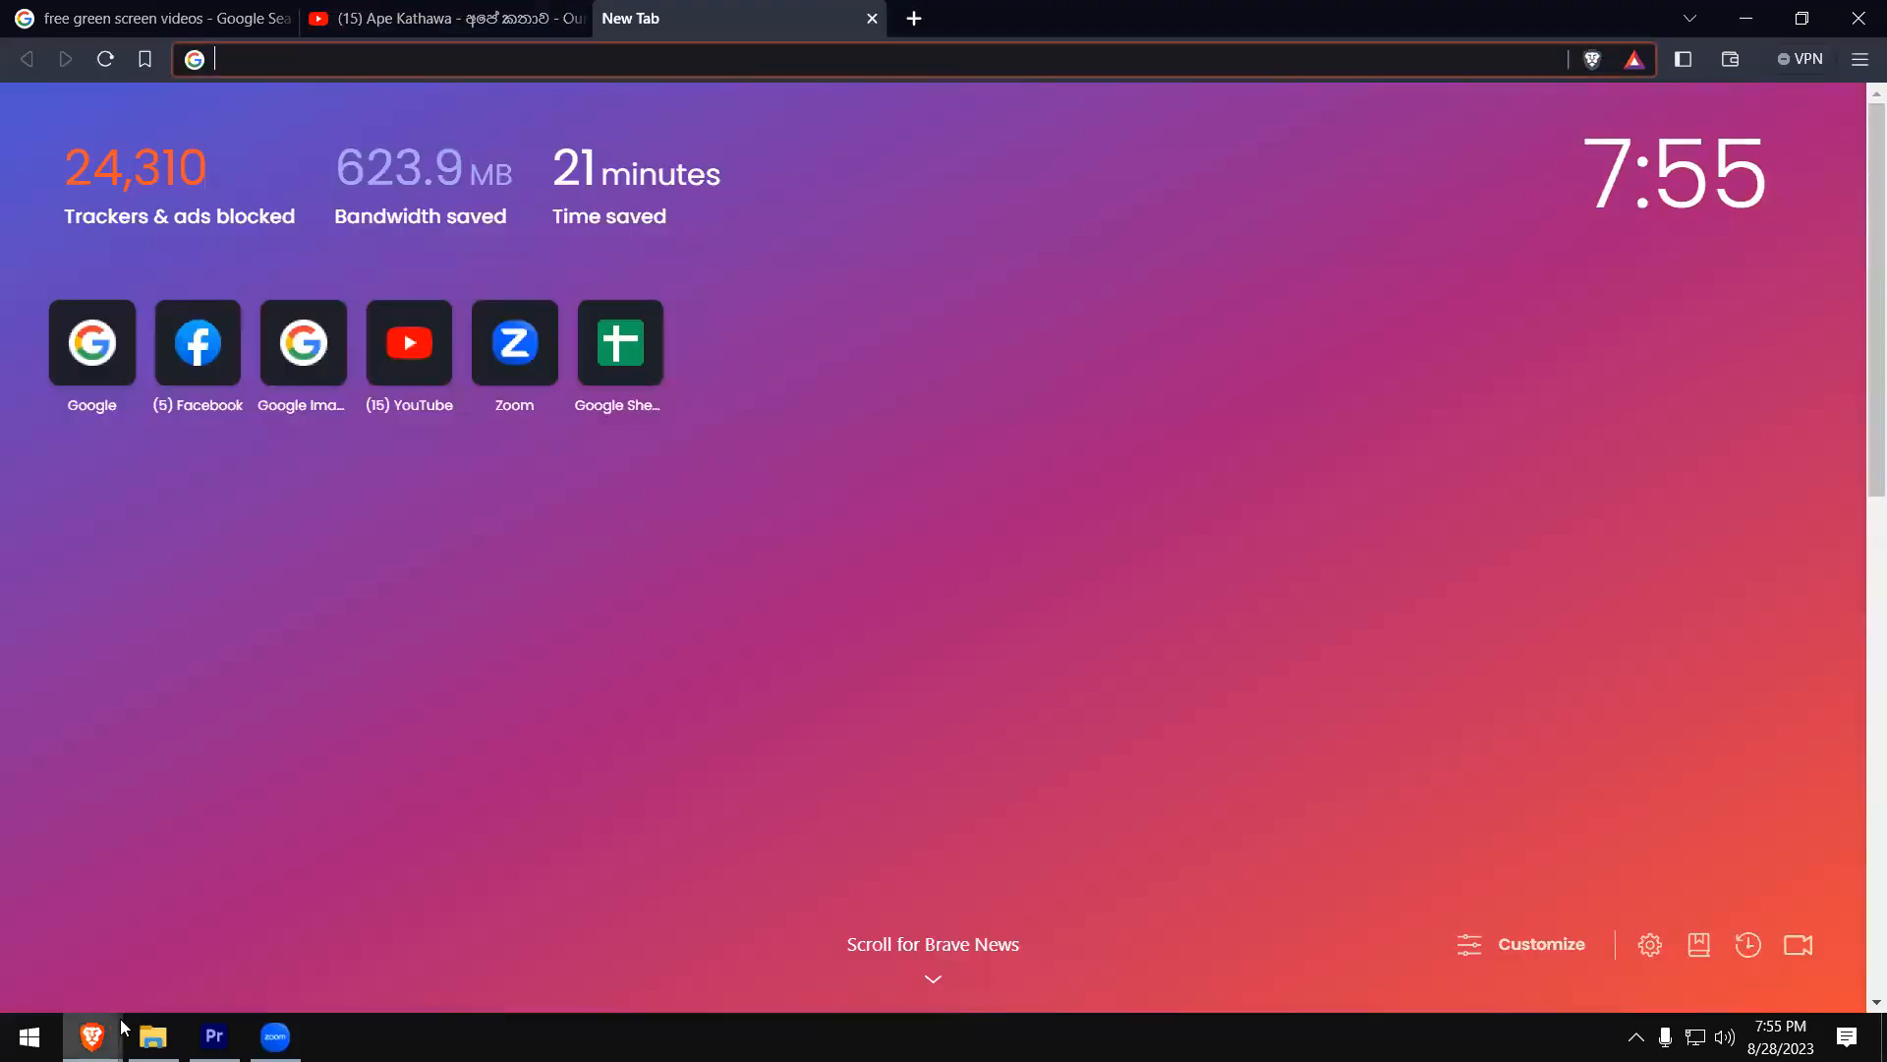
key(super+r)
text(mspaint)
key(Return)
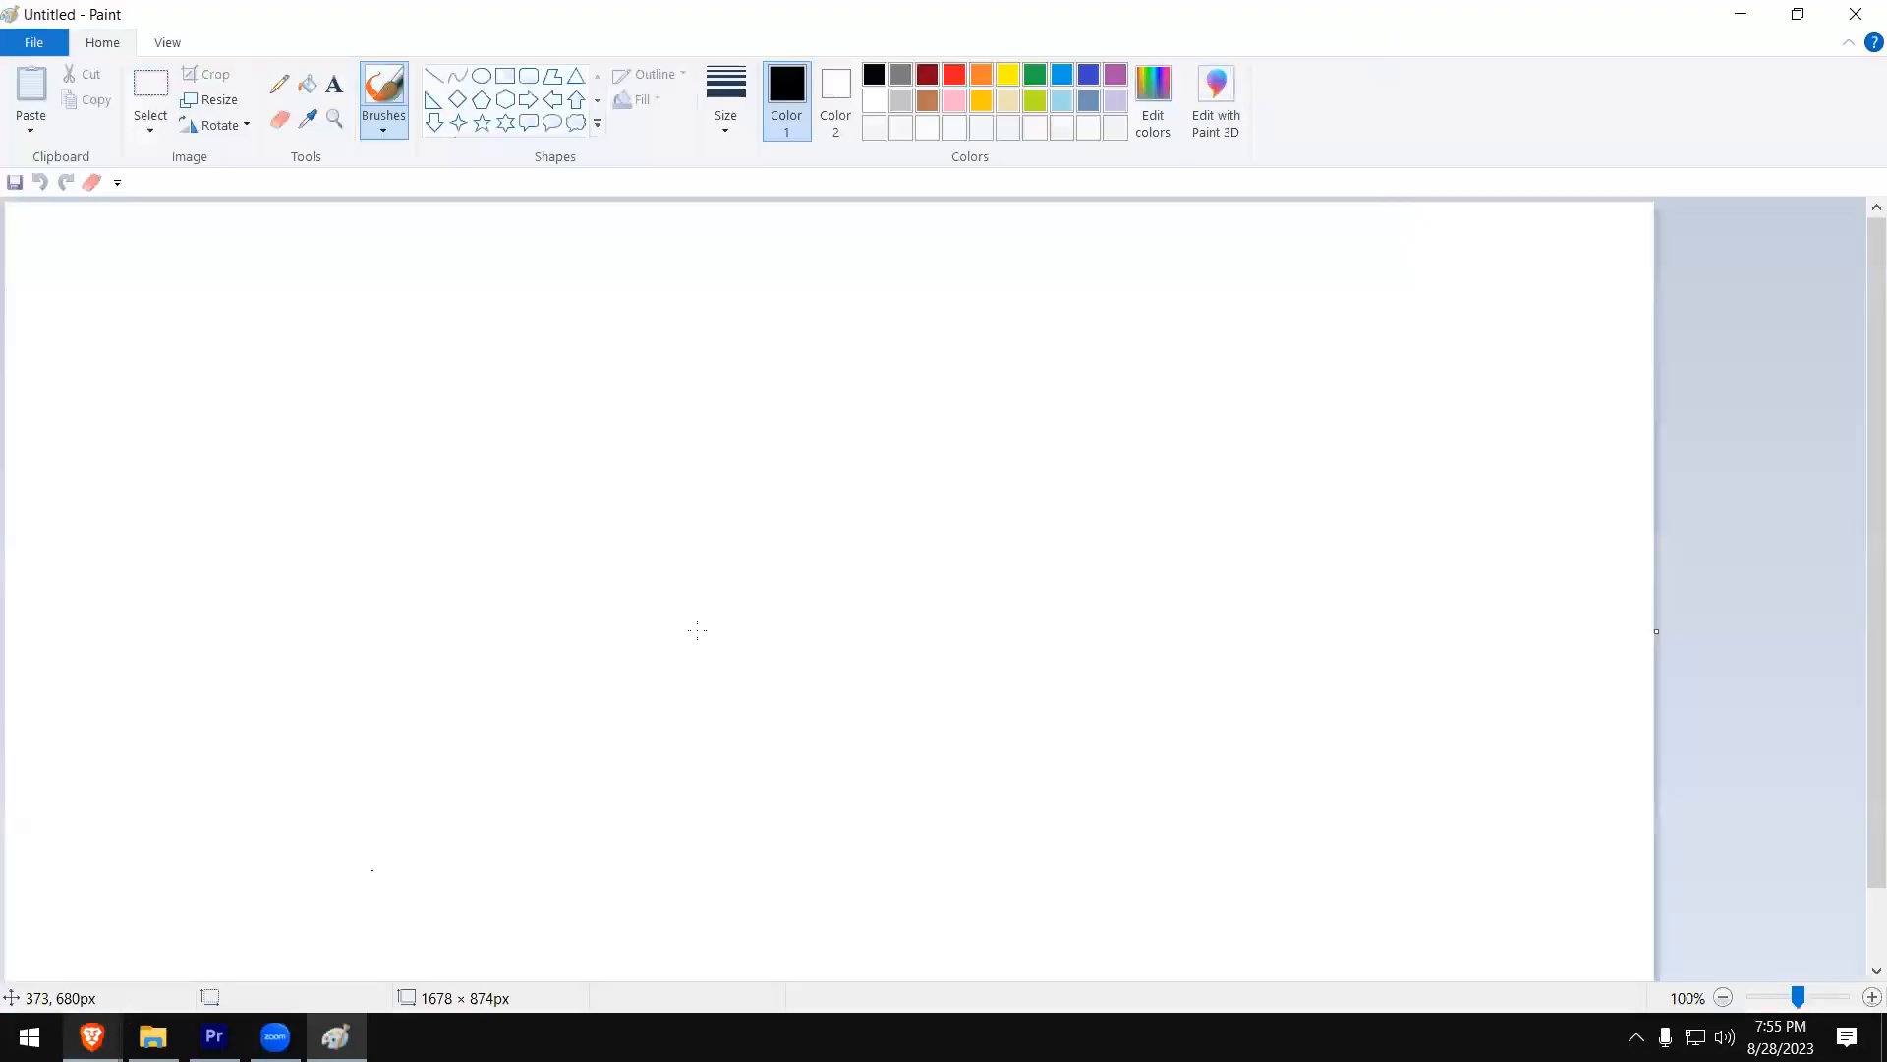
- Draw a tall, upright black rectangle near the middle of the blank canvas
click(504, 75)
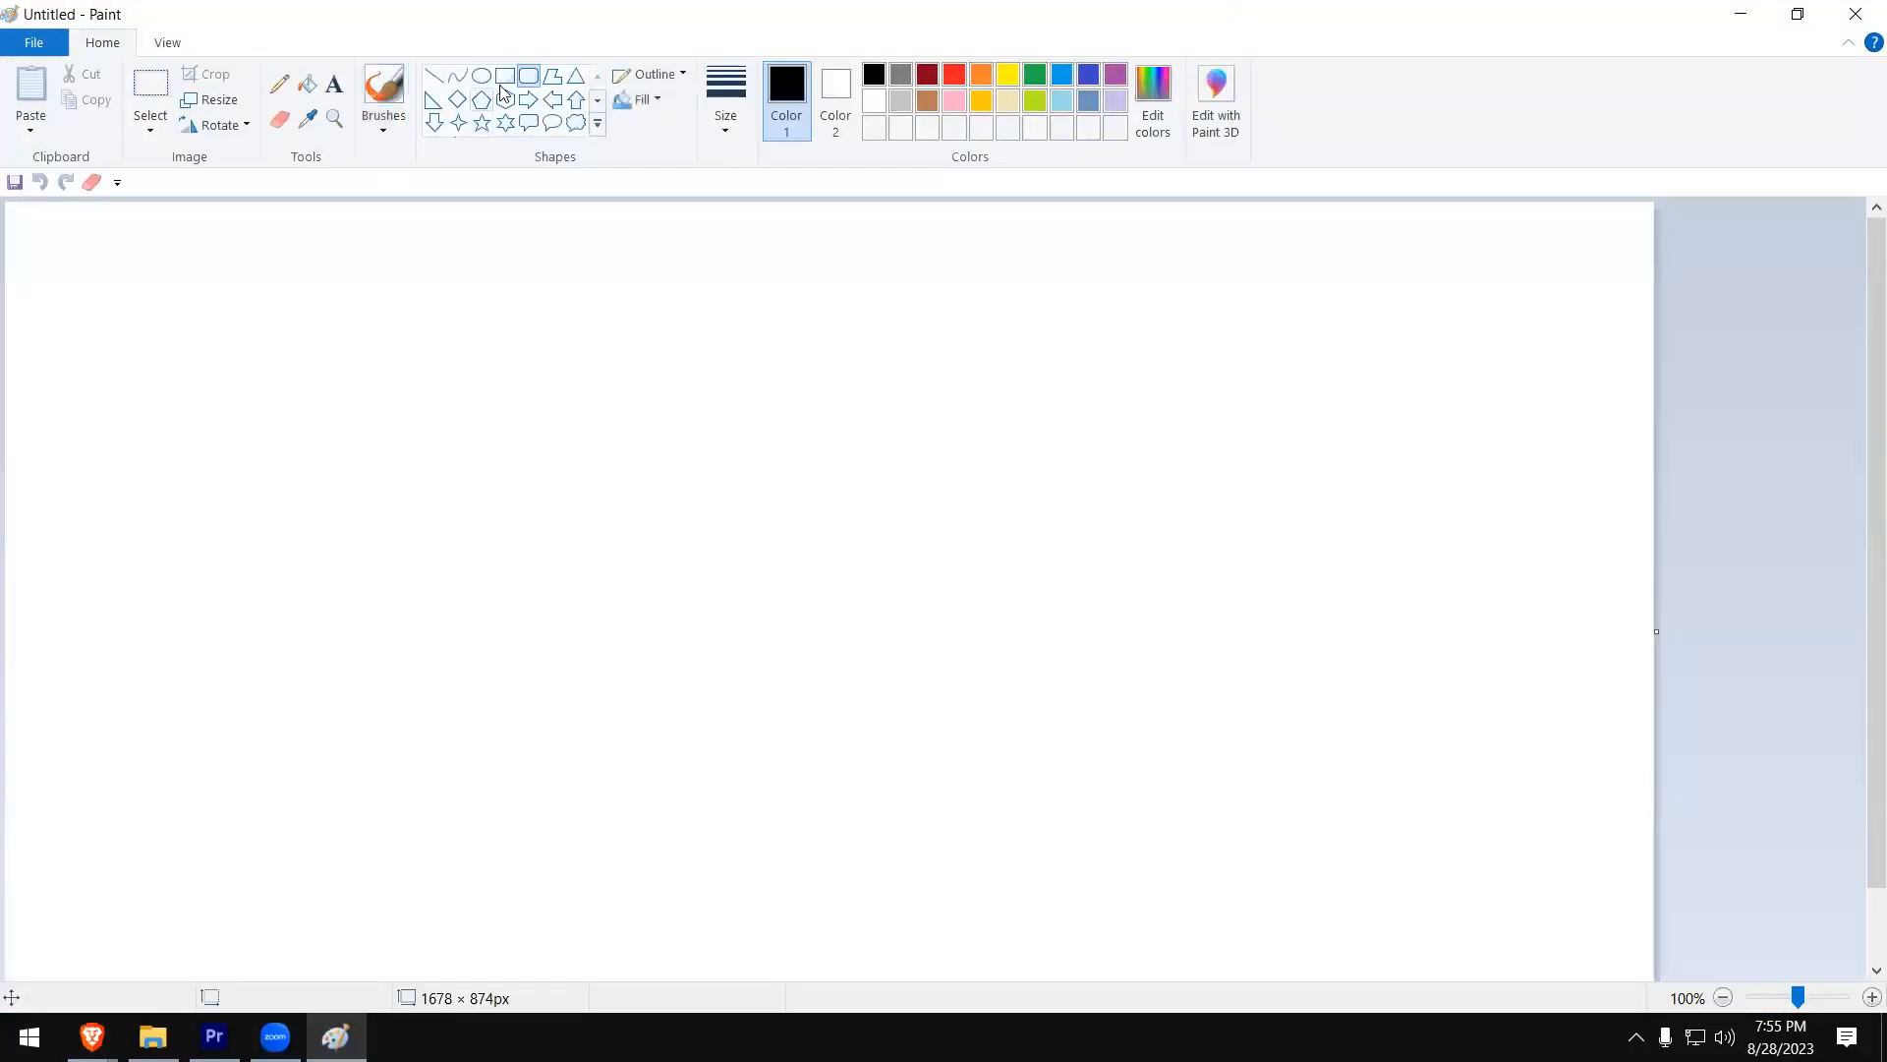
drag(603, 392, 817, 793)
click(527, 341)
- Sketch a rising freehand pencil curve inside the rectangle, from its lower-left corner to the upper part of its right edge
click(280, 84)
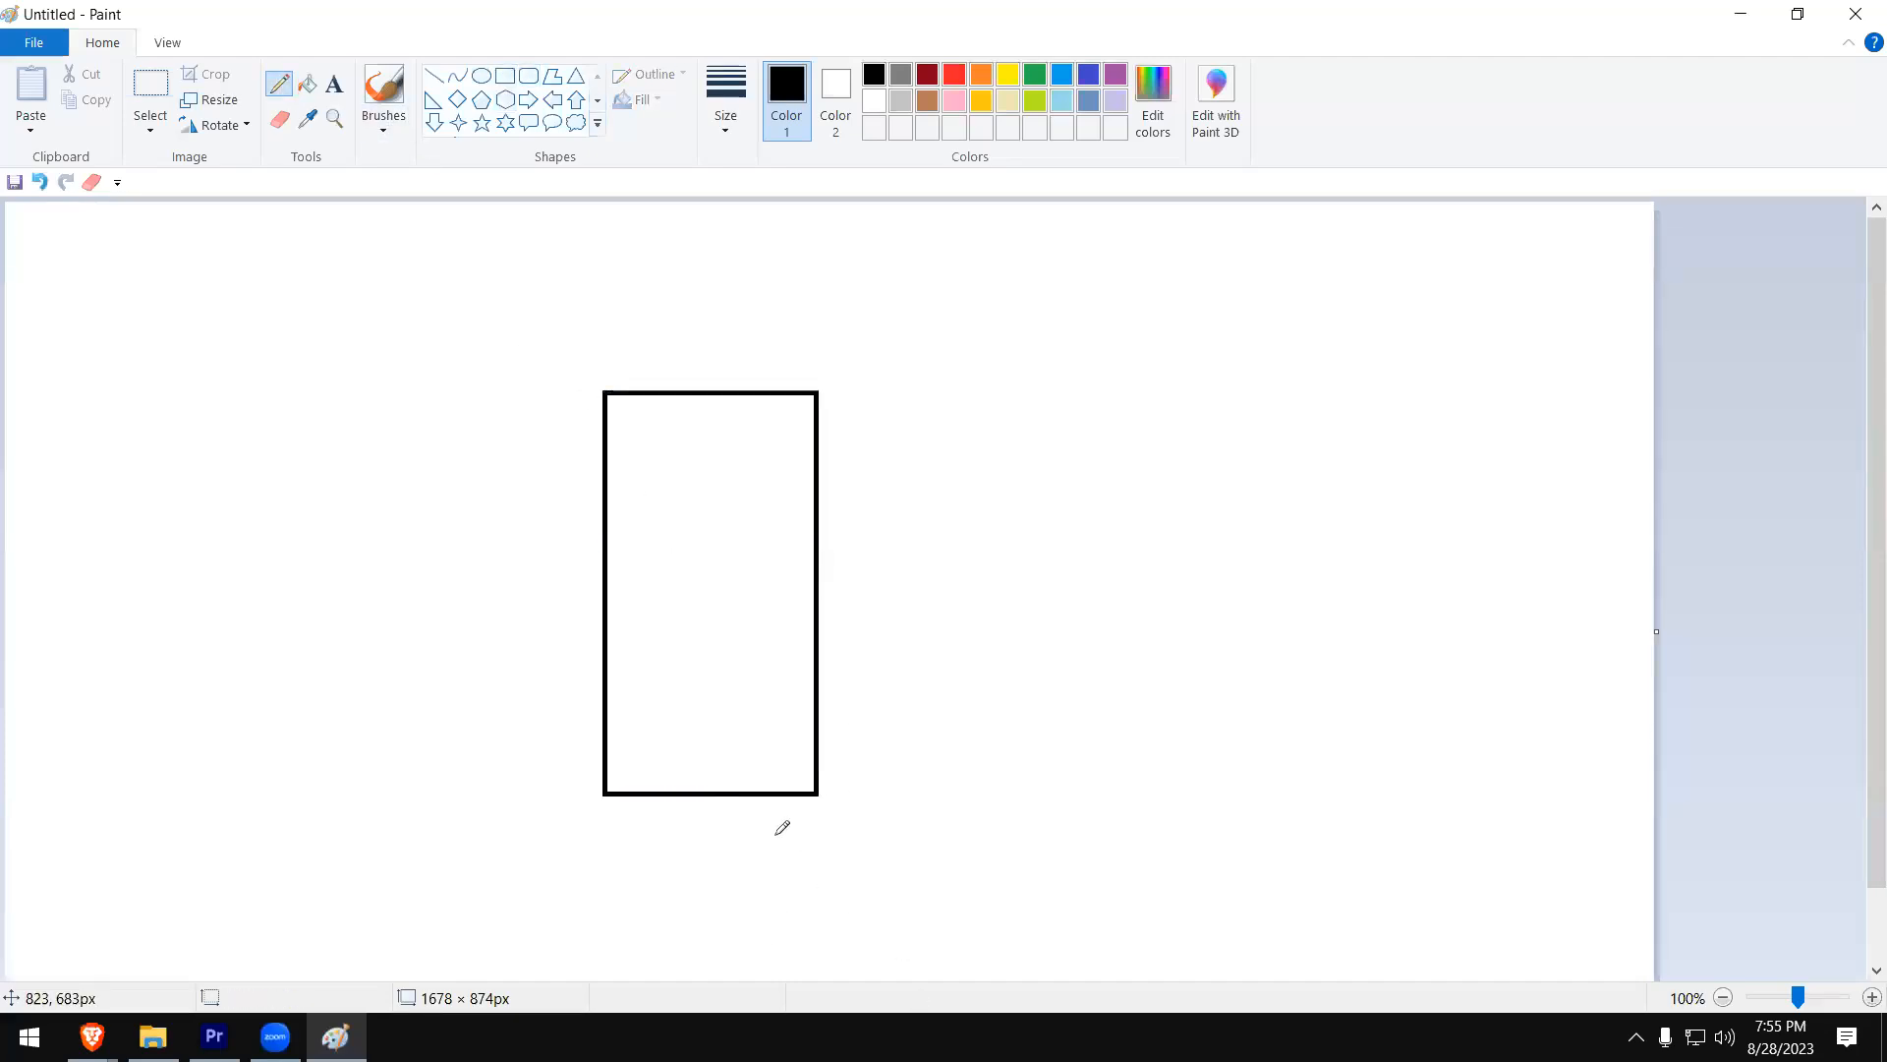
mouse_move(611, 787)
mouse_down()
mouse_move(703, 734)
mouse_move(778, 526)
mouse_up()
drag(778, 538, 809, 511)
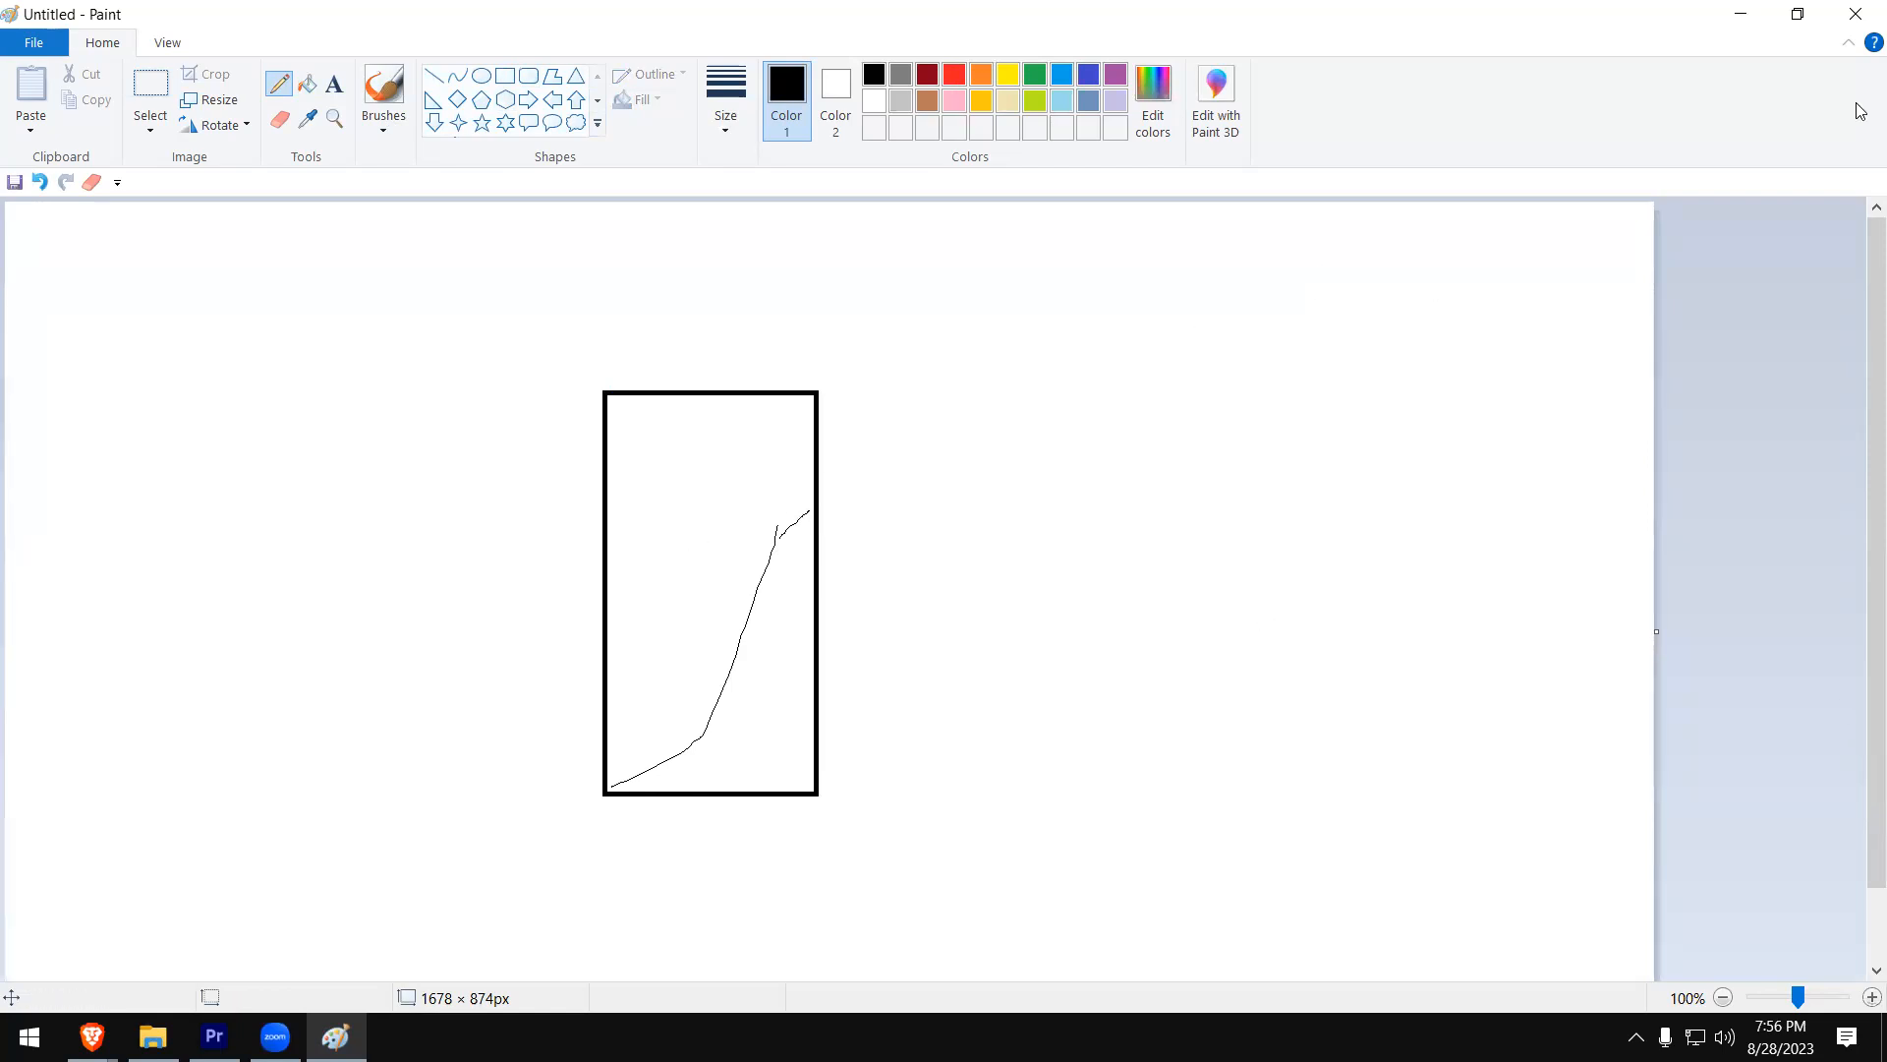
- Close Paint without saving the sketch and switch back to Premiere Pro
click(1855, 14)
click(987, 519)
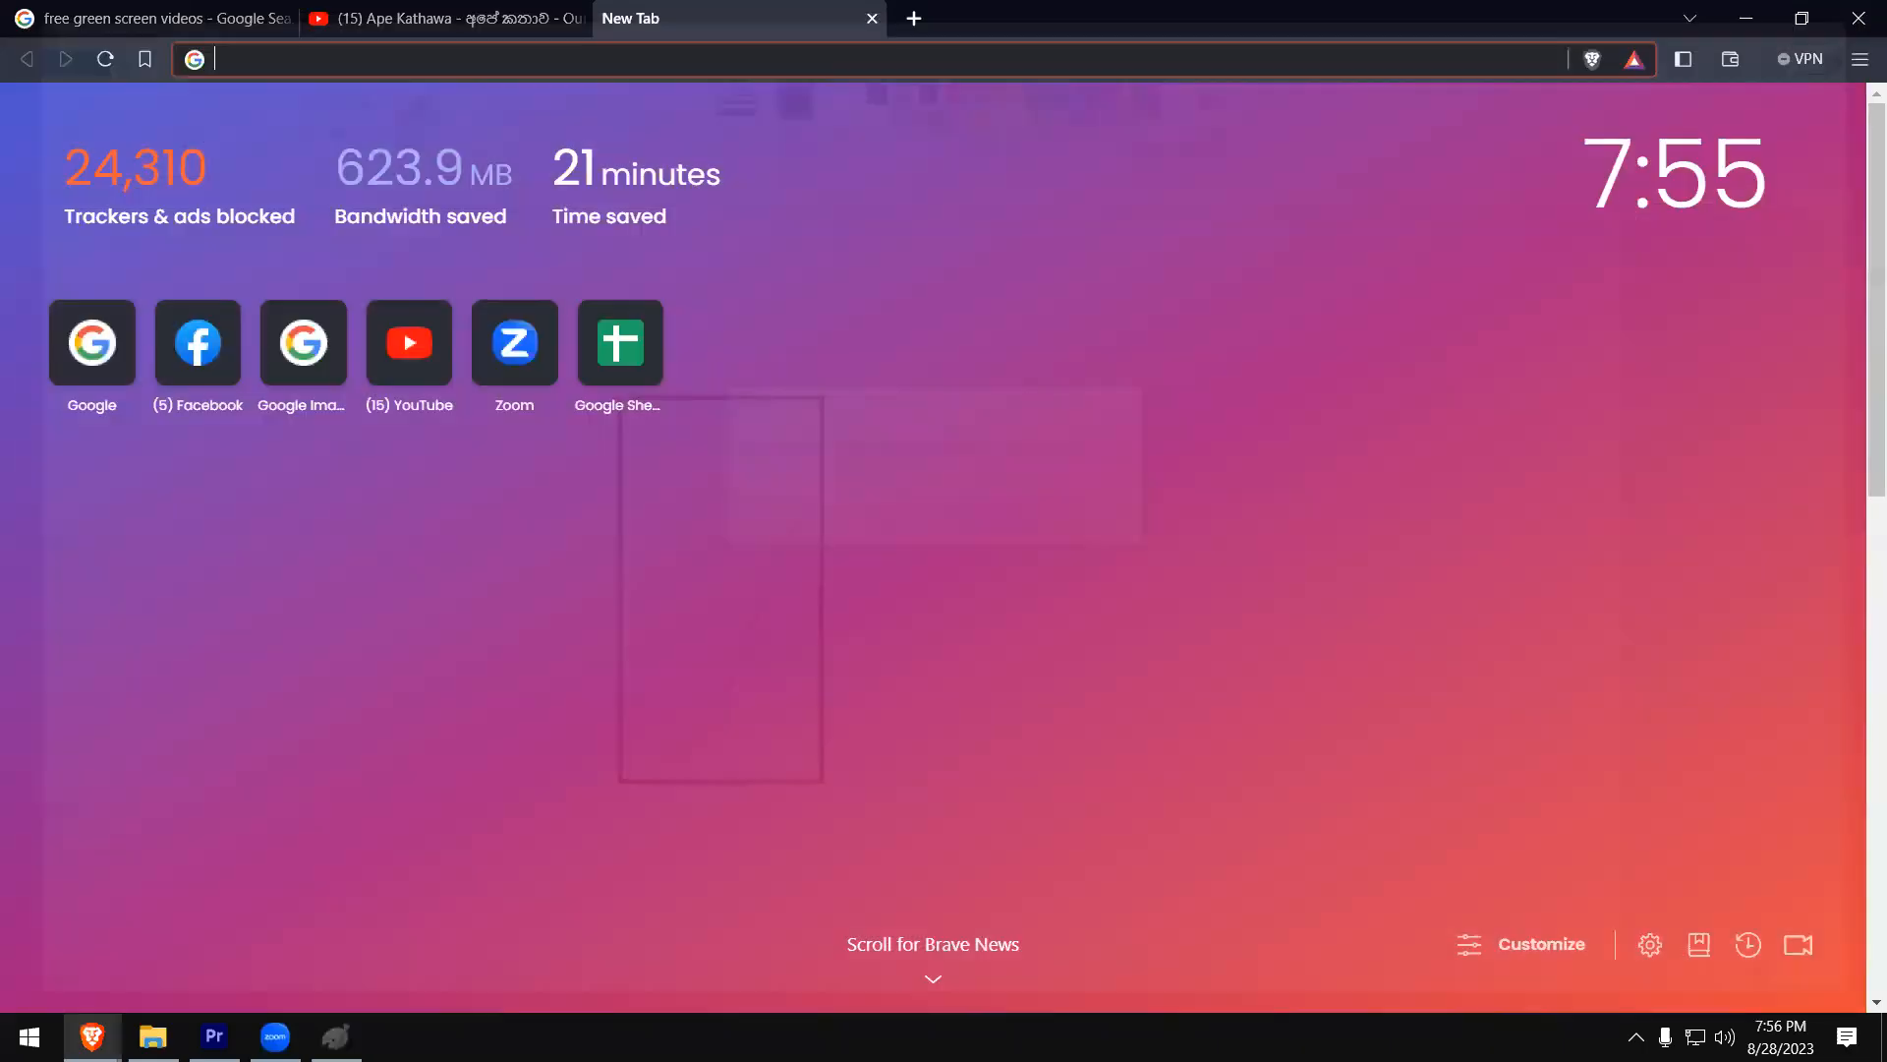
click(586, 24)
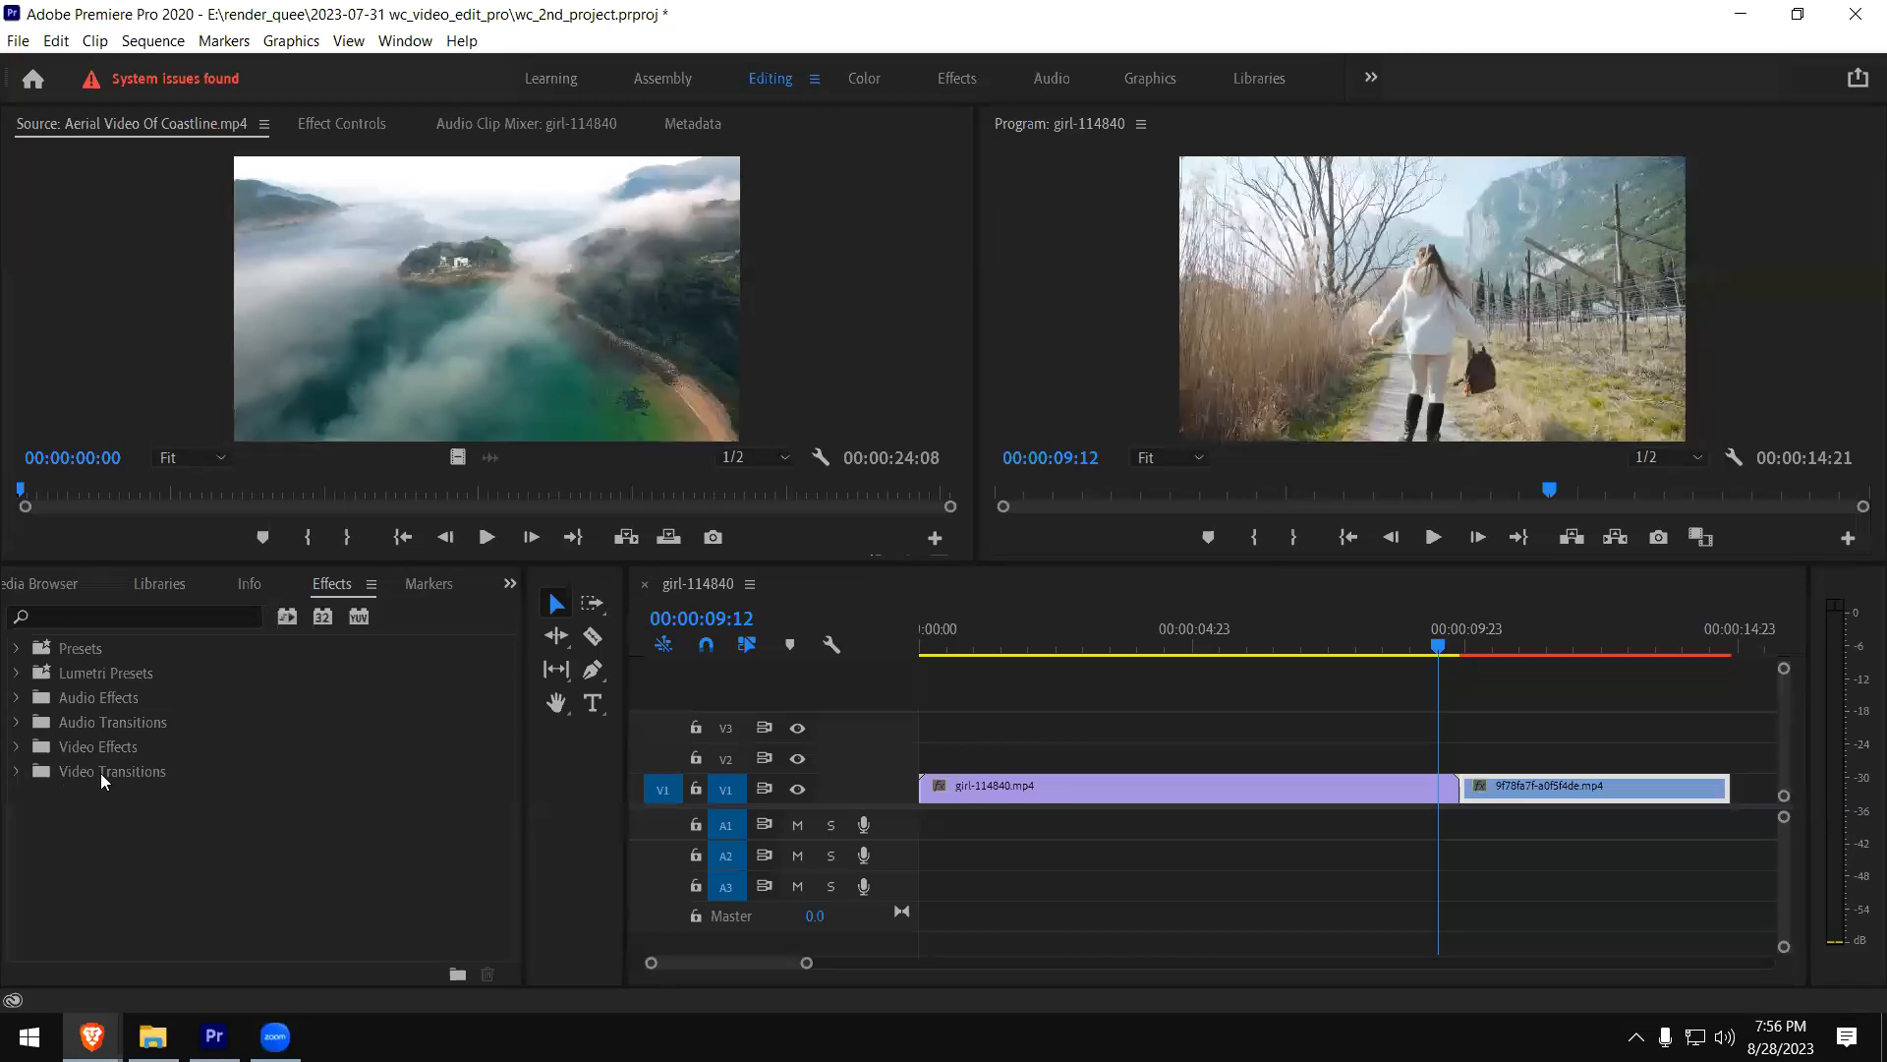
- Expand Video Transitions and its Dissolve group in the effects list, and select Cross Dissolve
click(17, 778)
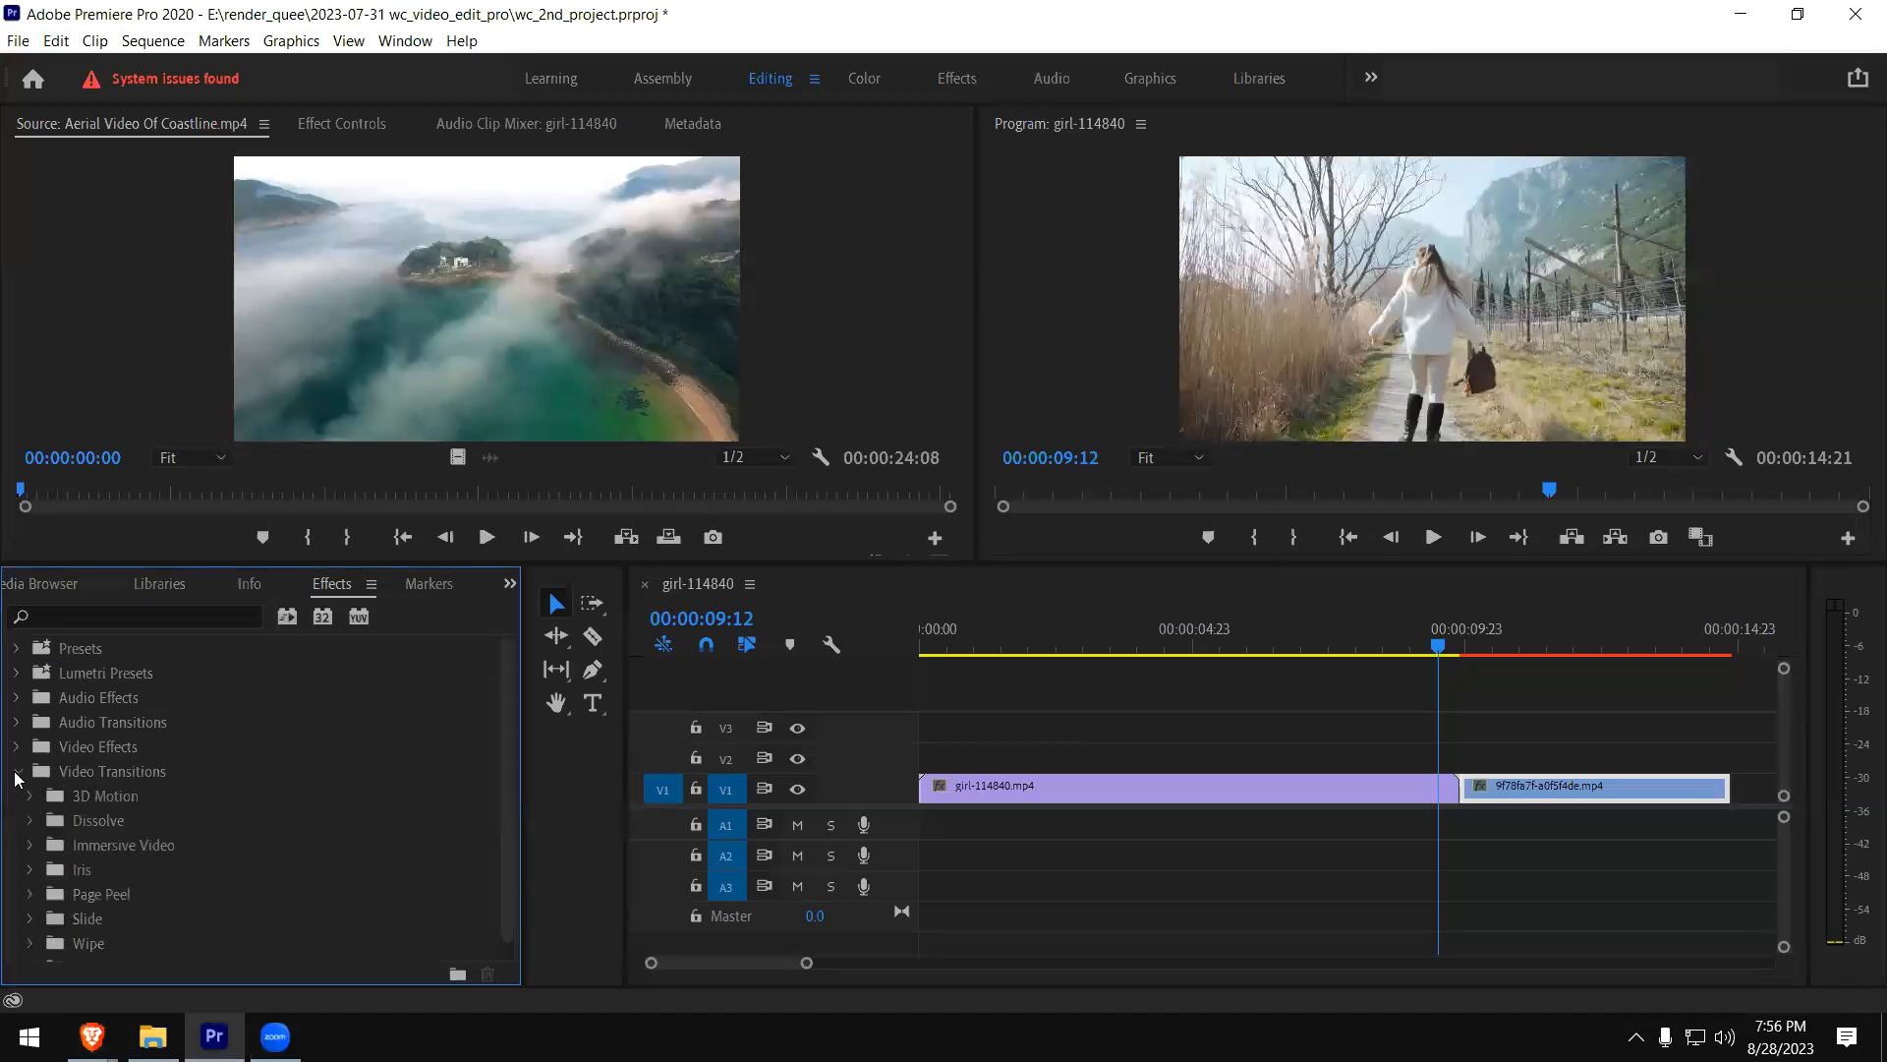
scroll(294, 783, down, 1)
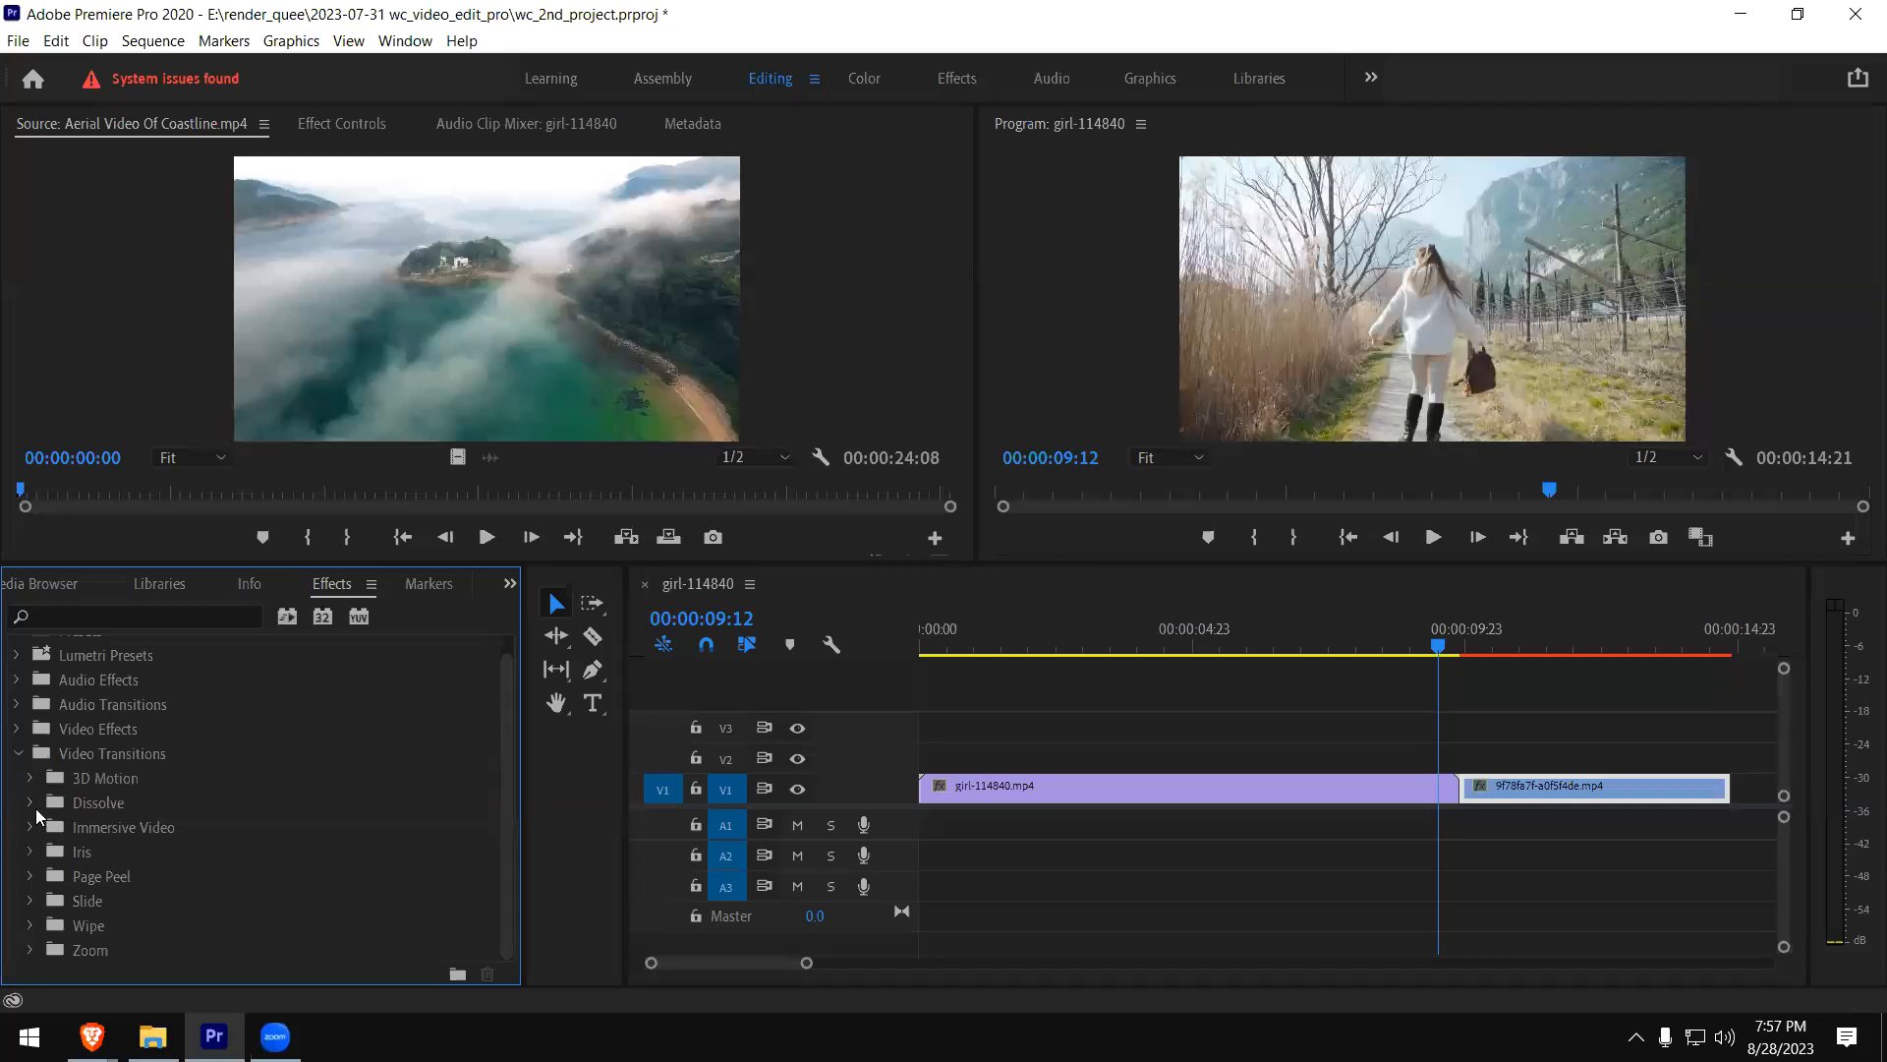
click(29, 803)
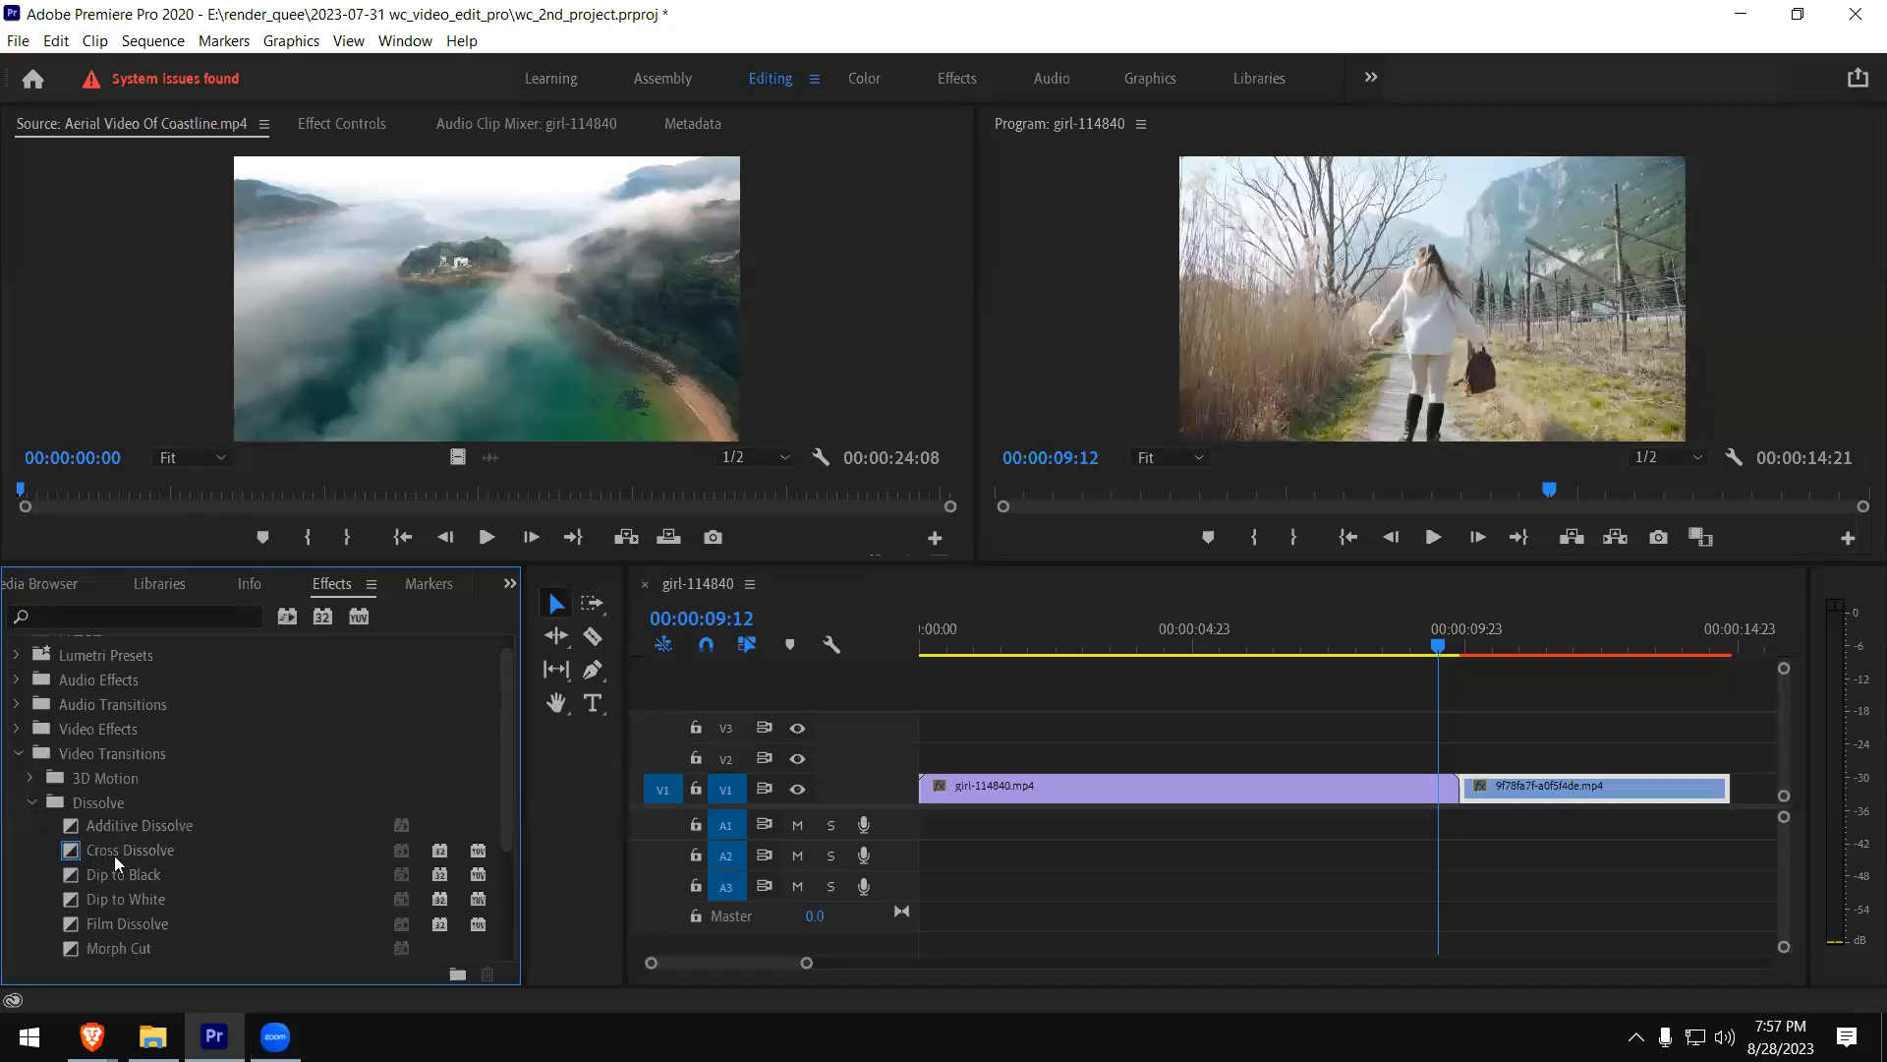
click(106, 858)
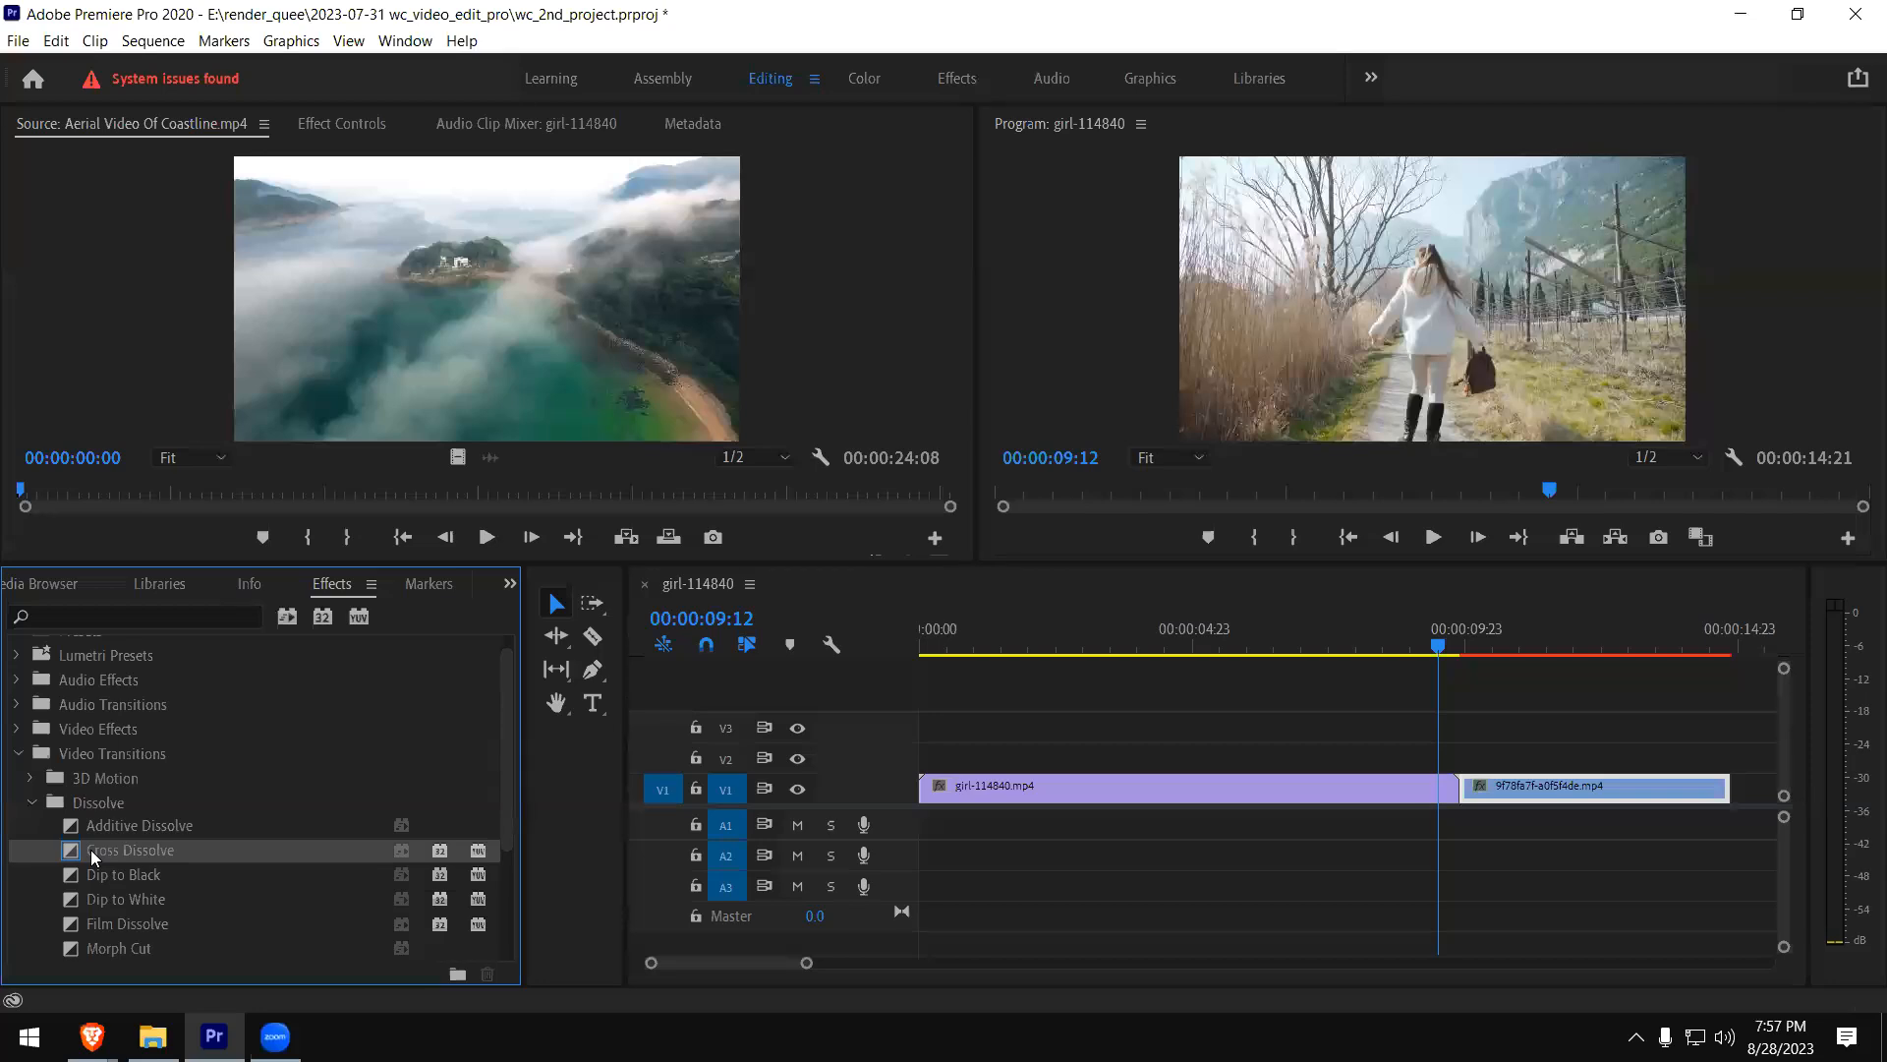
- Increase the V1 track height to show clip thumbnails and zoom the timeline in on the cut between the two clips
click(887, 732)
drag(888, 733, 888, 685)
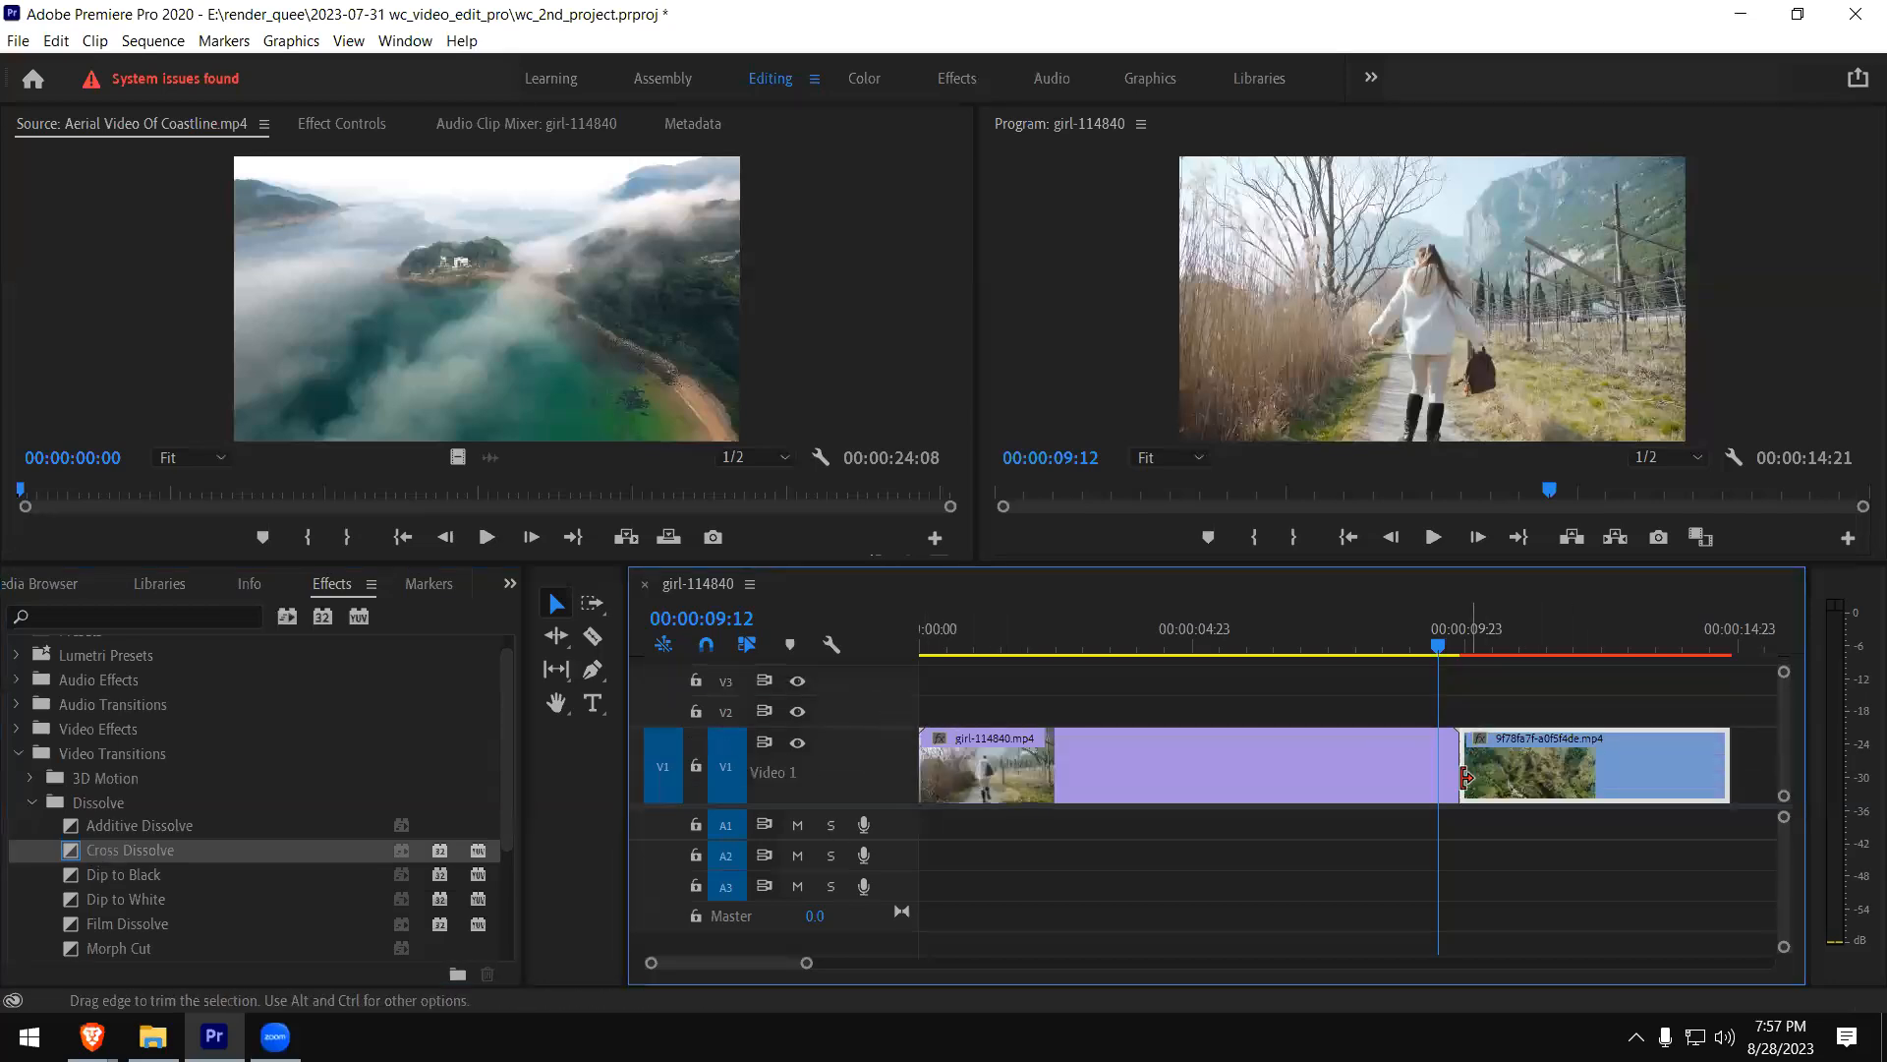
drag(804, 963, 758, 972)
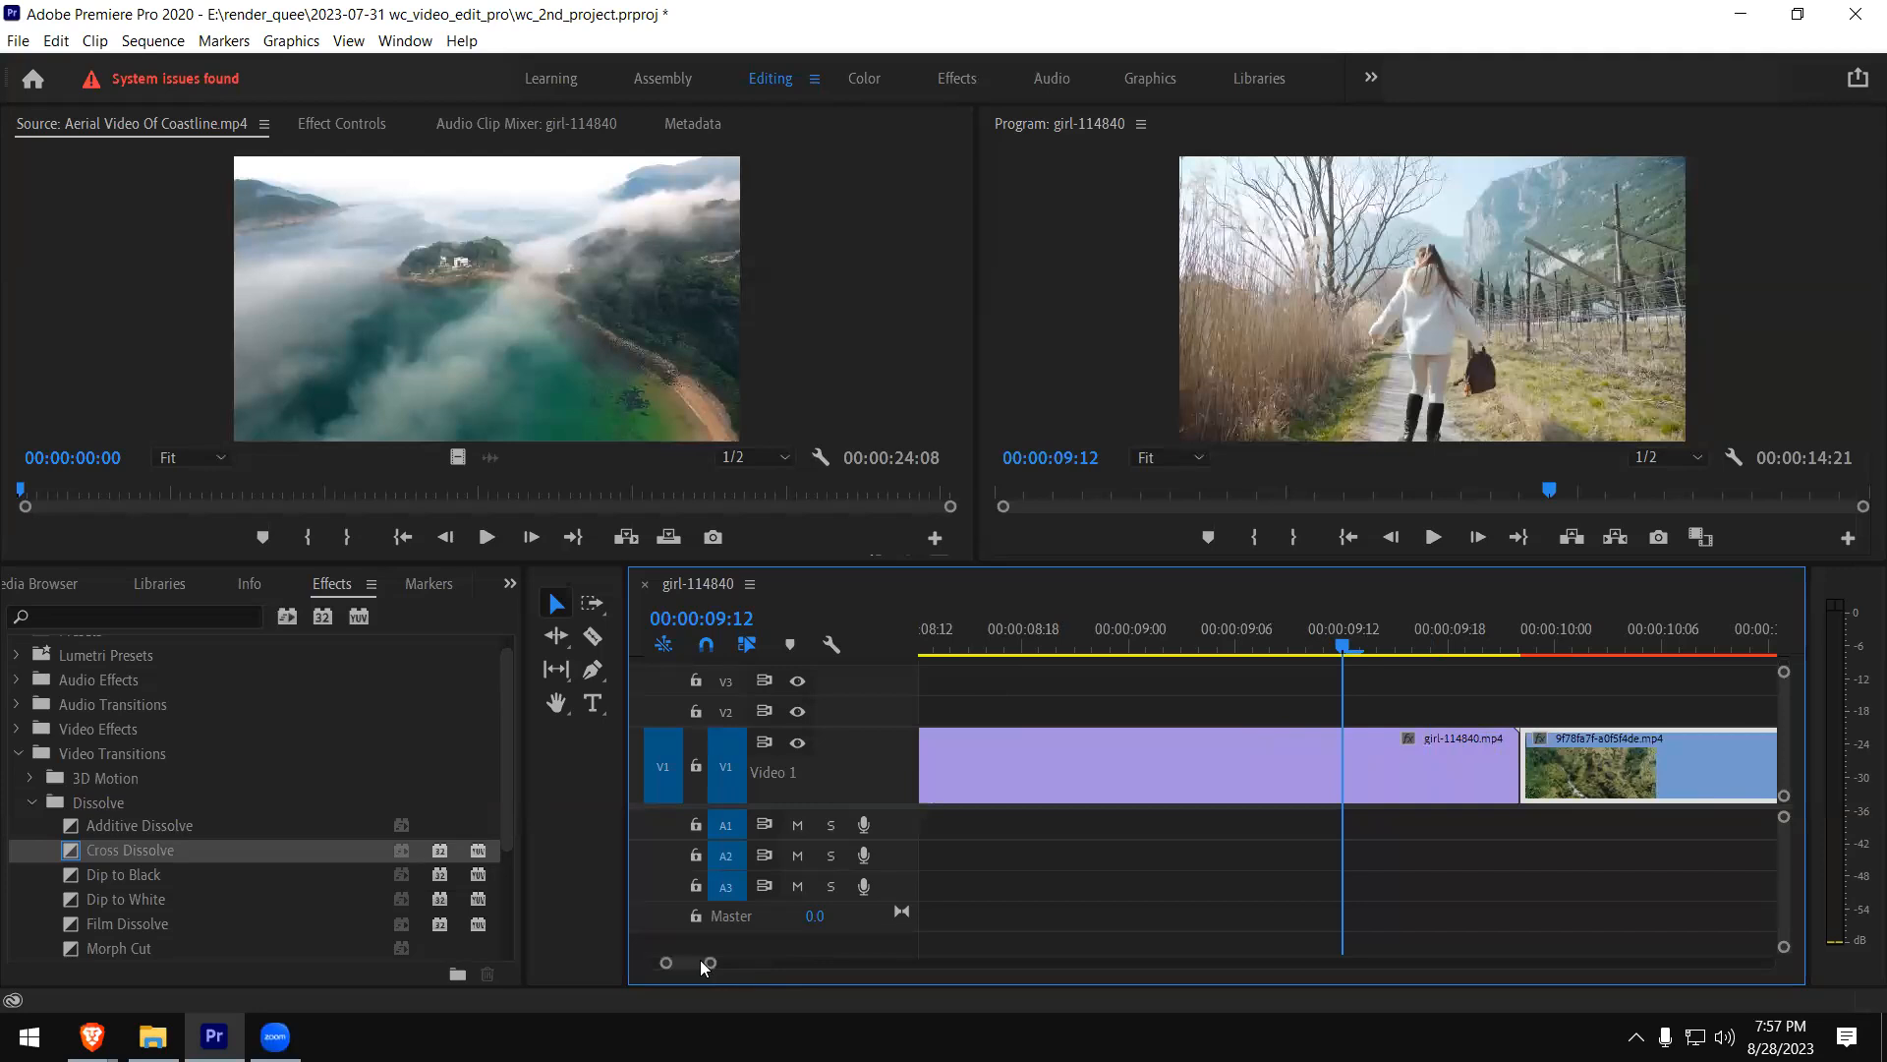
scroll(703, 968, down, 5)
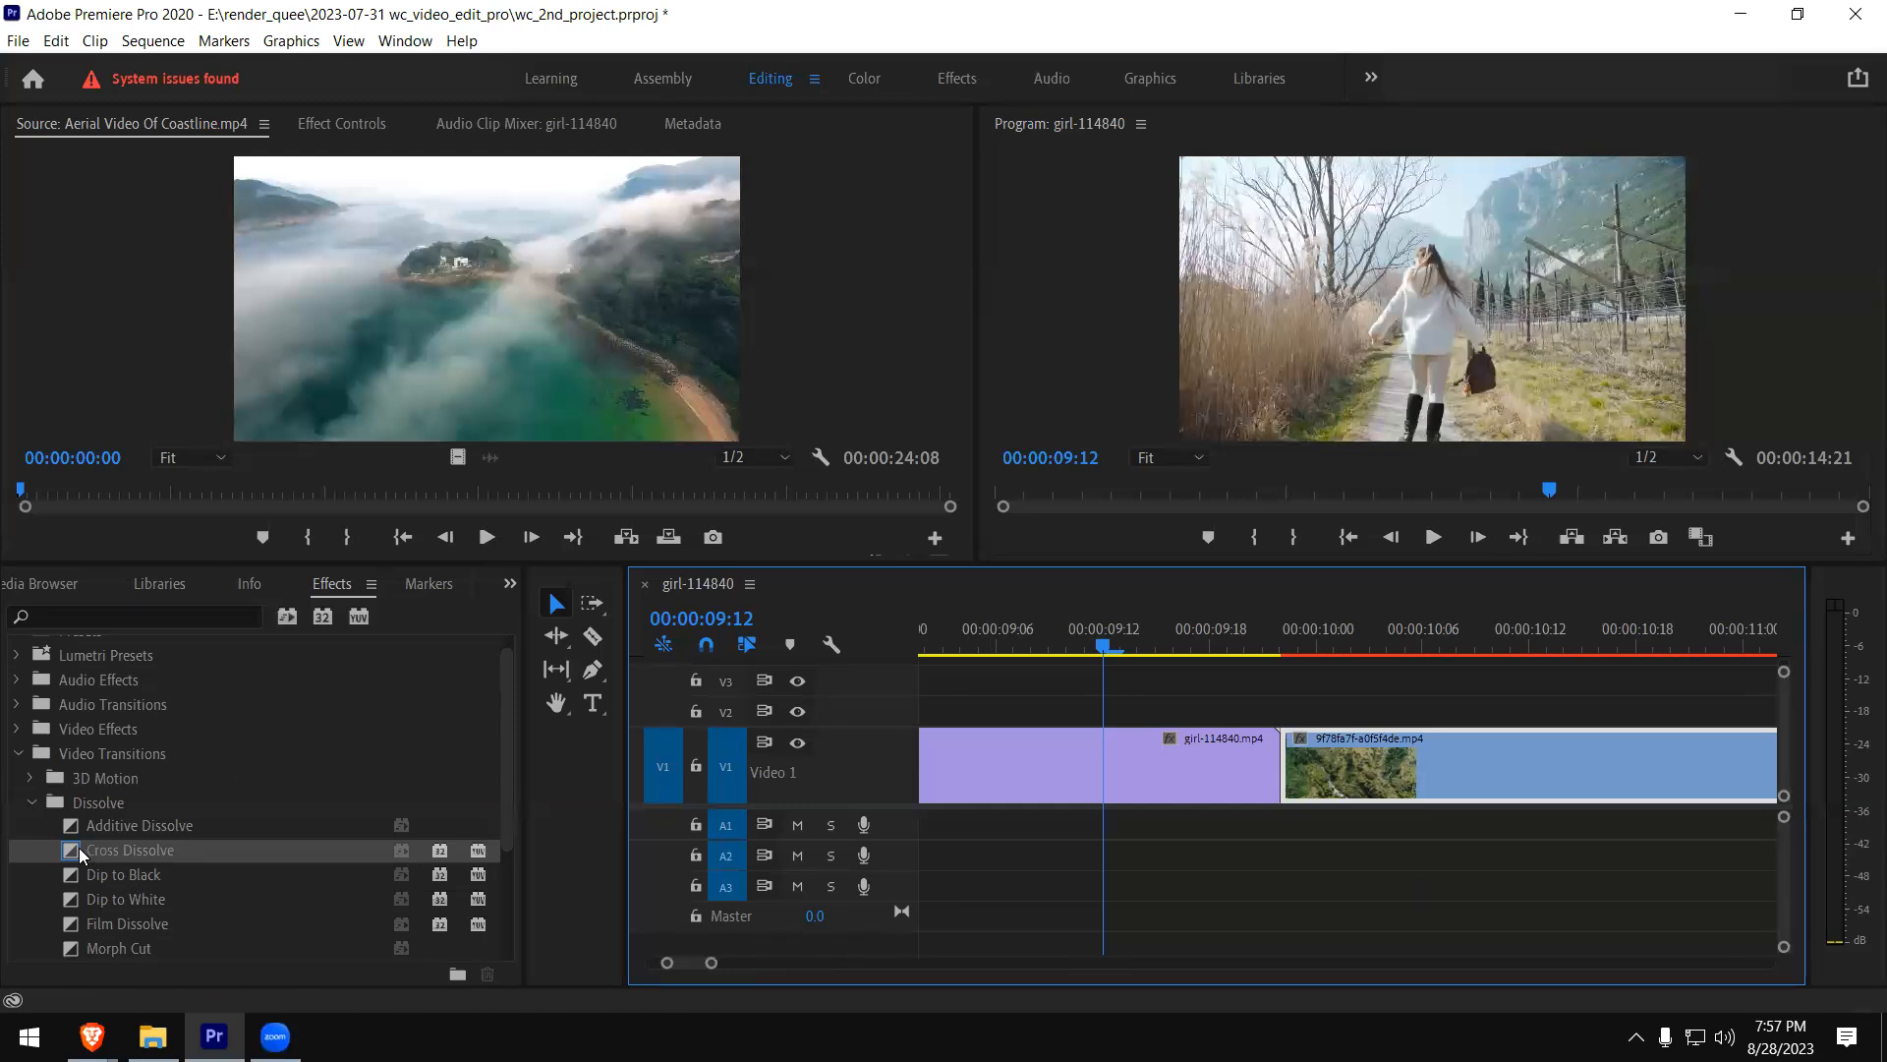
- Try a Cross Dissolve on the end of girl-114840.mp4 at the cut, and undo it
drag(73, 857, 1280, 769)
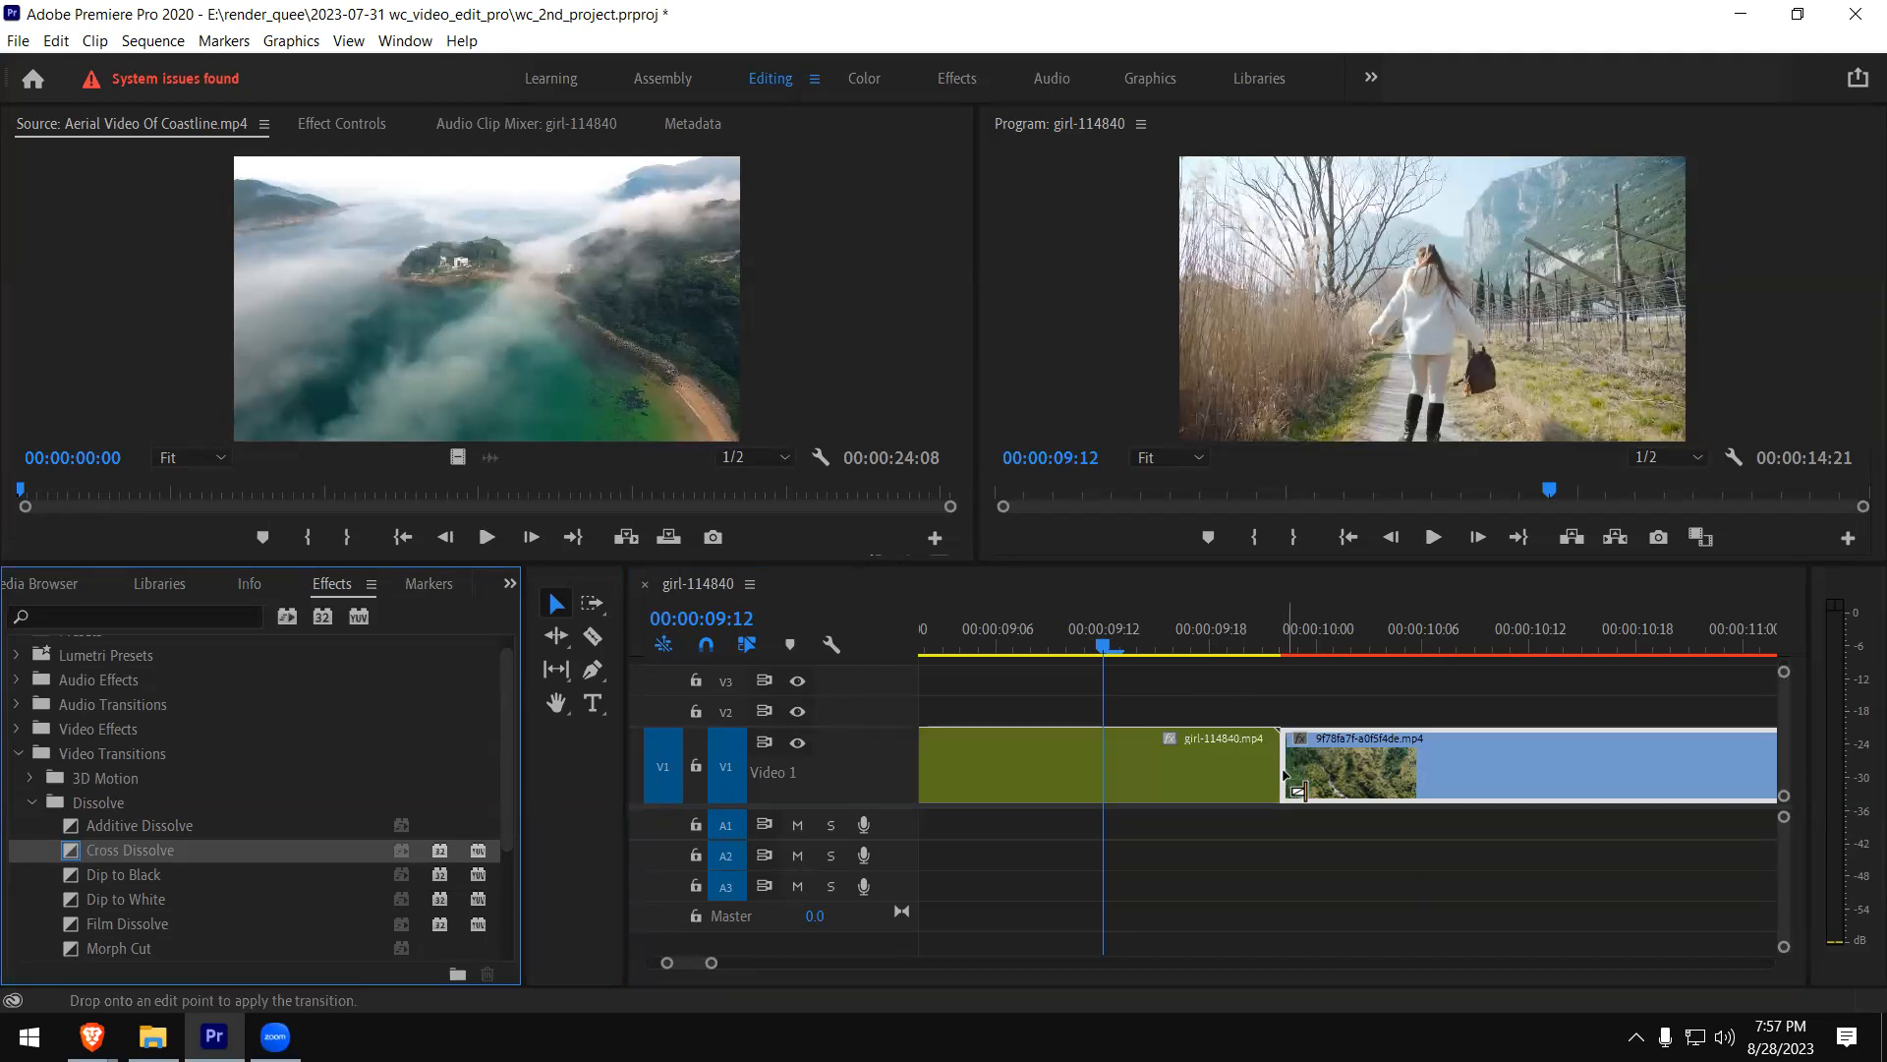
drag(1284, 772, 1287, 779)
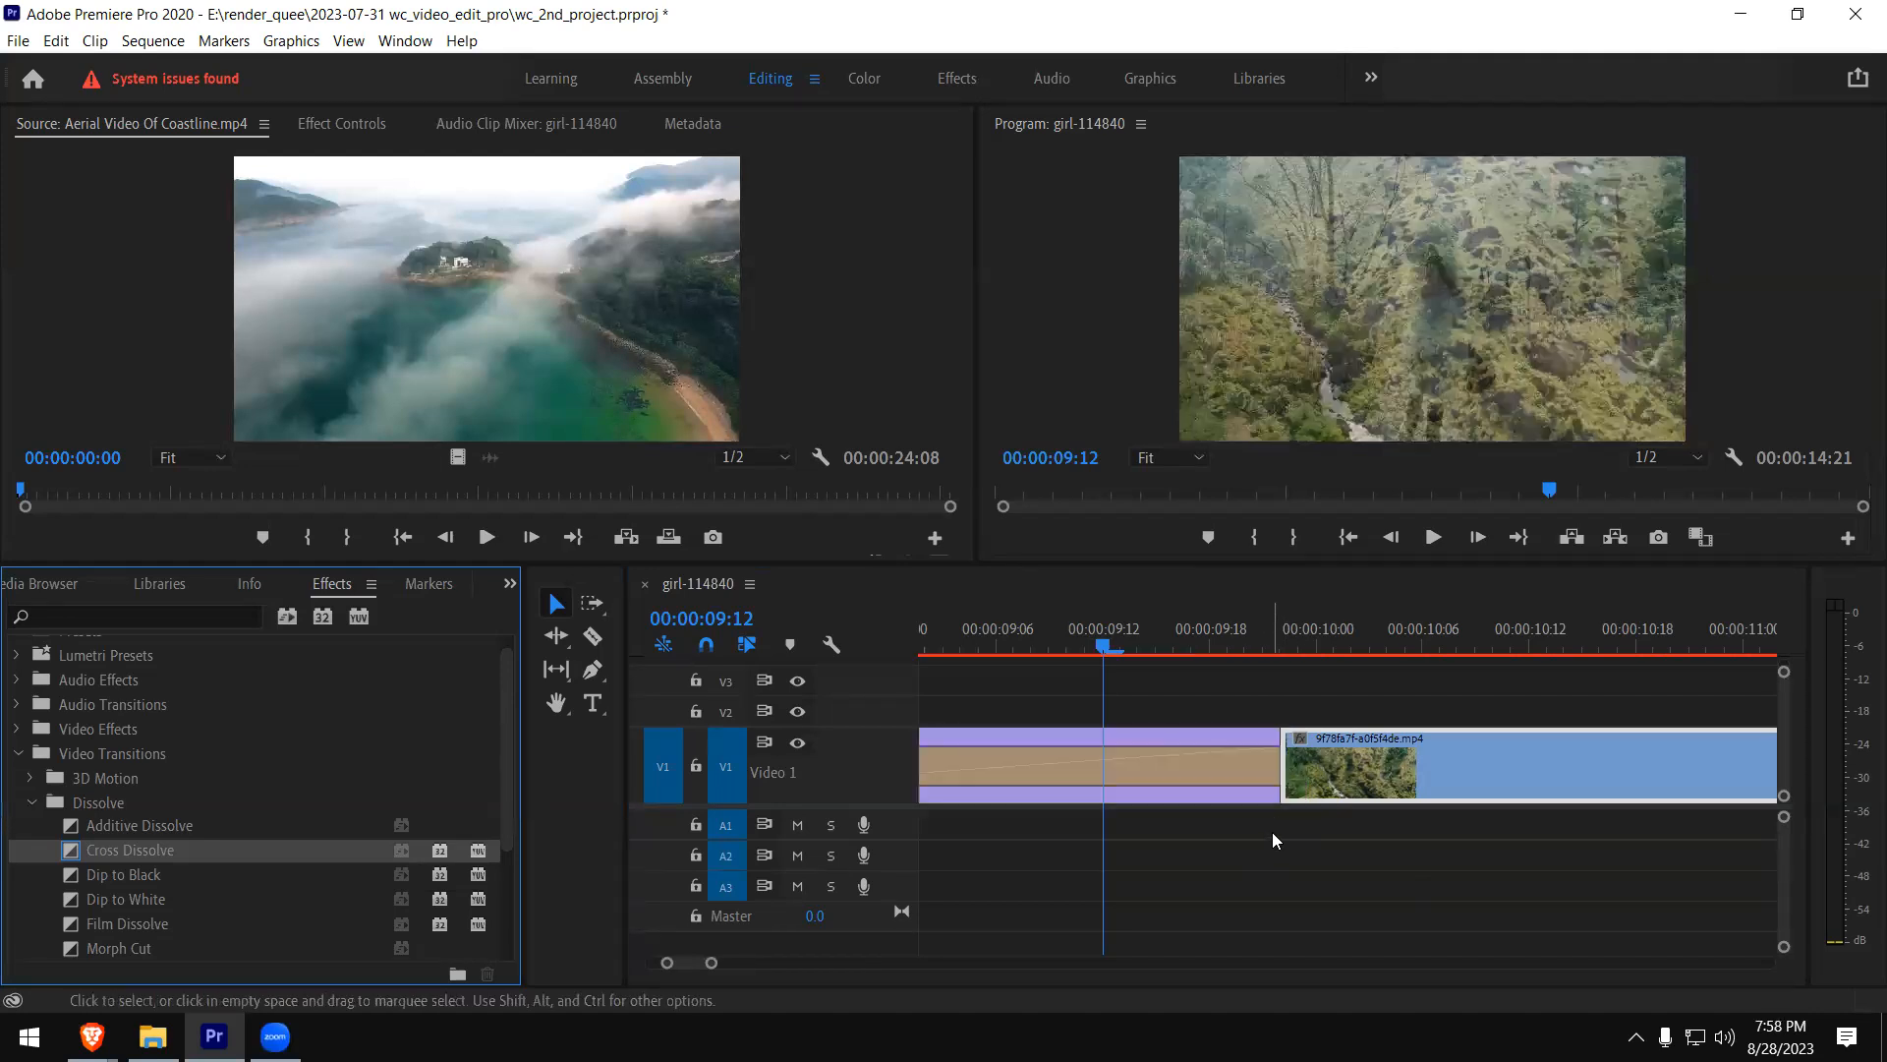
key(ctrl+z)
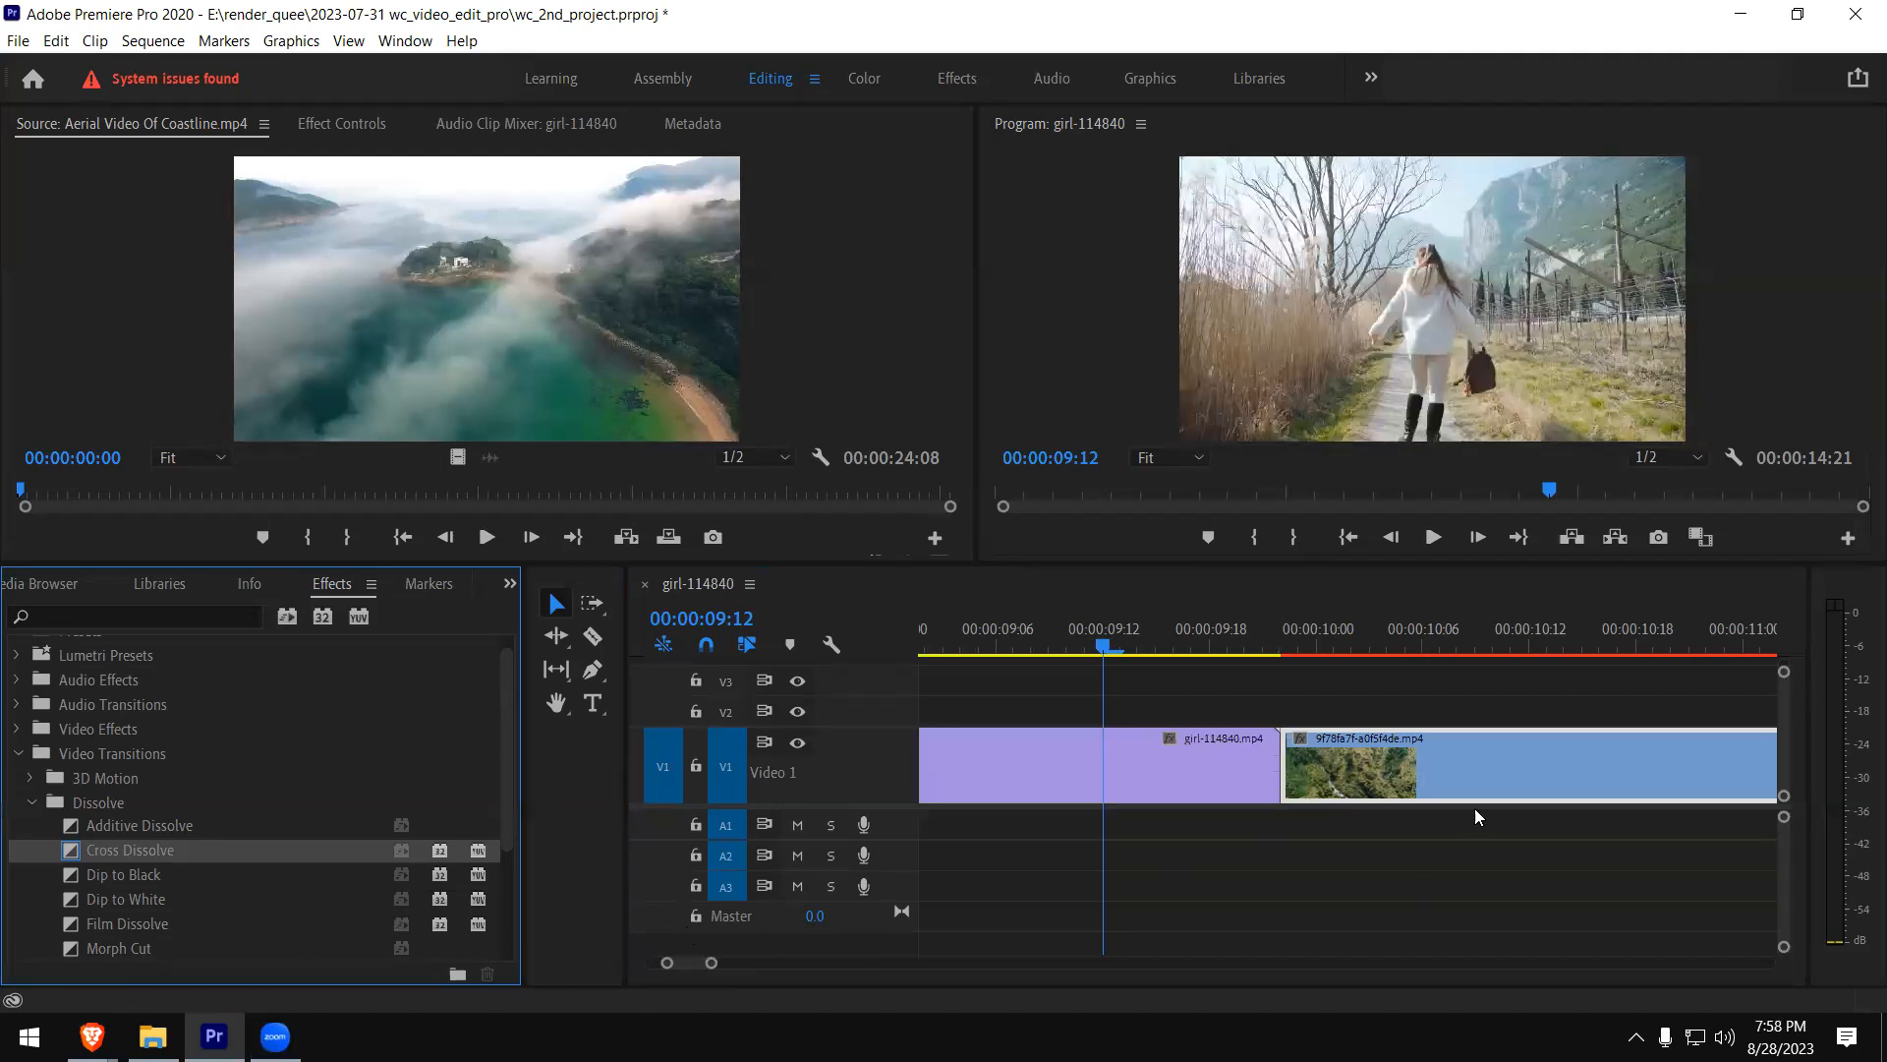
- Apply Cross Dissolve to the end of girl-114840.mp4, where it meets the aerial forest clip on V1
drag(710, 968, 826, 950)
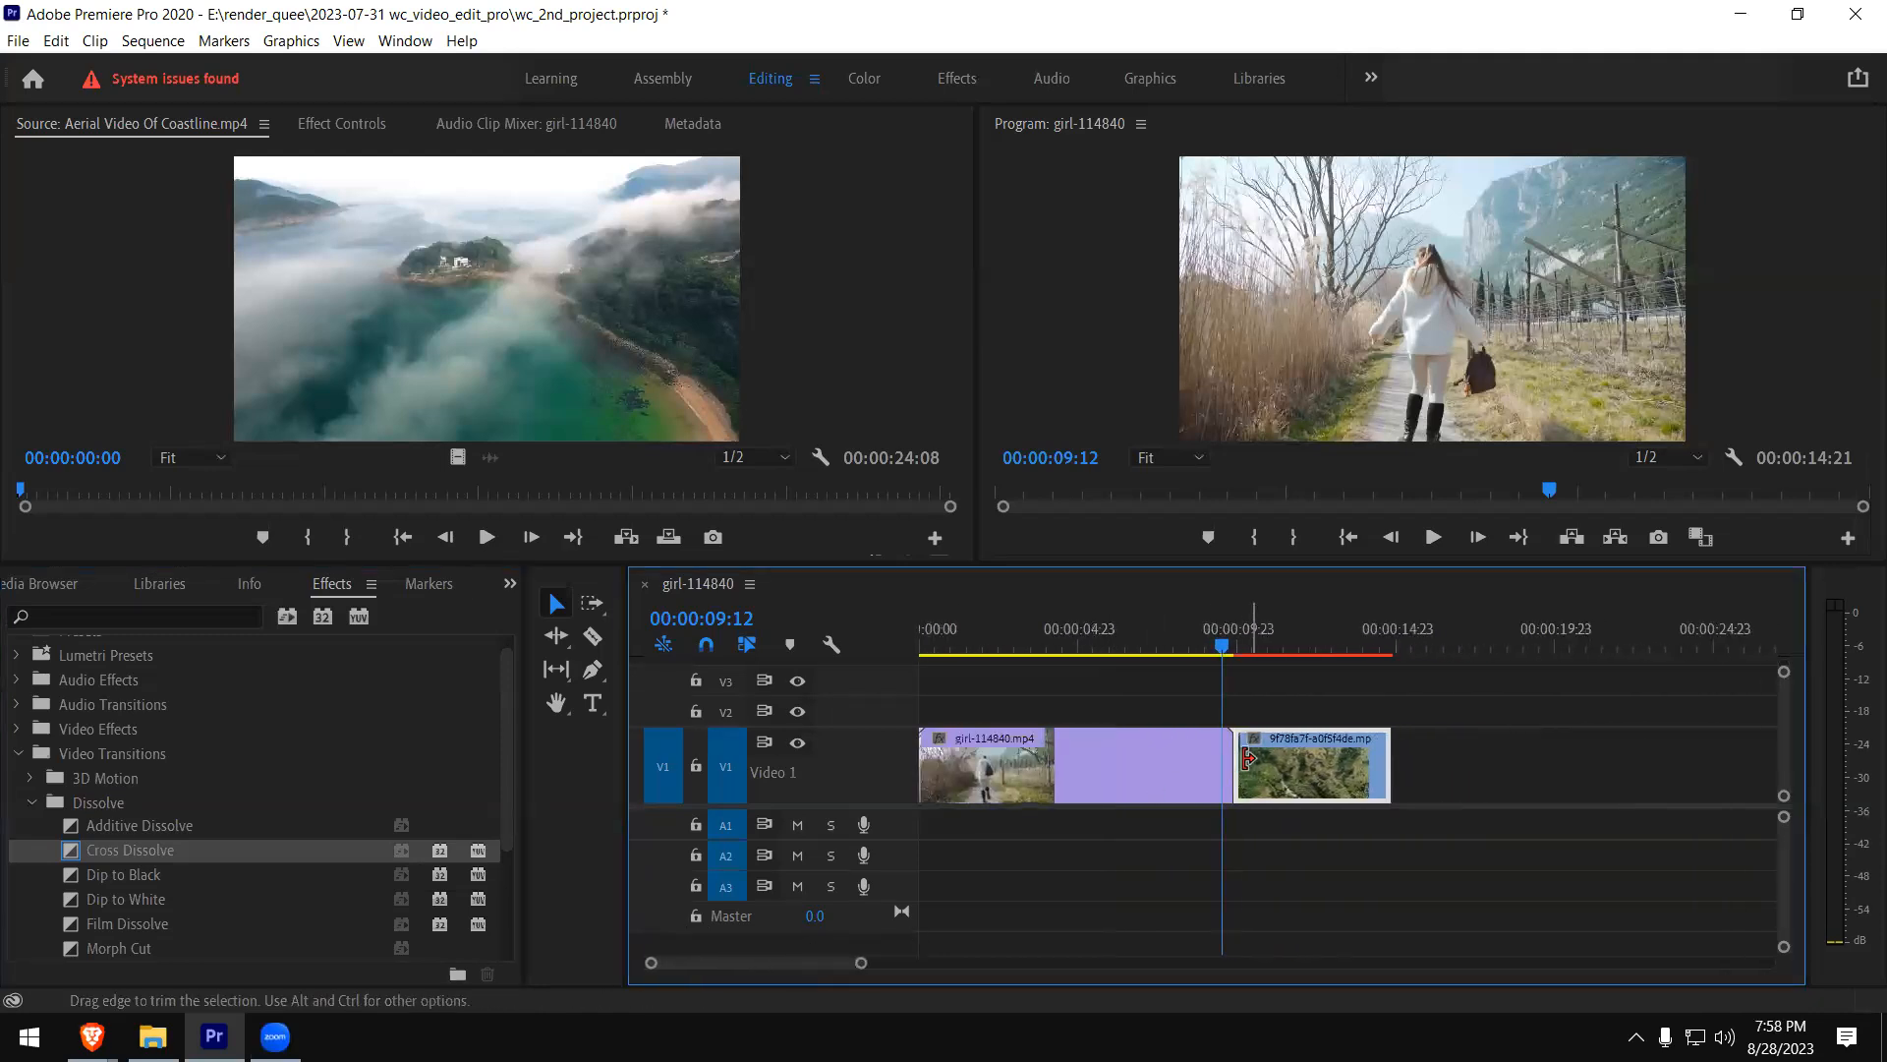
click(1214, 779)
click(1262, 788)
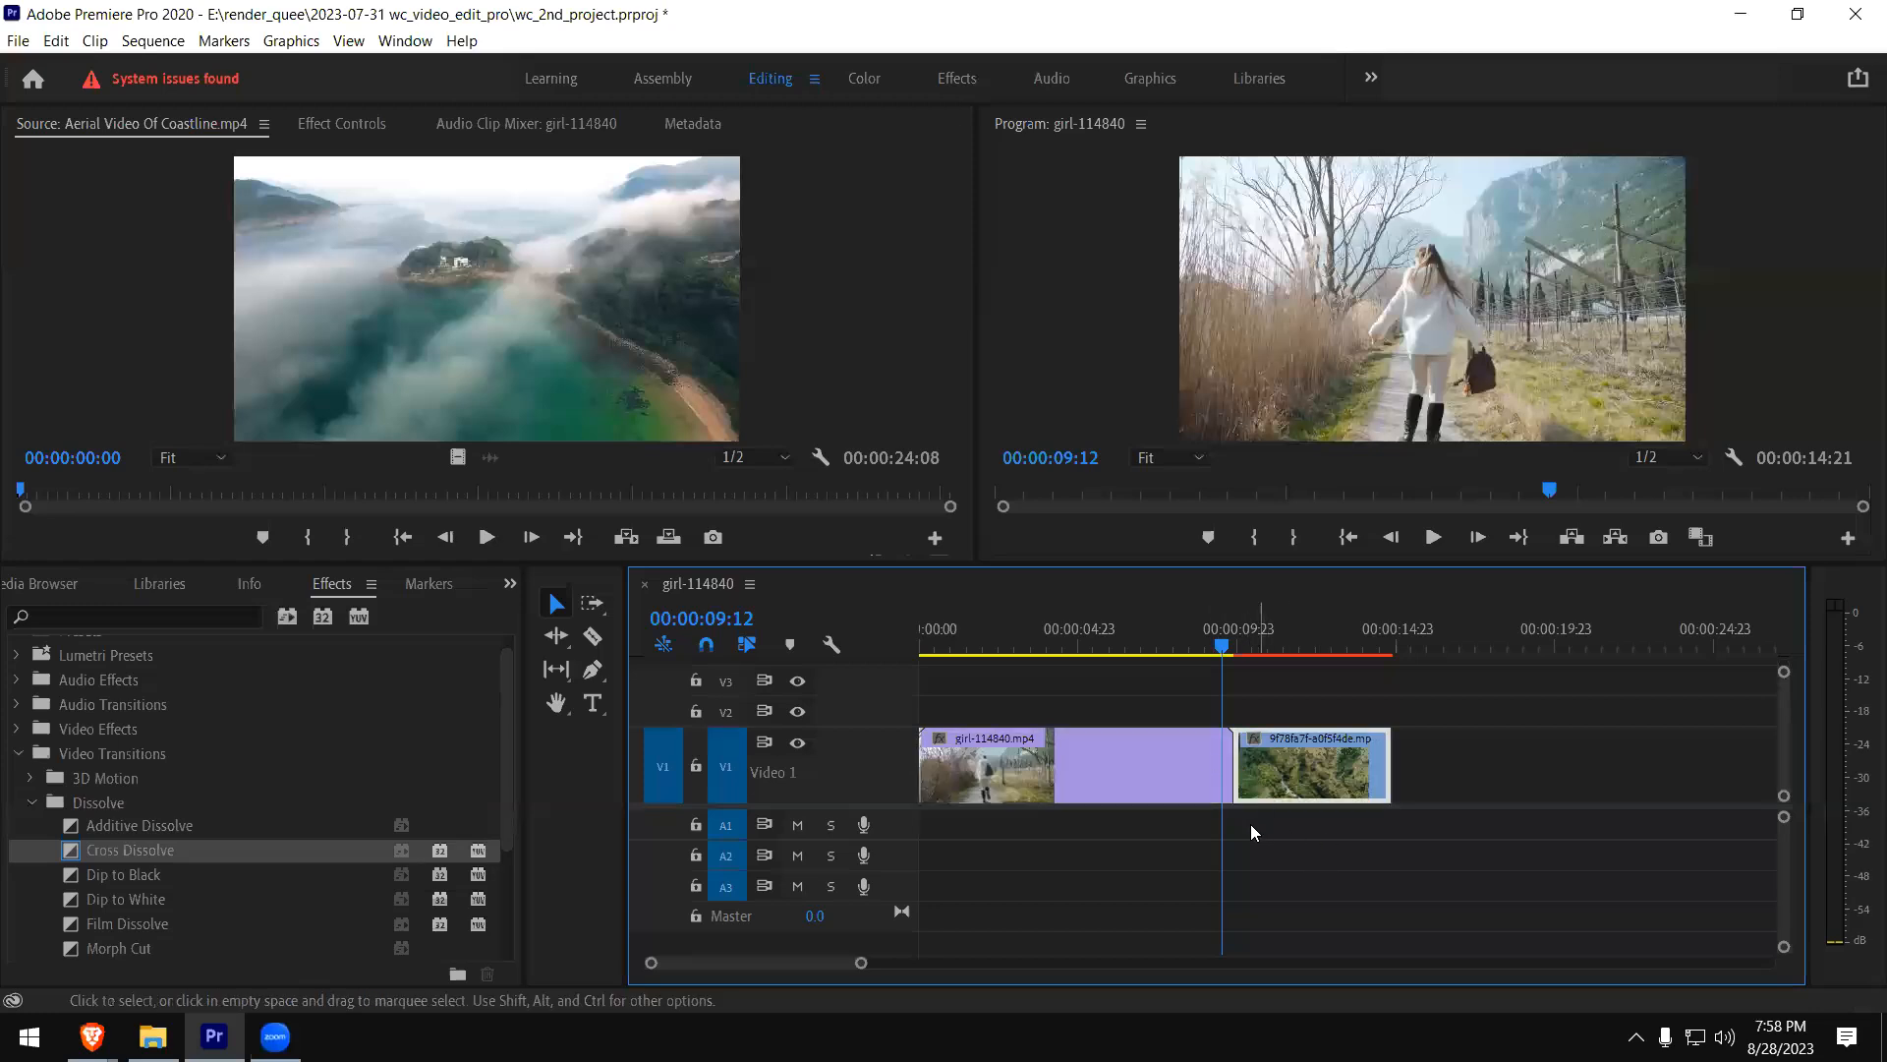
click(1217, 787)
click(1274, 772)
click(1150, 780)
shift+click(1263, 764)
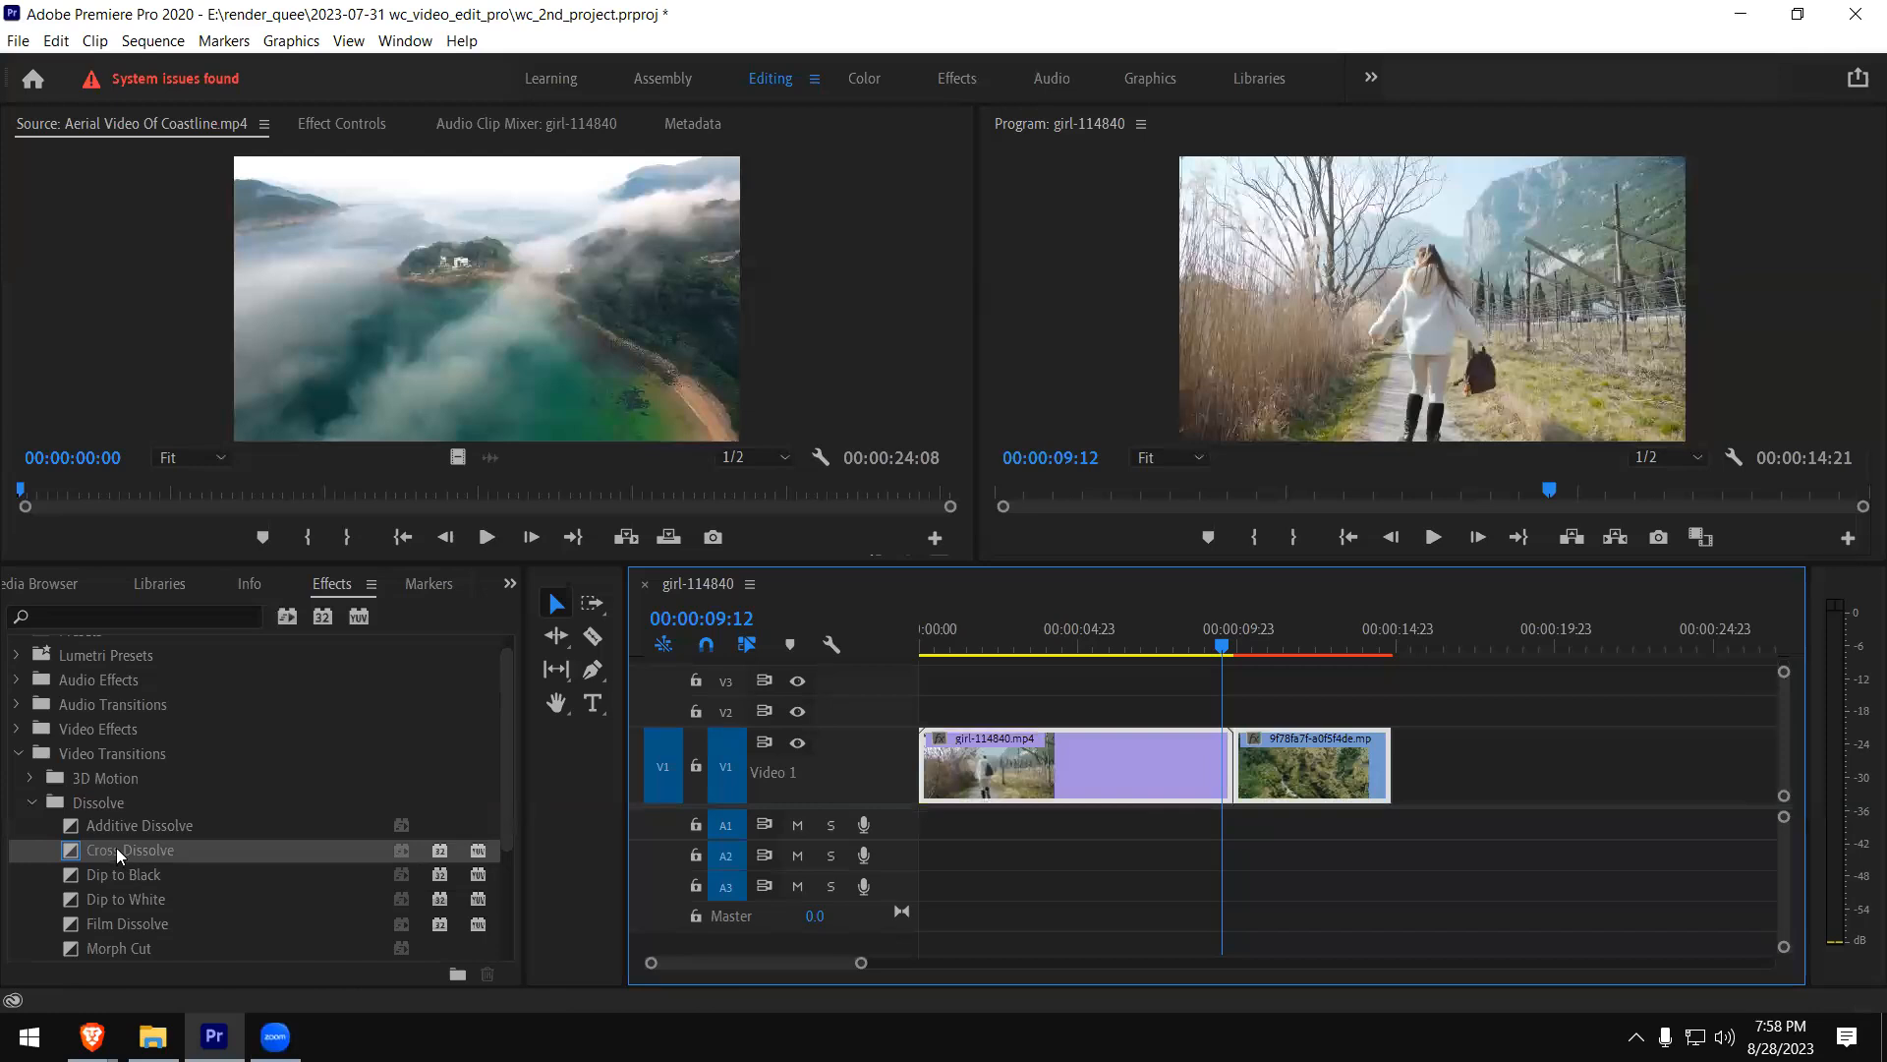
drag(118, 855, 1250, 786)
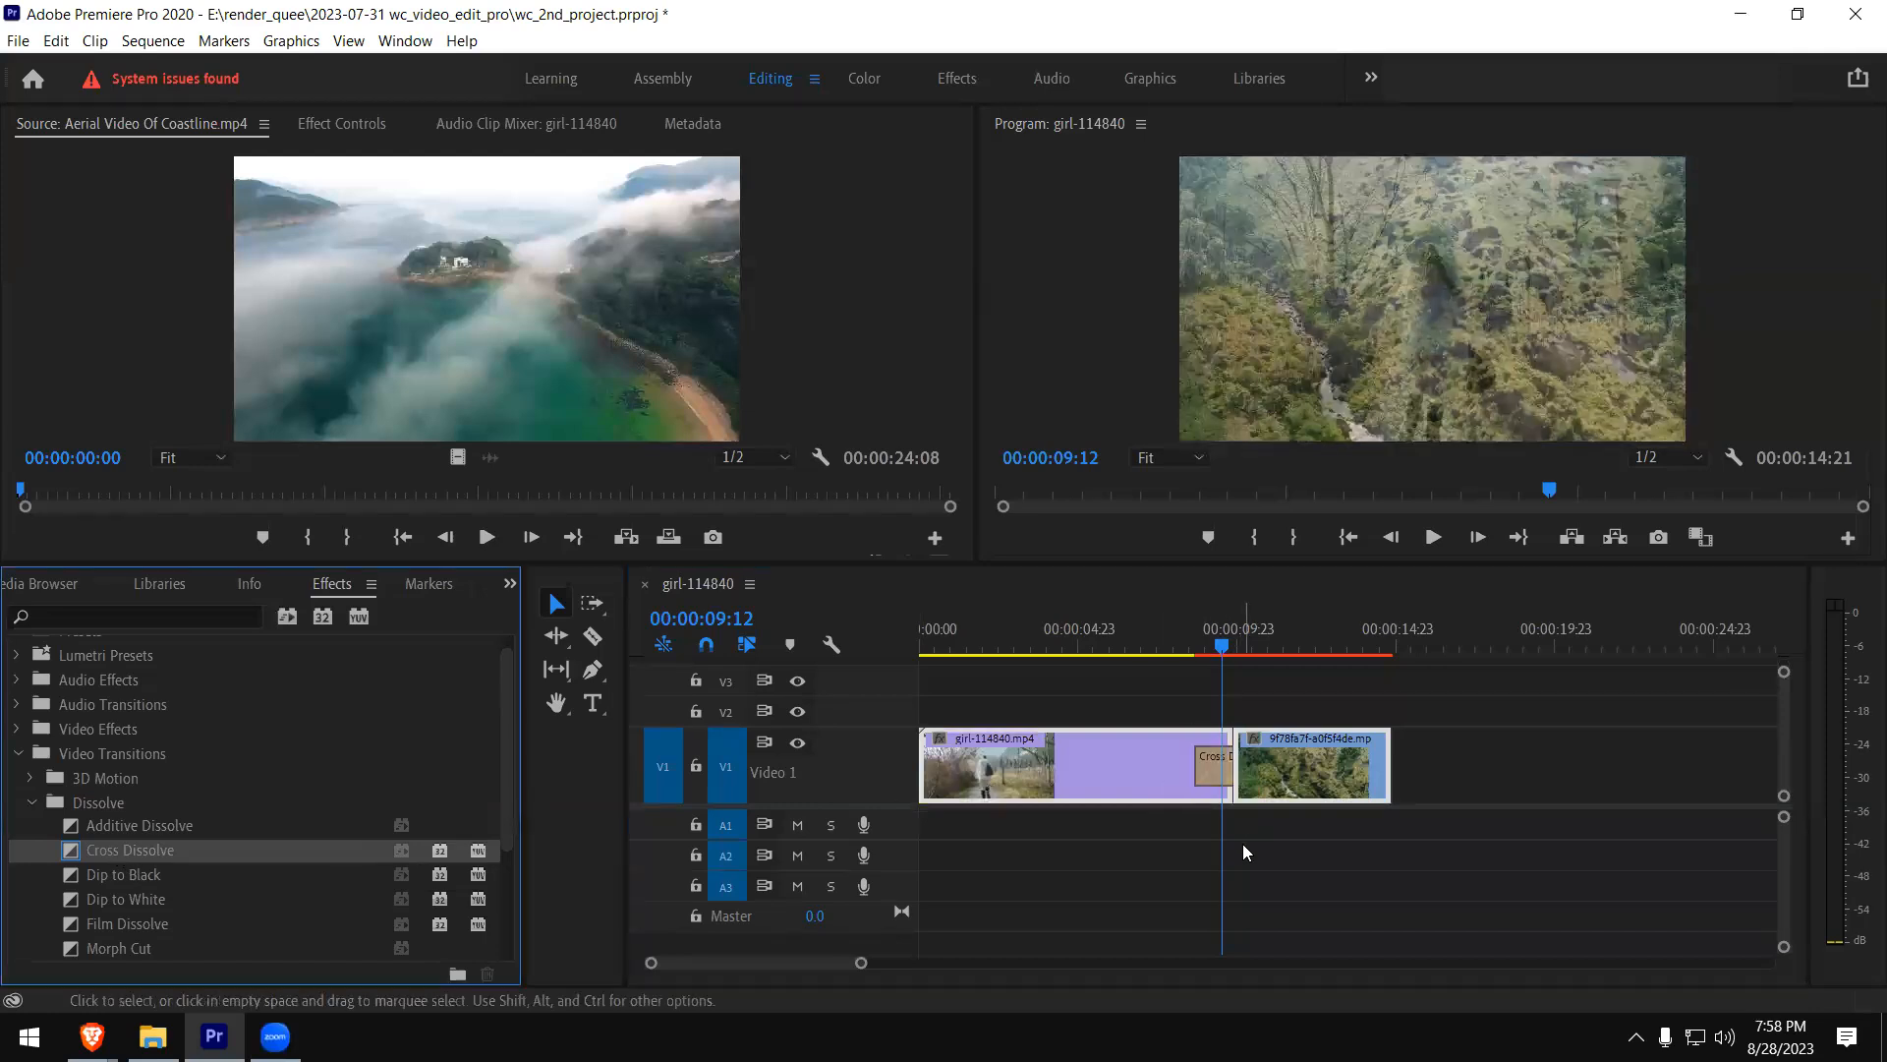
- Play the Cross Dissolve twice from just before the cut, and undo the transition
click(1247, 872)
click(1194, 786)
click(1279, 792)
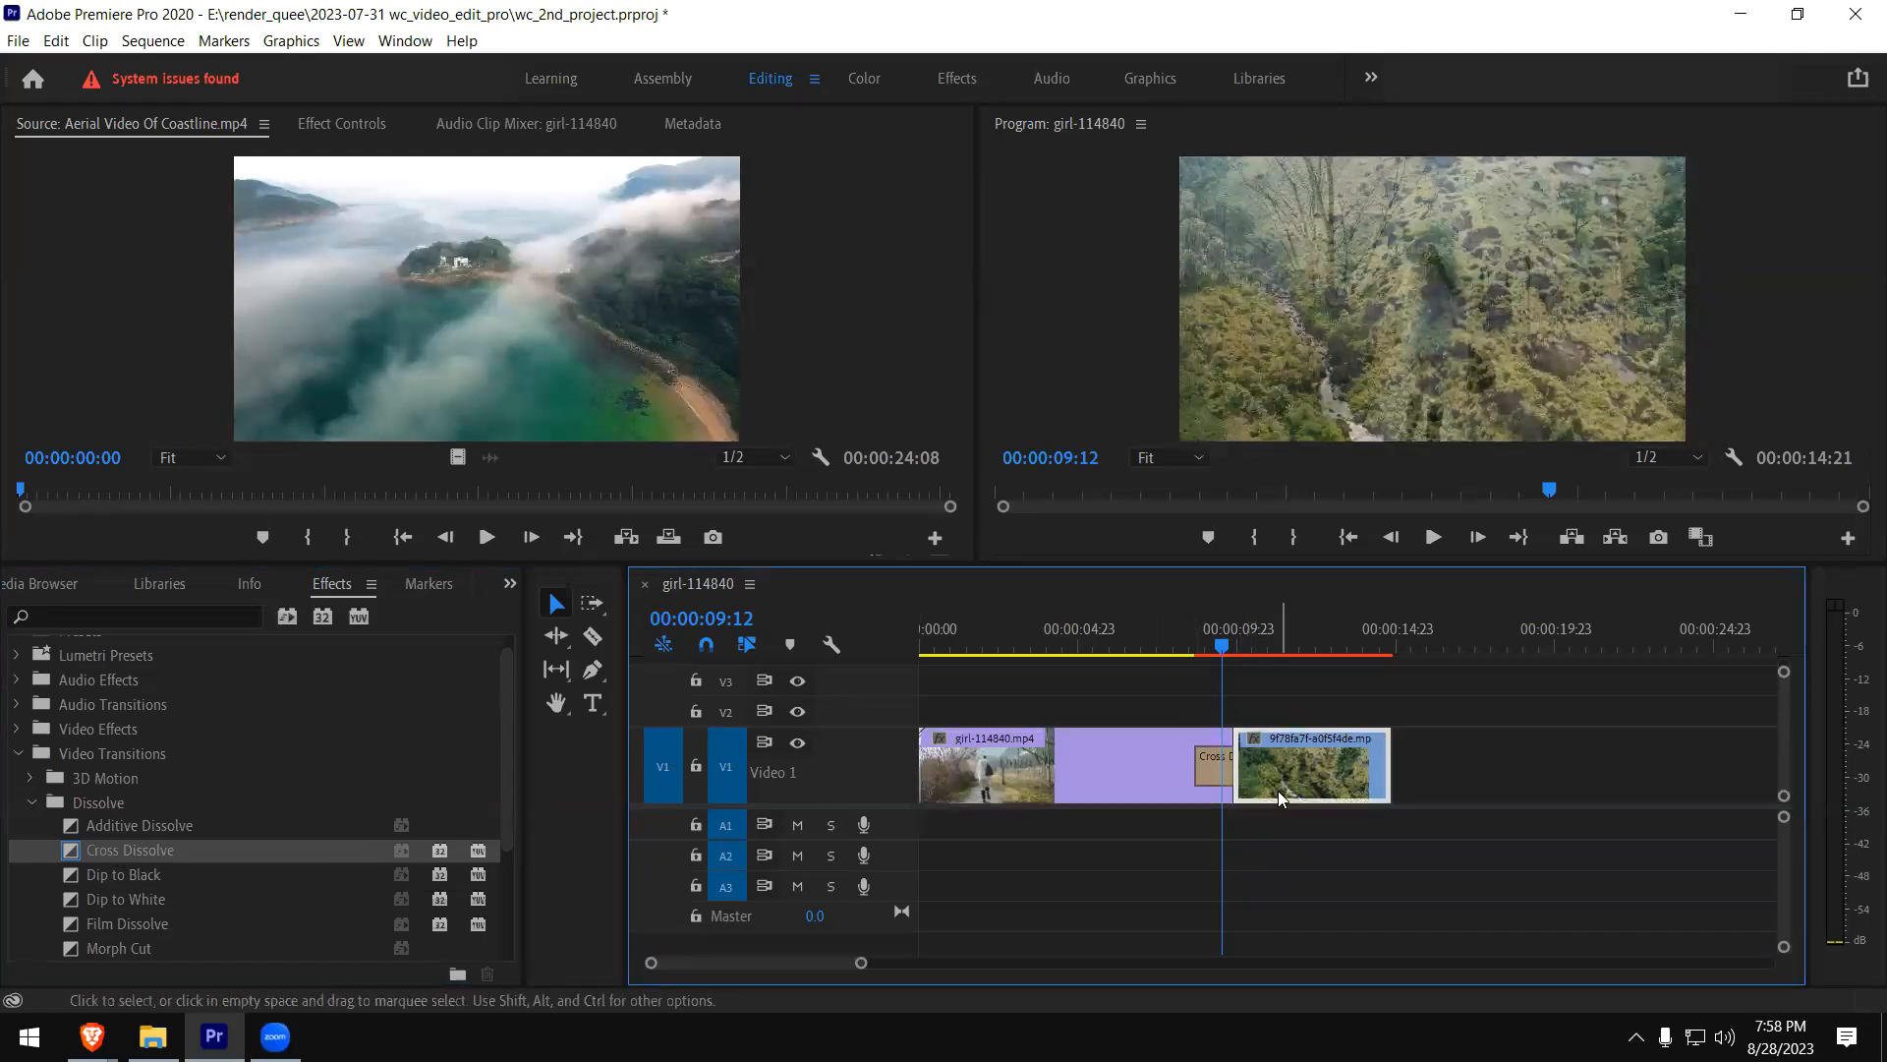
click(1179, 649)
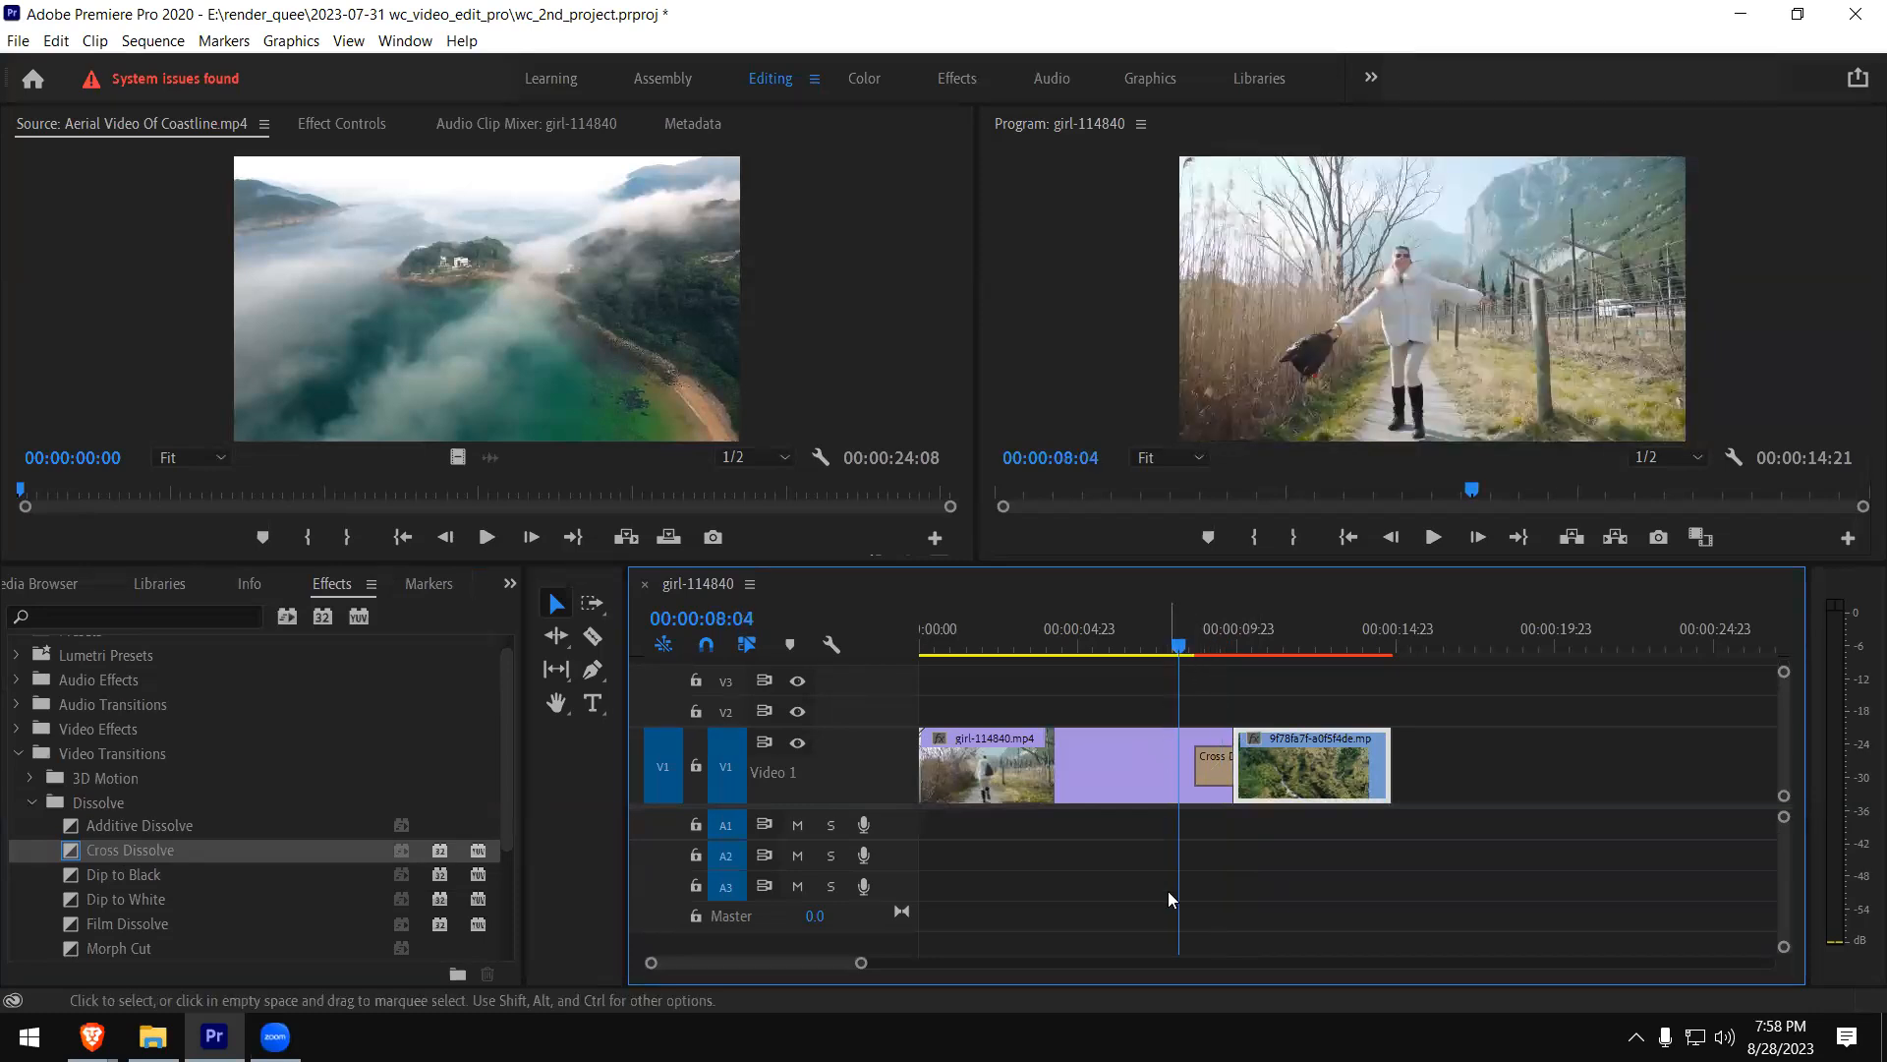
key(space)
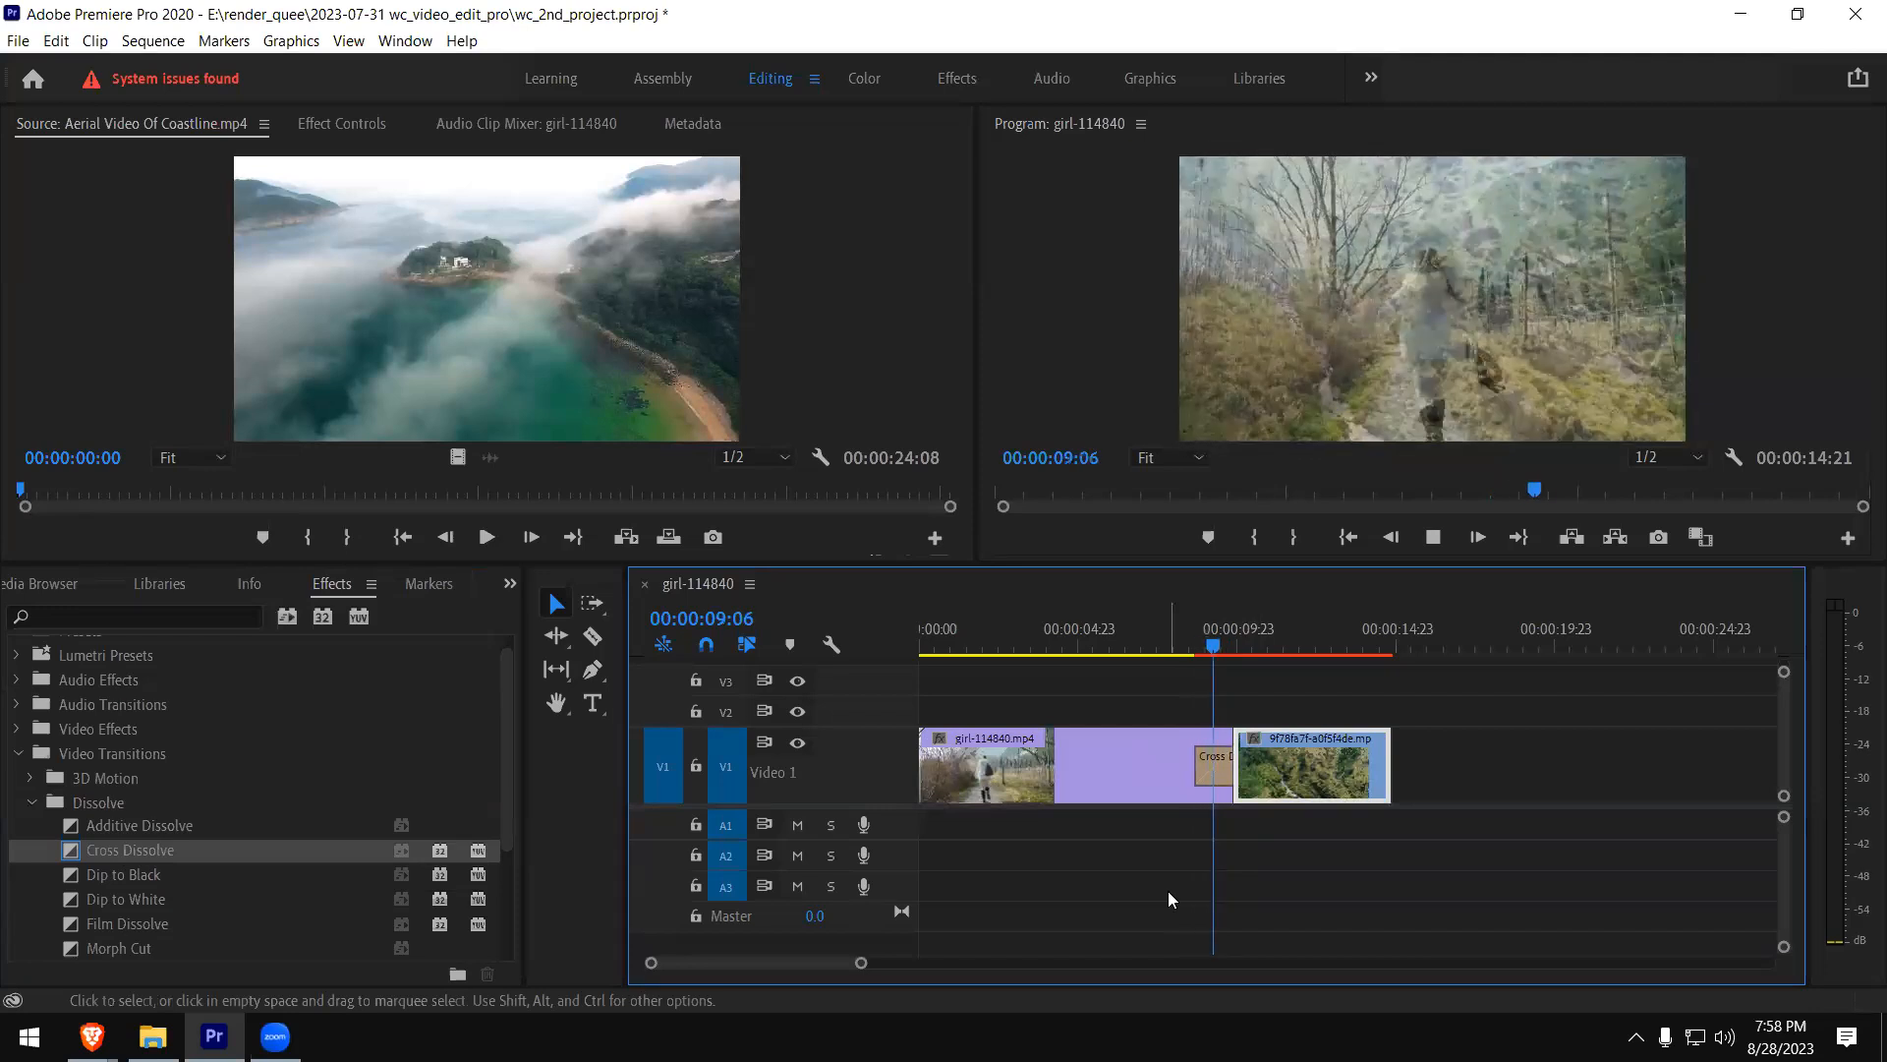
key(space)
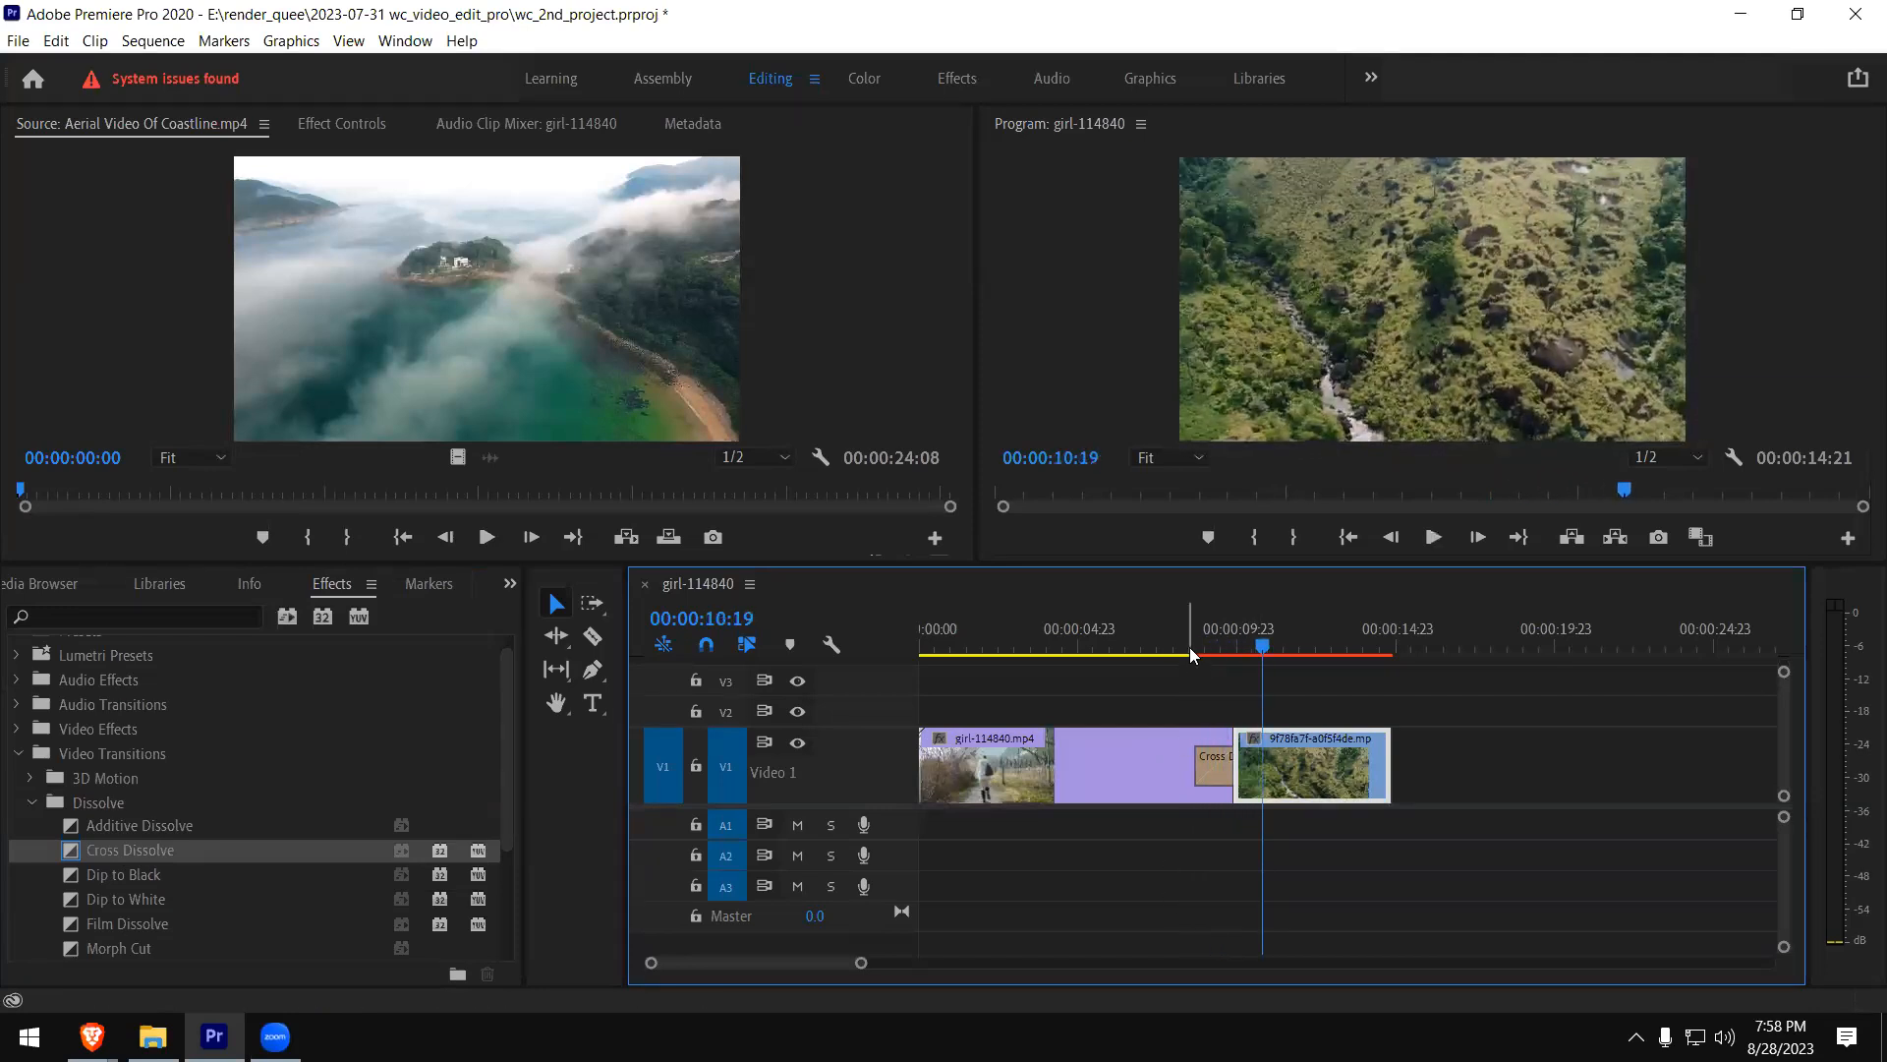
click(1186, 650)
key(space)
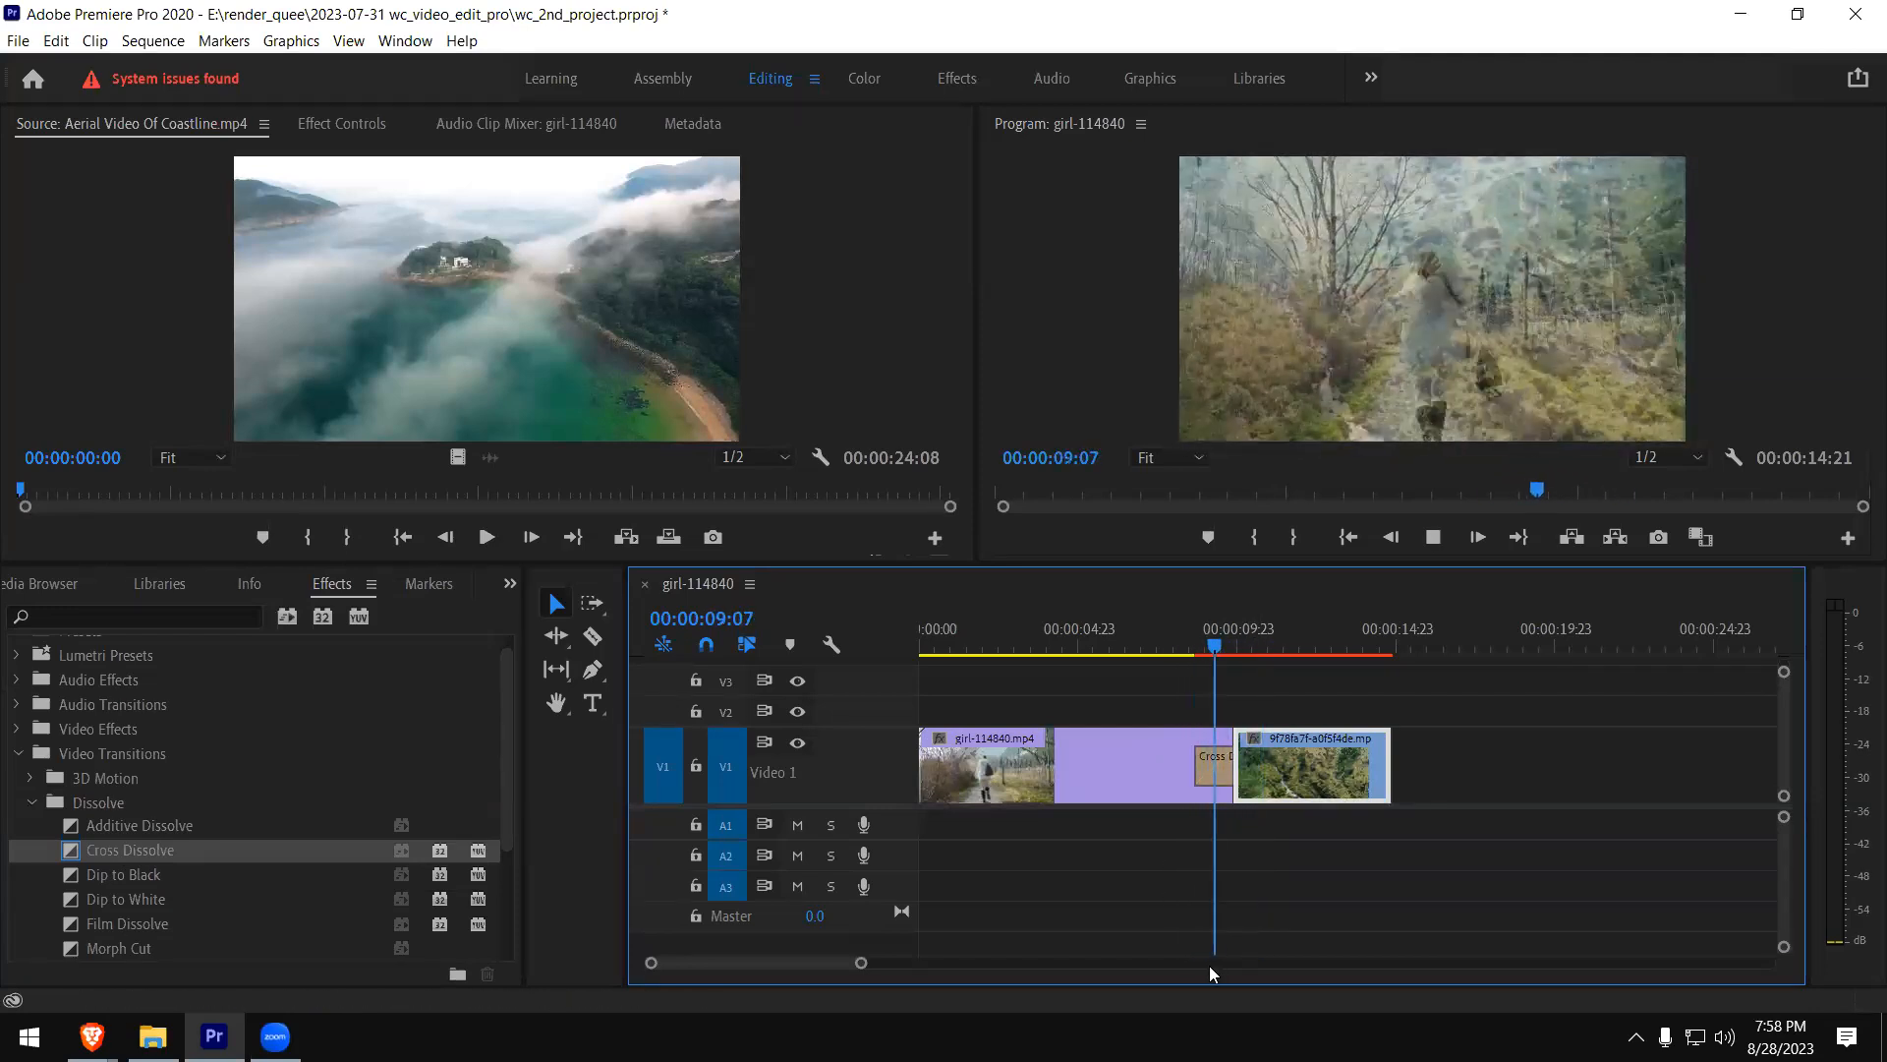
key(space)
key(ctrl+z)
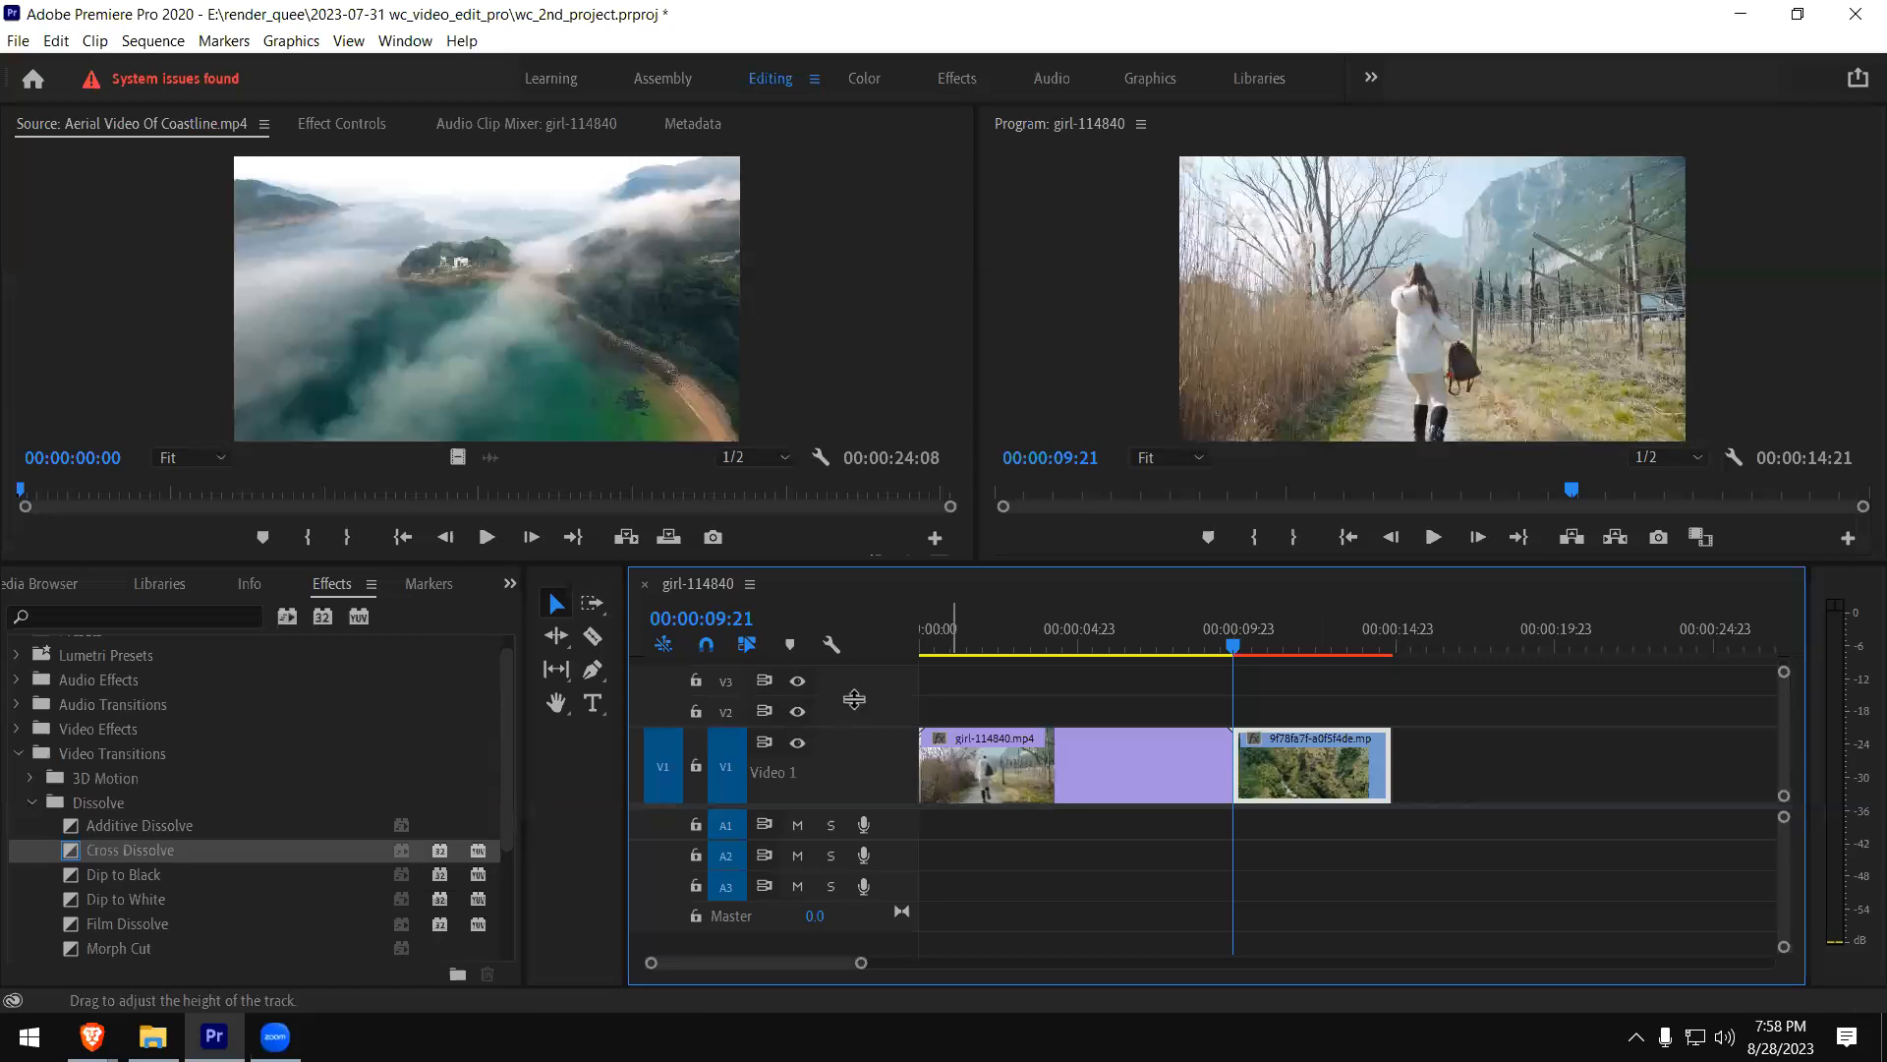
- Increase the V2 track height and move the aerial forest clip from V1 up to V2 at the same start time
drag(858, 675, 858, 653)
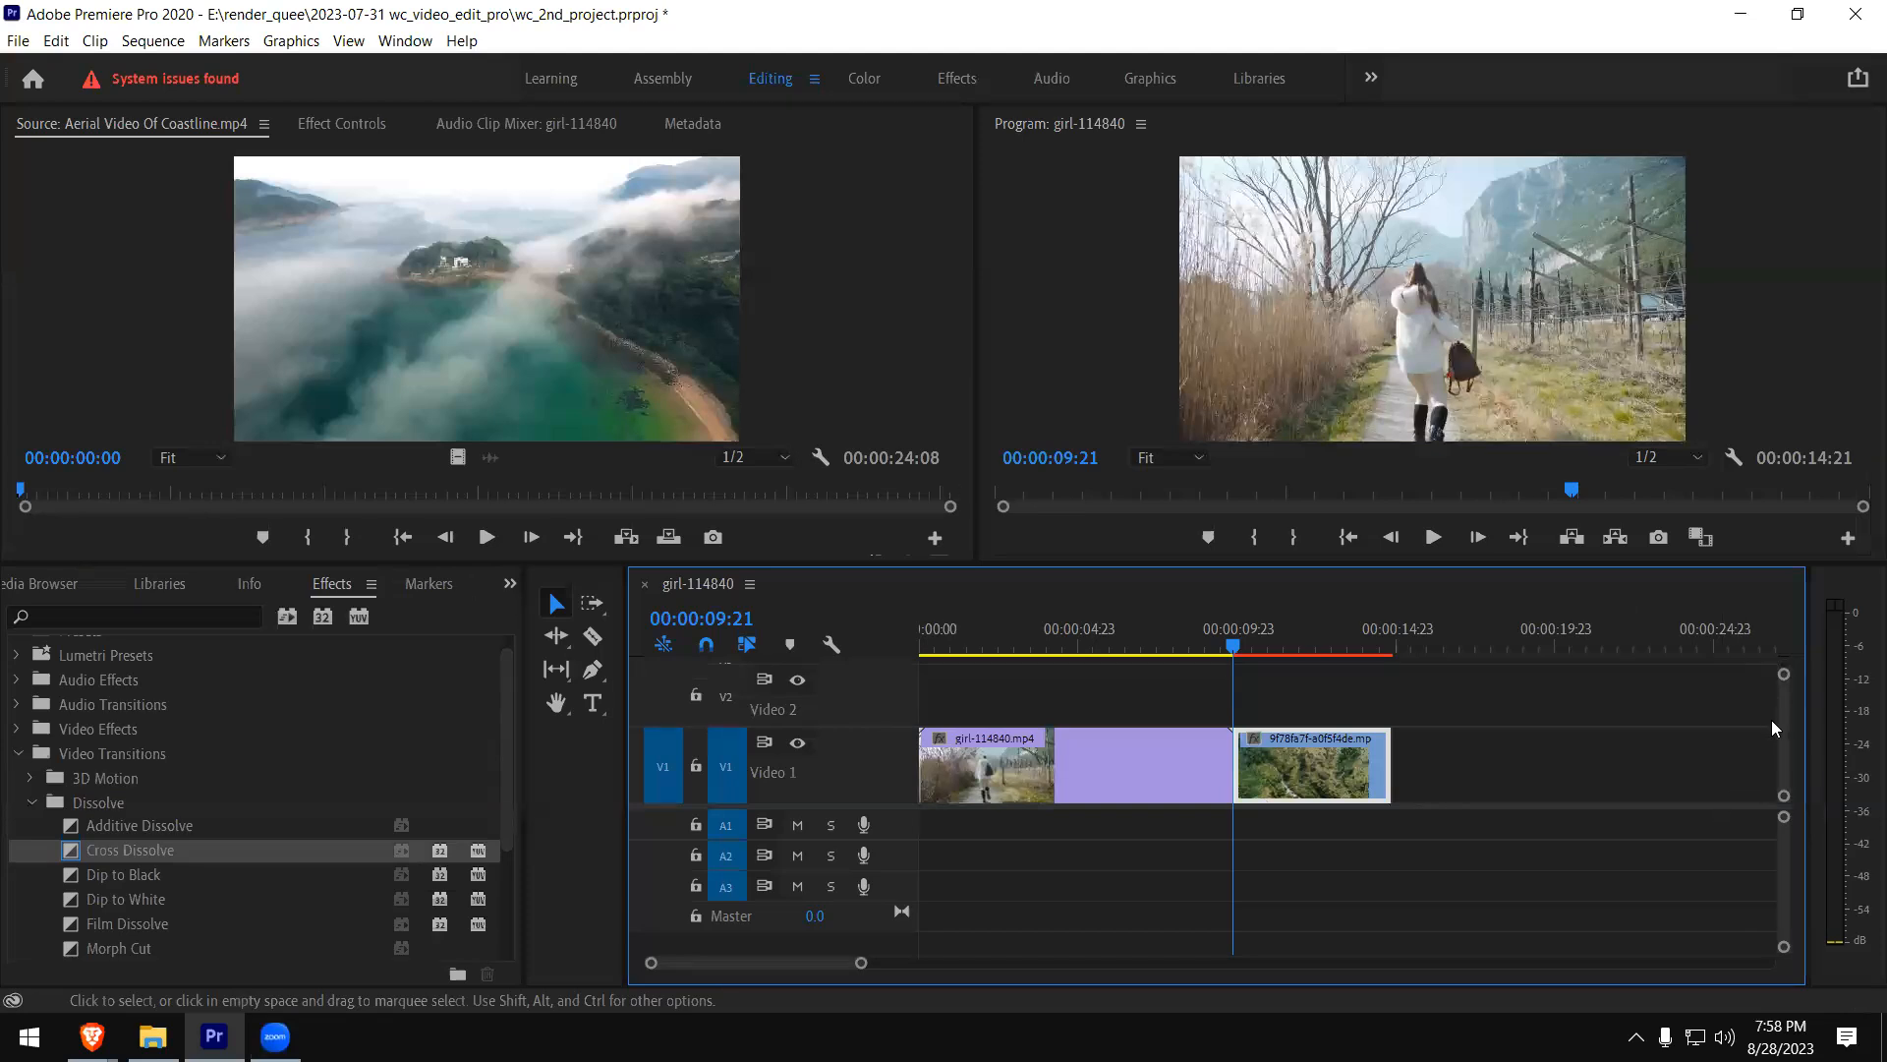
drag(838, 804, 839, 837)
drag(1283, 806, 1240, 749)
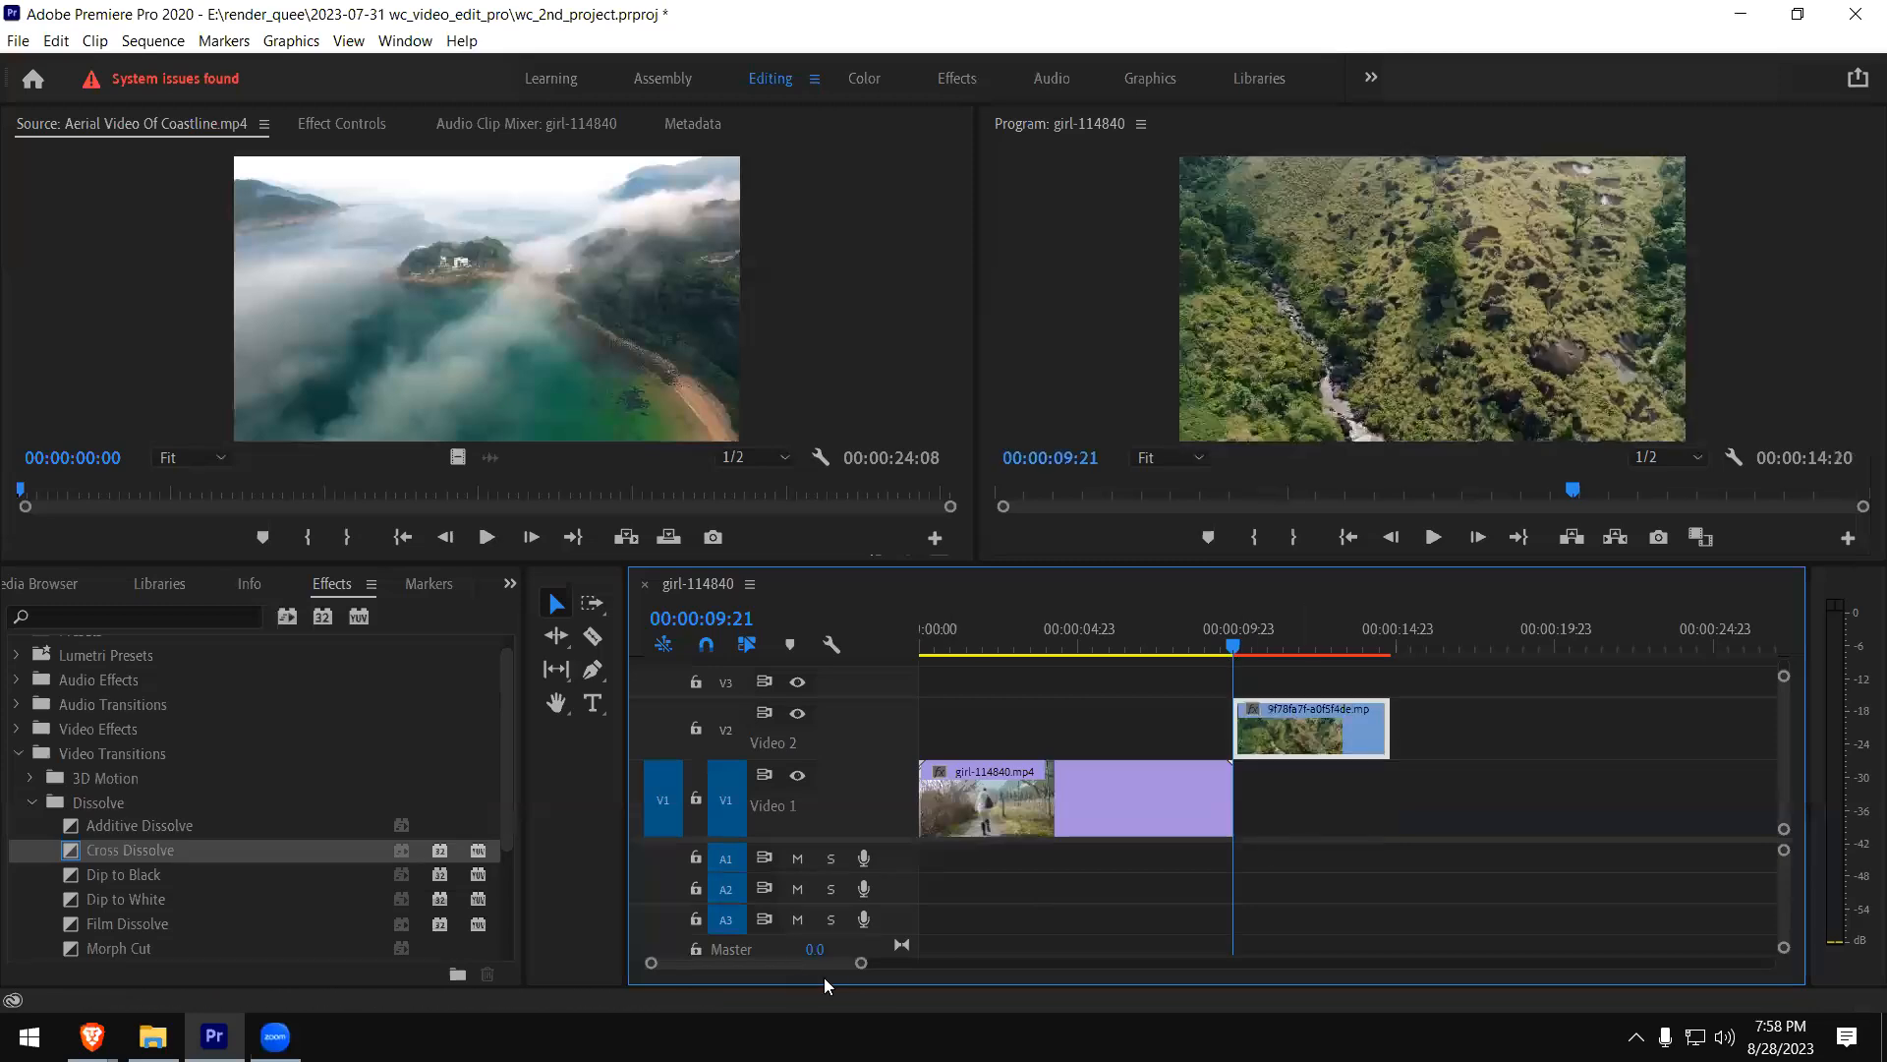
- Shift the V2 aerial clip about 7 frames earlier so it overlaps the end of girl-114840.mp4, and play the overlap
mouse_move(866, 971)
mouse_down()
mouse_move(946, 973)
mouse_move(837, 982)
mouse_up()
drag(1430, 729, 1370, 731)
click(1242, 647)
key(space)
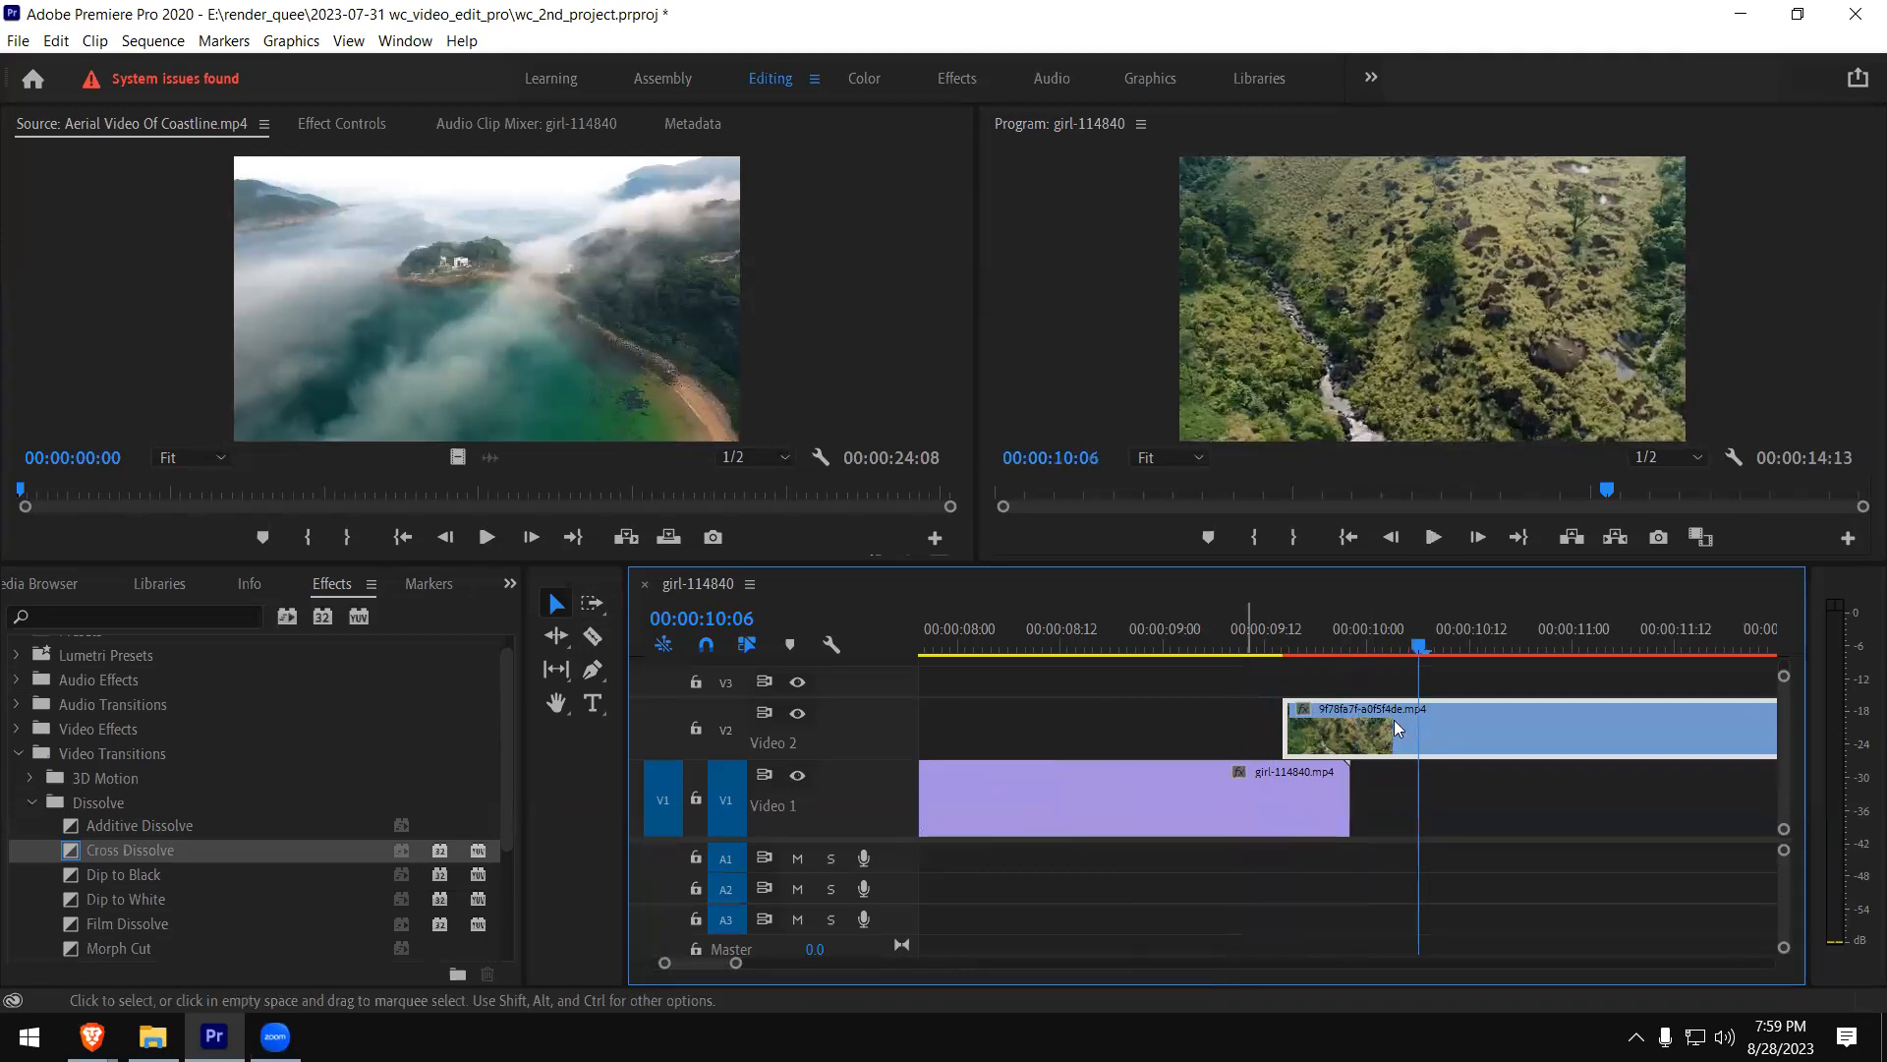
- Enlarge the V2 track until its keyframe controls show, maximize the timeline panel, and reduce the V2 height slightly
drag(899, 699, 906, 642)
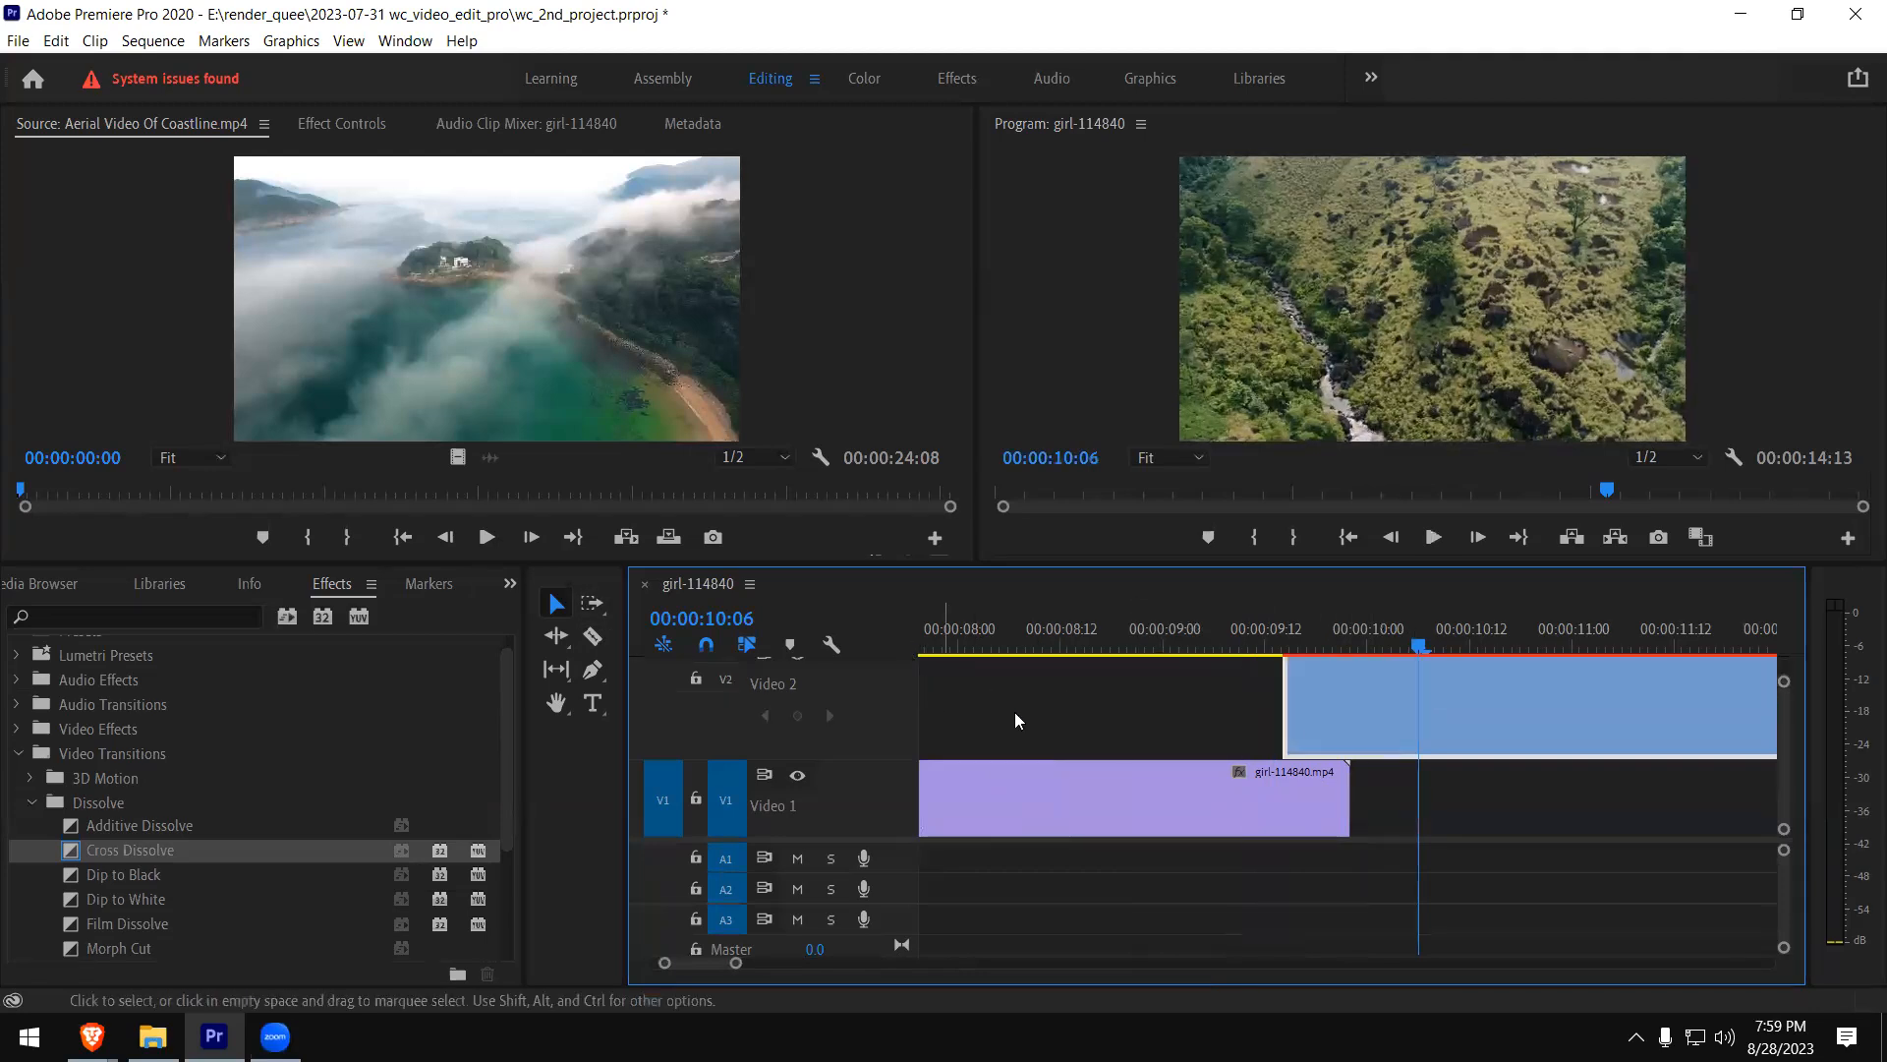
scroll(1291, 732, up, 1)
scroll(1233, 801, down, 1)
click(1234, 800)
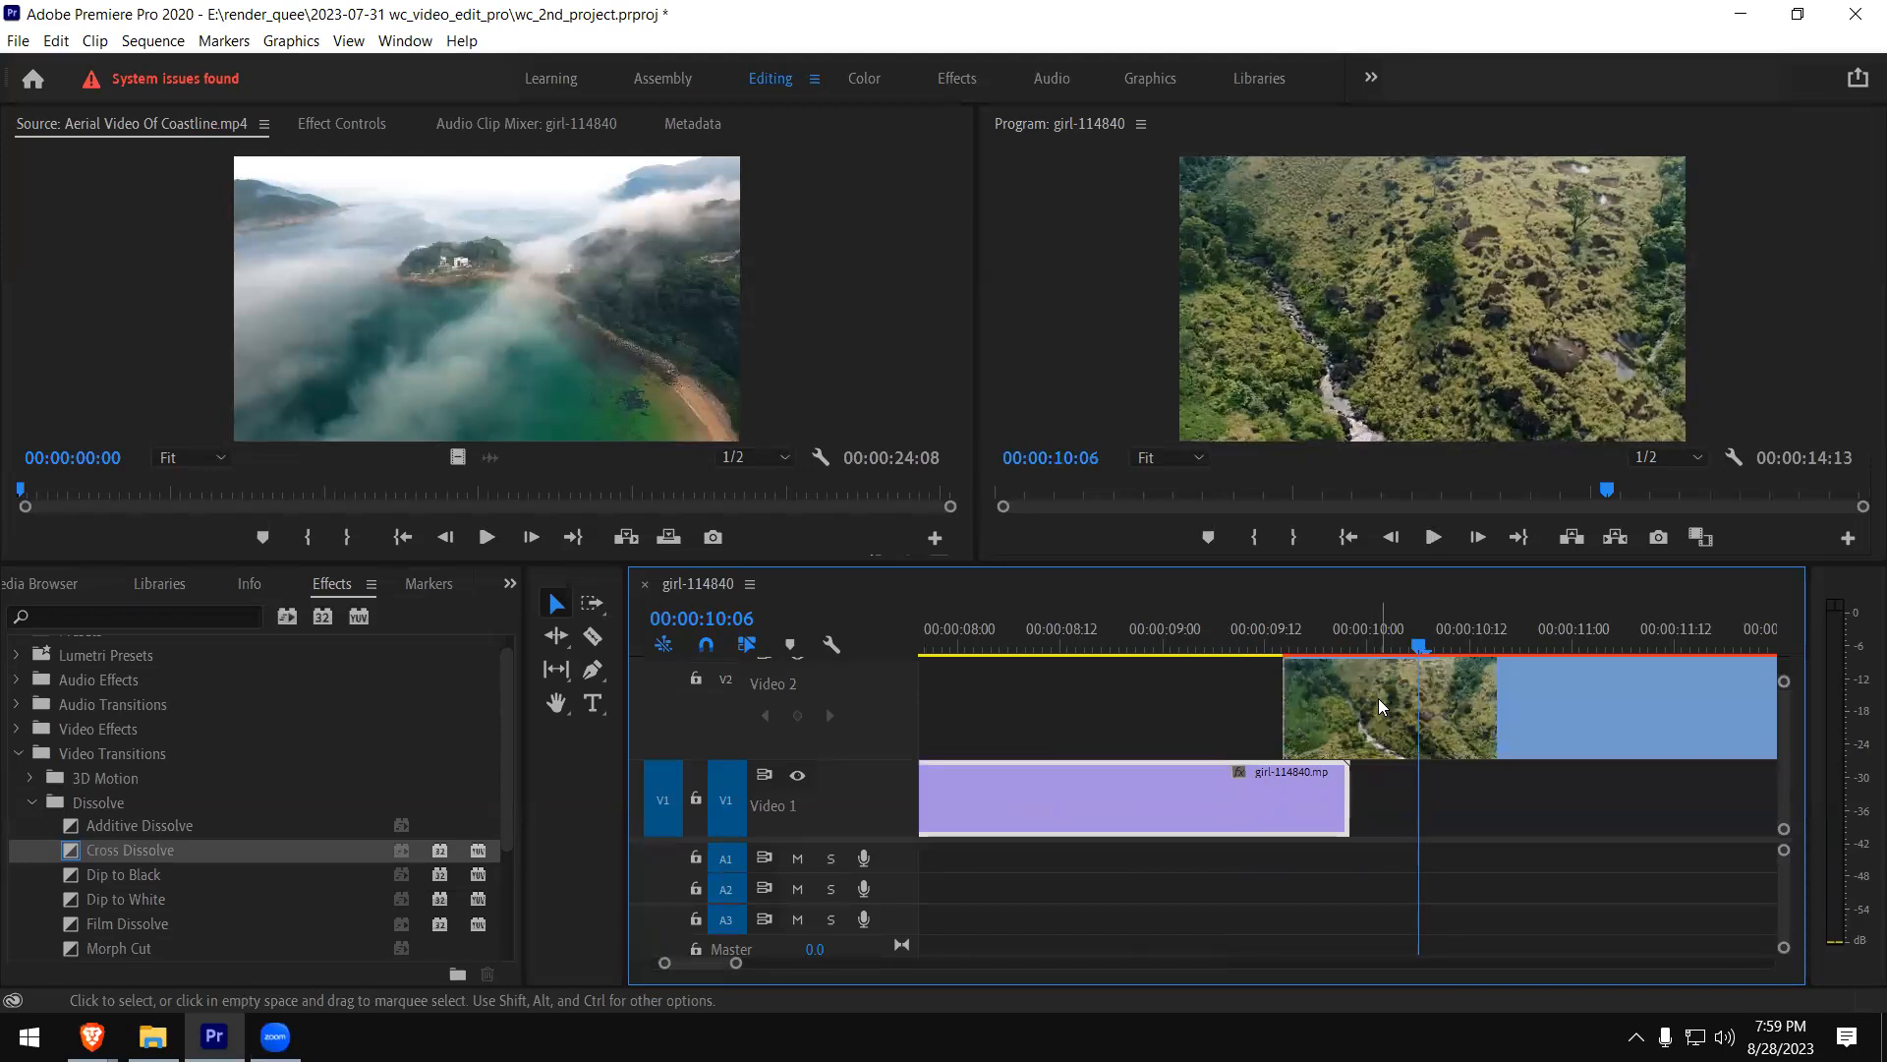
click(1320, 701)
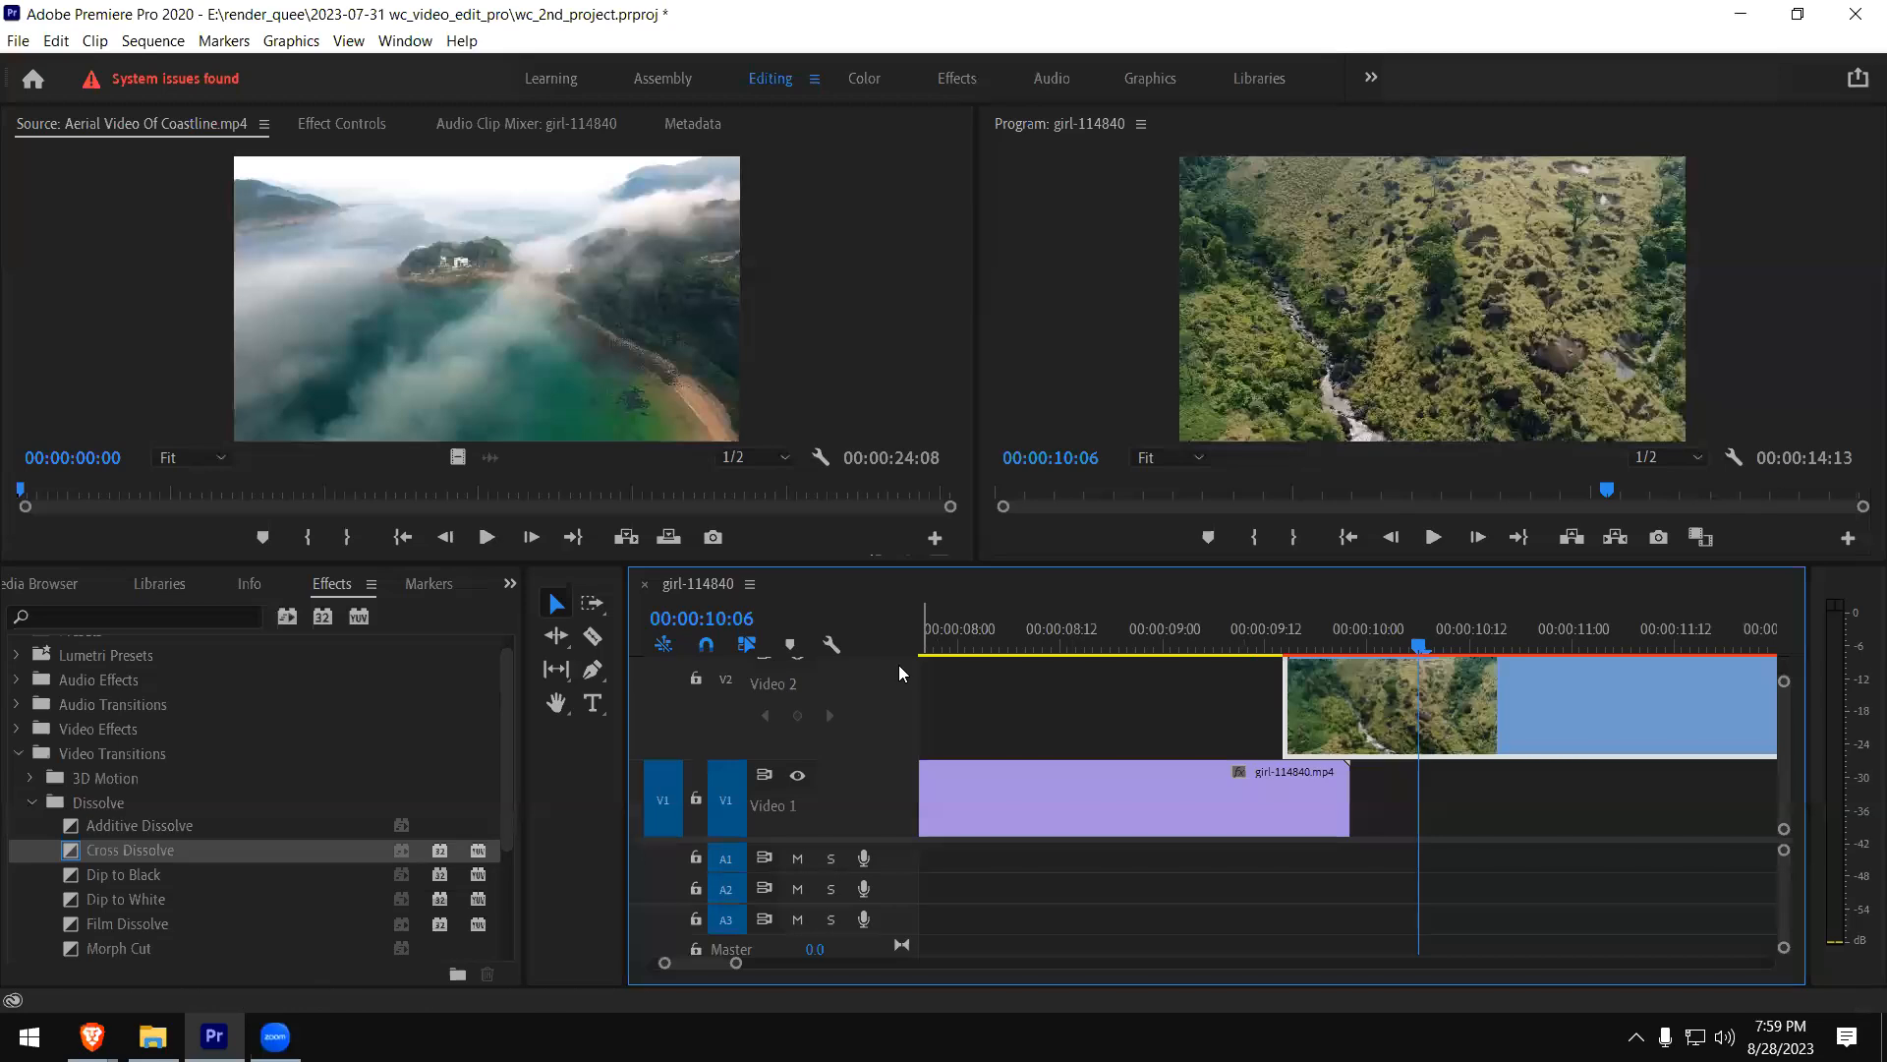
scroll(1783, 712, up, 3)
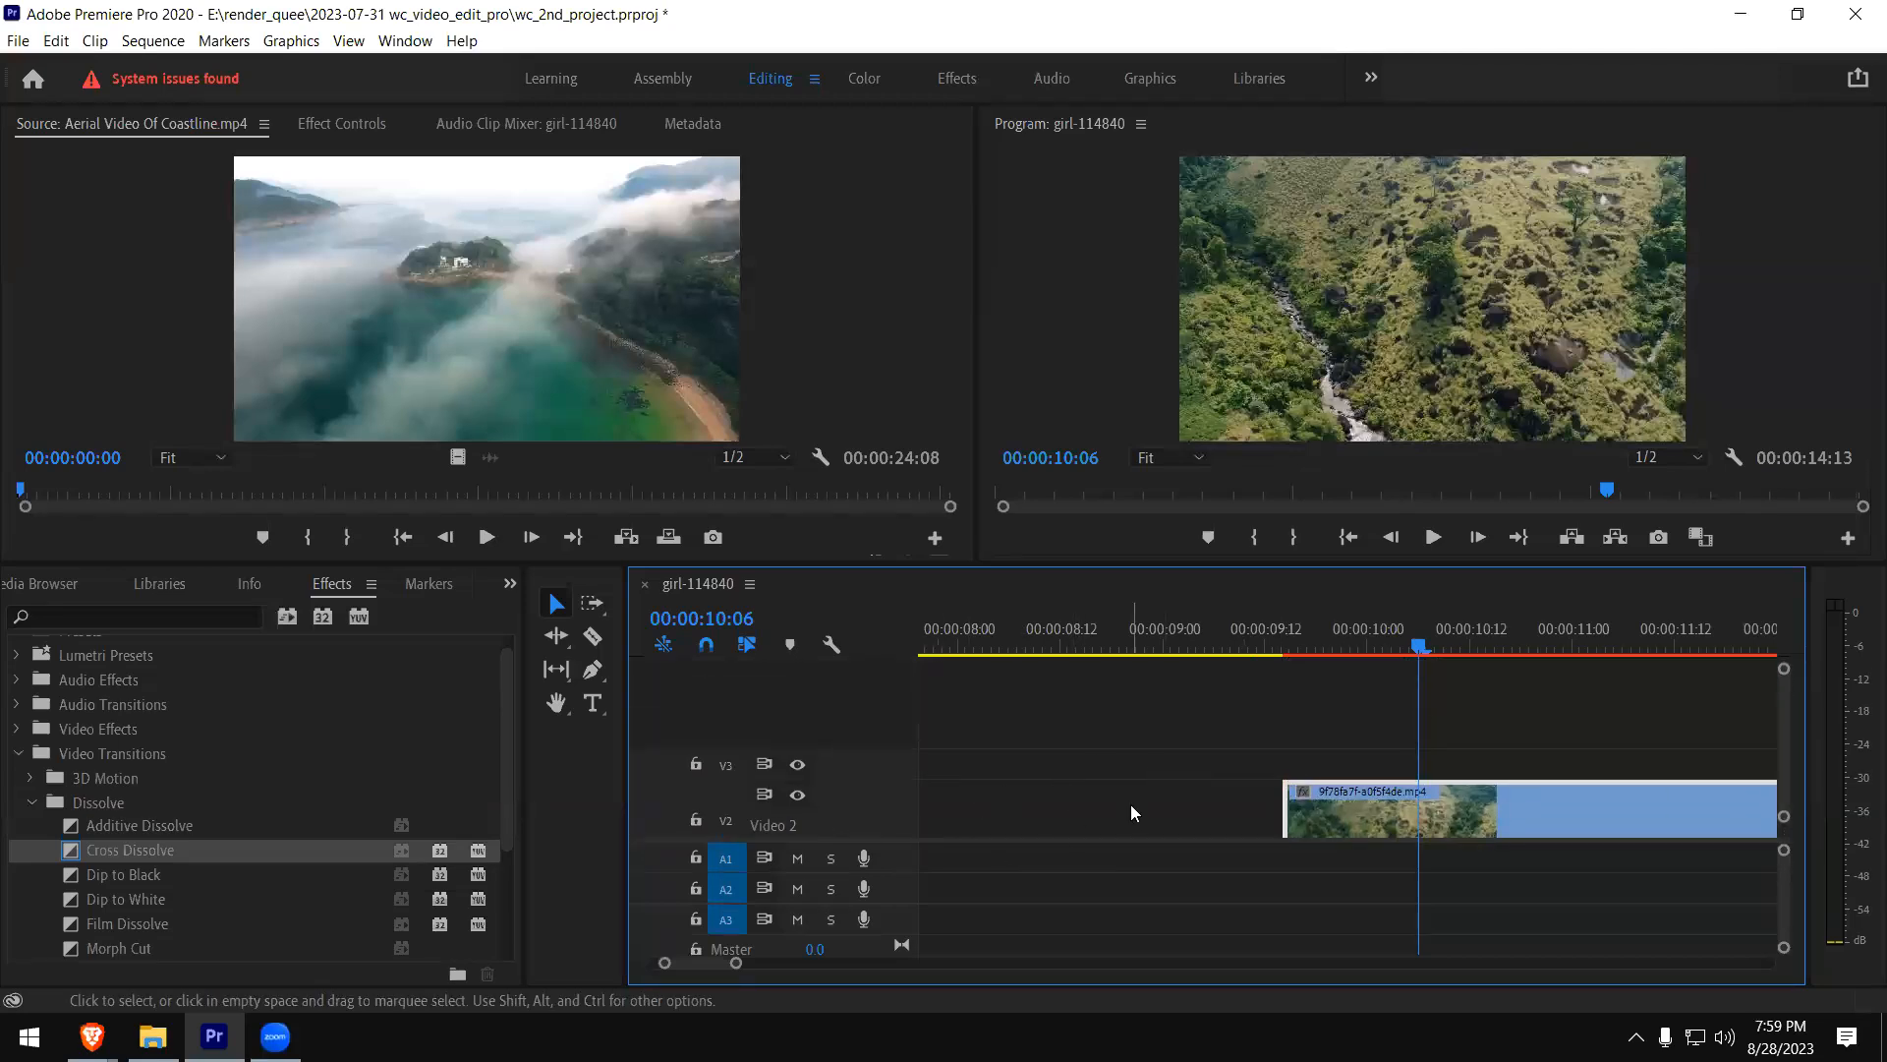
key(grave)
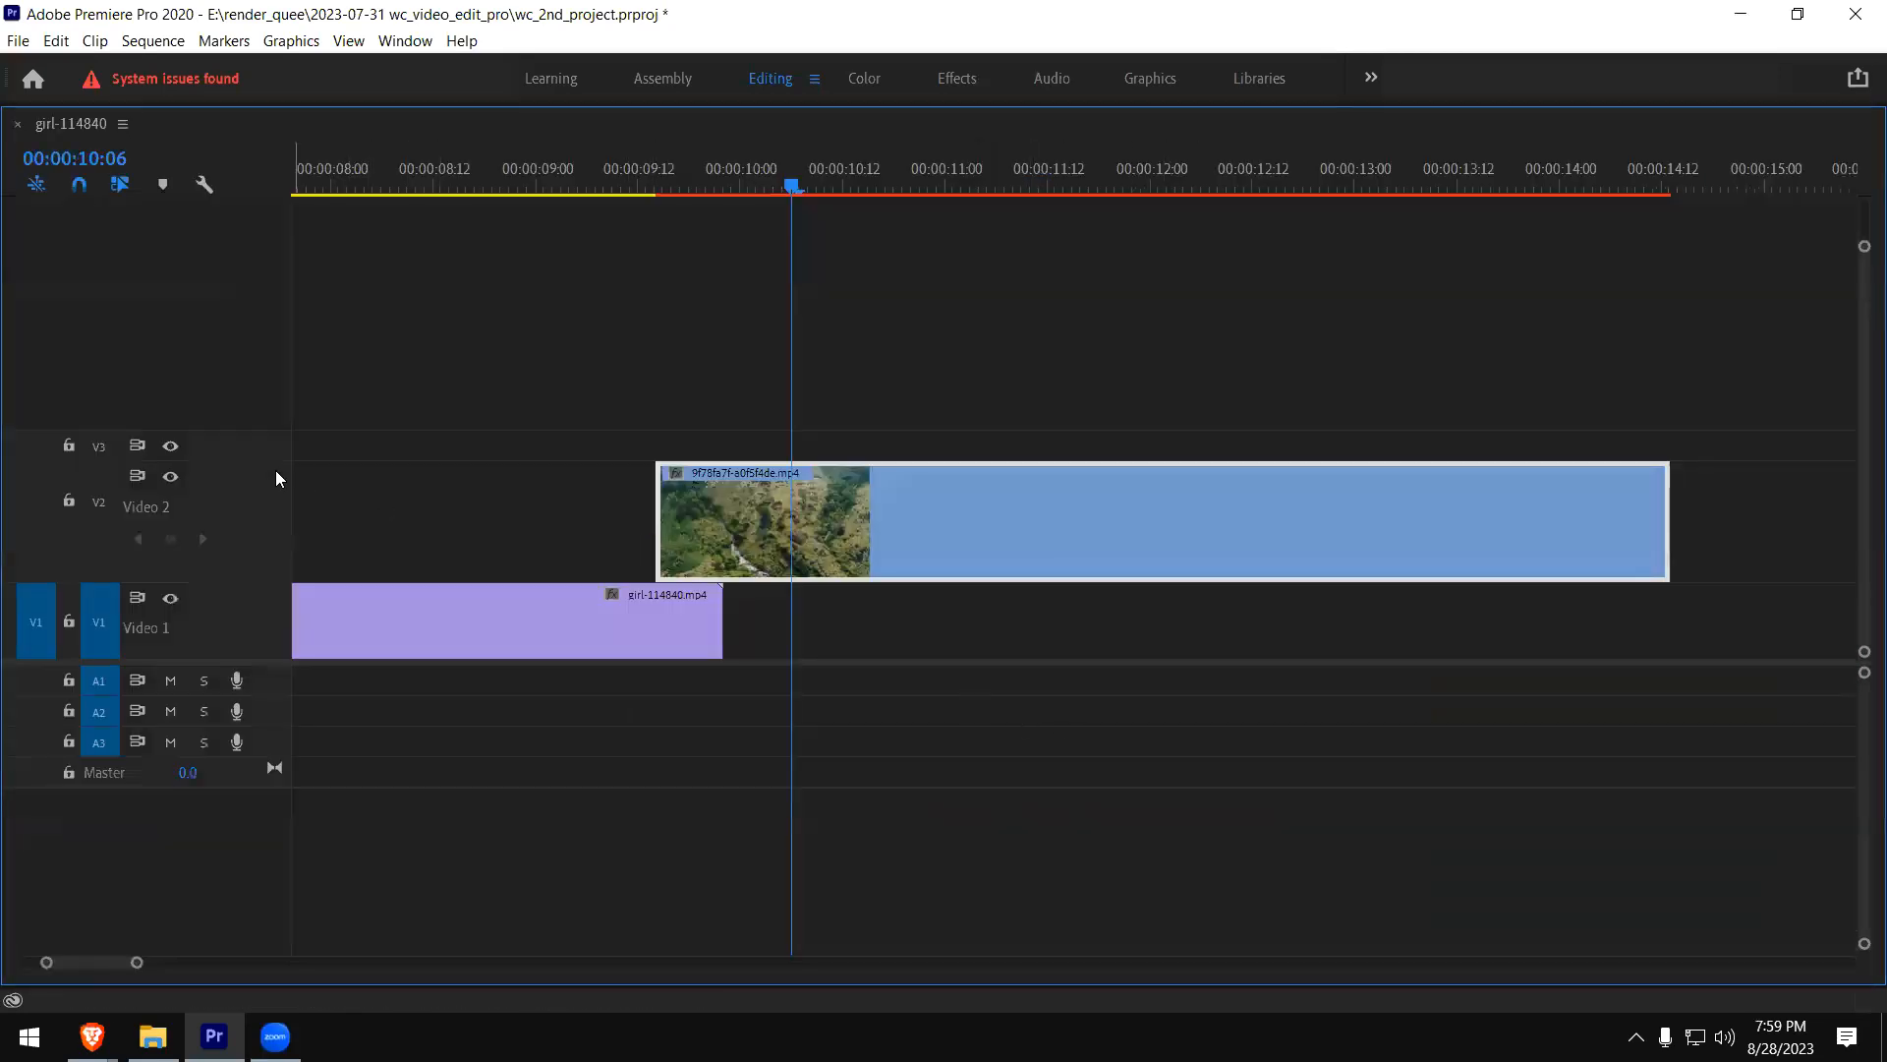
drag(278, 462, 282, 490)
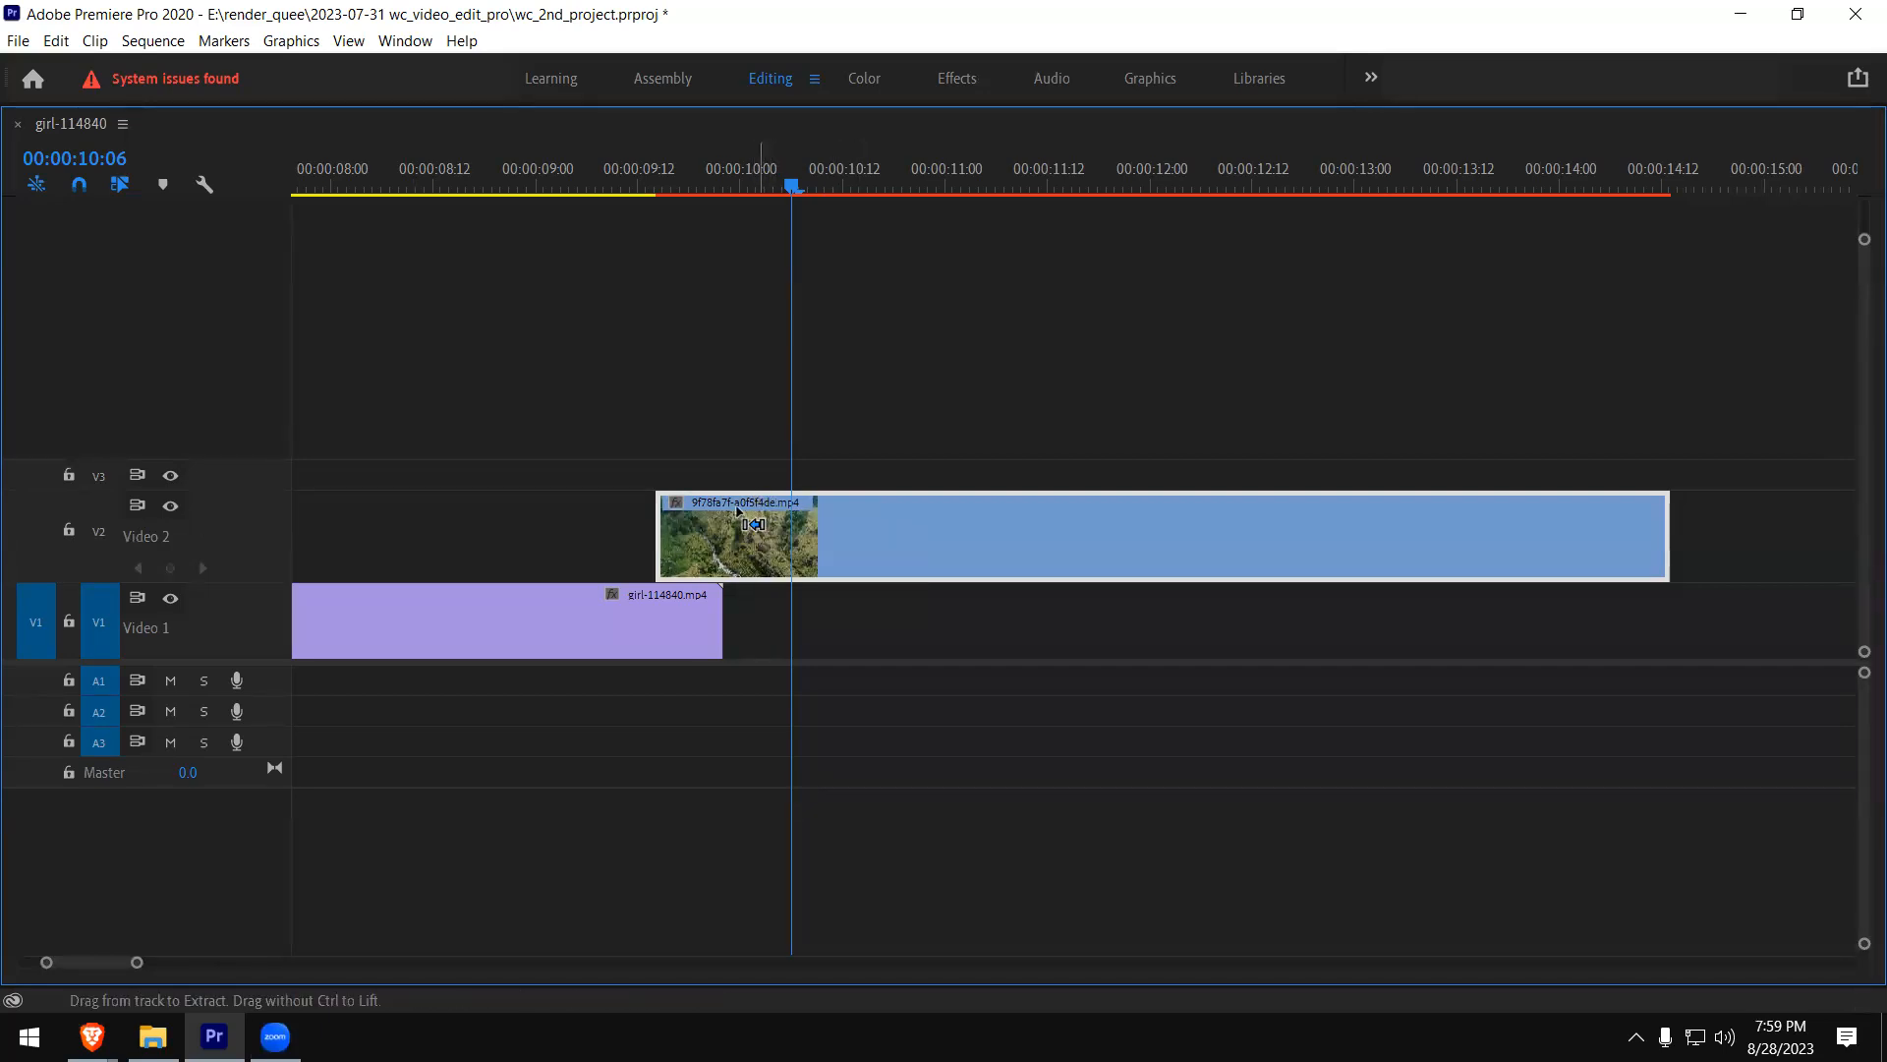
- Open the V2 aerial clip in the Source monitor and restore the timeline panel to its normal size
click(665, 622)
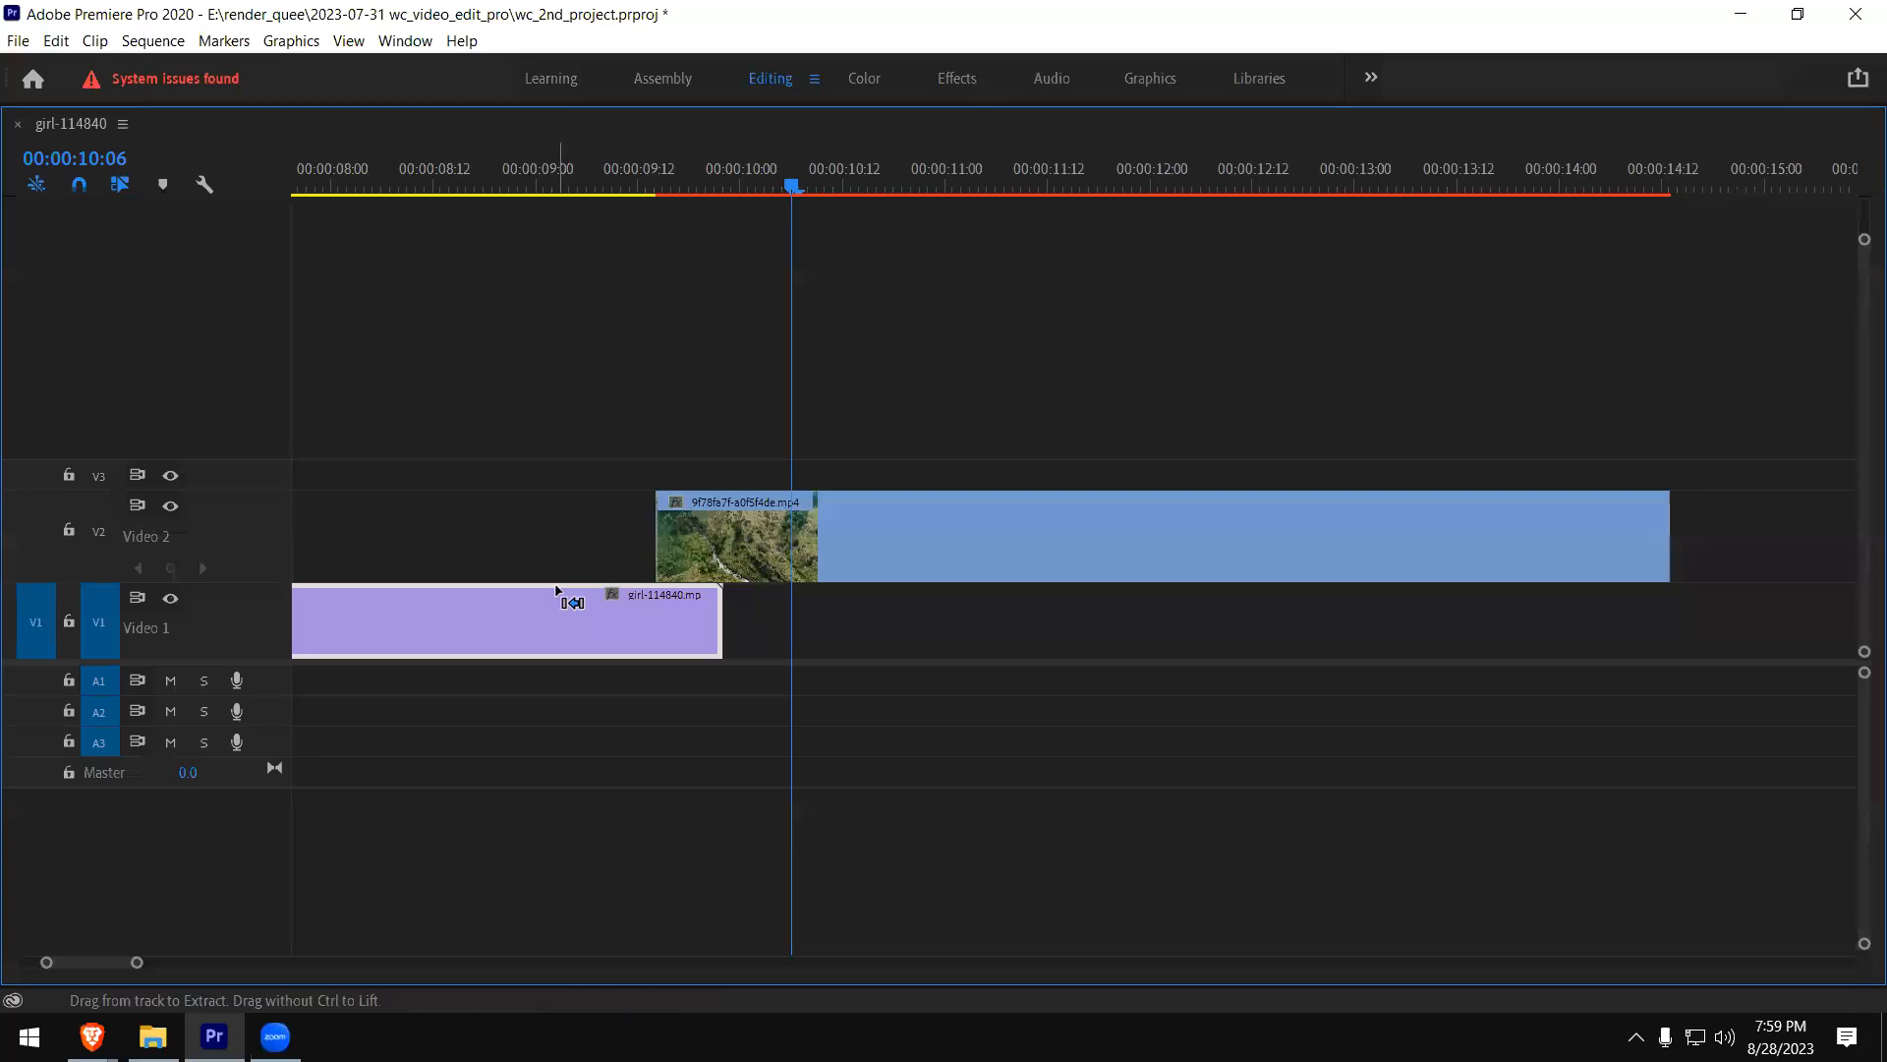
click(753, 503)
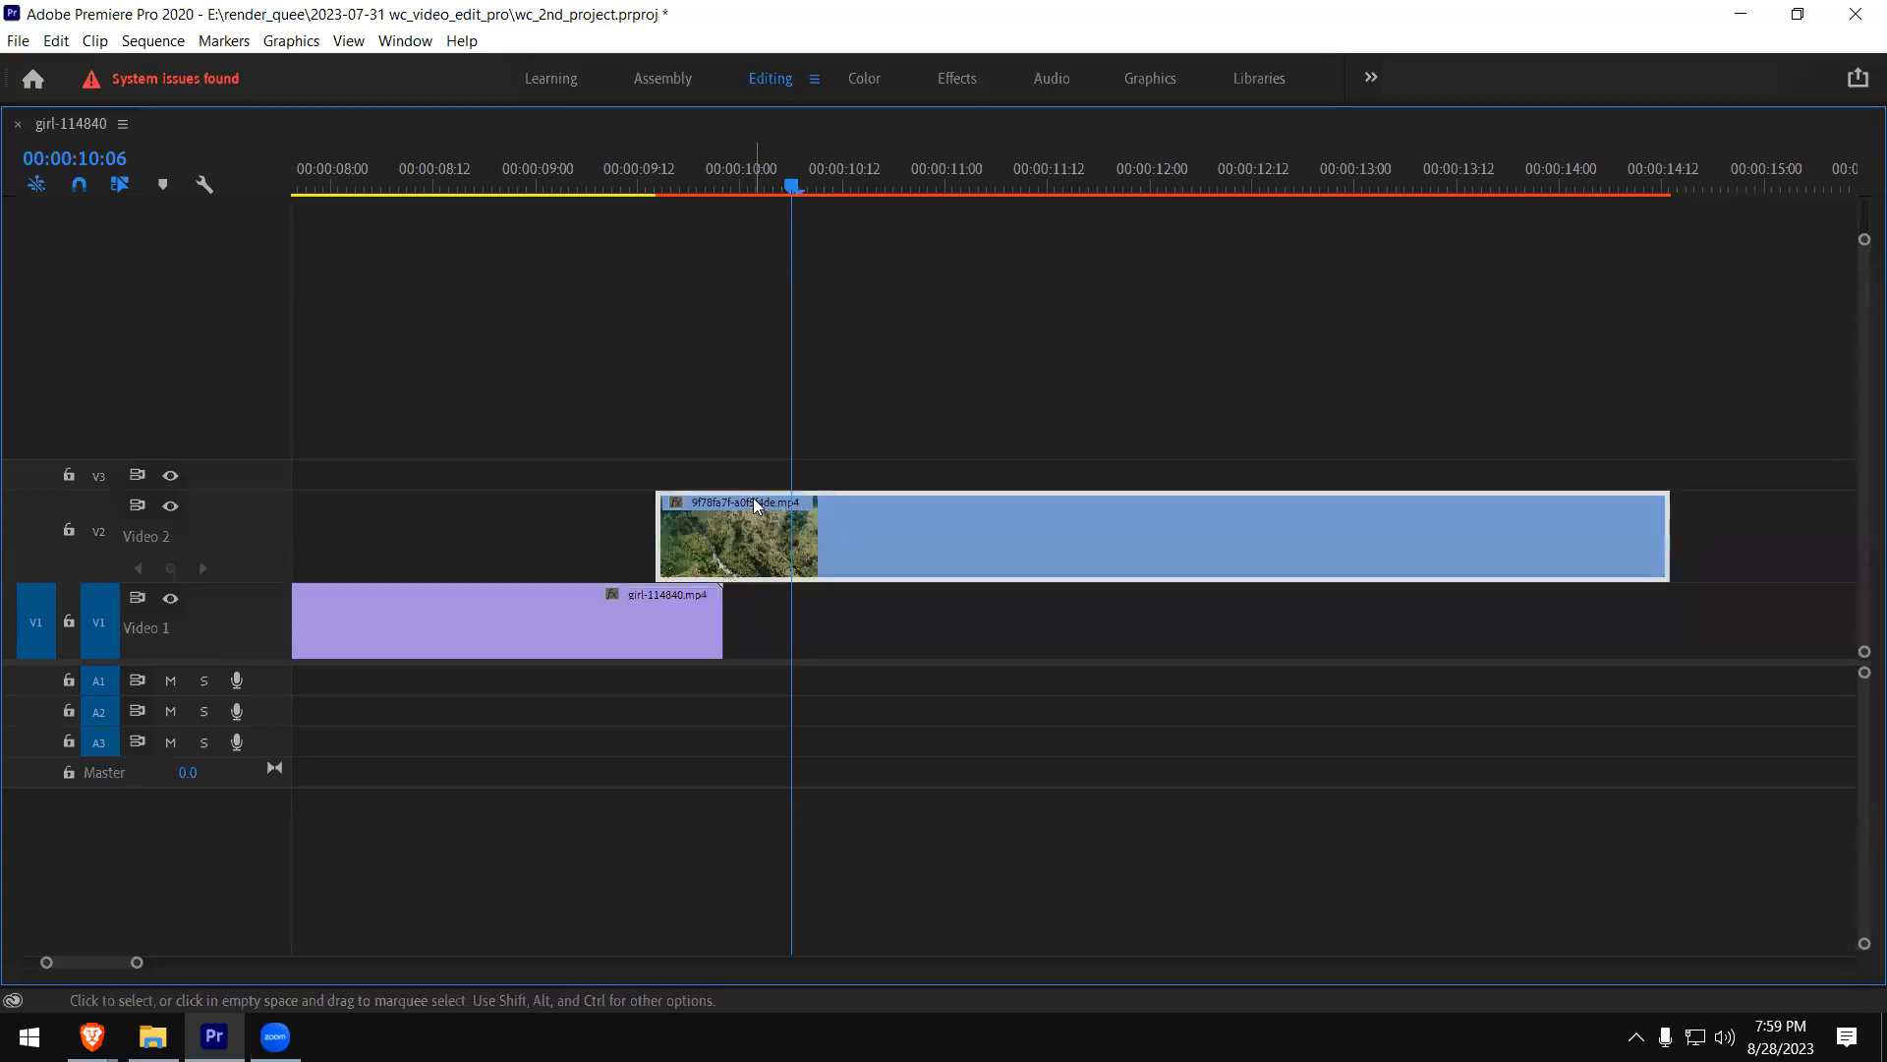
right_click(740, 528)
click(740, 528)
key(grave)
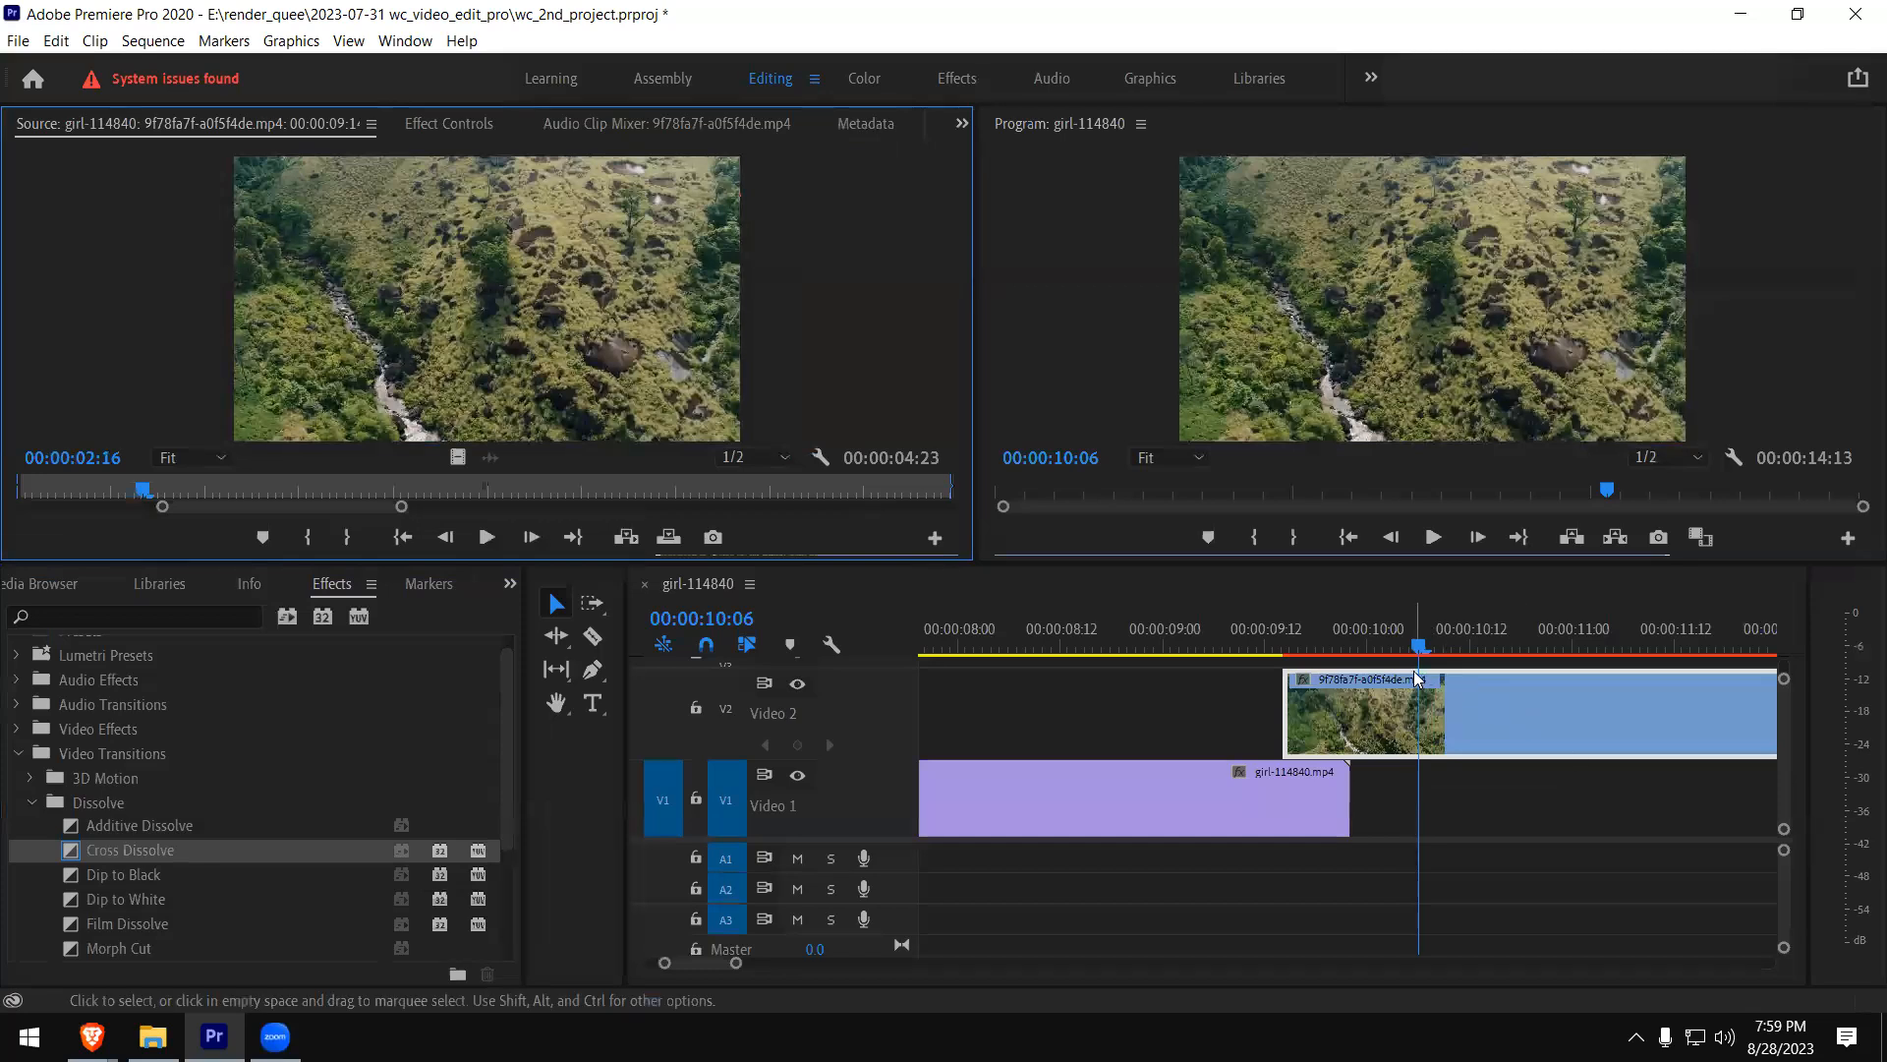
right_click(1416, 679)
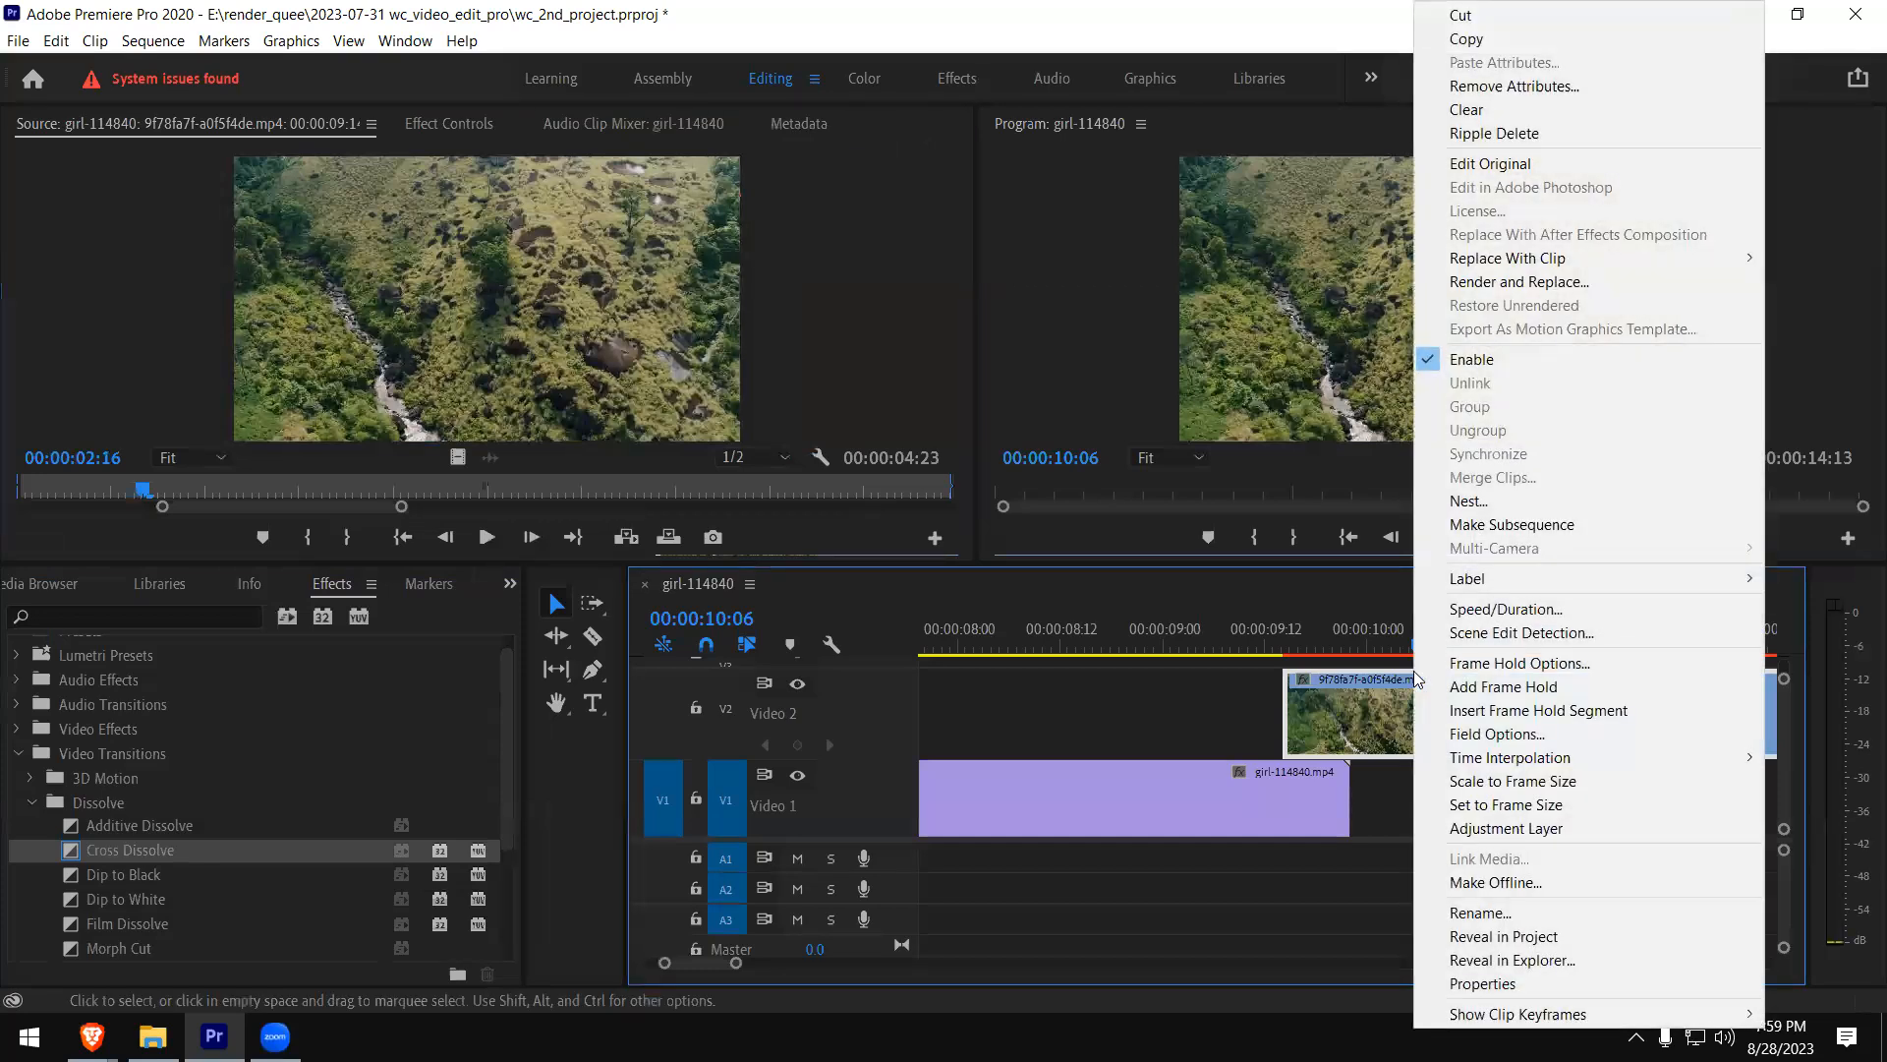
click(1306, 753)
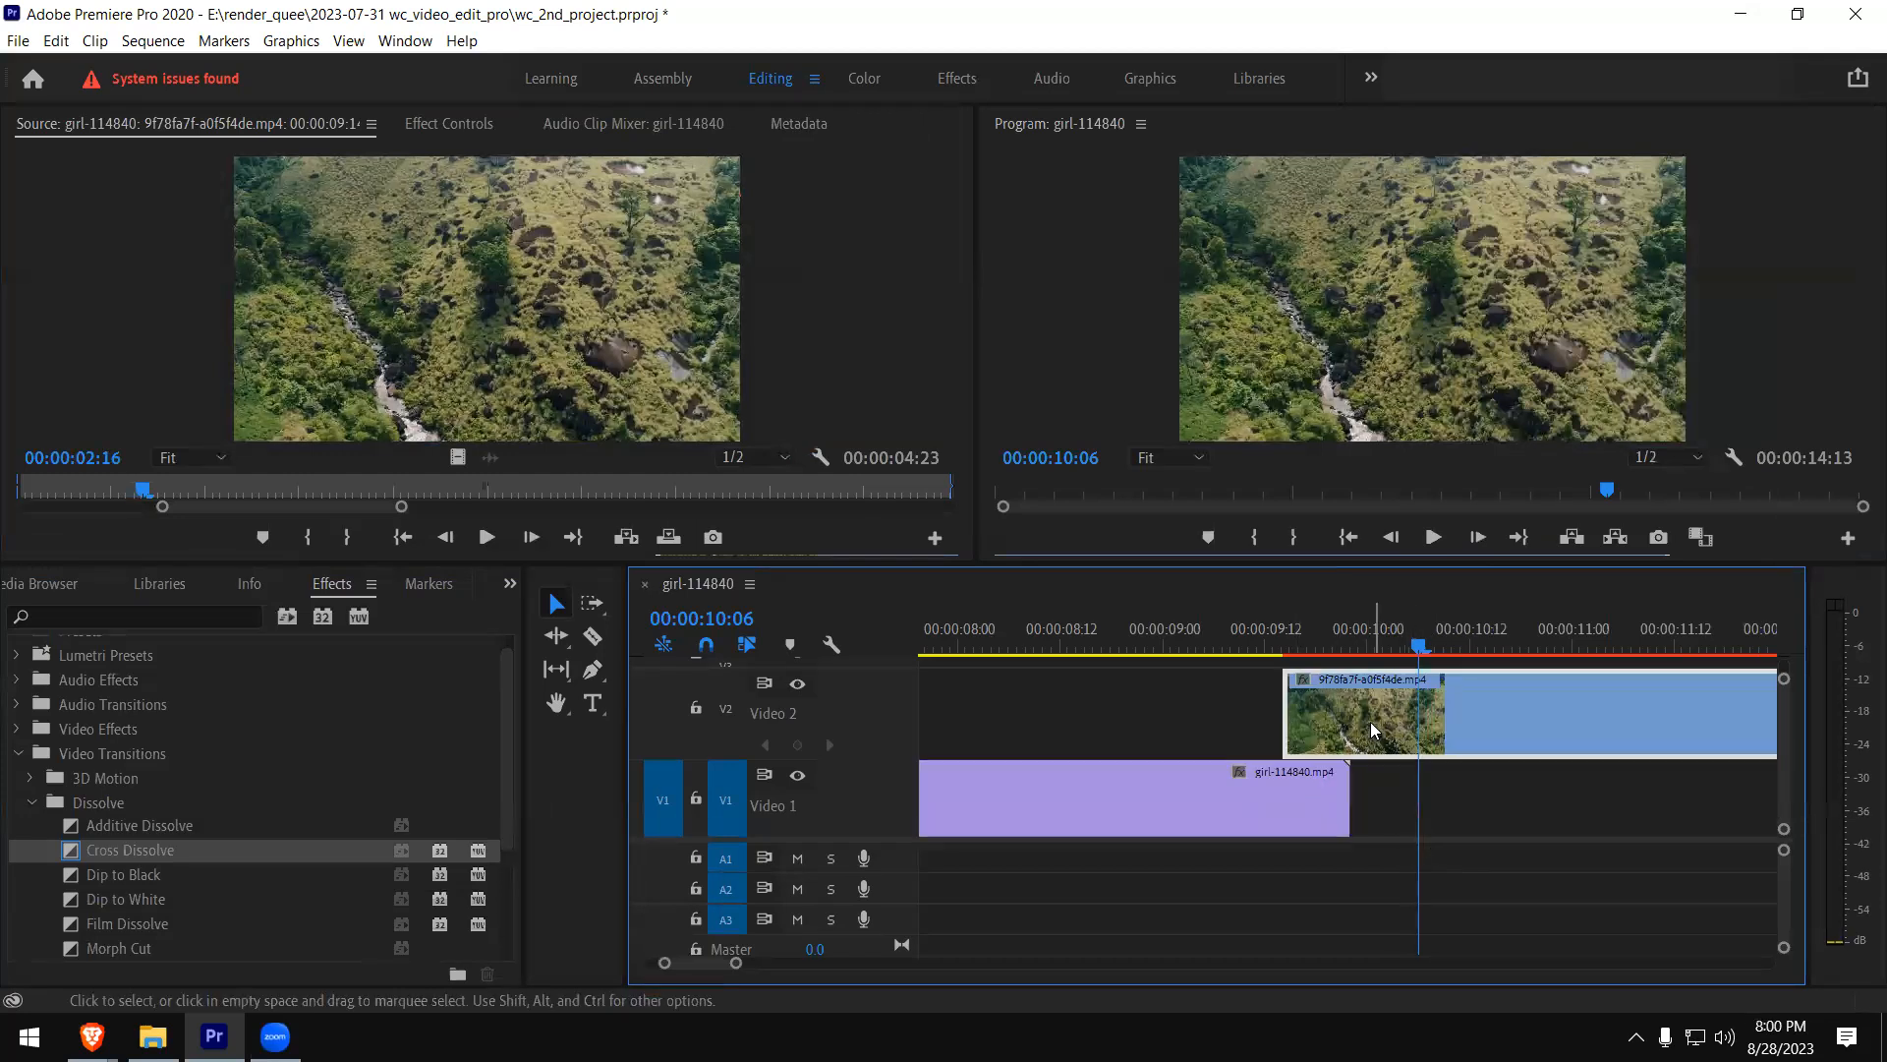
click(566, 638)
click(557, 610)
click(1461, 710)
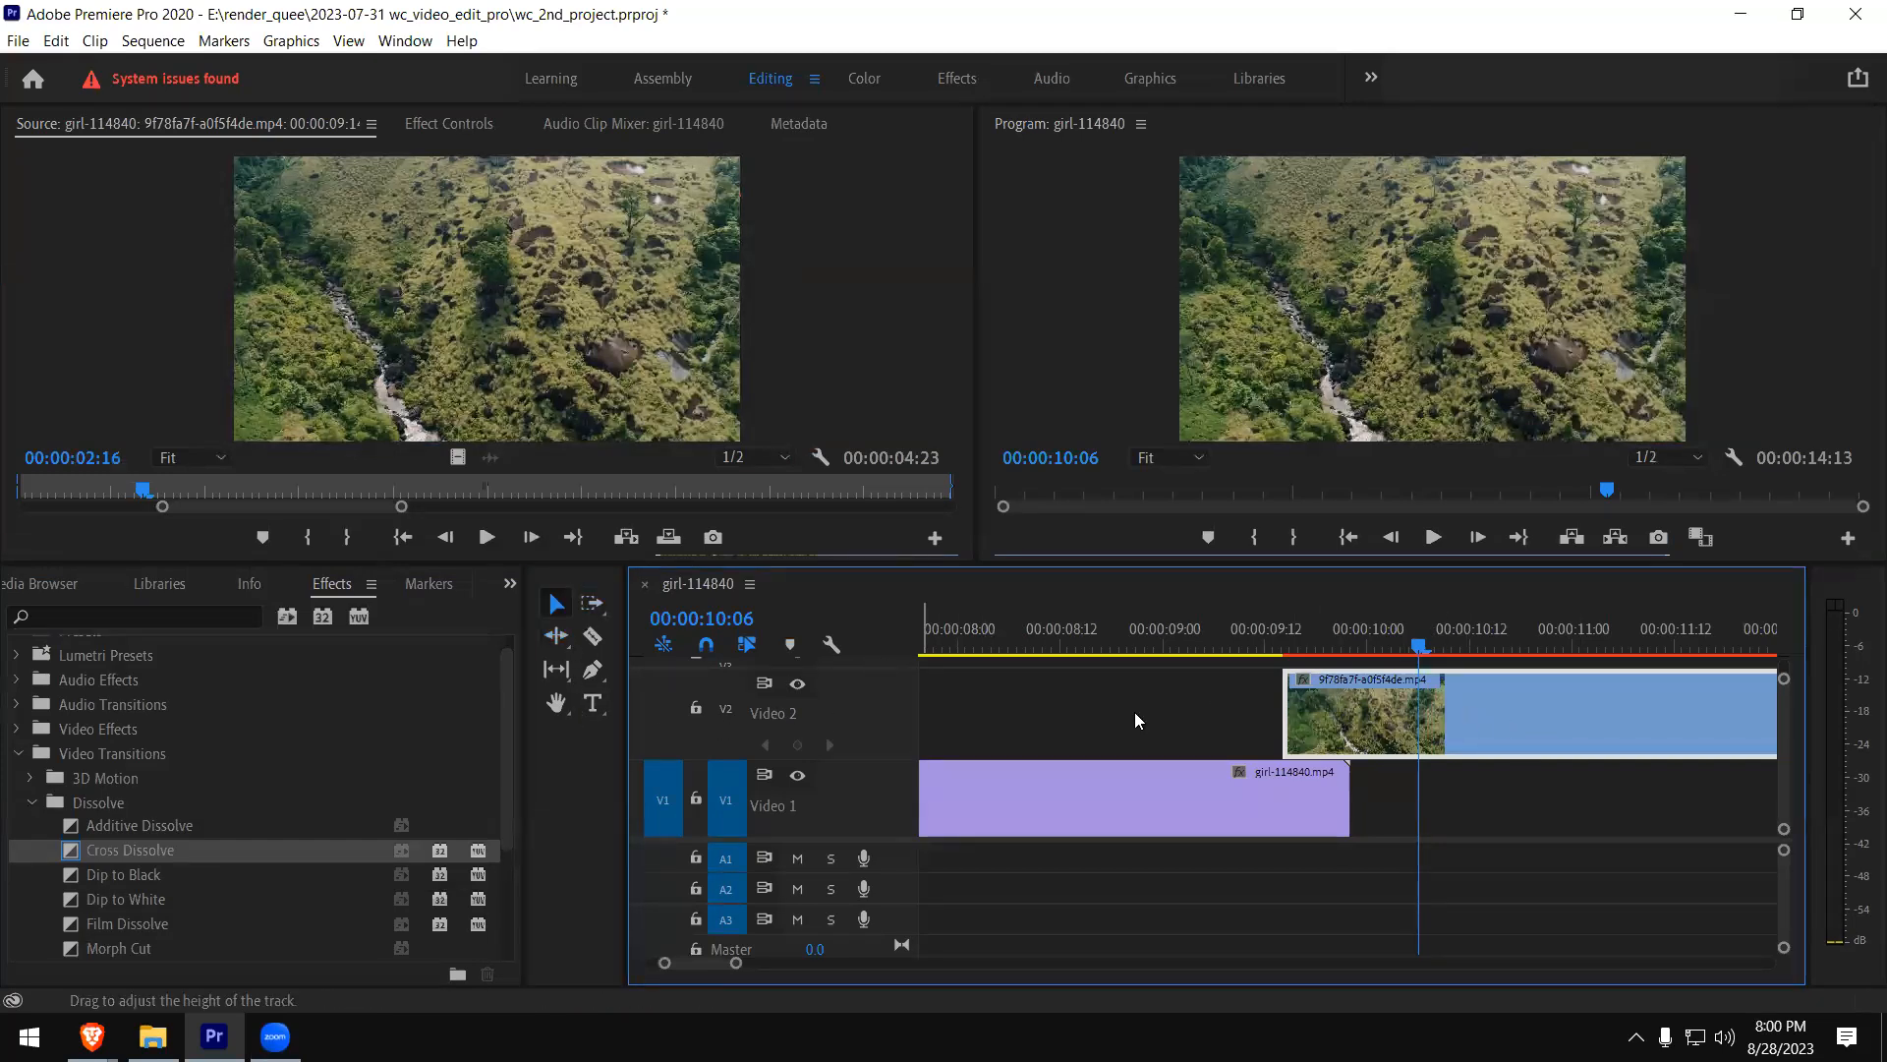
- Select the girl-114840.mp4 clip and turn off both track targeting and source patching for V1
click(1252, 820)
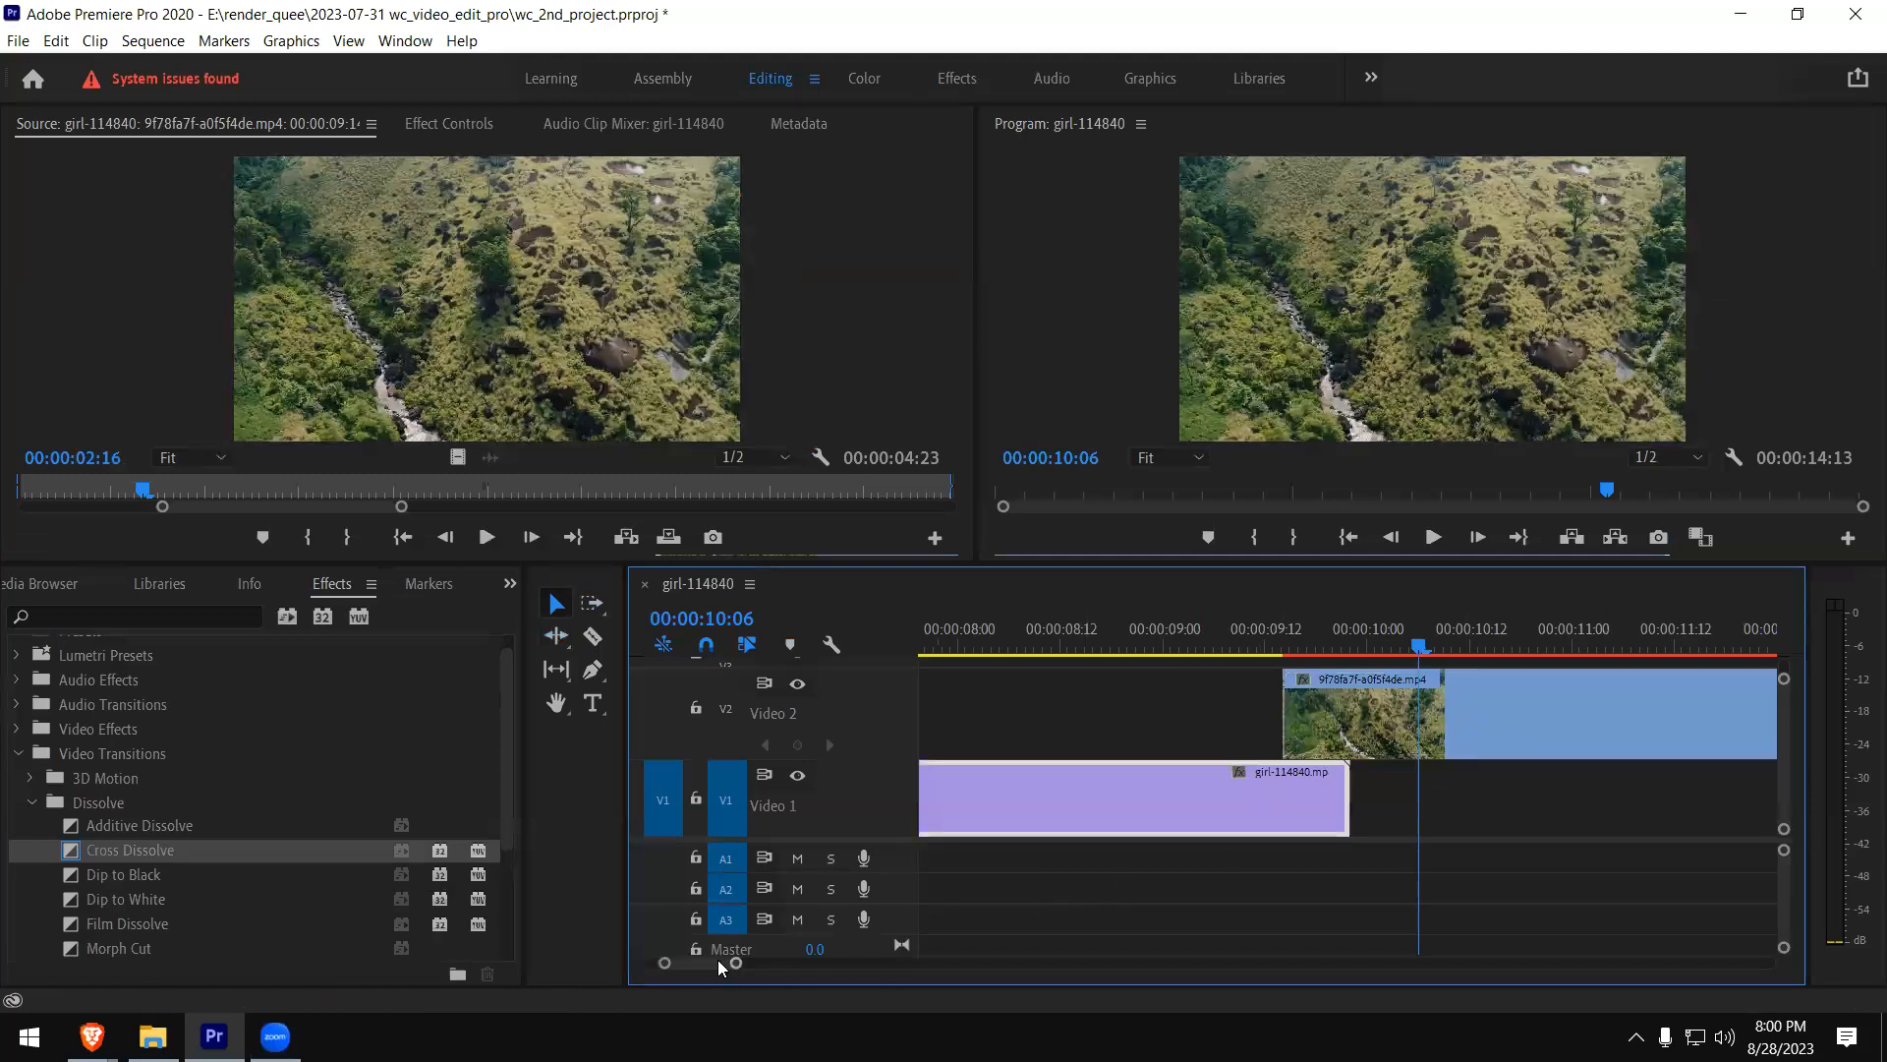
drag(694, 962, 683, 963)
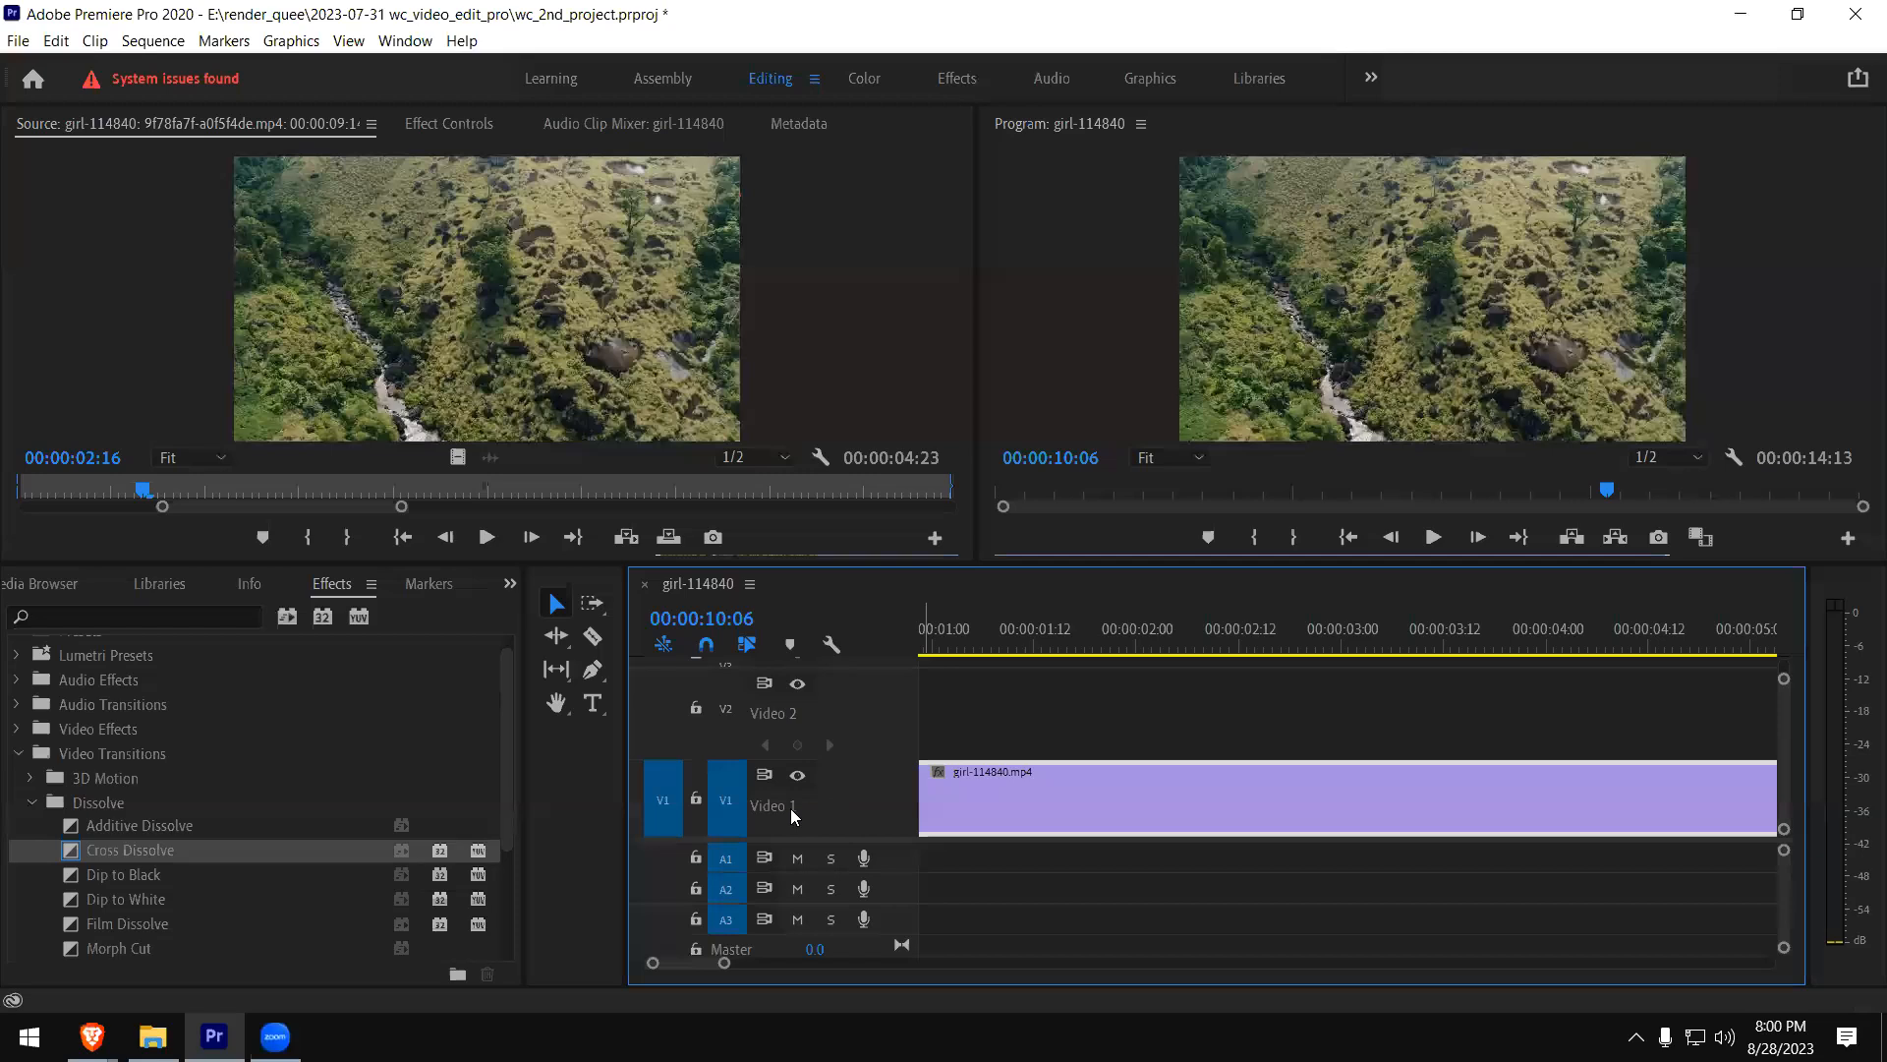
click(725, 804)
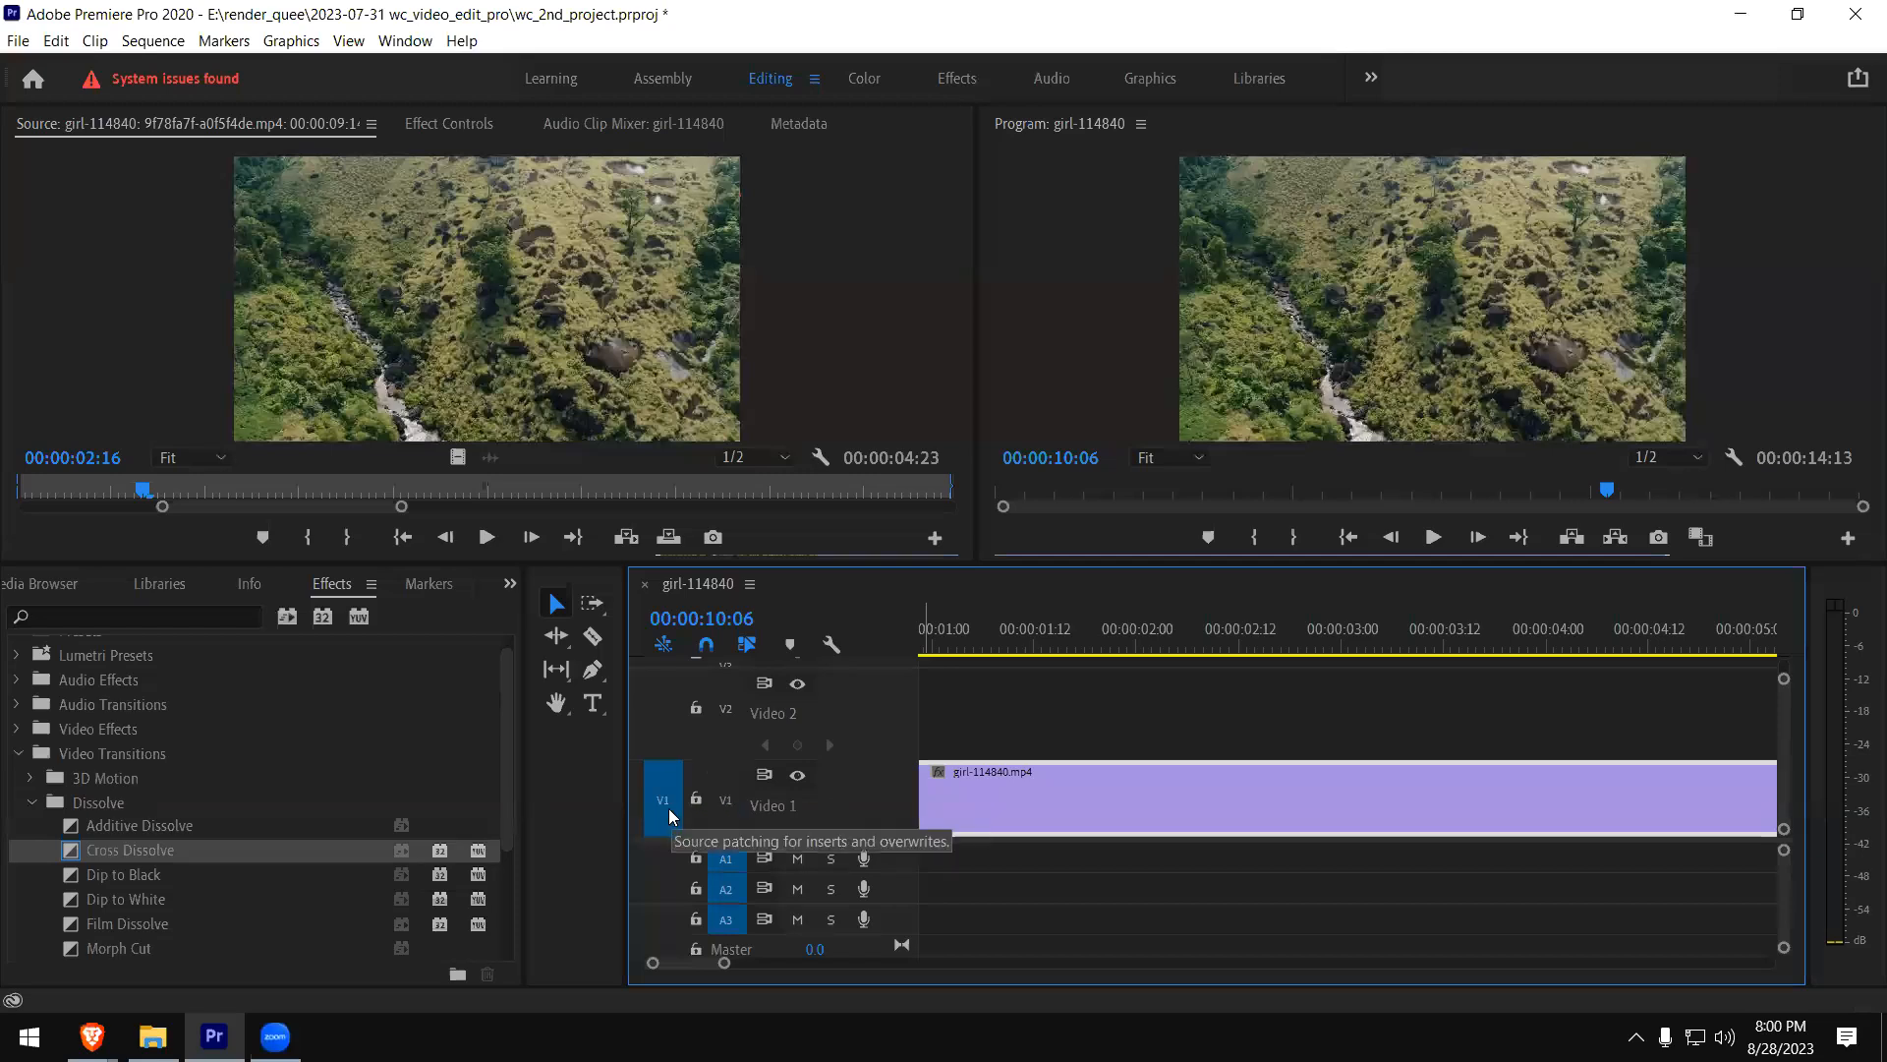
click(669, 808)
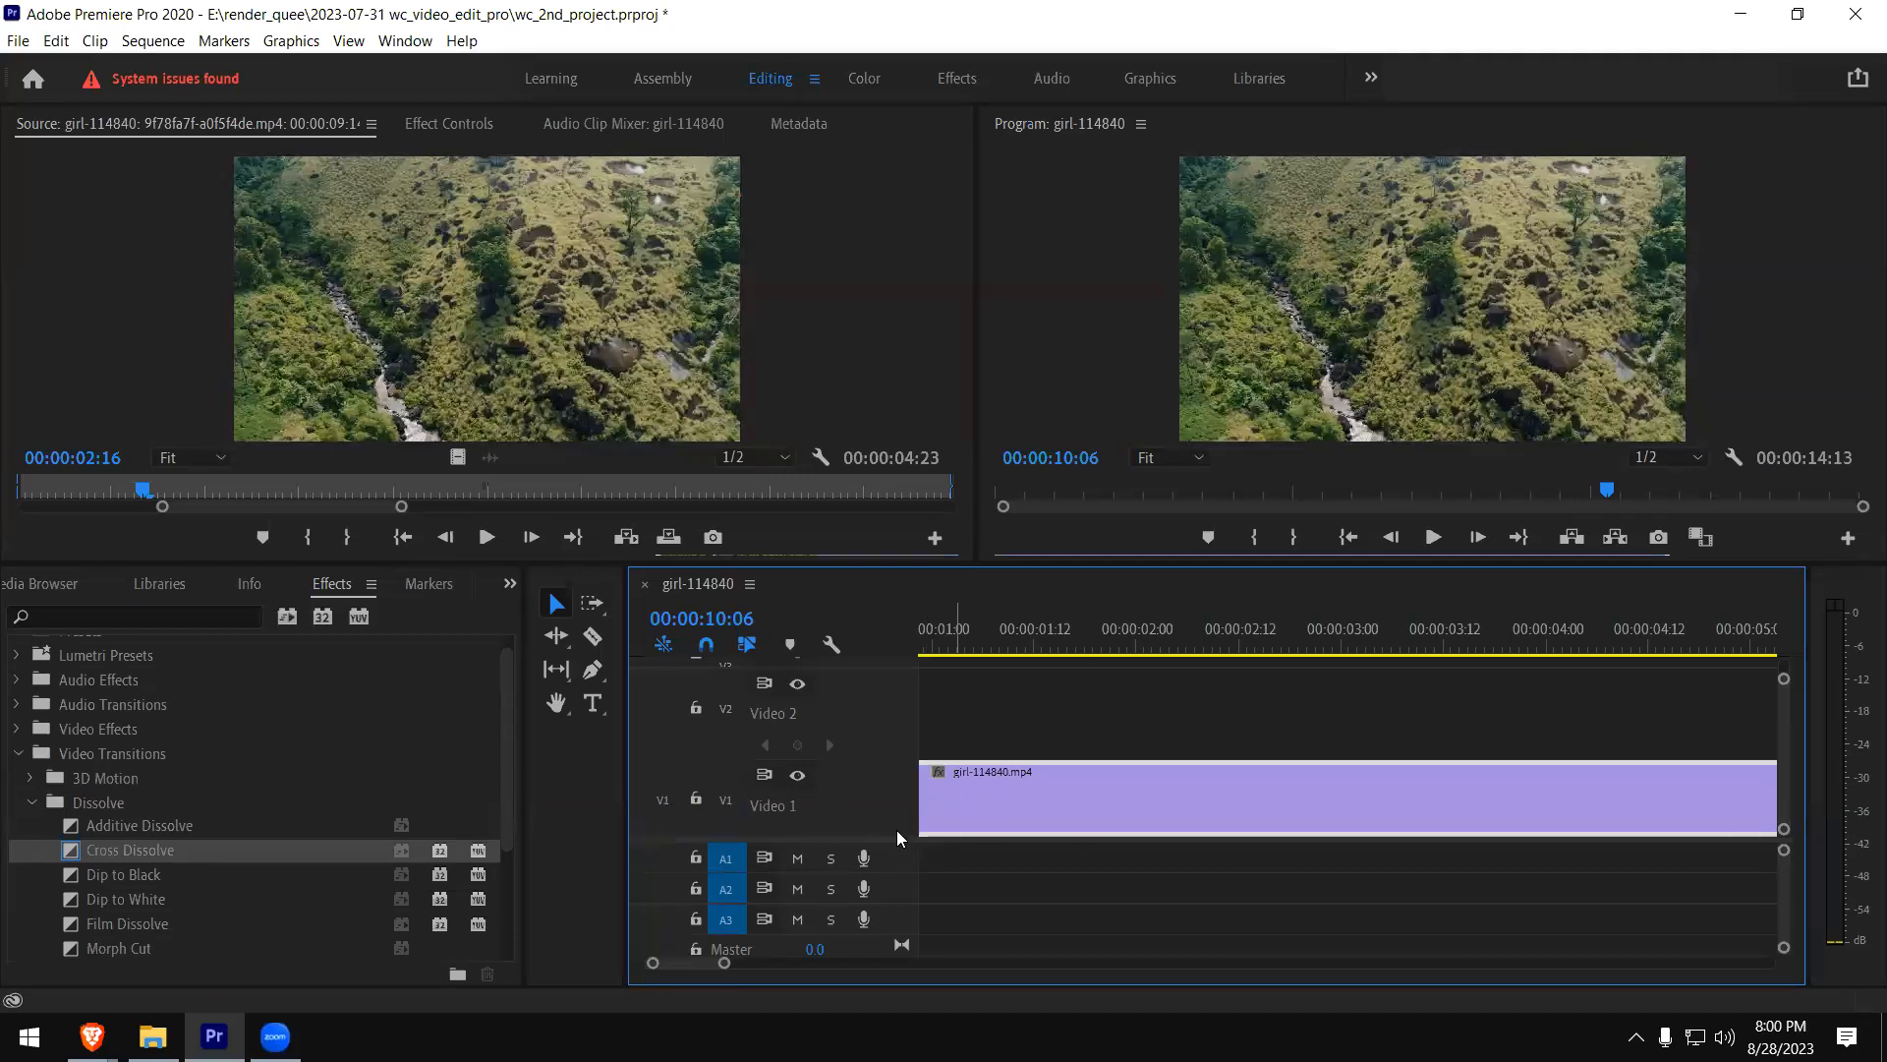
- Check the property choices, including Opacity, offered by the fx badge of the girl-114840.mp4 clip on V1
scroll(897, 828, up, 3)
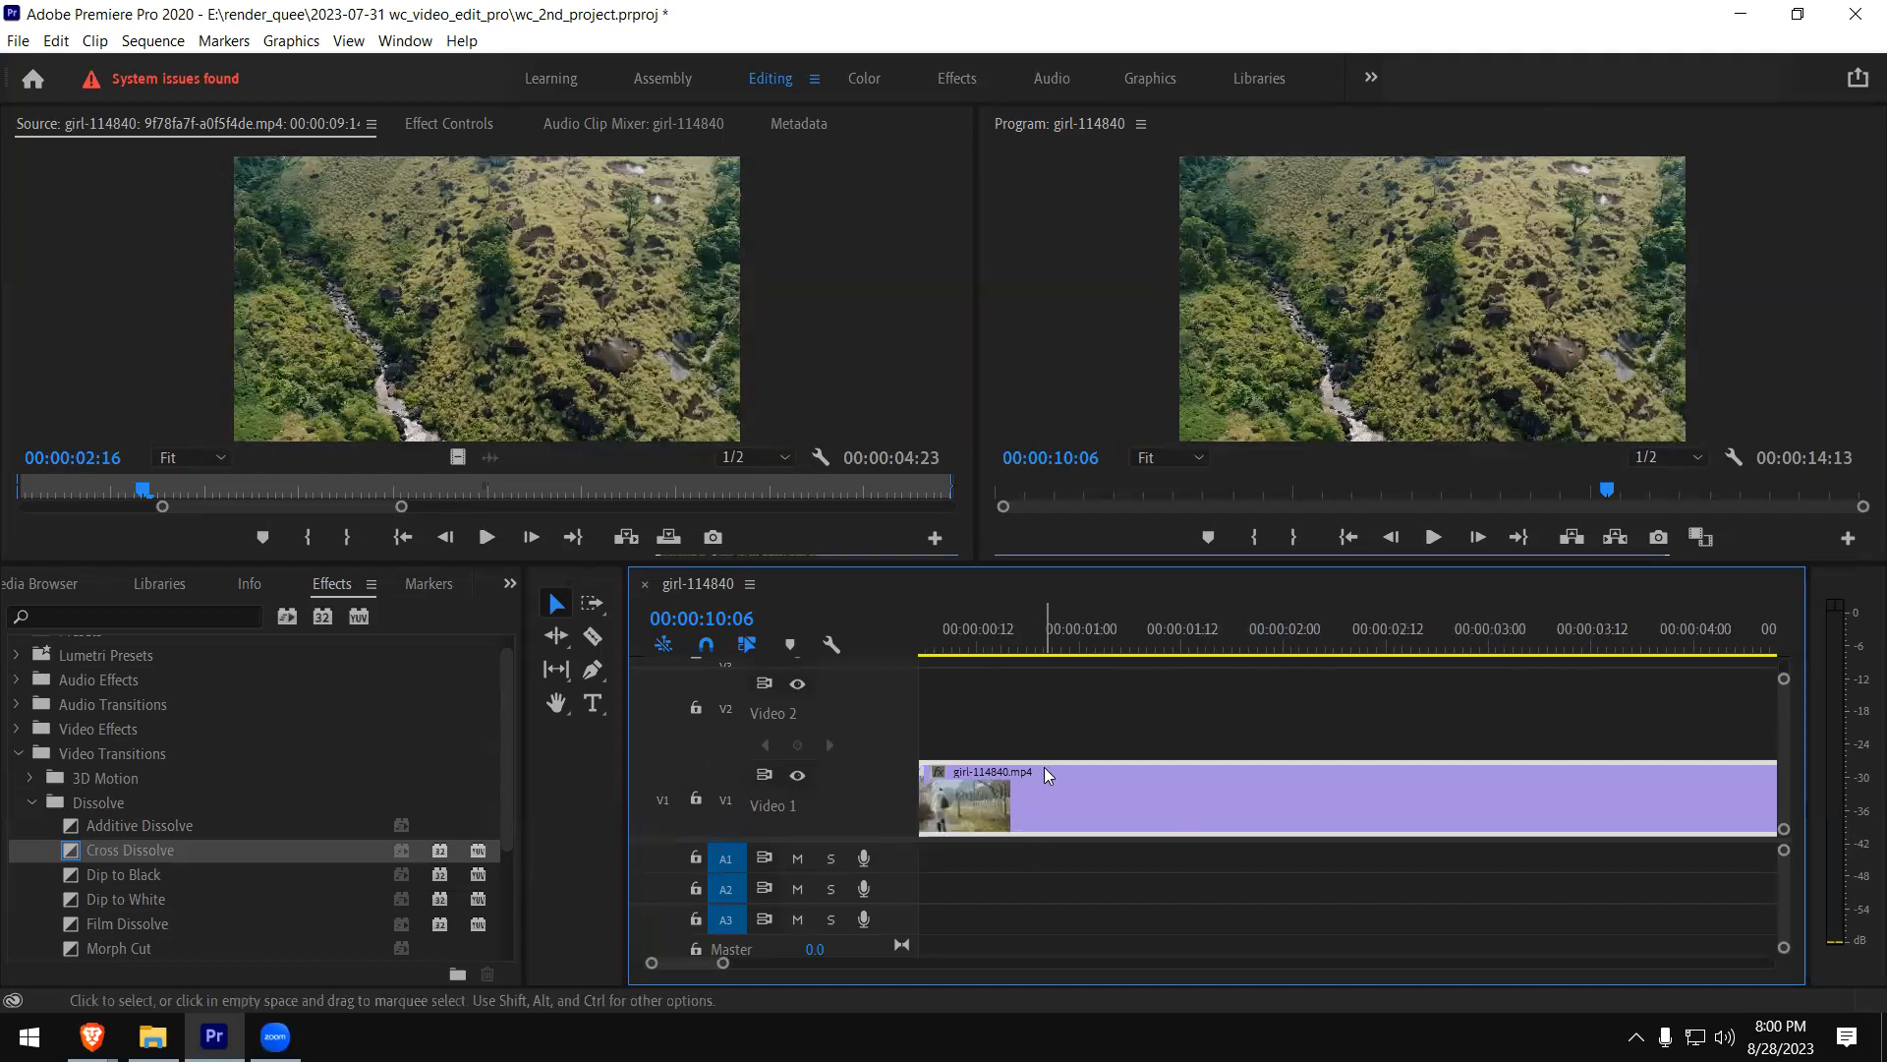
right_click(940, 773)
mouse_move(1029, 843)
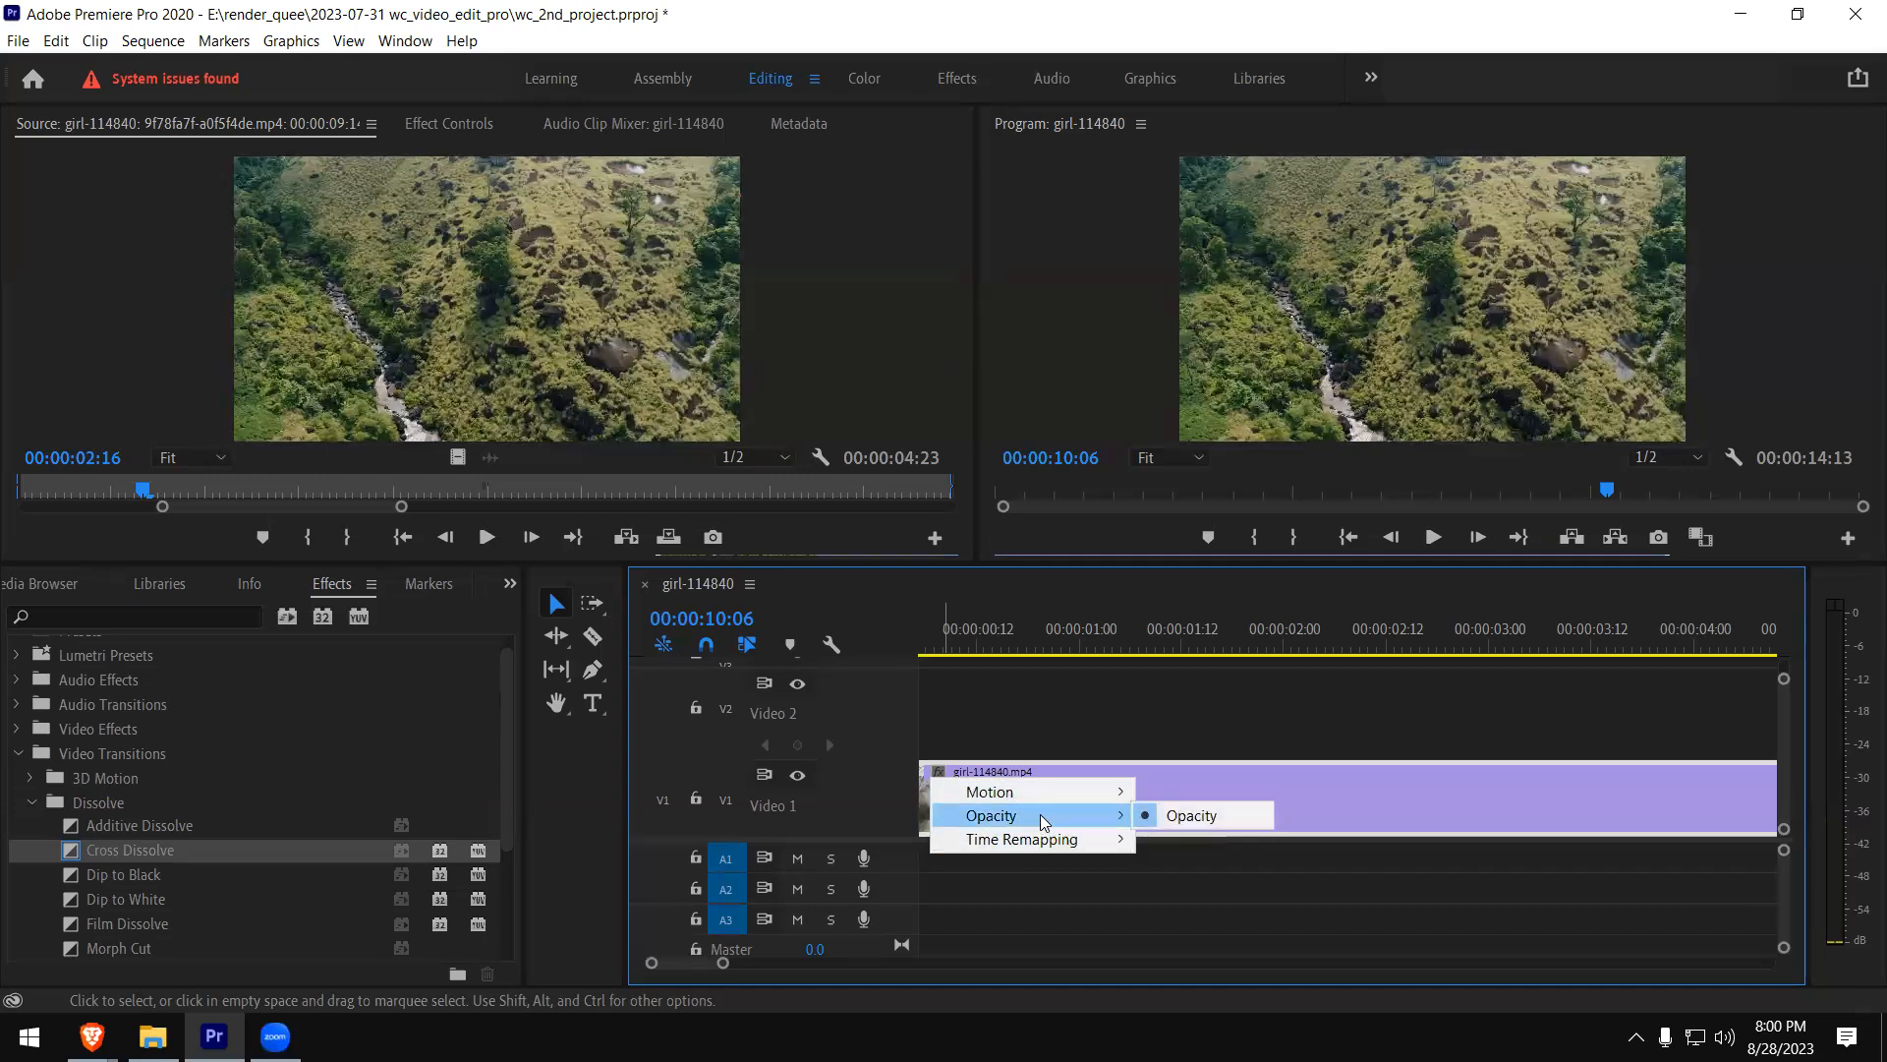
click(1066, 773)
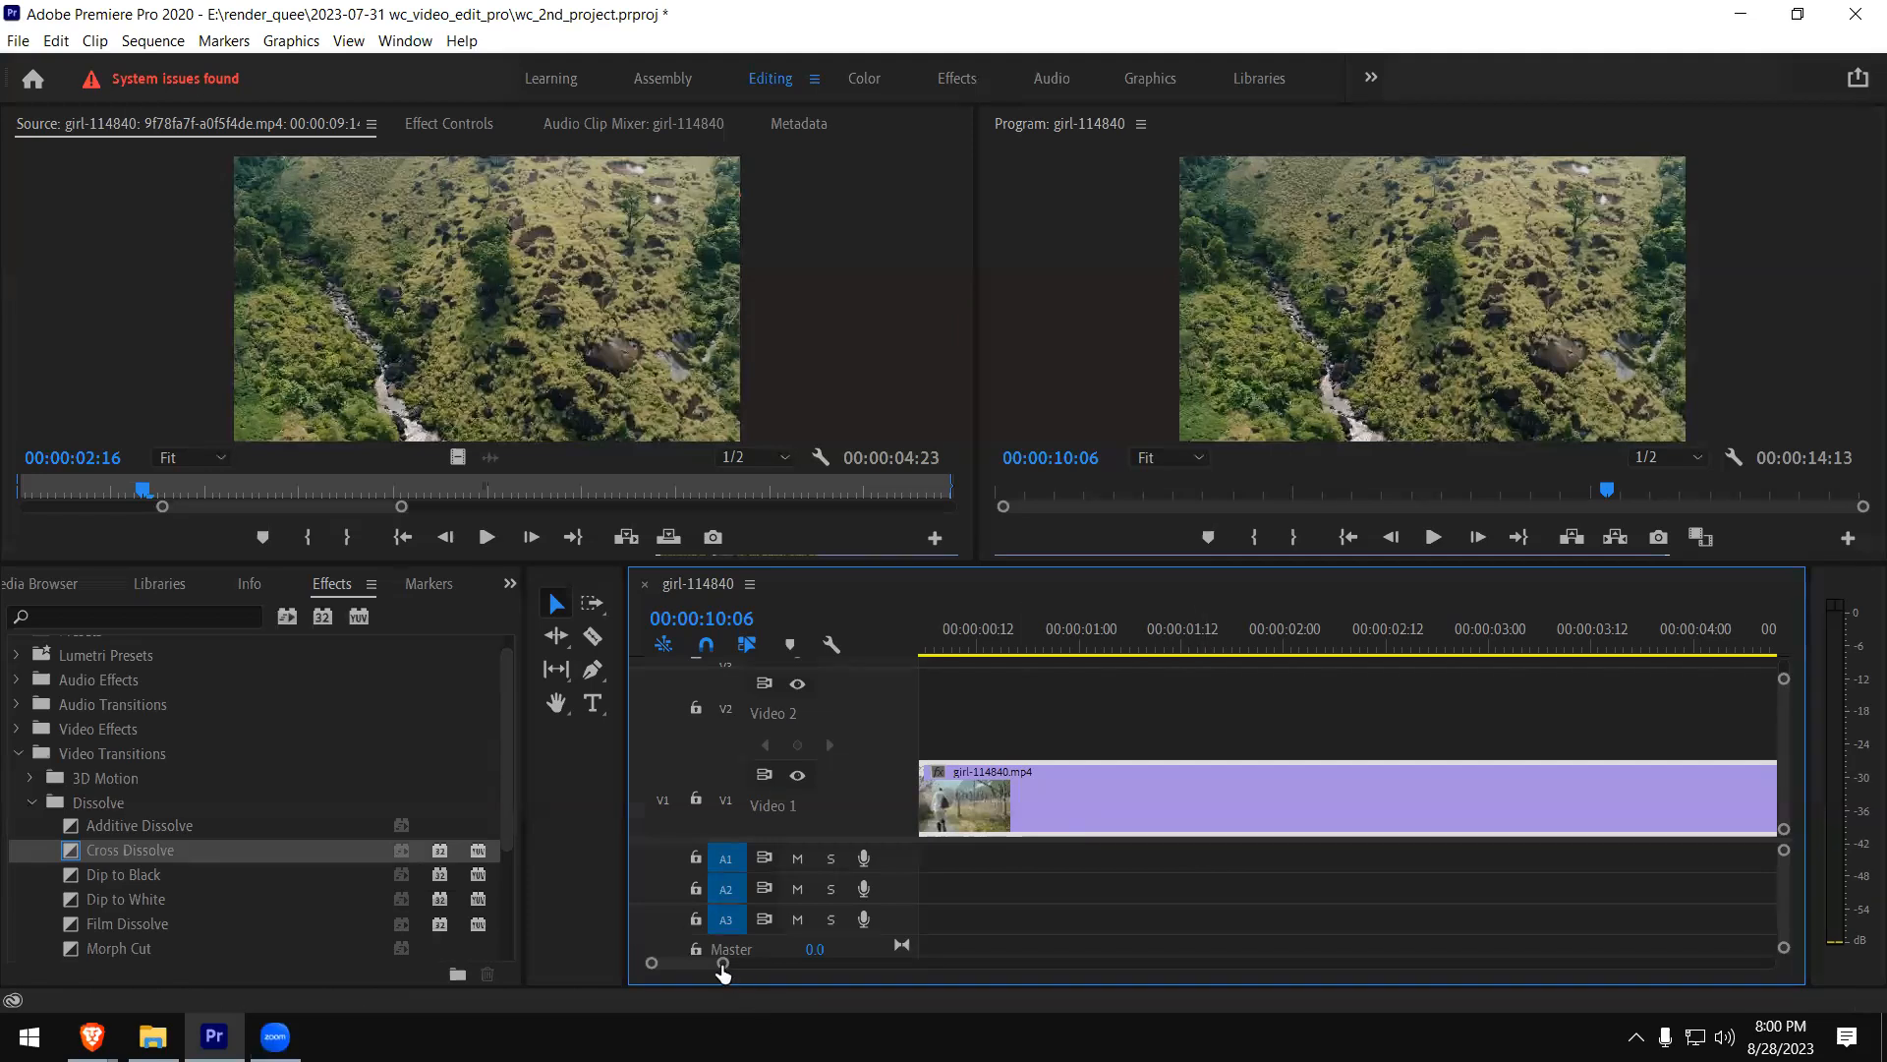
- Move the aerial clip from V2 down to V1 beside girl-114840.mp4, and delete both clips from the sequence
drag(726, 964, 843, 963)
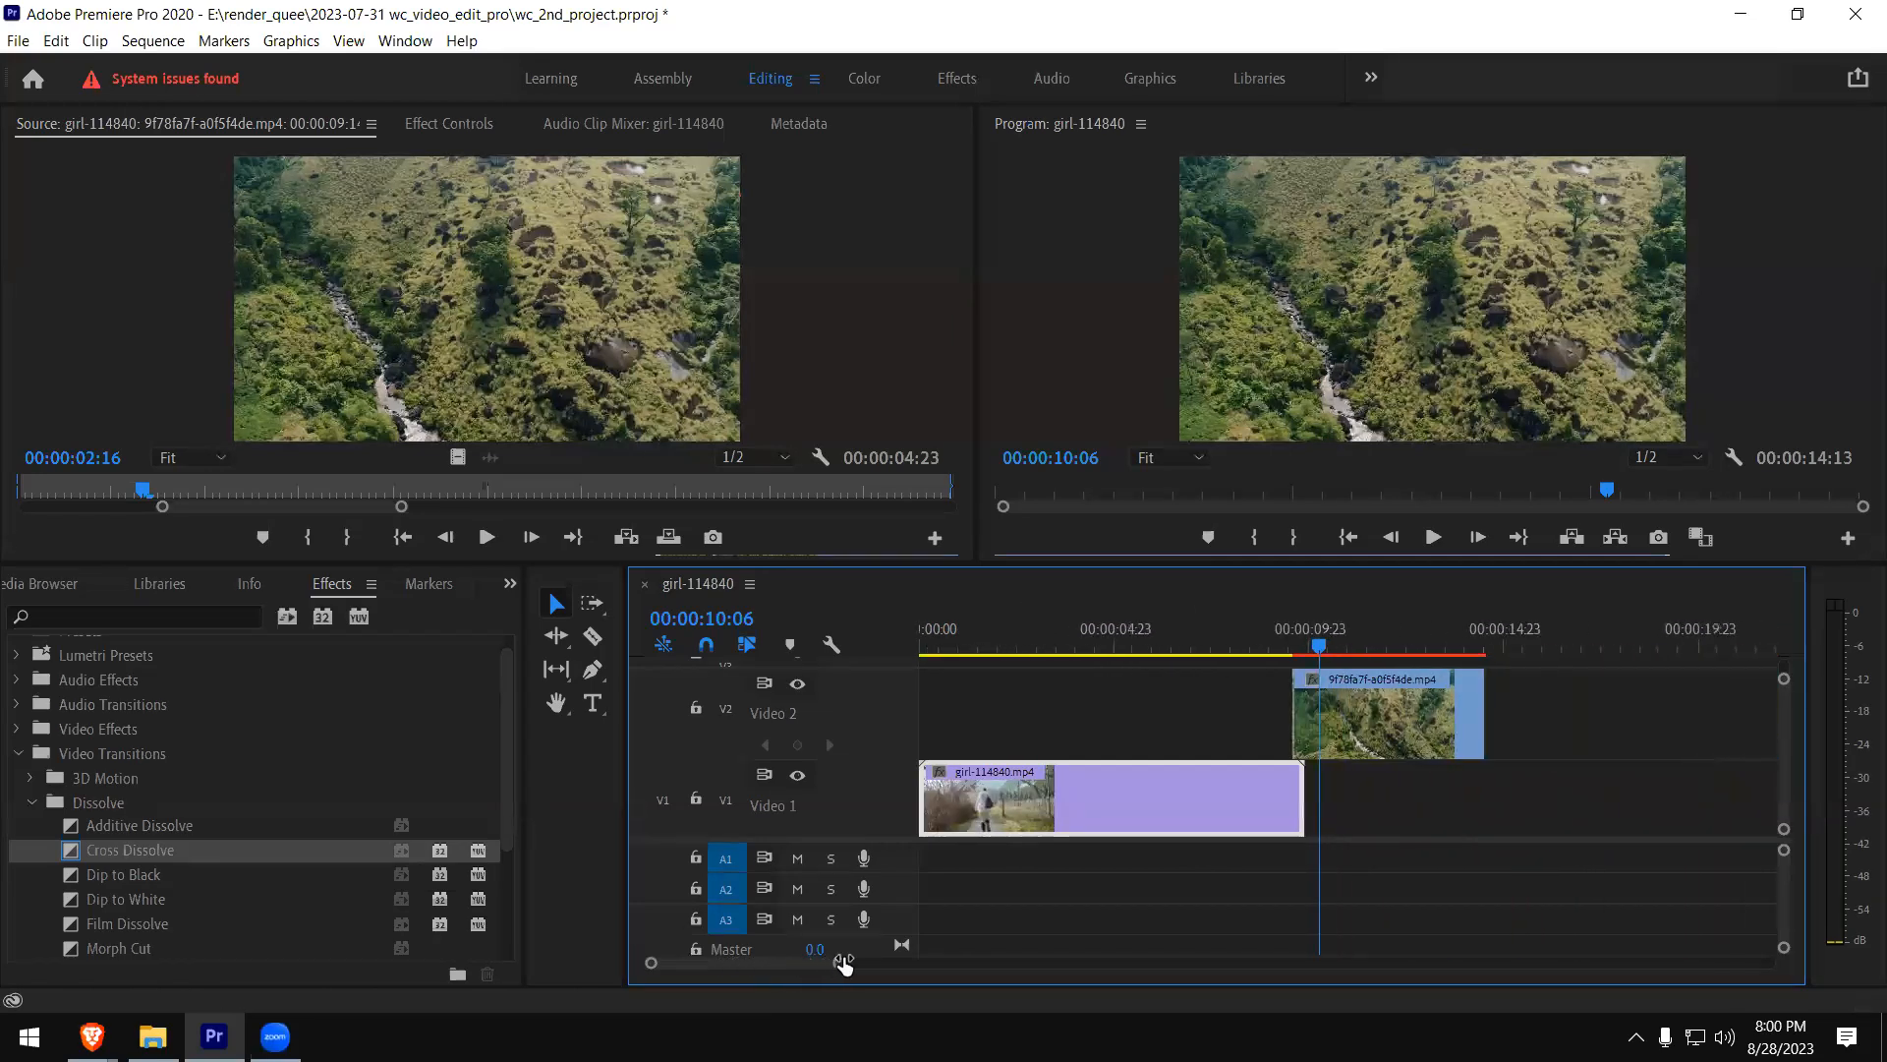
drag(1386, 741, 1370, 792)
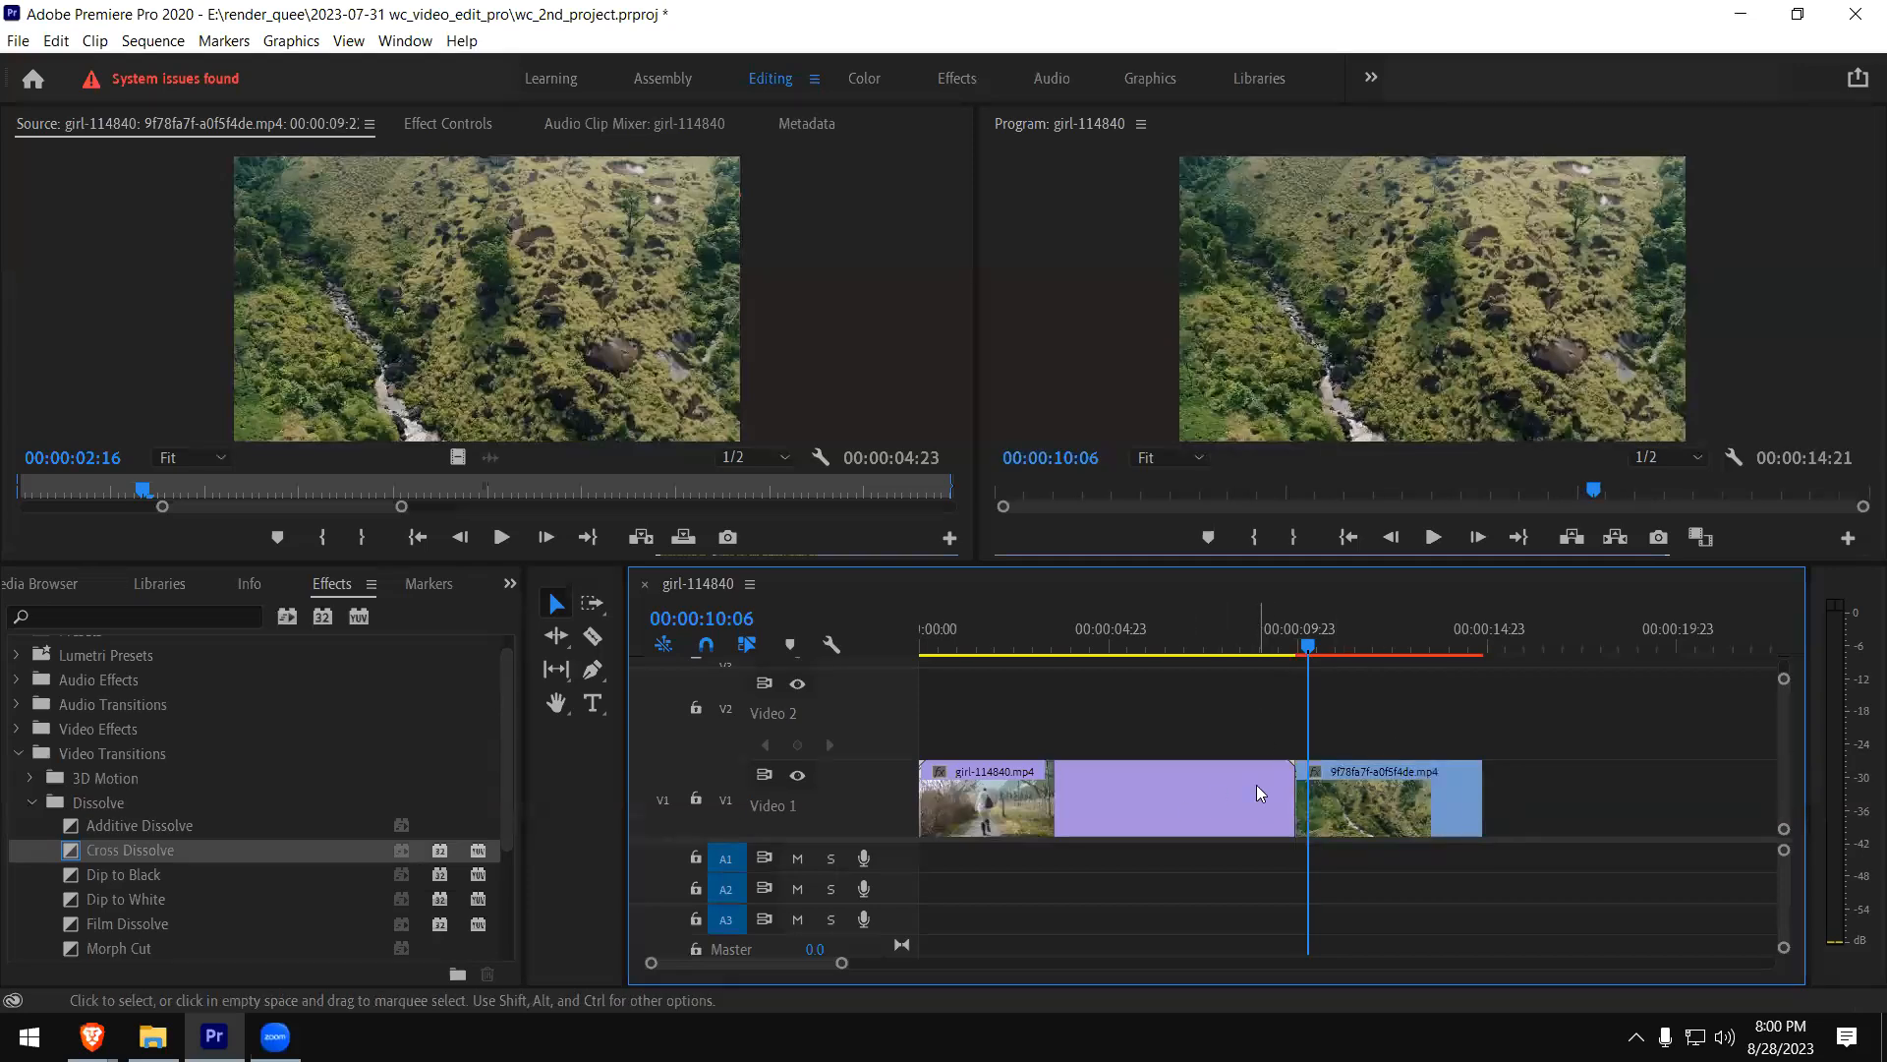
click(1209, 802)
click(1316, 786)
drag(1232, 722, 1317, 799)
key(Delete)
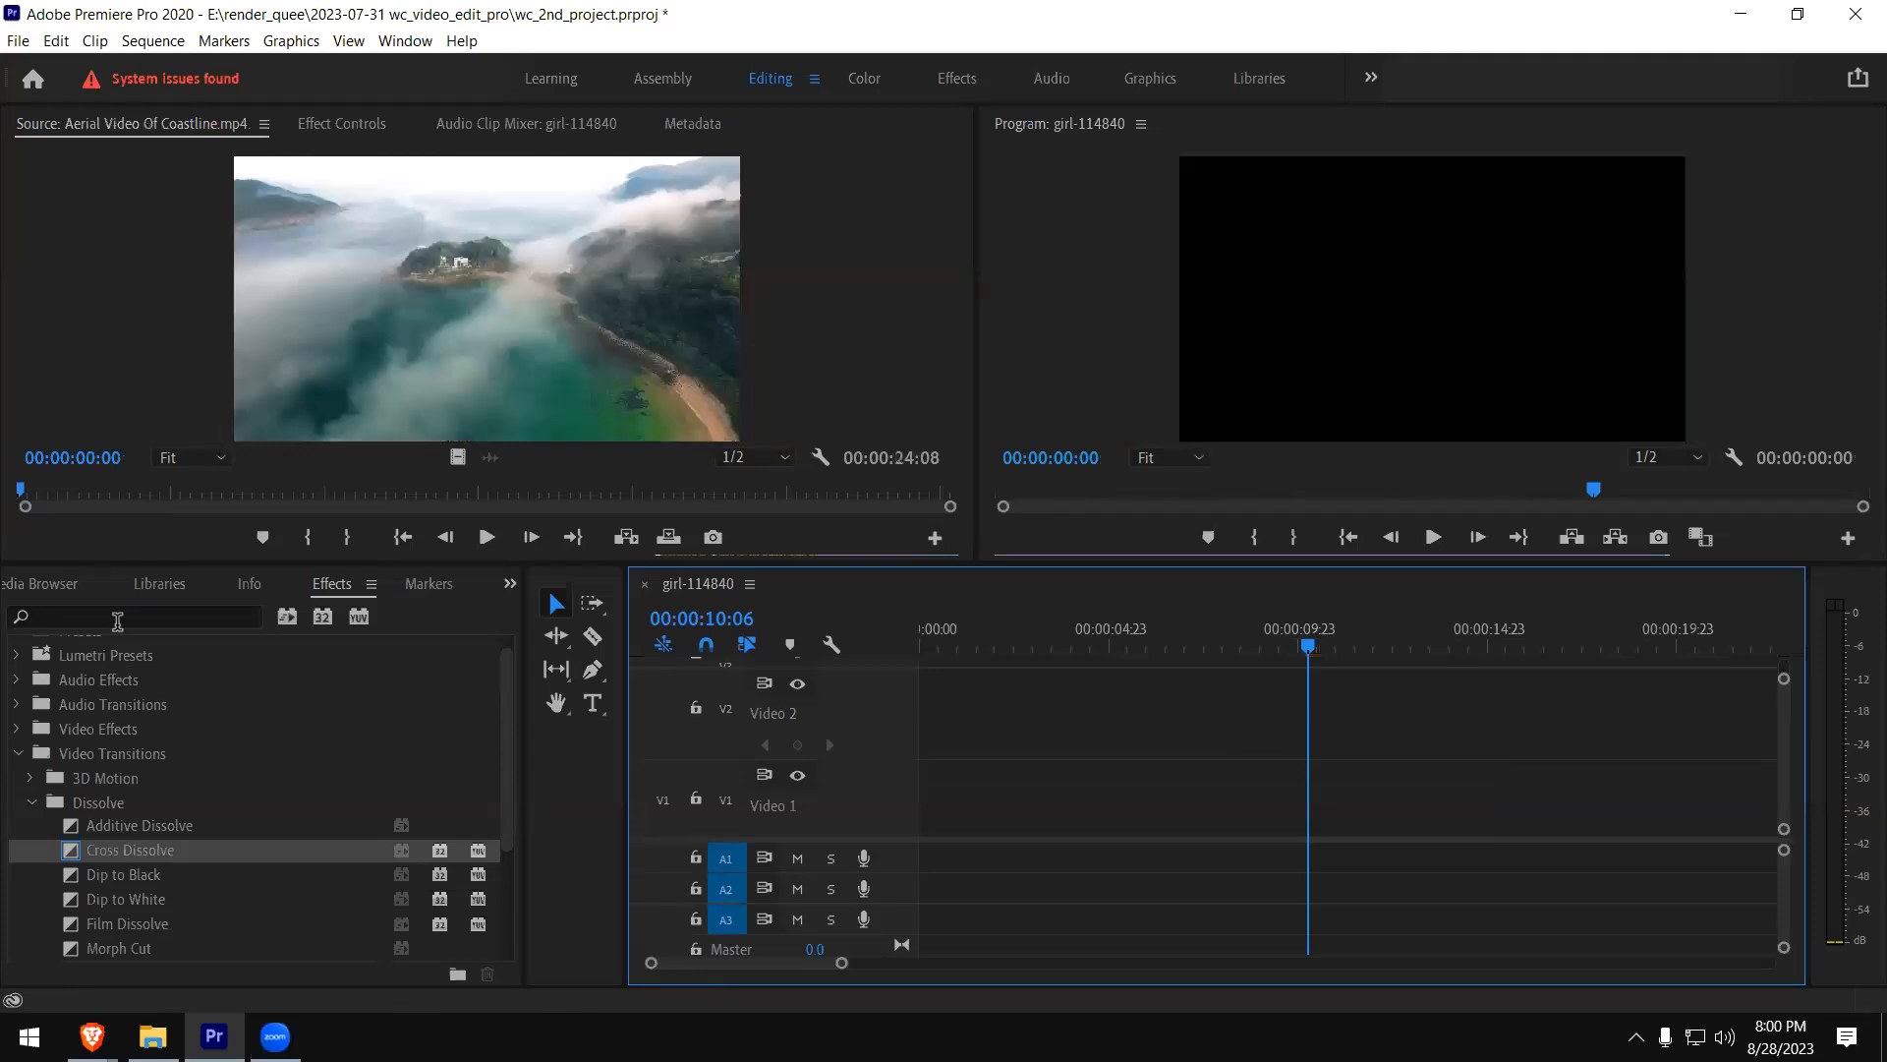
- Show the project's media list, open girl-114840.mp4 in the Source monitor, and mark its In point at 00:00:00:21
click(510, 583)
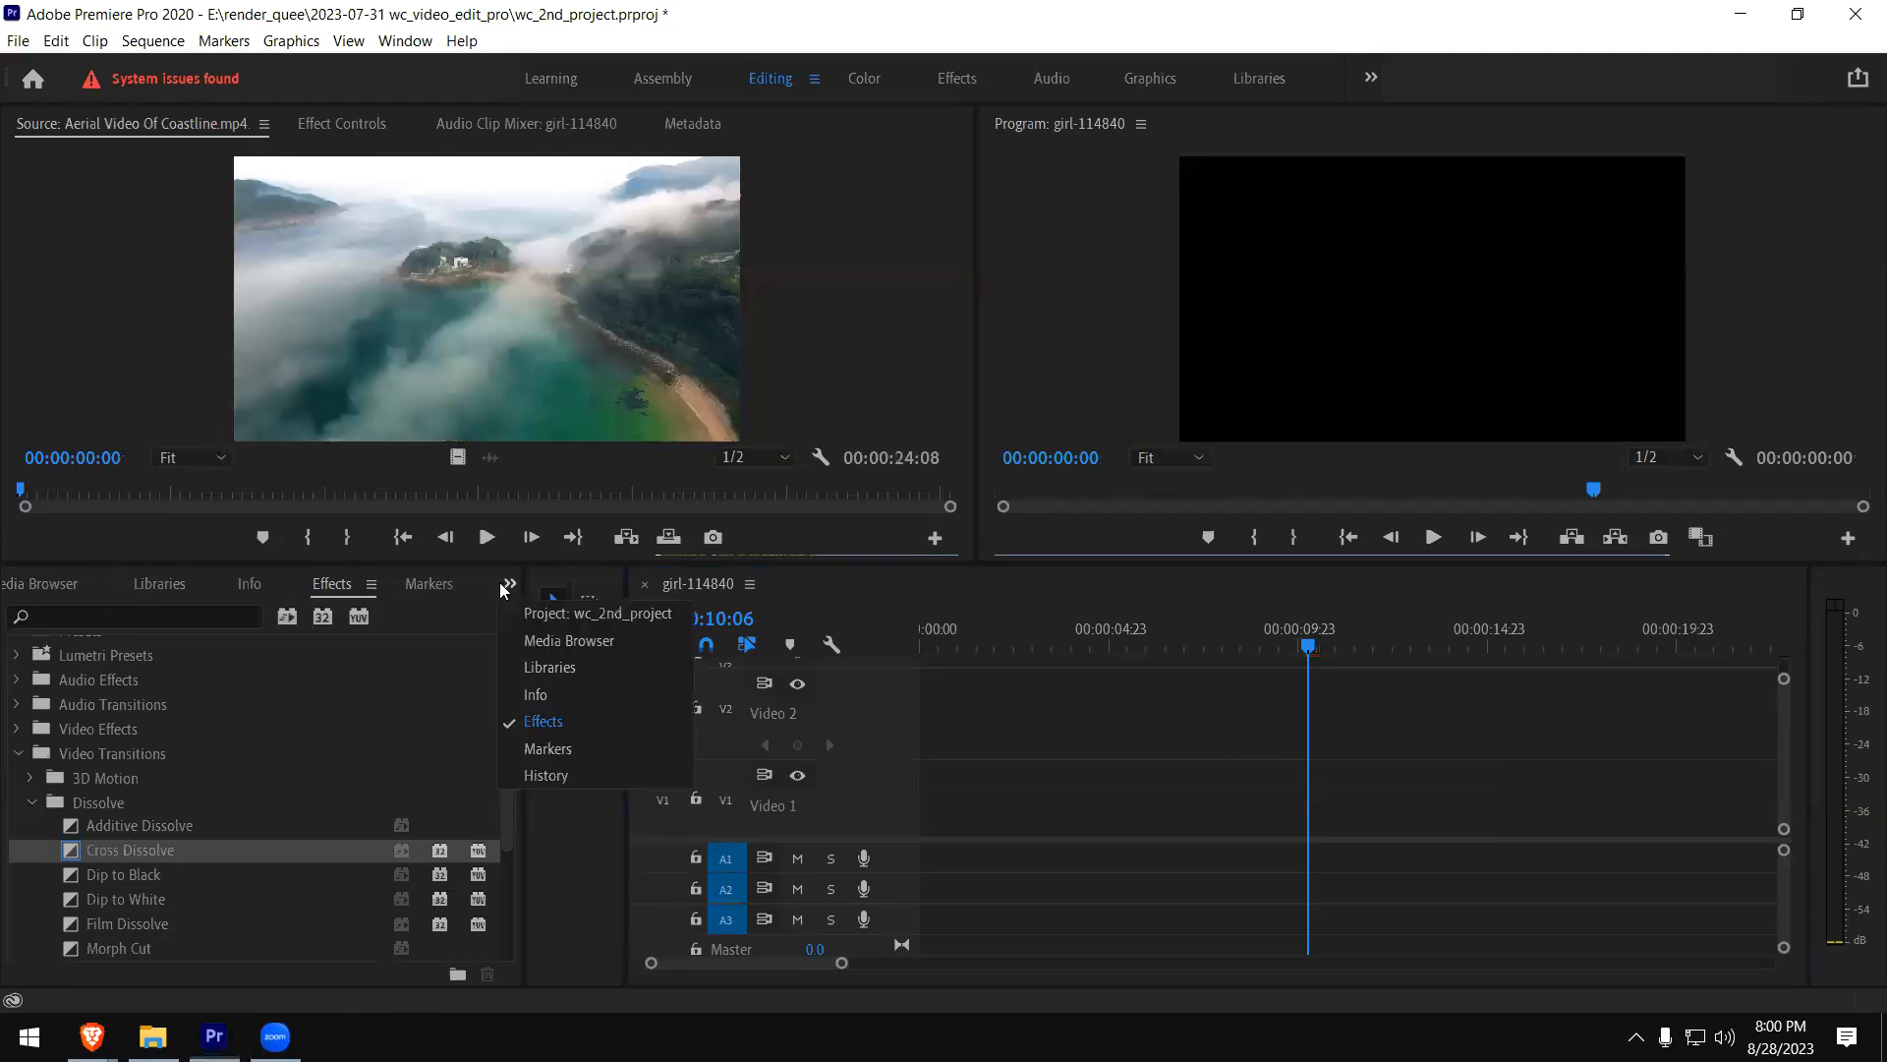
click(550, 614)
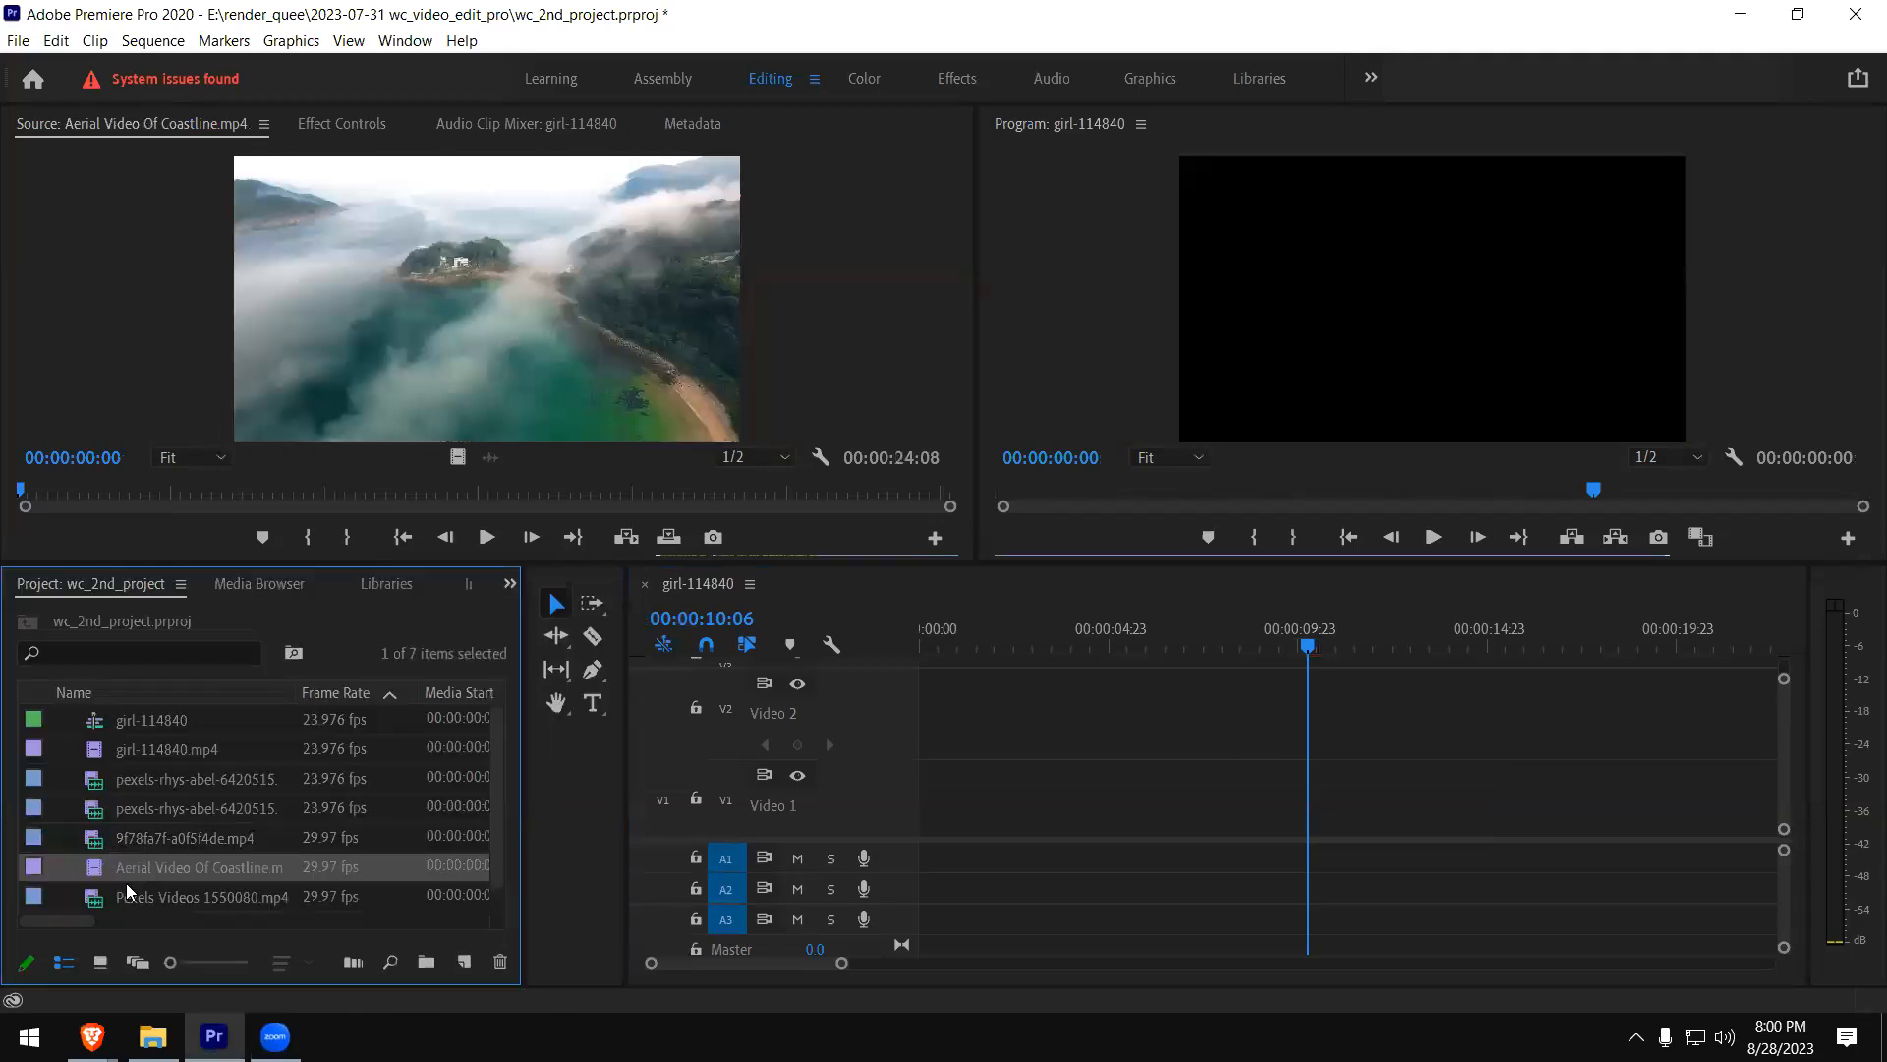
double_click(98, 750)
mouse_move(187, 497)
mouse_down()
mouse_move(99, 496)
mouse_move(327, 492)
mouse_up()
click(302, 536)
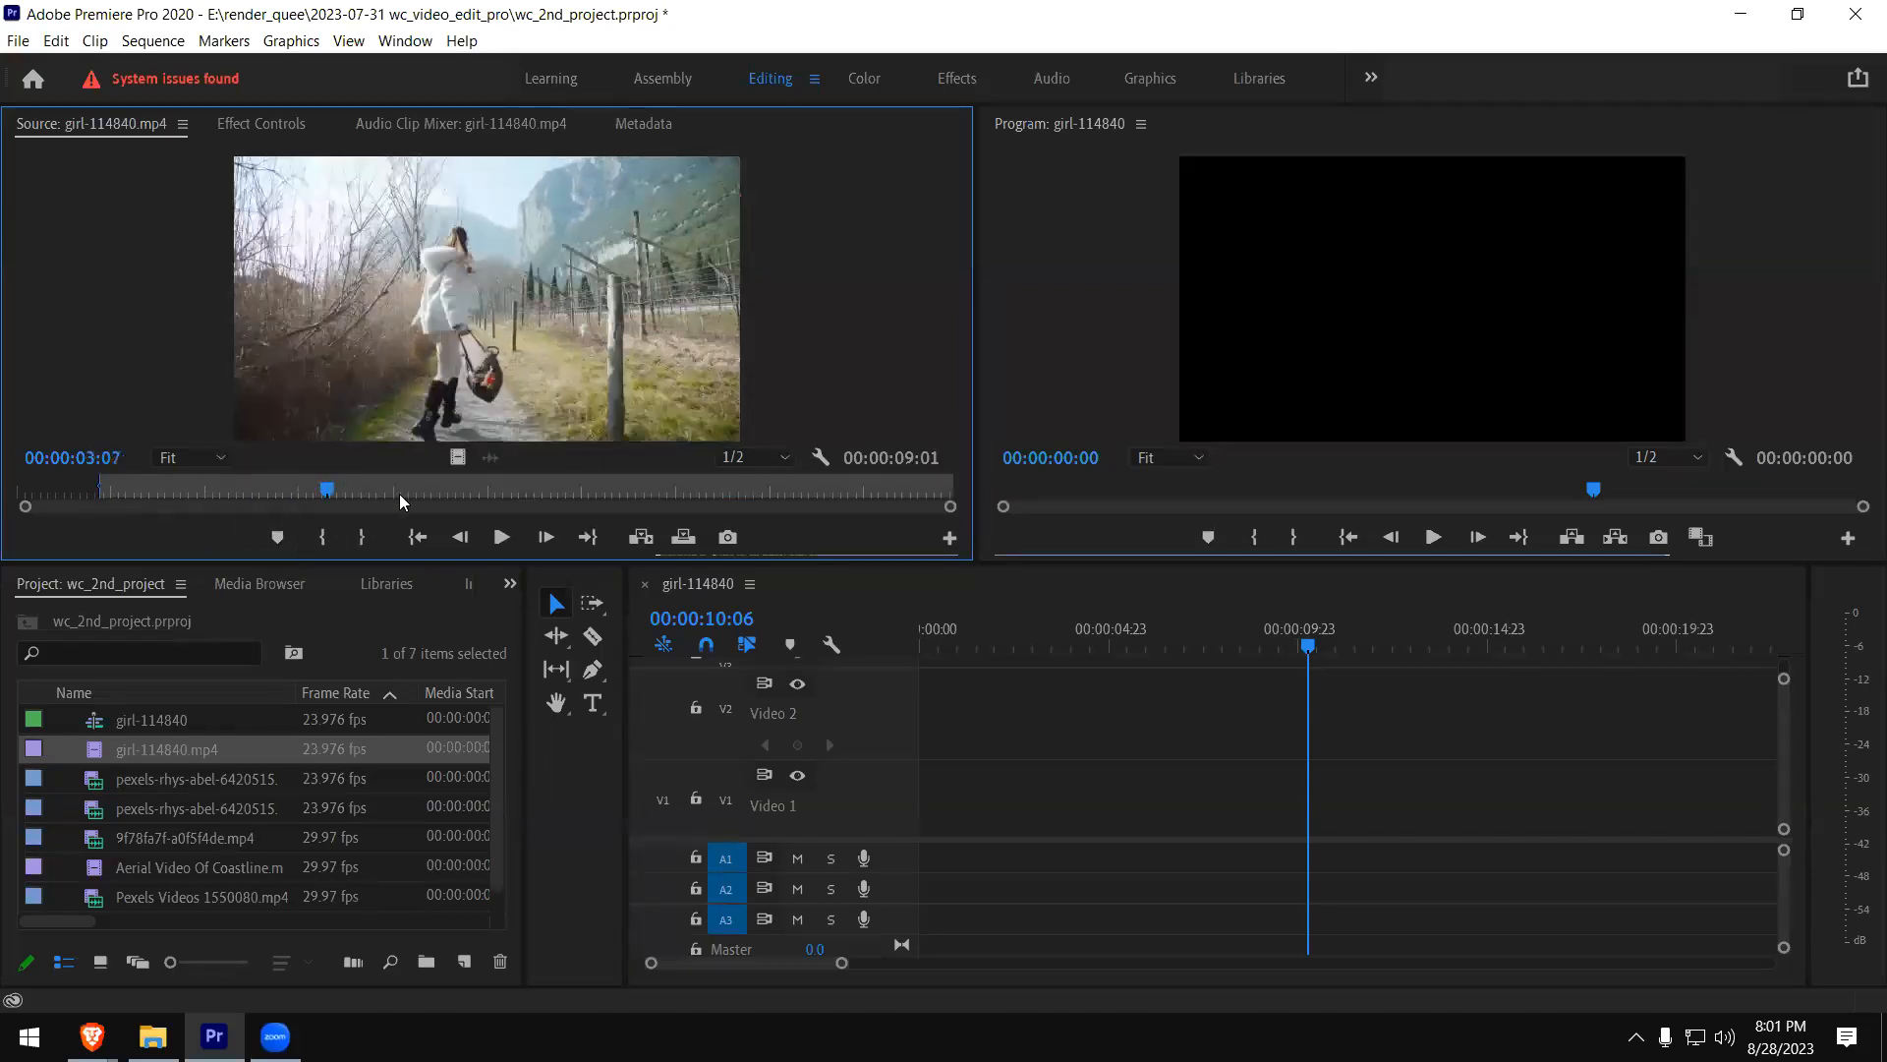
- Mark the Out point of girl-114840.mp4 at 00:00:04:01 and place only the marked video at the start of V1
click(399, 493)
click(362, 537)
drag(456, 454, 1025, 814)
click(997, 803)
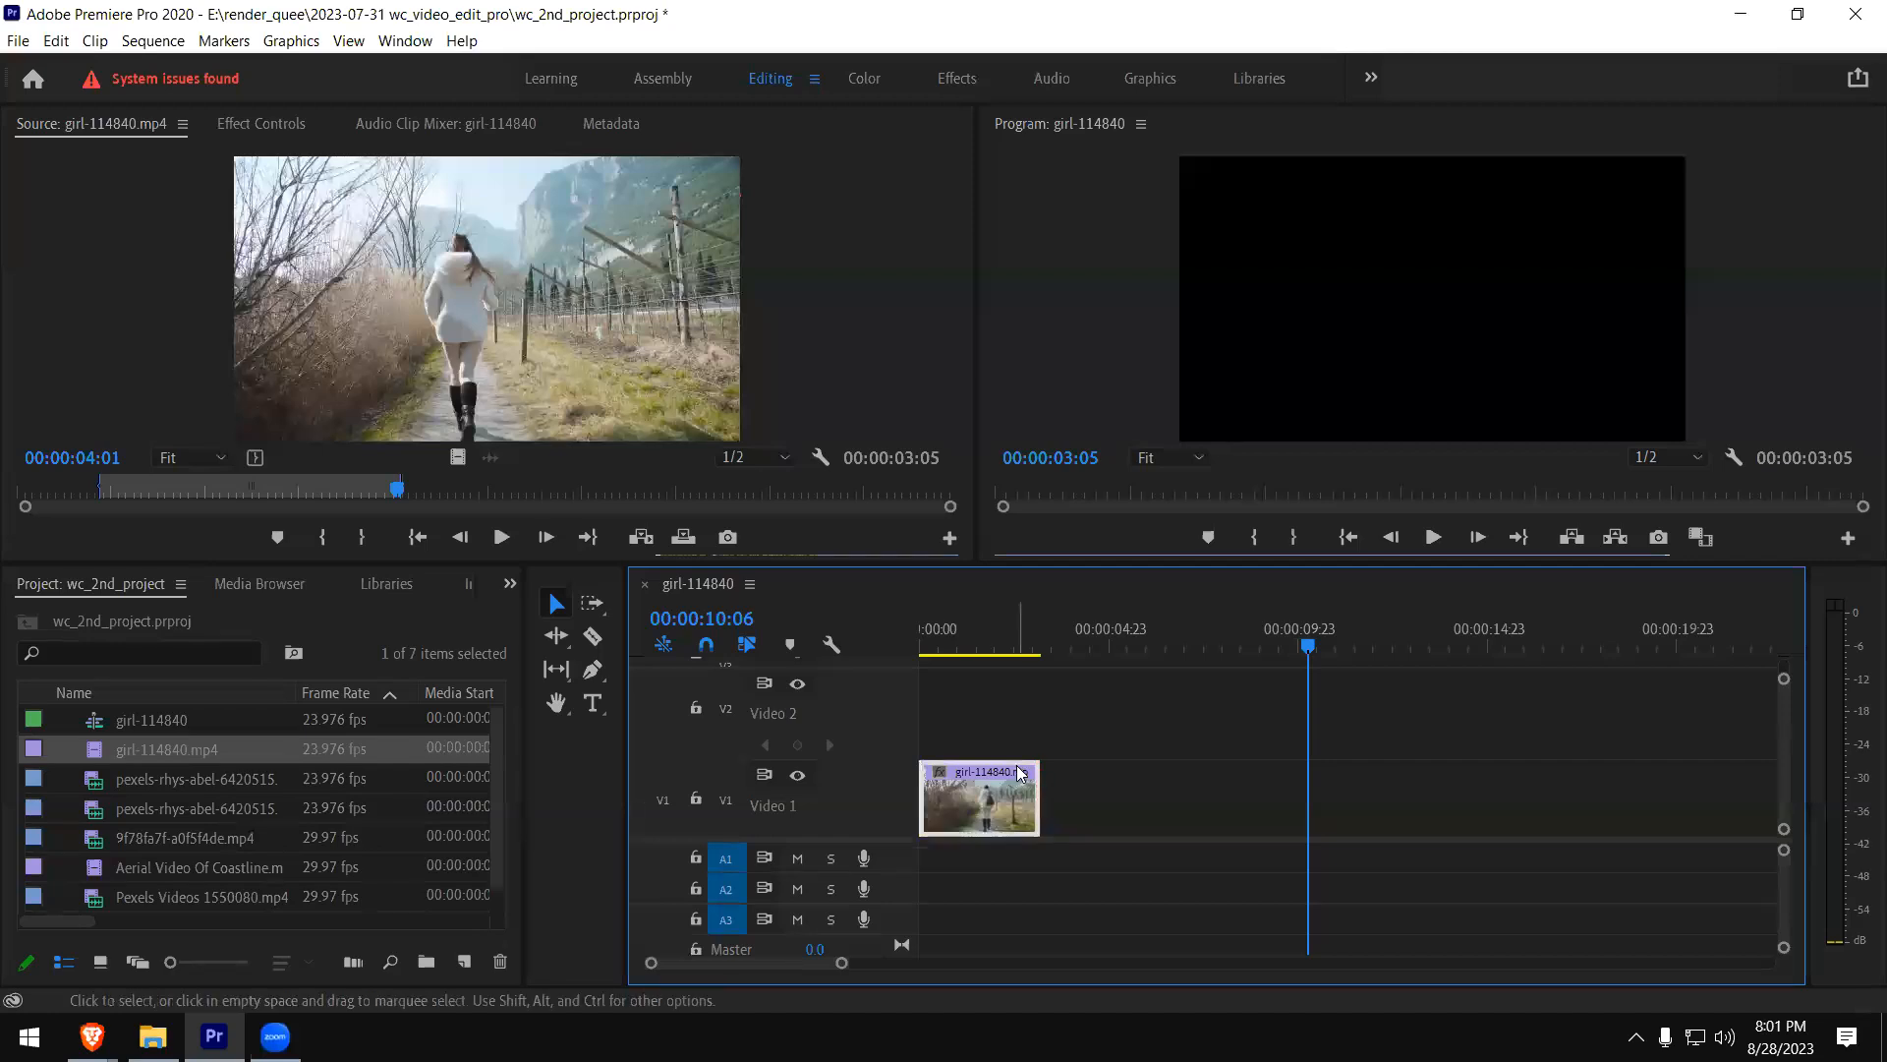
- Enlarge the V1 track, open its girl-114840.mp4 clip in the Source monitor, and shrink the track until V2 shows again
drag(889, 759, 889, 667)
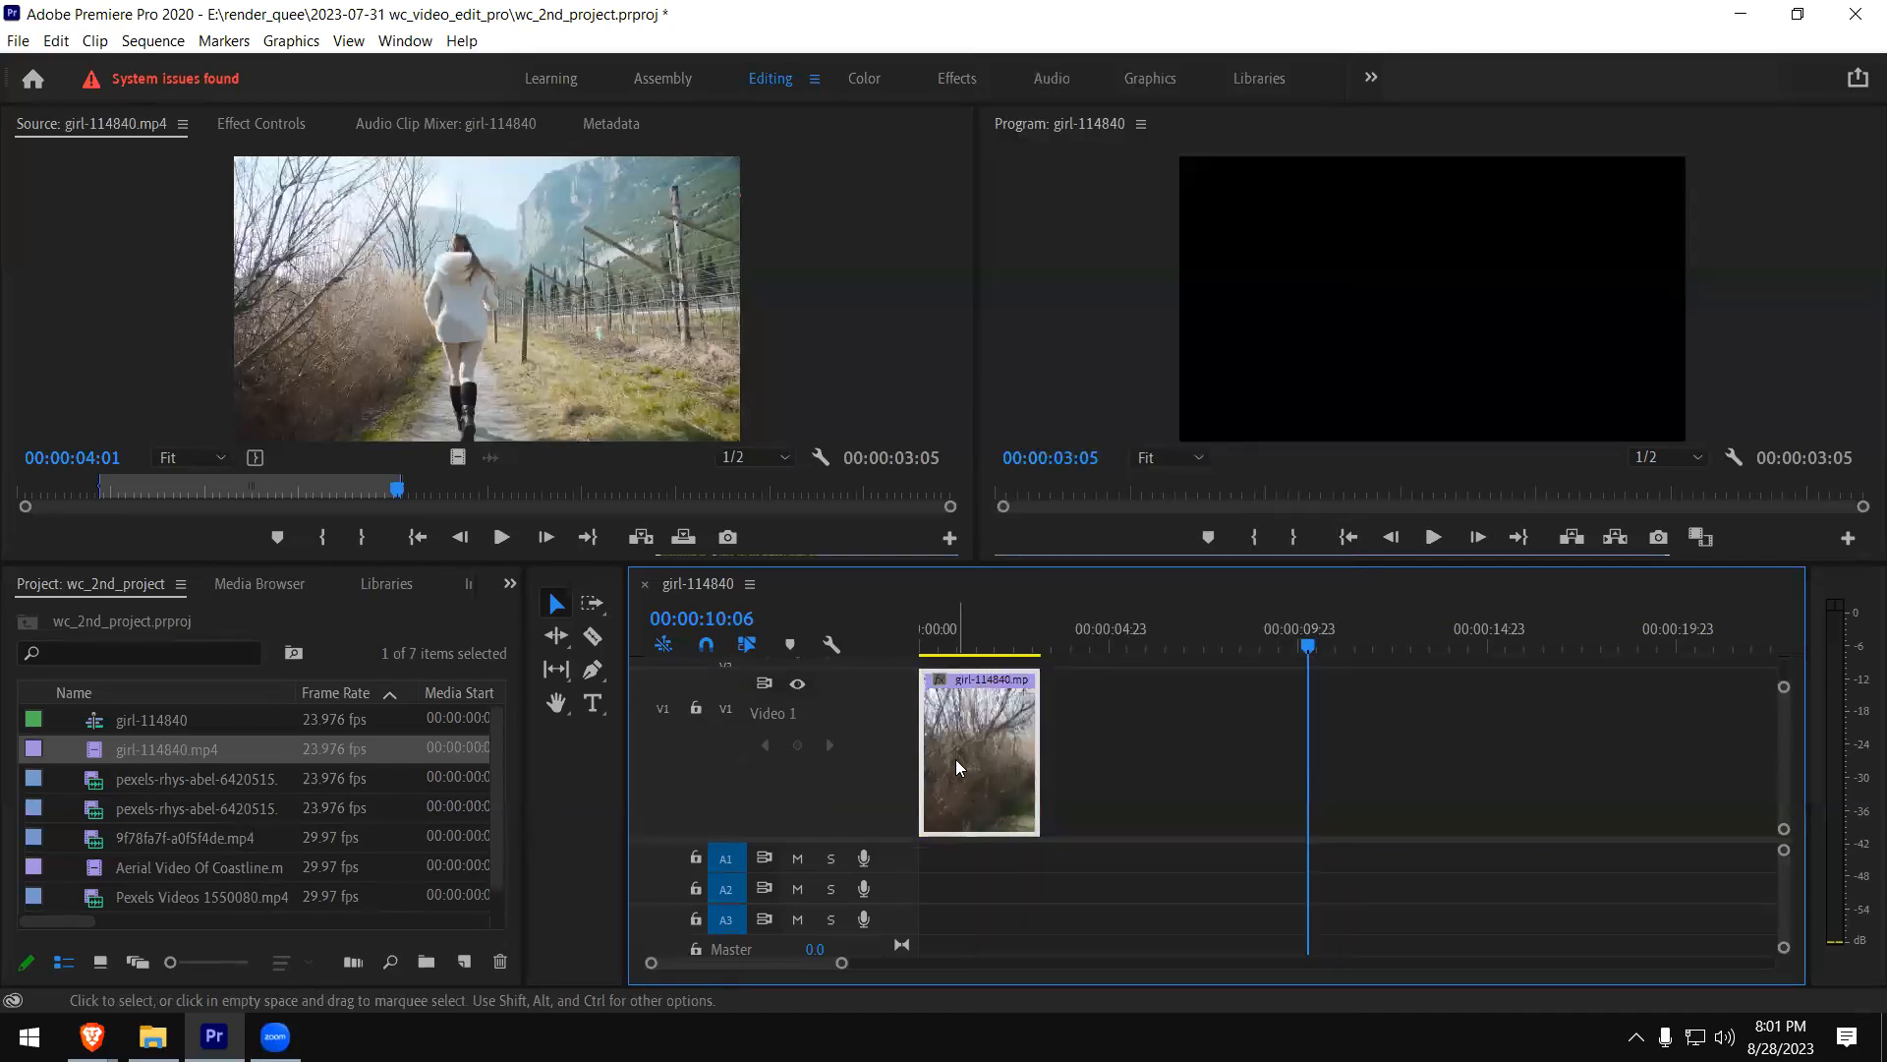
double_click(956, 759)
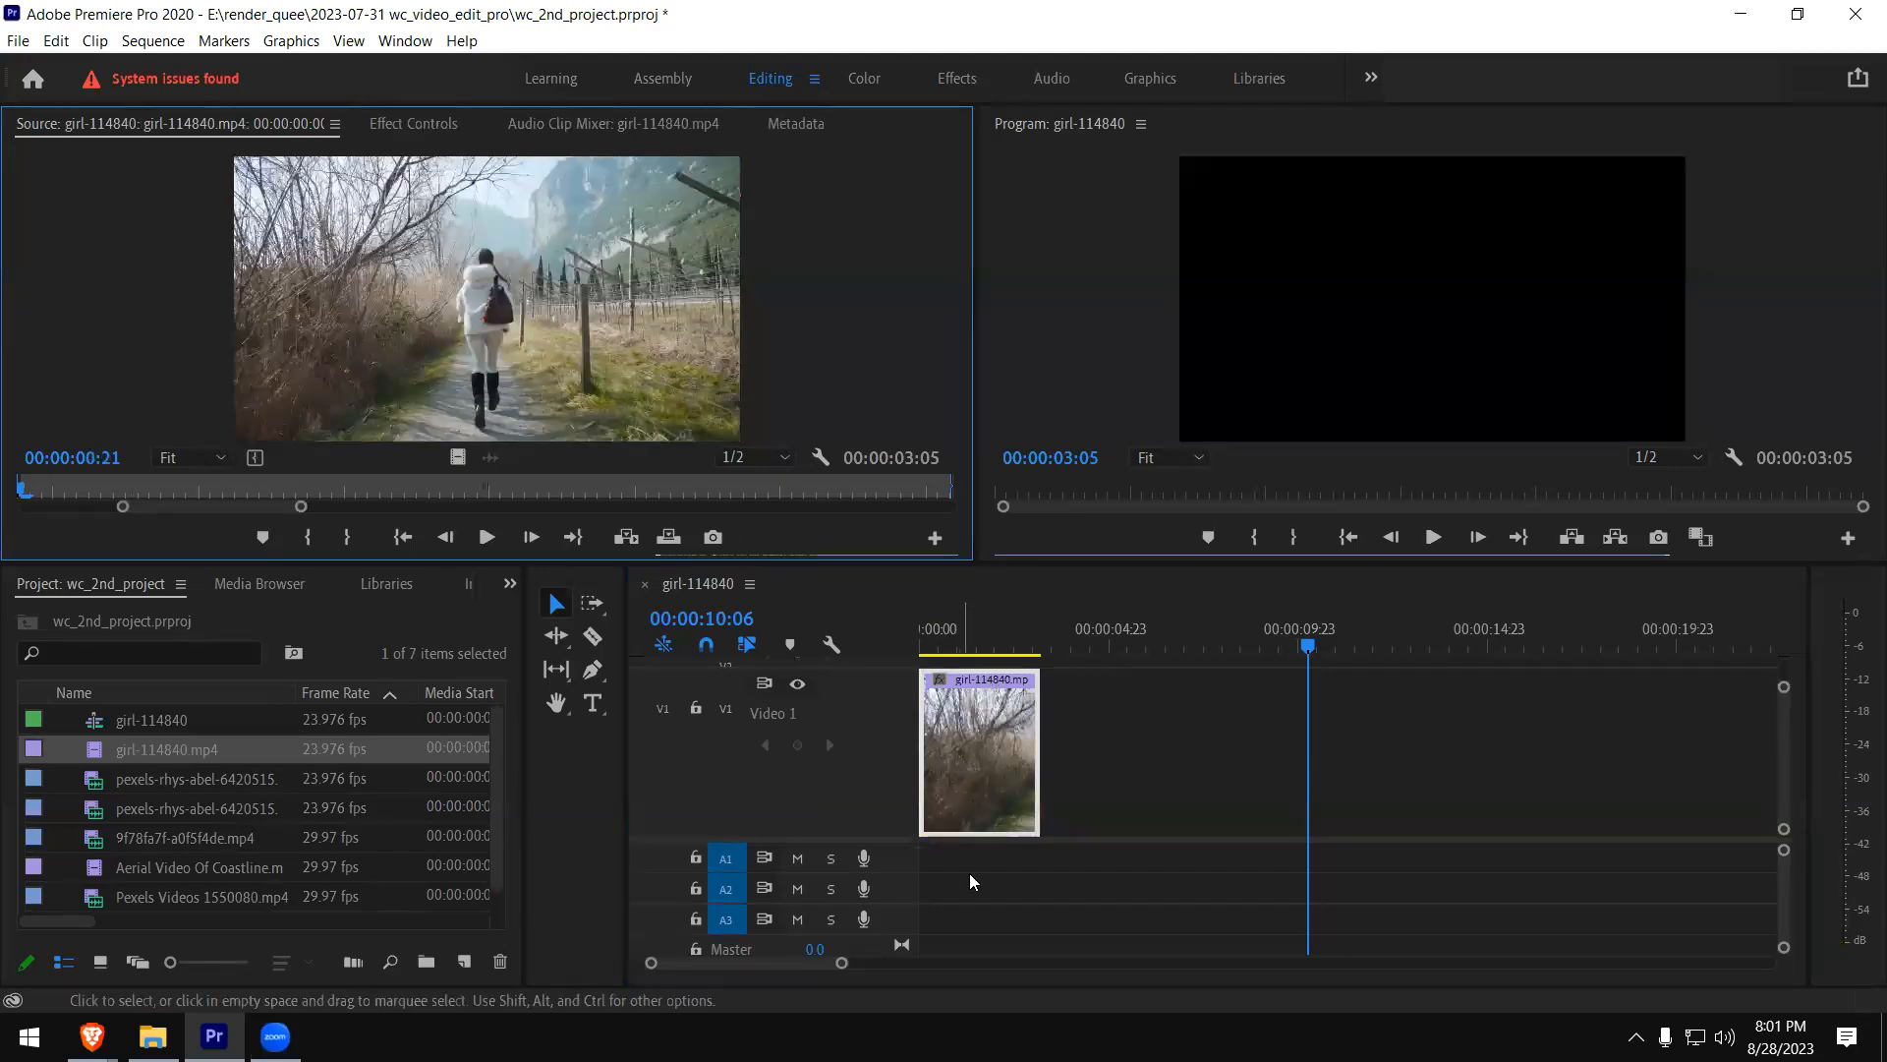
click(955, 810)
drag(836, 723, 837, 804)
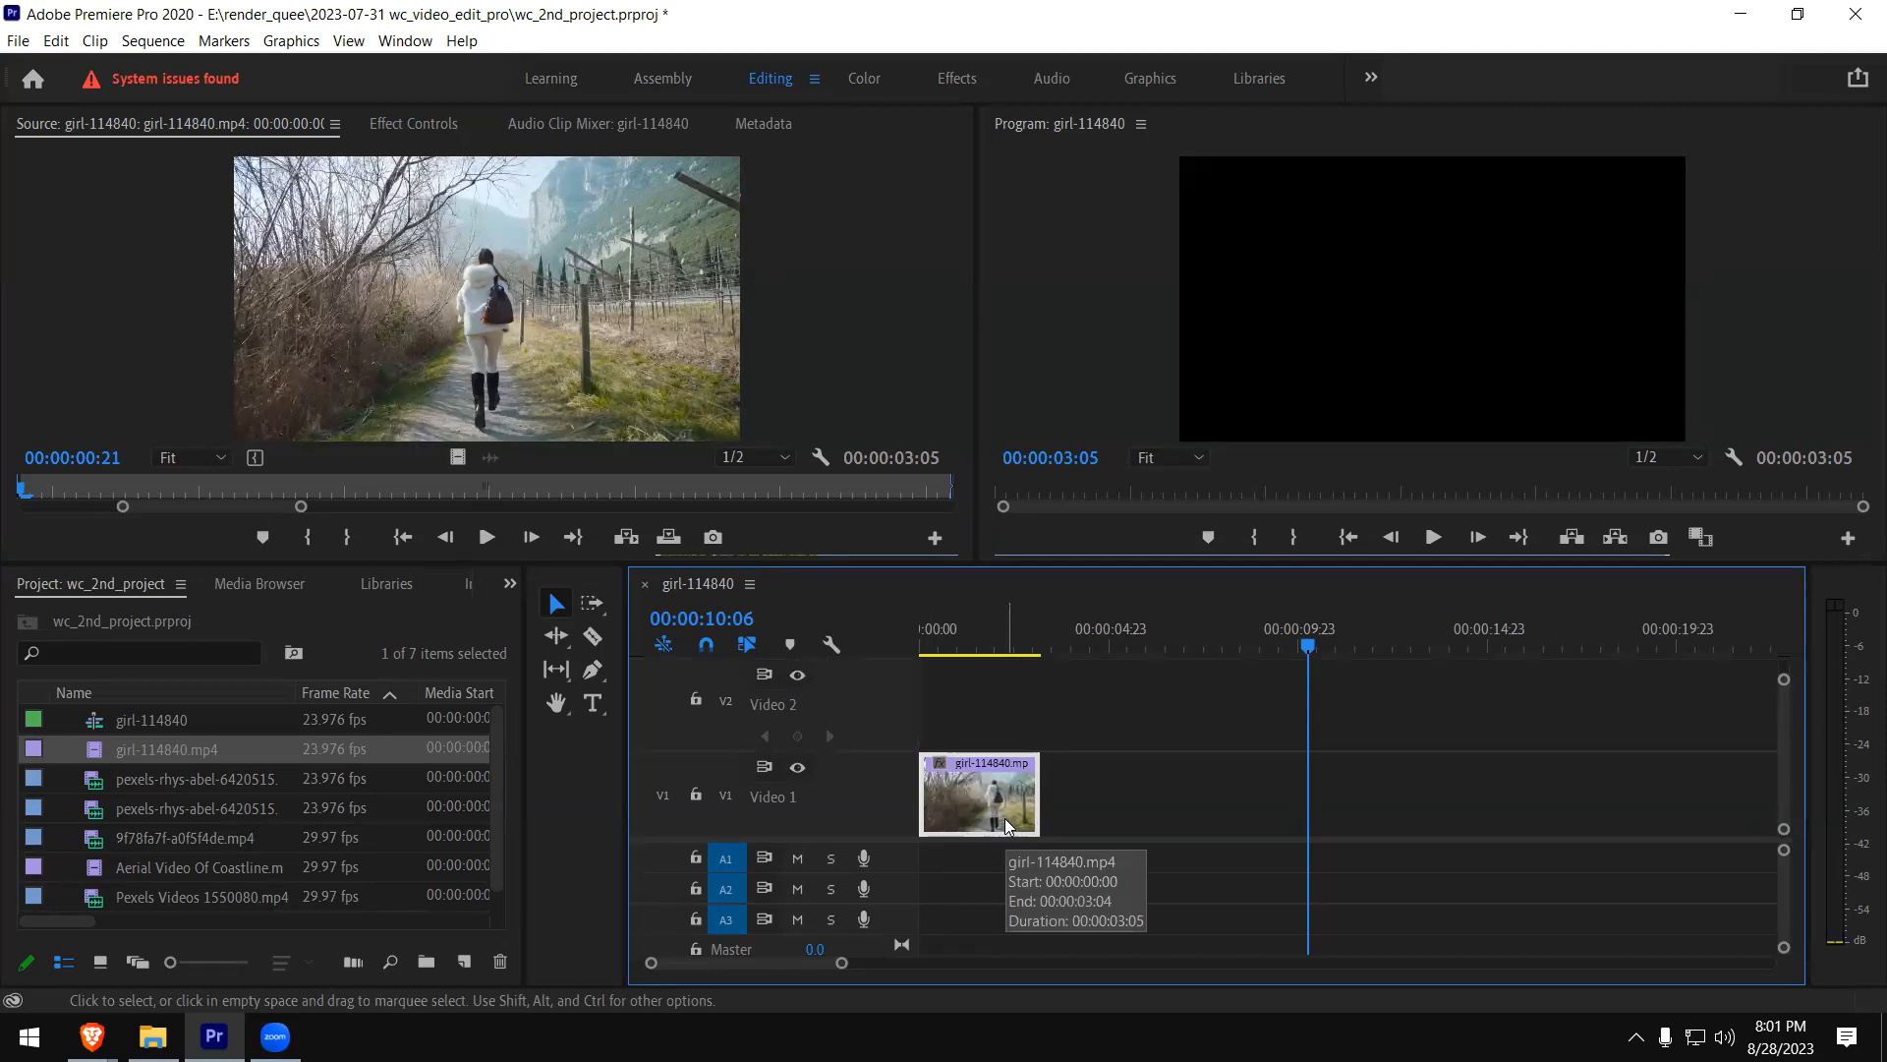
click(1088, 795)
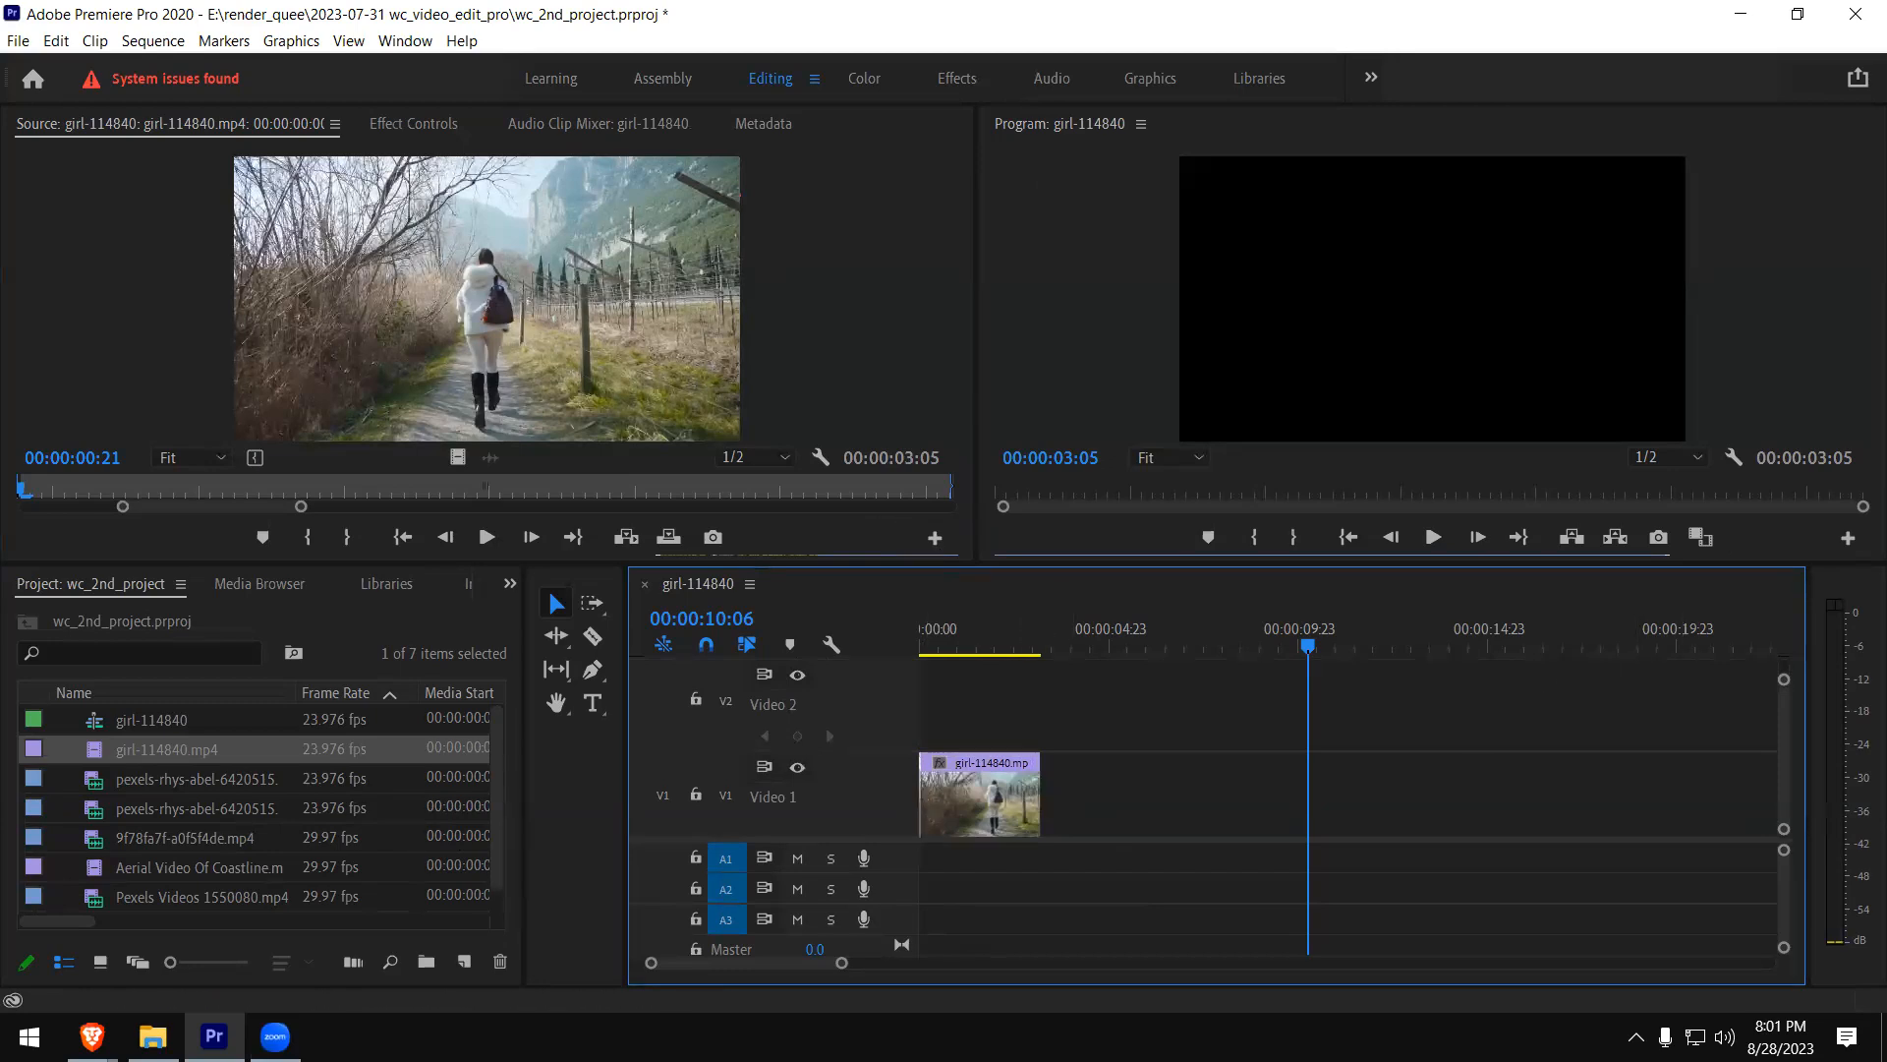
- Switch to the Brave browser
click(92, 1036)
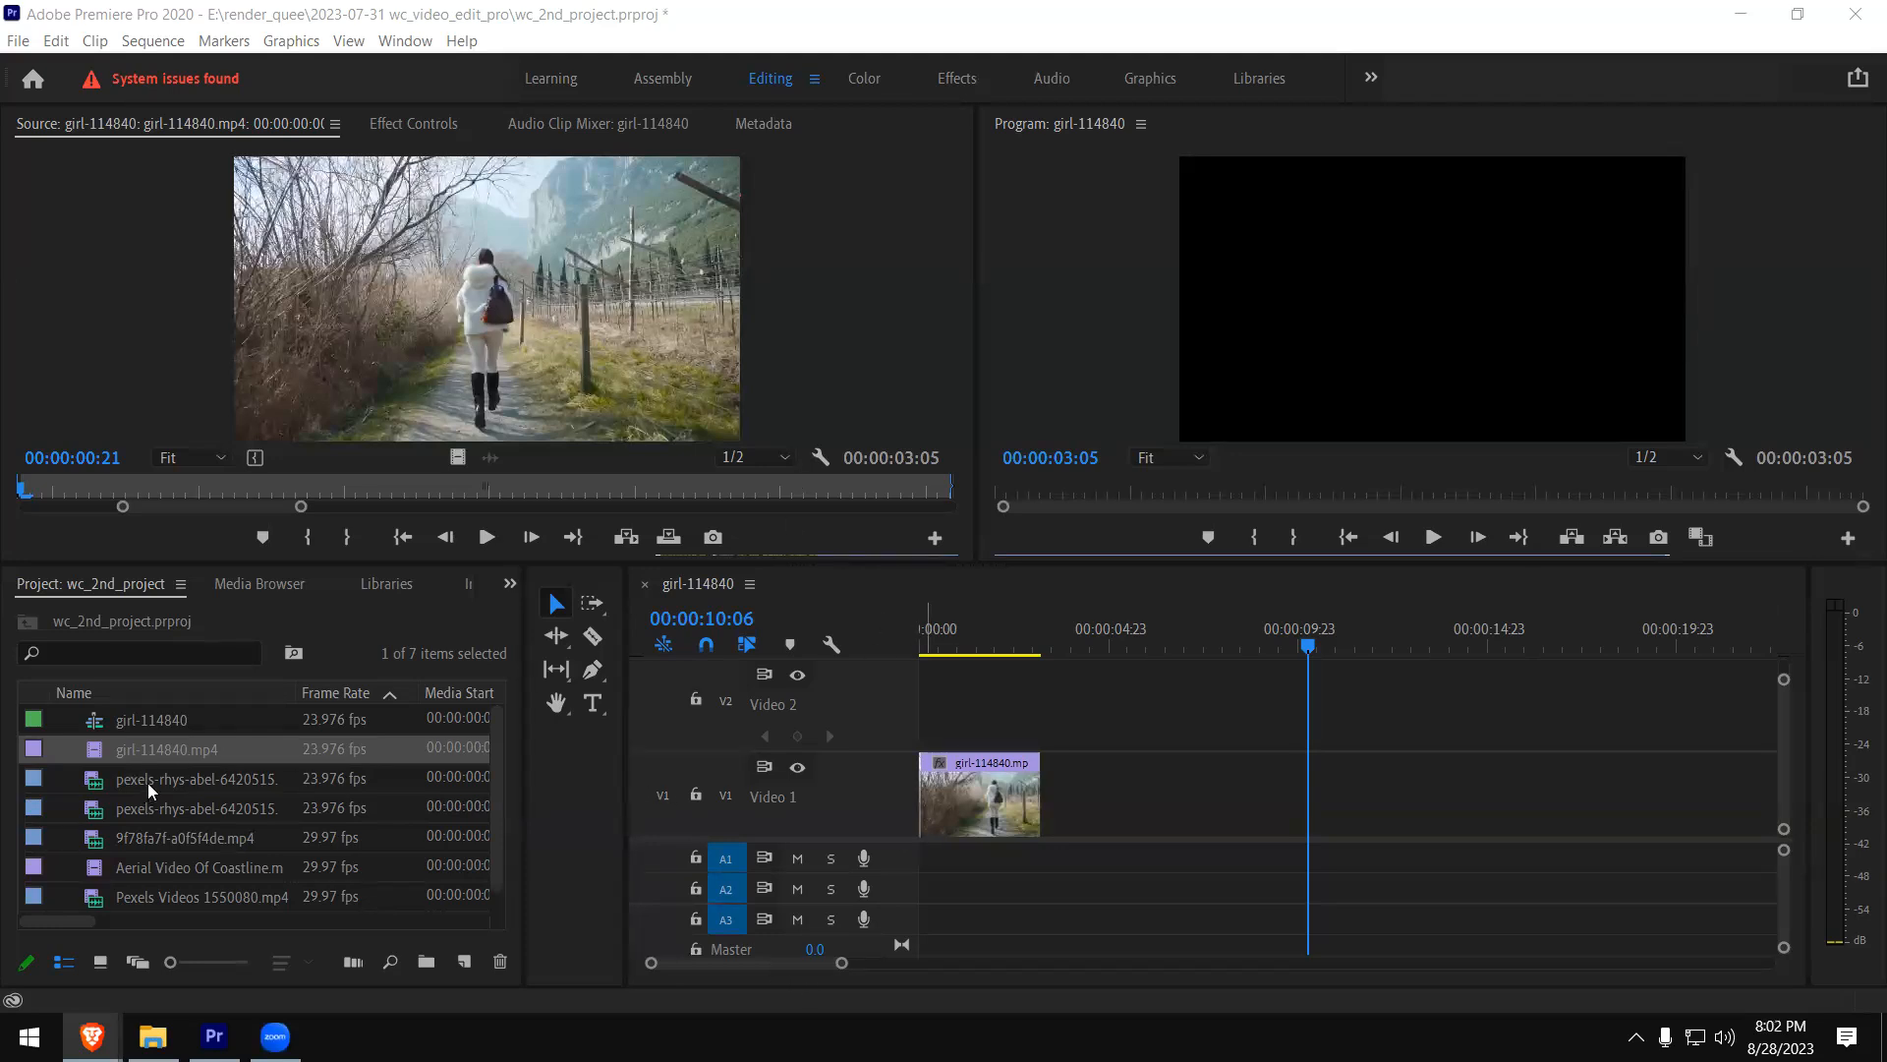
- Return to the project's media, preview the stock clips in the Source monitor, and load Aerial Video Of Coastline.mp4
click(135, 836)
click(118, 838)
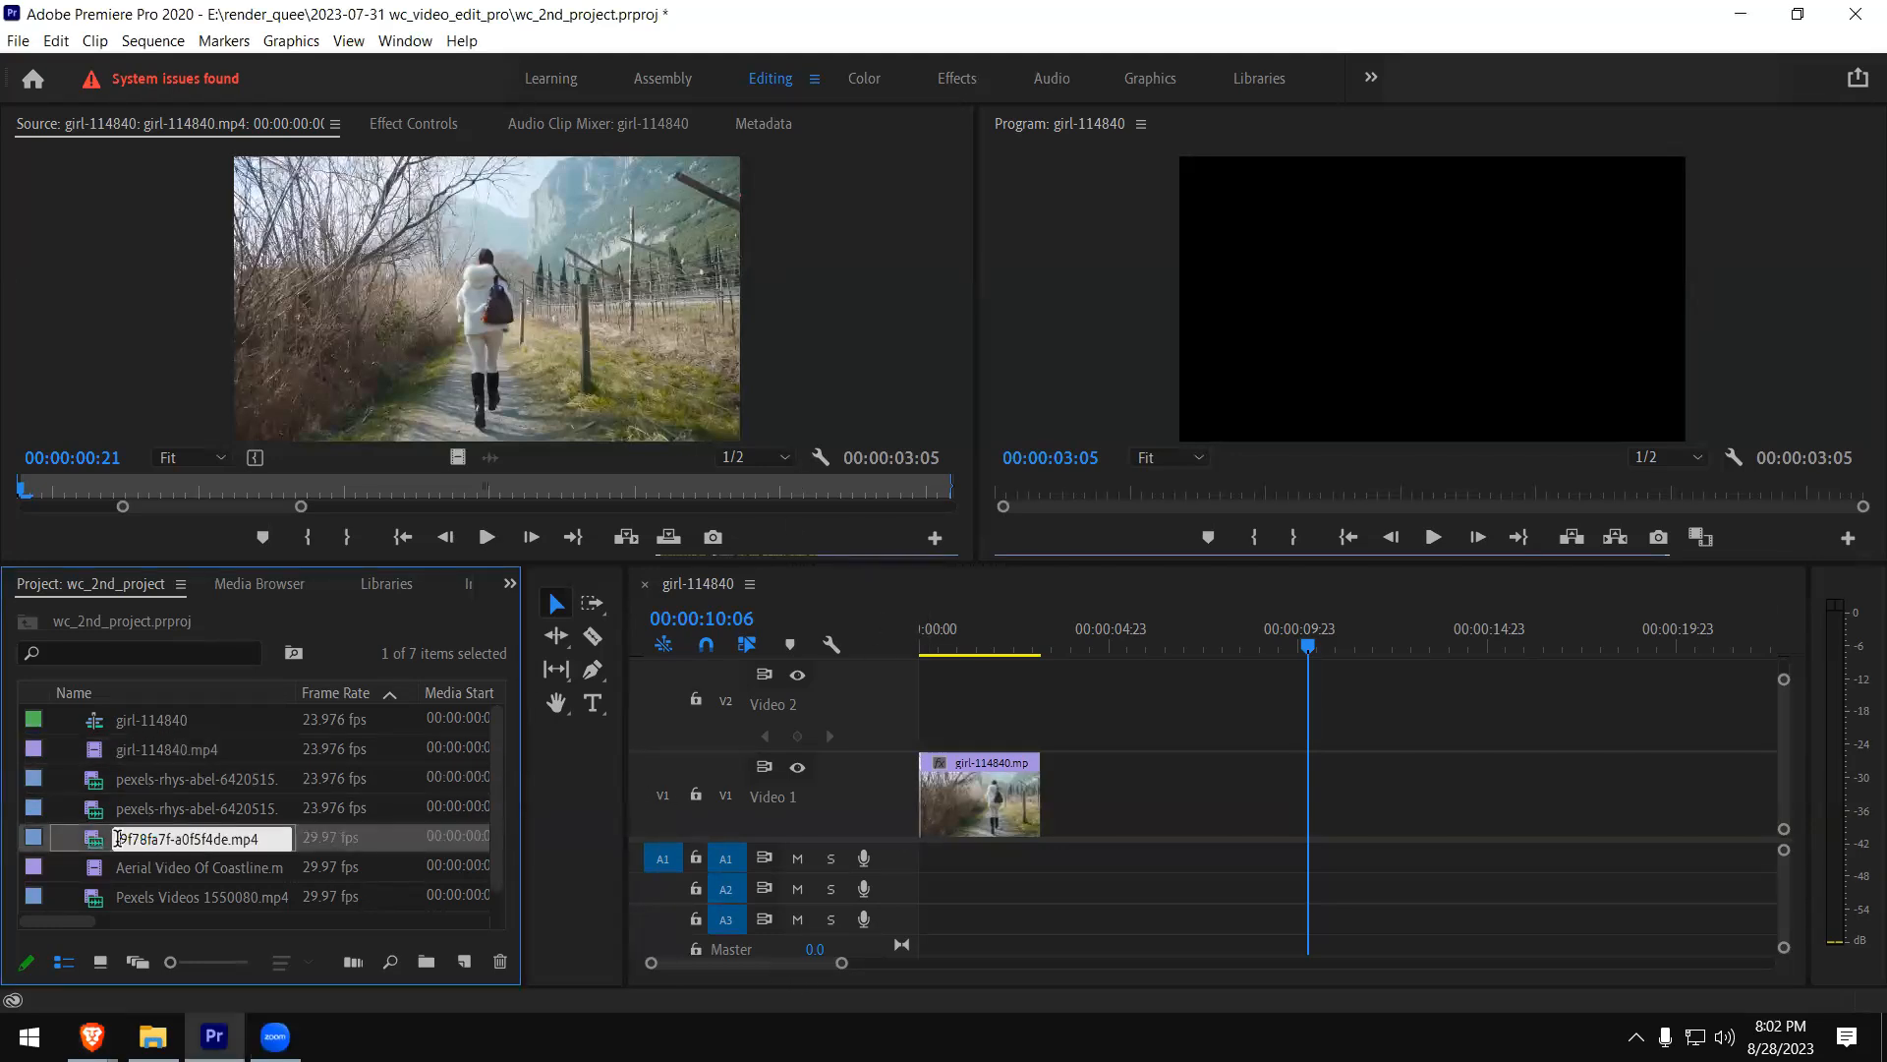
double_click(113, 808)
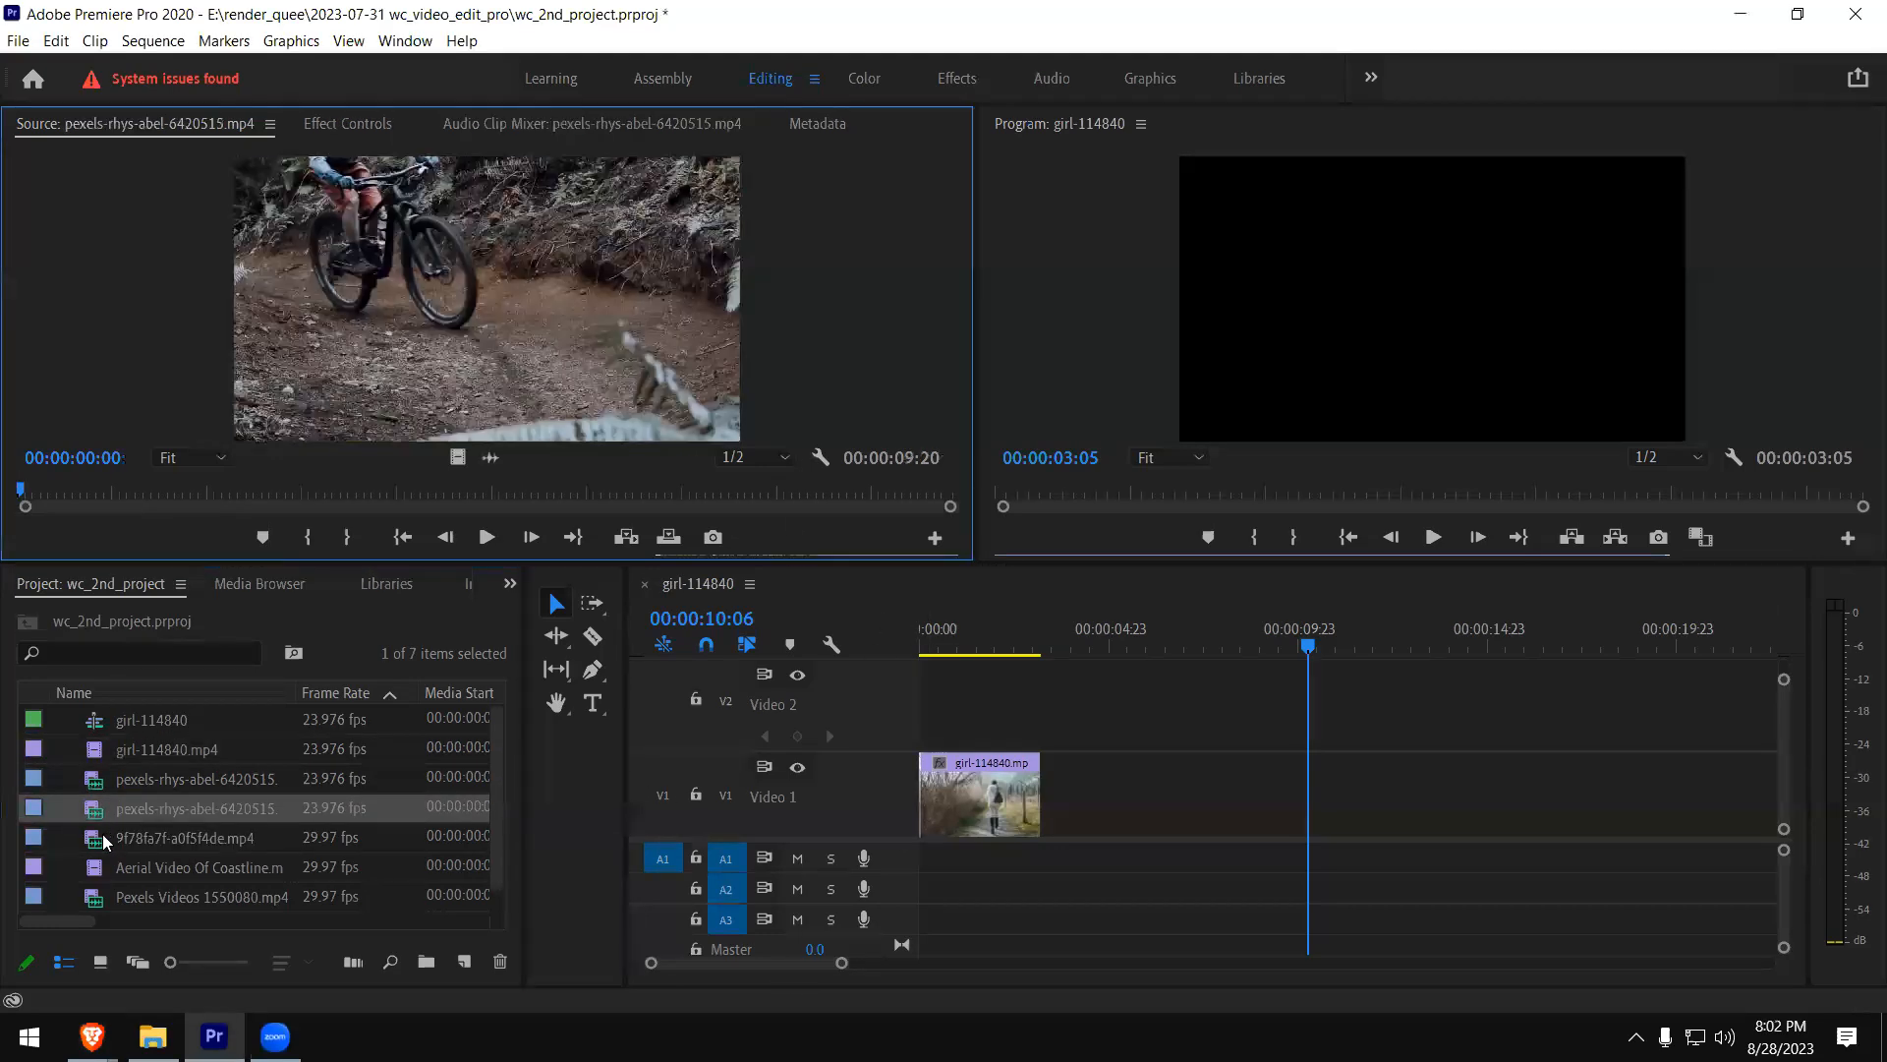
double_click(104, 869)
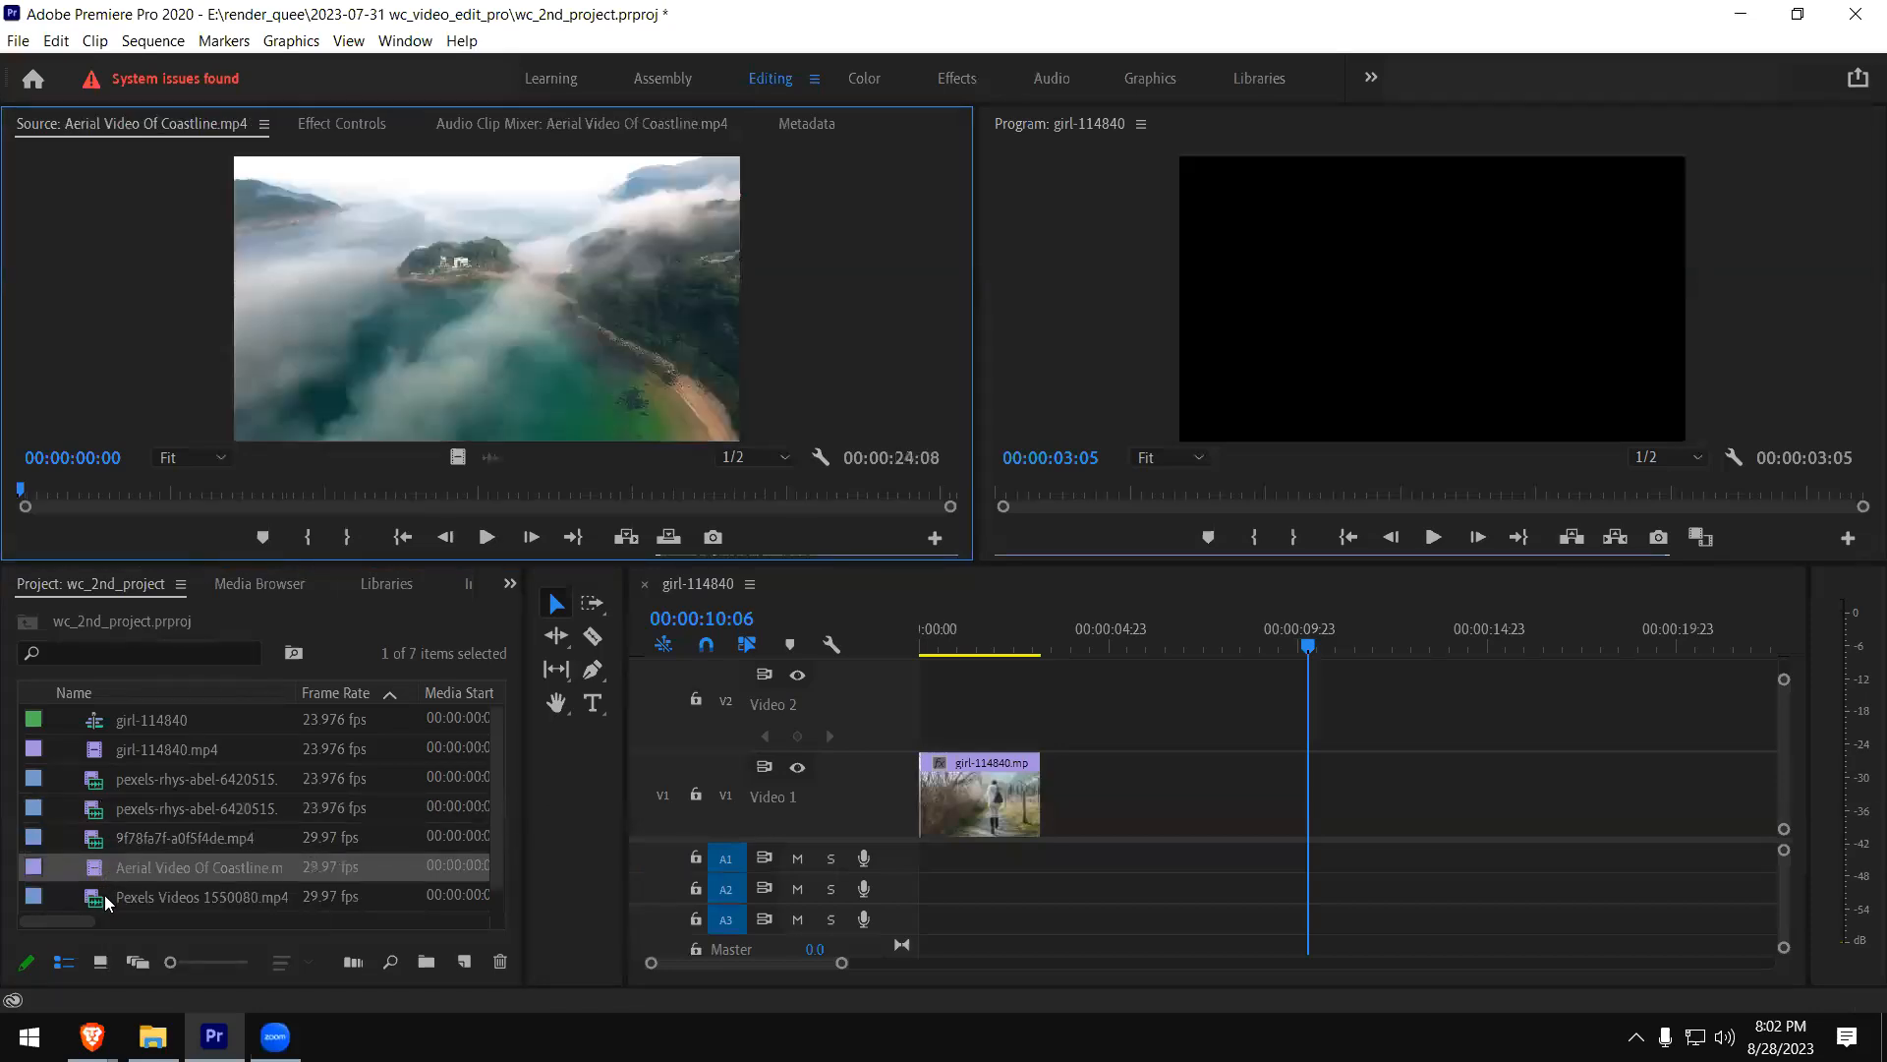
click(102, 898)
double_click(102, 899)
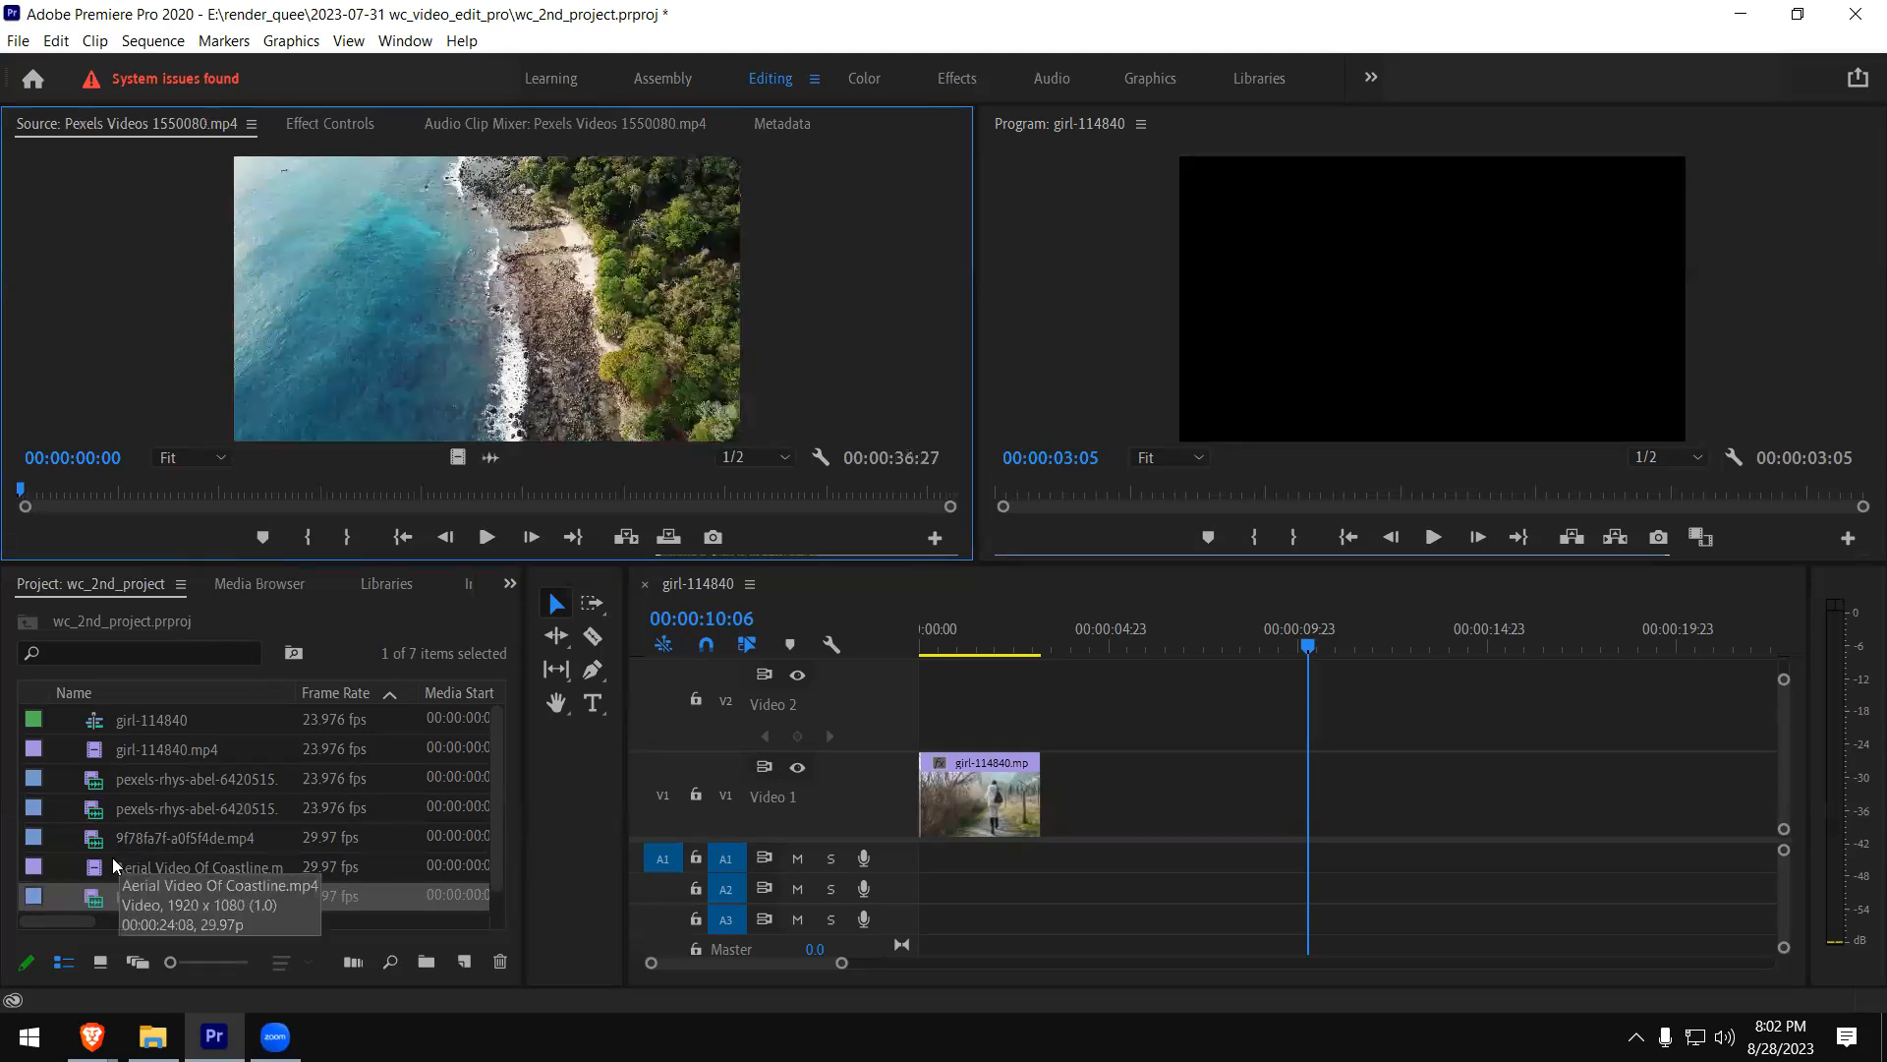
click(104, 868)
double_click(104, 867)
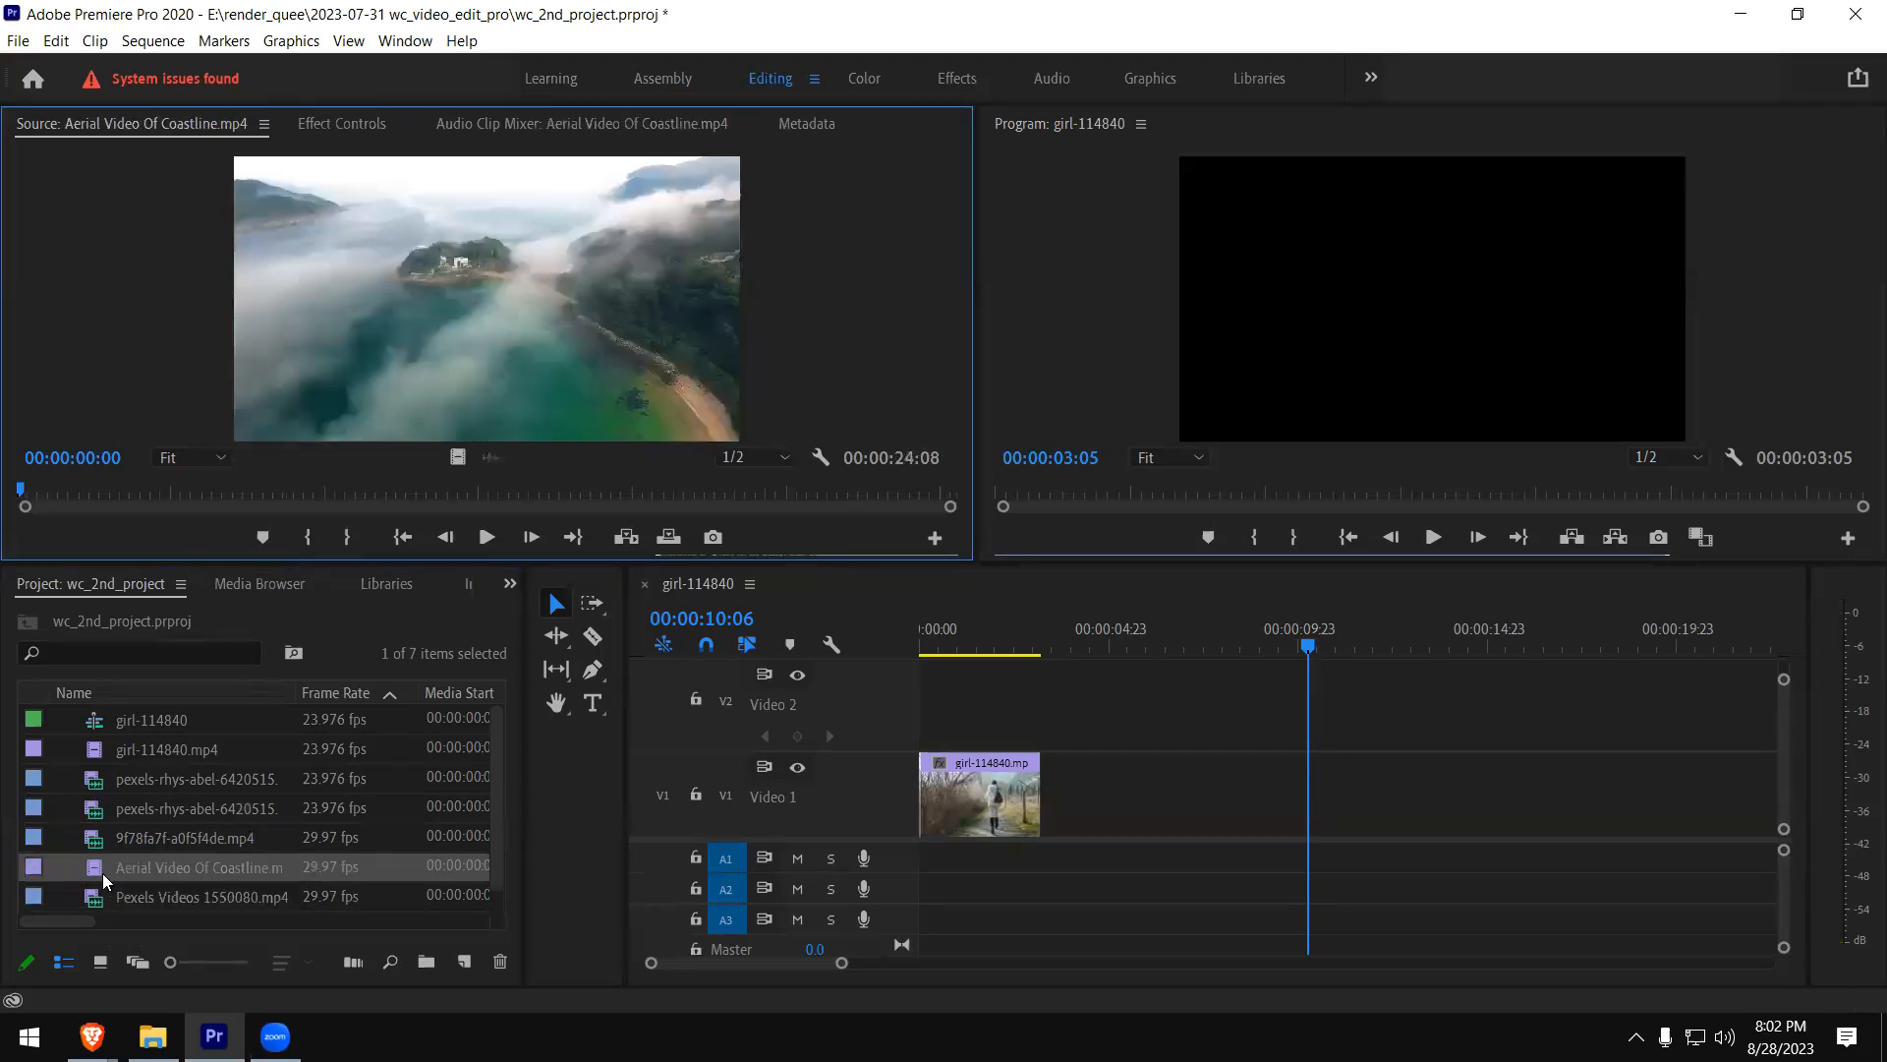
- Mark Aerial Video Of Coastline.mp4 from 00:00:03:27 to 00:00:10:26 and place only its video after girl-114840.mp4 on V1
click(167, 491)
click(309, 538)
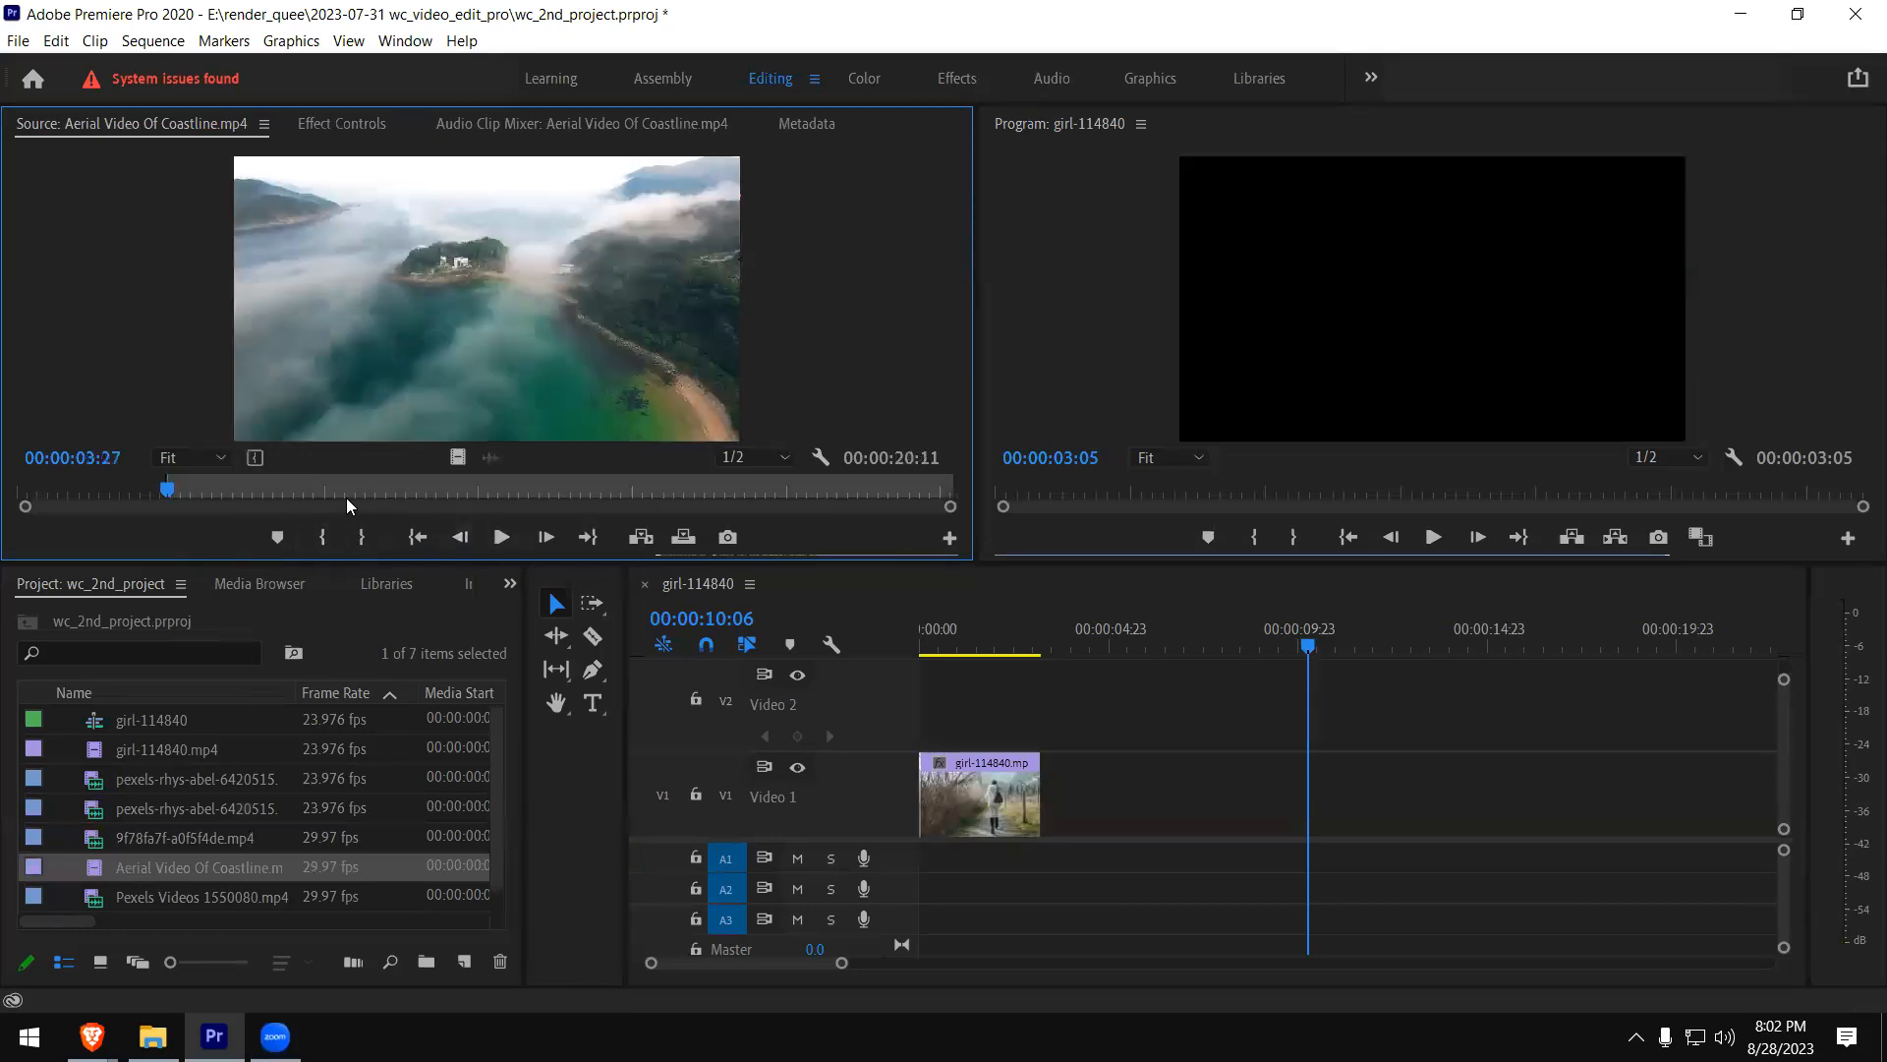
click(437, 492)
click(362, 537)
drag(458, 457, 1042, 794)
- Align the coastline clip with the end of girl-114840.mp4 and play across the cut
click(1032, 645)
key(space)
key(space)
drag(1072, 804, 1056, 836)
click(1006, 641)
key(space)
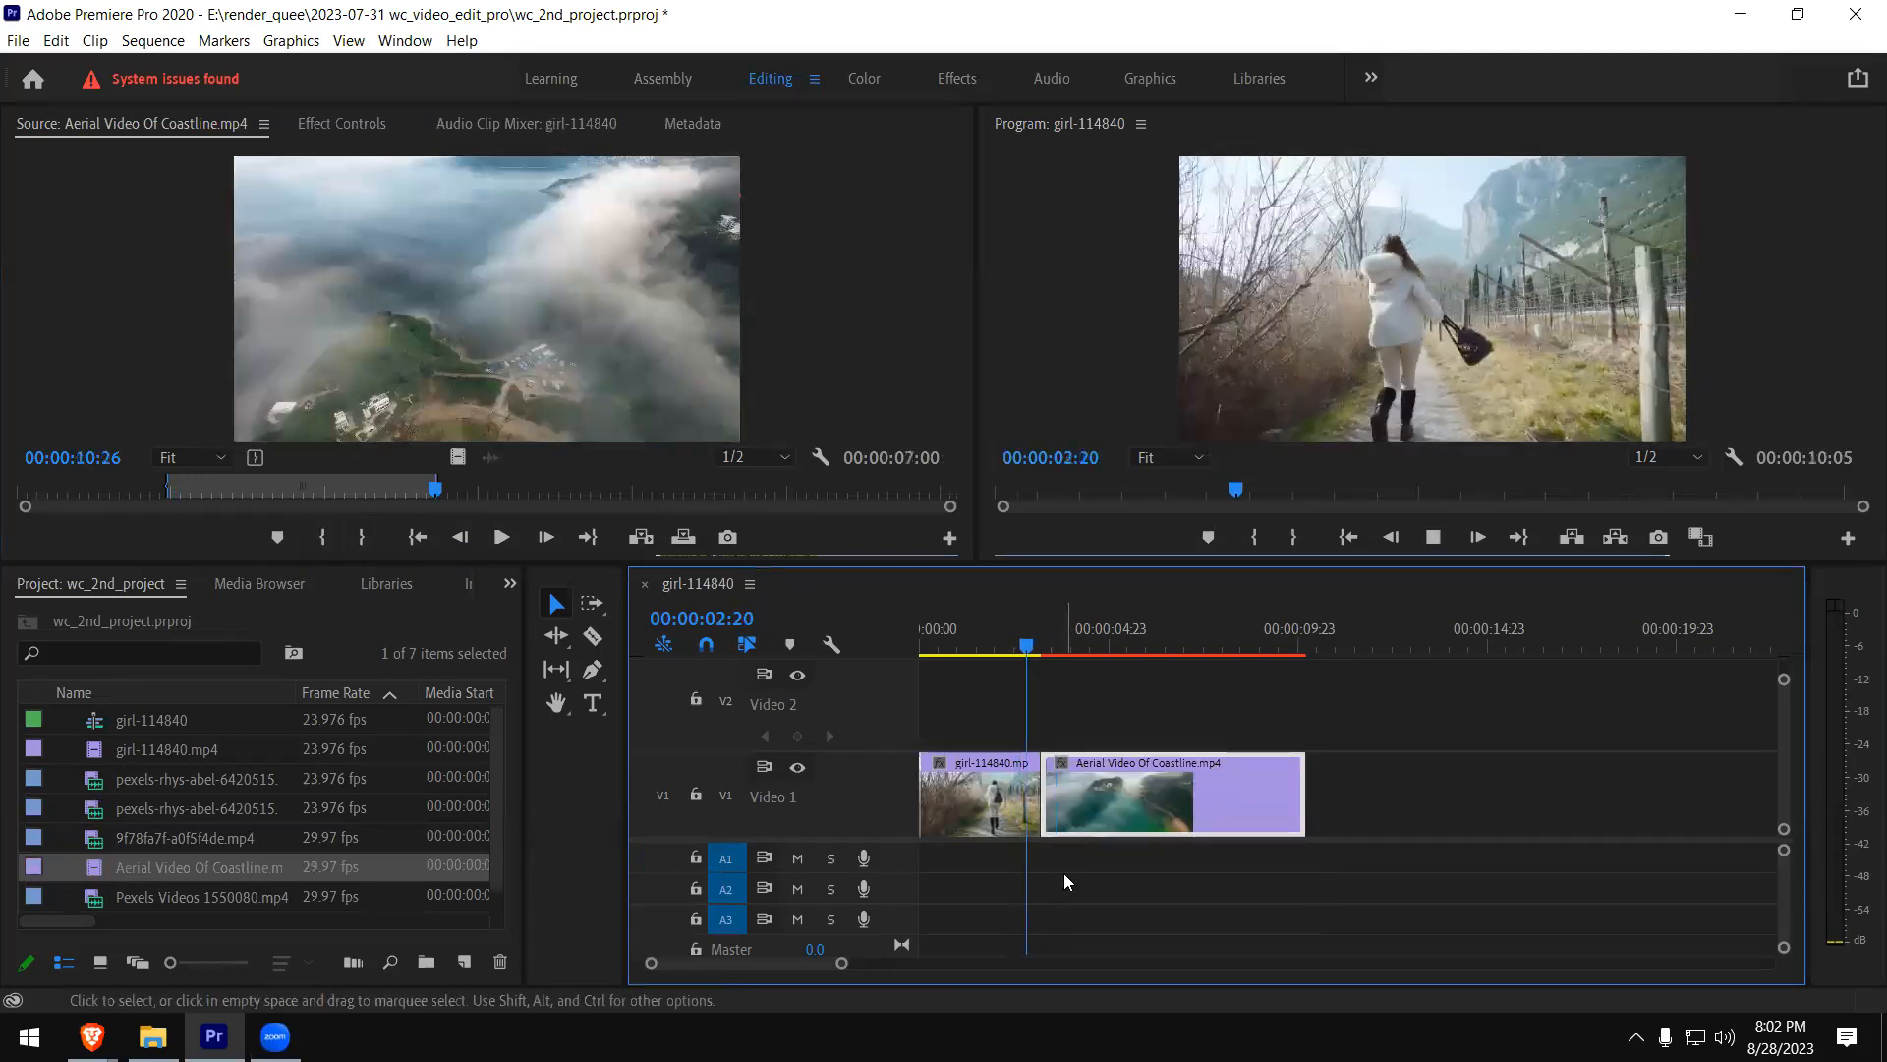
key(space)
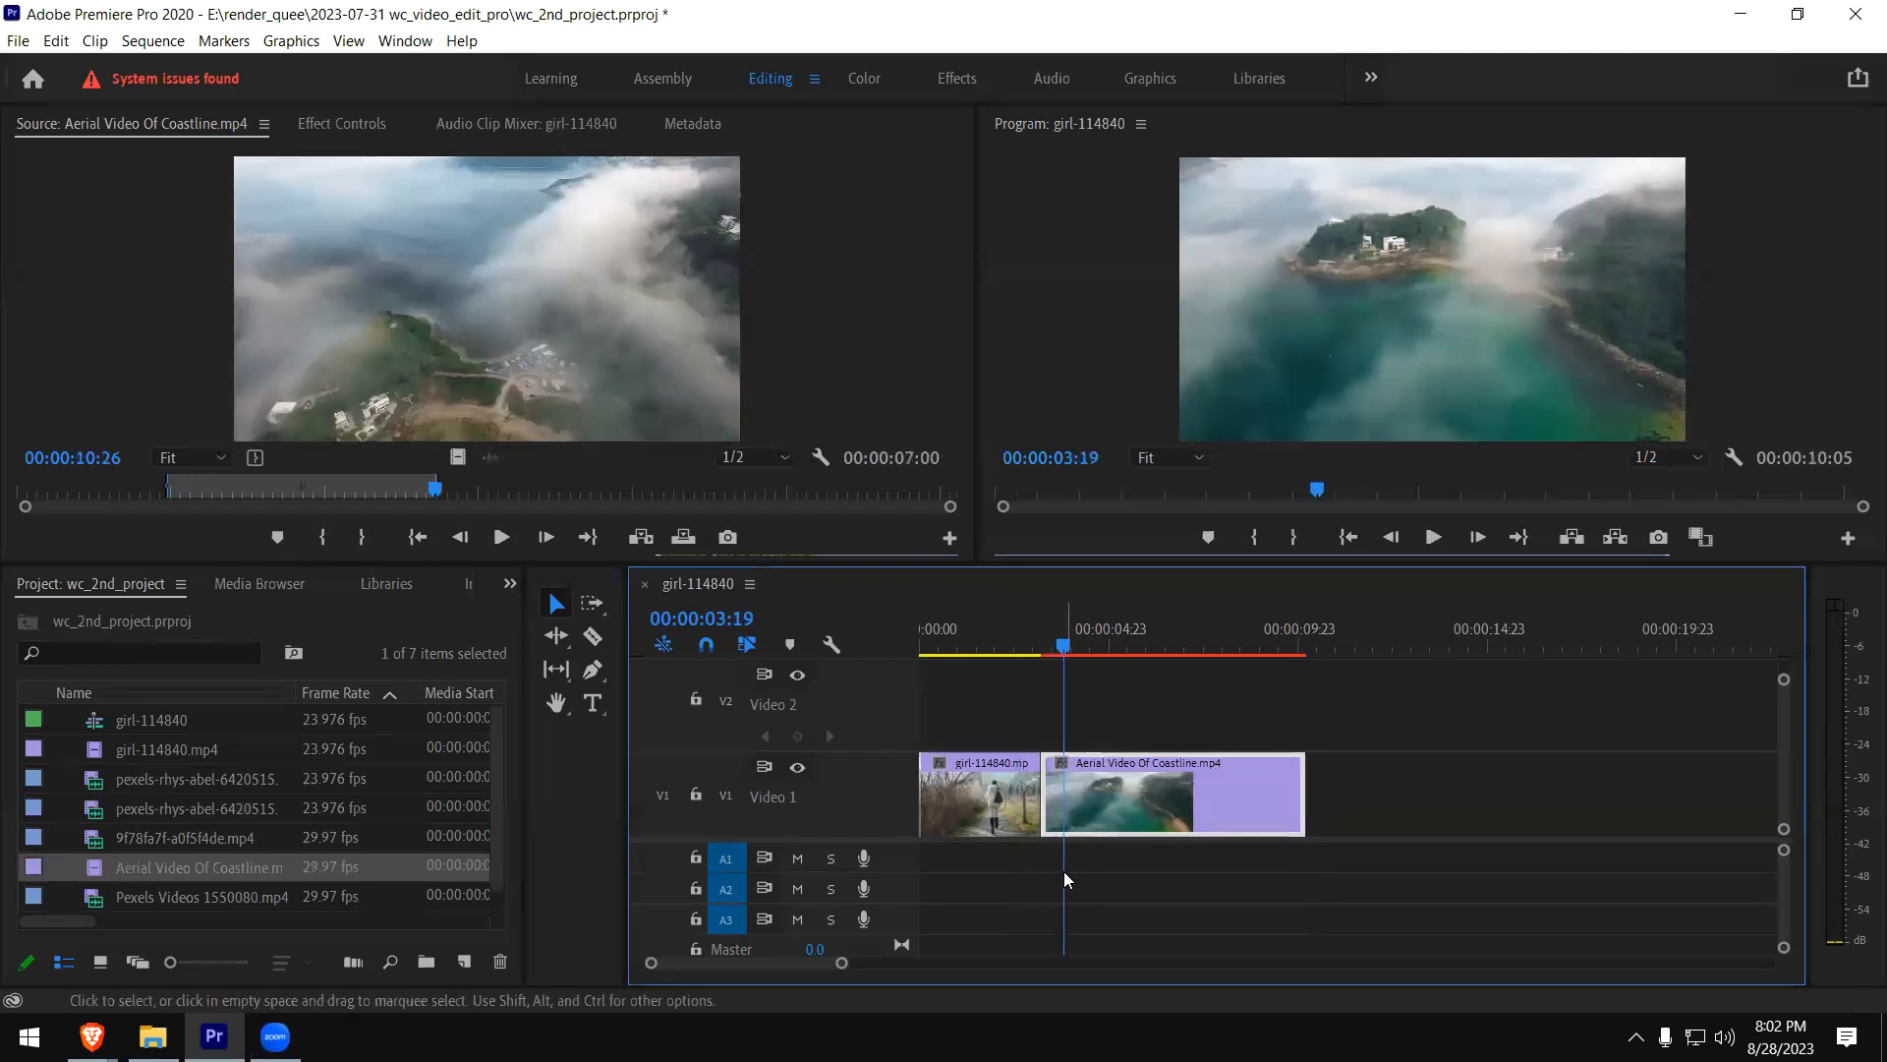
- Apply Scale to Frame Size to the coastline clip on V1
right_click(1142, 806)
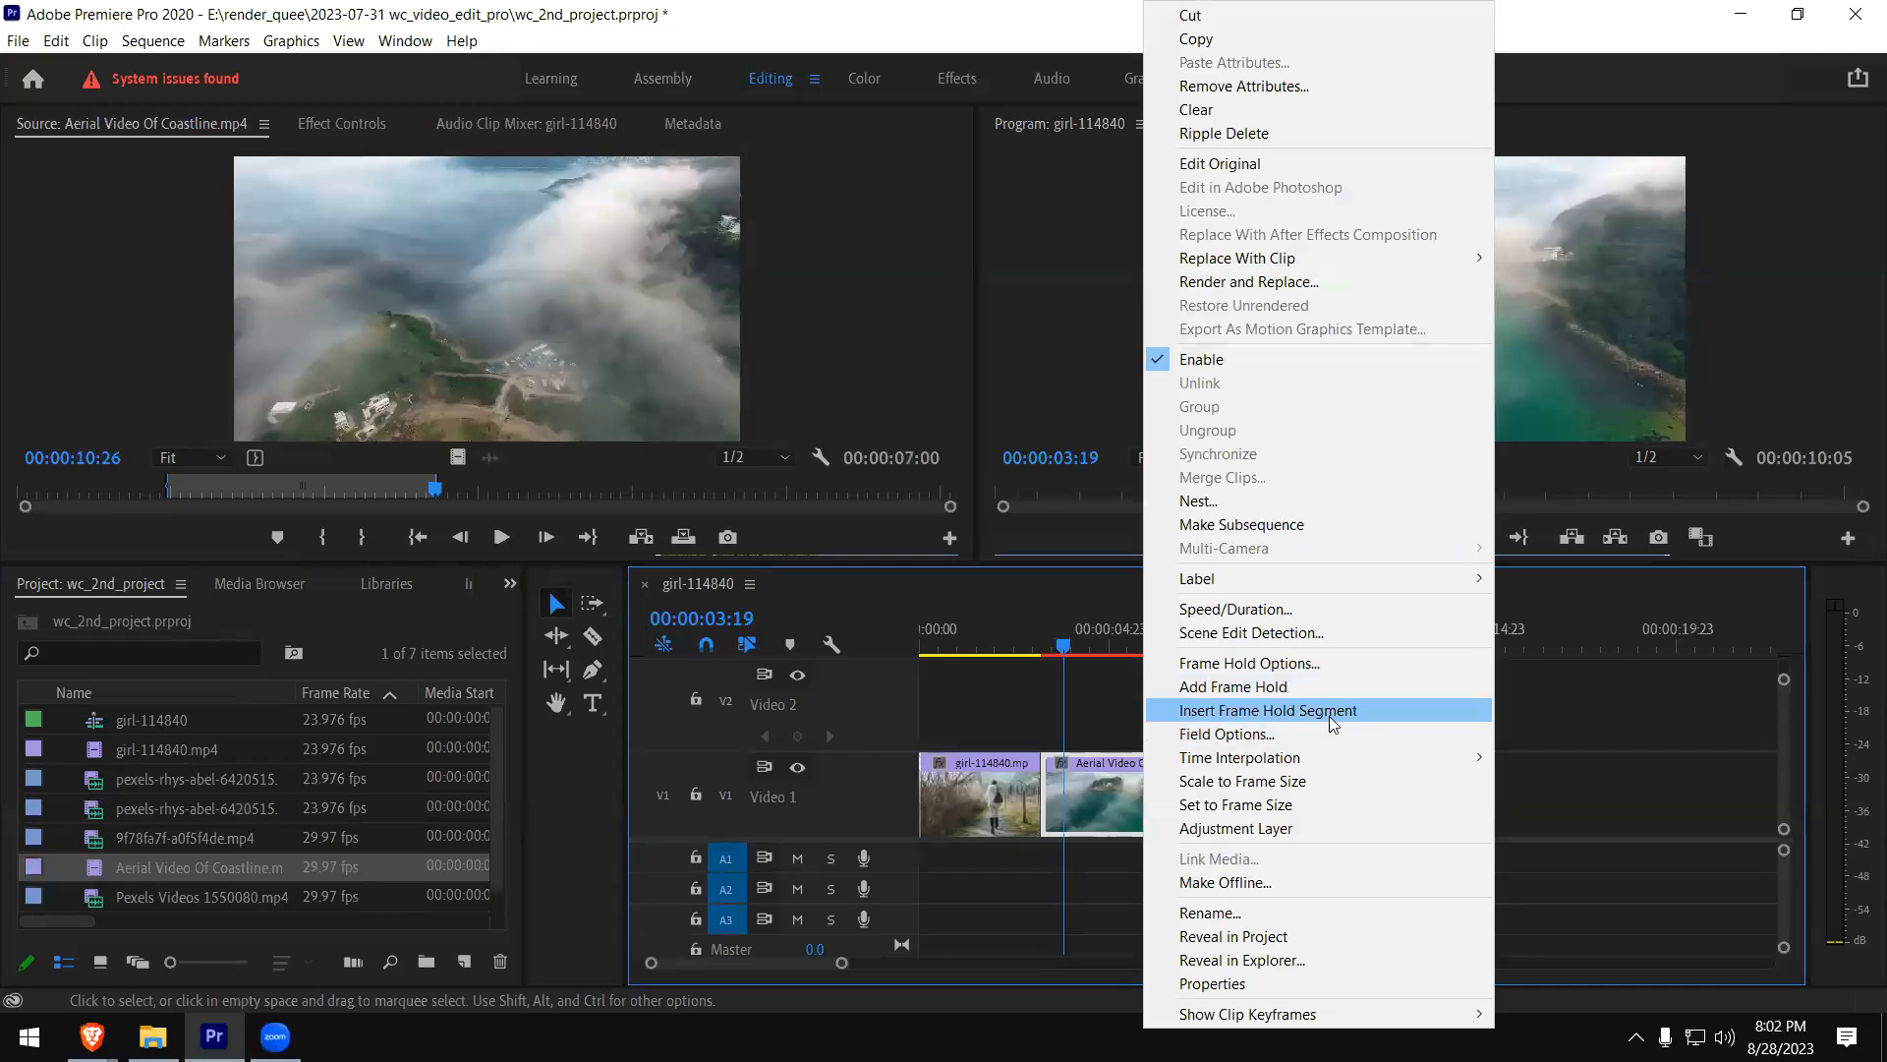
click(1327, 778)
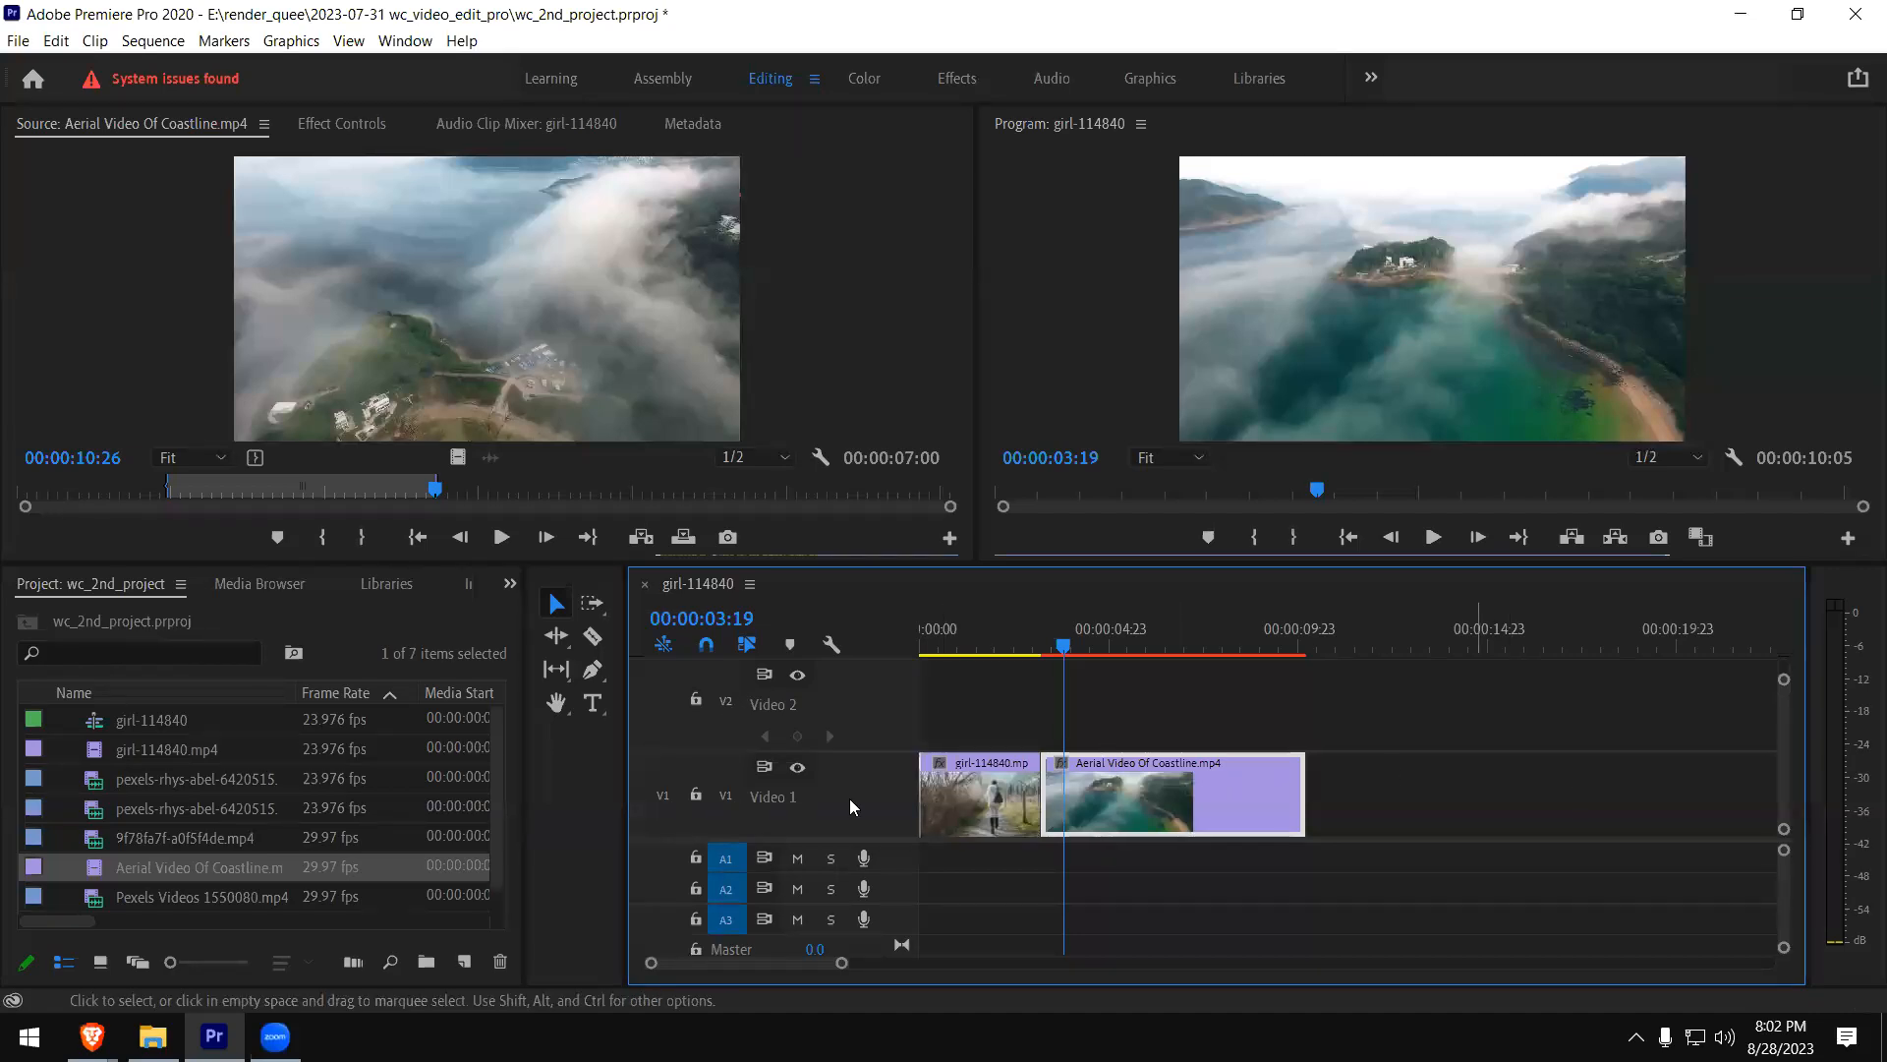
click(706, 645)
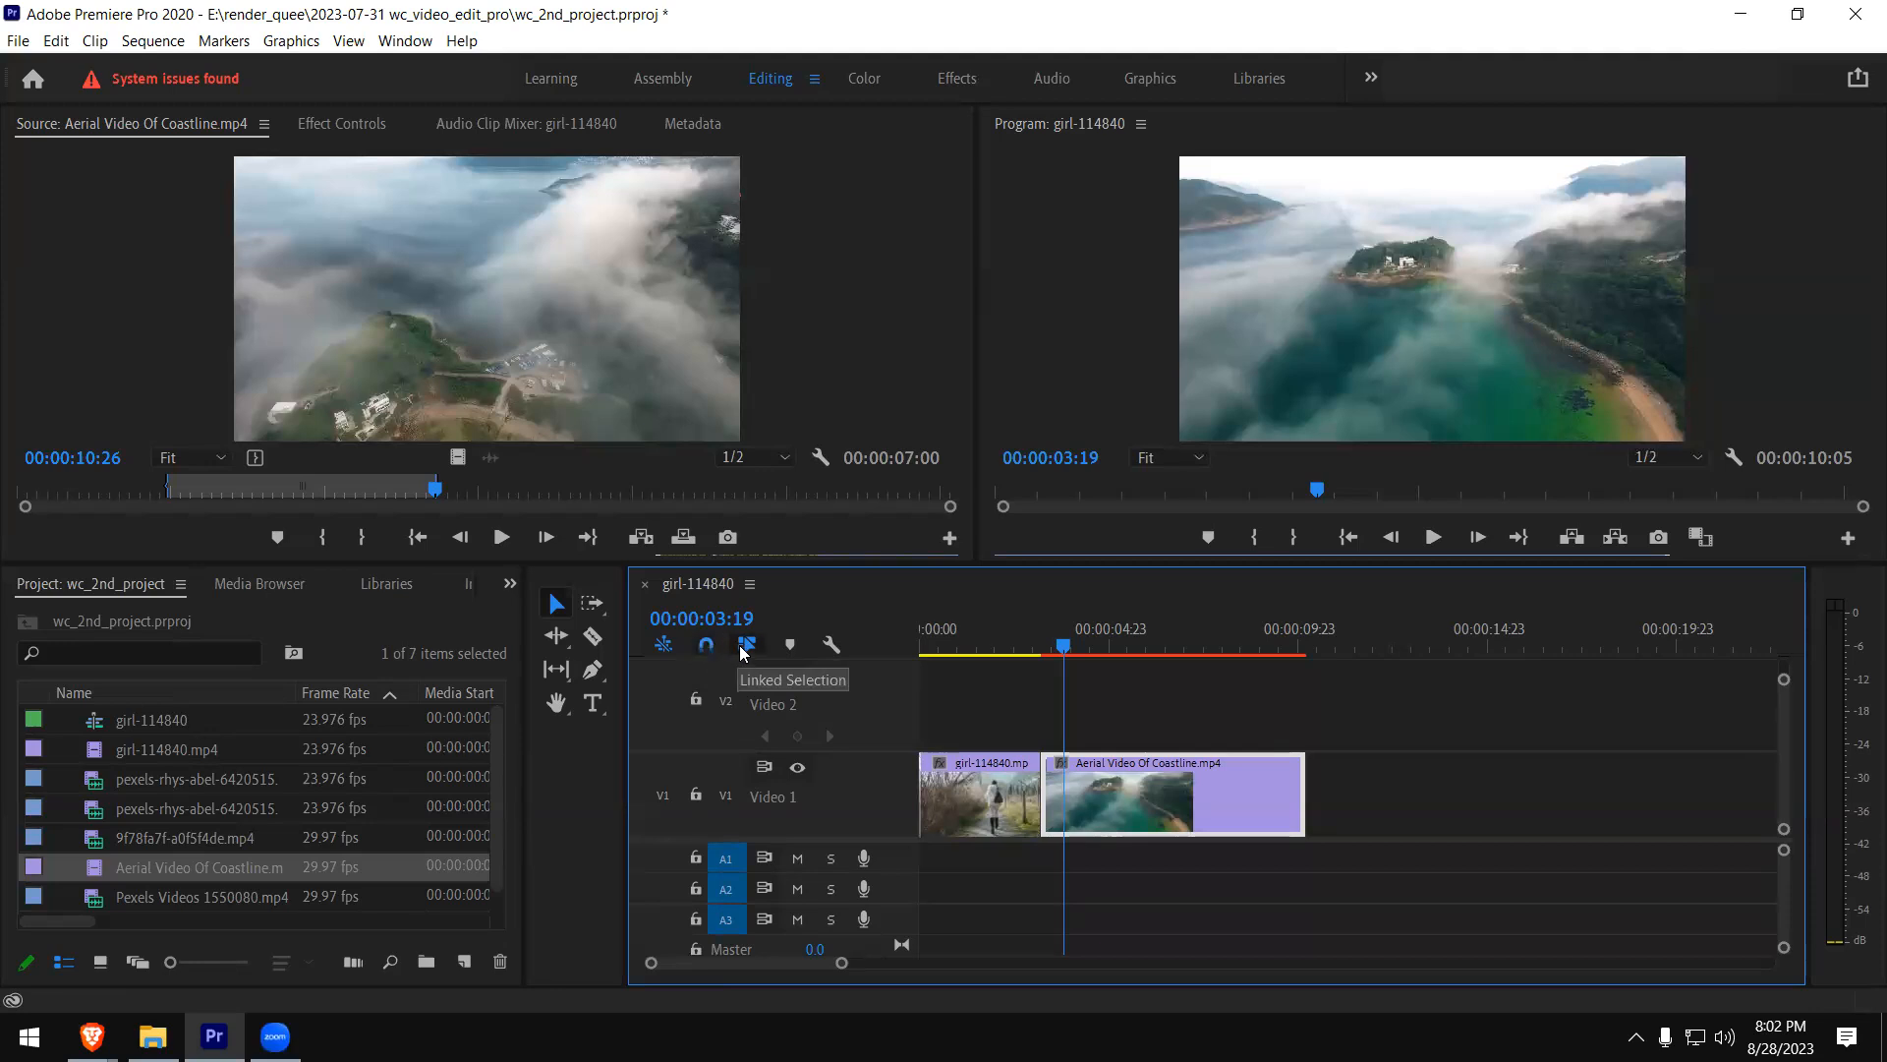
click(744, 648)
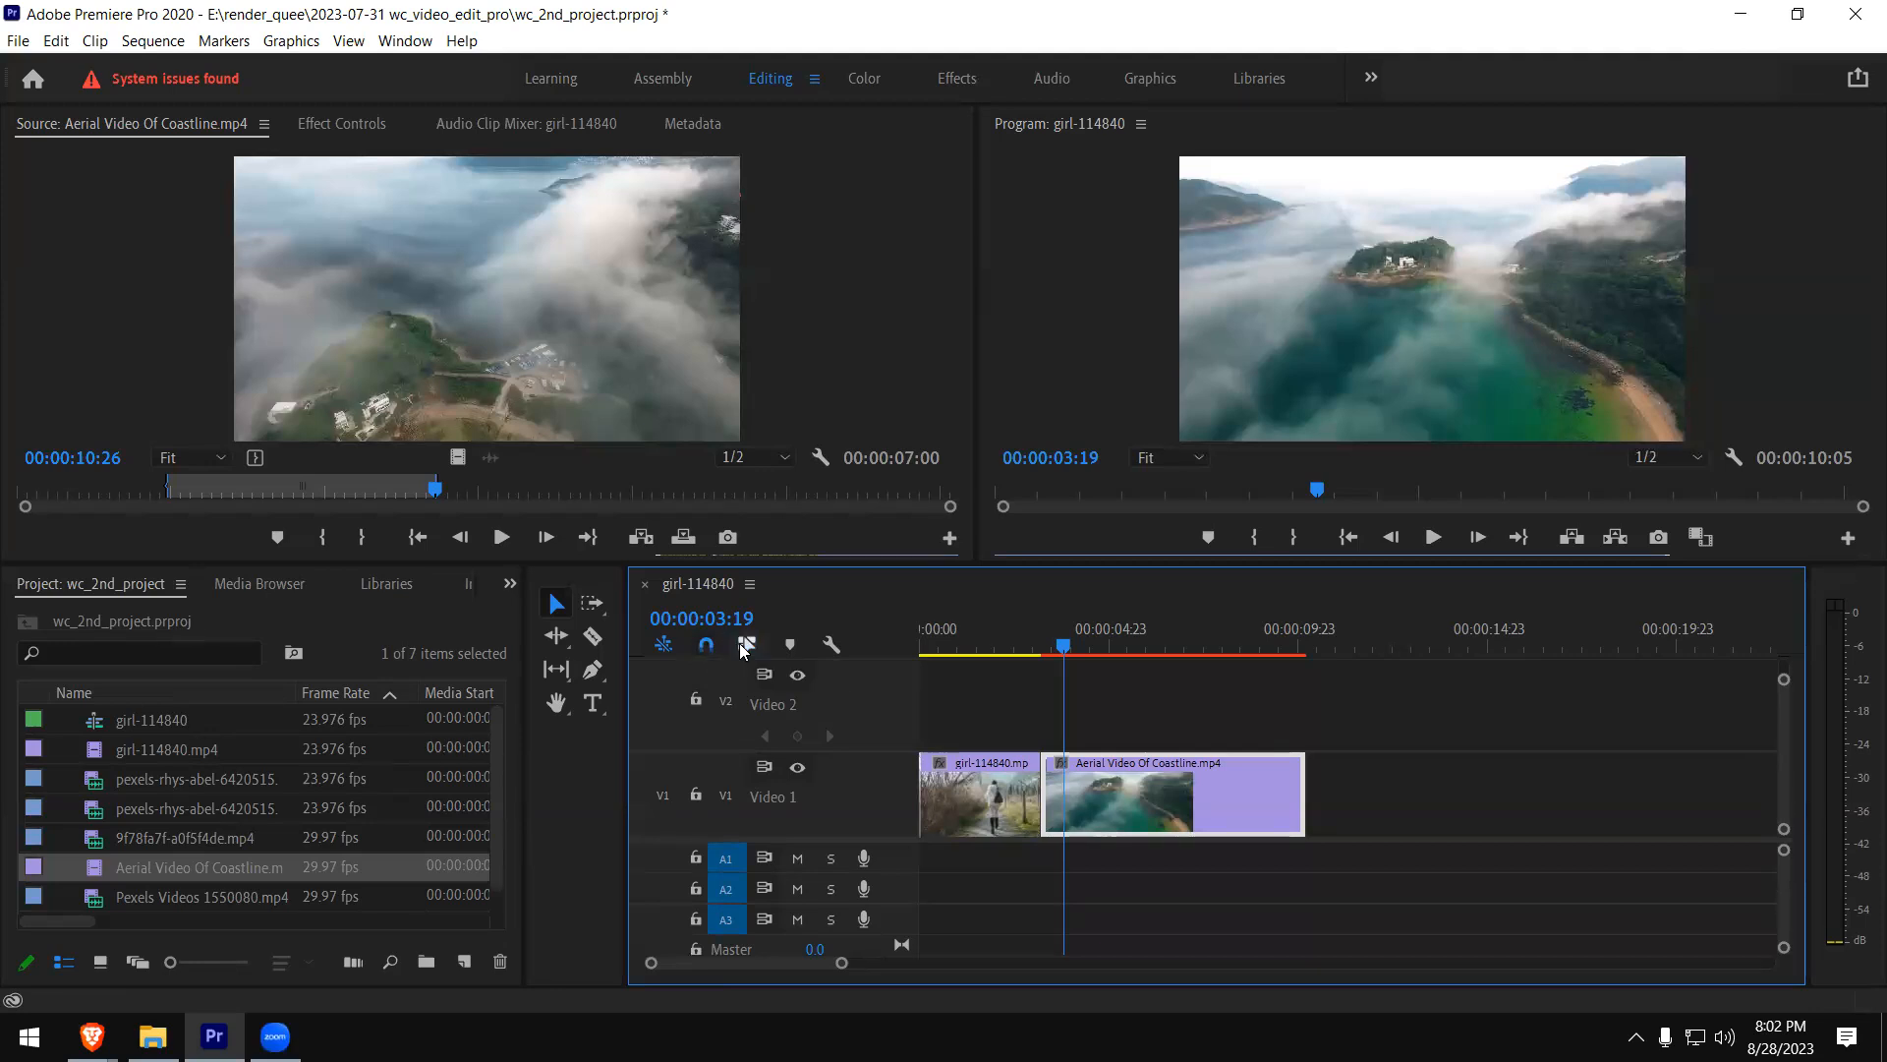
click(753, 648)
- Show the video transitions and apply Cross Dissolve at the cut between girl-114840.mp4 and the coastline clip
click(512, 587)
click(546, 716)
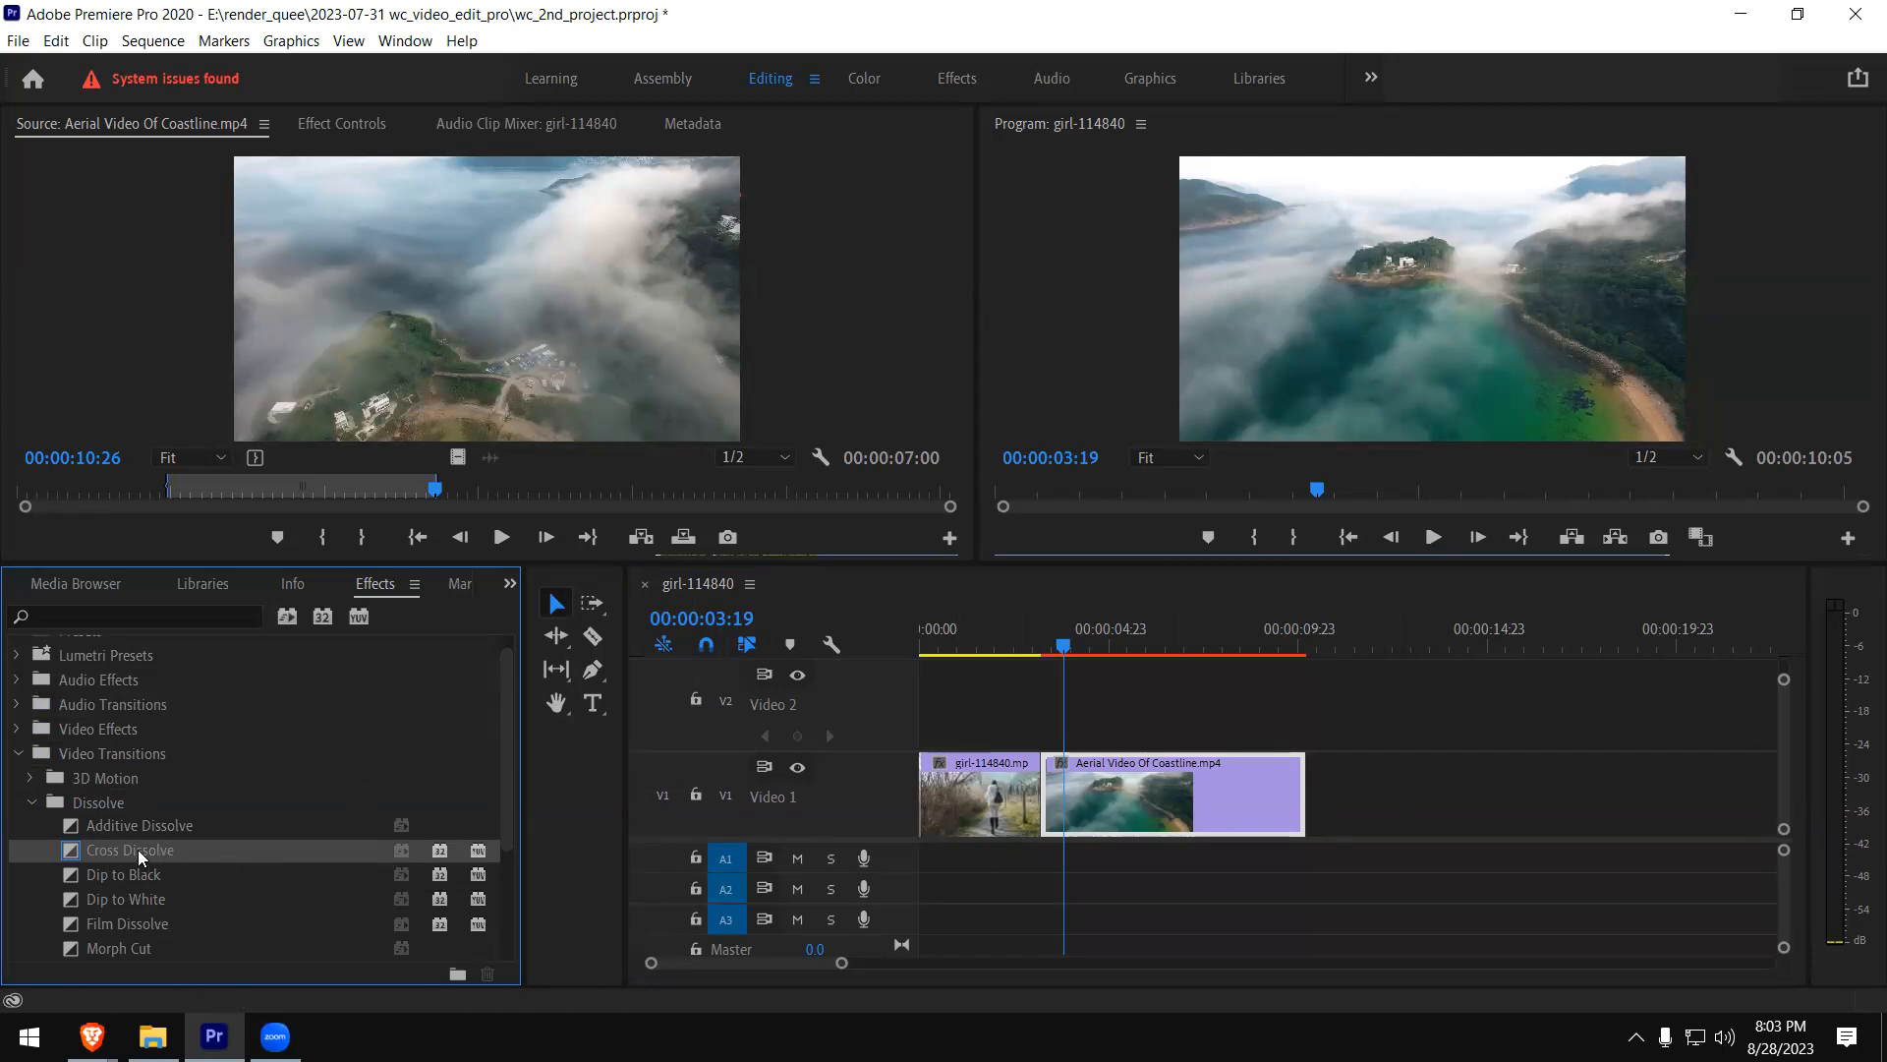
drag(138, 849, 1055, 800)
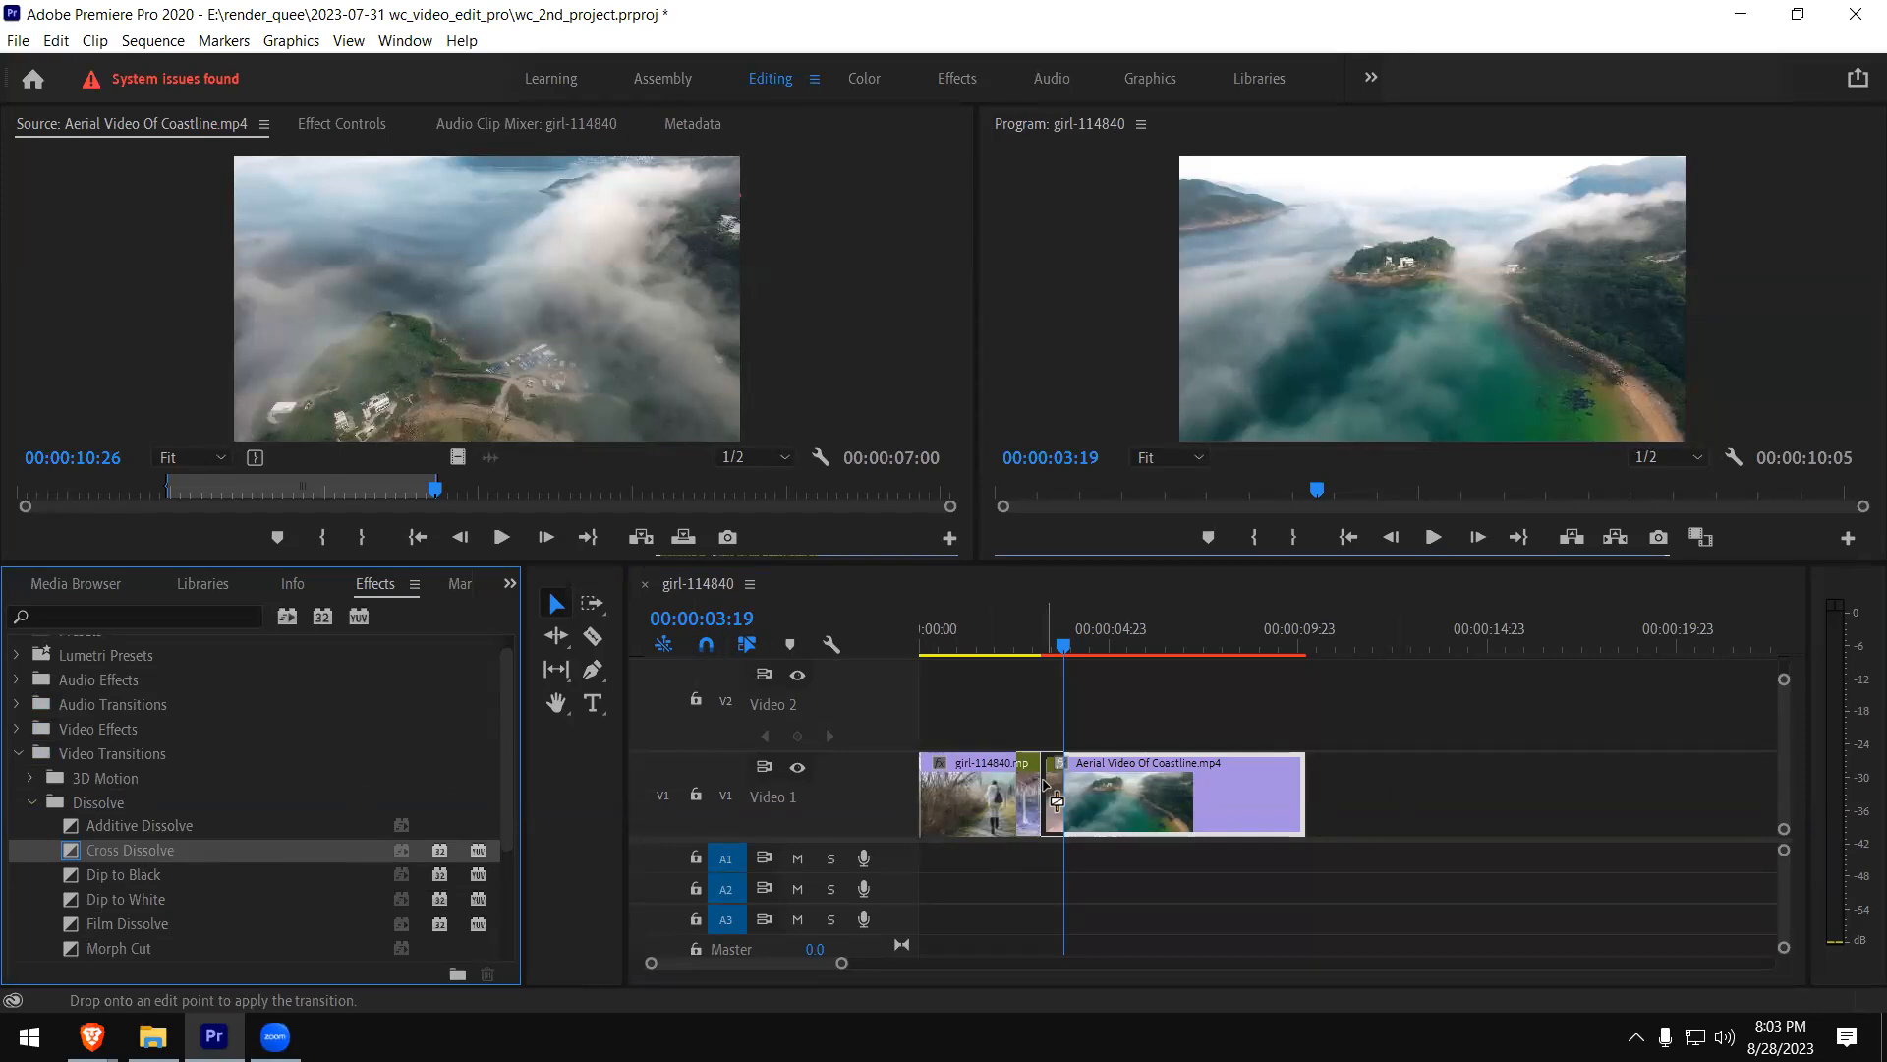
drag(1056, 800, 1050, 791)
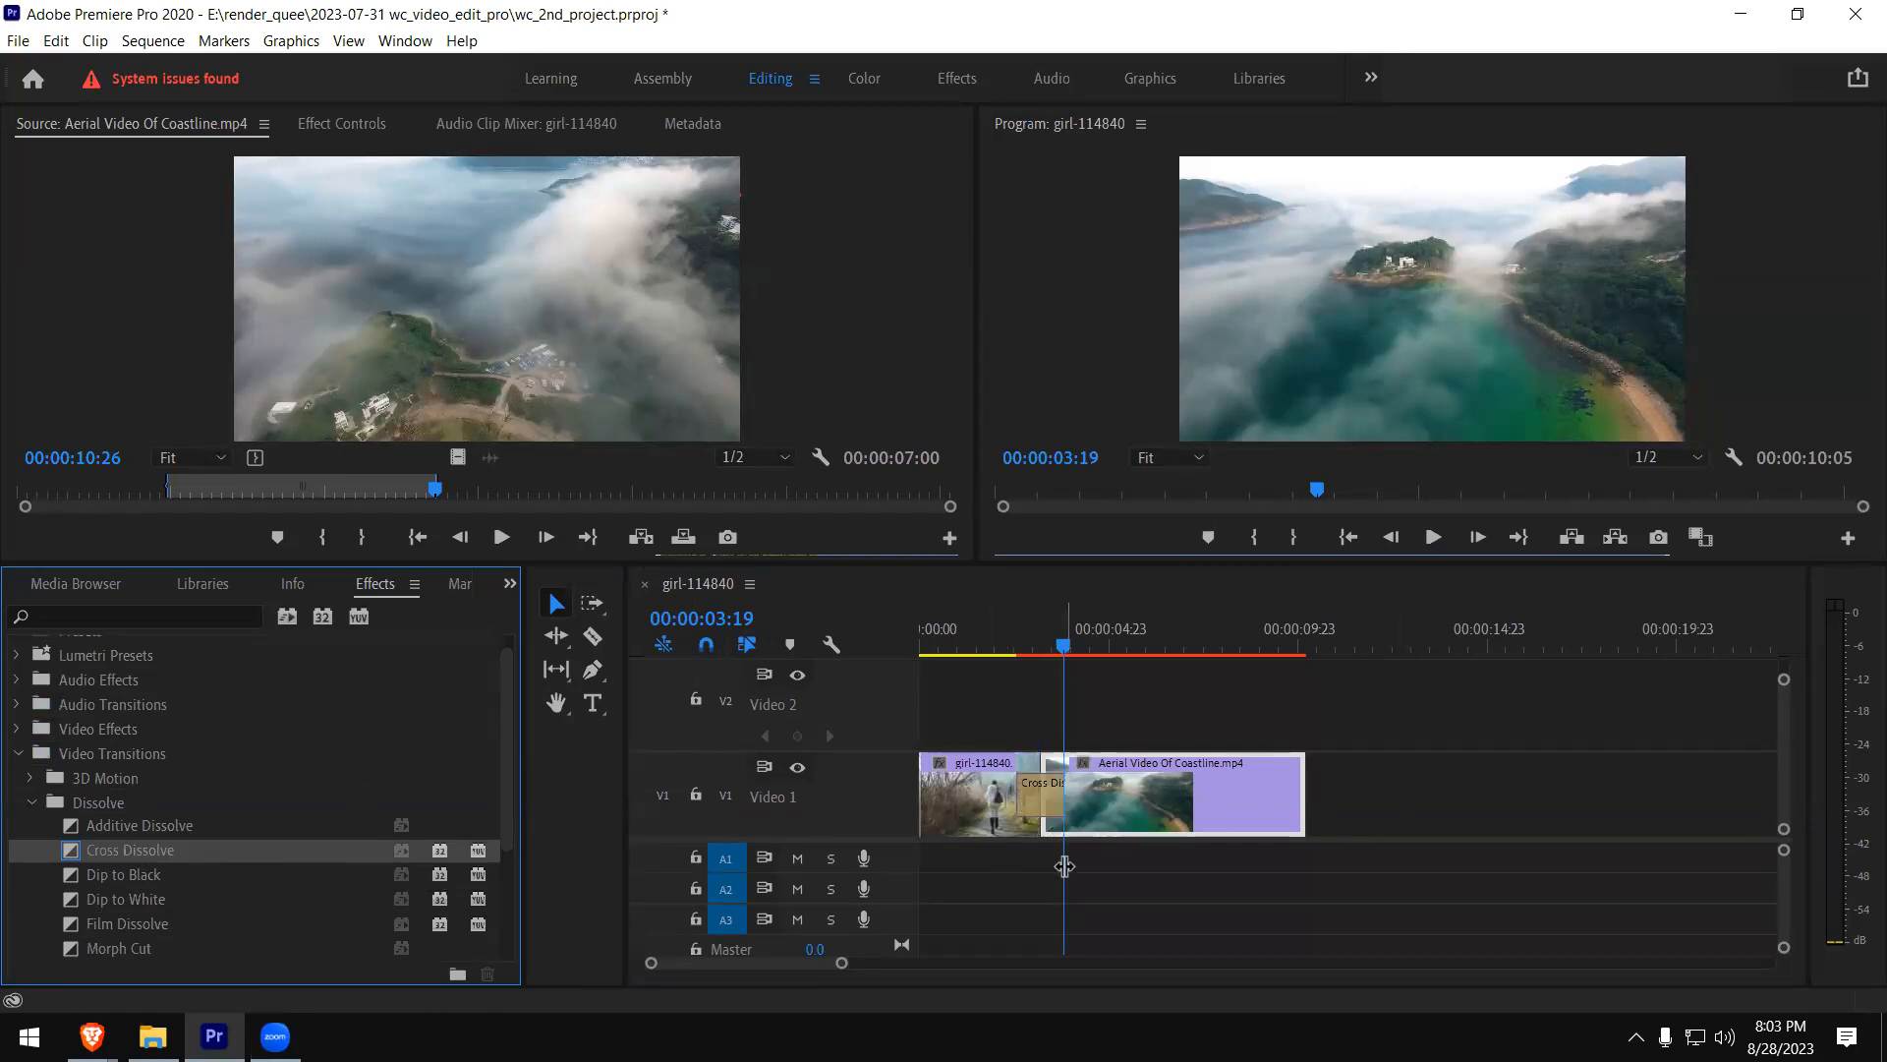
- Play the Cross Dissolve several times, starting shortly before the transition
click(1006, 645)
key(space)
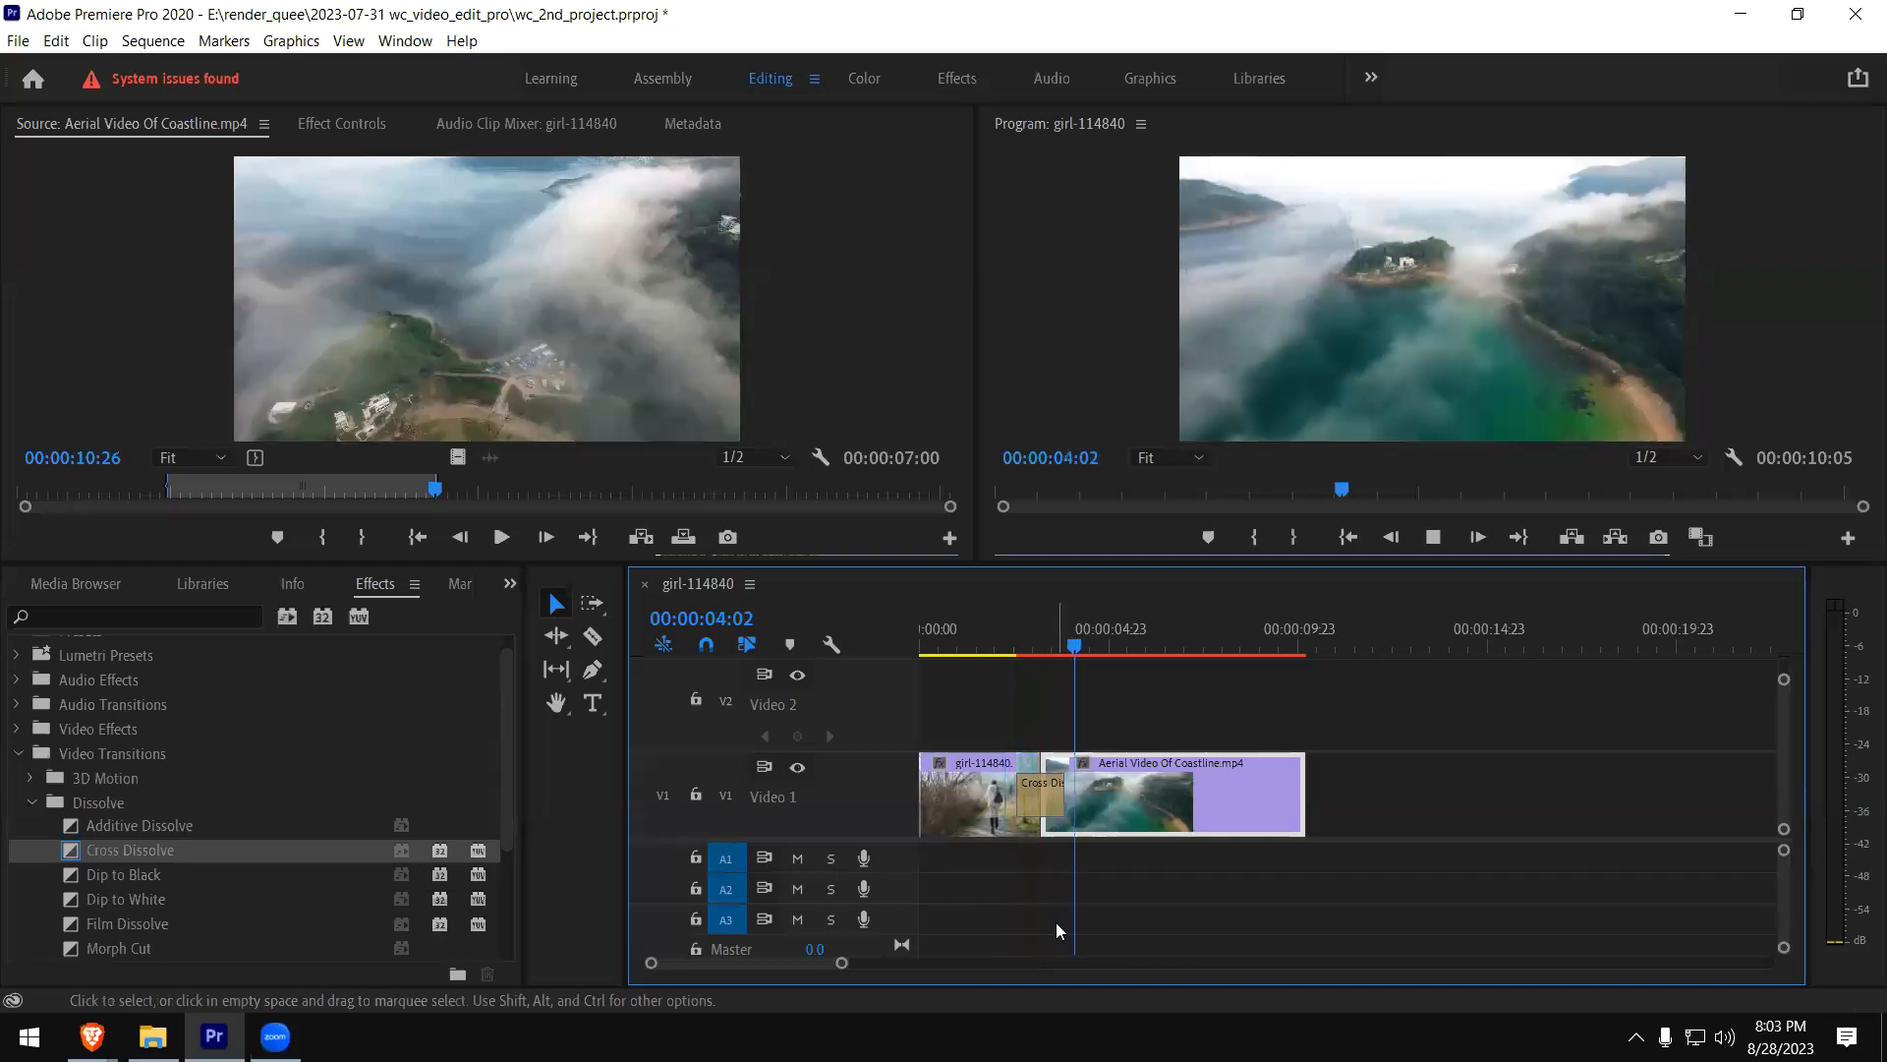
click(1009, 644)
key(space)
key(space)
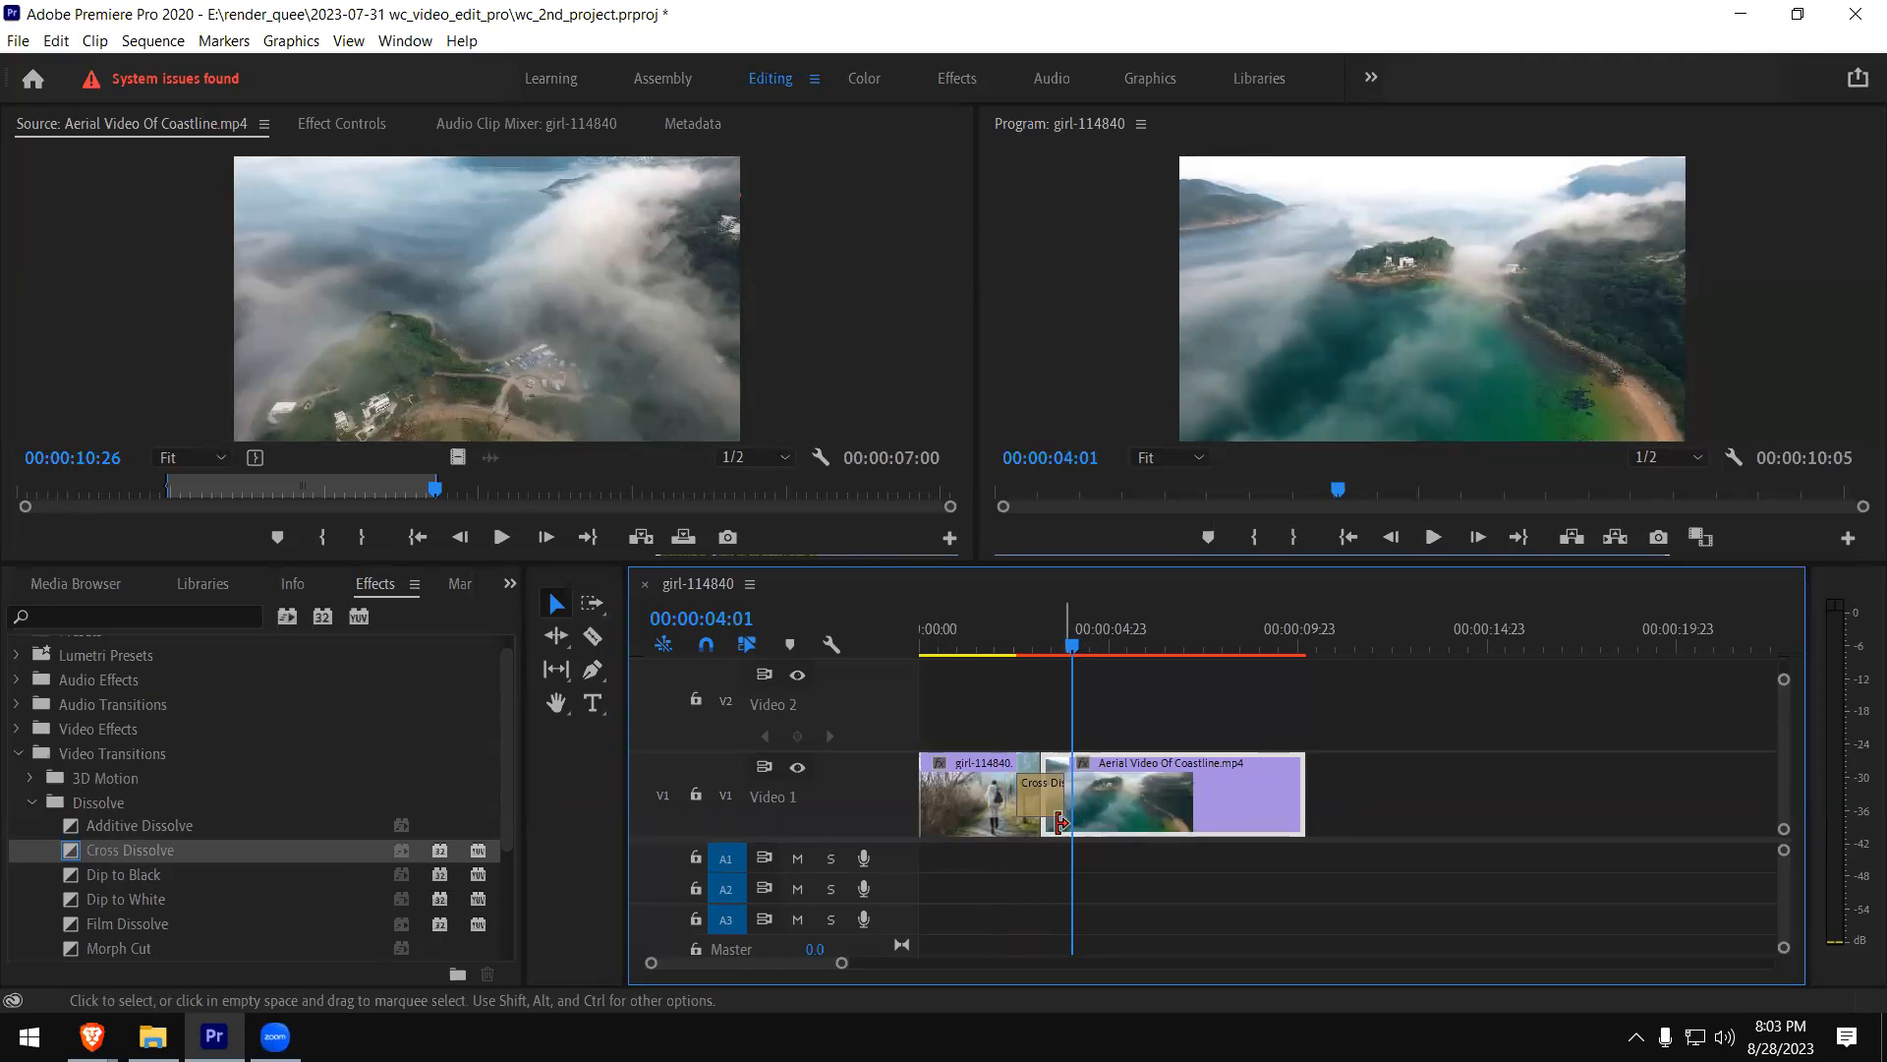
click(1010, 649)
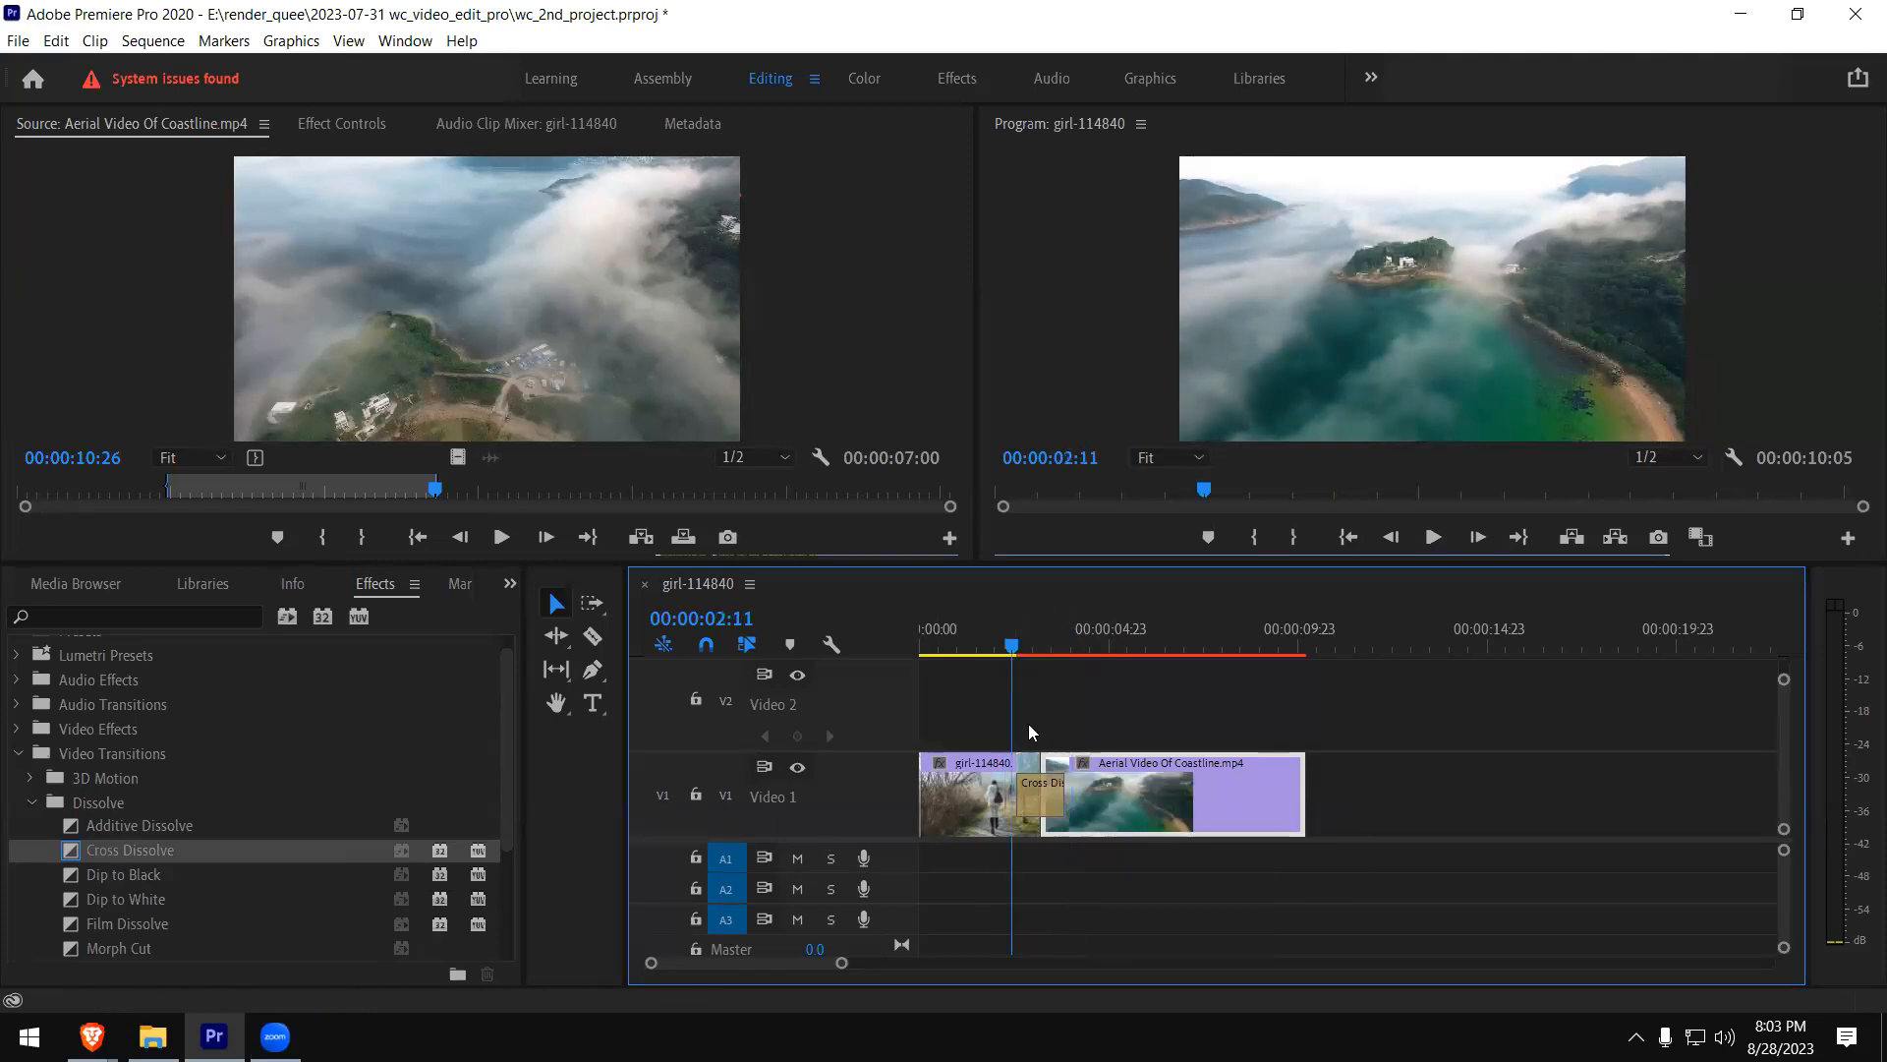
key(space)
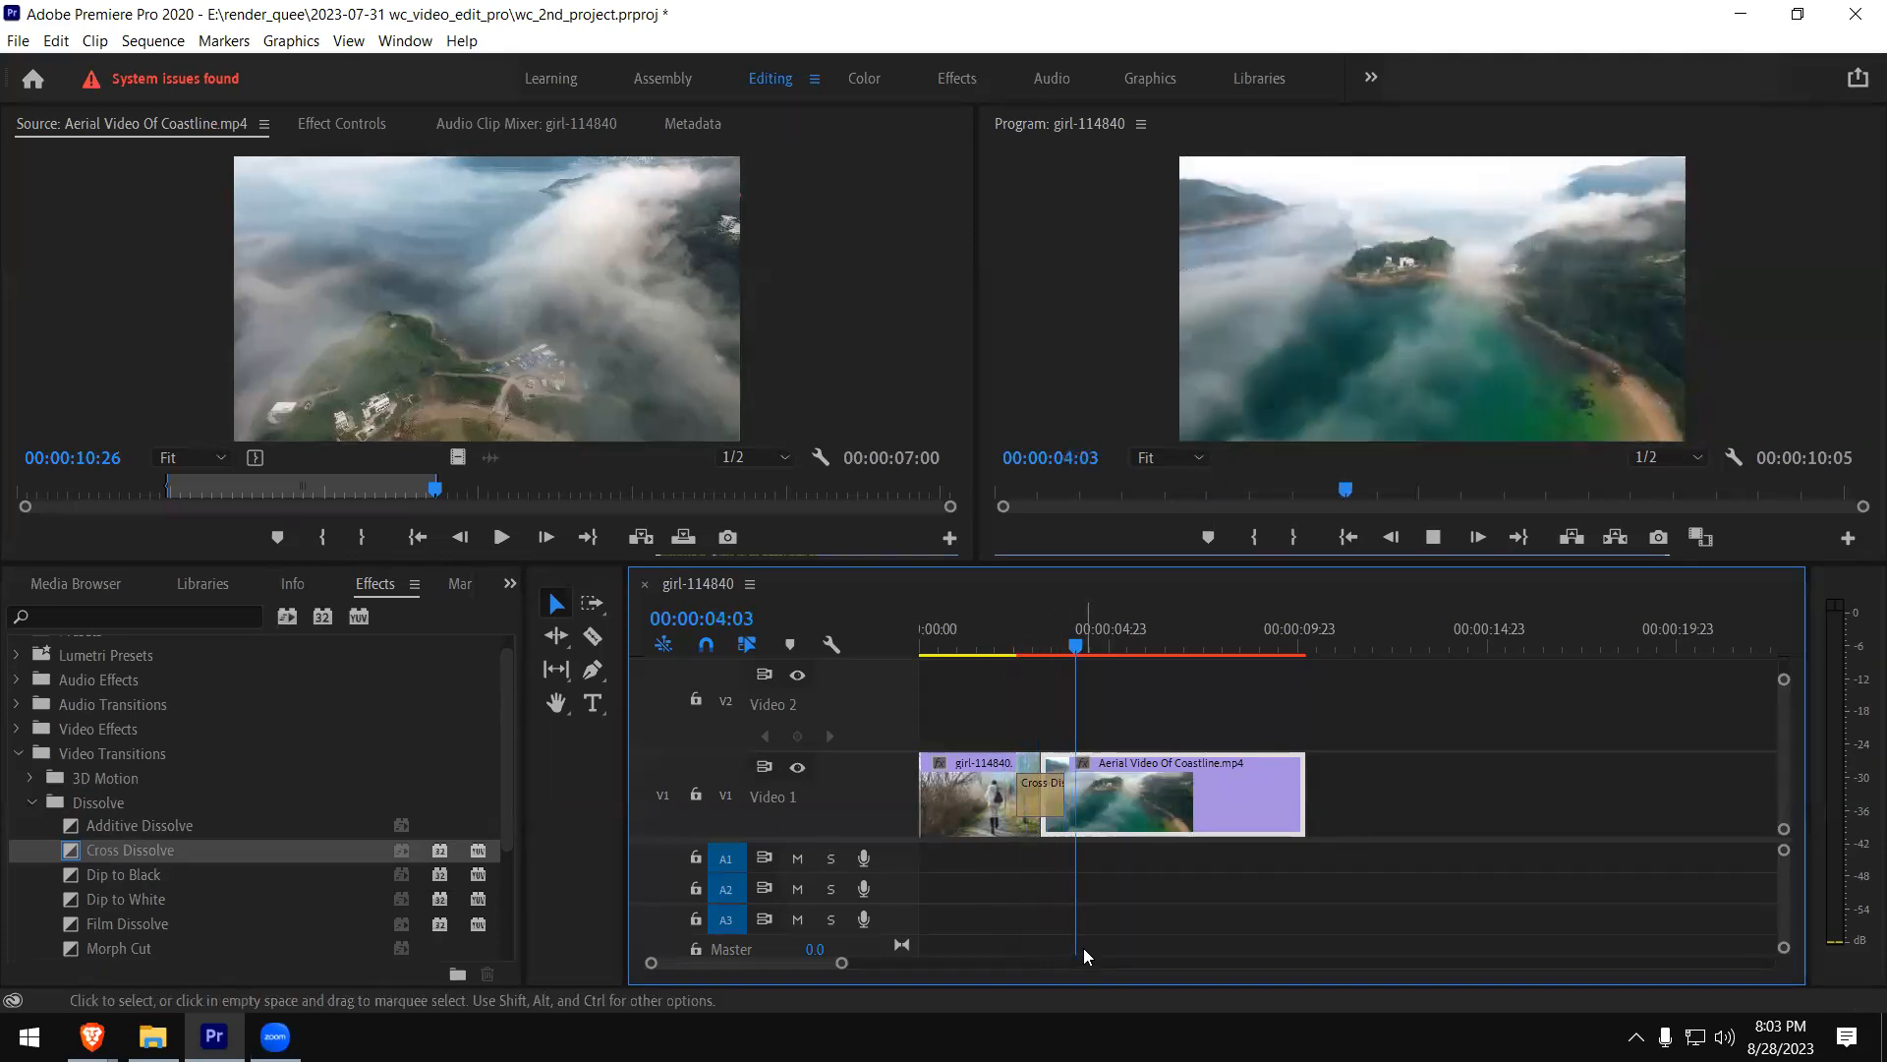
key(space)
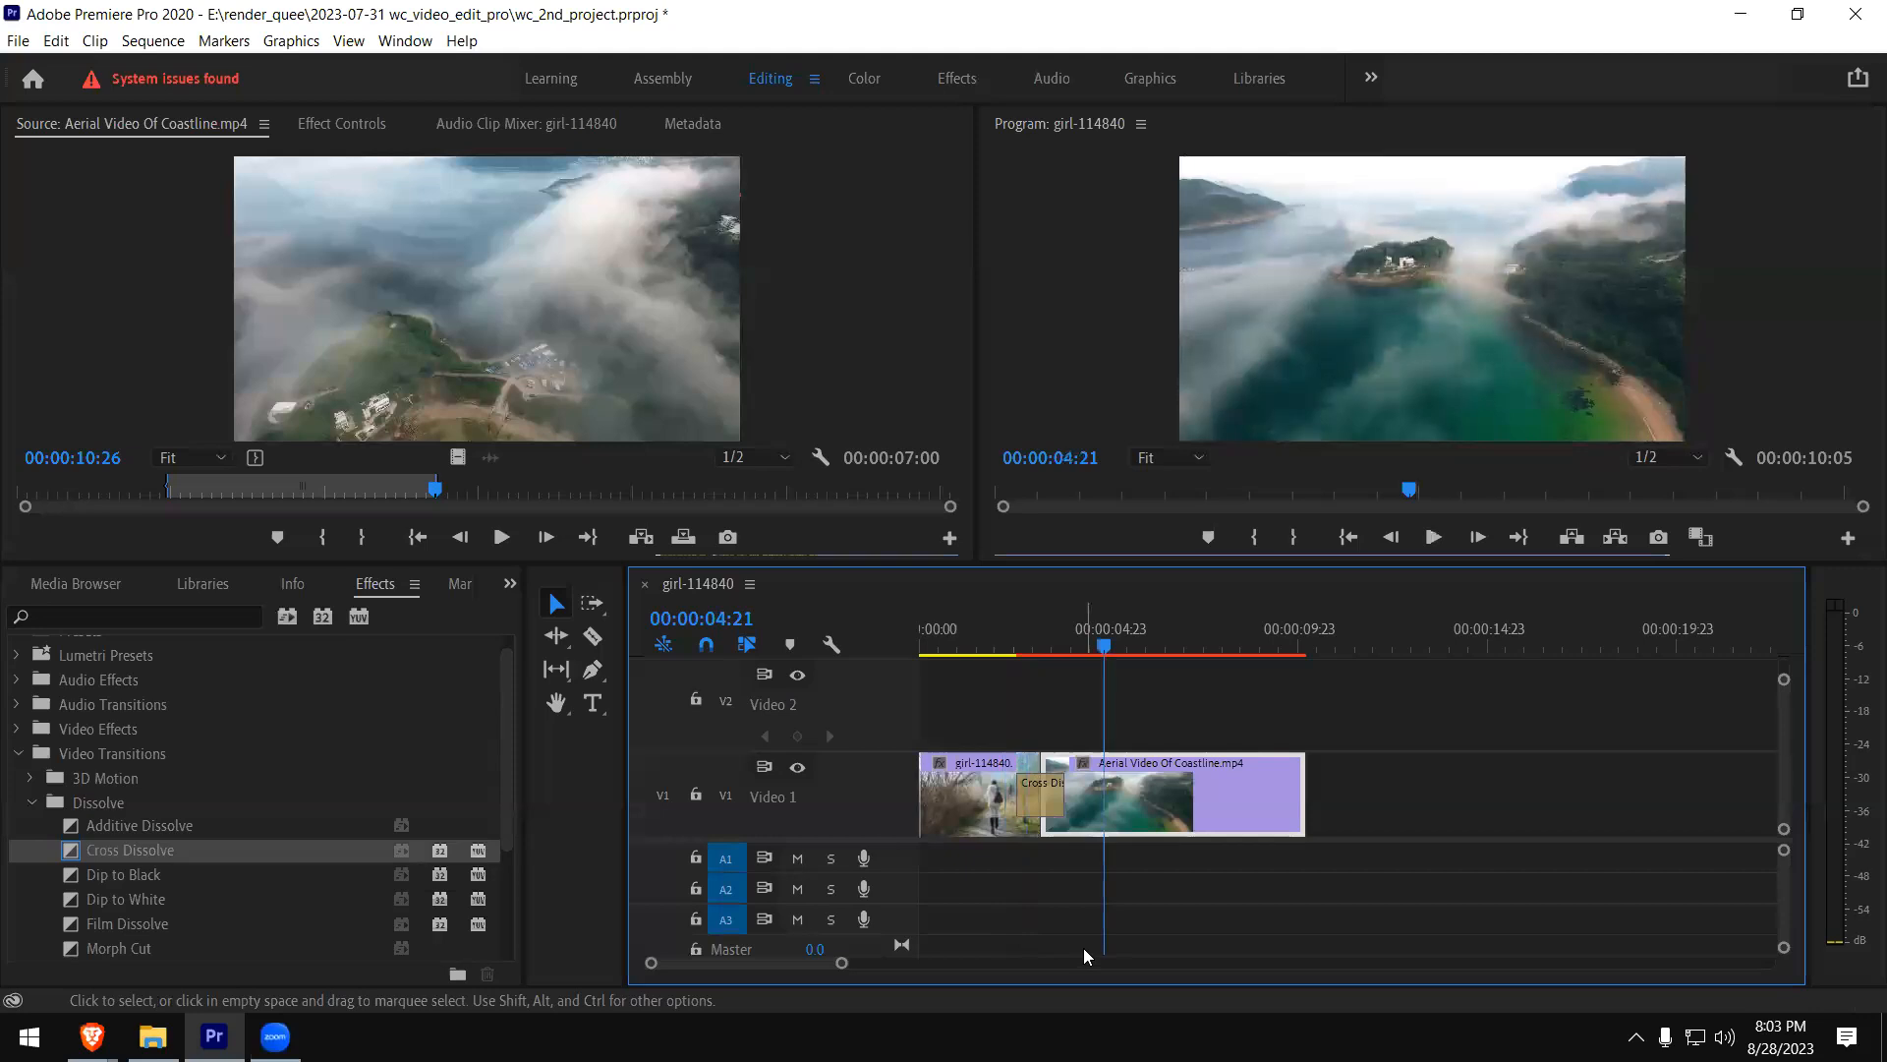
- Split the coastline clip on V1 at 00:00:05:10 and move its second part further along the track, leaving a gap
key(space)
key(space)
key(c)
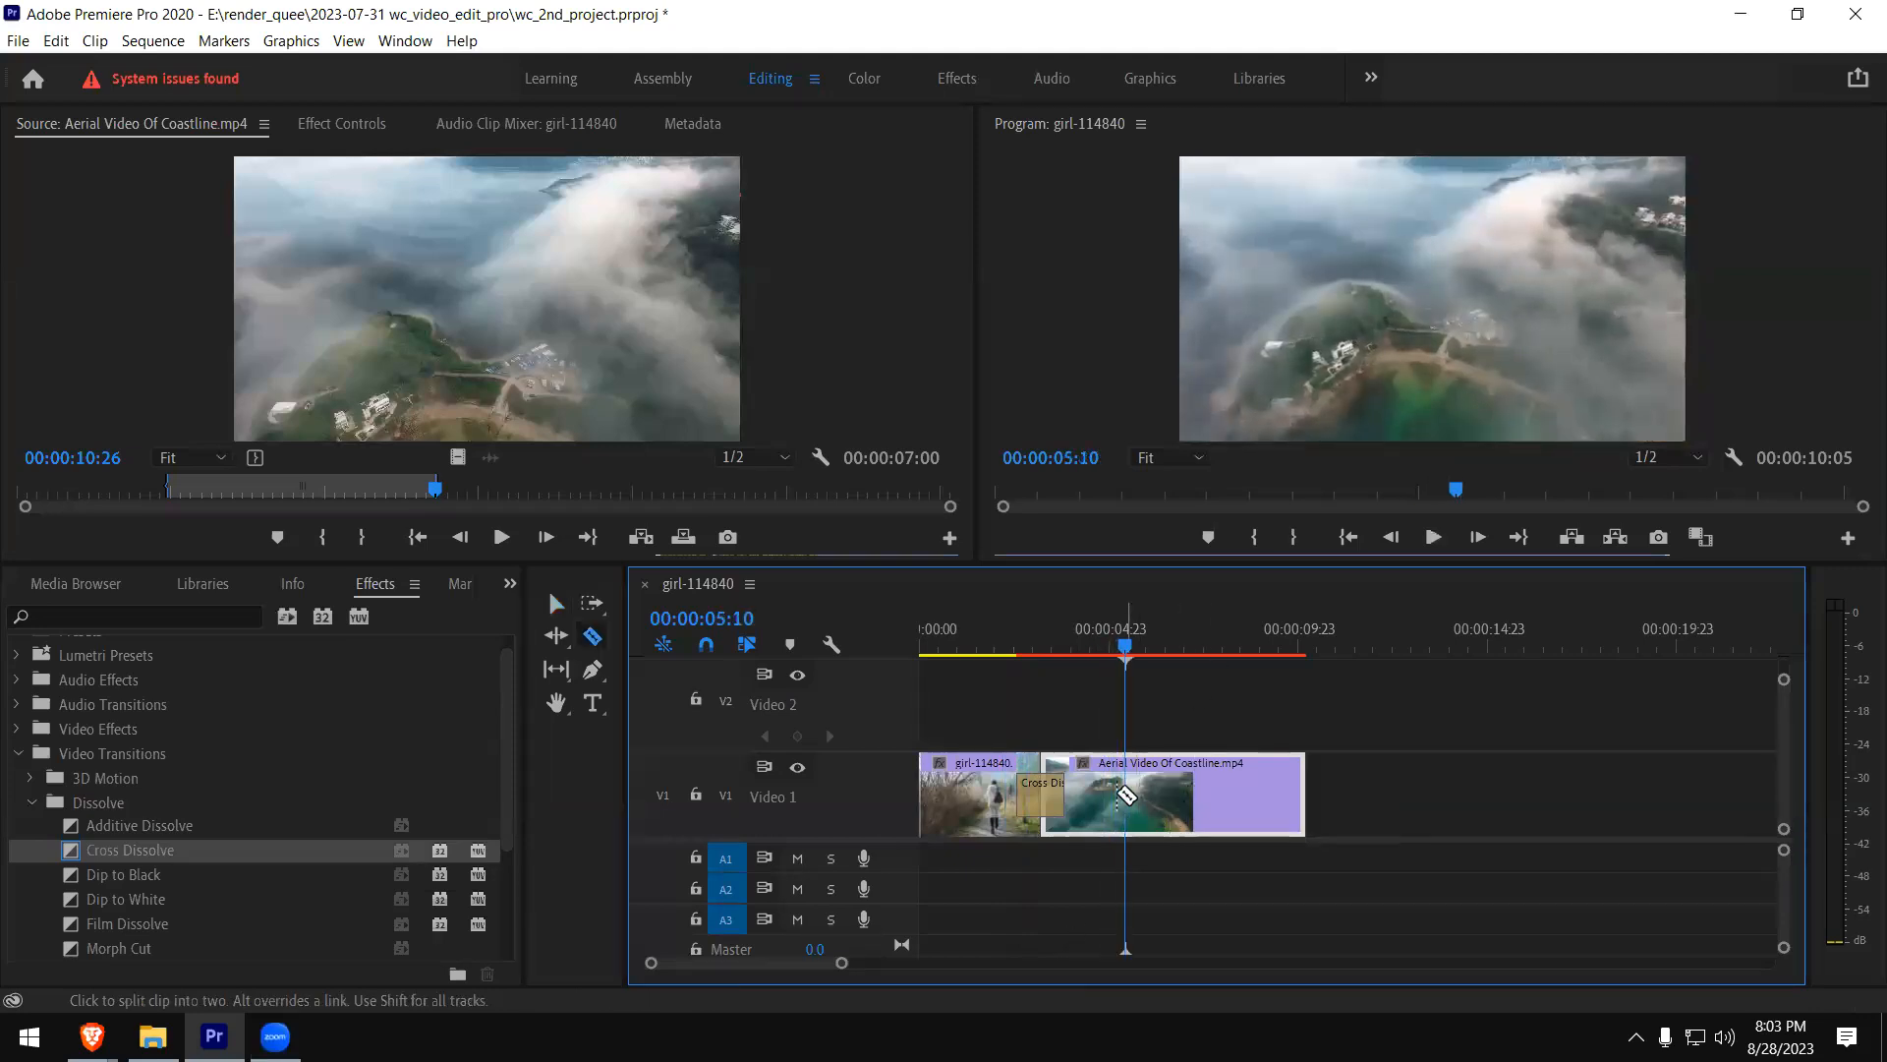
click(1126, 796)
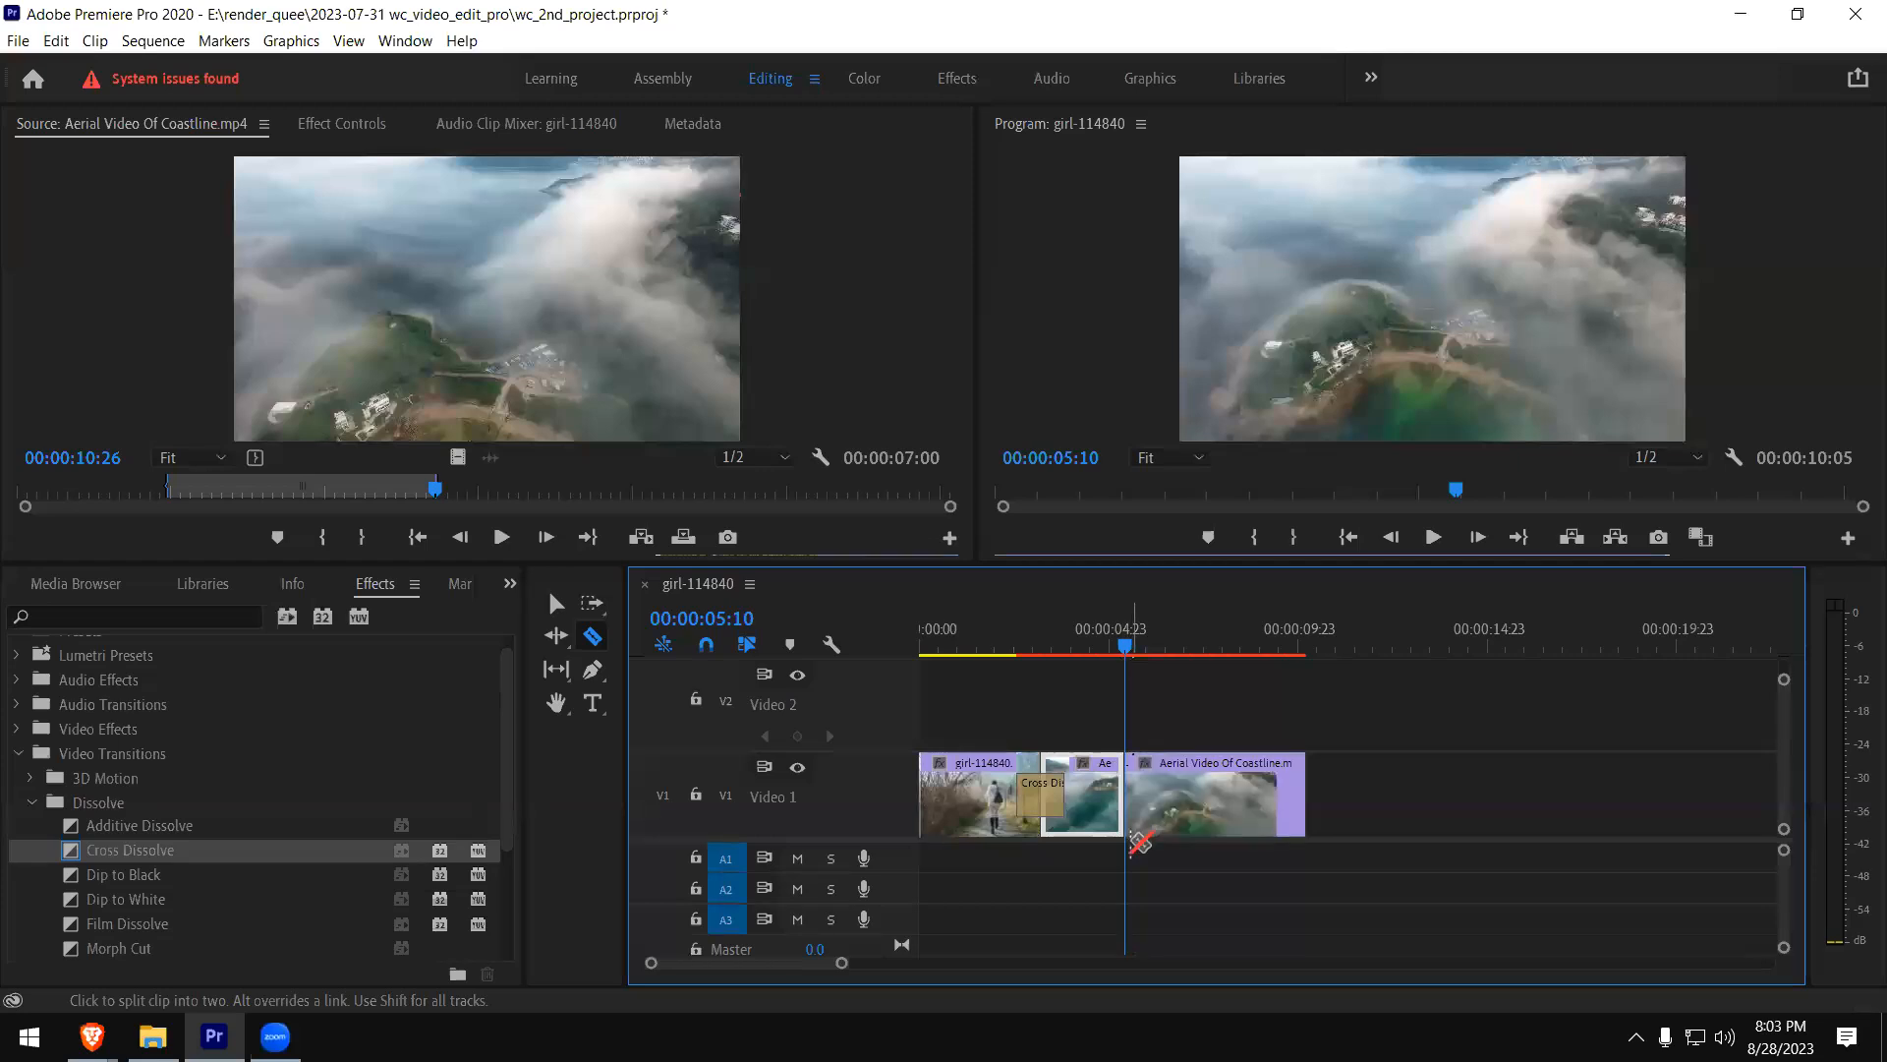
key(v)
drag(1211, 798, 1495, 798)
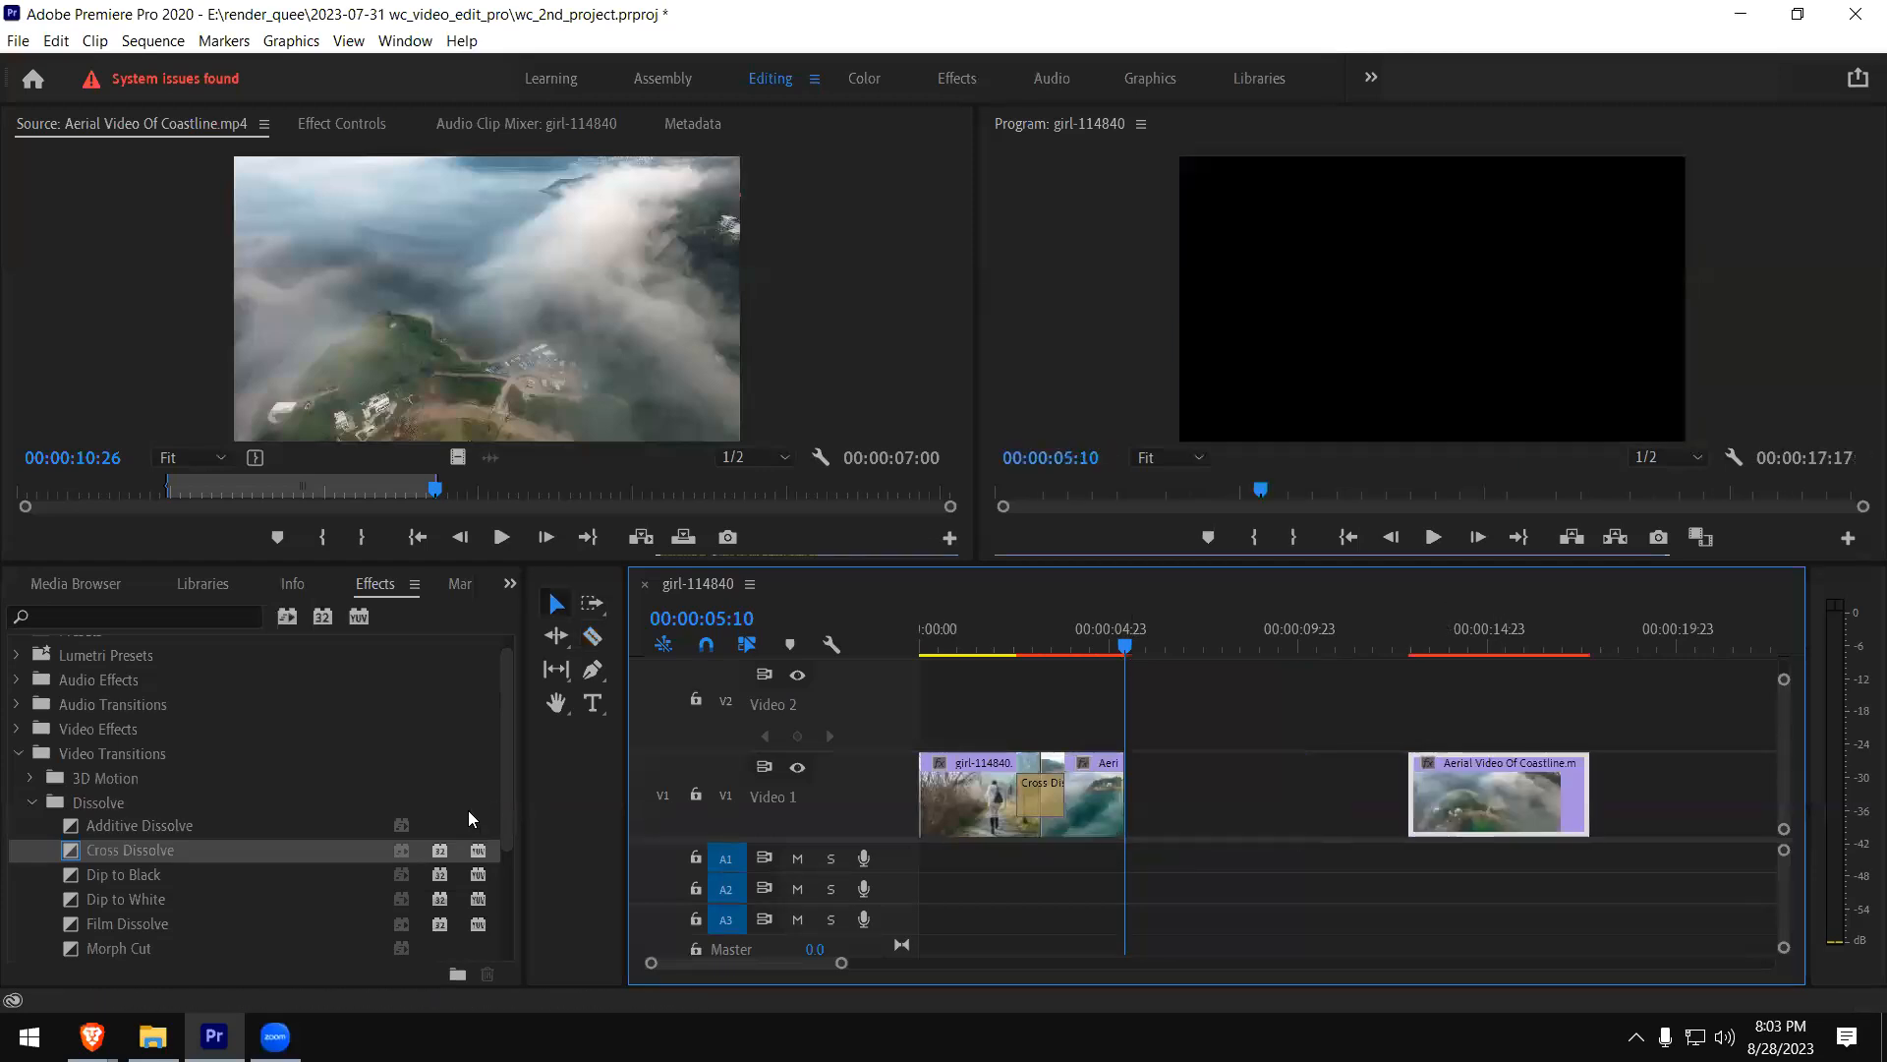
- Show the project's media list again and load the mountain-bike clip pexels-rhys-abel-6420515.mp4 in the Source monitor
click(510, 584)
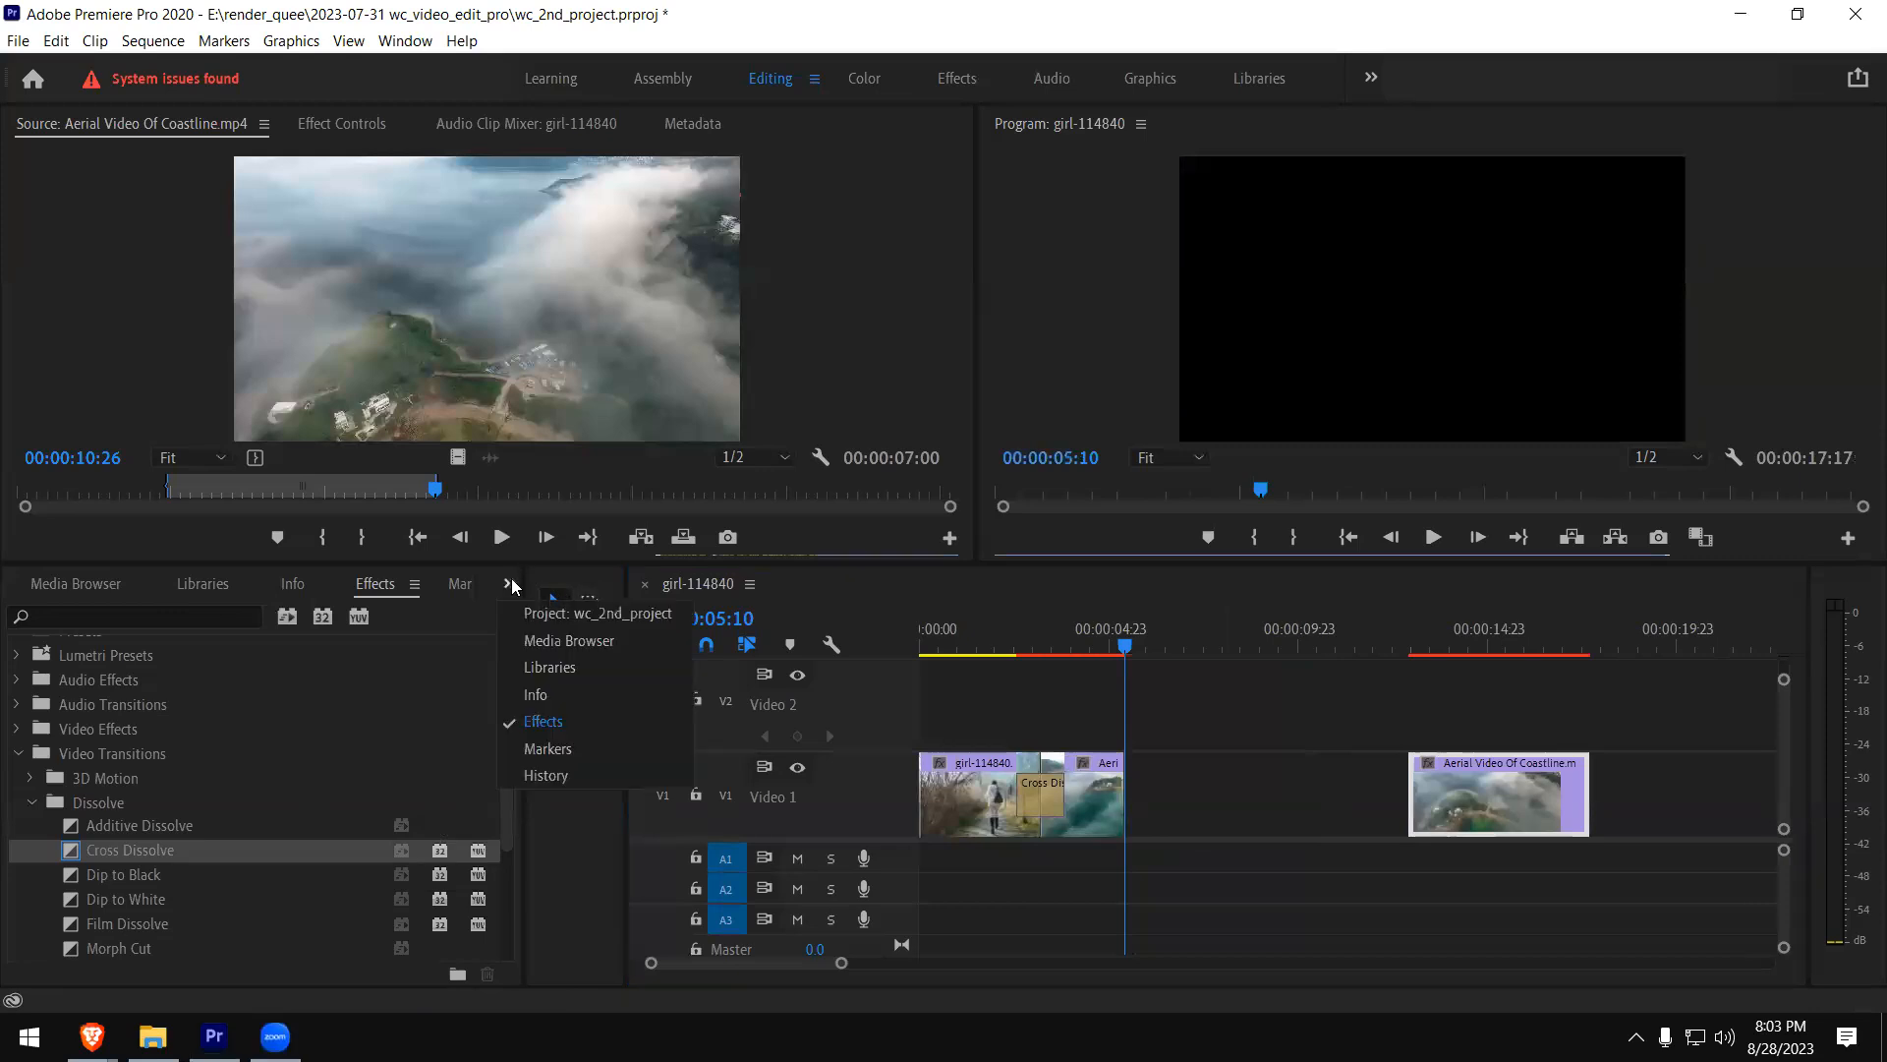
click(539, 616)
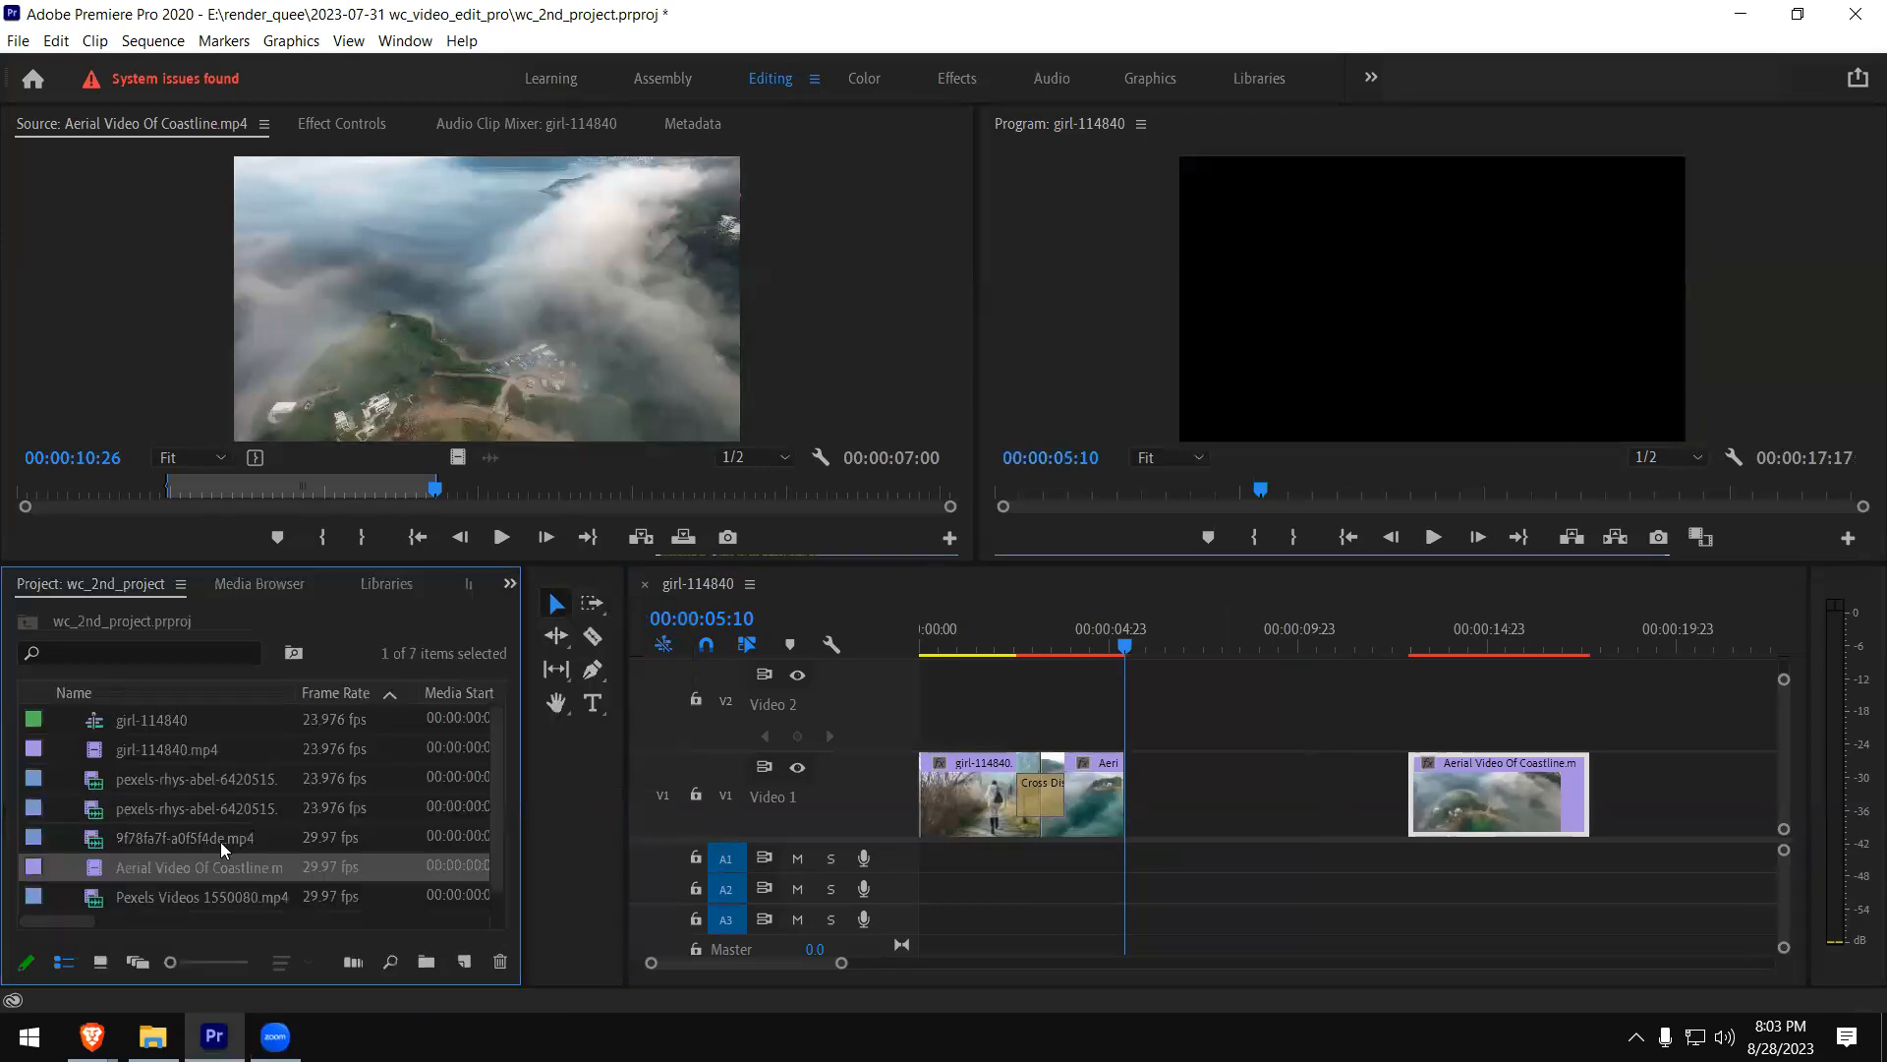
double_click(96, 837)
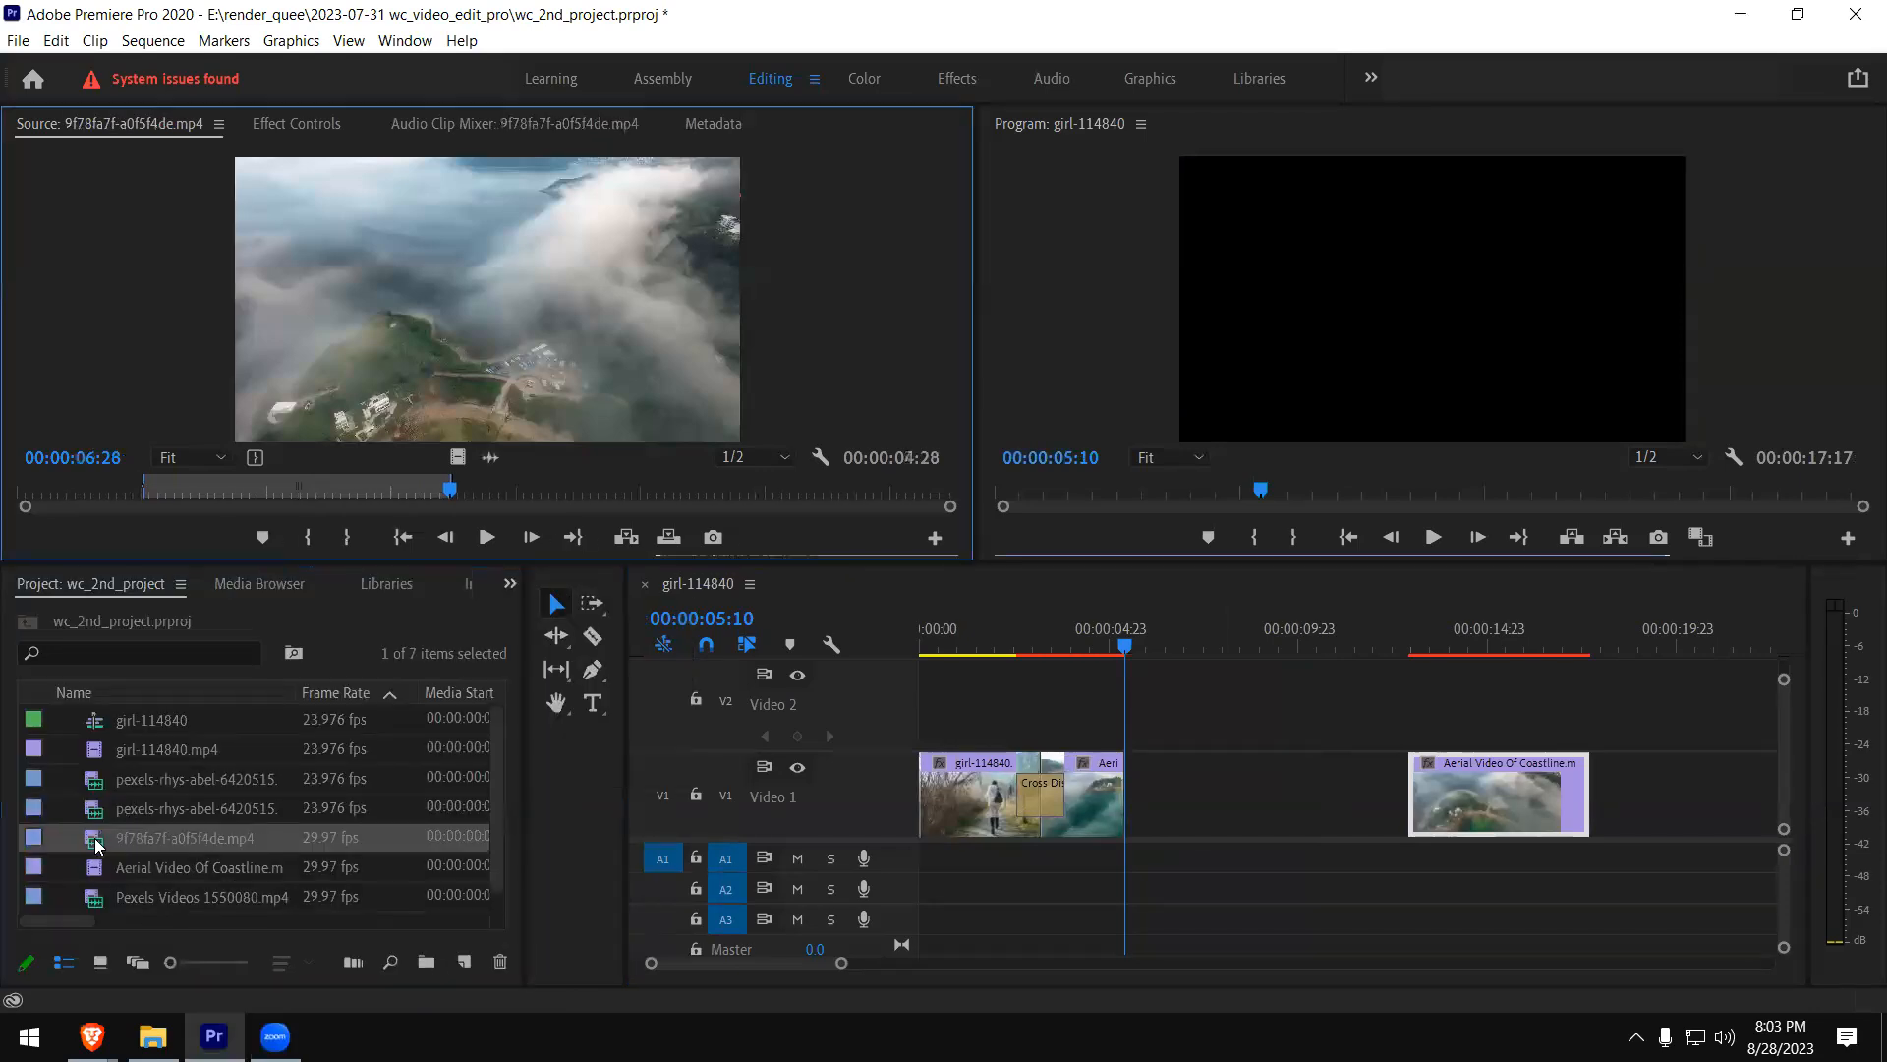
double_click(95, 810)
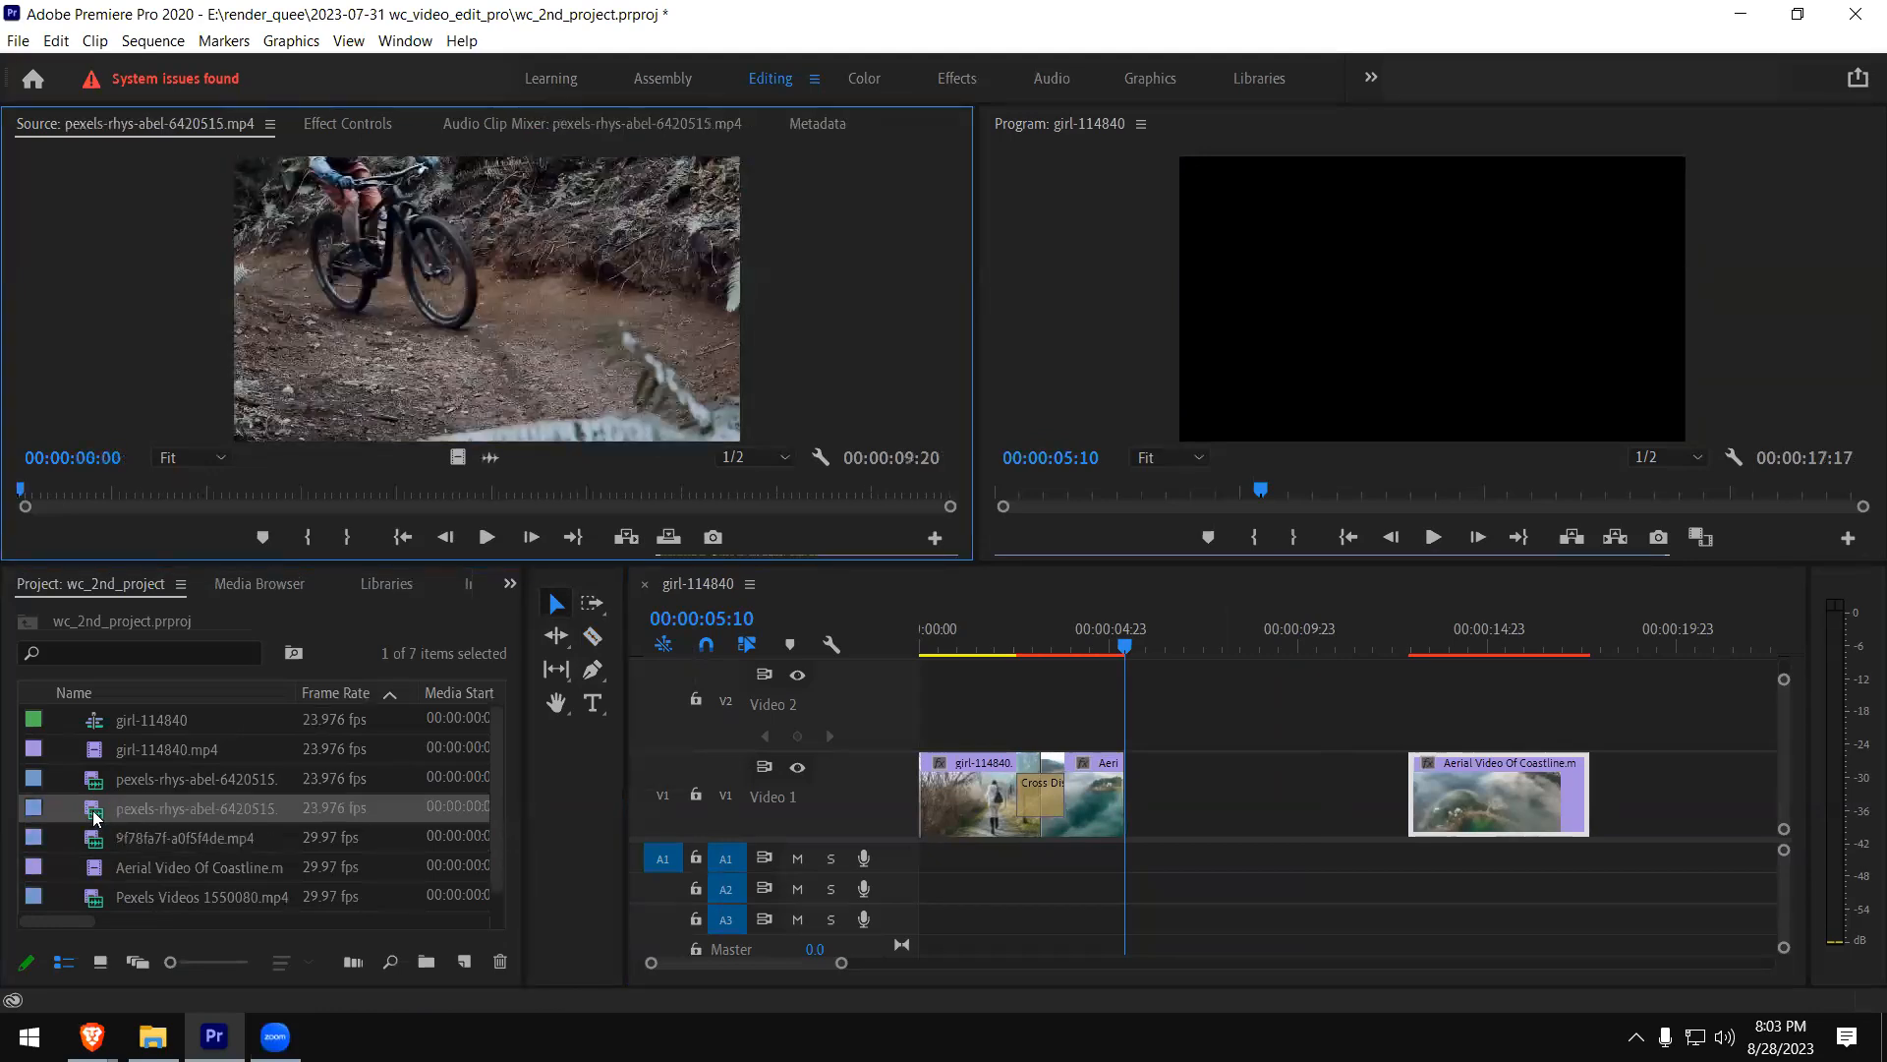
- Mark a short range of the mountain-bike clip, with the Out point at 00:00:03:13
mouse_move(183, 493)
mouse_down()
mouse_move(151, 493)
mouse_move(352, 494)
mouse_up()
click(308, 537)
click(361, 537)
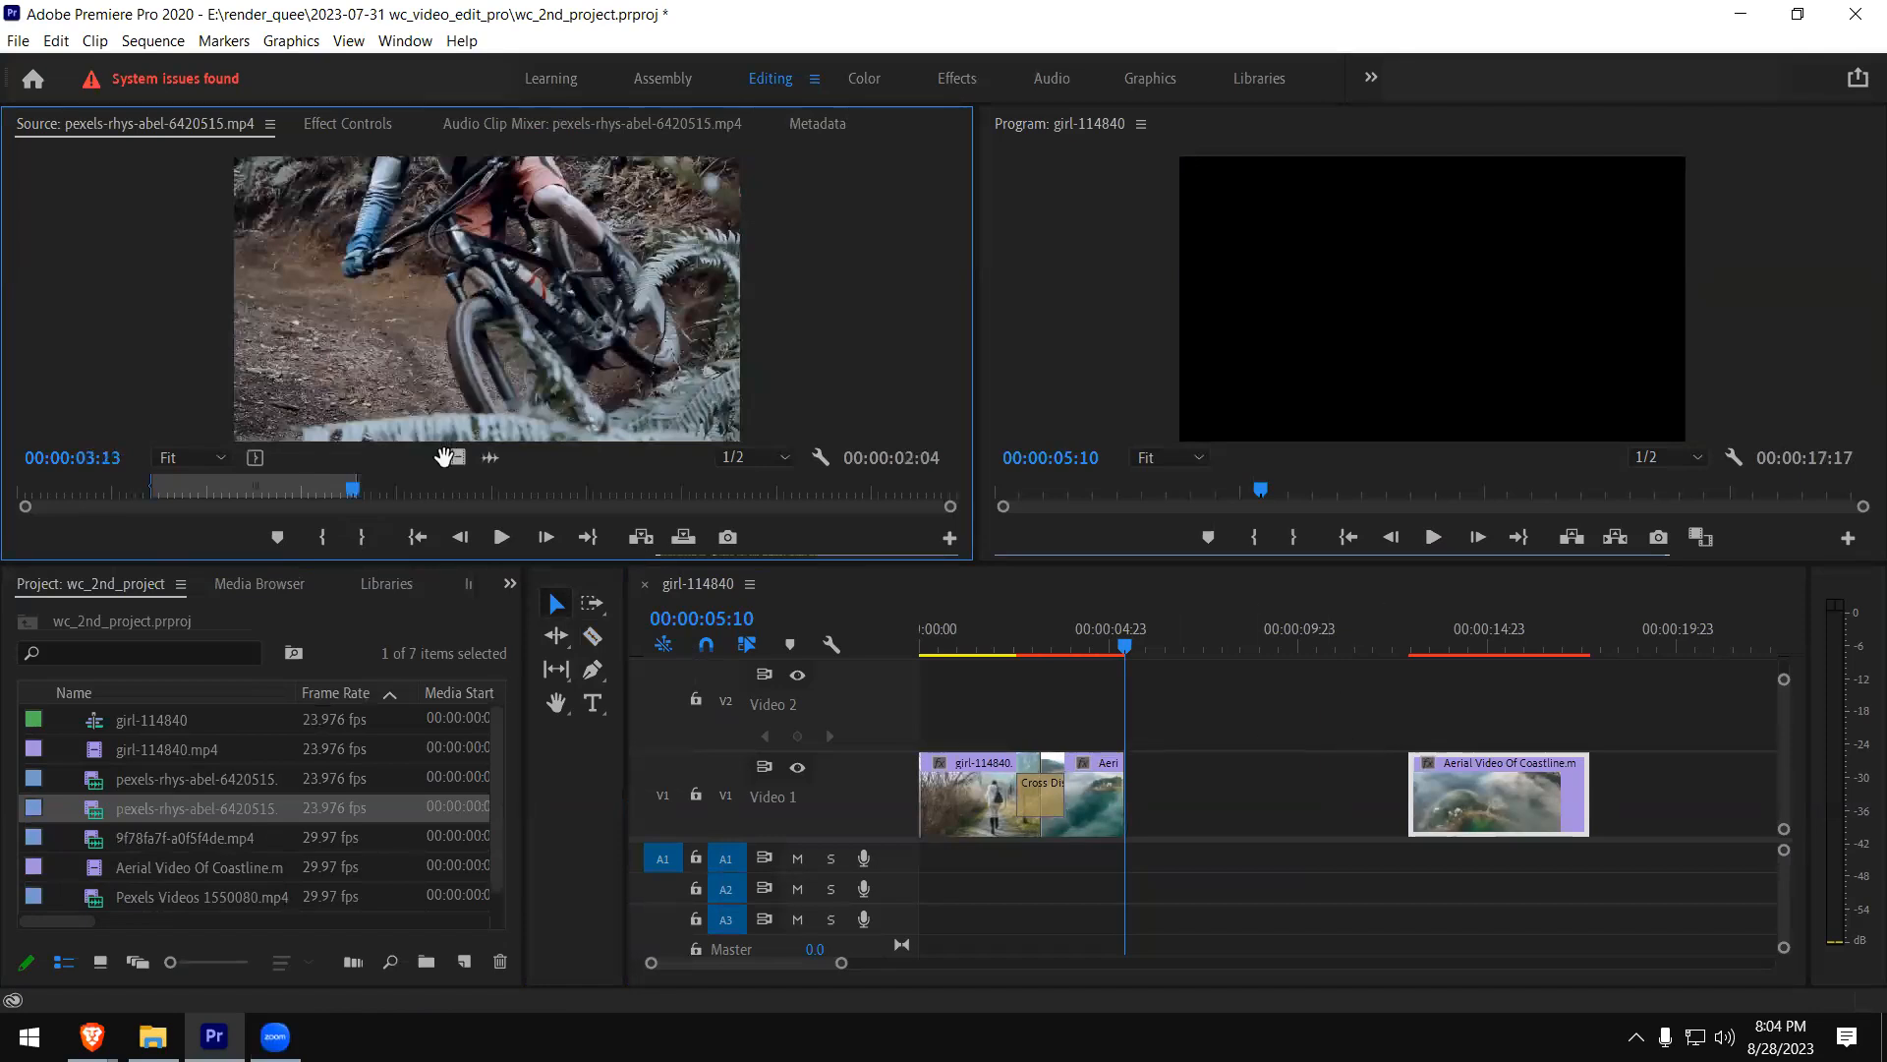
- Try to place only the marked mountain-bike video in the V1 gap, and move the second coastline part closer
click(1185, 741)
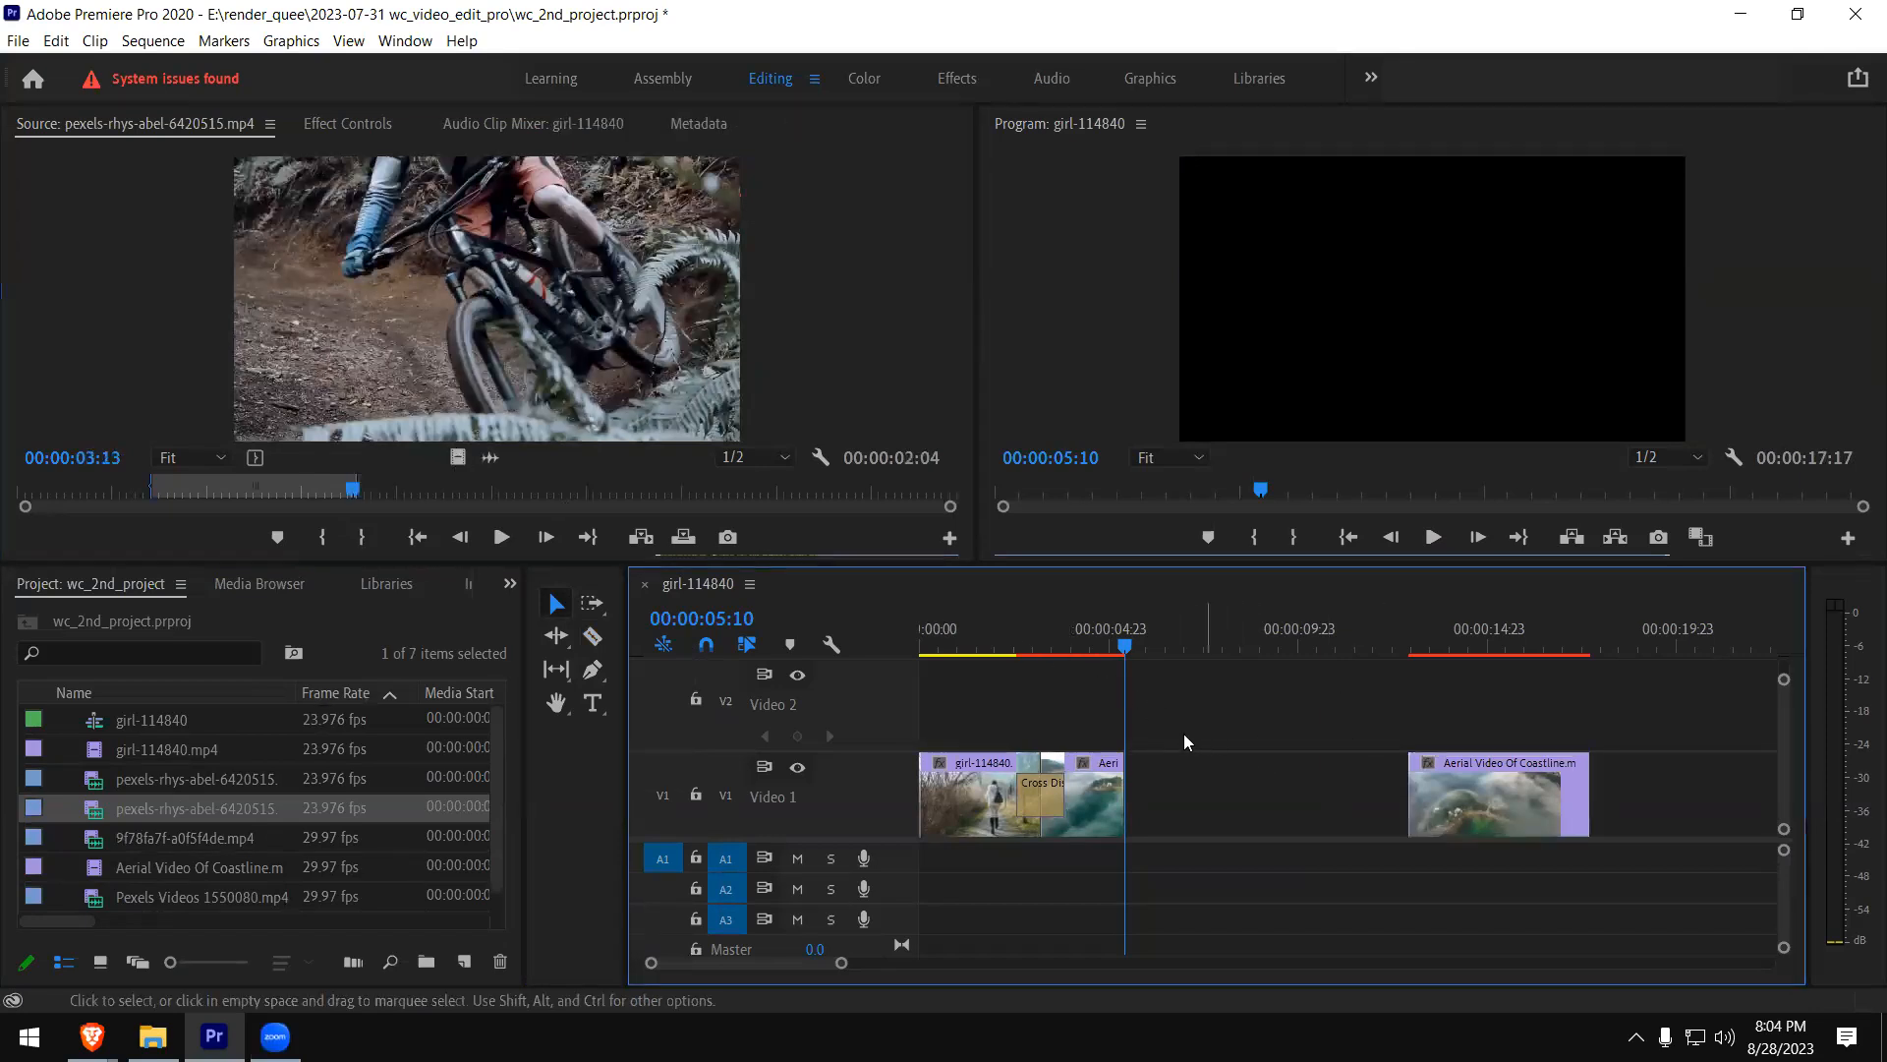
drag(457, 457, 1190, 803)
click(1180, 718)
drag(1430, 781, 1287, 798)
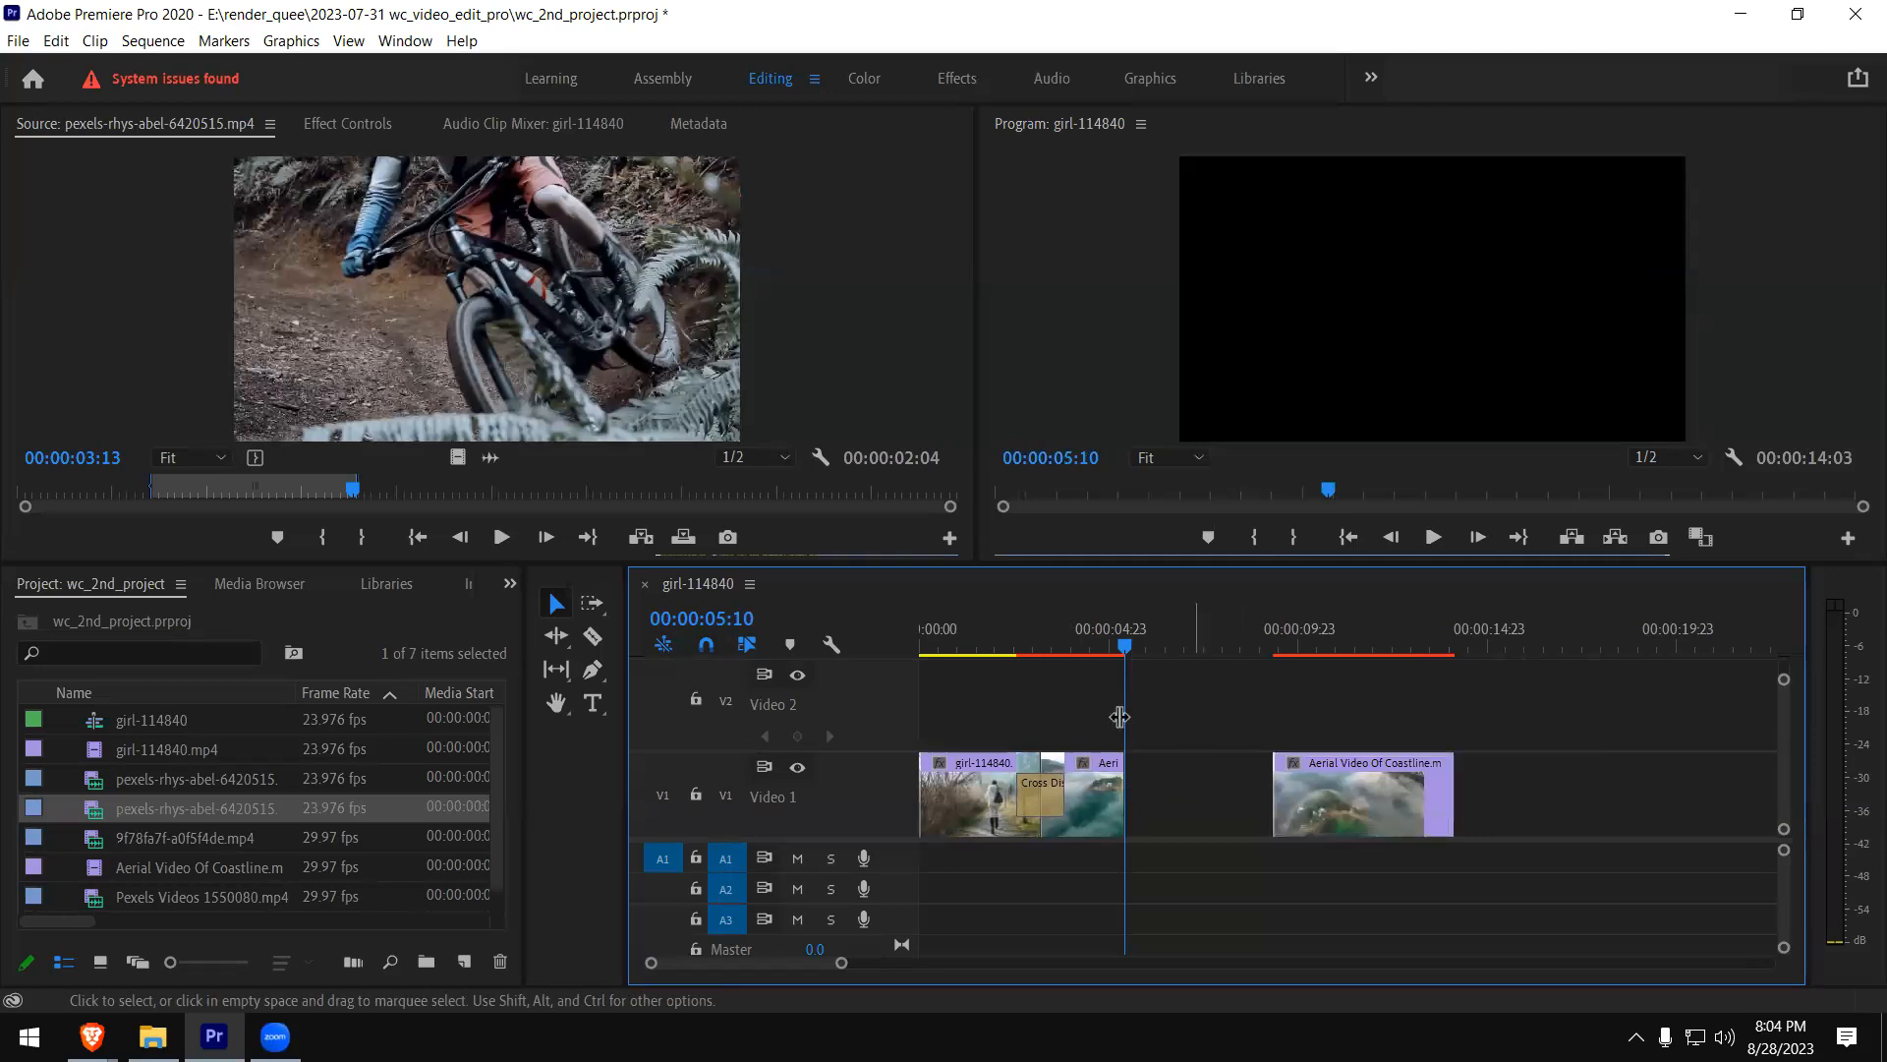
click(503, 377)
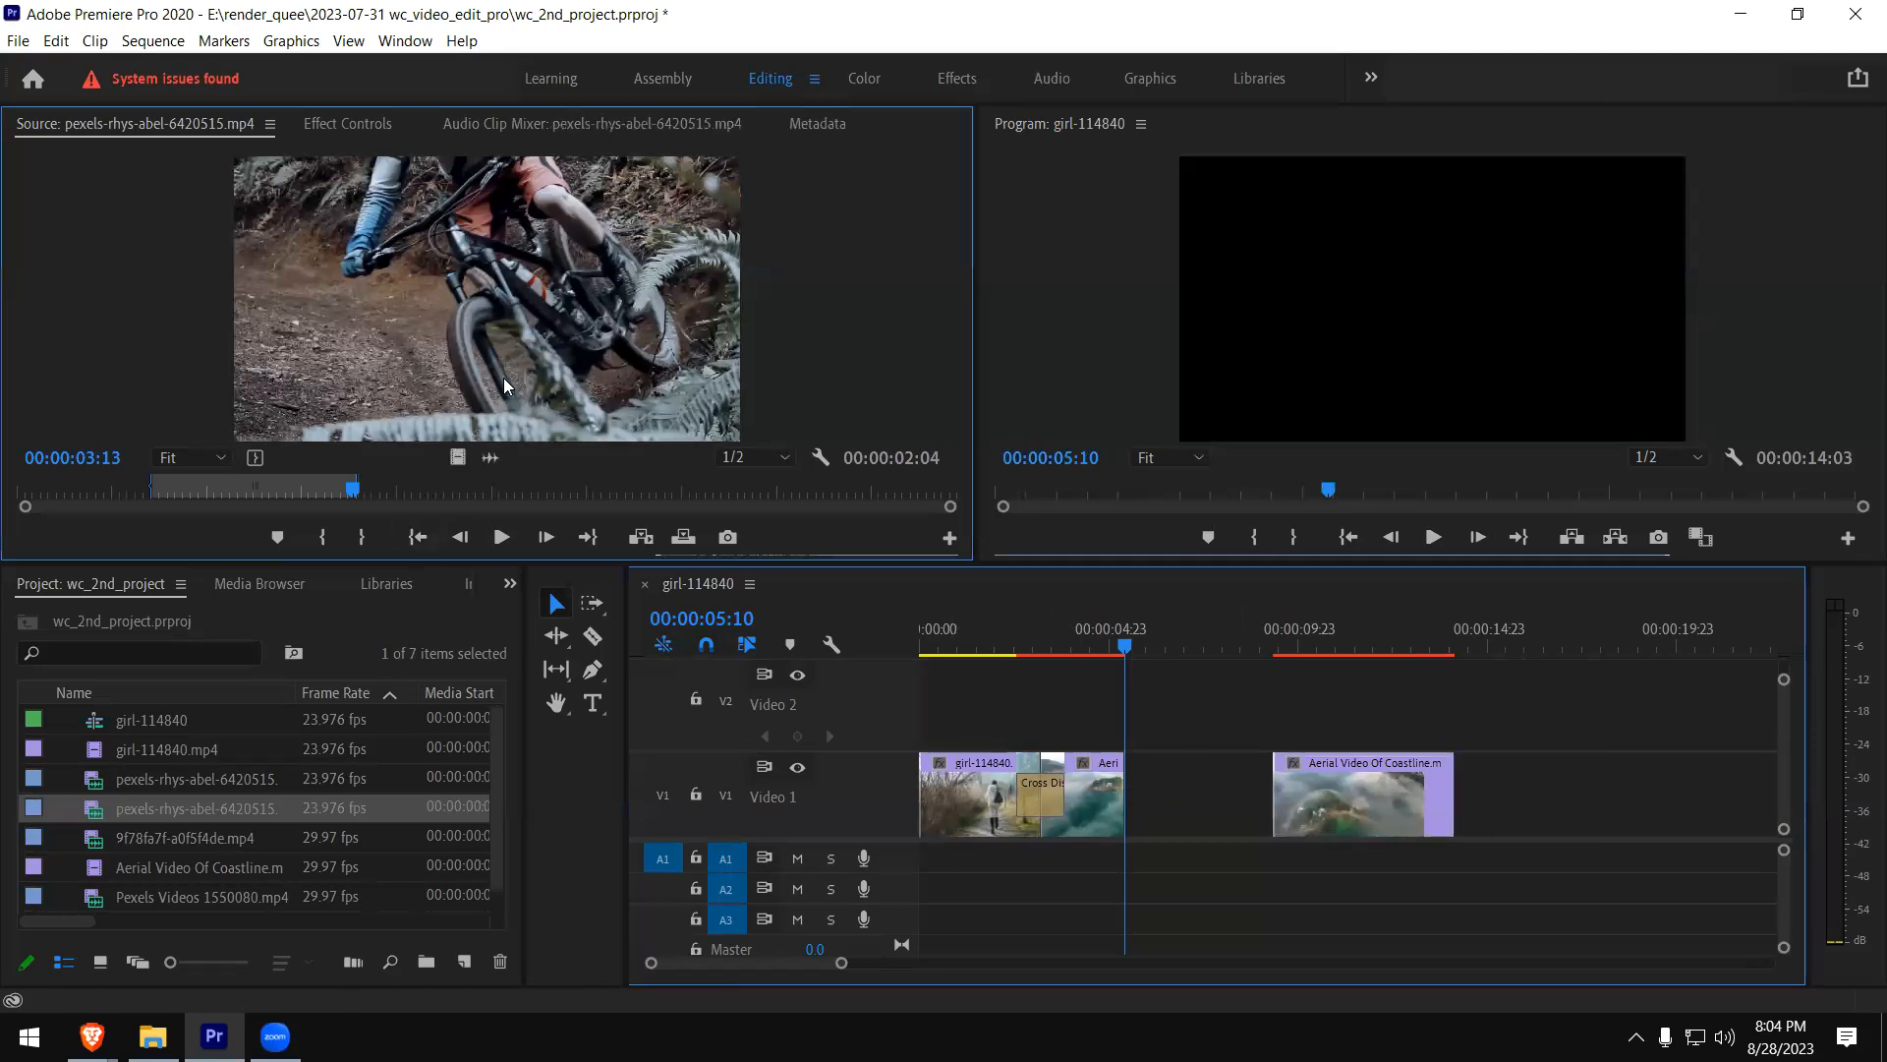
click(1172, 696)
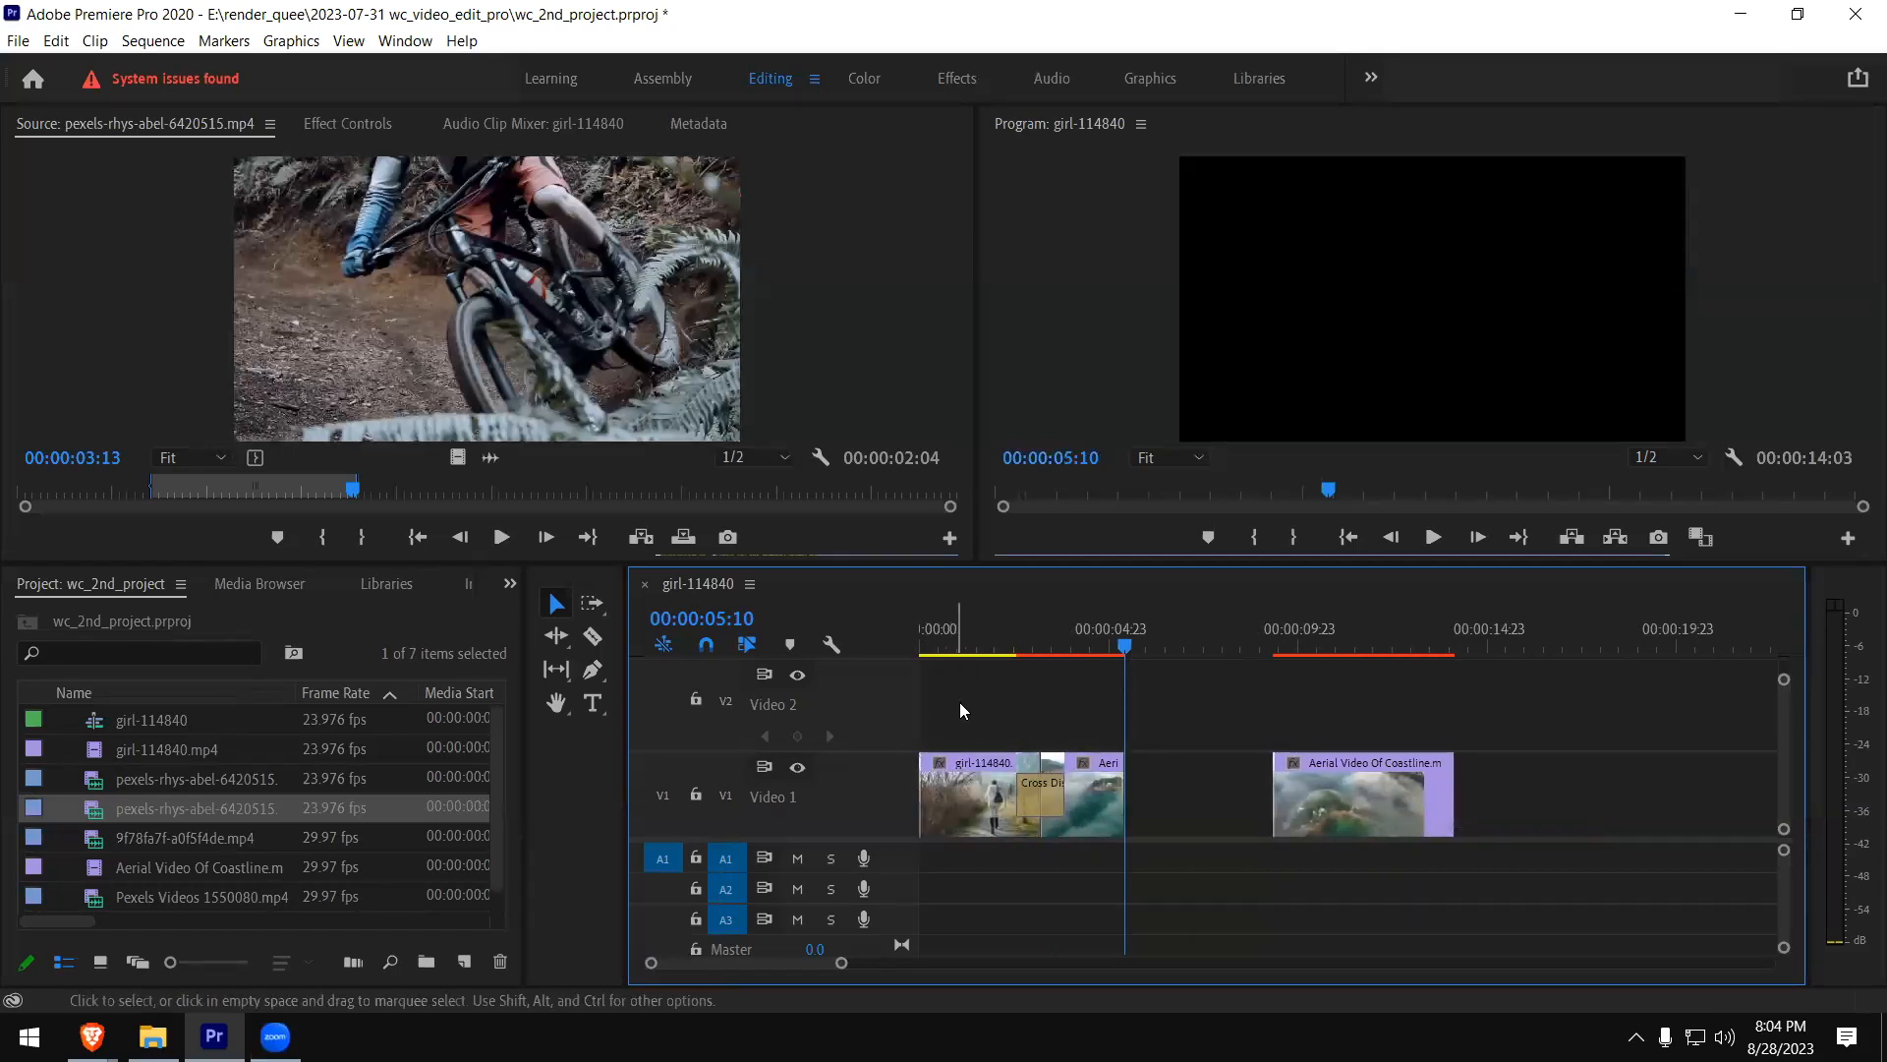
- Rejoin the second coastline part to the first on V1 and try again to add the mountain-bike video
drag(1313, 794, 1170, 798)
click(452, 459)
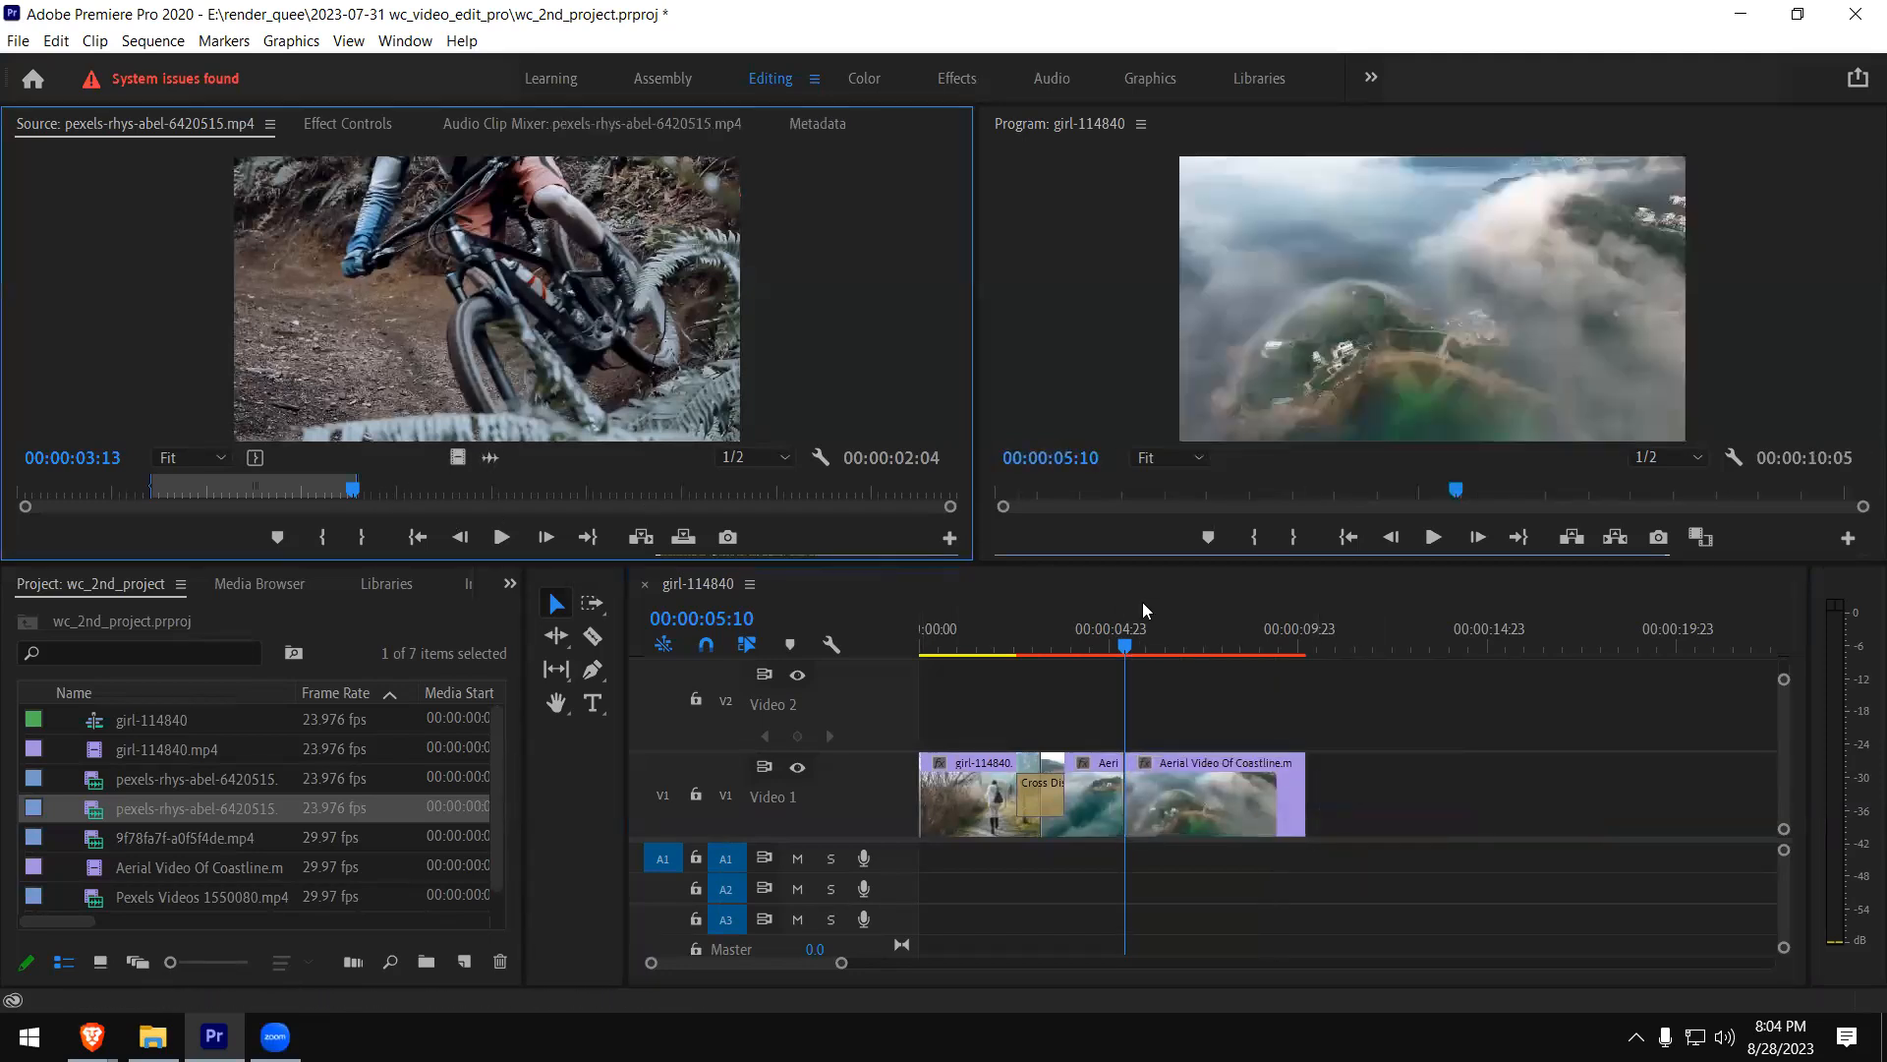
click(1216, 719)
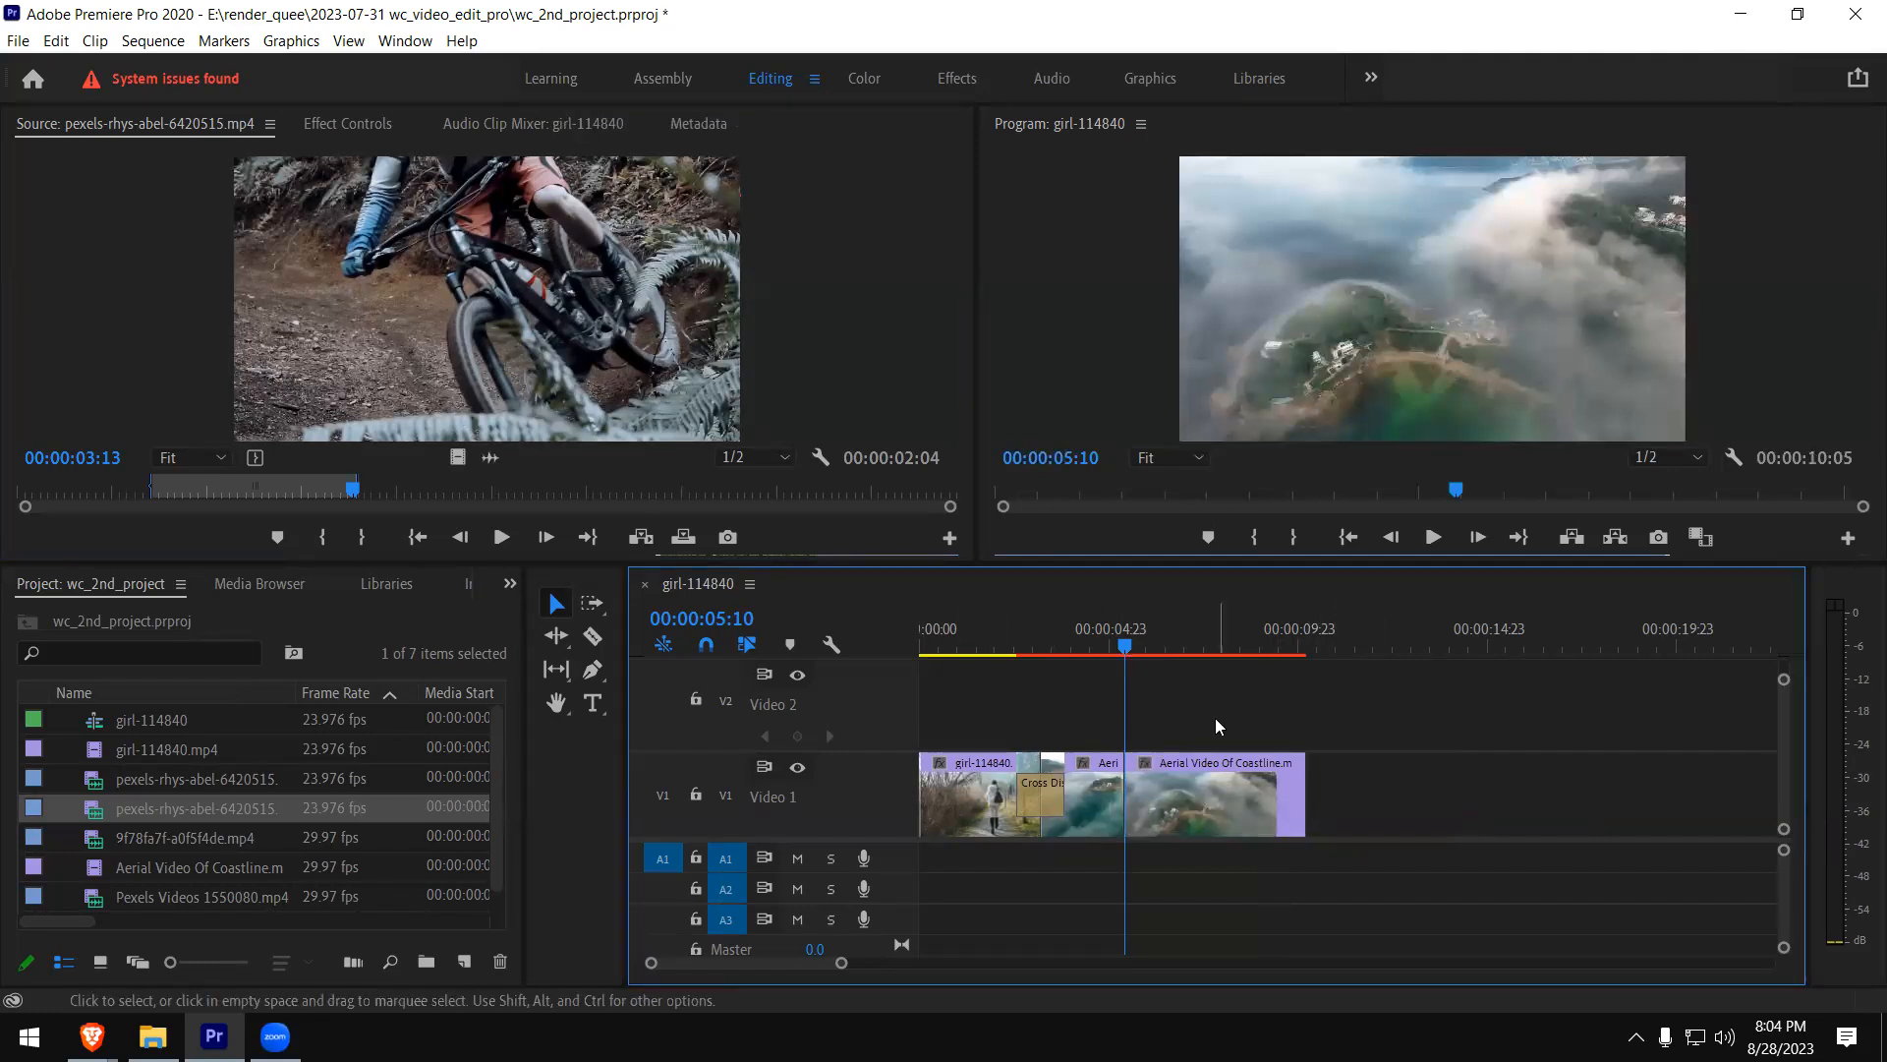
click(561, 608)
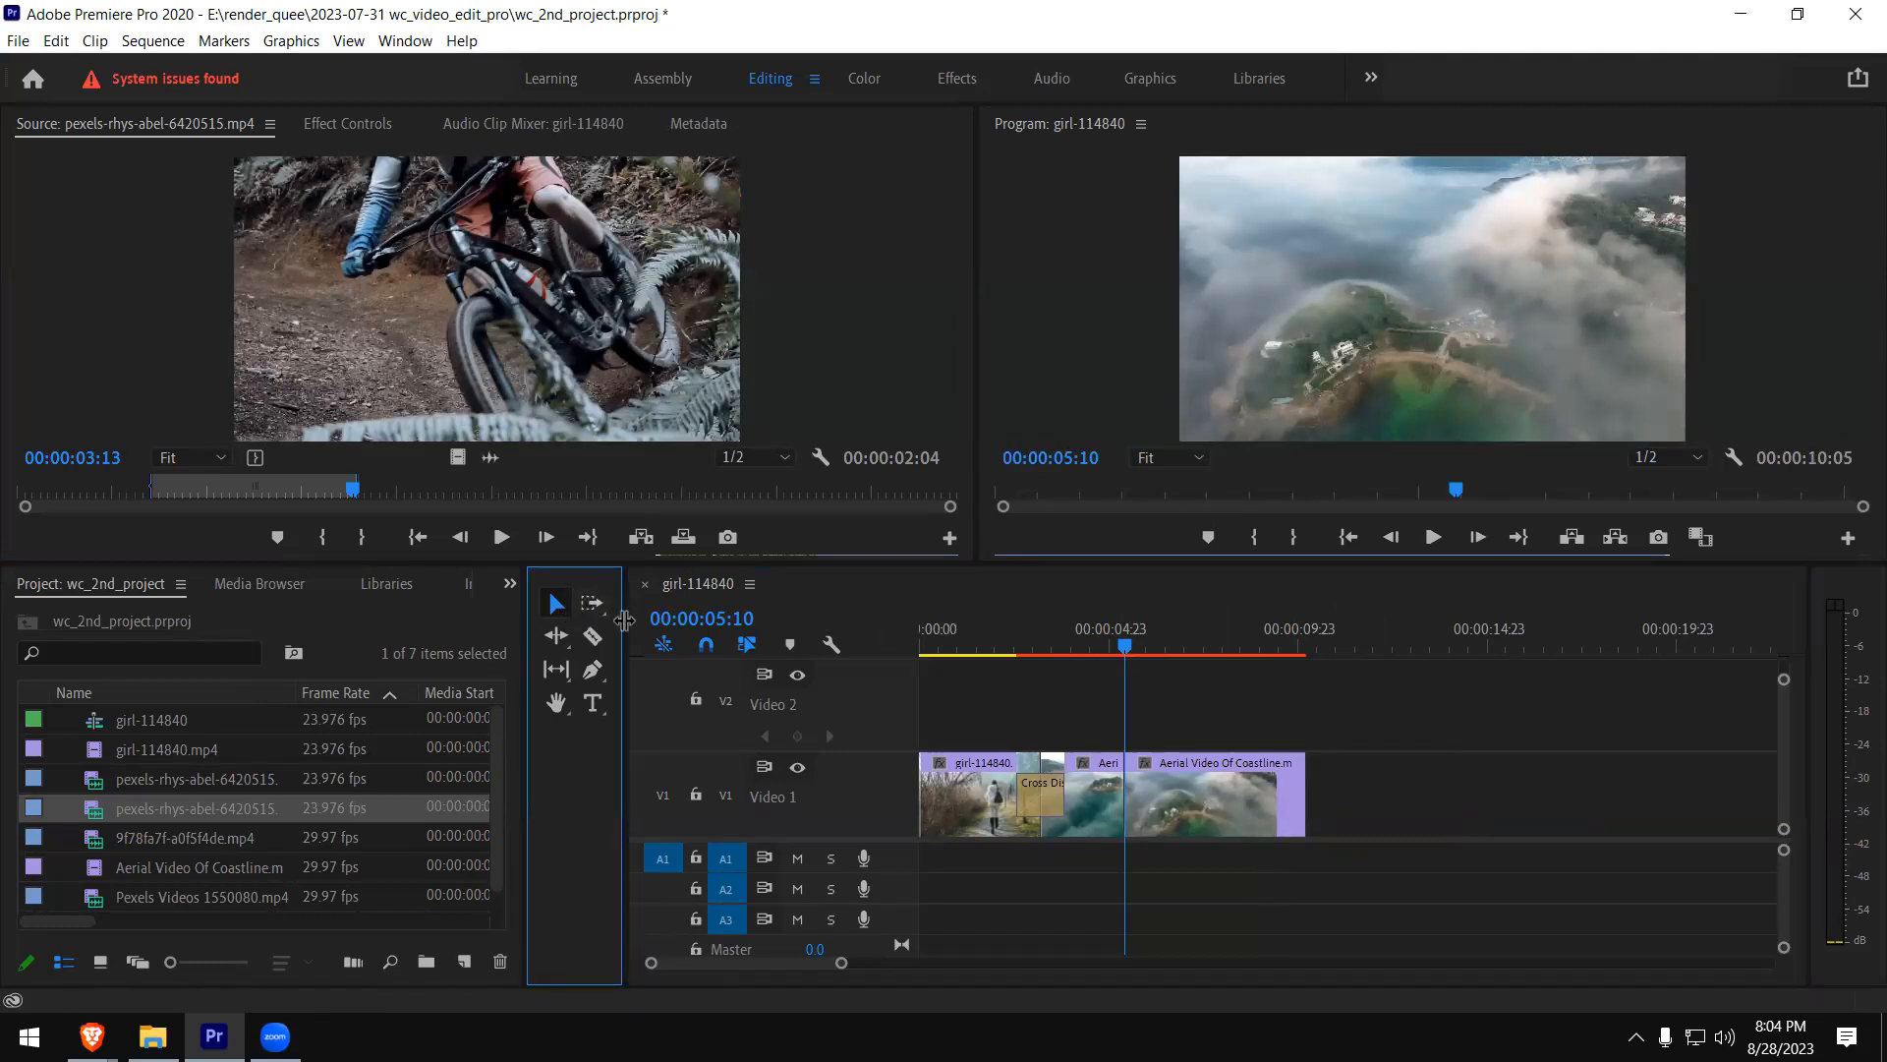
- Close Premiere Pro and discard the unsaved changes to wc_2nd_project
click(749, 645)
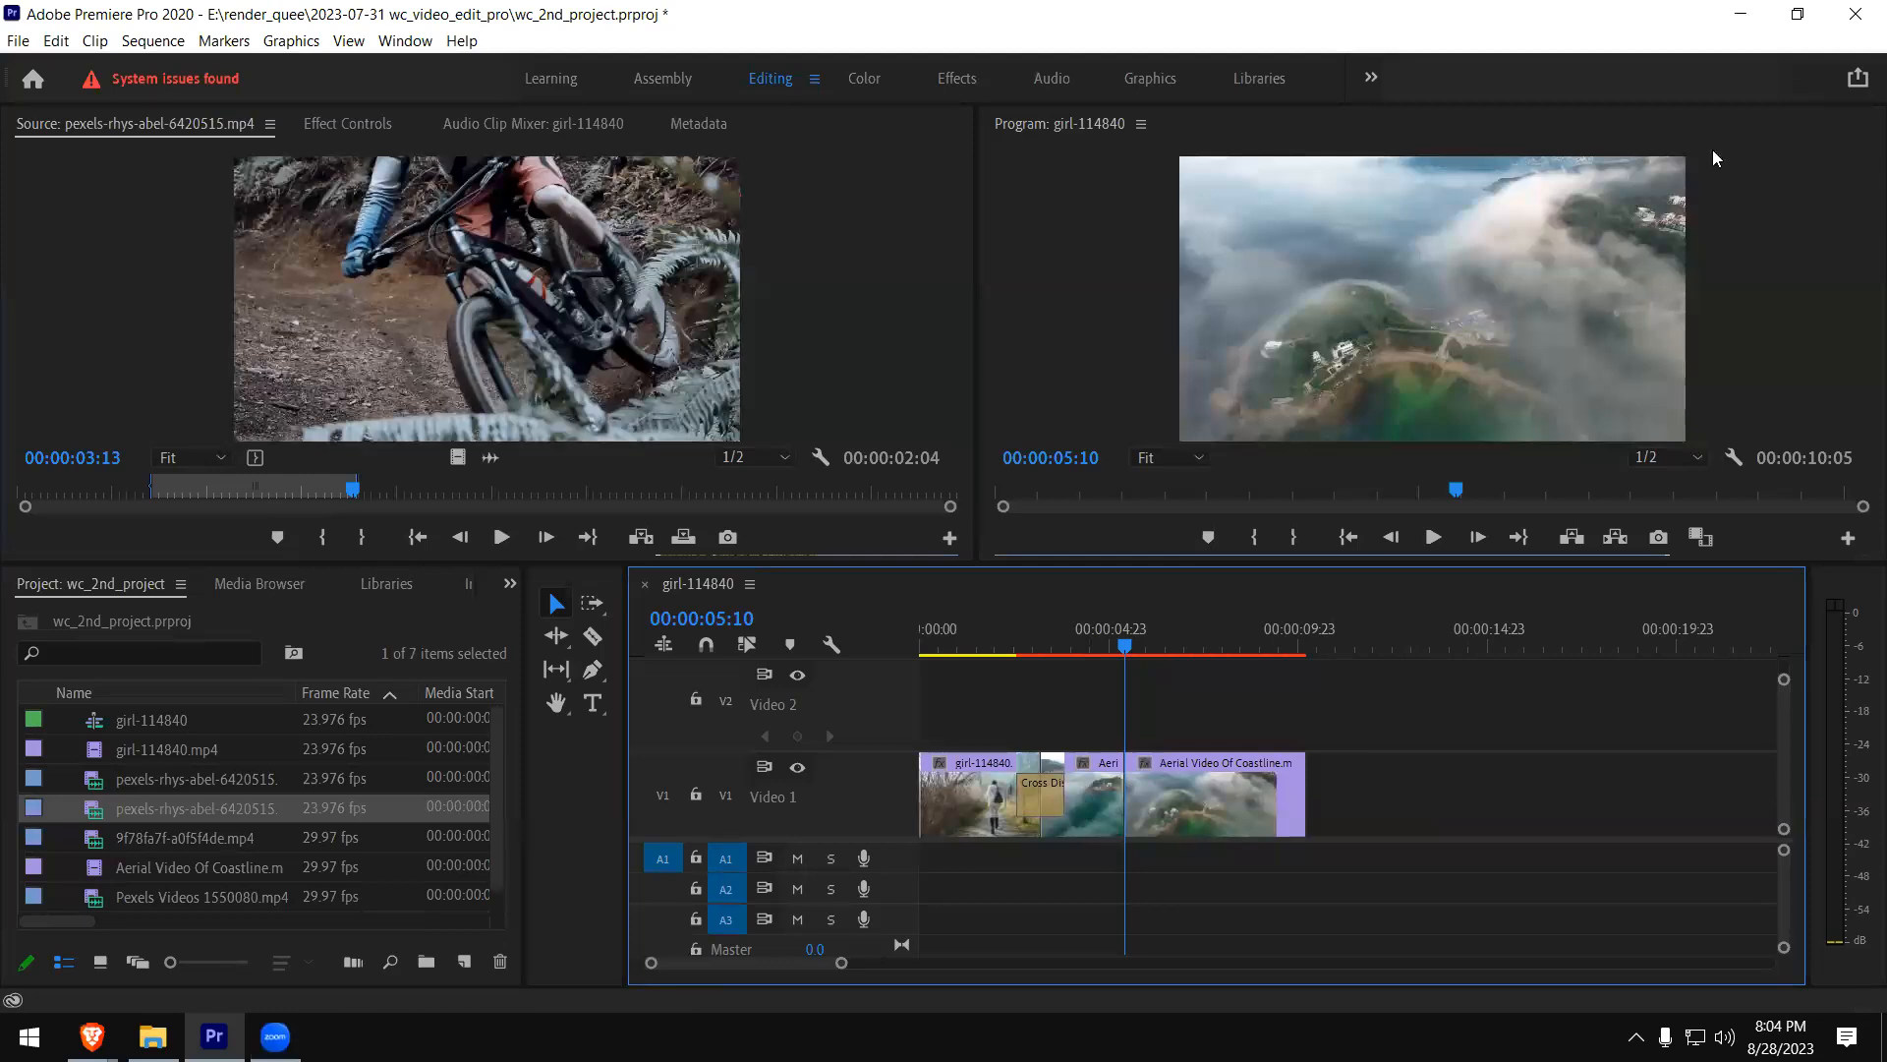
click(1856, 14)
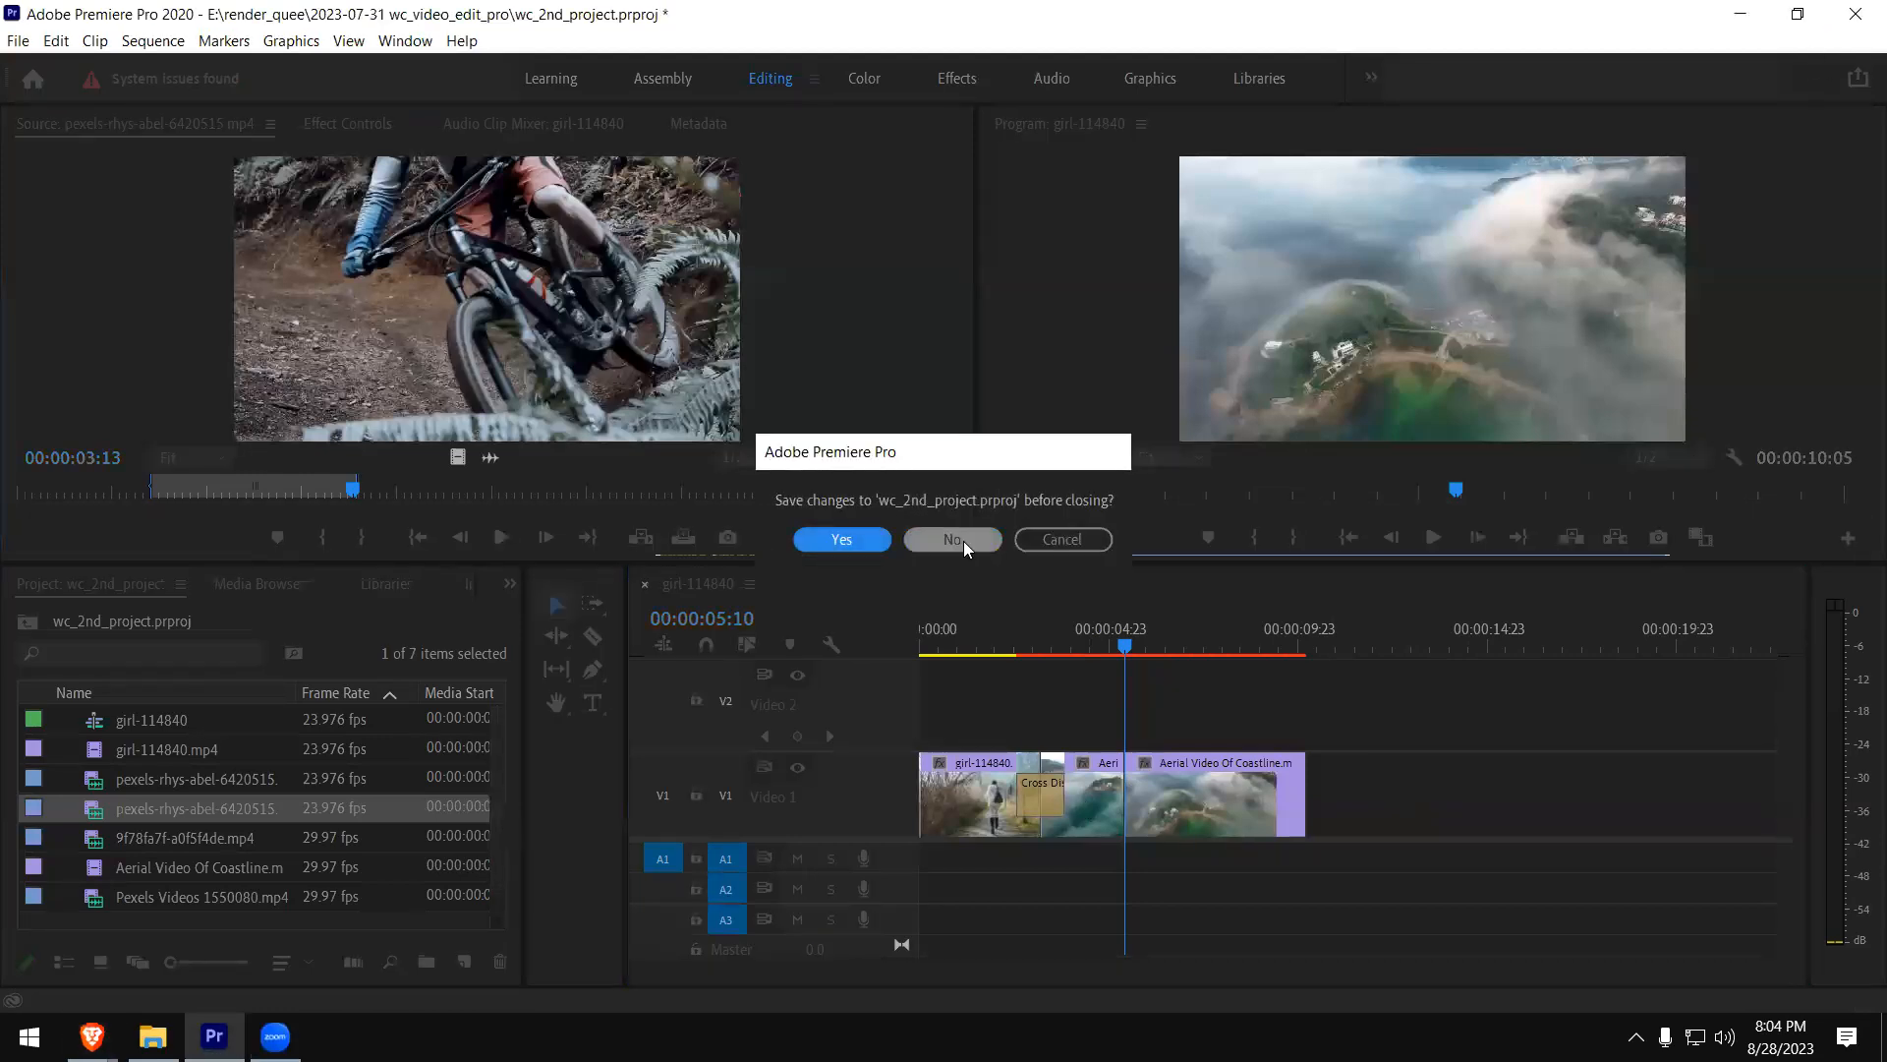
click(963, 542)
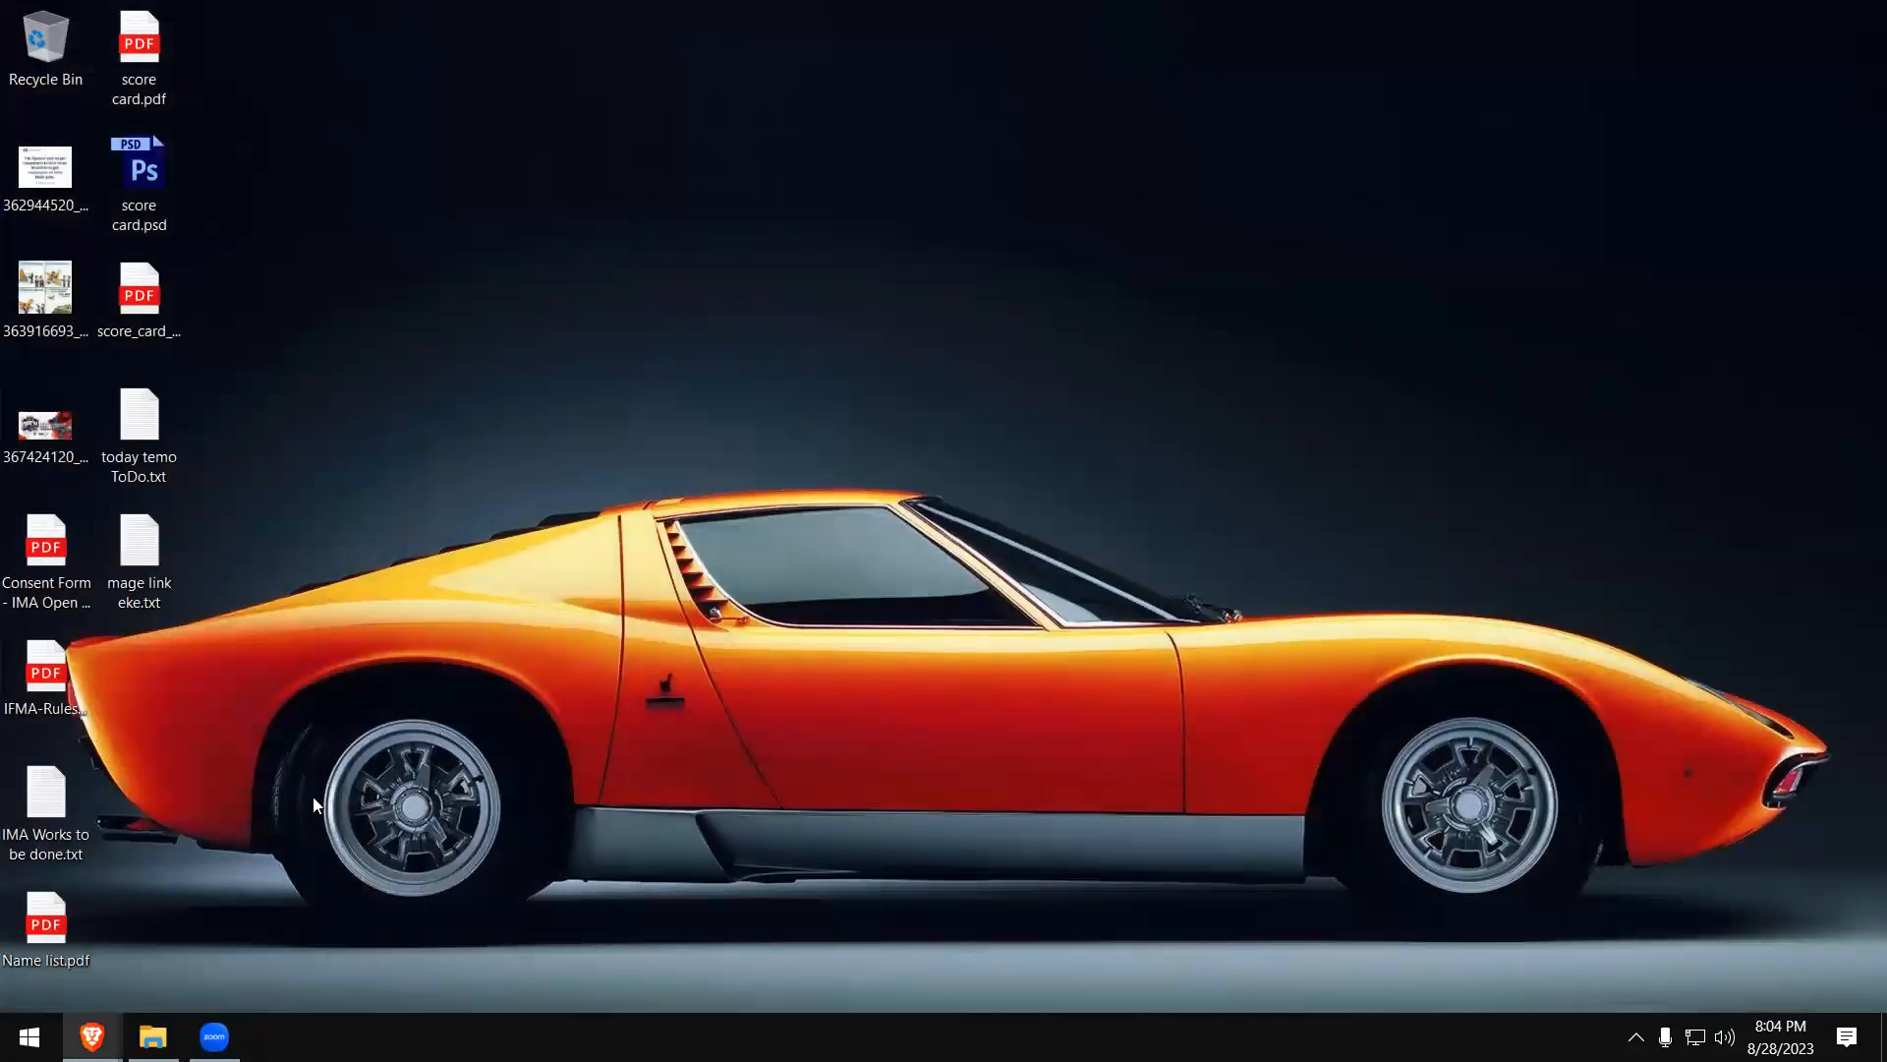
- Relaunch Premiere Pro, dismiss the feature introduction and reopen the recent project wc_2nd_project
click(29, 1037)
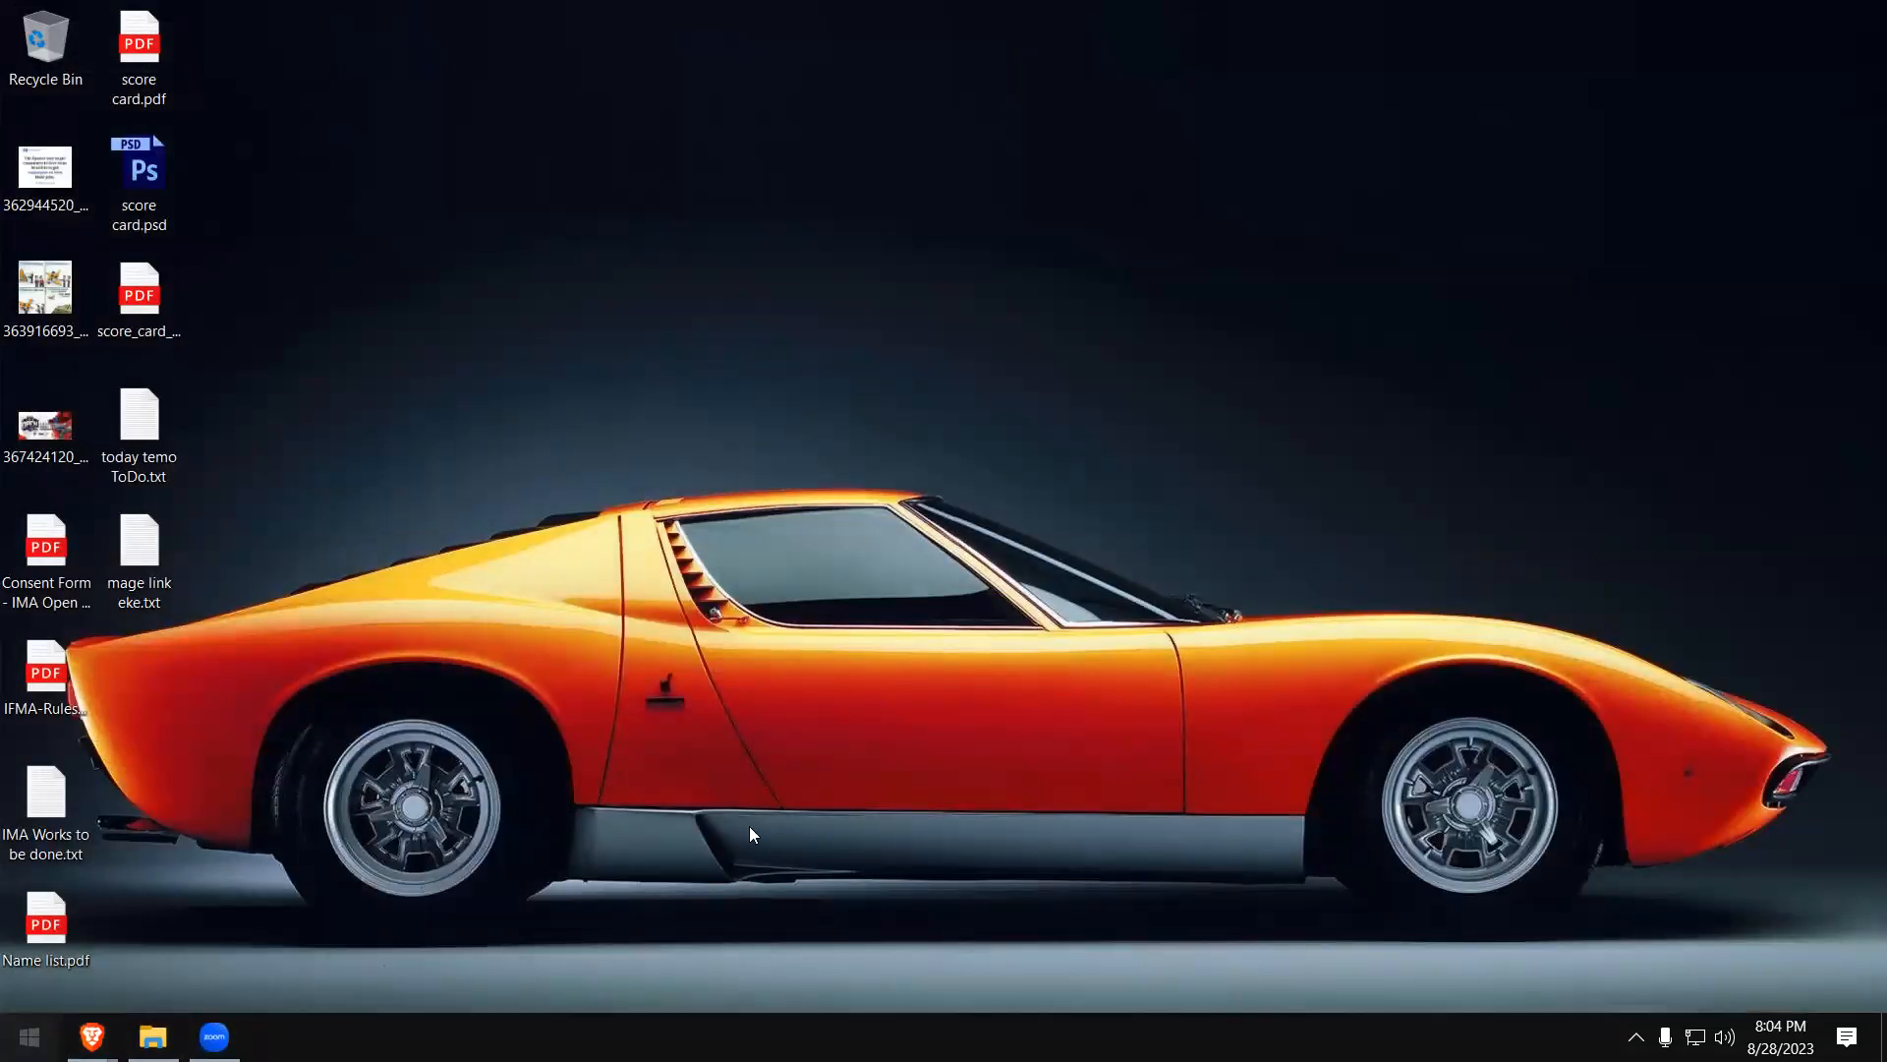
click(802, 814)
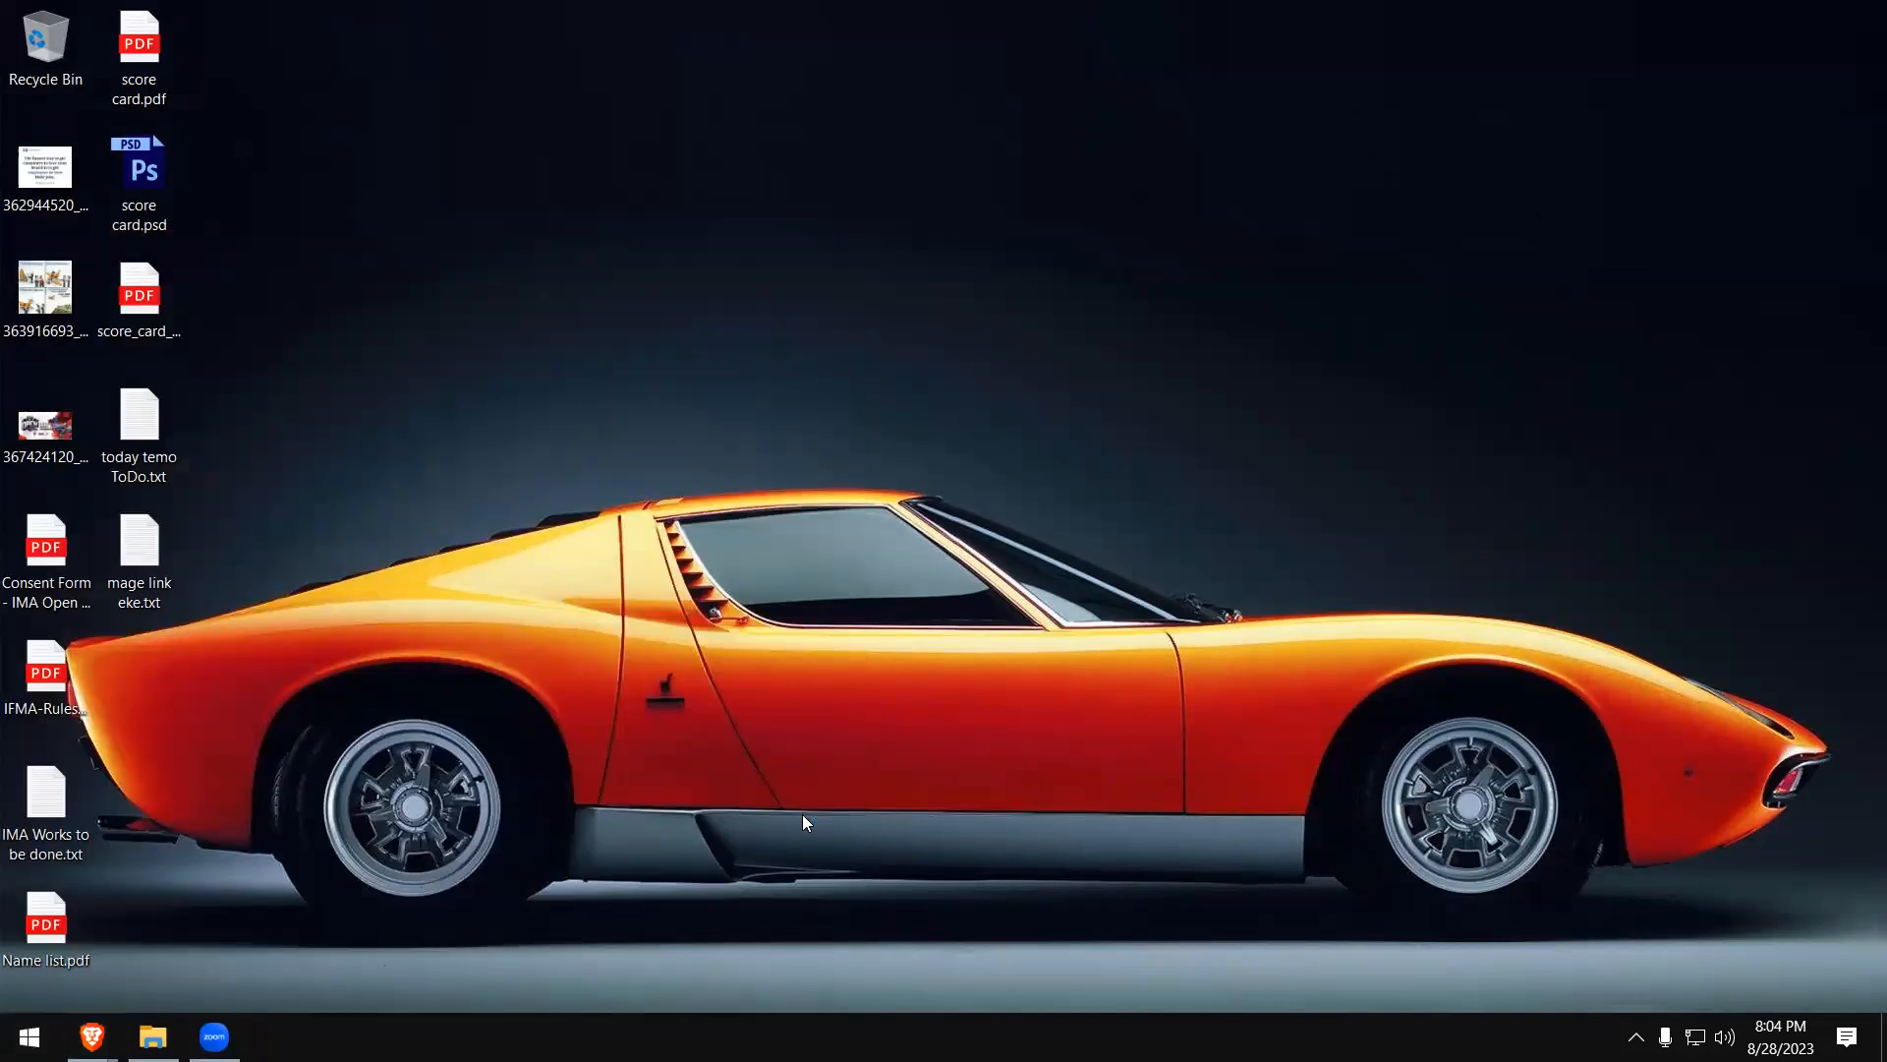
click(1031, 839)
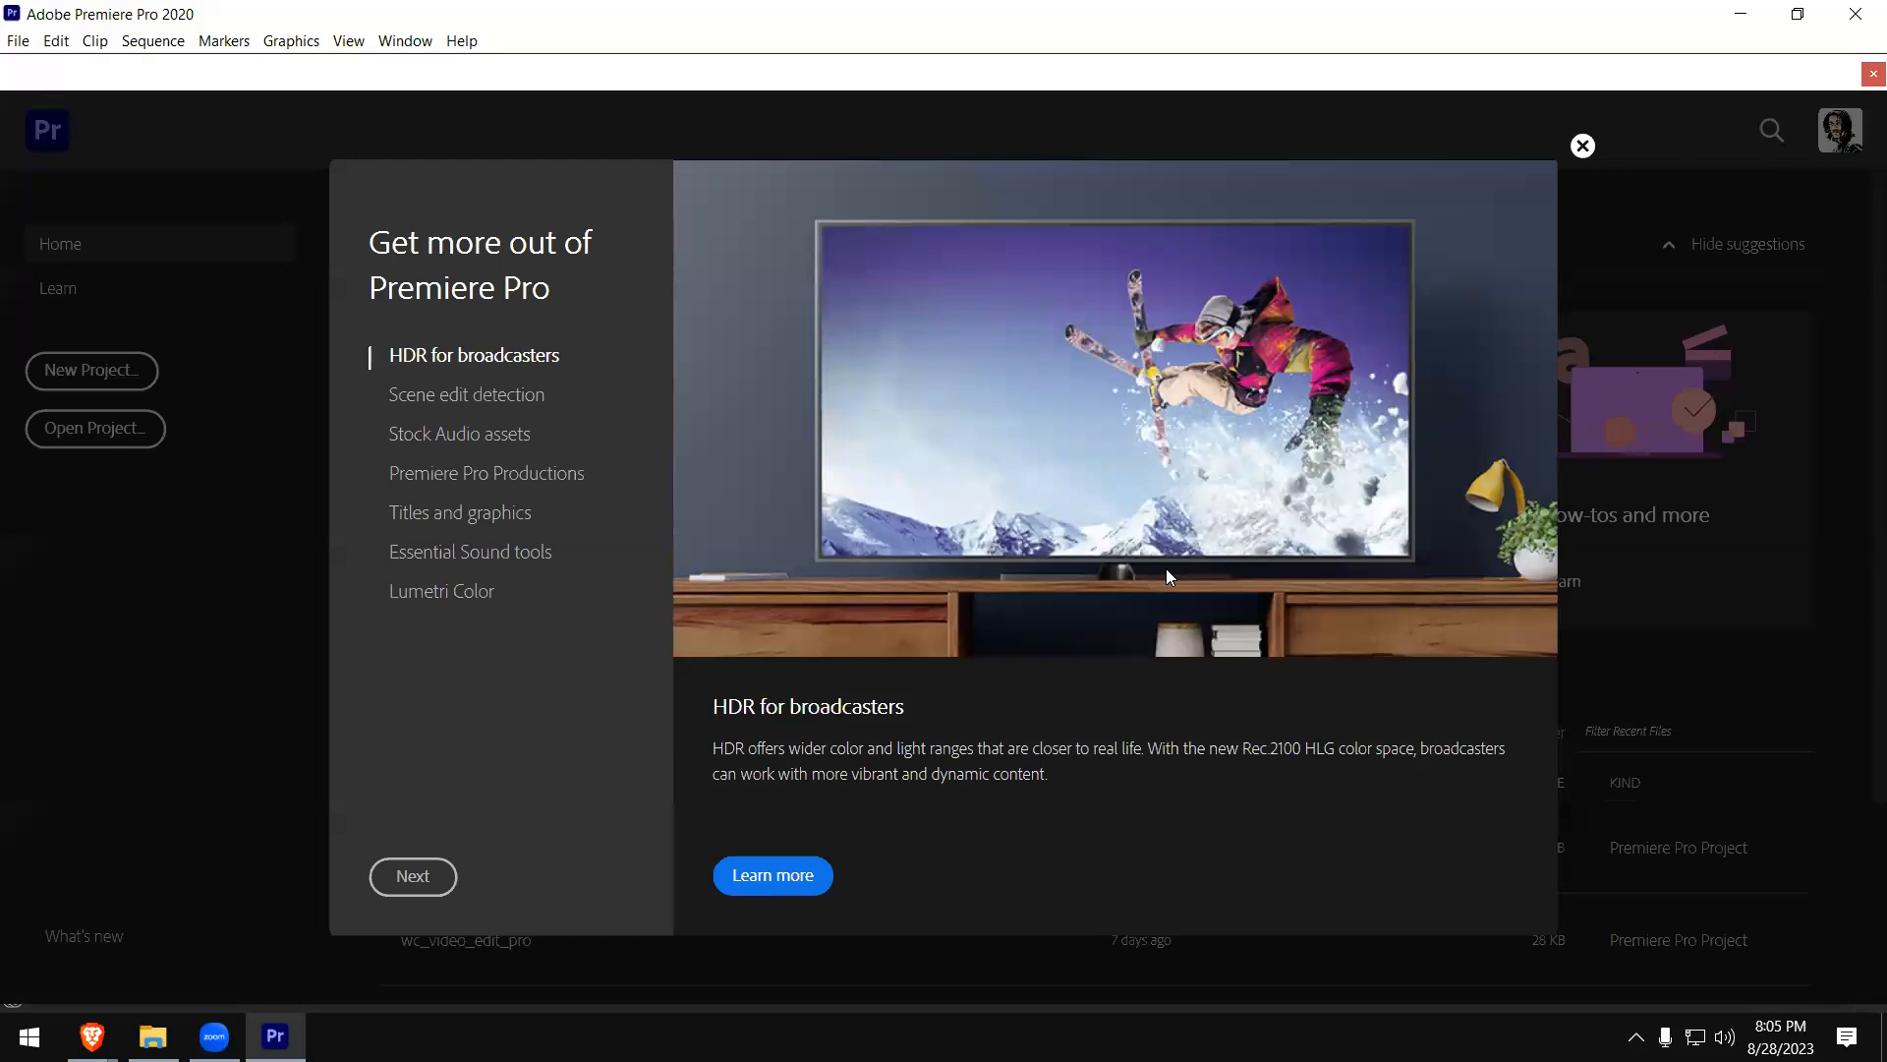
click(1584, 148)
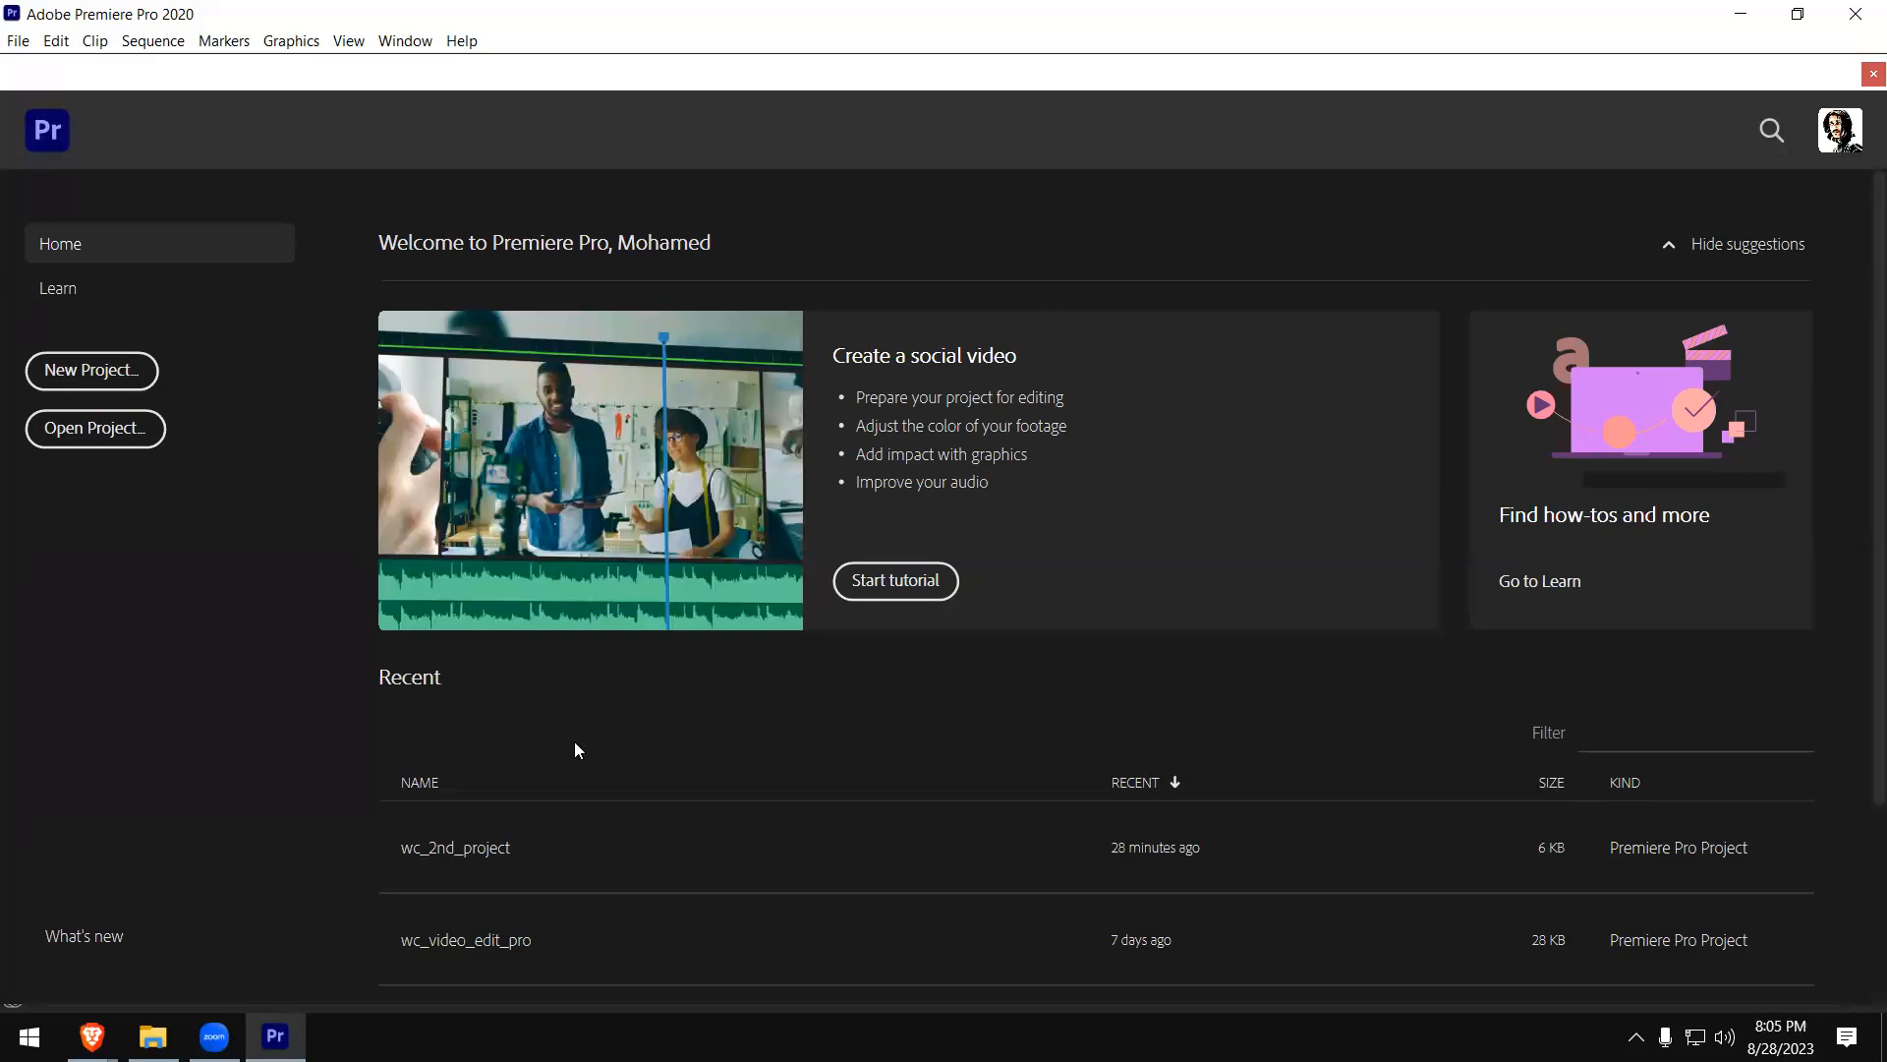
scroll(576, 745, down, 3)
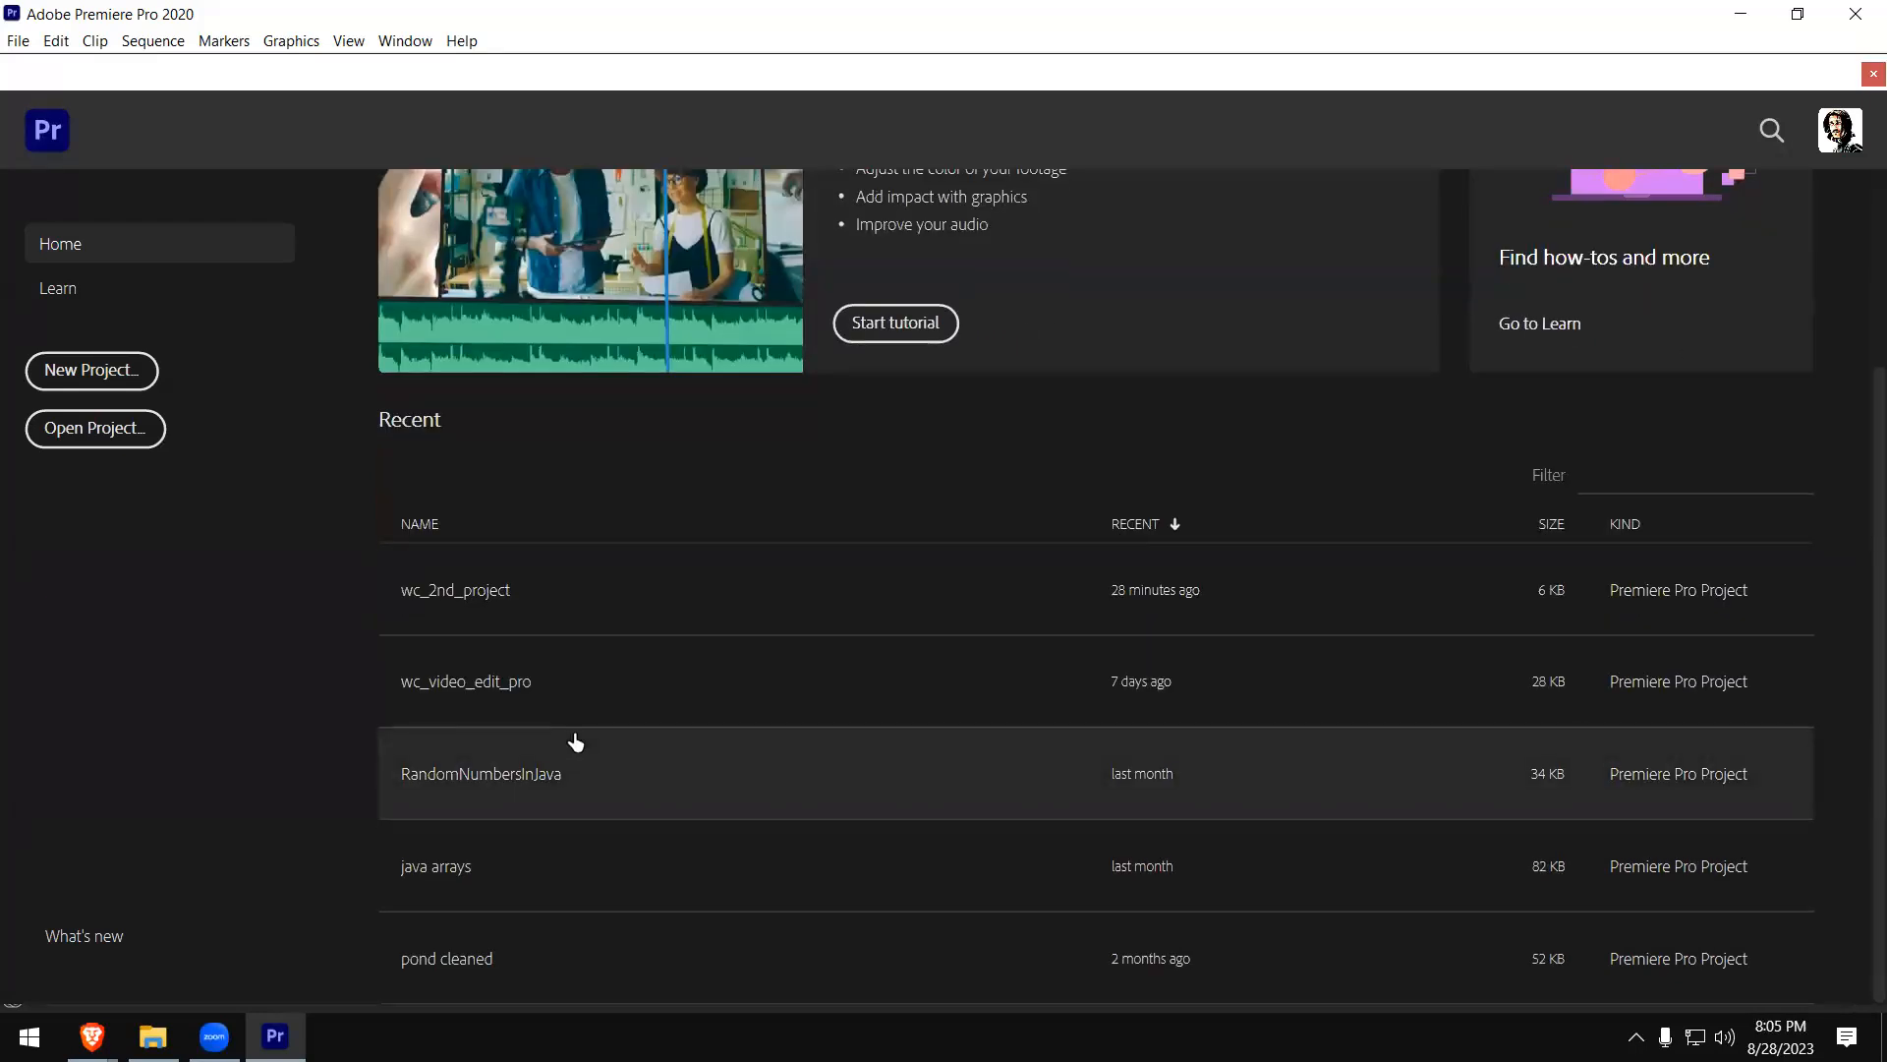
click(482, 609)
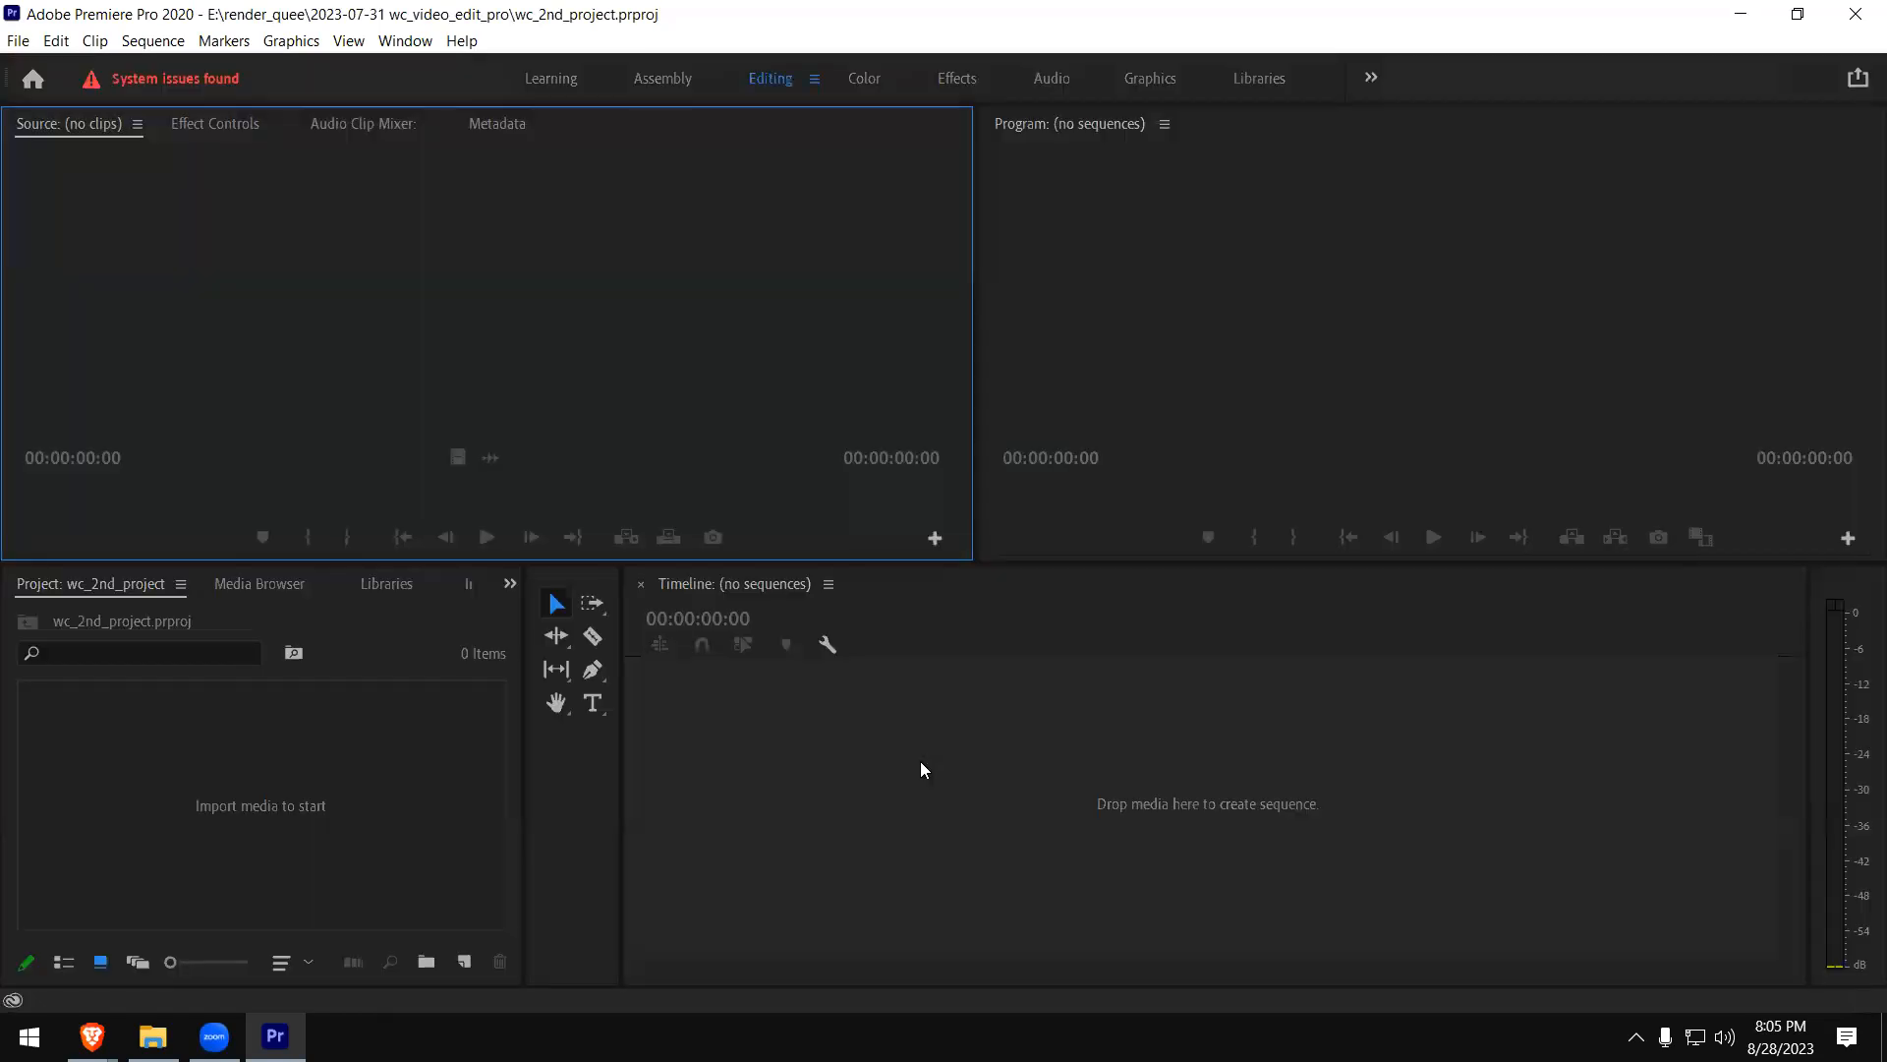
- Import Aerial Video Of Coastline.mp4, girl-114840.mp4 and pexels-rhys-abel-6420515.mp4 from the footages-vdo-editing folder into the project
double_click(340, 777)
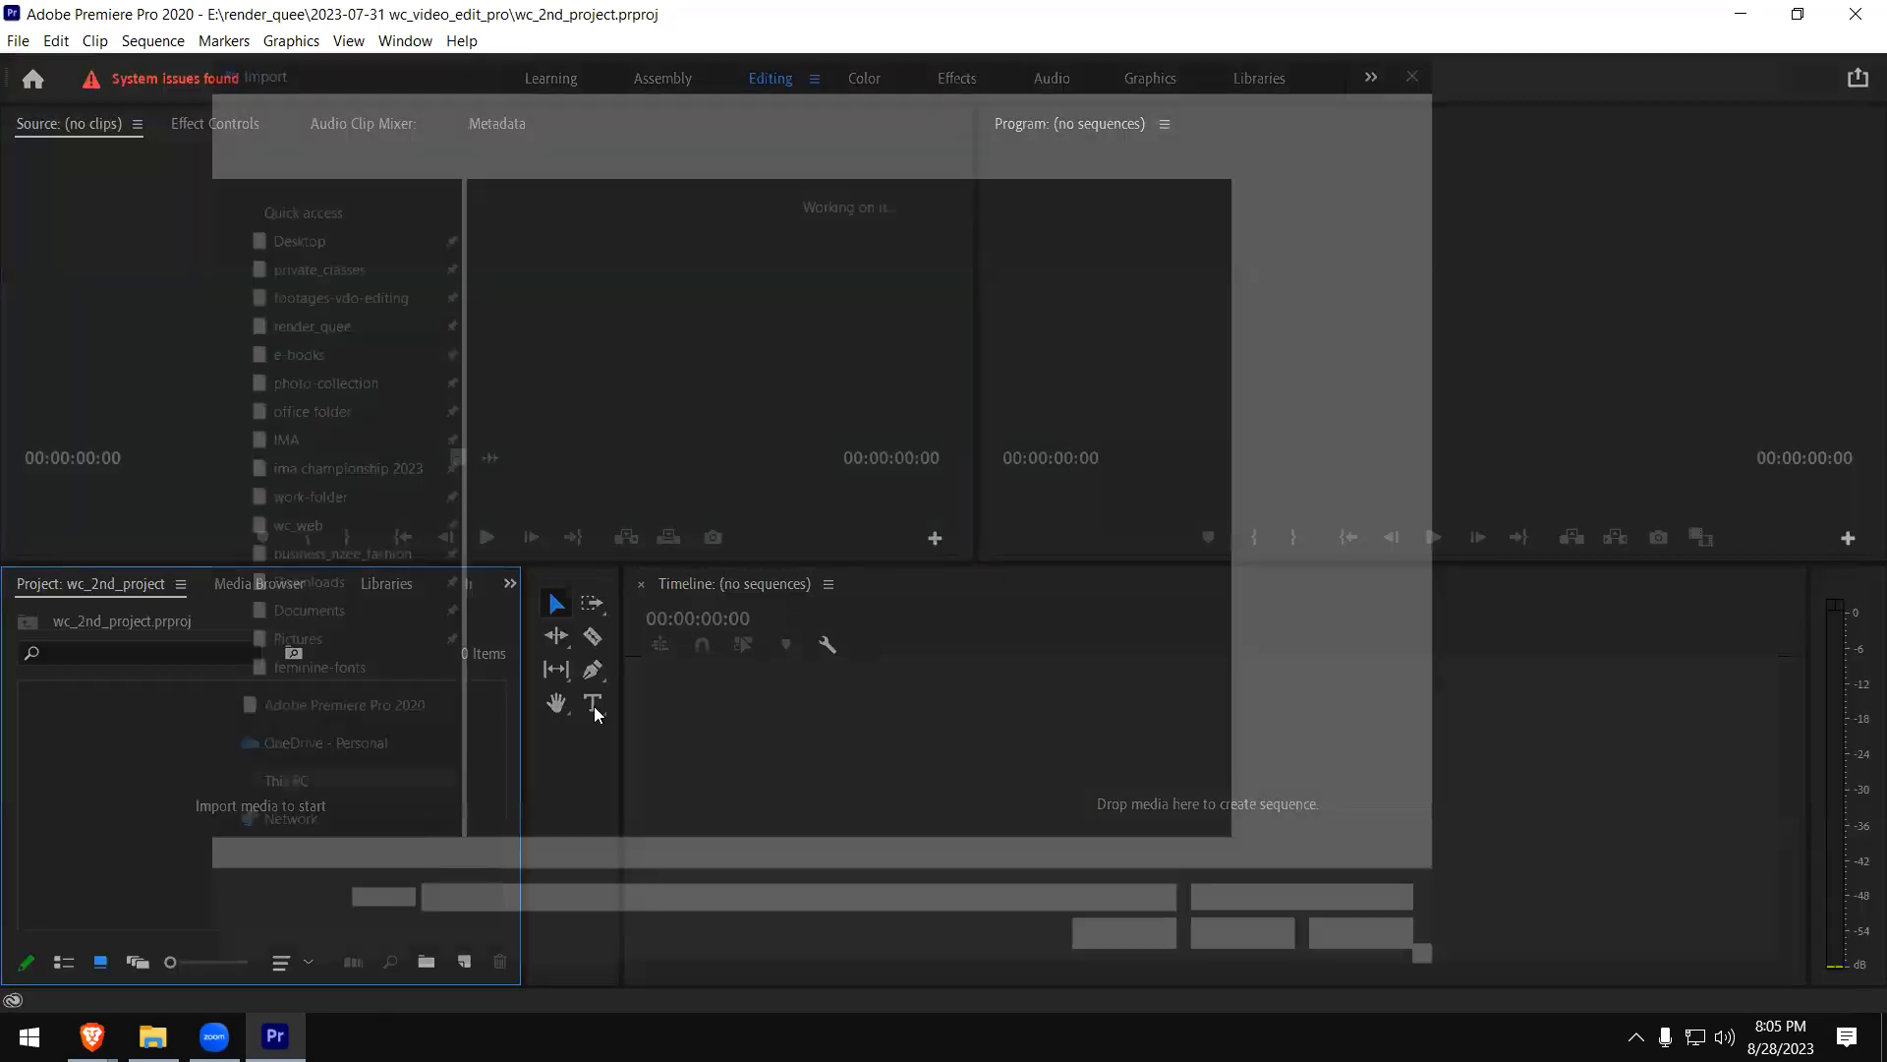
click(785, 609)
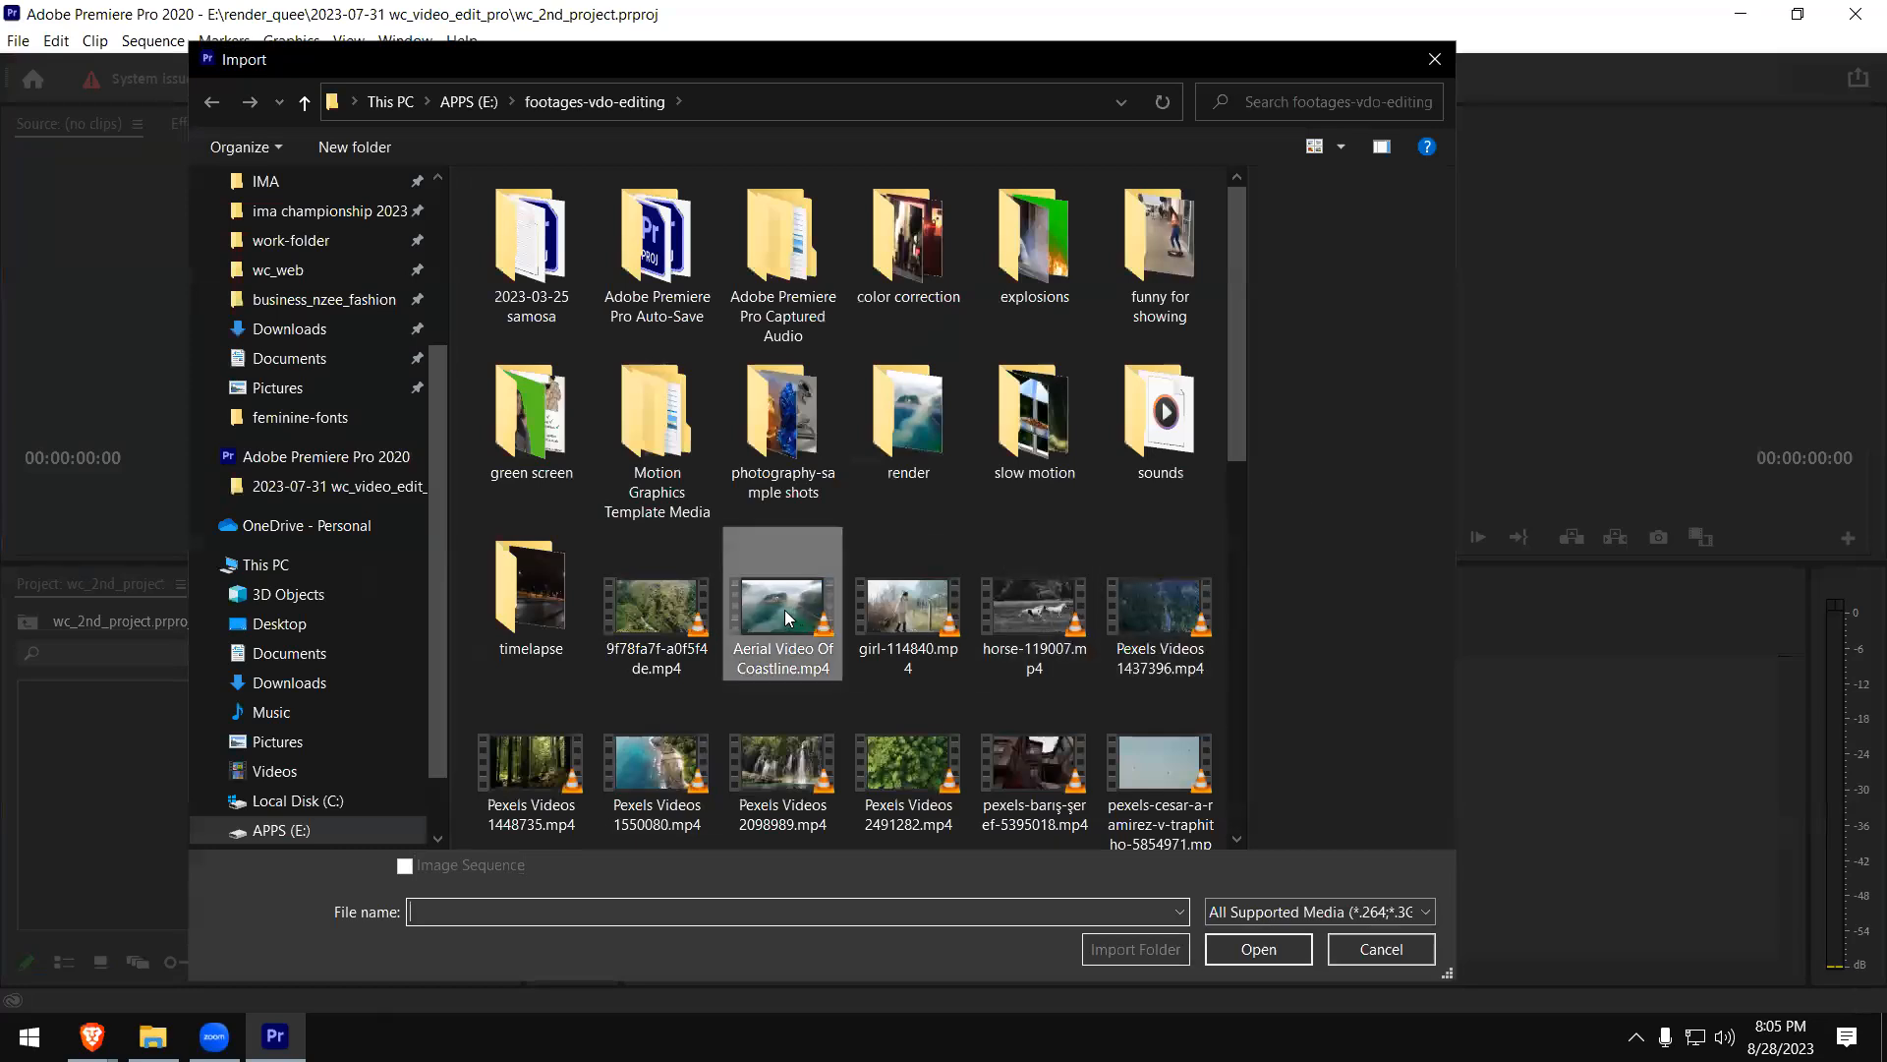
ctrl+click(909, 614)
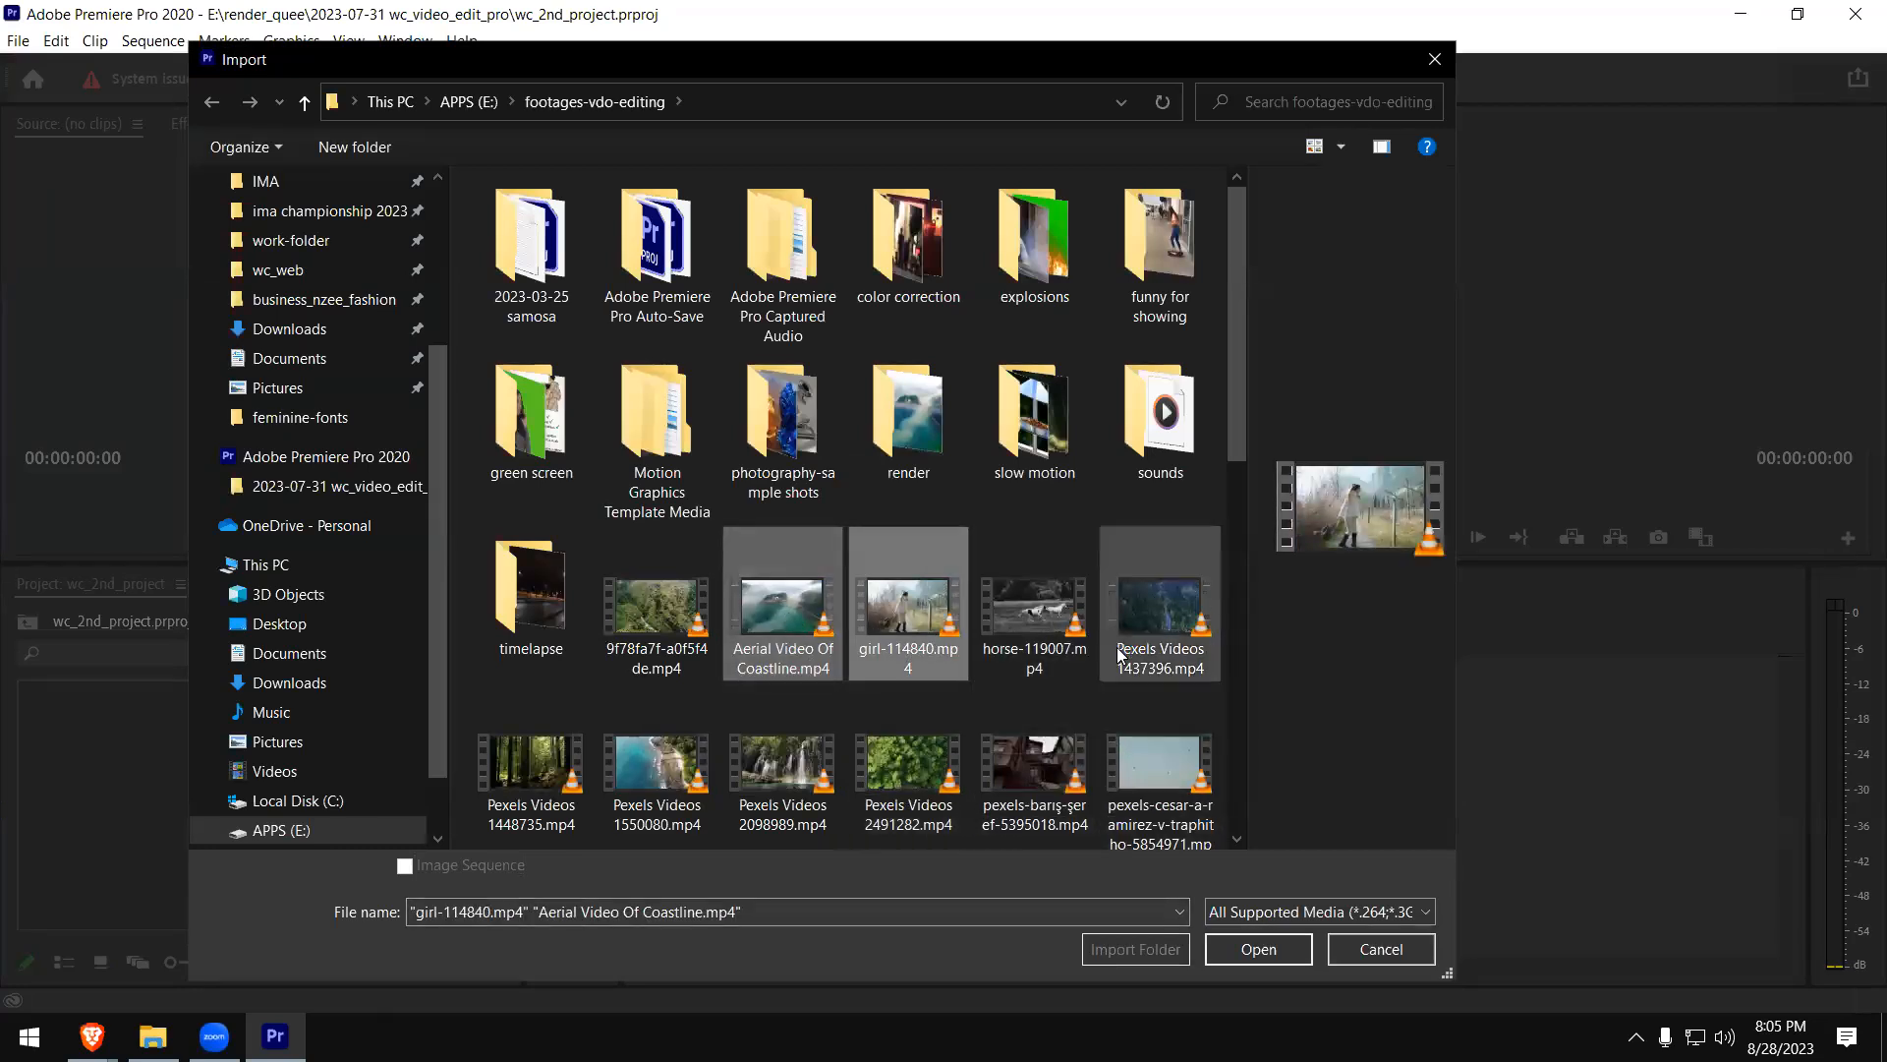
scroll(1050, 738, down, 2)
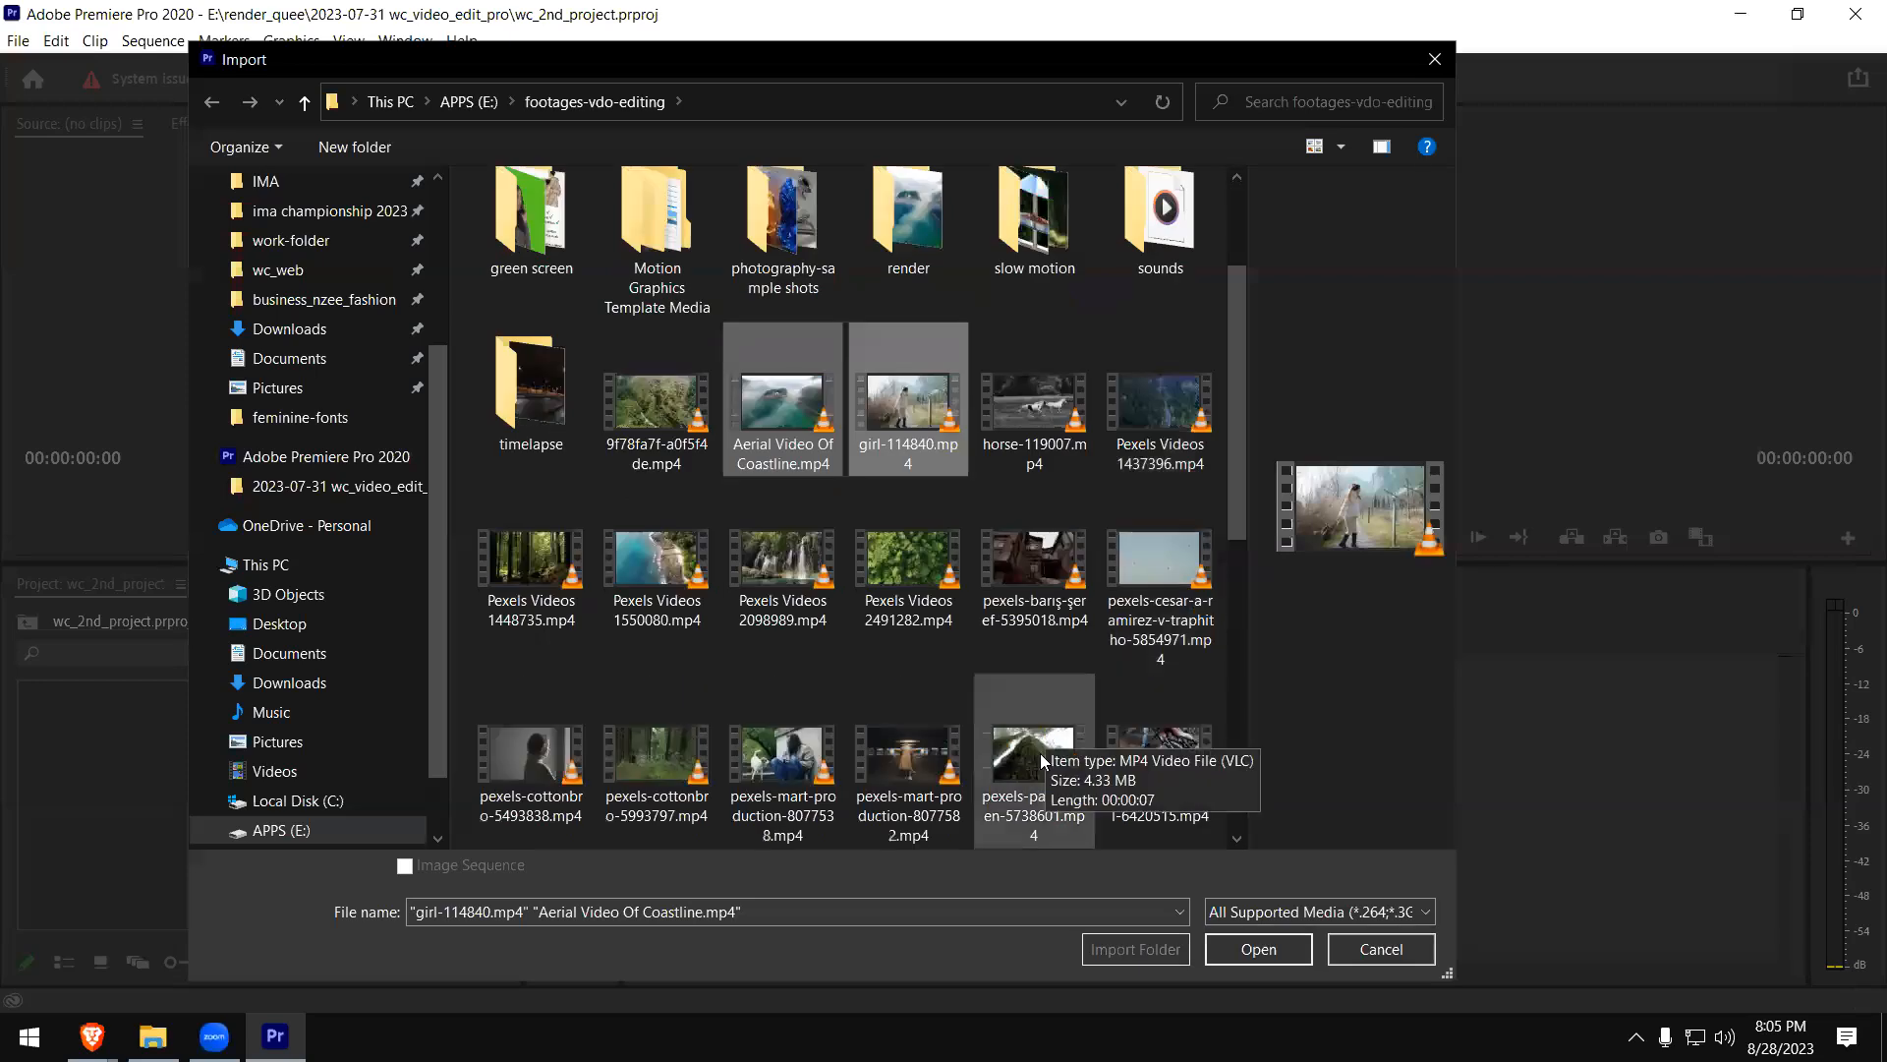
scroll(1062, 751, down, 3)
ctrl+click(1160, 413)
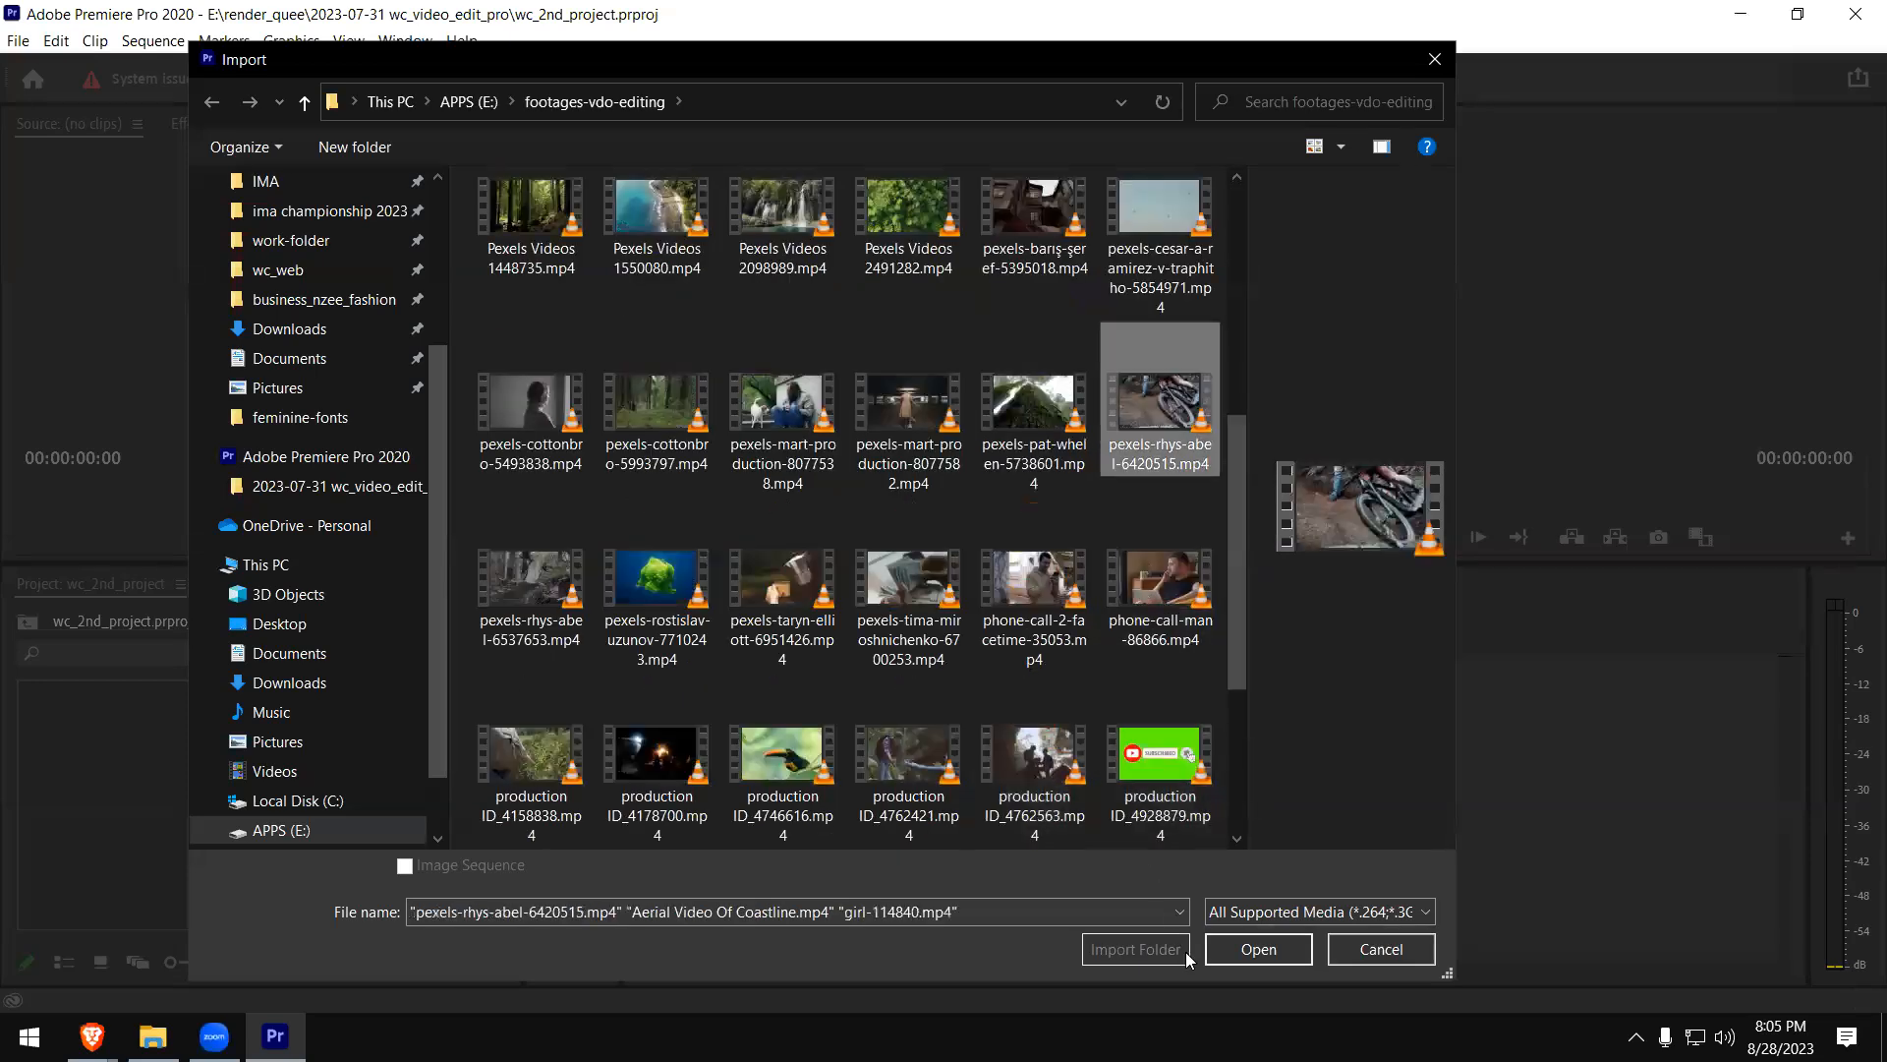
click(1247, 951)
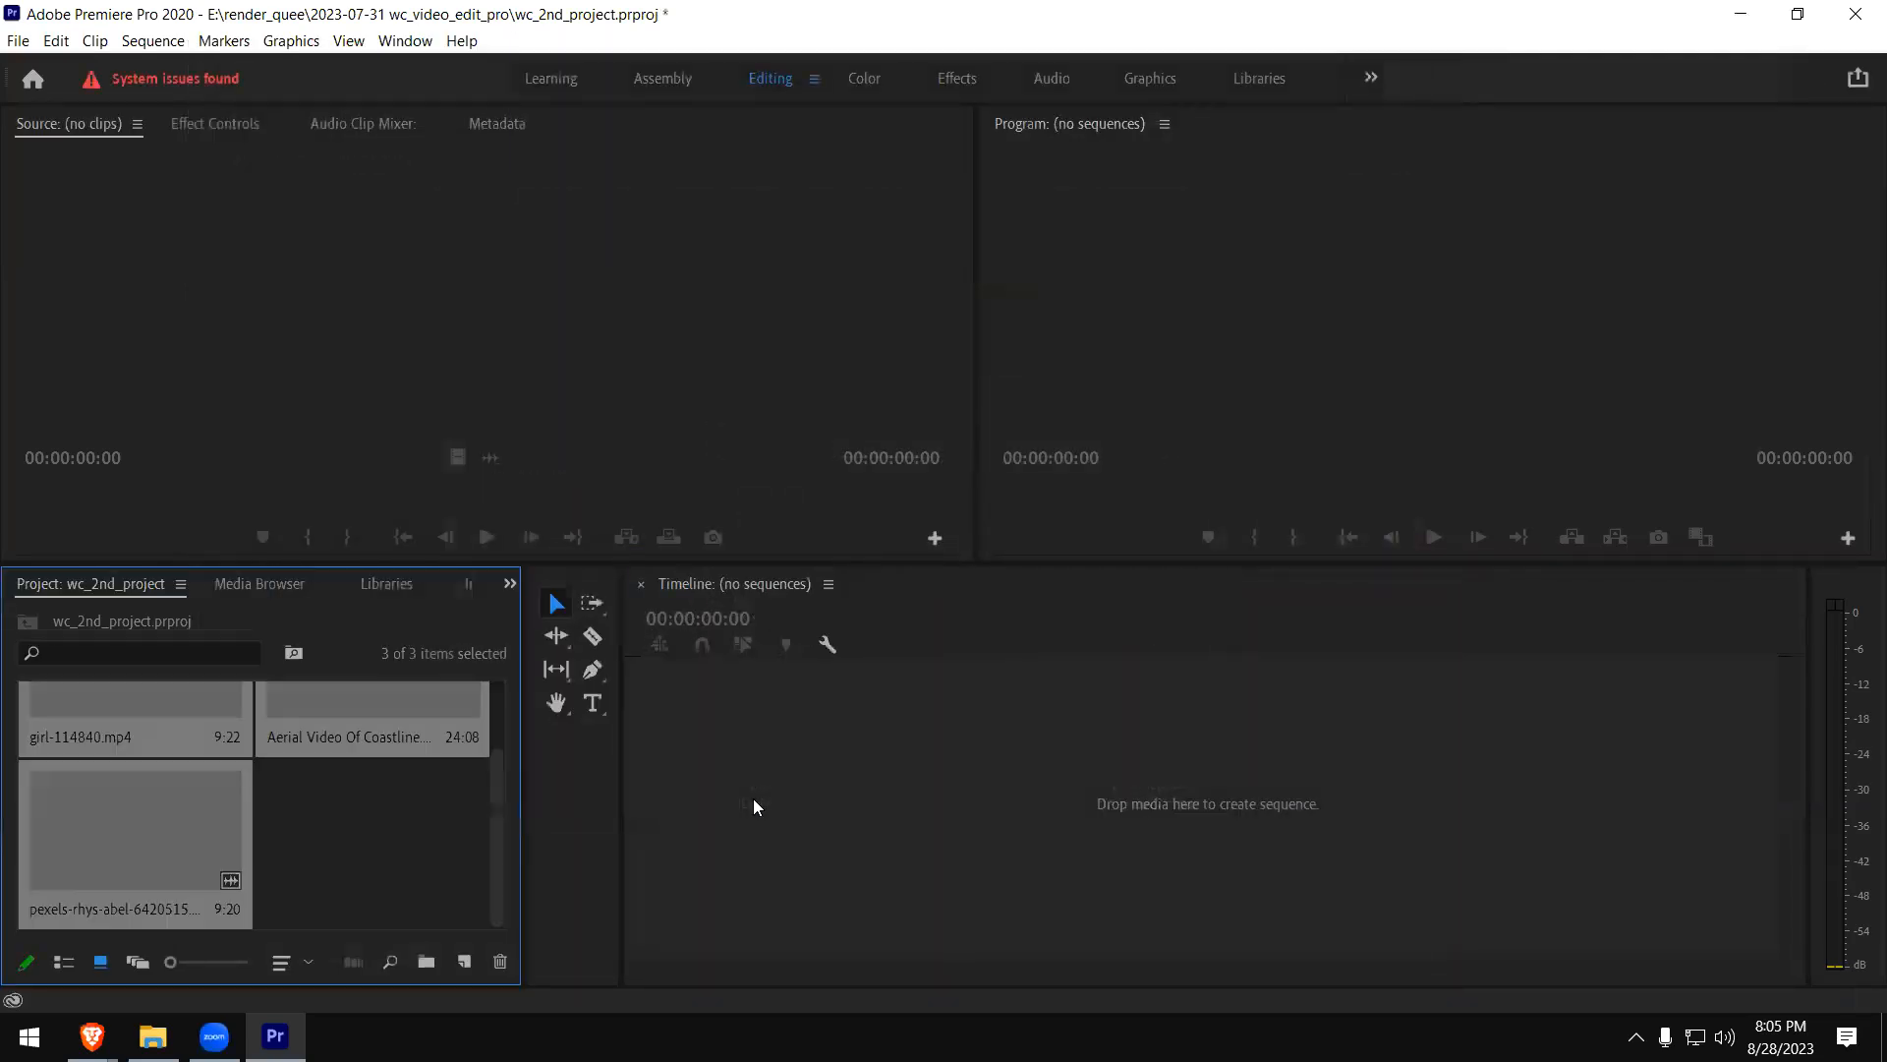
- Create a new sequence from the girl-114840.mp4 clip
scroll(437, 816, up, 2)
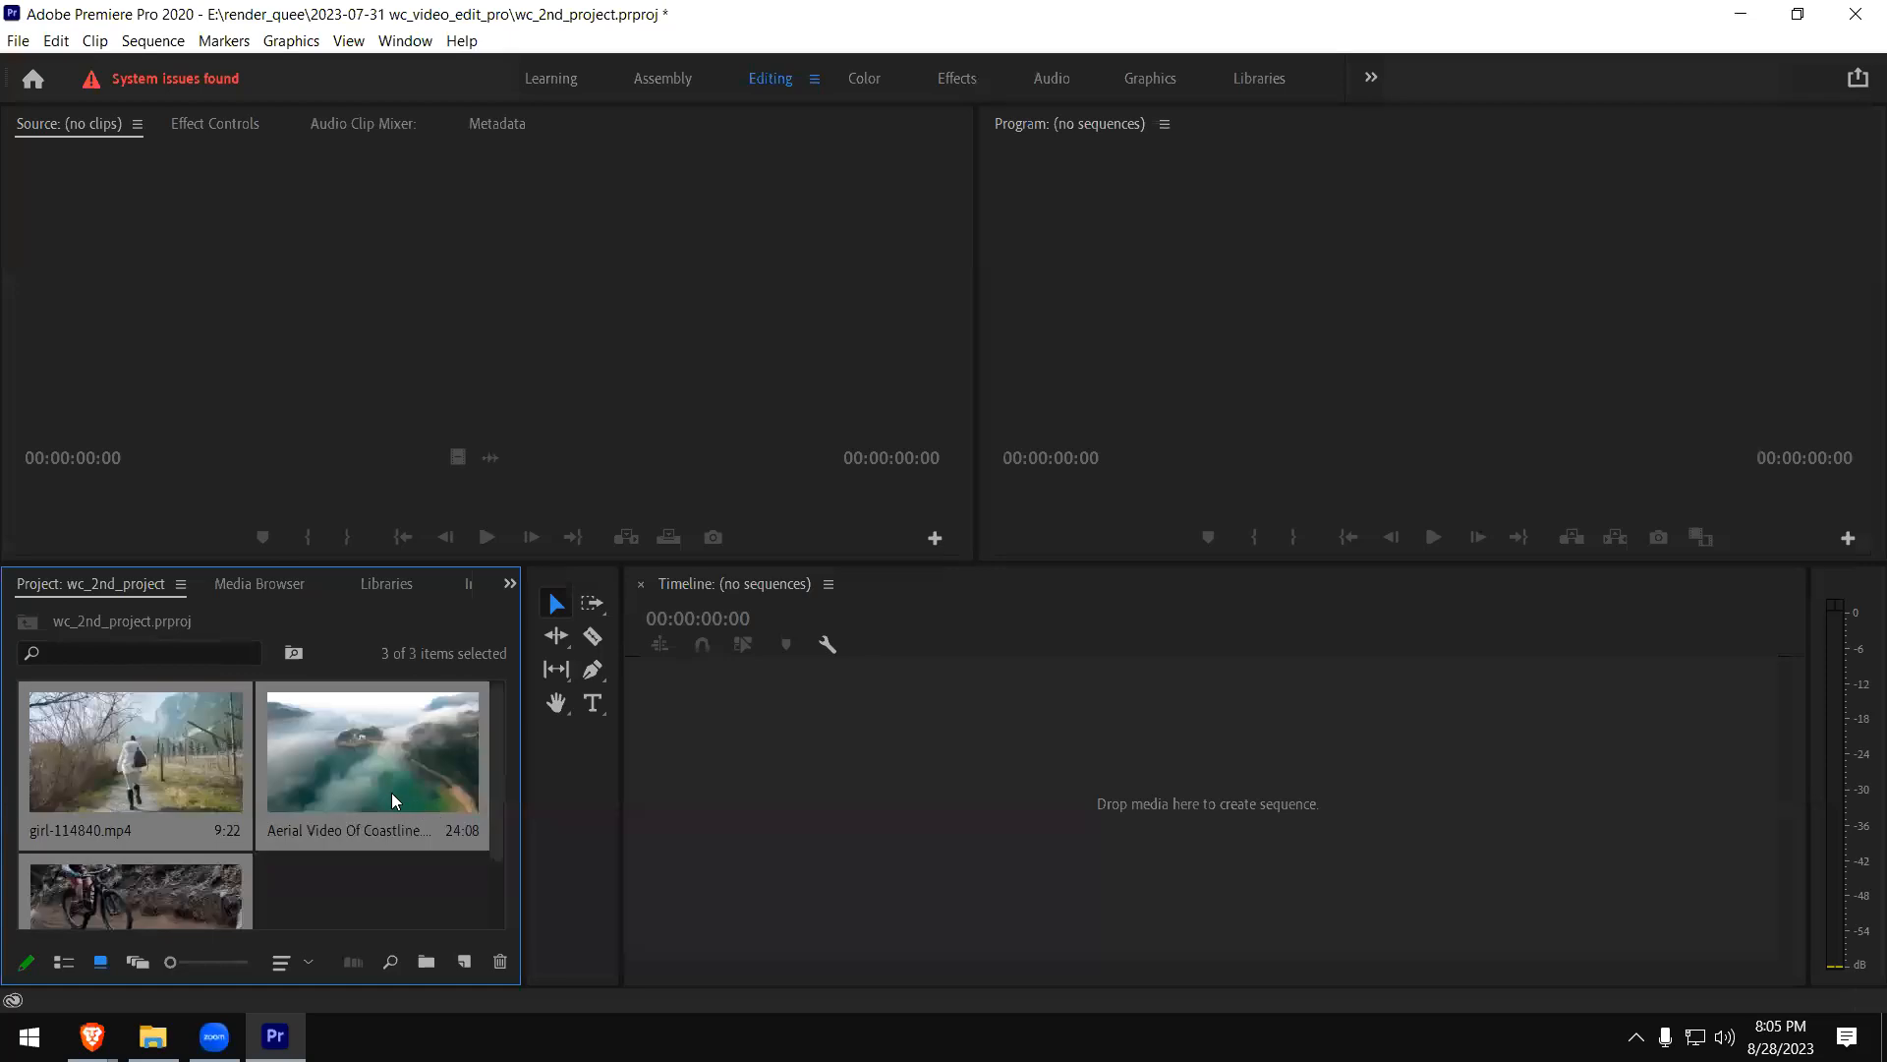
right_click(171, 757)
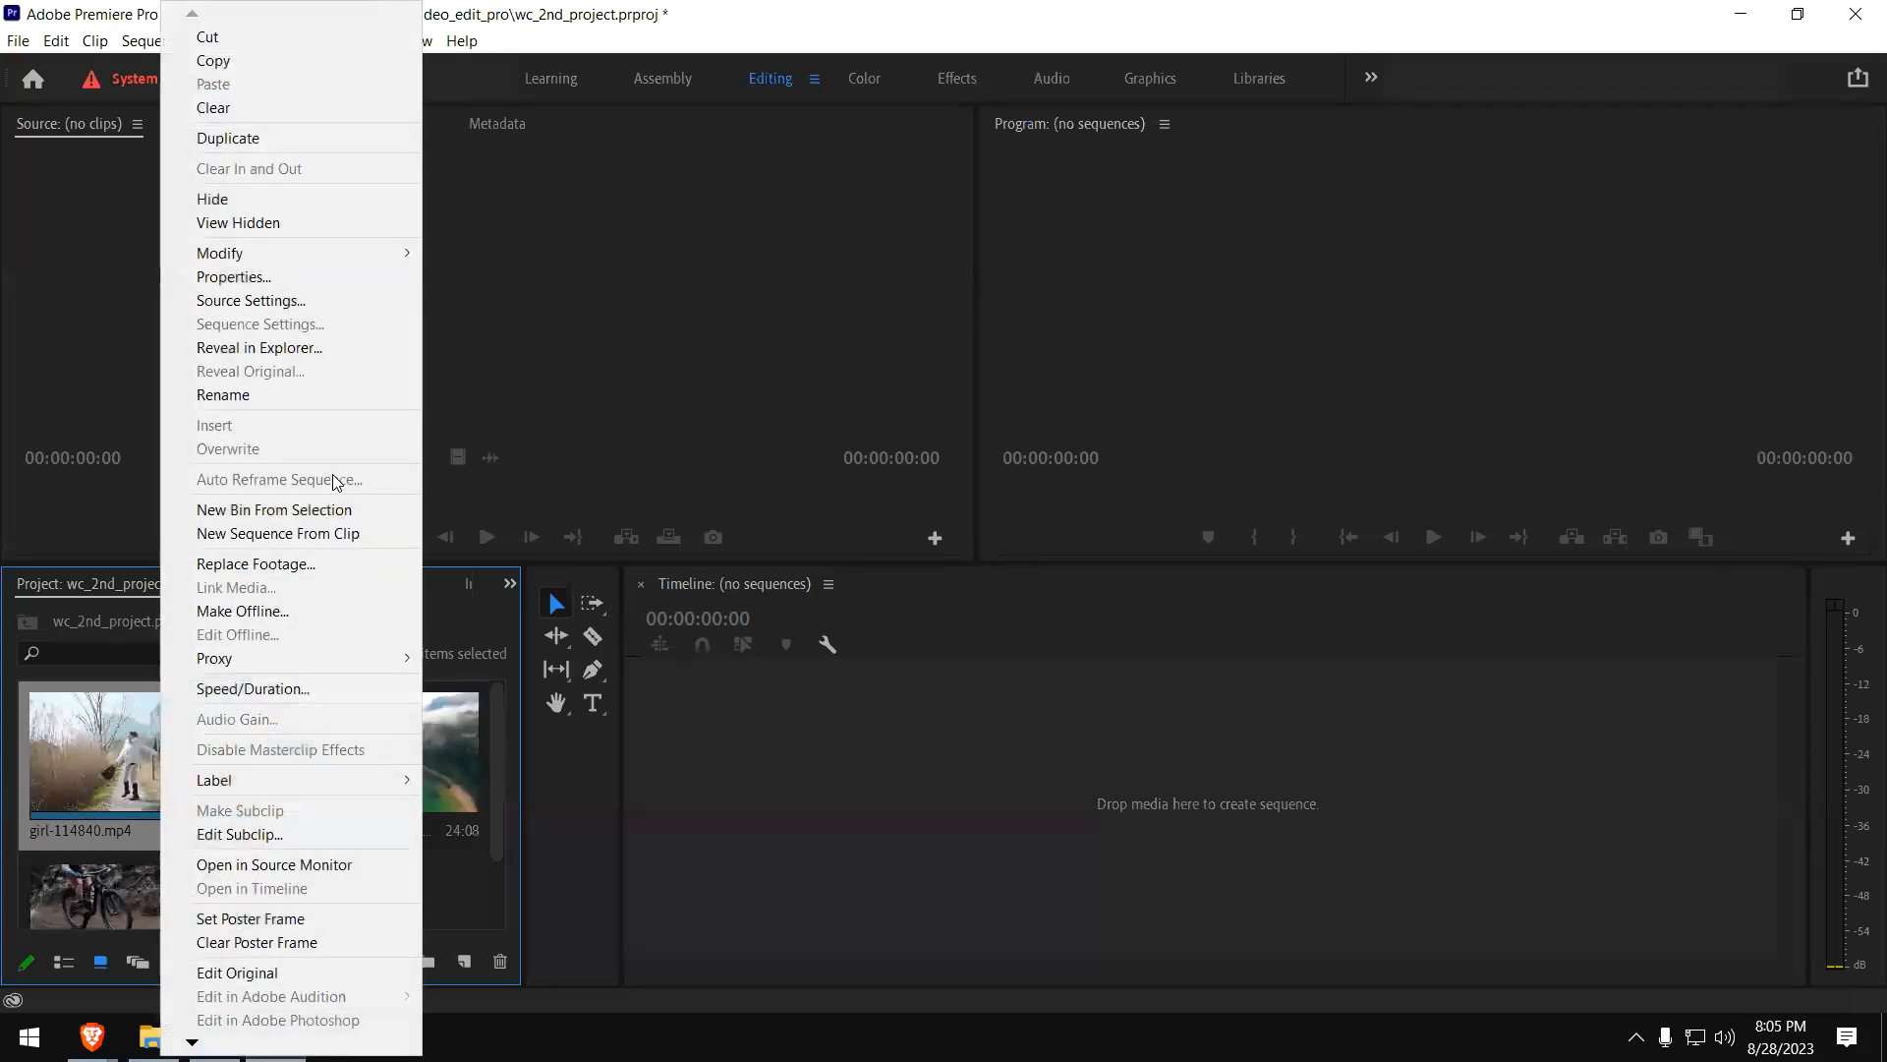
click(308, 539)
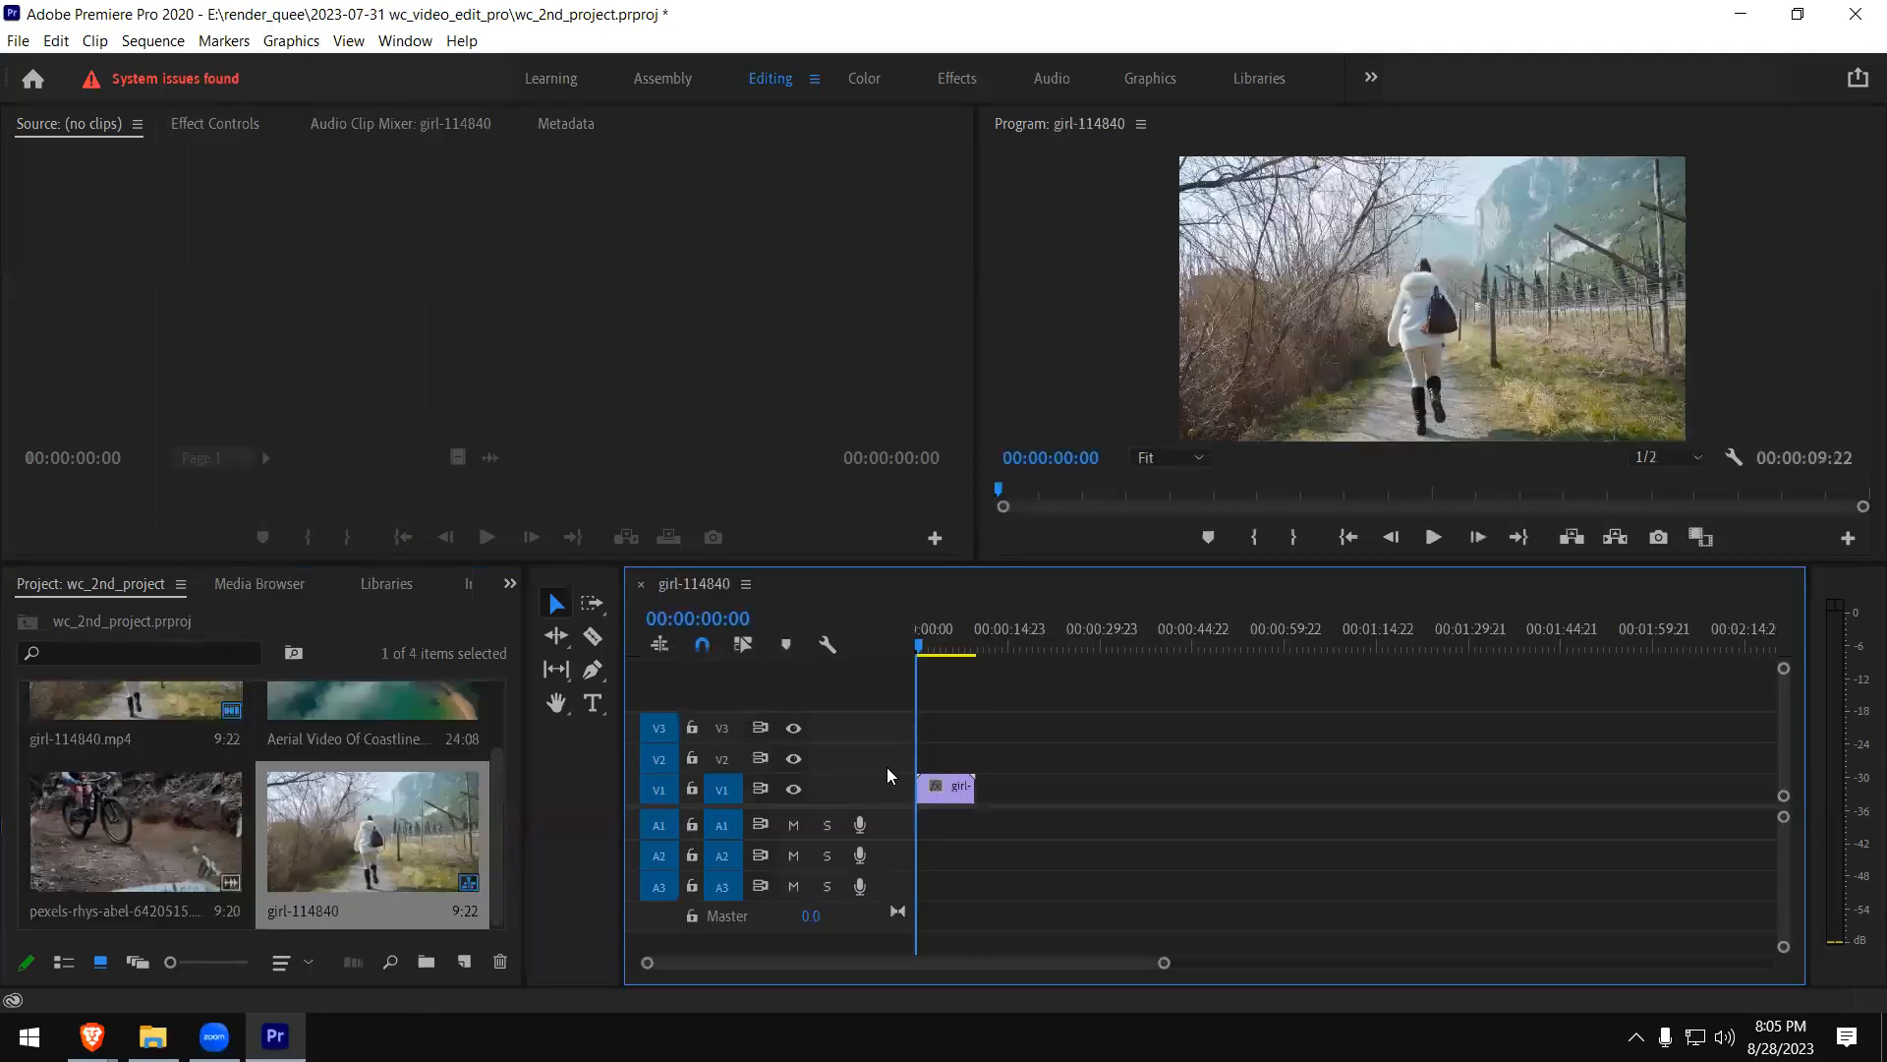
- Load Aerial Video Of Coastline.mp4 in the Source monitor and mark it from 00:00:02:06 to 00:00:07:28
scroll(436, 842, up, 1)
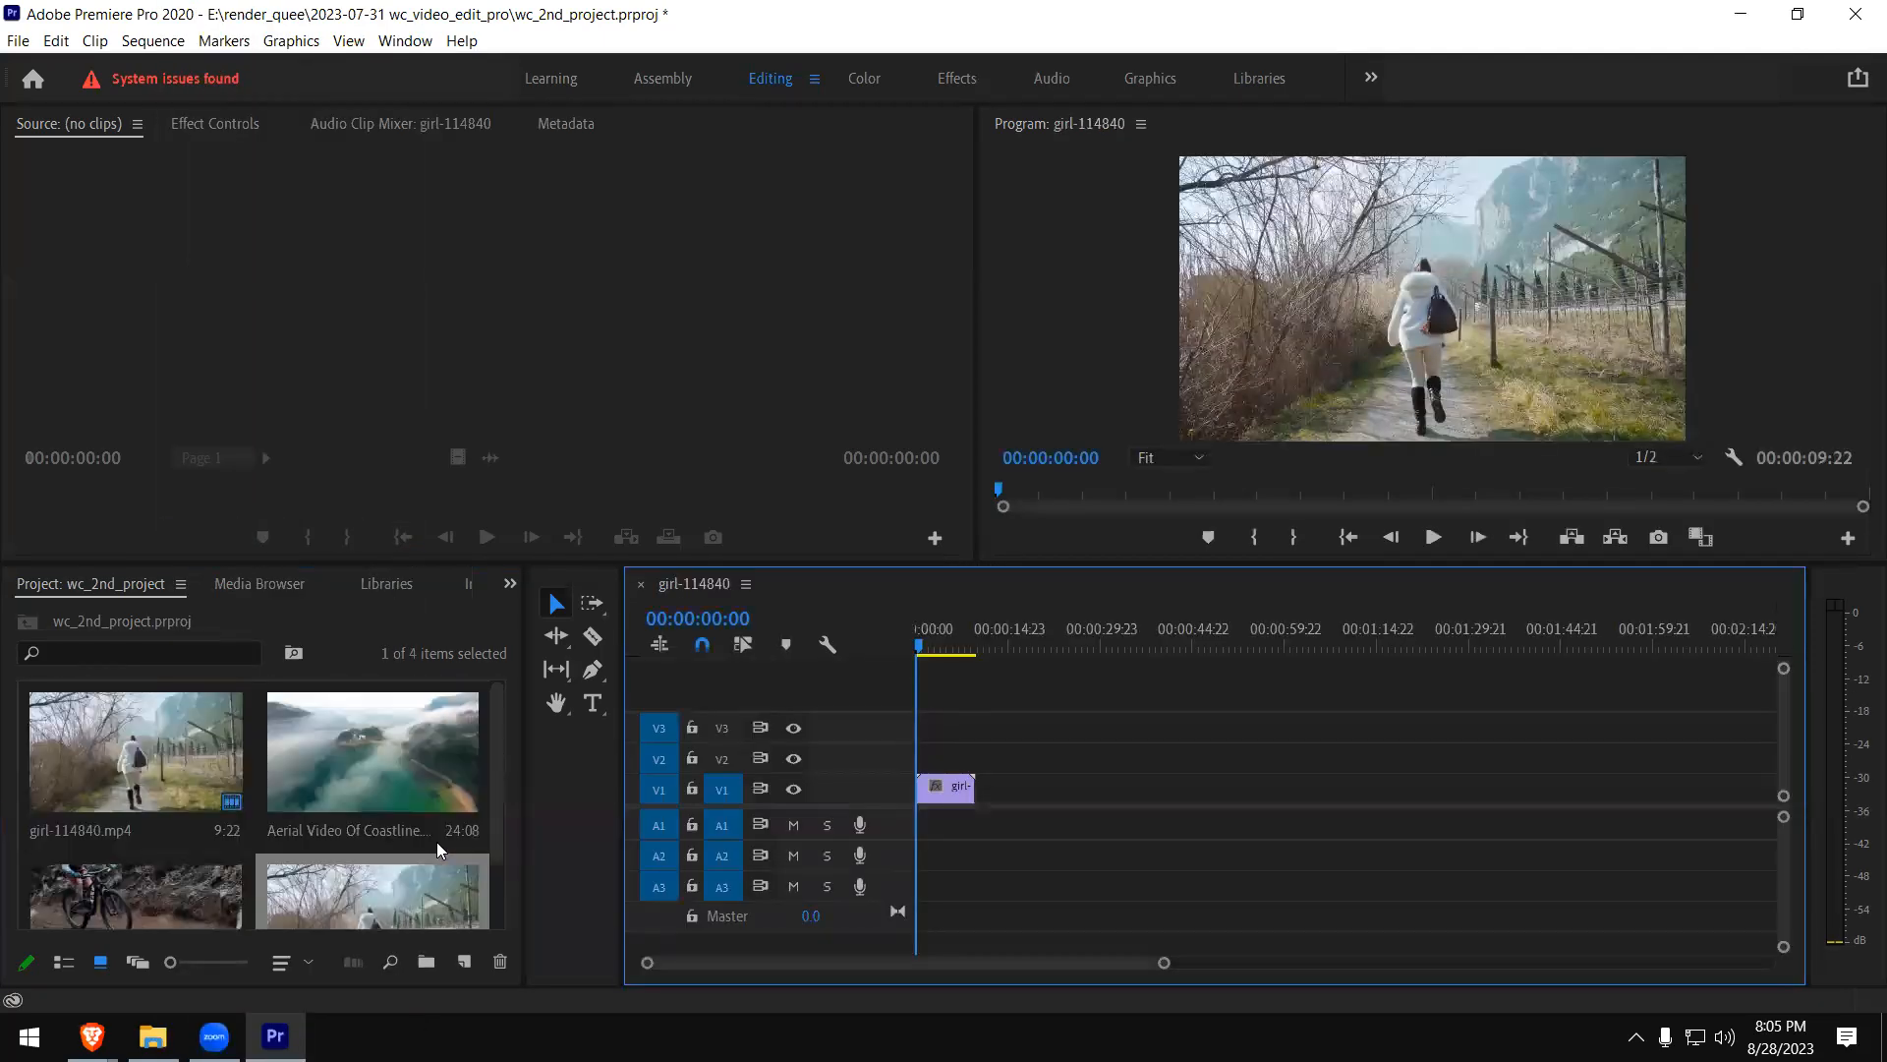
click(399, 765)
double_click(398, 762)
click(166, 491)
click(104, 498)
click(306, 538)
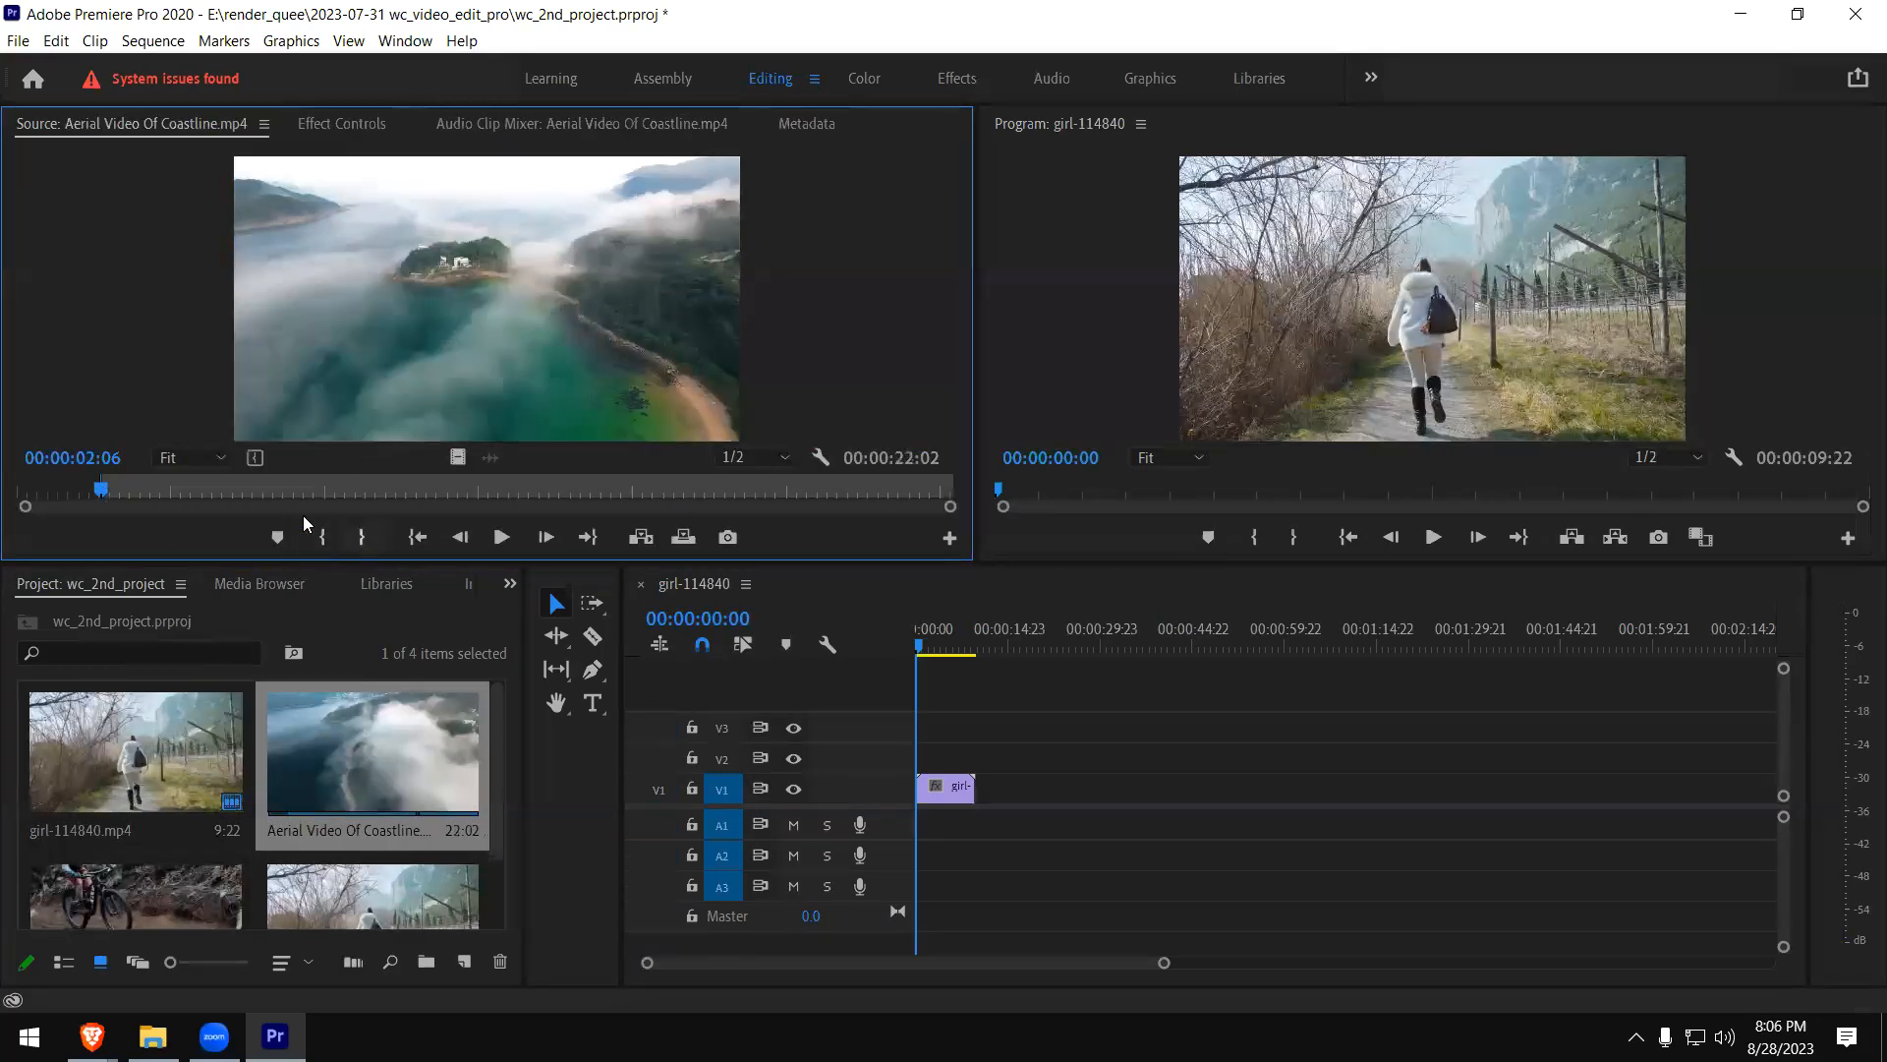
click(320, 495)
click(363, 537)
- Place only the marked coastline video directly after the girl clip on V1, and make the V1 track taller
drag(457, 458, 993, 785)
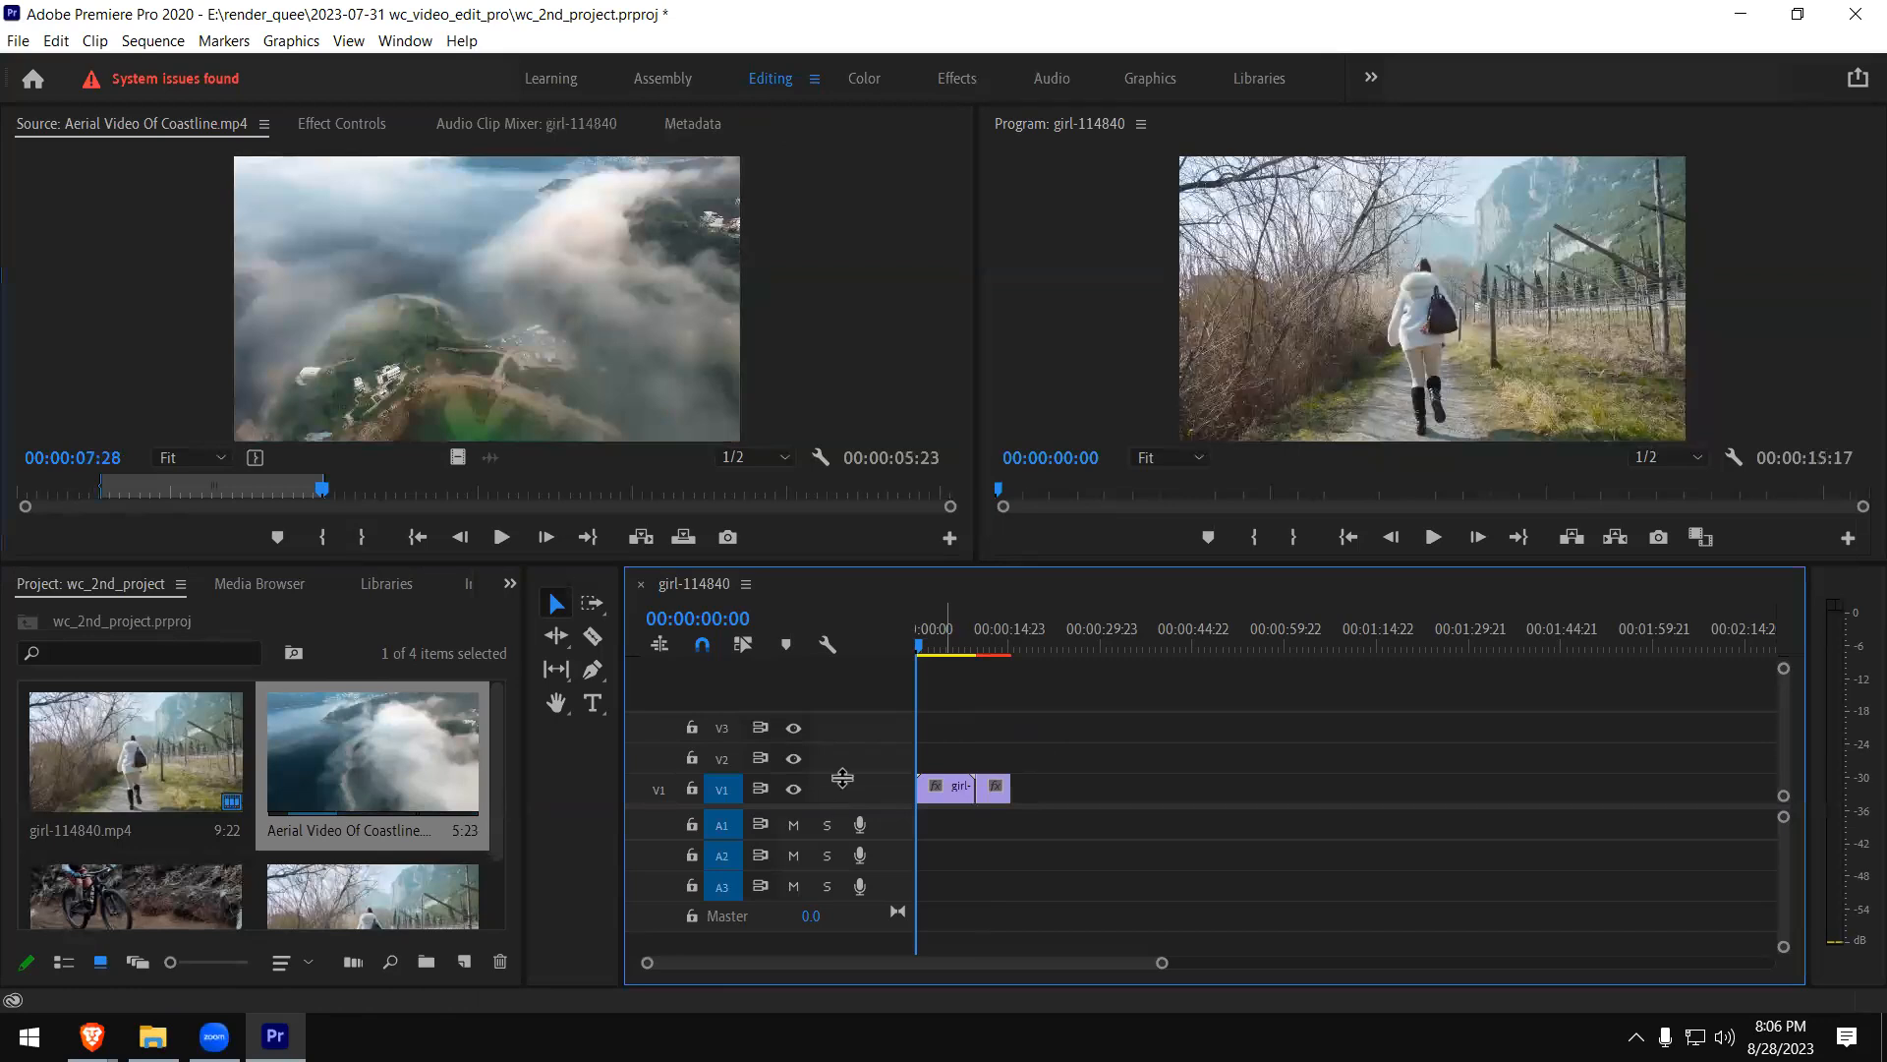
drag(847, 744, 846, 712)
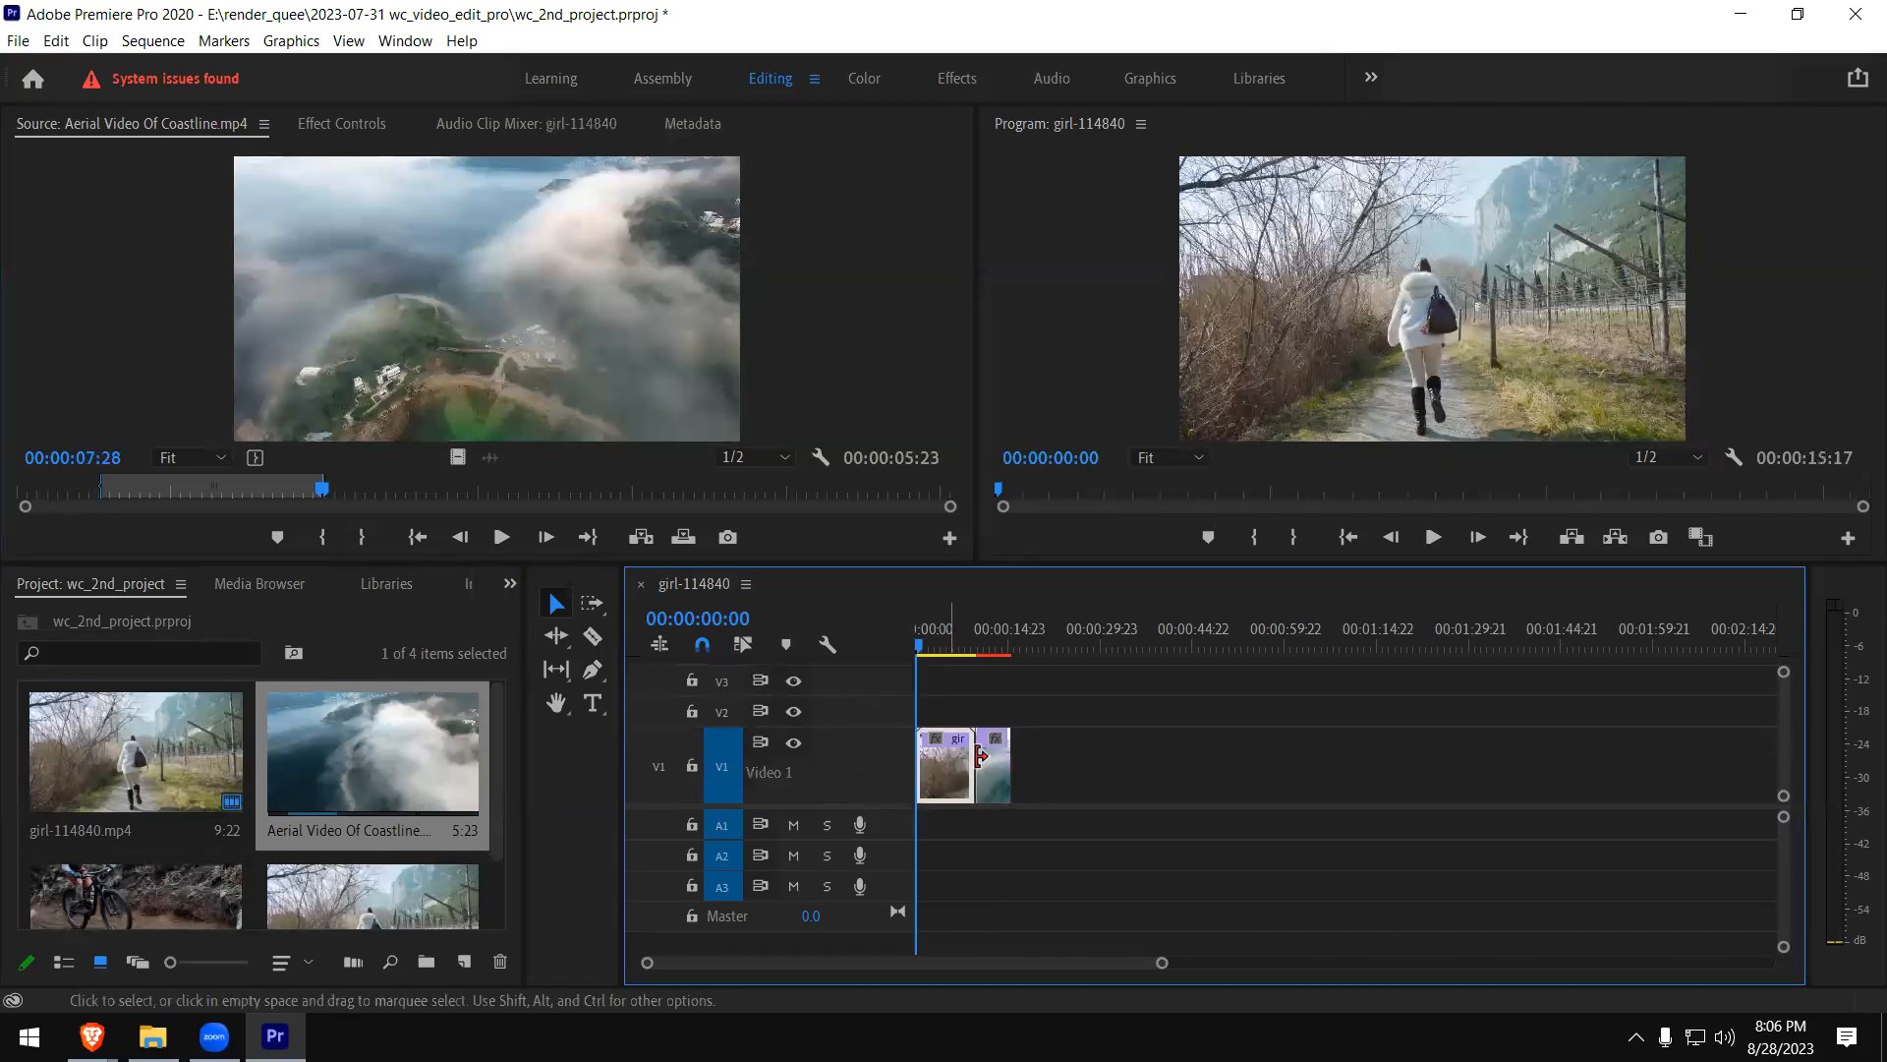
click(993, 762)
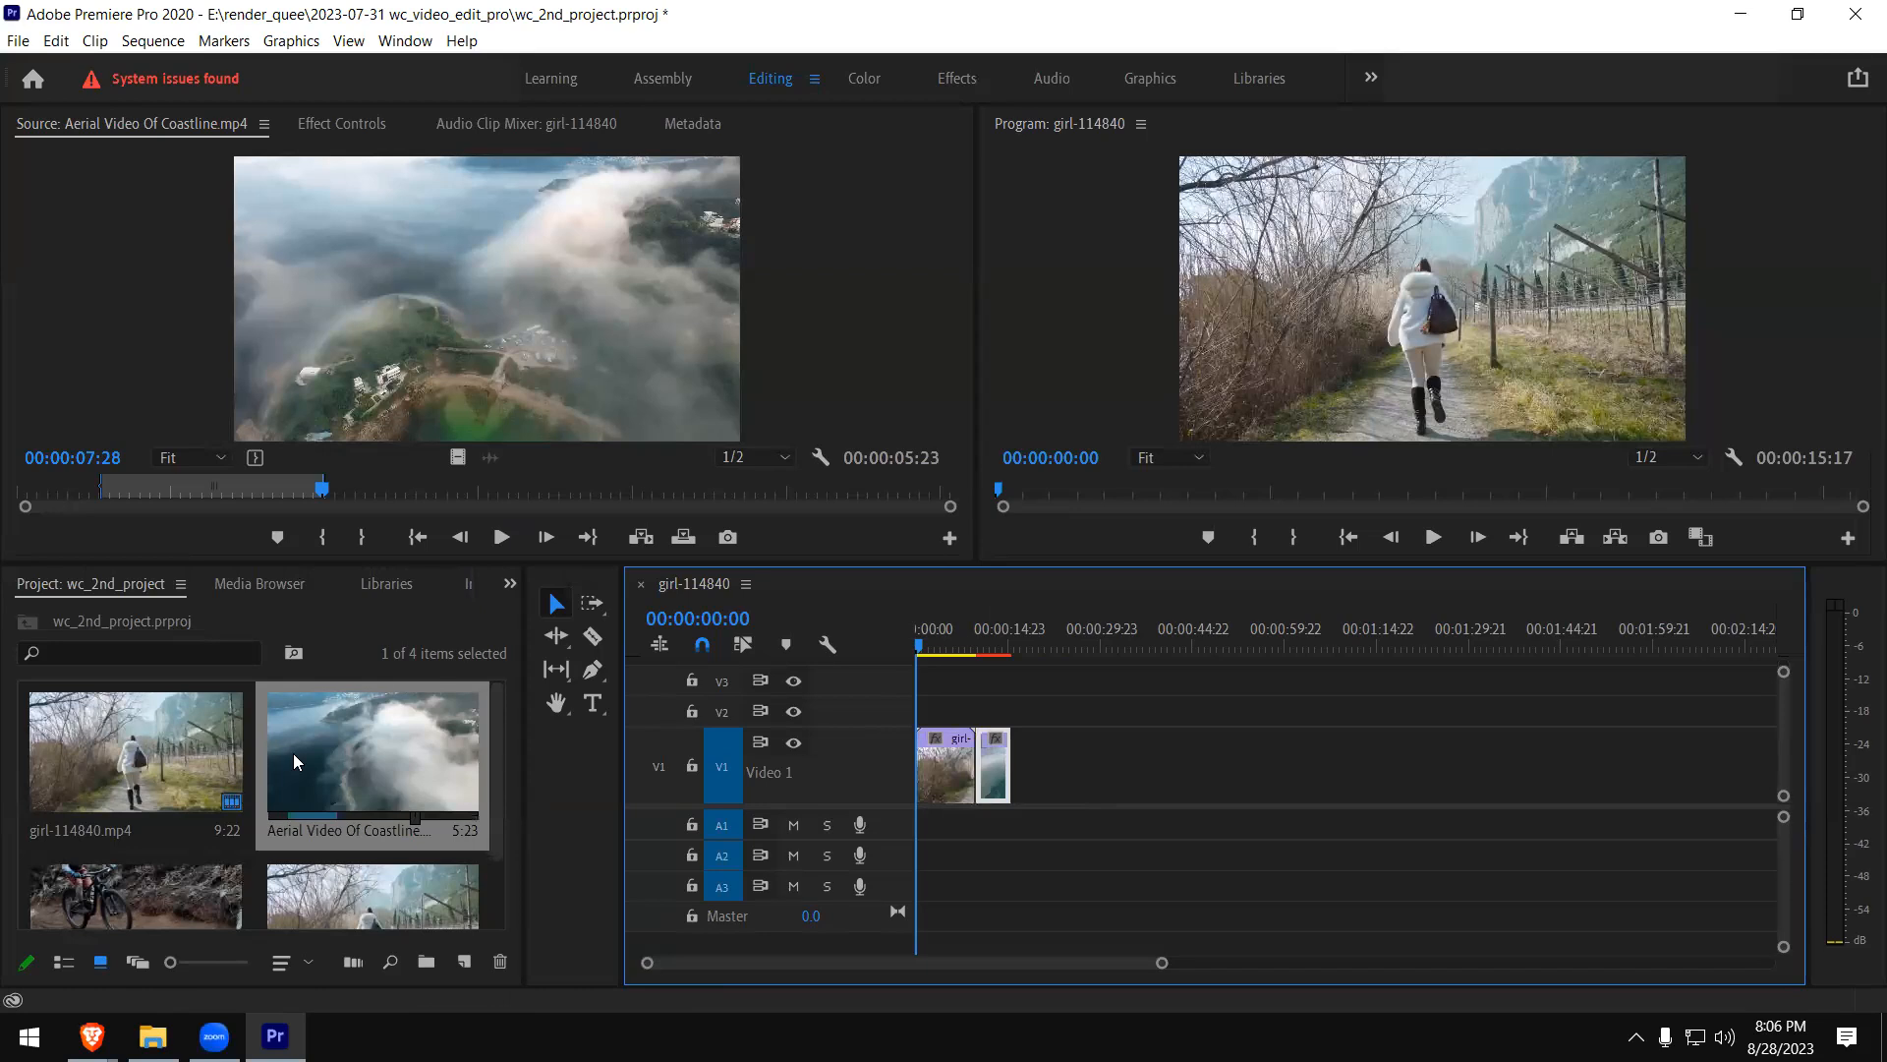
- Load the mountain-bike clip pexels-rhys-abel-6420515.mp4 in the Source monitor and mark it from 00:00:01:20 to 00:00:03:21
double_click(153, 894)
click(194, 496)
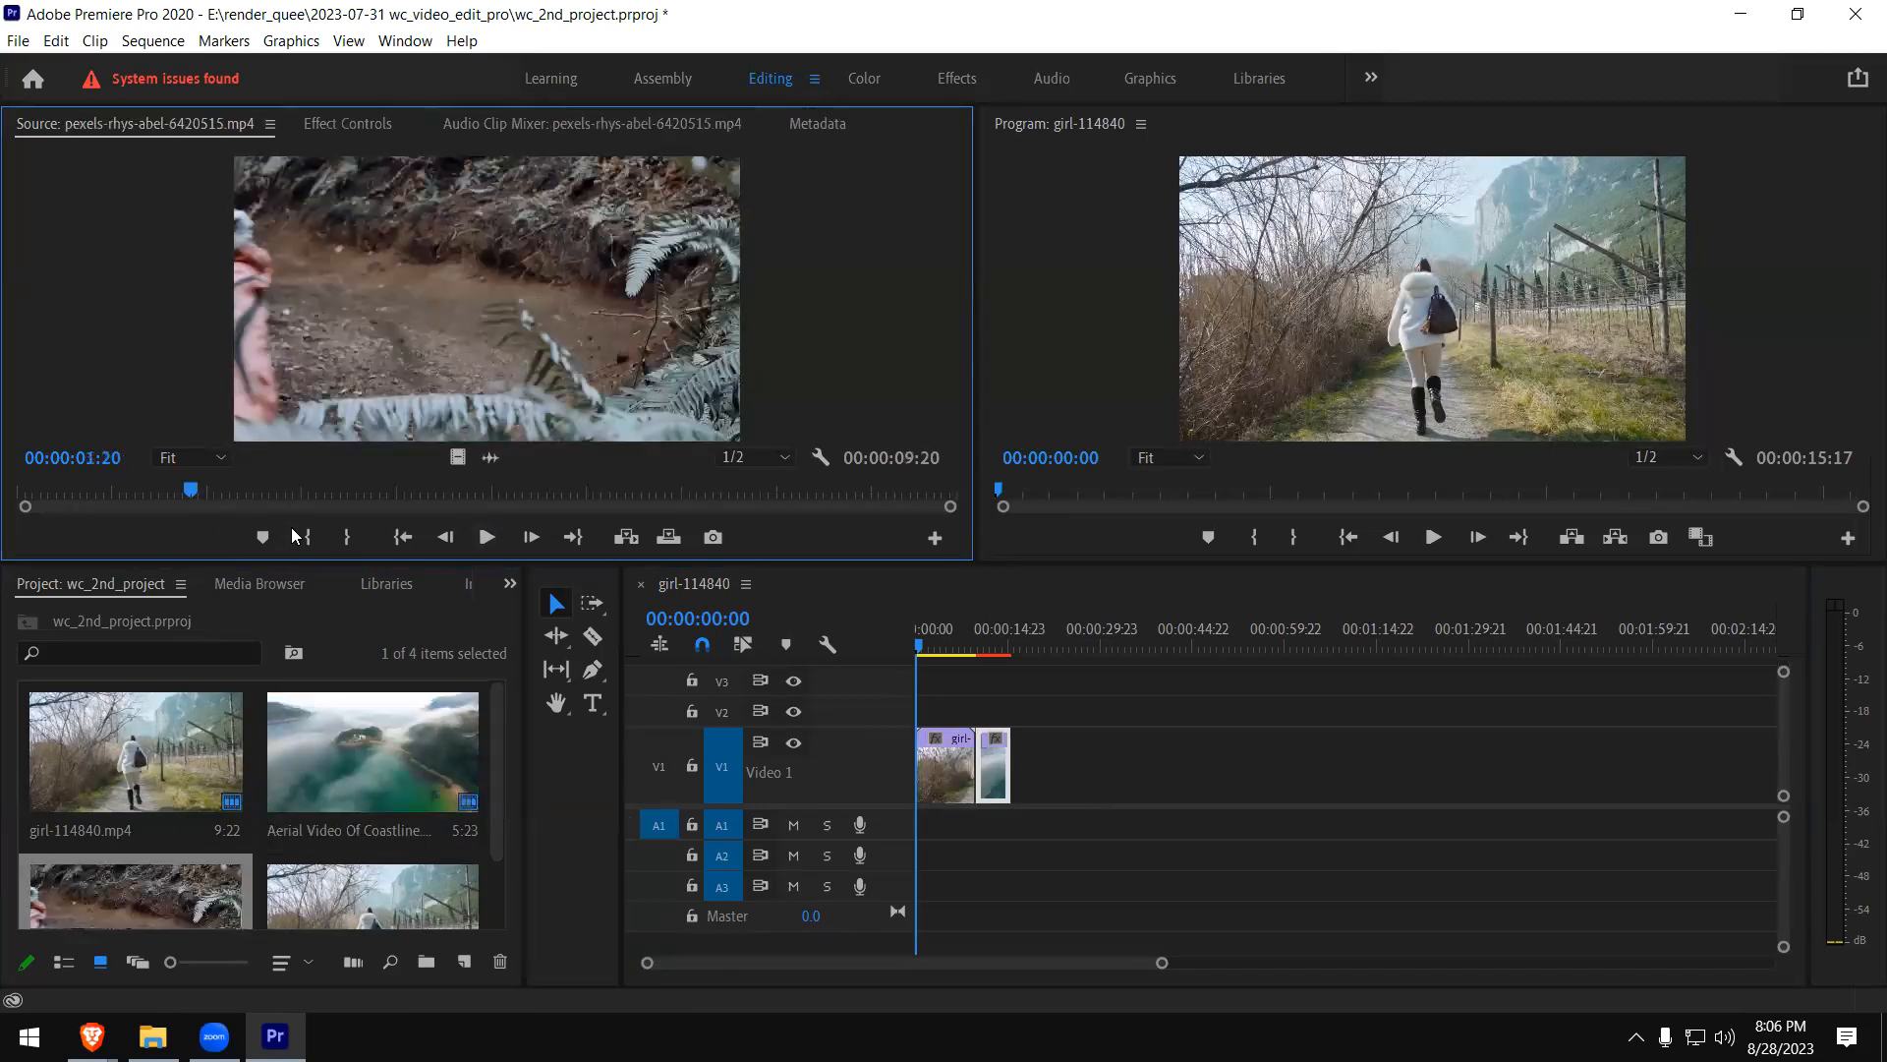
click(308, 536)
click(387, 497)
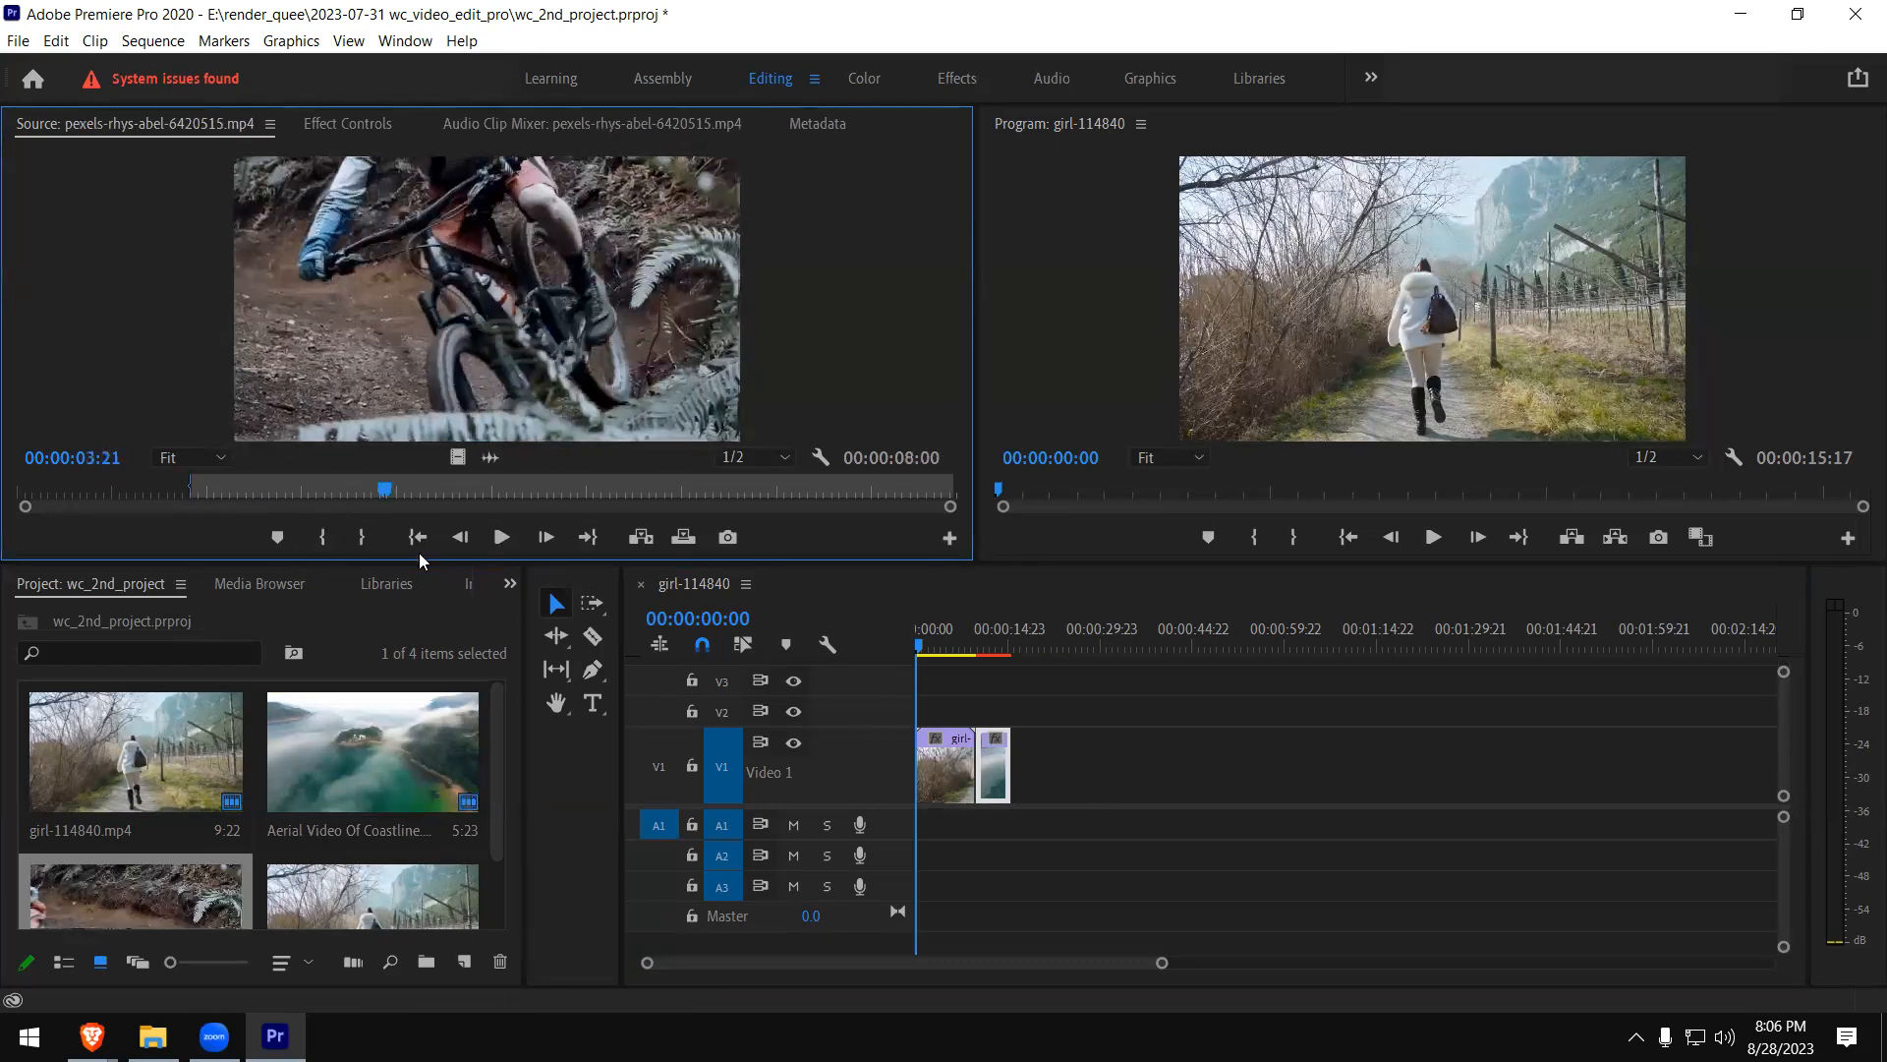
click(361, 537)
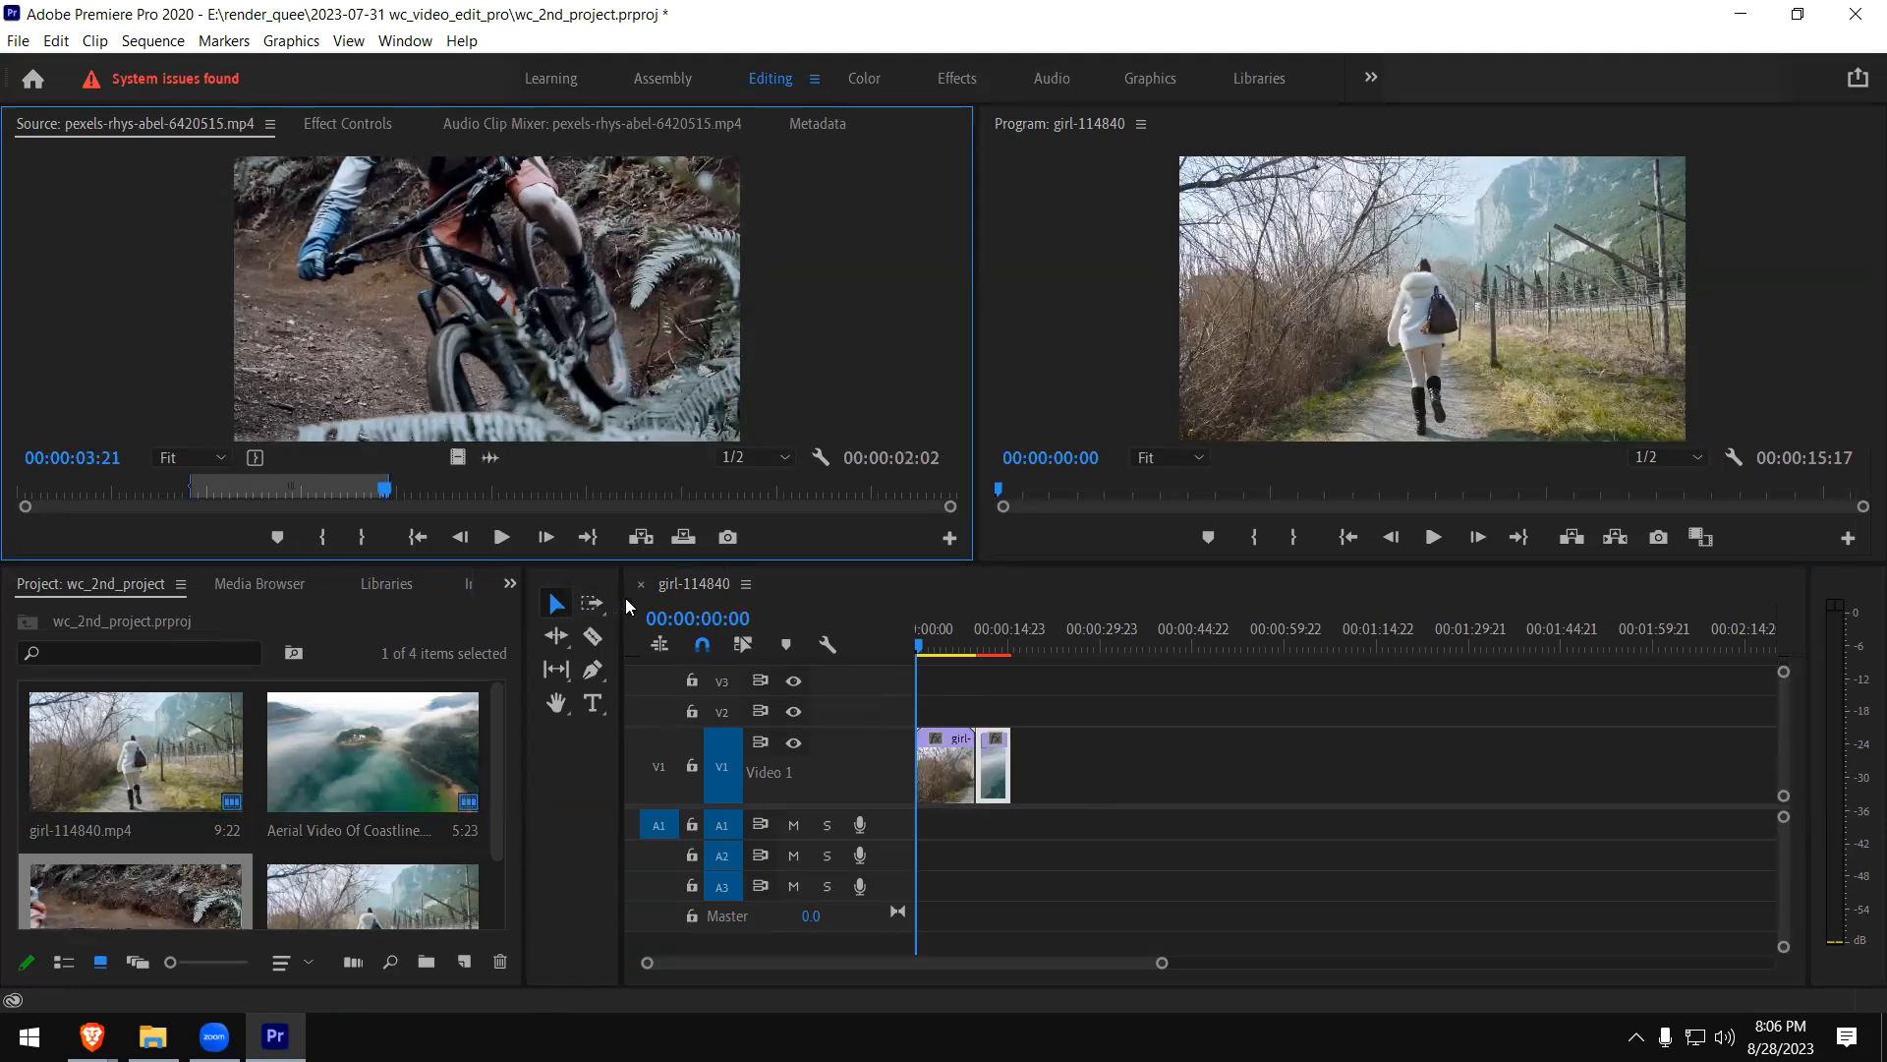
- Turn off timeline snapping, try to place only the marked bike video after the coastline clip, and move the playhead to 00:00:06:14
click(703, 646)
drag(458, 457, 1074, 778)
click(993, 690)
click(986, 644)
click(1052, 645)
drag(1102, 651, 955, 657)
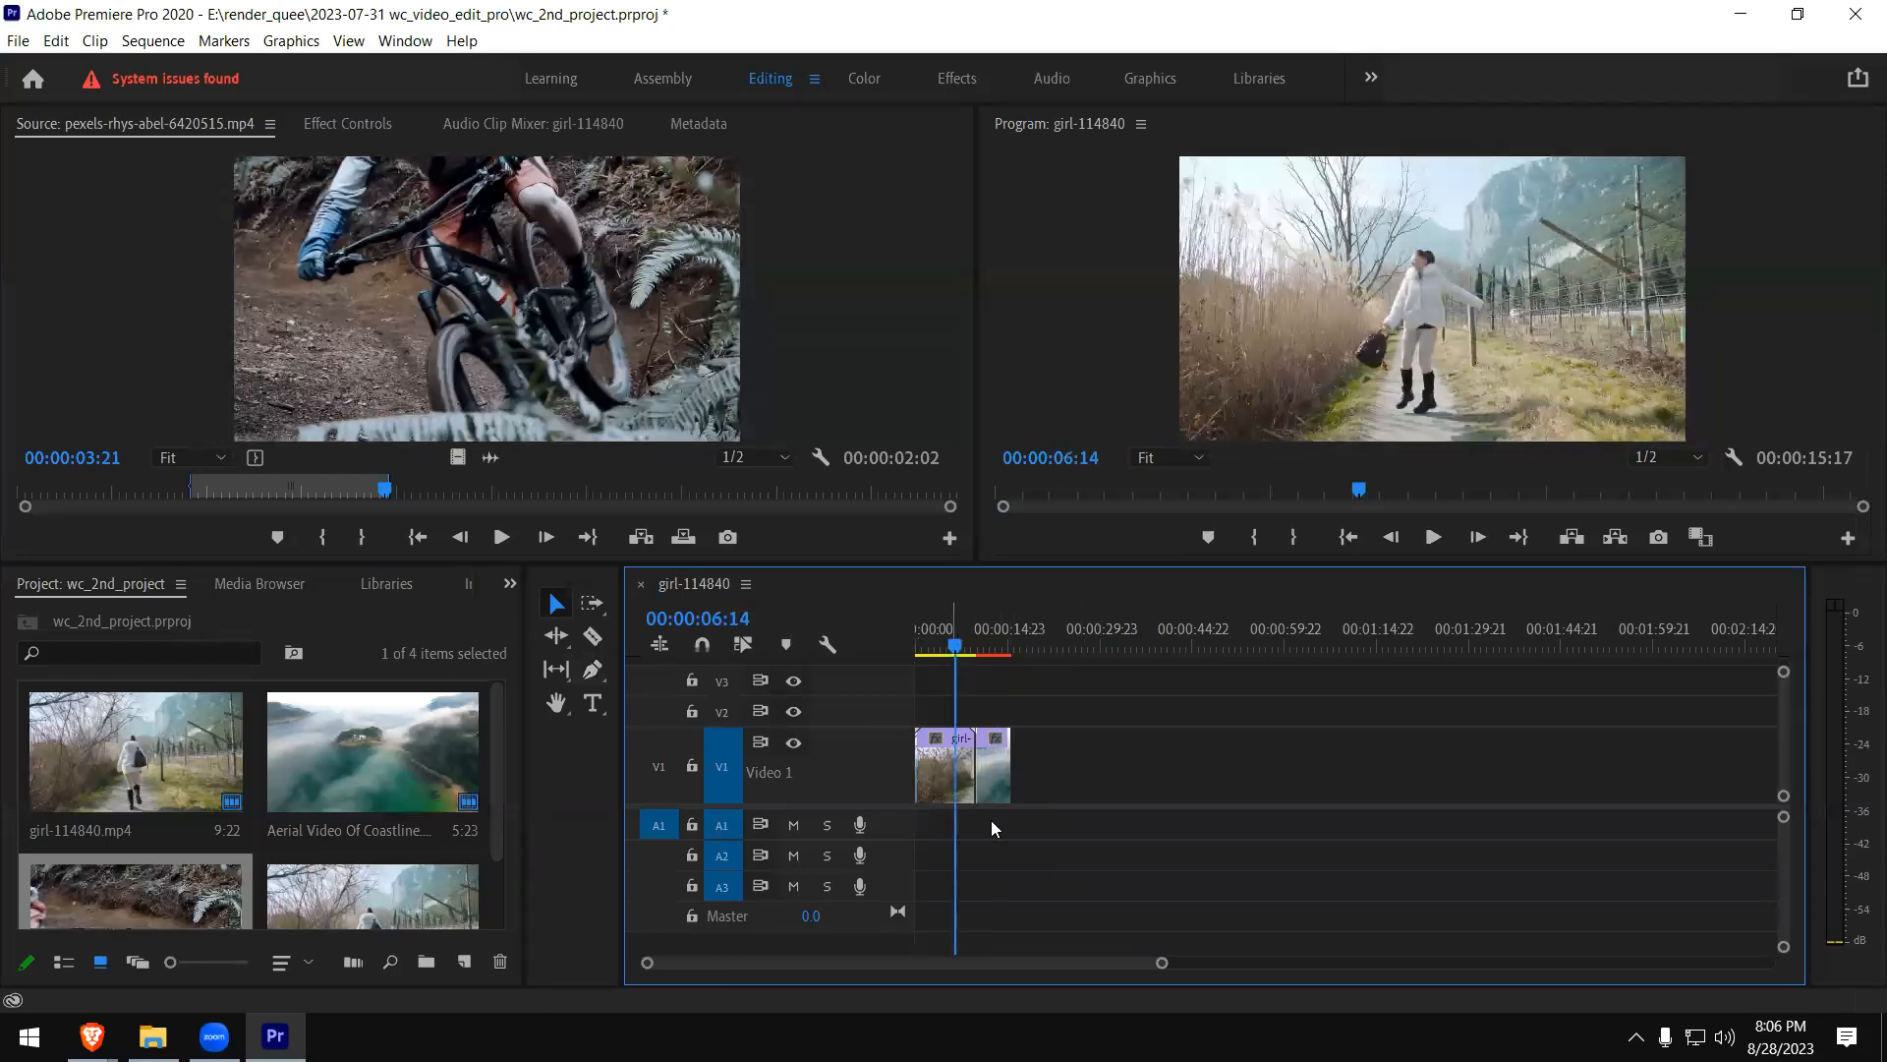
- Enlarge the timeline area, give the video tracks more room, and zoom in on the girl and coastline clips
drag(813, 561, 806, 414)
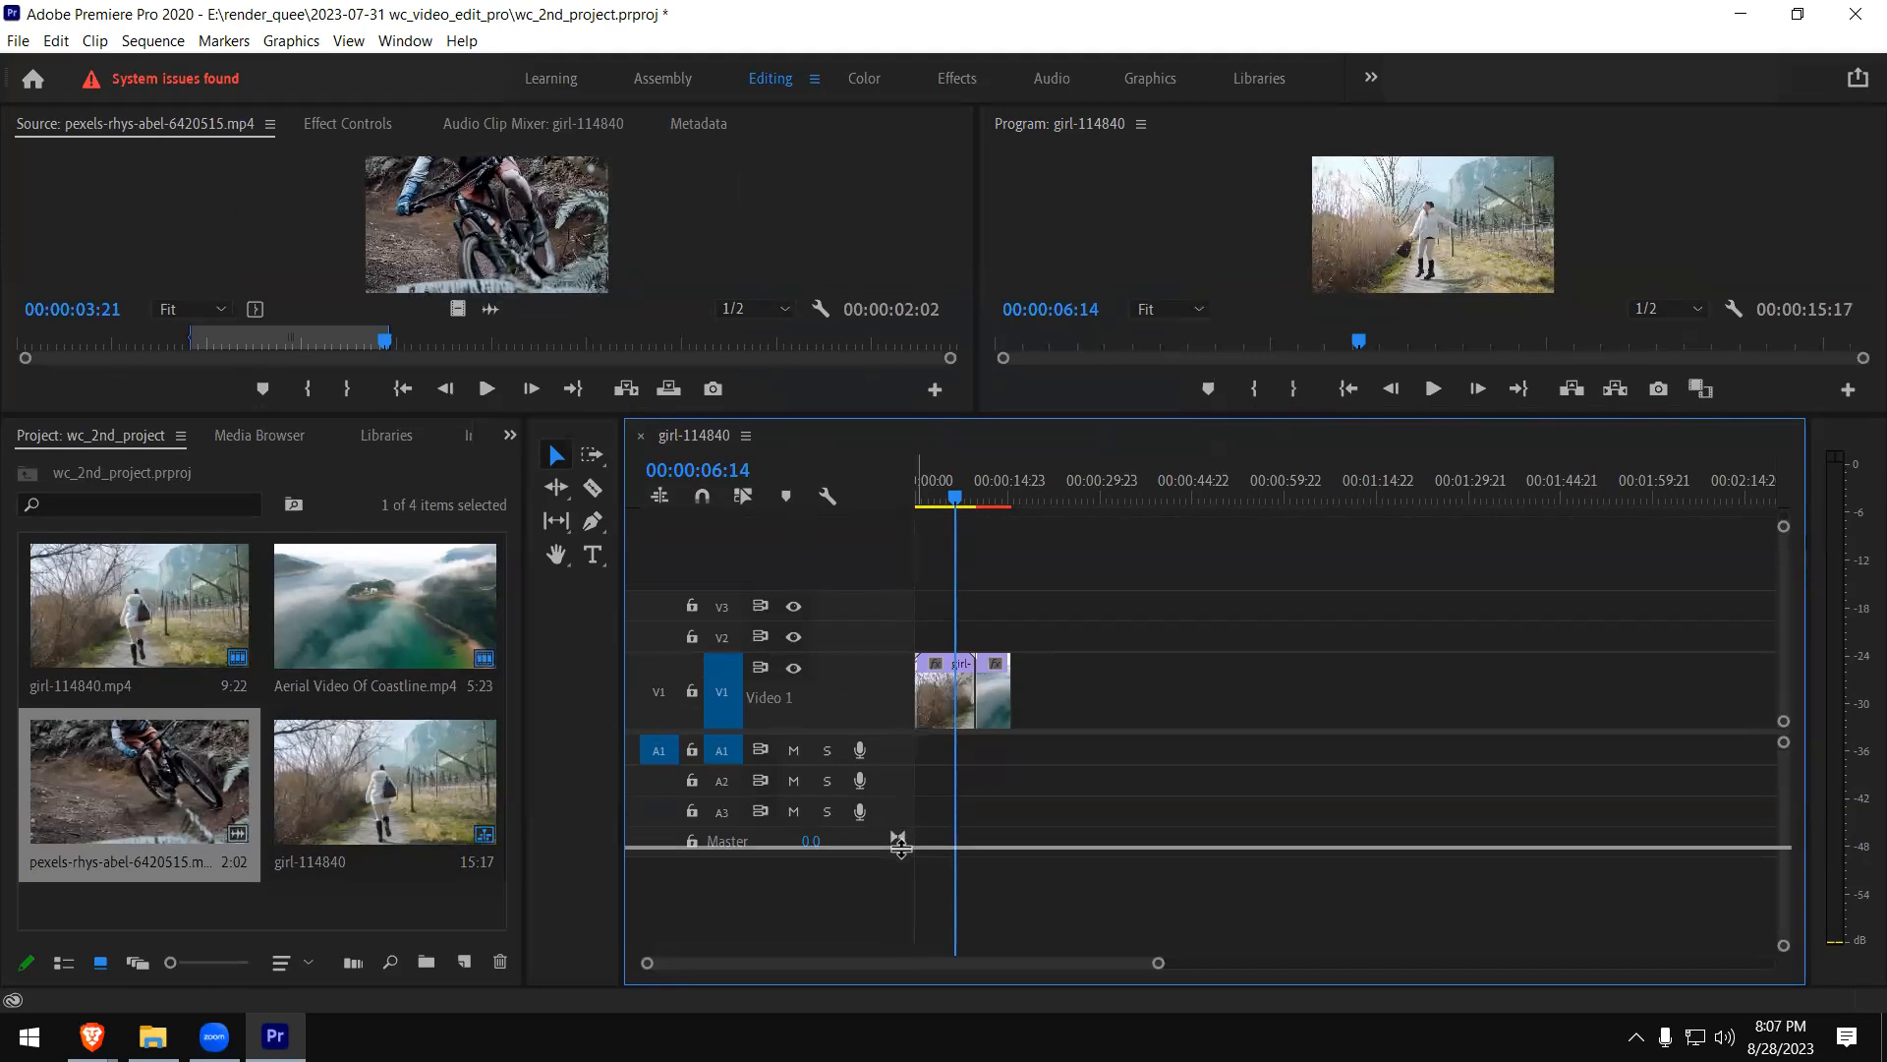
drag(900, 845, 901, 958)
click(969, 818)
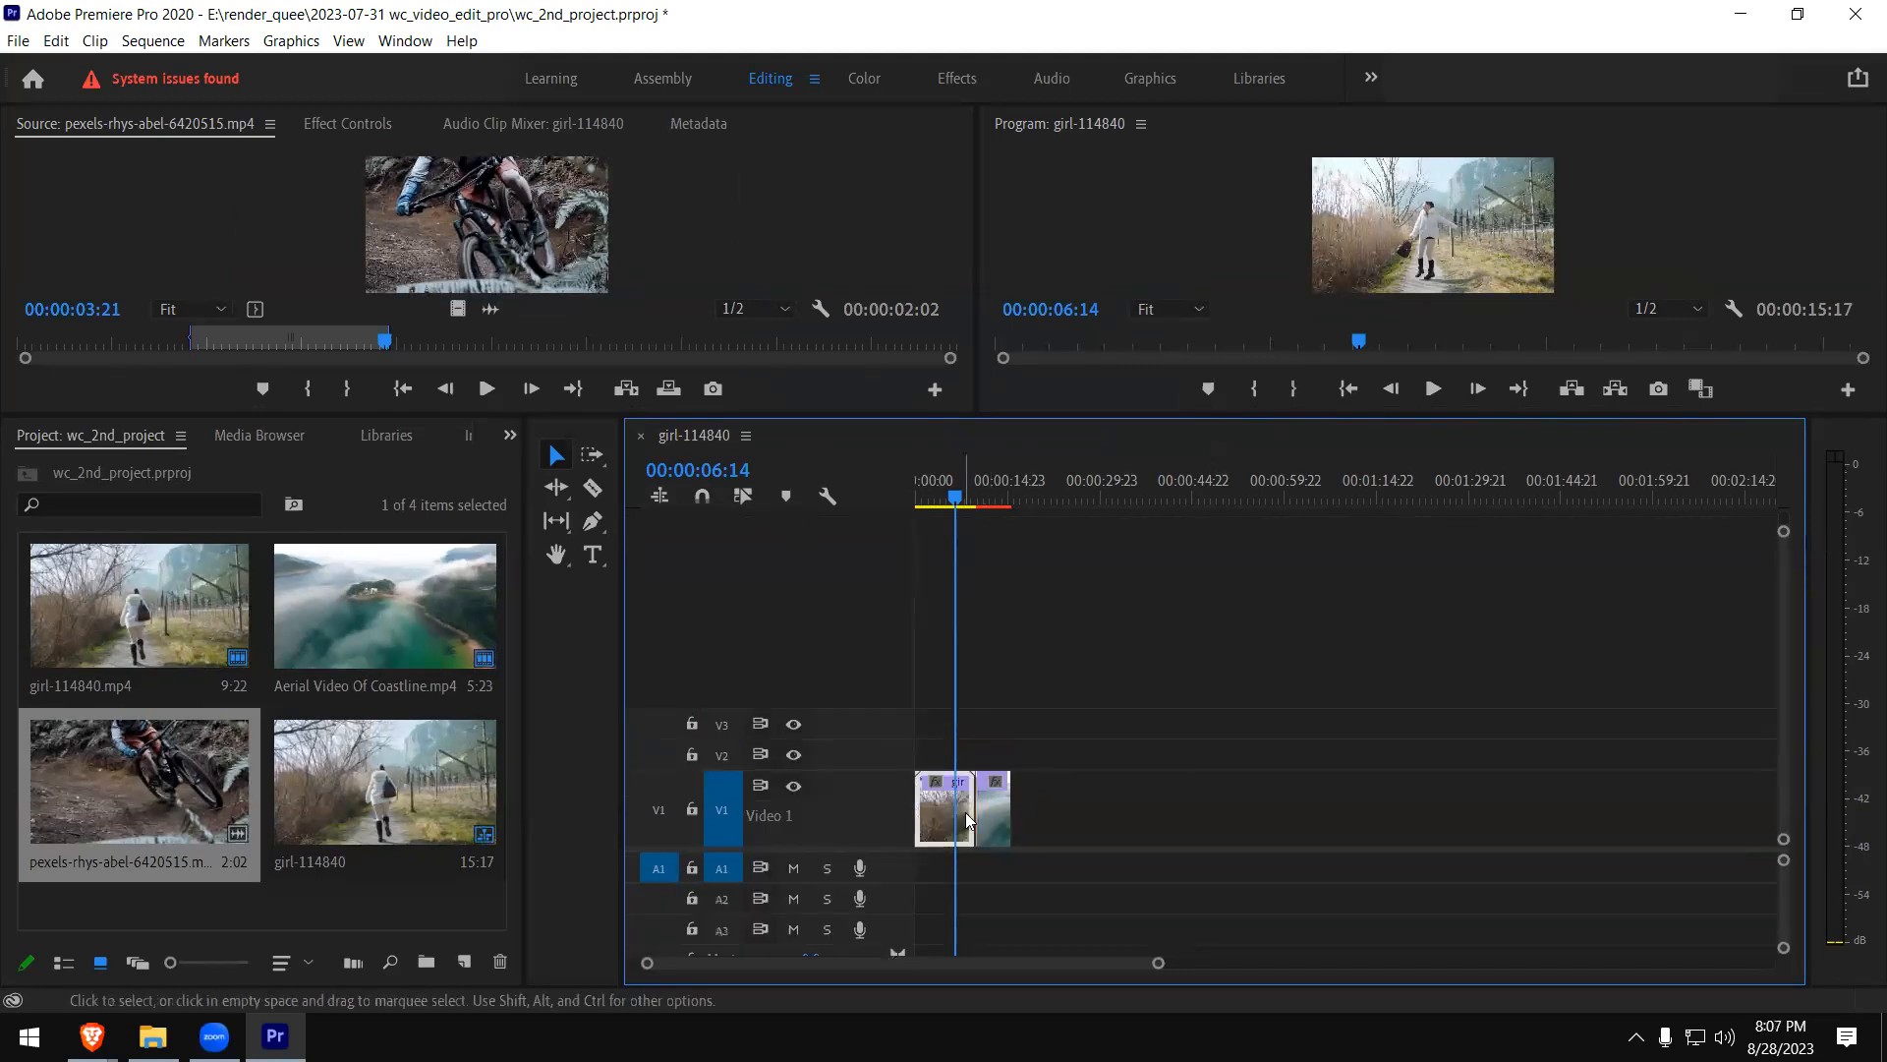
drag(1160, 965, 814, 962)
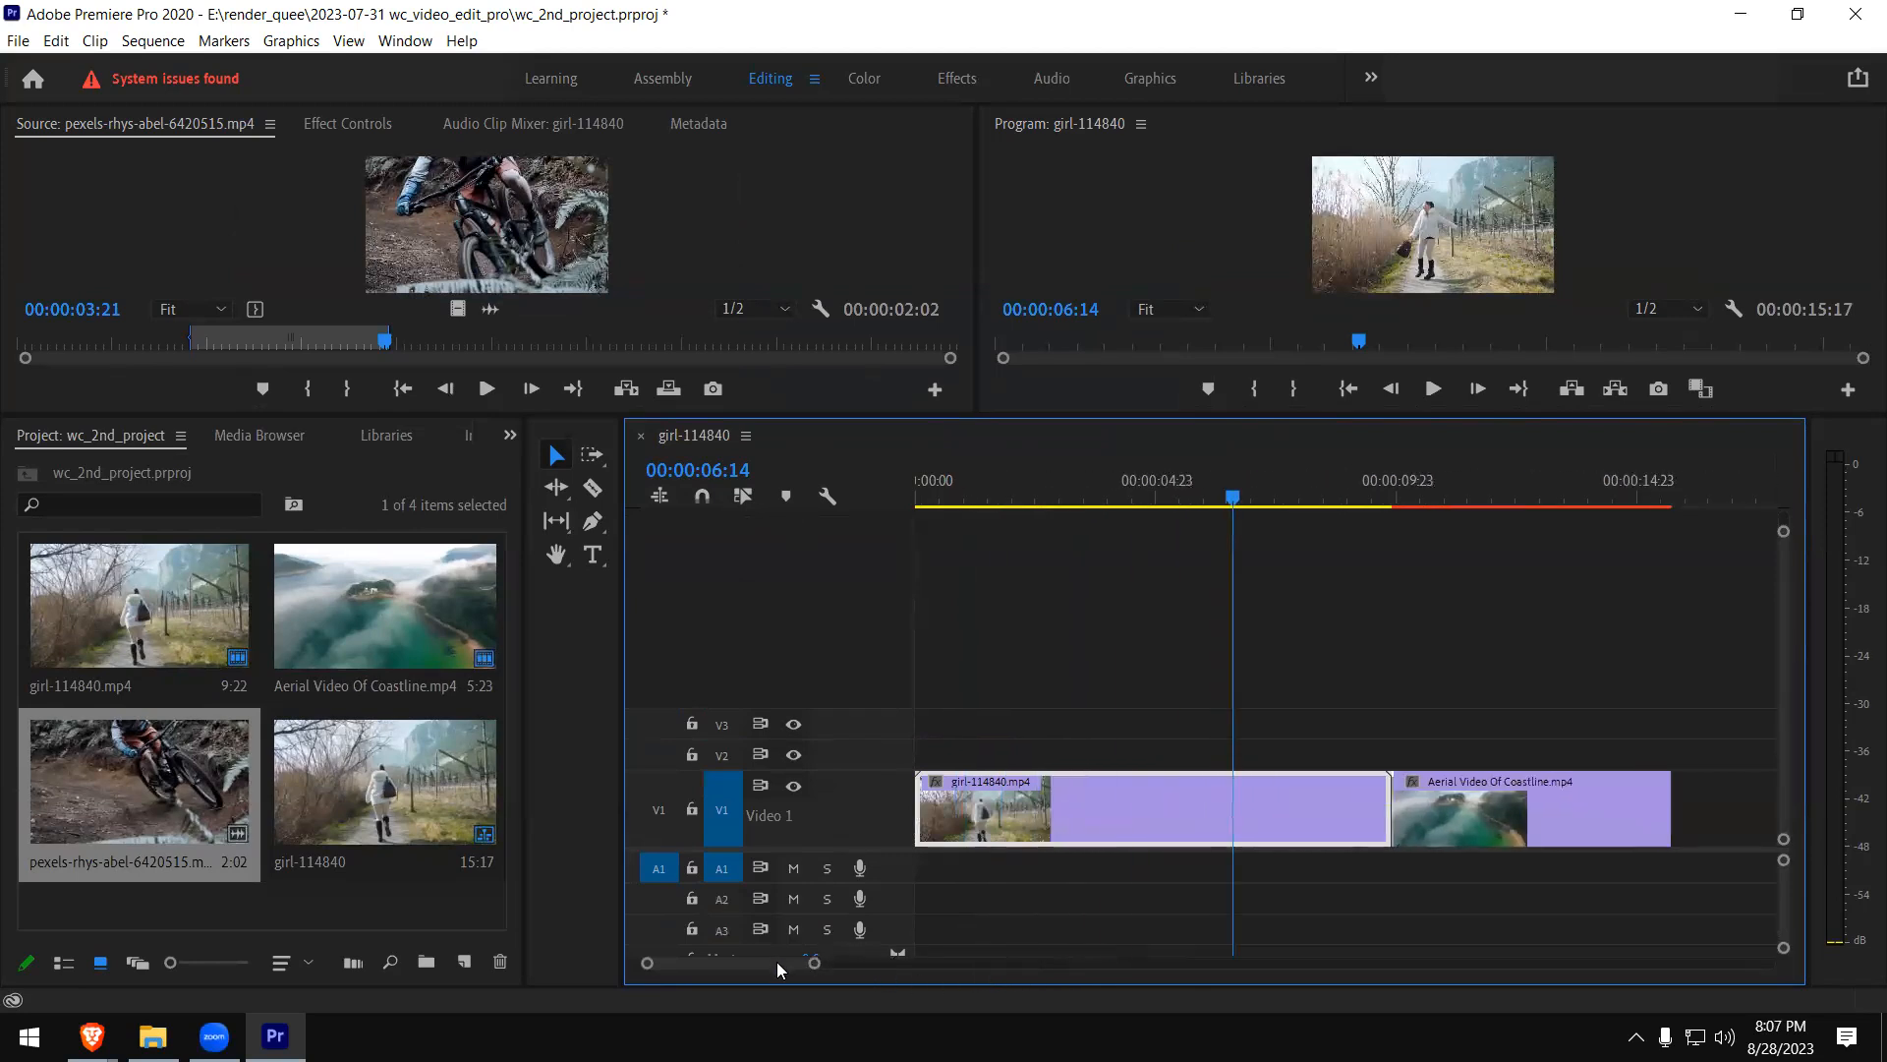
scroll(777, 961, down, 10)
scroll(786, 959, up, 3)
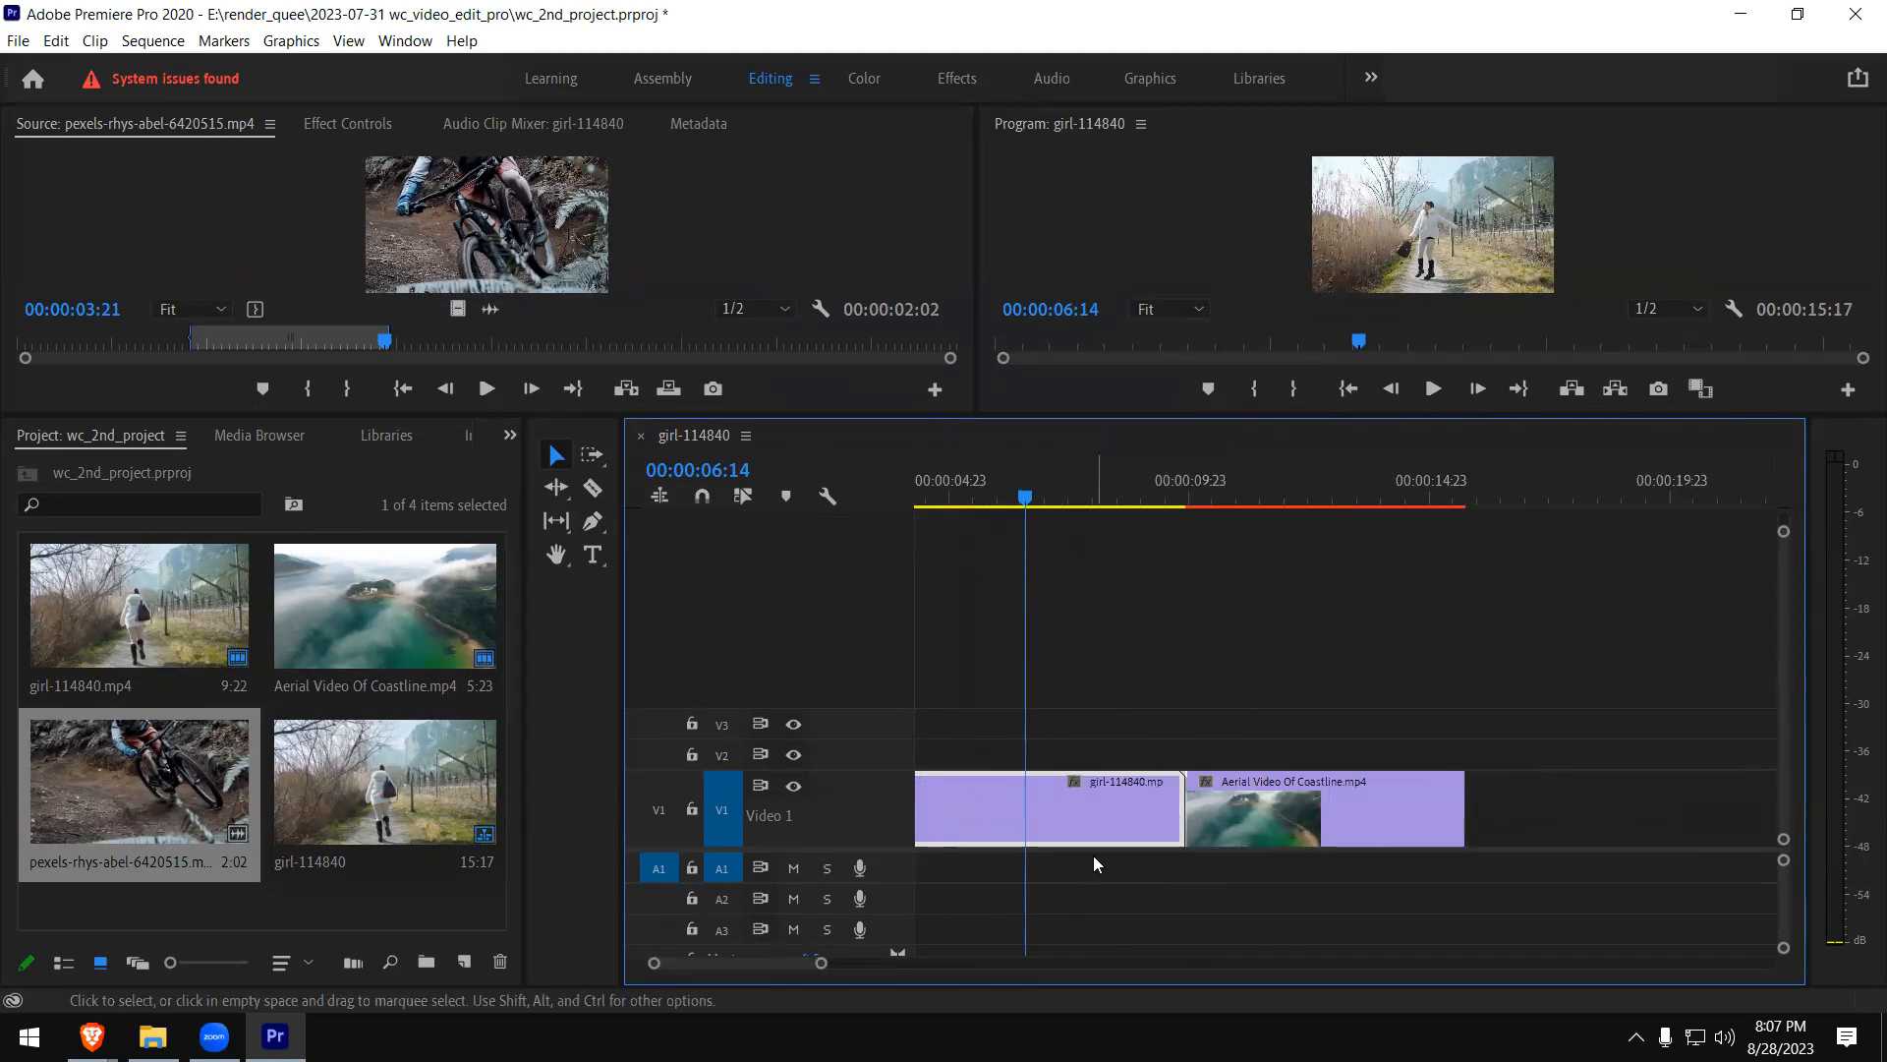
- Play the sequence across the cut between the girl and coastline clips, and enlarge the Source and Program monitors again
click(1146, 503)
key(space)
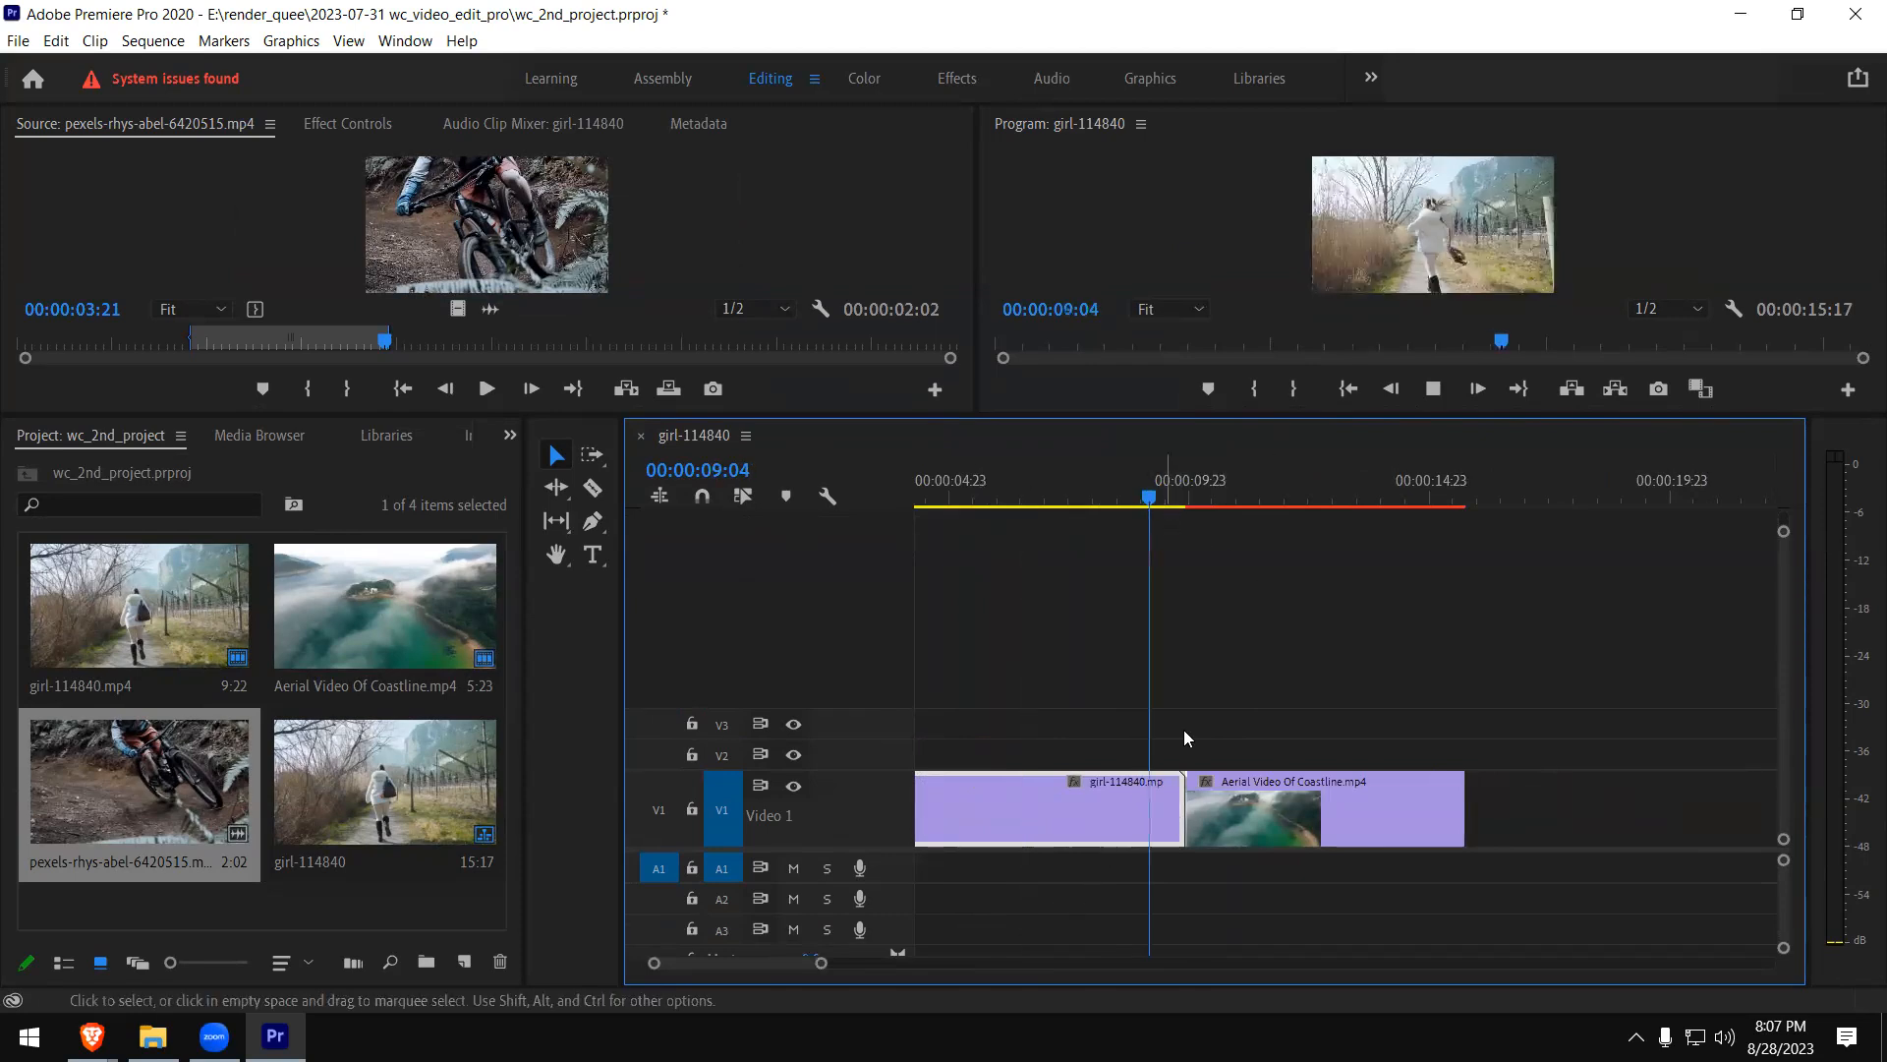
key(space)
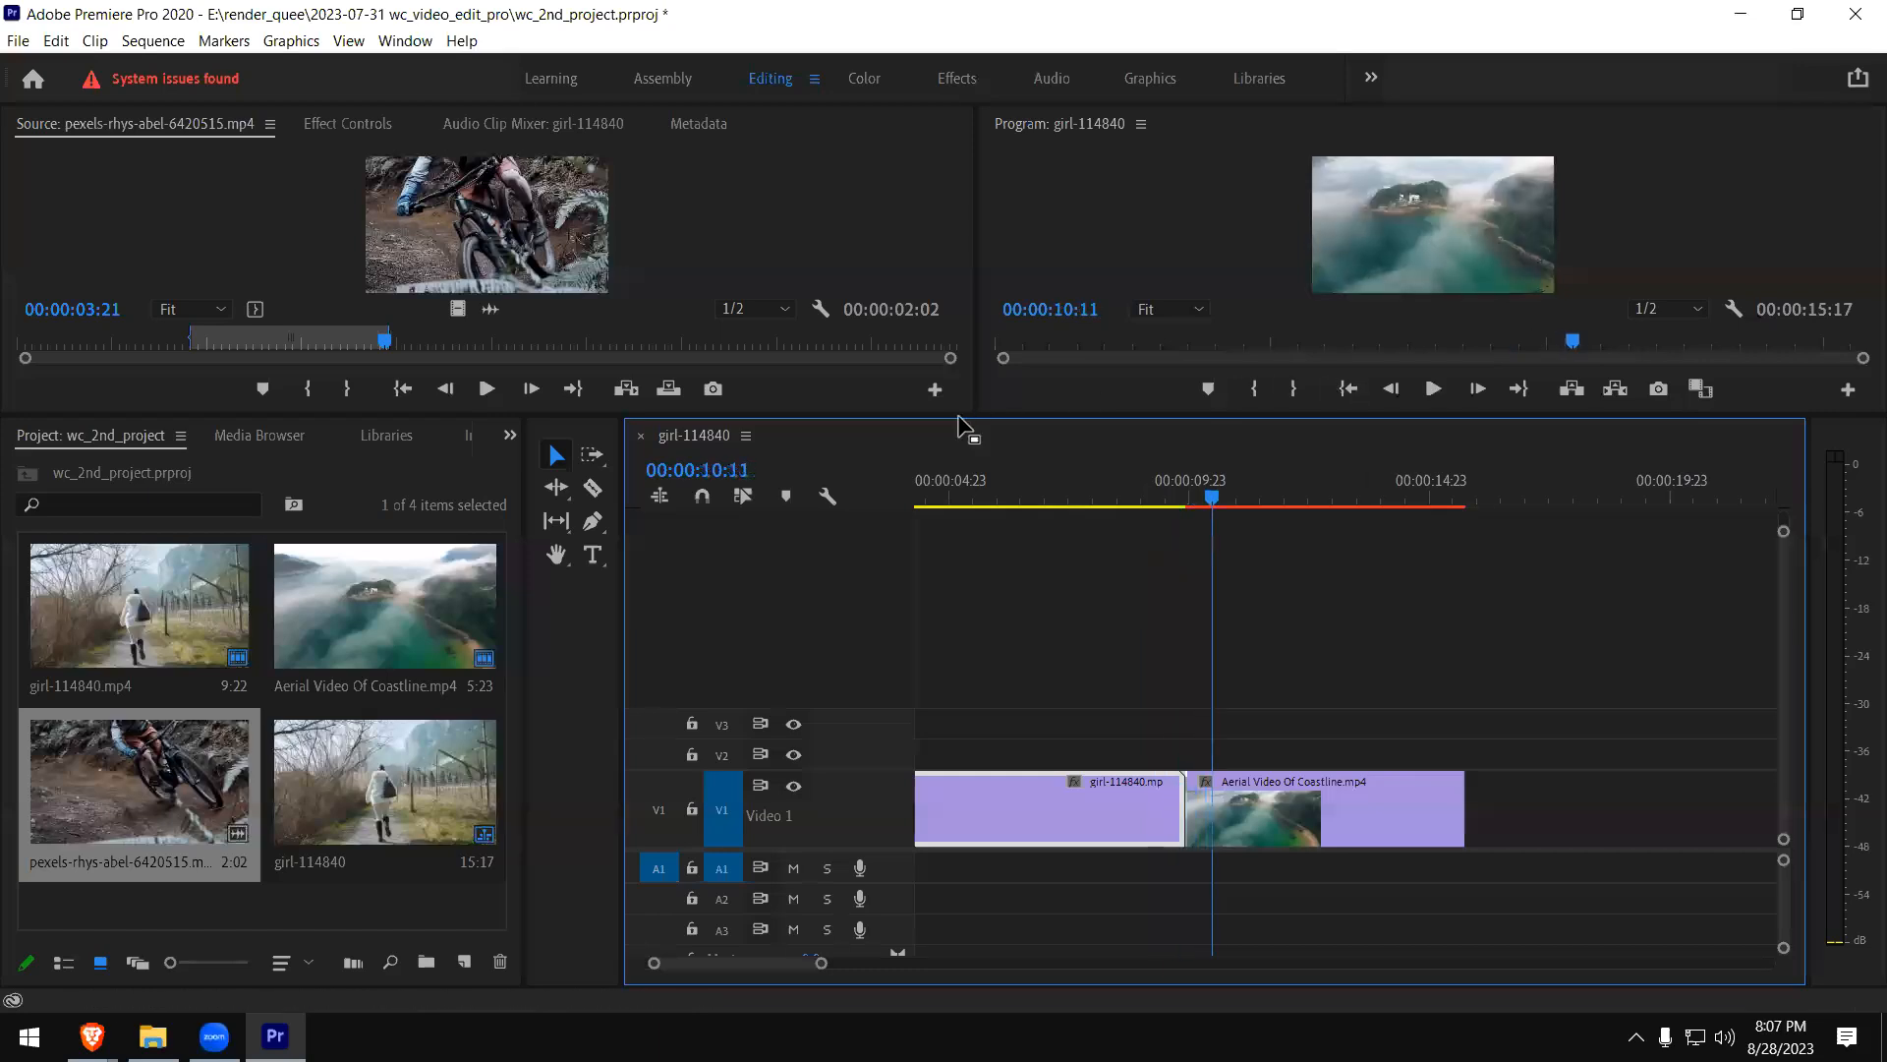
drag(1011, 409, 1072, 674)
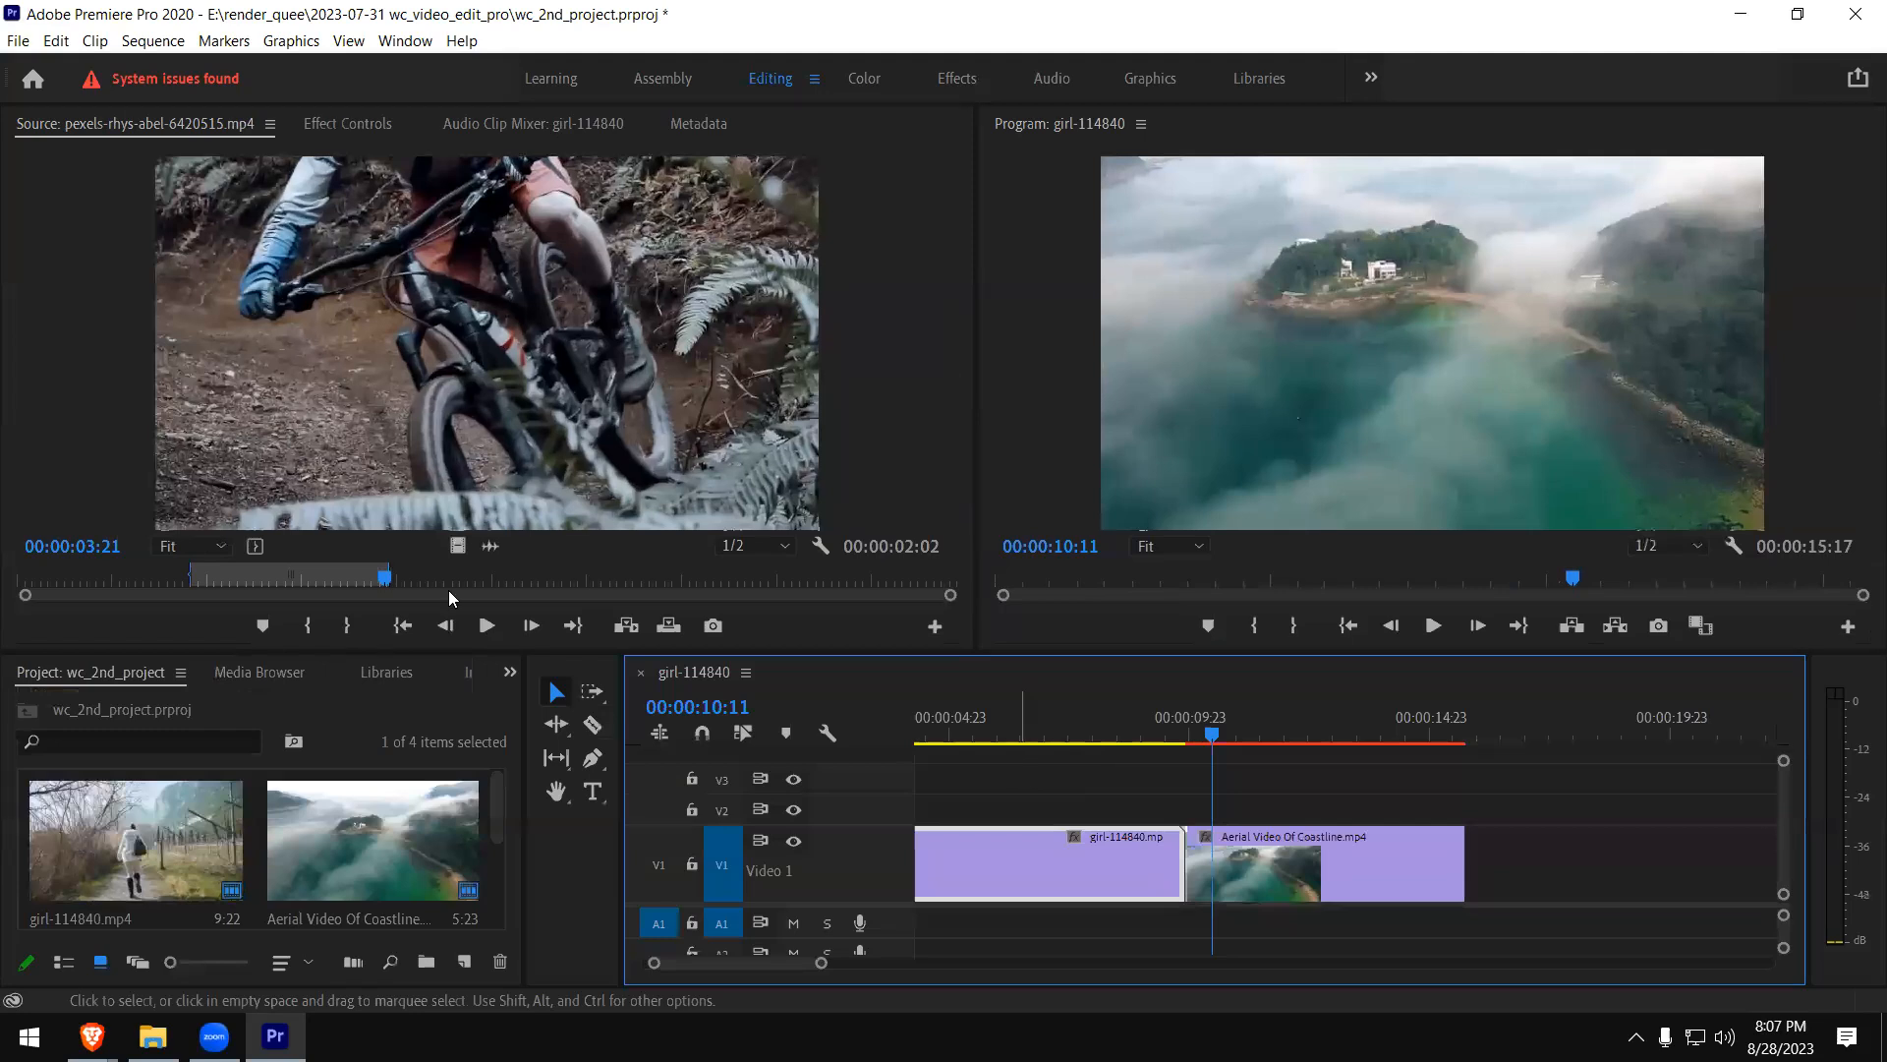
mouse_move(493, 820)
mouse_down()
mouse_move(488, 908)
mouse_move(486, 836)
mouse_move(489, 881)
mouse_move(488, 857)
mouse_up()
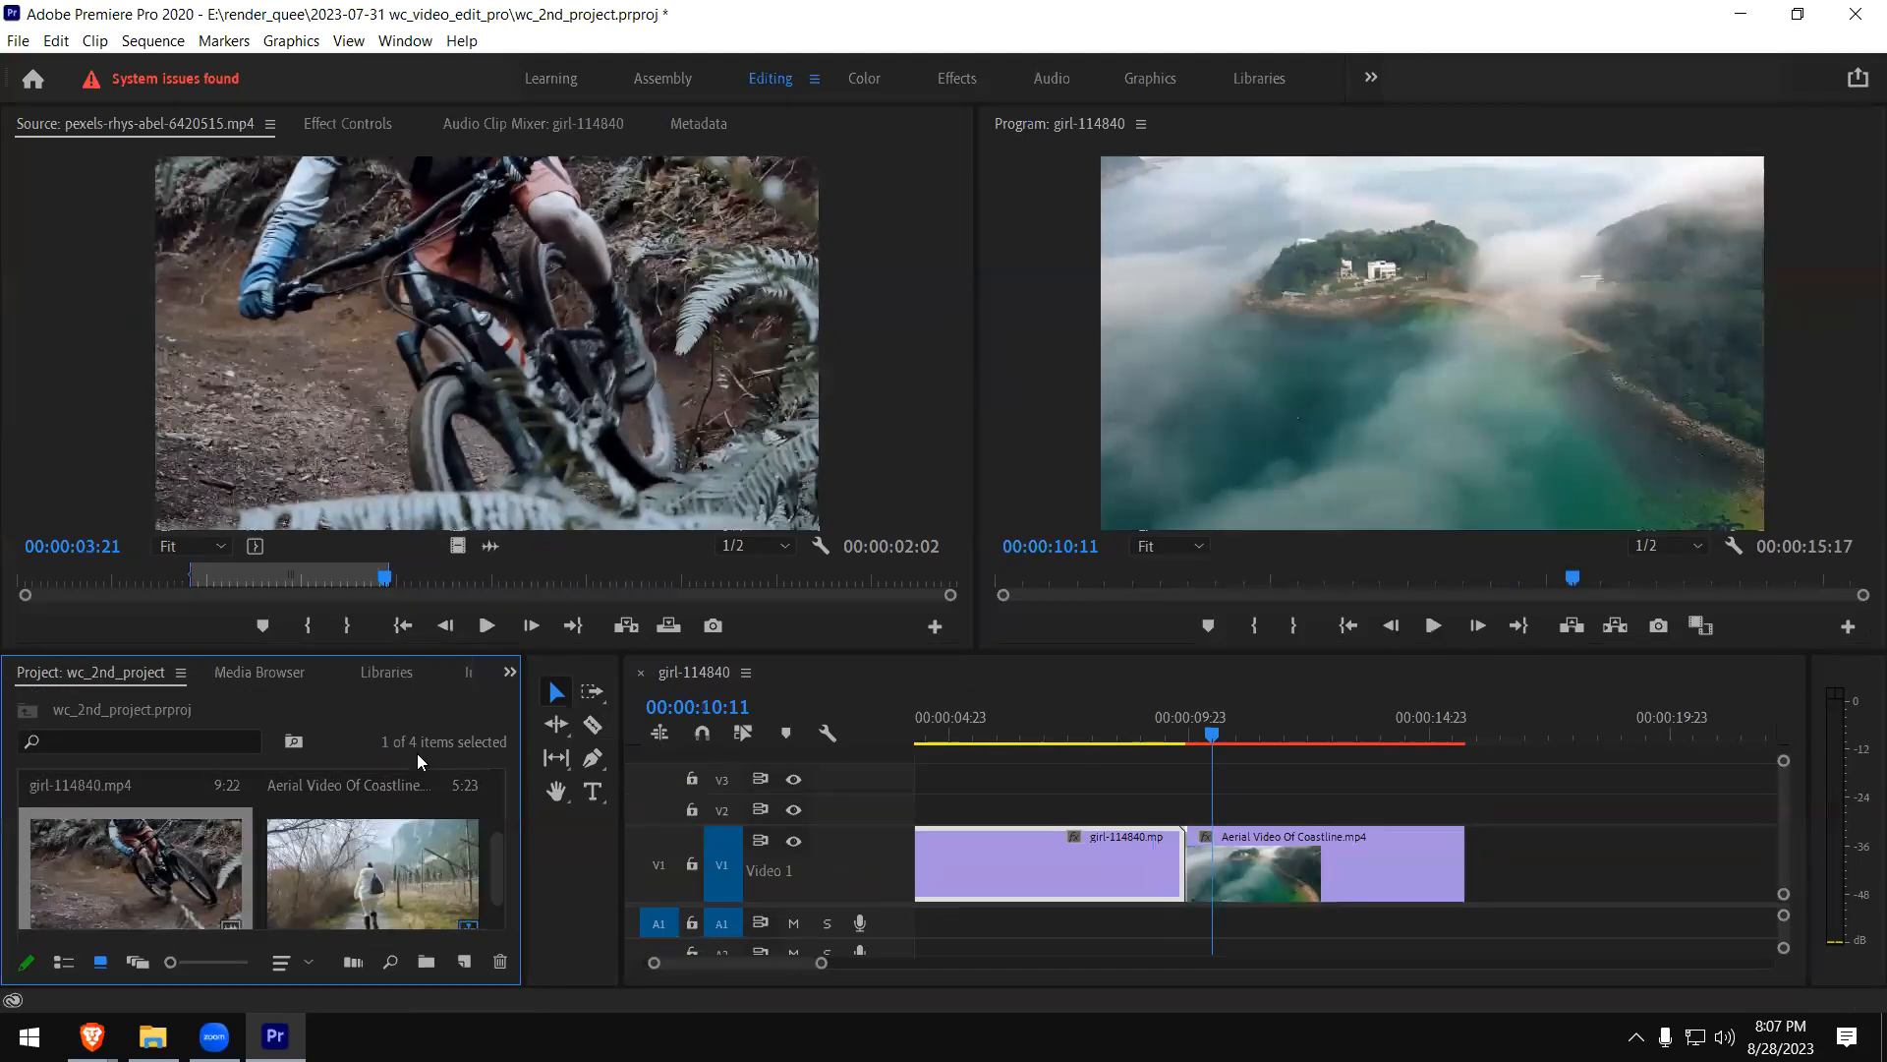
- Import production ID_4762421.mp4 from the footages-vdo-editing folder into the project and load it in the Source monitor
key(grave)
double_click(712, 665)
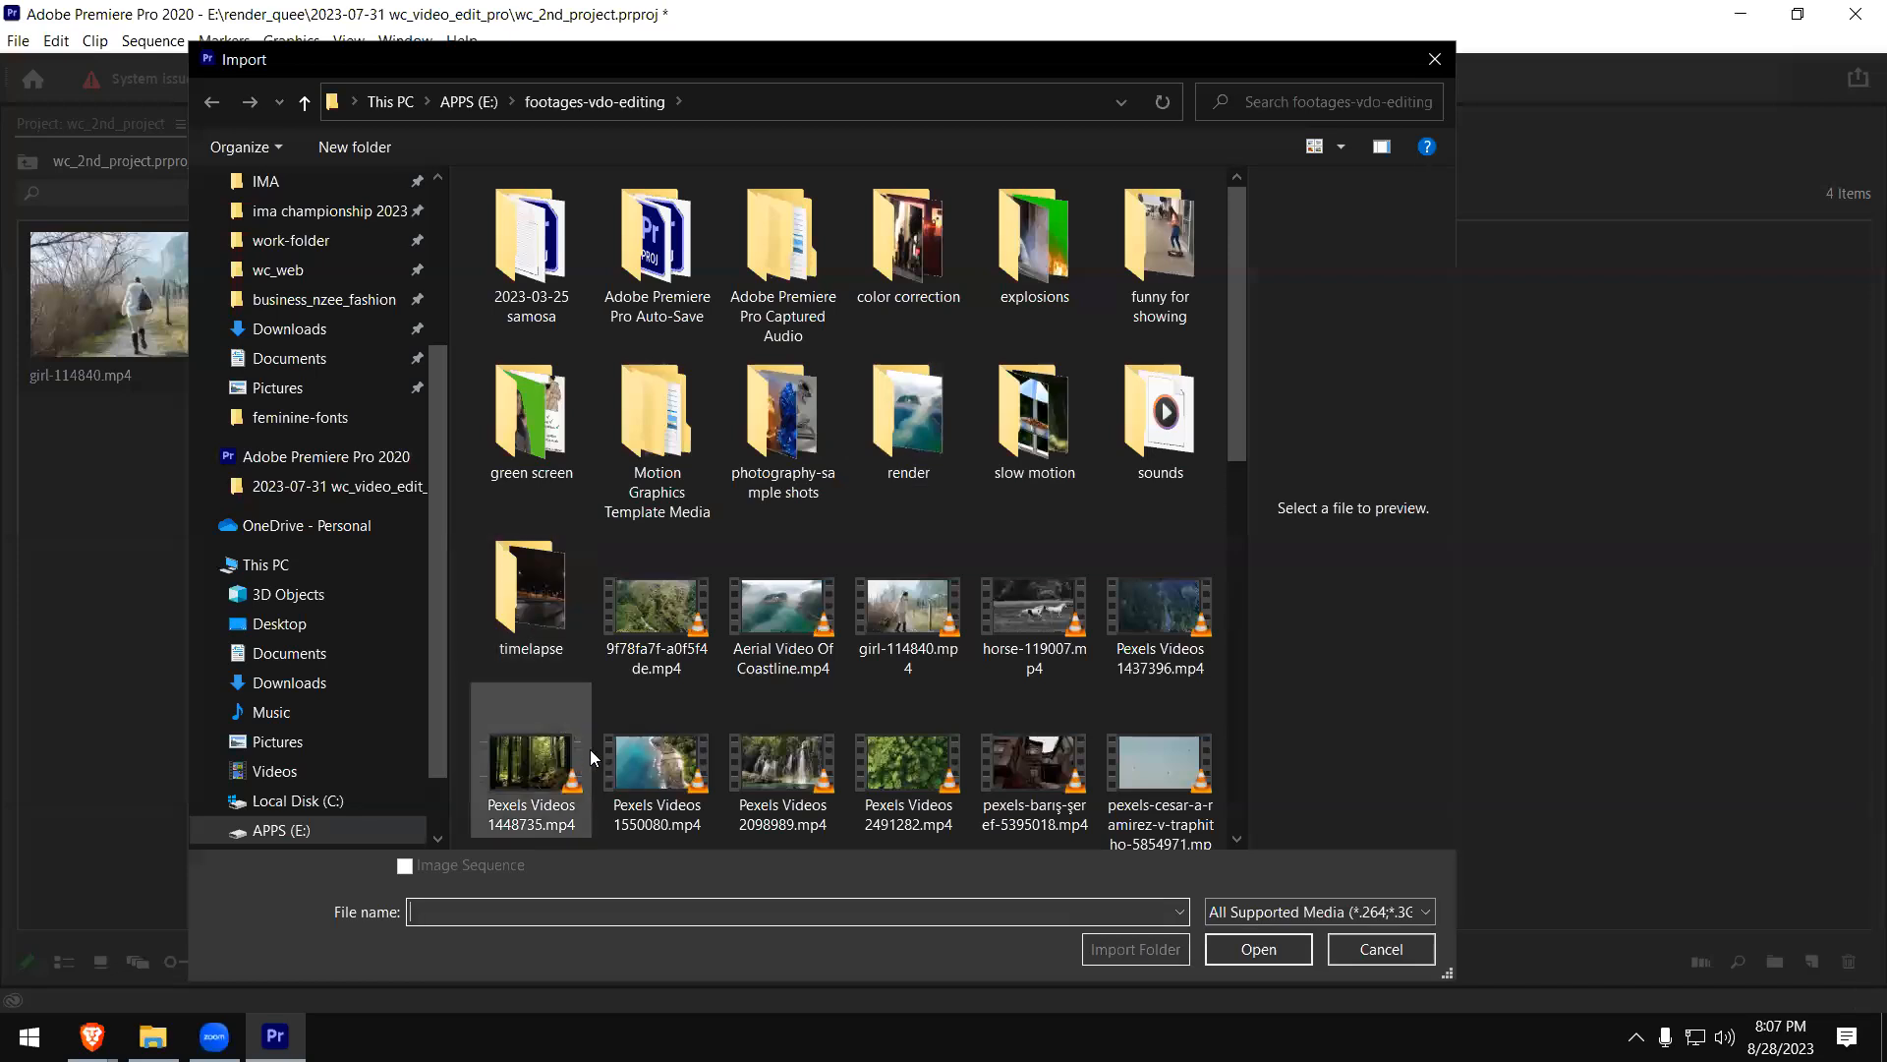
scroll(786, 752, down, 5)
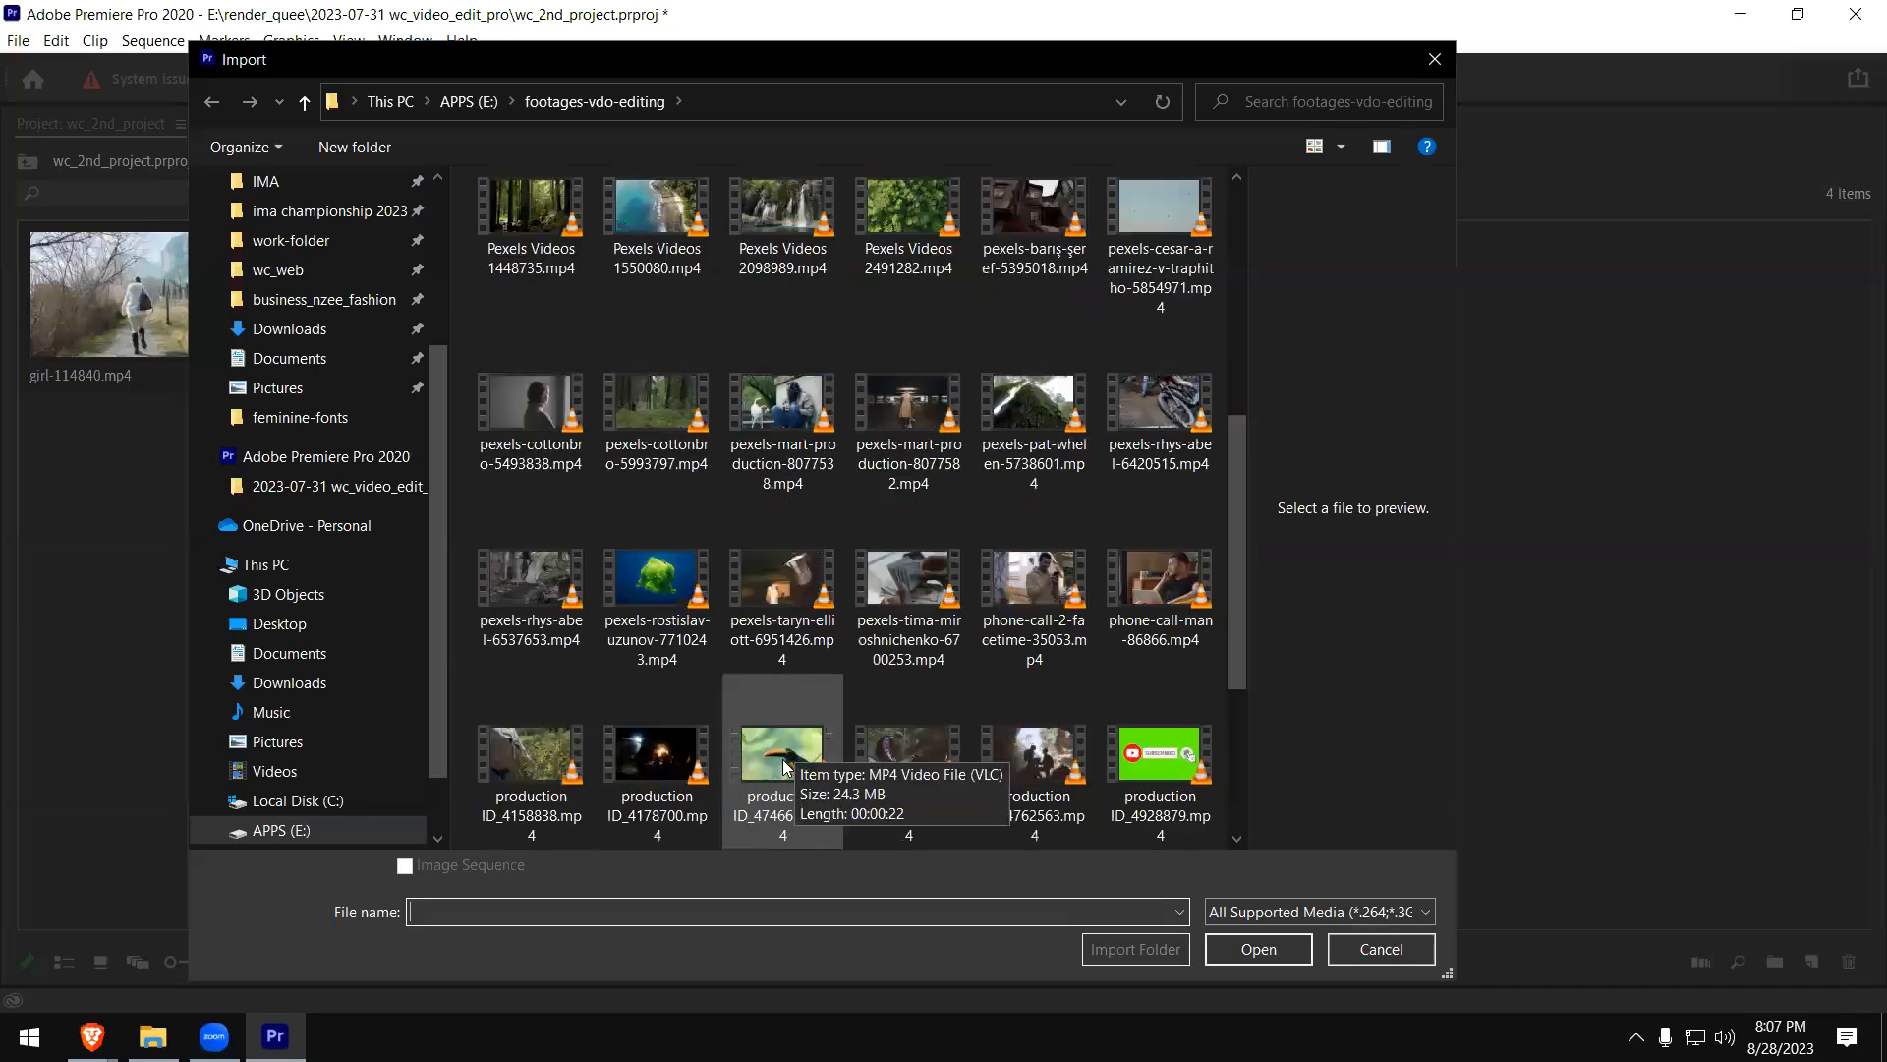
click(783, 765)
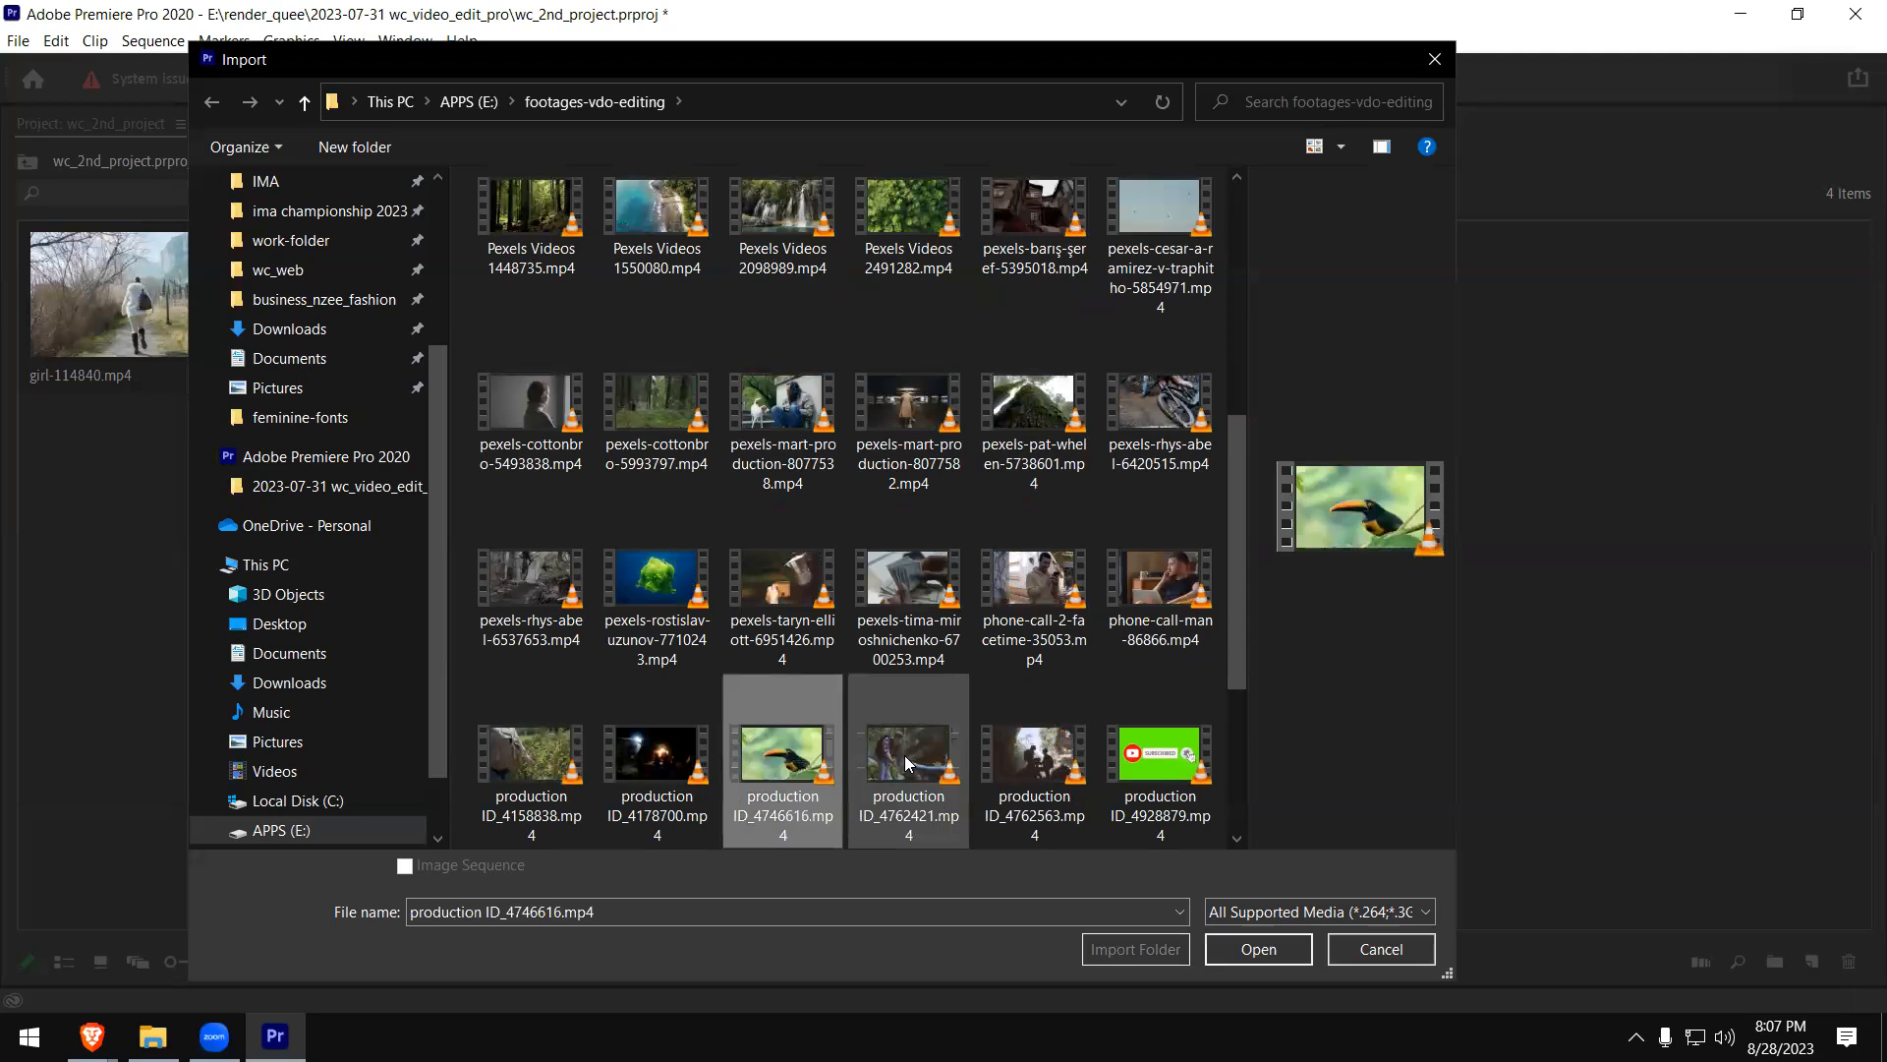
click(1258, 949)
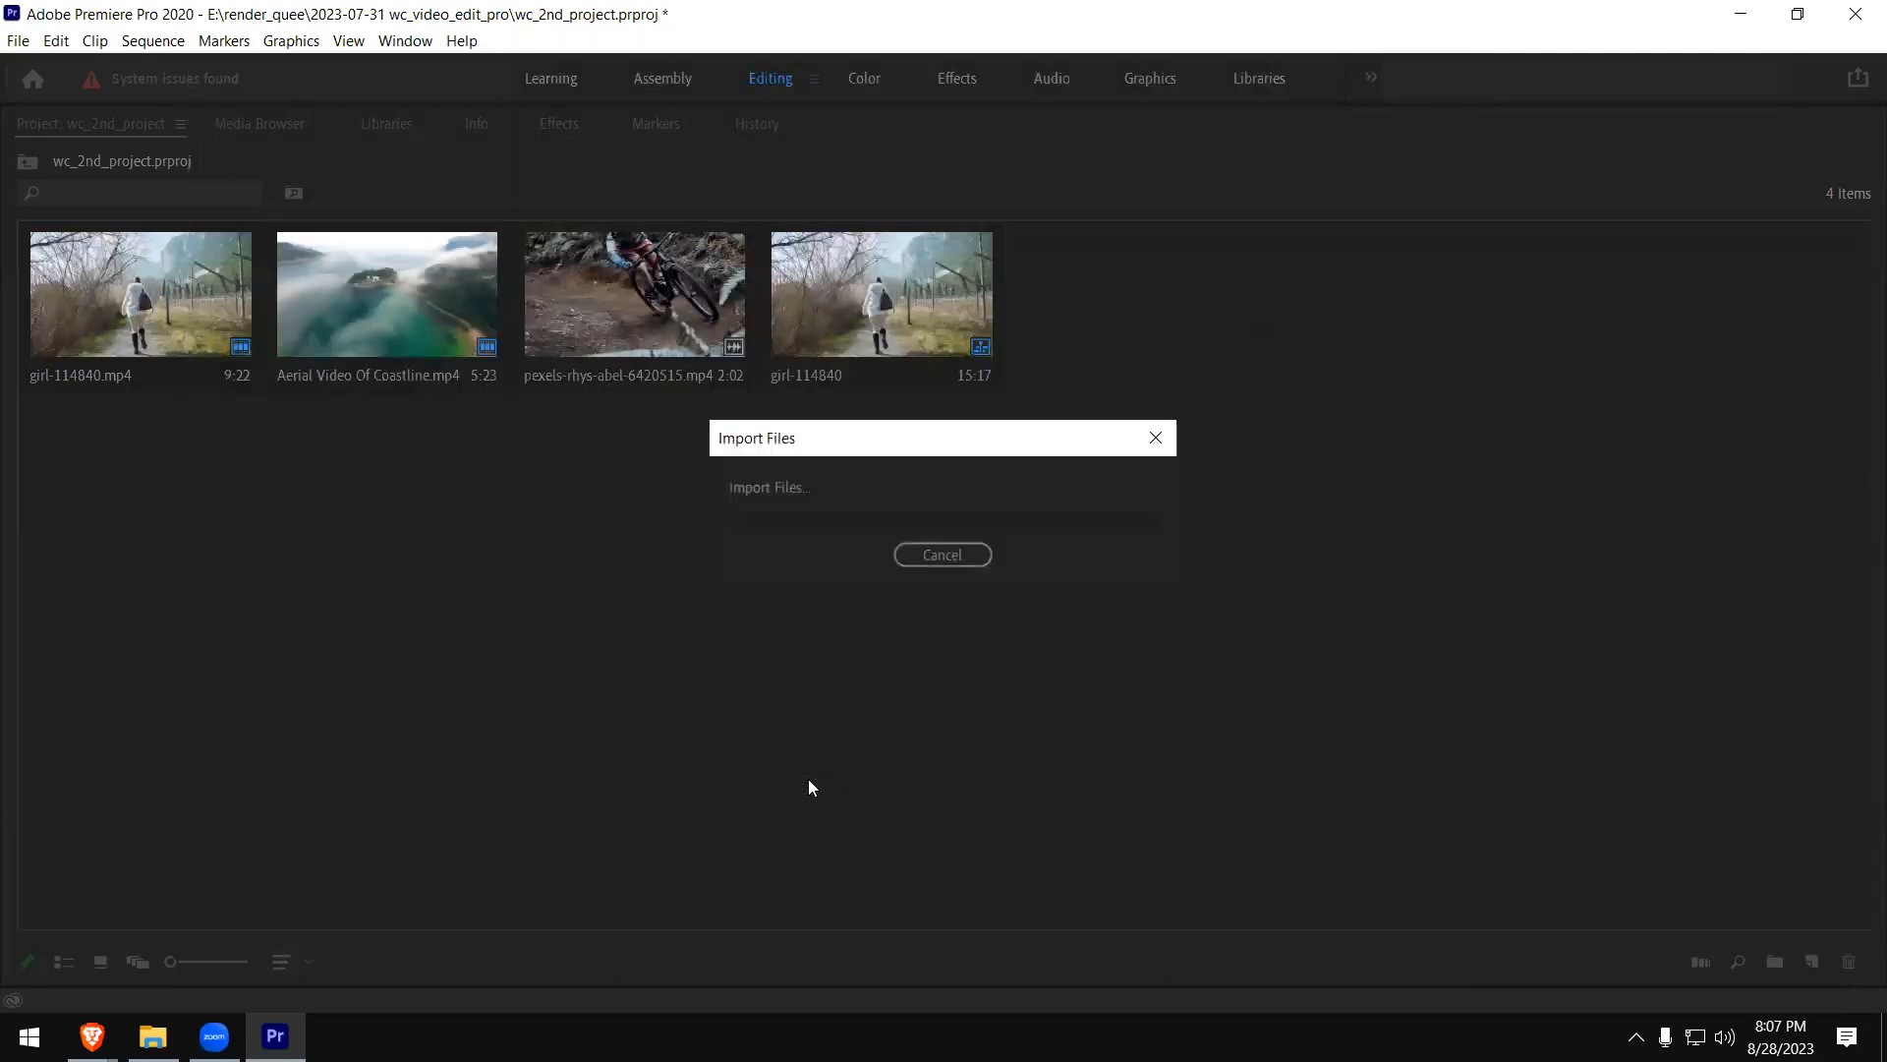
double_click(1116, 311)
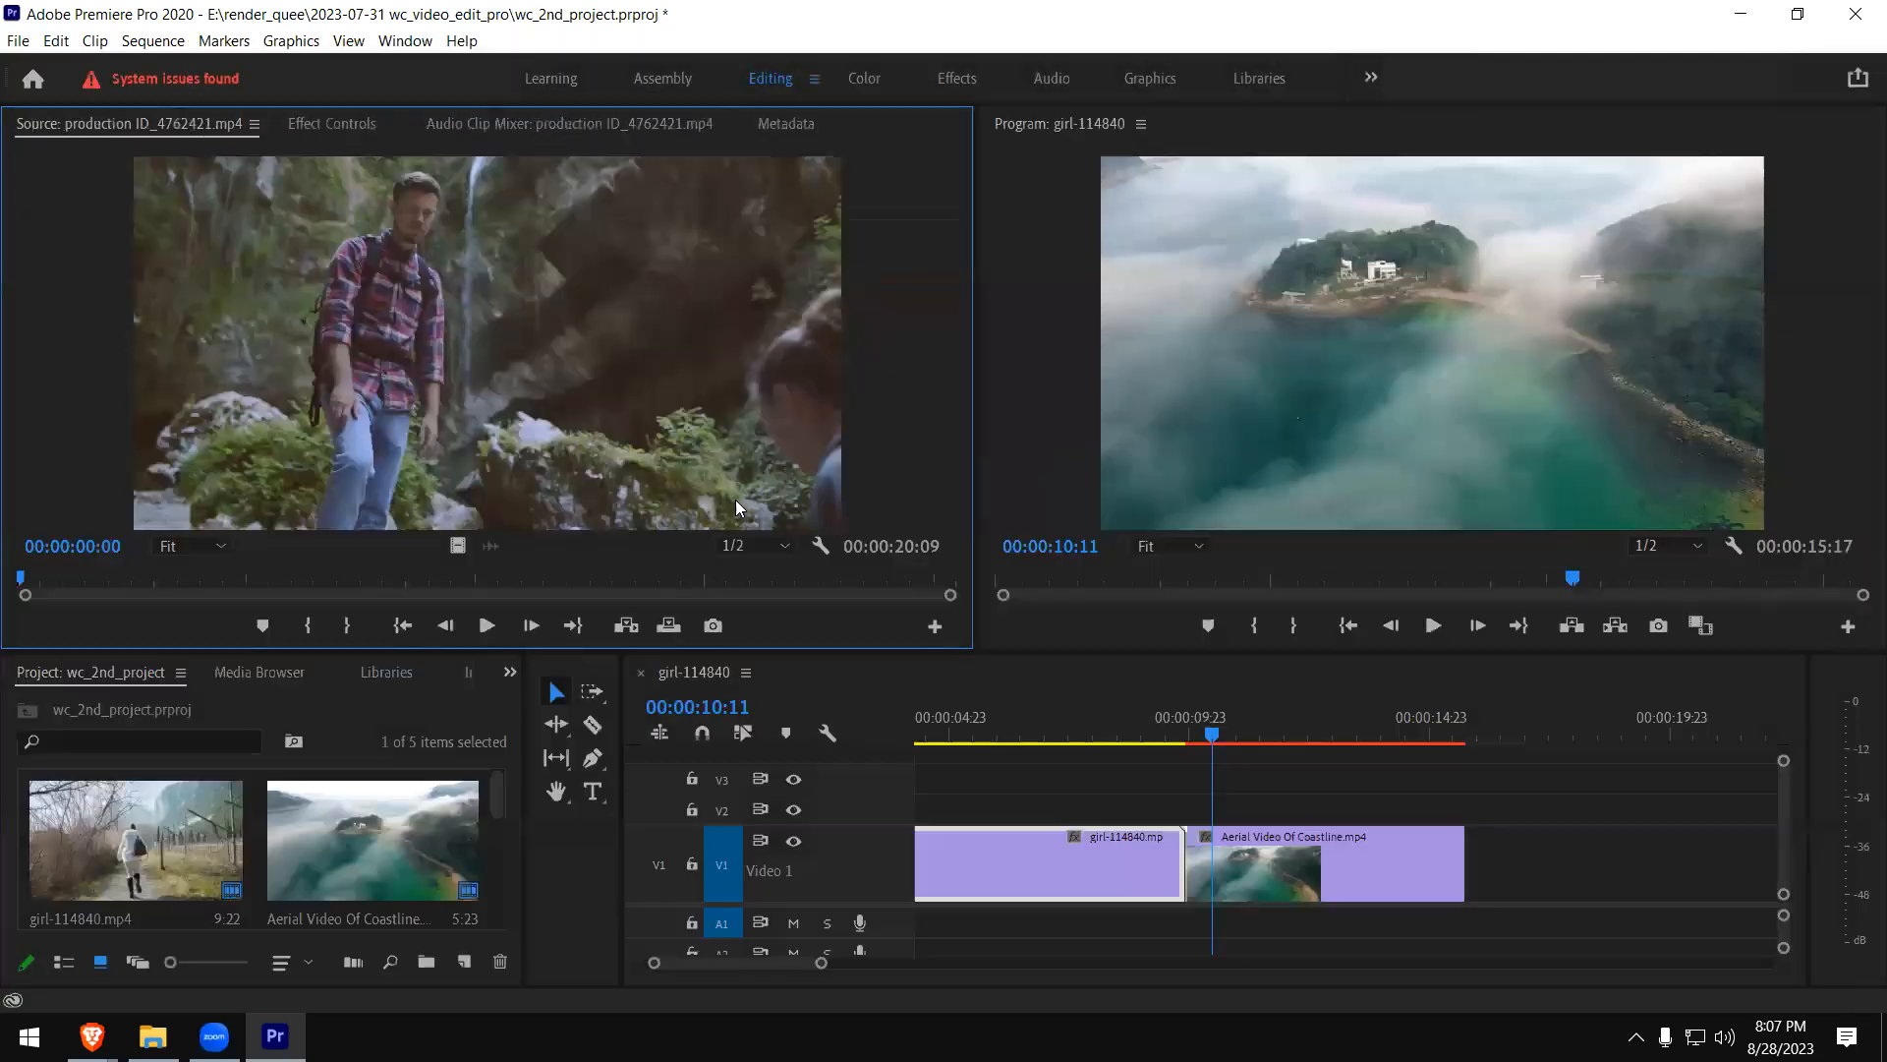
- Mark a 00:00:02:02 section of the hiking clip with its Out point at 00:00:07:15
key(grave)
key(grave)
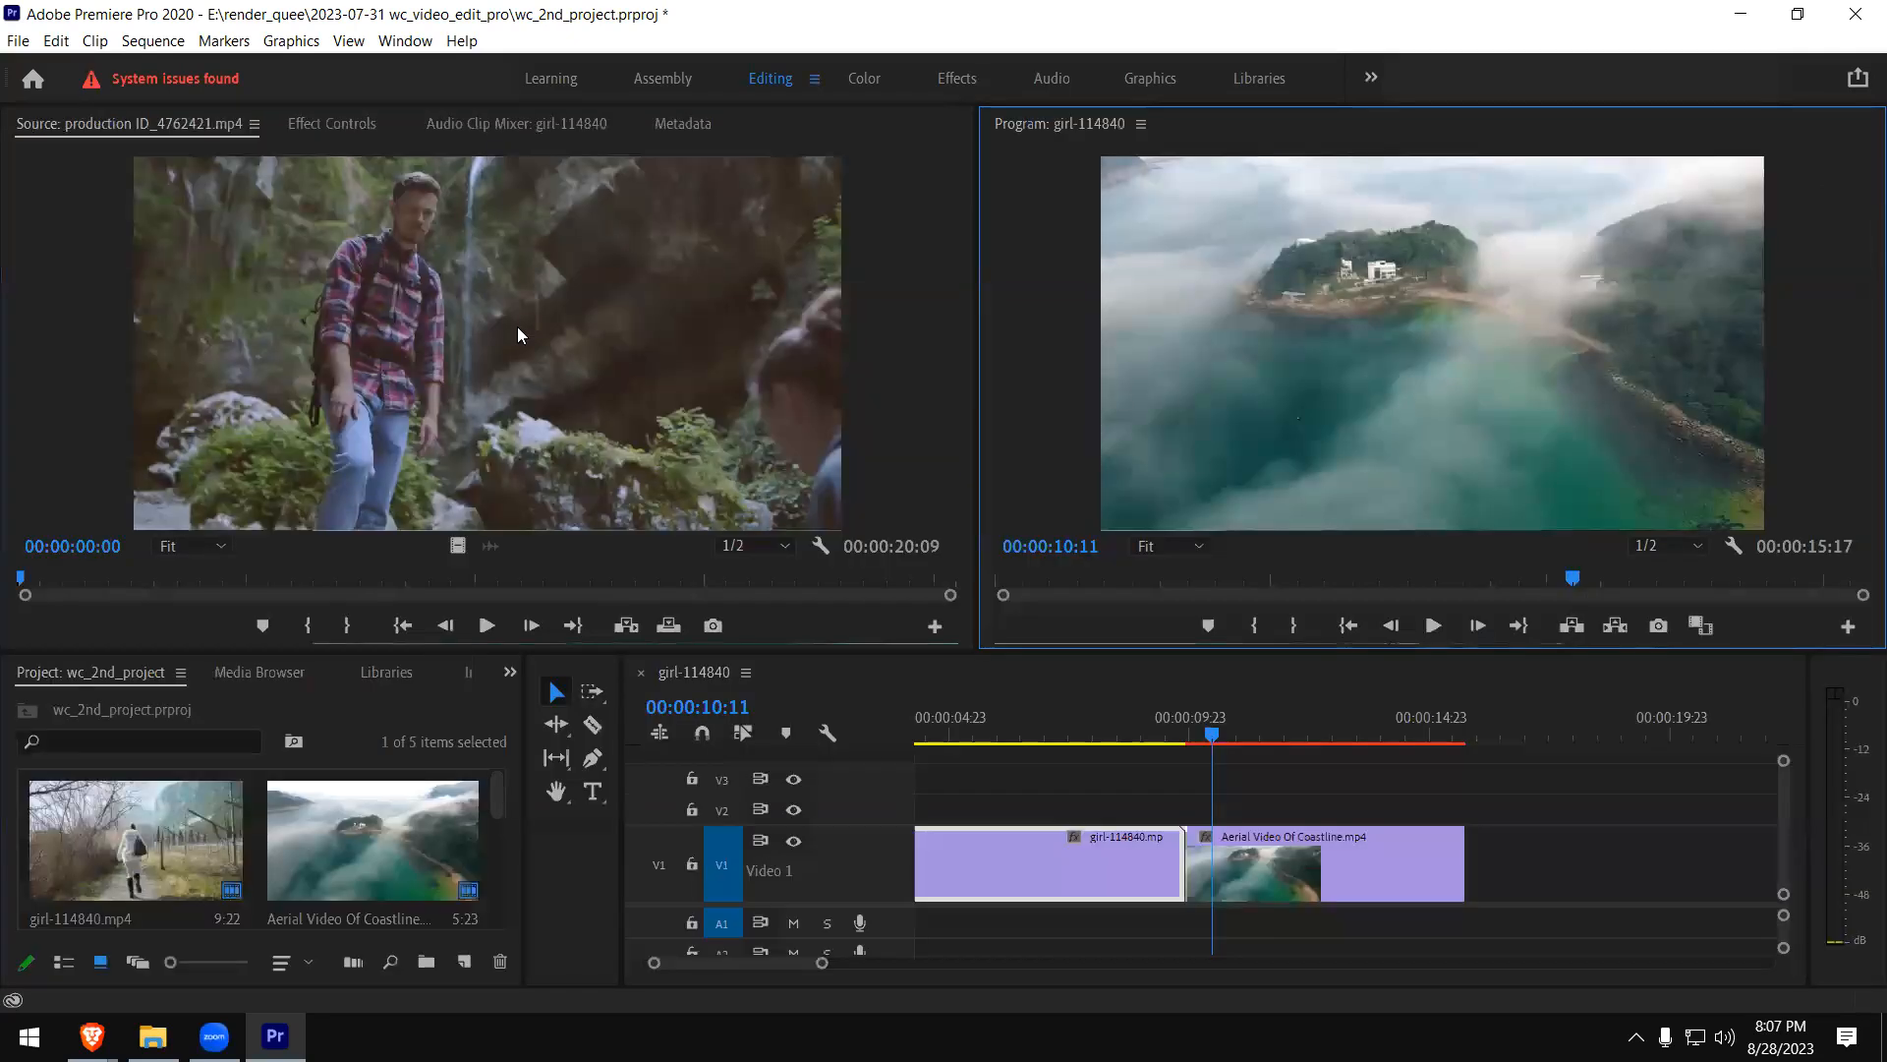
click(515, 327)
click(125, 578)
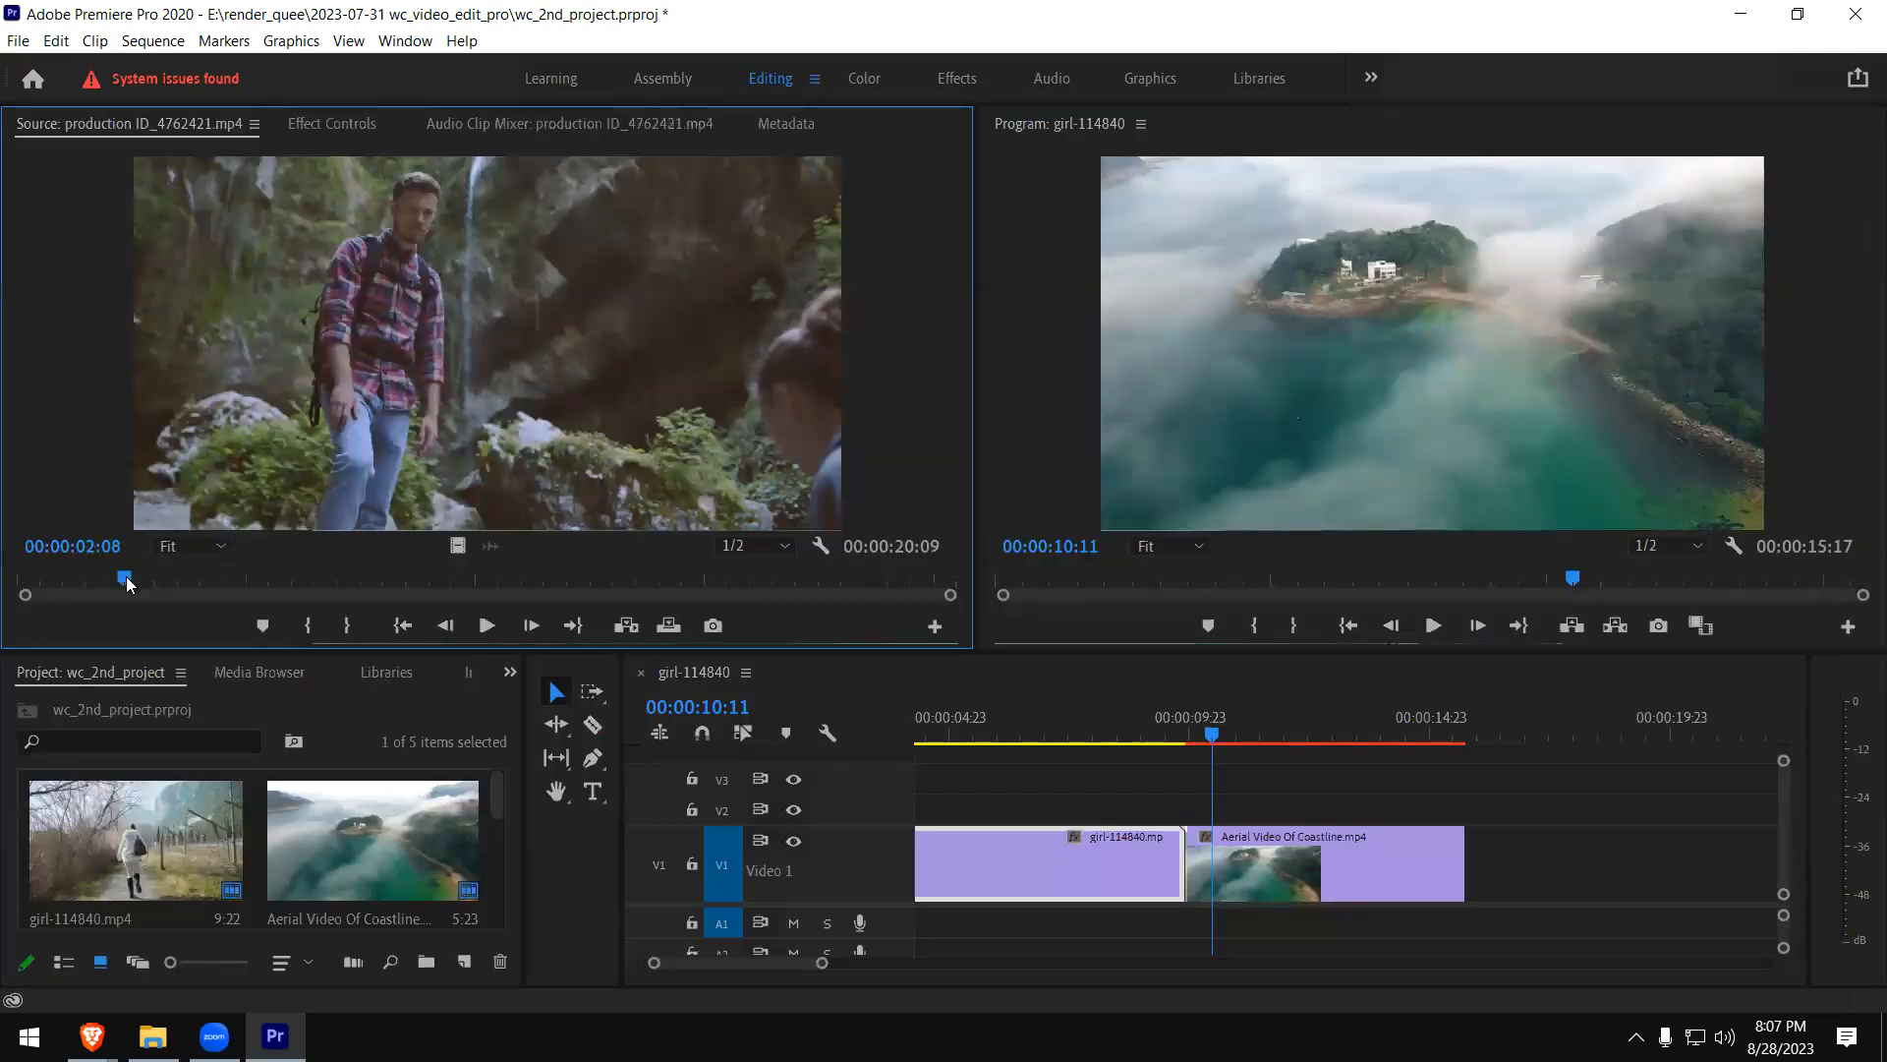
click(272, 588)
click(309, 630)
click(365, 580)
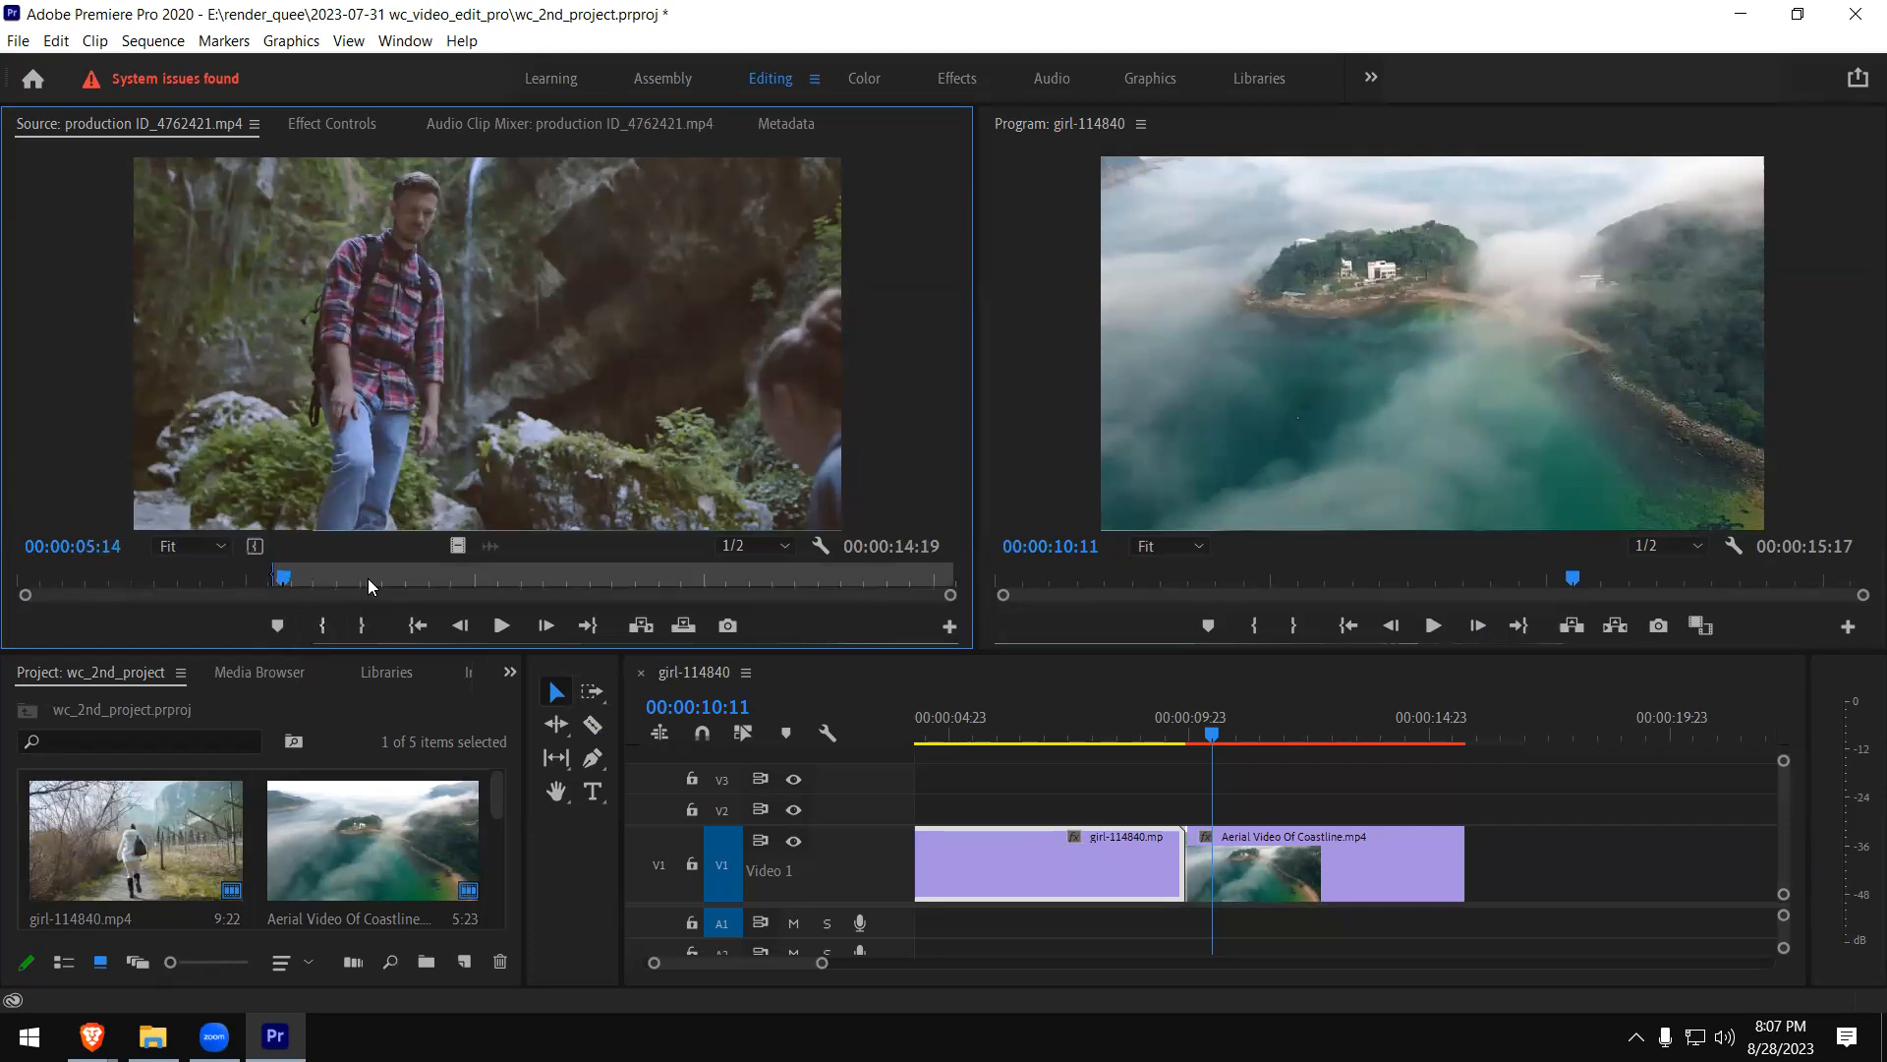
click(374, 629)
- Place only the marked hiking video directly after the coastline clip on V1 and scale it to frame size
drag(458, 546, 1170, 826)
drag(1160, 803, 1471, 863)
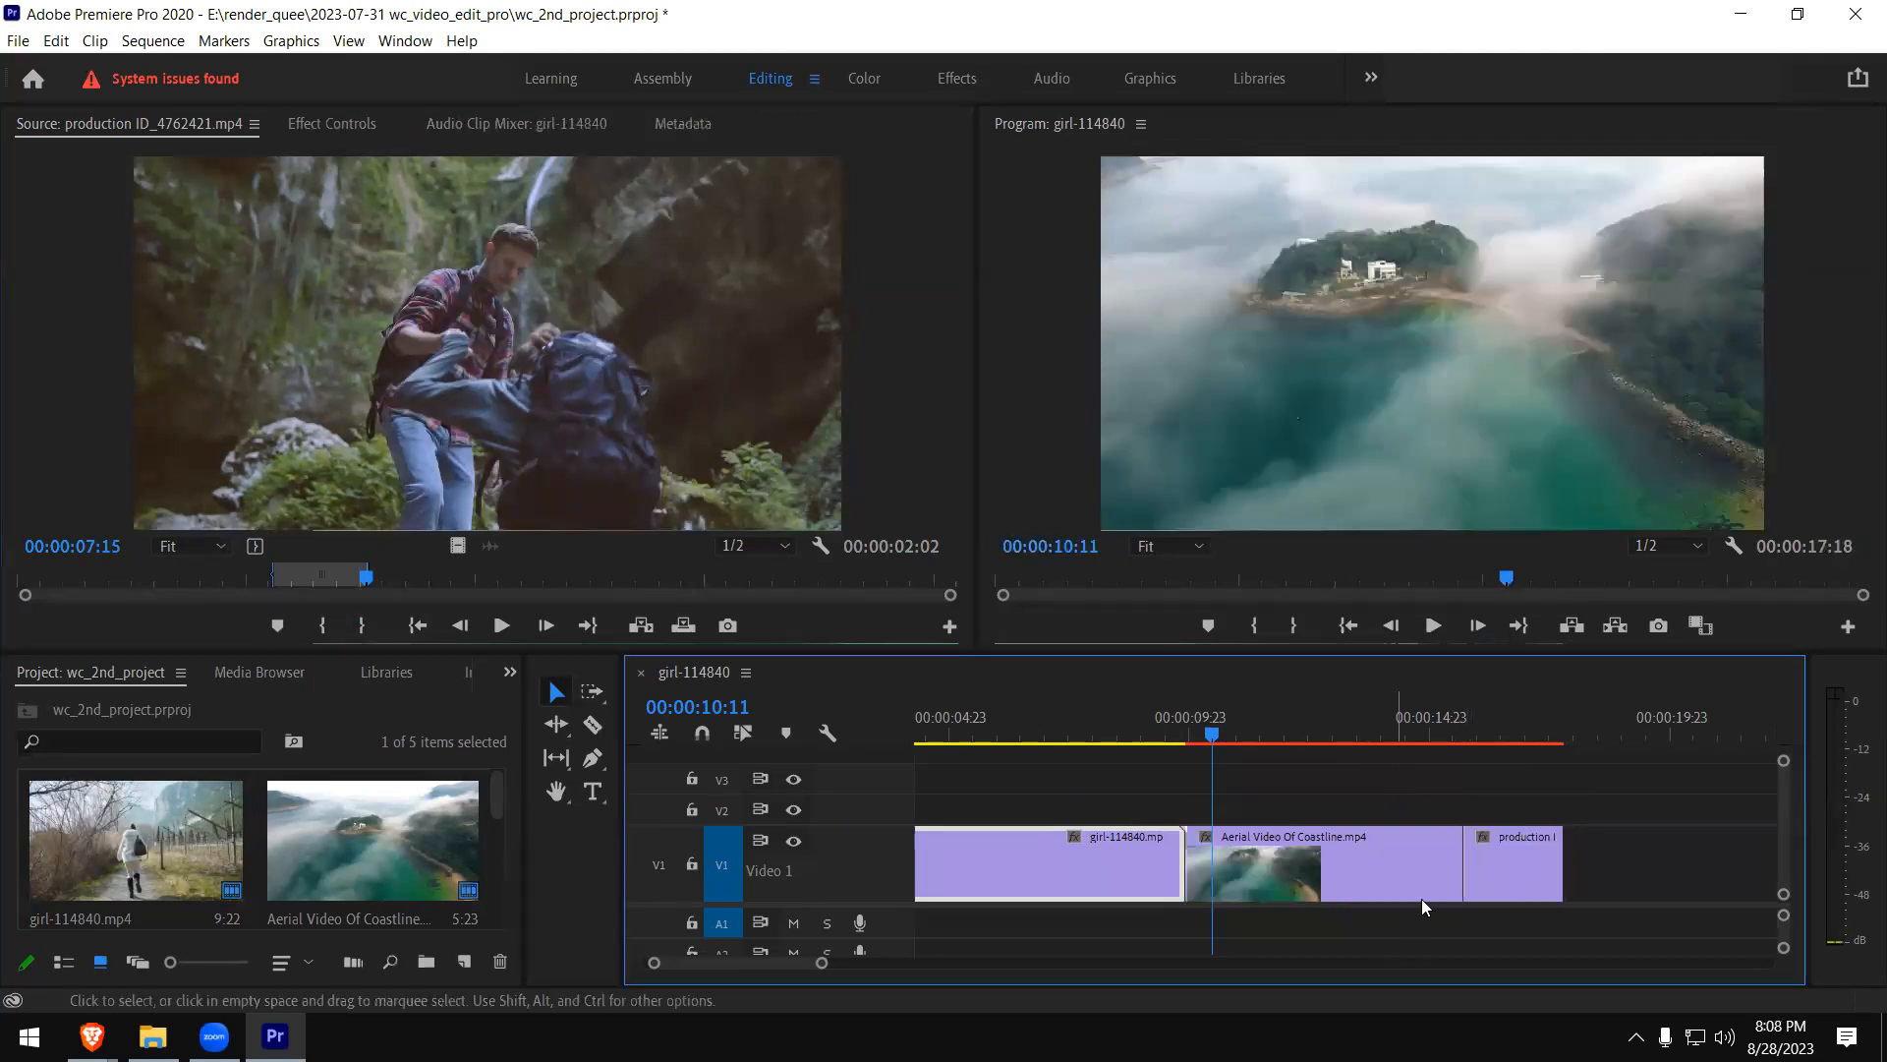
drag(1463, 725, 1484, 729)
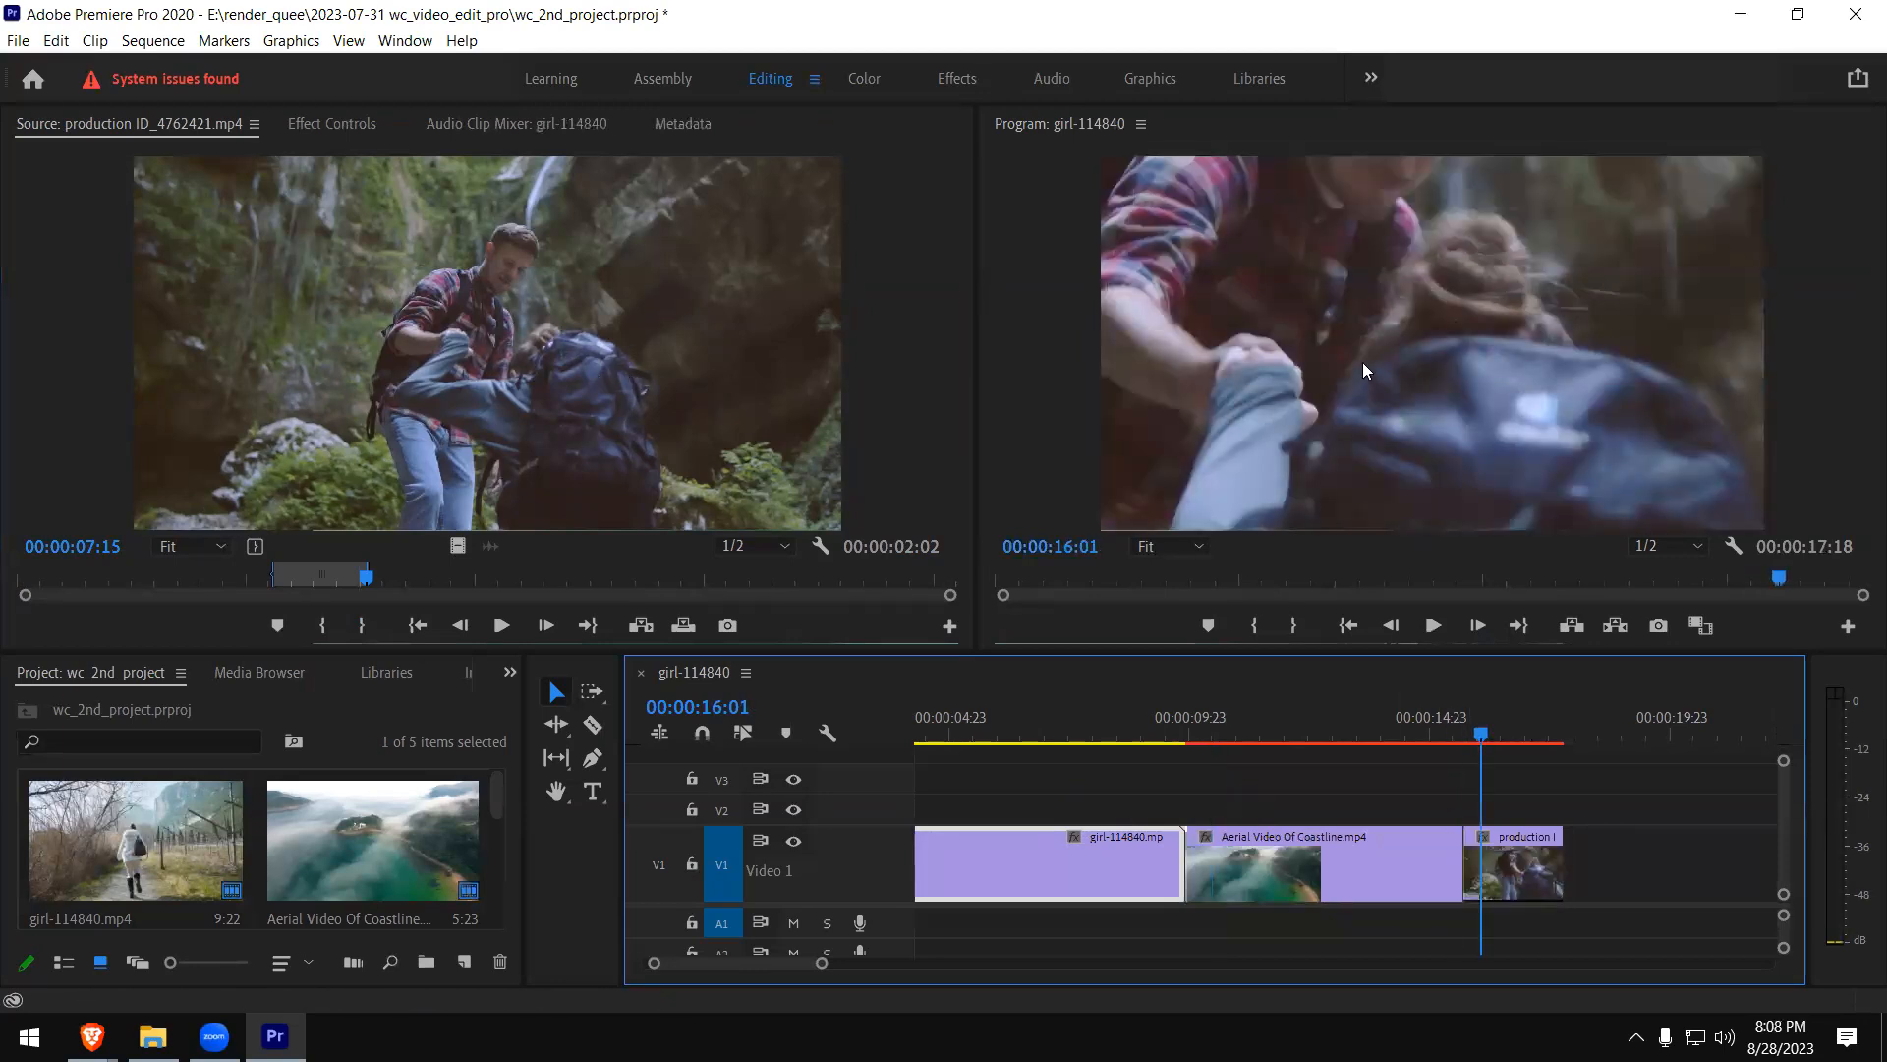
click(1504, 863)
right_click(1504, 863)
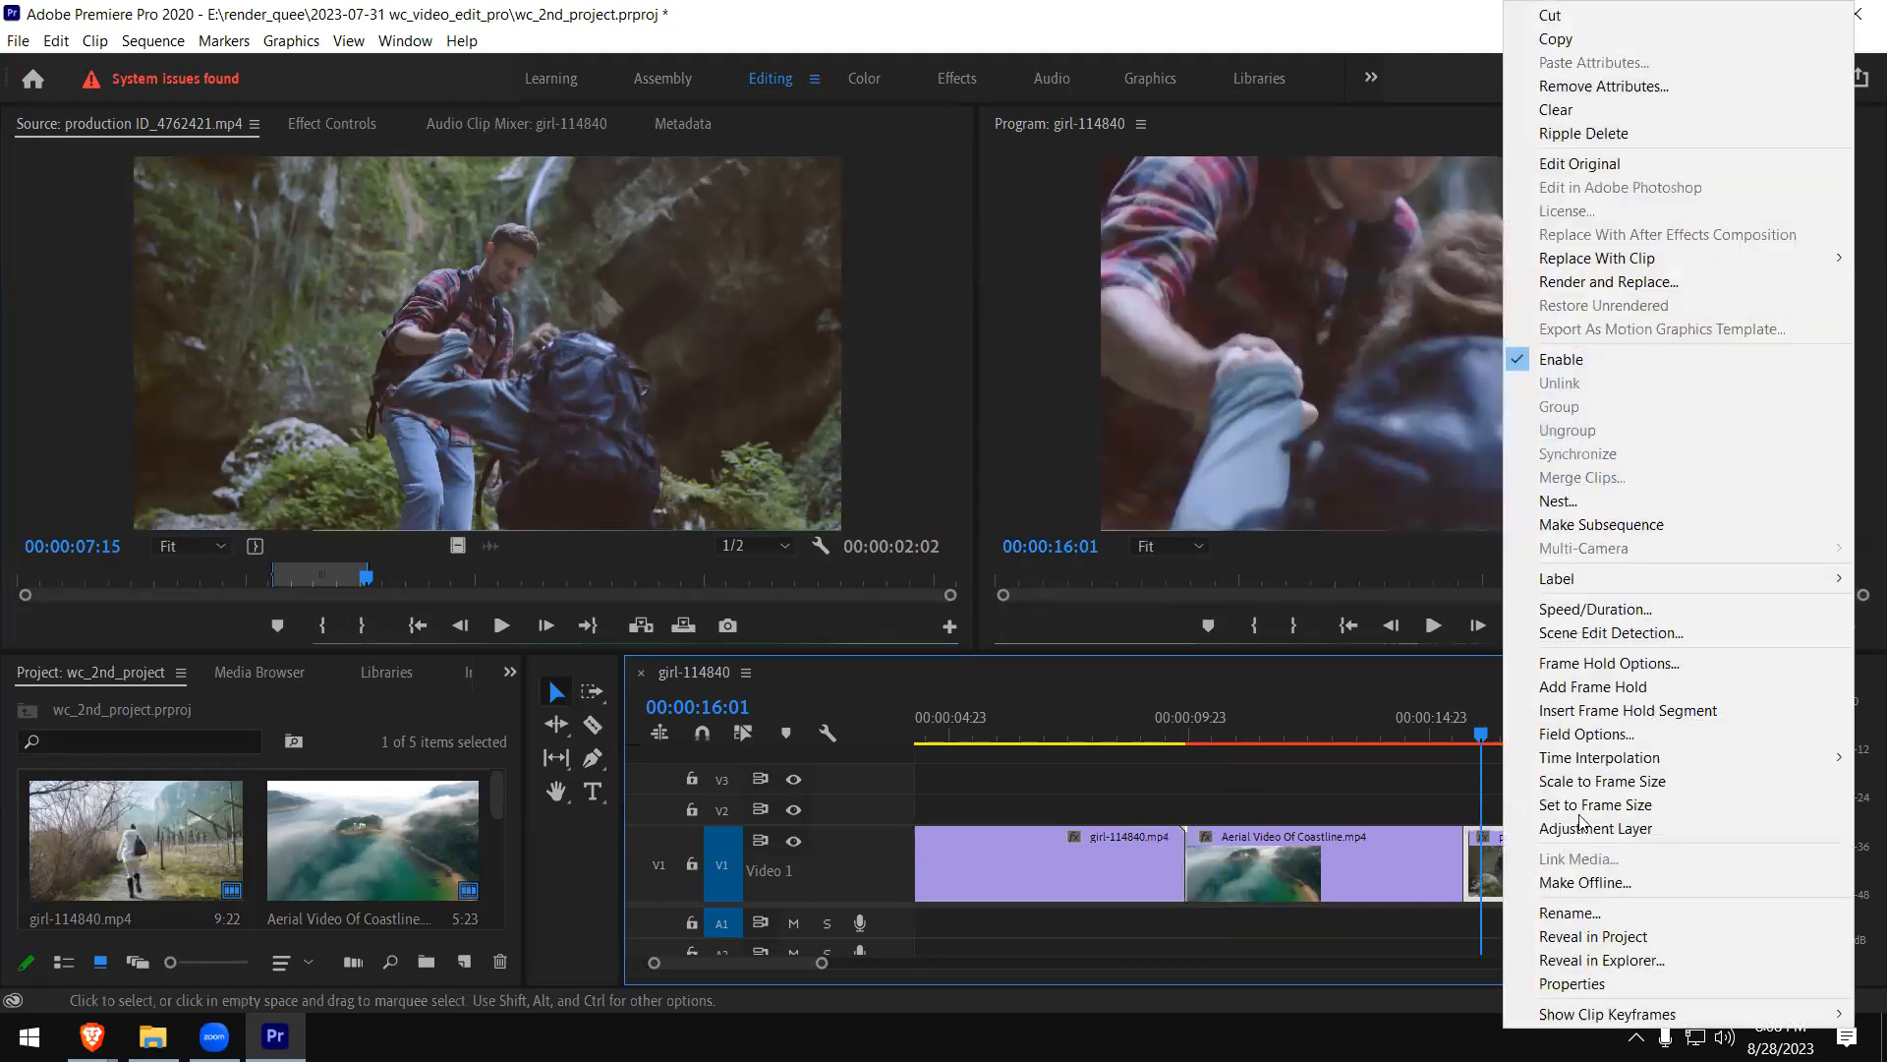
click(1683, 786)
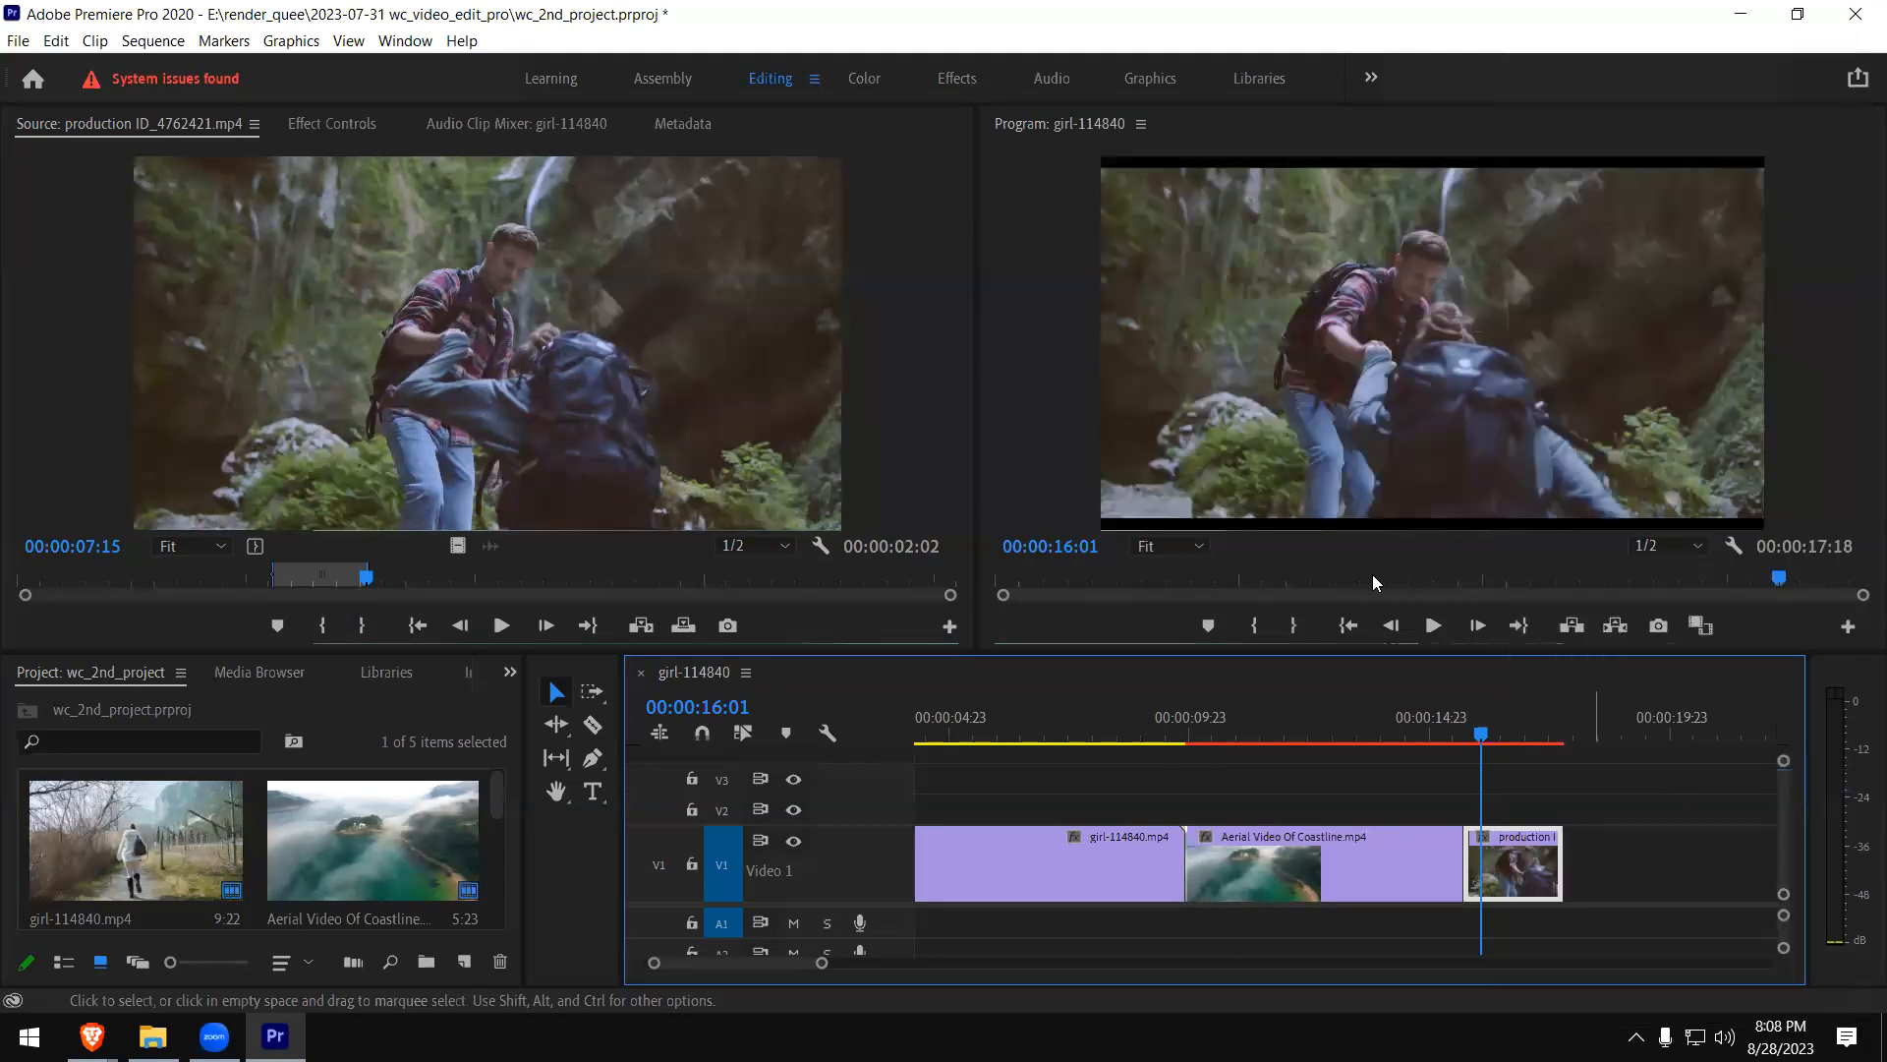
- Play the sequence across the cut between the coastline and hiking clips
click(1435, 733)
key(space)
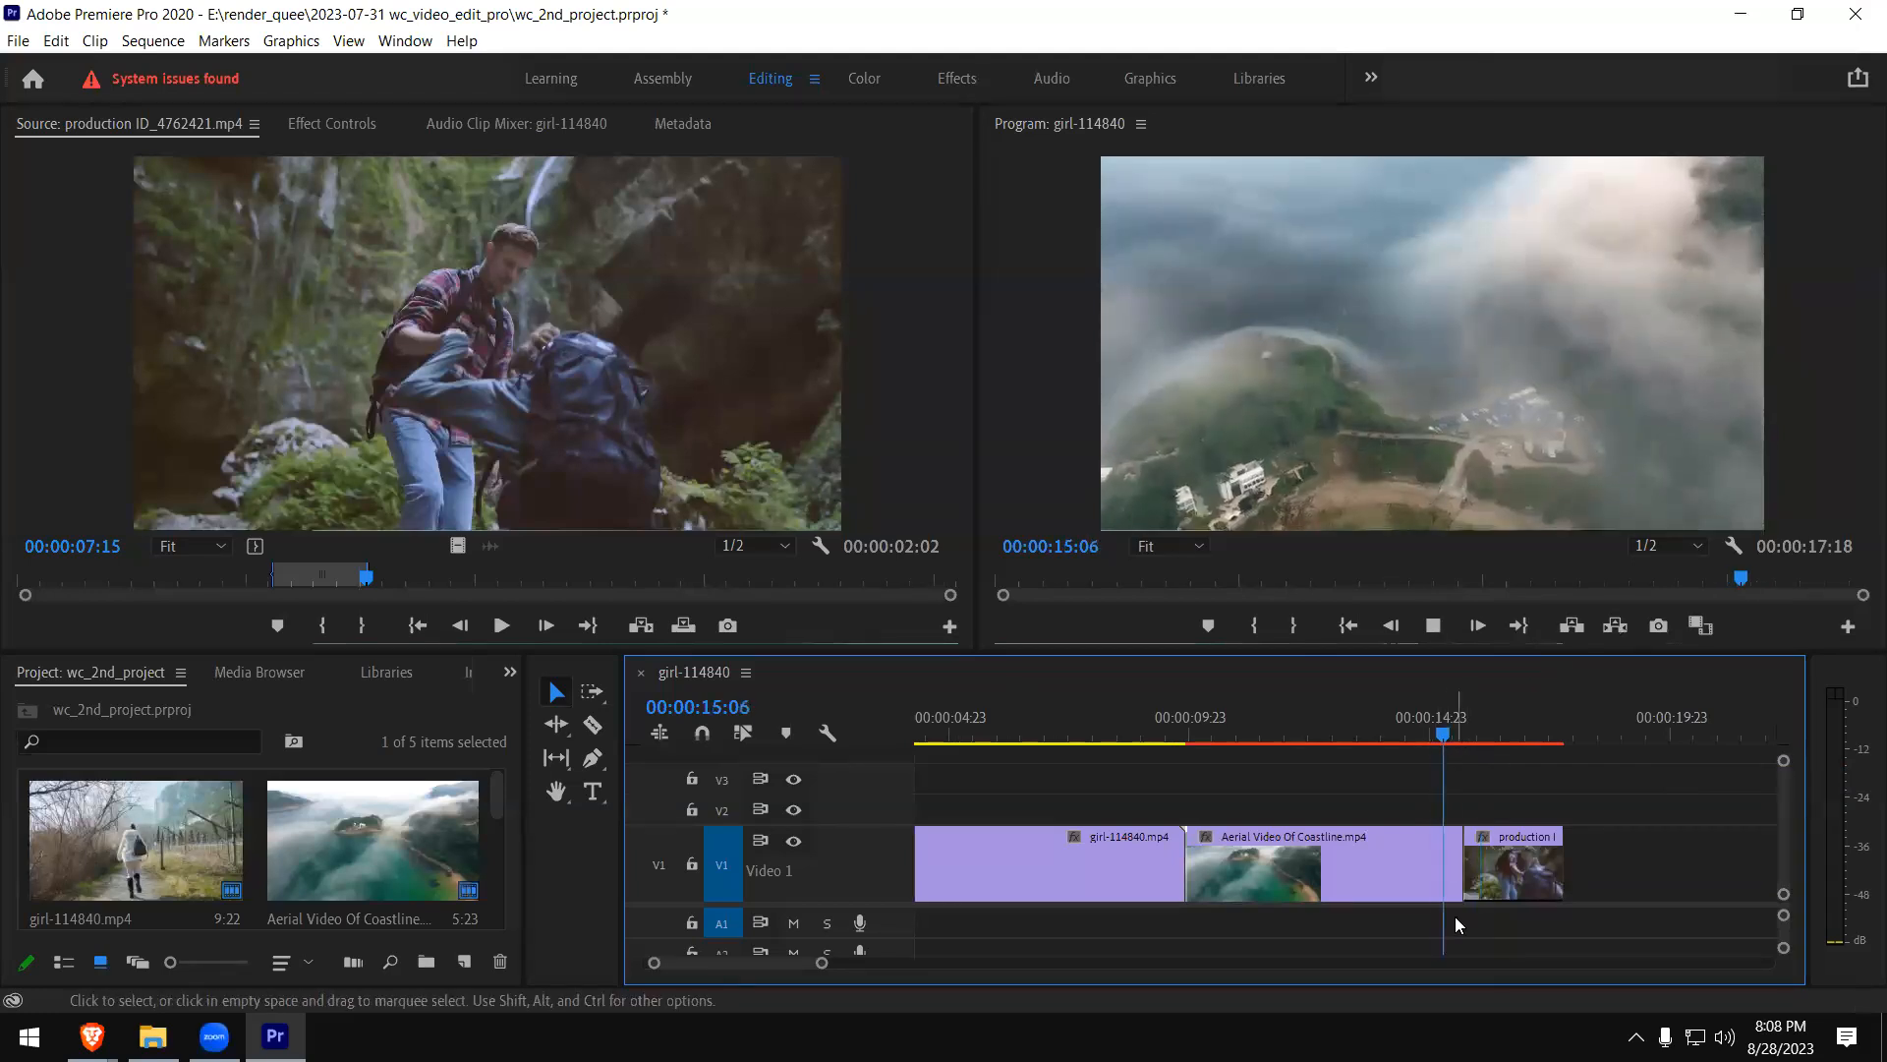
key(space)
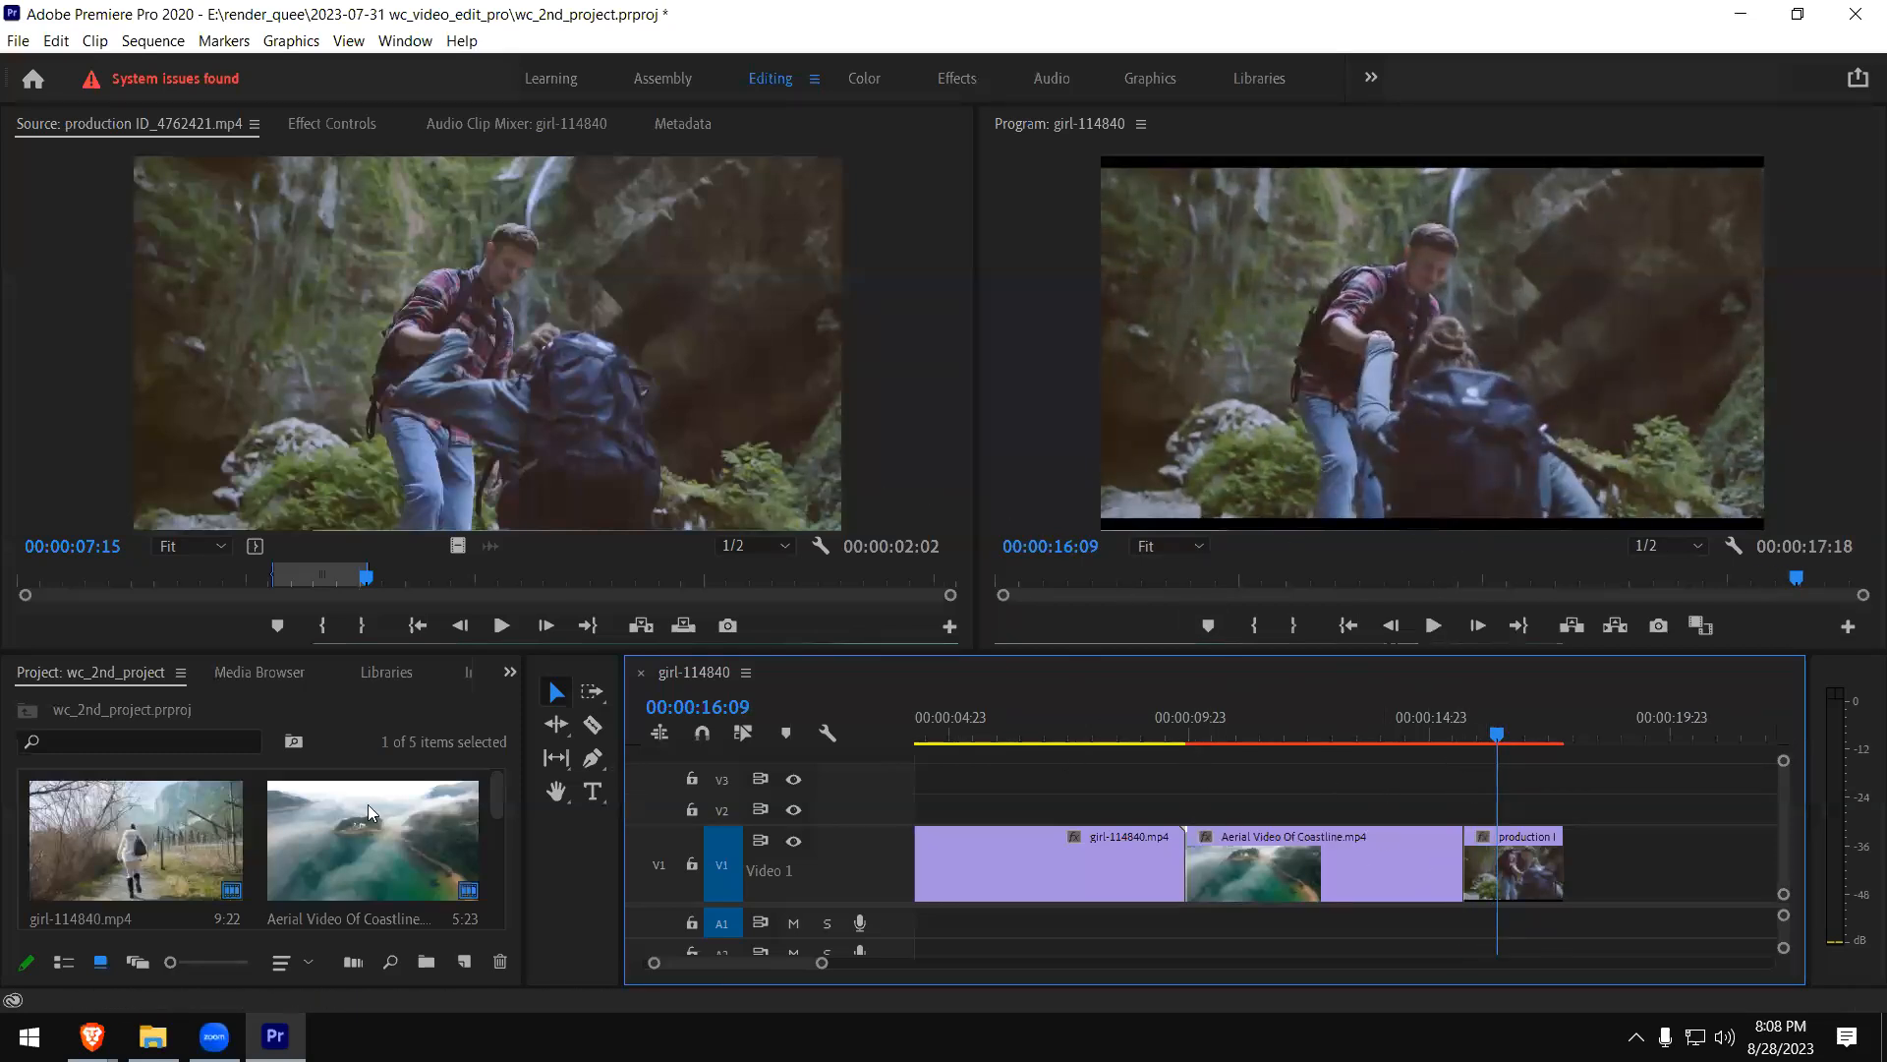
- Give the project and timeline area more height and select the hiking clip on V1
drag(440, 644, 446, 564)
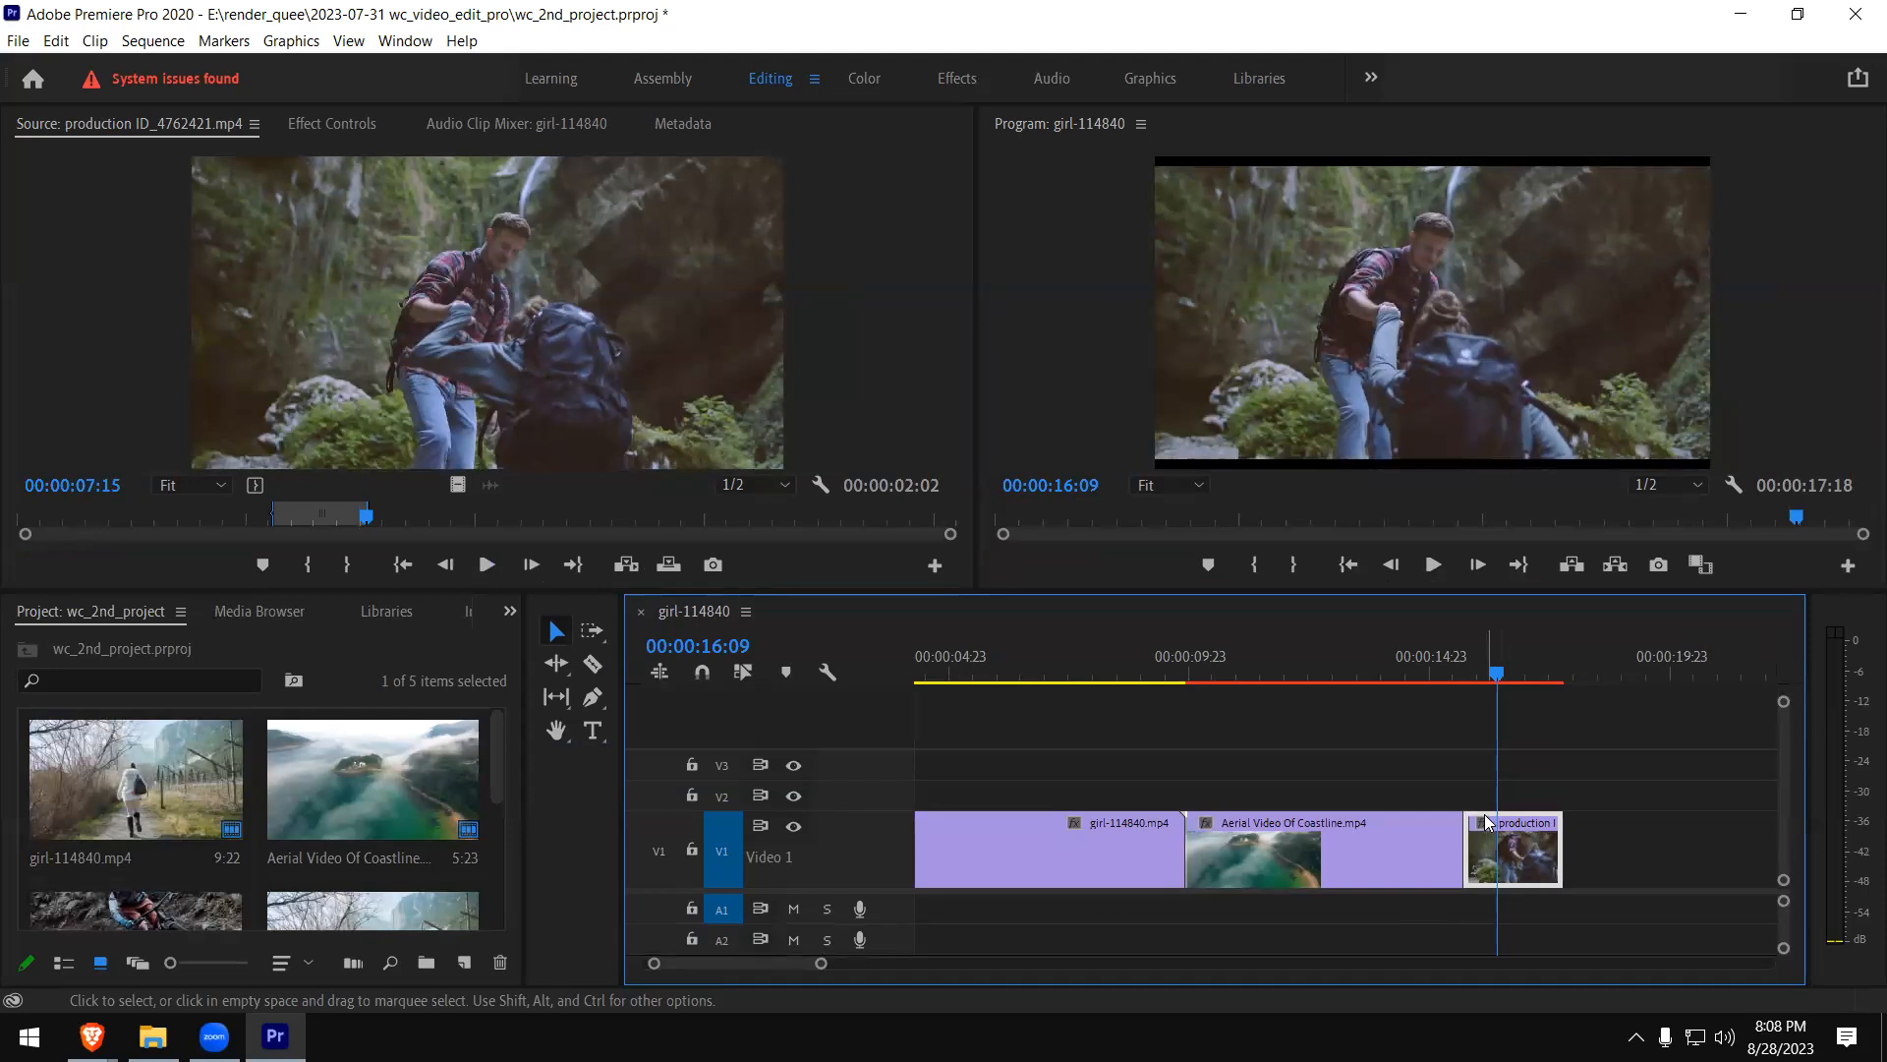
drag(1488, 832, 1490, 836)
click(1260, 871)
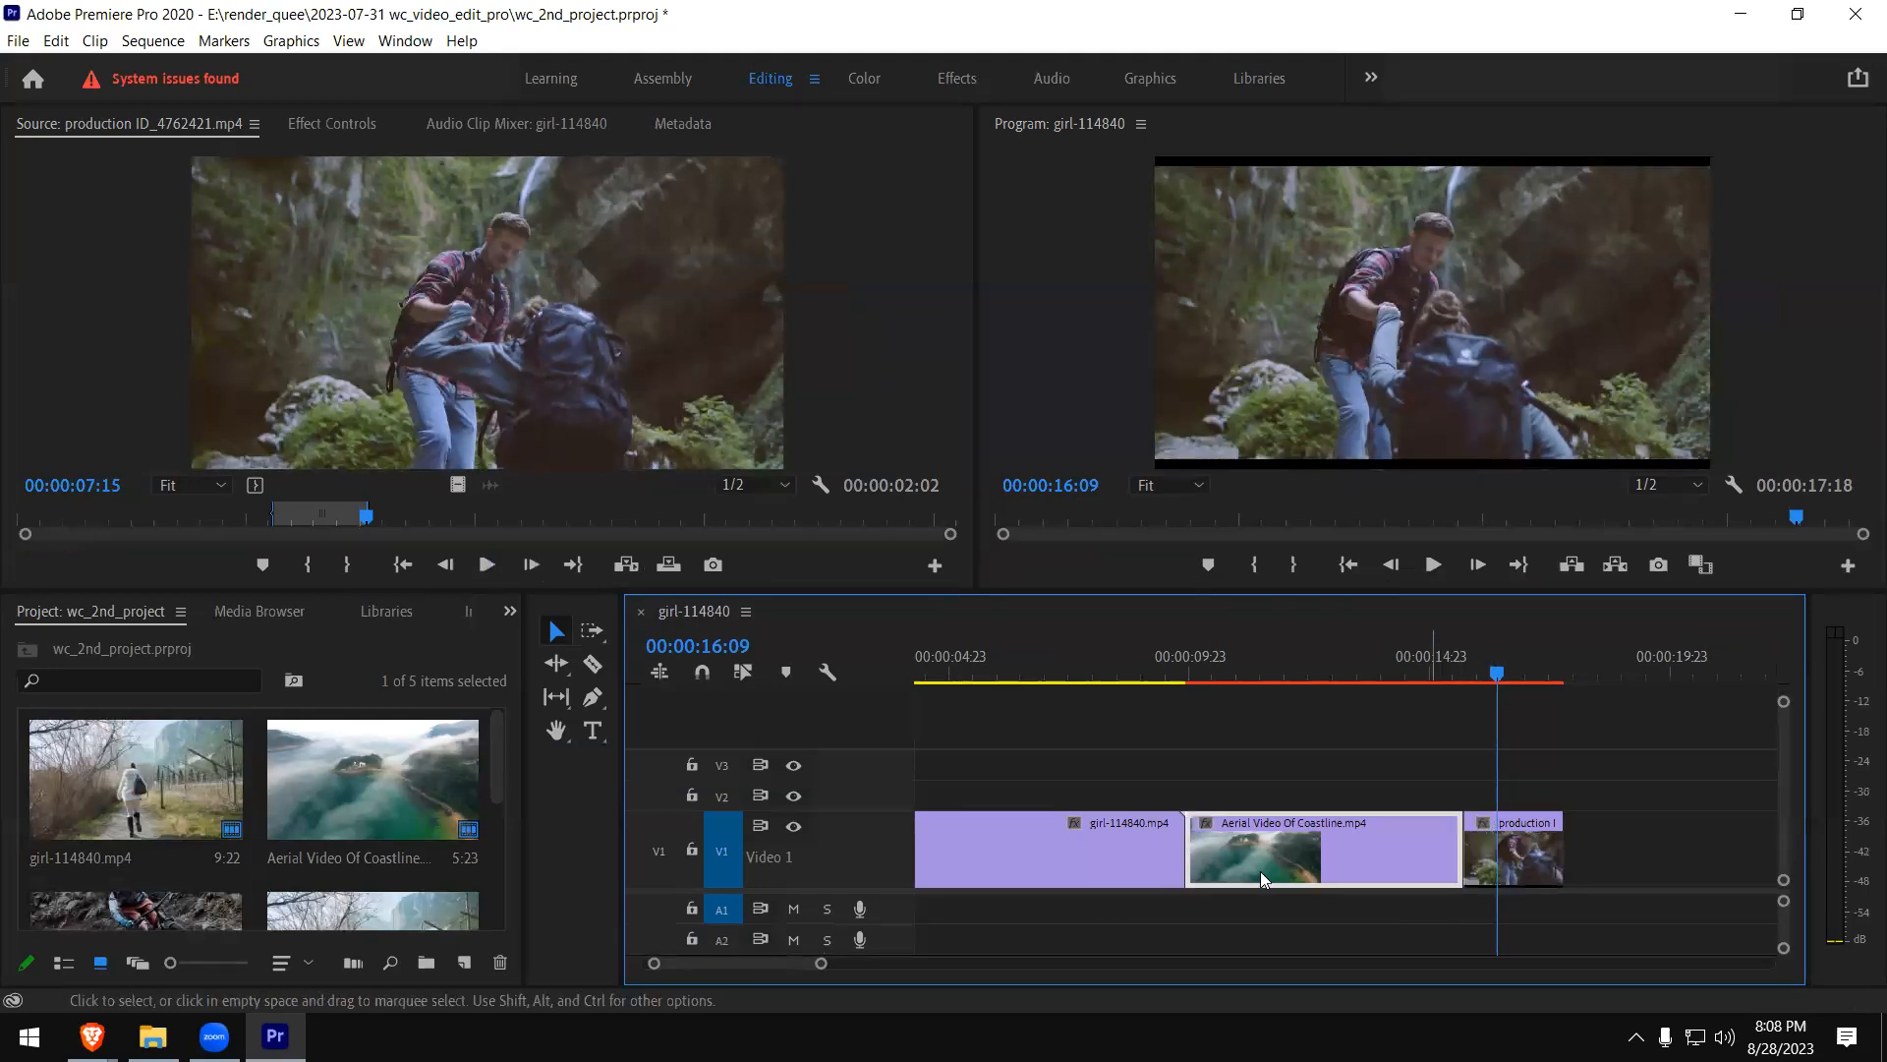
click(1516, 863)
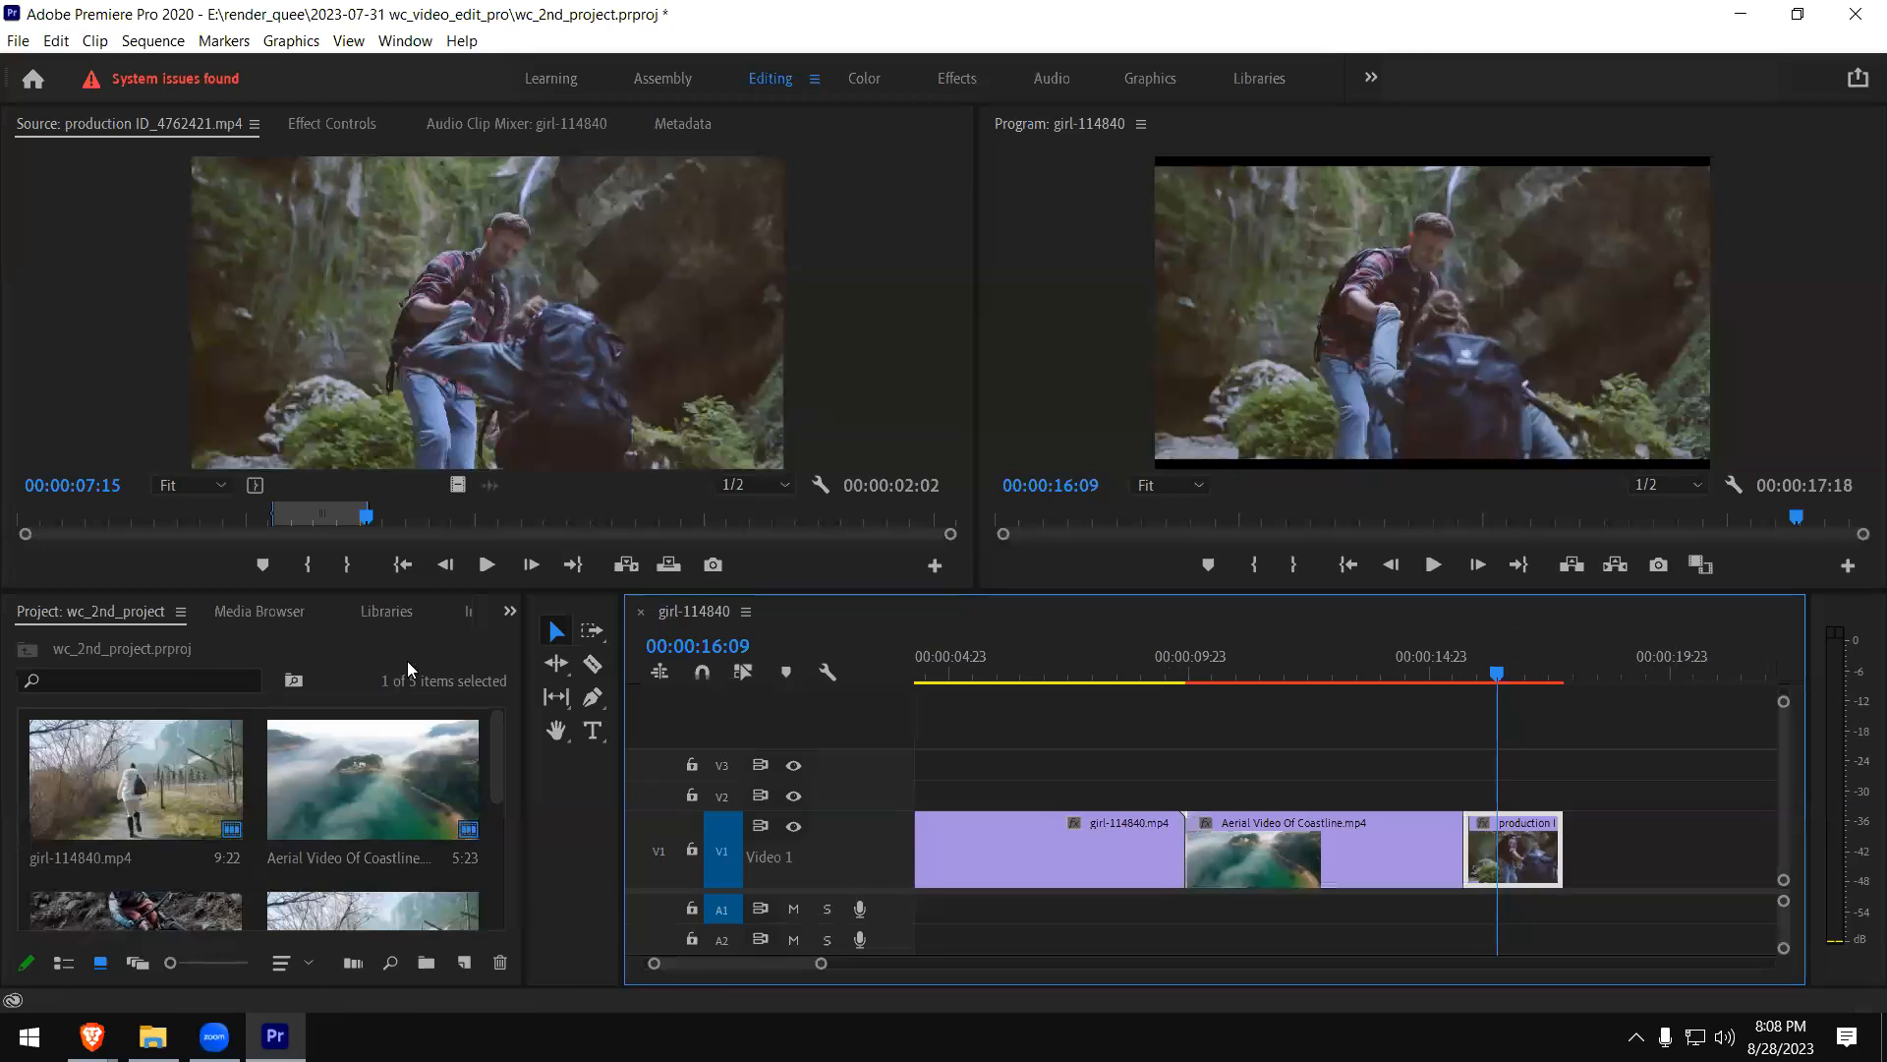
- Apply the Film Dissolve video transition to the cut between the coastline and hiking clips
click(511, 613)
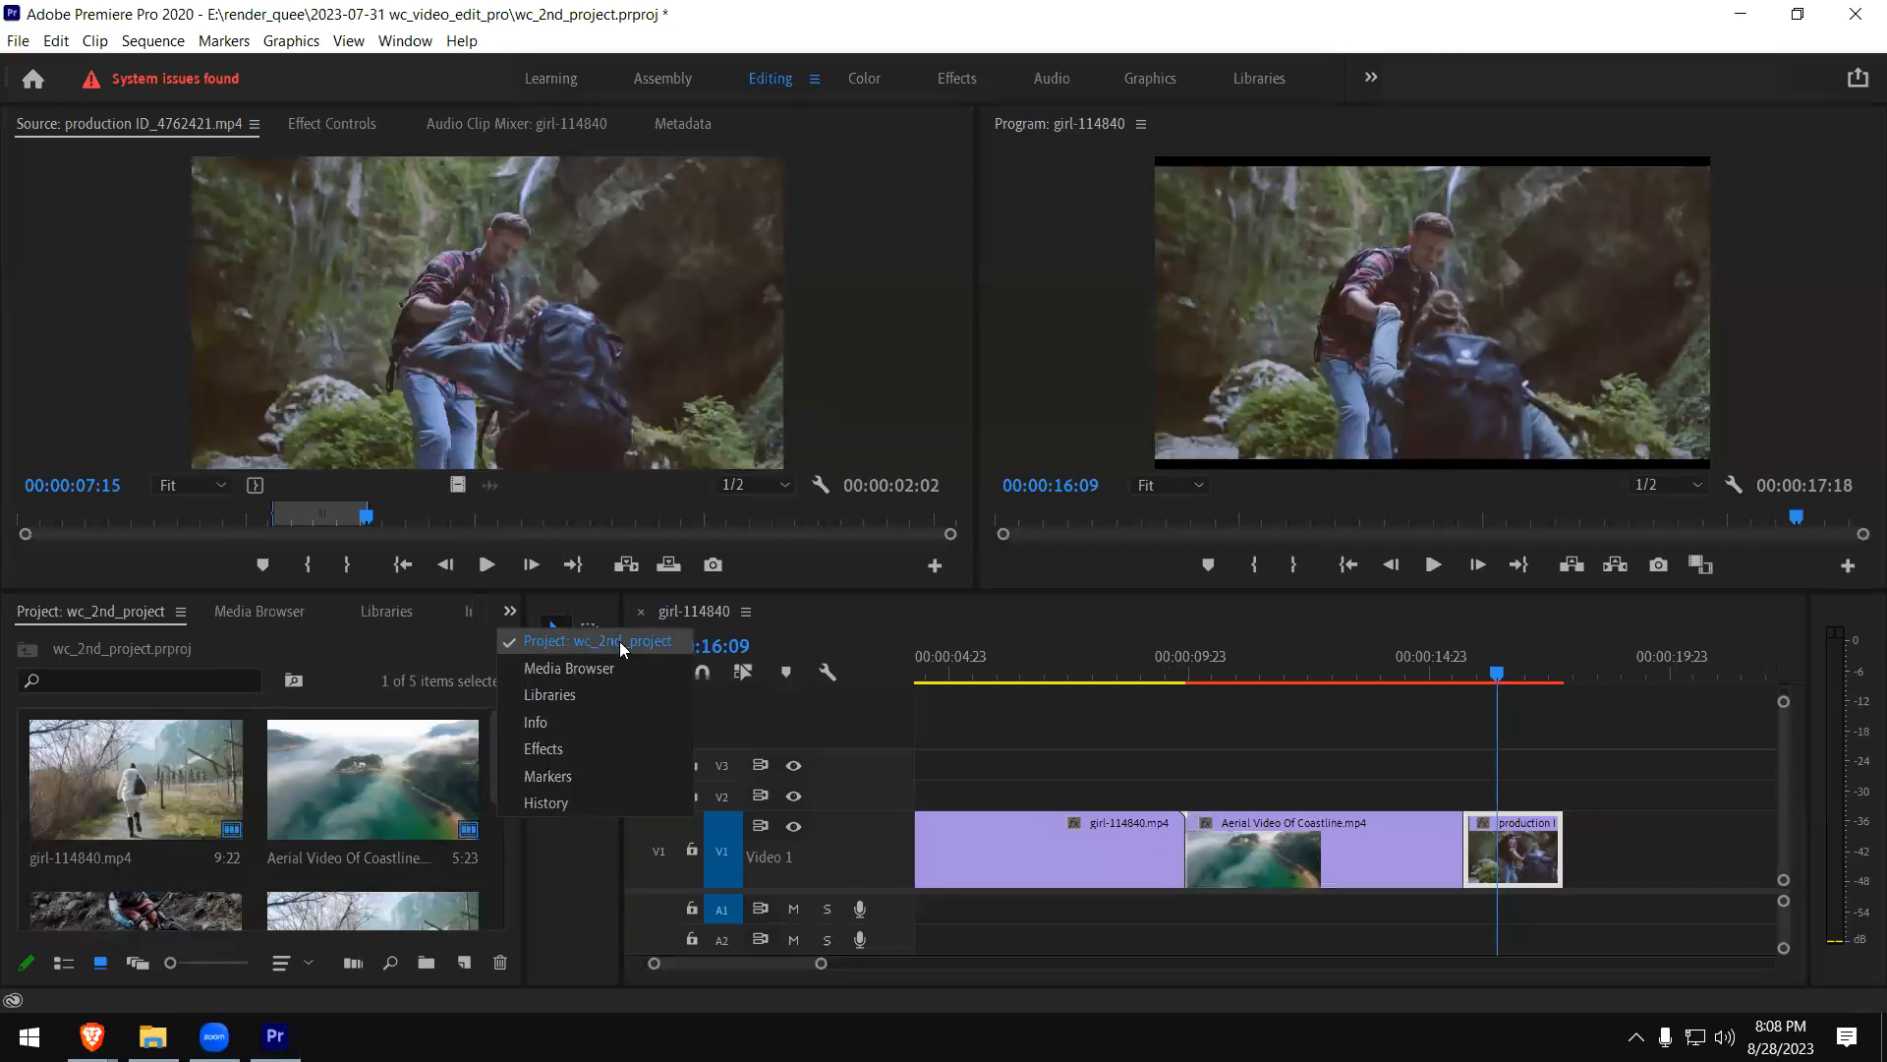
click(595, 749)
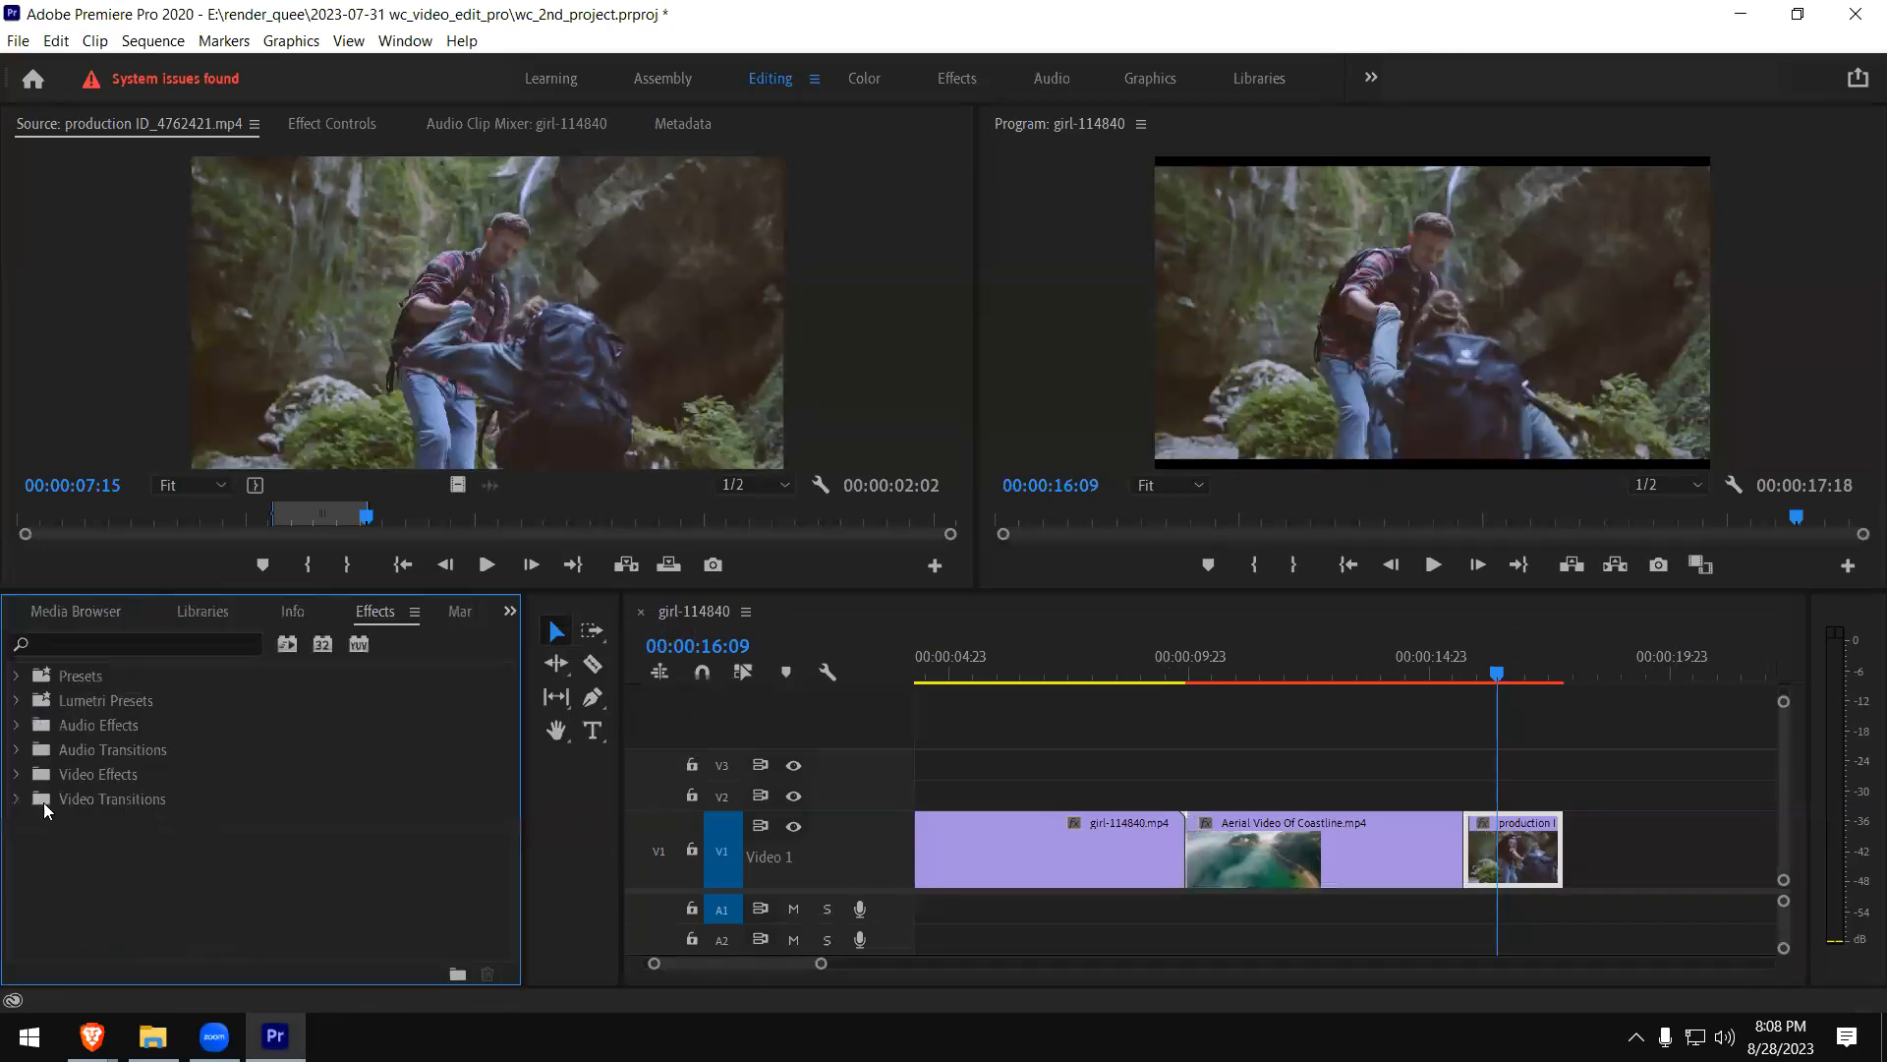
click(16, 799)
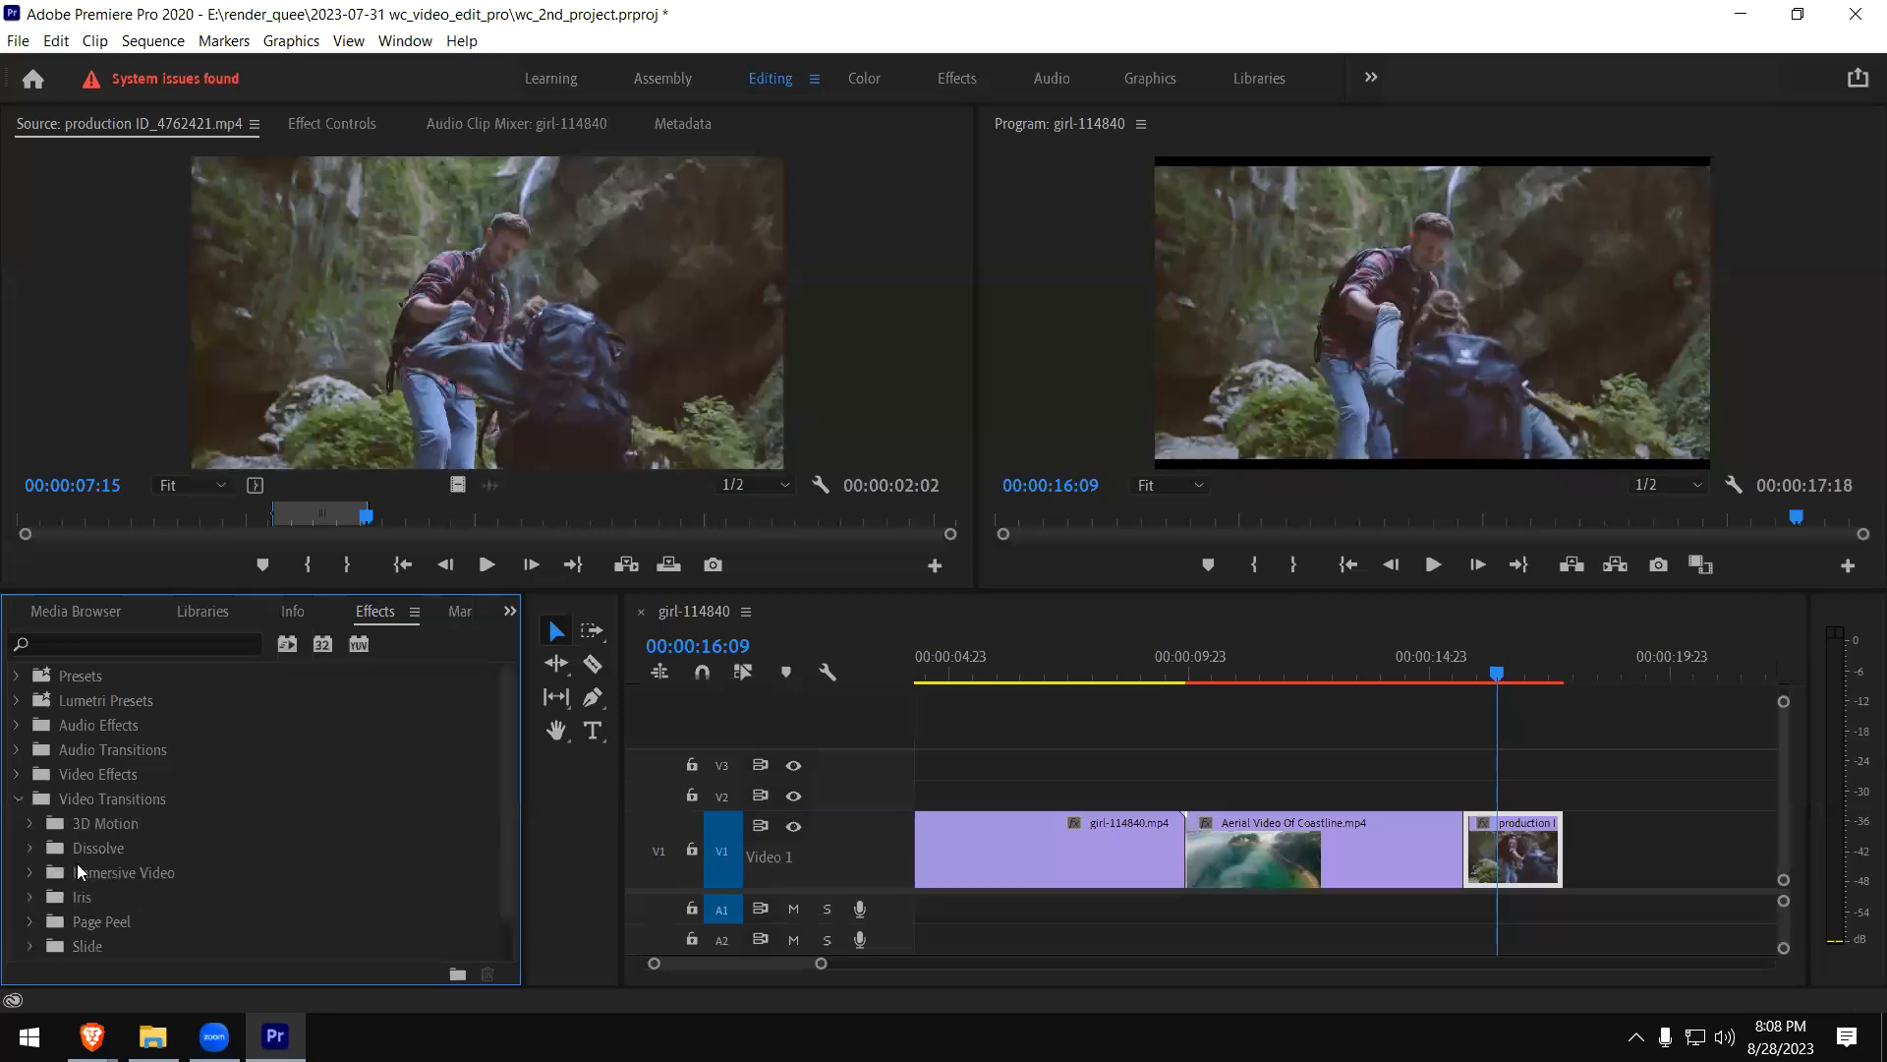
click(30, 847)
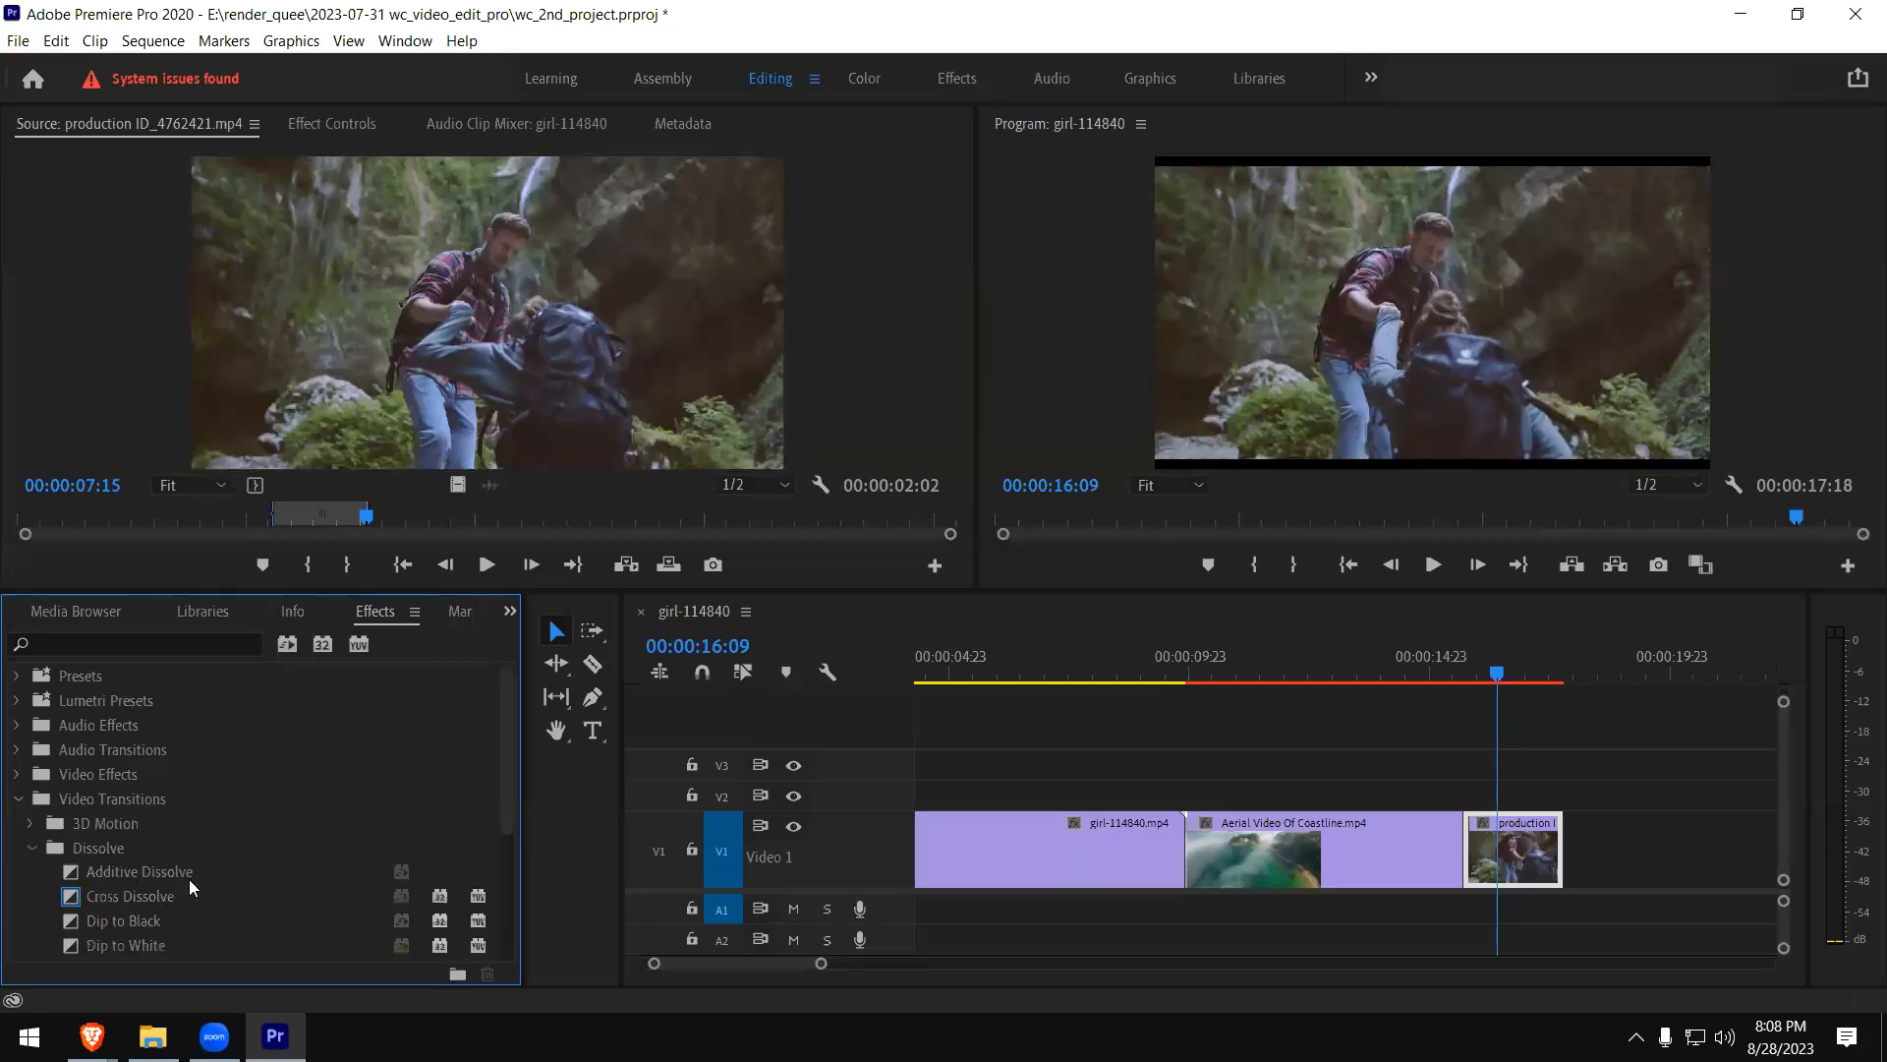
scroll(242, 883, down, 1)
scroll(238, 894, down, 1)
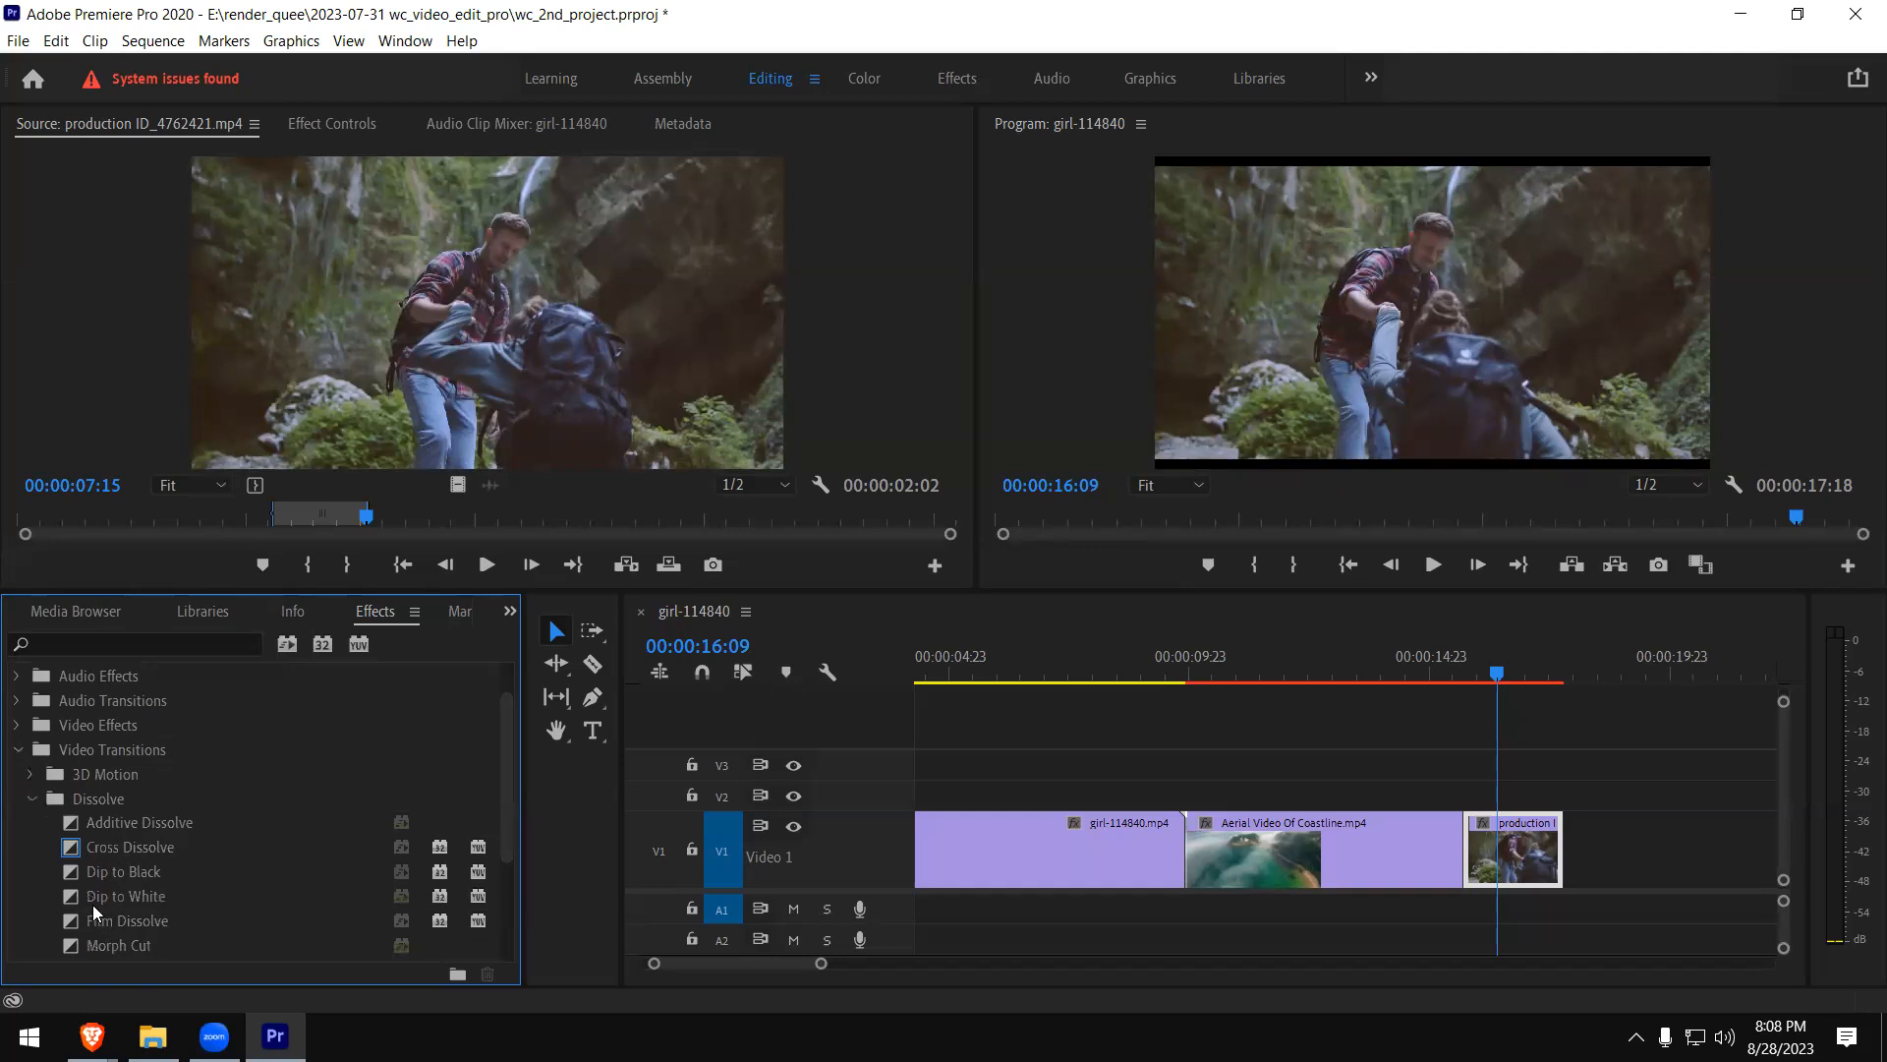
click(87, 898)
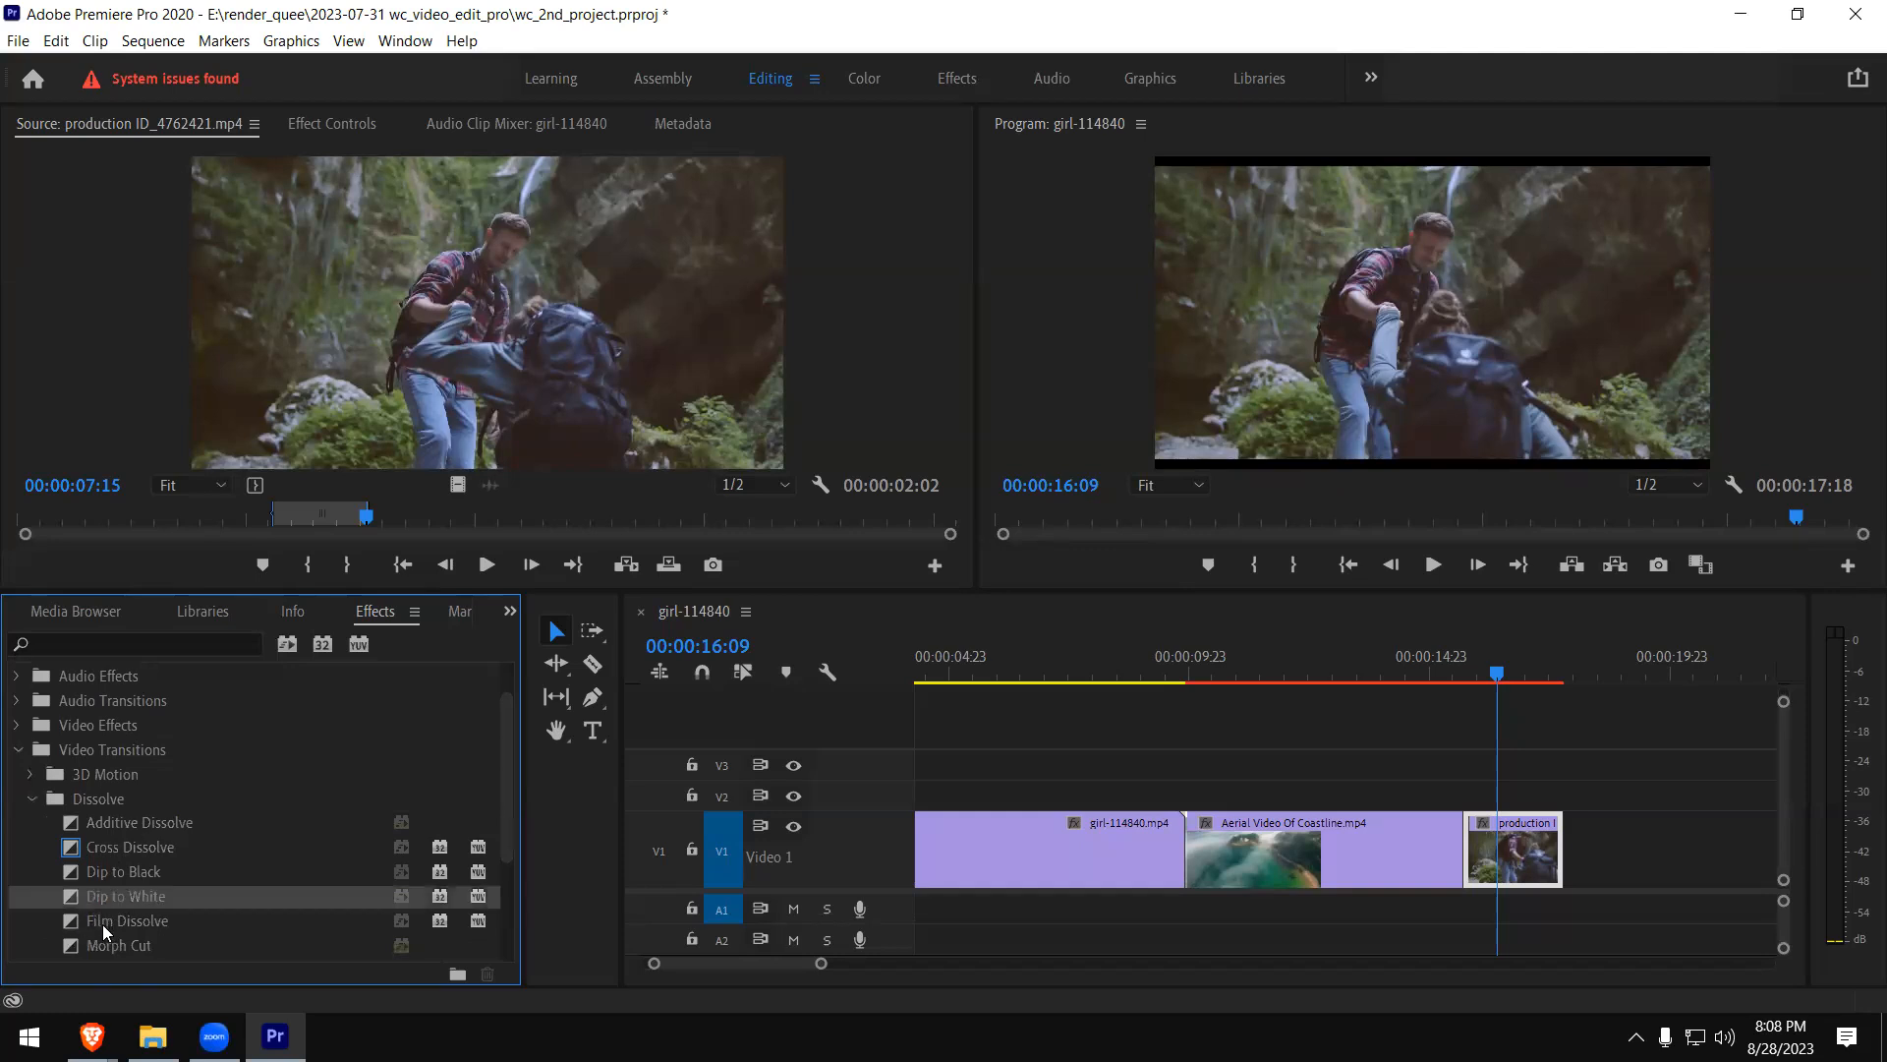
click(89, 920)
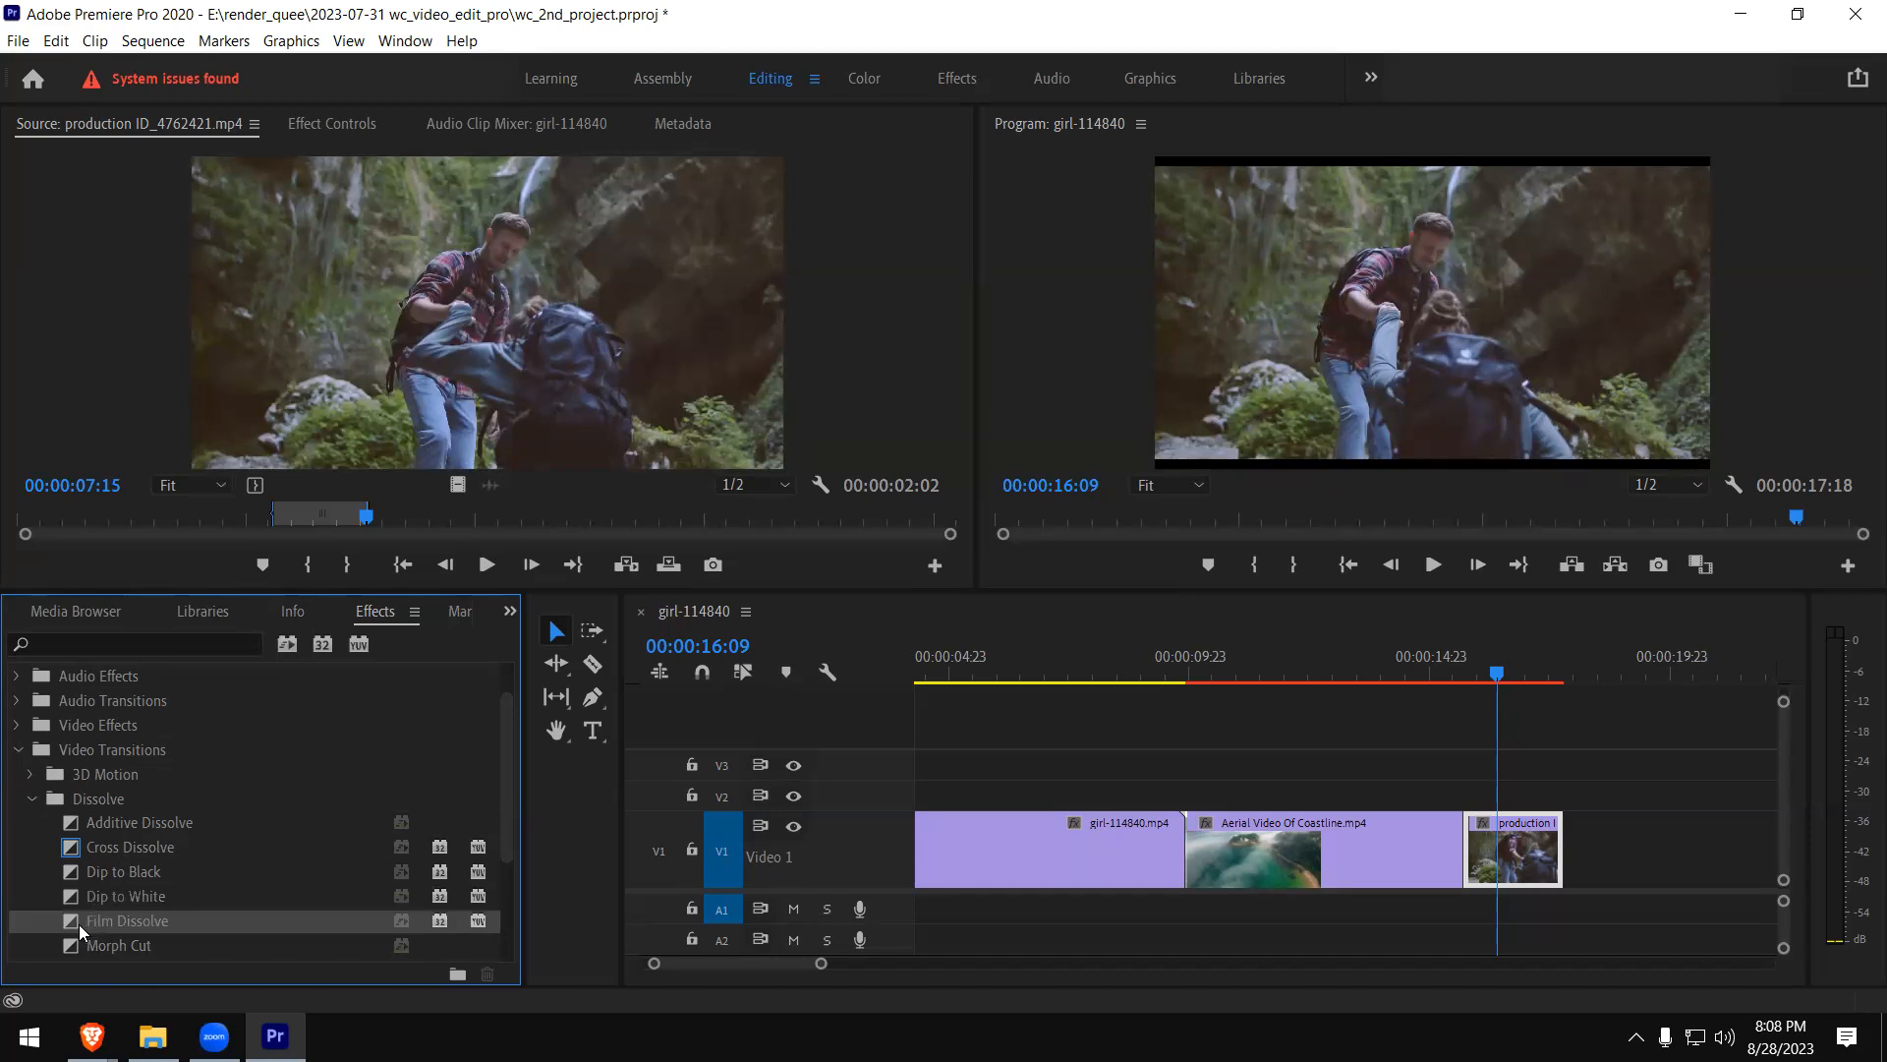
drag(79, 924, 1461, 857)
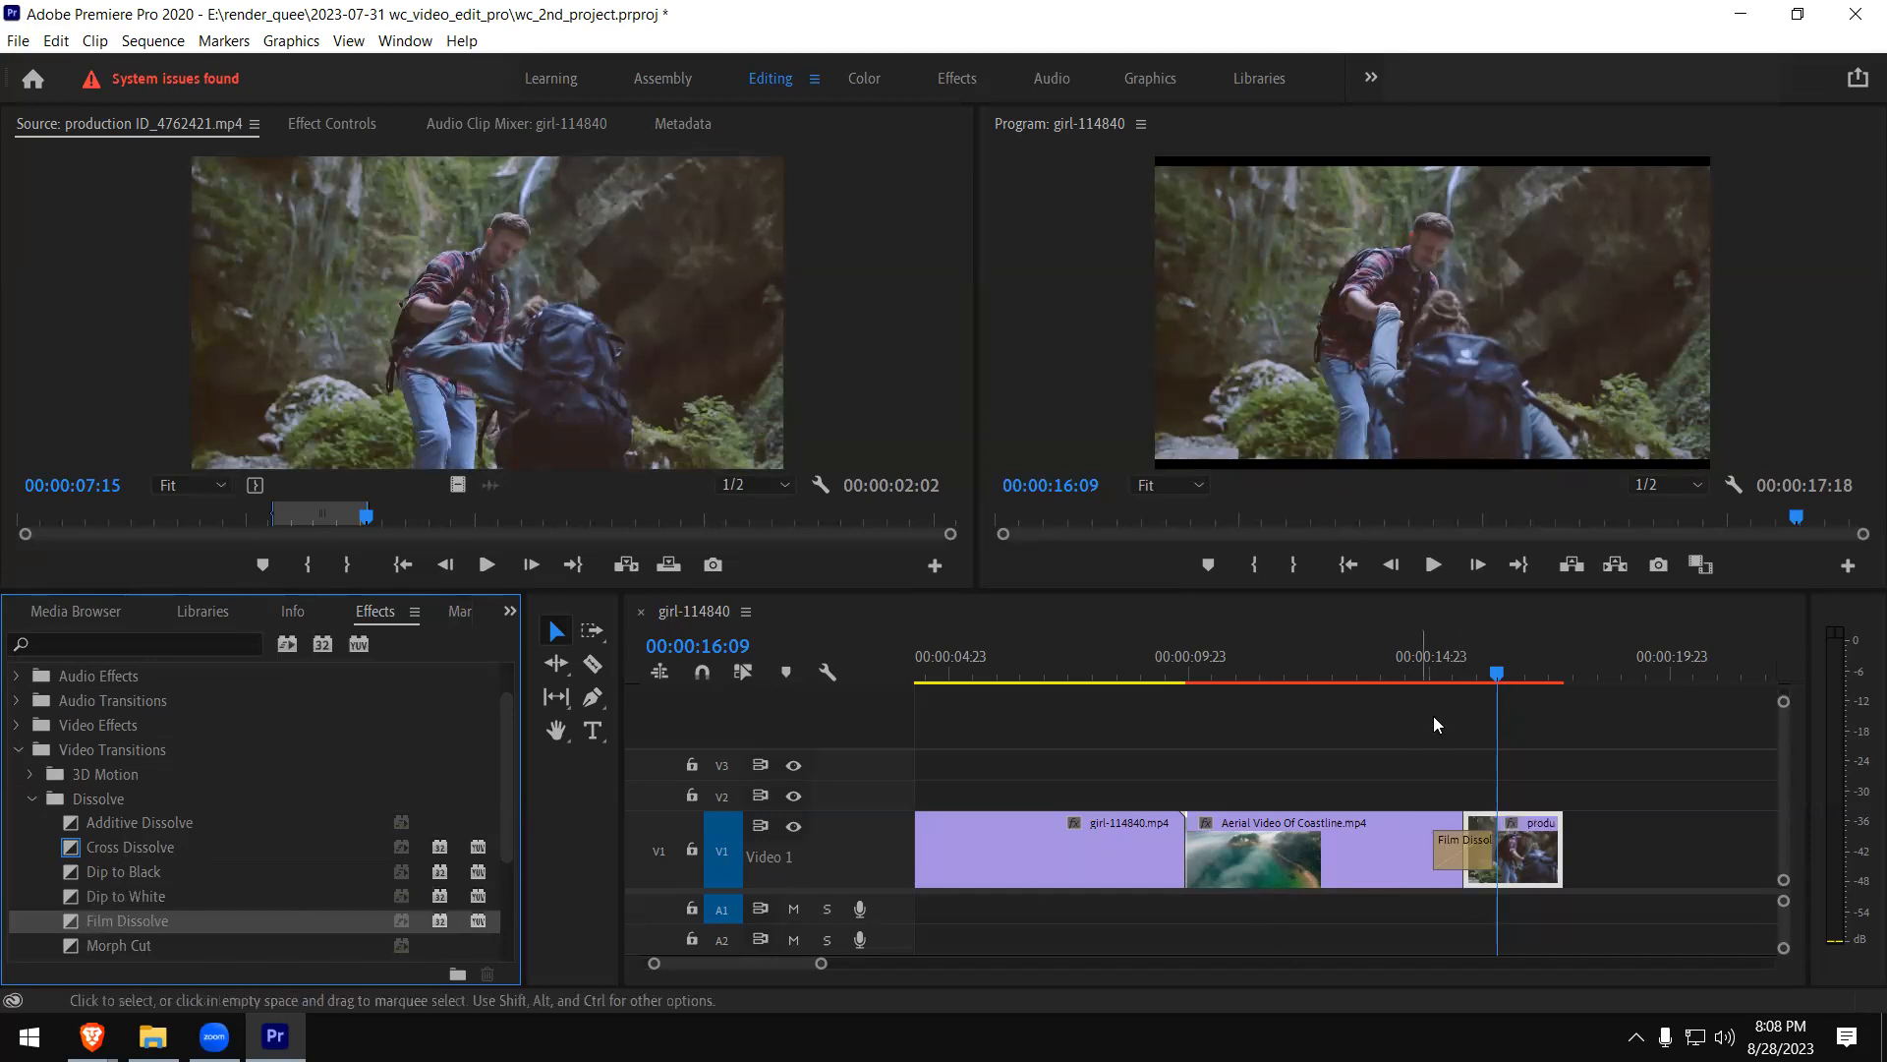
- Play the Film Dissolve between the coastline and hiking clips several times from just before the transition
click(1437, 676)
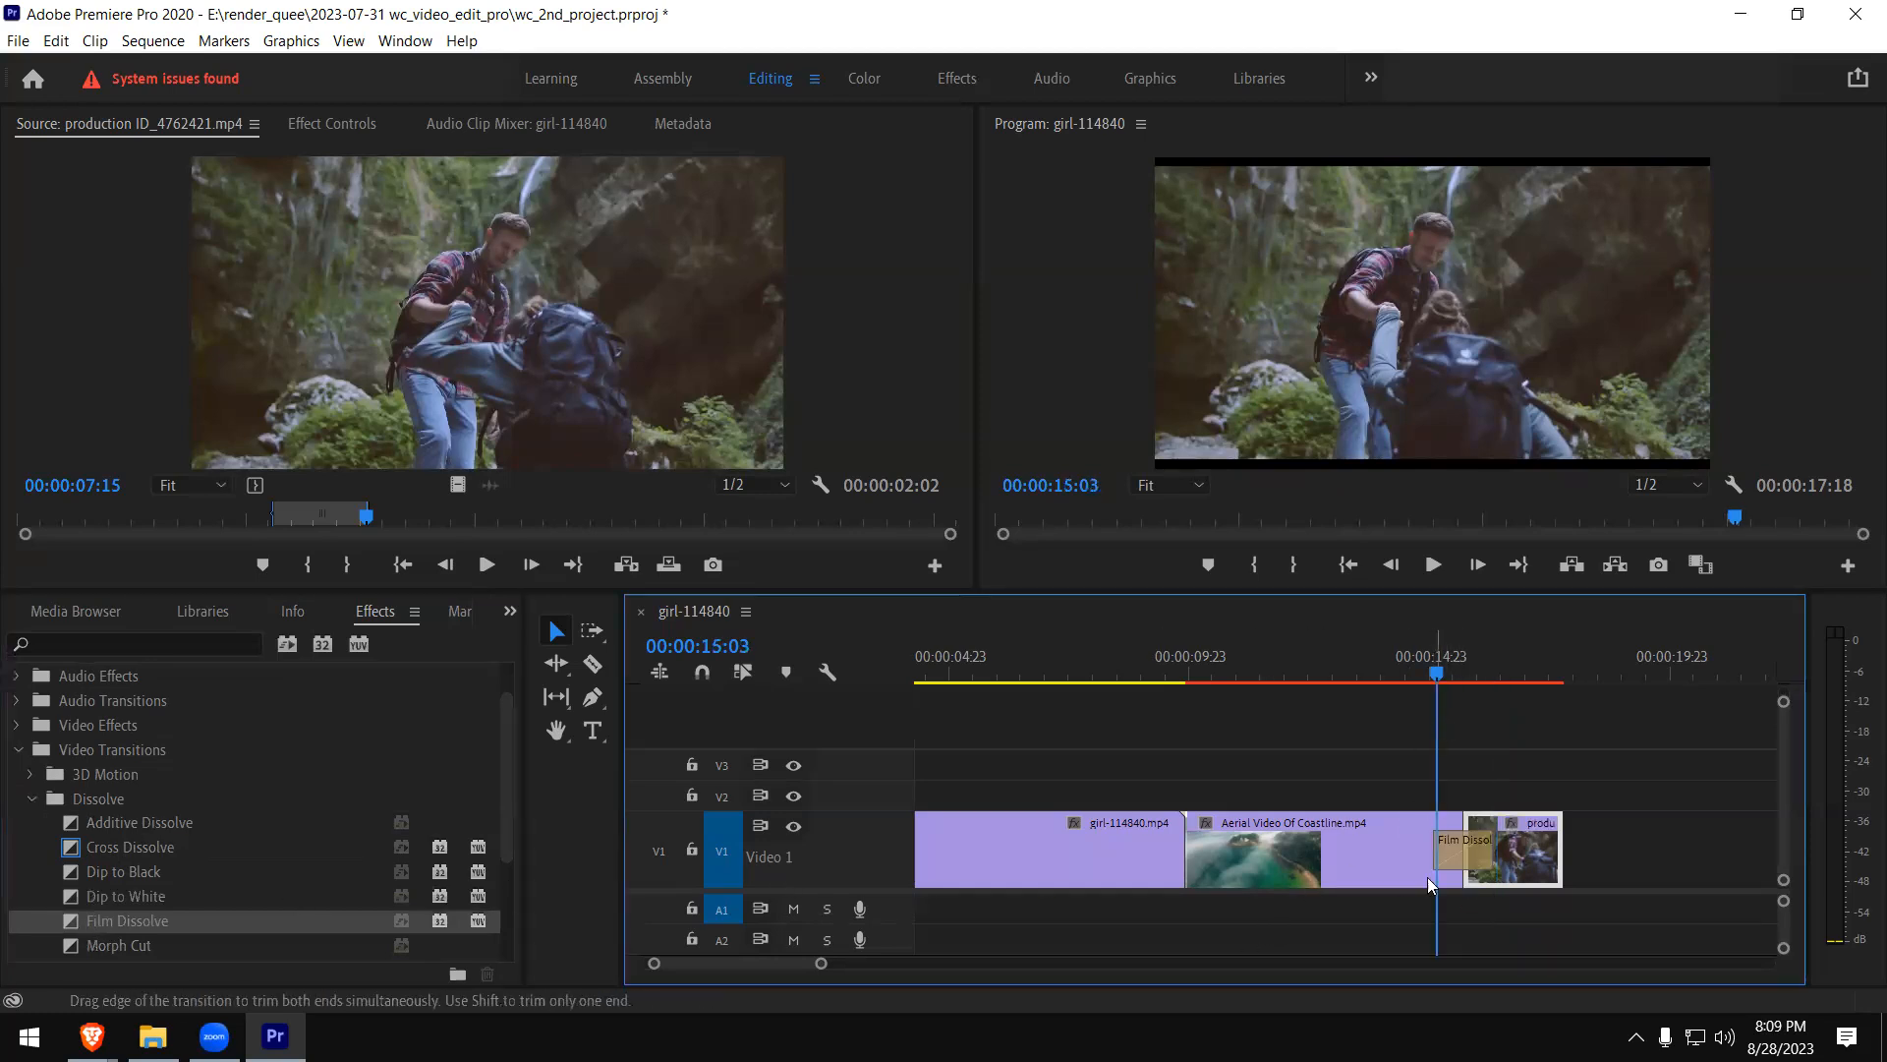
click(1418, 679)
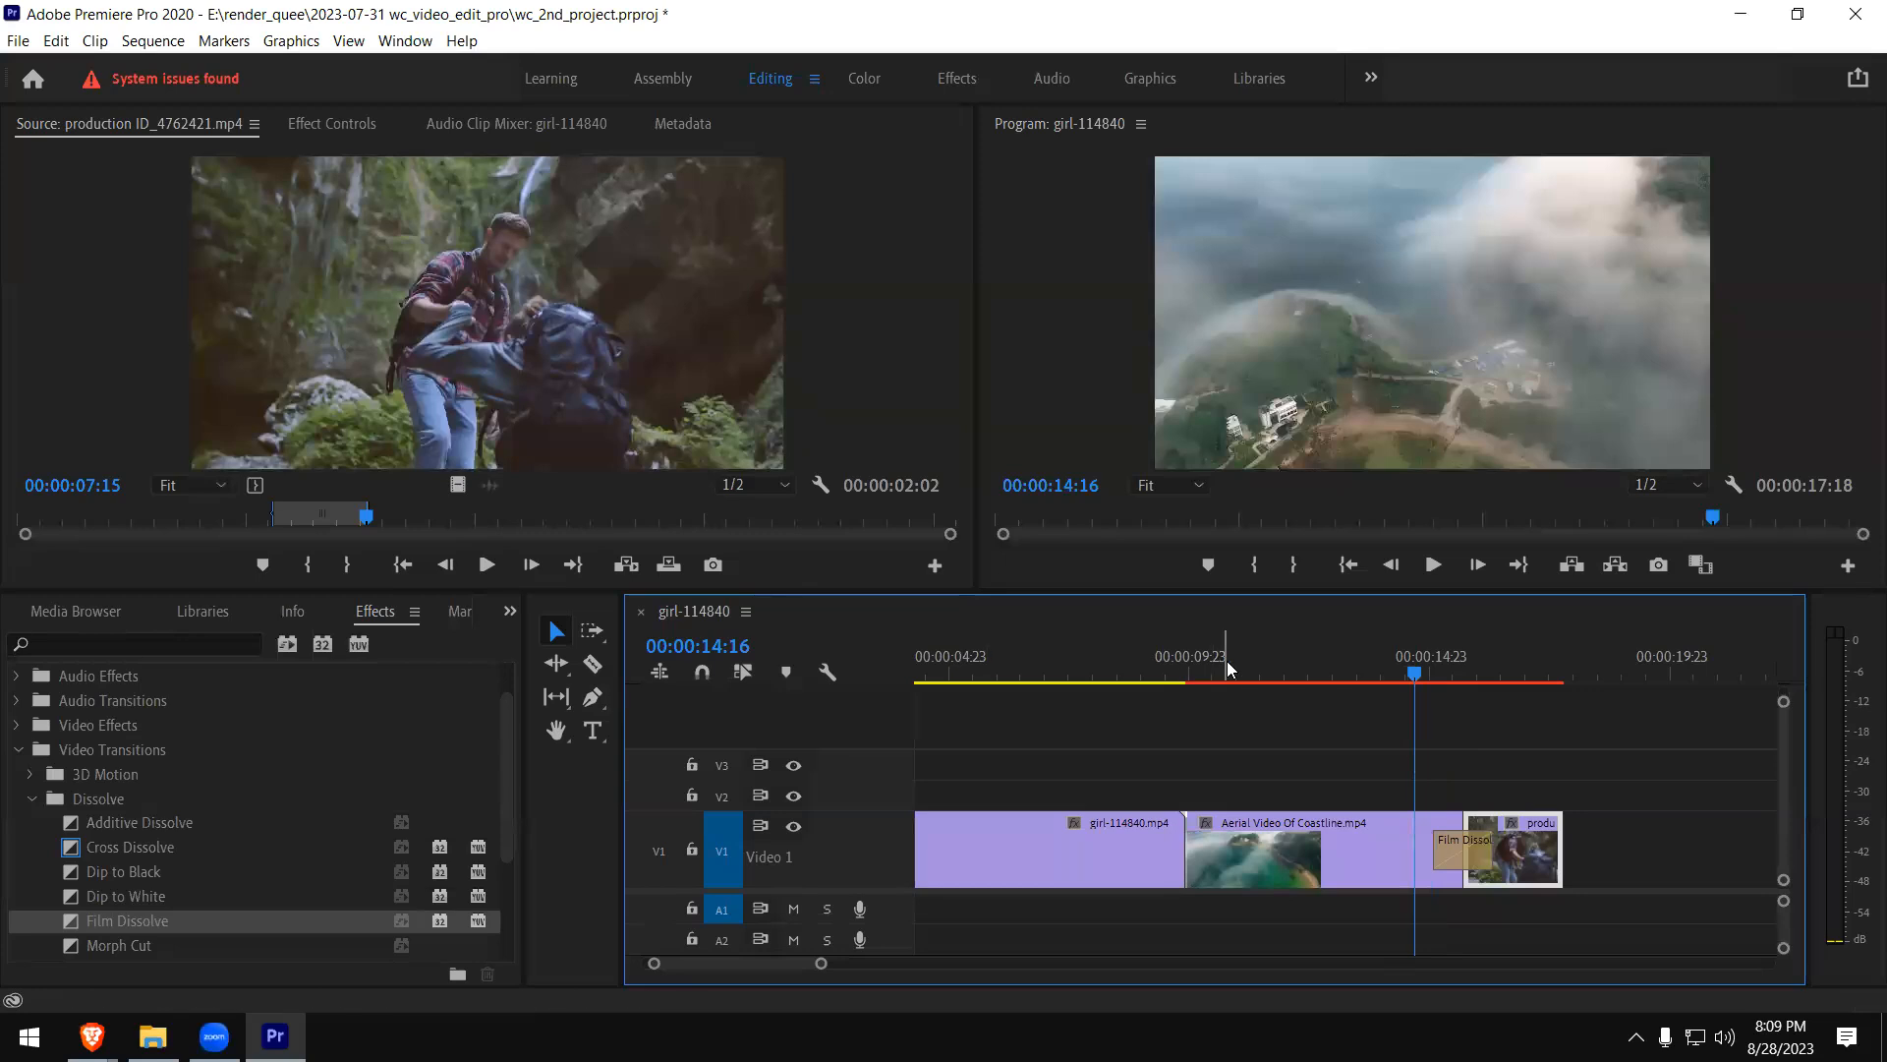
key(space)
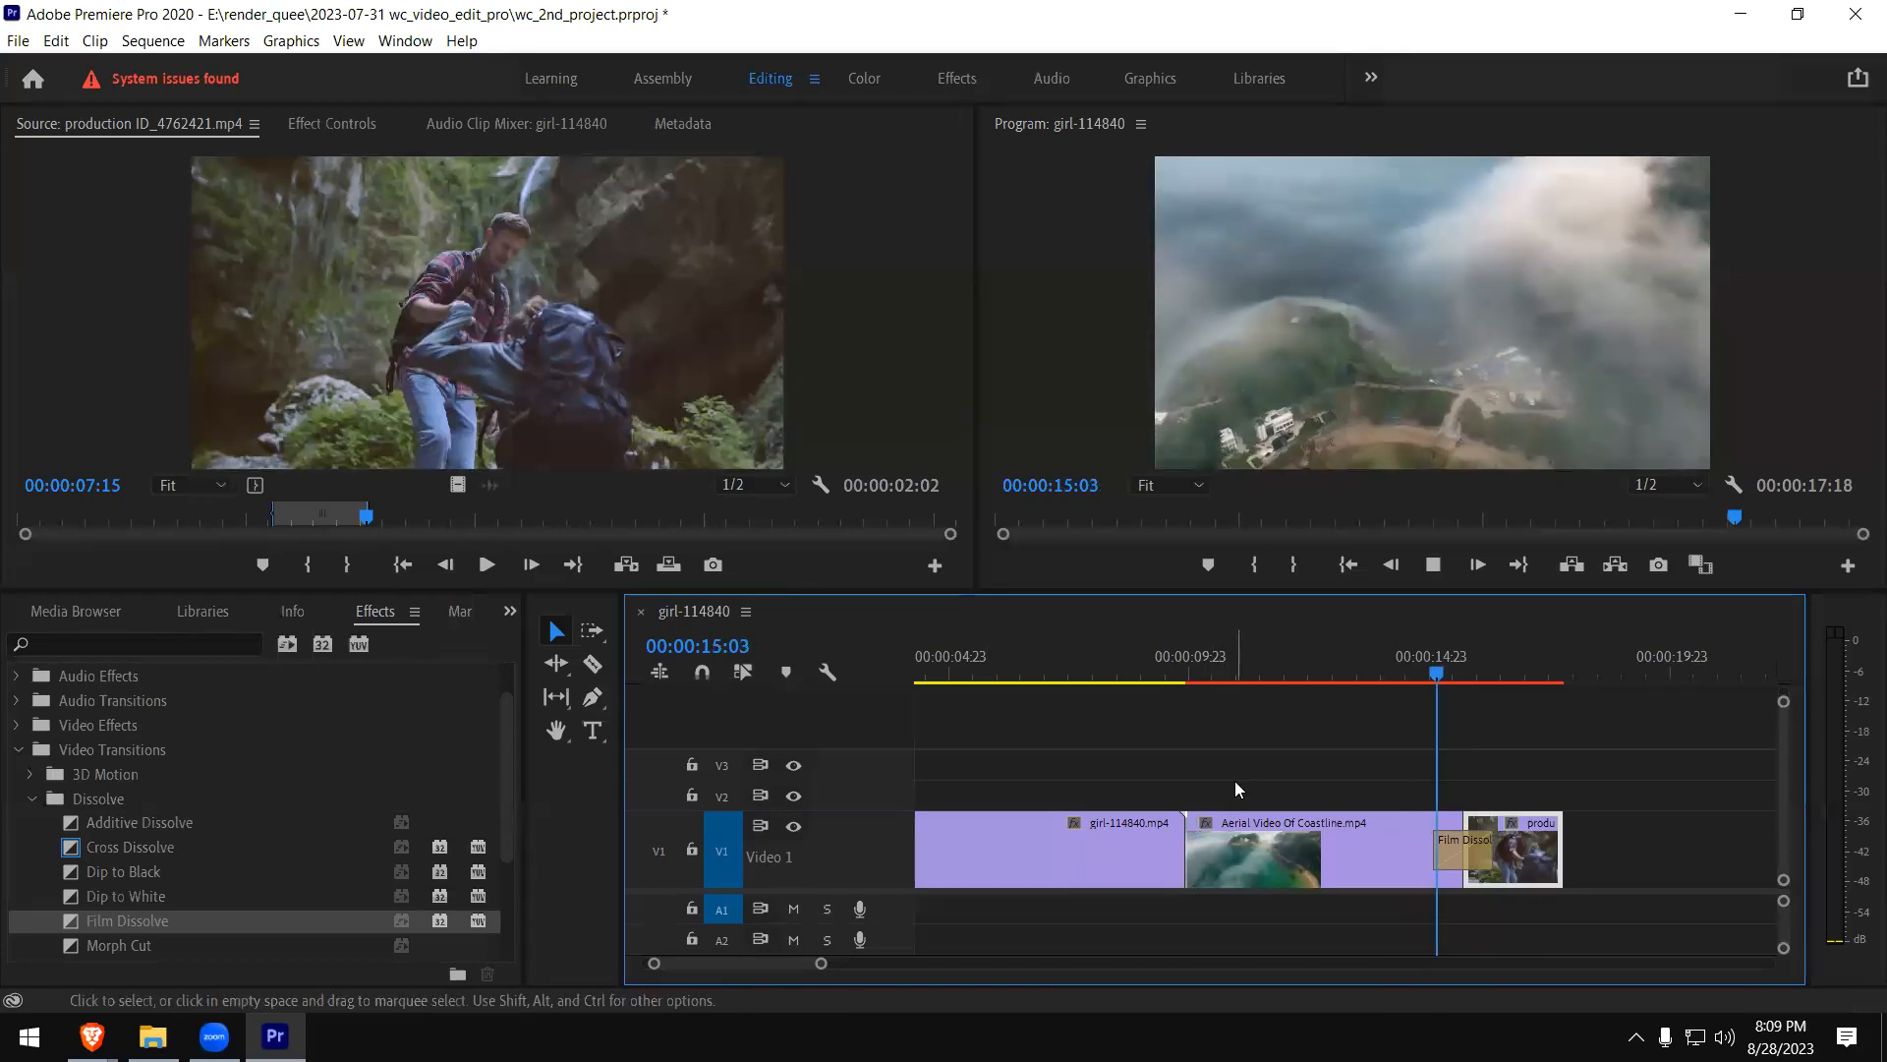
key(space)
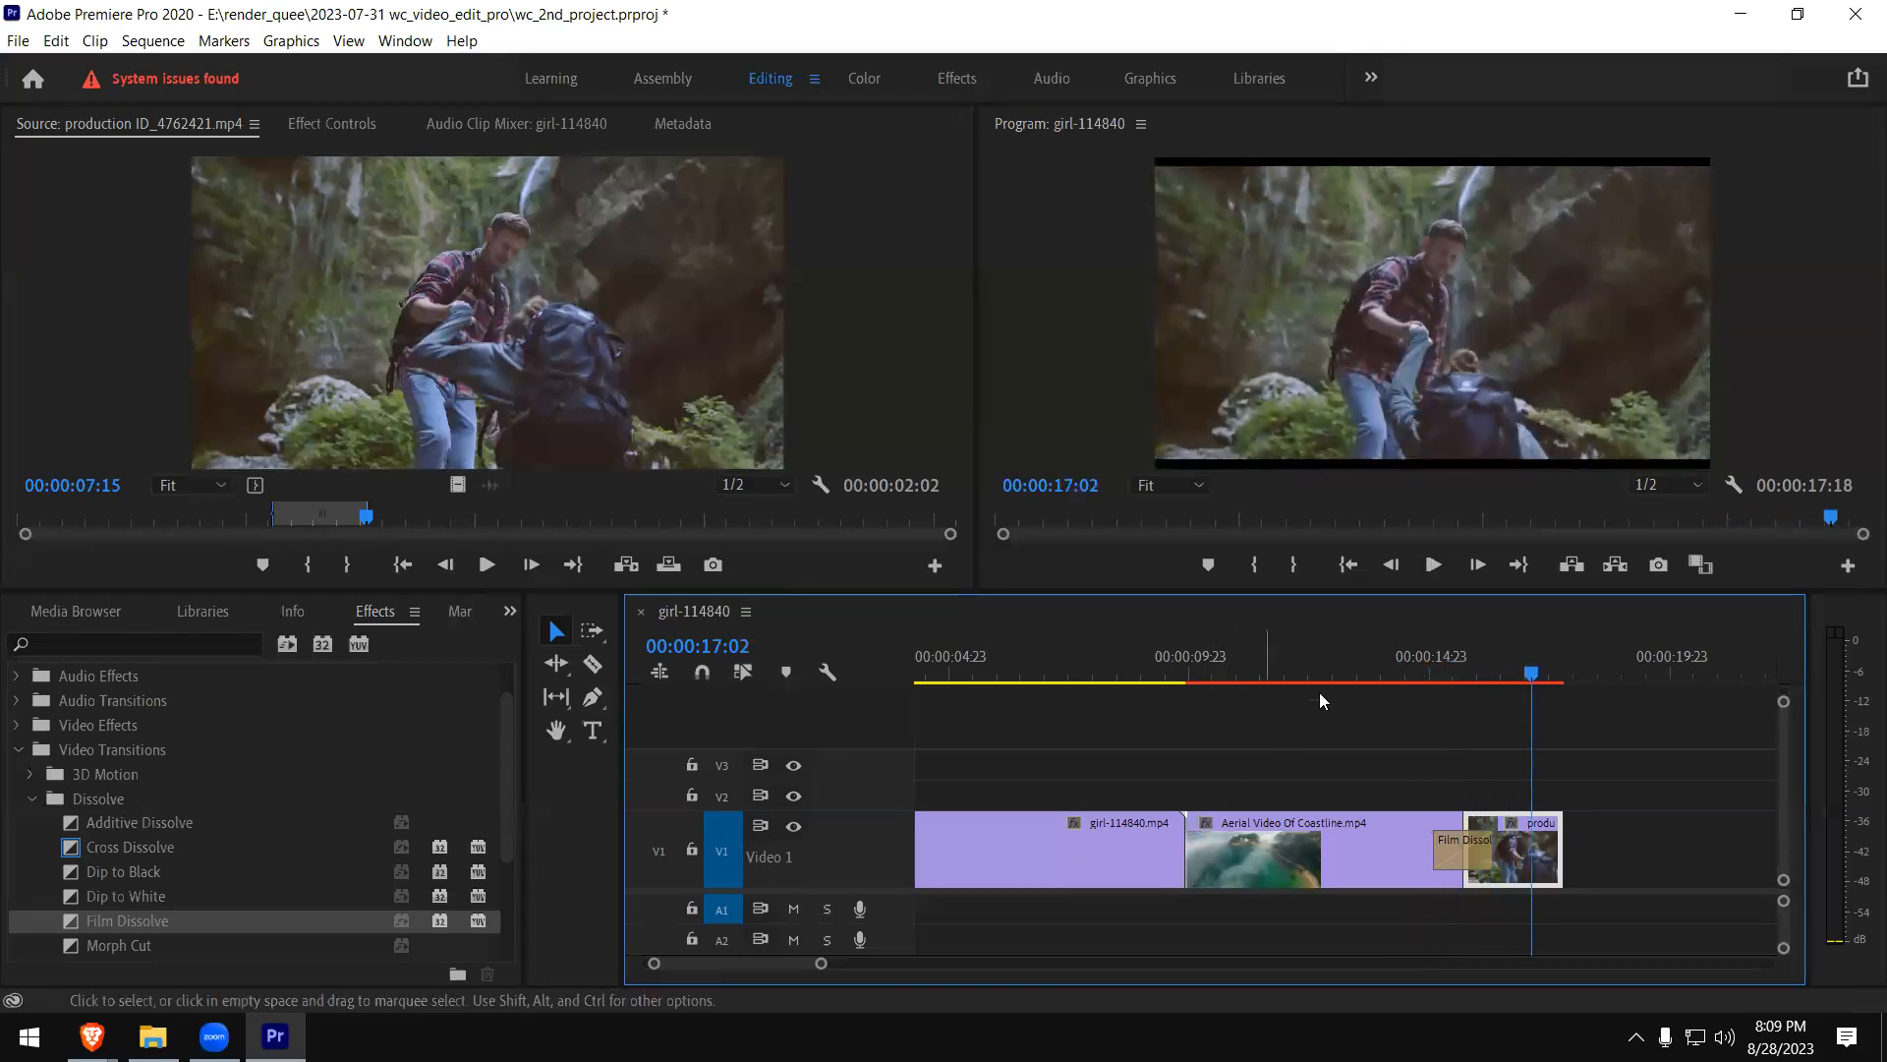
click(1428, 662)
key(space)
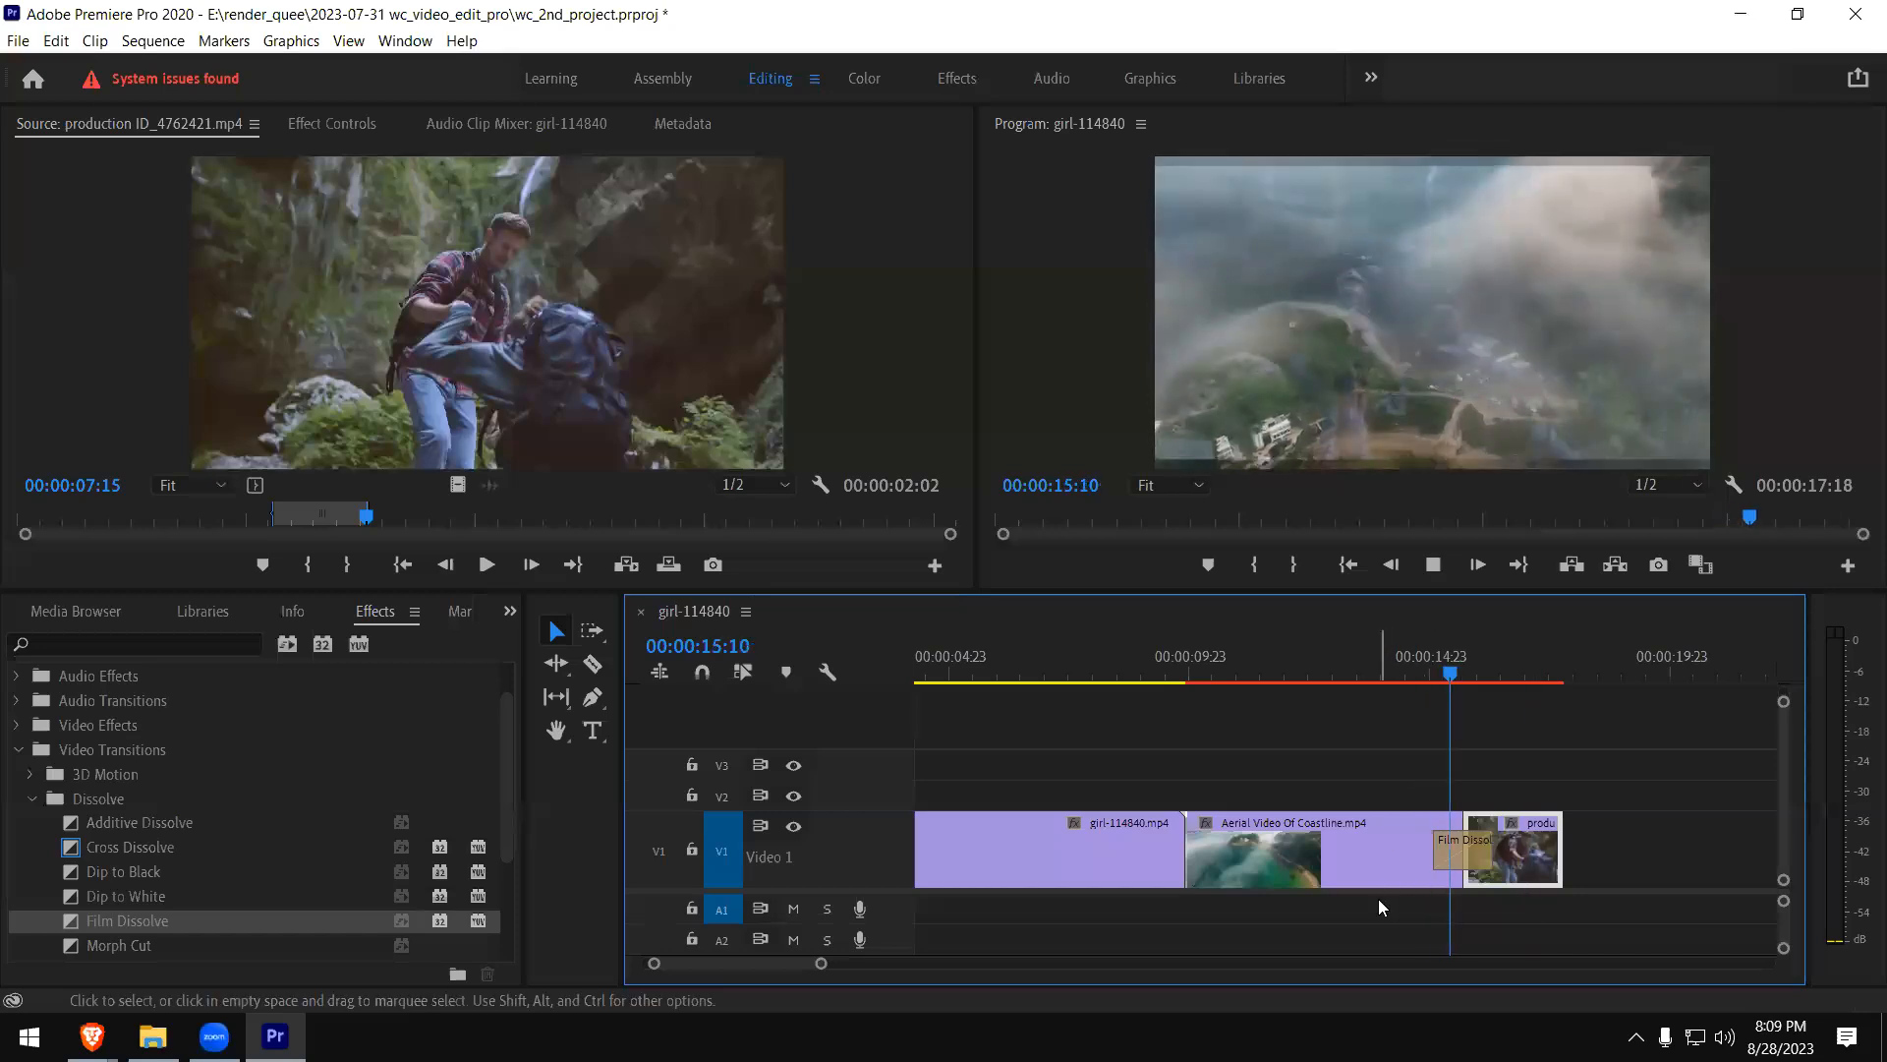
key(space)
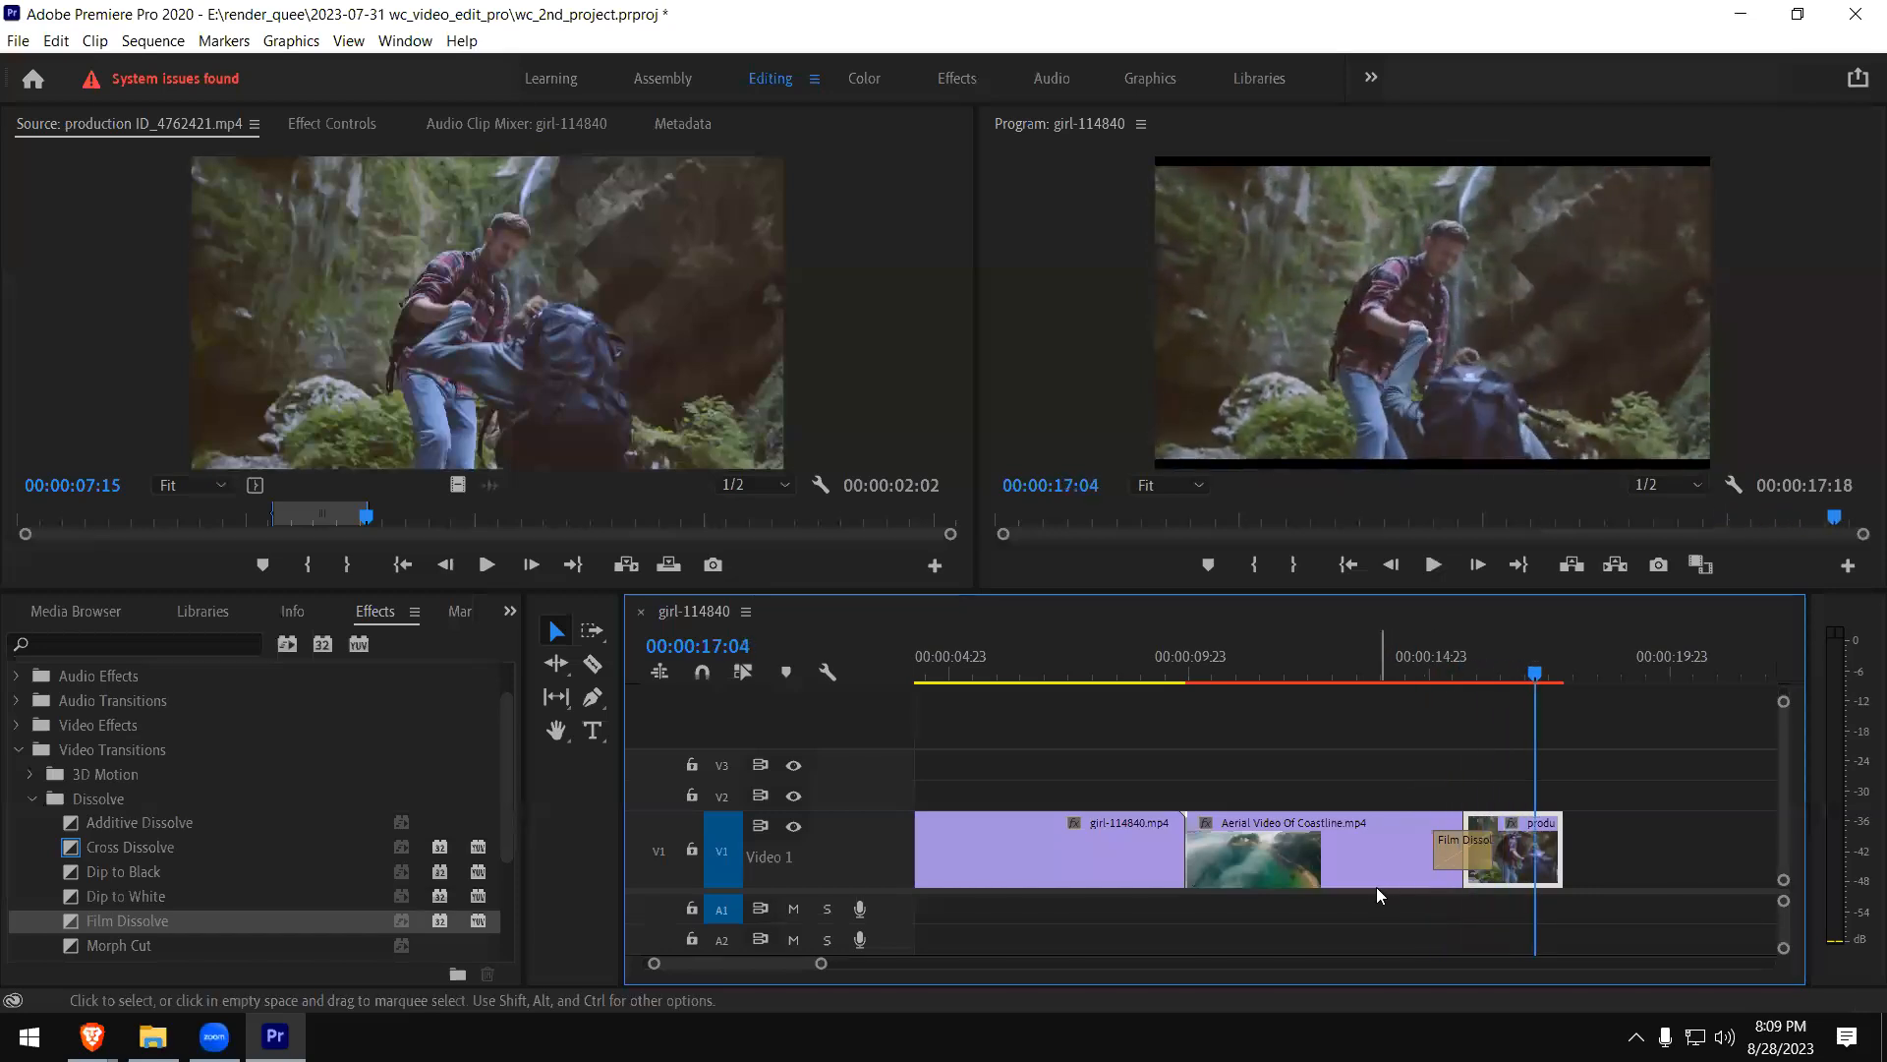
click(1425, 669)
key(space)
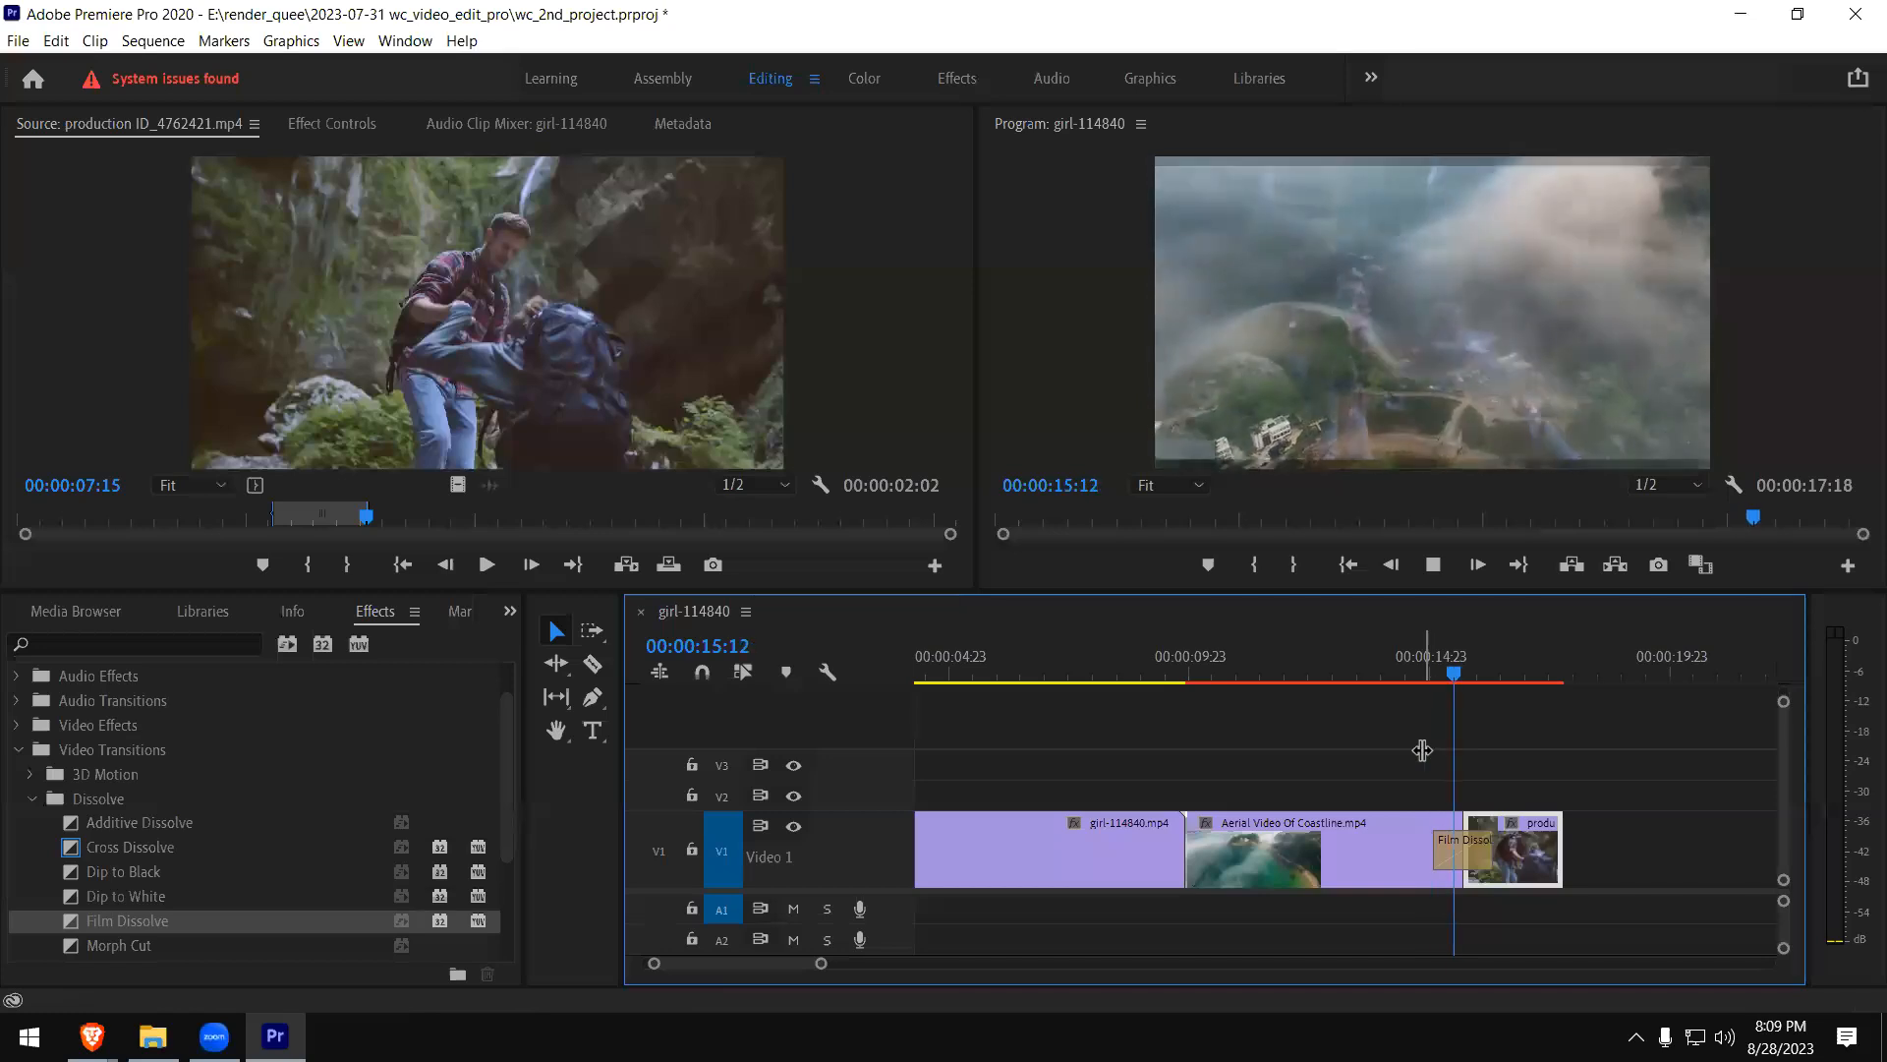
key(space)
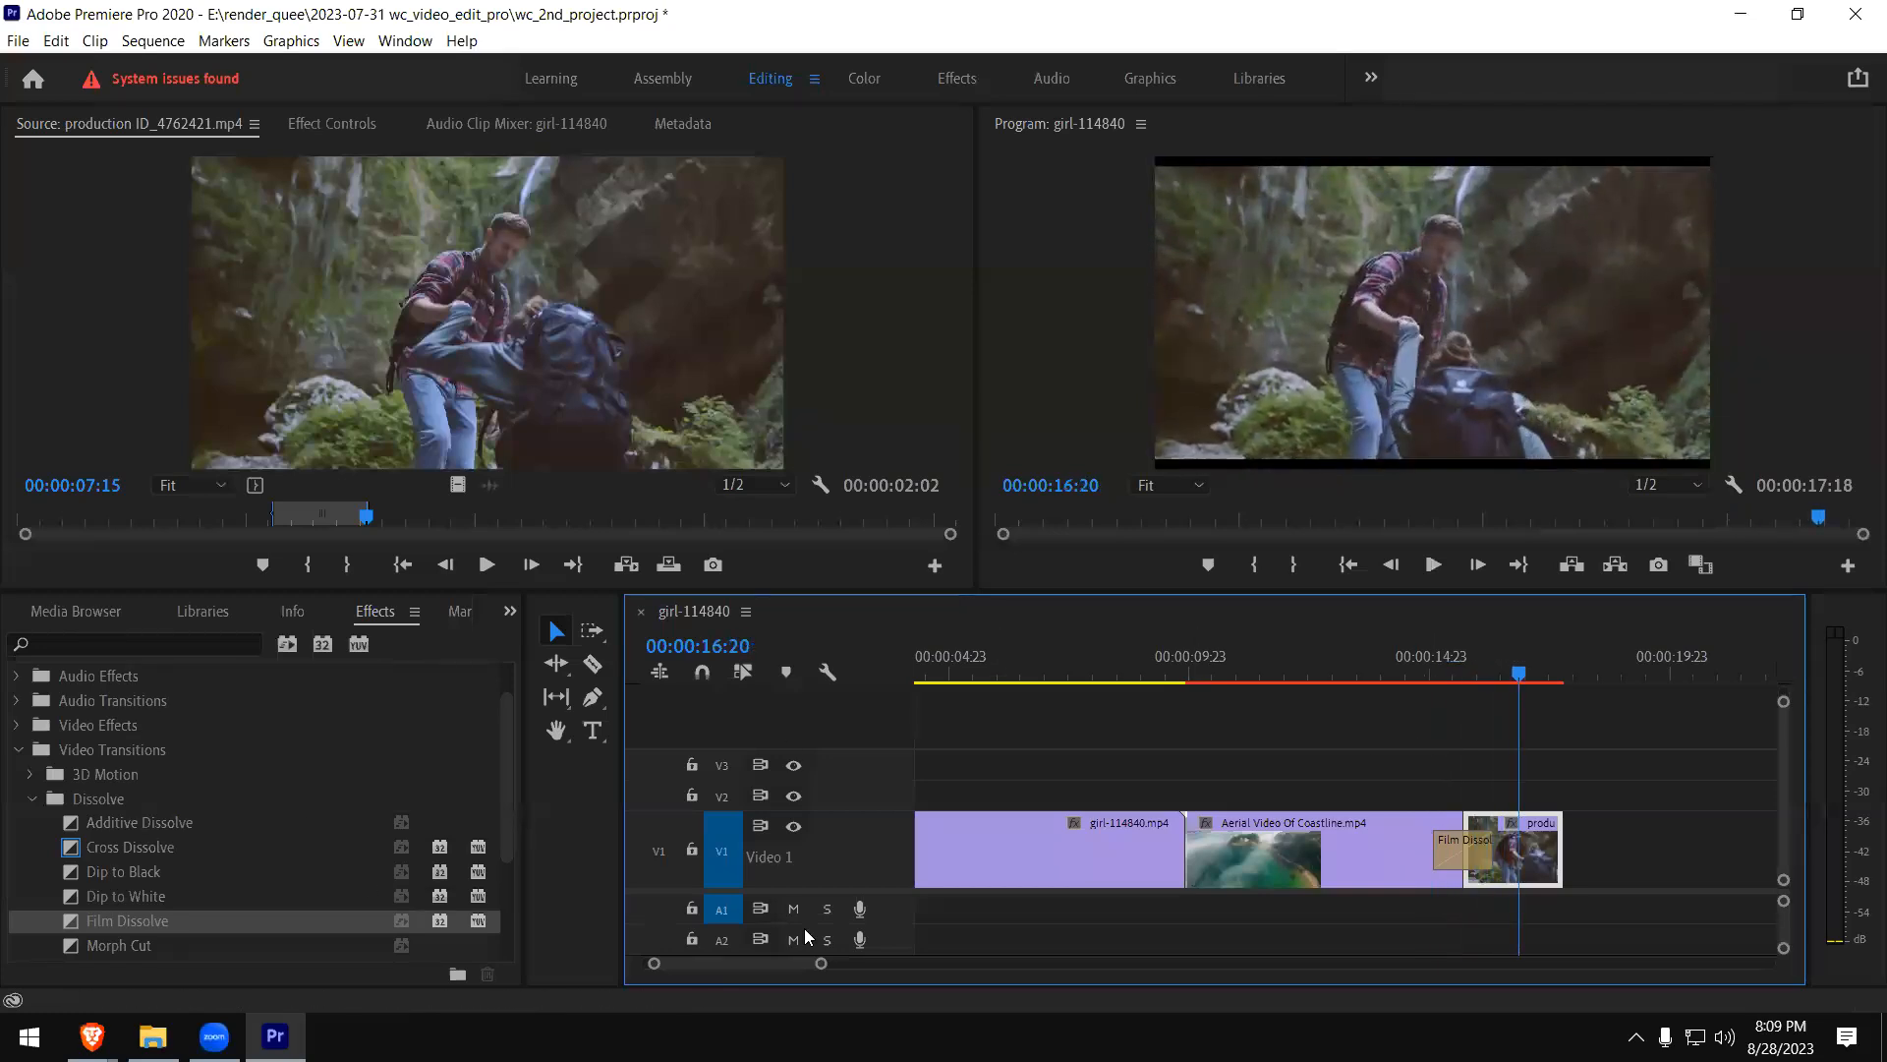
- Replace the Film Dissolve between the coastline and hiking clips with the Morph Cut transition
click(1472, 872)
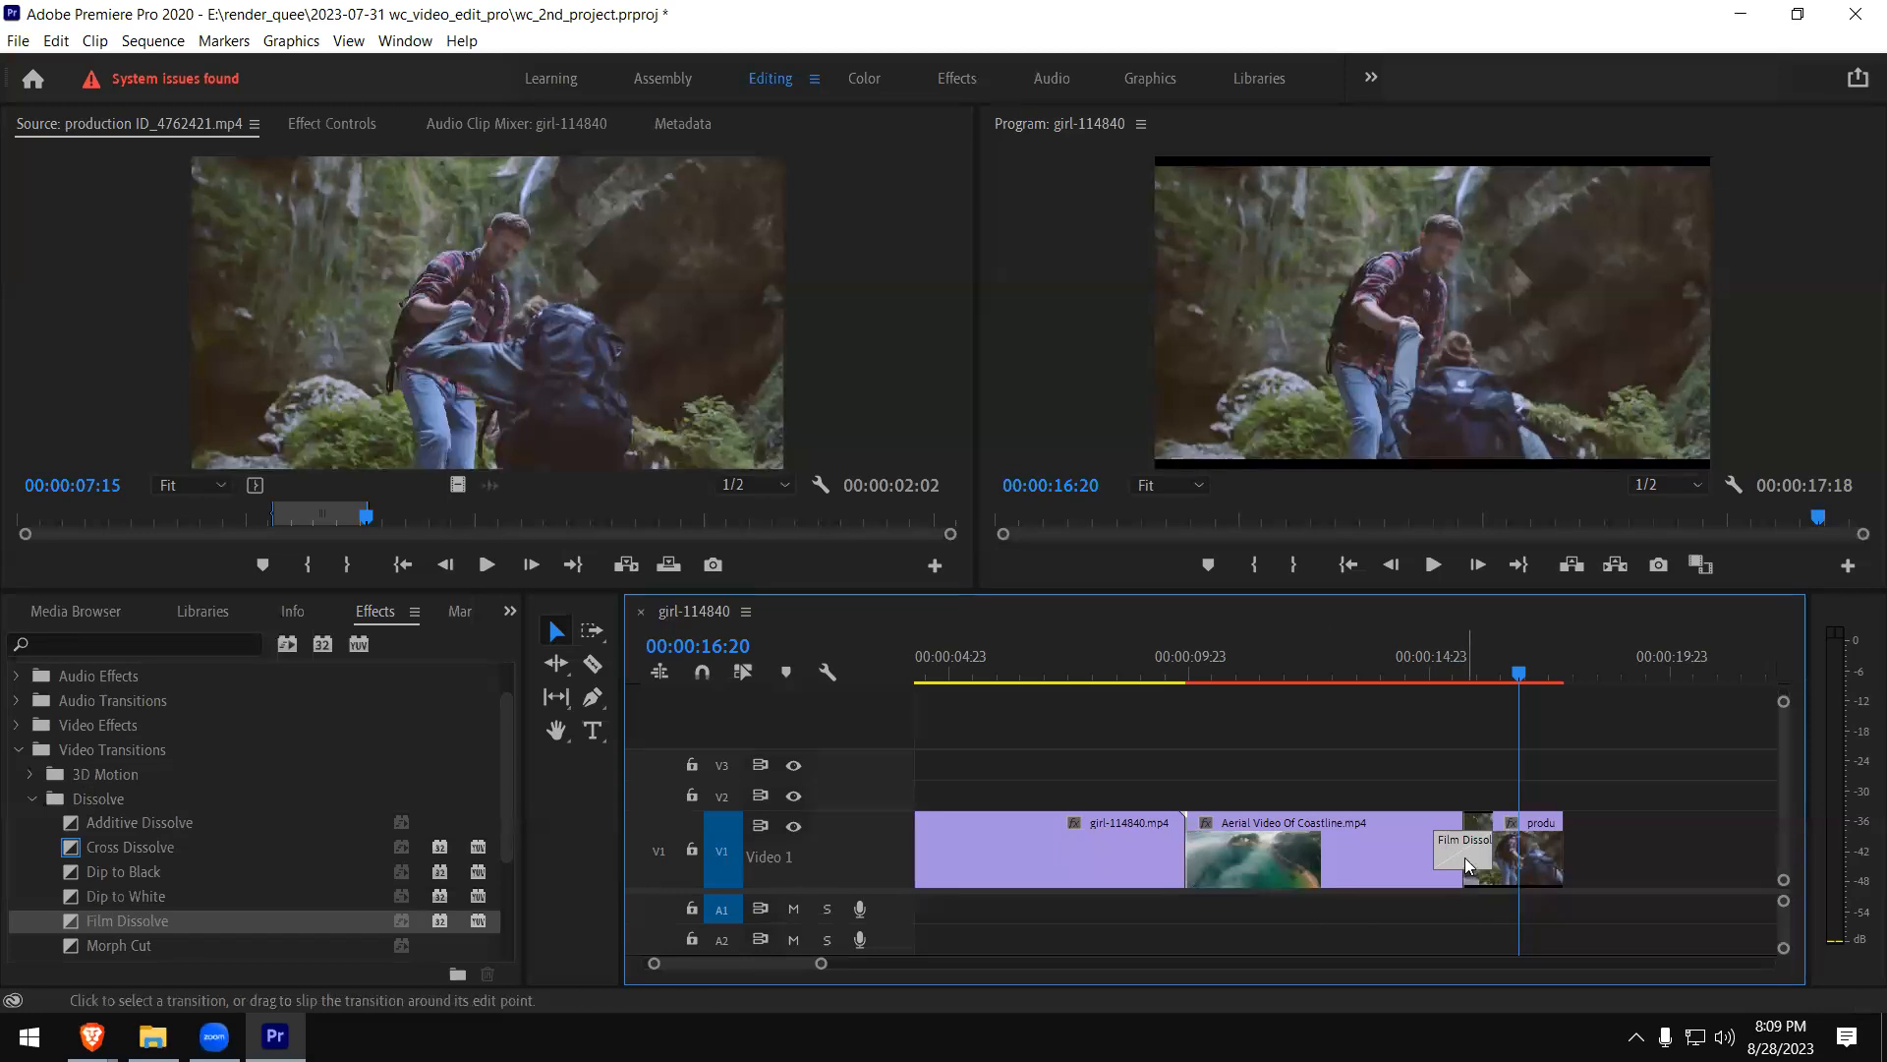
key(Delete)
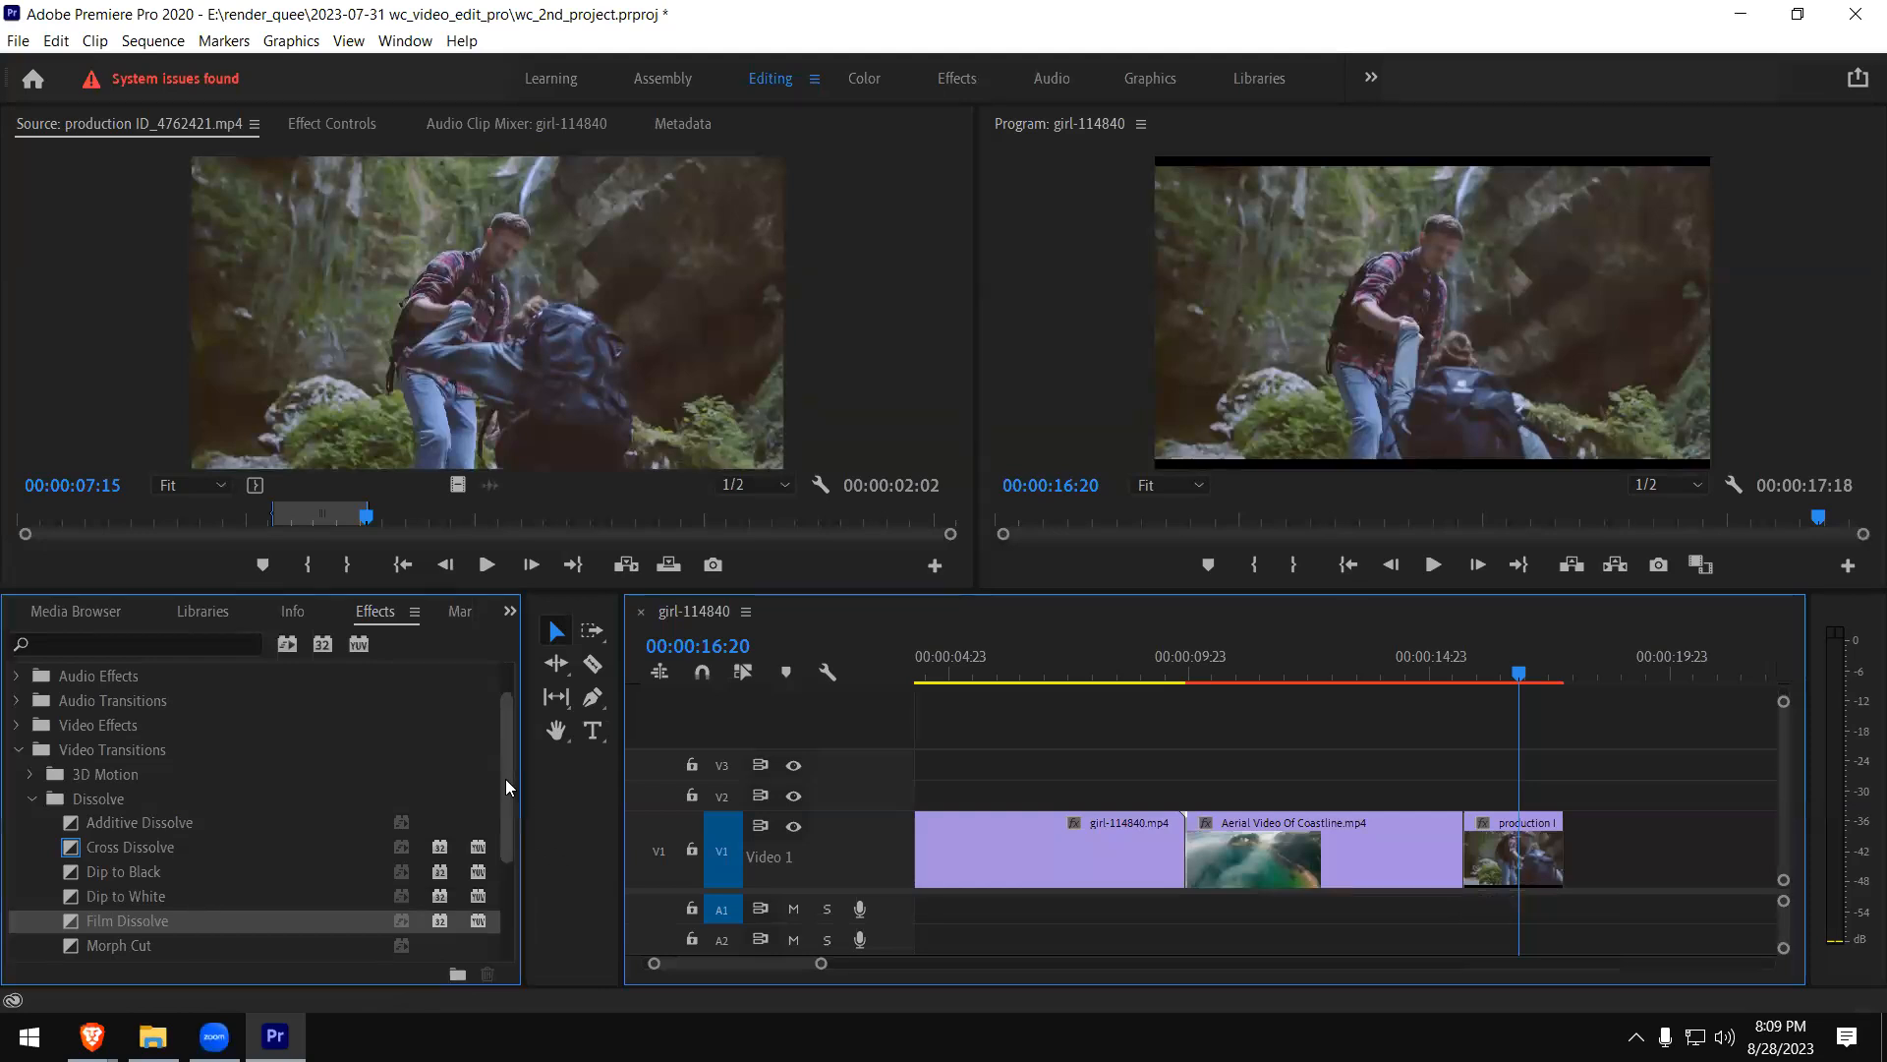
scroll(514, 786, down, 3)
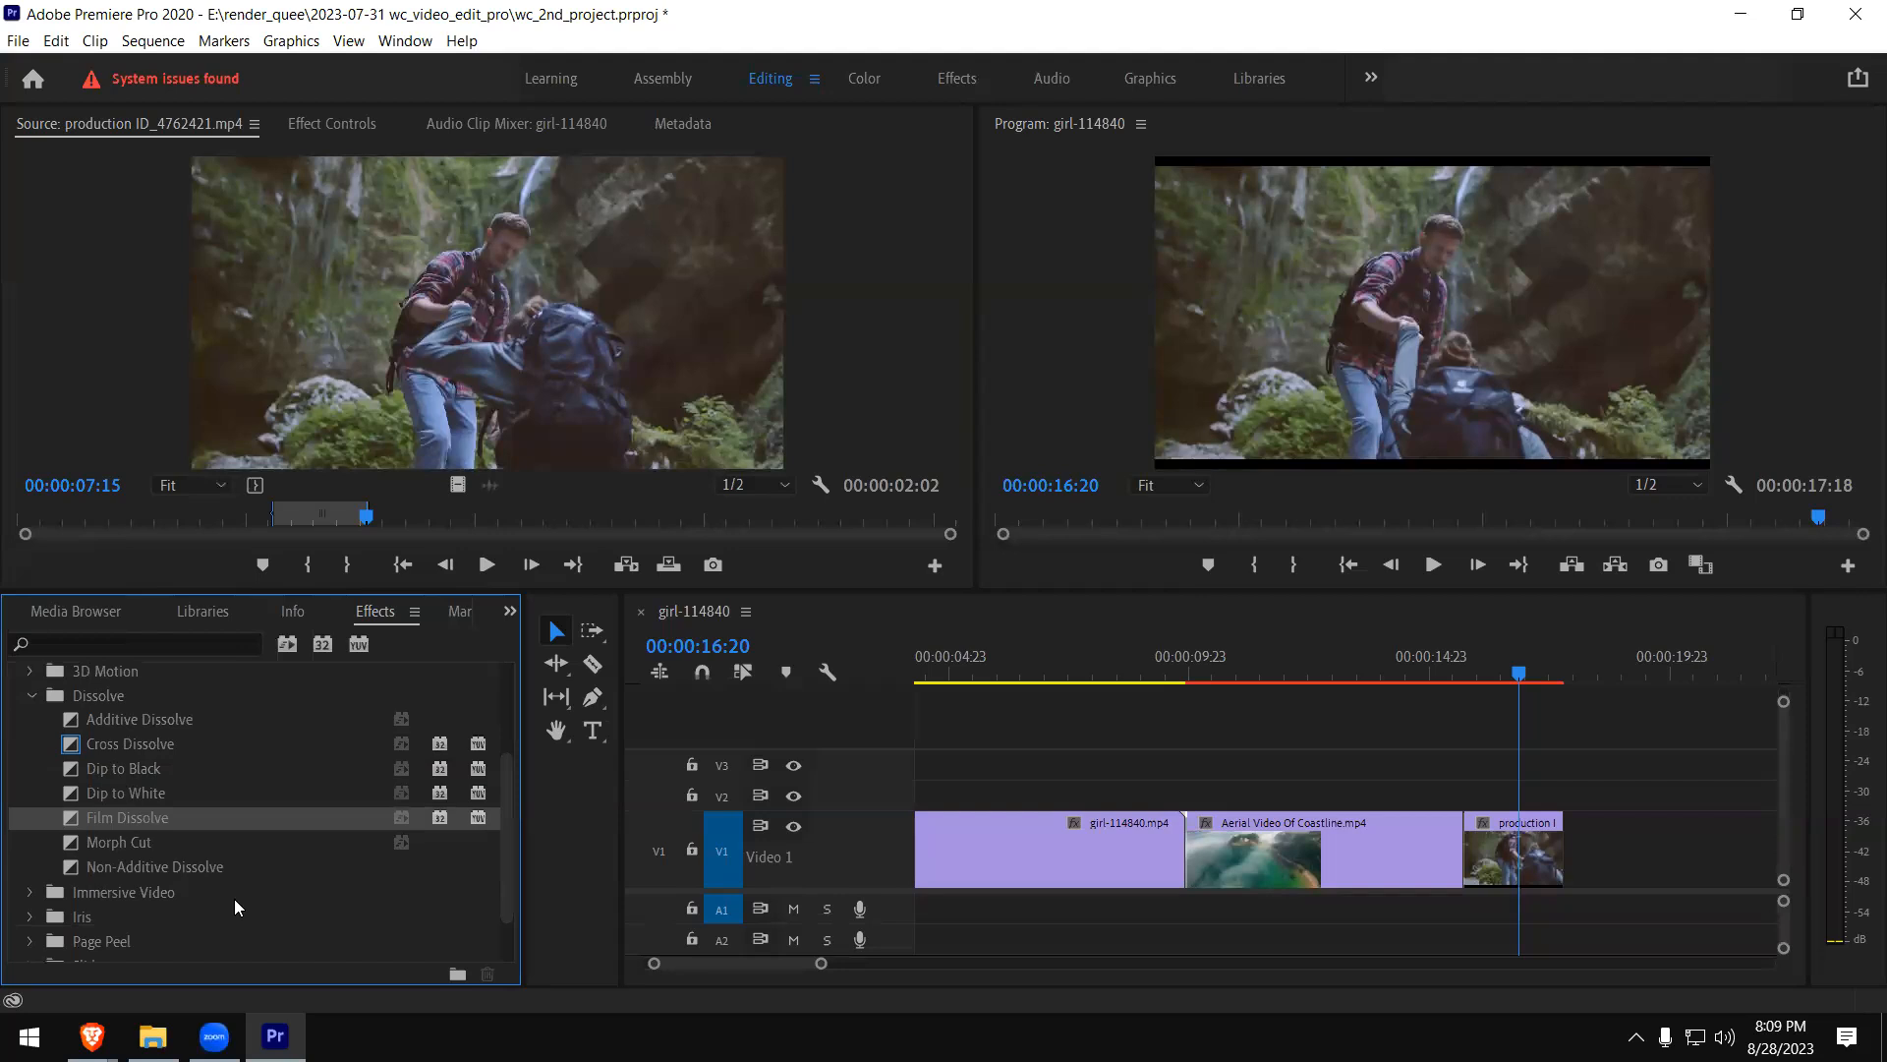
click(100, 845)
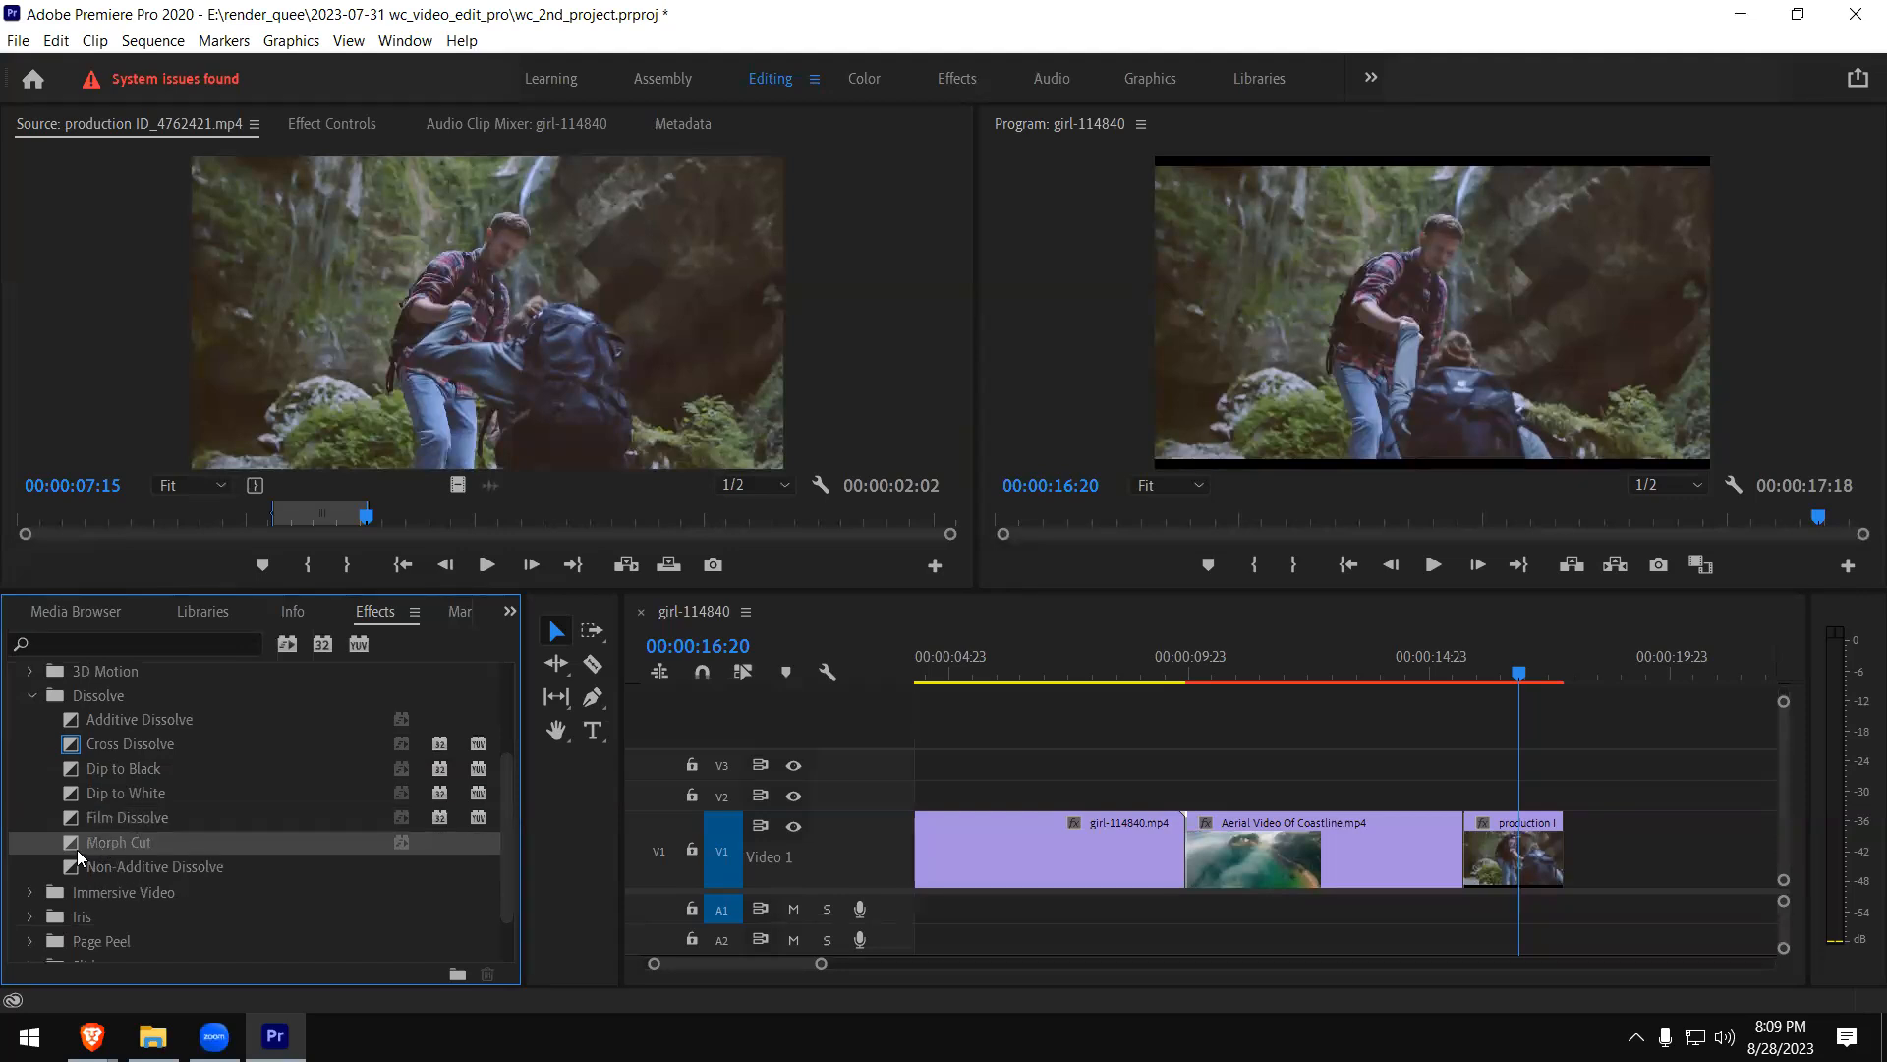
drag(77, 849, 1459, 846)
- Play the Morph Cut between the coastline and hiking clips twice from just before the transition
drag(1369, 909, 1386, 875)
click(1429, 671)
key(space)
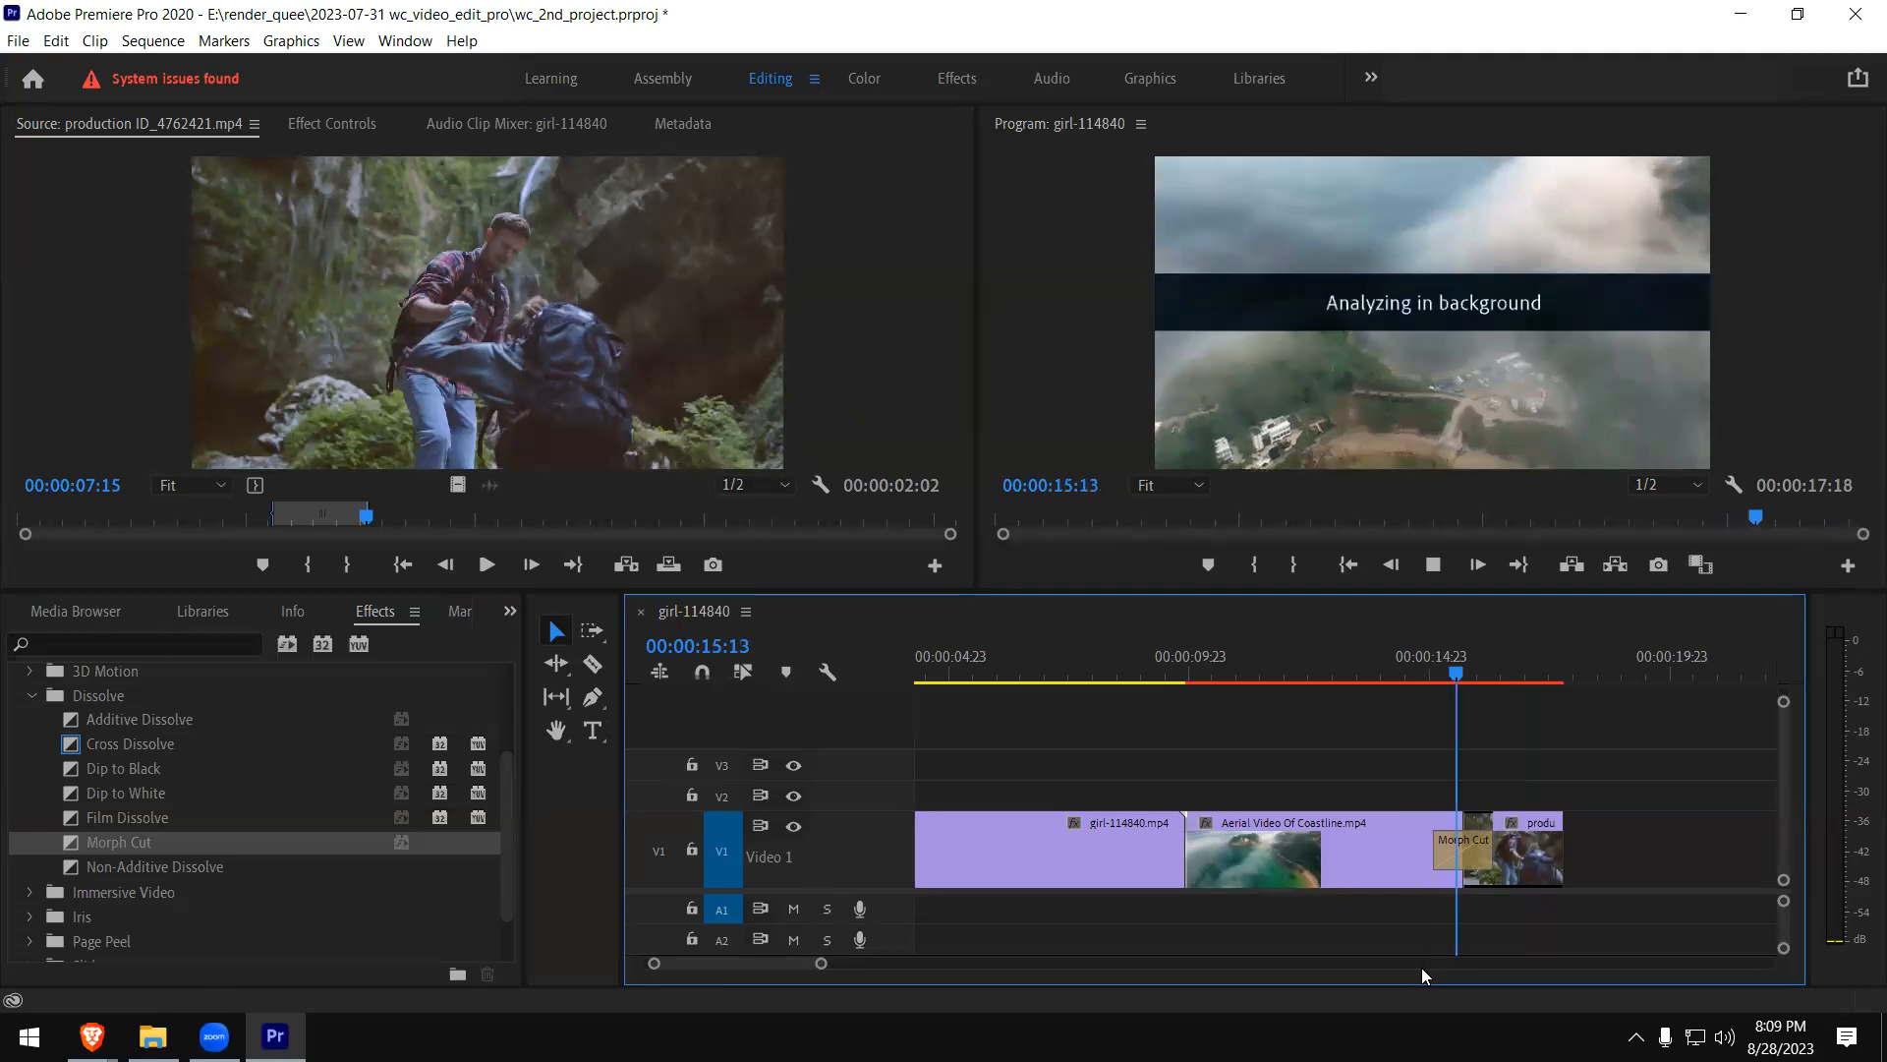
click(1429, 672)
key(space)
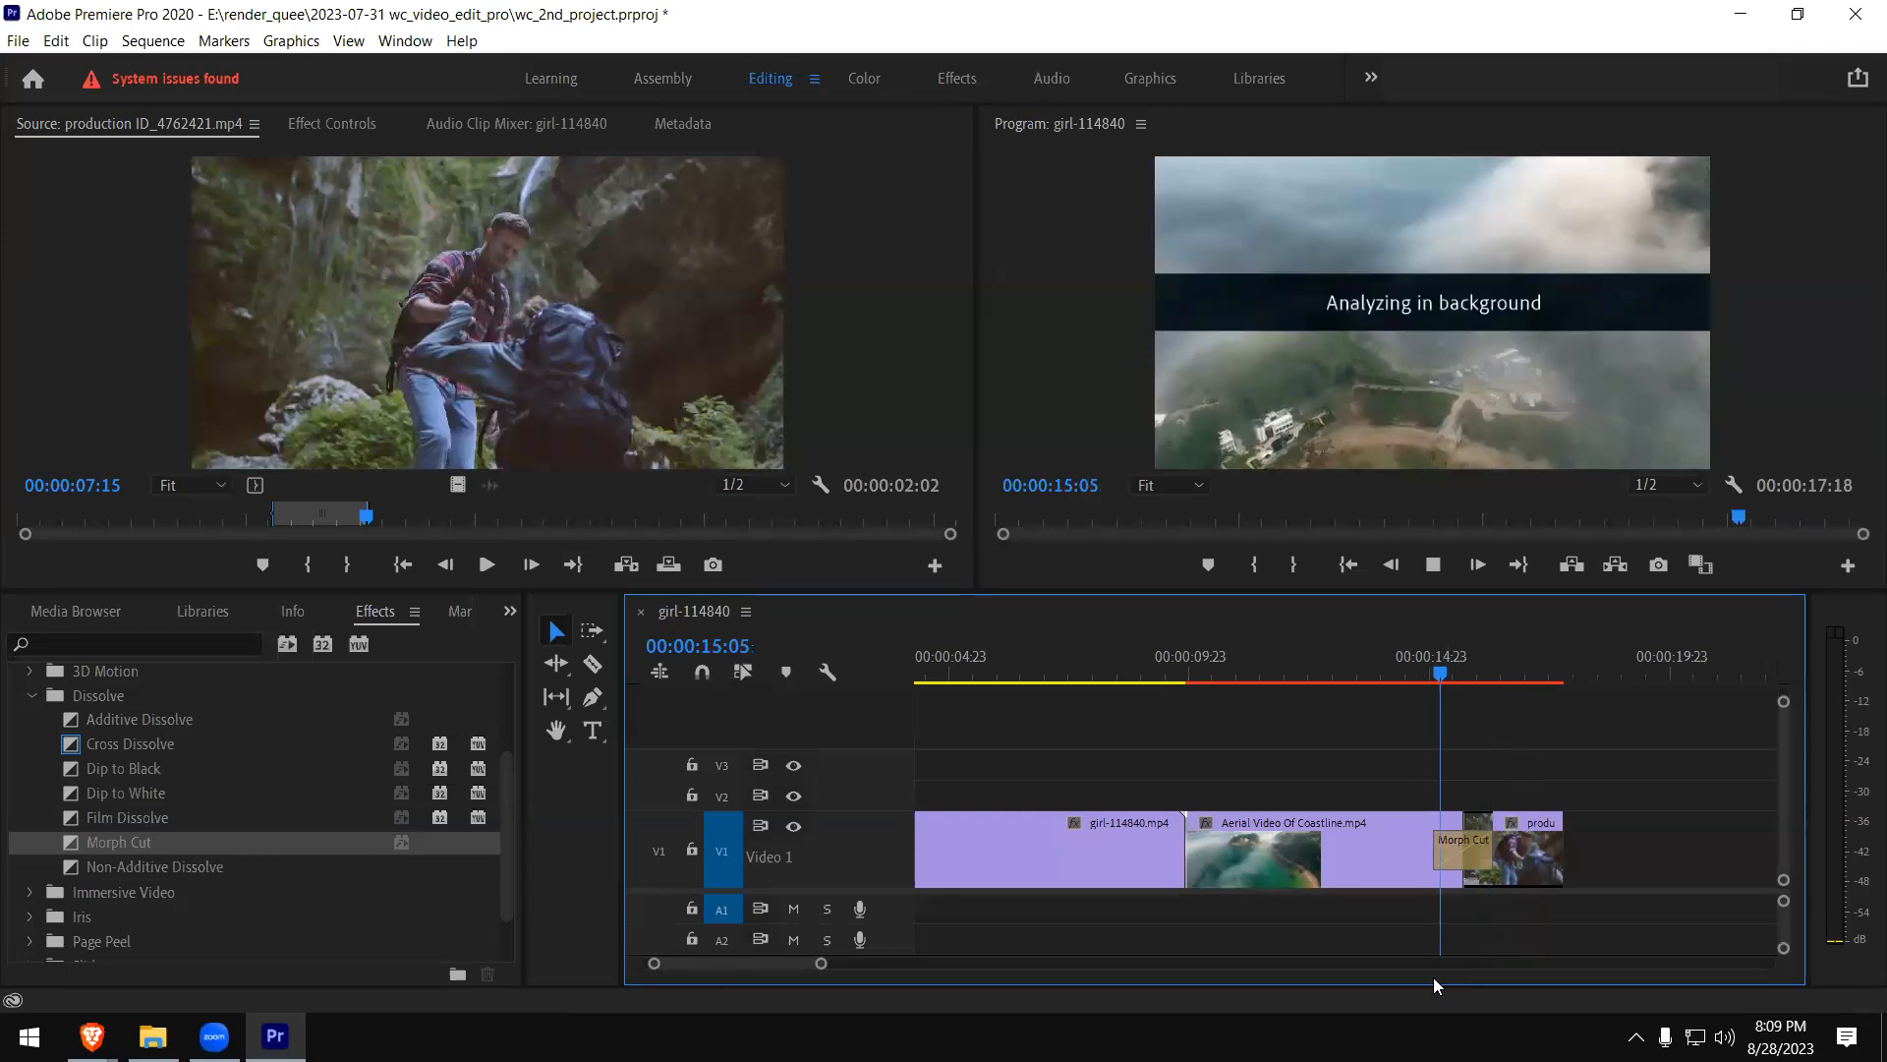
key(space)
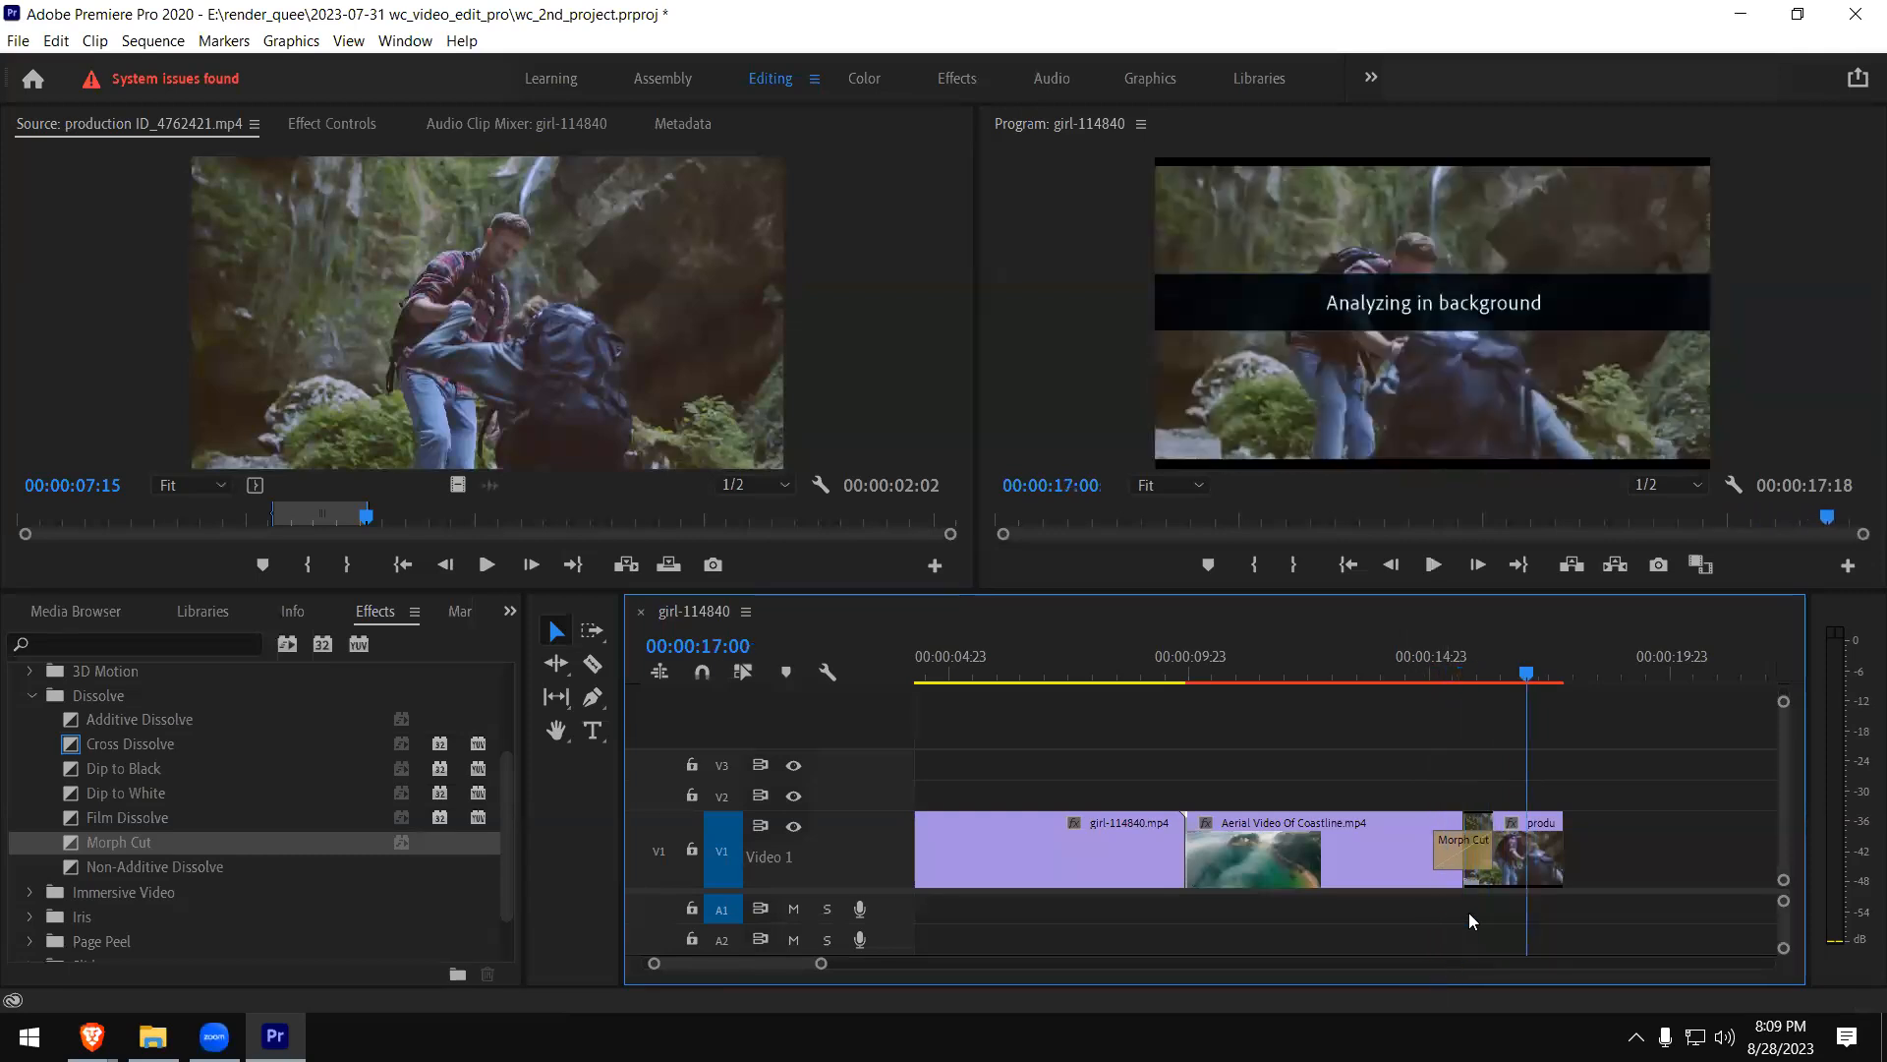
- Render the sequence's video previews and stop the playback that follows
click(1421, 679)
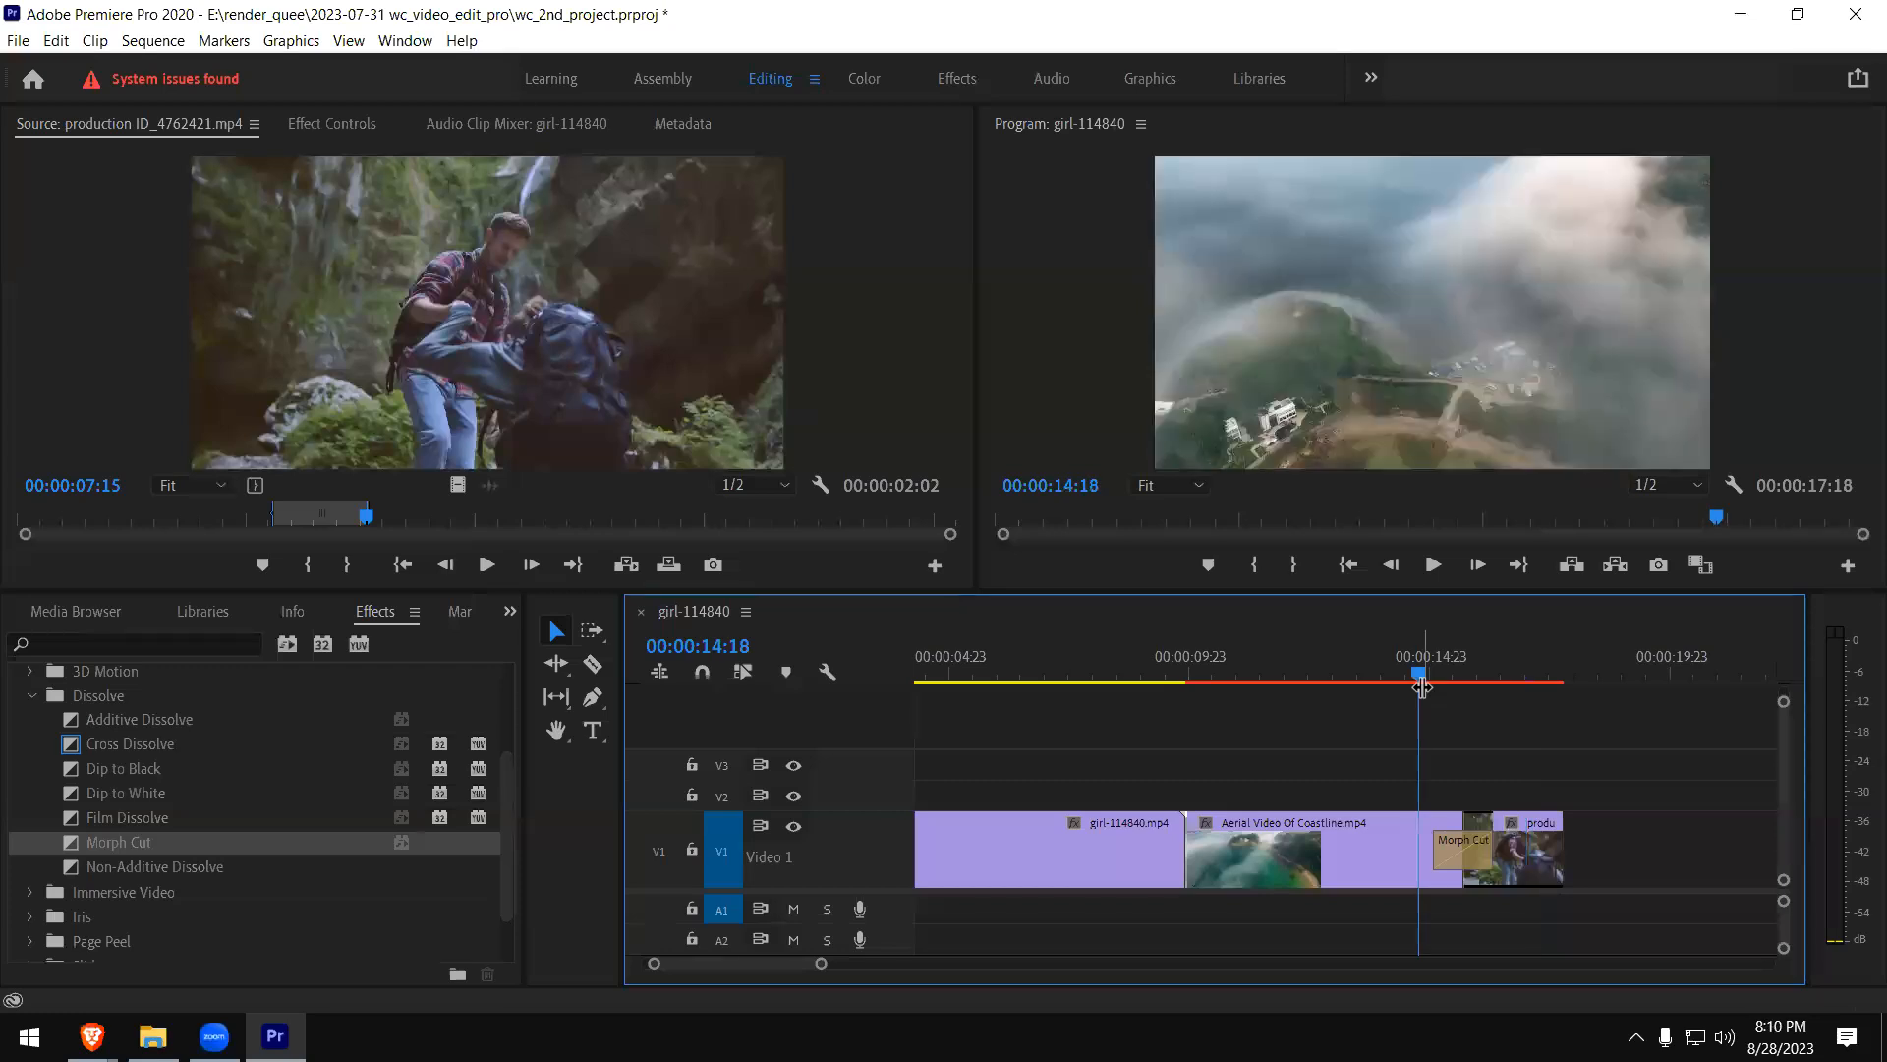
key(Return)
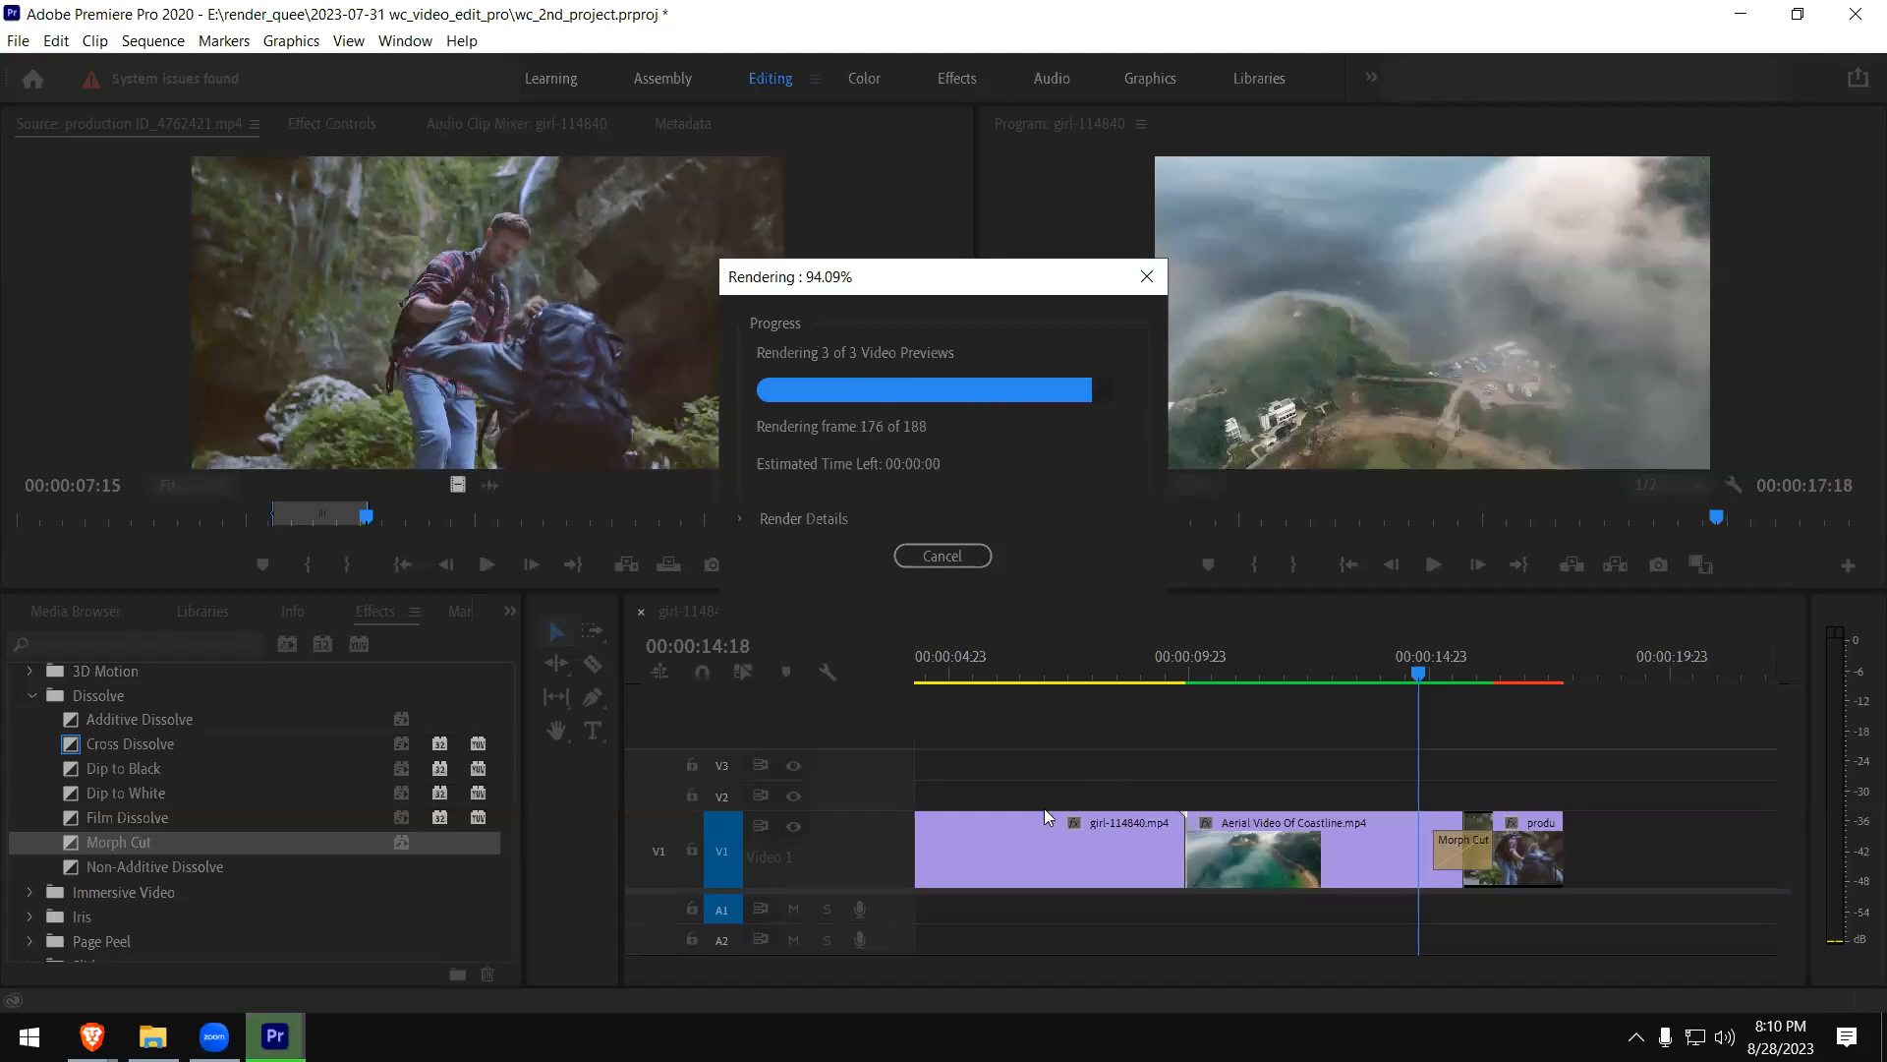
key(space)
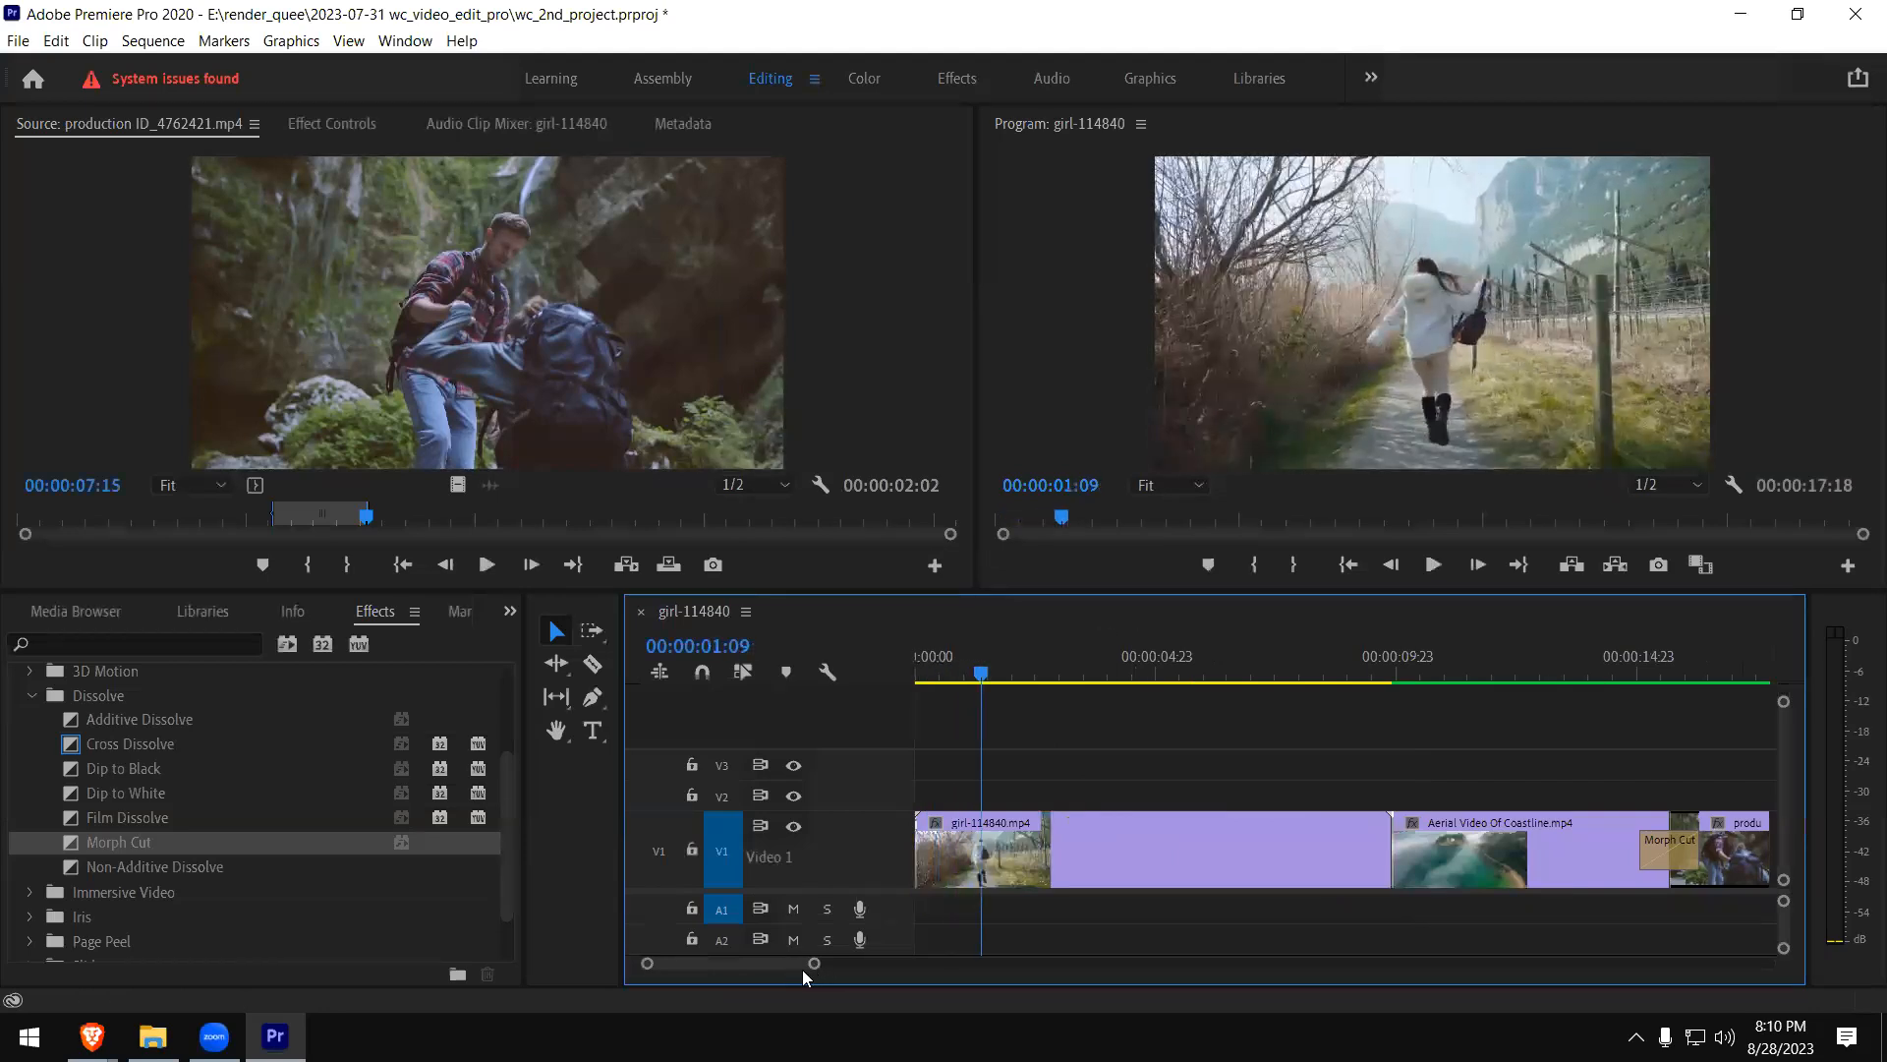
- Play the rendered Morph Cut at the cut between the coastline and hiking clips
scroll(1115, 835, down, 10)
scroll(1142, 708, up, 5)
click(1120, 669)
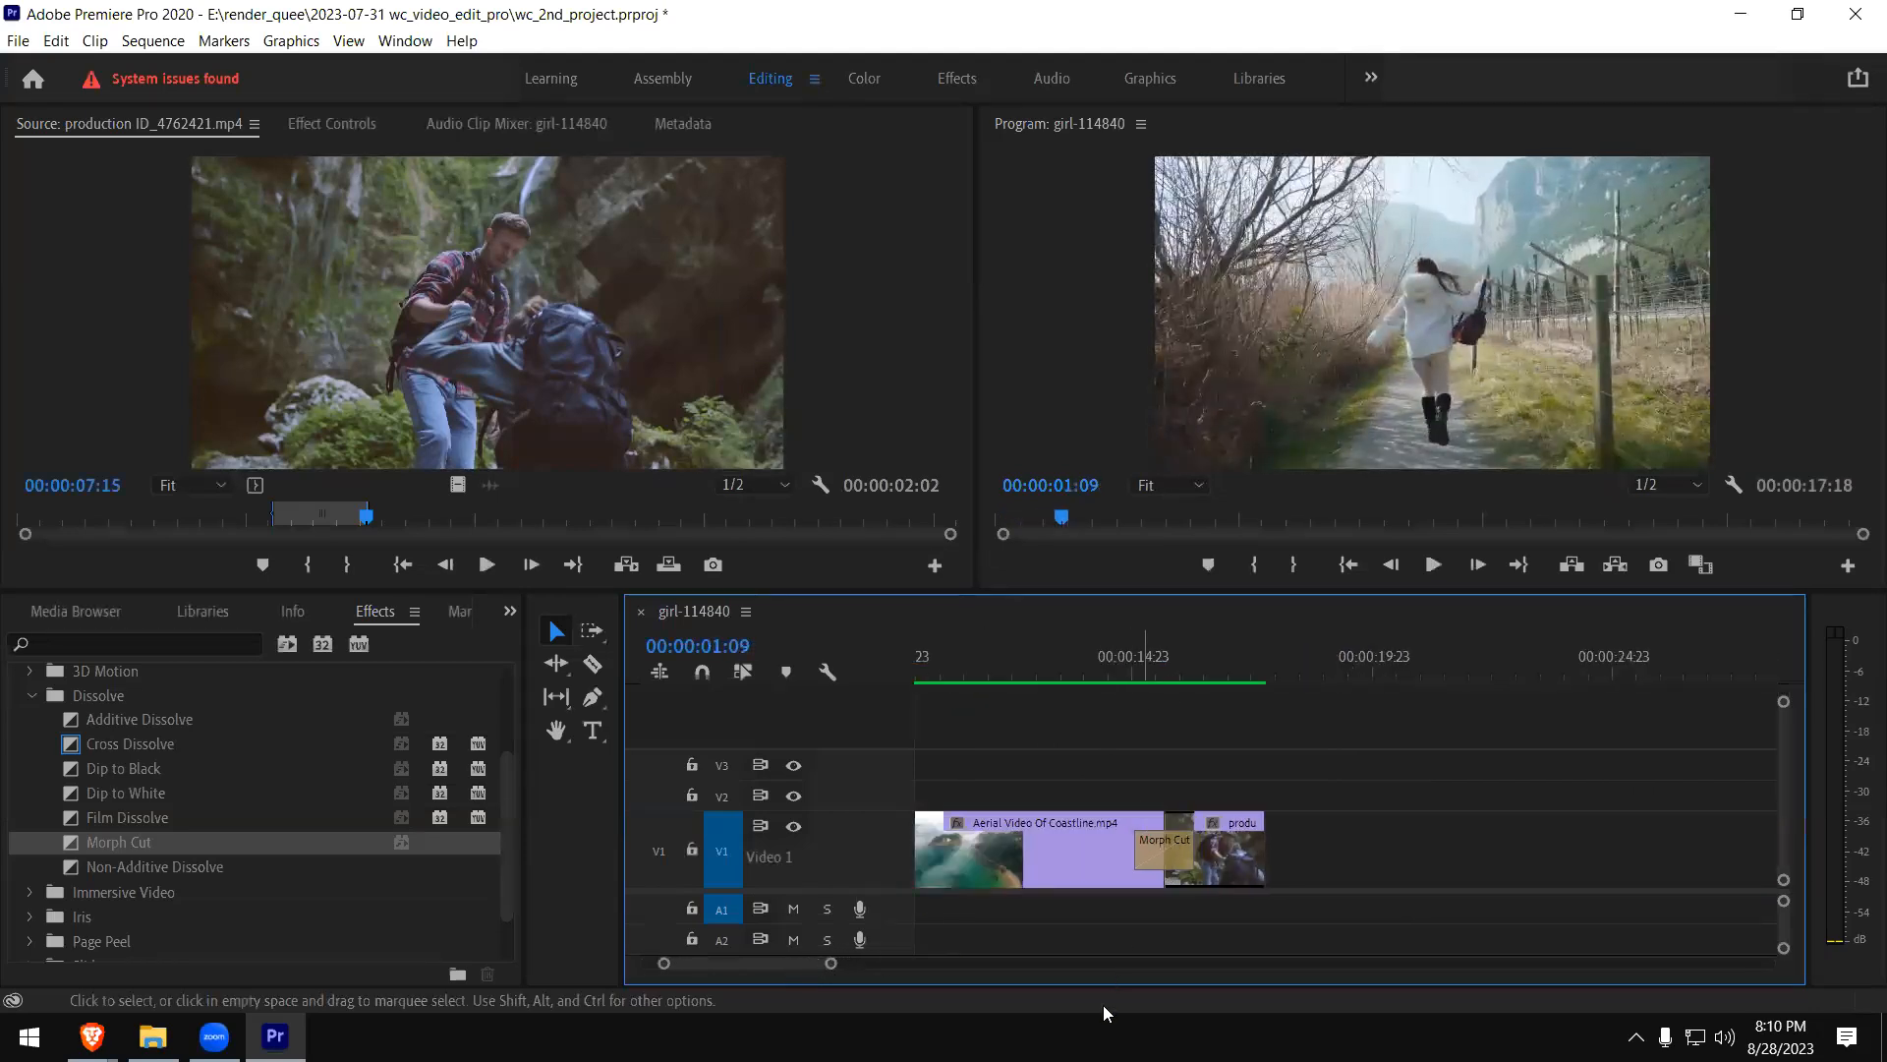
key(space)
key(space)
click(1140, 670)
key(space)
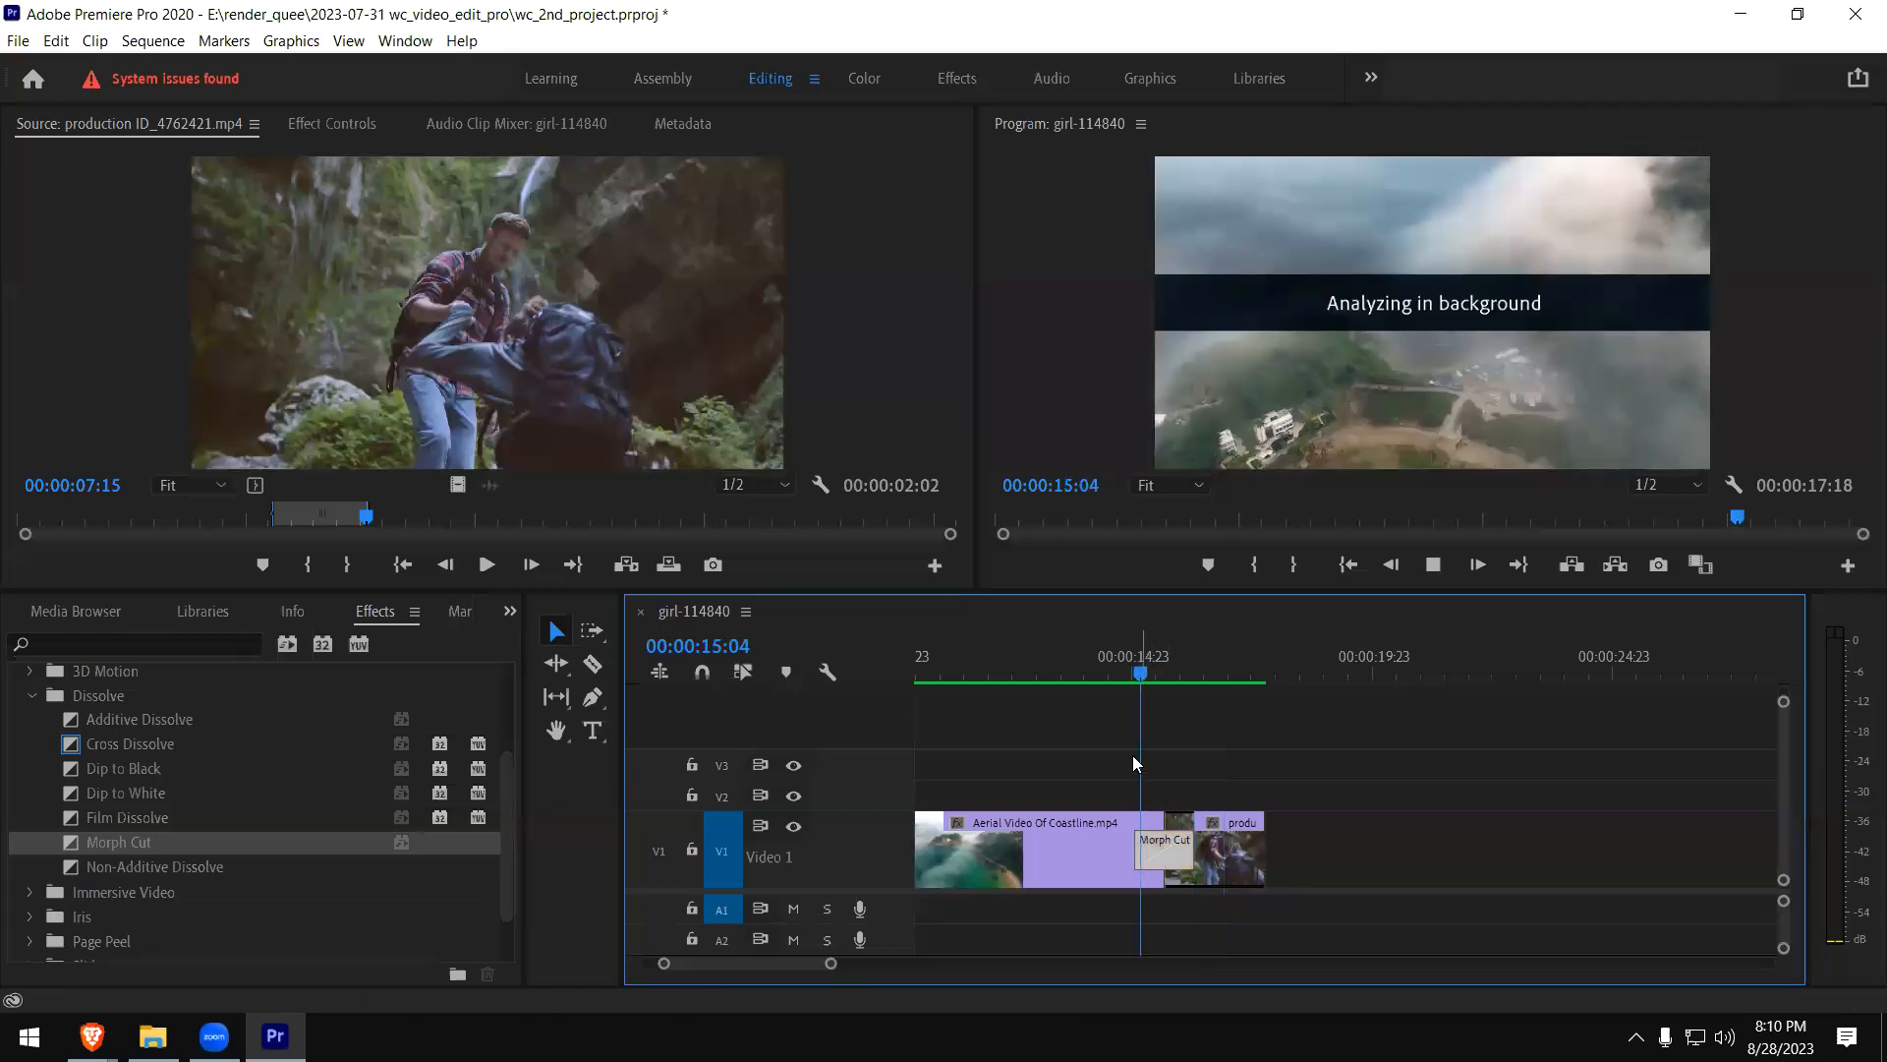
key(space)
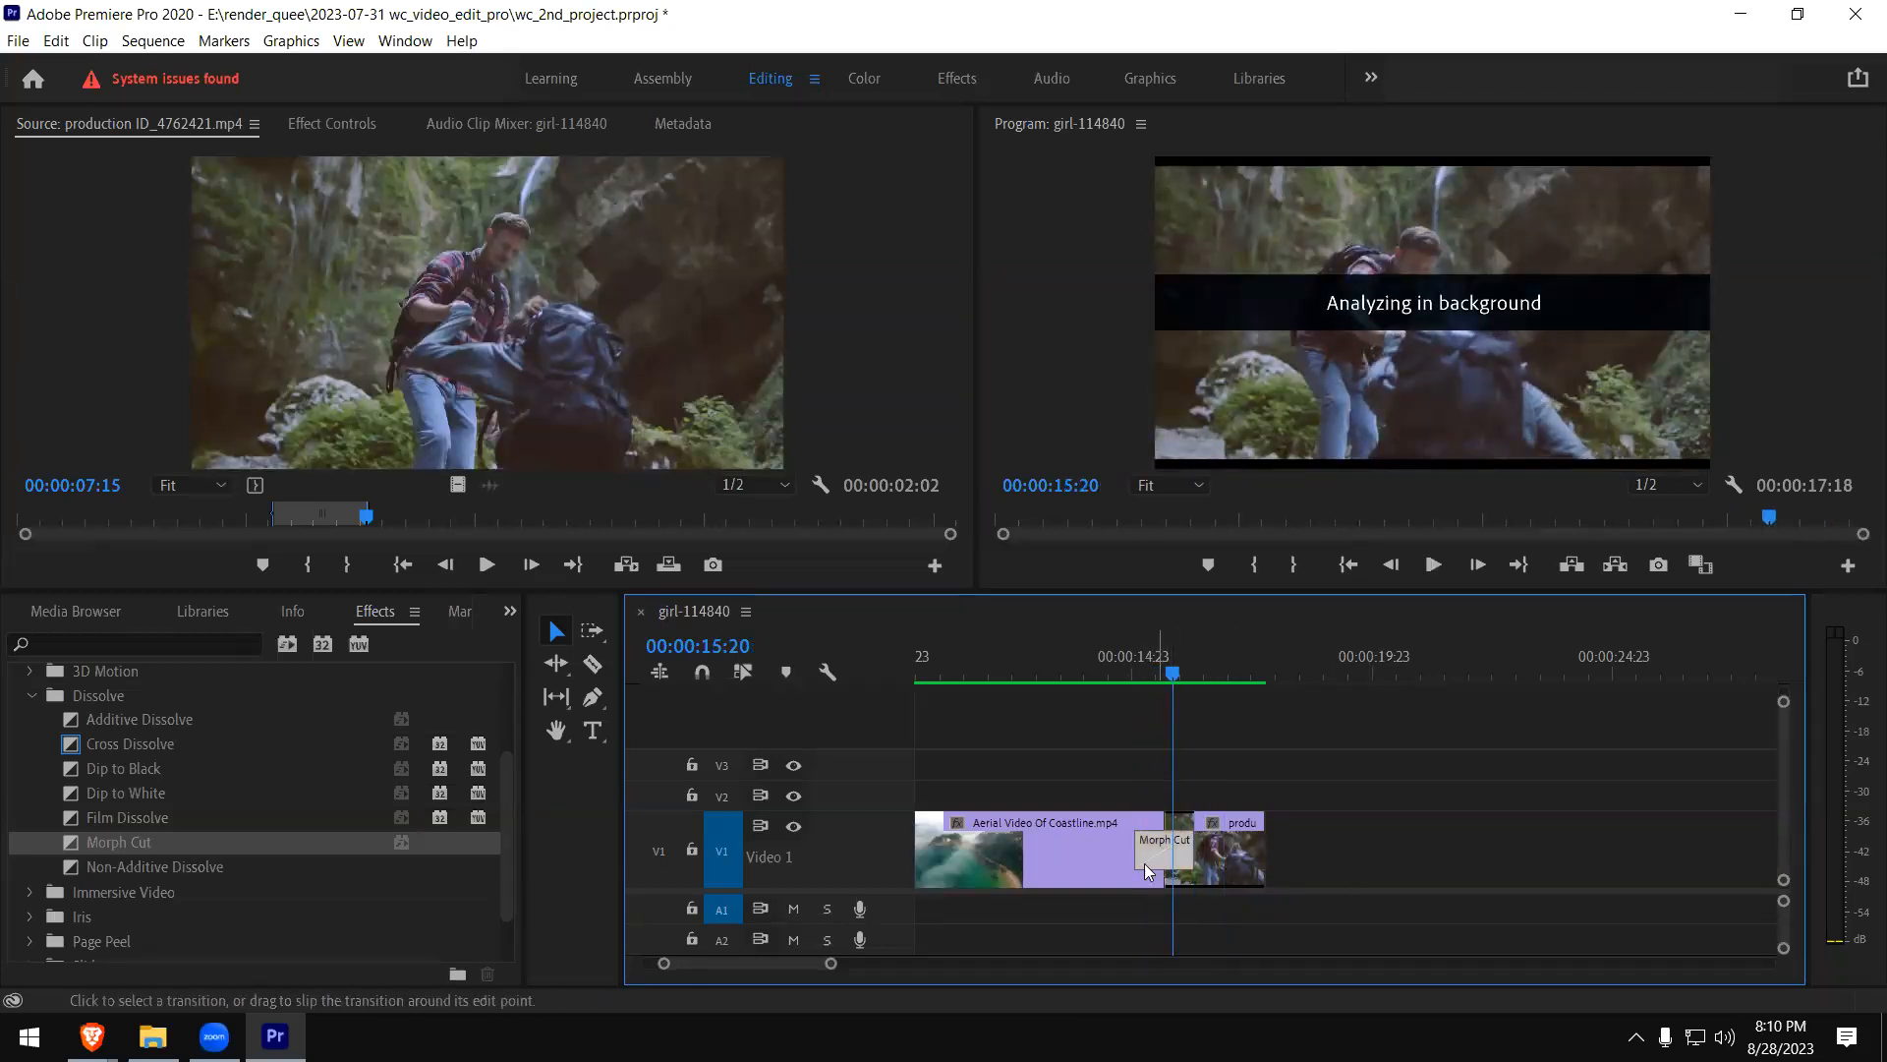
- Replace the Morph Cut between the coastline and hiking clips with the Iris Cross transition
click(1165, 859)
key(Delete)
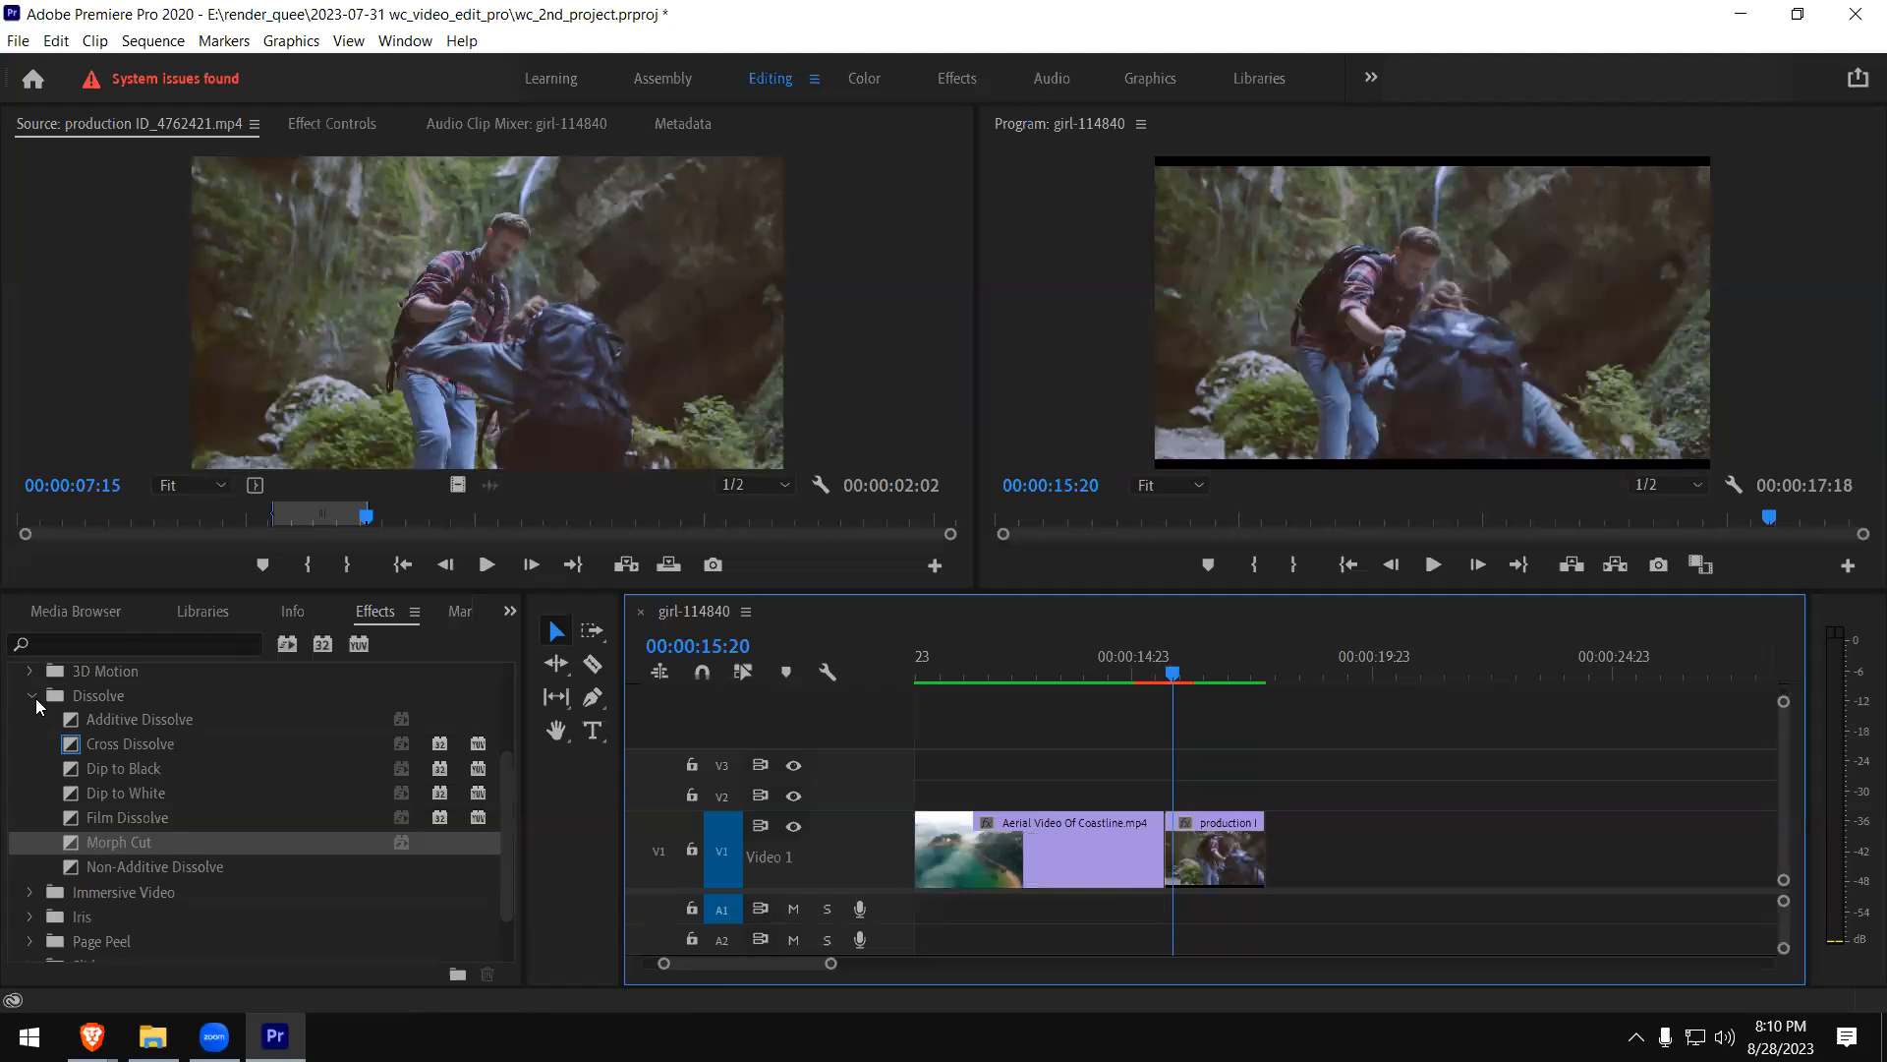
click(32, 697)
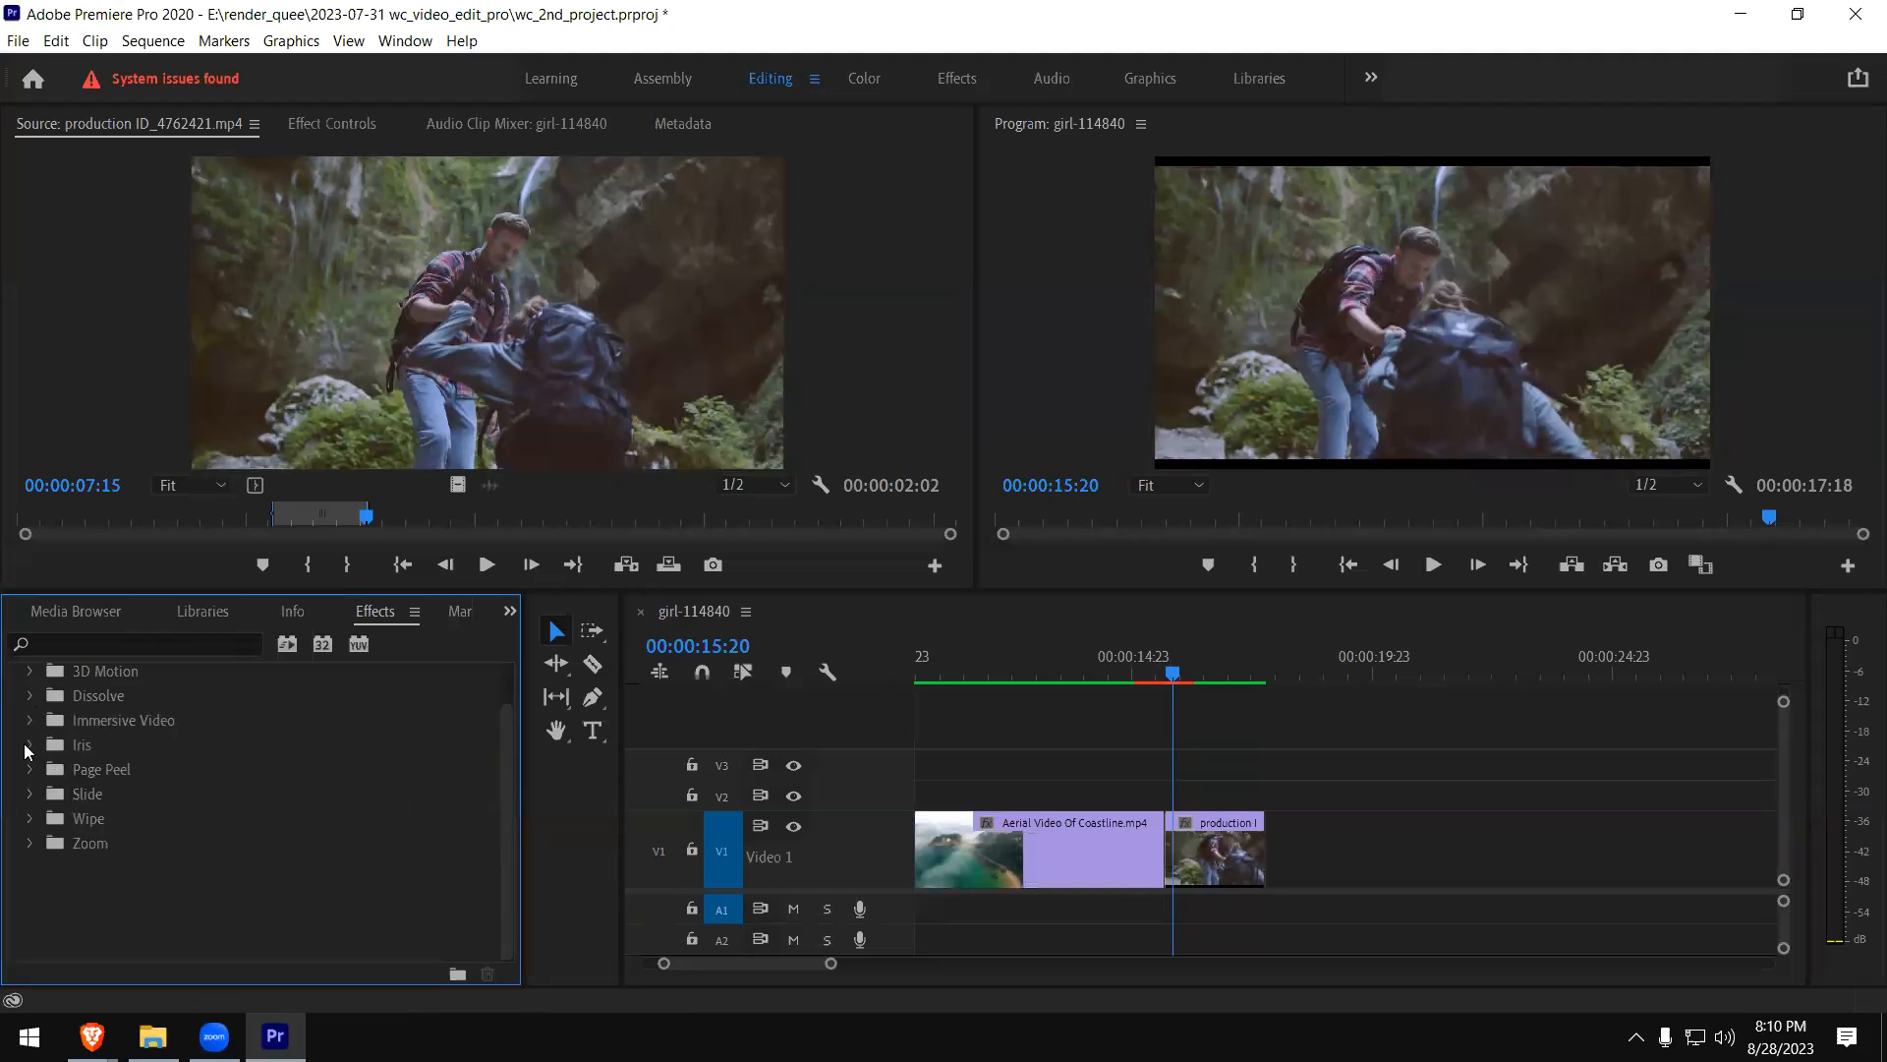
click(29, 745)
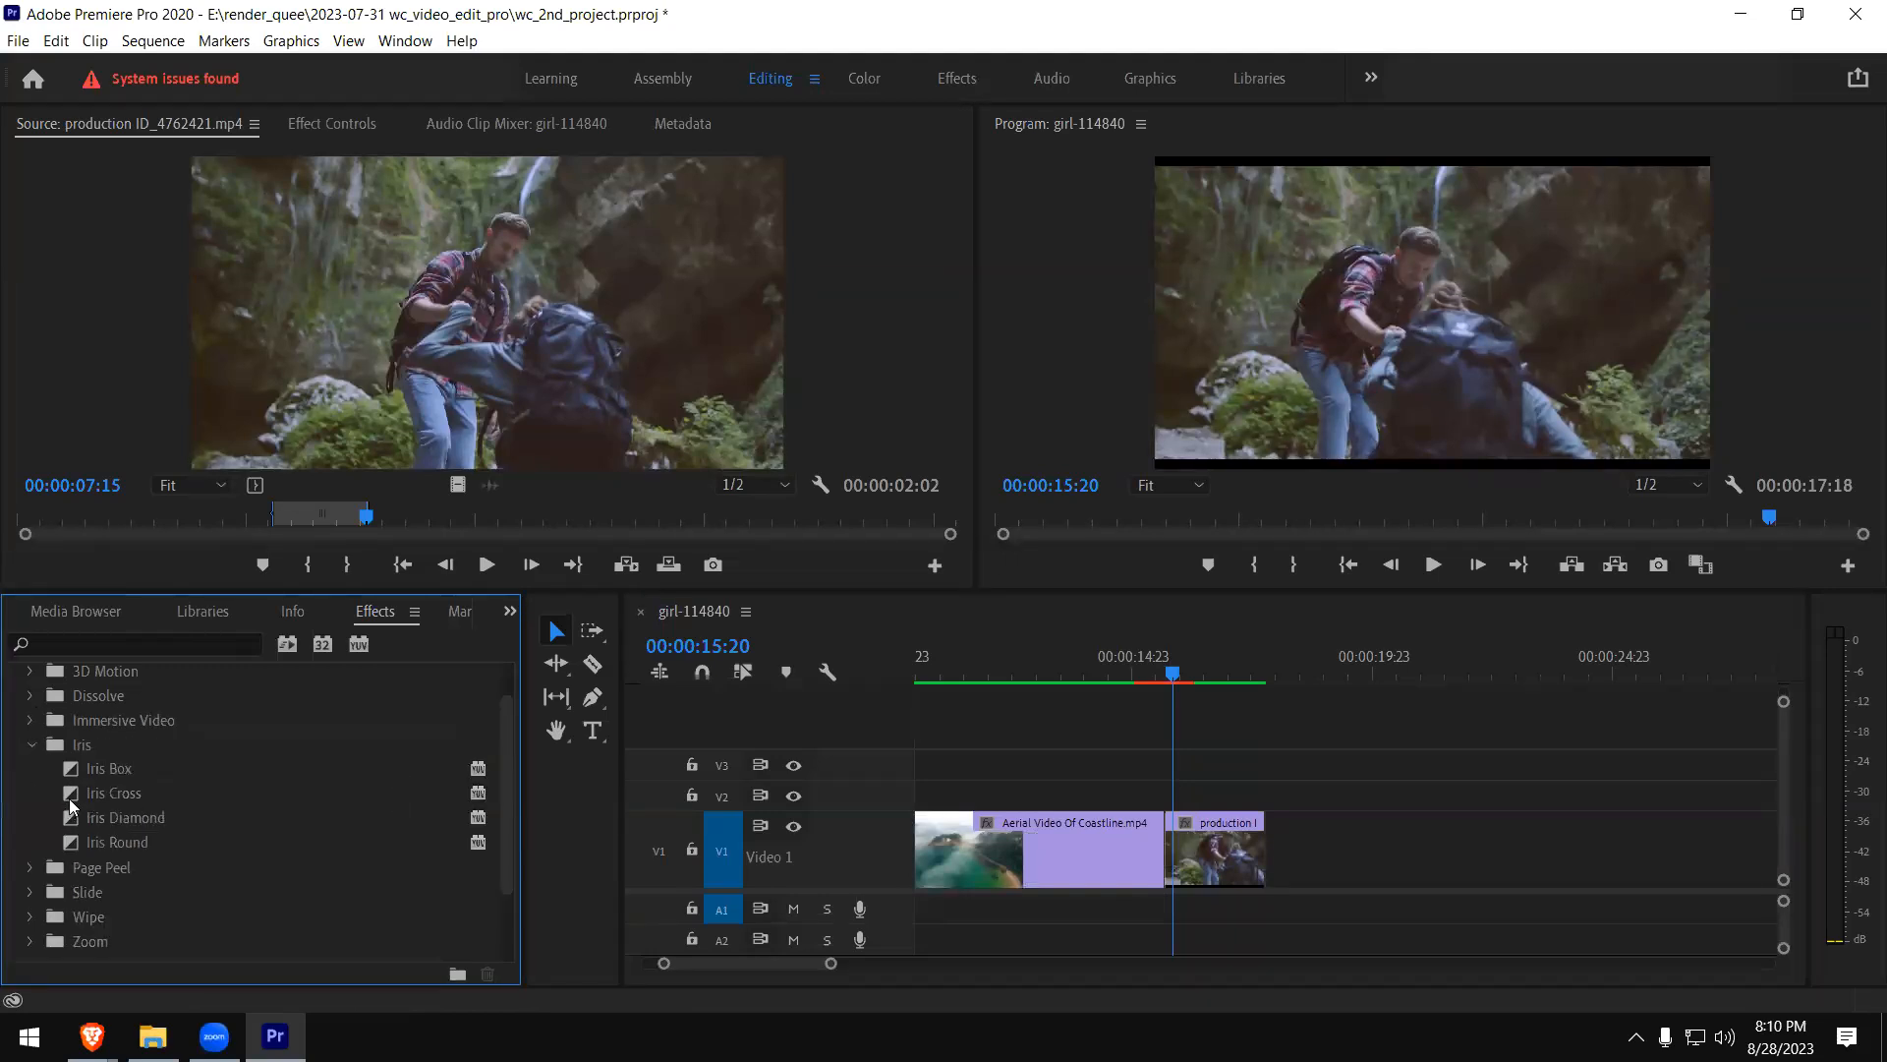
click(71, 794)
drag(71, 794, 1170, 849)
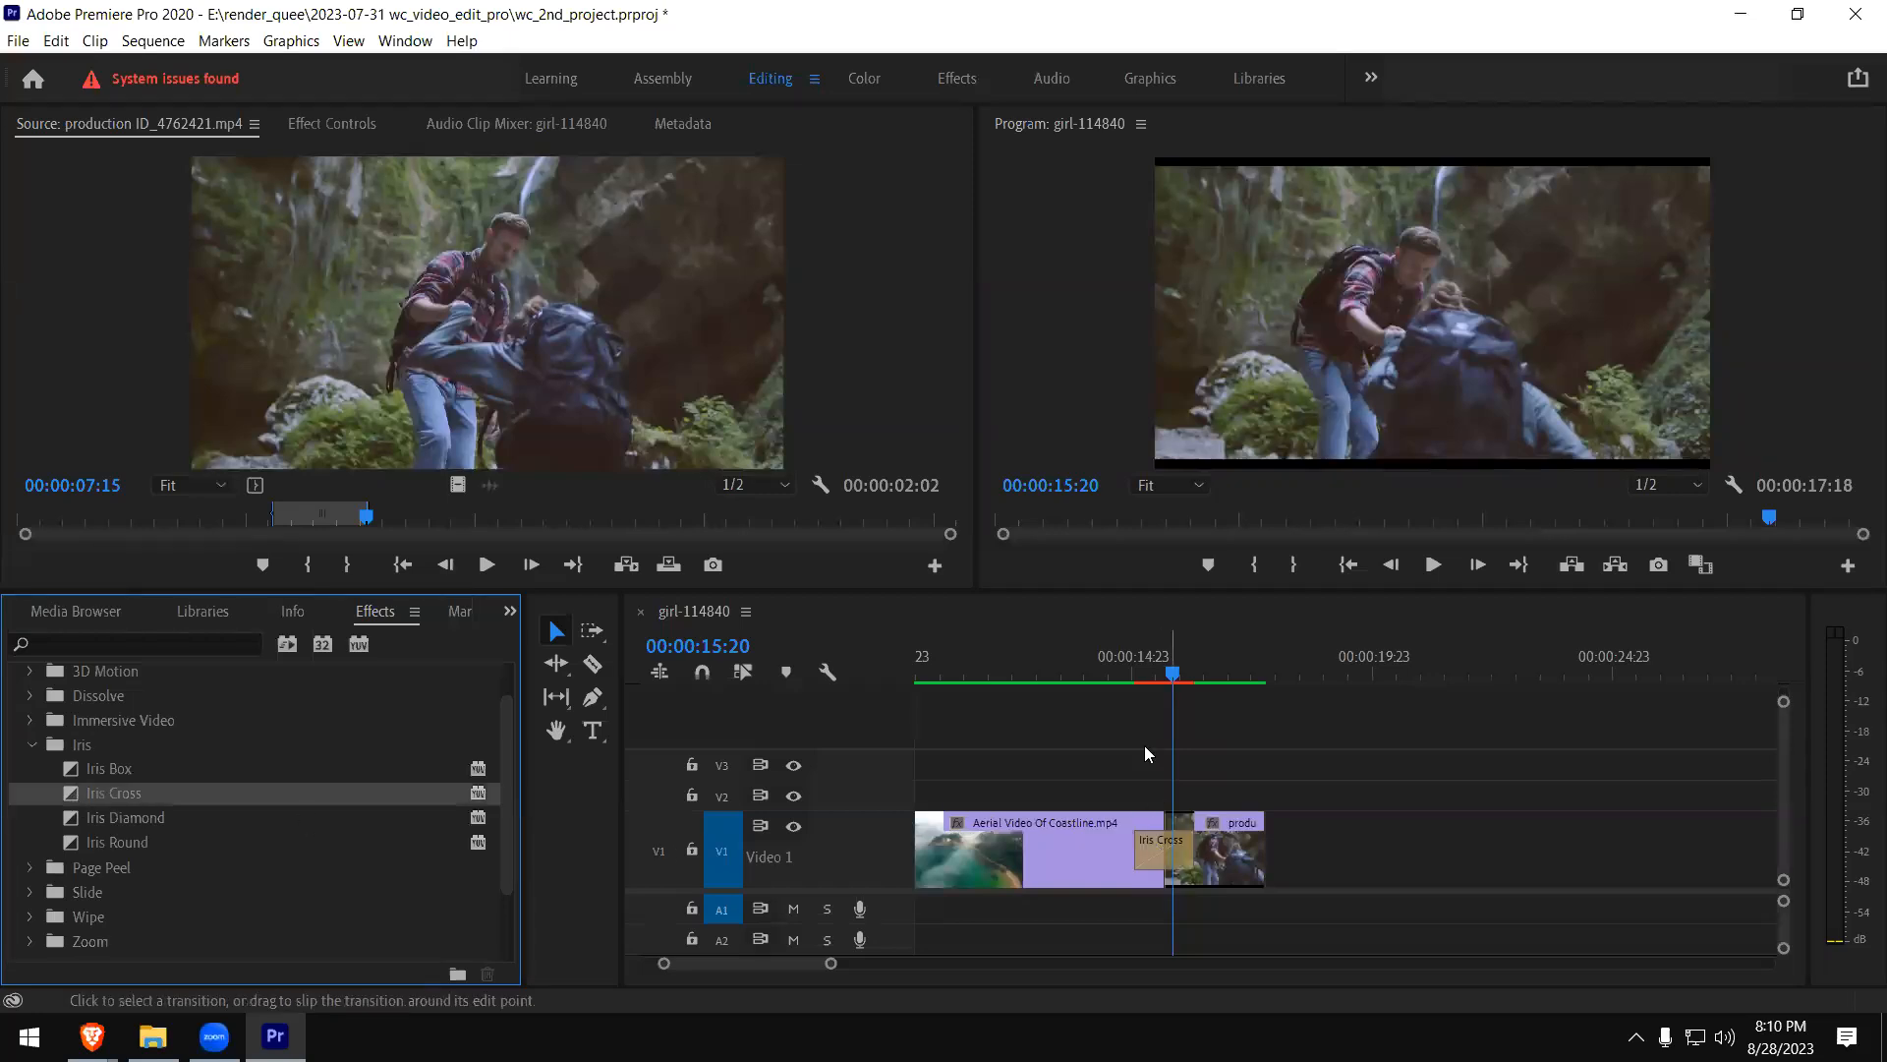
- Play the Iris Cross between the coastline and hiking clips several times from just before the transition
click(1126, 678)
key(space)
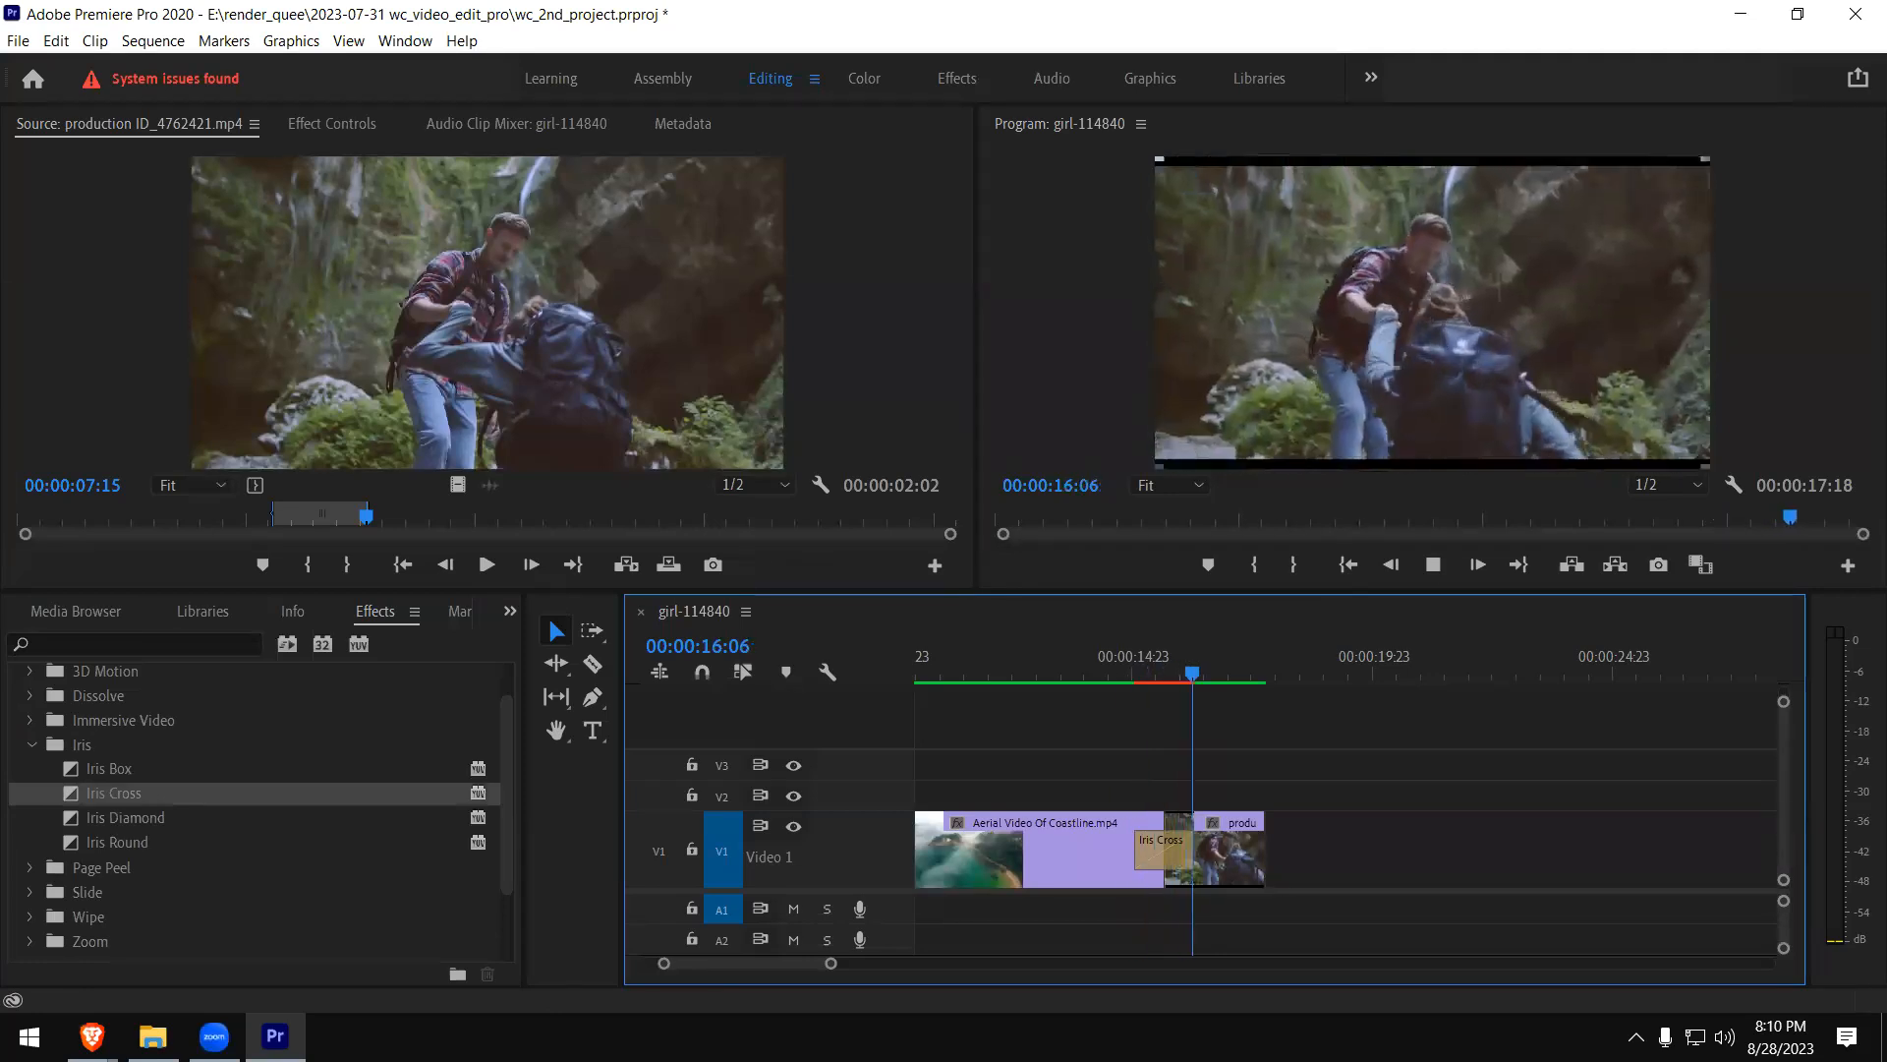
click(1126, 679)
key(space)
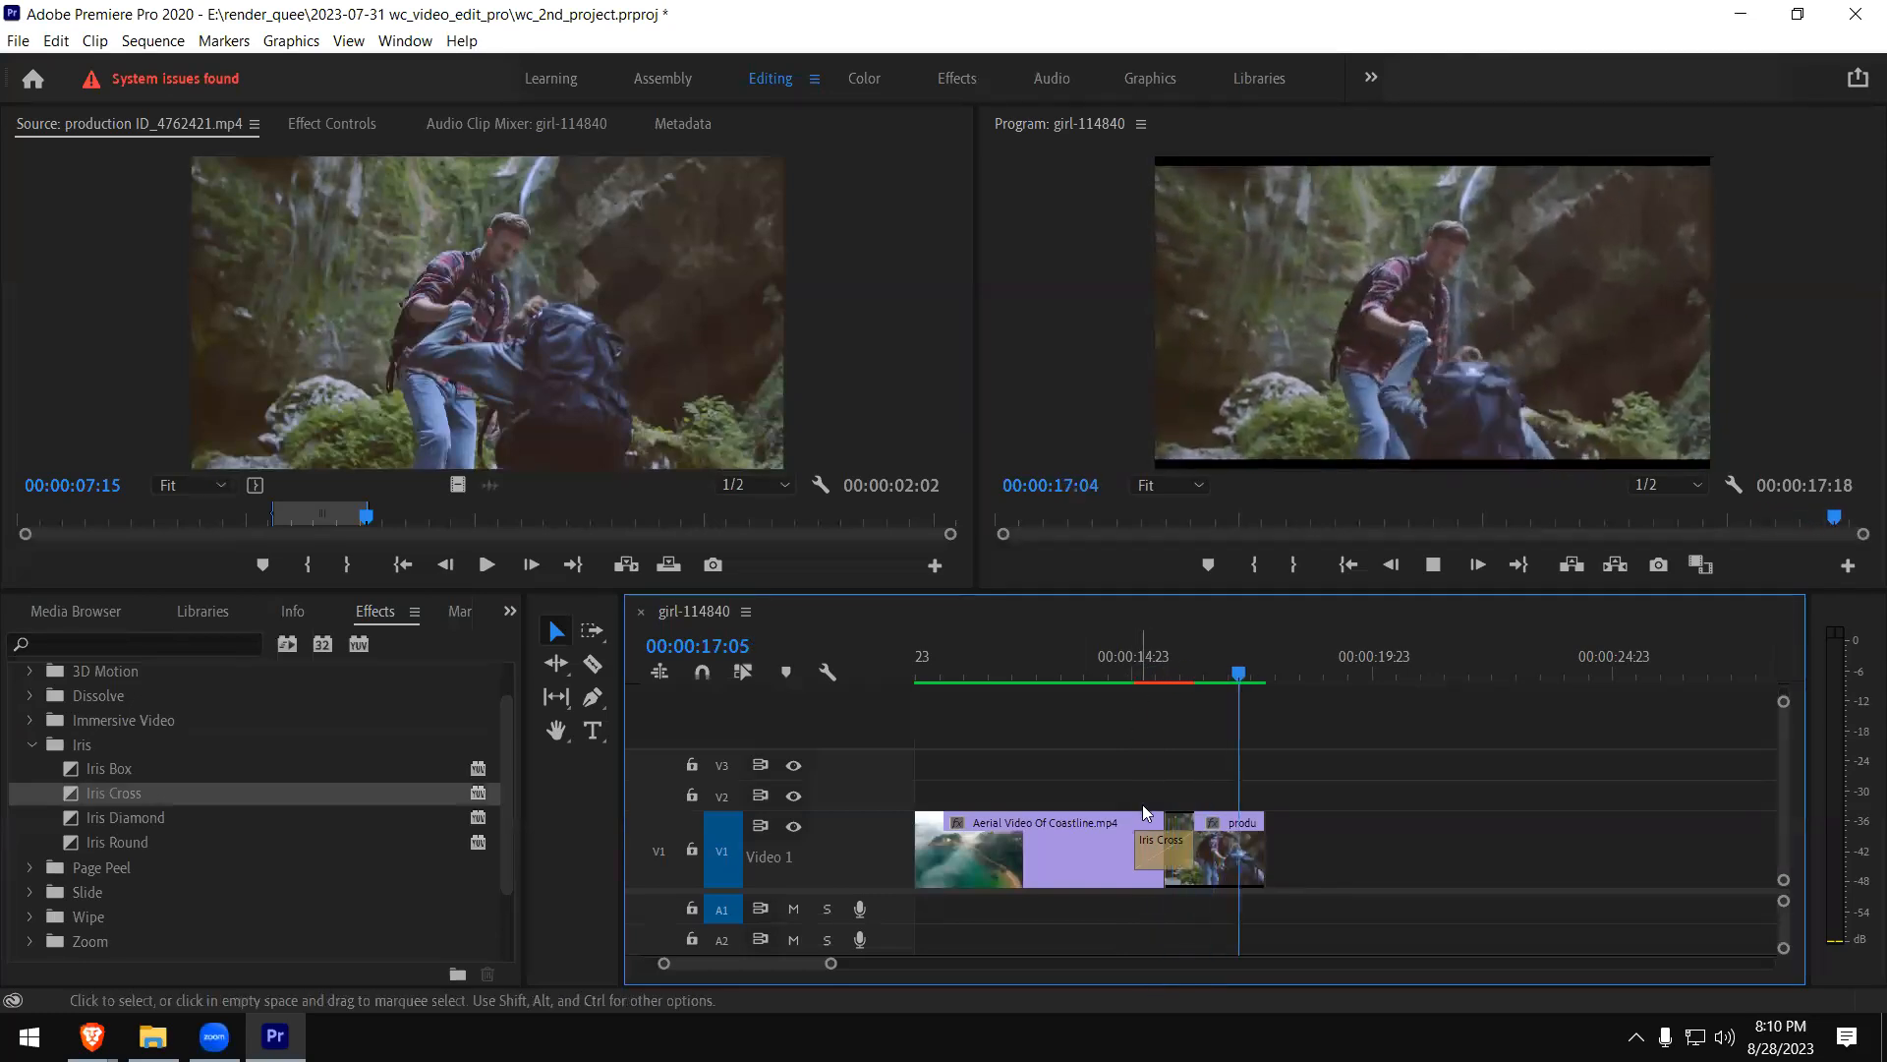
click(1133, 678)
key(space)
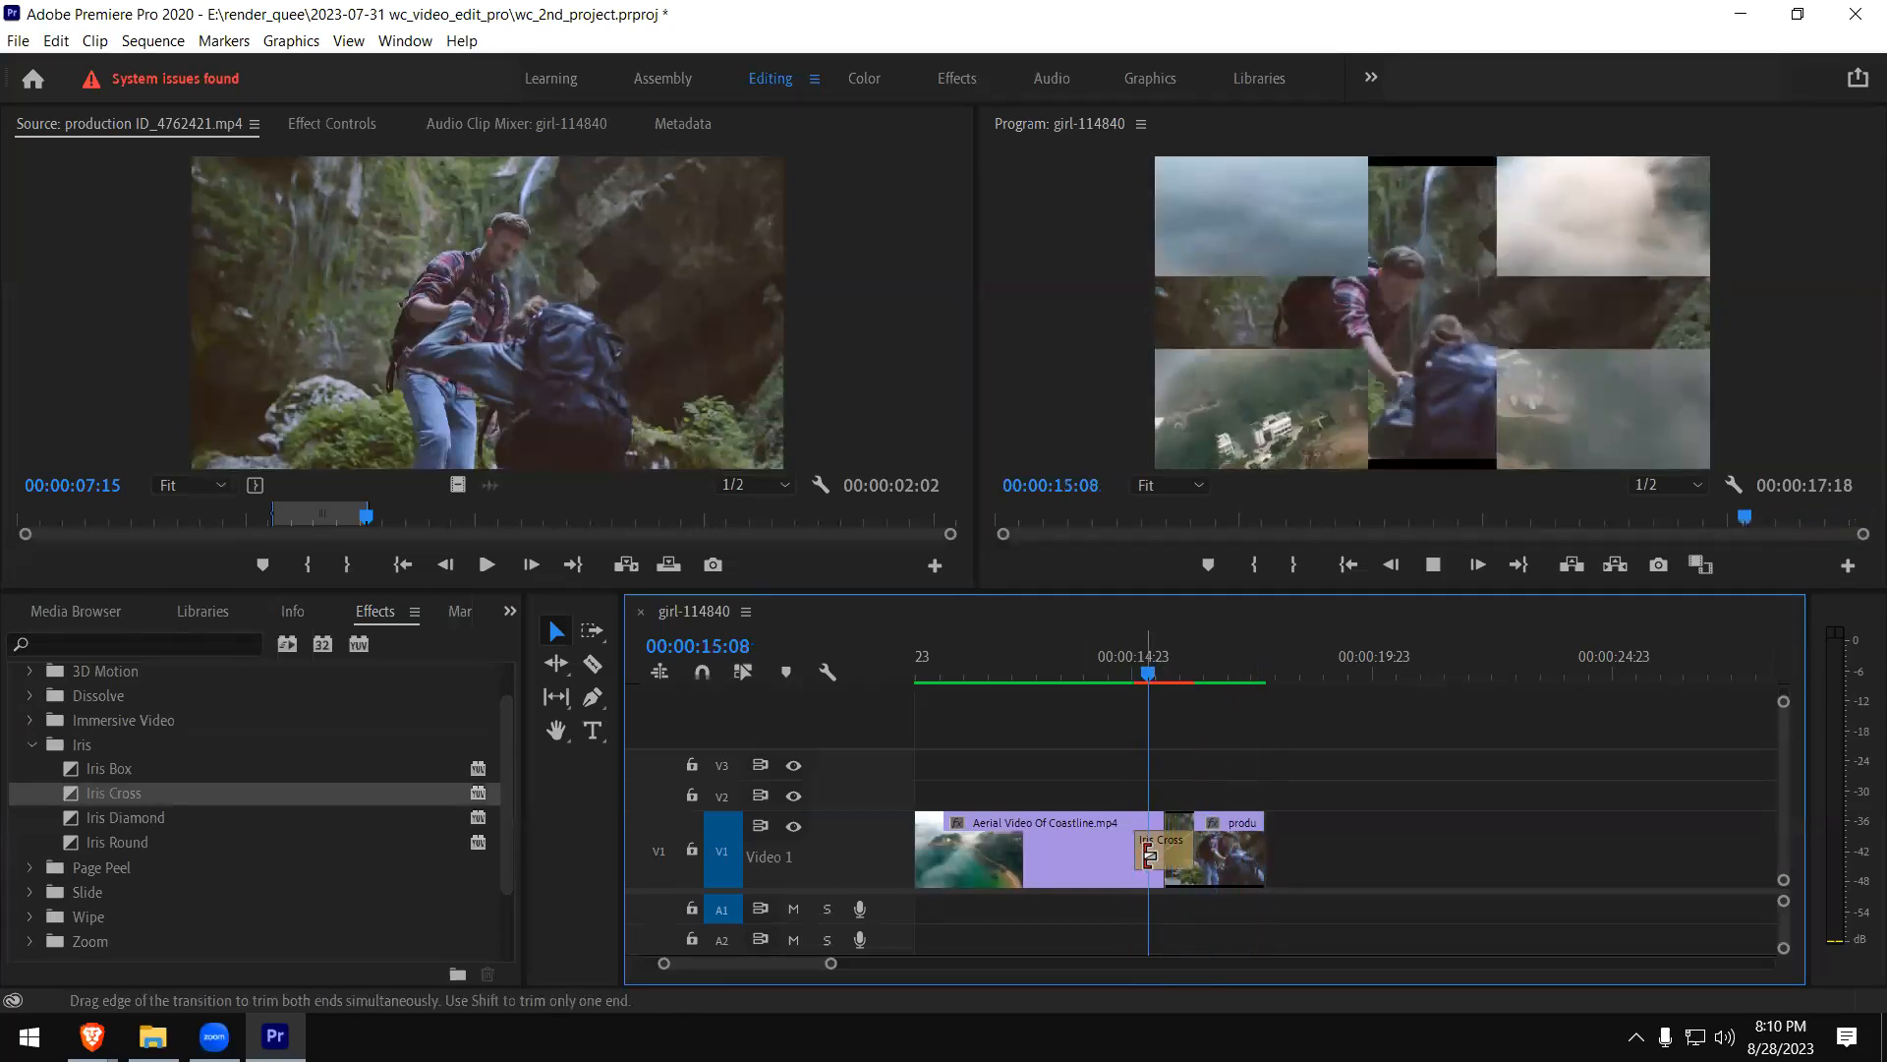
key(space)
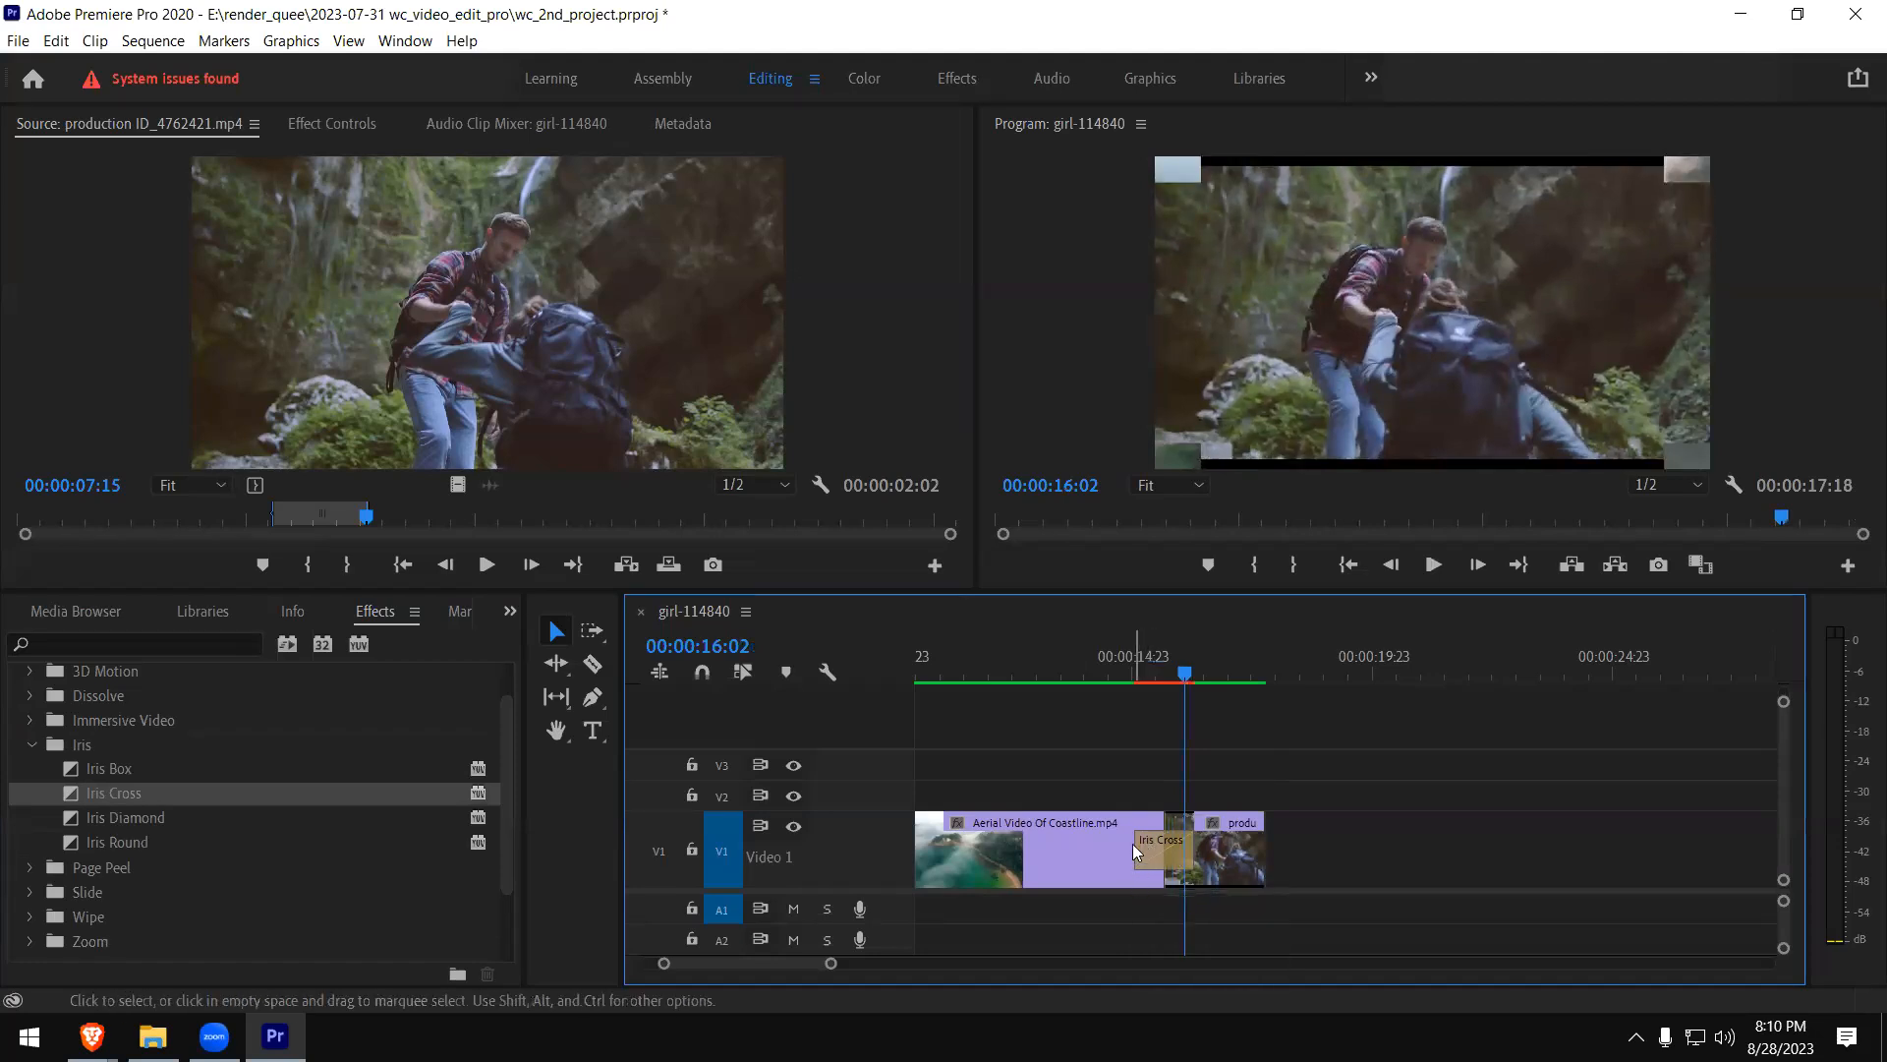
click(1129, 676)
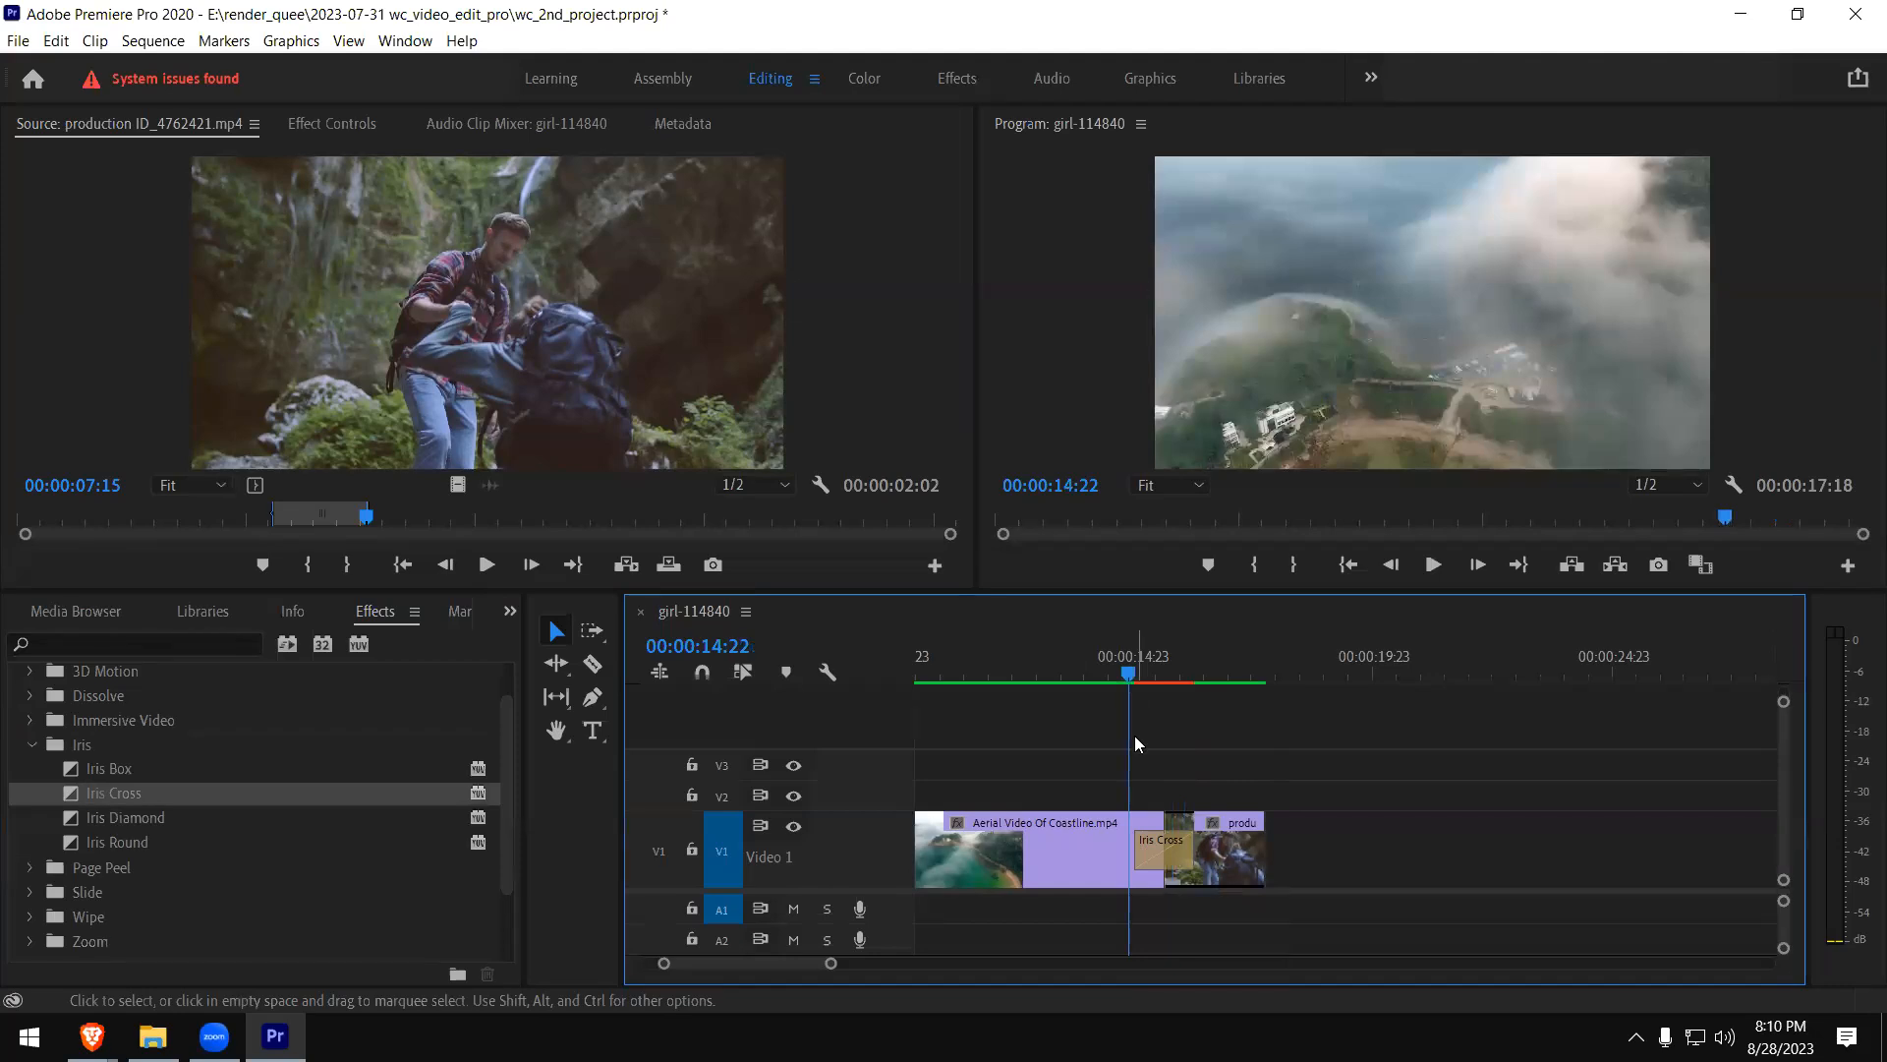
key(space)
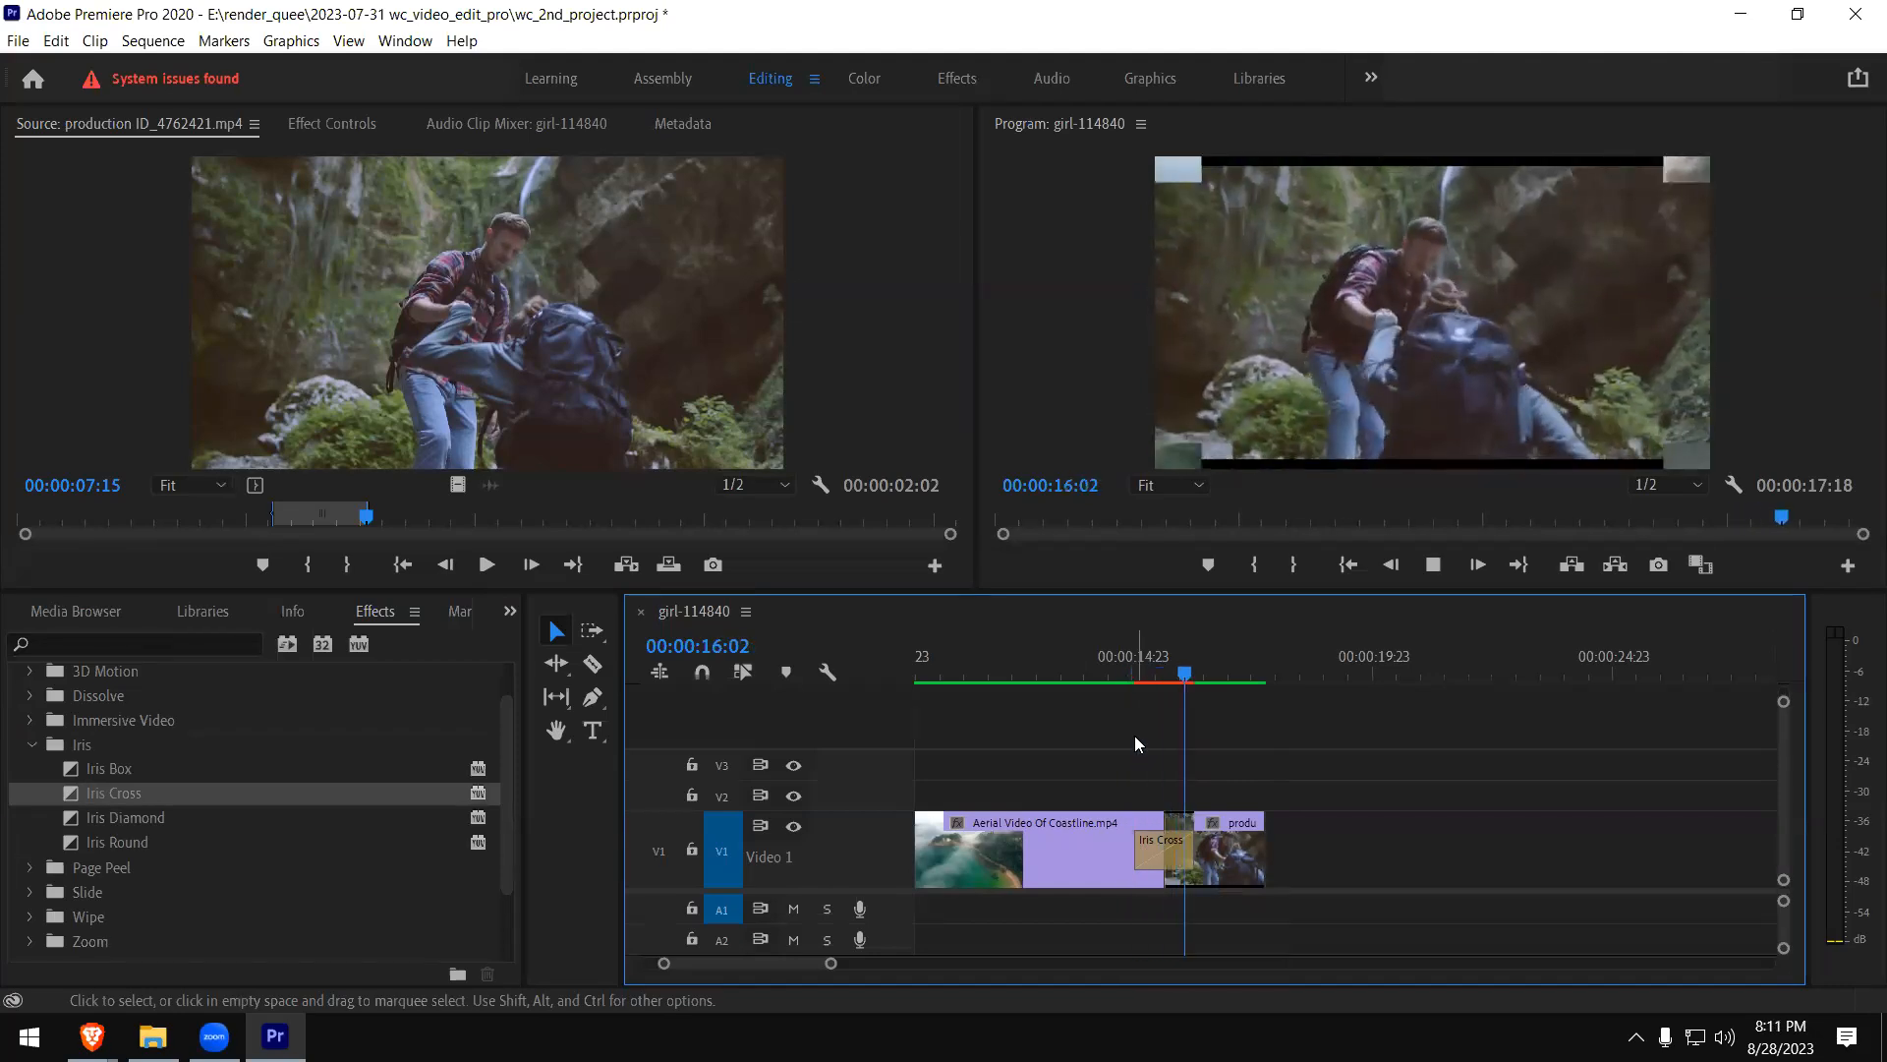
click(1127, 673)
key(space)
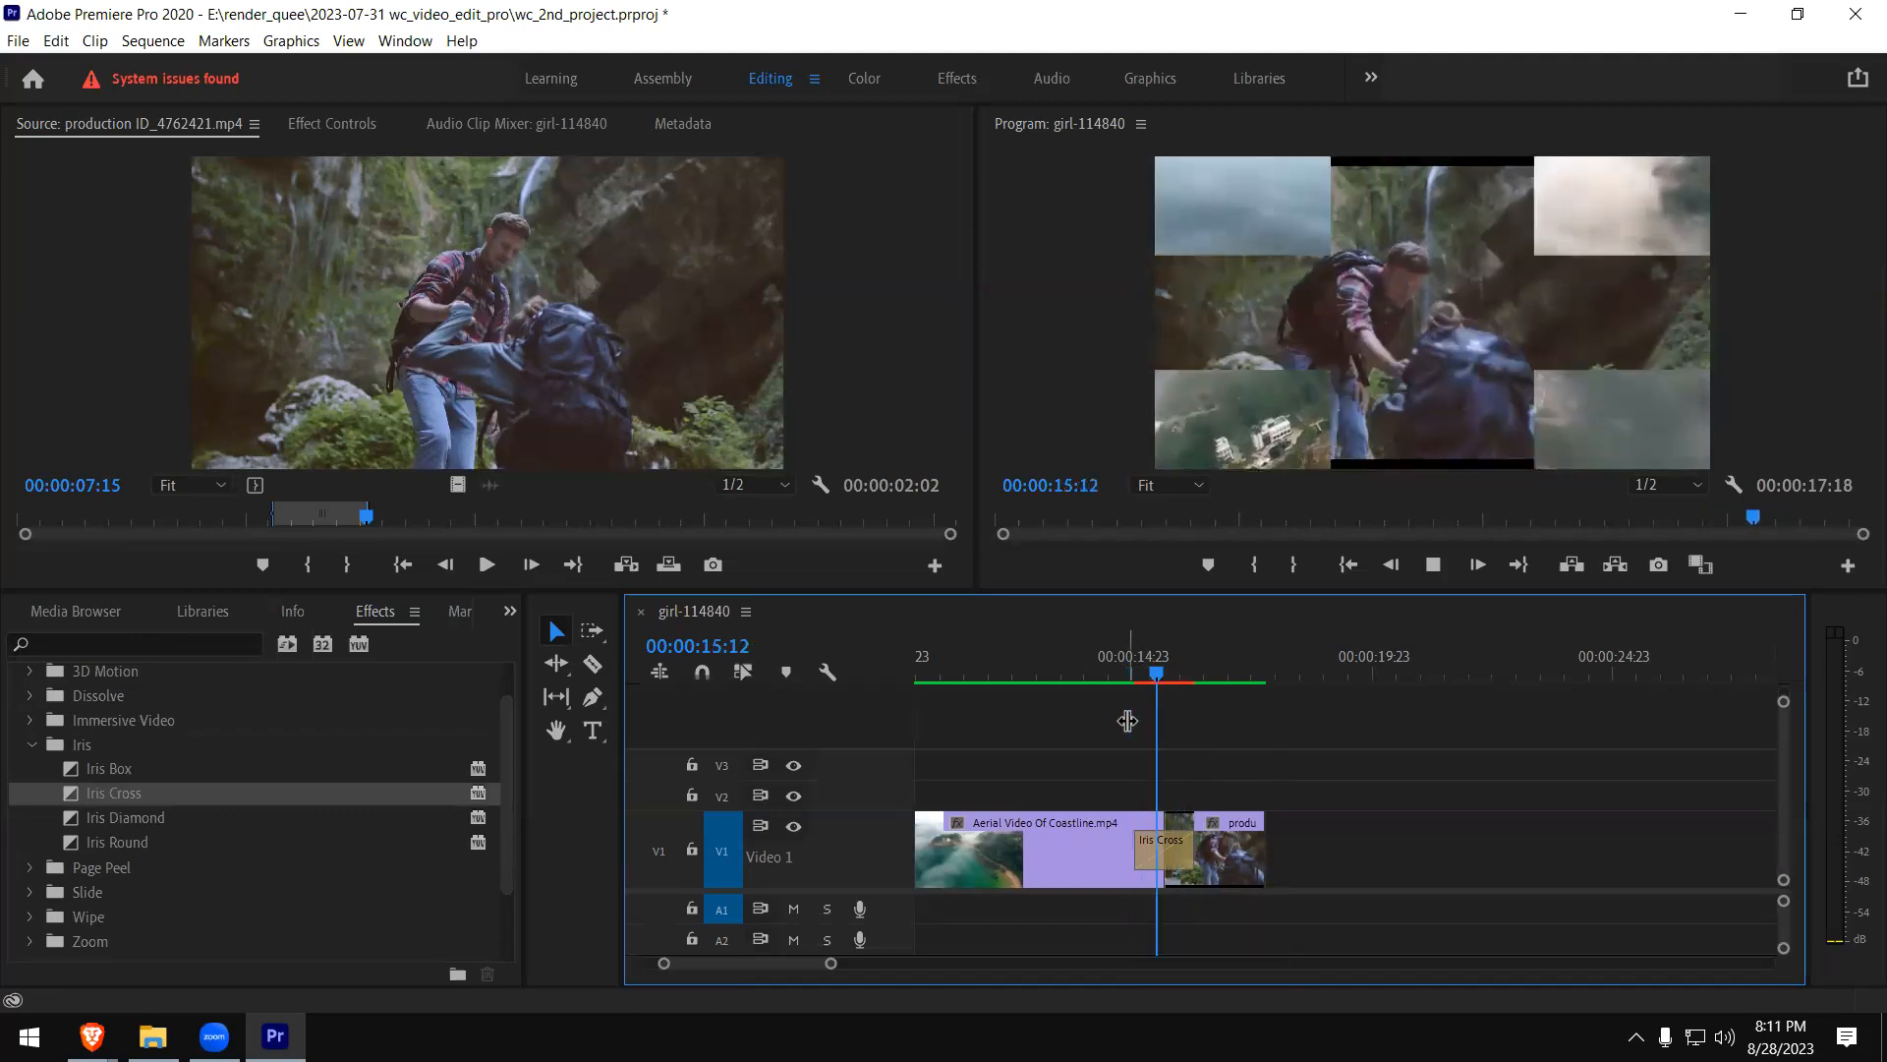
key(space)
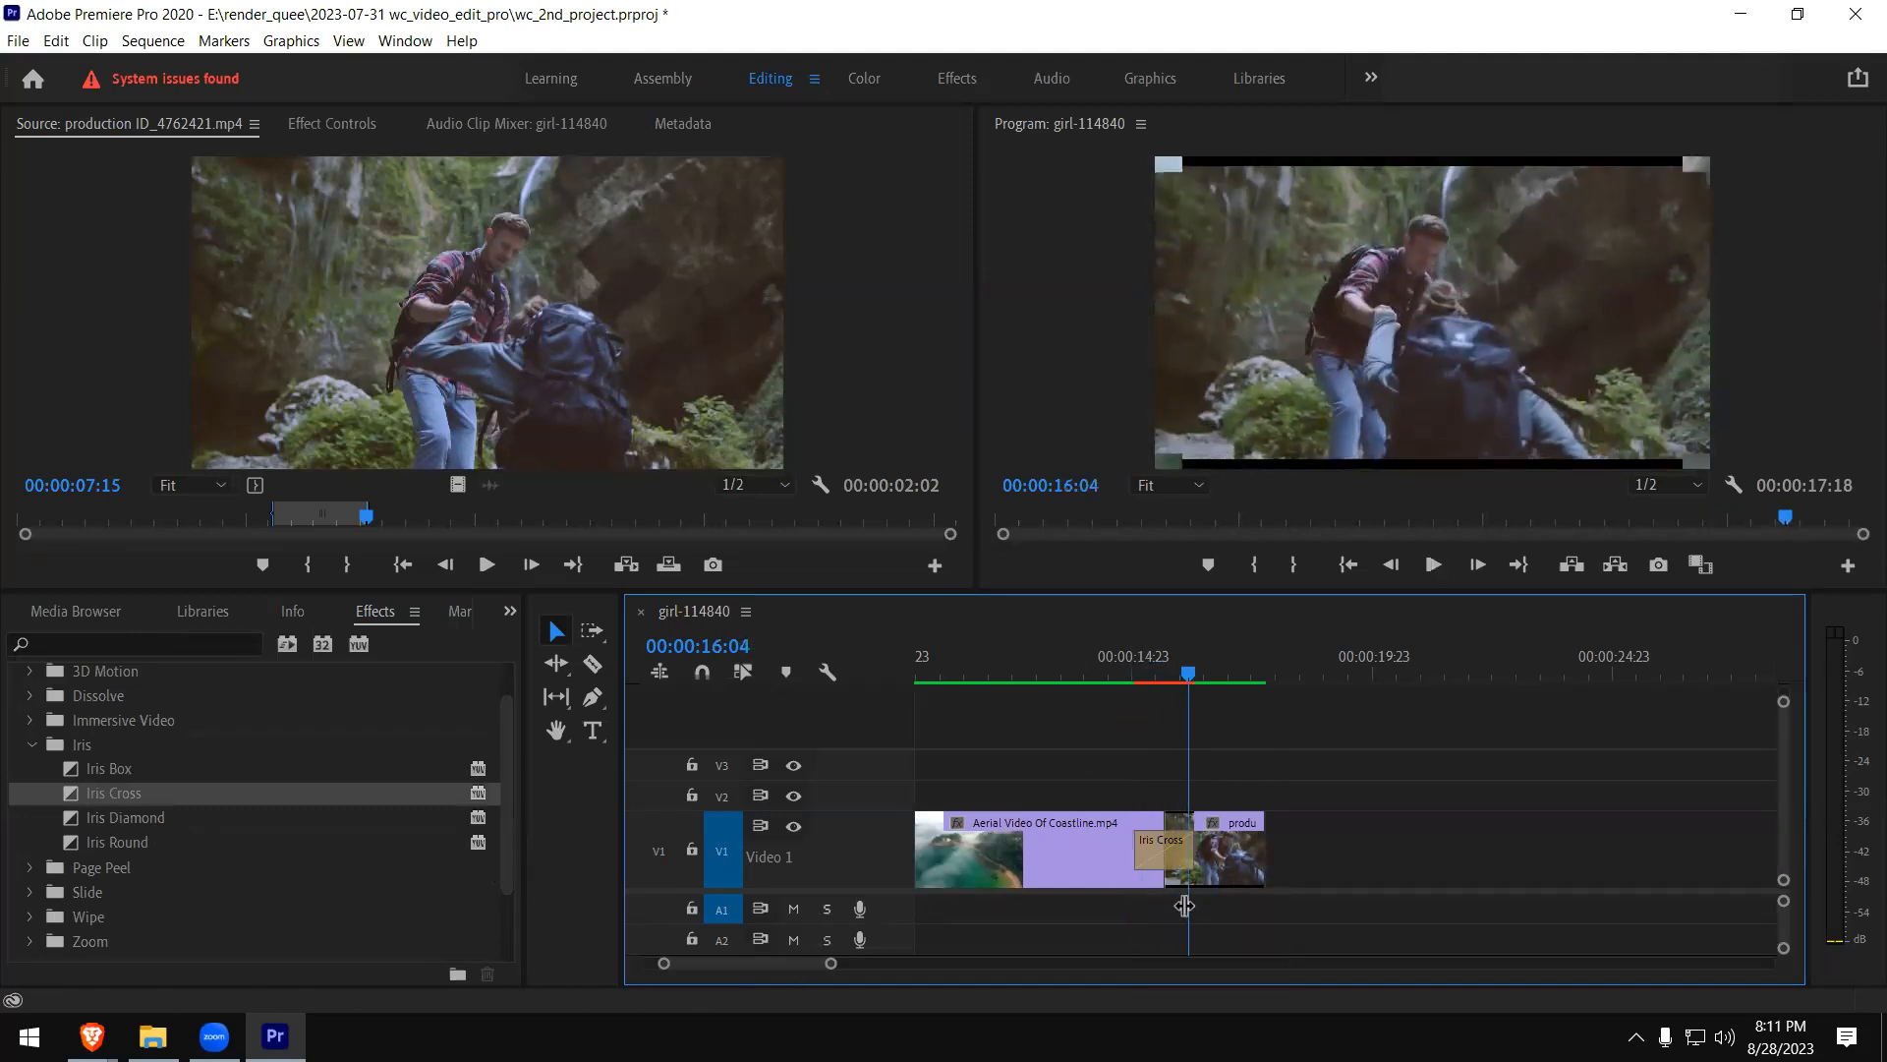
- Replace the Iris Cross between the coastline and hiking clips with the Iris Round transition
click(1168, 852)
key(Delete)
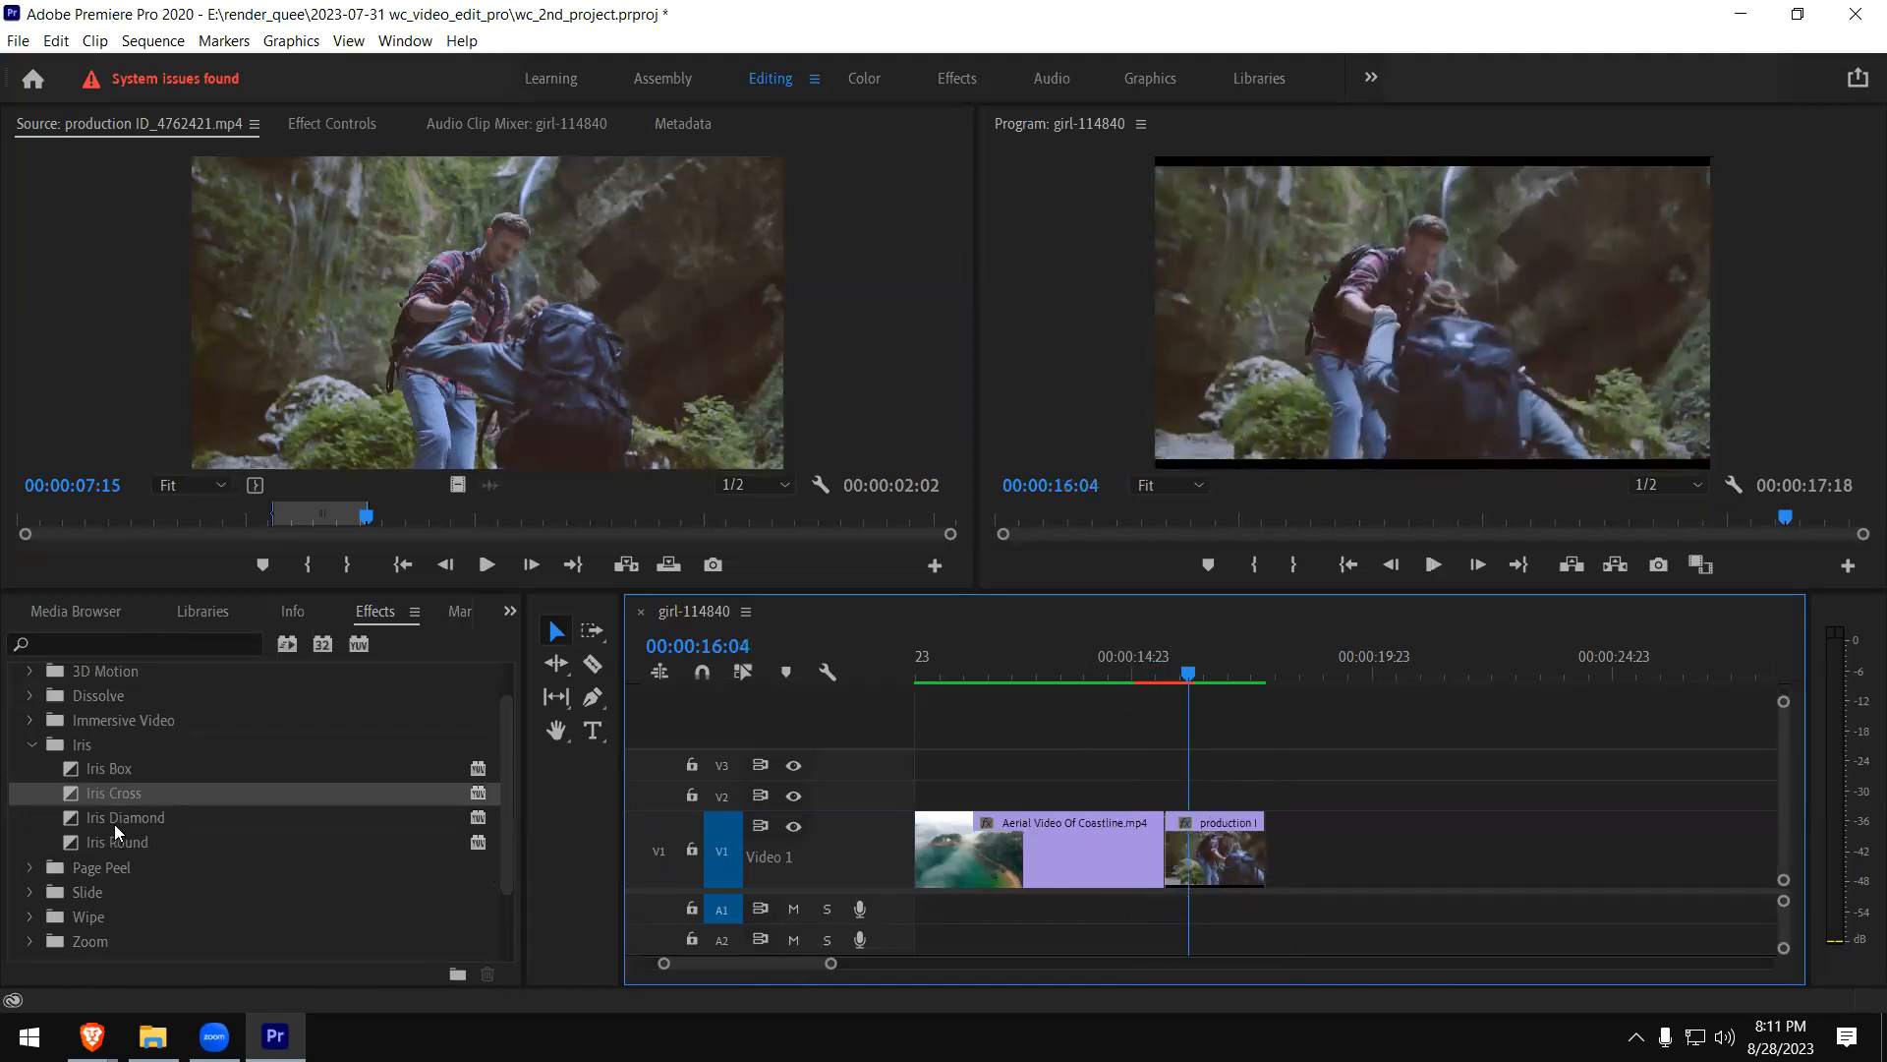
drag(80, 841, 1168, 844)
- Play the Iris Round between the coastline and hiking clips several times from just before the transition
click(1130, 669)
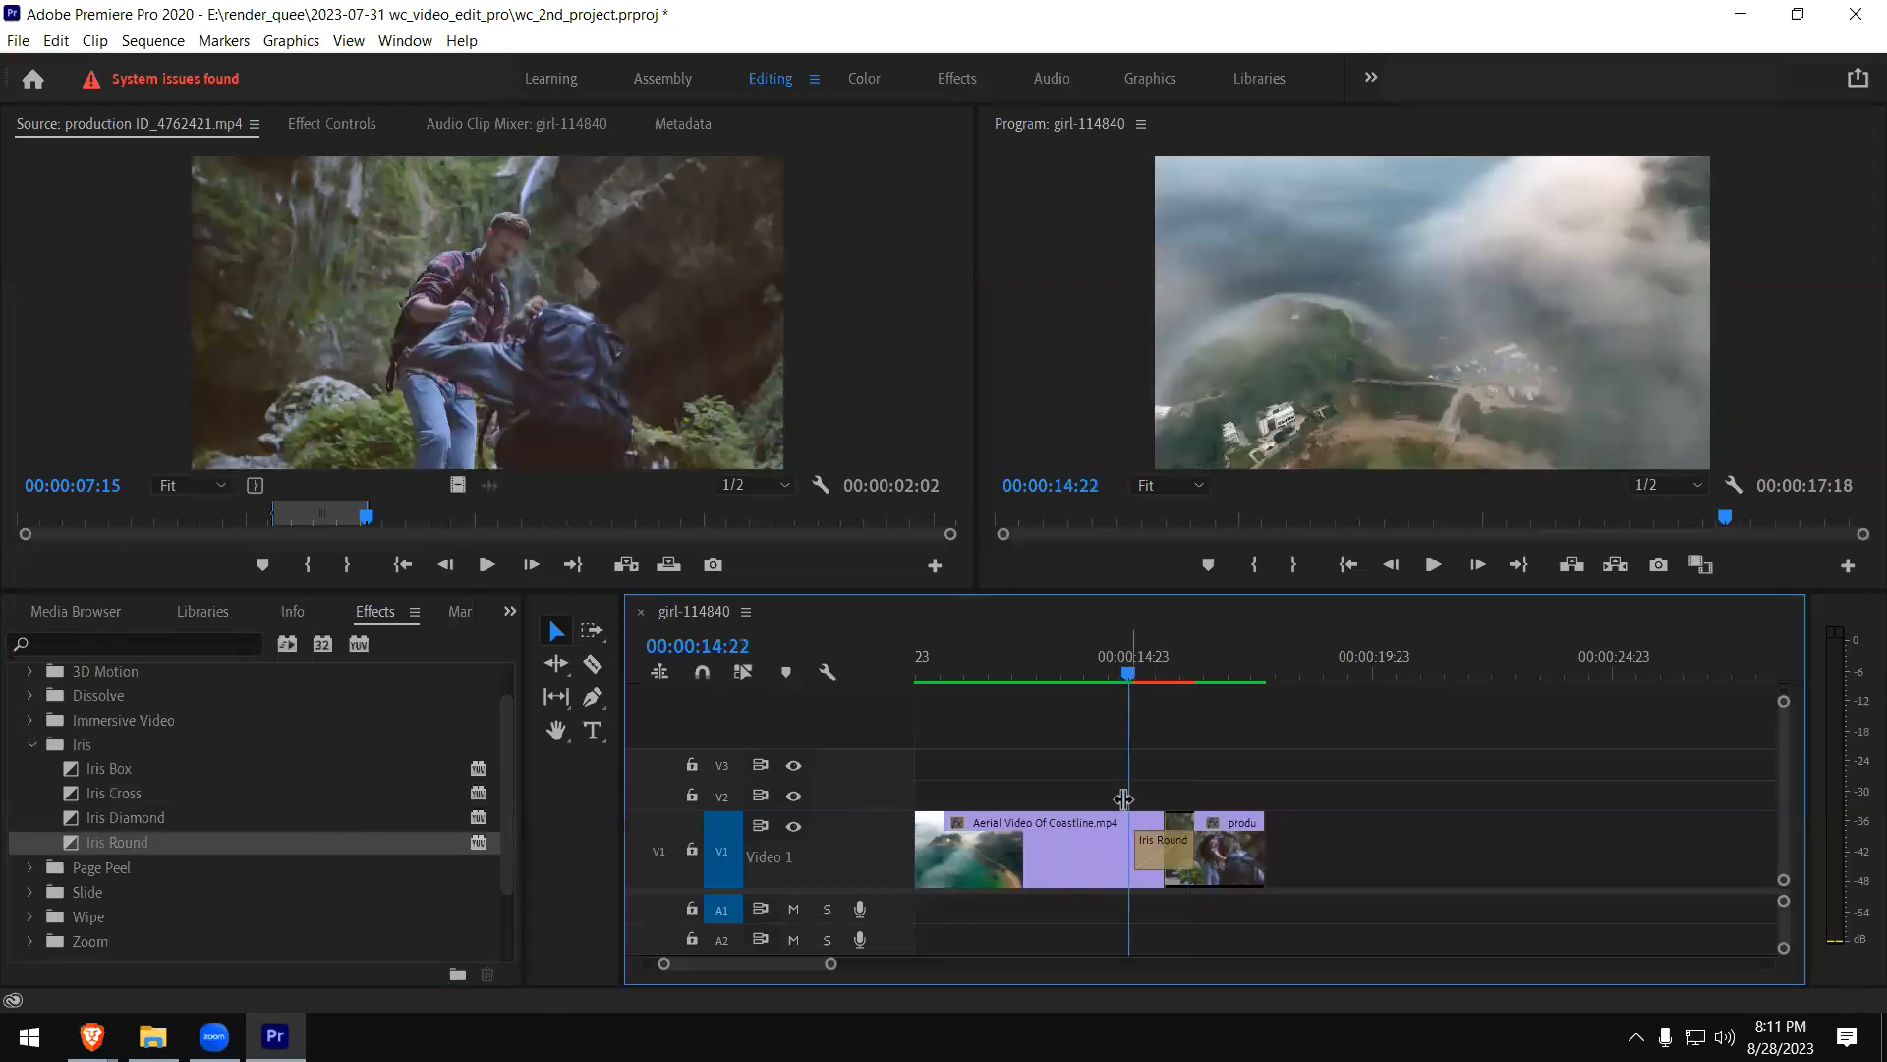
key(space)
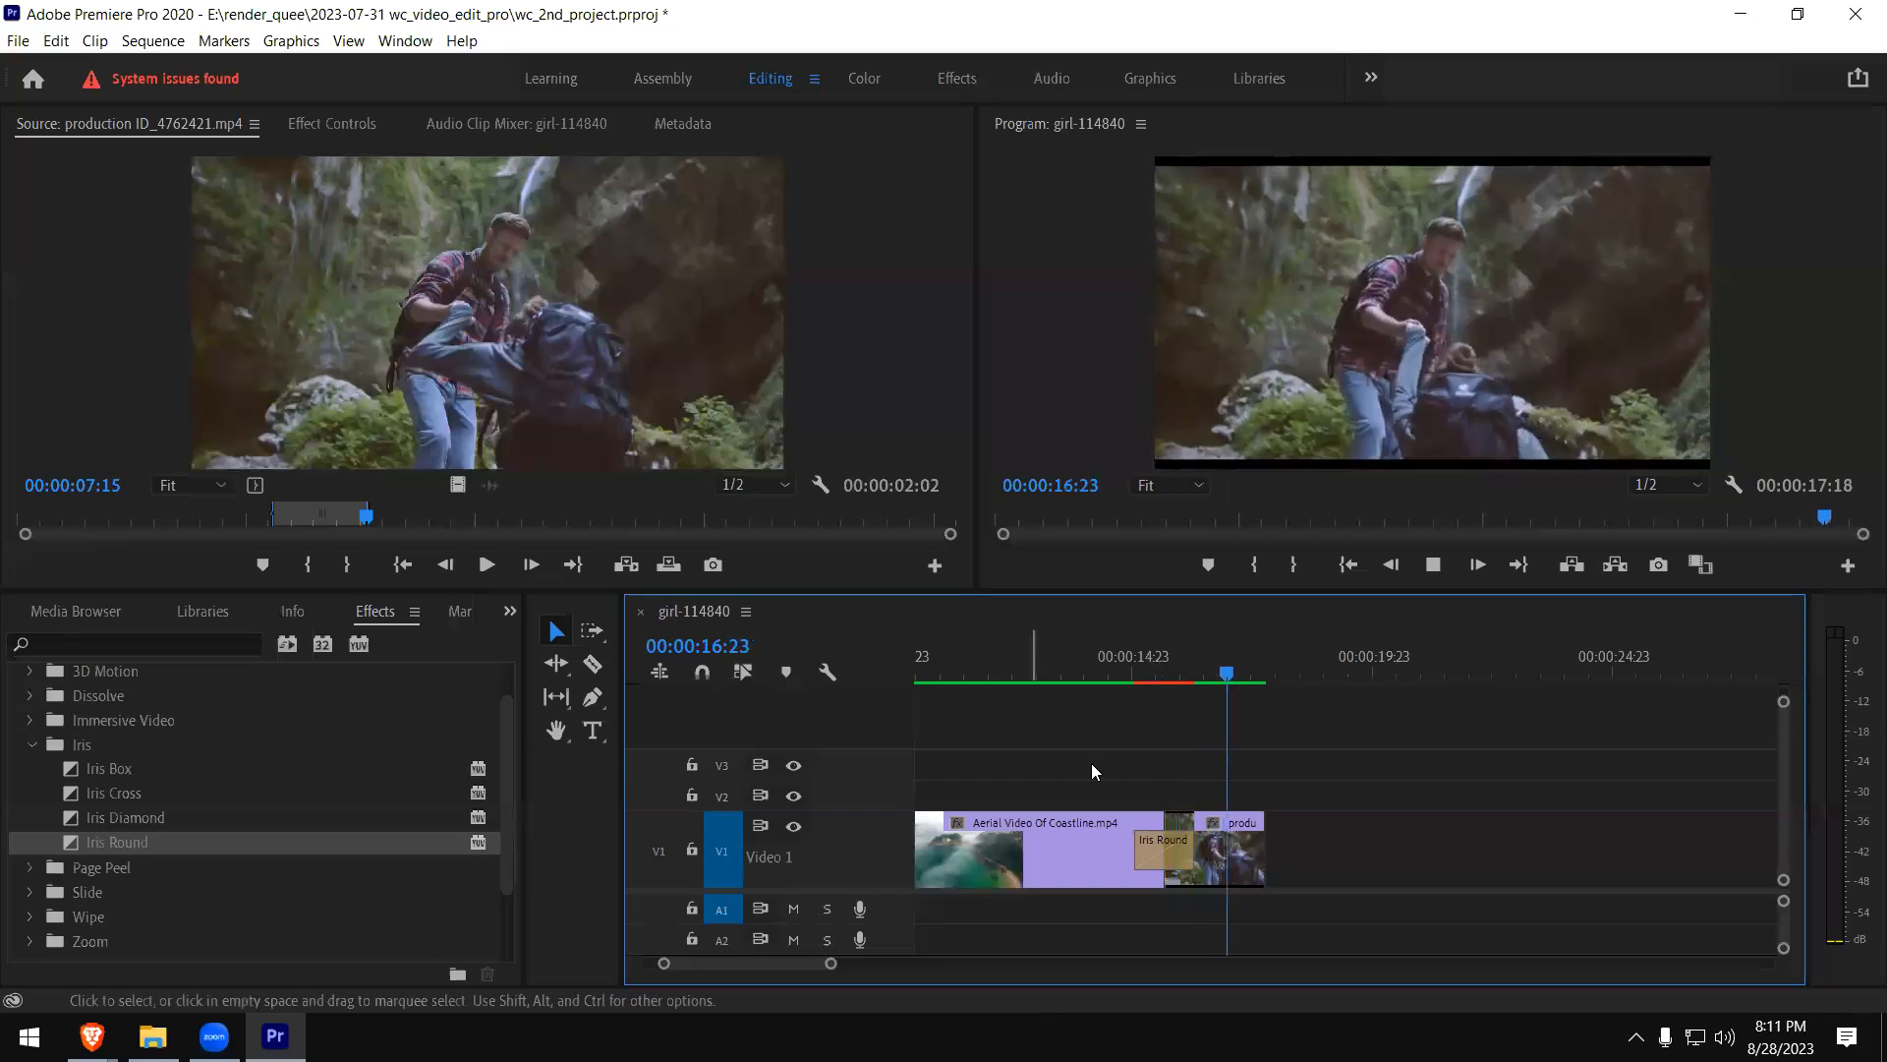
click(1128, 673)
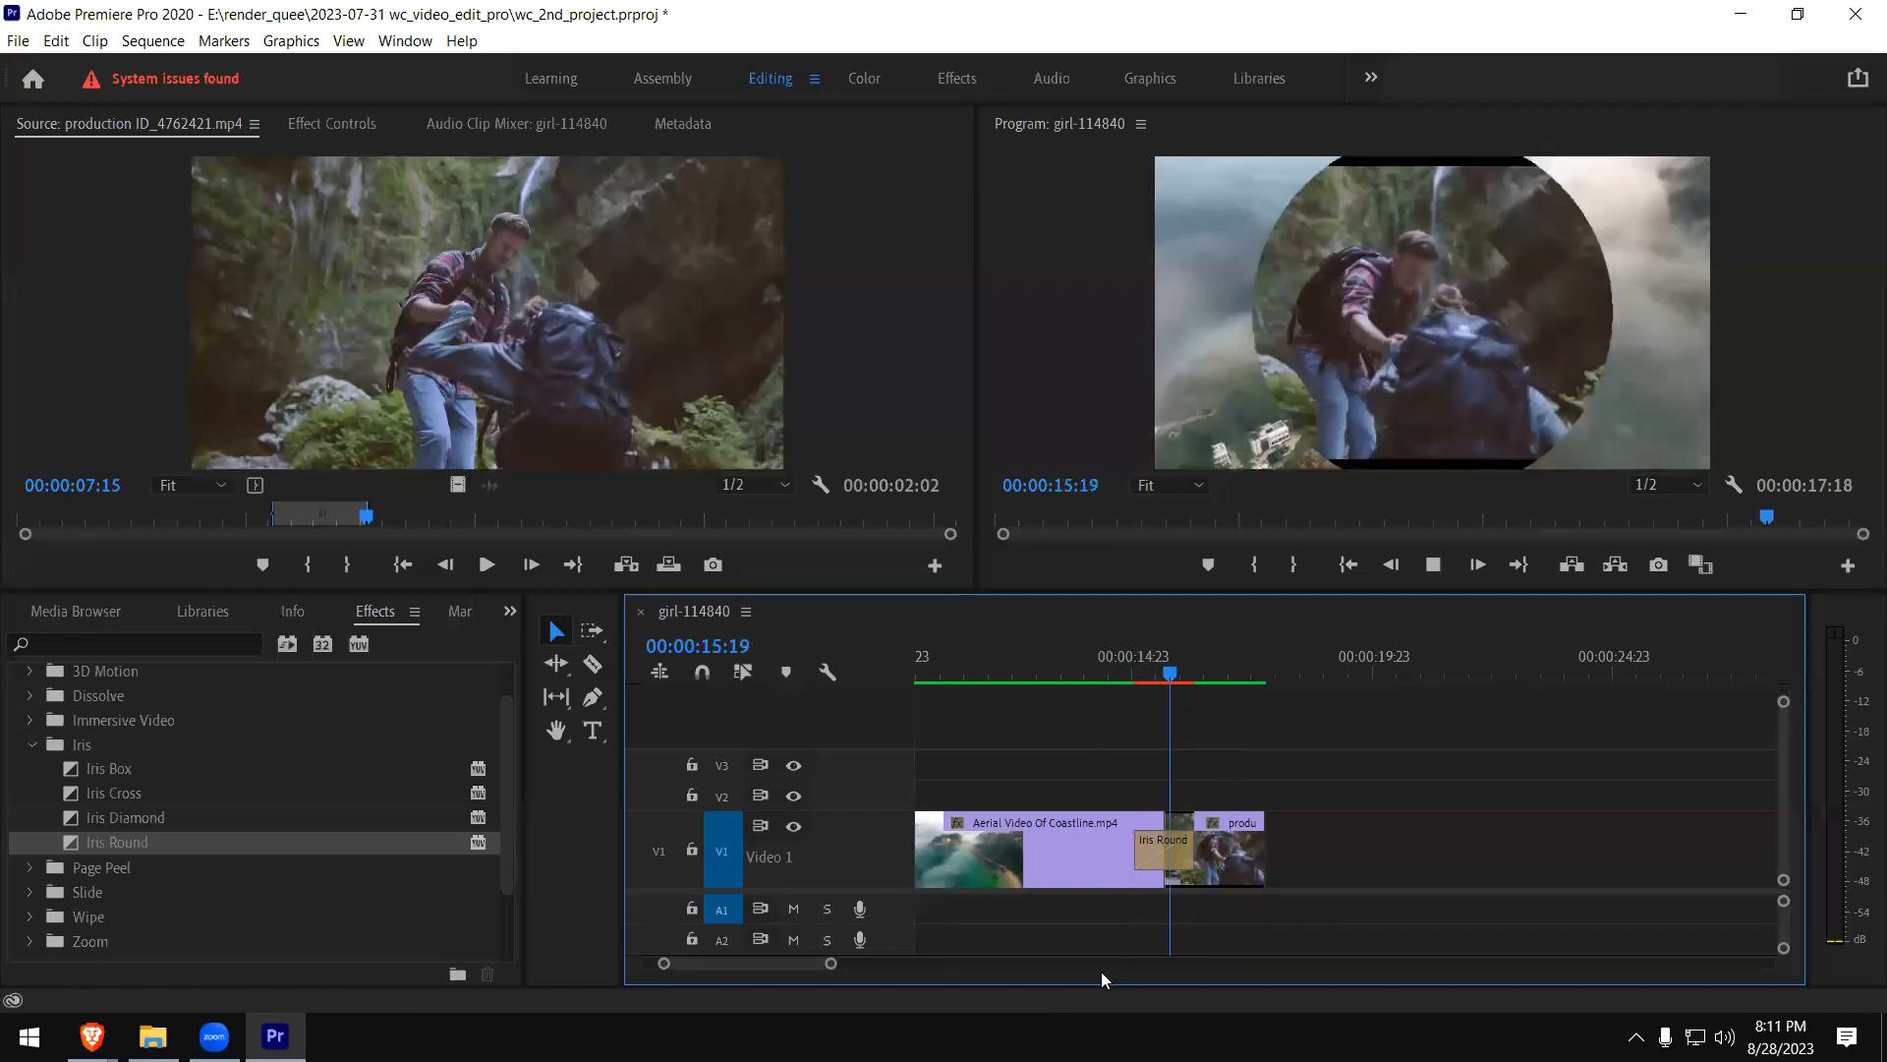
key(space)
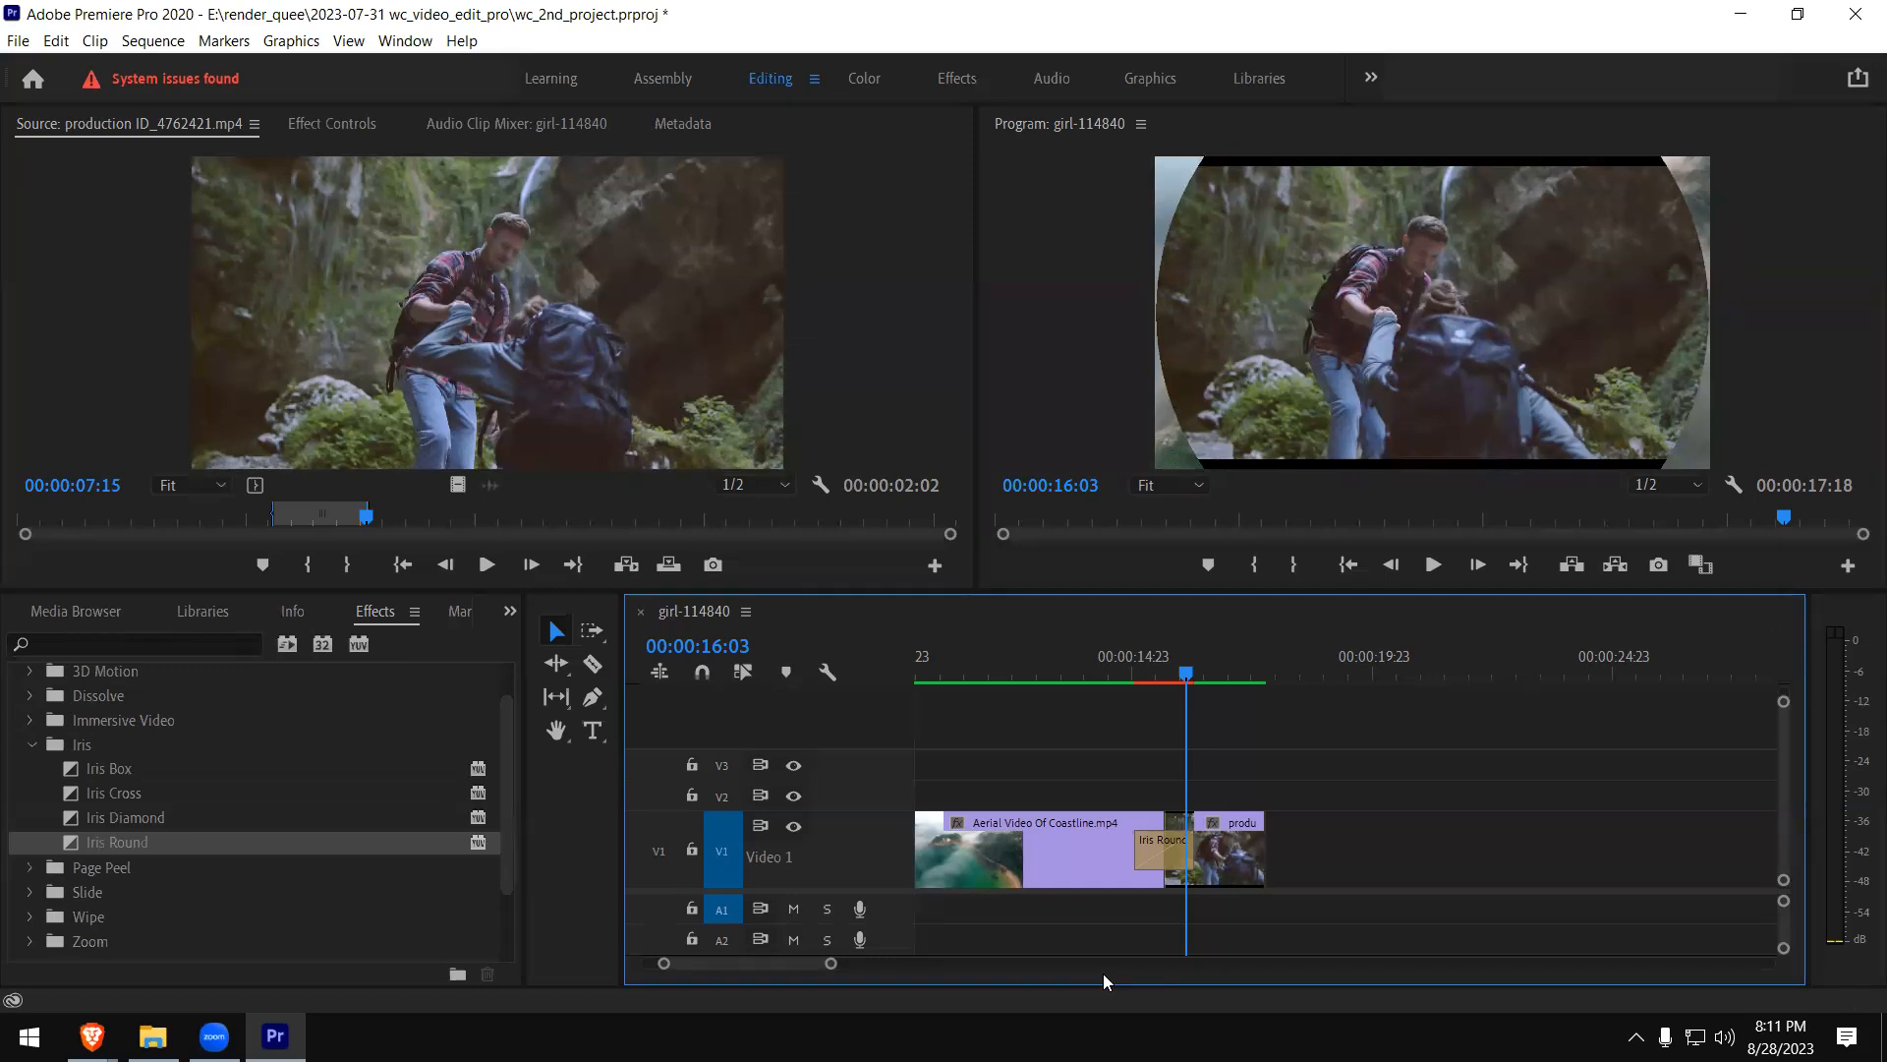
click(1126, 674)
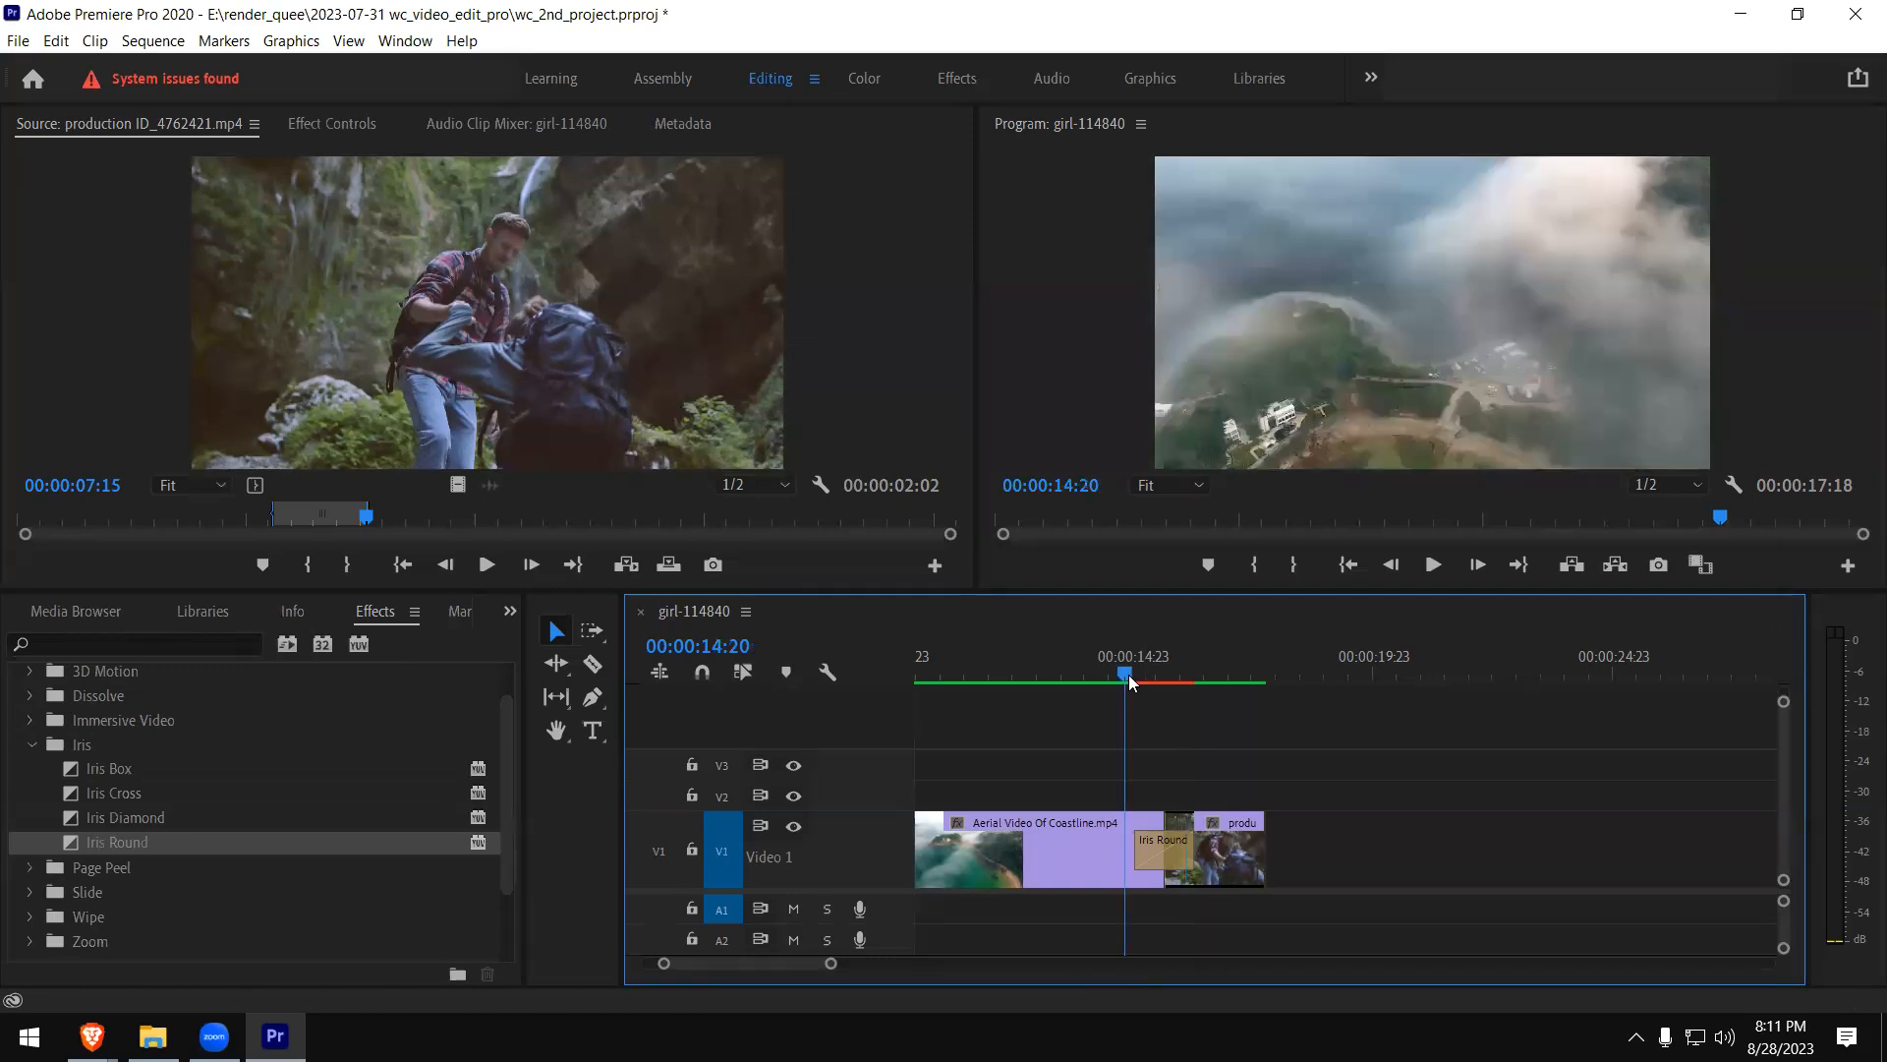
key(space)
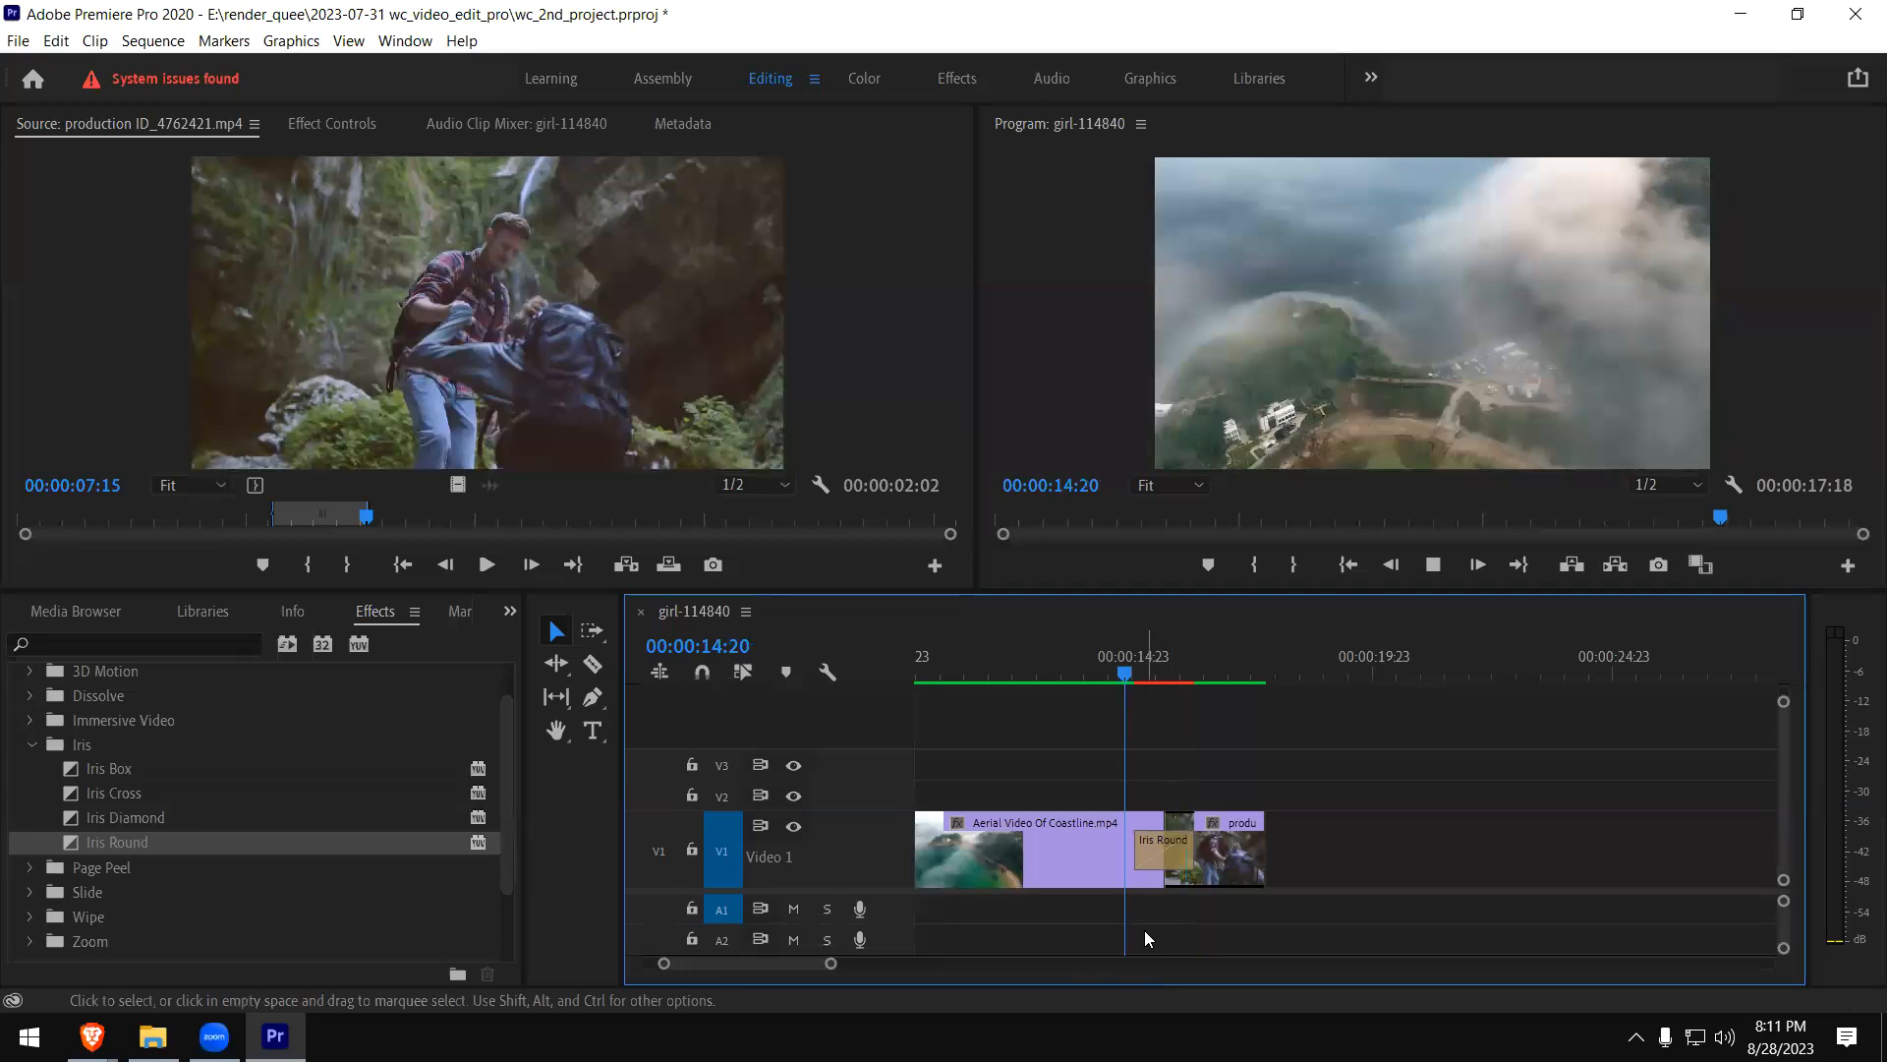
key(space)
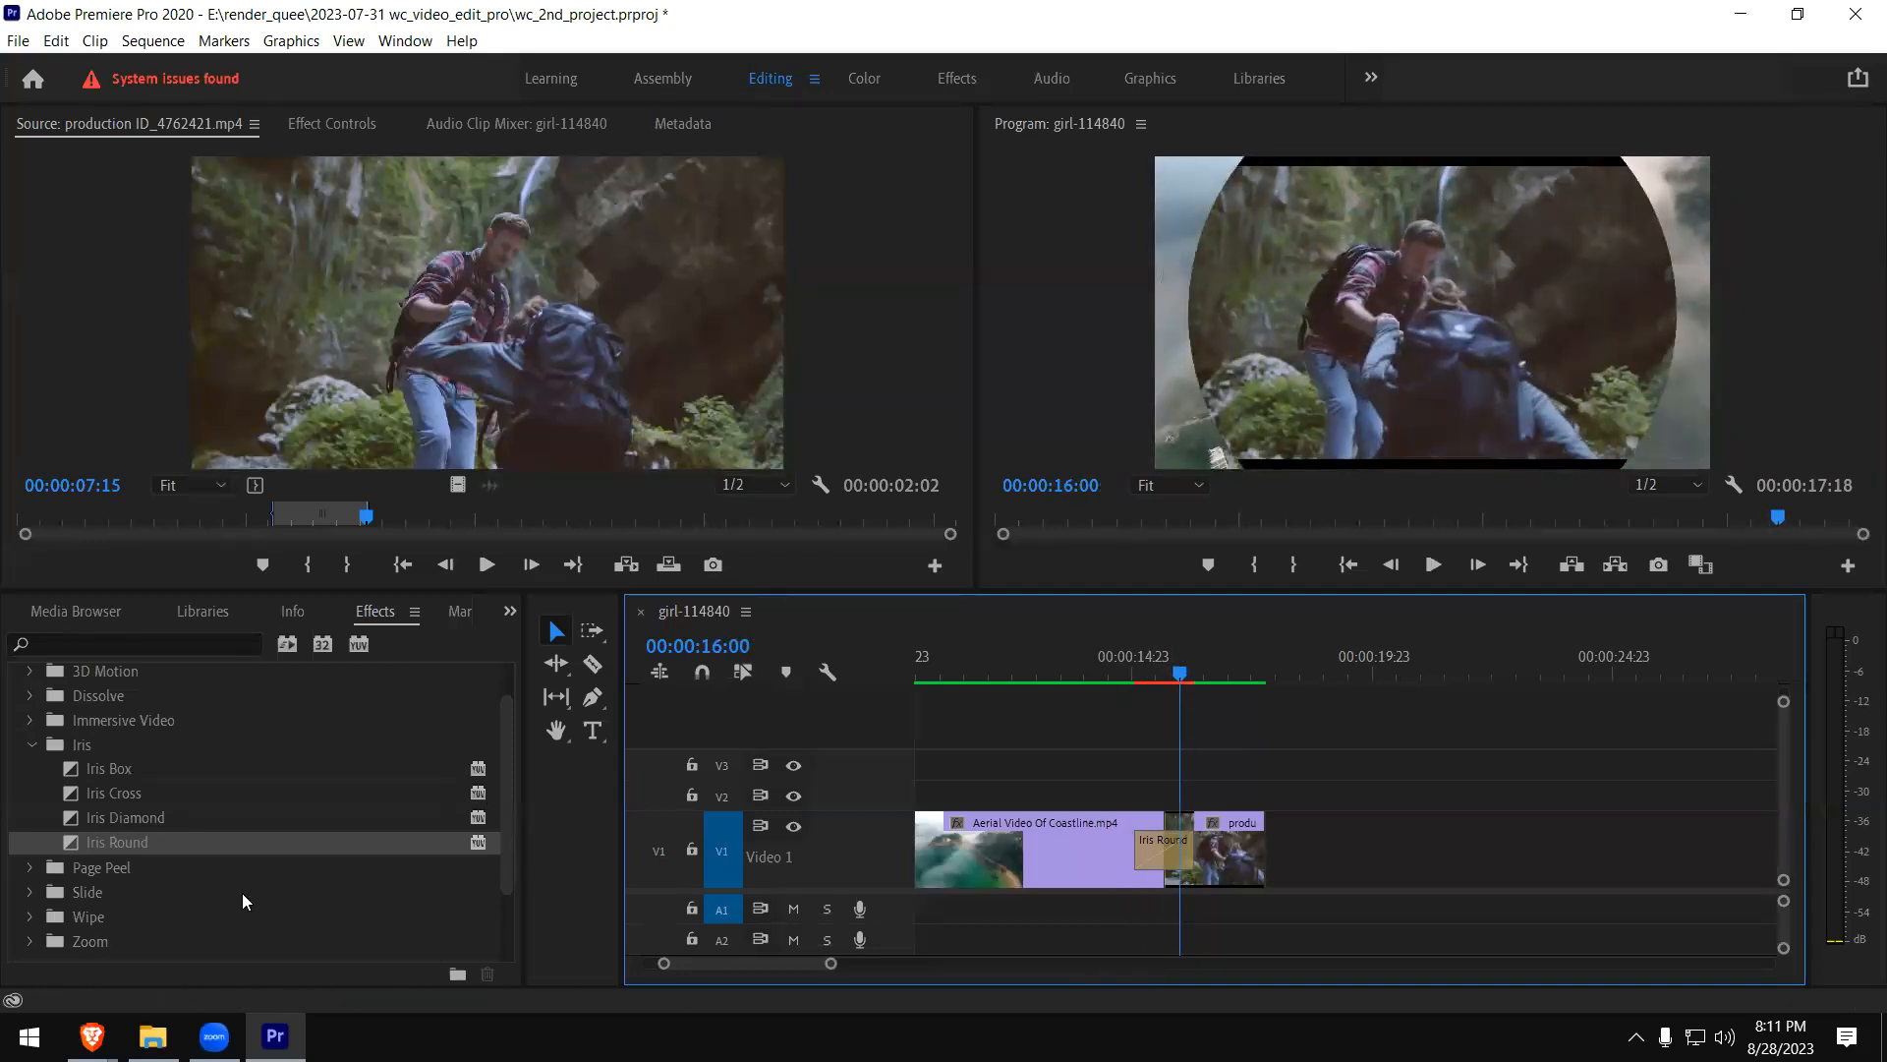
- Replace the Iris Round between the coastline and hiking clips with the Band Slide transition
click(32, 744)
click(1160, 855)
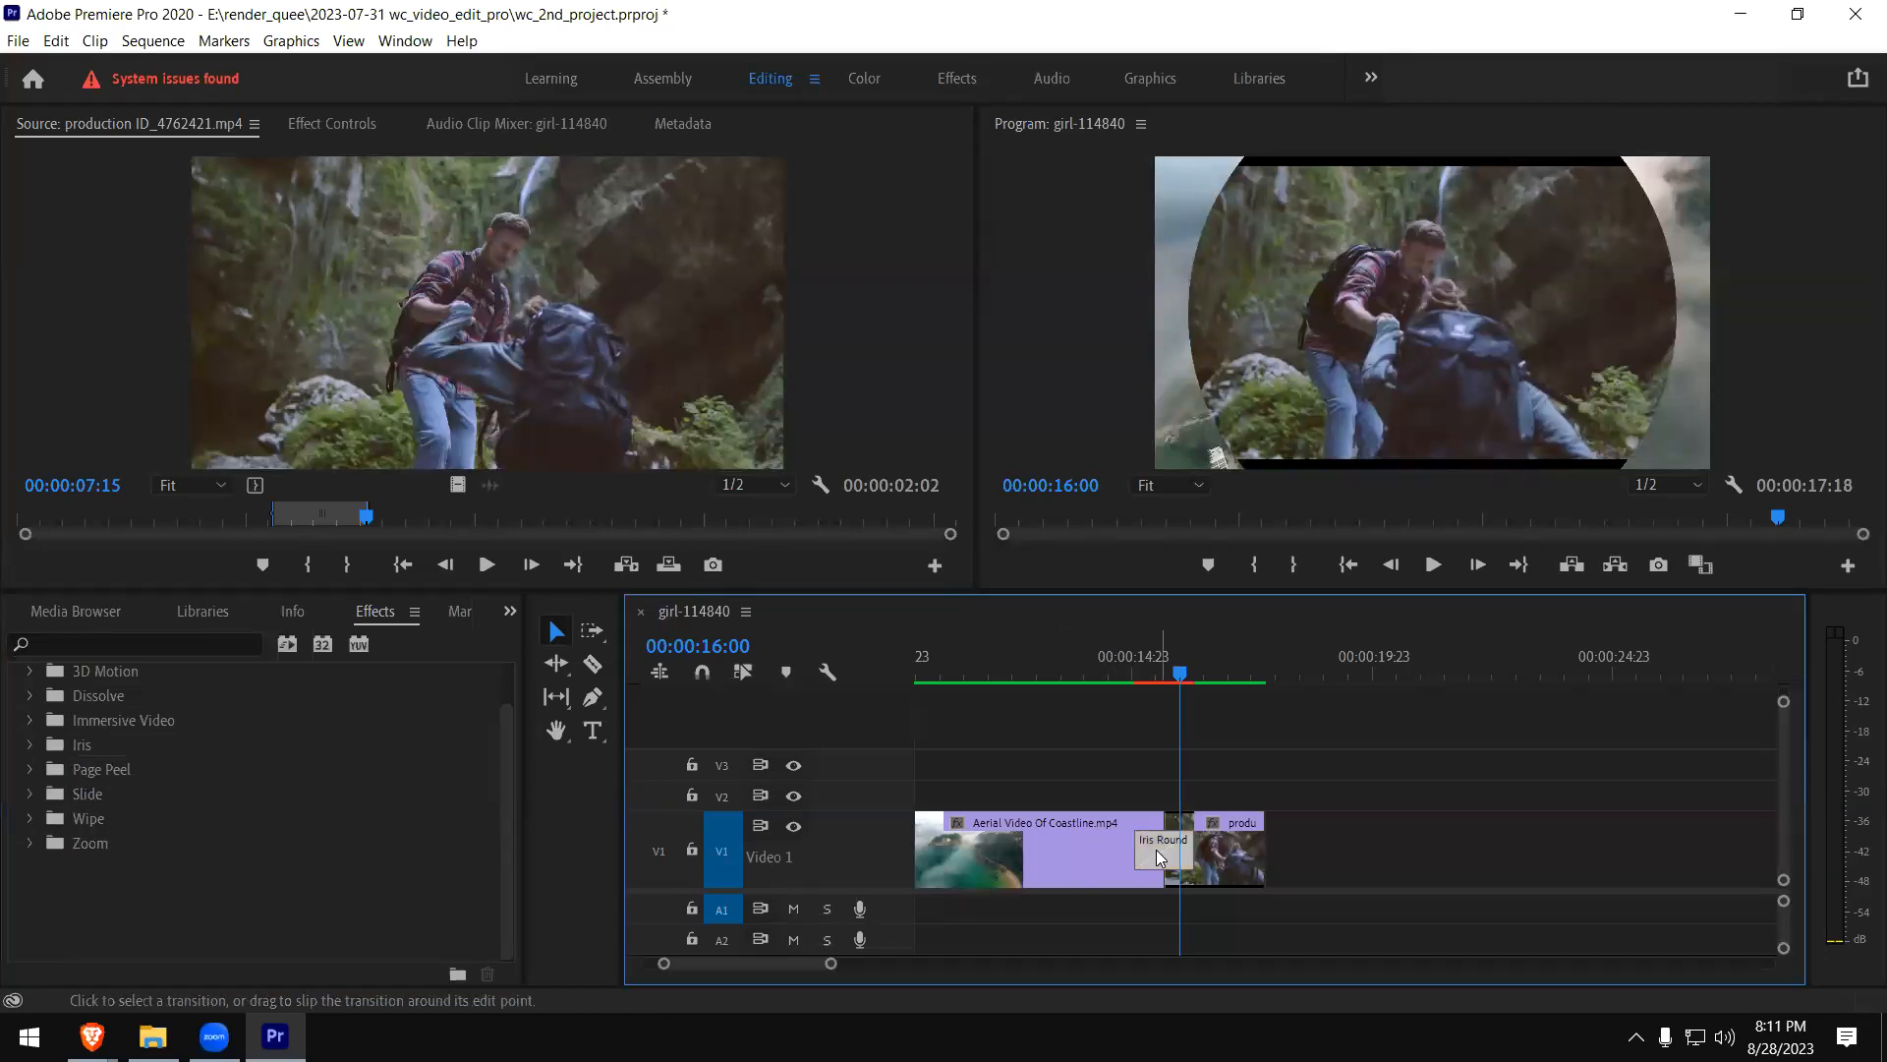
key(Delete)
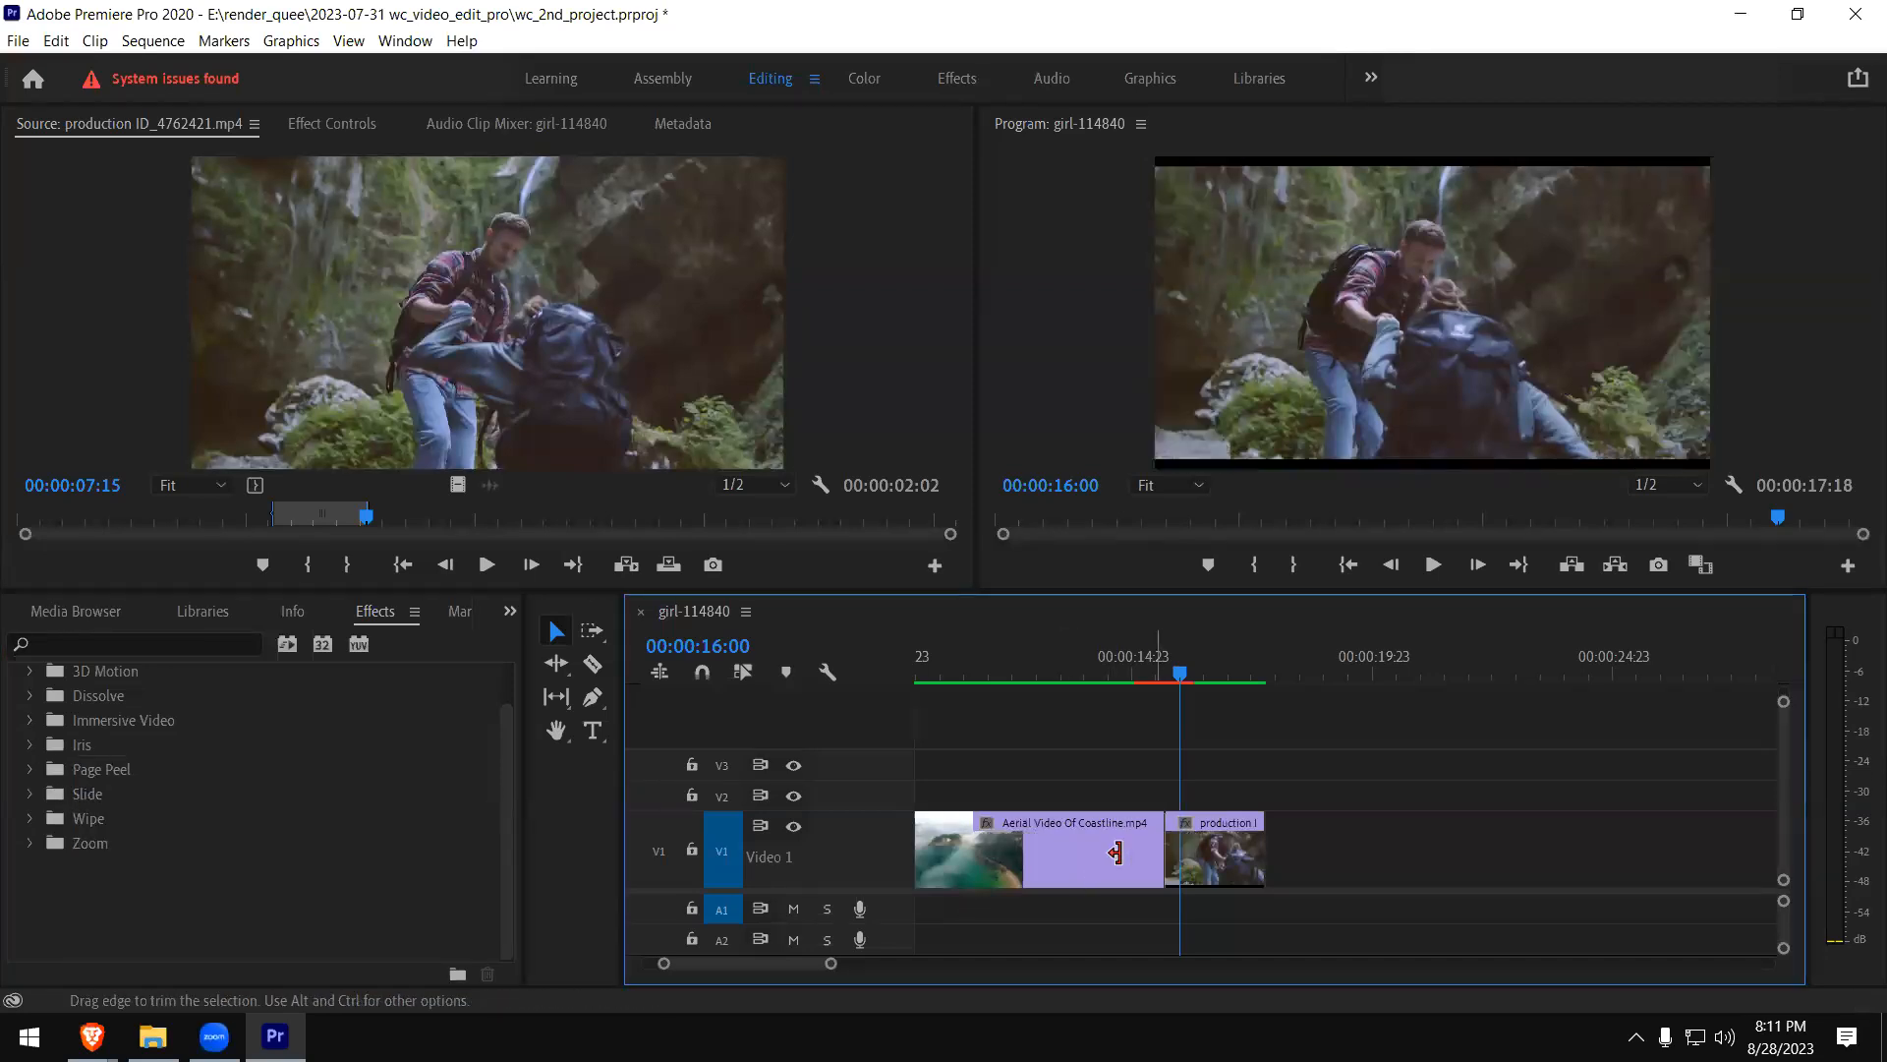
click(31, 794)
drag(510, 736, 507, 844)
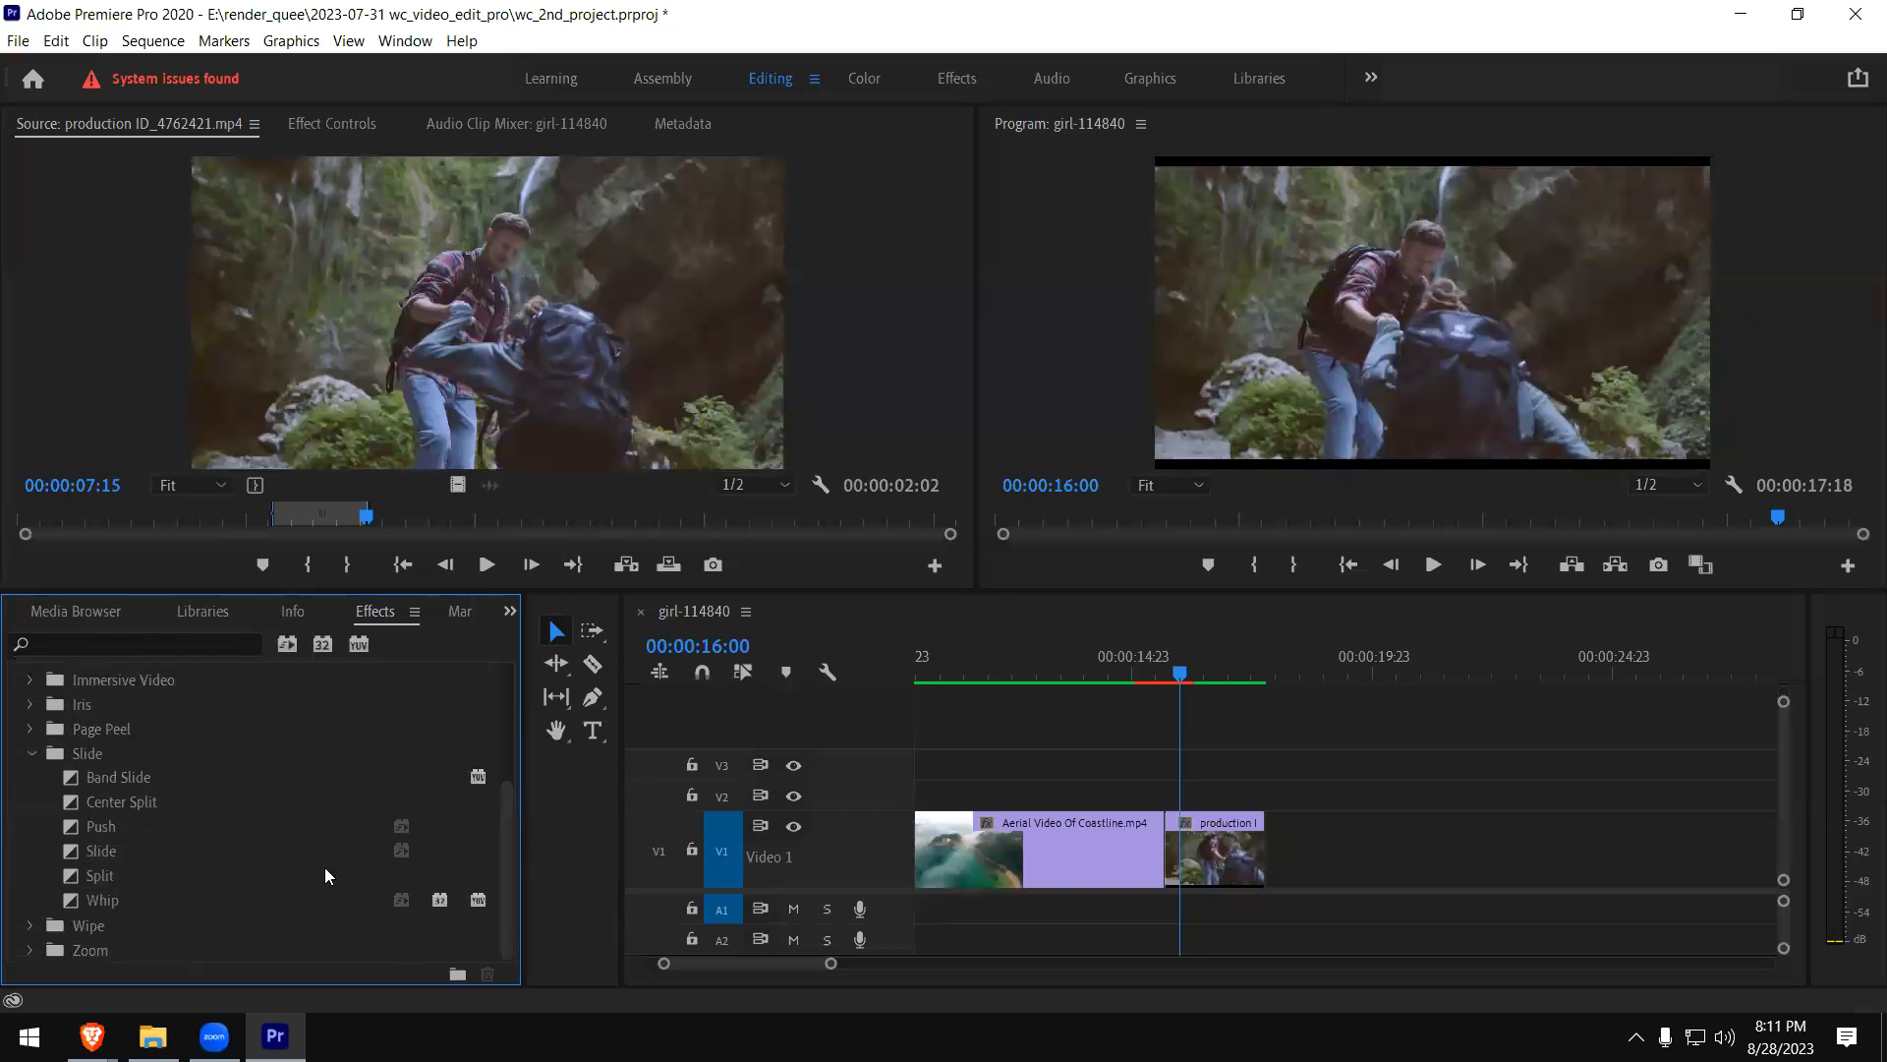
click(87, 782)
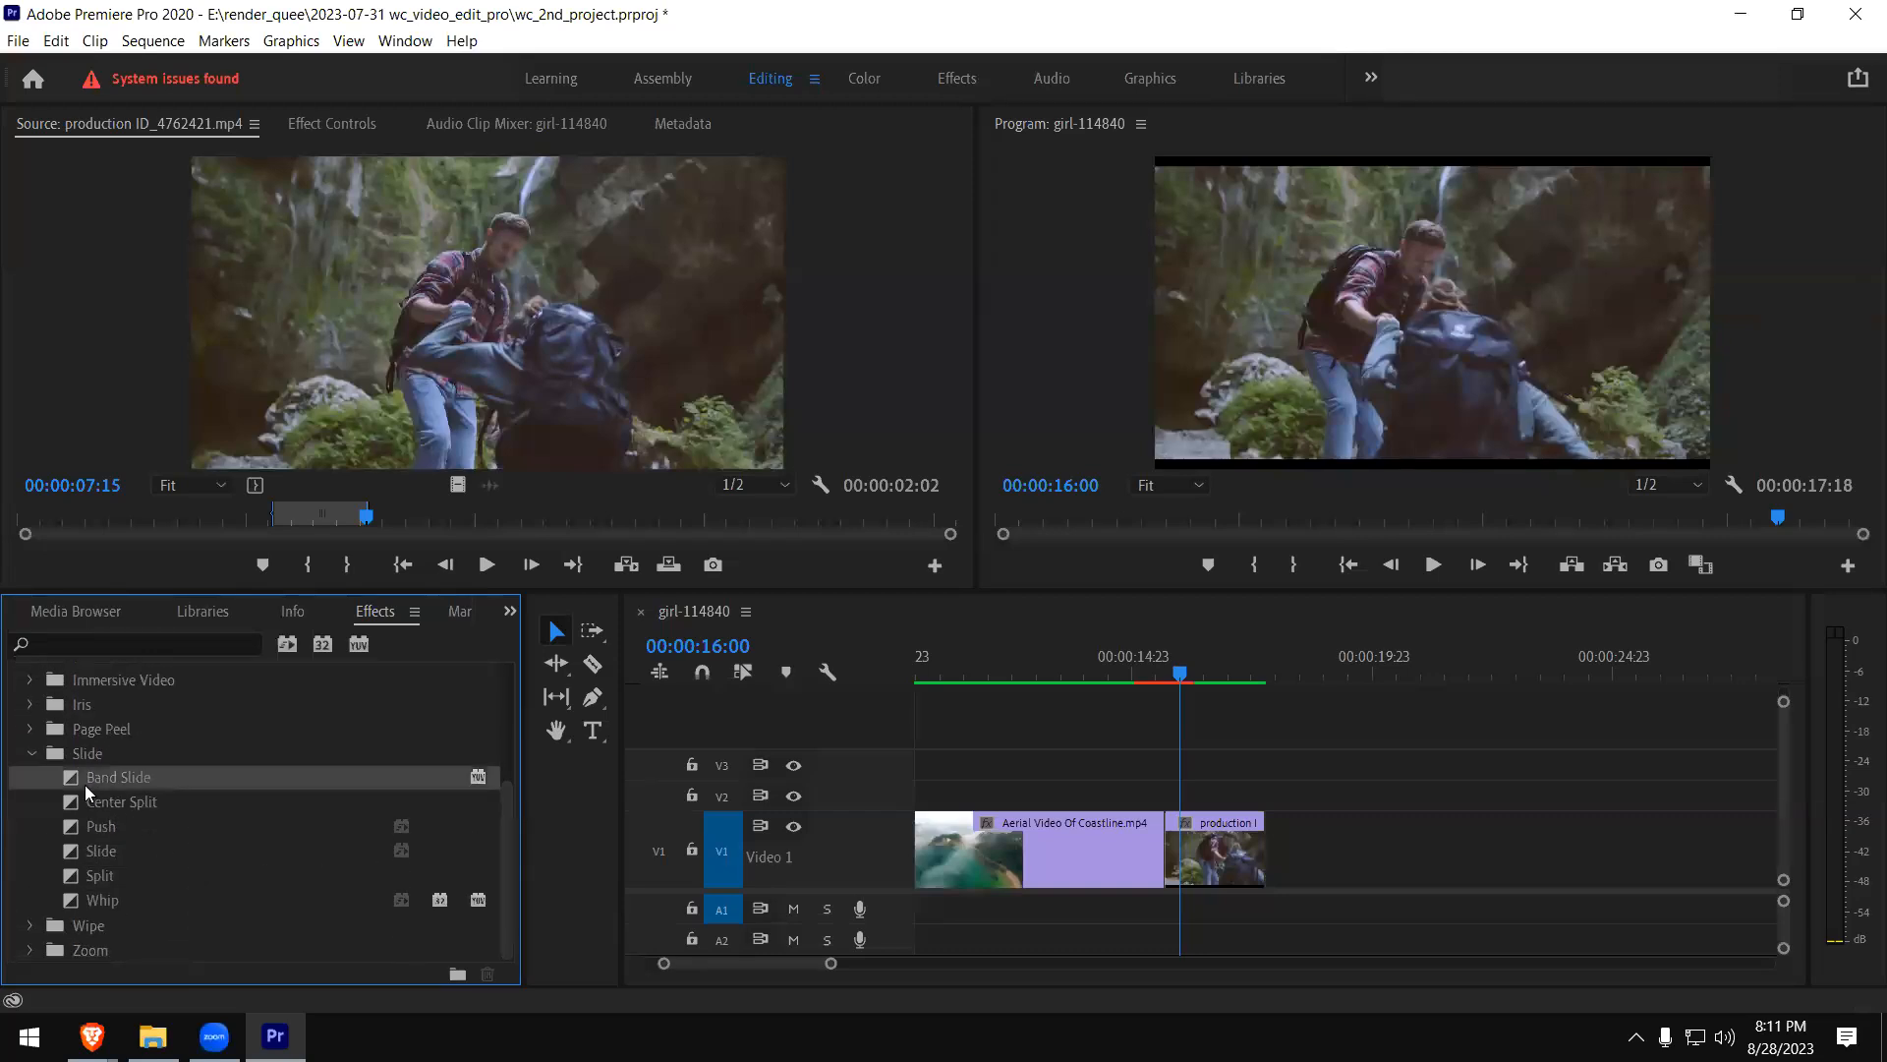
drag(73, 781, 1167, 847)
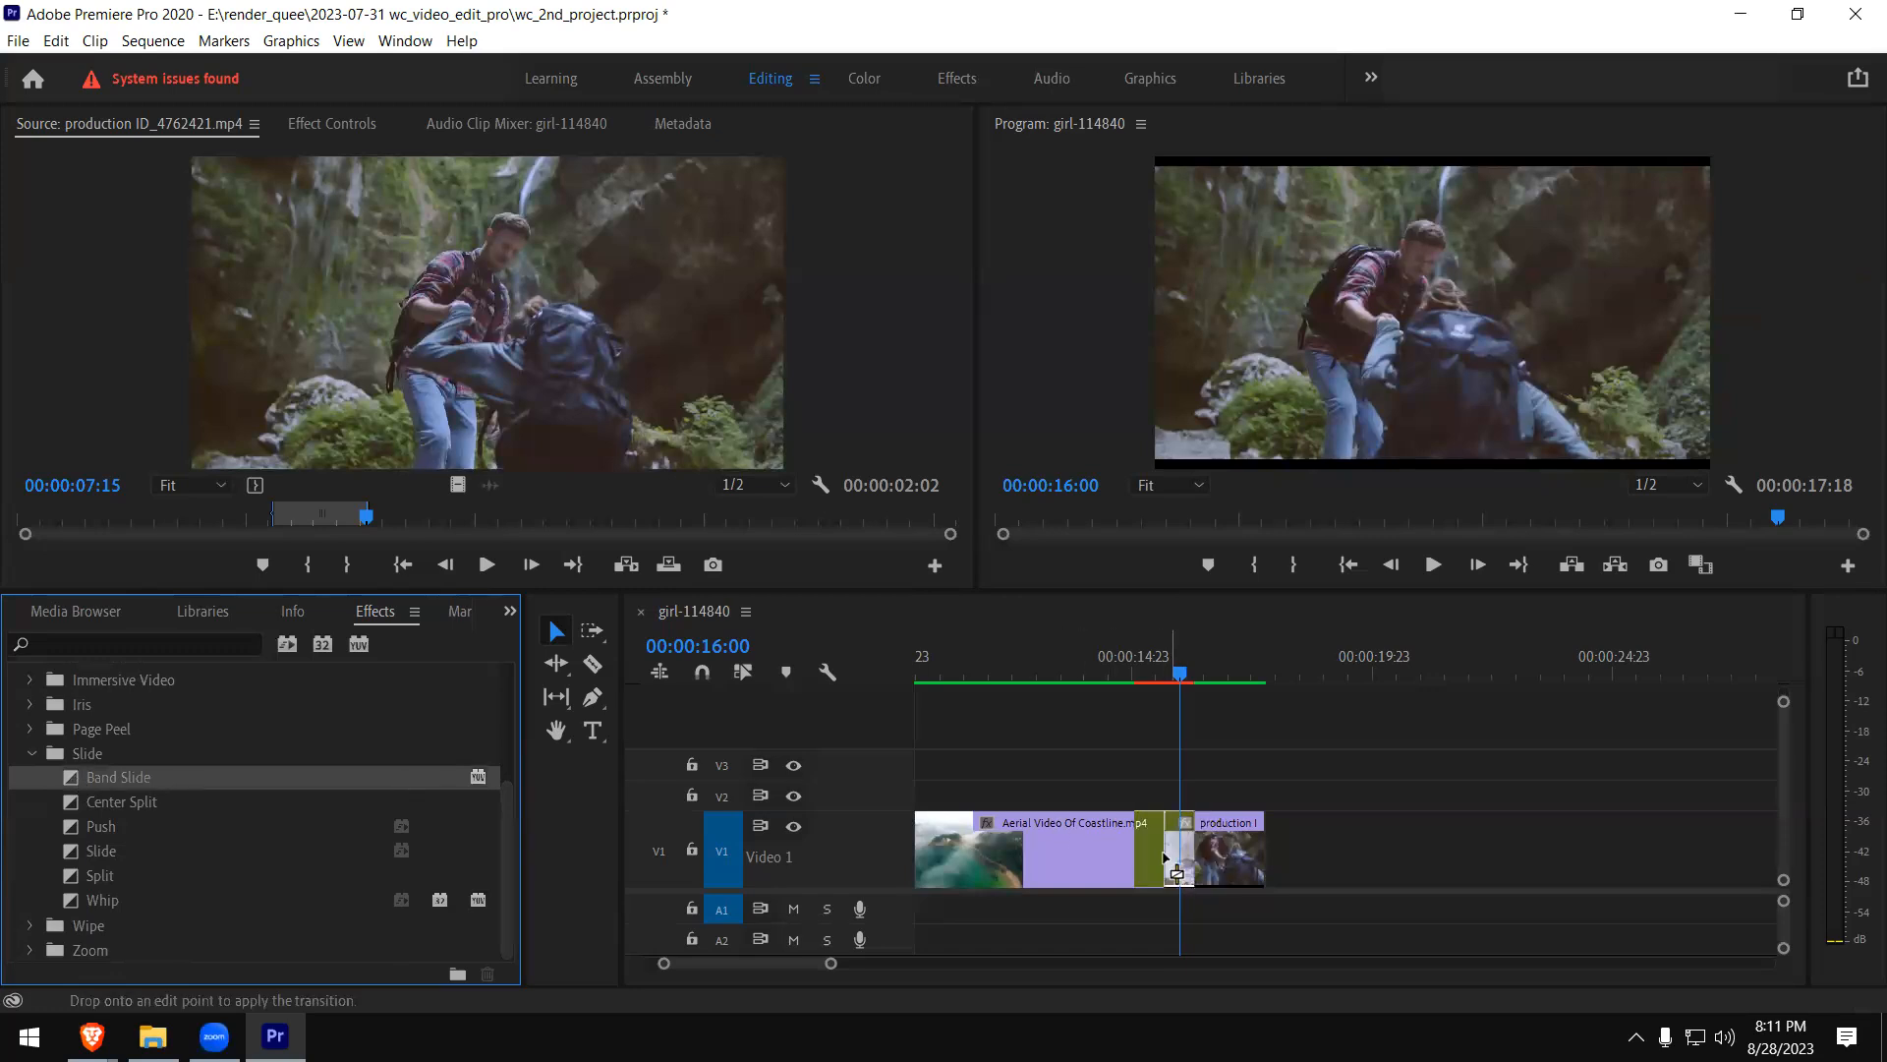
- Play the Band Slide between the coastline and hiking clips, and delete the transition from the cut
click(1122, 671)
key(space)
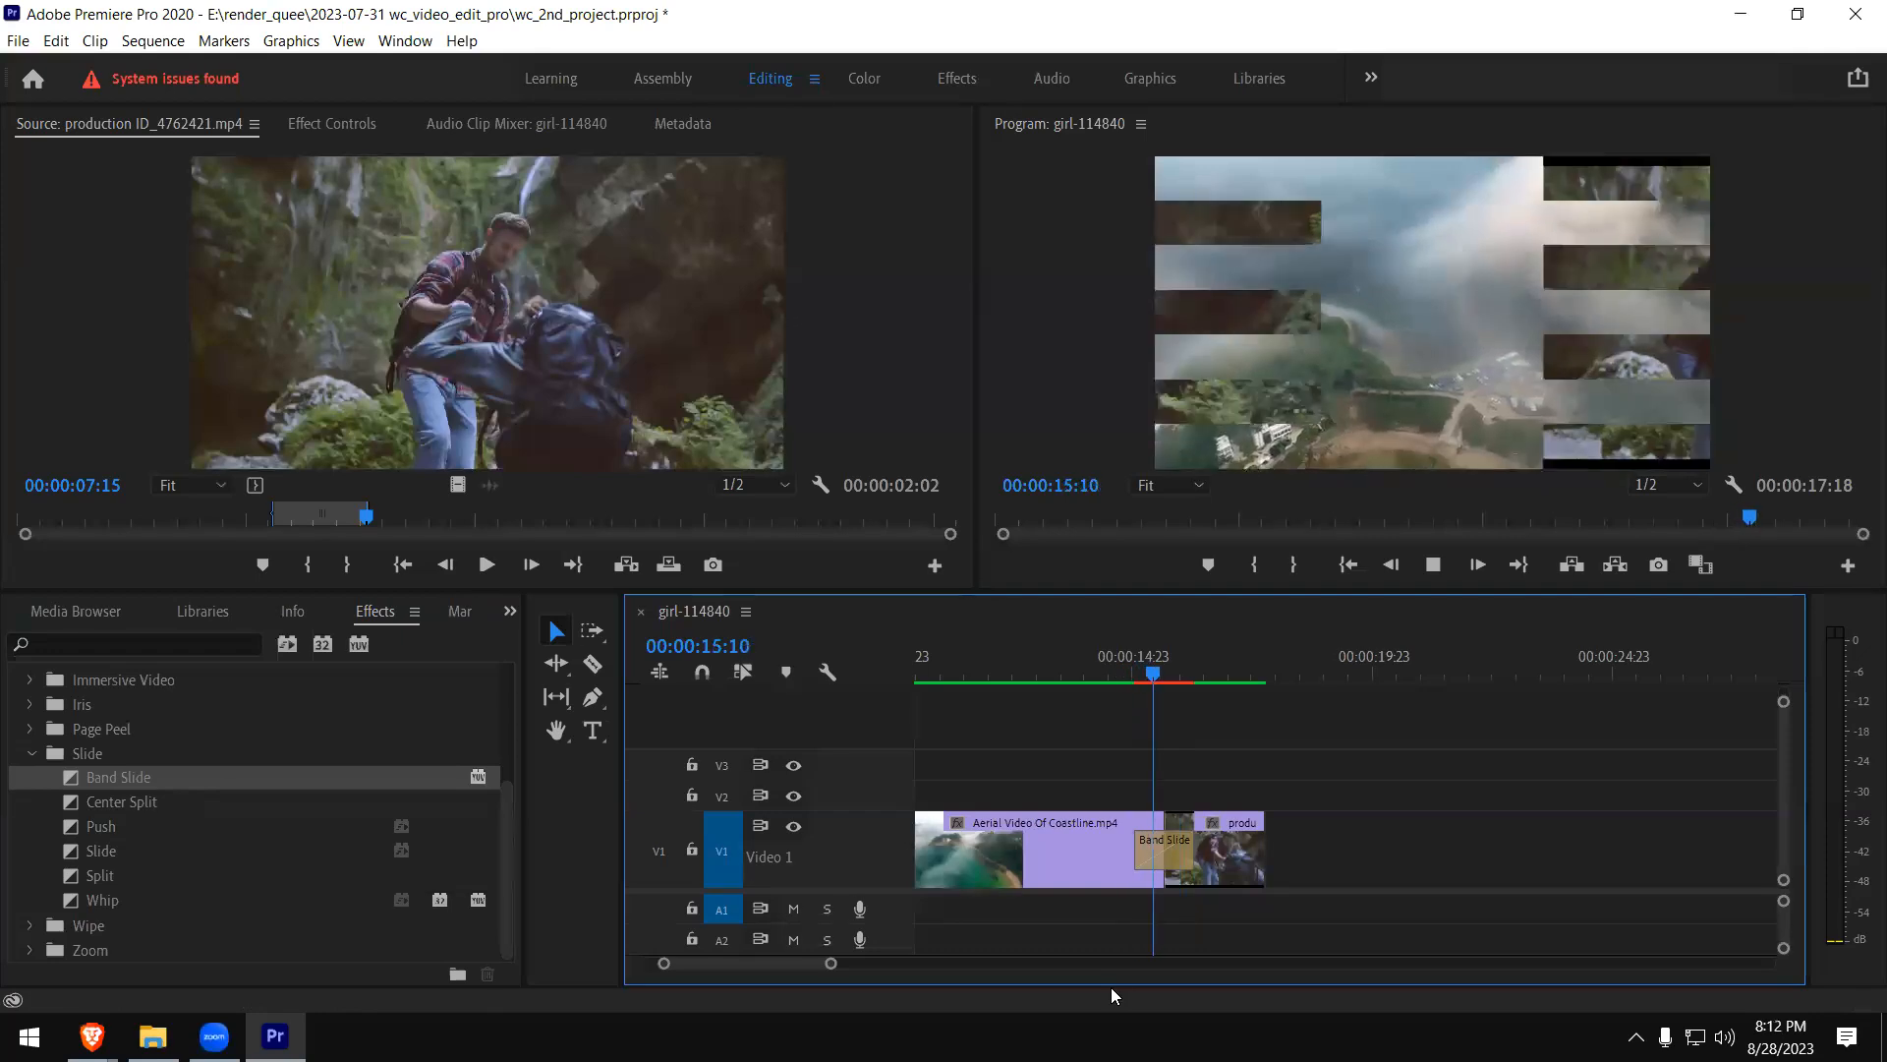
key(space)
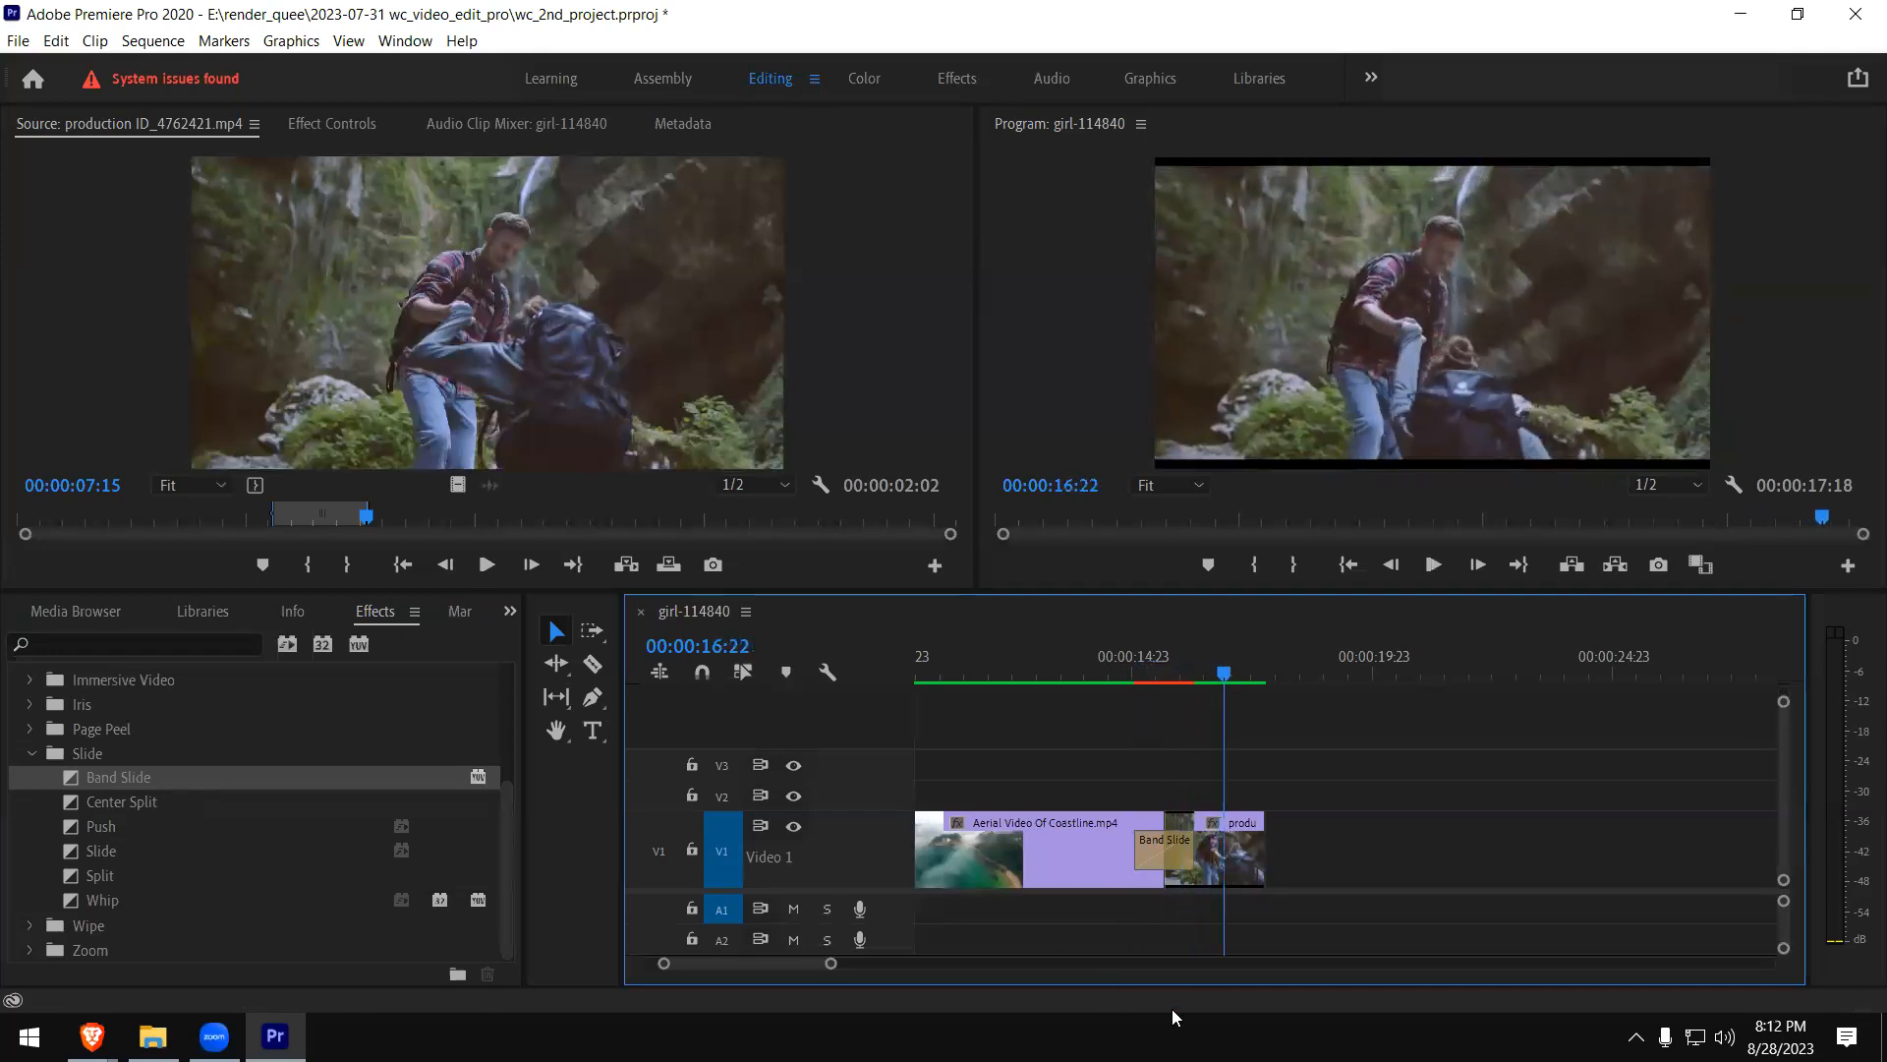
click(1164, 853)
key(Delete)
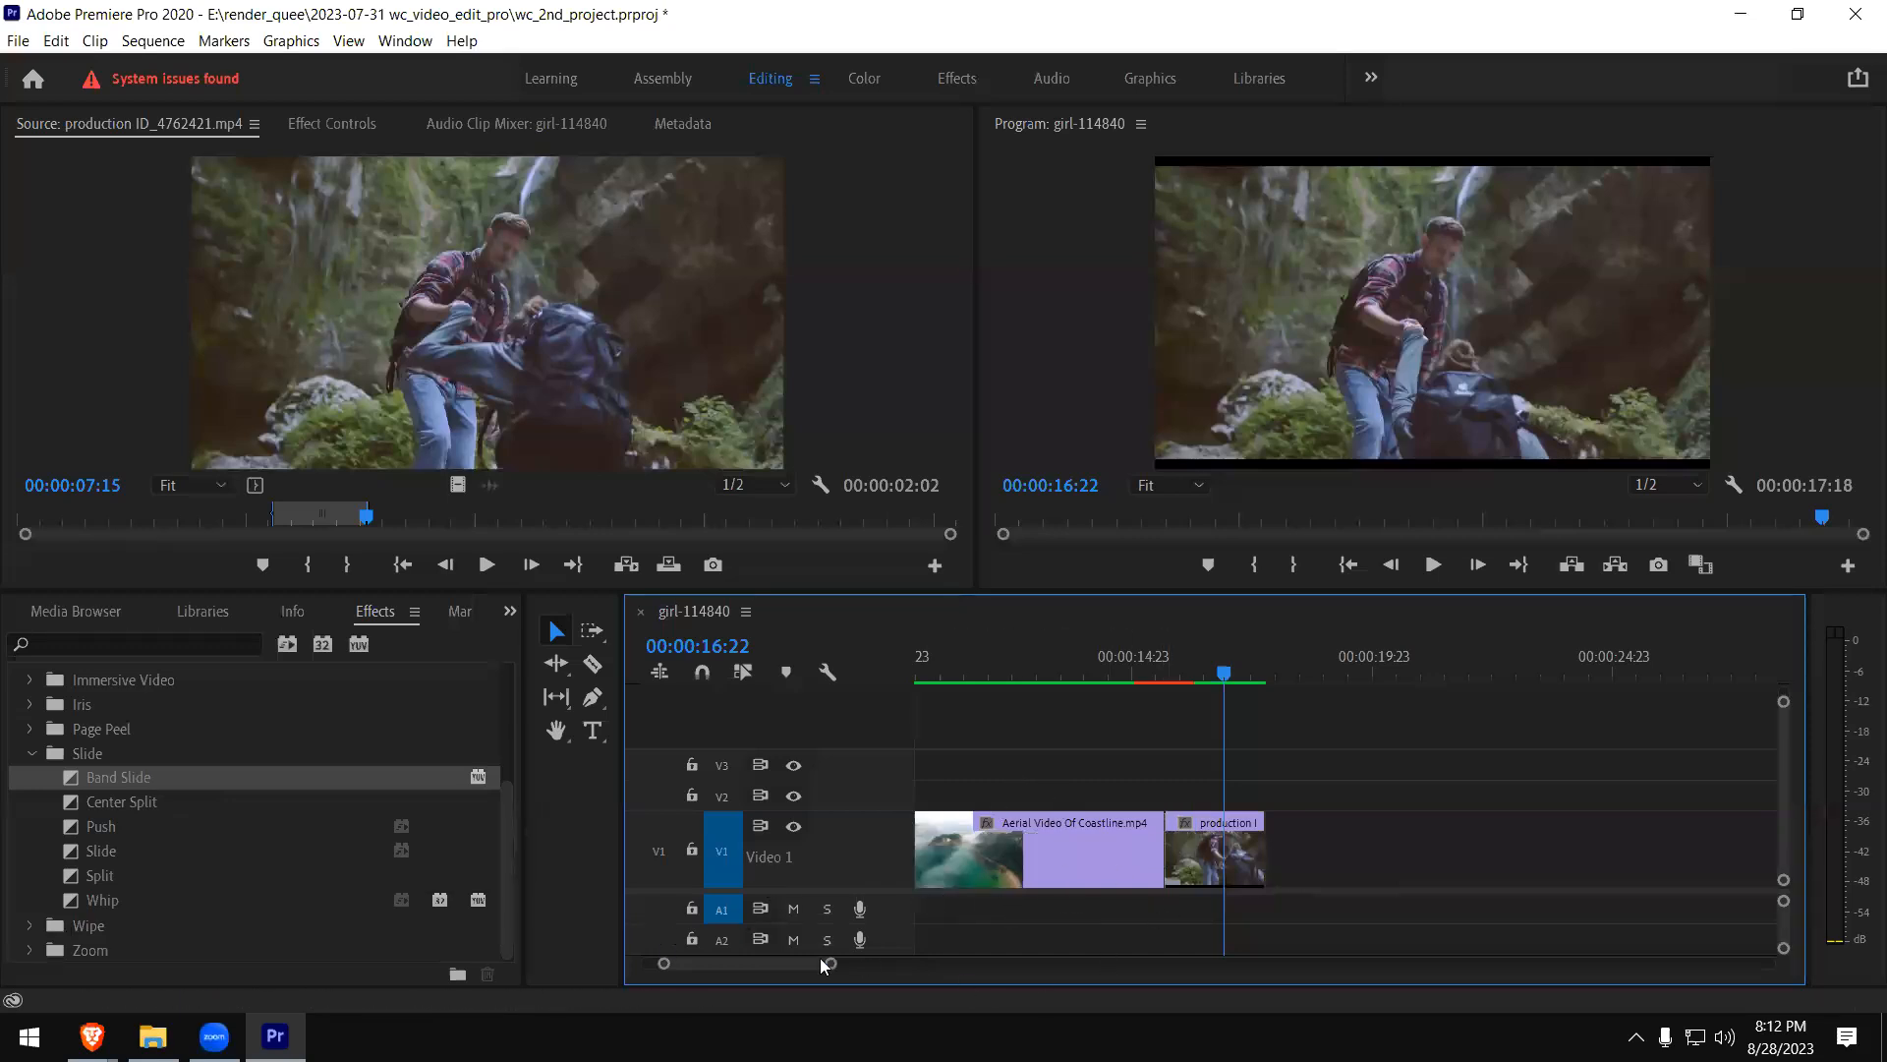
- Apply the Center Split transition to the end of the girl clip at the coastline cut, and play it from just before
scroll(792, 963, up, 5)
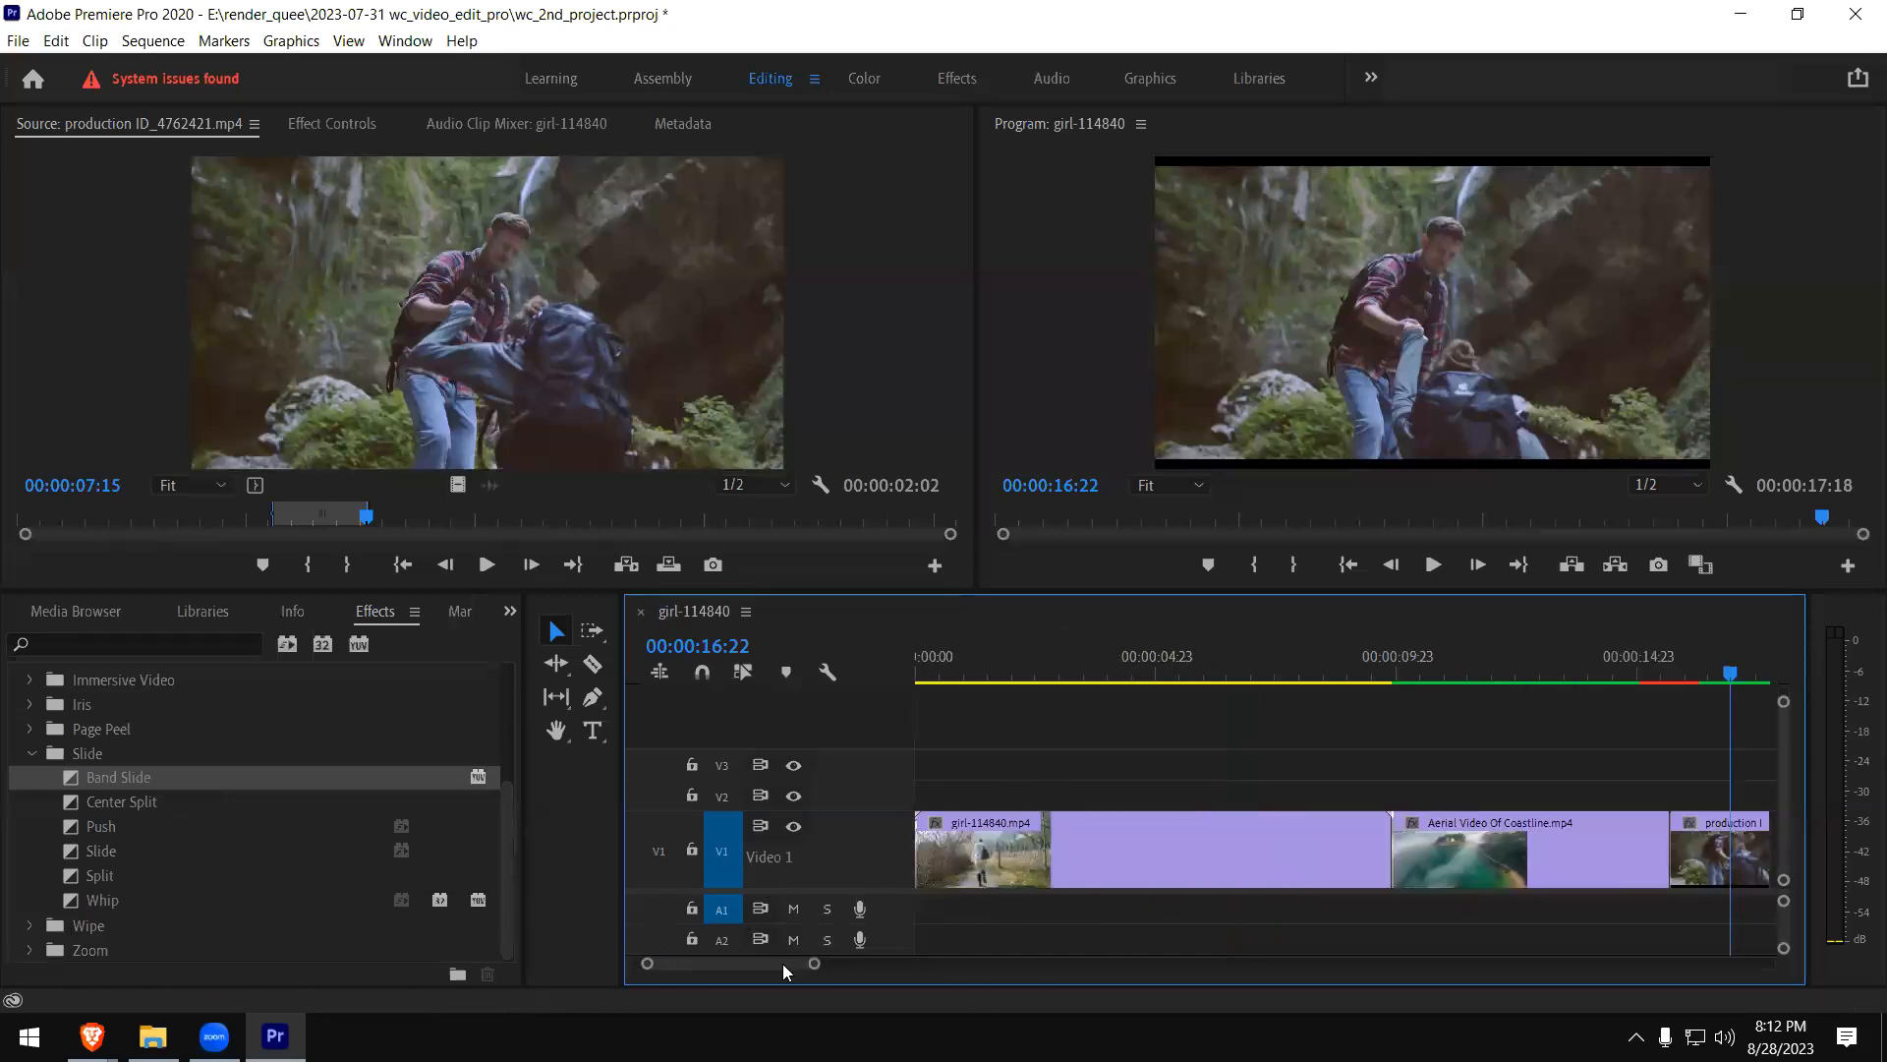
click(1359, 677)
key(space)
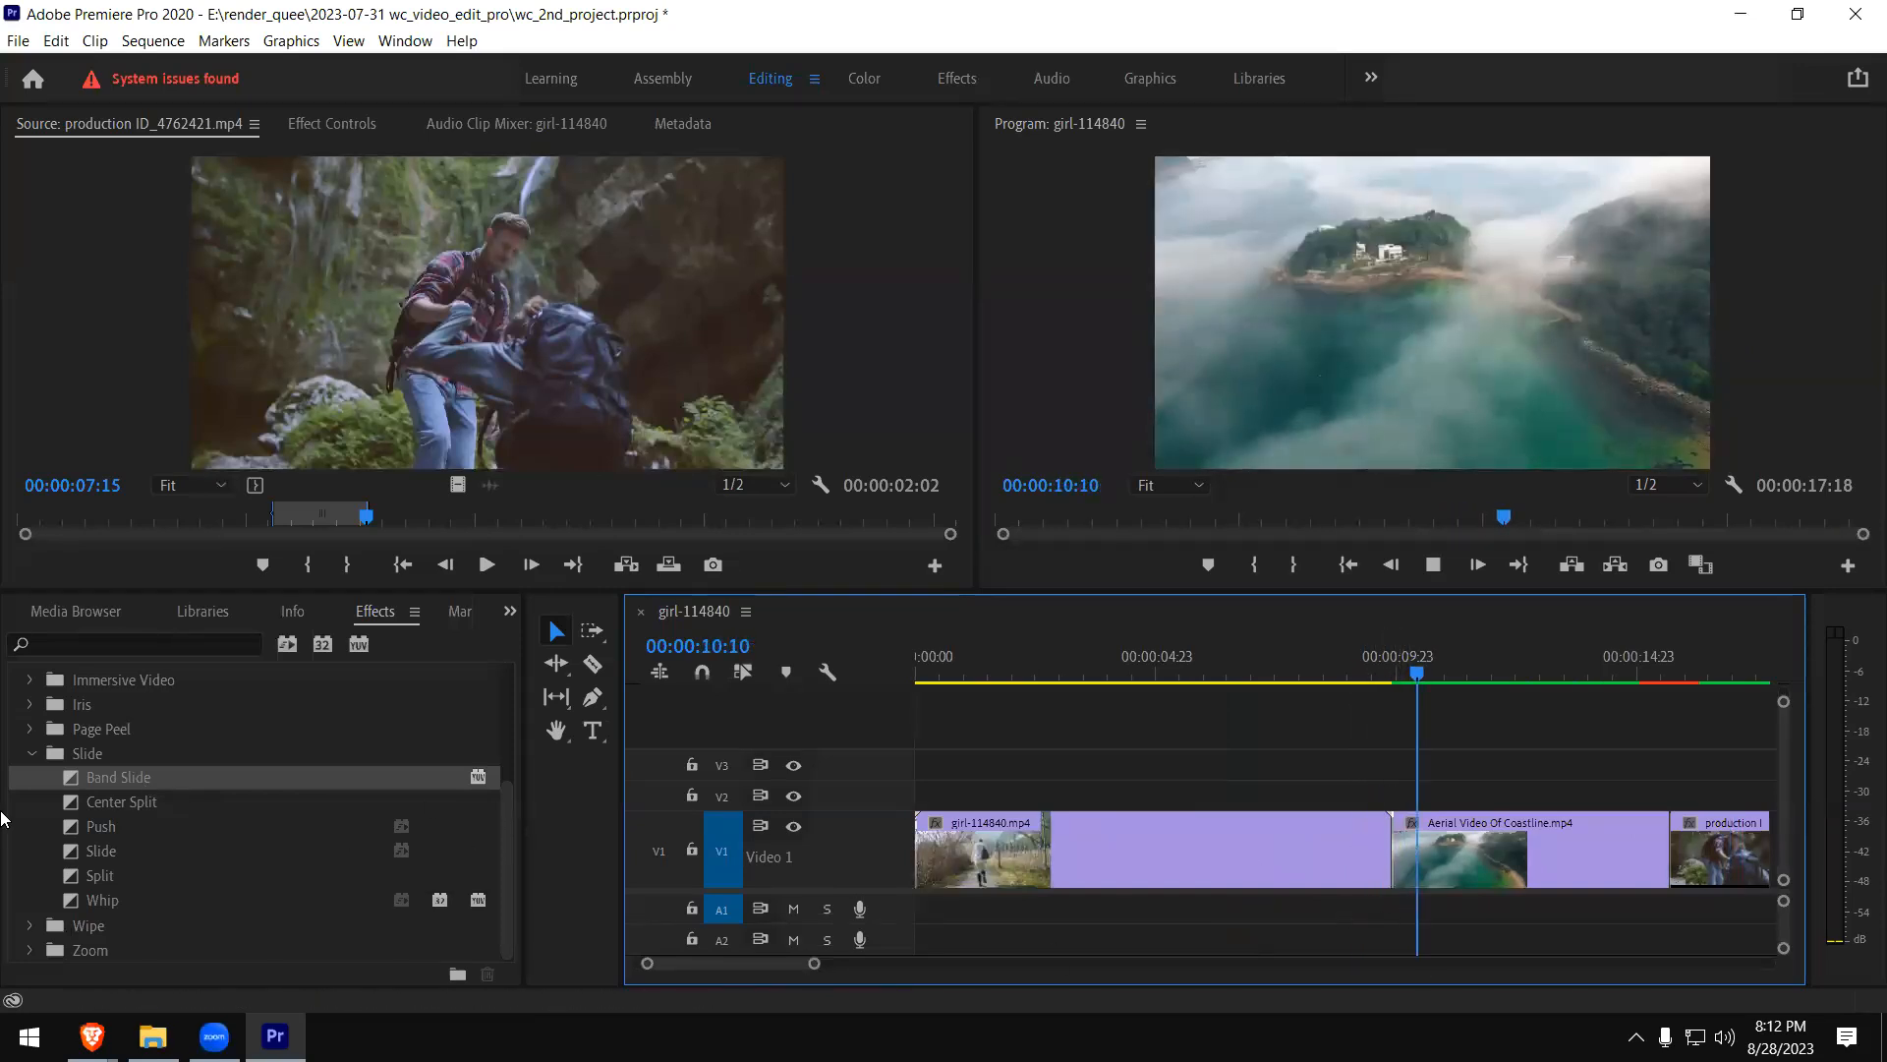
key(space)
drag(73, 800, 1400, 863)
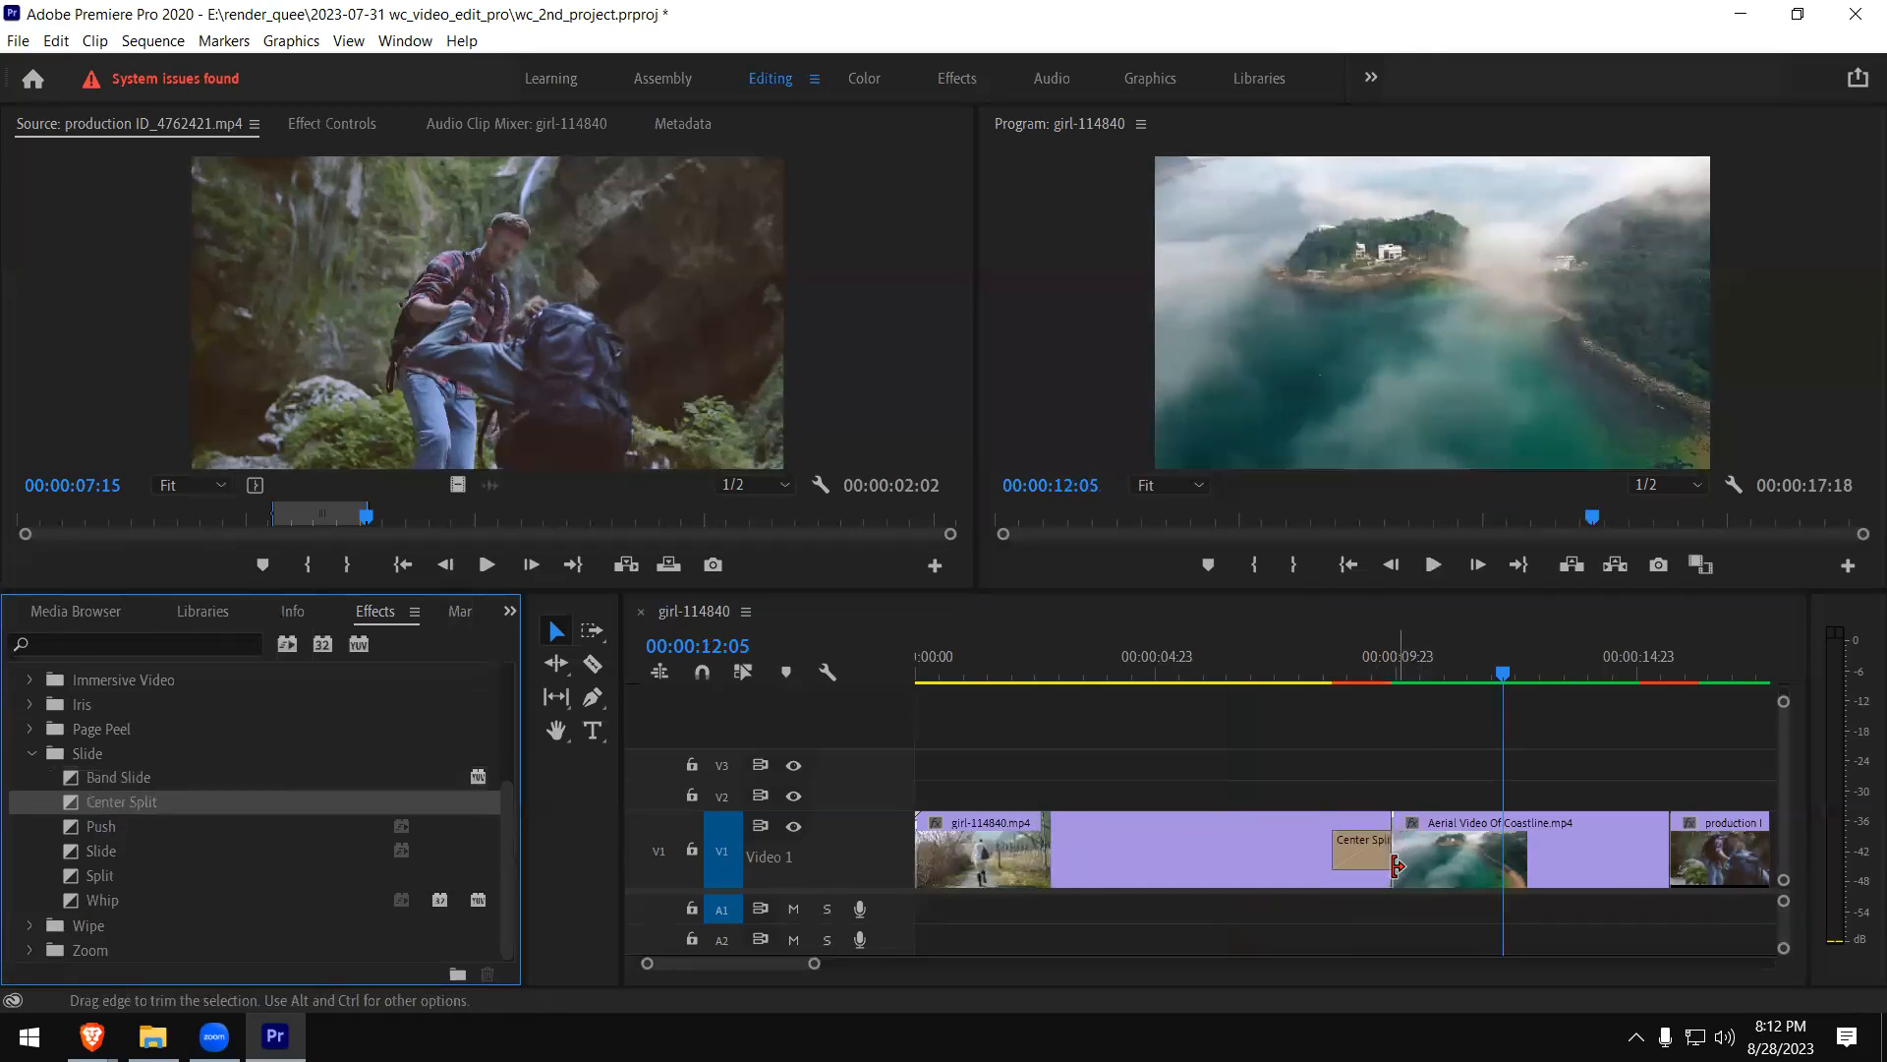
click(1315, 679)
key(space)
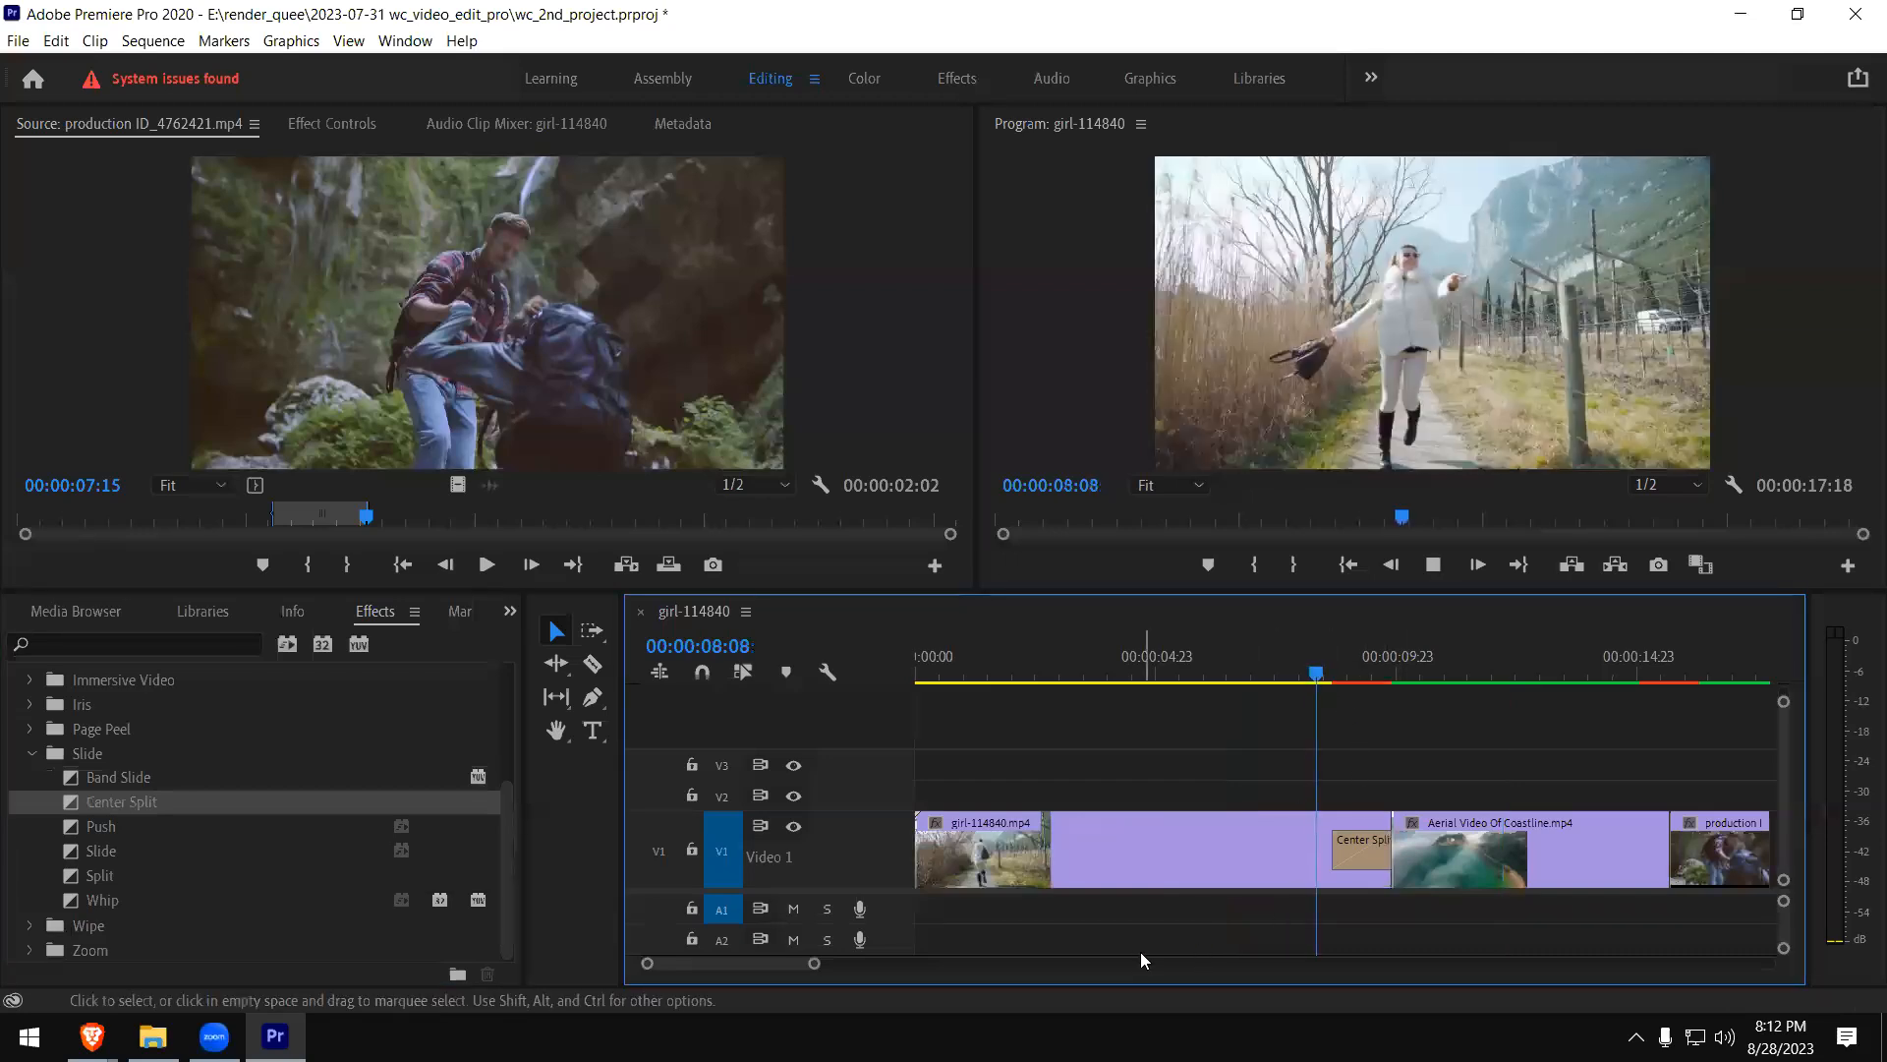
- Replace the Center Split at the end of the girl clip with the Push transition and play it from just before
click(1374, 859)
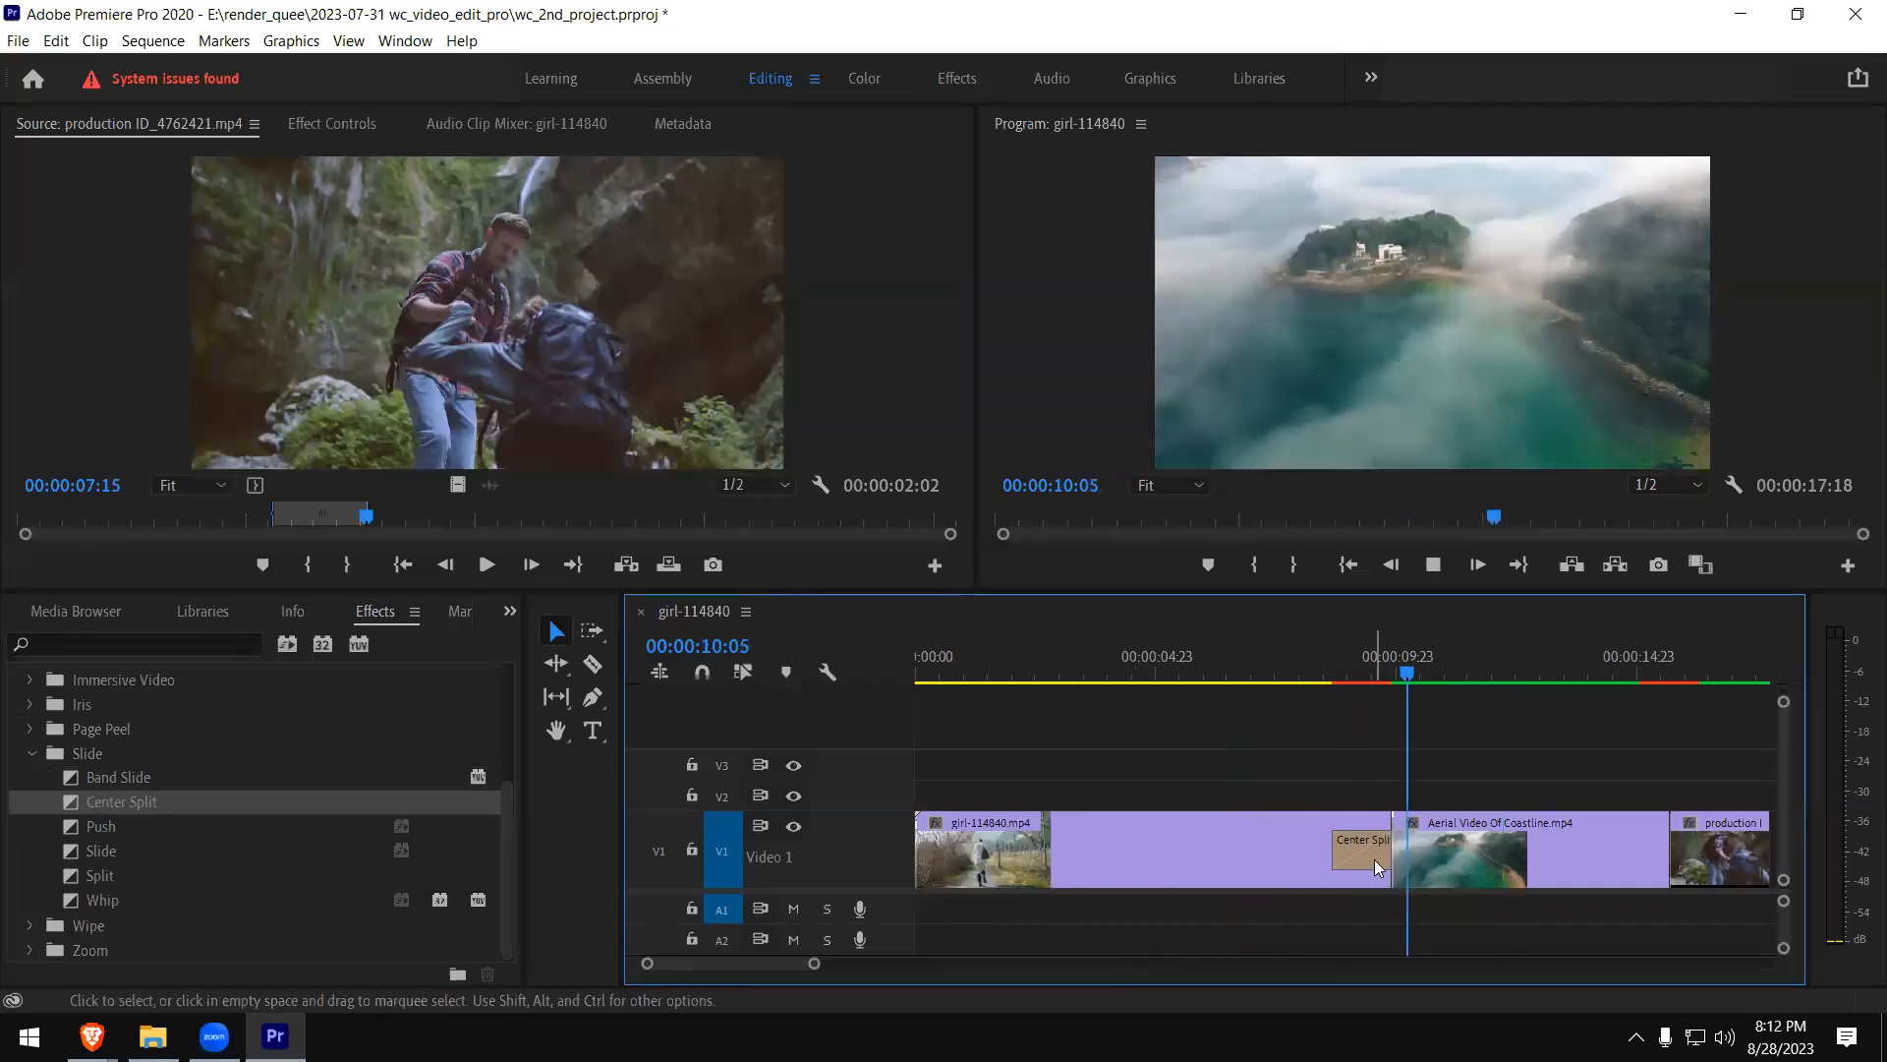
key(Delete)
mouse_move(90, 804)
mouse_down()
mouse_move(1135, 804)
mouse_move(1422, 843)
mouse_up()
drag(83, 830, 1376, 851)
click(1303, 694)
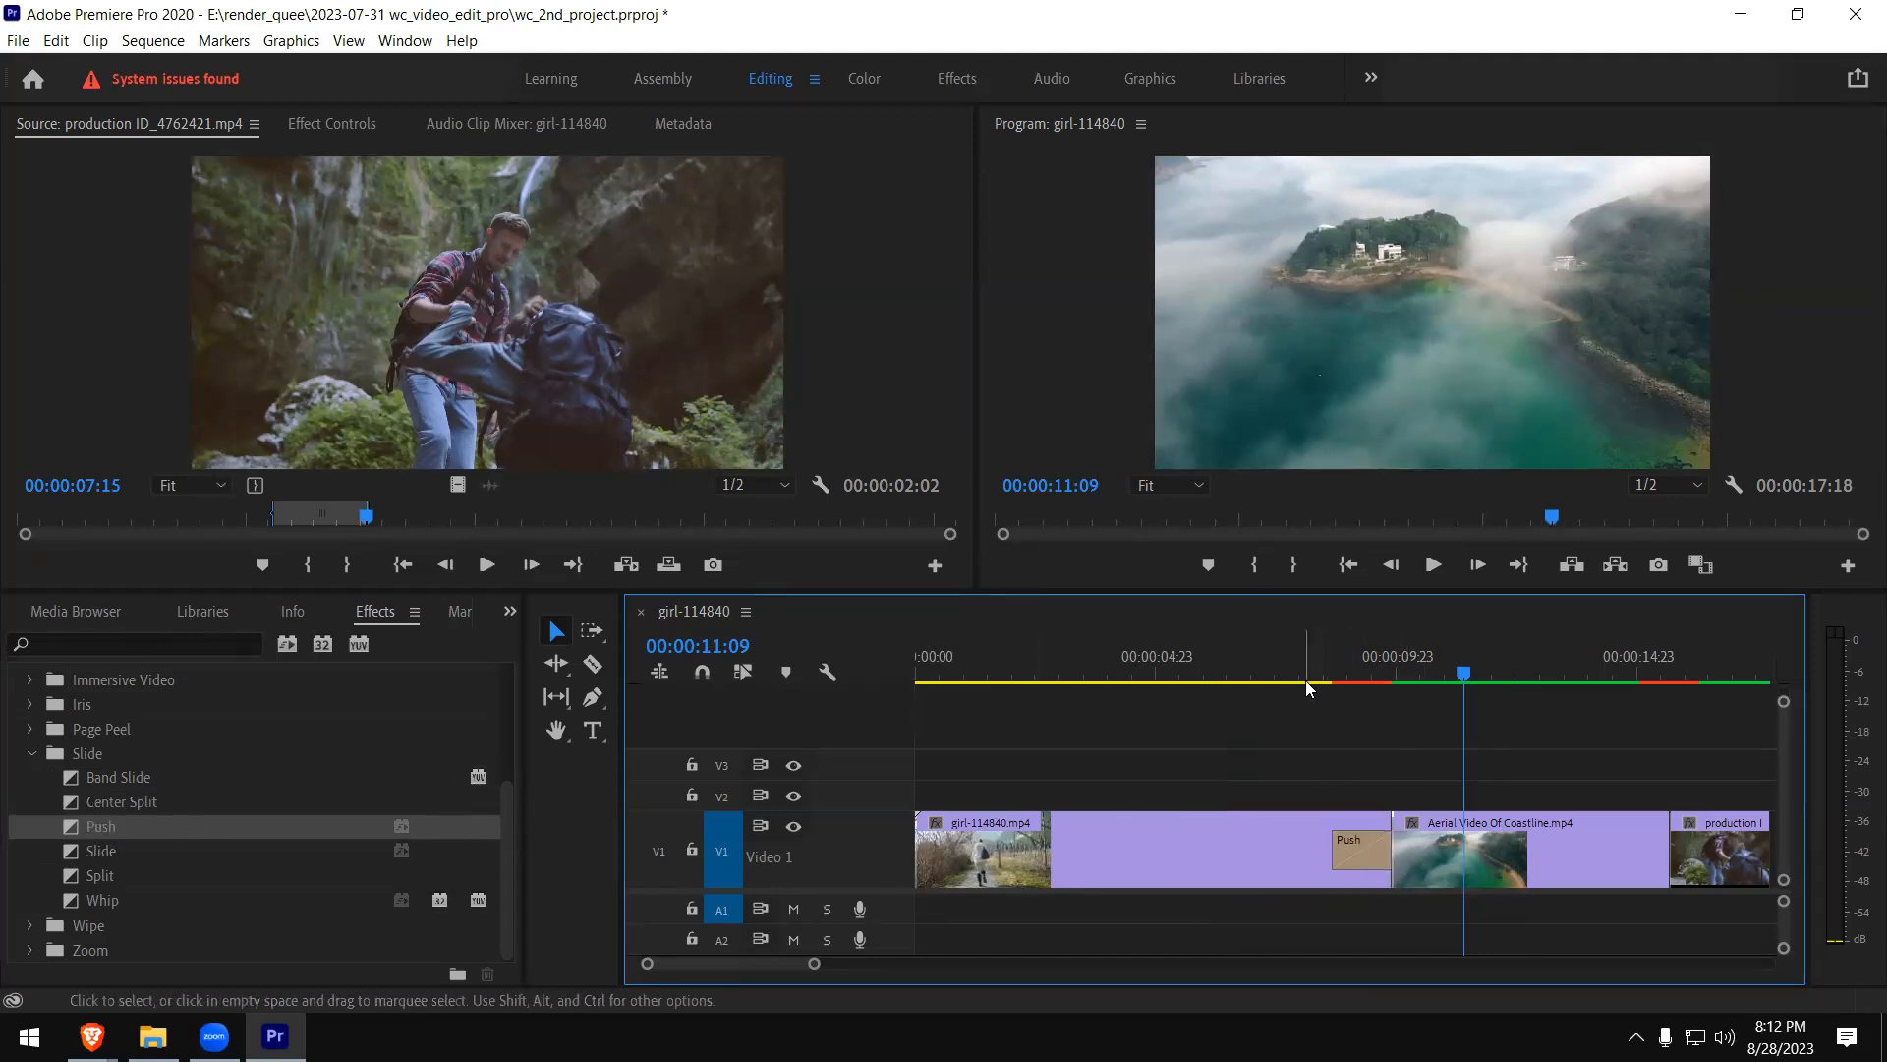
click(1305, 680)
key(space)
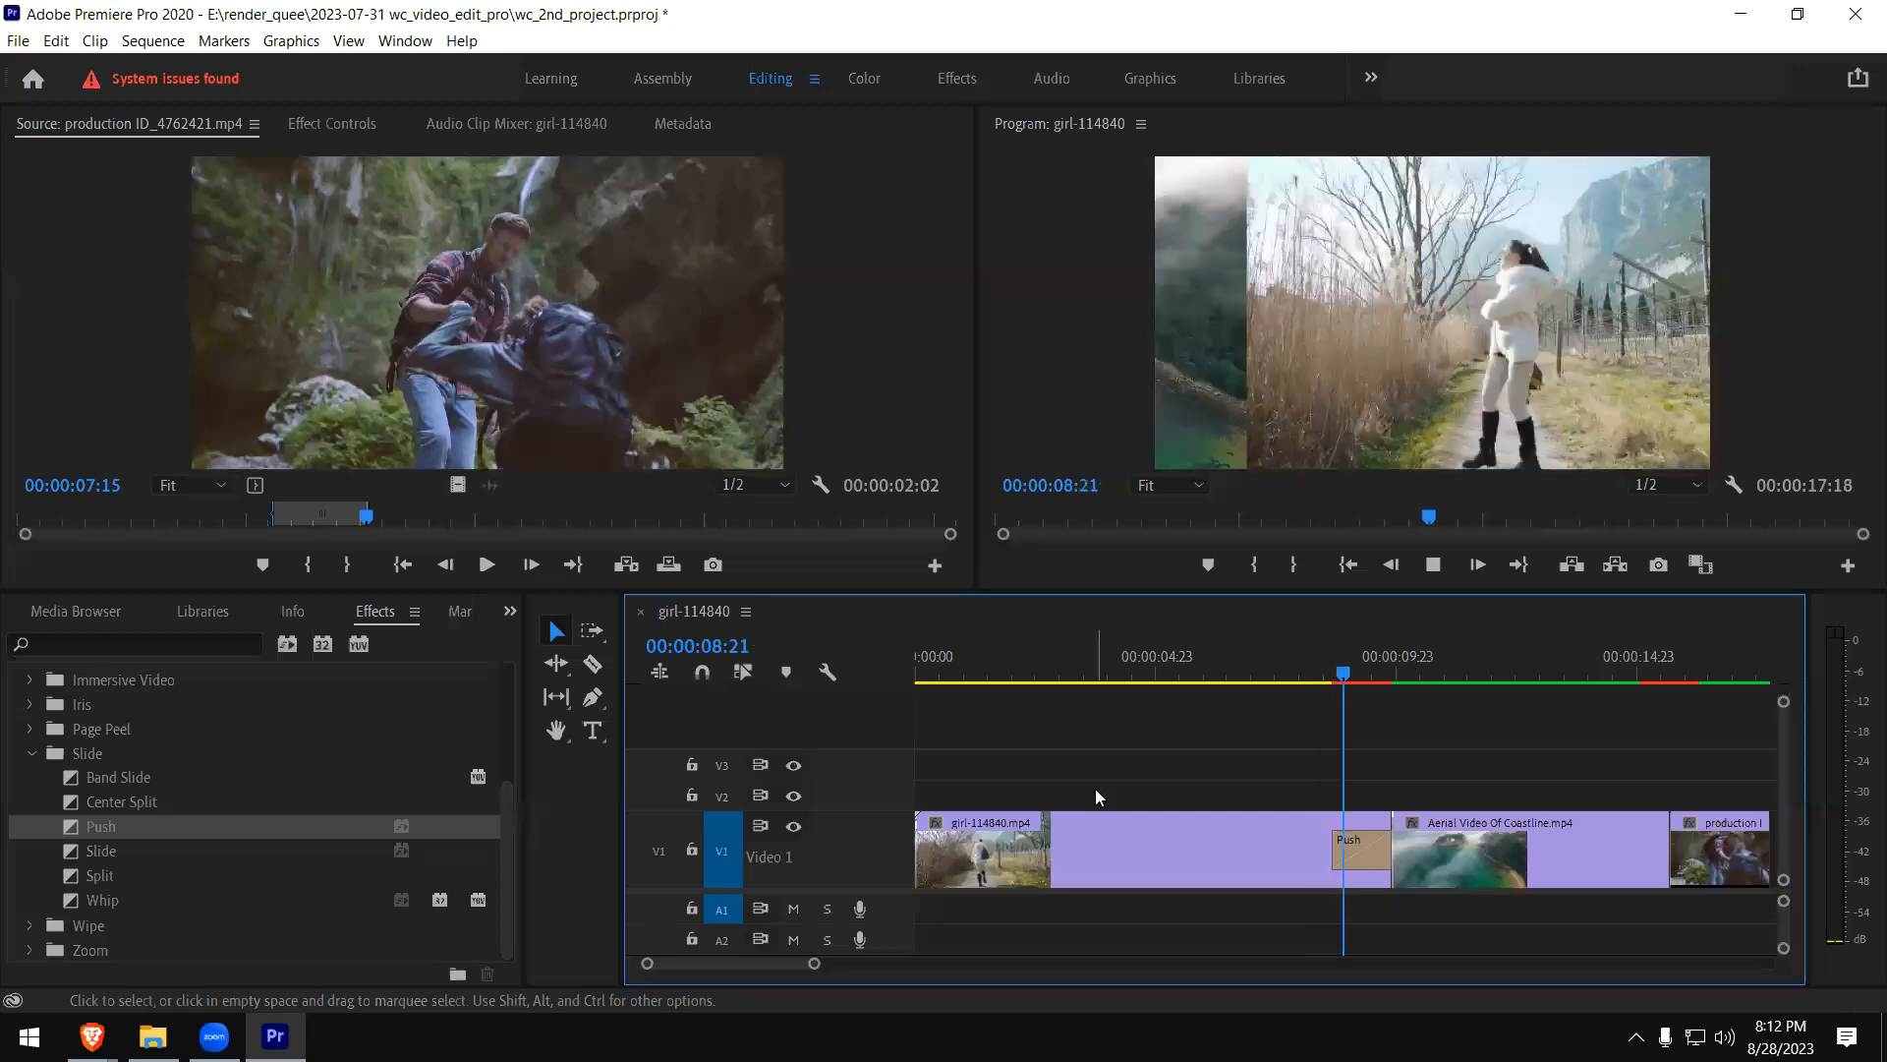
- Replace the Push at the end of the girl clip with the Slide transition and play it twice
click(1372, 851)
key(Delete)
drag(78, 849, 1381, 845)
click(1328, 672)
key(space)
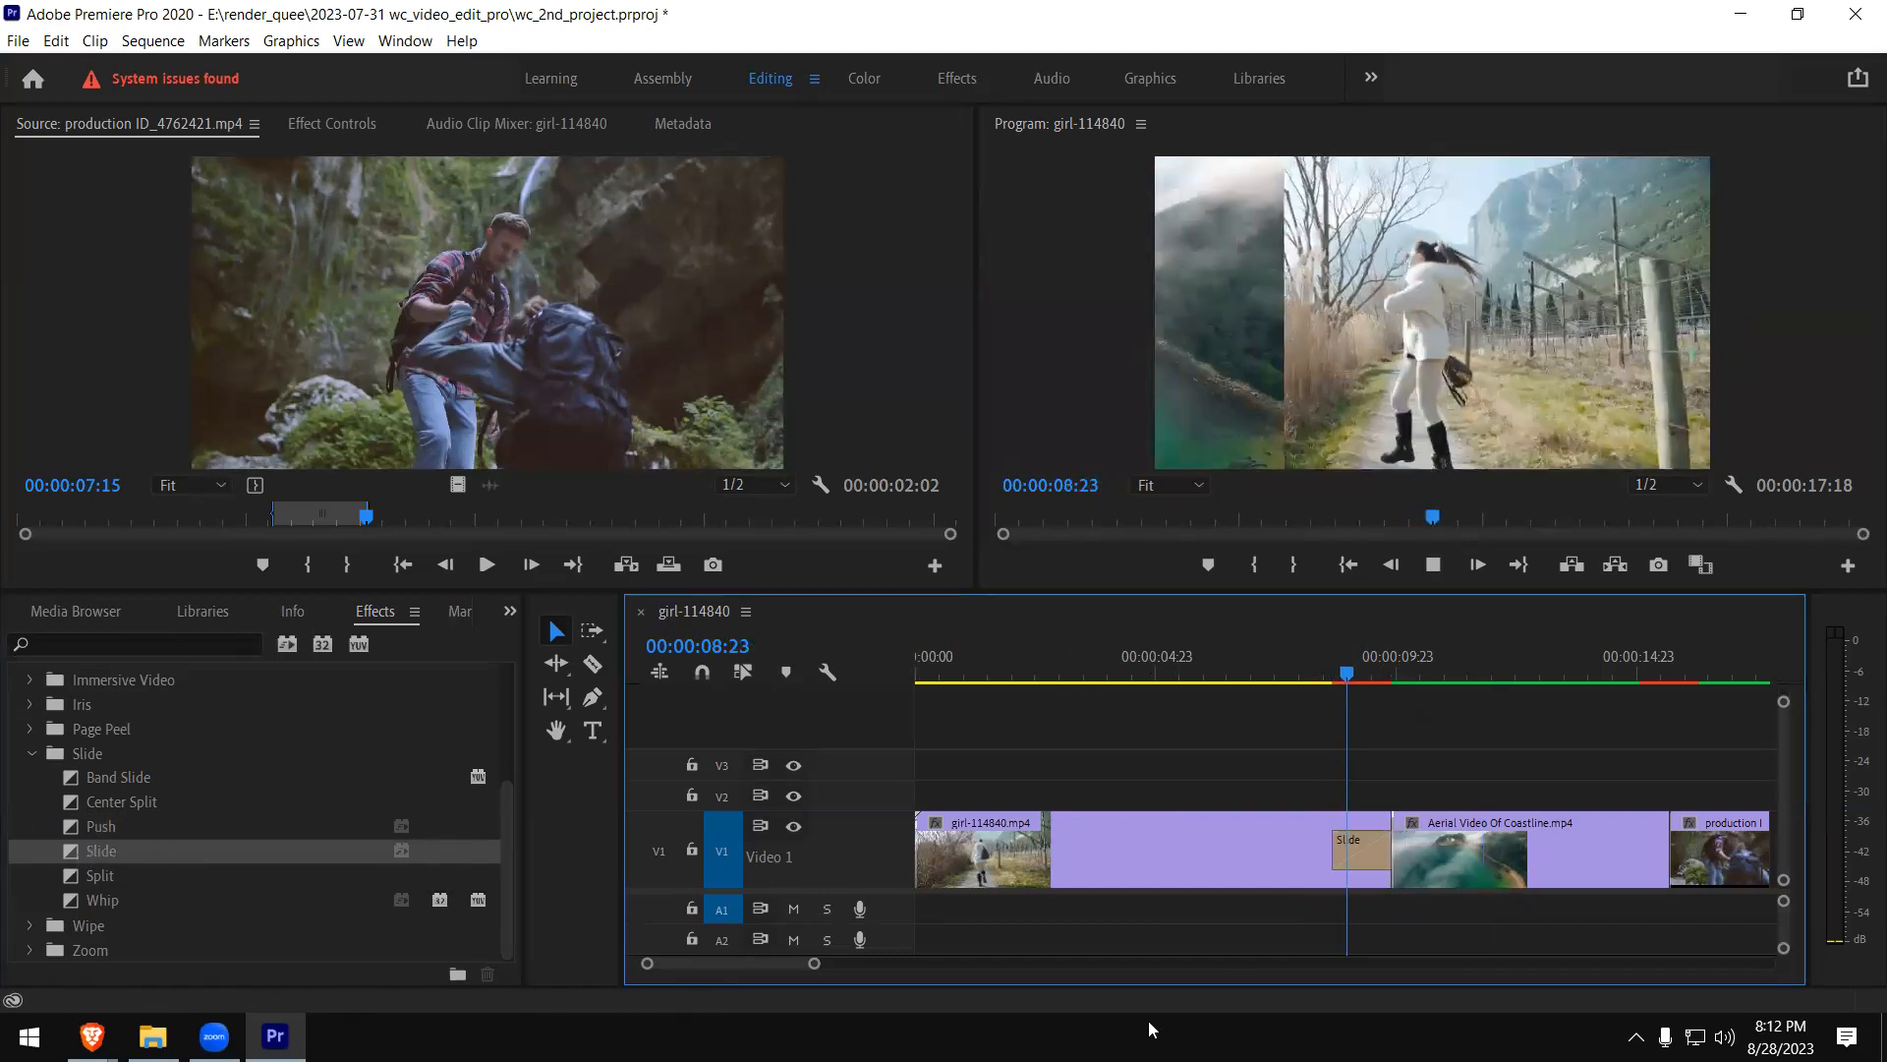
click(1320, 679)
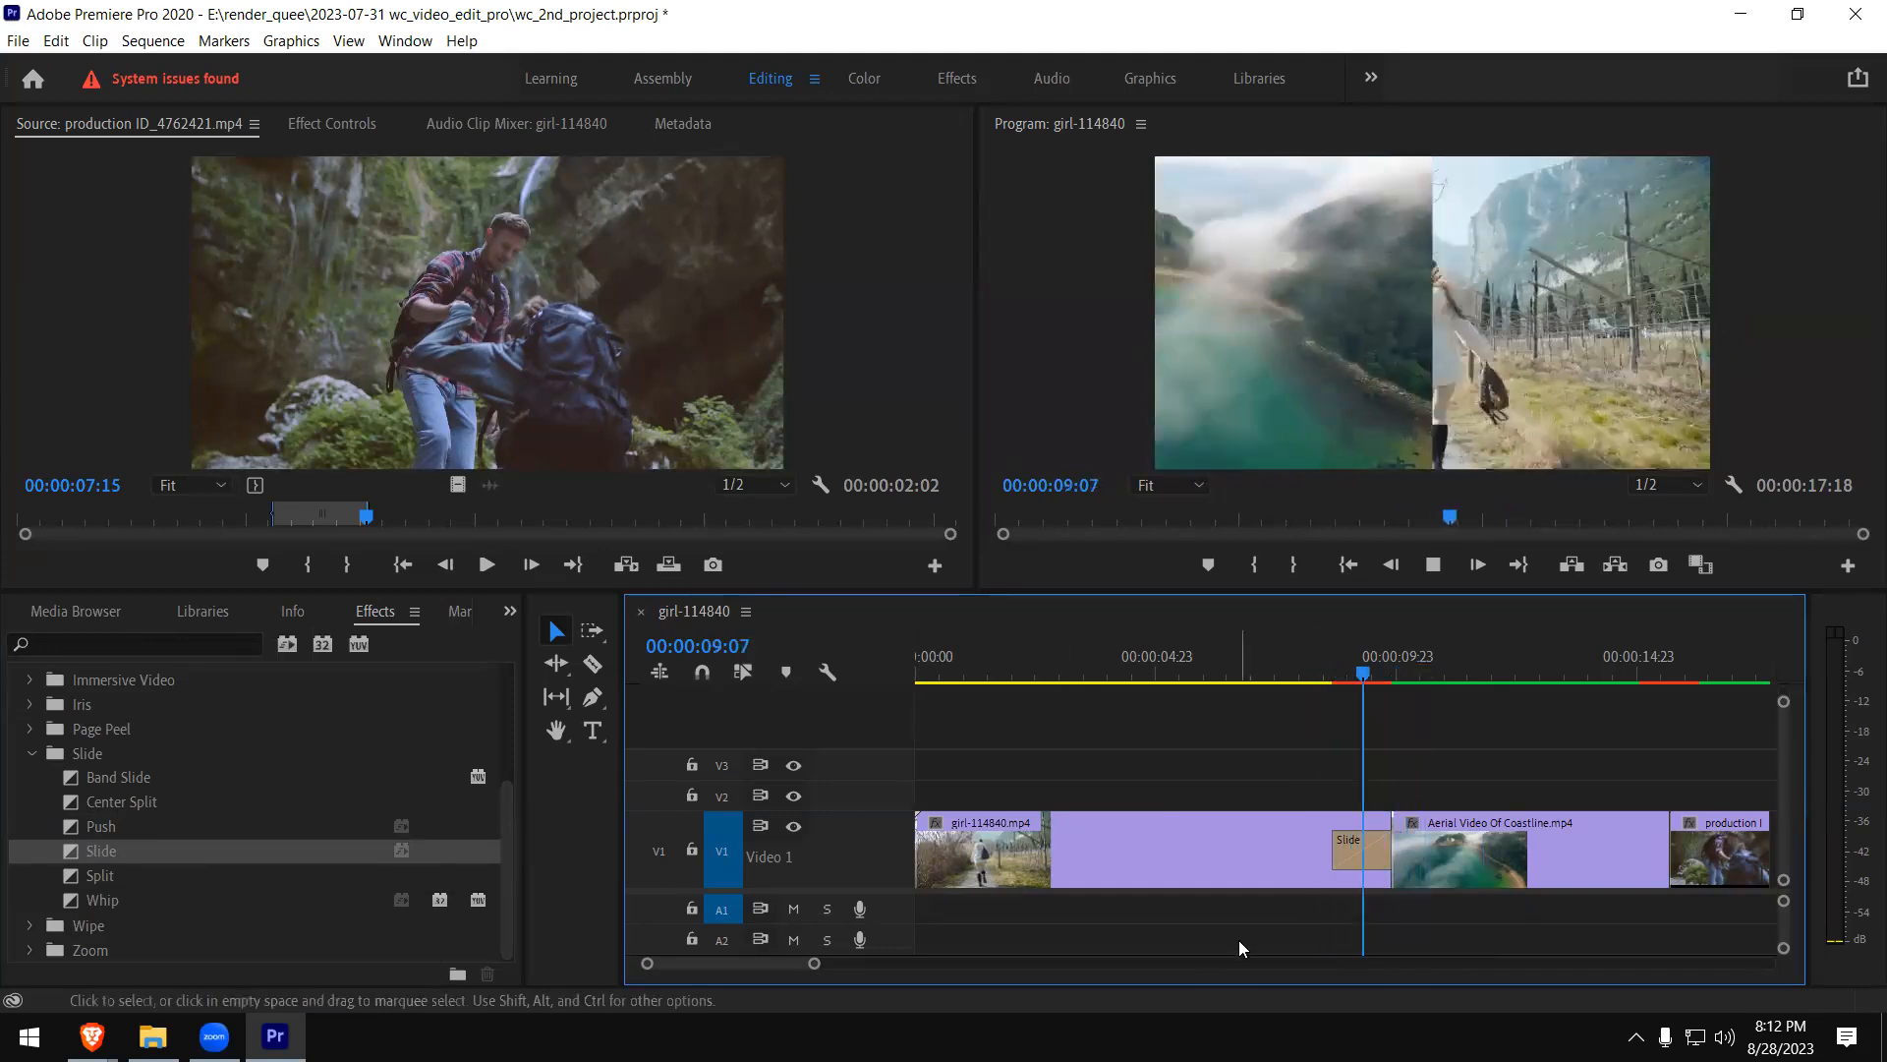
key(space)
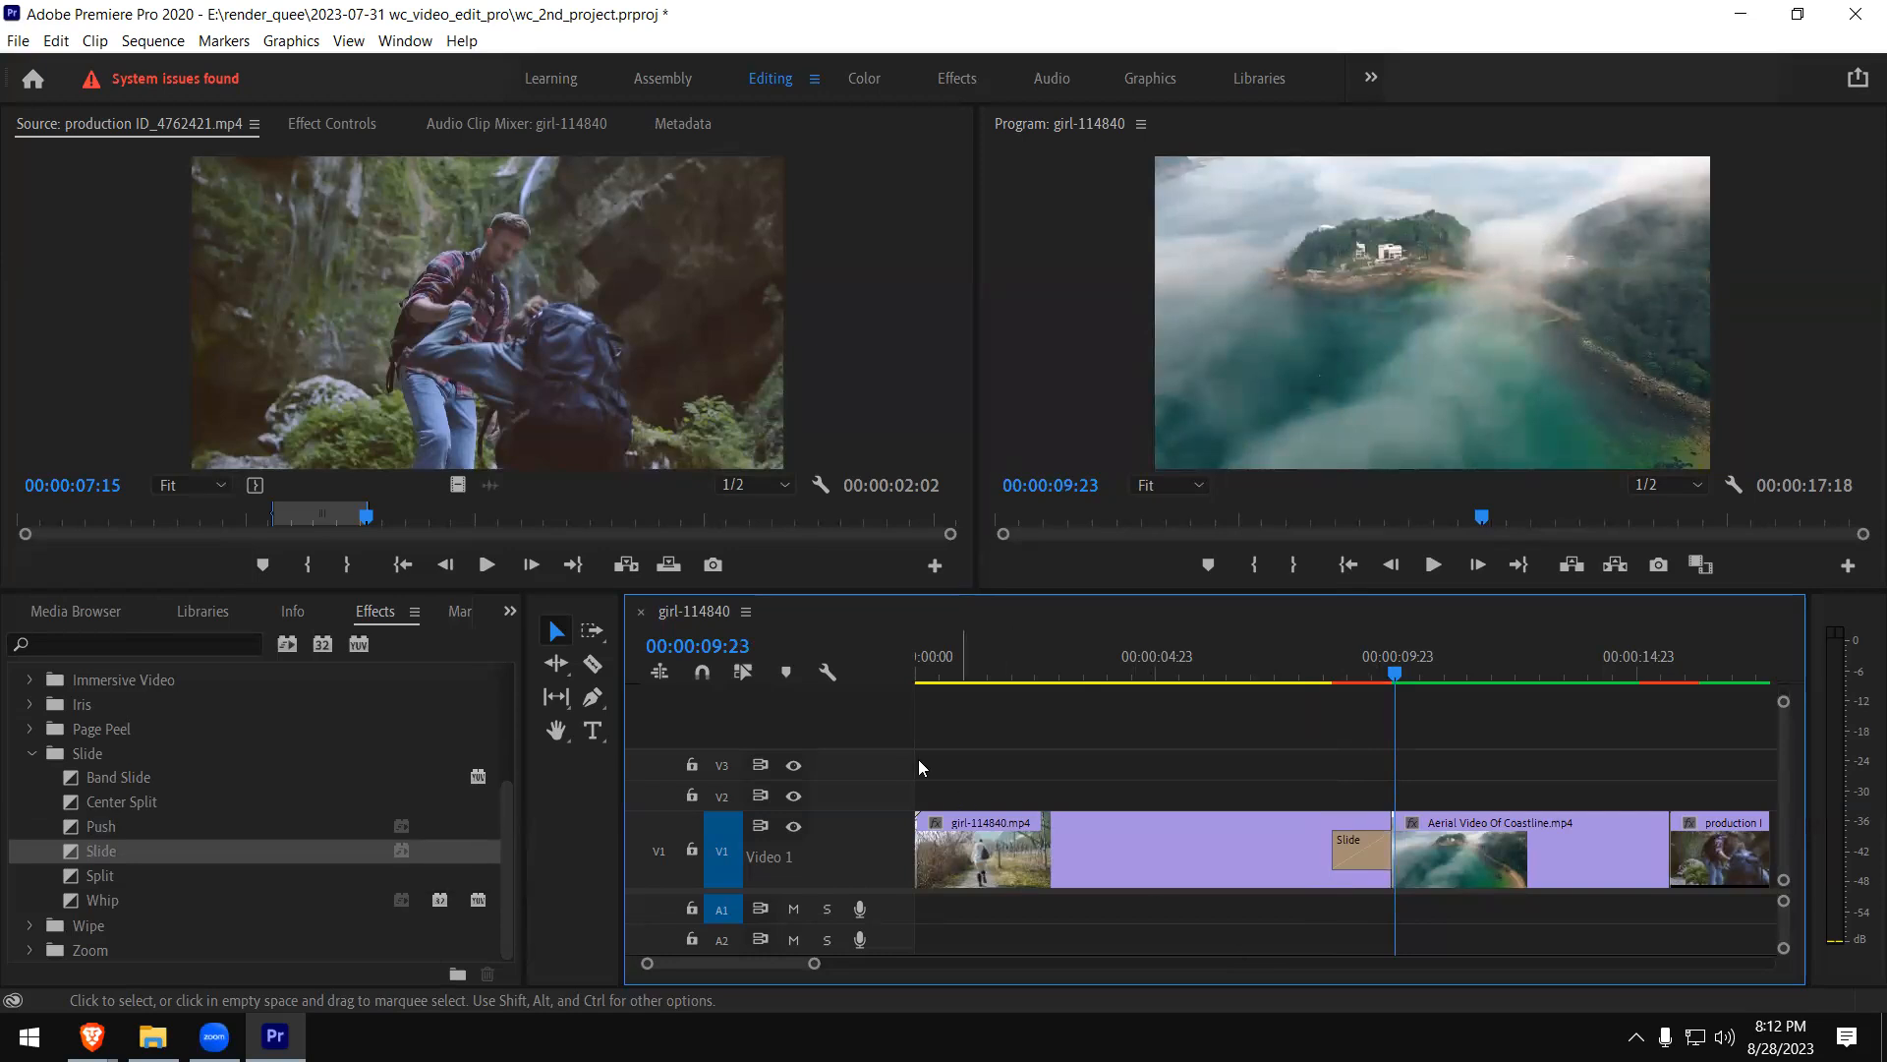
- Replace the Slide transition at the end of the girl clip with Split and play it from just before
click(1369, 841)
key(Delete)
drag(88, 876, 1388, 845)
click(1327, 671)
key(space)
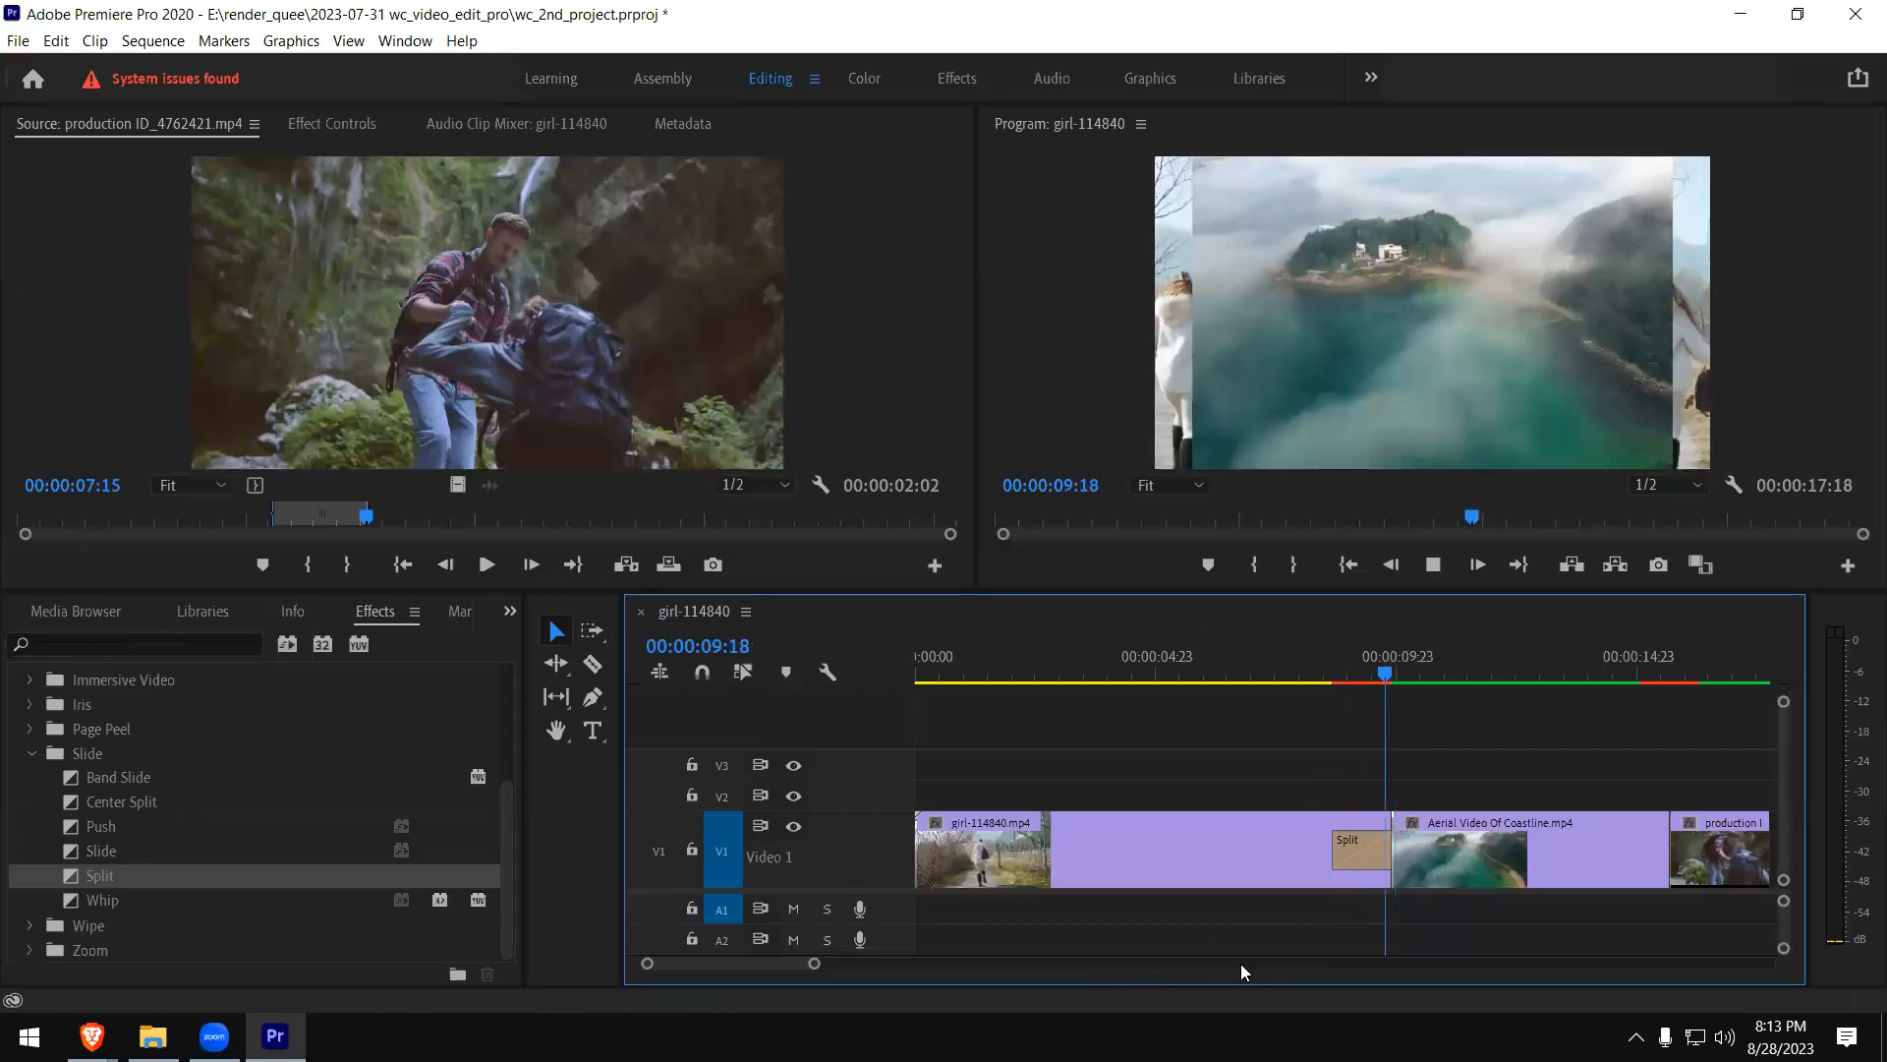
- Replace the Split at the end of the girl clip with the Whip transition
click(1347, 857)
key(Delete)
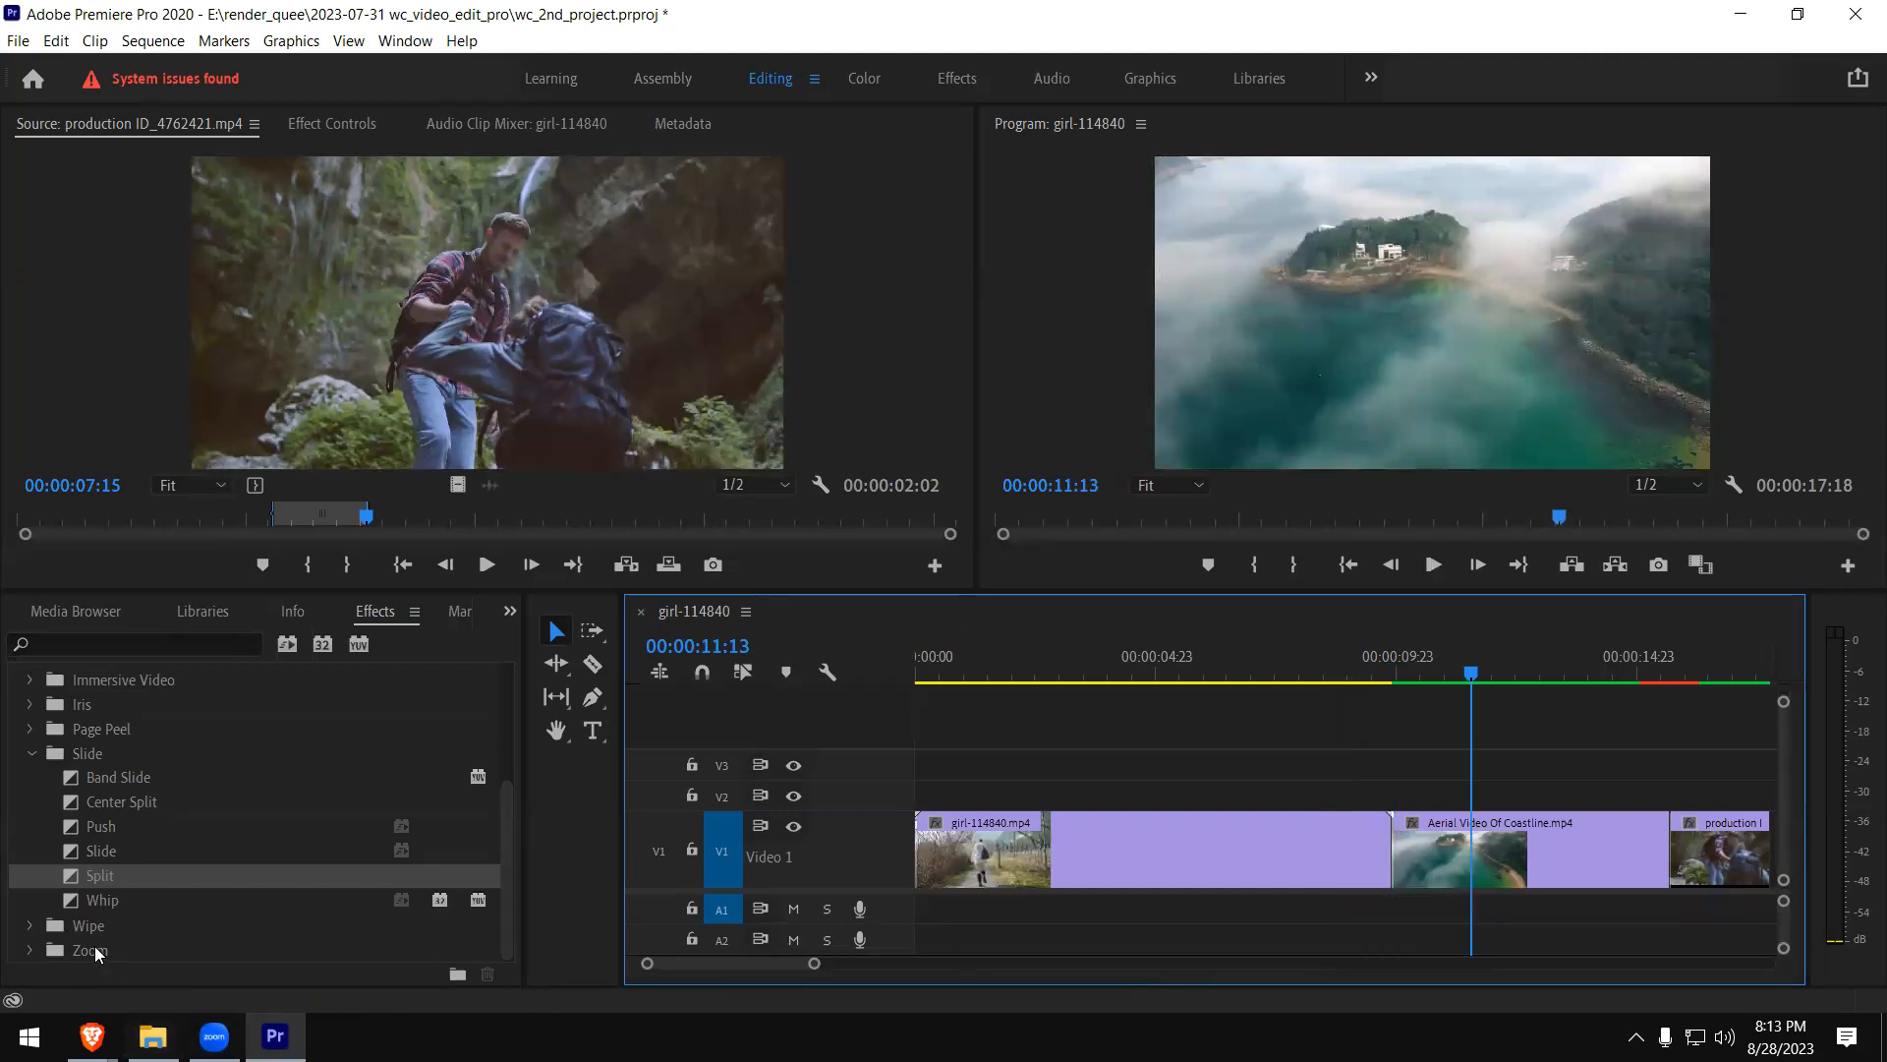
click(91, 904)
drag(75, 905, 1392, 863)
- Play the Whip transition between the girl and coastline clips several times from just before it
click(1325, 671)
key(space)
click(1324, 668)
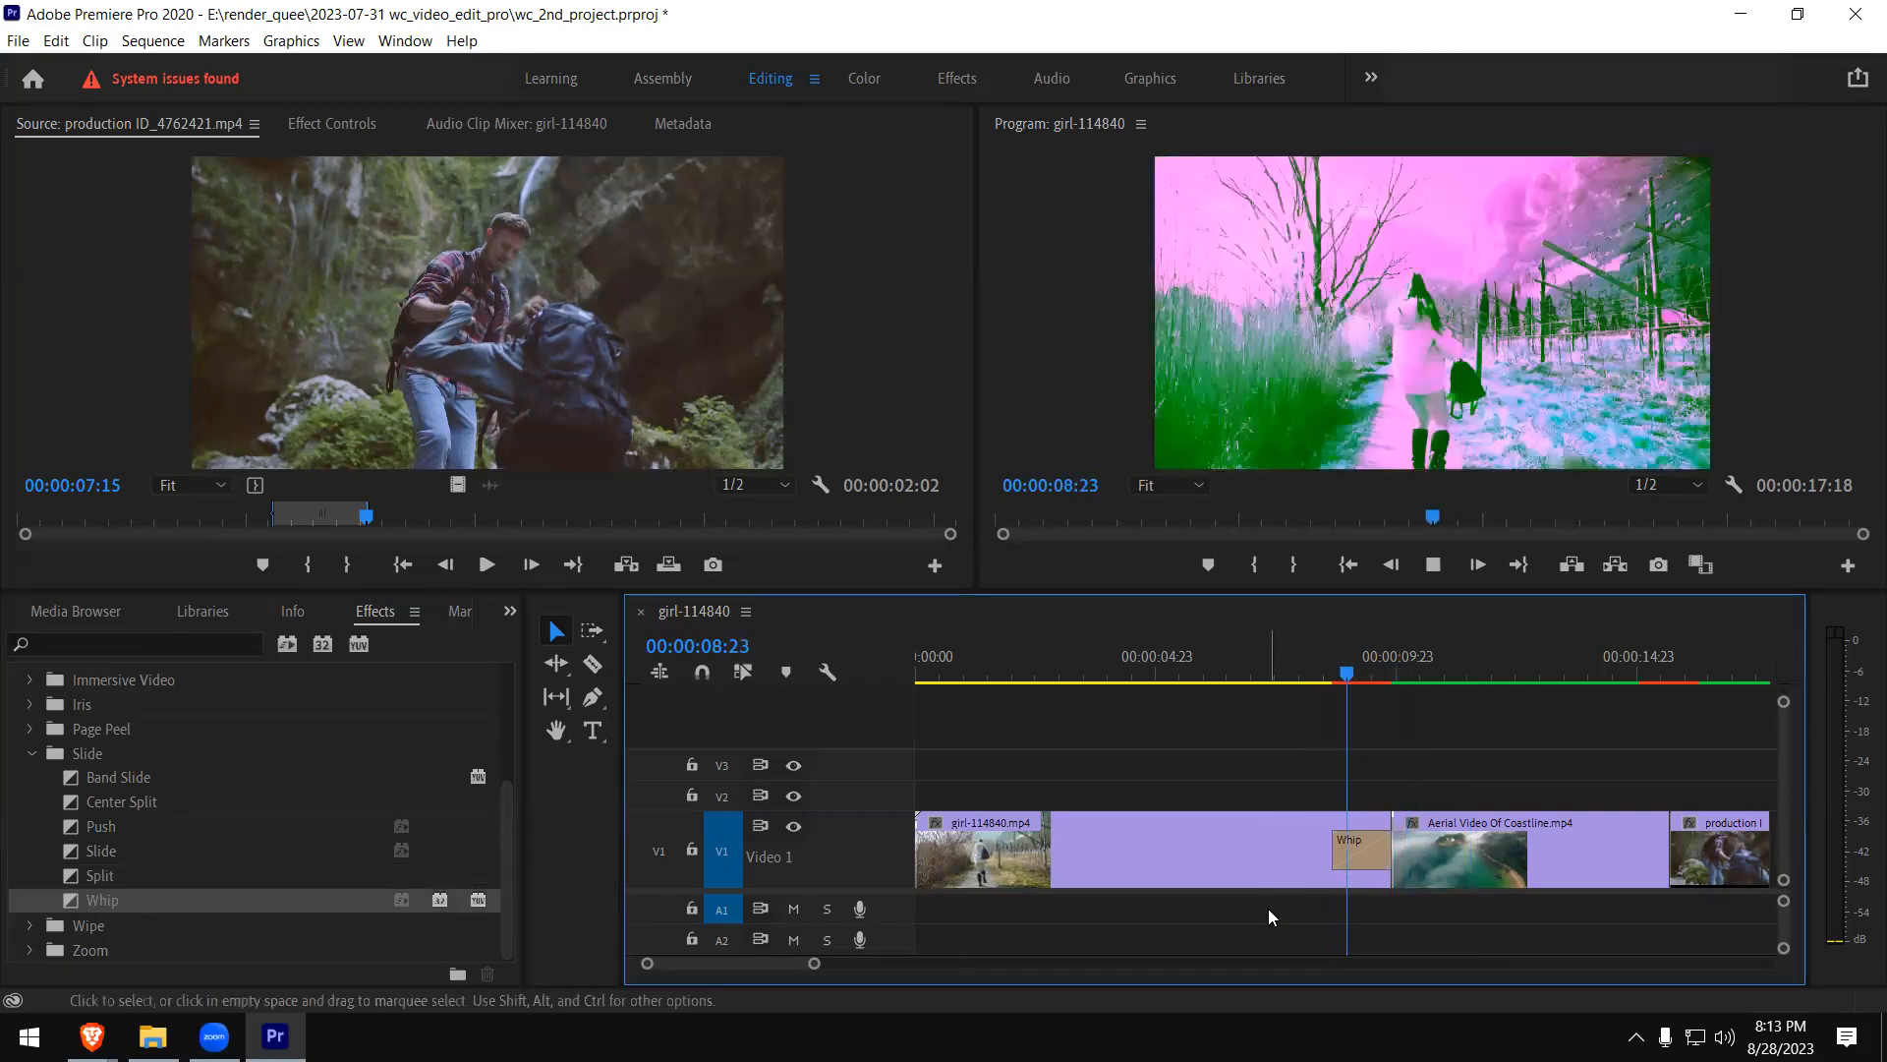
key(space)
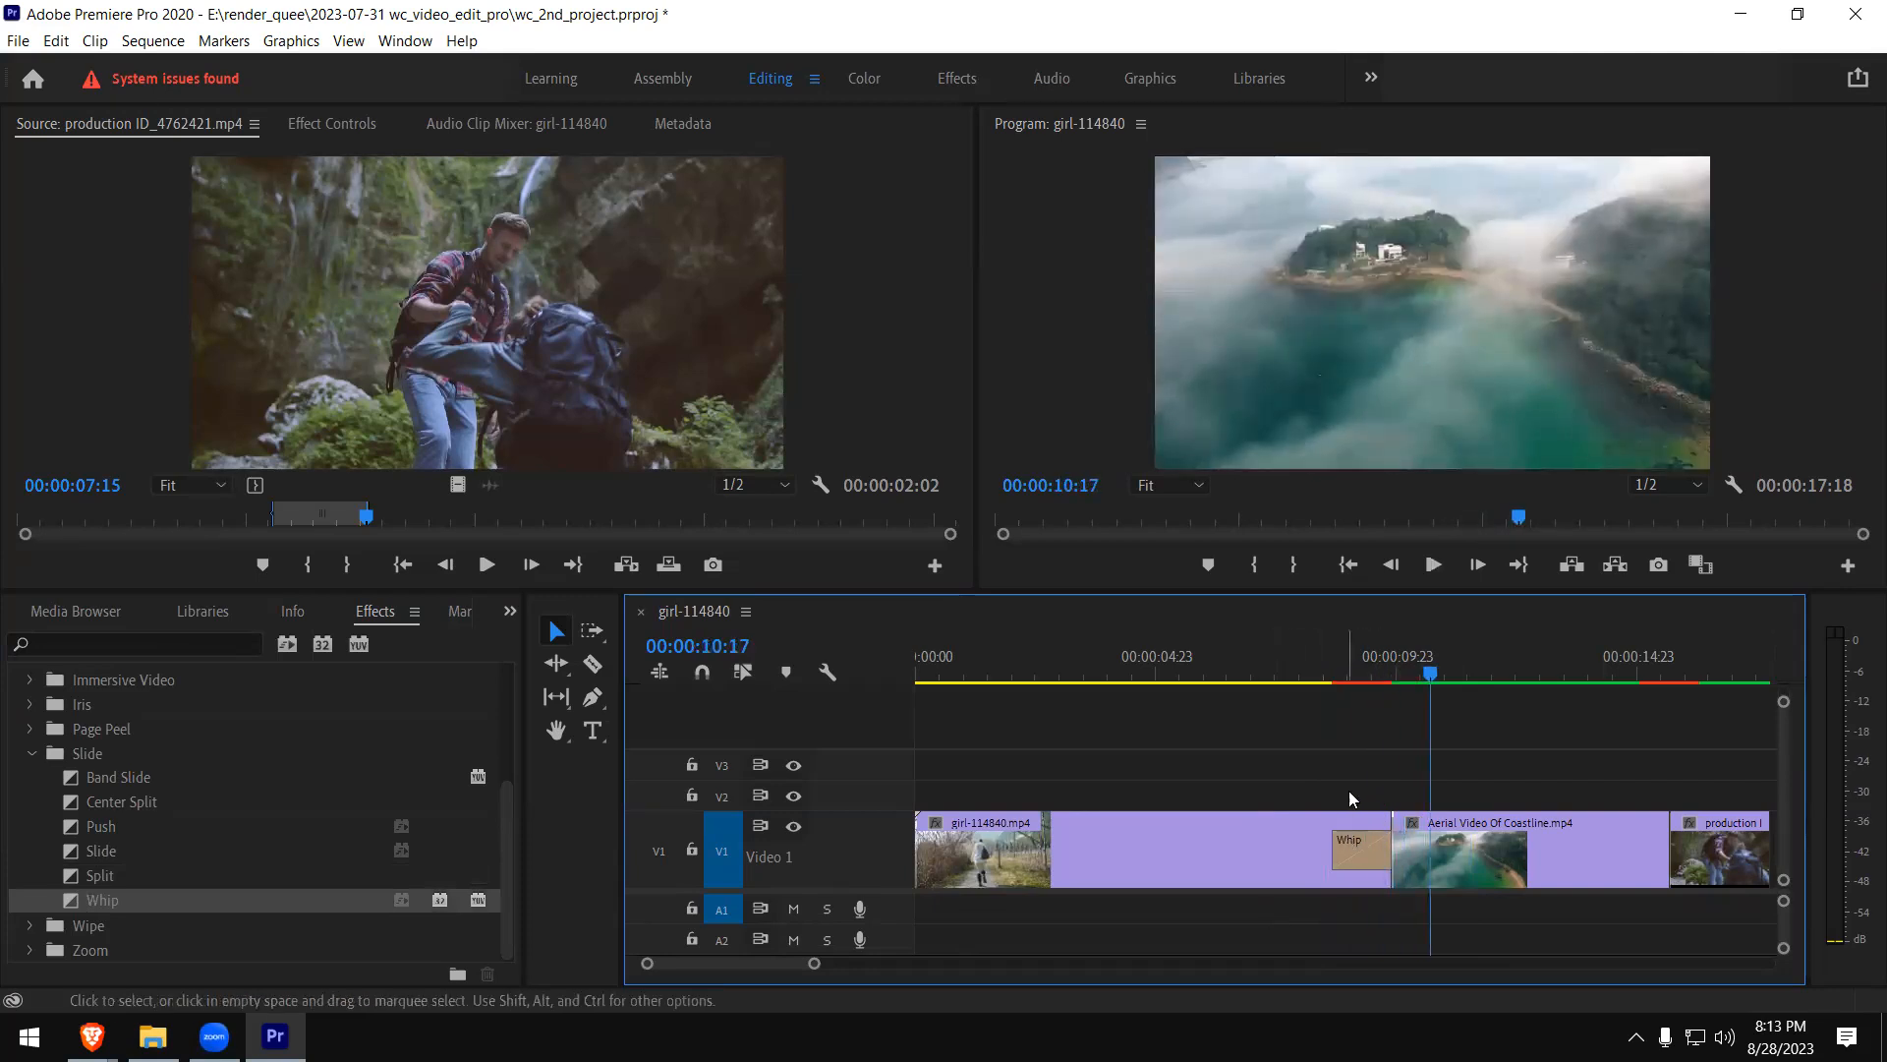
click(1334, 677)
key(space)
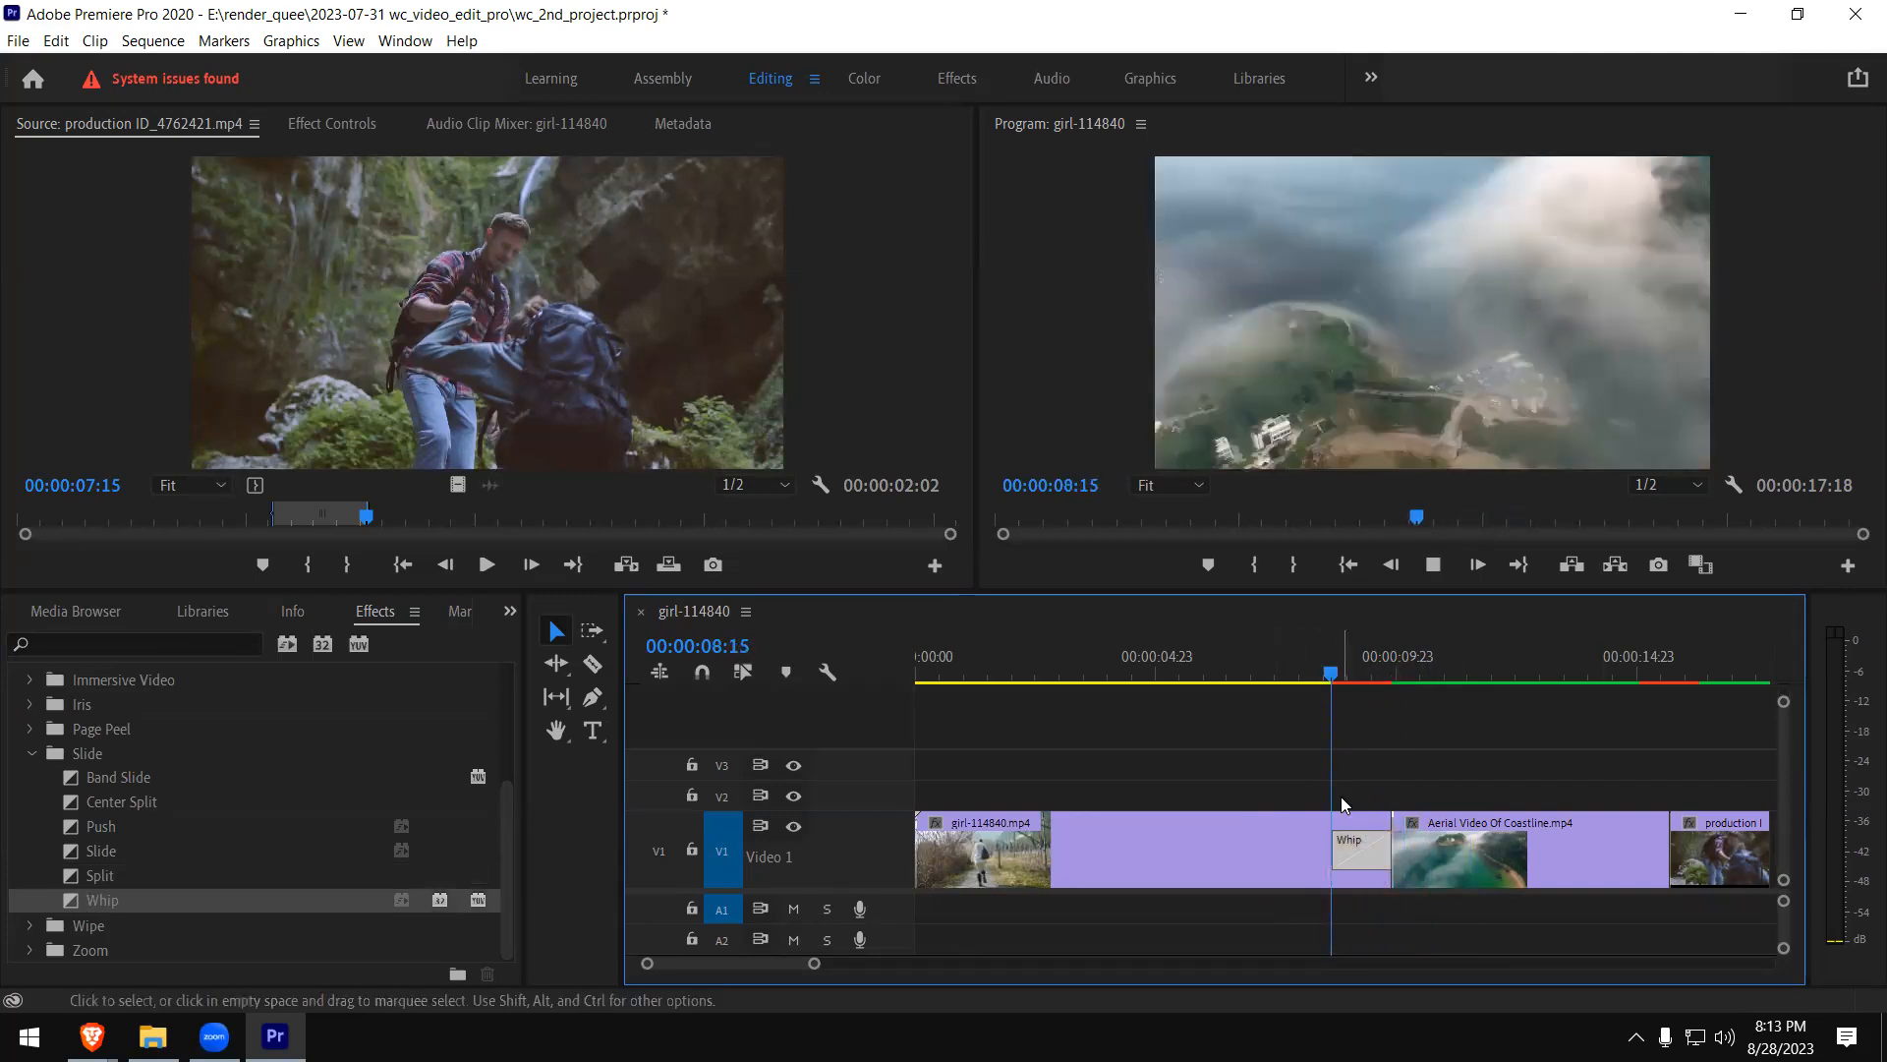
key(space)
click(1311, 670)
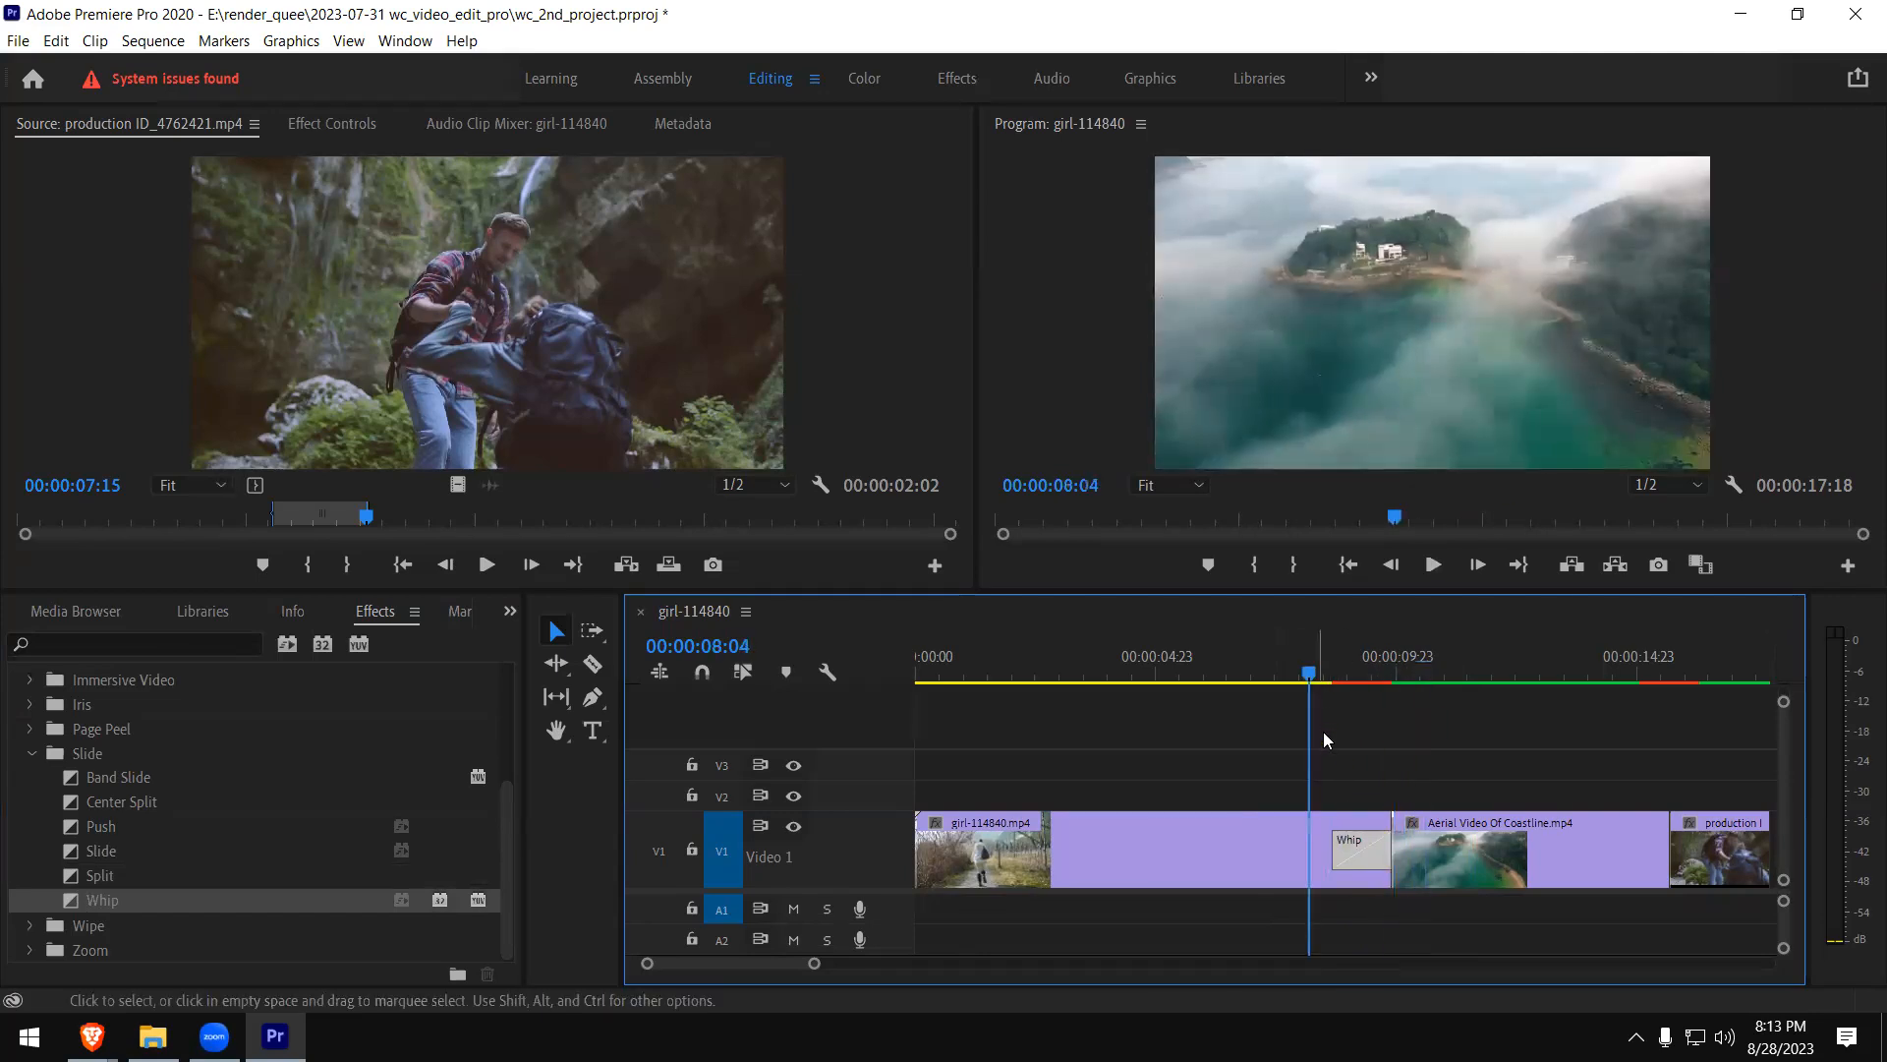
key(space)
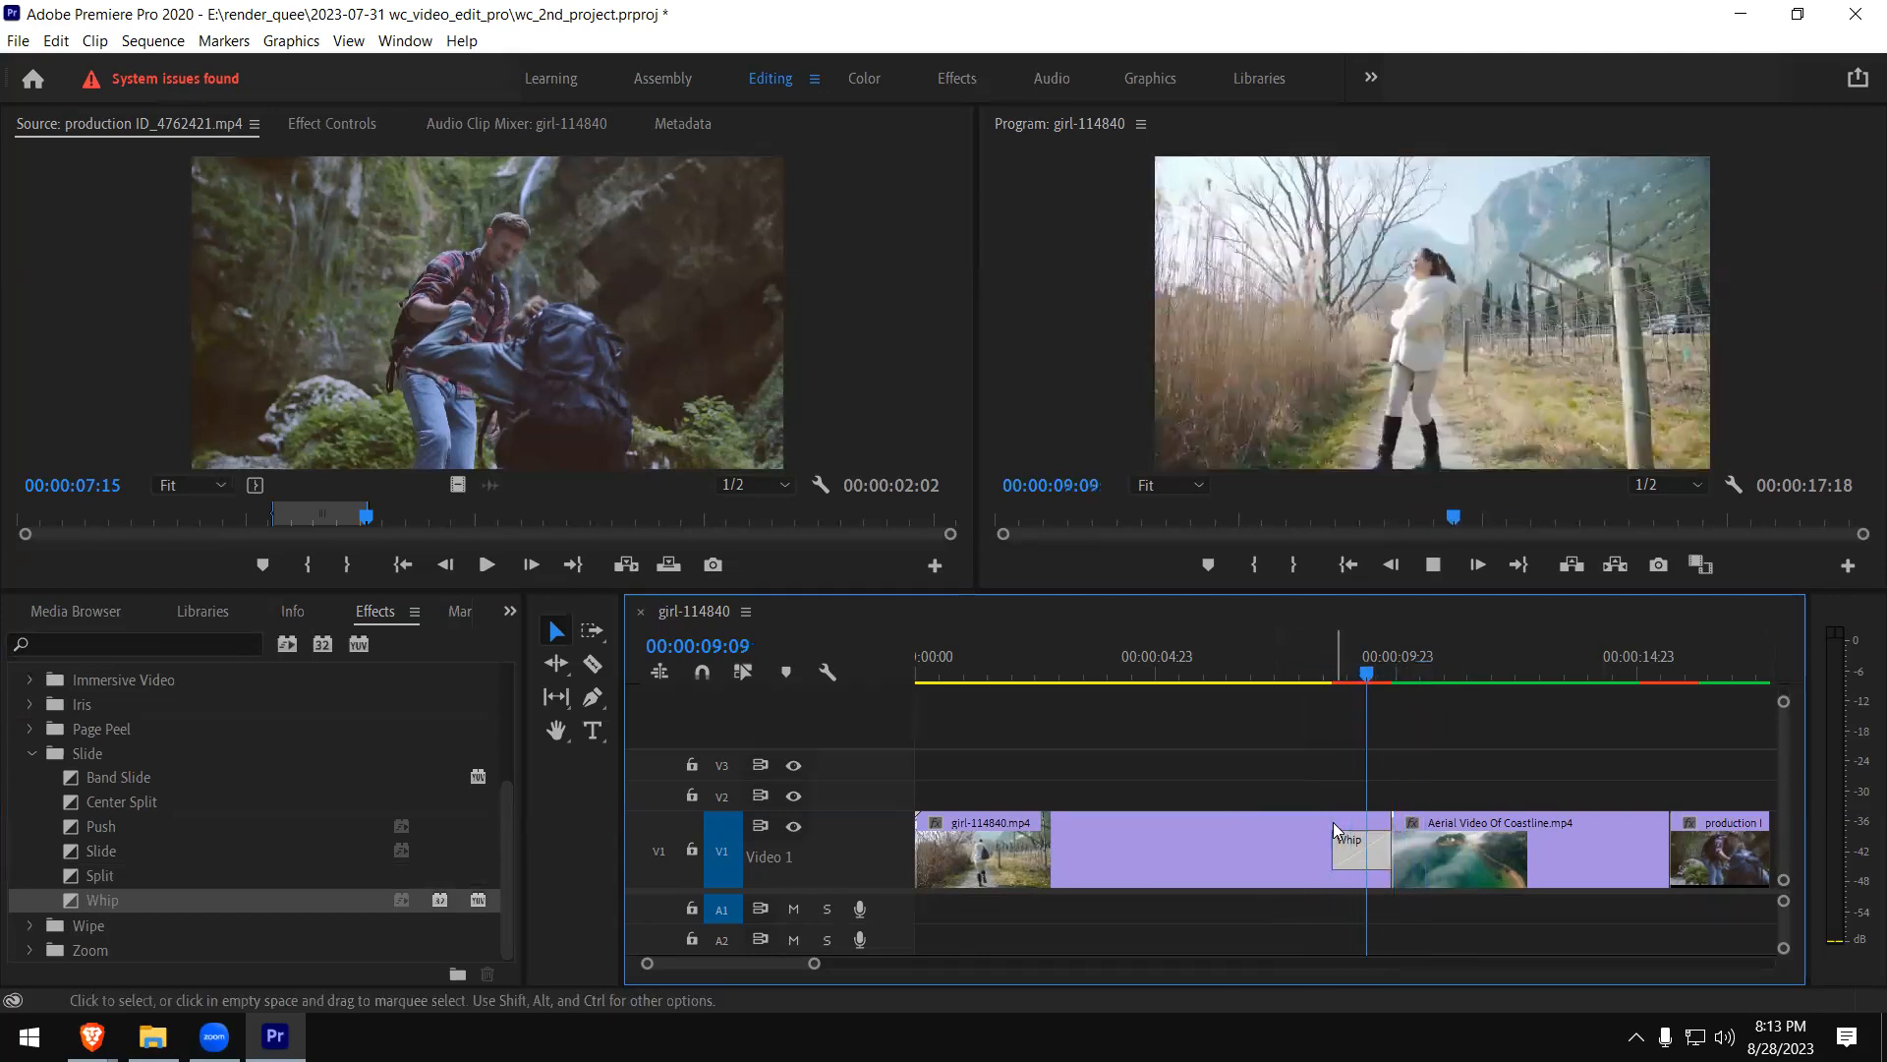
key(space)
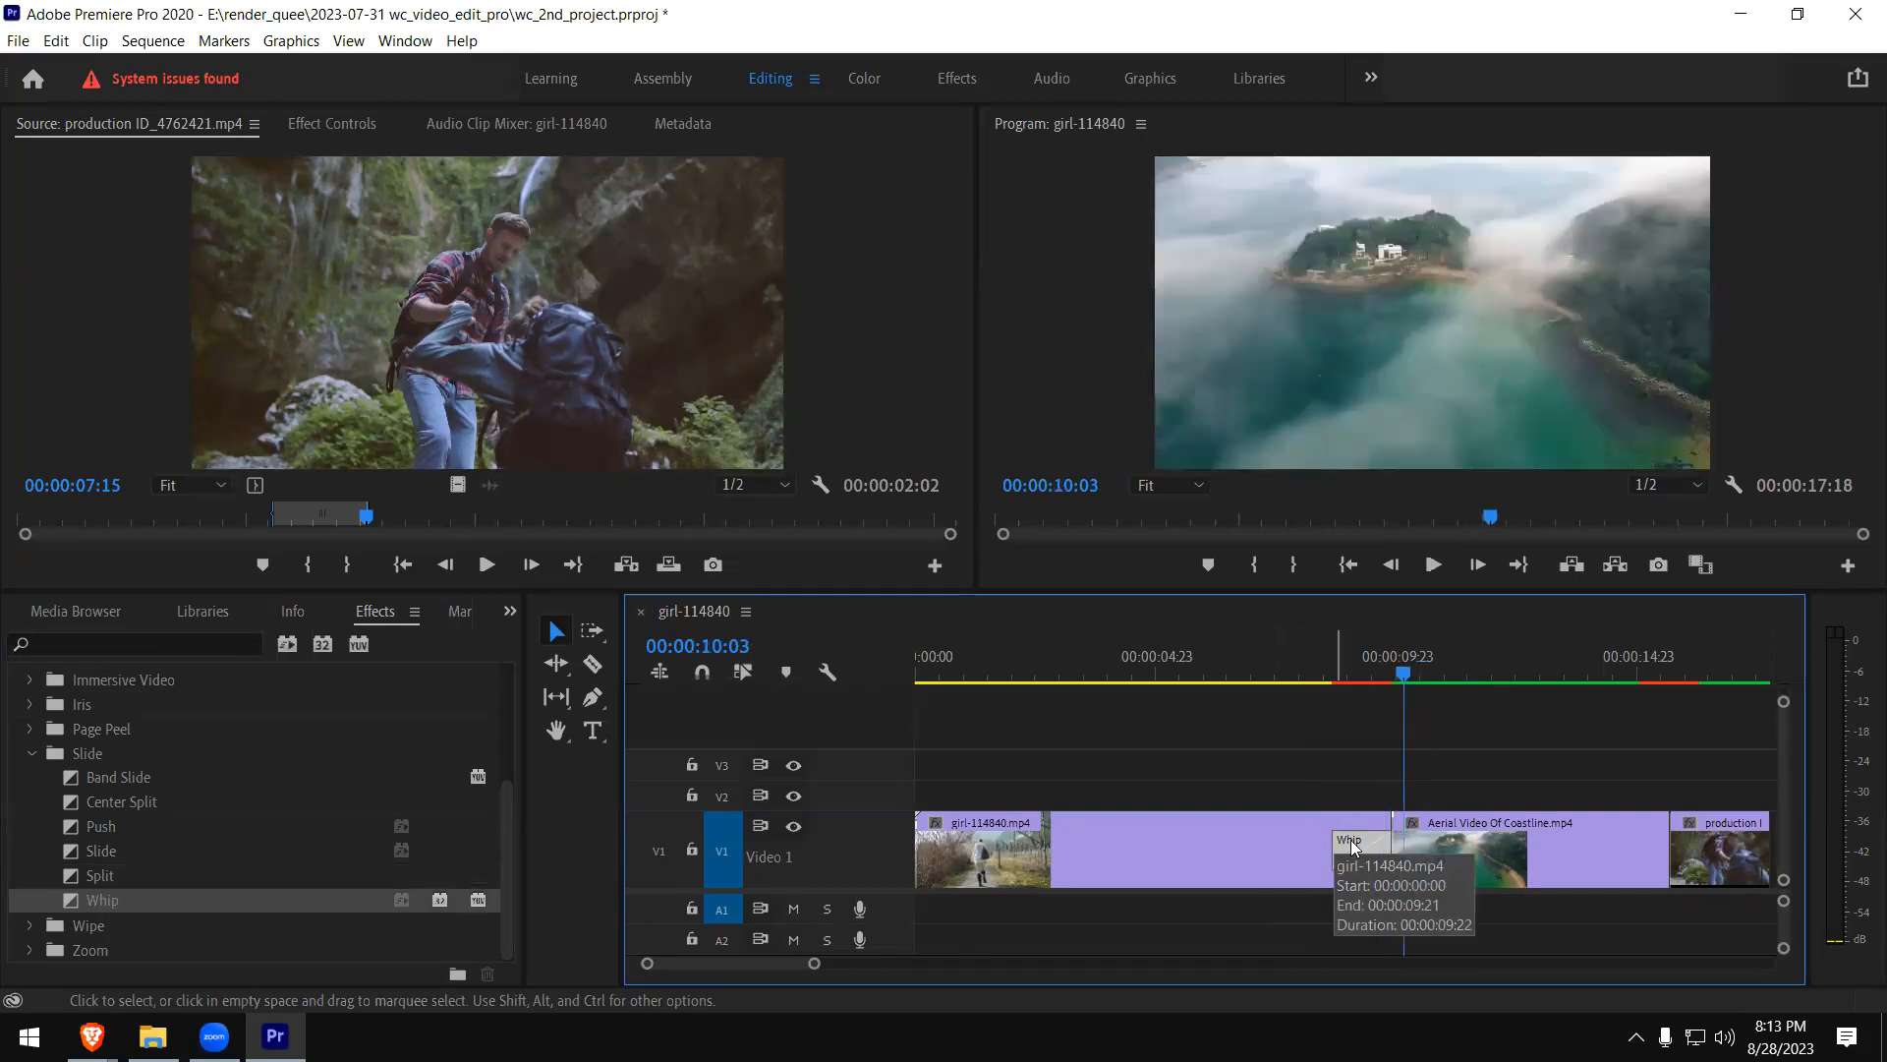
- Replace the Whip at the end of the girl clip with the Clock Wipe transition from the Wipe group
click(1360, 859)
key(Delete)
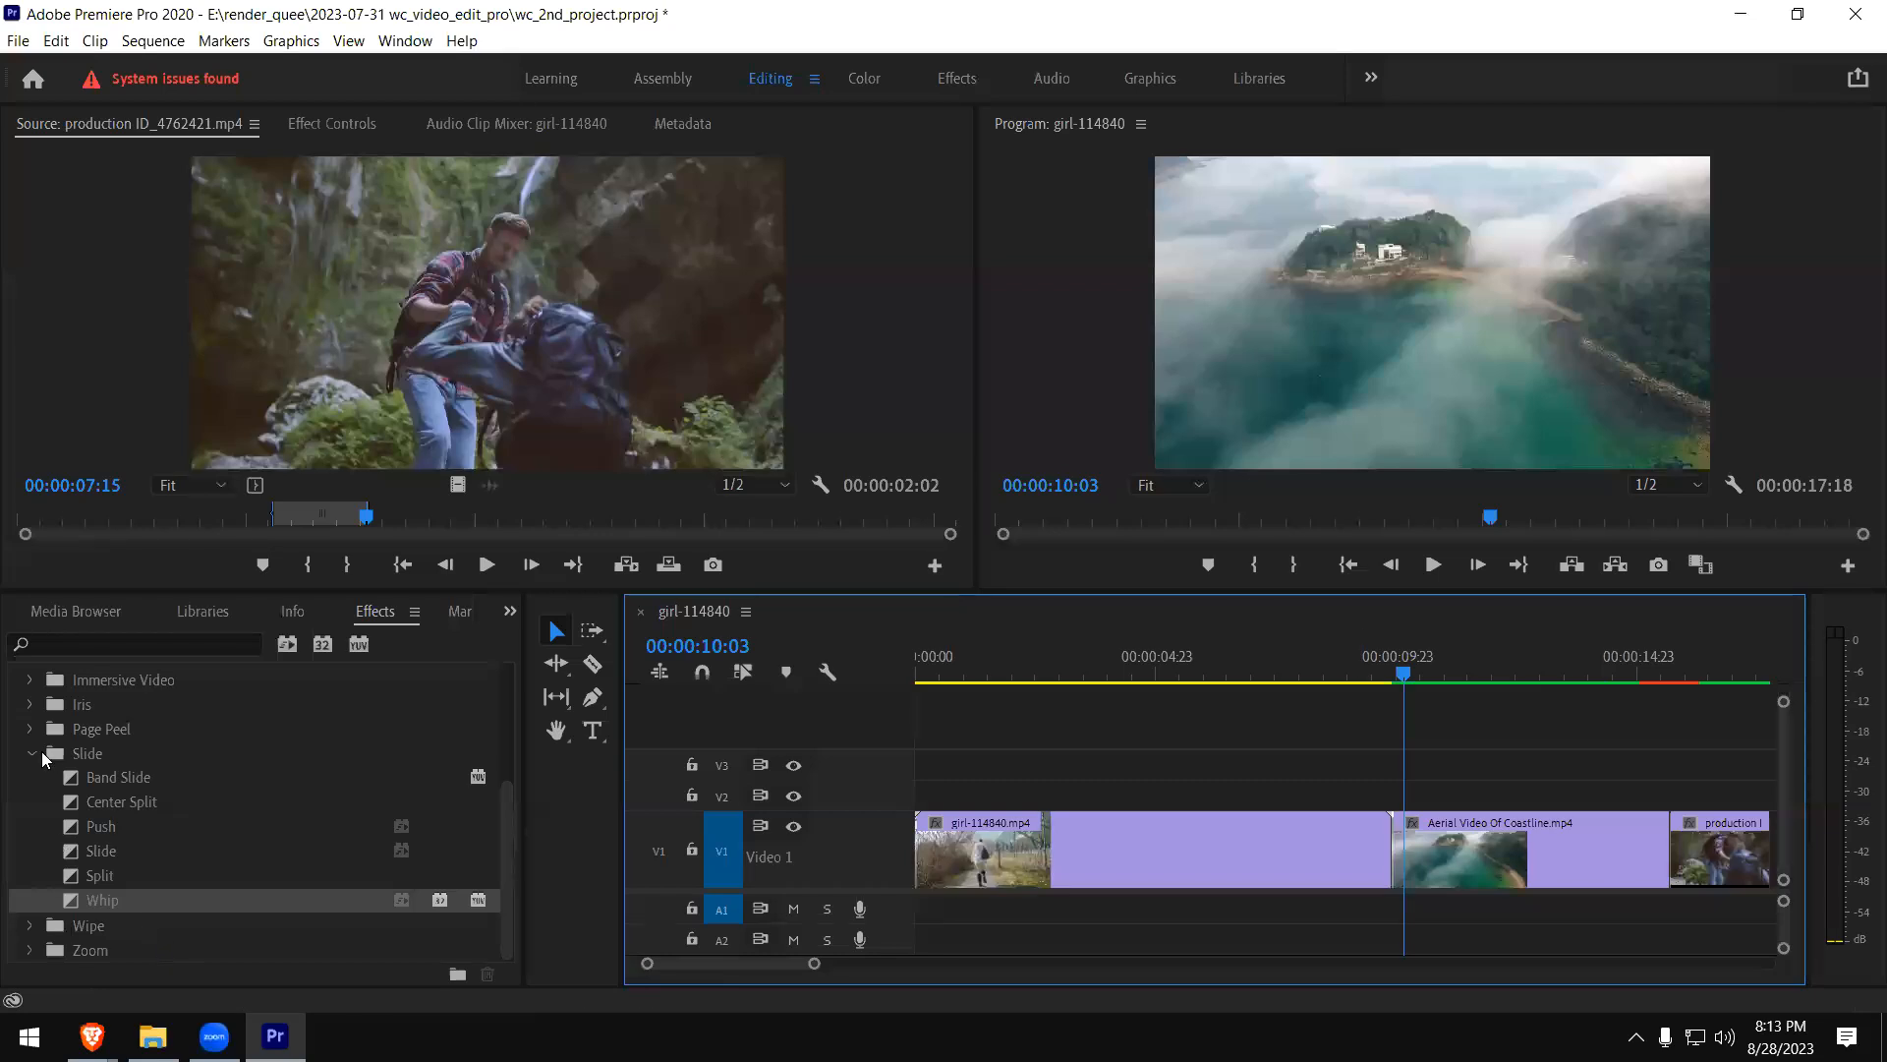
click(32, 753)
click(31, 780)
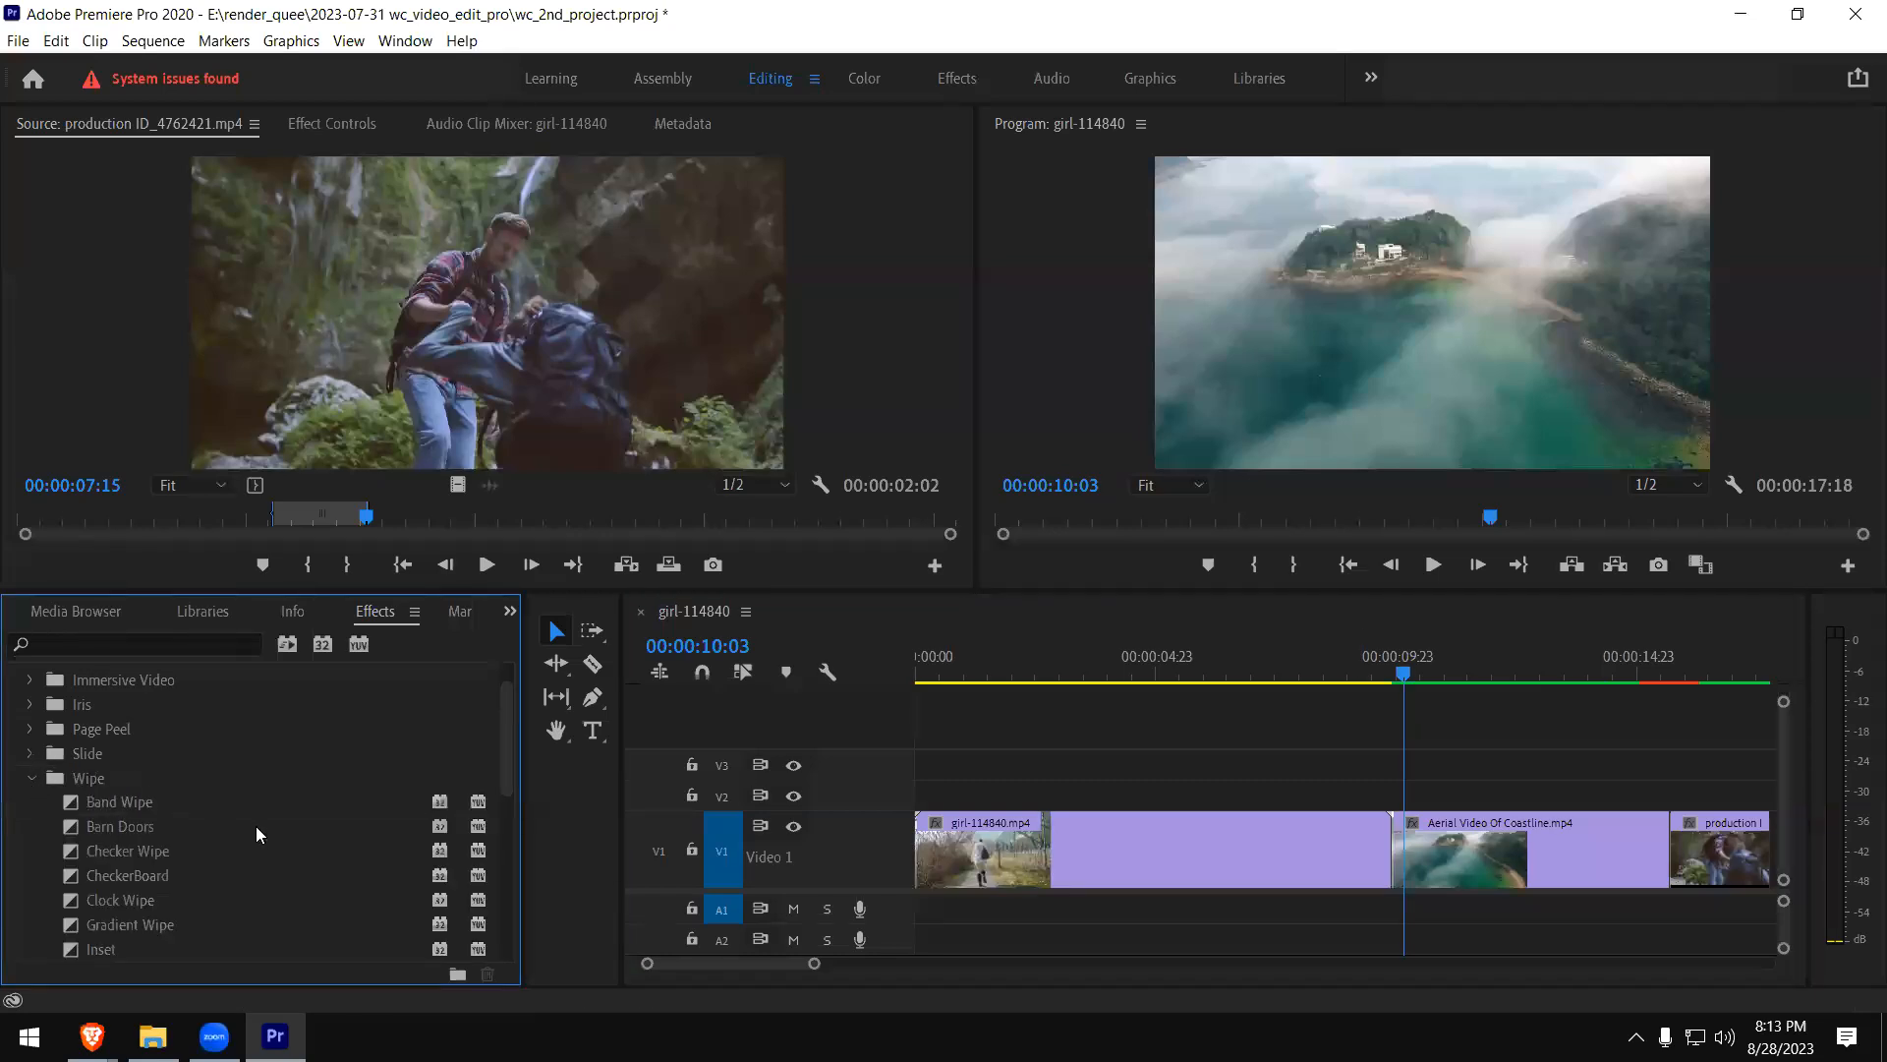
scroll(255, 826, up, 2)
scroll(492, 795, down, 5)
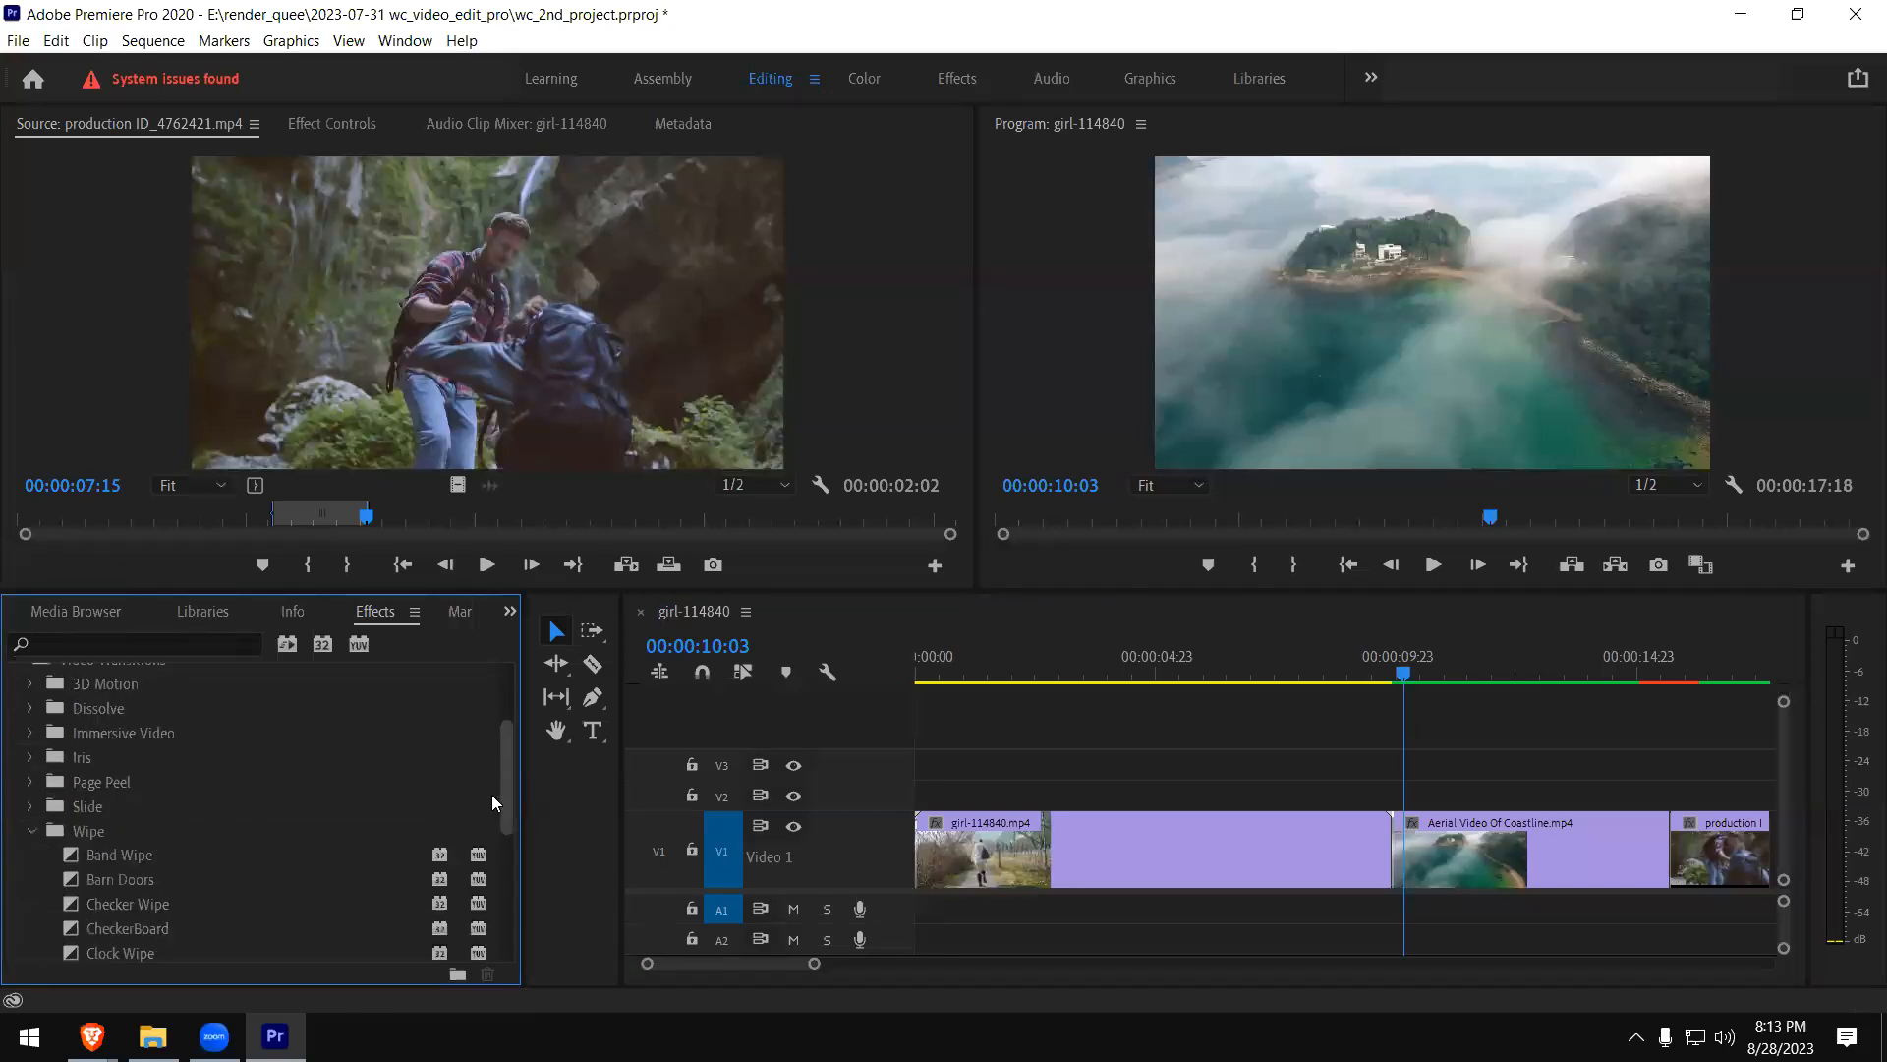
drag(482, 838, 480, 838)
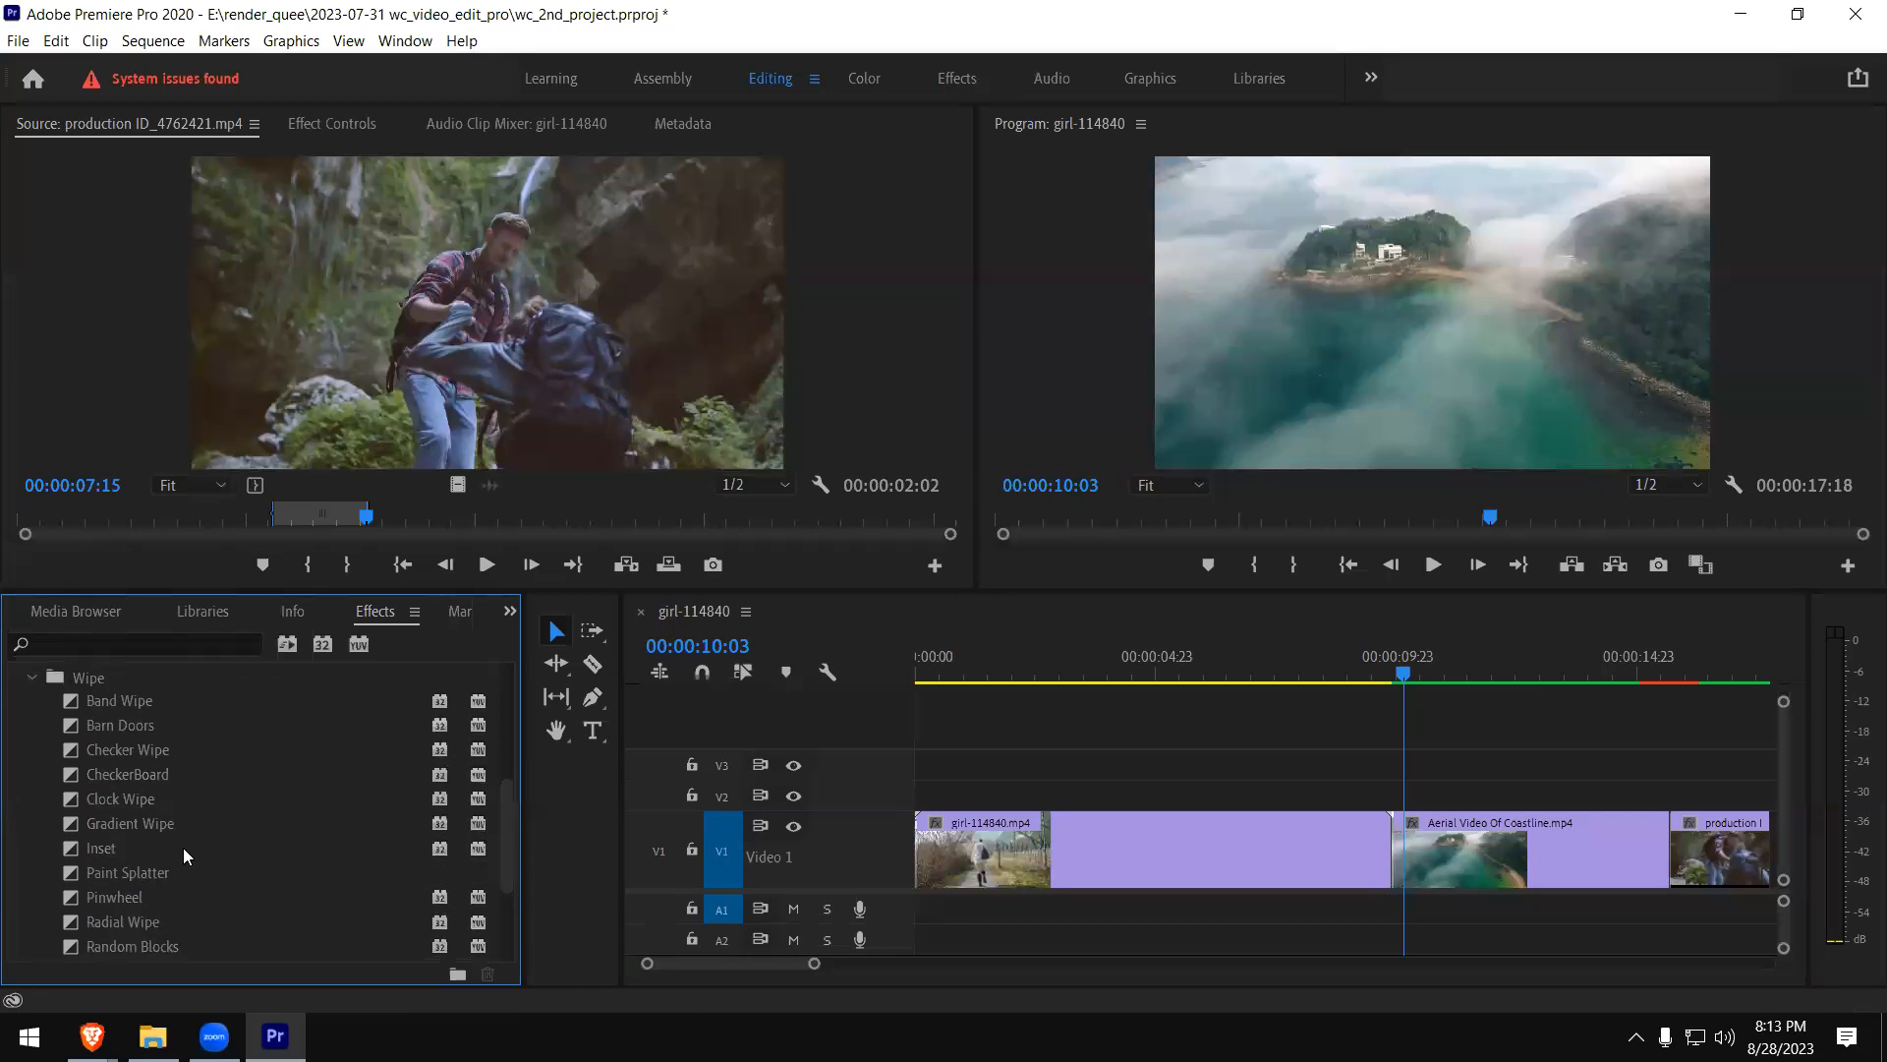
drag(69, 798, 1408, 837)
- Play the Clock Wipe between the girl and coastline clips twice from just before the transition
click(1315, 672)
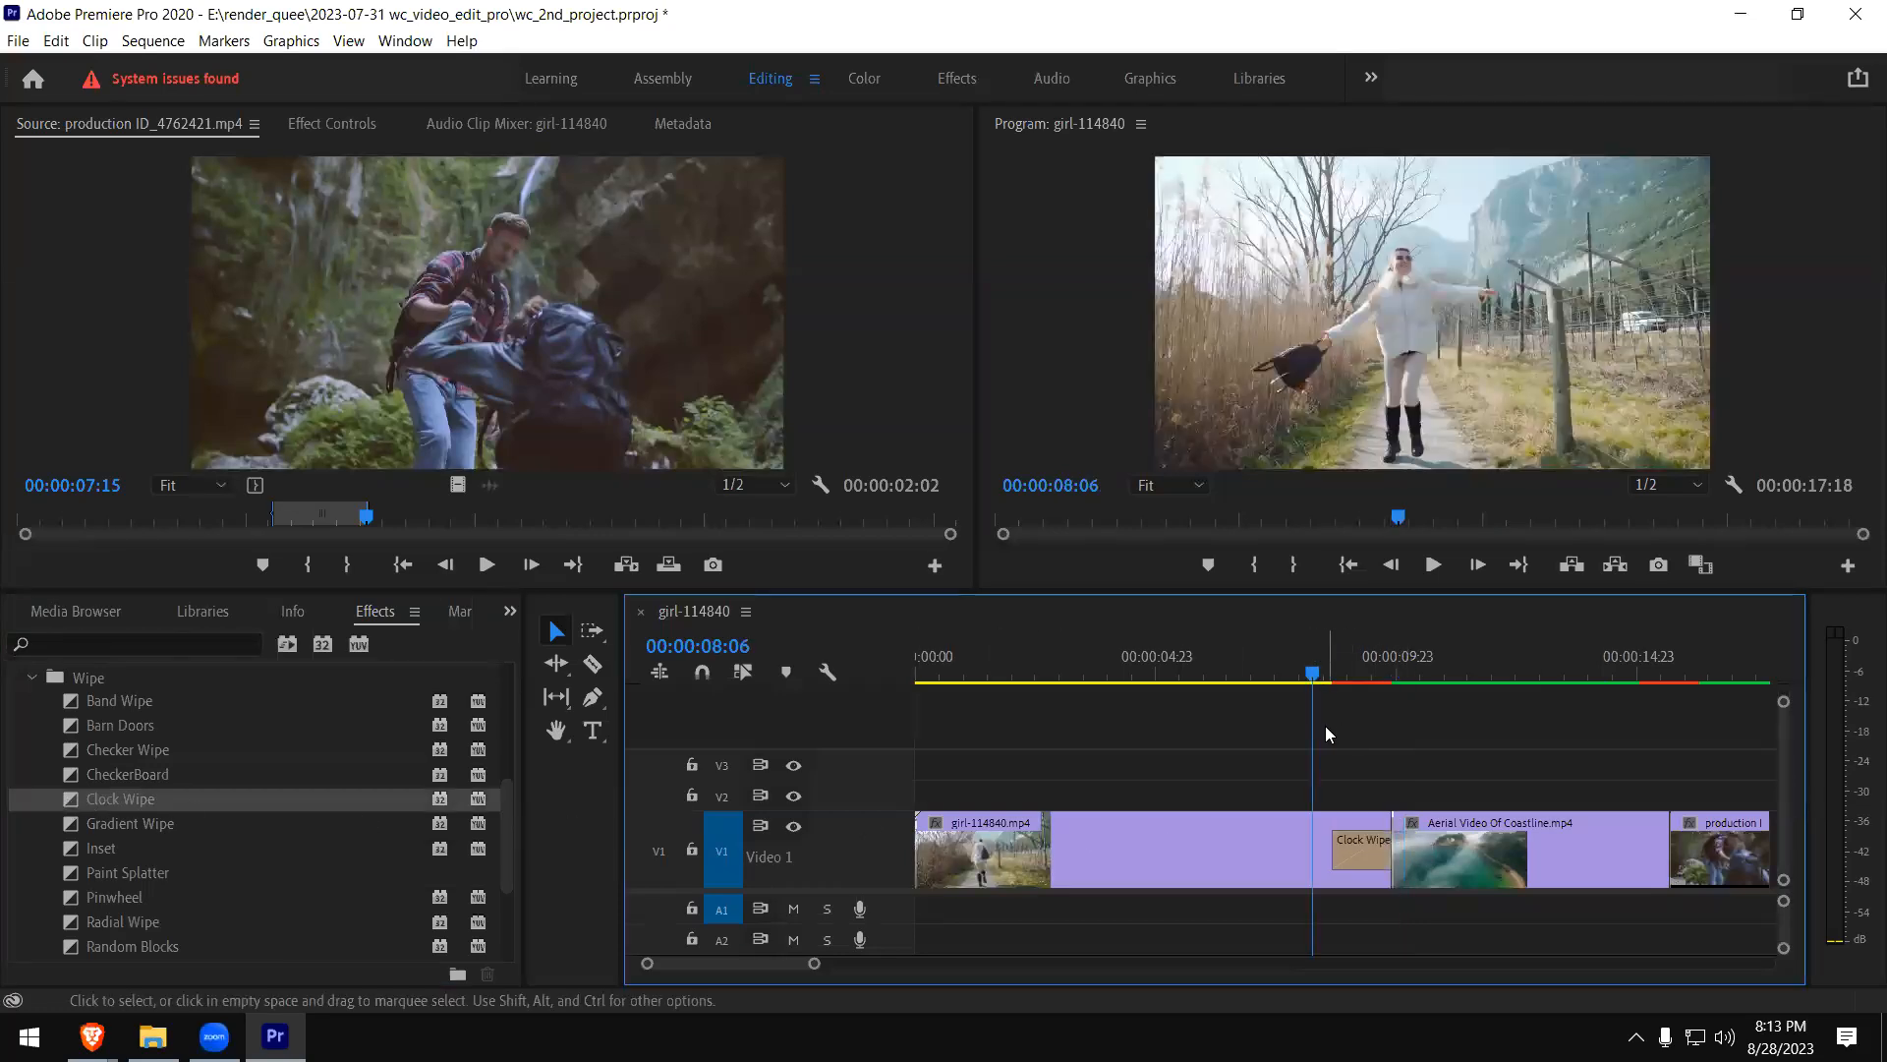
key(space)
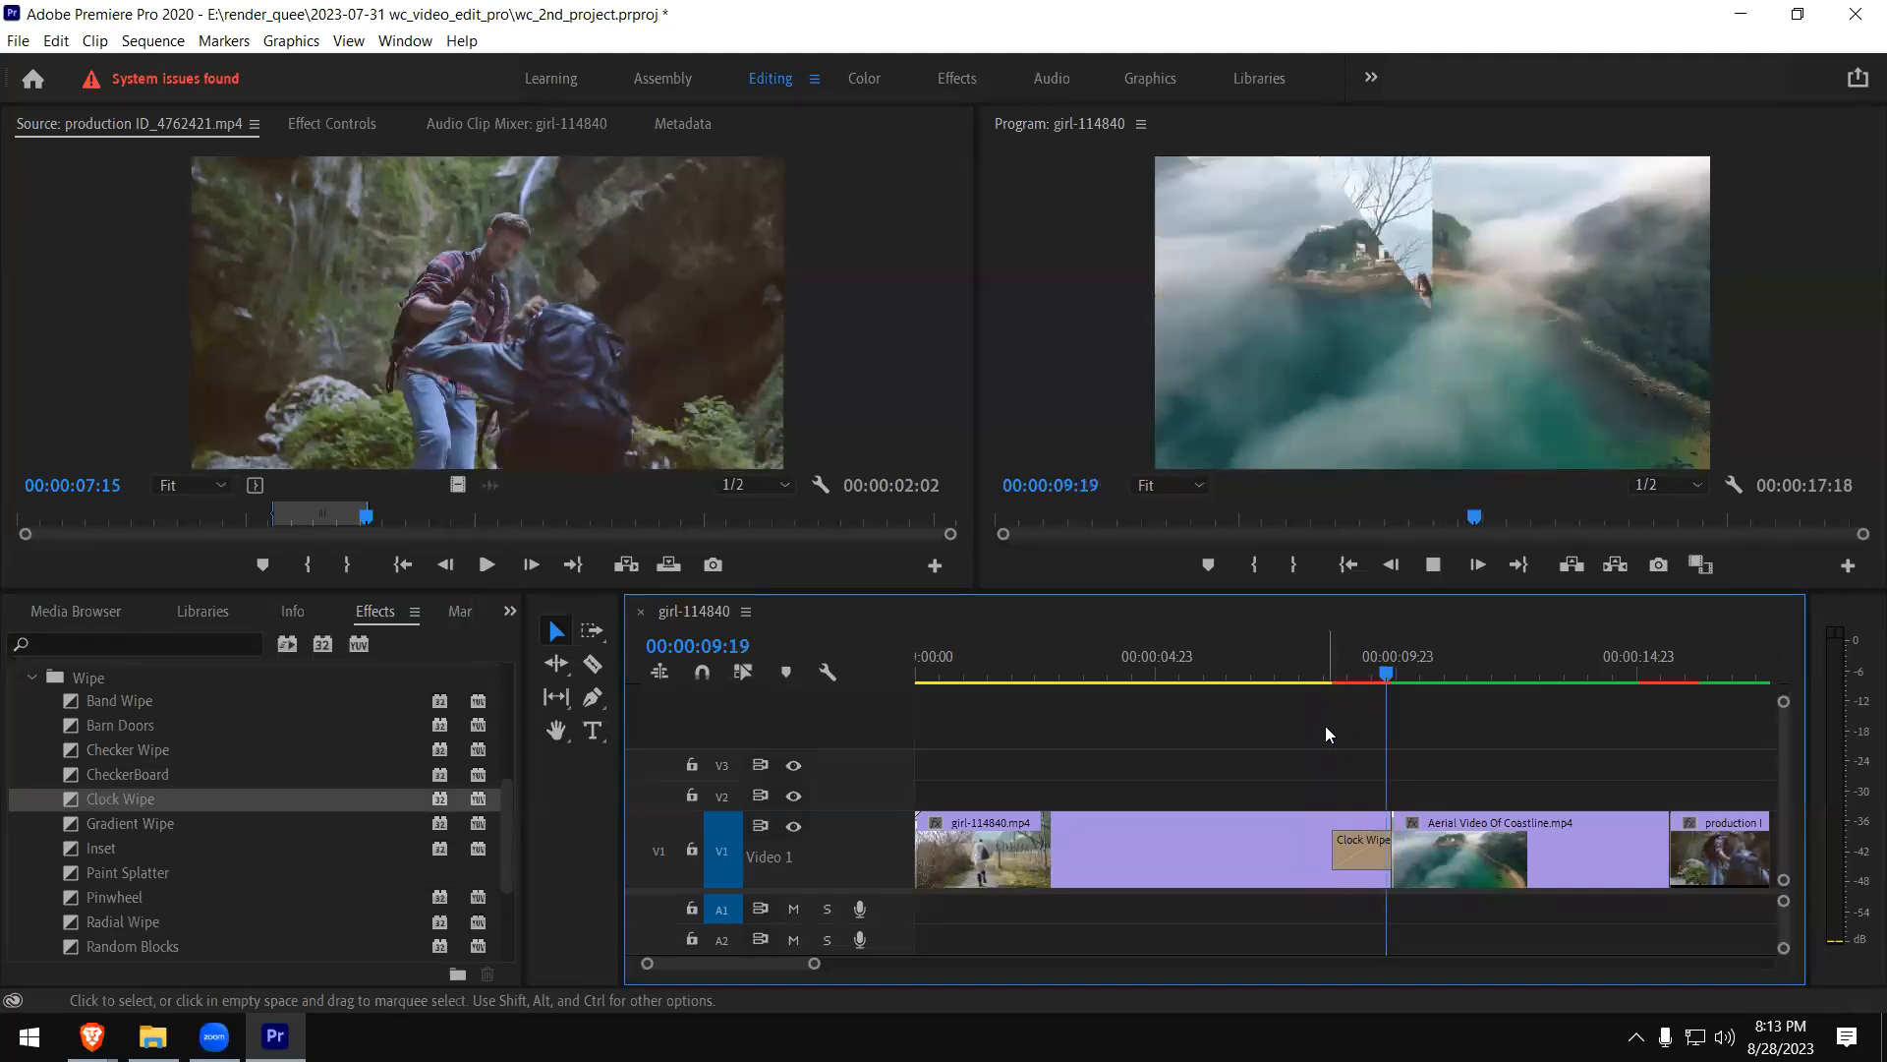
key(space)
click(1323, 676)
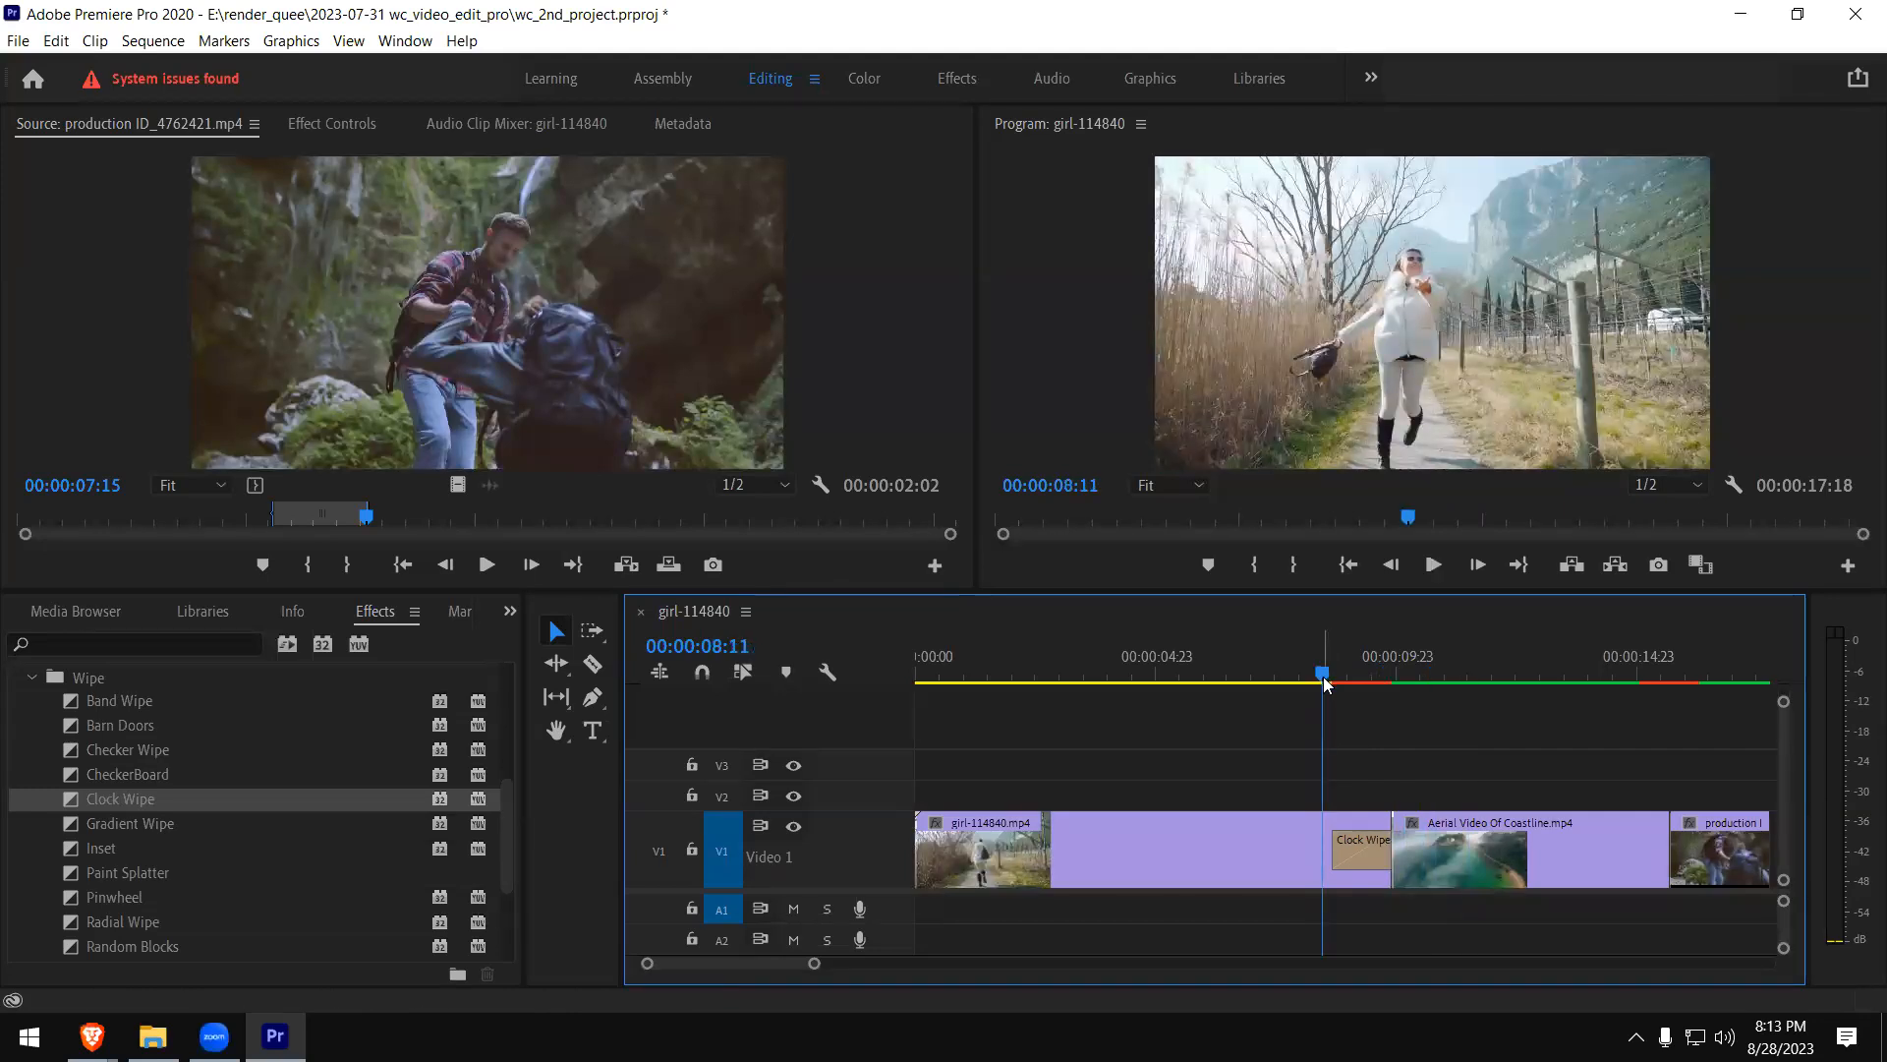
click(1294, 669)
key(space)
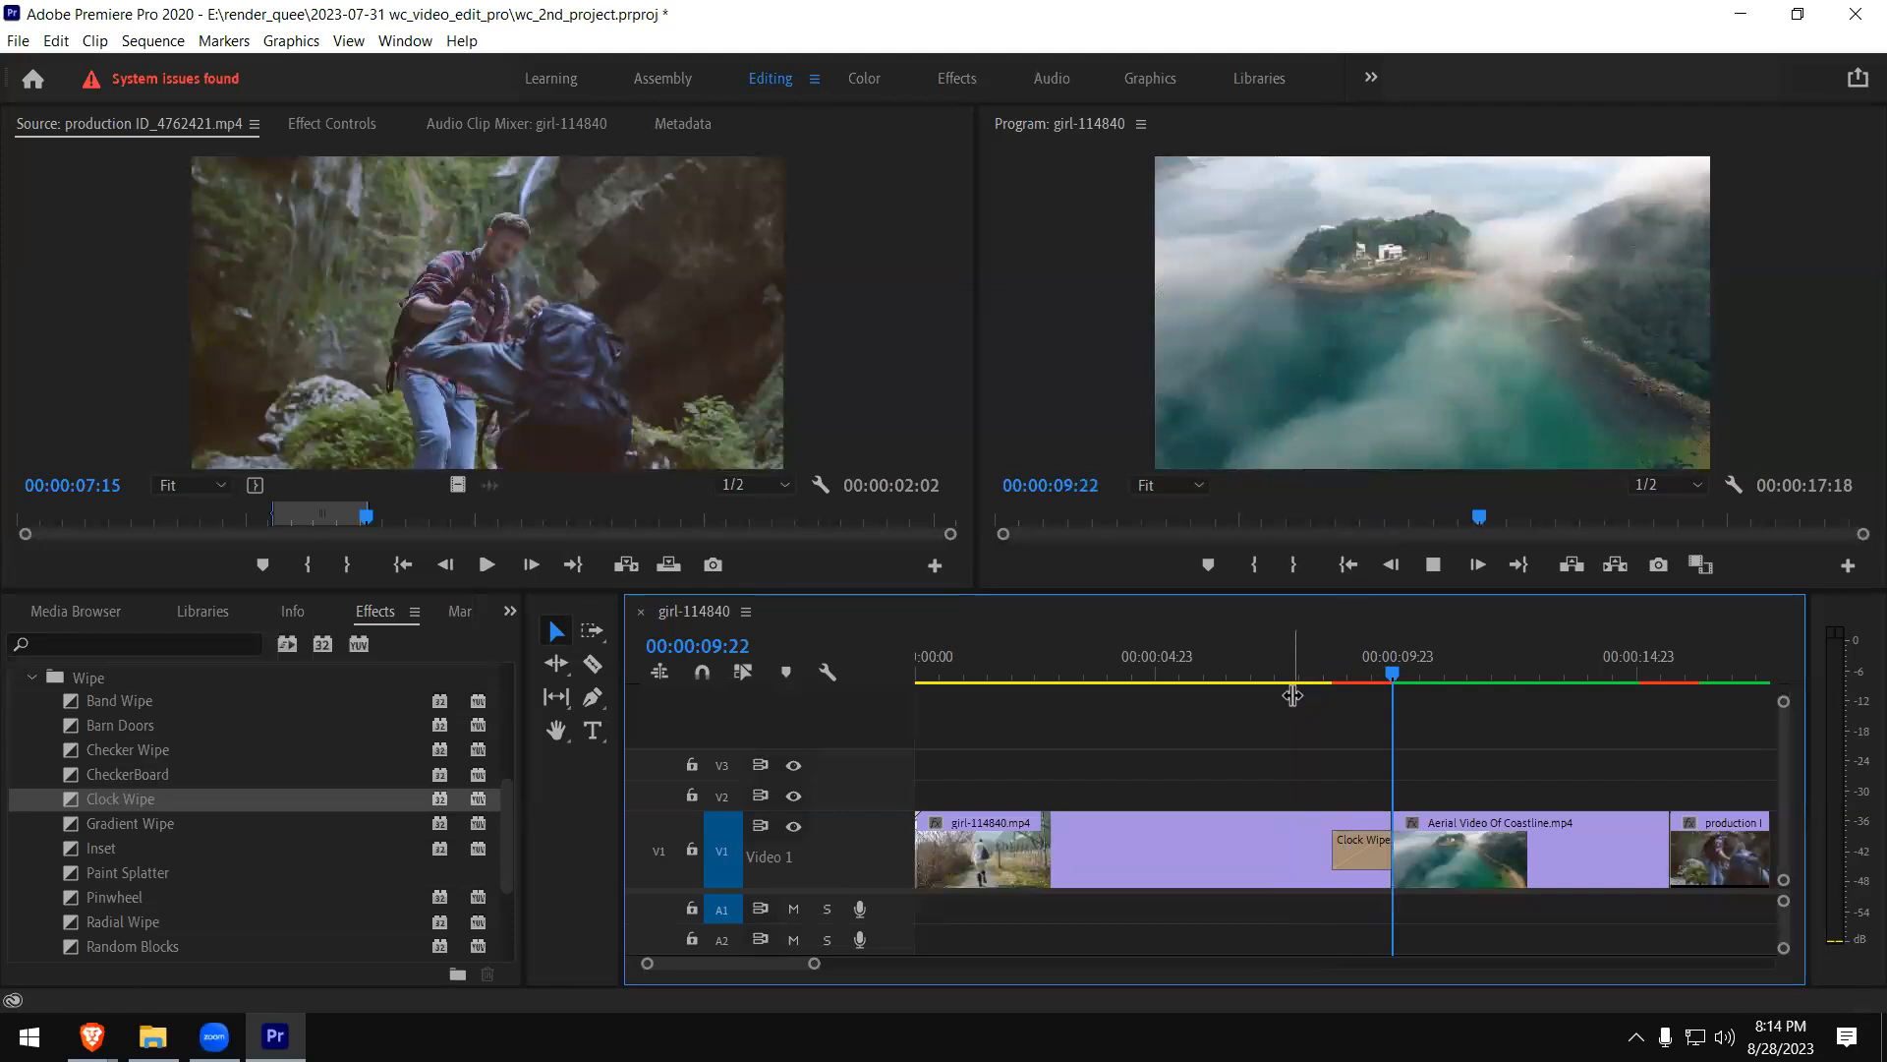
key(space)
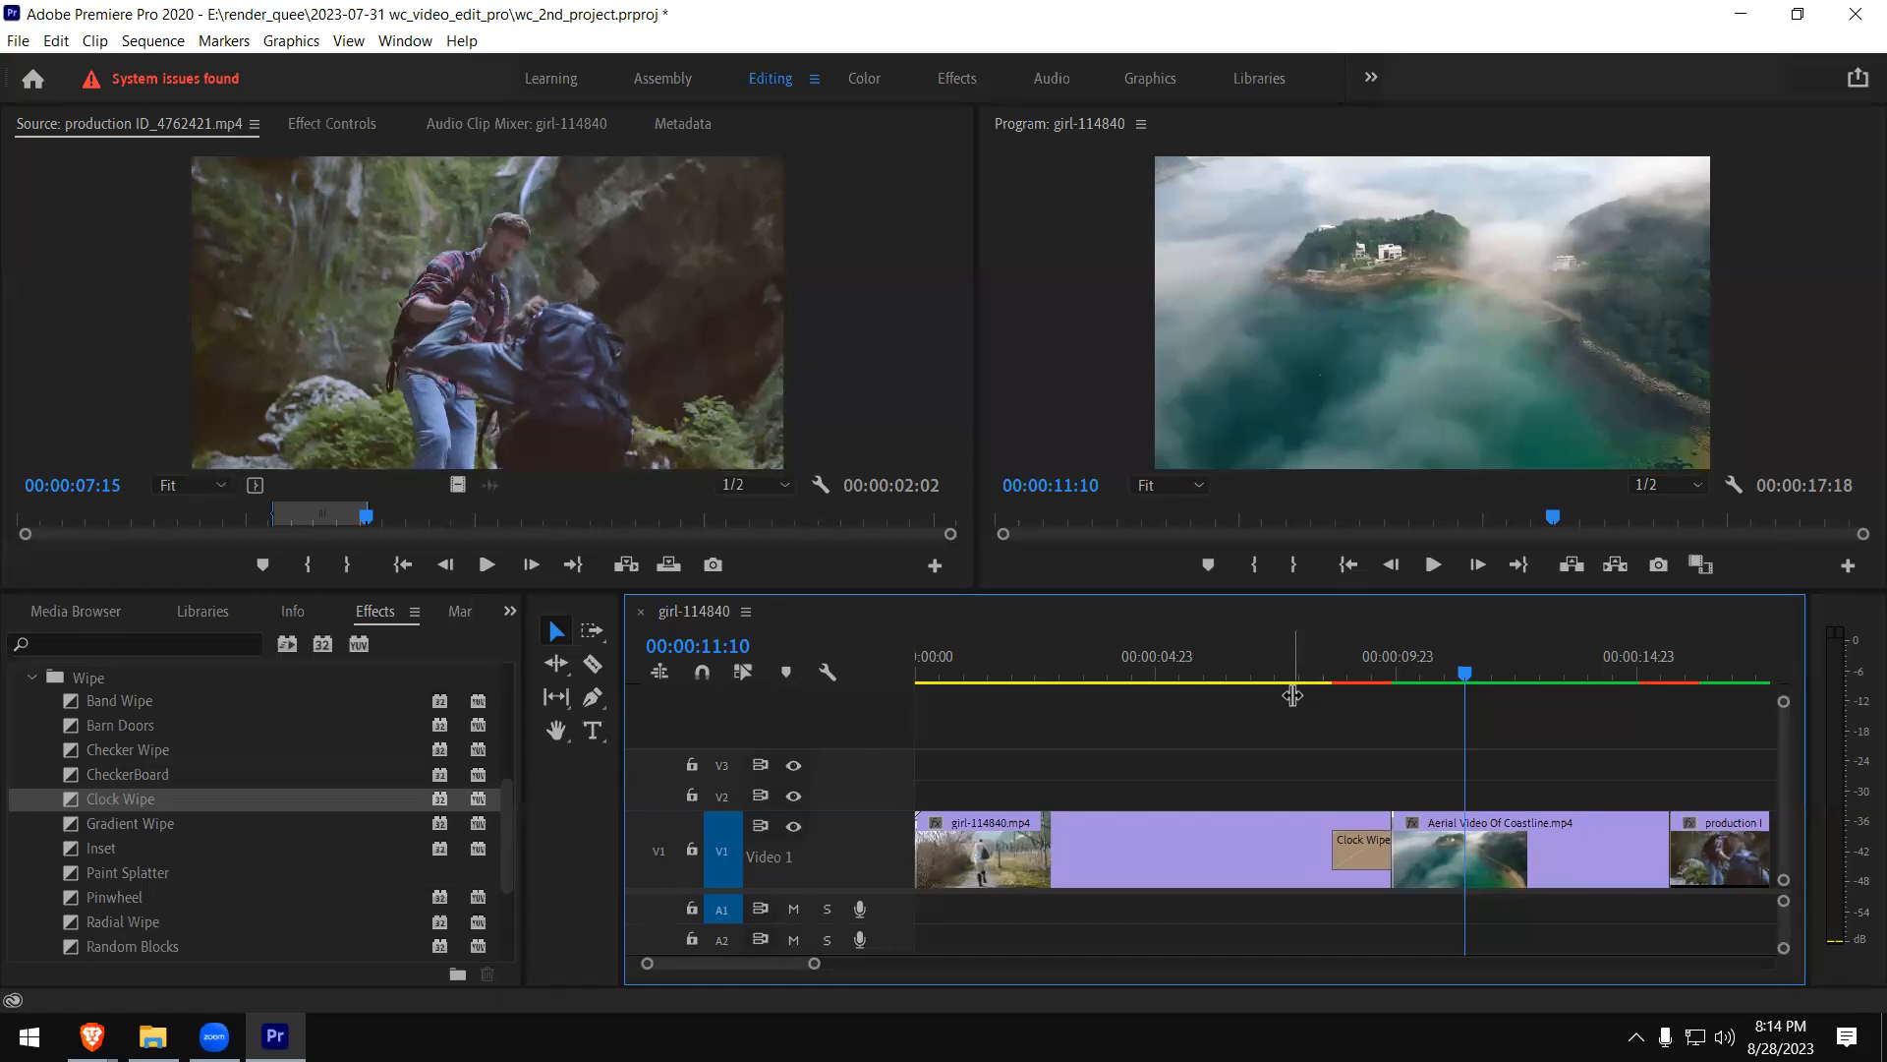
- Replay the Clock Wipe and replace it with the Gradient Wipe at the end of the girl clip, accepting its default settings
click(1317, 676)
key(space)
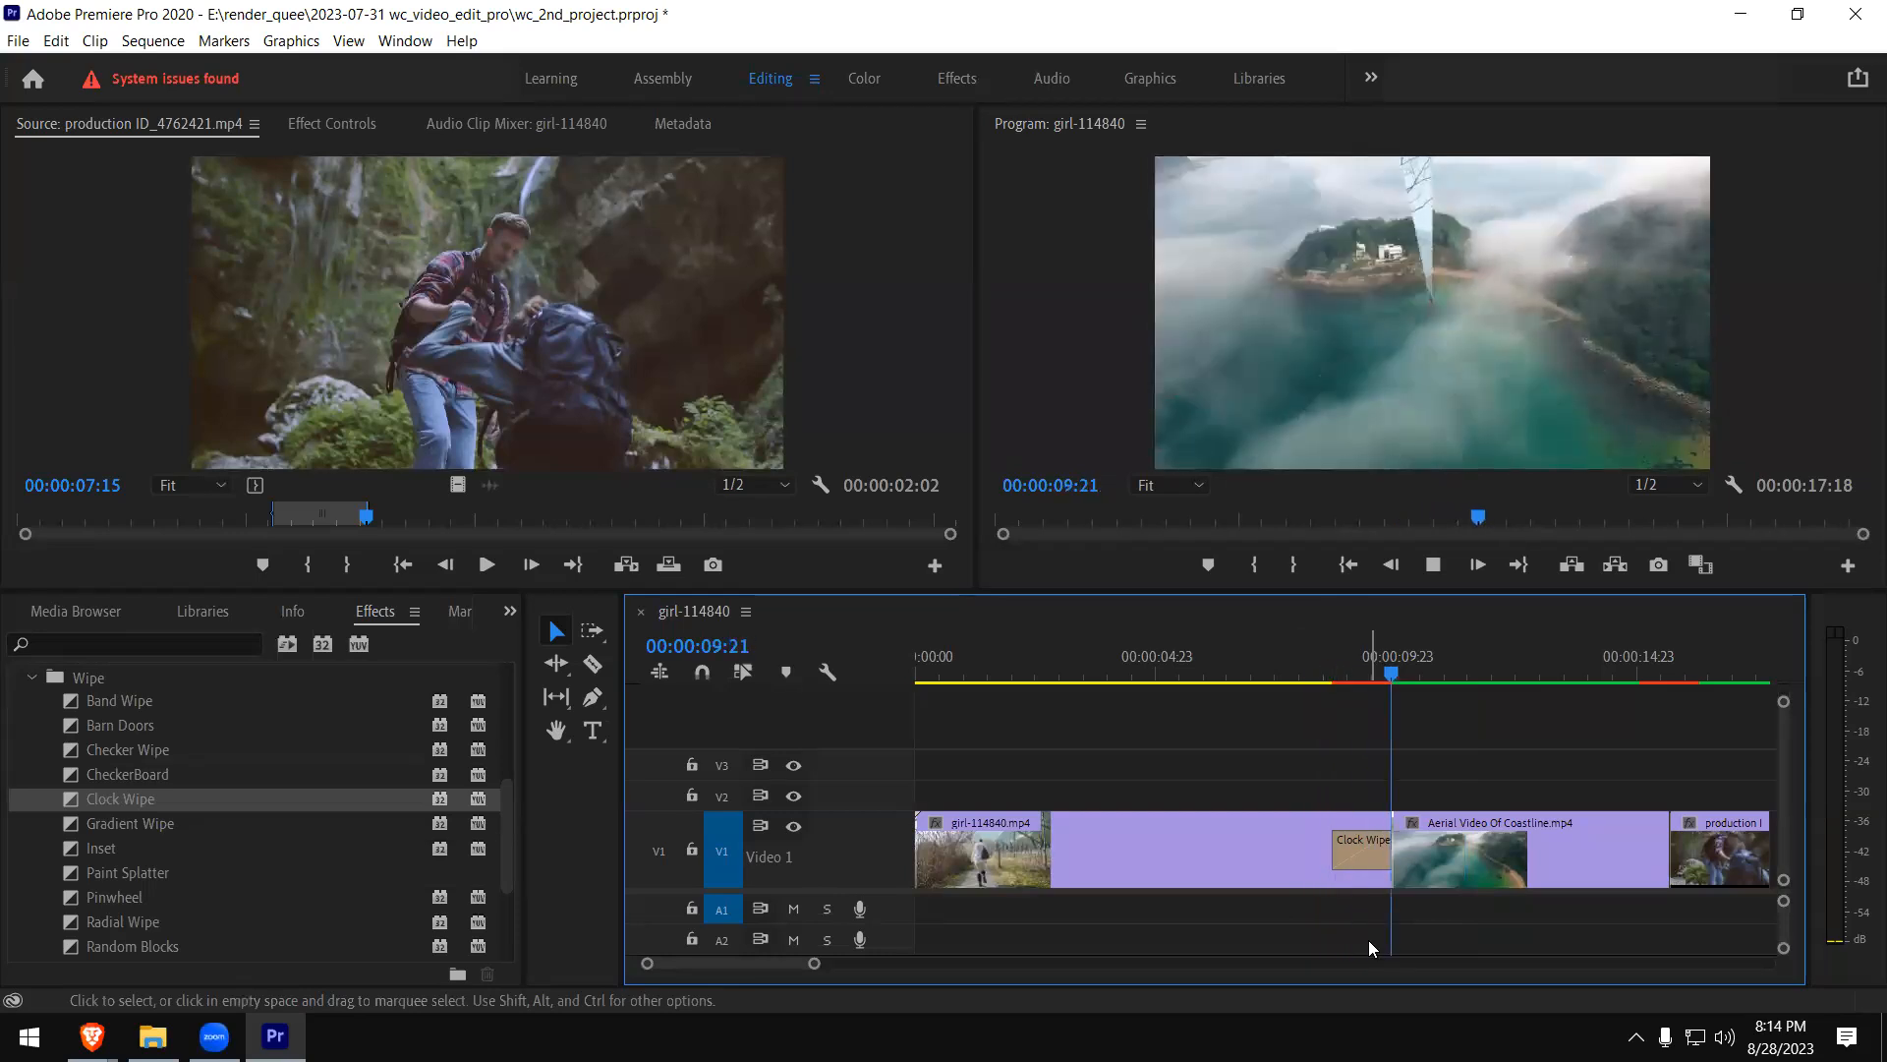
click(1372, 861)
key(Delete)
drag(79, 826, 1364, 834)
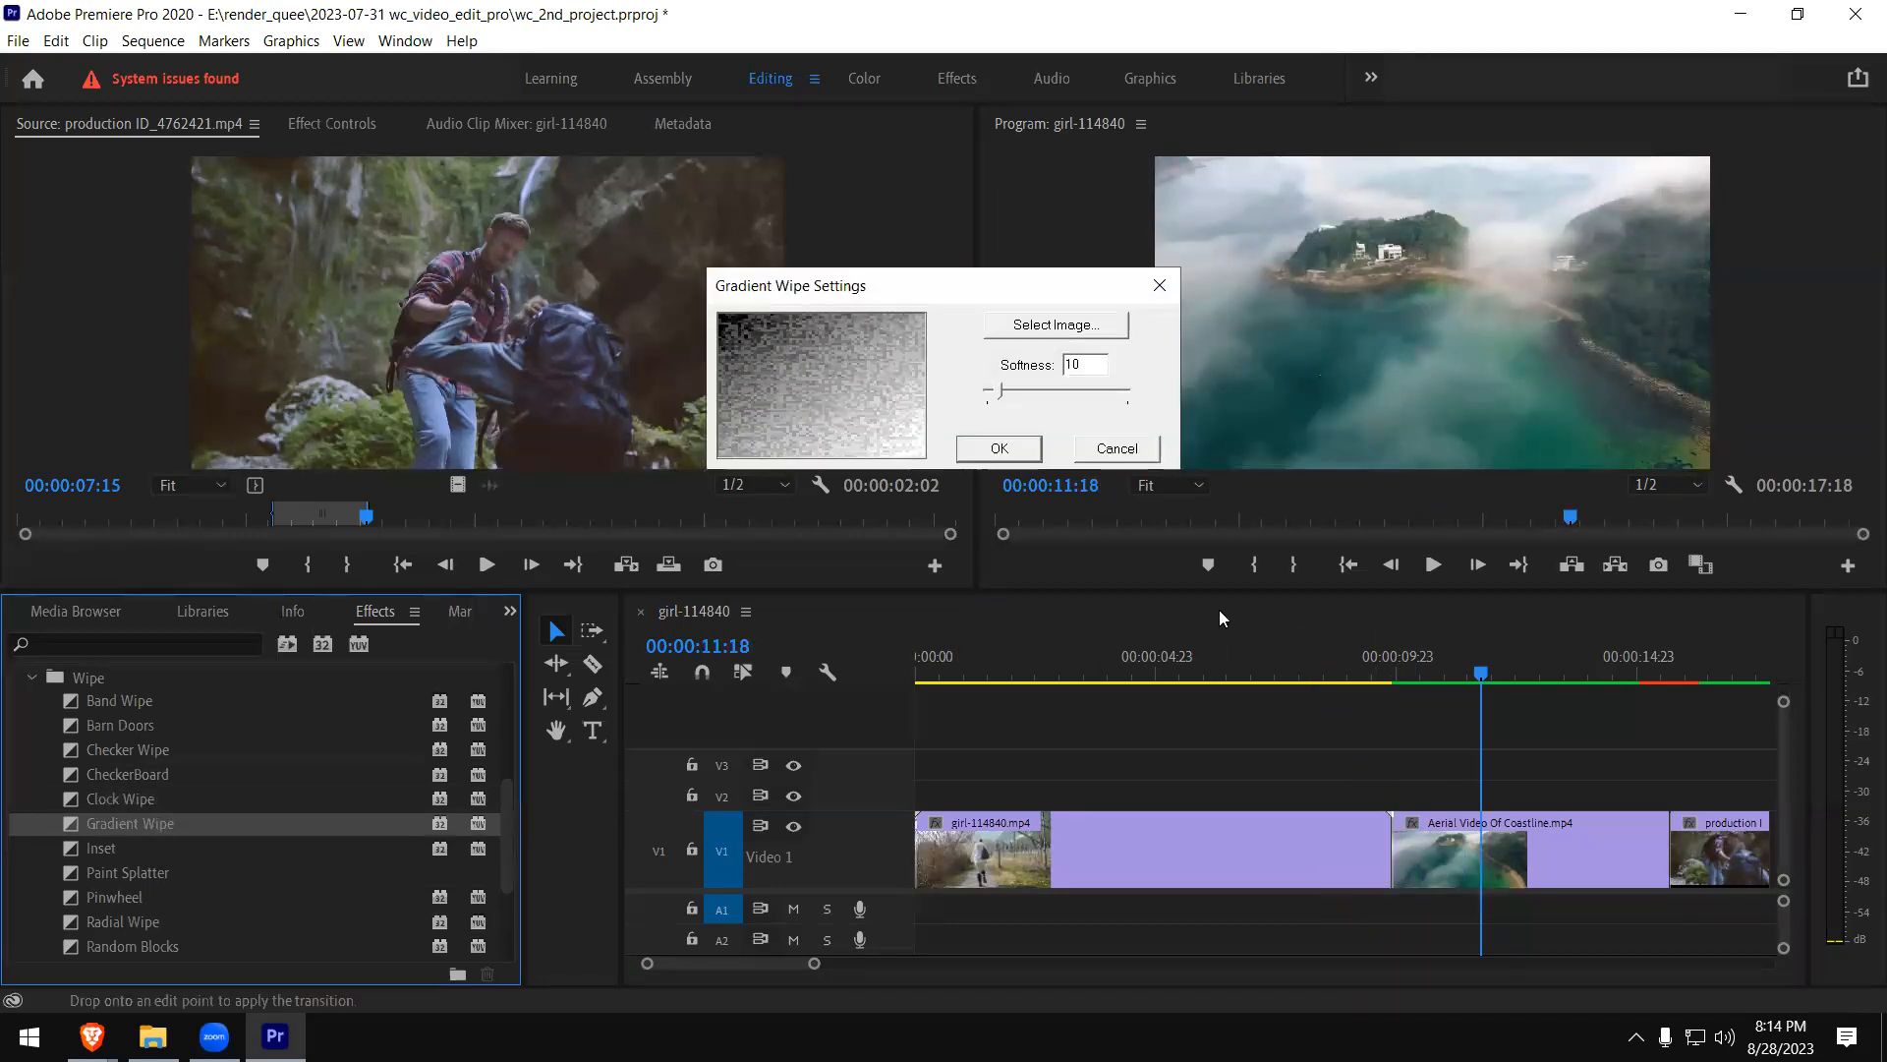
click(995, 449)
- Play the Gradient Wipe between the girl and coastline clips twice from just before the transition
click(1327, 674)
key(space)
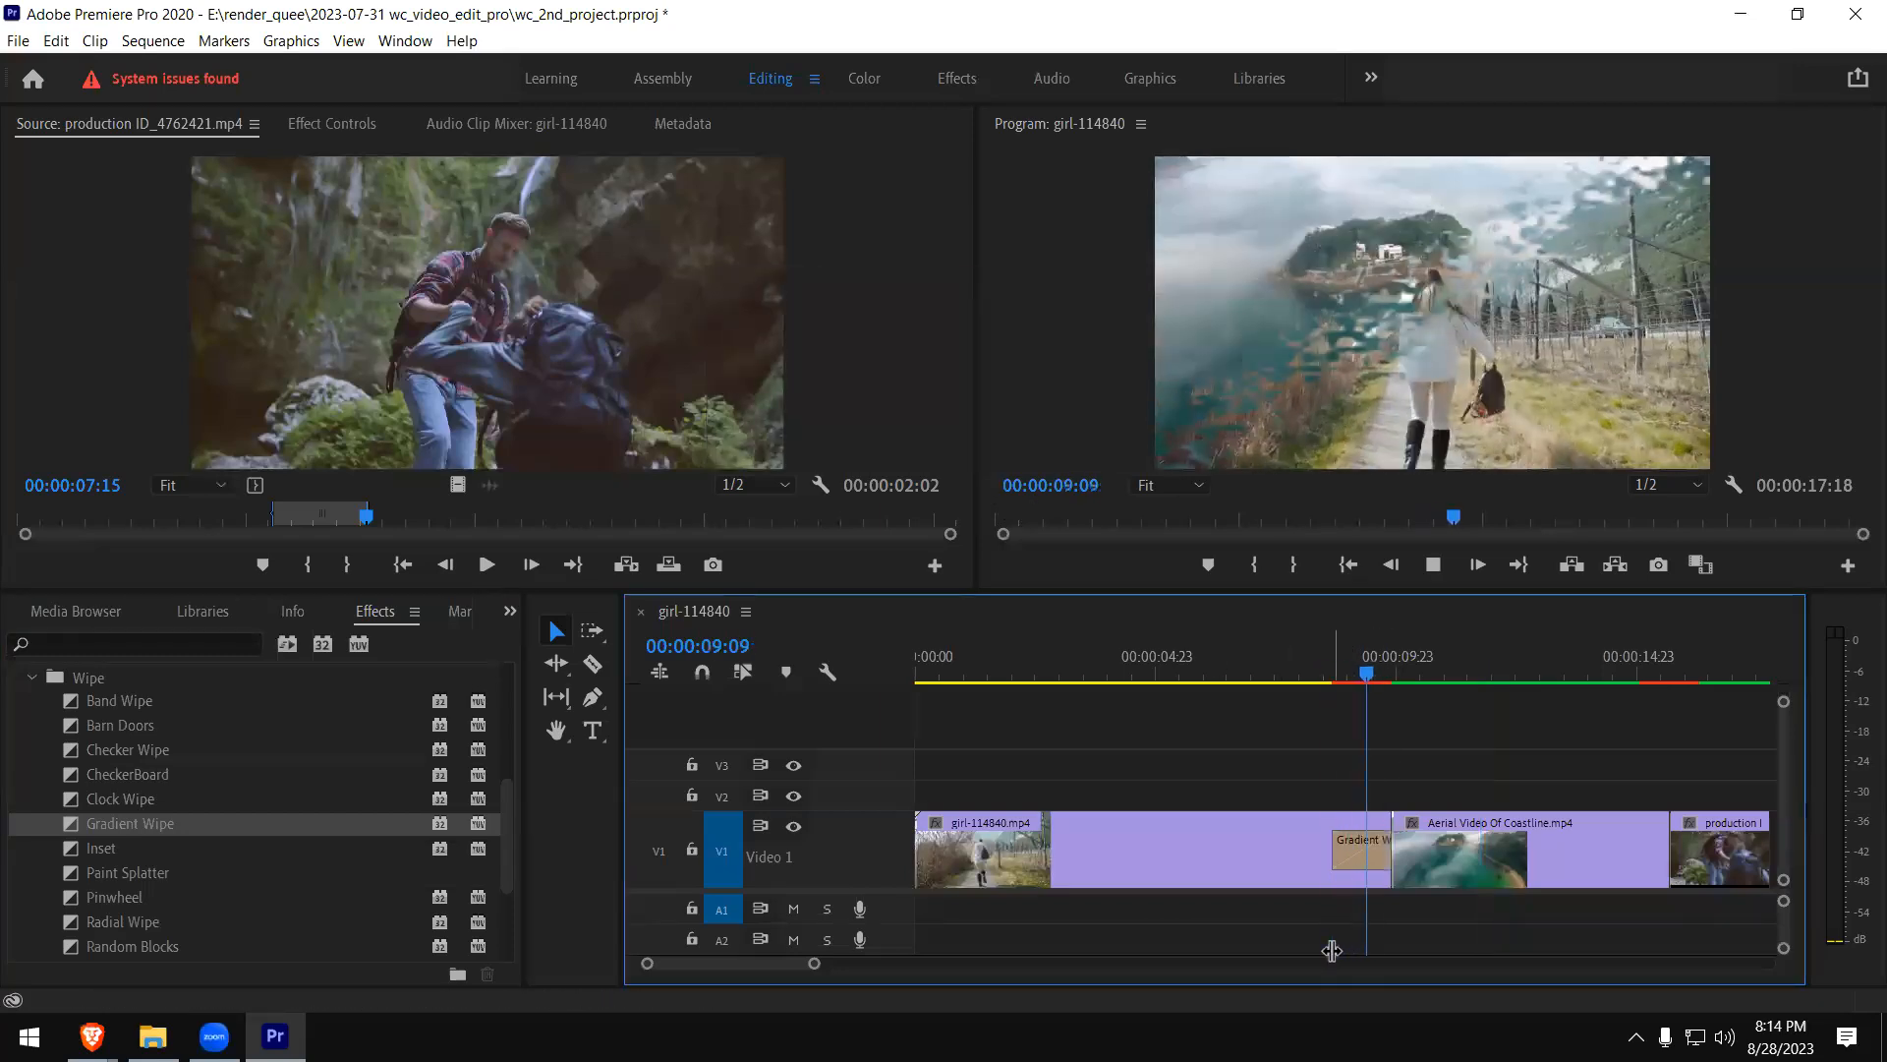
click(1313, 673)
key(space)
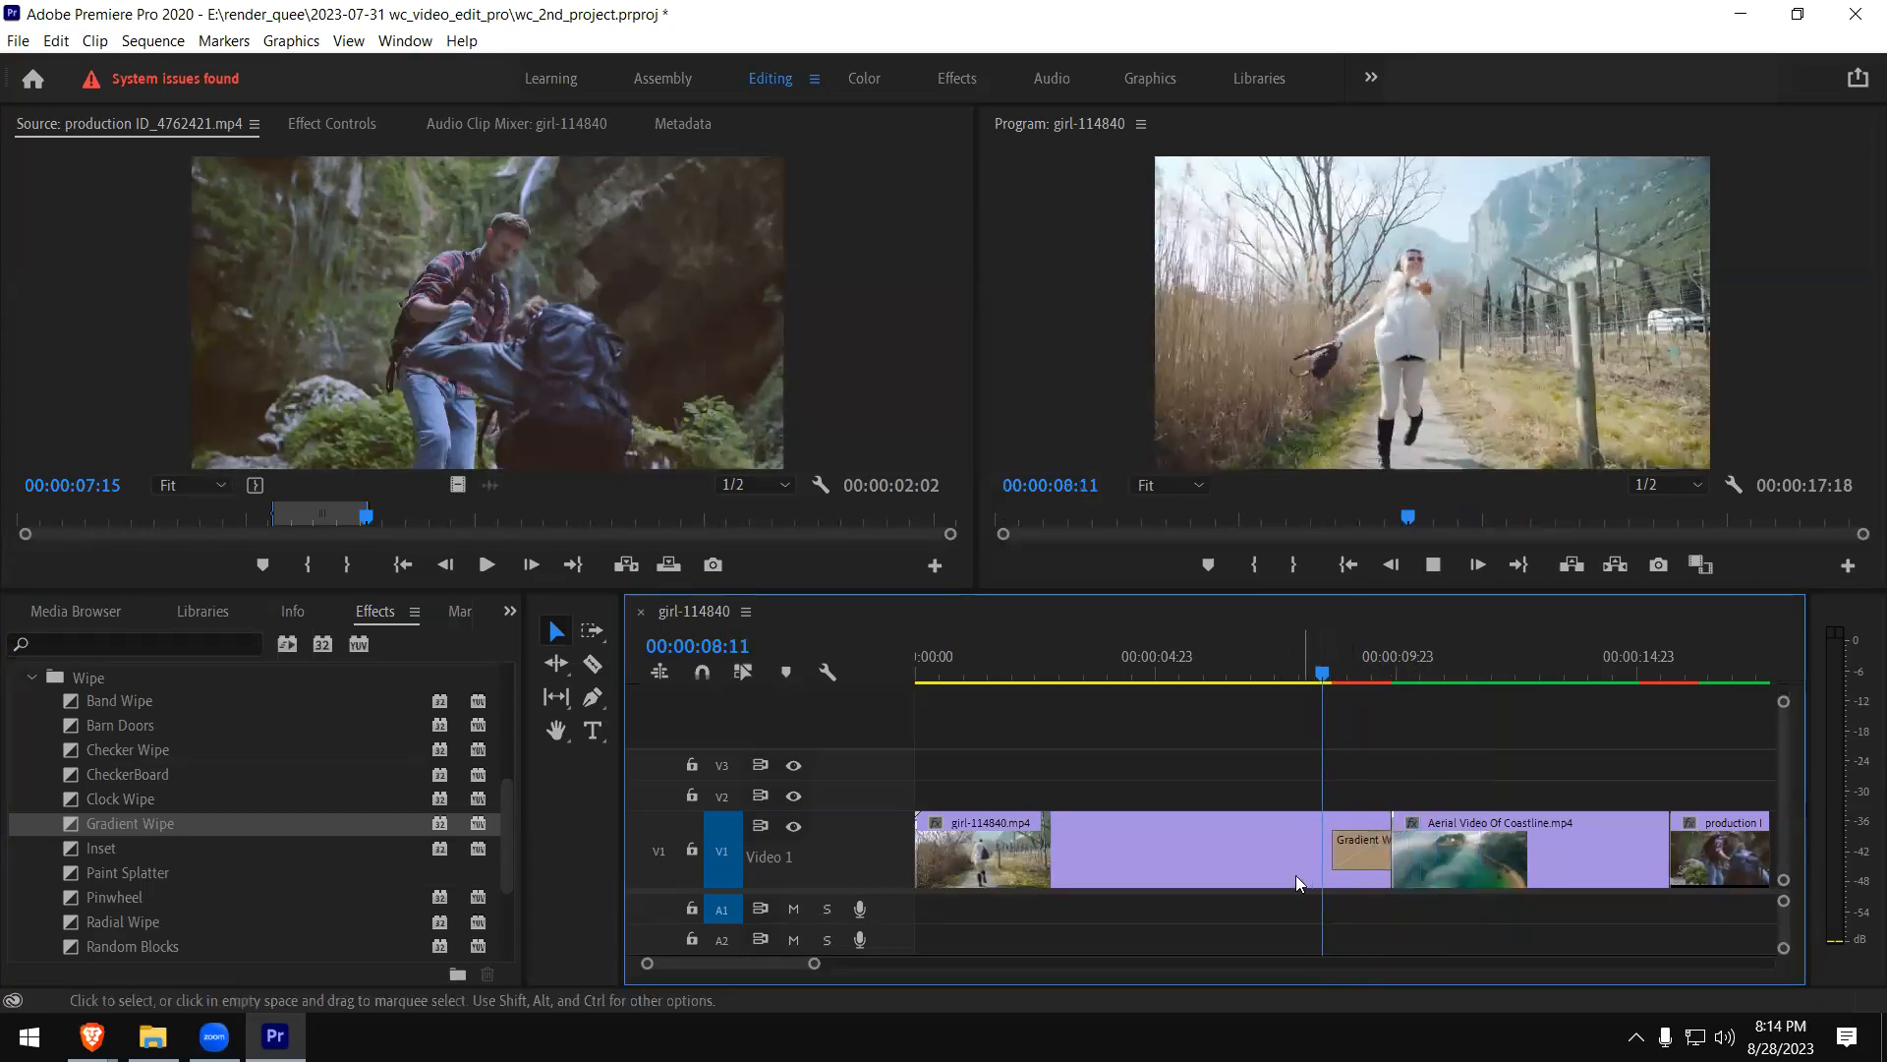
- Replace the Gradient Wipe at the end of the girl clip with the Inset transition and play it
click(1370, 864)
key(Delete)
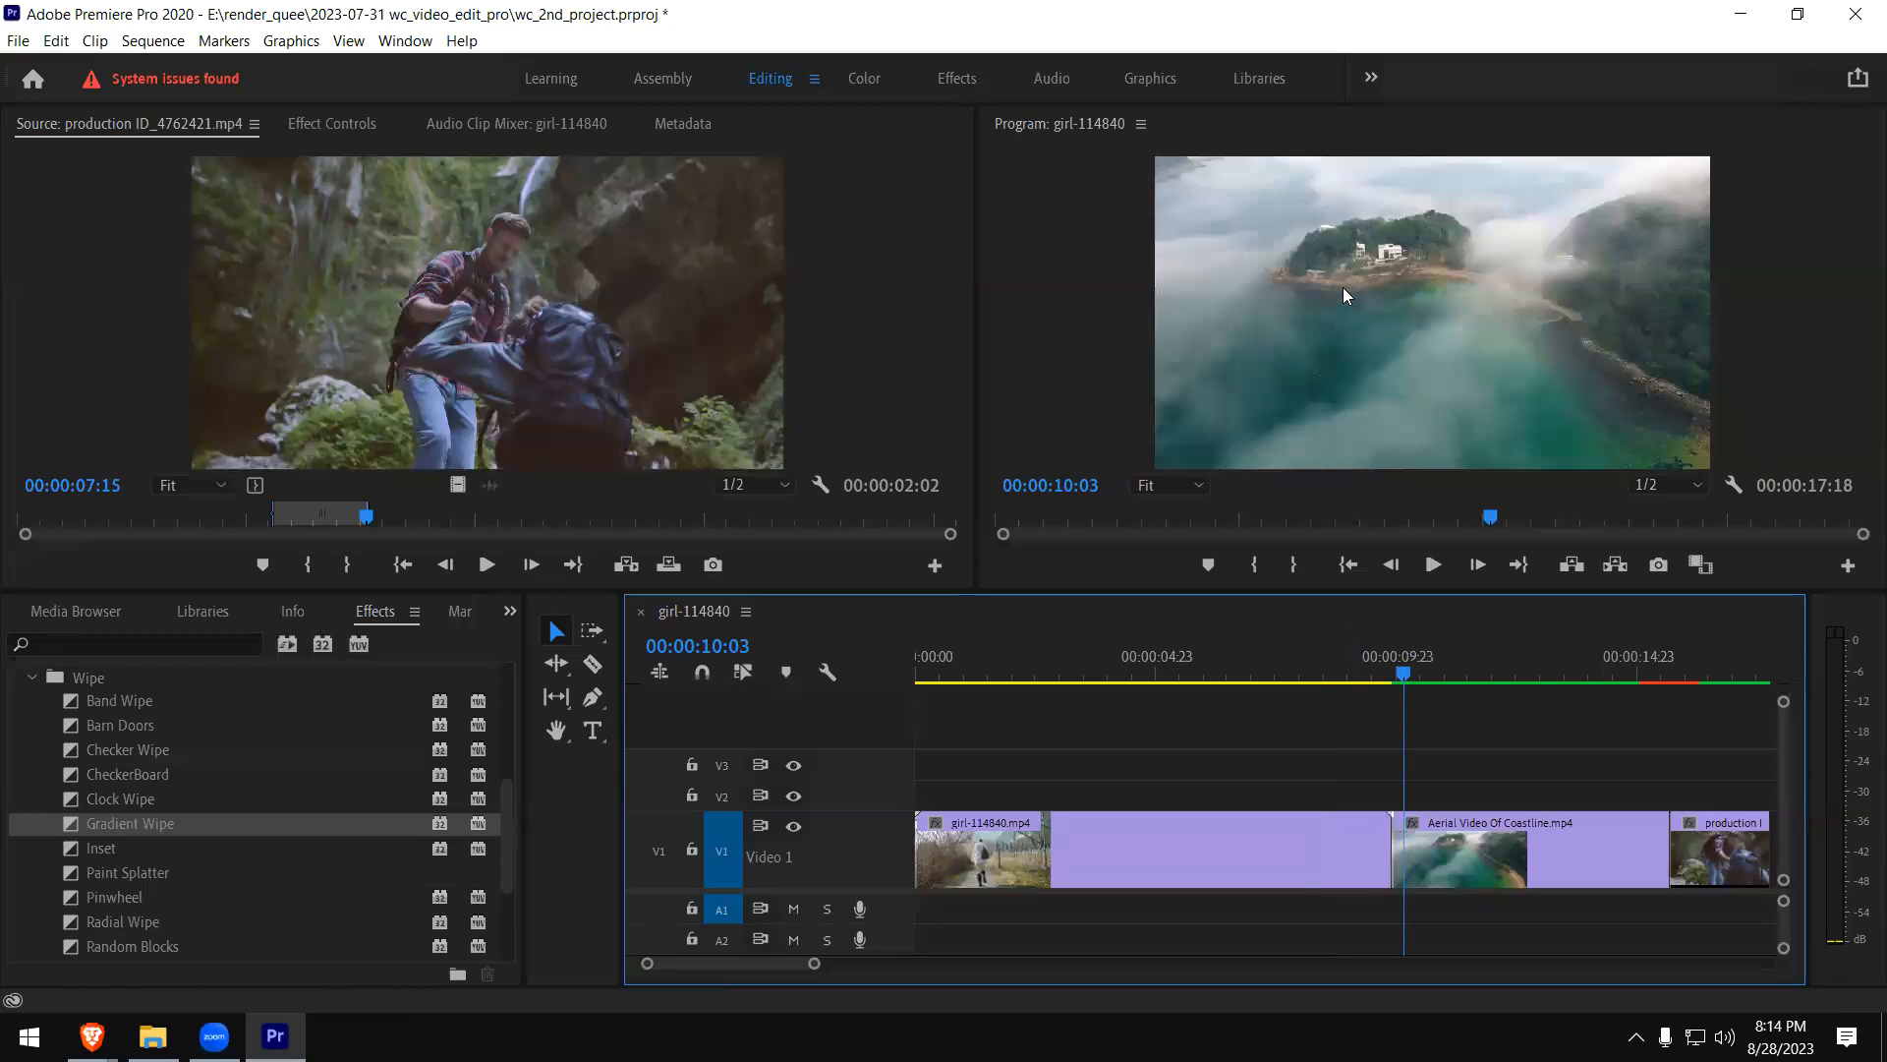
click(84, 849)
drag(77, 853, 1394, 857)
click(1323, 672)
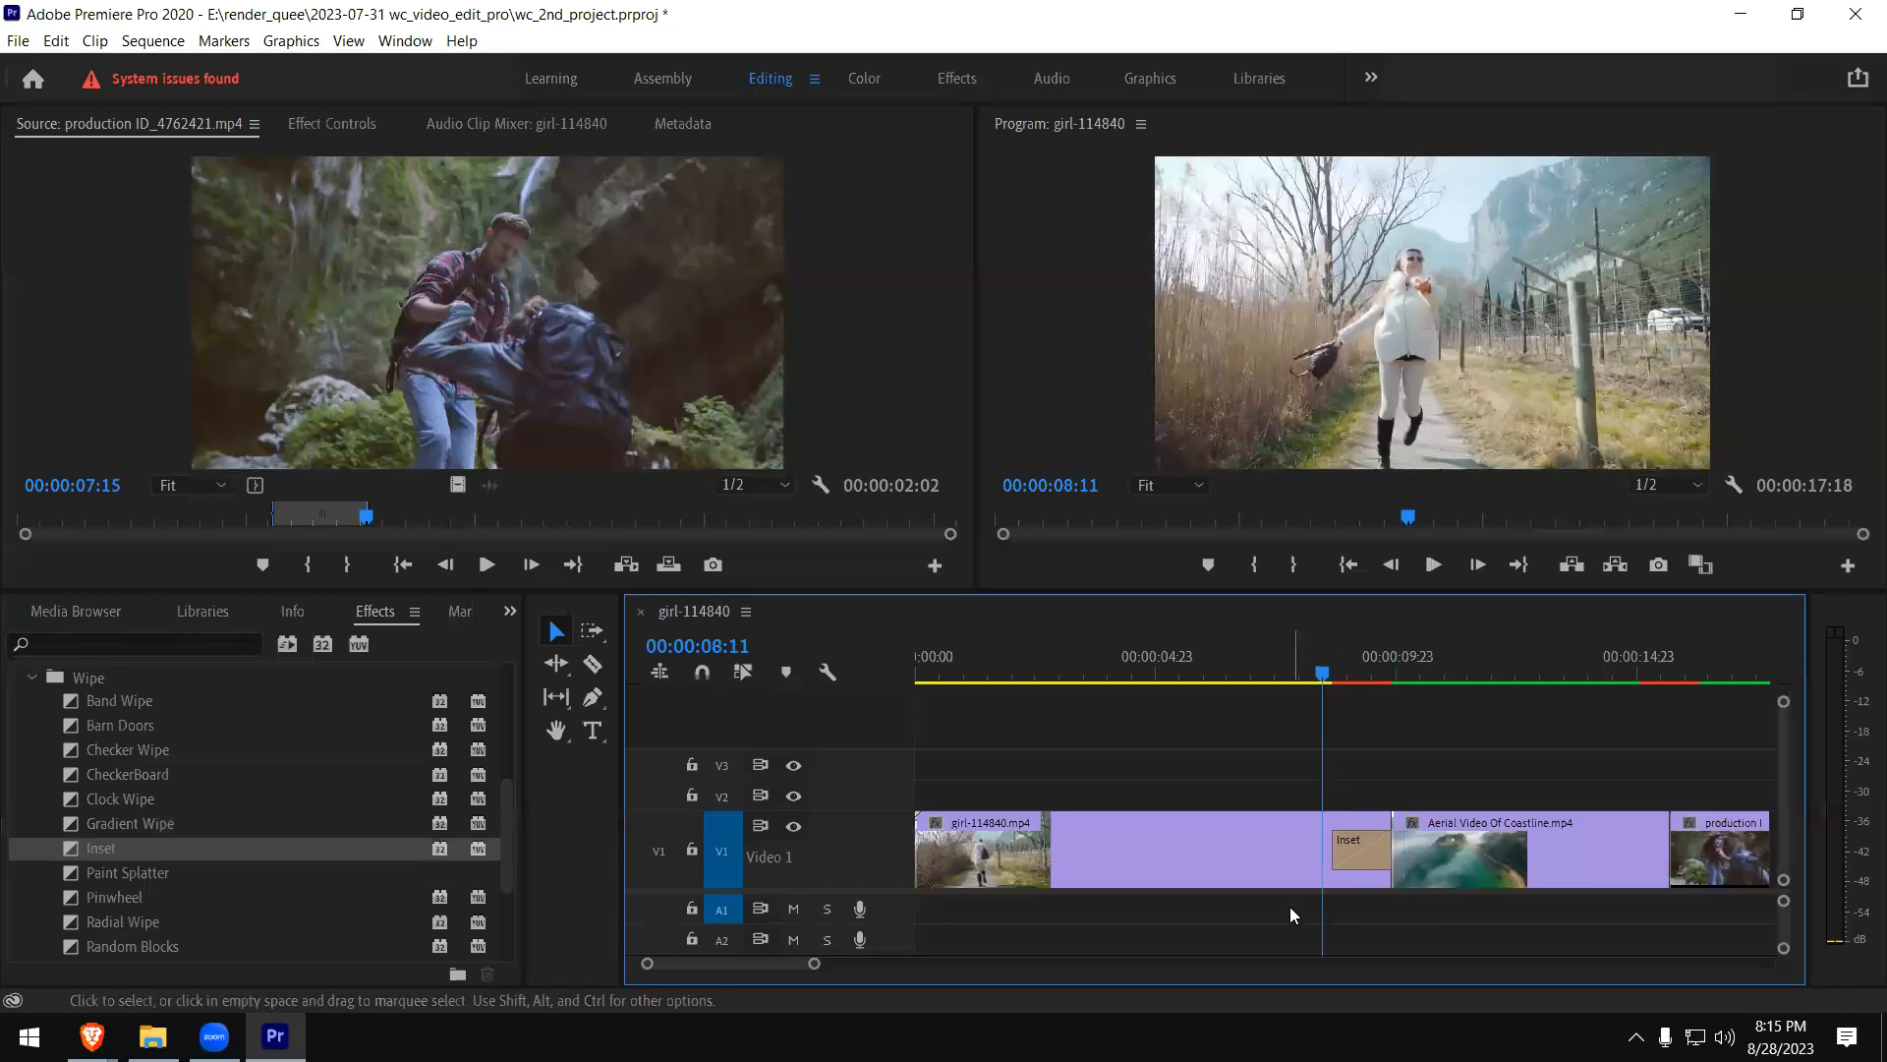
key(space)
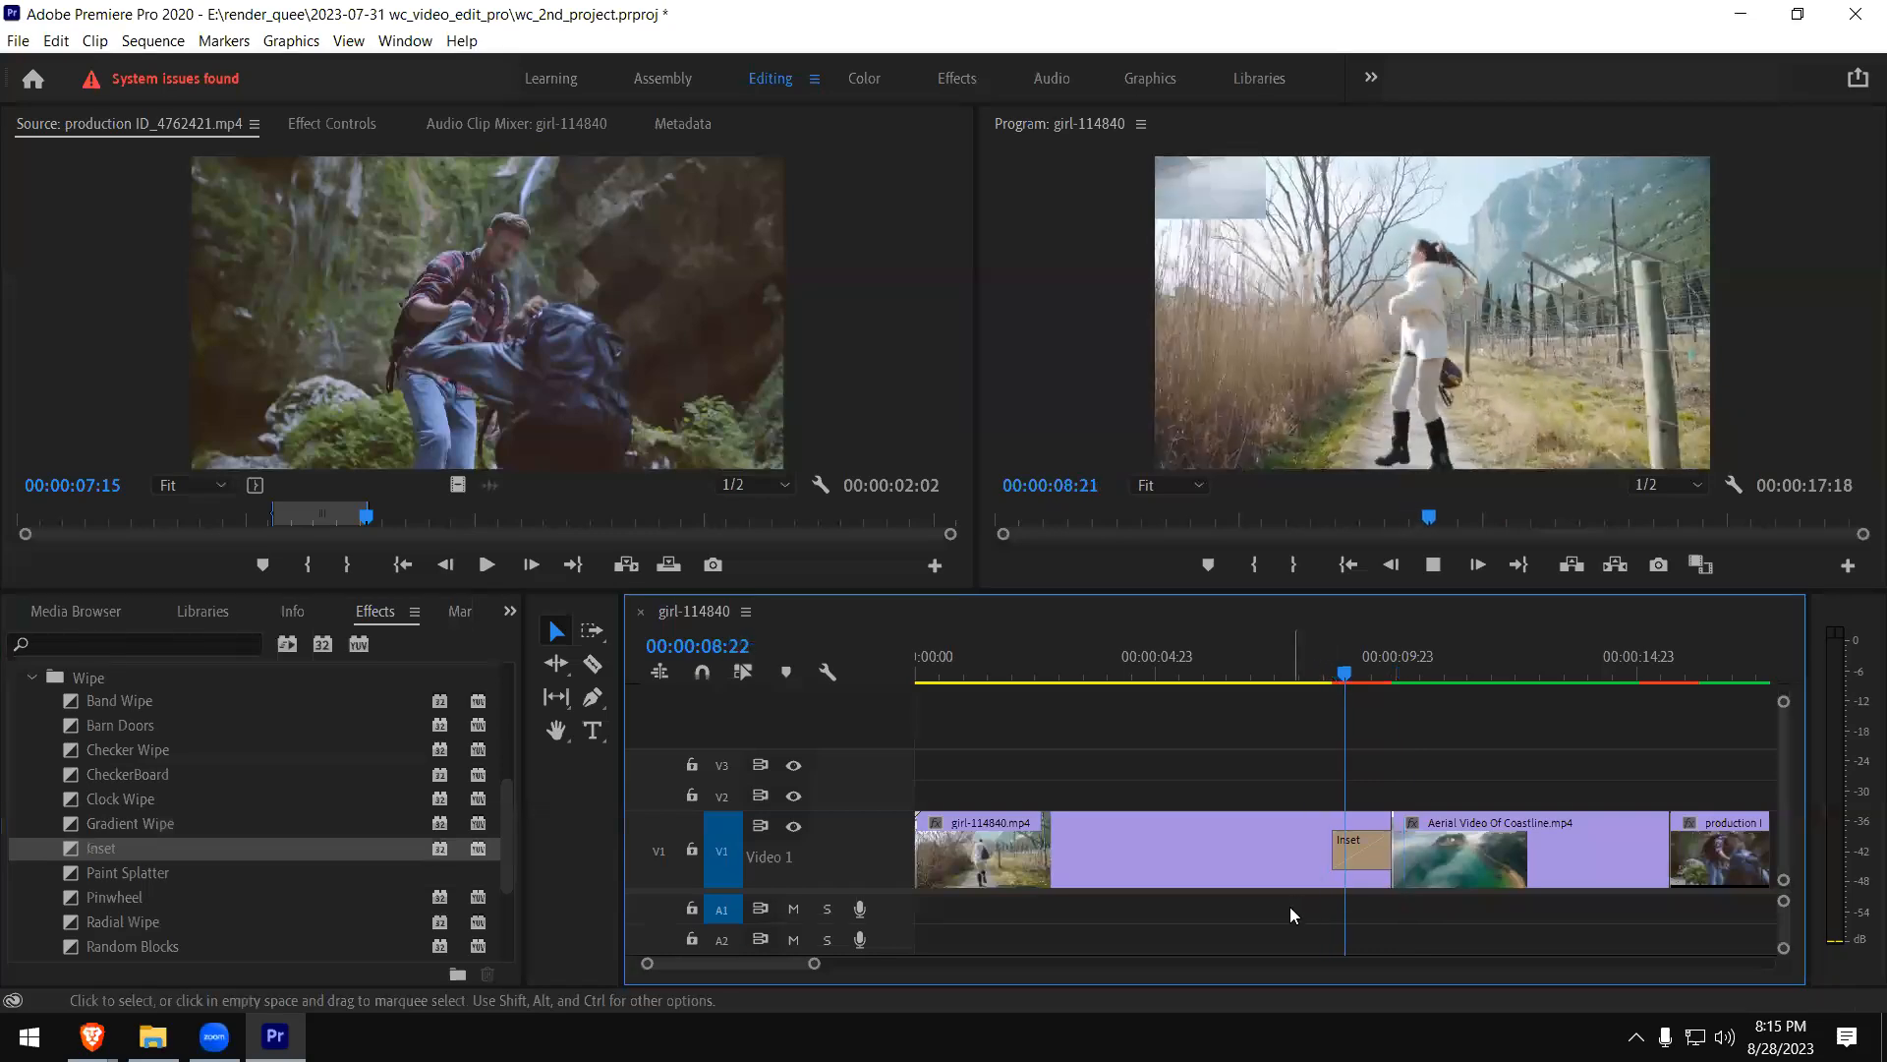
- Replace the Inset at the end of the girl clip with the Paint Splatter transition and play it through
click(1364, 848)
key(Delete)
click(1351, 673)
click(71, 880)
mouse_move(75, 877)
mouse_down()
mouse_move(462, 851)
mouse_move(1383, 843)
mouse_up()
click(1298, 673)
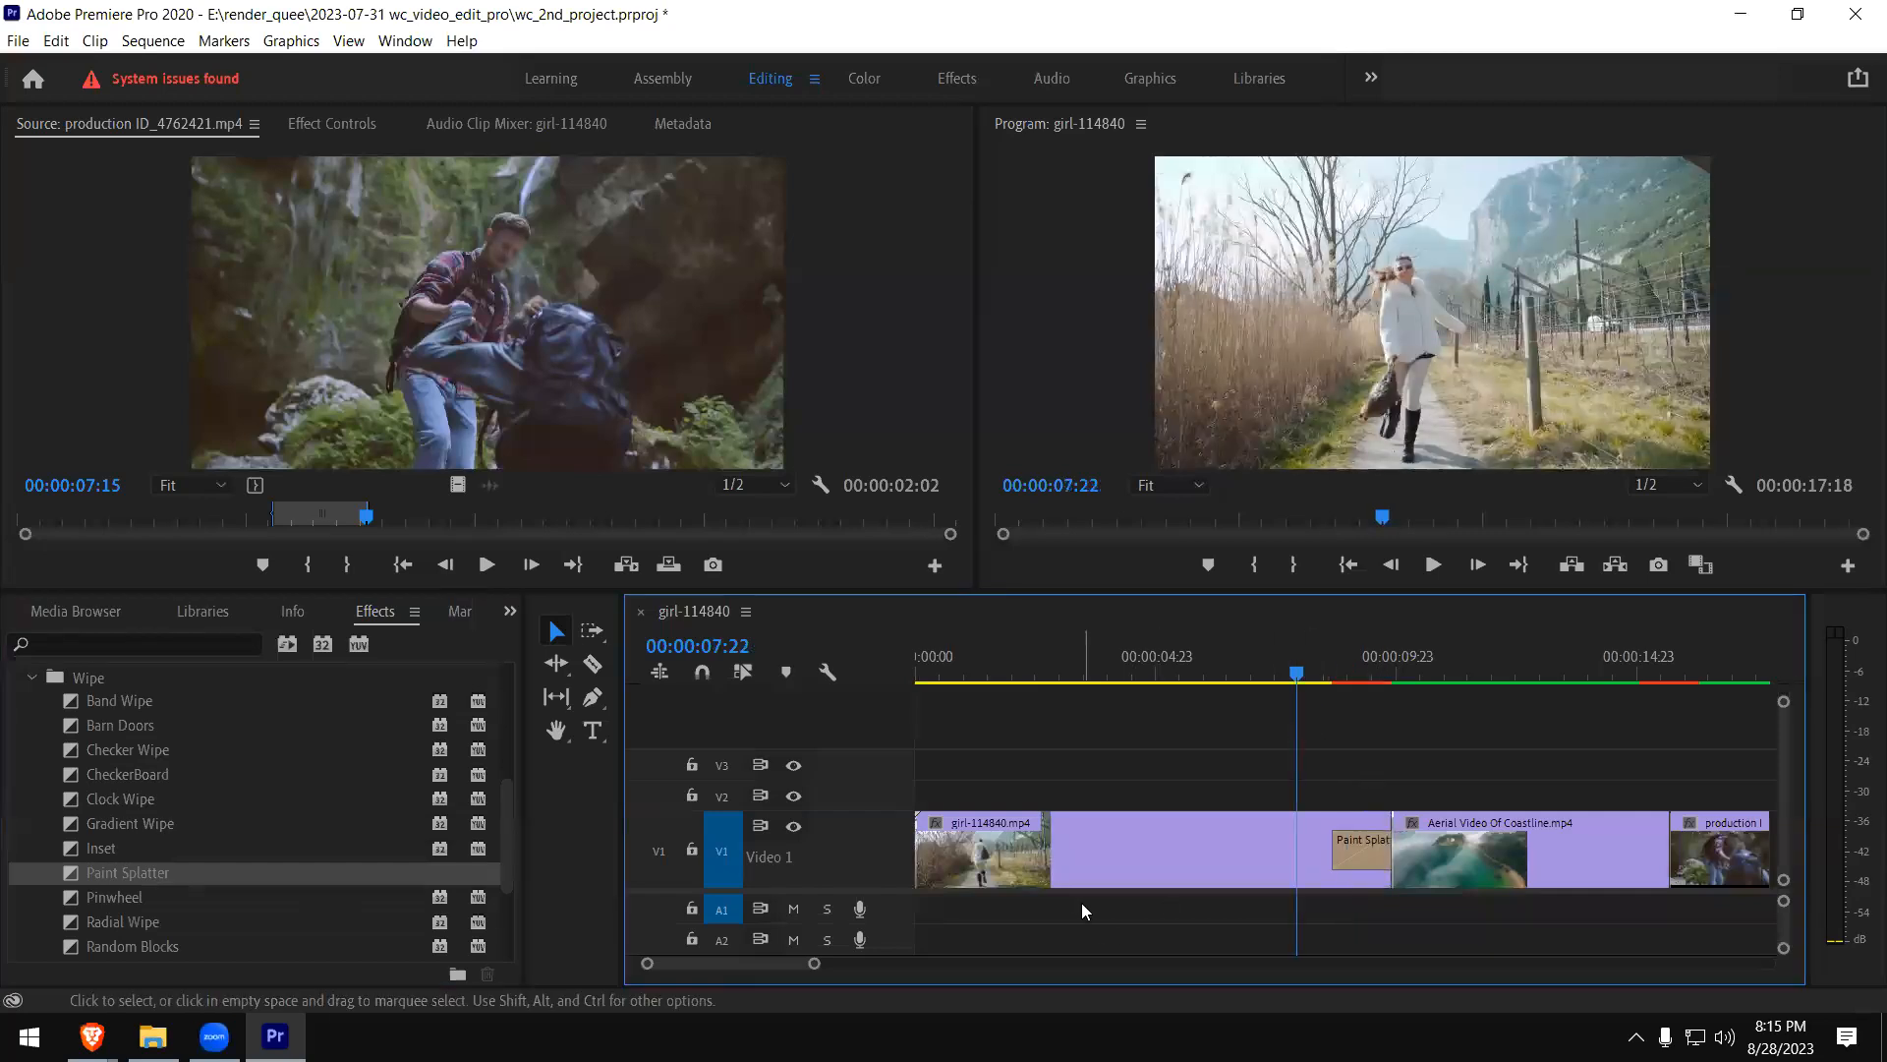
key(space)
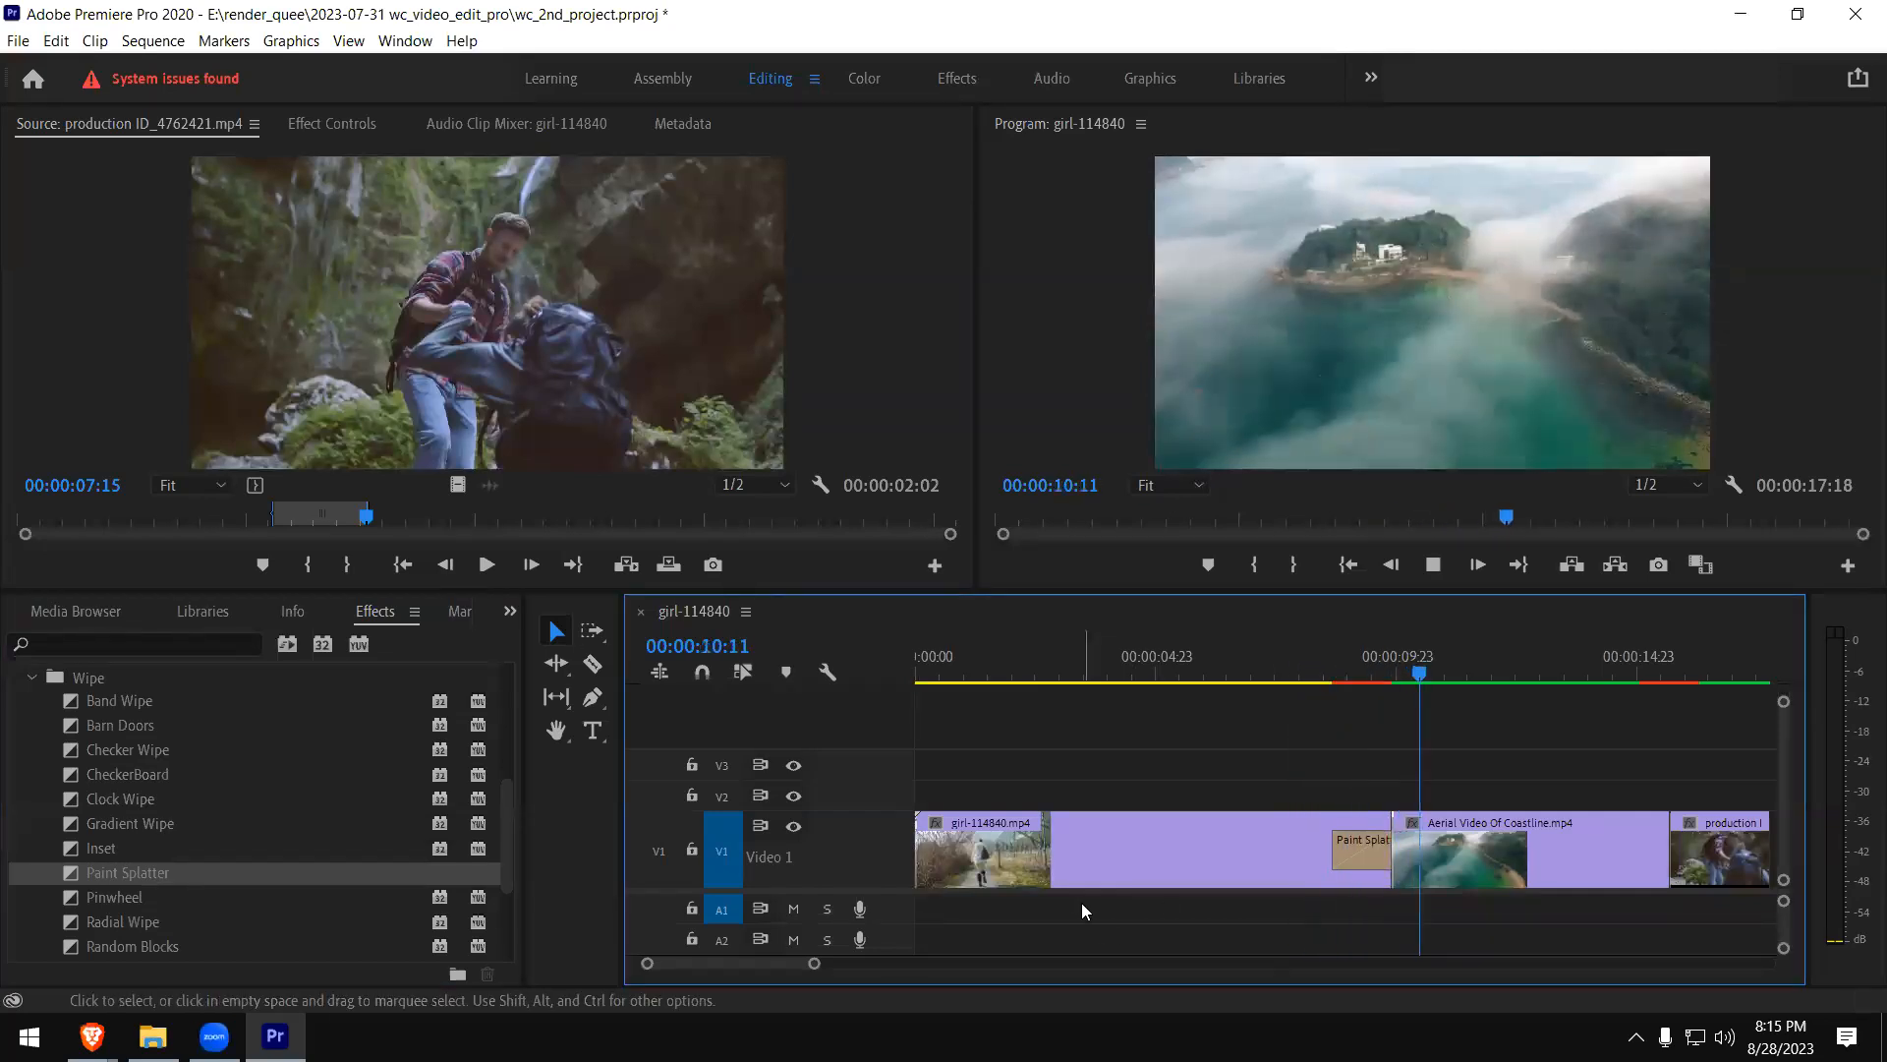
key(space)
- Remove the Paint Splatter from the end of the girl clip and try the Pinwheel transition in its place
click(1347, 853)
key(Delete)
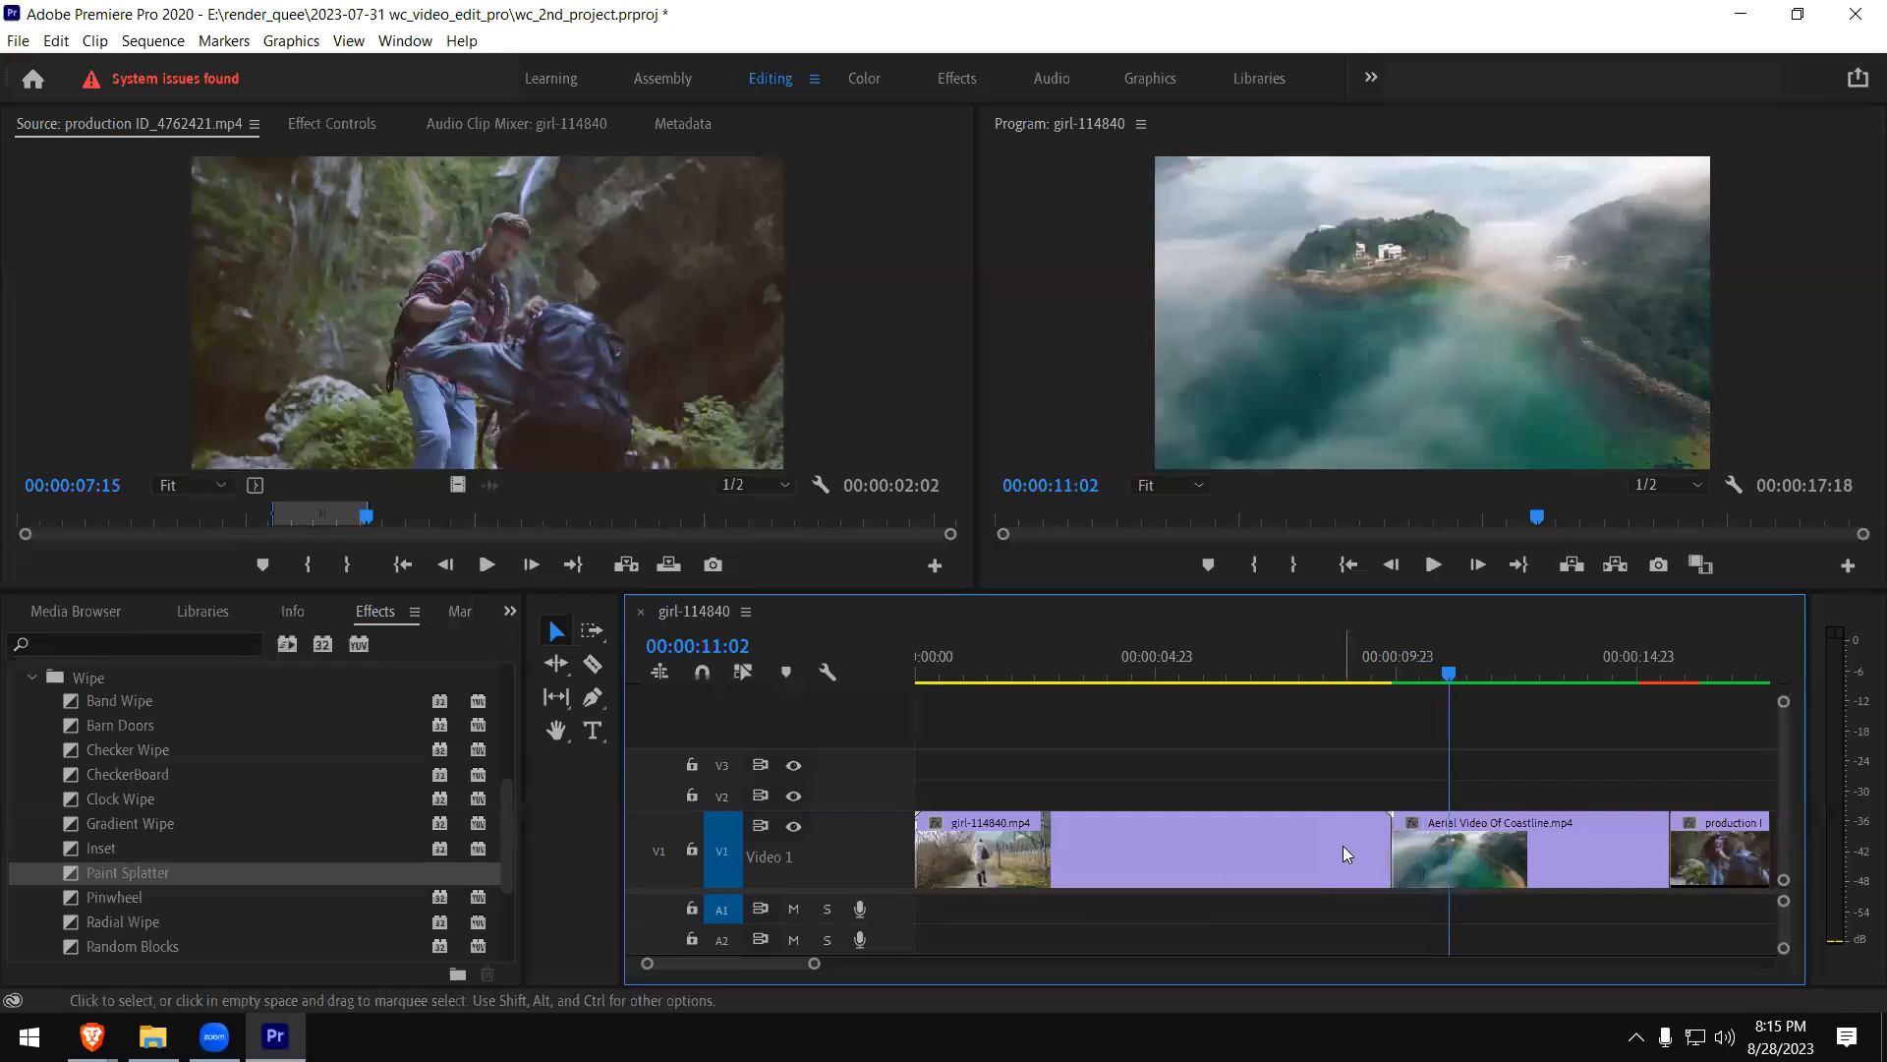
drag(83, 898, 1355, 806)
click(1355, 841)
key(Delete)
- Apply the Paint Splatter again at the end of the girl clip and play it from just before the transition
click(114, 879)
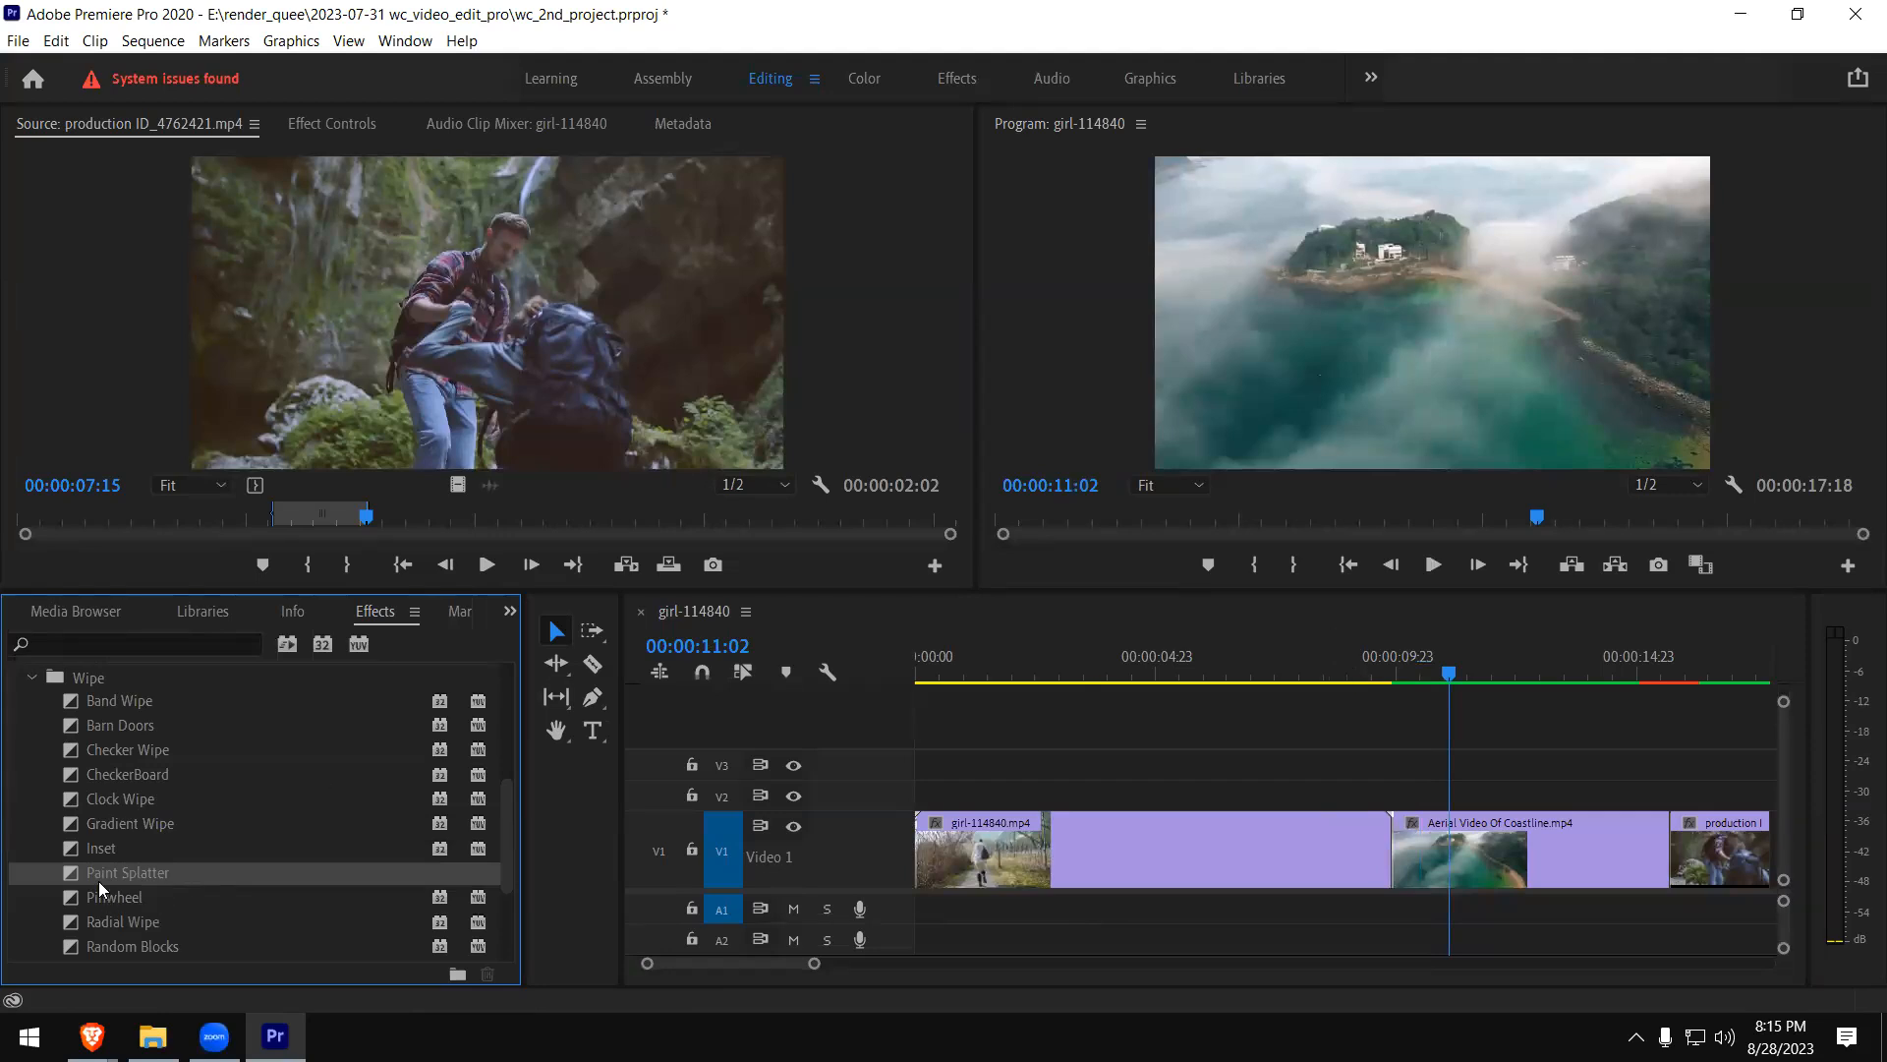
drag(83, 875, 1374, 856)
click(1319, 676)
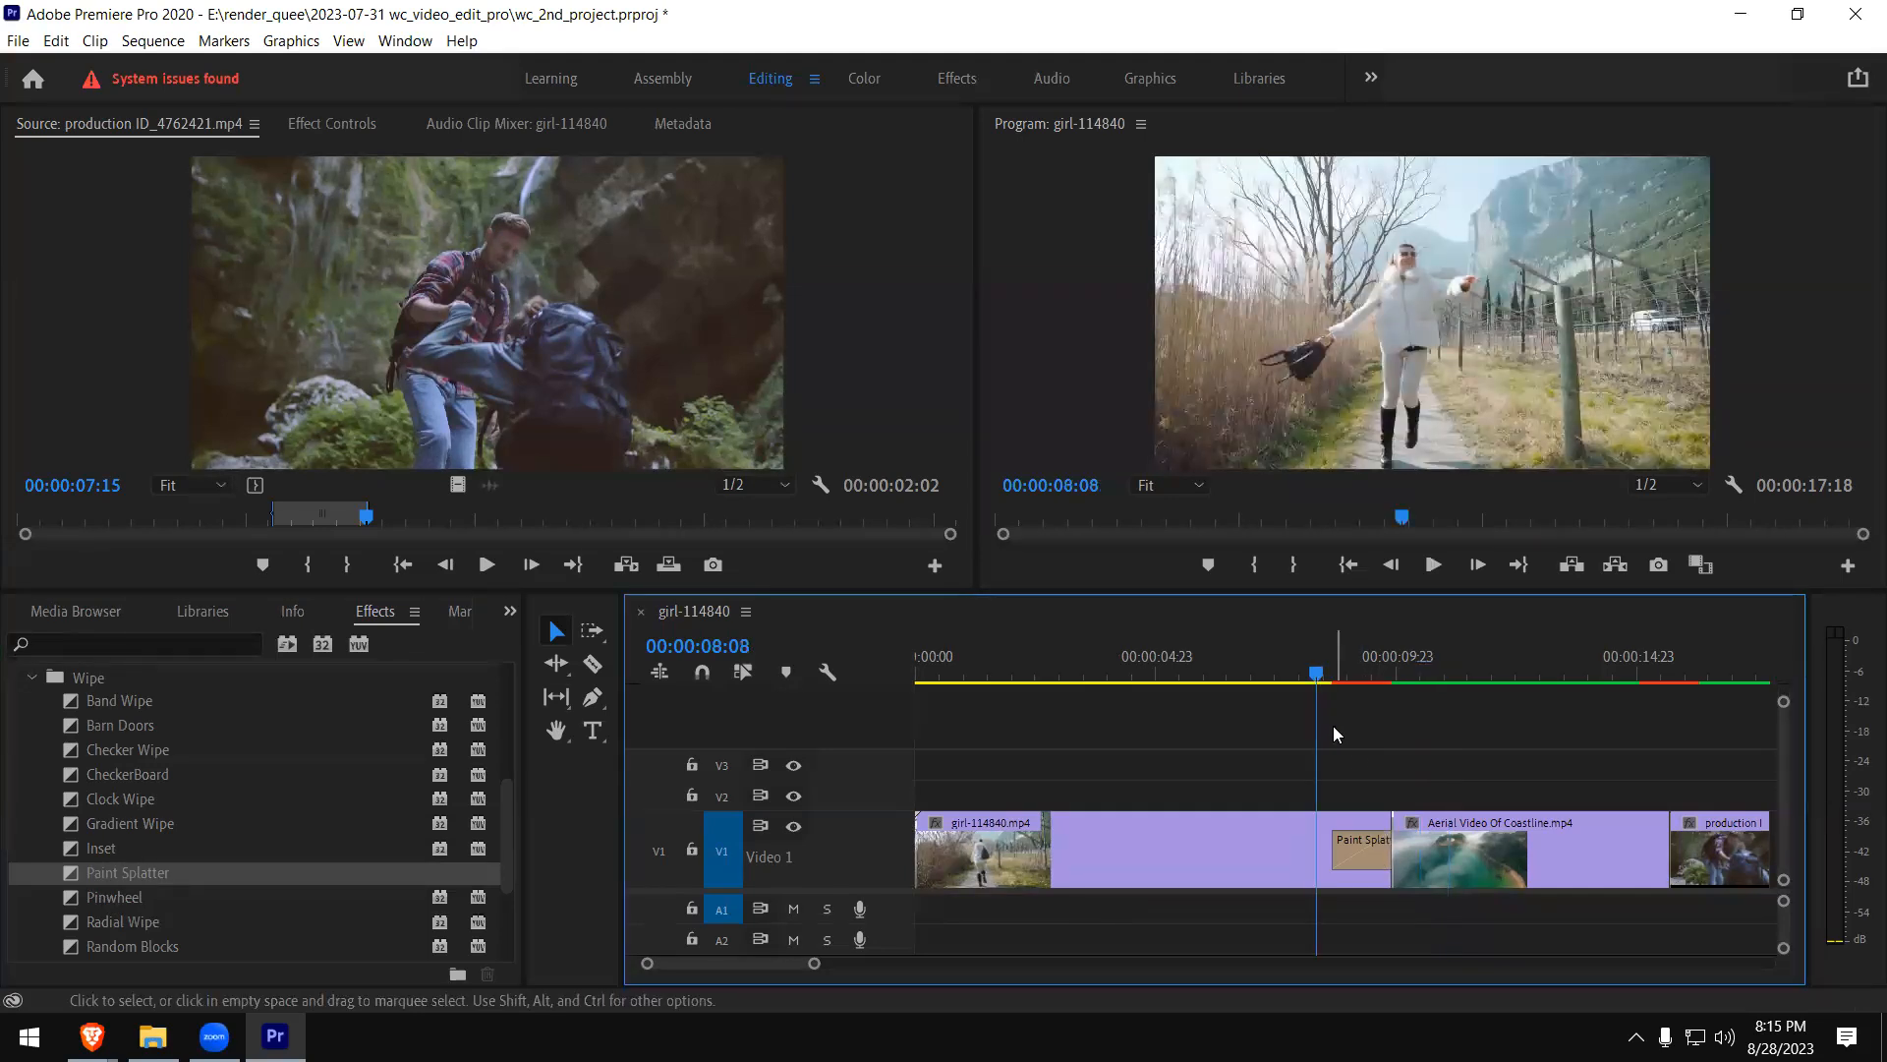
key(space)
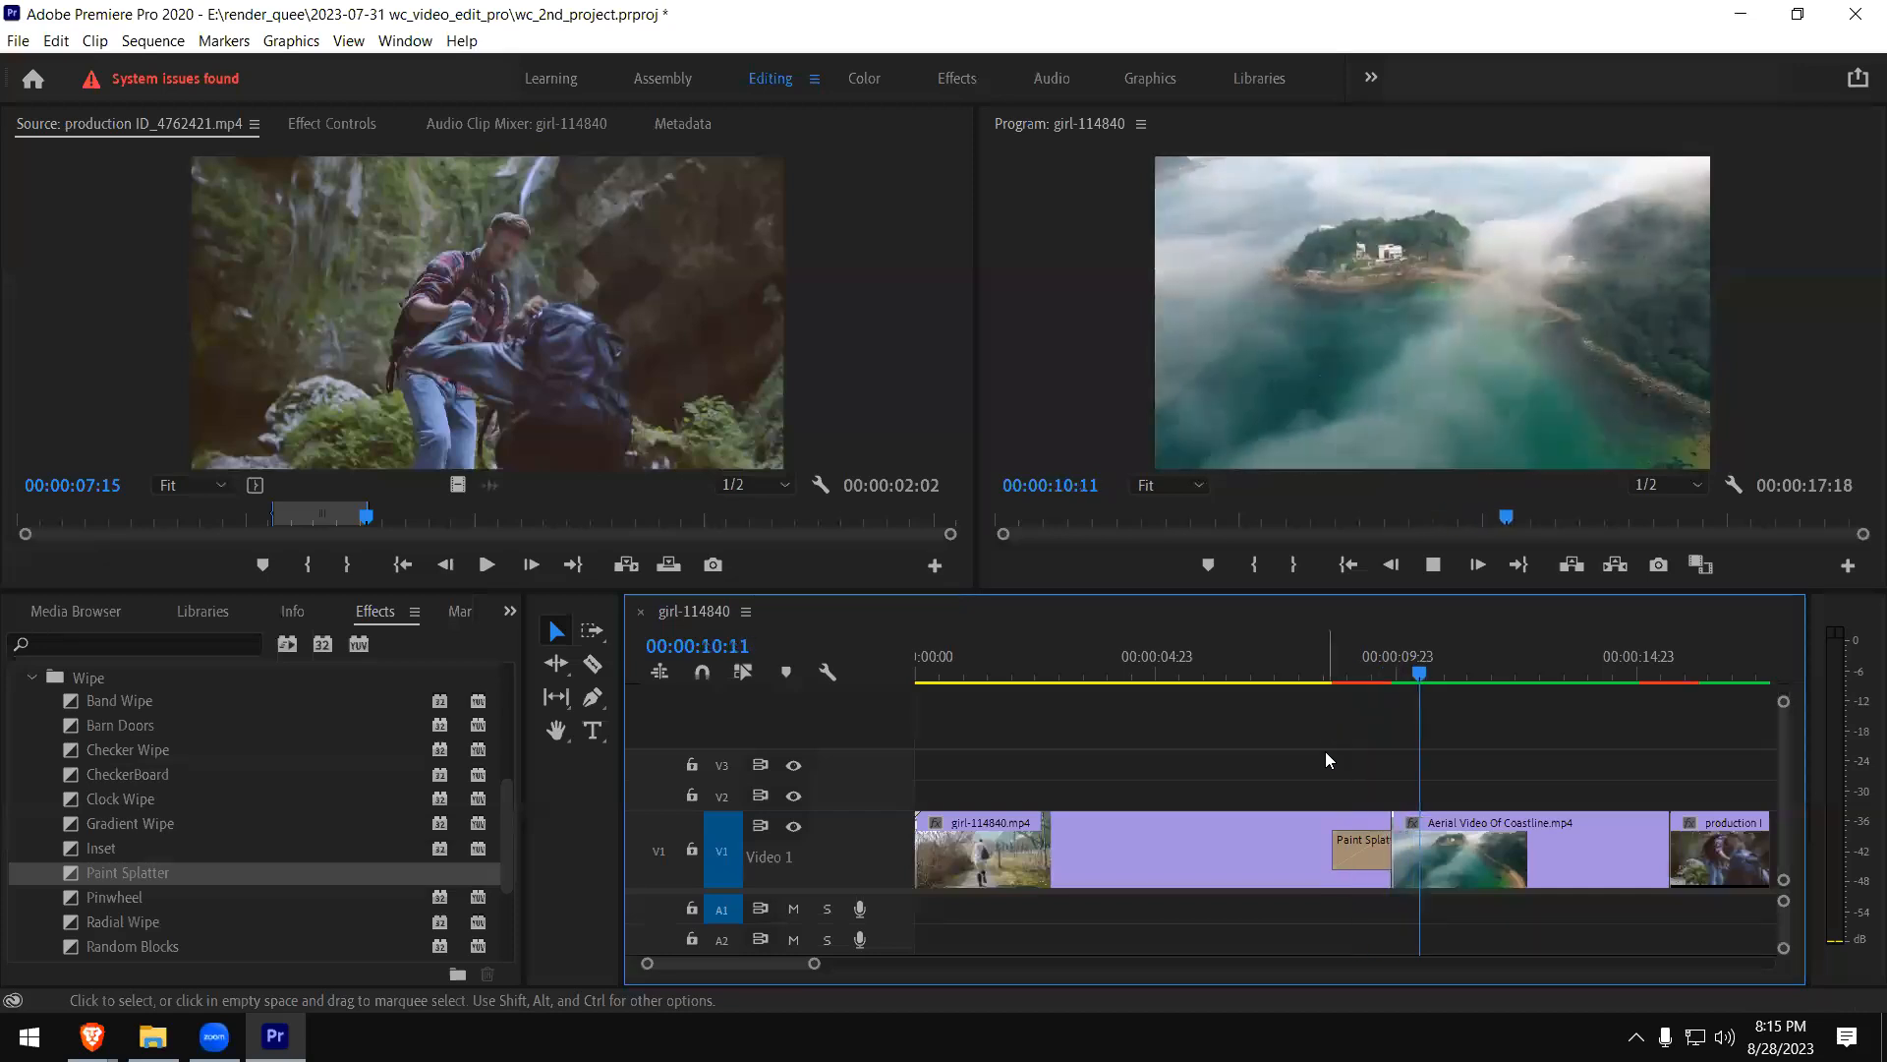
key(space)
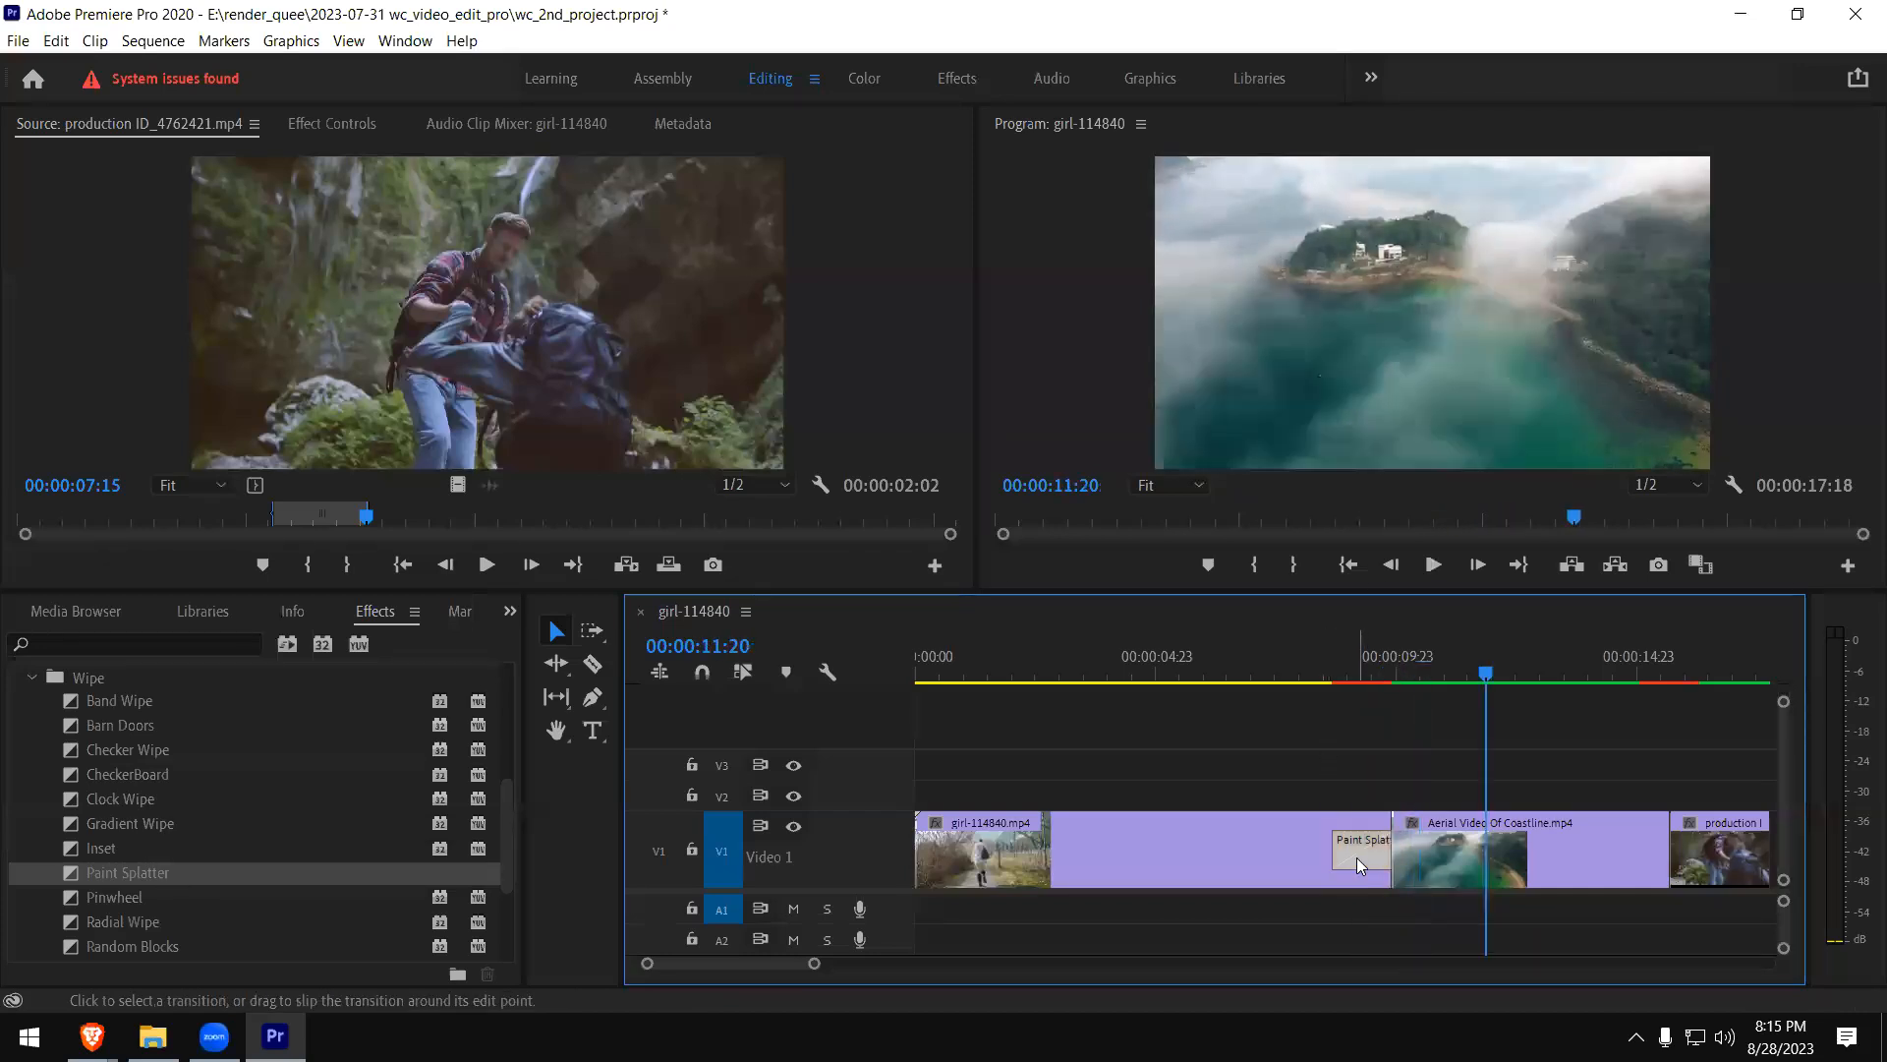
- Replace the Paint Splatter at the end of the girl clip with the Pinwheel transition and play it
key(Delete)
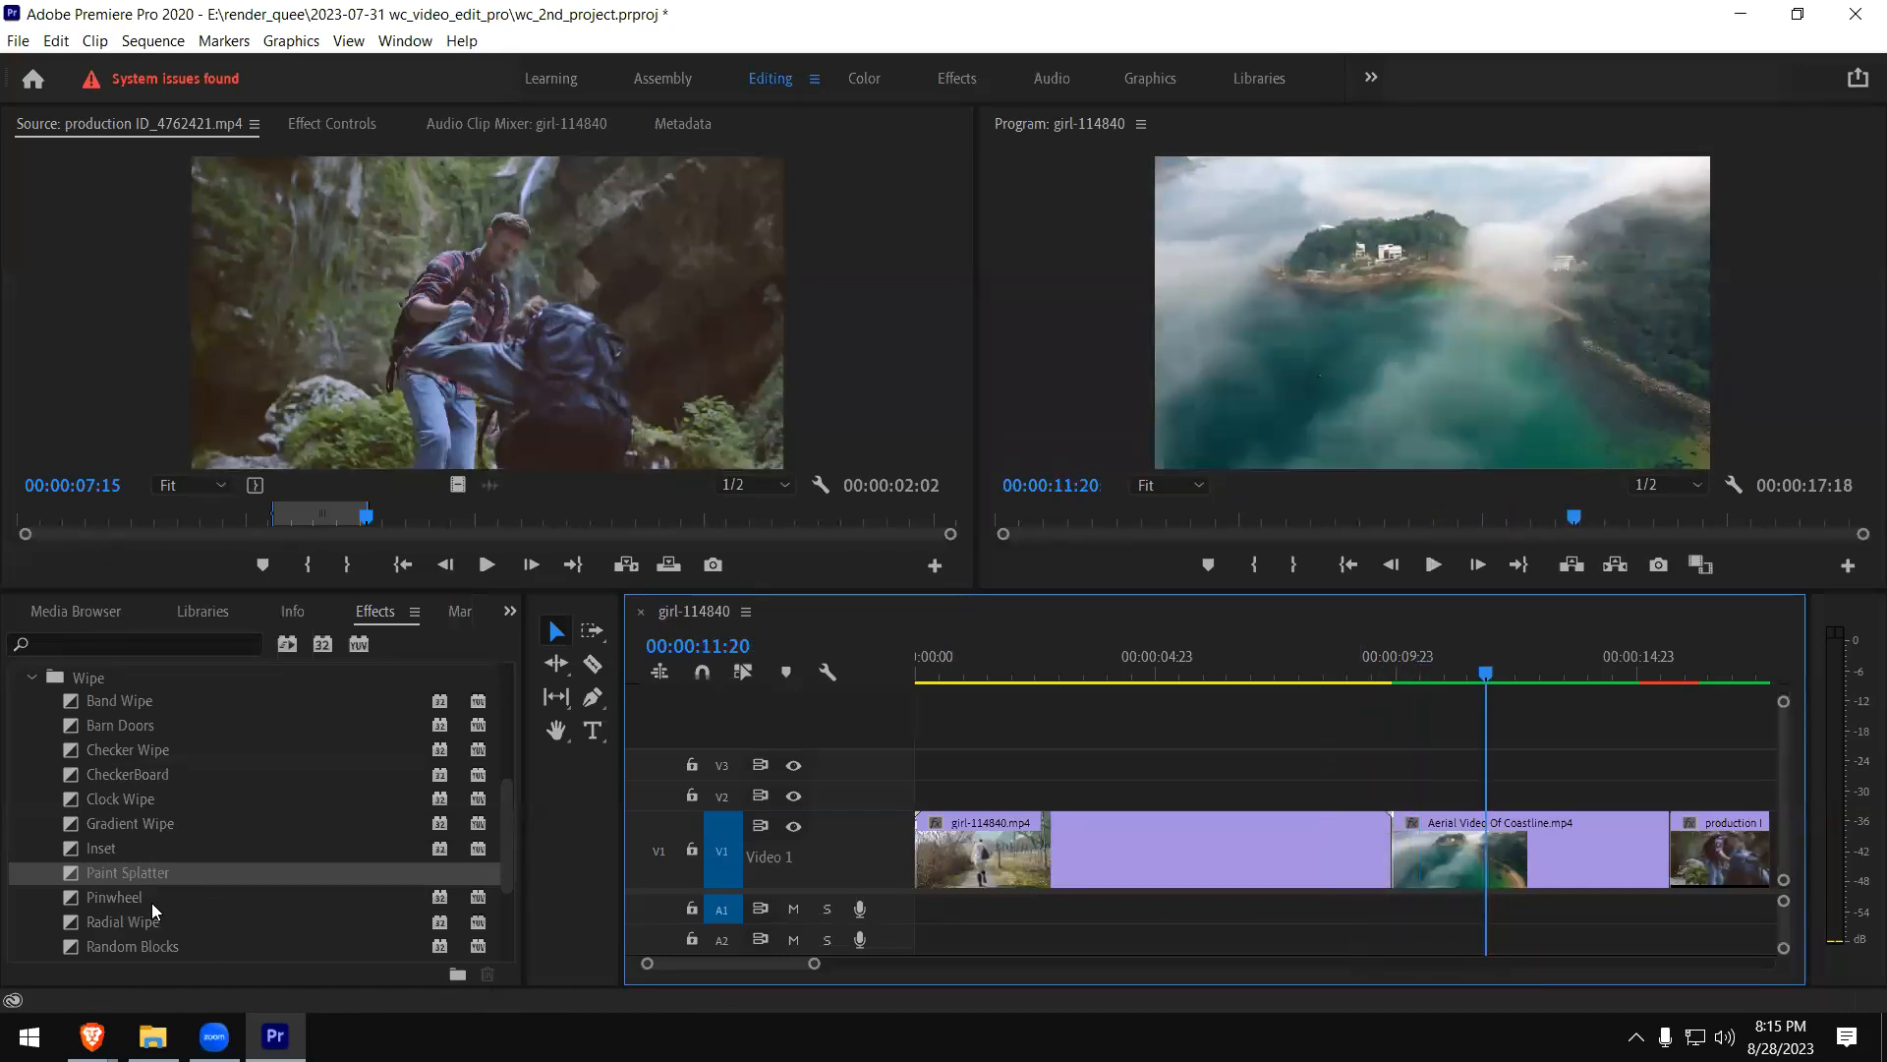
click(94, 897)
drag(95, 904, 1381, 847)
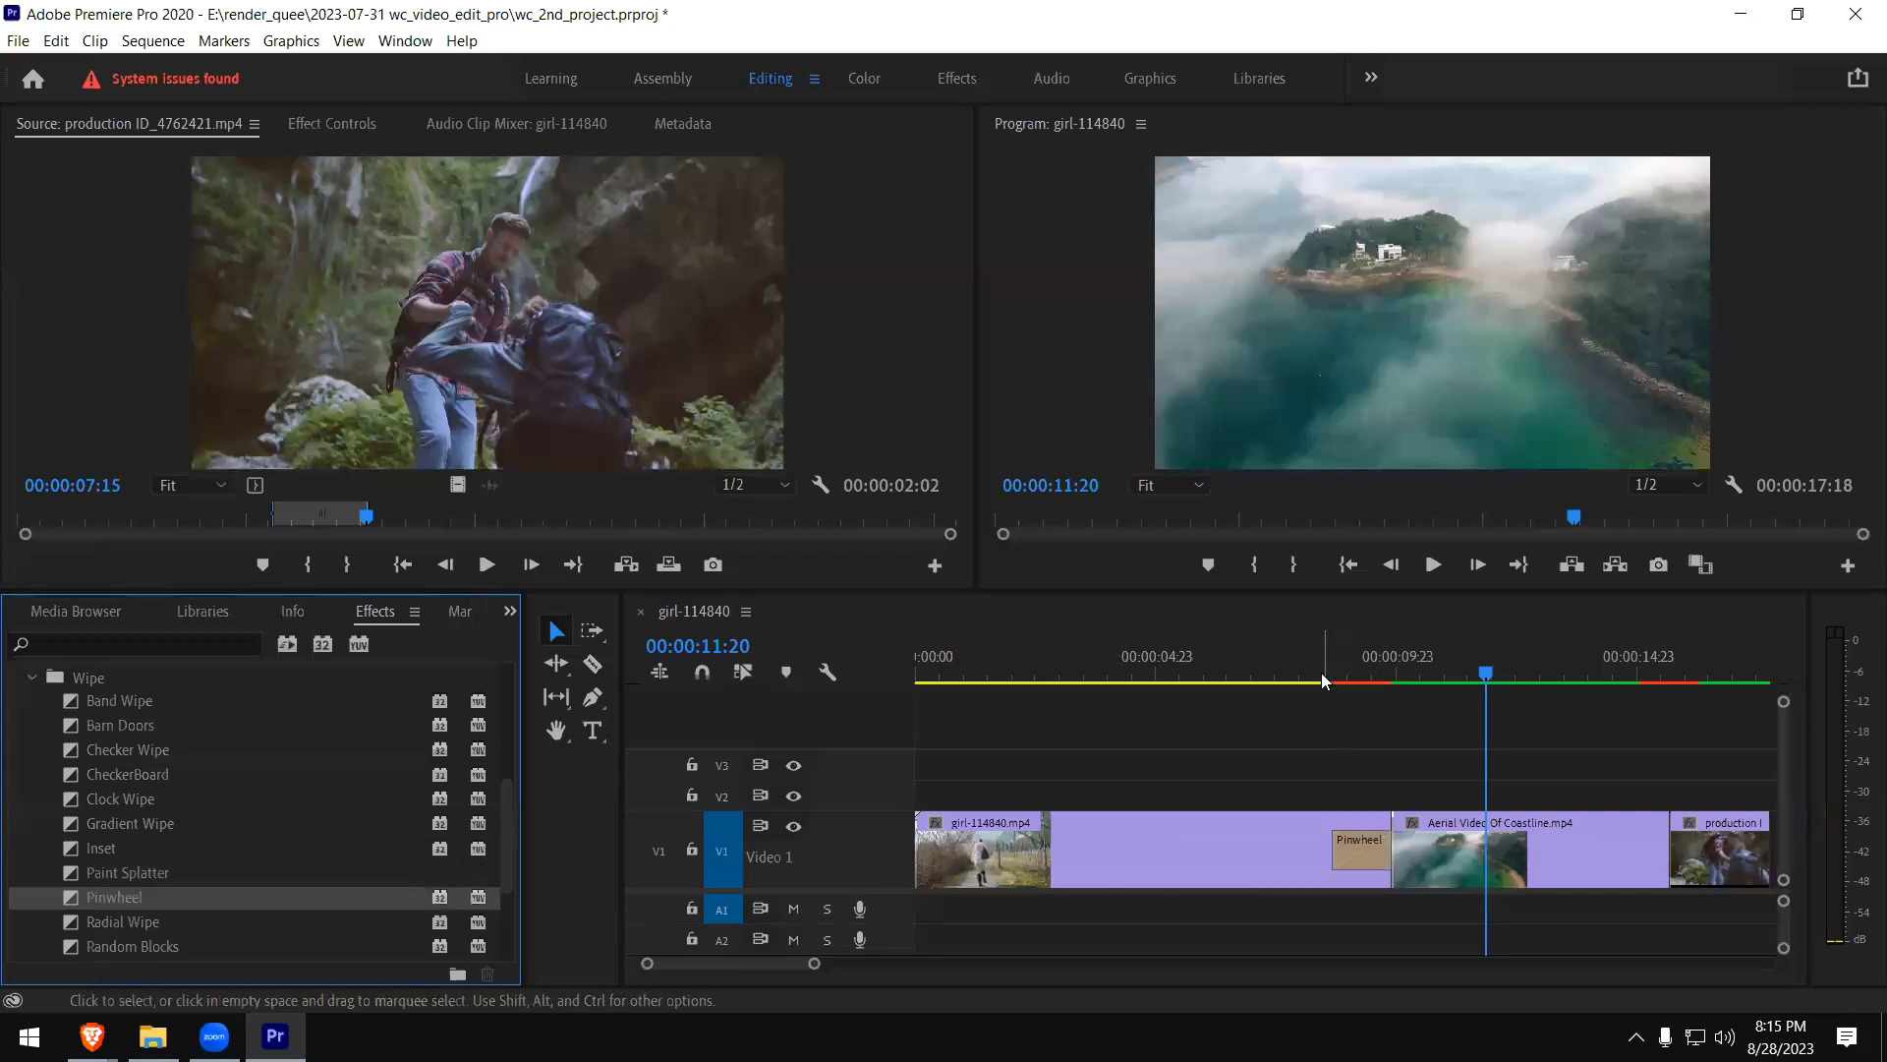
click(1321, 855)
key(space)
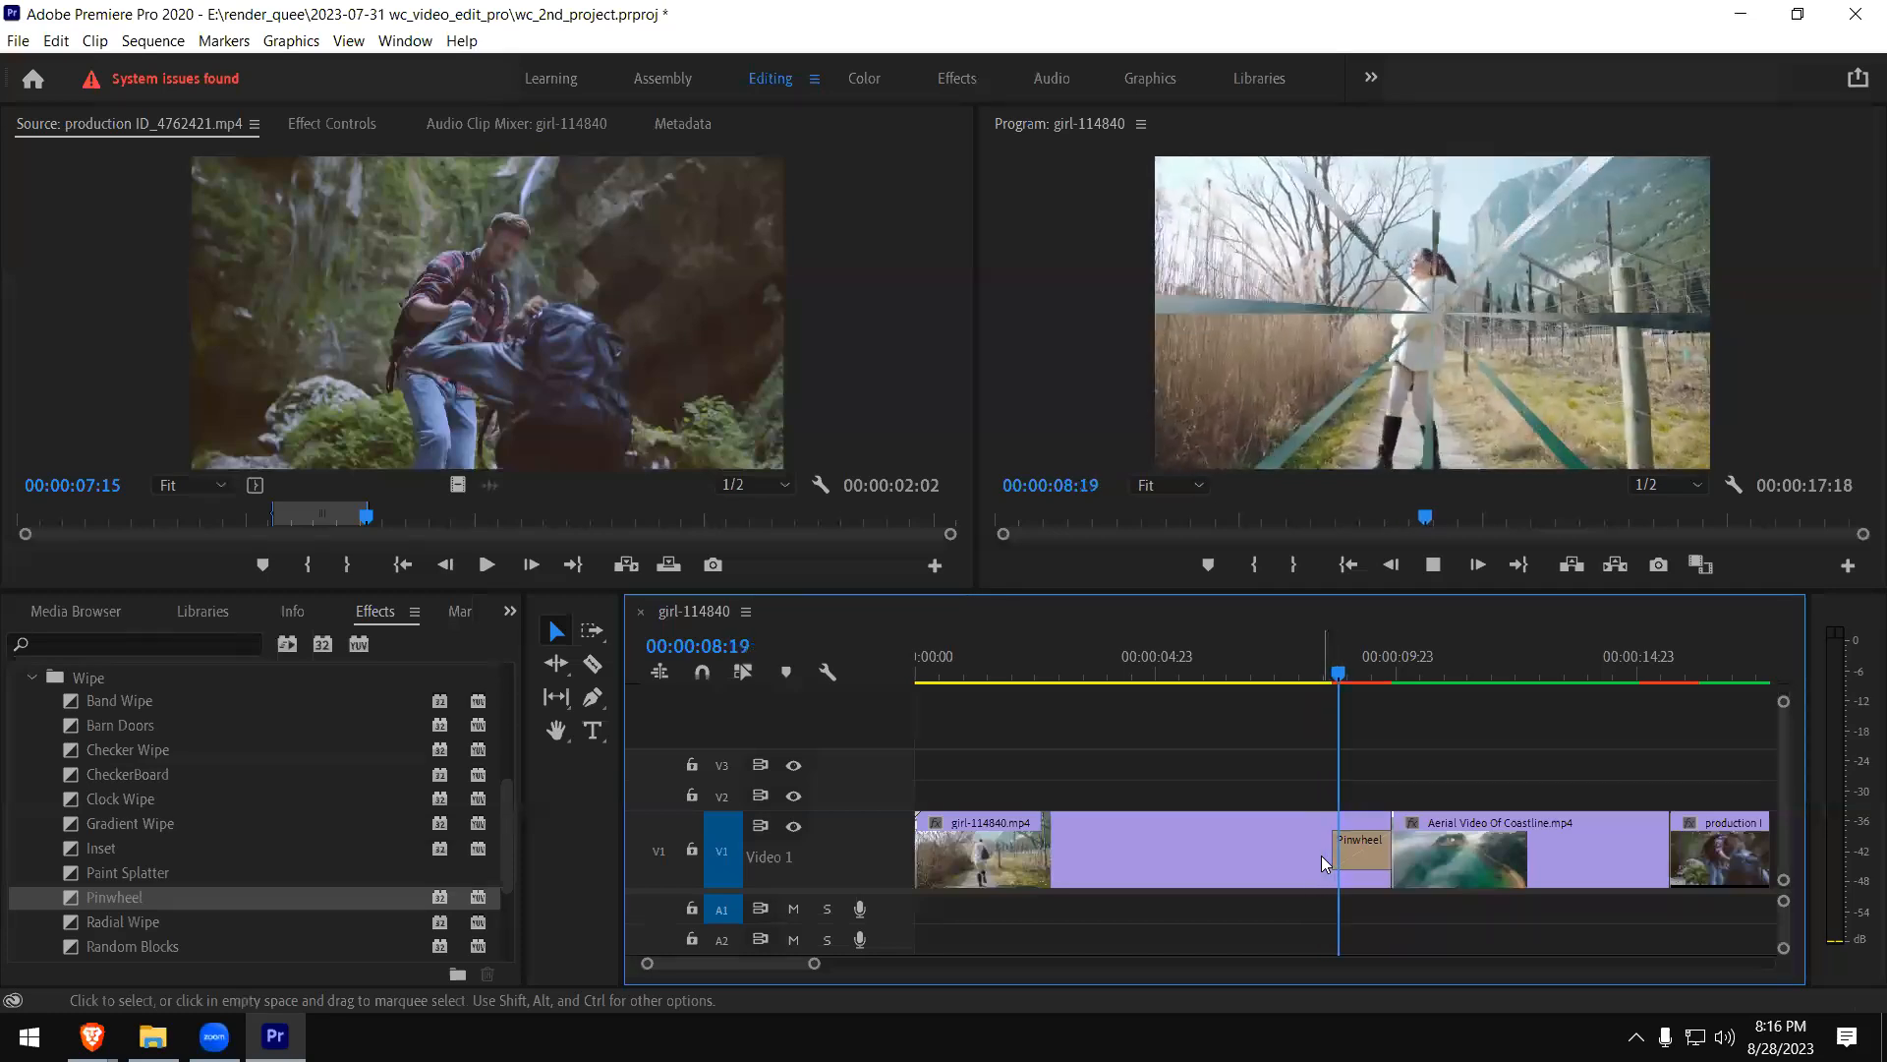
key(space)
- Replace the Pinwheel at the end of the girl clip with the Radial Wipe transition and play it
click(1354, 855)
key(Delete)
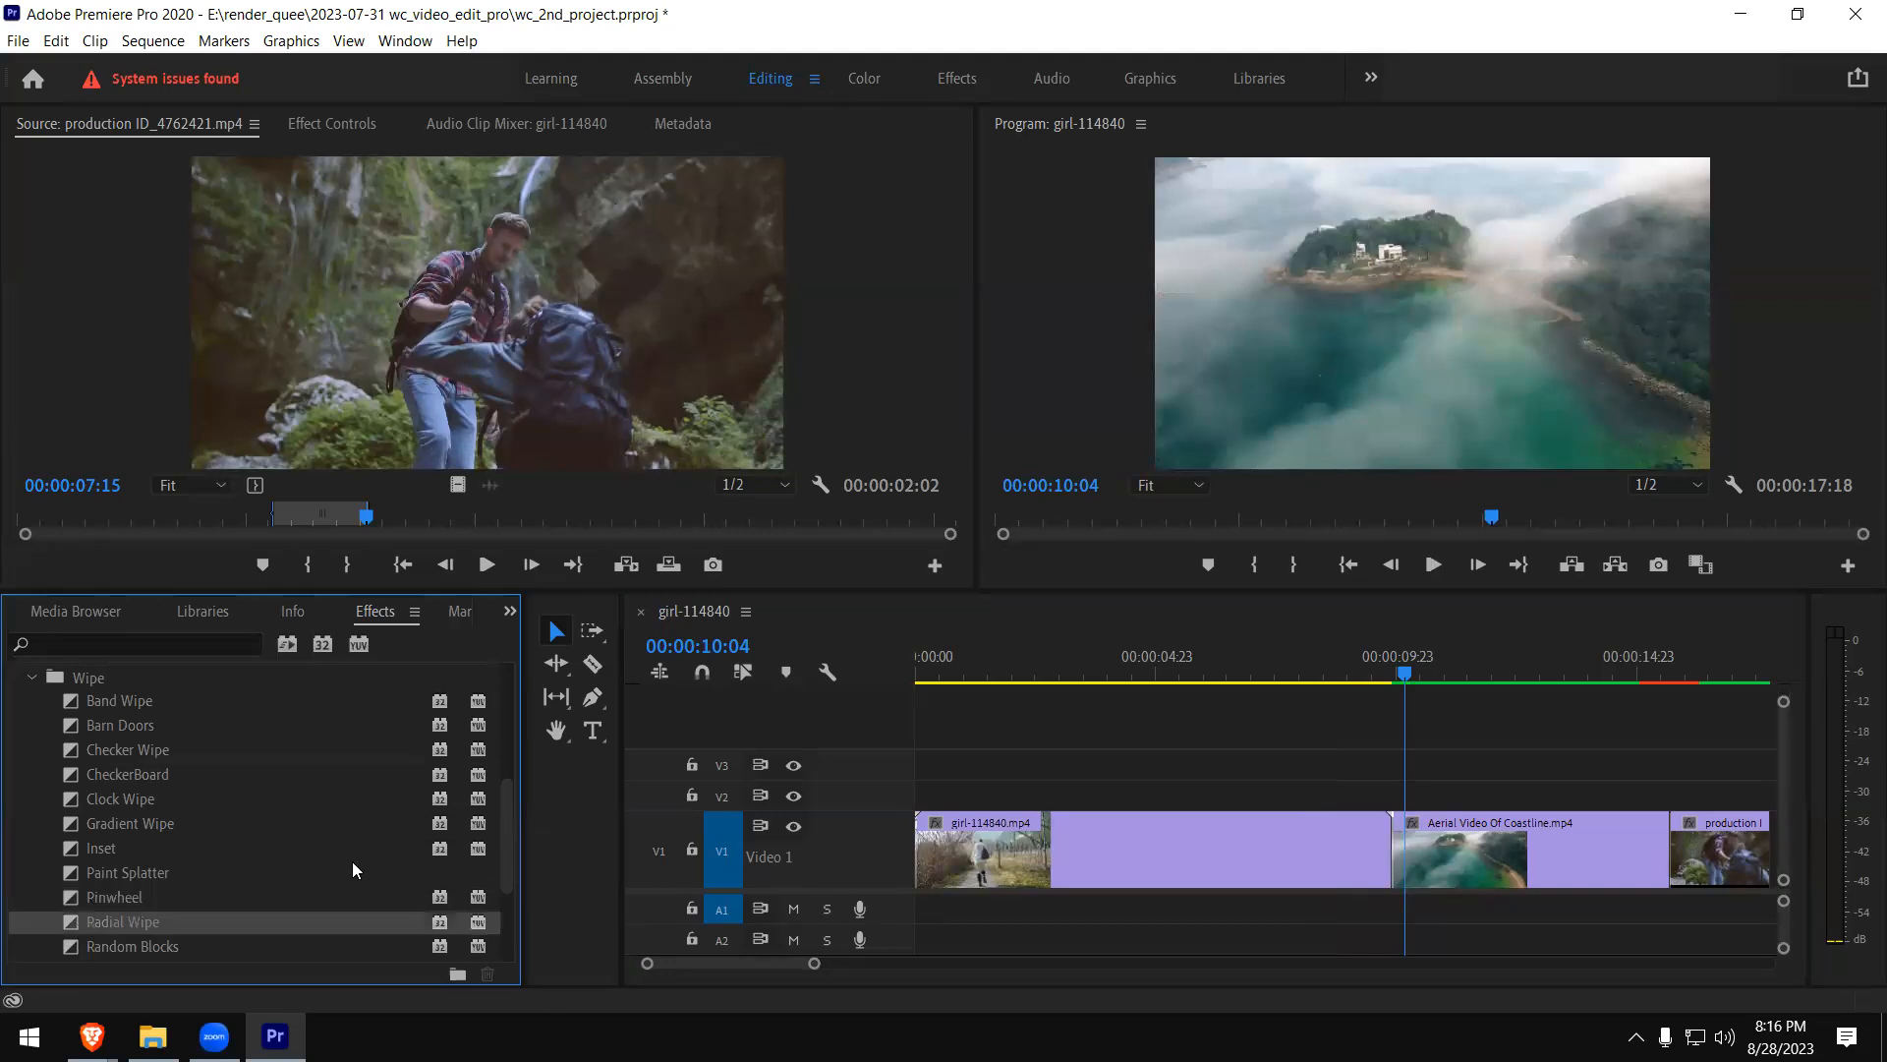
drag(505, 802, 503, 832)
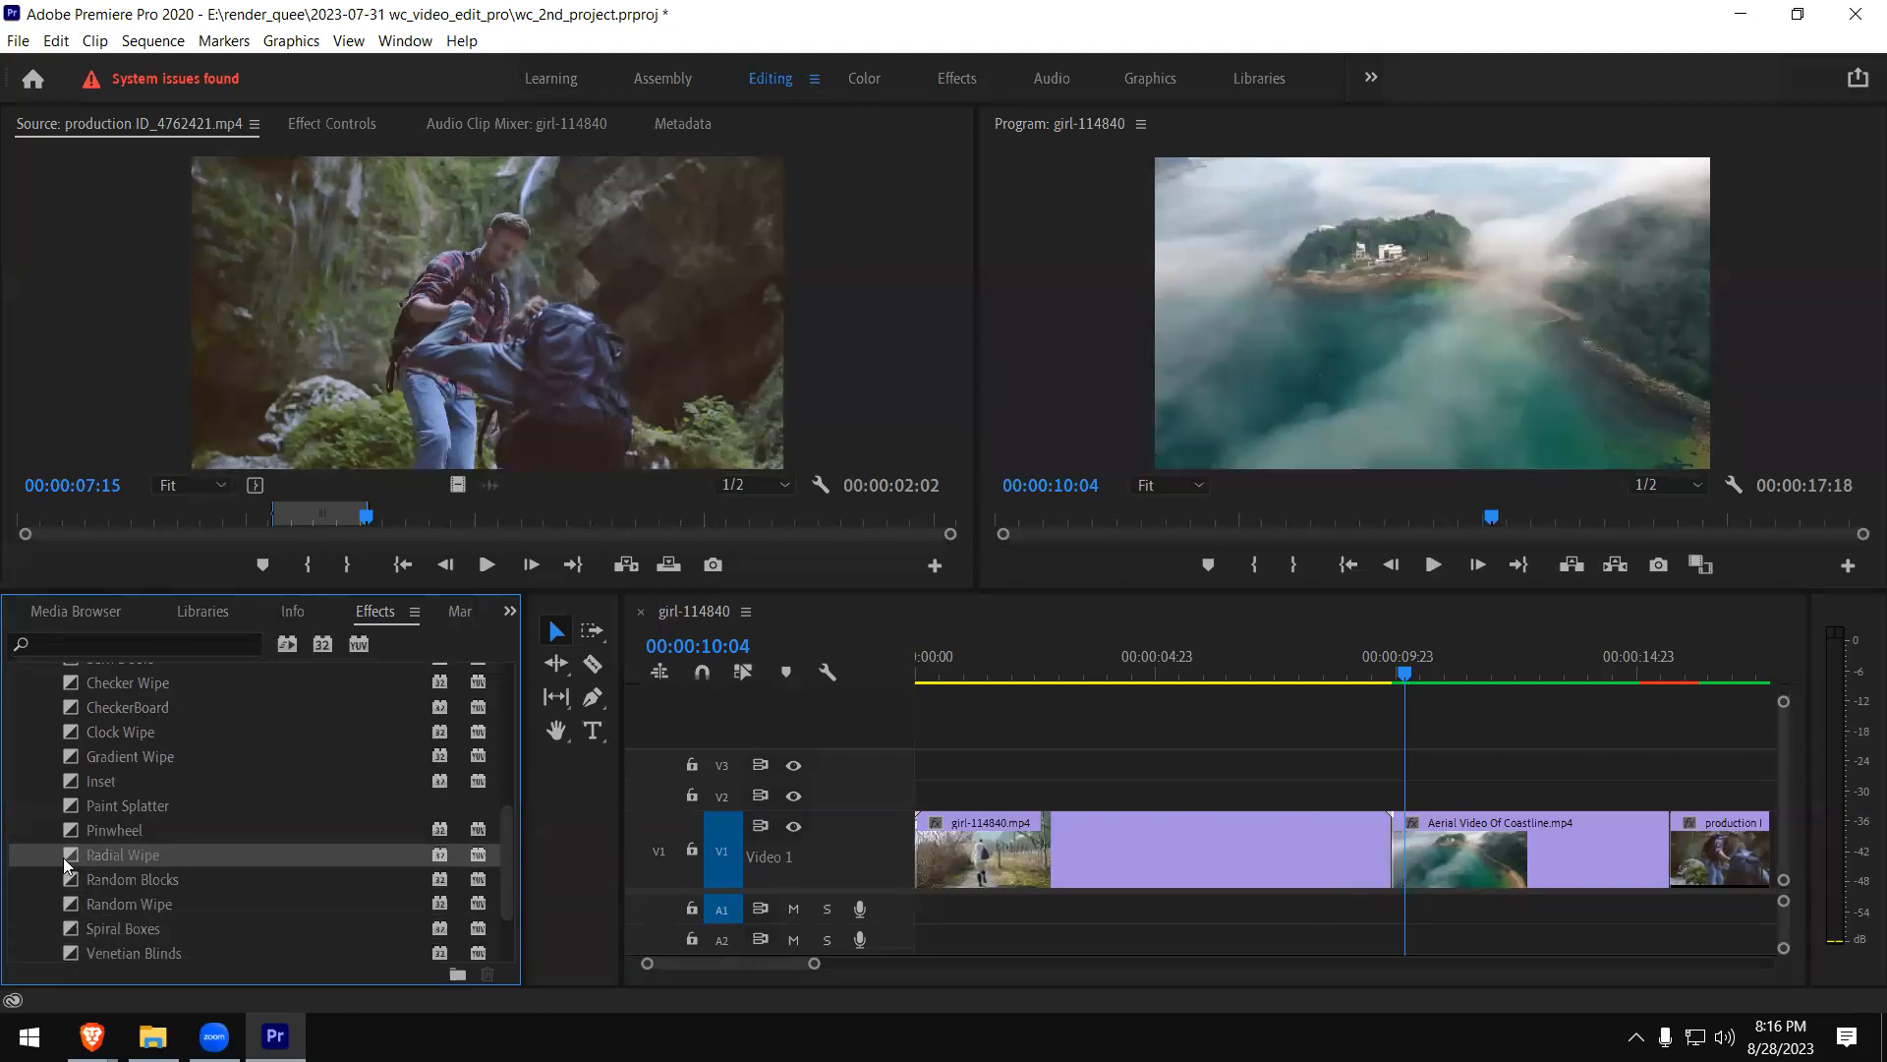
drag(71, 855, 1380, 852)
click(1319, 674)
key(space)
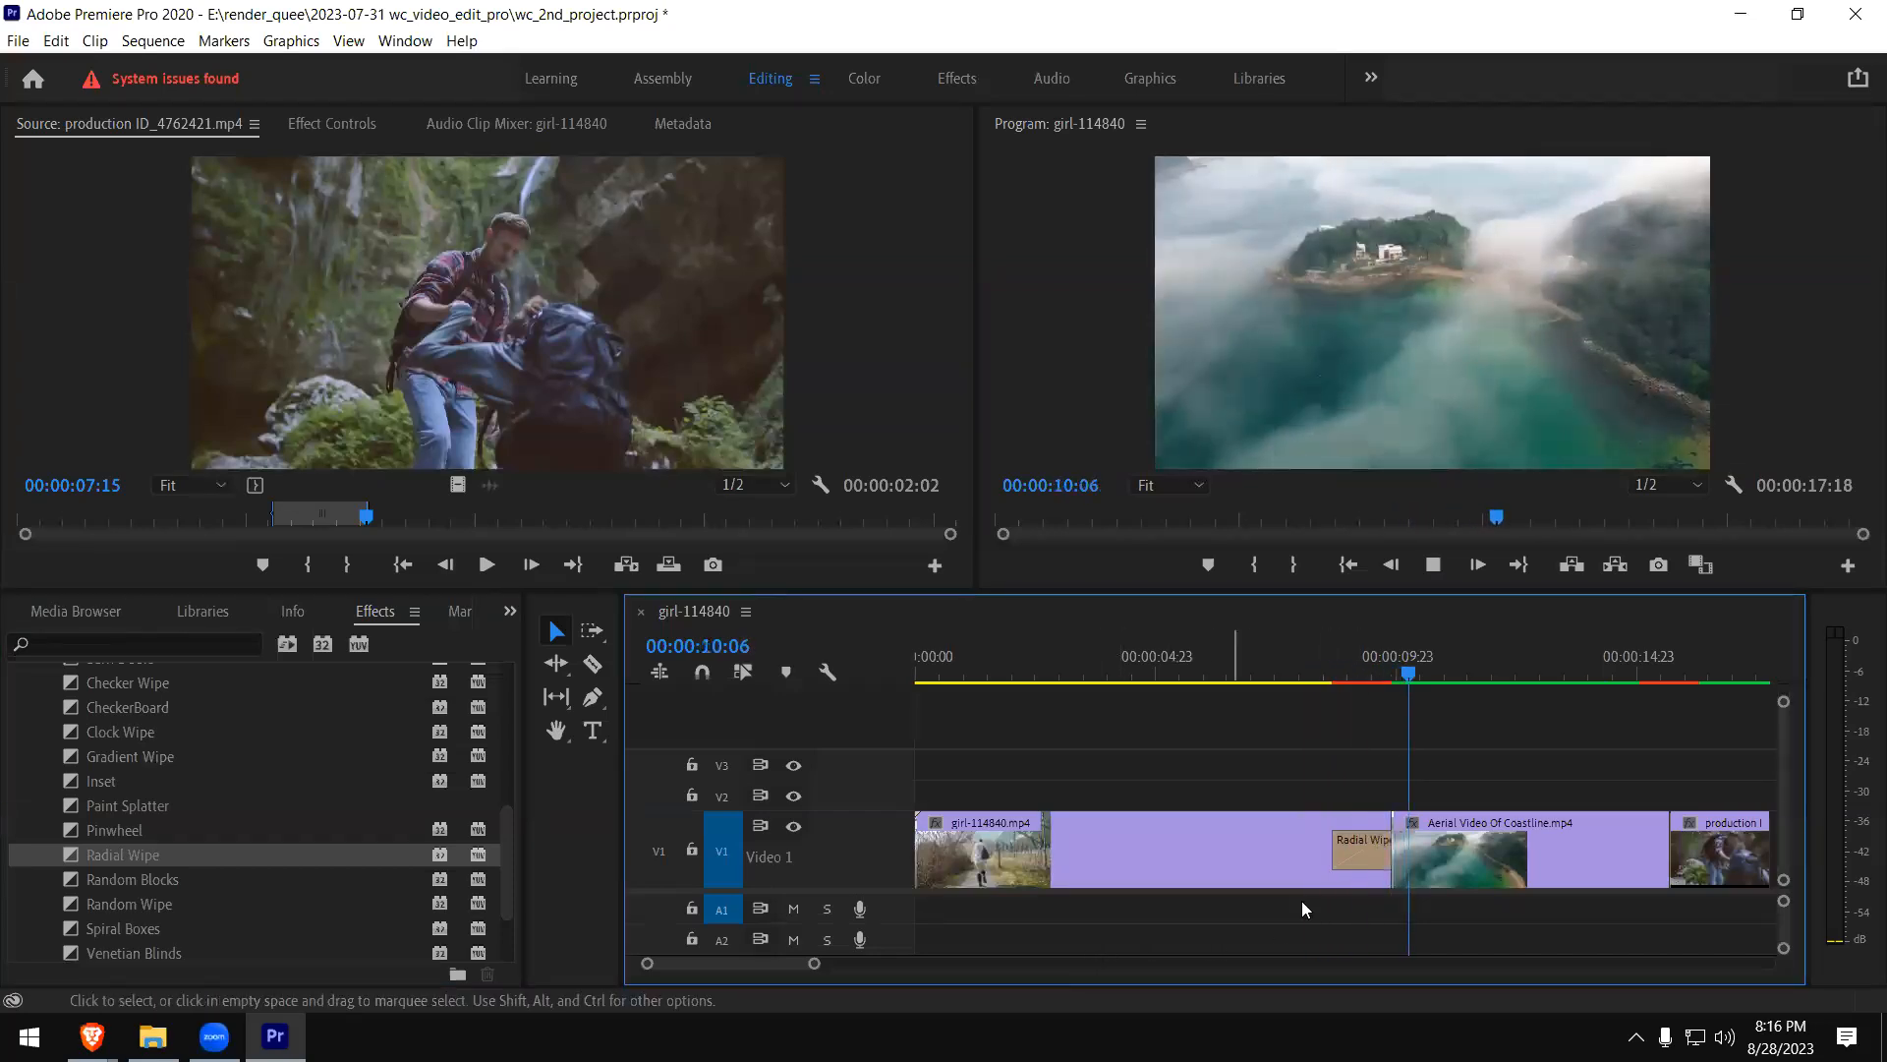
- Replace the Radial Wipe at the end of the girl clip with the Random Blocks transition and play it
click(1345, 851)
key(Delete)
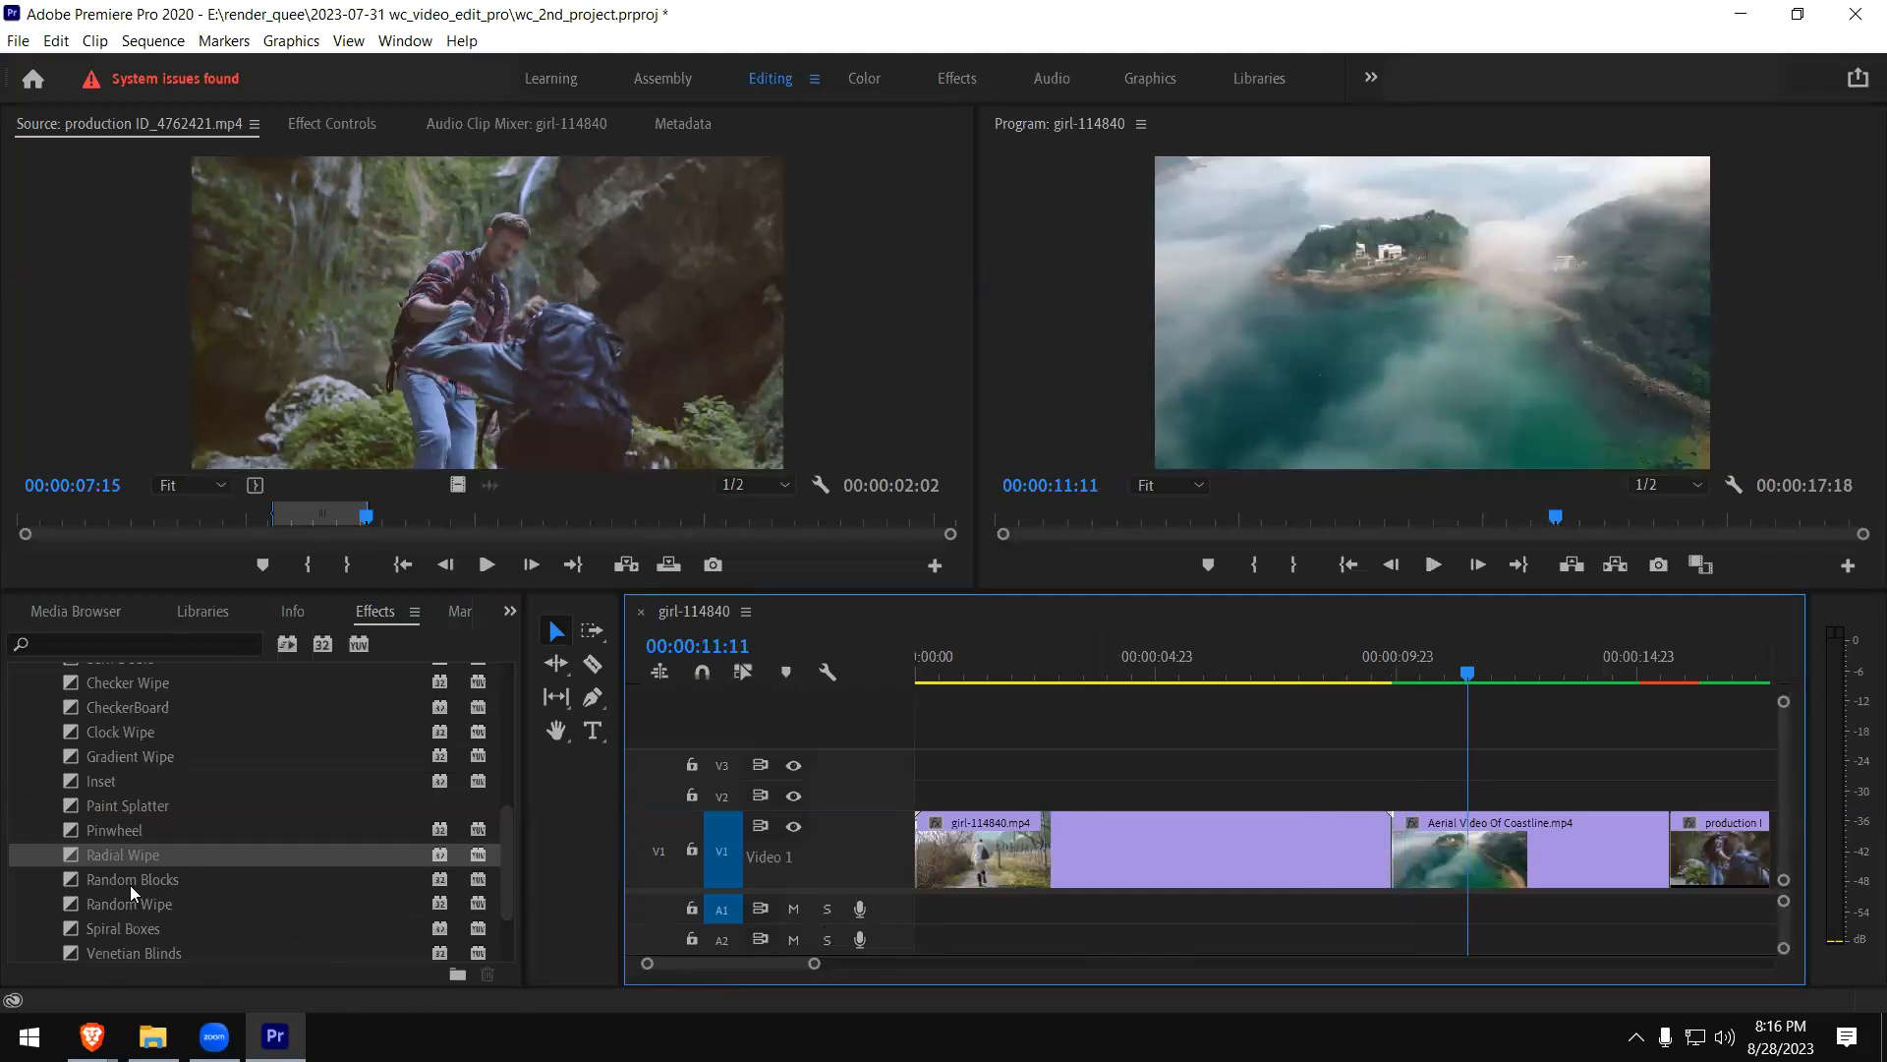
drag(81, 884, 1368, 847)
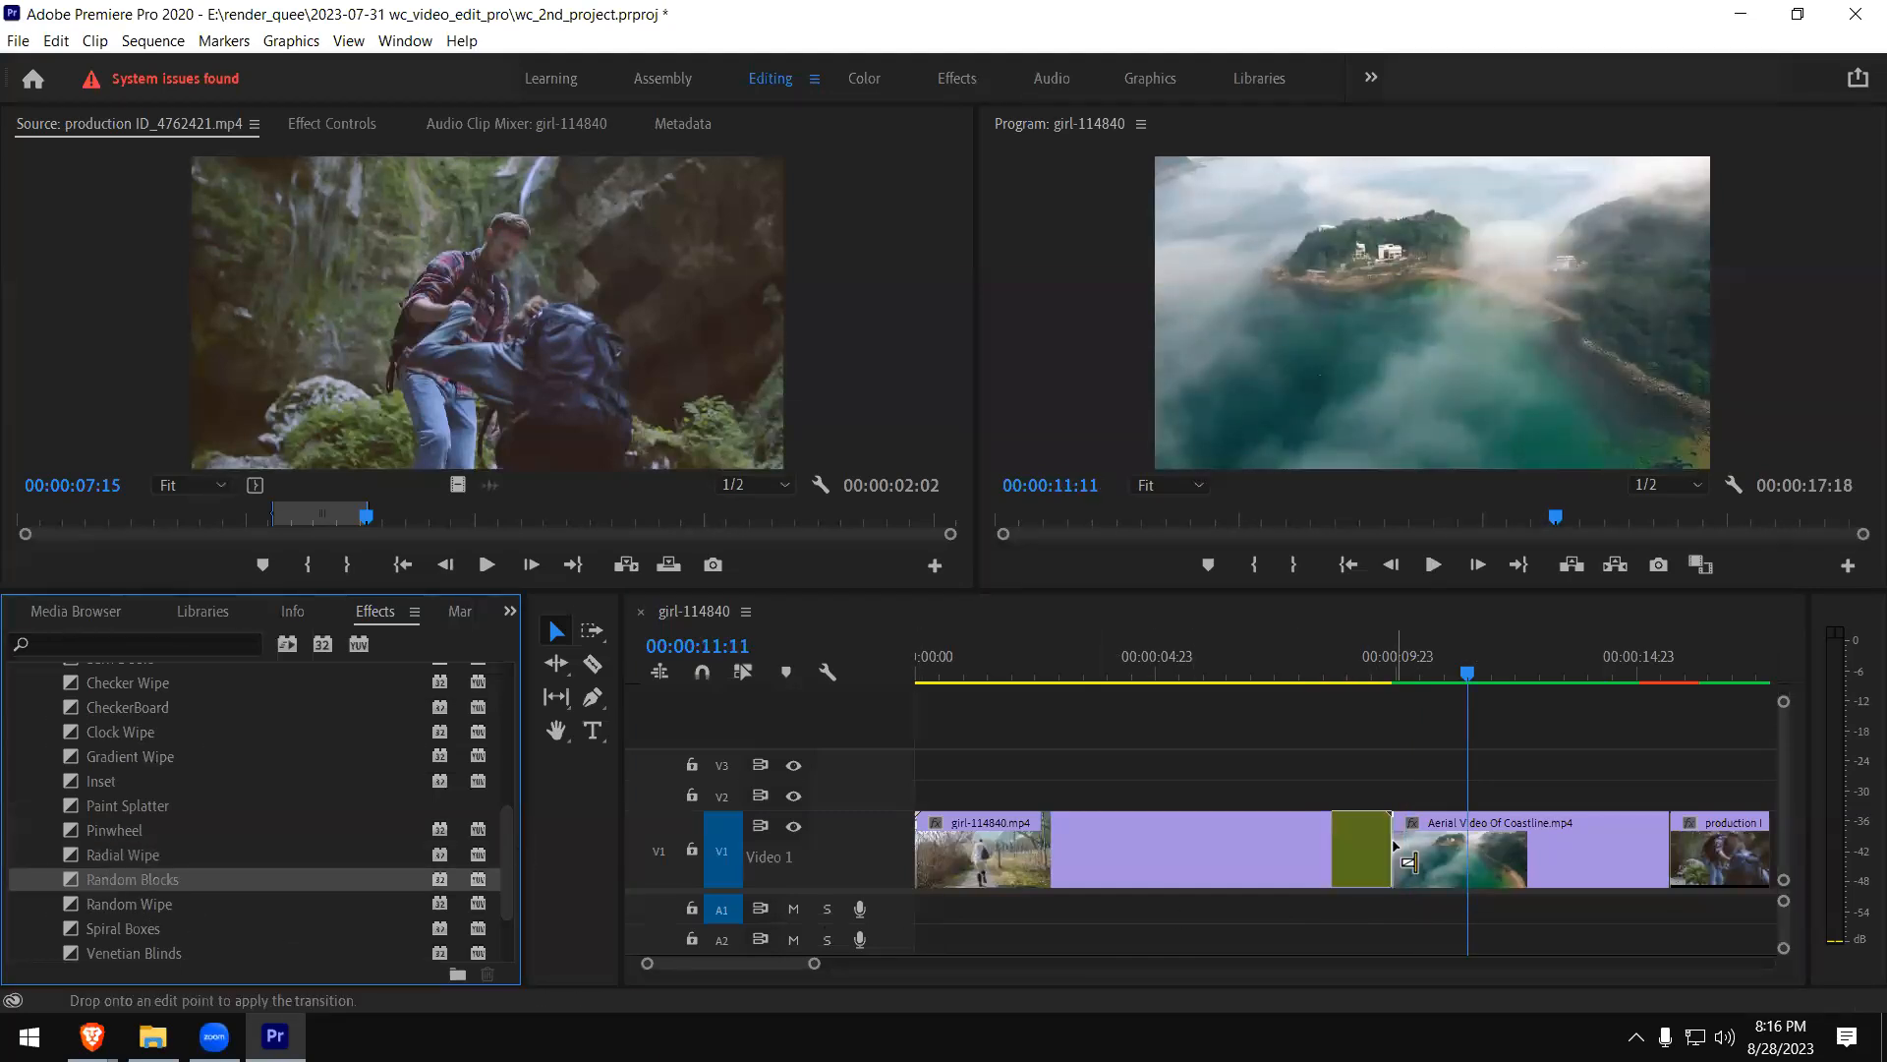
click(1329, 679)
key(space)
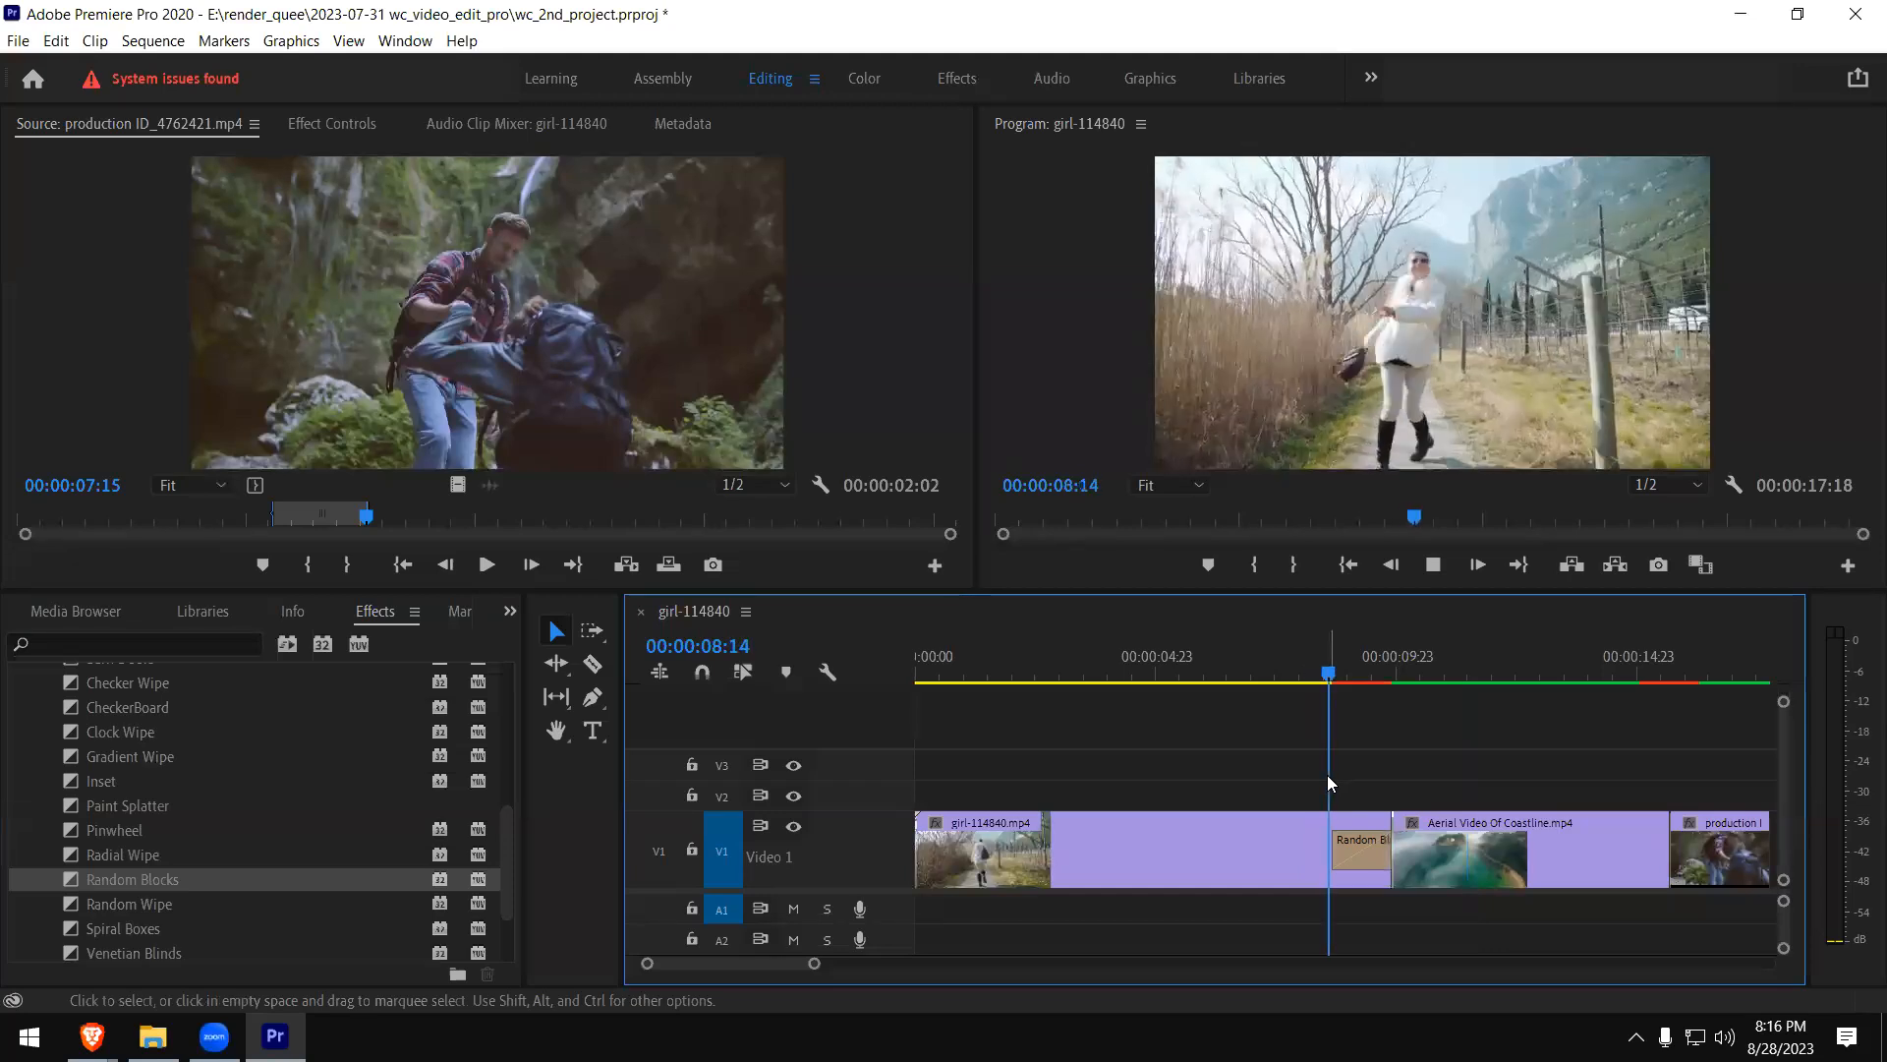
- Replace the Random Blocks at the end of the girl clip with the Random Wipe transition and play it
click(1364, 853)
key(Delete)
drag(102, 906, 1382, 831)
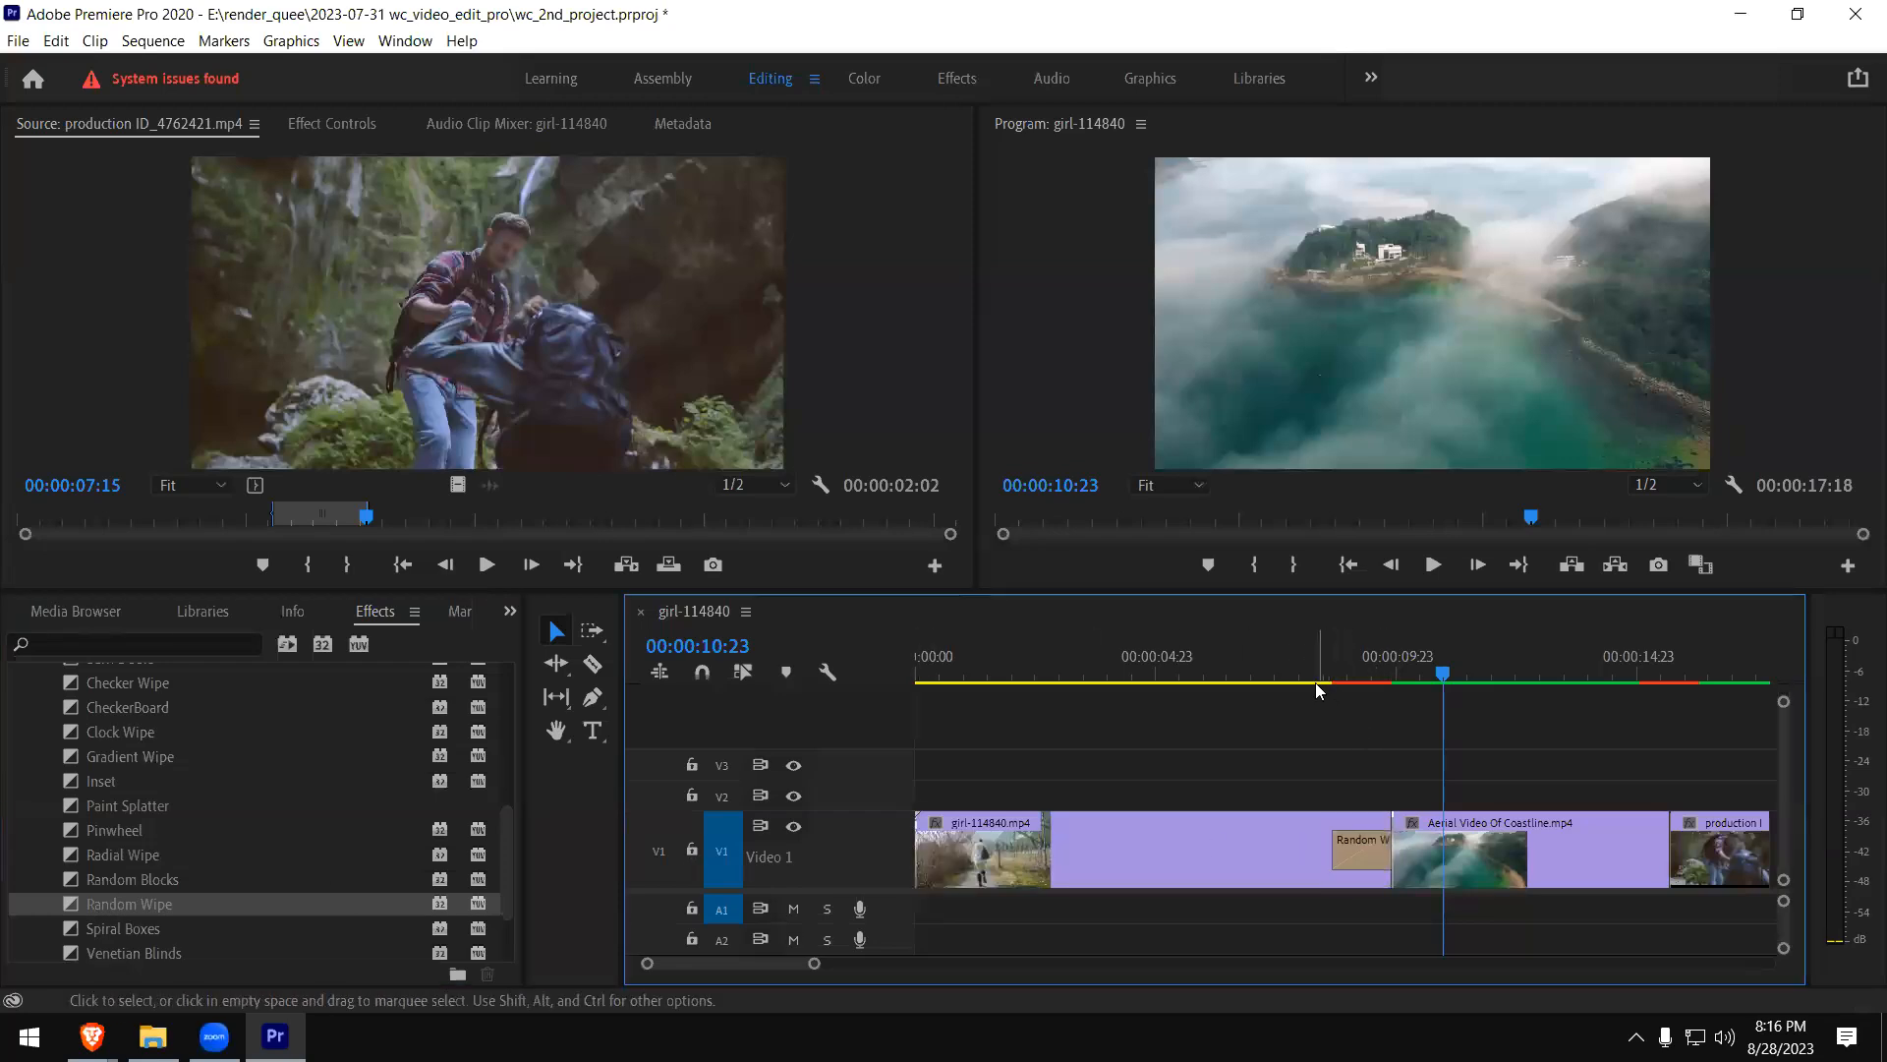
click(1309, 682)
key(space)
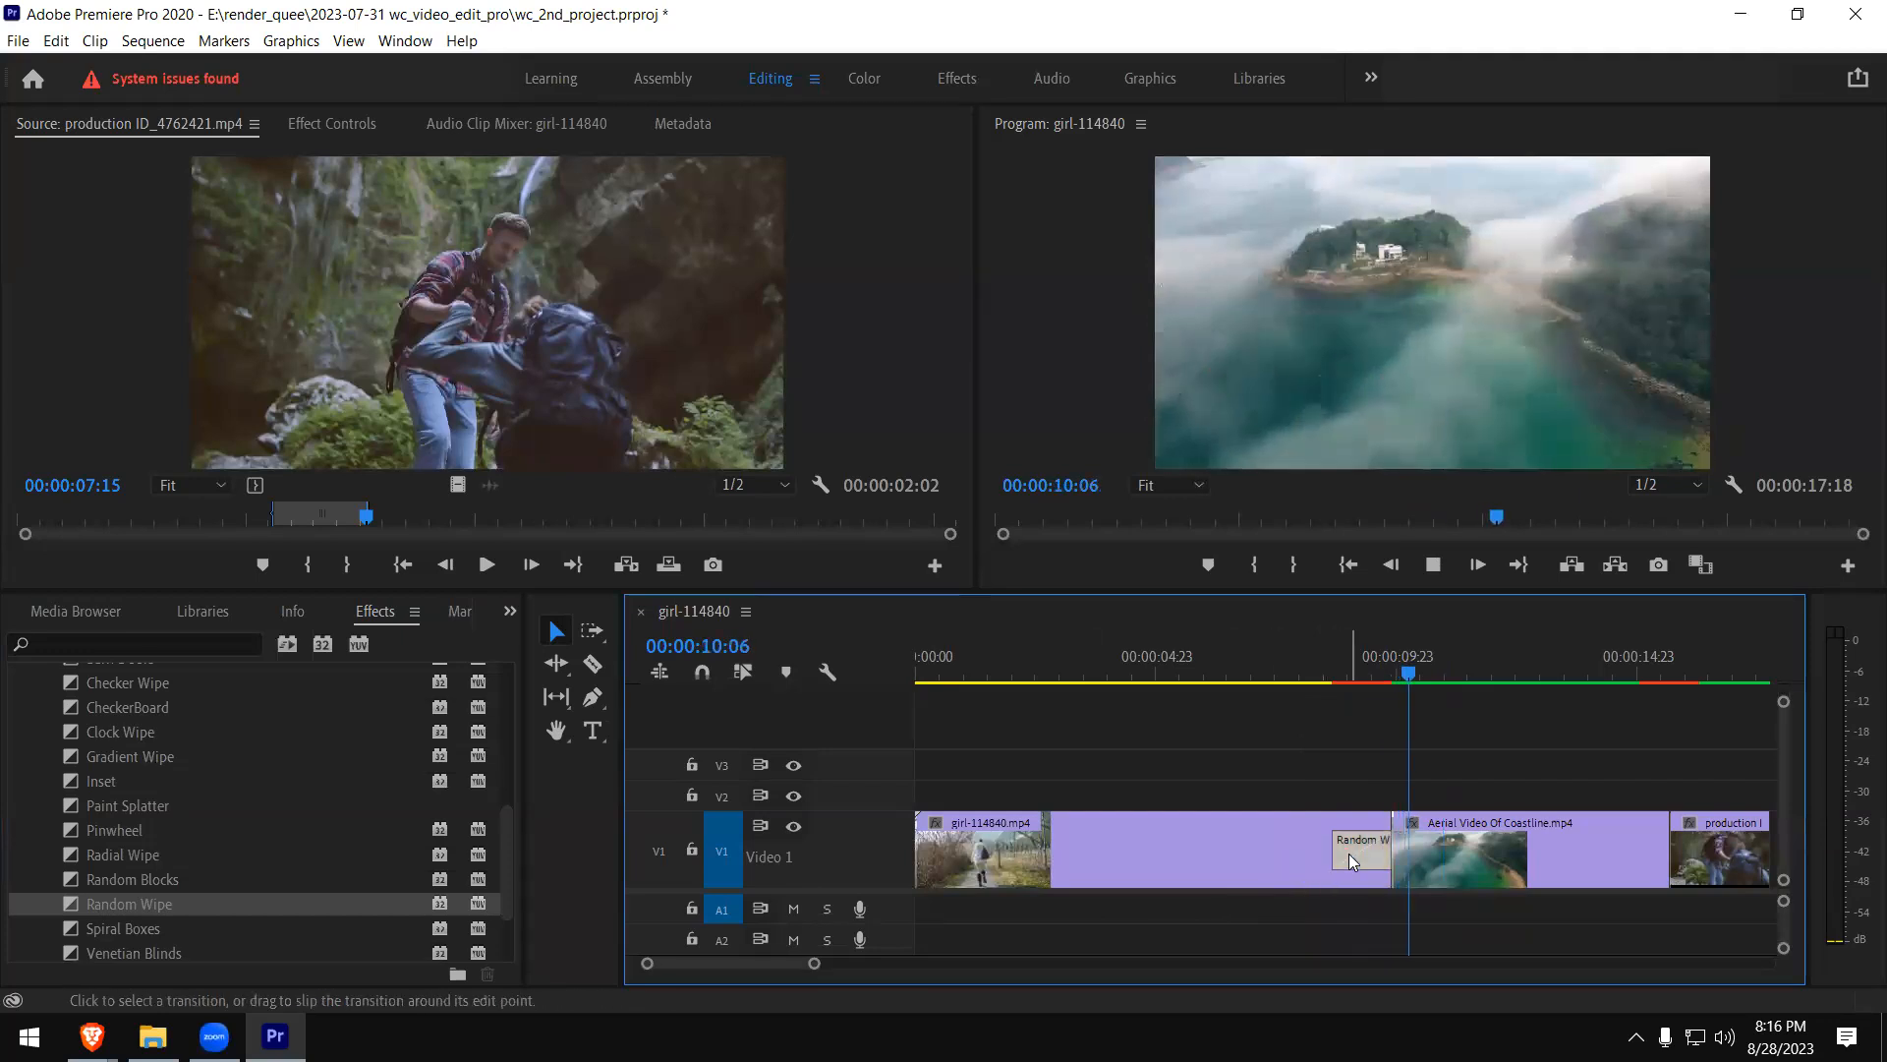
- Remove the Random Wipe from the end of the girl clip and look through the remaining Wipe transitions down to Zig-Zag Blocks
key(ctrl+z)
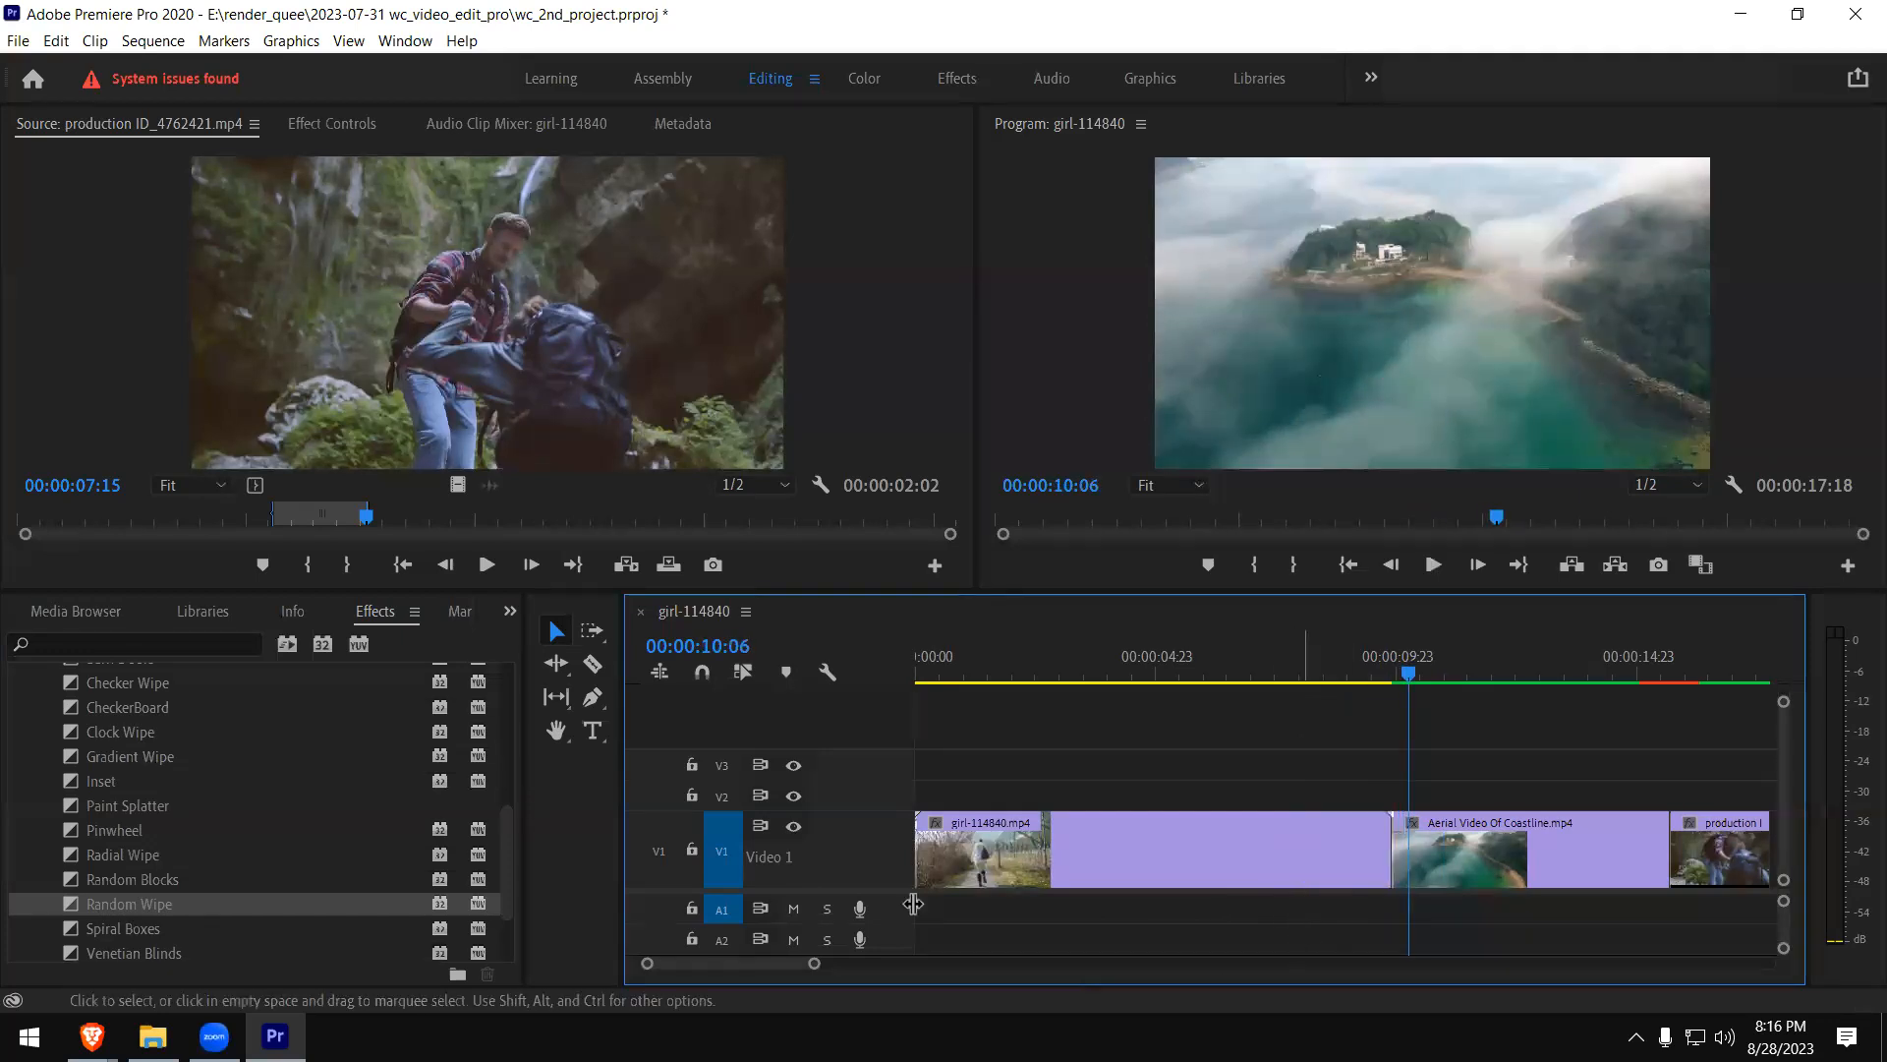
click(136, 931)
scroll(239, 920, down, 2)
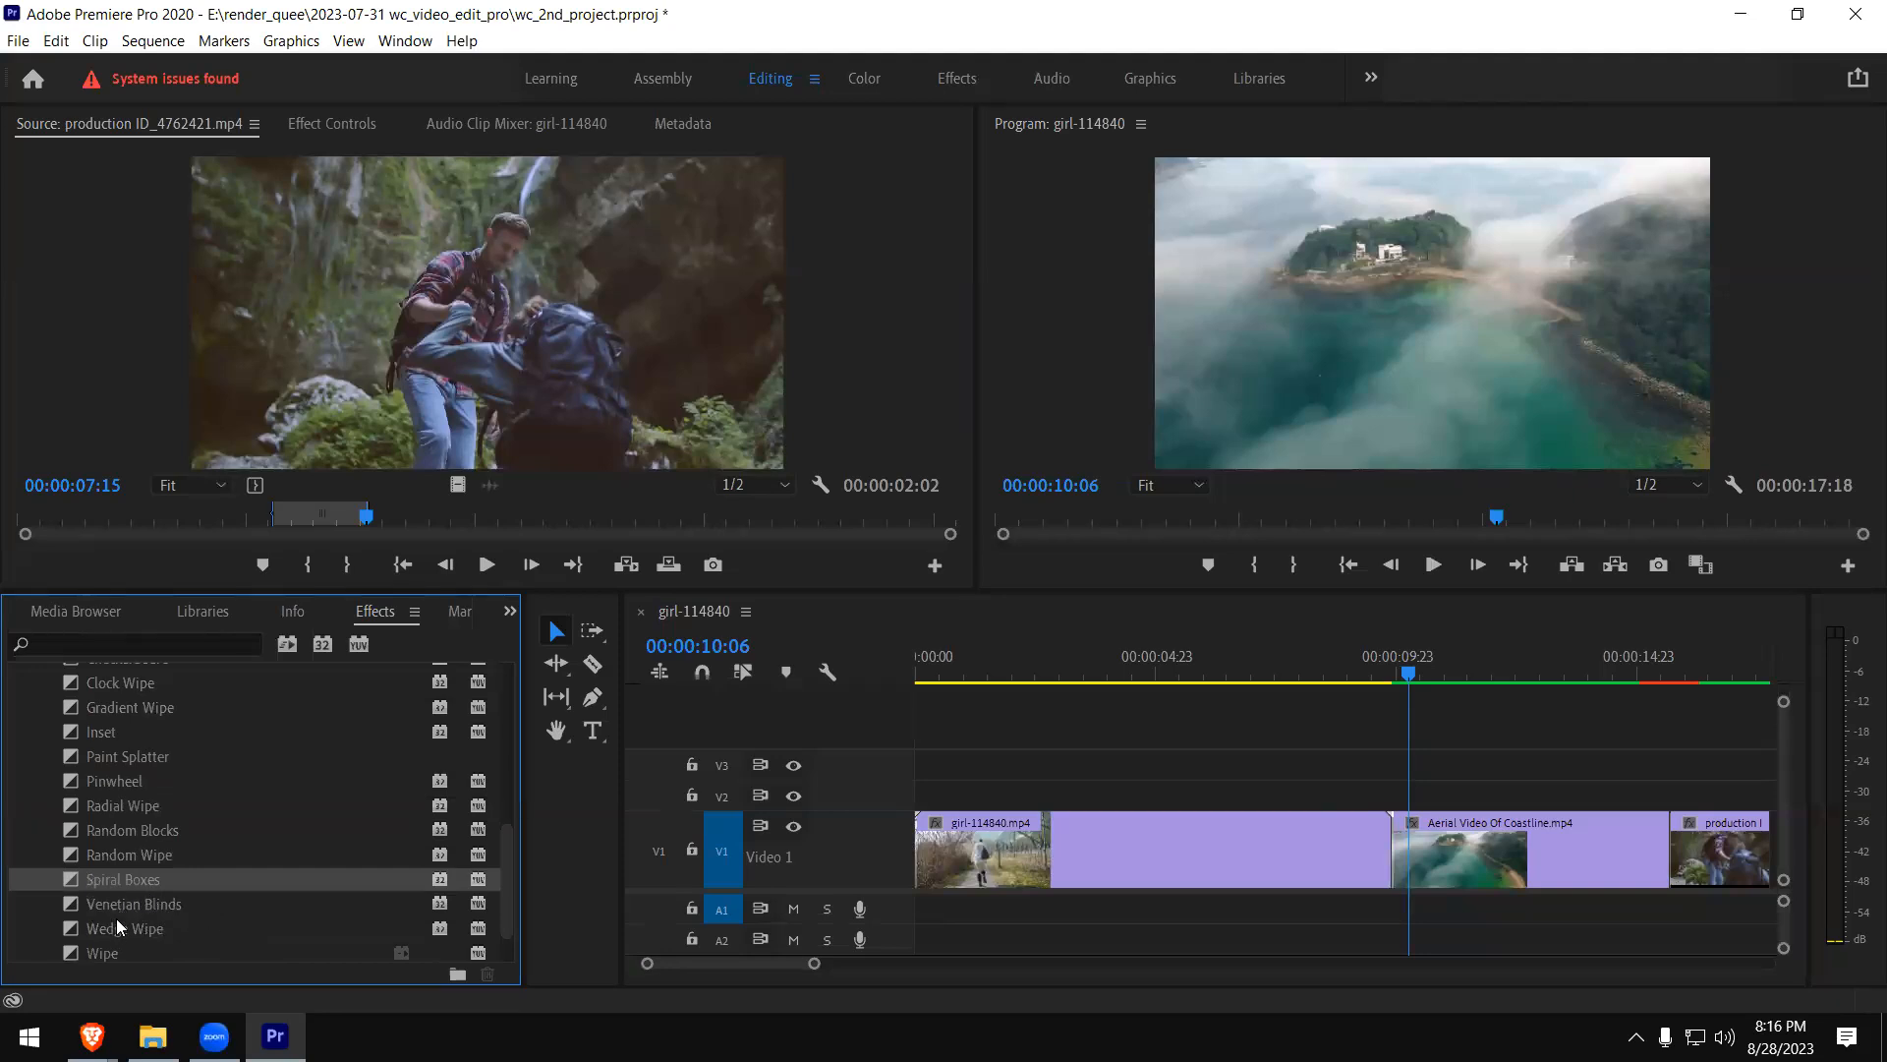
scroll(122, 906, down, 2)
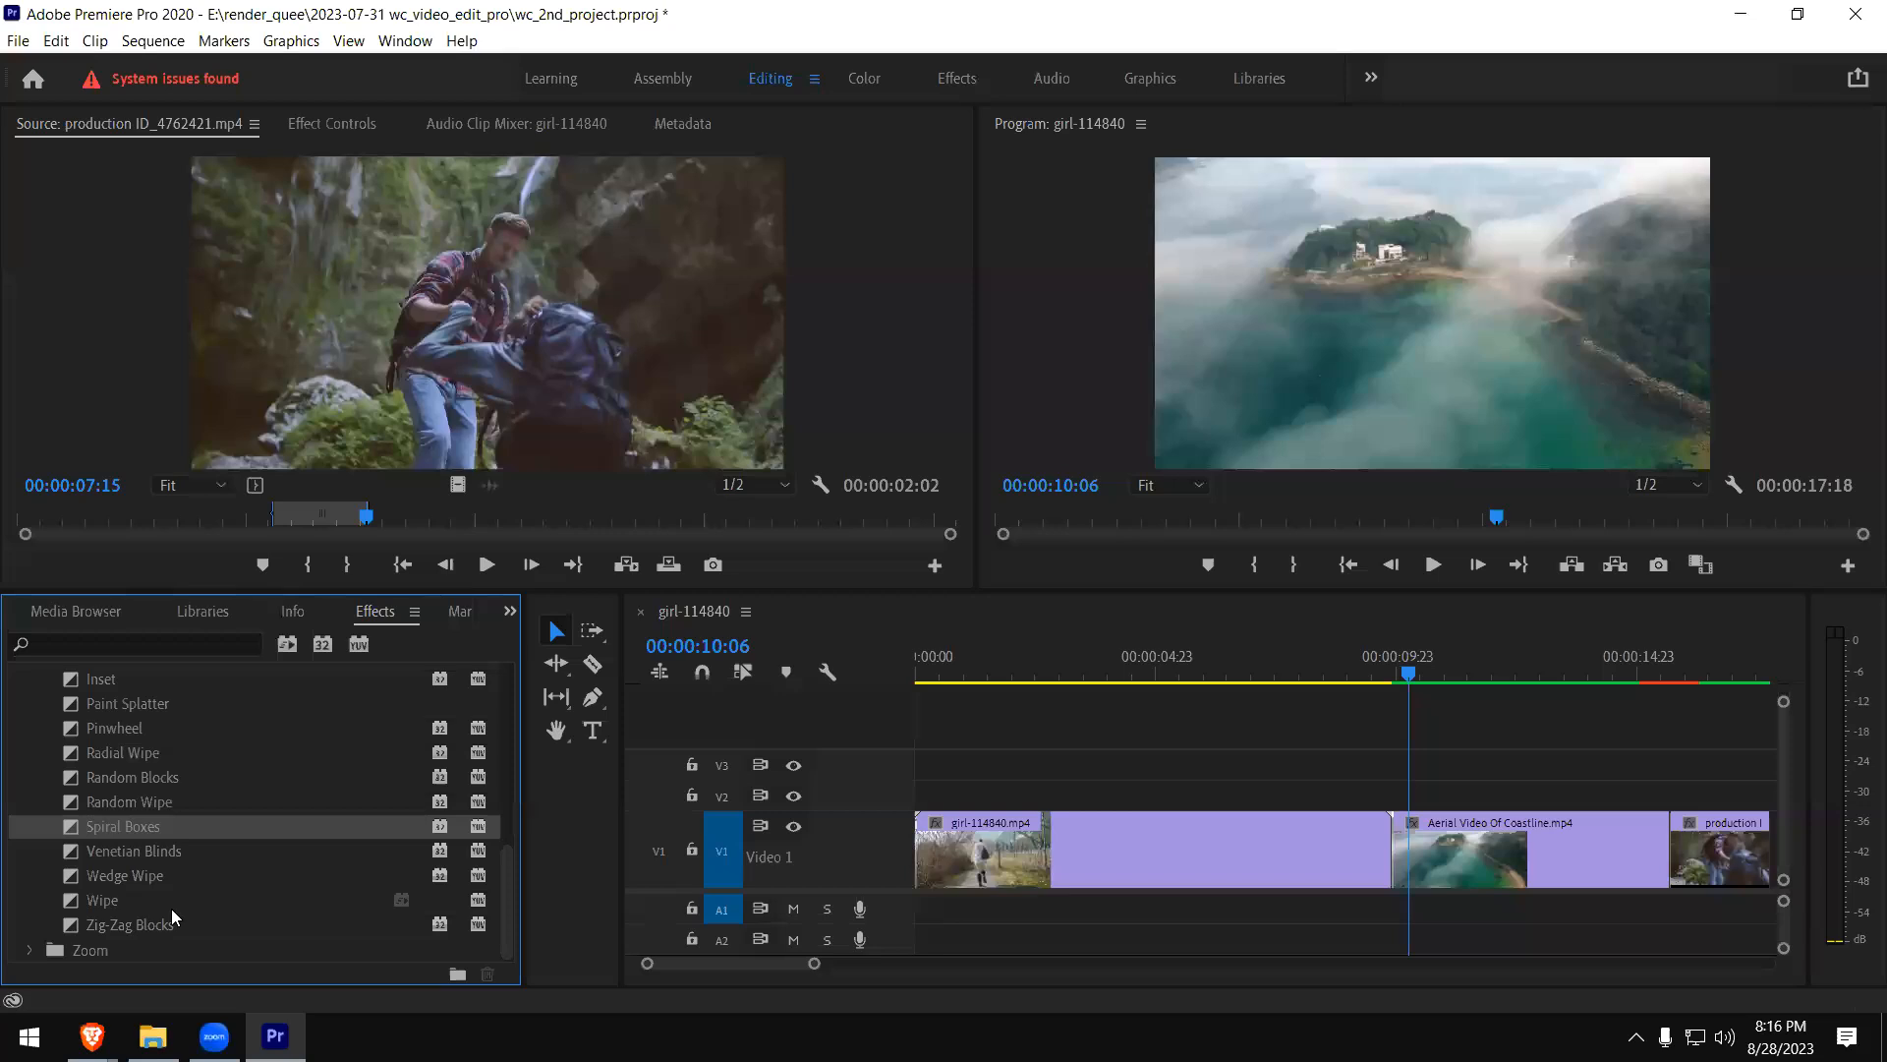
click(251, 928)
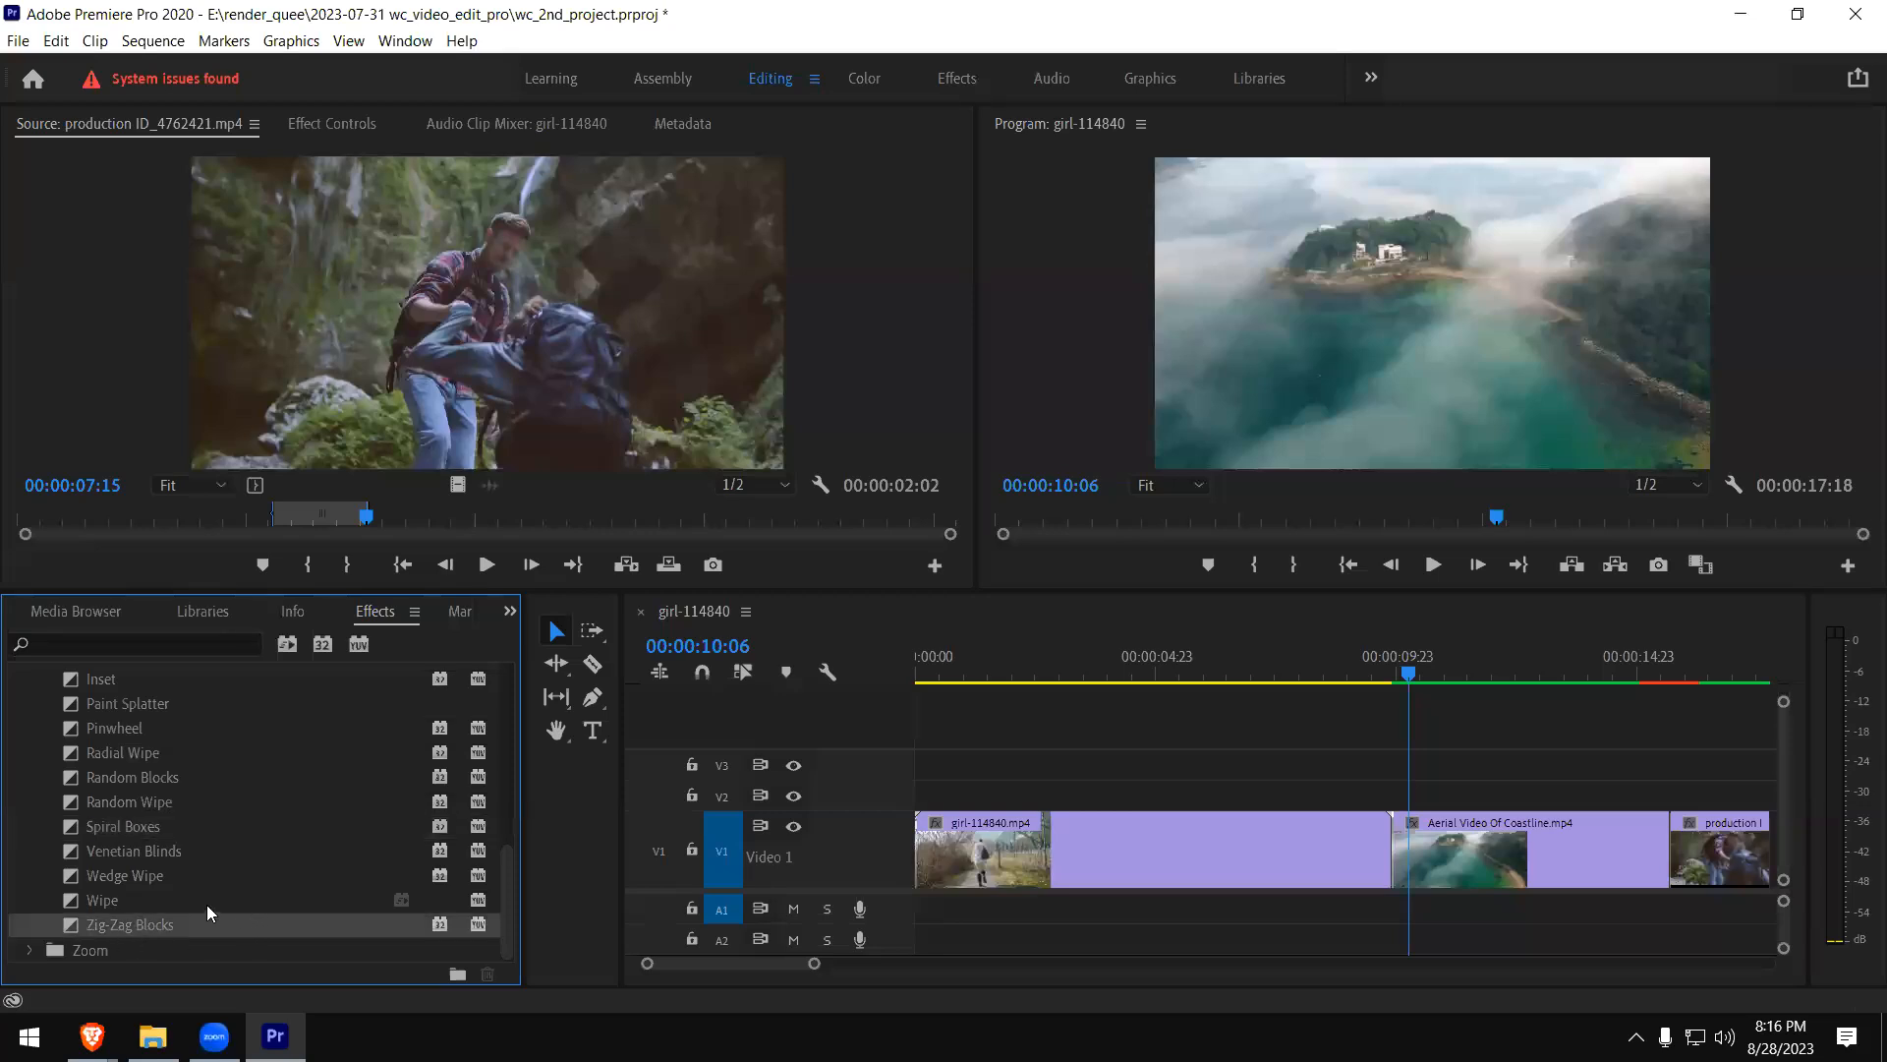
scroll(257, 853, up, 6)
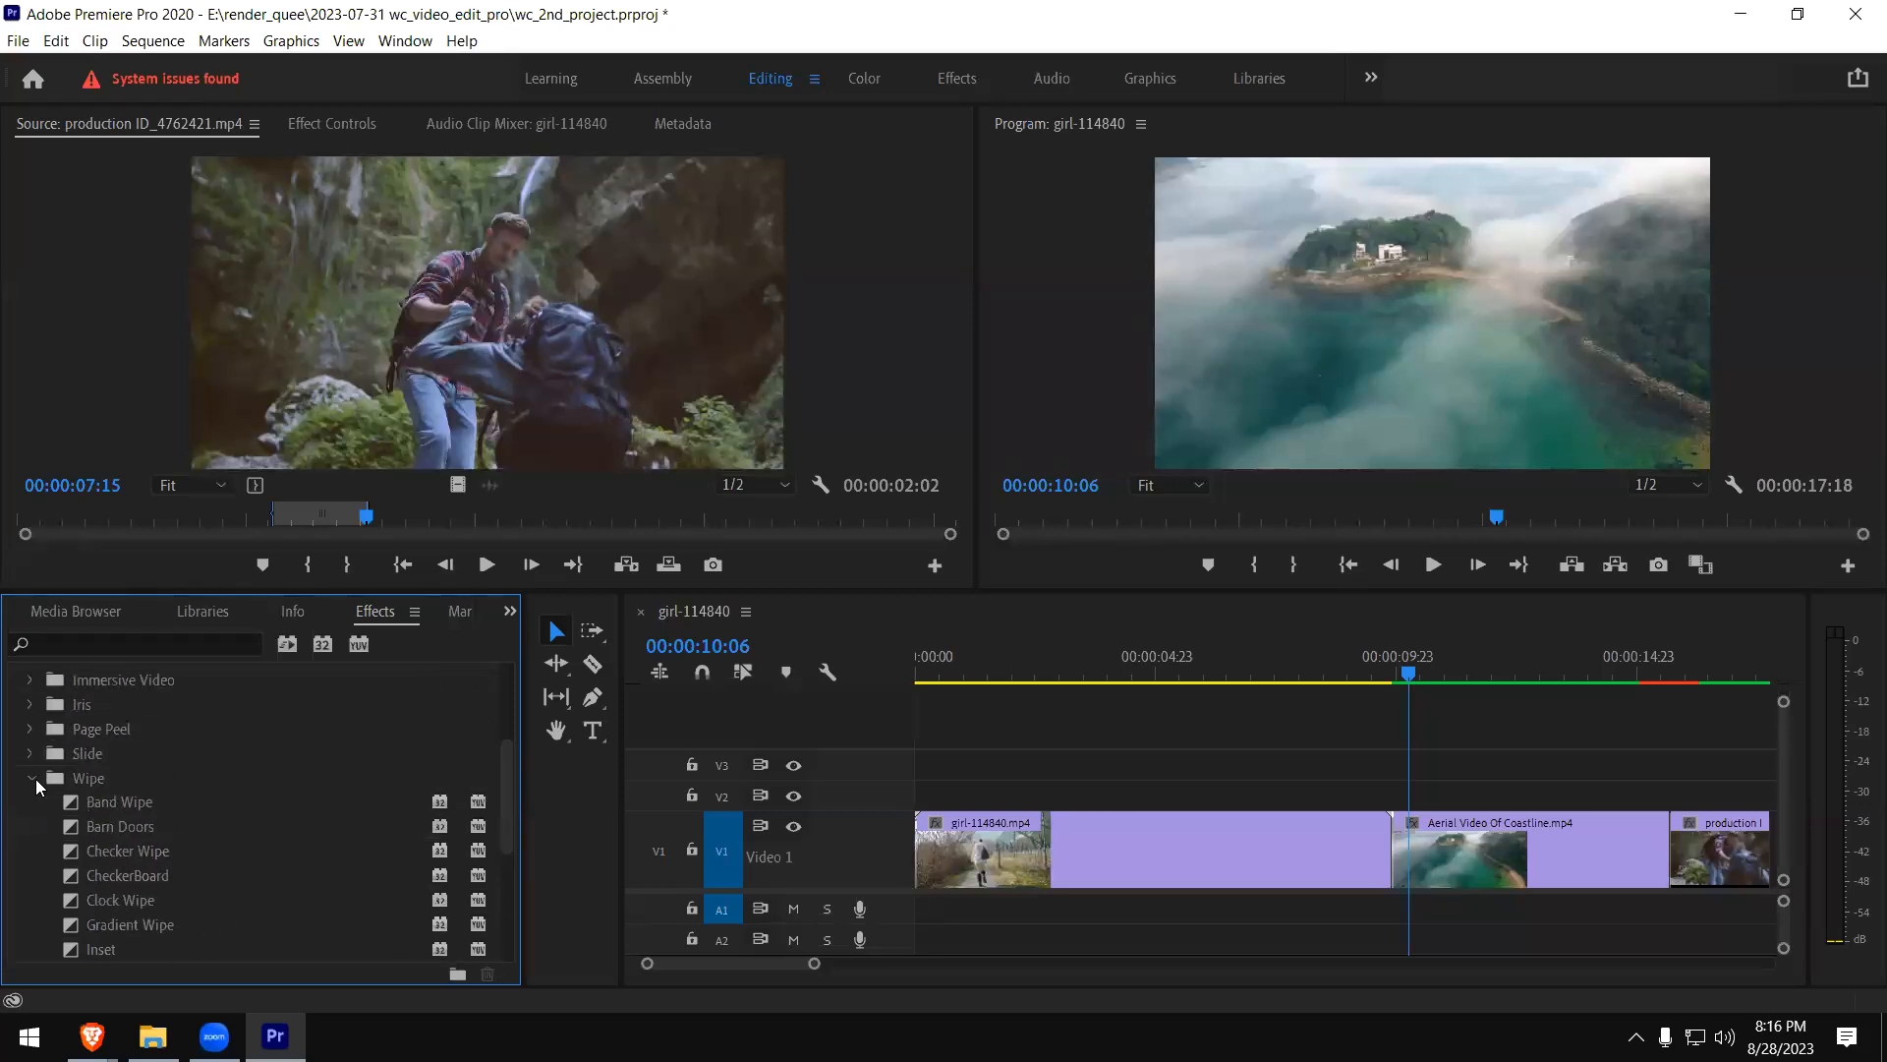
- Apply the Cross Zoom transition from the Zoom group to the end of the girl clip
click(32, 777)
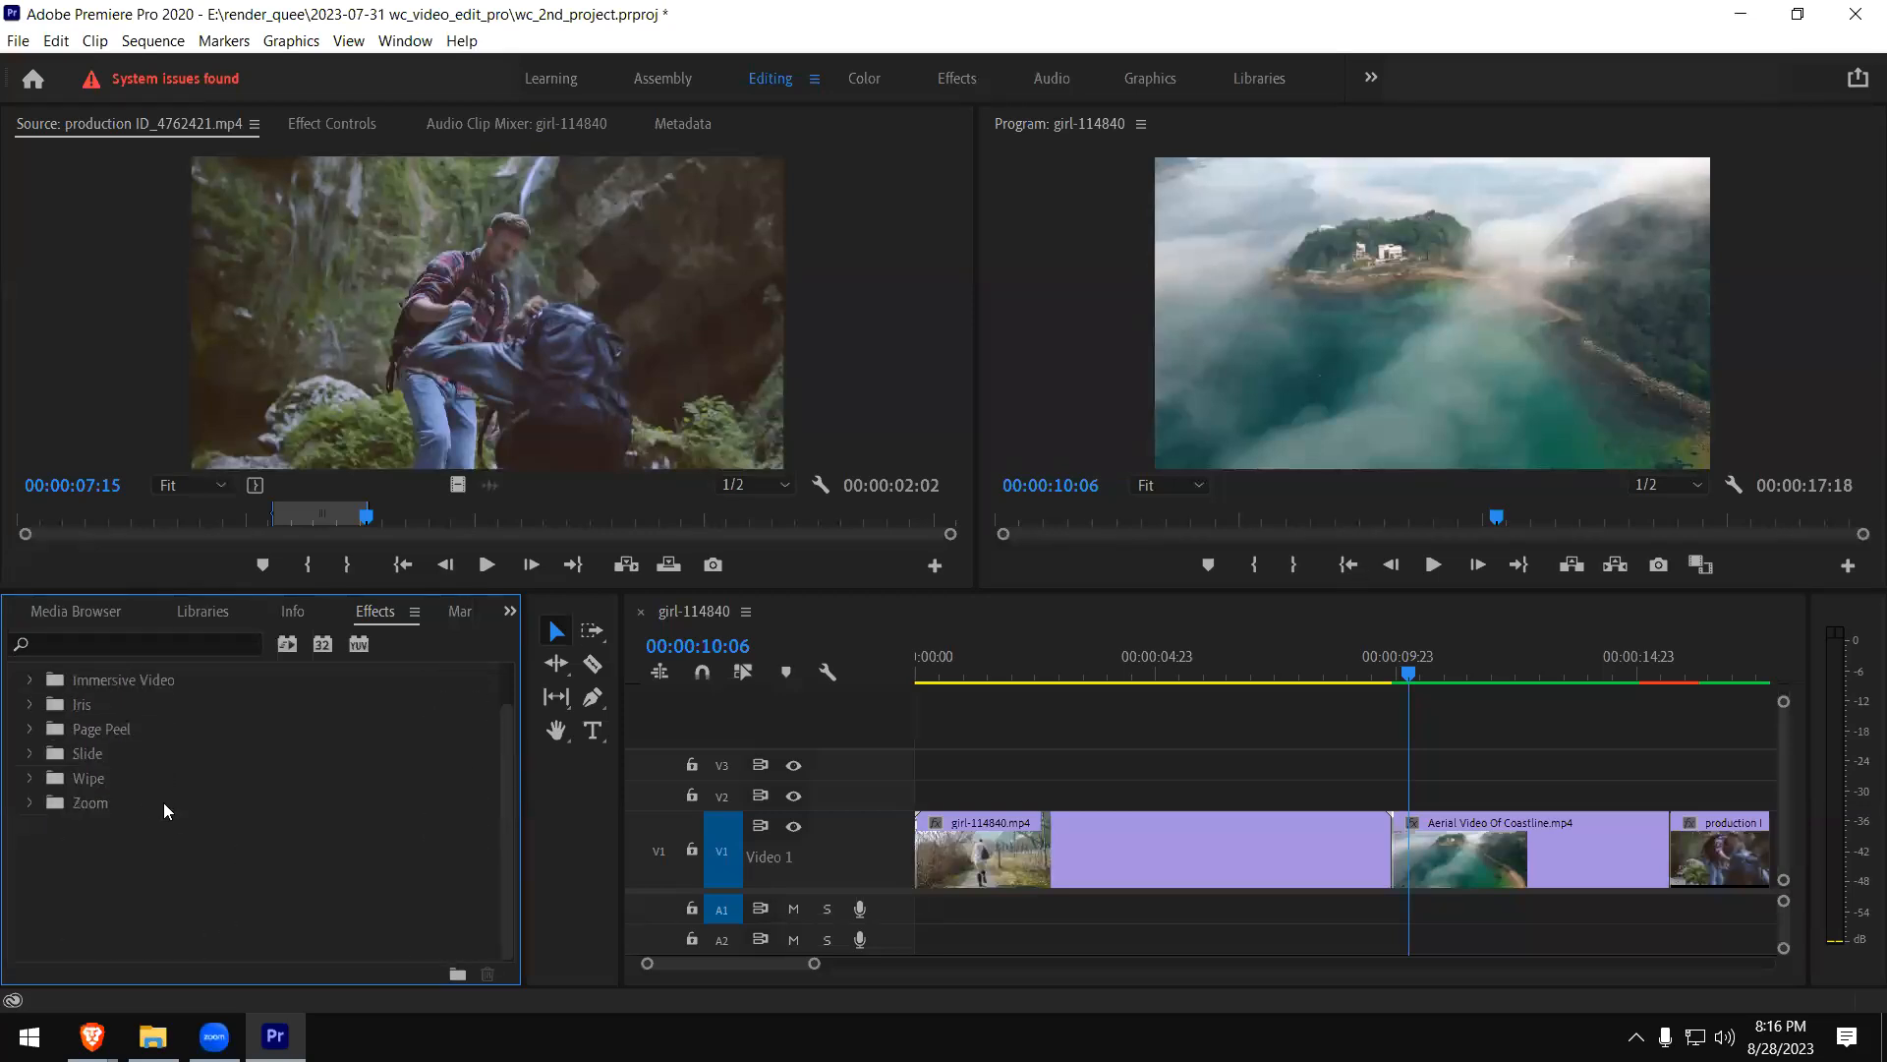
click(30, 804)
click(118, 827)
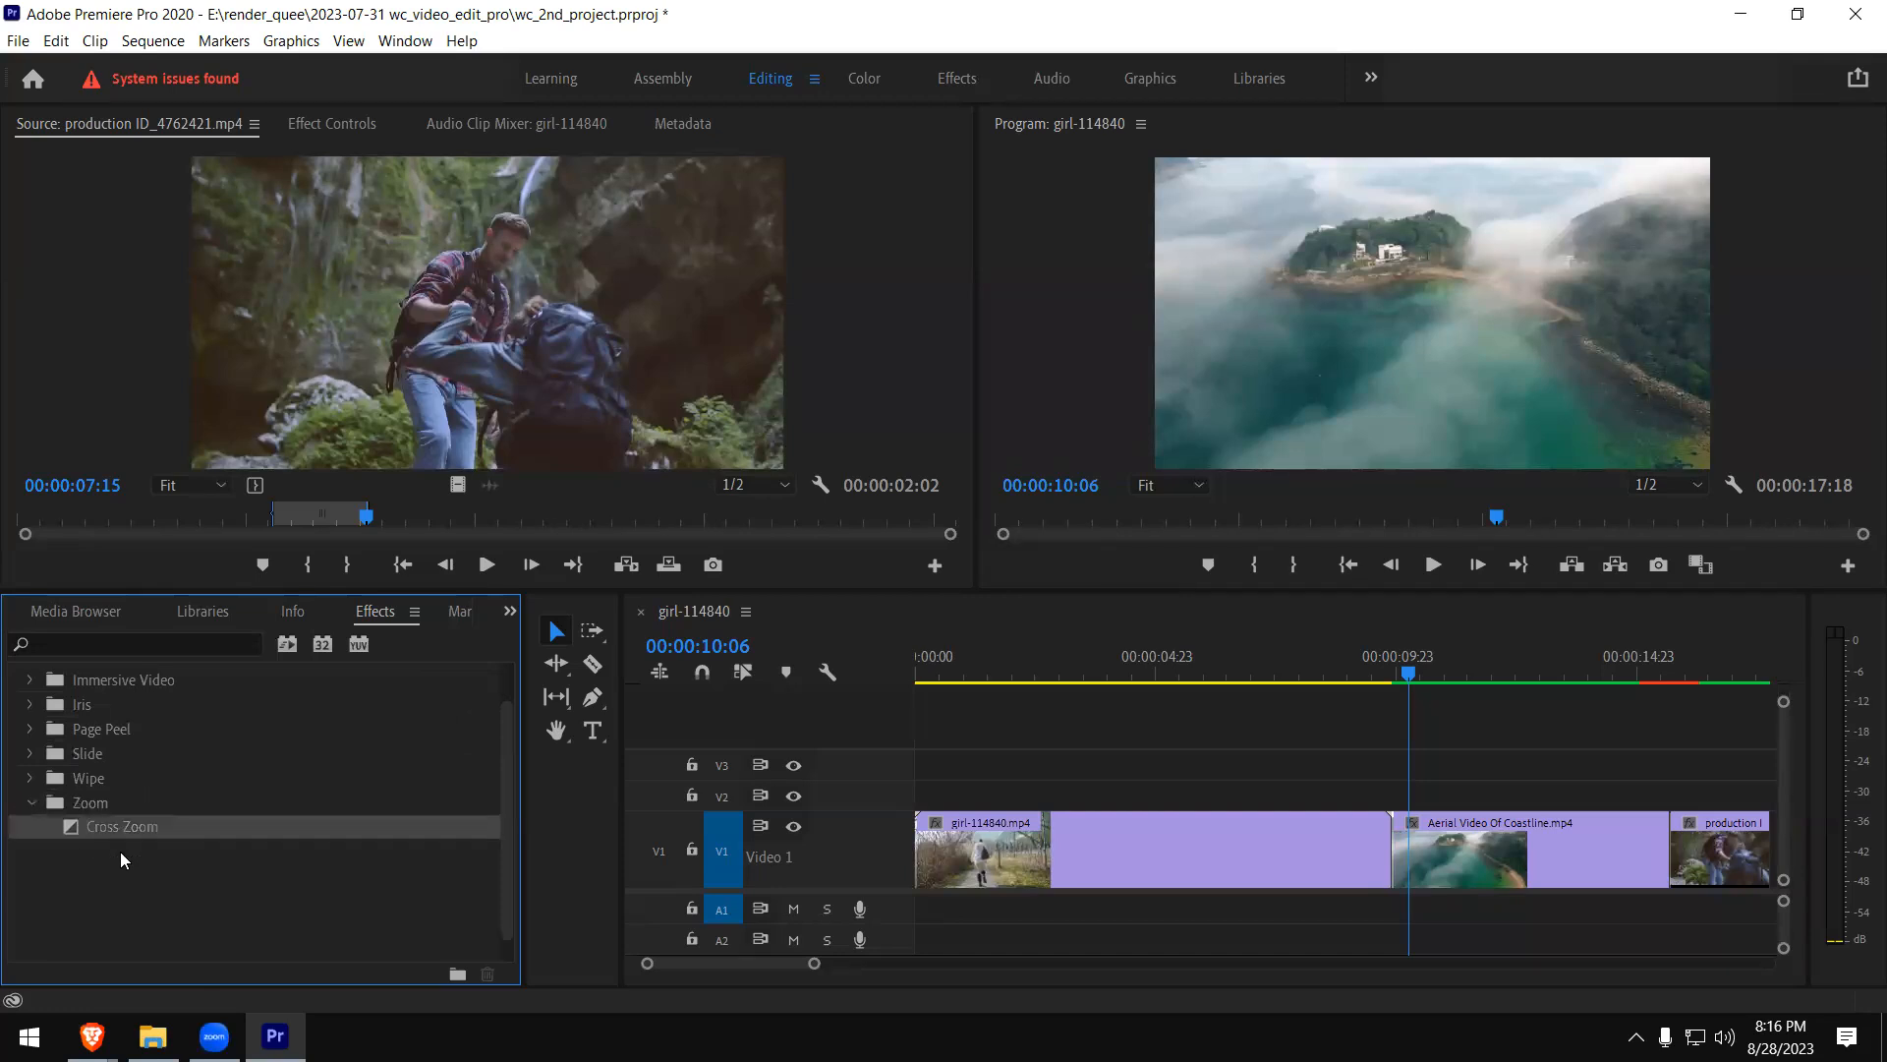
drag(73, 824, 1394, 861)
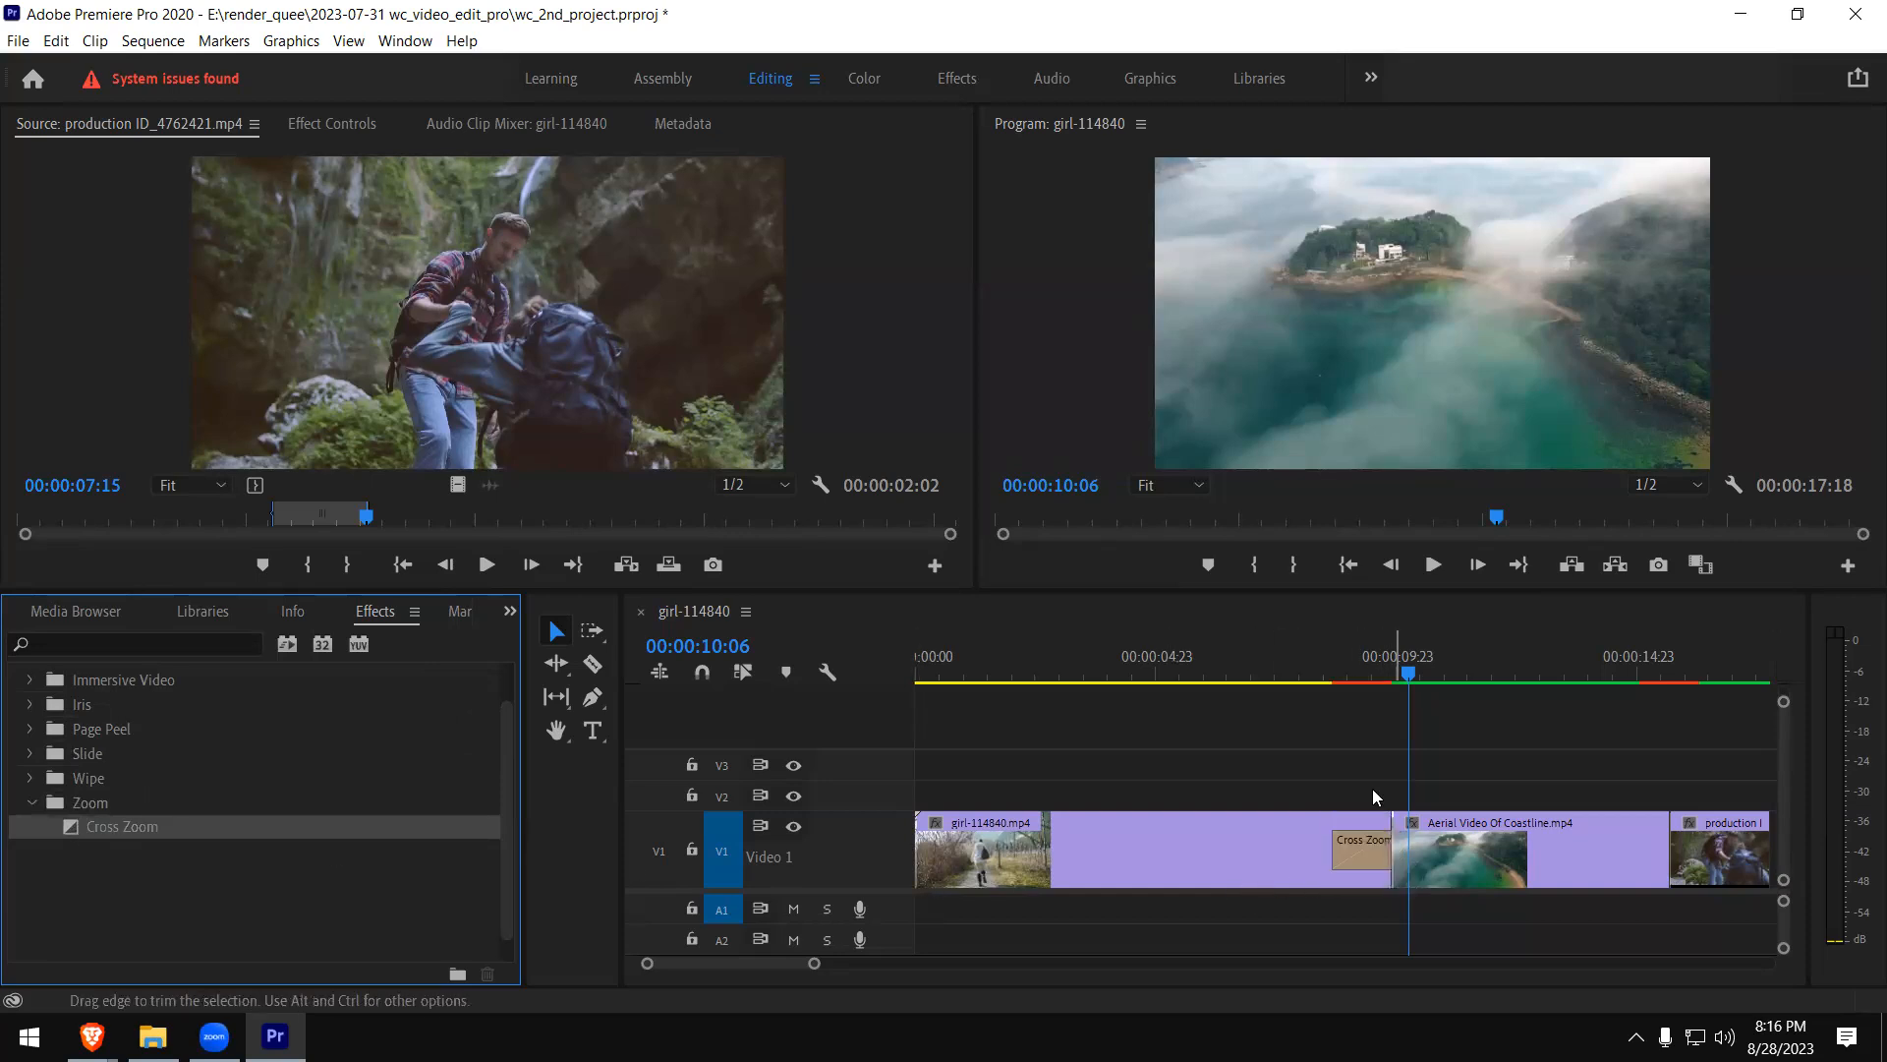
- Play the Cross Zoom transition between the girl and coastline clips several times from just before the cut
click(1309, 673)
key(space)
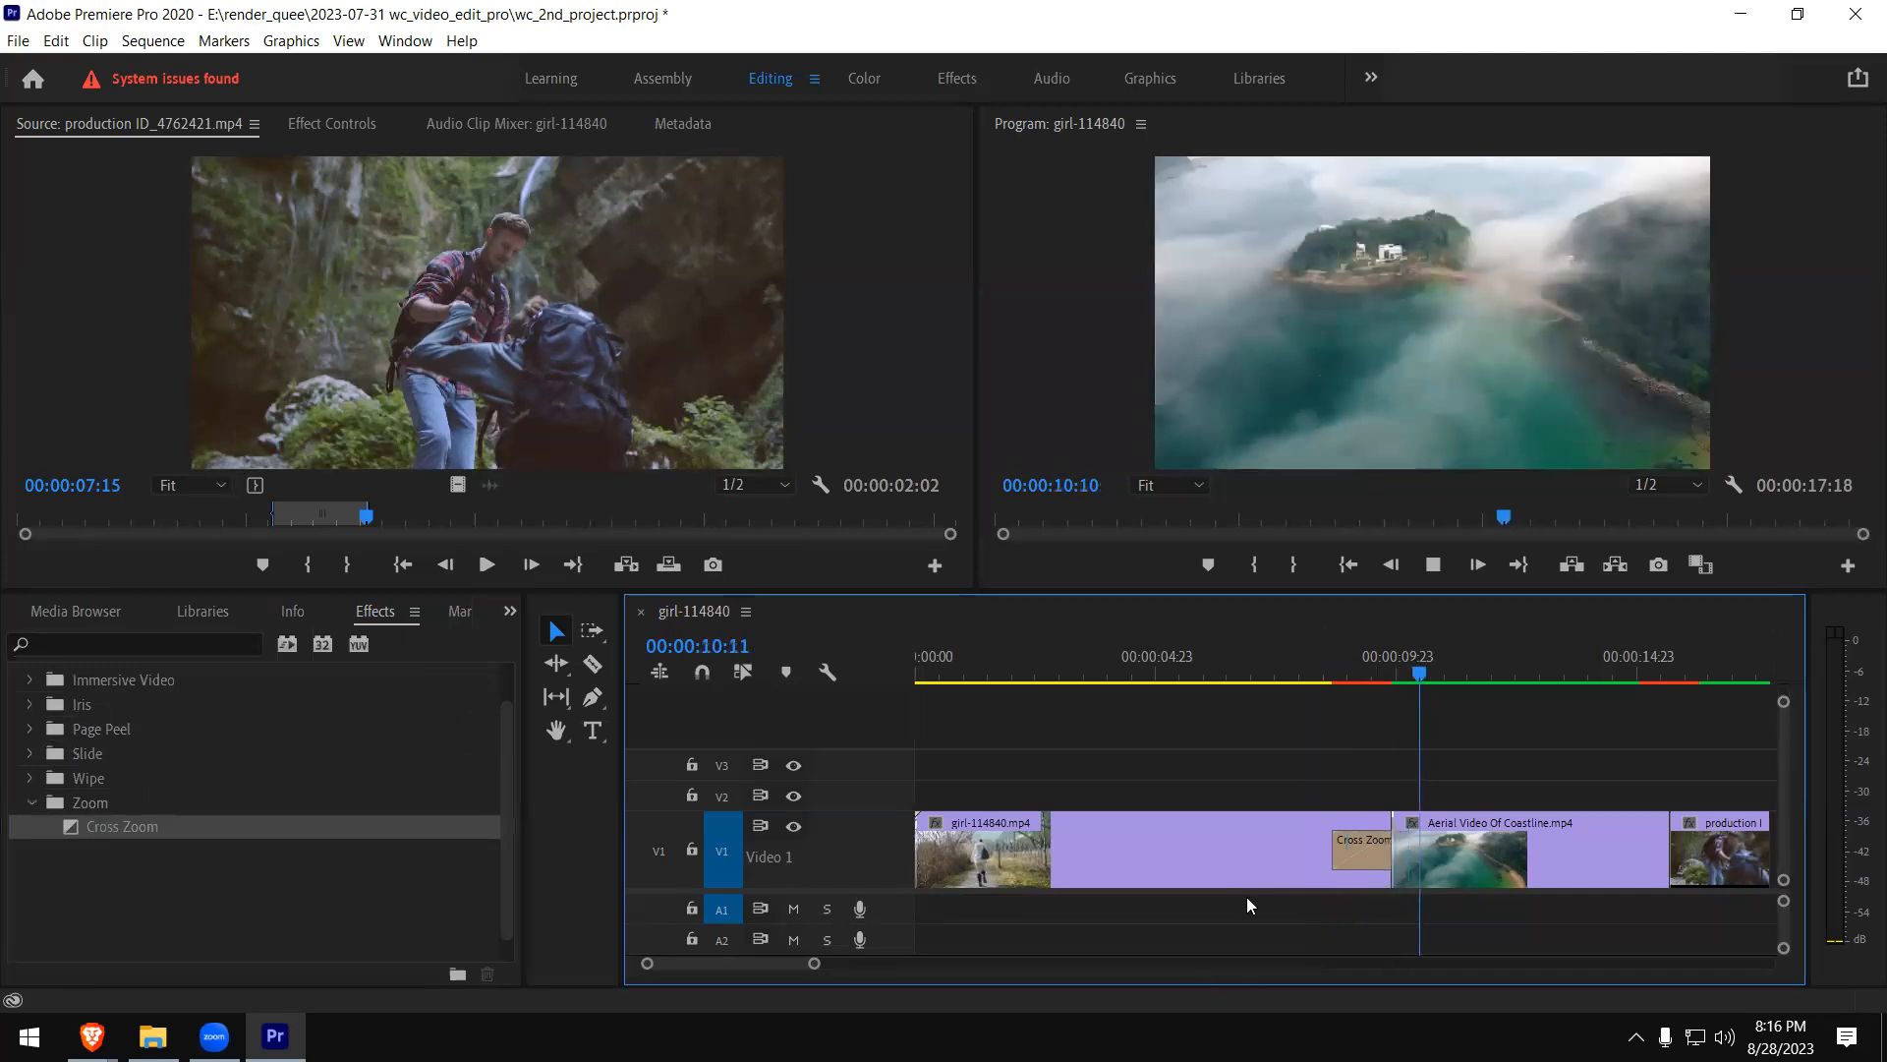
click(1308, 676)
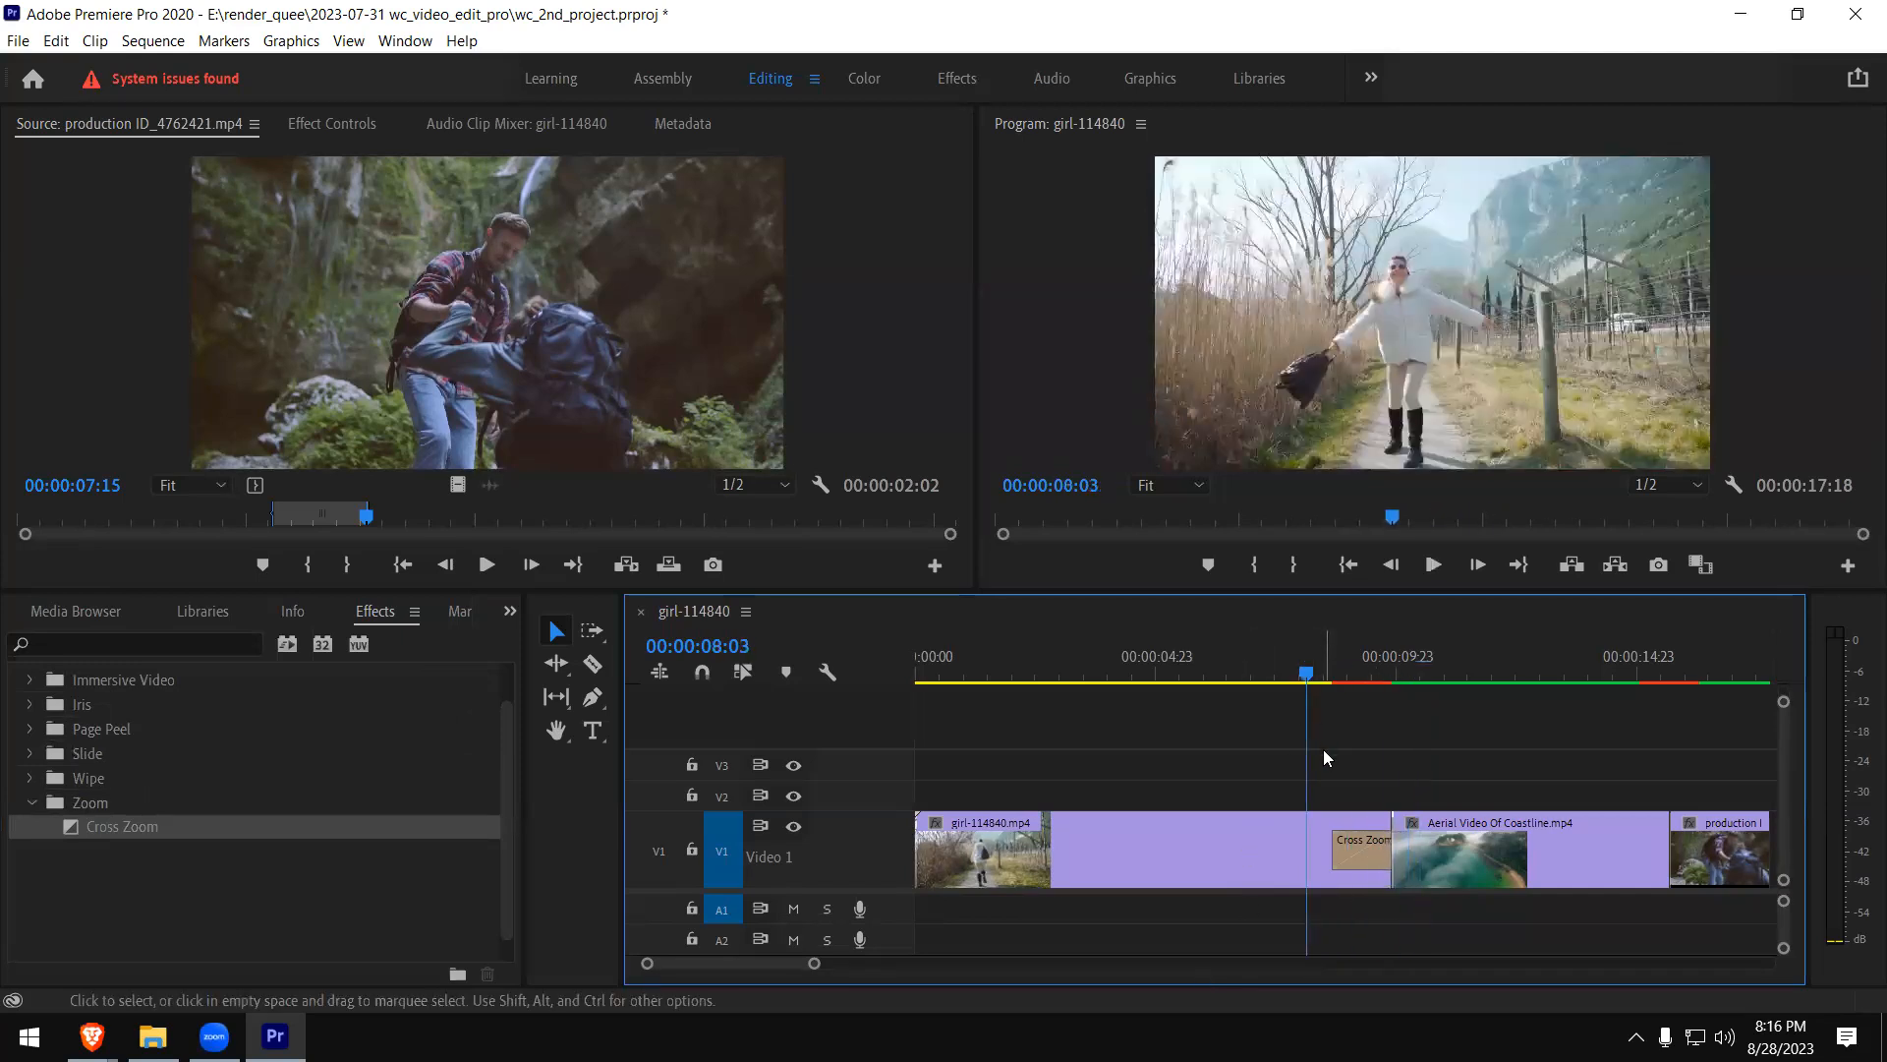
key(space)
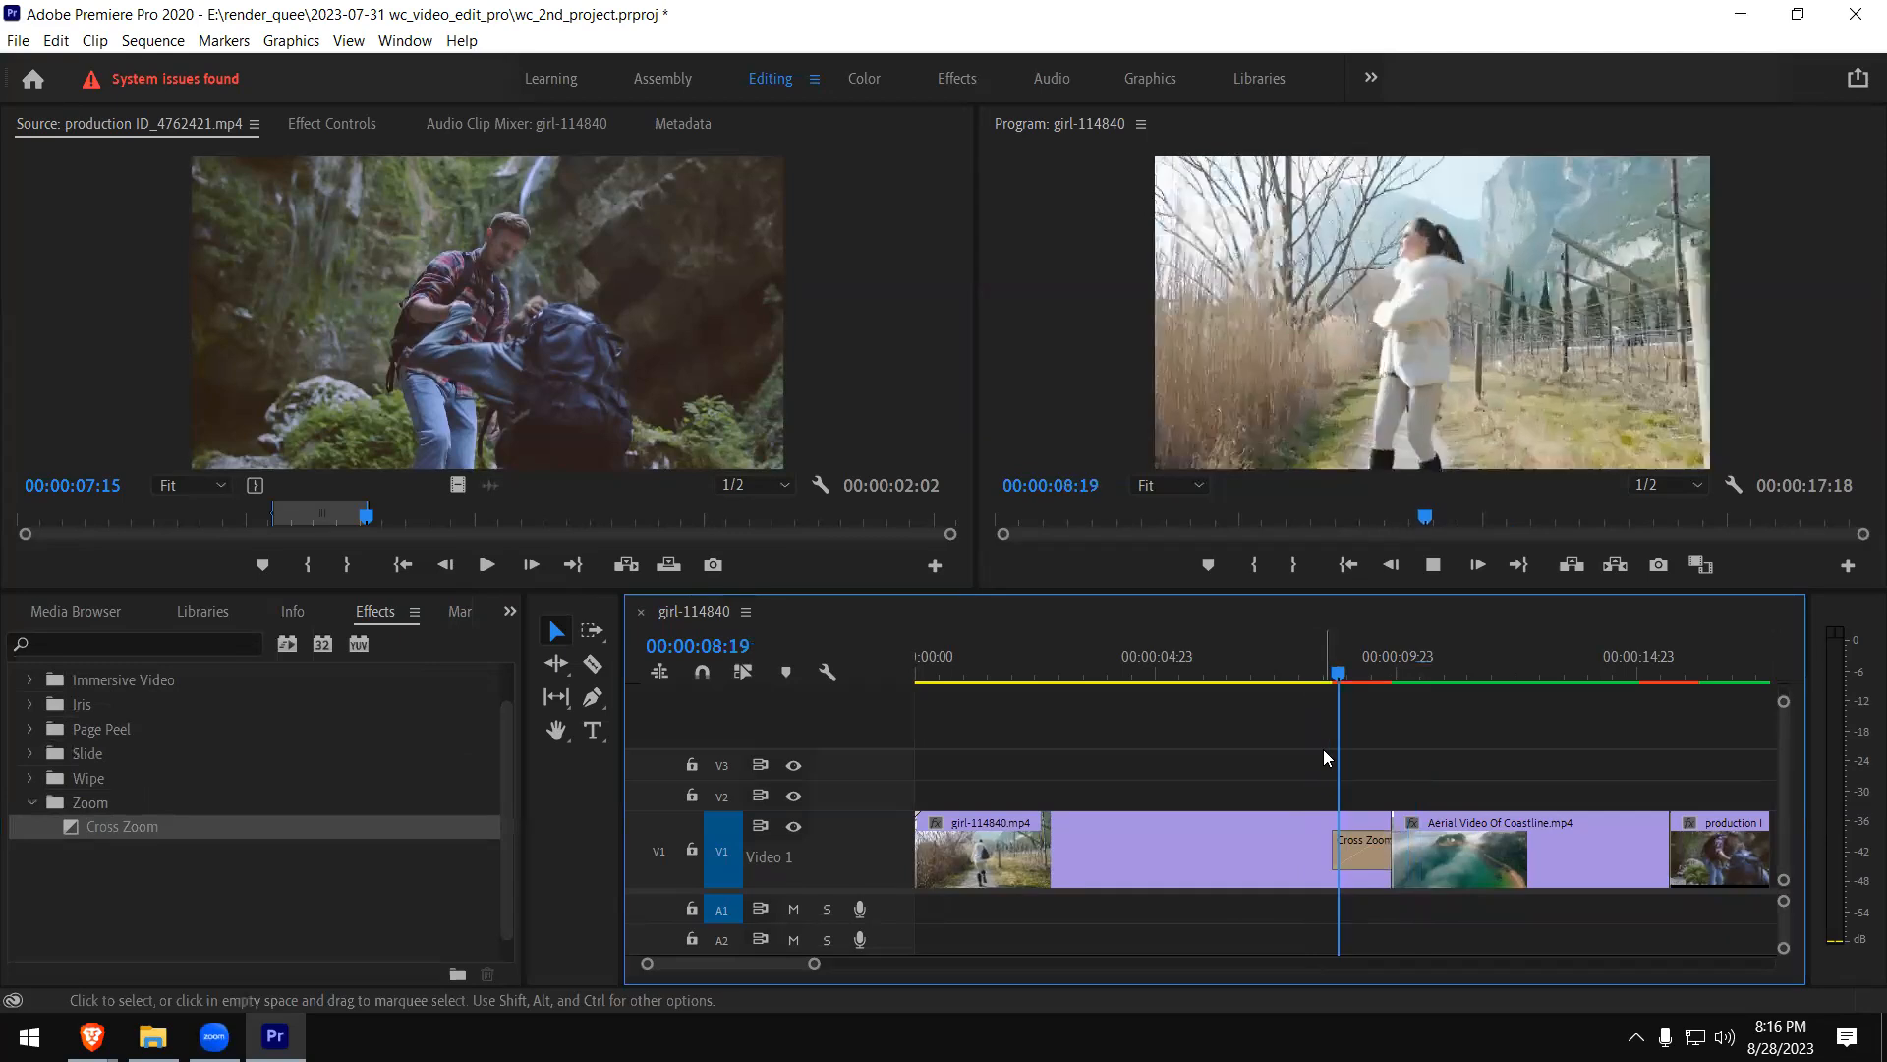
key(space)
click(1318, 678)
key(space)
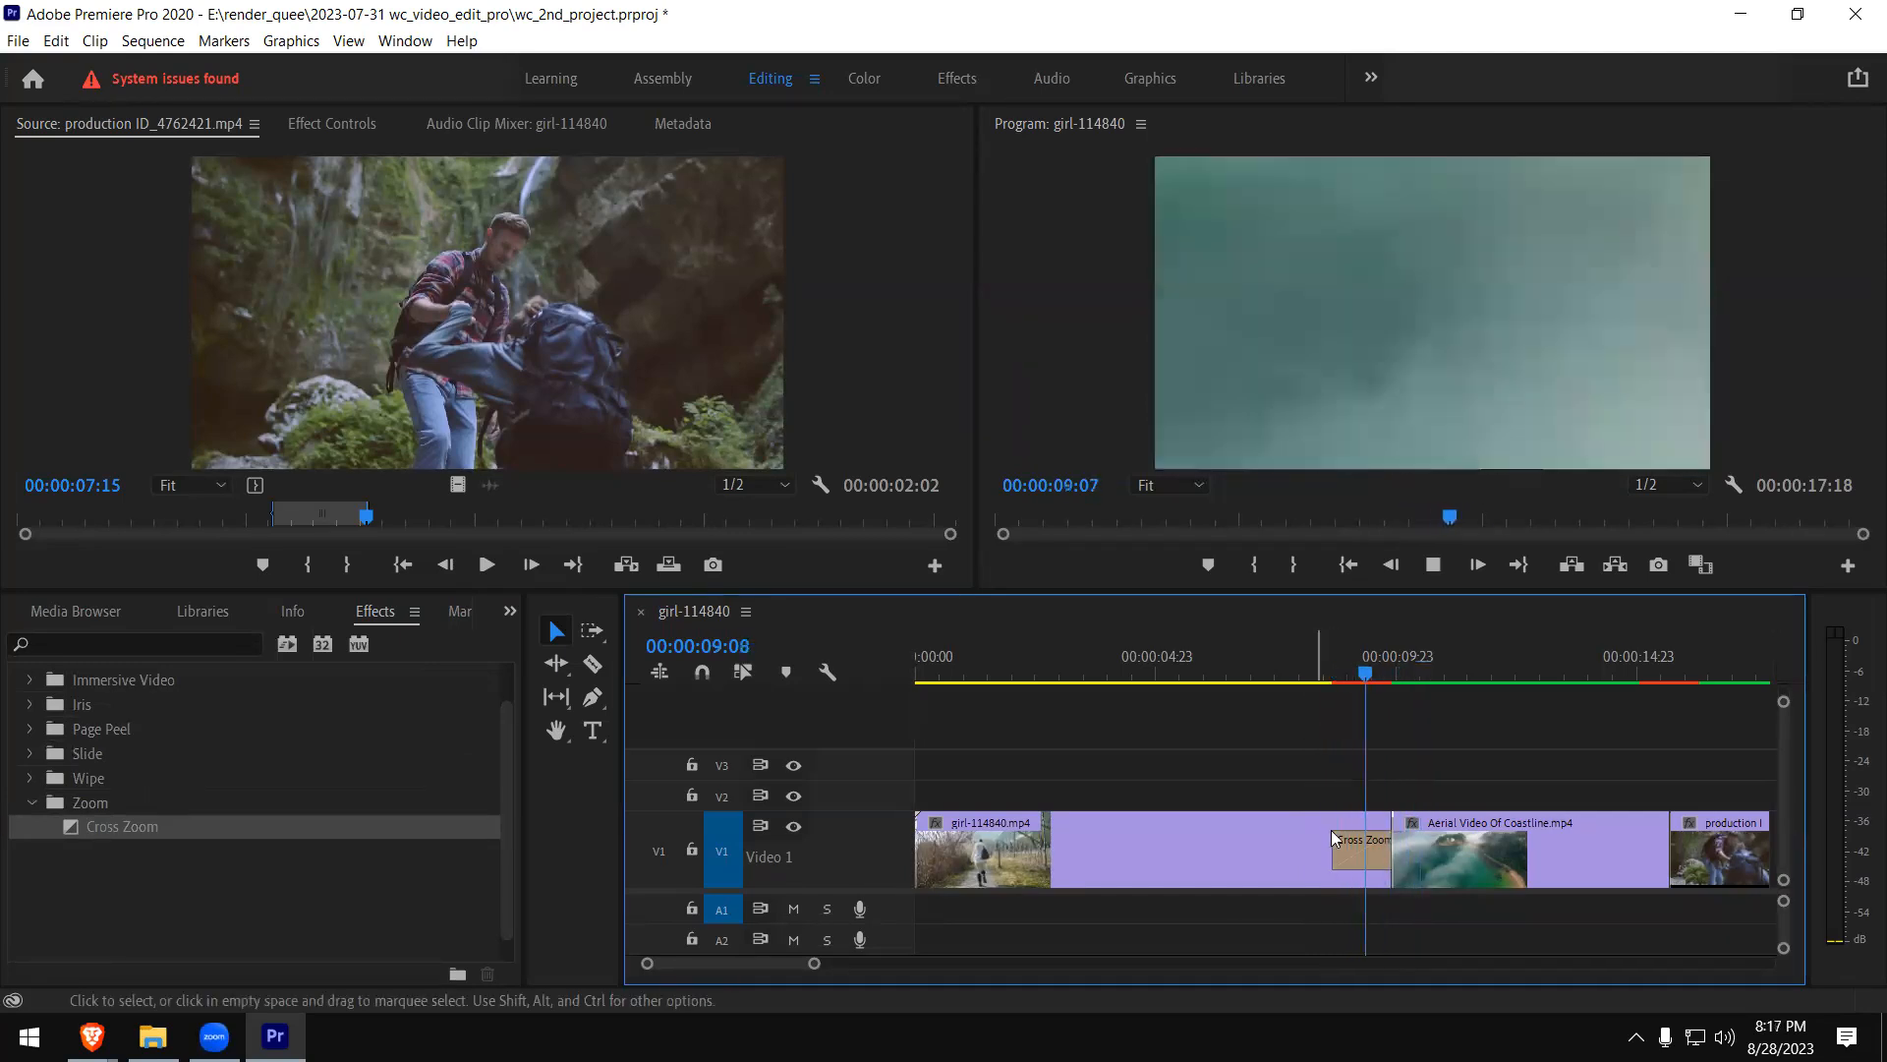
click(1322, 677)
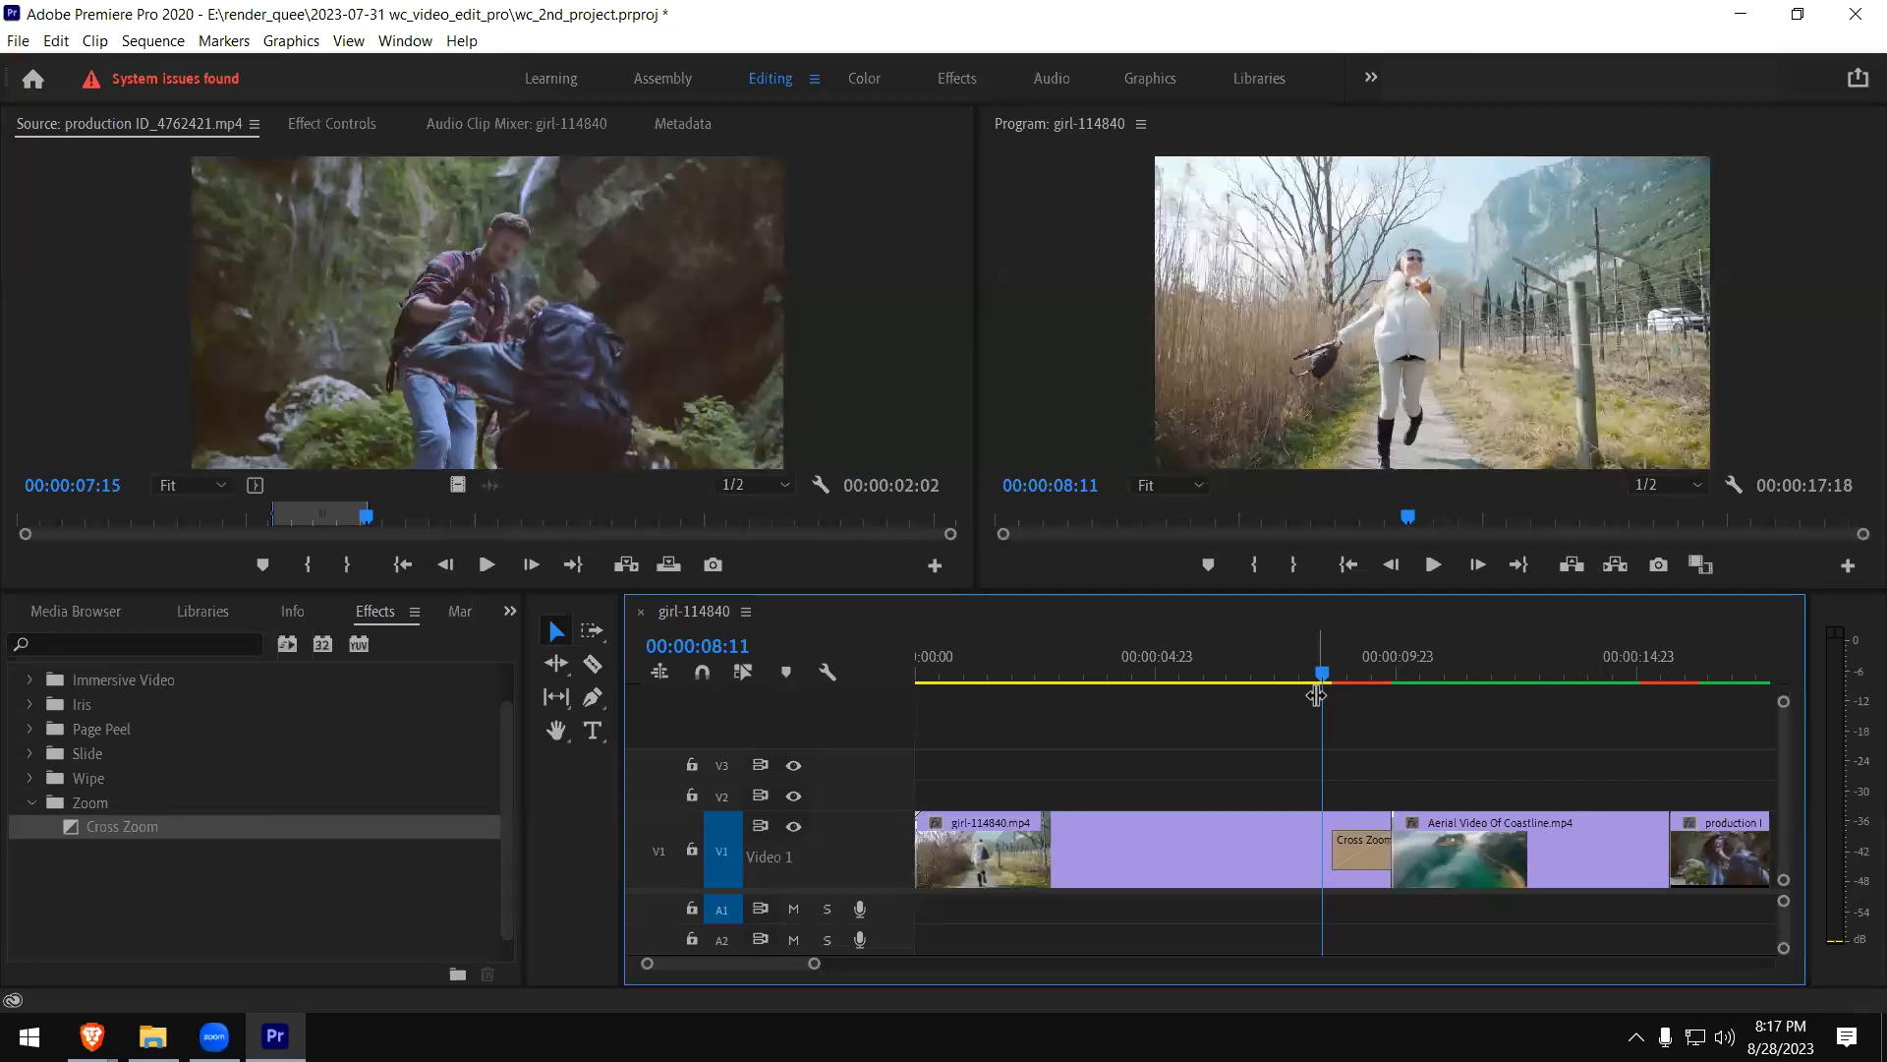
key(space)
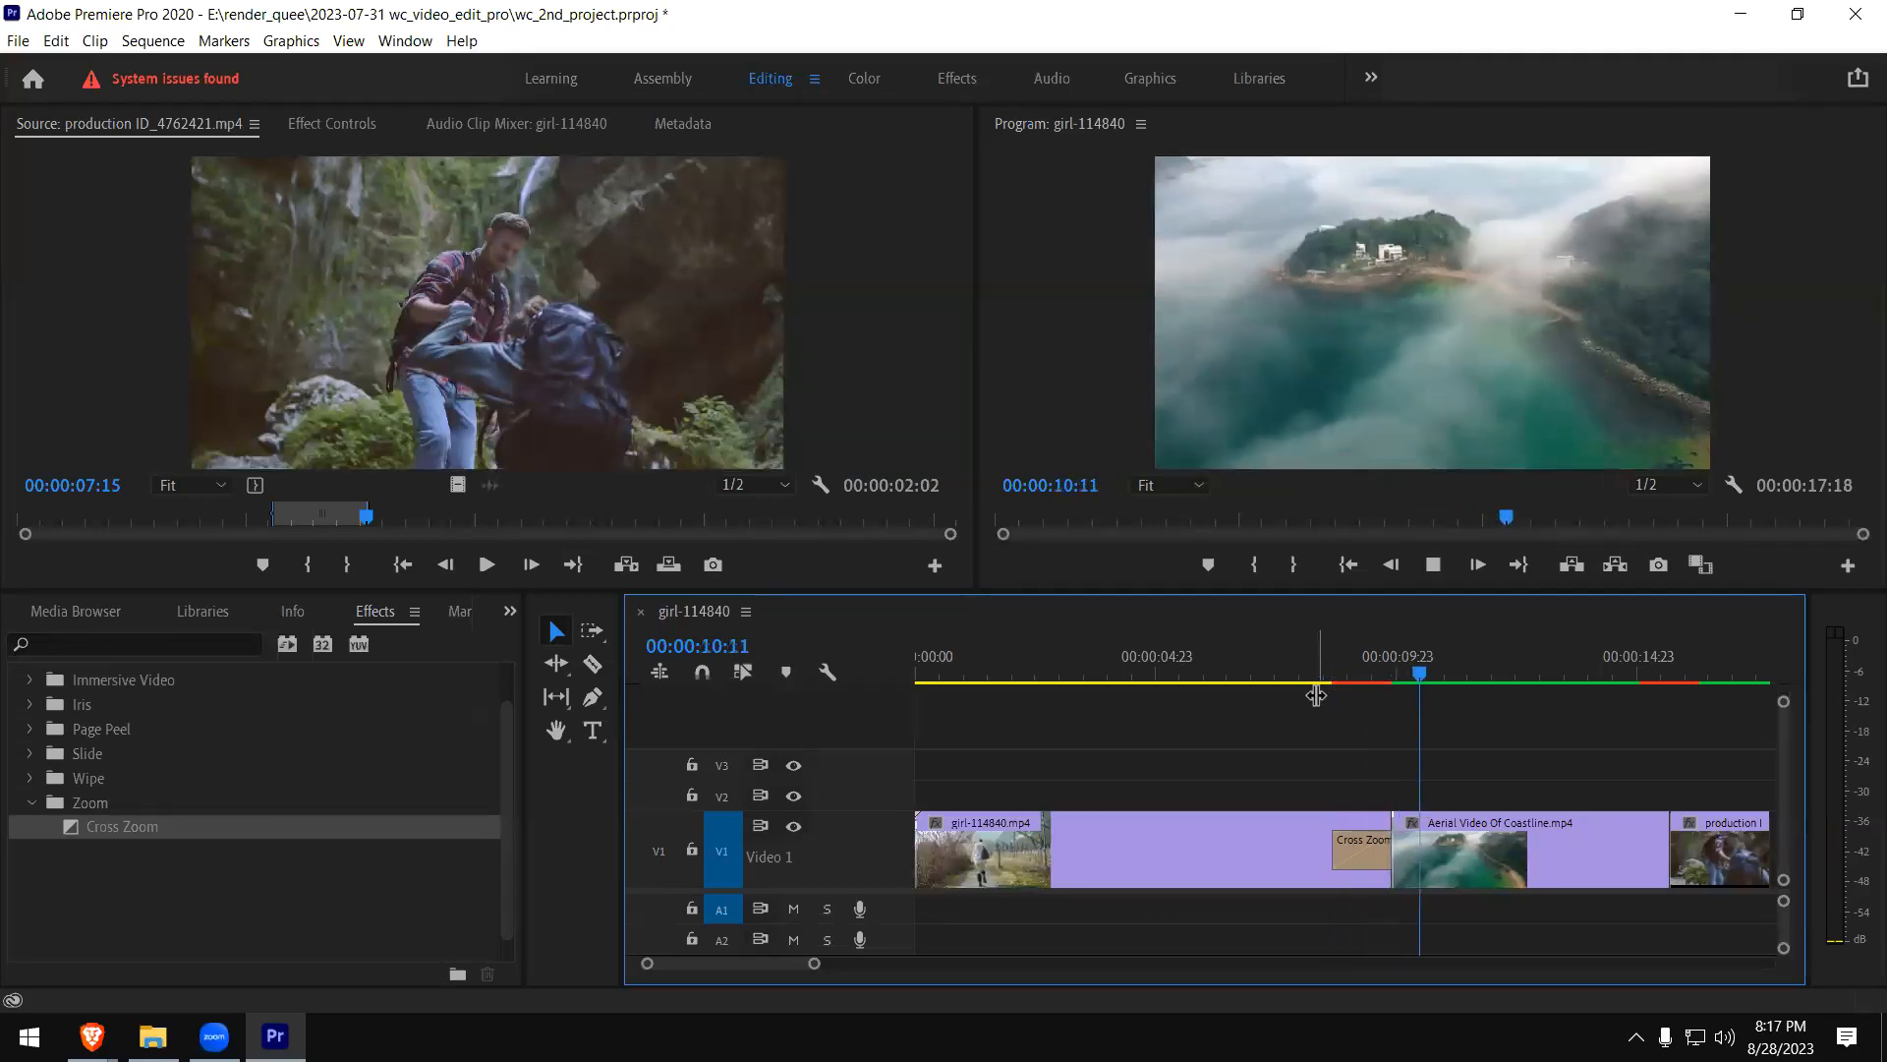
key(space)
click(1314, 673)
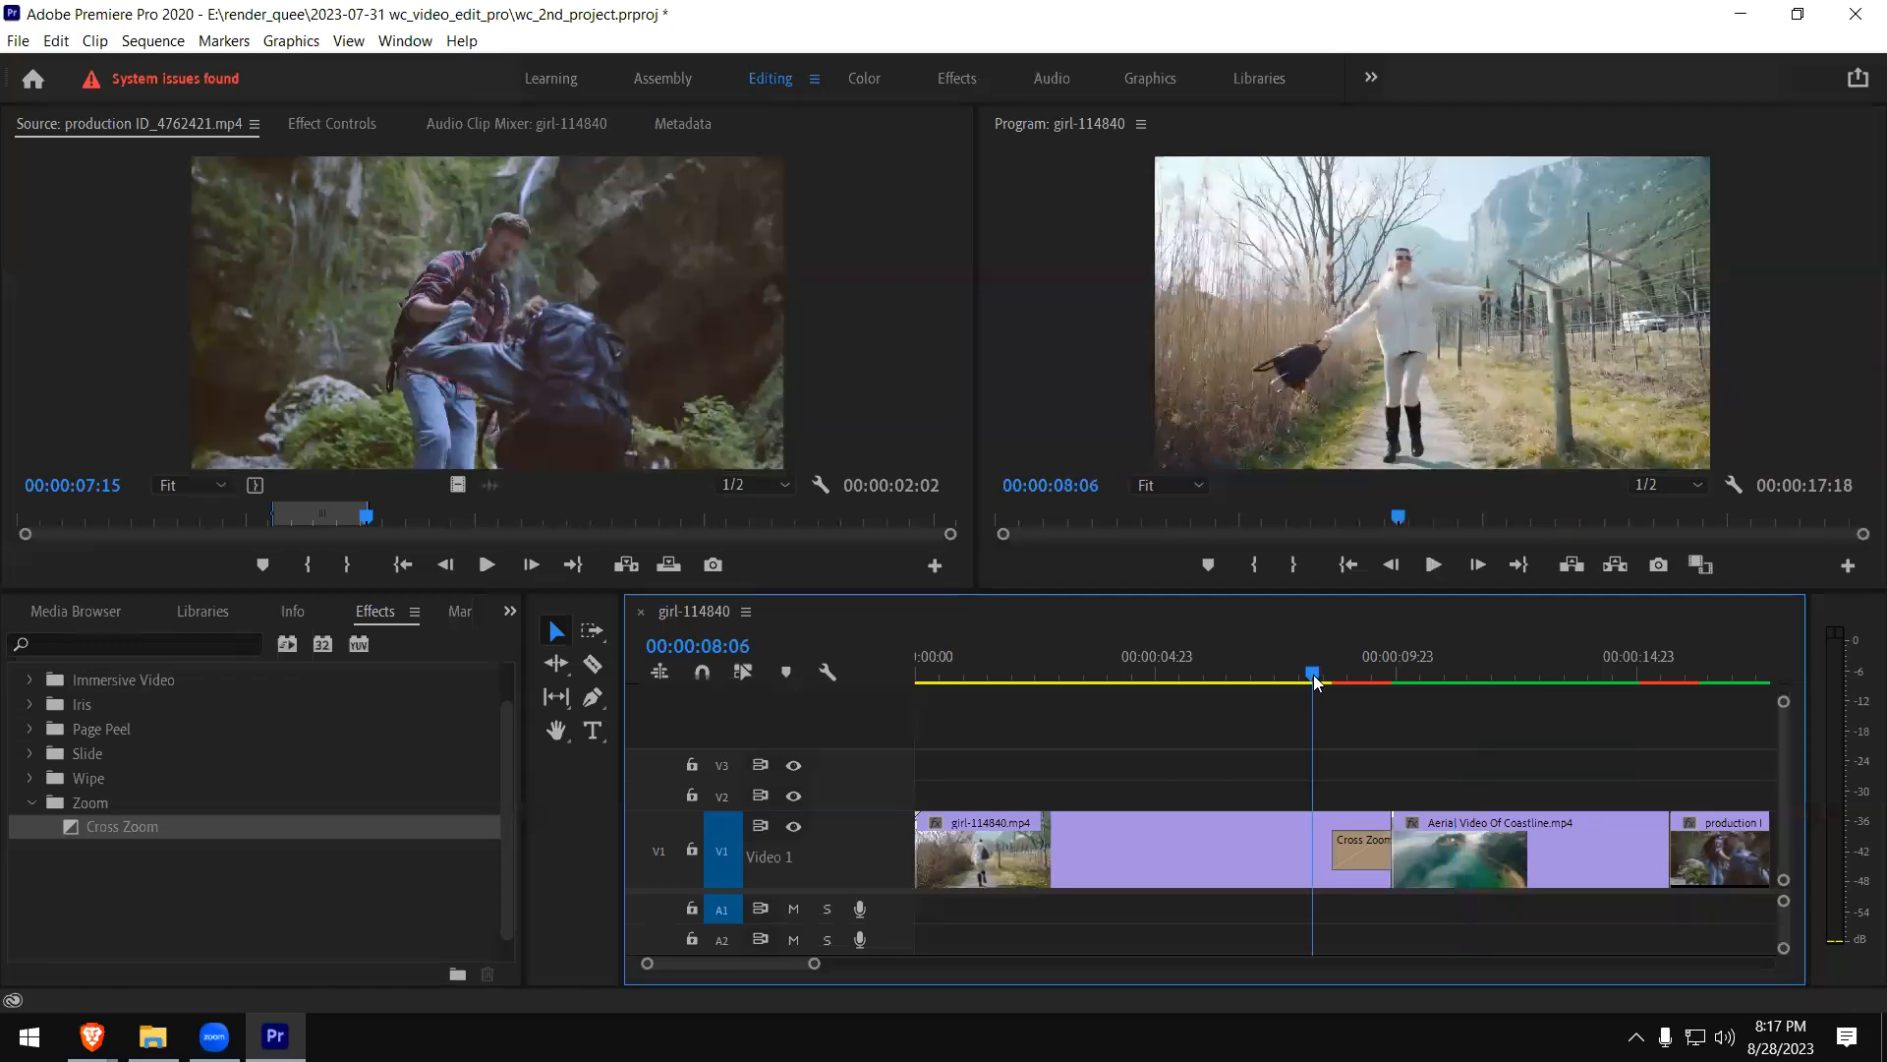
key(space)
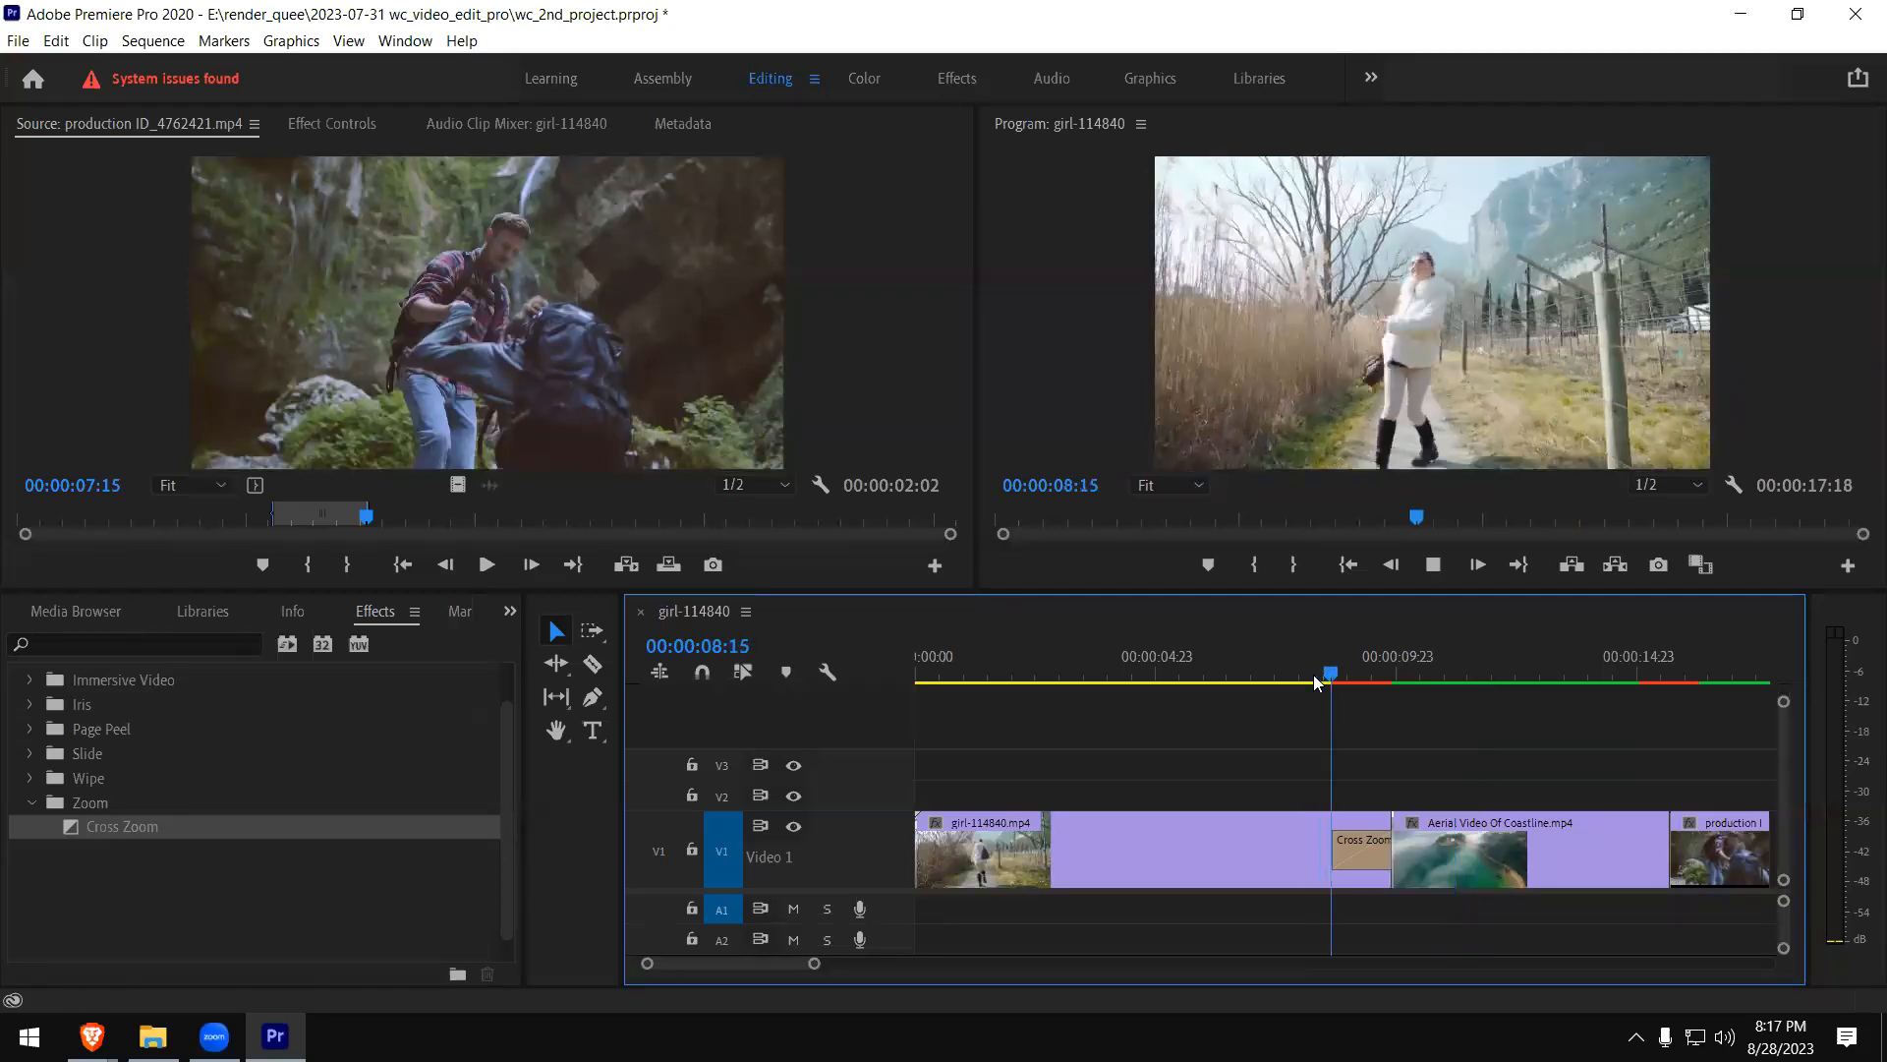
key(space)
- Remove the Cross Zoom transition from the end of the girl clip and delete the hiking clip at the end of V1
click(1357, 855)
key(Delete)
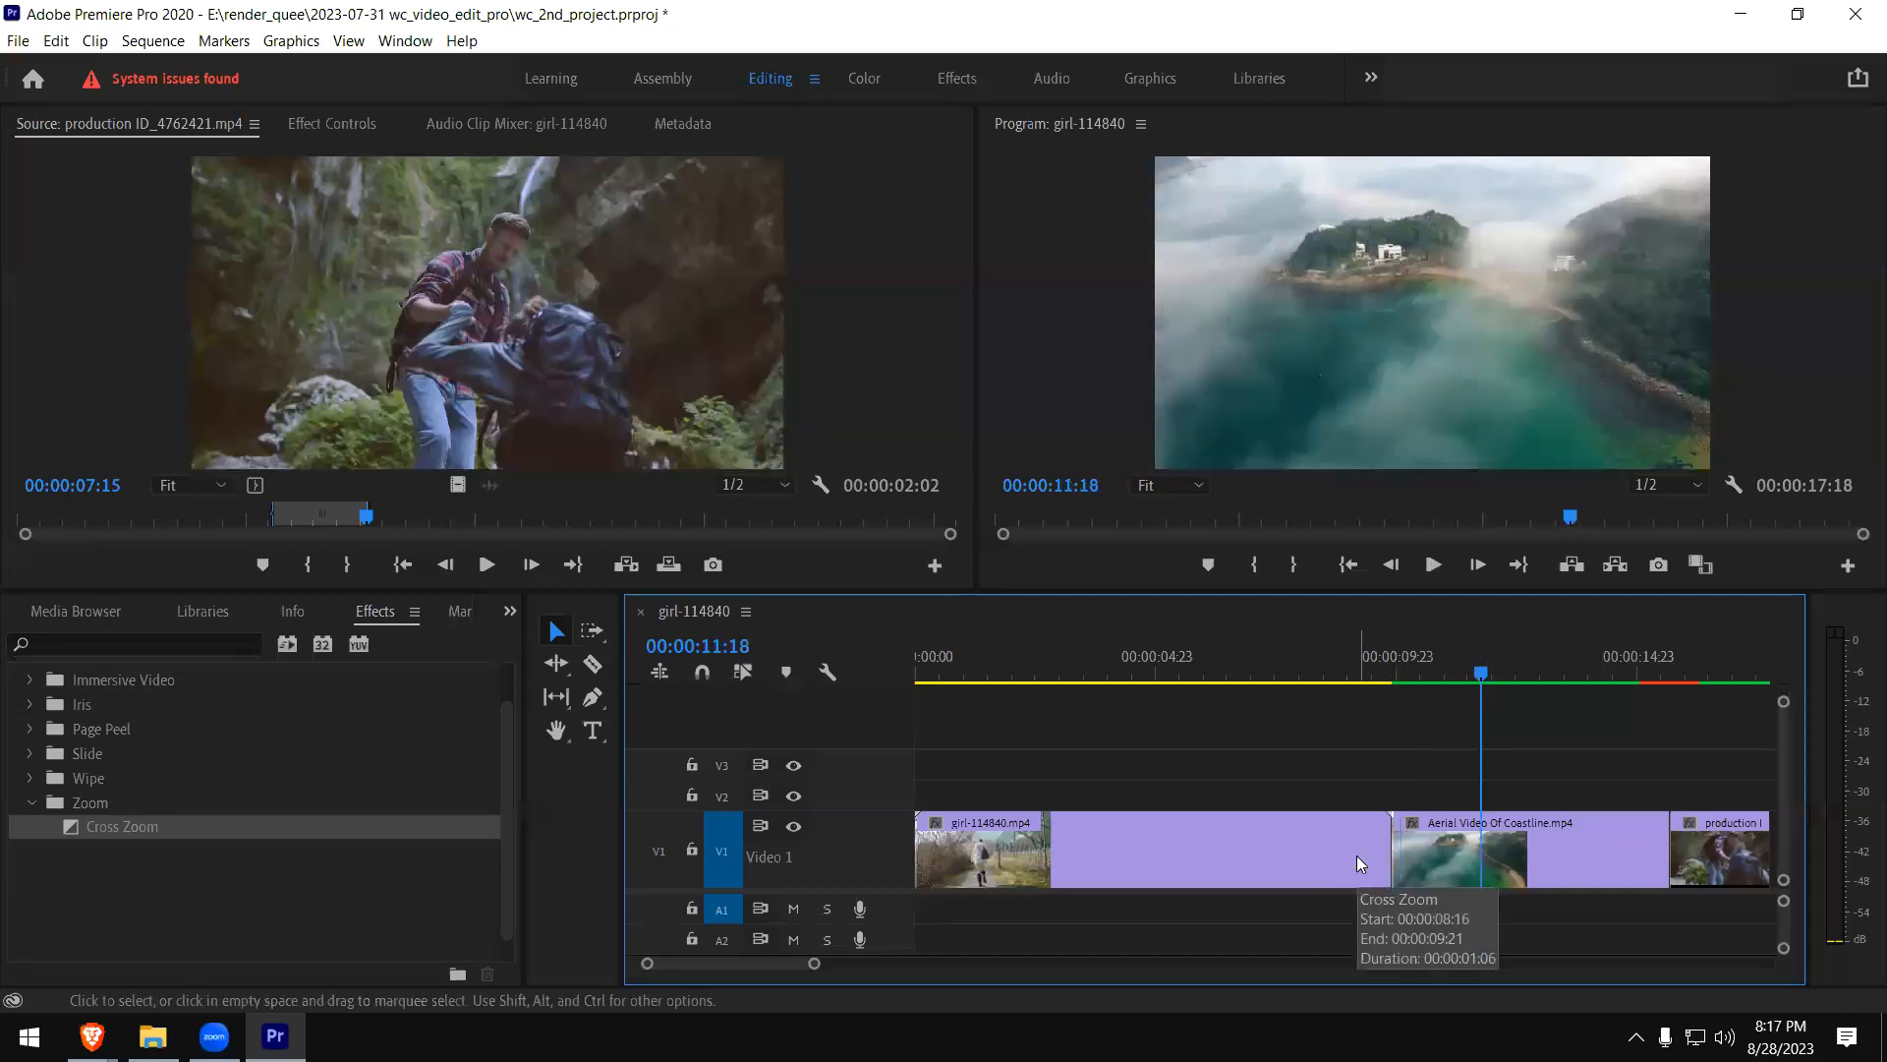
click(31, 802)
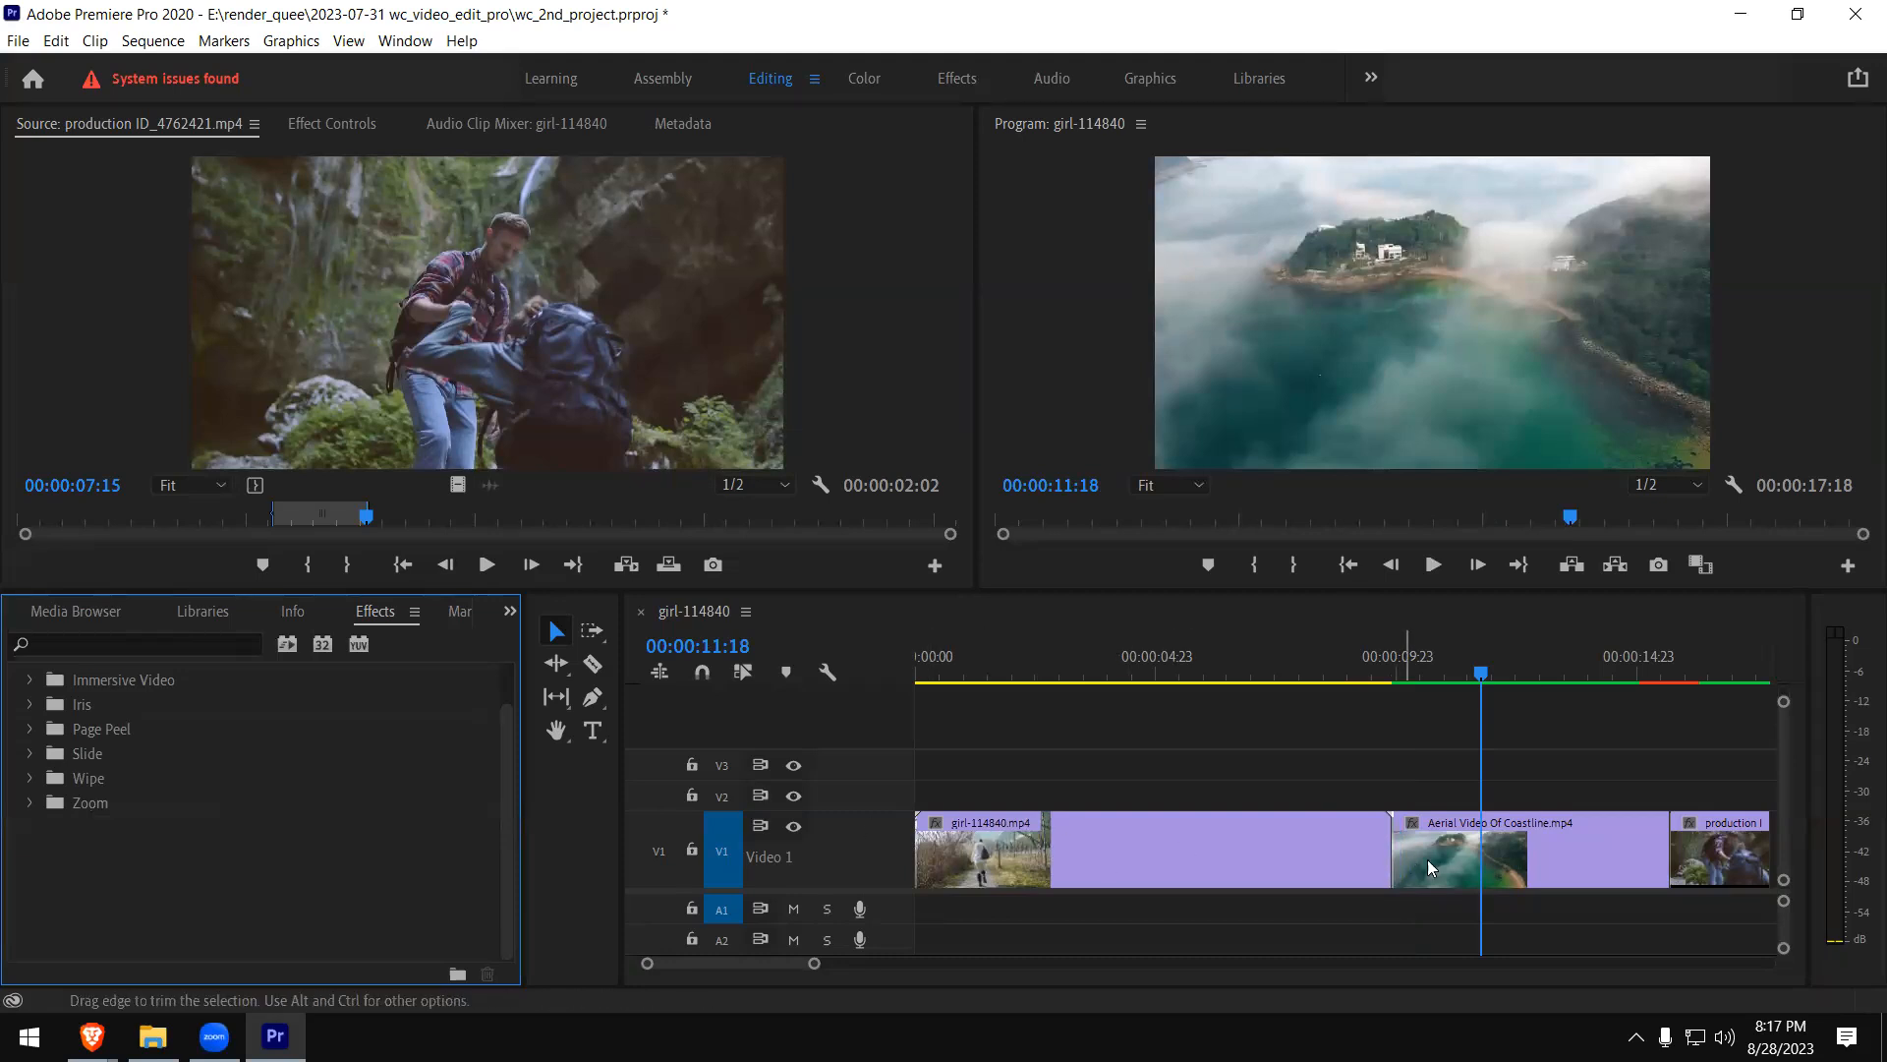
drag(505, 760, 506, 725)
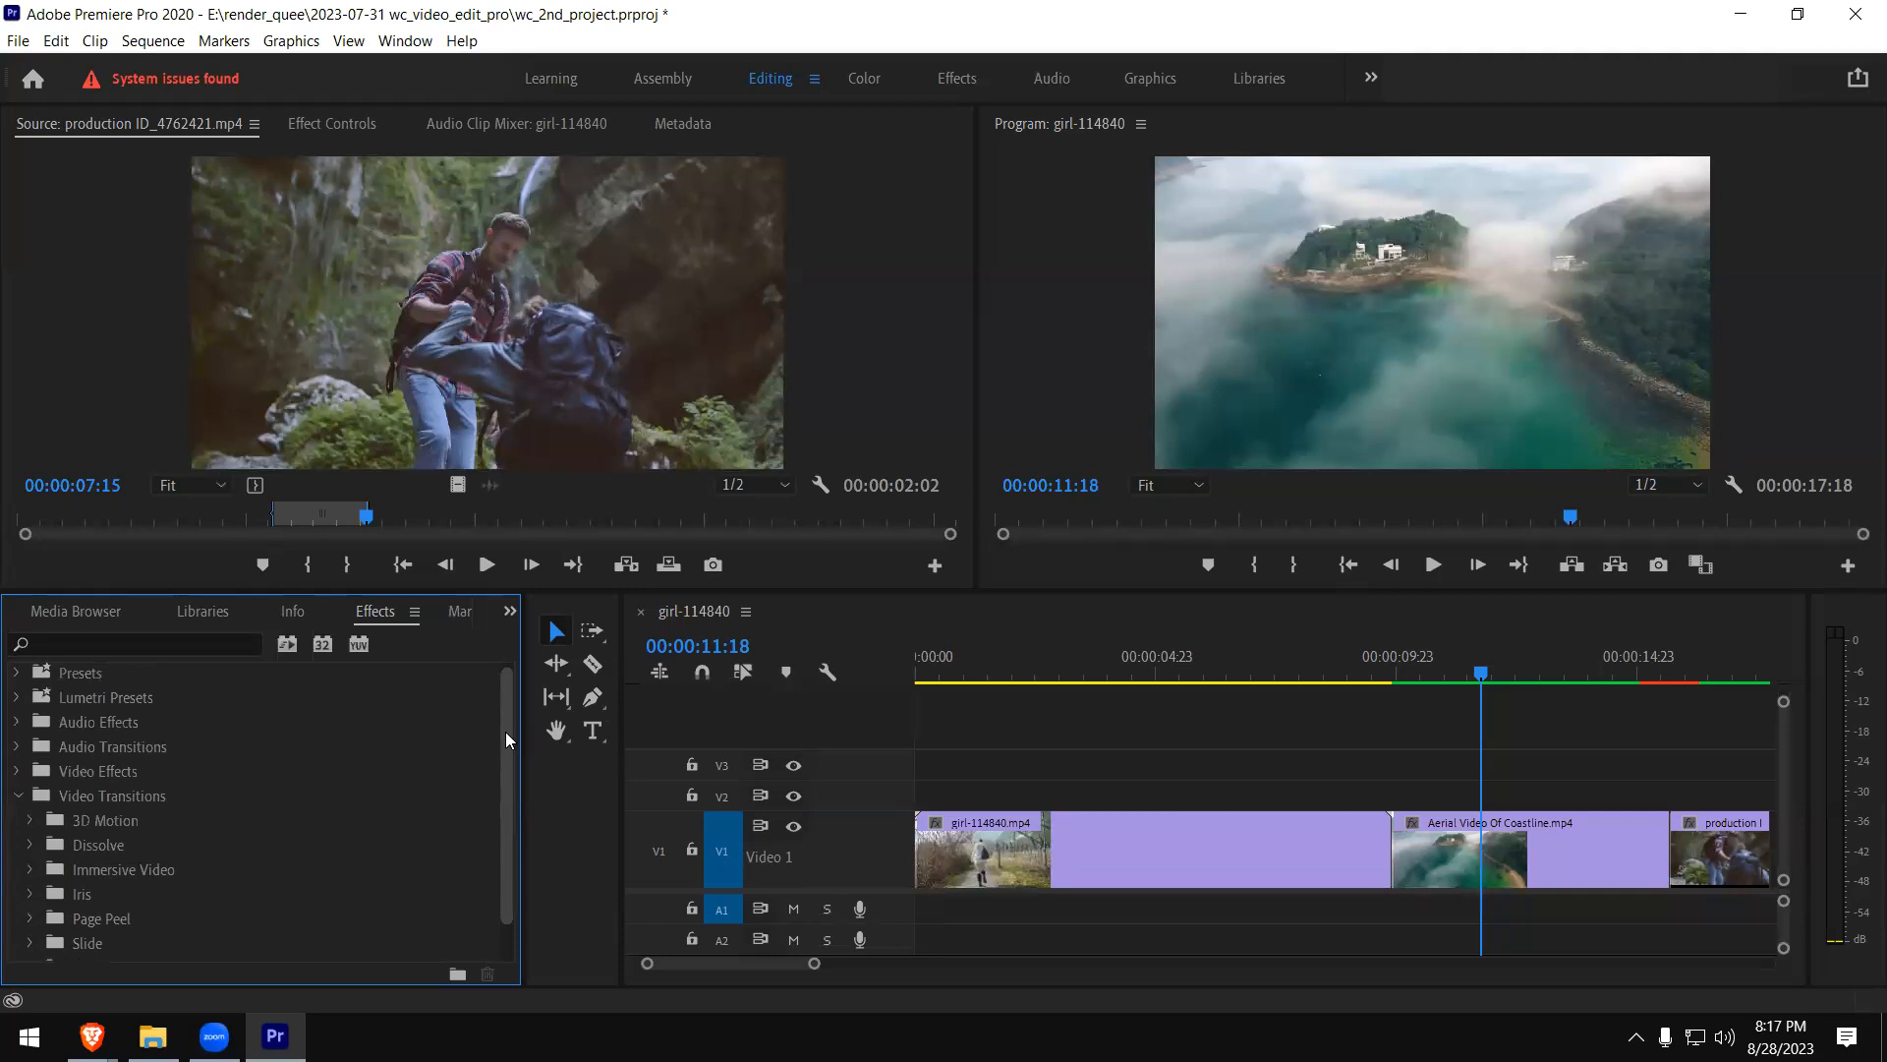
scroll(75, 799, down, 1)
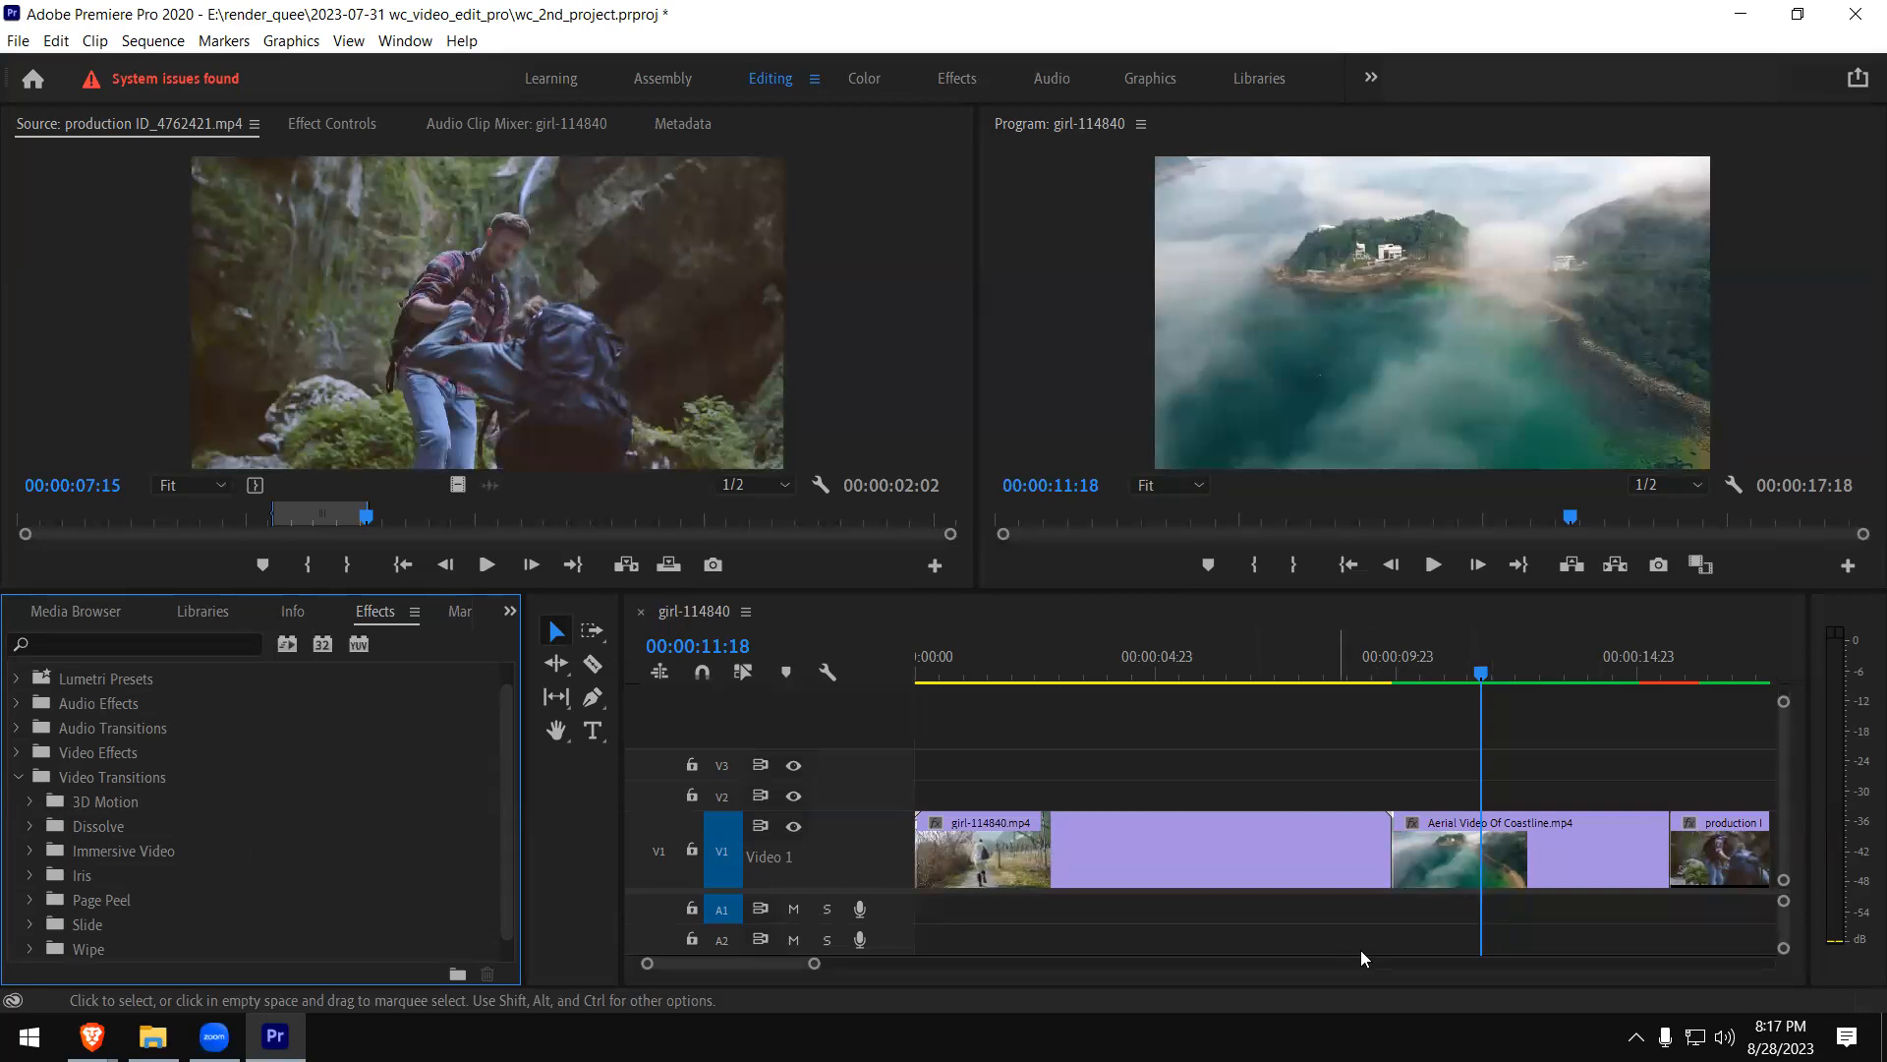
click(1711, 863)
key(Delete)
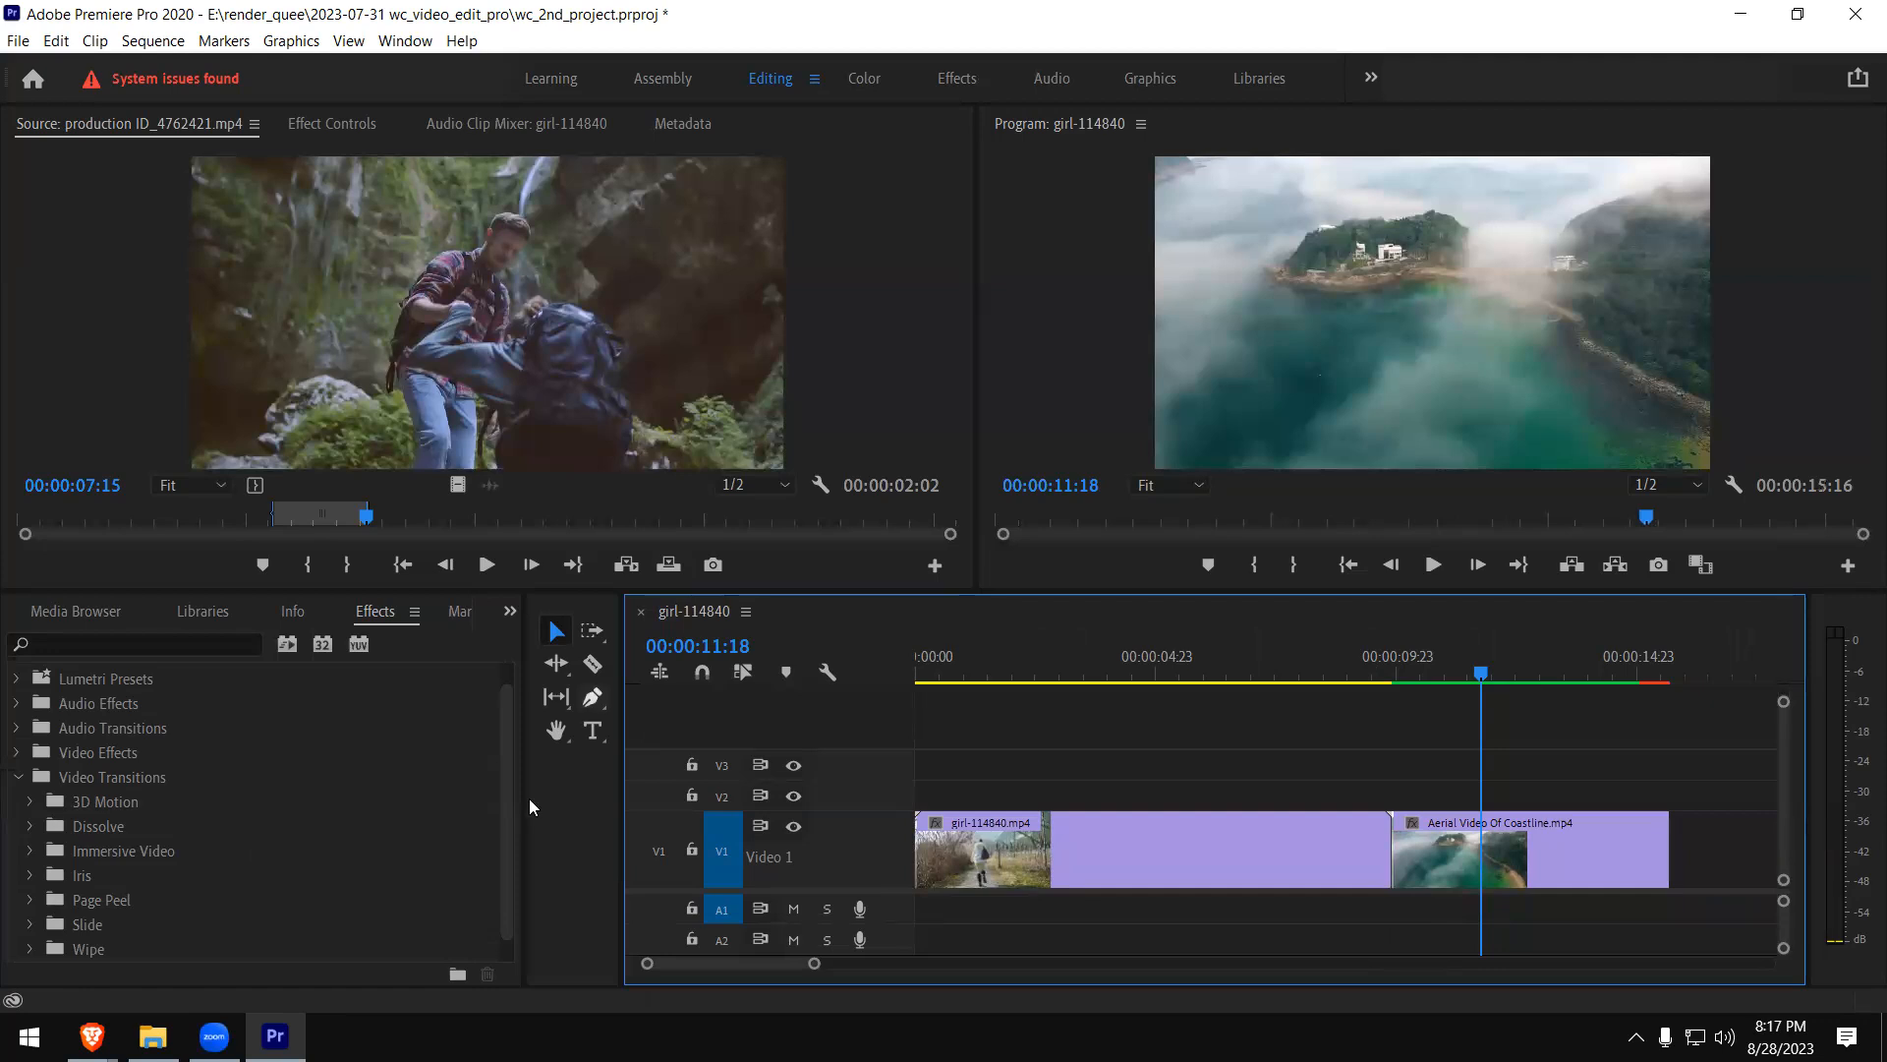
- Look through the Video Effects groups, including the Keying effects down to Ultra Key
click(18, 778)
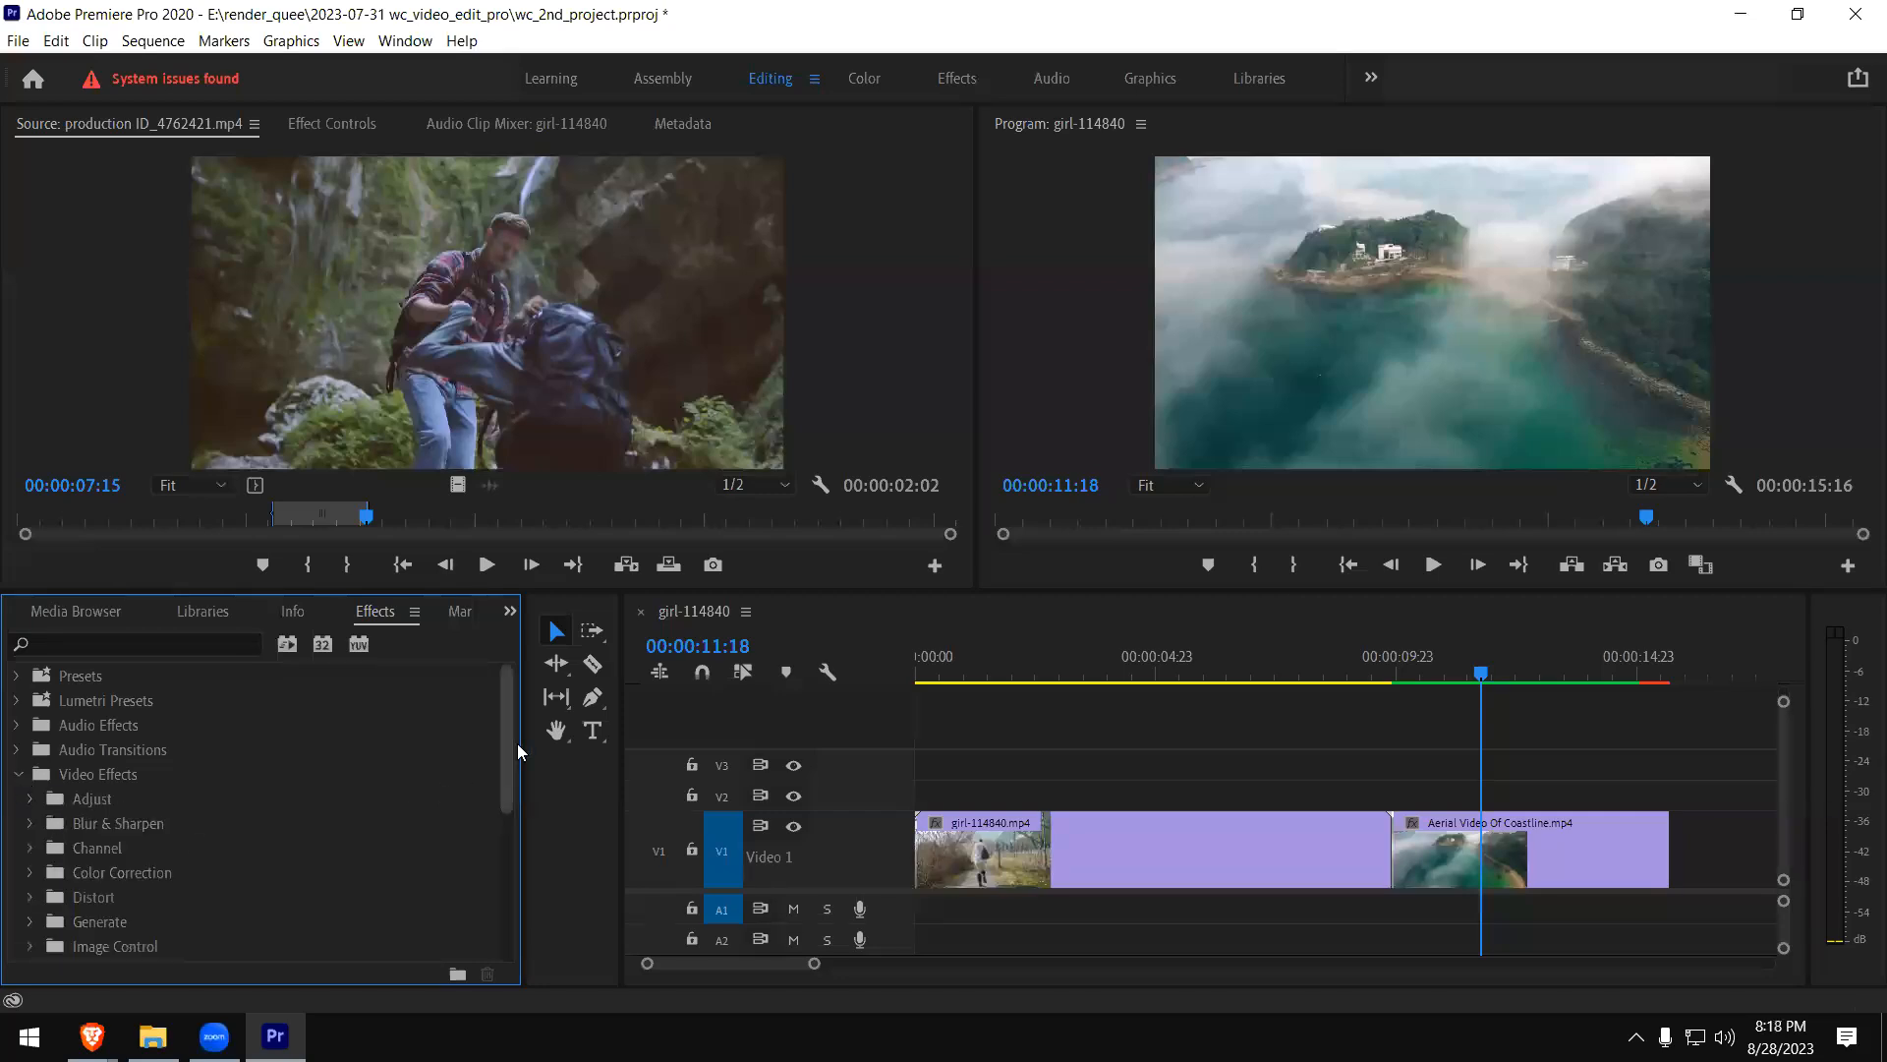
drag(507, 737, 513, 829)
click(31, 802)
scroll(214, 845, down, 5)
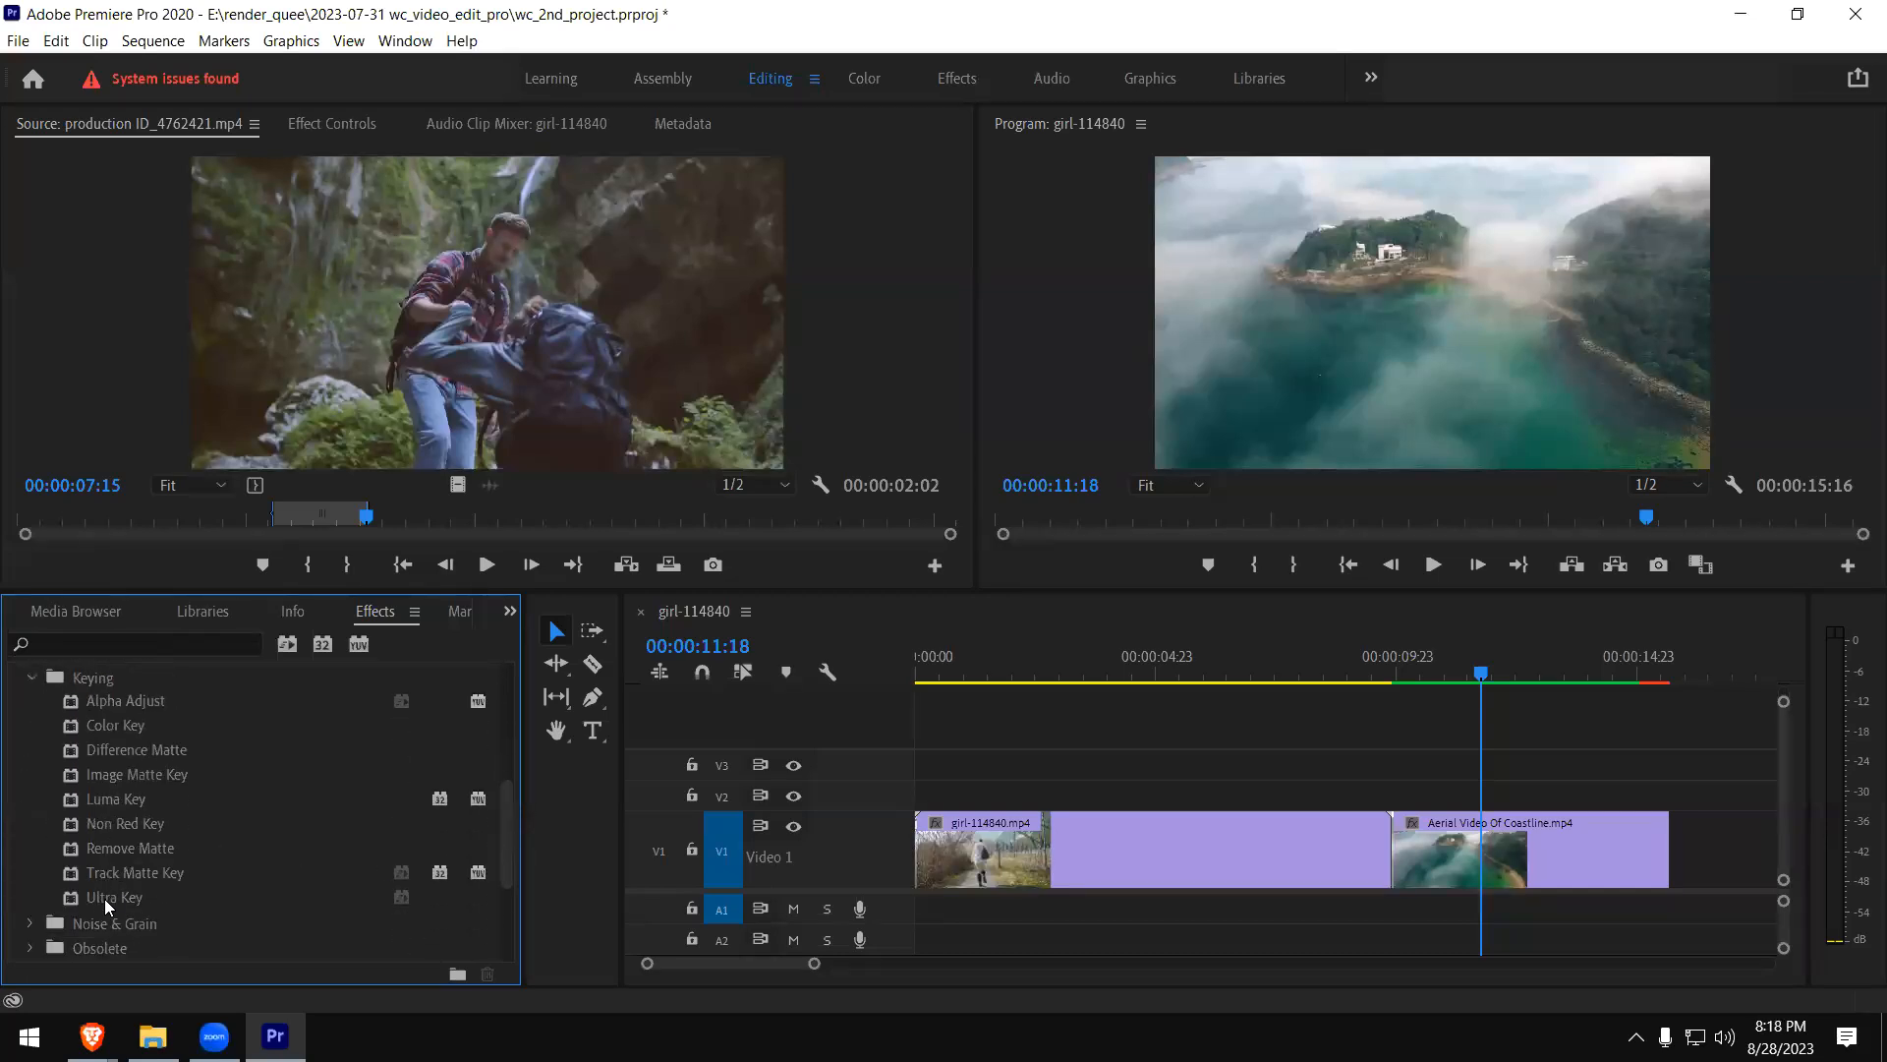
scroll(365, 835, up, 5)
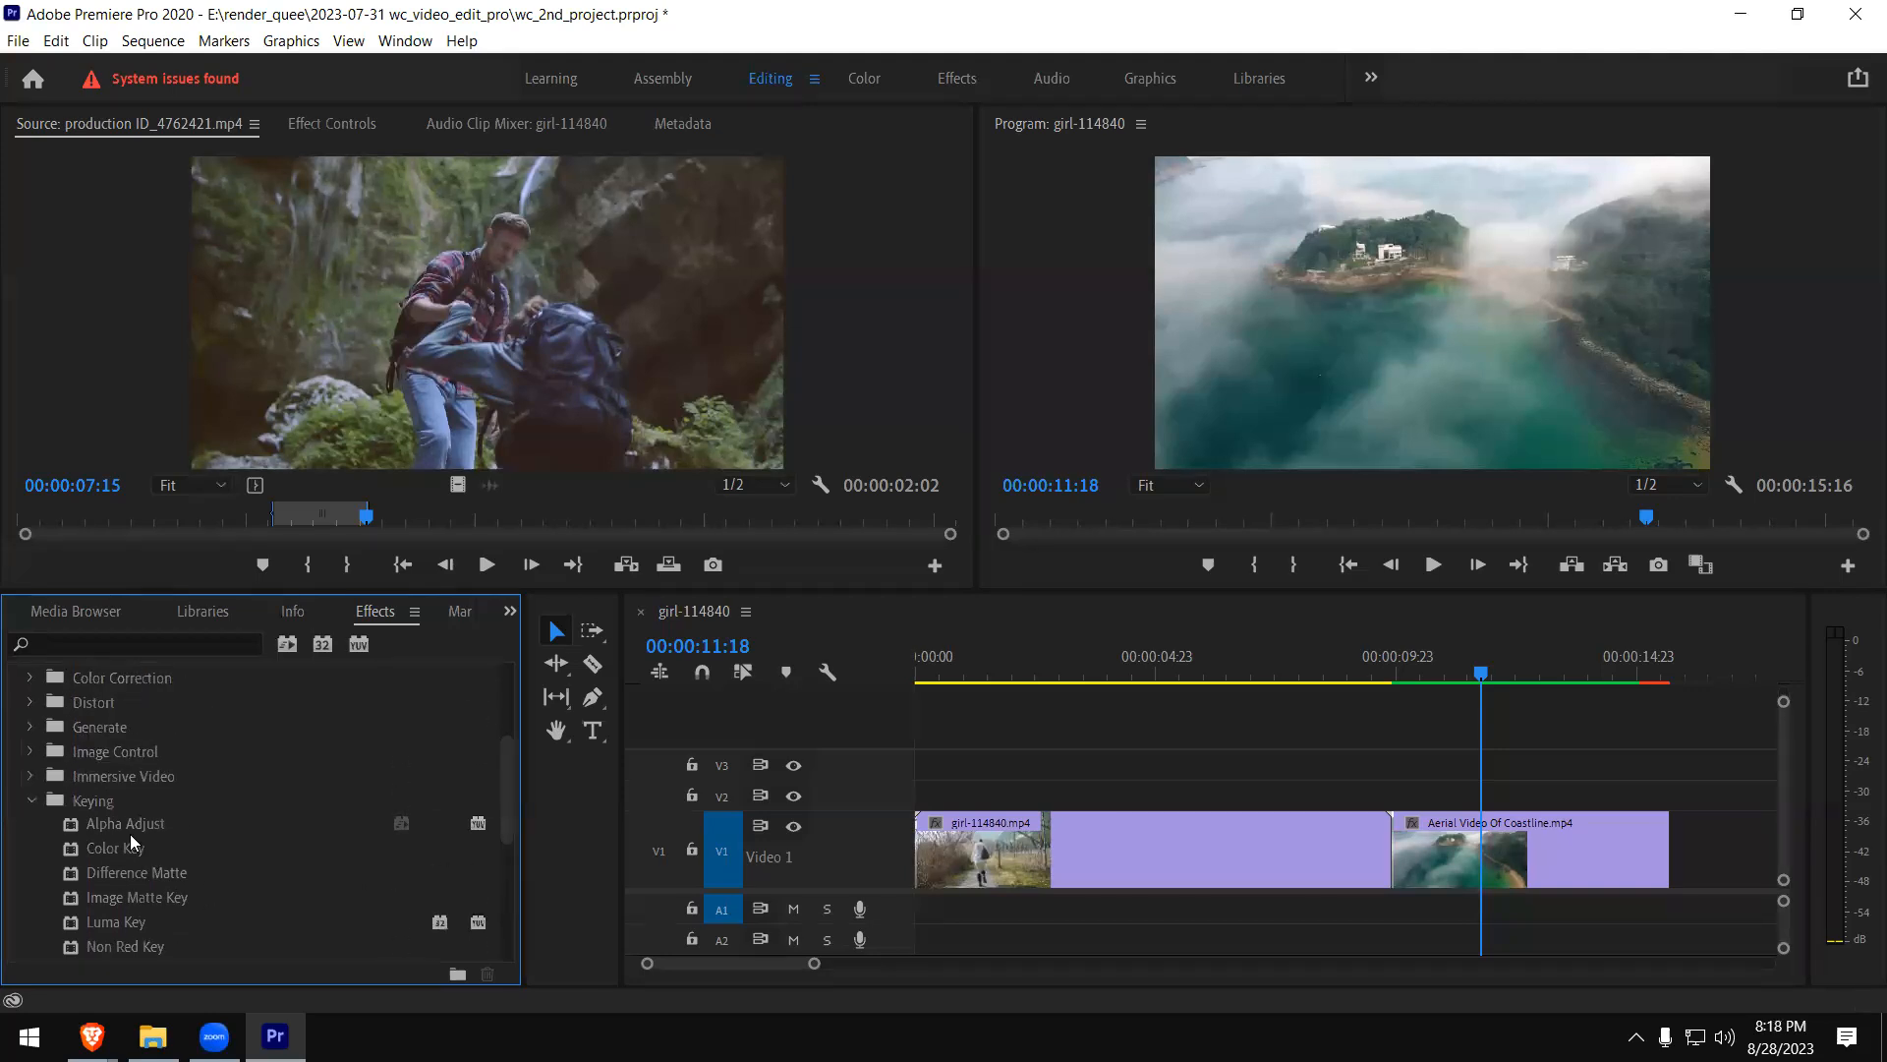
click(31, 800)
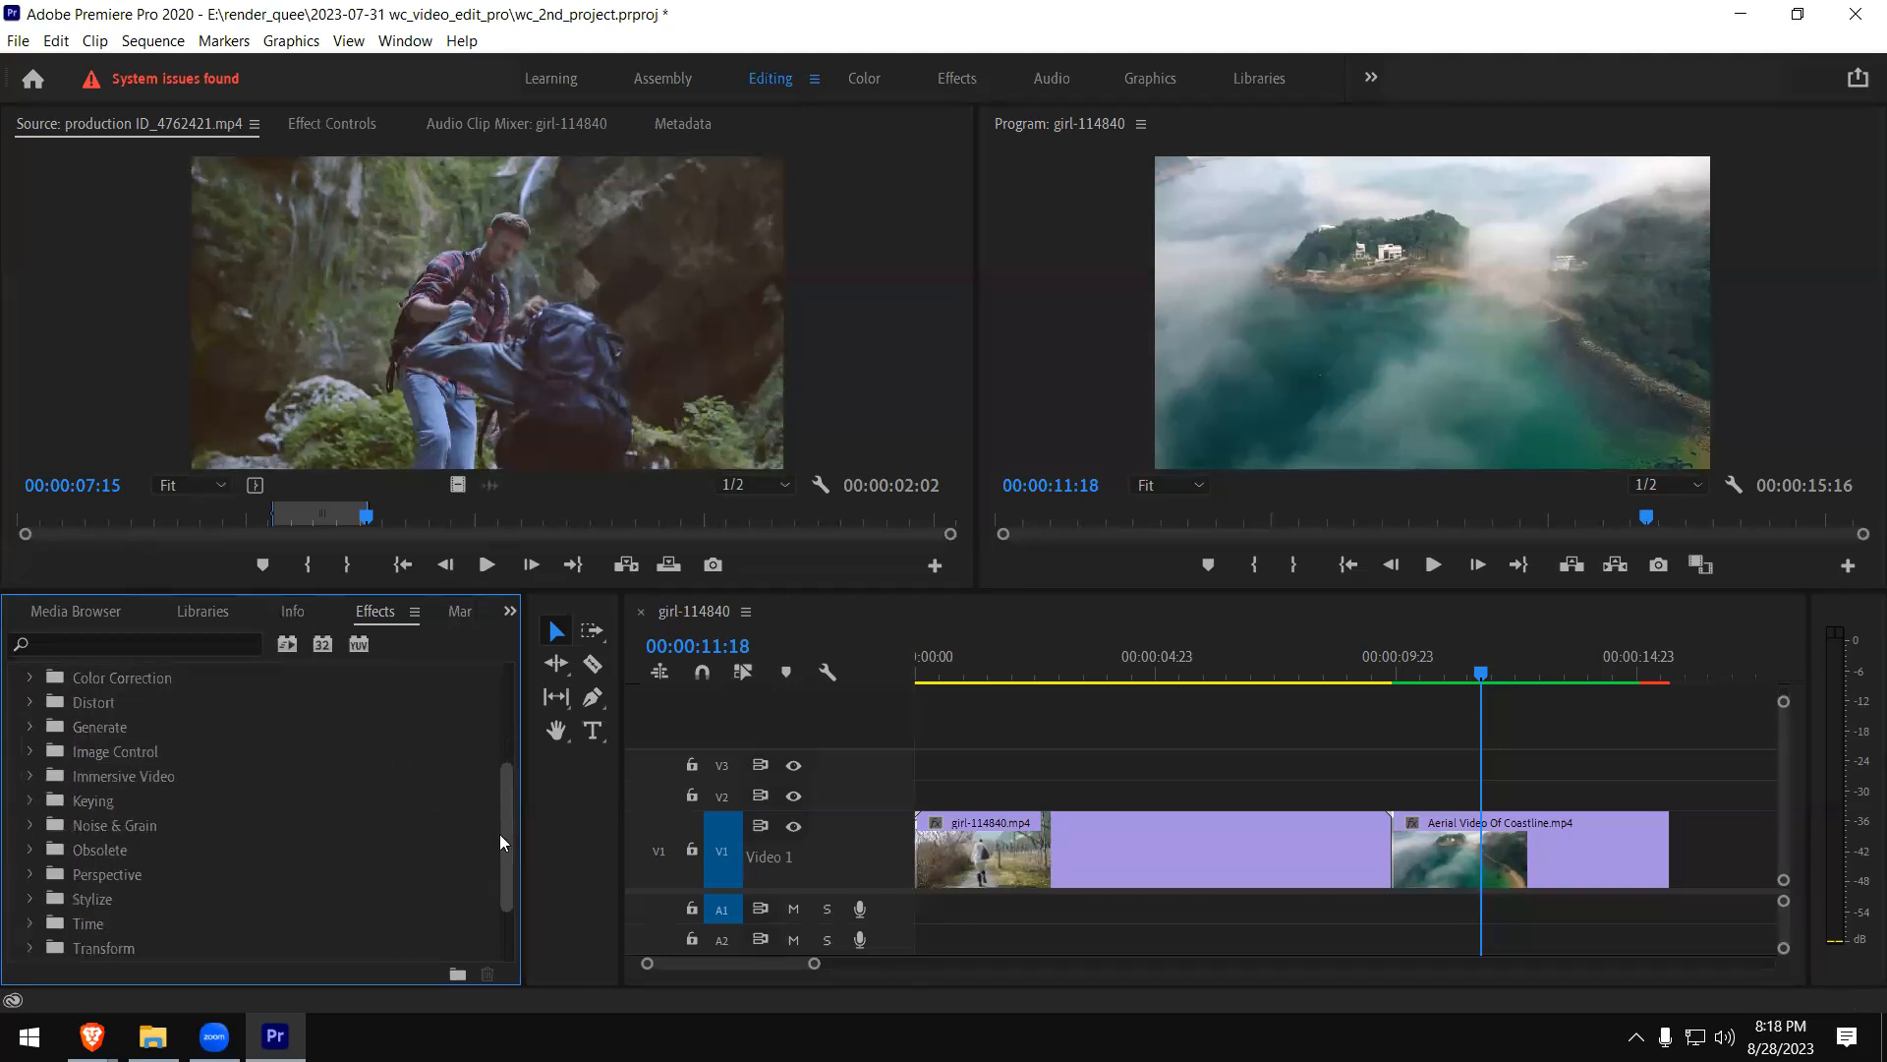
scroll(507, 818, up, 2)
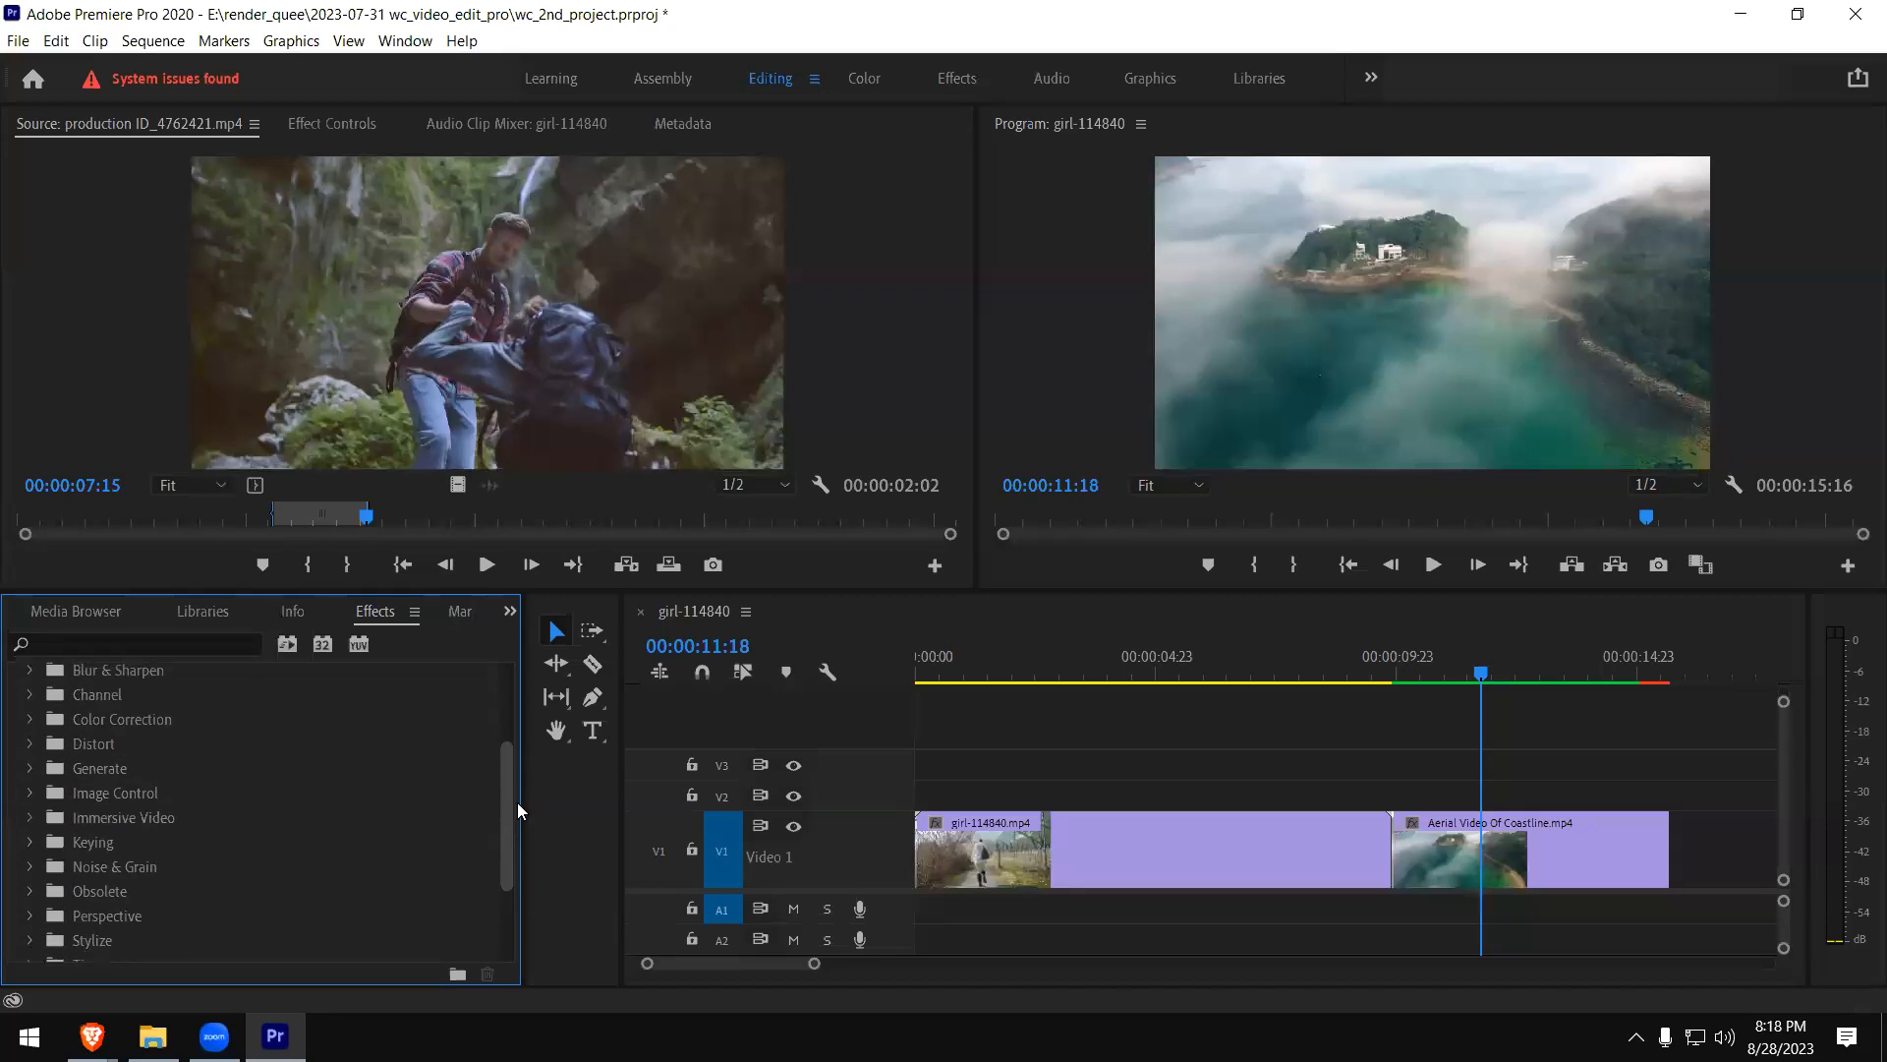
- Split the girl clip on V1 at 00:00:02:21 with the Razor tool
click(1037, 676)
click(1064, 825)
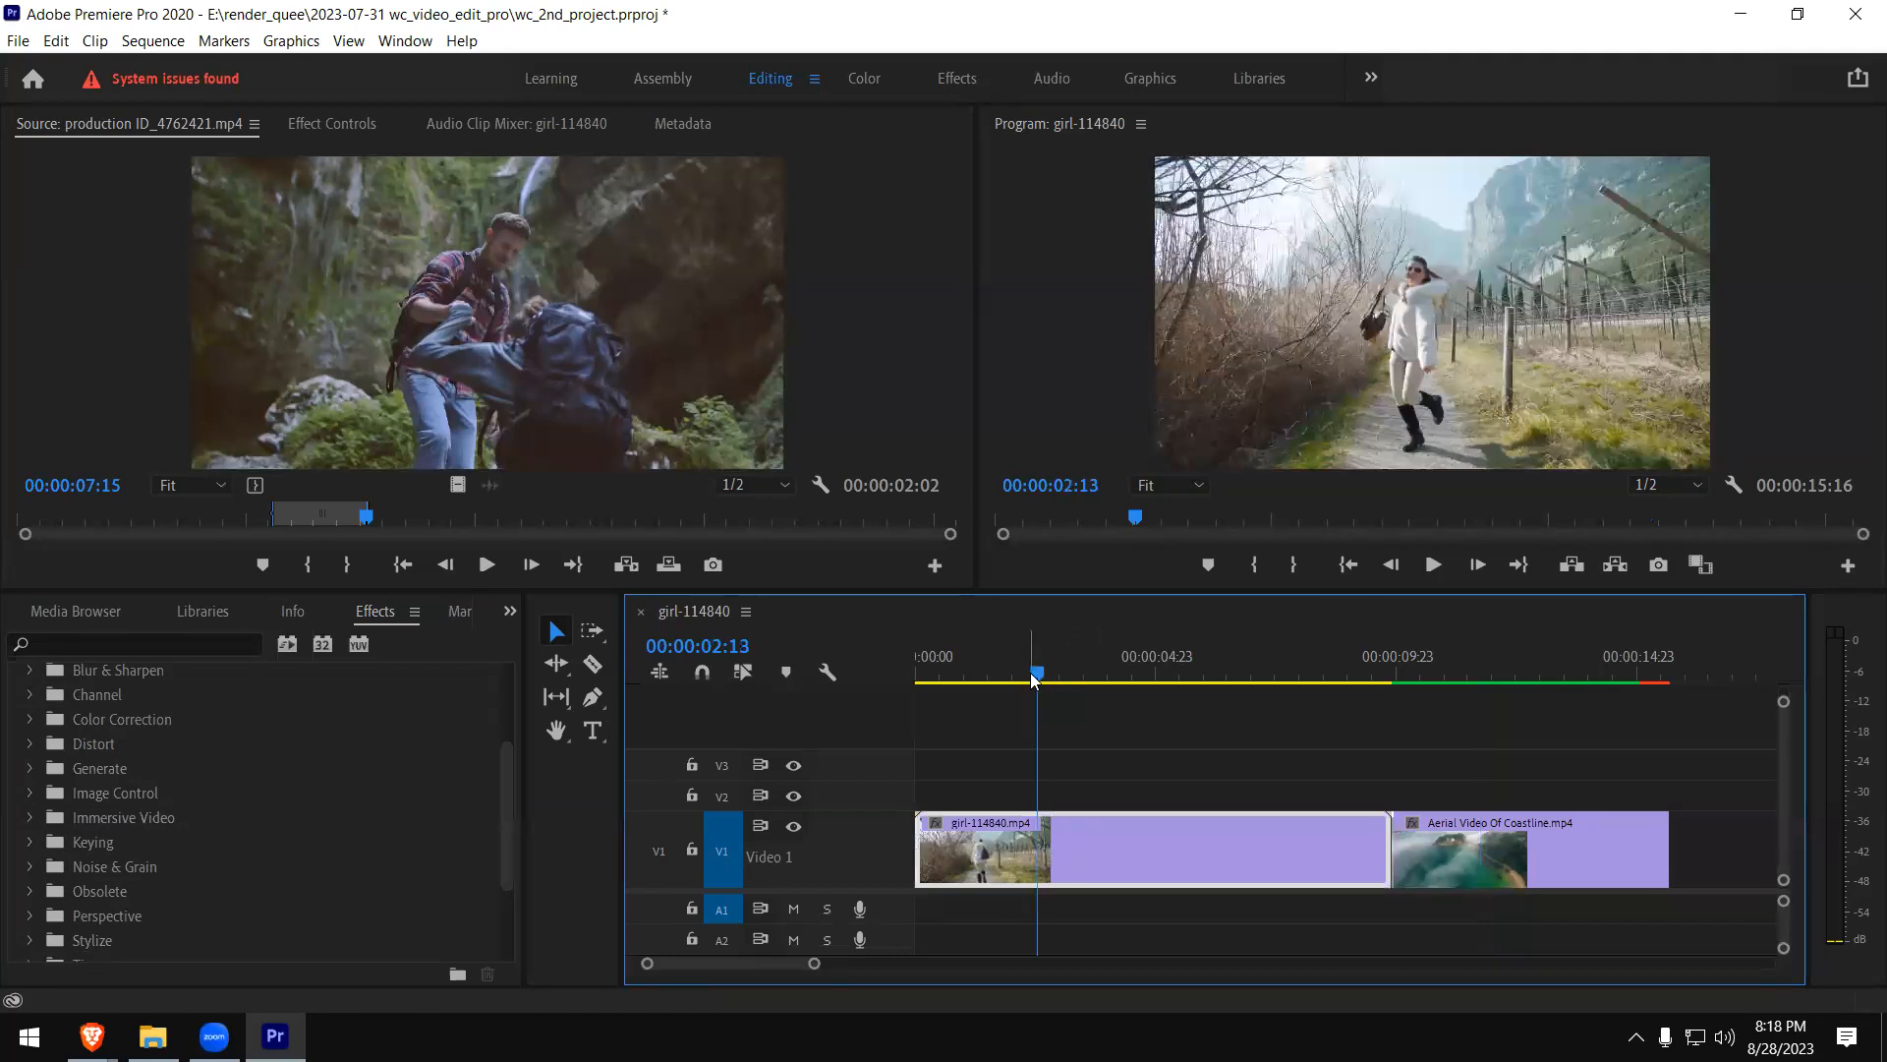
drag(1050, 672, 1054, 683)
key(c)
click(1059, 833)
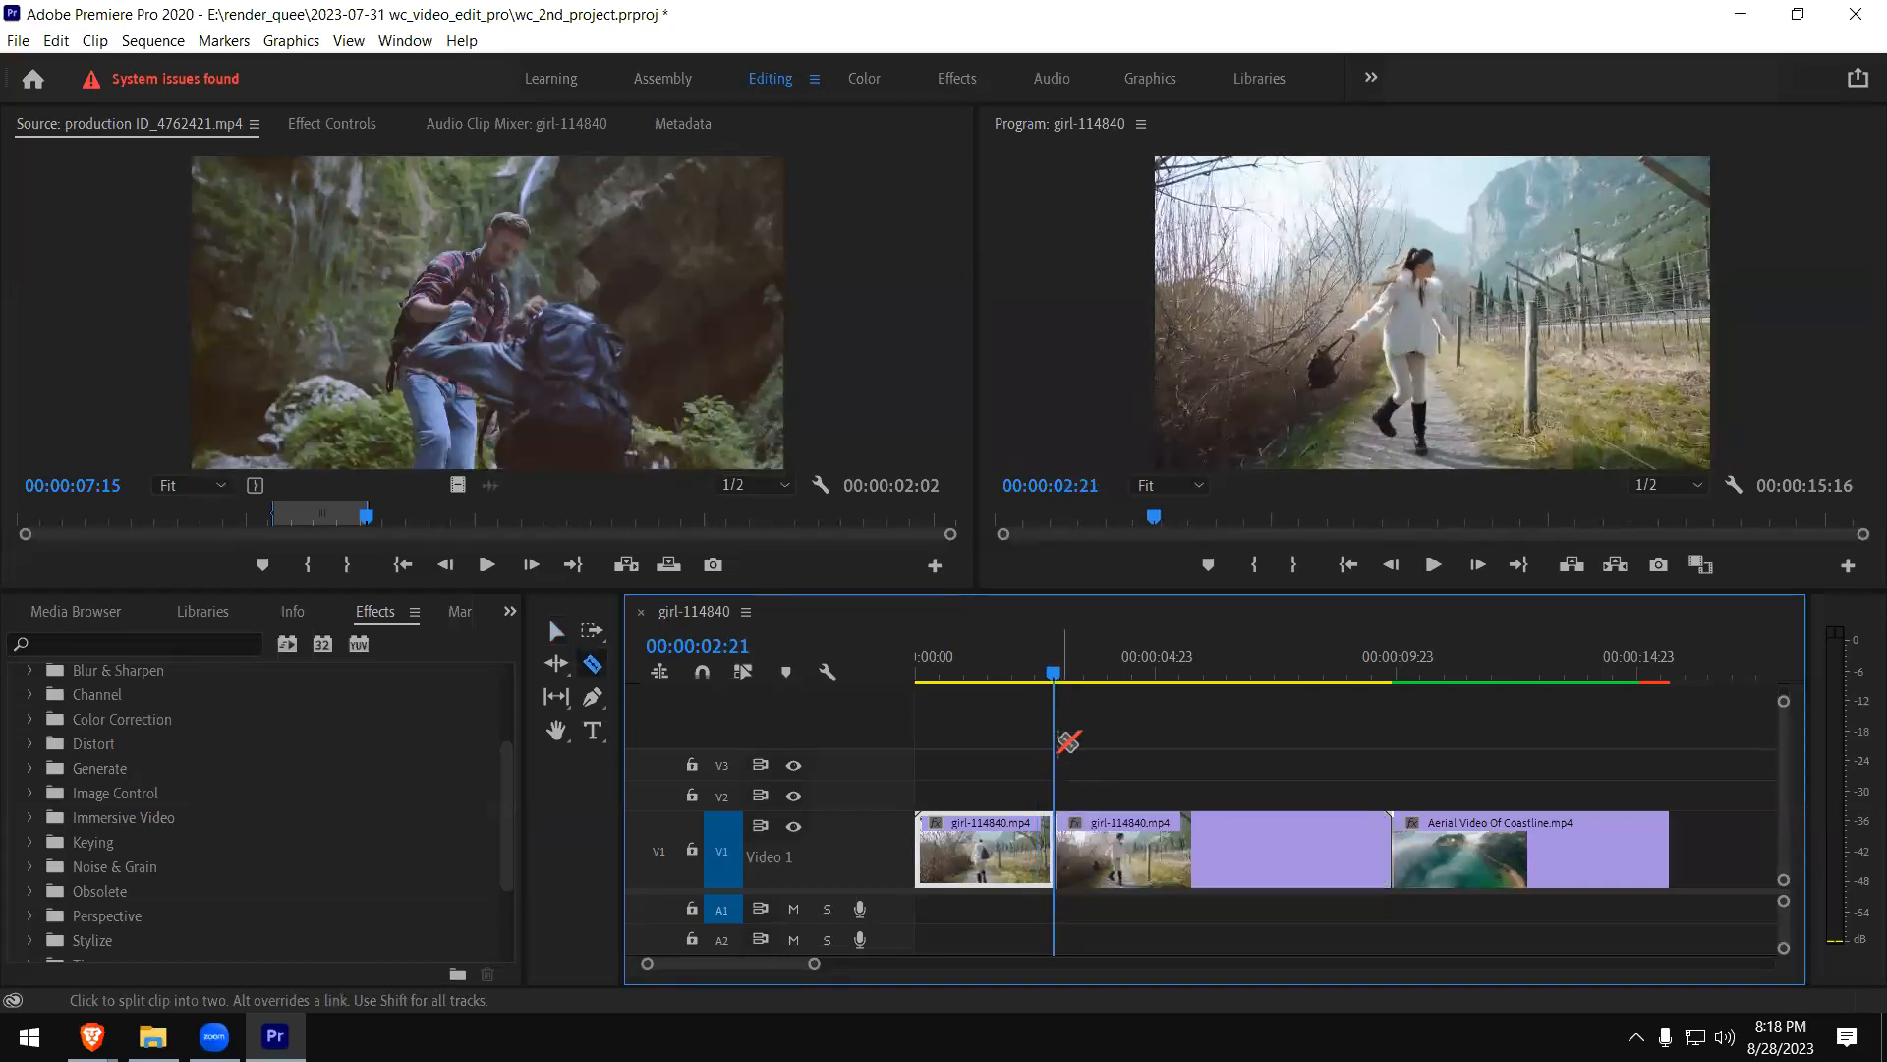
- Split the rest of the girl clip at 00:00:06:06 and select the middle piece
drag(1055, 676, 1217, 688)
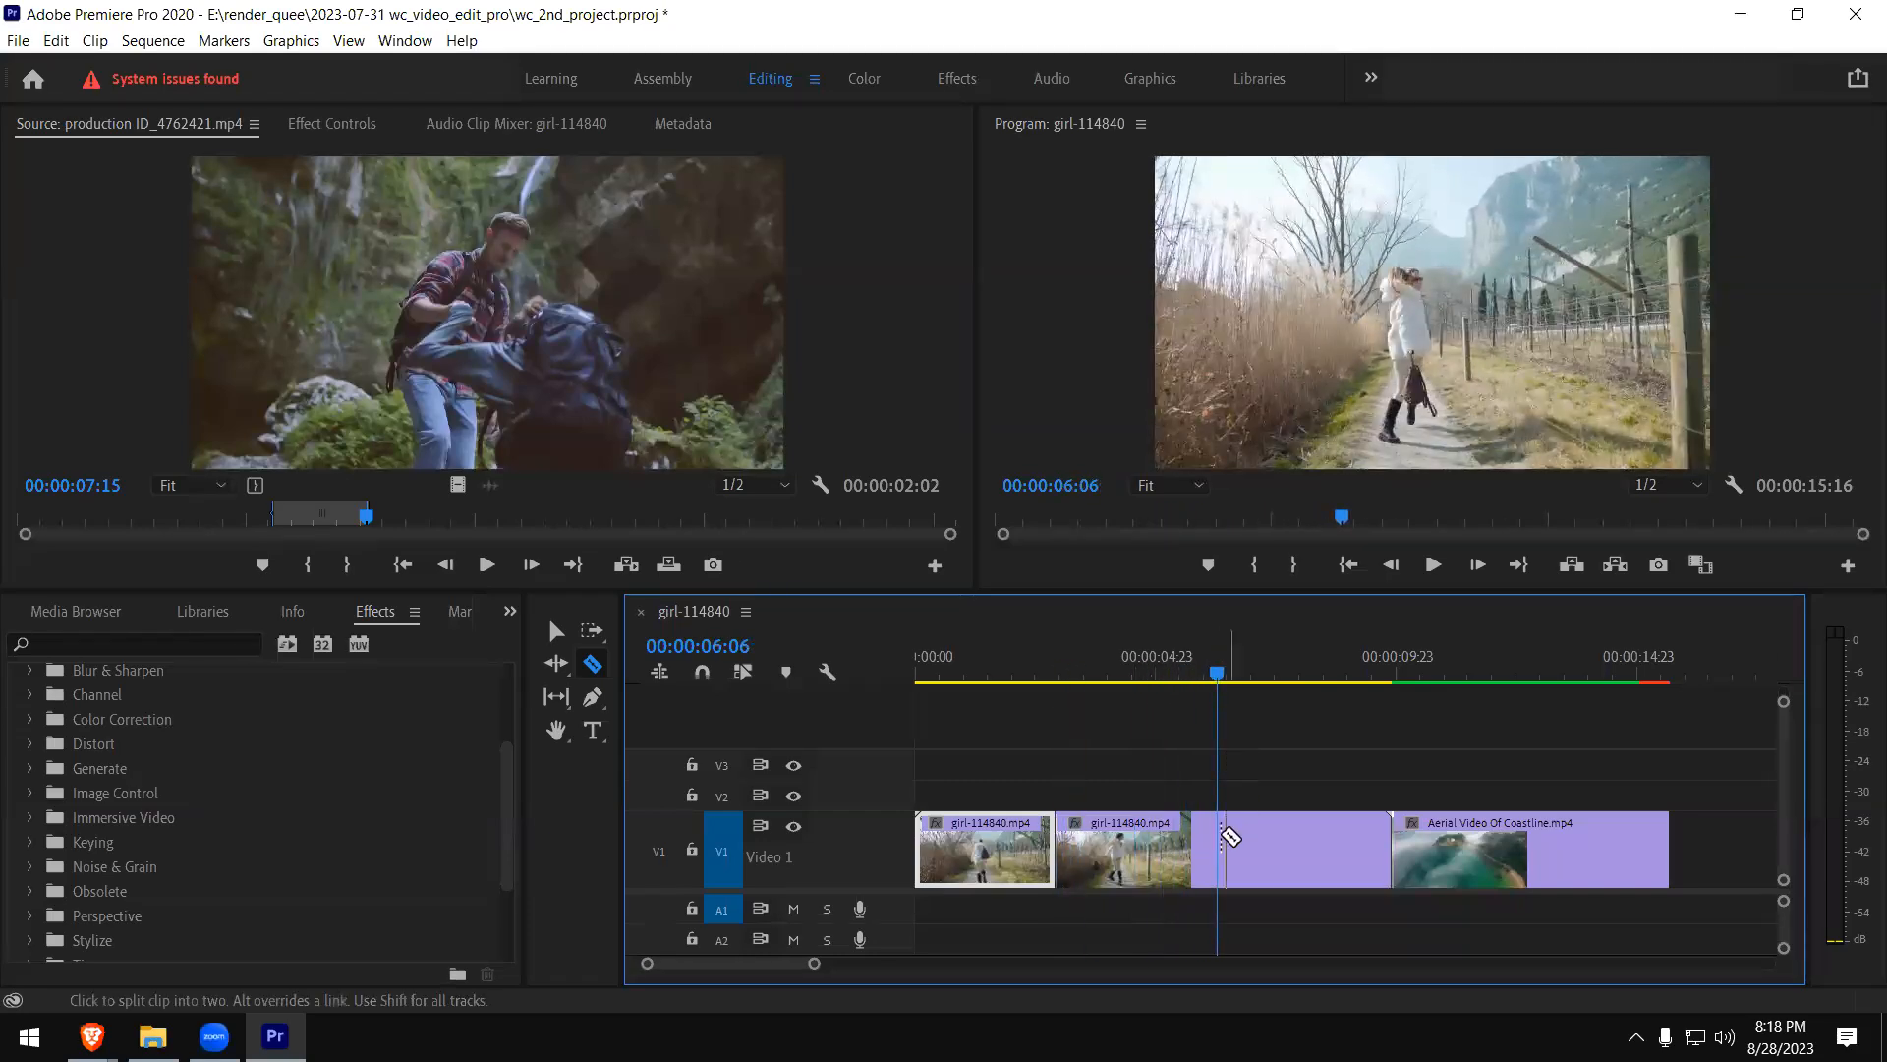
click(1222, 836)
key(v)
click(1126, 848)
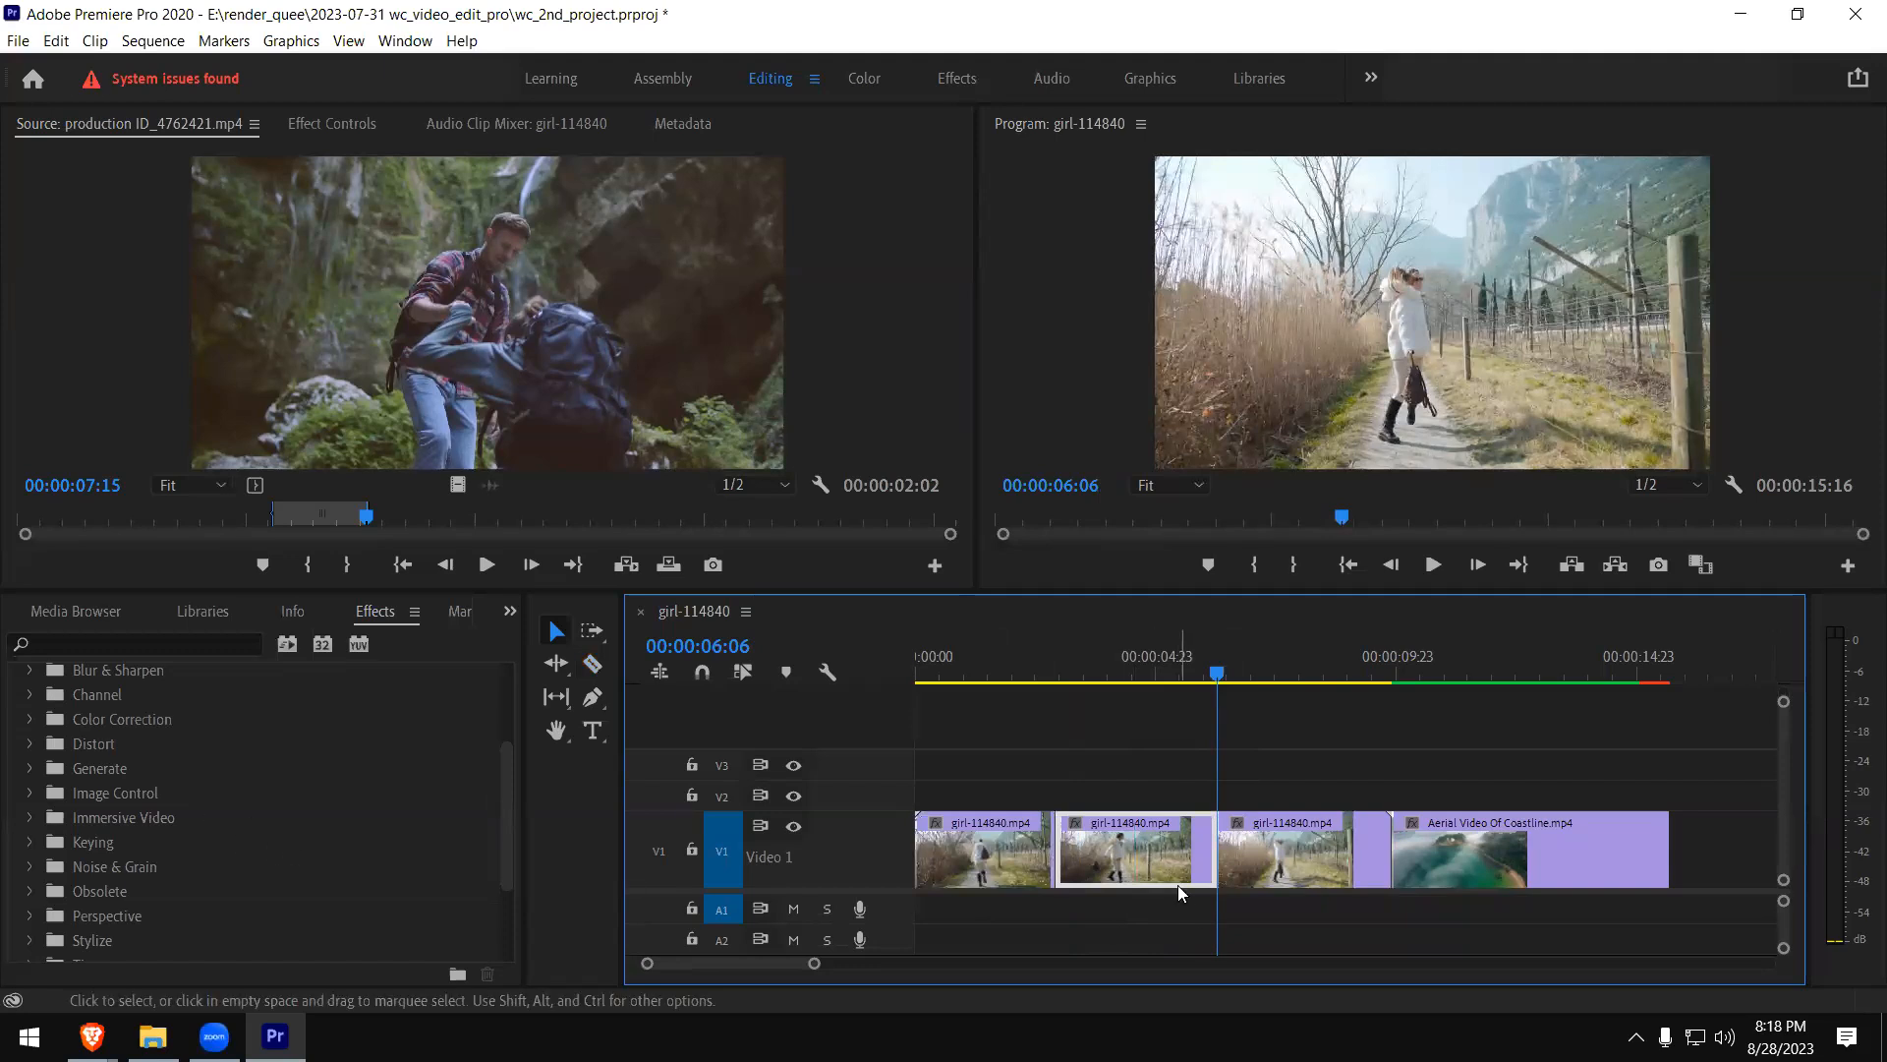
- Move the playhead to 00:00:04:22 and apply the Levels effect from the Adjust video effects to the middle piece of the girl clip
click(1048, 676)
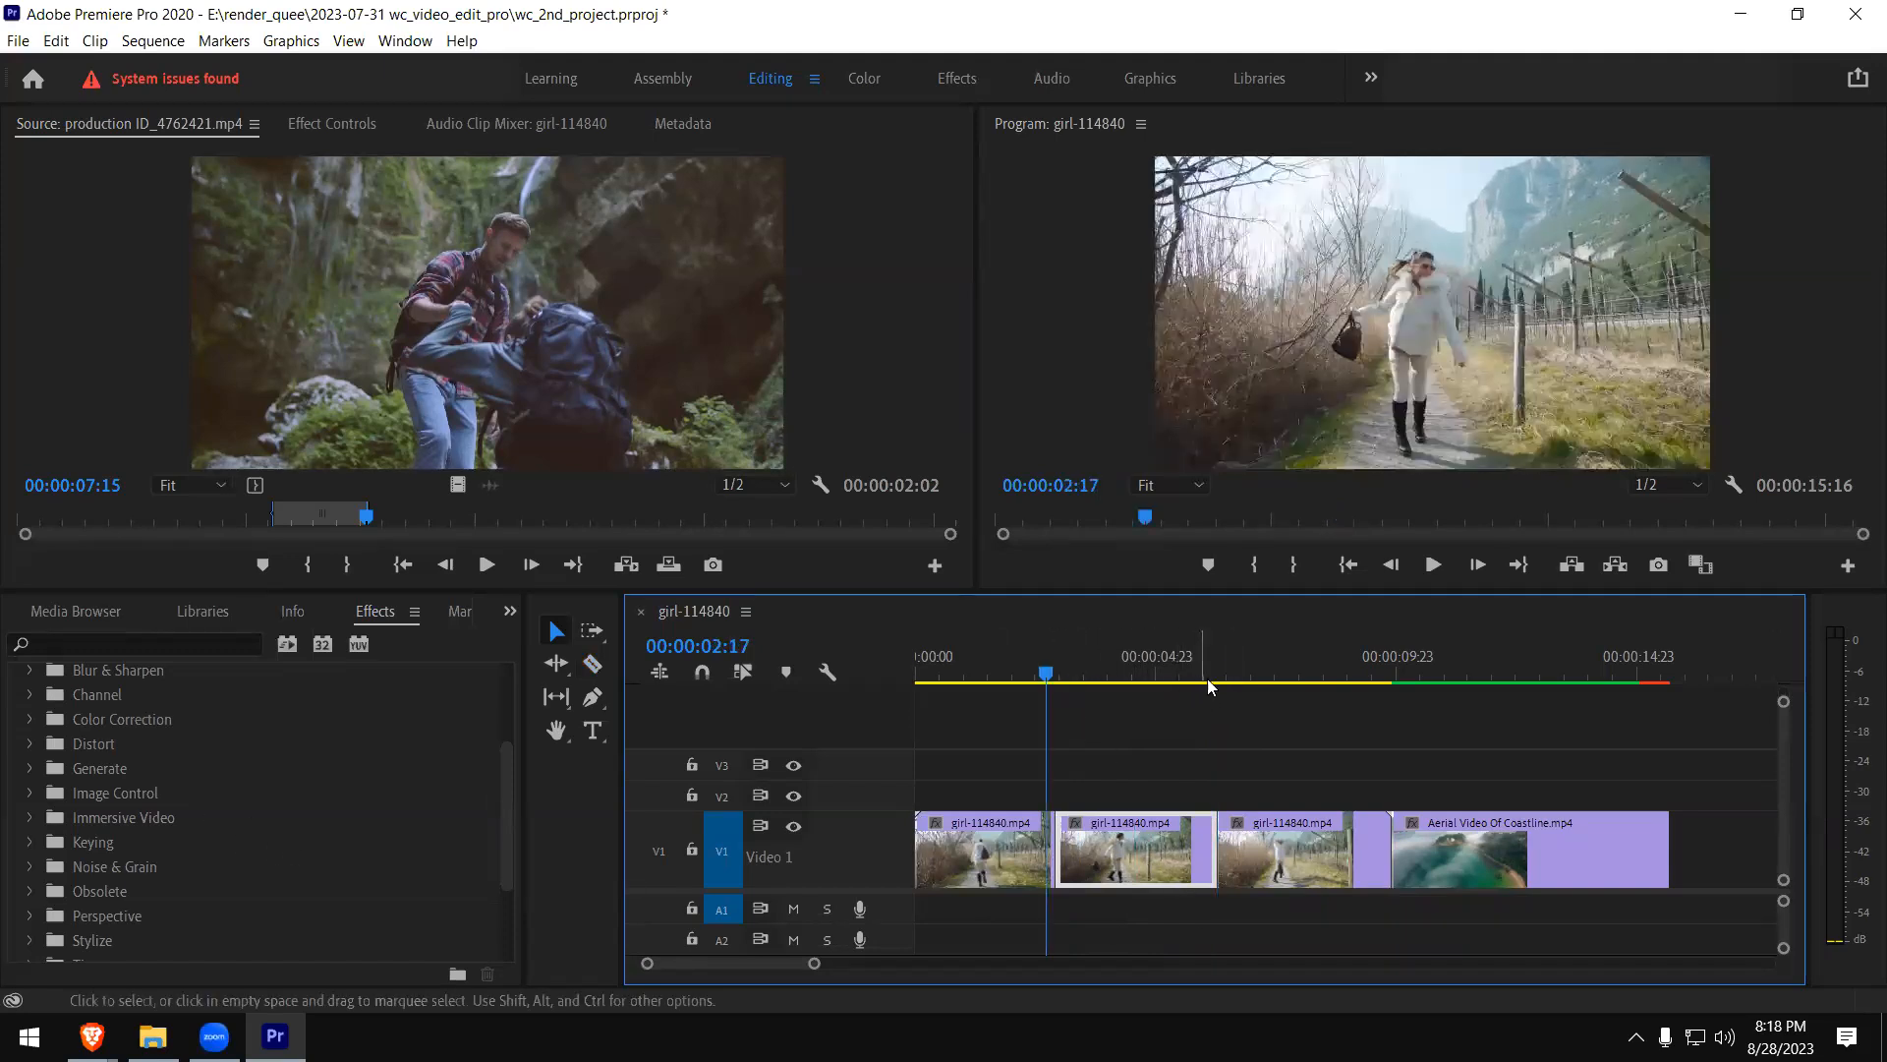
click(1207, 679)
click(1154, 677)
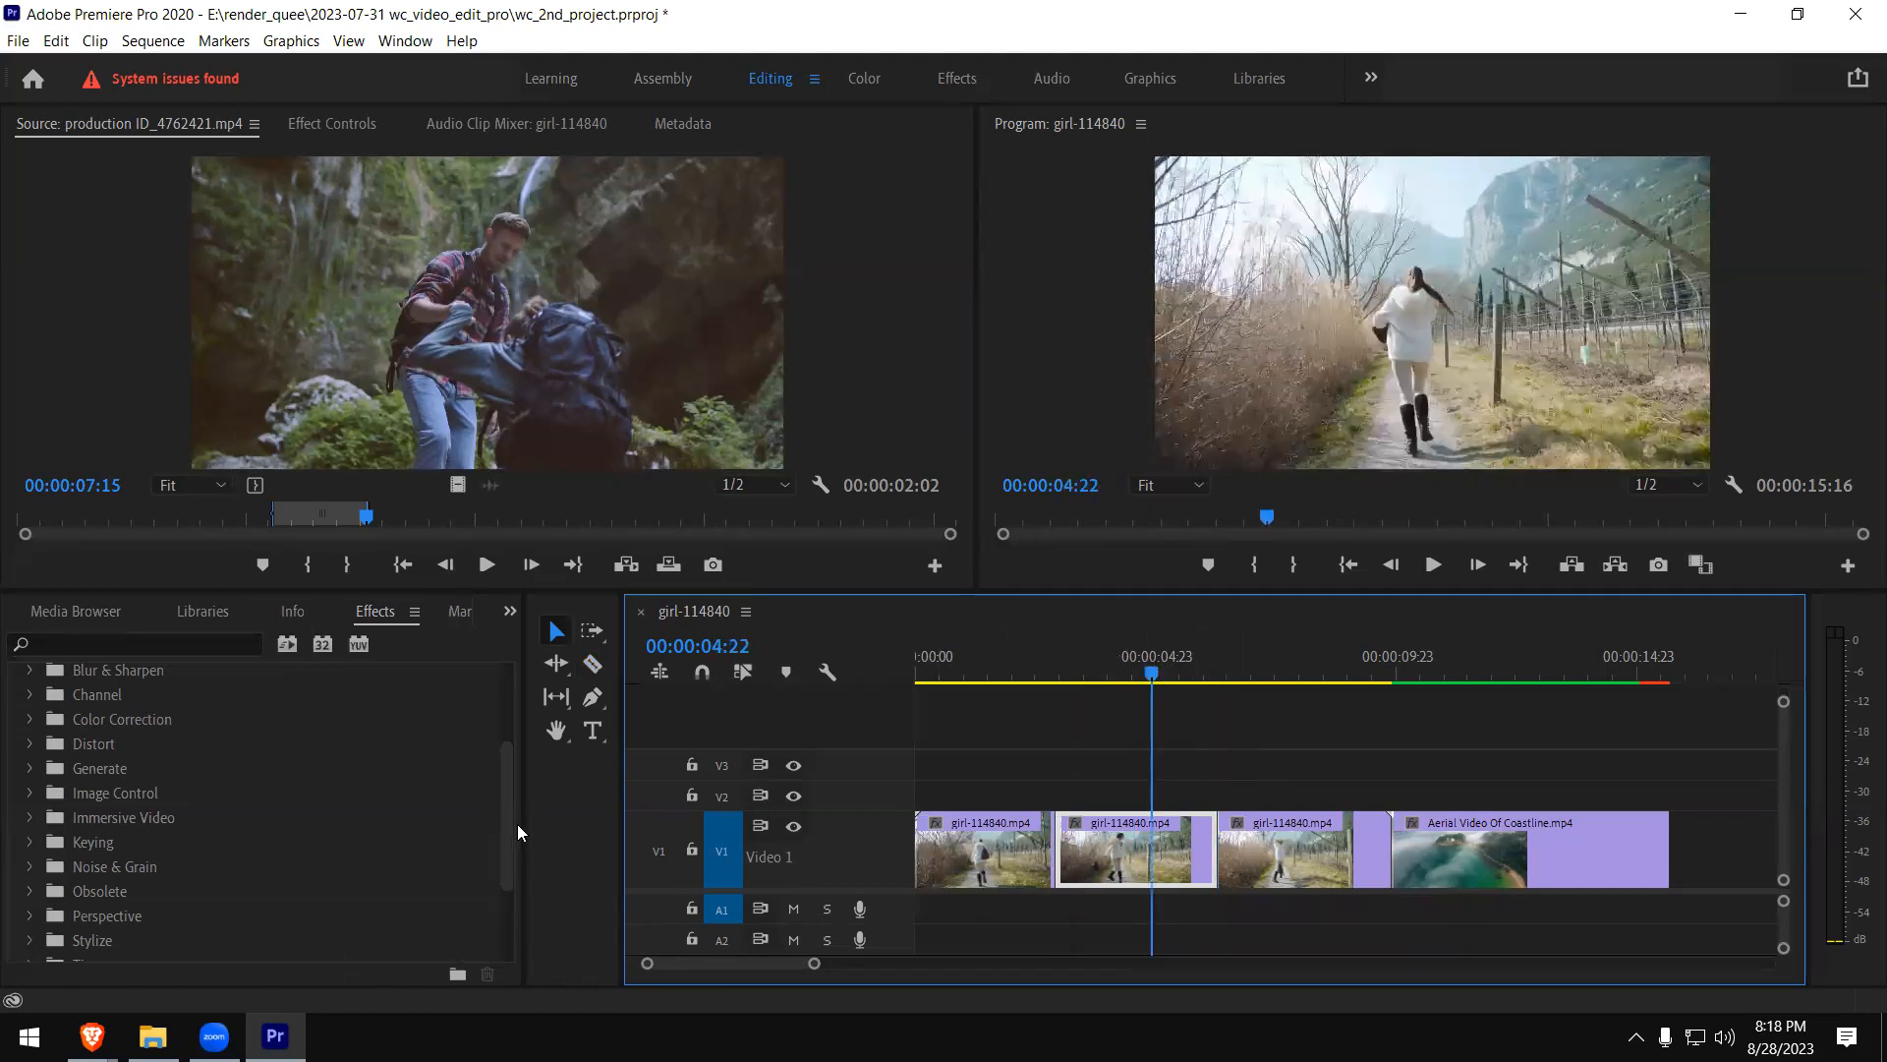
drag(510, 812, 508, 782)
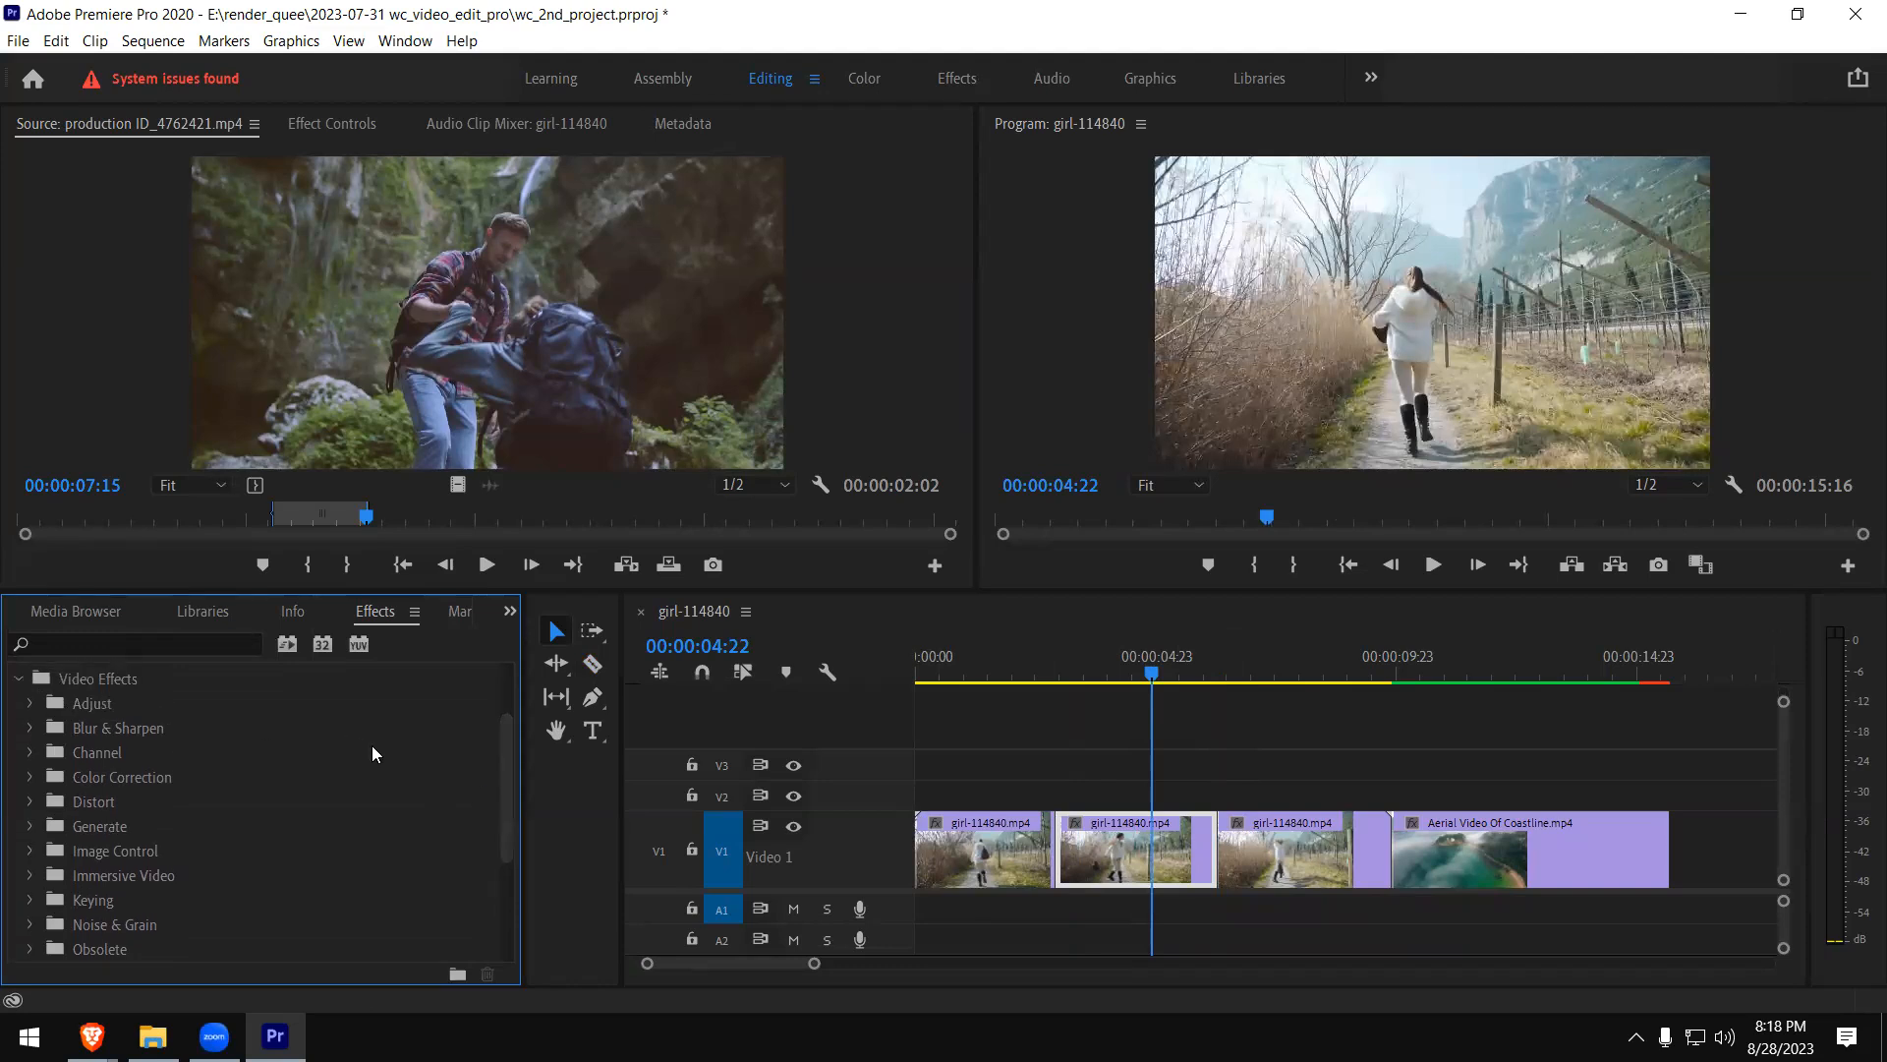
mouse_move(509, 768)
mouse_down()
mouse_move(515, 843)
mouse_move(504, 753)
mouse_up()
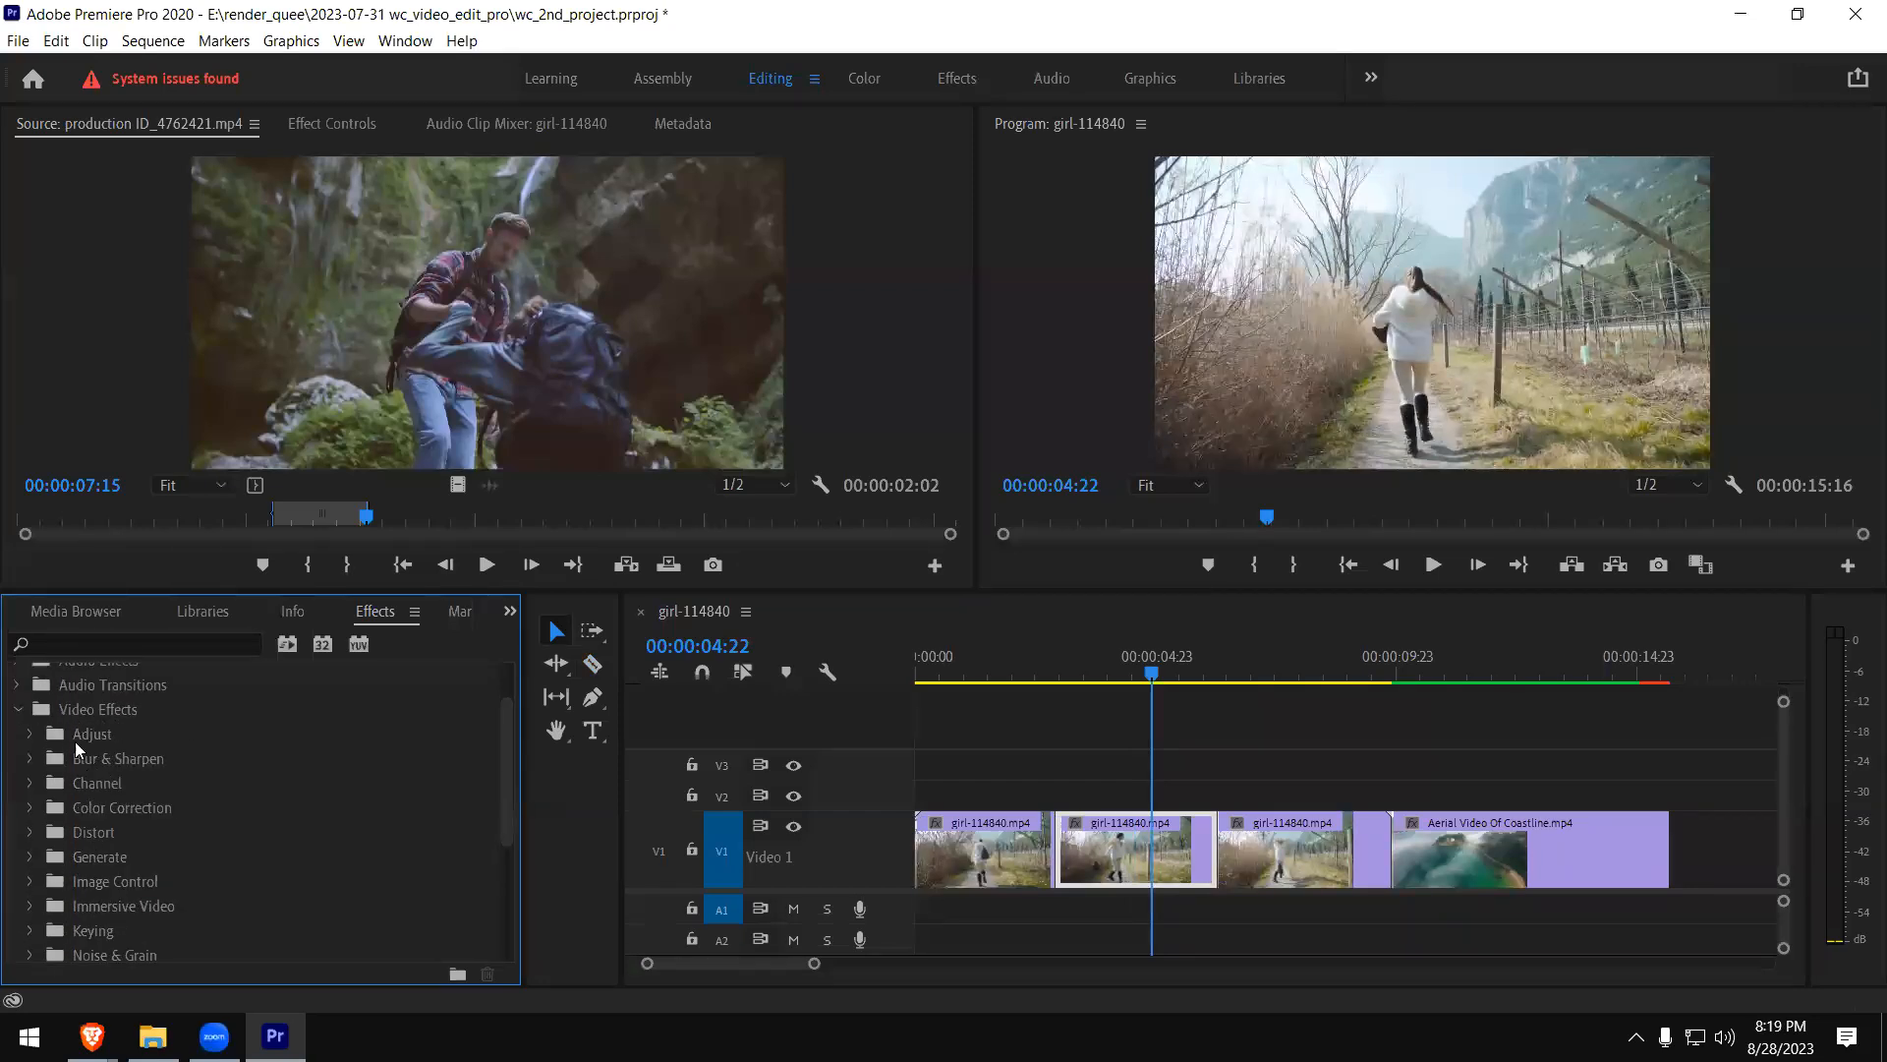
click(30, 735)
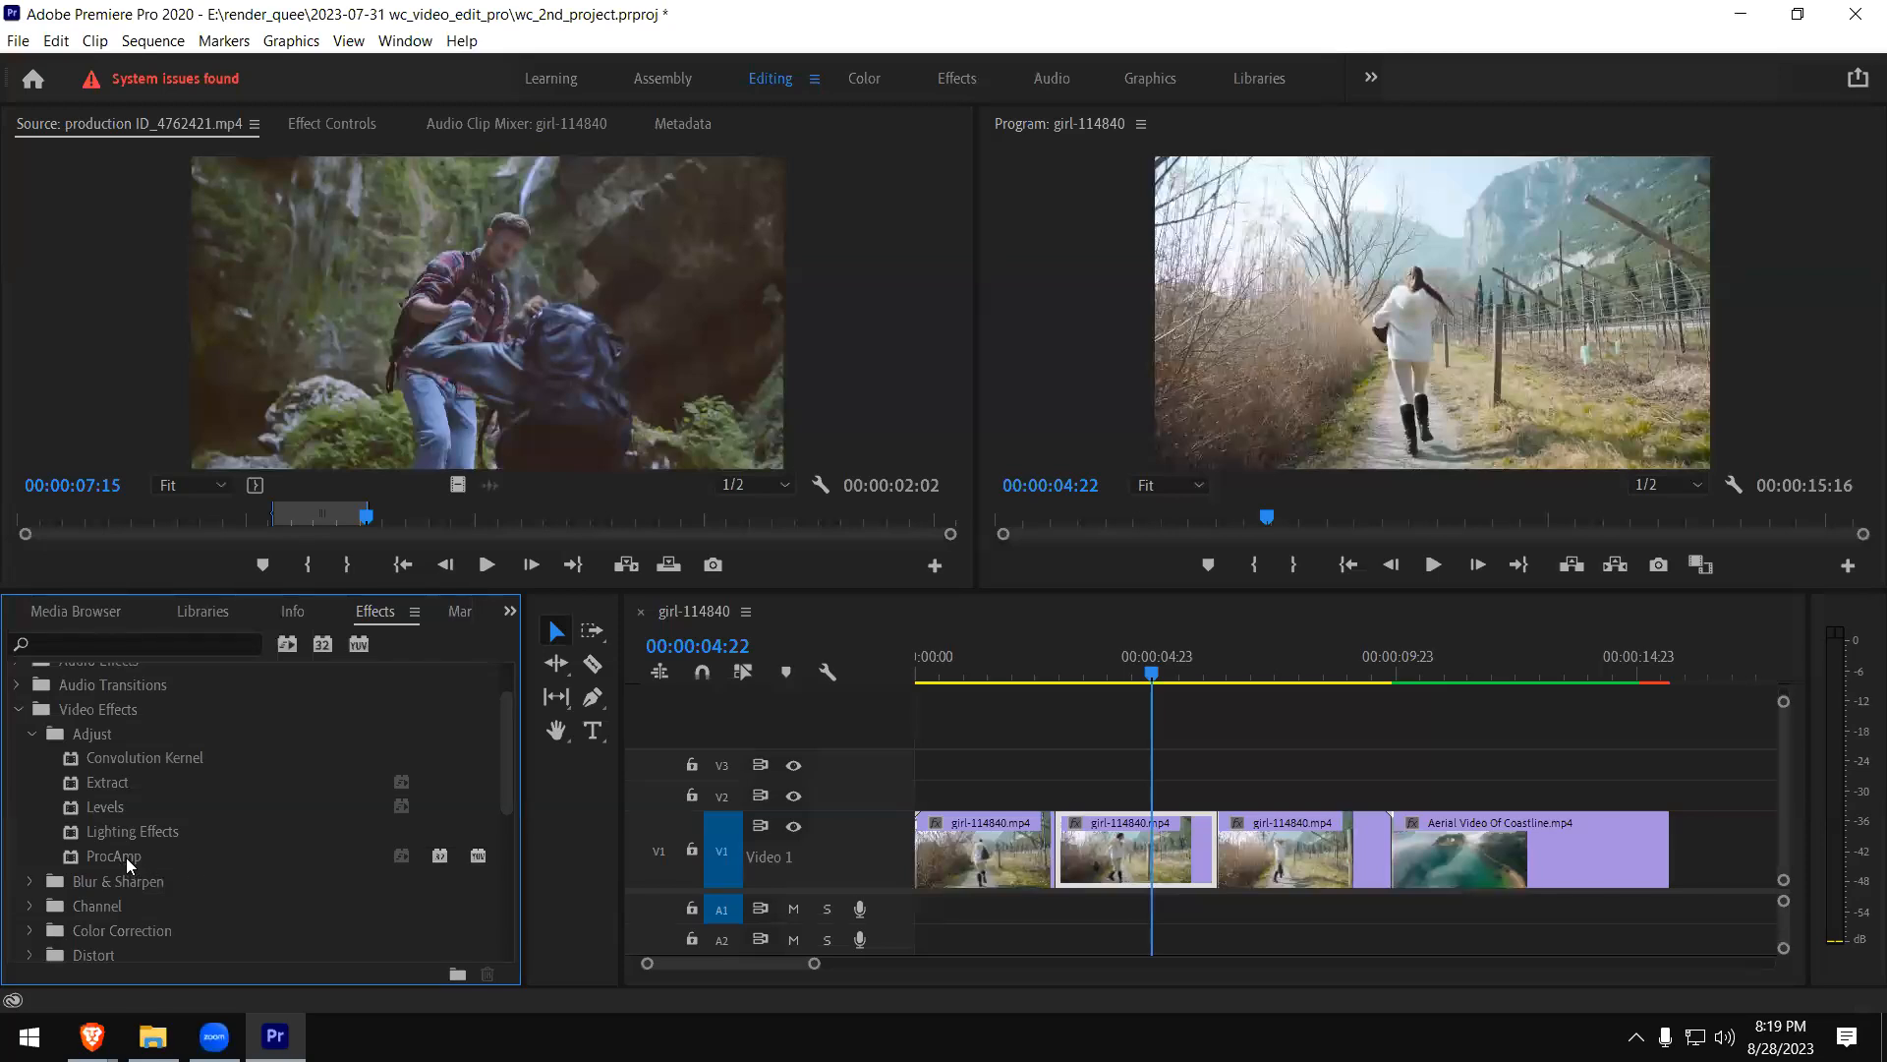
click(96, 814)
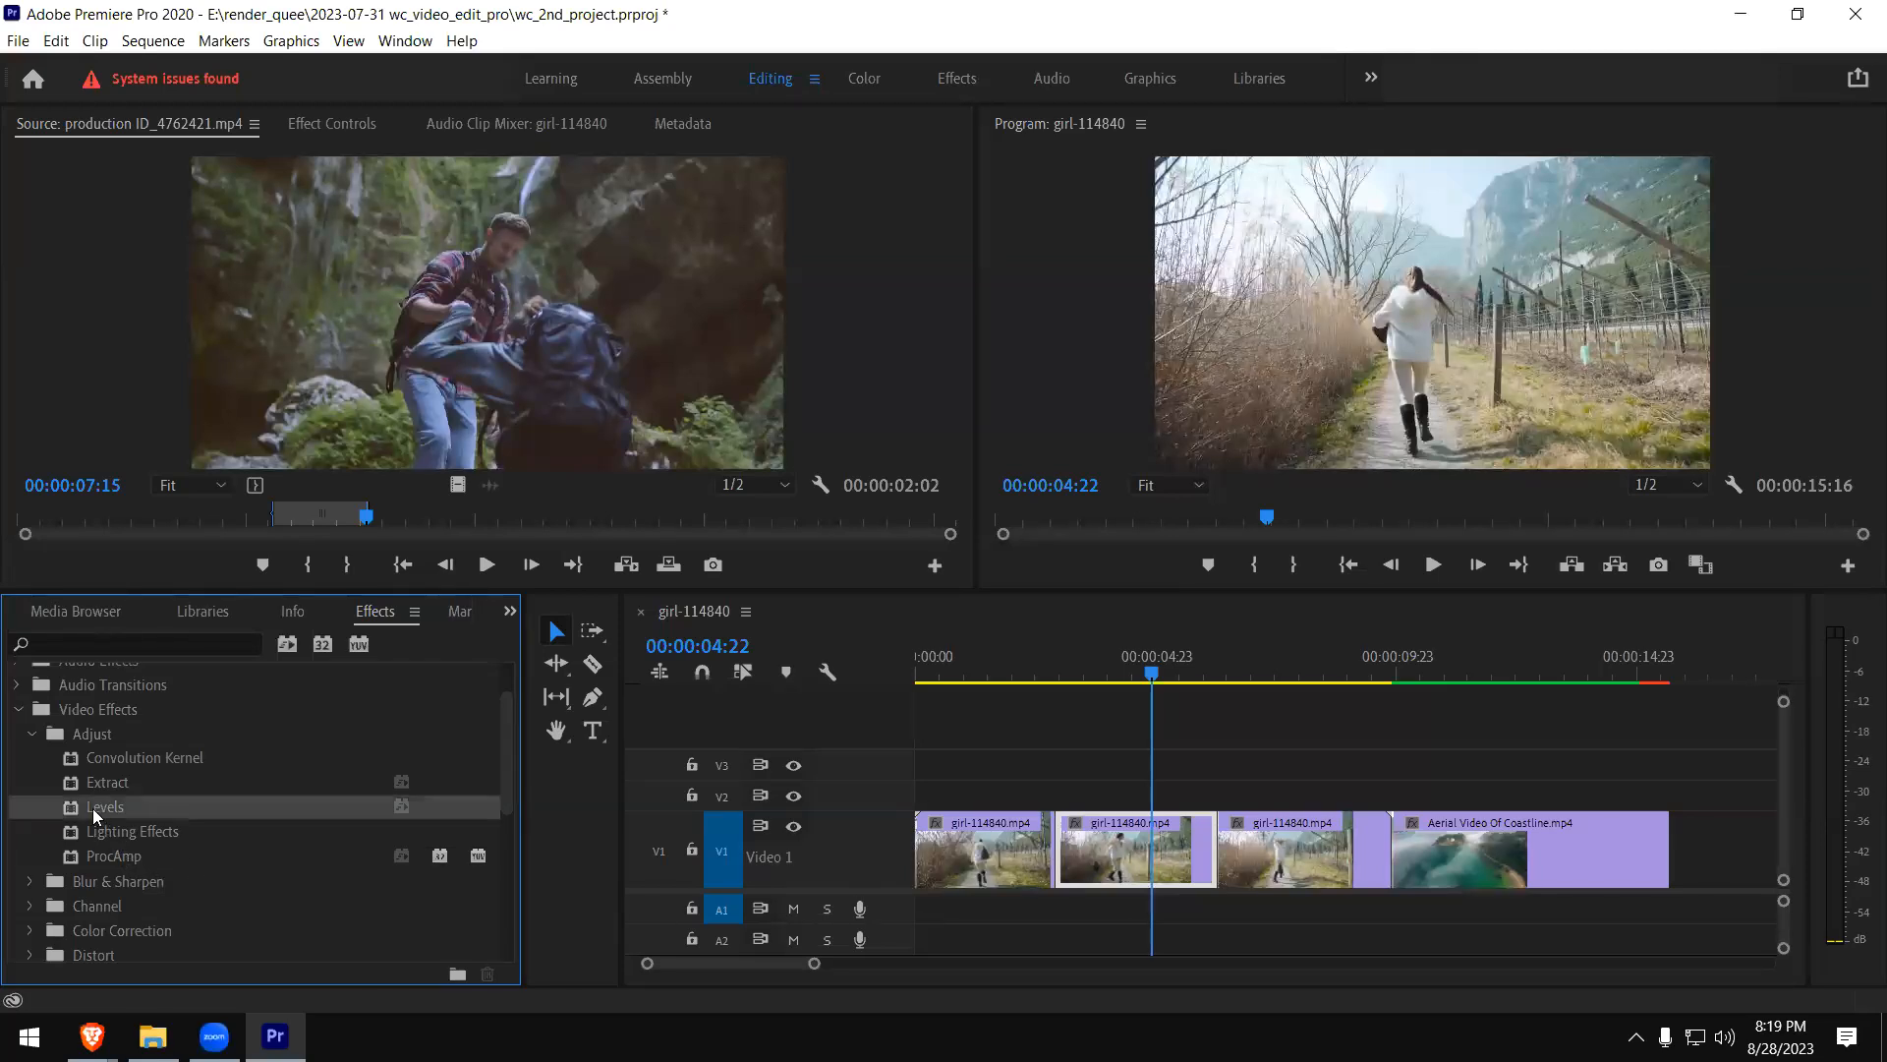
drag(79, 814, 1101, 854)
key(ctrl+s)
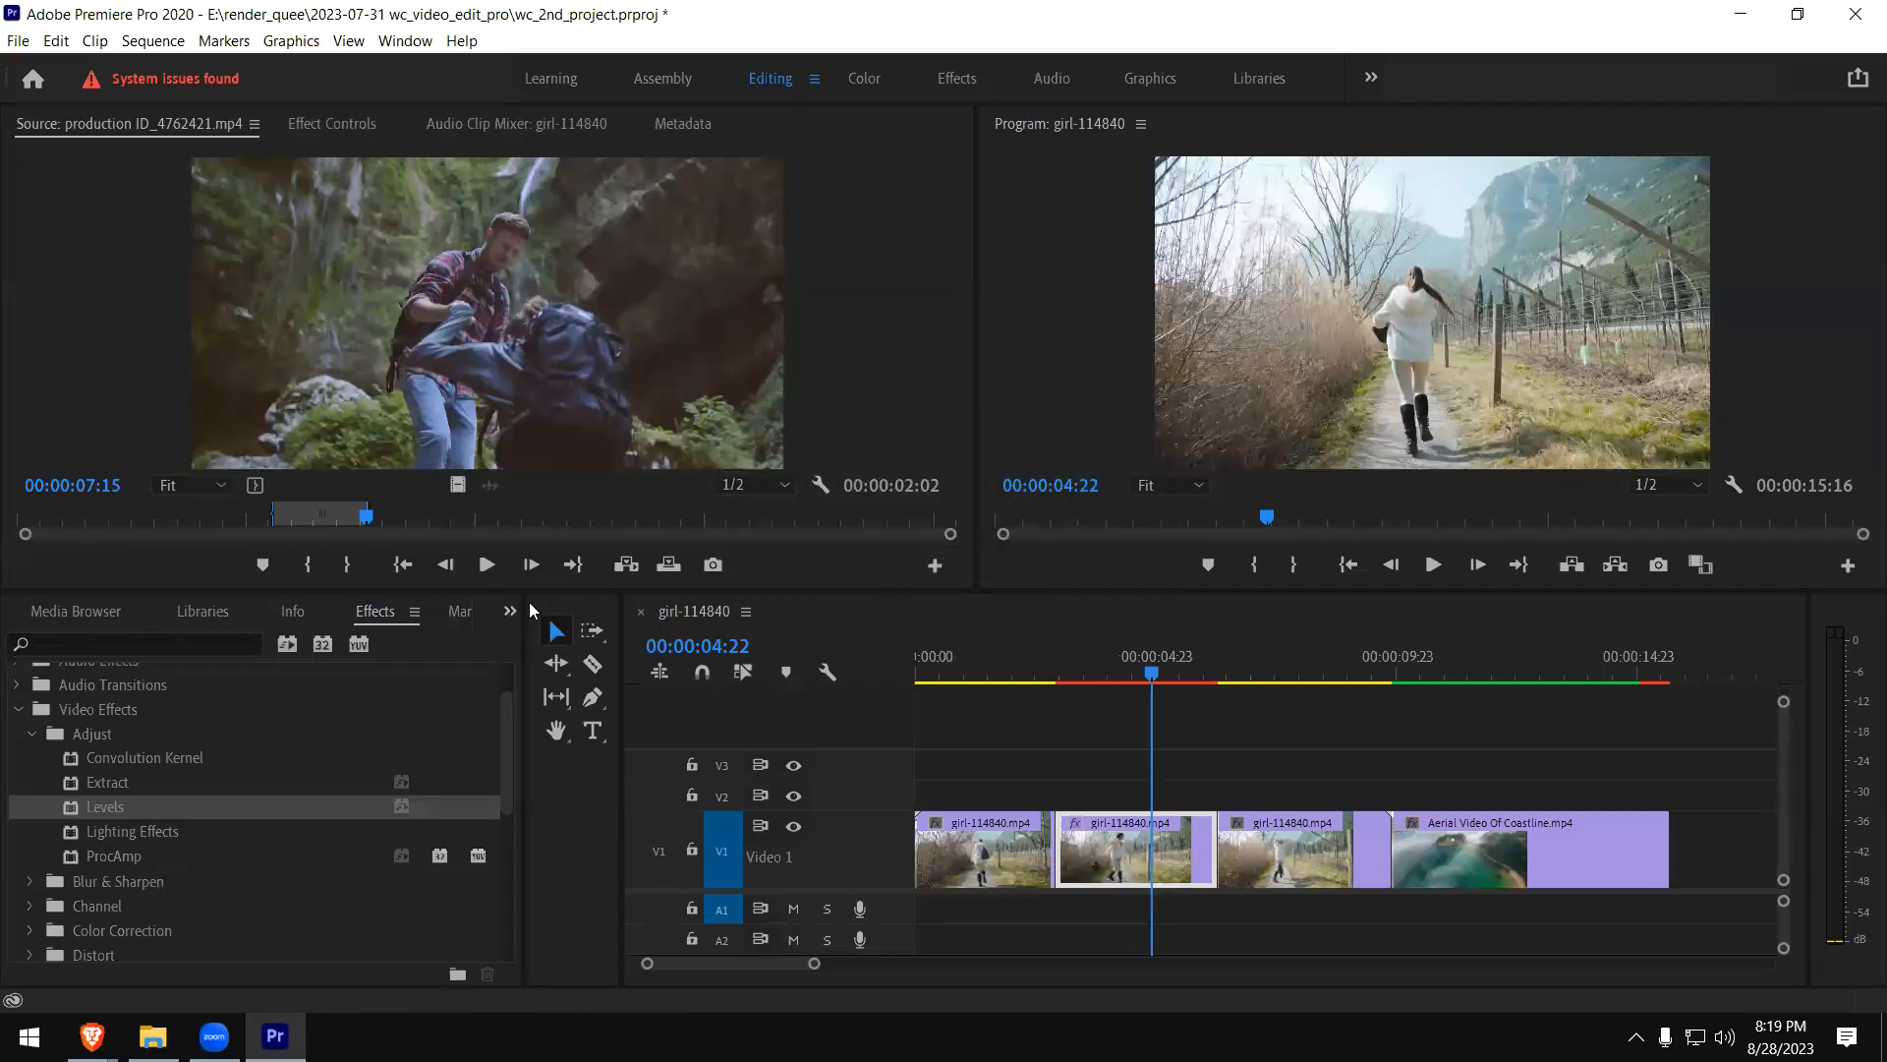
- Show the effect controls for the middle piece of the girl clip
click(509, 610)
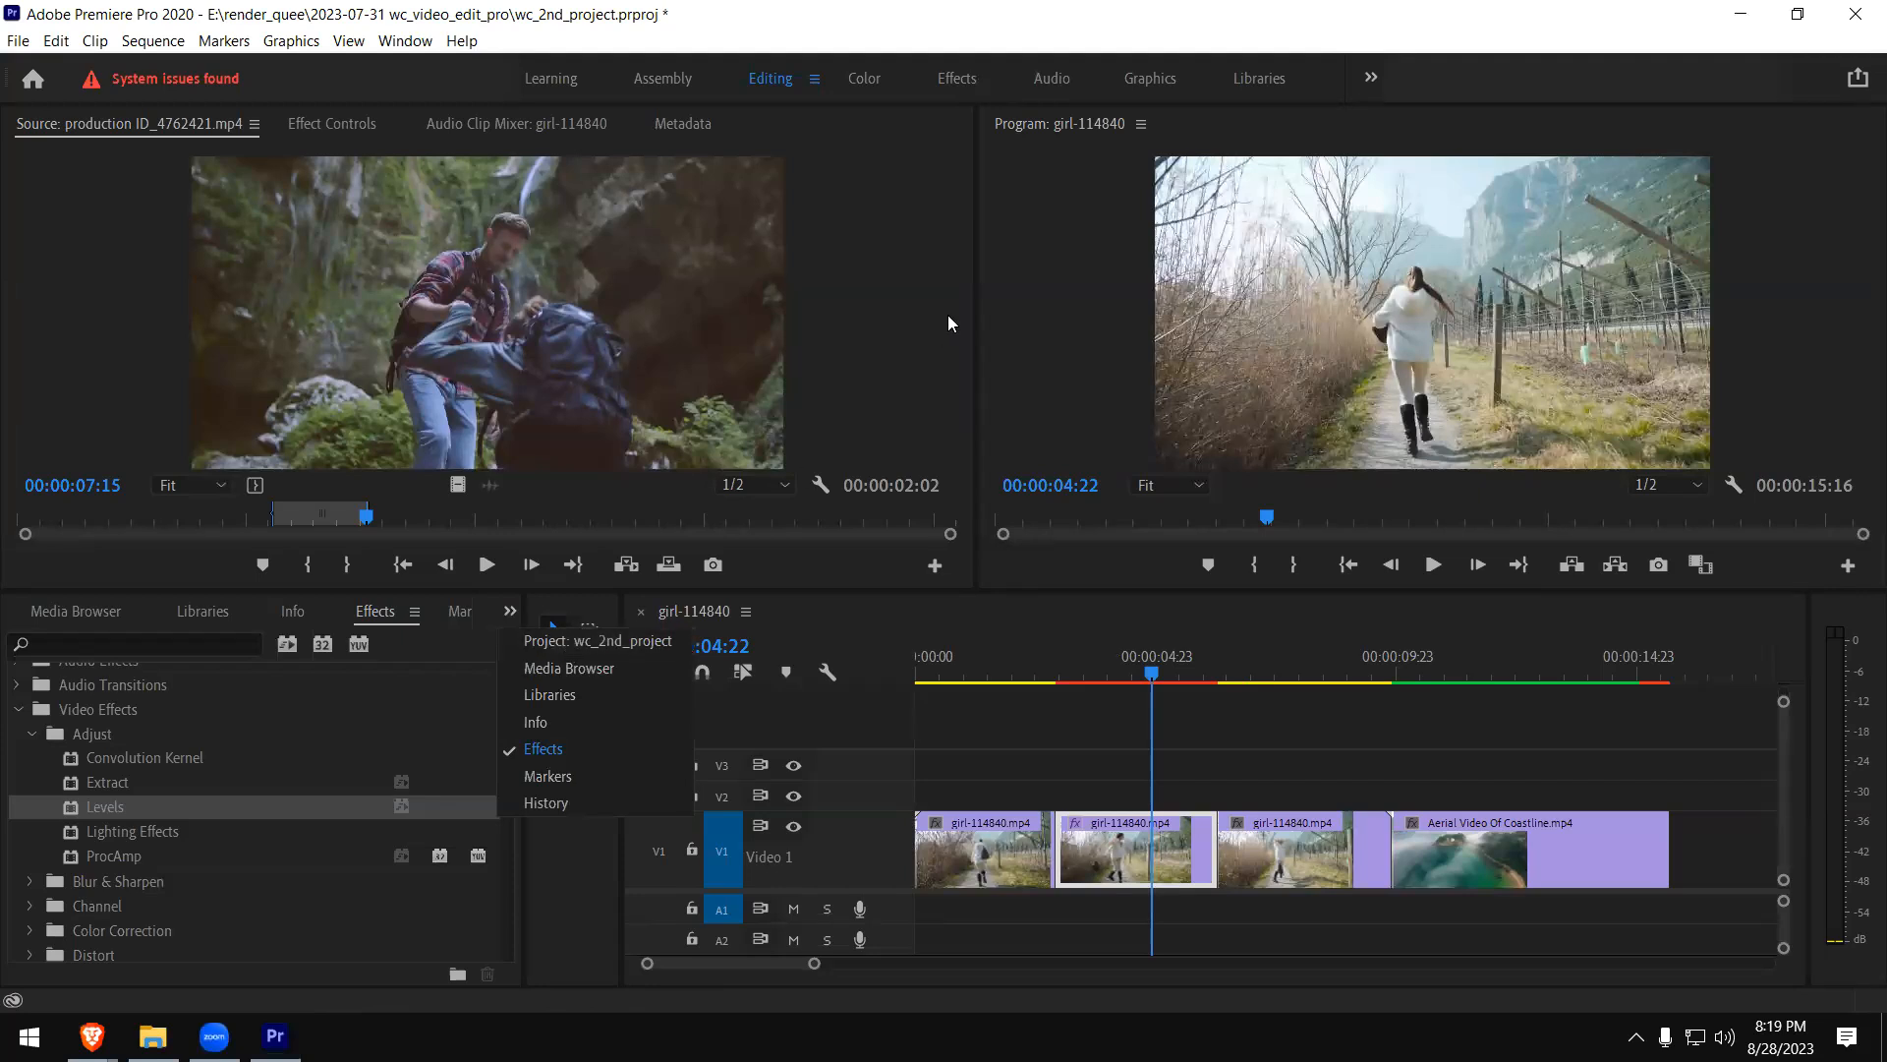
click(1370, 79)
click(543, 156)
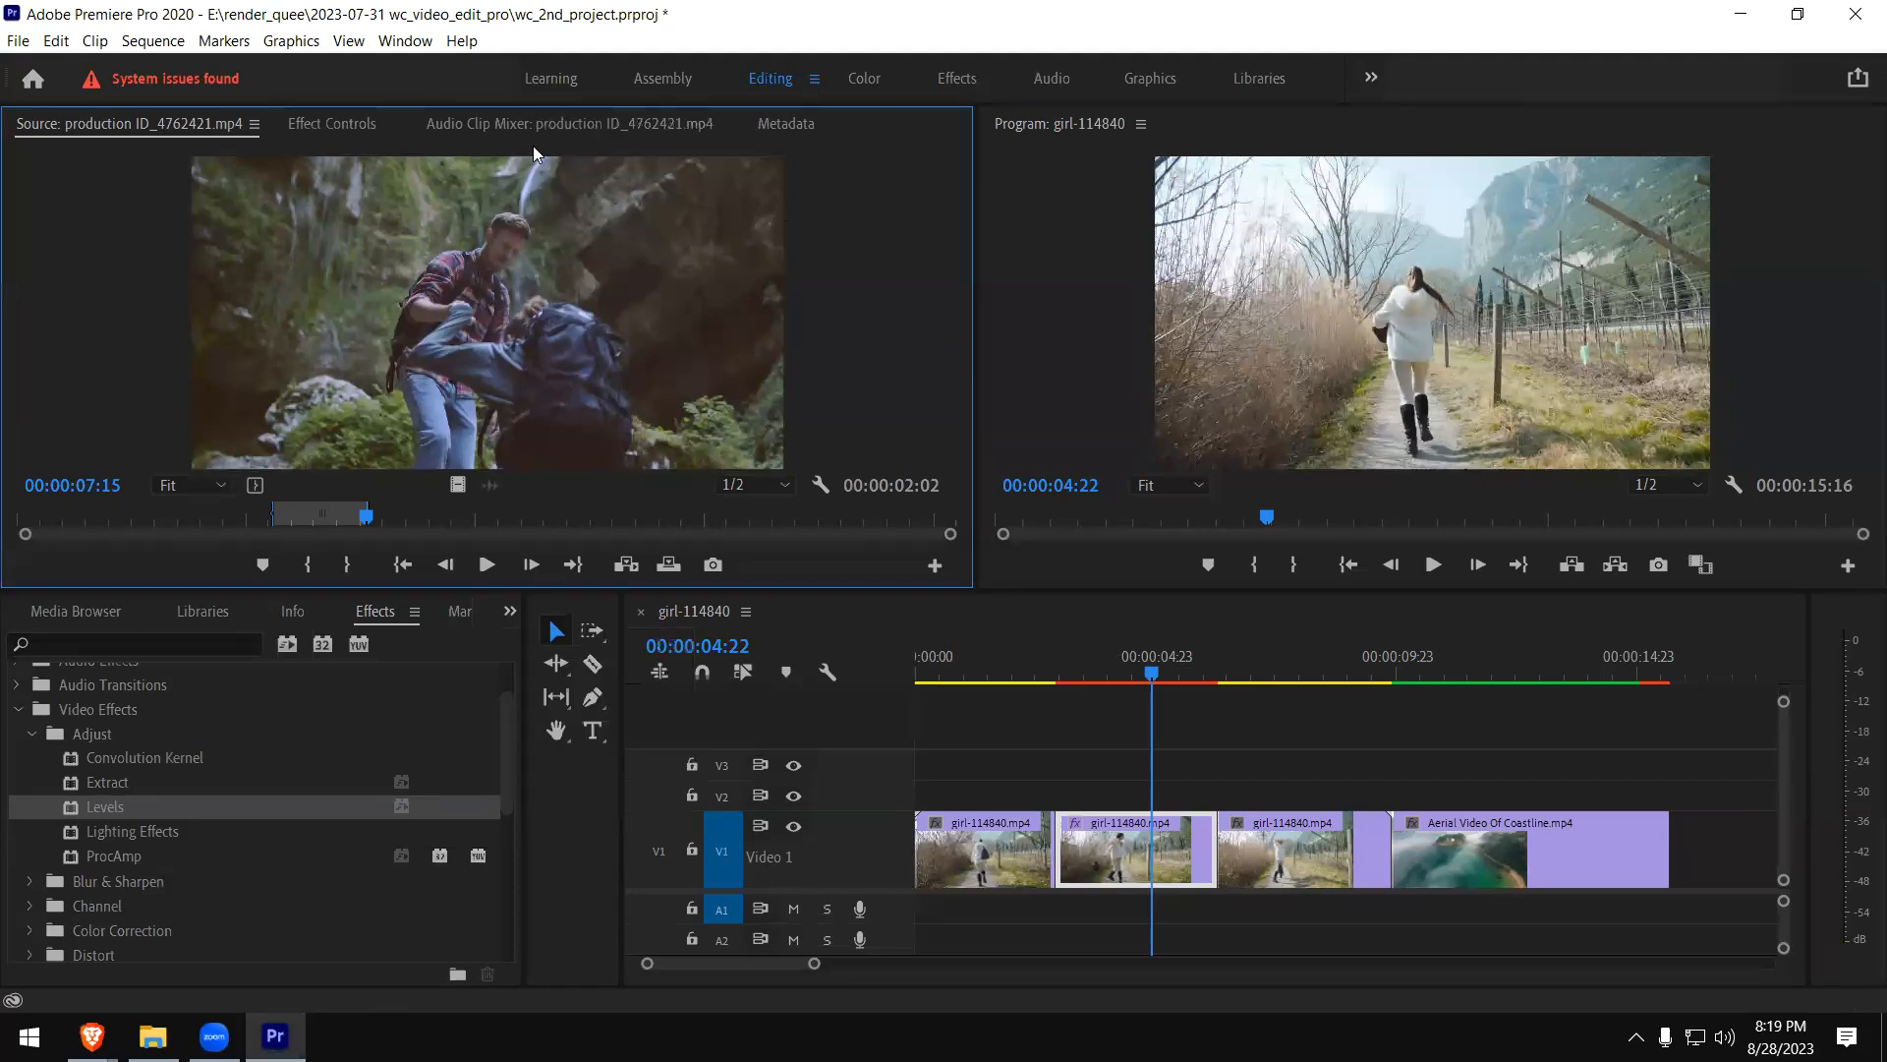
click(340, 125)
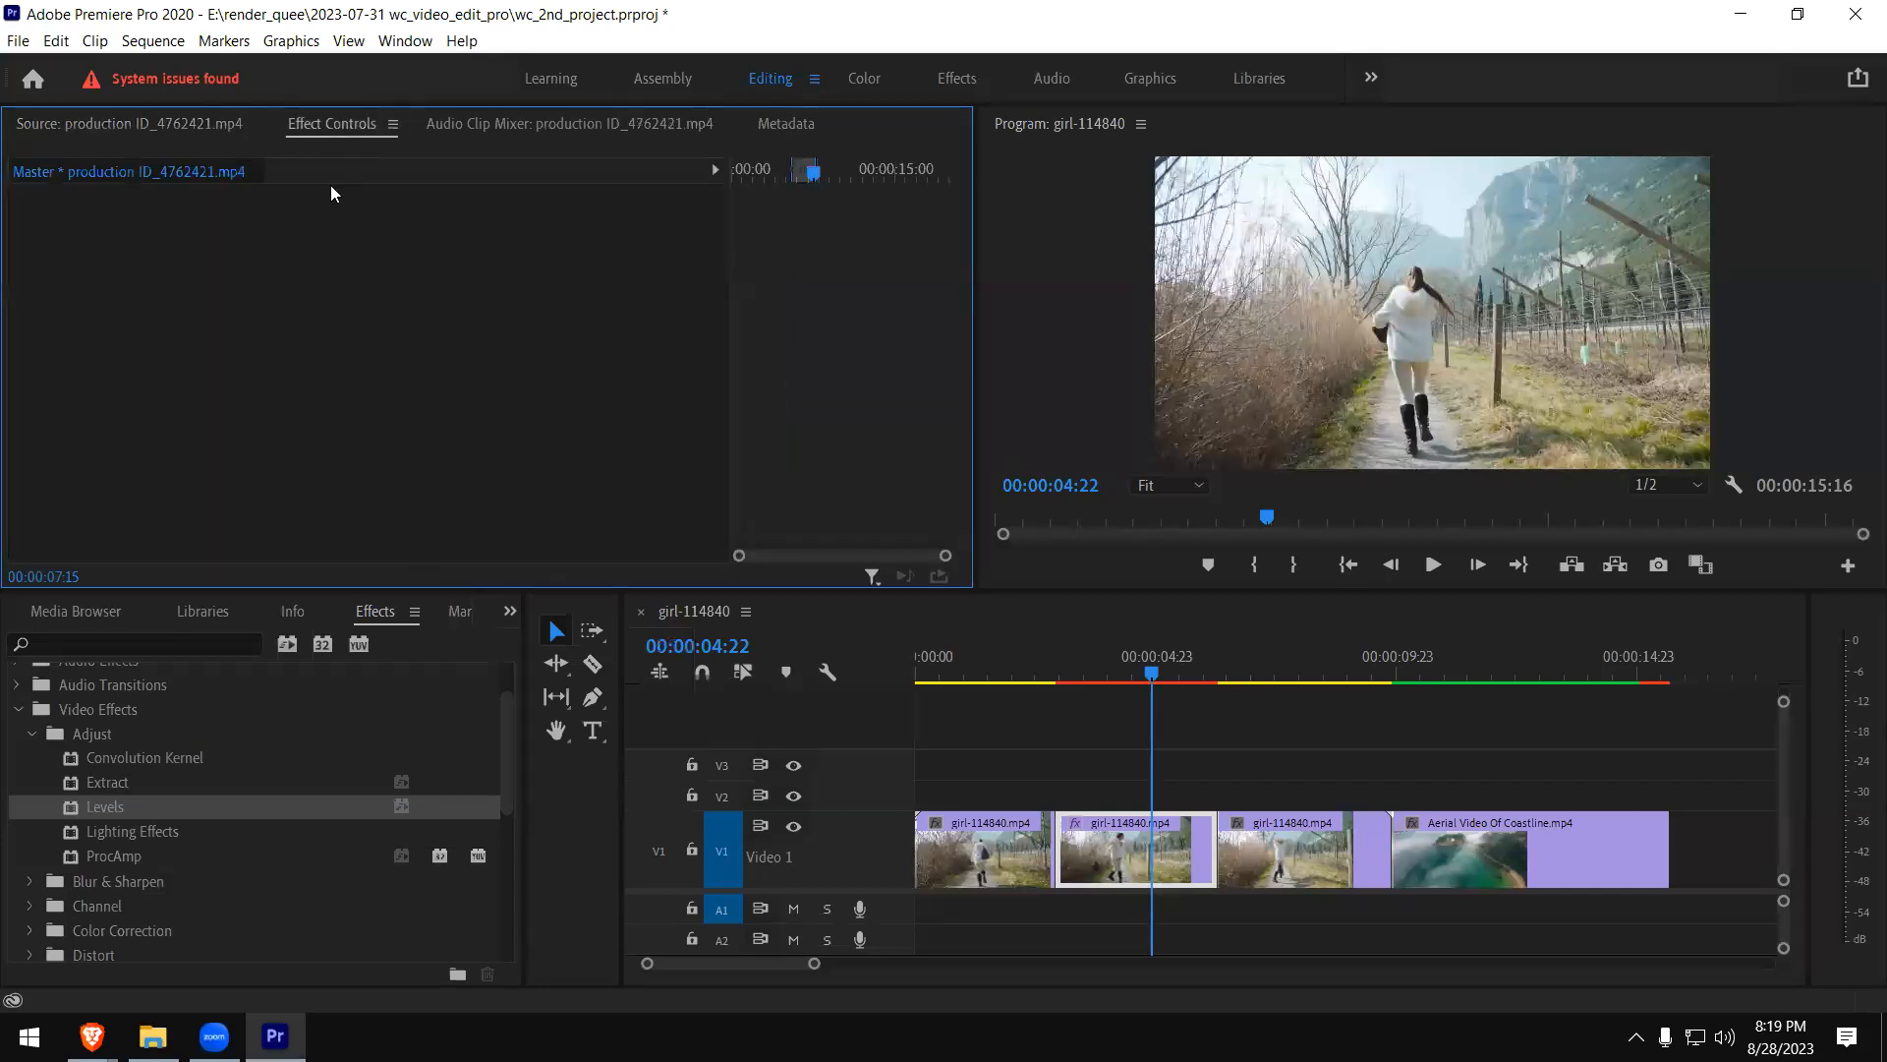
click(1130, 851)
- Collapse the Motion settings, examine the Levels parameters, and move the playhead to 00:00:04:04 within the middle piece
drag(959, 289, 920, 366)
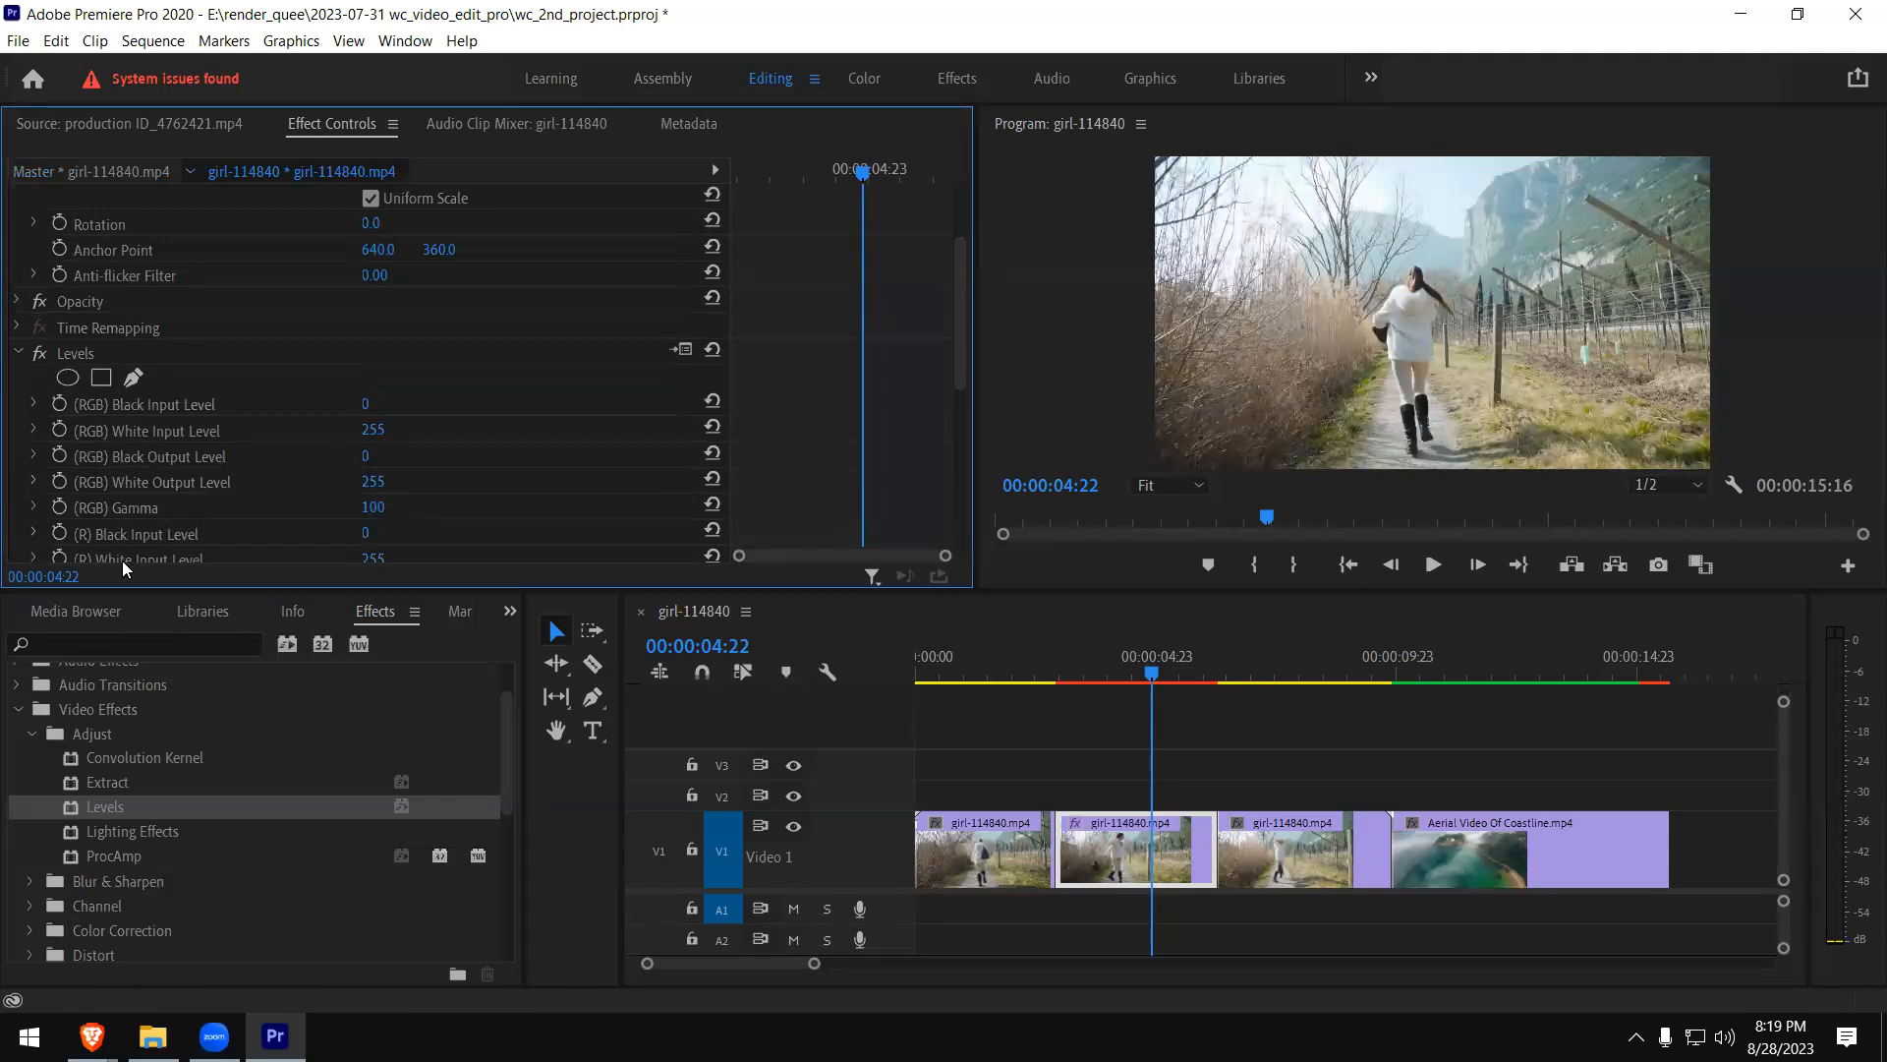
scroll(91, 352, up, 3)
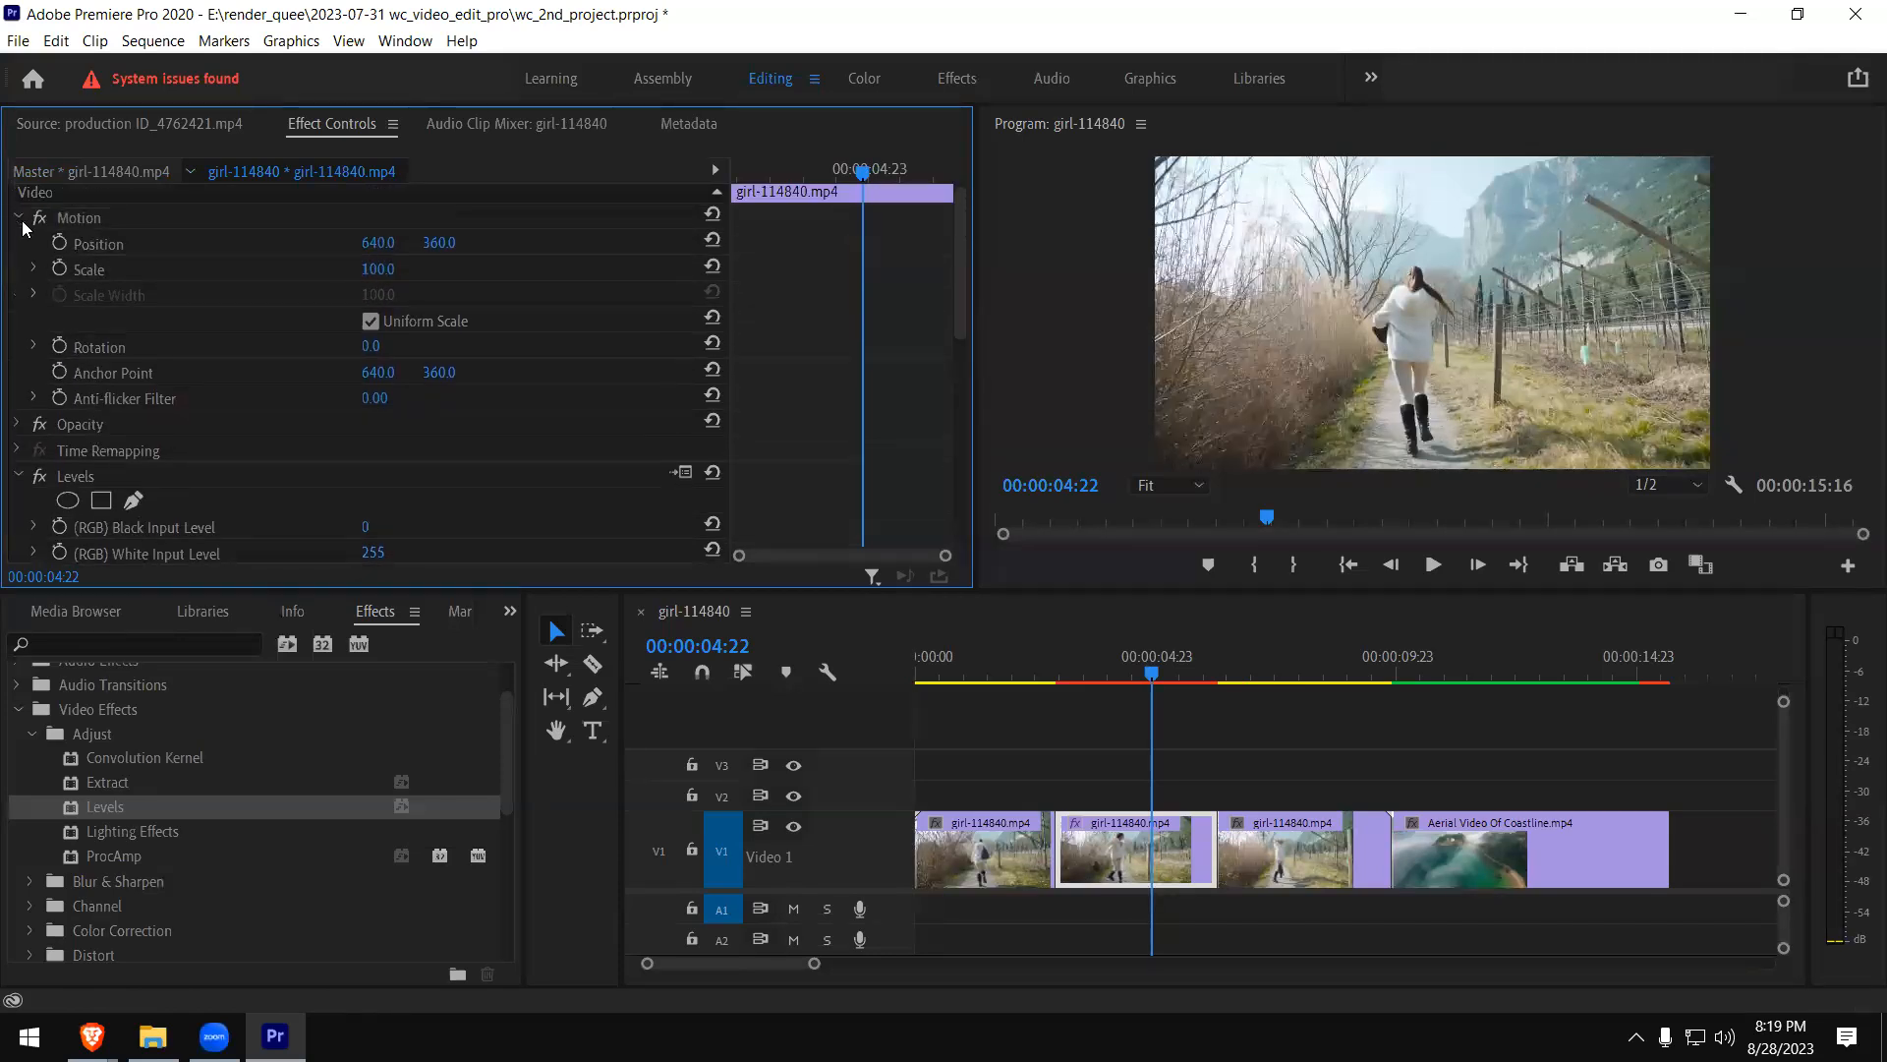
click(18, 219)
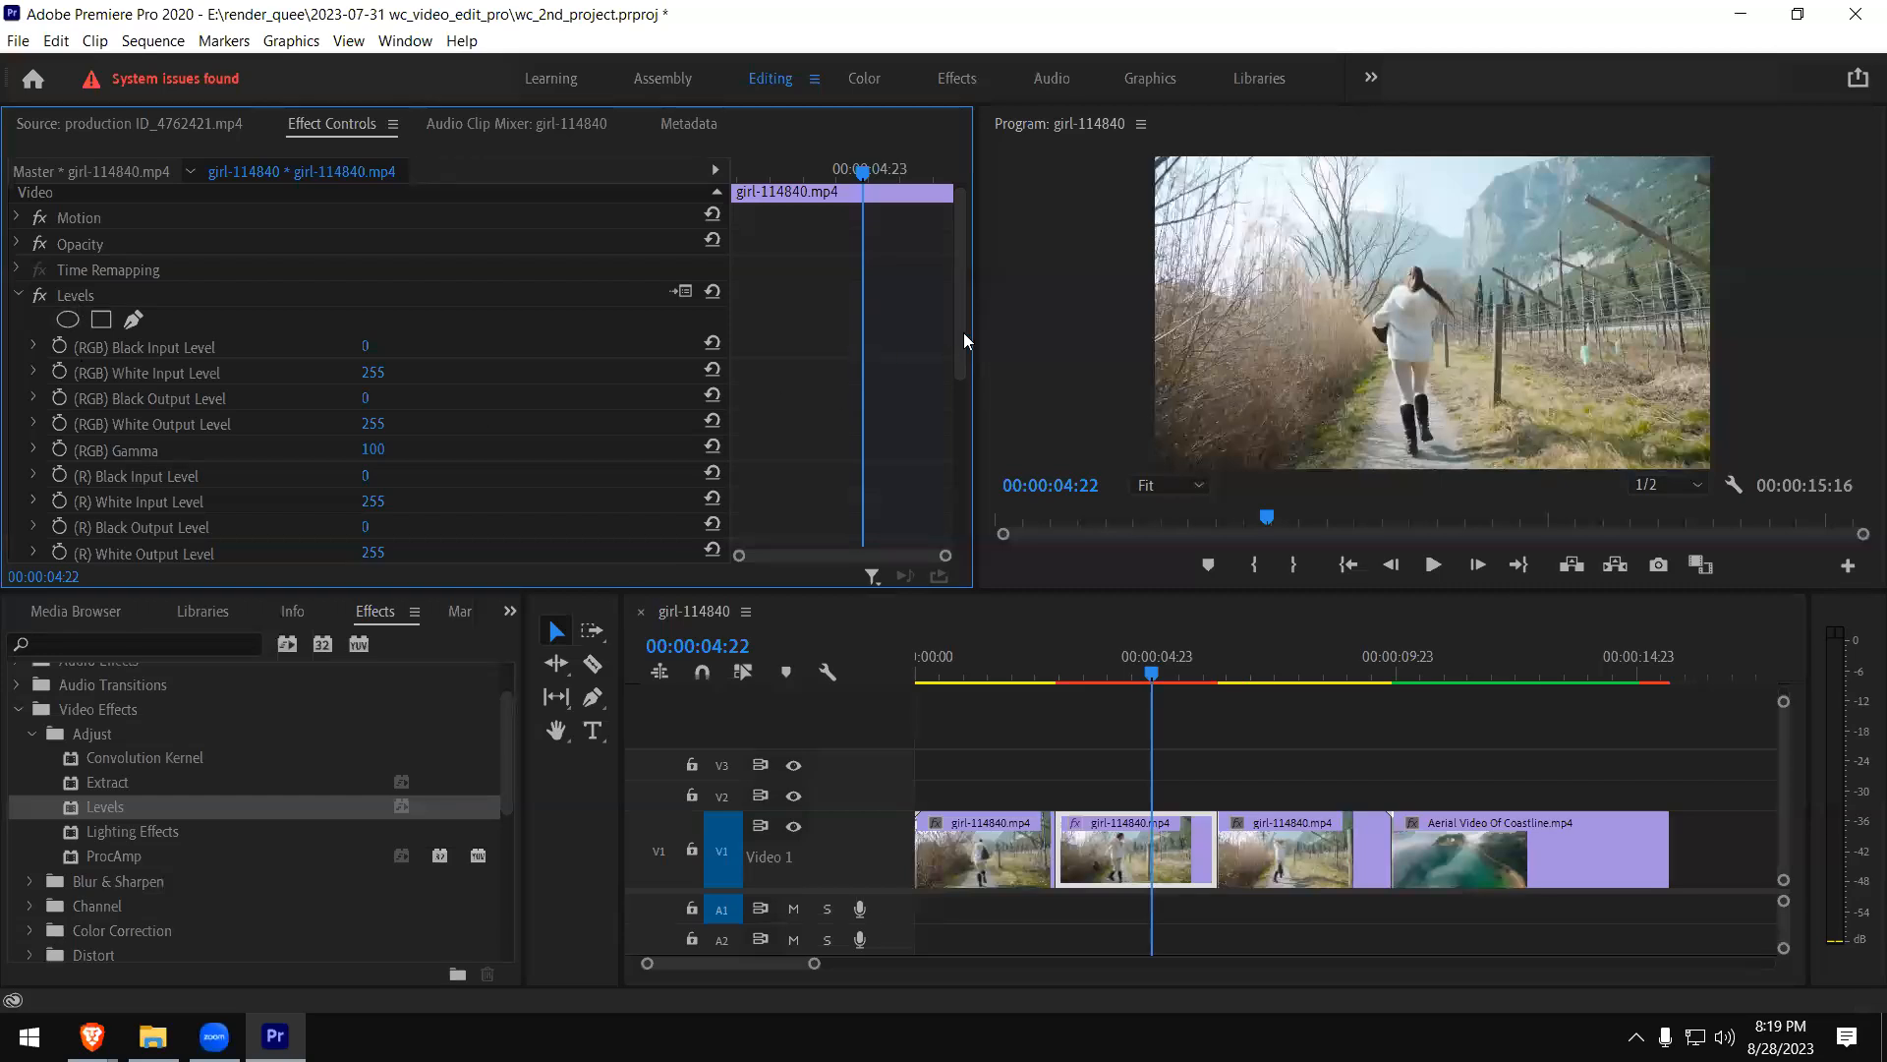
scroll(944, 367, down, 2)
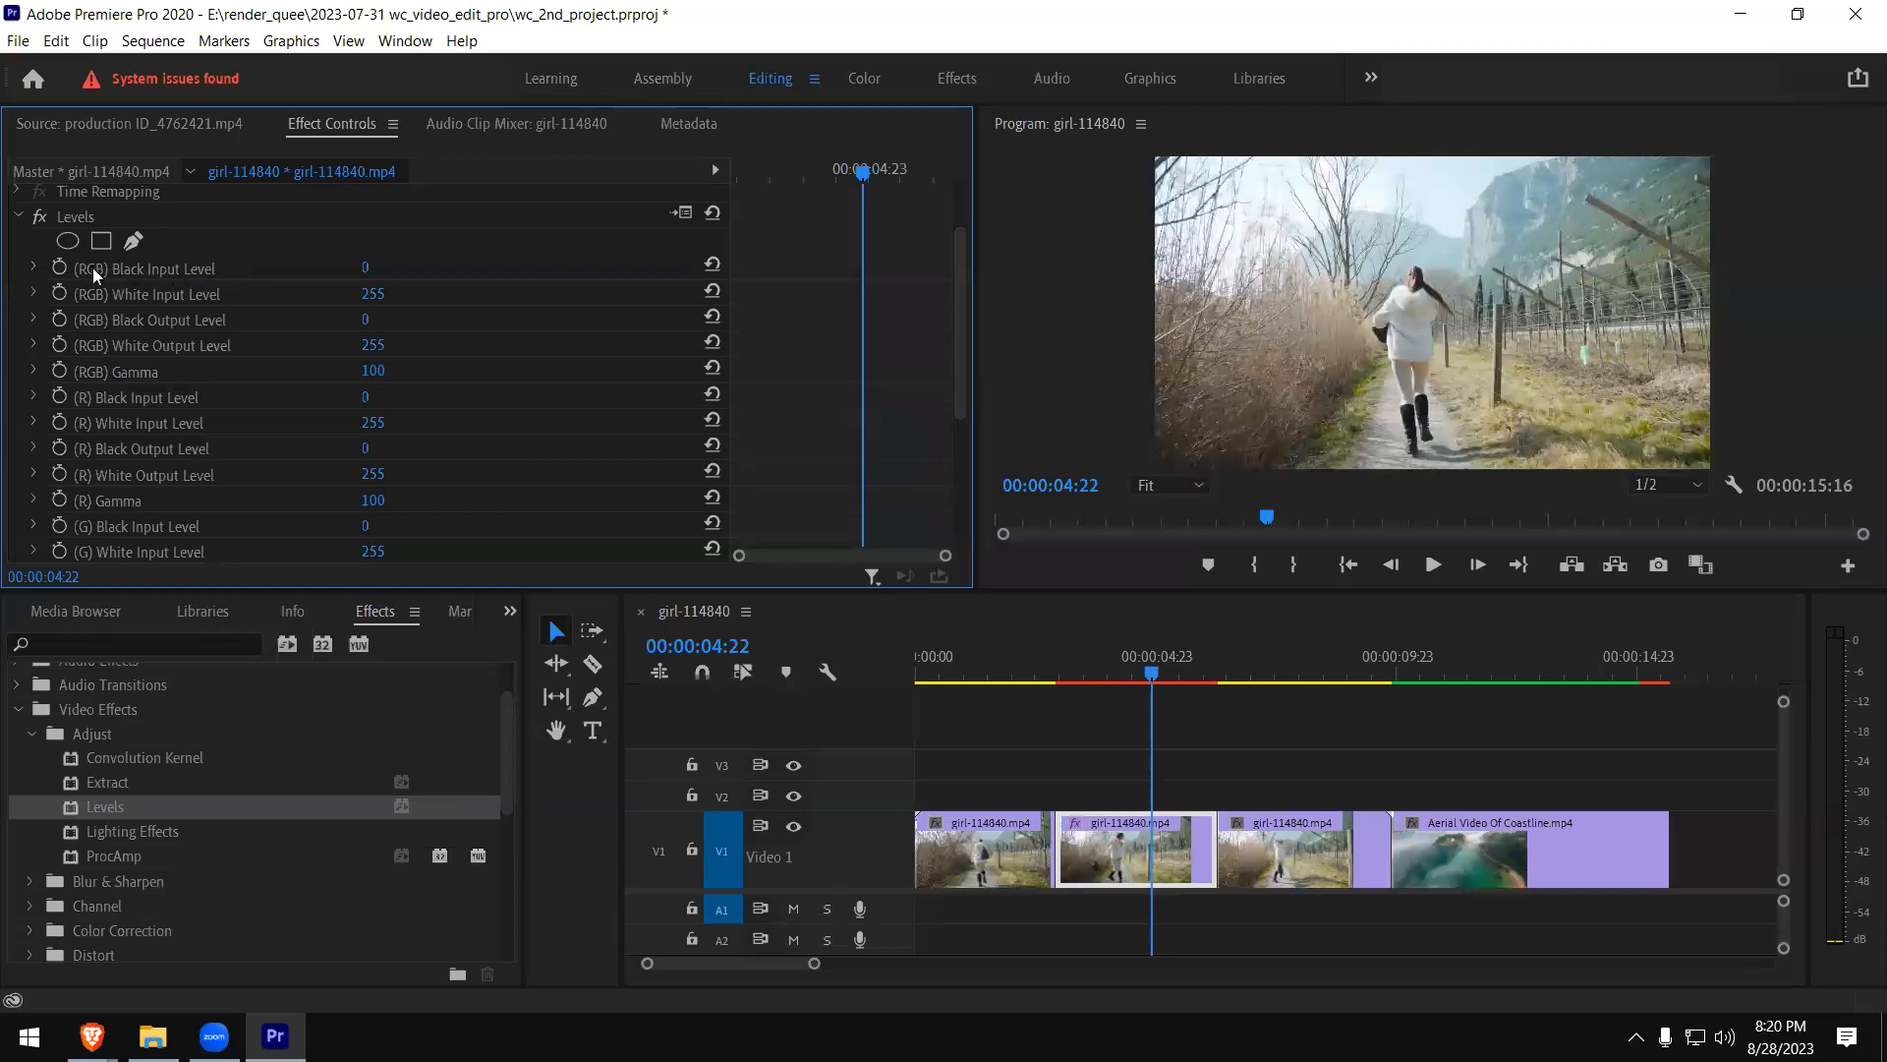
click(1117, 670)
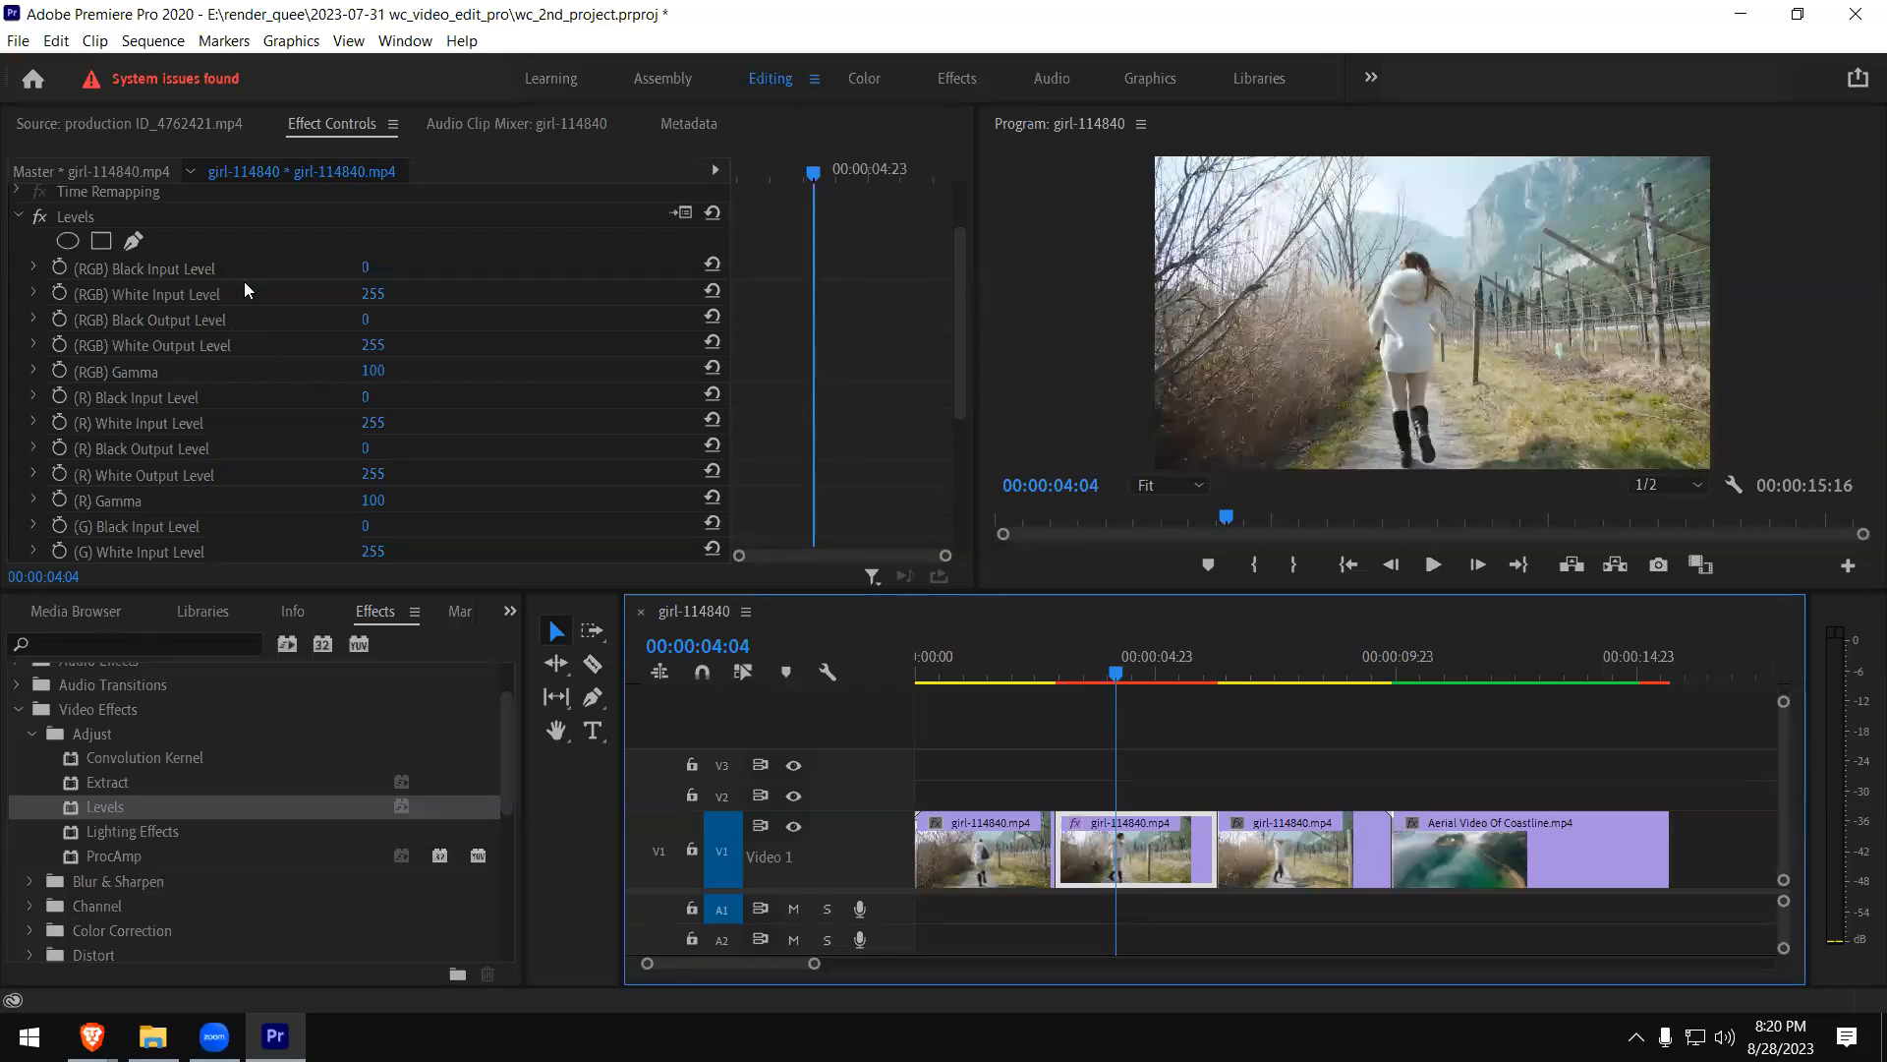
- Raise the Levels effect's (RGB) Black Input Level to 40 on the middle piece of the girl clip
click(365, 272)
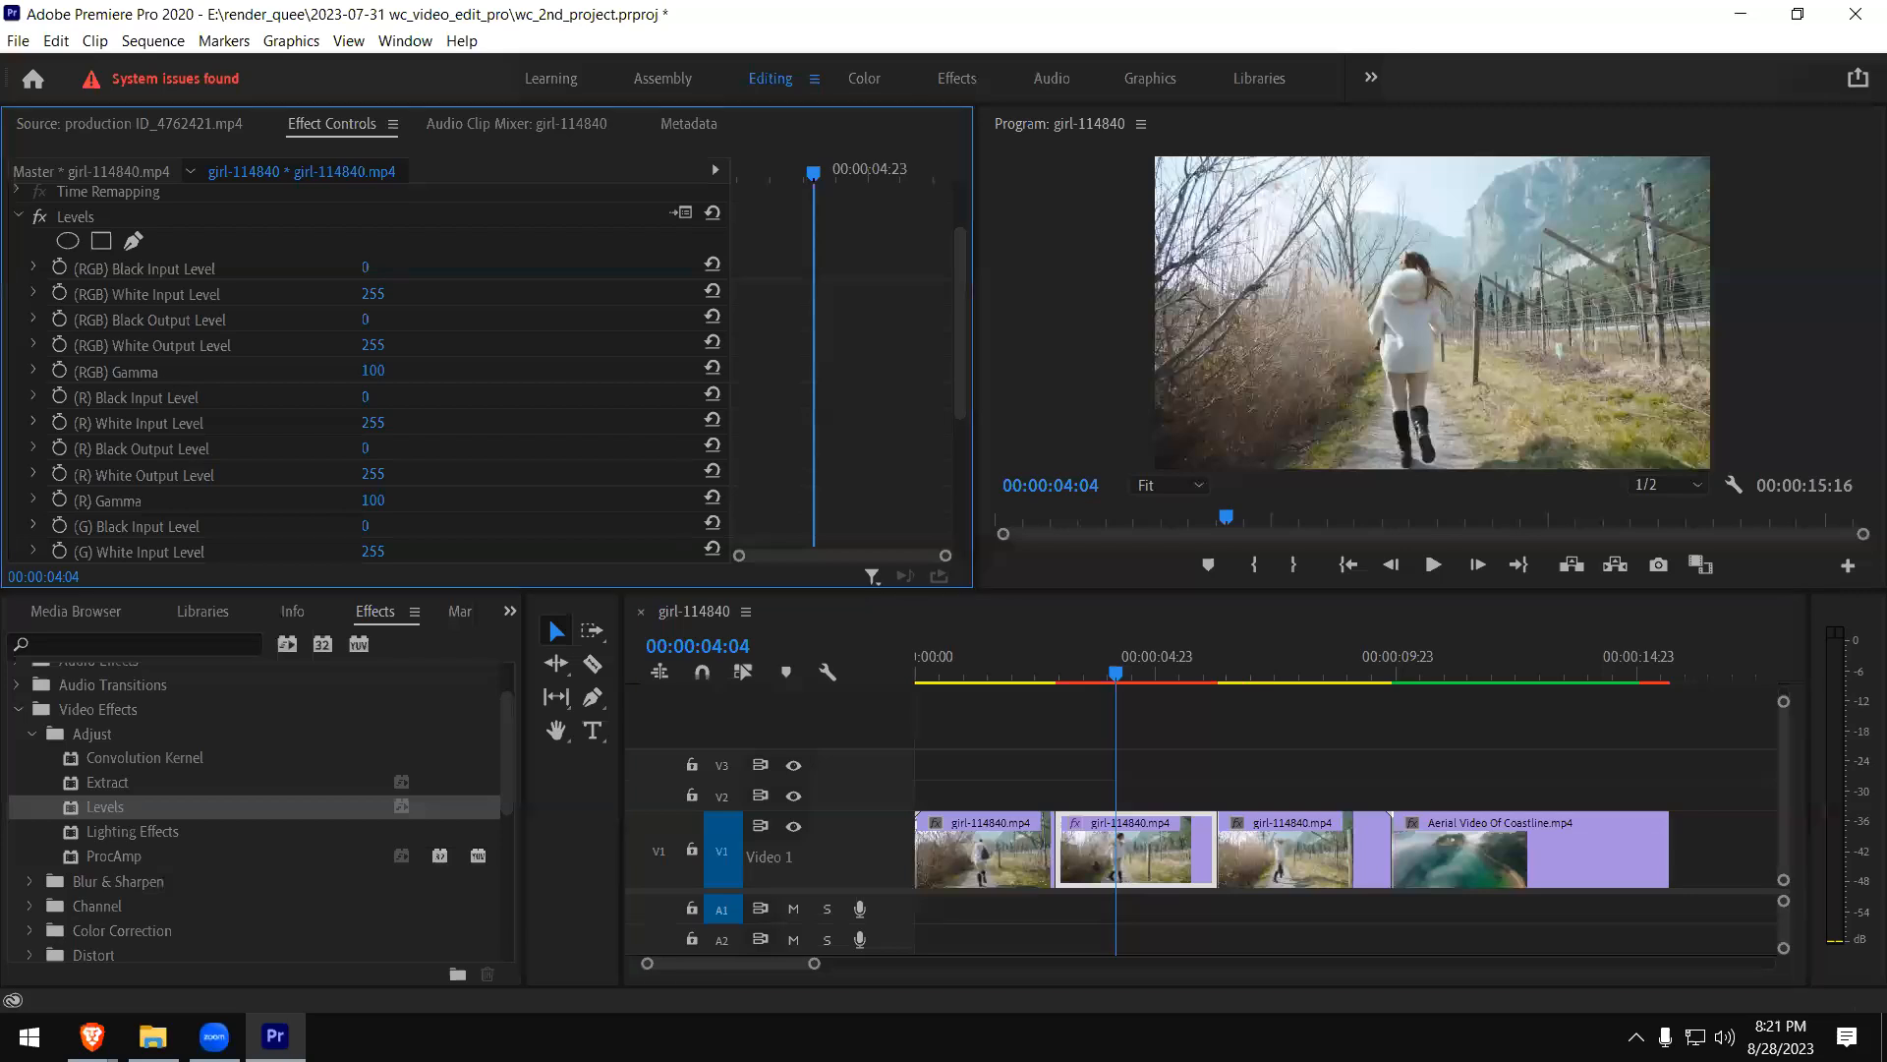
click(356, 271)
mouse_move(364, 267)
mouse_down()
mouse_move(565, 267)
mouse_move(368, 266)
mouse_up()
mouse_move(370, 267)
mouse_down()
mouse_move(411, 268)
mouse_move(335, 267)
mouse_move(395, 267)
mouse_move(347, 267)
mouse_move(374, 267)
mouse_up()
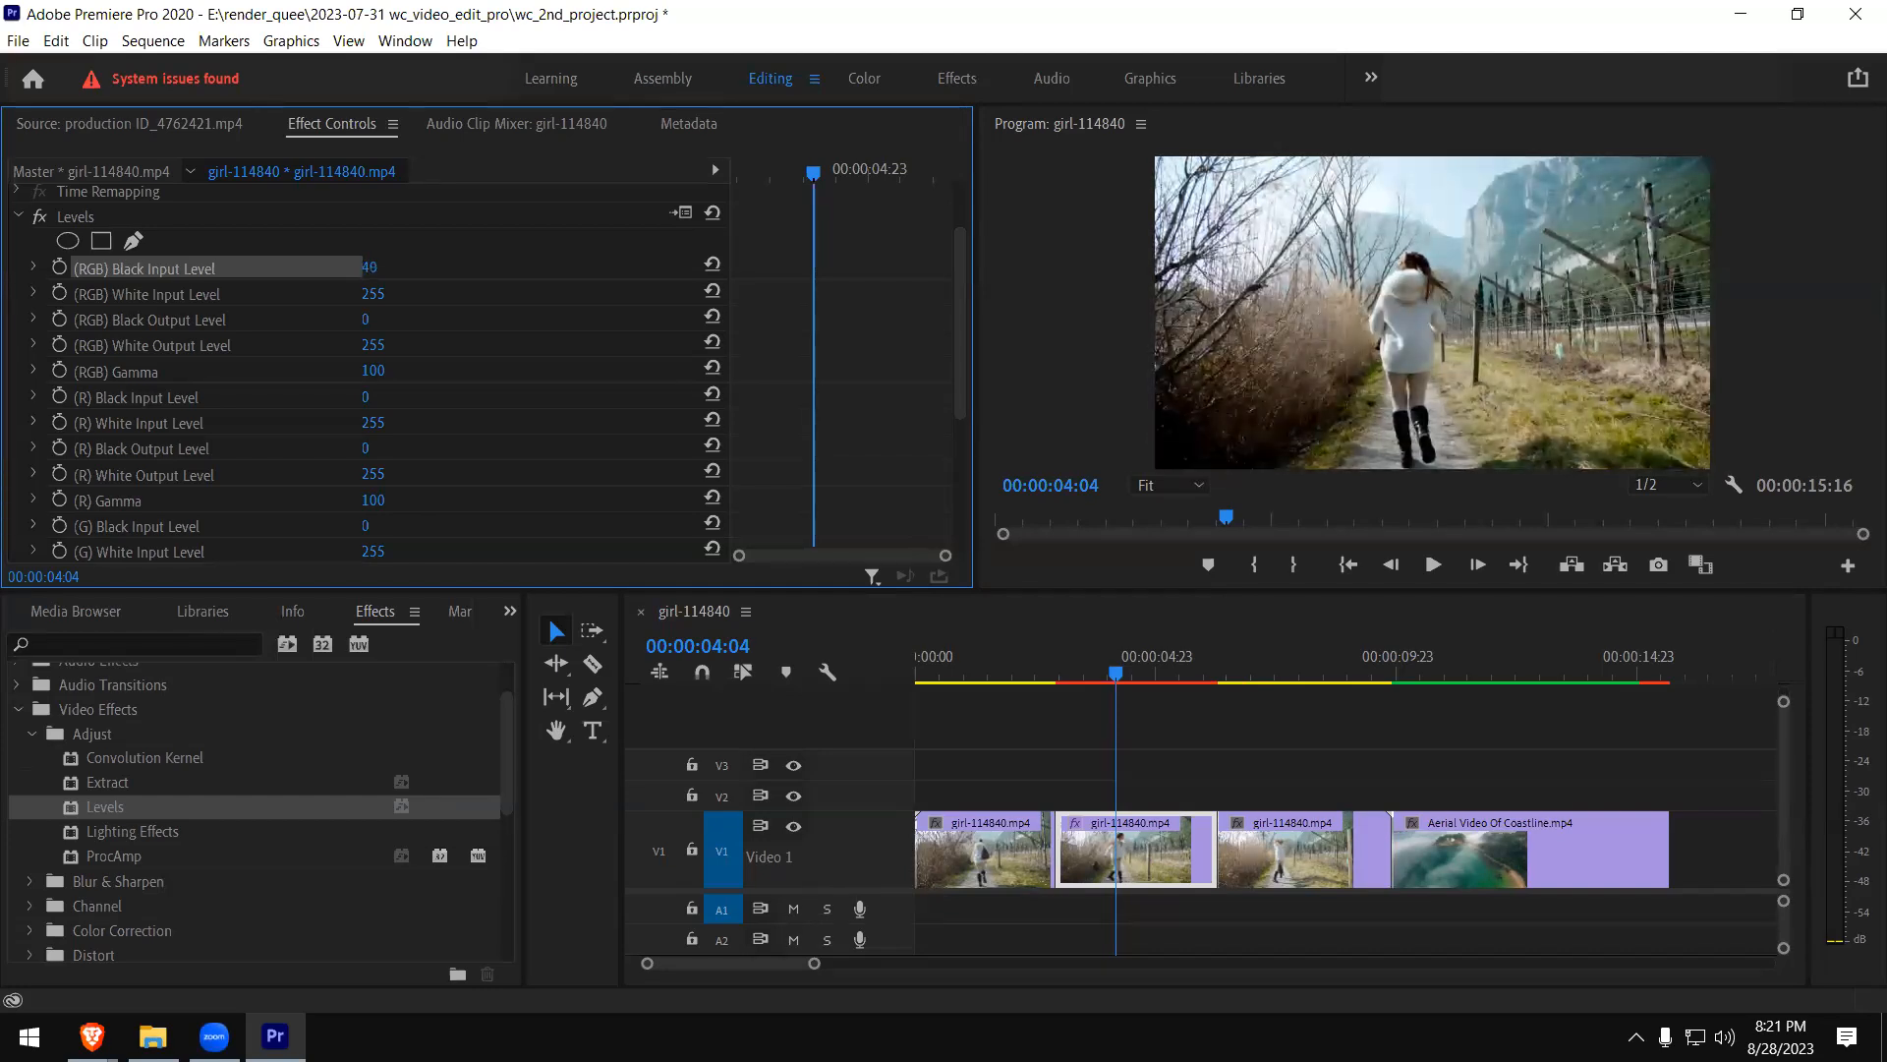
- Play the sequence from 00:00:01:16 through the middle piece to compare it with the neighbouring girl clip pieces
click(1041, 677)
click(999, 672)
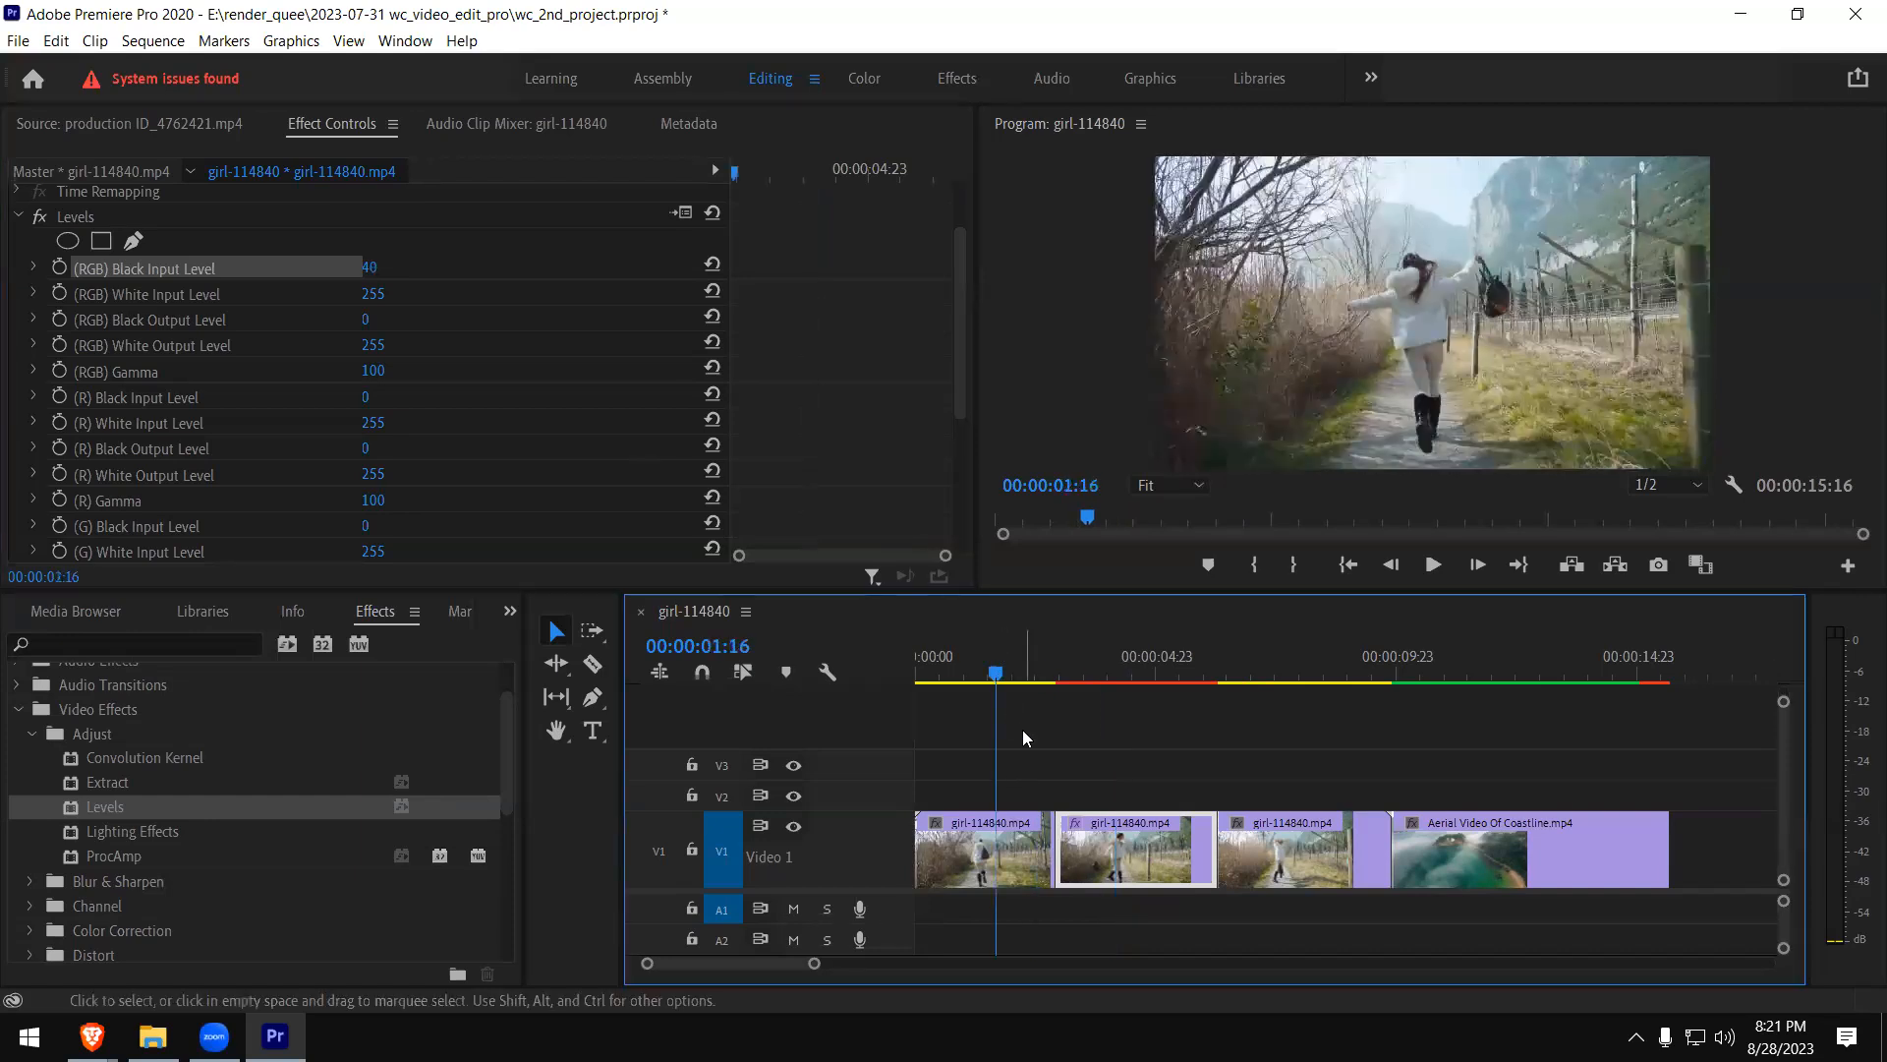
key(space)
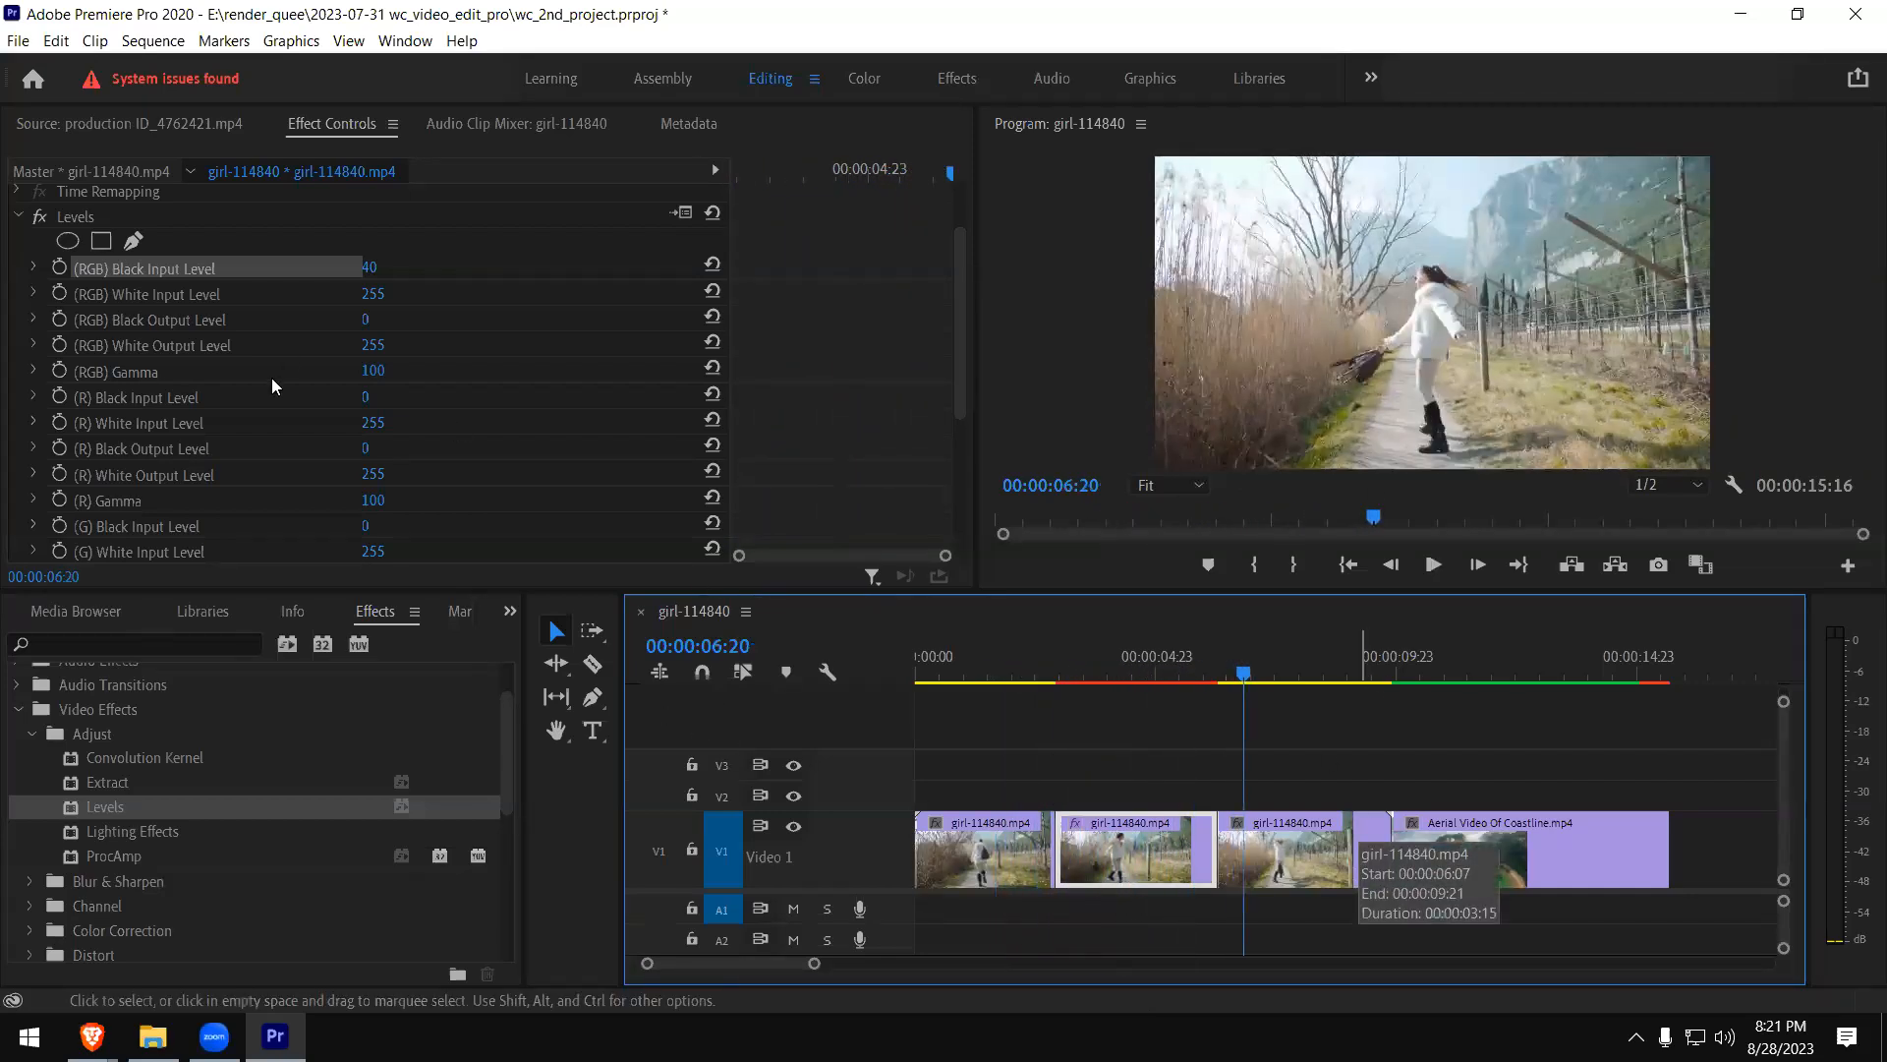
- Set the Levels effect's (RGB) Black Input Level back to 0
click(394, 263)
text(0)
key(Return)
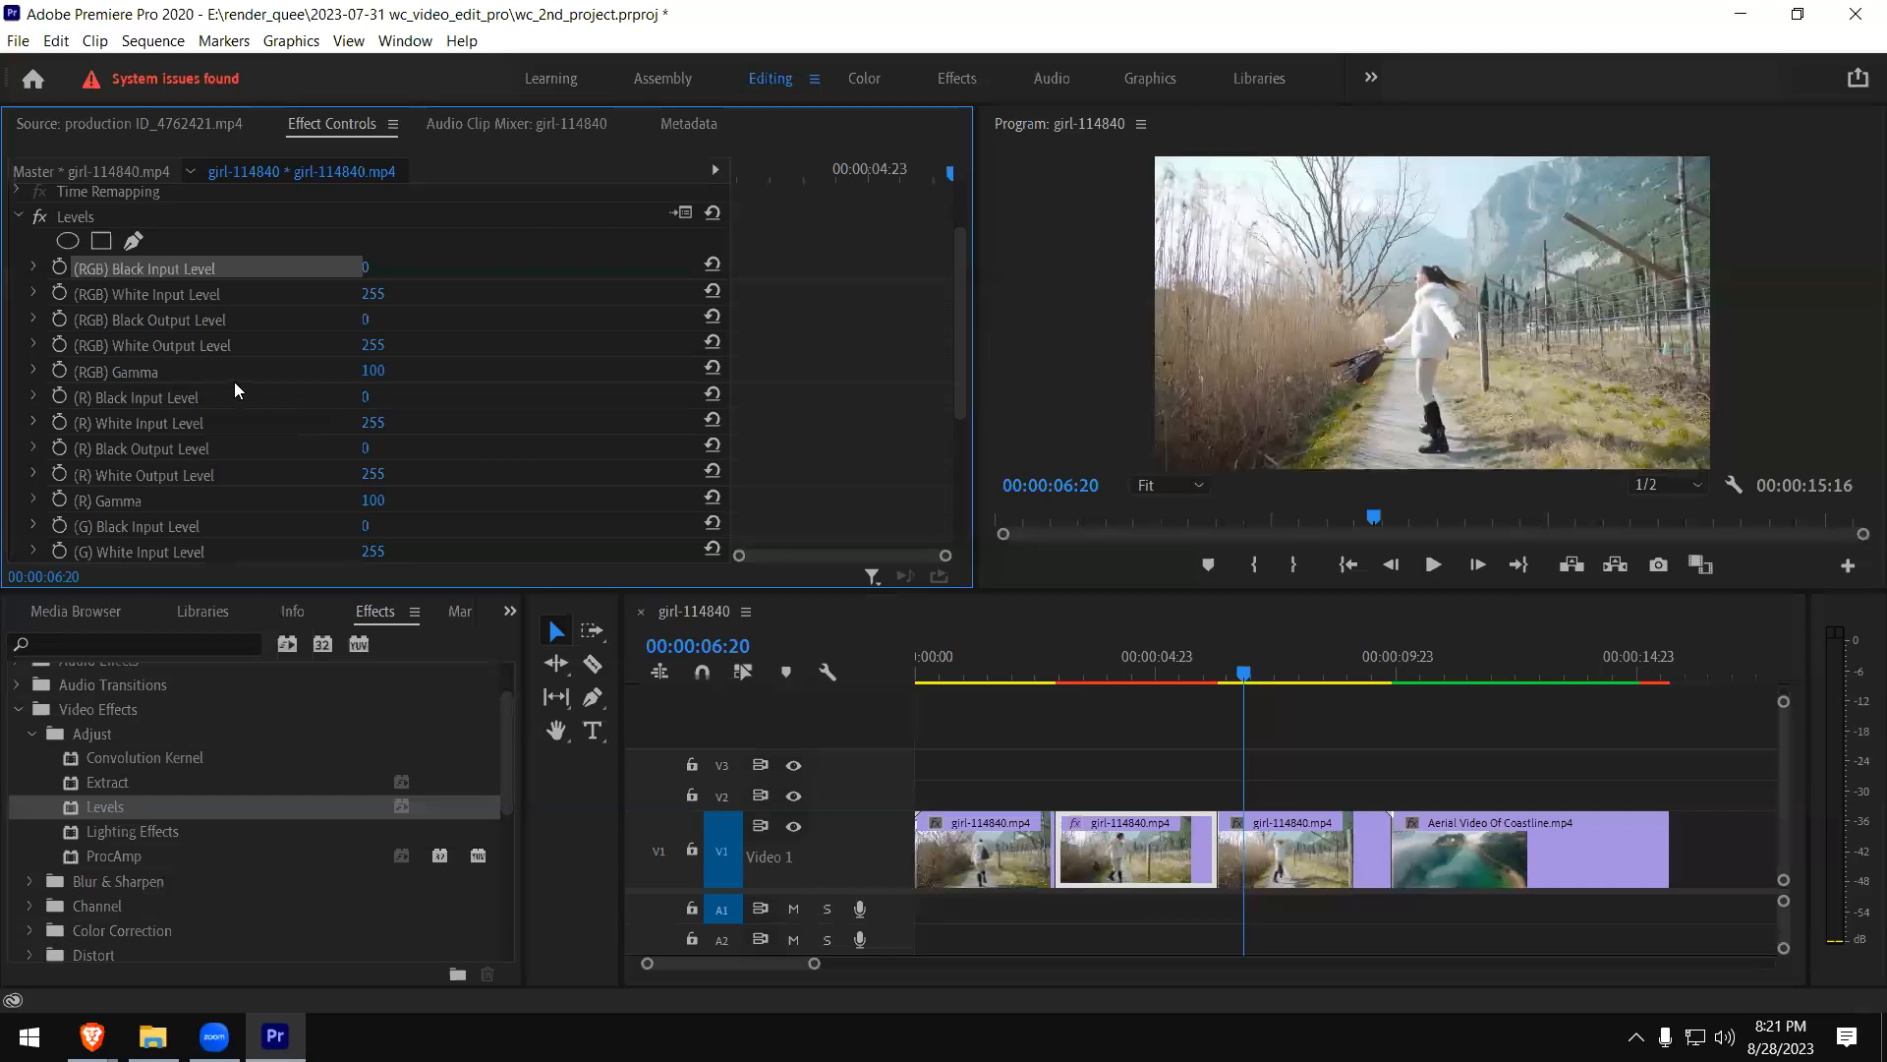
- Try the (RGB) Gamma at 22 and 206 with the playhead at 00:00:04:04, and return it to 100
click(369, 371)
text(22)
key(Return)
click(1116, 655)
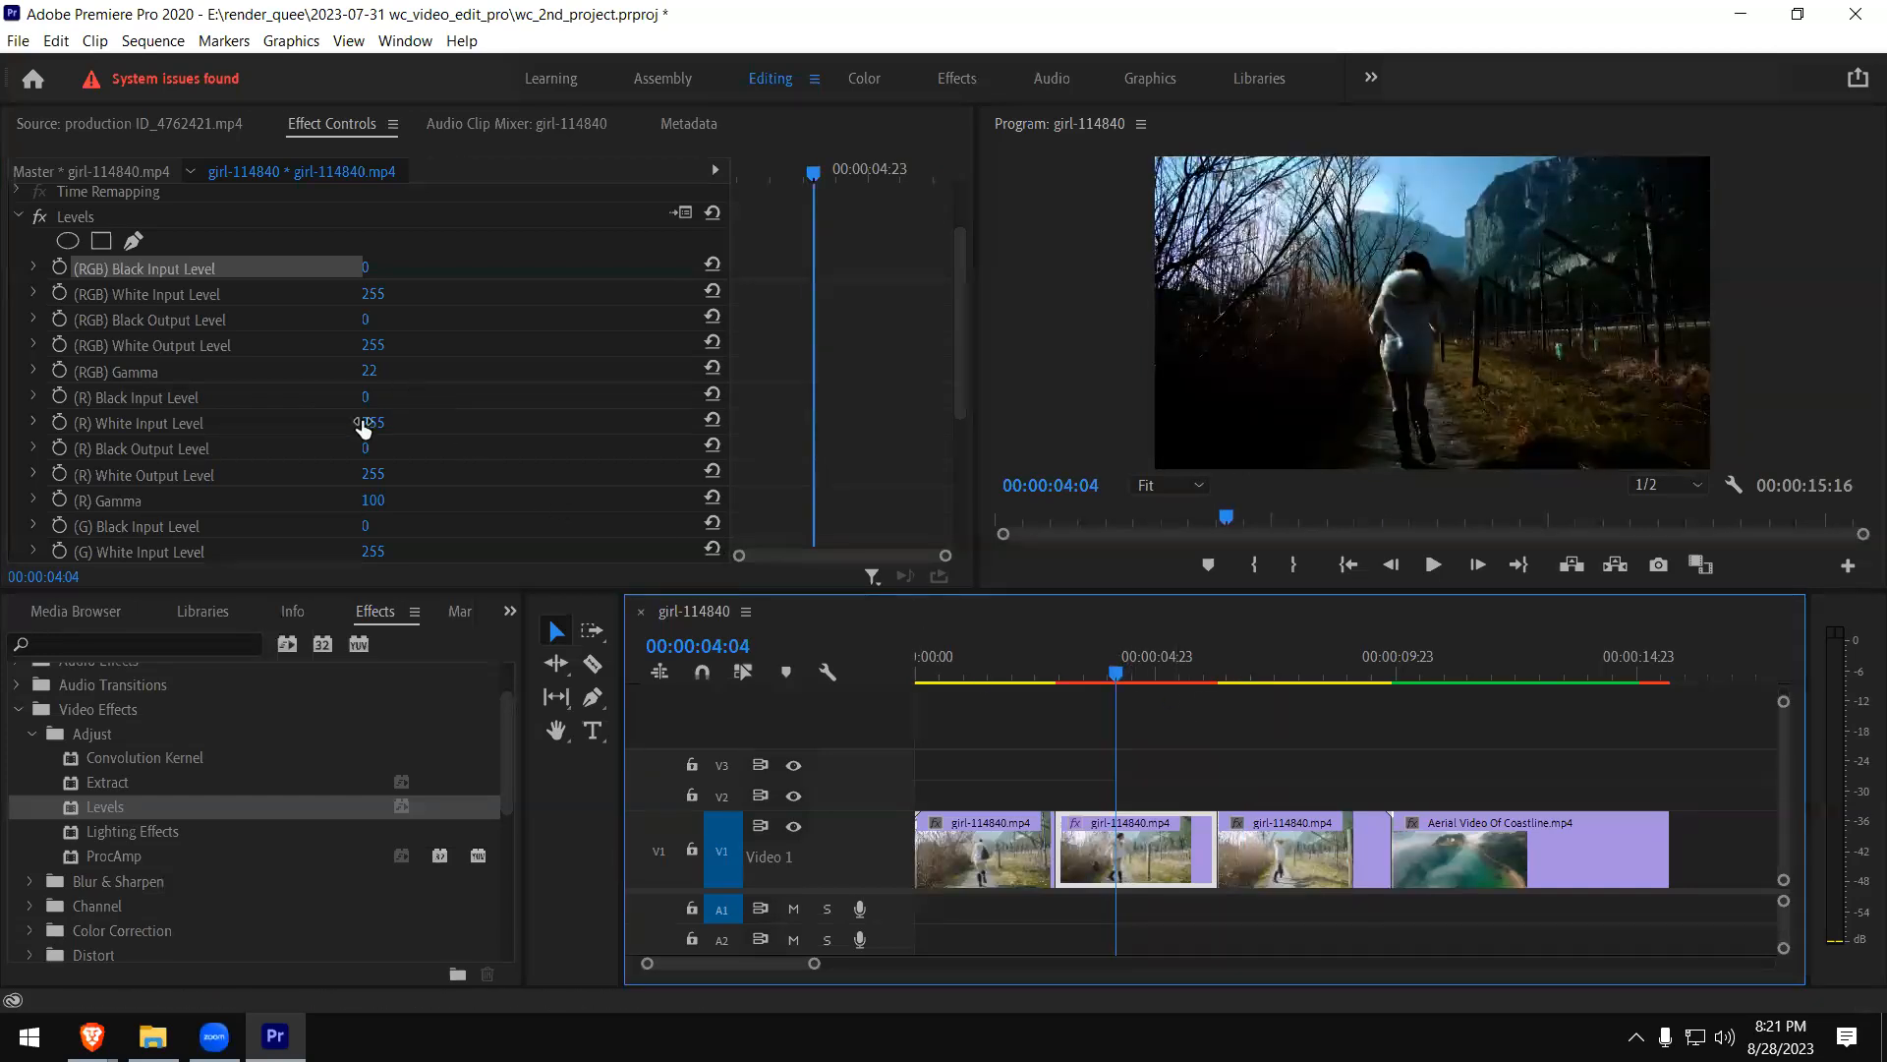
mouse_move(369, 371)
mouse_down()
mouse_move(551, 371)
mouse_move(362, 387)
mouse_up()
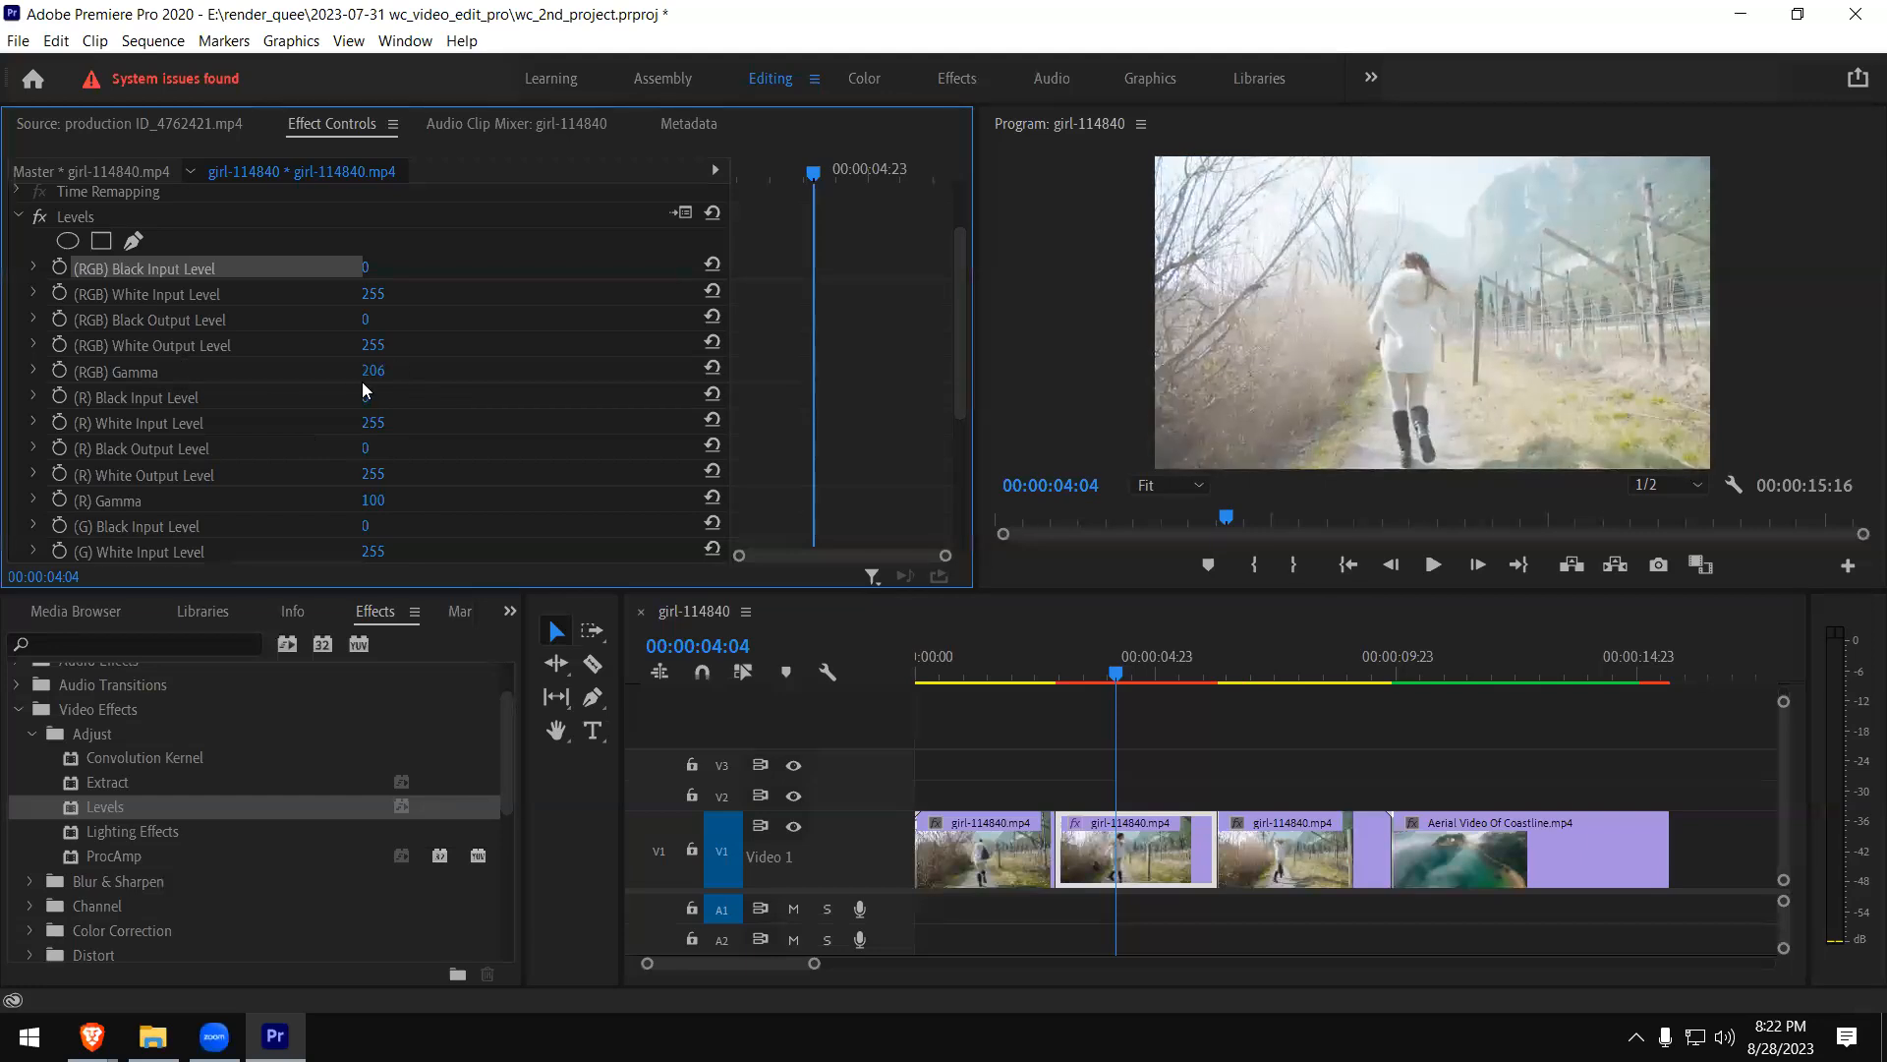
text(100)
key(Return)
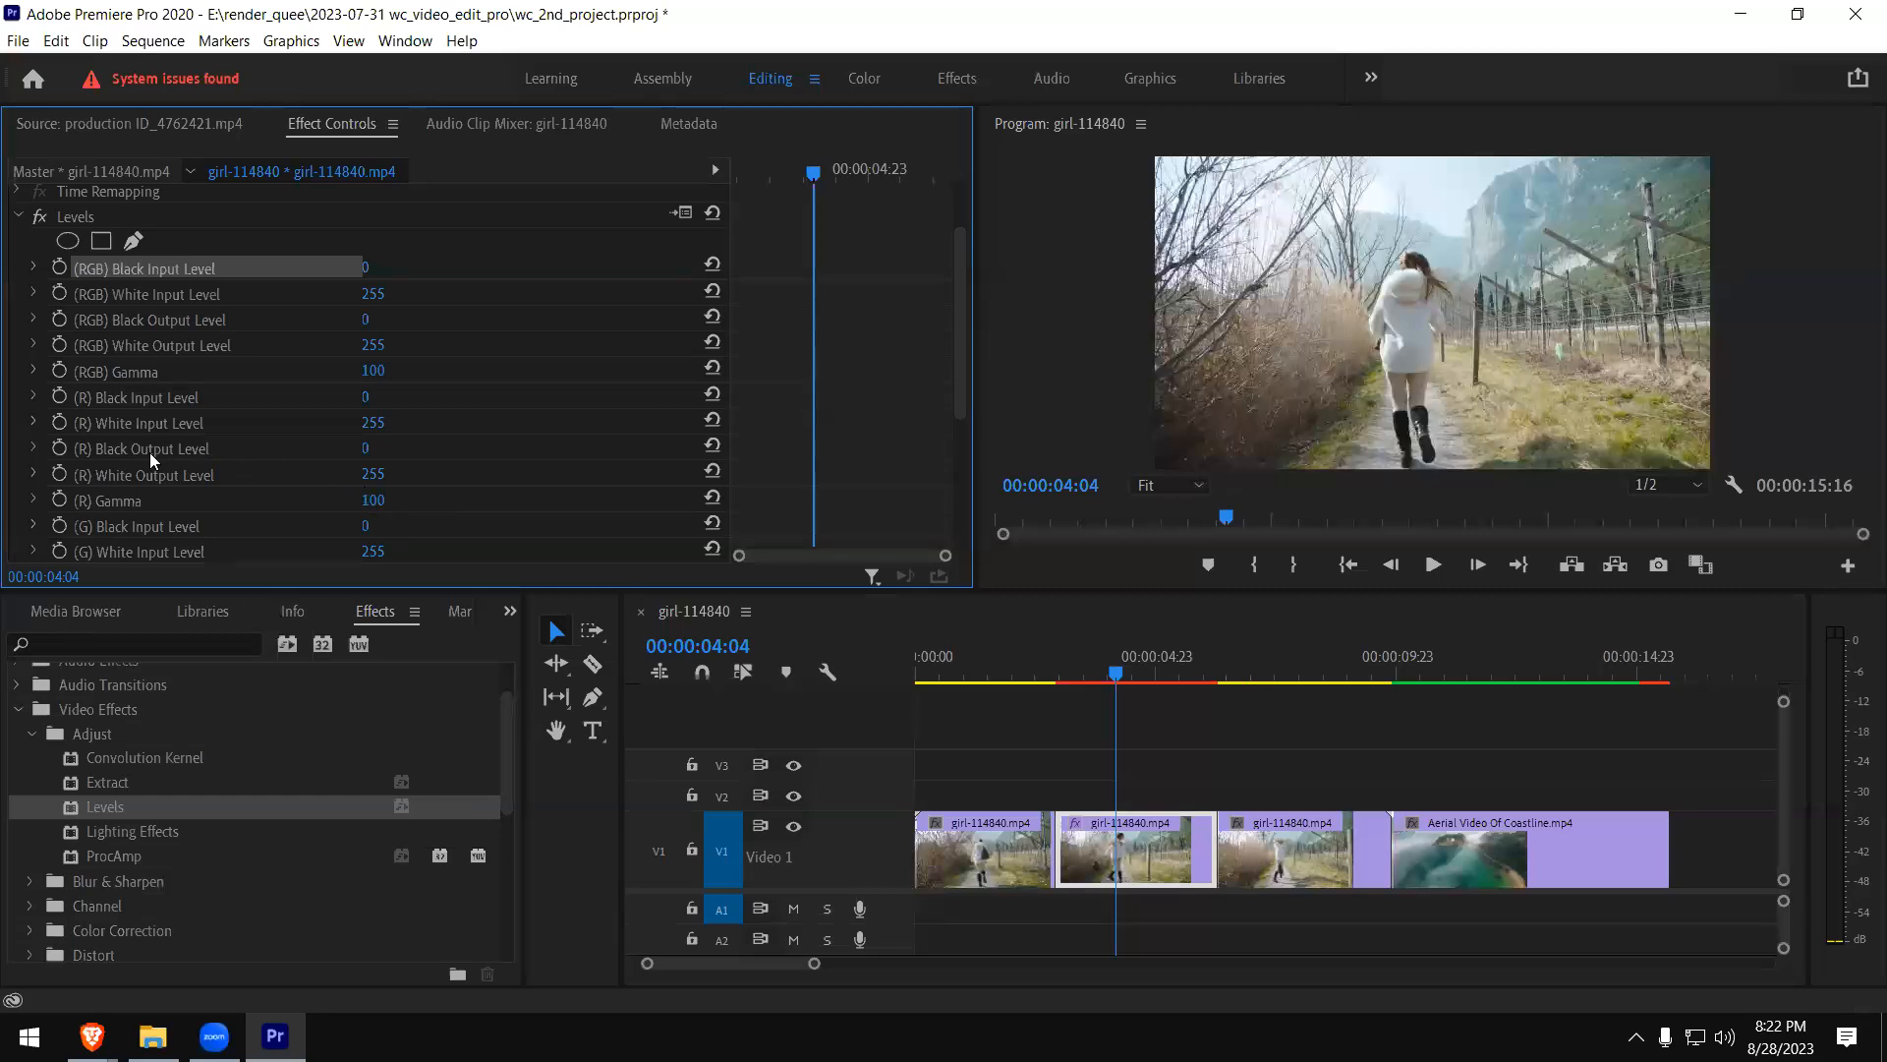
- Try the Levels effect's (R) Black Input Level at 70 and return it to 0
click(362, 397)
text(70)
key(Return)
drag(434, 397, 367, 397)
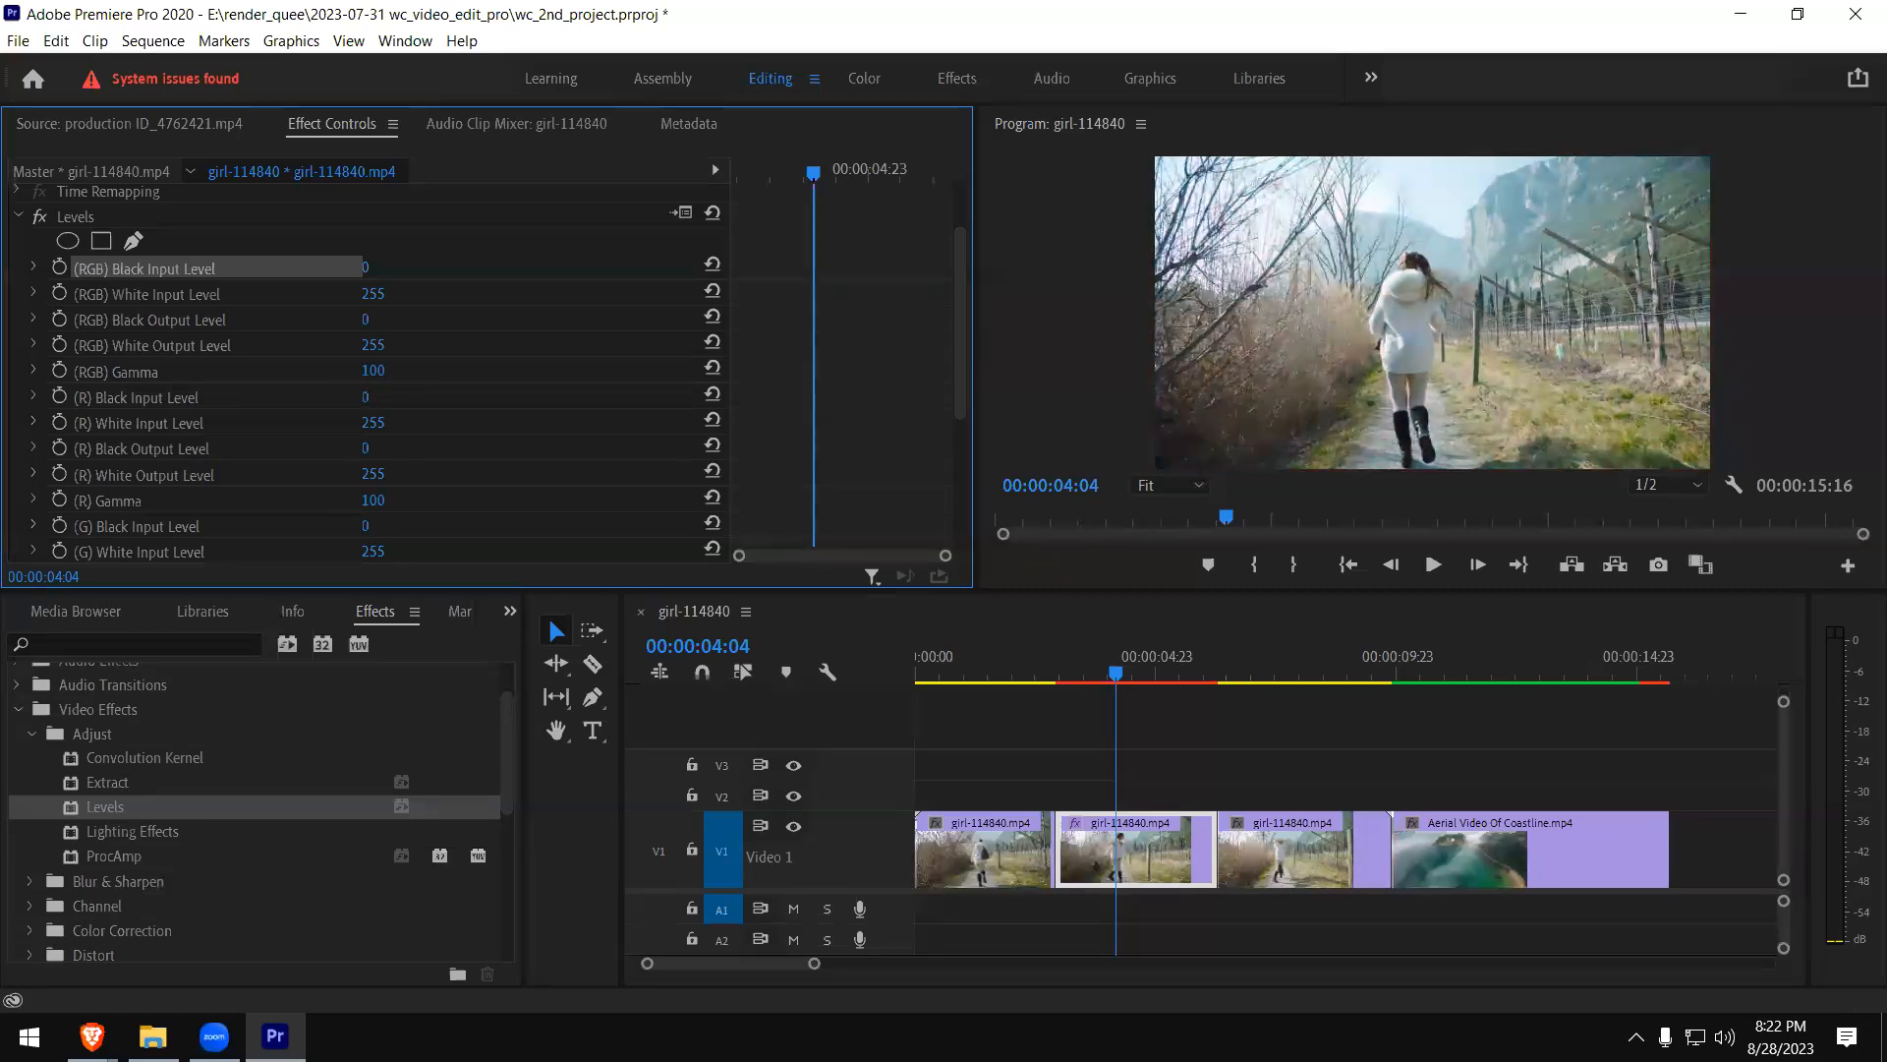
mouse_move(376, 397)
mouse_down()
mouse_move(433, 398)
mouse_move(376, 397)
mouse_up()
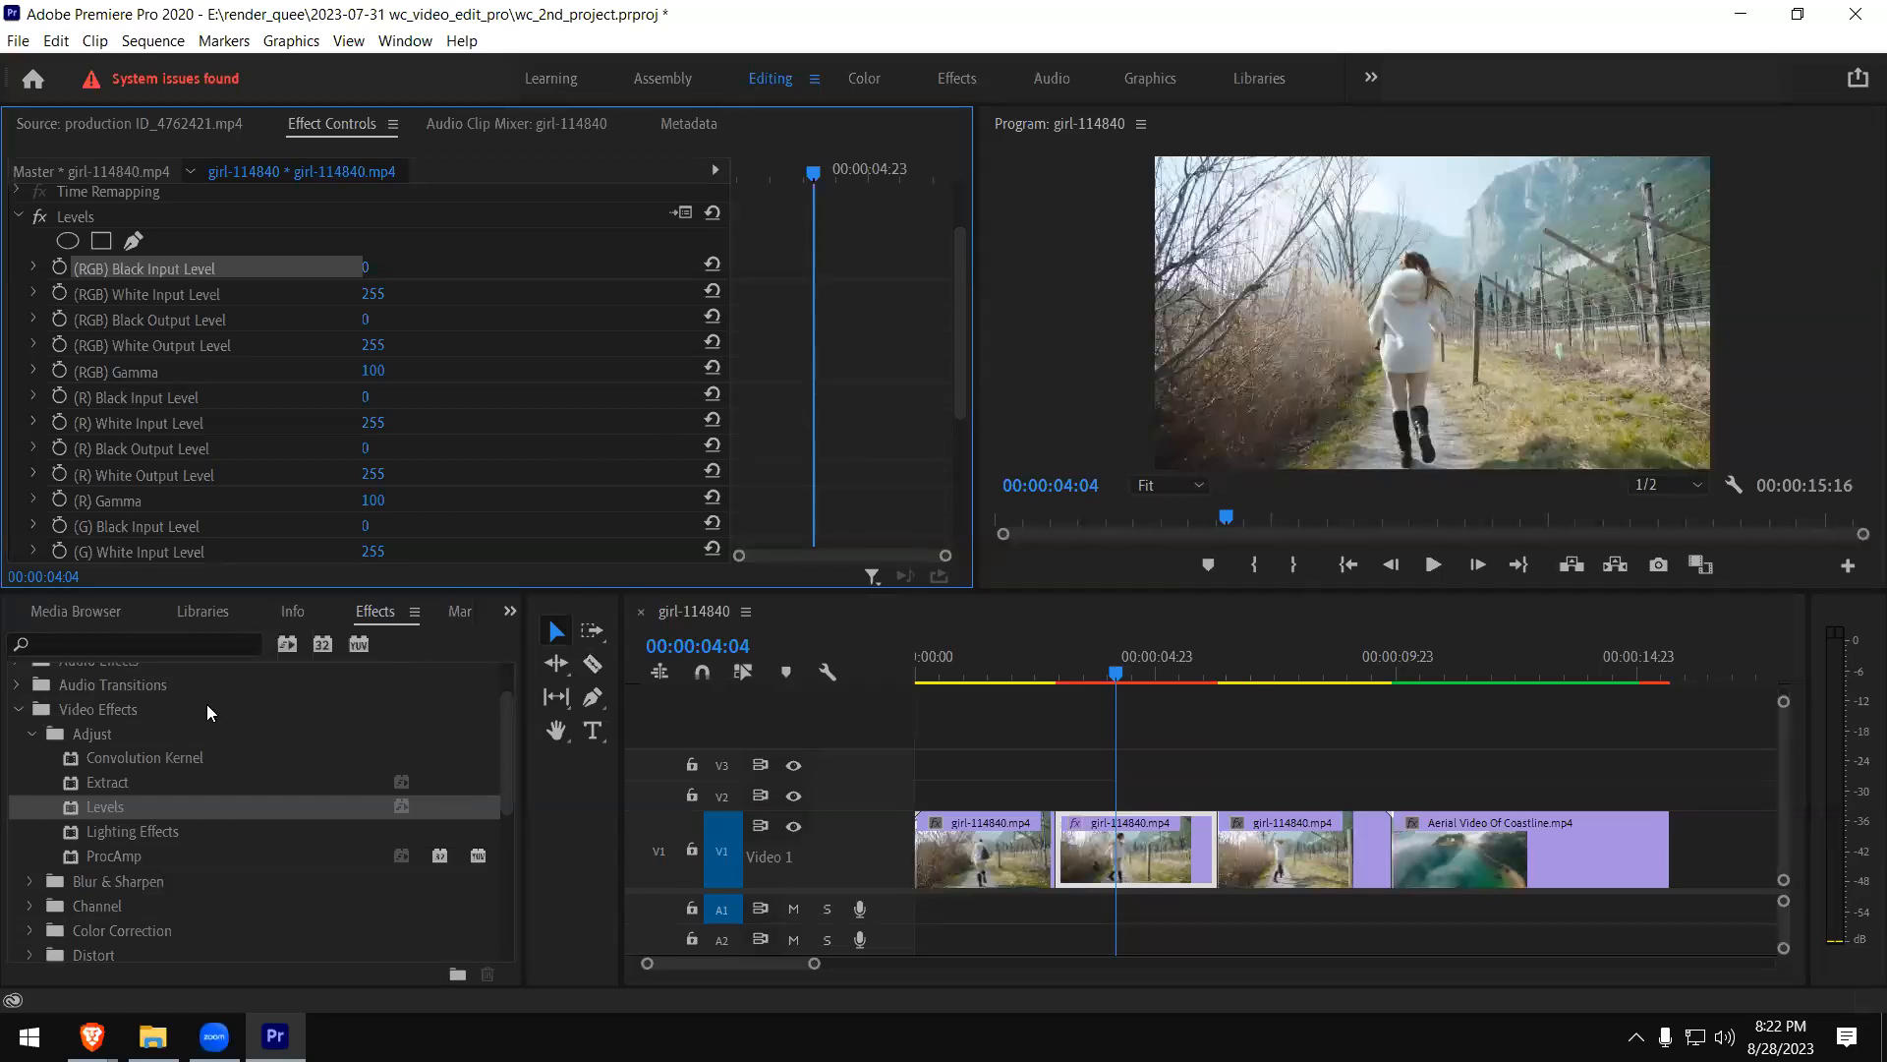
drag(503, 730, 508, 708)
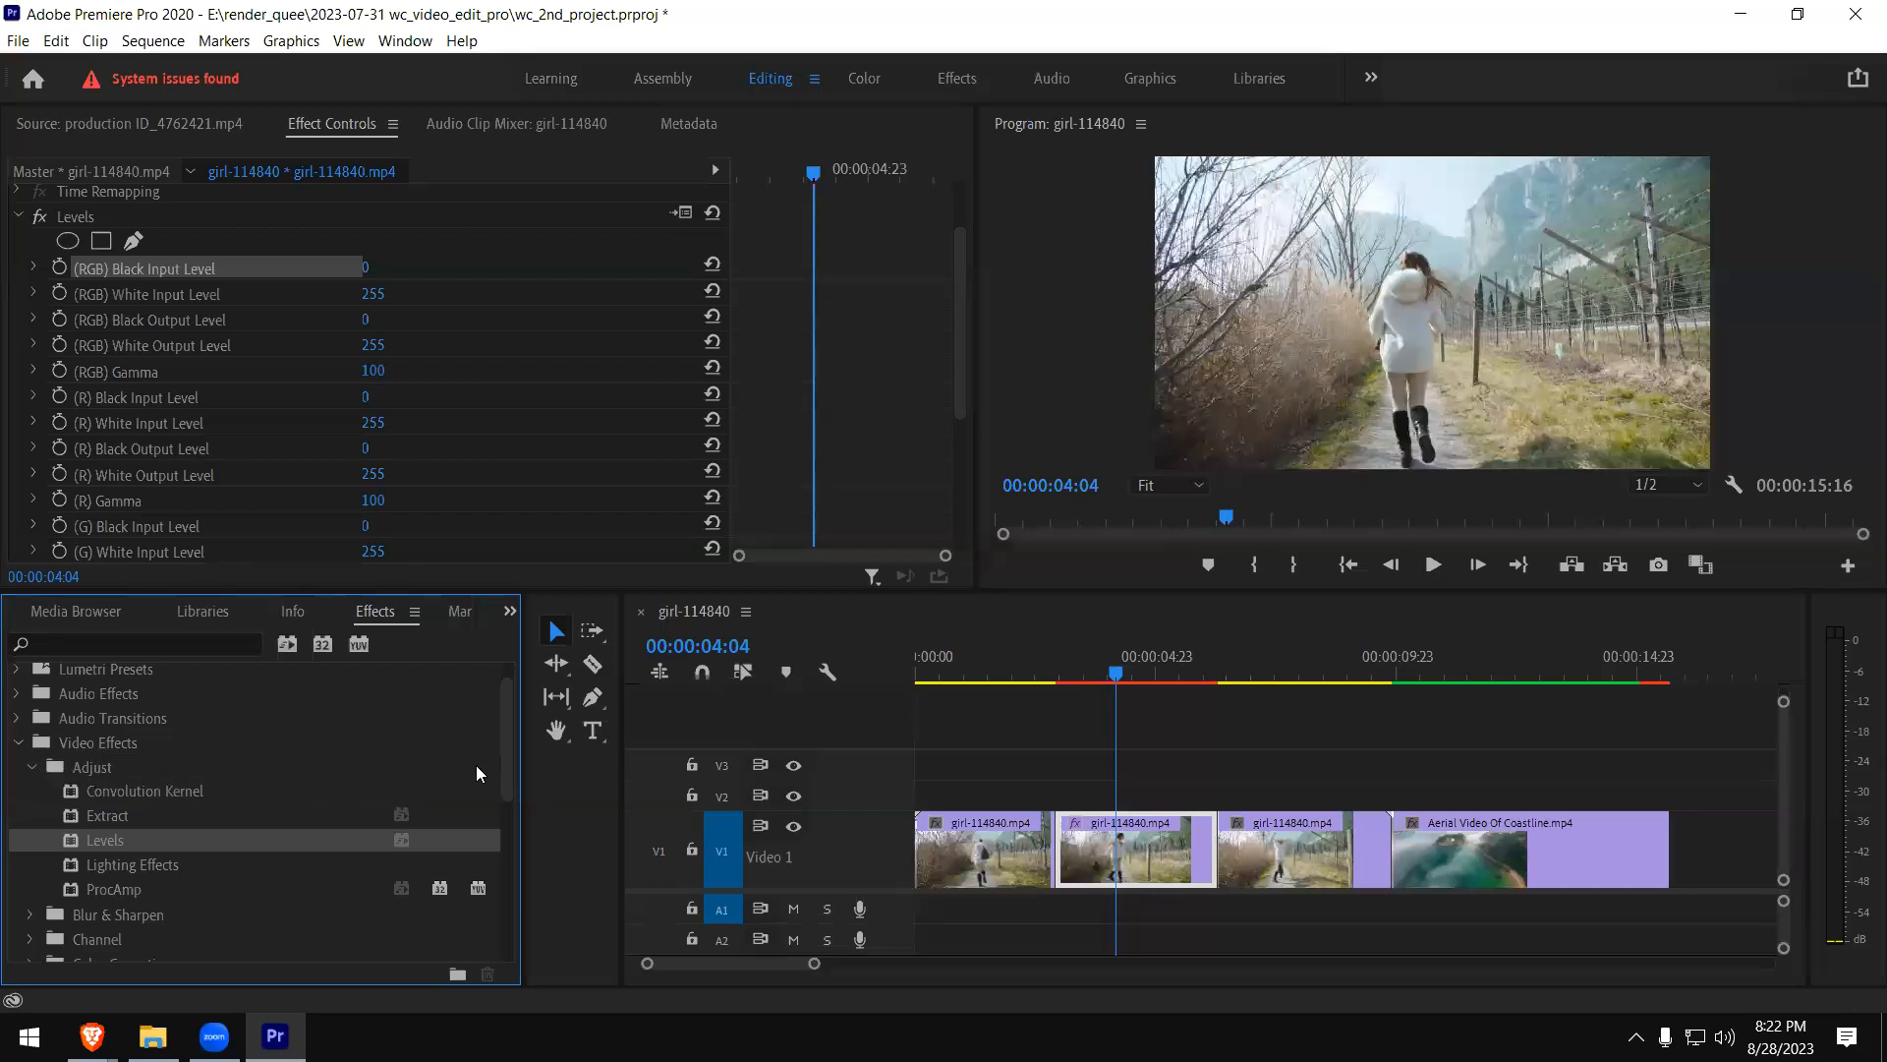
mouse_move(508, 743)
mouse_down()
mouse_move(489, 792)
mouse_move(500, 735)
mouse_up()
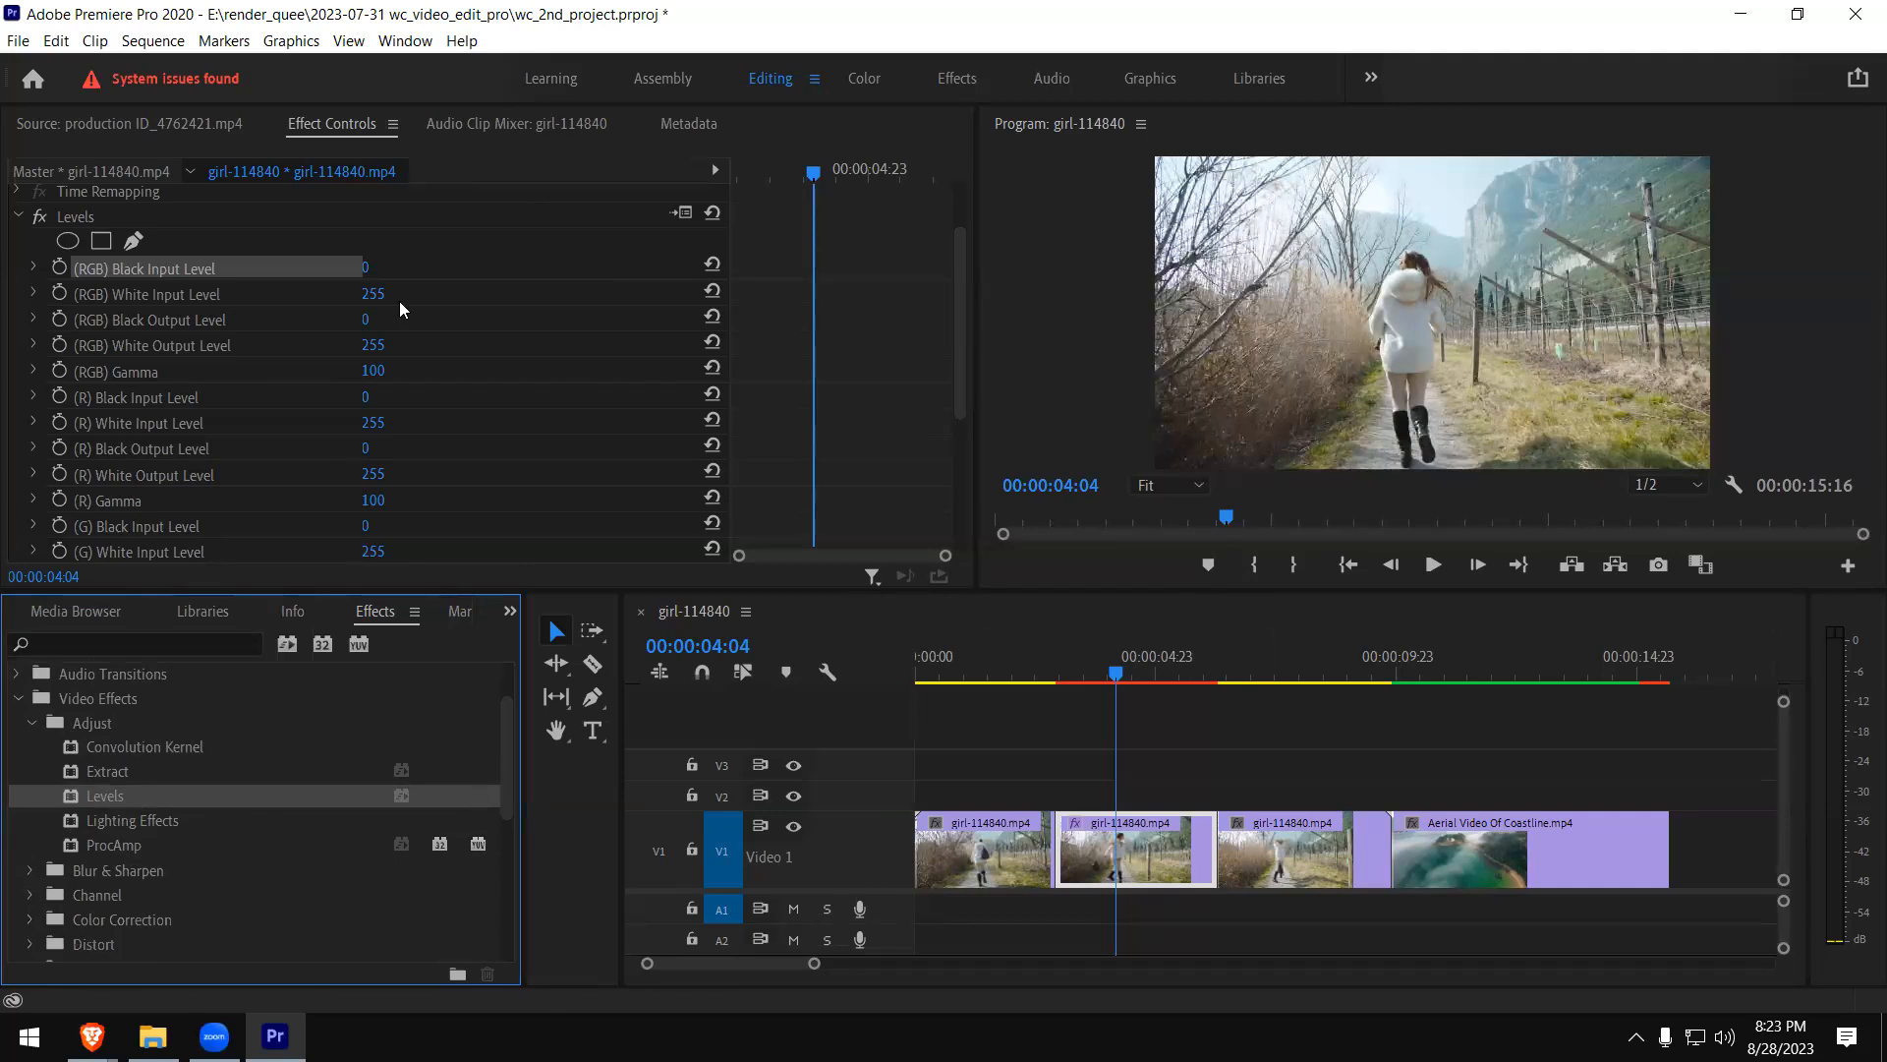
- Narrow and re-widen the source monitor's panel group, and show the effect controls of the middle girl clip piece again
click(128, 122)
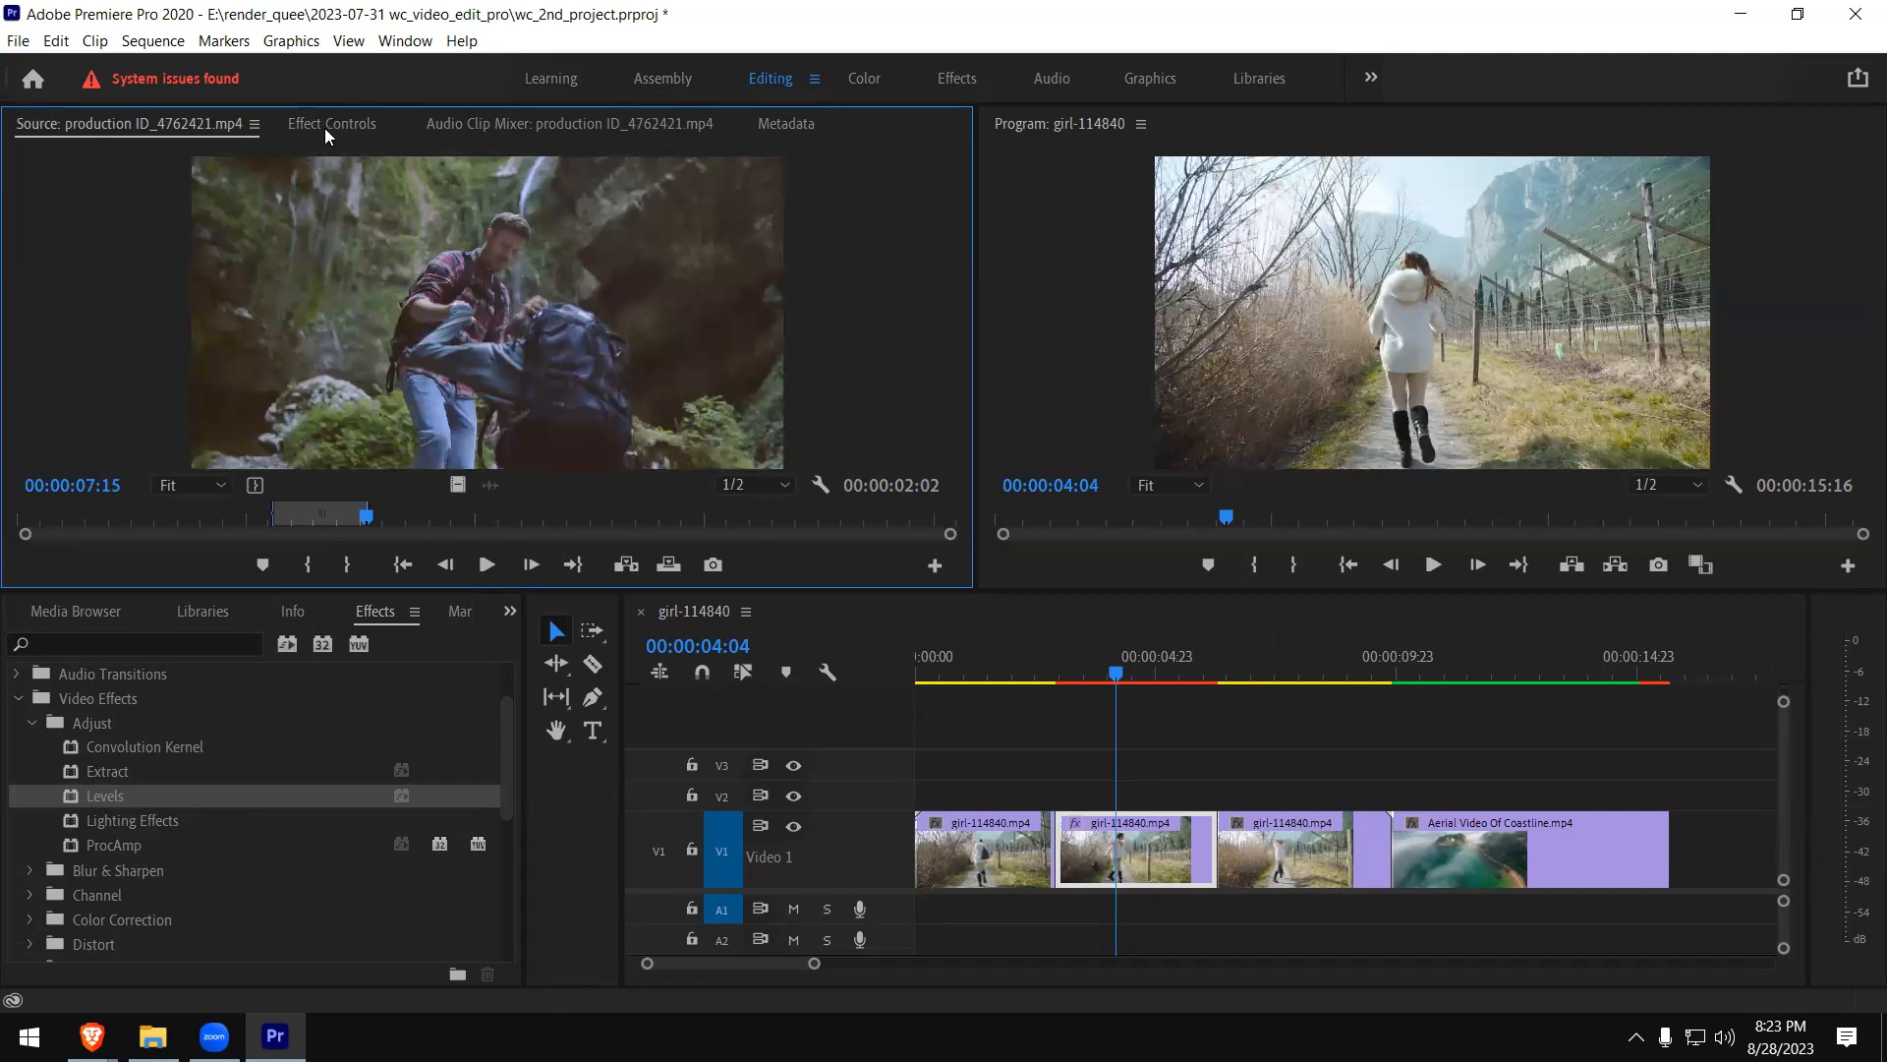
drag(973, 282, 665, 236)
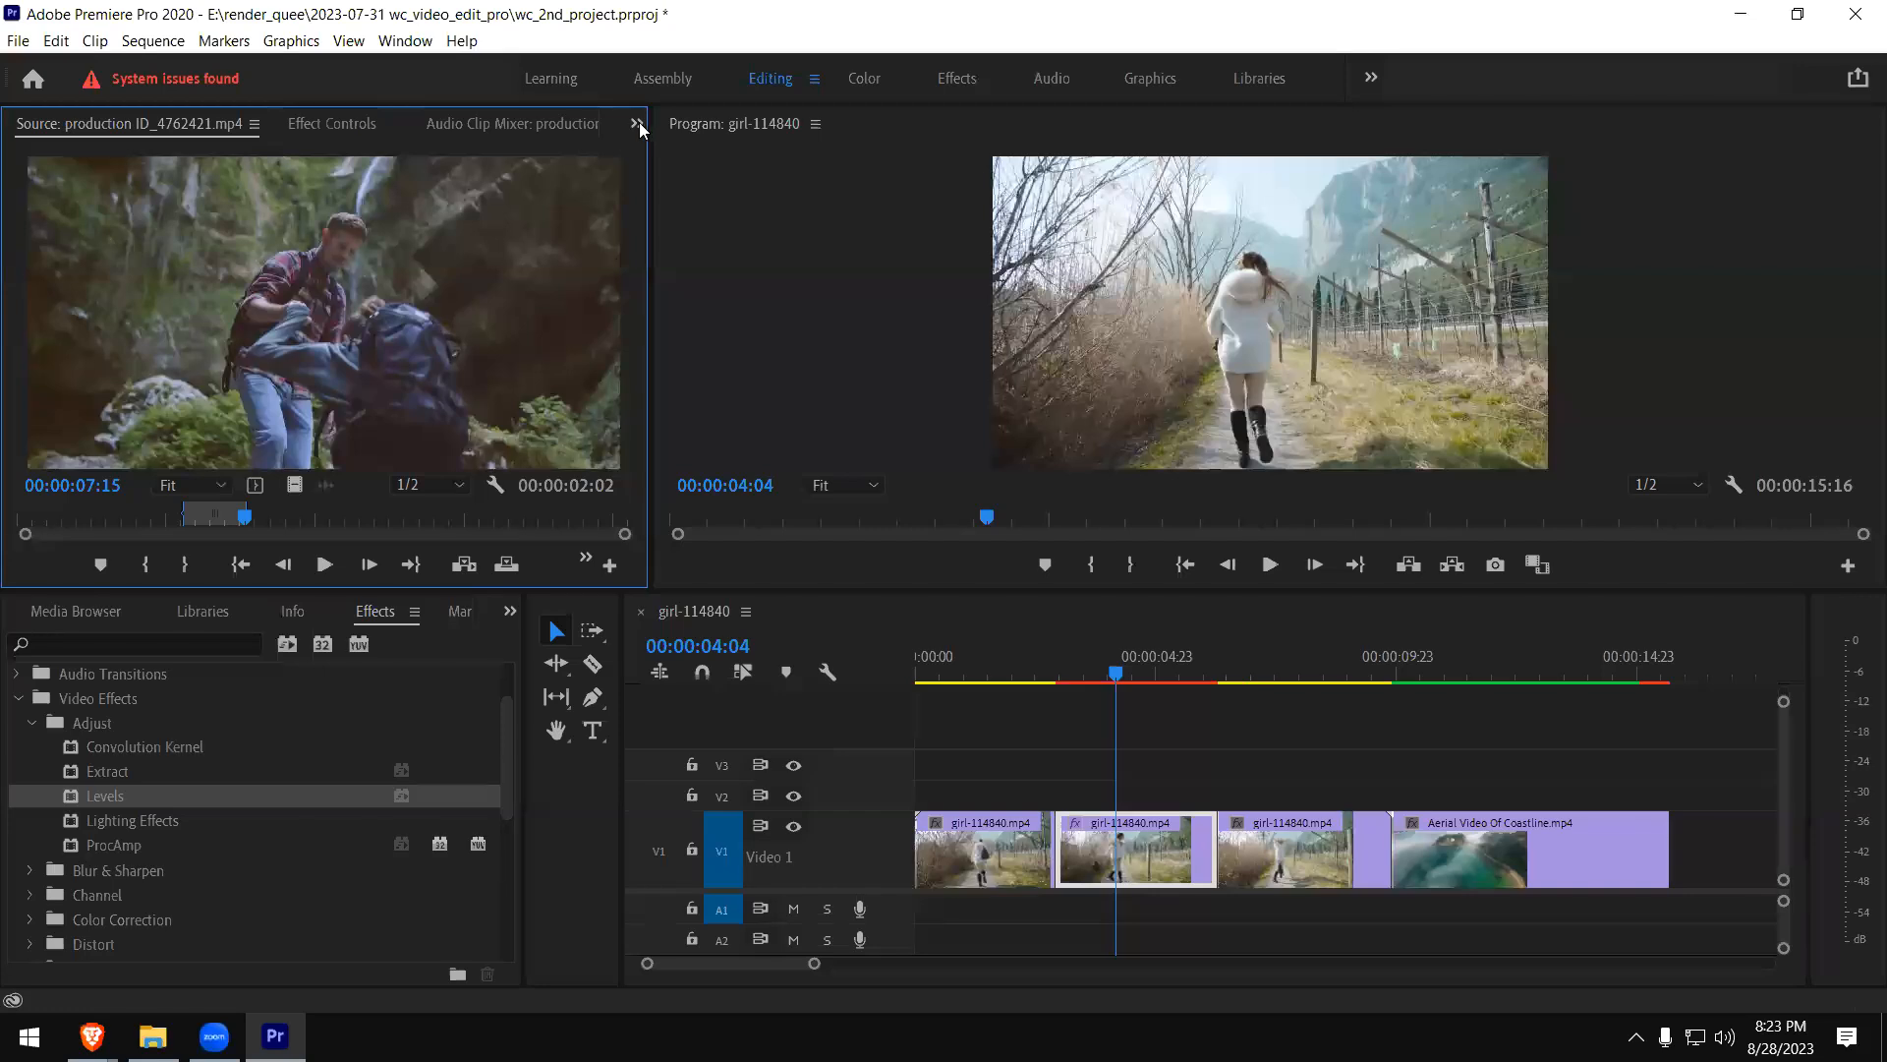
click(639, 122)
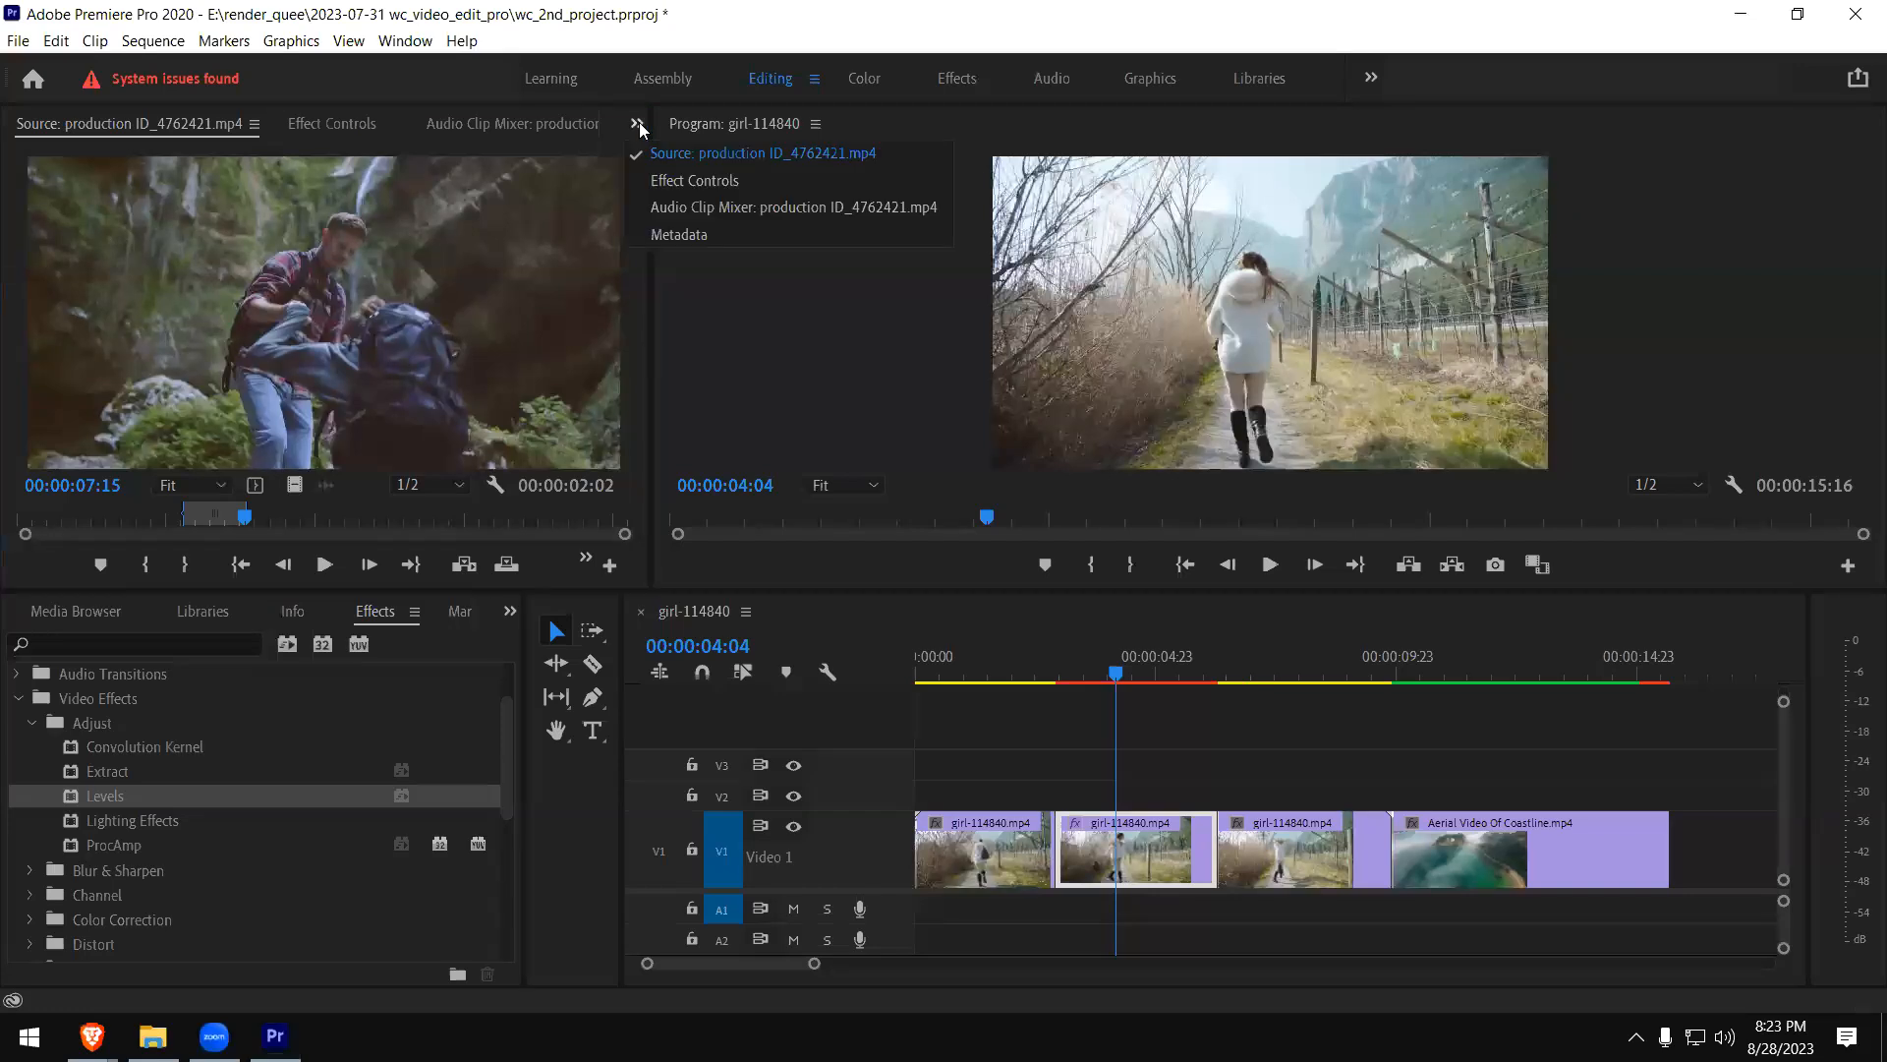
click(660, 180)
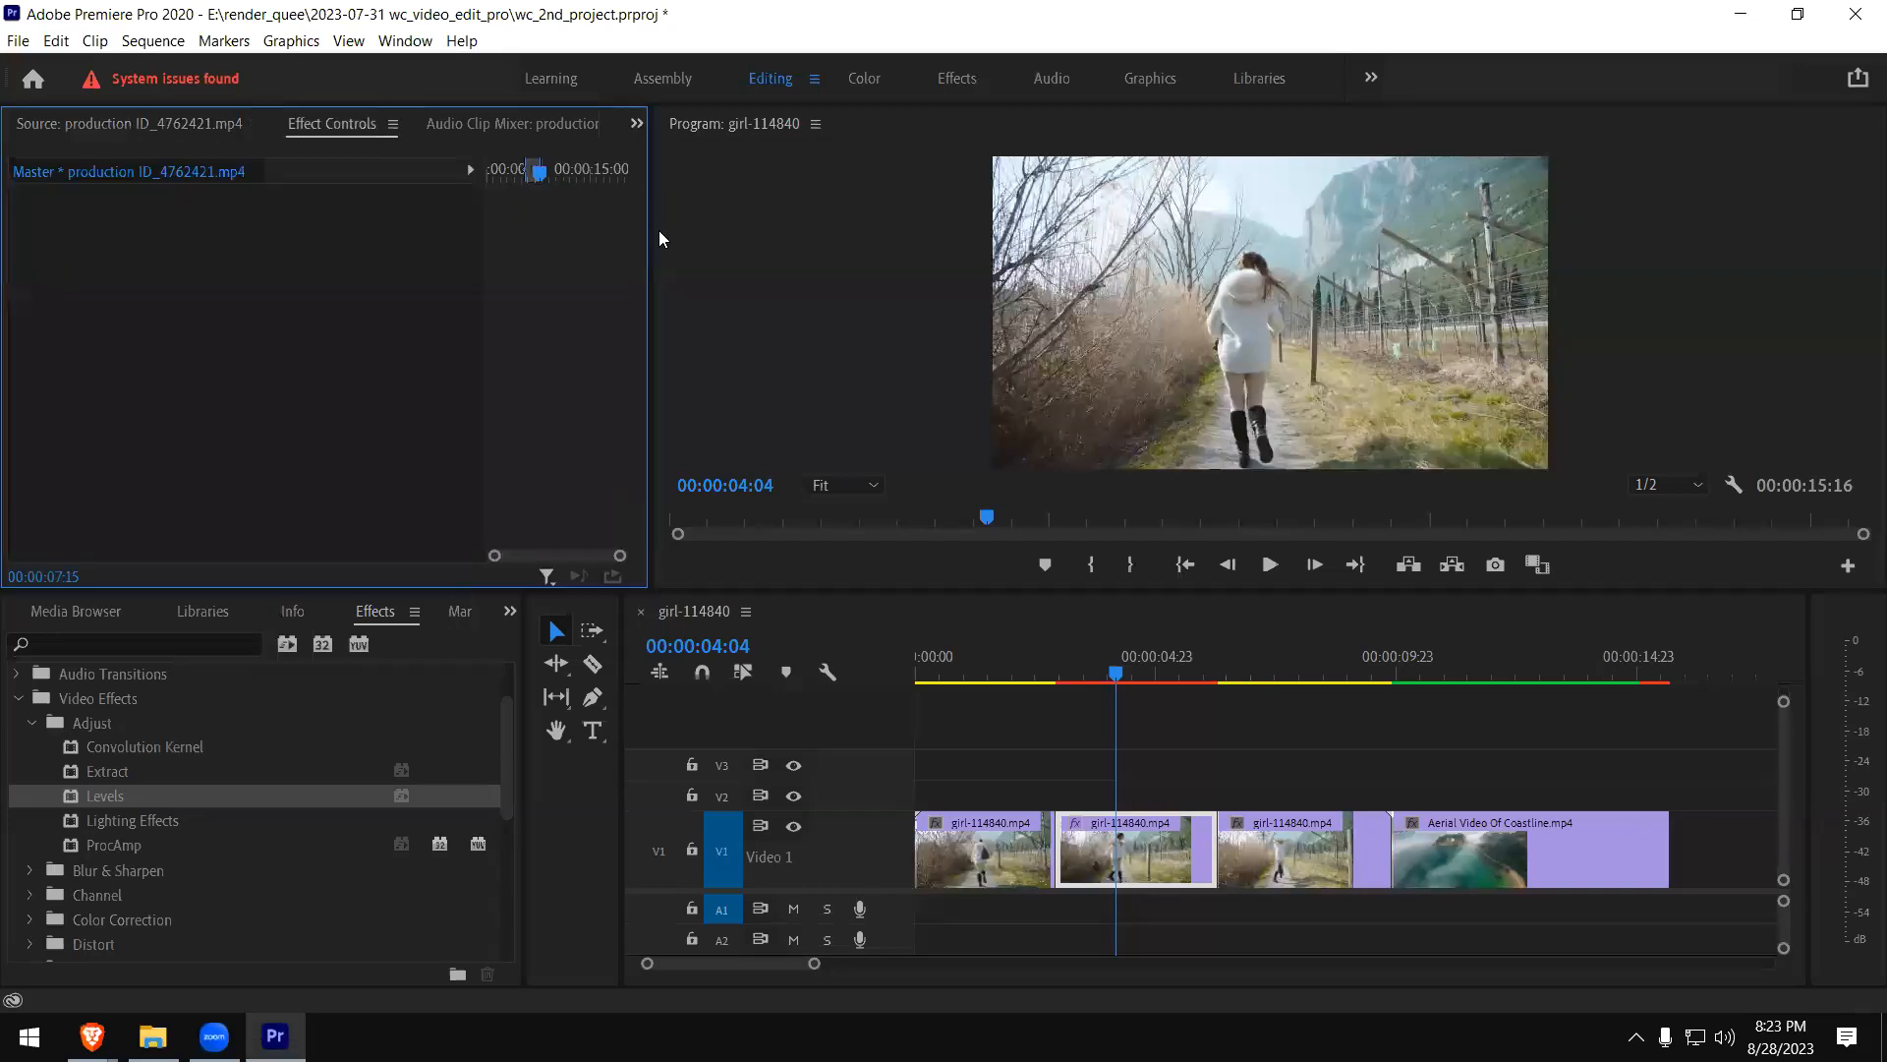
drag(651, 263, 949, 262)
click(1158, 859)
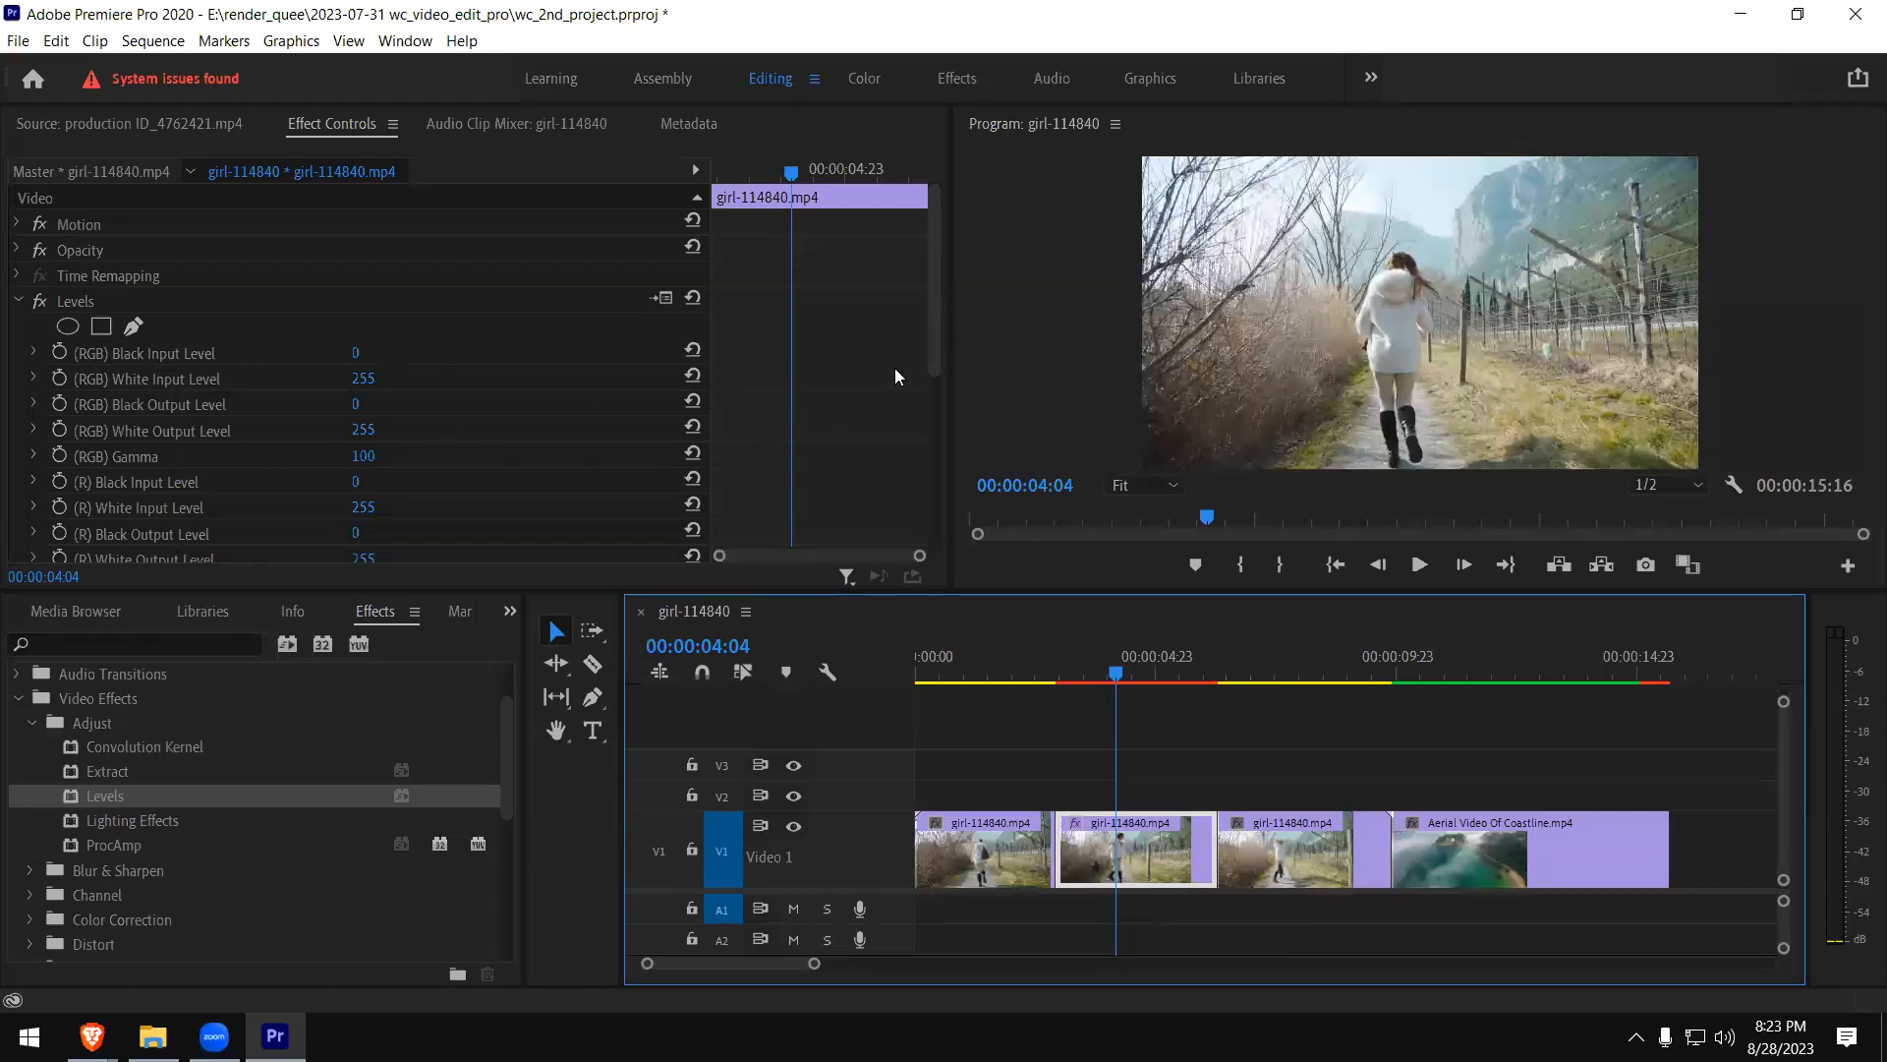
- Try the Levels effect's (G) Black Input Level at 44 and return it to 0
drag(929, 338, 518, 507)
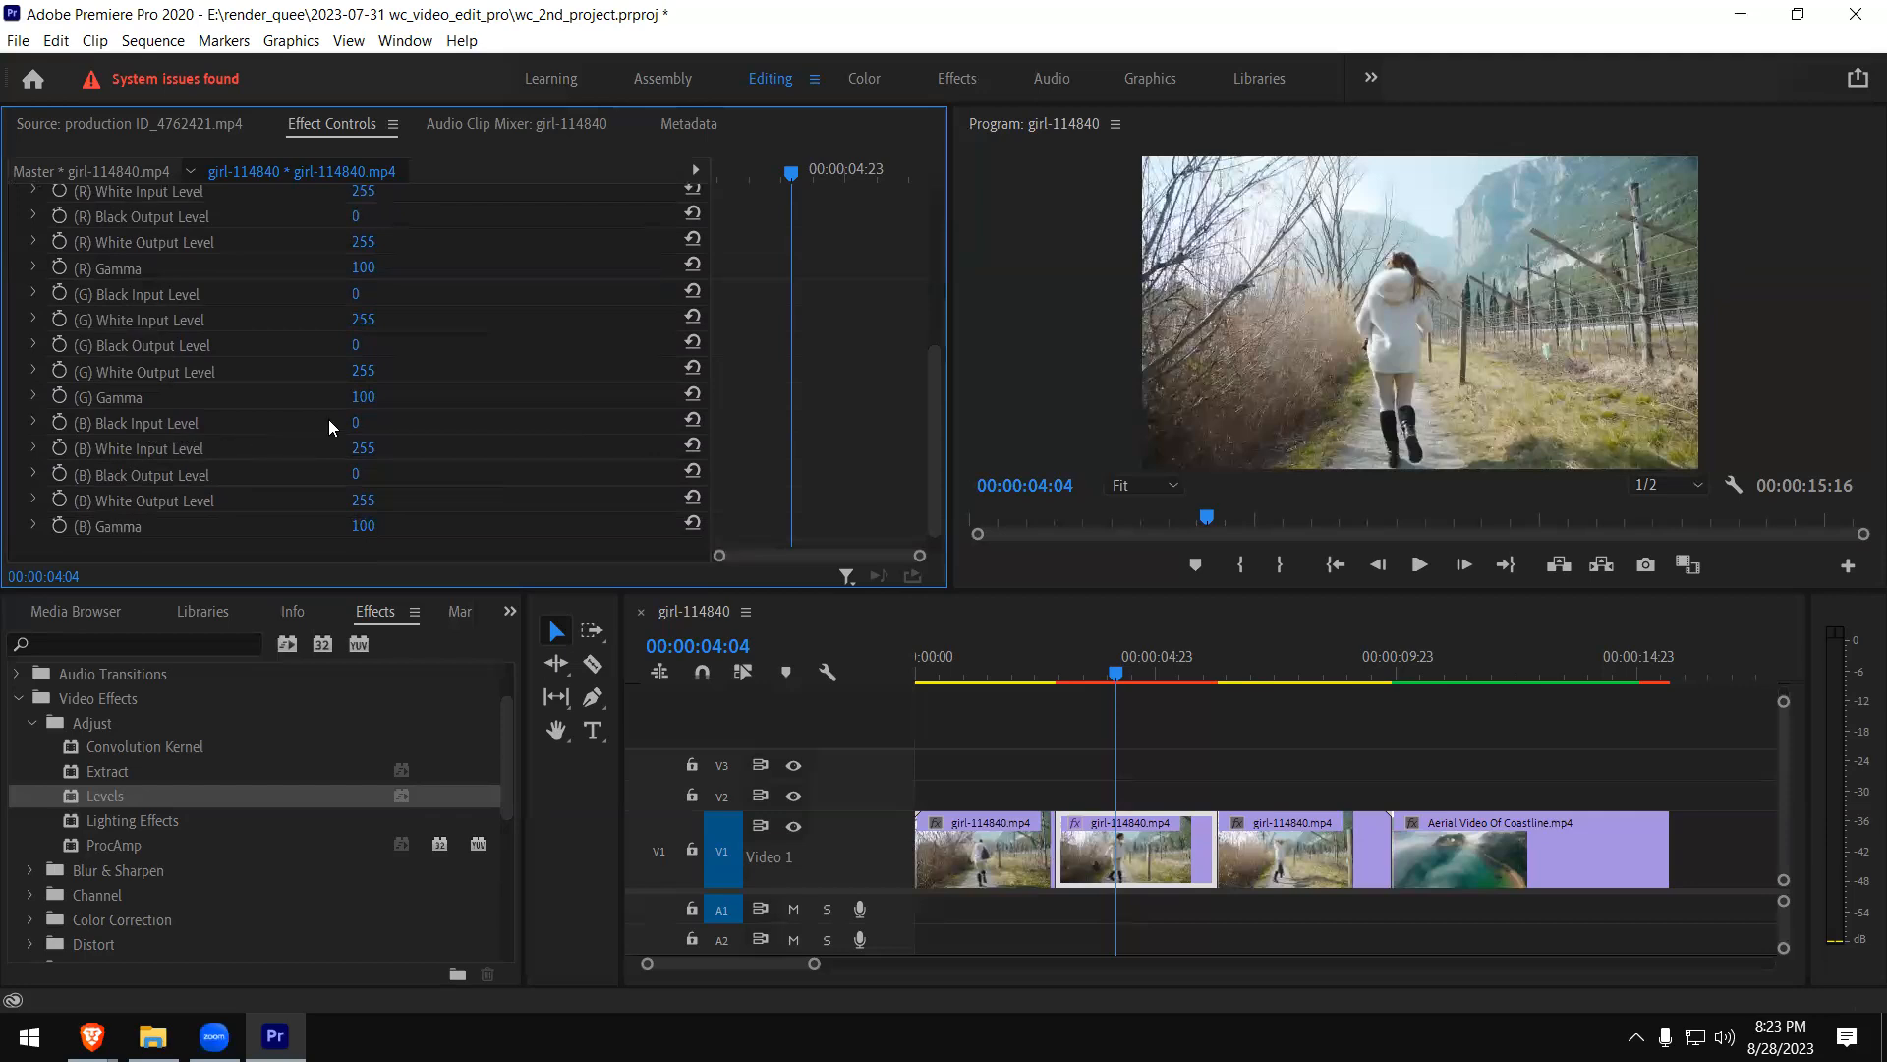
mouse_move(360, 423)
mouse_down()
mouse_move(465, 423)
mouse_move(365, 423)
mouse_up()
scroll(361, 307, up, 1)
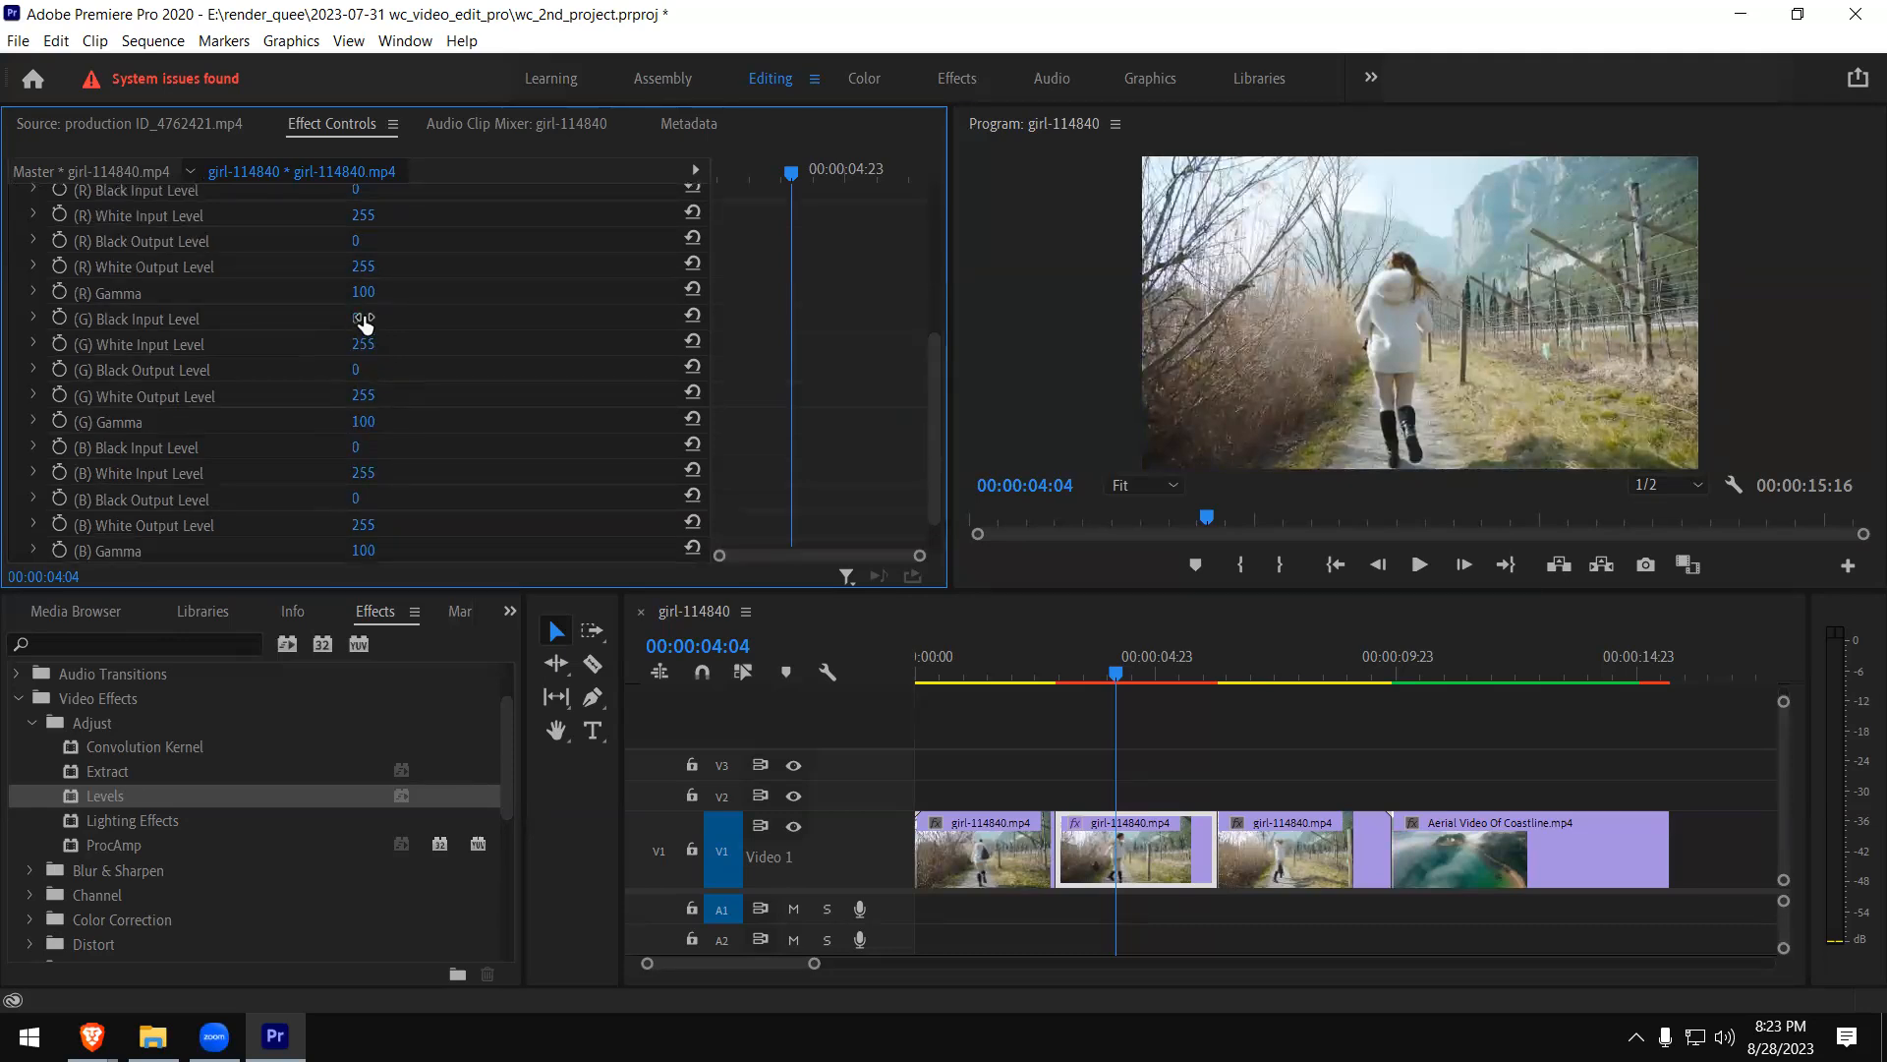
drag(361, 328, 402, 327)
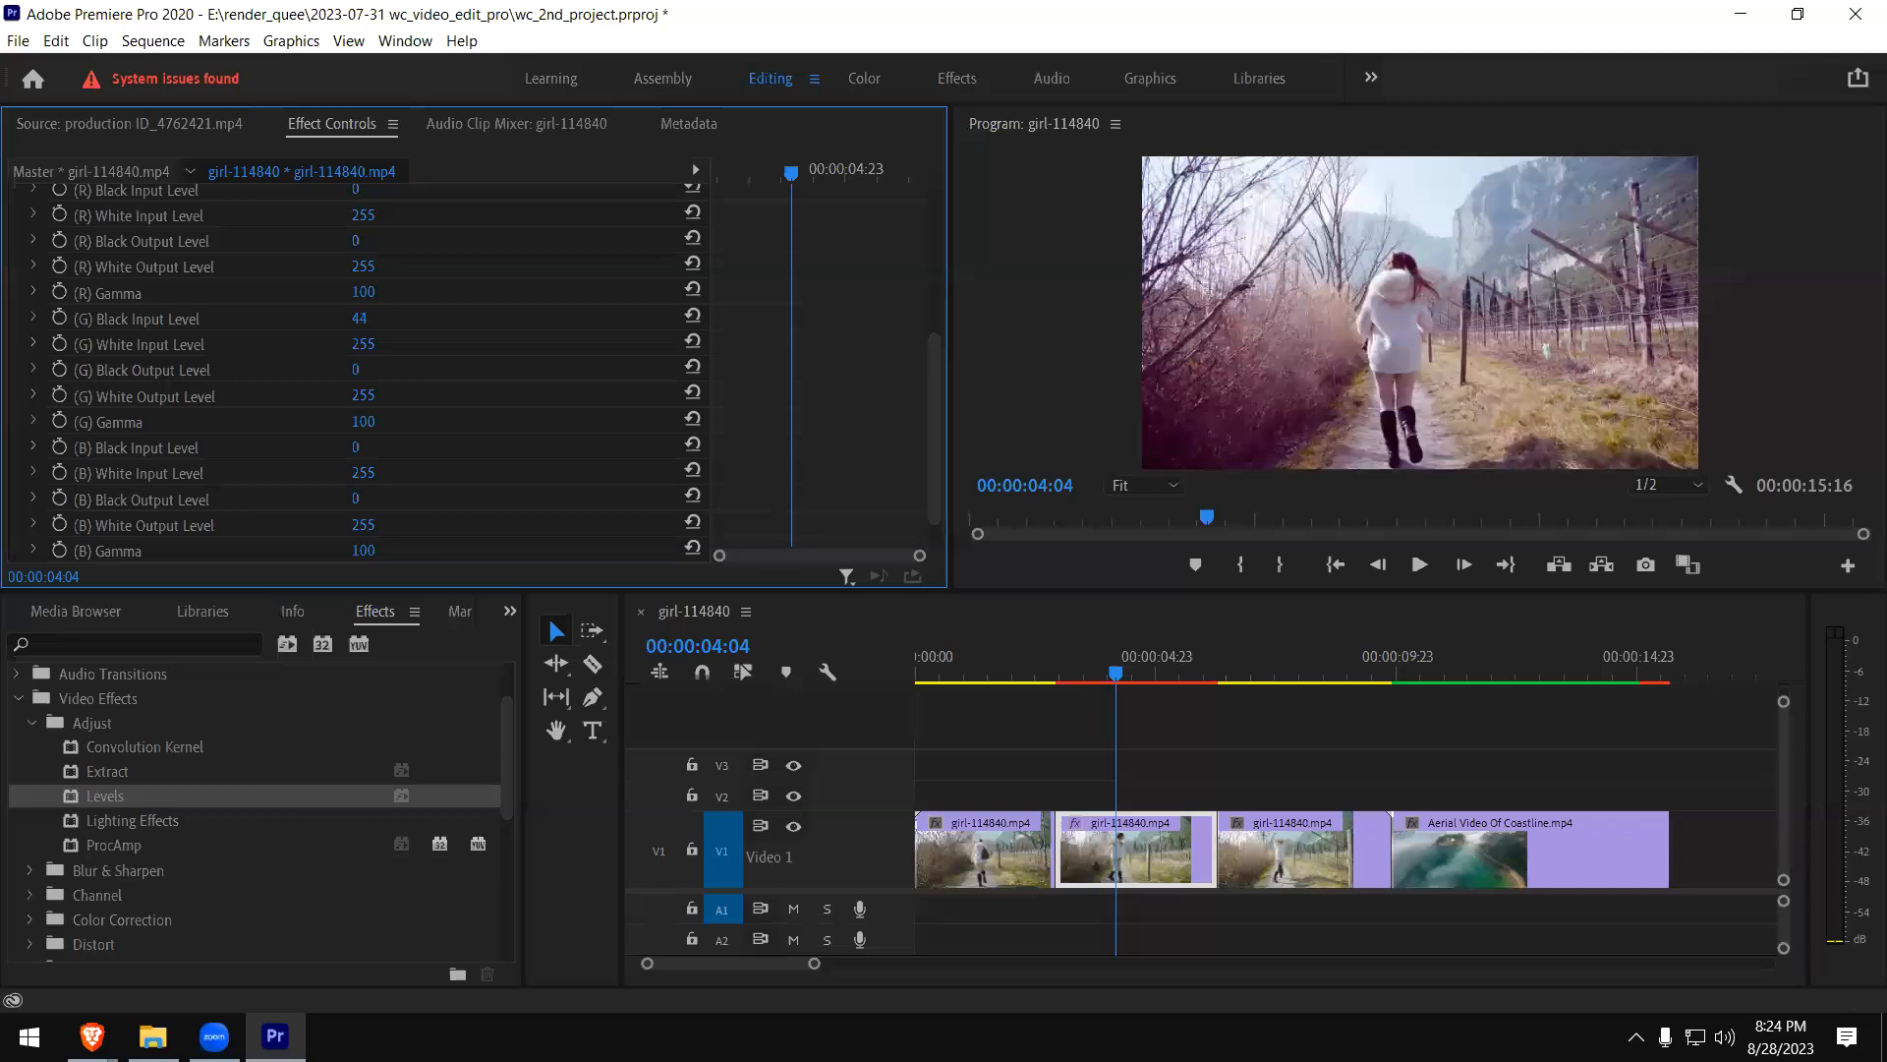
drag(402, 327, 398, 327)
drag(398, 327, 380, 320)
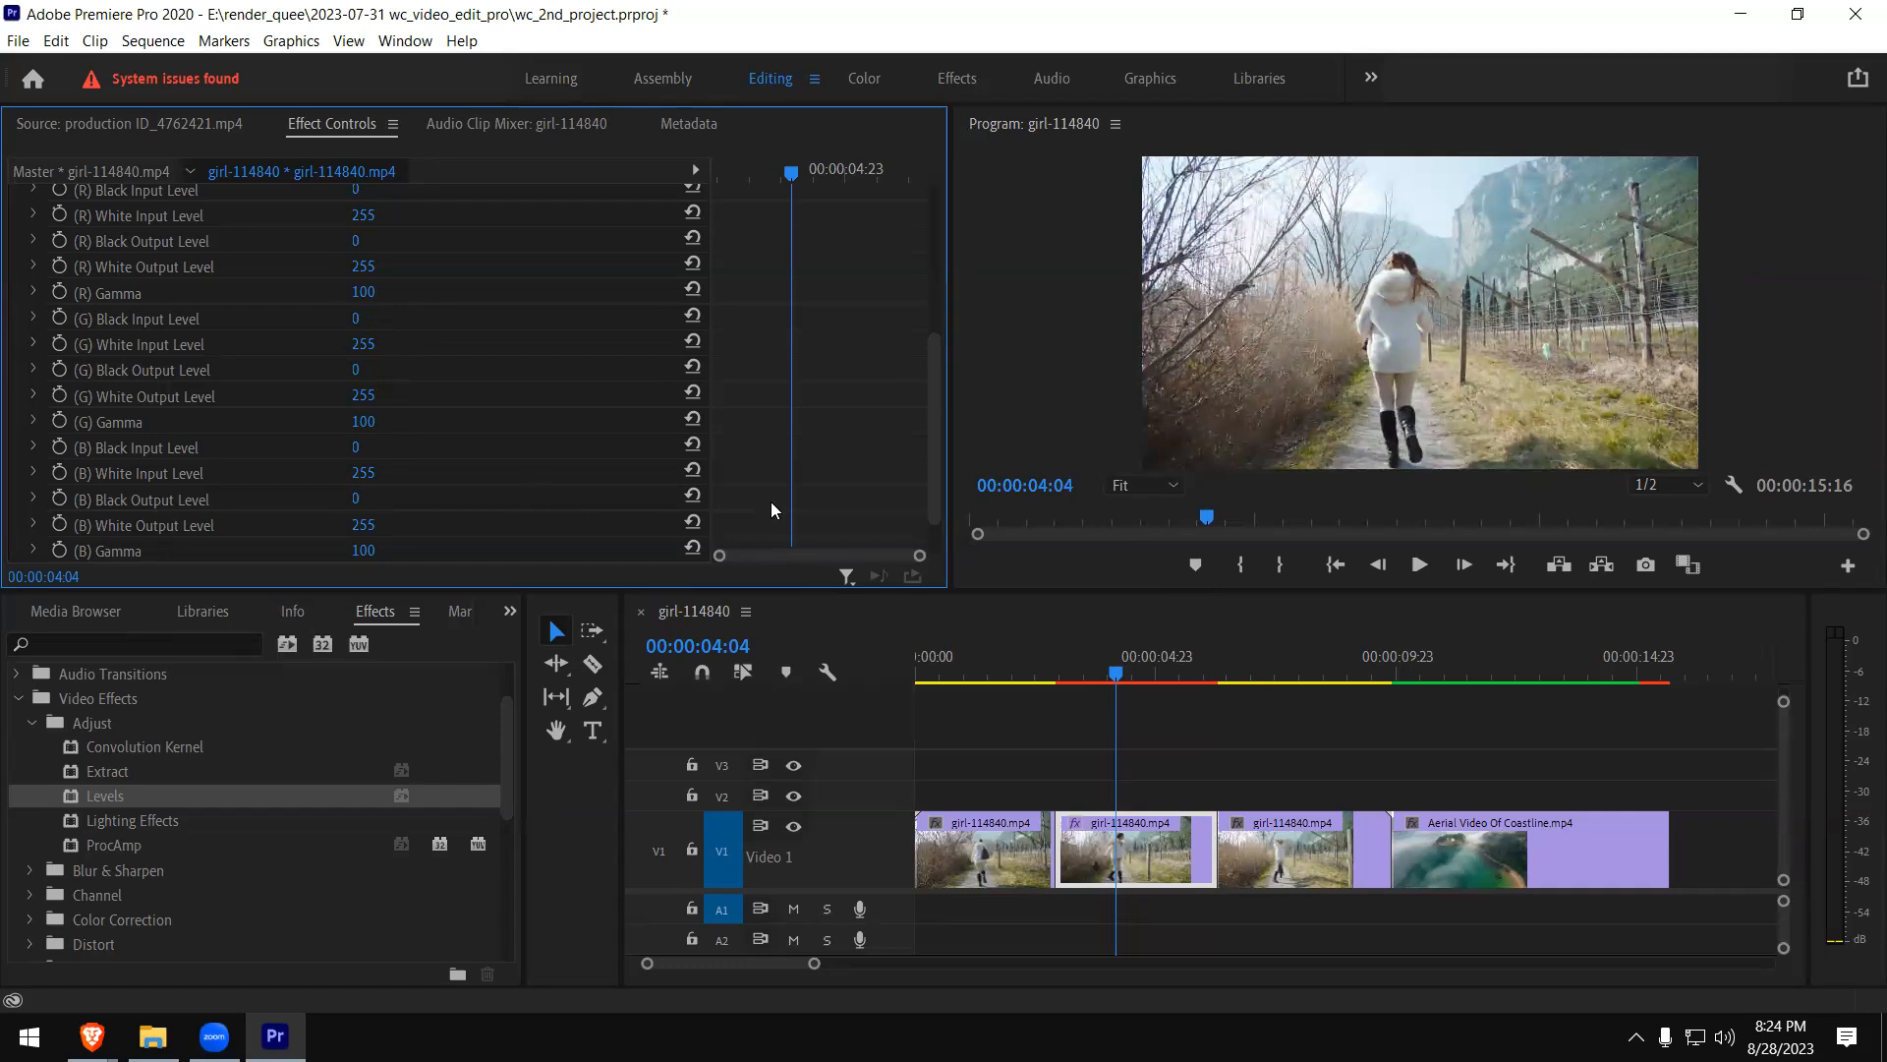
- Delete the Levels effect from the middle piece of the girl clip
drag(930, 385, 933, 266)
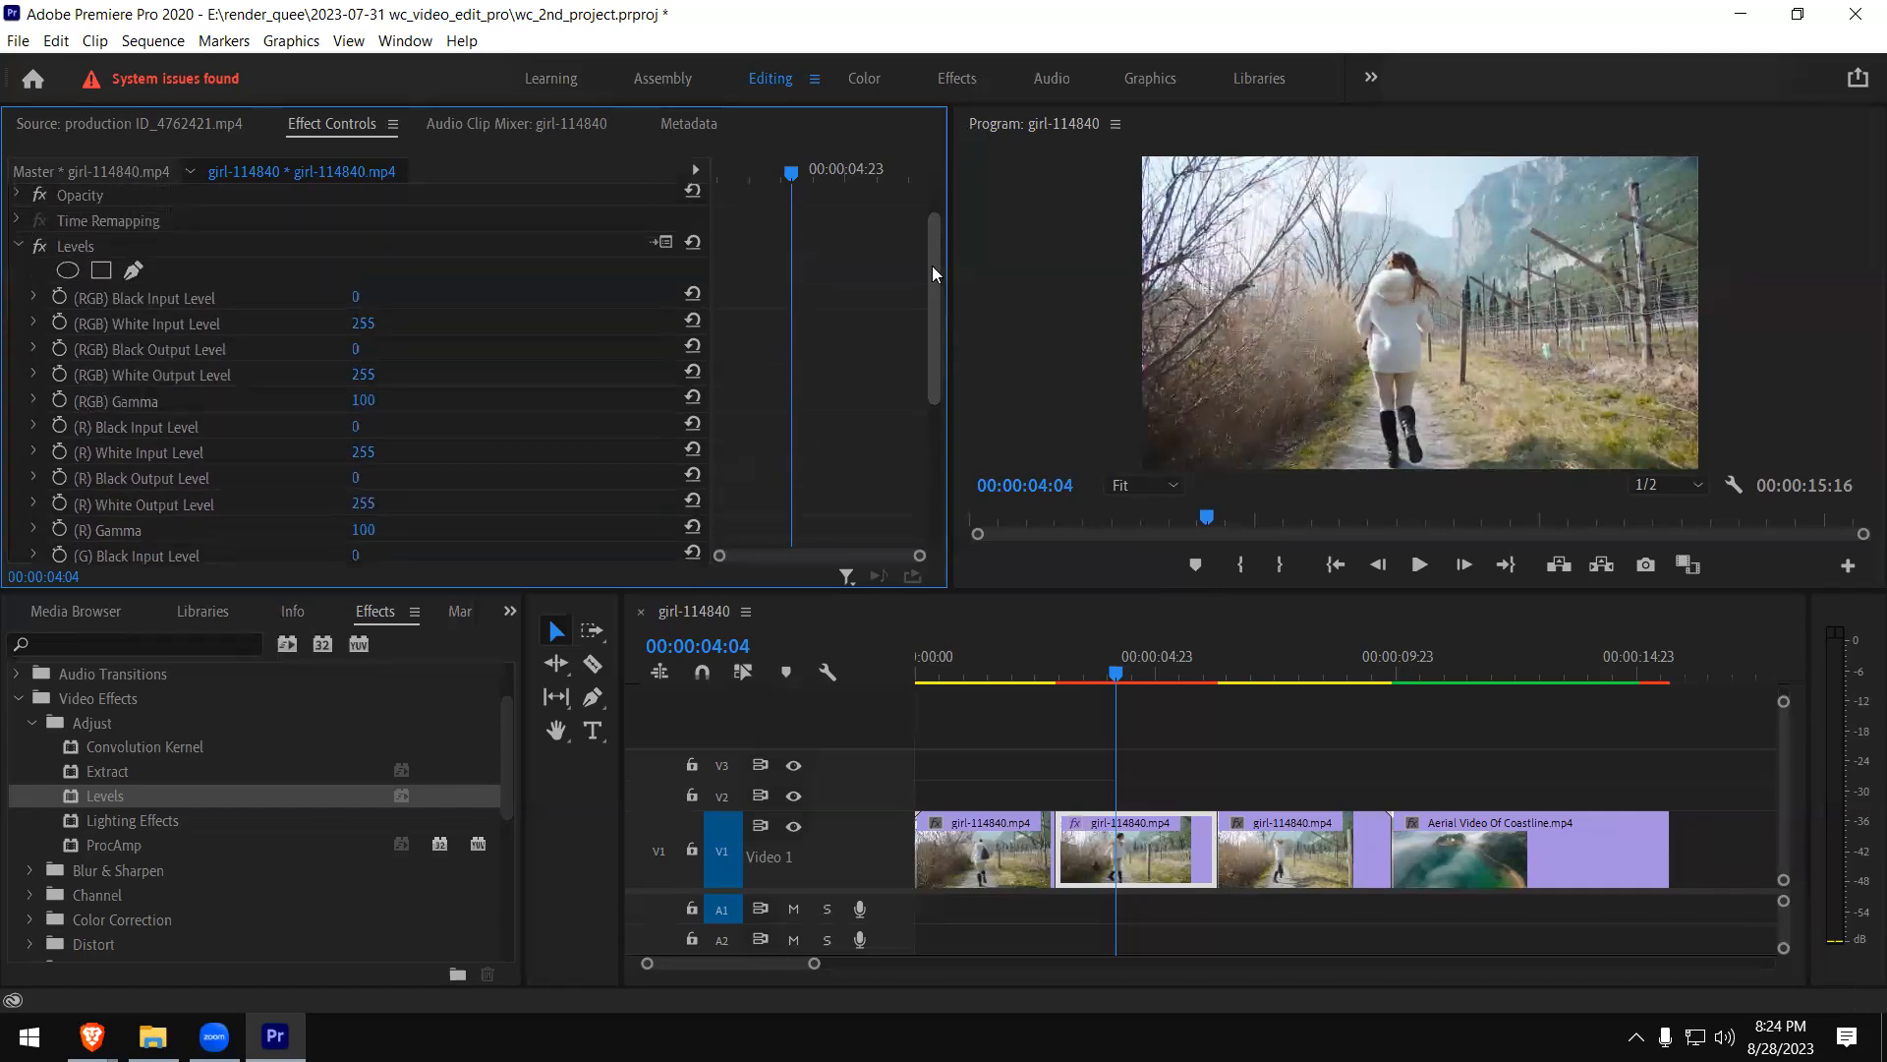
click(63, 250)
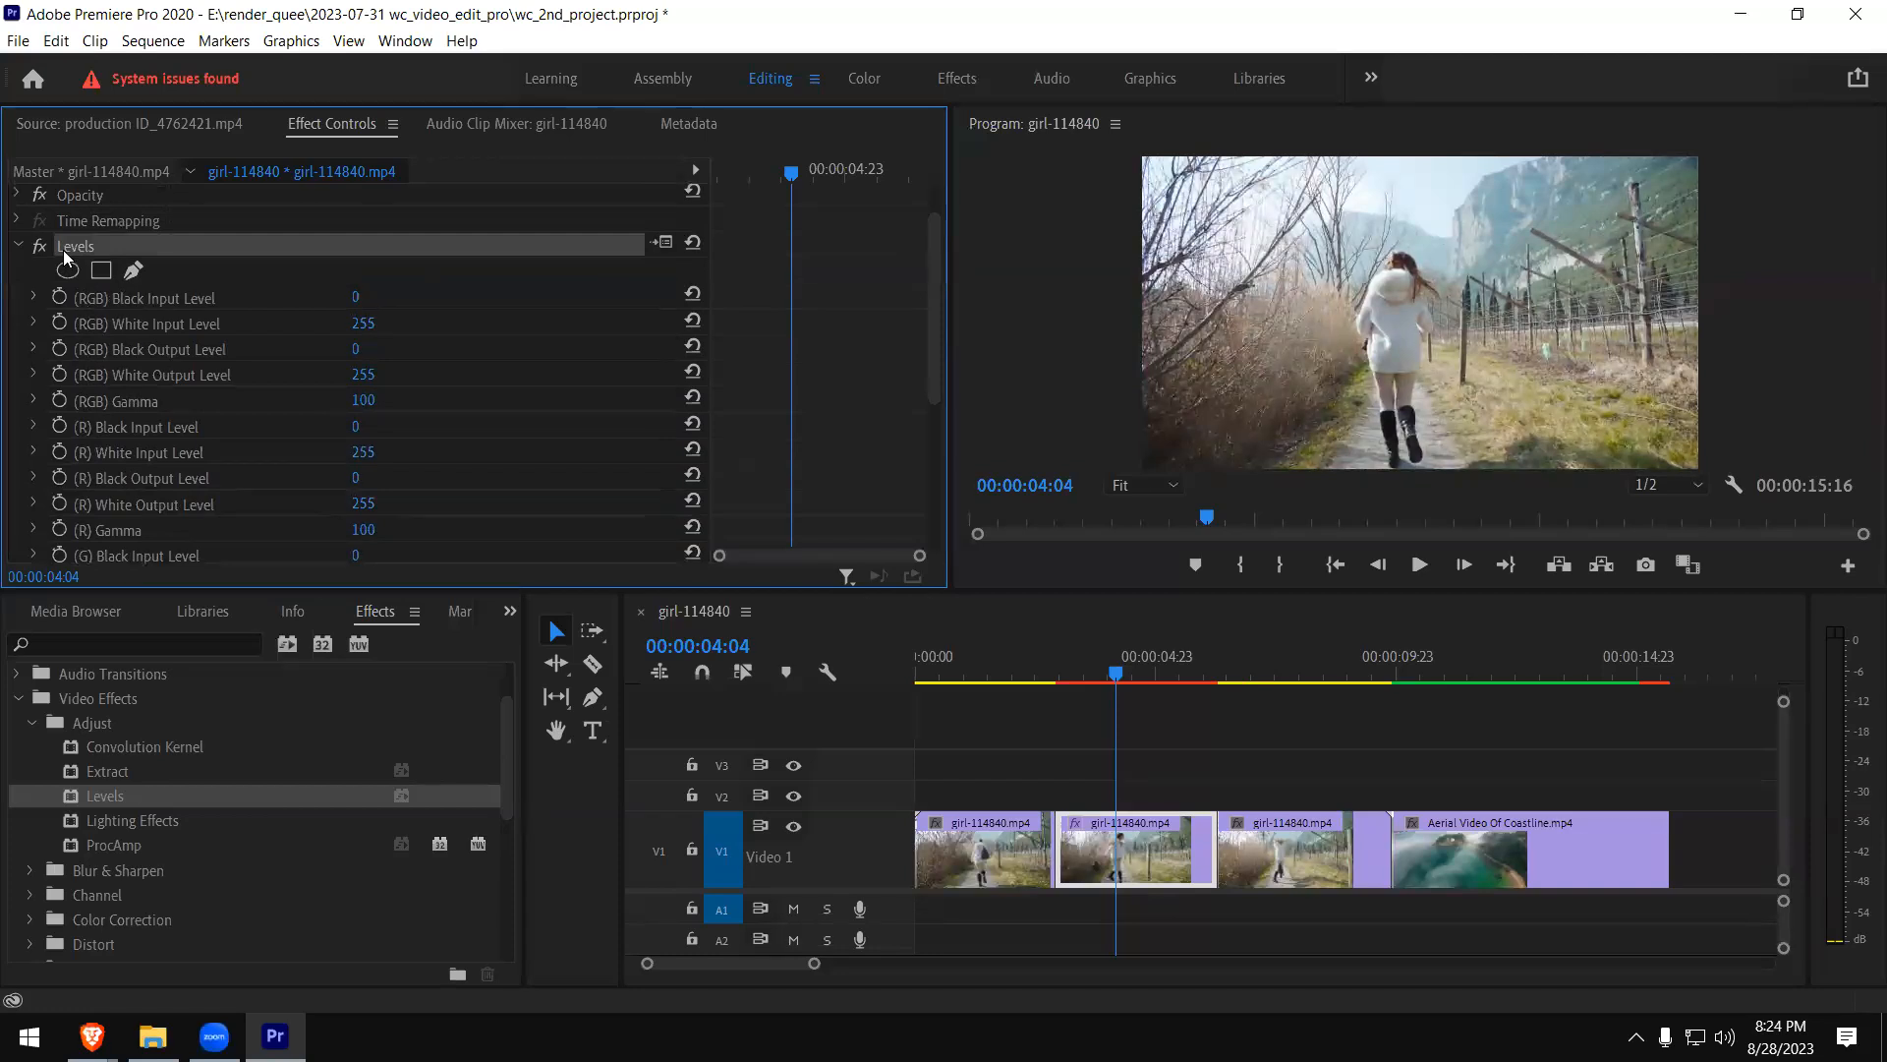
key(Delete)
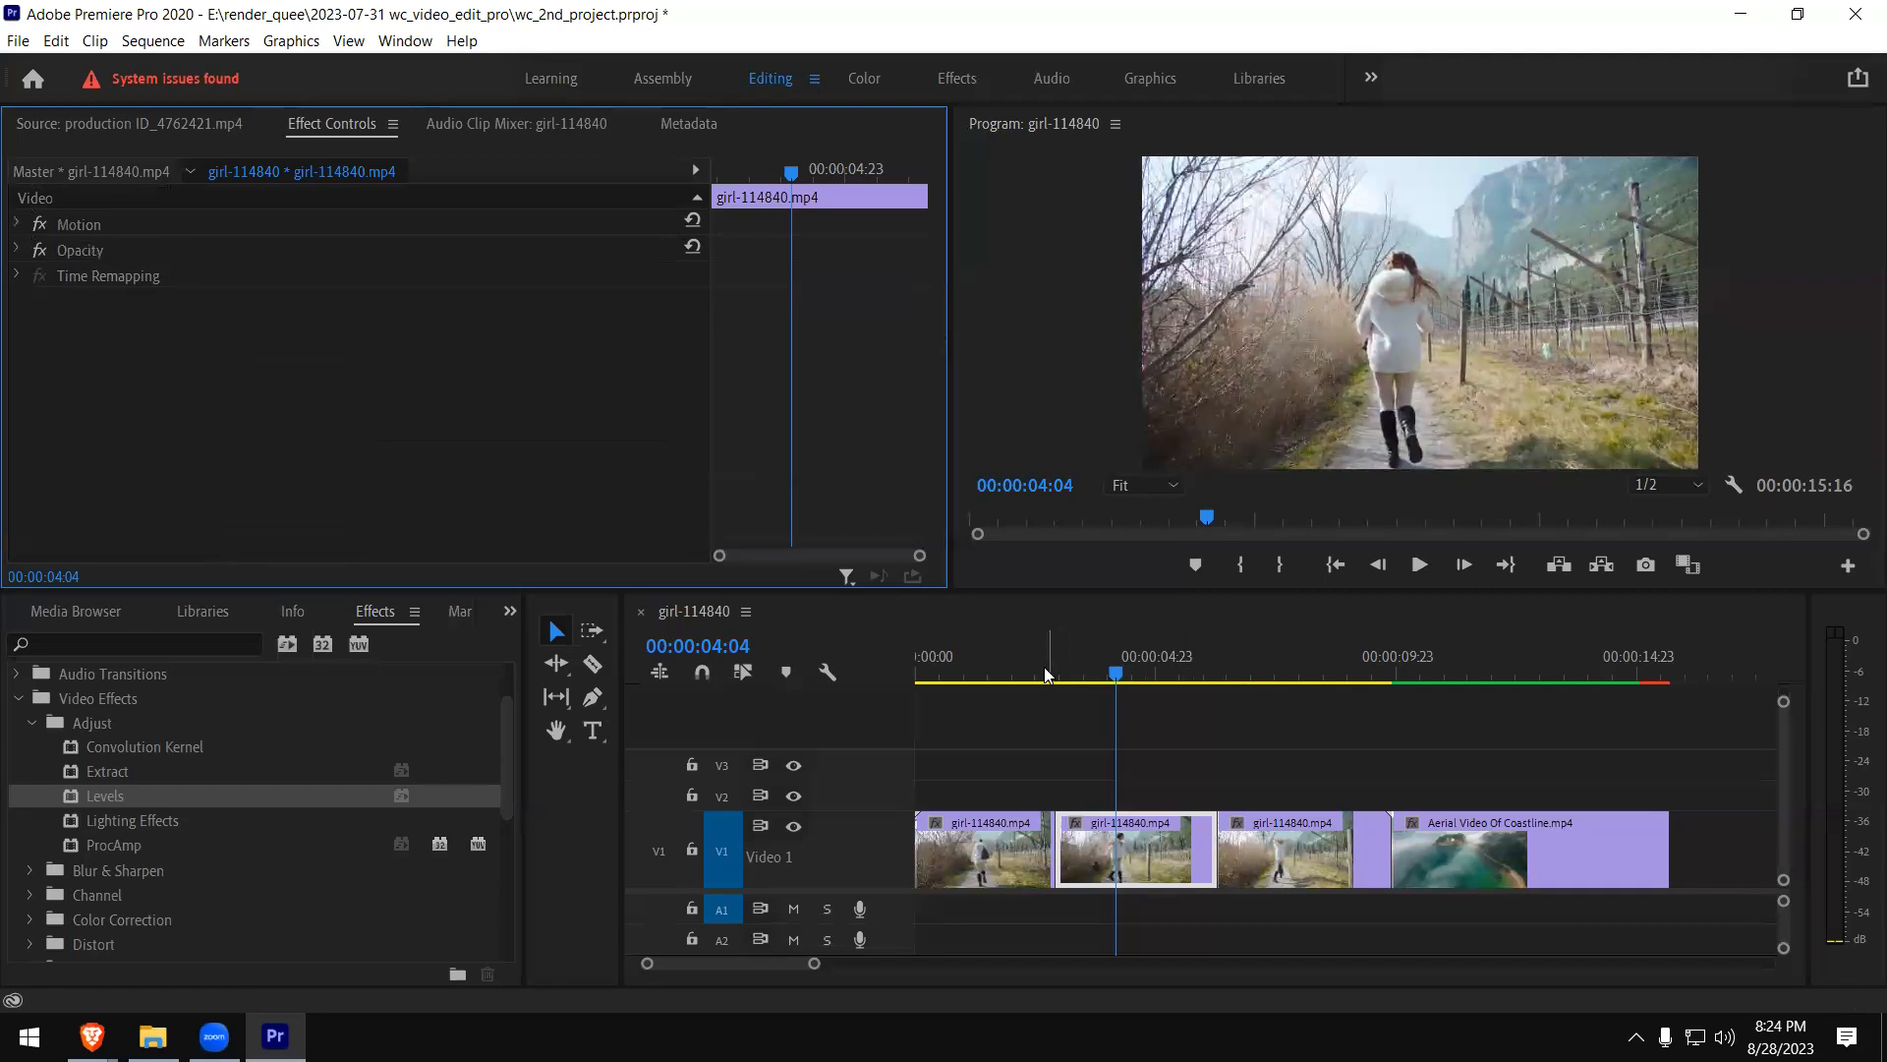
- Move the playhead to 00:00:03:22 and apply the Lighting Effects video effect to the middle piece of the girl clip
click(1106, 679)
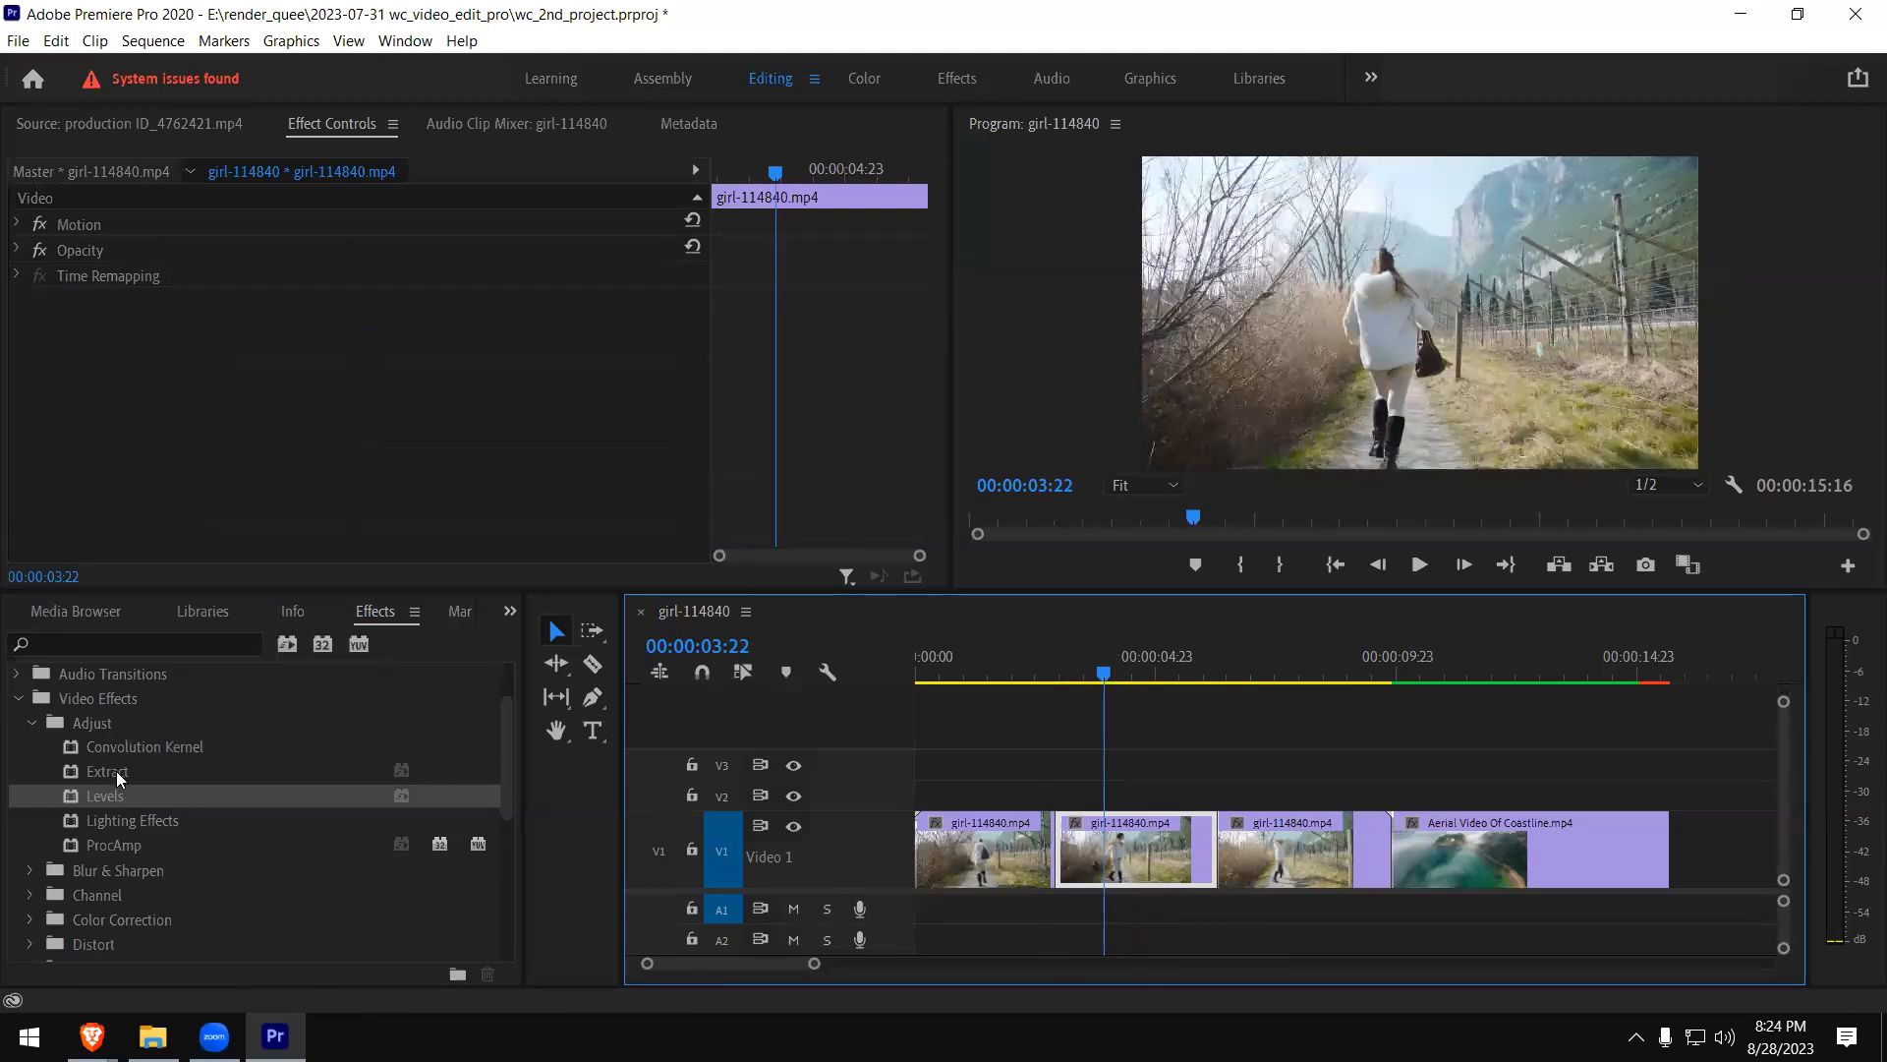
click(149, 824)
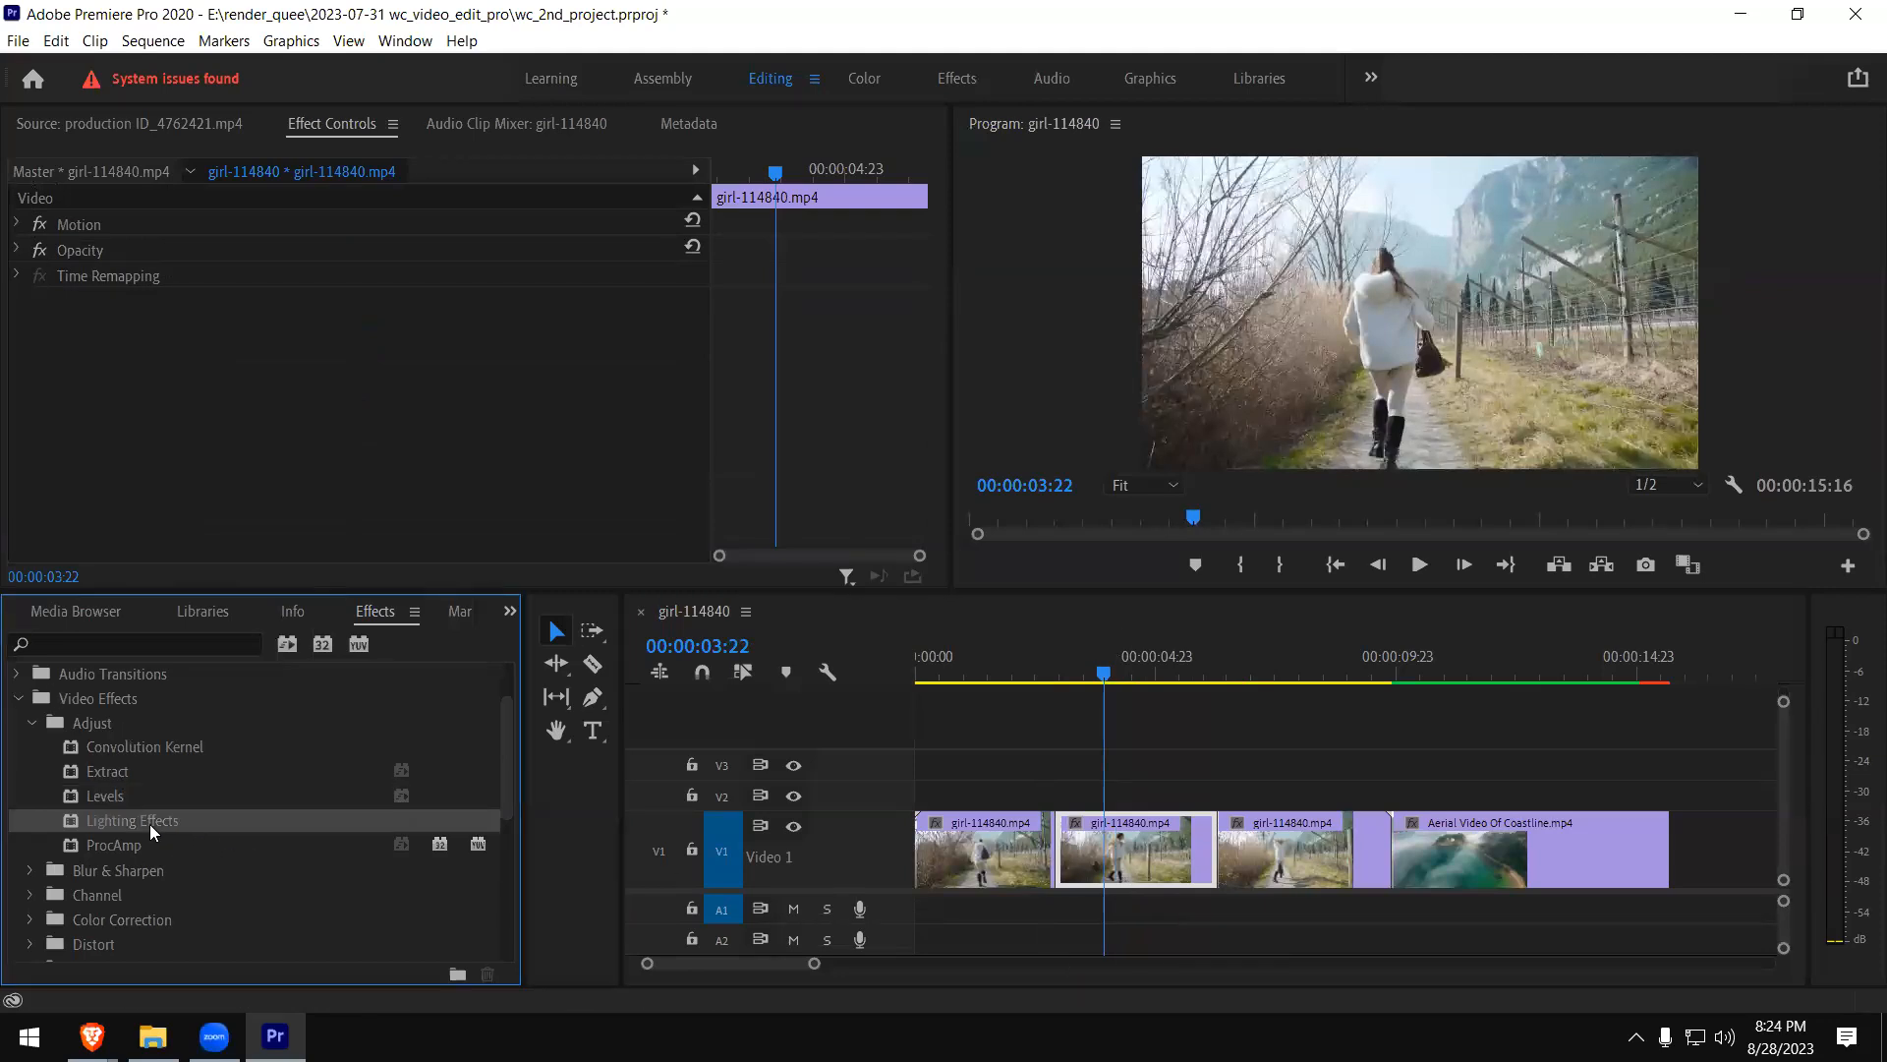
drag(79, 820, 167, 807)
drag(1015, 848, 1119, 855)
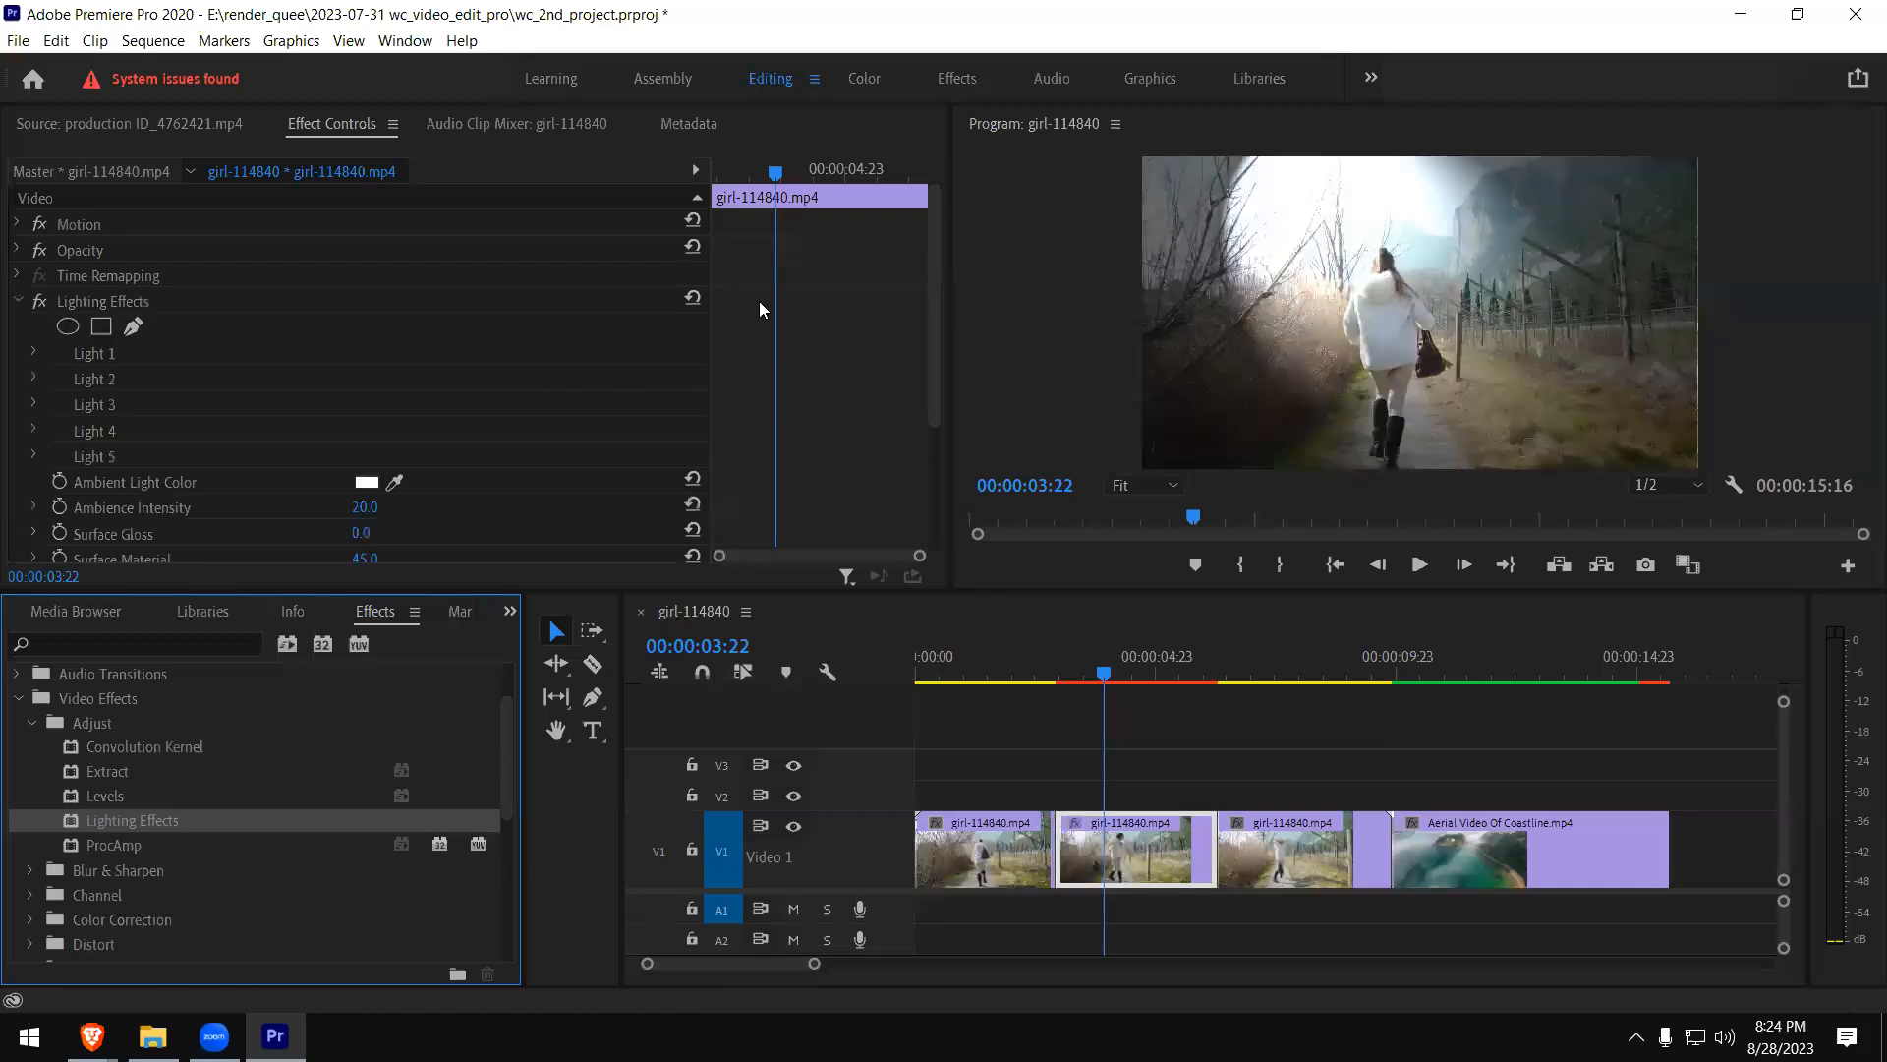
- Set the Lighting Effects Ambient Light Color to dark red 930E0E
drag(936, 287, 924, 318)
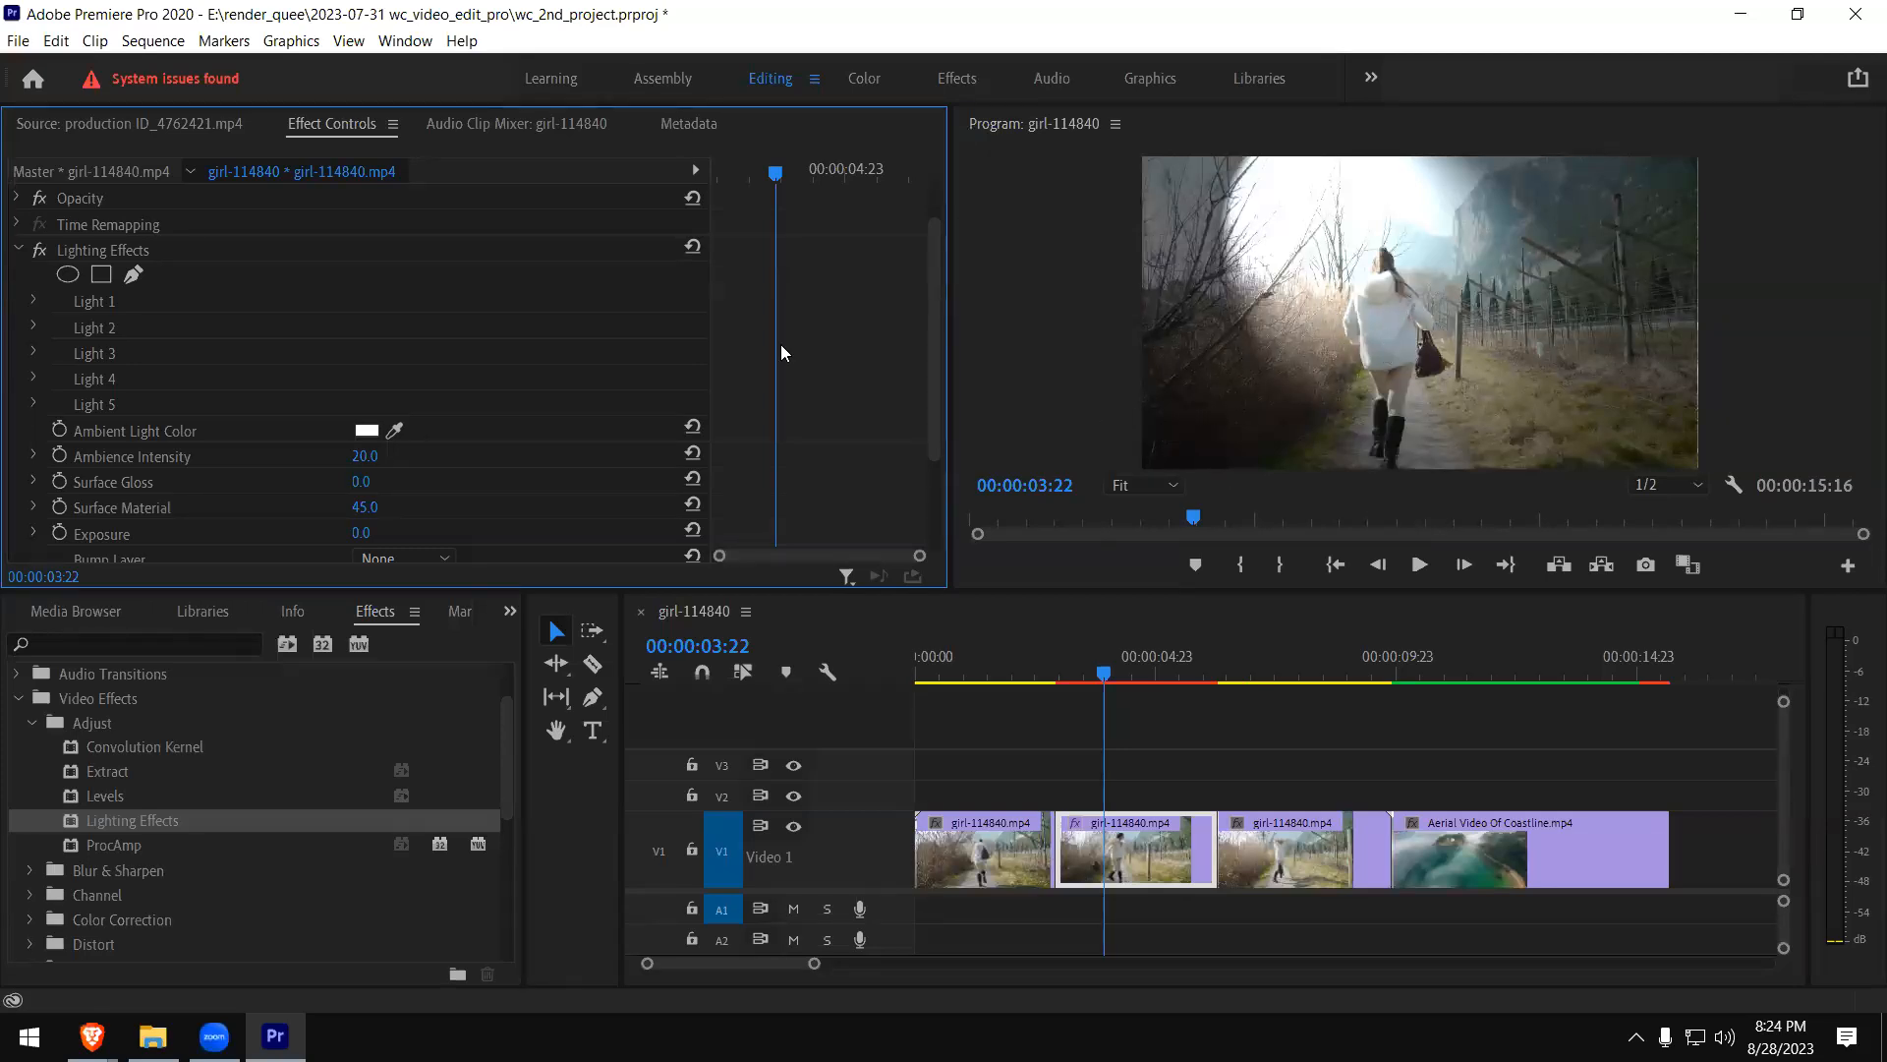
click(373, 431)
click(734, 666)
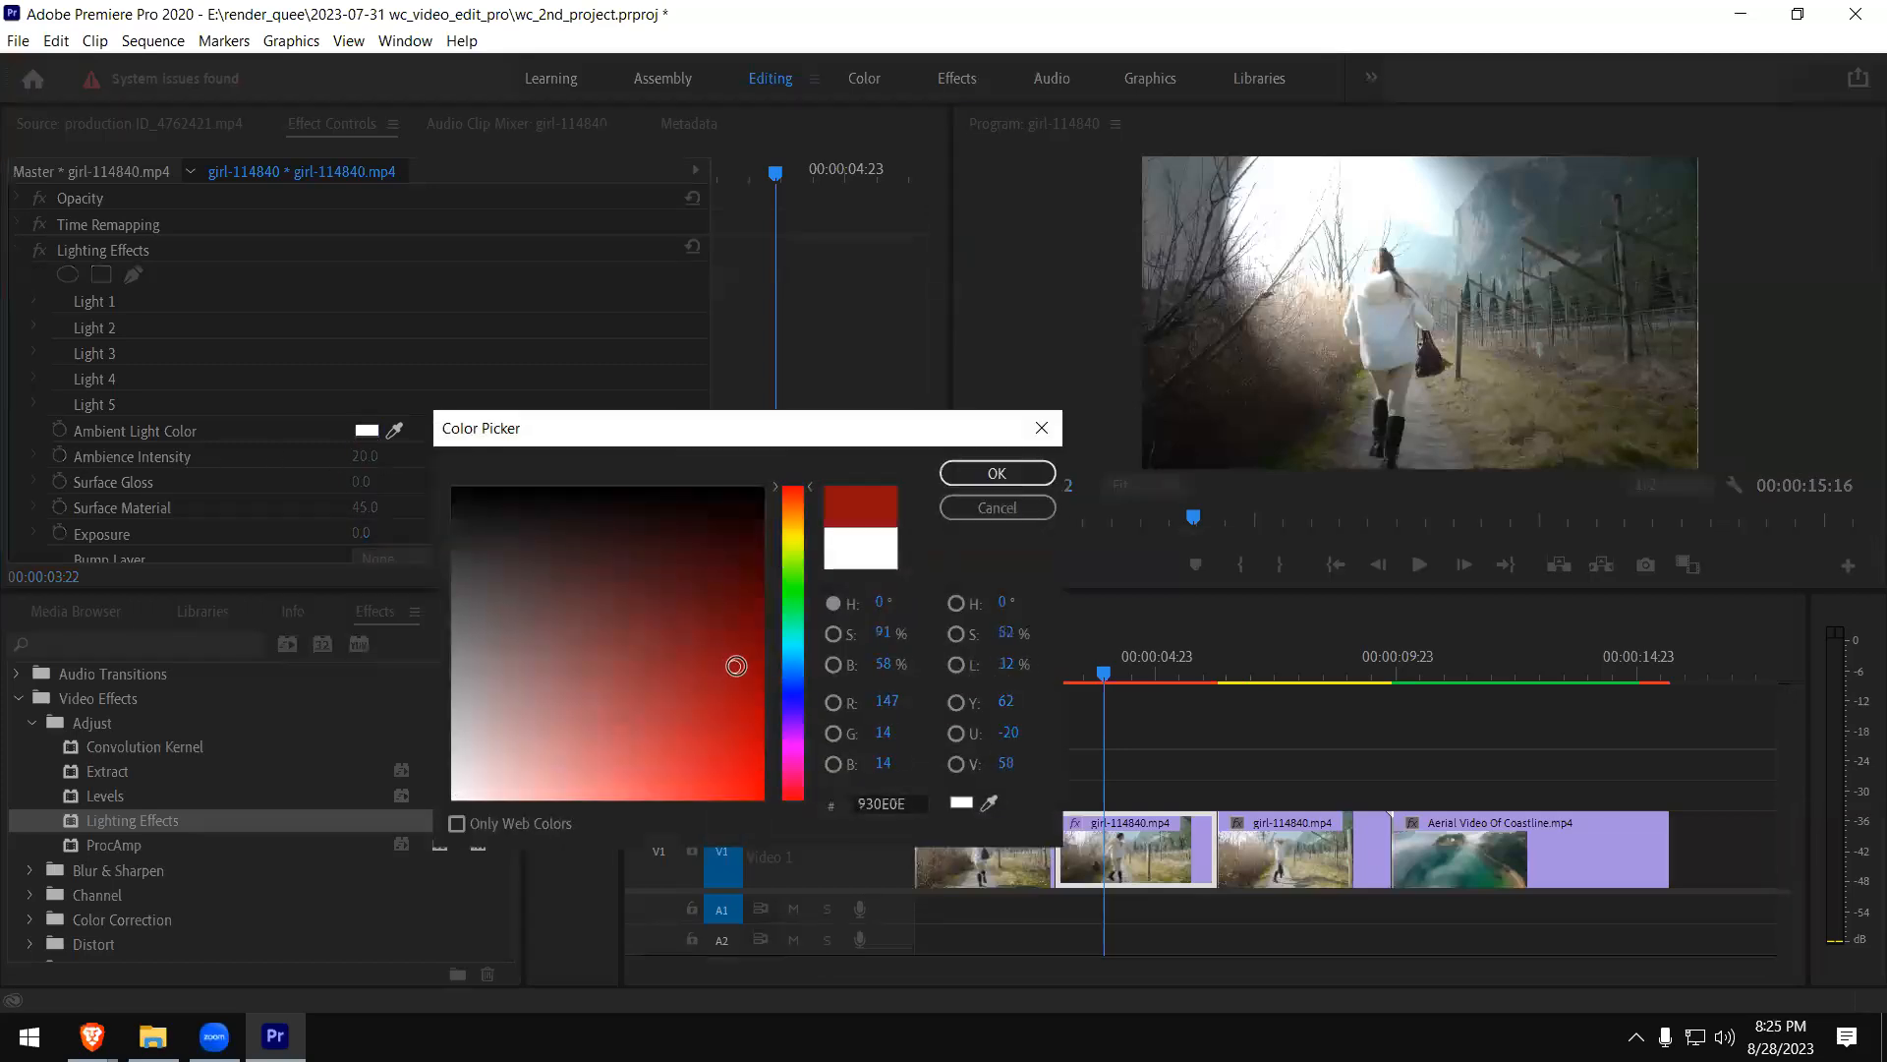
click(996, 474)
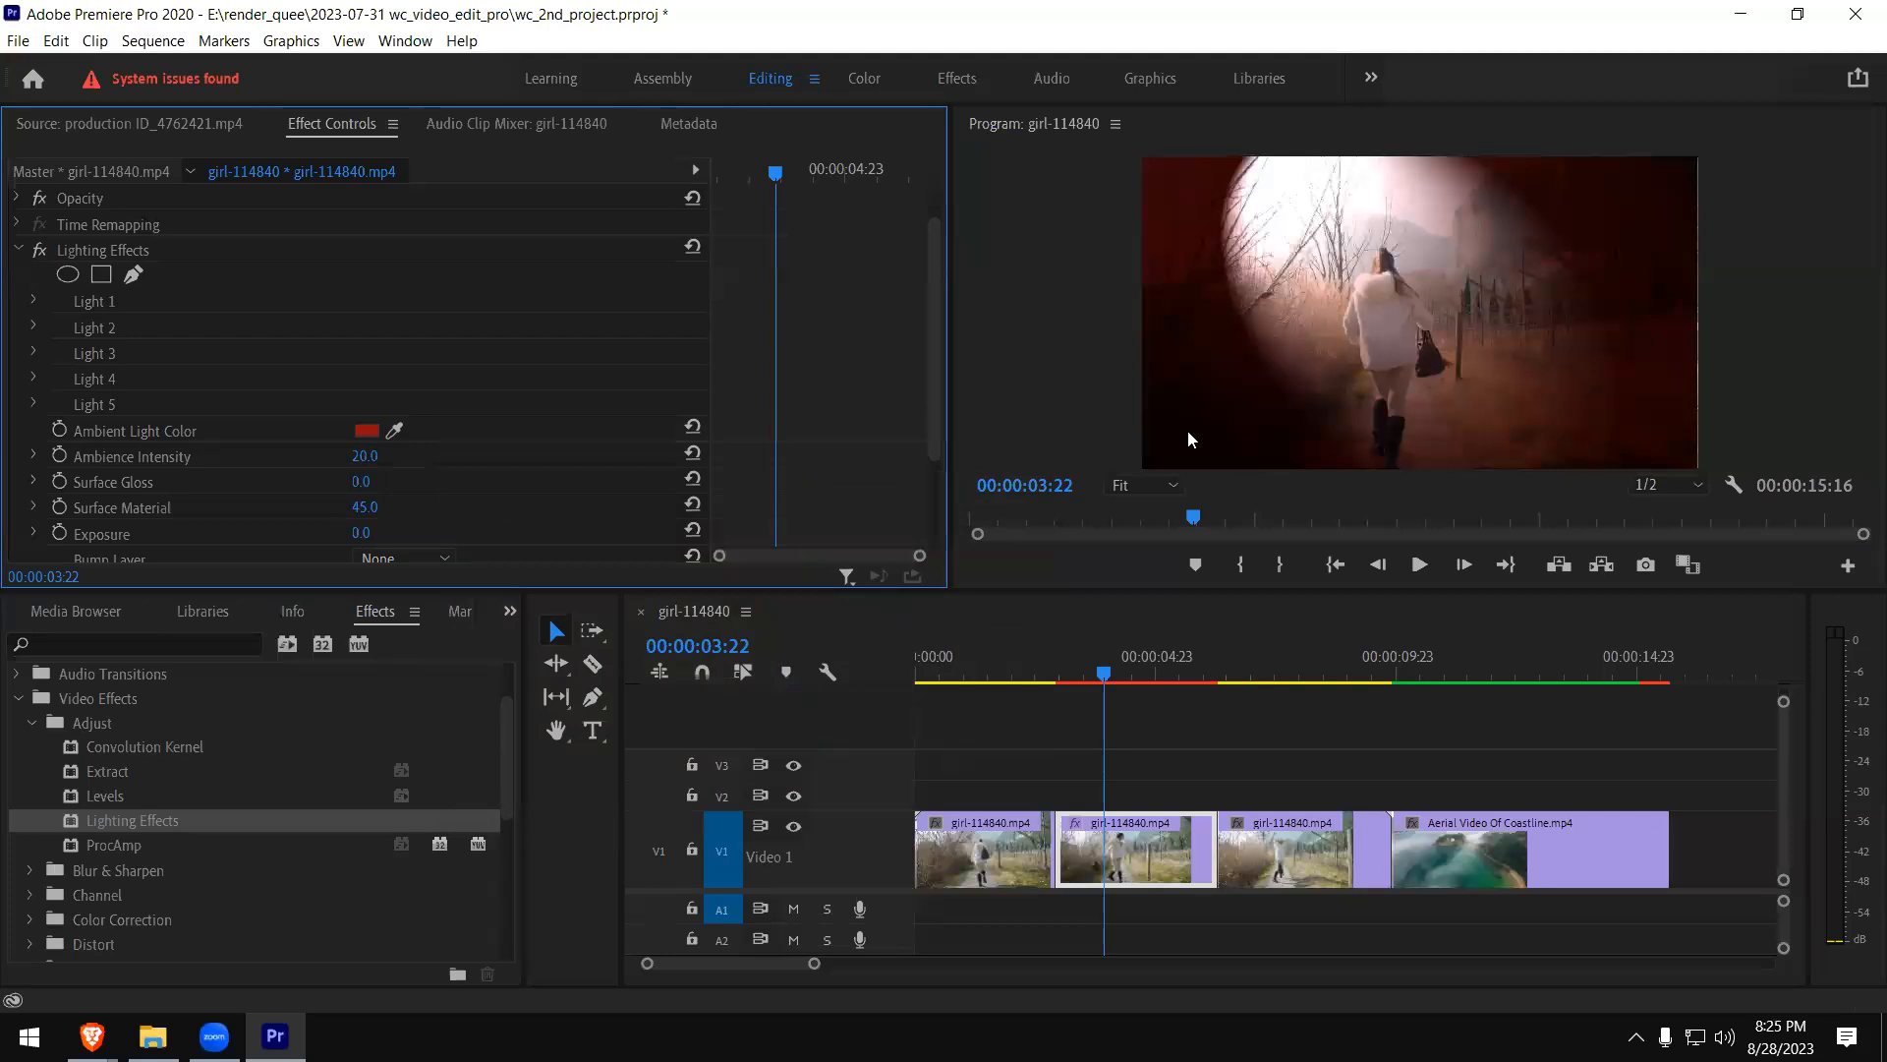
- Change the Lighting Effects Ambient Light Color to a saturated blue
click(370, 431)
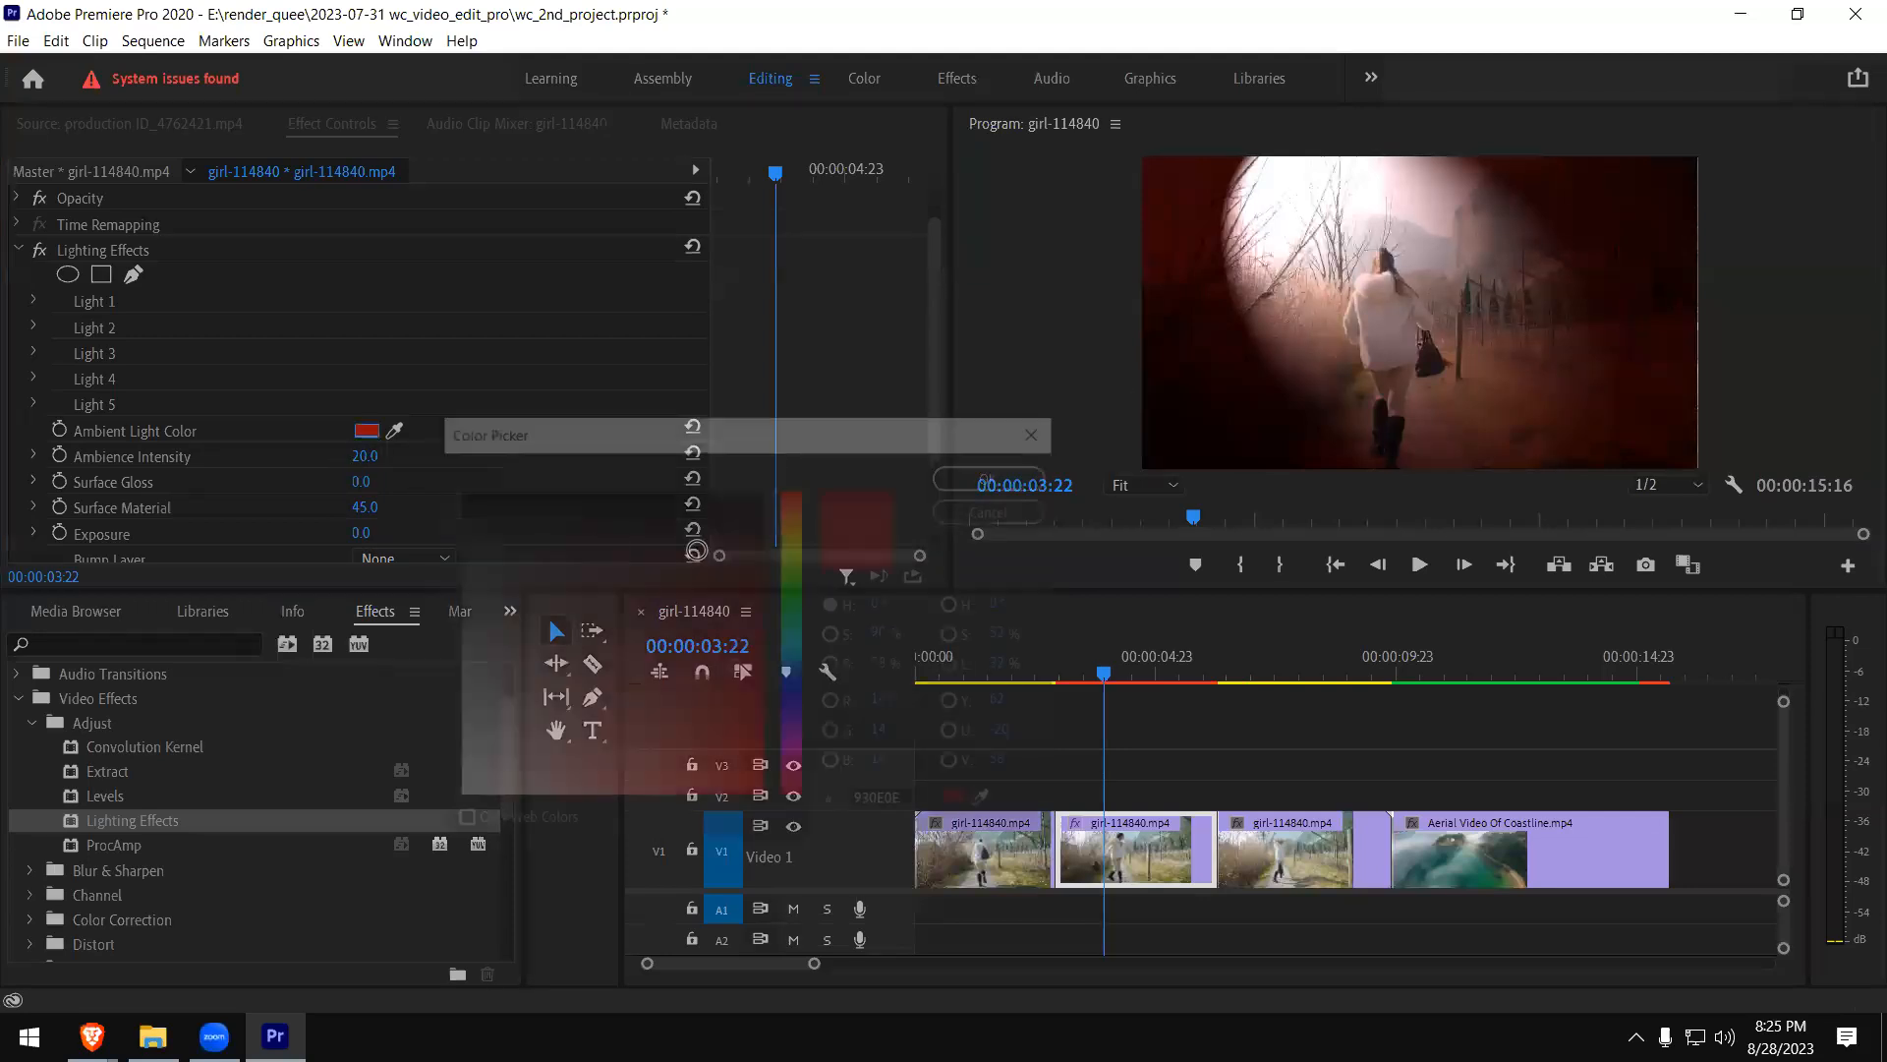
click(797, 677)
drag(755, 695, 758, 737)
click(995, 474)
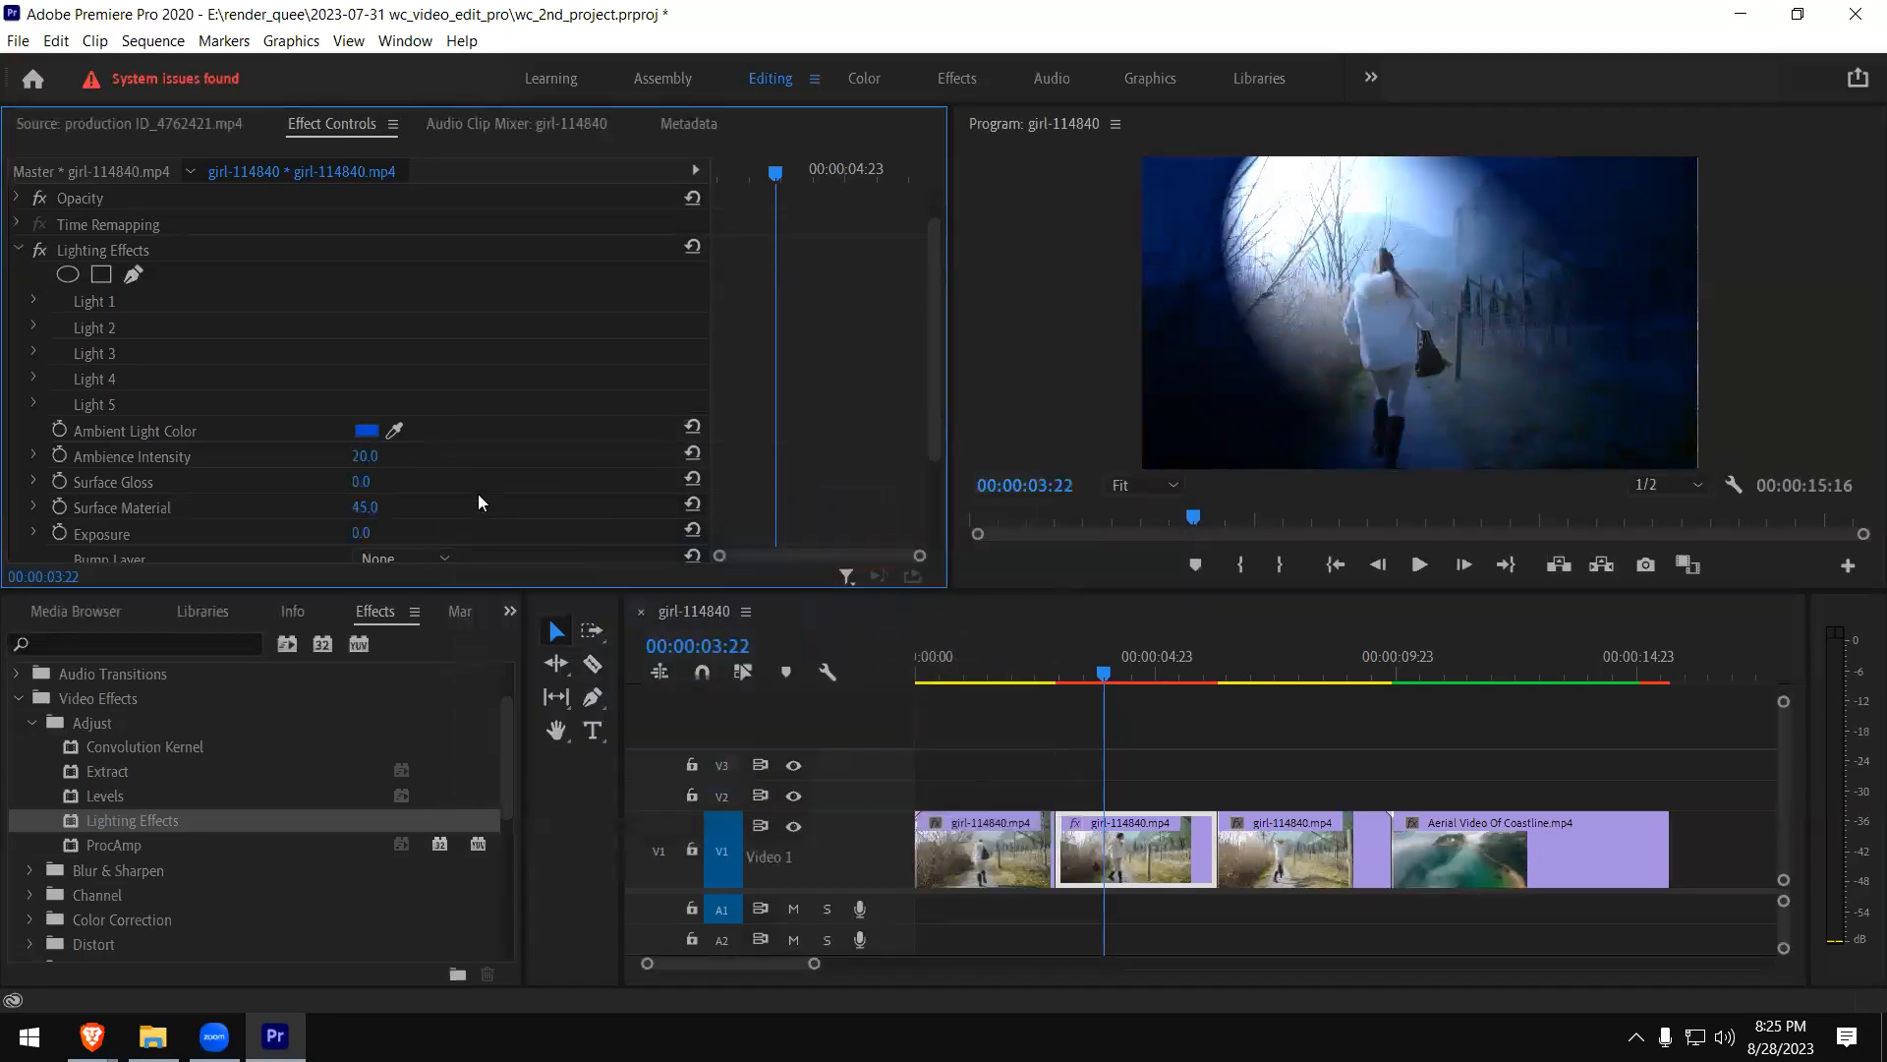
- Expand the Light 1 settings of Lighting Effects and set its Light Type to Directional
click(32, 302)
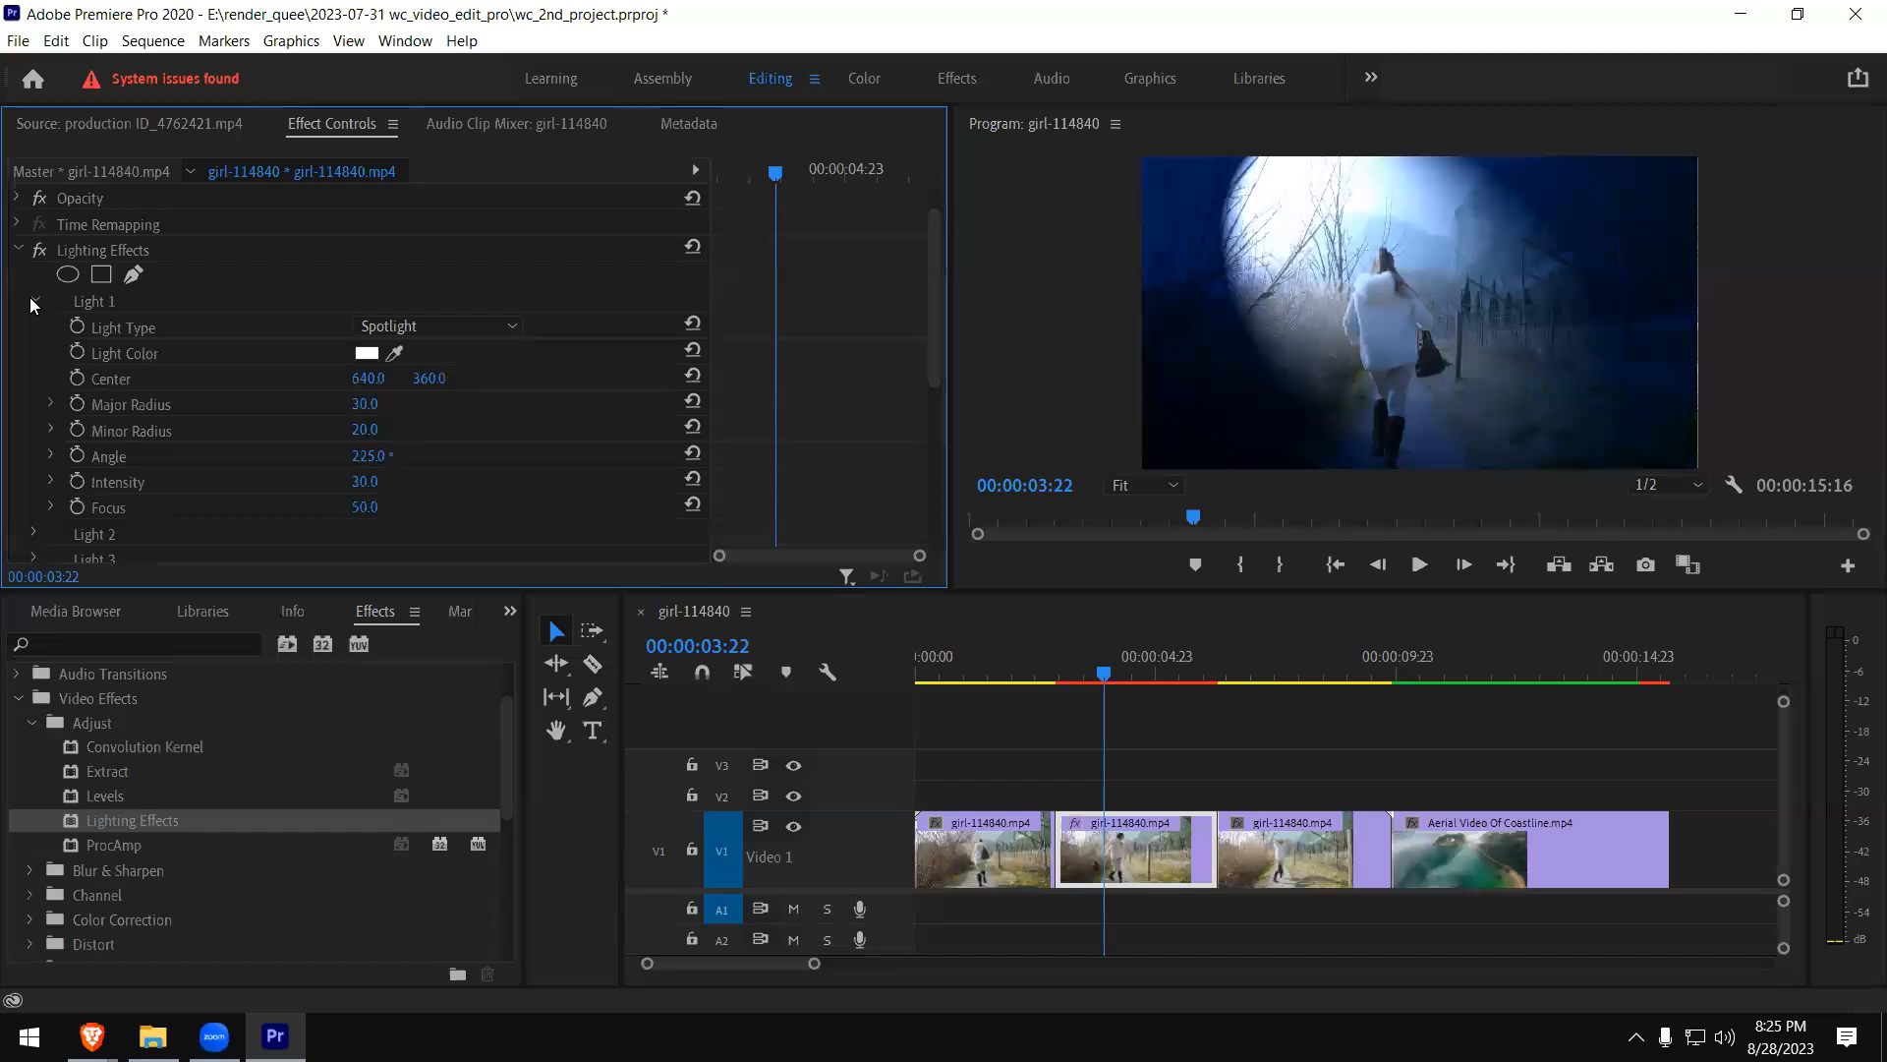
click(511, 326)
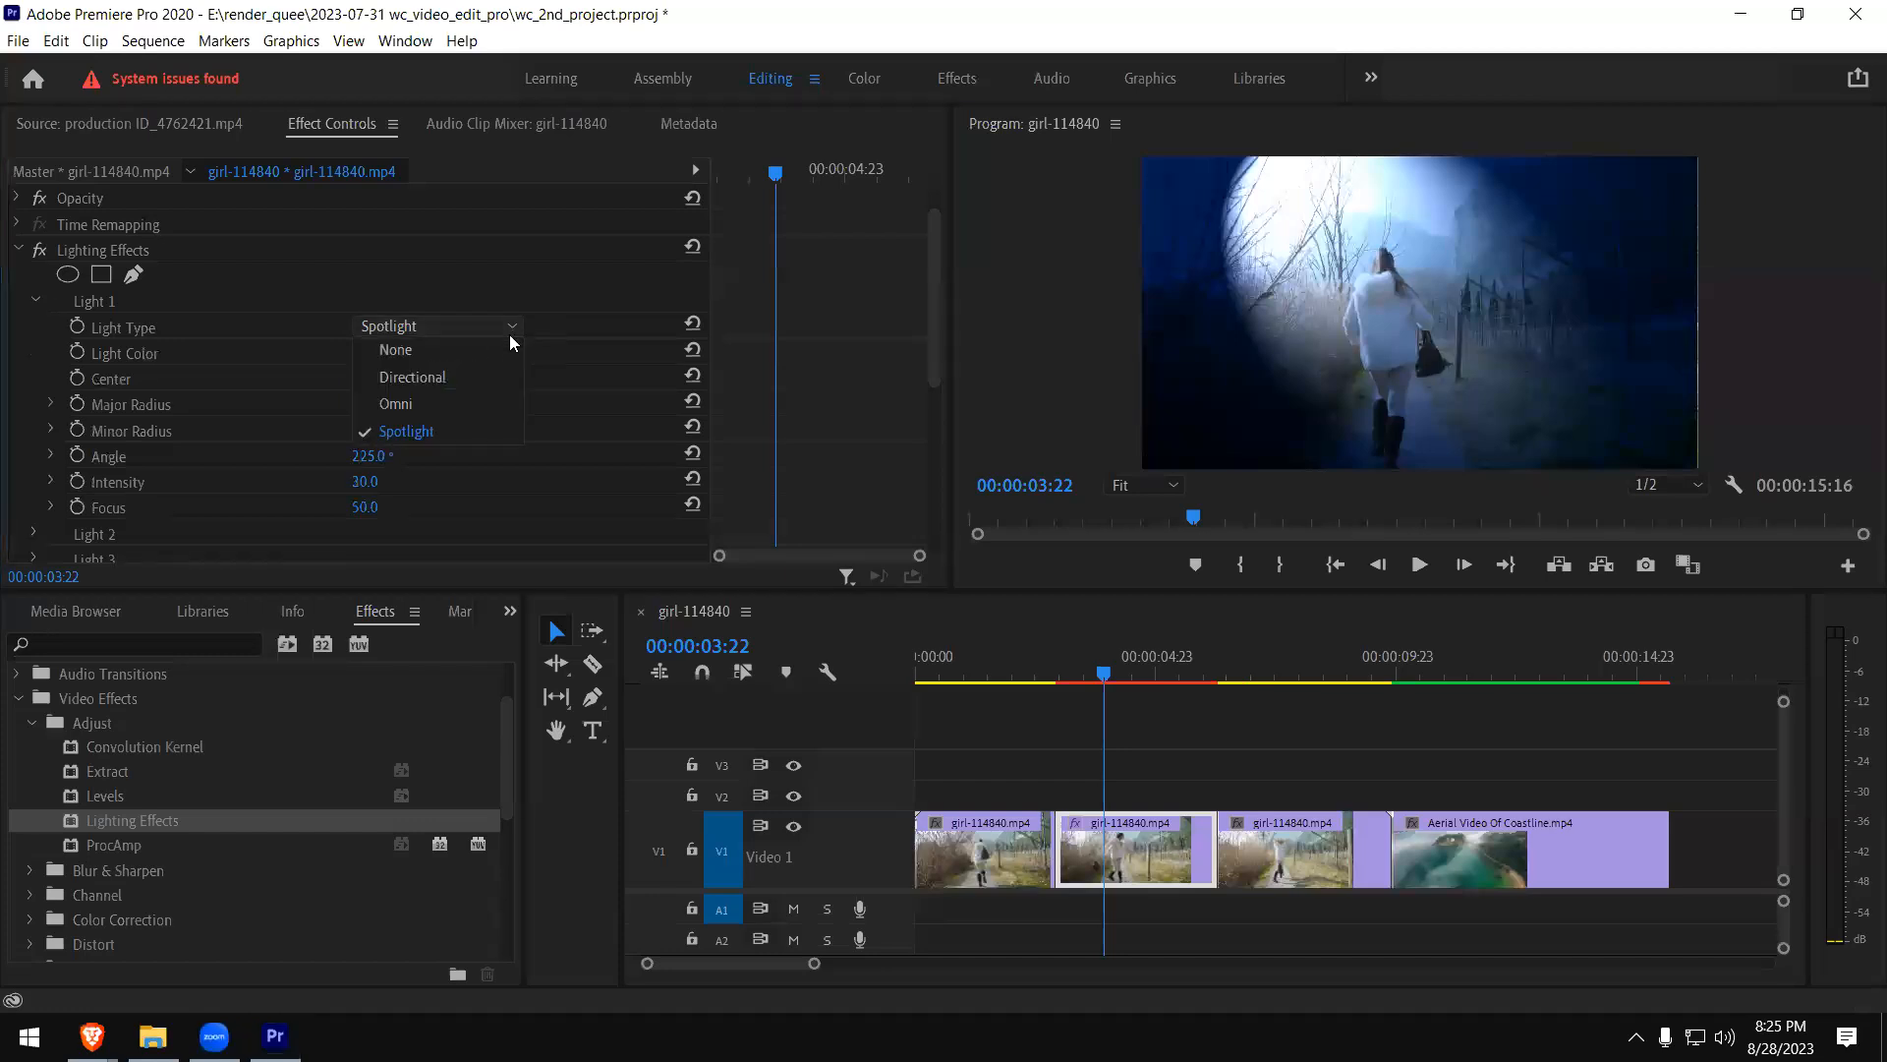
click(462, 384)
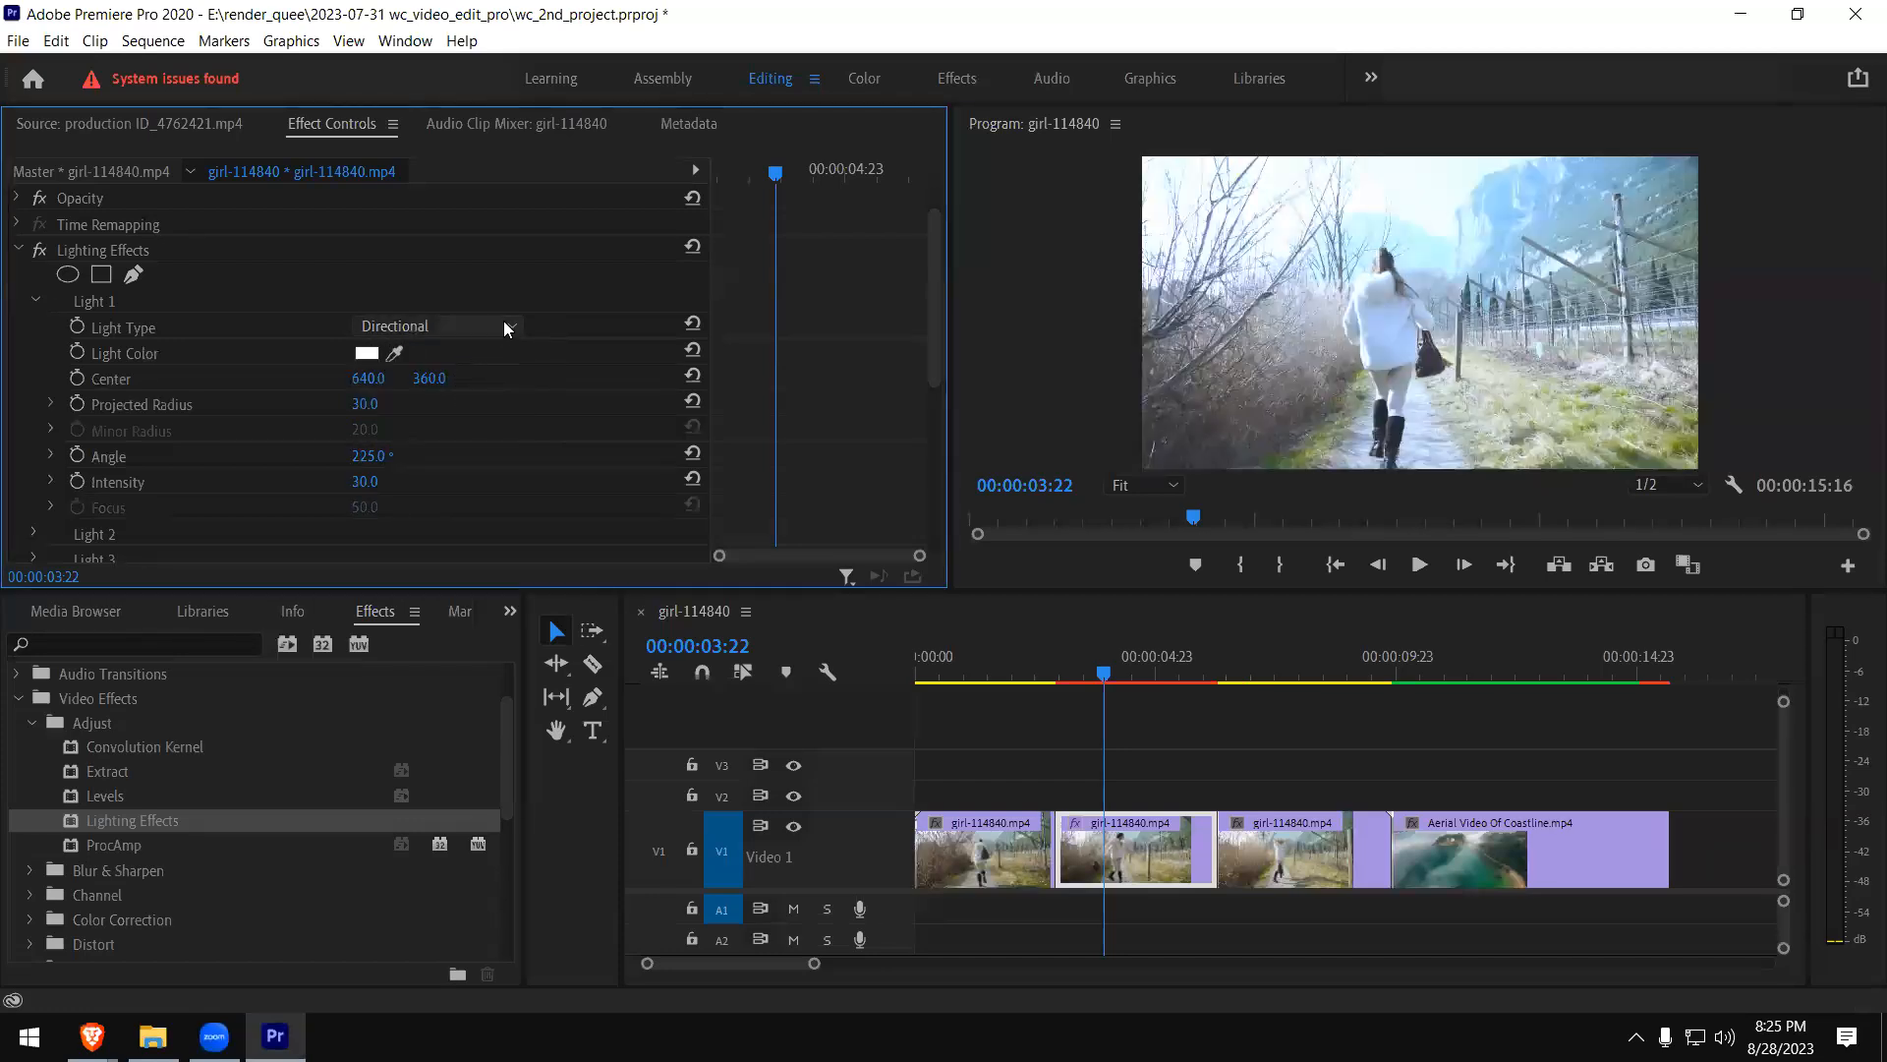
- Try the Omni light type for Light 1 of Lighting Effects, then set it to Spotlight
click(506, 326)
click(460, 403)
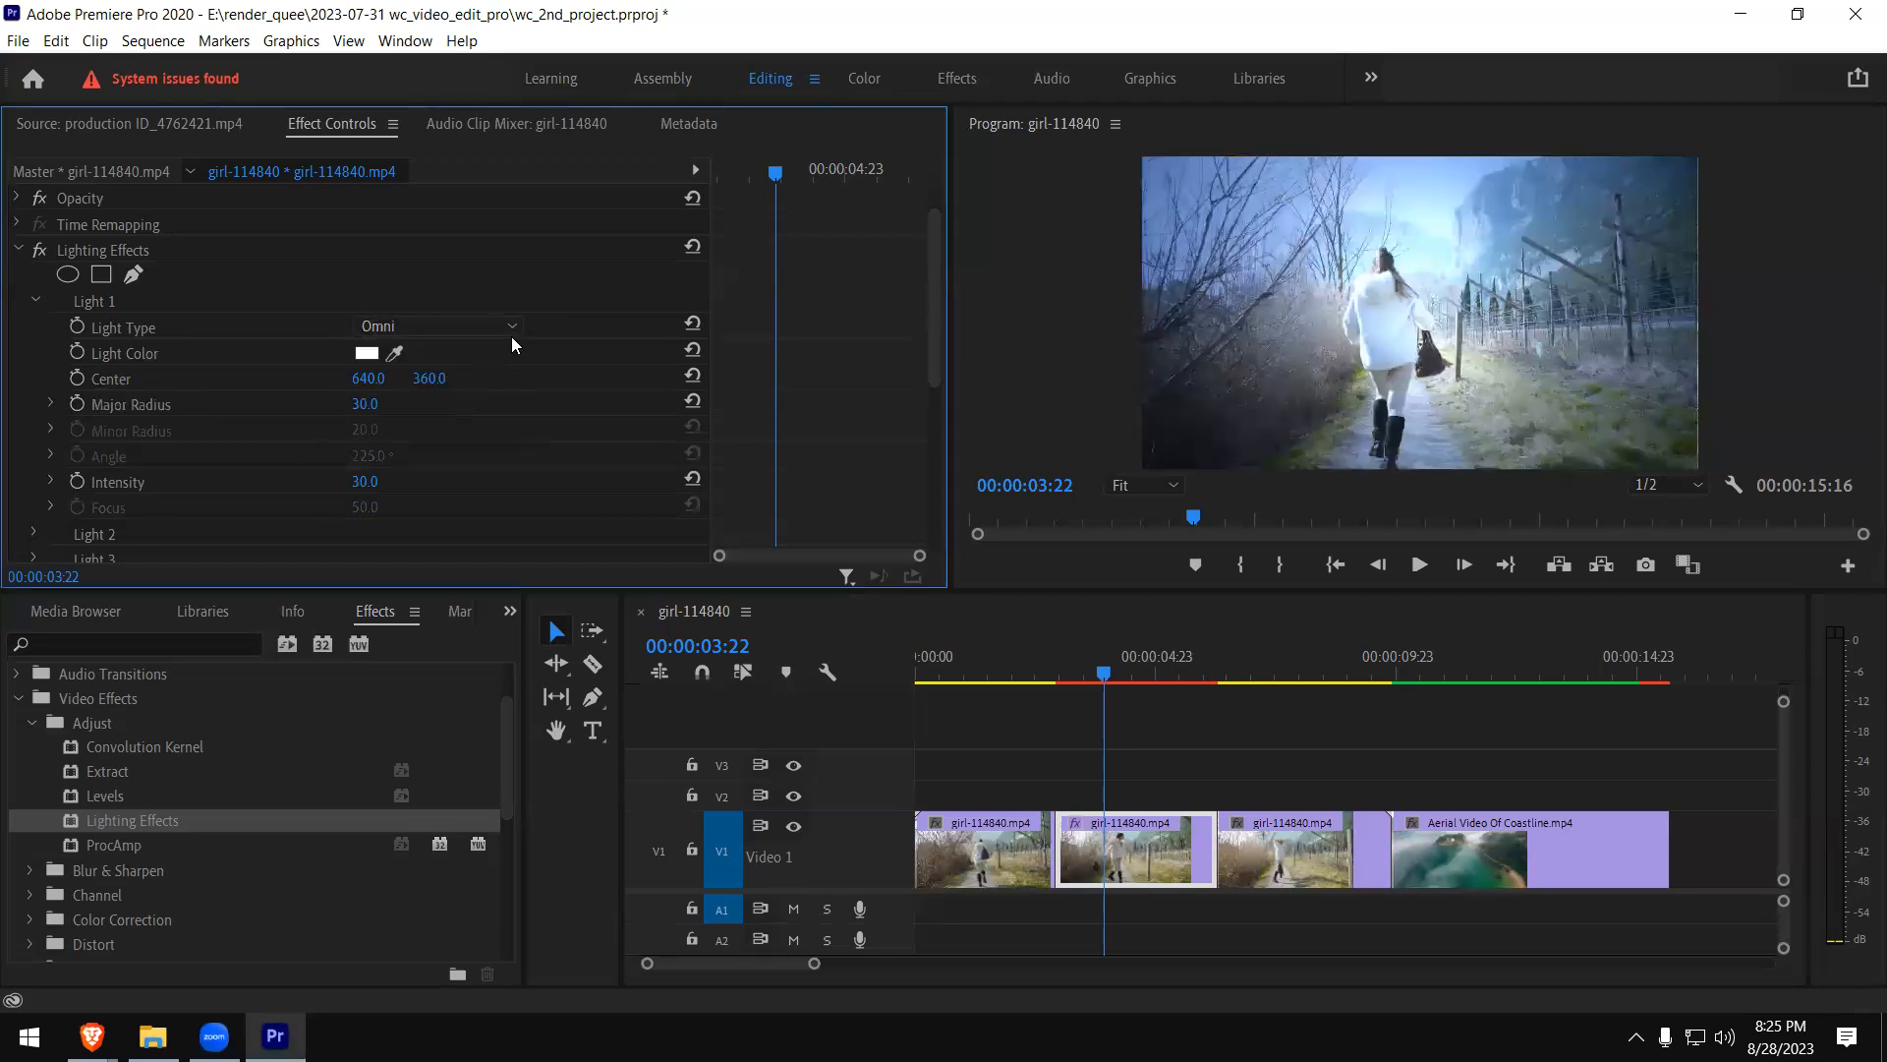
click(513, 327)
click(434, 438)
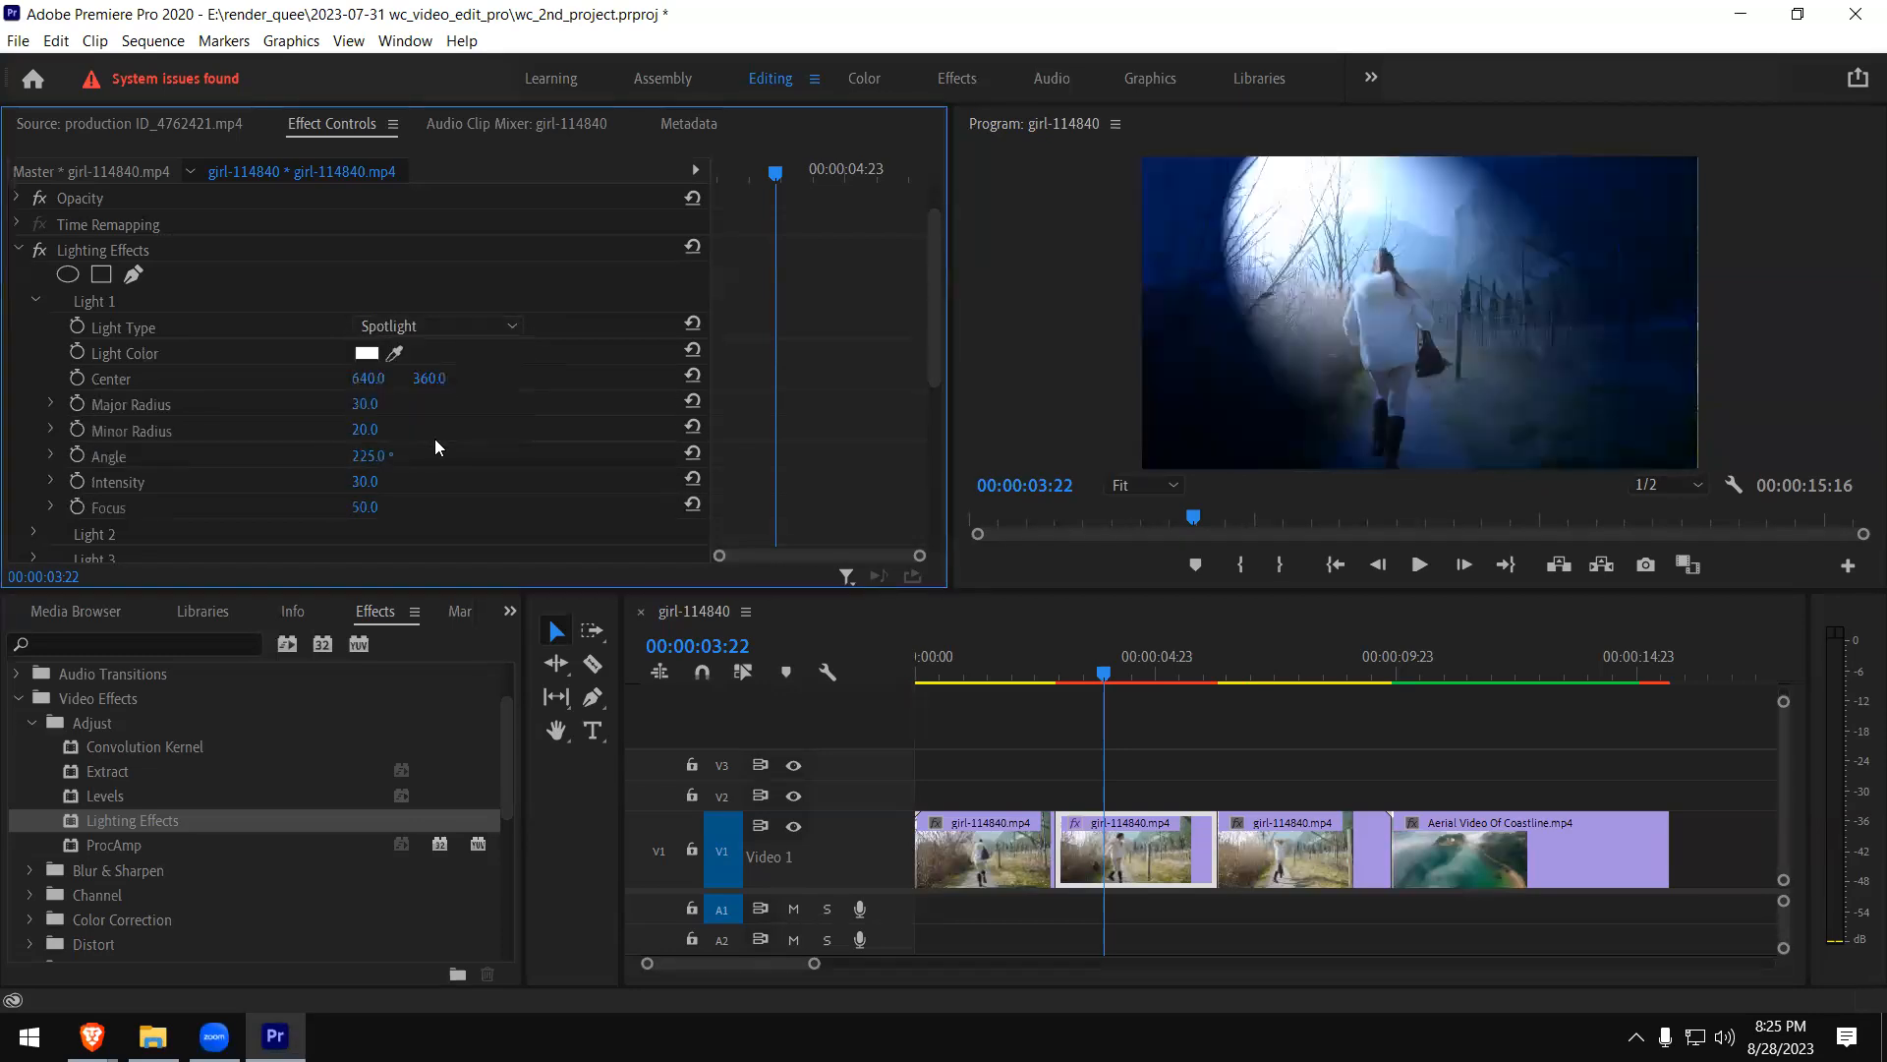
- Collapse Light 1, set Light 2 of Lighting Effects to Spotlight, and shift its Center X to 444
click(32, 300)
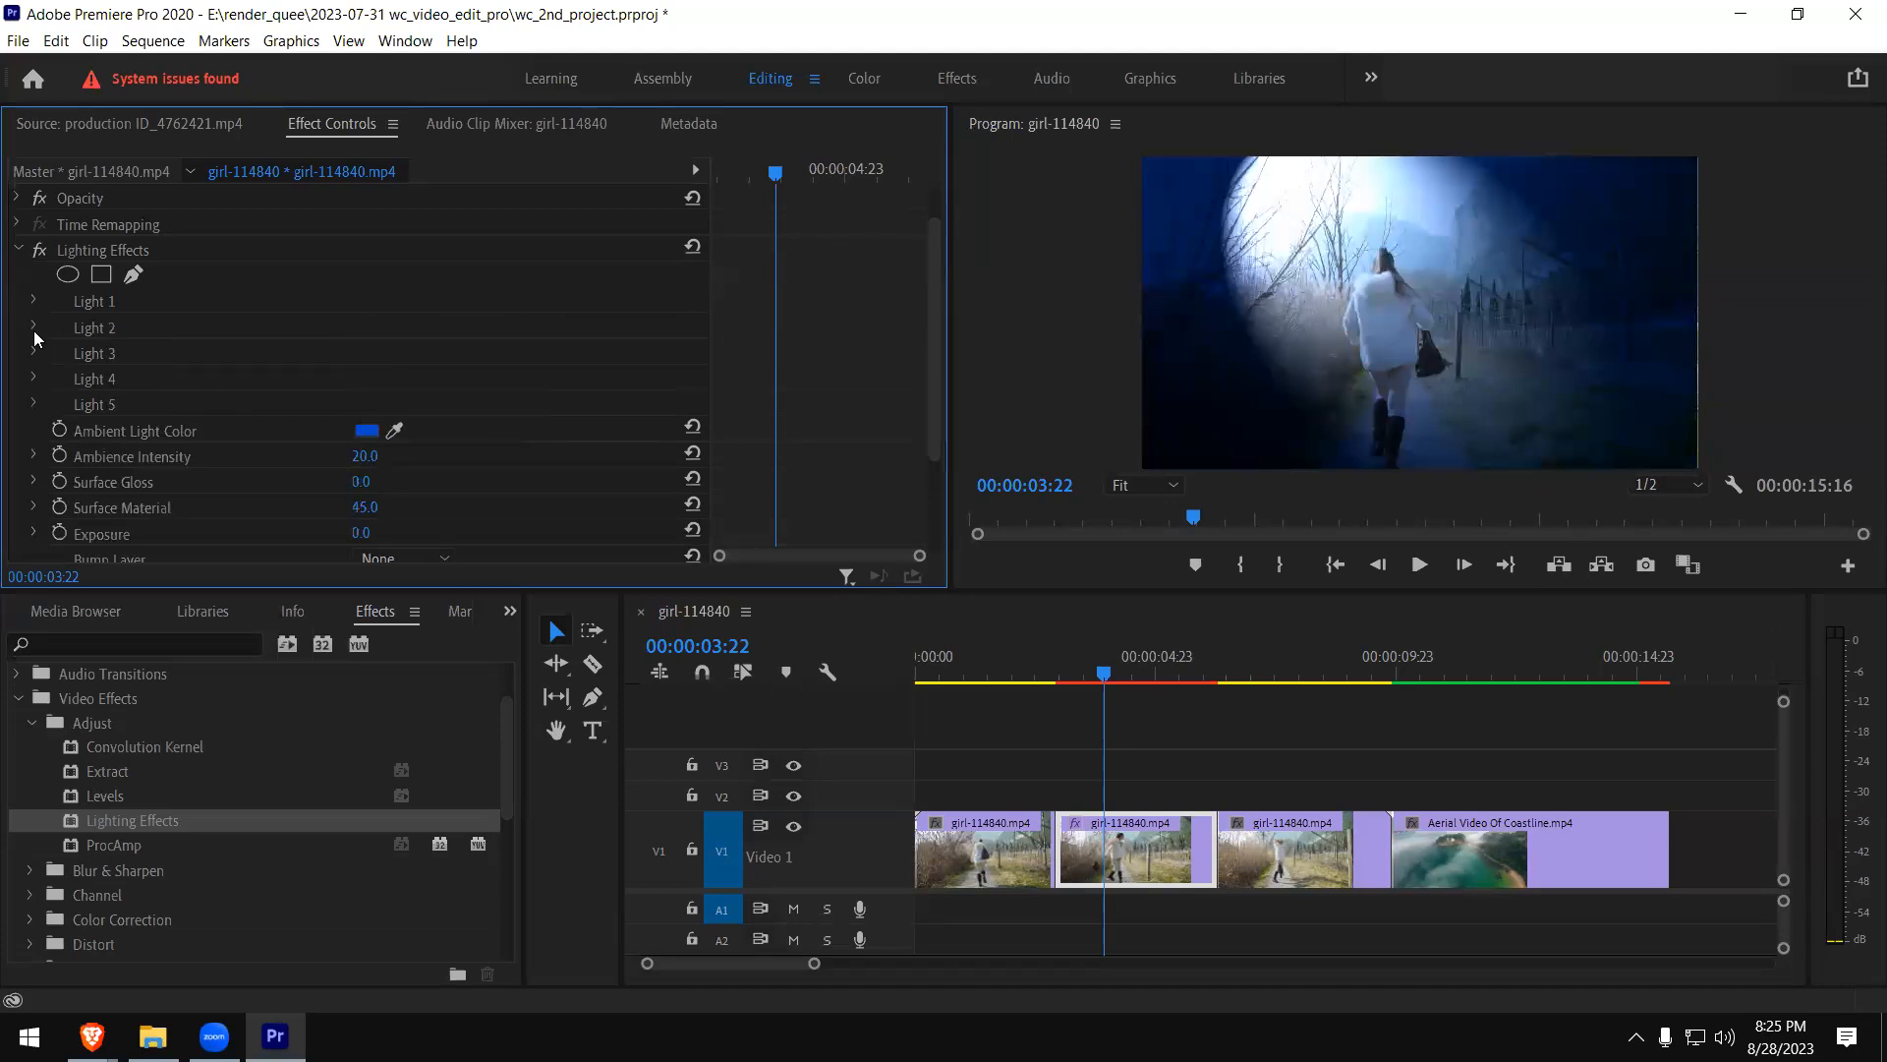
click(33, 328)
click(452, 354)
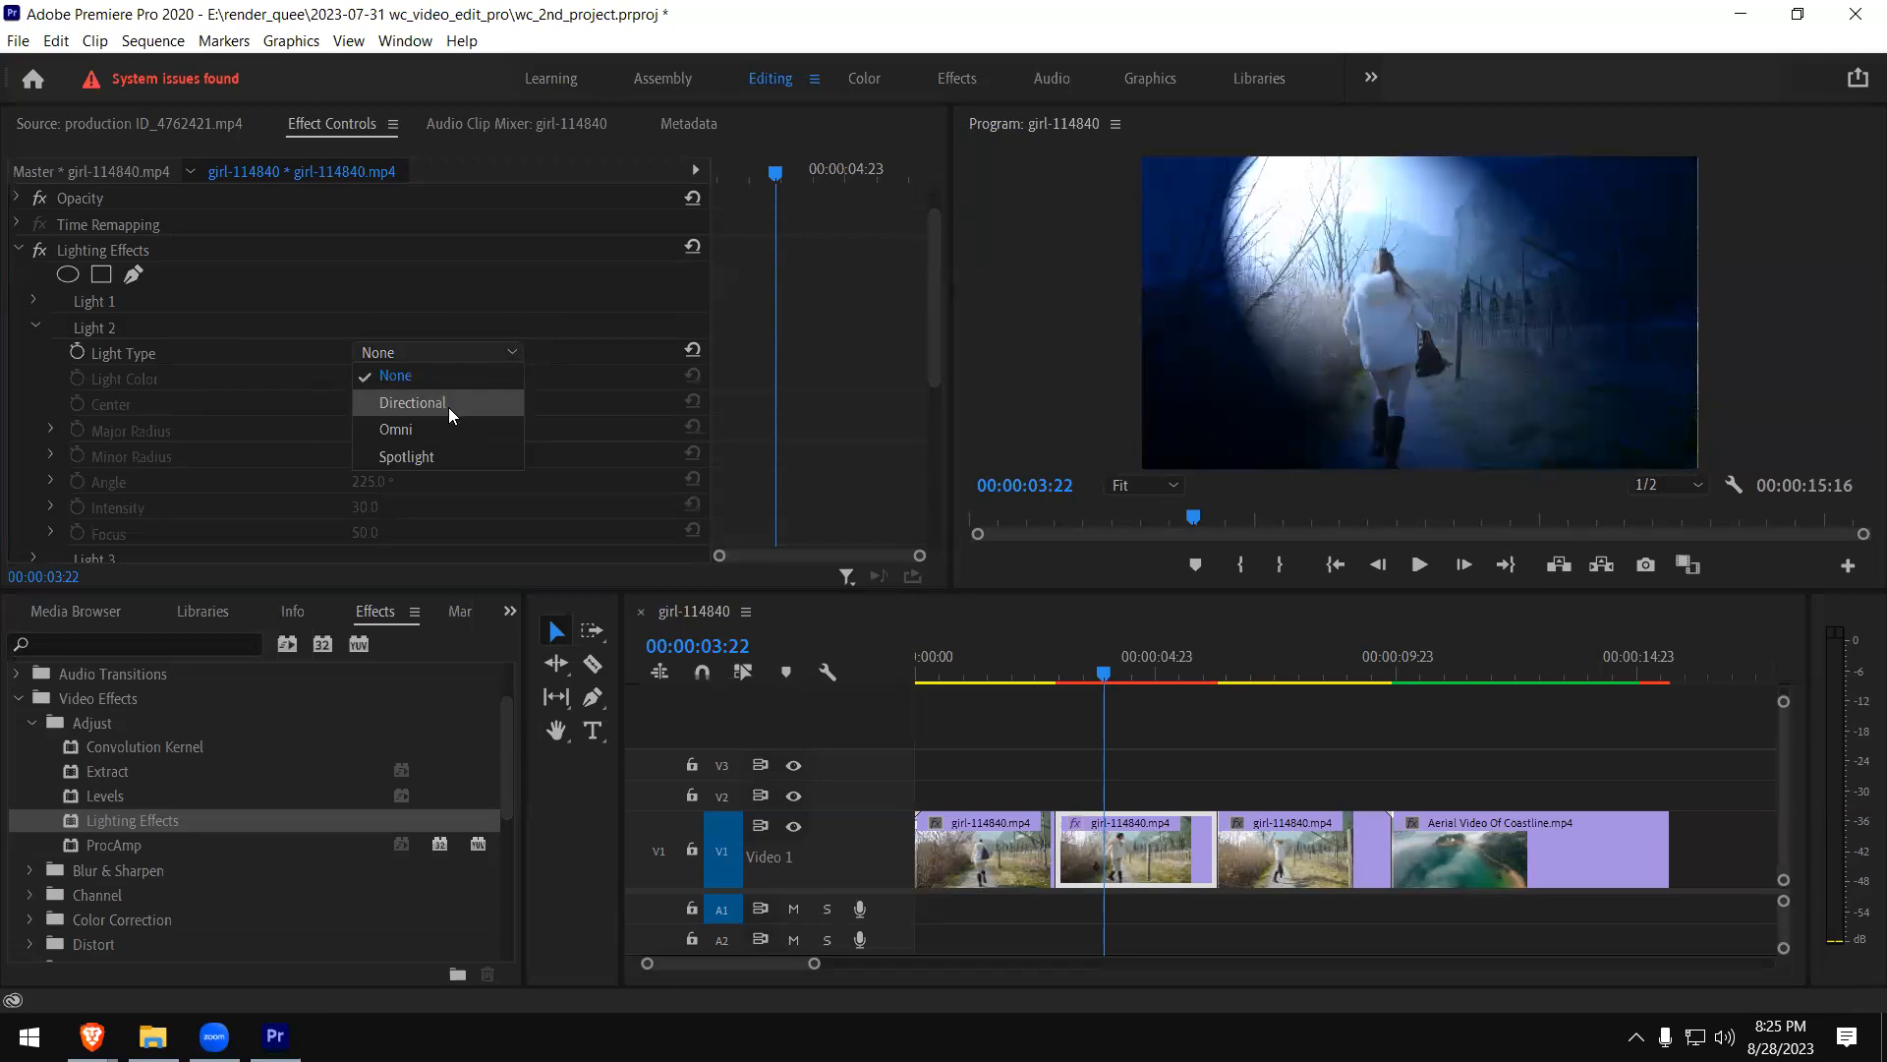
click(438, 456)
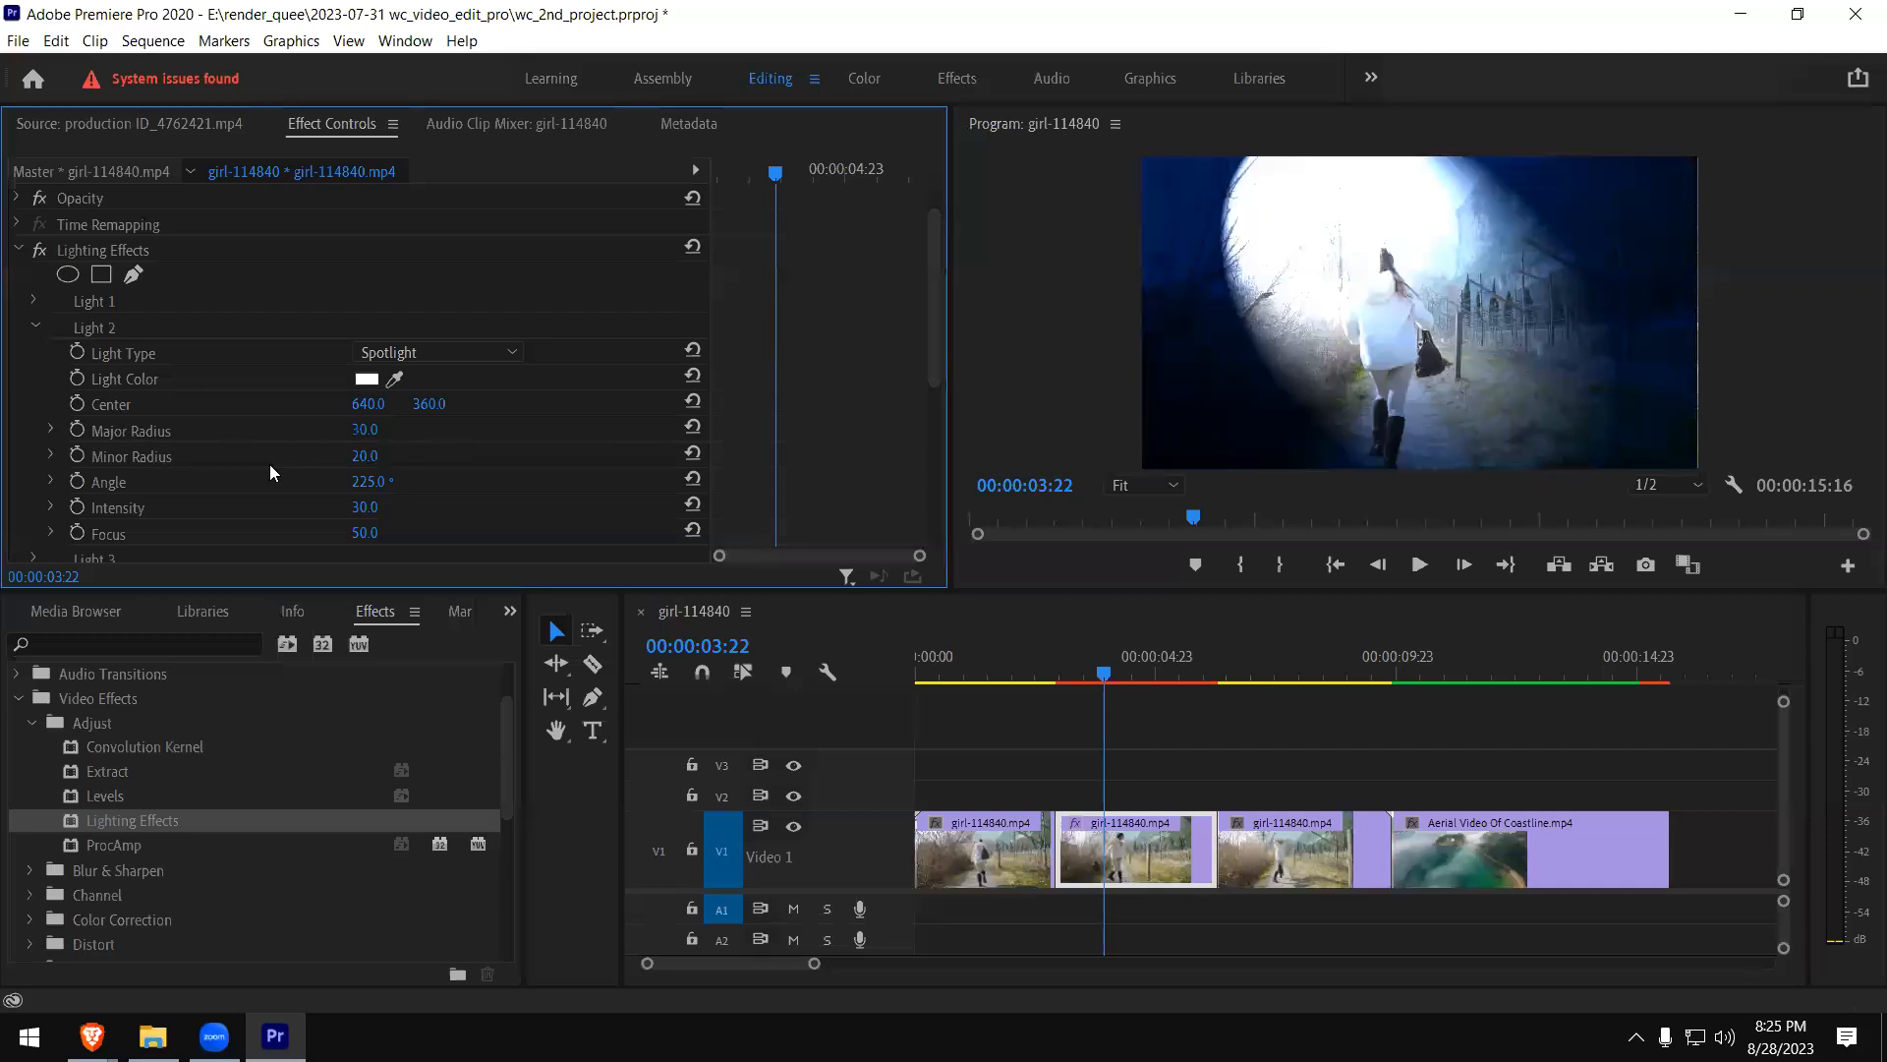
drag(365, 404, 338, 362)
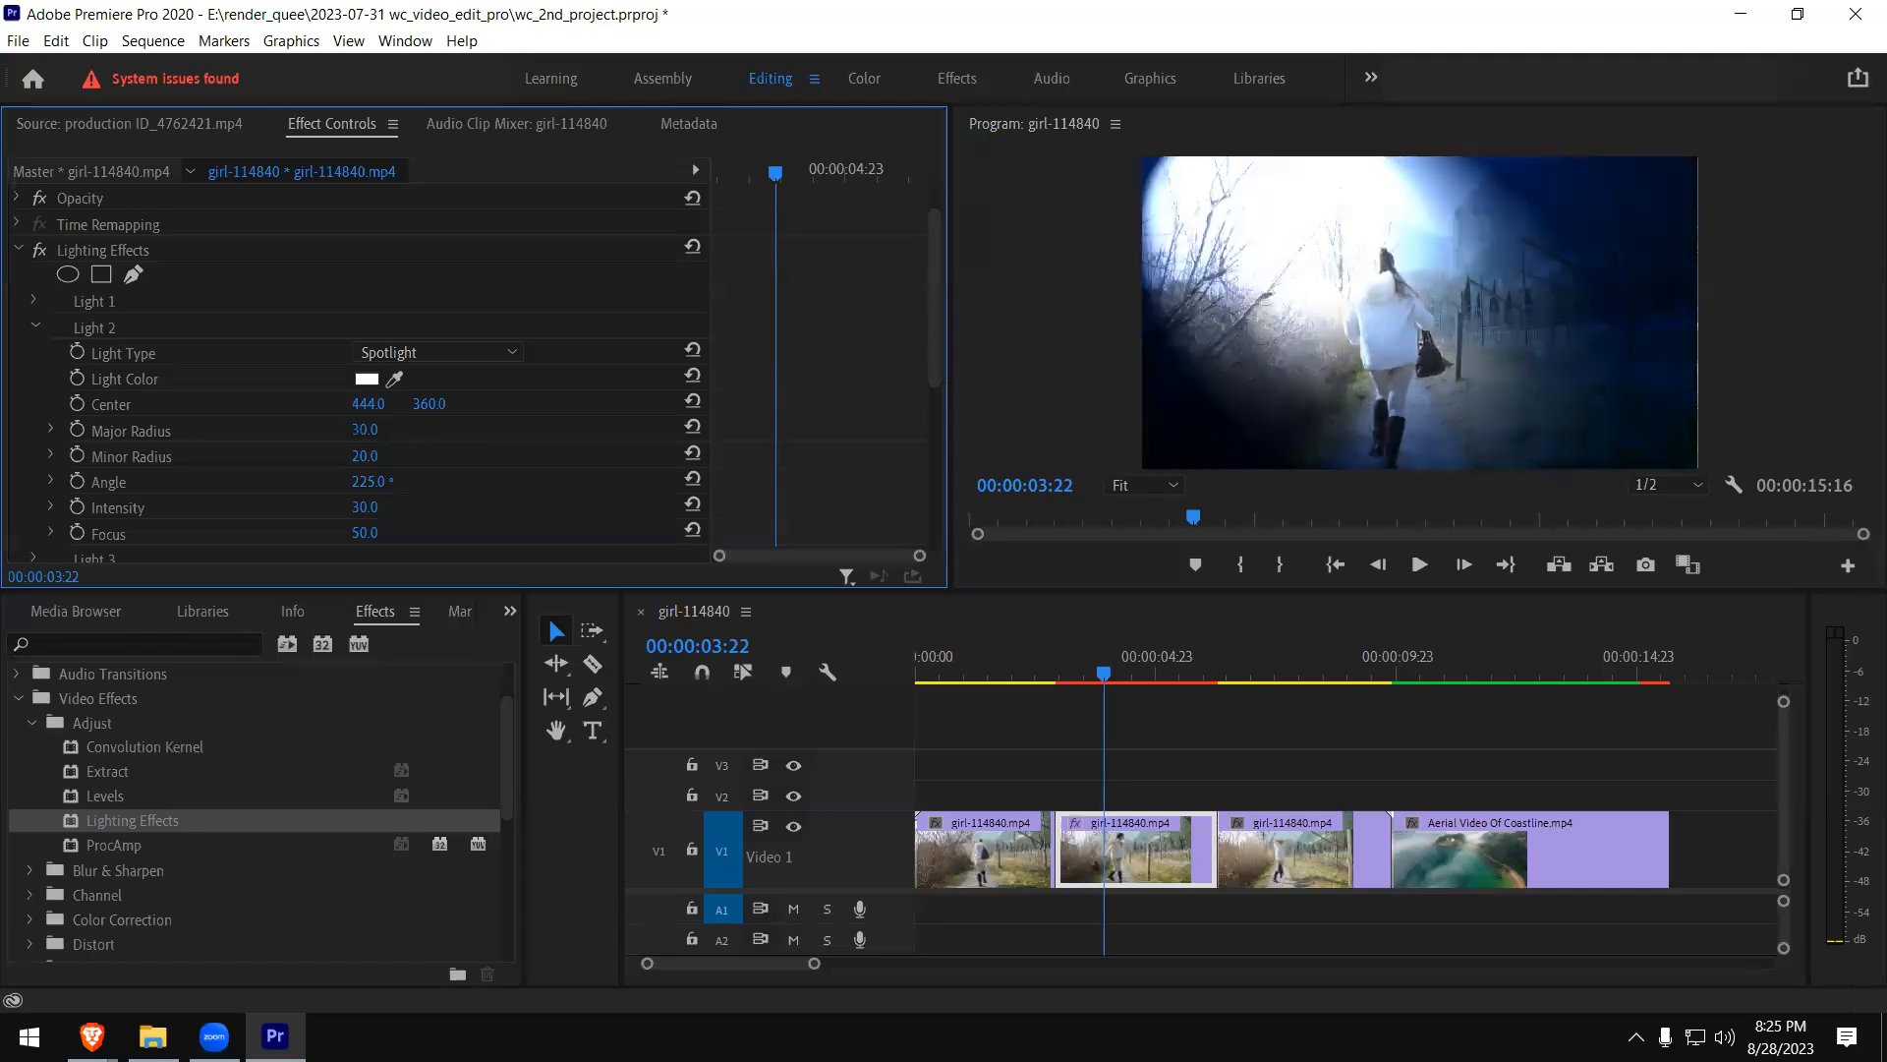
- Change the Light 2 Light Color to bright red
click(369, 379)
drag(755, 611, 760, 760)
click(974, 473)
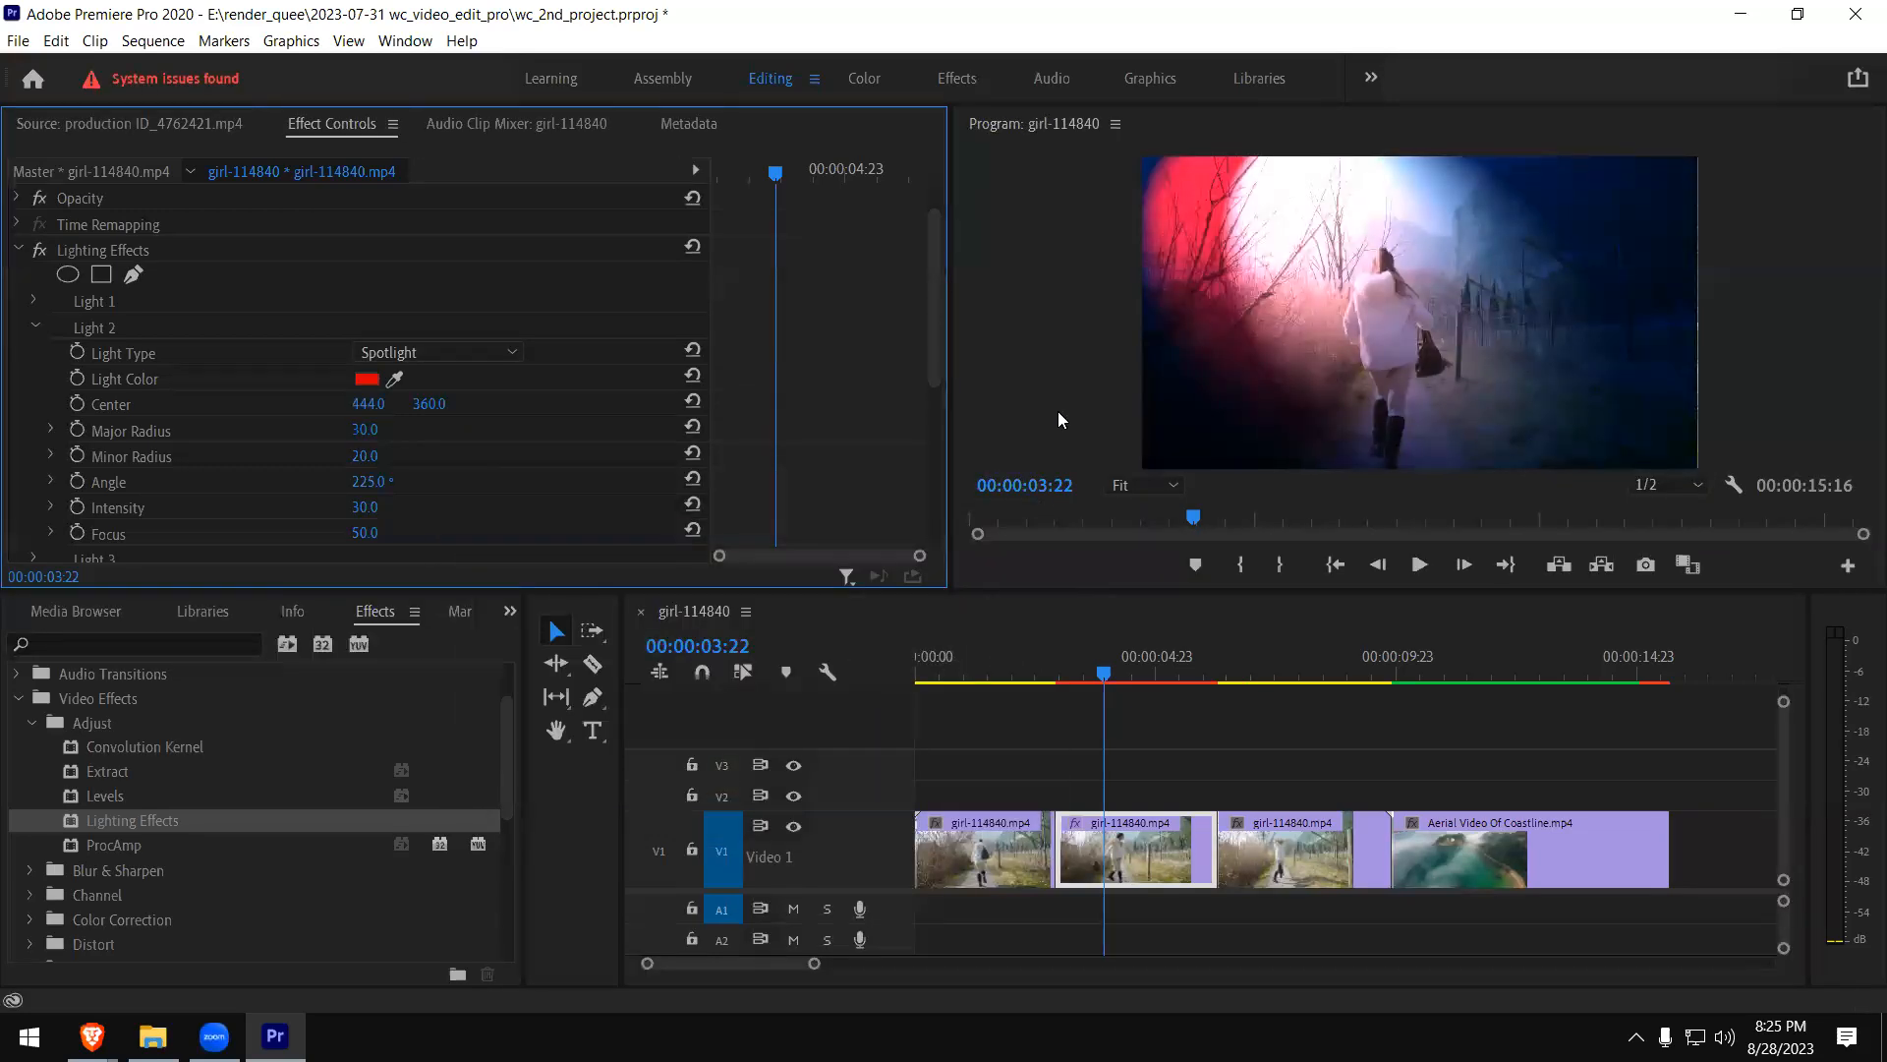
- Play the sequence from 00:00:02:10 through the lit girl clip piece to preview the lighting
click(1032, 674)
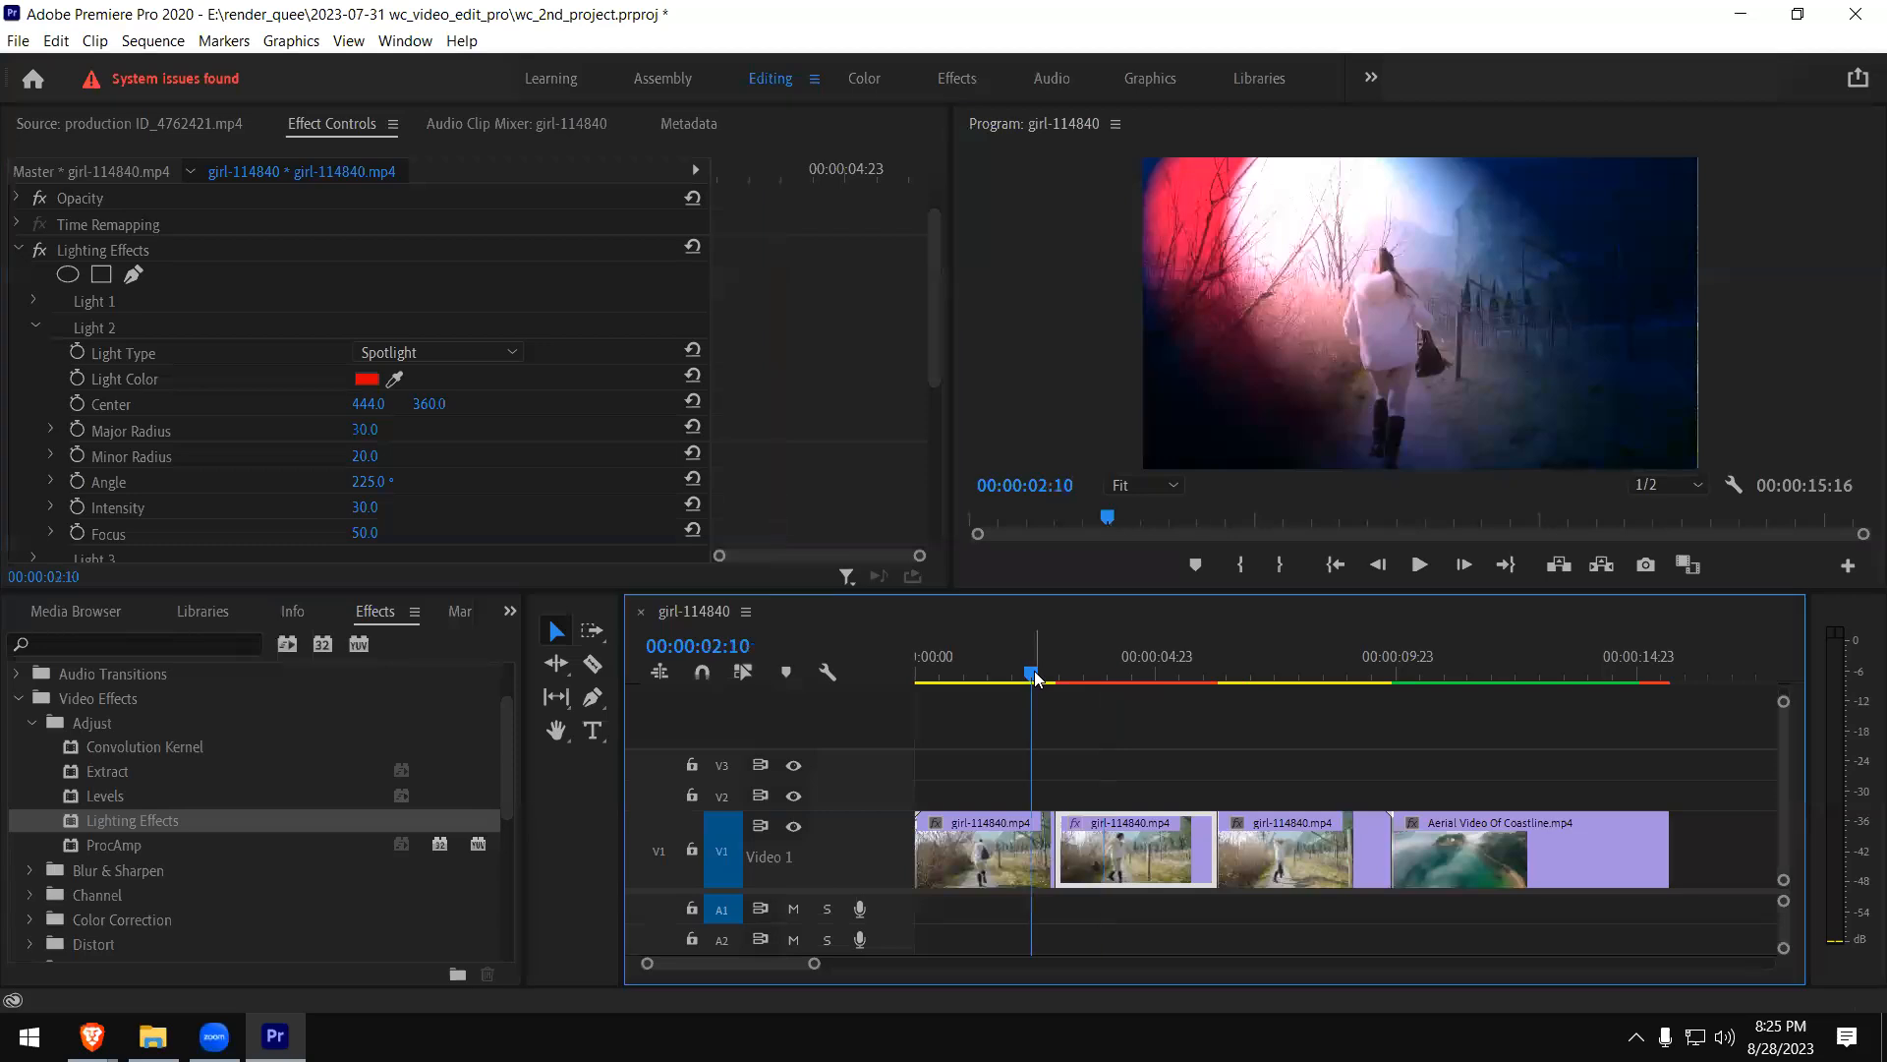
key(space)
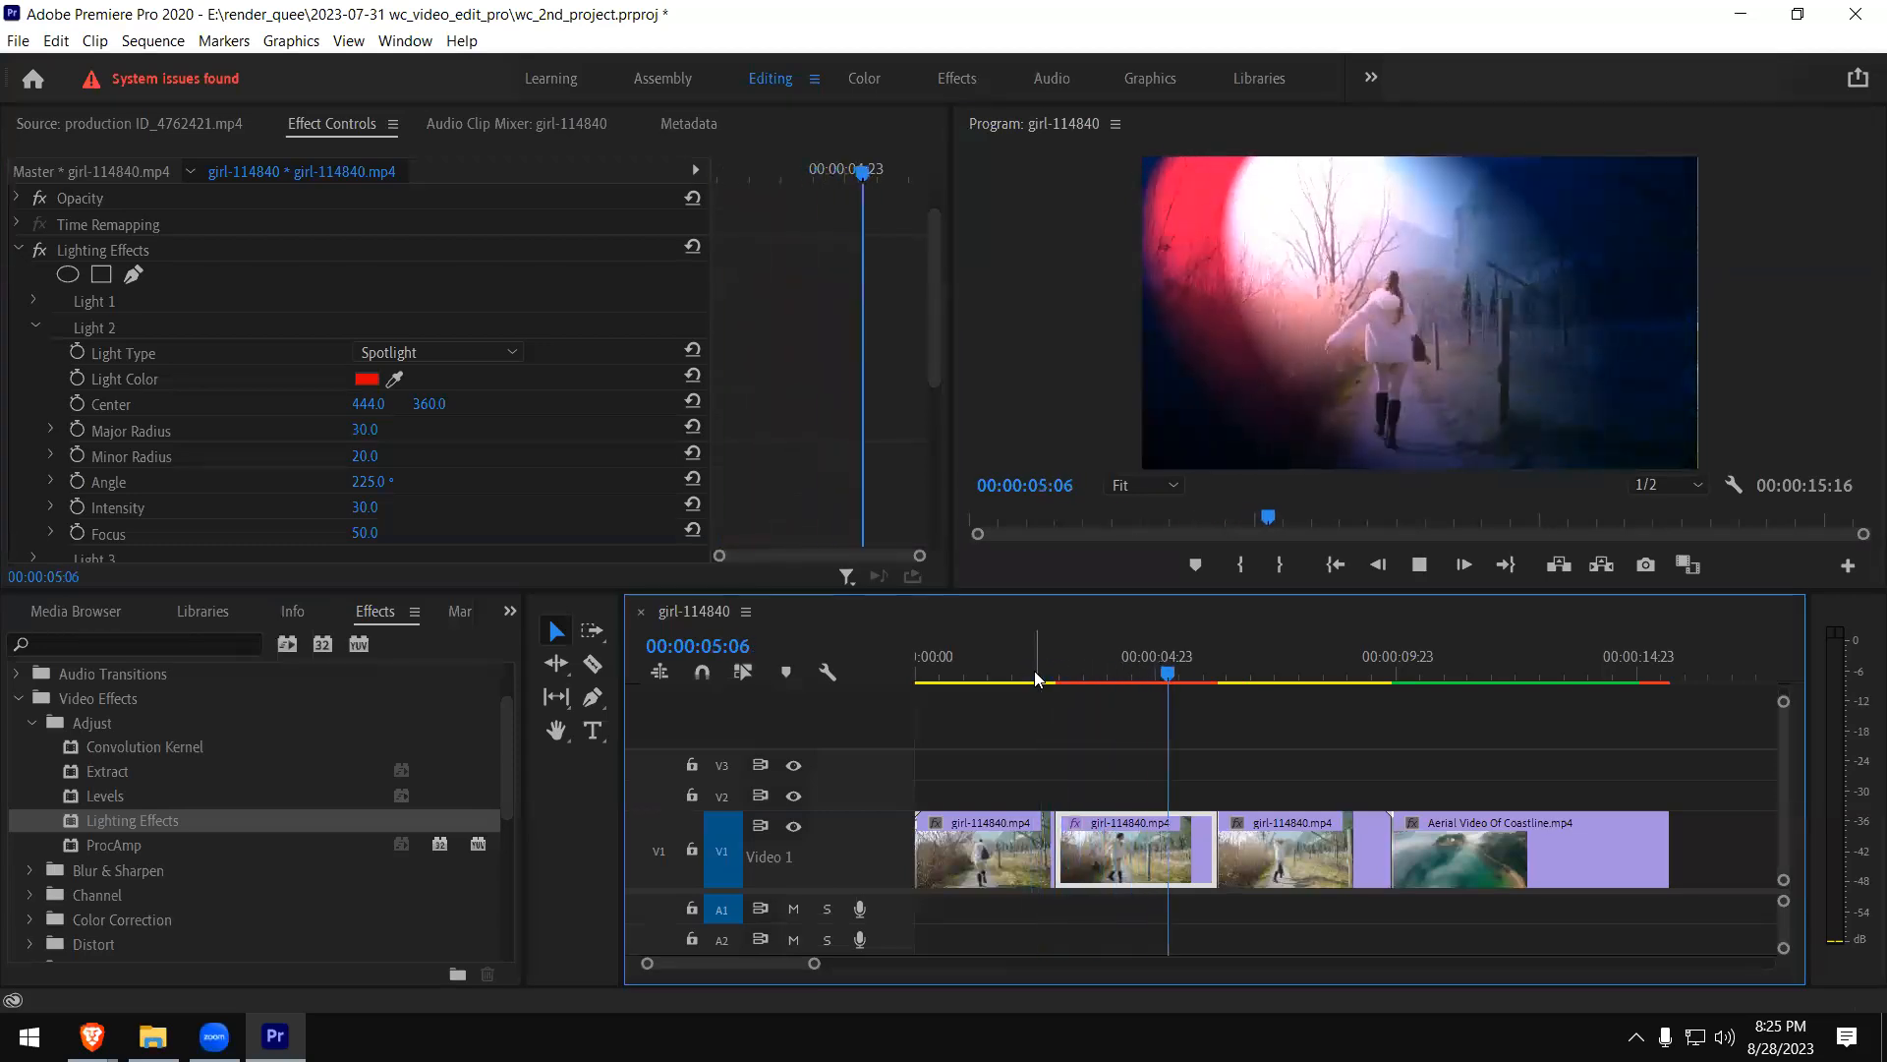
key(space)
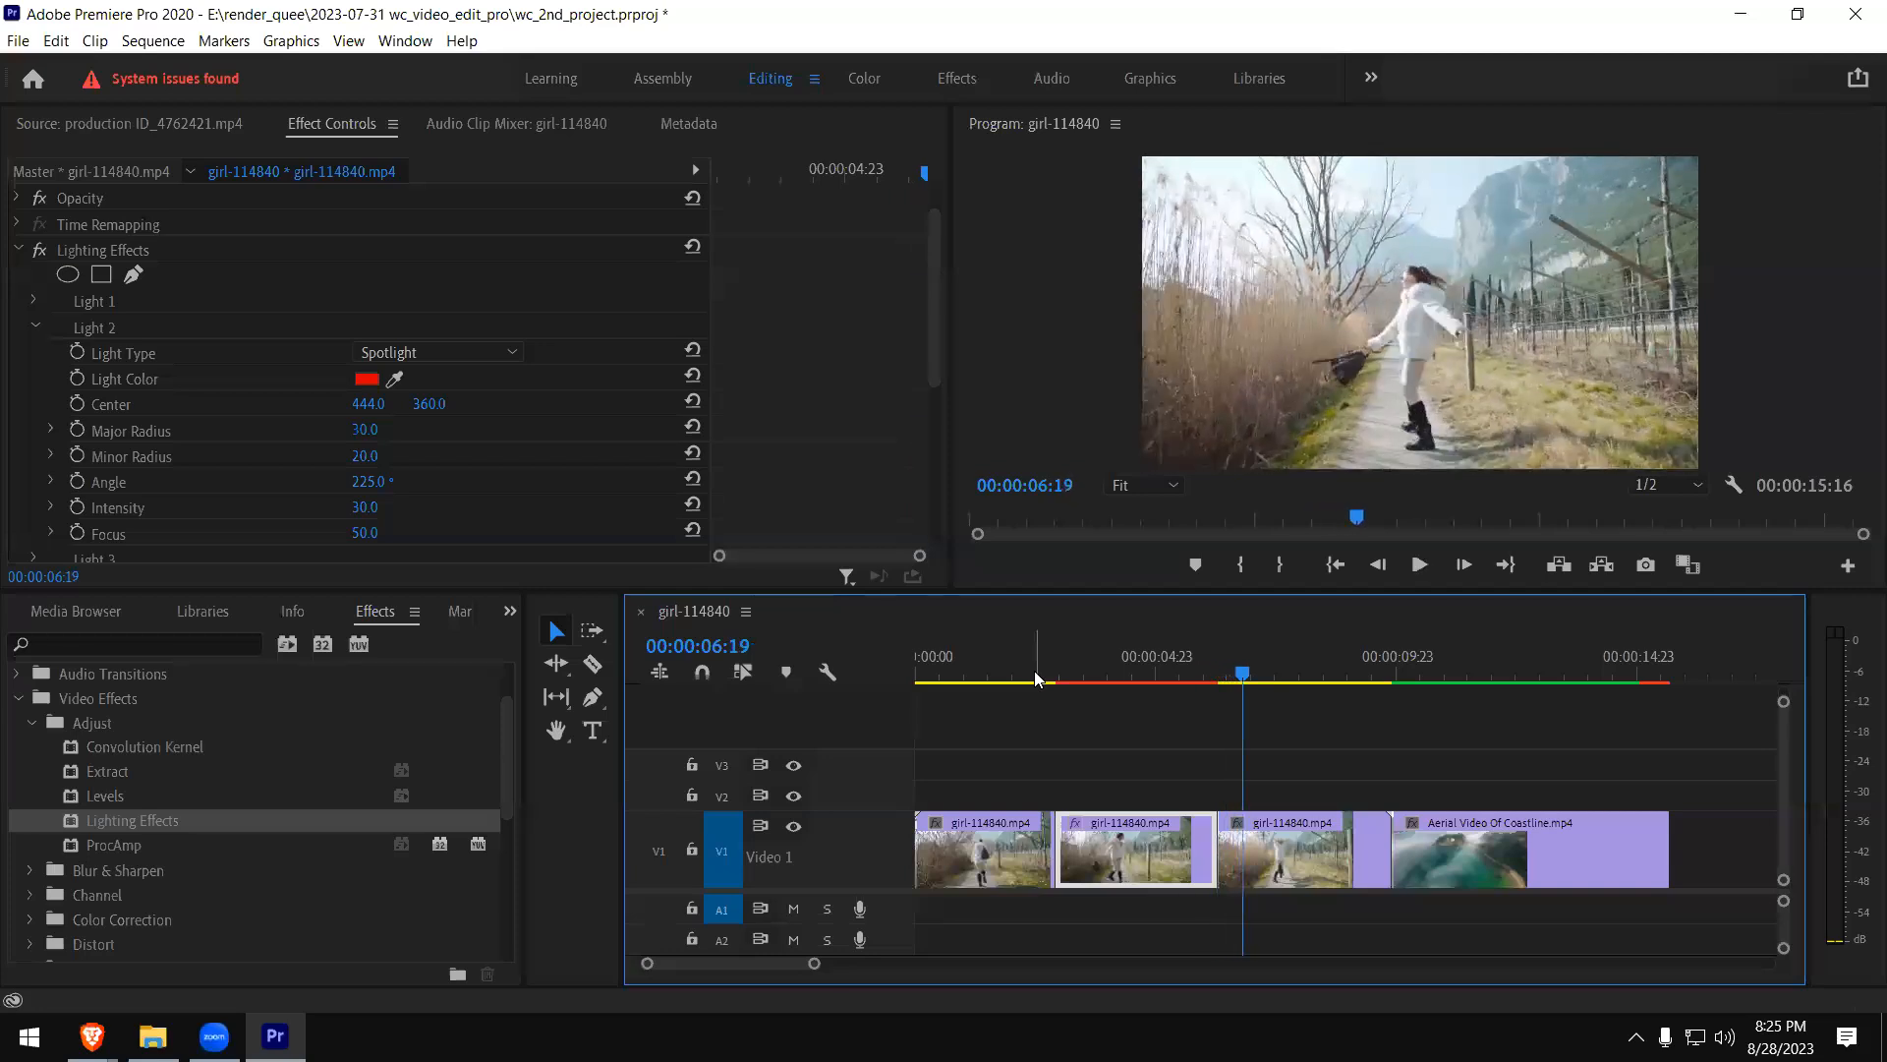
- Remove Lighting Effects from the middle girl clip piece, collapse the Adjust effects group and expand Blur & Sharpen
click(99, 255)
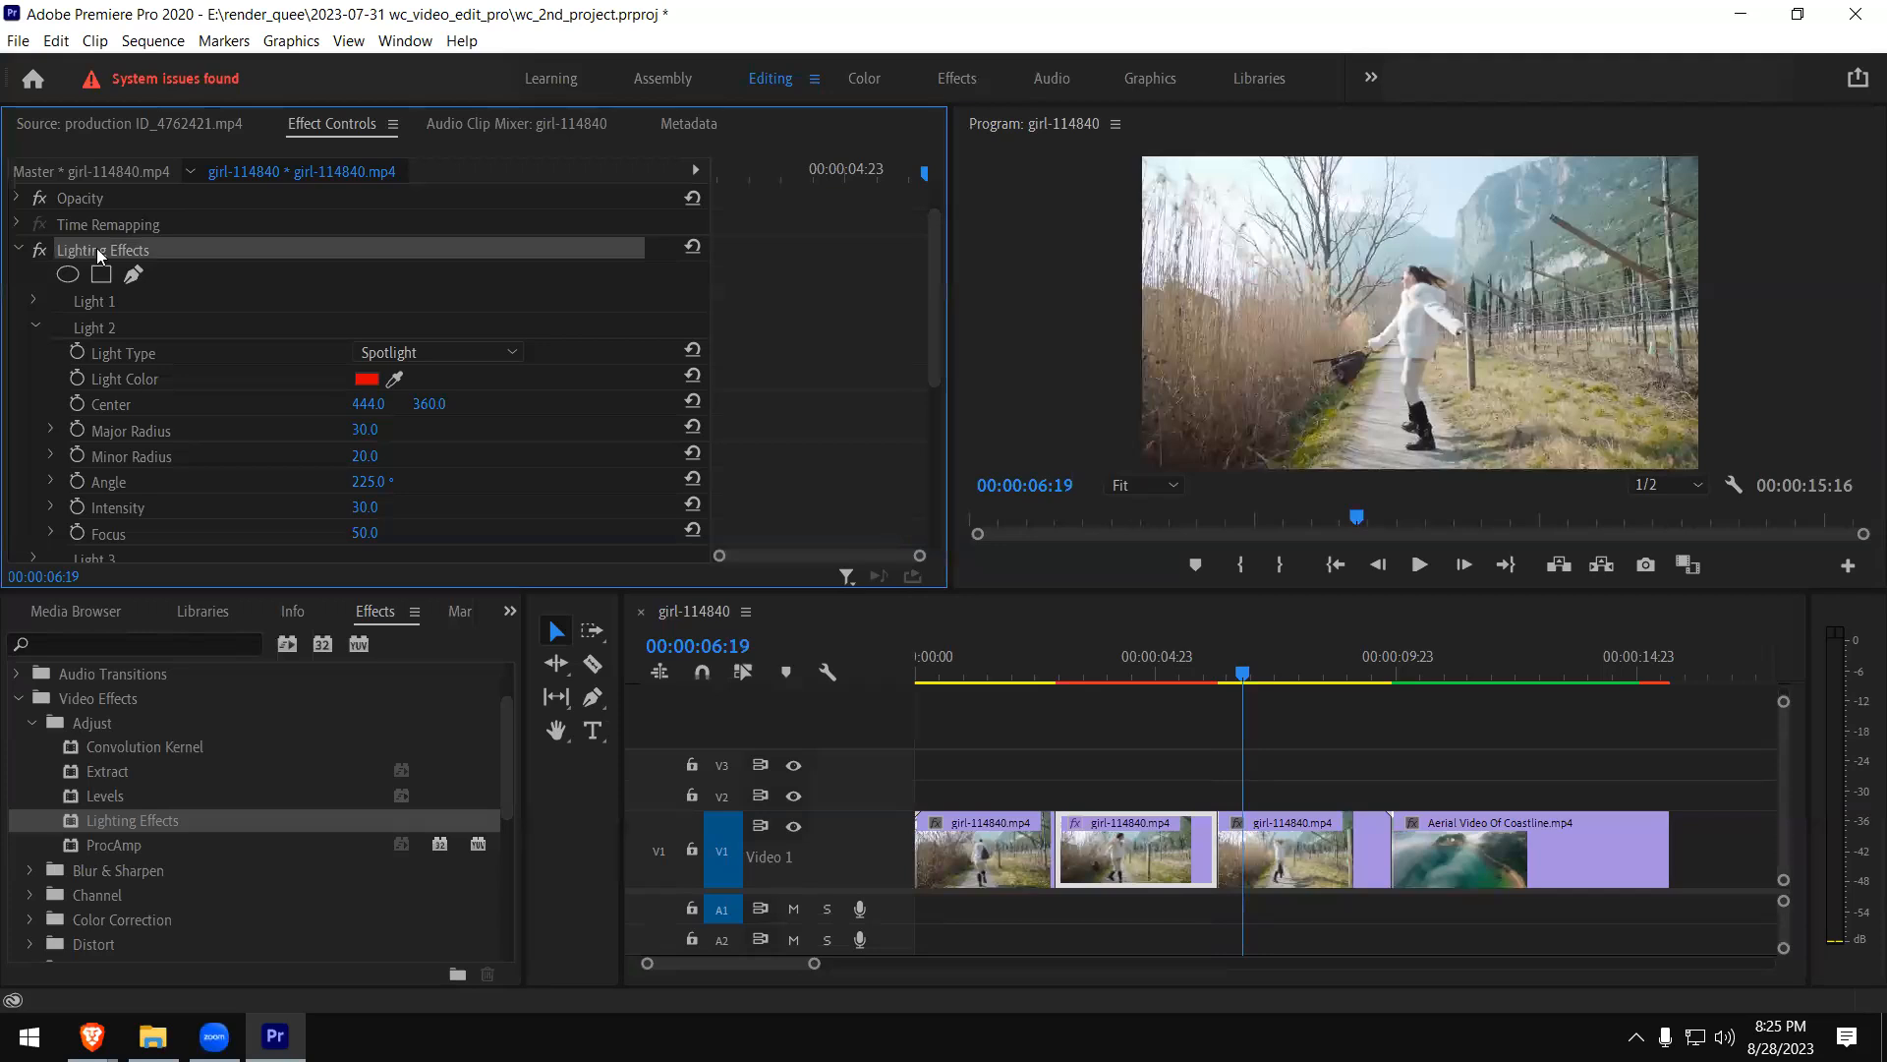
key(Delete)
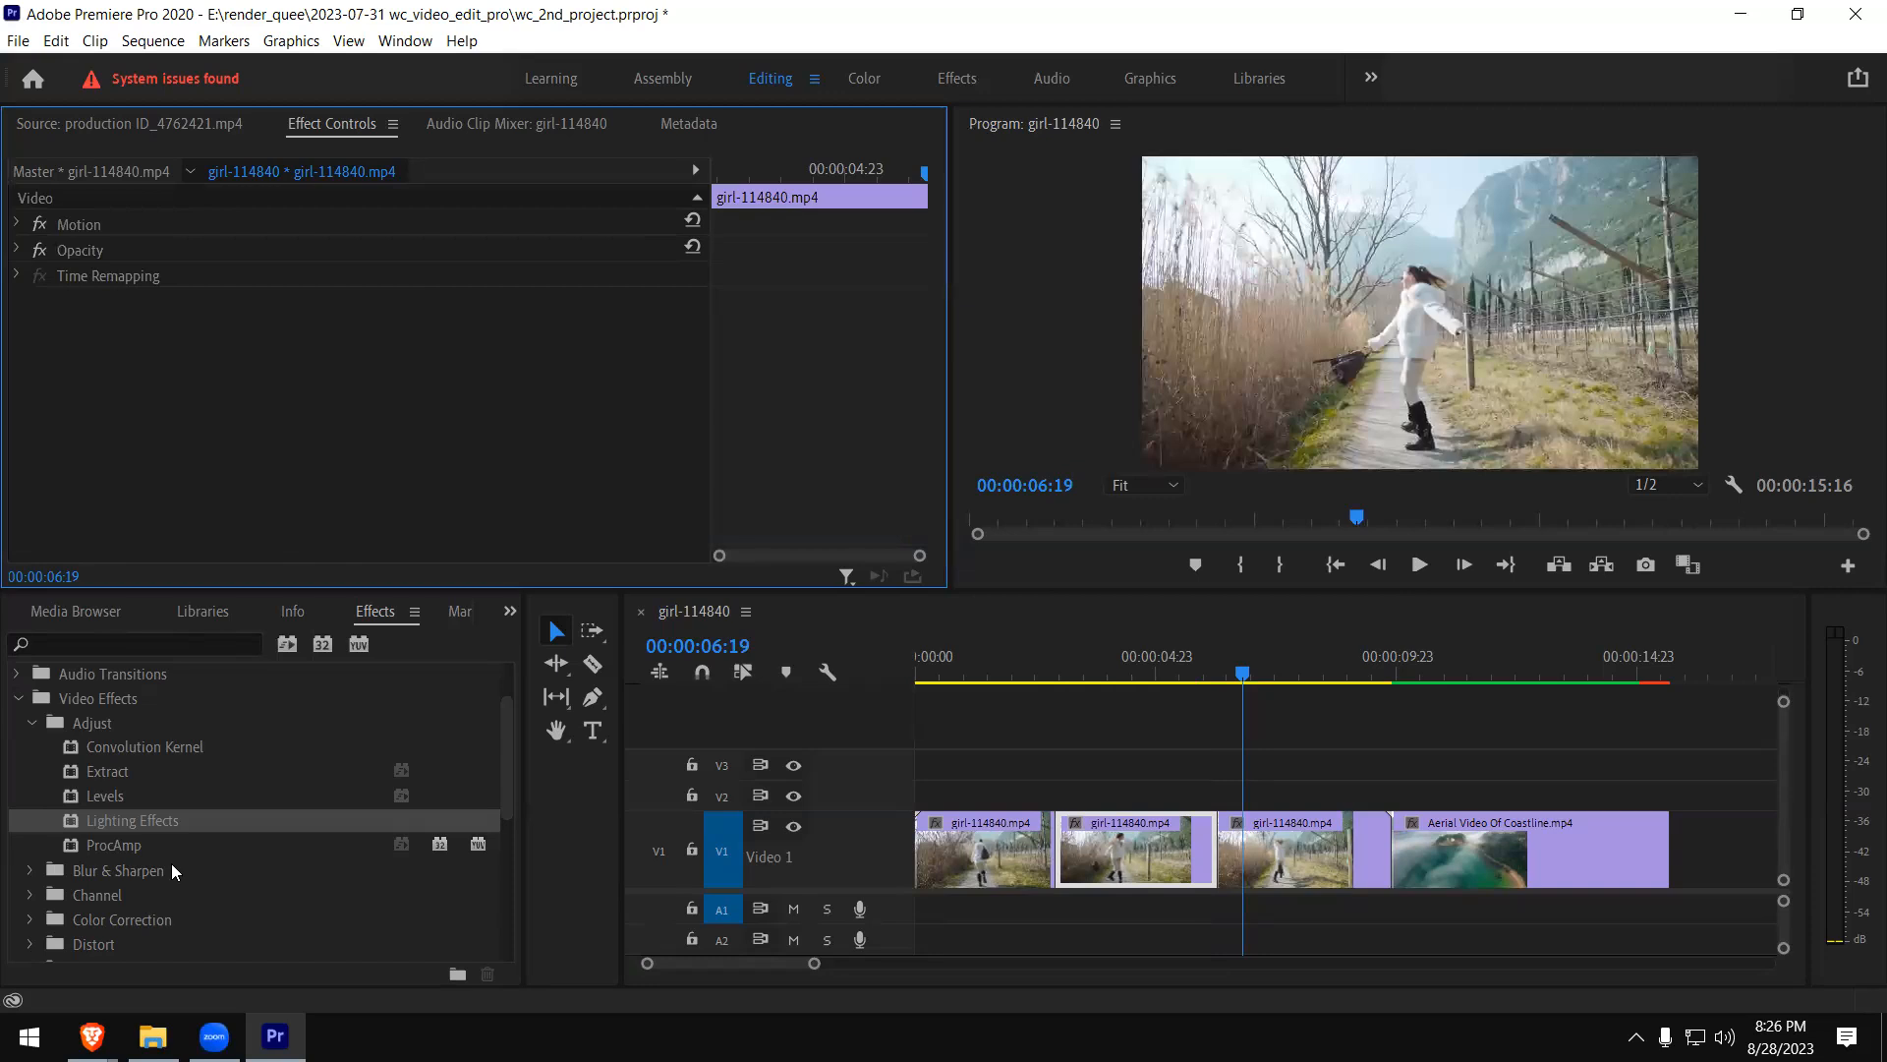
click(28, 723)
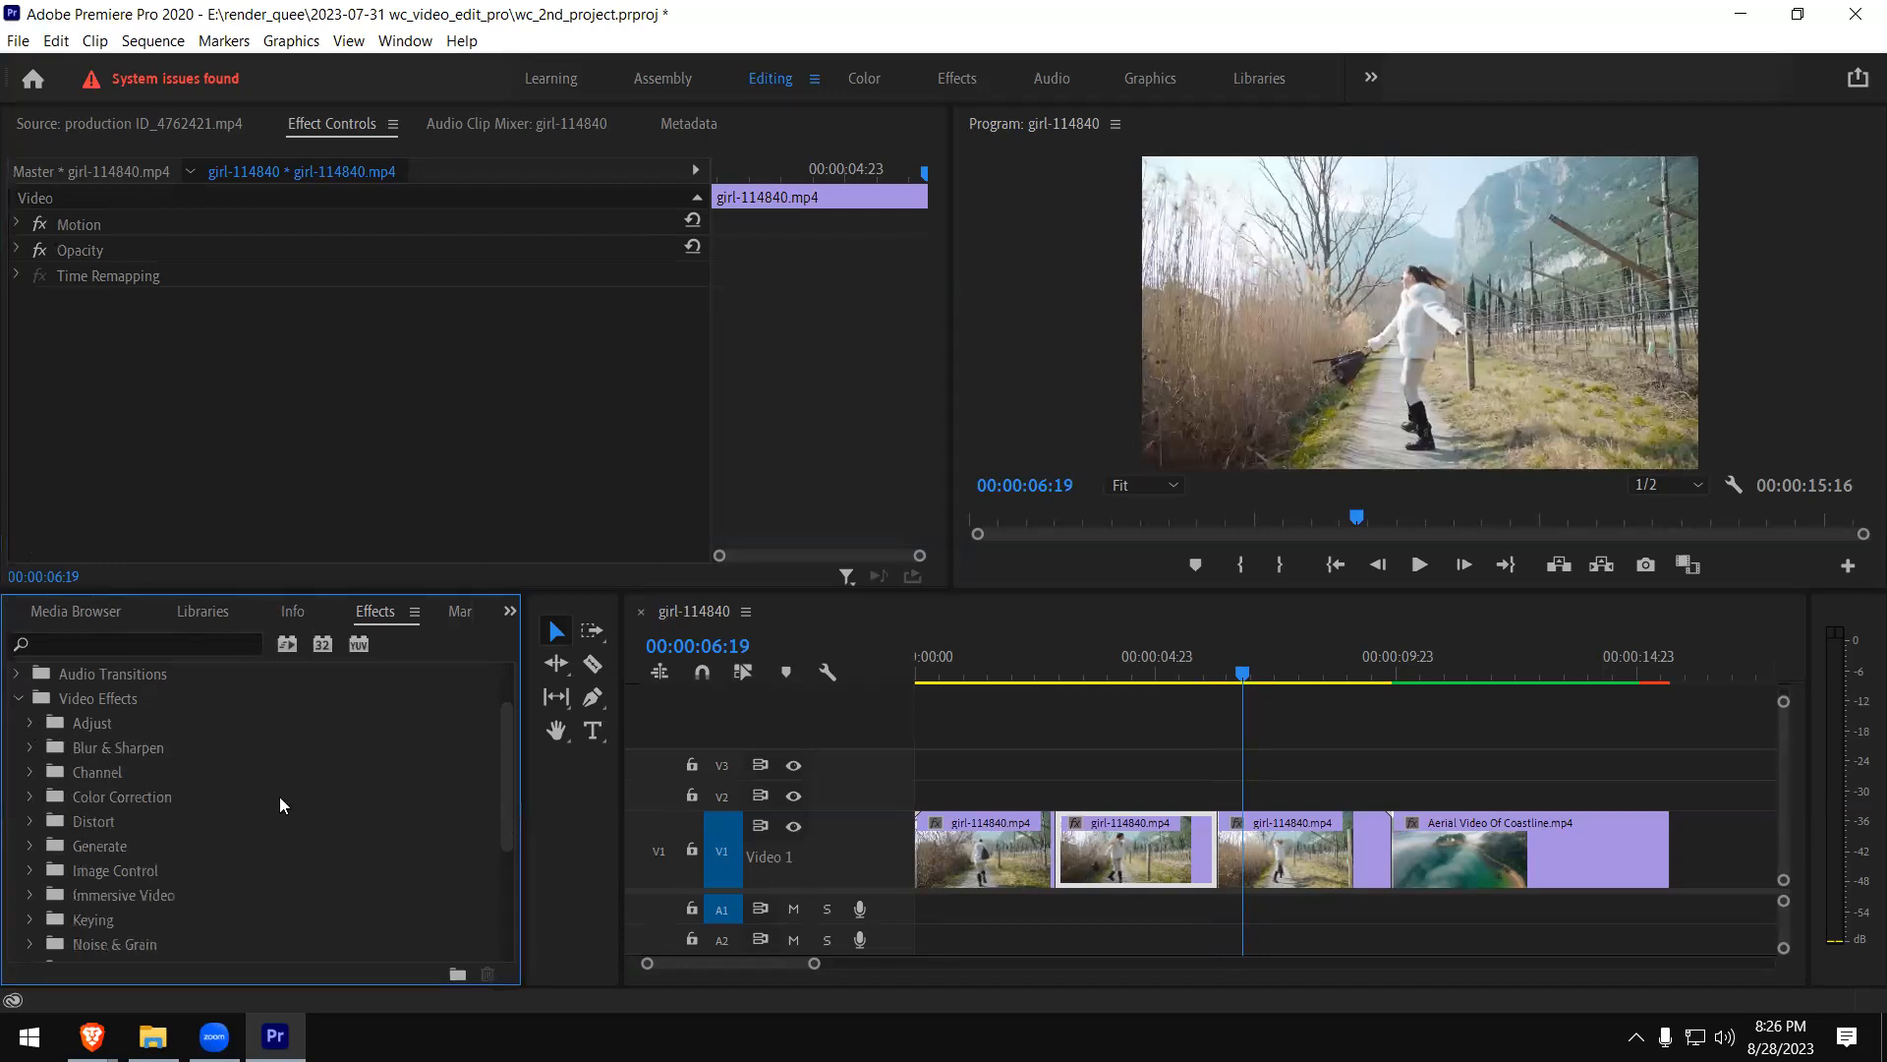
click(30, 748)
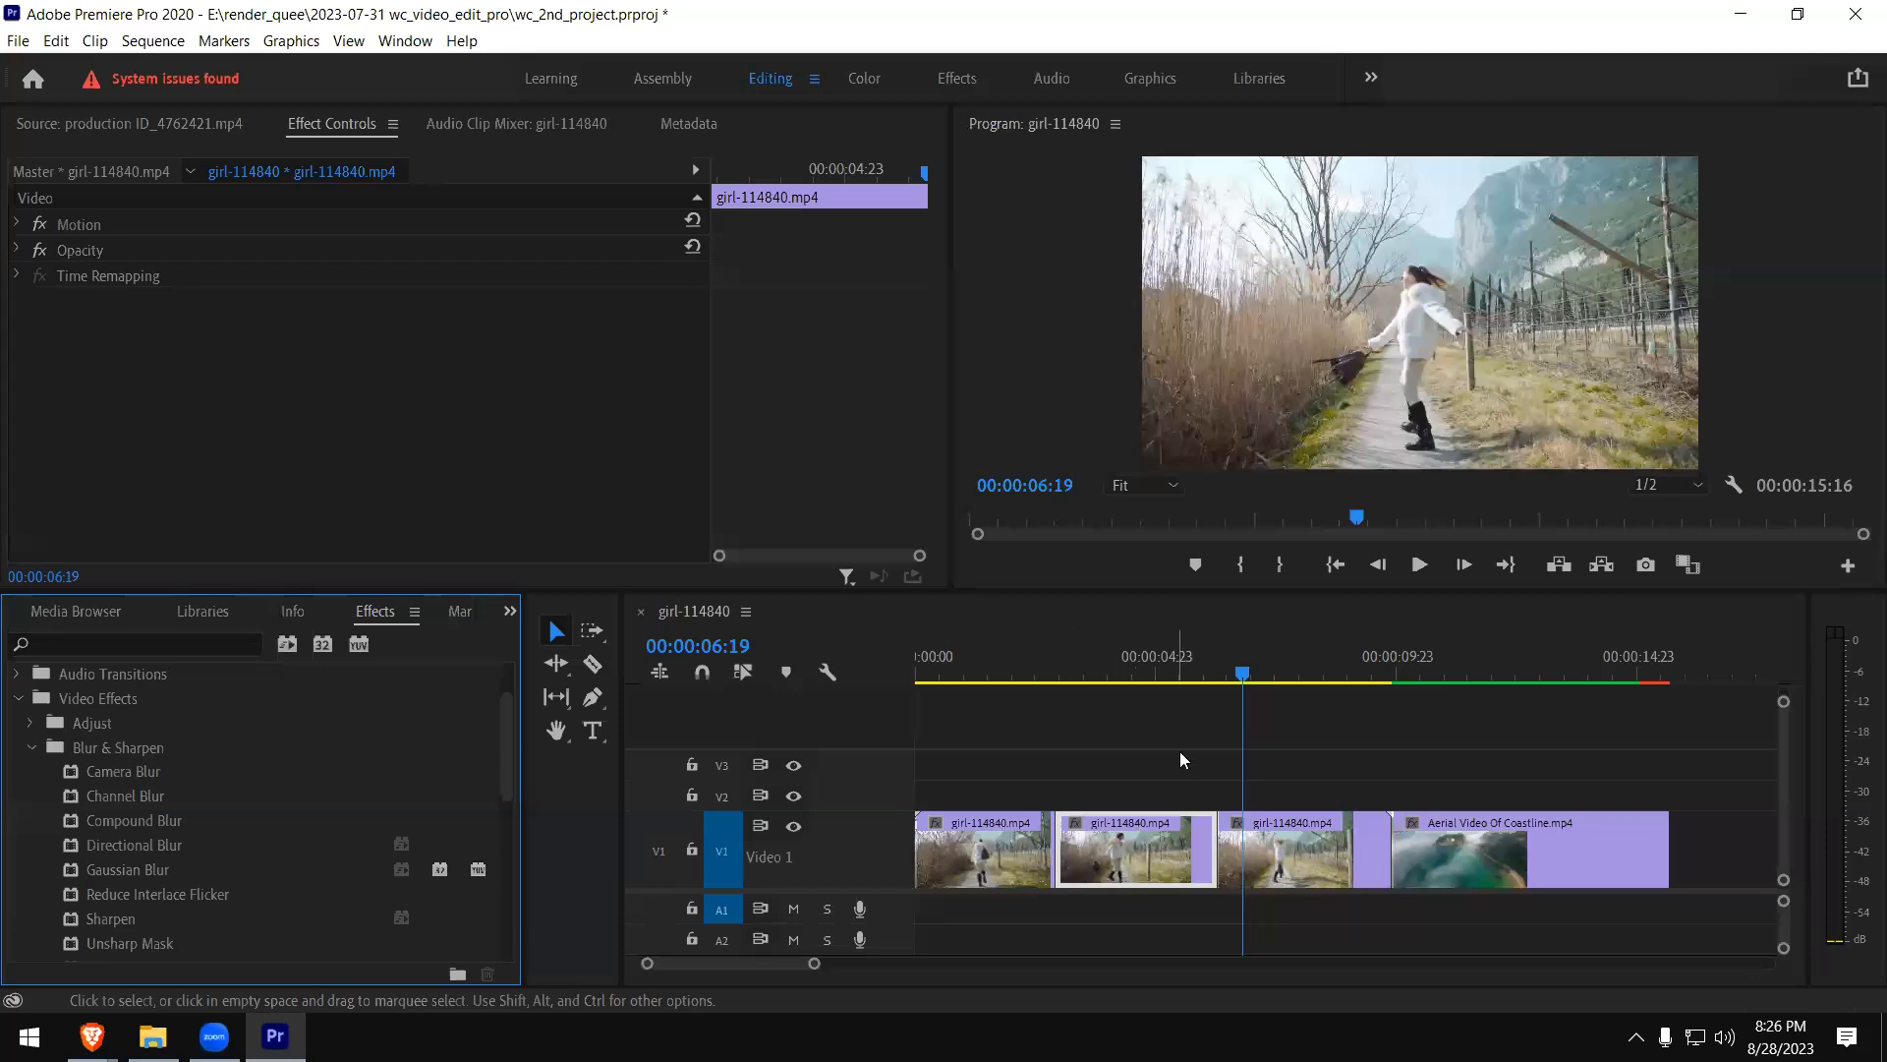
- Split the middle girl clip piece on V1 at 00:00:04:04 with the Razor tool
mouse_move(1125, 676)
mouse_down()
mouse_move(1062, 686)
mouse_move(1114, 685)
mouse_up()
key(c)
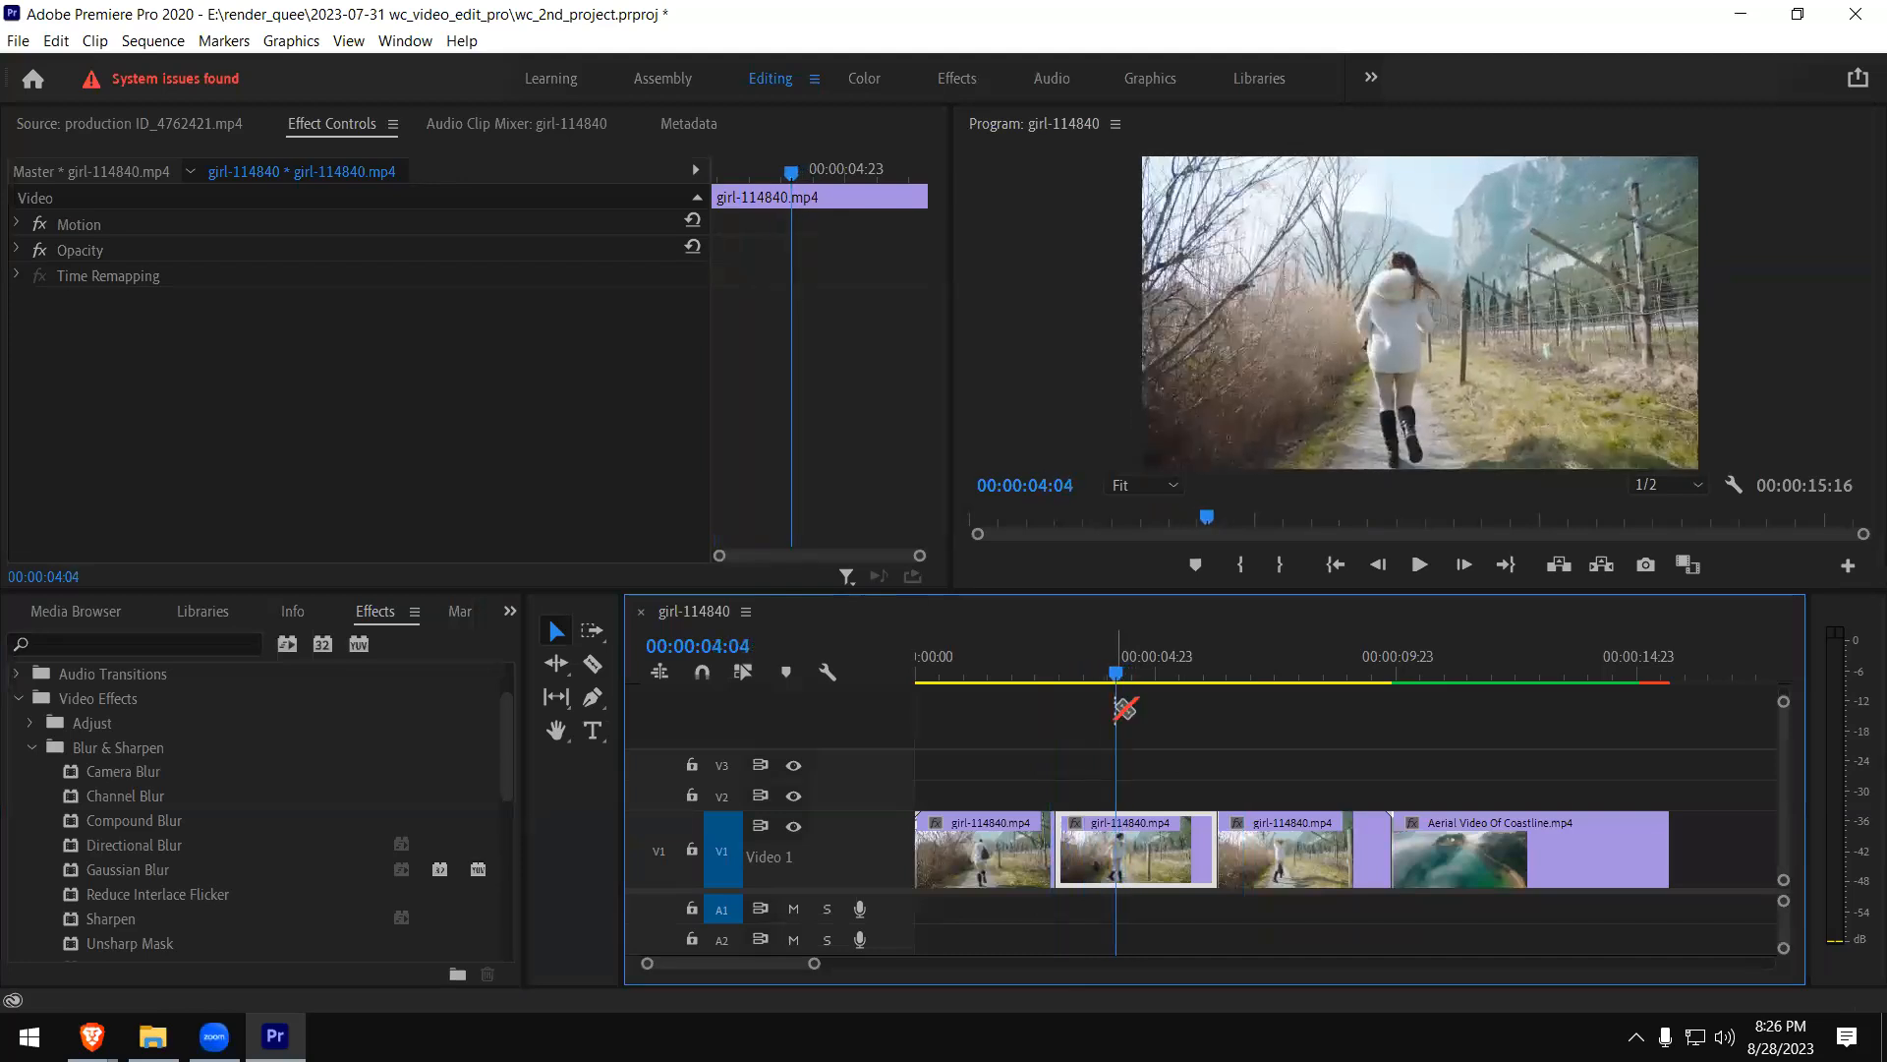
click(1115, 854)
key(v)
- Move the playhead to 00:00:03:11, apply Camera Blur to the new short girl clip piece and expand its Percent Blur setting
mouse_move(1064, 666)
mouse_down()
mouse_move(1122, 671)
mouse_move(1063, 671)
mouse_move(1083, 678)
mouse_up()
click(1083, 679)
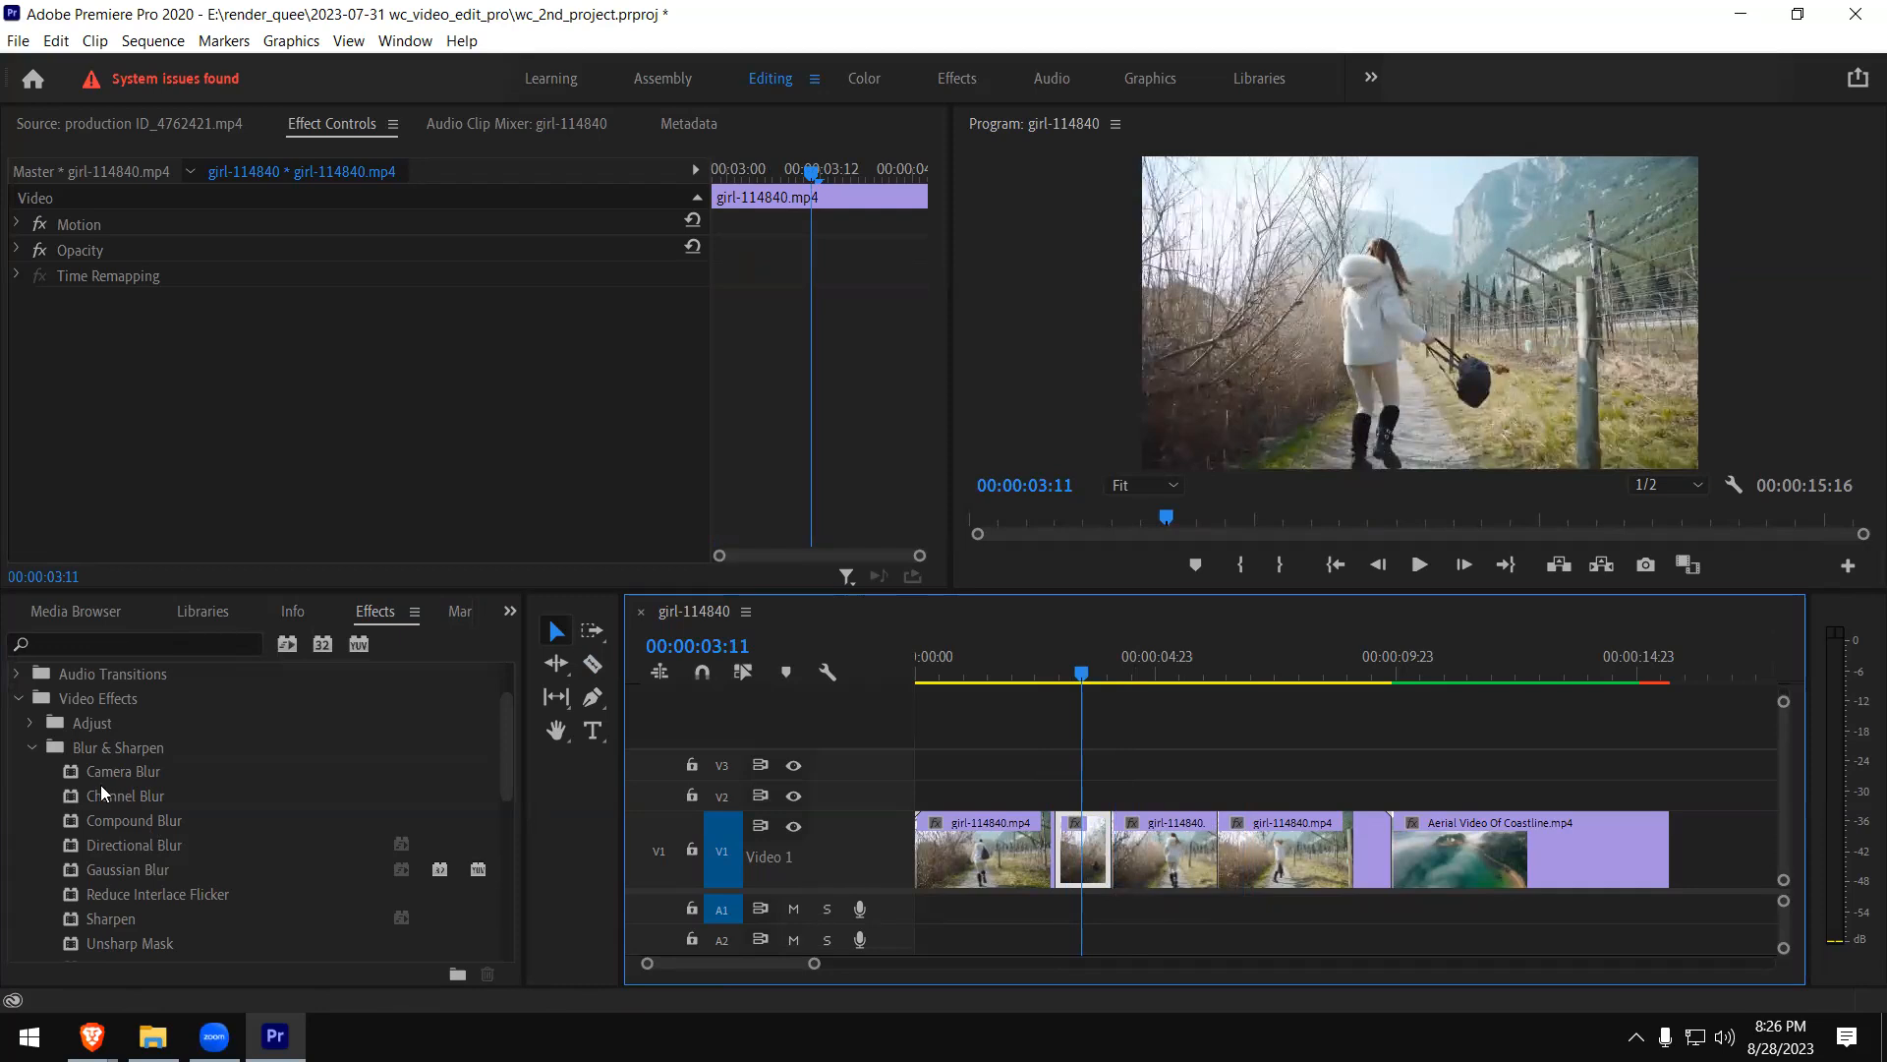
drag(74, 768, 1093, 853)
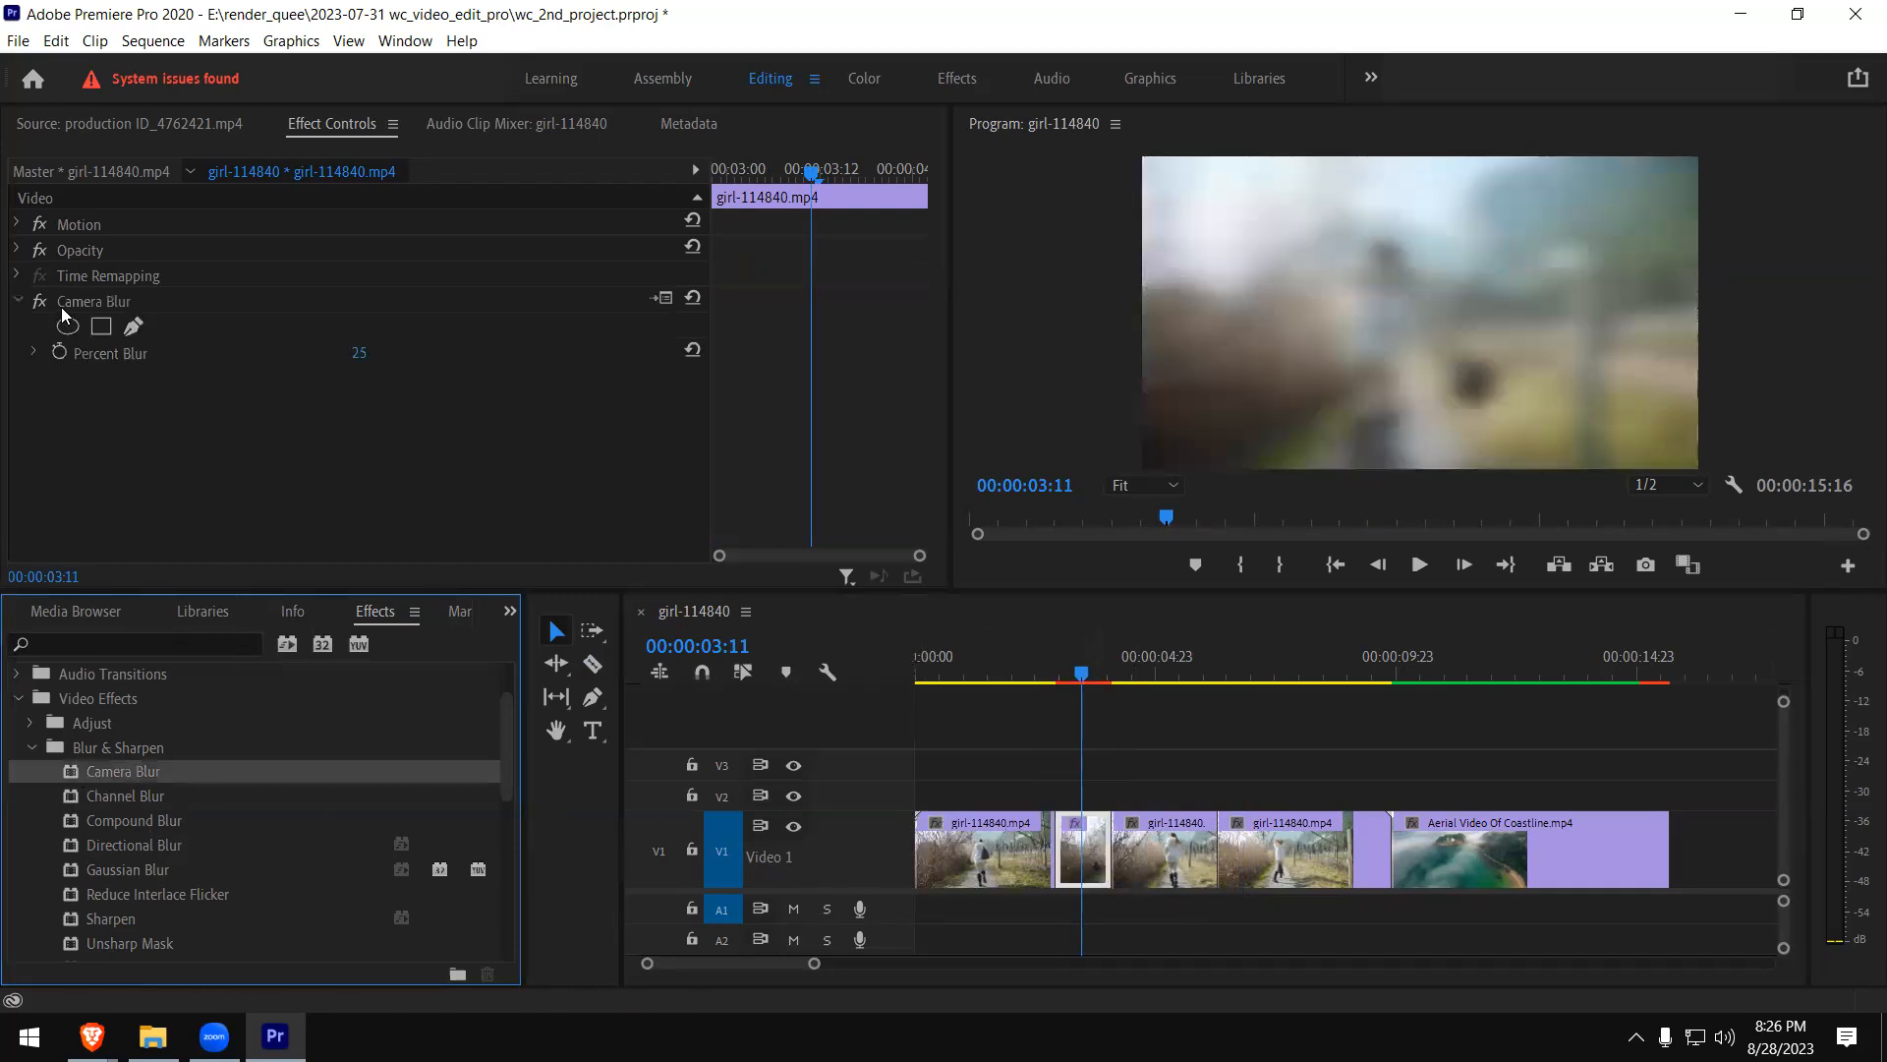
click(32, 352)
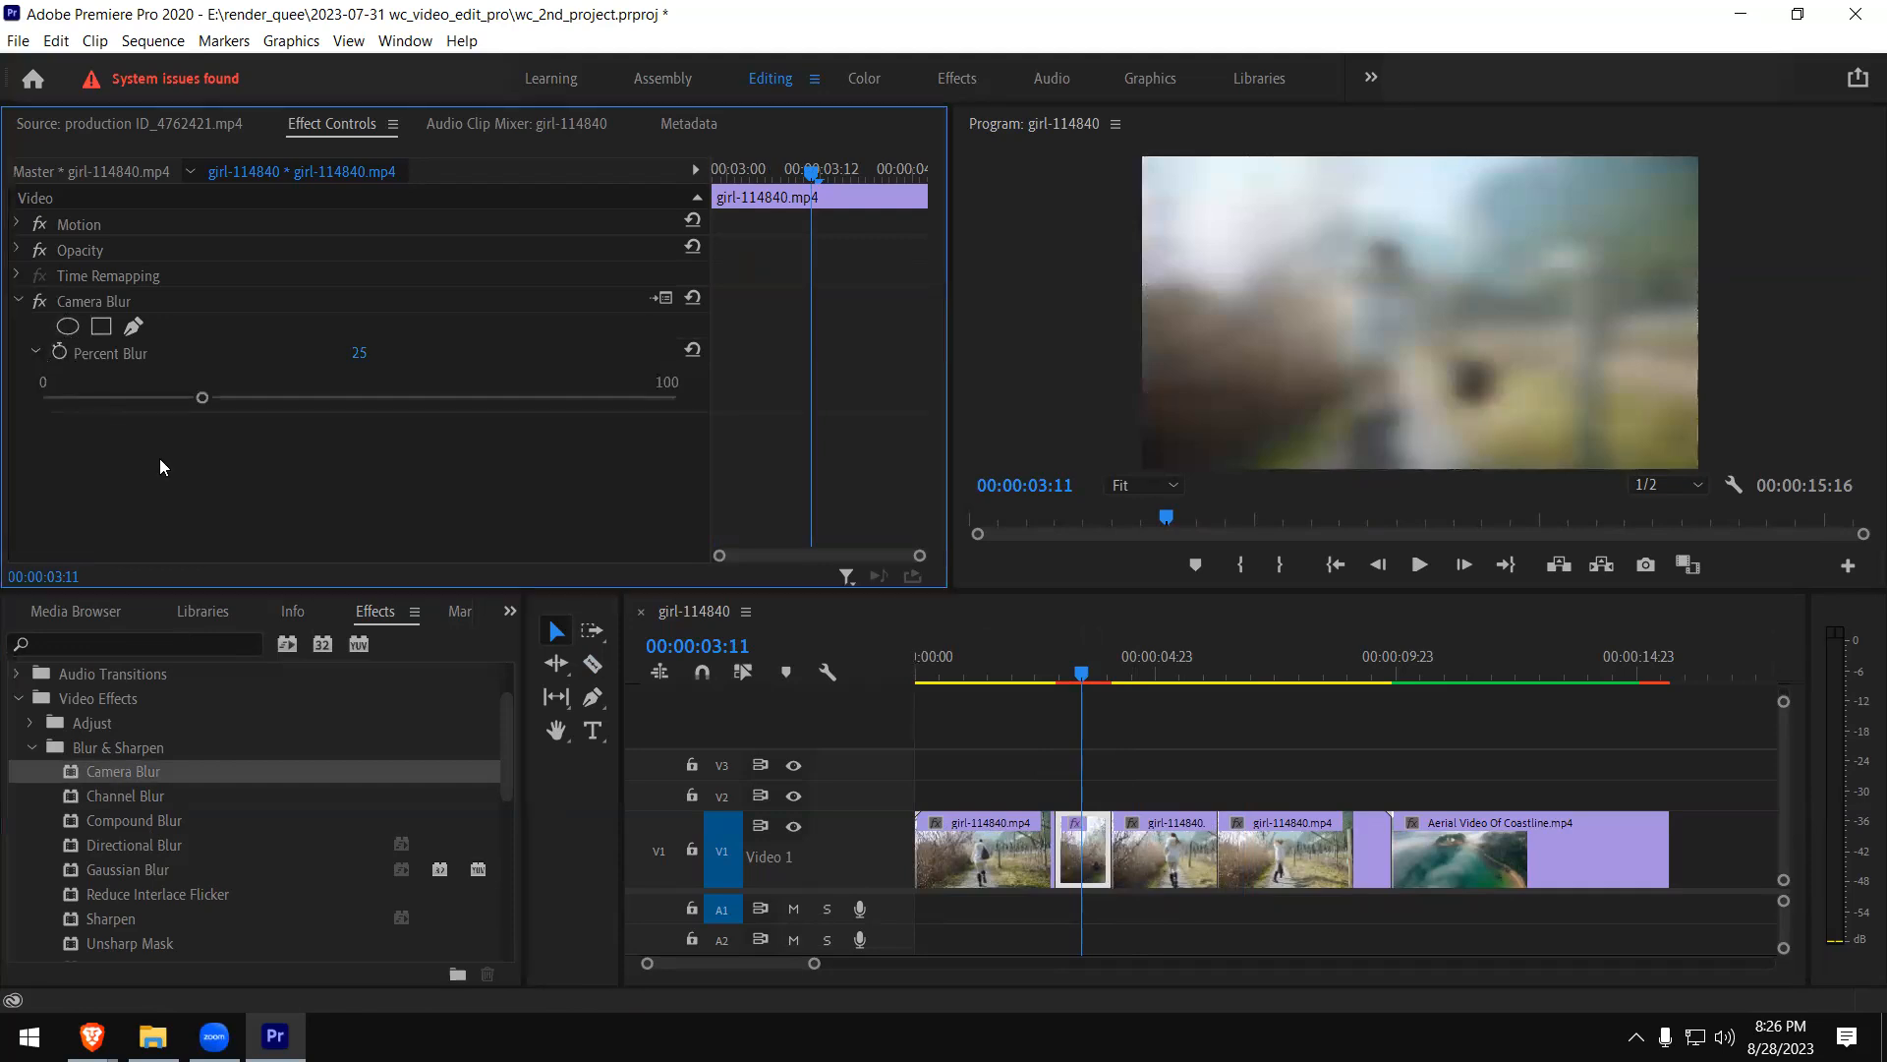
- Add an ellipse mask to Camera Blur and, at 00:00:03:08, move and stretch it to cover the woman
click(1058, 680)
mouse_move(1059, 686)
mouse_down()
mouse_move(1032, 685)
mouse_move(1080, 682)
mouse_move(1044, 687)
mouse_up()
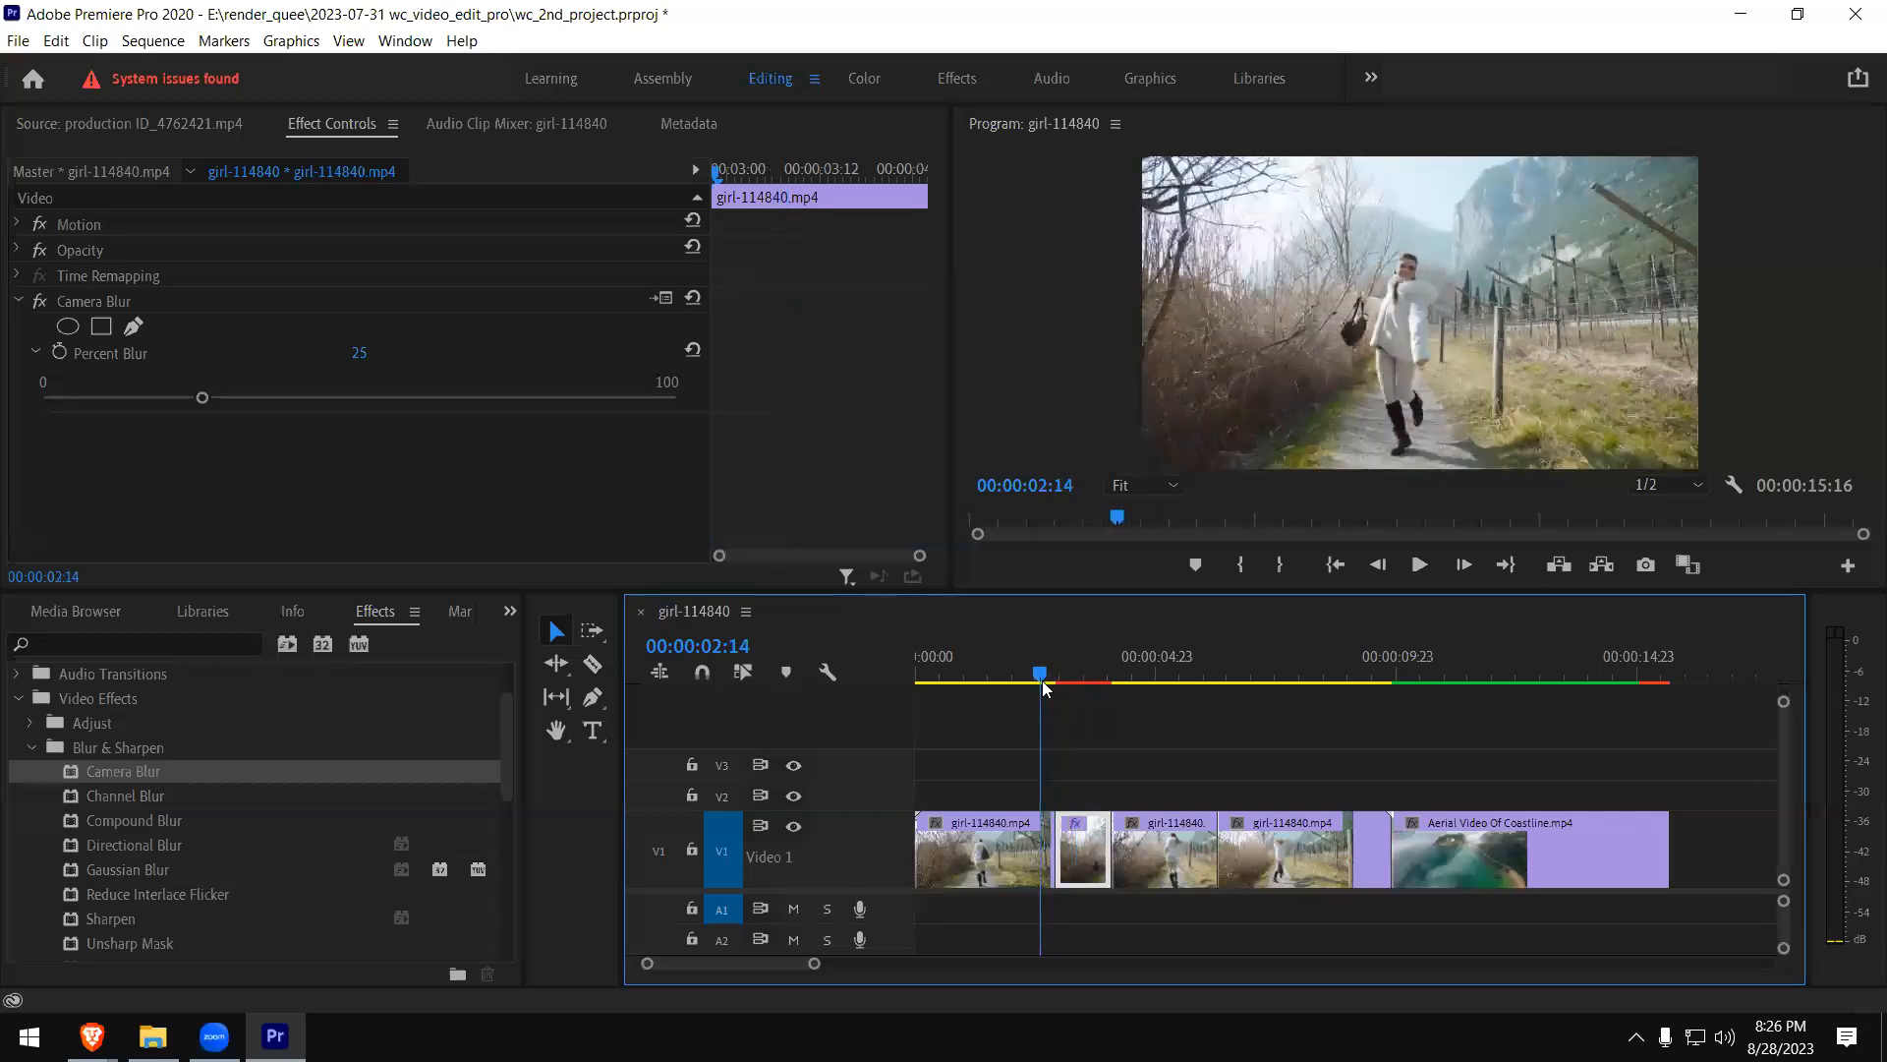
click(69, 328)
click(1349, 245)
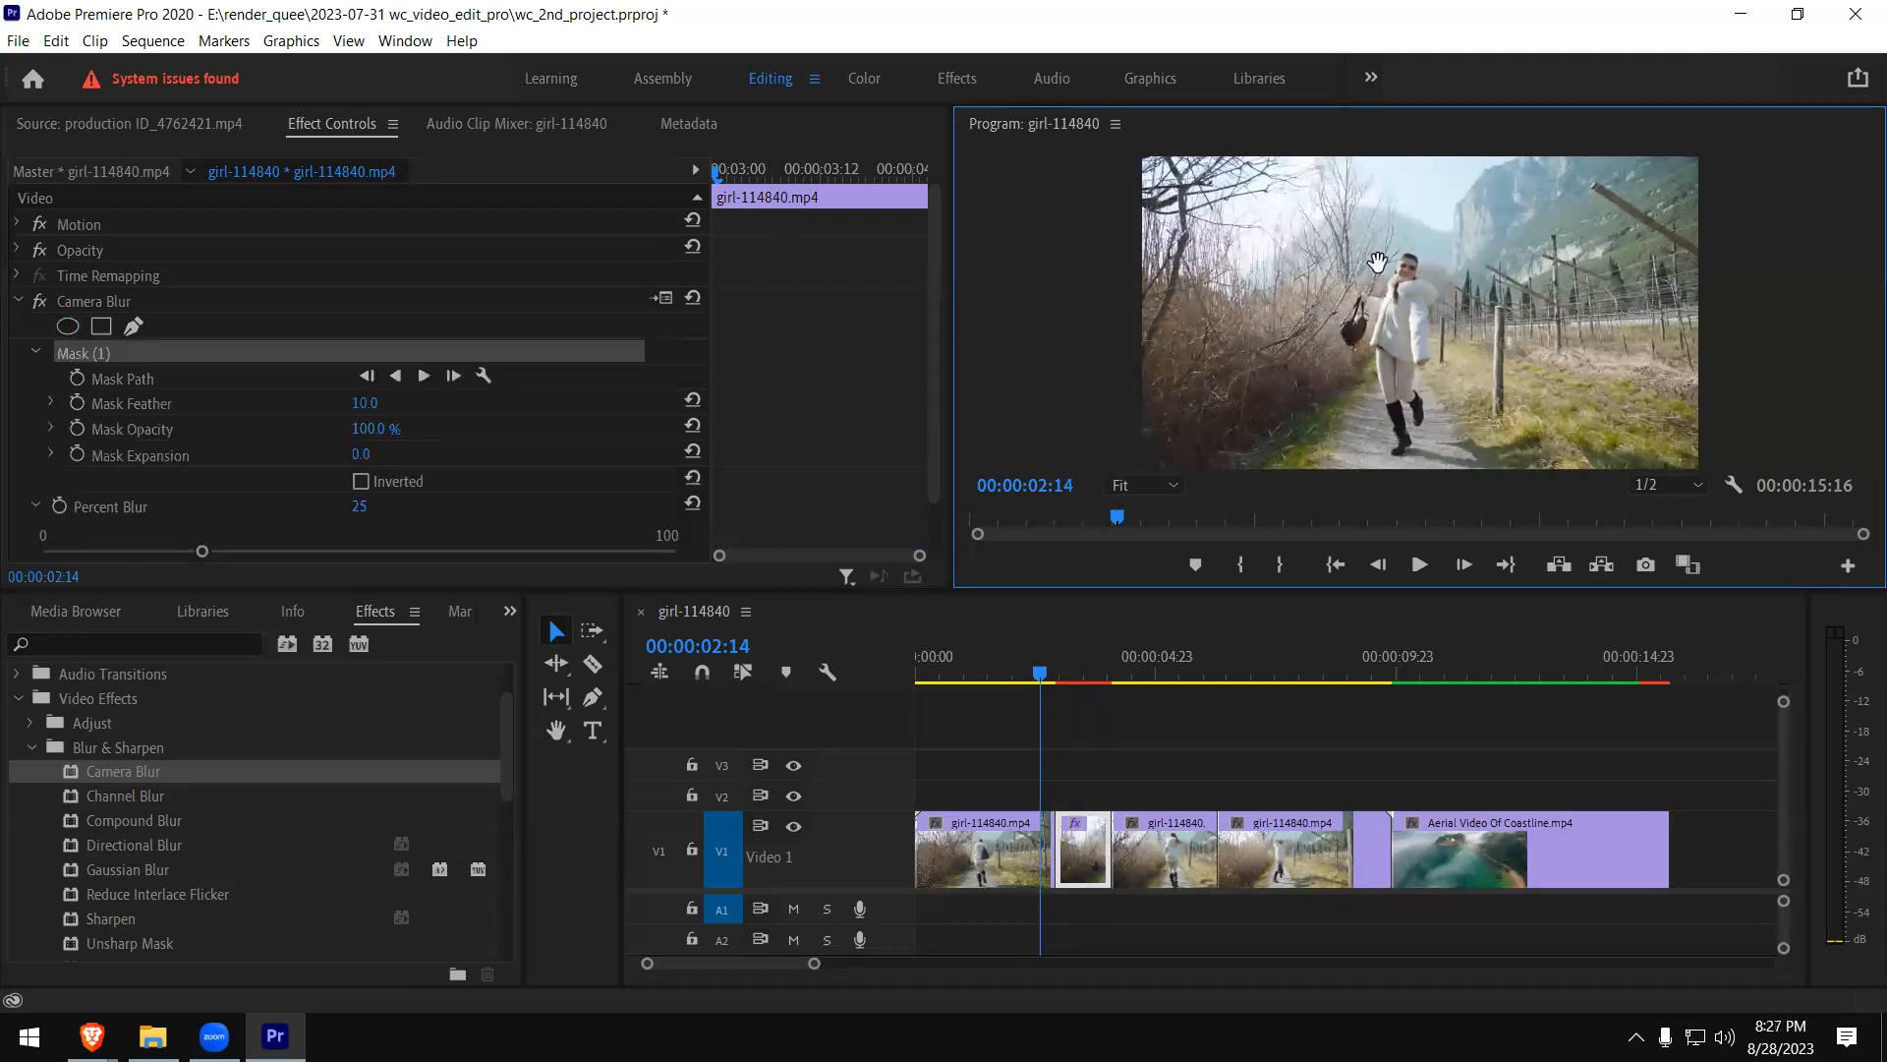
click(1076, 670)
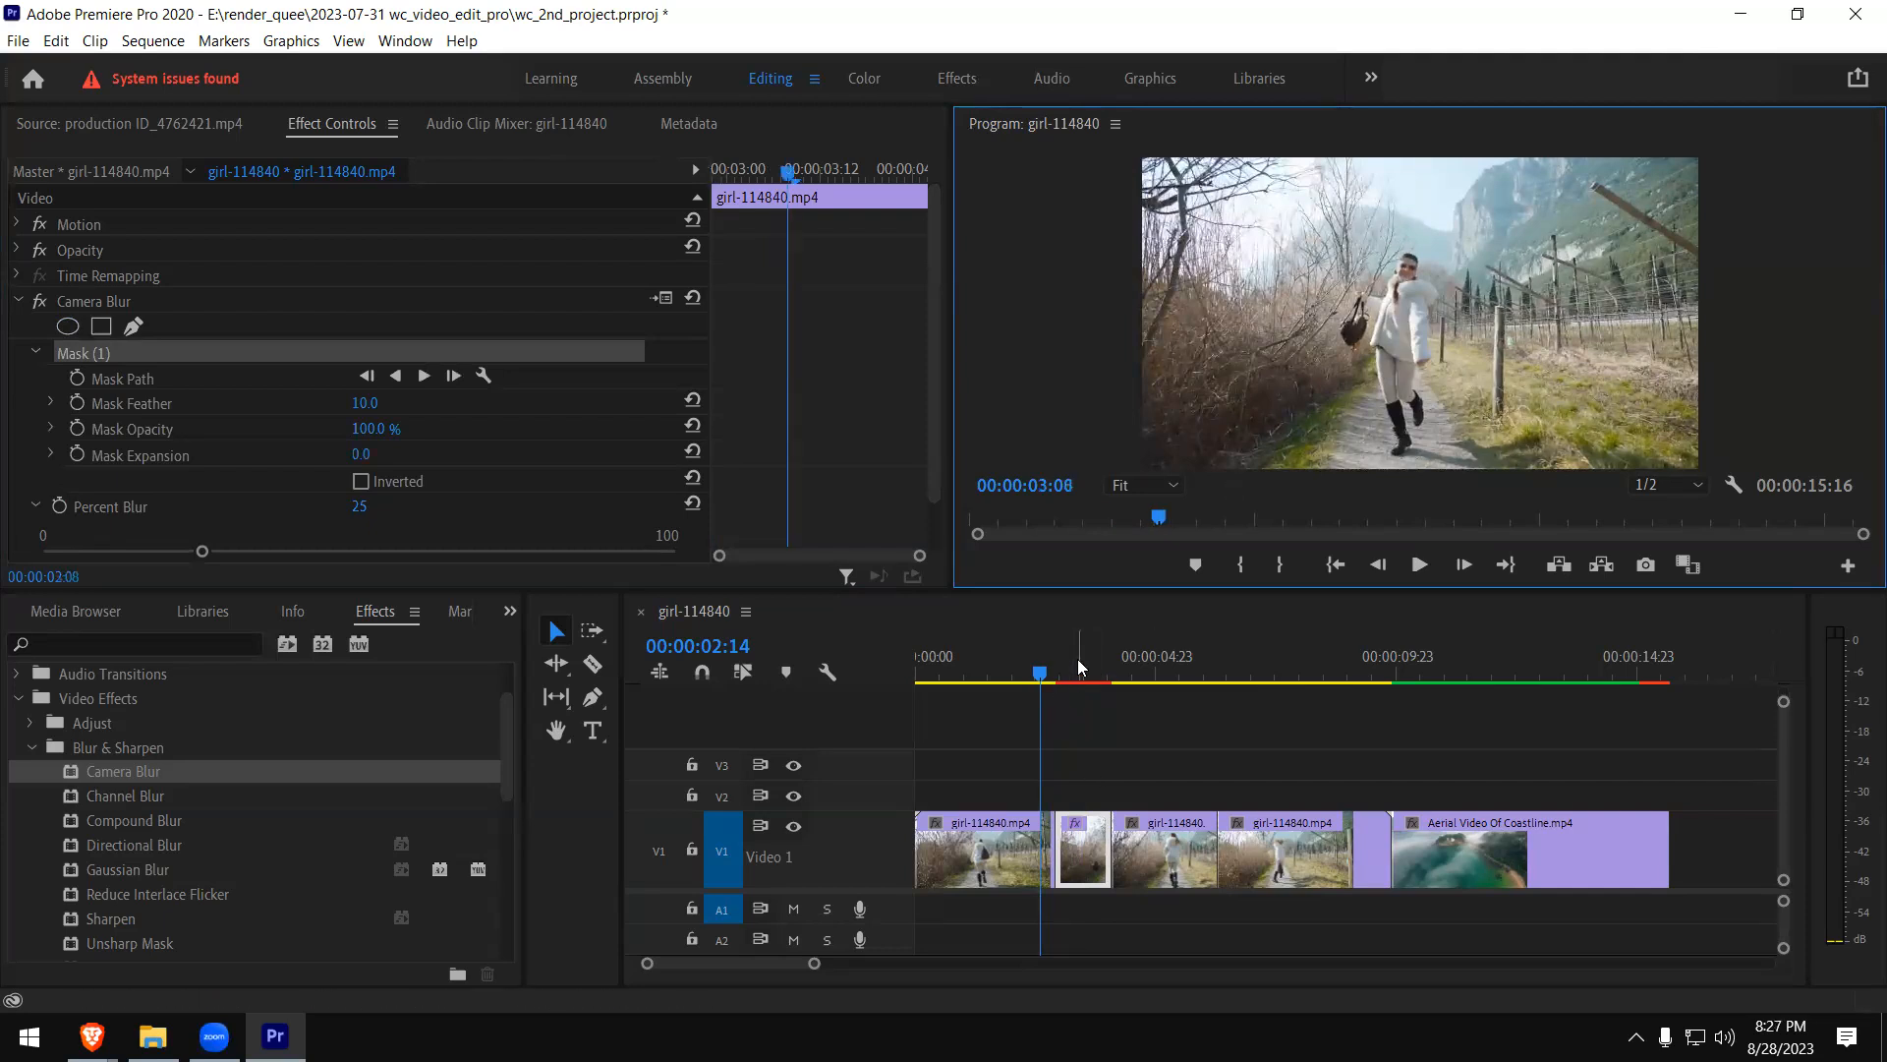
drag(1396, 297, 1348, 256)
drag(1373, 350, 1390, 478)
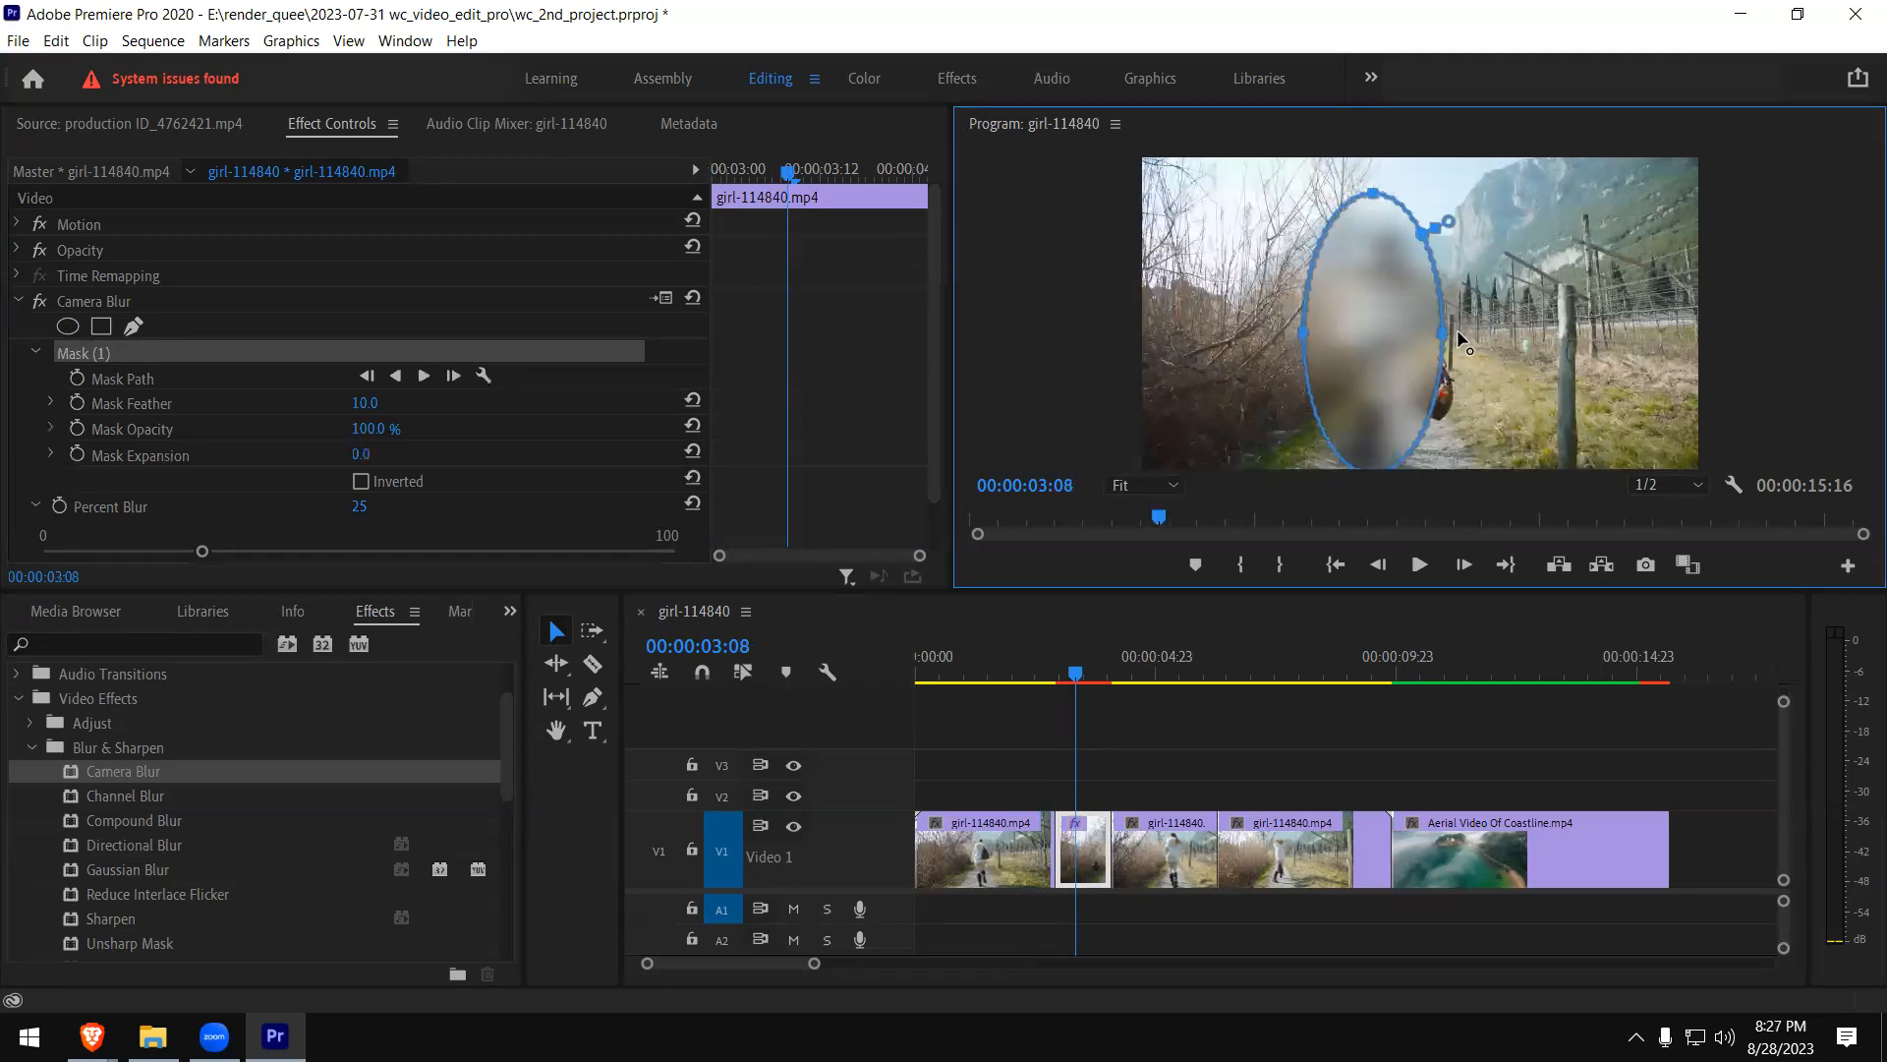
drag(1443, 326, 1465, 336)
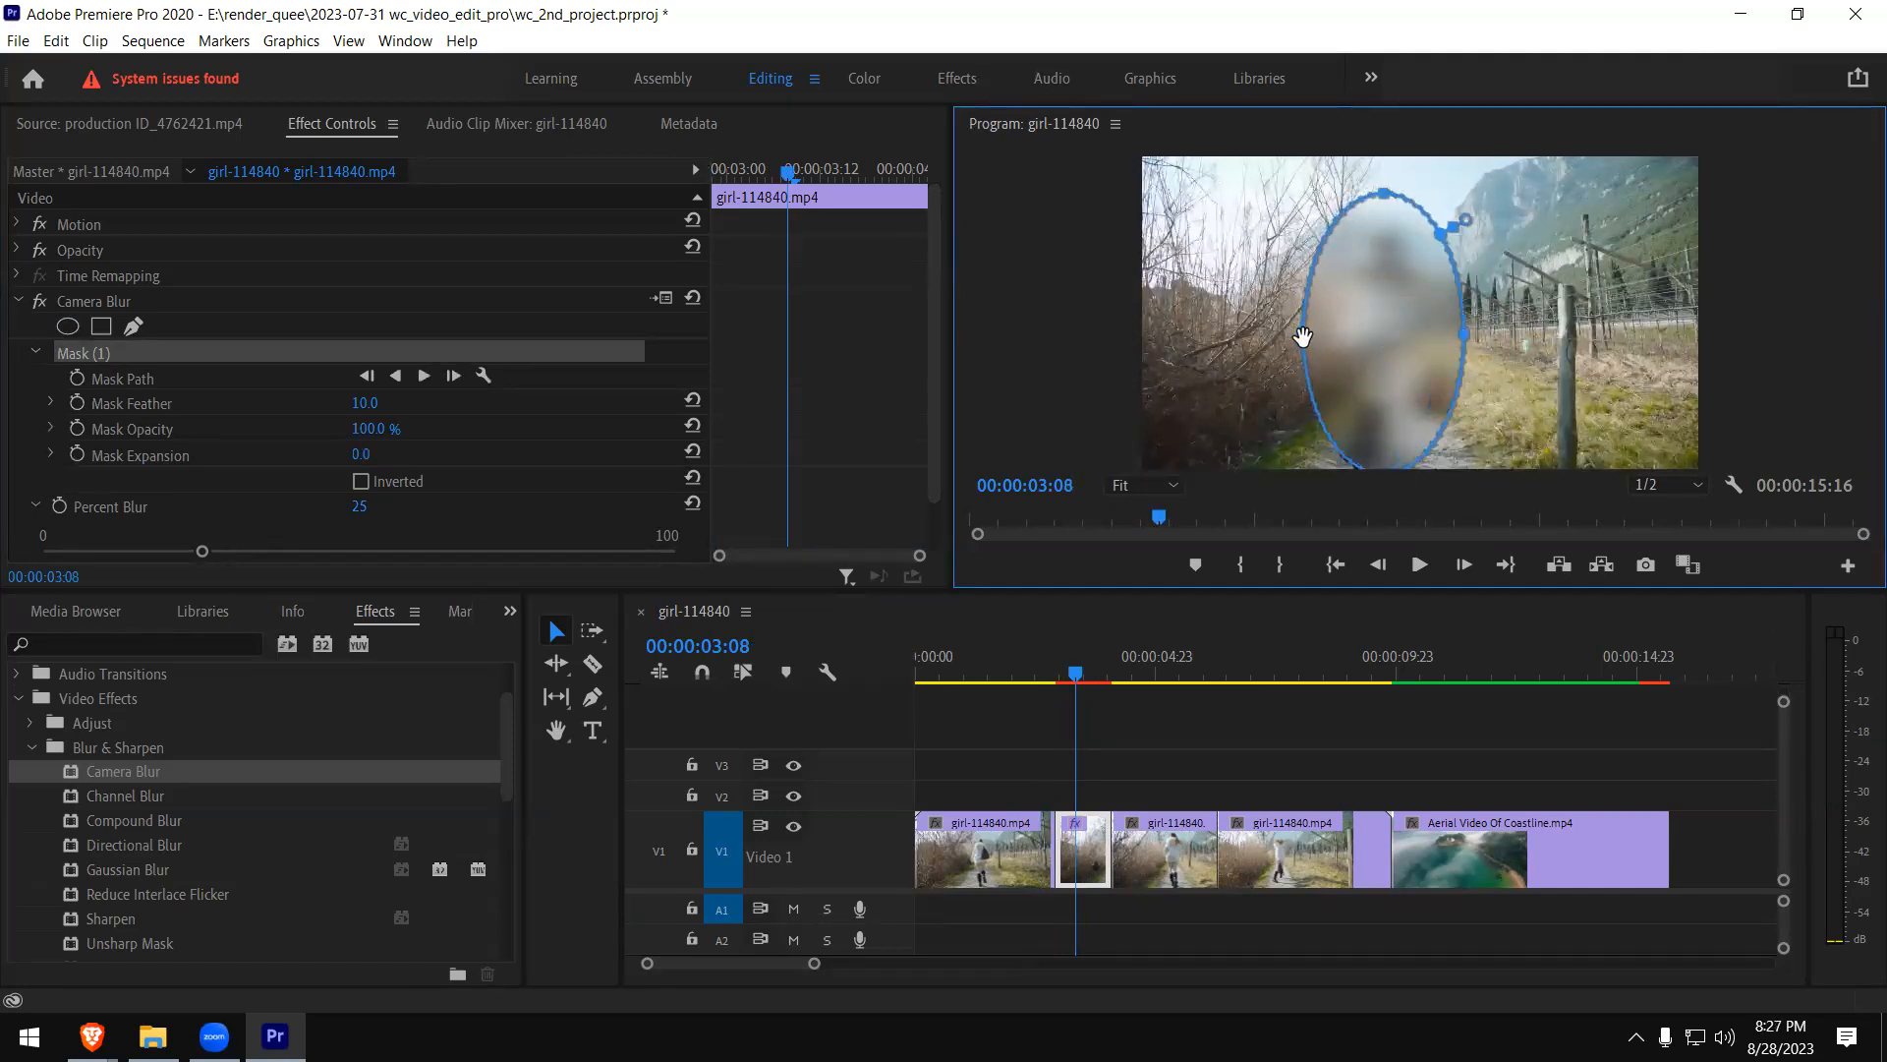
drag(1302, 332, 1299, 334)
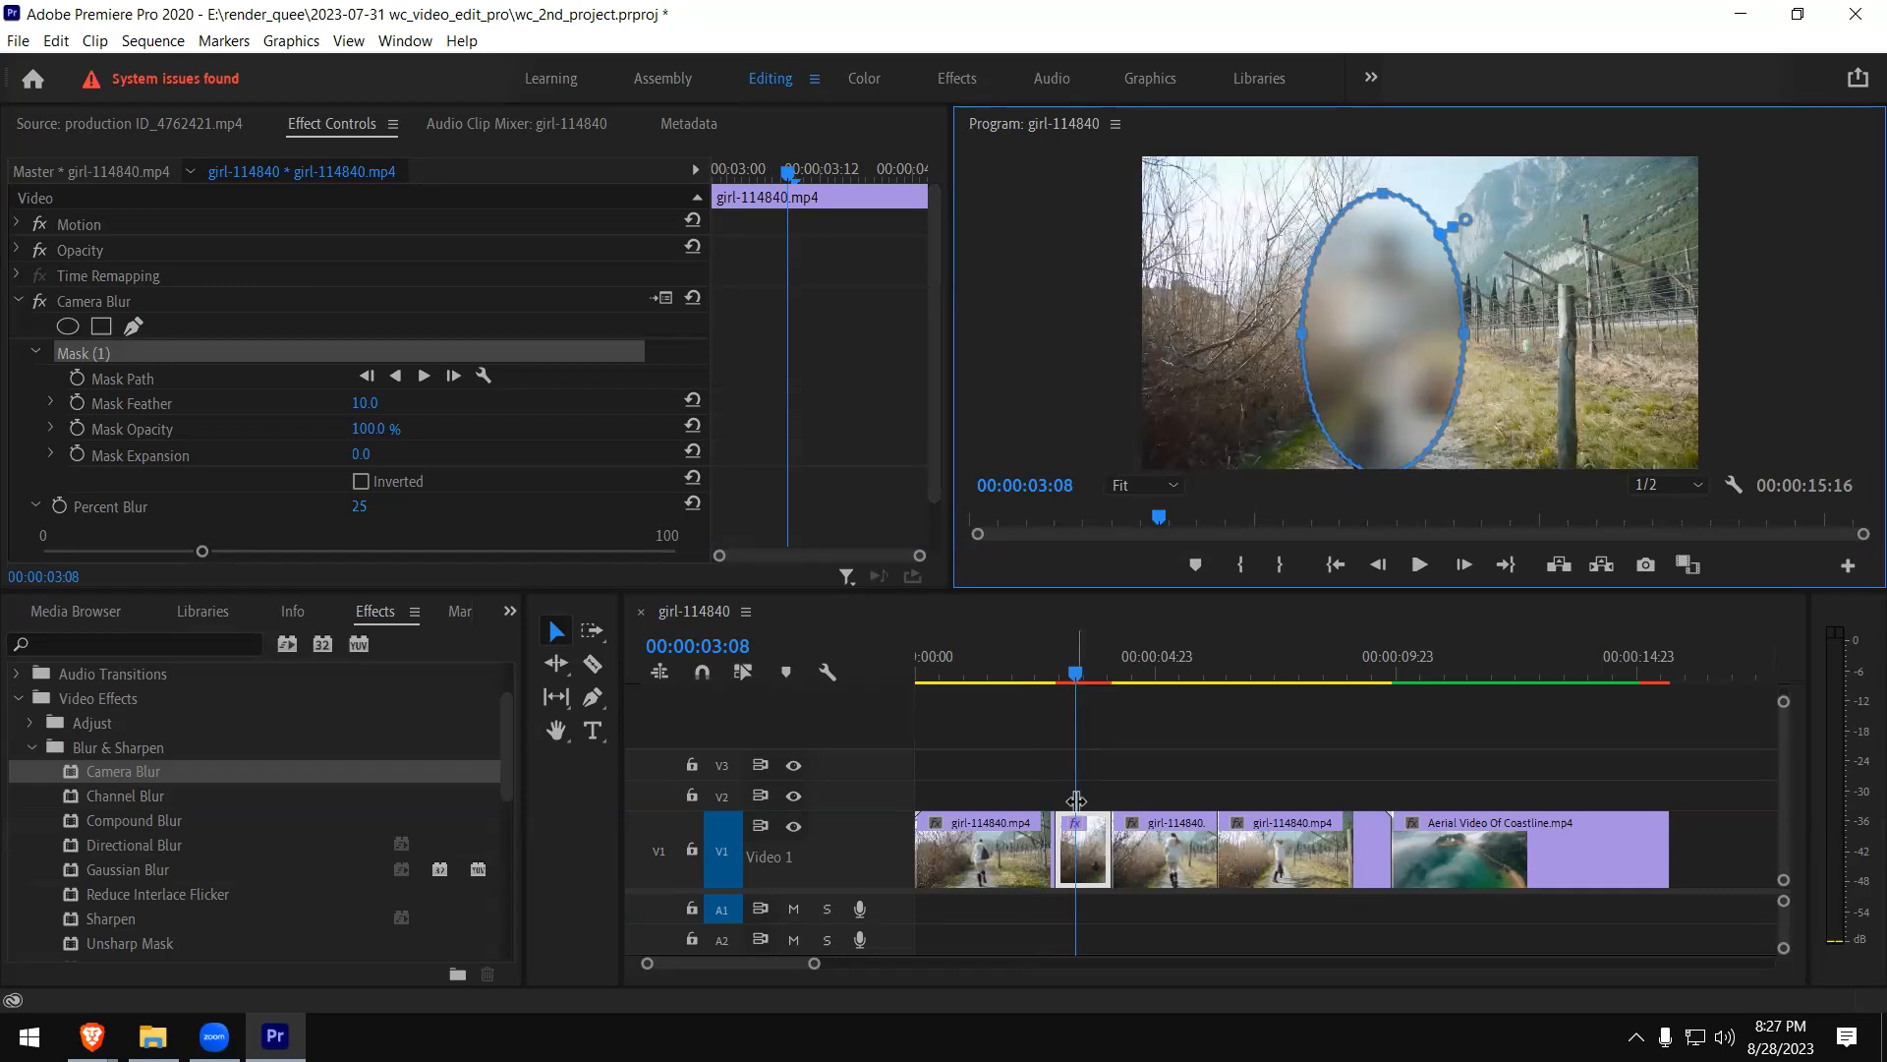
- Delete the ellipse mask and draw a closed five-point freeform Camera Blur mask around the woman with the Pen tool
click(90, 354)
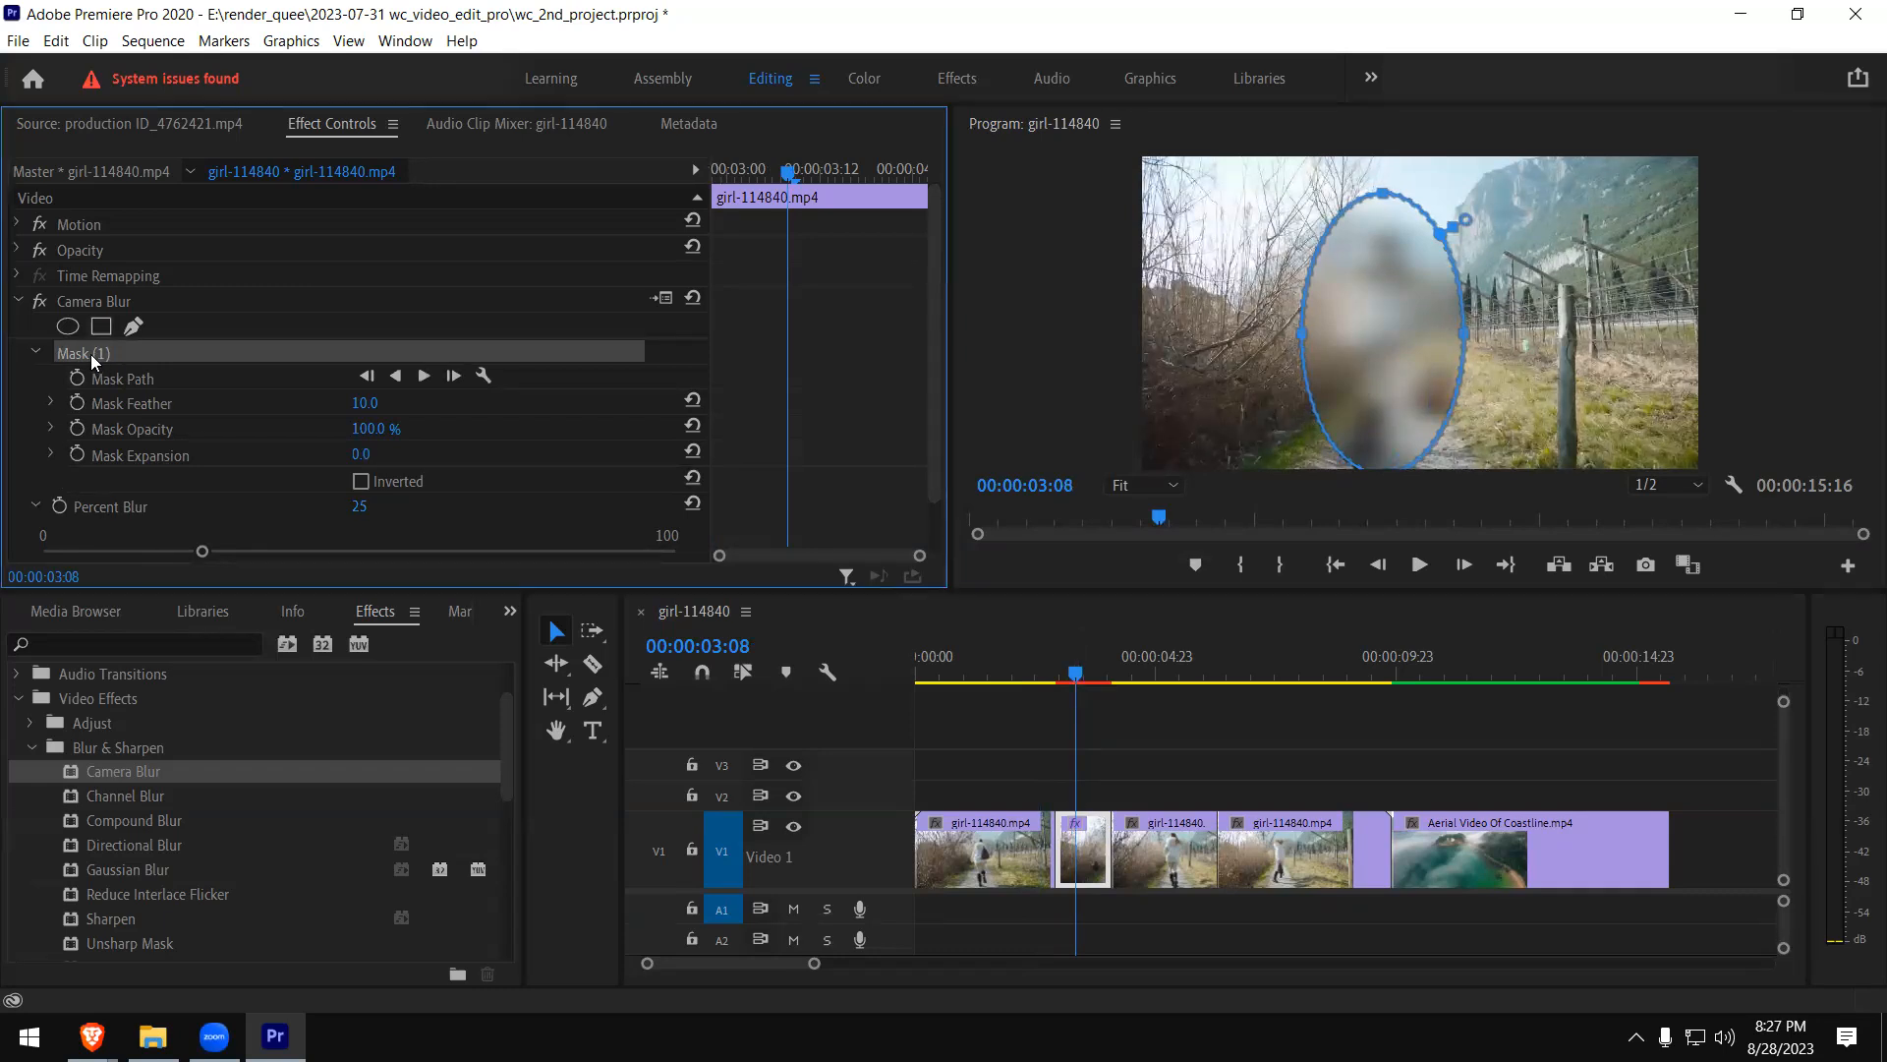
key(Delete)
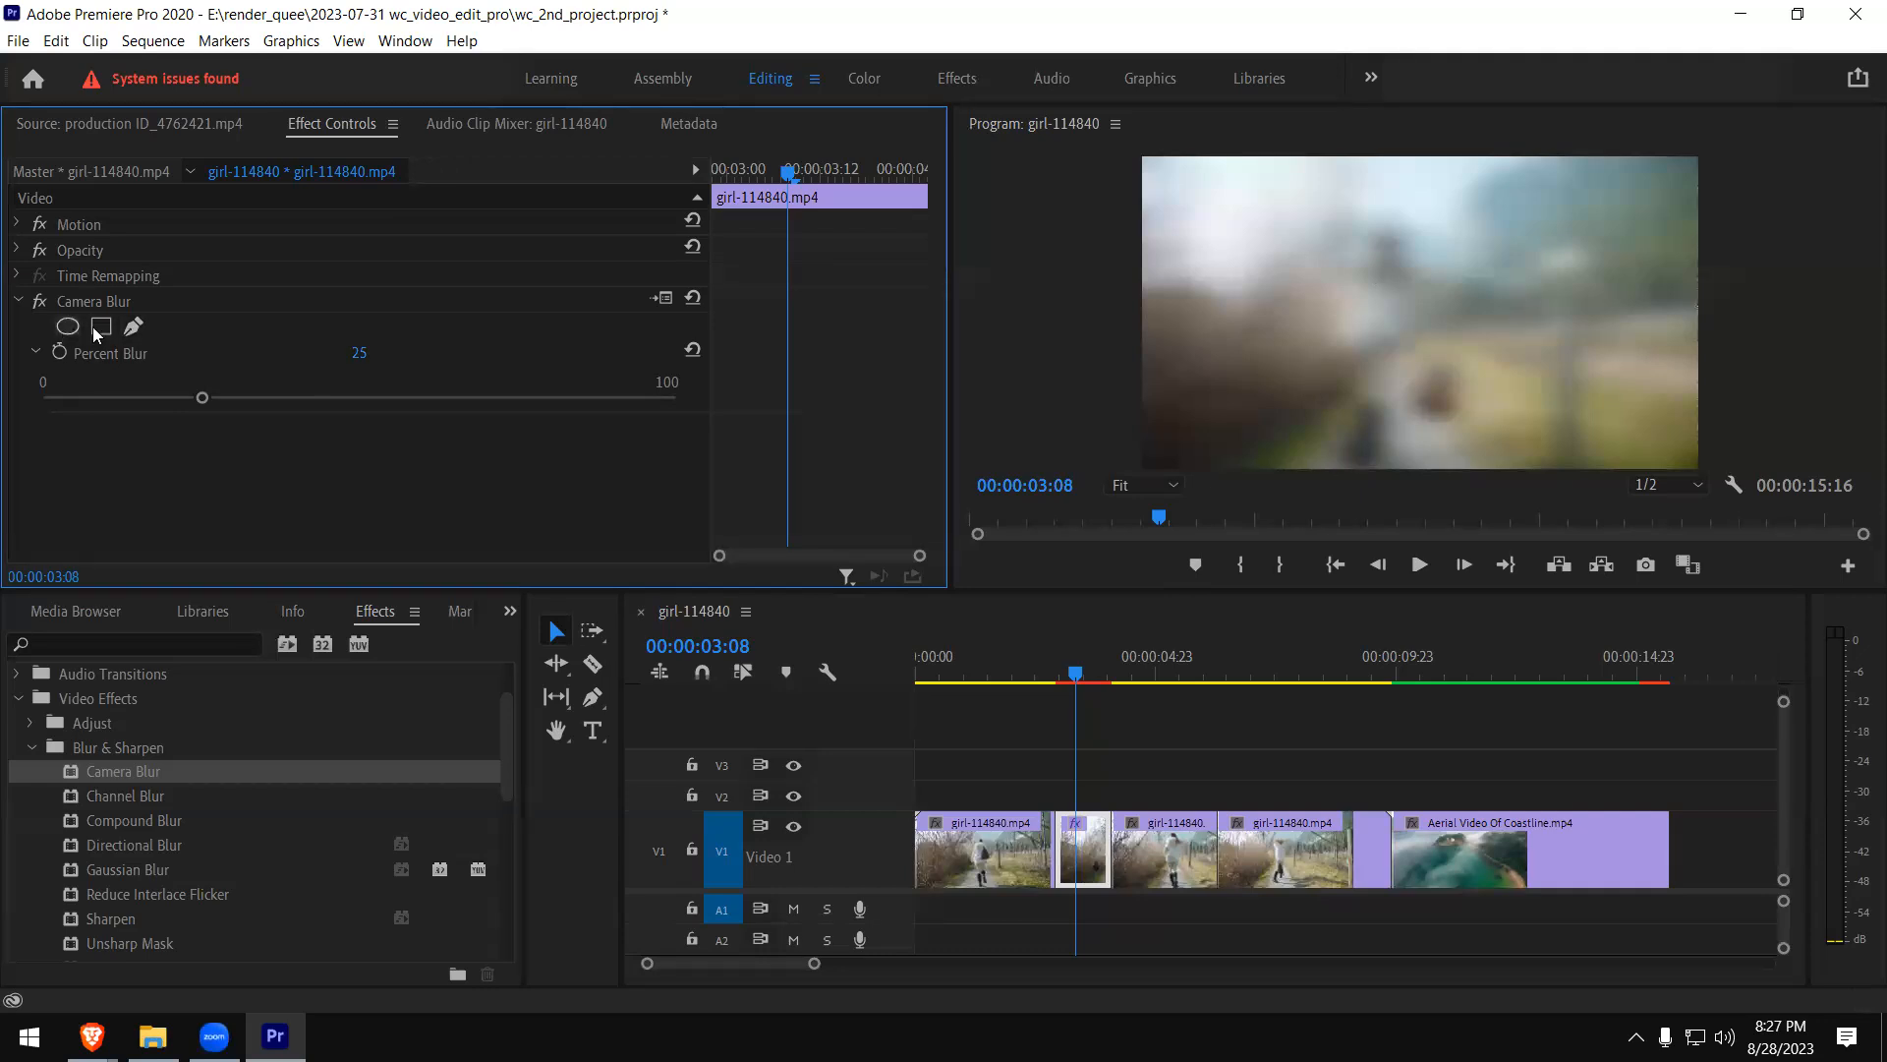
click(133, 327)
click(1330, 190)
click(1323, 459)
click(1489, 467)
click(1480, 257)
click(1419, 199)
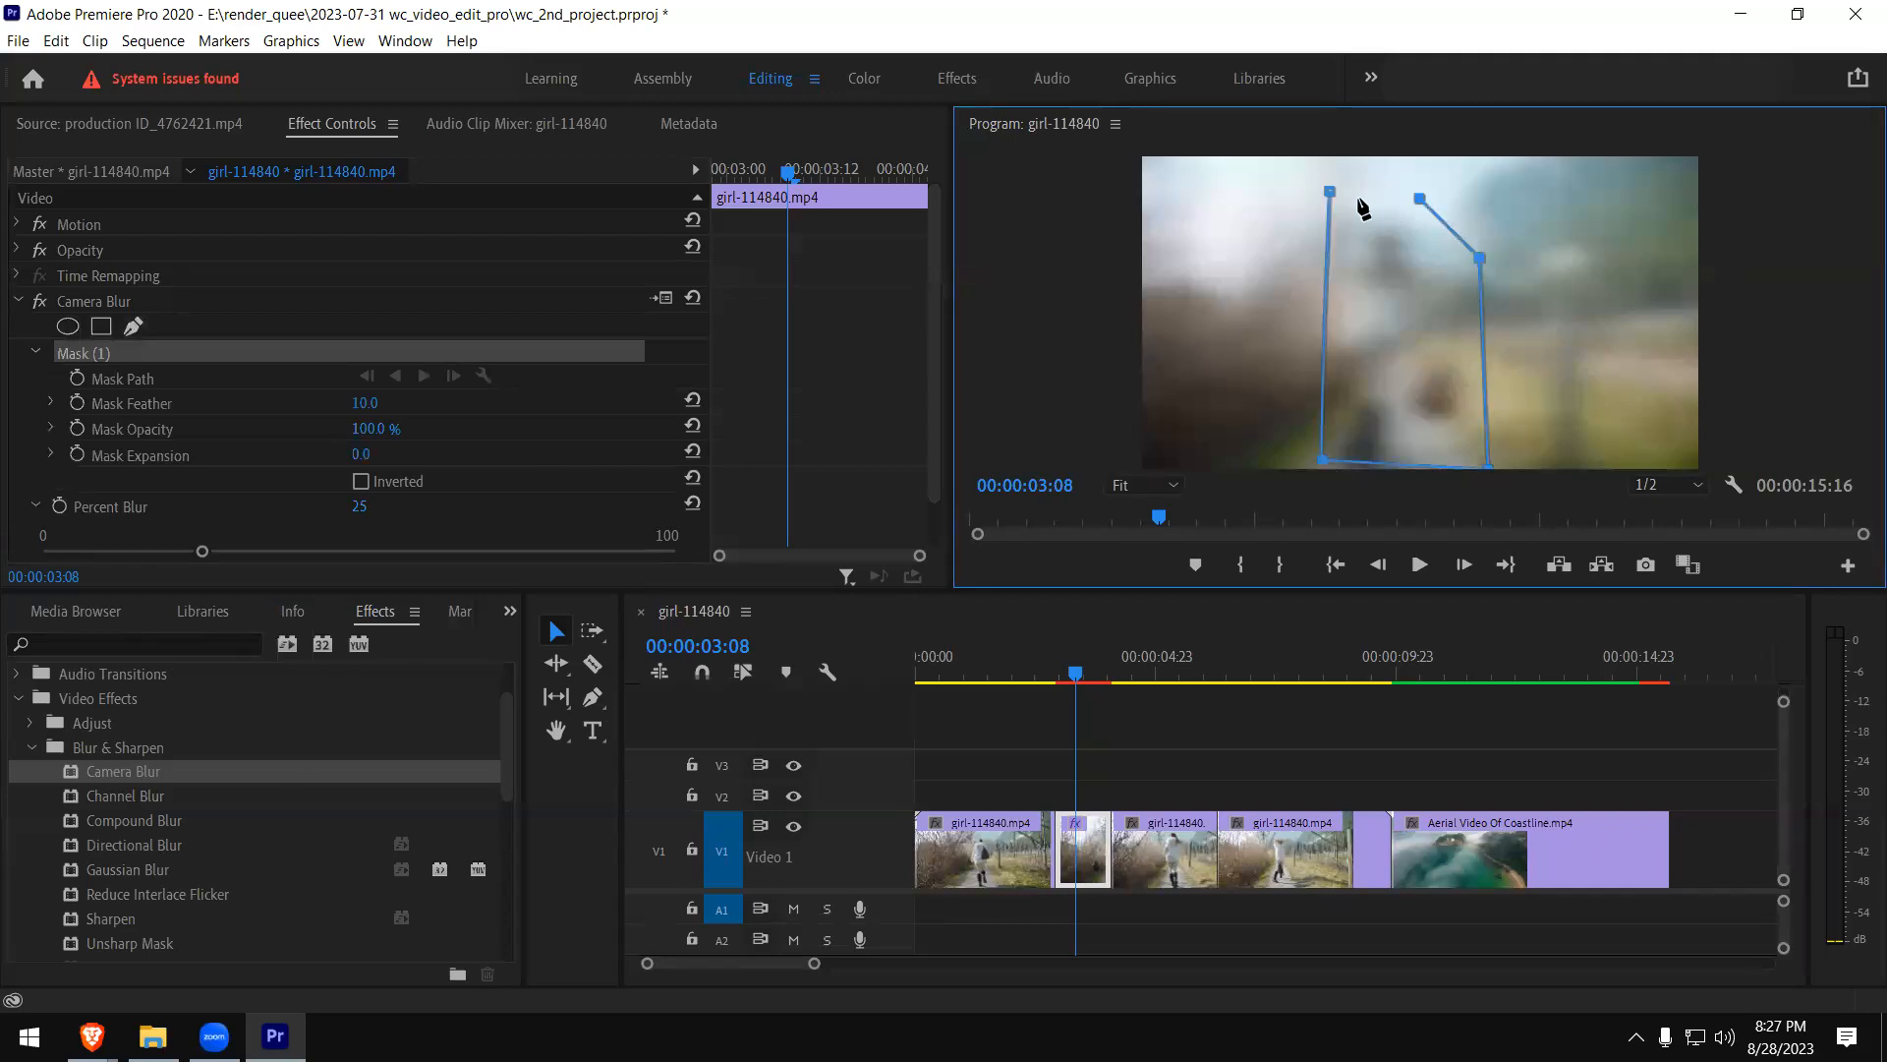
click(1330, 196)
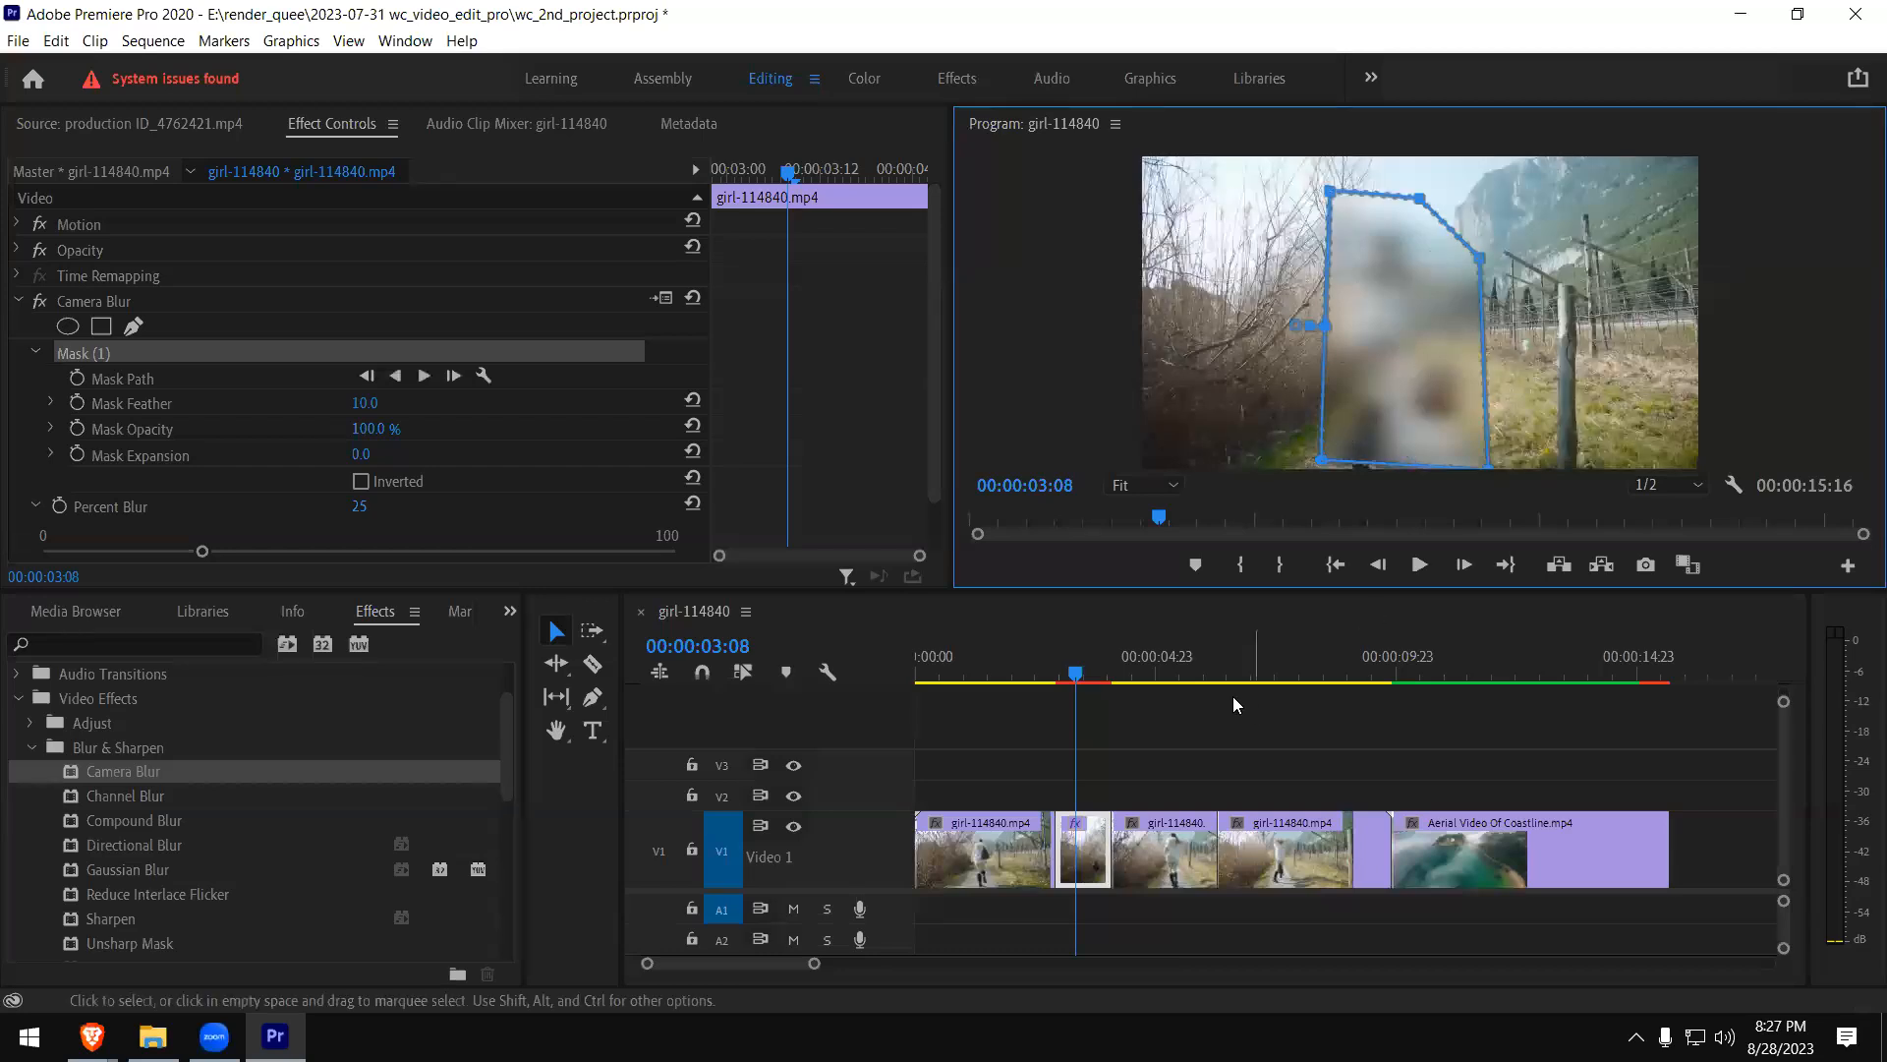
- Play the short girl clip piece from just before its start to preview the masked blur
click(1036, 672)
key(space)
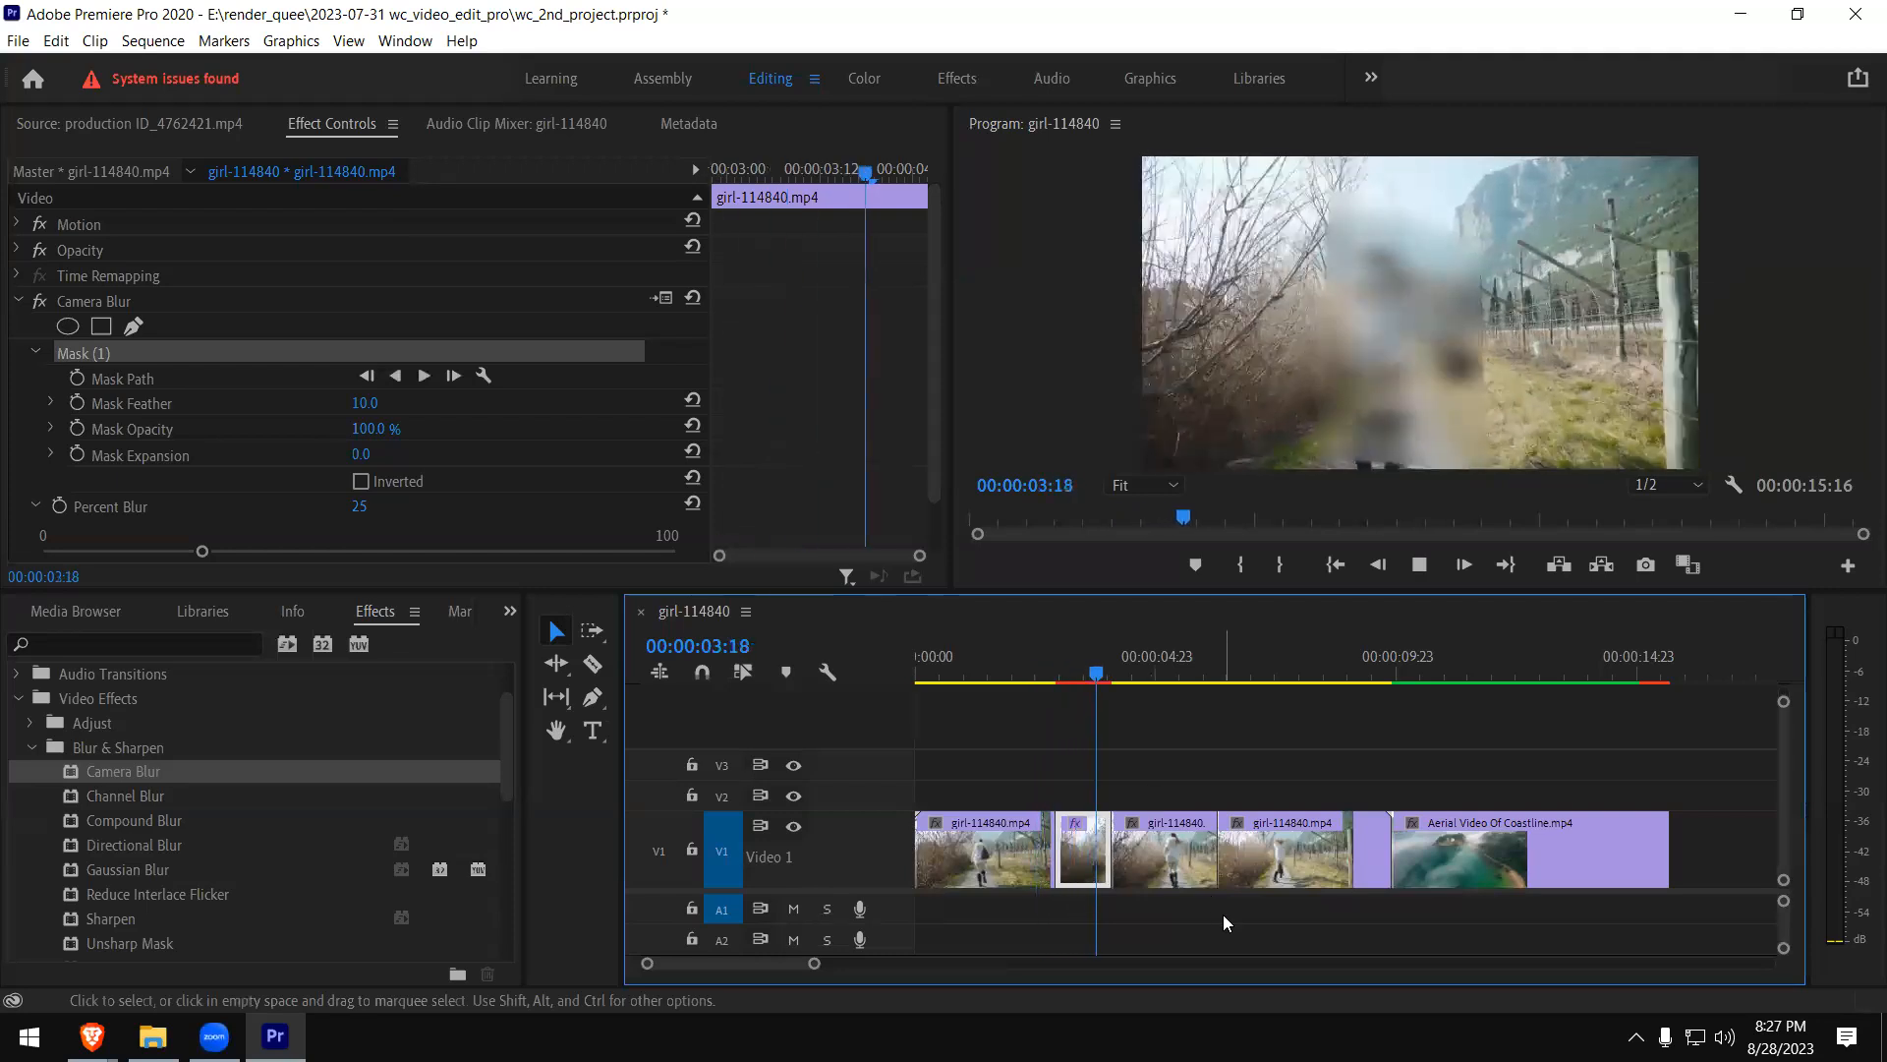
click(1033, 672)
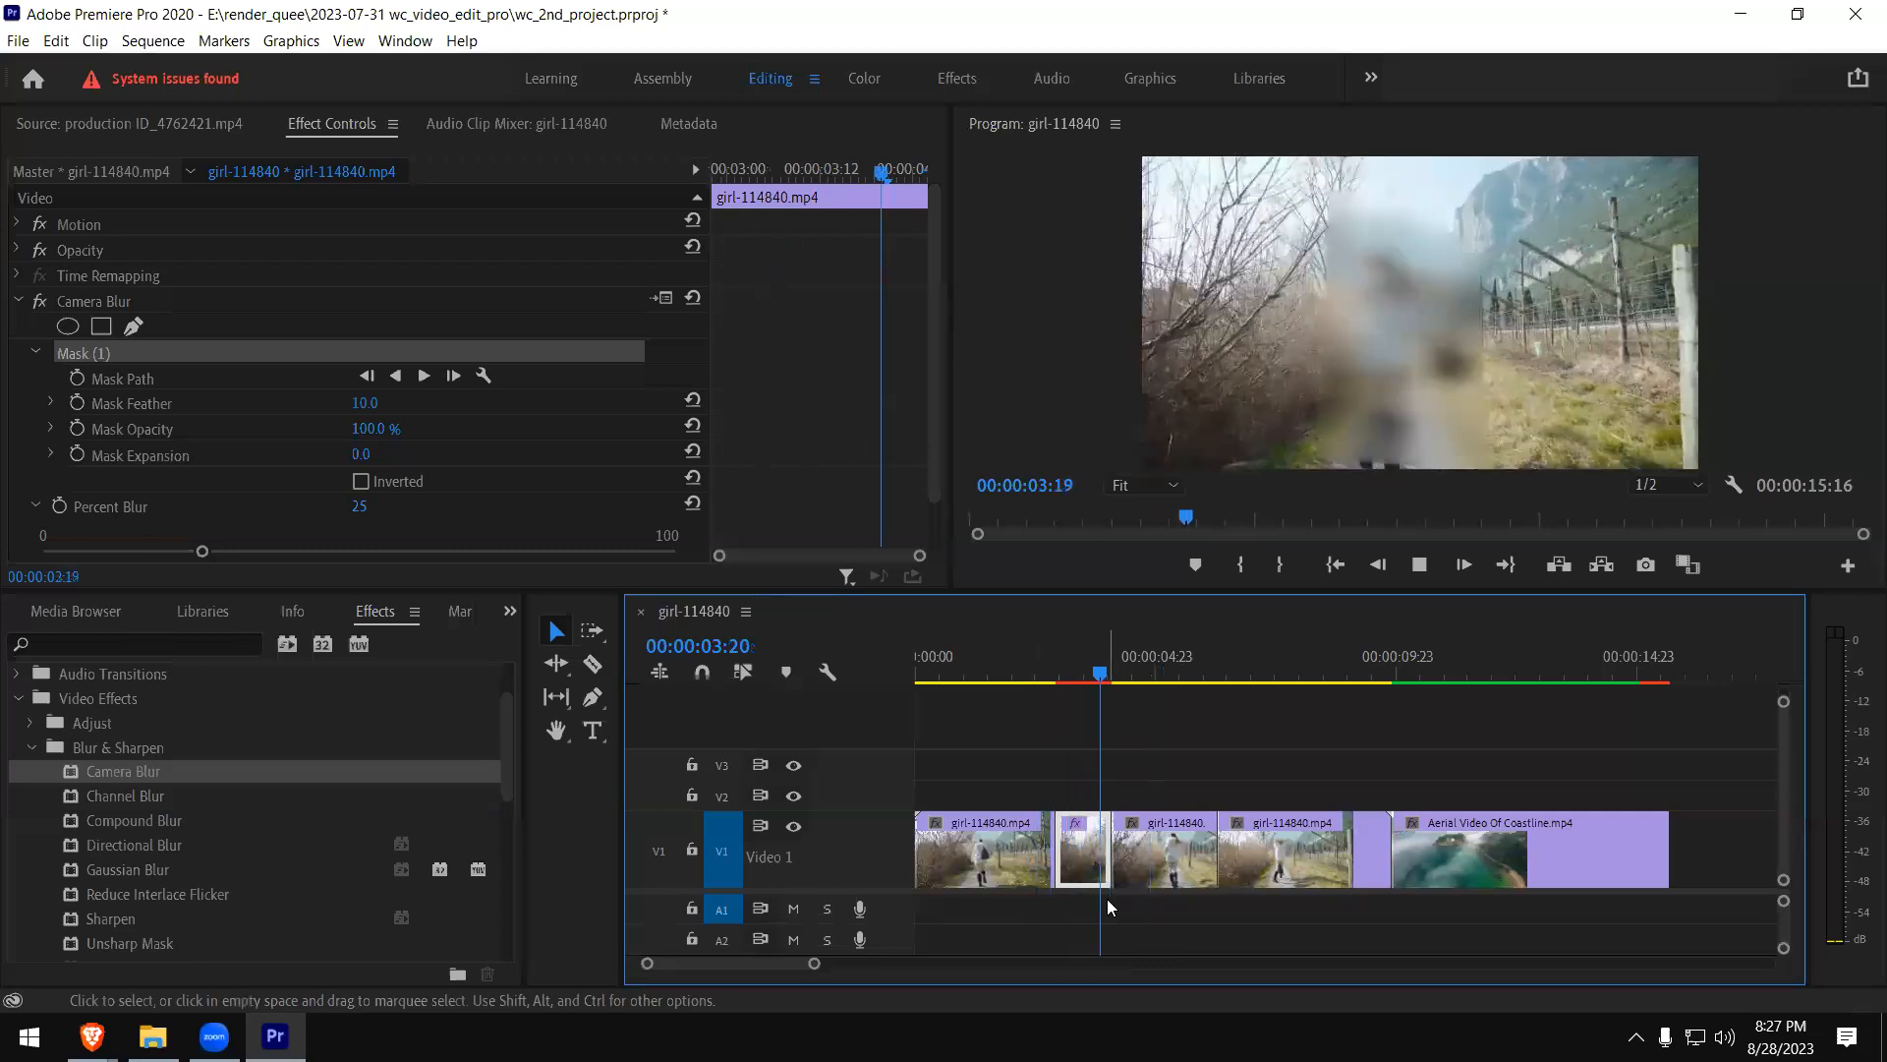
key(space)
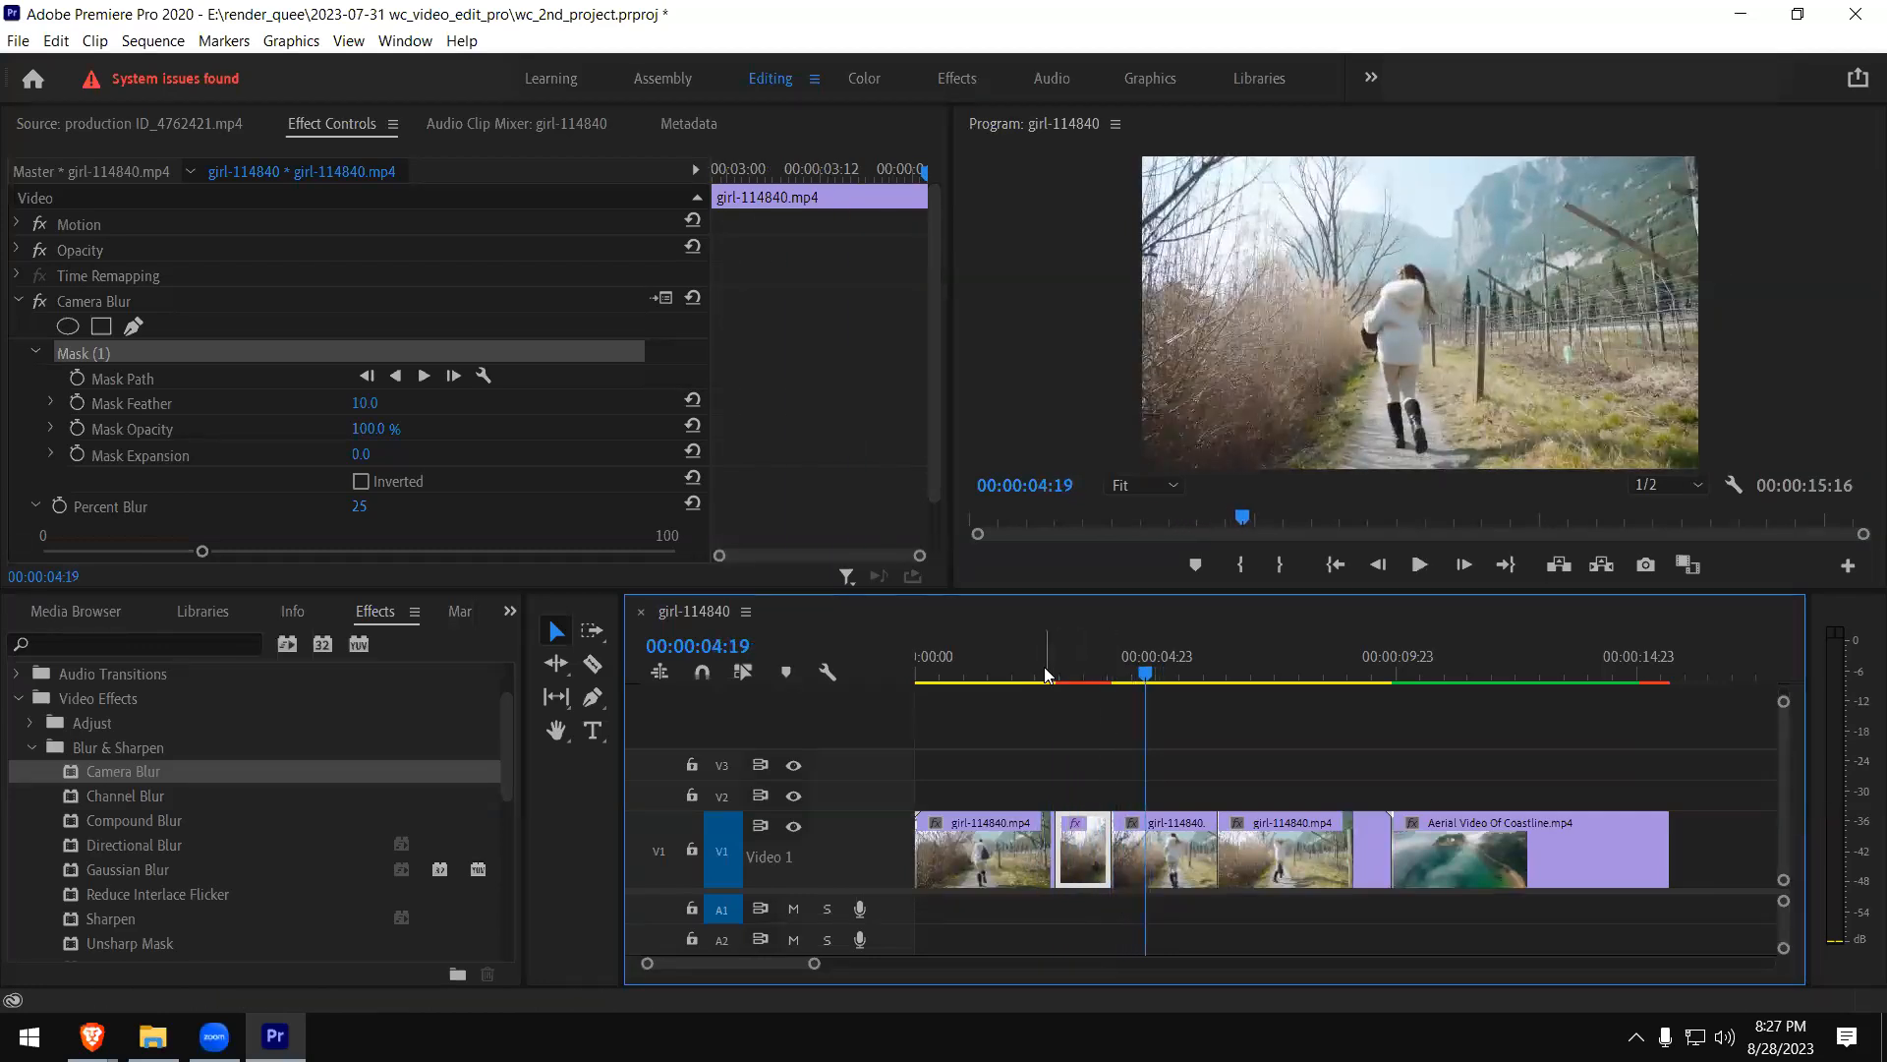
- Return the playhead to 00:00:03:08 and raise the Camera Blur mask's Mask Feather to 97
click(1043, 673)
click(1077, 668)
click(1328, 383)
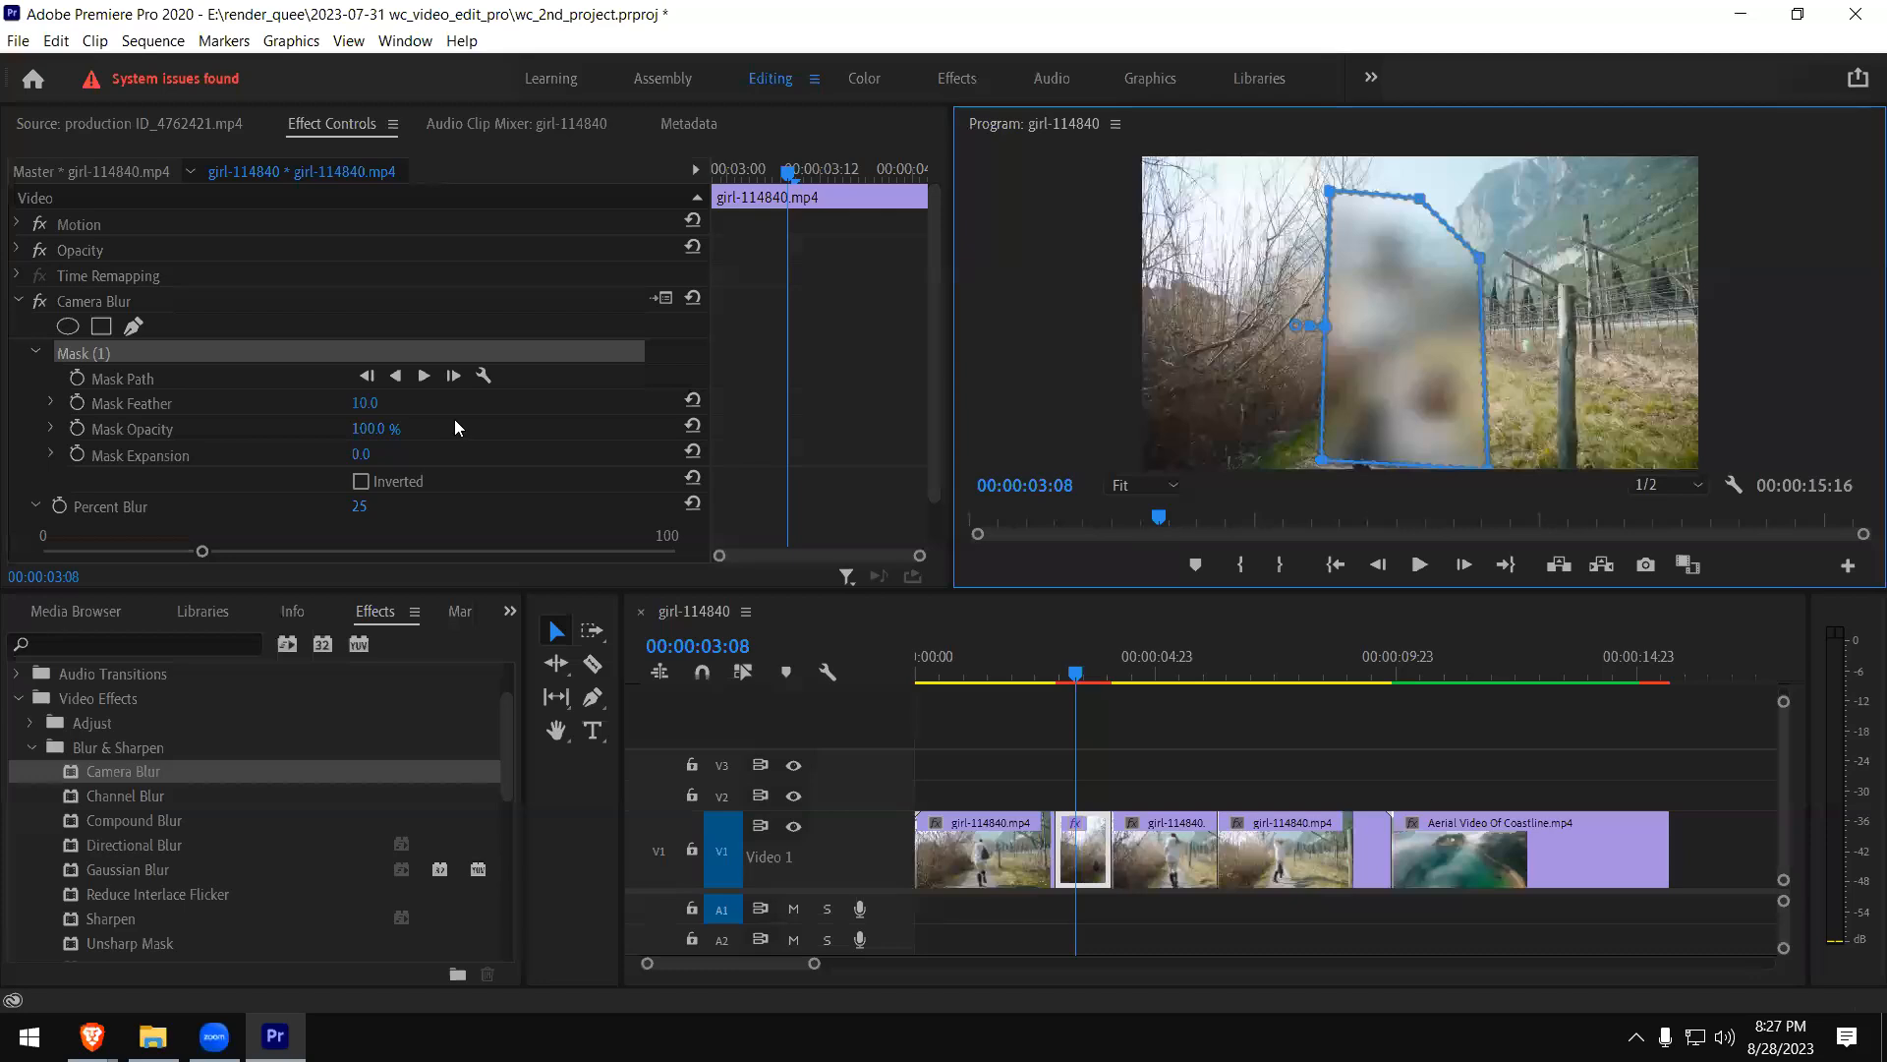
click(361, 403)
text(40)
key(Return)
drag(365, 403, 376, 403)
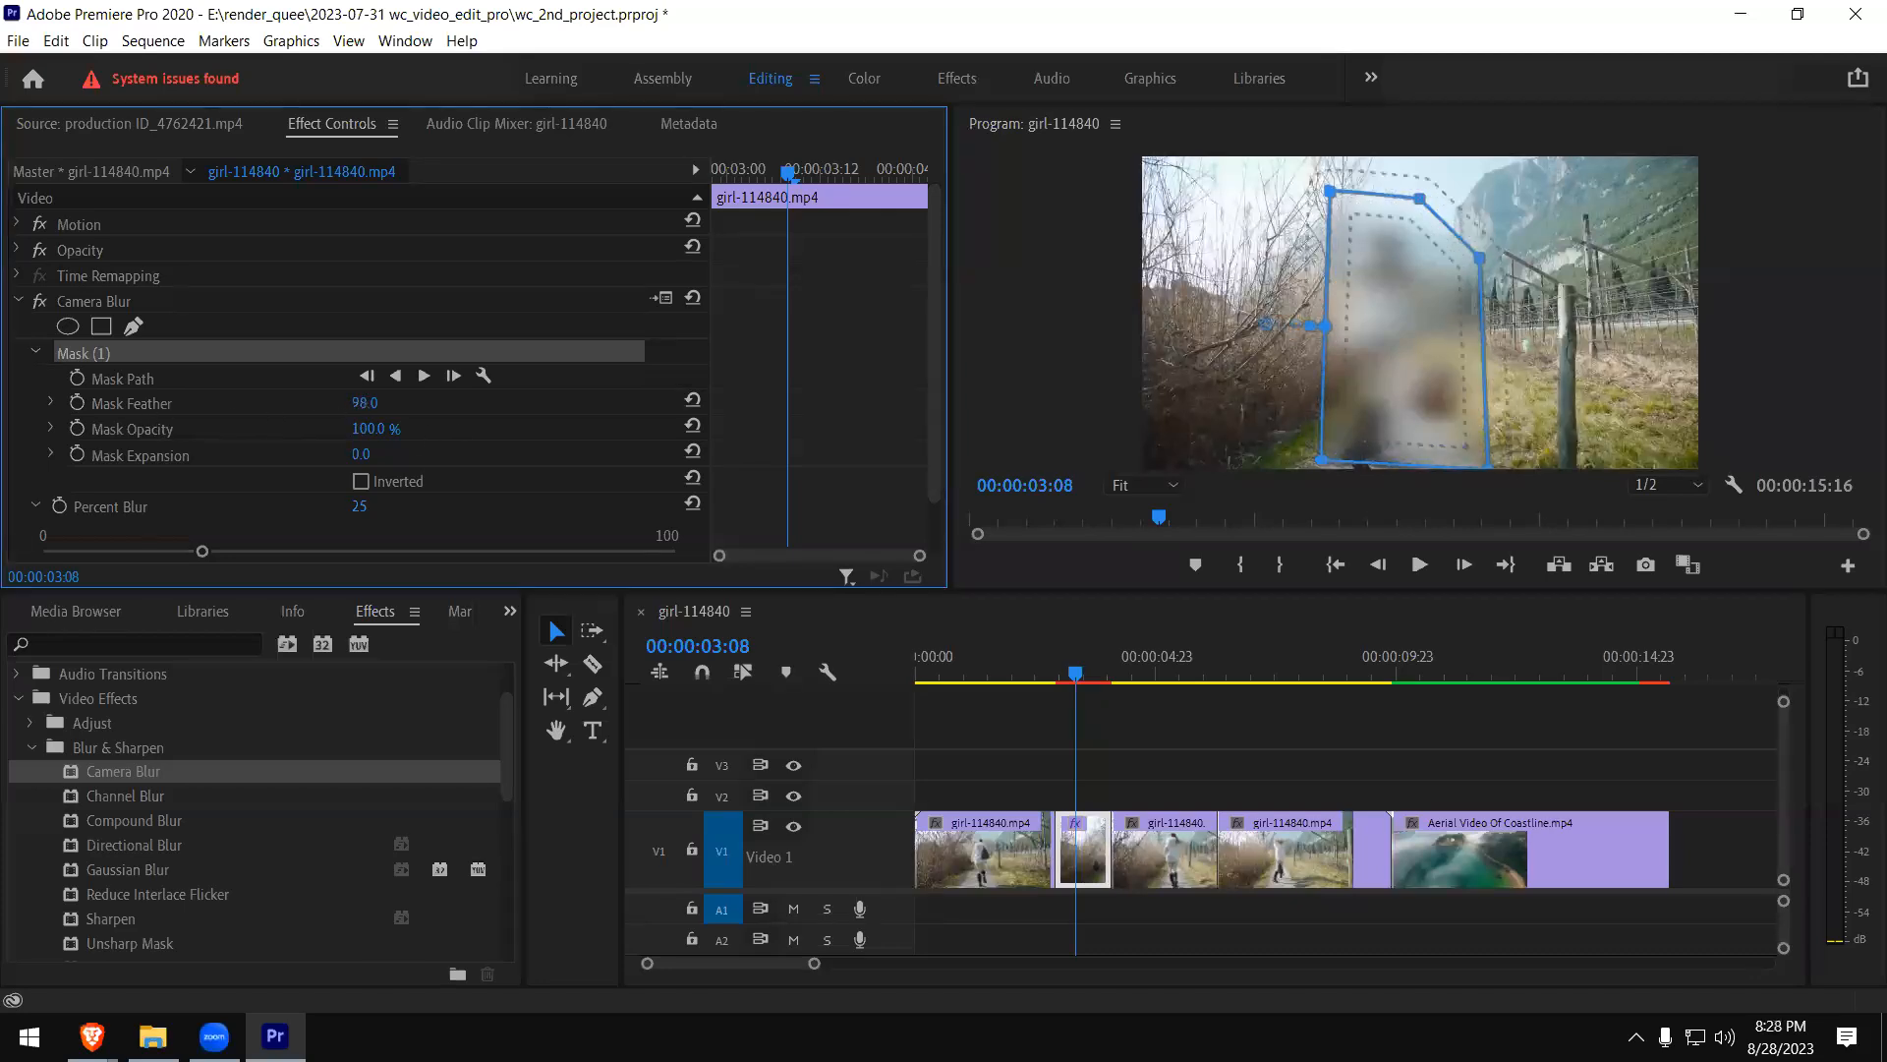
- Maximize the program preview and play the short girl clip piece from 00:00:02:20 to check the feathered blur mask
click(1380, 422)
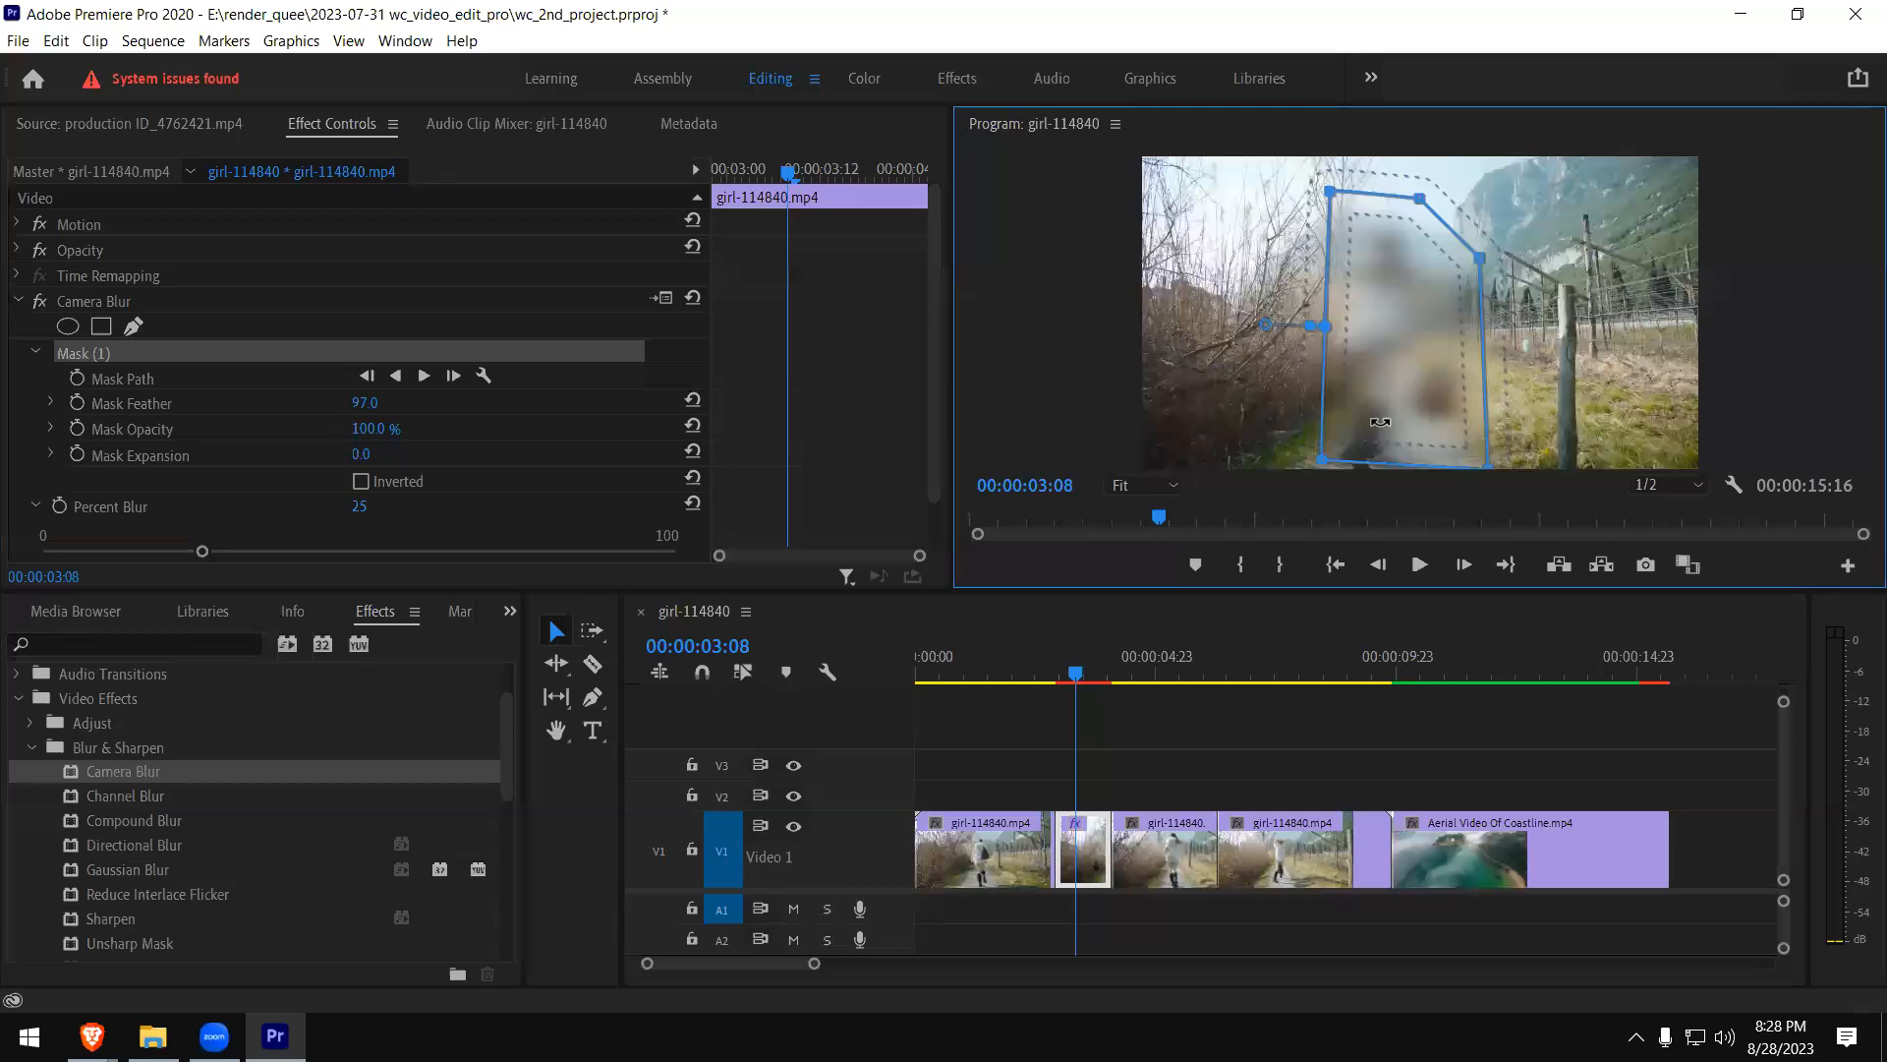
key(grave)
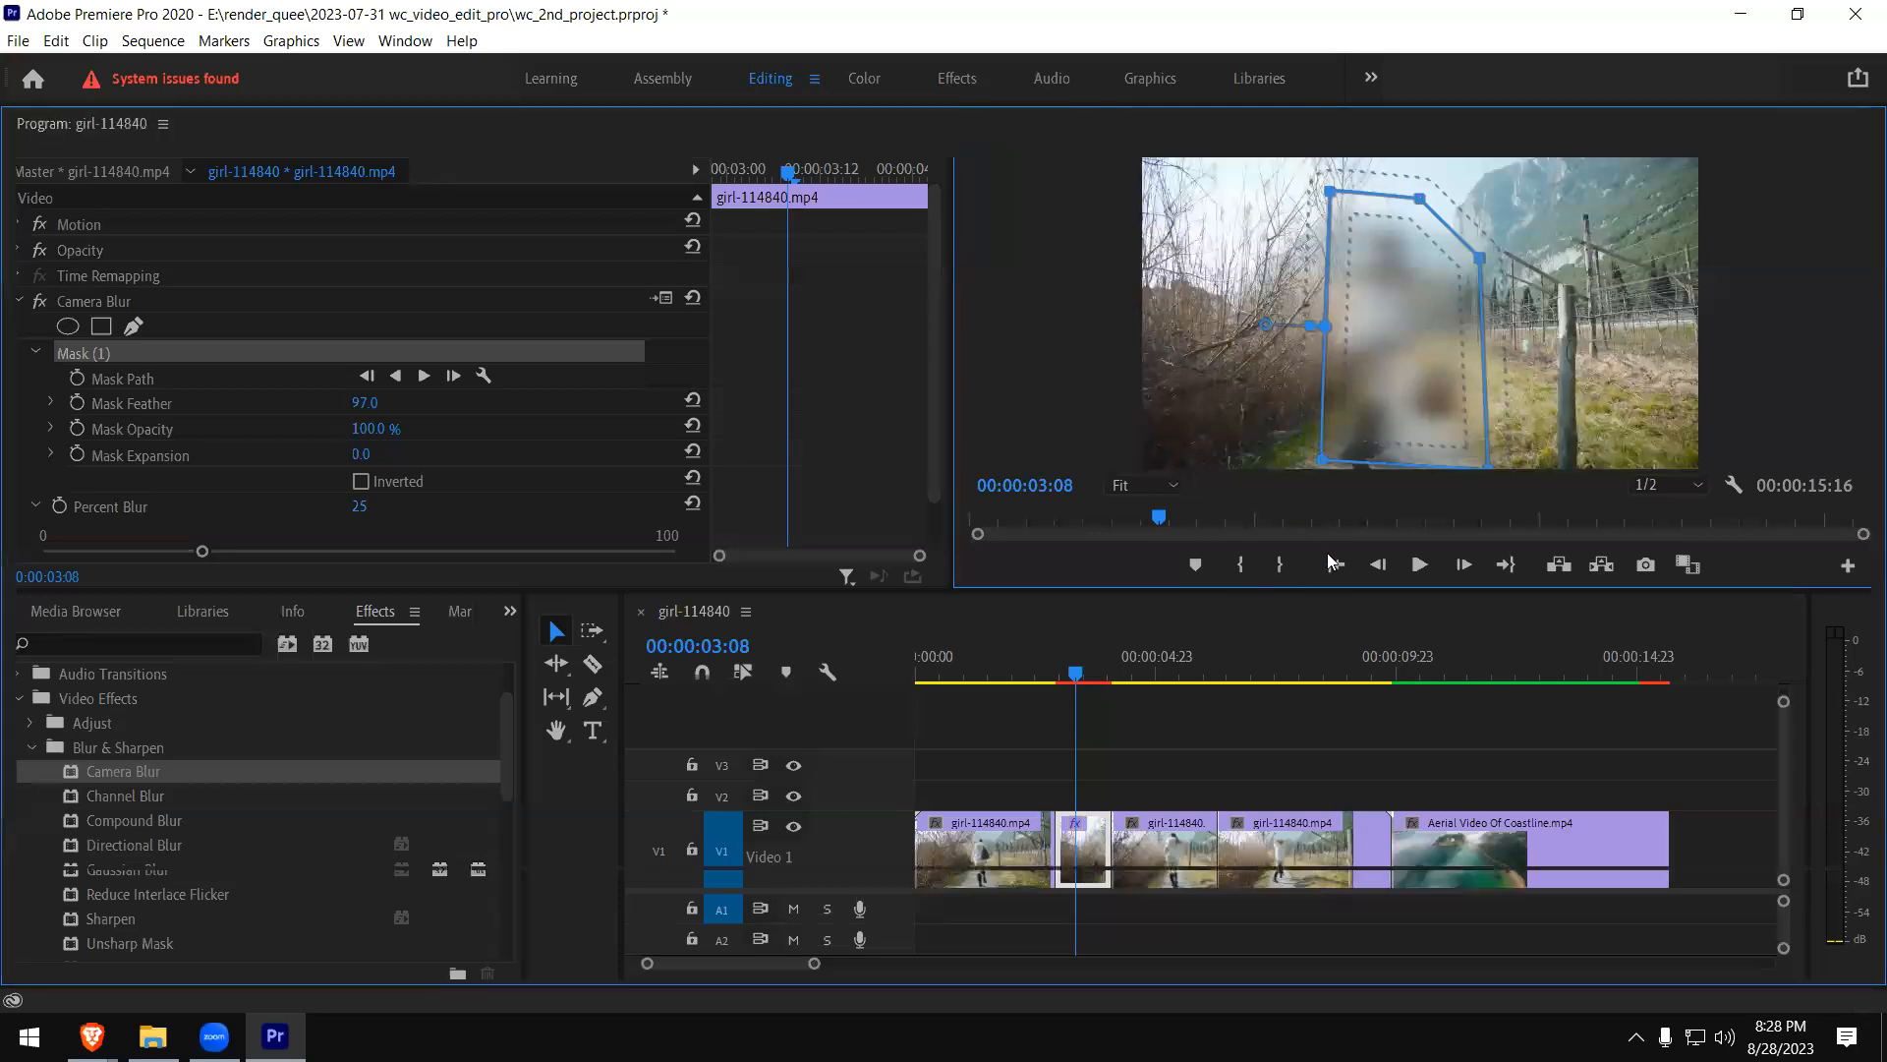
click(352, 913)
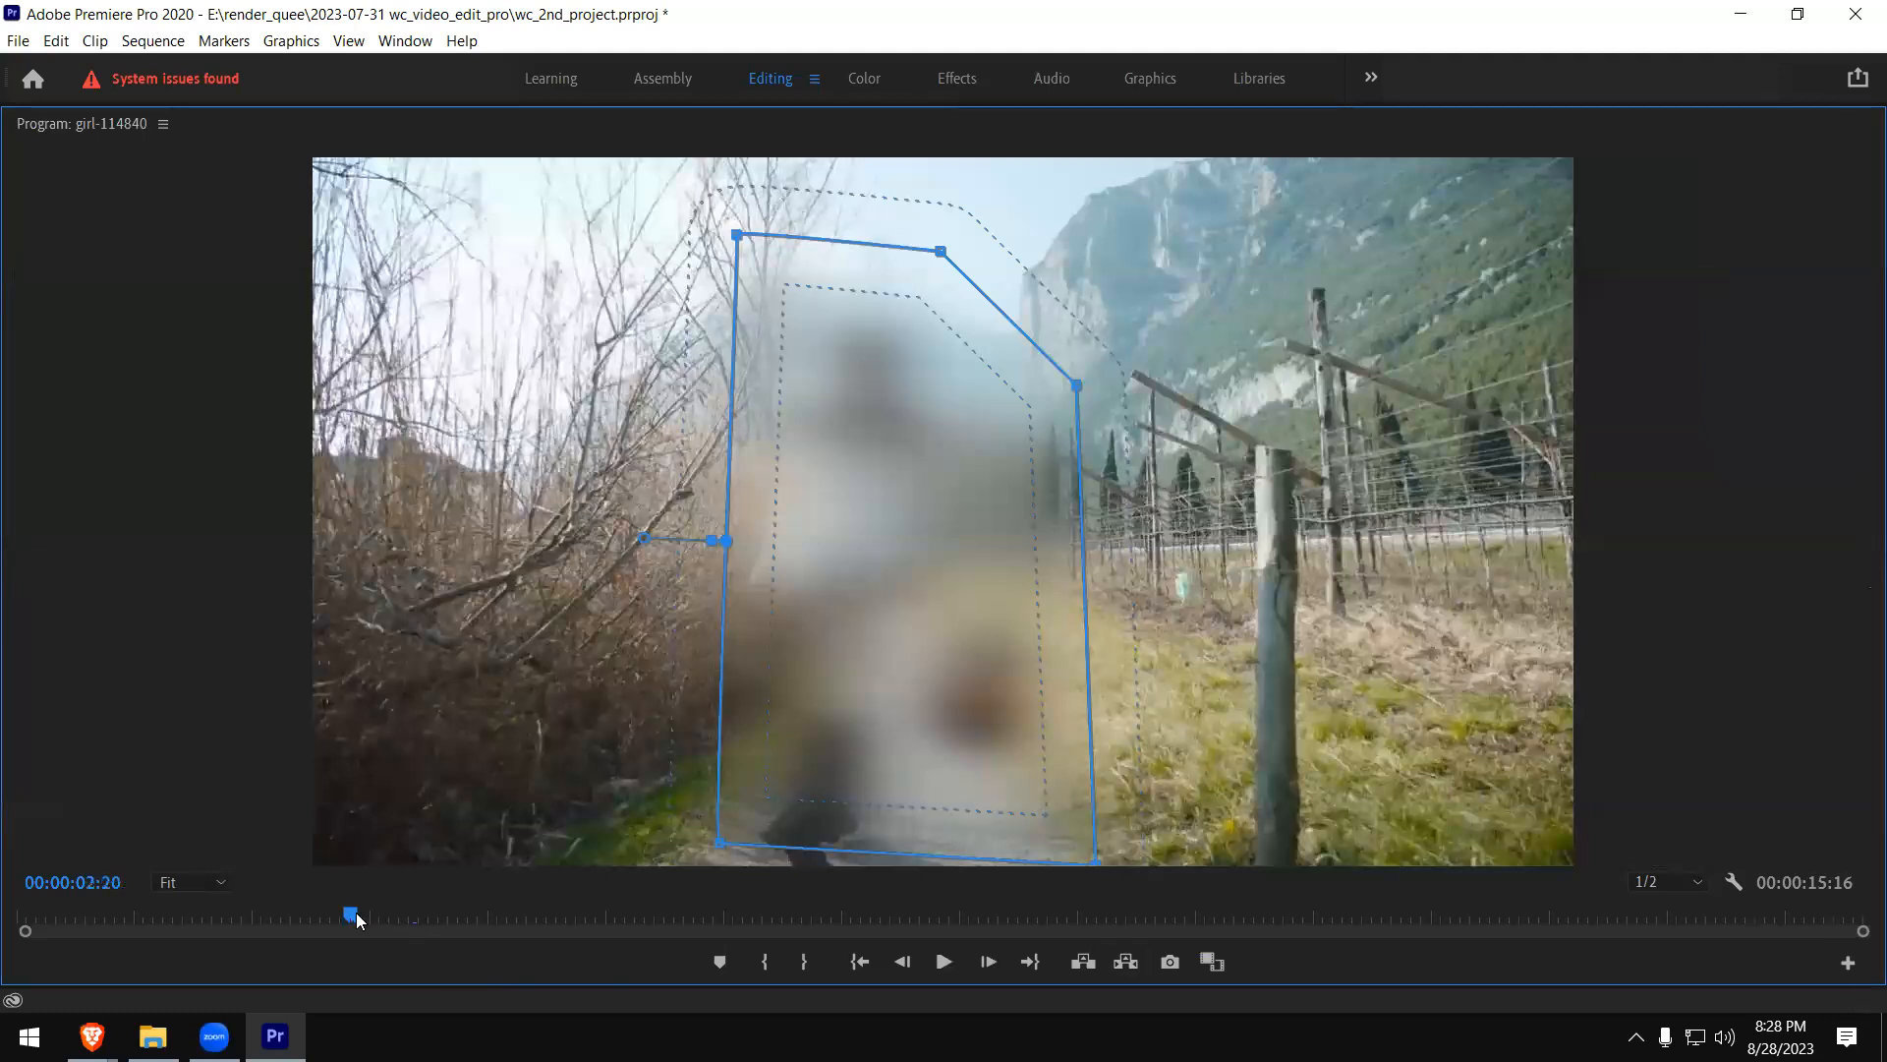
click(946, 962)
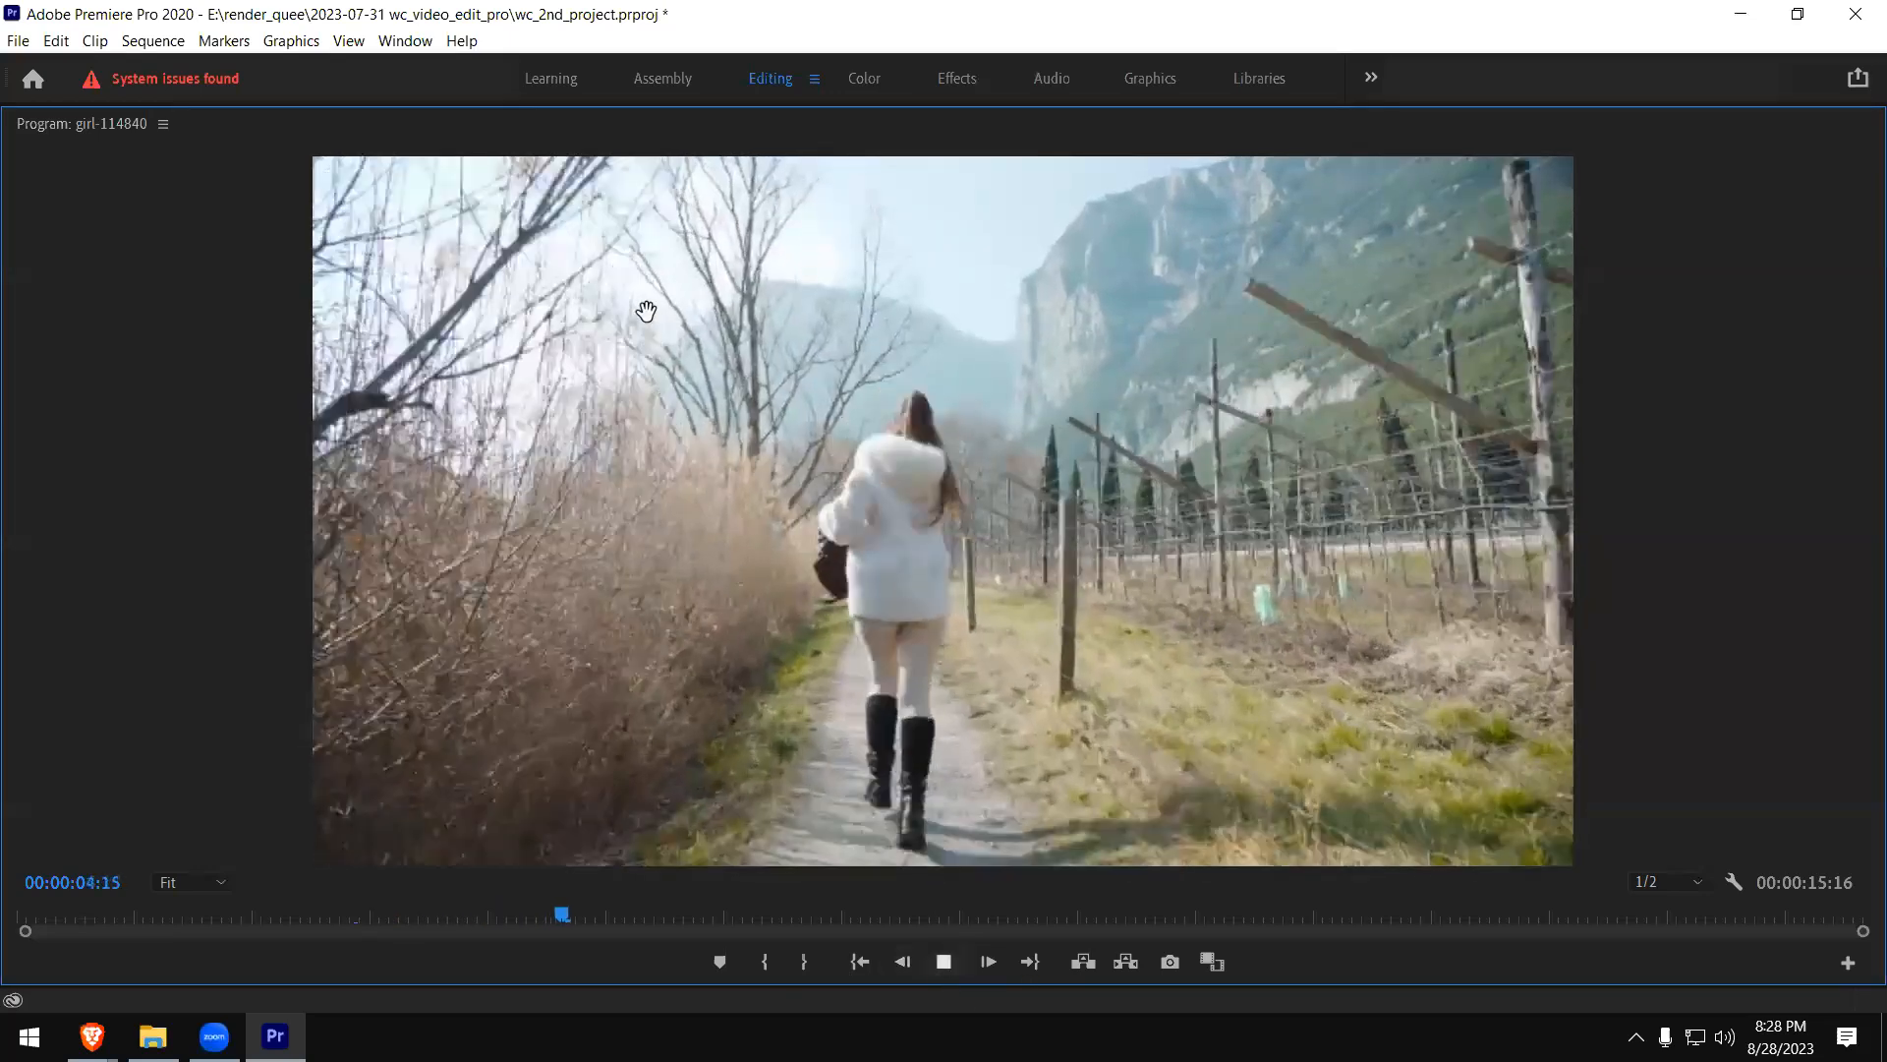
key(space)
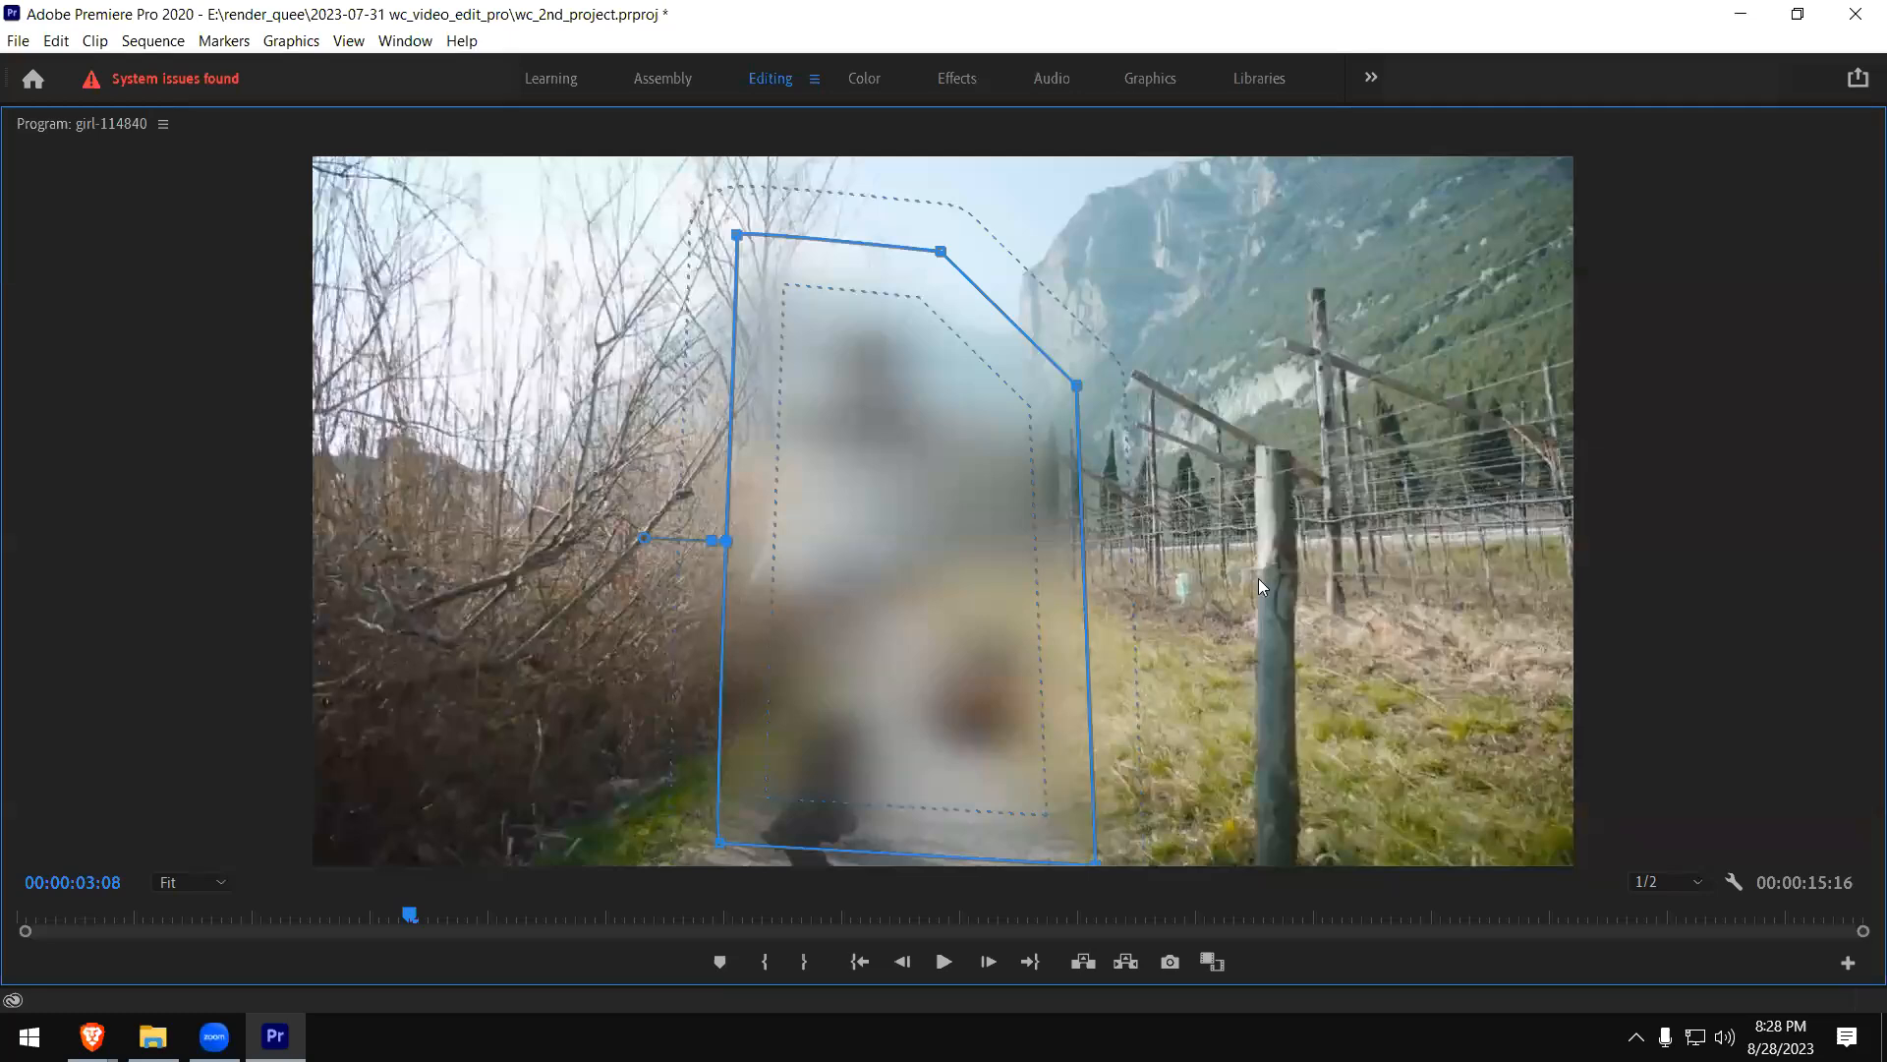
- Reduce the Camera Blur mask's feather to 53.8 in the preview, and restore the normal workspace layout
mouse_move(641, 540)
mouse_down()
mouse_move(622, 549)
mouse_move(662, 541)
mouse_up()
key(grave)
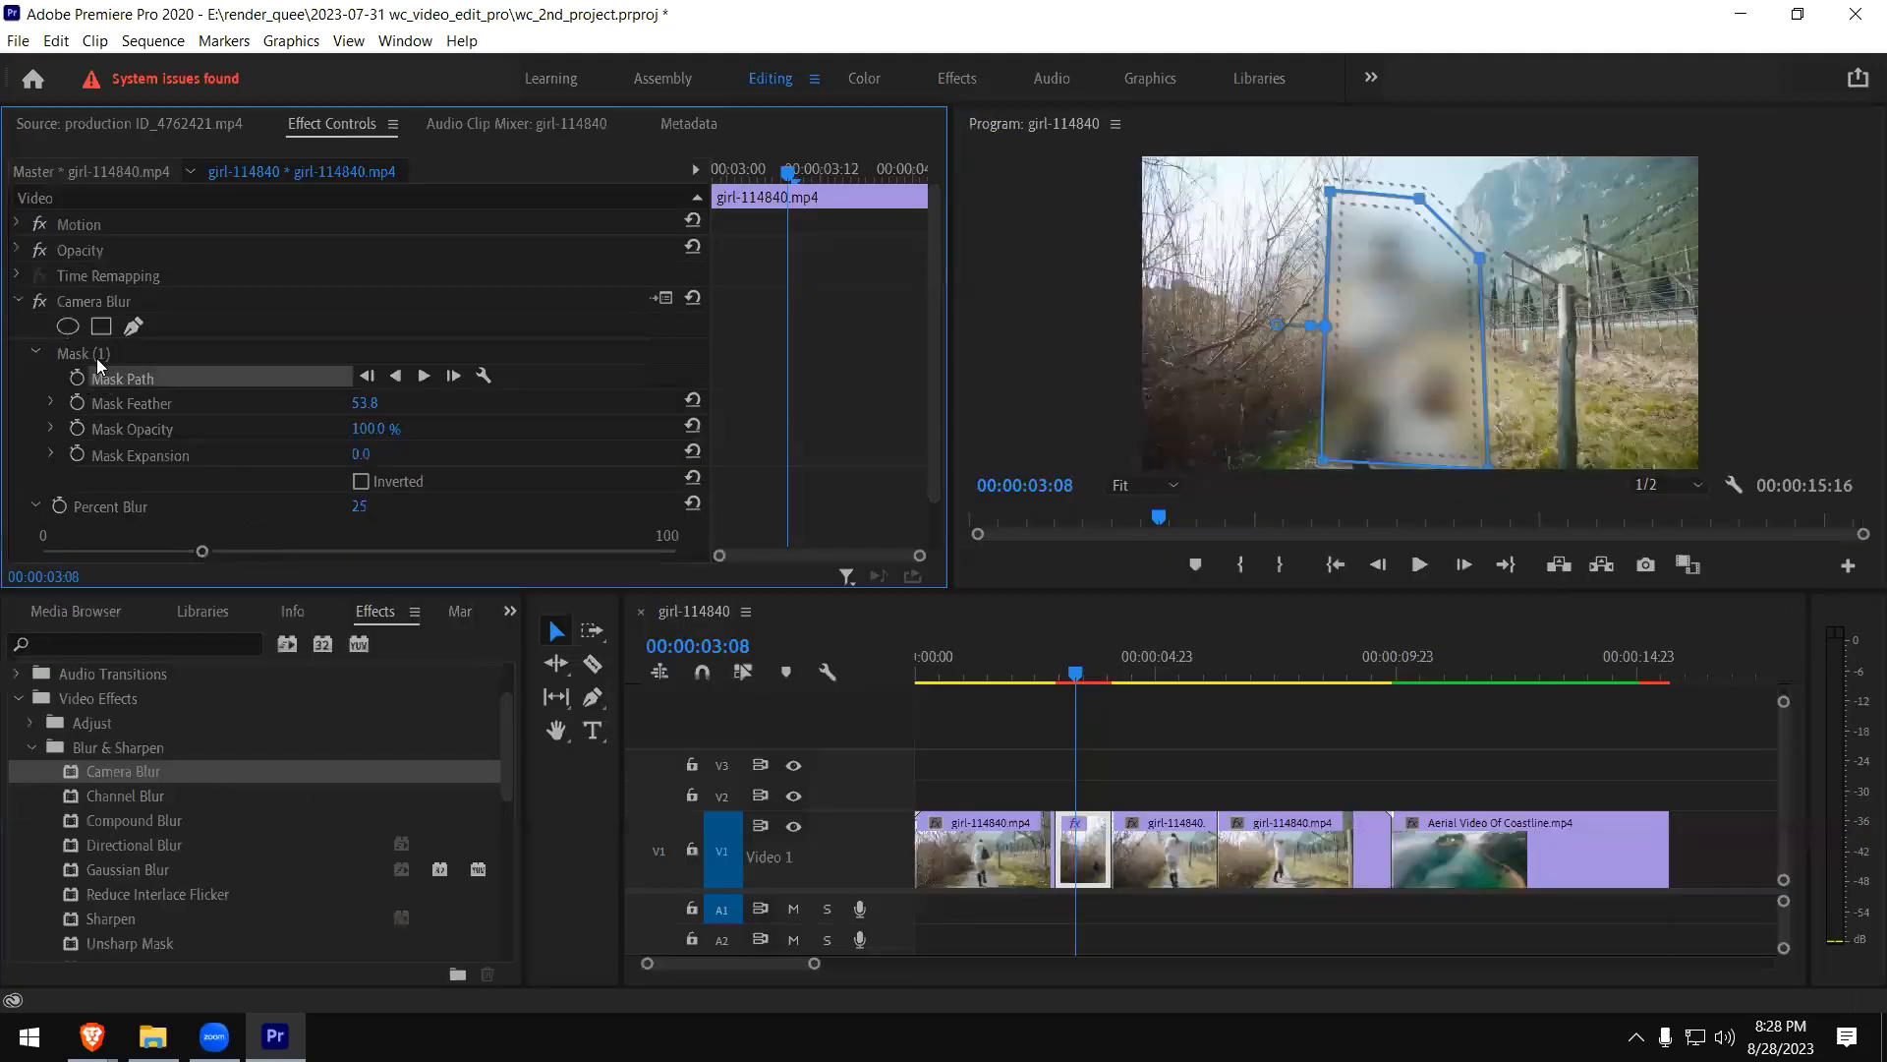
- Delete the freeform mask and remove the Camera Blur effect from the short girl clip piece
click(96, 358)
key(Delete)
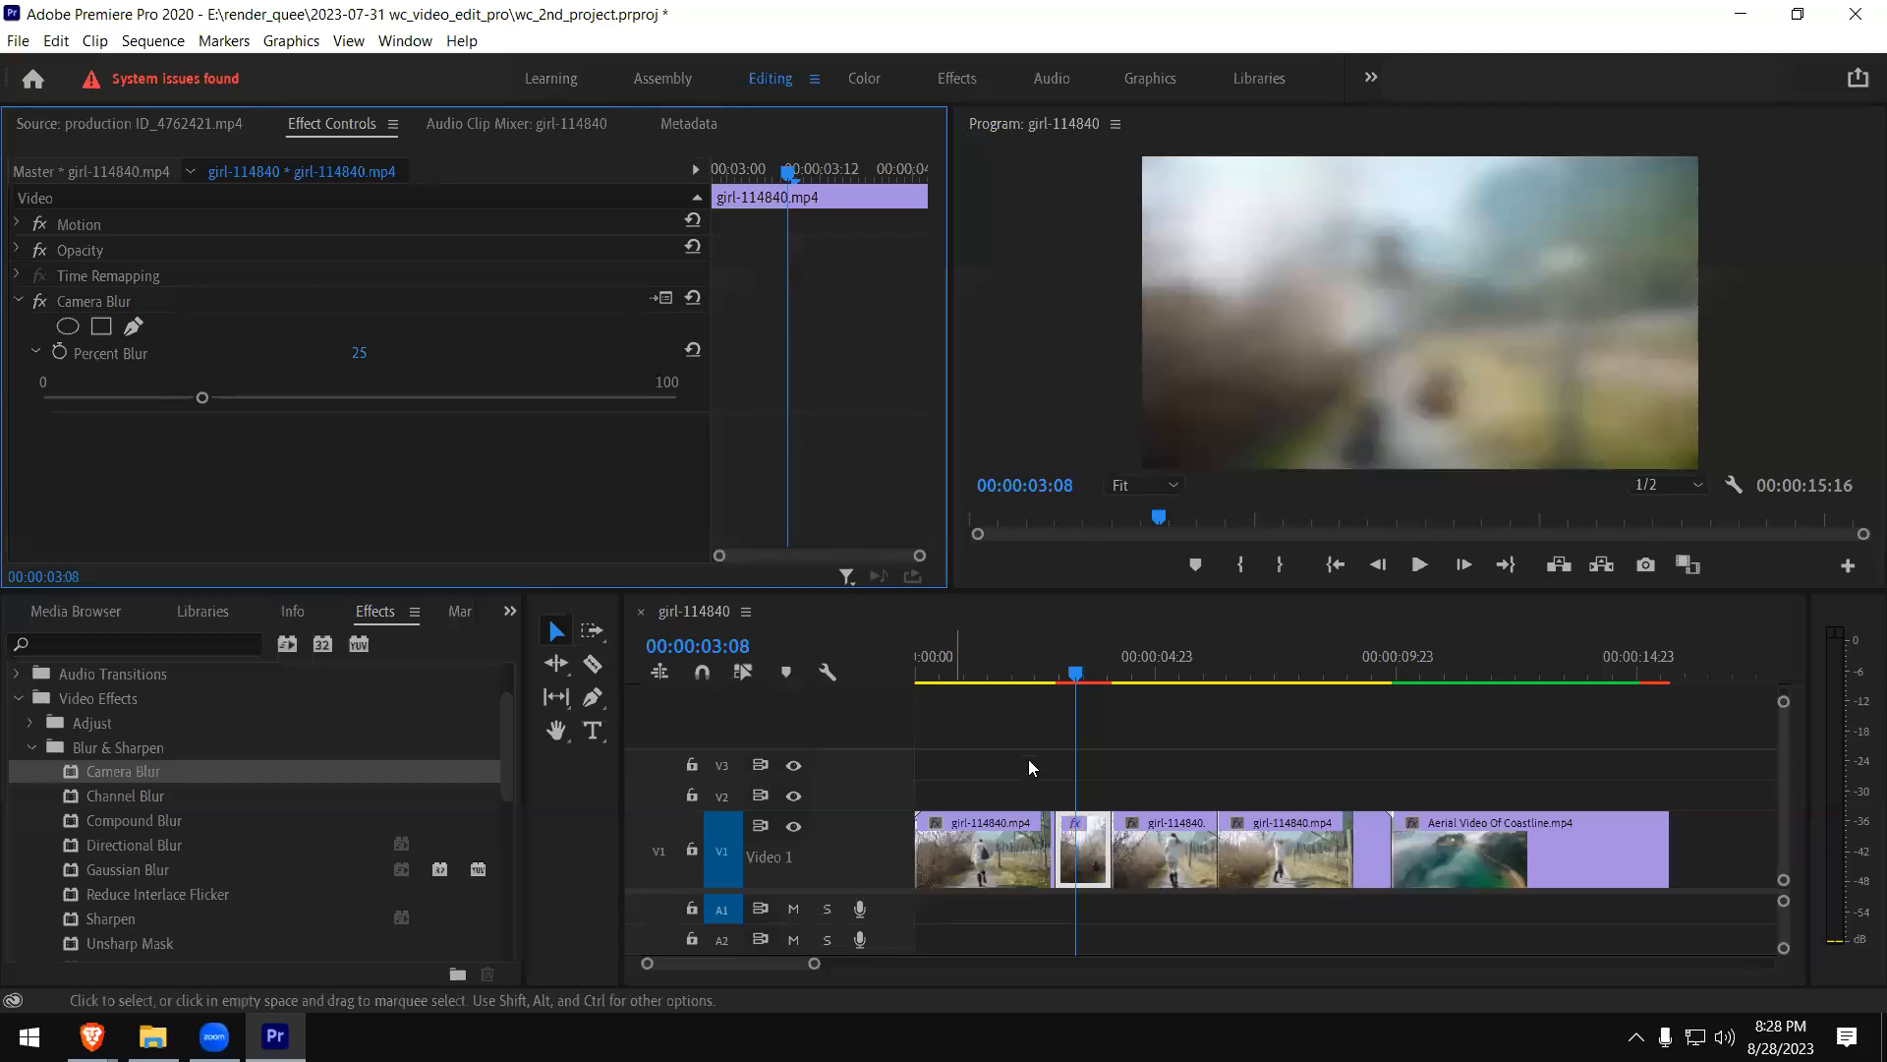
click(96, 301)
key(Delete)
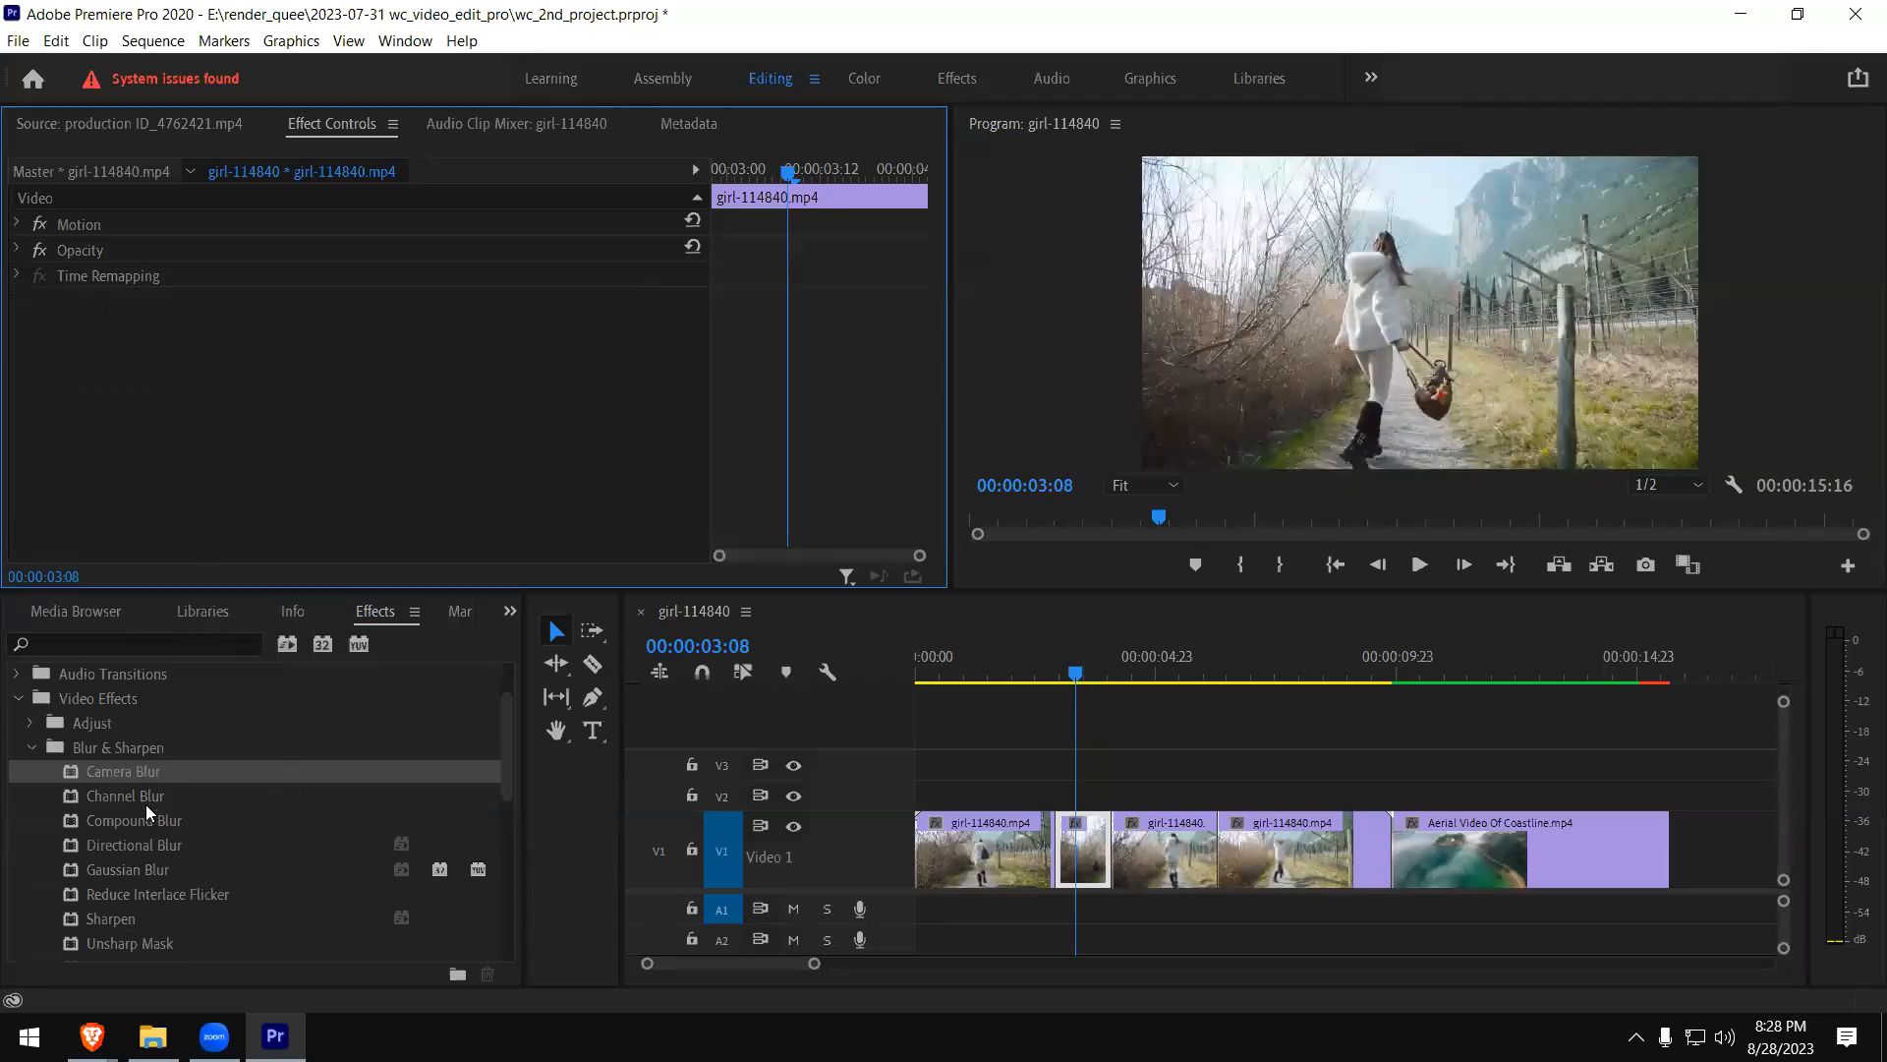
- Apply Channel Blur to the short girl clip piece and try out Red Blurriness before resetting it to 0.0
drag(126, 798, 1082, 846)
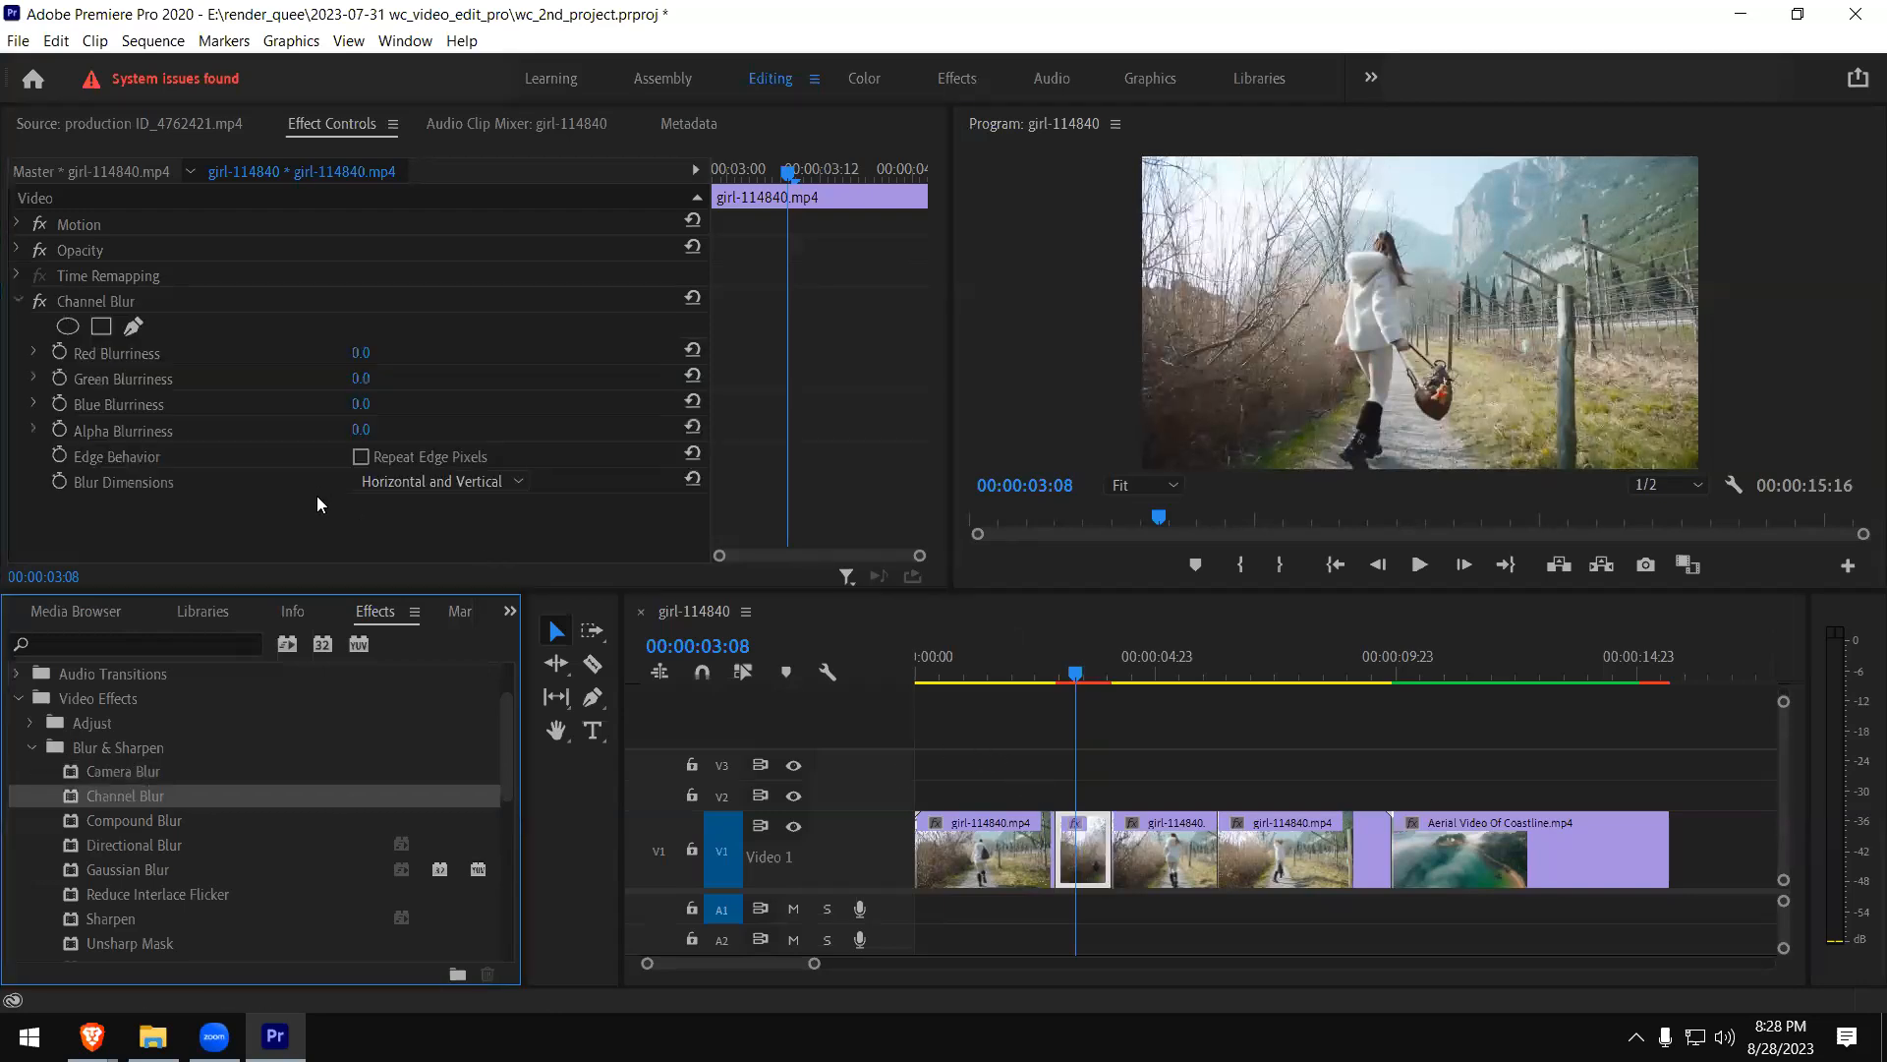
click(34, 352)
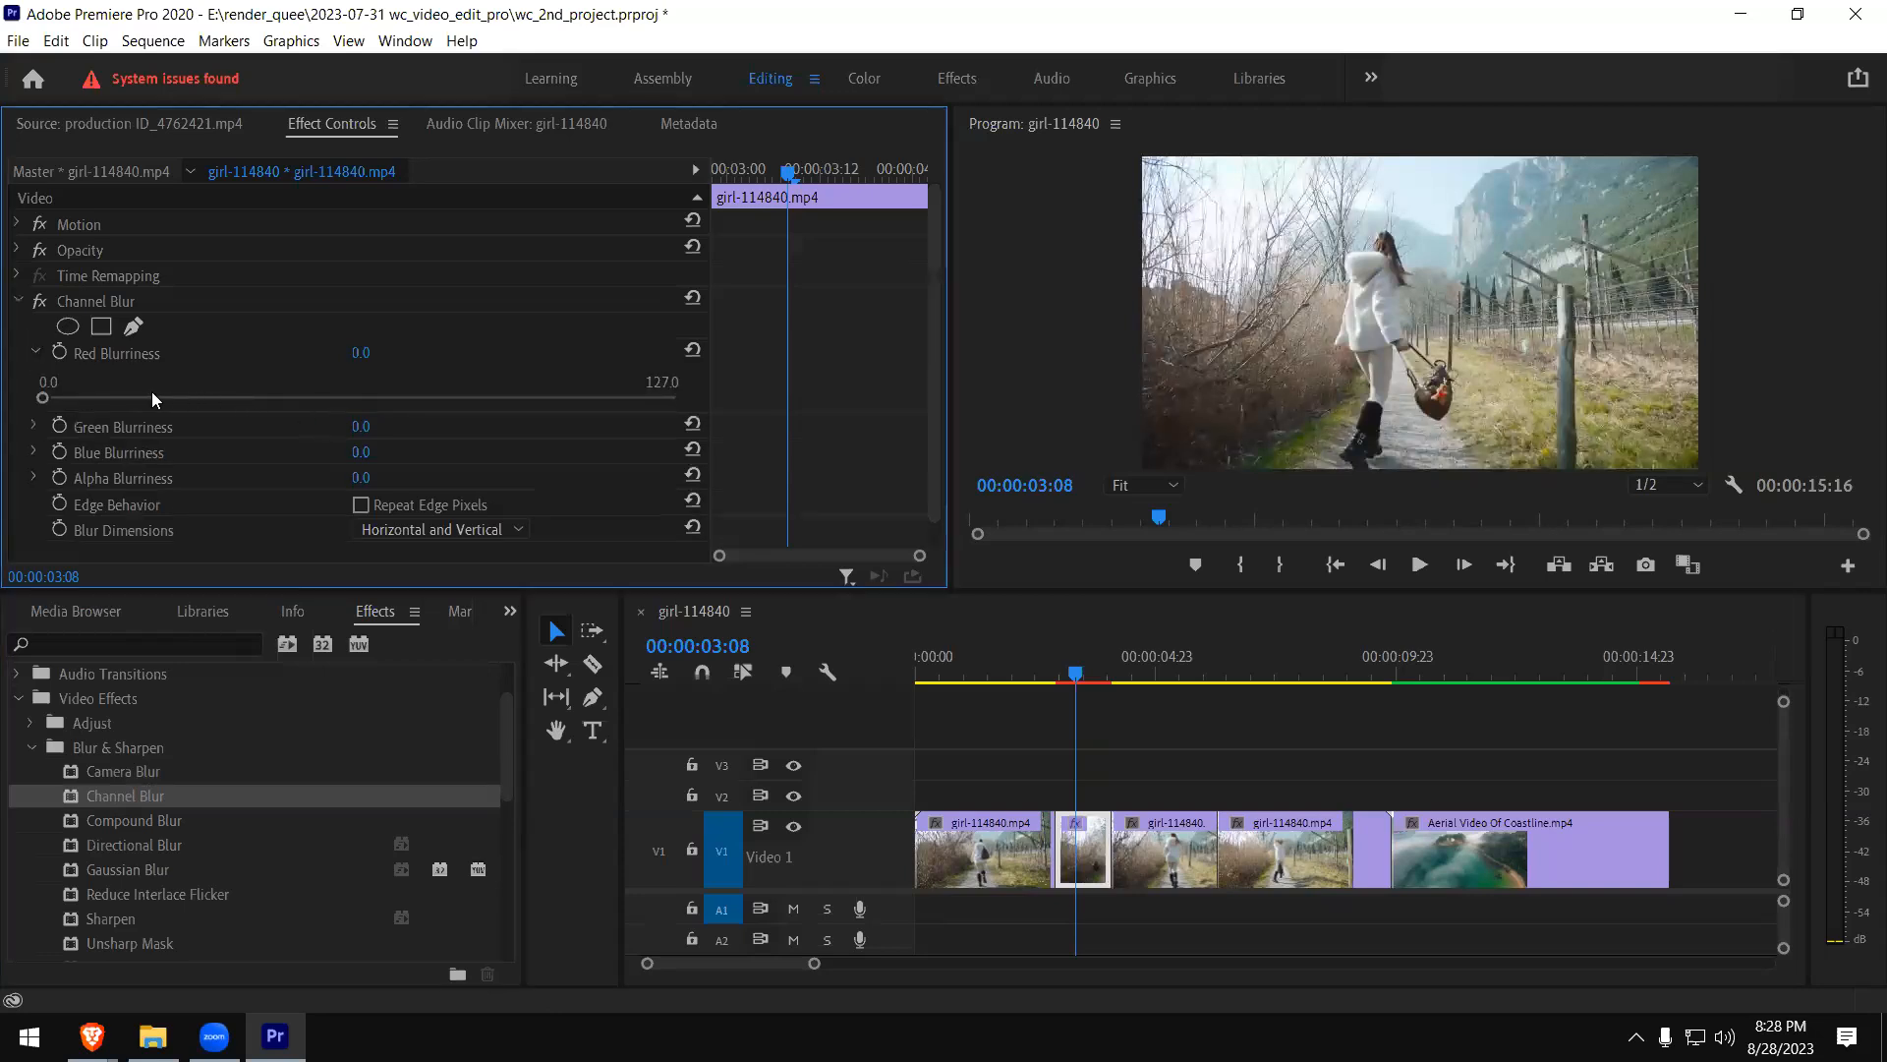
mouse_move(140, 391)
mouse_down()
mouse_move(327, 393)
mouse_move(112, 384)
mouse_up()
drag(246, 398, 13, 395)
drag(152, 399, 12, 403)
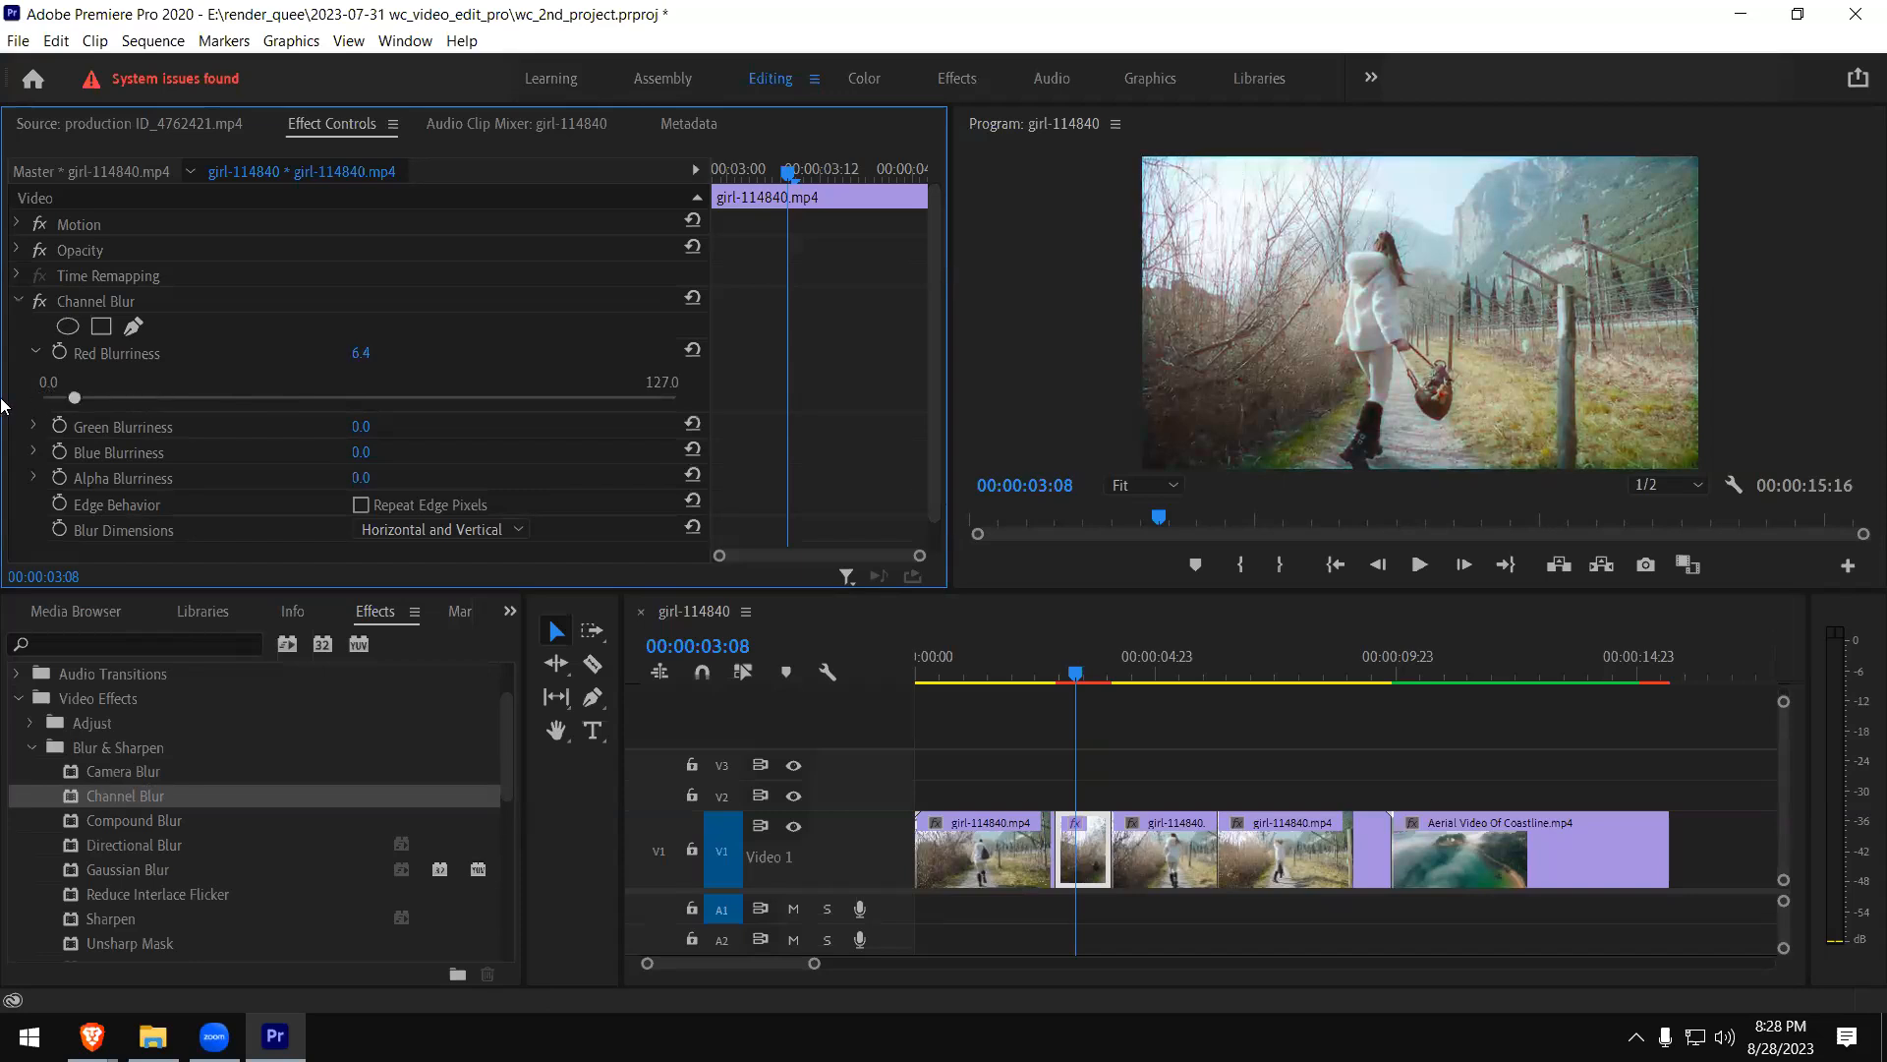
- Set Channel Blur's Blue Blurriness to 52.2 and Red Blurriness to 32.2
click(33, 452)
drag(155, 496, 293, 500)
click(299, 496)
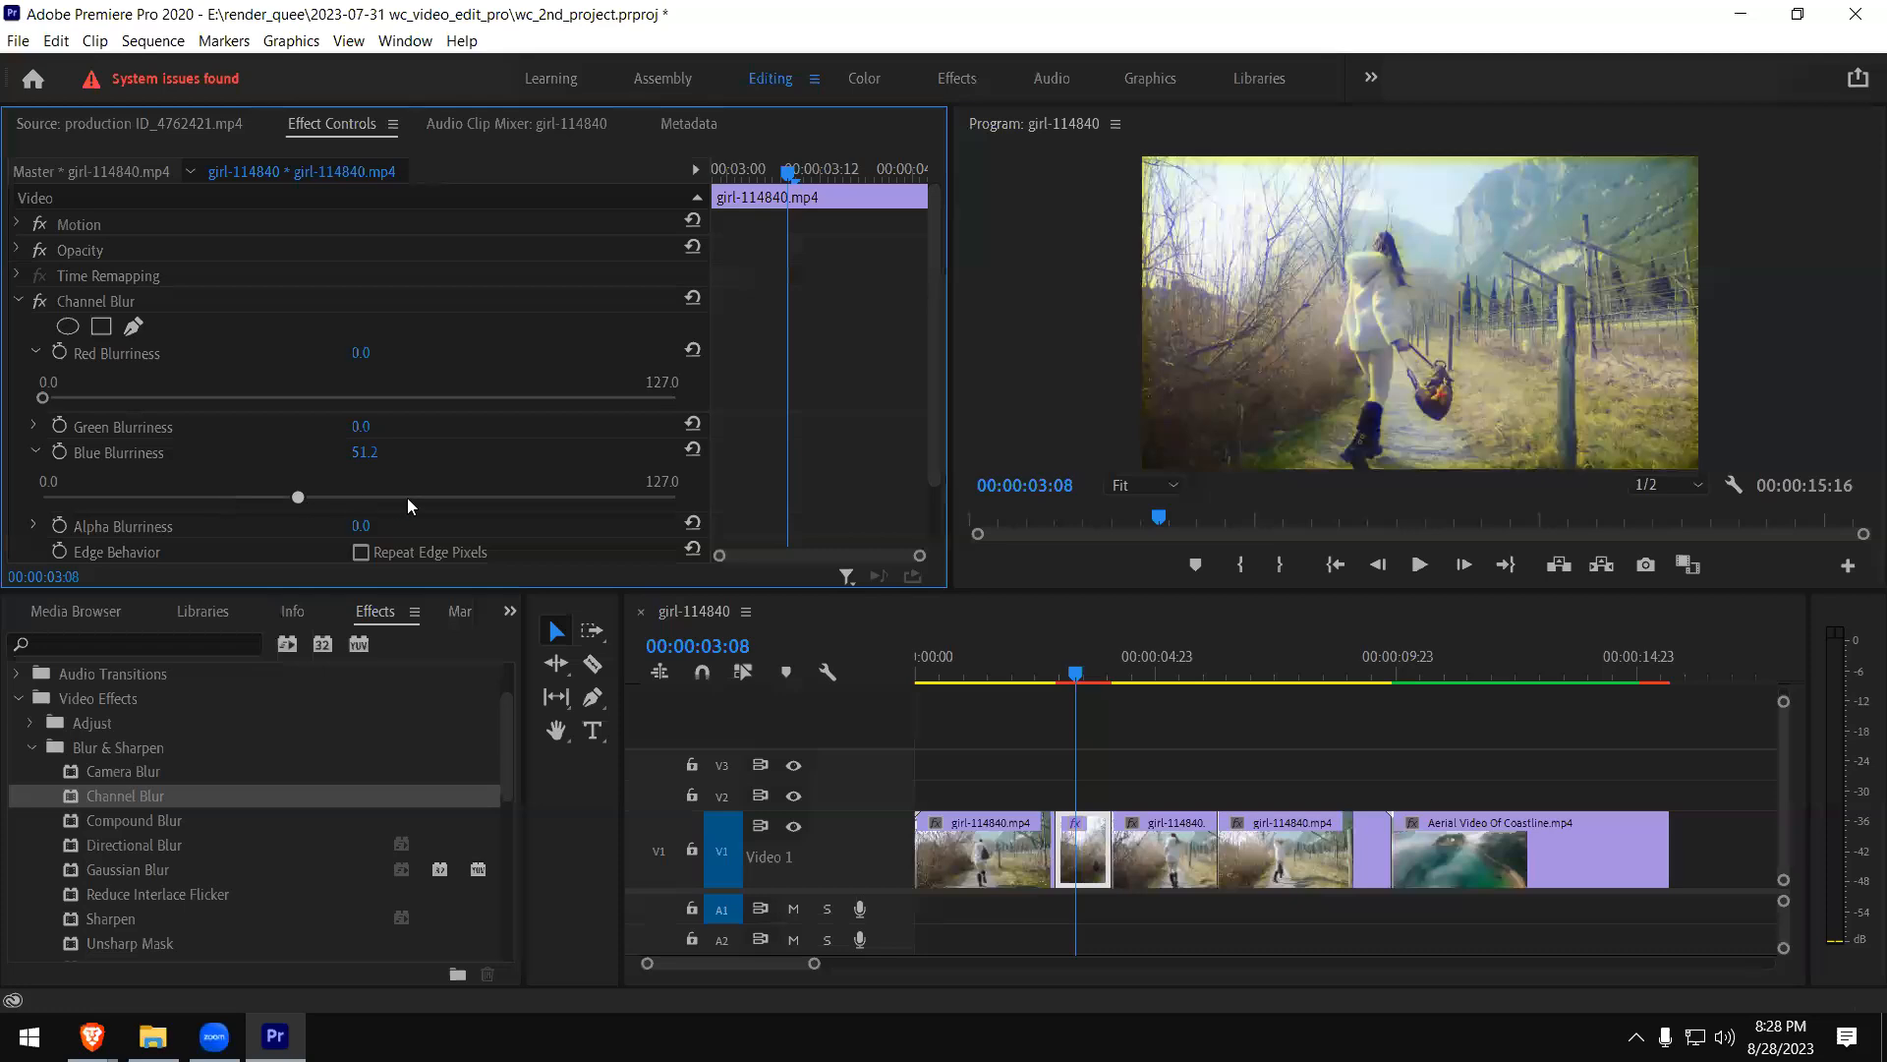
click(302, 496)
click(220, 398)
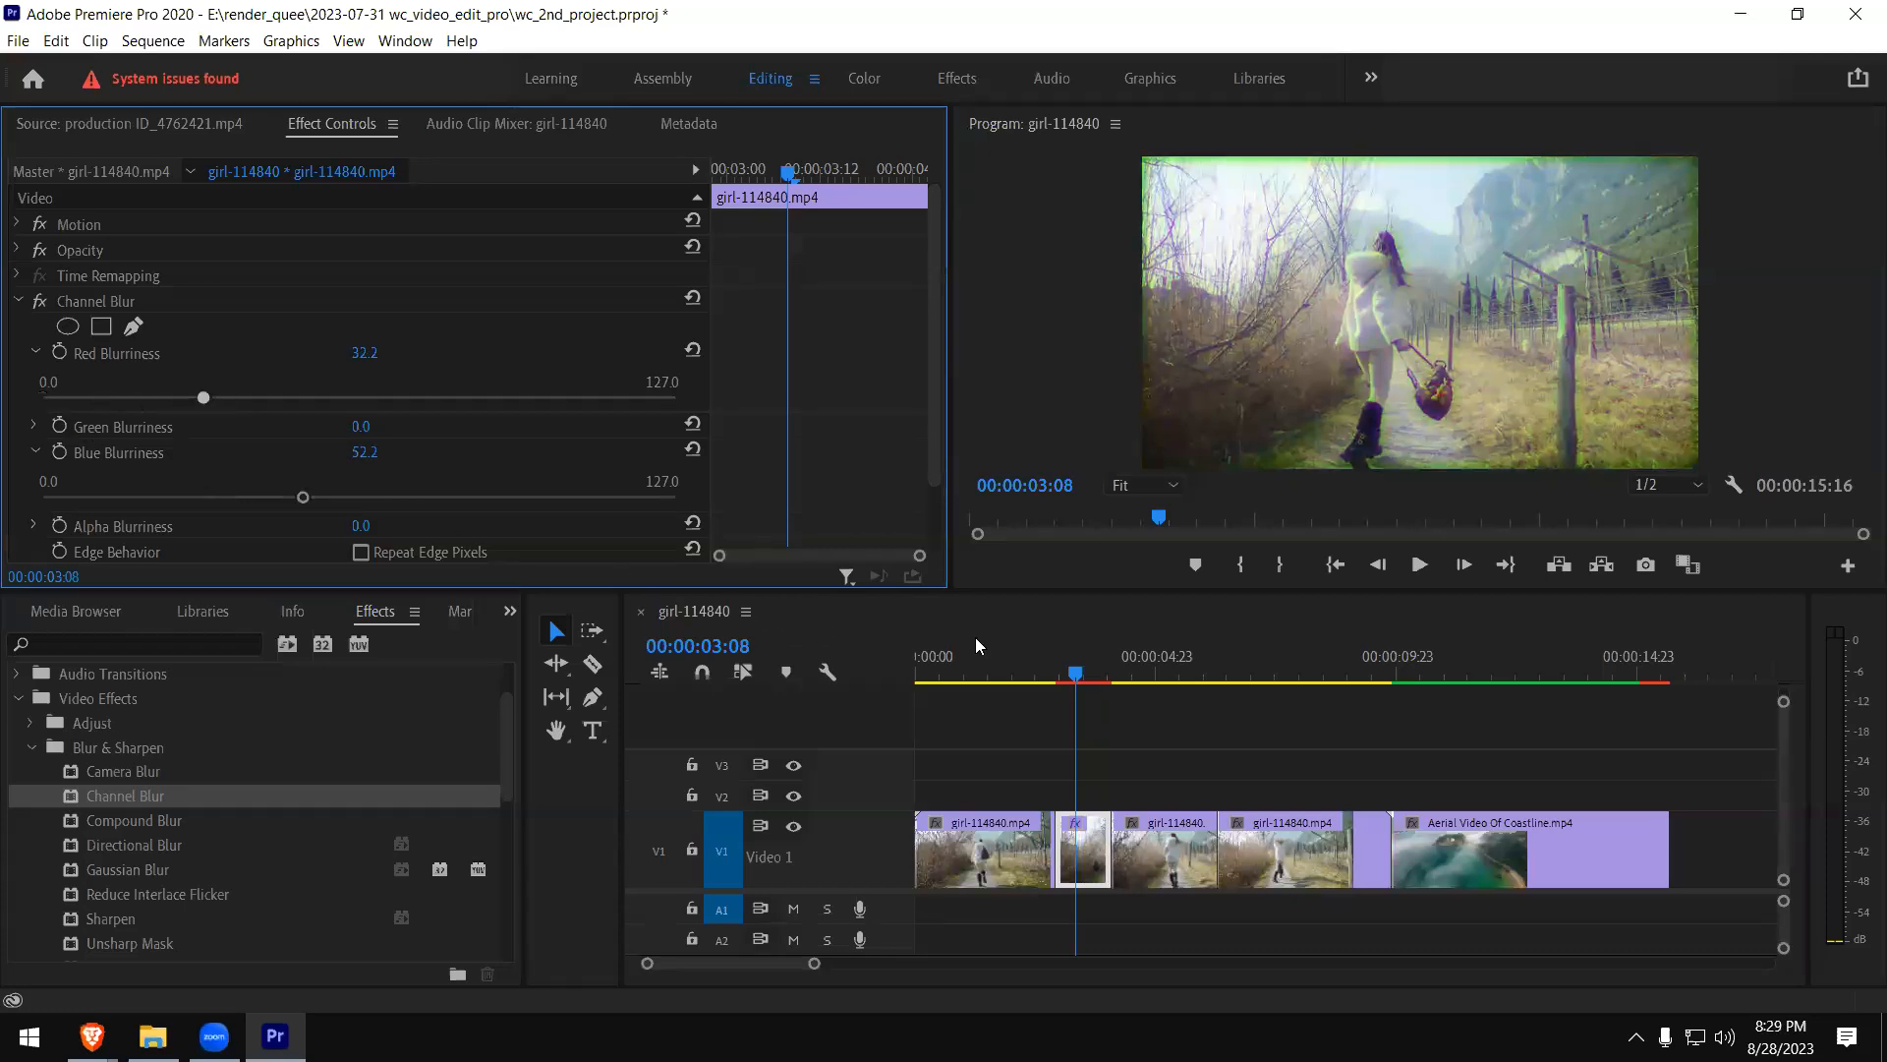
- Play the sequence from 00:00:02:01 through the short girl clip piece to preview the Channel Blur
click(1013, 678)
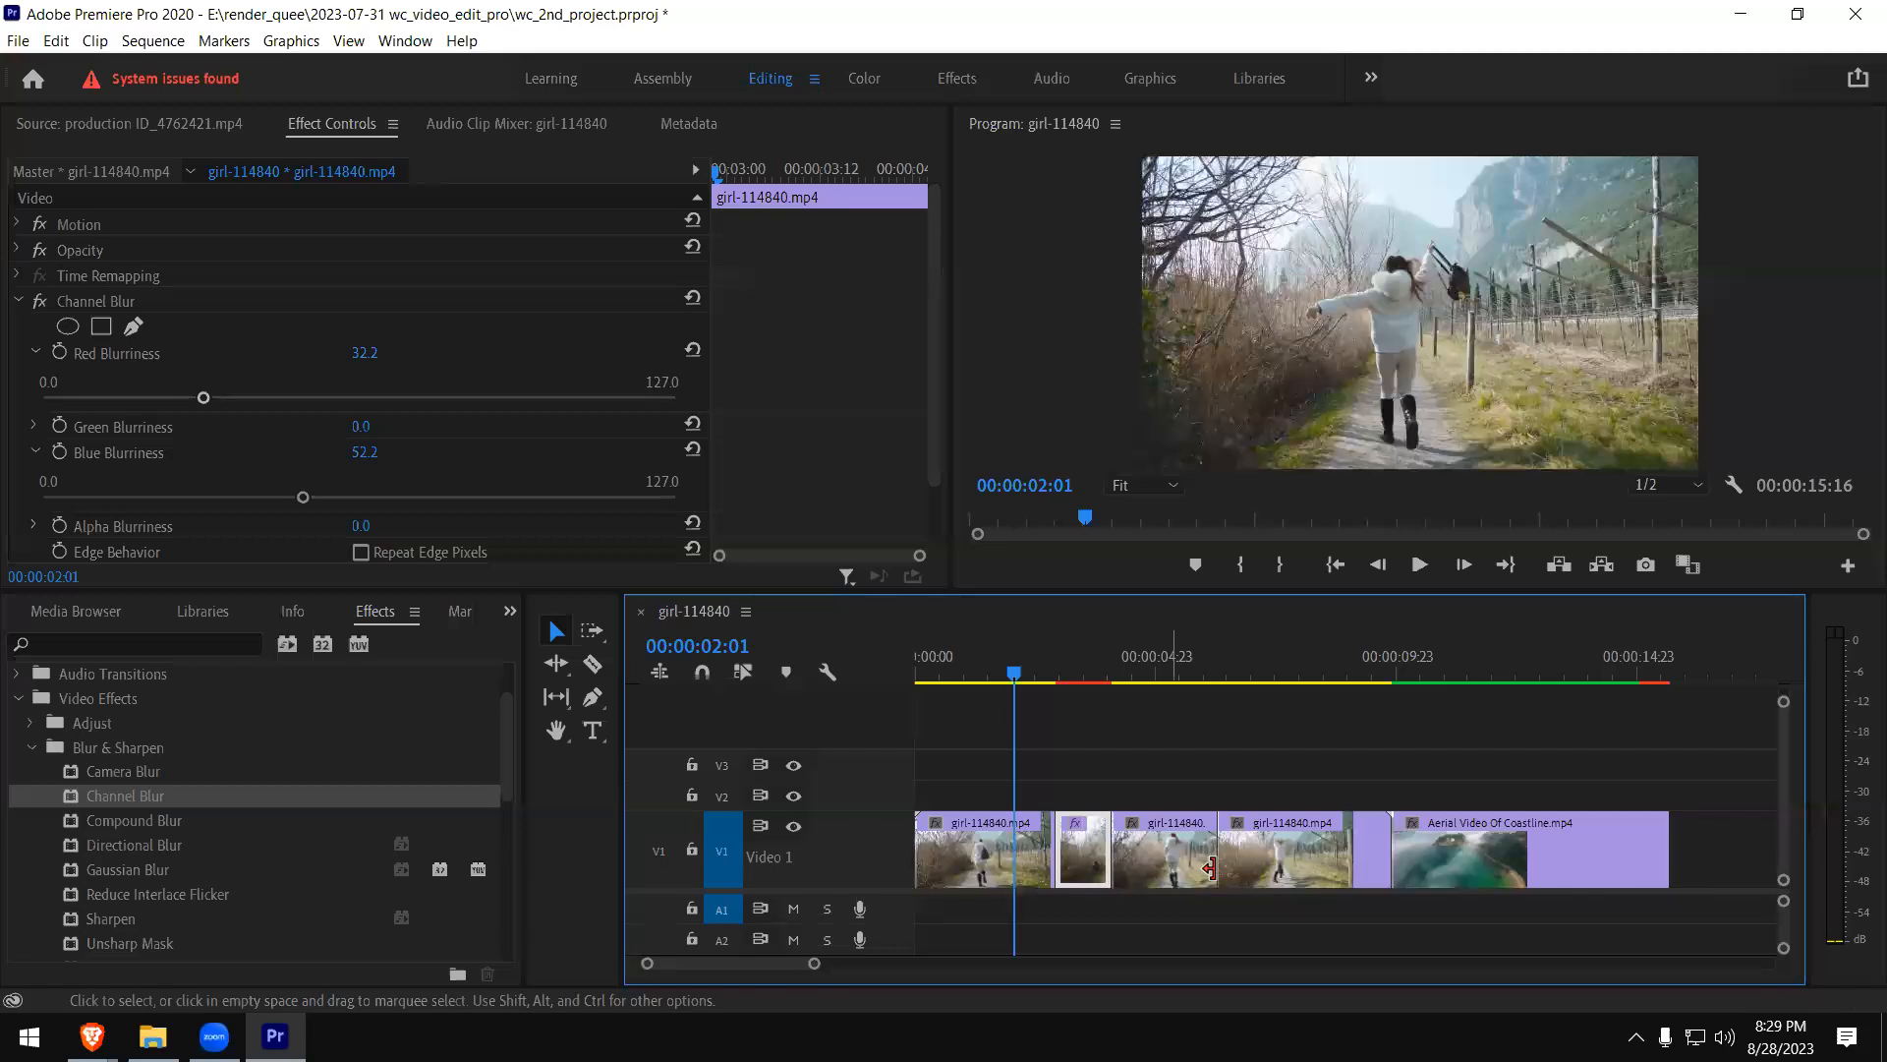
key(space)
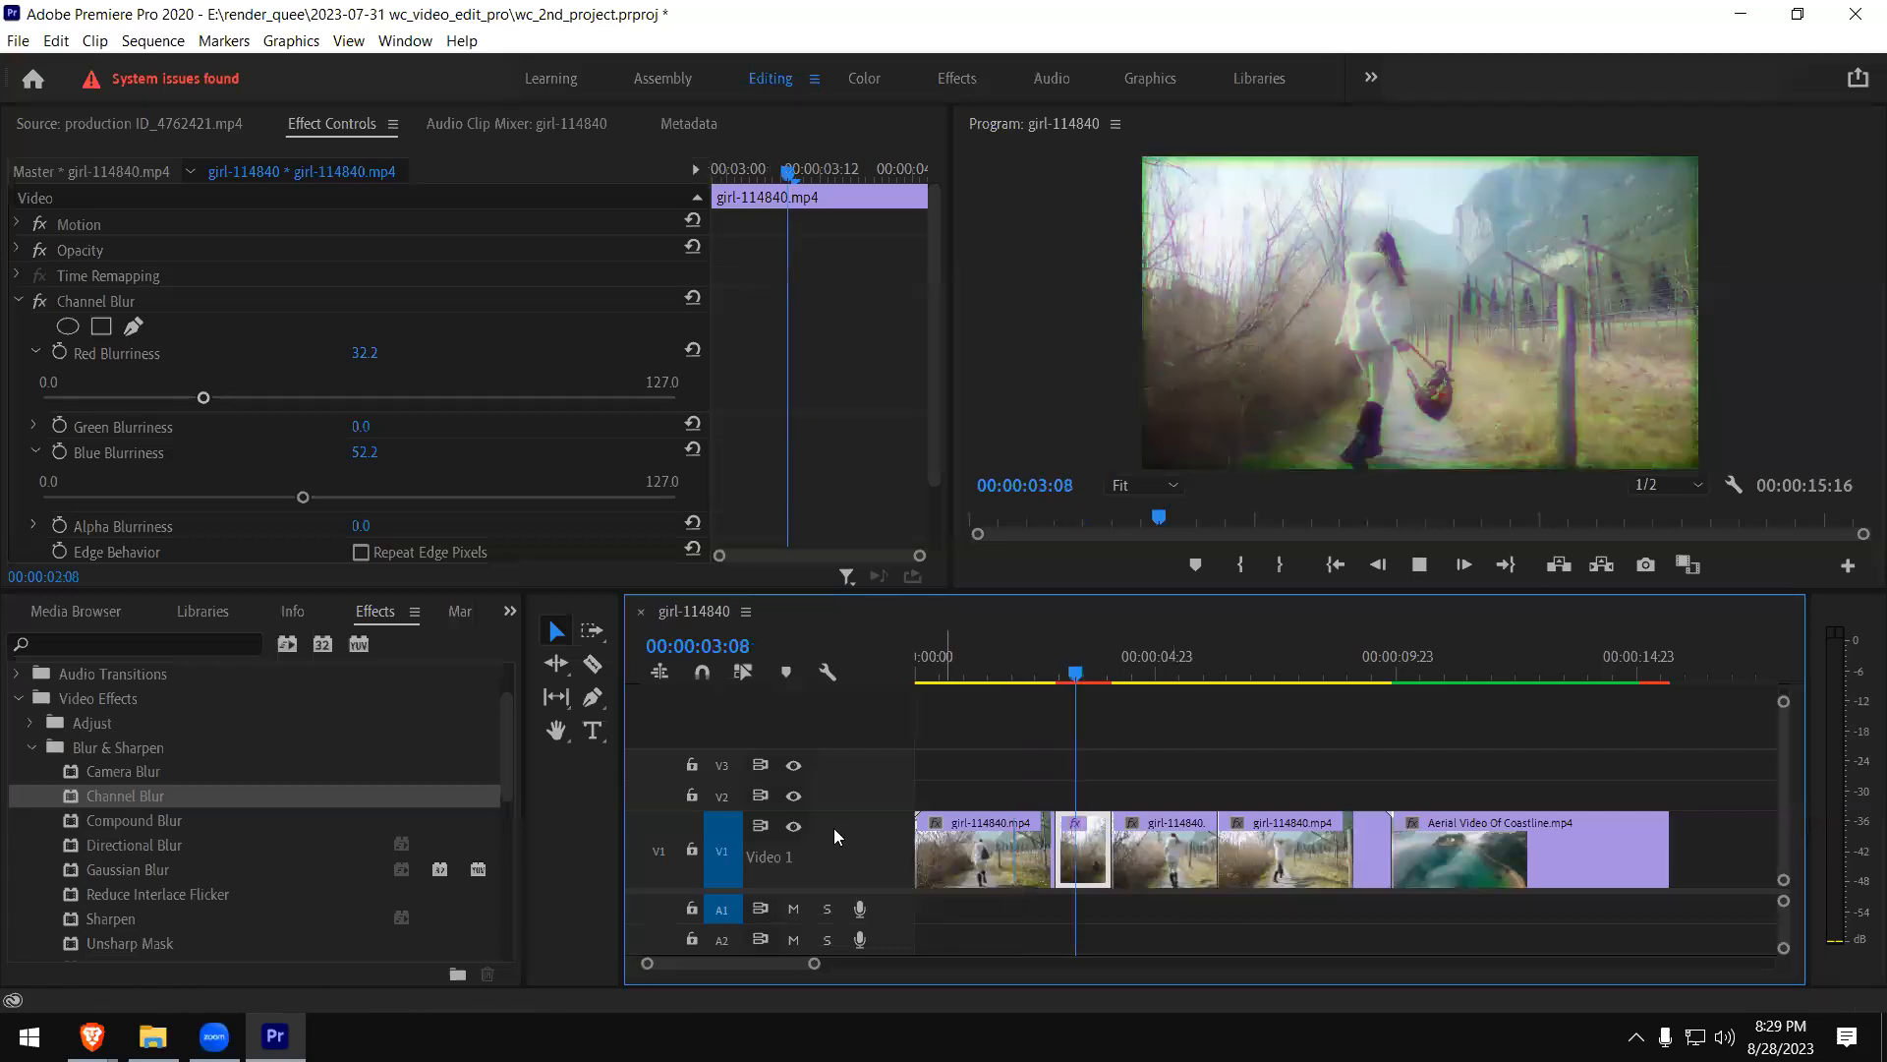
key(space)
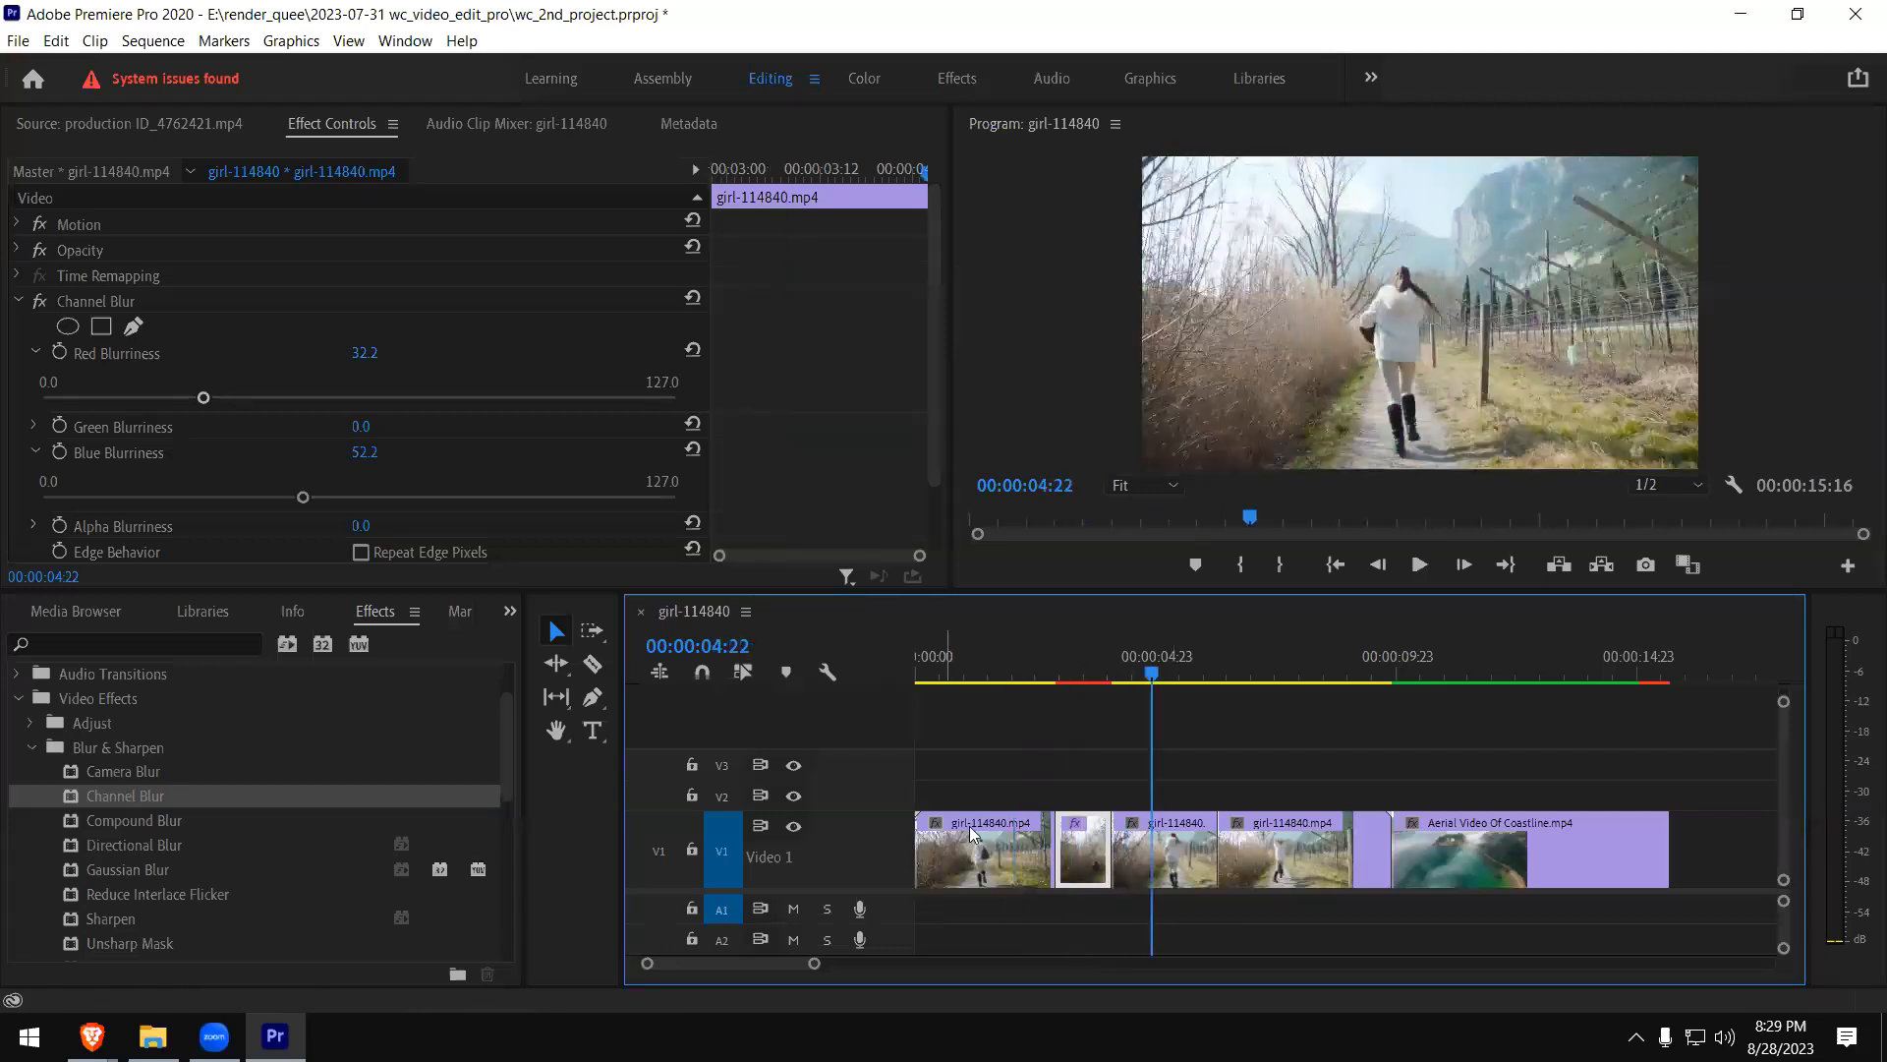
- Undo the Red Blurriness change and remove Channel Blur from the short girl clip piece
key(ctrl+z)
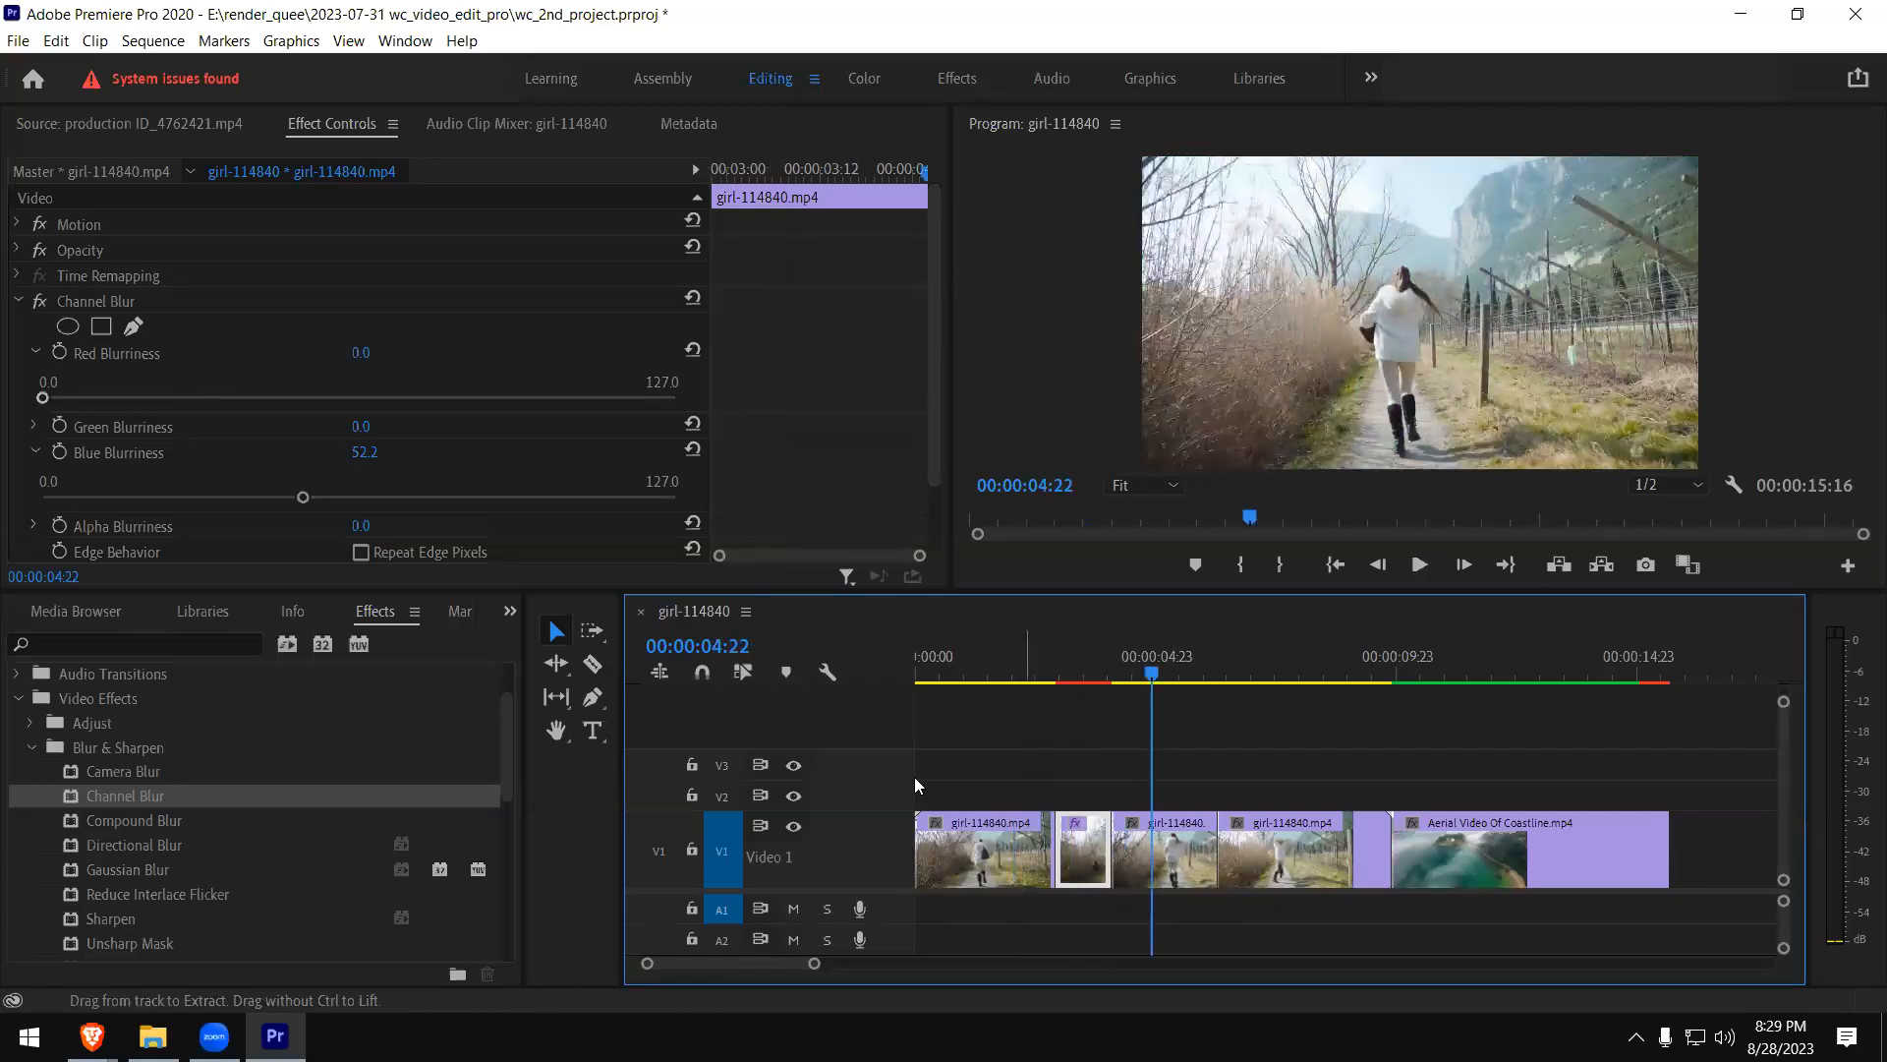
click(87, 297)
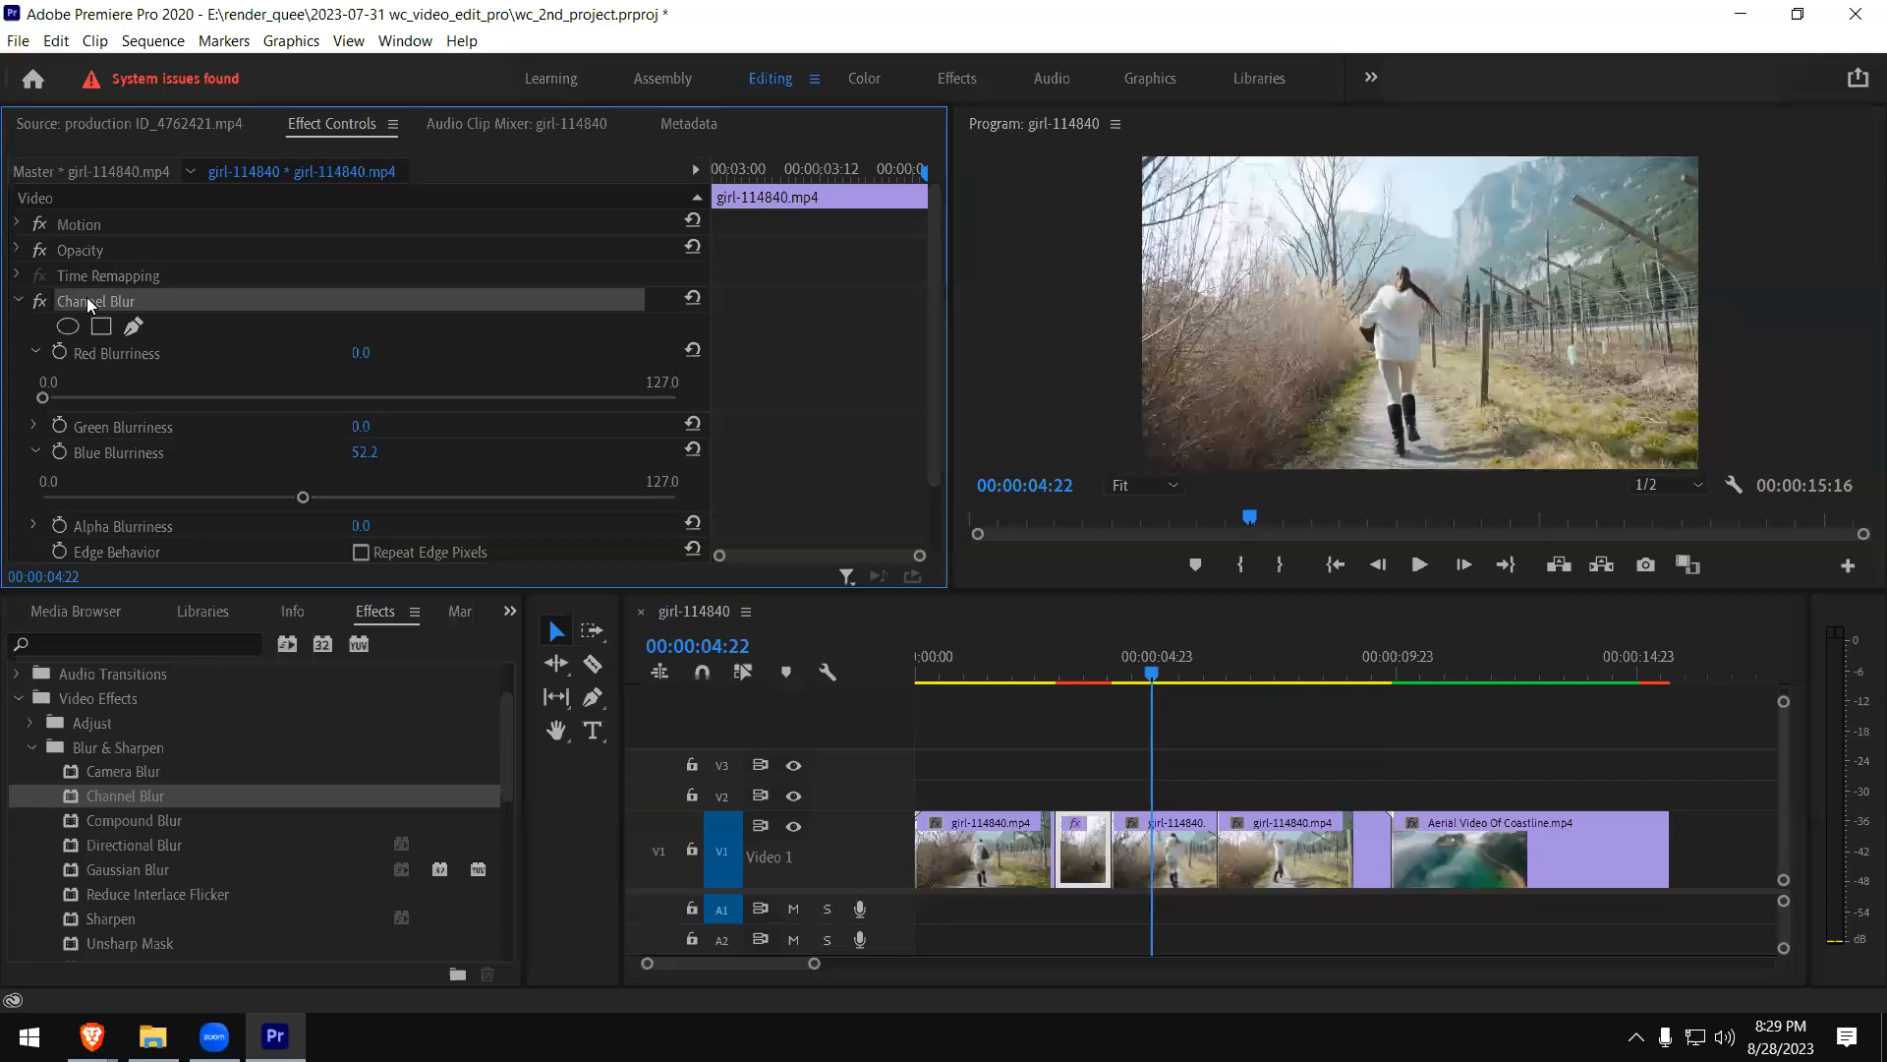
key(Delete)
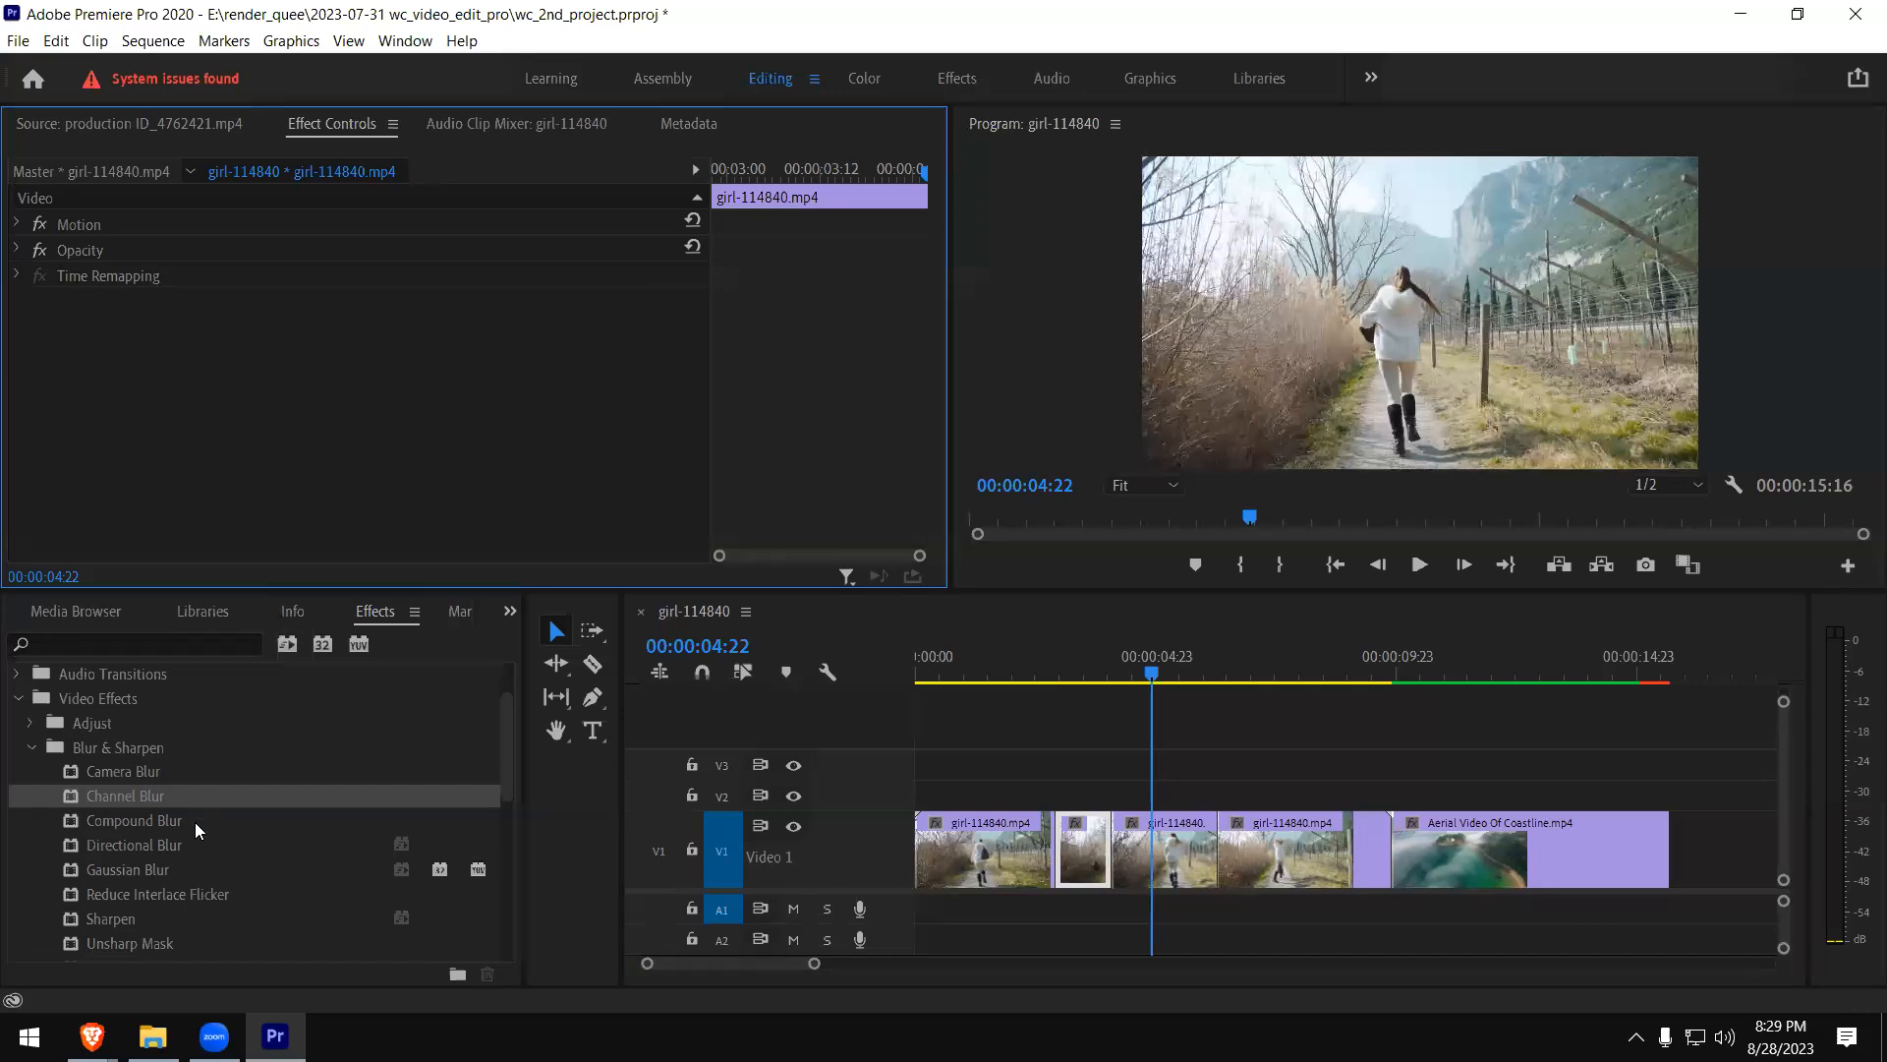
- Move the playhead to 00:00:03:11 and apply Gaussian Blur to the short girl clip piece
click(136, 867)
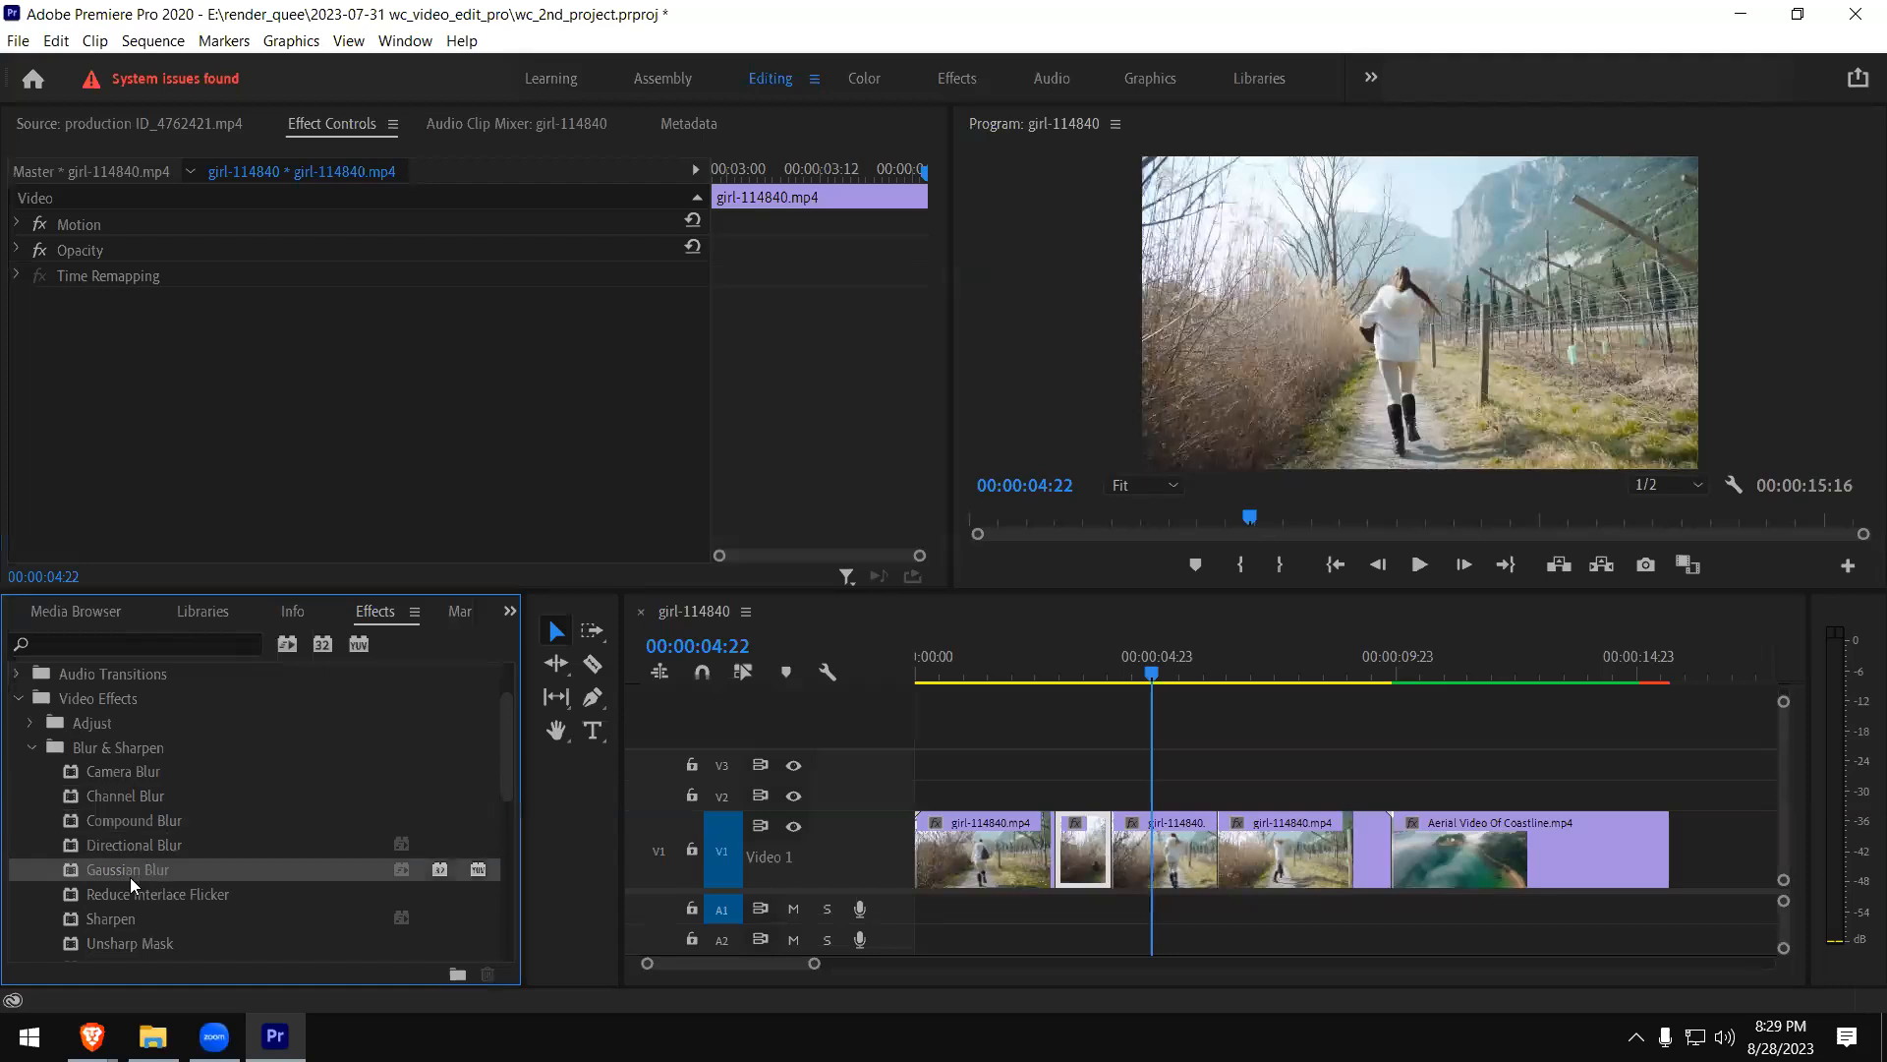
click(1085, 656)
drag(112, 871, 1085, 850)
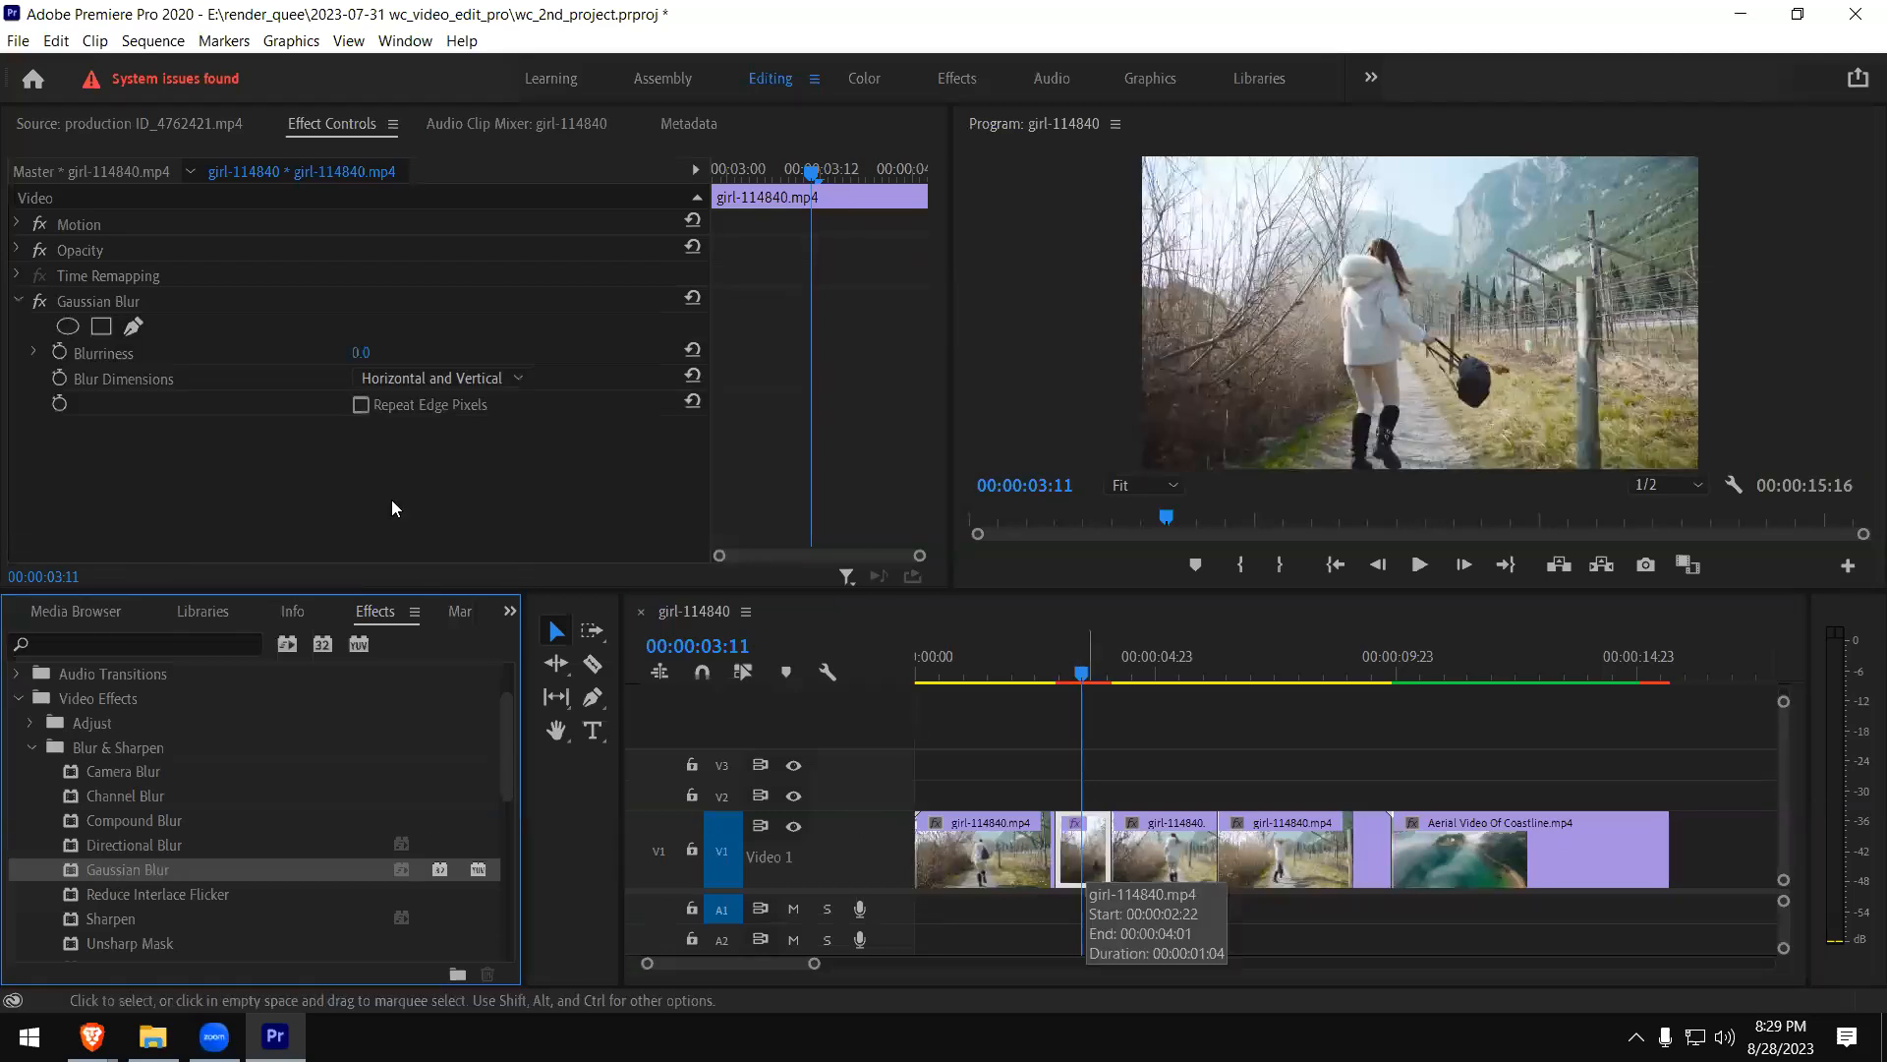
- Try several Gaussian Blur strengths and settle on a Blurriness of 39.3
click(33, 353)
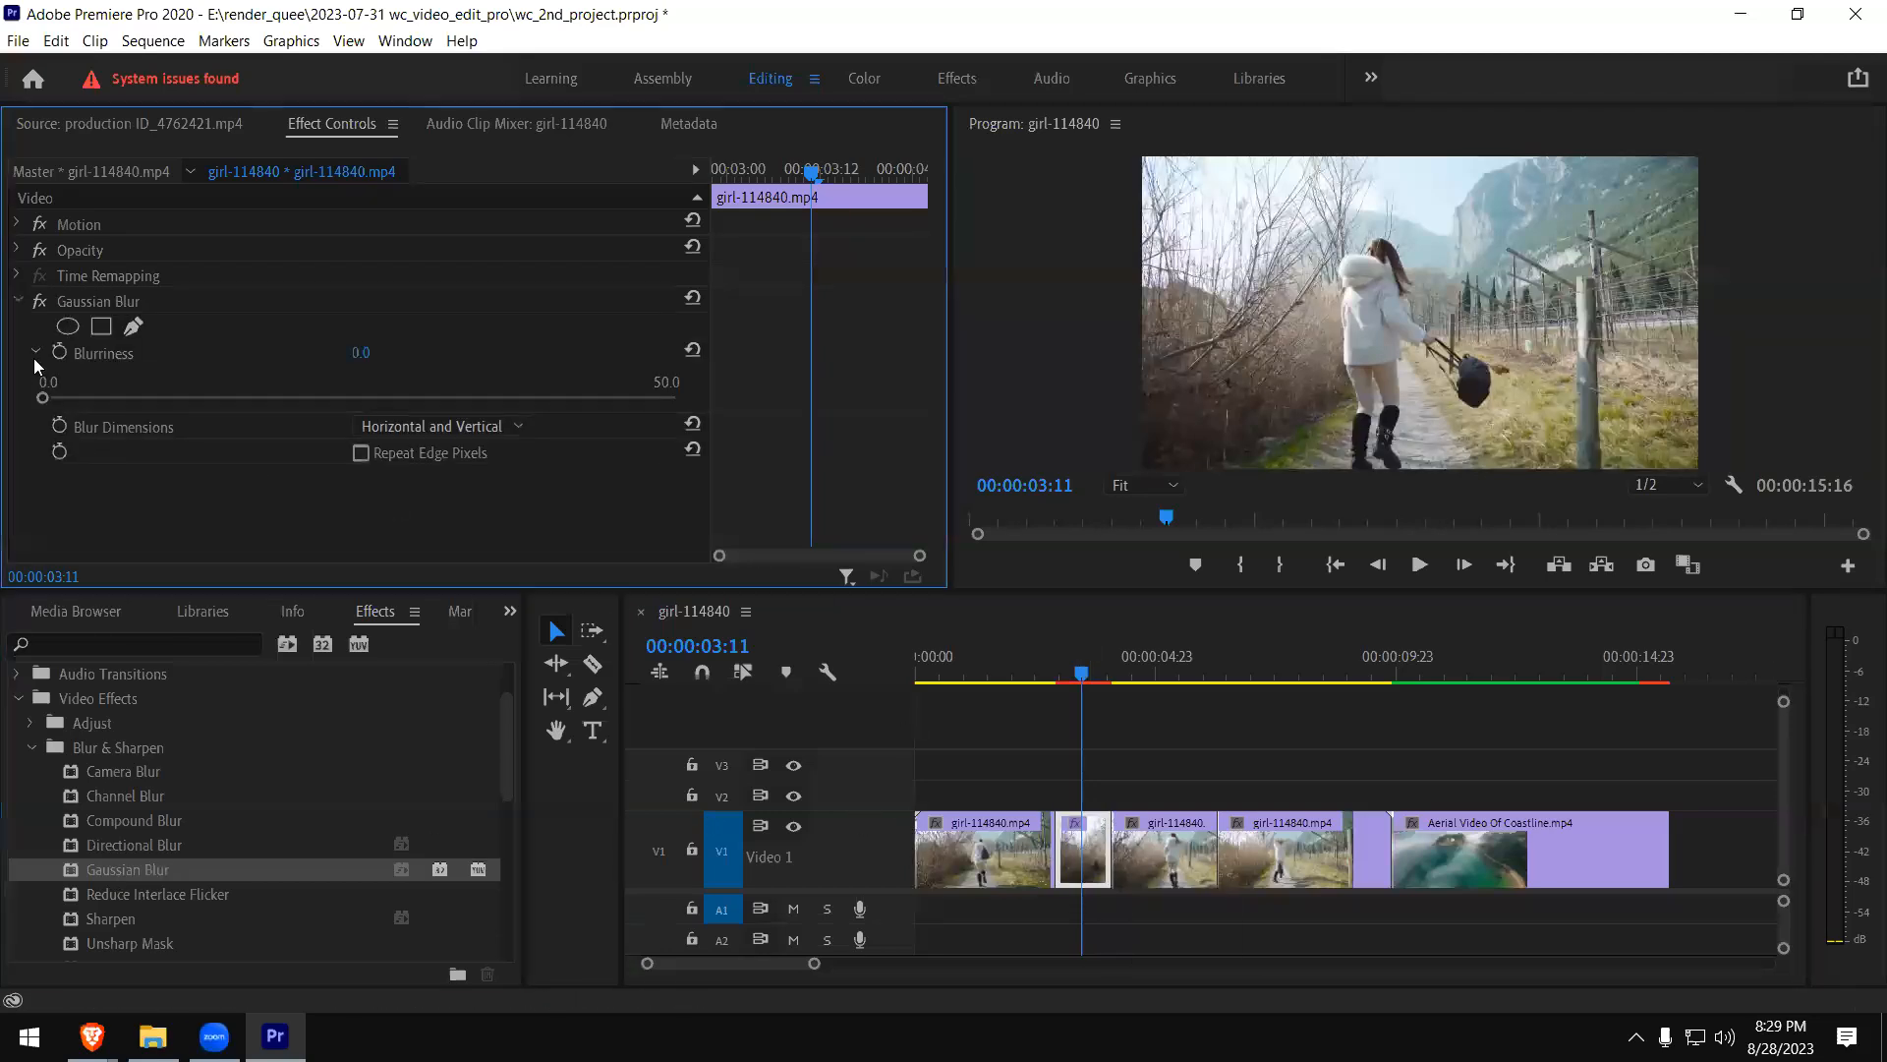
click(89, 395)
click(342, 397)
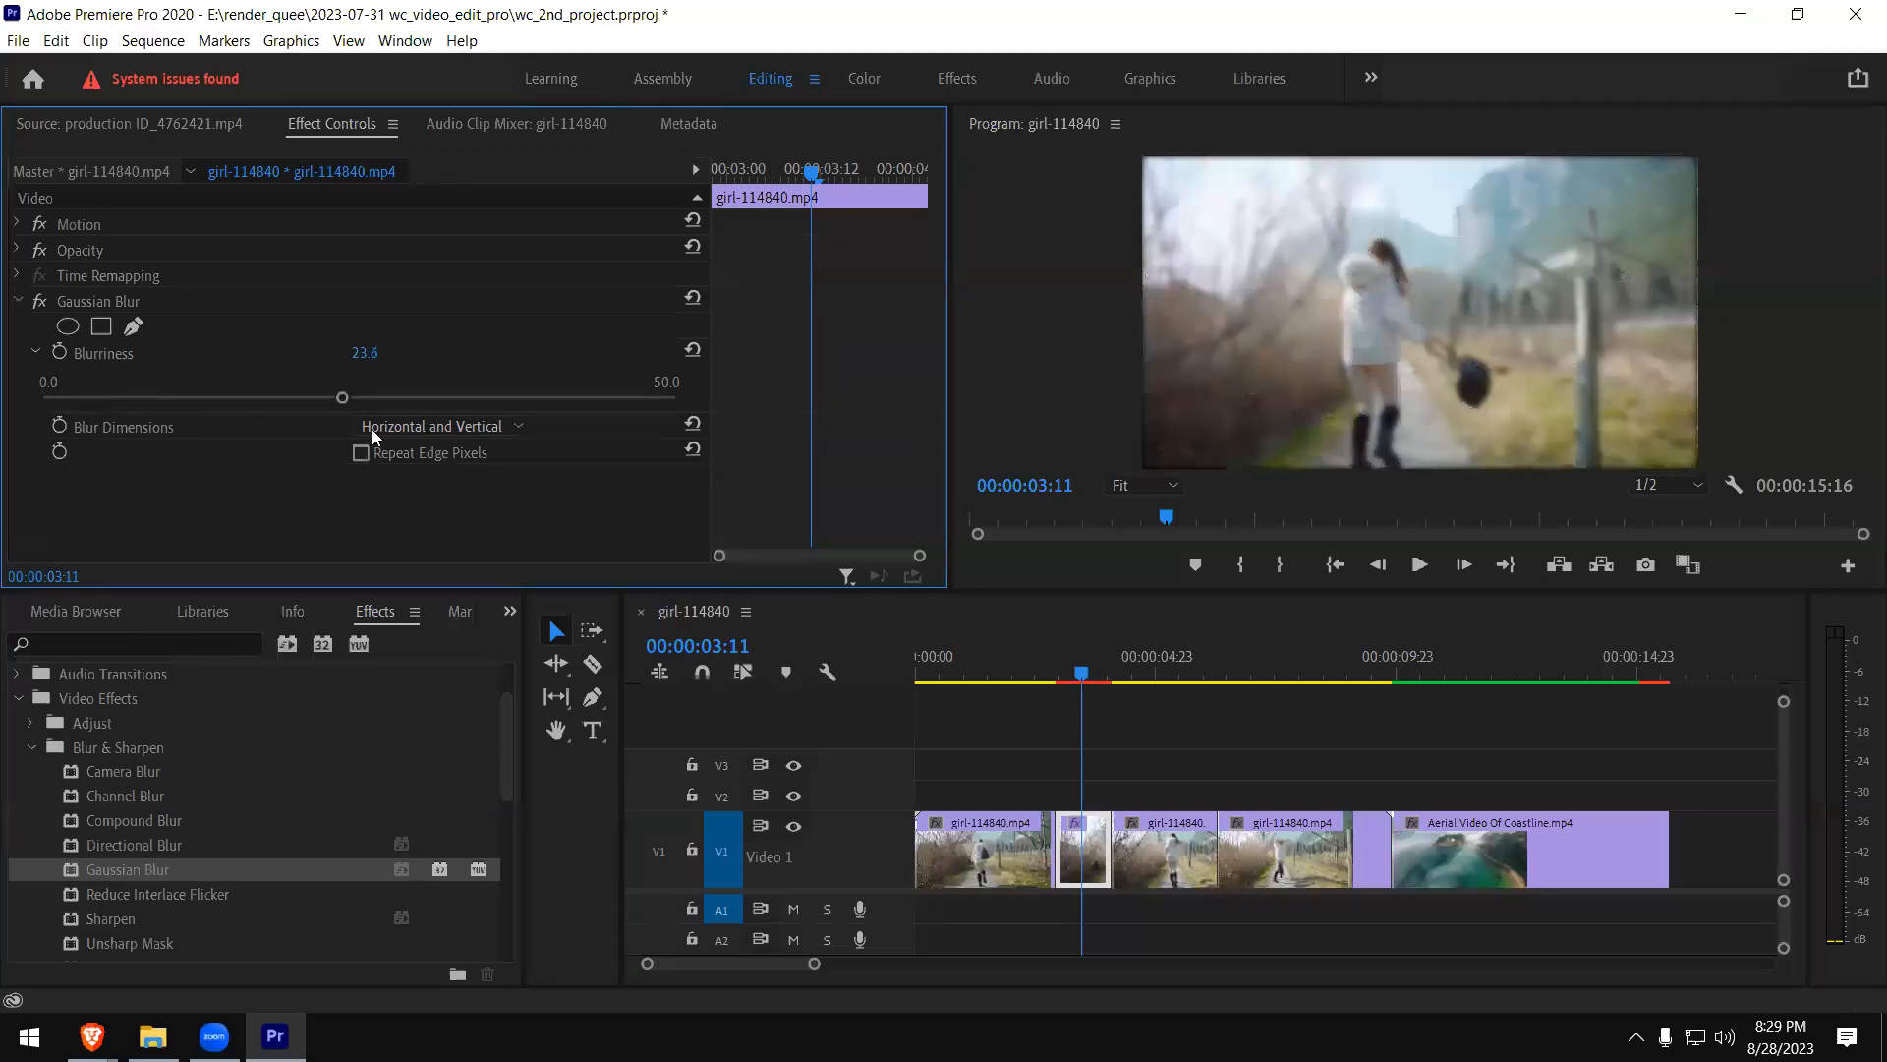
click(424, 397)
click(112, 397)
click(67, 397)
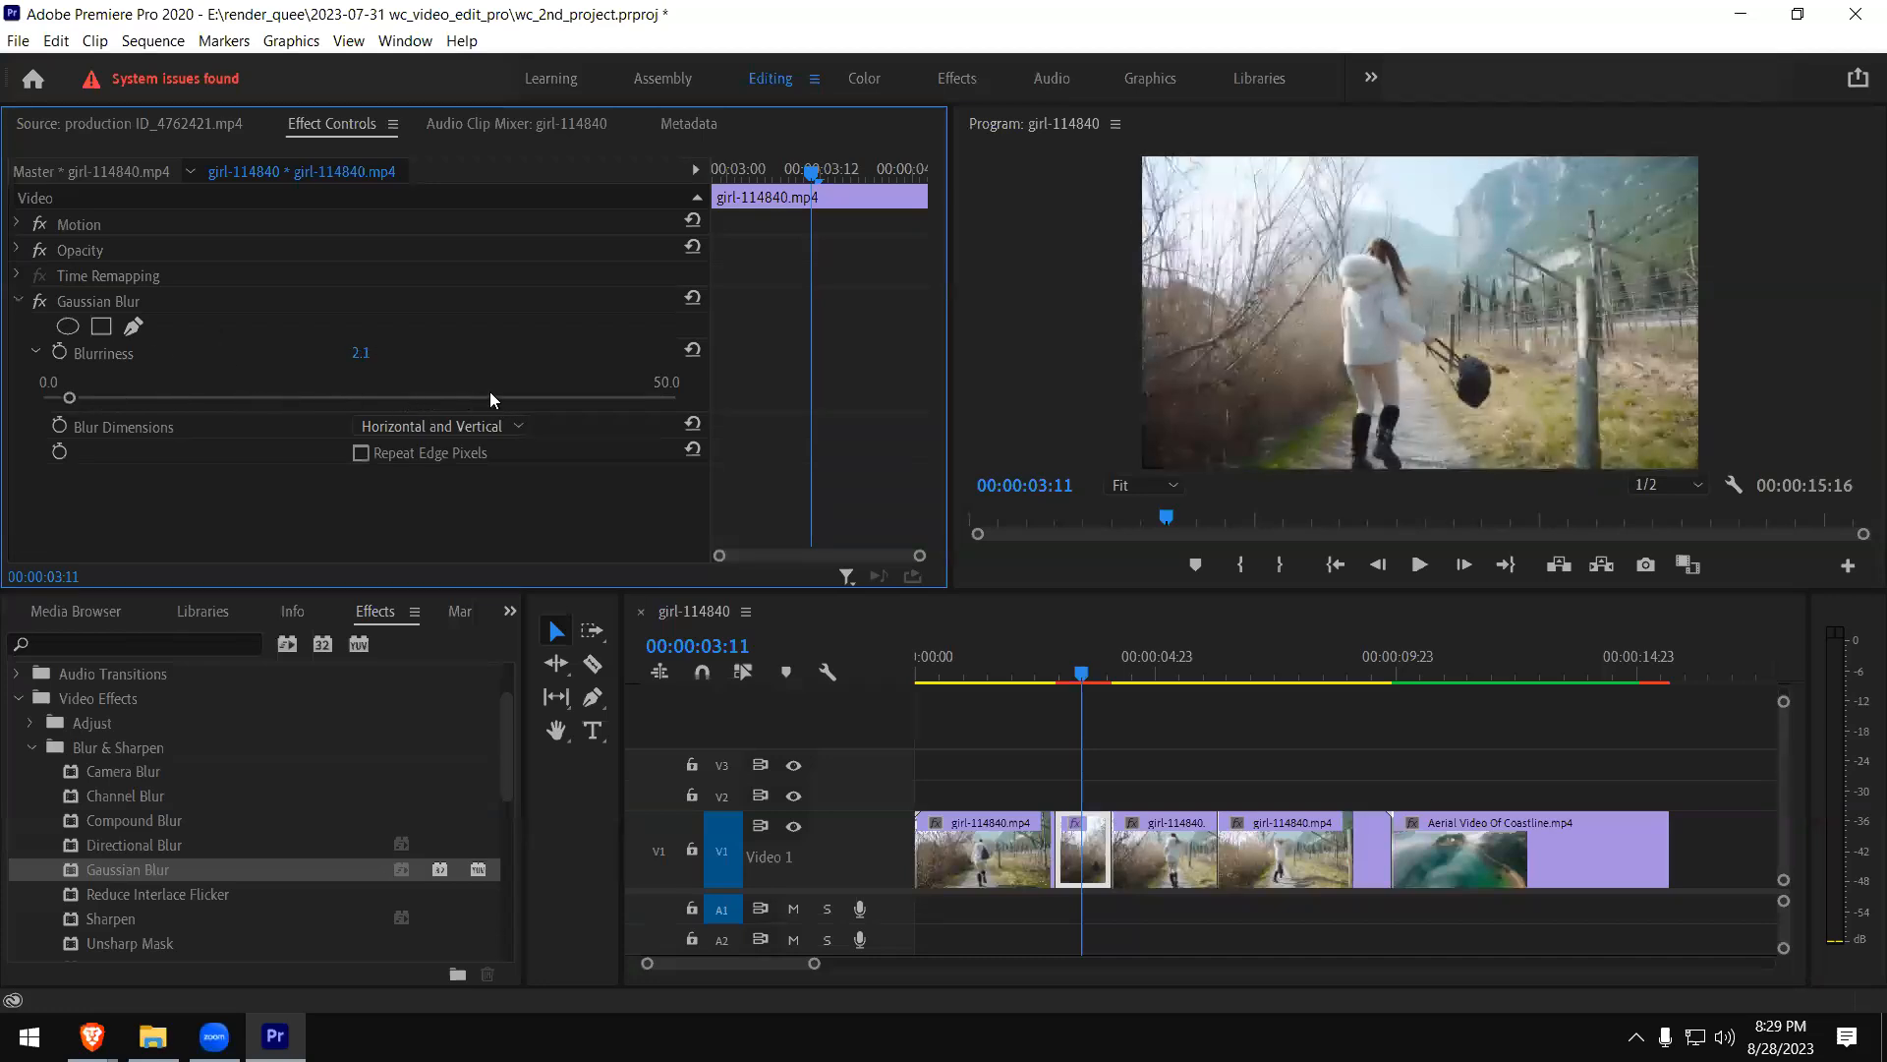
click(538, 397)
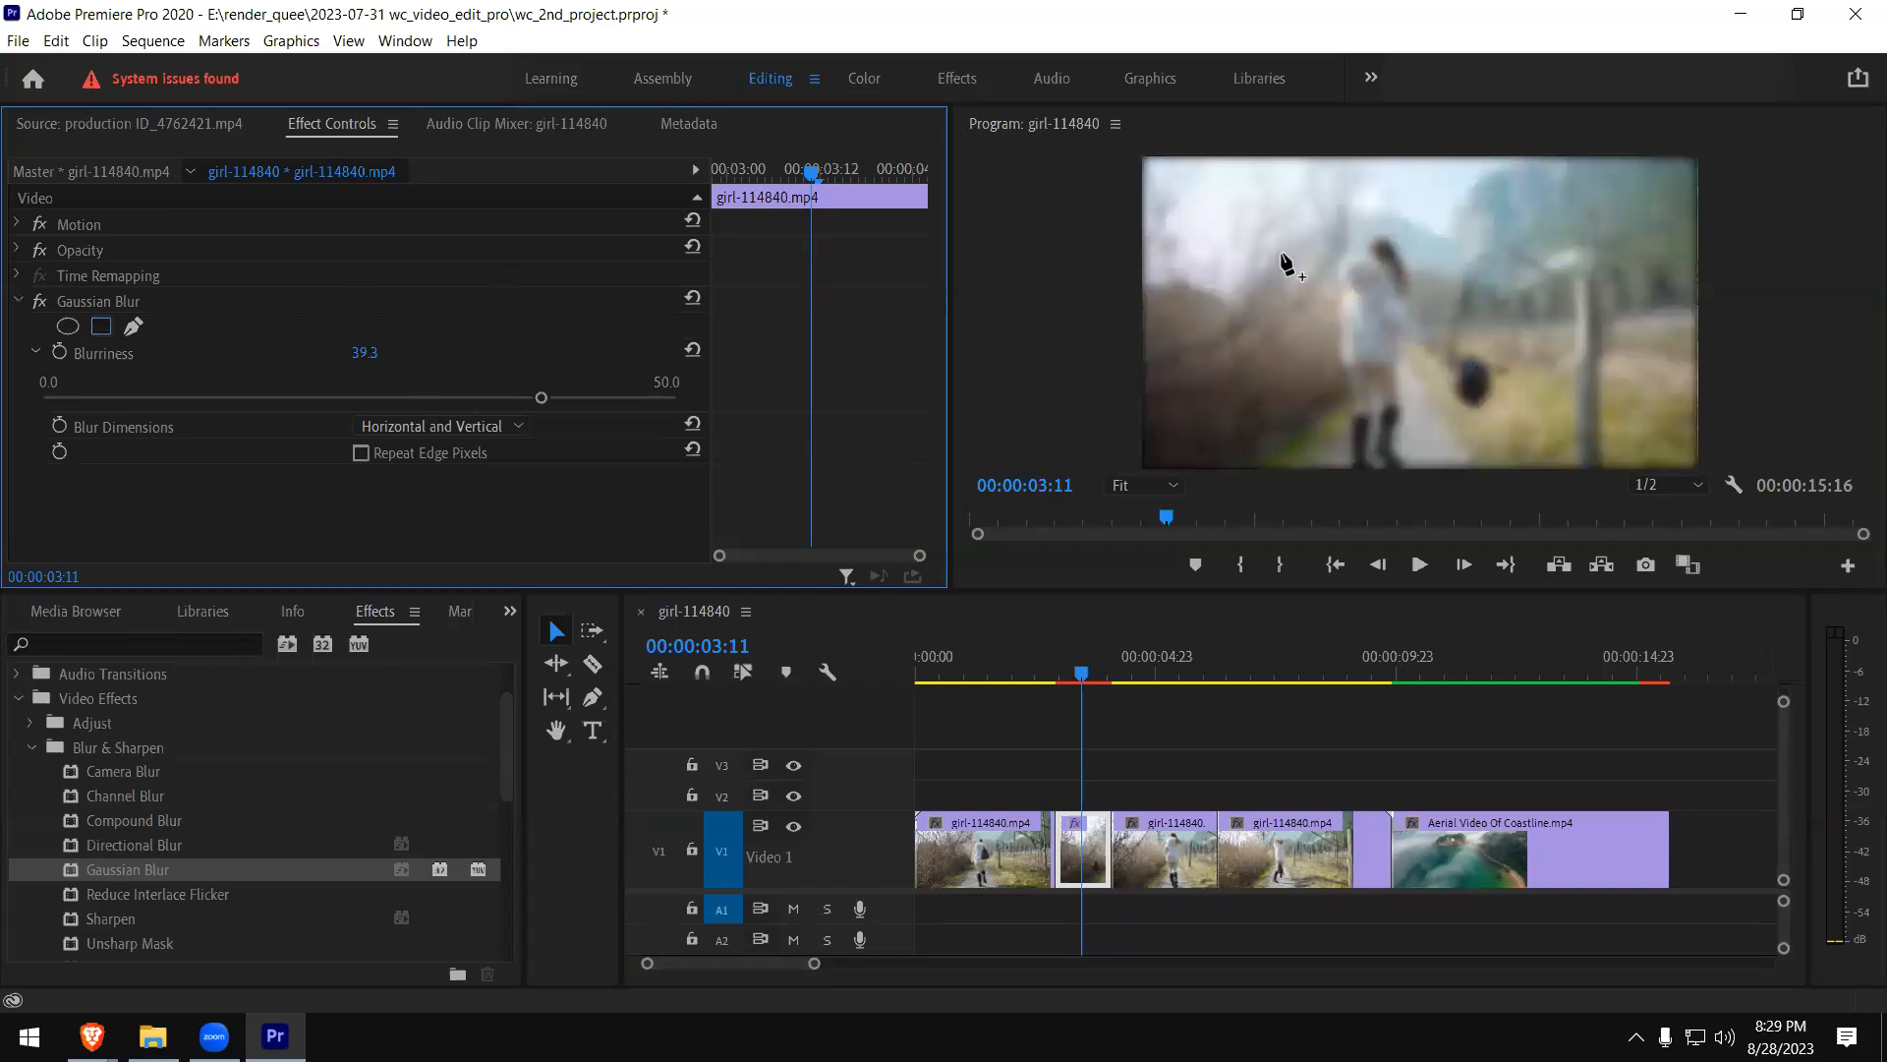
- Add a rectangular mask to Gaussian Blur and stretch its two lower corners down to cover the woman
click(100, 325)
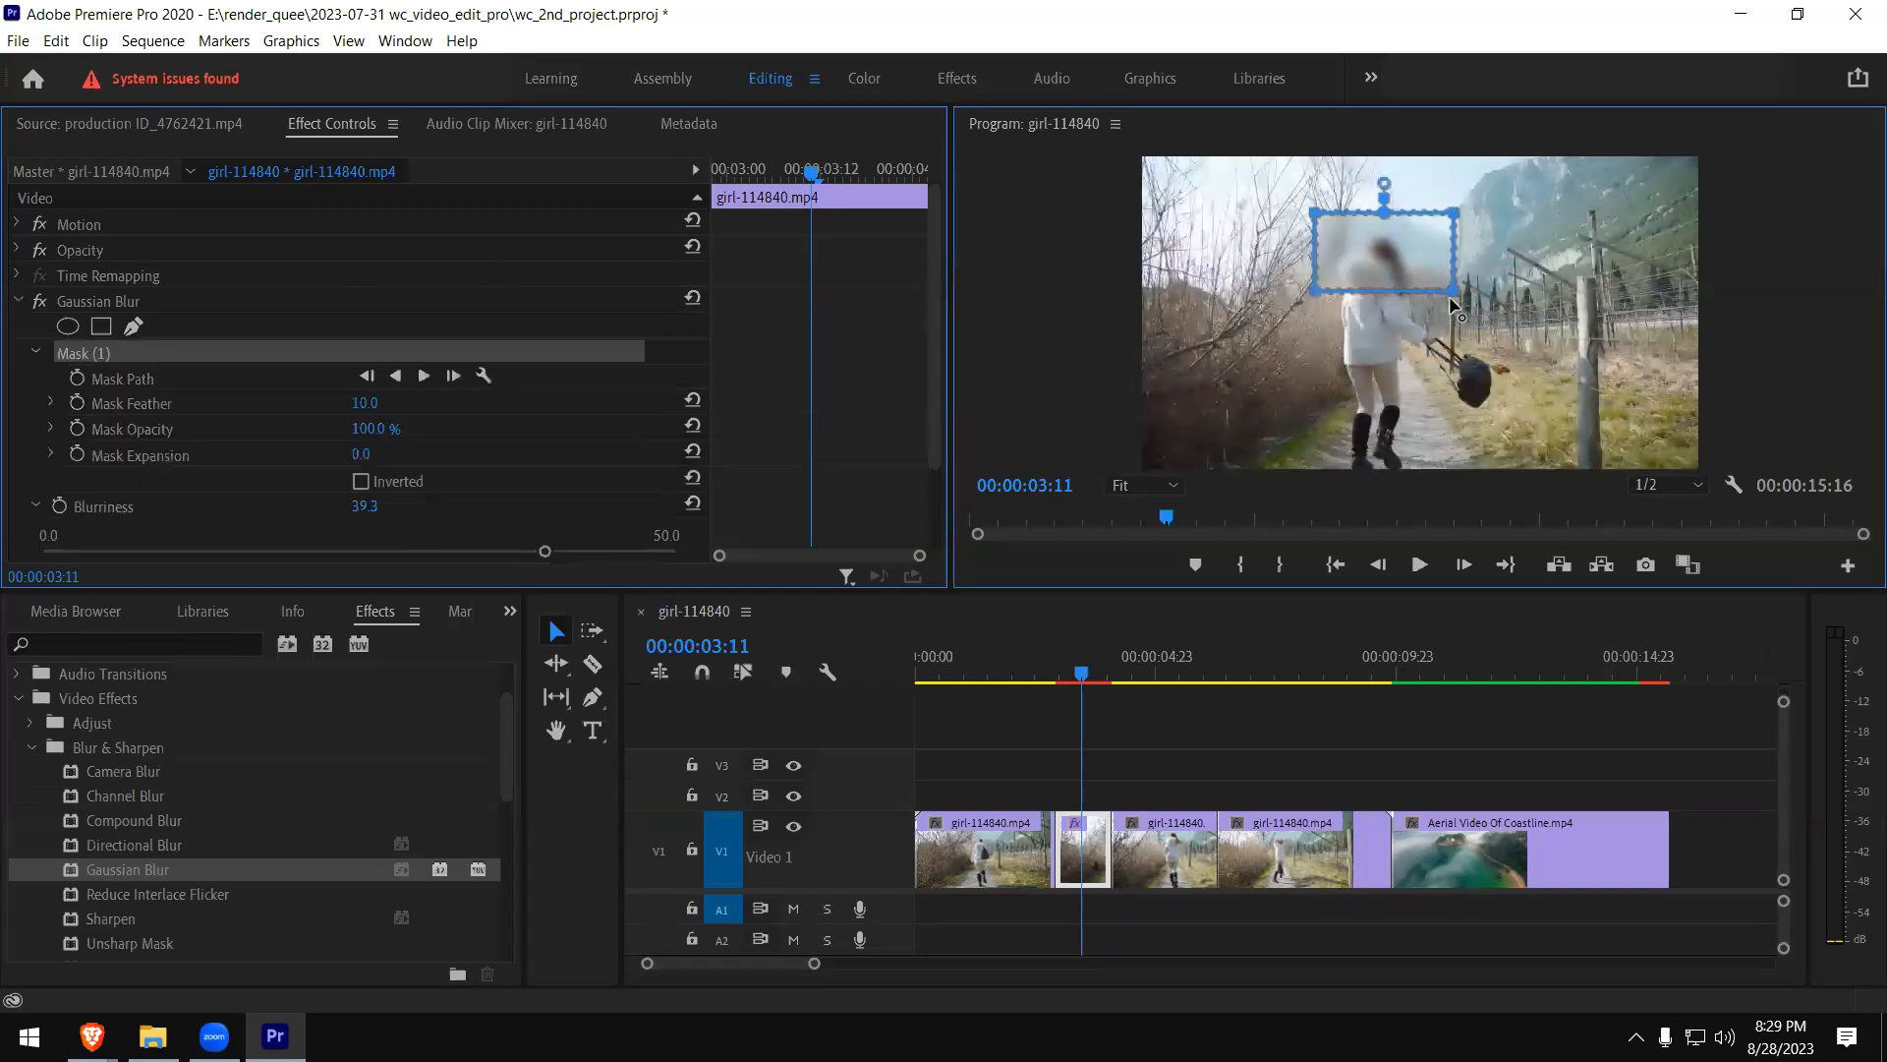
drag(1454, 291, 1487, 454)
drag(1315, 291, 1290, 475)
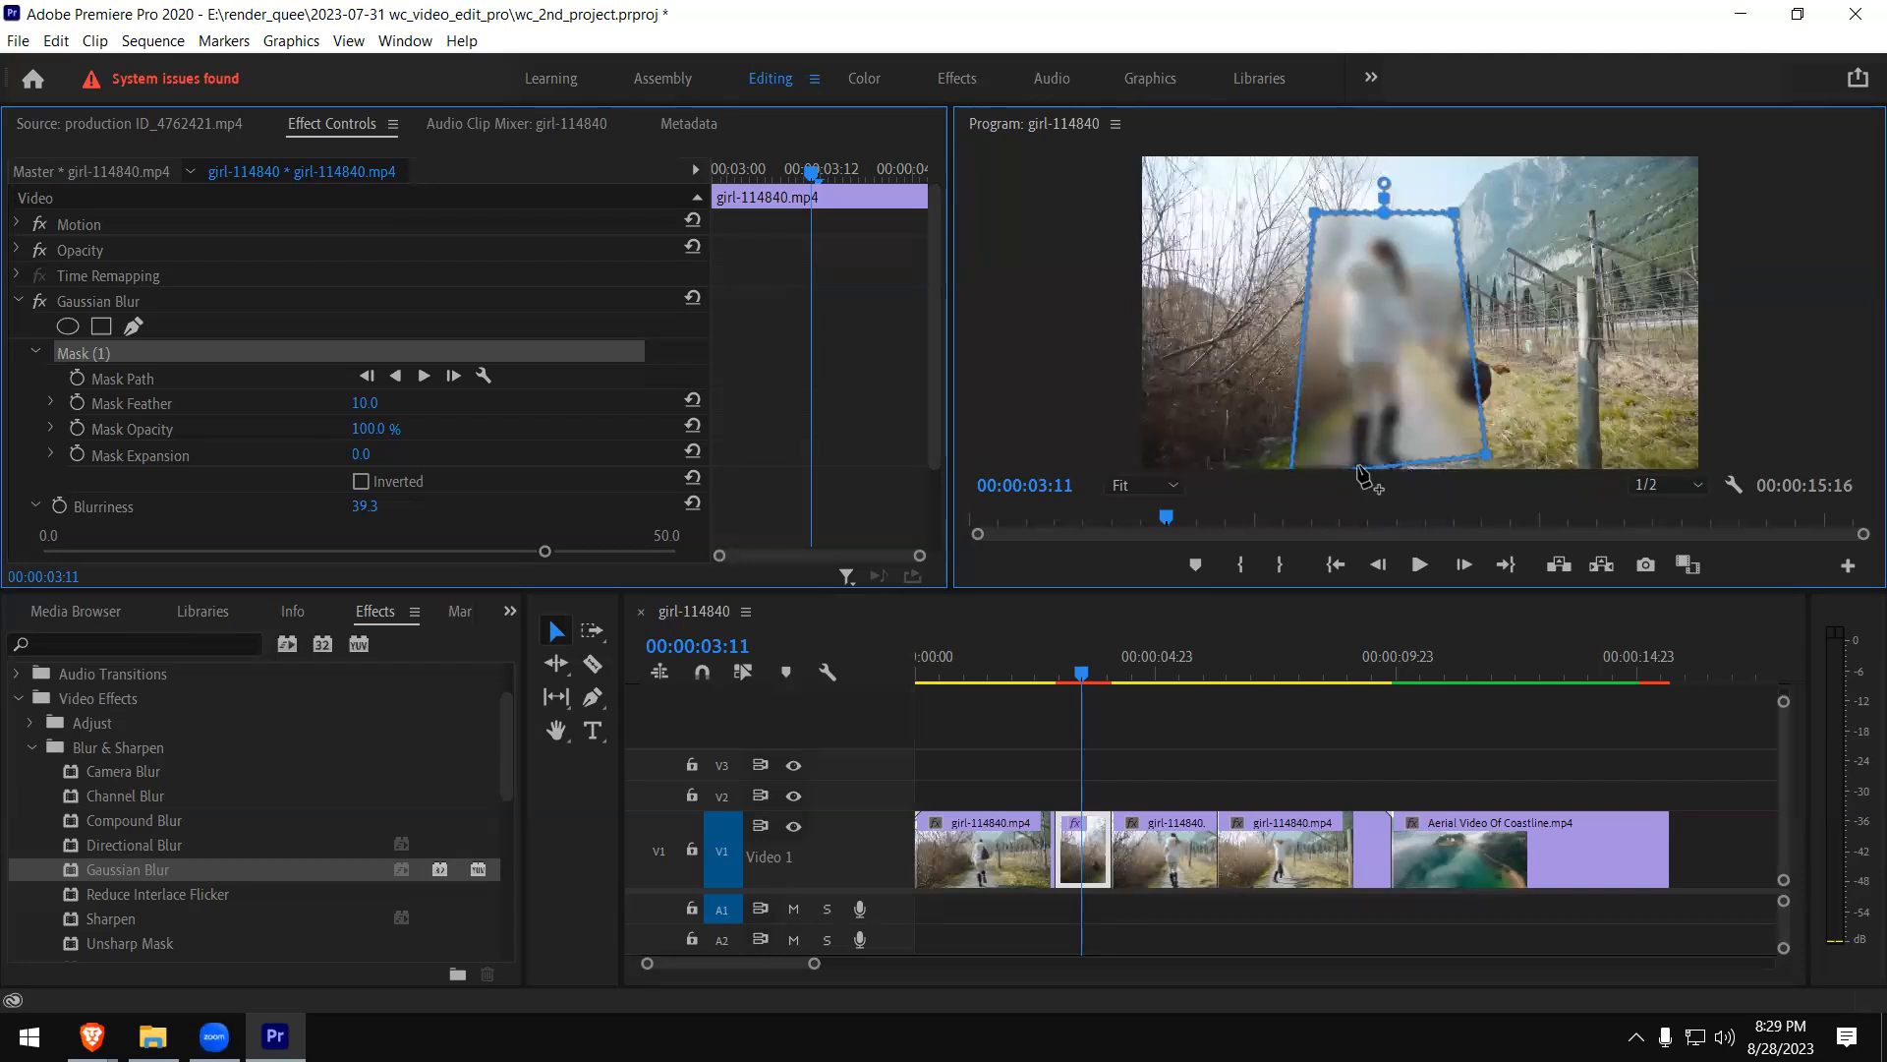
- Delete the rectangular mask and remove Gaussian Blur from the short girl clip piece
key(Delete)
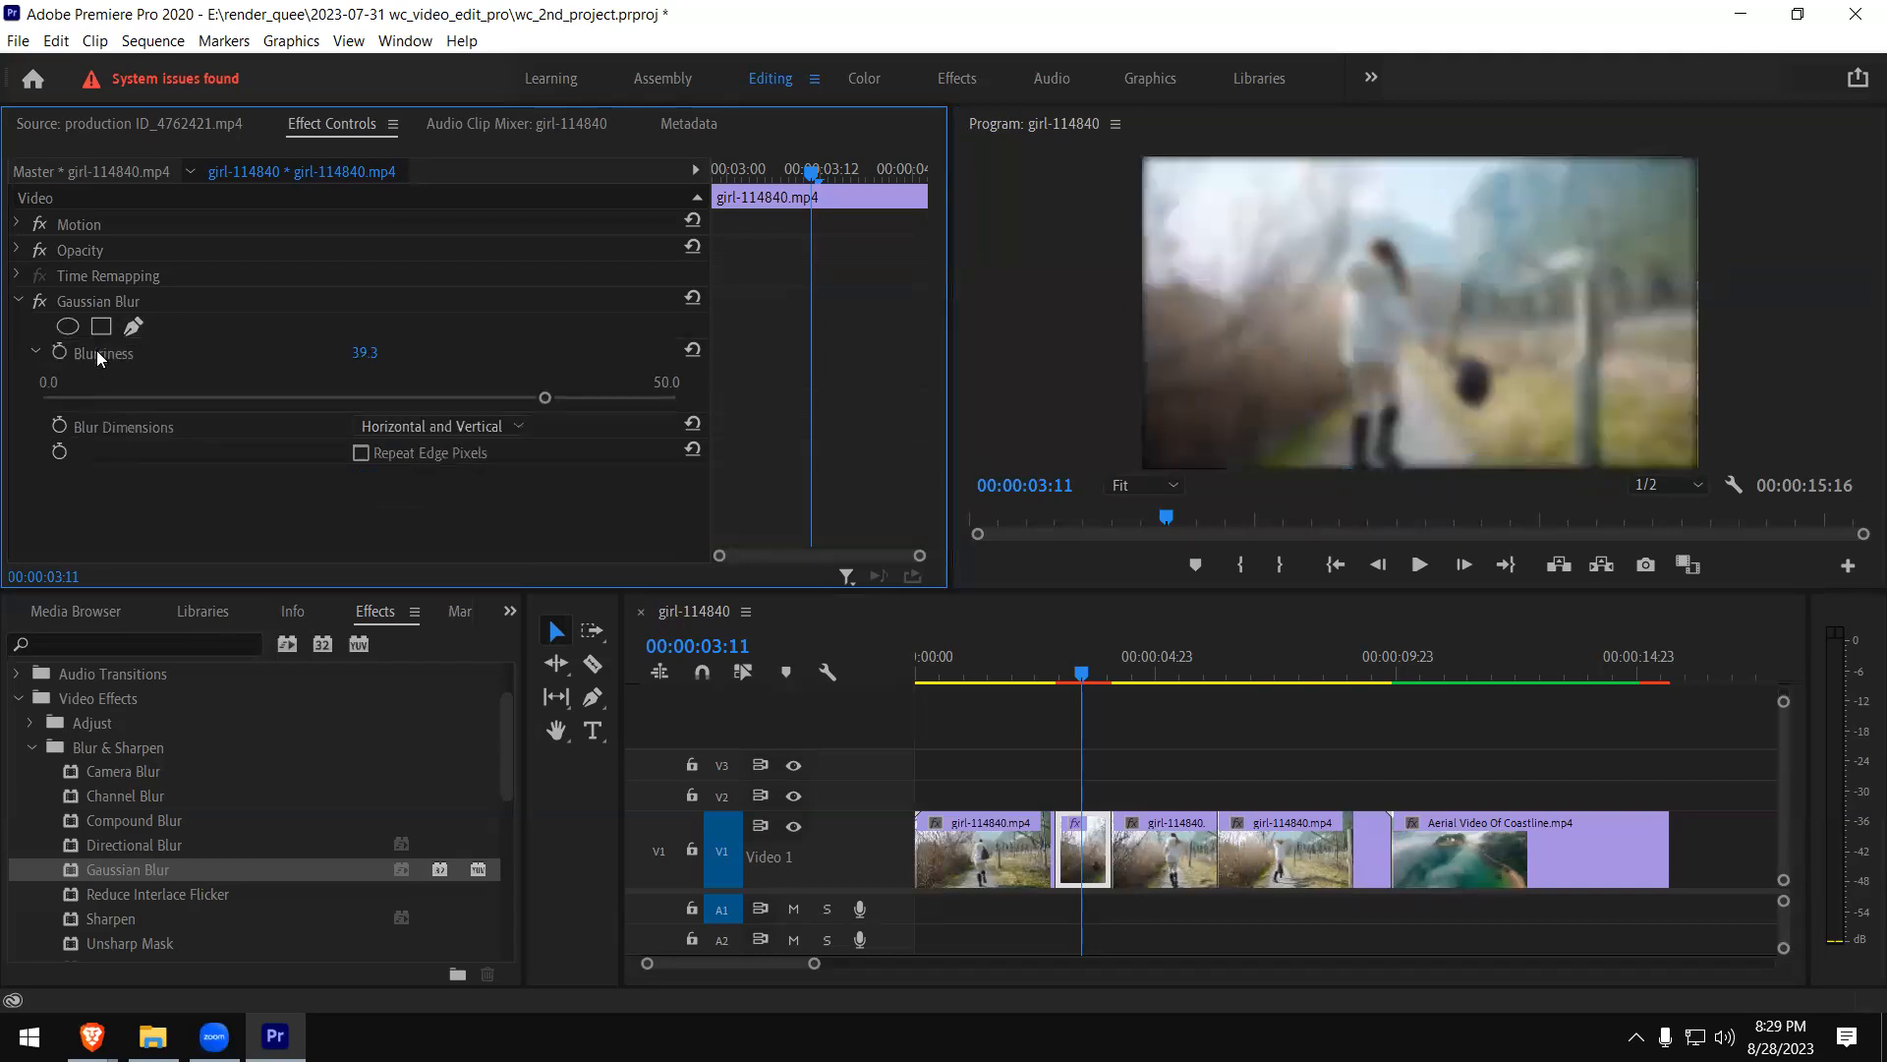
click(81, 301)
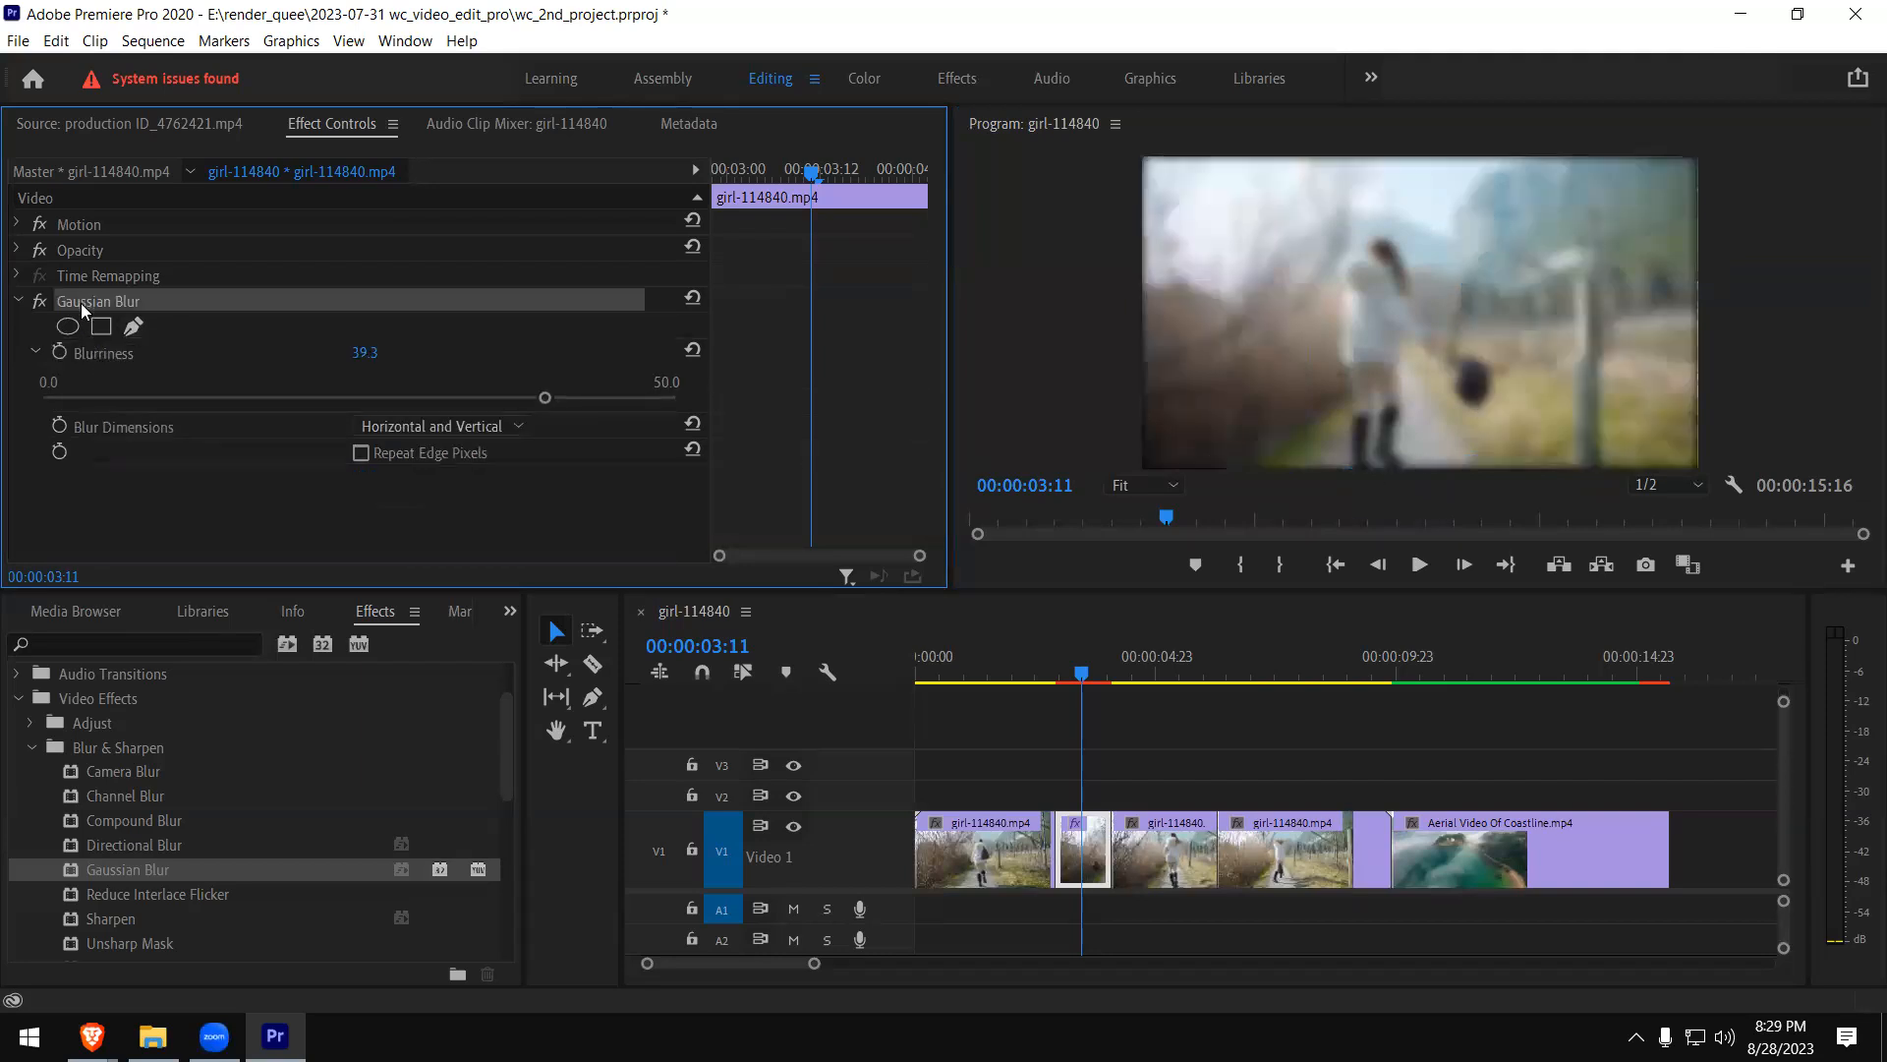
key(Delete)
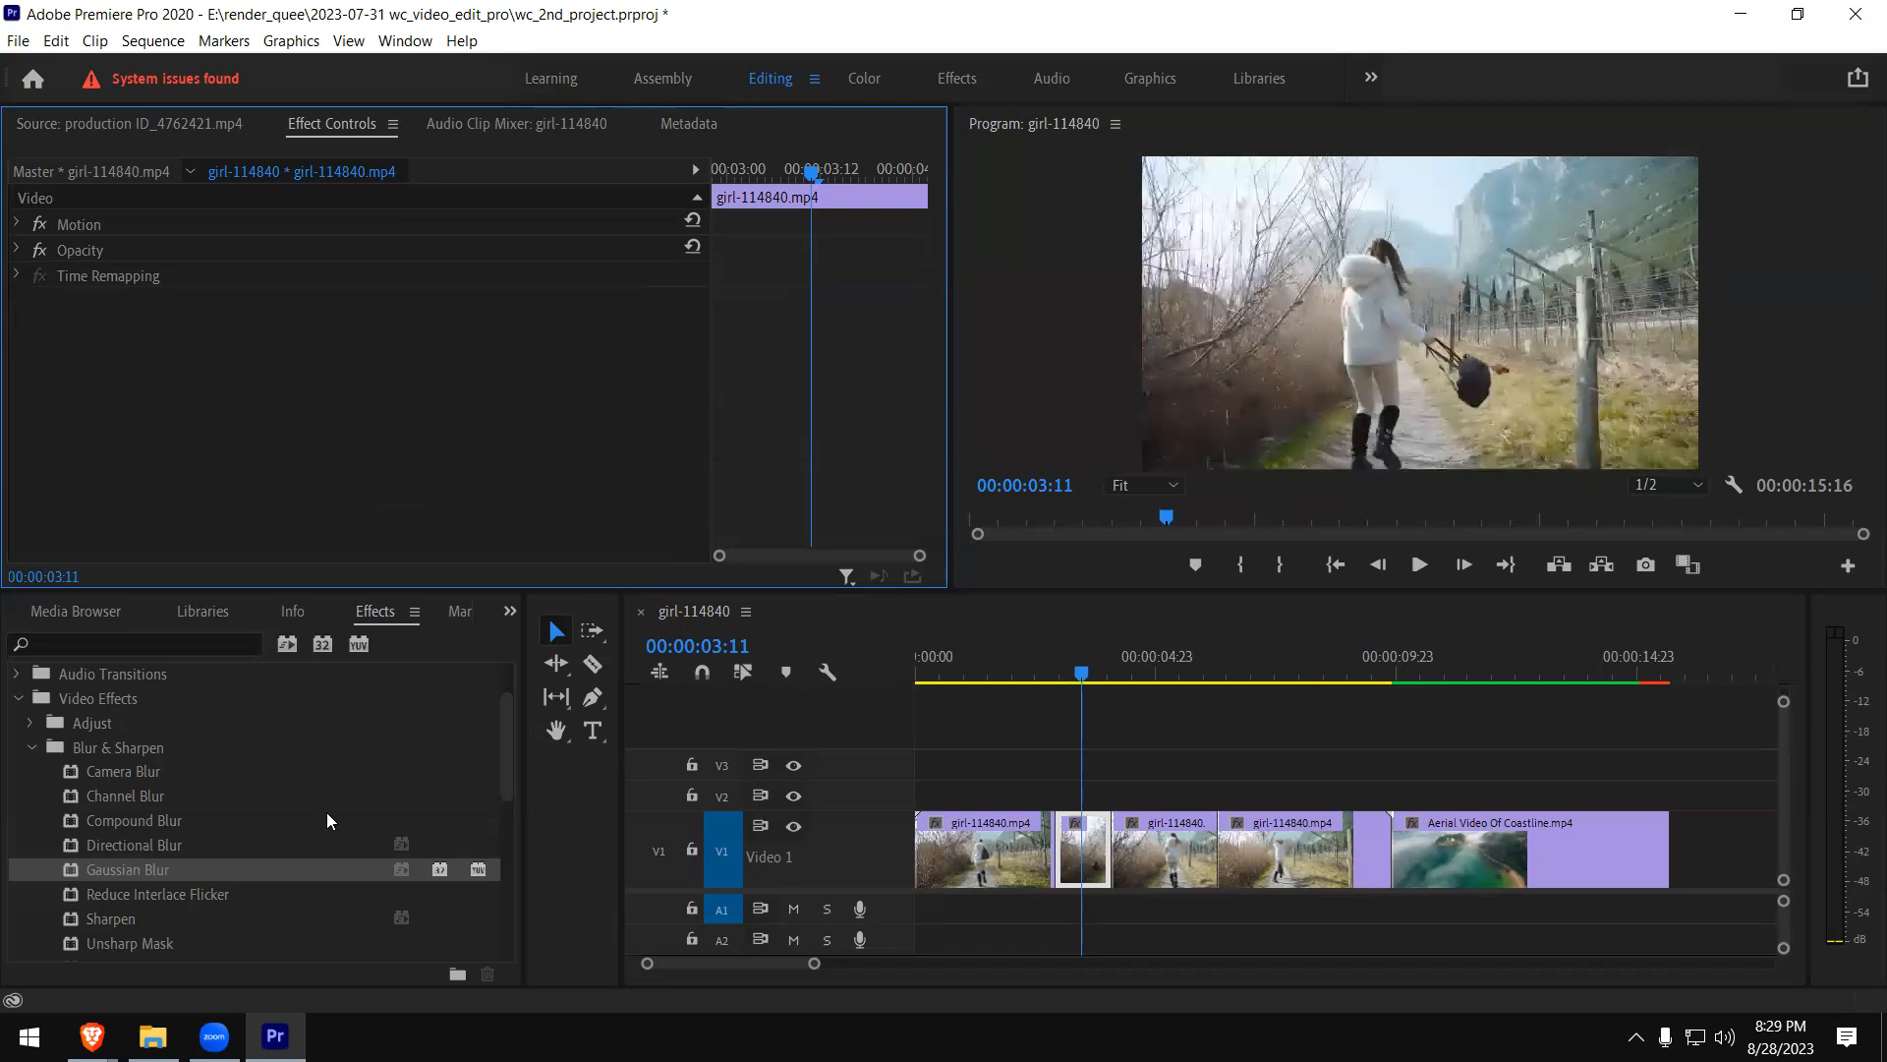
- Find Color Replace among the Image Control video effects and apply it to the short girl clip piece
click(32, 748)
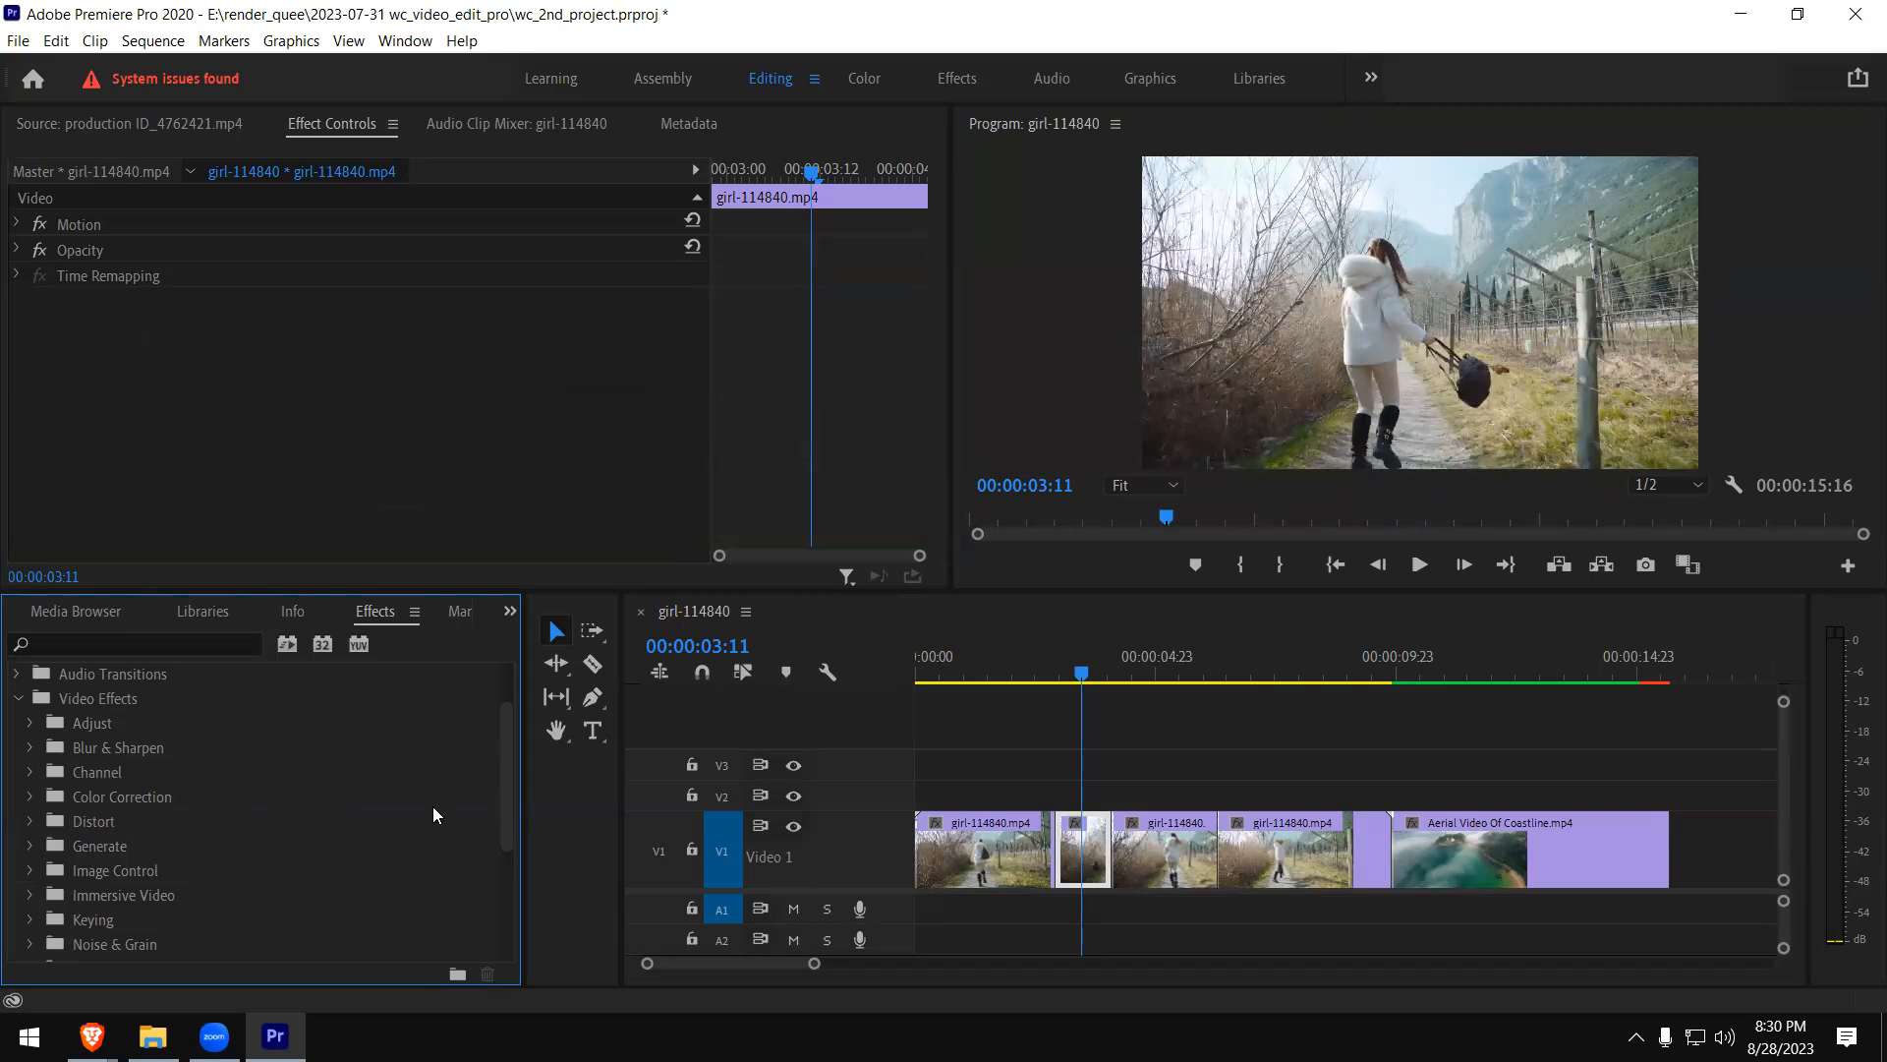
scroll(511, 755, up, 2)
drag(511, 753, 499, 847)
click(30, 761)
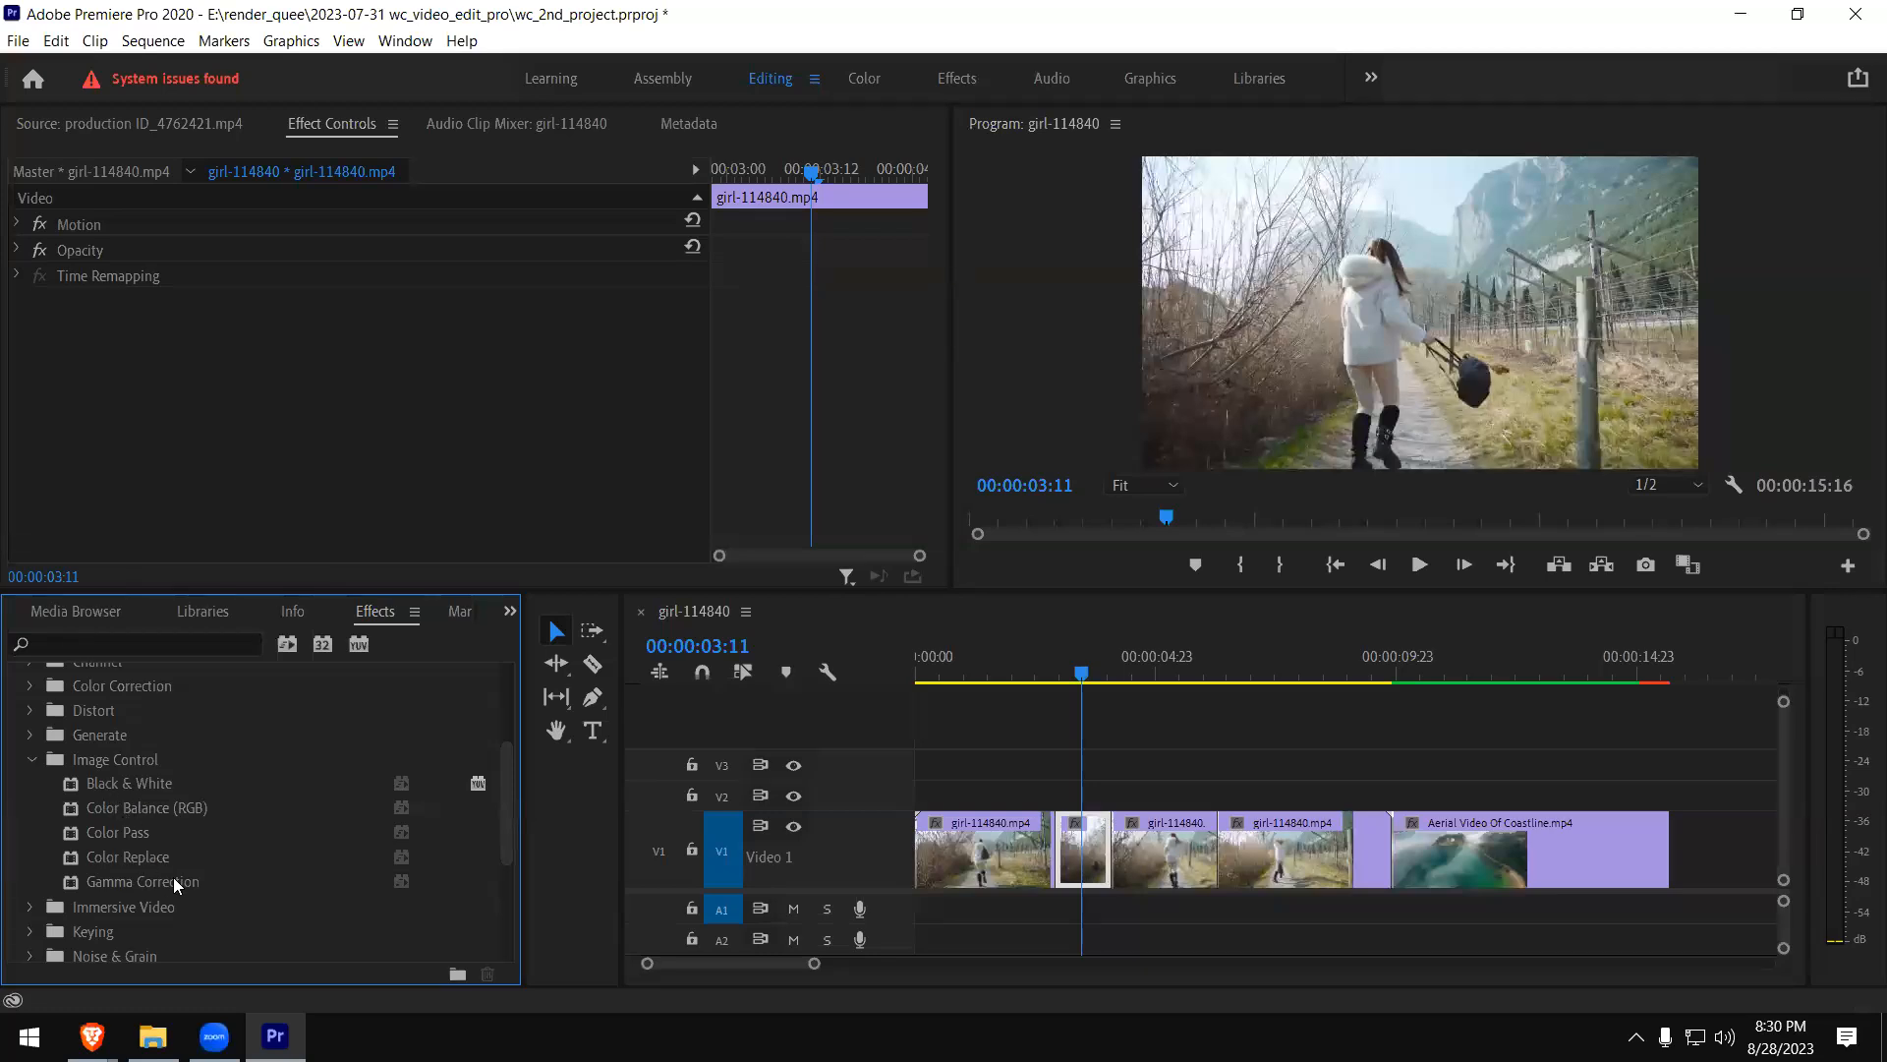
click(86, 863)
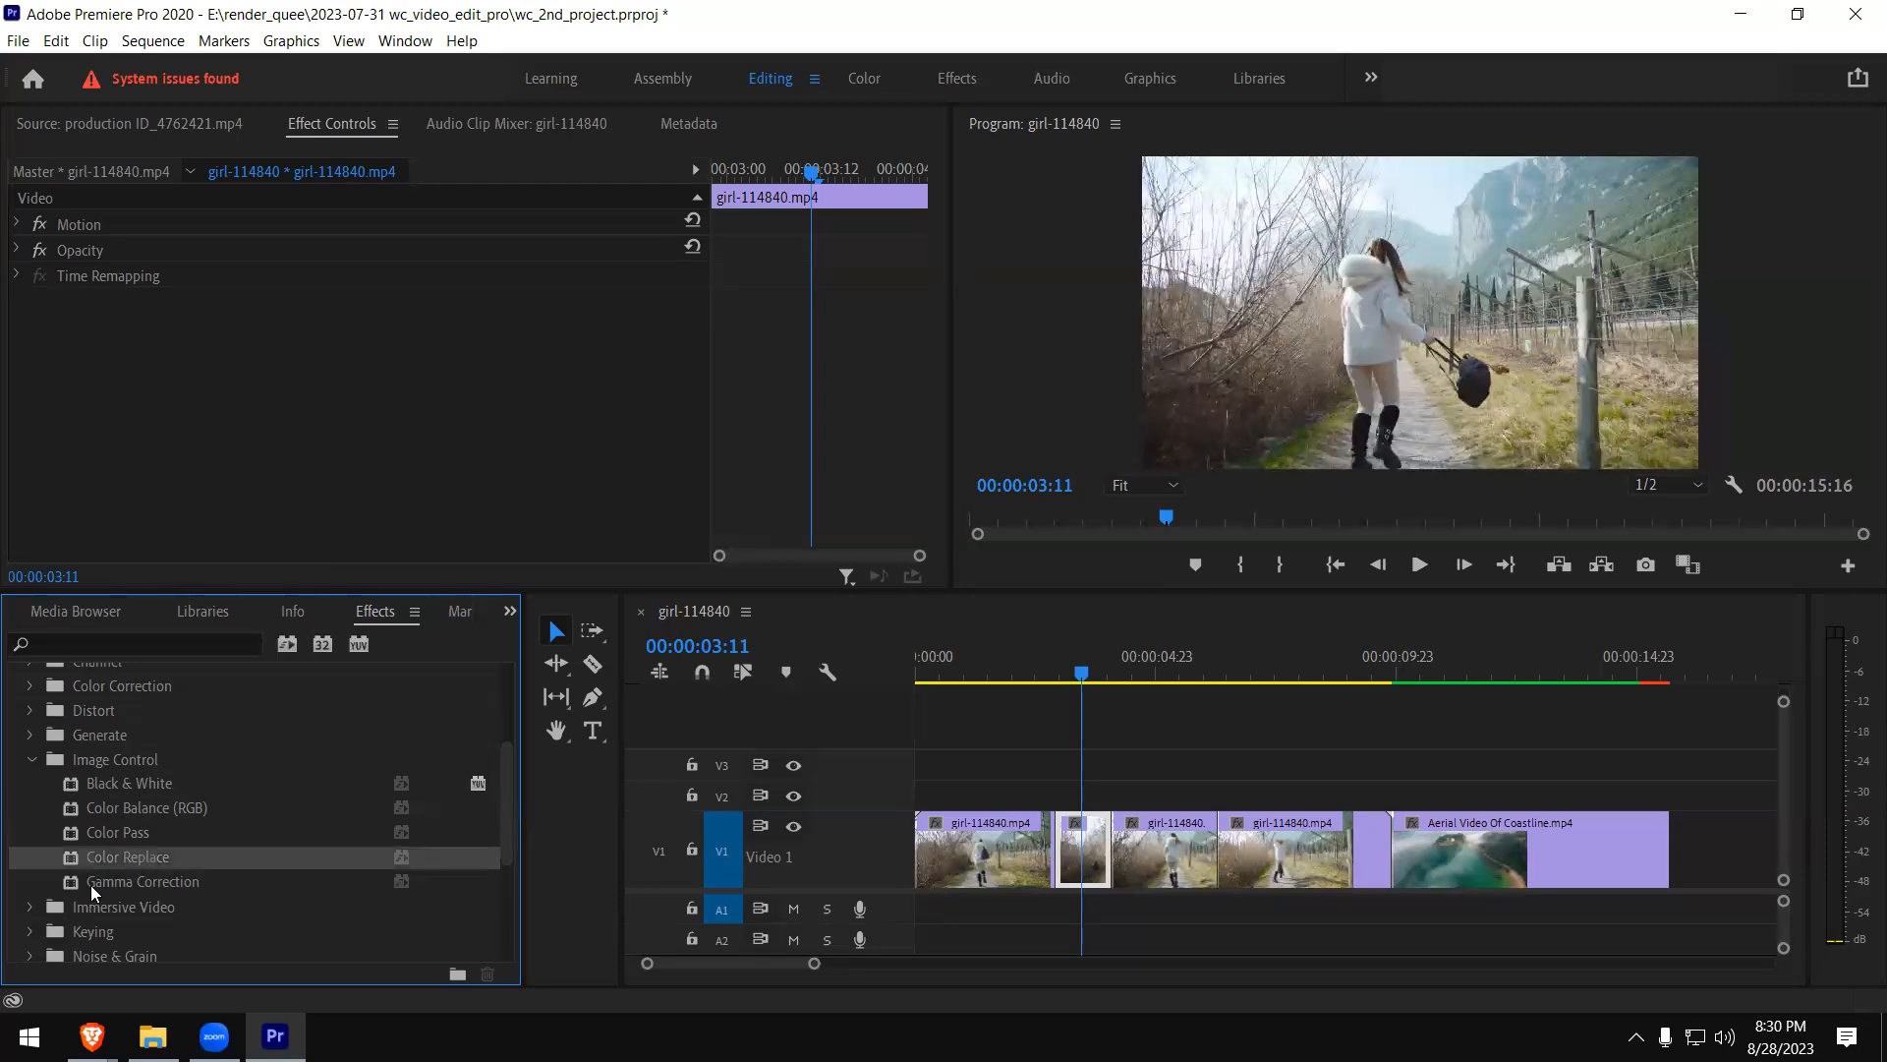
drag(85, 861, 1075, 851)
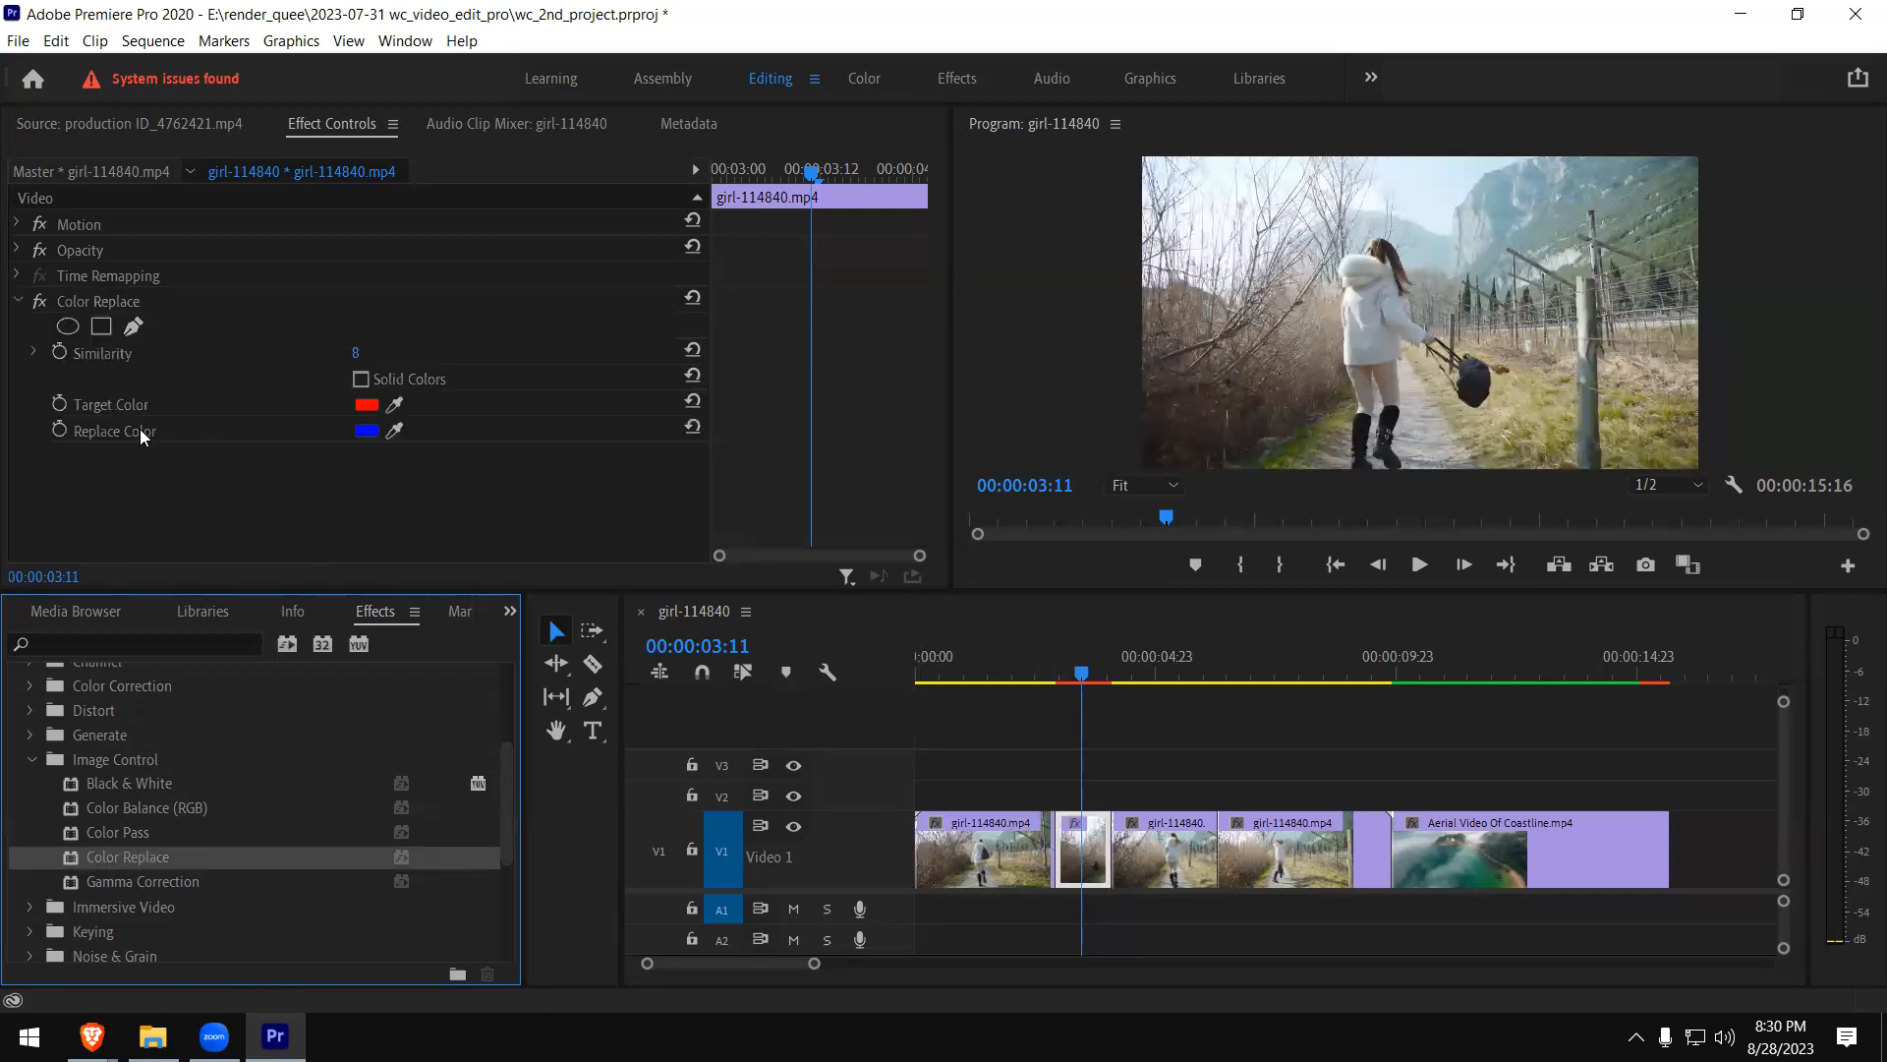
- Sample Color Replace's target color from the dark grass and then from the mountainside, and try Solid Colors on and off
click(394, 405)
click(1298, 434)
click(1283, 456)
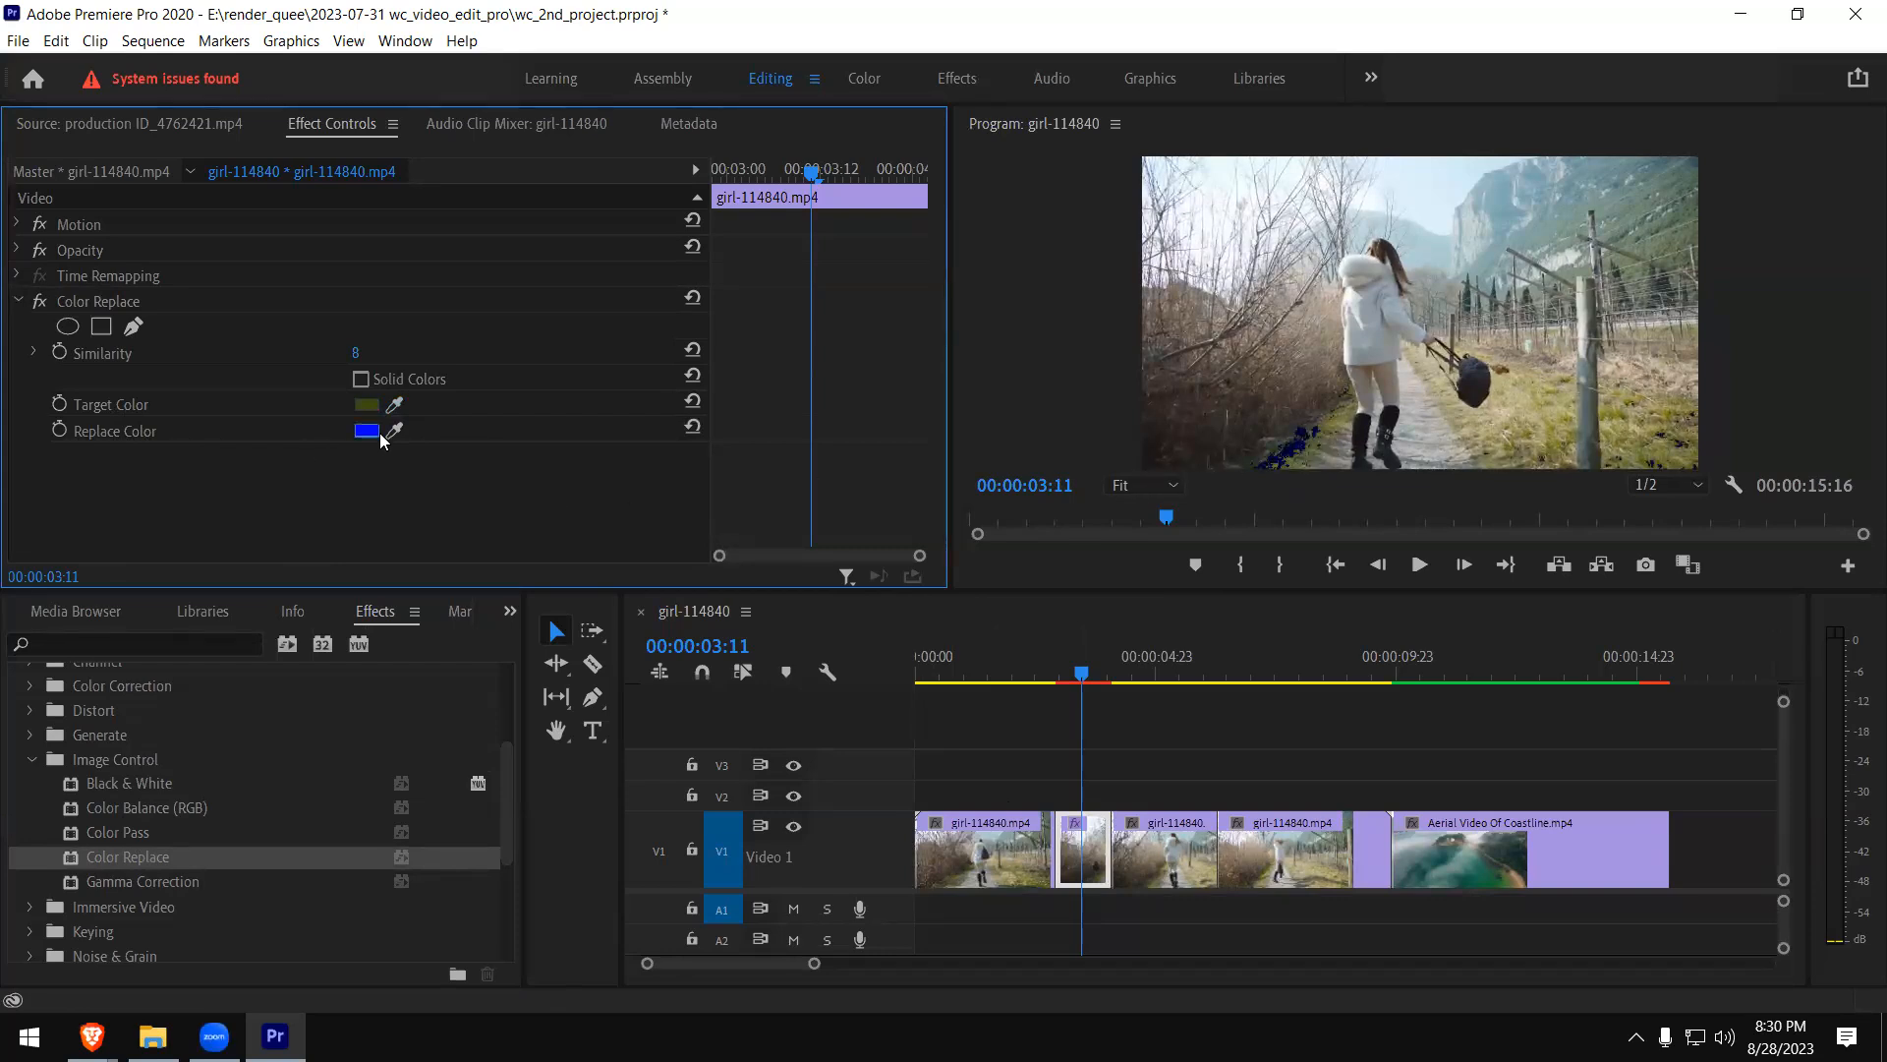
click(396, 406)
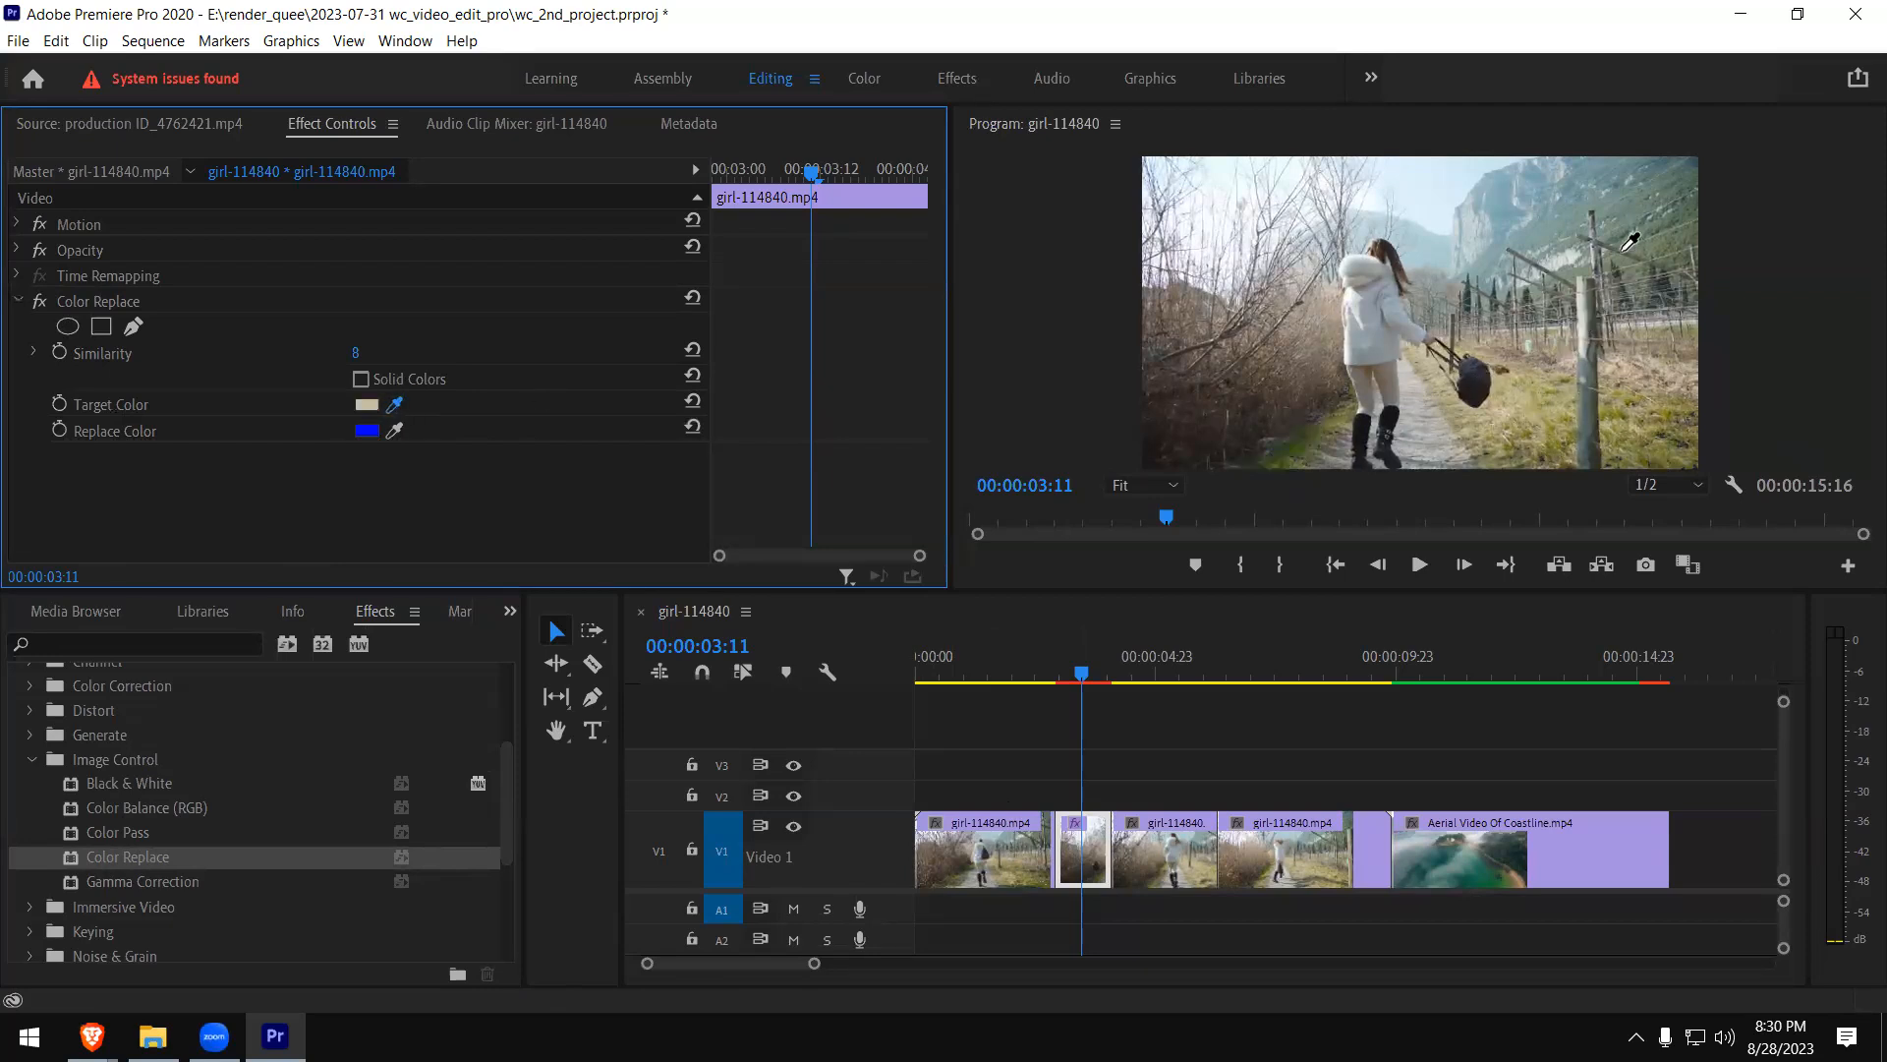
click(1536, 239)
click(362, 379)
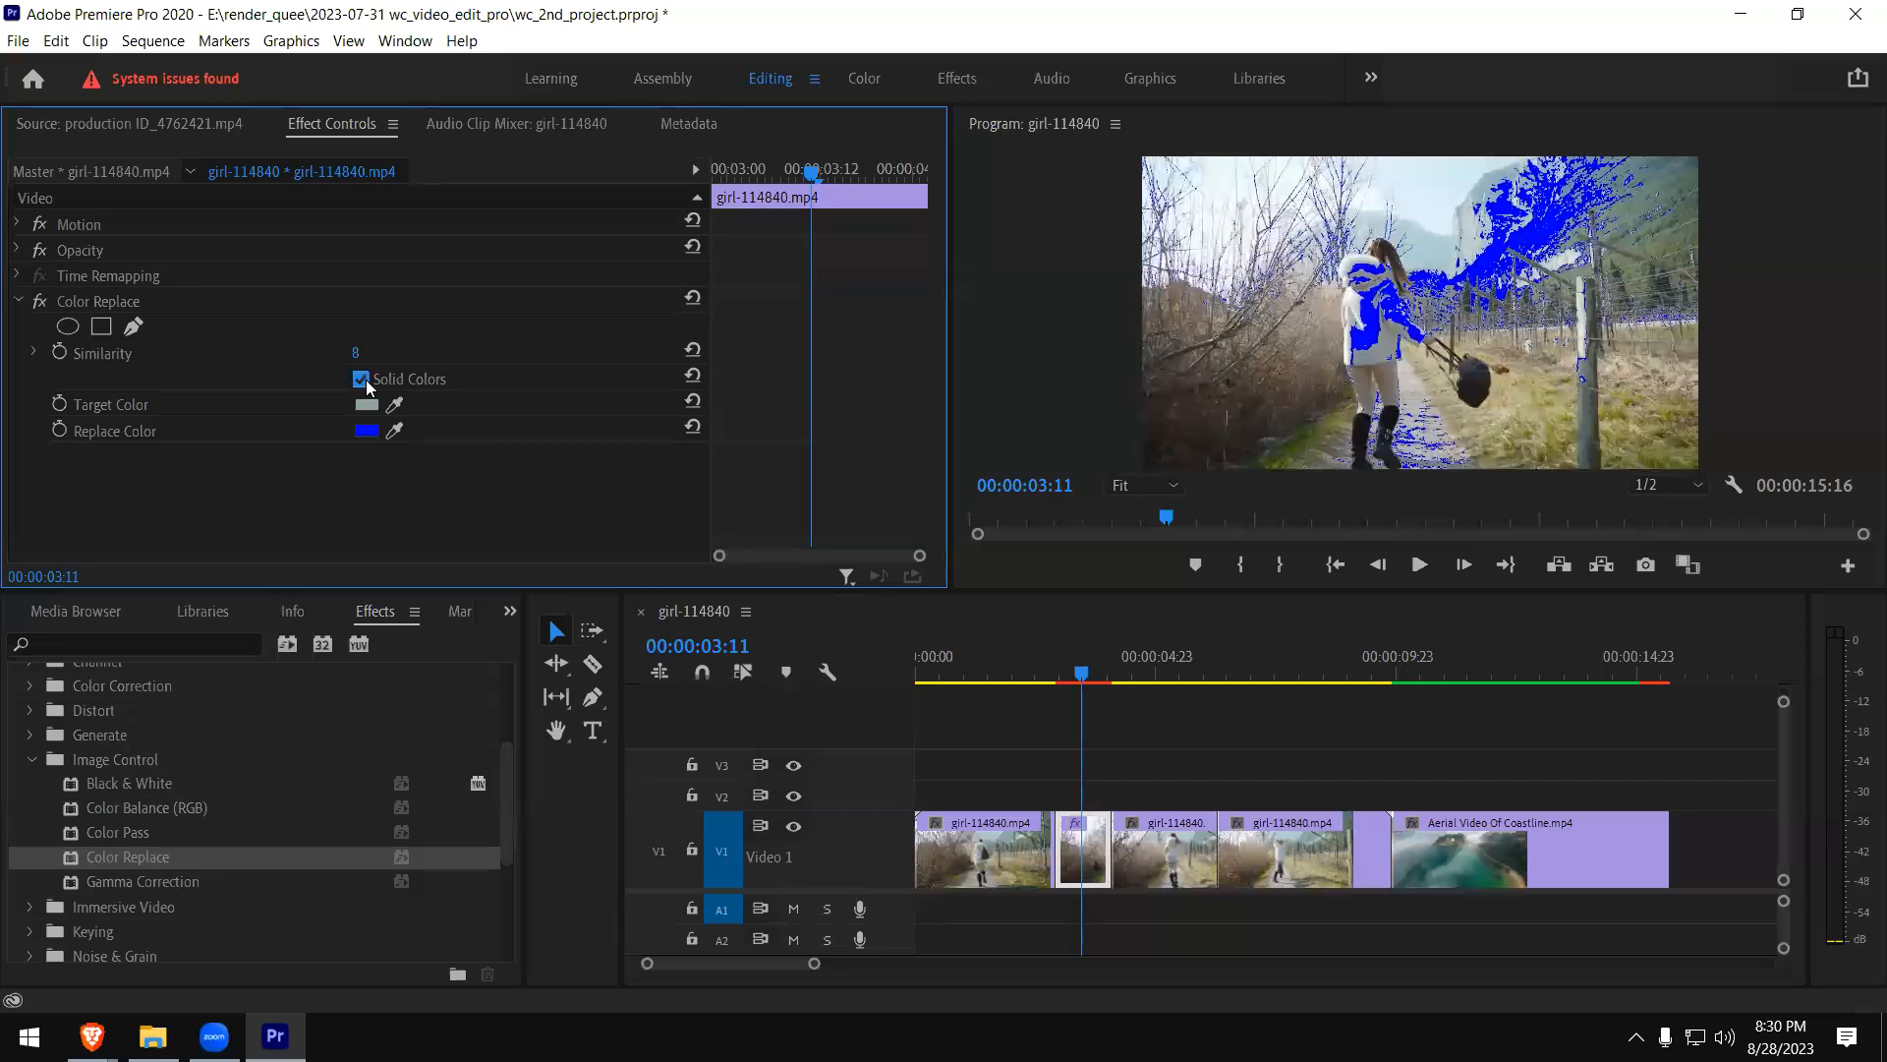
click(362, 380)
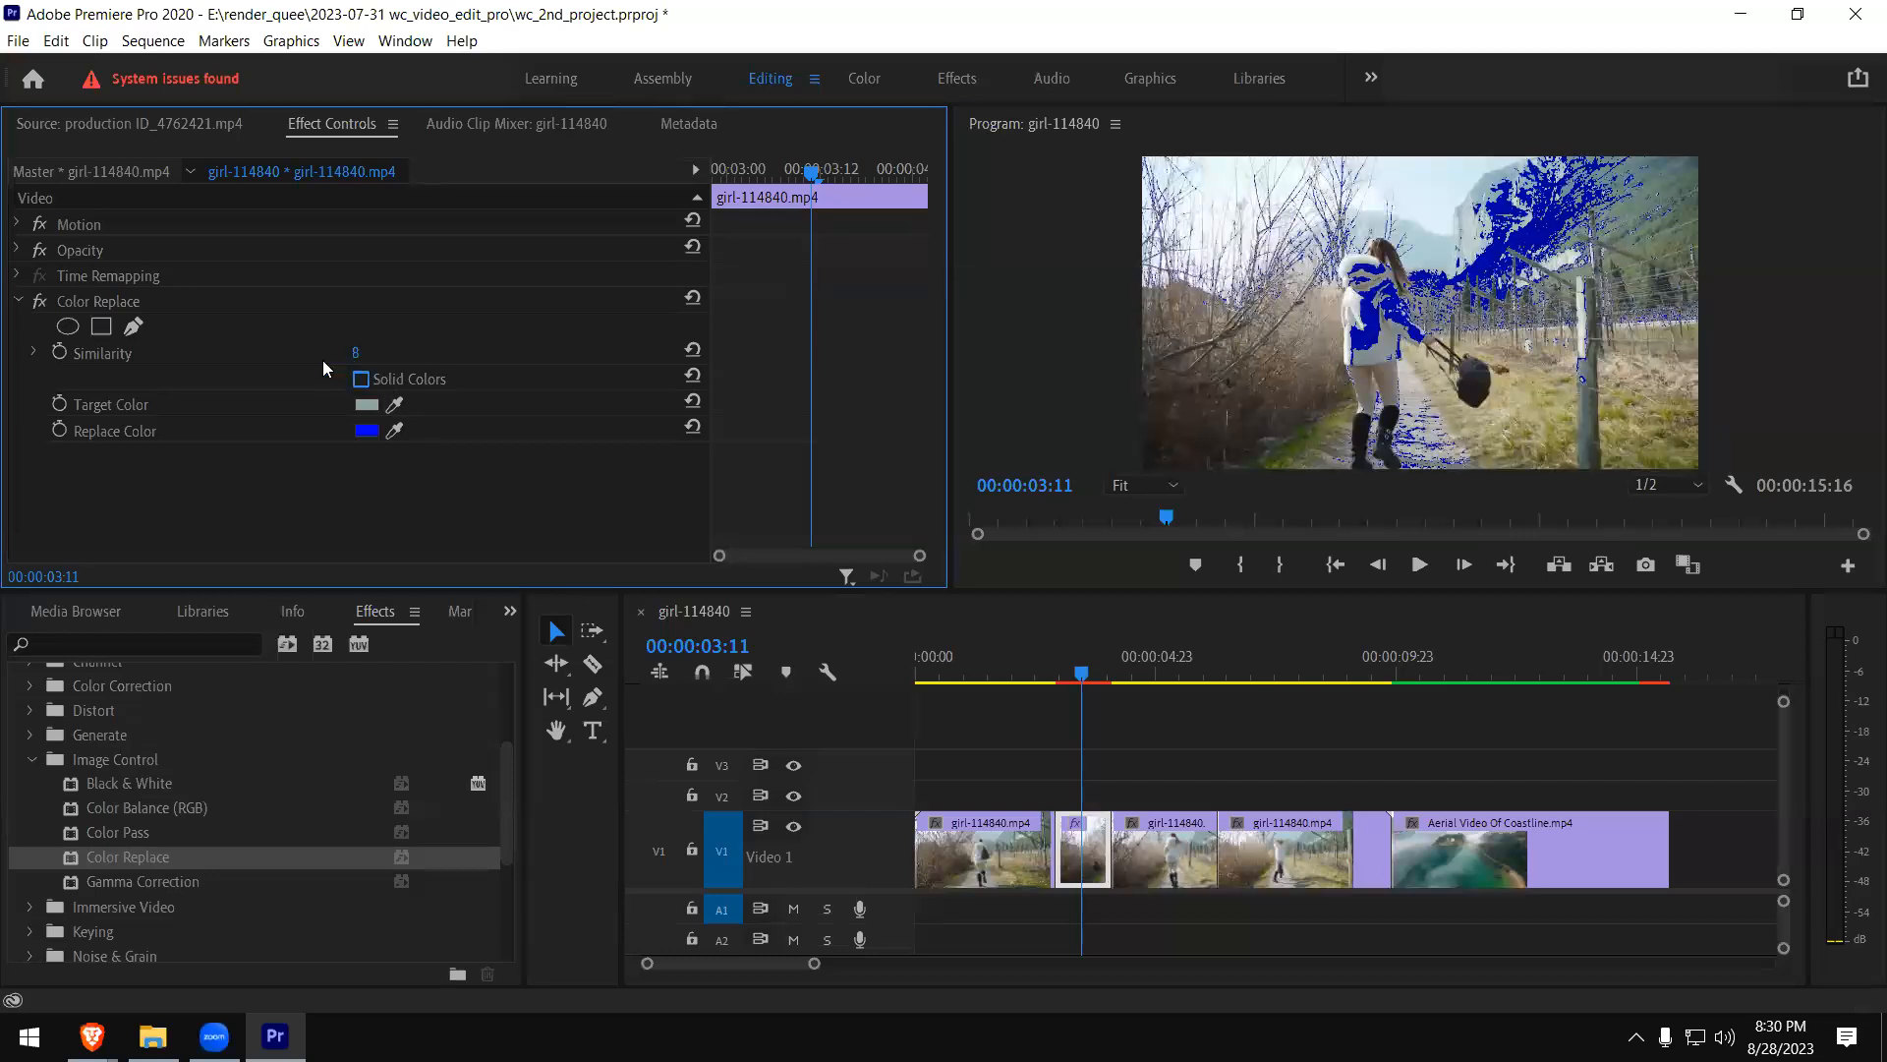
- Try Color Replace Similarity values of 16 and 32, and settle on 20
click(356, 353)
text(16)
key(Return)
click(379, 352)
text(32)
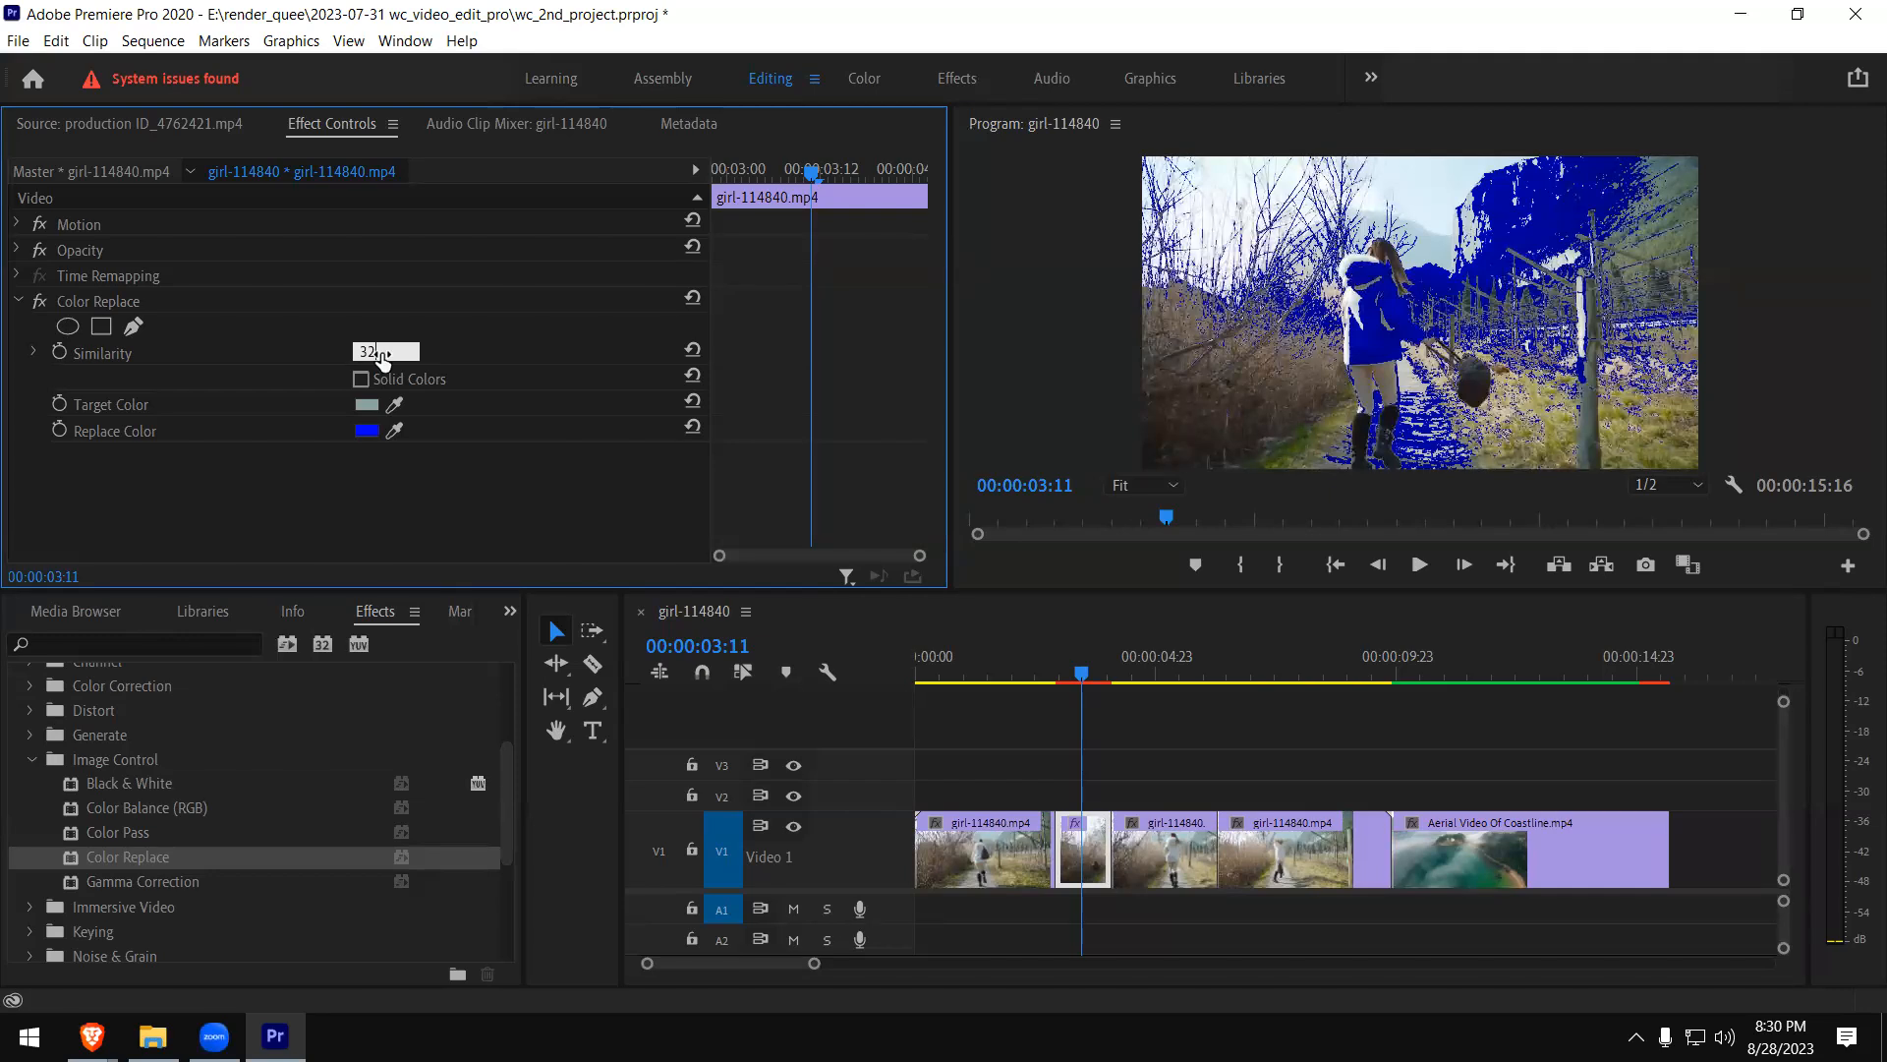
key(Return)
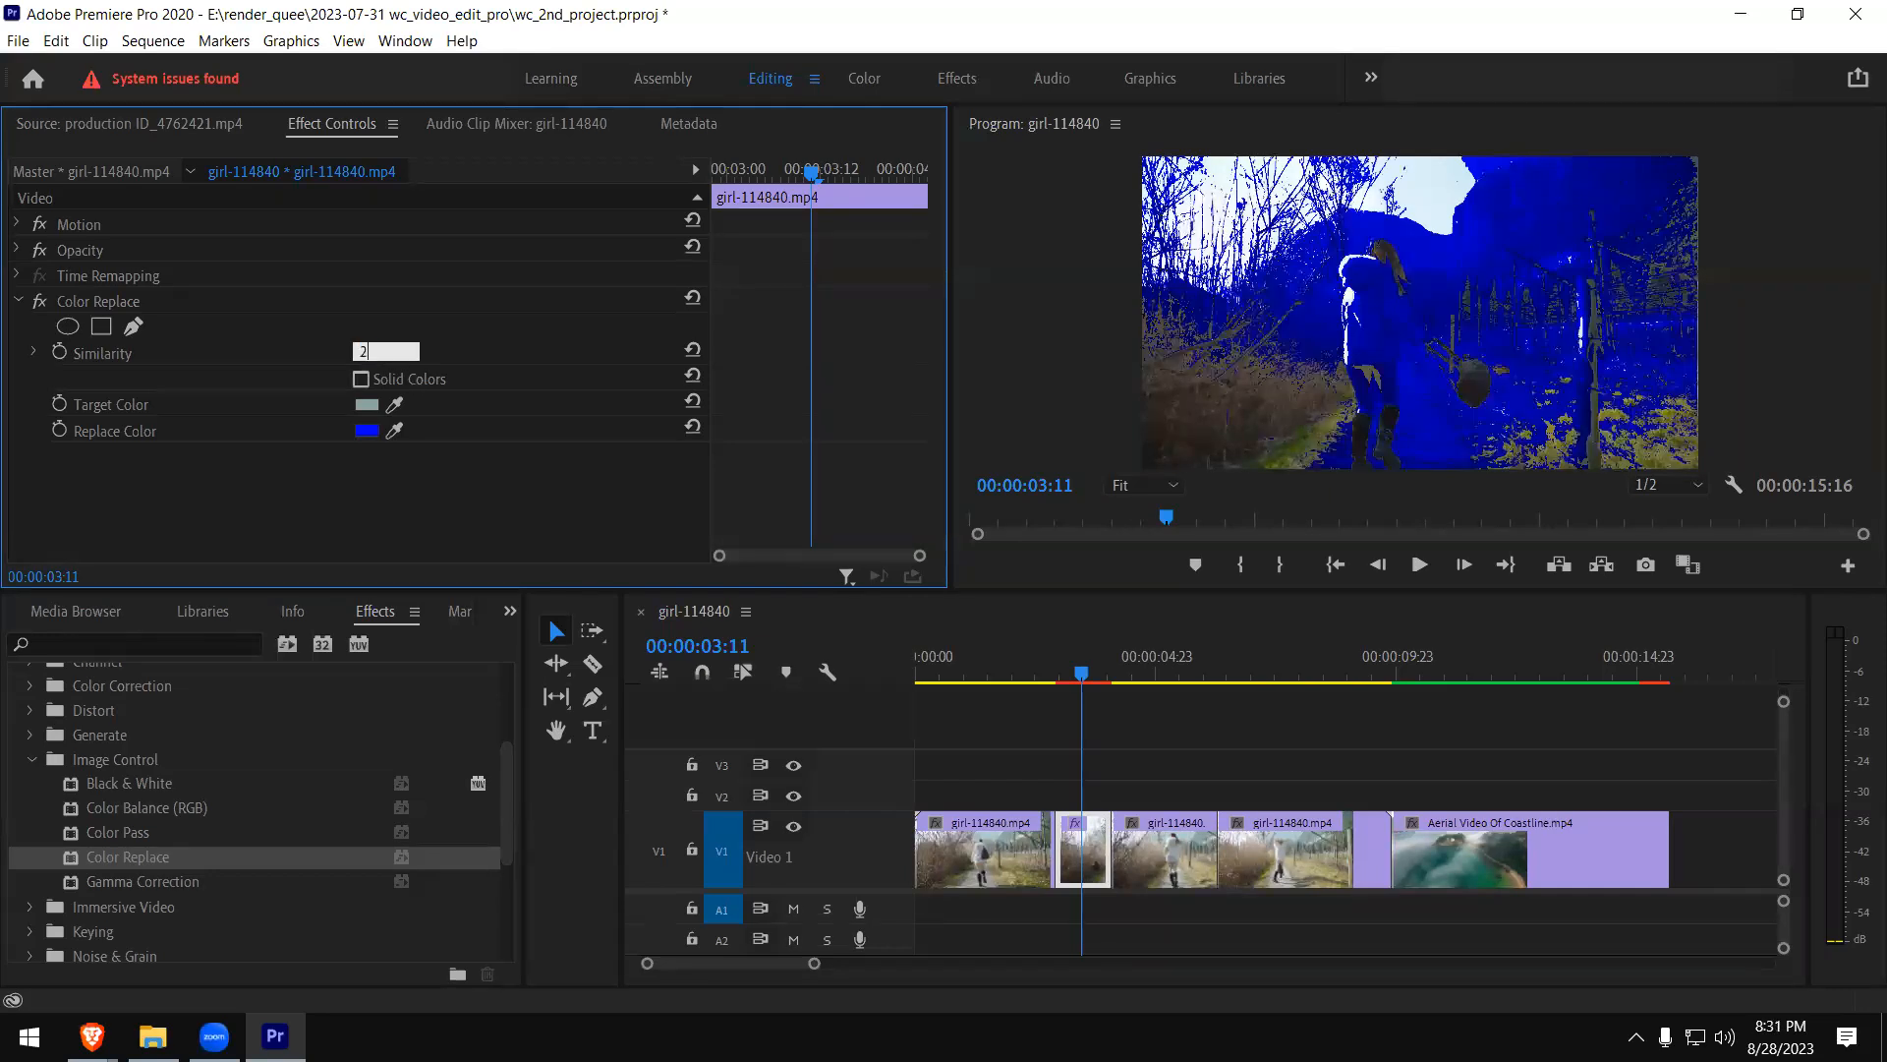
text(20)
key(Return)
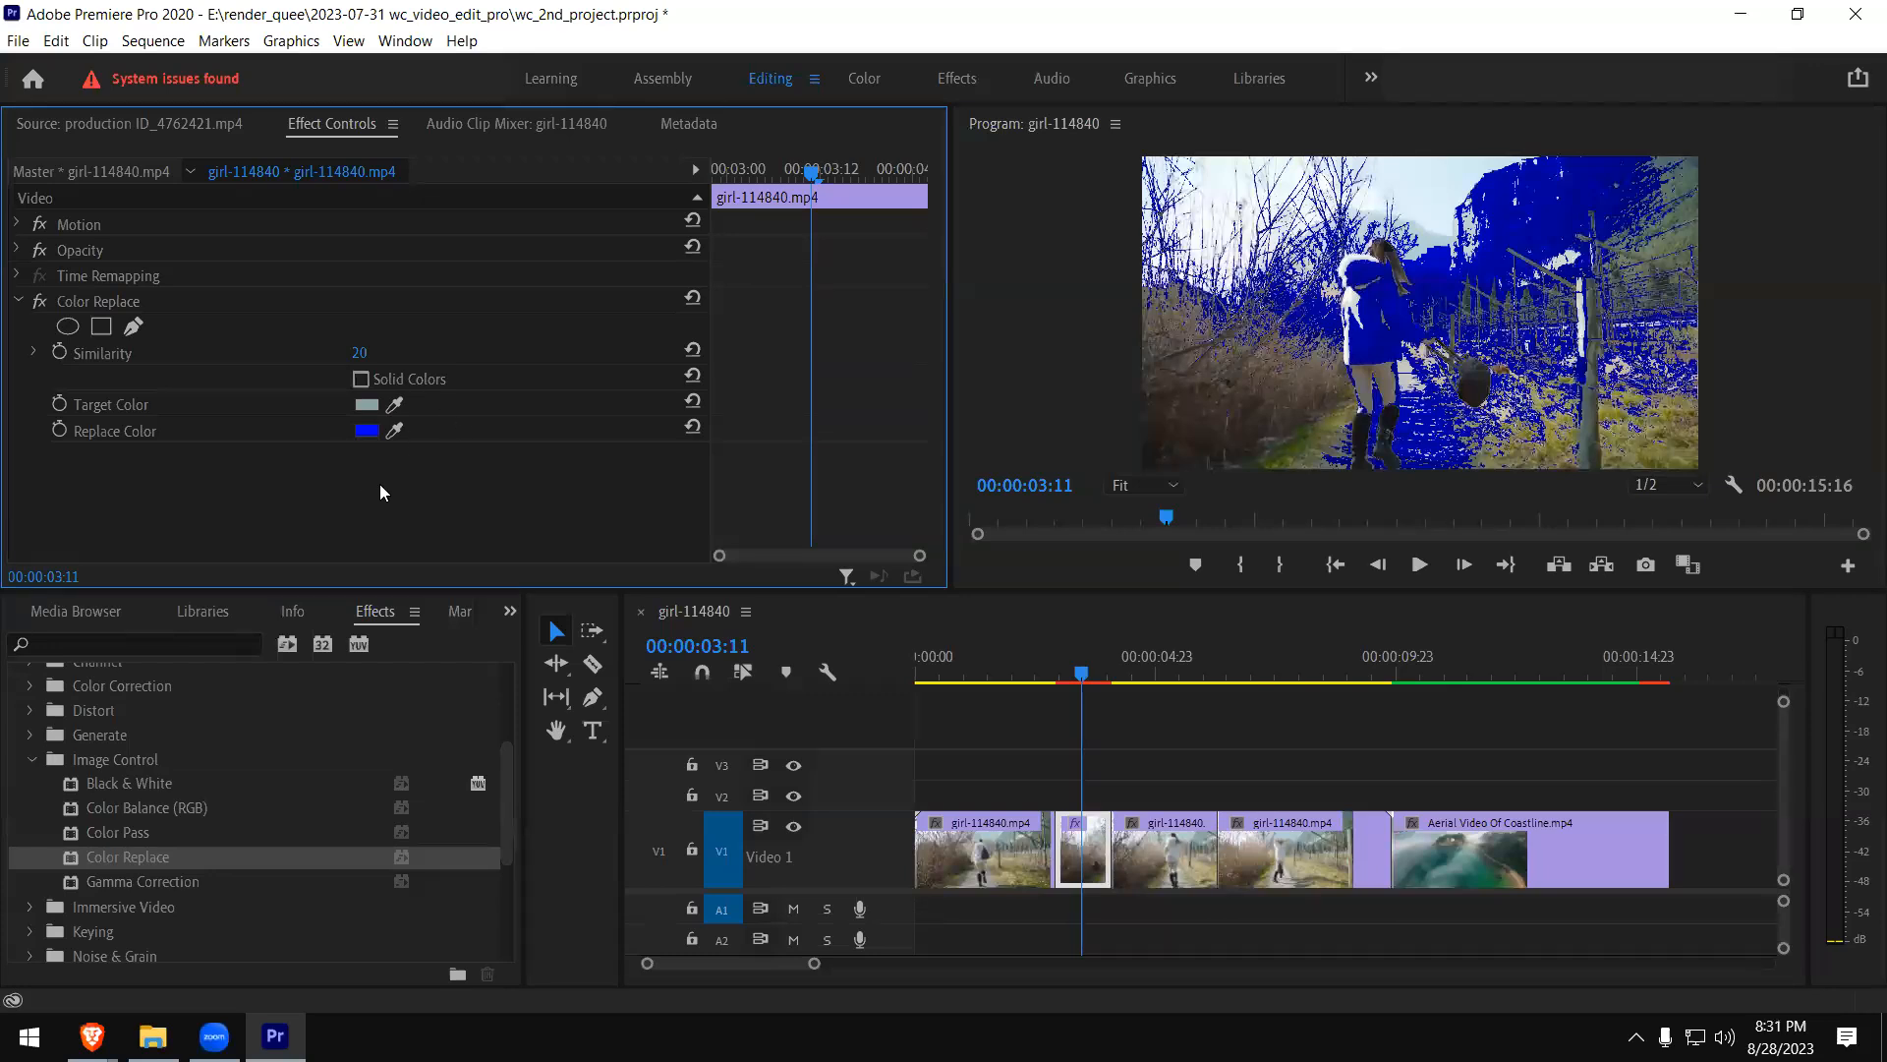
- Sample the pale sky as Color Replace's target color and set the replacement color to orange FF8200
click(394, 404)
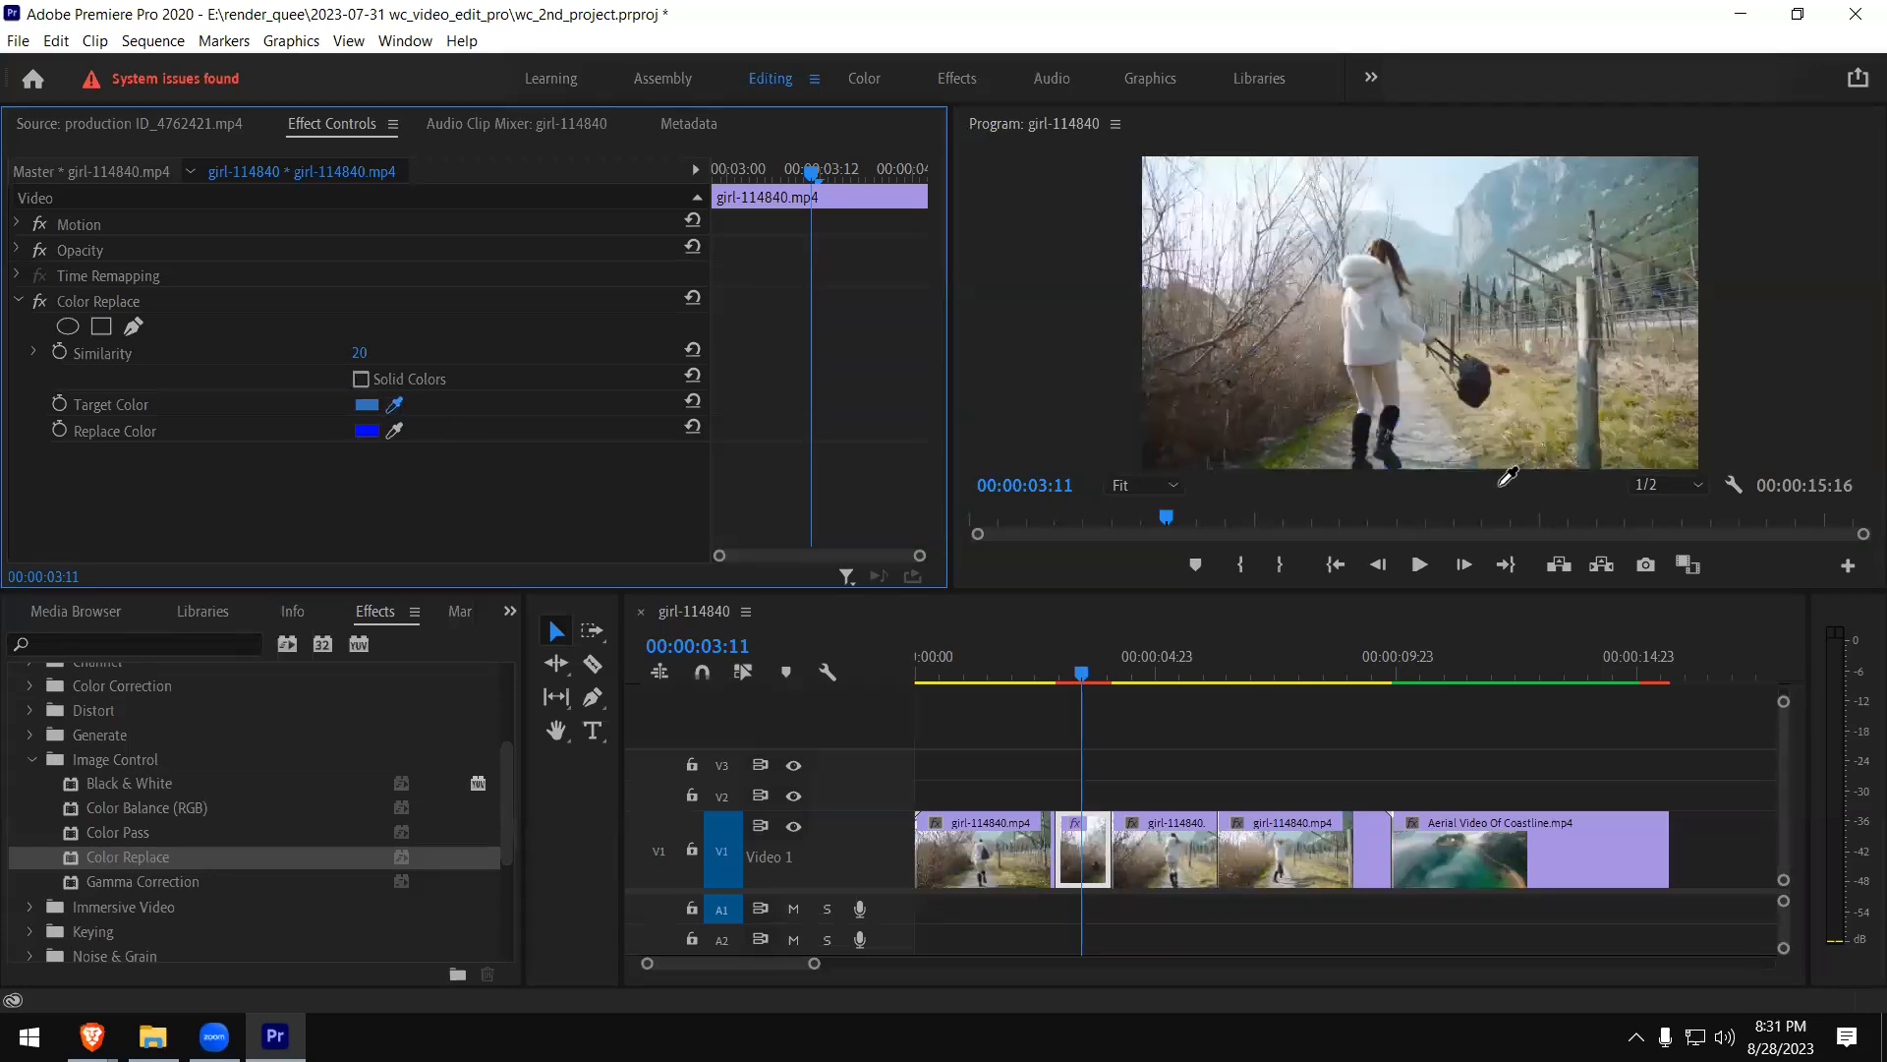
click(1443, 186)
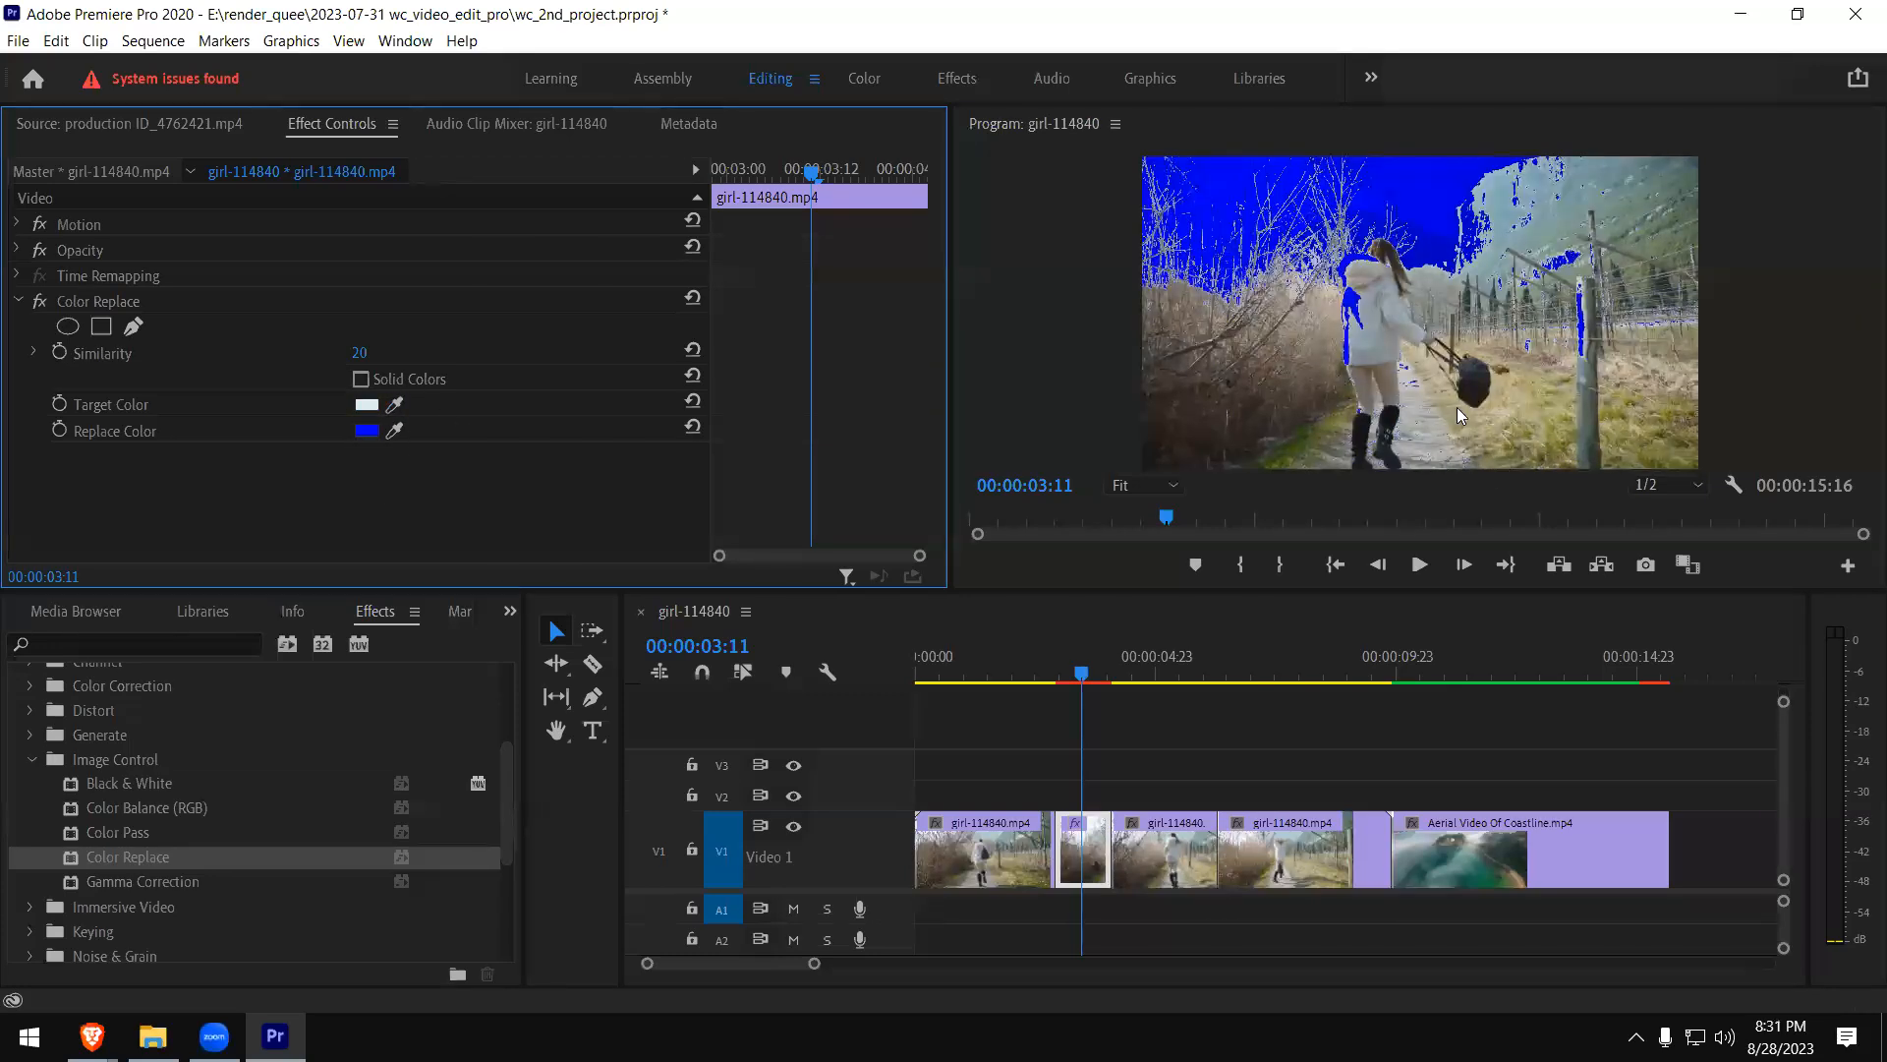
click(1013, 670)
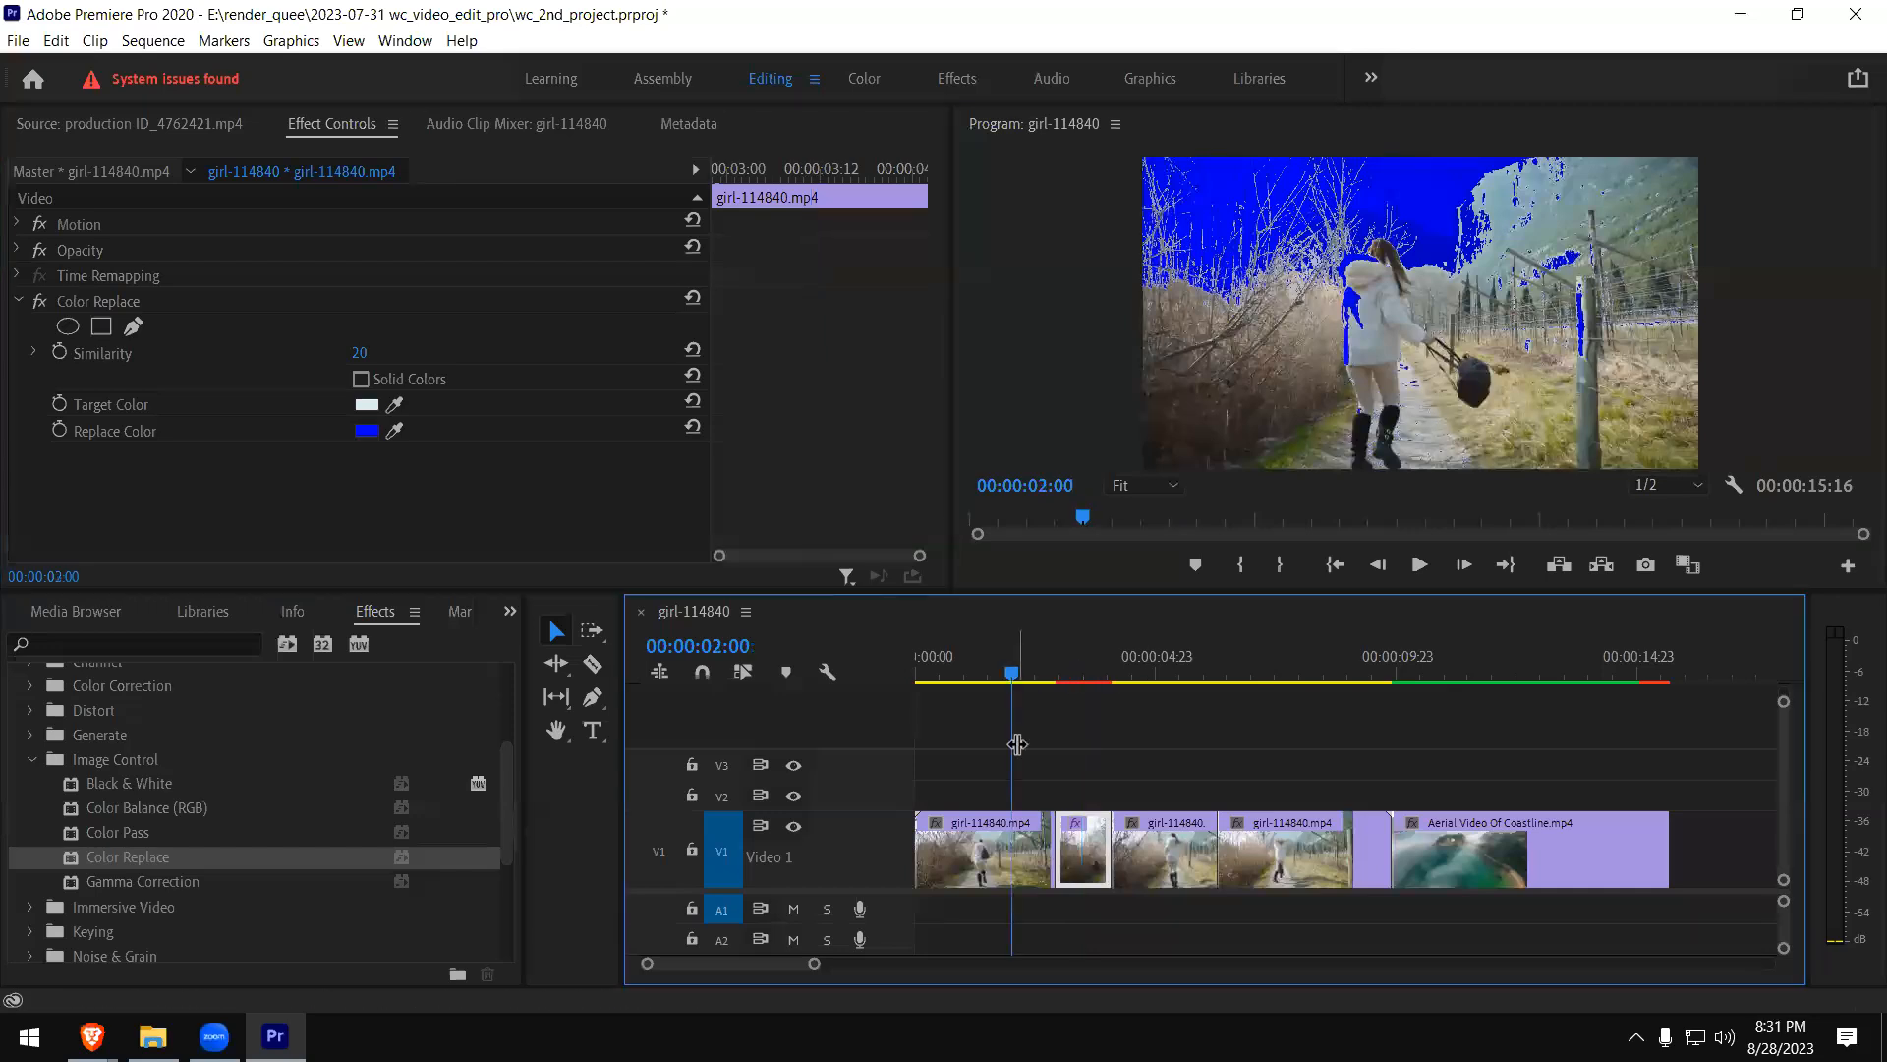
click(366, 433)
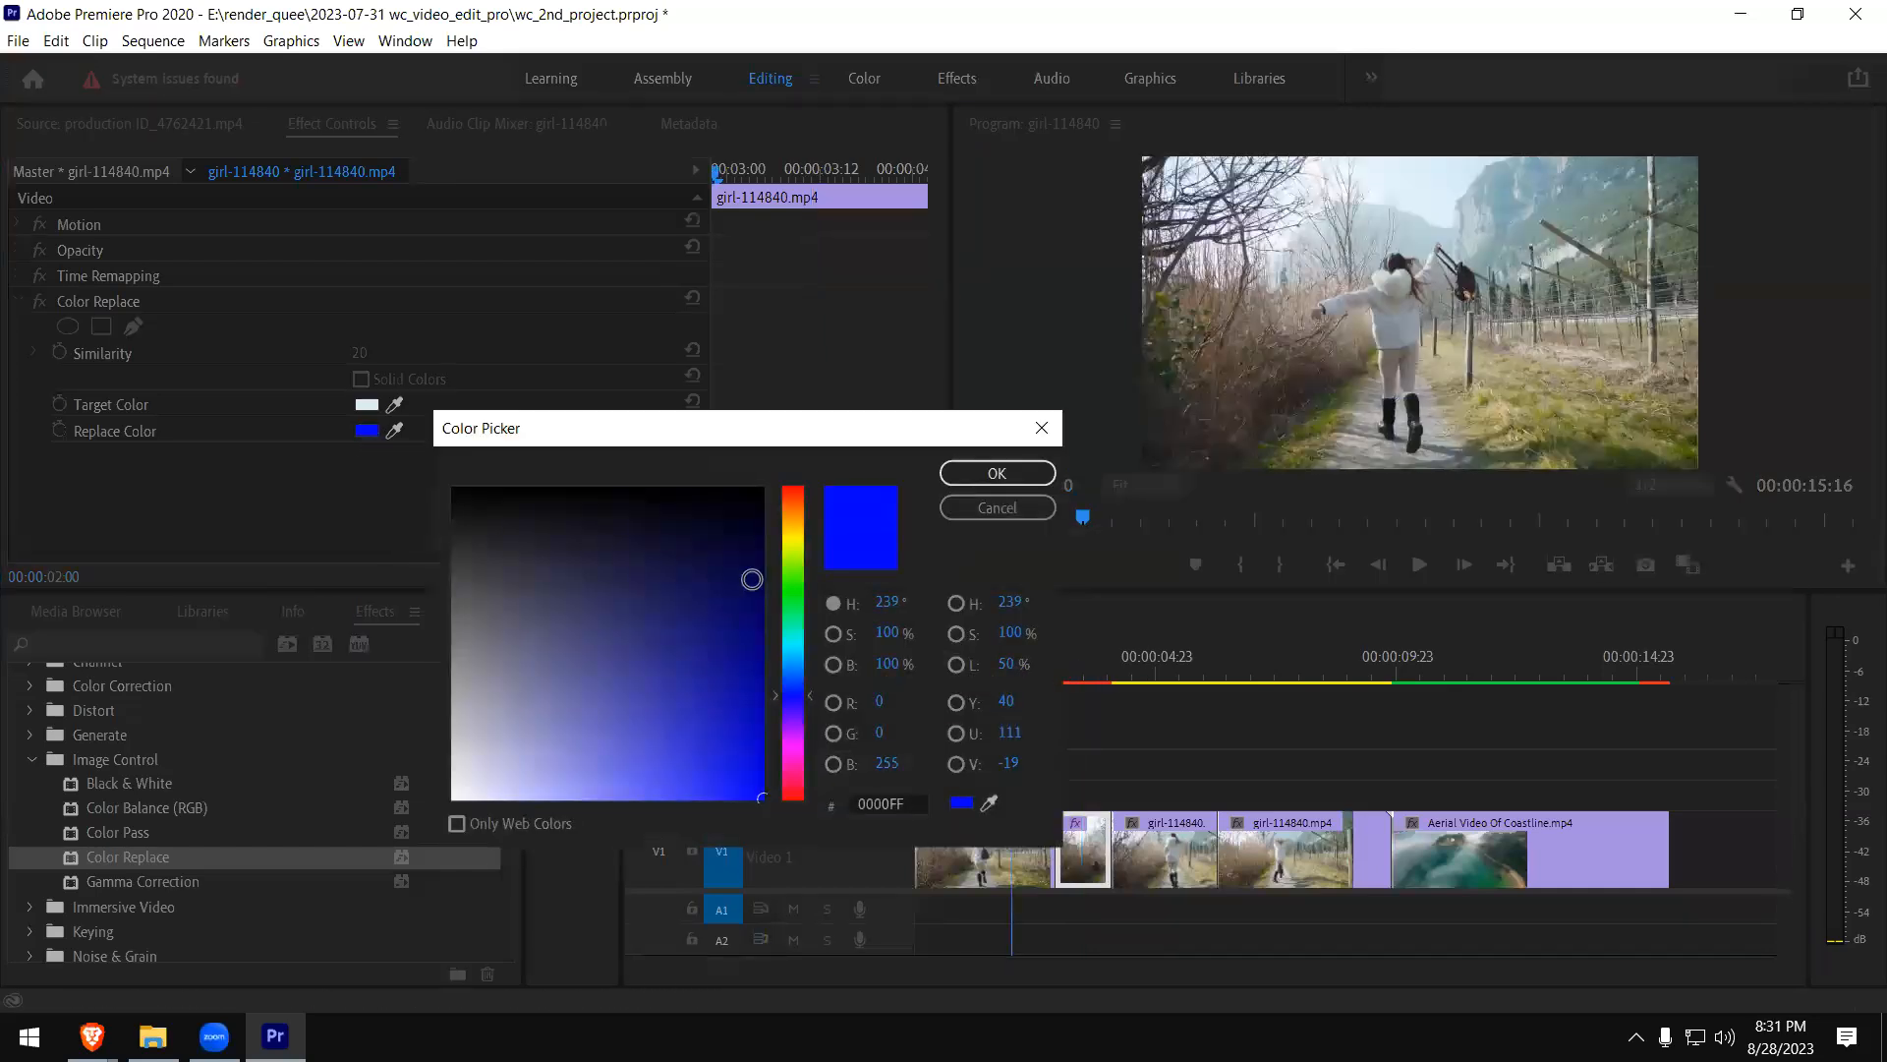
drag(800, 613, 792, 512)
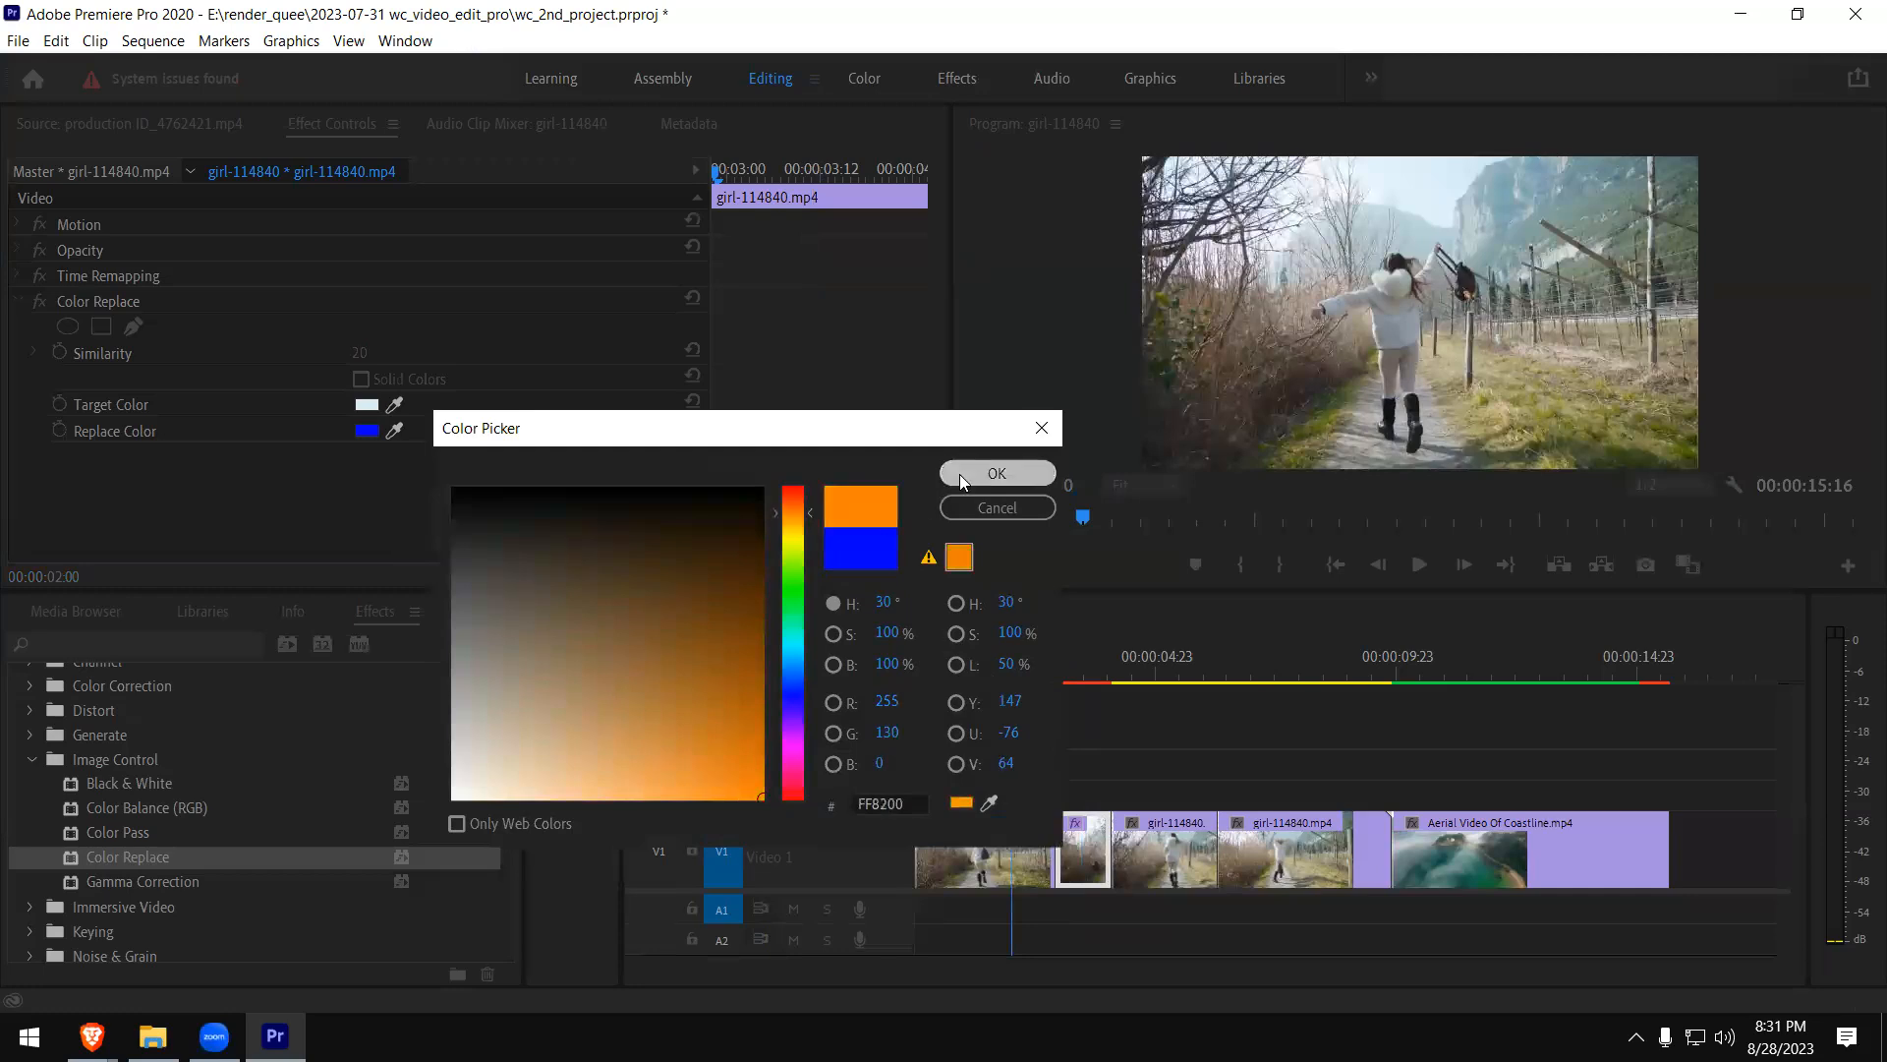
click(959, 473)
- Play through the short girl clip piece to preview the orange sky replacement
click(1021, 759)
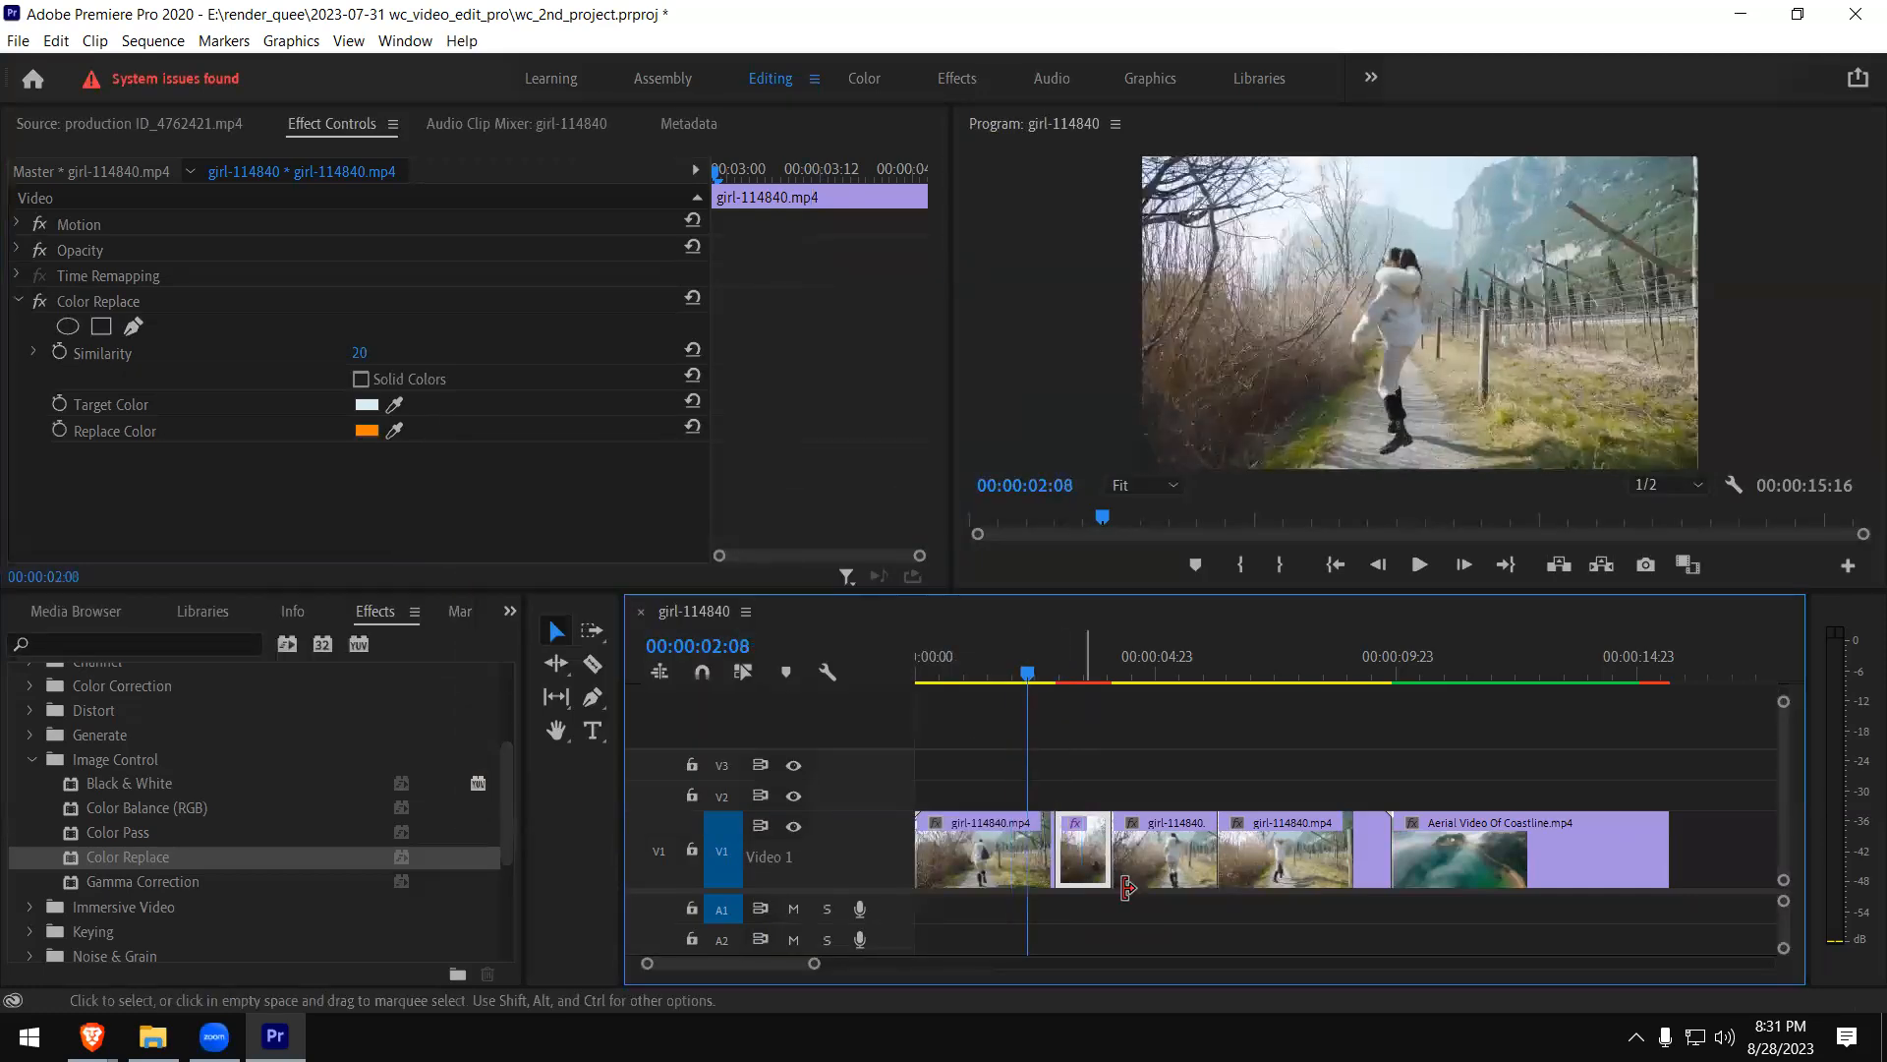
key(space)
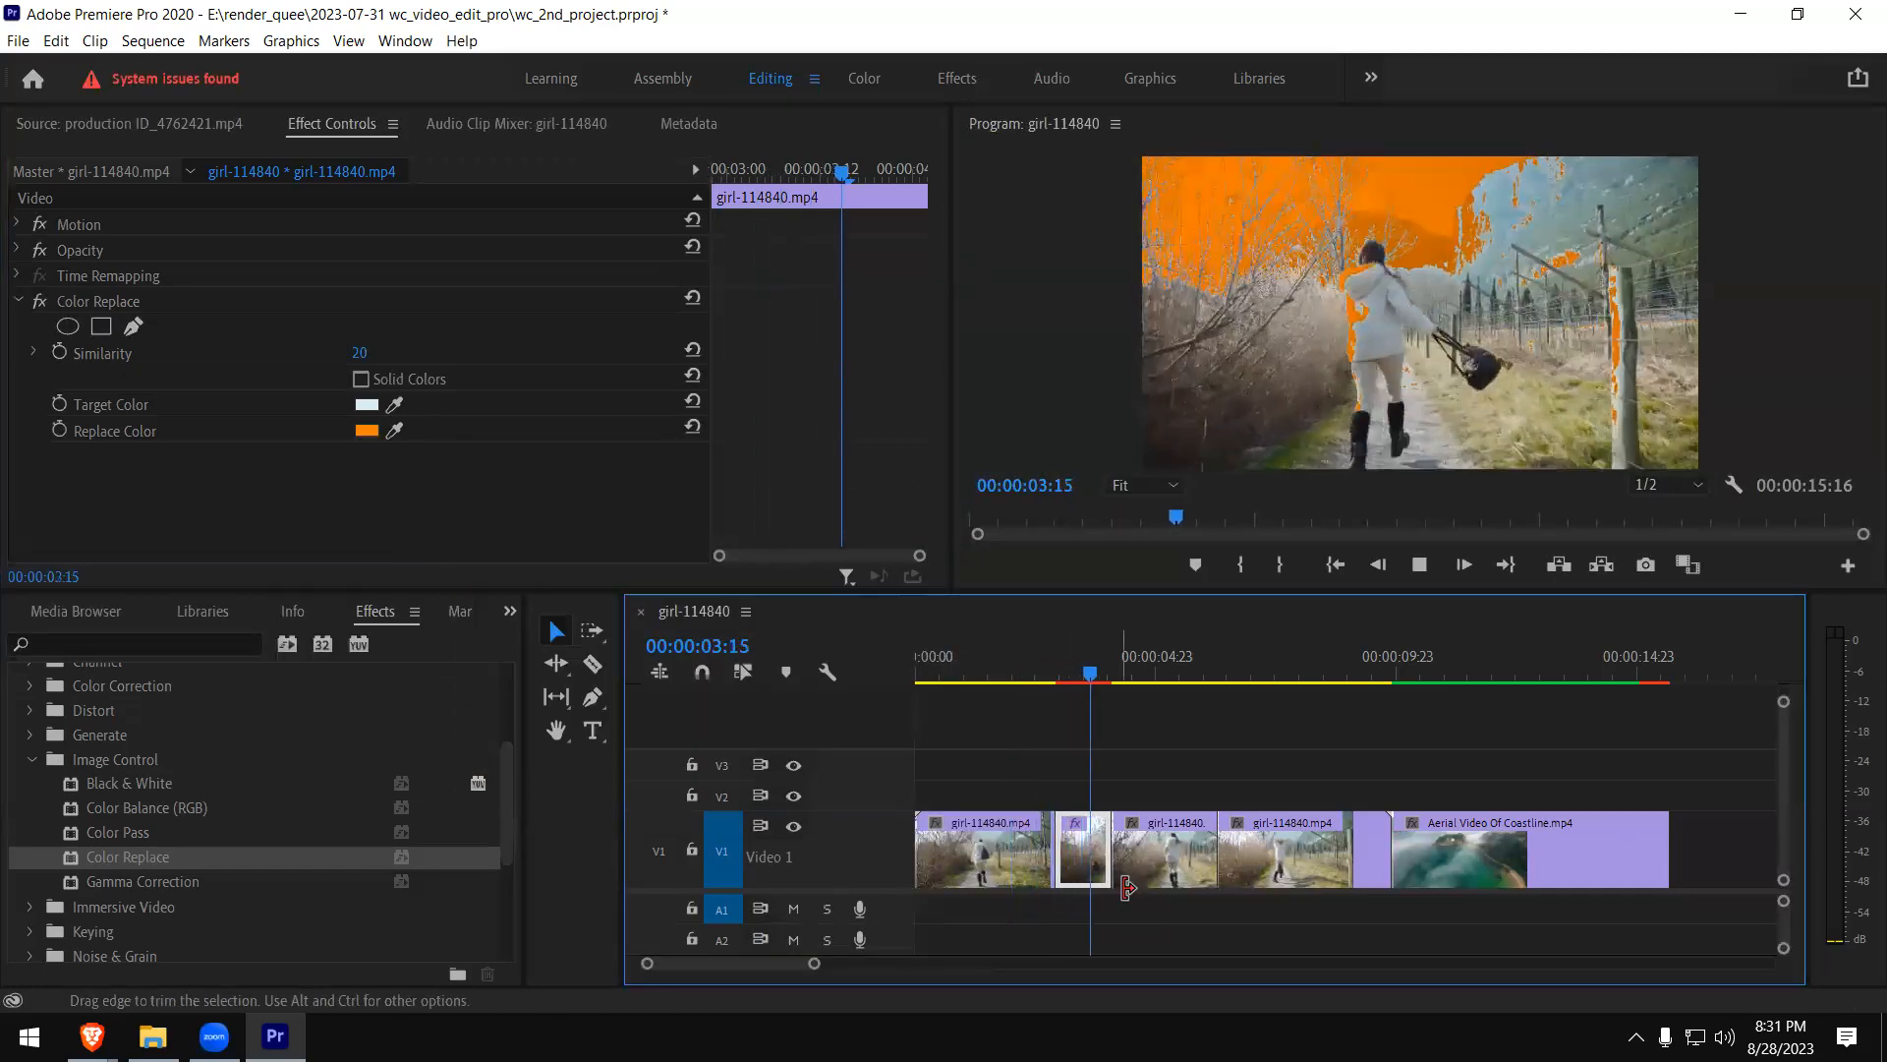
key(space)
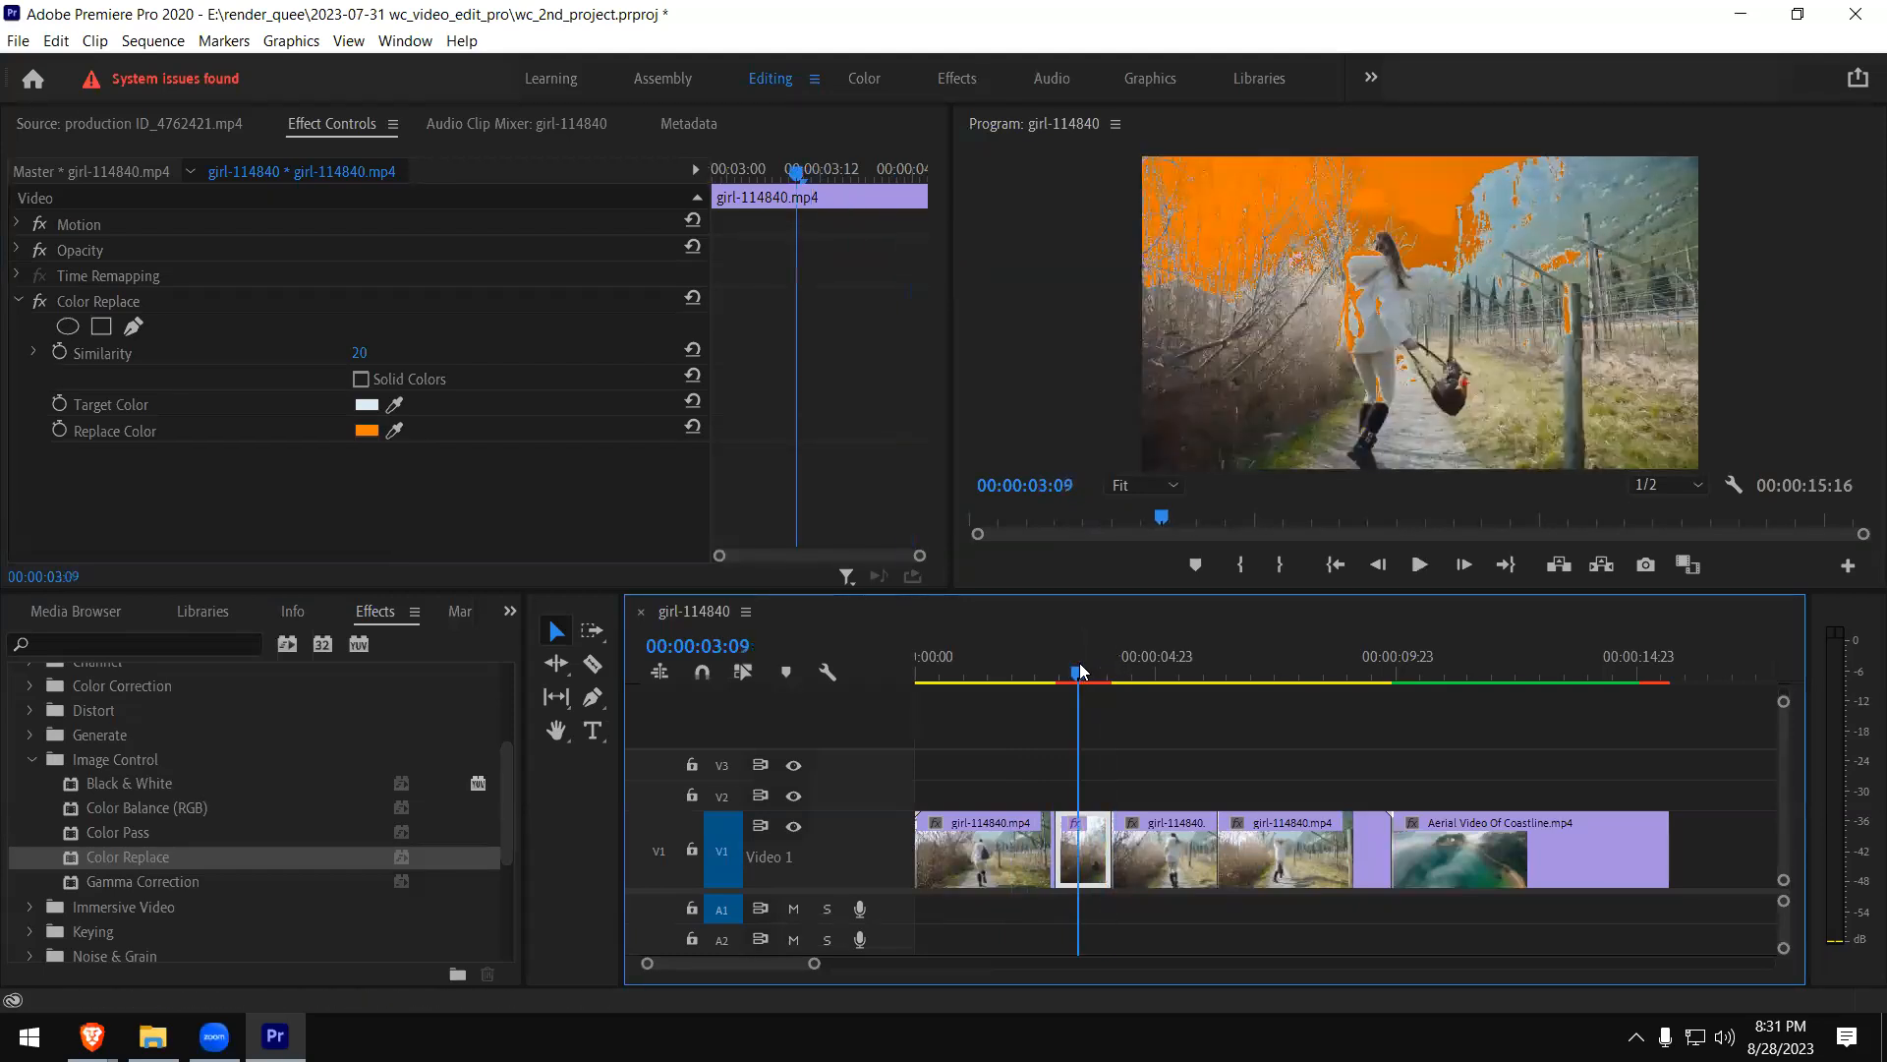
key(space)
key(space)
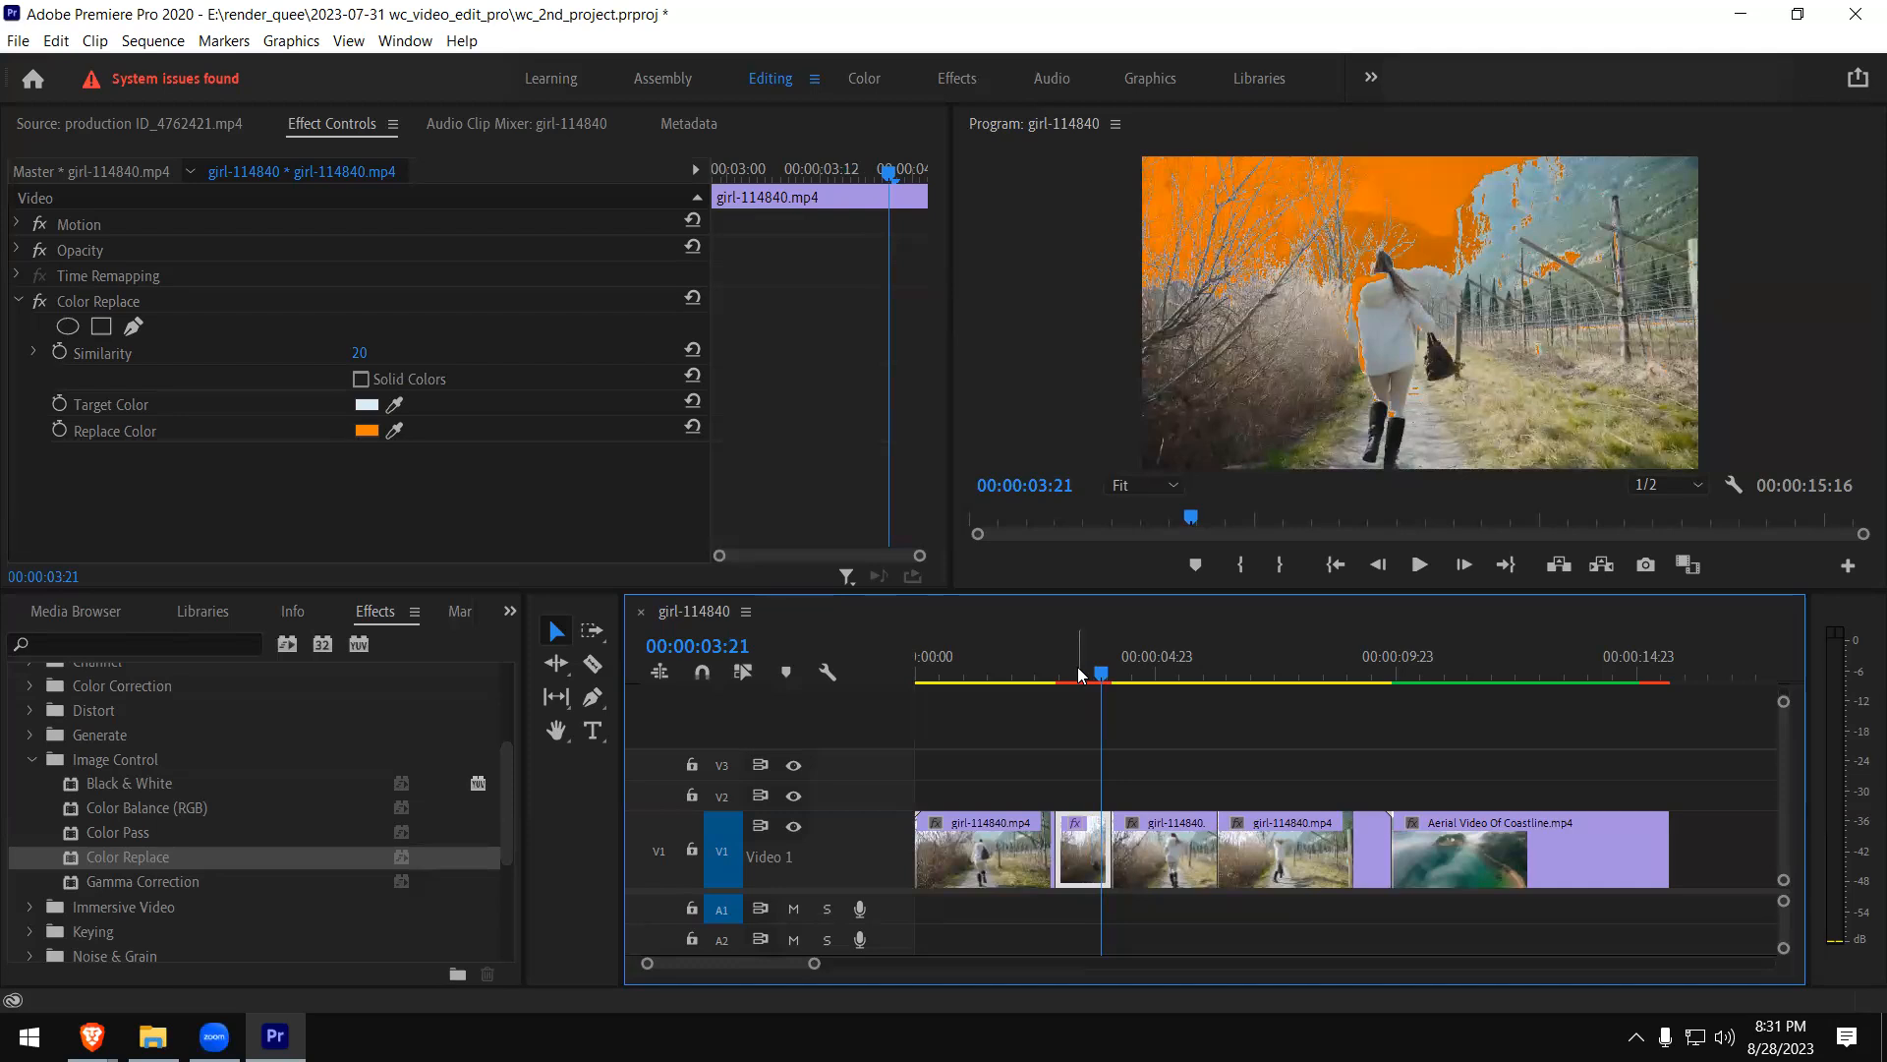
- Remove Color Replace from the short girl clip piece and collapse the Image Control effects group
click(83, 302)
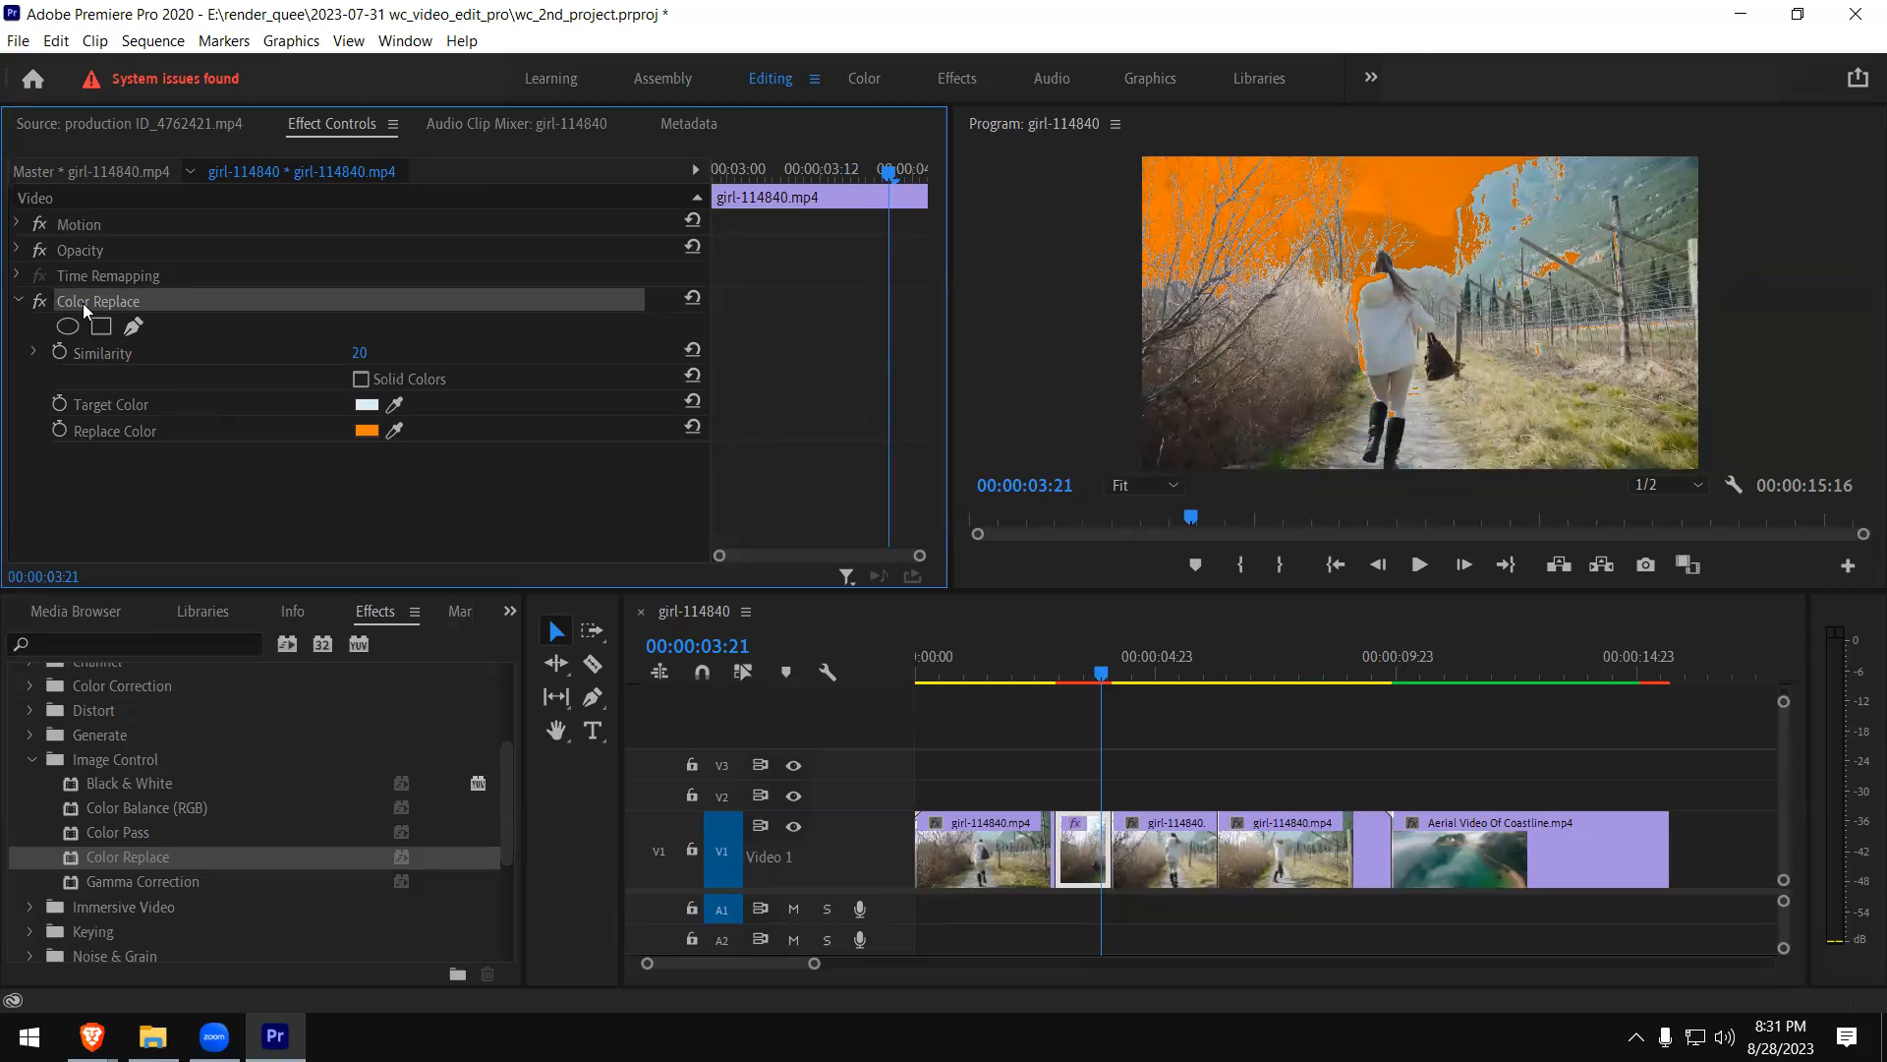
key(Delete)
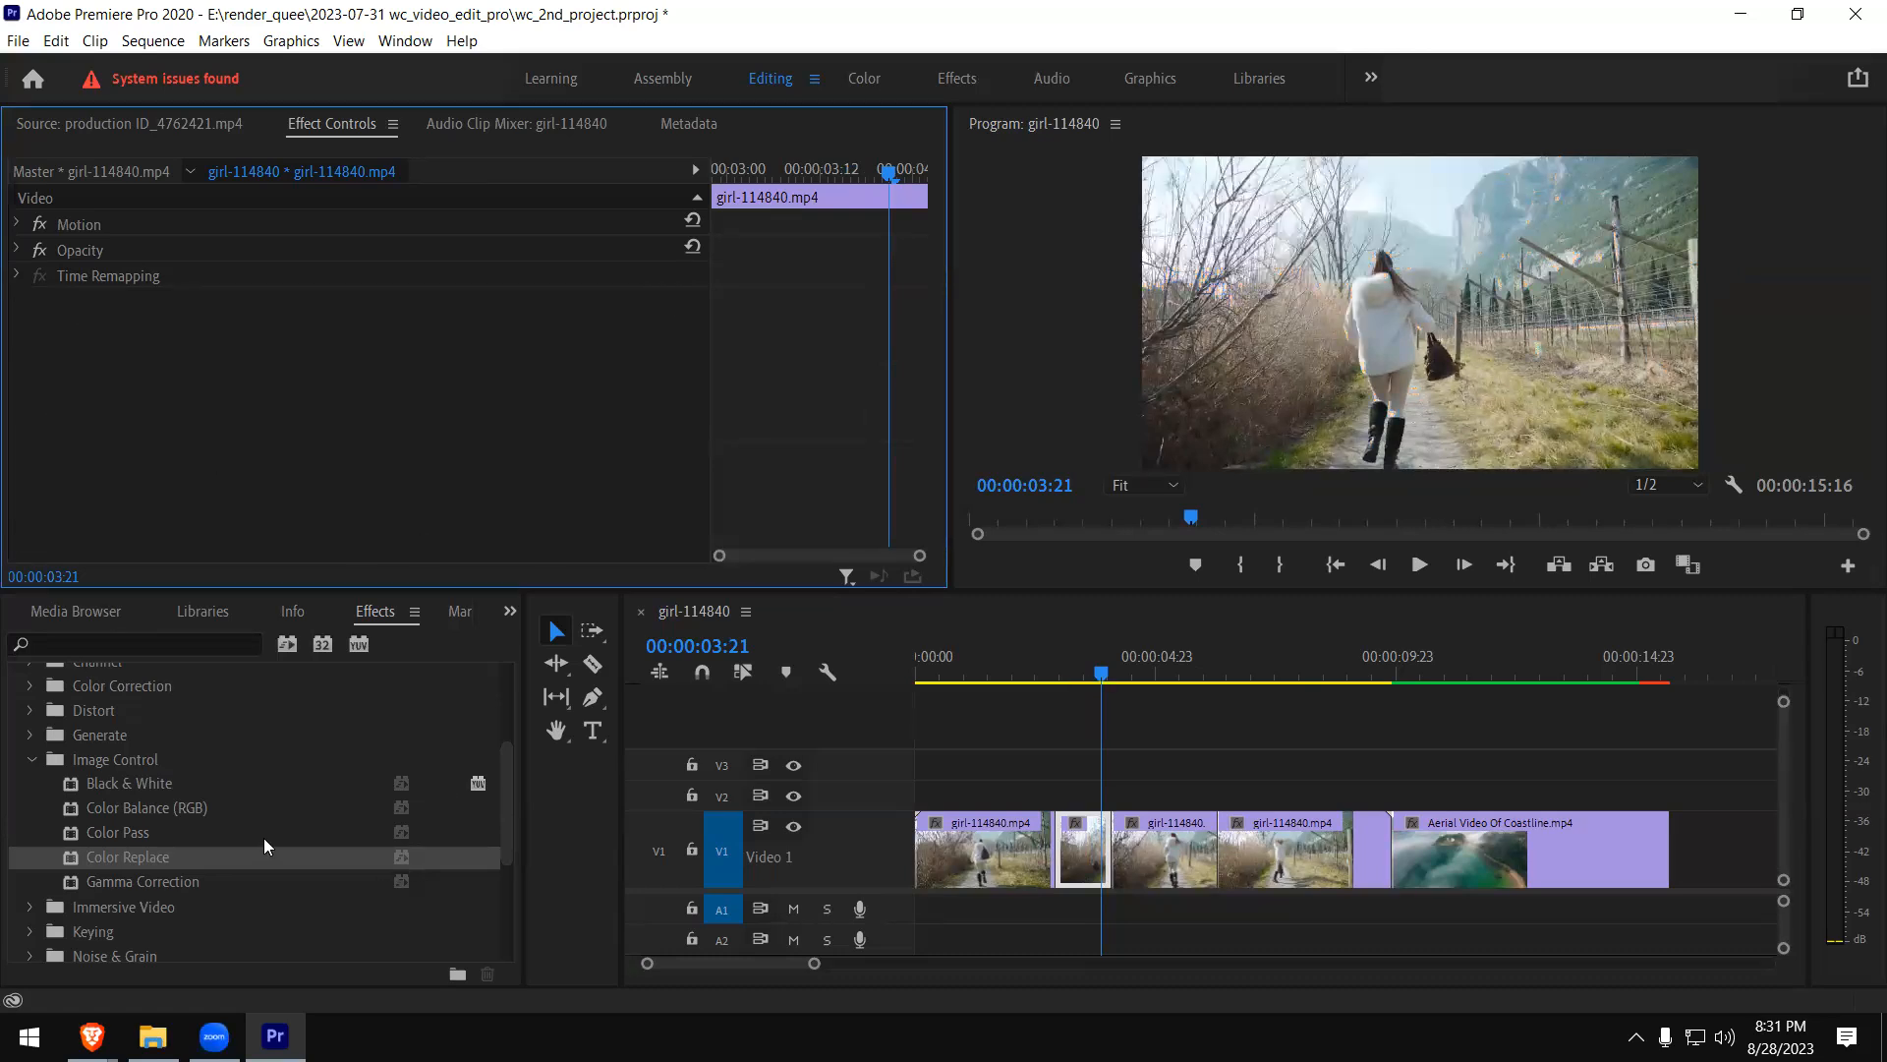
click(31, 760)
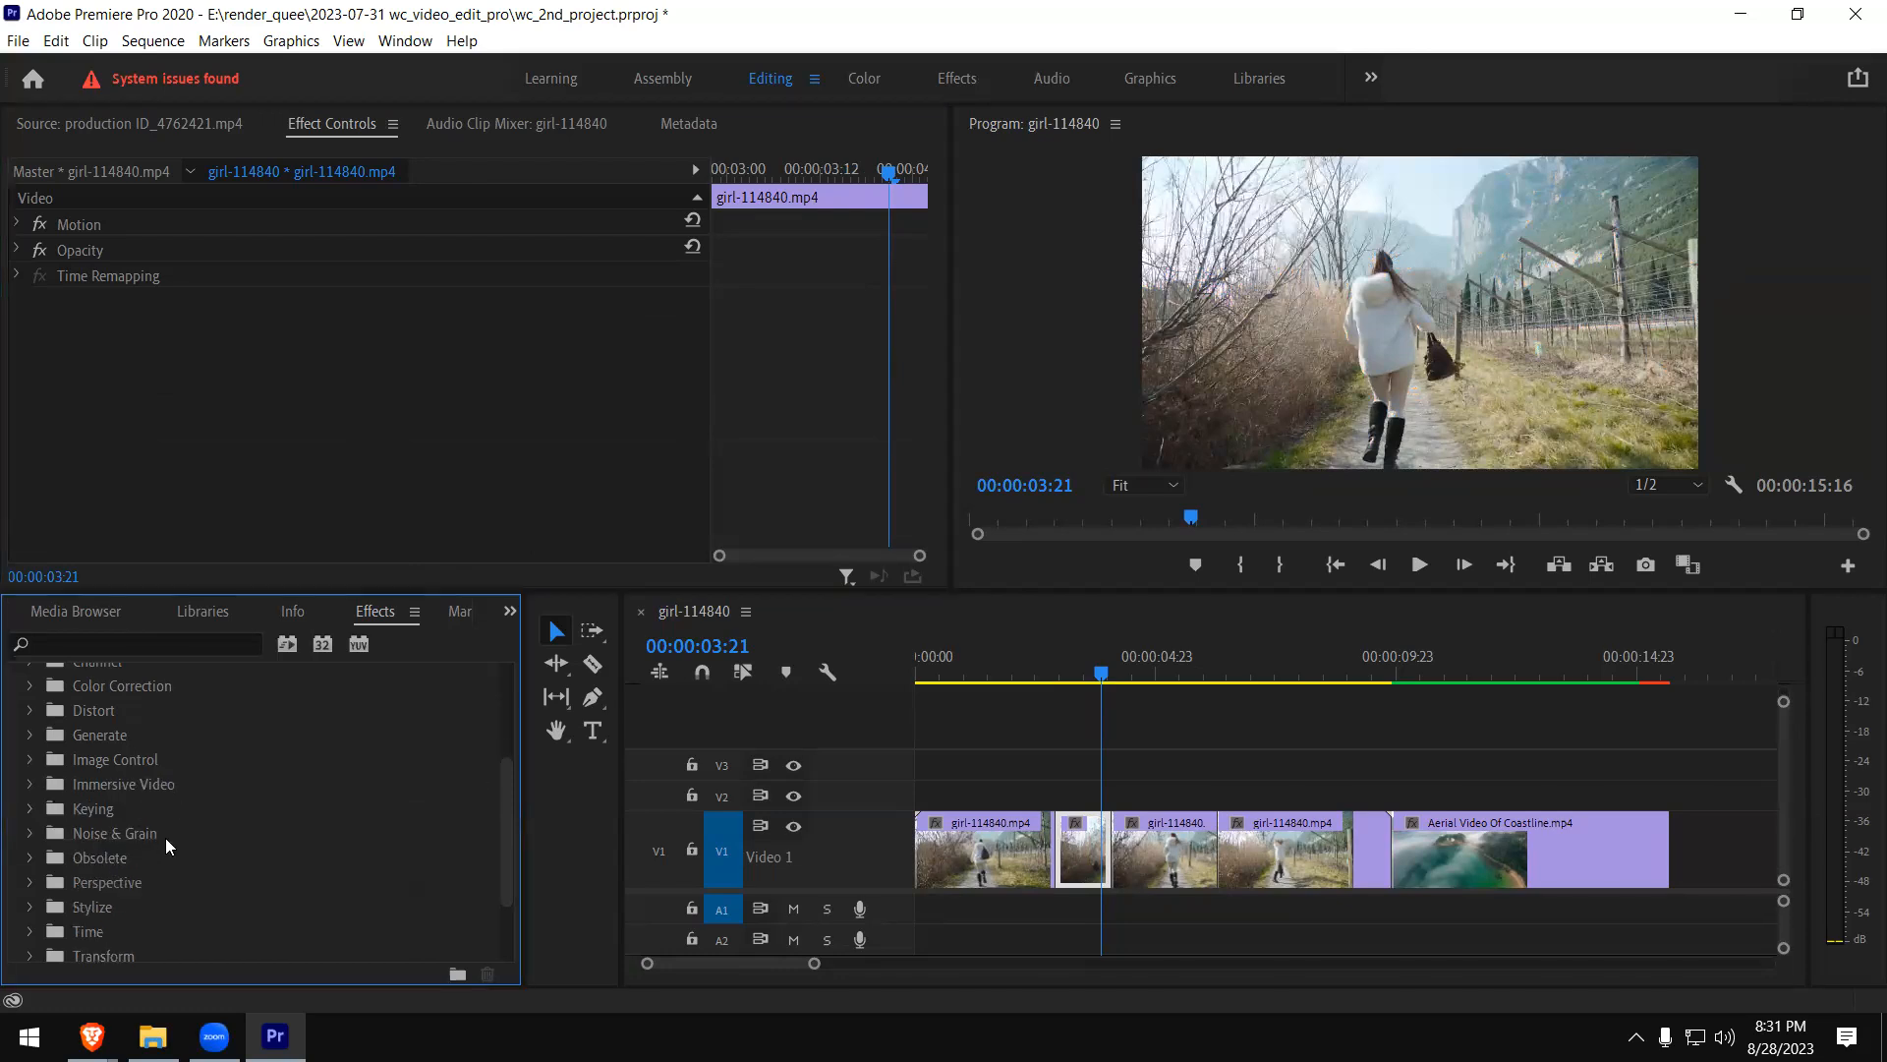
- Apply Basic 3D from the Perspective video effects to the short girl clip piece and play it back
drag(514, 791, 507, 827)
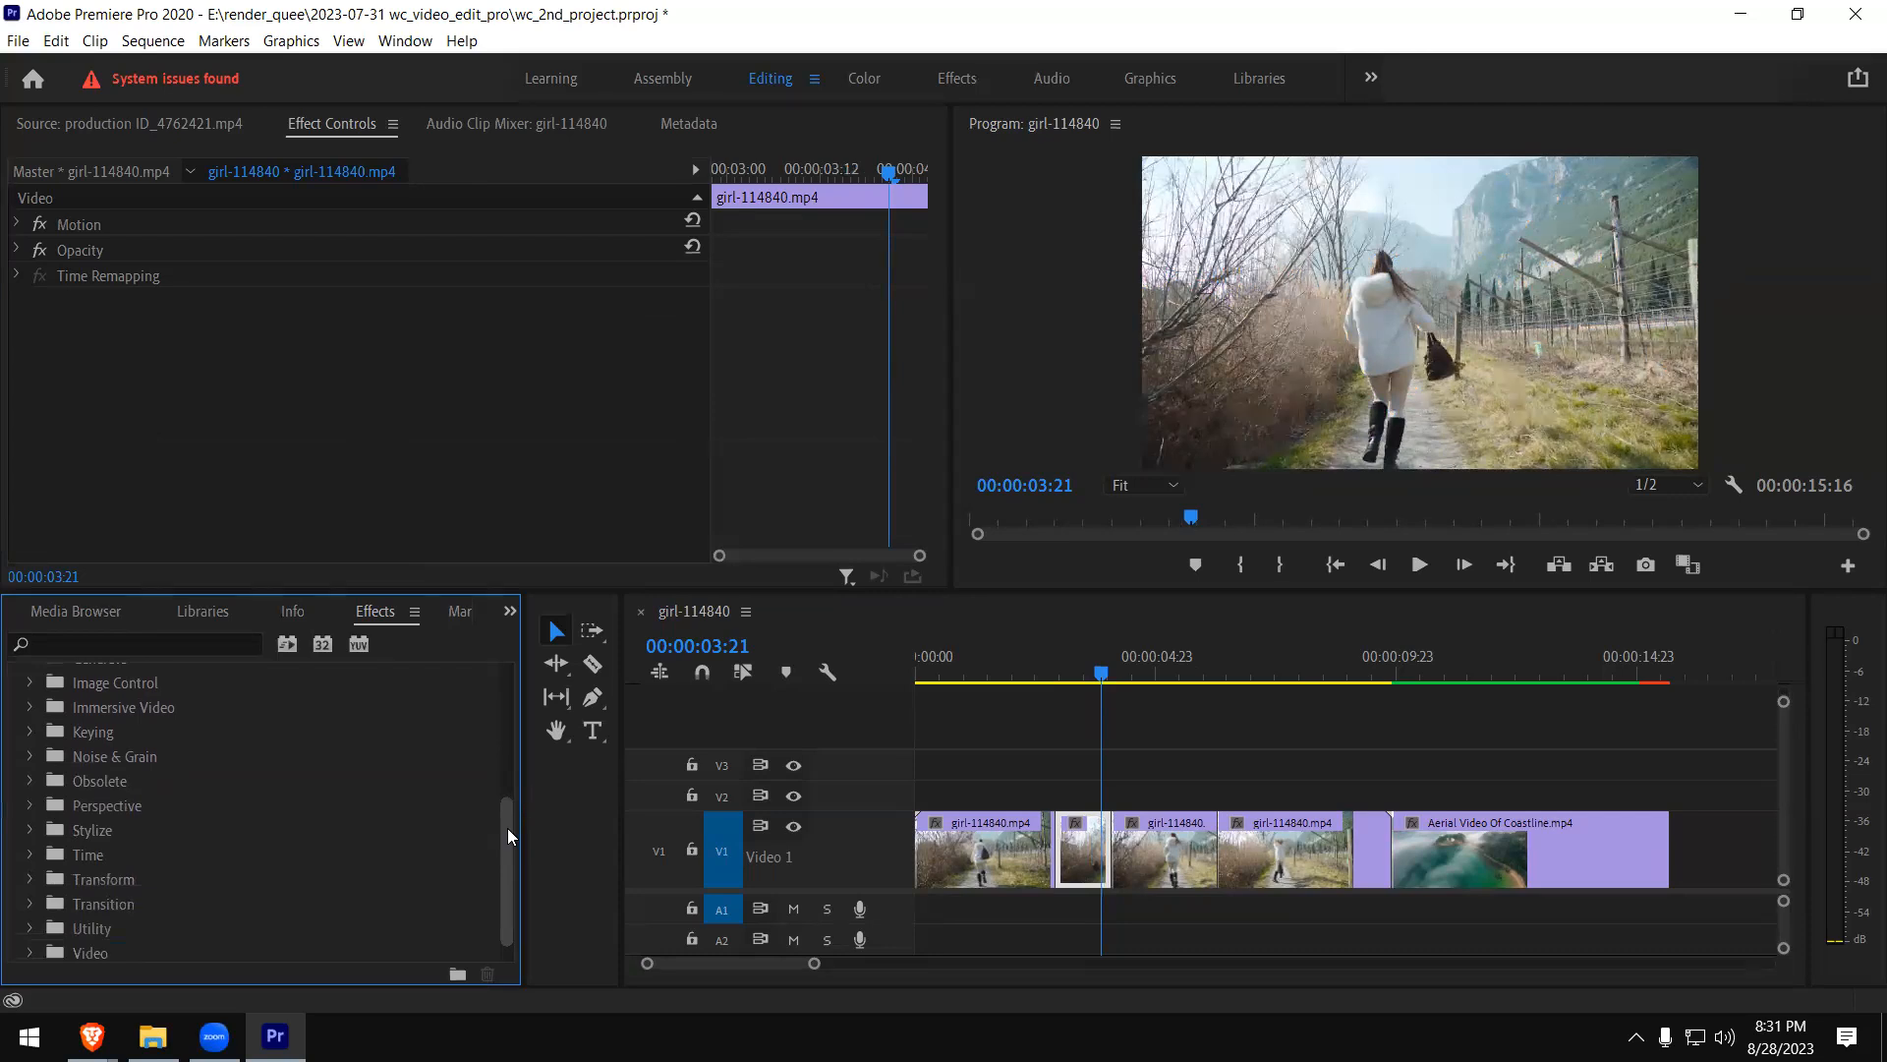
click(30, 805)
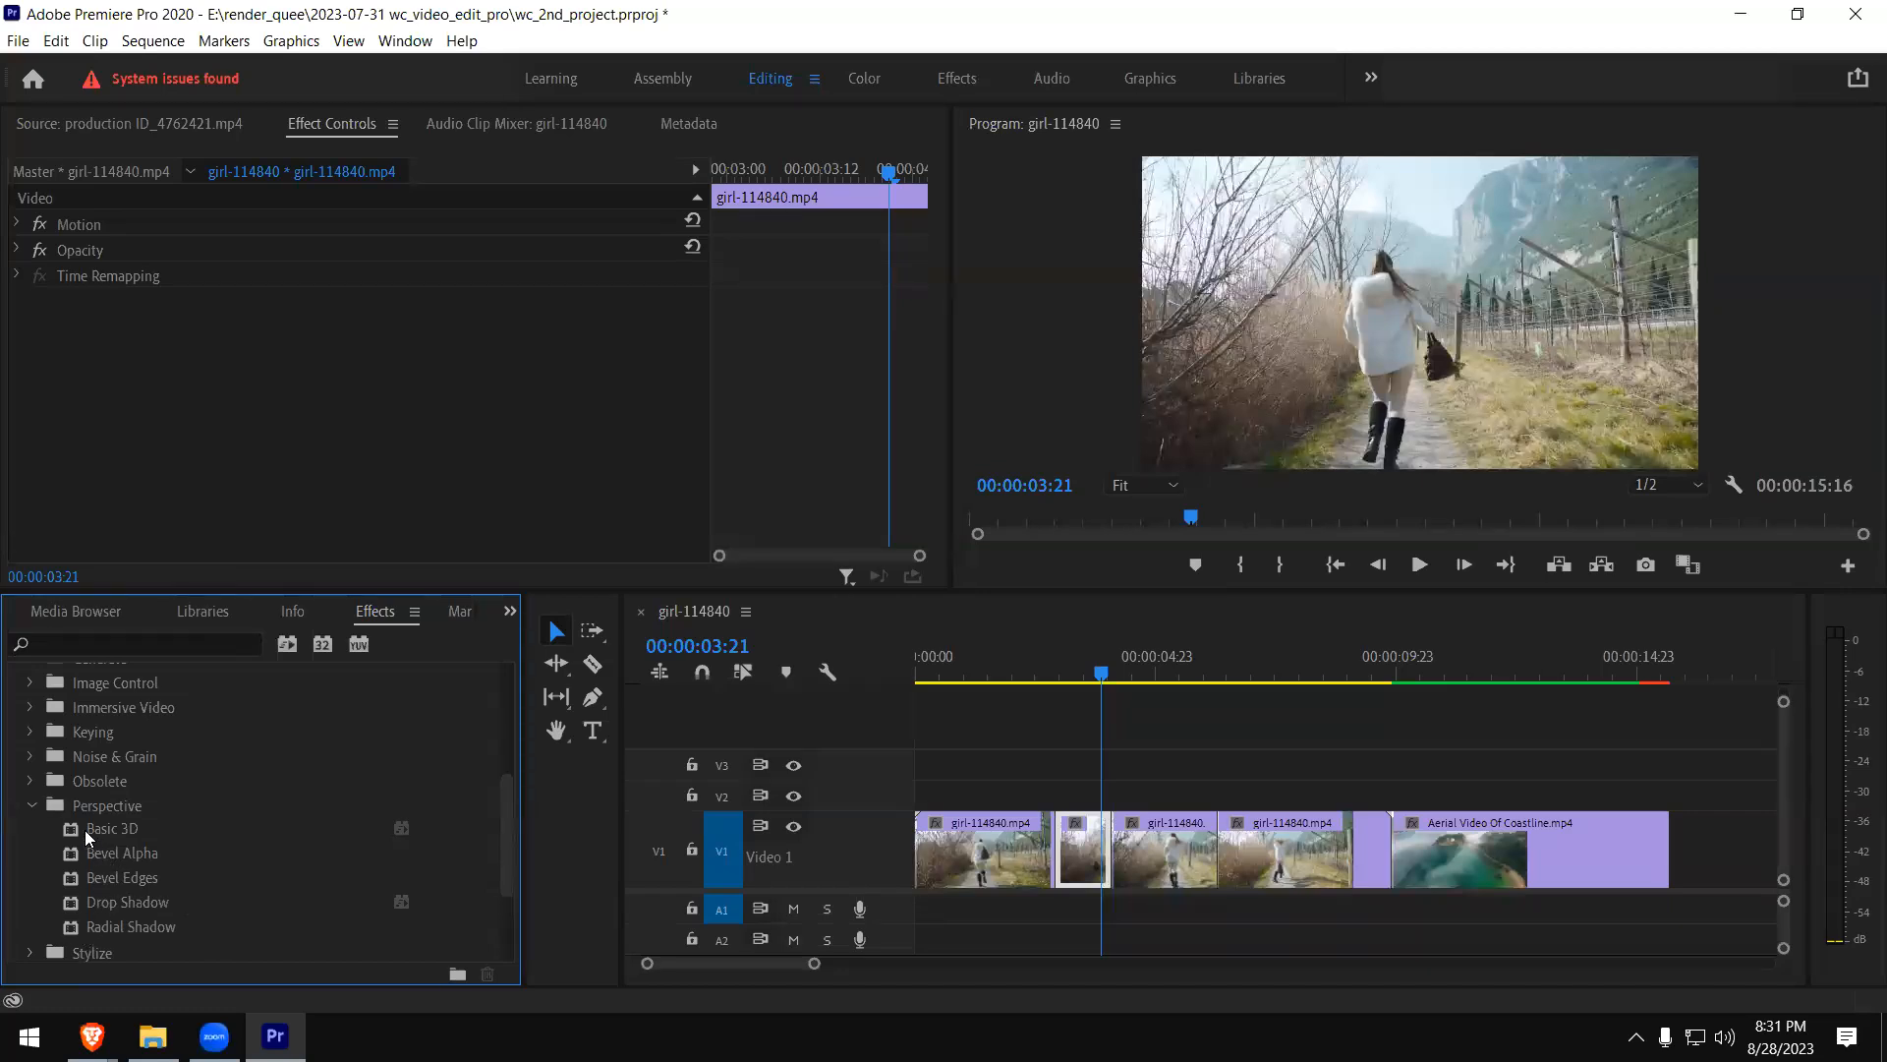
drag(78, 830, 1072, 848)
drag(1076, 662, 1024, 668)
key(space)
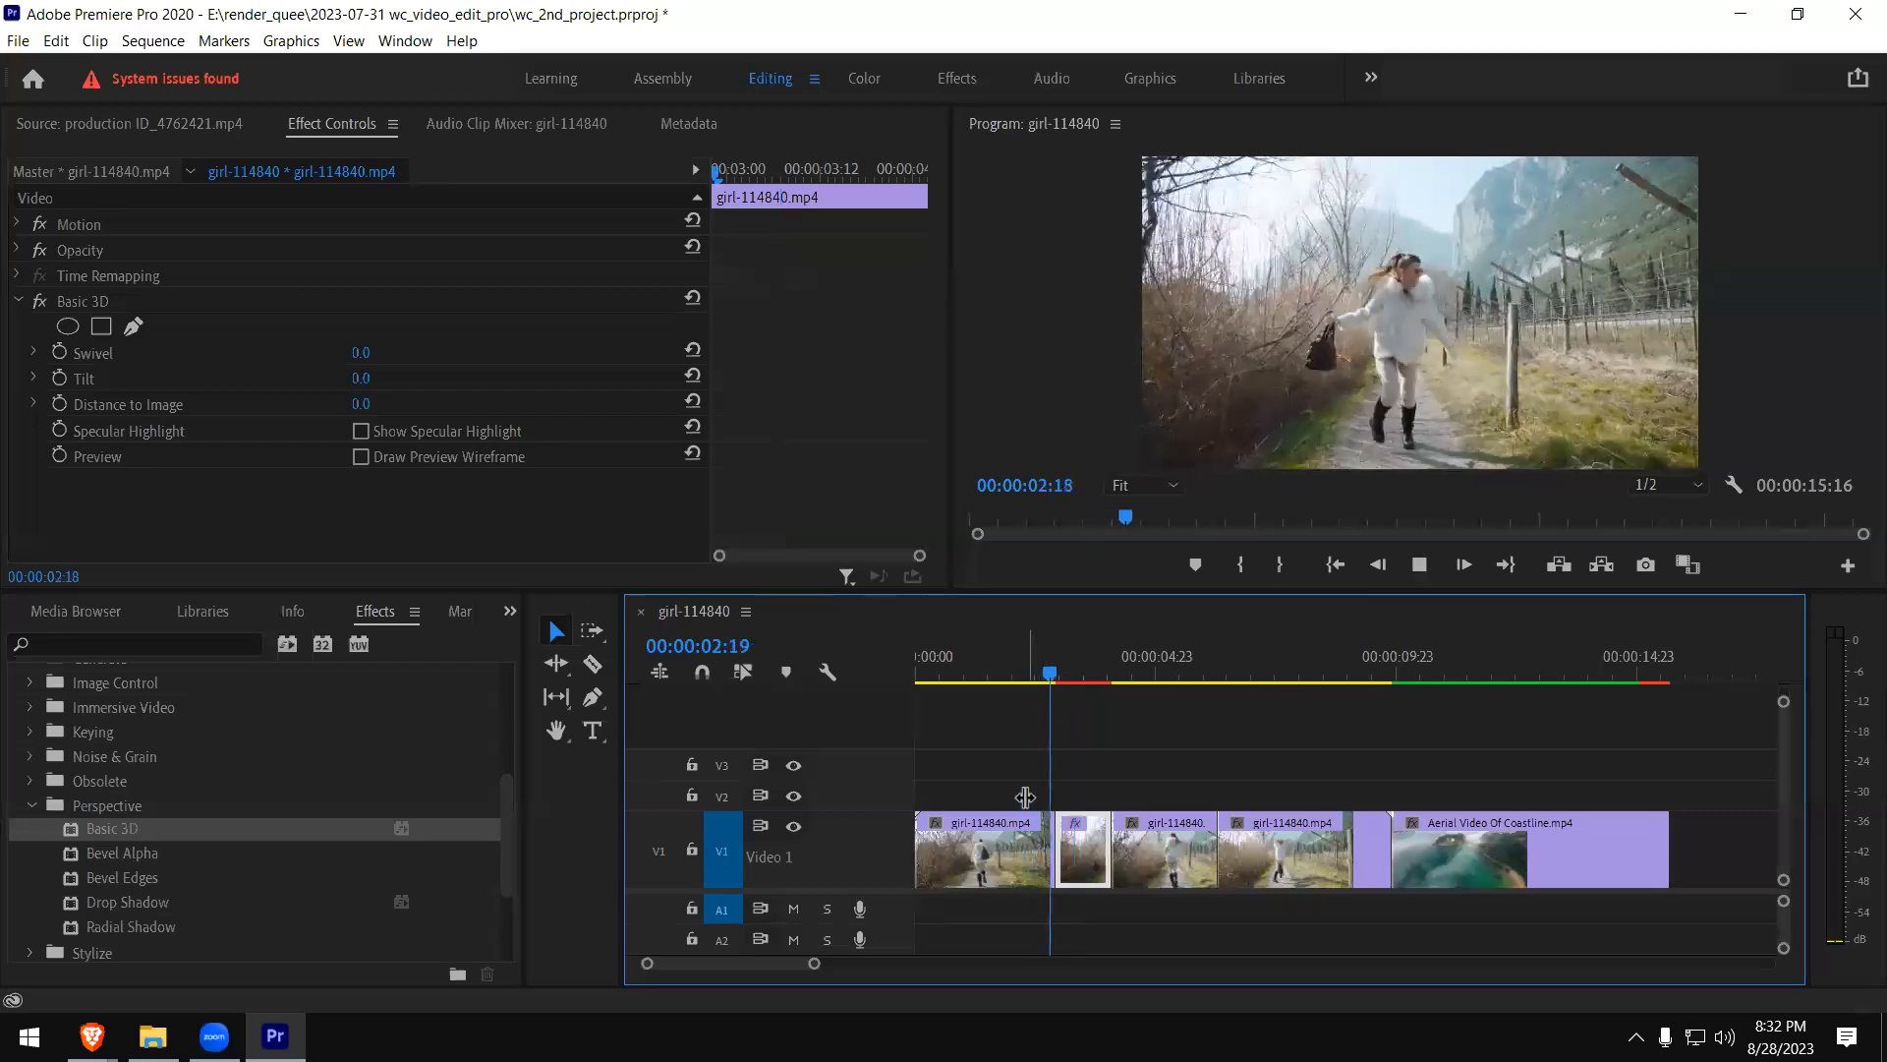
key(space)
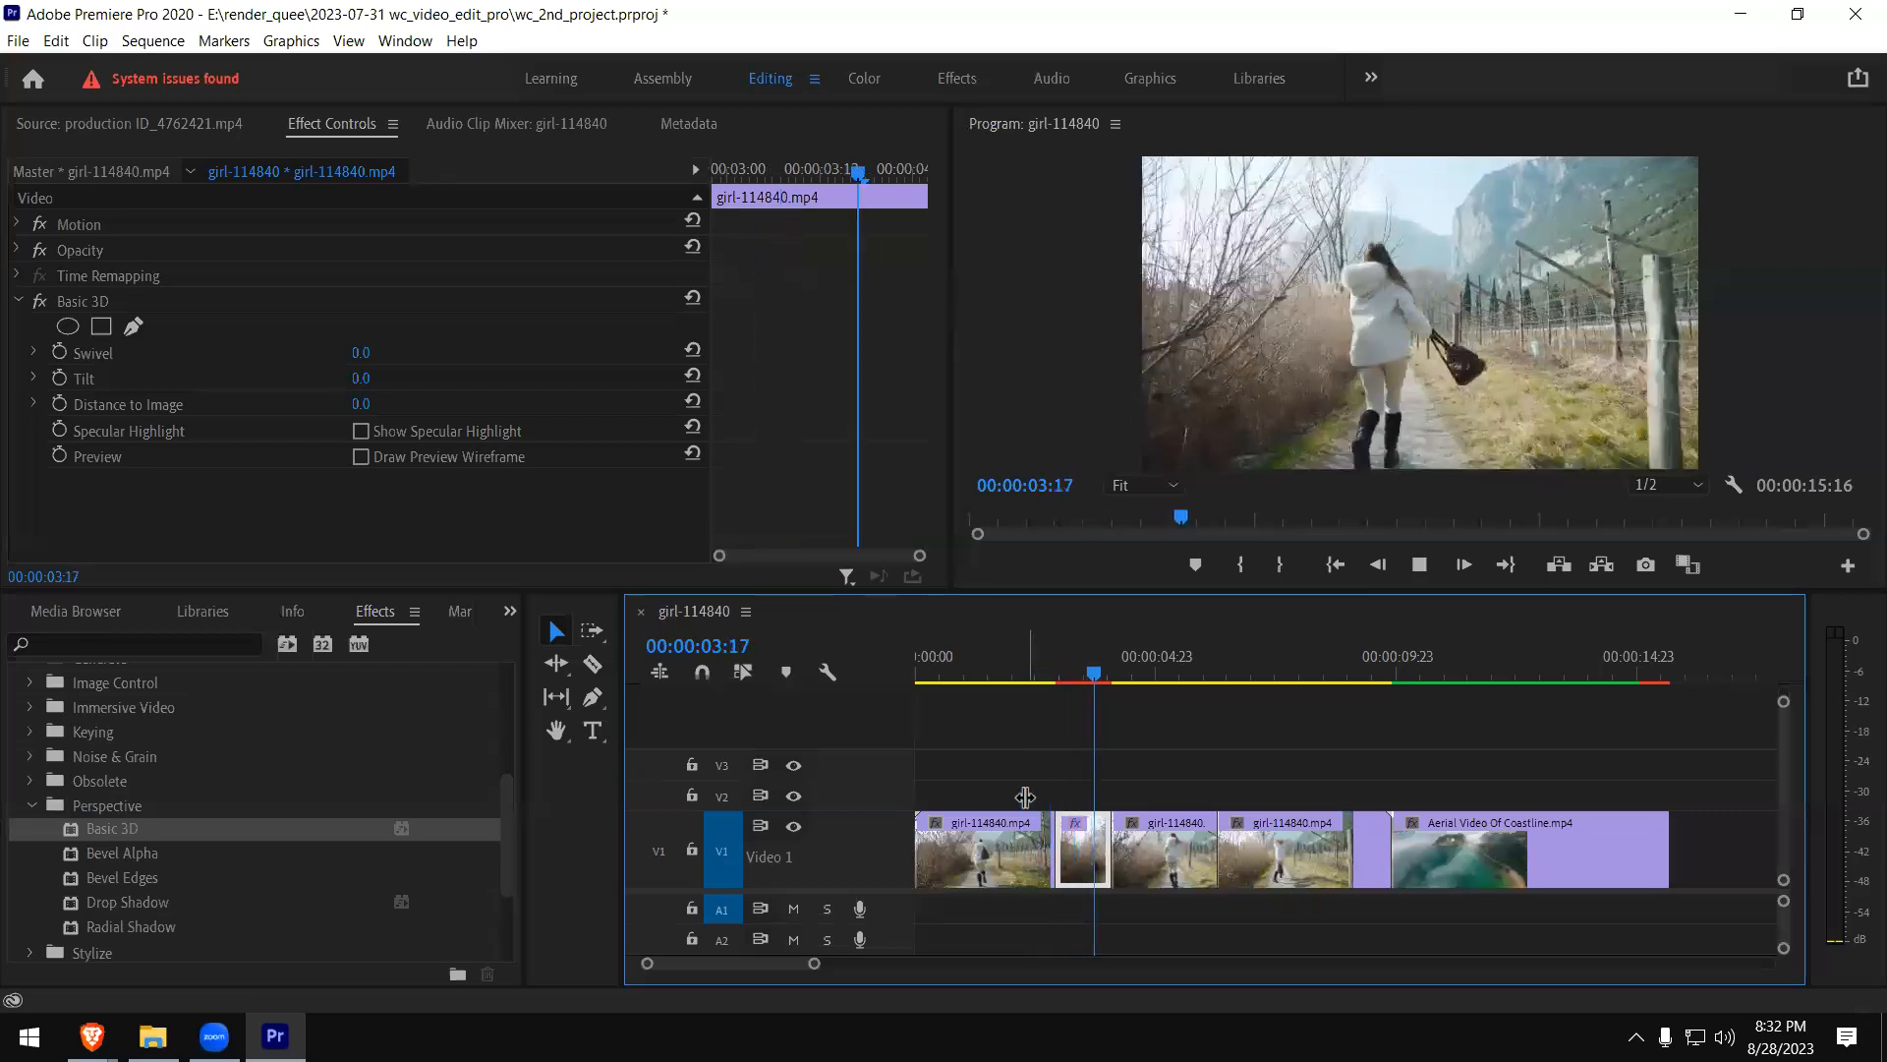
key(space)
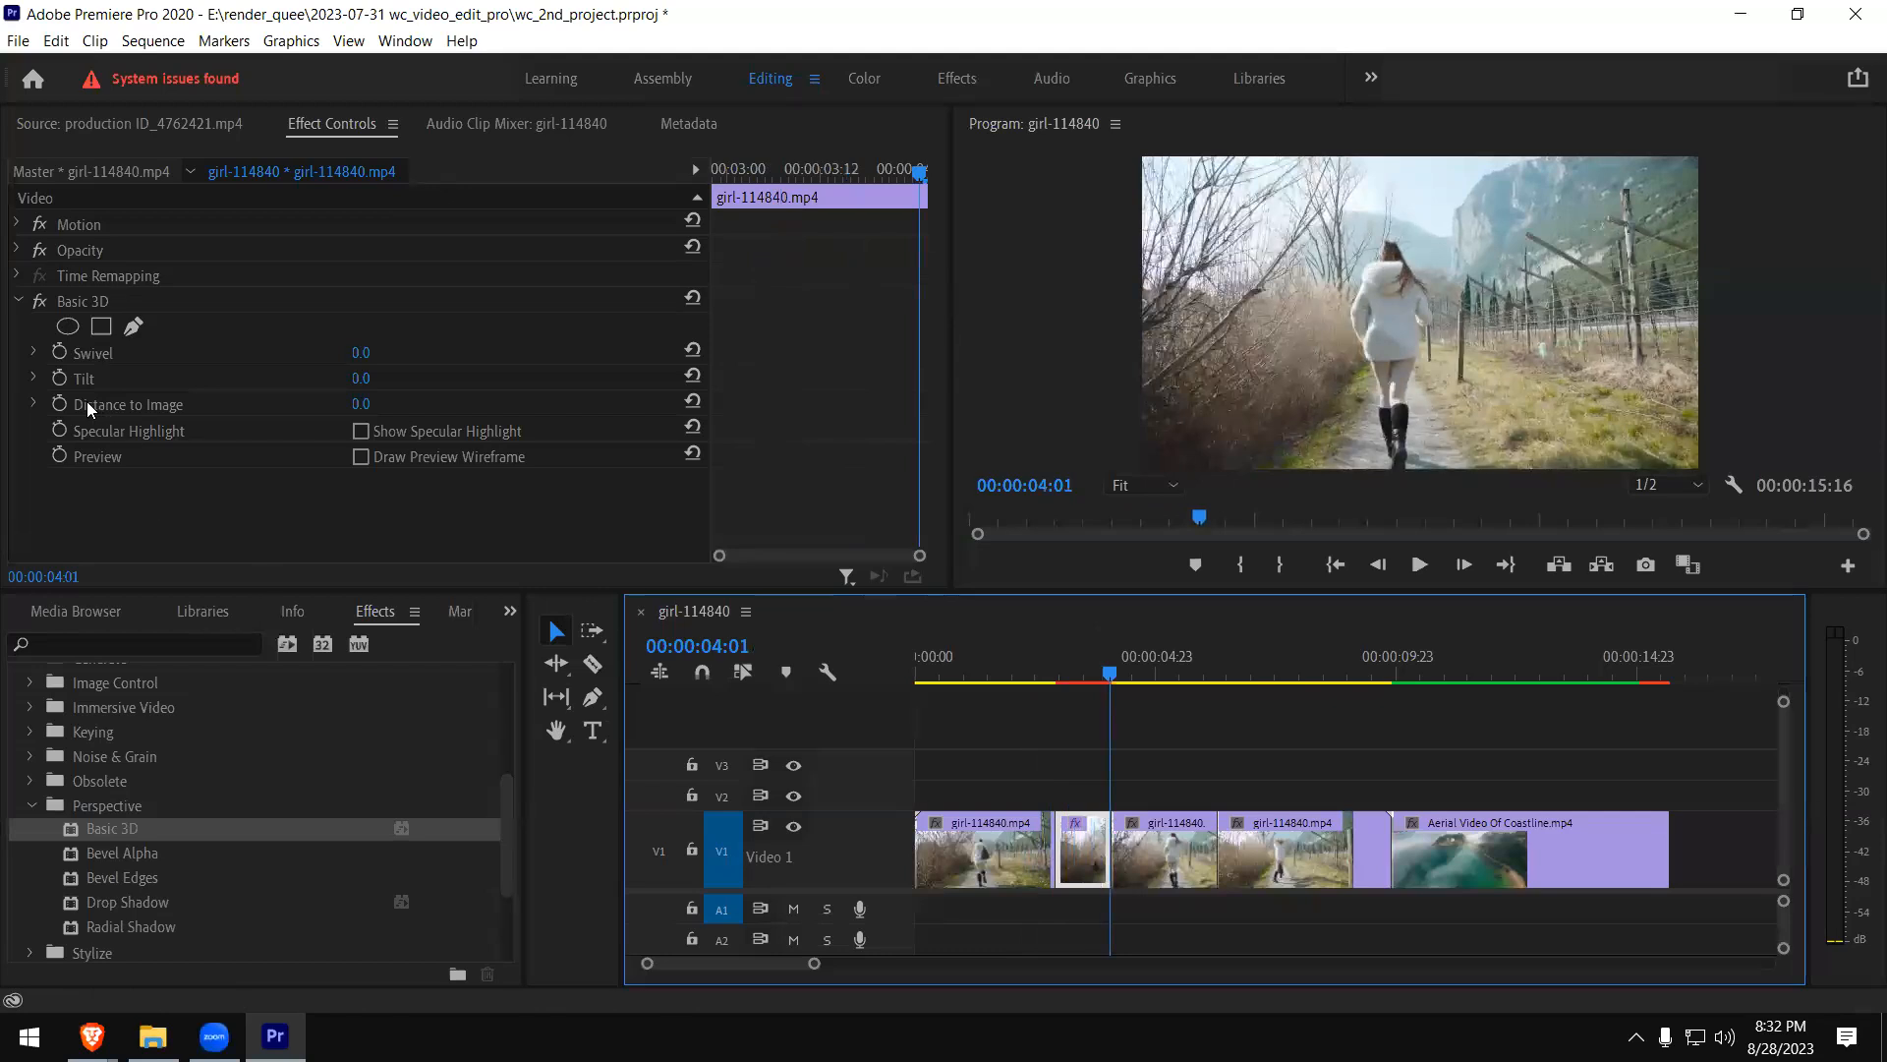
- Set Basic 3D's Swivel to 90° and play the sequence across the short girl clip piece
click(33, 352)
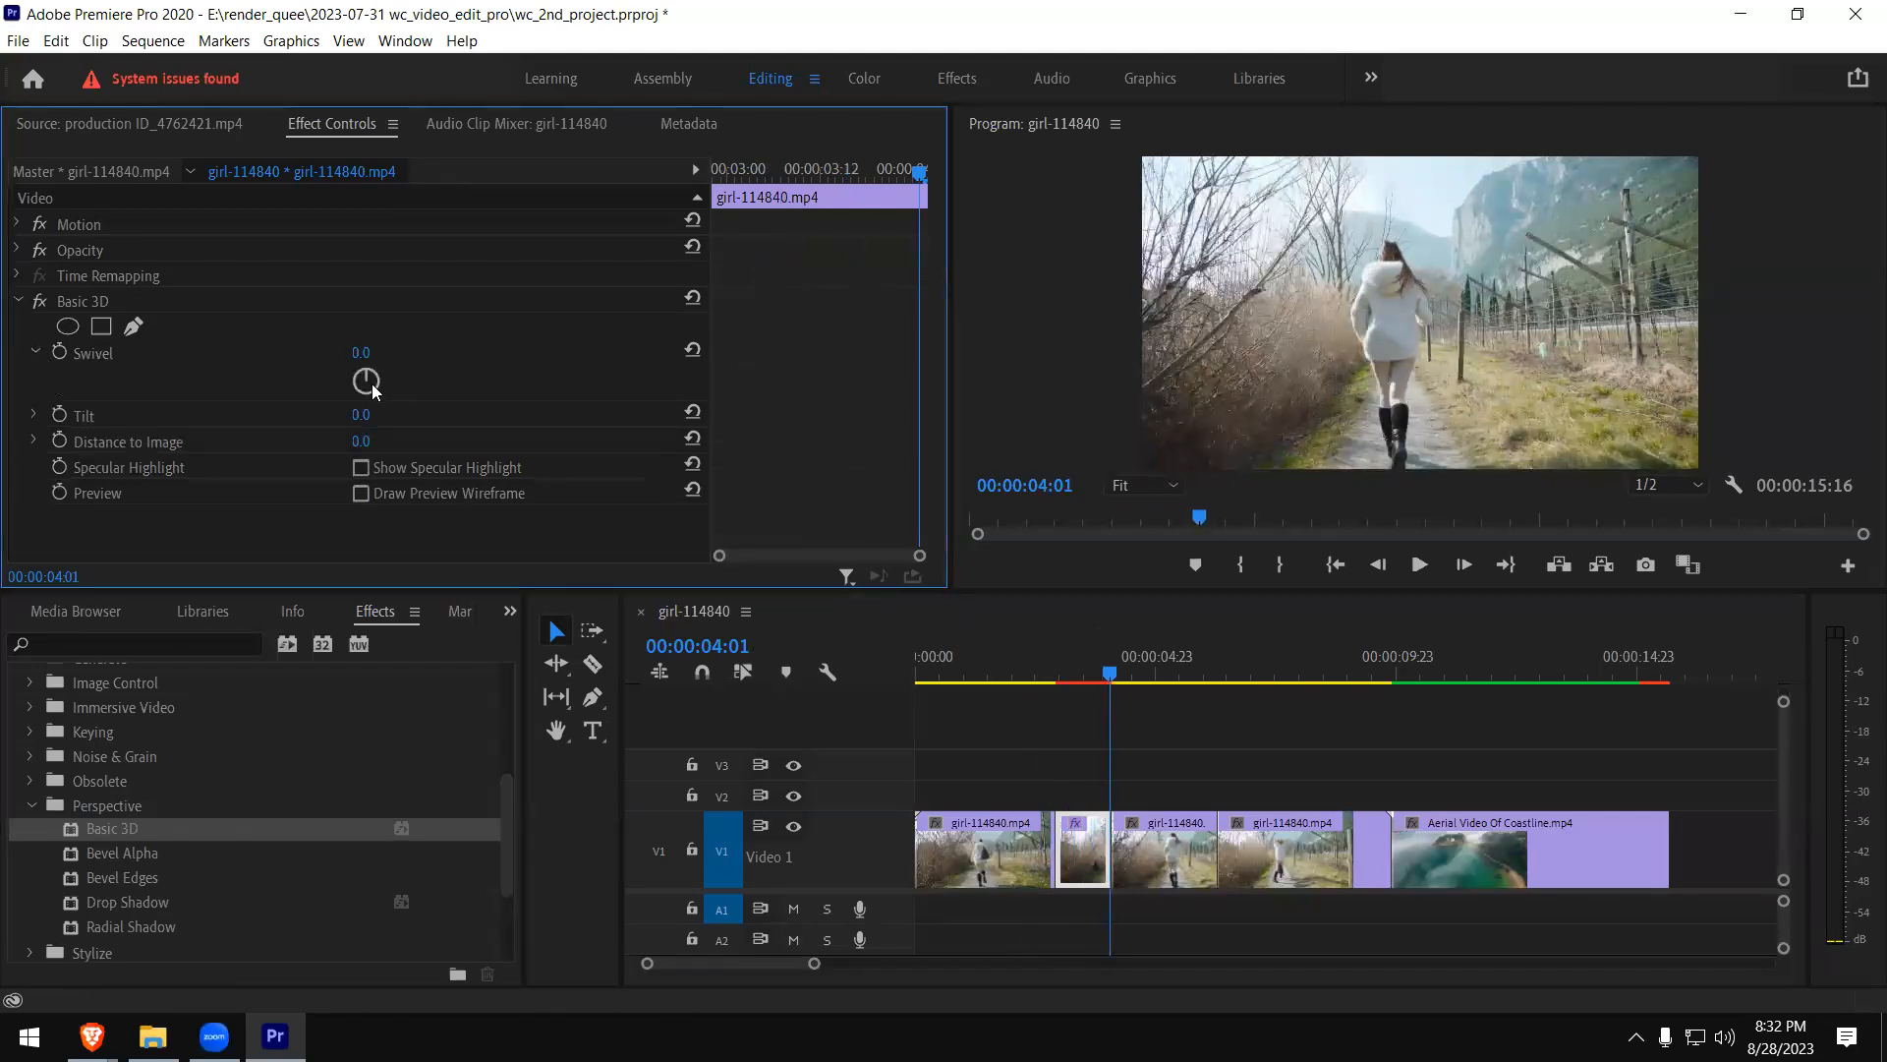
click(378, 381)
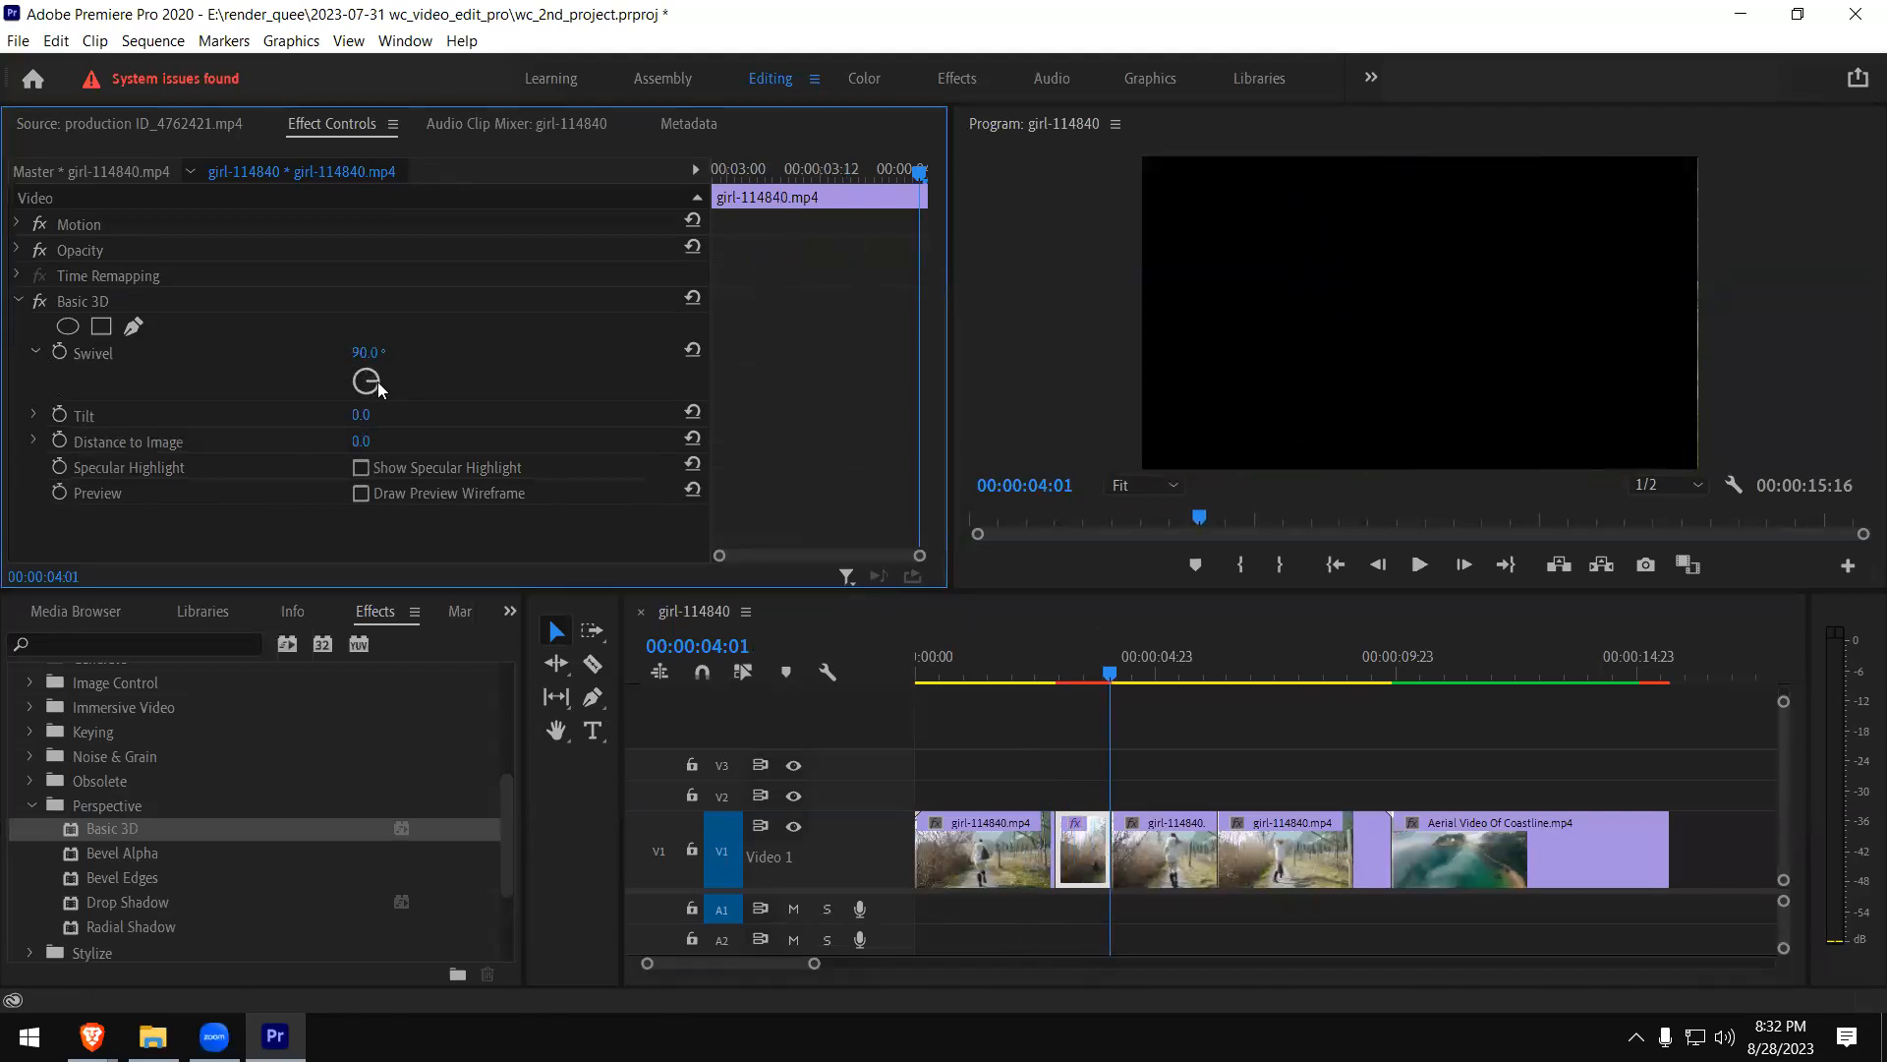
click(1029, 709)
click(1025, 668)
key(space)
key(space)
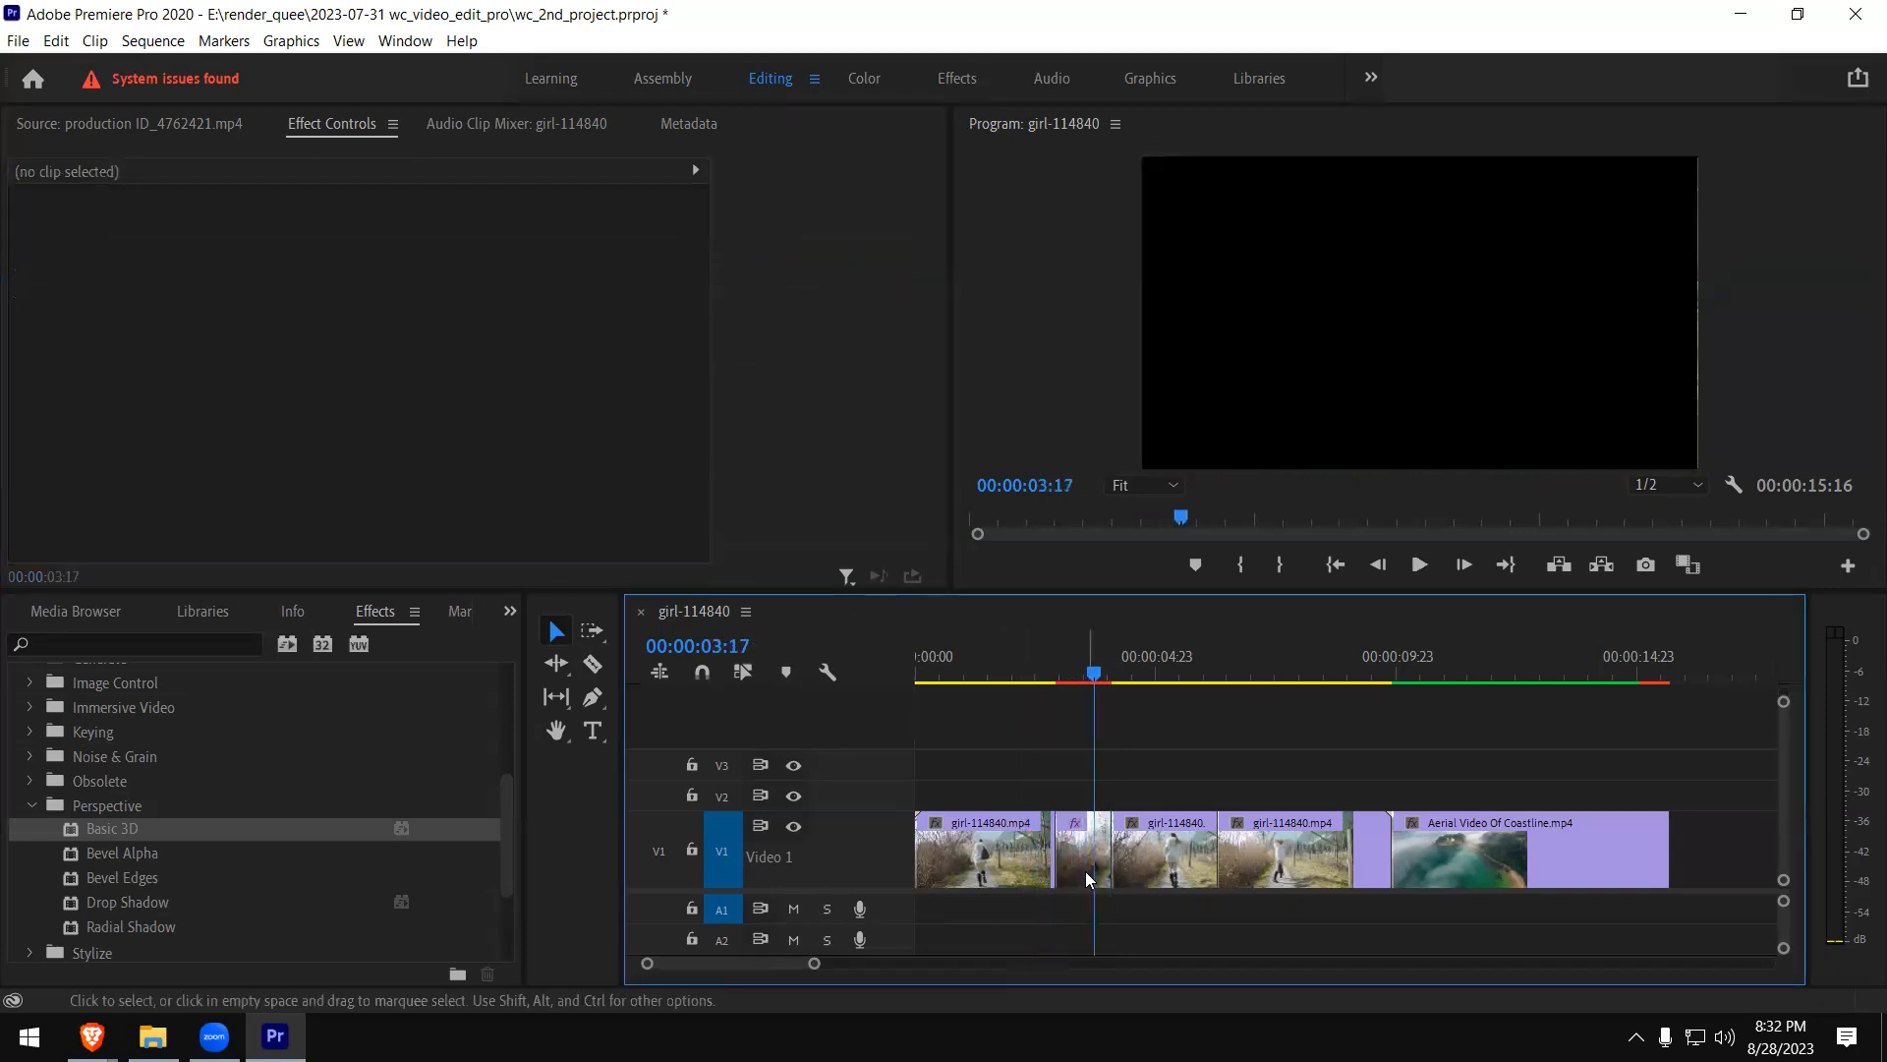
- Reselect the short girl clip piece, reduce Basic 3D's Swivel to 44.5° and preview the tilted picture
click(1081, 853)
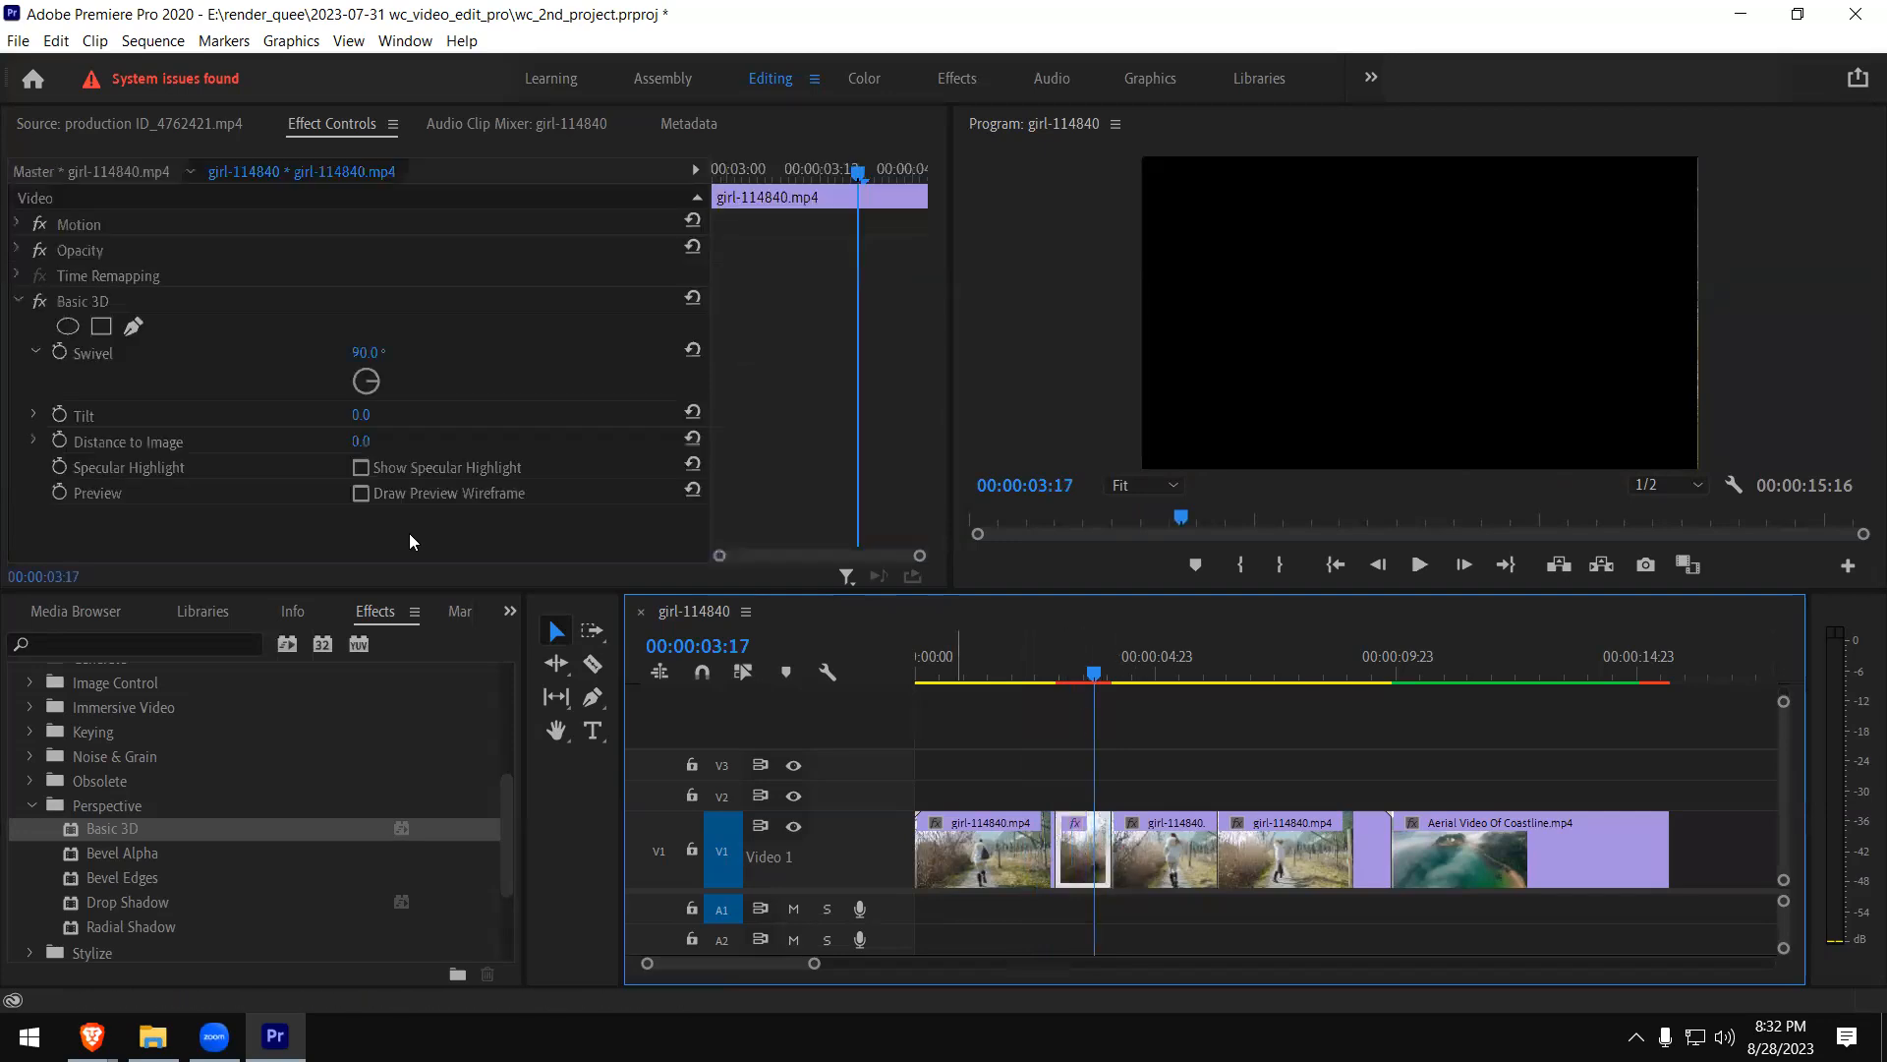
mouse_move(373, 380)
mouse_down()
mouse_move(331, 326)
mouse_move(393, 395)
mouse_move(381, 366)
mouse_up()
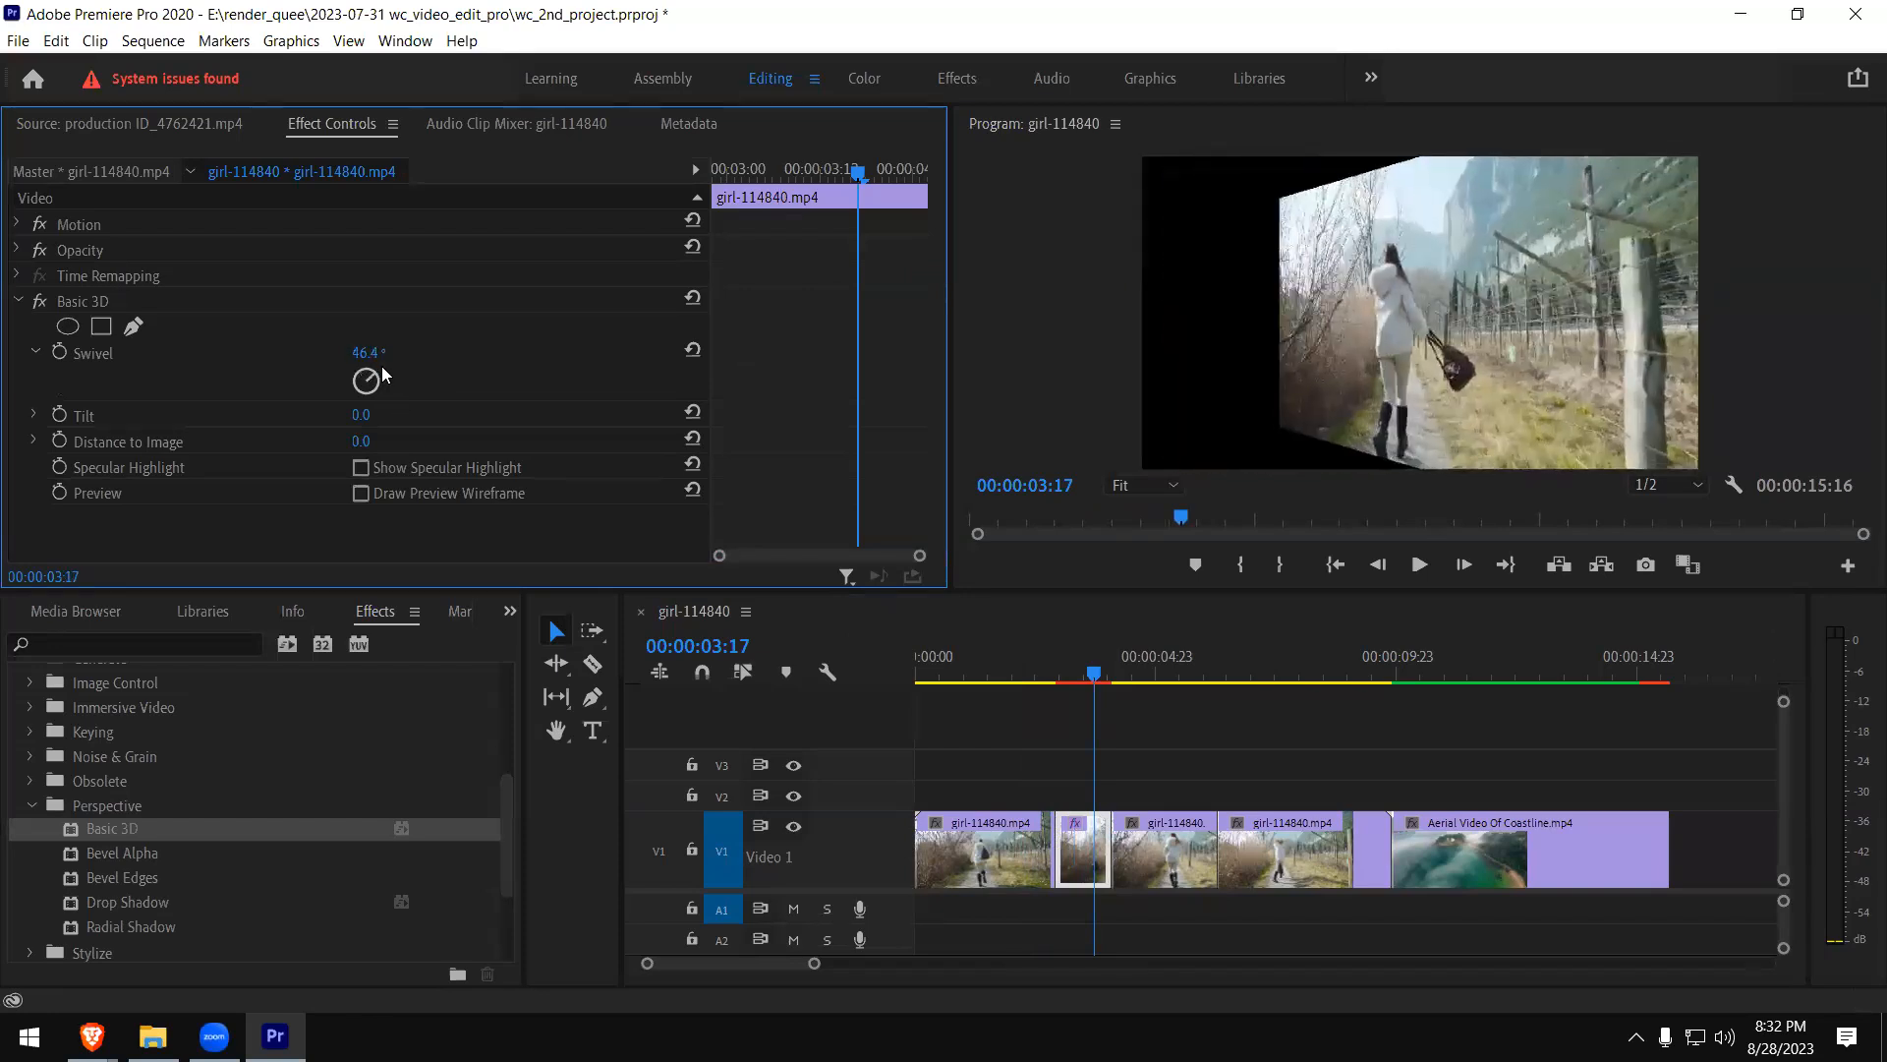
click(1013, 675)
key(space)
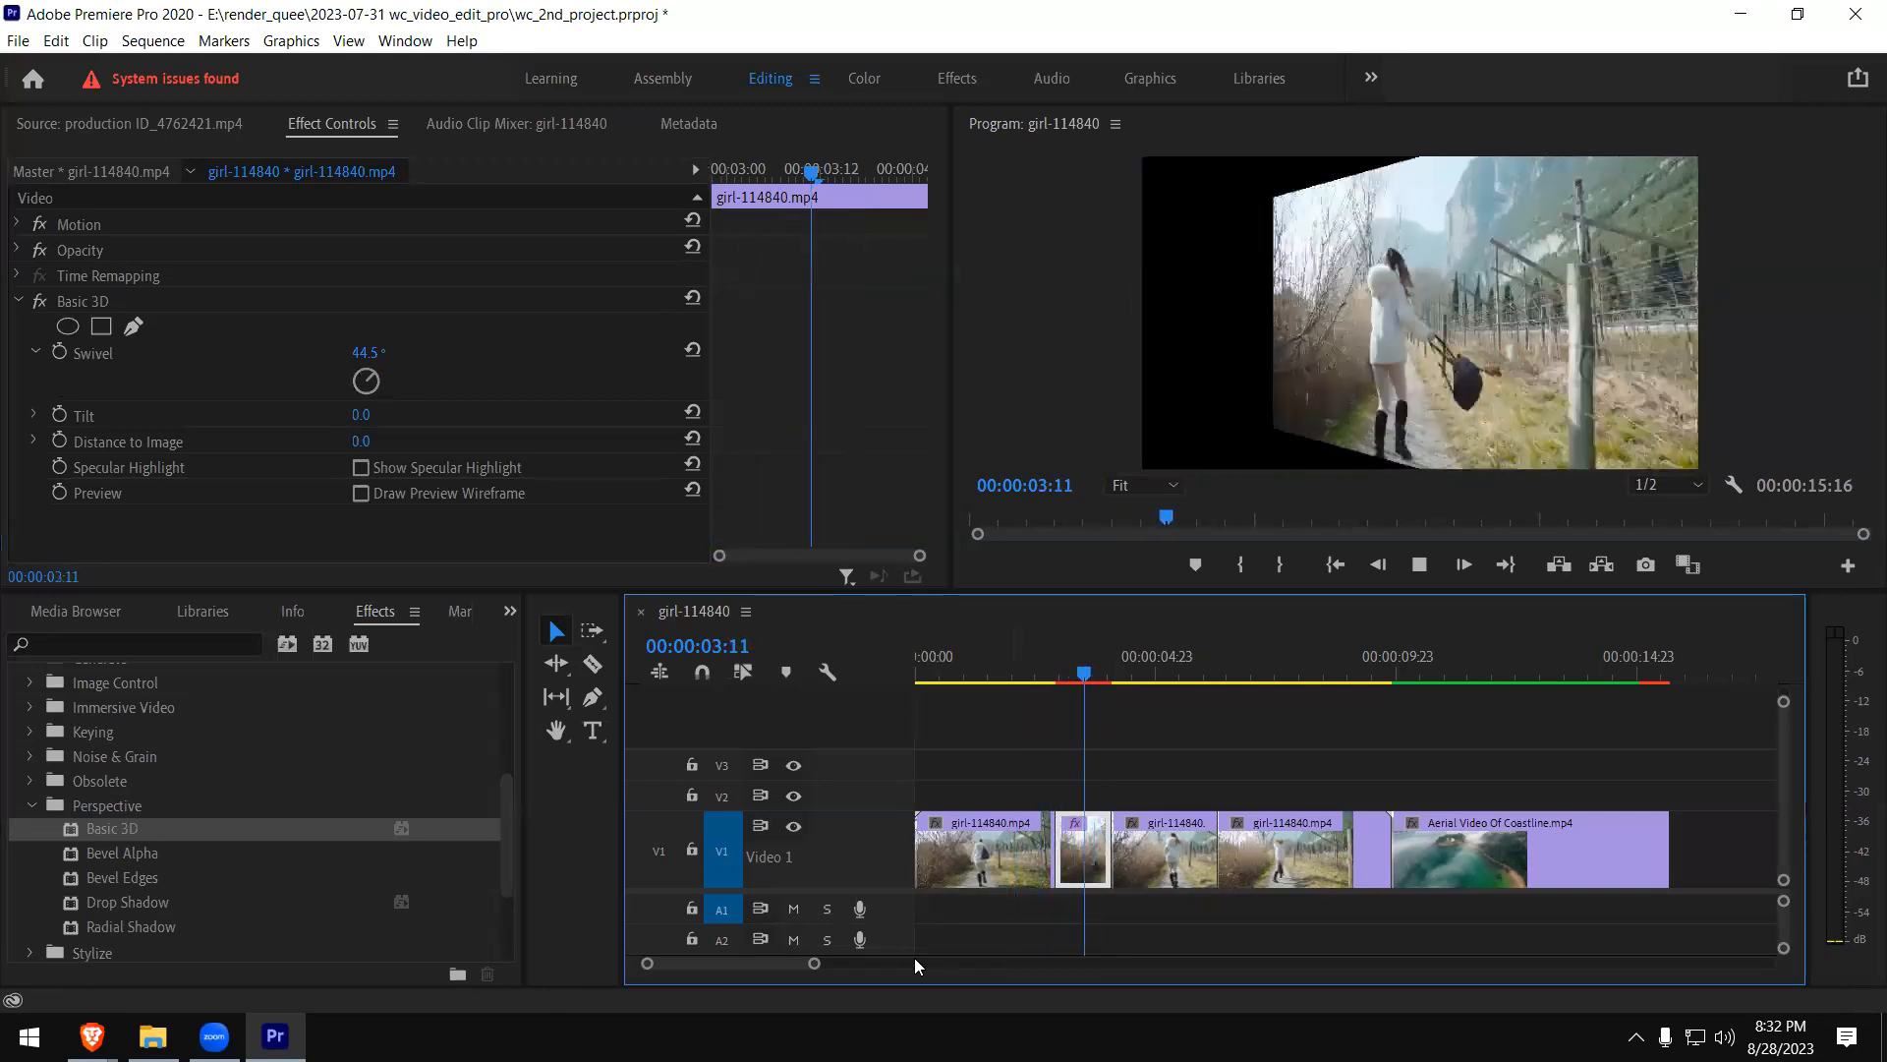
key(space)
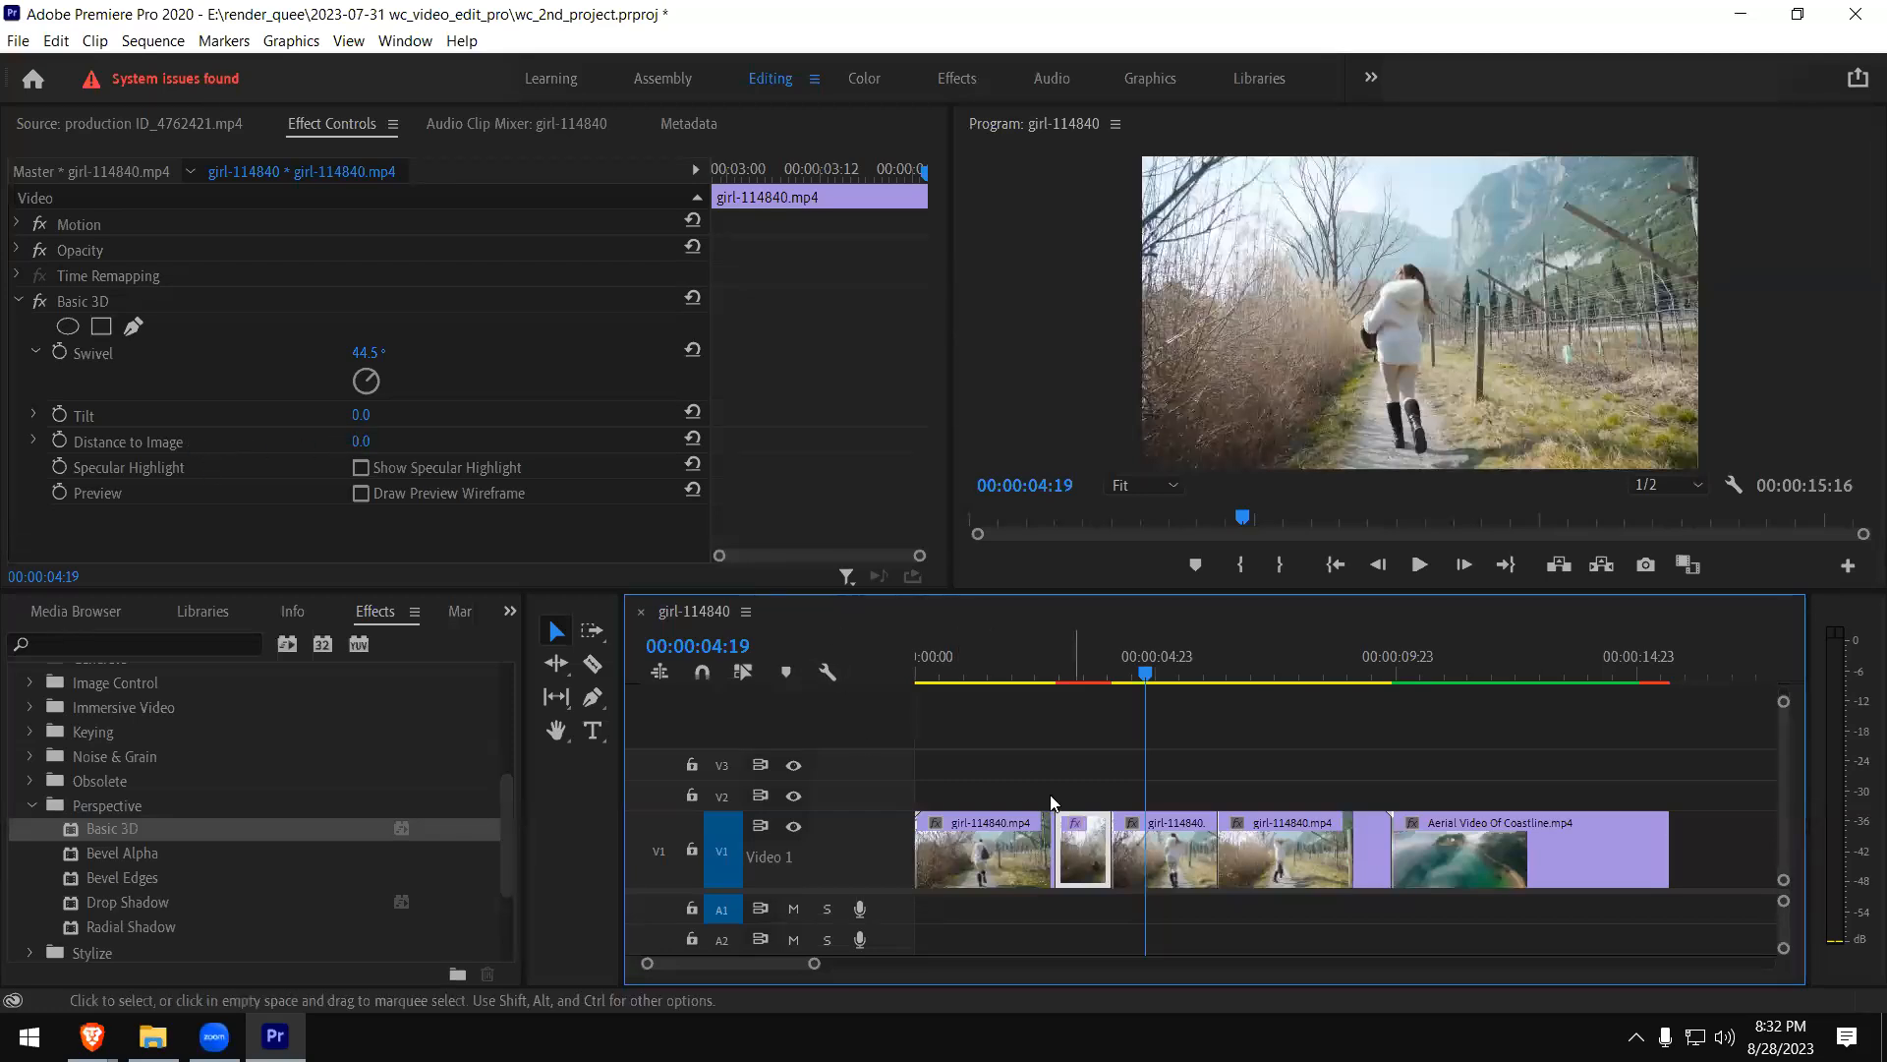
- Replace Basic 3D with the Drop Shadow effect from Perspective on the short girl clip piece
click(67, 307)
key(Delete)
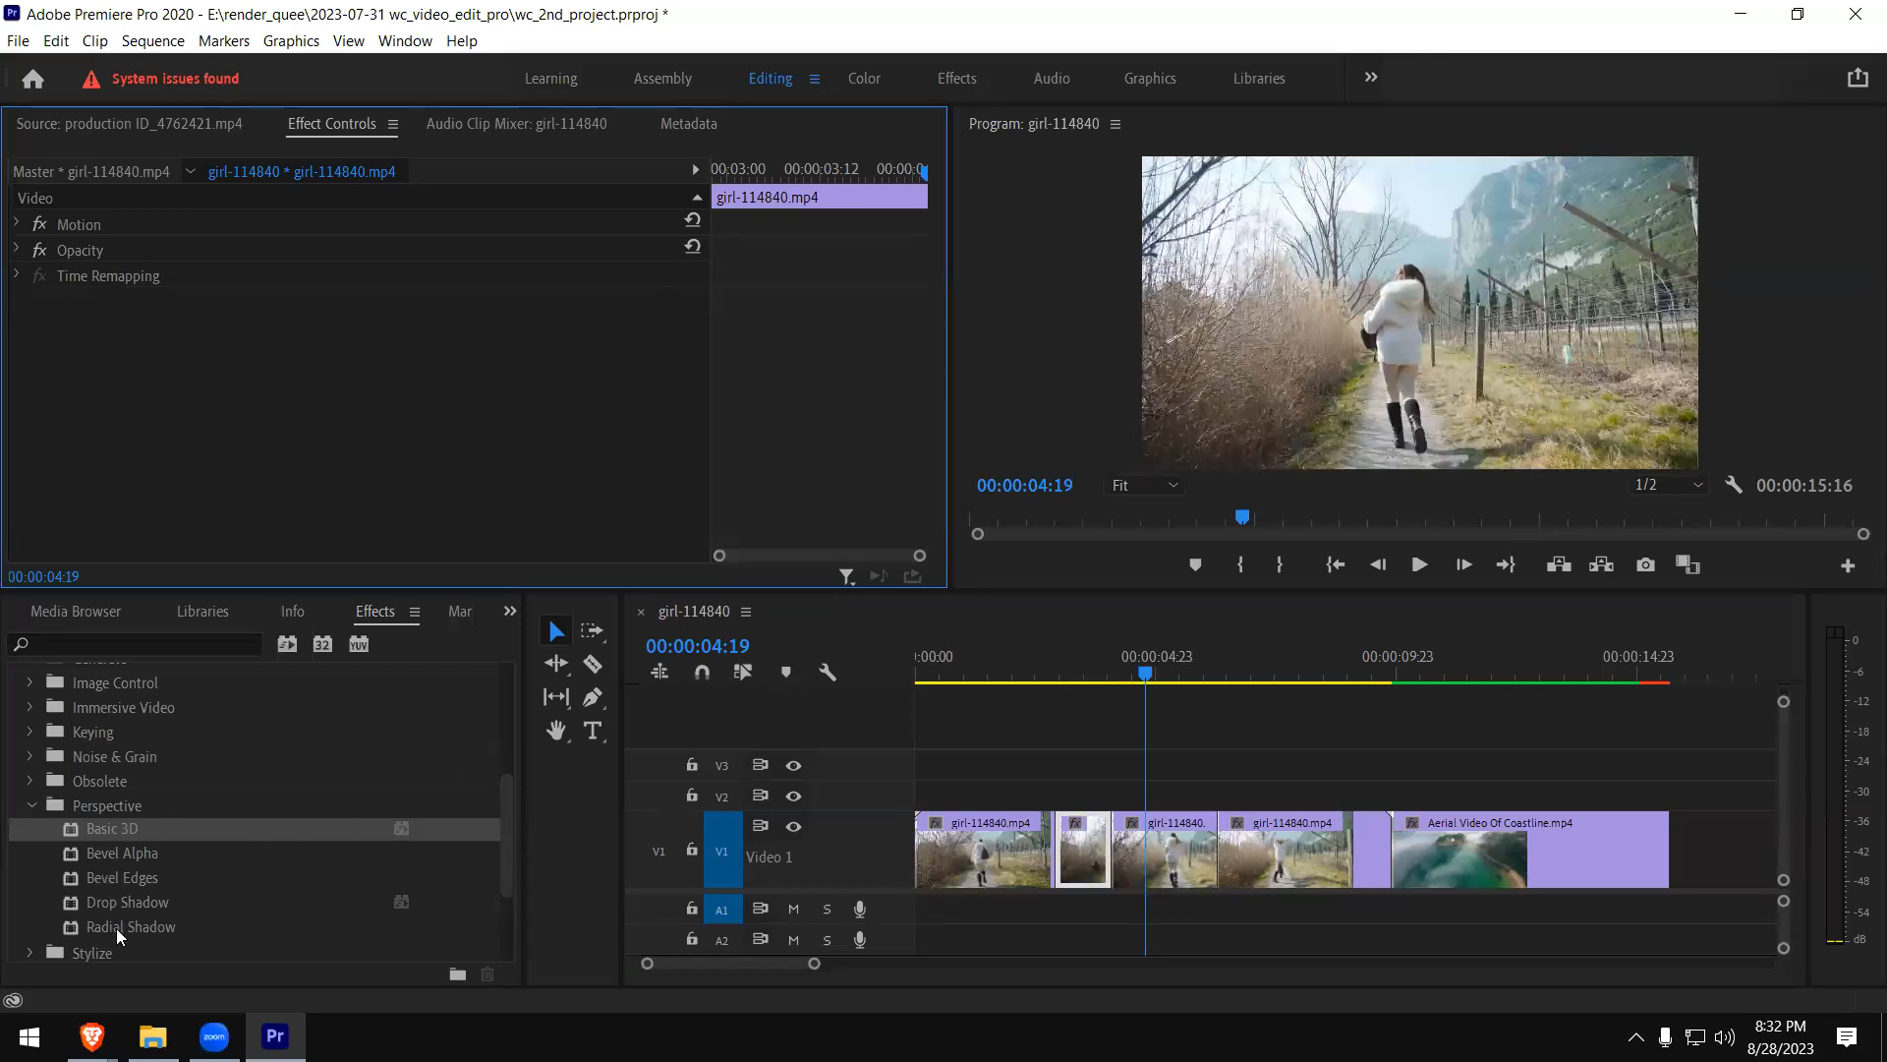
click(72, 901)
drag(80, 908, 1084, 848)
click(1084, 657)
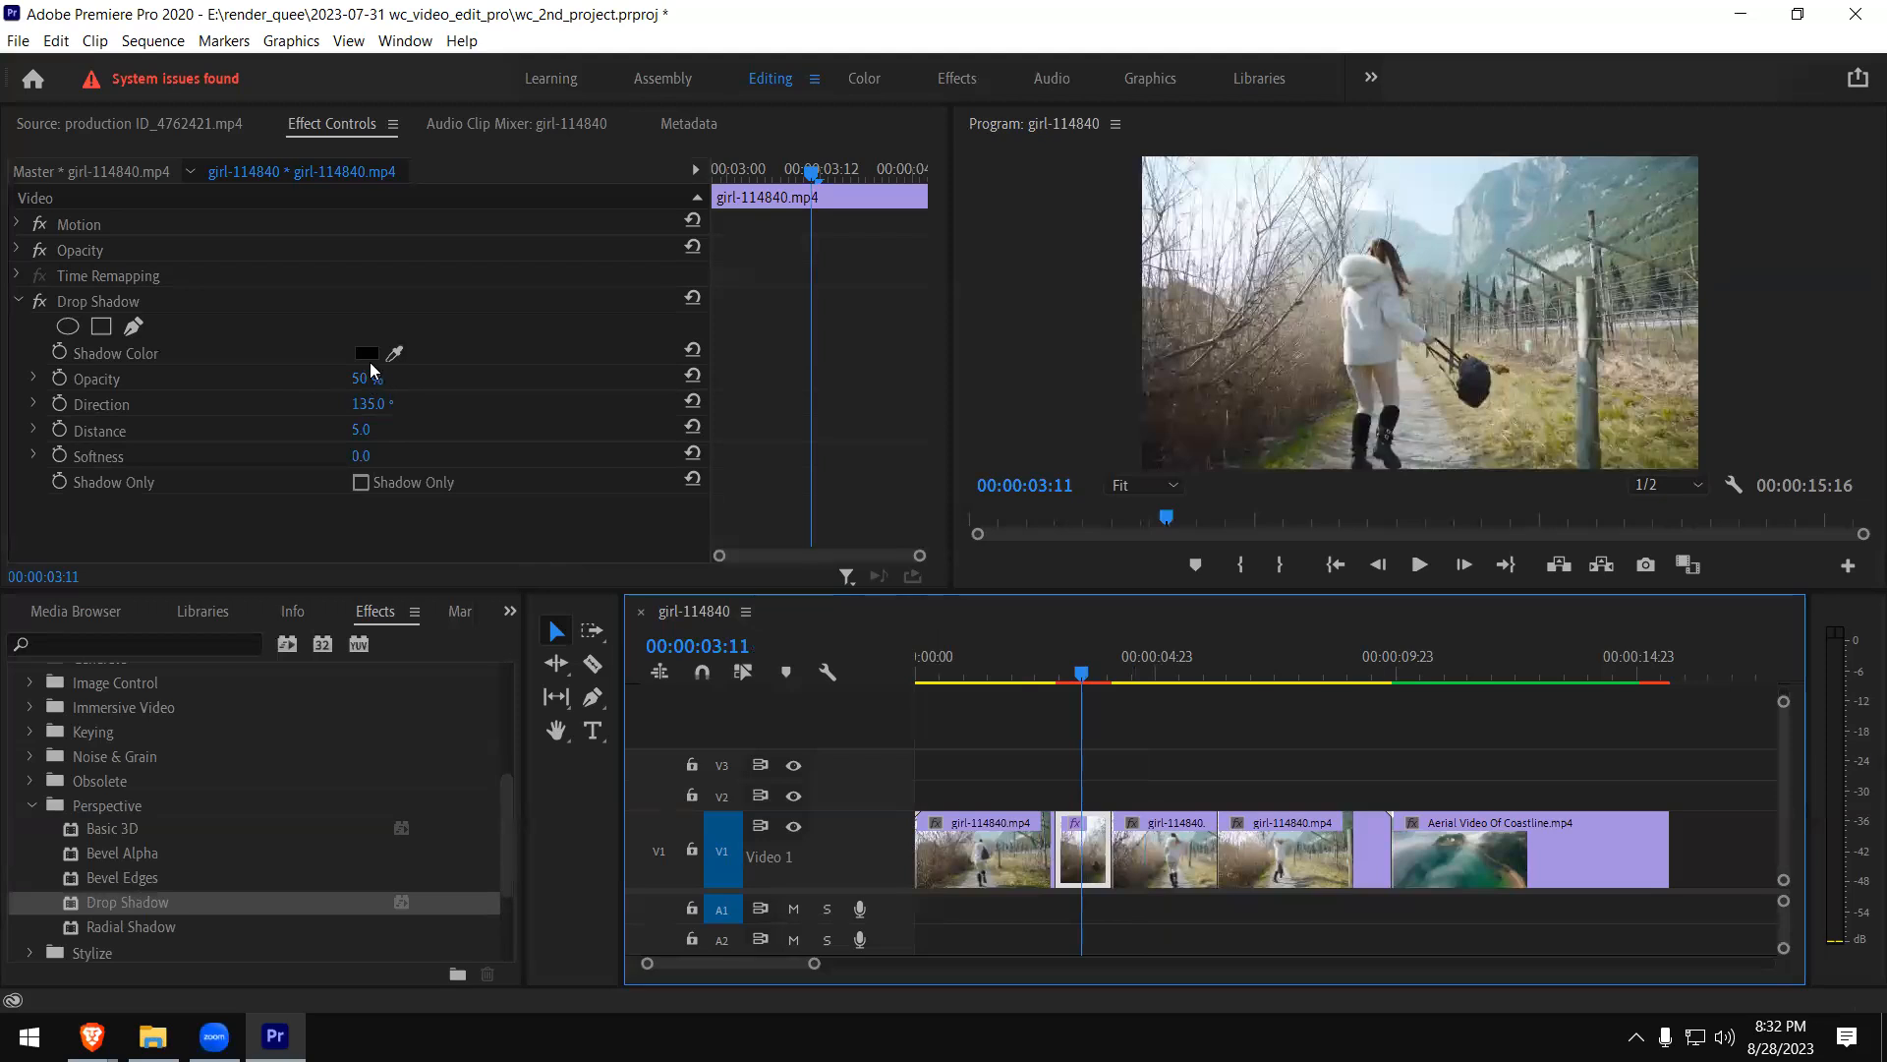
- Park the playhead at 00:00:03:07 and set Drop Shadow's Opacity to 51%
click(1018, 667)
click(1074, 667)
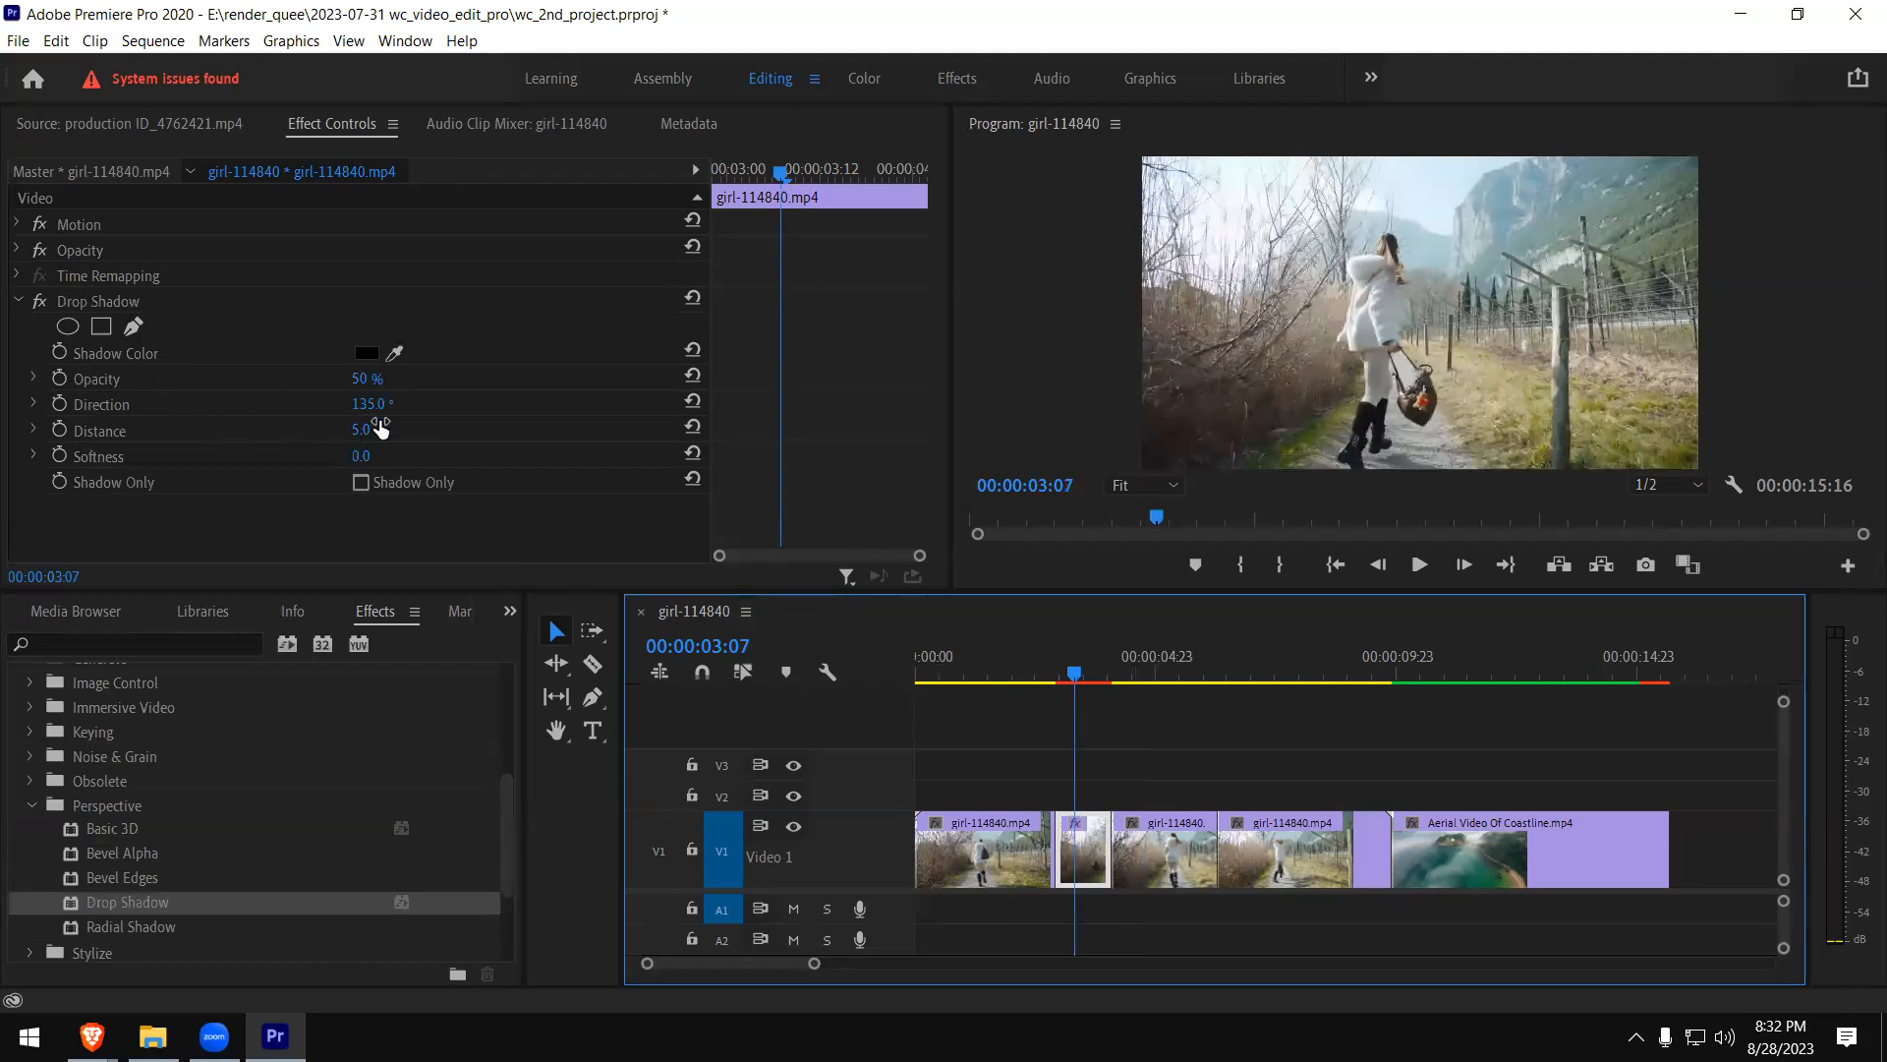
drag(357, 381, 402, 380)
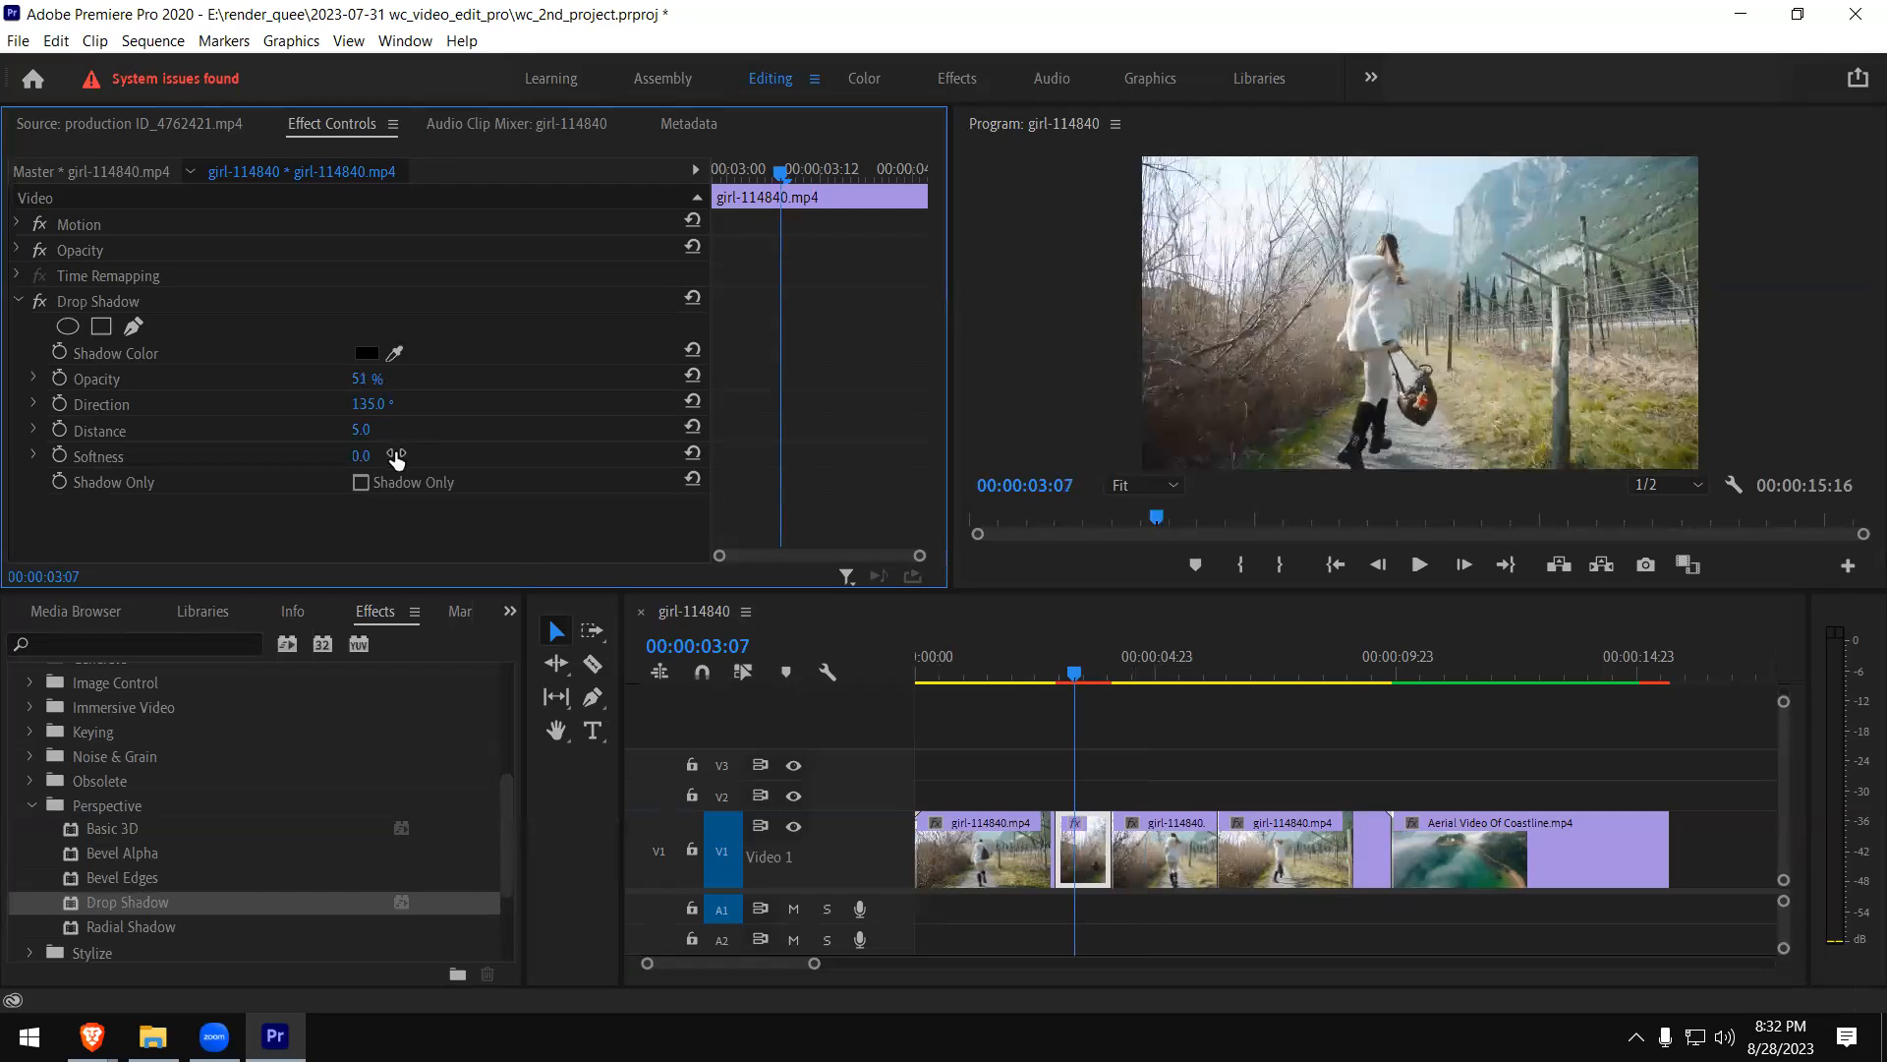
- Set Drop Shadow's Distance to 19.5 and play the sequence across the short girl clip piece
click(33, 429)
click(144, 474)
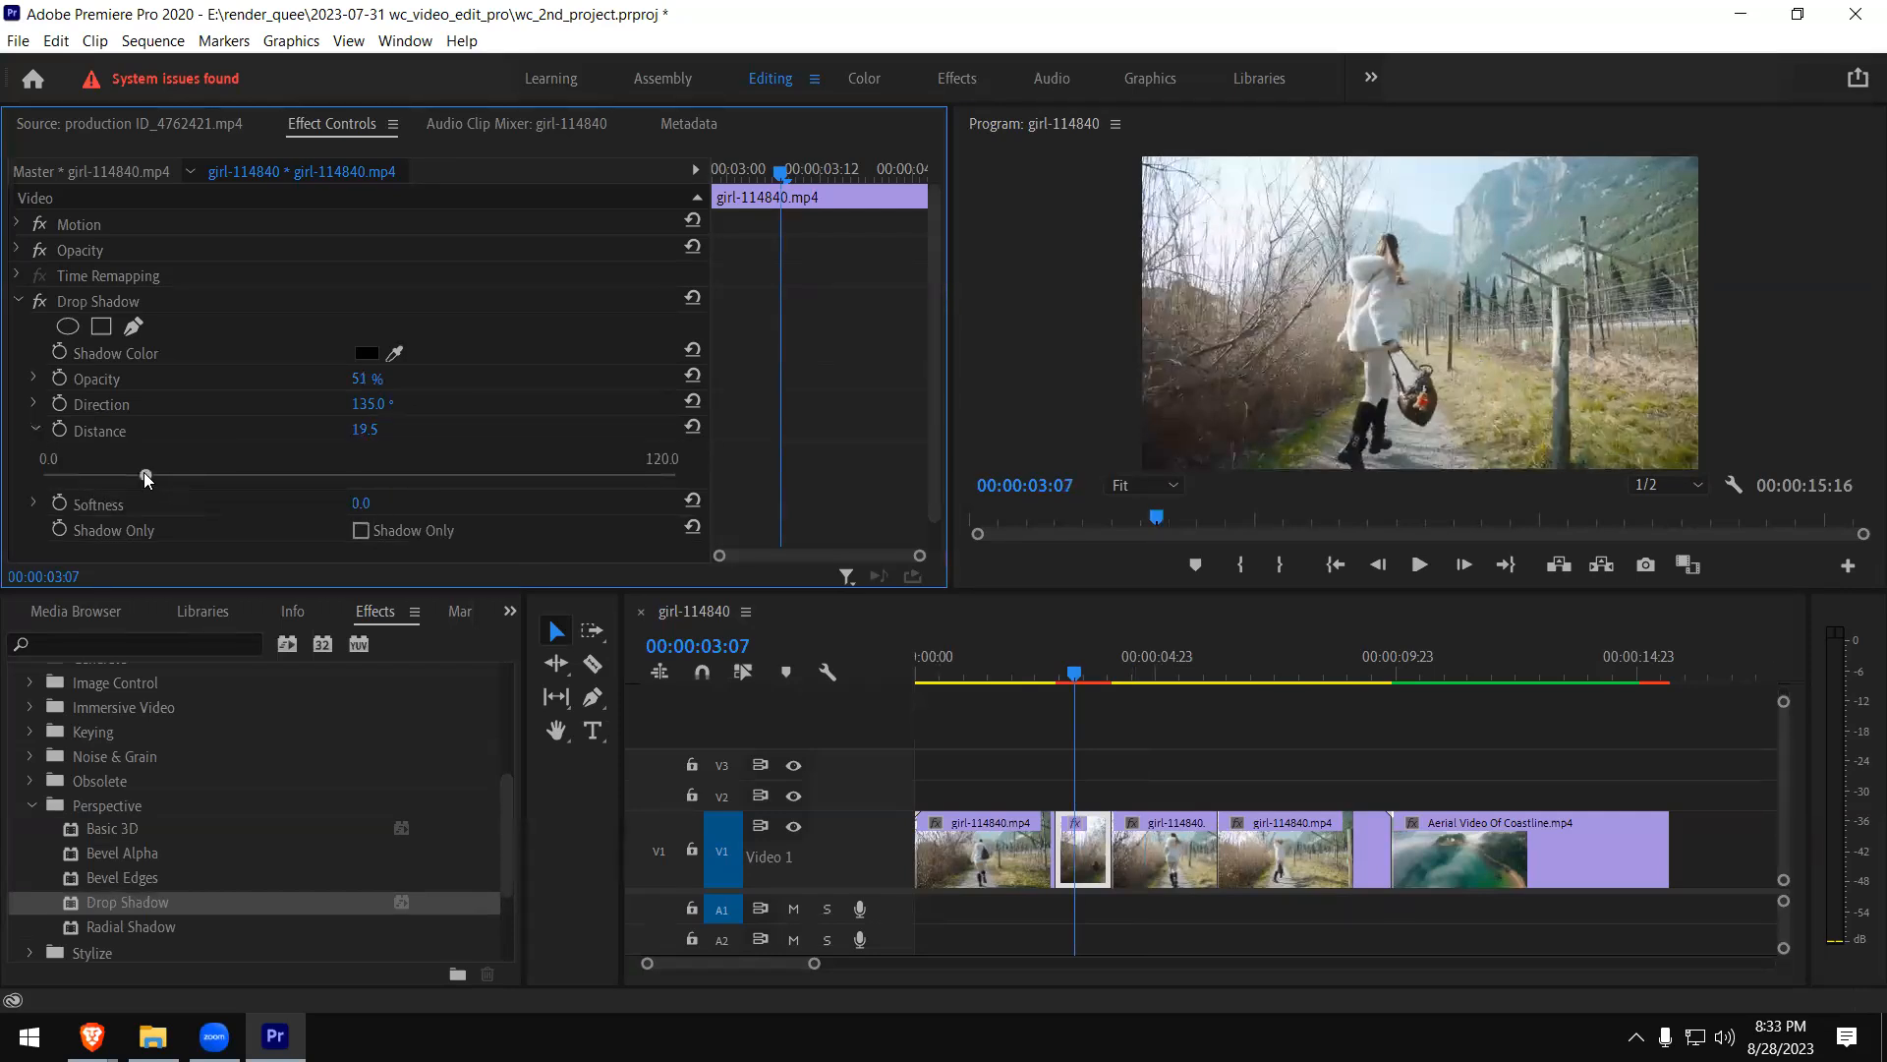
click(1333, 324)
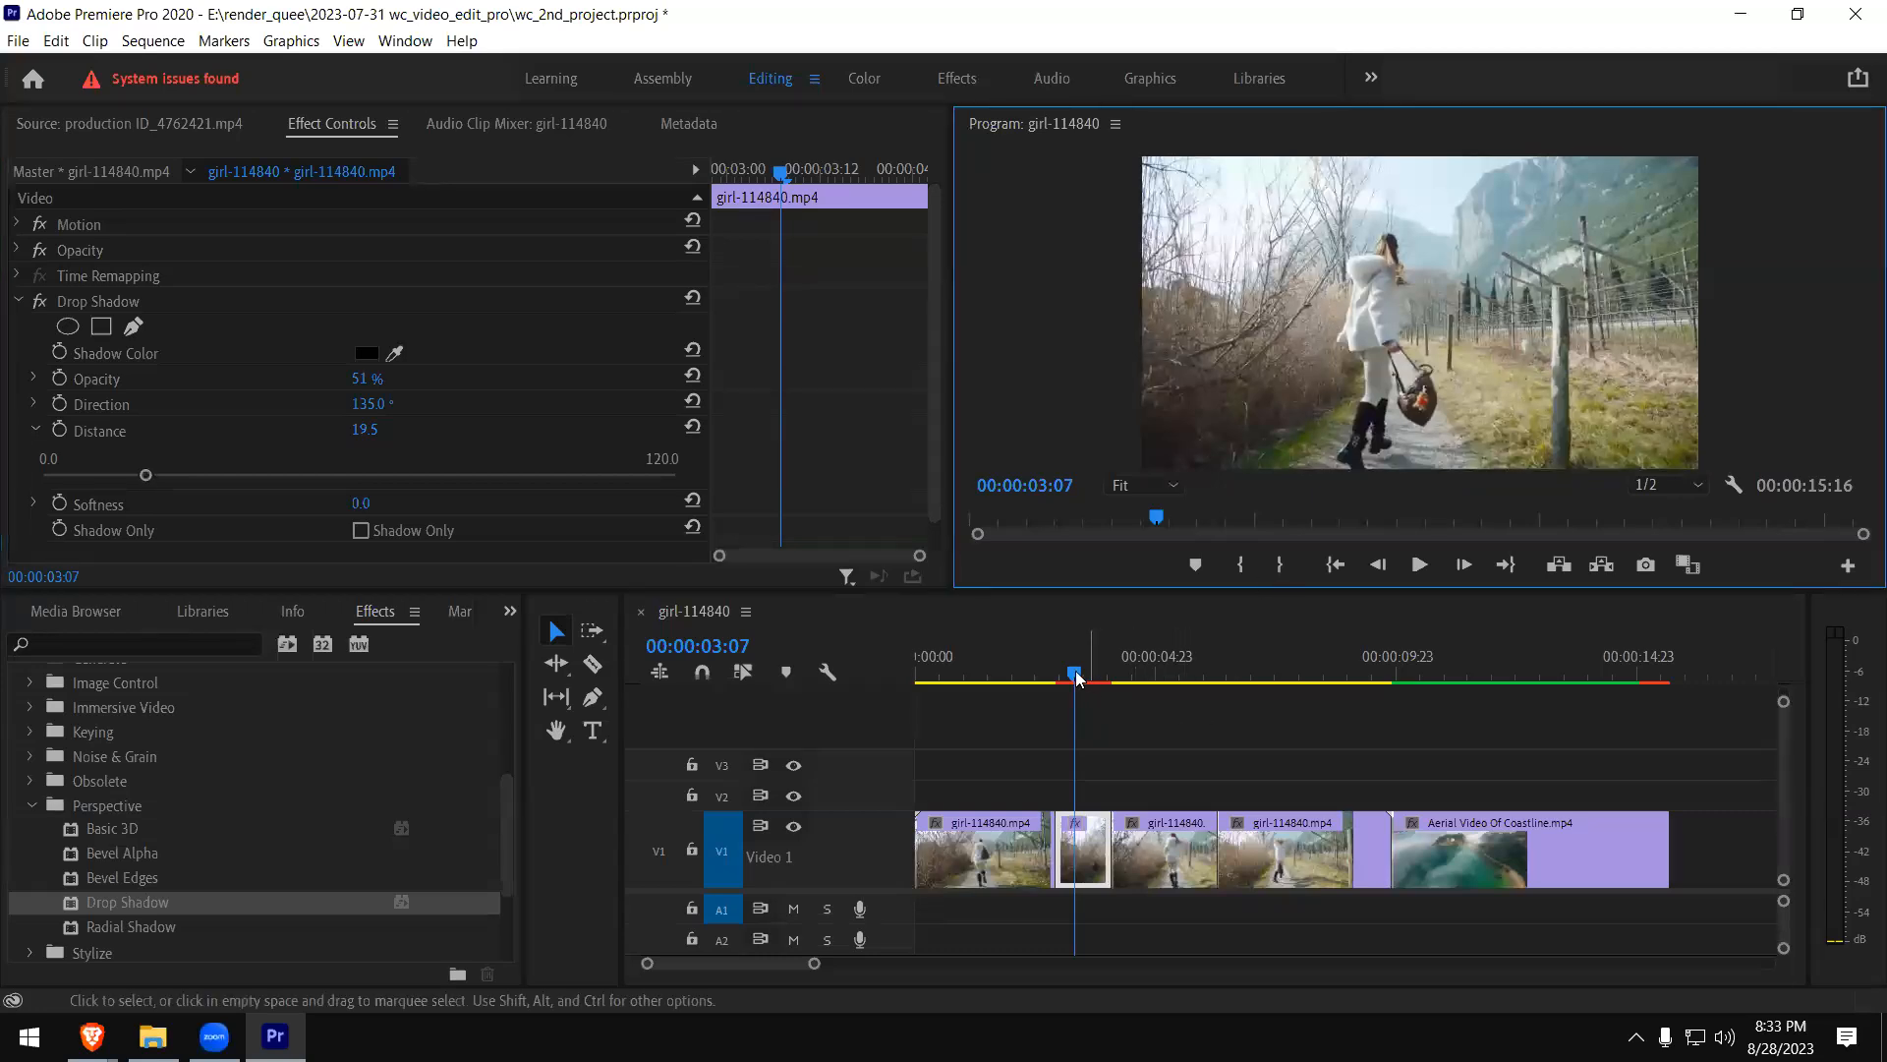
click(1042, 676)
key(space)
key(space)
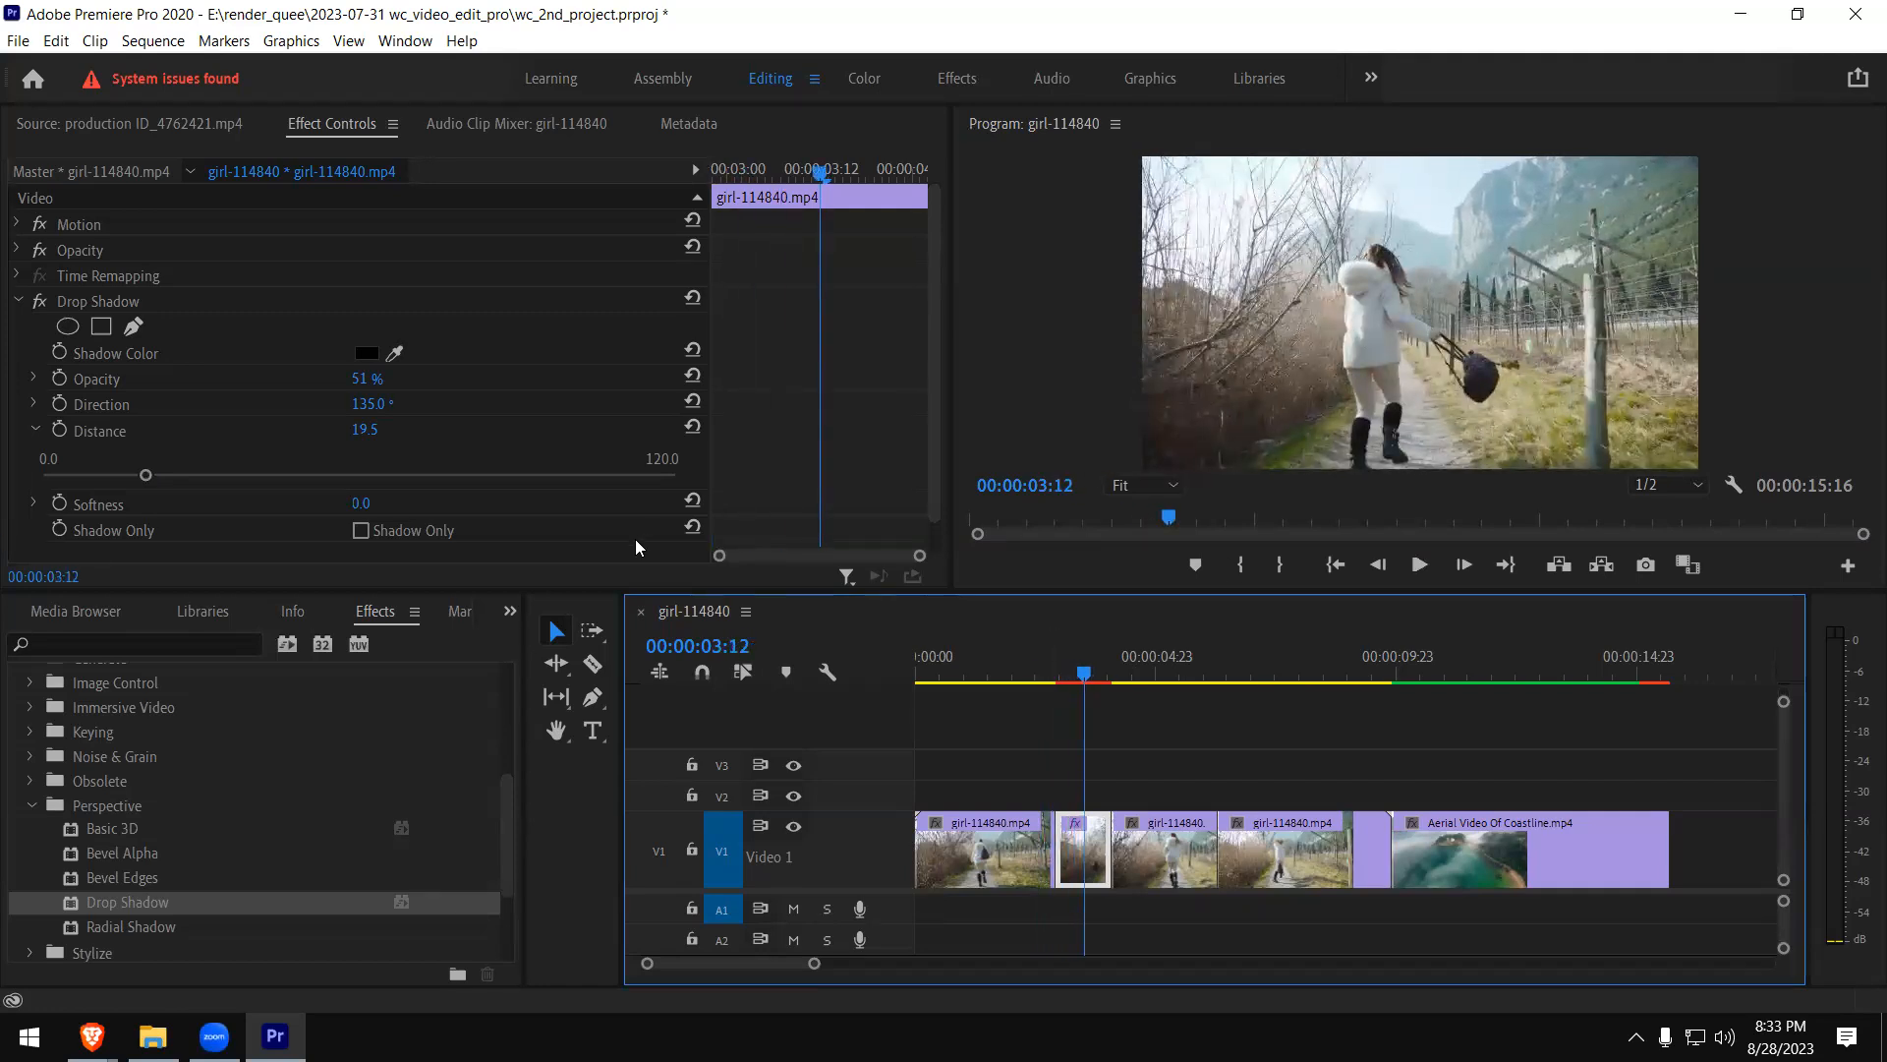
- Replace Drop Shadow with the Brush Strokes effect from Stylize on the short girl clip piece
click(77, 305)
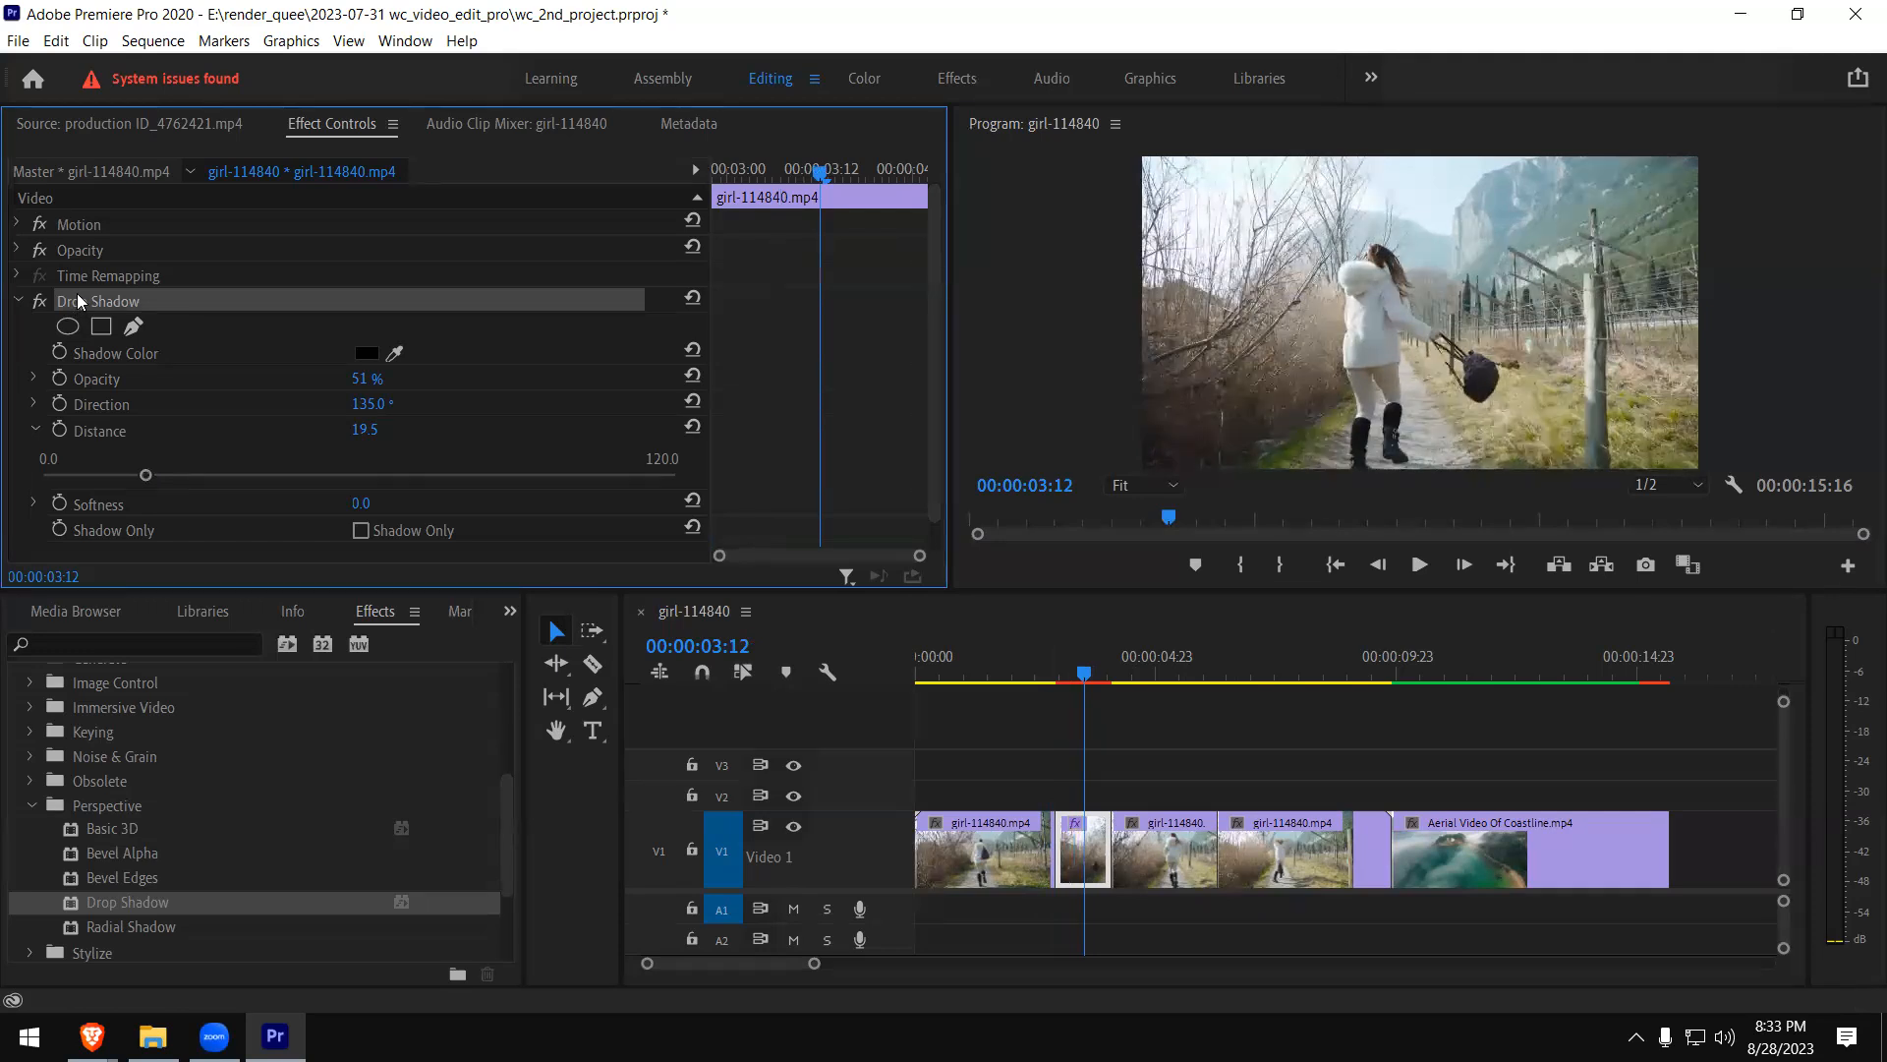
key(Delete)
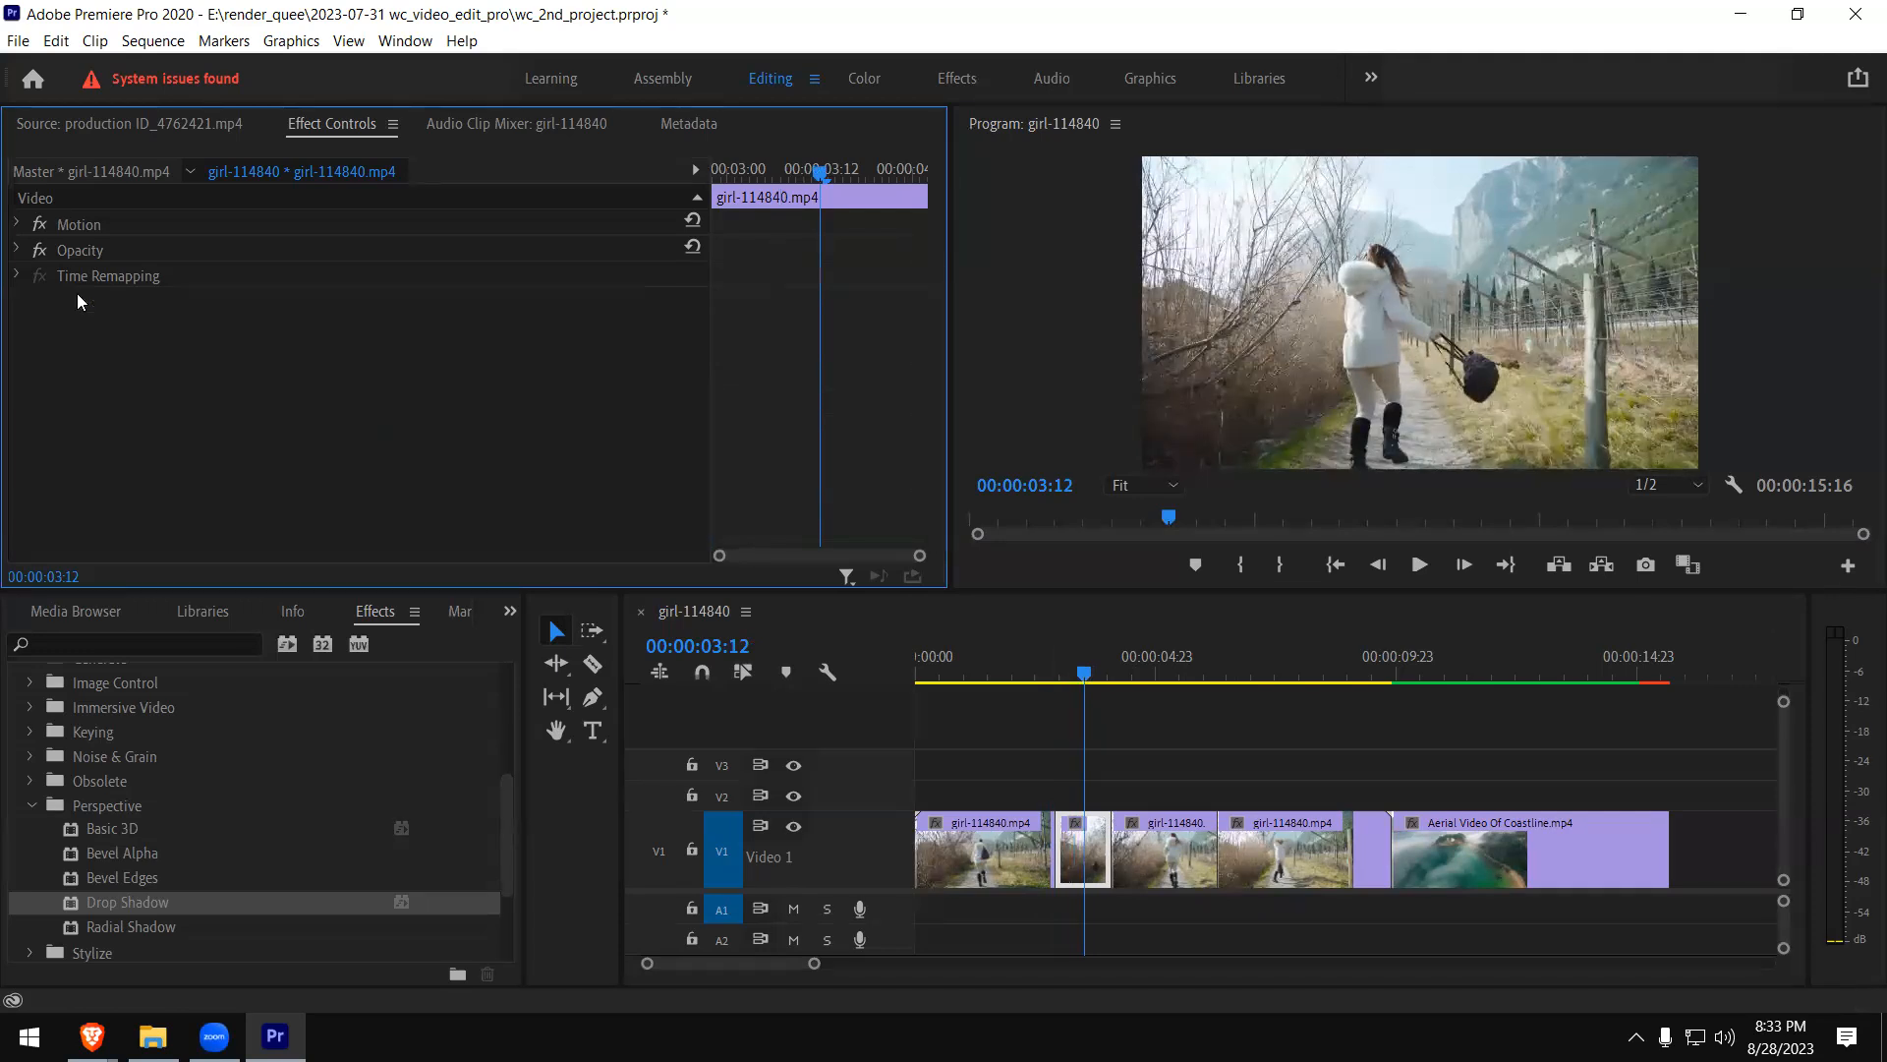
click(32, 805)
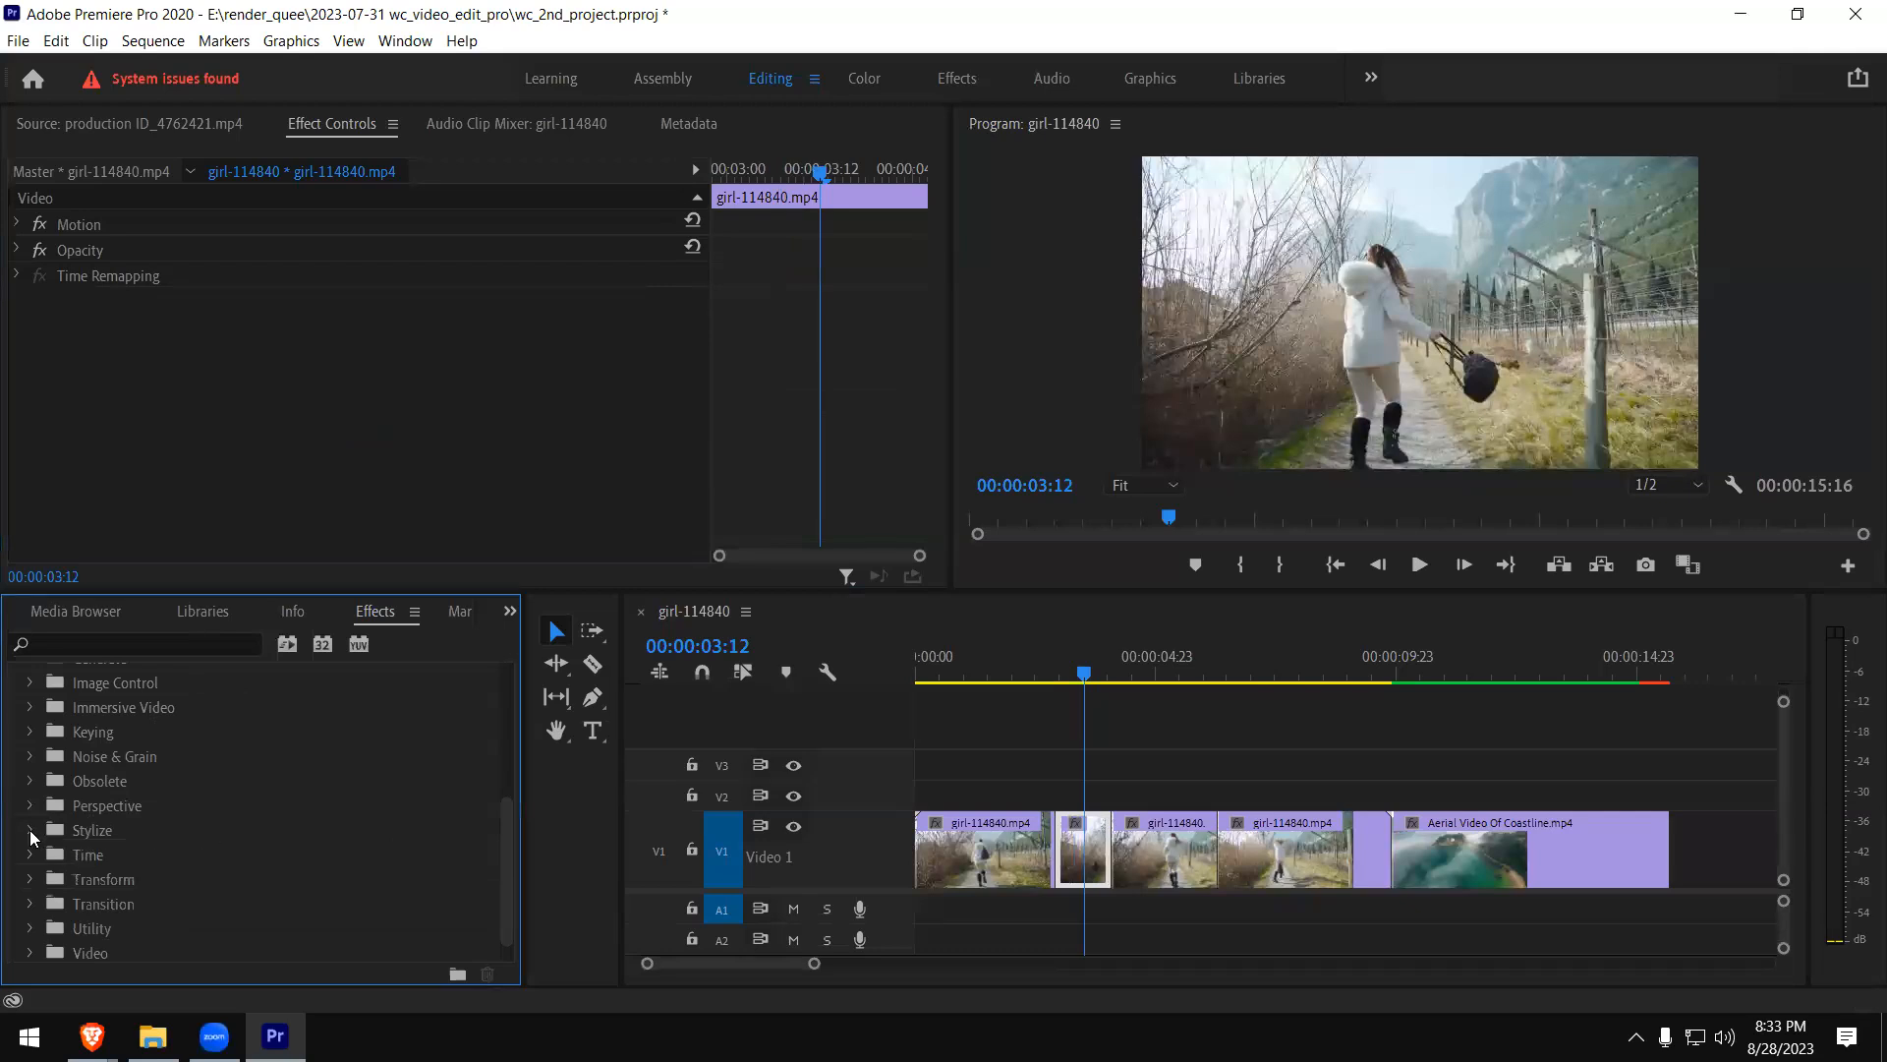
click(31, 832)
scroll(414, 837, down, 2)
scroll(416, 840, down, 1)
scroll(416, 840, down, 1)
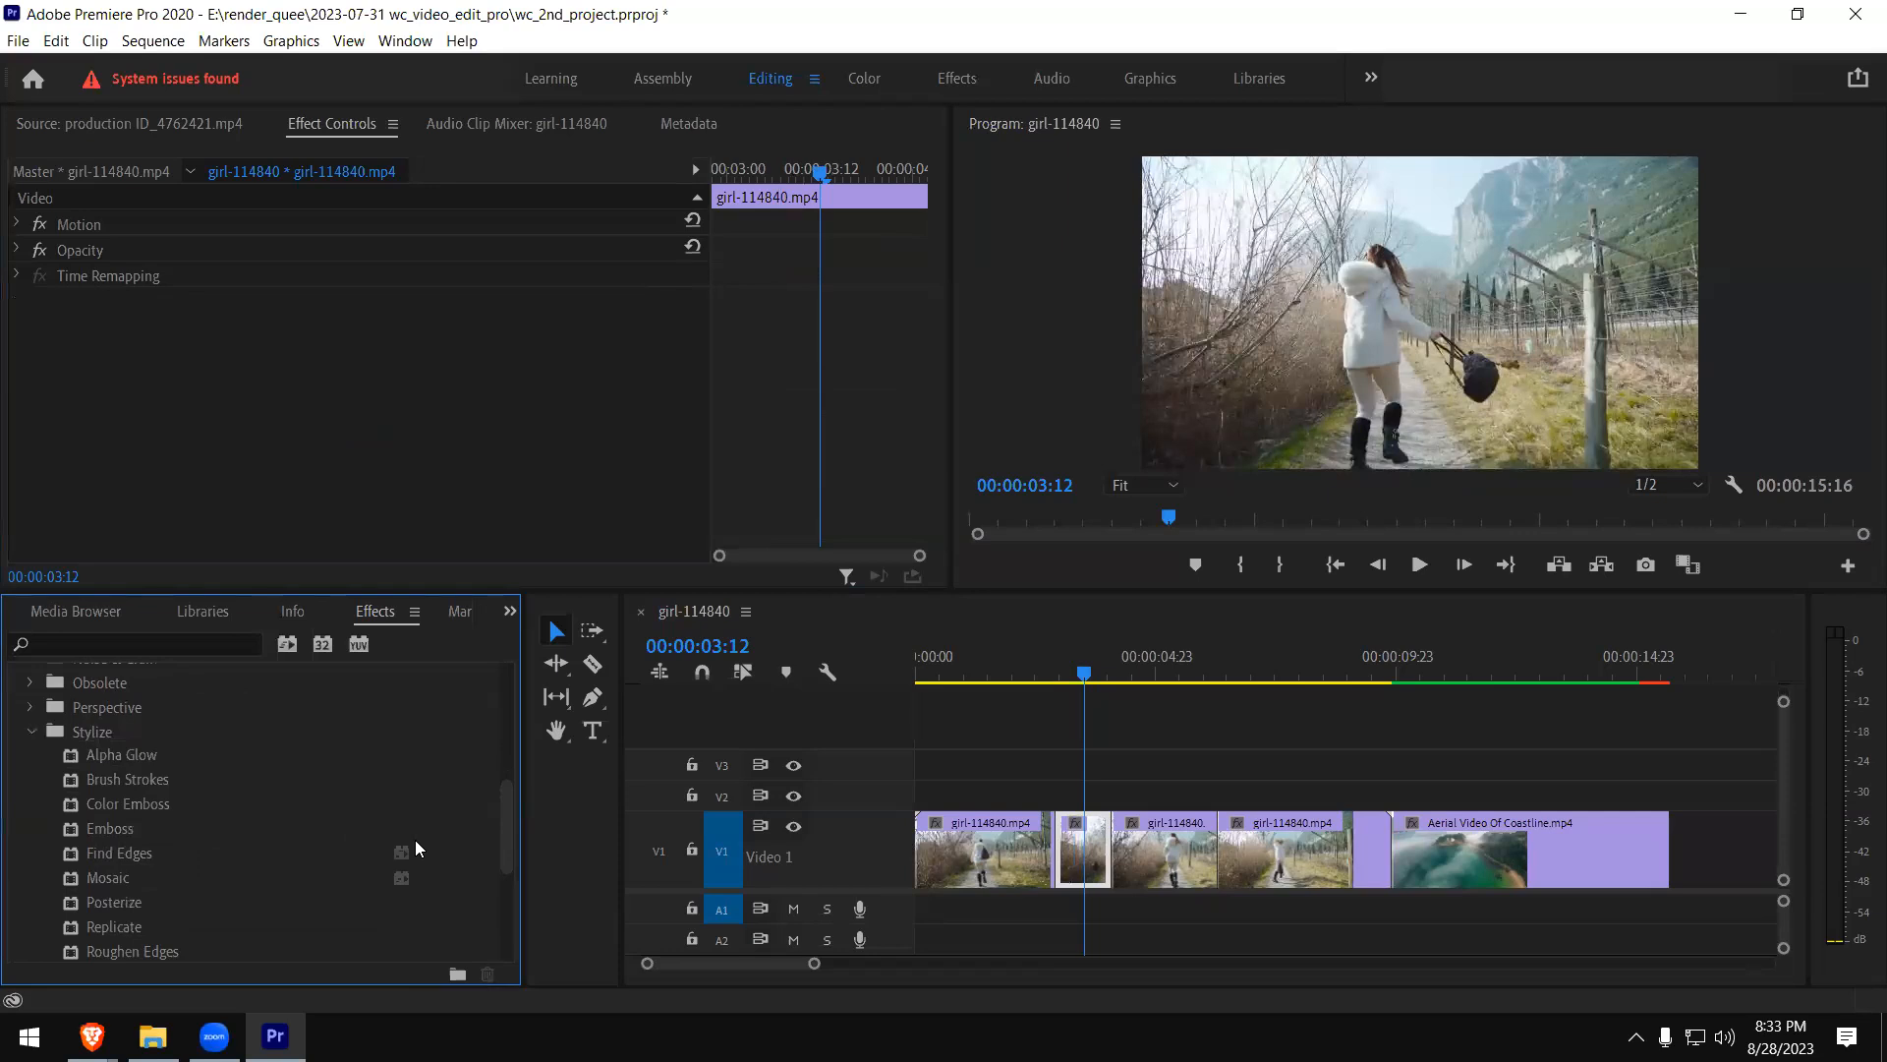
mouse_move(71, 778)
mouse_down()
mouse_move(1074, 797)
mouse_move(1088, 838)
mouse_up()
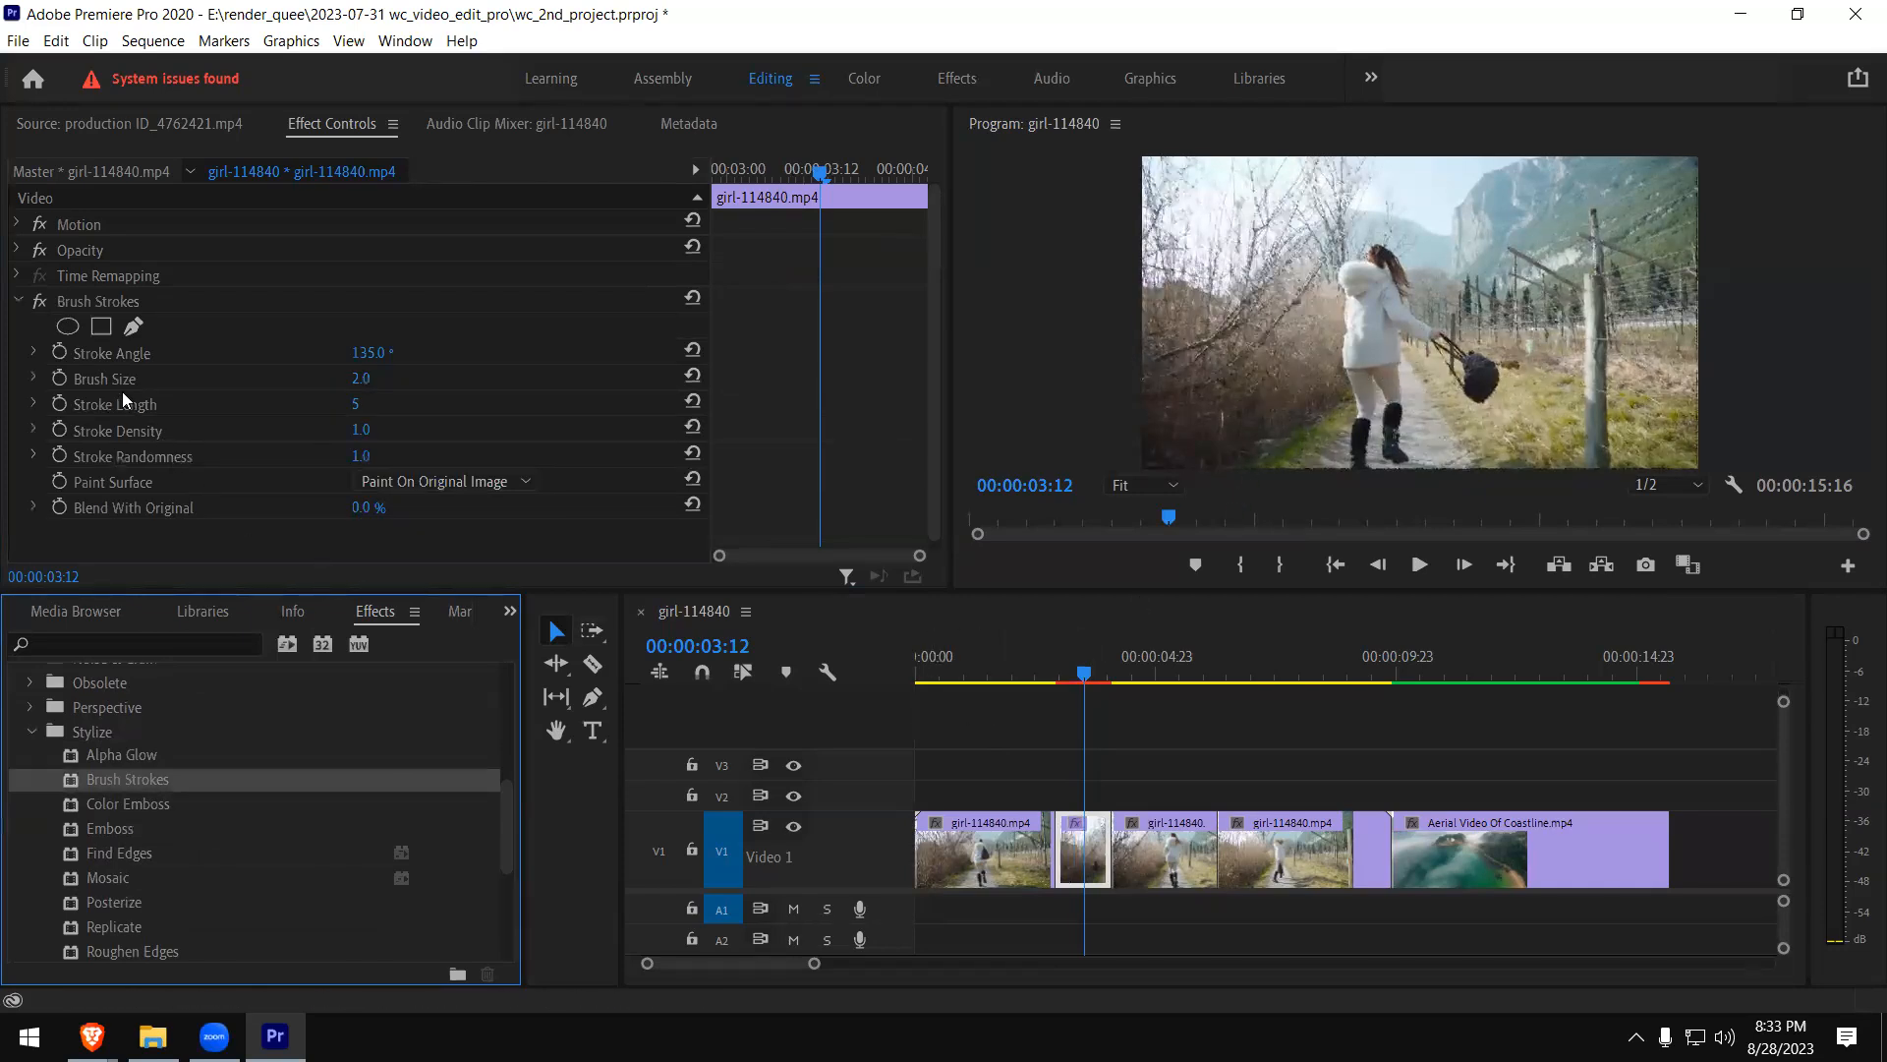
- Set Brush Strokes' Brush Size to 2.9 and play the sequence across the short girl clip piece
click(35, 378)
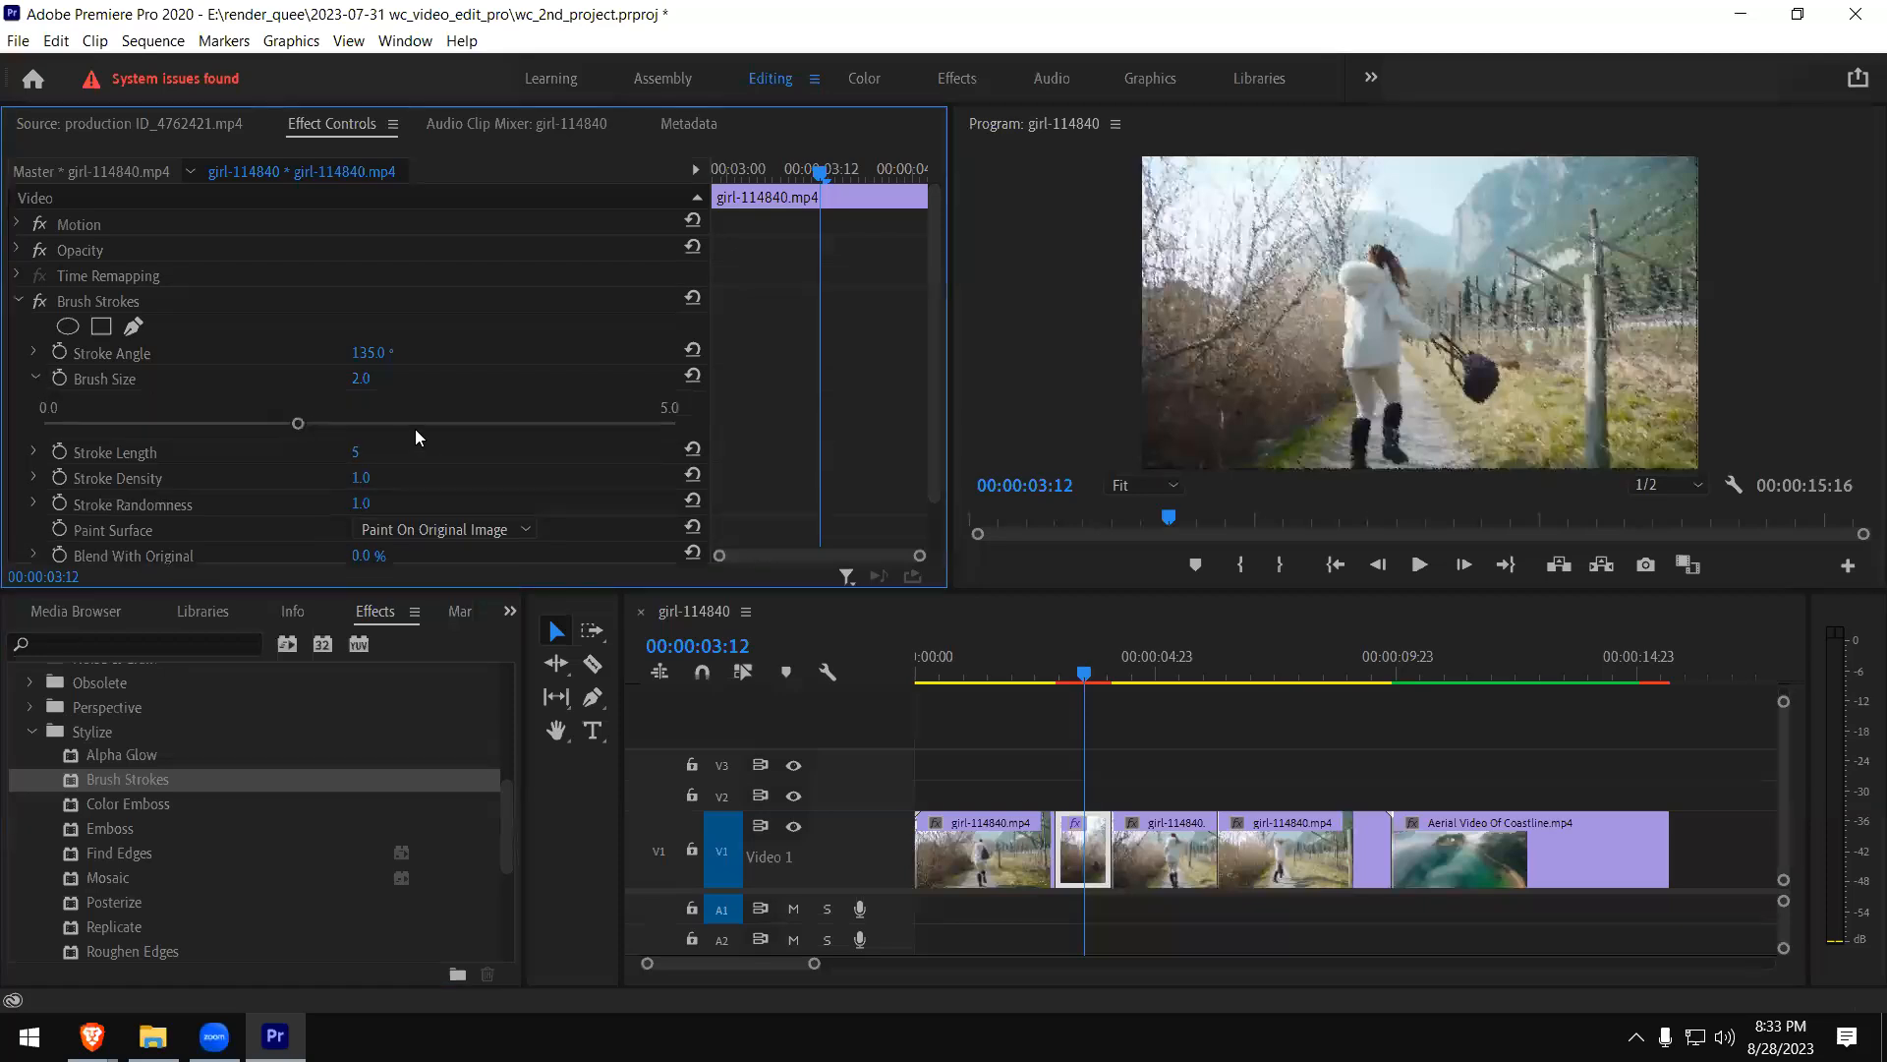
click(409, 425)
click(1024, 678)
key(space)
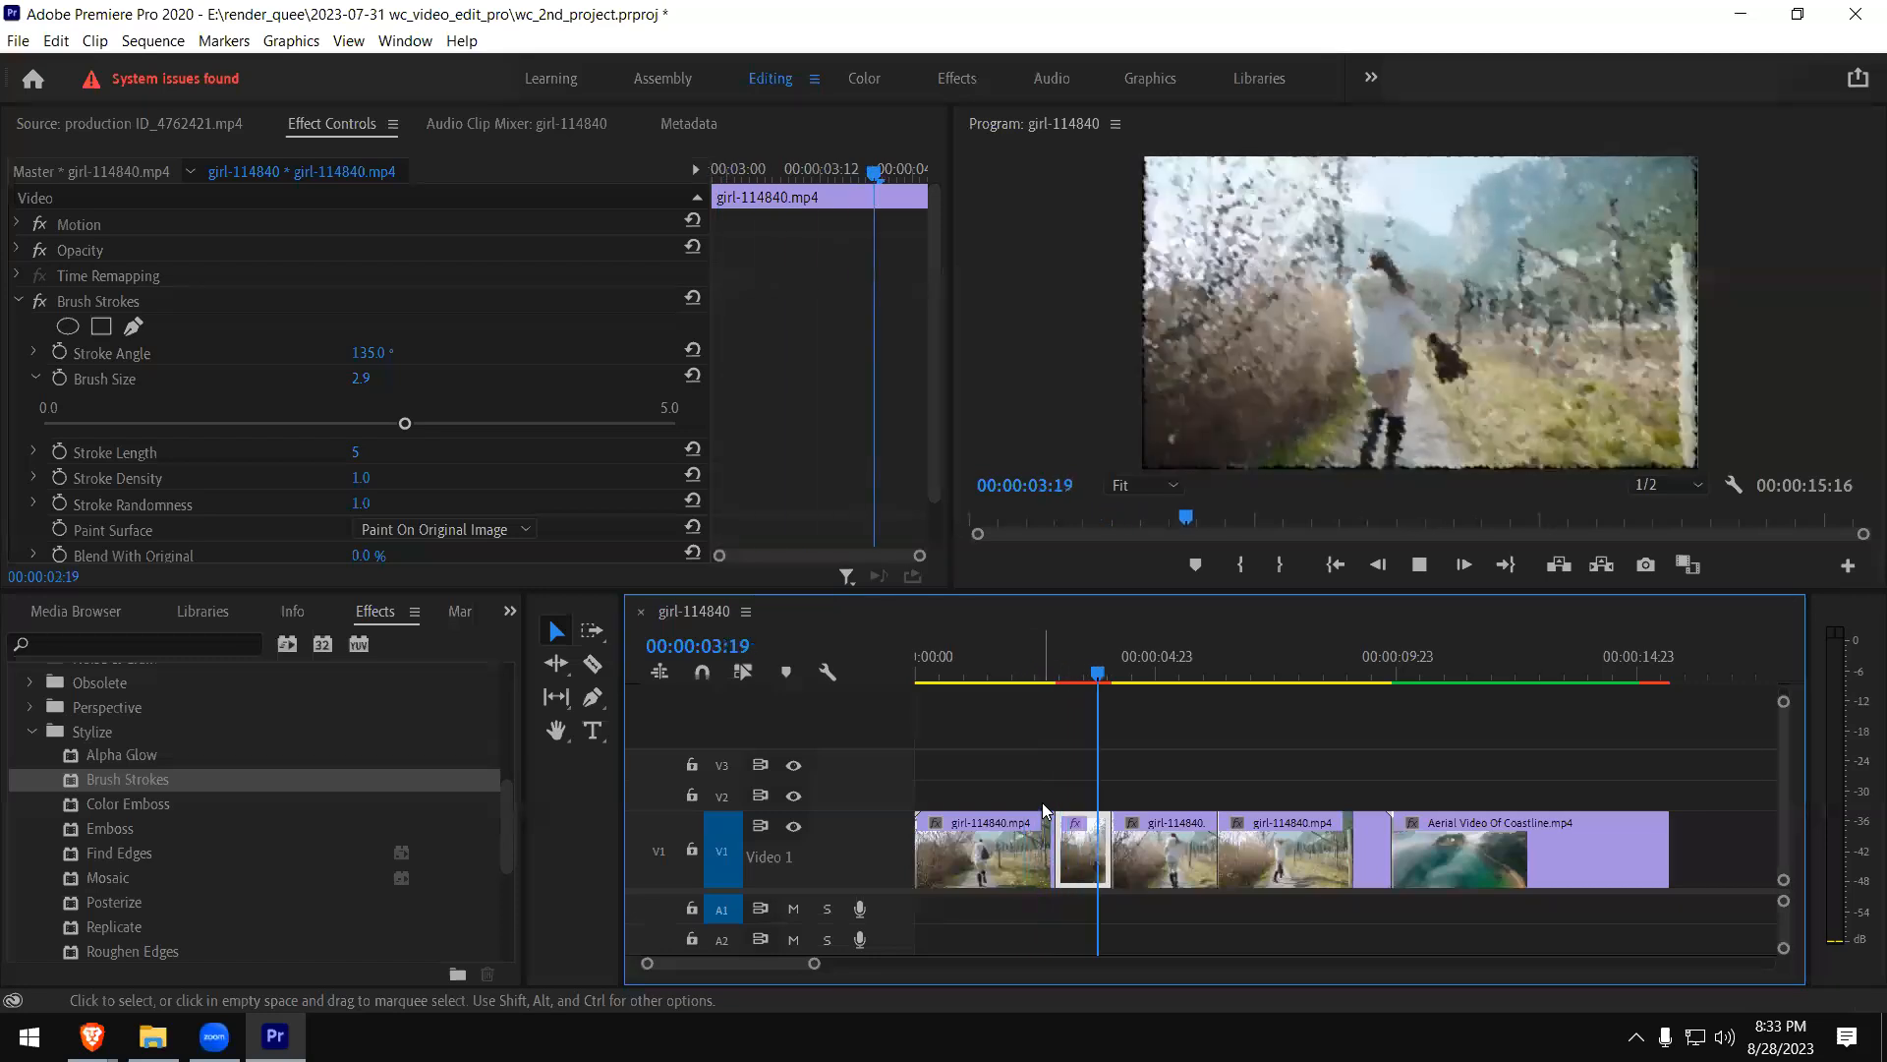
- Park the playhead at 00:00:03:06 and step forward to 00:00:03:16 to inspect the painted look frame by frame
click(1073, 665)
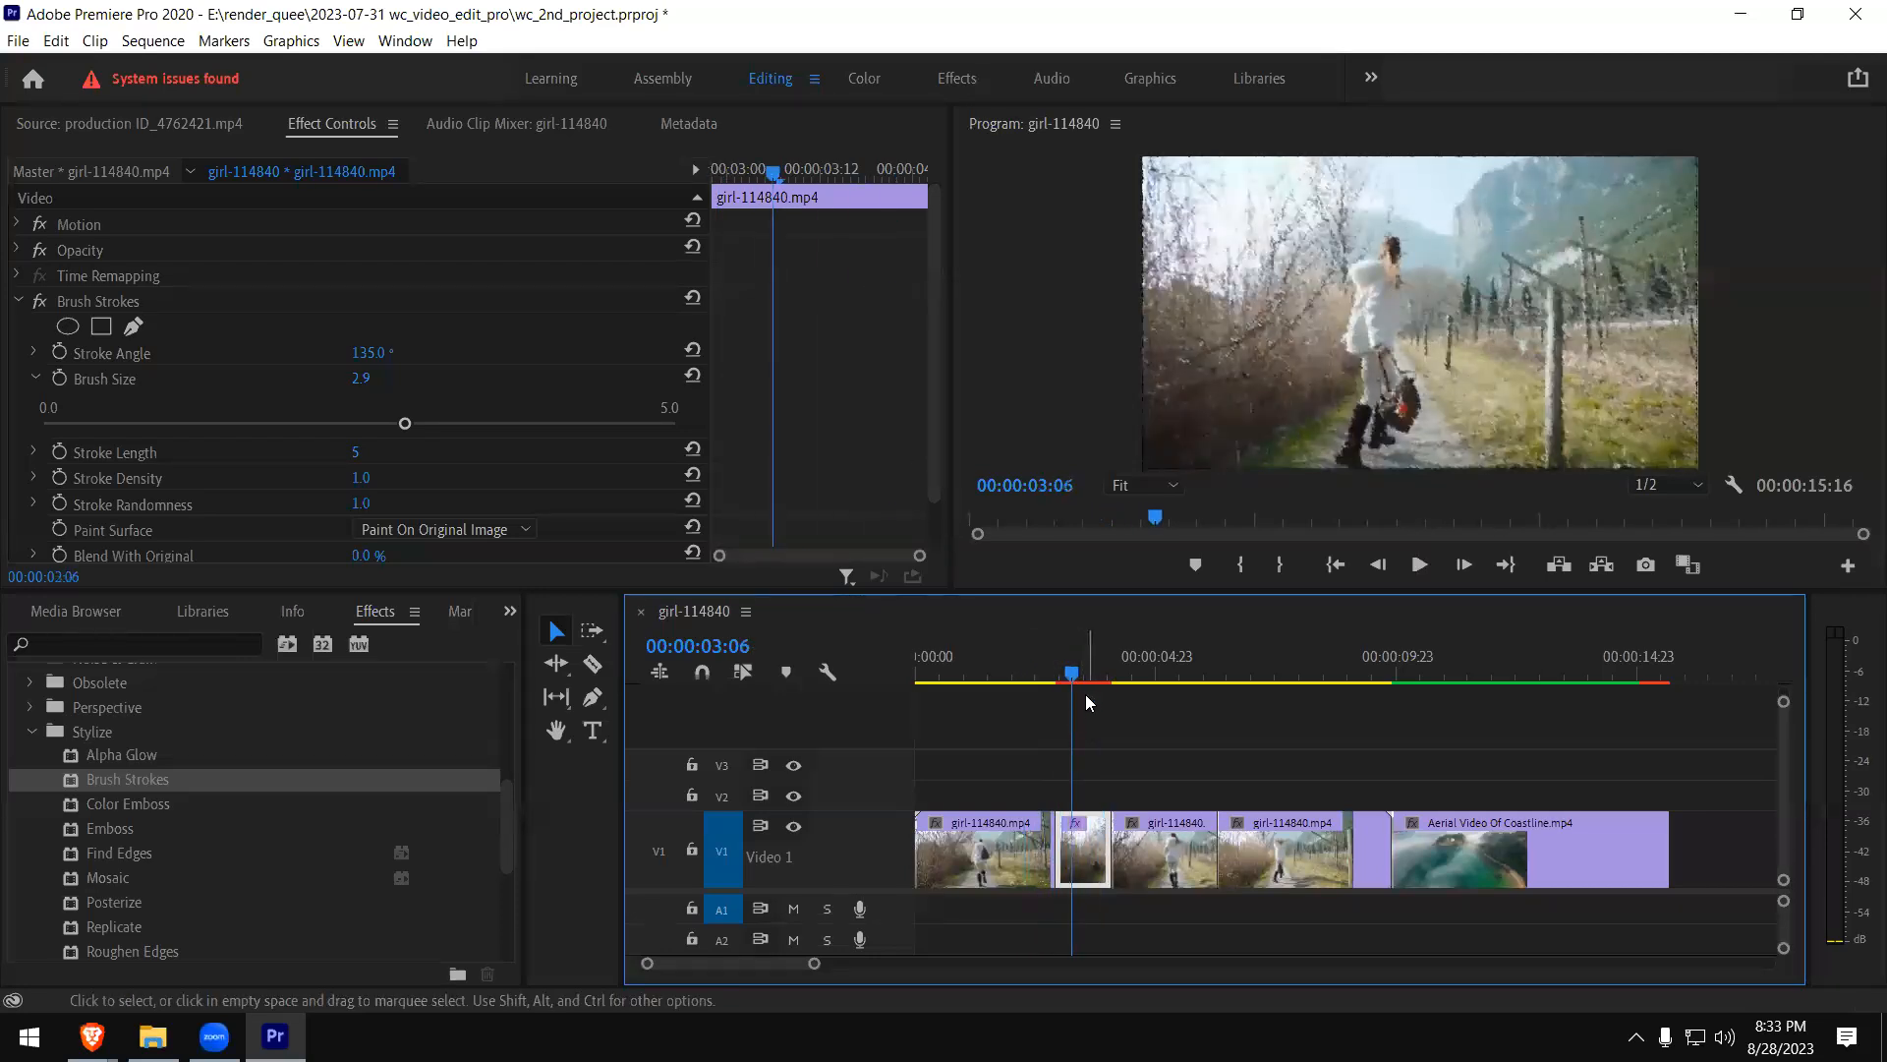
key(Right)
key(Right)
key(Right)
key(Right)
key(Right)
key(Right)
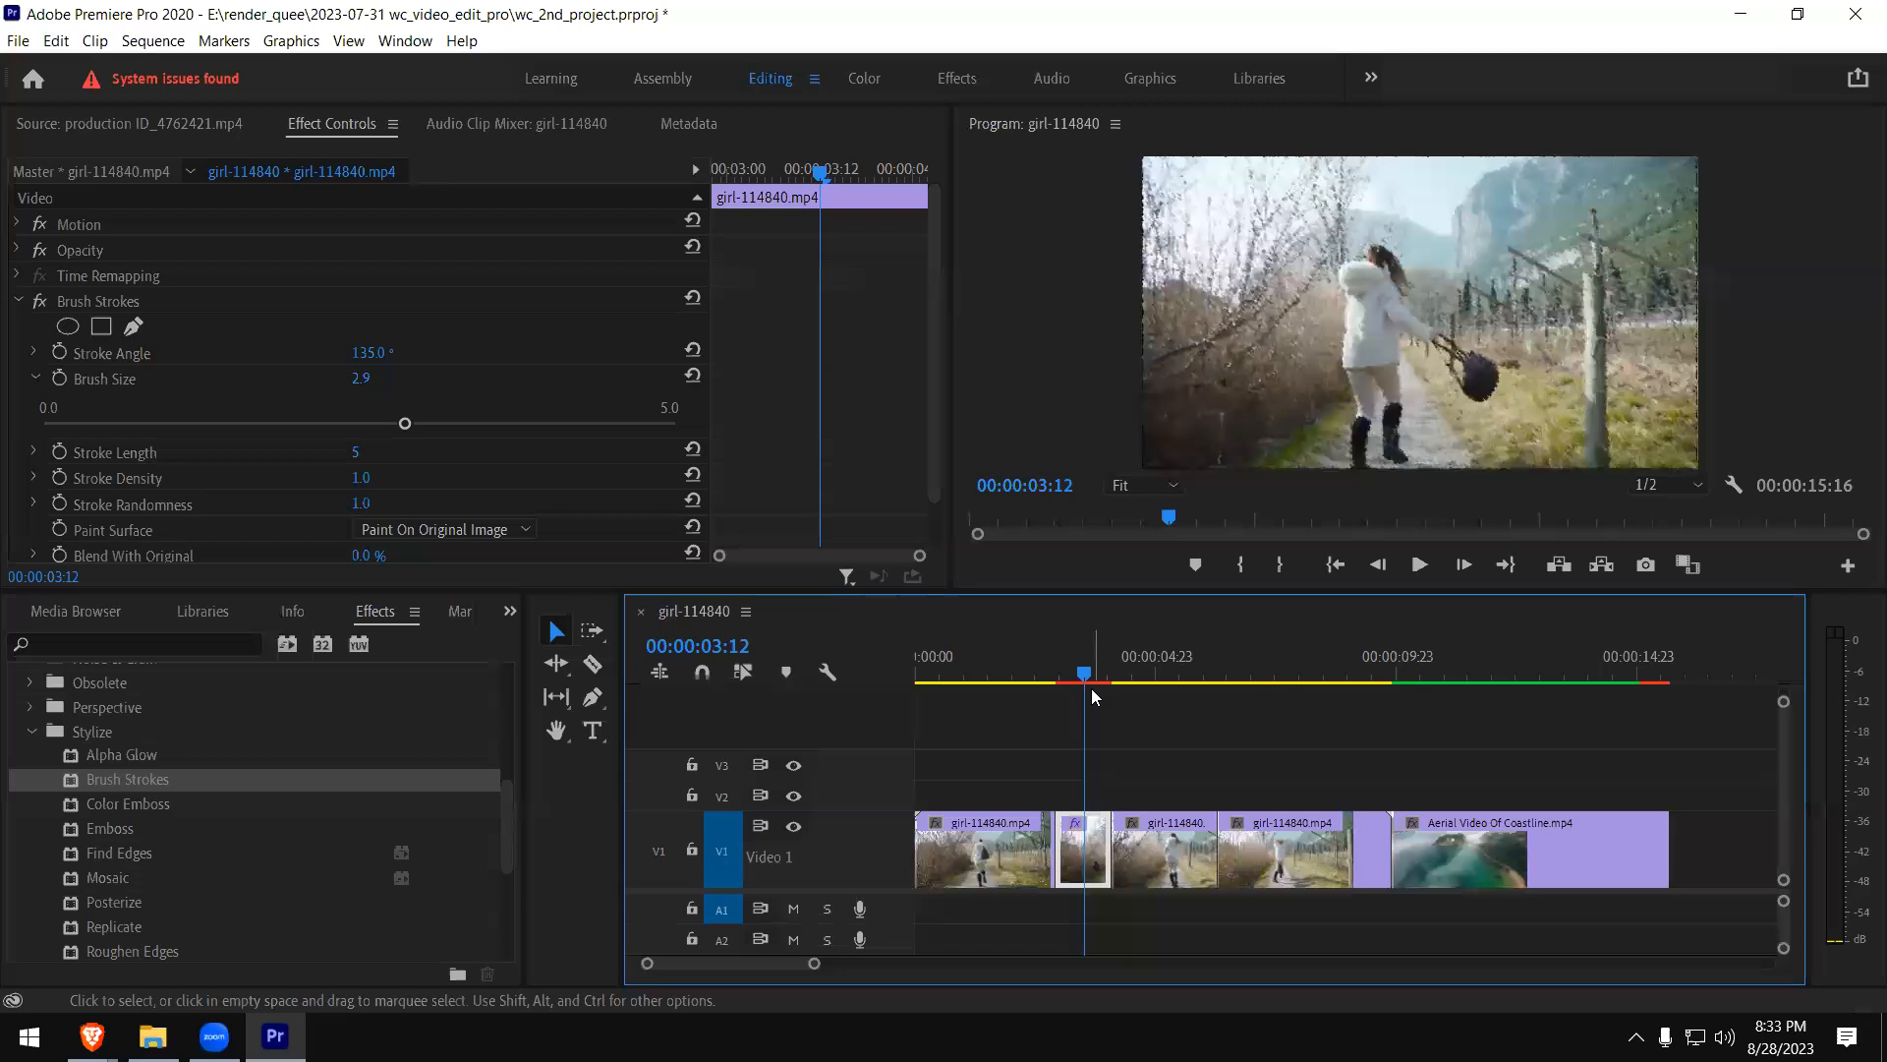
key(Right)
key(Right)
key(Right)
key(Right)
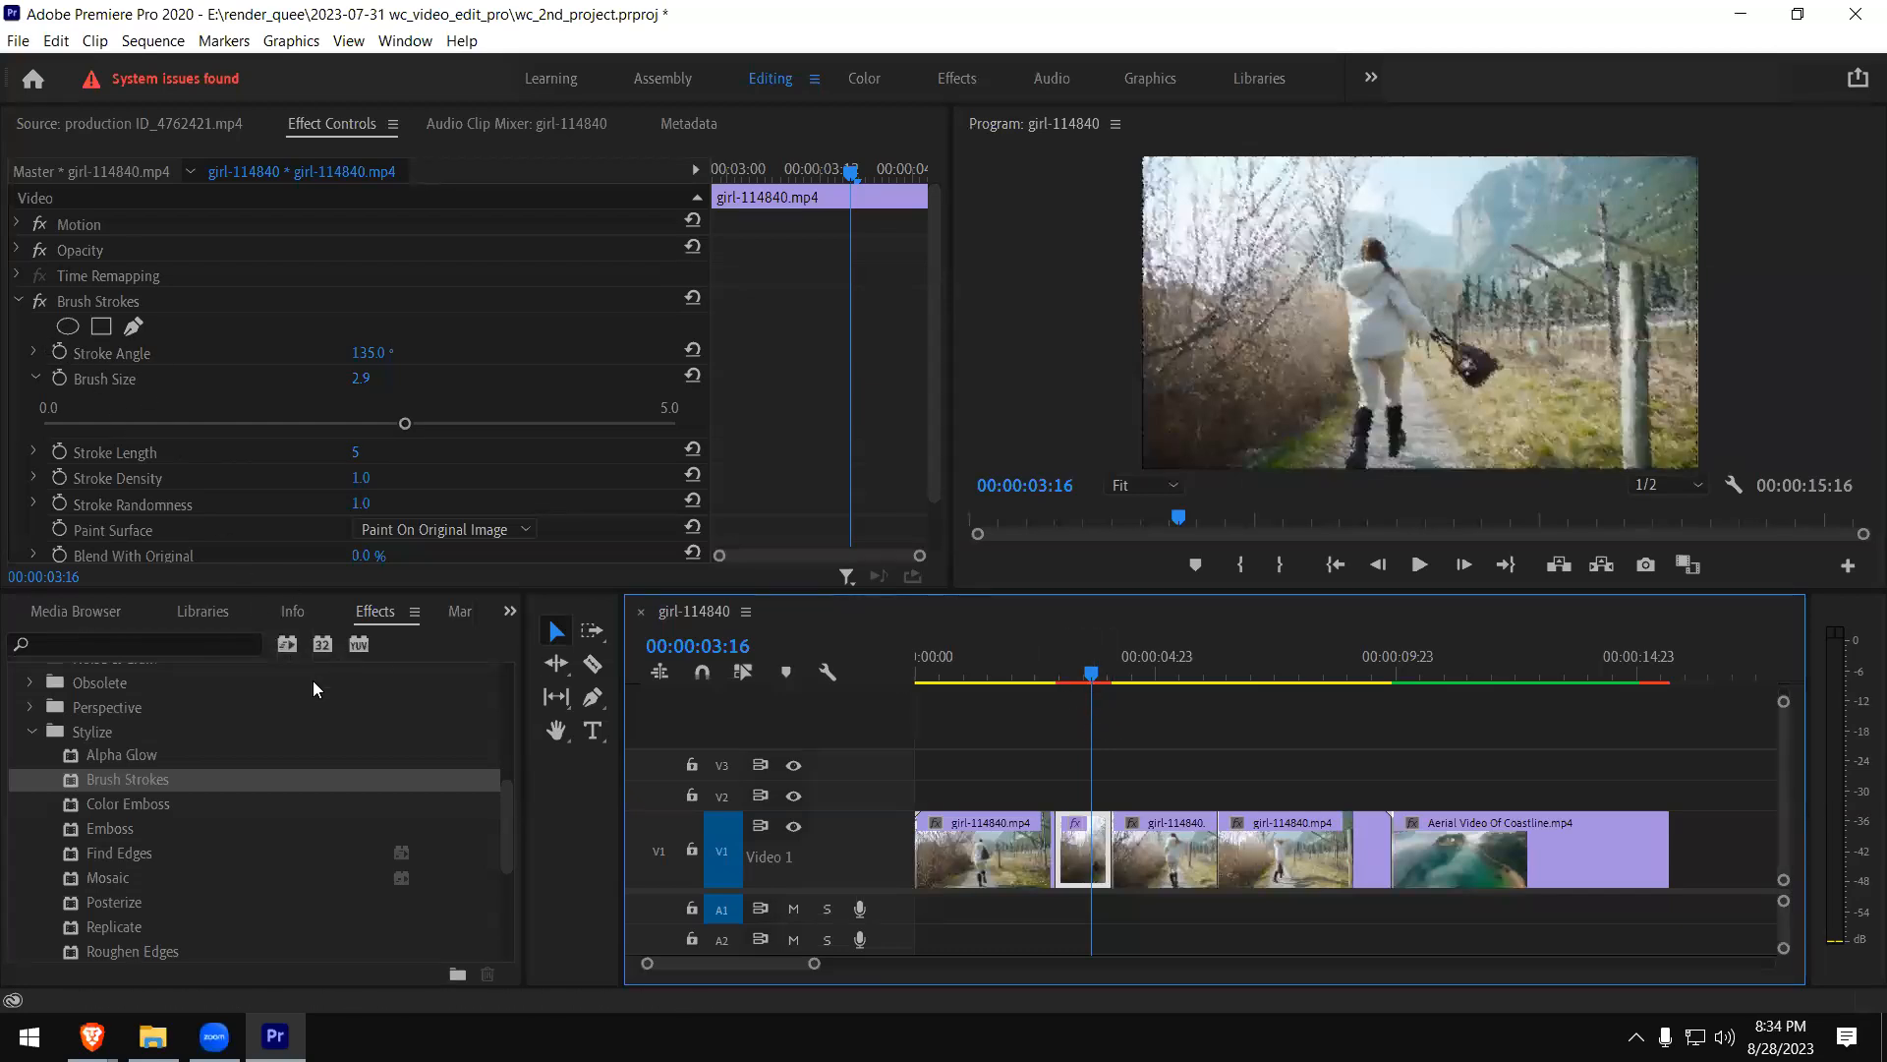
- Remove the Brush Strokes effect from the short girl clip piece
click(92, 301)
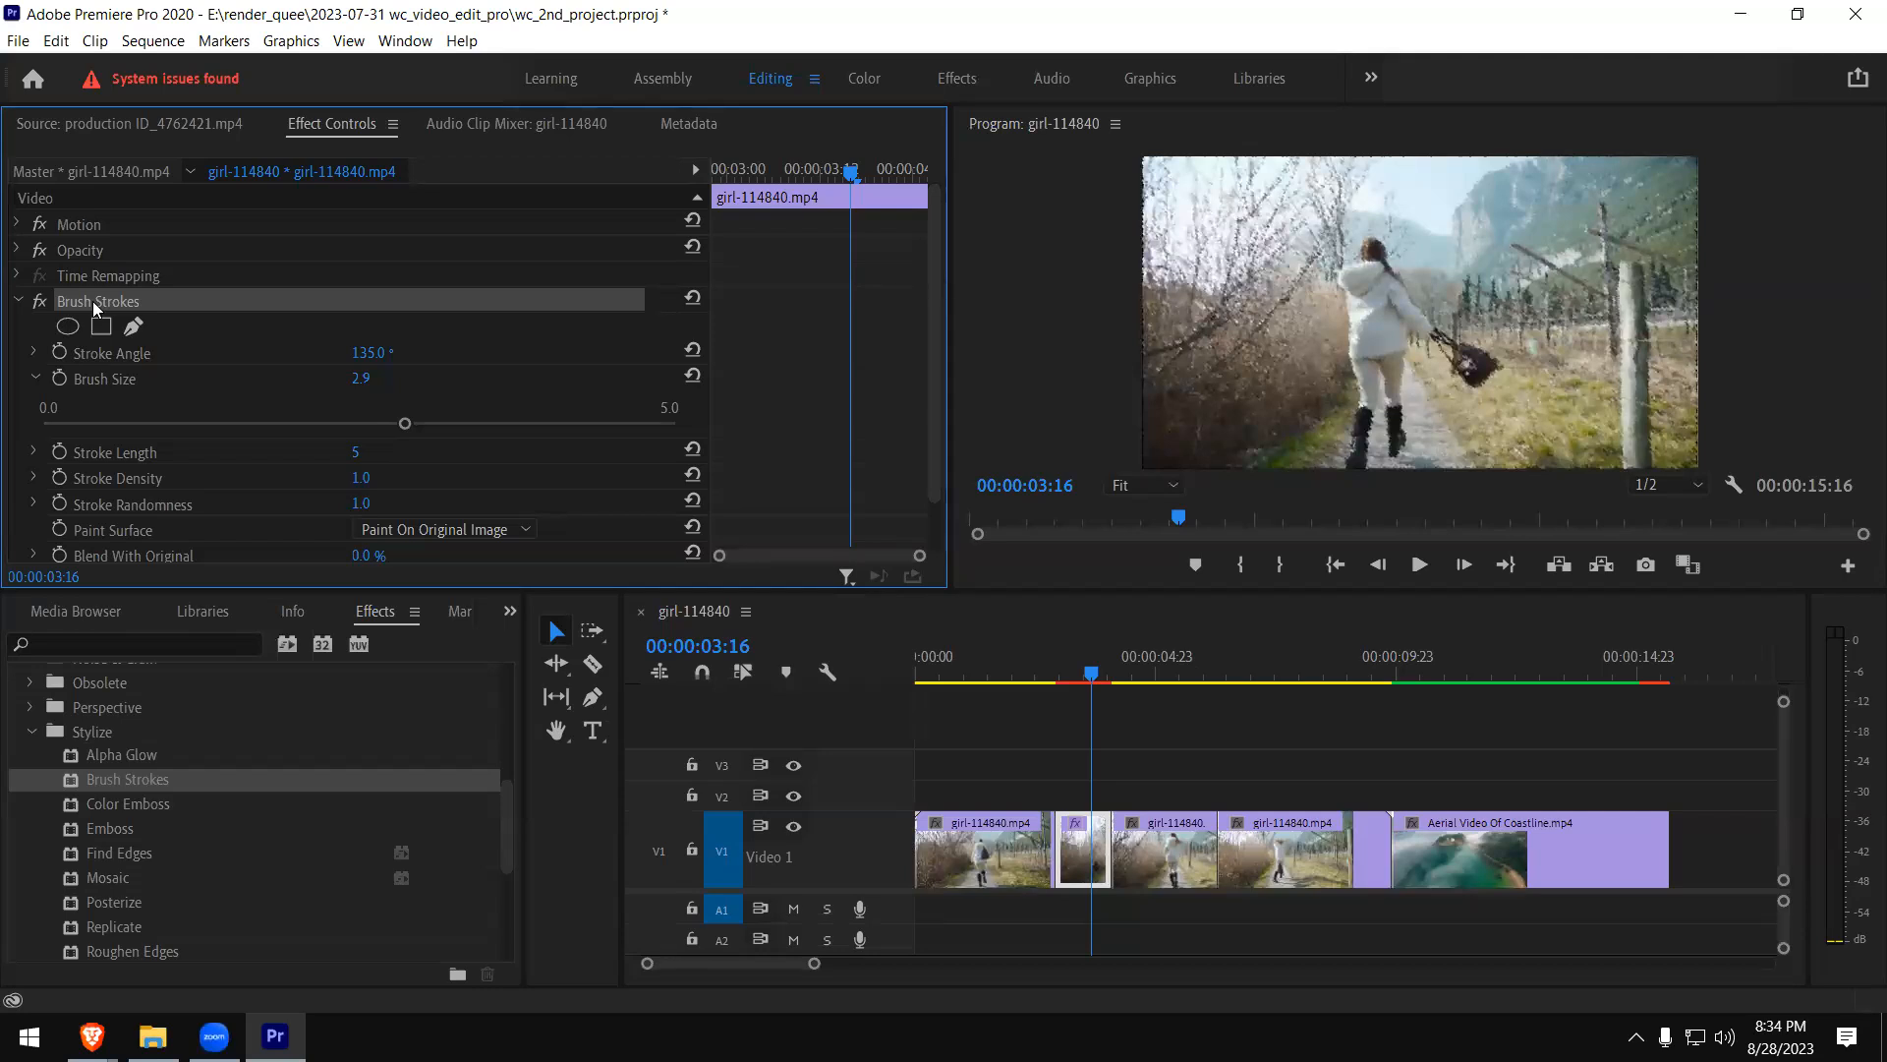
click(112, 274)
click(106, 309)
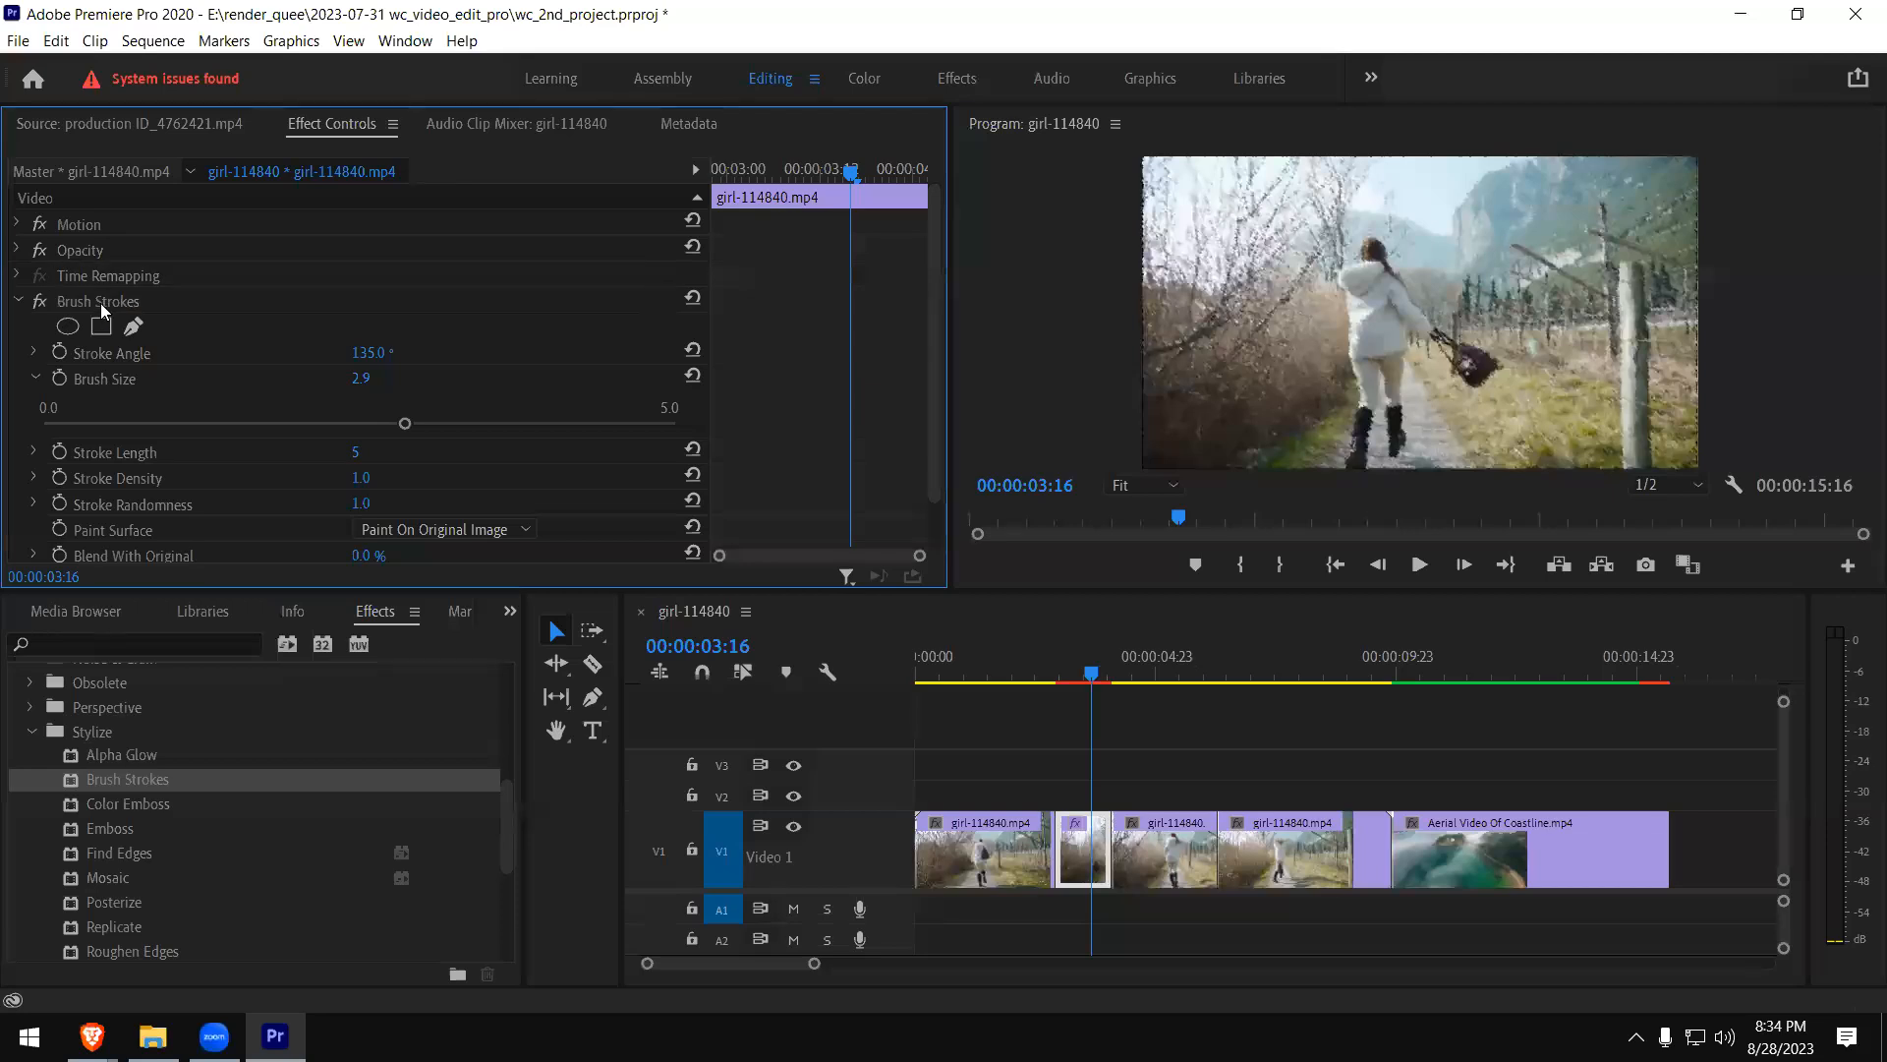
click(104, 306)
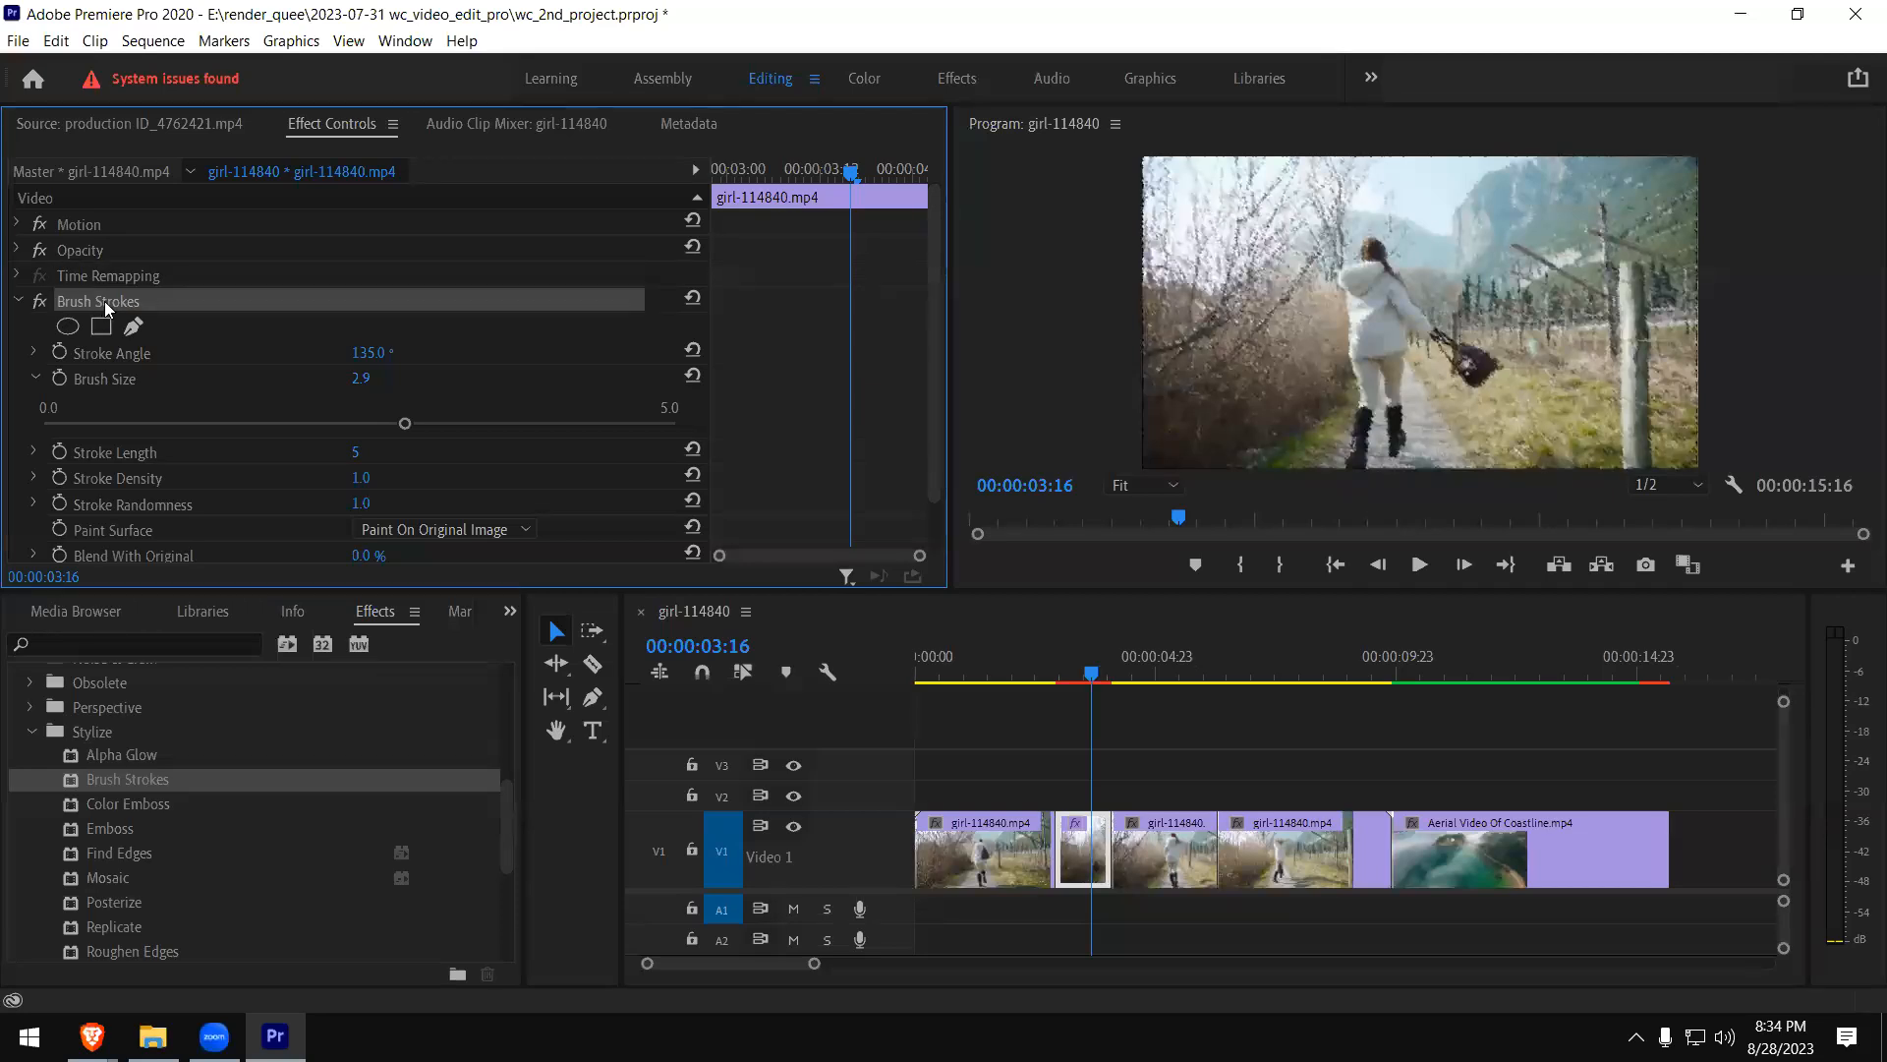
key(Delete)
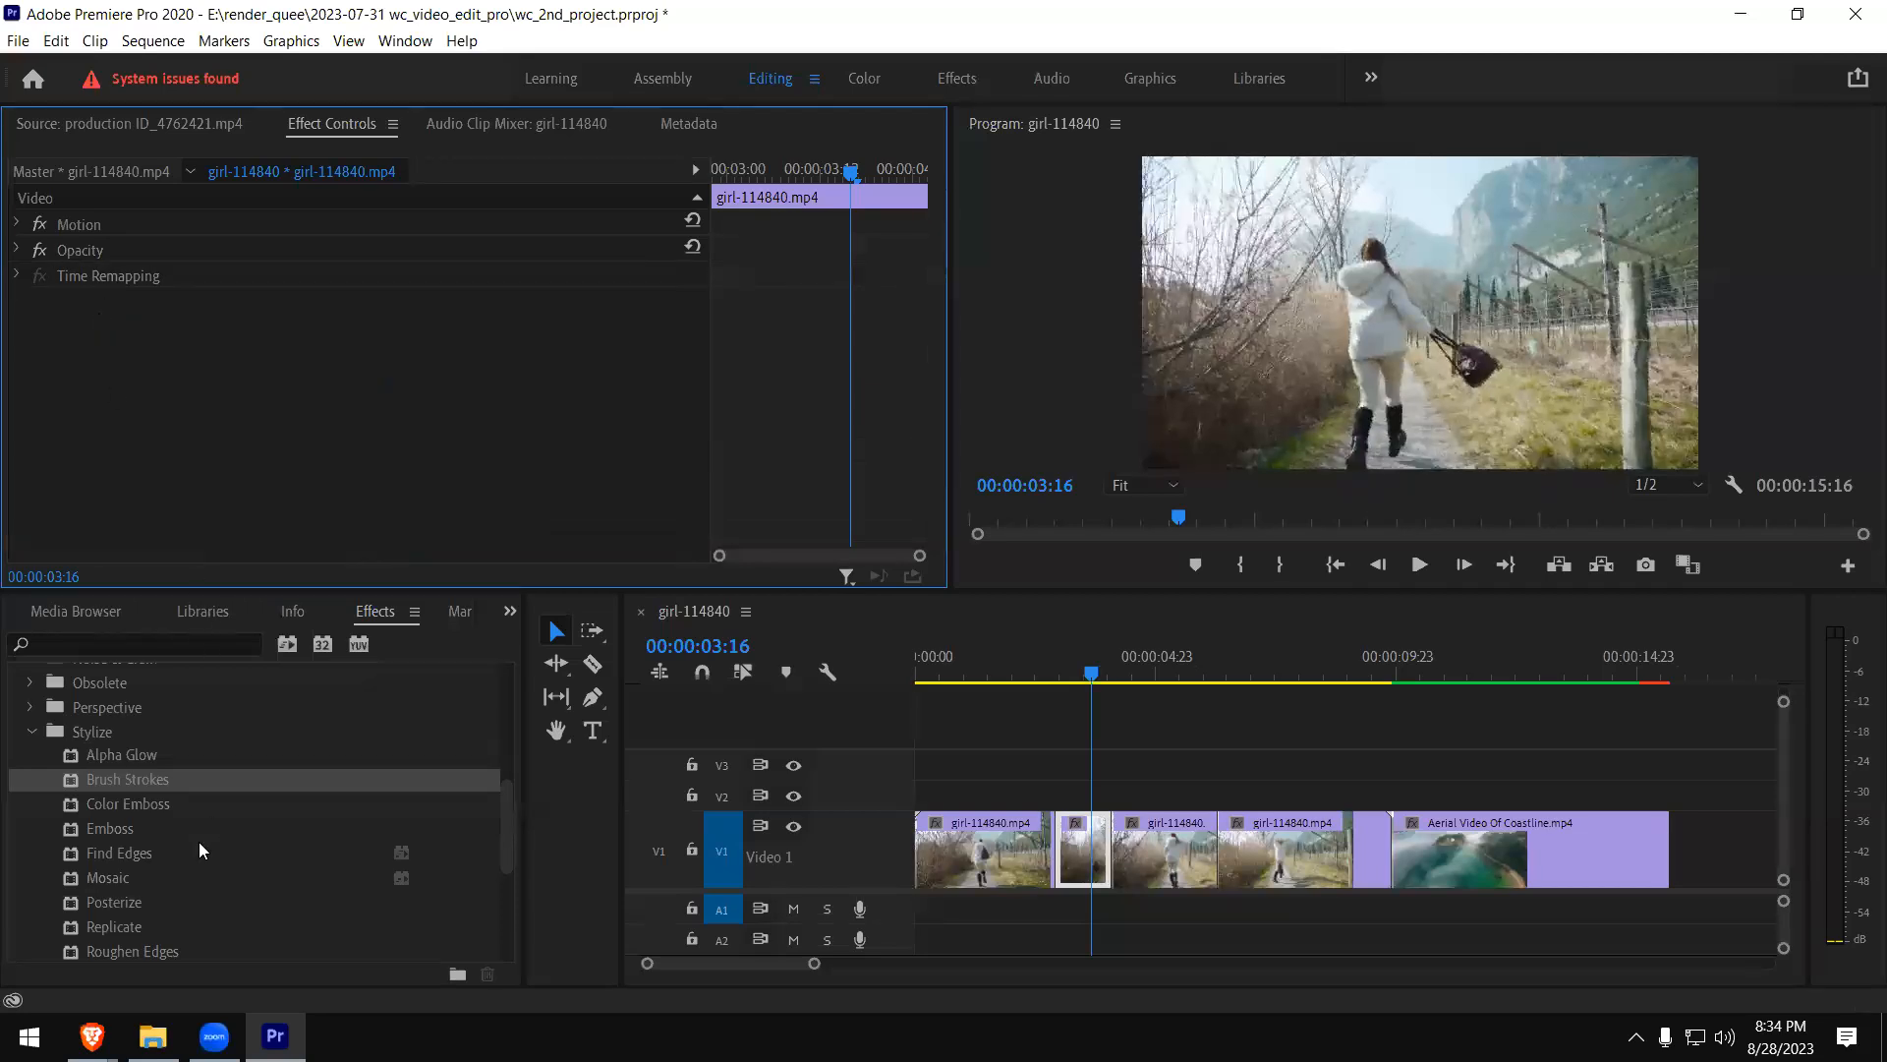
- Look through the remaining Stylize effects, from Mosaic down to Threshold, and collapse the group
click(83, 880)
scroll(214, 896, down, 2)
scroll(214, 896, down, 1)
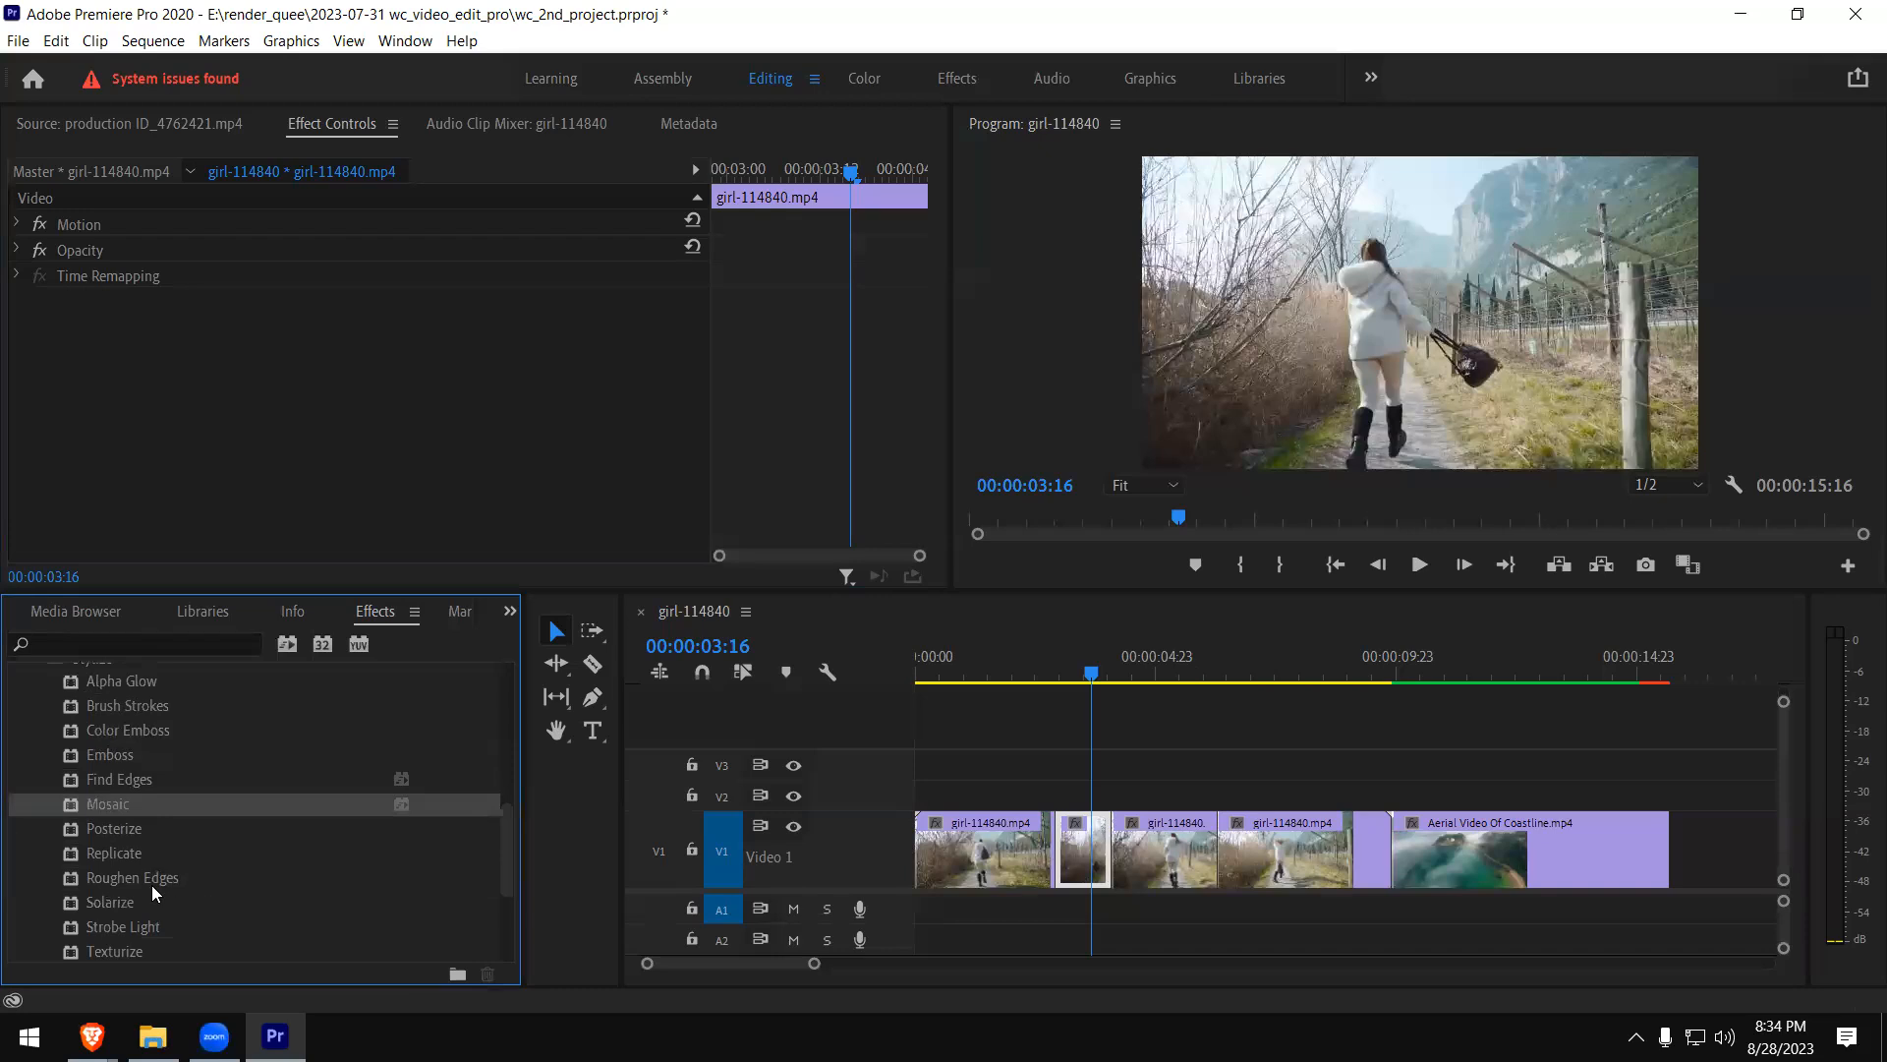
scroll(218, 889, down, 1)
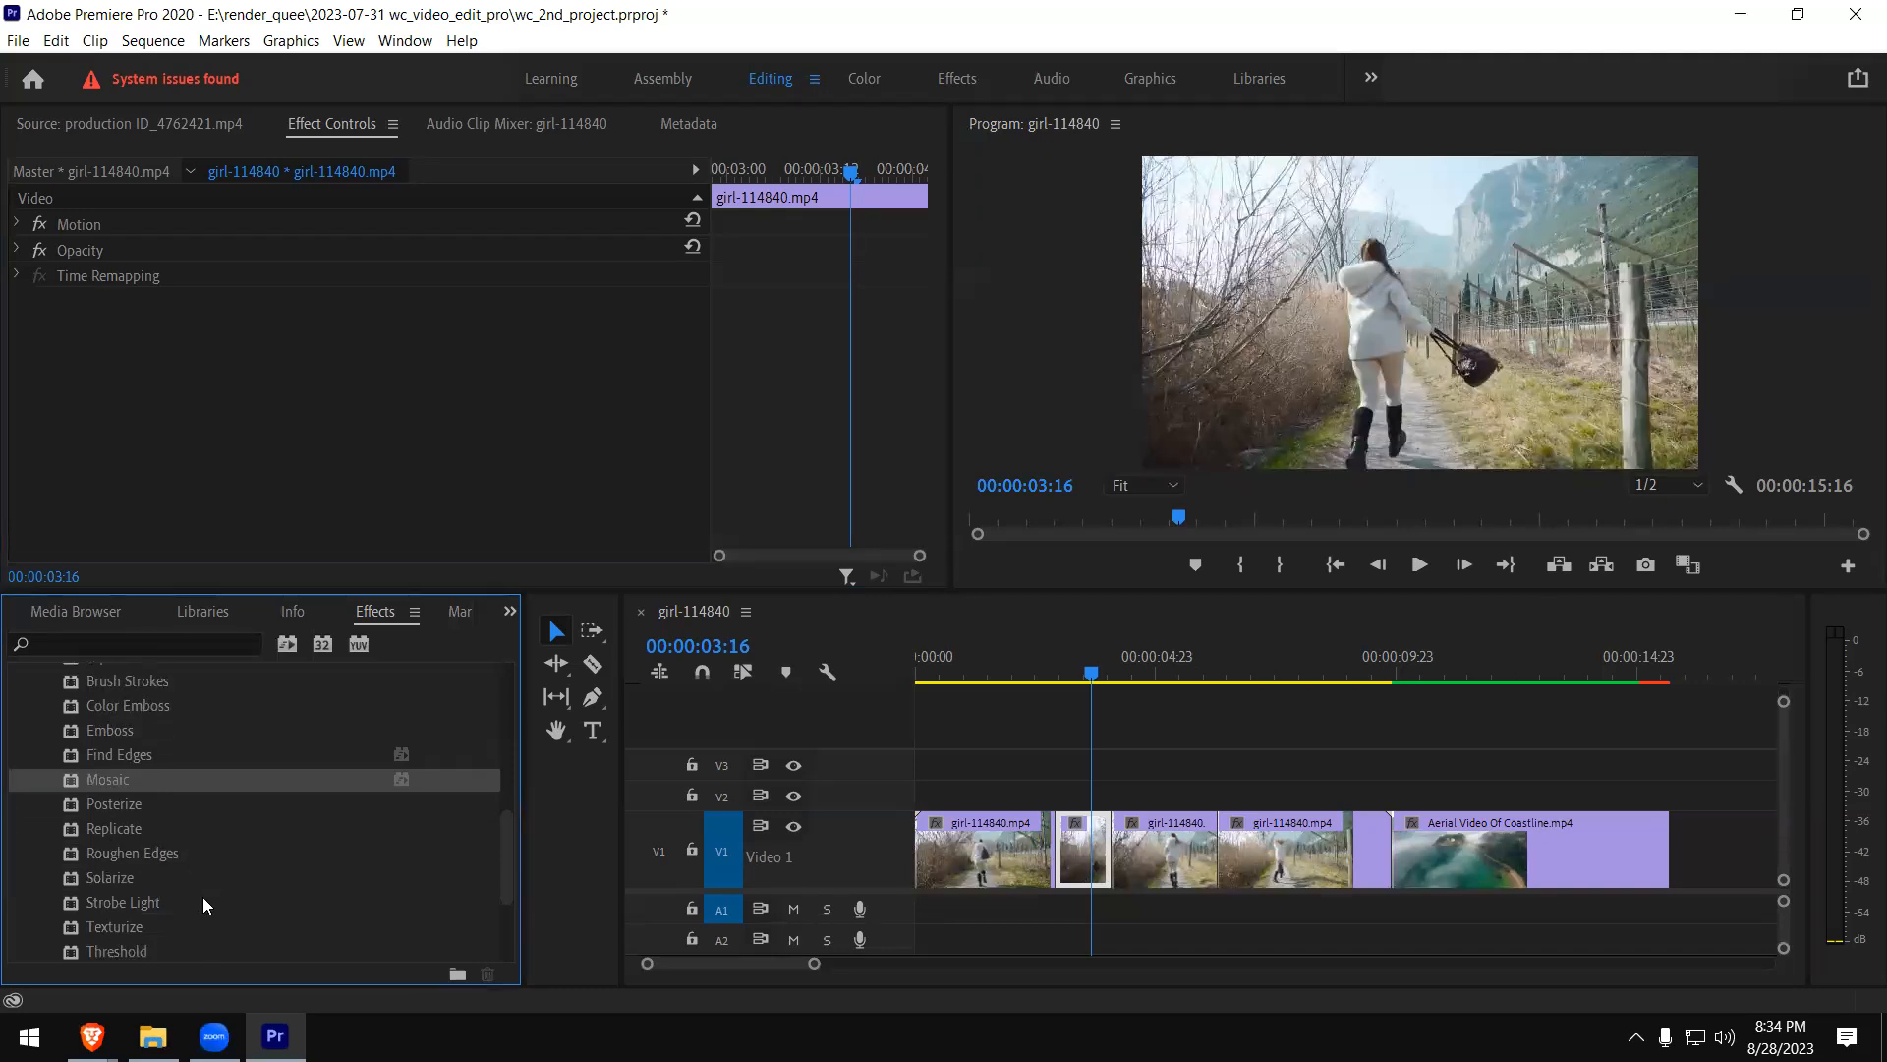
scroll(130, 897, down, 1)
scroll(124, 930, down, 2)
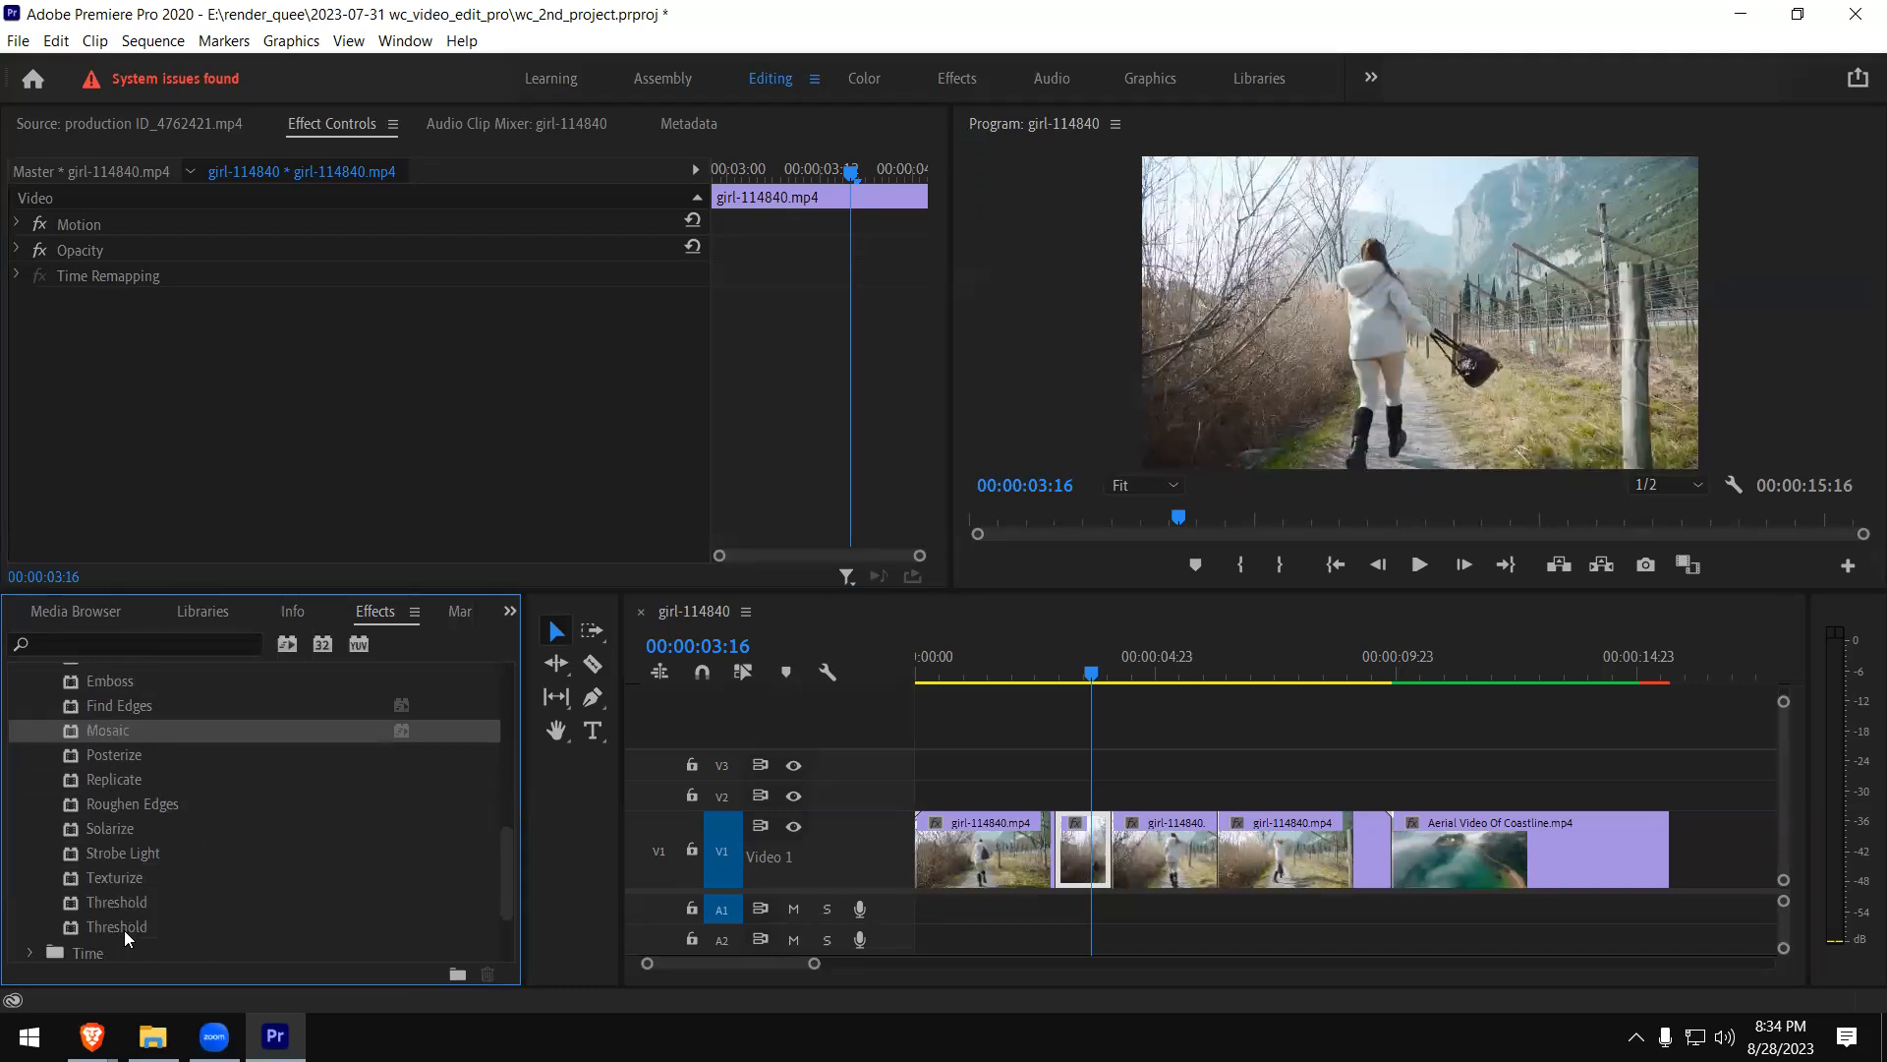
scroll(130, 922, up, 8)
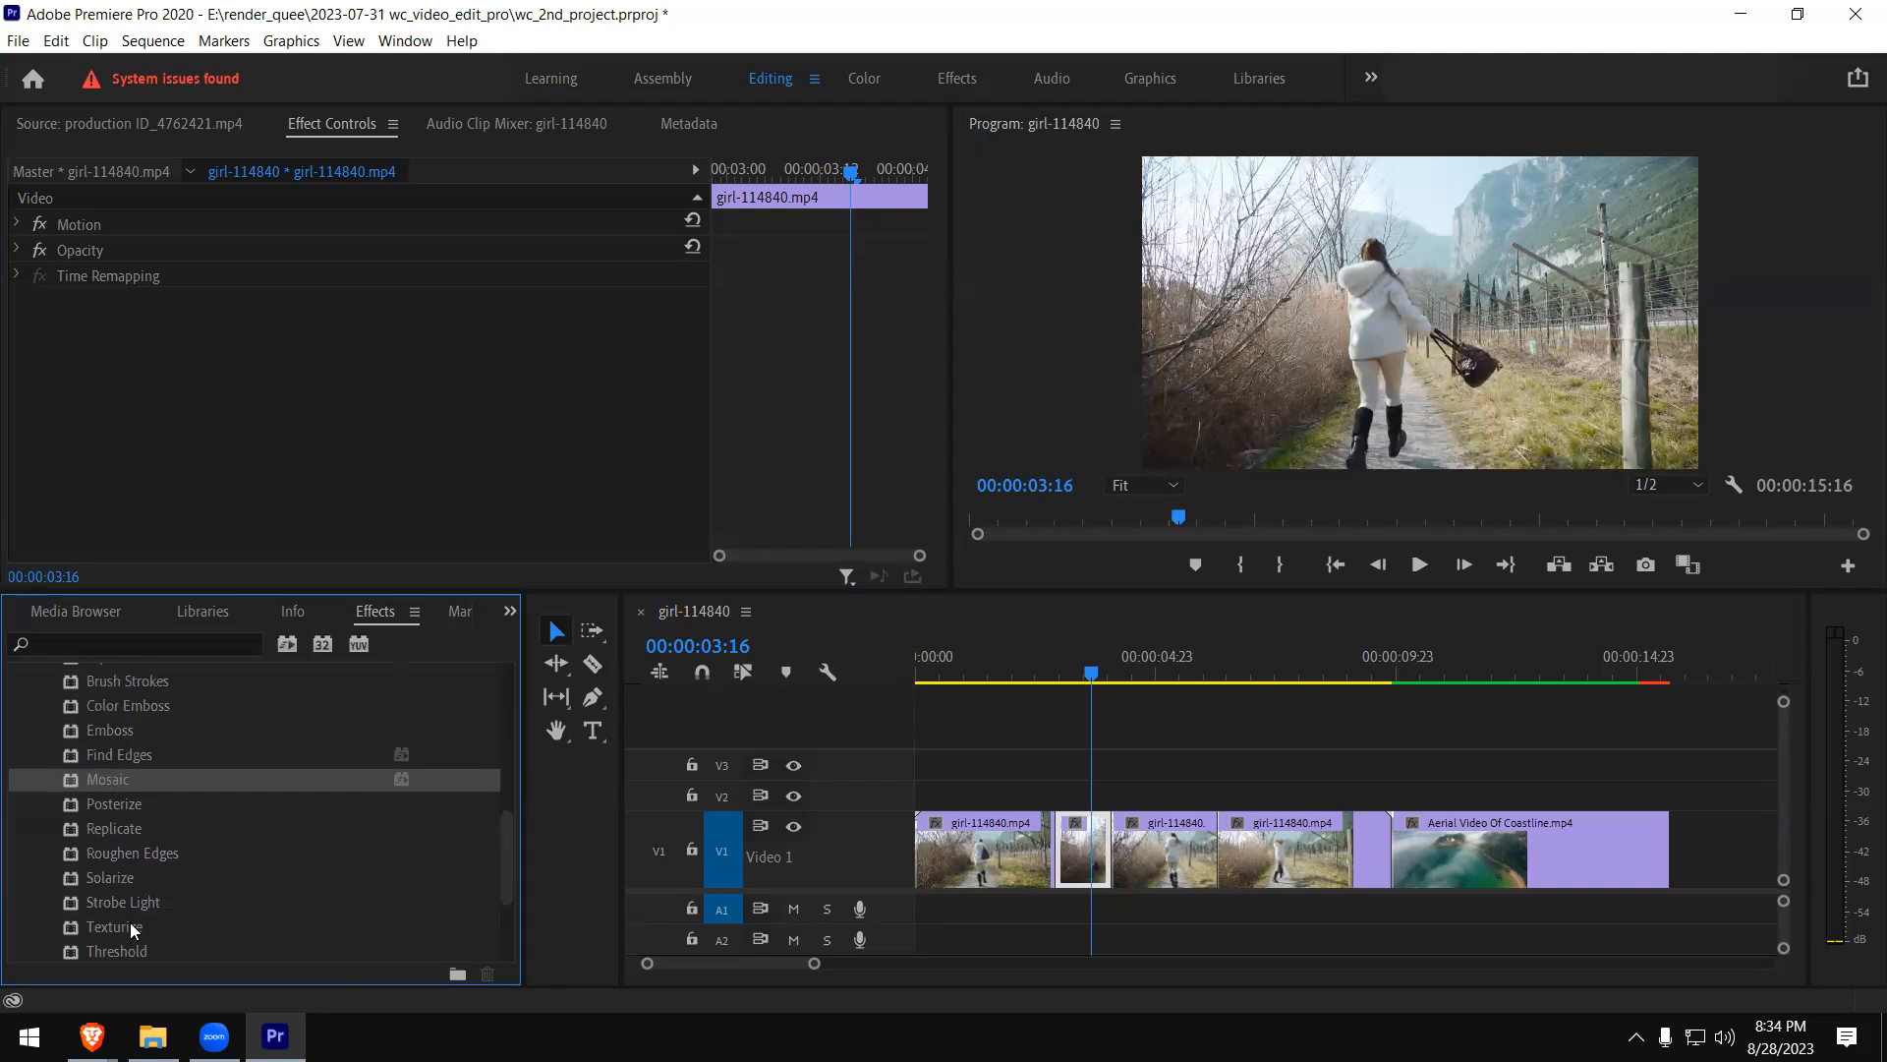
click(30, 756)
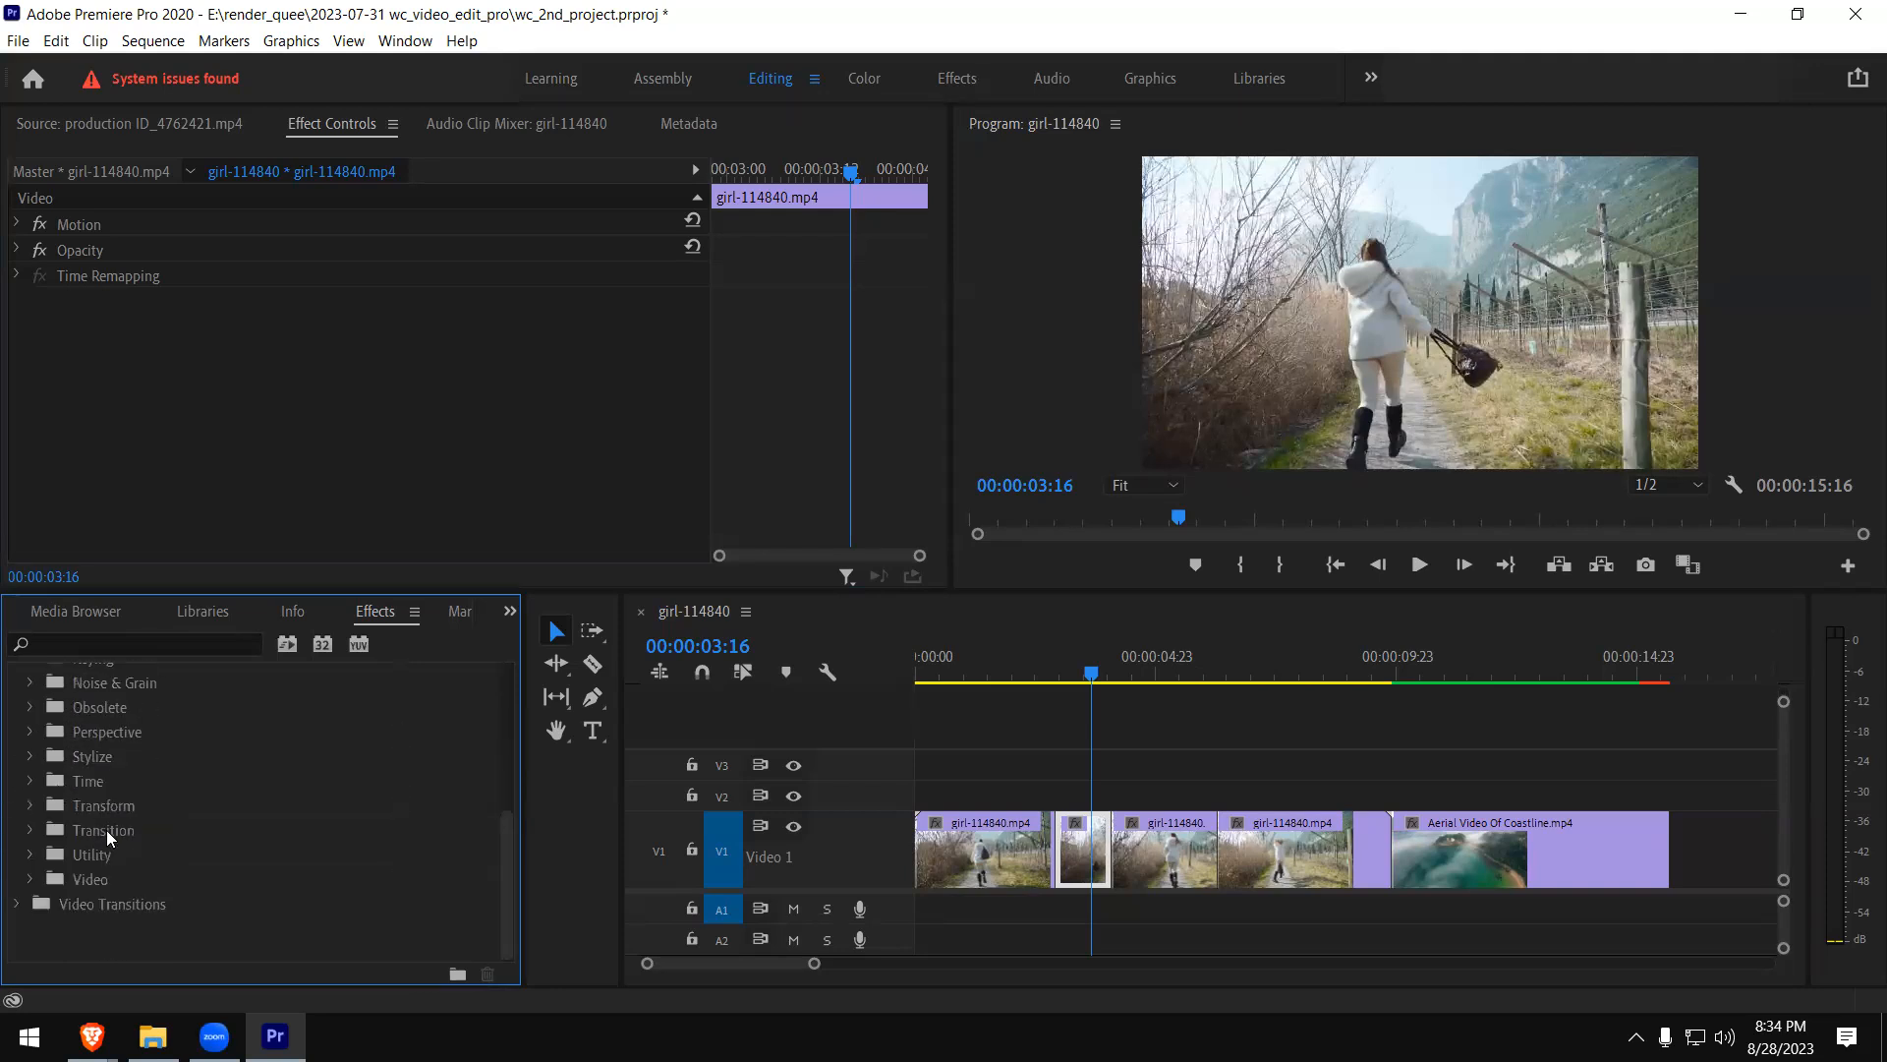
- Apply the Block Dissolve effect from the Transition group to the short girl clip piece and play across it
scroll(110, 863, up, 5)
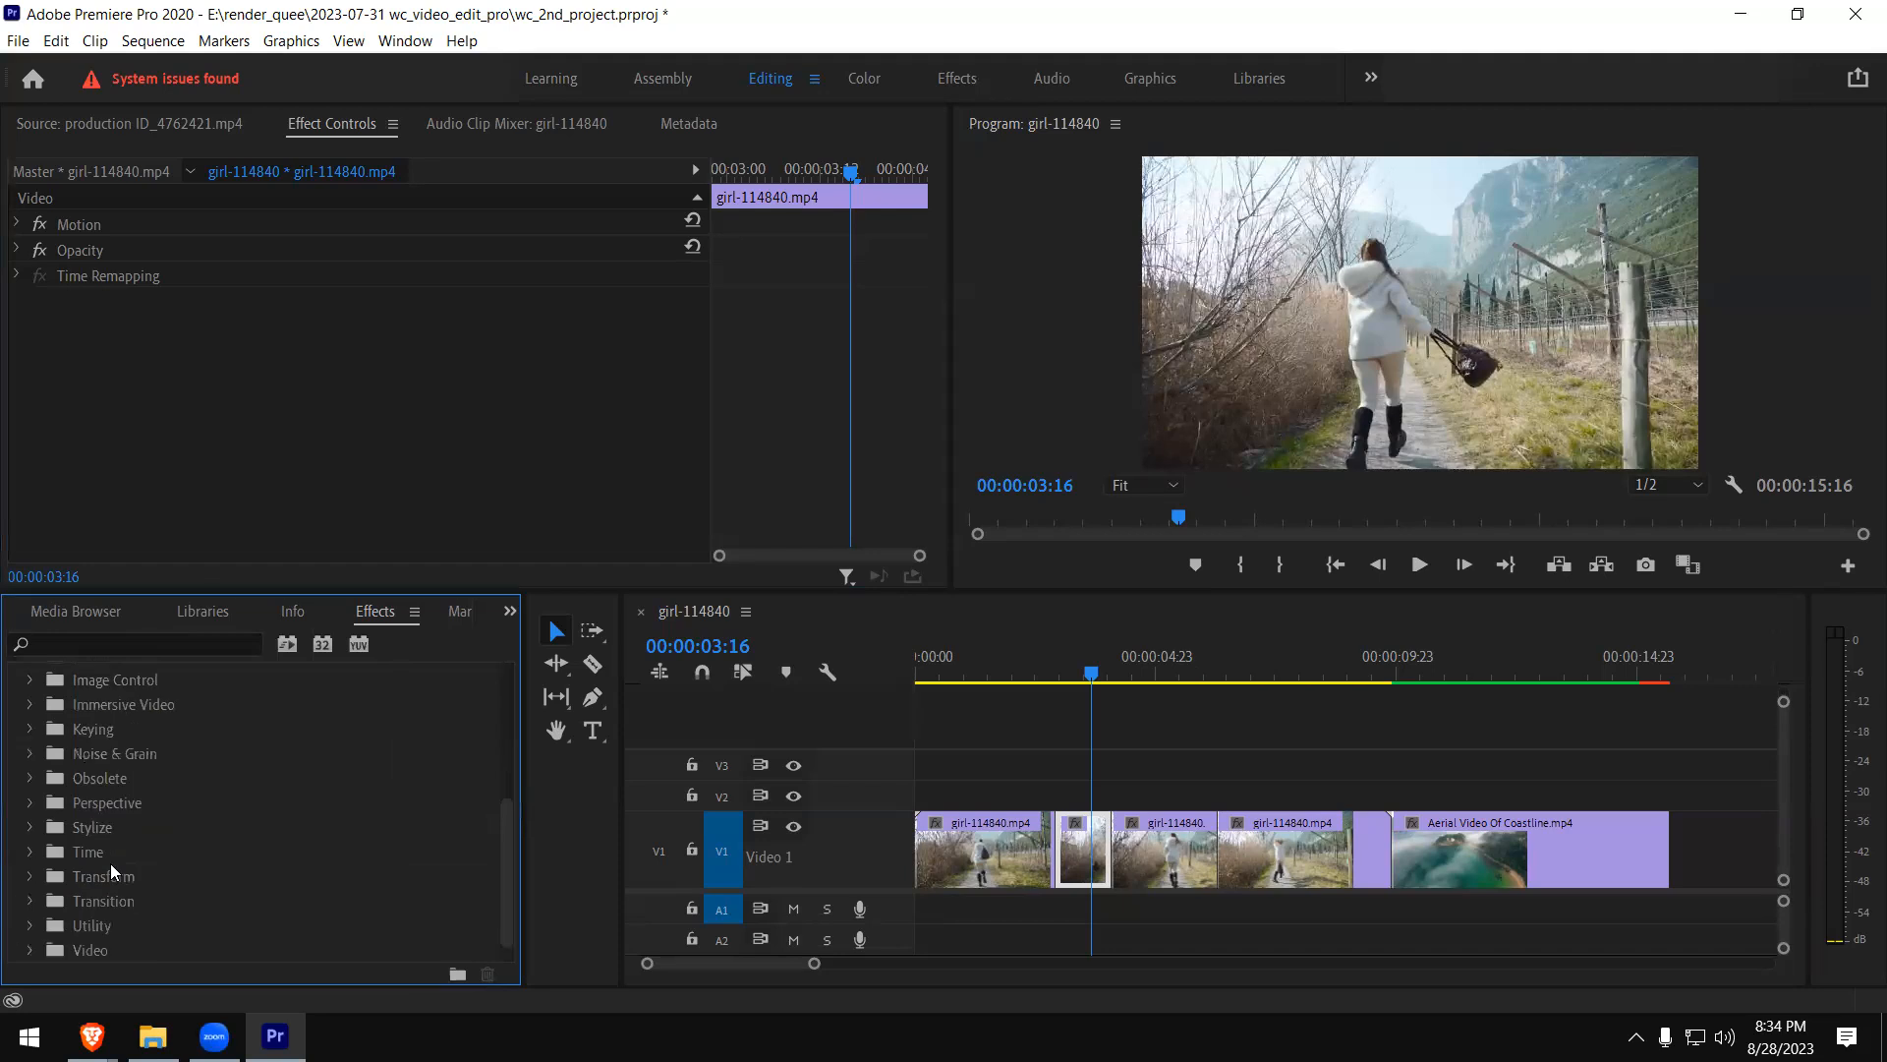
scroll(110, 863, down, 2)
click(31, 927)
click(31, 927)
click(29, 901)
scroll(267, 902, down, 2)
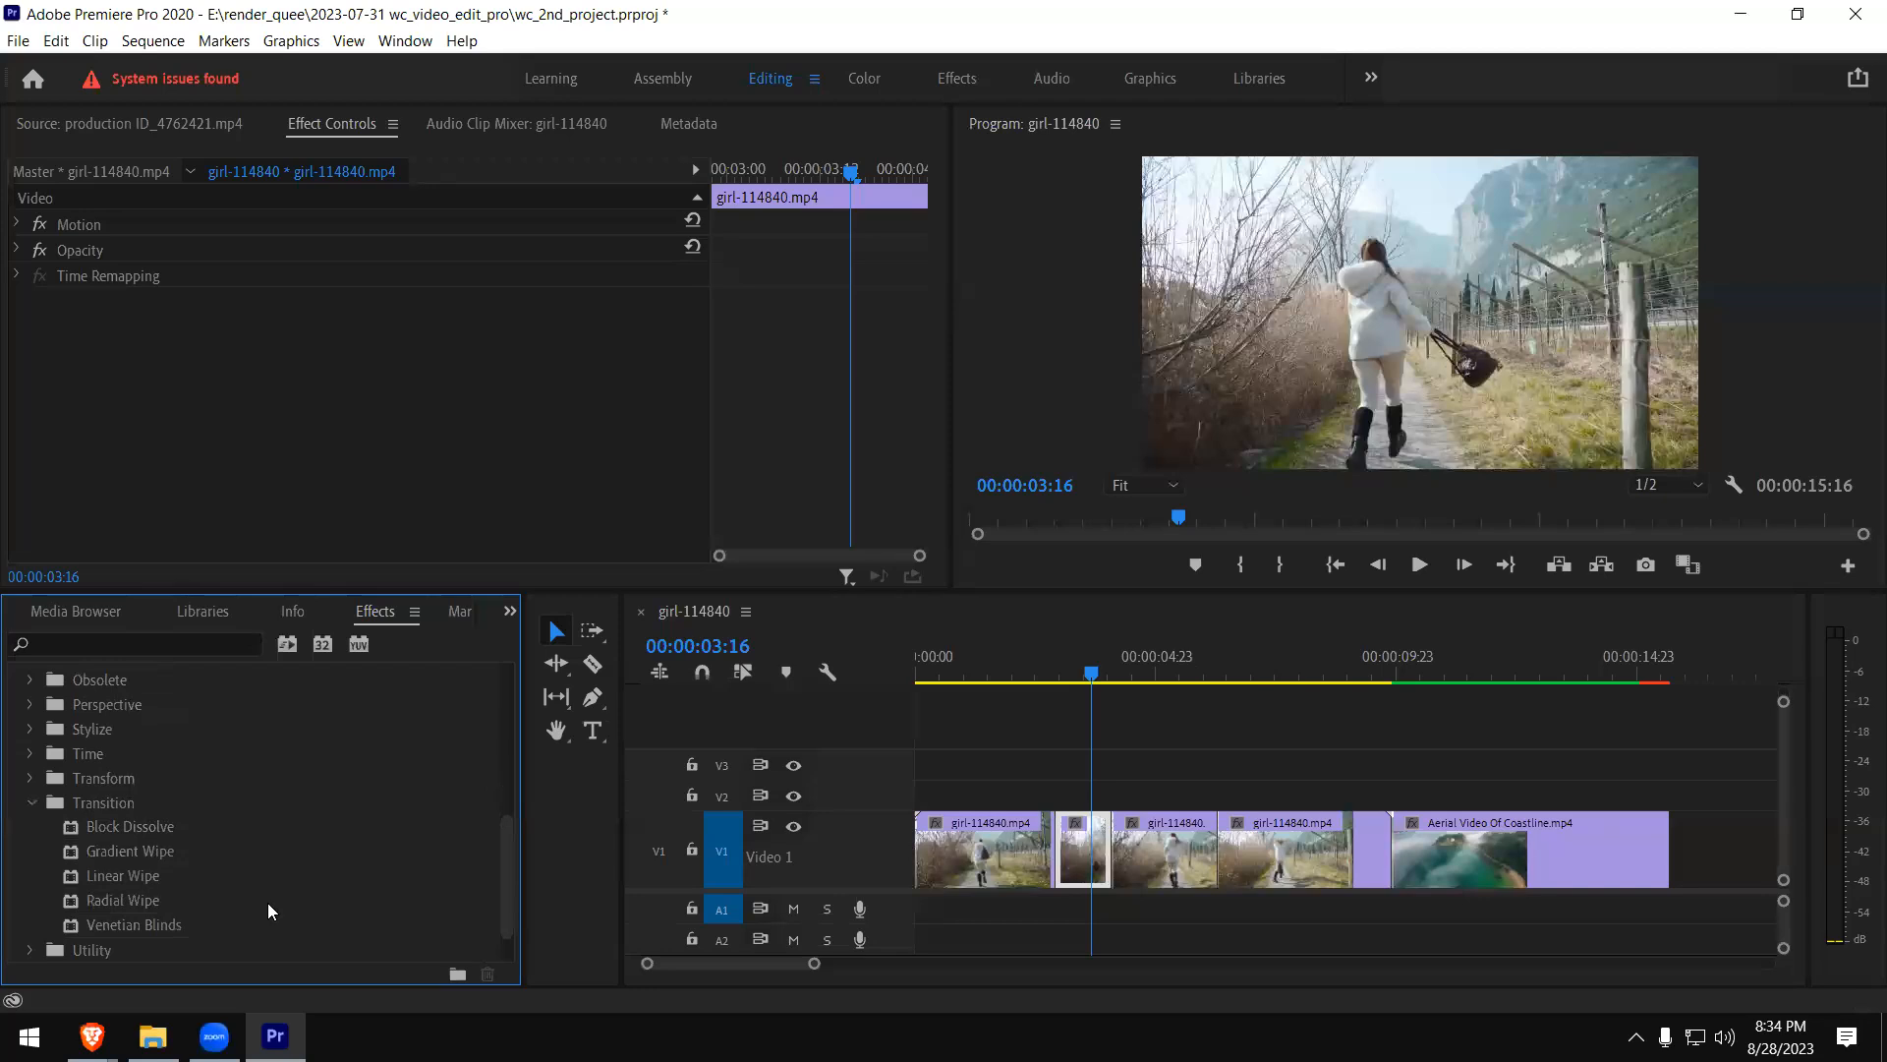
scroll(250, 816, up, 3)
scroll(208, 833, up, 3)
scroll(209, 834, down, 2)
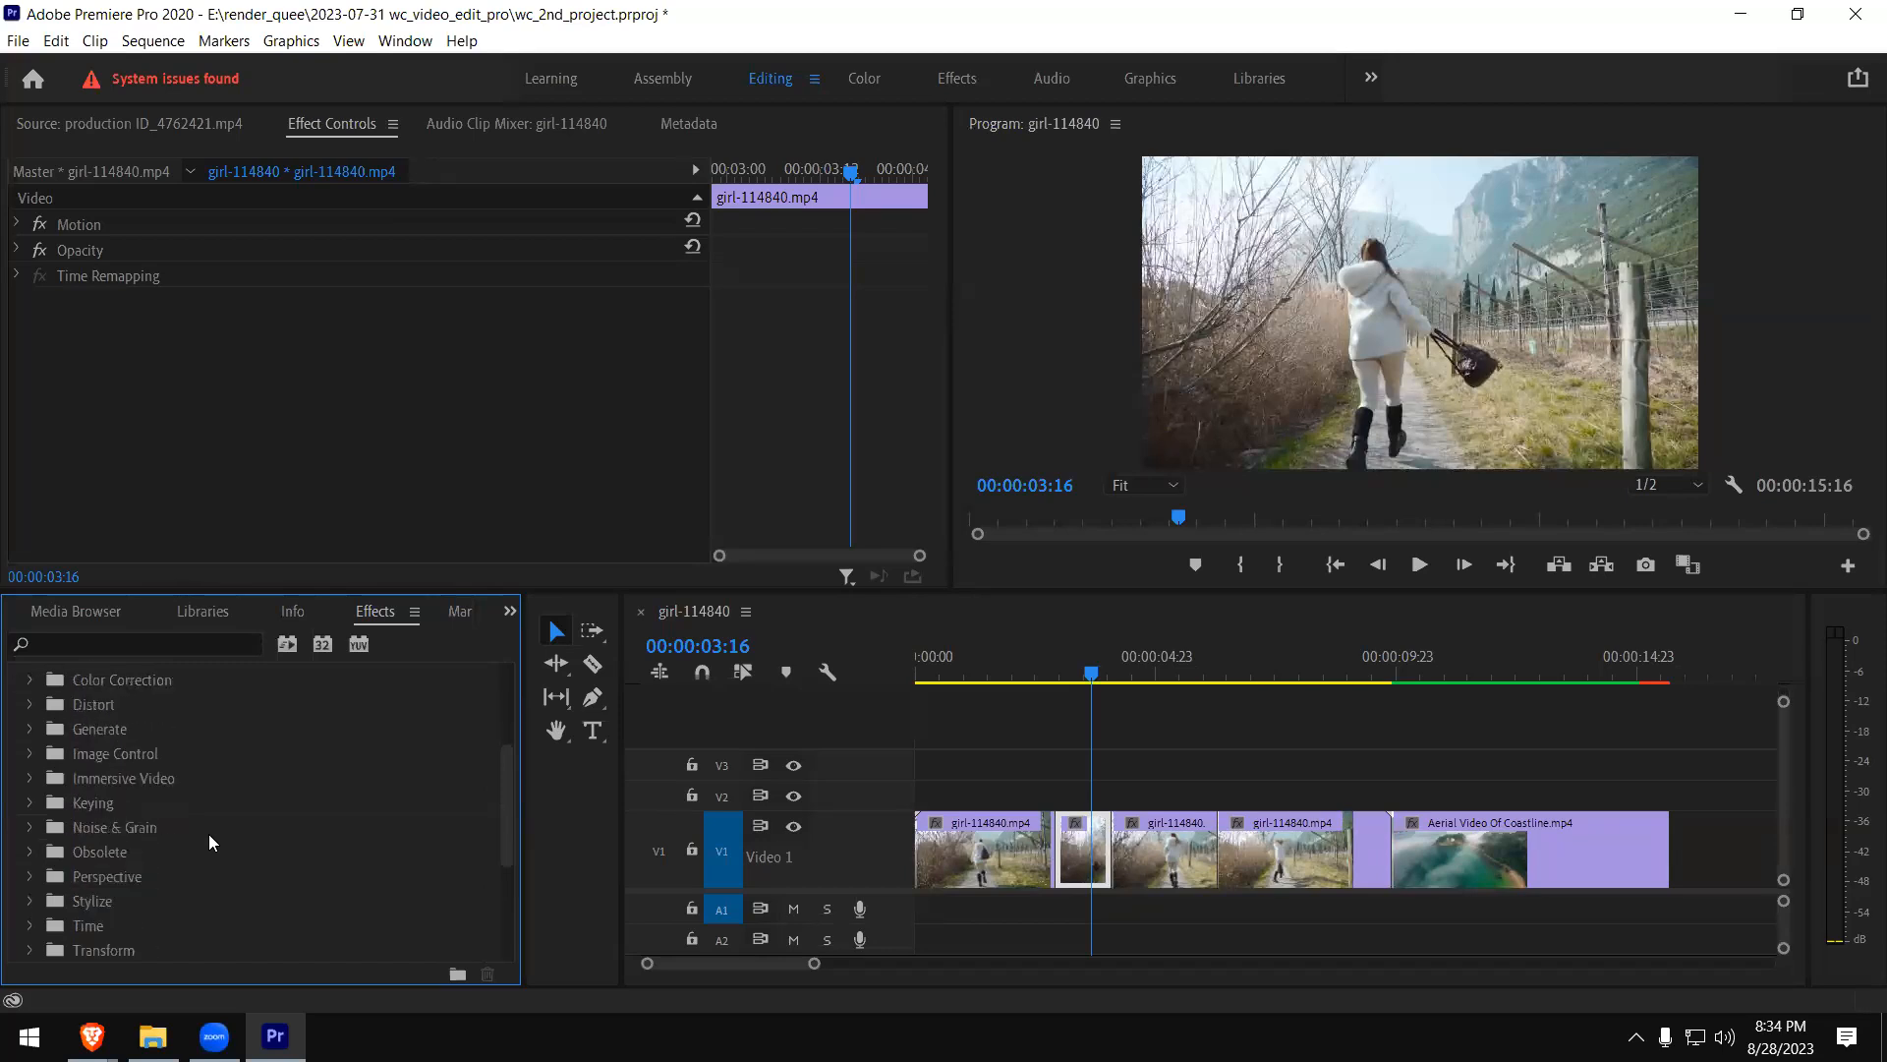
scroll(209, 834, down, 4)
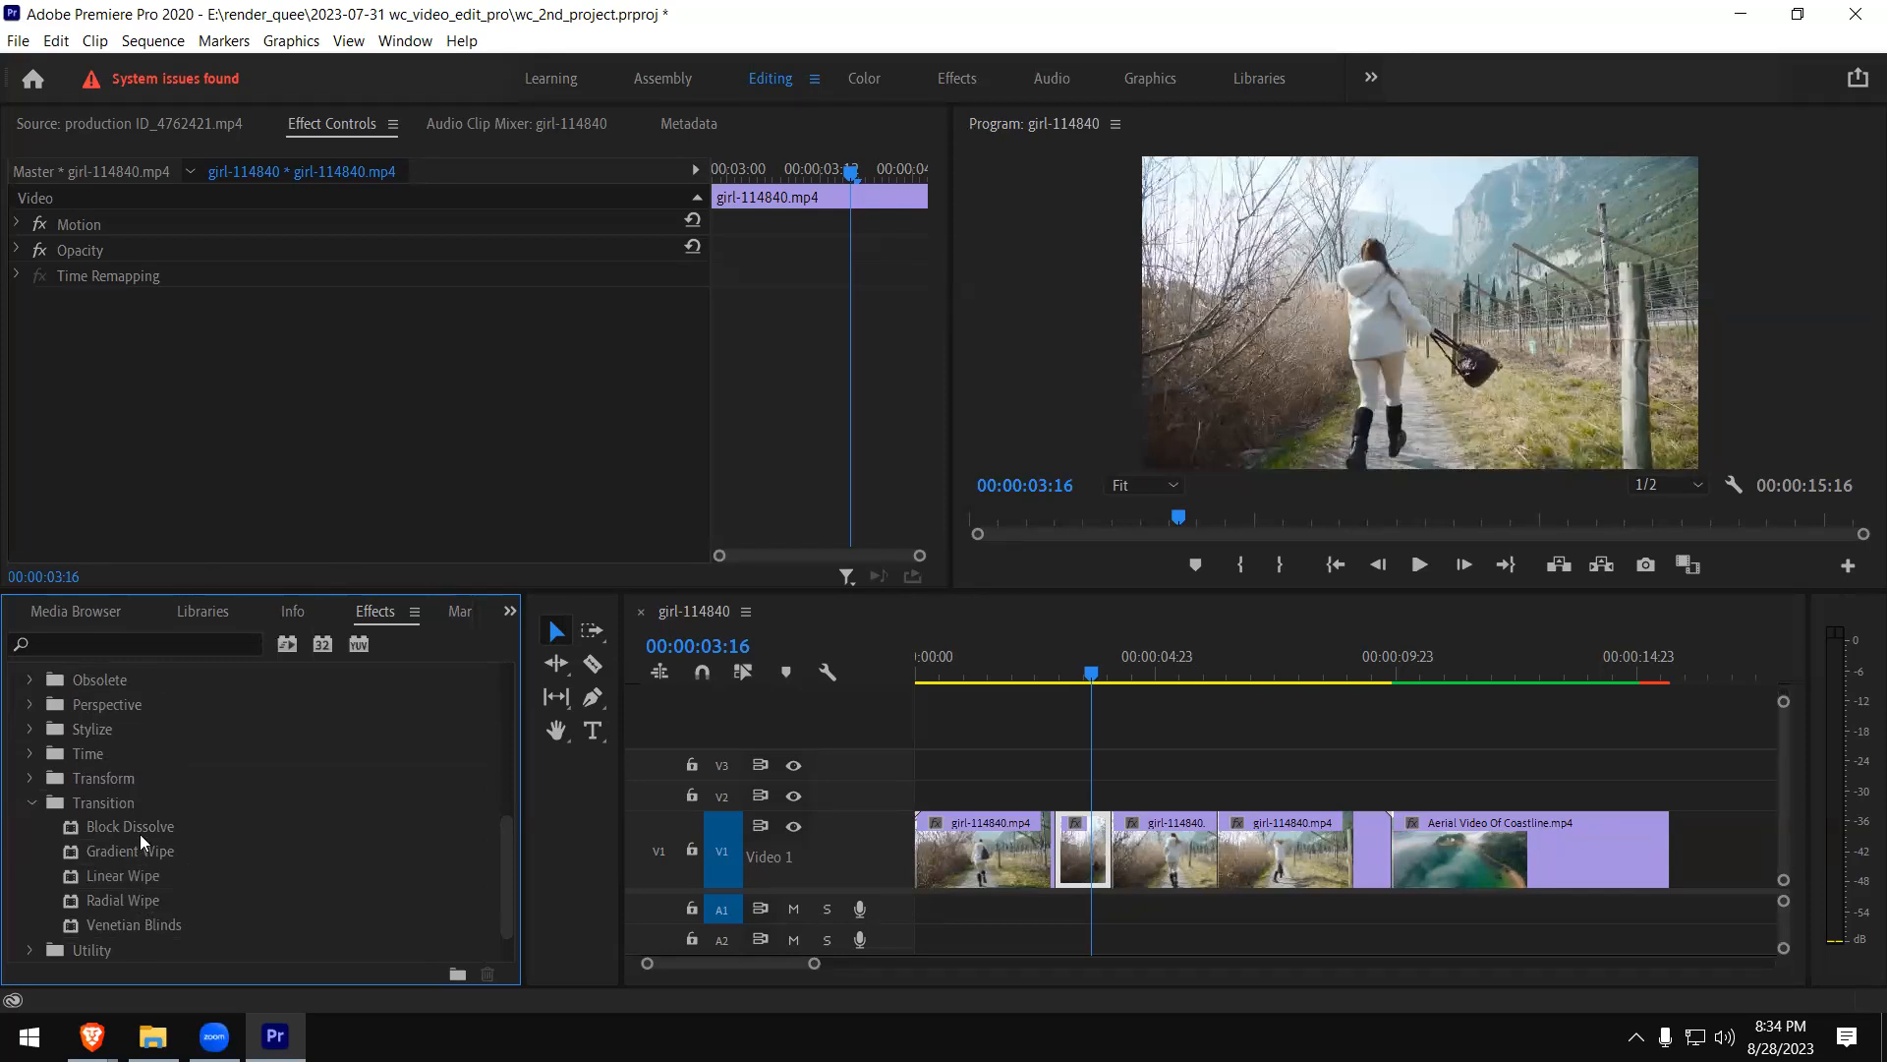
drag(155, 824, 1091, 845)
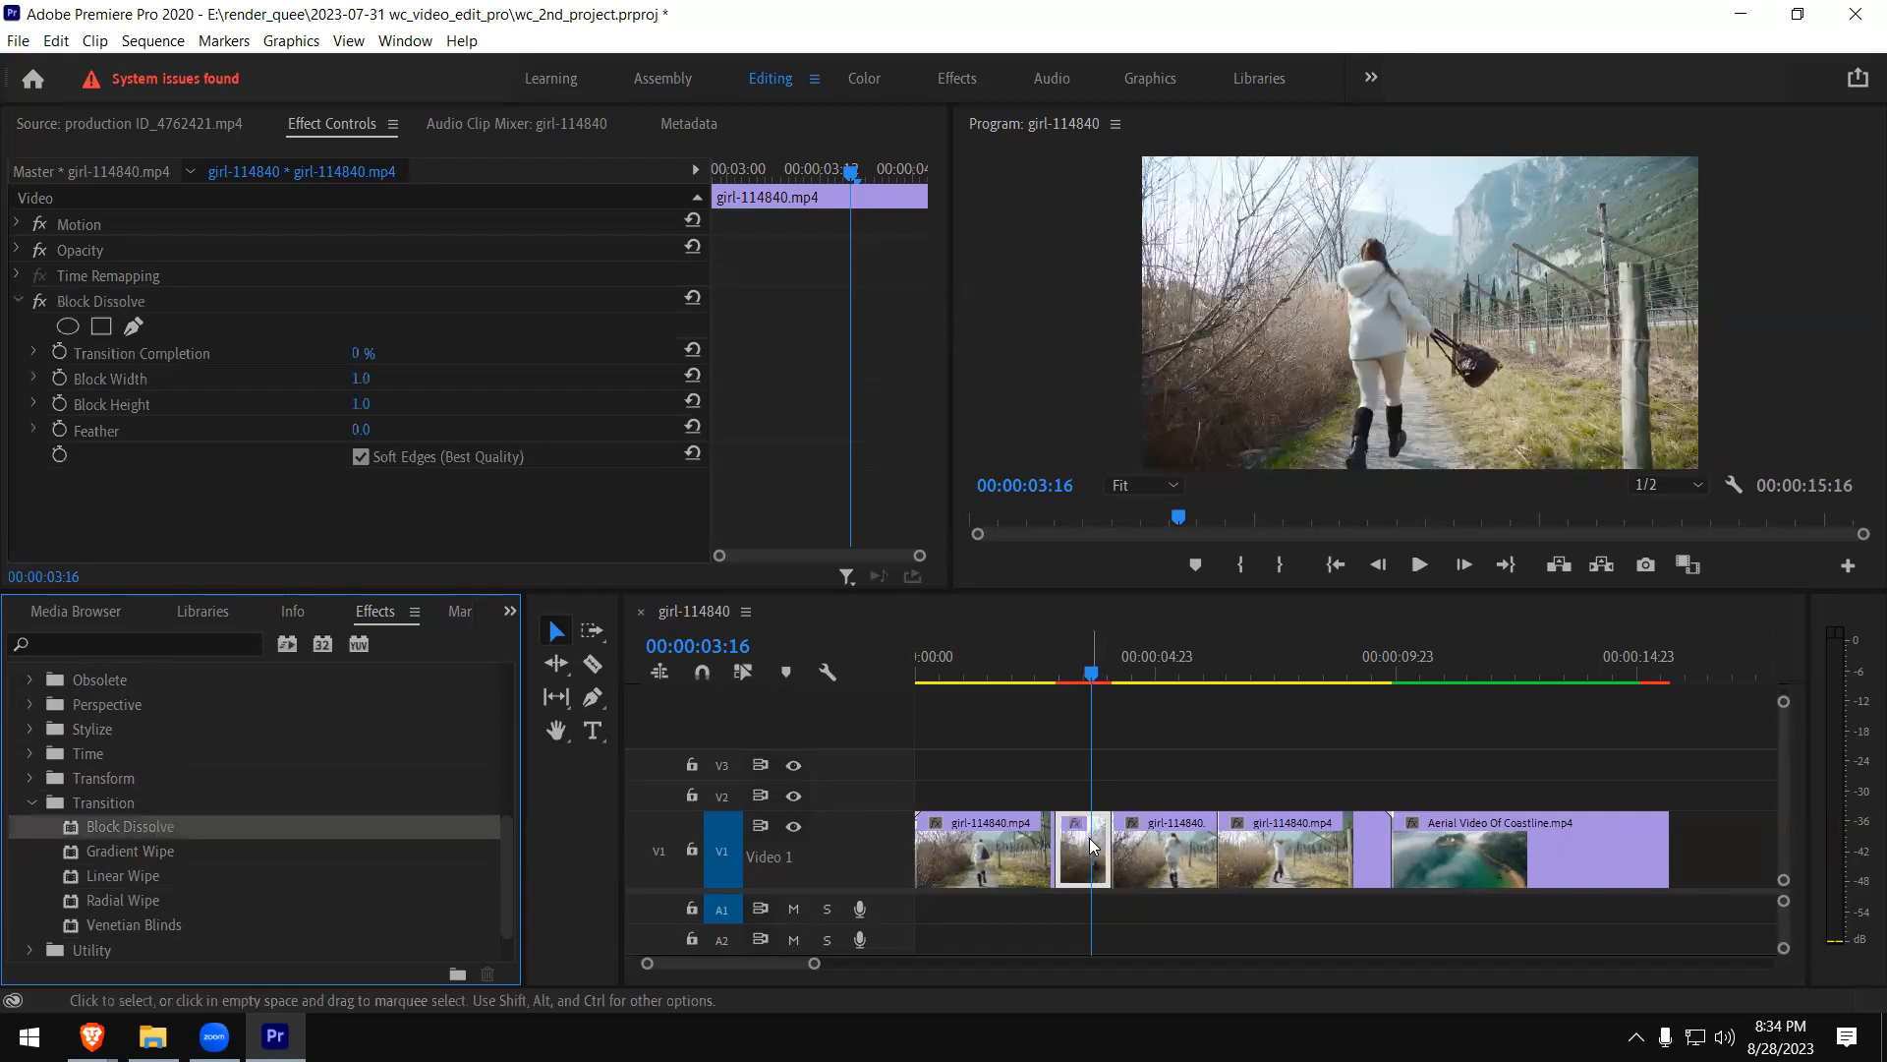
click(1040, 672)
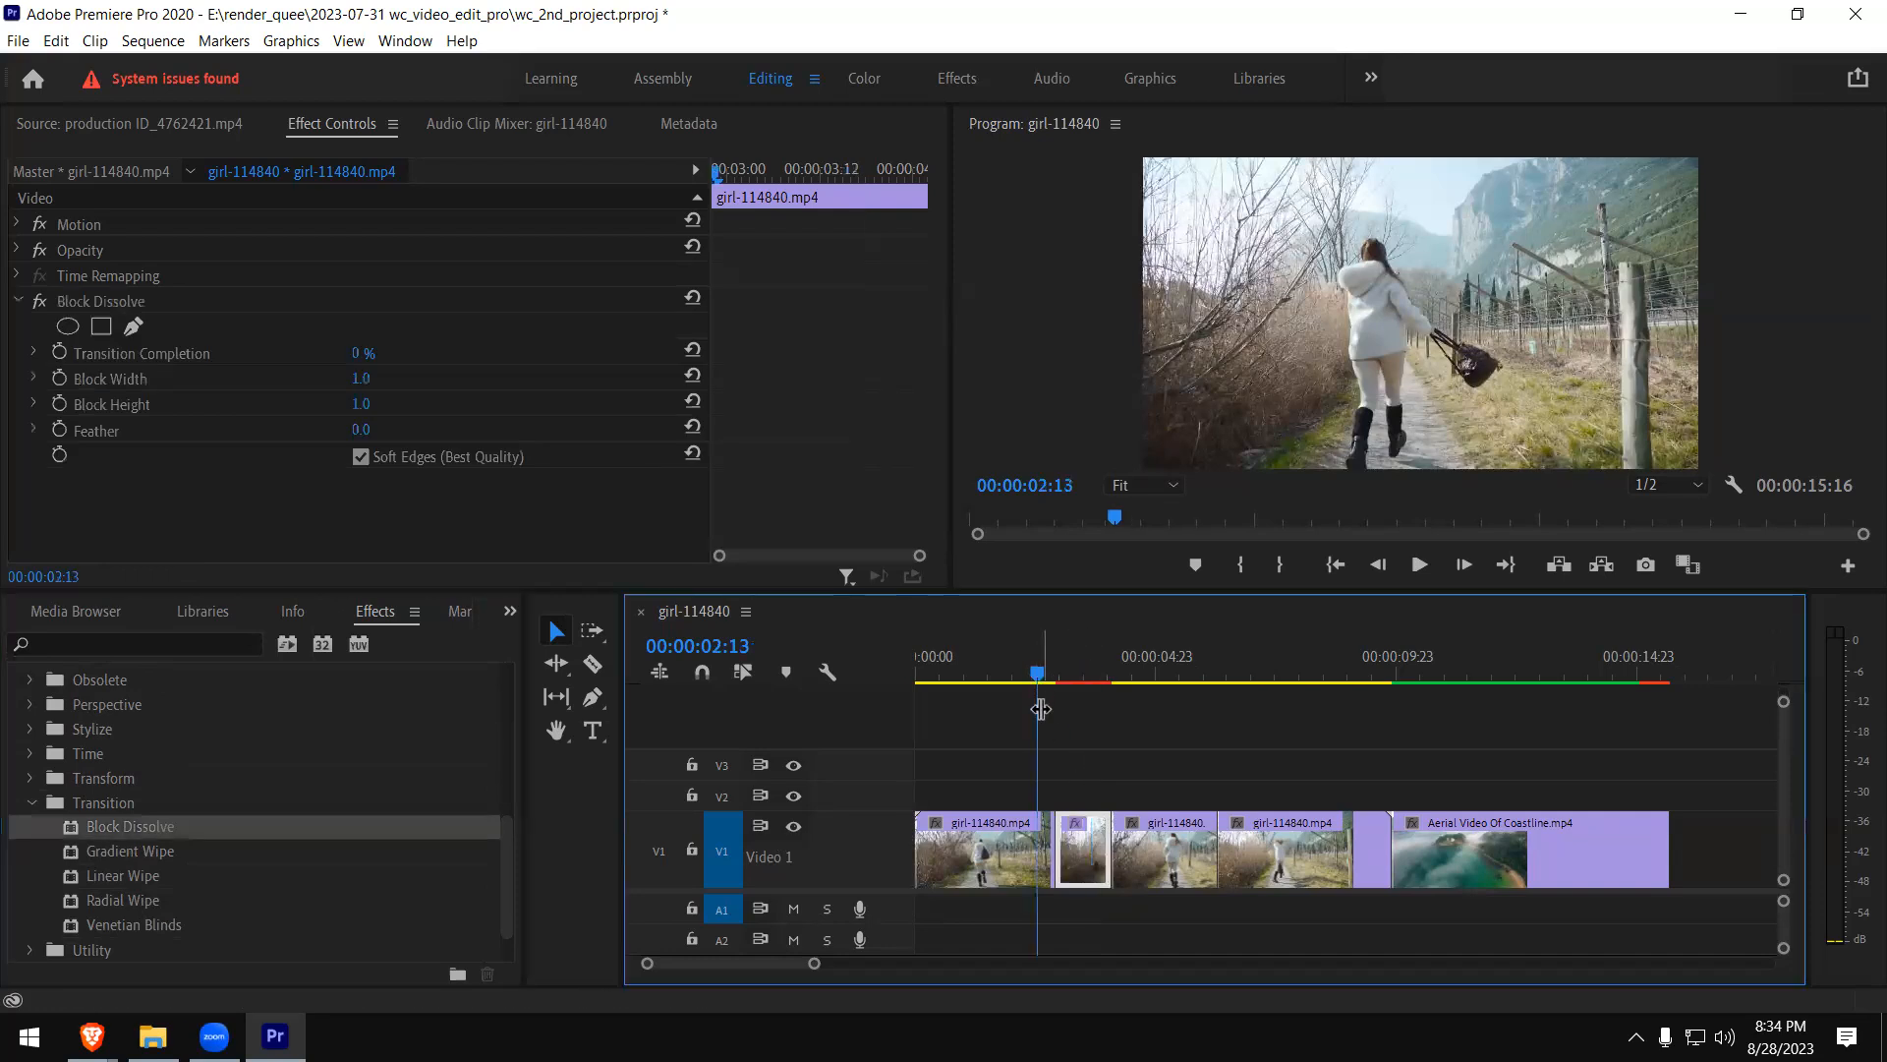
key(space)
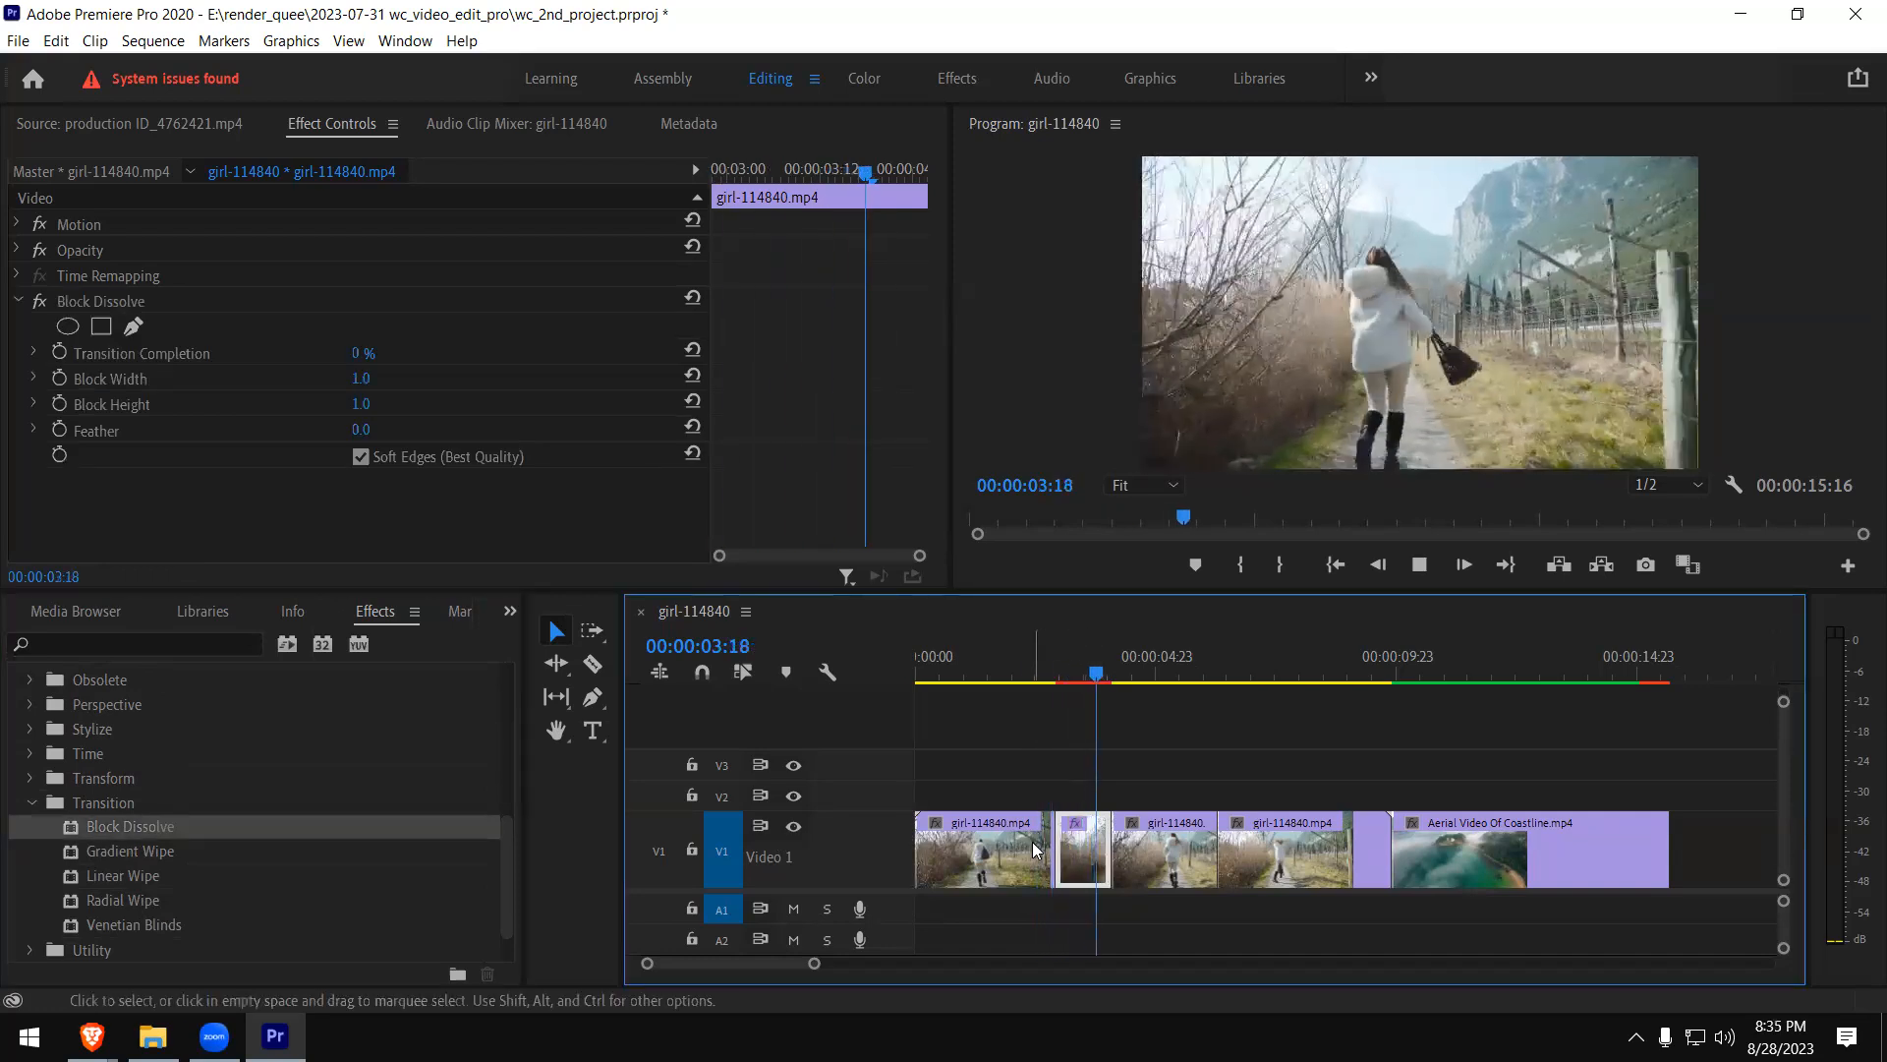
key(space)
- Set Block Dissolve's Transition Completion to 31% and preview the dissolved picture on the short girl clip piece
click(32, 352)
drag(160, 397, 239, 397)
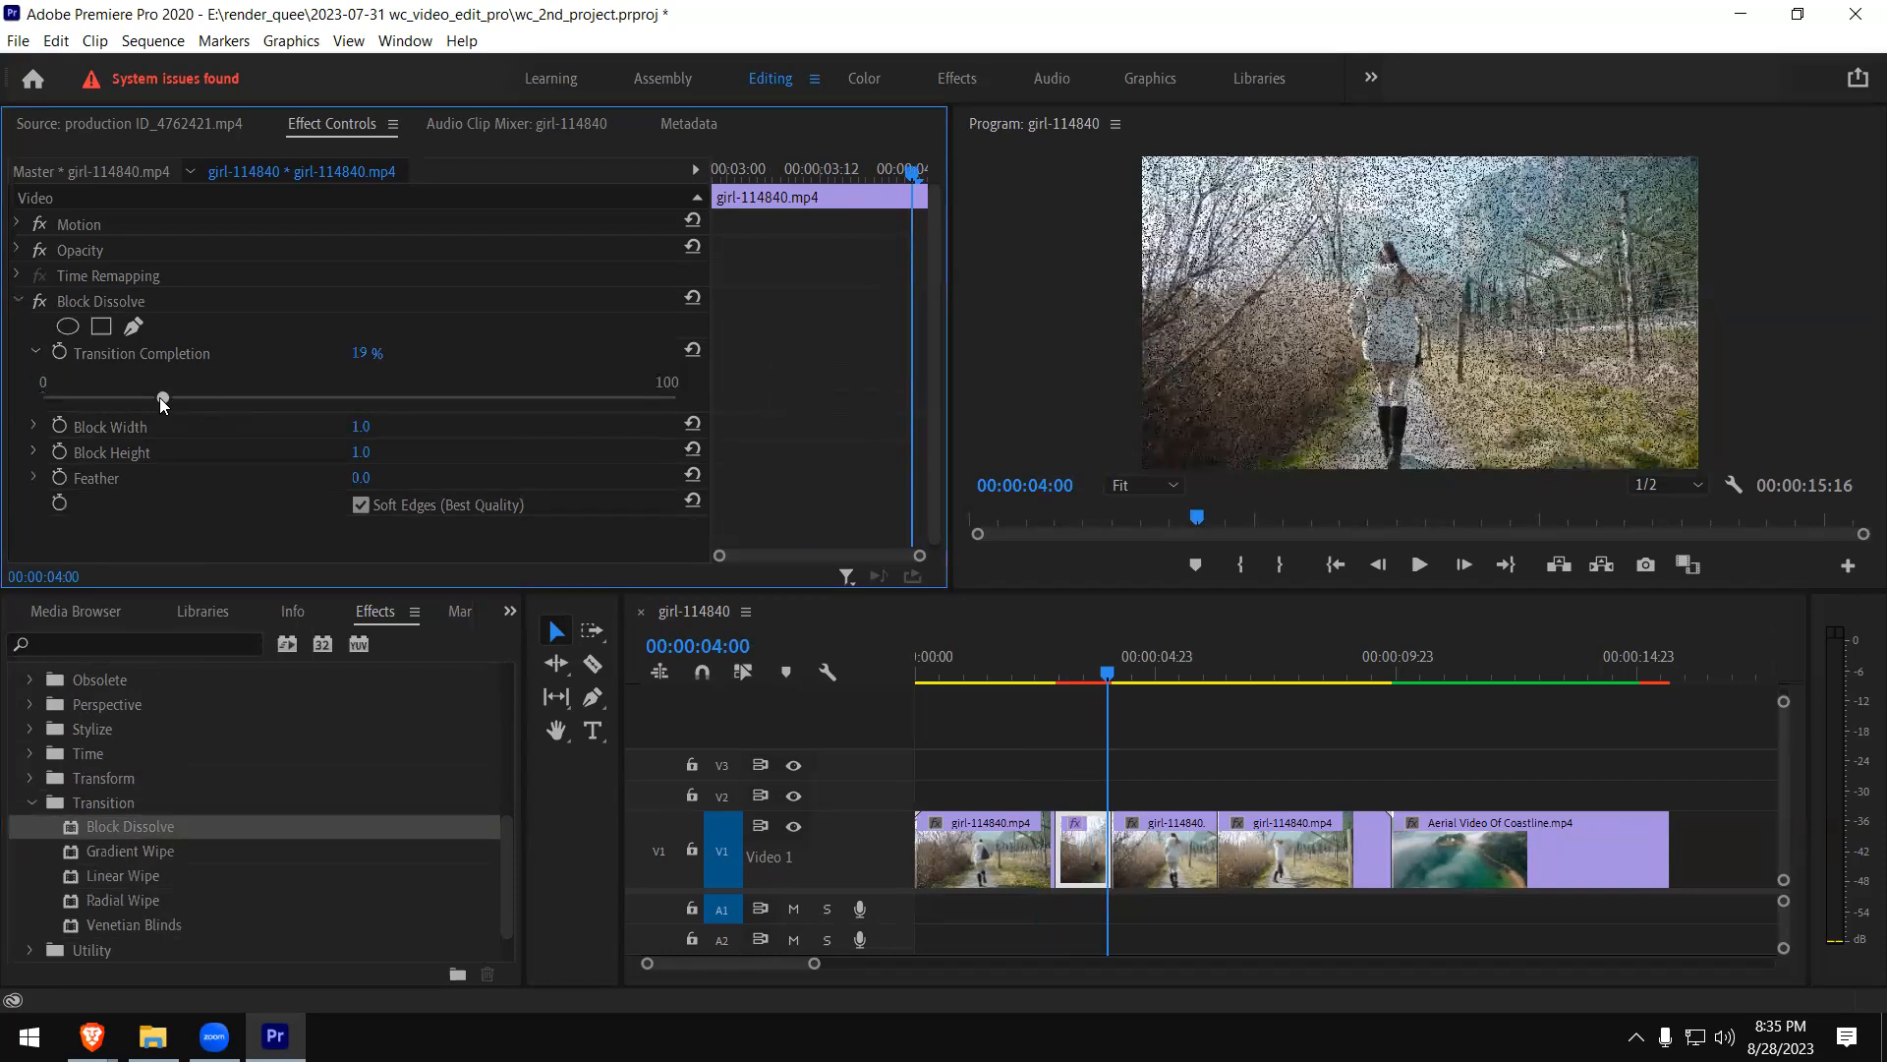
click(1025, 669)
key(space)
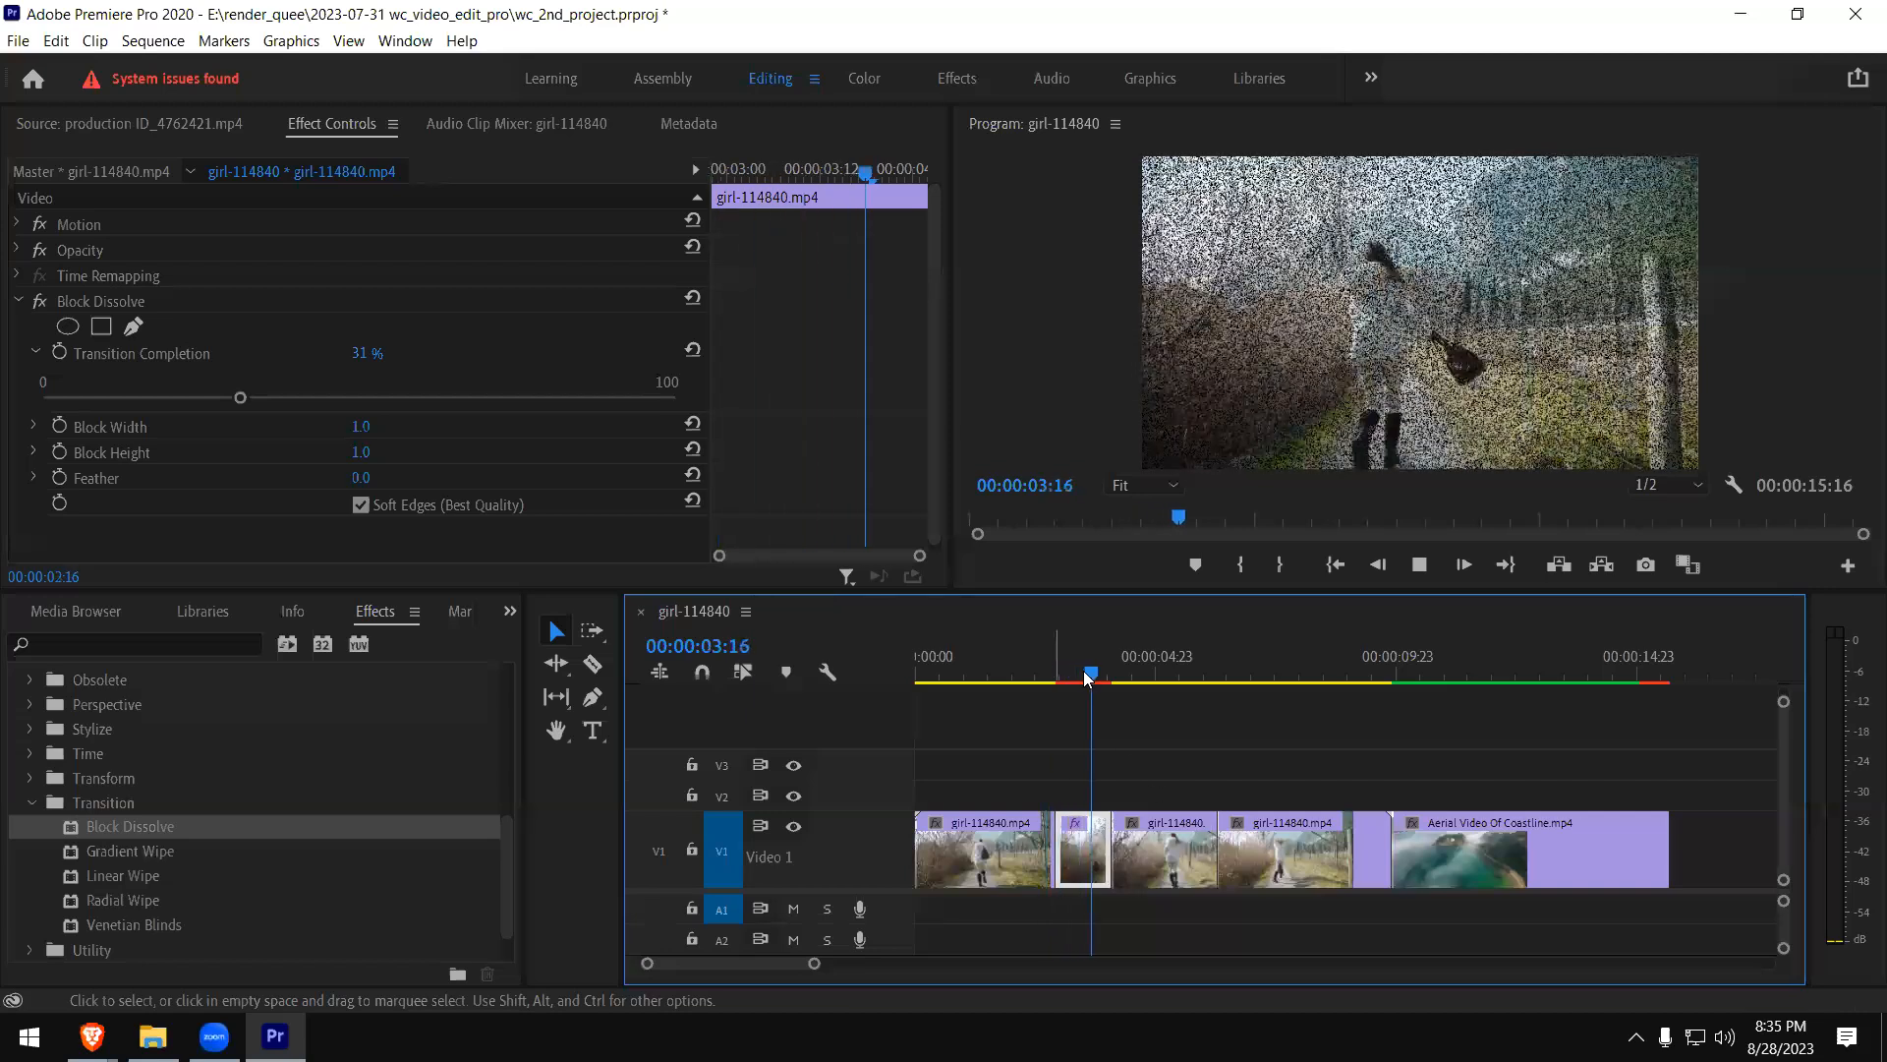
click(1081, 674)
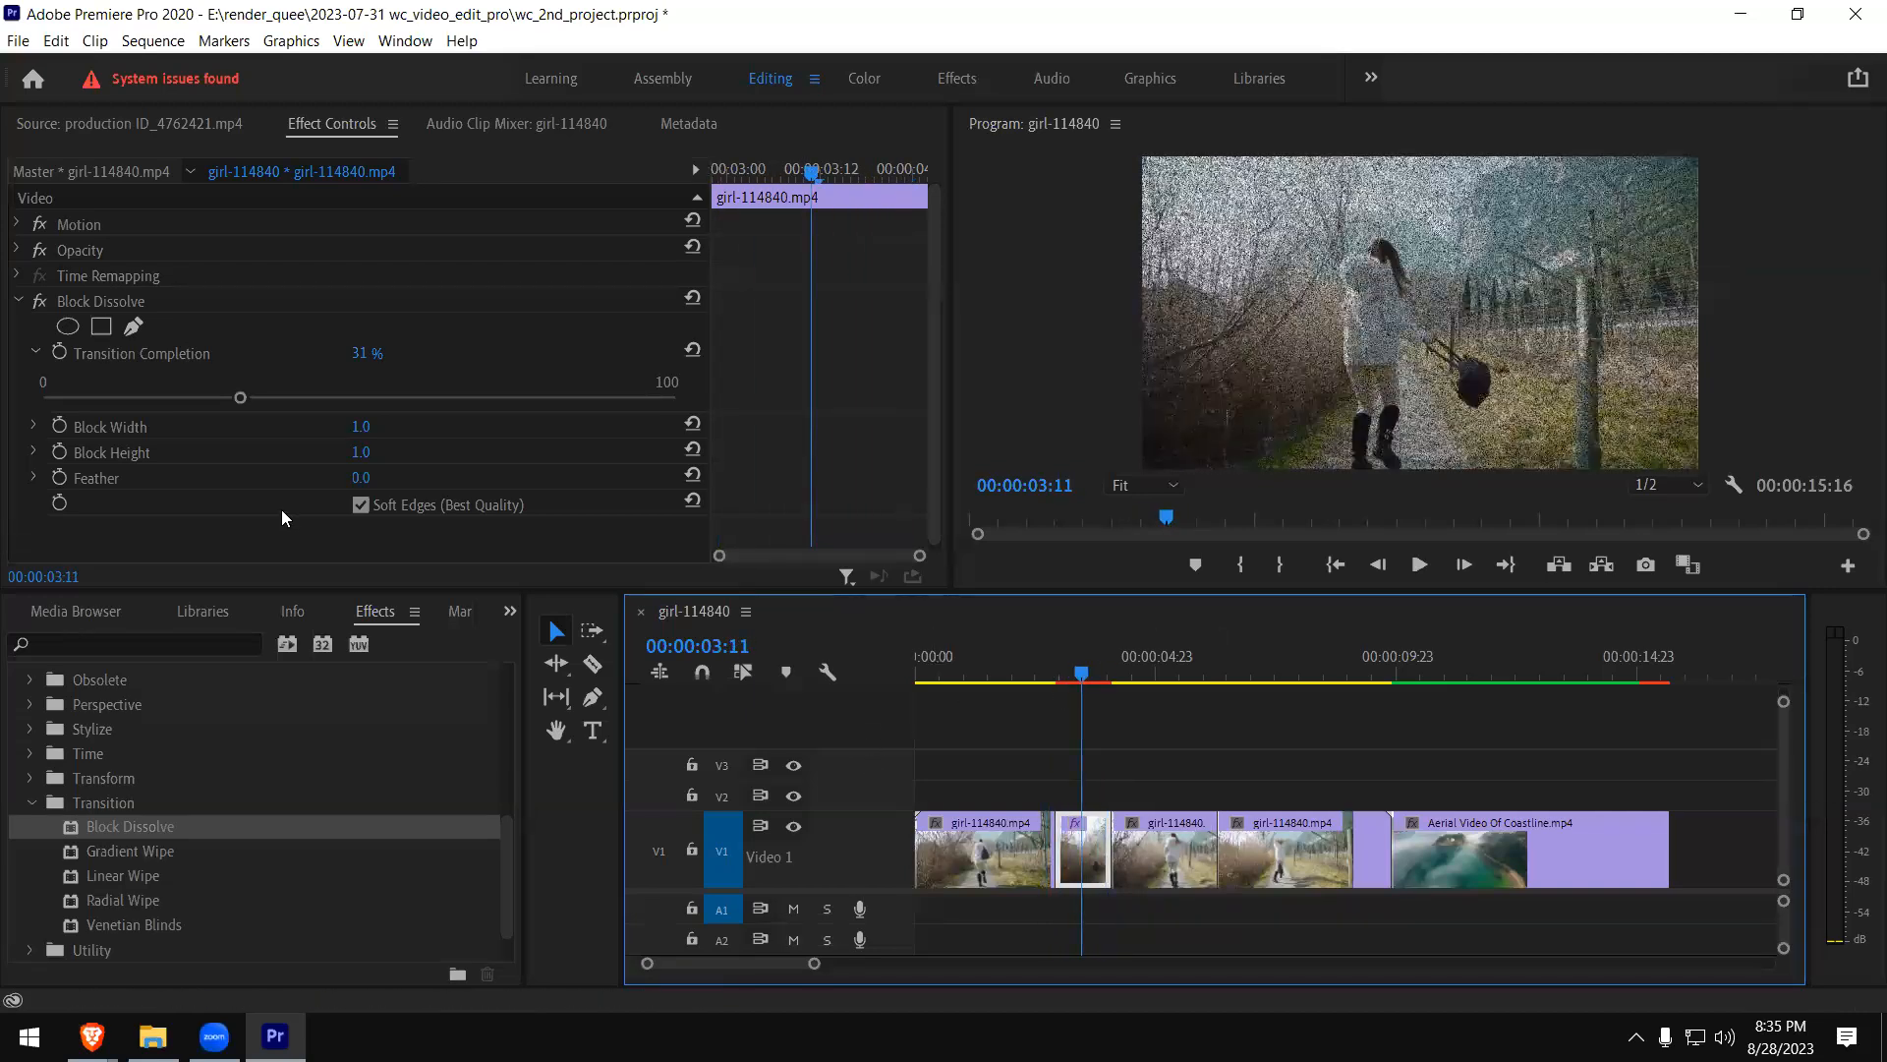
mouse_move(1076, 674)
mouse_down()
mouse_move(1053, 672)
mouse_move(1096, 675)
mouse_up()
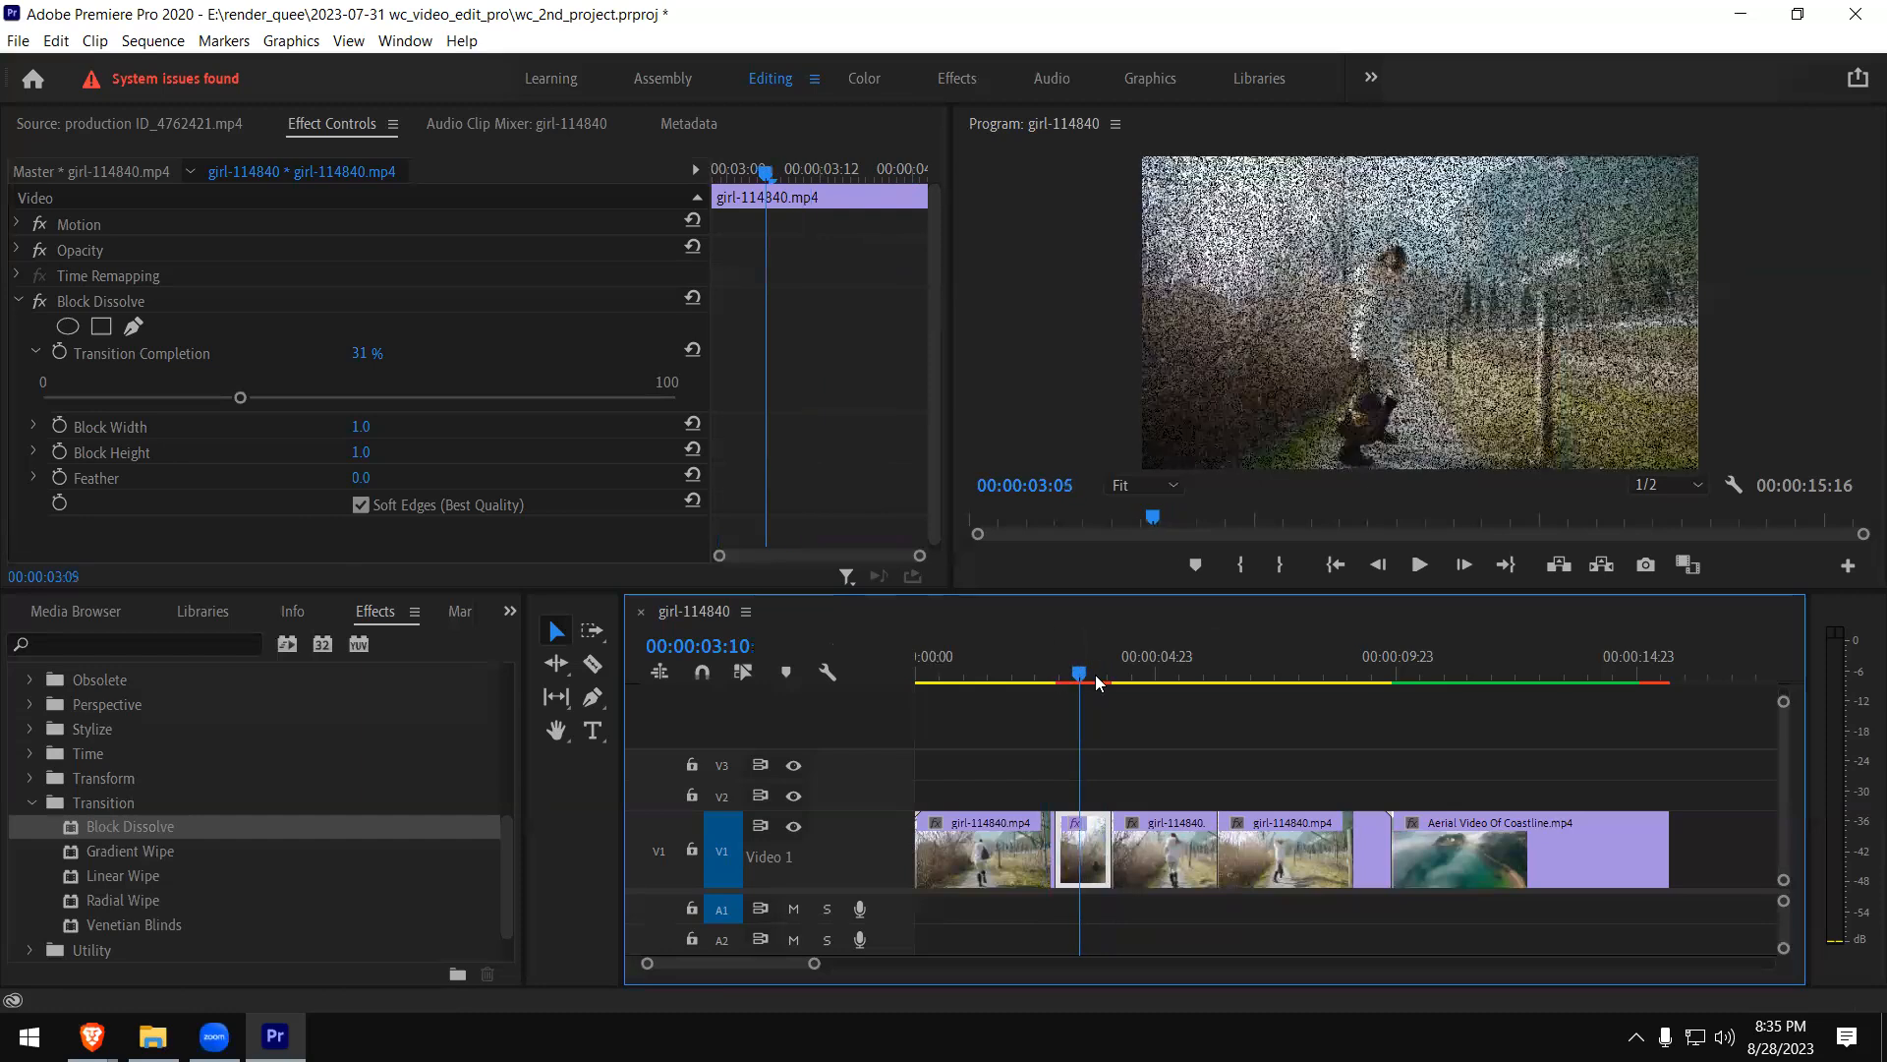
key(space)
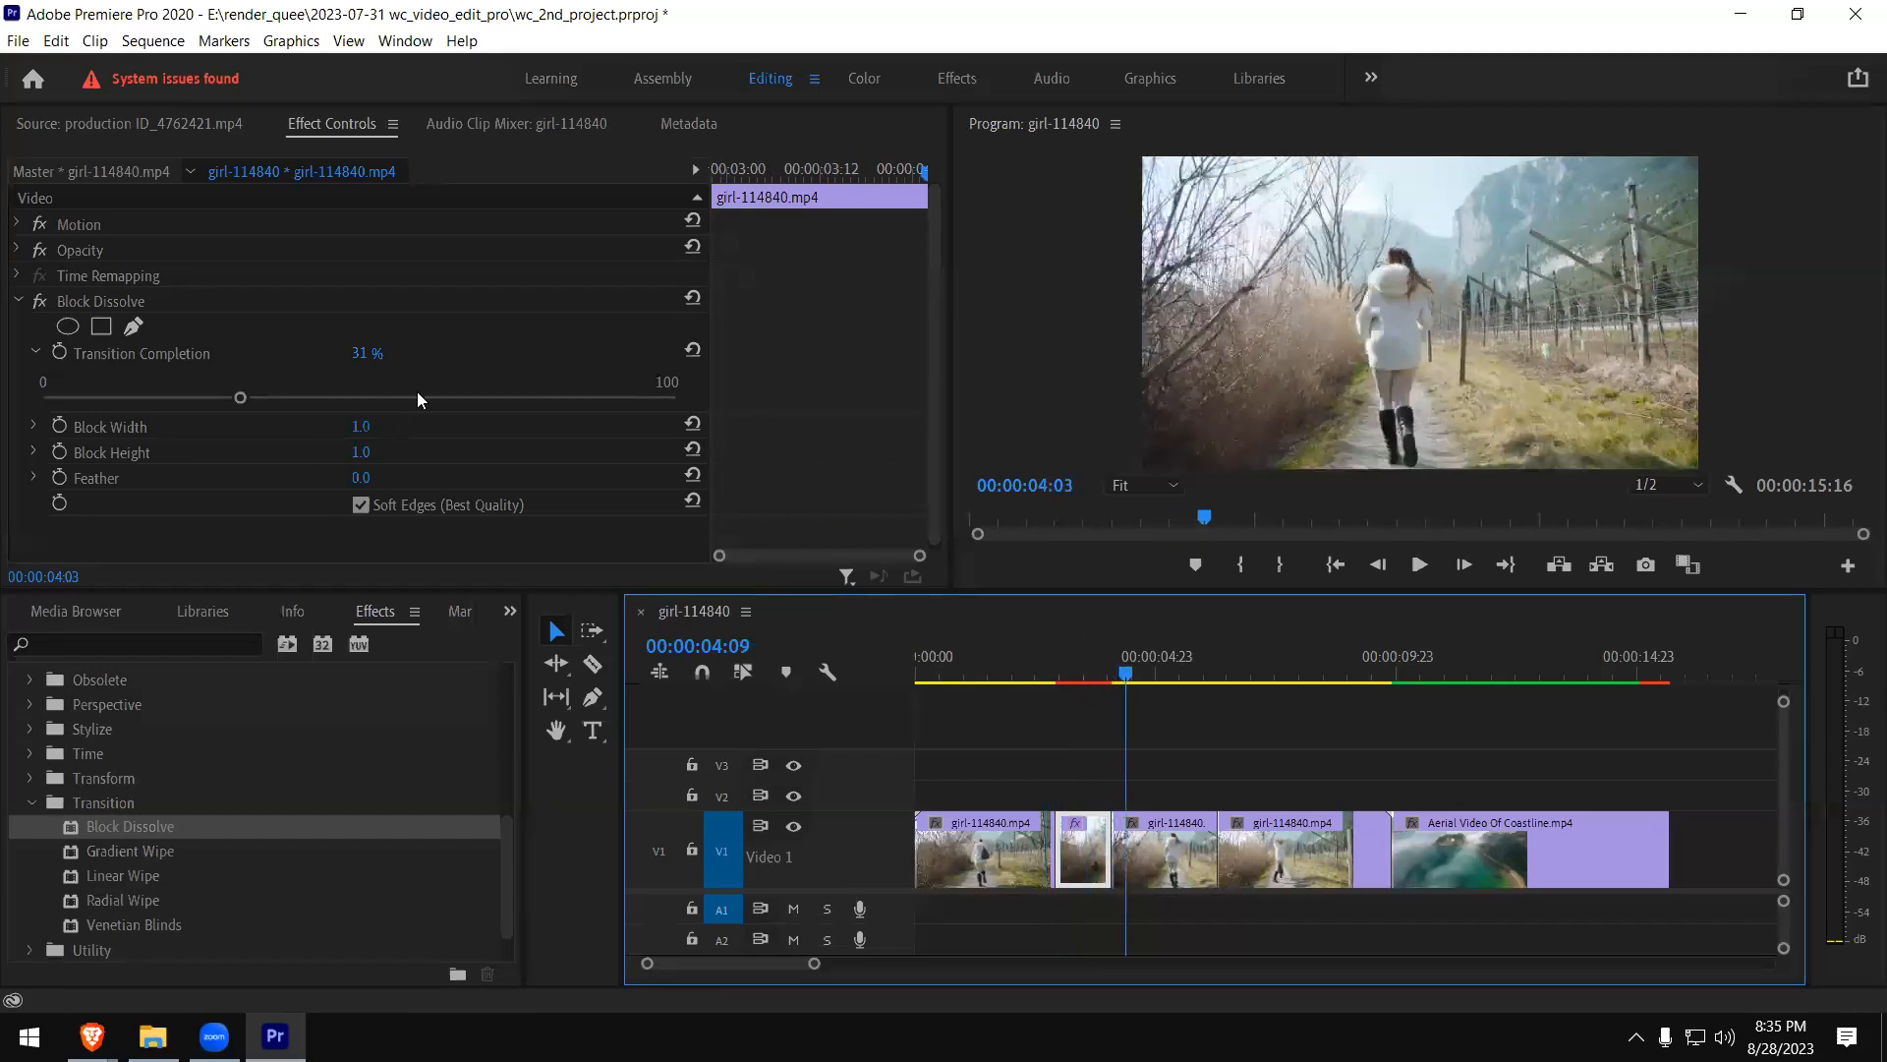
- Set Block Dissolve's Transition Completion to 40%, then remove the effect from the short girl clip piece
click(507, 398)
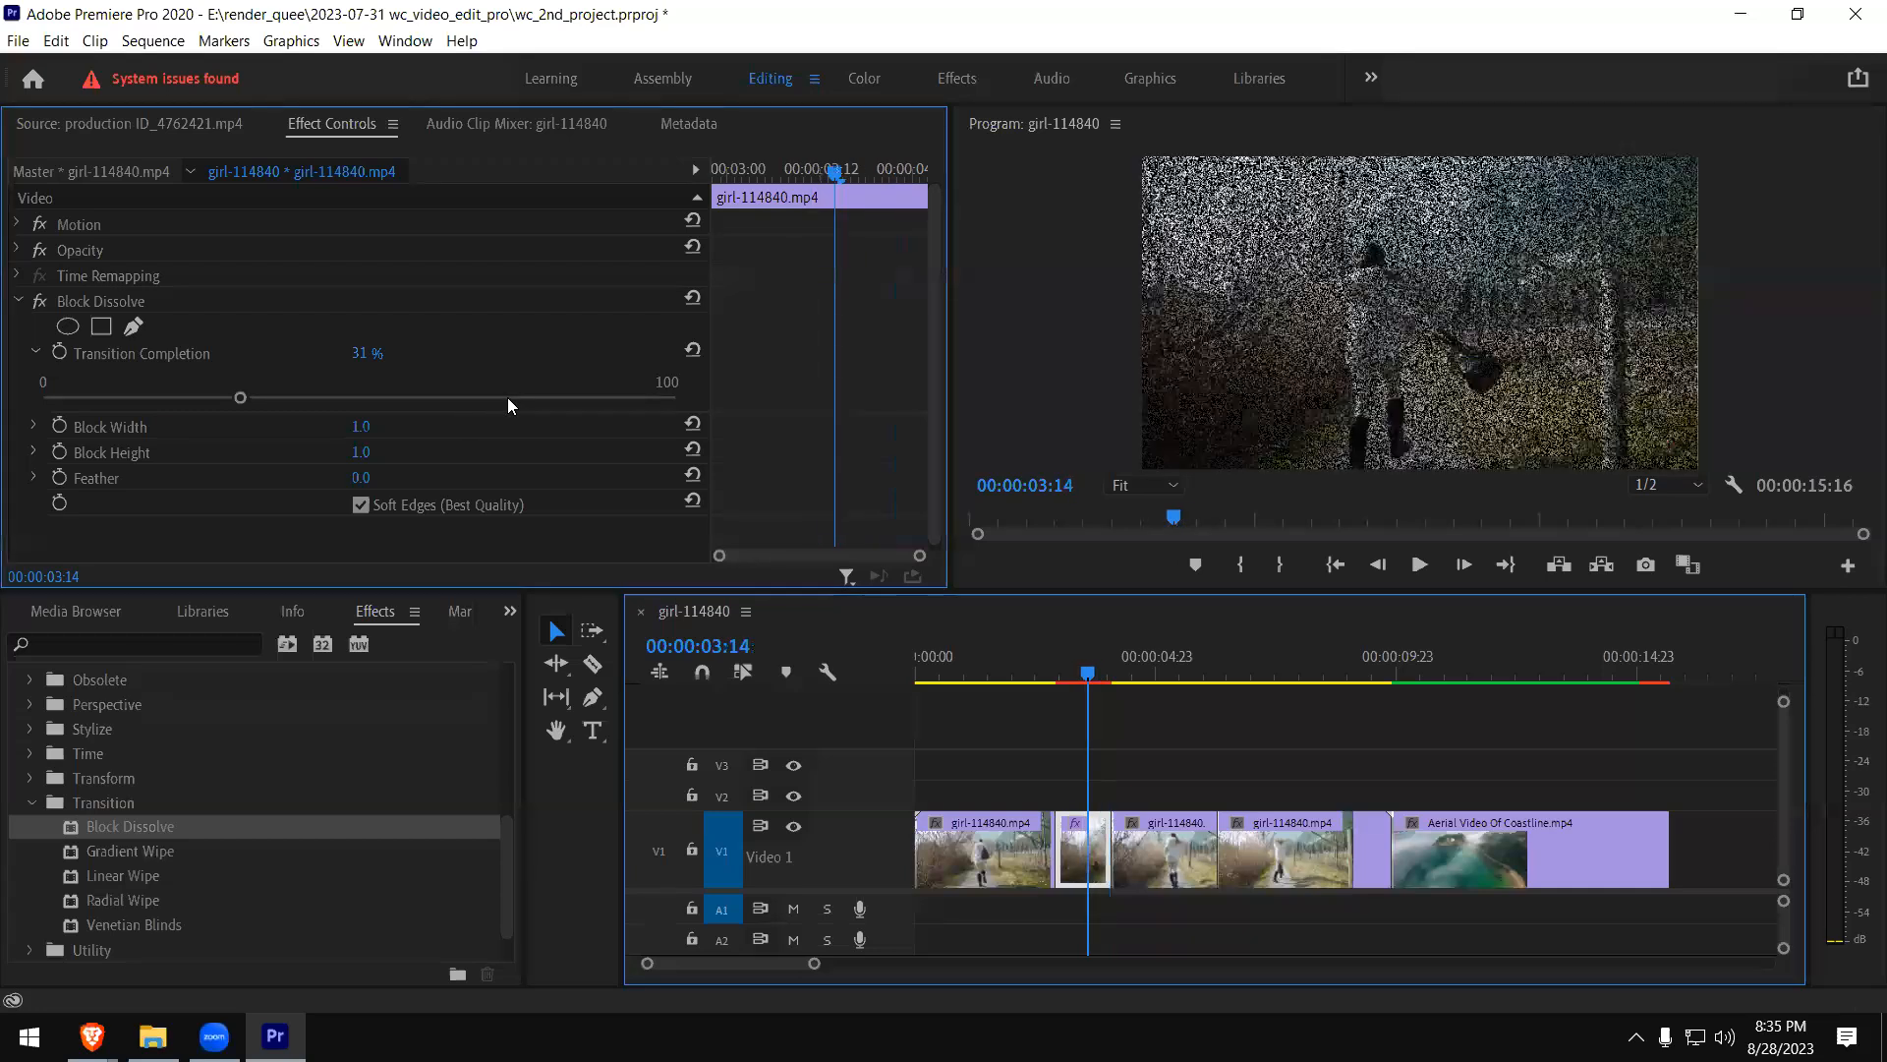
drag(507, 398, 298, 397)
click(70, 304)
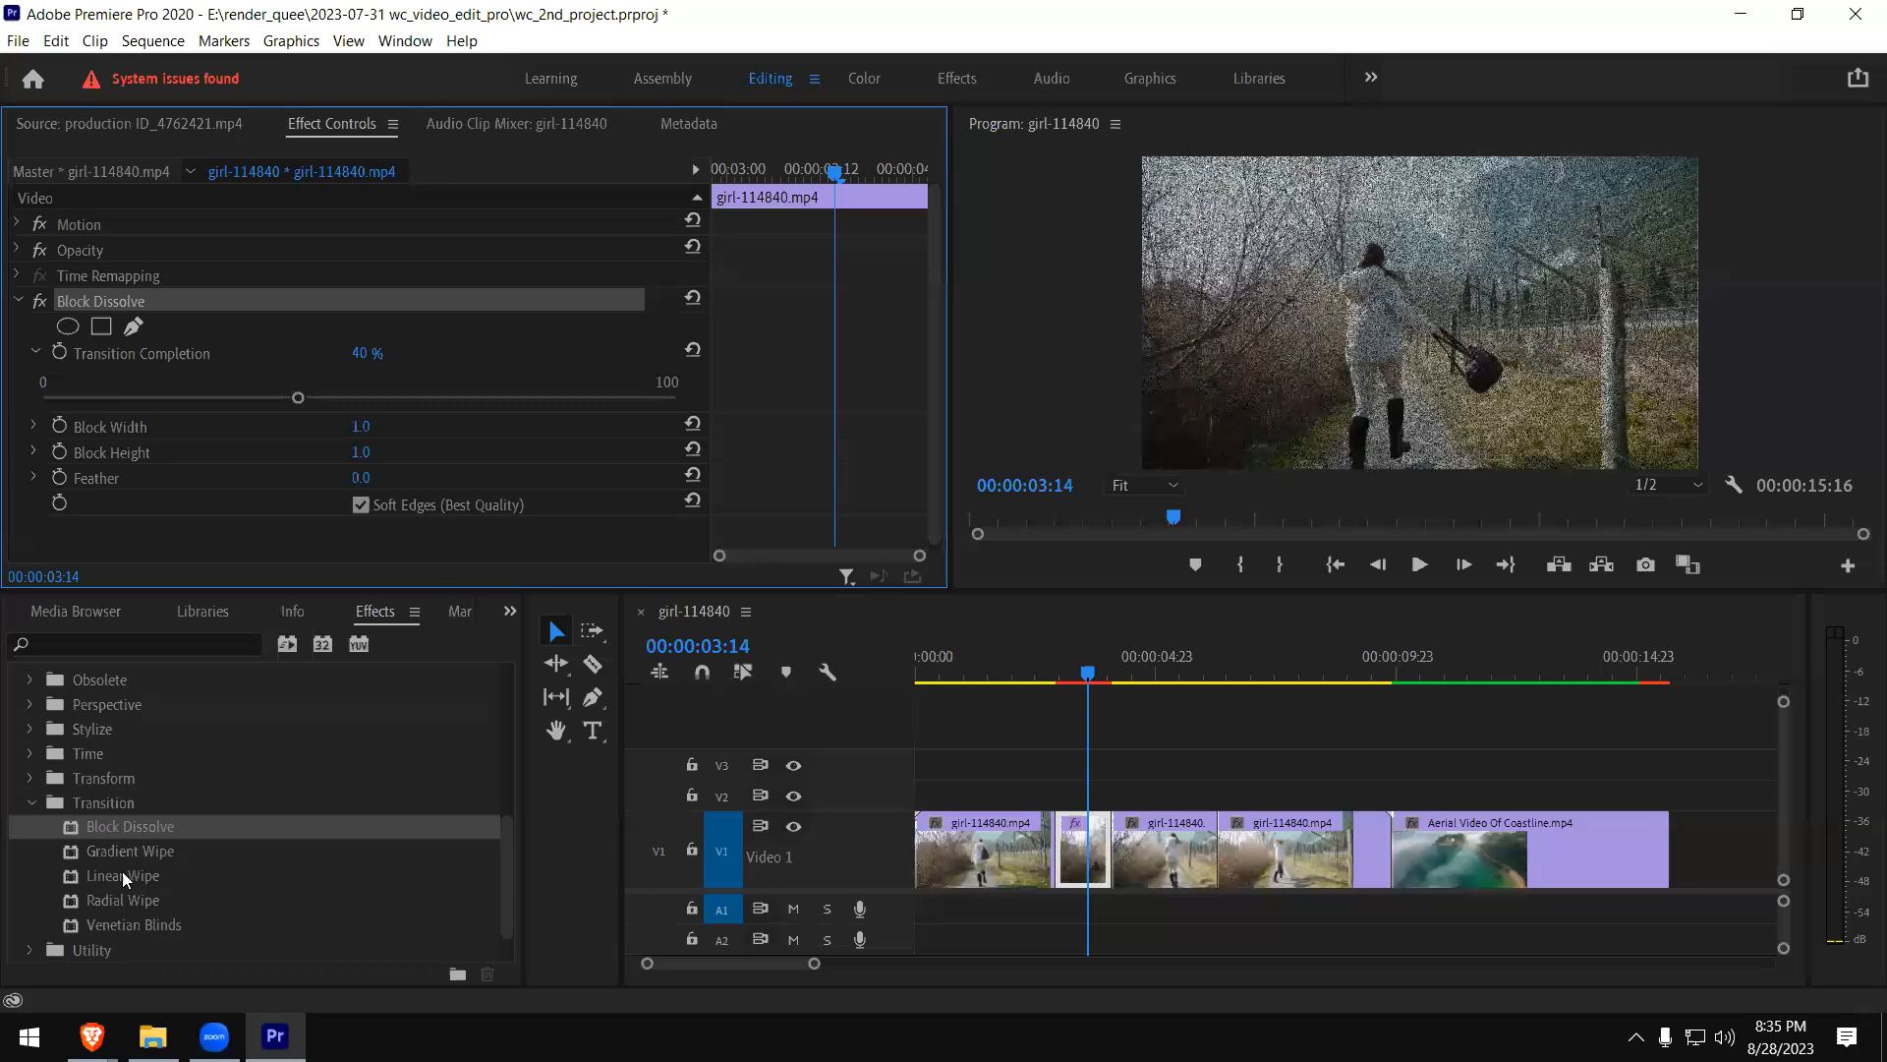
key(Delete)
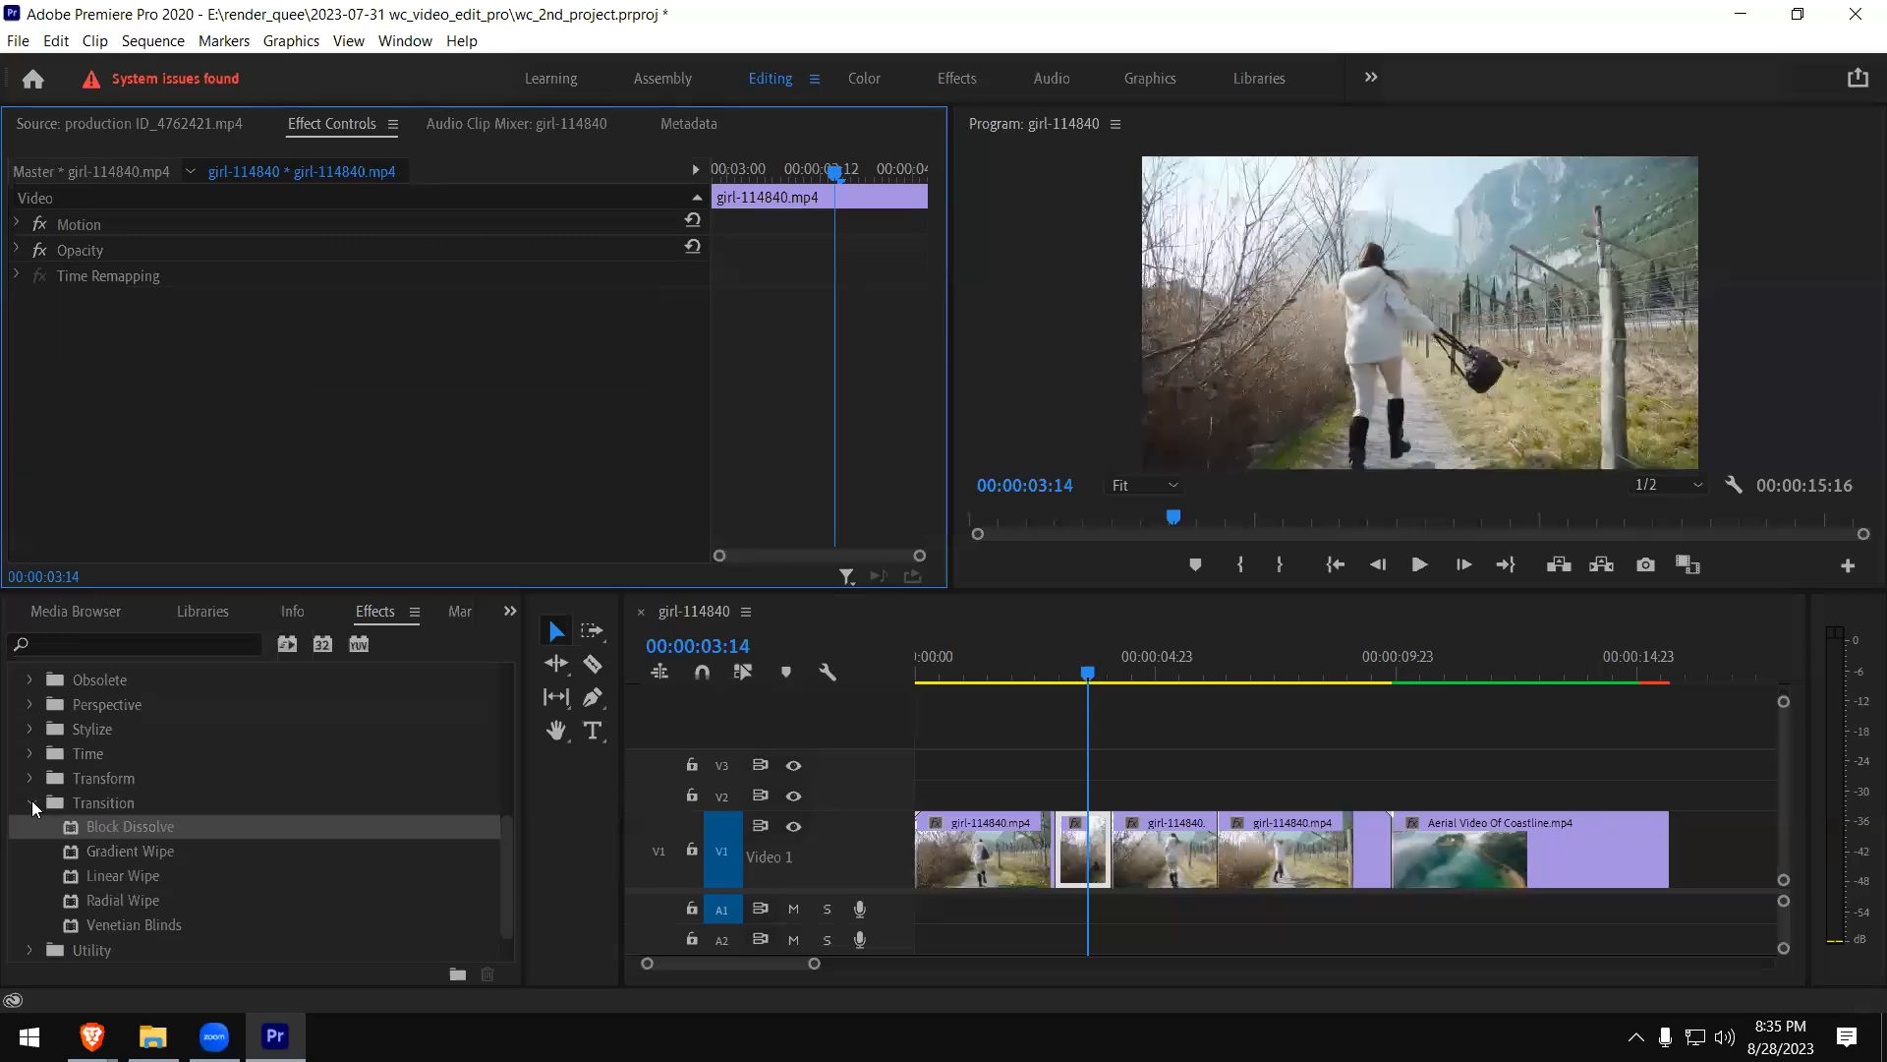
click(31, 802)
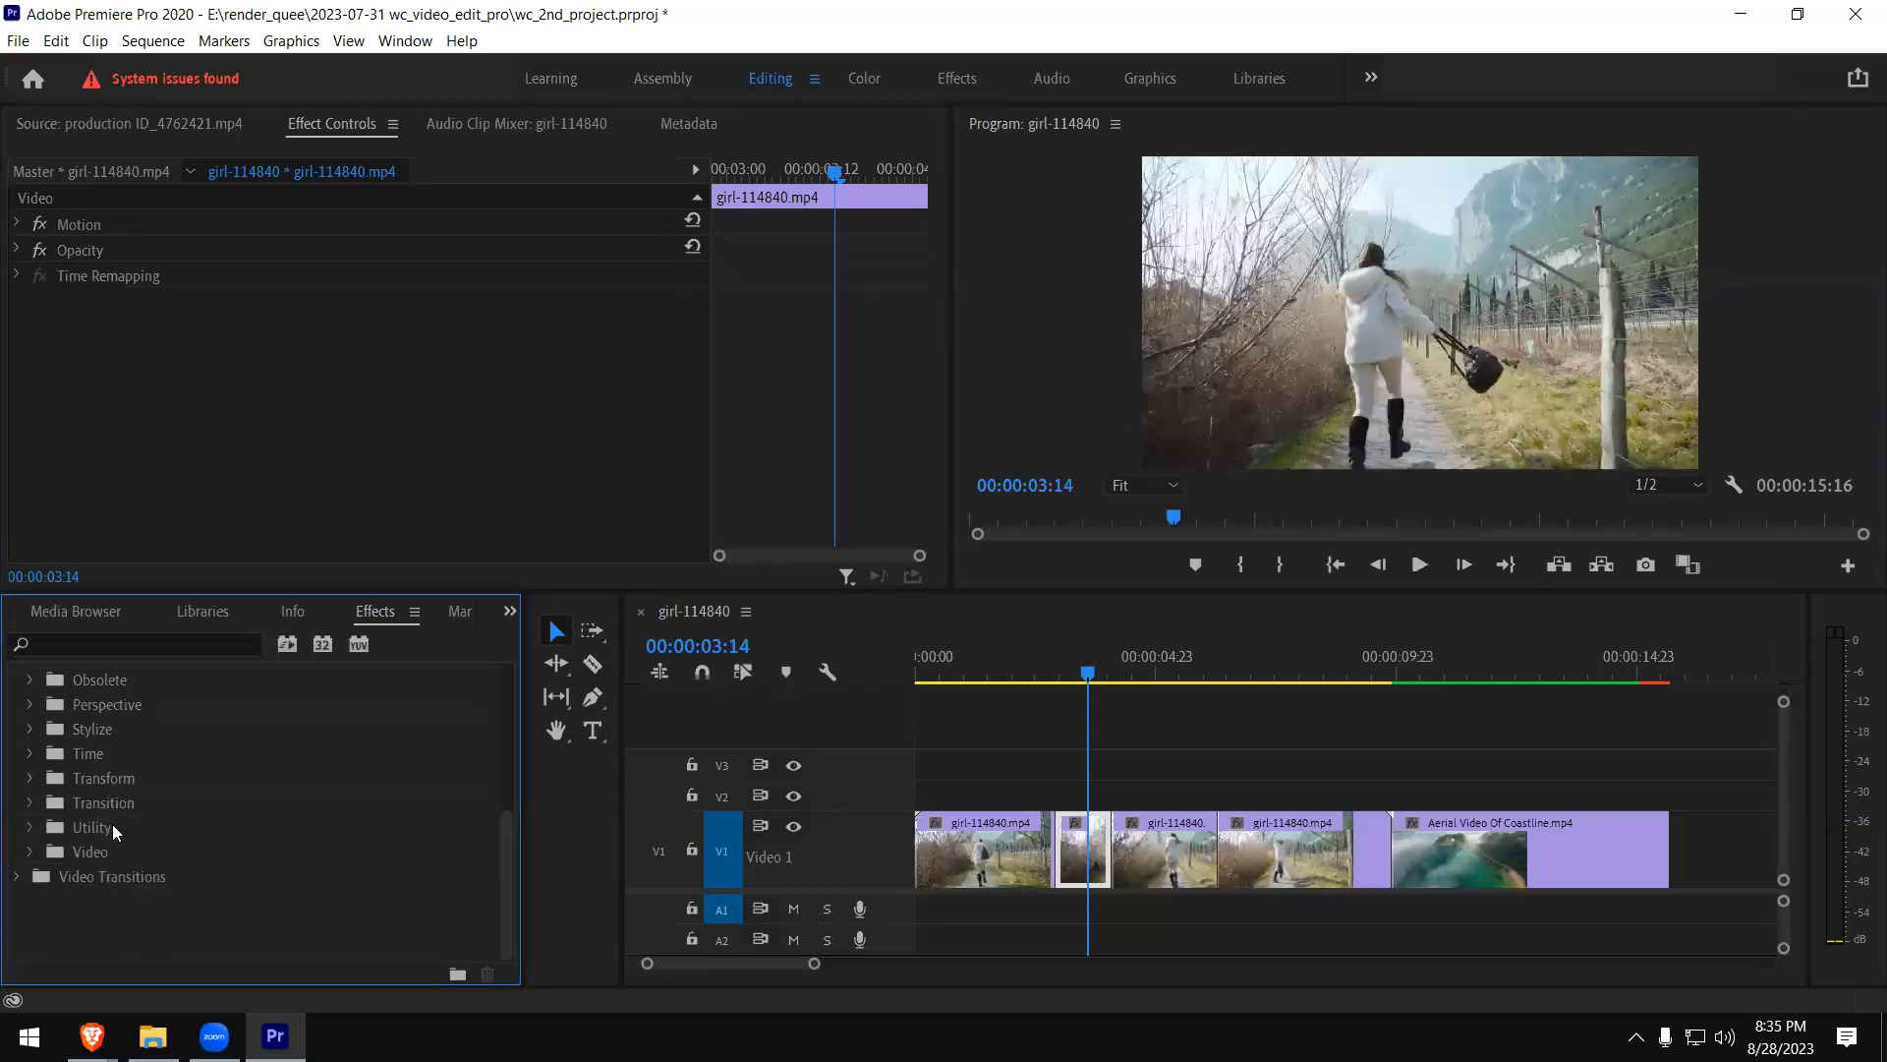
scroll(112, 824, up, 3)
scroll(112, 824, up, 2)
scroll(112, 823, down, 3)
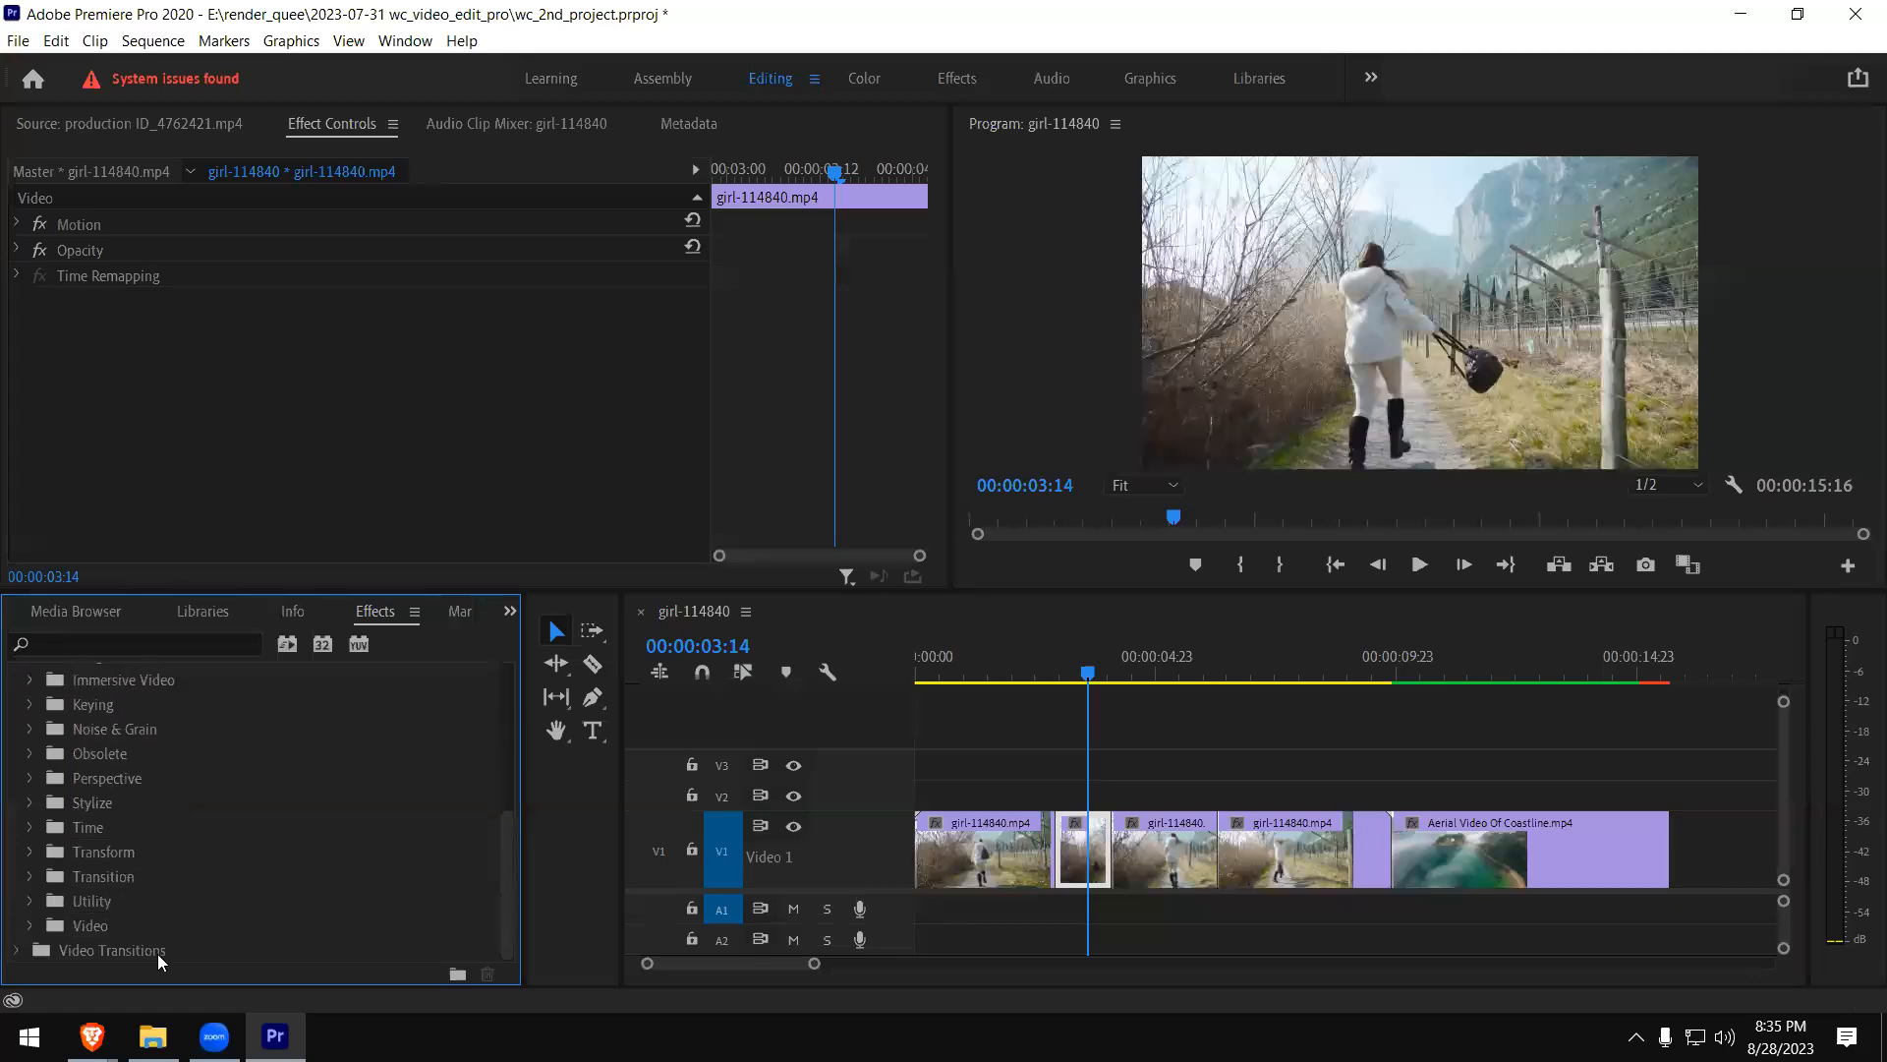
- Apply the Simple Text effect from the Video effects group to the short girl clip piece and play across it
click(36, 927)
scroll(203, 918, down, 3)
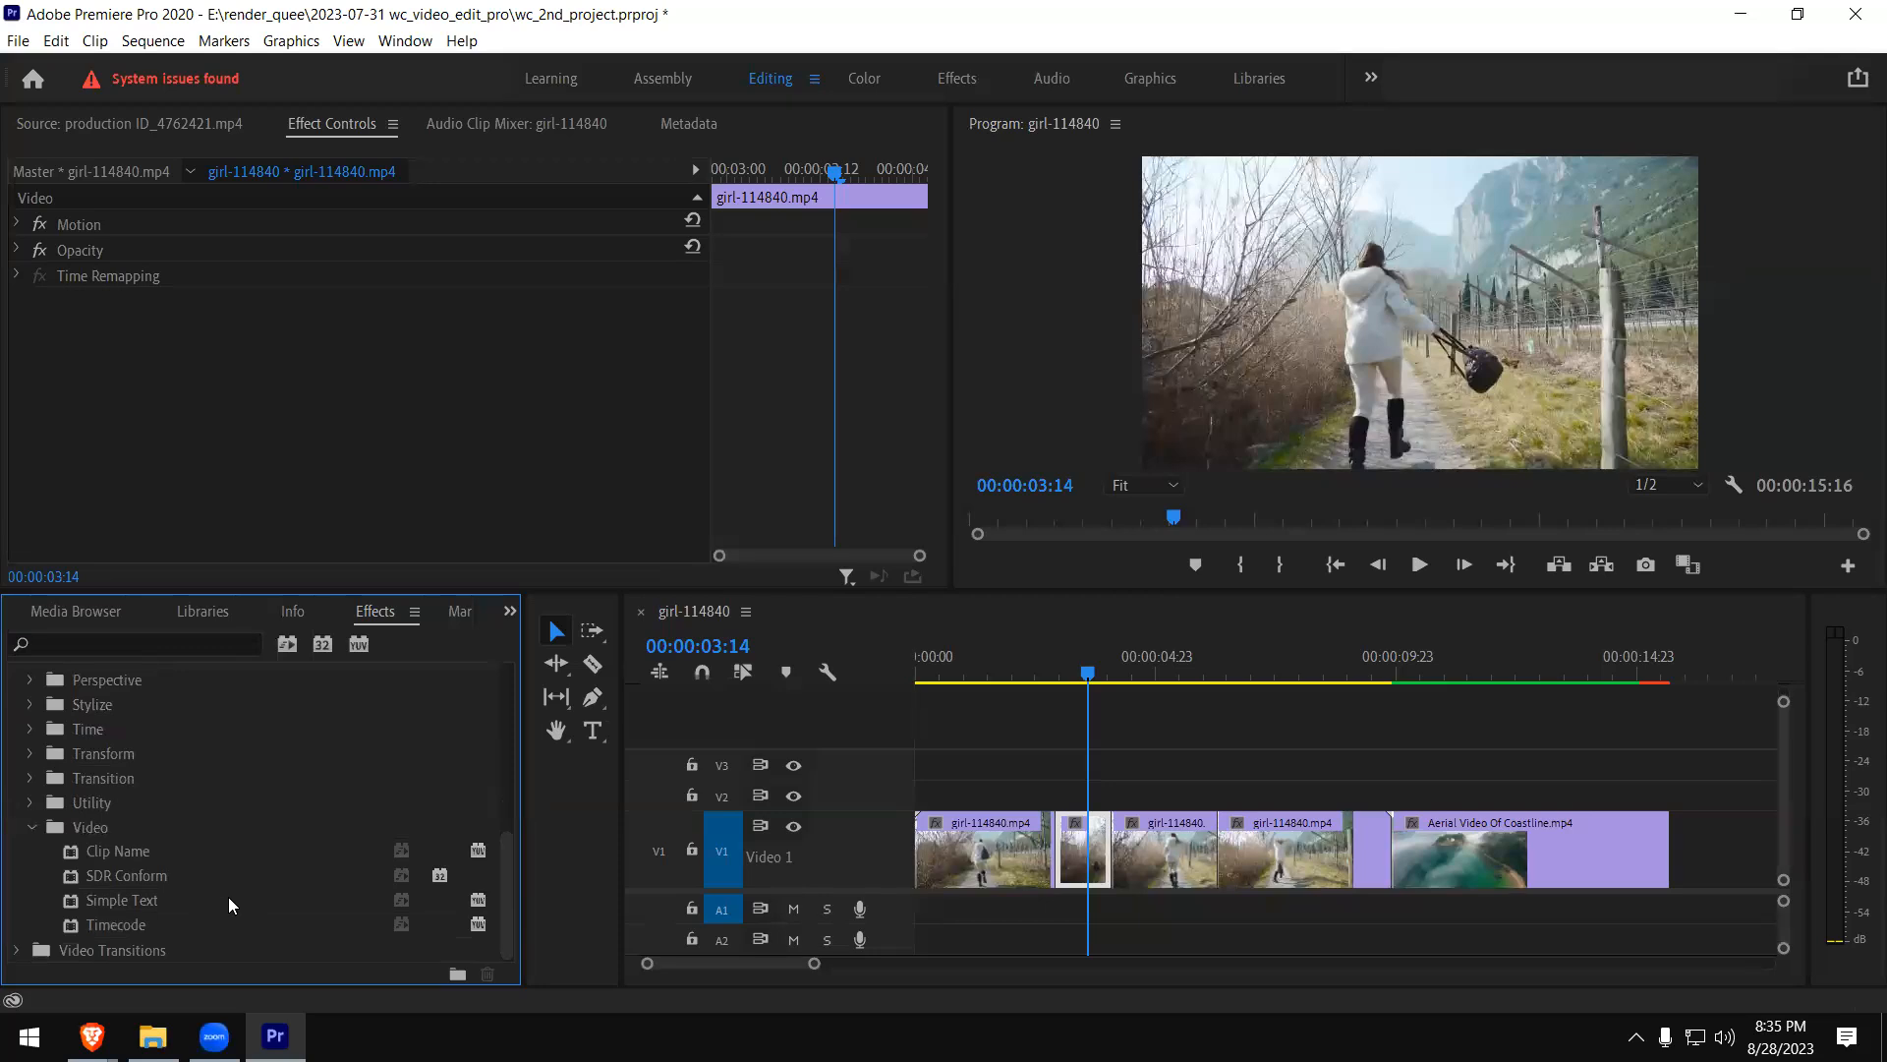
drag(74, 897, 1081, 833)
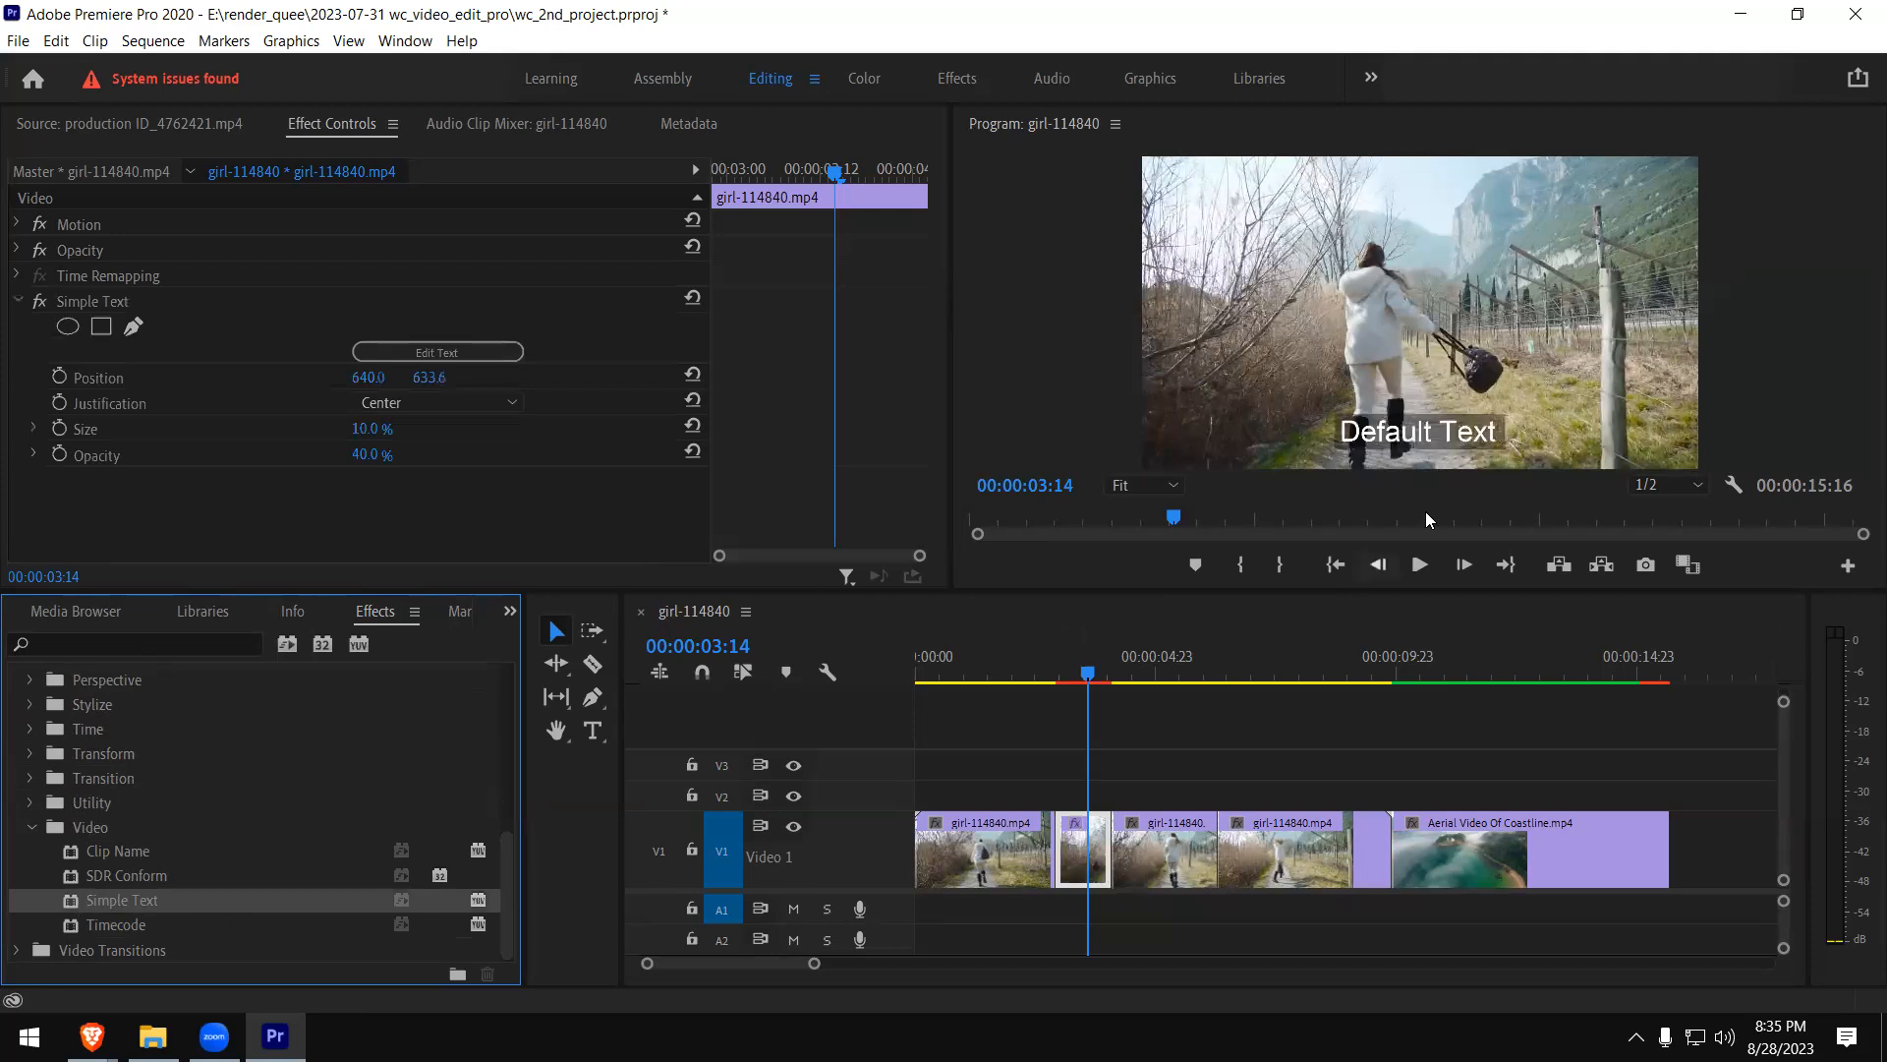
click(1056, 675)
key(space)
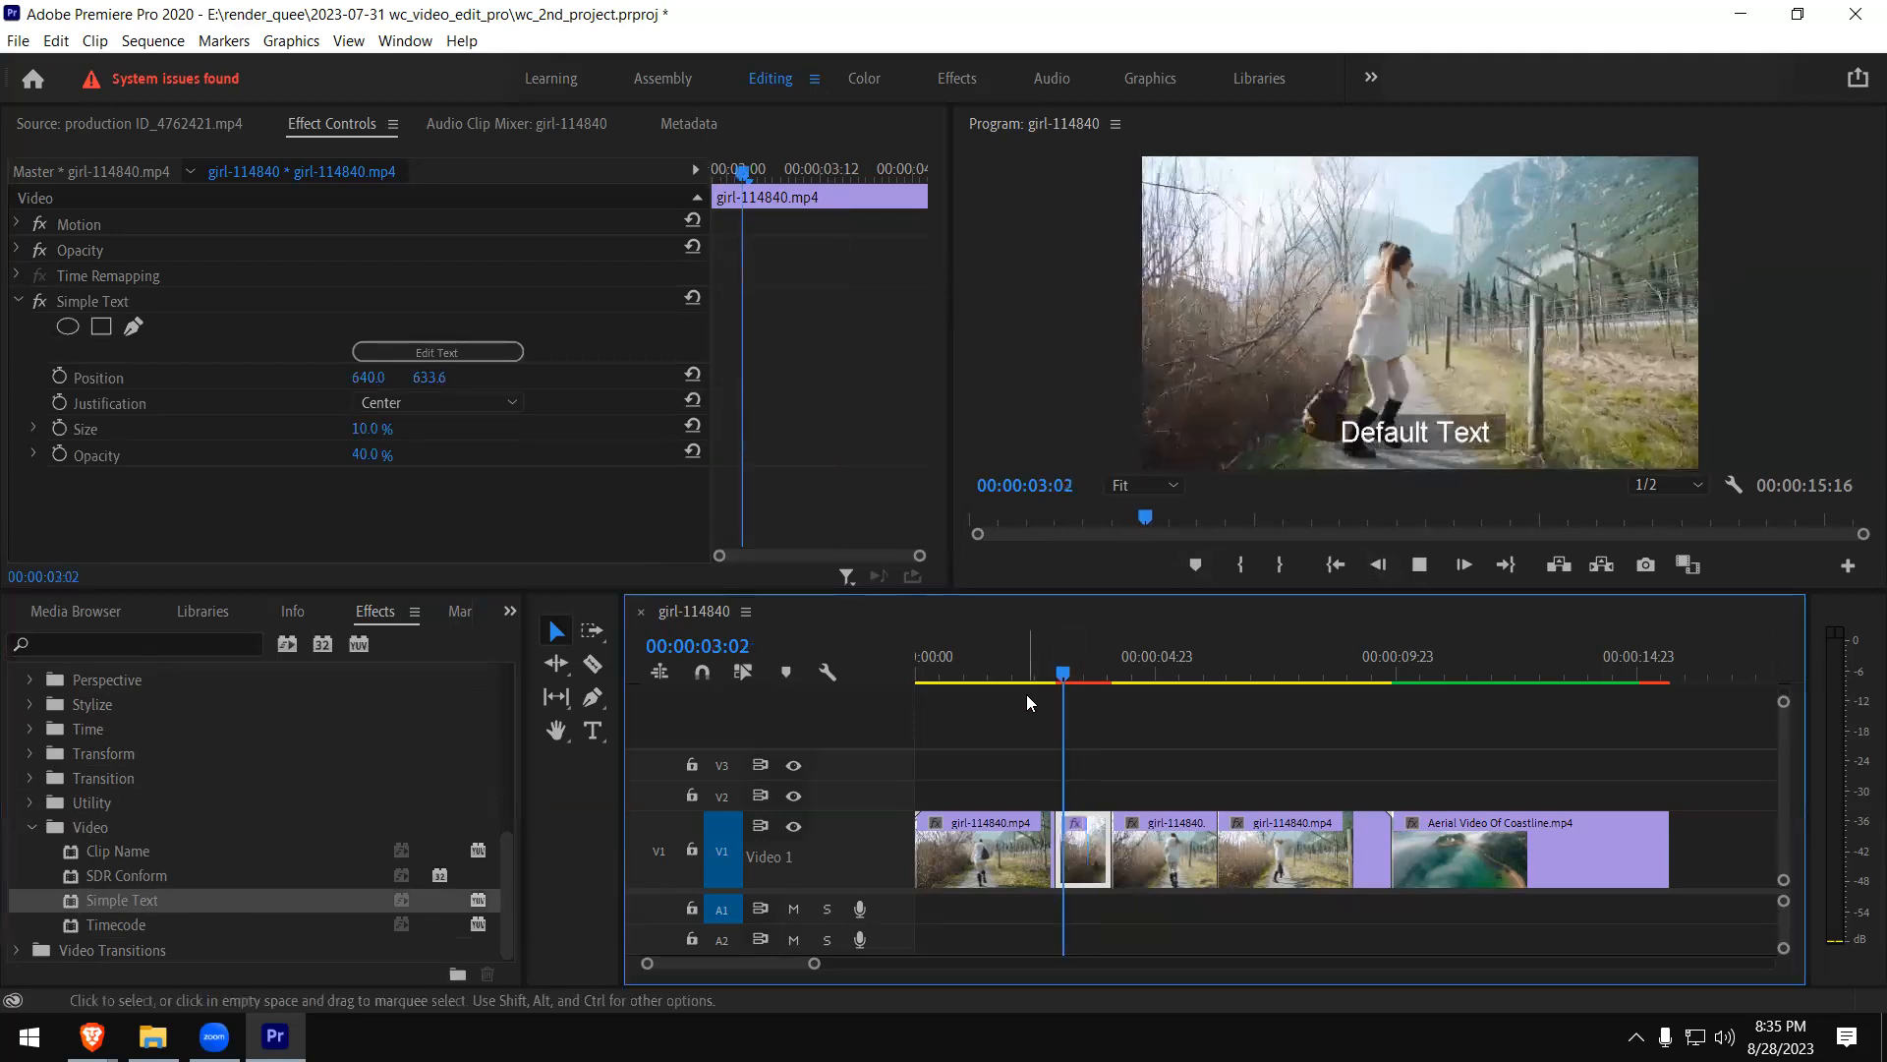
key(space)
drag(1097, 661, 1082, 673)
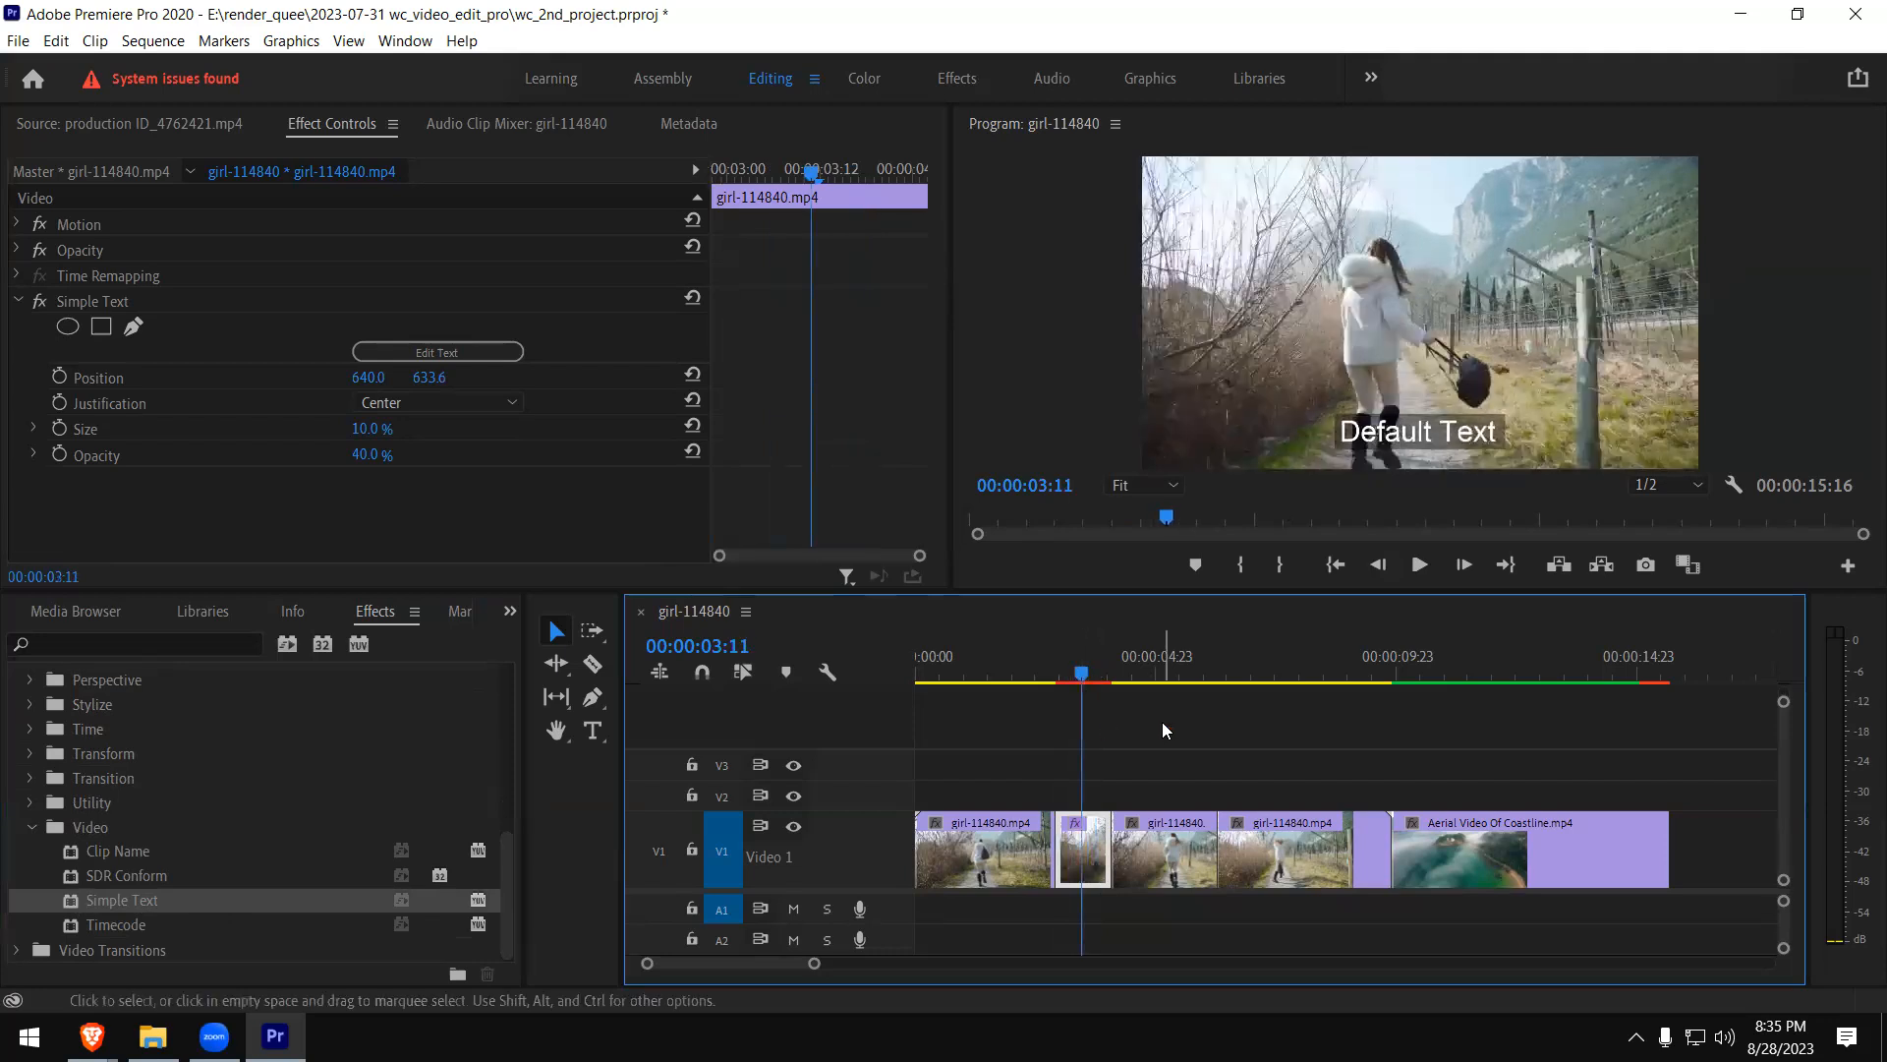
- Change the Simple Text wording to "Music Playing" and preview the caption on the short girl clip piece
click(431, 352)
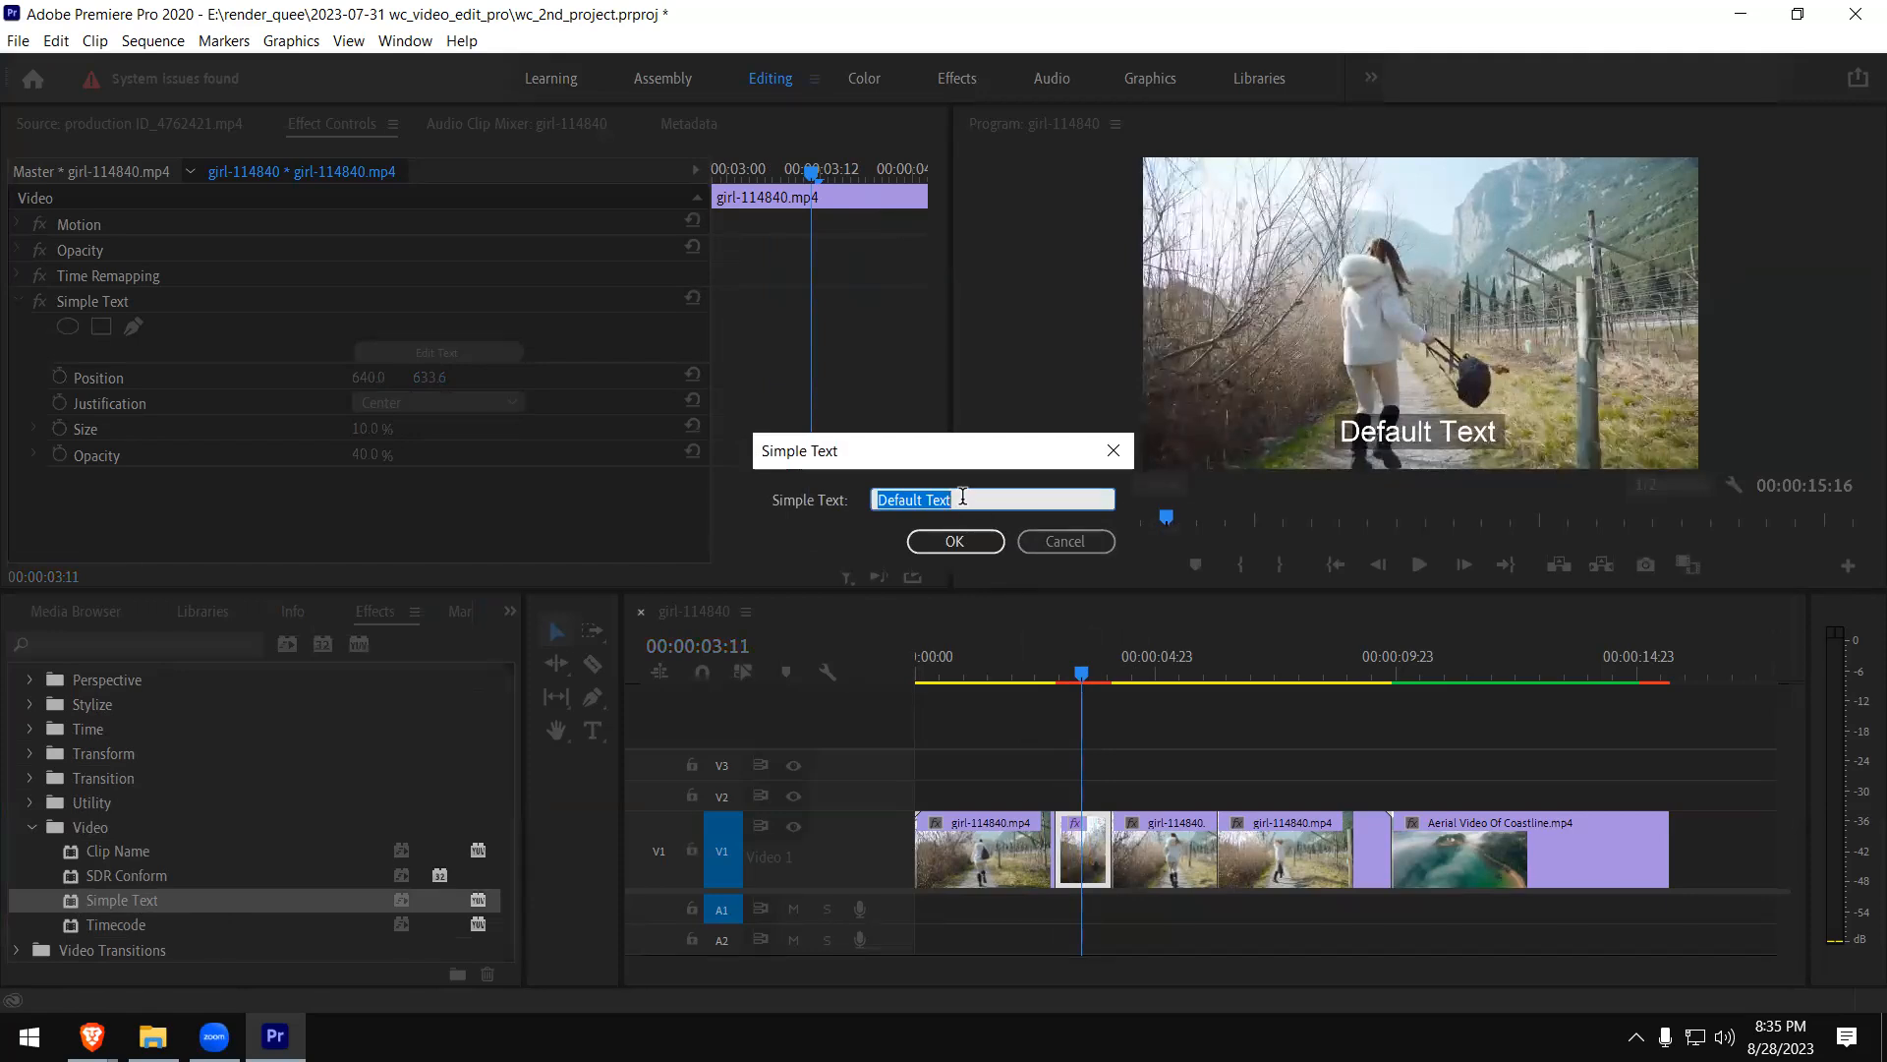
text(Music Playing)
click(955, 540)
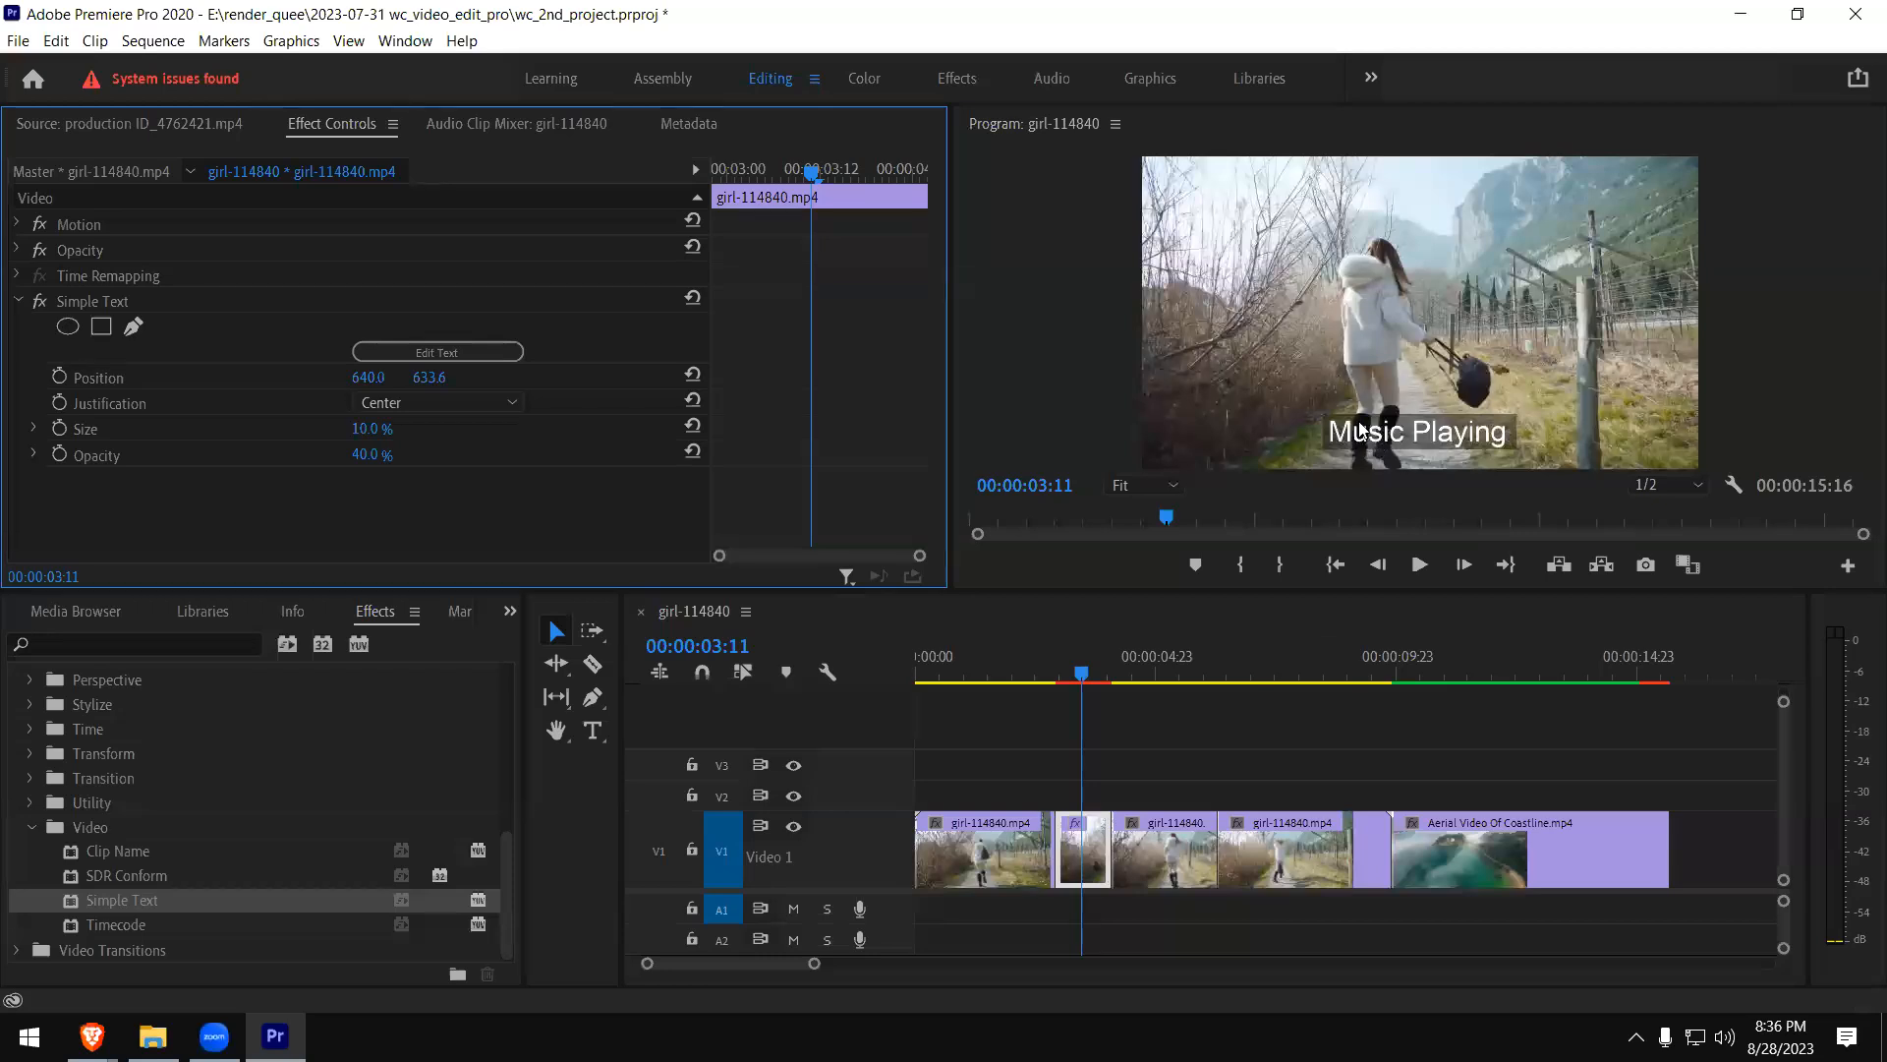
click(1028, 669)
key(space)
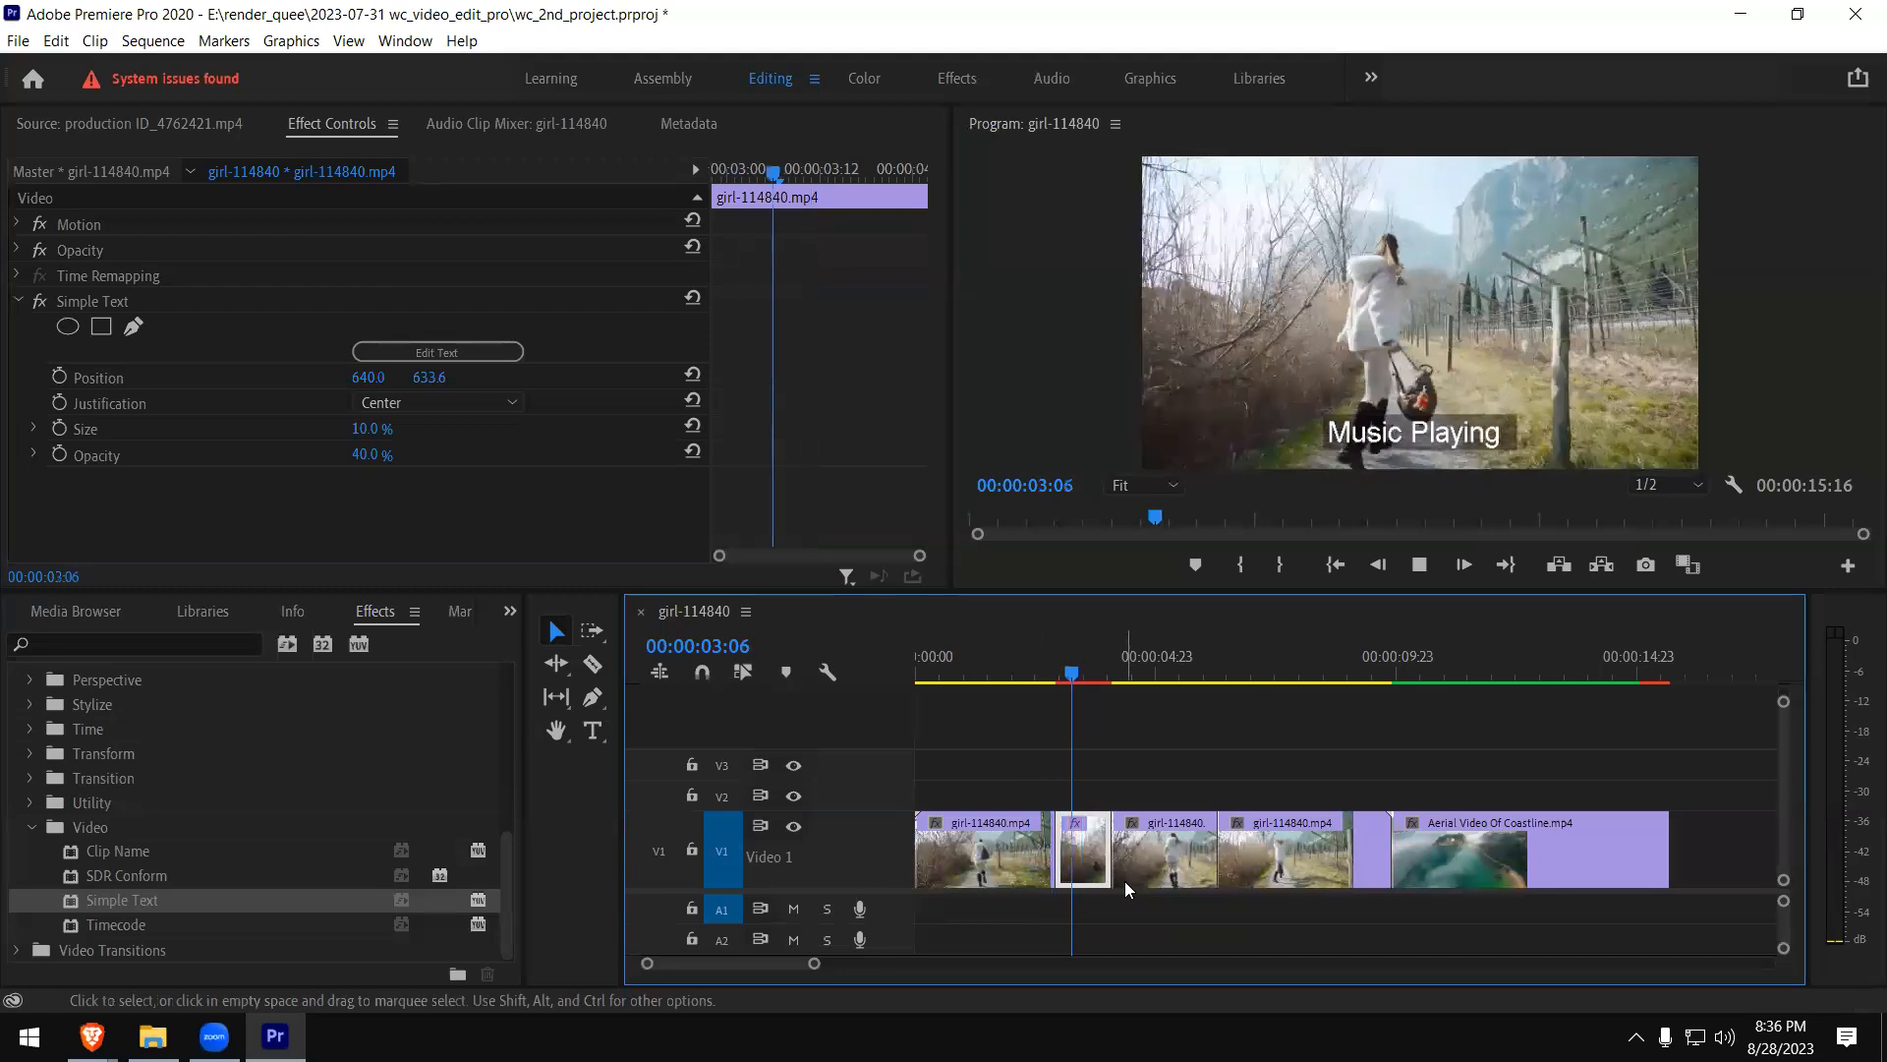
key(space)
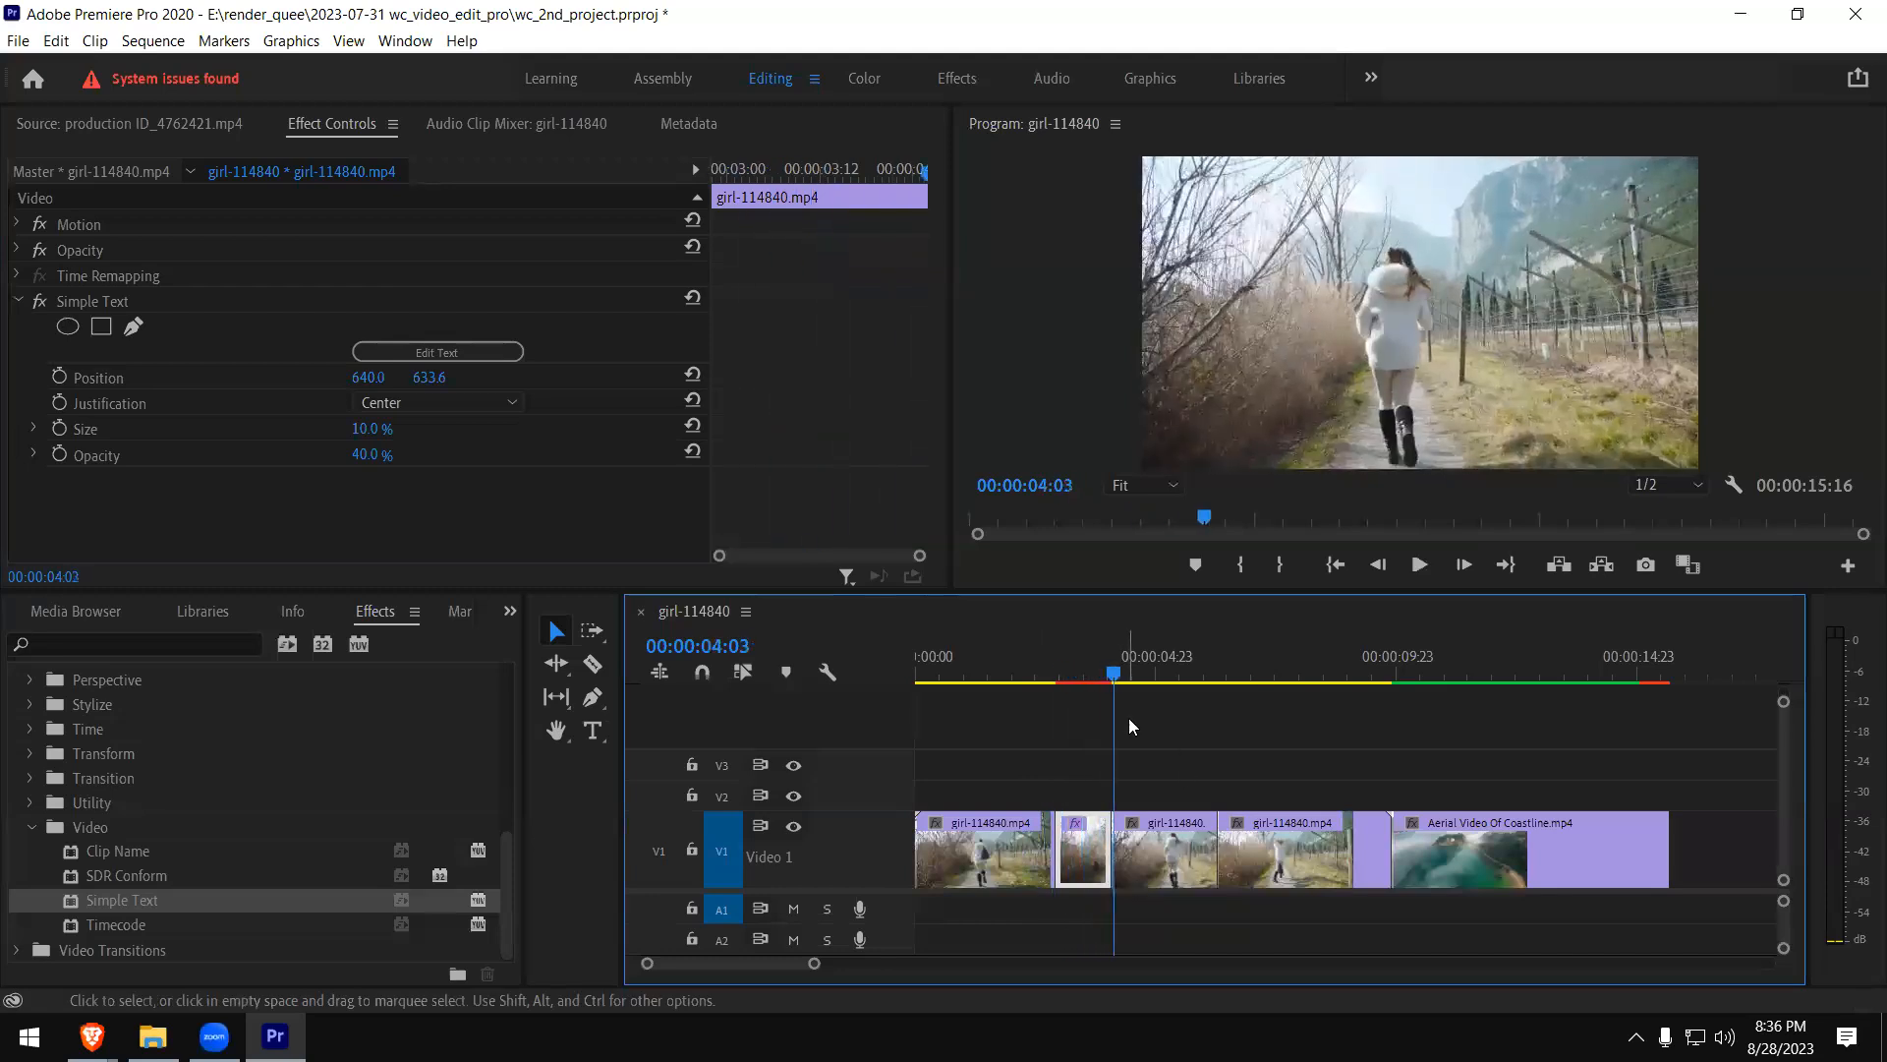
click(1087, 665)
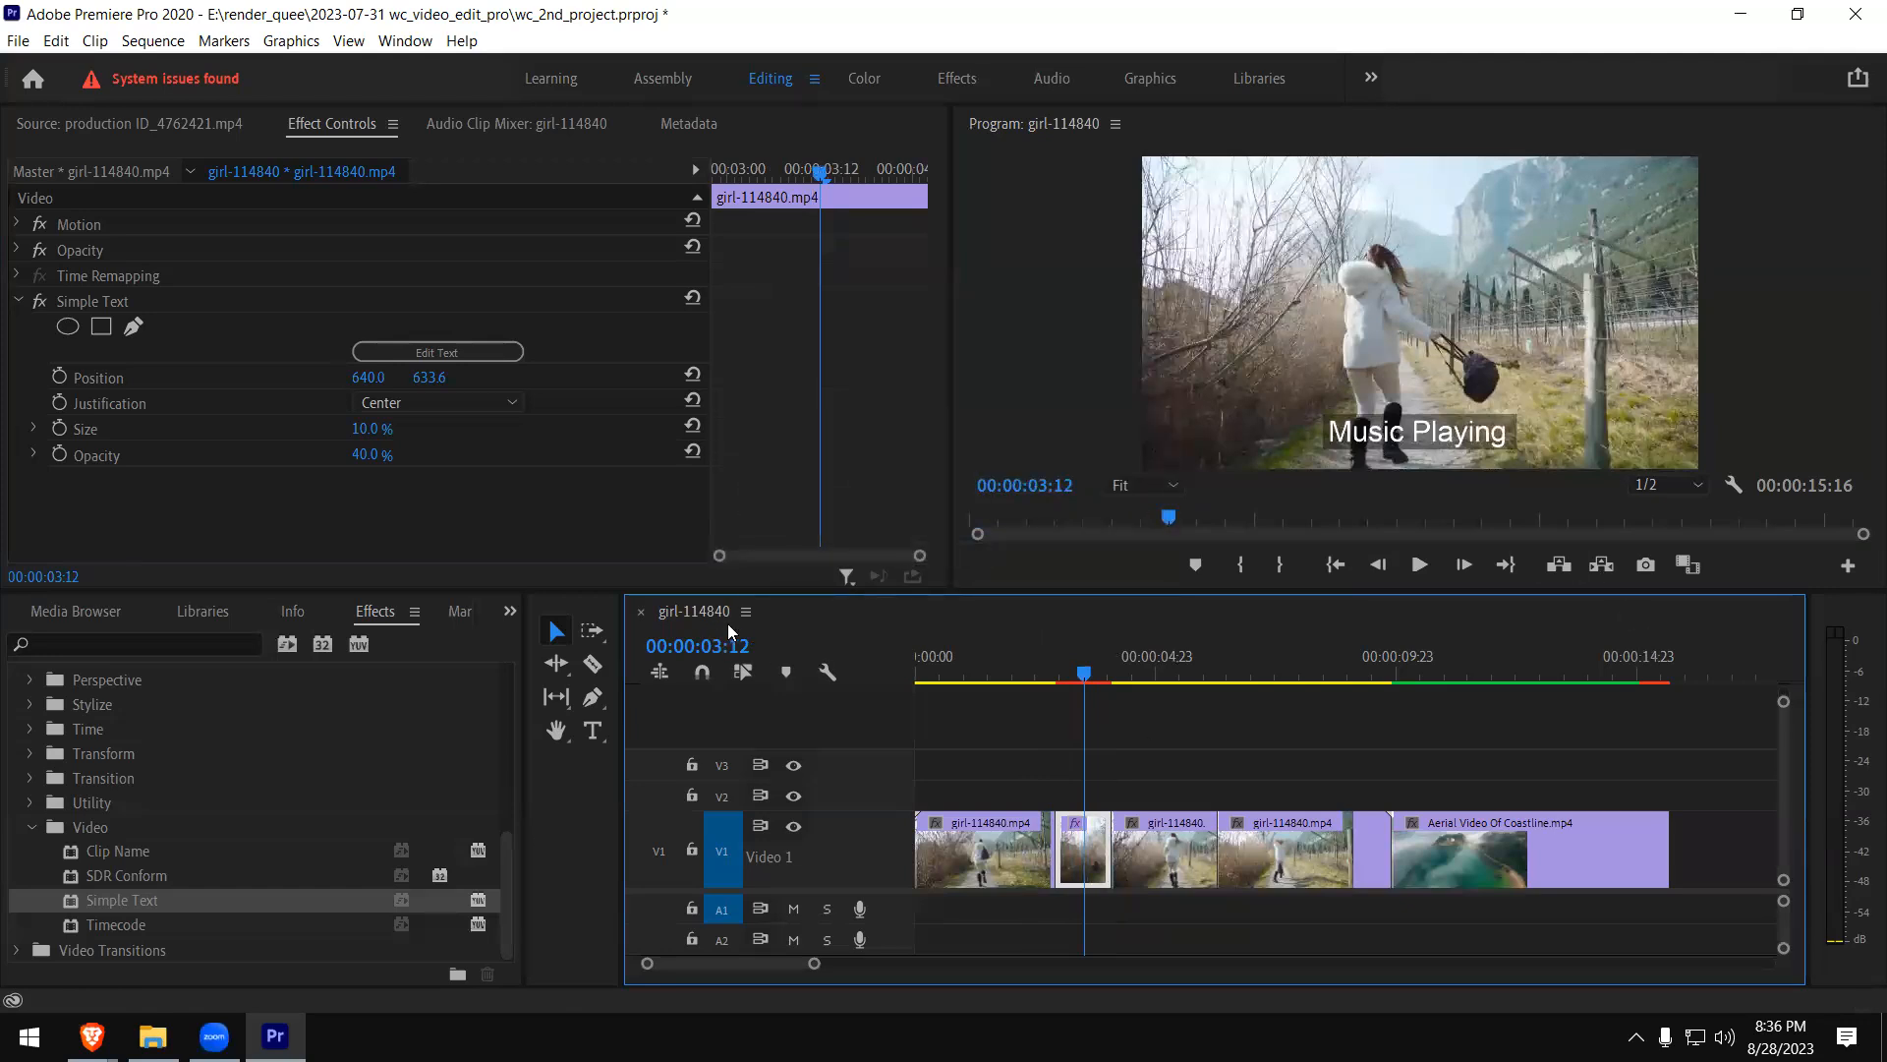
- Set the Simple Text effect's Size to 14.0% and its Opacity to 38.8%
click(34, 429)
mouse_move(106, 474)
mouse_down()
mouse_move(90, 478)
mouse_move(128, 480)
mouse_up()
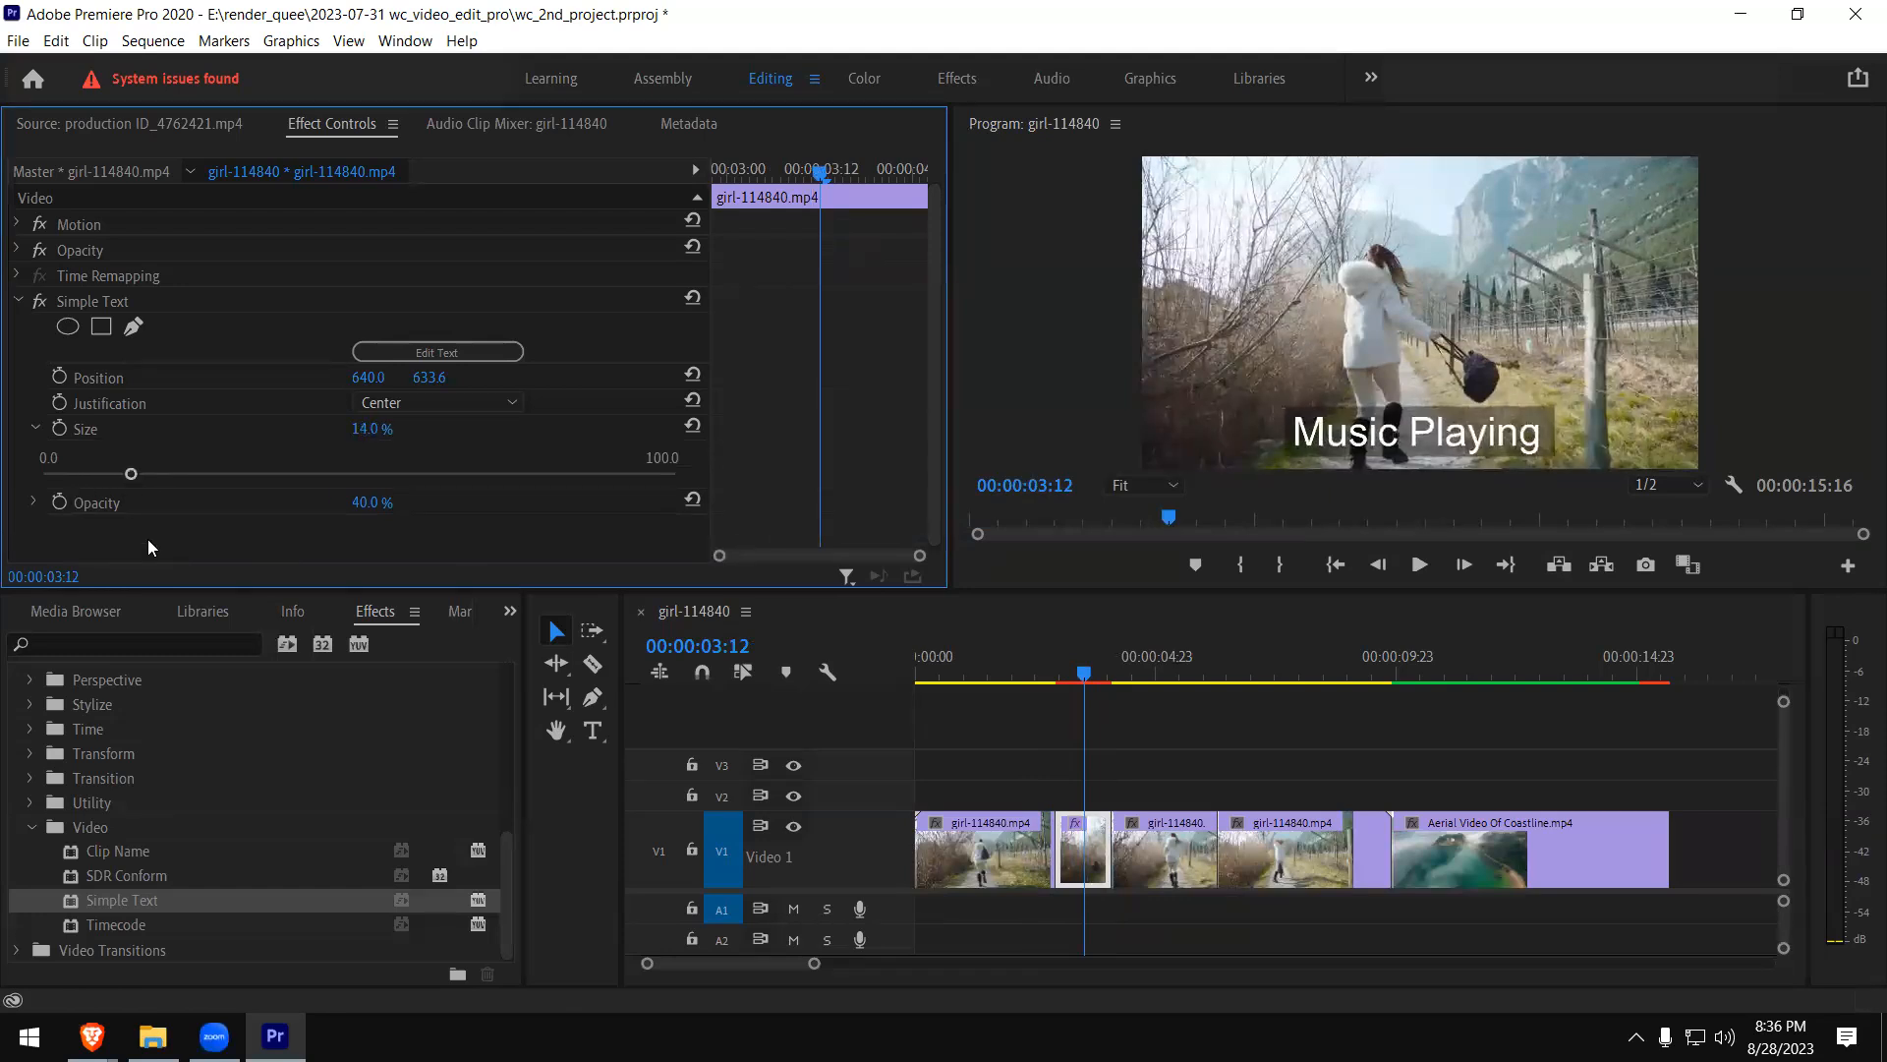
click(36, 500)
scroll(295, 532, down, 1)
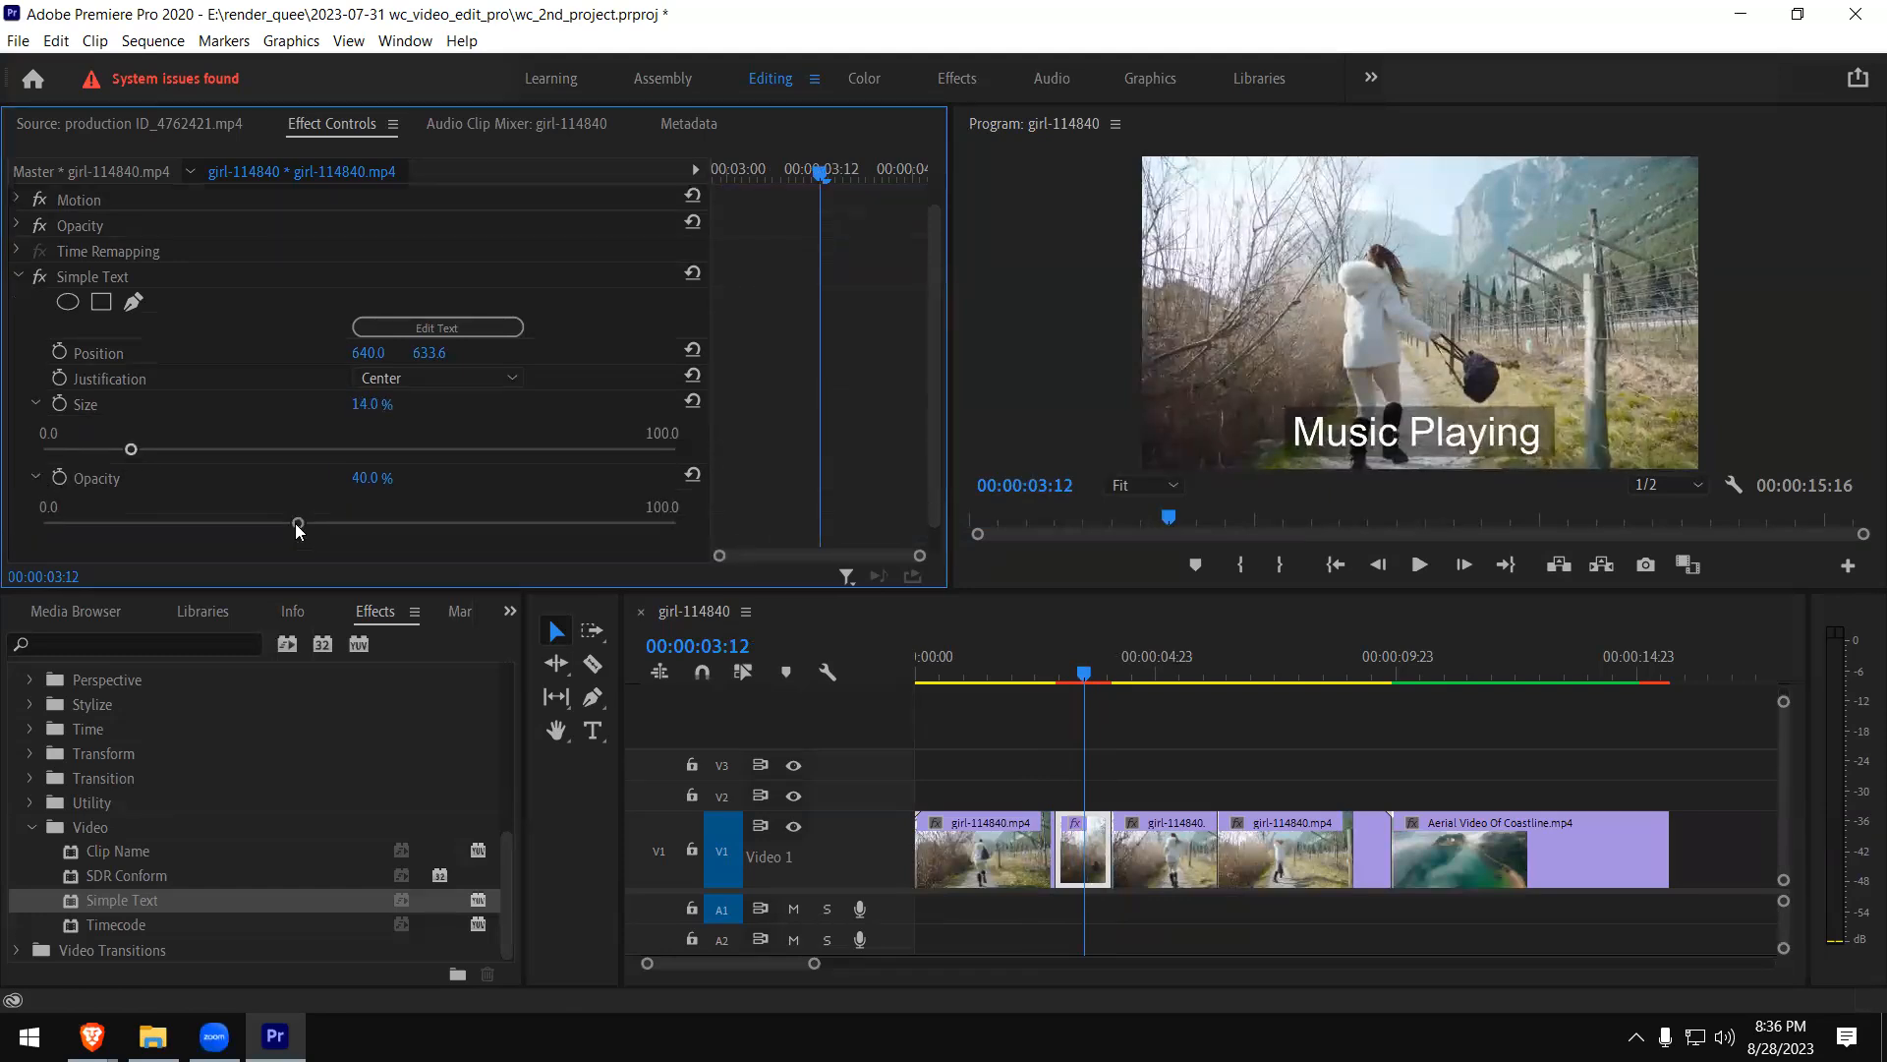
drag(227, 527, 287, 541)
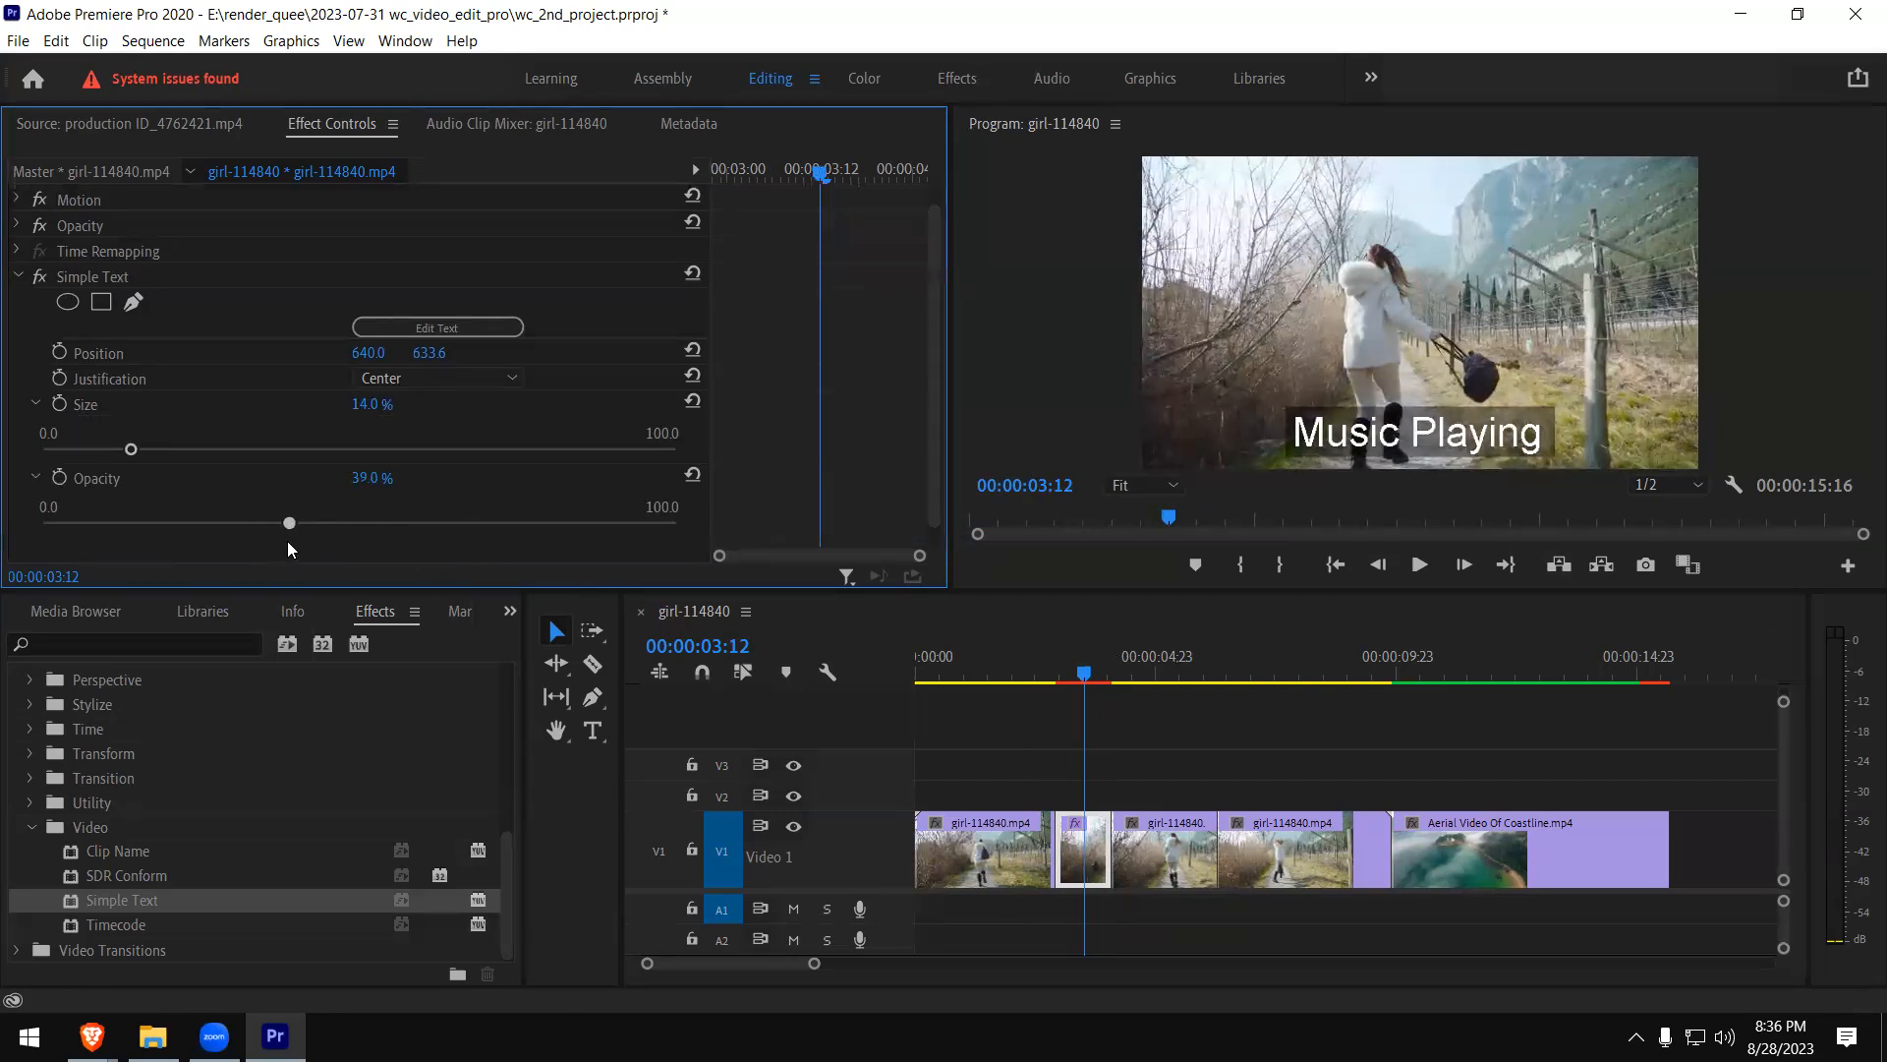
click(35, 477)
click(35, 427)
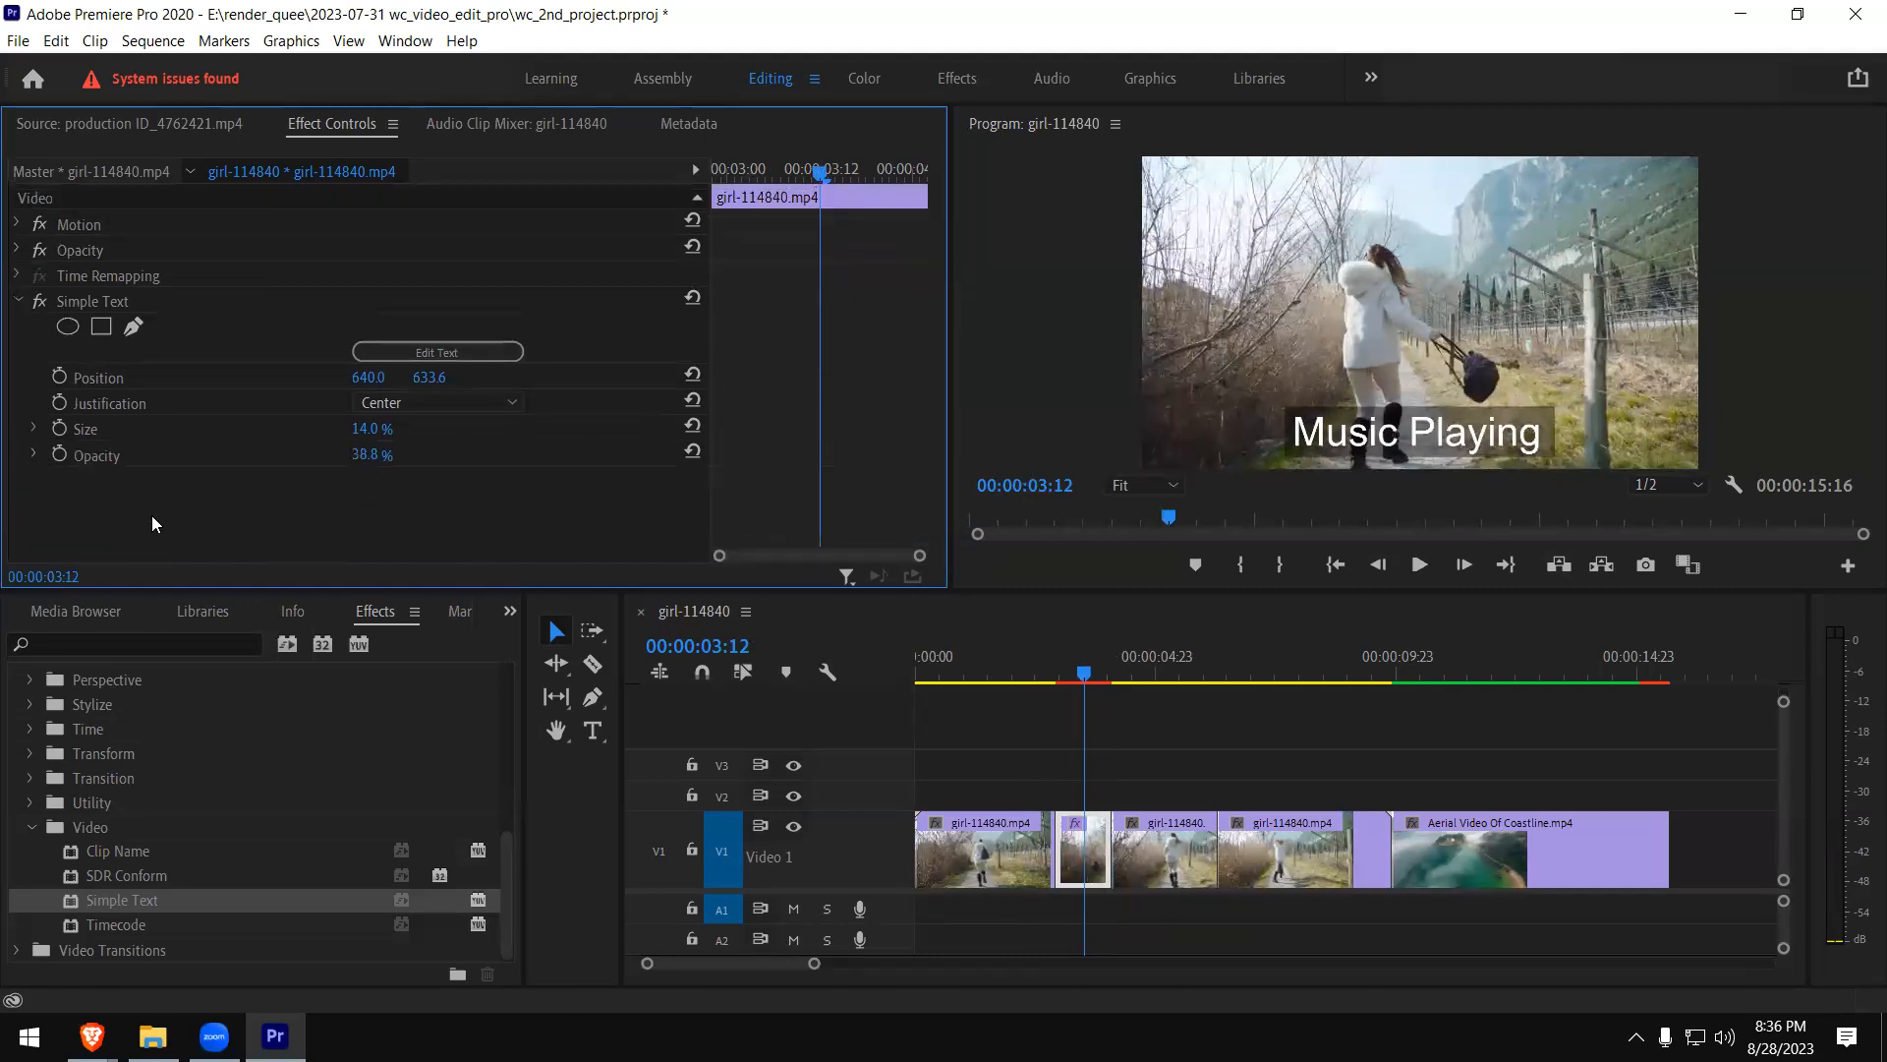
- Try Left justification for the "Music Playing" caption, then set its Justification to Right
click(503, 401)
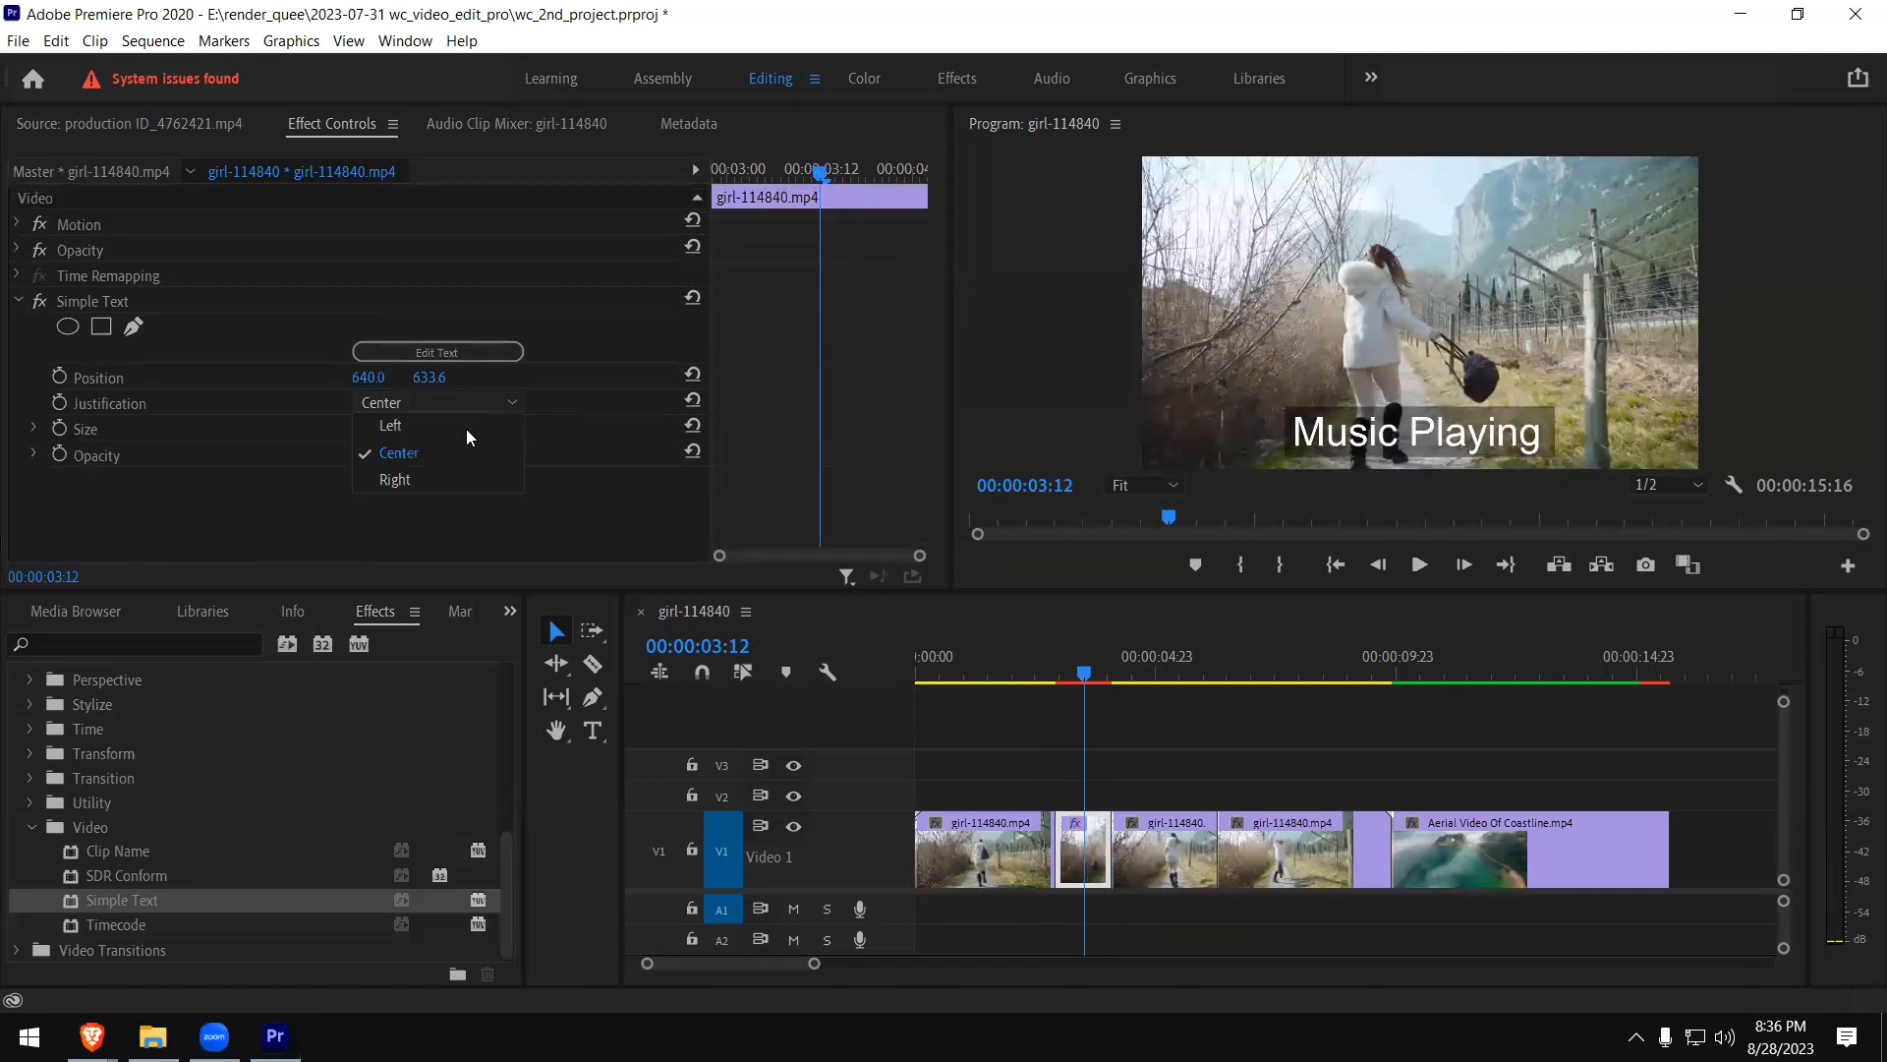
click(460, 428)
click(504, 401)
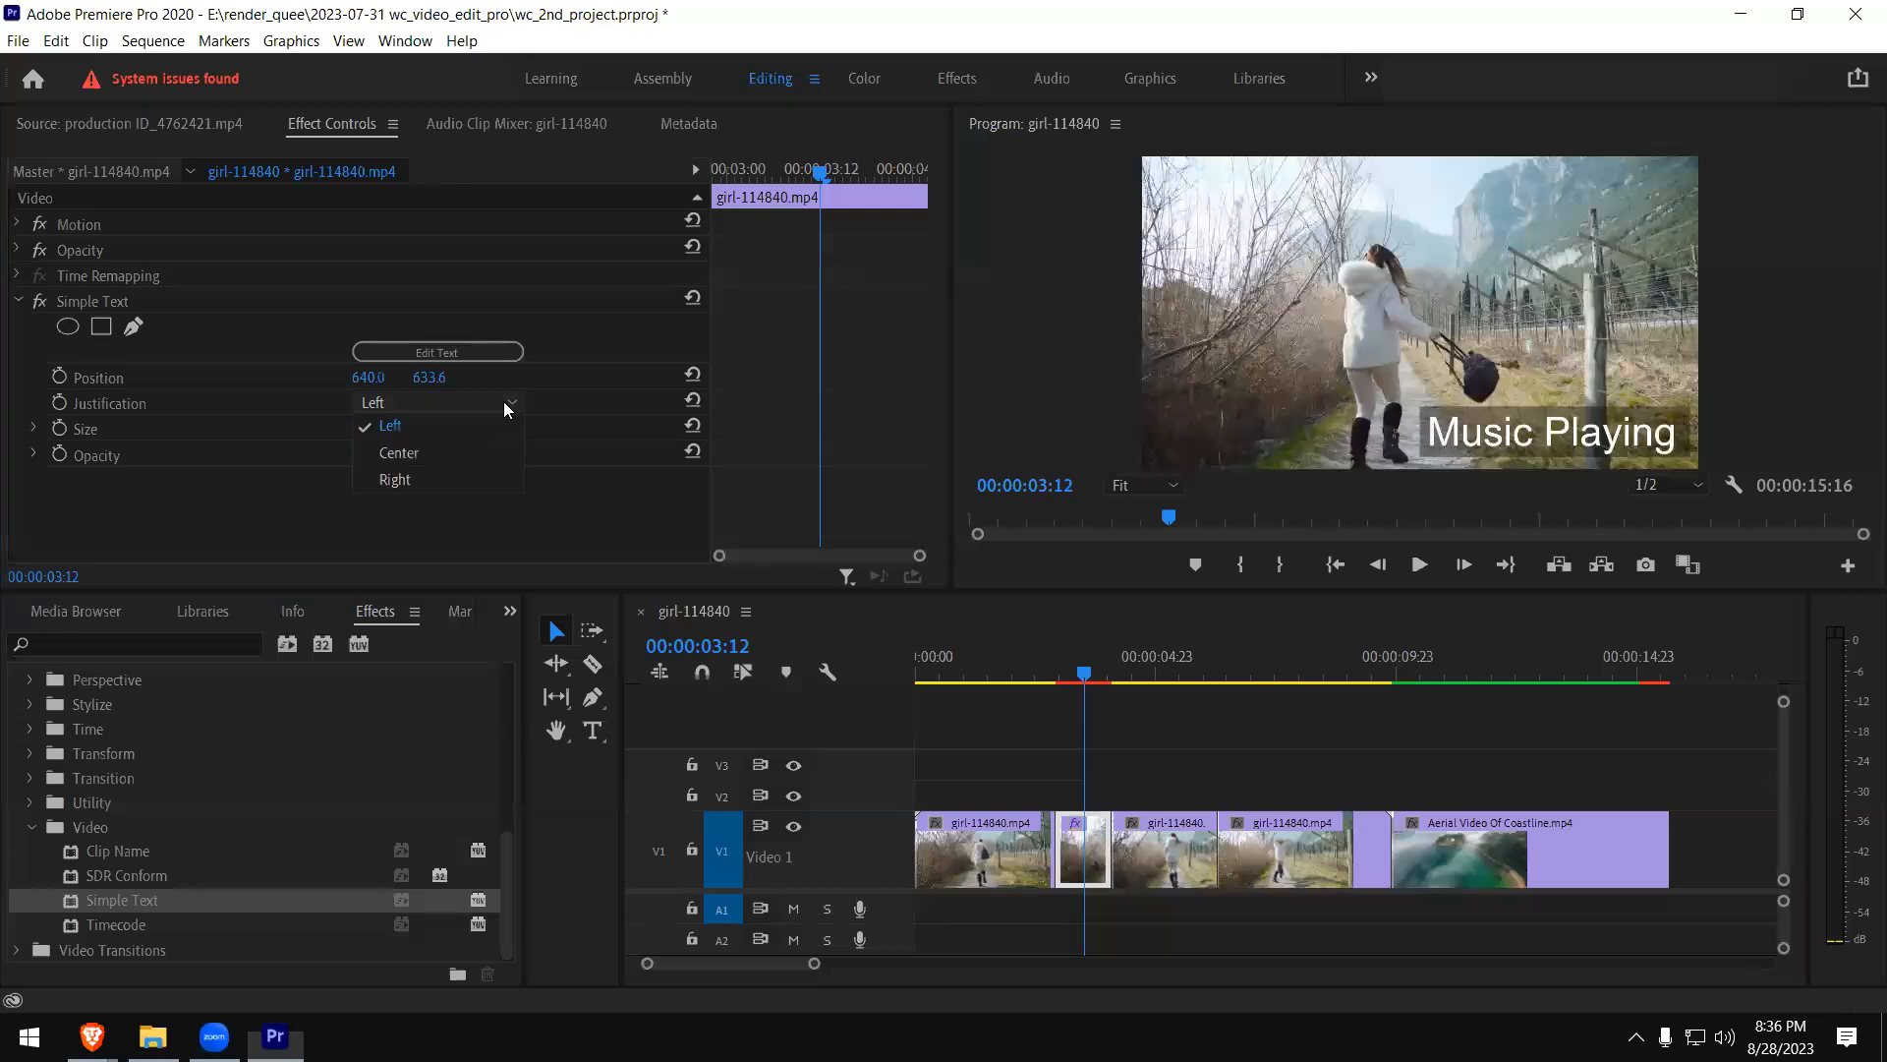
click(441, 481)
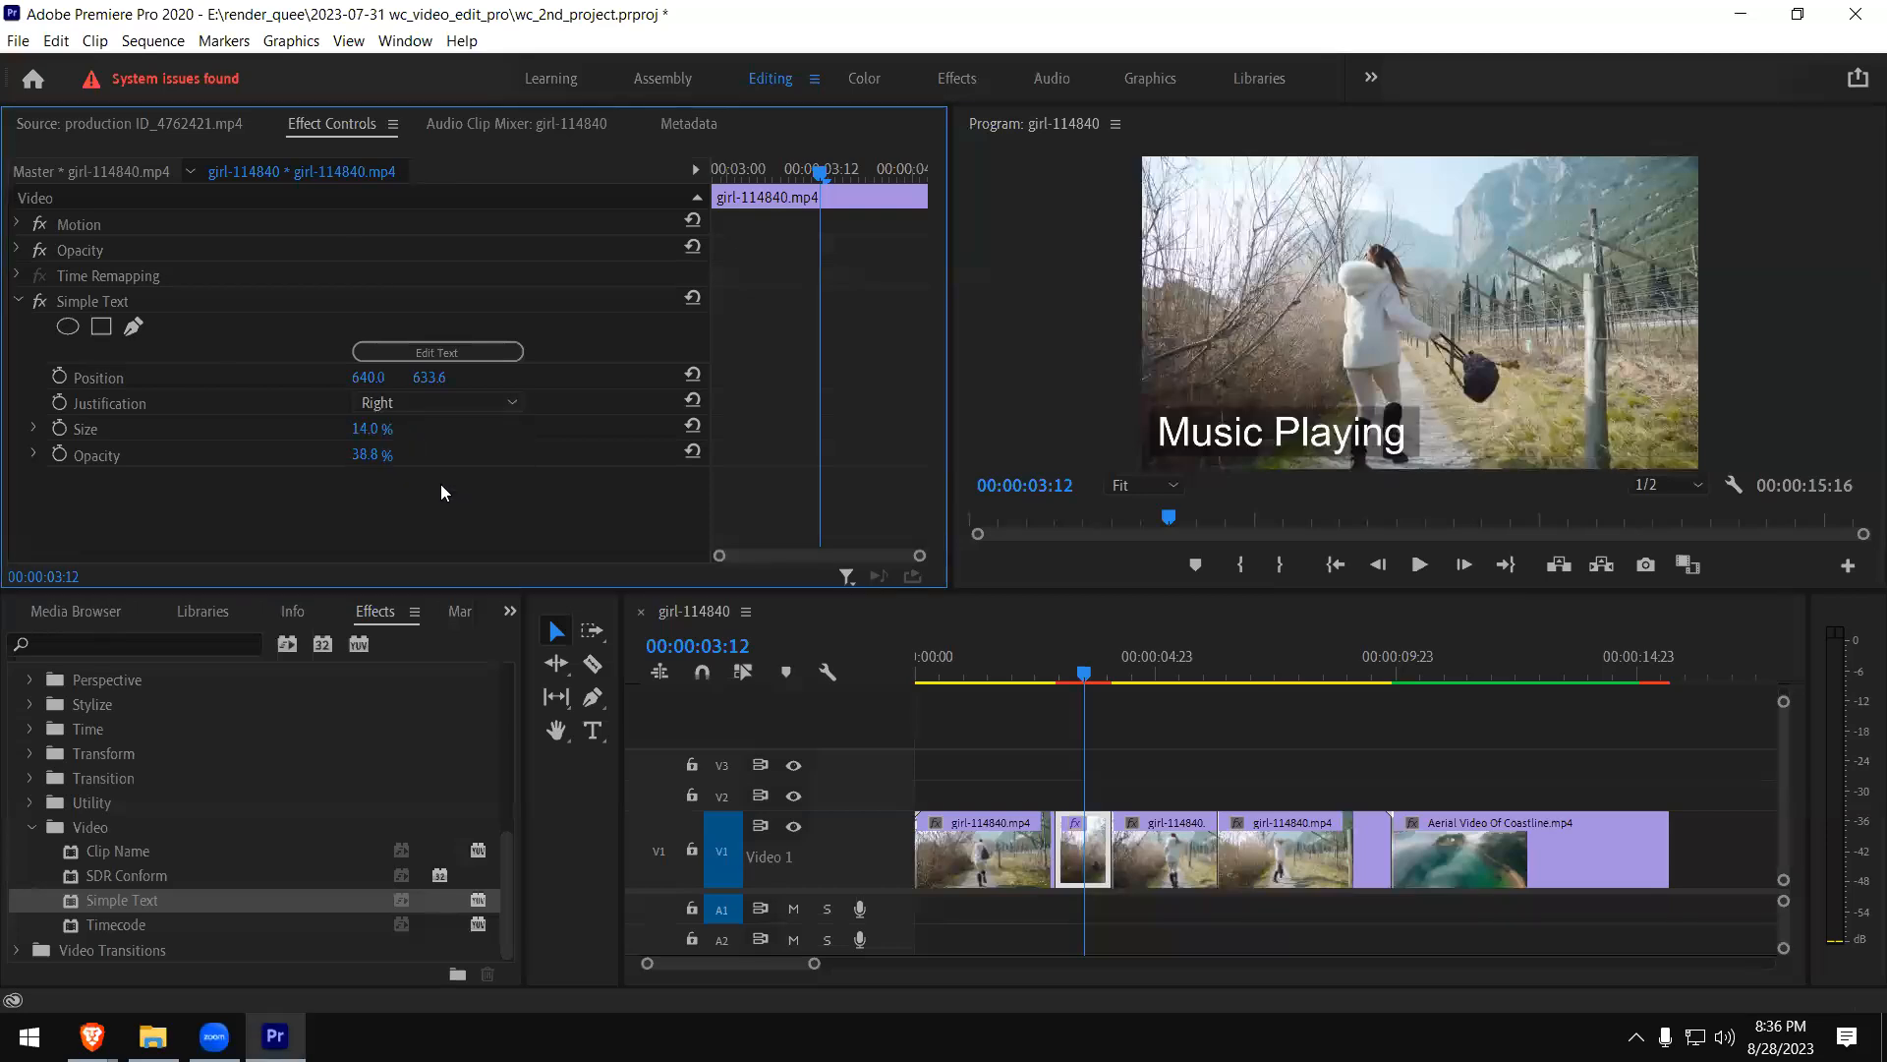
- Move the caption to Position 455.0, 115.6 and set its Size to 8.2% and Opacity to 65.8%
drag(350, 377, 204, 378)
drag(429, 377, 305, 381)
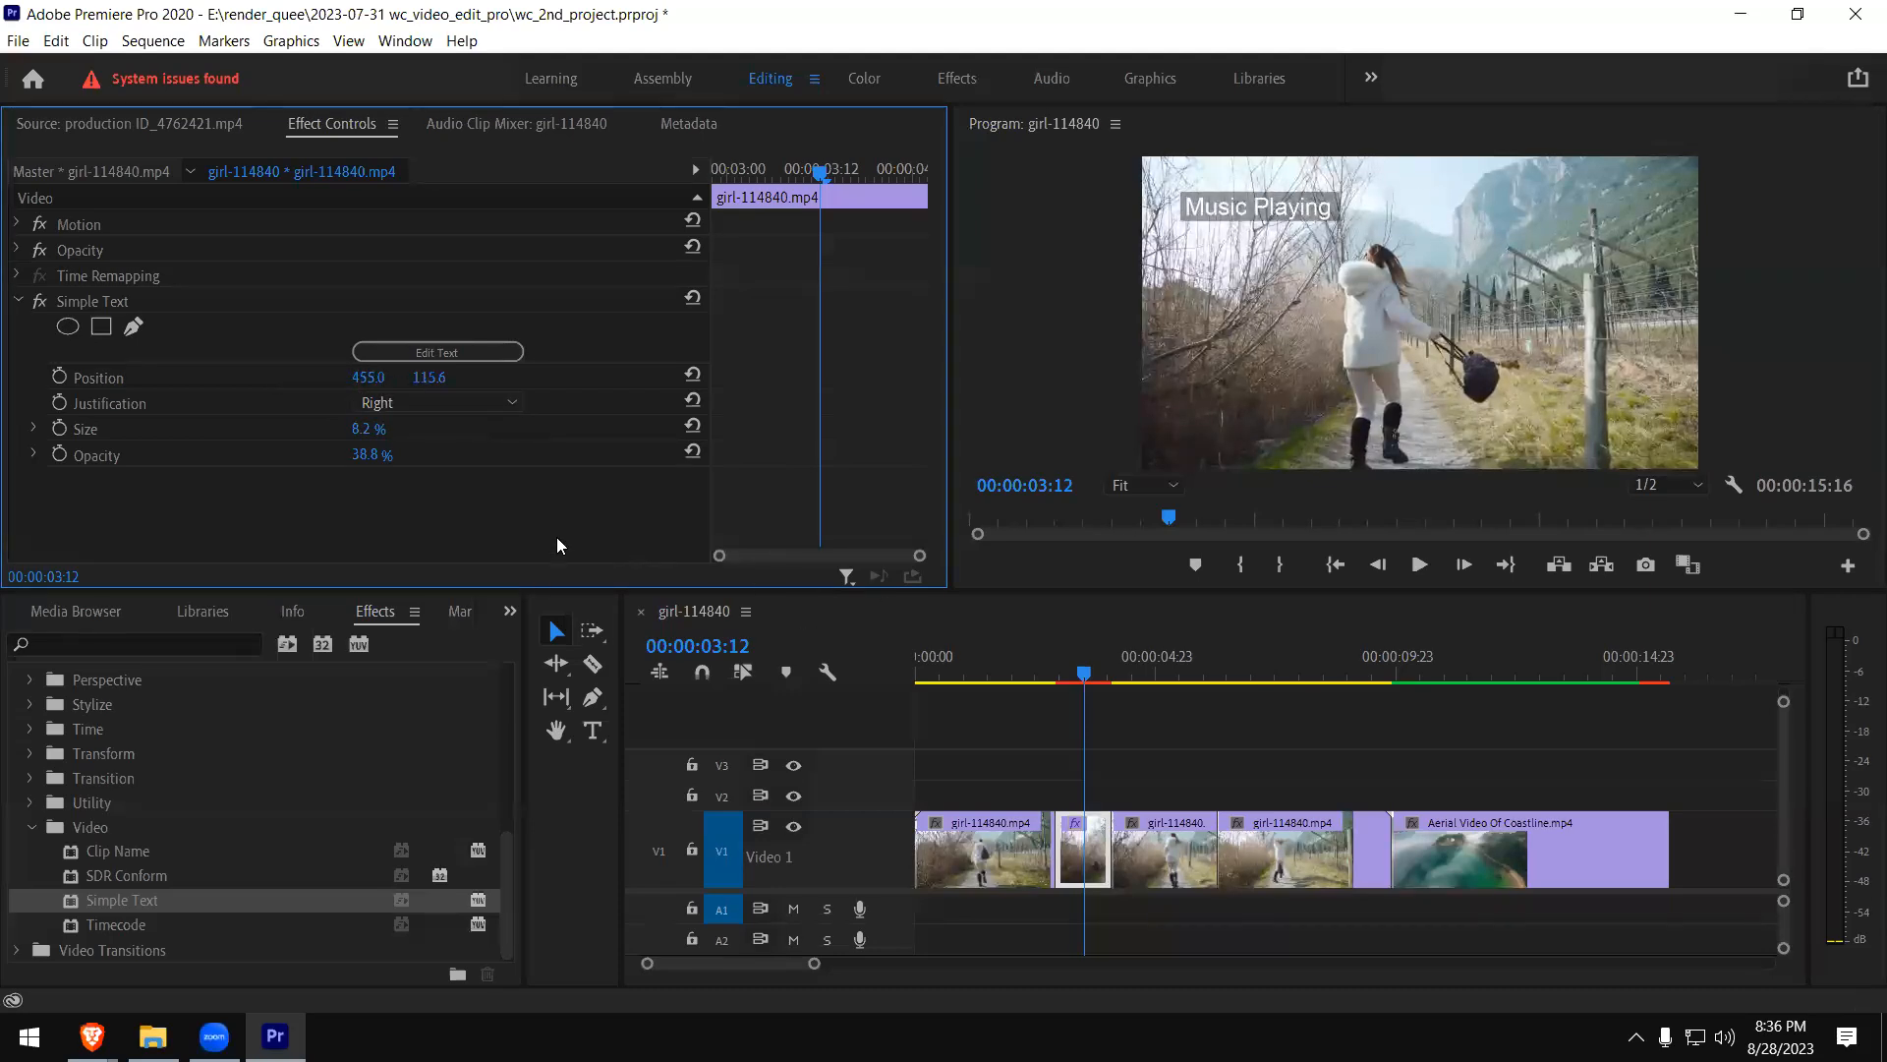
drag(356, 455, 389, 455)
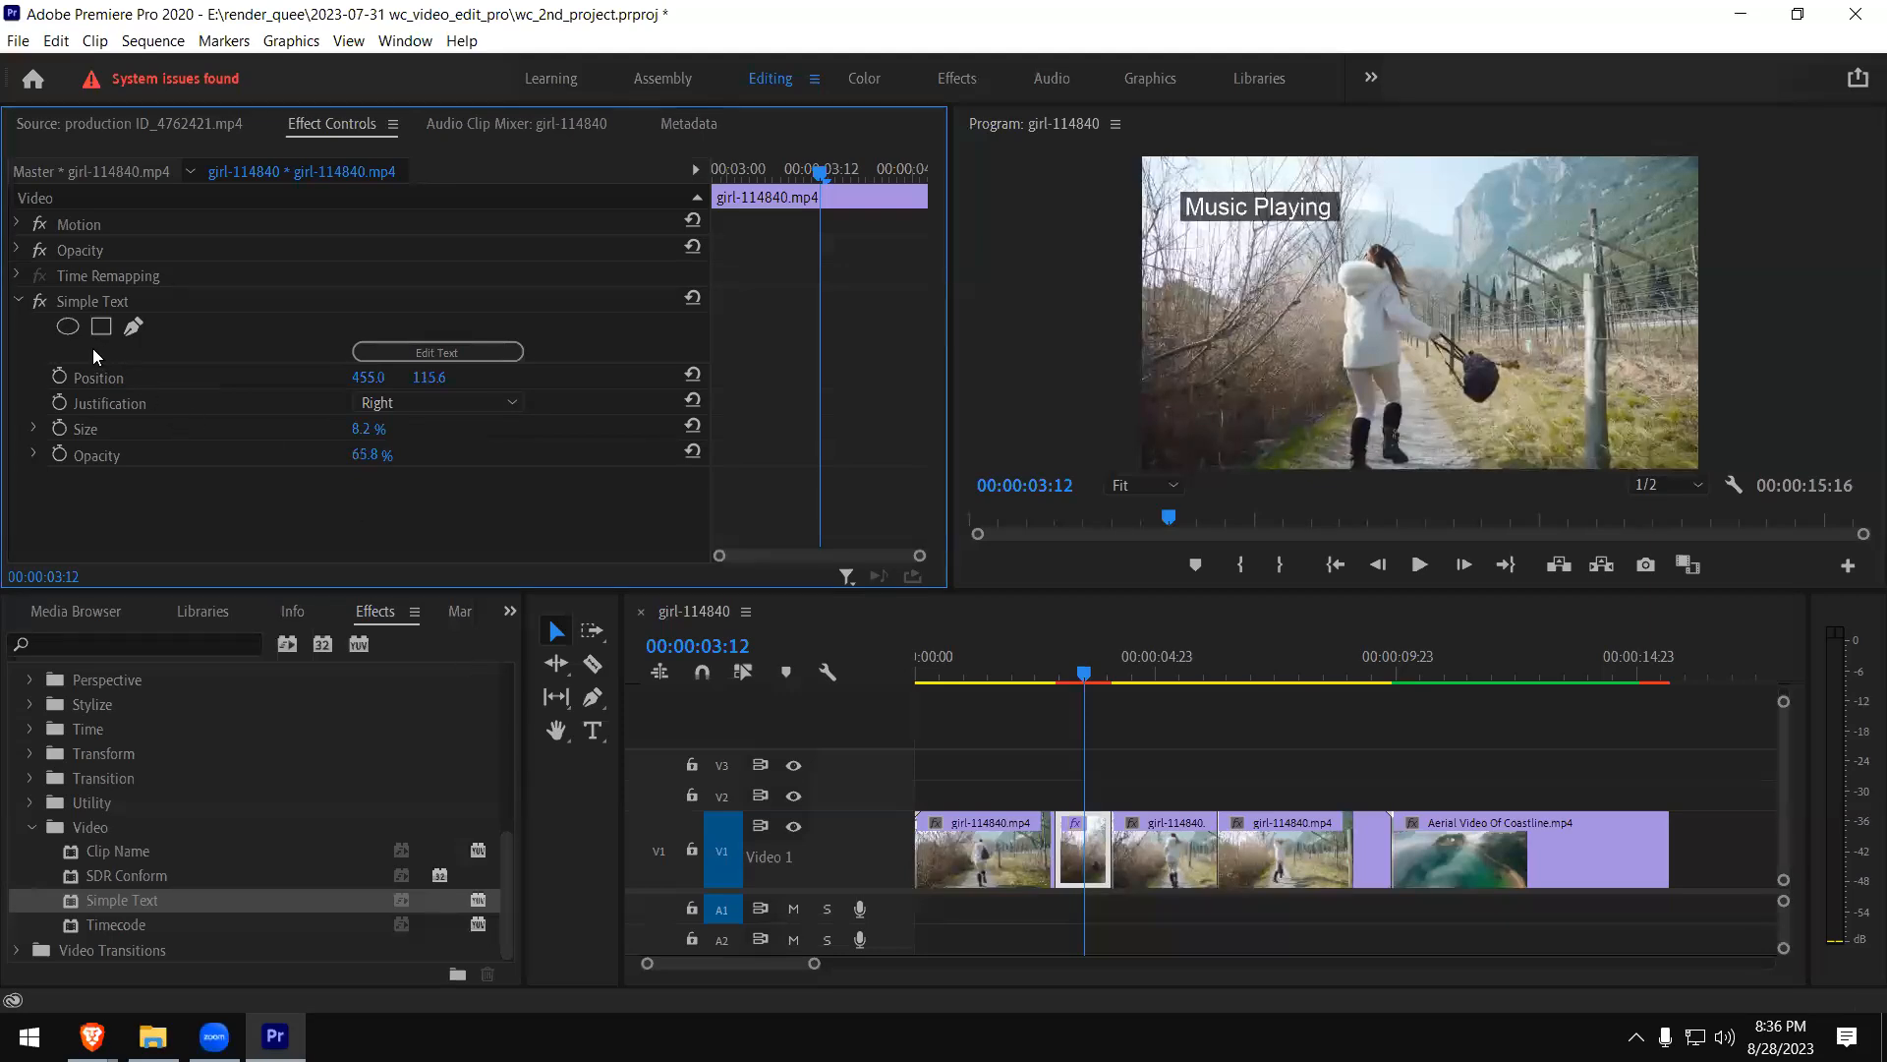
- Add an ellipse mask to Simple Text, place it over the word "Music", and delete the mask
click(72, 331)
drag(1438, 315, 1126, 252)
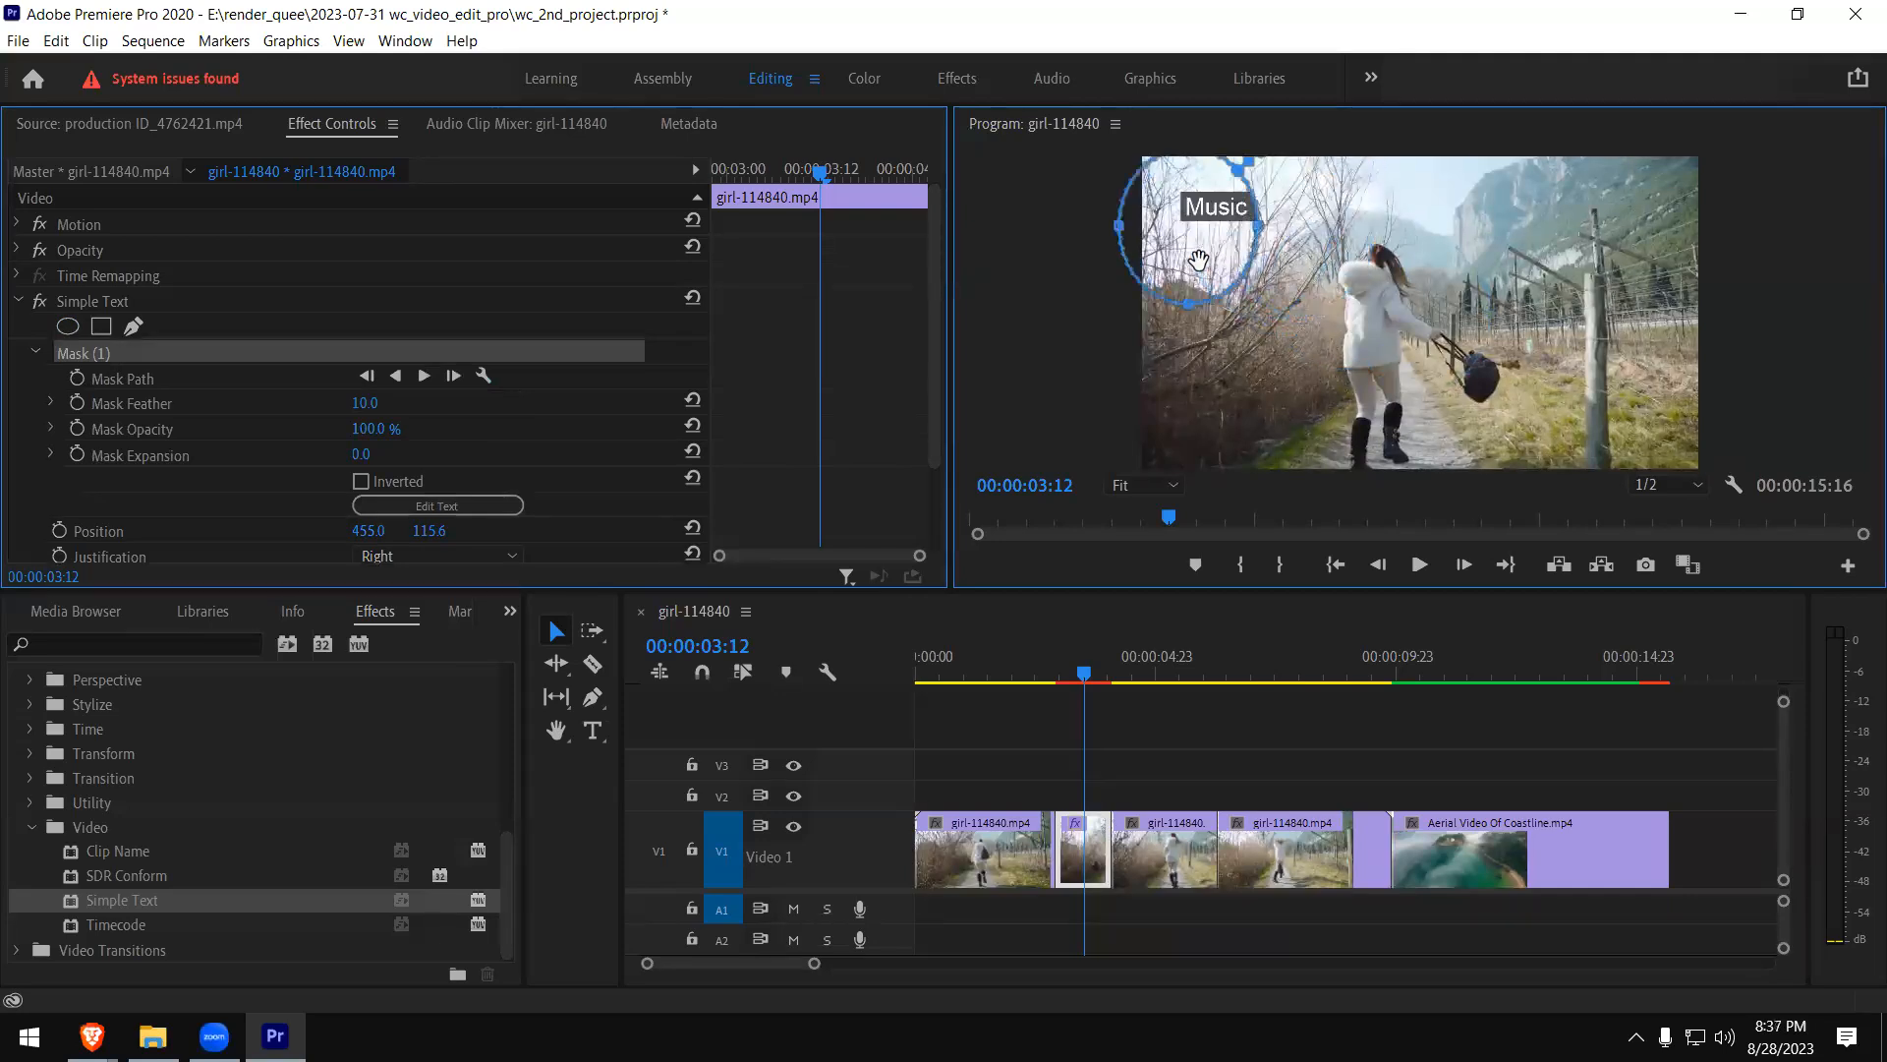
click(122, 354)
key(Delete)
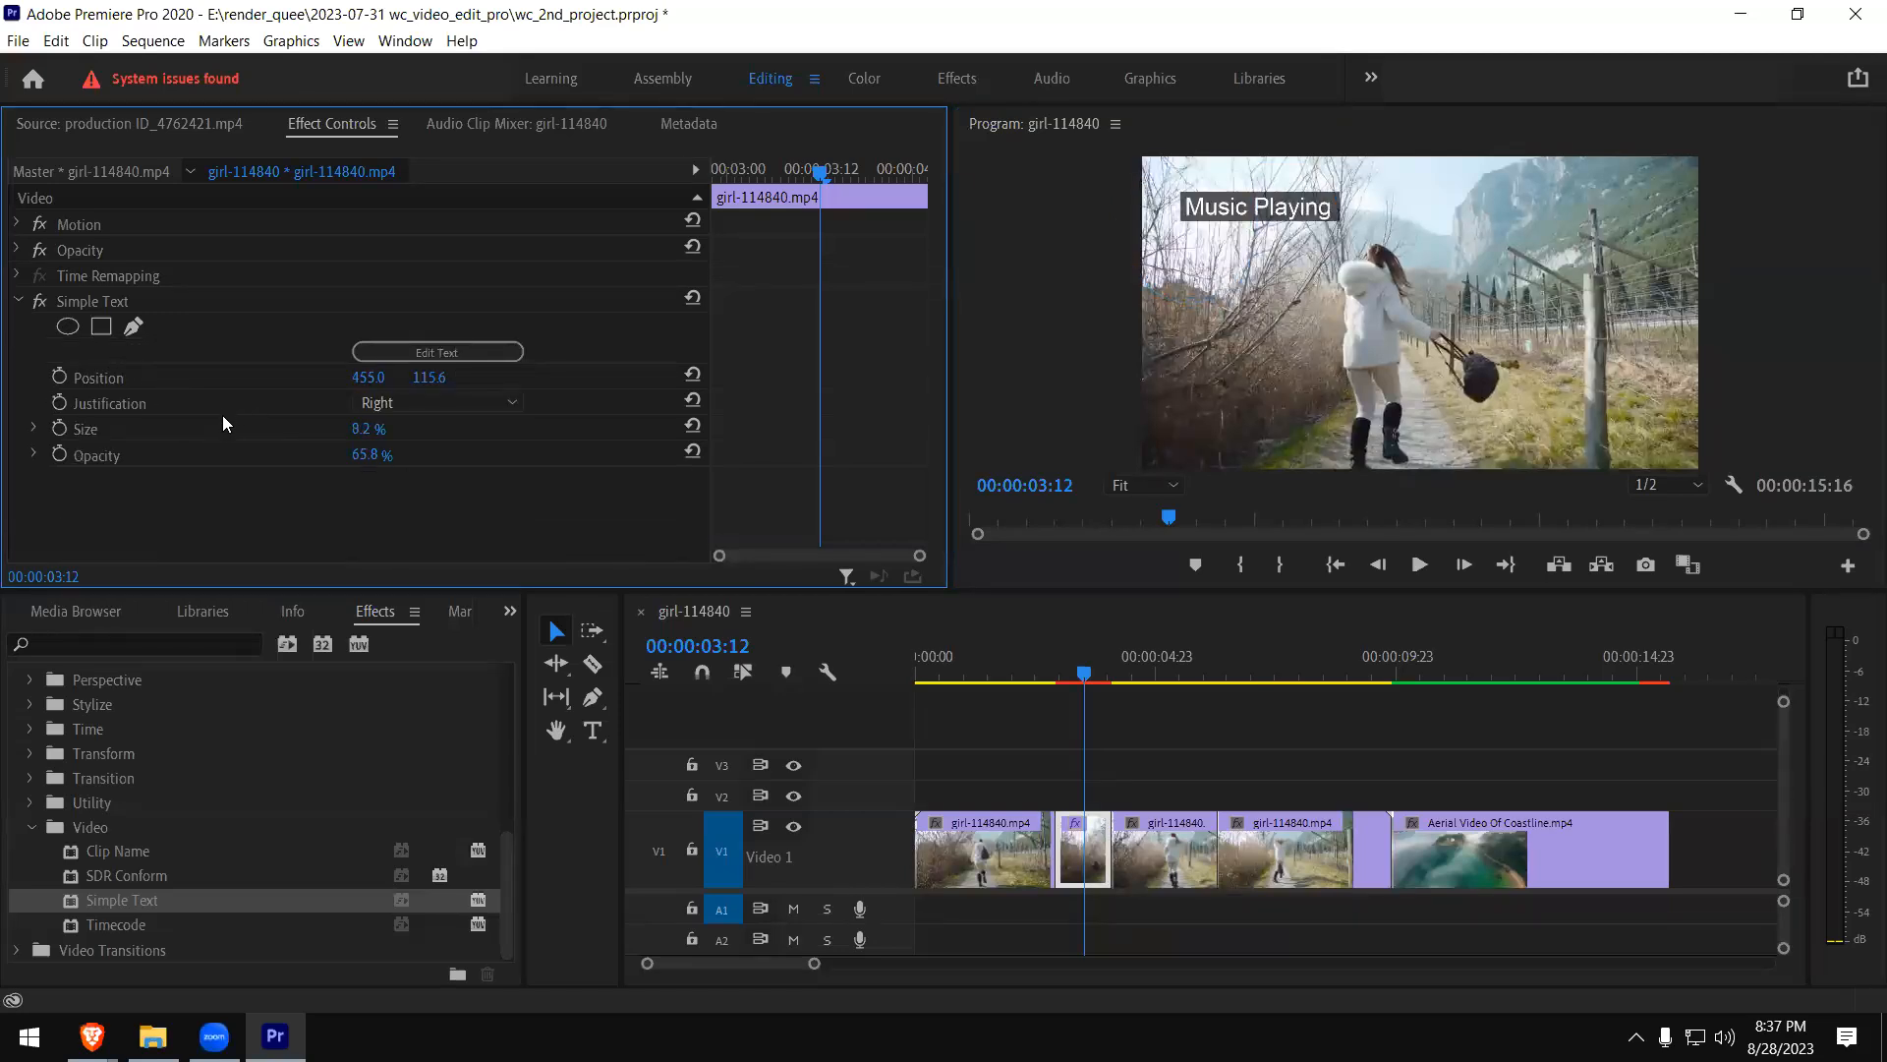
- Replace Simple Text with the Timecode effect on the short girl clip piece and play across it
click(83, 301)
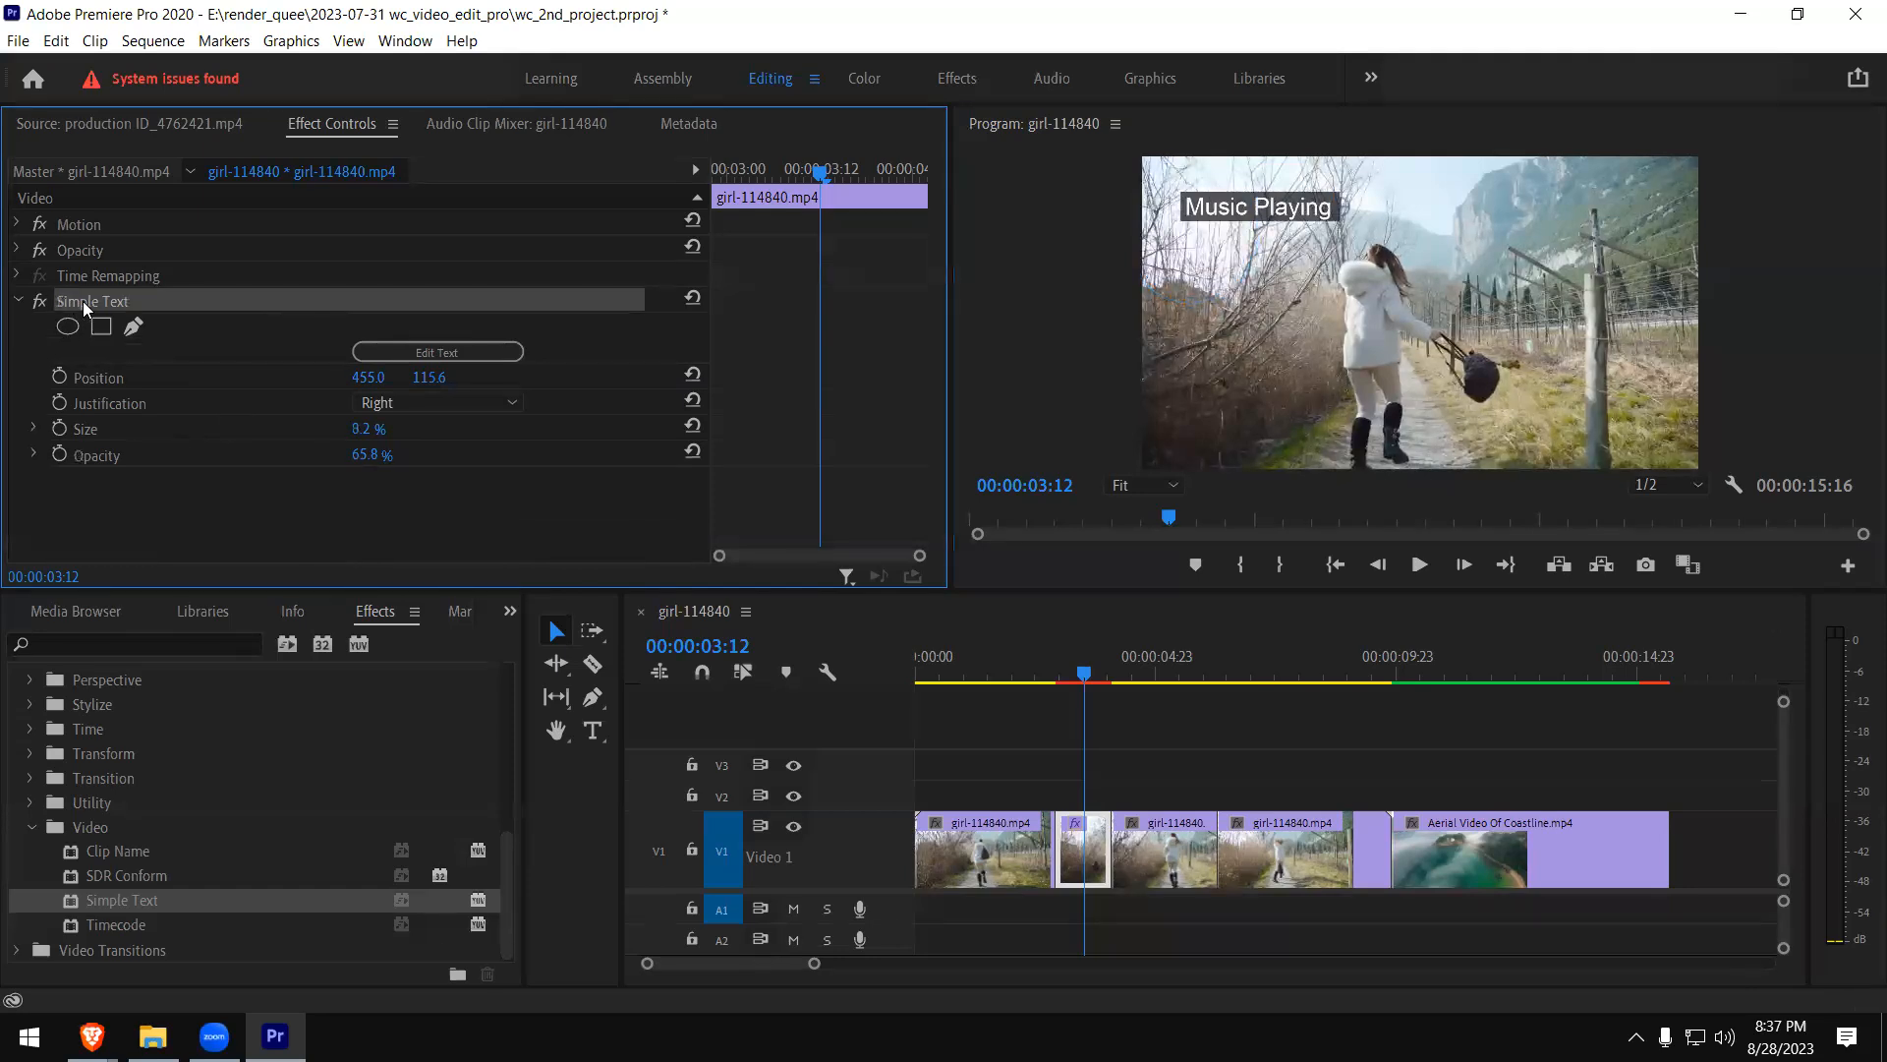
key(Delete)
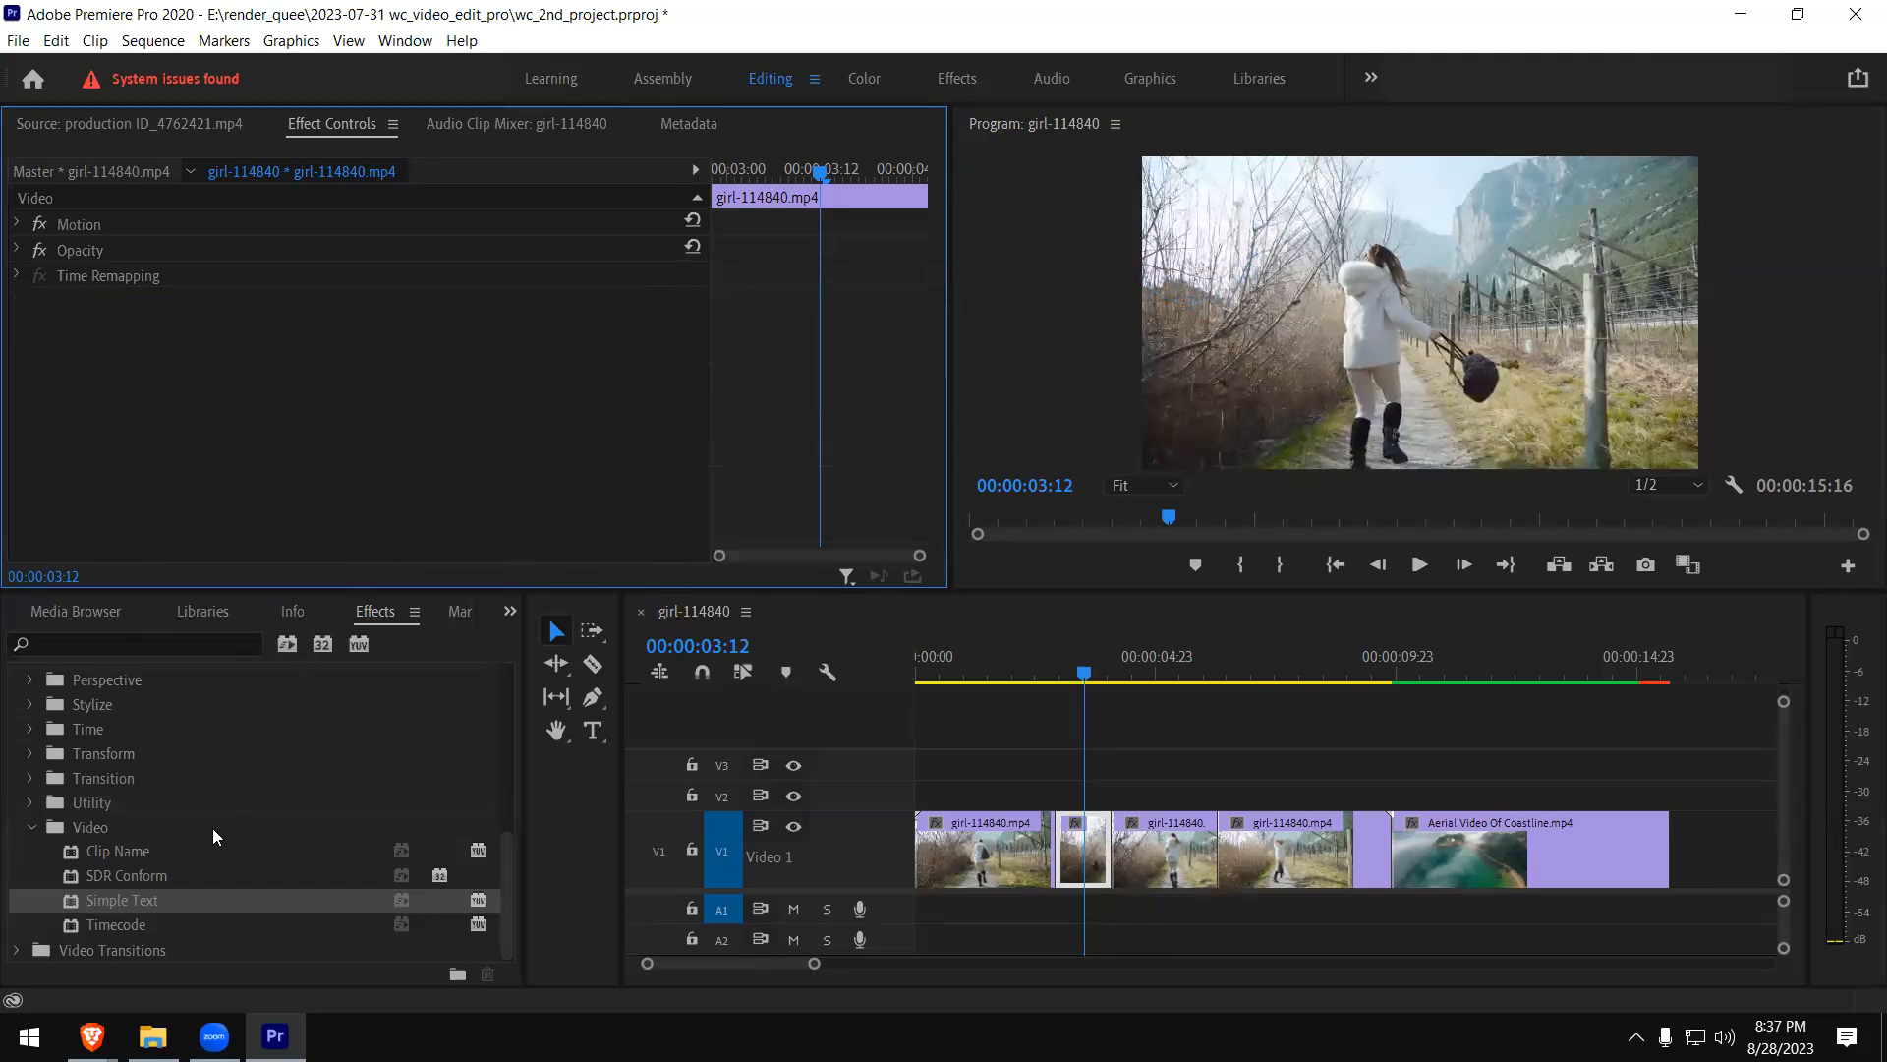
click(102, 927)
drag(81, 924, 1080, 850)
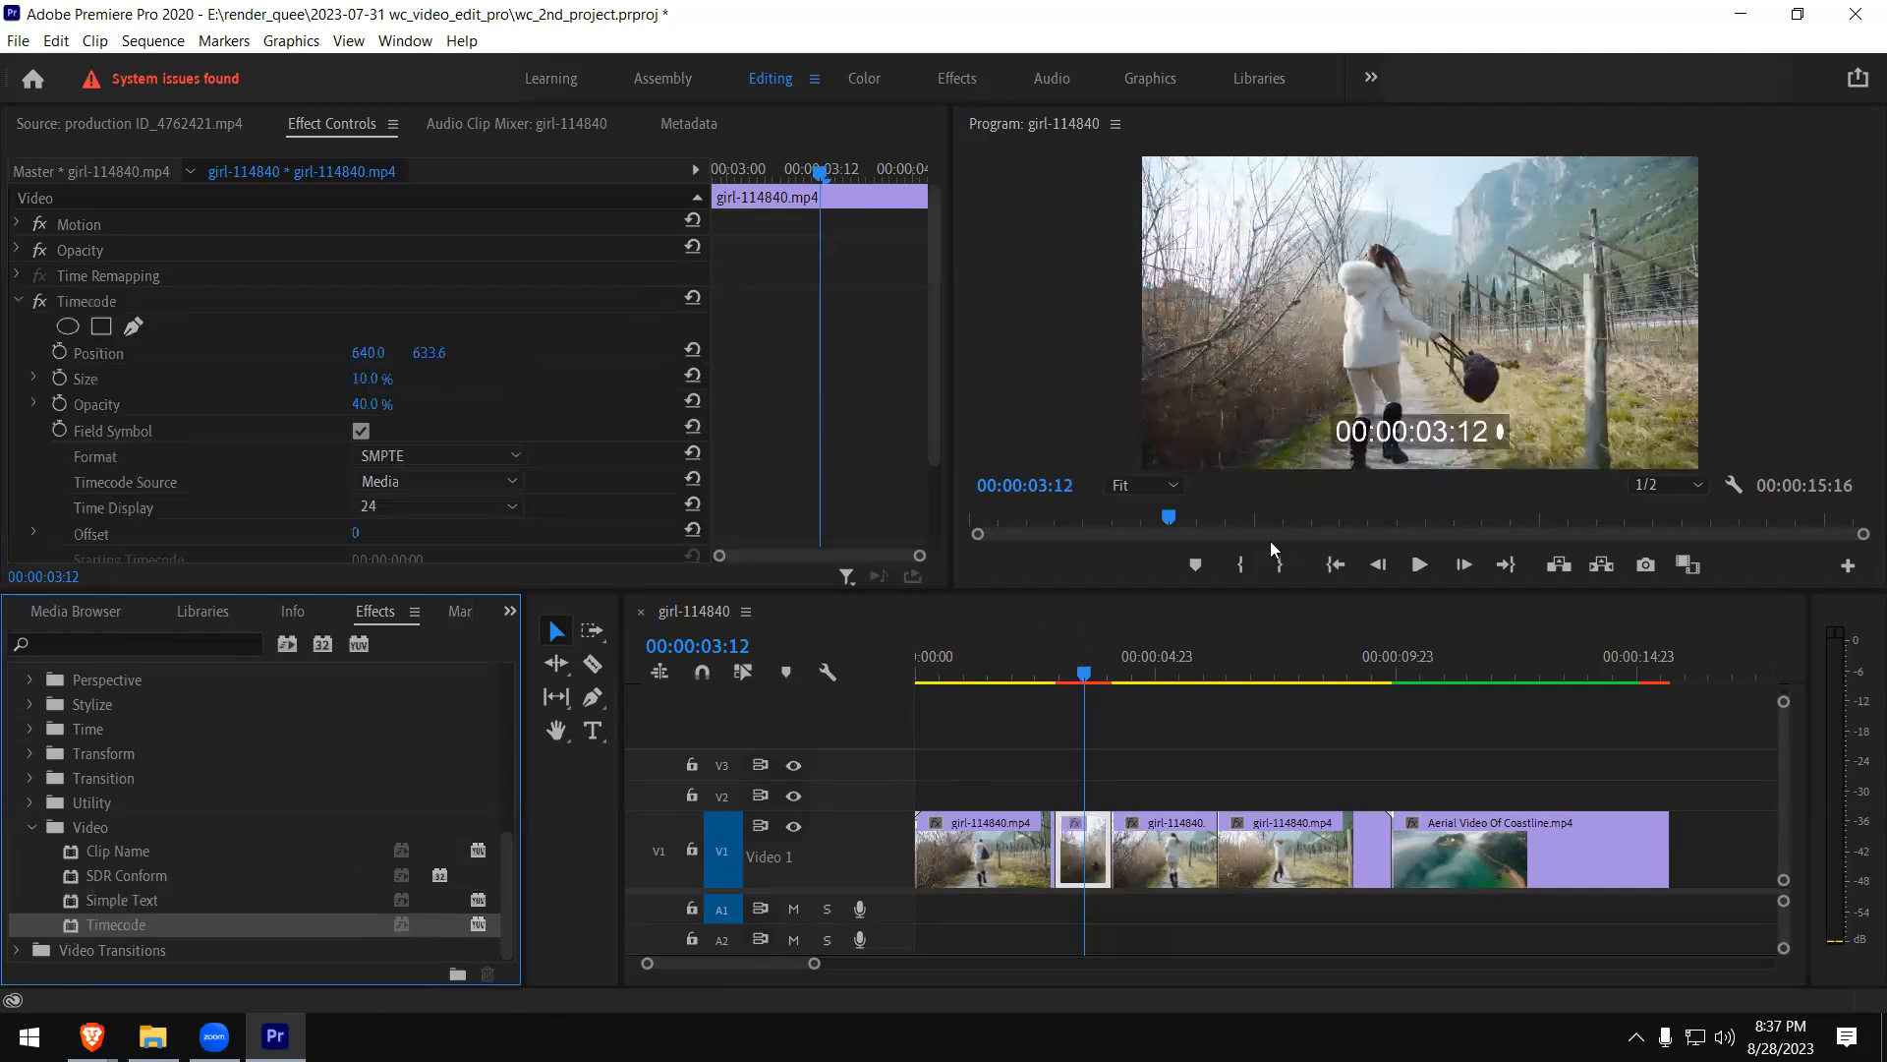
click(1046, 667)
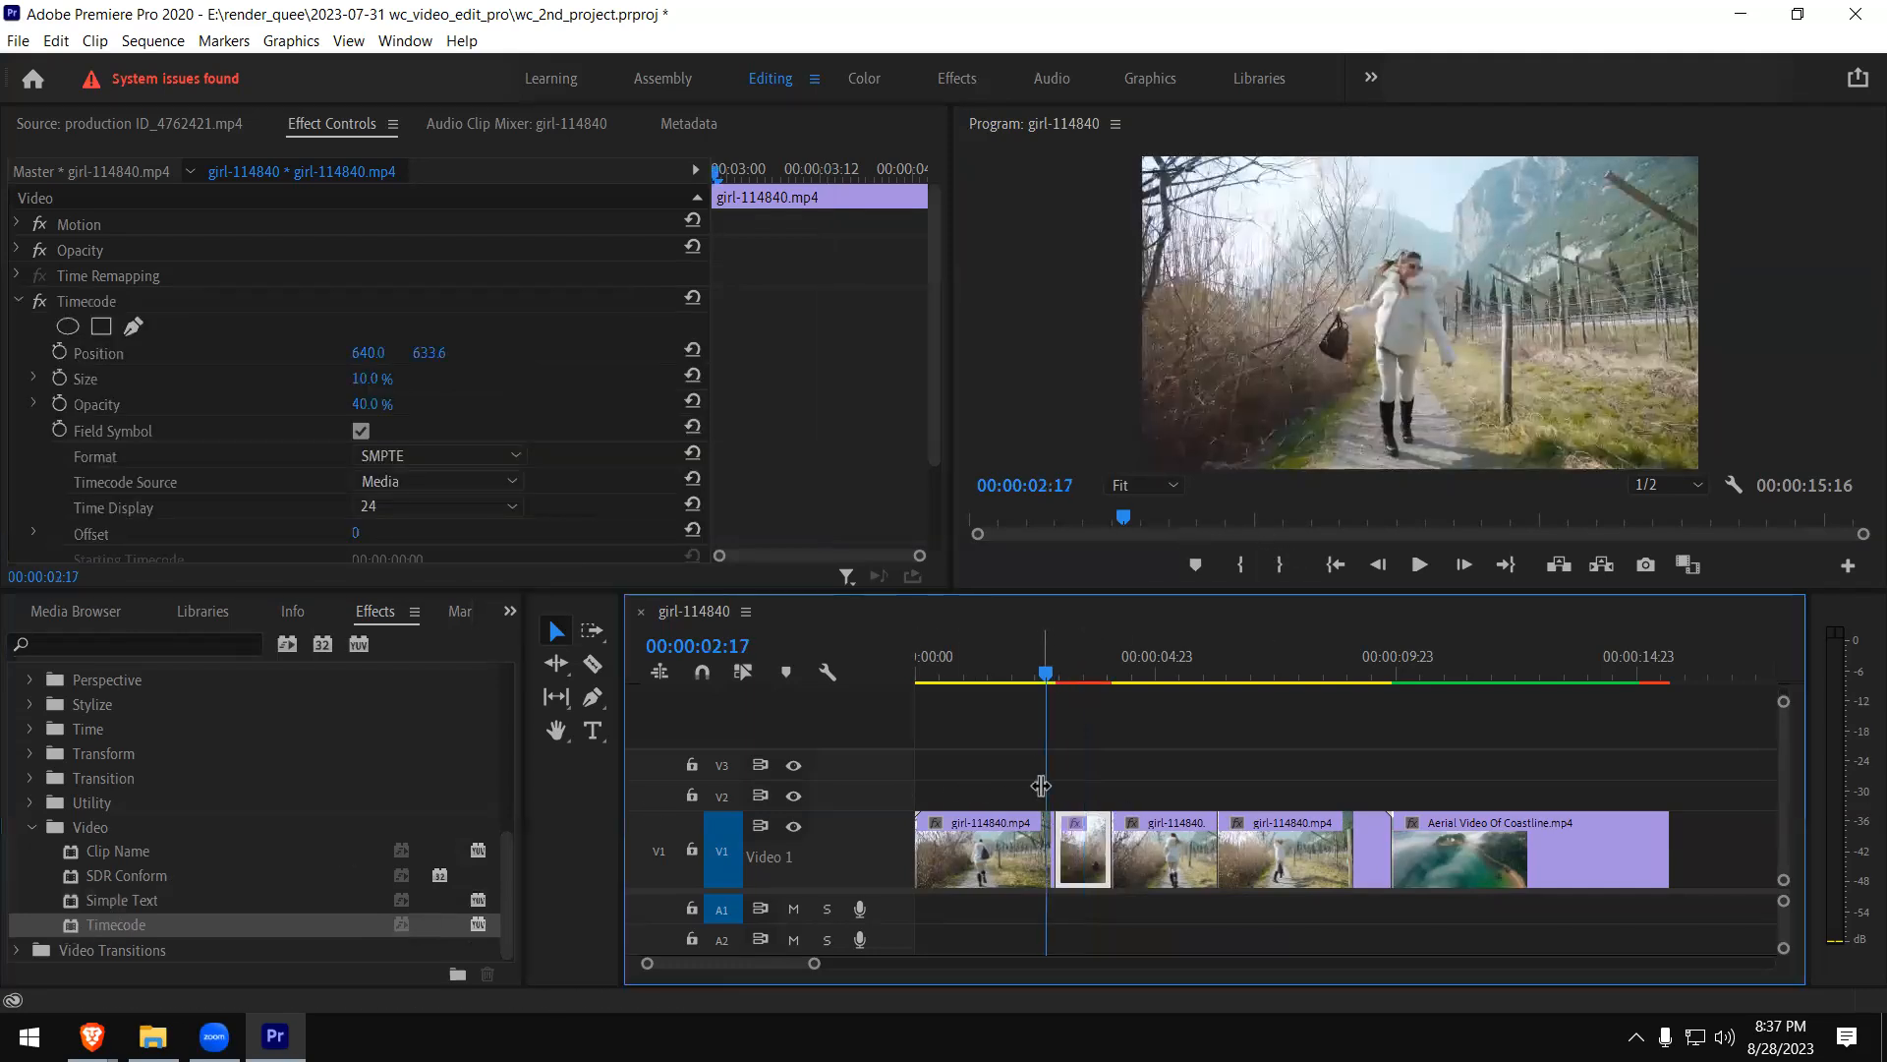
key(space)
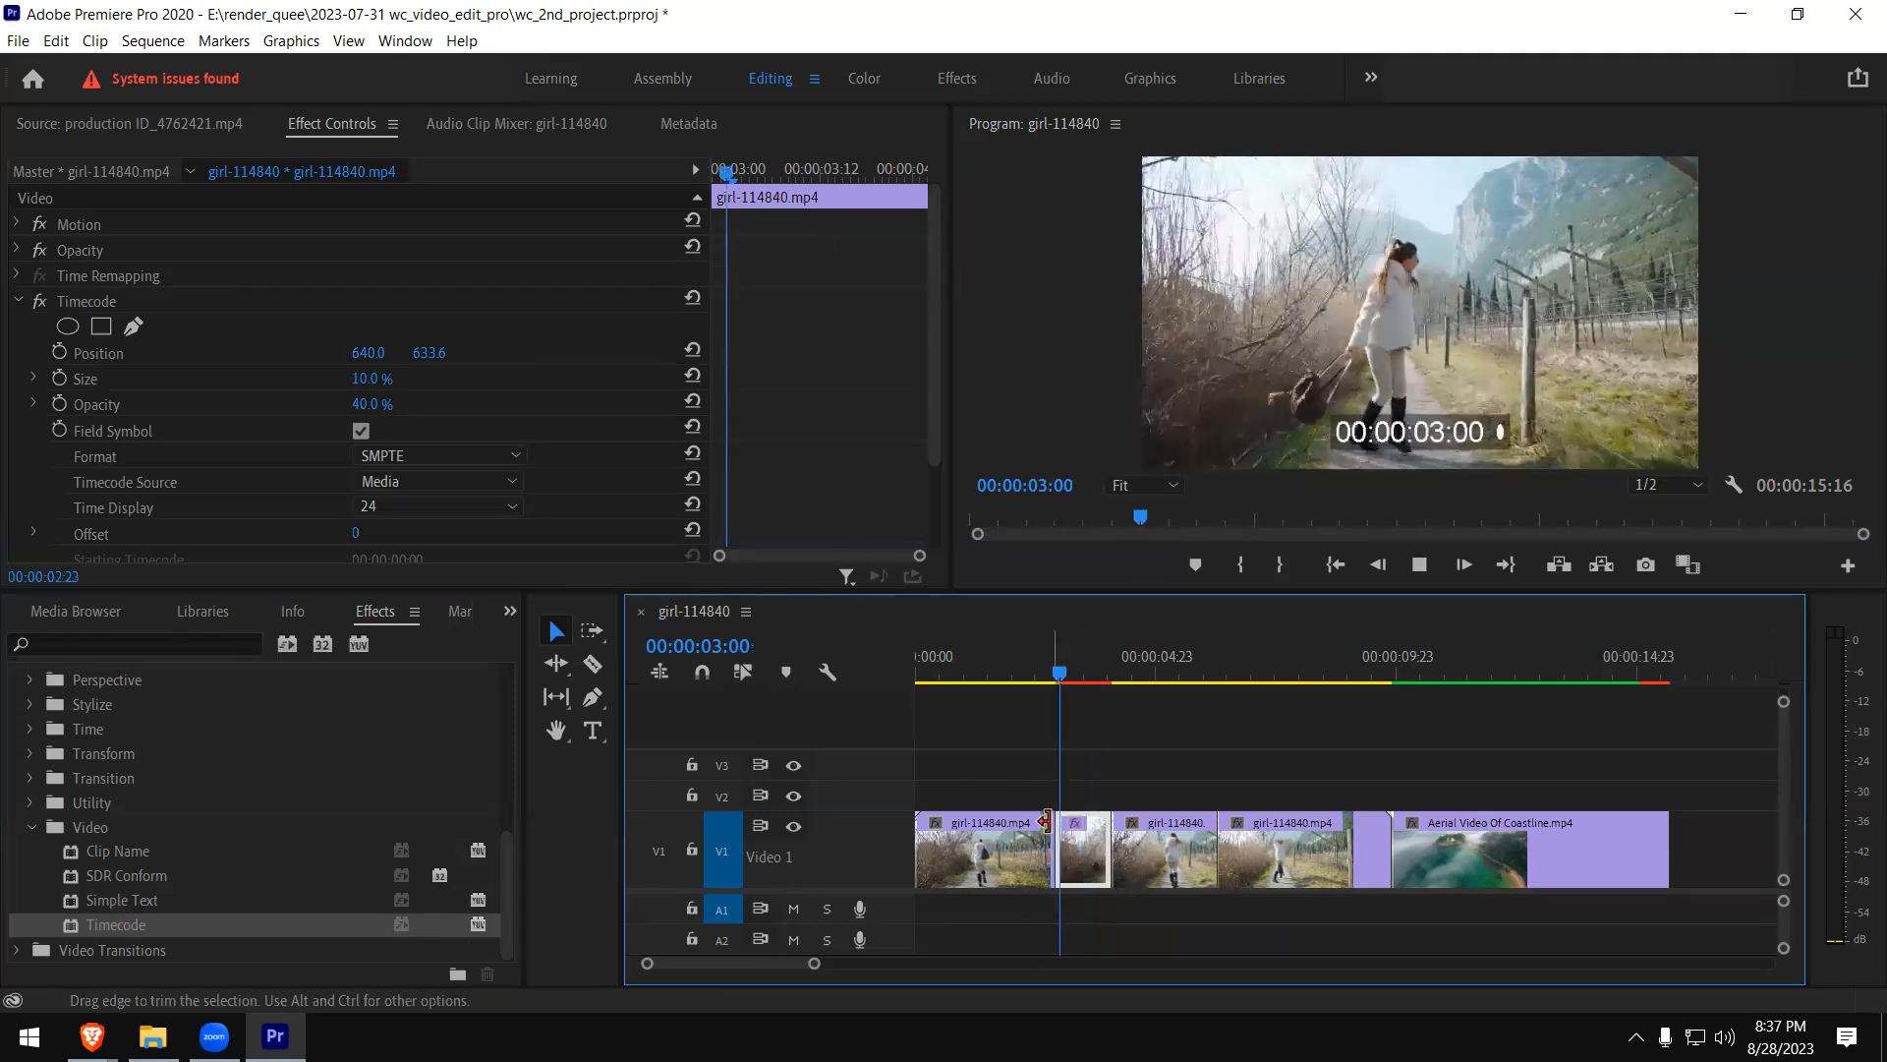
click(1040, 657)
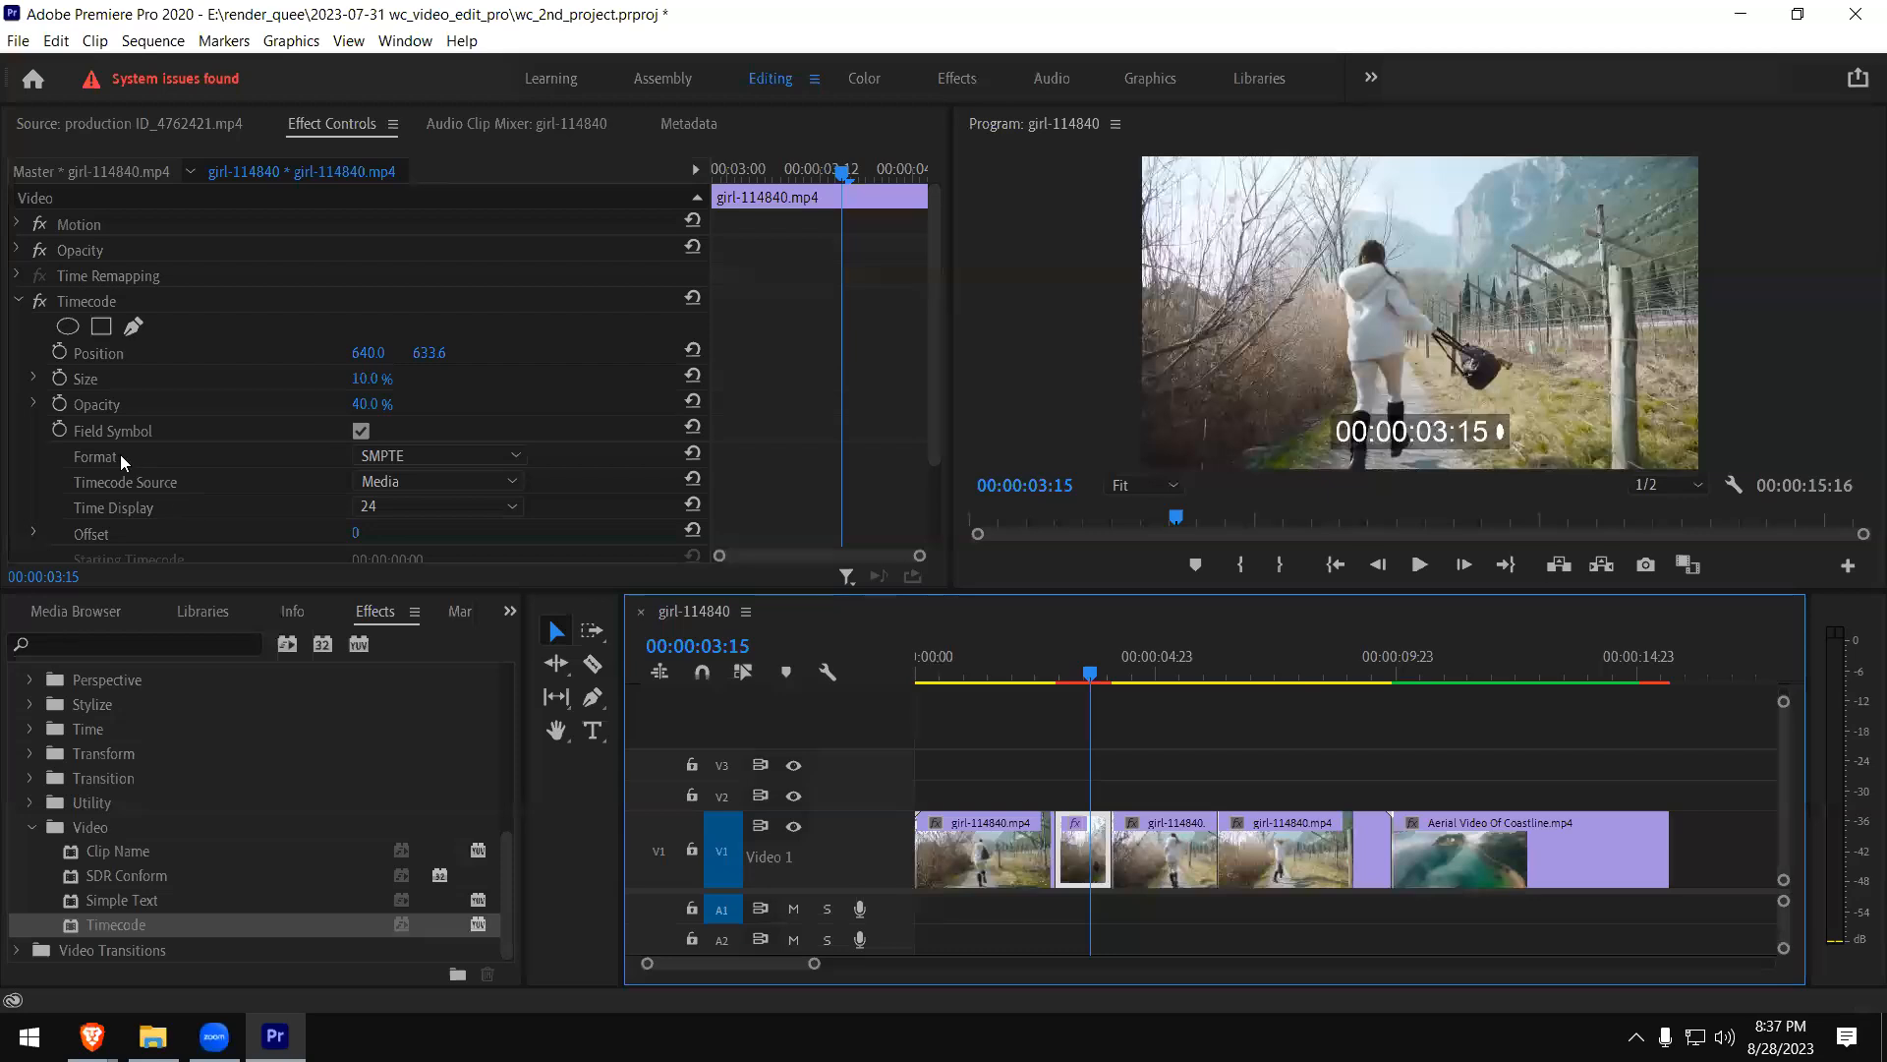
- Try the Frames and Feet + frames (16mm) formats for Timecode, then switch the Format back to SMPTE
click(464, 456)
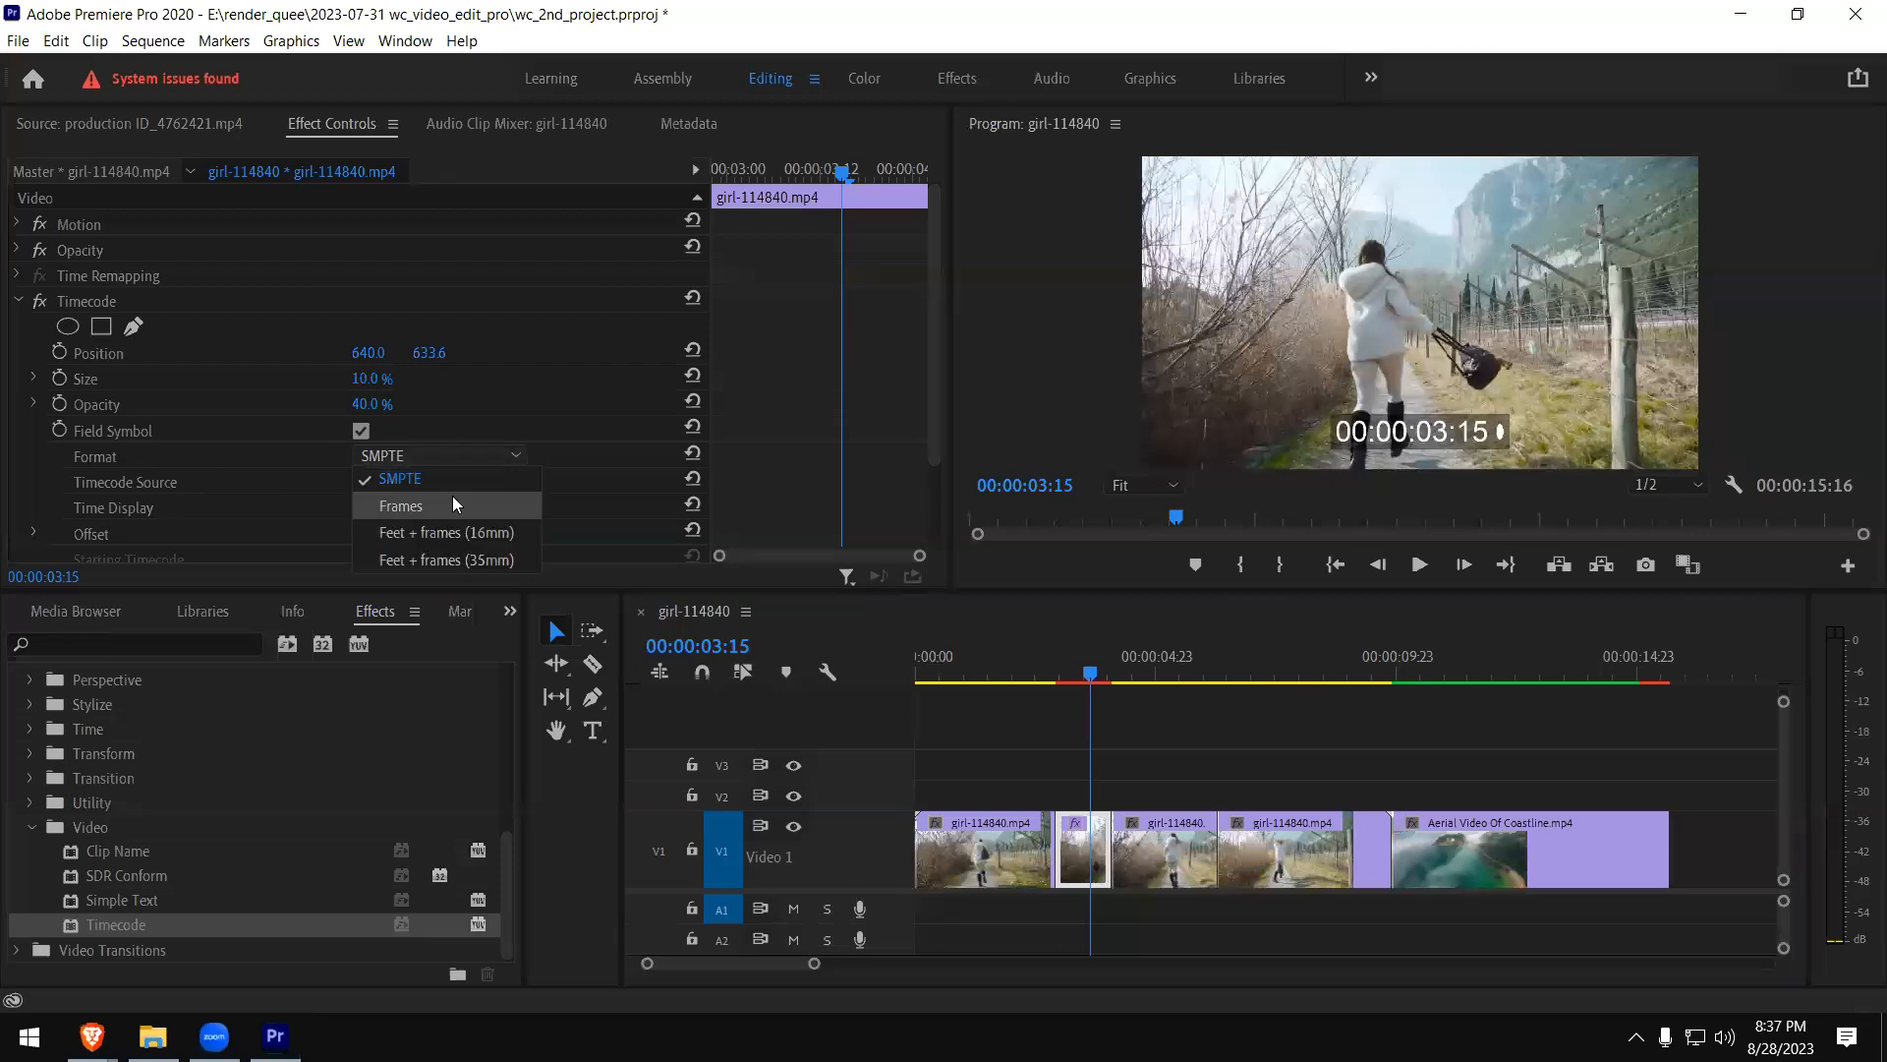
click(451, 497)
click(462, 456)
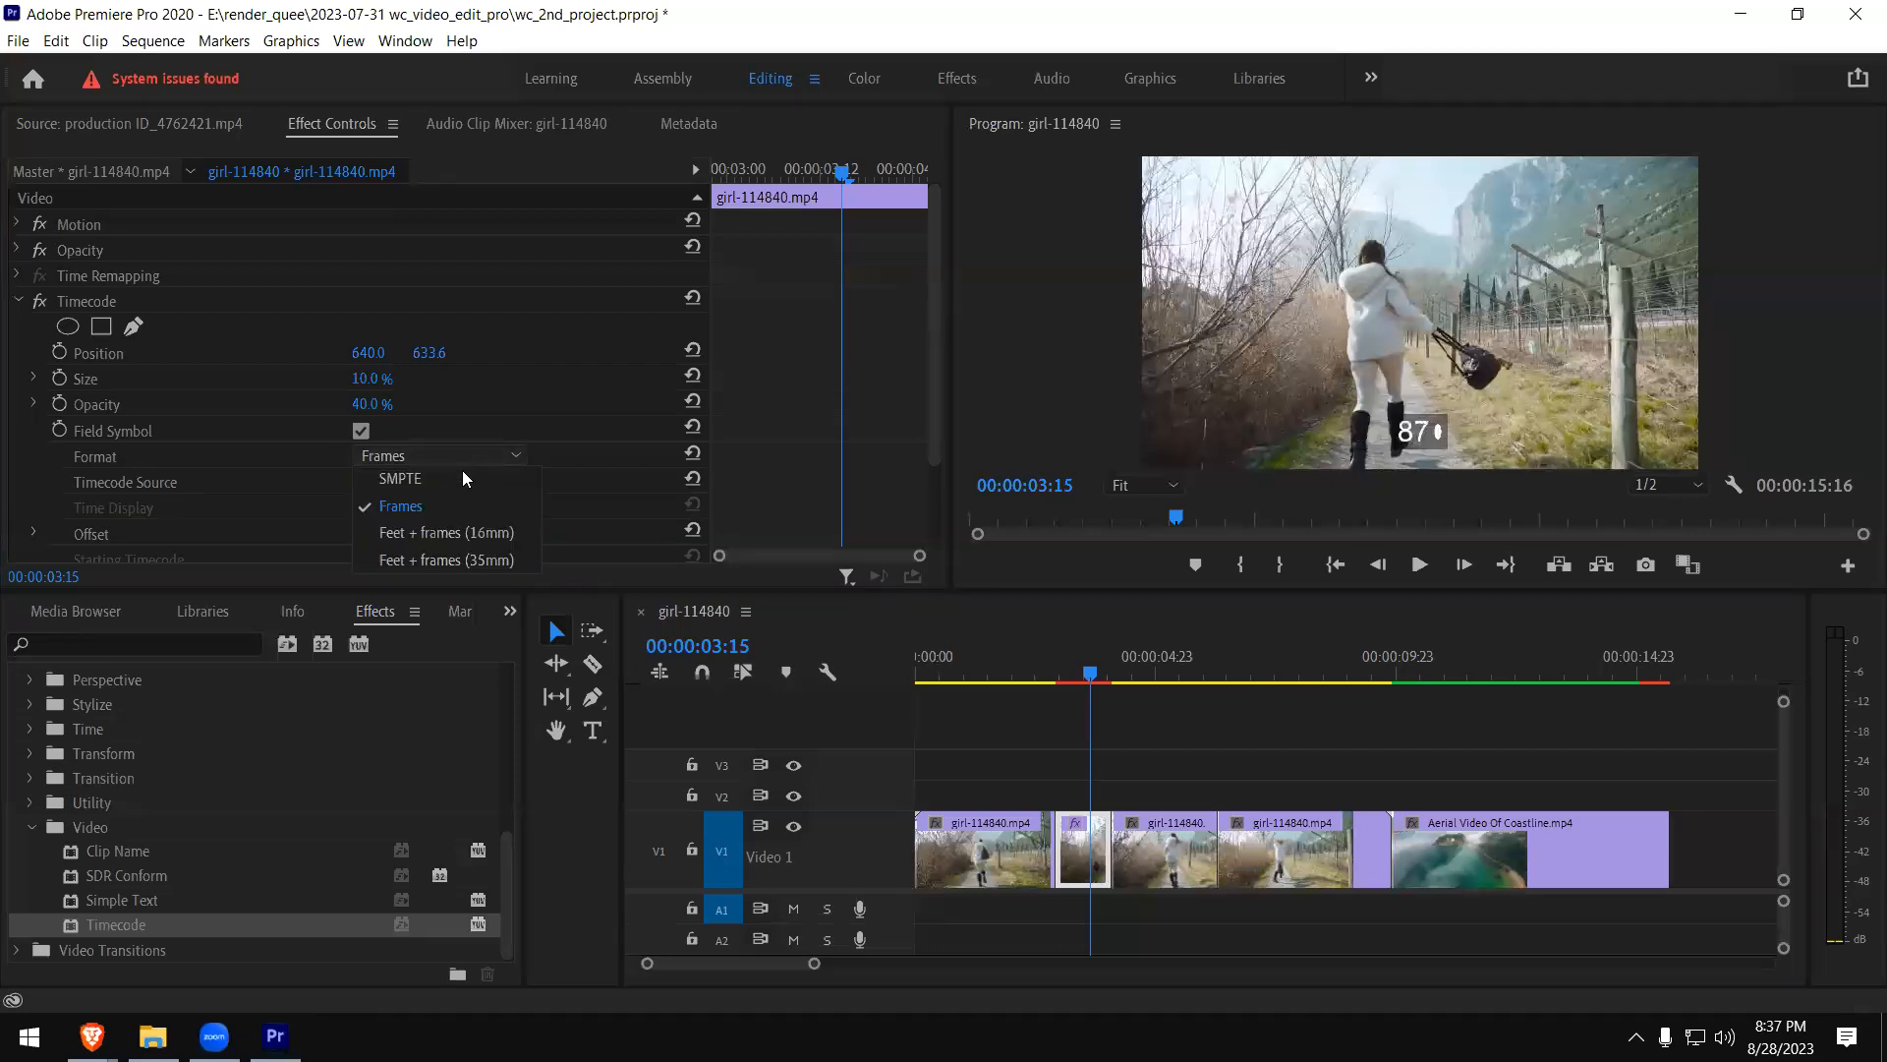
click(466, 531)
click(459, 464)
click(448, 480)
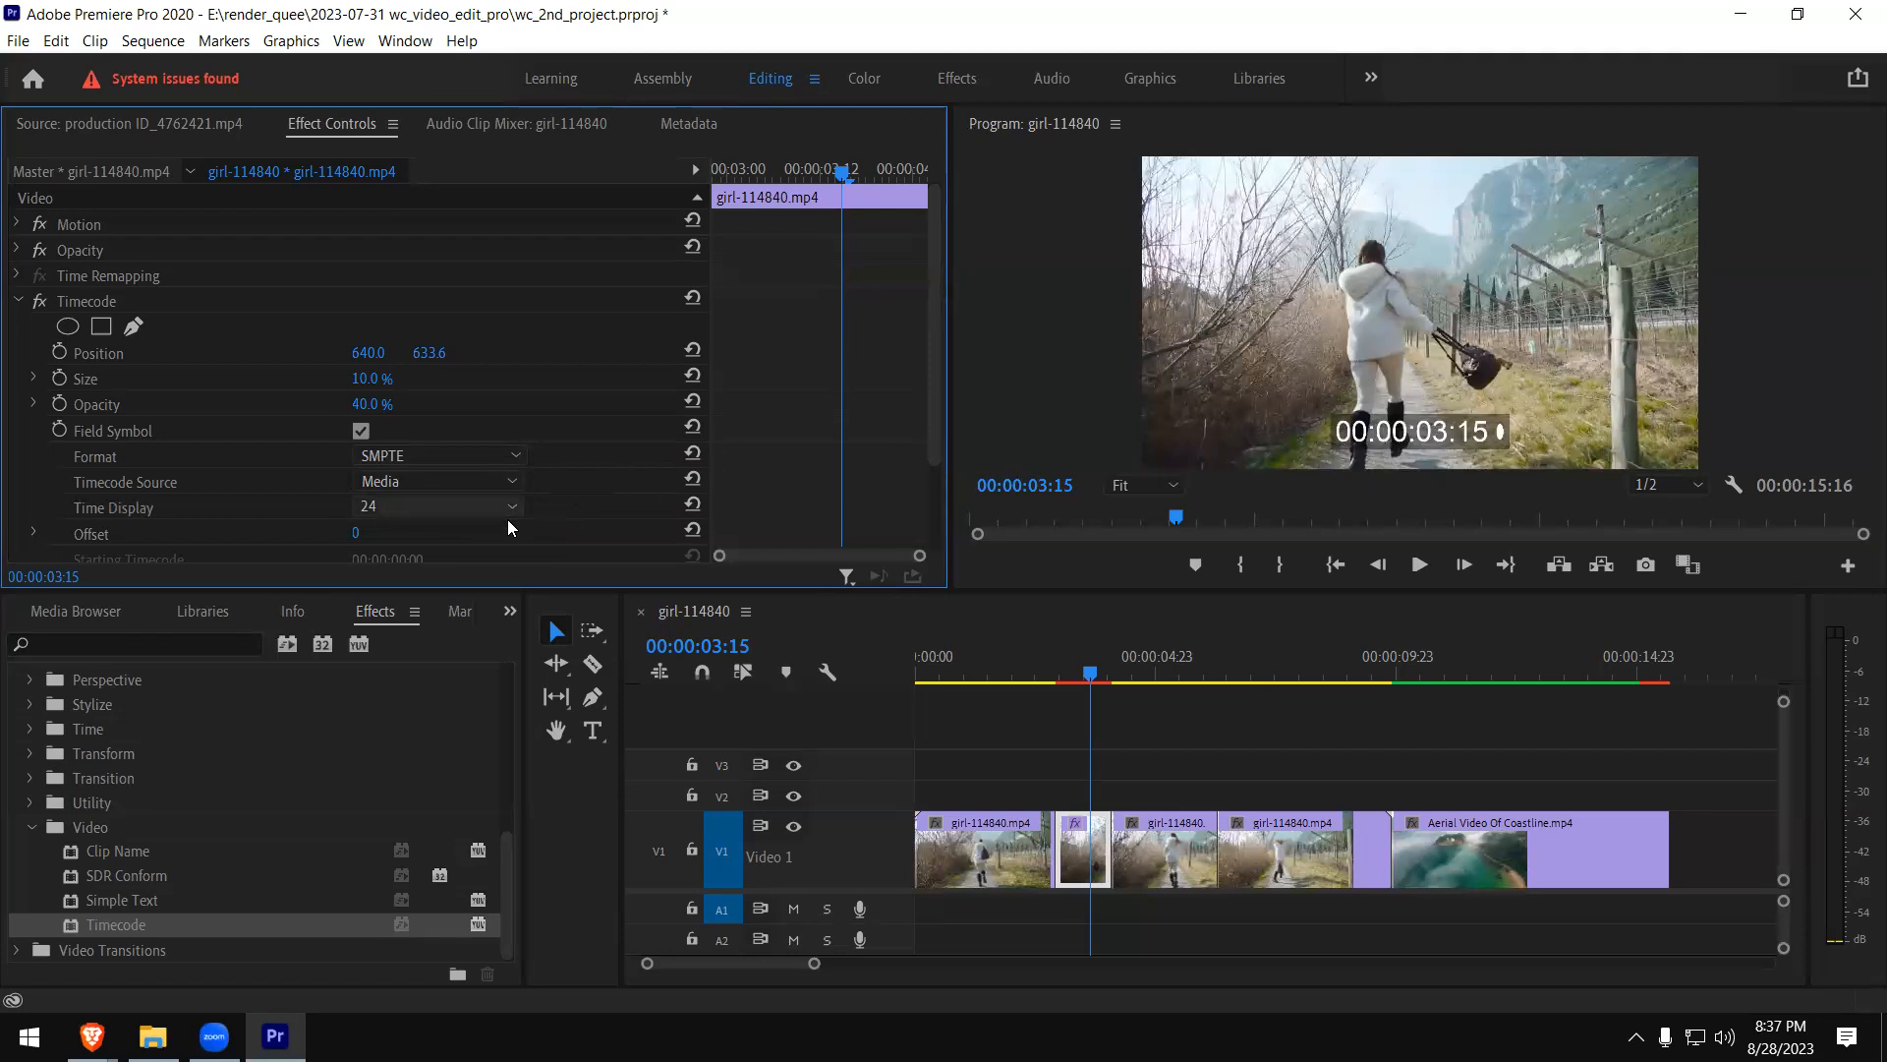
- Set the Timecode effect's Offset to 24 and collapse the effect's settings
scroll(507, 519, down, 2)
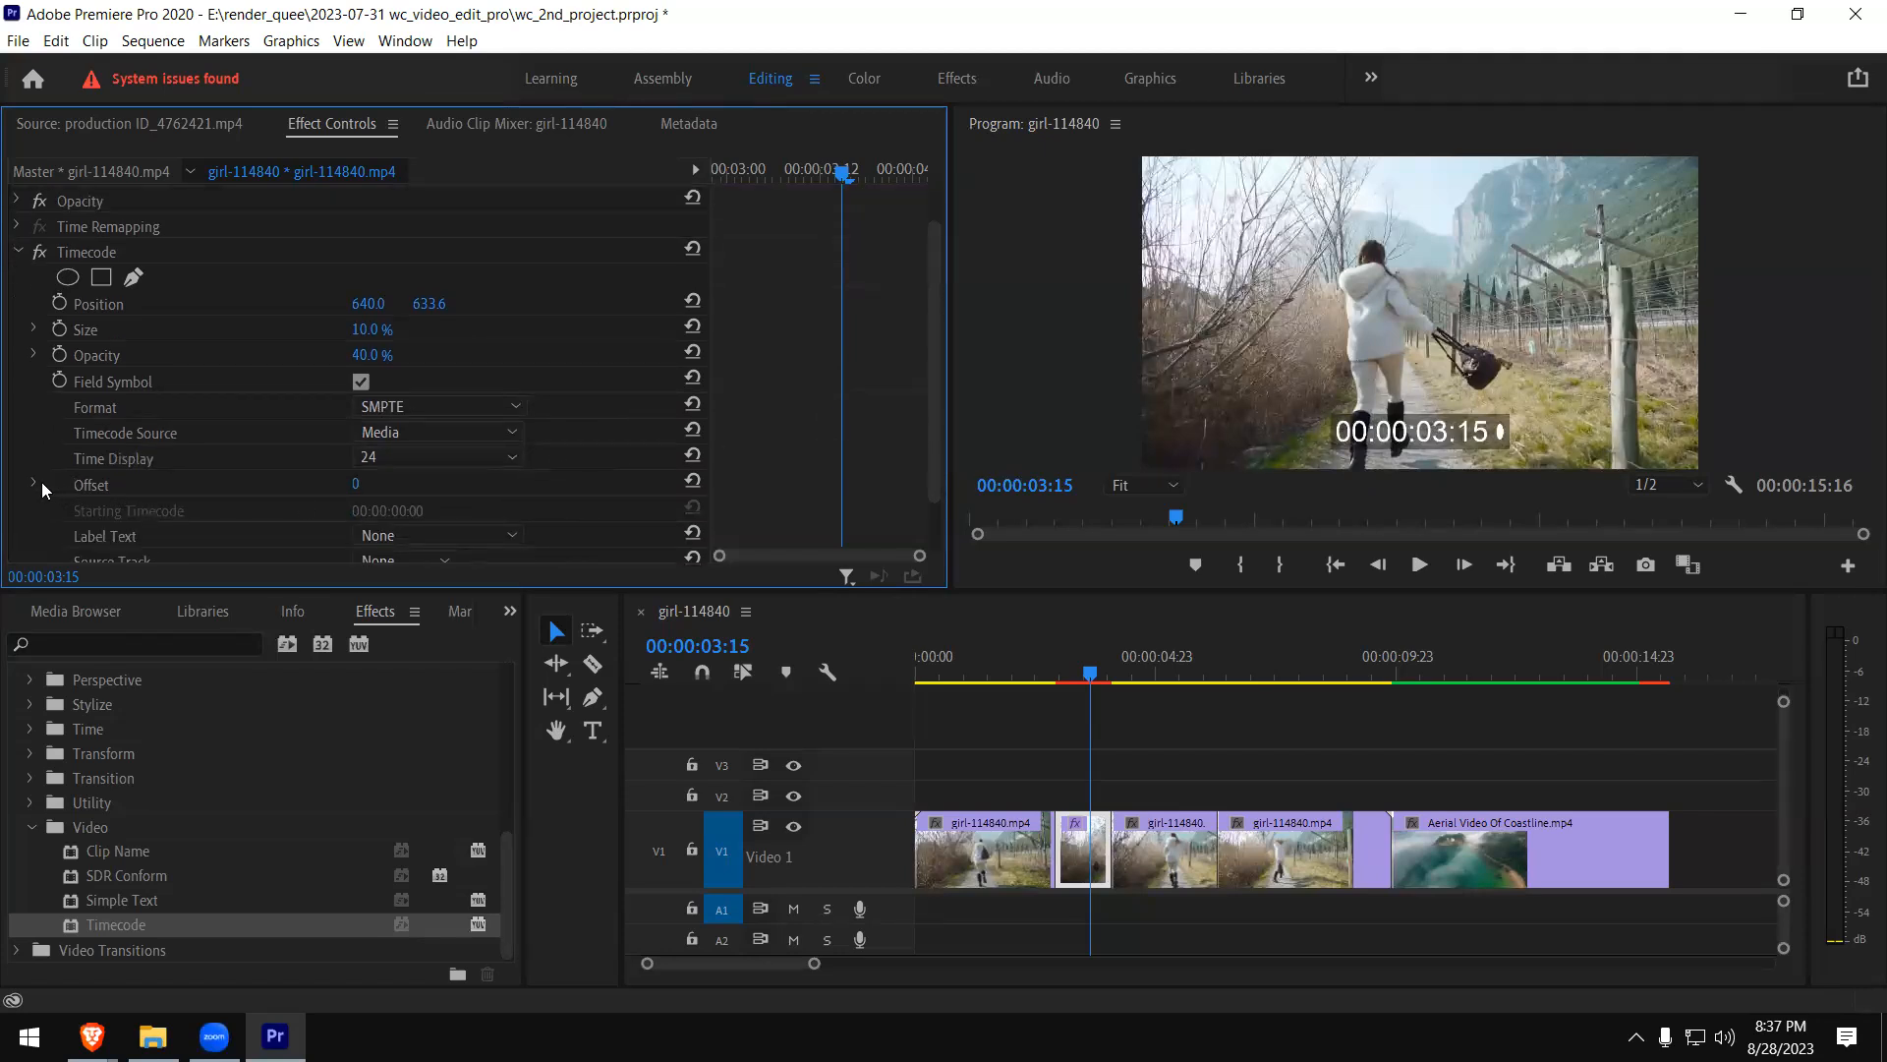
click(34, 481)
mouse_move(404, 527)
mouse_down()
mouse_move(464, 527)
mouse_move(23, 550)
mouse_move(617, 530)
mouse_move(514, 531)
mouse_up()
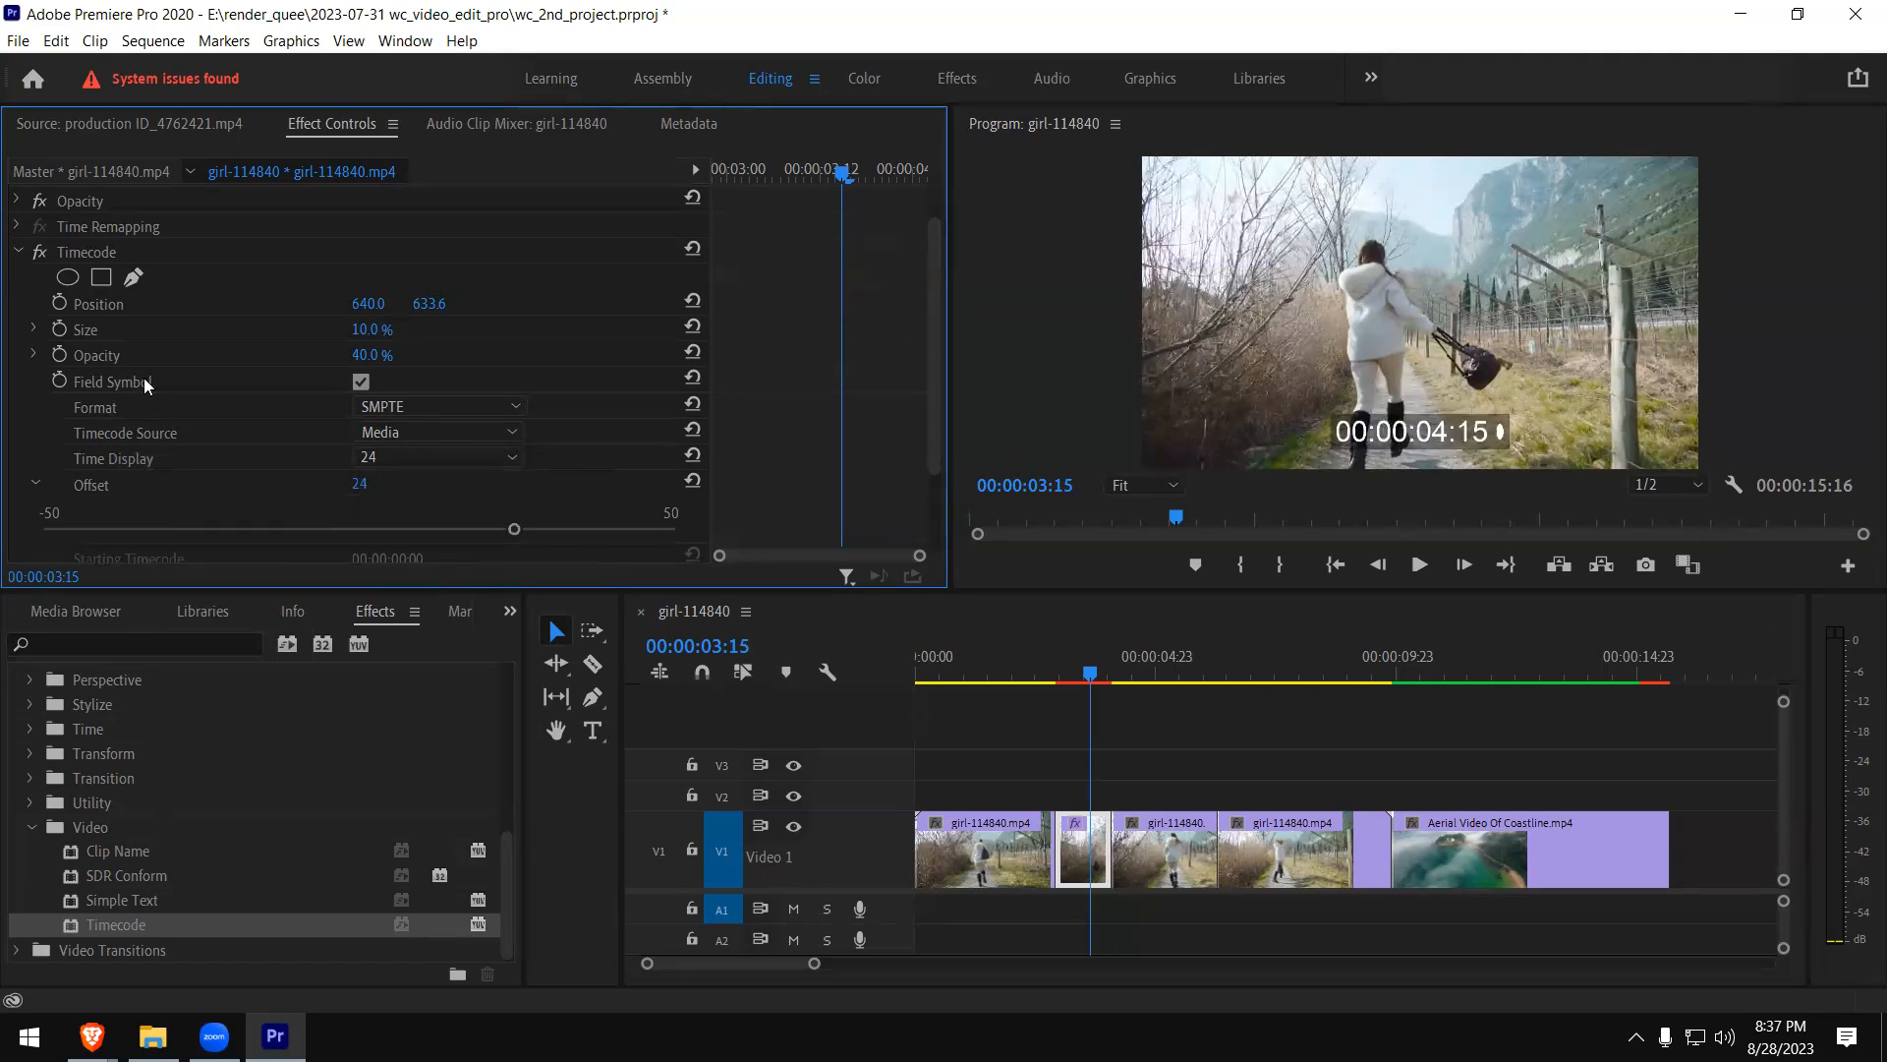
click(18, 252)
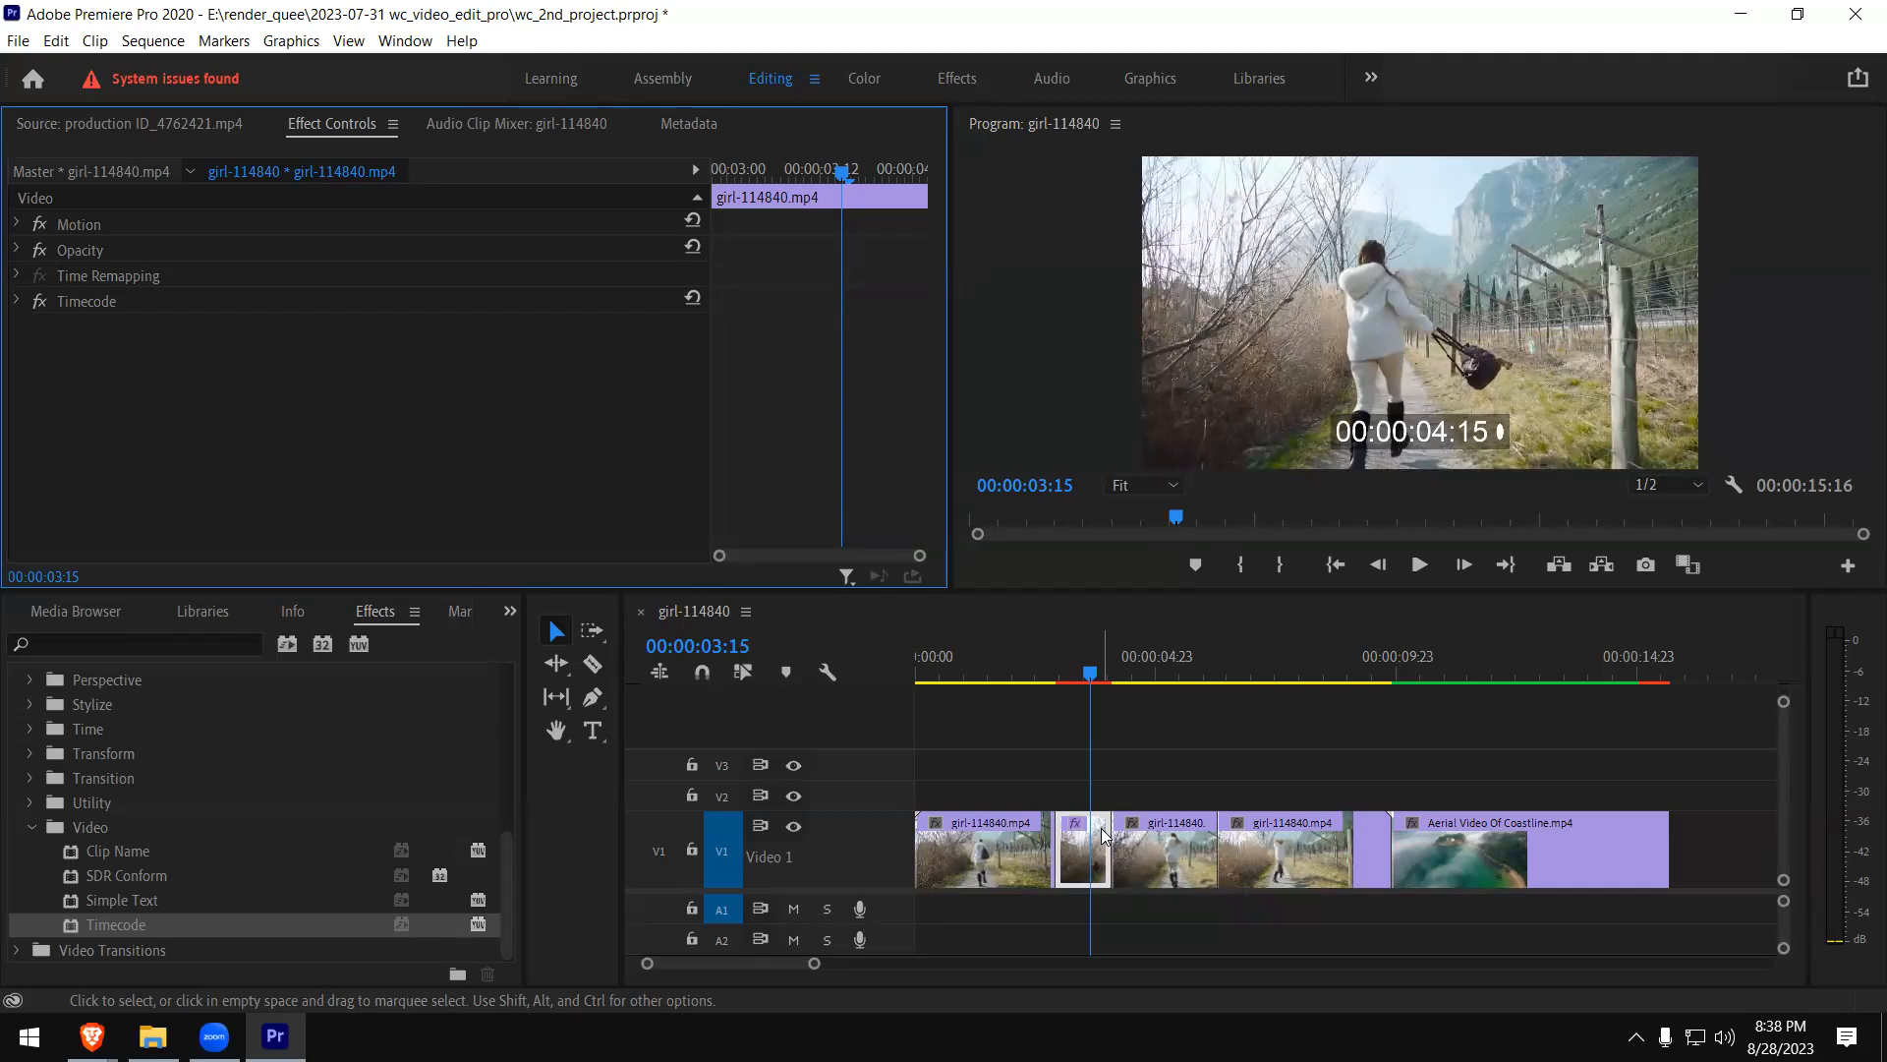
- Move the playhead to 00:00:04:12 and collapse the Video effects group
click(1132, 674)
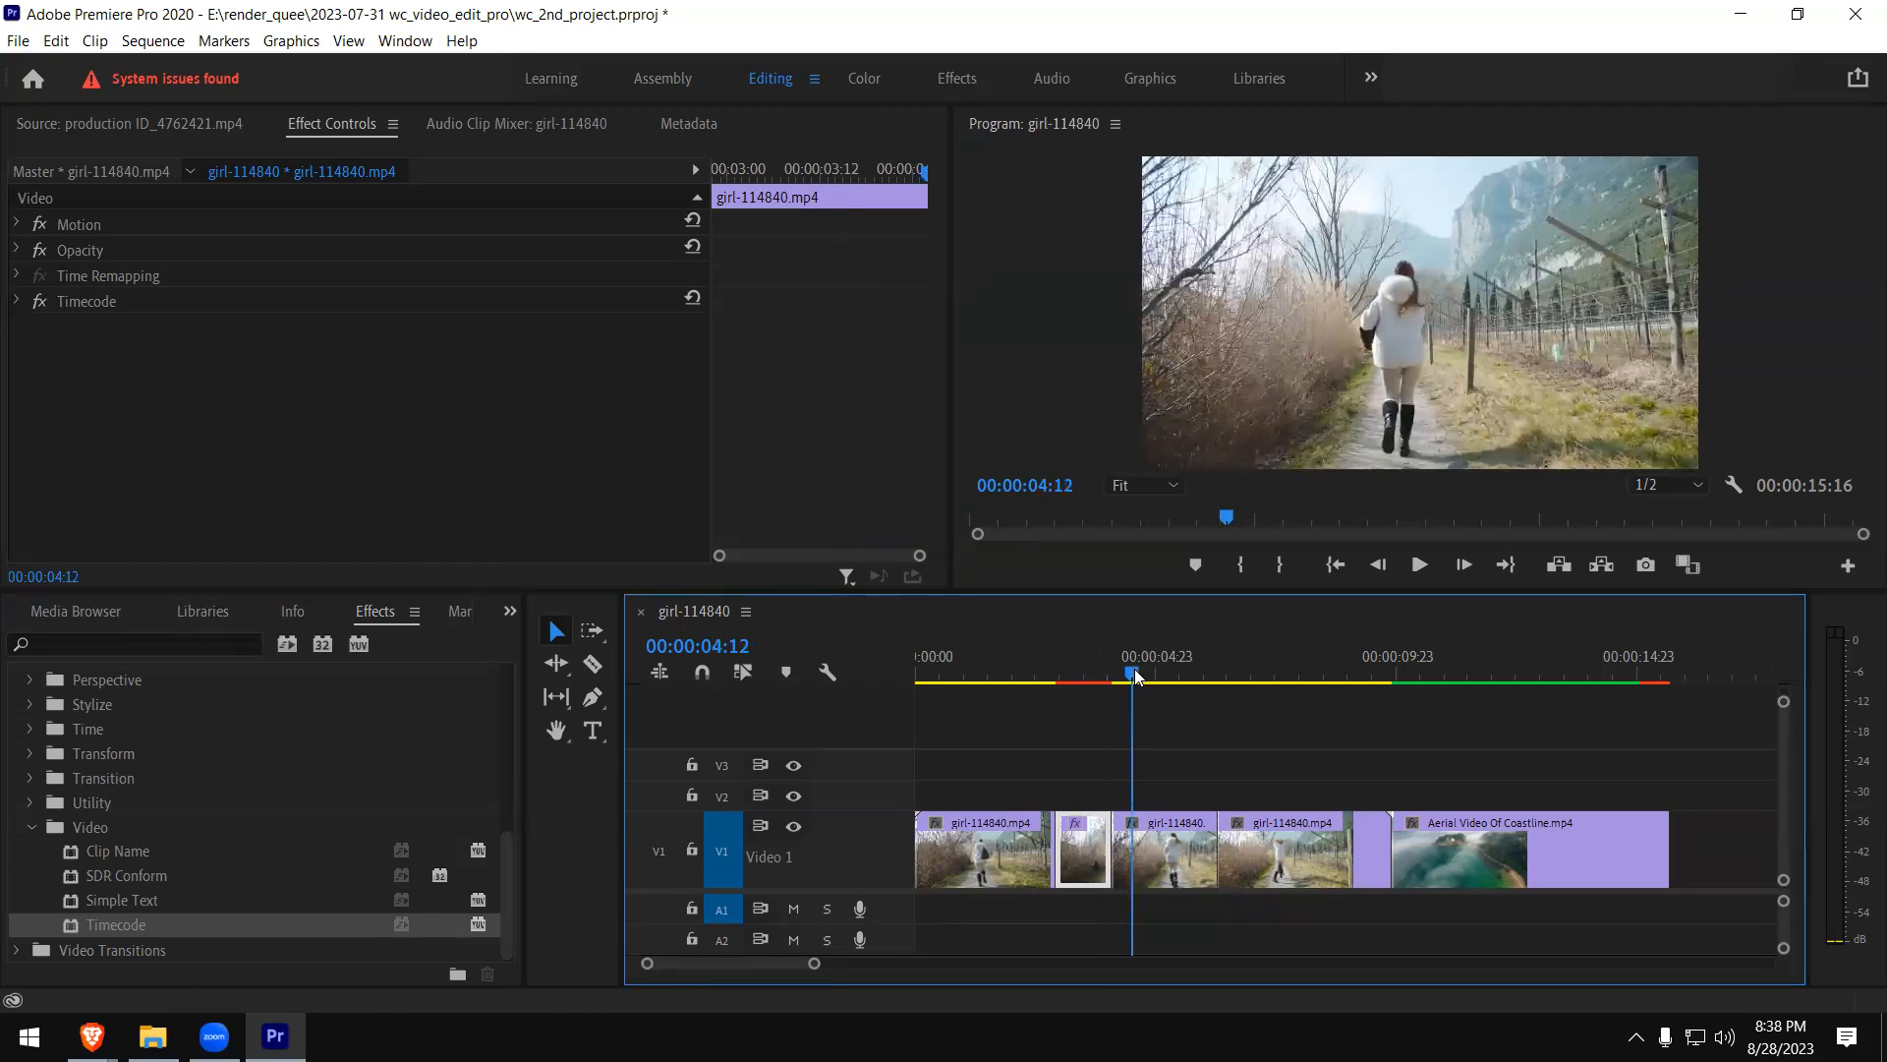
click(32, 829)
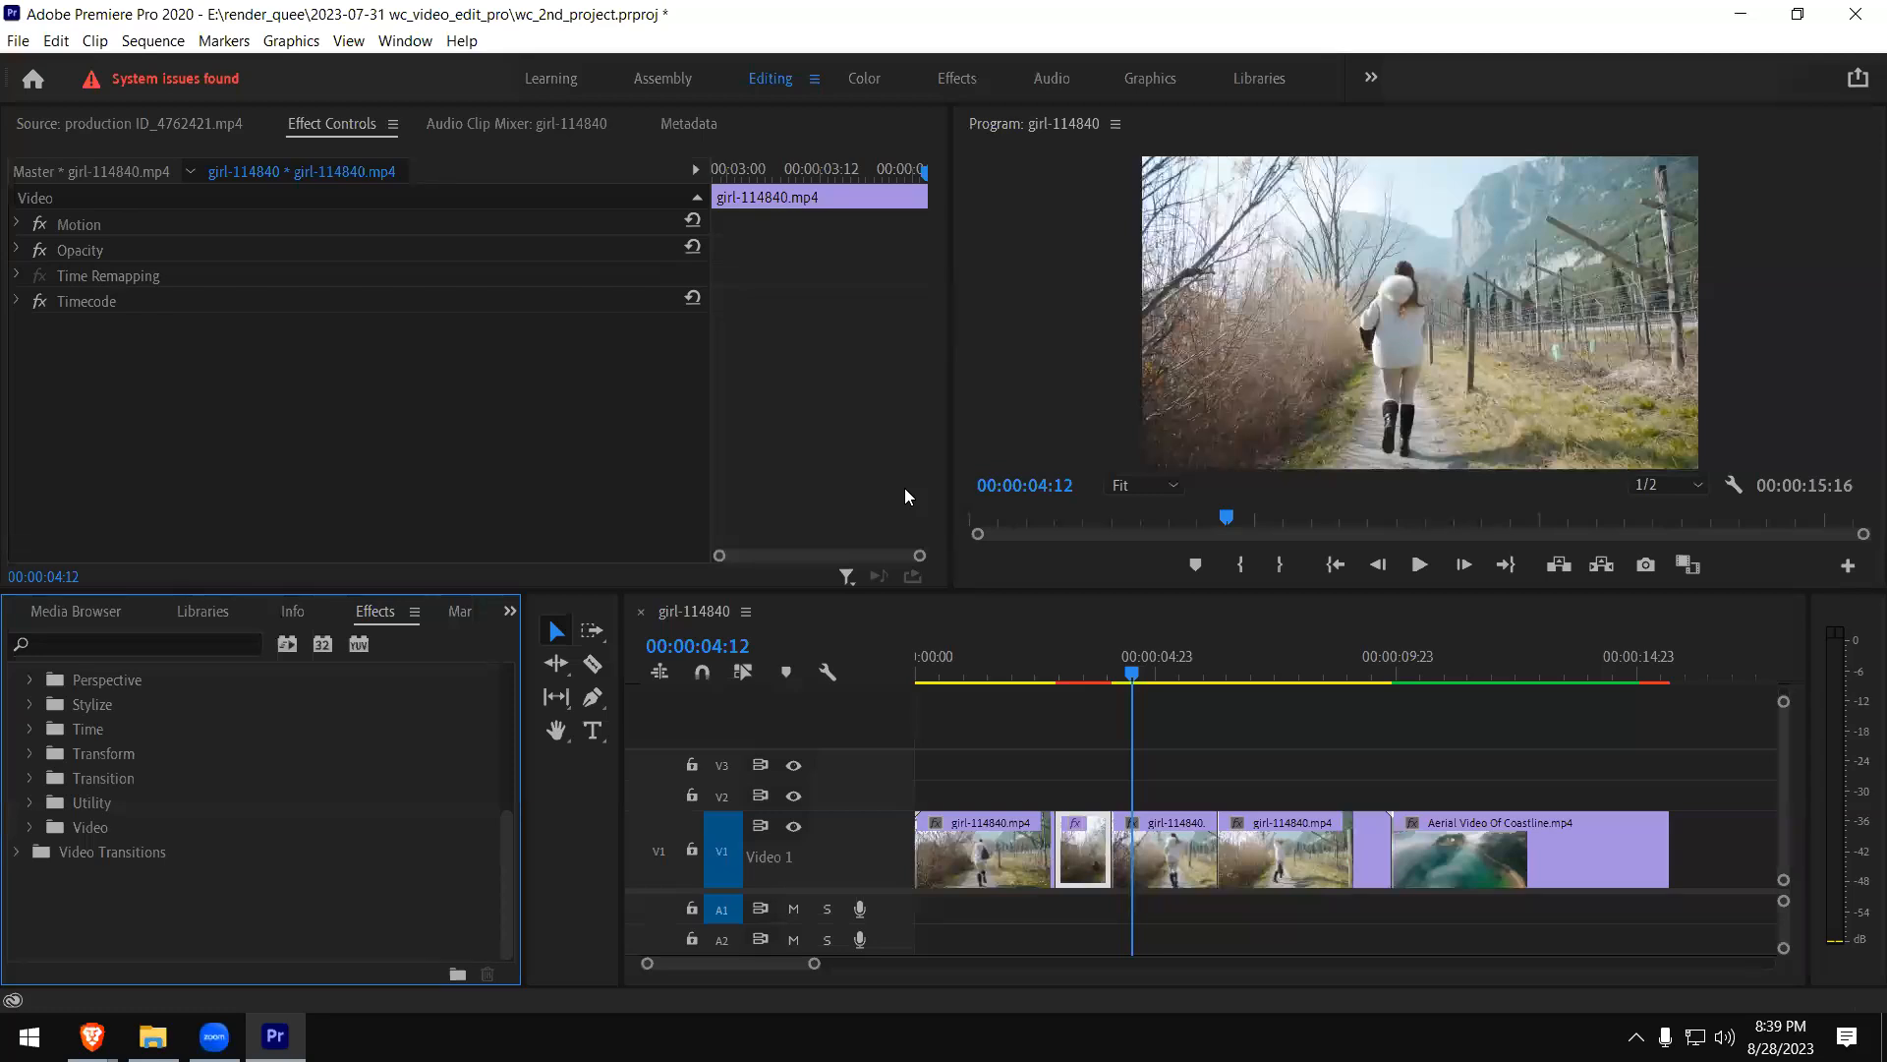
click(843, 442)
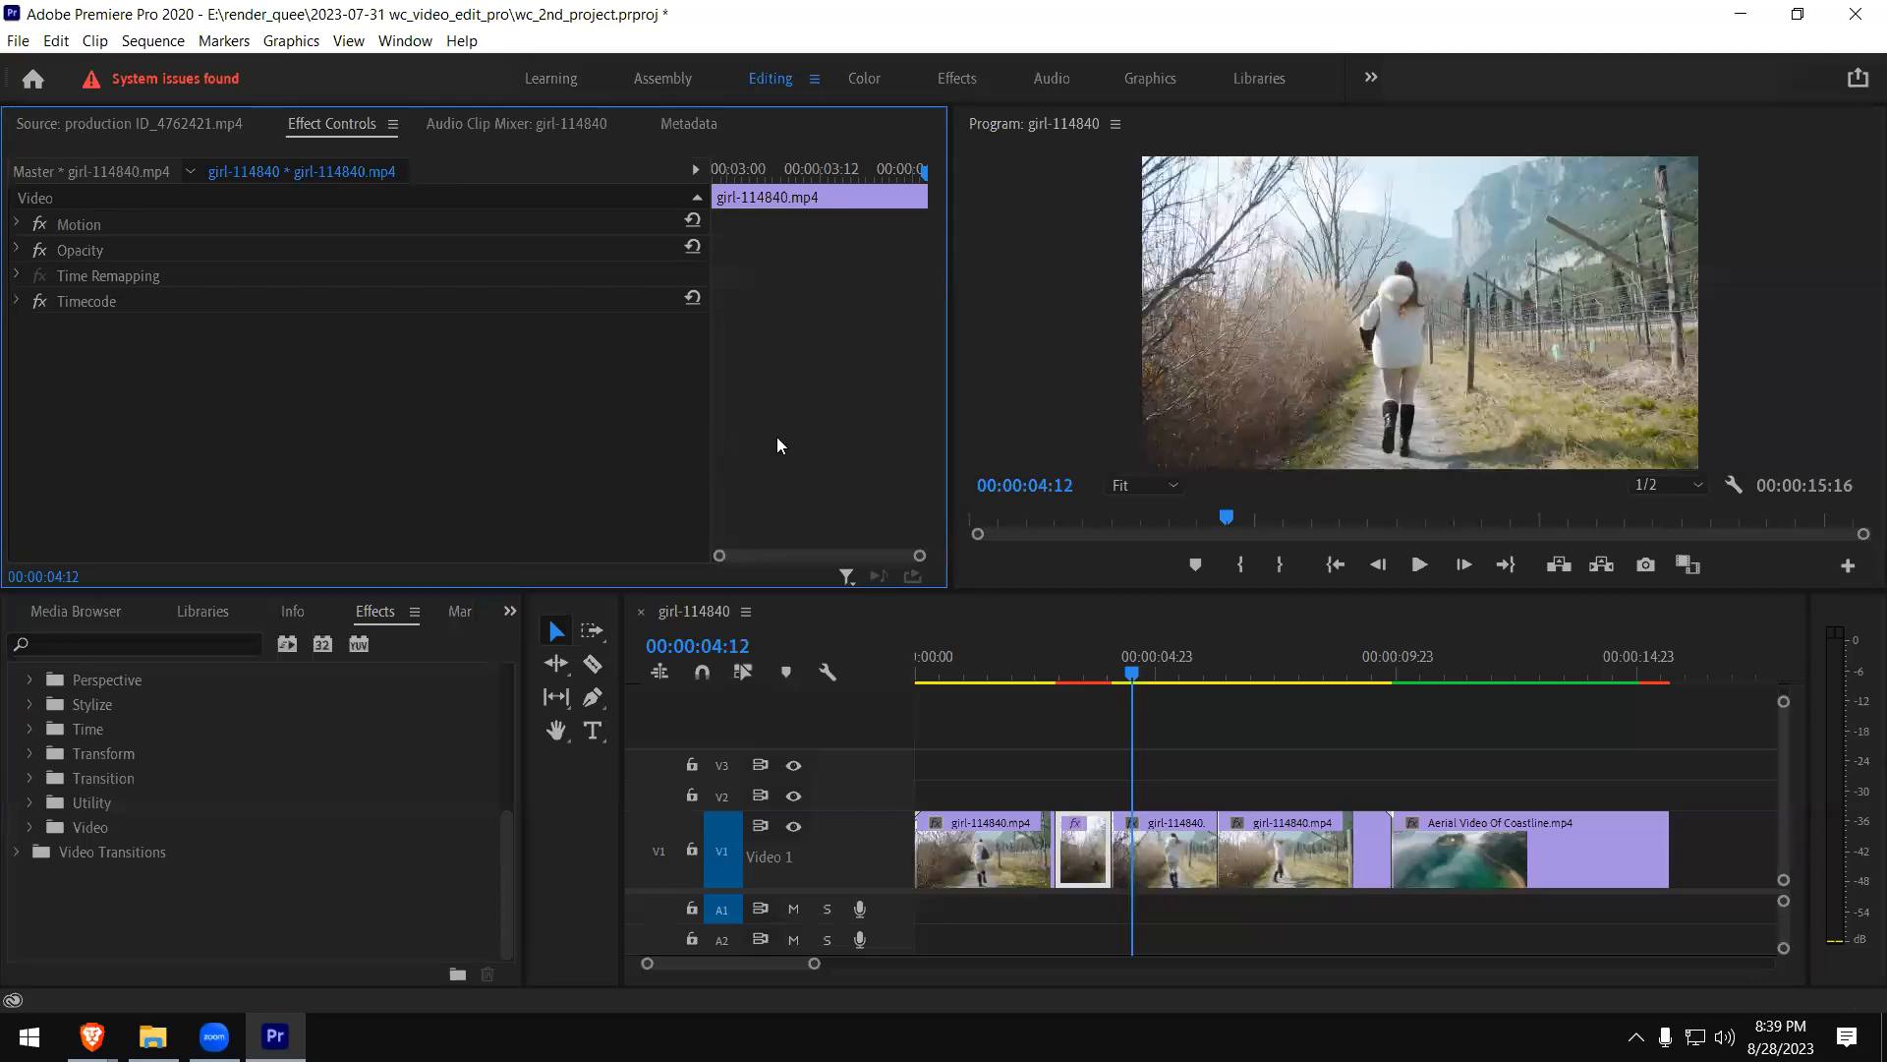